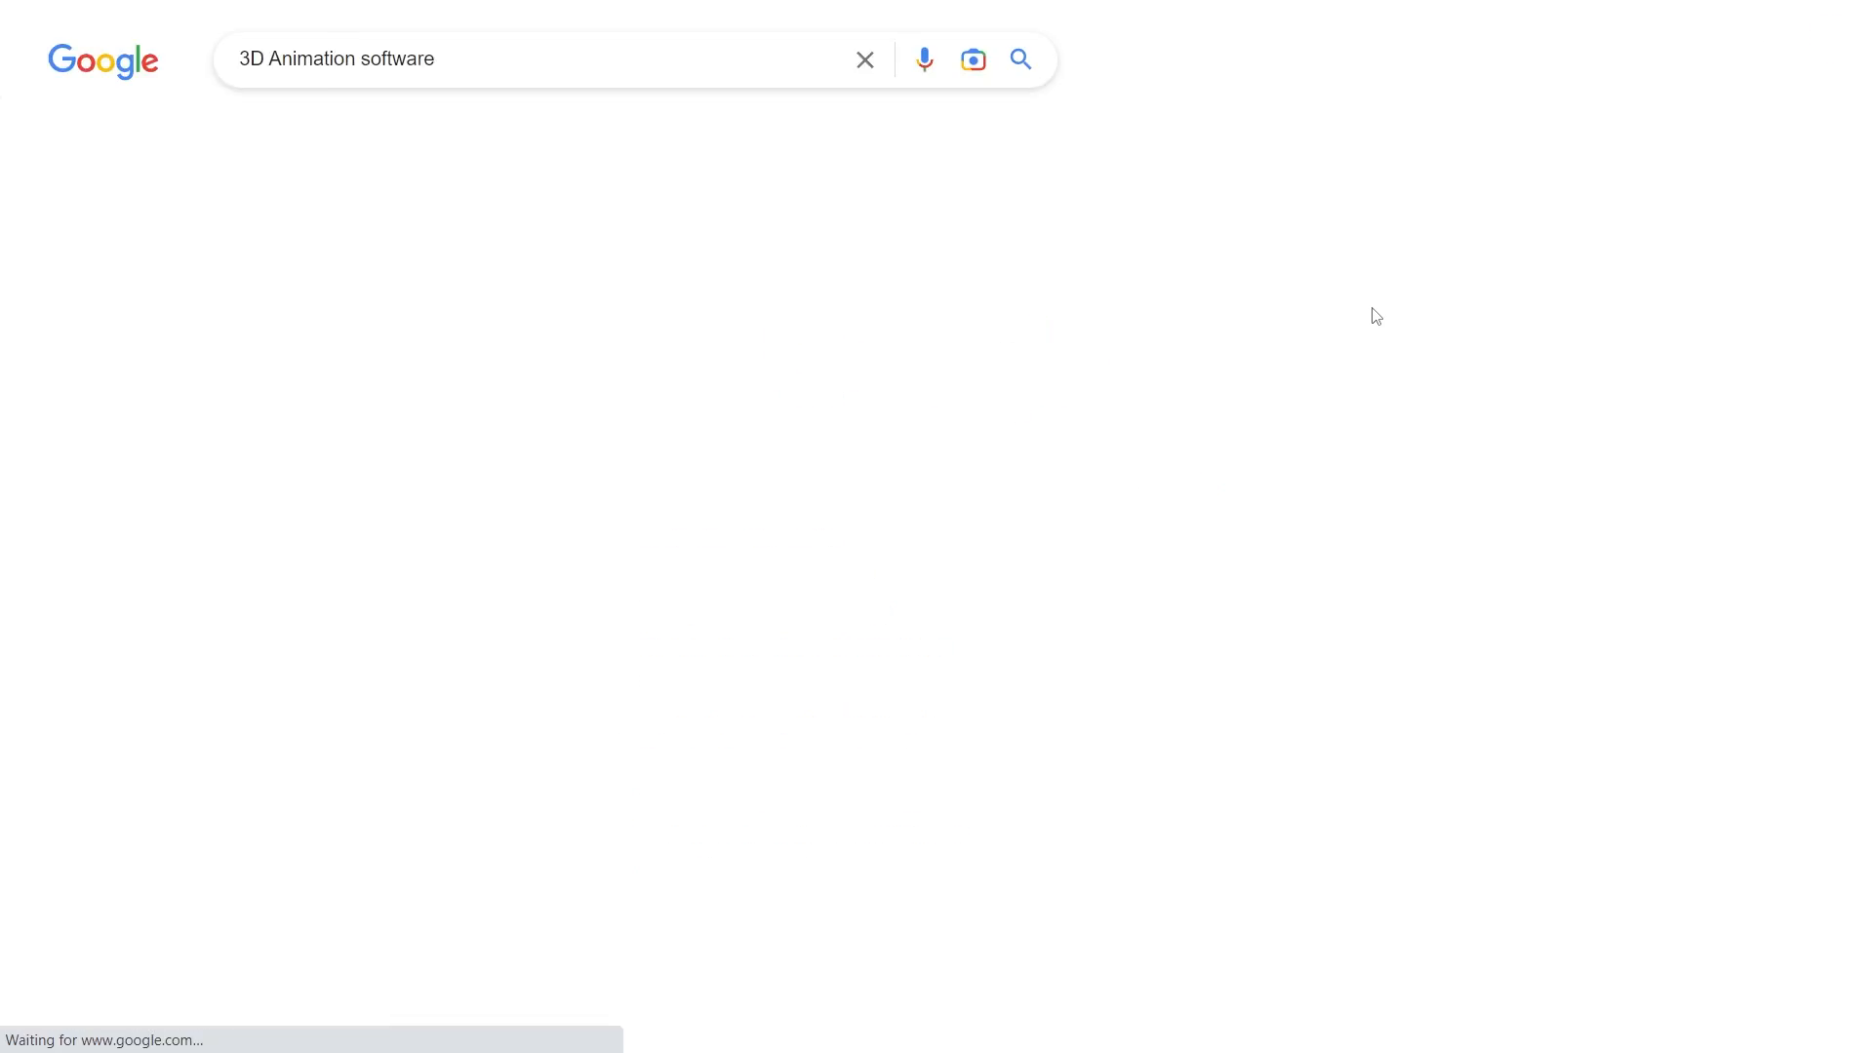
{"action": "scroll", "coordinate": [1073, 538], "scroll_direction": "down", "scroll_amount": 8}
{"action": "scroll", "coordinate": [1070, 538], "scroll_direction": "down", "scroll_amount": 15}
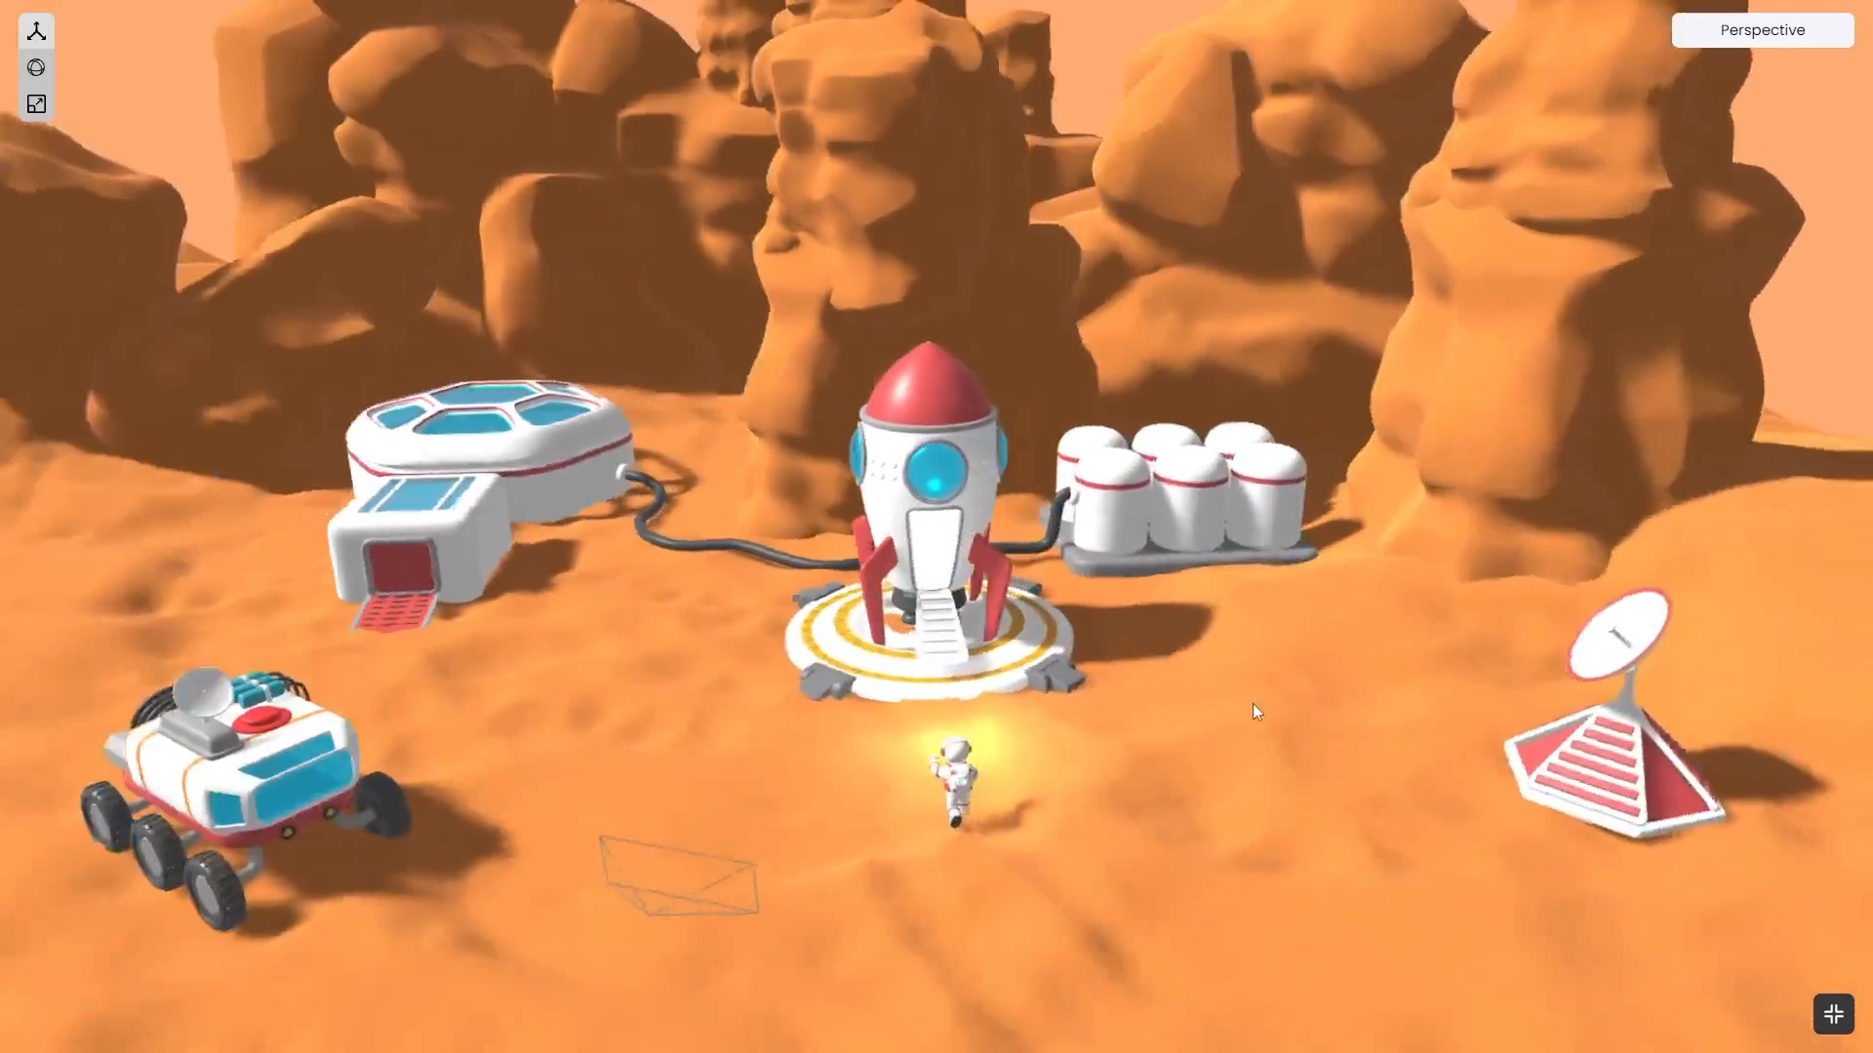
{"action": "mouse_move", "coordinate": [1256, 712]}
{"action": "left_mouse_down"}
{"action": "mouse_move", "coordinate": [1121, 708]}
{"action": "mouse_move", "coordinate": [1243, 712]}
{"action": "left_mouse_up"}
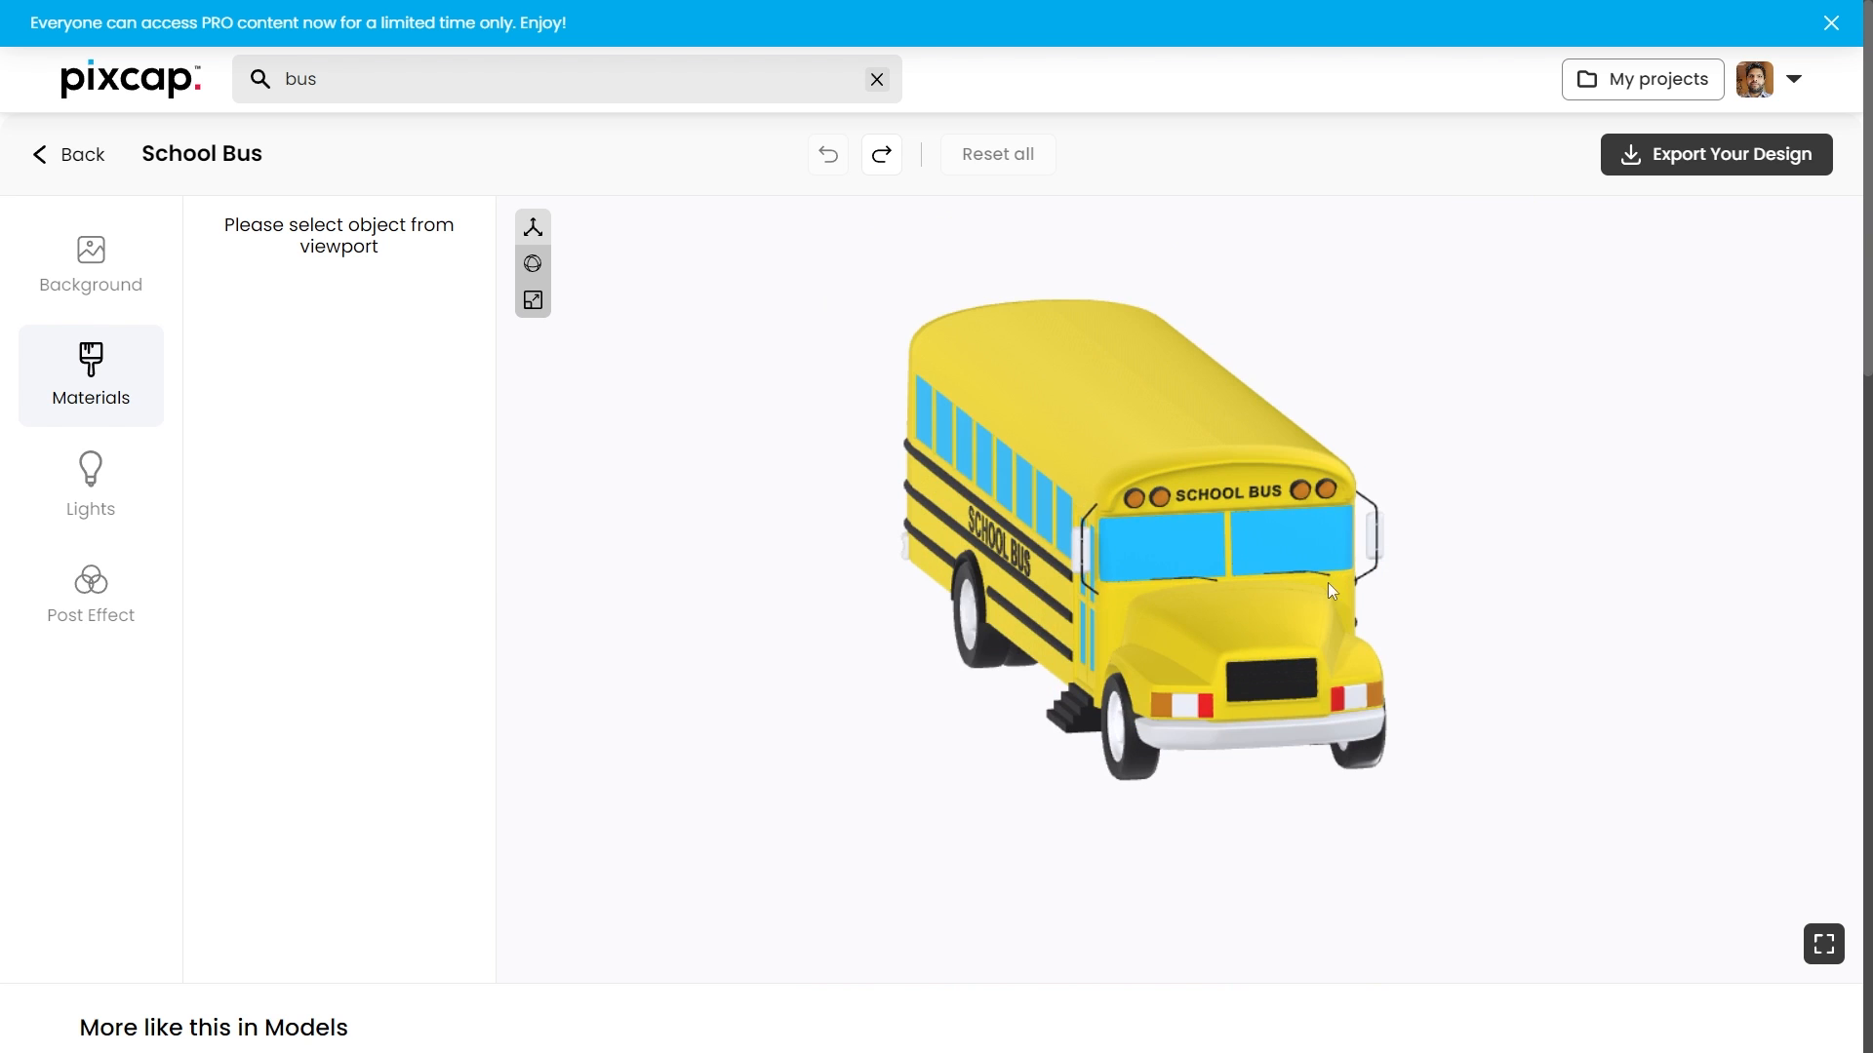
{"action": "left_click_drag", "start_coordinate": [1269, 567], "coordinate": [1166, 558]}
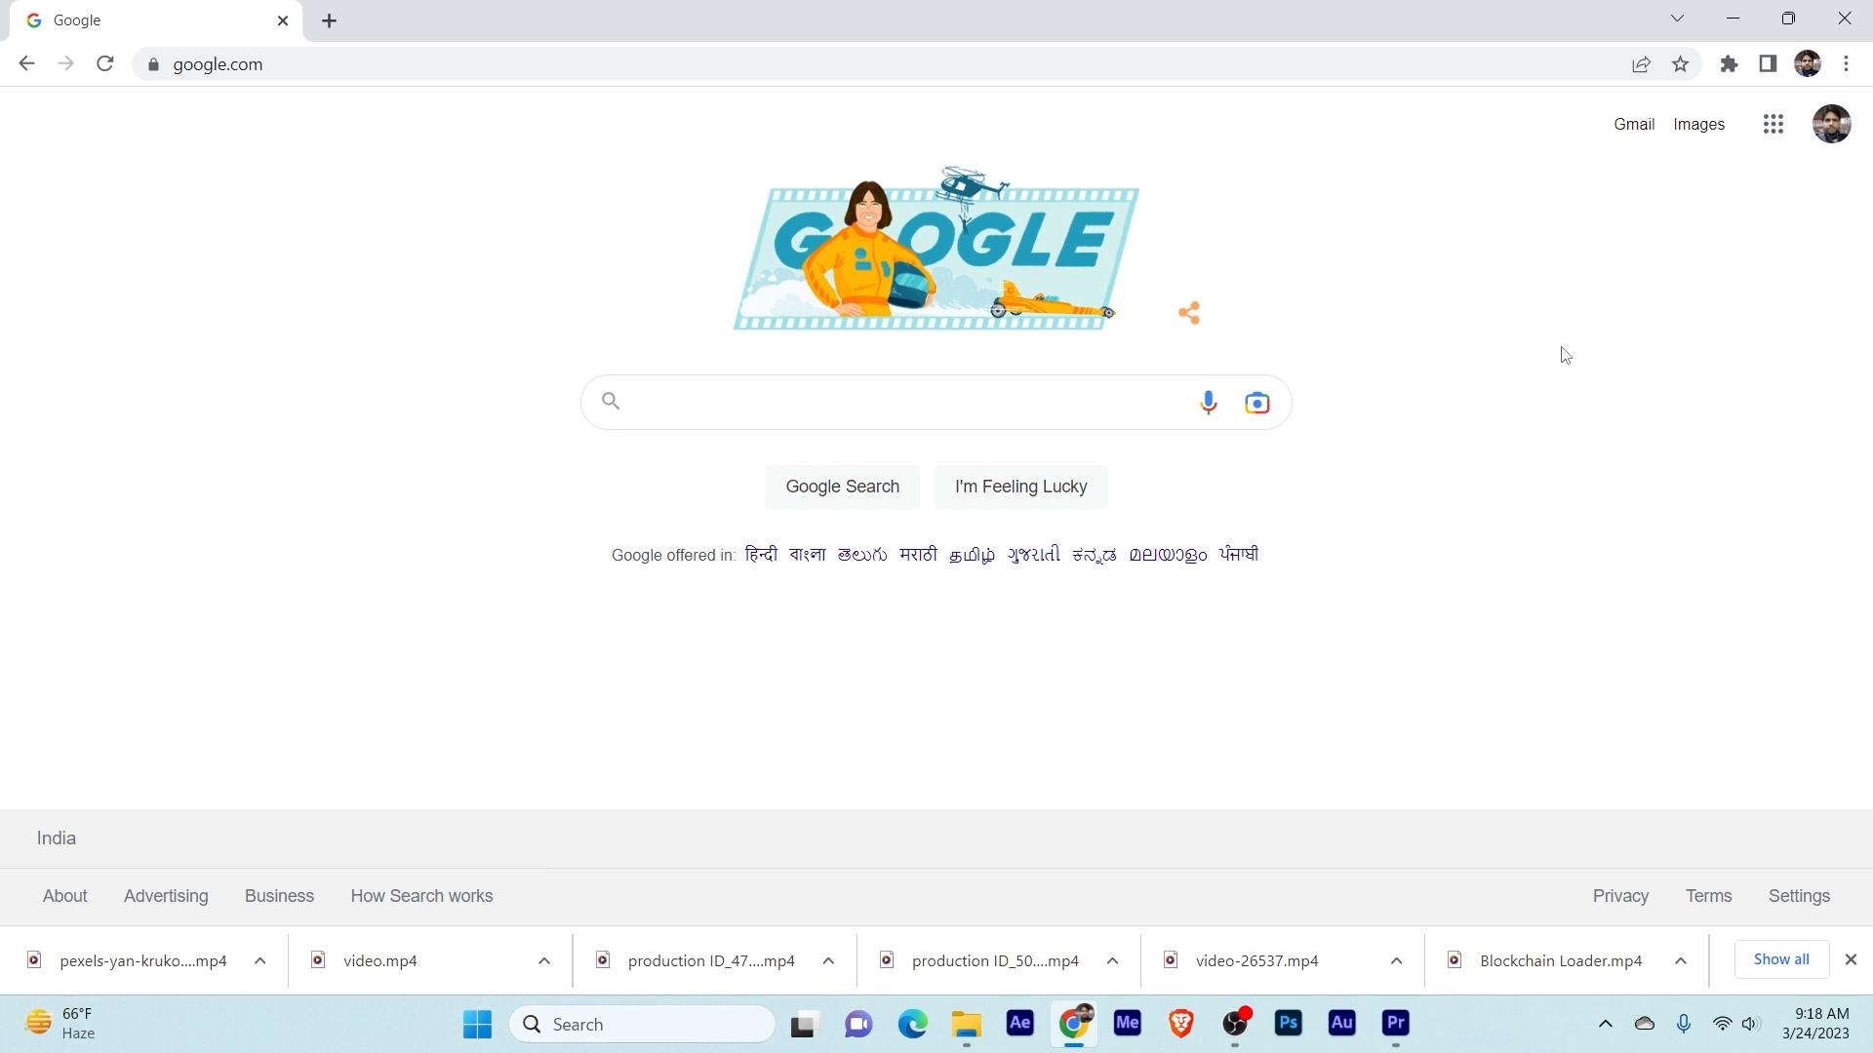
Step: Search Google for Pixcap and open the PixCap website to browse its models
{"action": "type", "text": "Pixcap"}
{"action": "key", "text": "Return"}
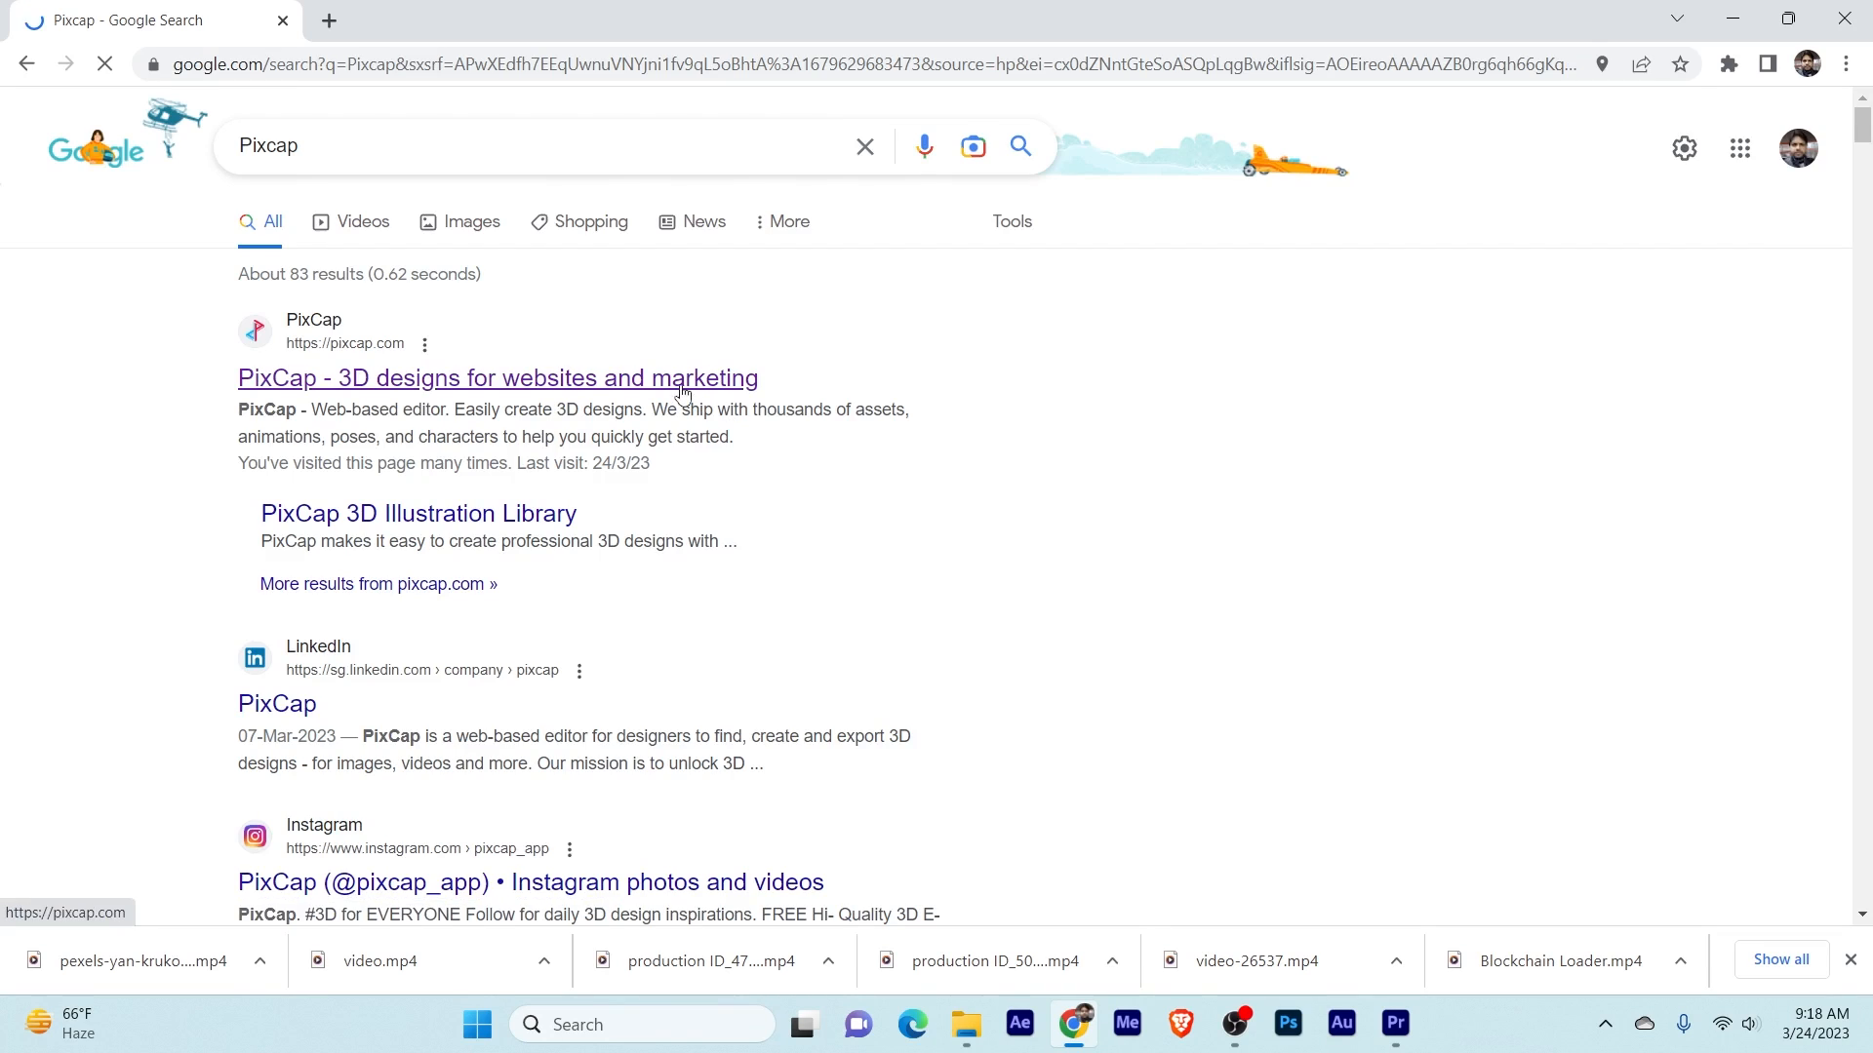
{"action": "left_click", "coordinate": [682, 380]}
{"action": "scroll", "coordinate": [746, 524], "scroll_direction": "down", "scroll_amount": 5}
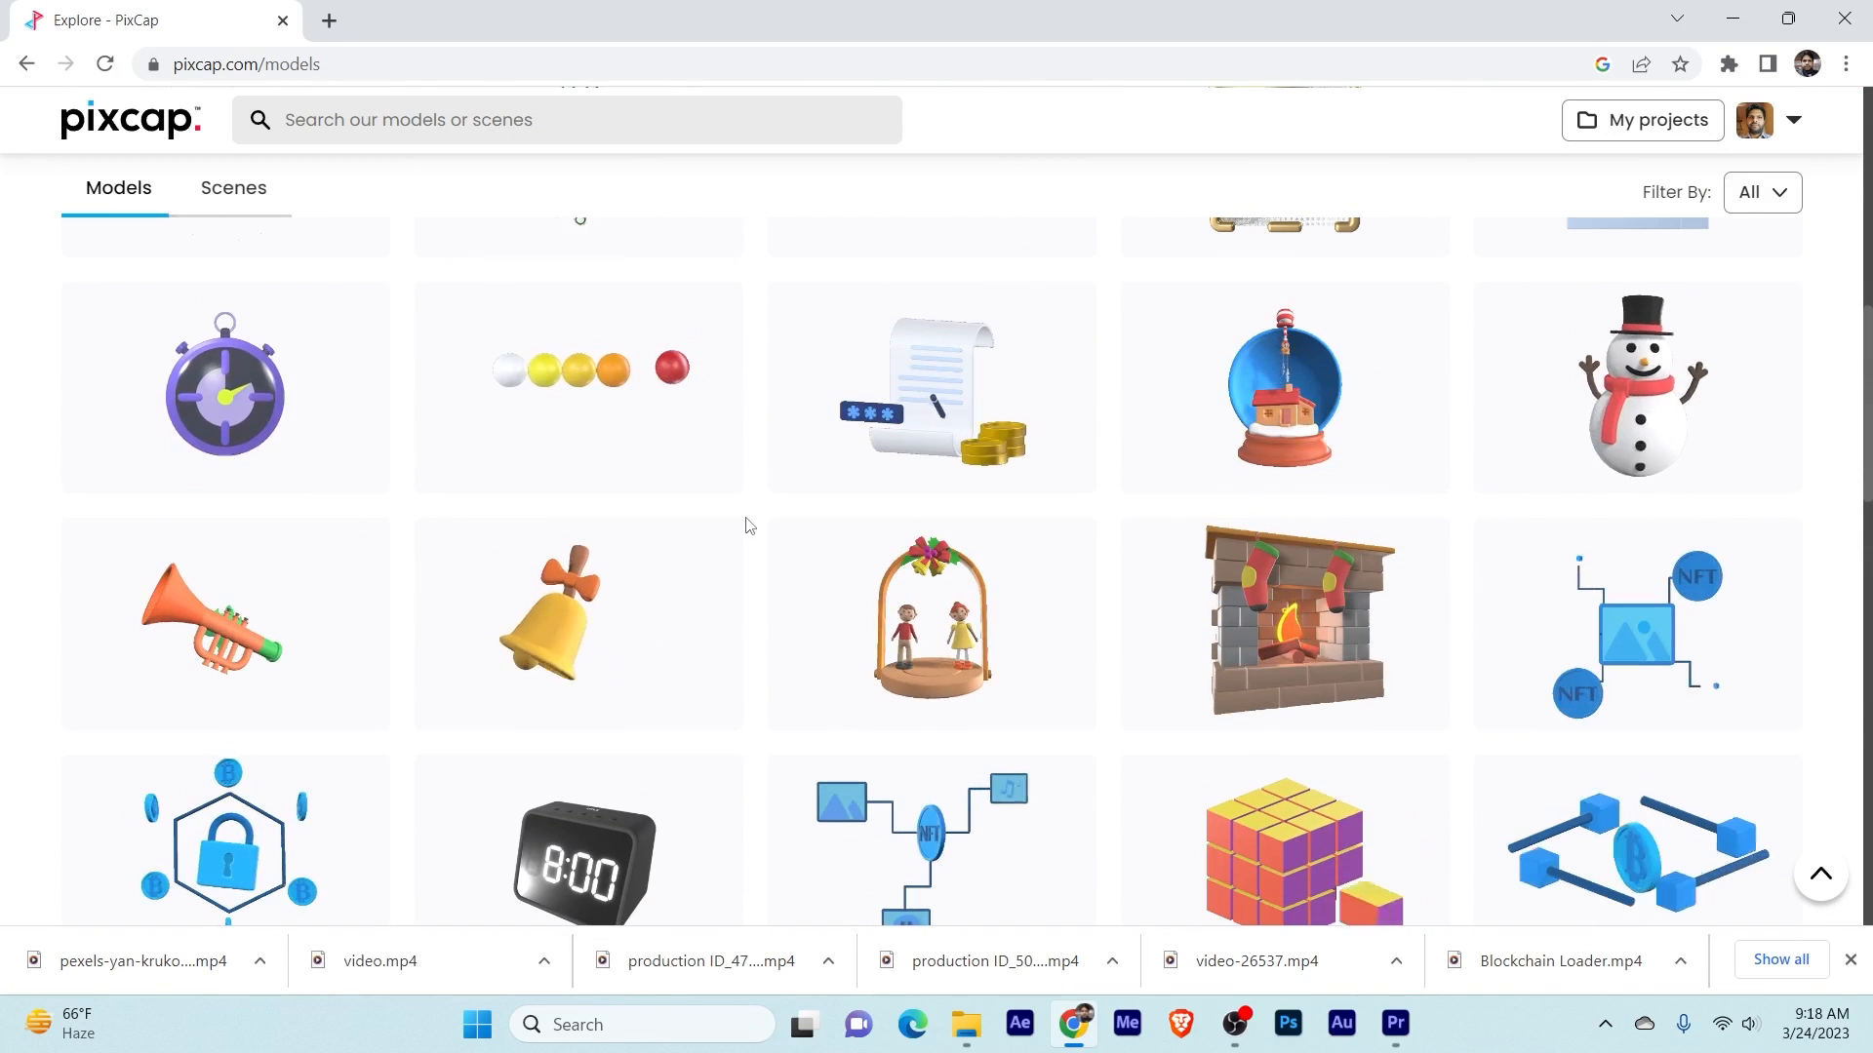
Step: Open the Christmas Fireplace model and view it from another angle
{"action": "left_click", "coordinate": [1300, 597]}
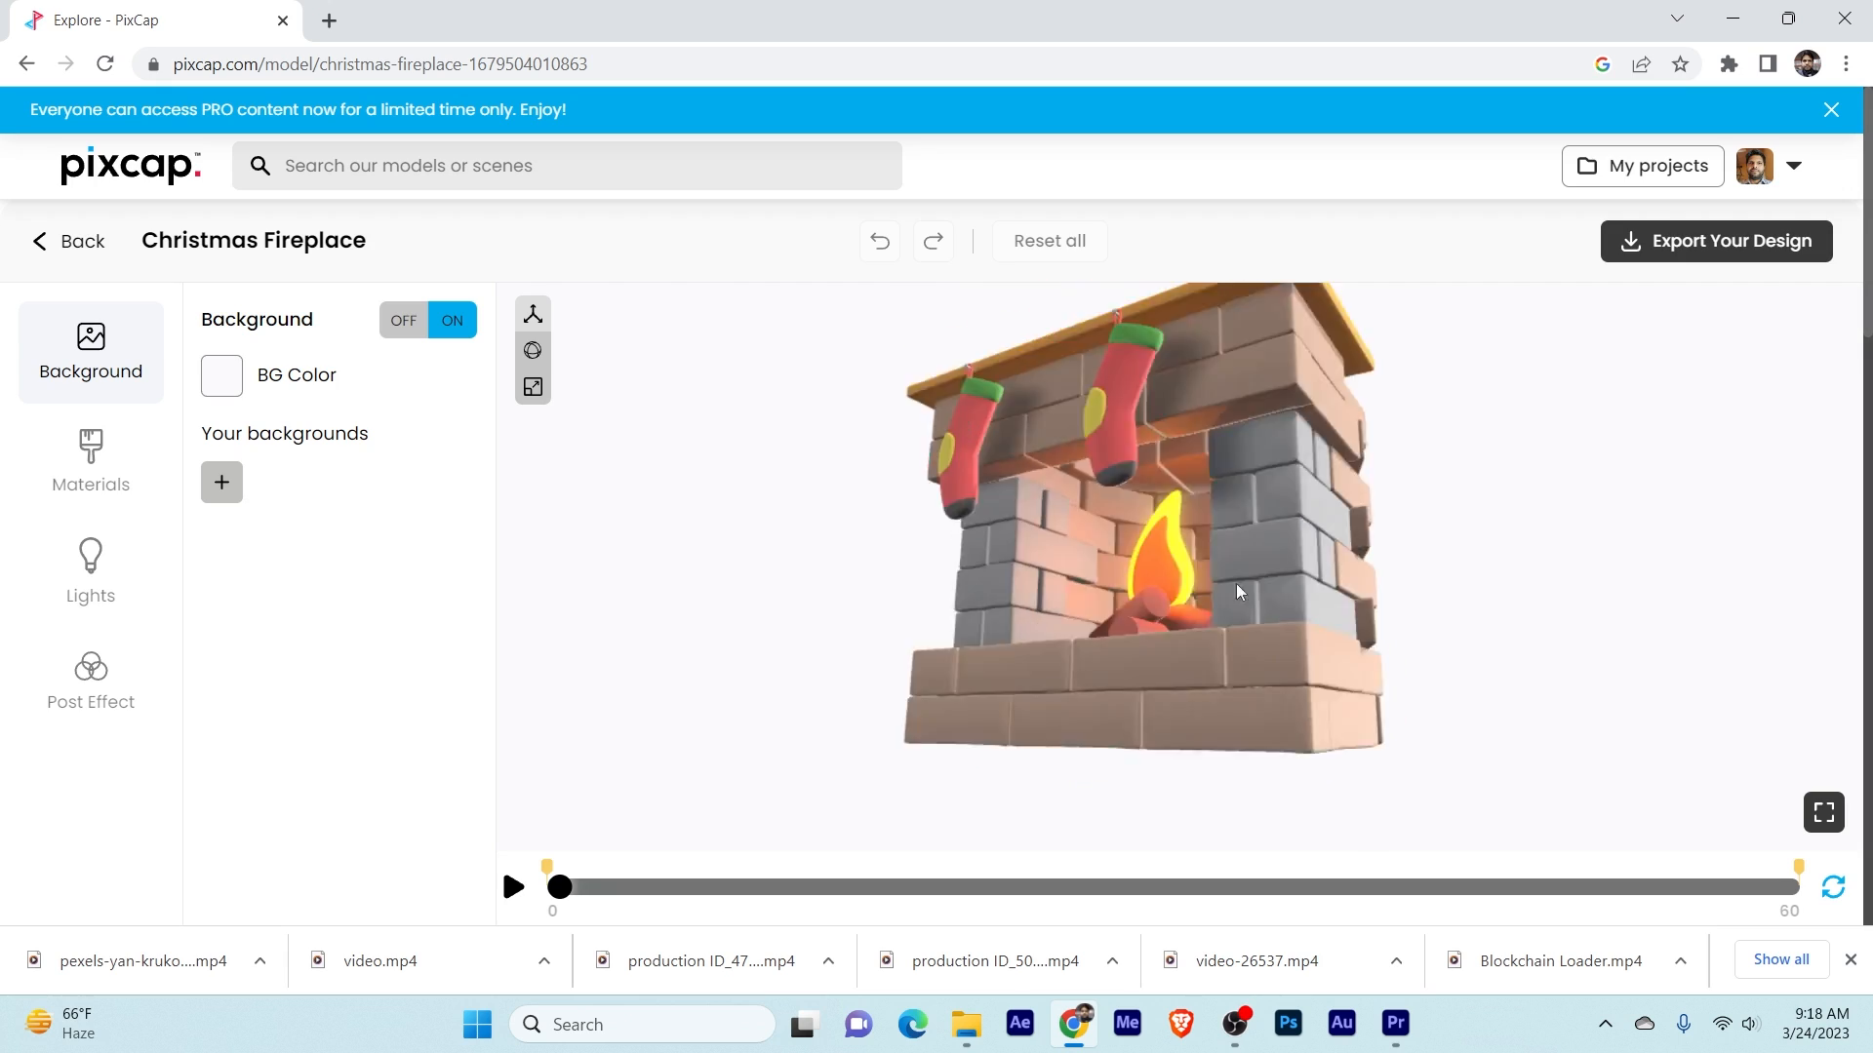
{"action": "left_click_drag", "start_coordinate": [1236, 592], "coordinate": [1344, 594]}
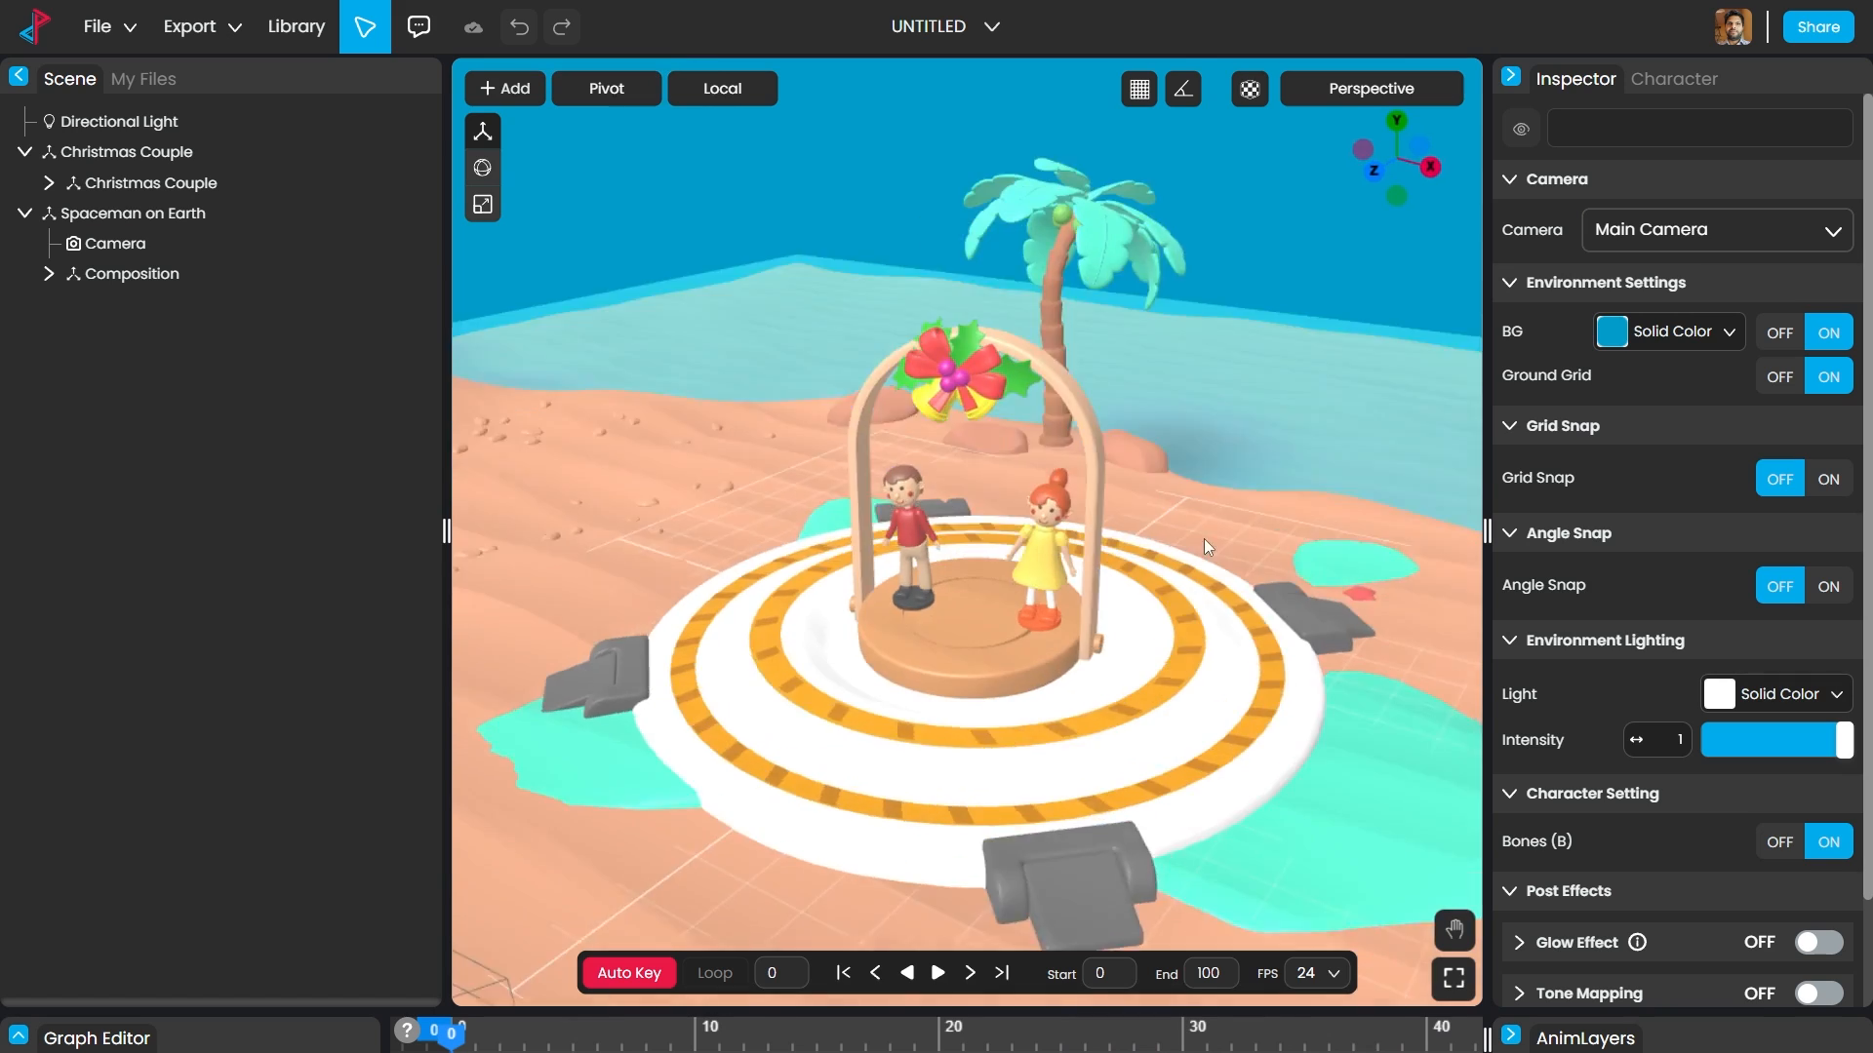
{"action": "left_click_drag", "start_coordinate": [1203, 538], "coordinate": [1281, 521]}
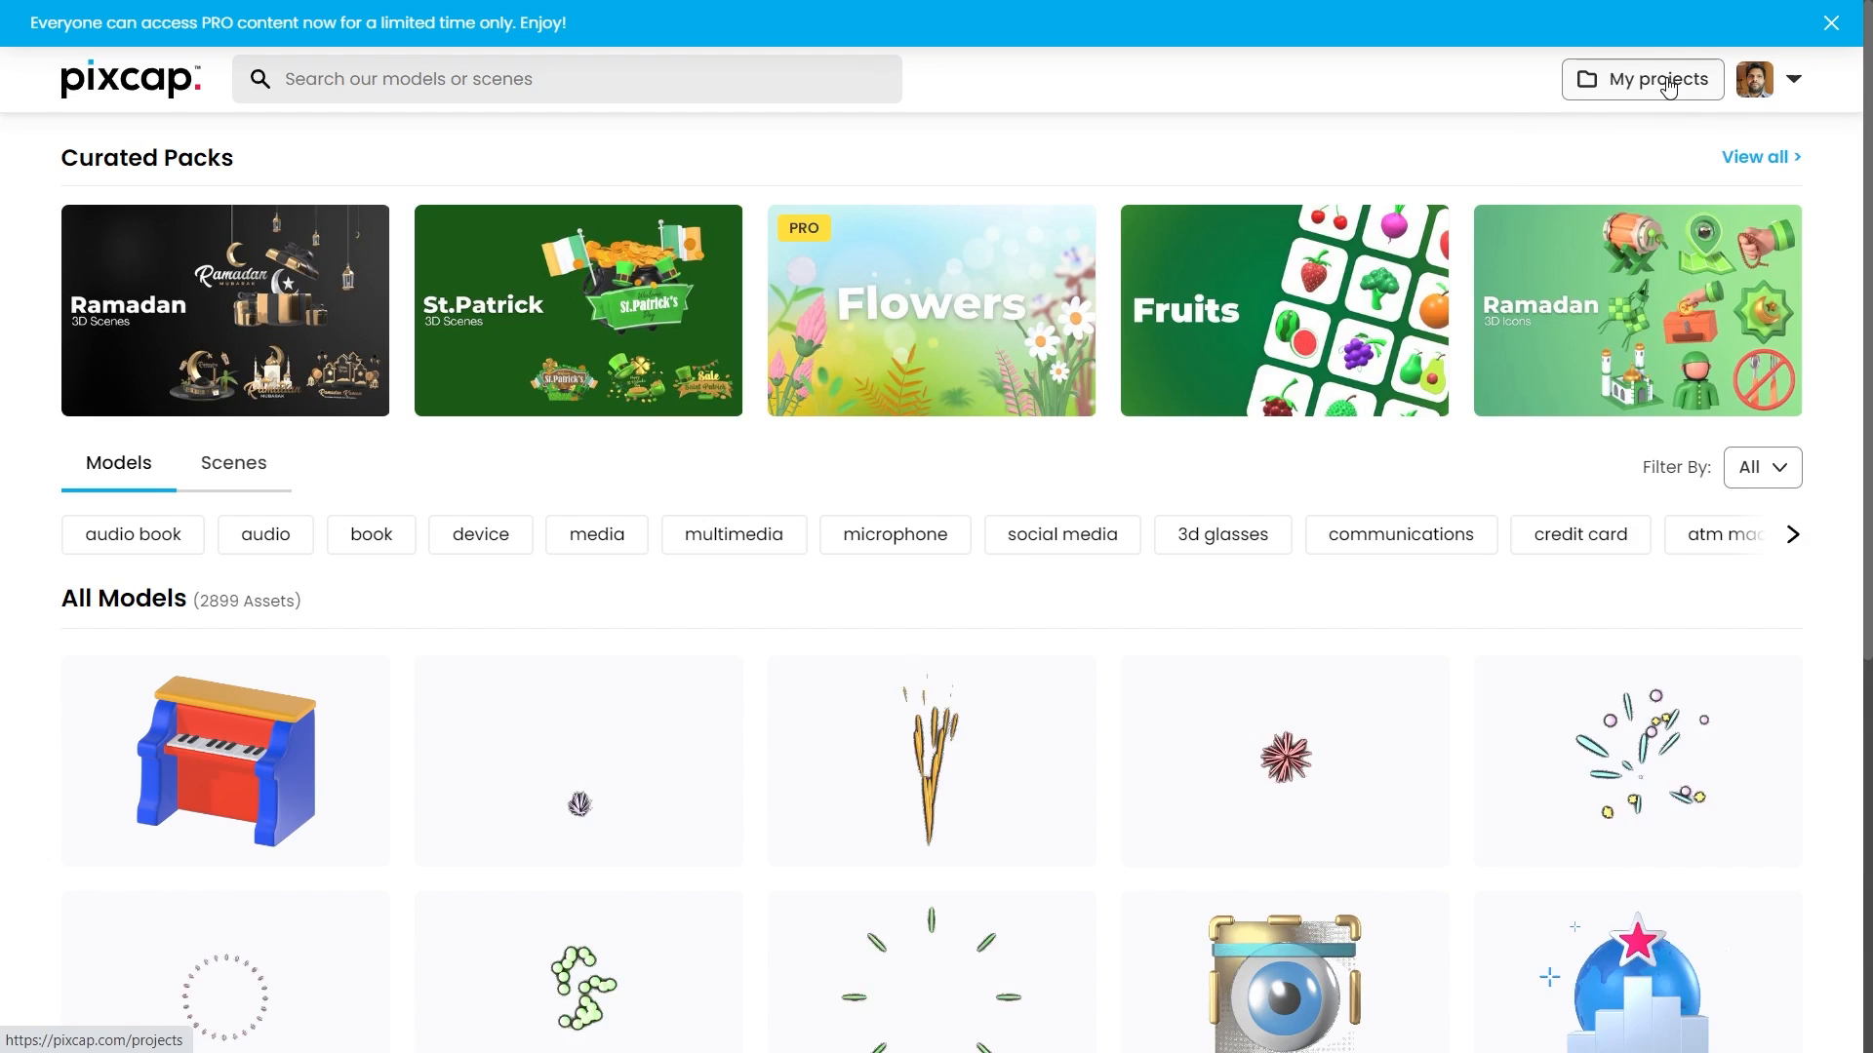
Step: Open the beach island project from the saved projects and play its animation
{"action": "left_click", "coordinate": [1670, 87]}
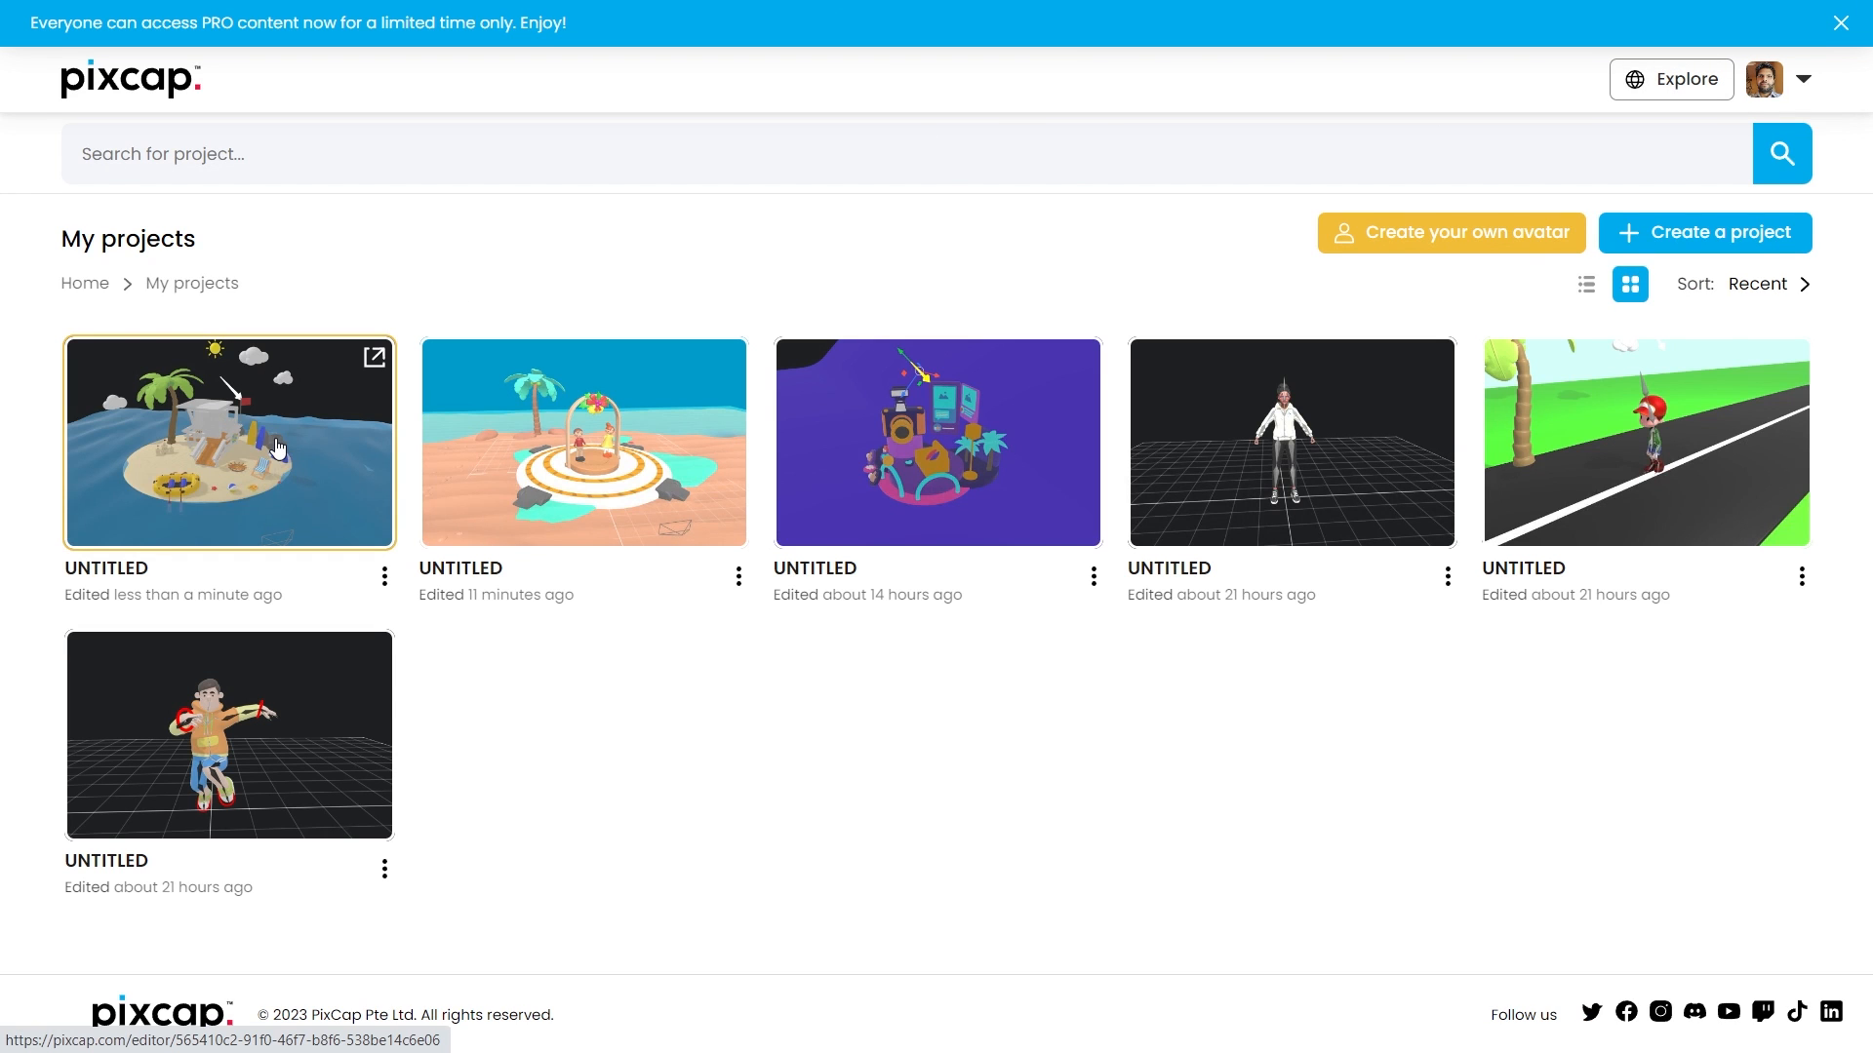
{"action": "left_click", "coordinate": [277, 448]}
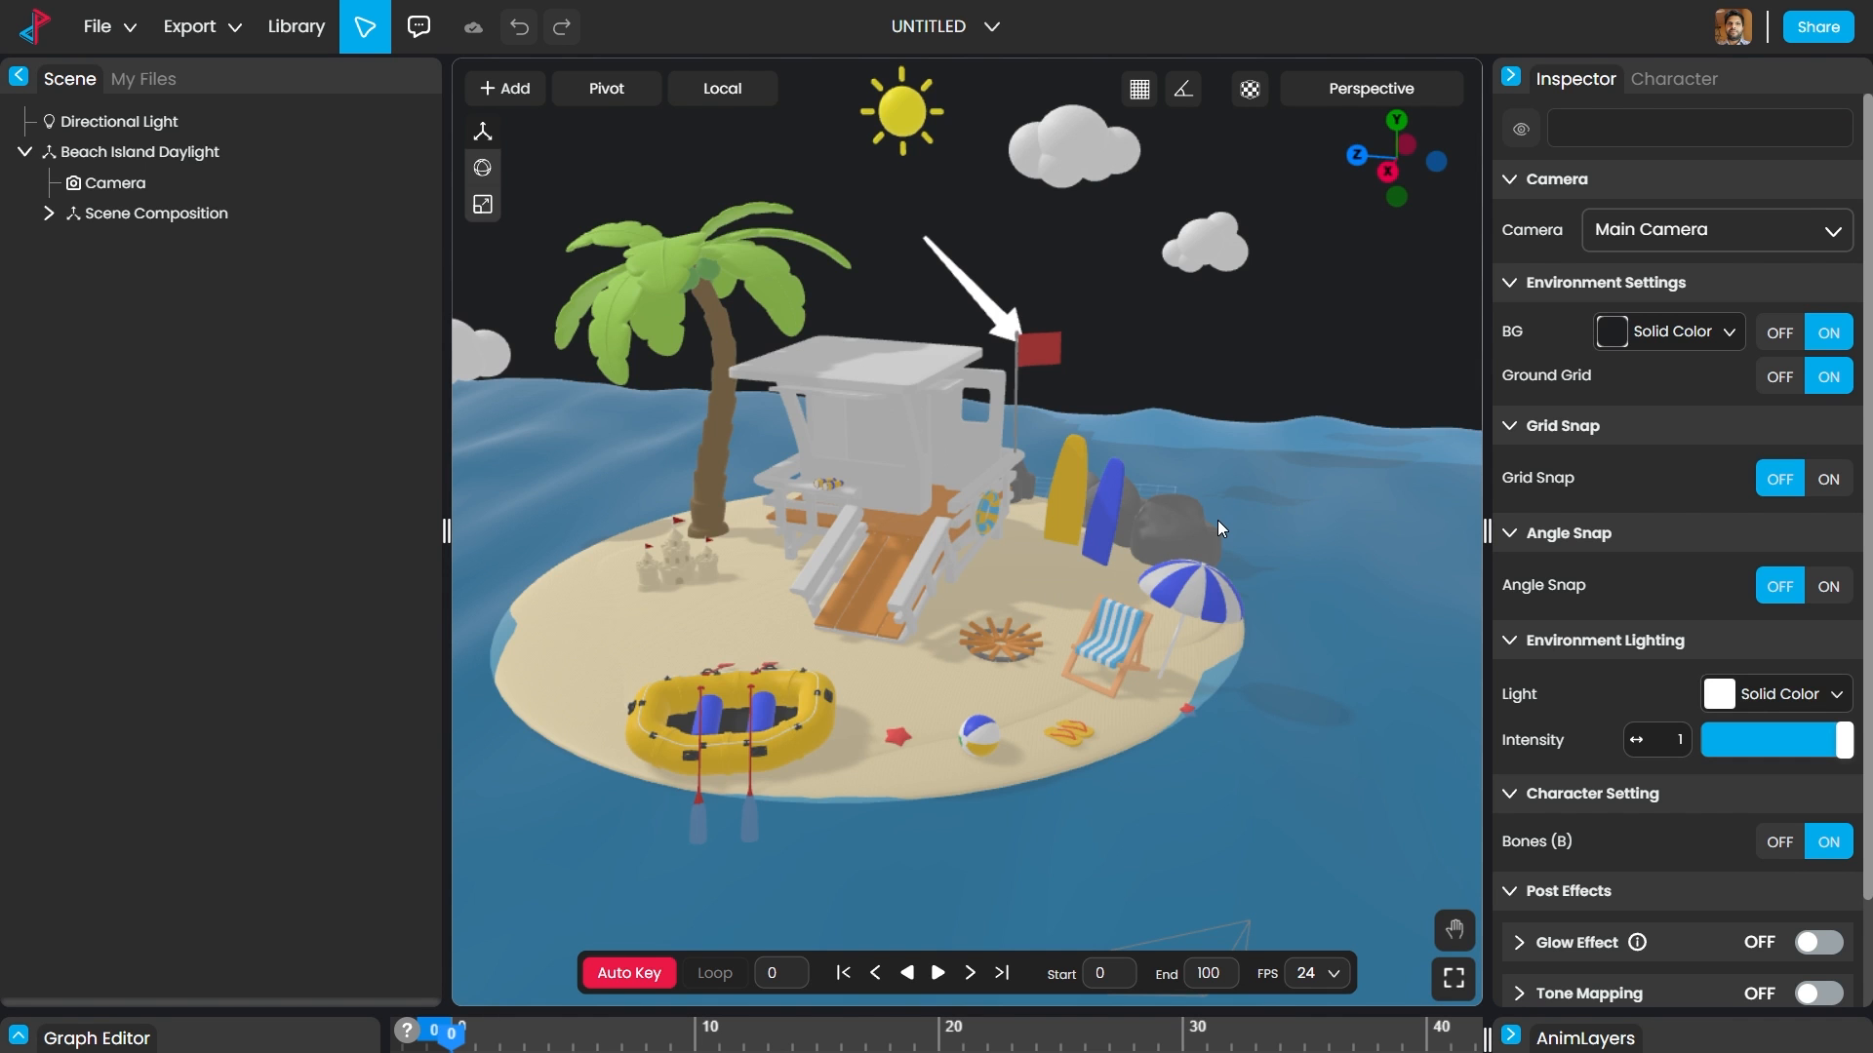
{"action": "left_click_drag", "start_coordinate": [1200, 539], "coordinate": [1185, 624]}
{"action": "scroll", "coordinate": [1264, 521], "scroll_direction": "up", "scroll_amount": 3}
{"action": "scroll", "coordinate": [1262, 529], "scroll_direction": "down", "scroll_amount": 4}
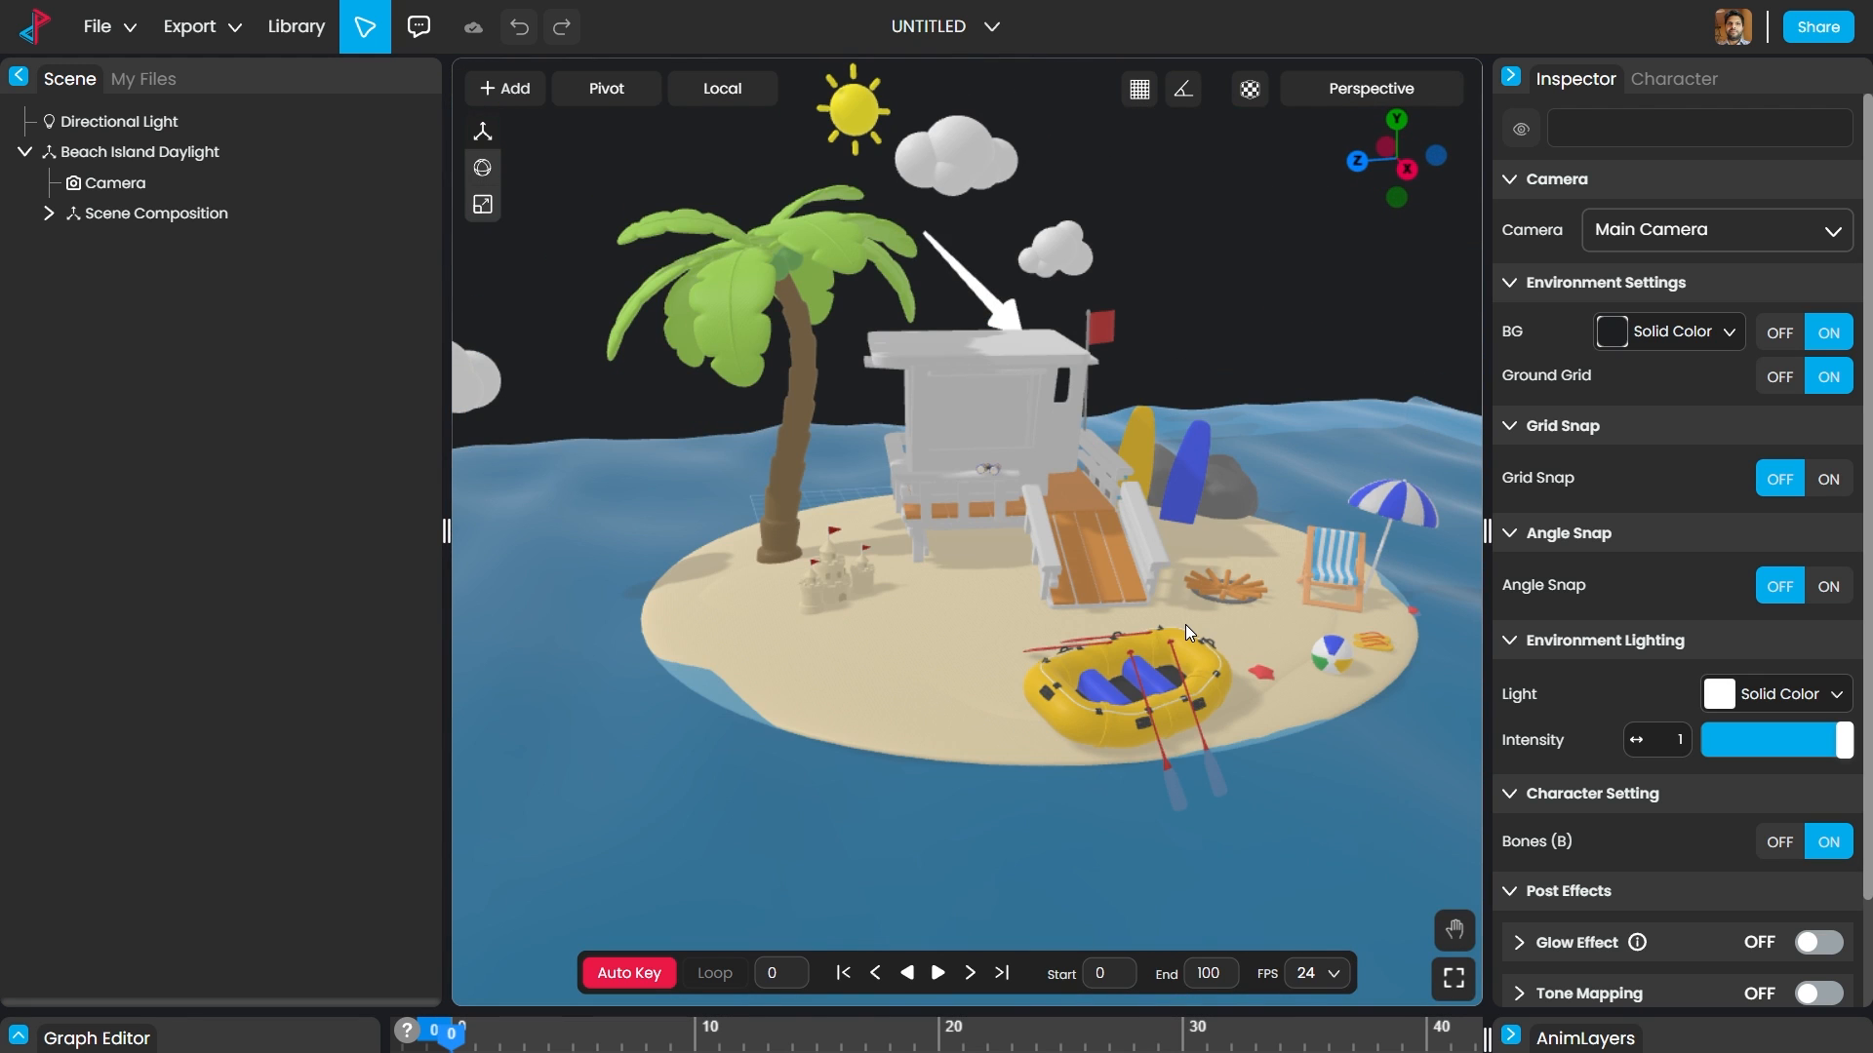
{"action": "key", "text": "space"}
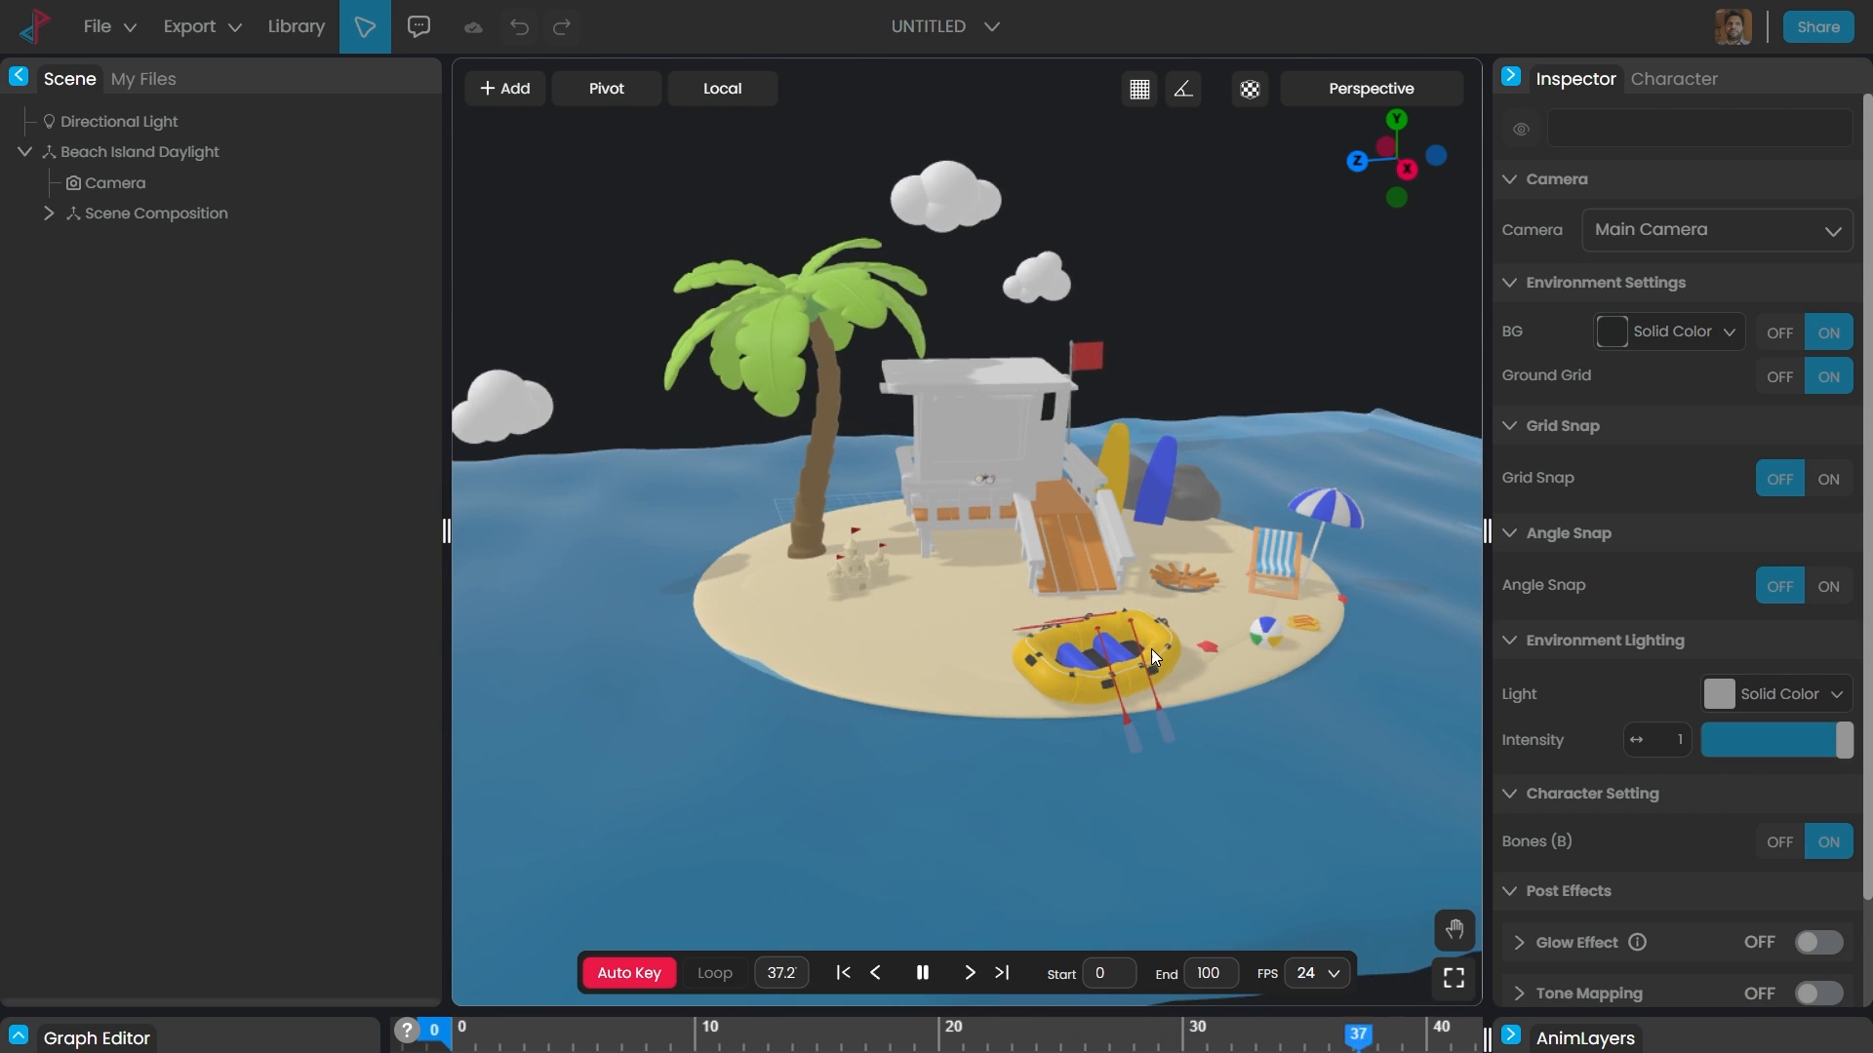
{"action": "left_click", "coordinate": [189, 27]}
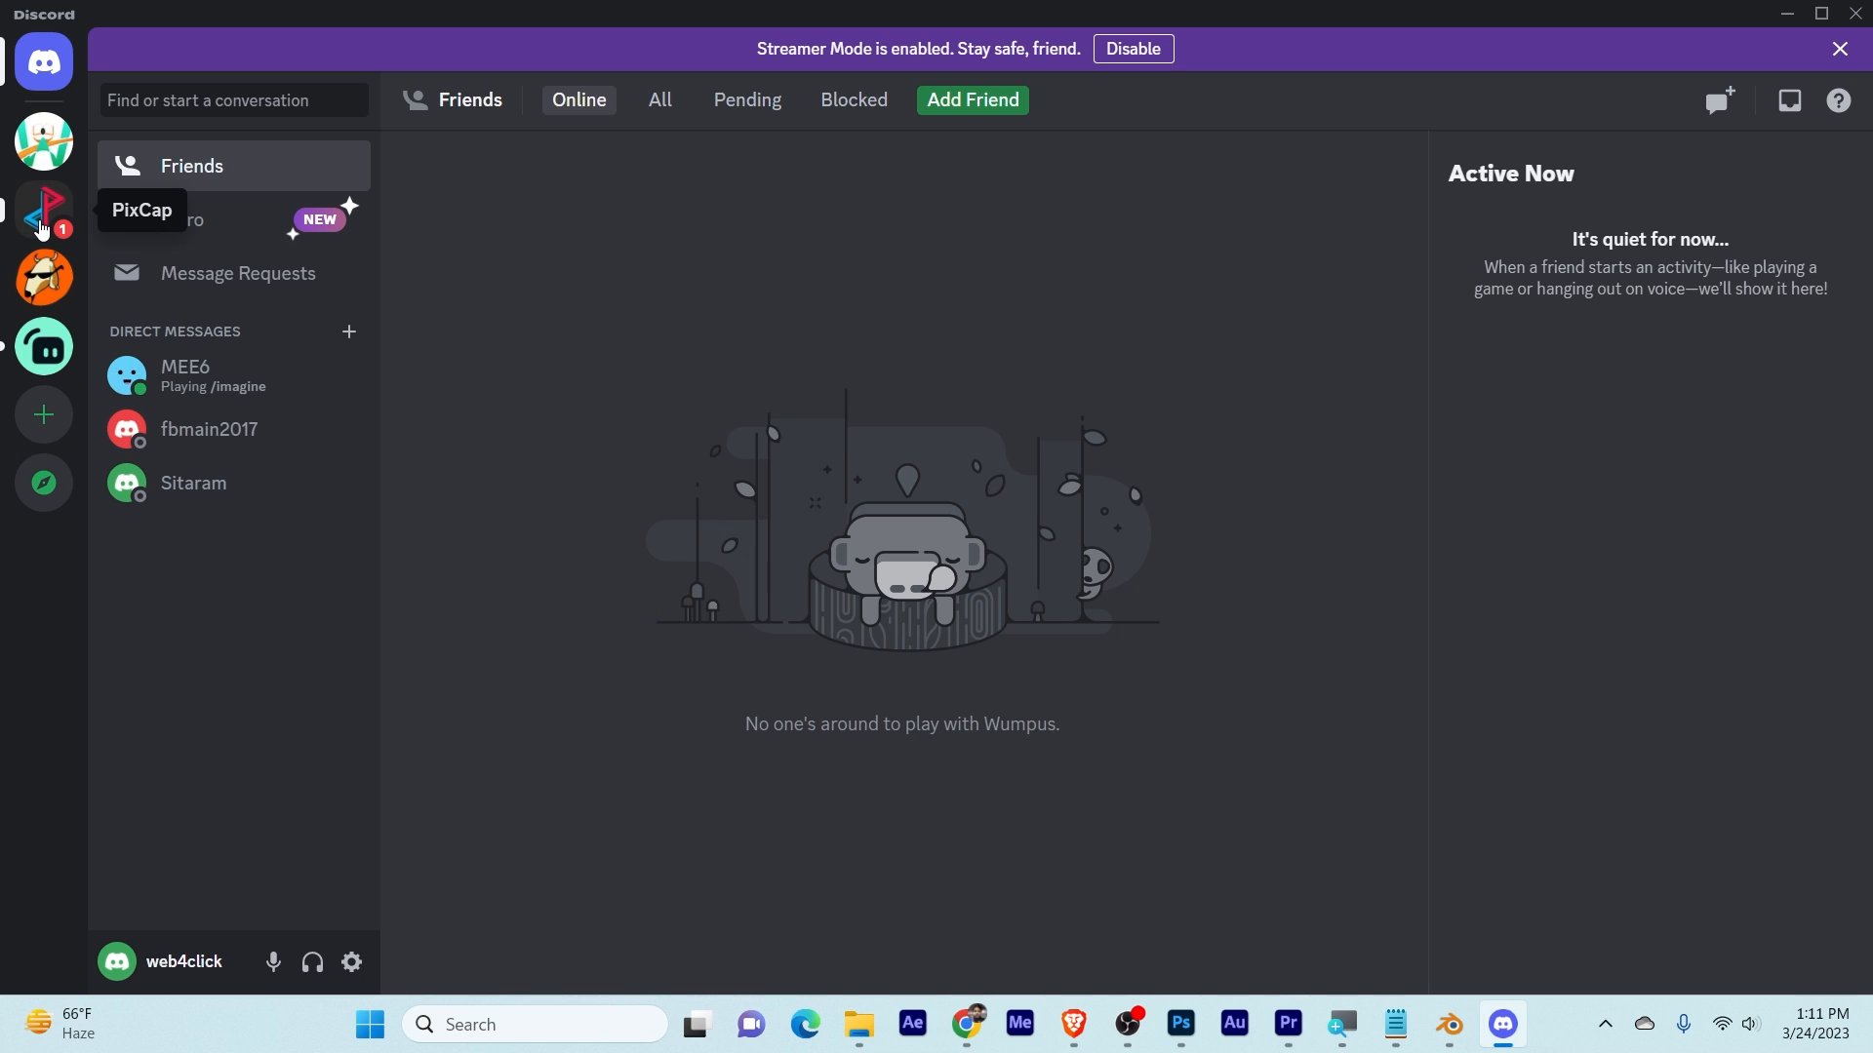
Step: Open the PixCap server in Discord and look through the messages in its bugs channel
{"action": "left_click", "coordinate": [41, 221]}
{"action": "scroll", "coordinate": [1239, 521], "scroll_direction": "up", "scroll_amount": 6}
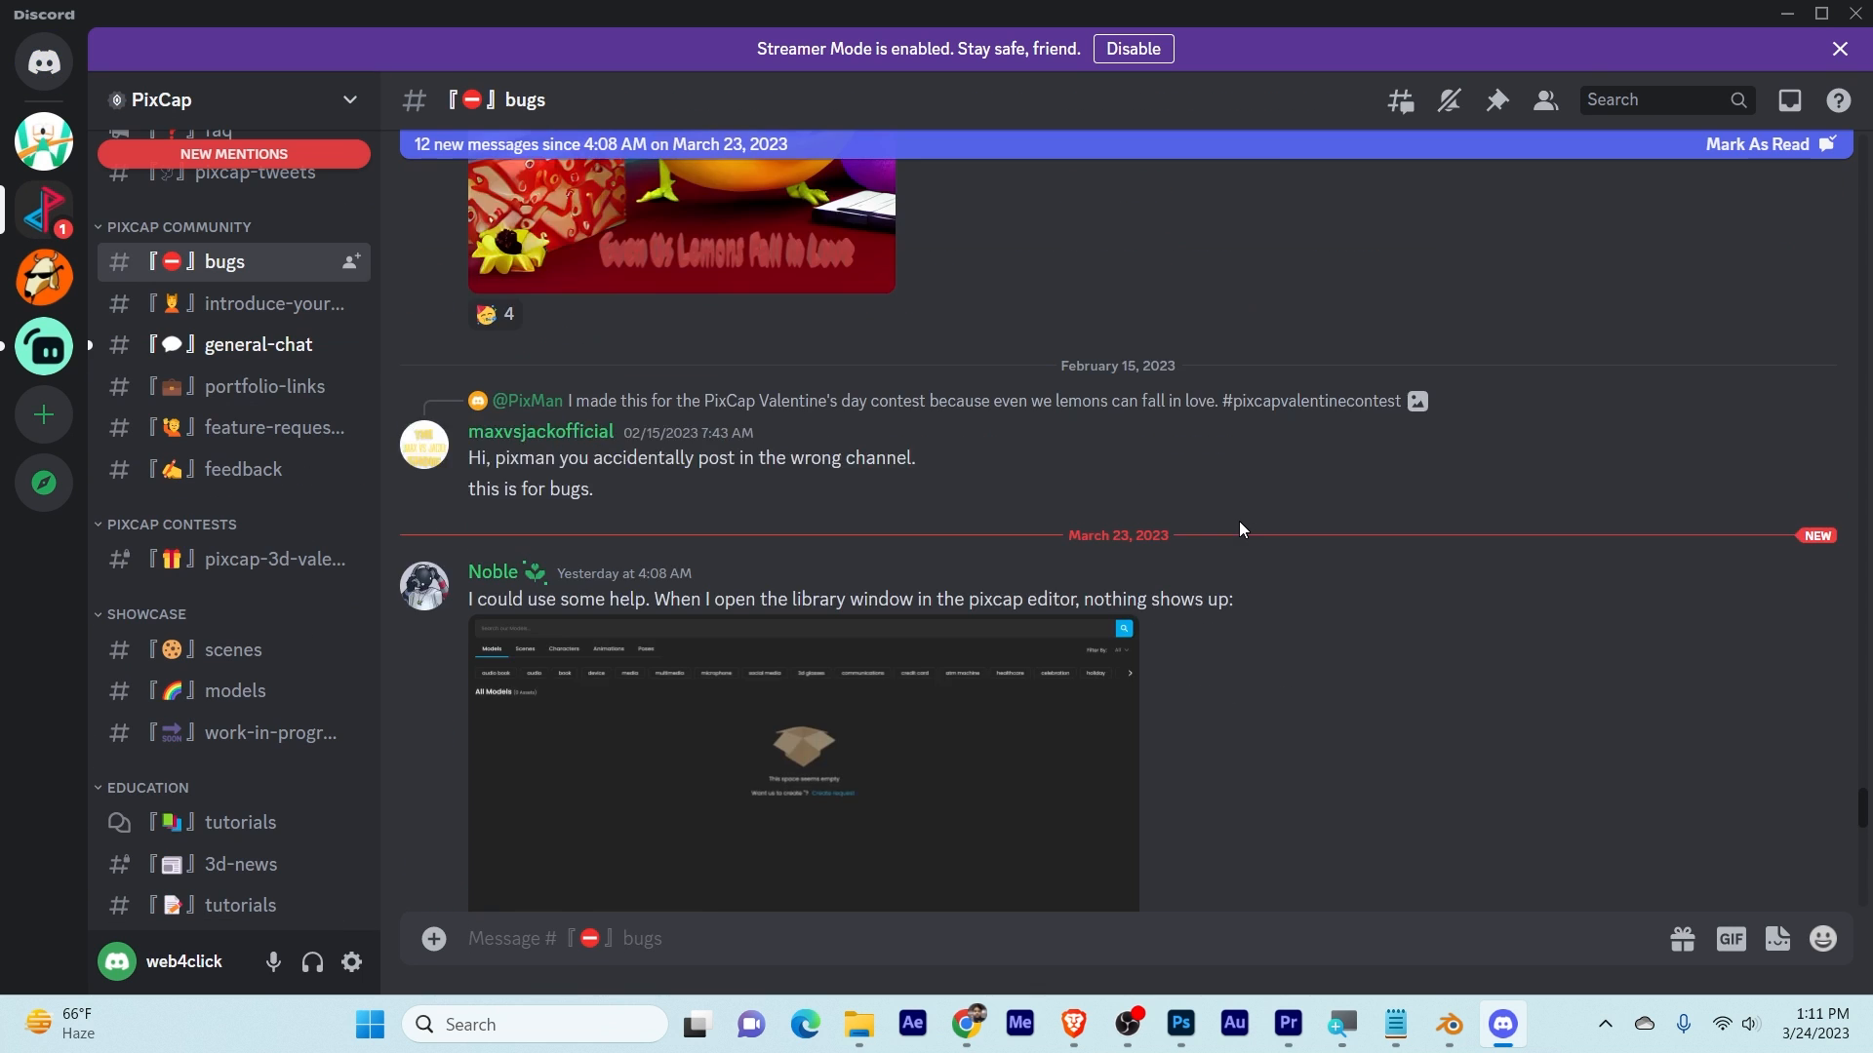
{"action": "scroll", "coordinate": [1238, 527], "scroll_direction": "up", "scroll_amount": 5}
{"action": "scroll", "coordinate": [1239, 521], "scroll_direction": "up", "scroll_amount": 15}
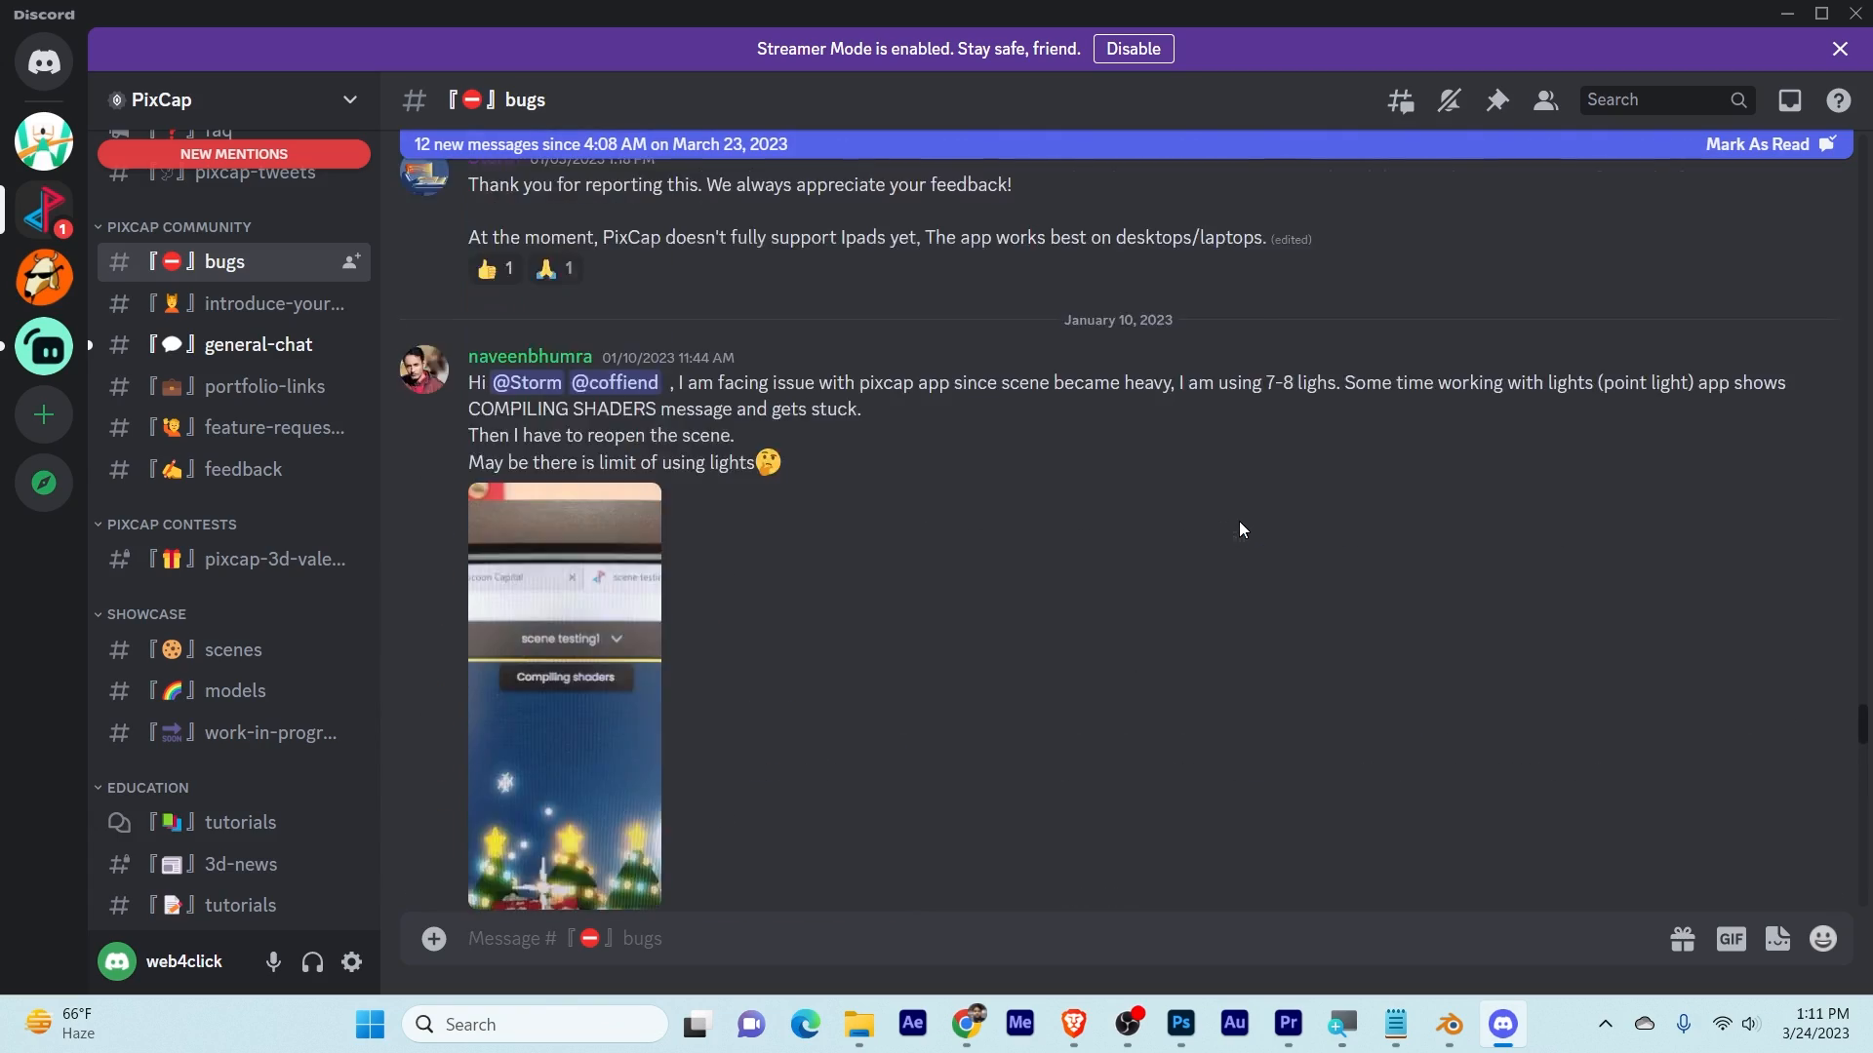
{"action": "scroll", "coordinate": [1238, 523], "scroll_direction": "up", "scroll_amount": 13}
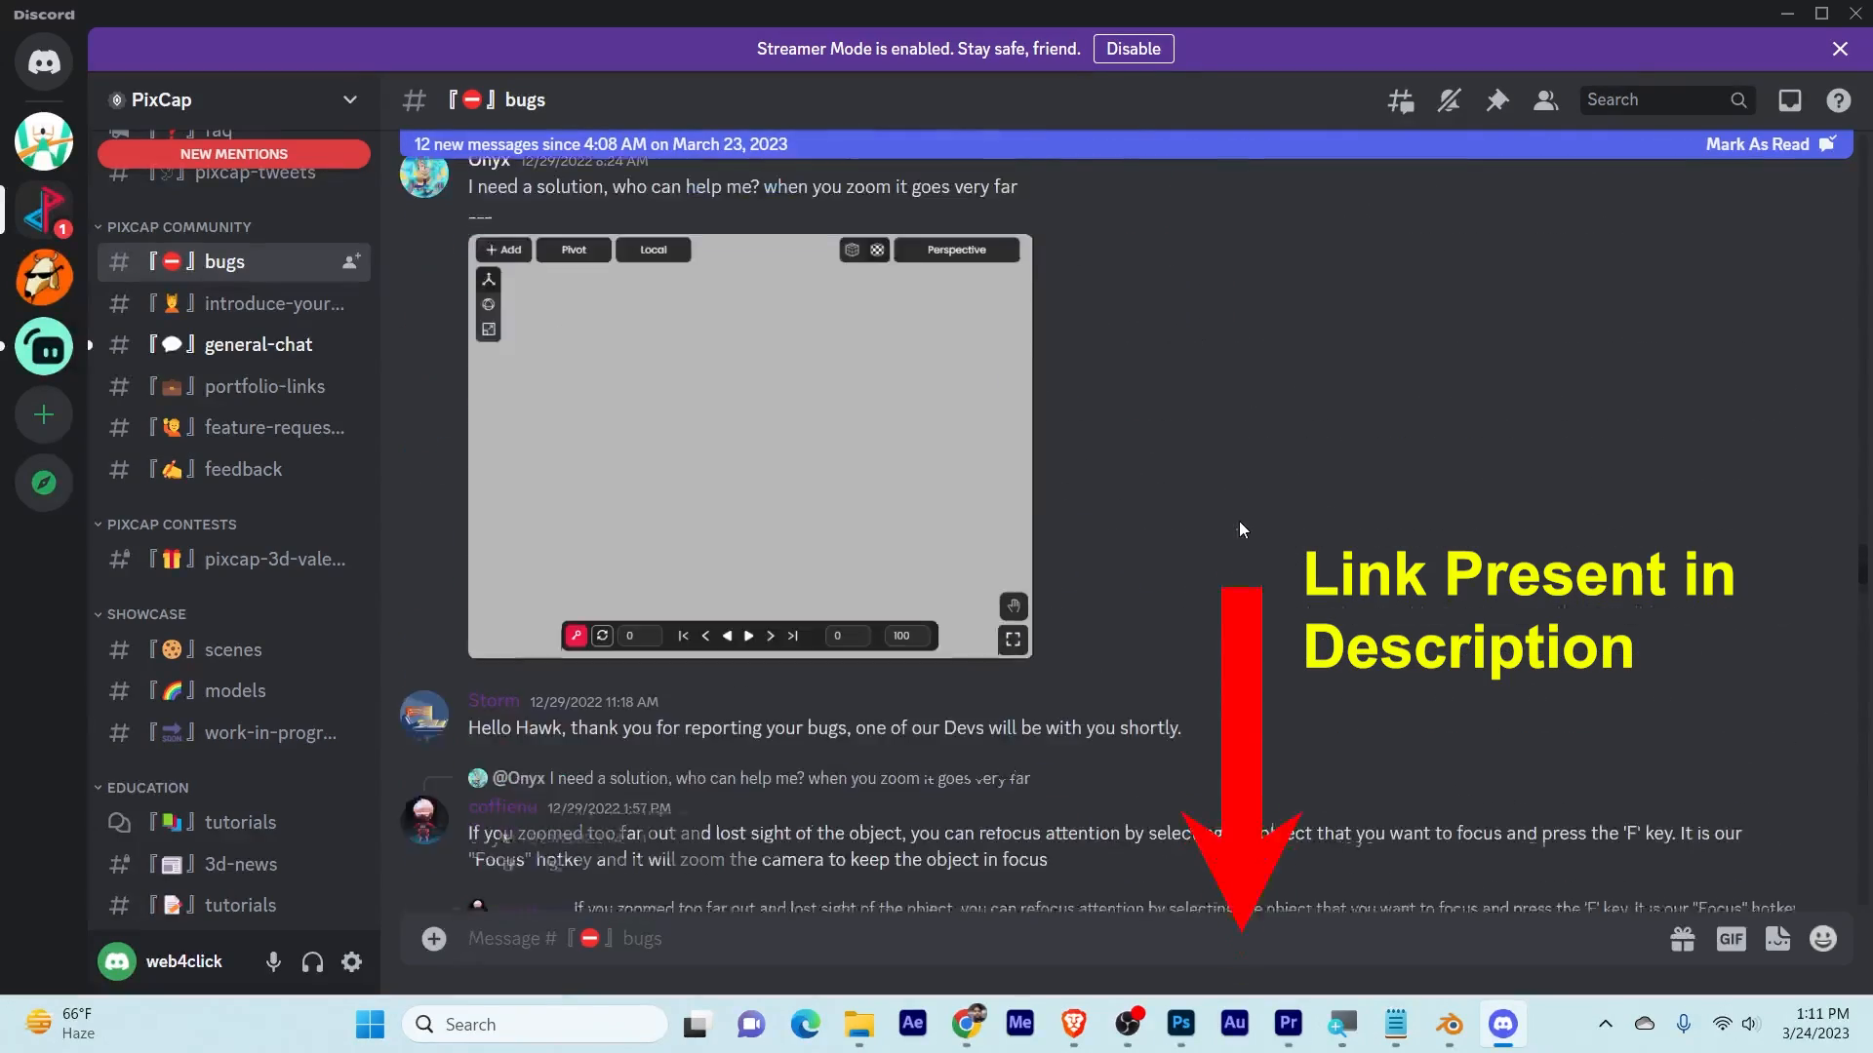
{"action": "scroll", "coordinate": [1239, 523], "scroll_direction": "down", "scroll_amount": 14}
{"action": "scroll", "coordinate": [1239, 525], "scroll_direction": "down", "scroll_amount": 15}
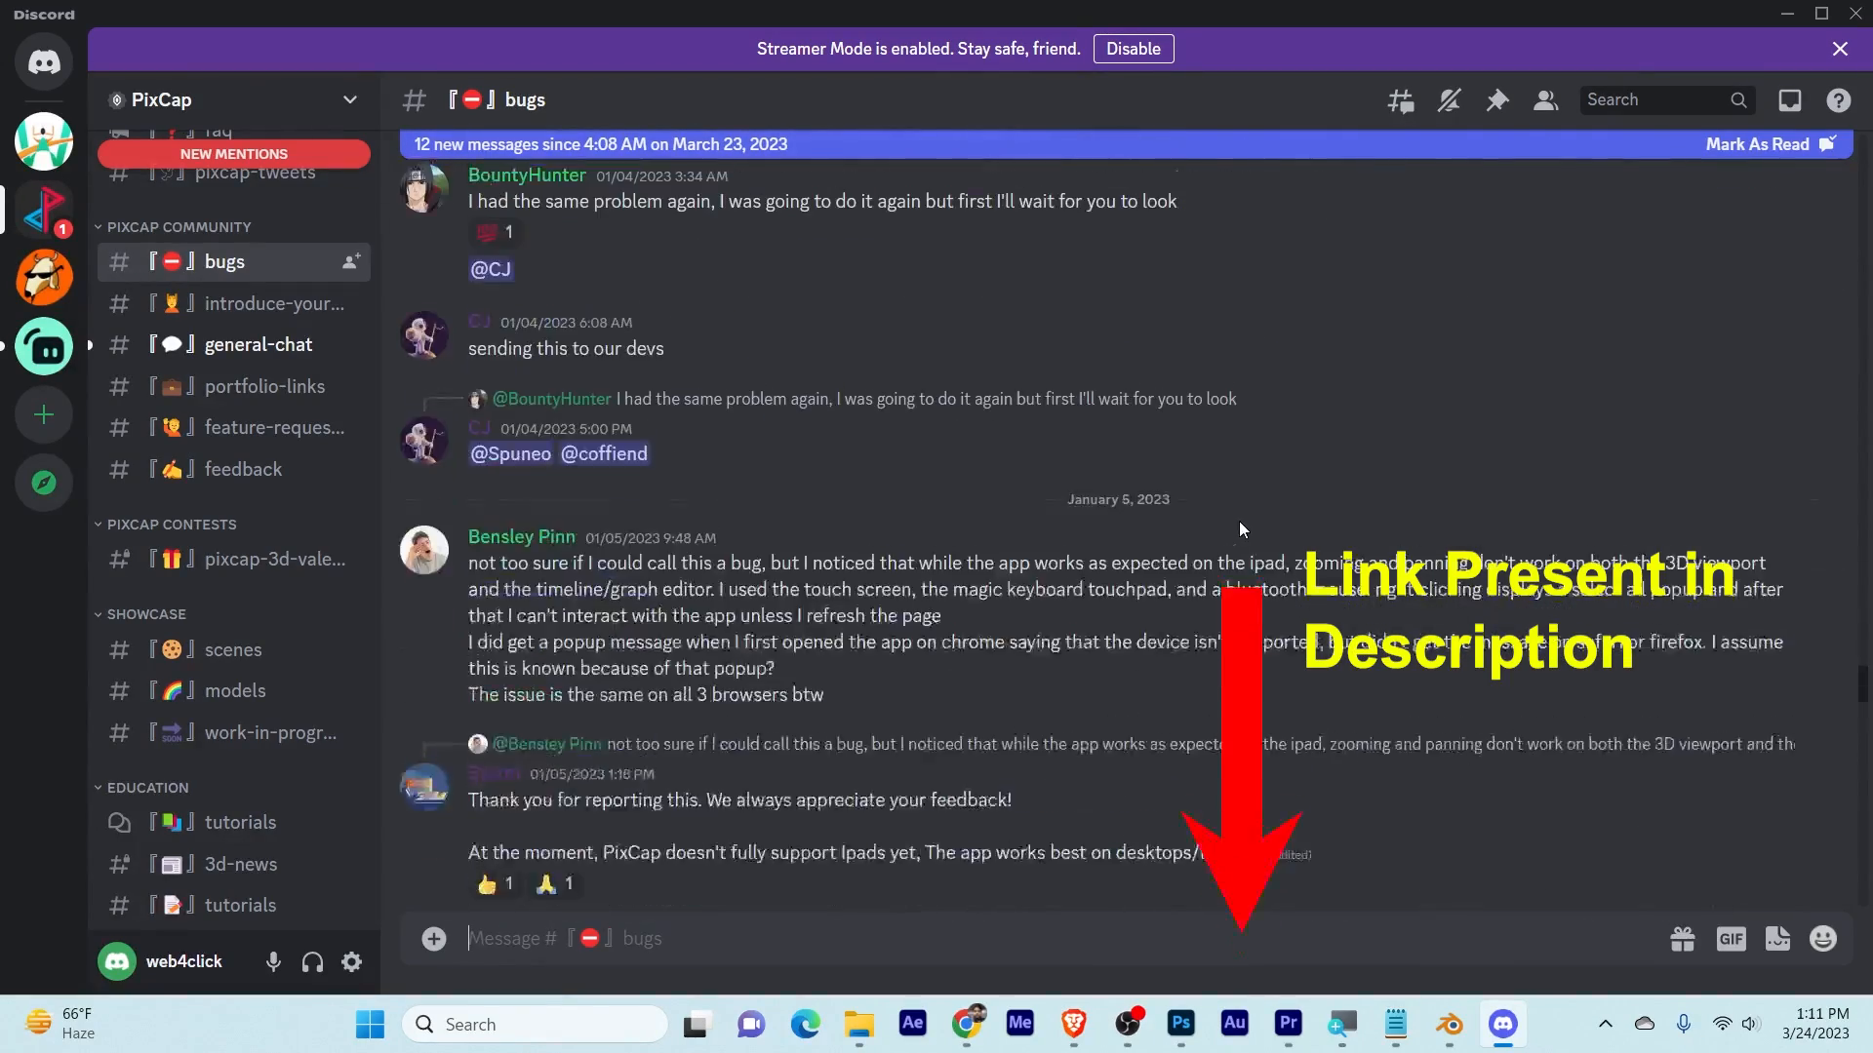
{"action": "scroll", "coordinate": [1239, 525], "scroll_direction": "down", "scroll_amount": 10}
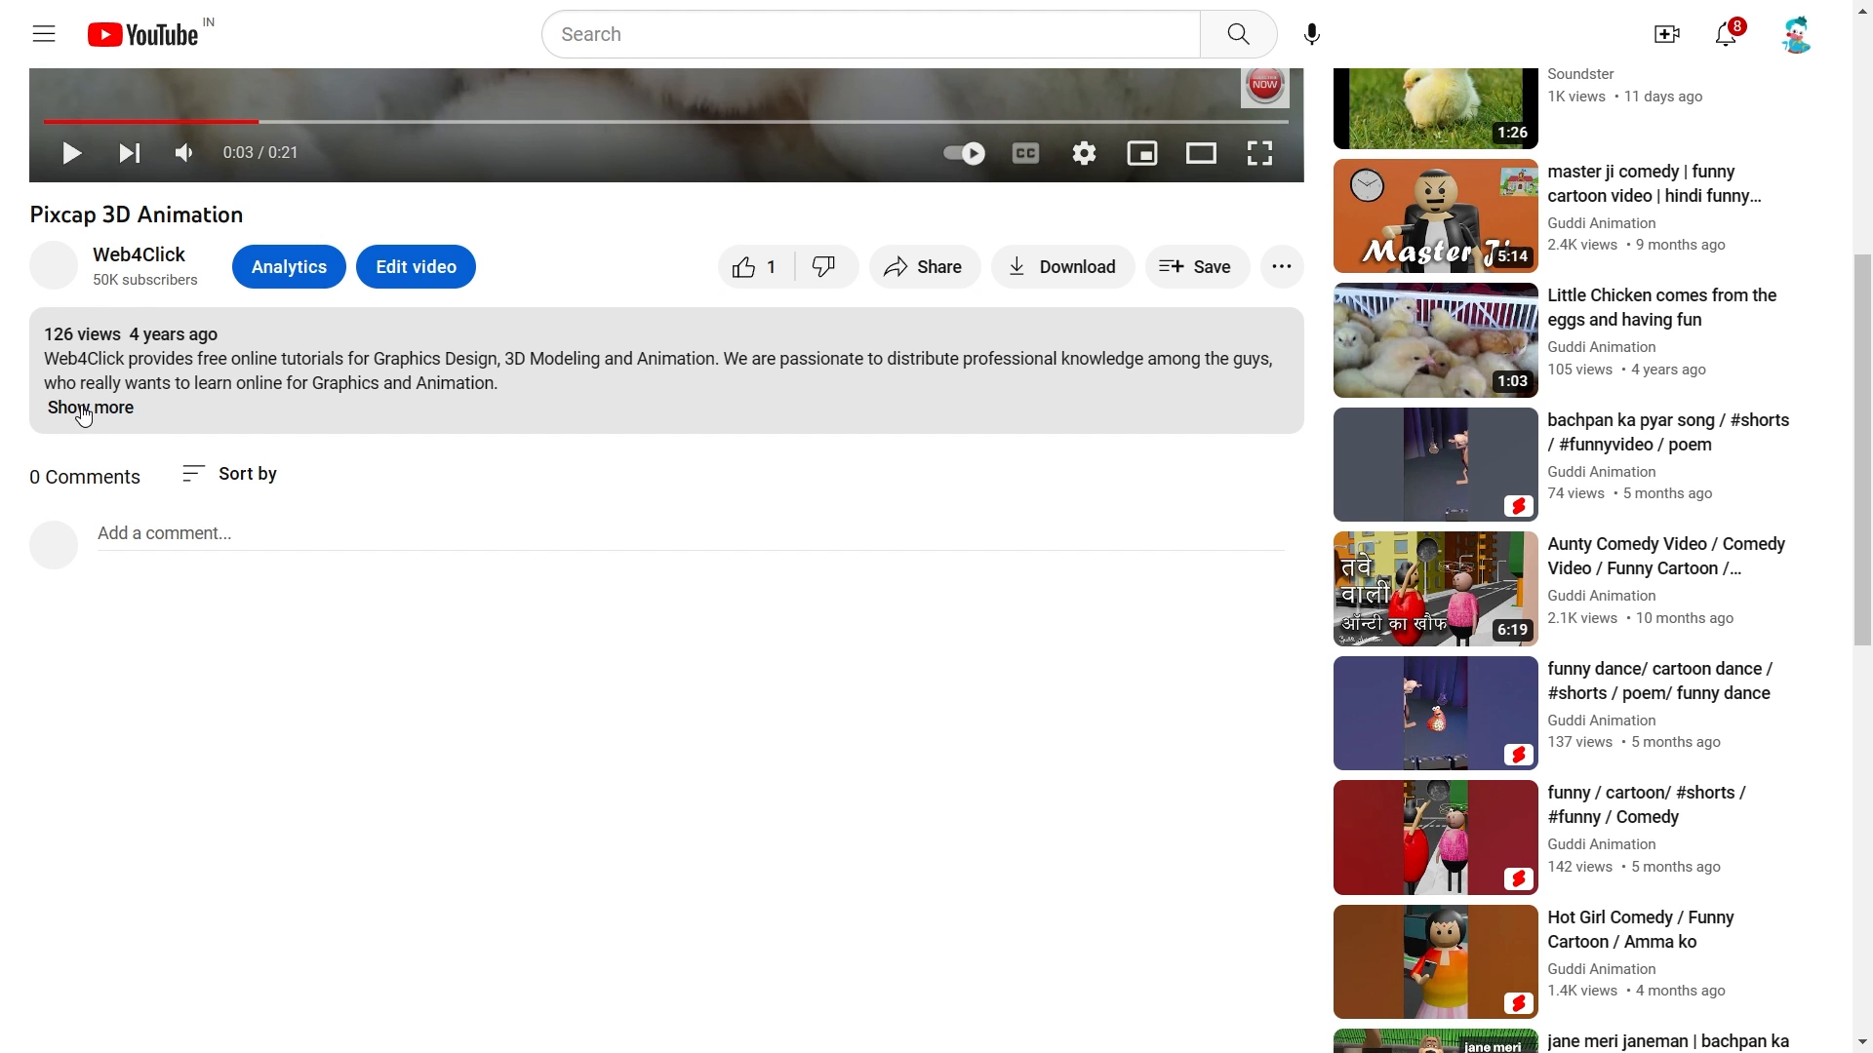
Step: Expand the description of the YouTube video Pixcap 3D Animation and open its PixCap website link
{"action": "left_click", "coordinate": [86, 407]}
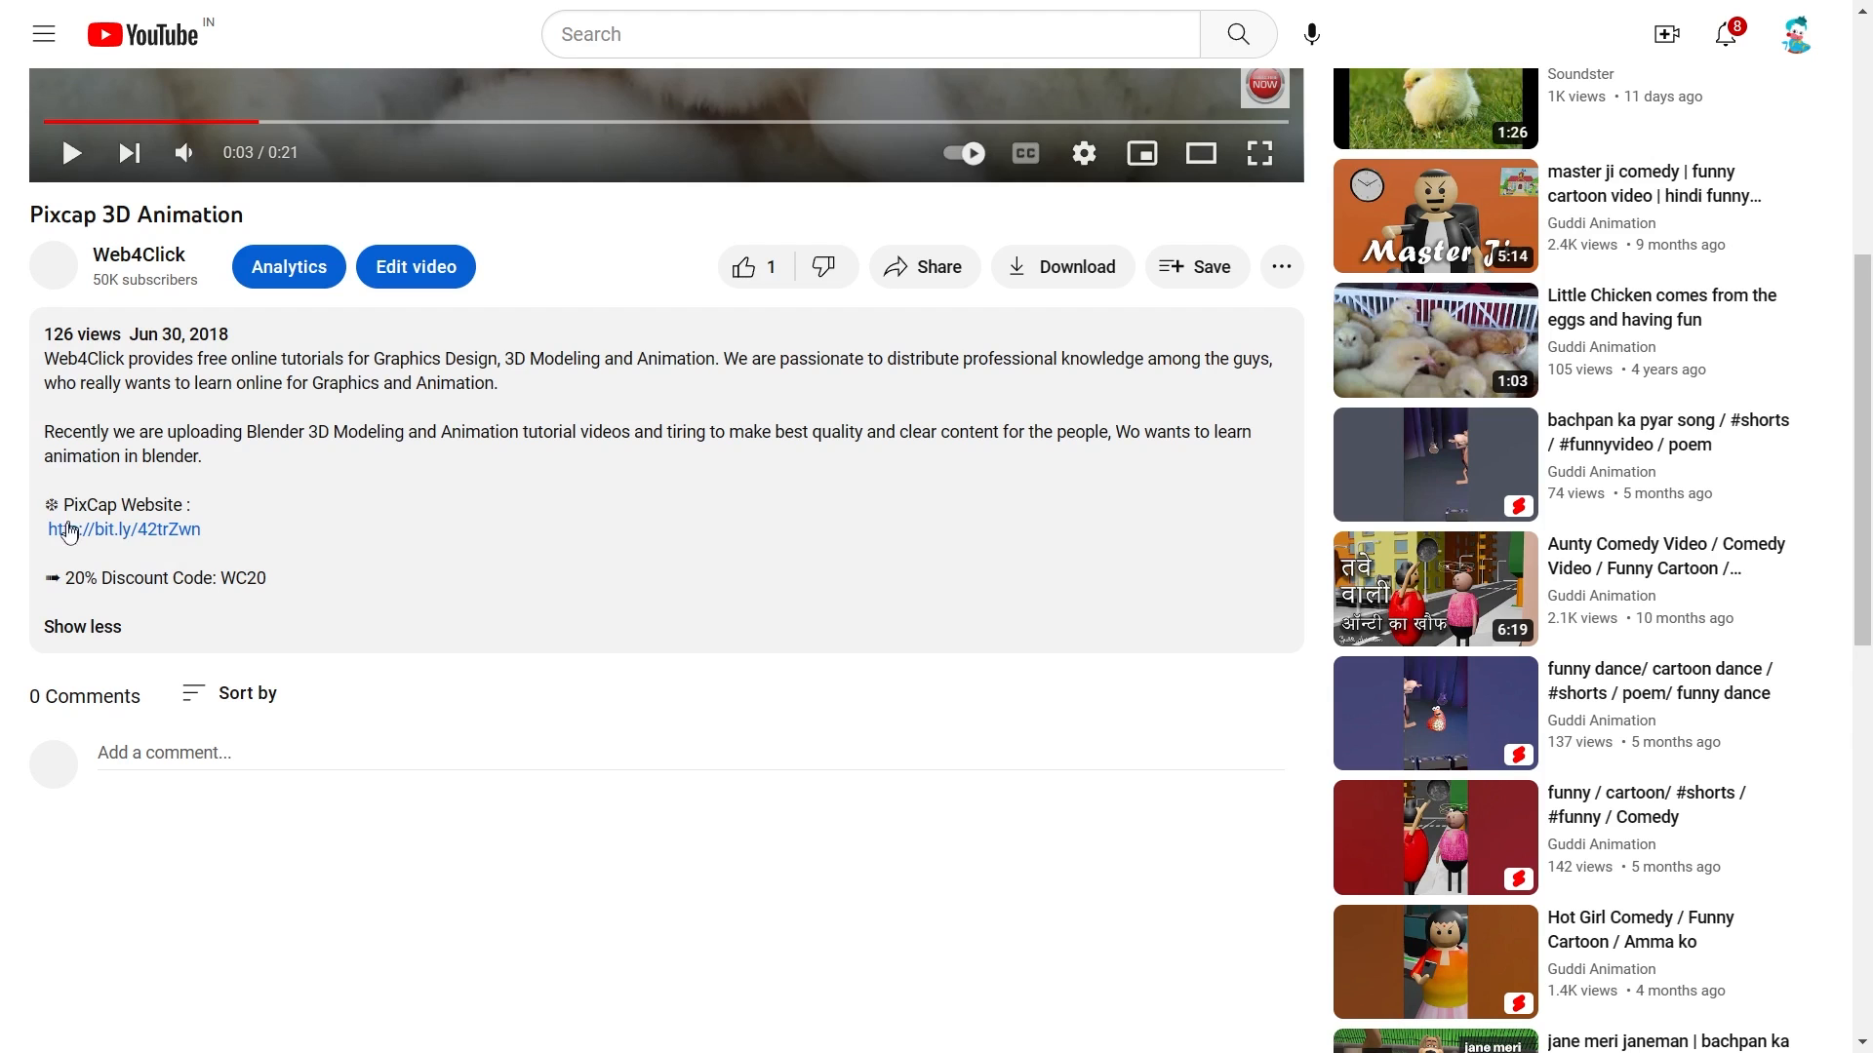
{"action": "left_click", "coordinate": [178, 533]}
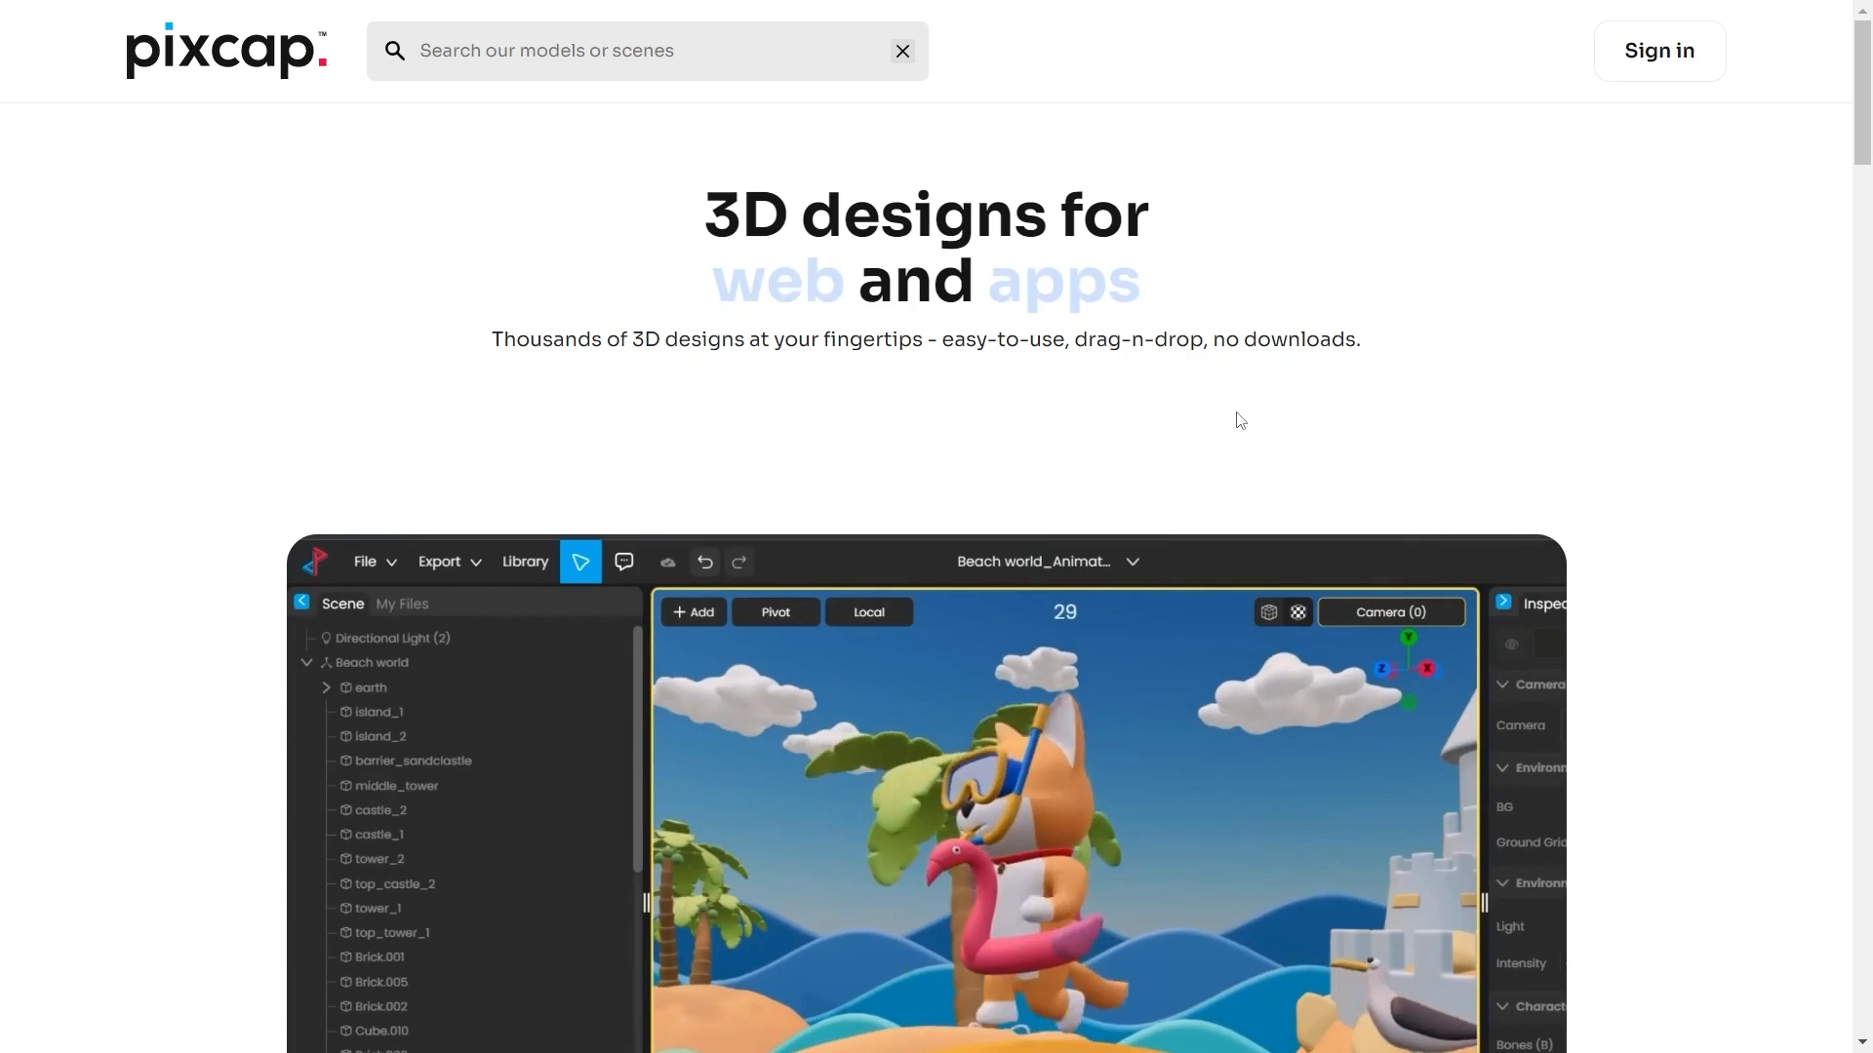
{"action": "scroll", "coordinate": [1237, 411], "scroll_direction": "down", "scroll_amount": 4}
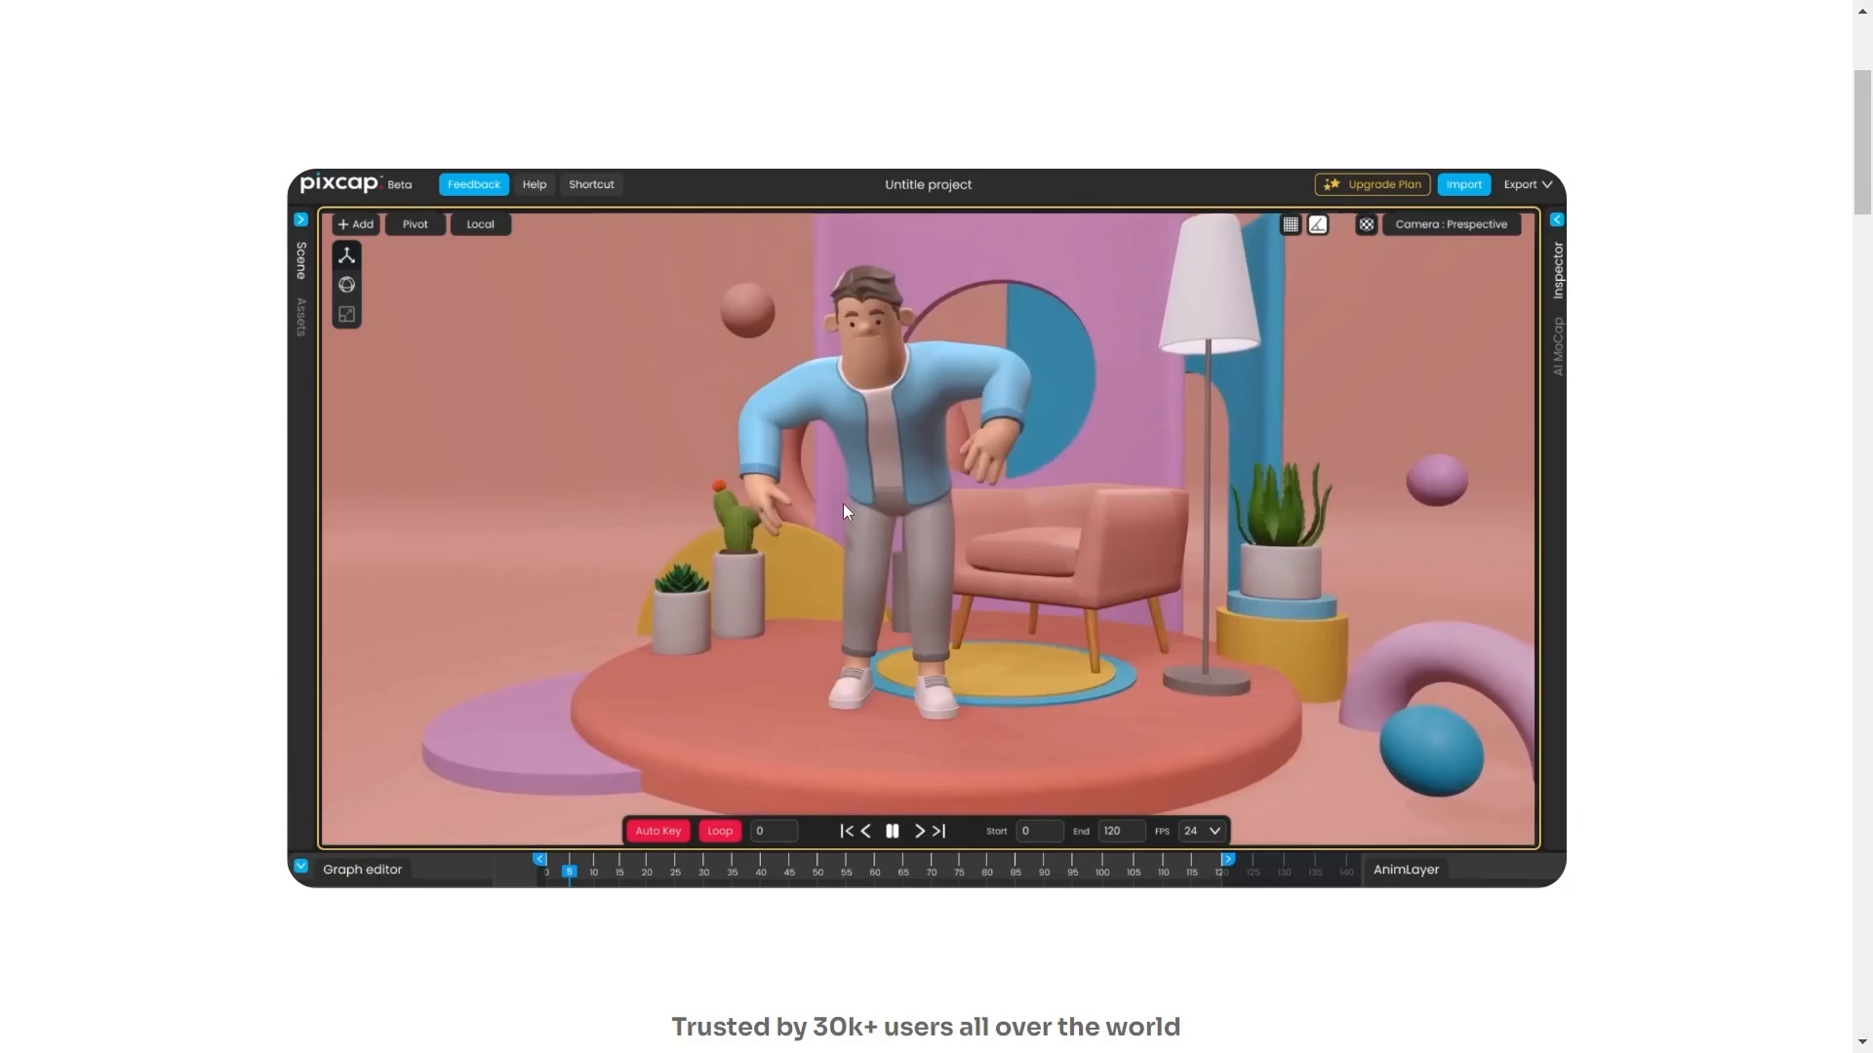
{"action": "scroll", "coordinate": [1301, 506], "scroll_direction": "up", "scroll_amount": 4}
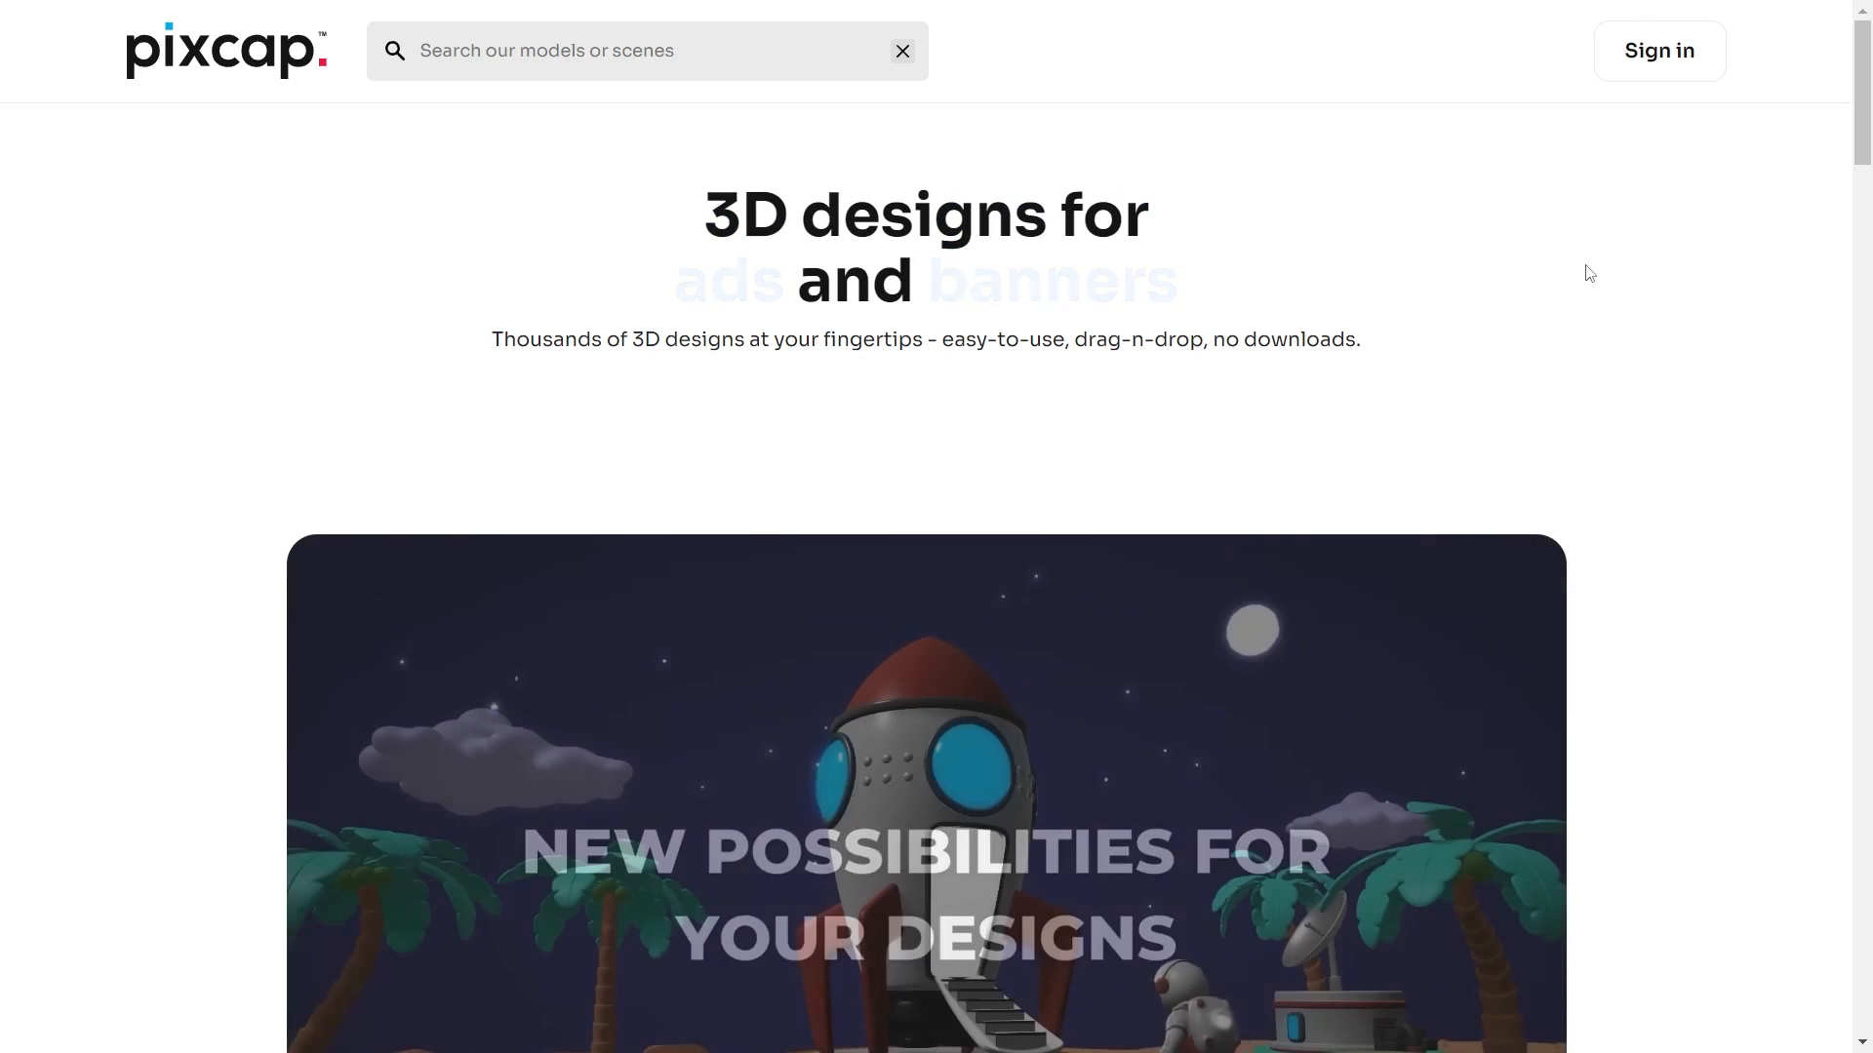
Step: Sign in to PixCap with the listed Google account and request a verification code for it
{"action": "left_click", "coordinate": [1662, 60]}
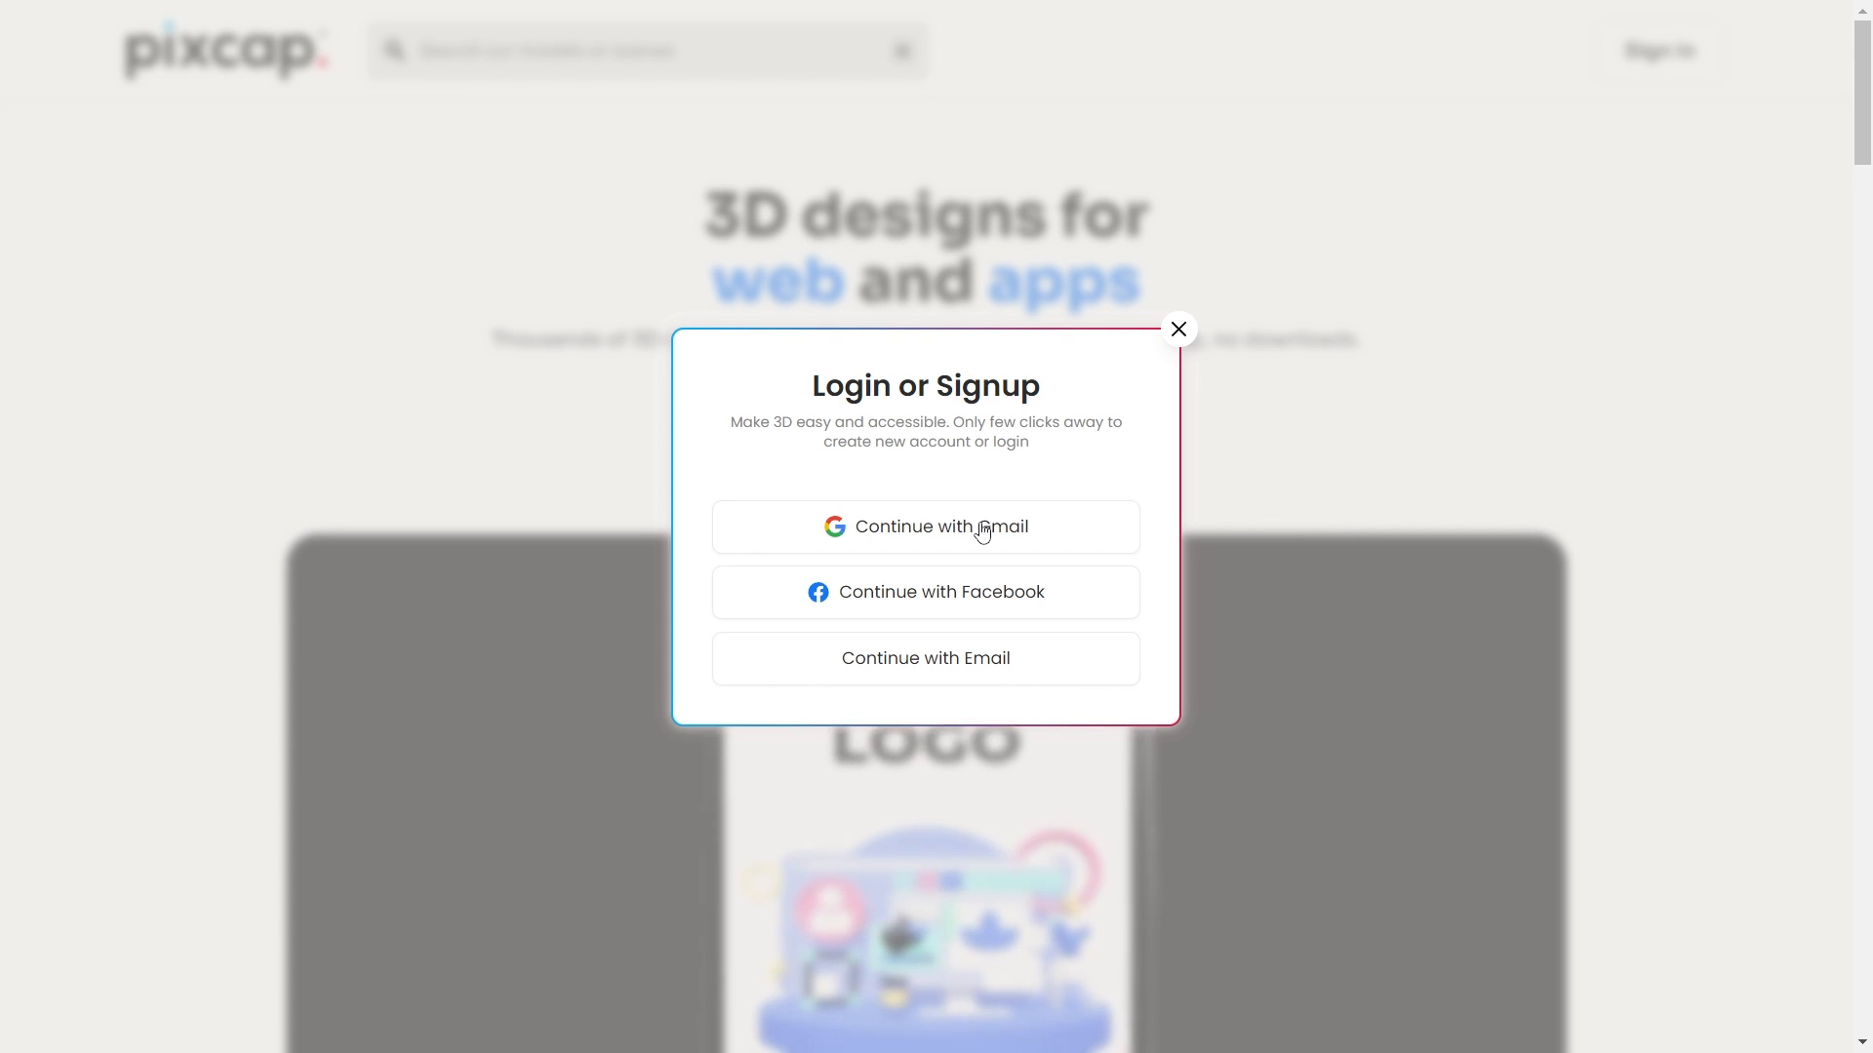
{"action": "left_click", "coordinate": [981, 532]}
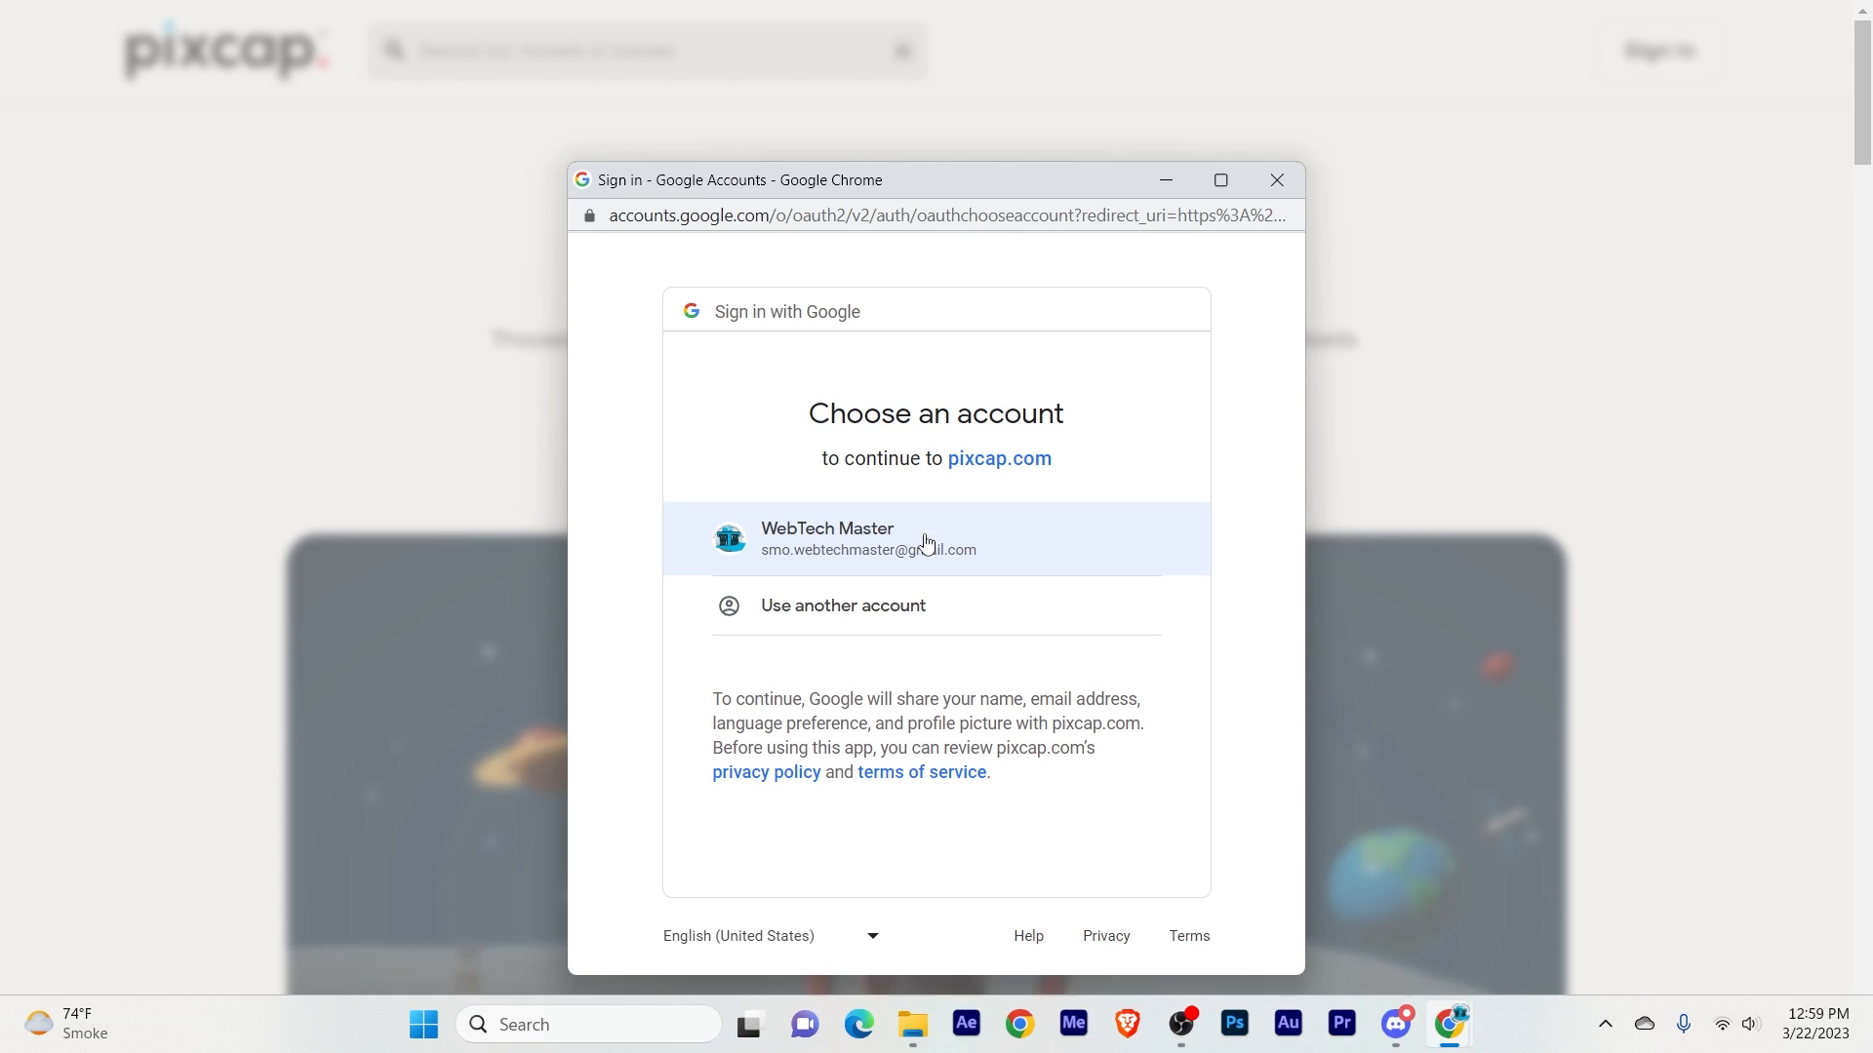
{"action": "left_click", "coordinate": [1021, 543]}
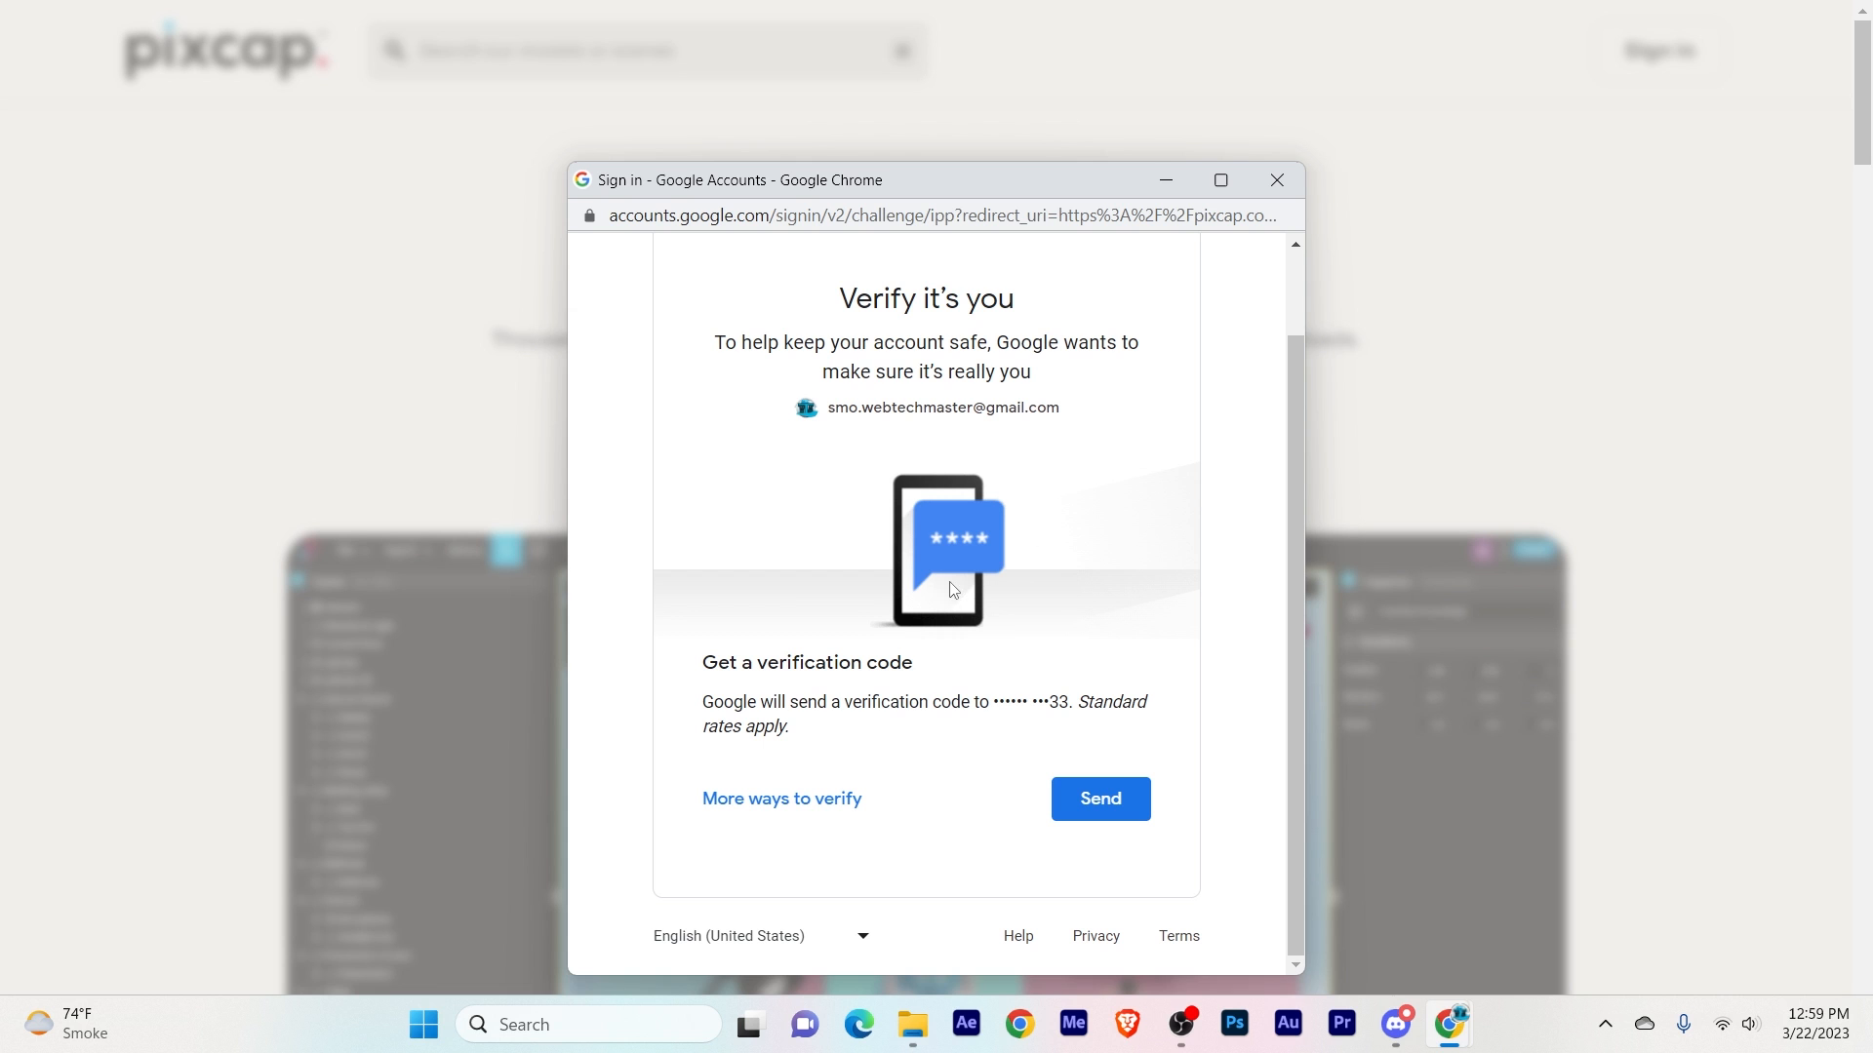
{"action": "left_click", "coordinate": [1100, 797]}
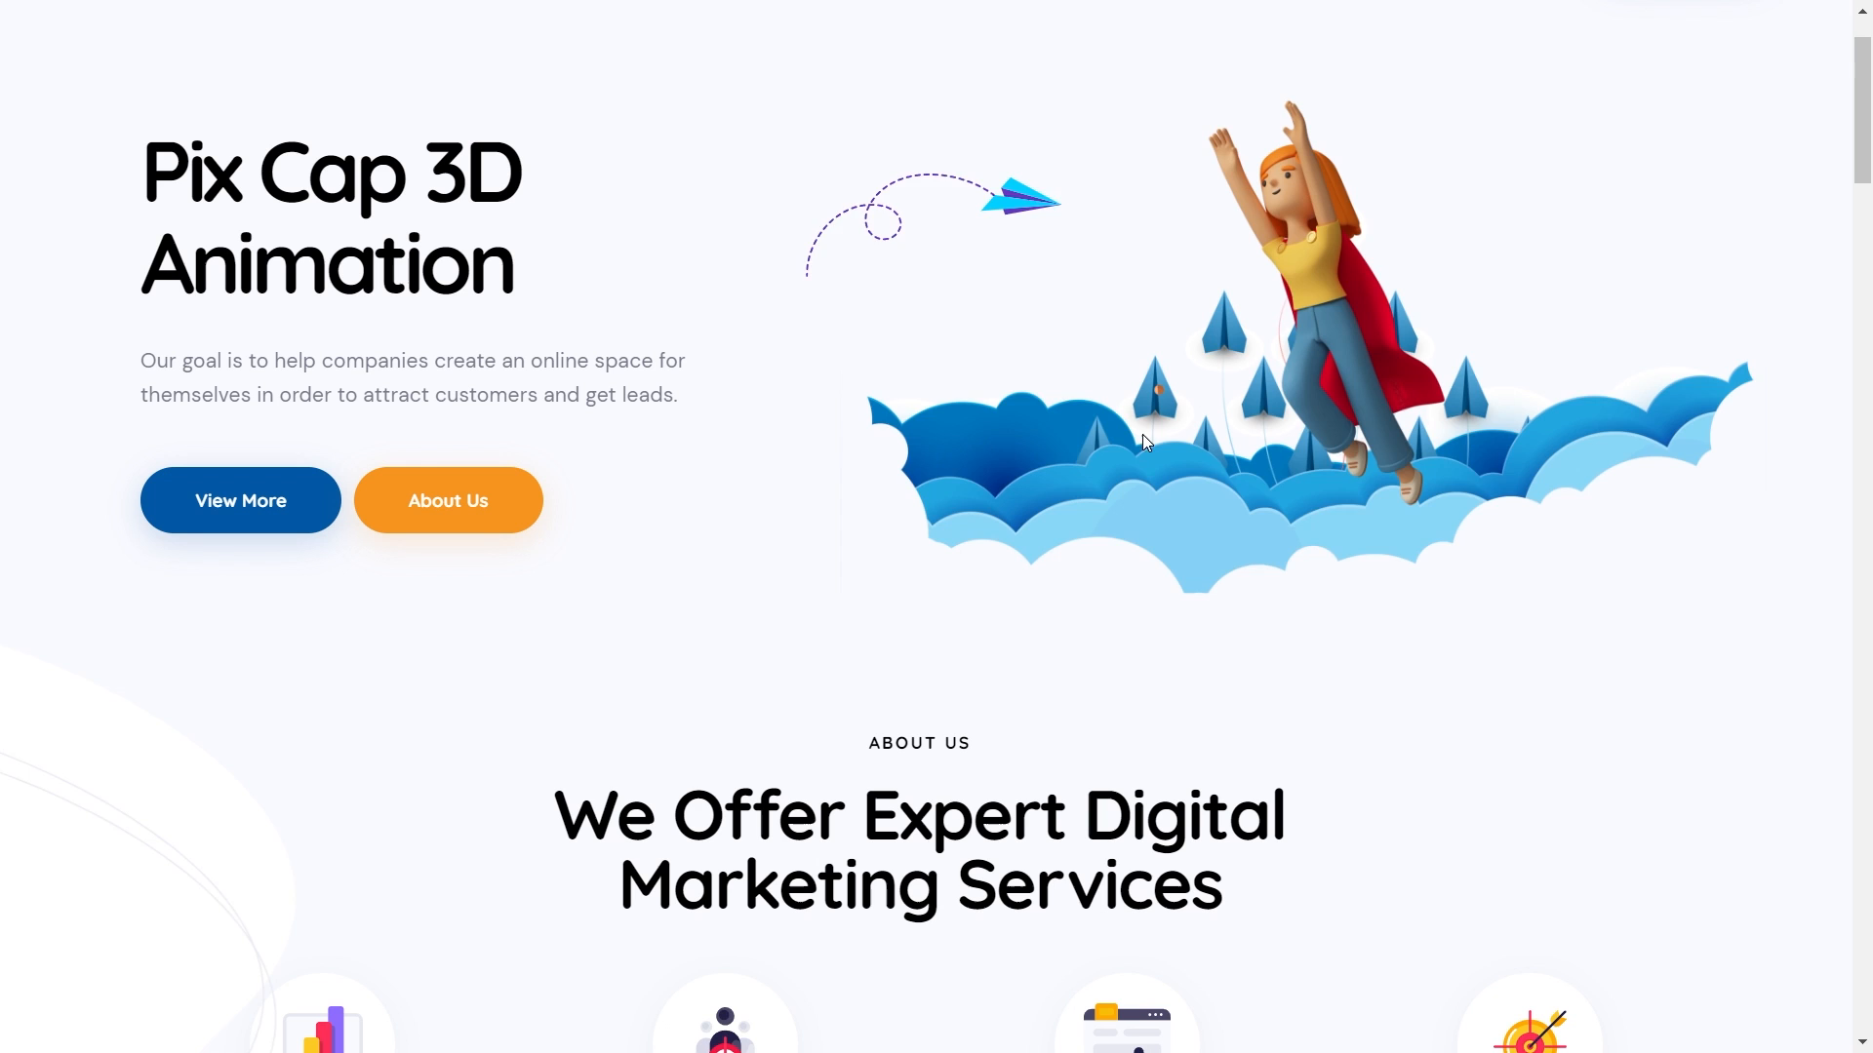
{"action": "scroll", "coordinate": [1180, 363], "scroll_direction": "down", "scroll_amount": 6}
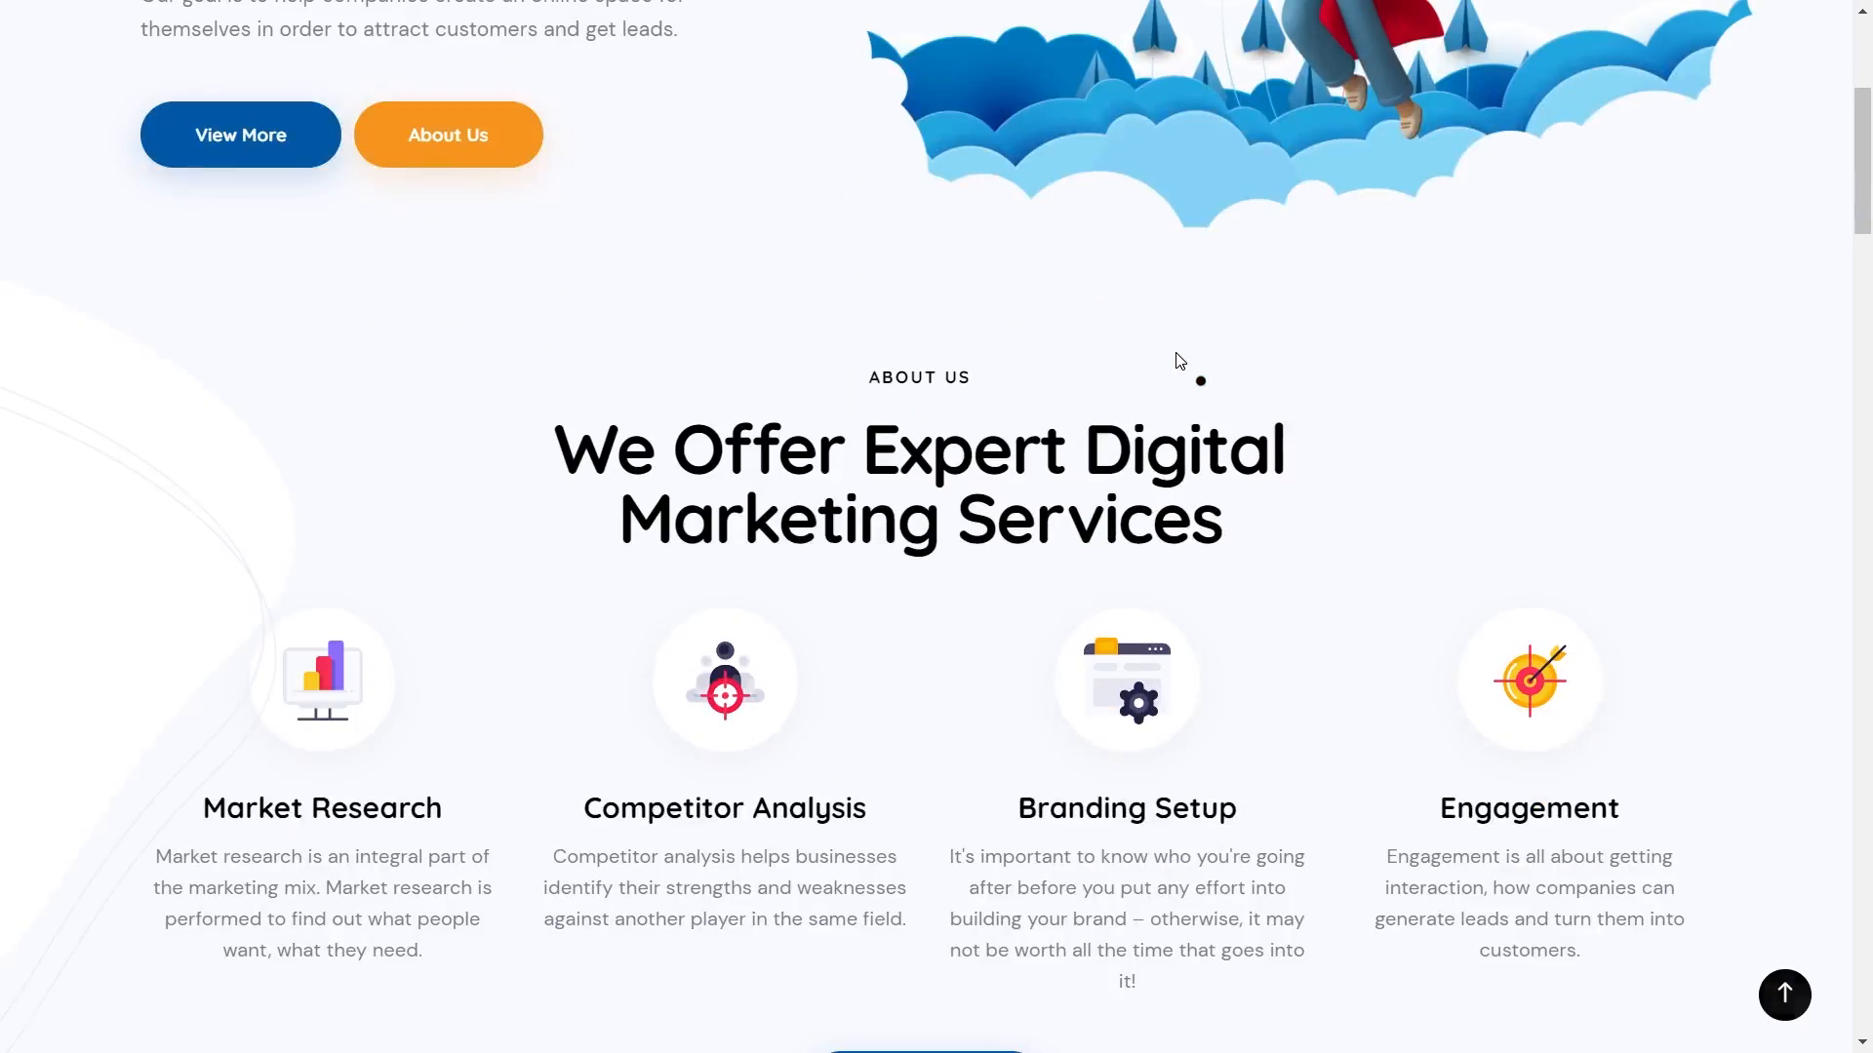
{"action": "scroll", "coordinate": [1180, 363], "scroll_direction": "down", "scroll_amount": 15}
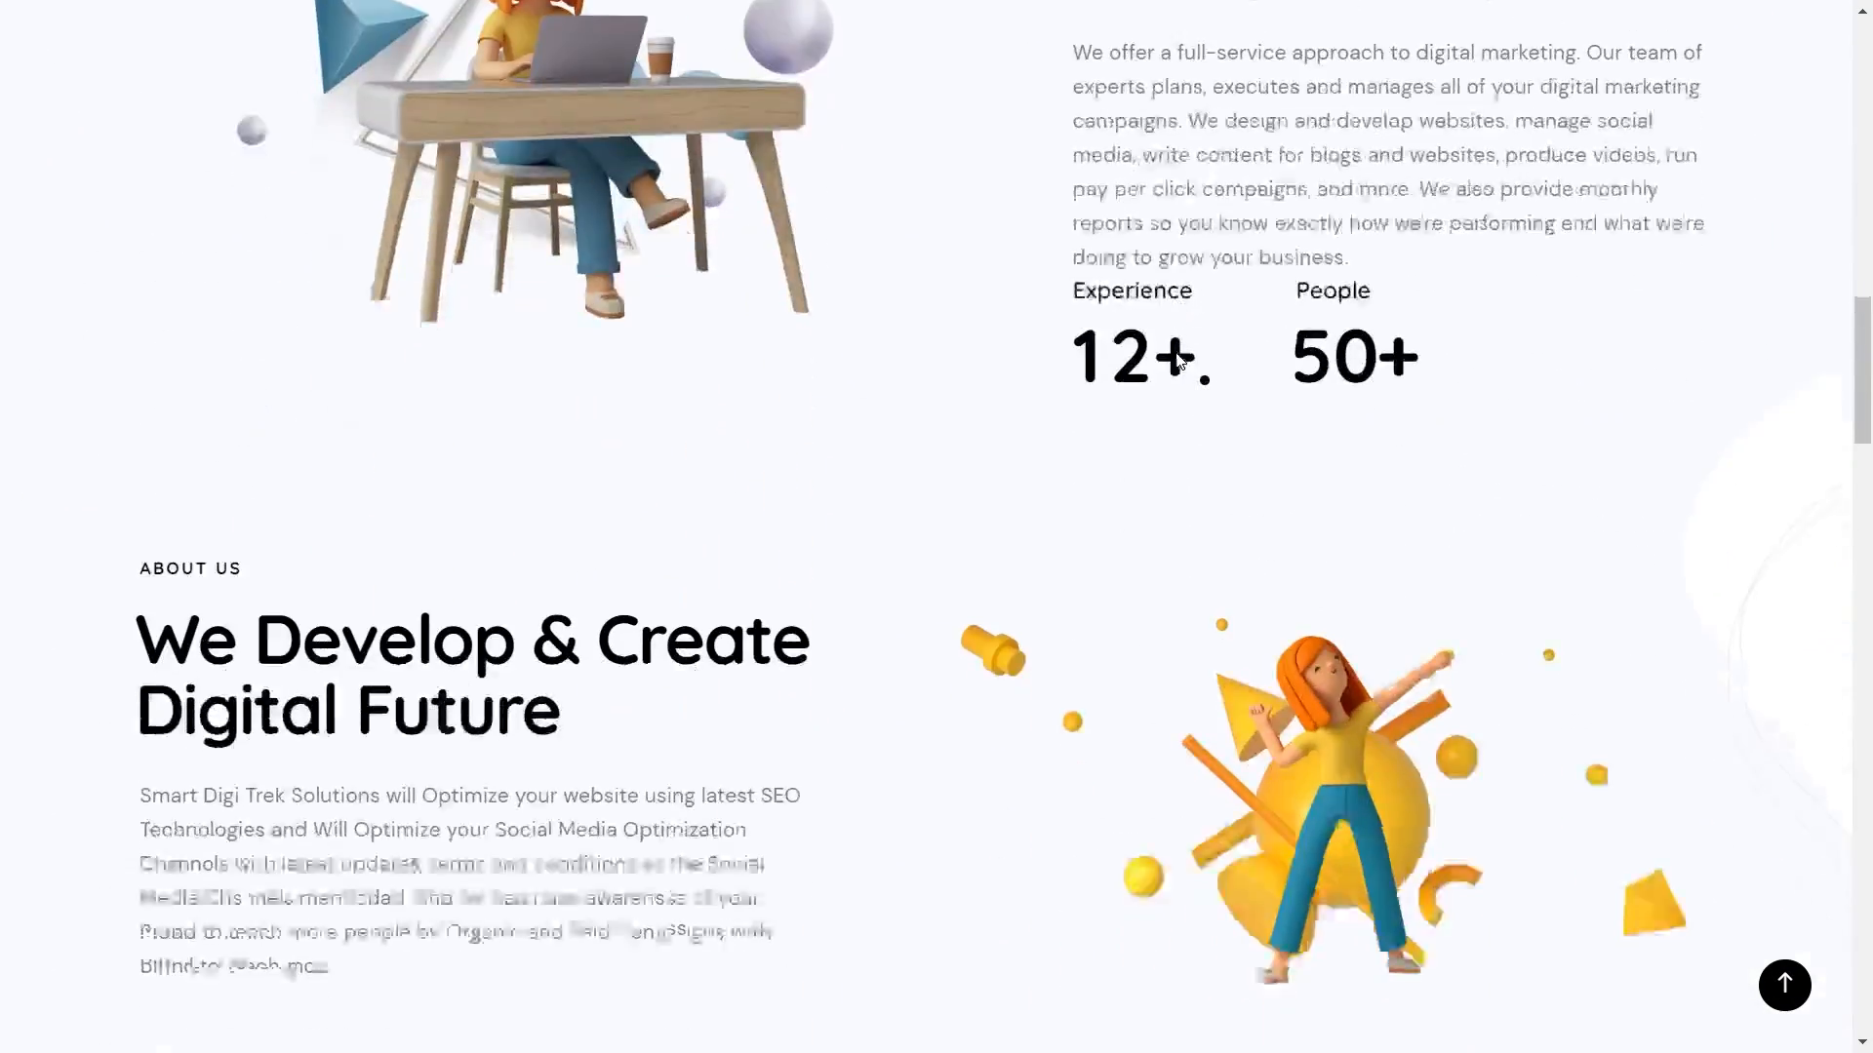
{"action": "scroll", "coordinate": [1179, 363], "scroll_direction": "up", "scroll_amount": 15}
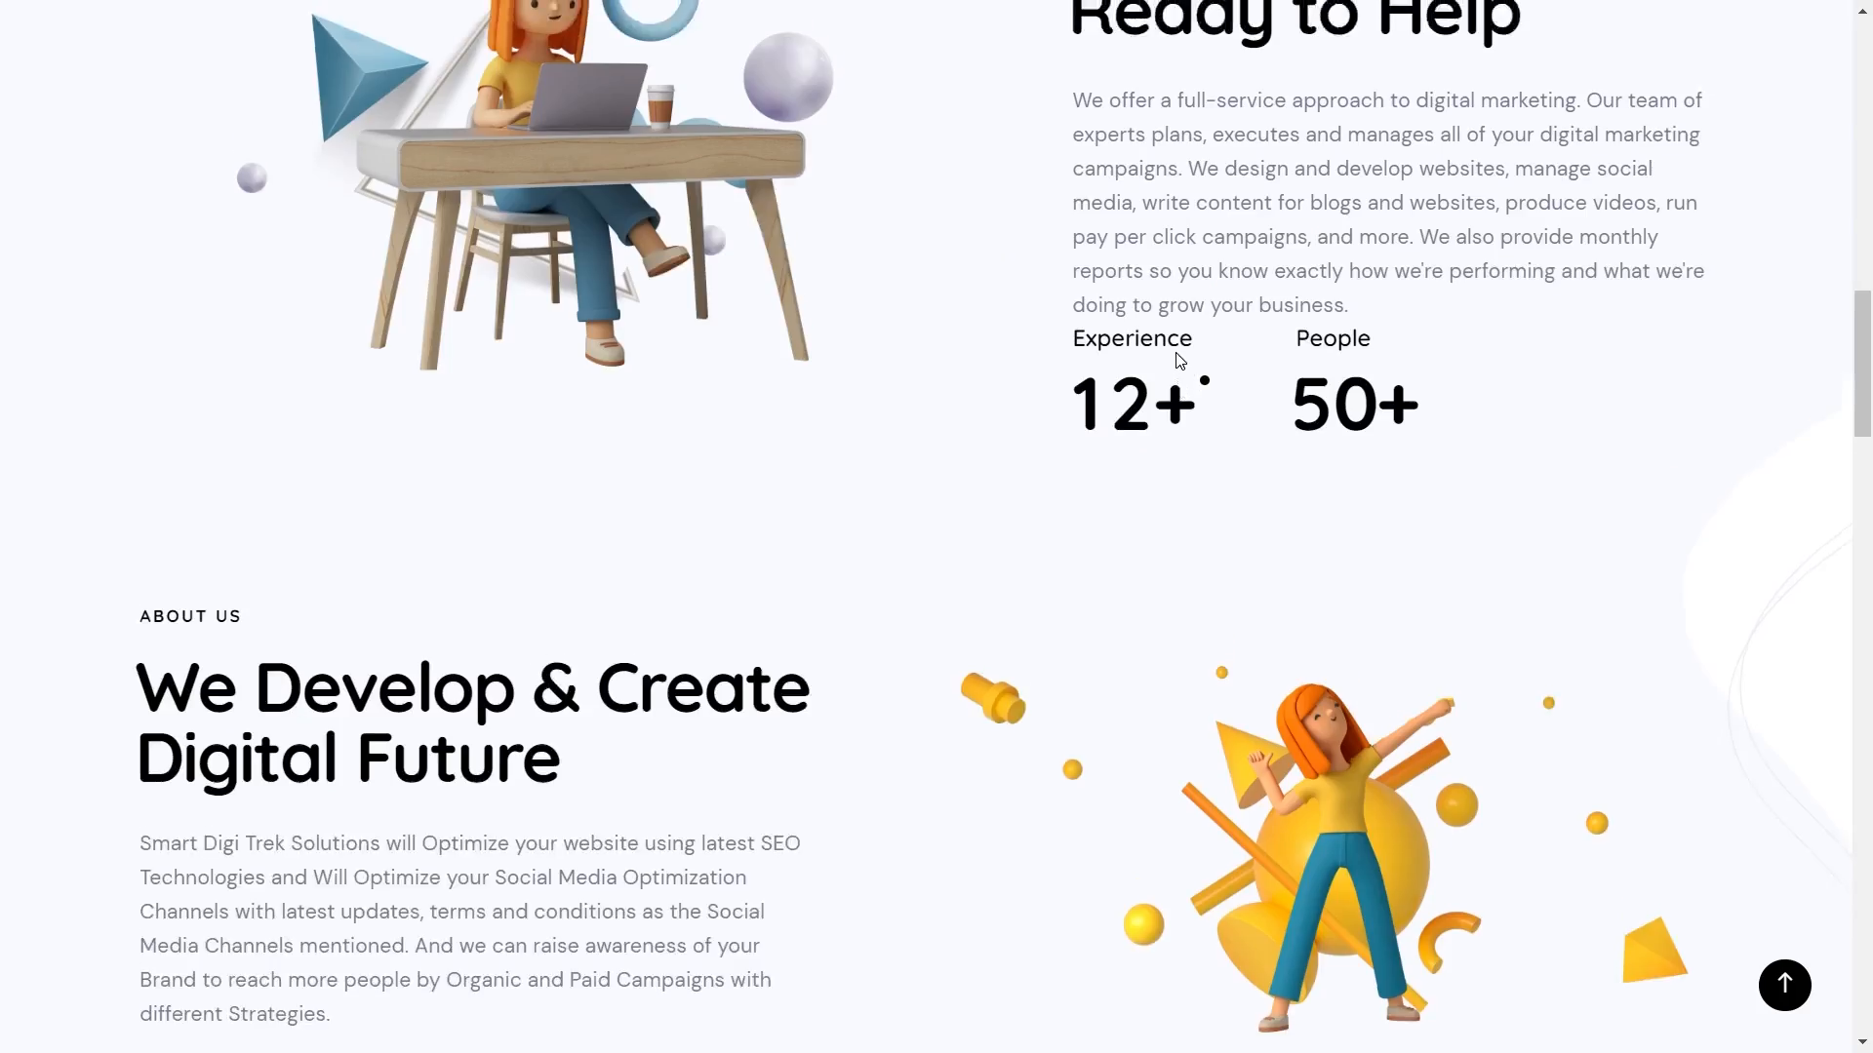
{"action": "scroll", "coordinate": [1175, 353], "scroll_direction": "up", "scroll_amount": 6}
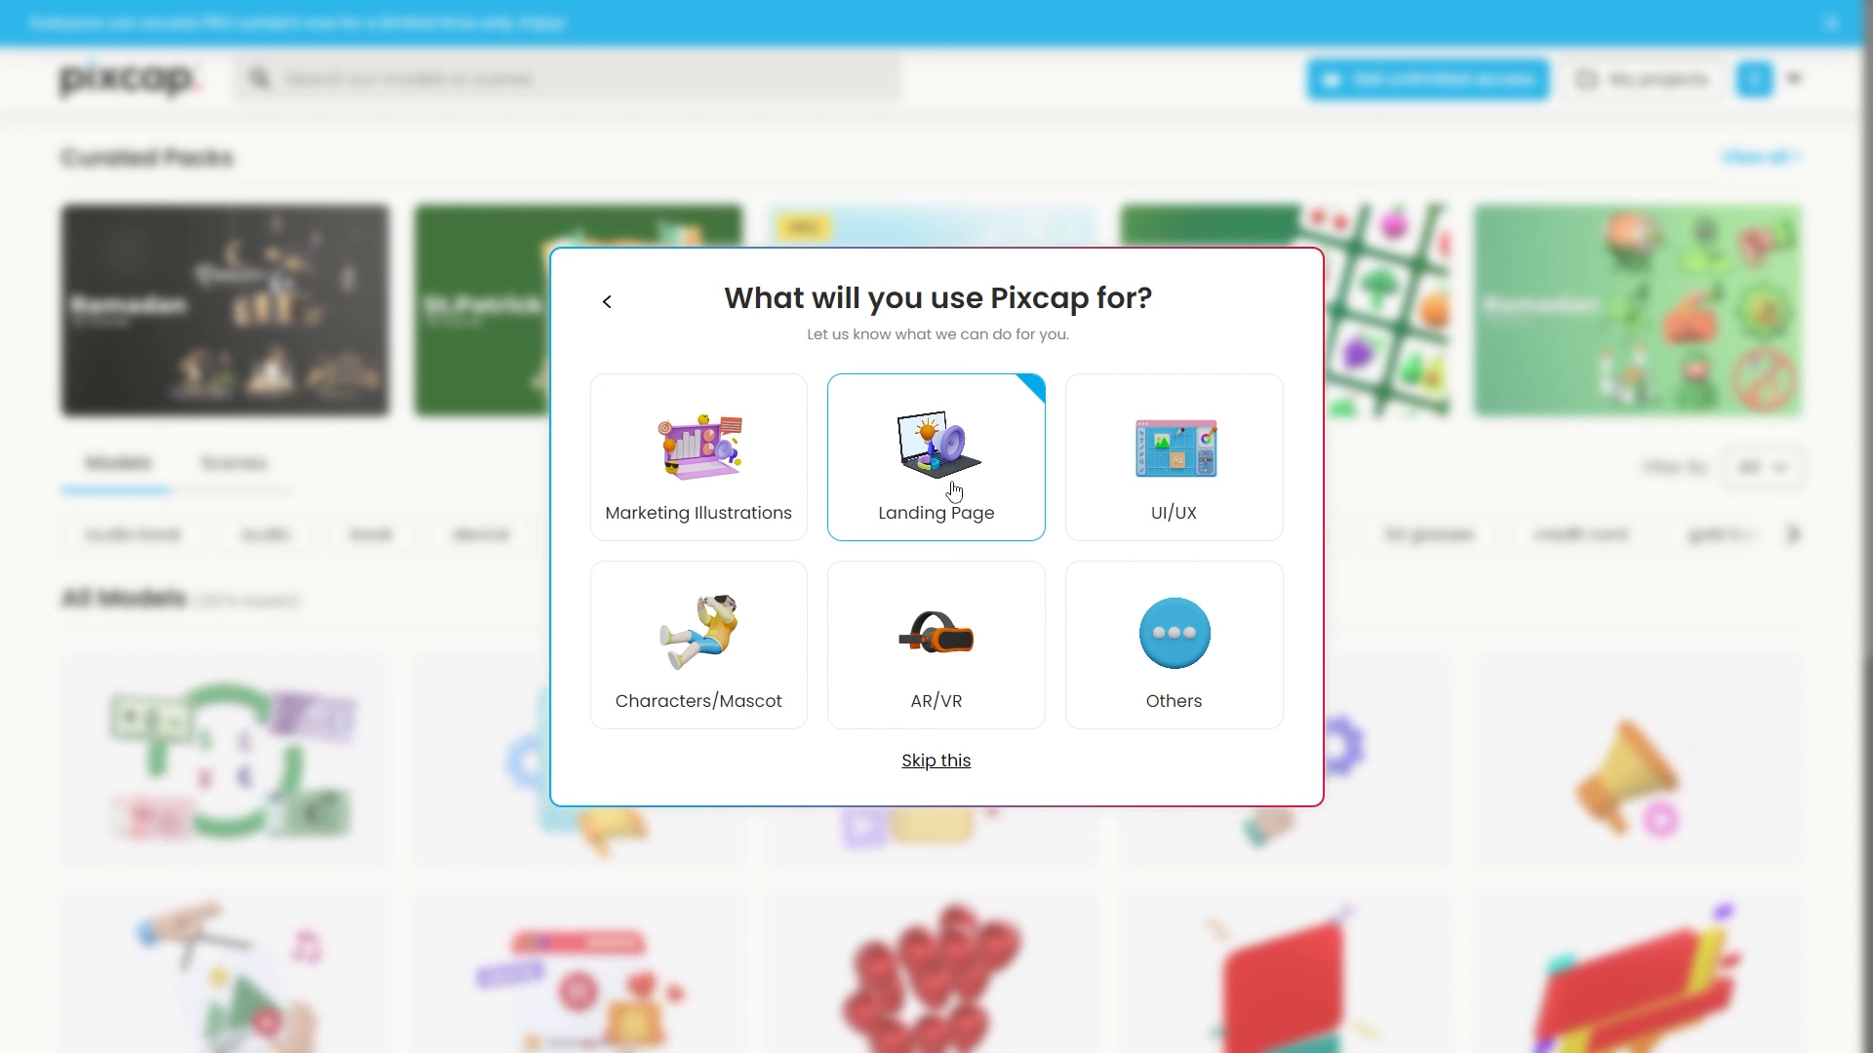
Step: Skip the question about what Pixcap will be used for and look over the model library
{"action": "left_click", "coordinate": [933, 762]}
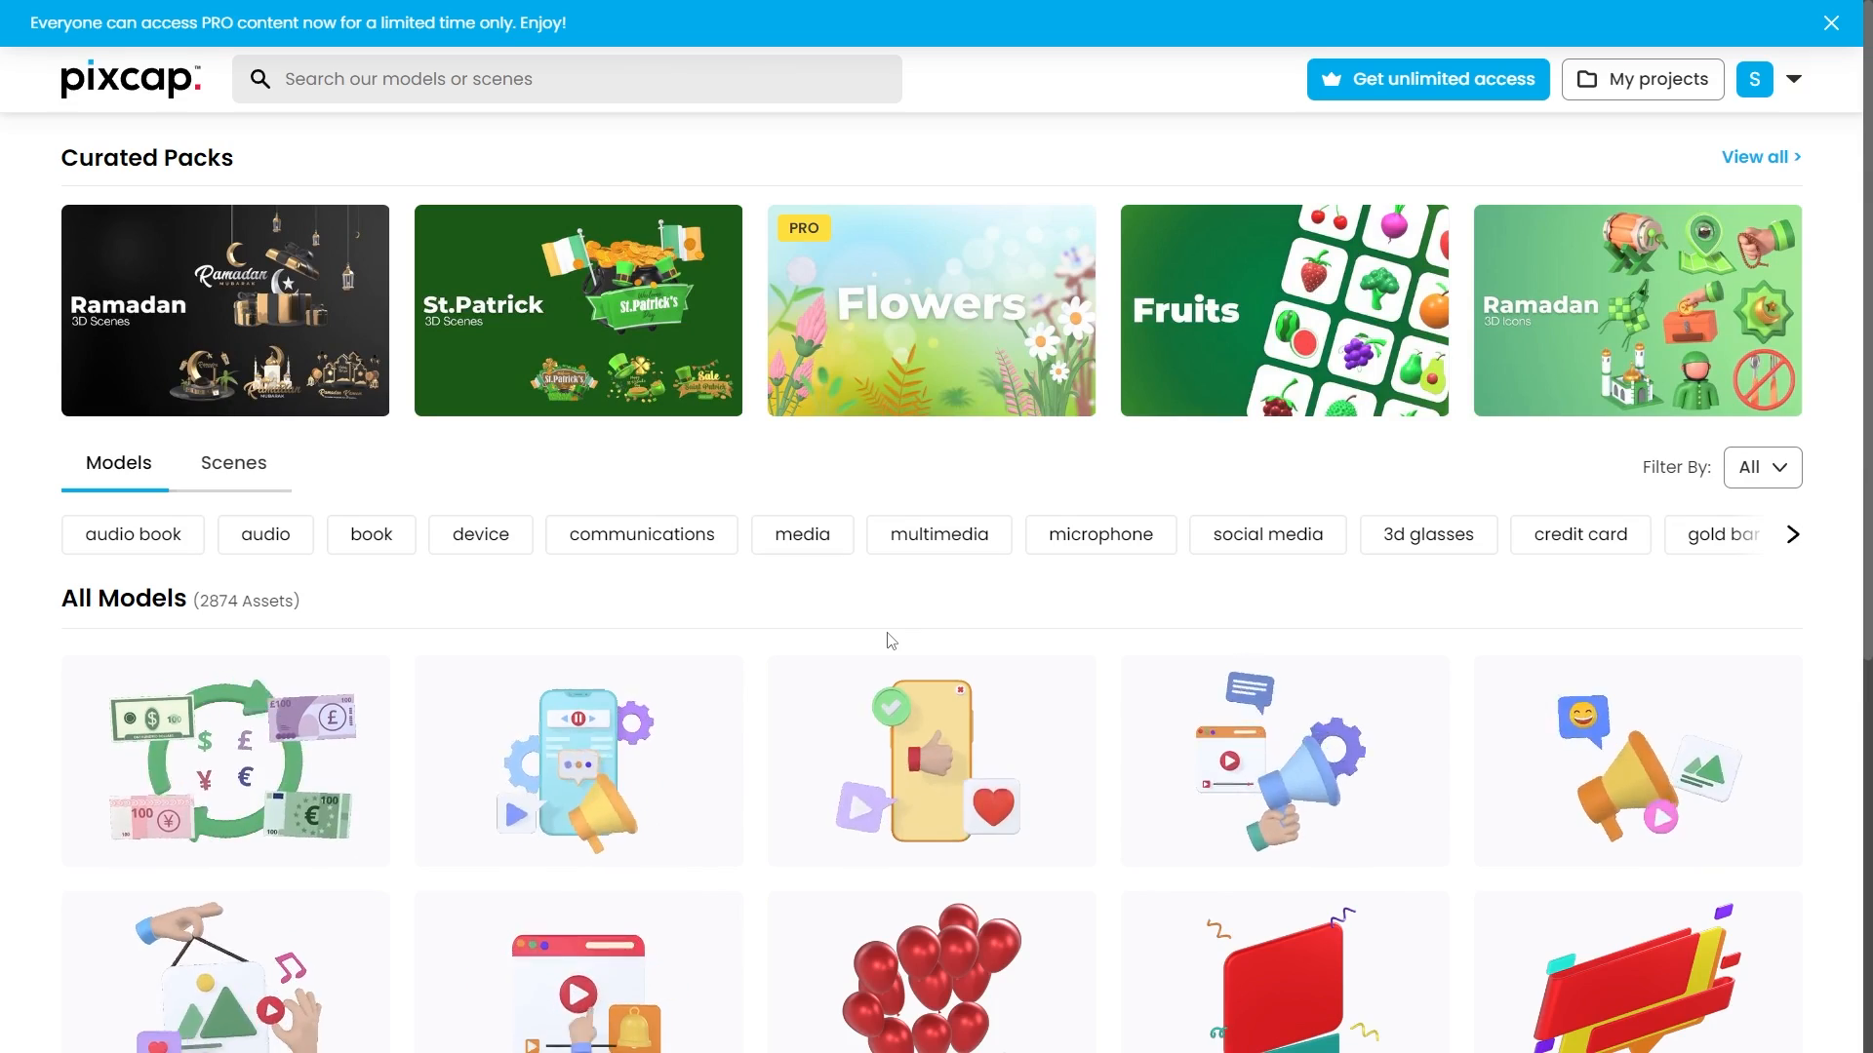
{"action": "scroll", "coordinate": [889, 640], "scroll_direction": "down", "scroll_amount": 5}
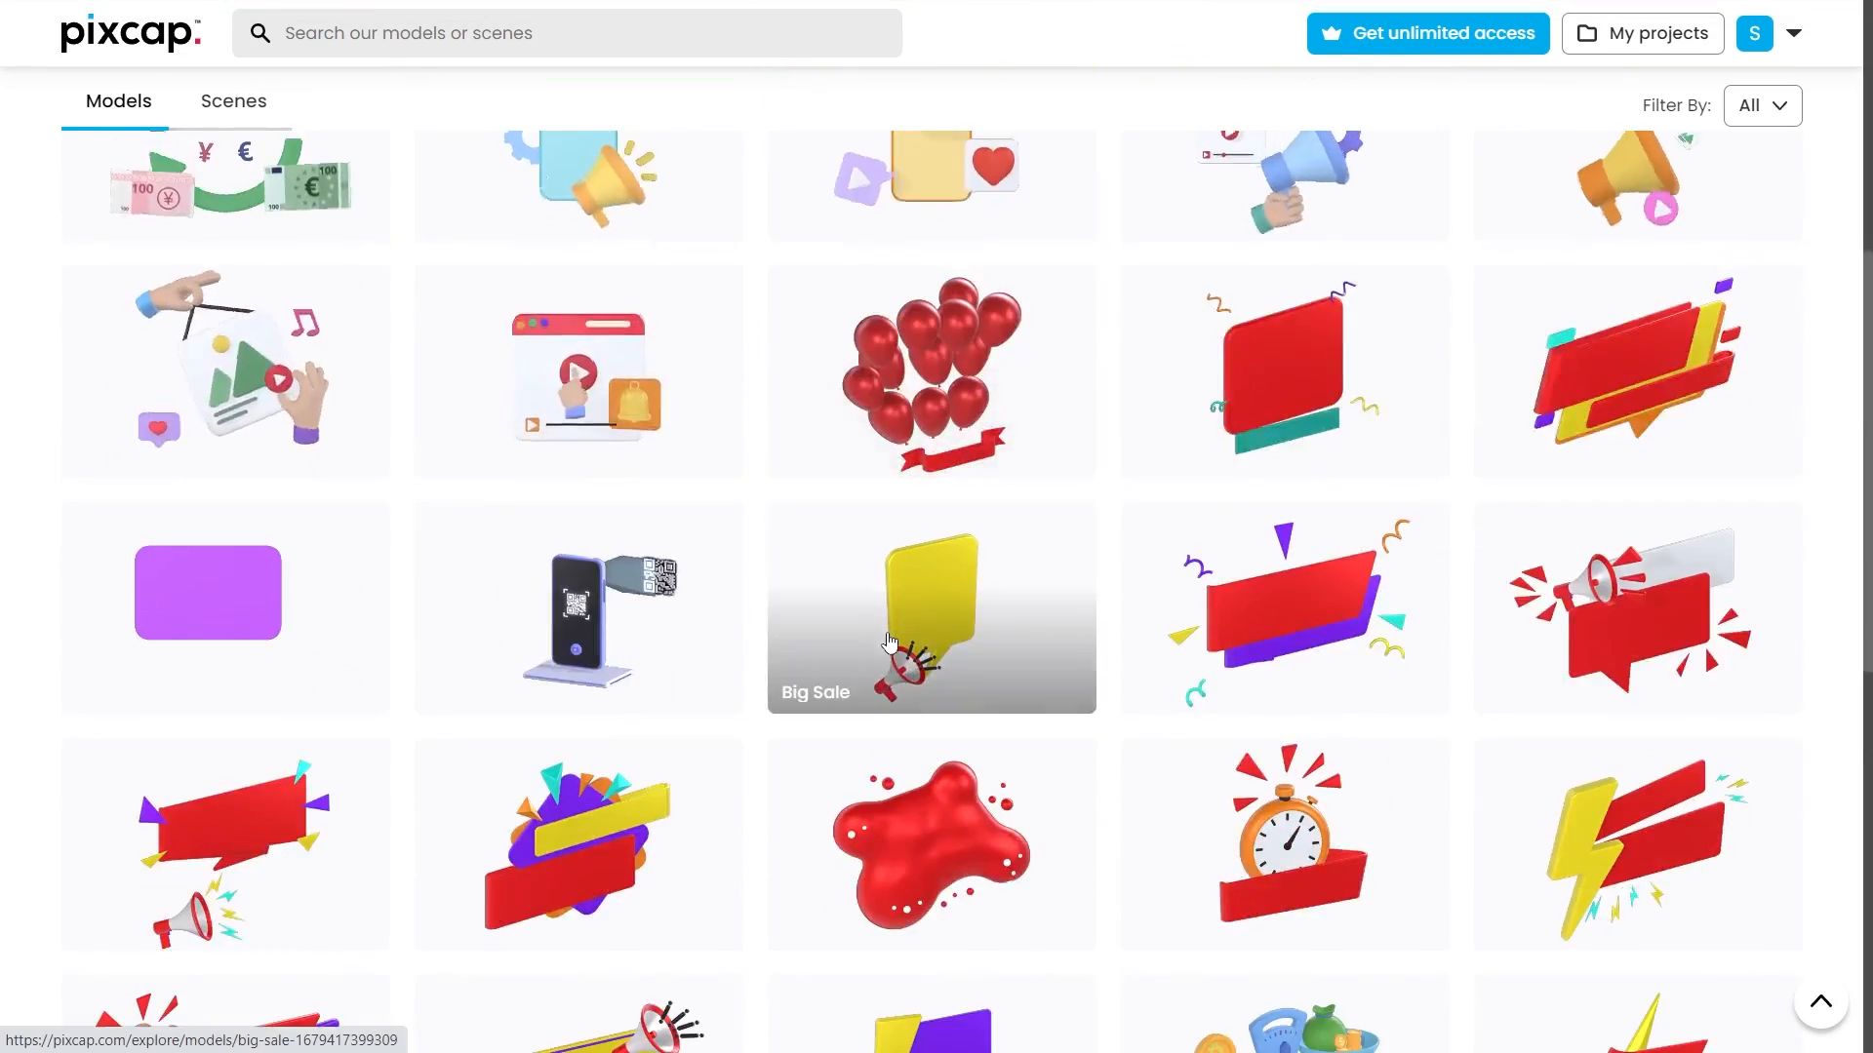
{"action": "scroll", "coordinate": [975, 644], "scroll_direction": "up", "scroll_amount": 5}
{"action": "scroll", "coordinate": [1108, 663], "scroll_direction": "down", "scroll_amount": 1}
{"action": "key", "text": "F11"}
{"action": "scroll", "coordinate": [1108, 664], "scroll_direction": "up", "scroll_amount": 15}
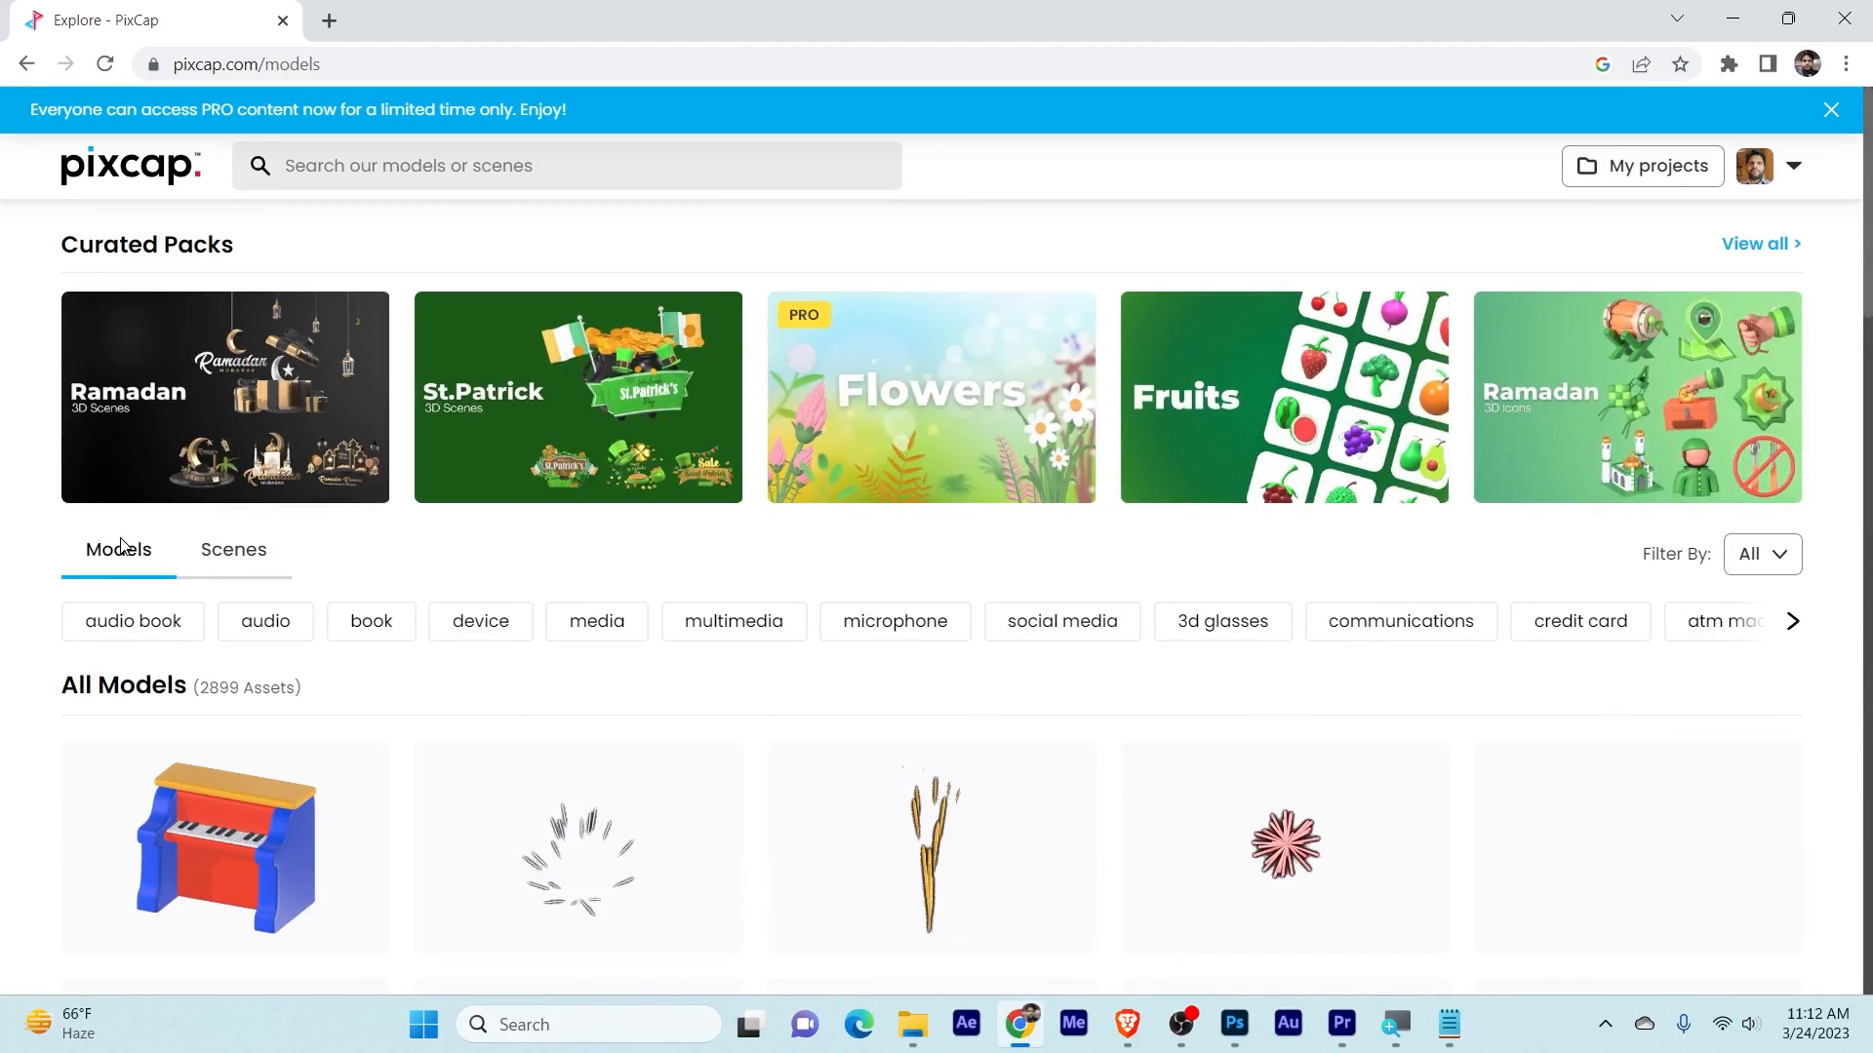
{"action": "scroll", "coordinate": [745, 773], "scroll_direction": "down", "scroll_amount": 3}
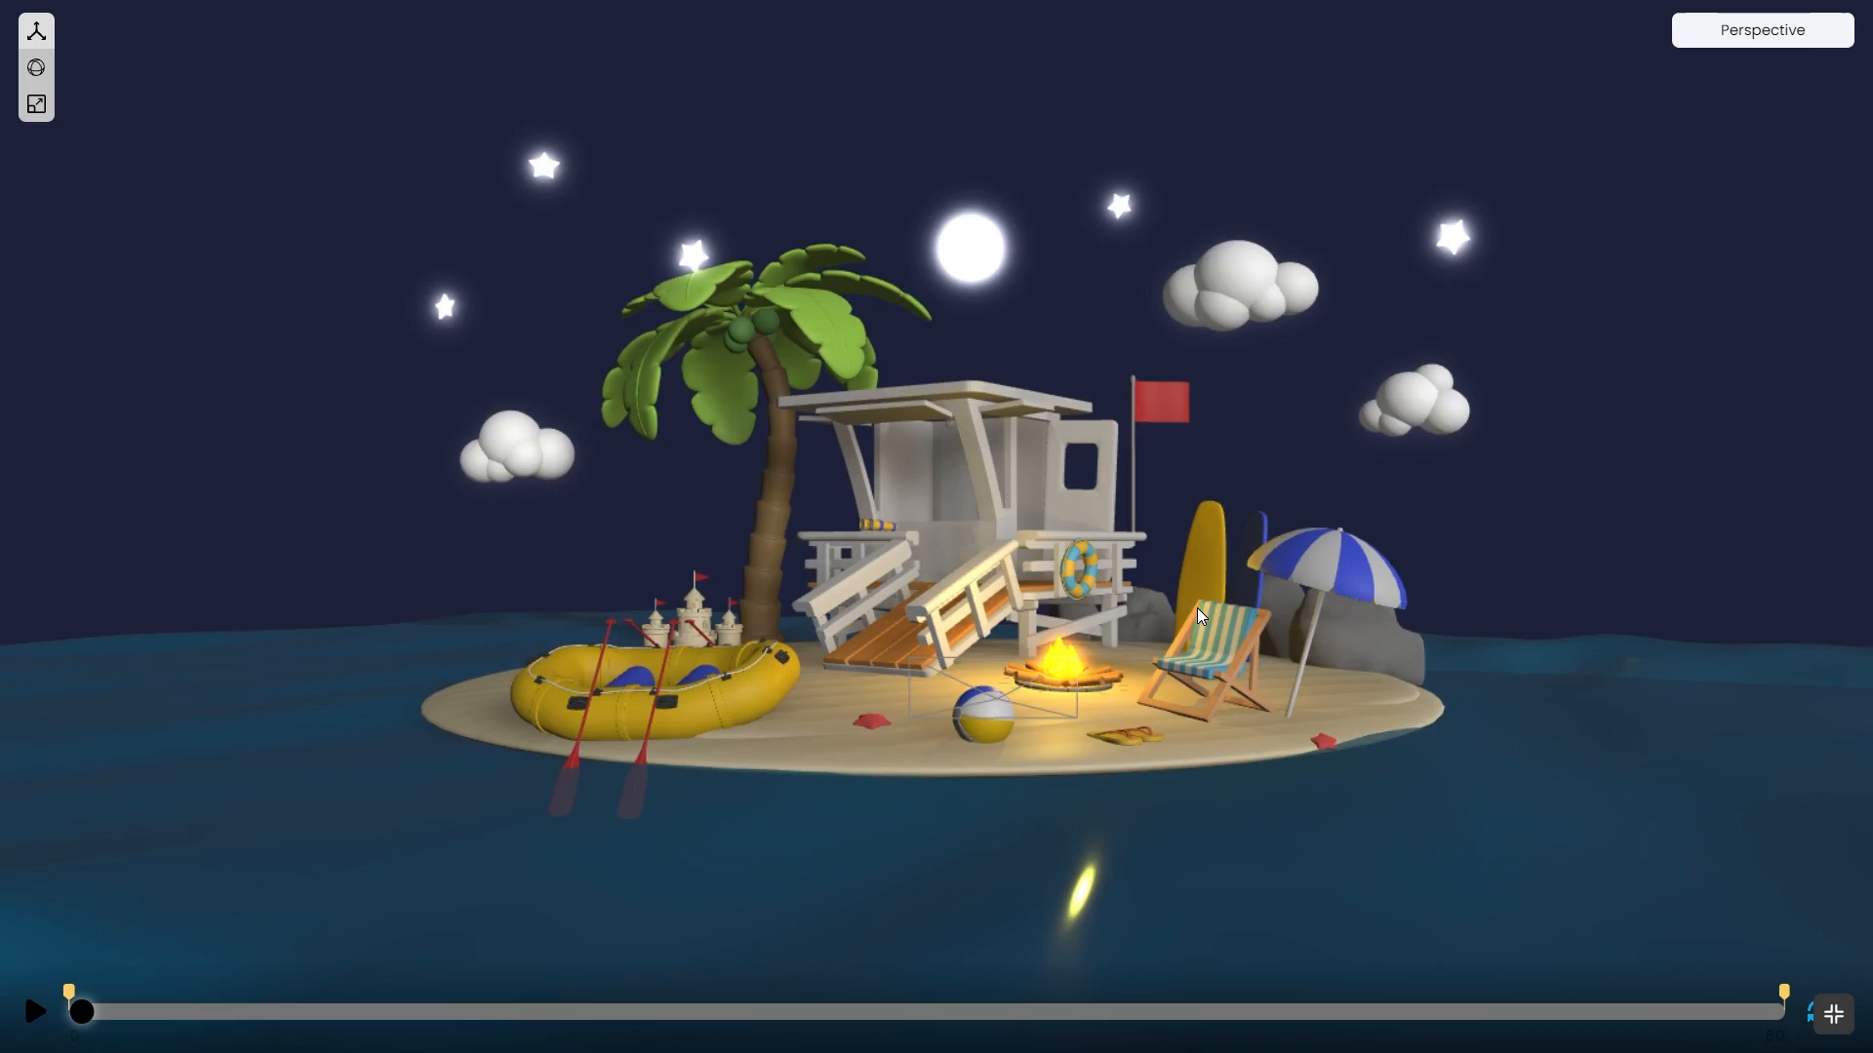
{"action": "left_click_drag", "start_coordinate": [1197, 607], "coordinate": [1256, 540]}
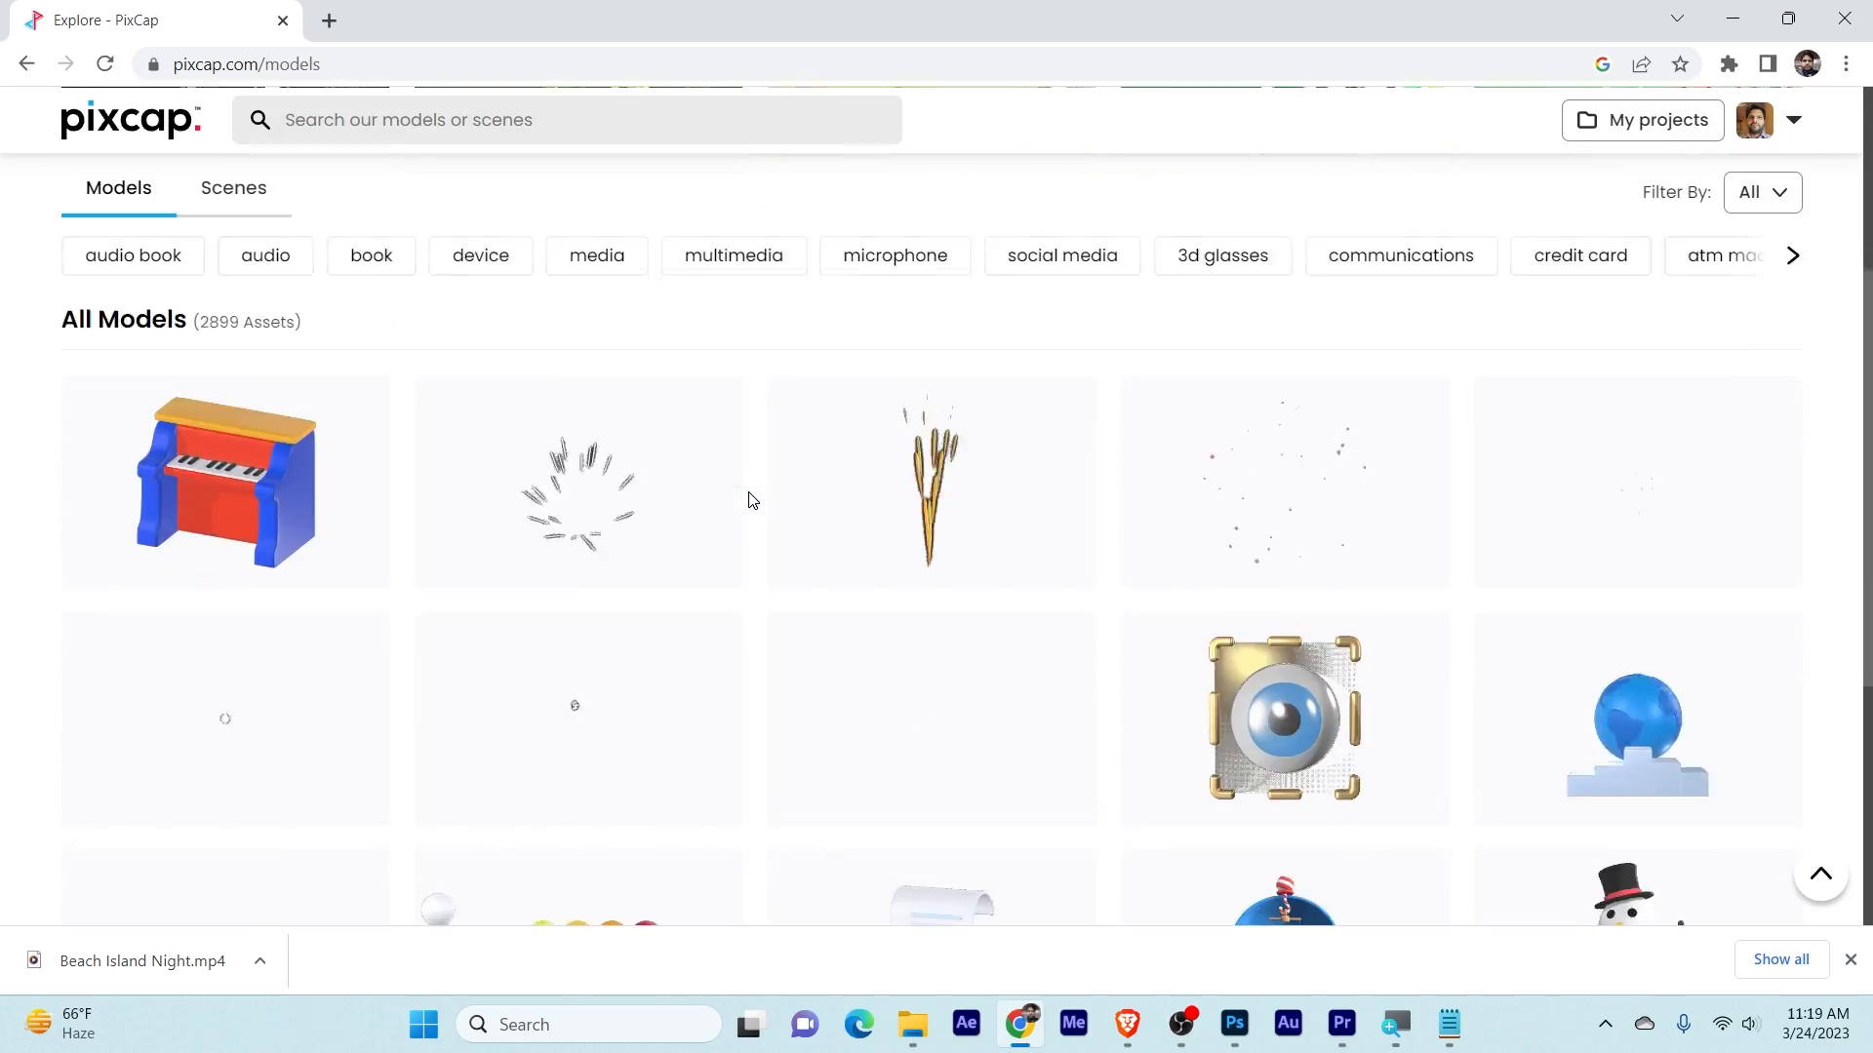
Step: Look further through the thumbnails in PixCap's full model listing
{"action": "scroll", "coordinate": [752, 497], "scroll_direction": "down", "scroll_amount": 8}
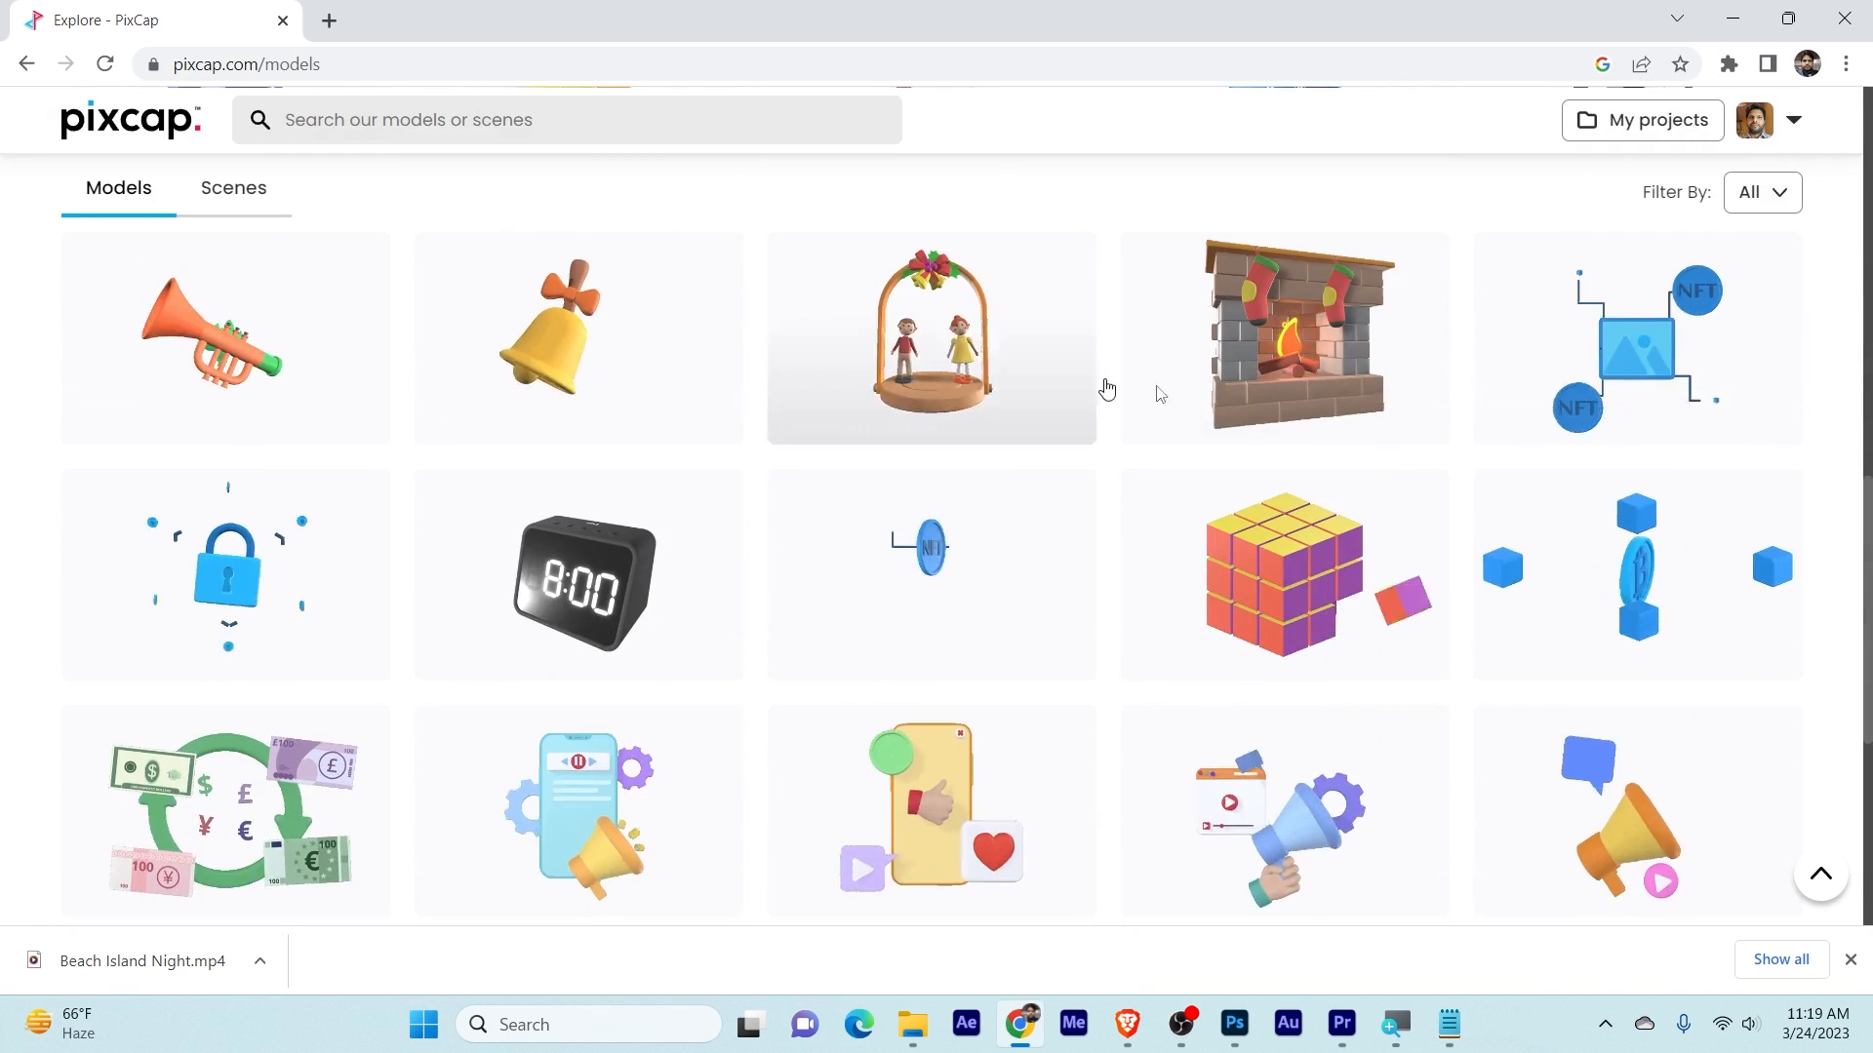
{"action": "scroll", "coordinate": [736, 677], "scroll_direction": "down", "scroll_amount": 5}
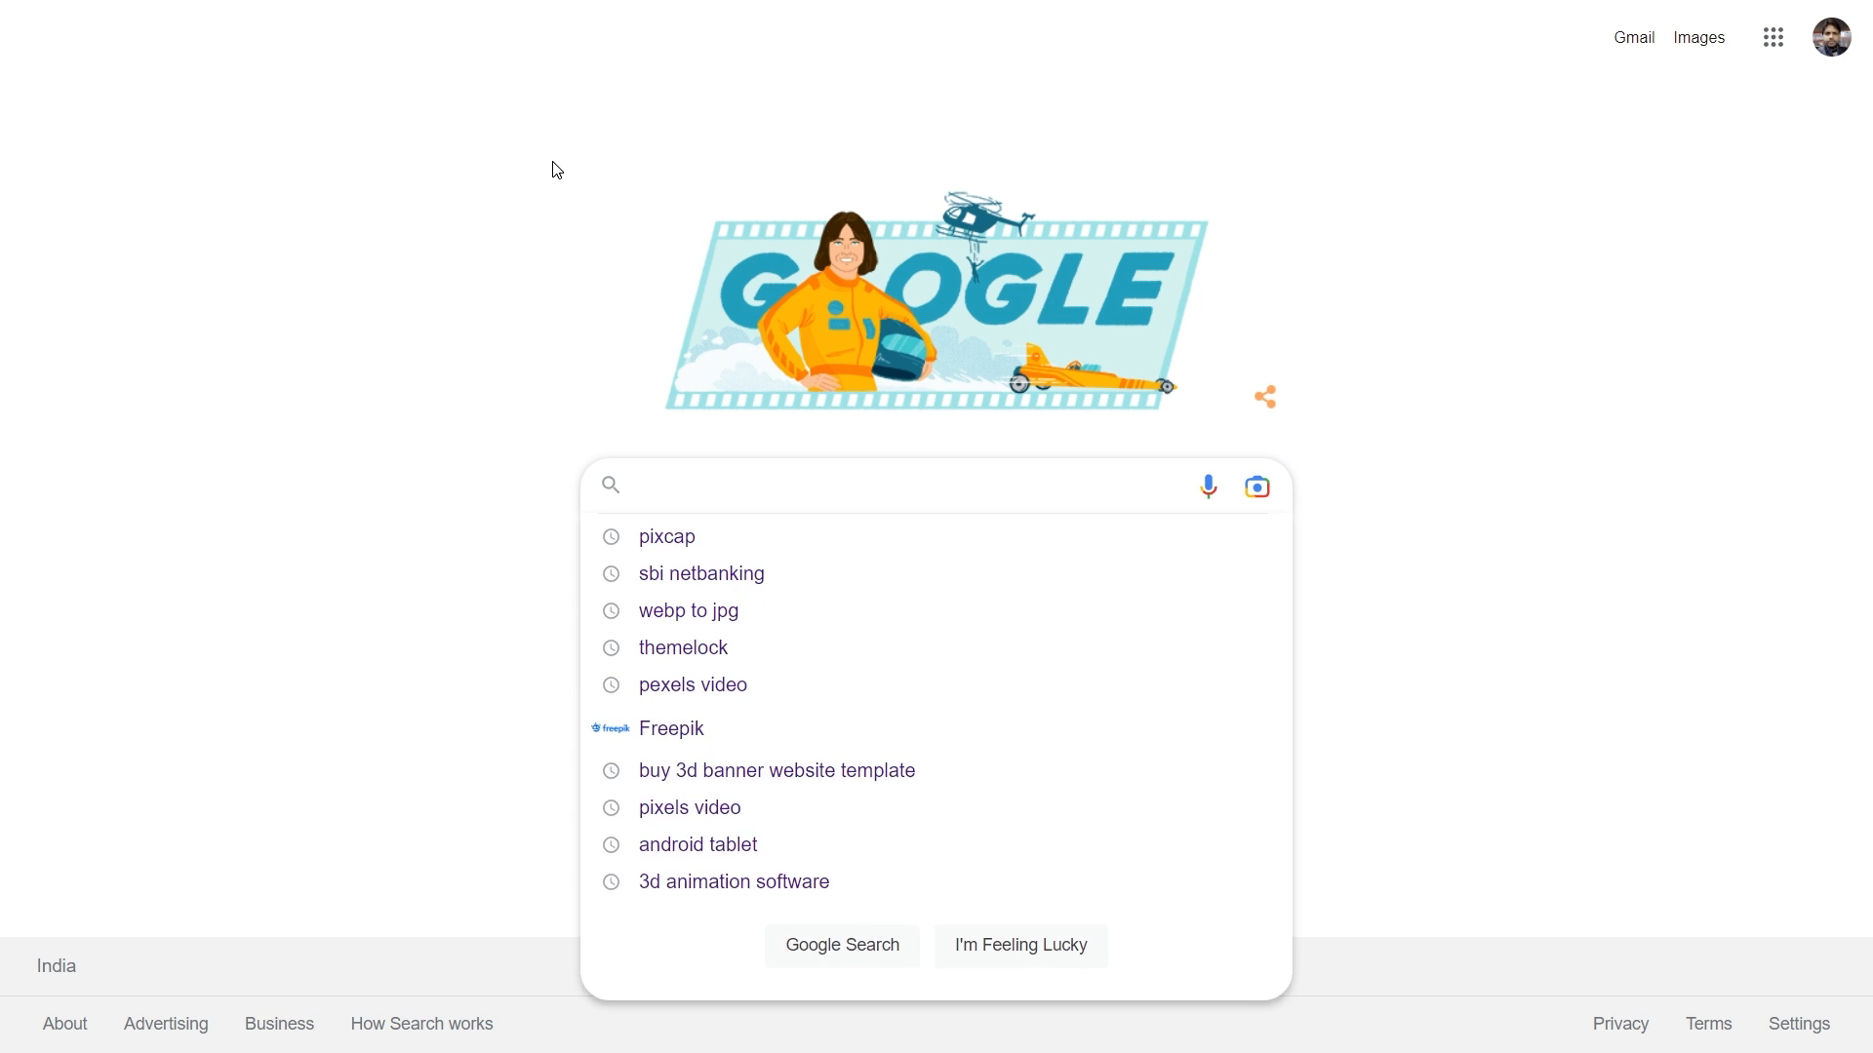
Step: Switch to Google and enter the search phrase "Download 3D Models"
{"action": "type", "text": "Download "}
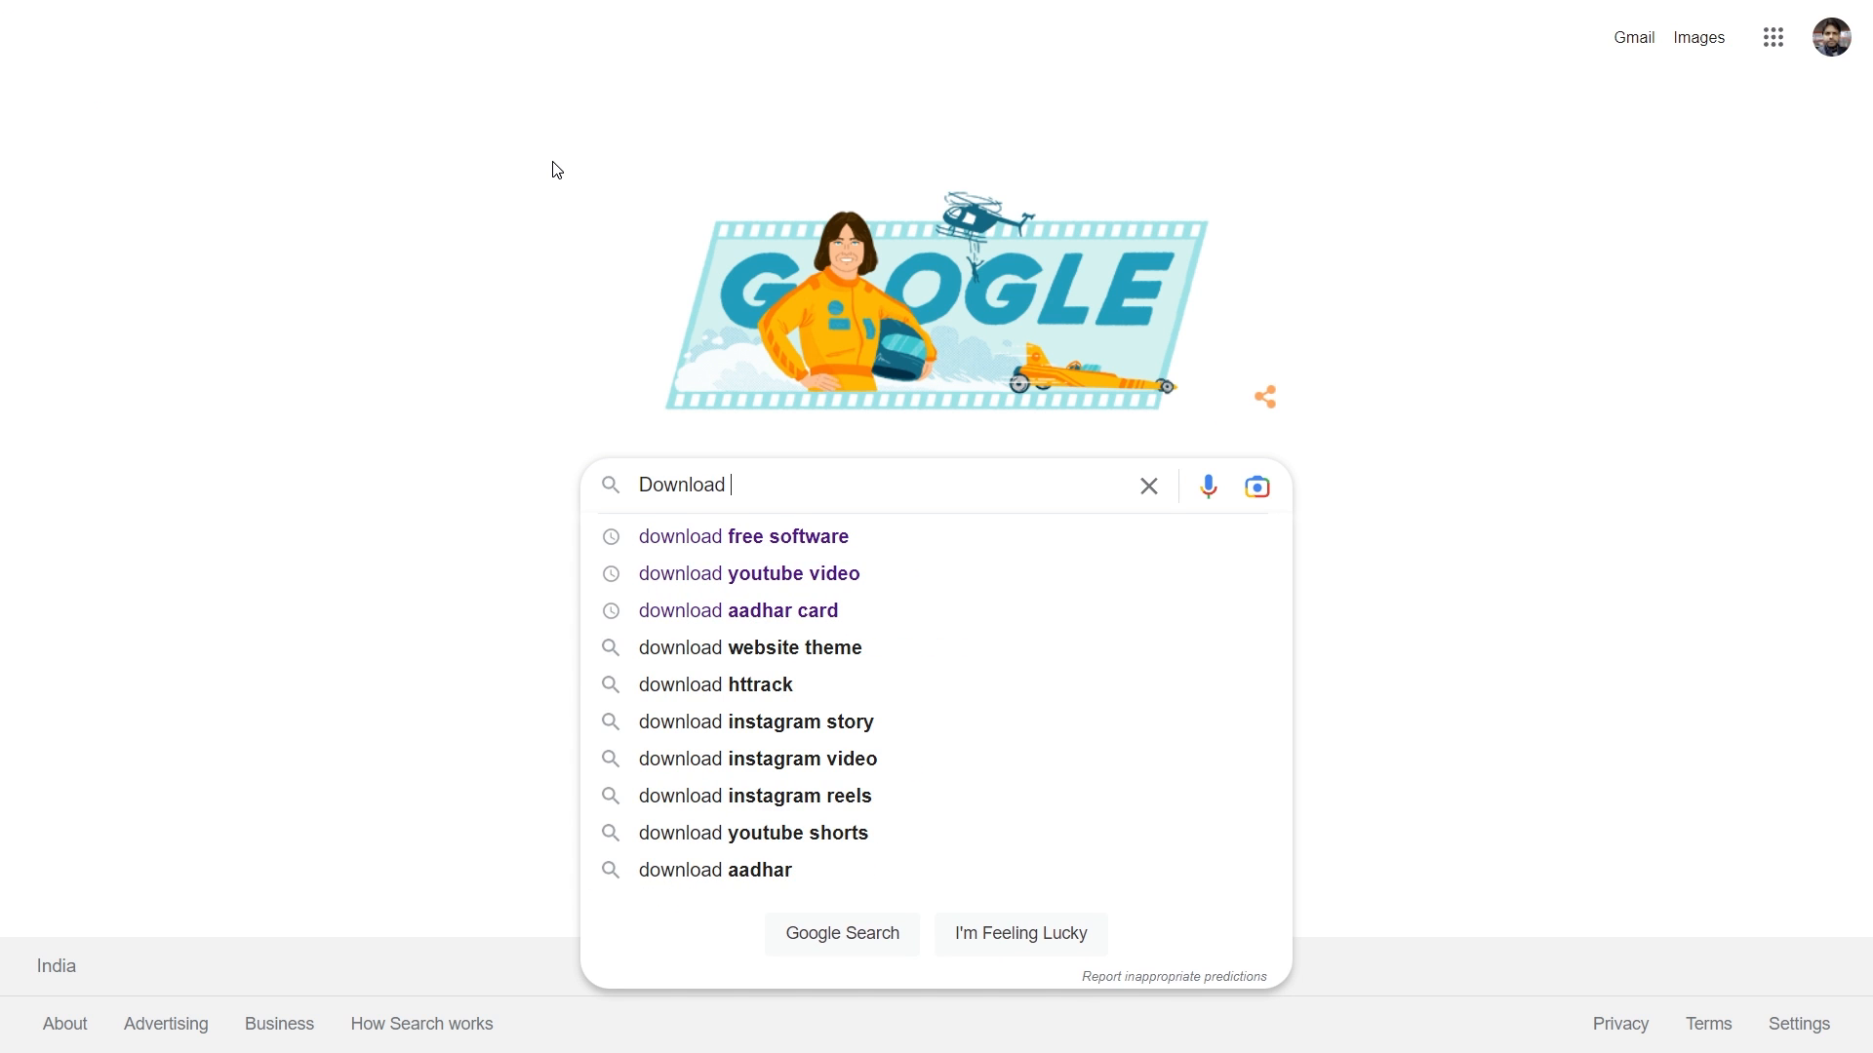
{"action": "type", "text": "3D Models"}
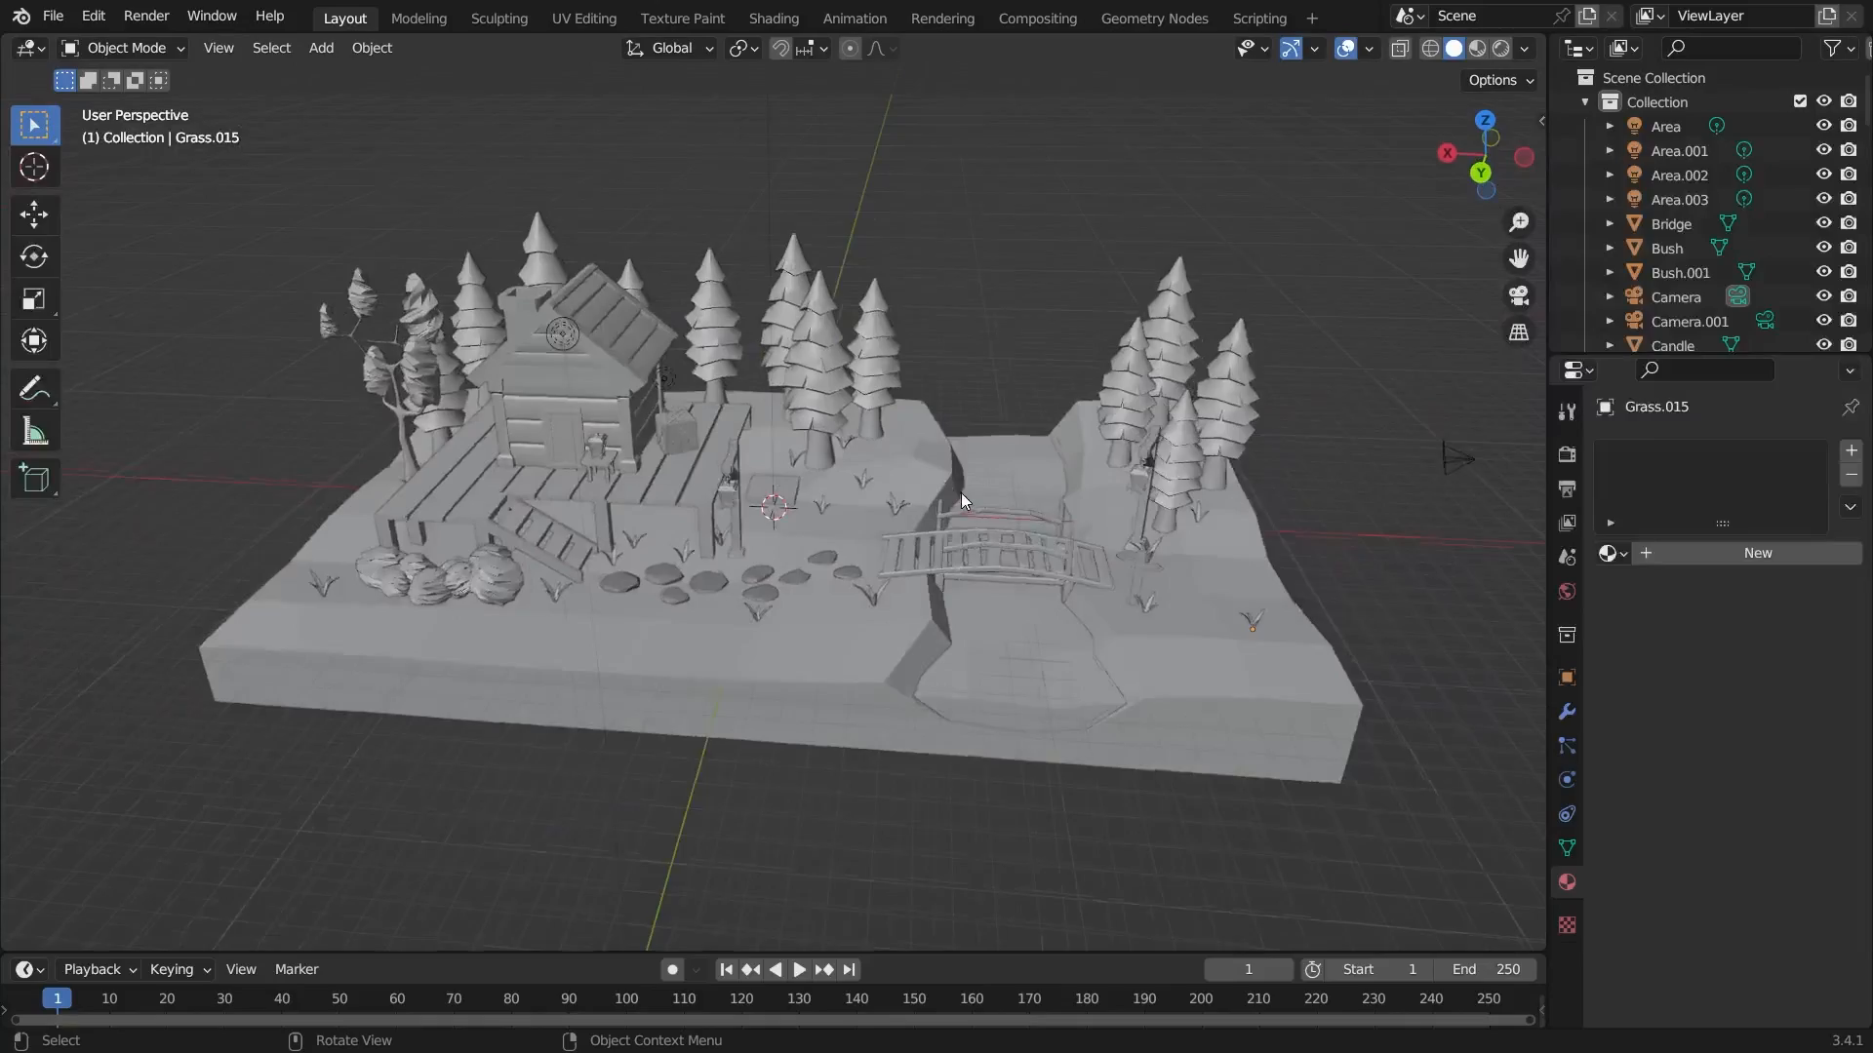
Step: Switch to Blender, move the Area.002 point light above the river and place a duplicate over the trees beside the cabin
{"action": "middle_click_drag", "start_coordinate": [962, 493], "coordinate": [1068, 497]}
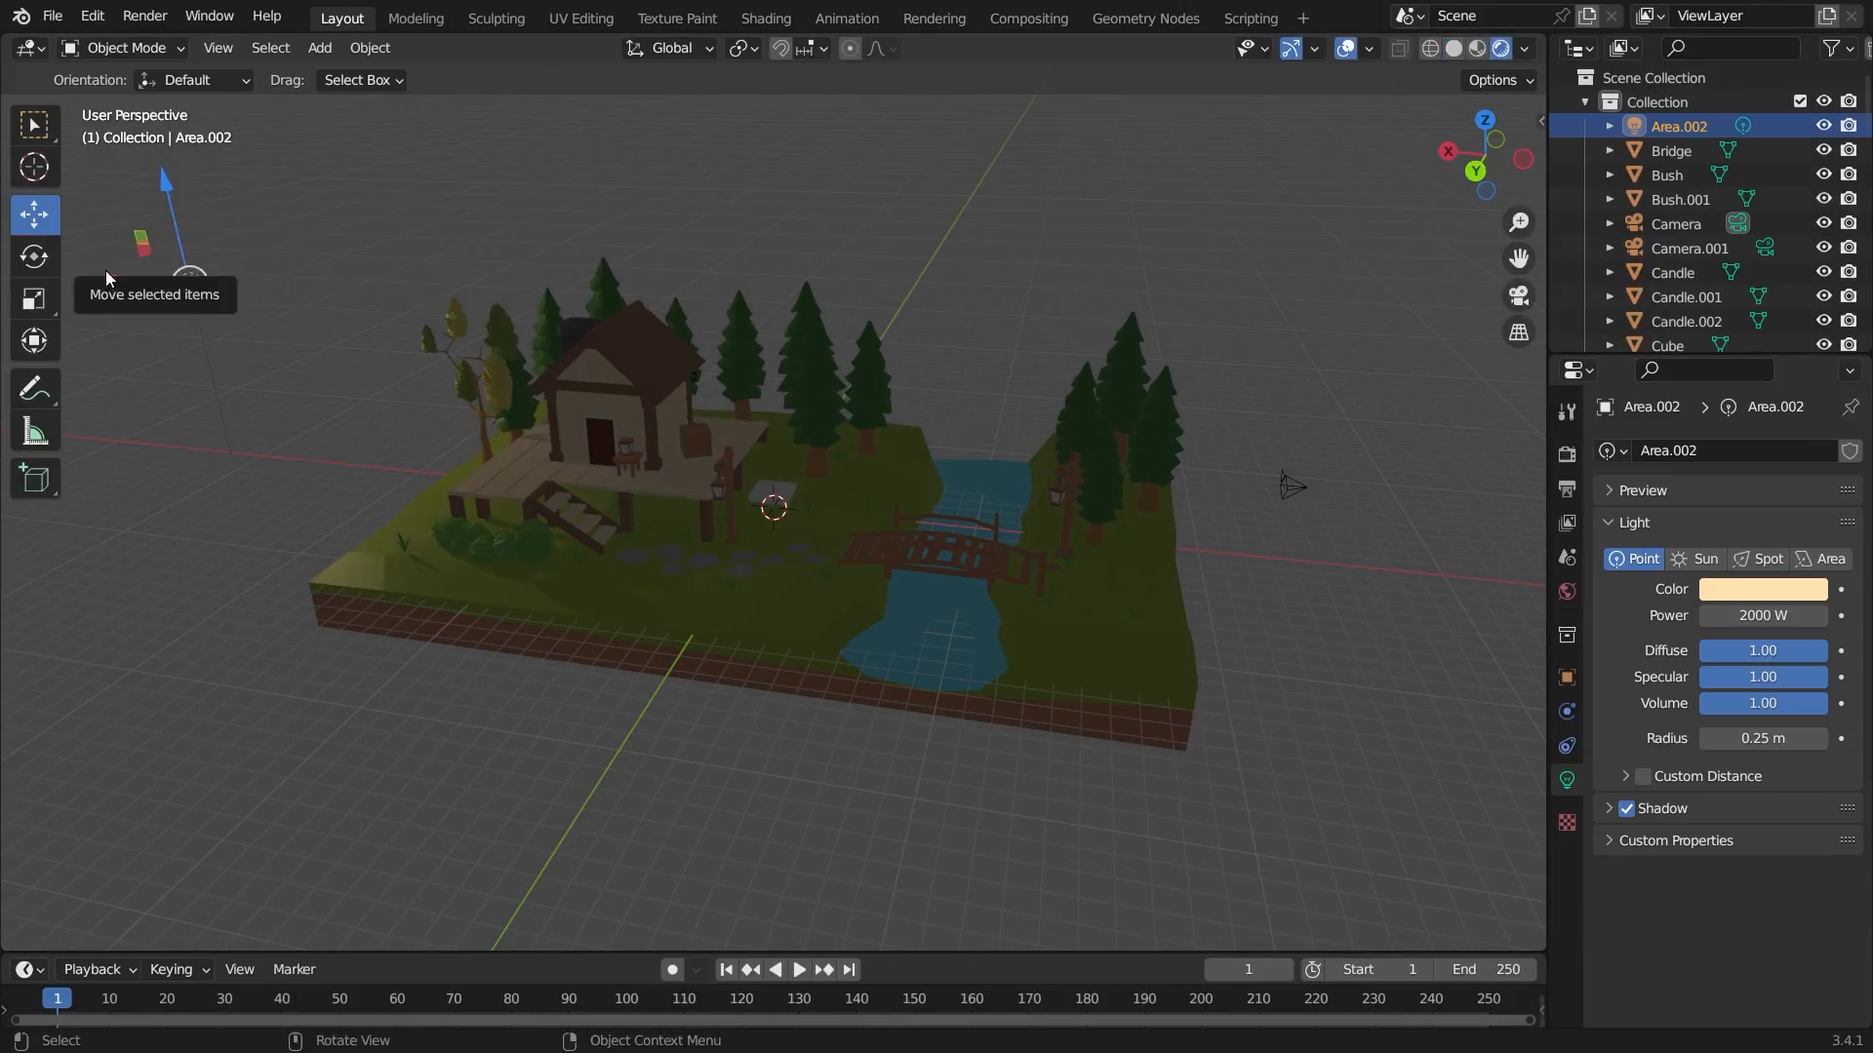
{"action": "left_click_drag", "start_coordinate": [225, 321], "coordinate": [893, 476]}
{"action": "key", "text": "shift+d"}
{"action": "left_click", "coordinate": [509, 317]}
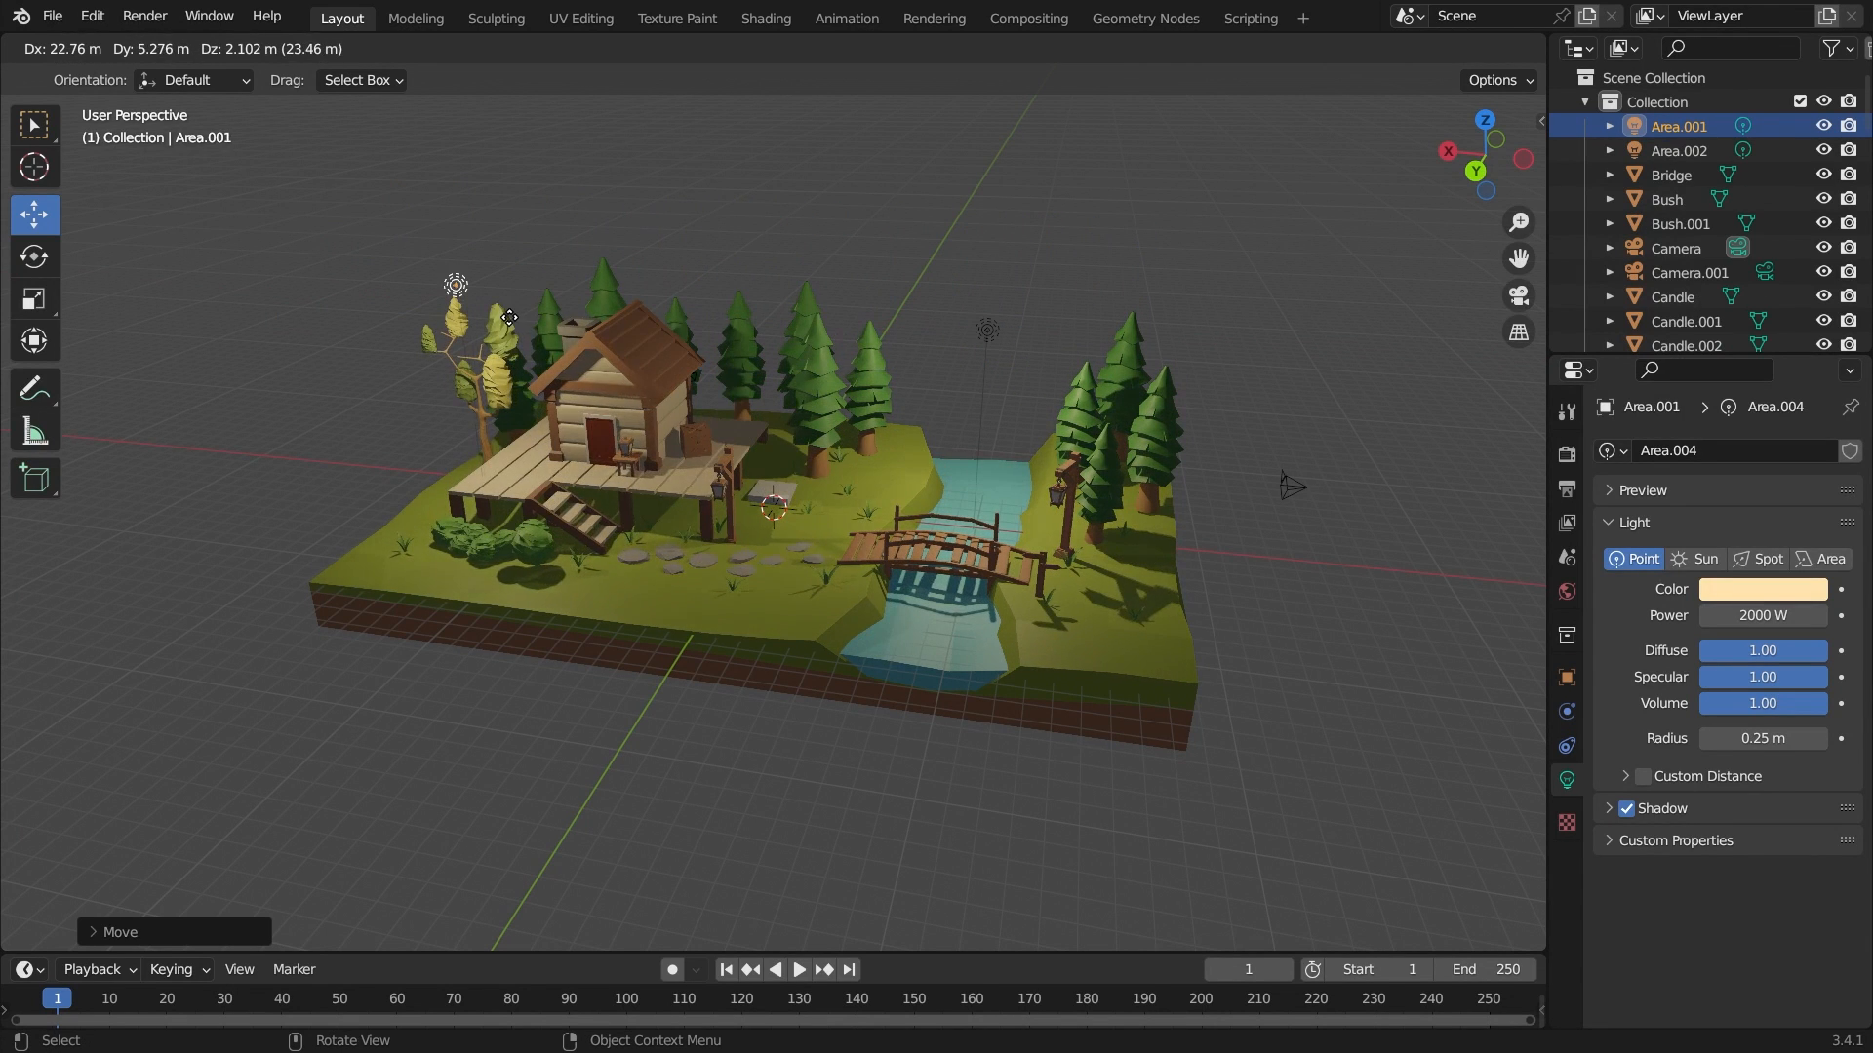
{"action": "left_click", "coordinate": [500, 325]}
{"action": "left_click", "coordinate": [699, 283]}
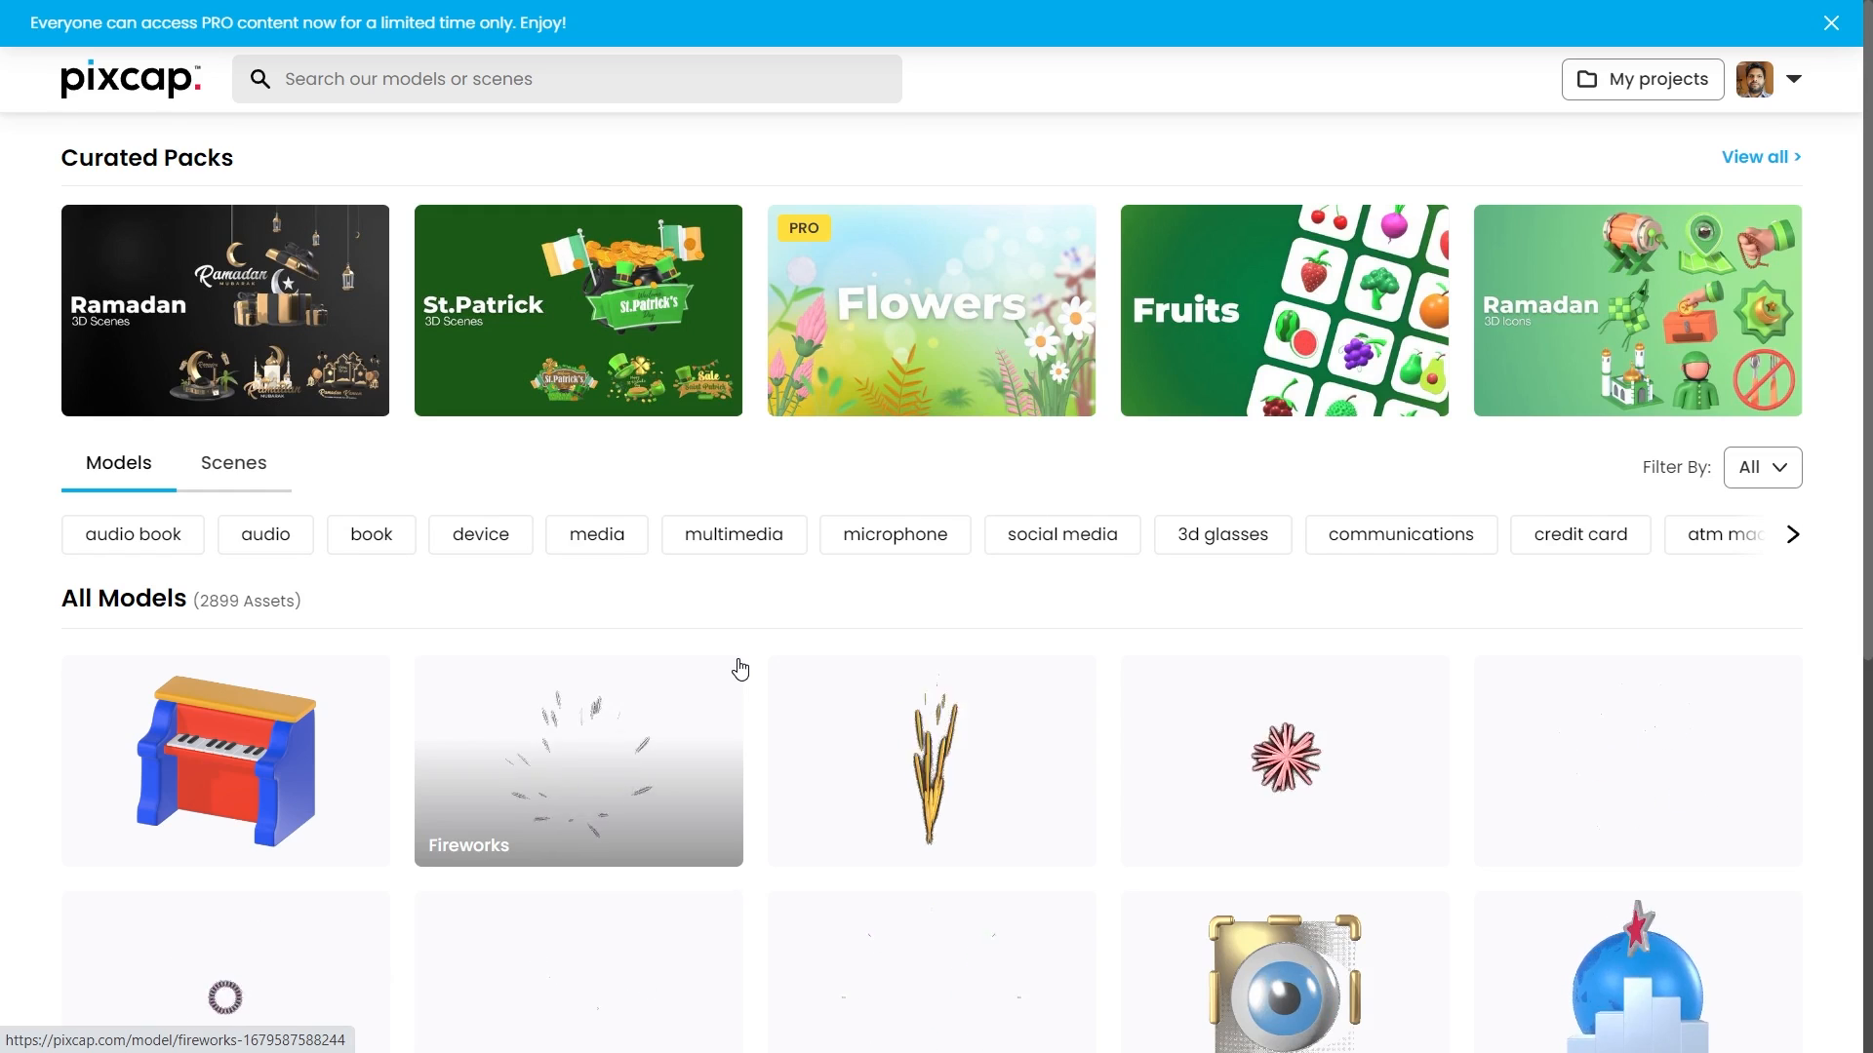
Step: Switch to PixCap and look over the curated packs, category tags and model collection
{"action": "scroll", "coordinate": [740, 669], "scroll_direction": "down", "scroll_amount": 5}
{"action": "scroll", "coordinate": [739, 669], "scroll_direction": "up", "scroll_amount": 6}
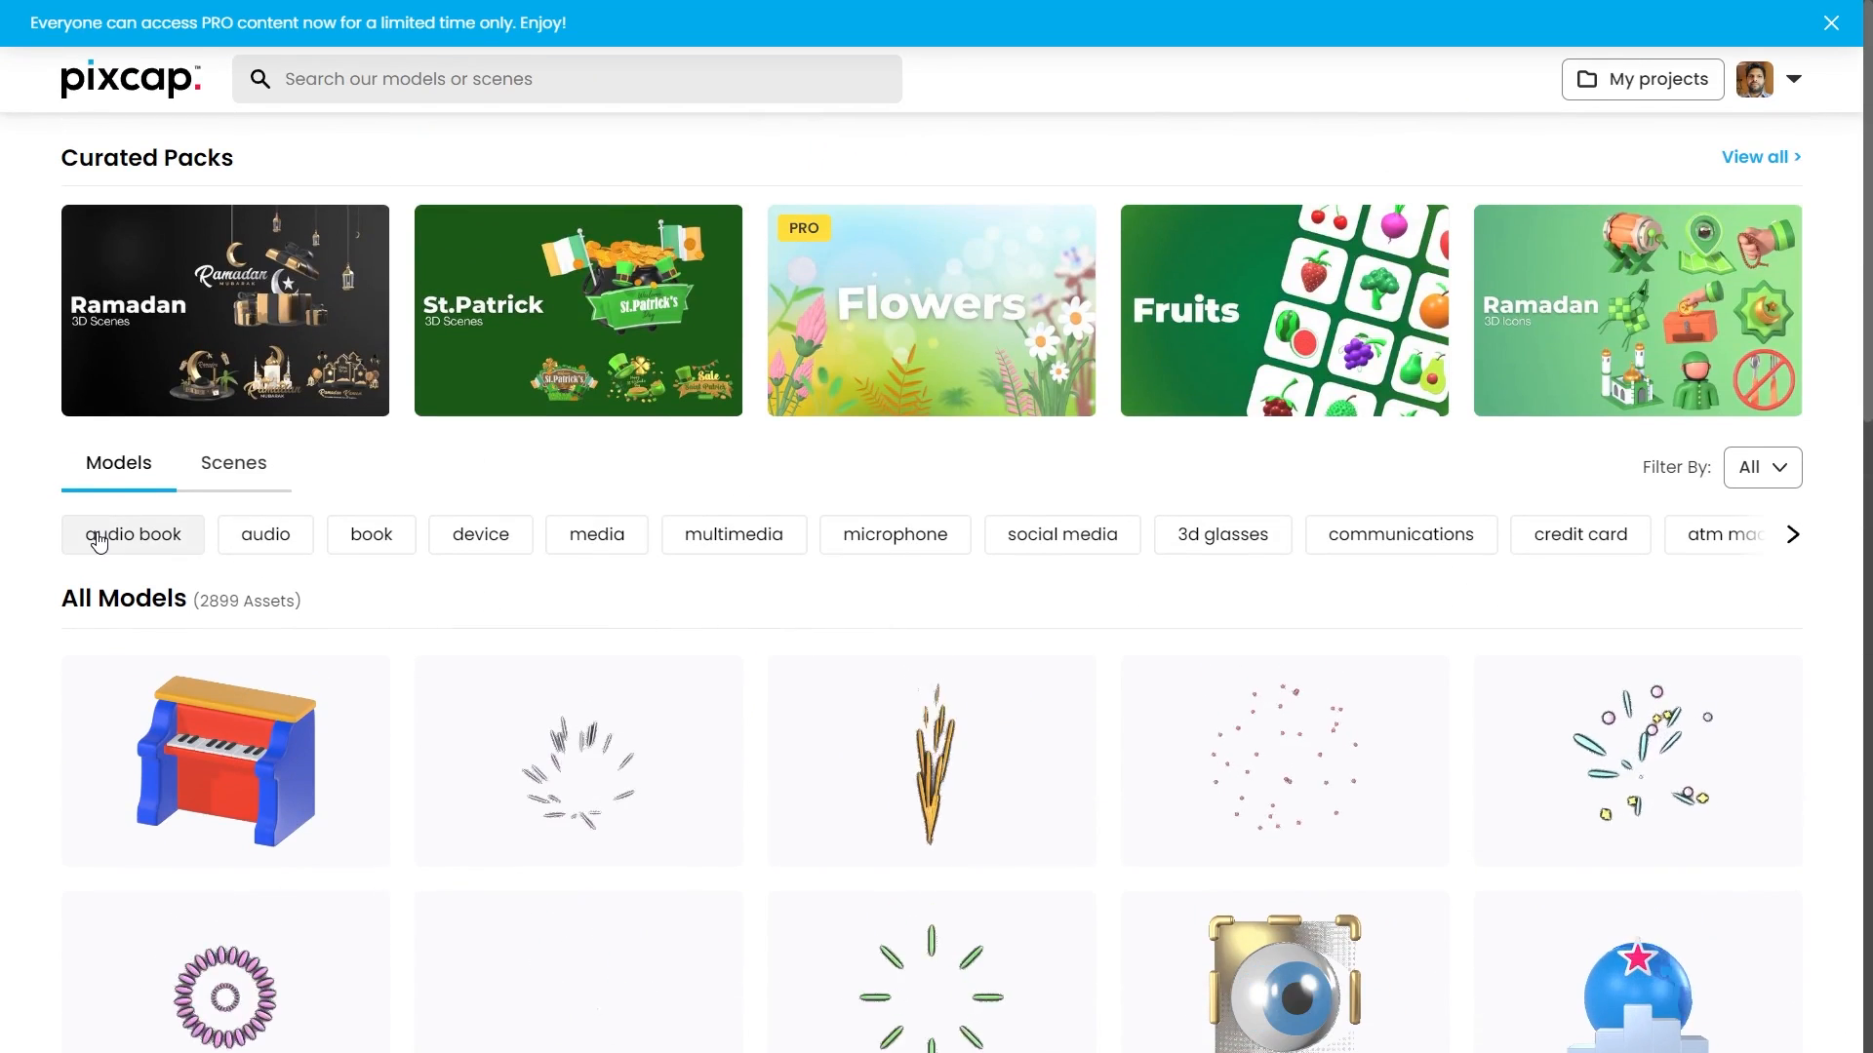
{"action": "scroll", "coordinate": [622, 739], "scroll_direction": "down", "scroll_amount": 3}
{"action": "scroll", "coordinate": [623, 739], "scroll_direction": "down", "scroll_amount": 15}
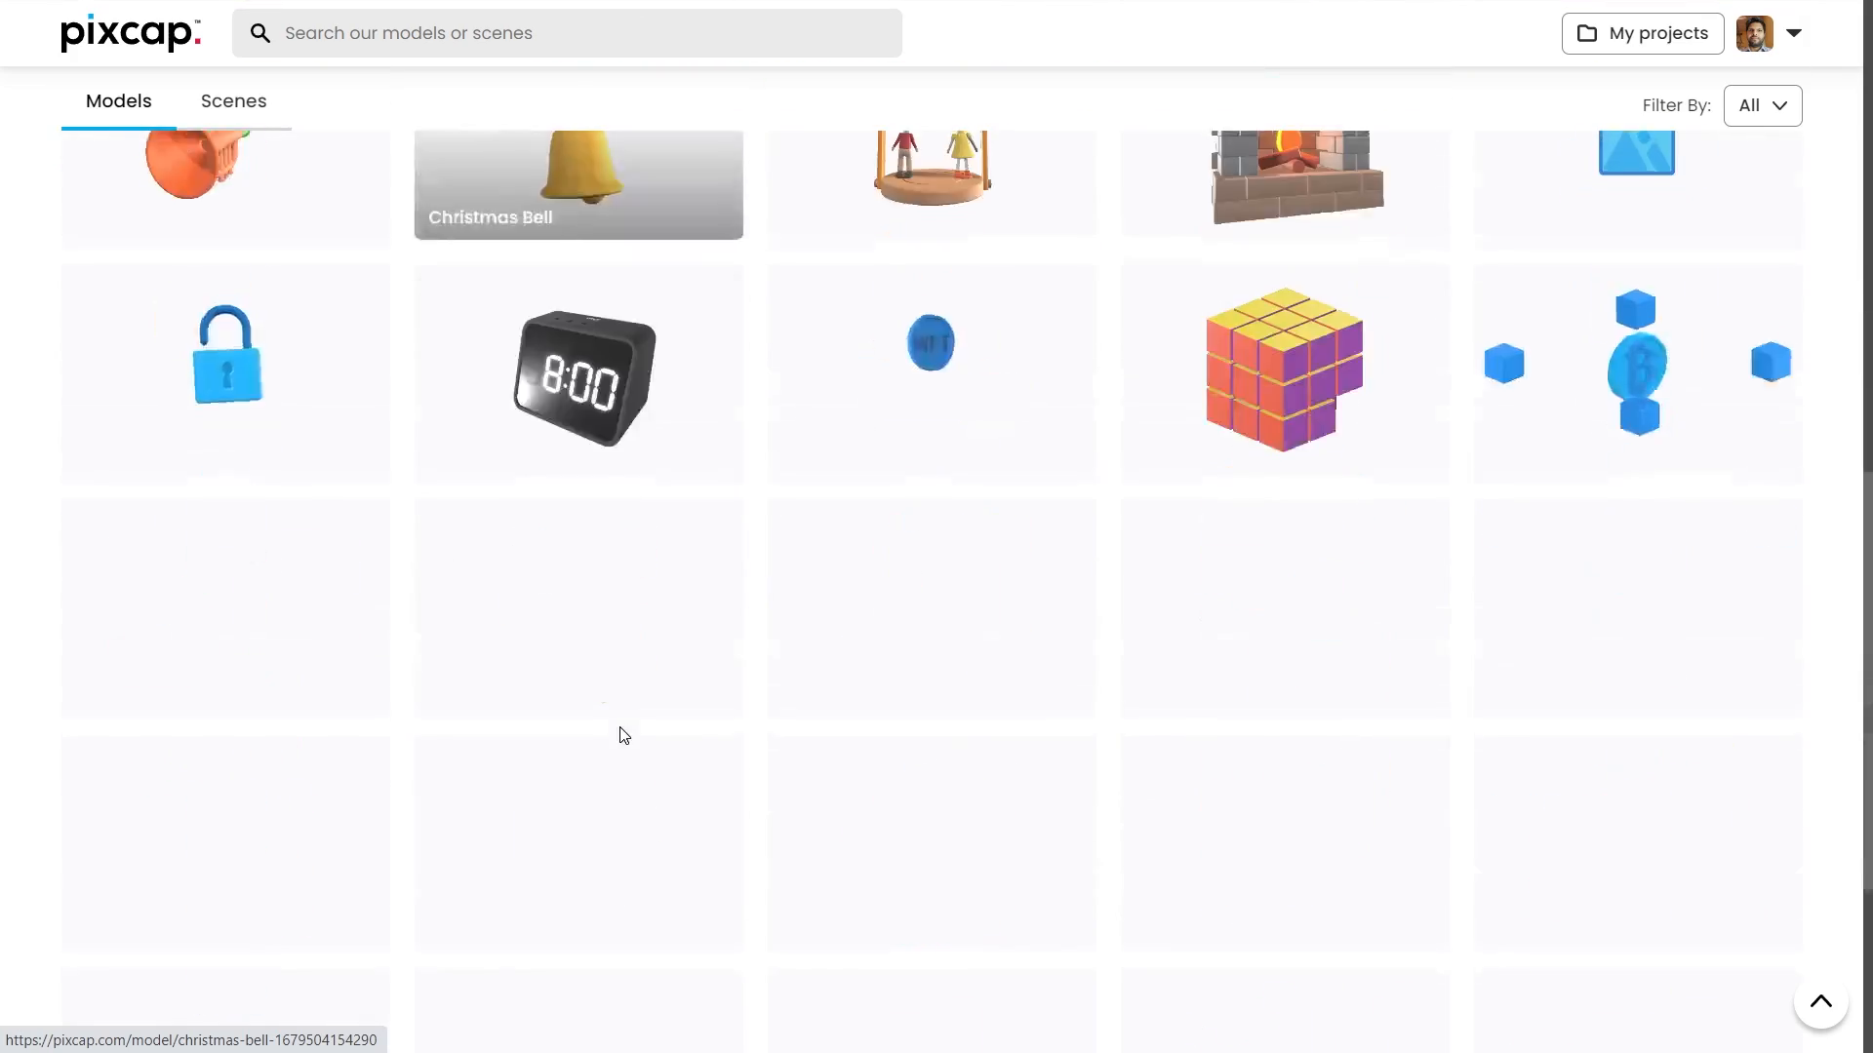
{"action": "scroll", "coordinate": [622, 738], "scroll_direction": "up", "scroll_amount": 12}
{"action": "scroll", "coordinate": [622, 738], "scroll_direction": "up", "scroll_amount": 6}
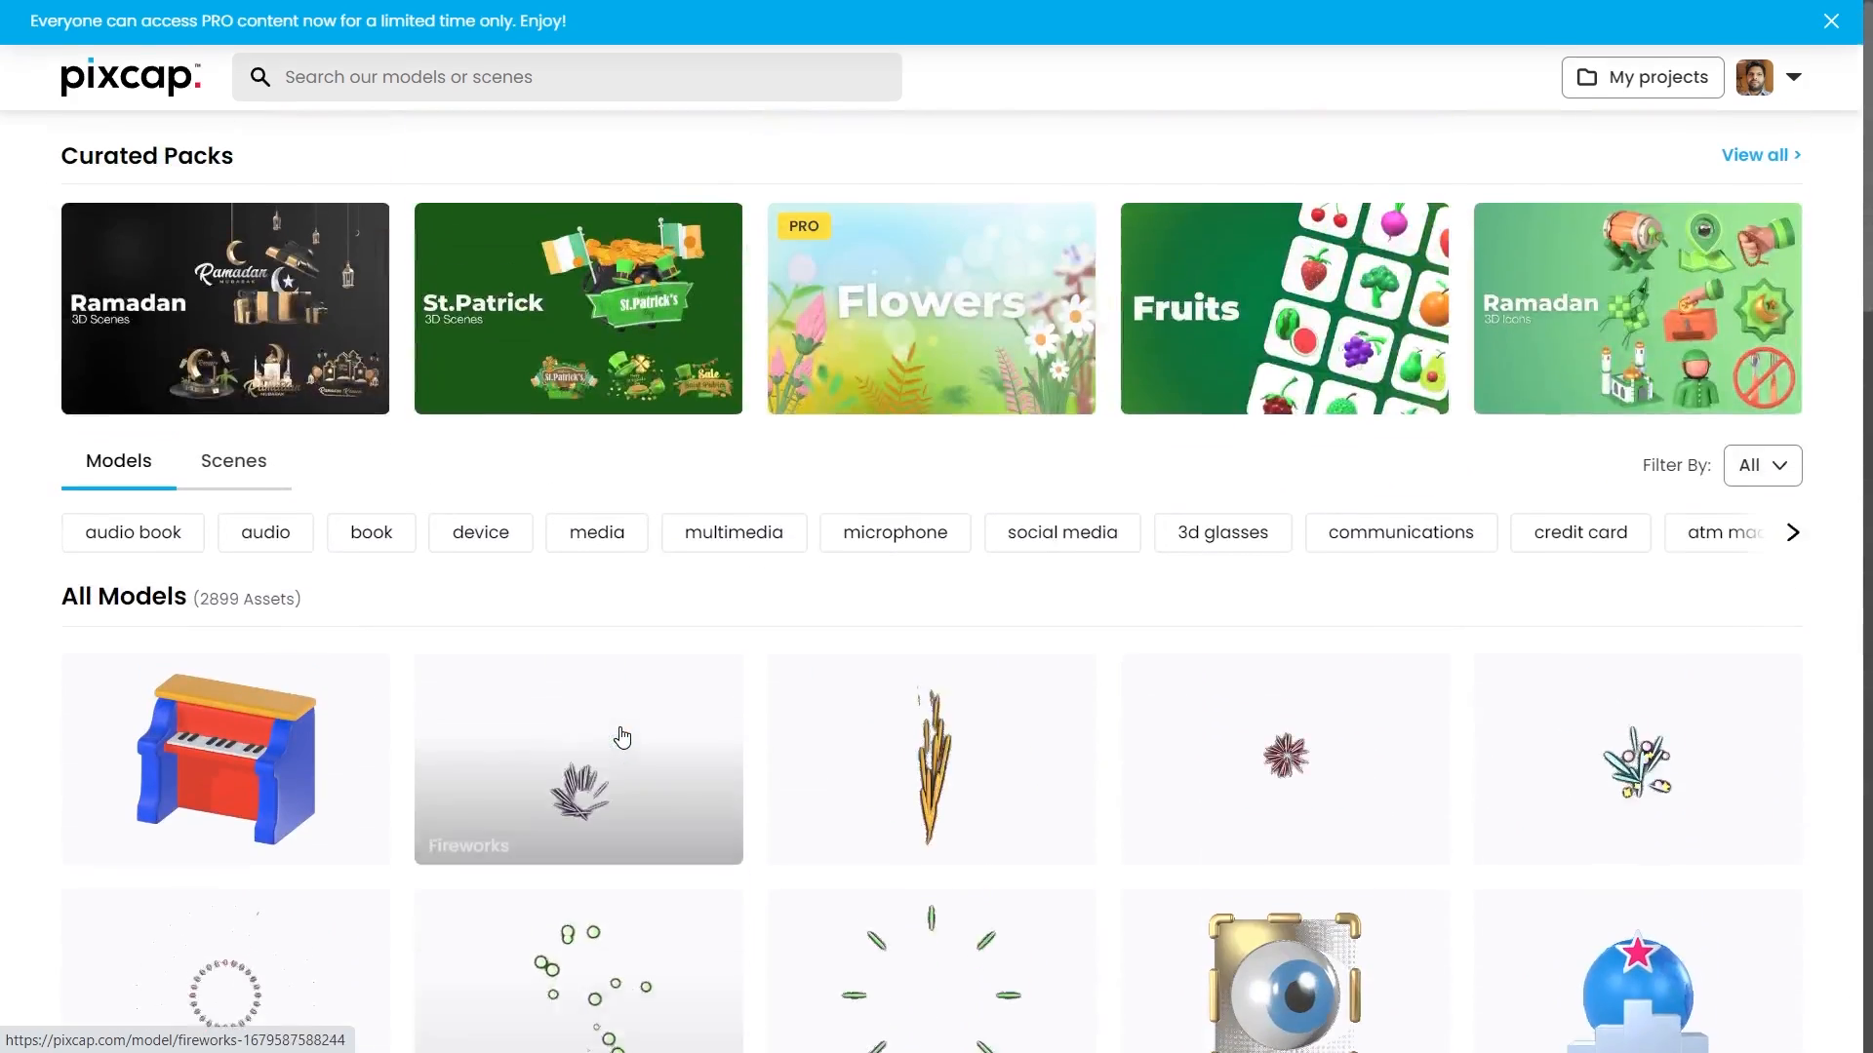
Step: Browse the models tagged social media, followed by those tagged headphone
{"action": "left_click", "coordinate": [1070, 538]}
{"action": "scroll", "coordinate": [1016, 620], "scroll_direction": "down", "scroll_amount": 8}
{"action": "scroll", "coordinate": [1018, 619], "scroll_direction": "down", "scroll_amount": 5}
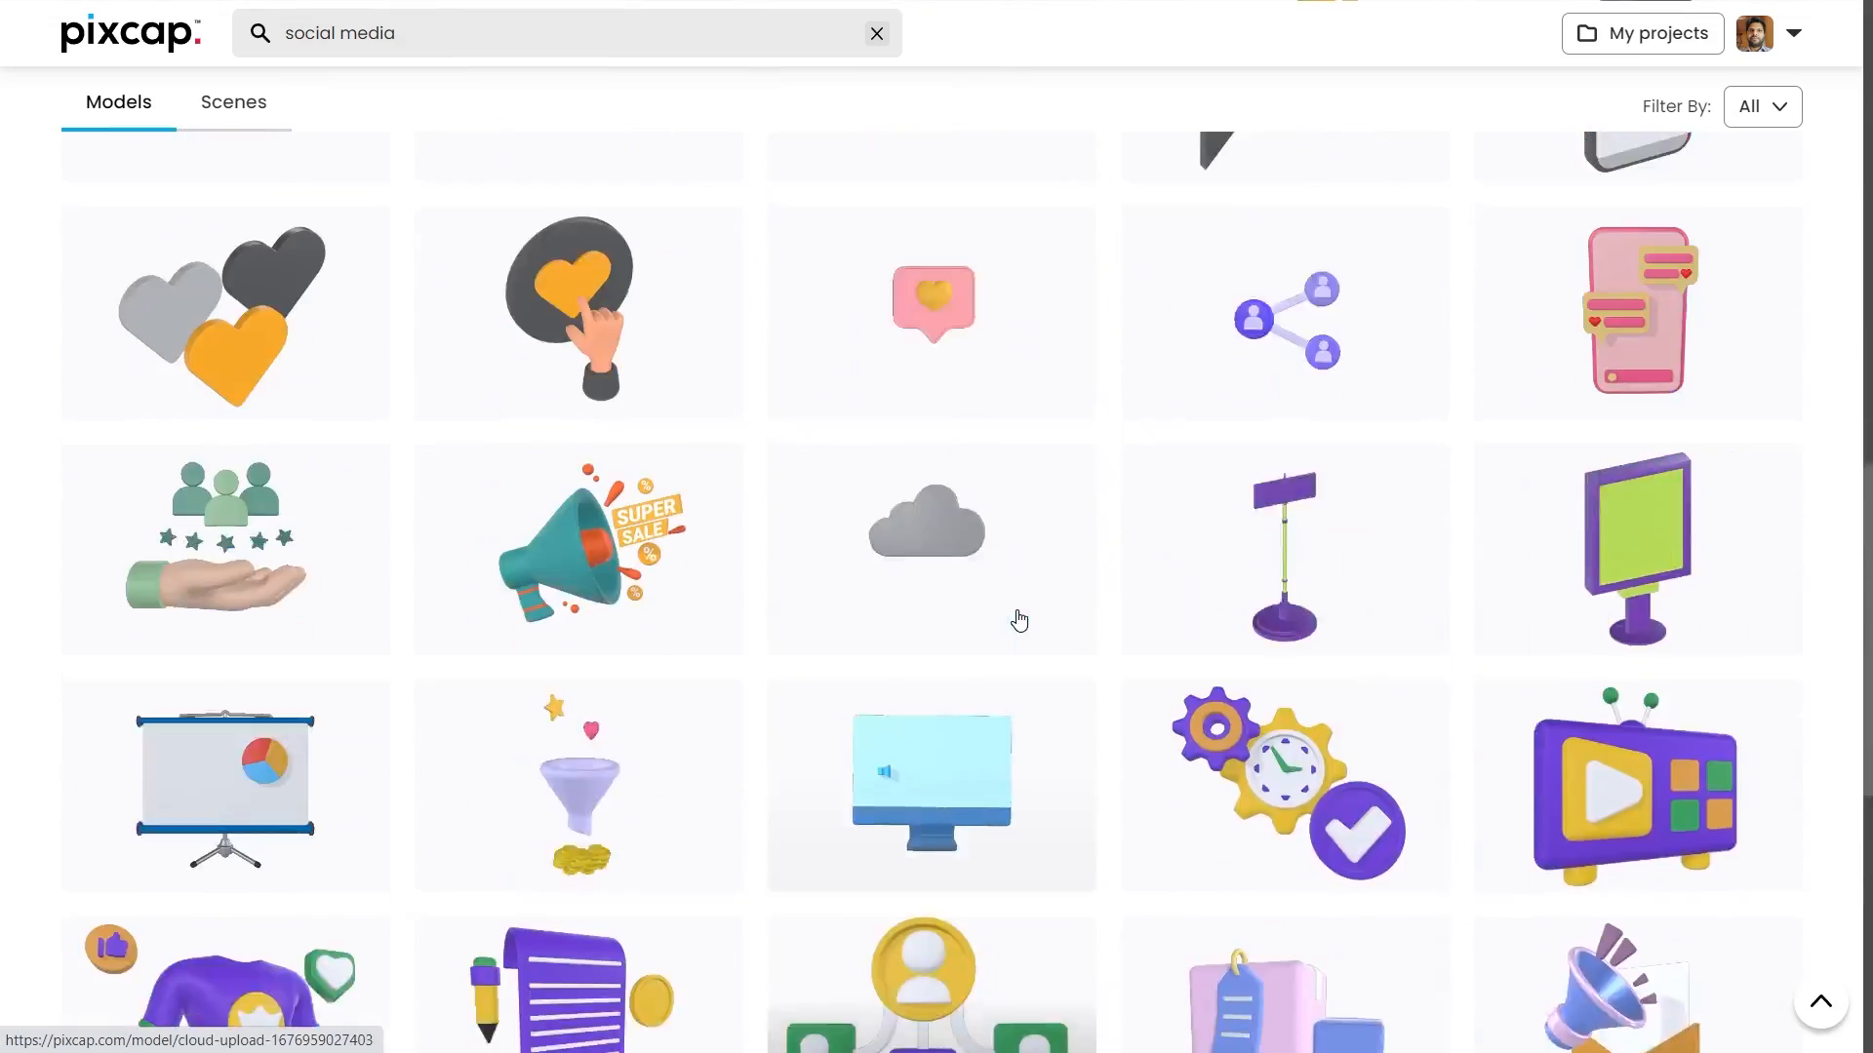
{"action": "scroll", "coordinate": [1016, 619], "scroll_direction": "up", "scroll_amount": 14}
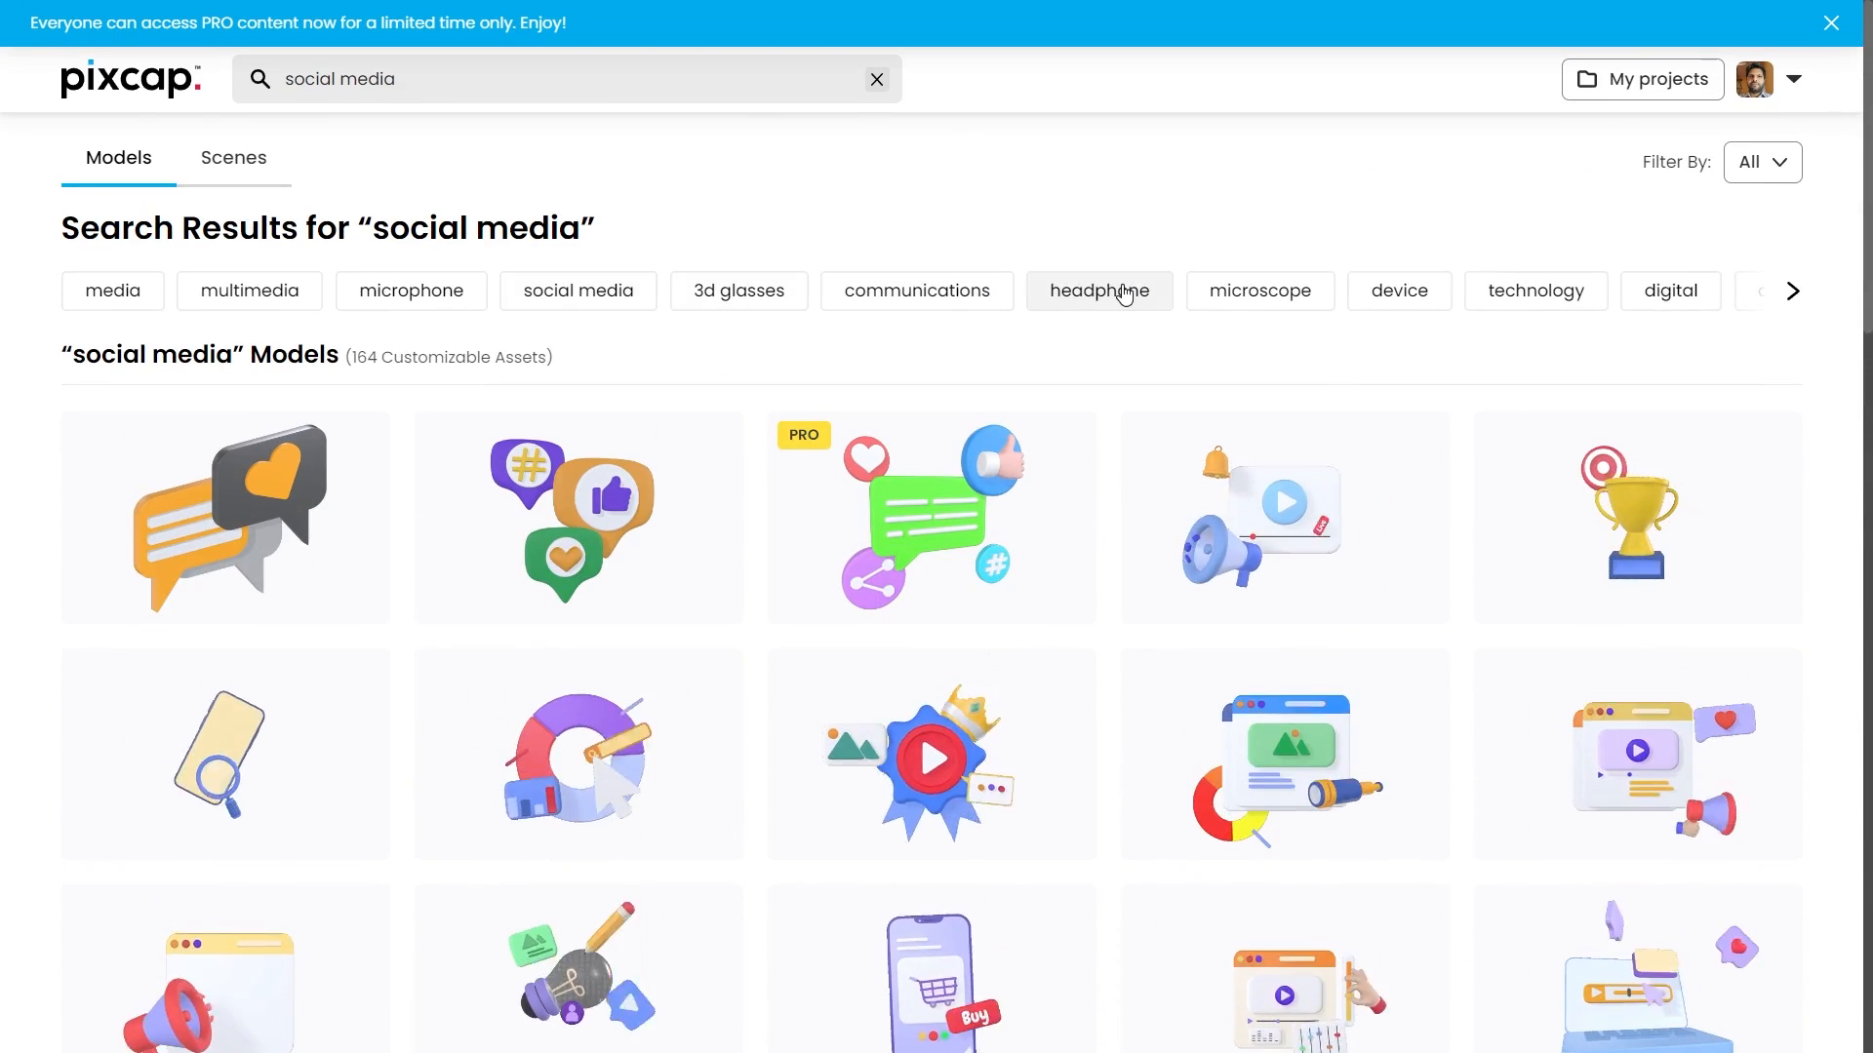
{"action": "left_click", "coordinate": [1140, 295]}
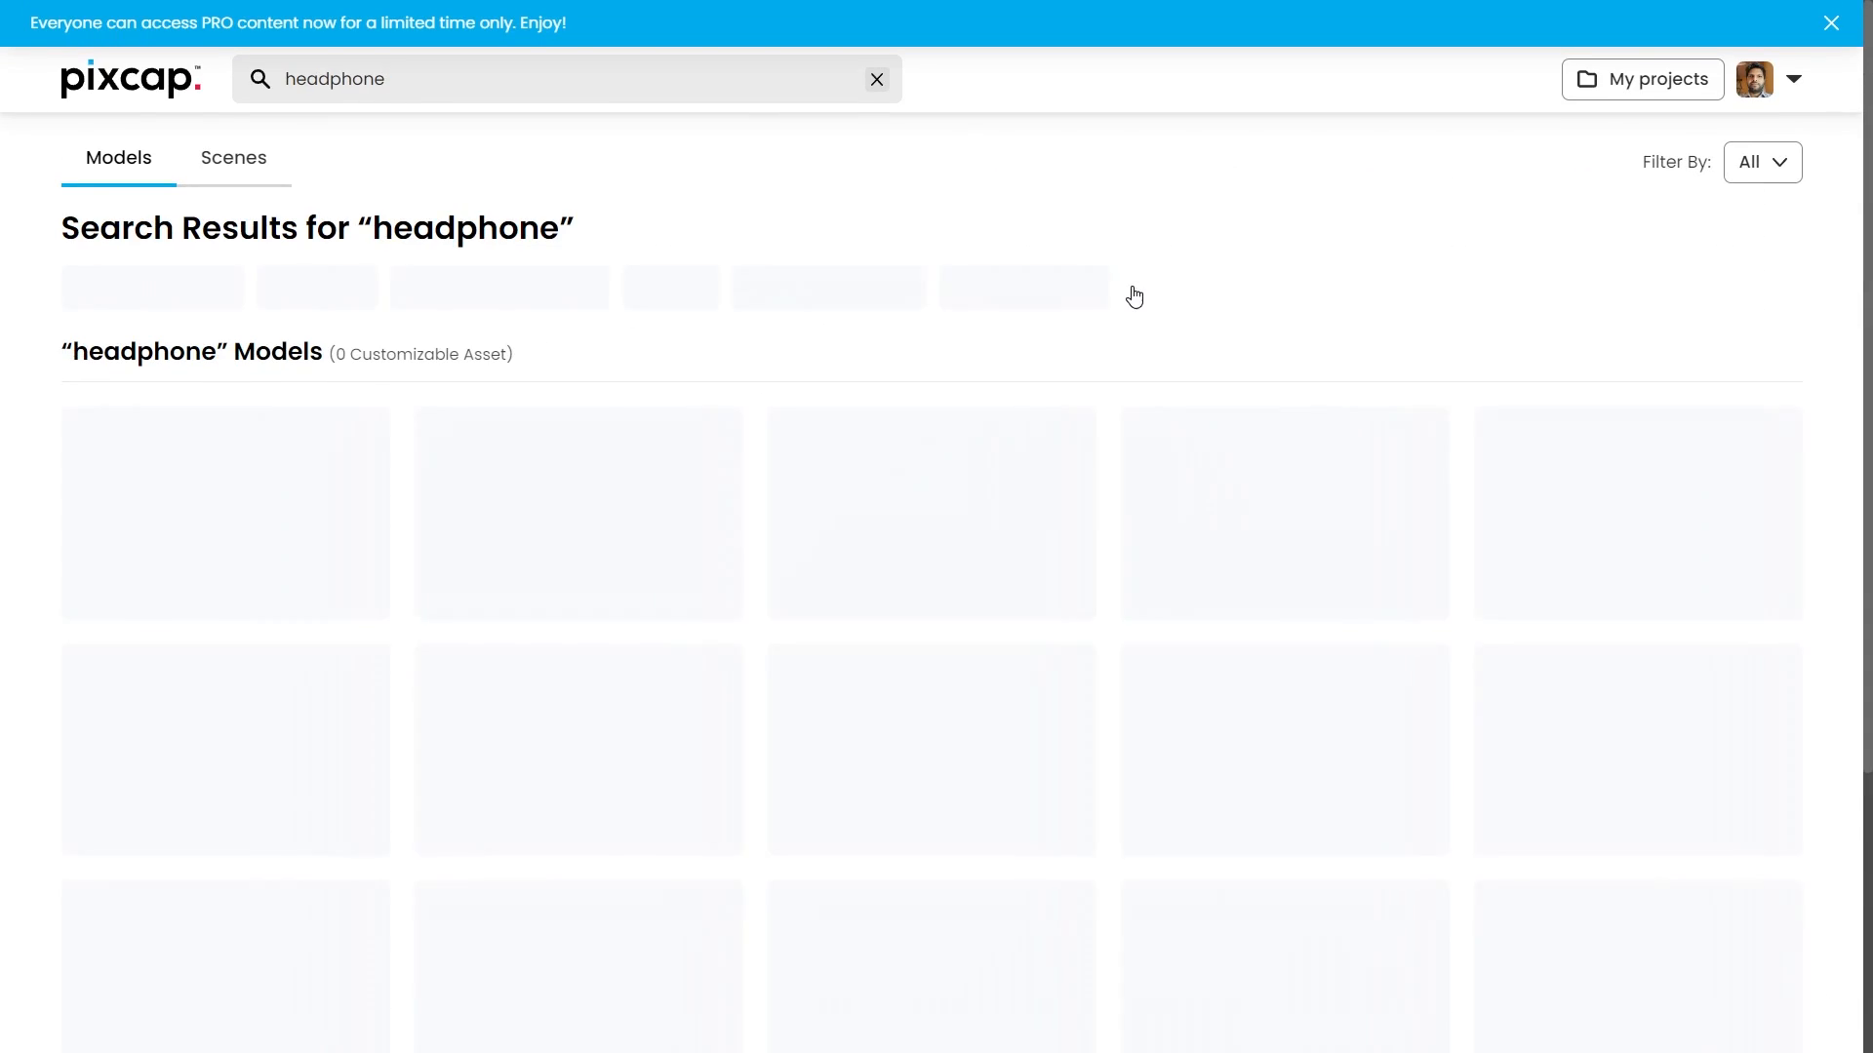
{"action": "scroll", "coordinate": [1146, 546], "scroll_direction": "down", "scroll_amount": 7}
{"action": "scroll", "coordinate": [1151, 570], "scroll_direction": "up", "scroll_amount": 3}
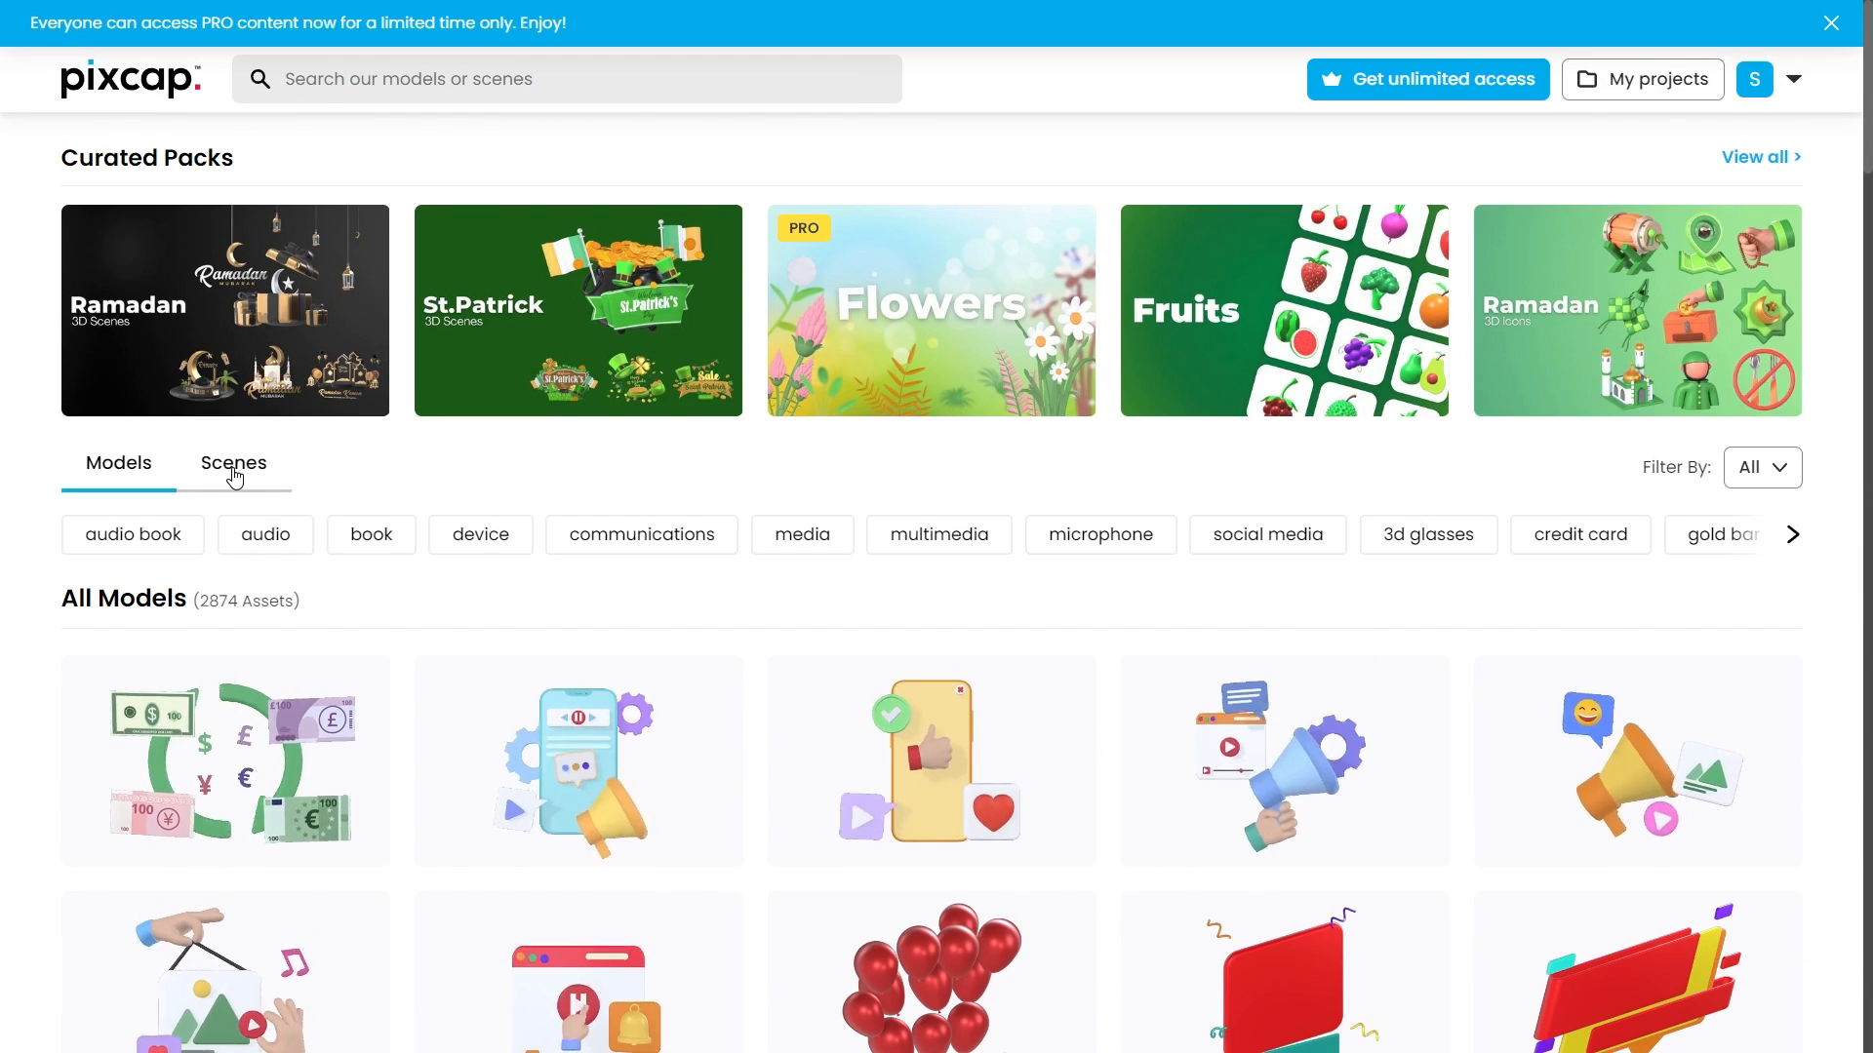
Step: Show the scenes collection instead of the models and look through its category tags
{"action": "left_click", "coordinate": [234, 473]}
{"action": "scroll", "coordinate": [698, 544], "scroll_direction": "right", "scroll_amount": 5}
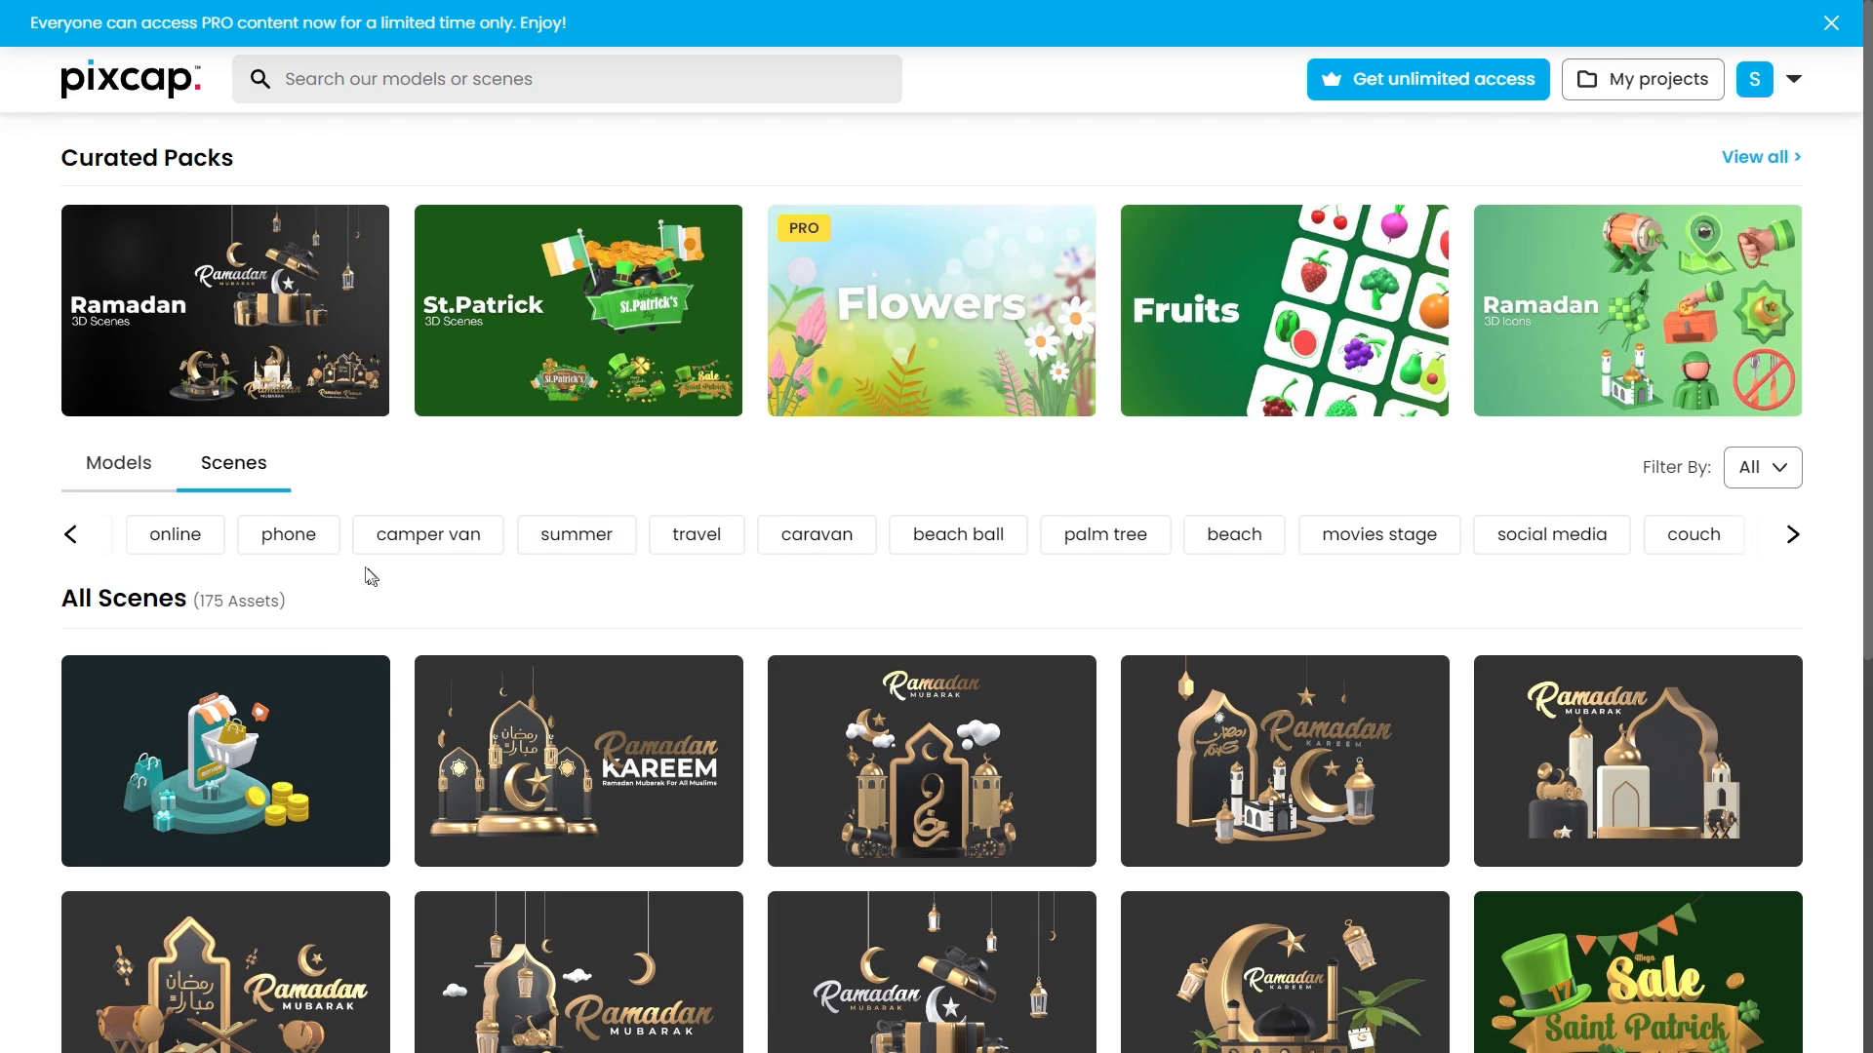
{"action": "scroll", "coordinate": [331, 532], "scroll_direction": "right", "scroll_amount": 10}
{"action": "scroll", "coordinate": [331, 531], "scroll_direction": "right", "scroll_amount": 5}
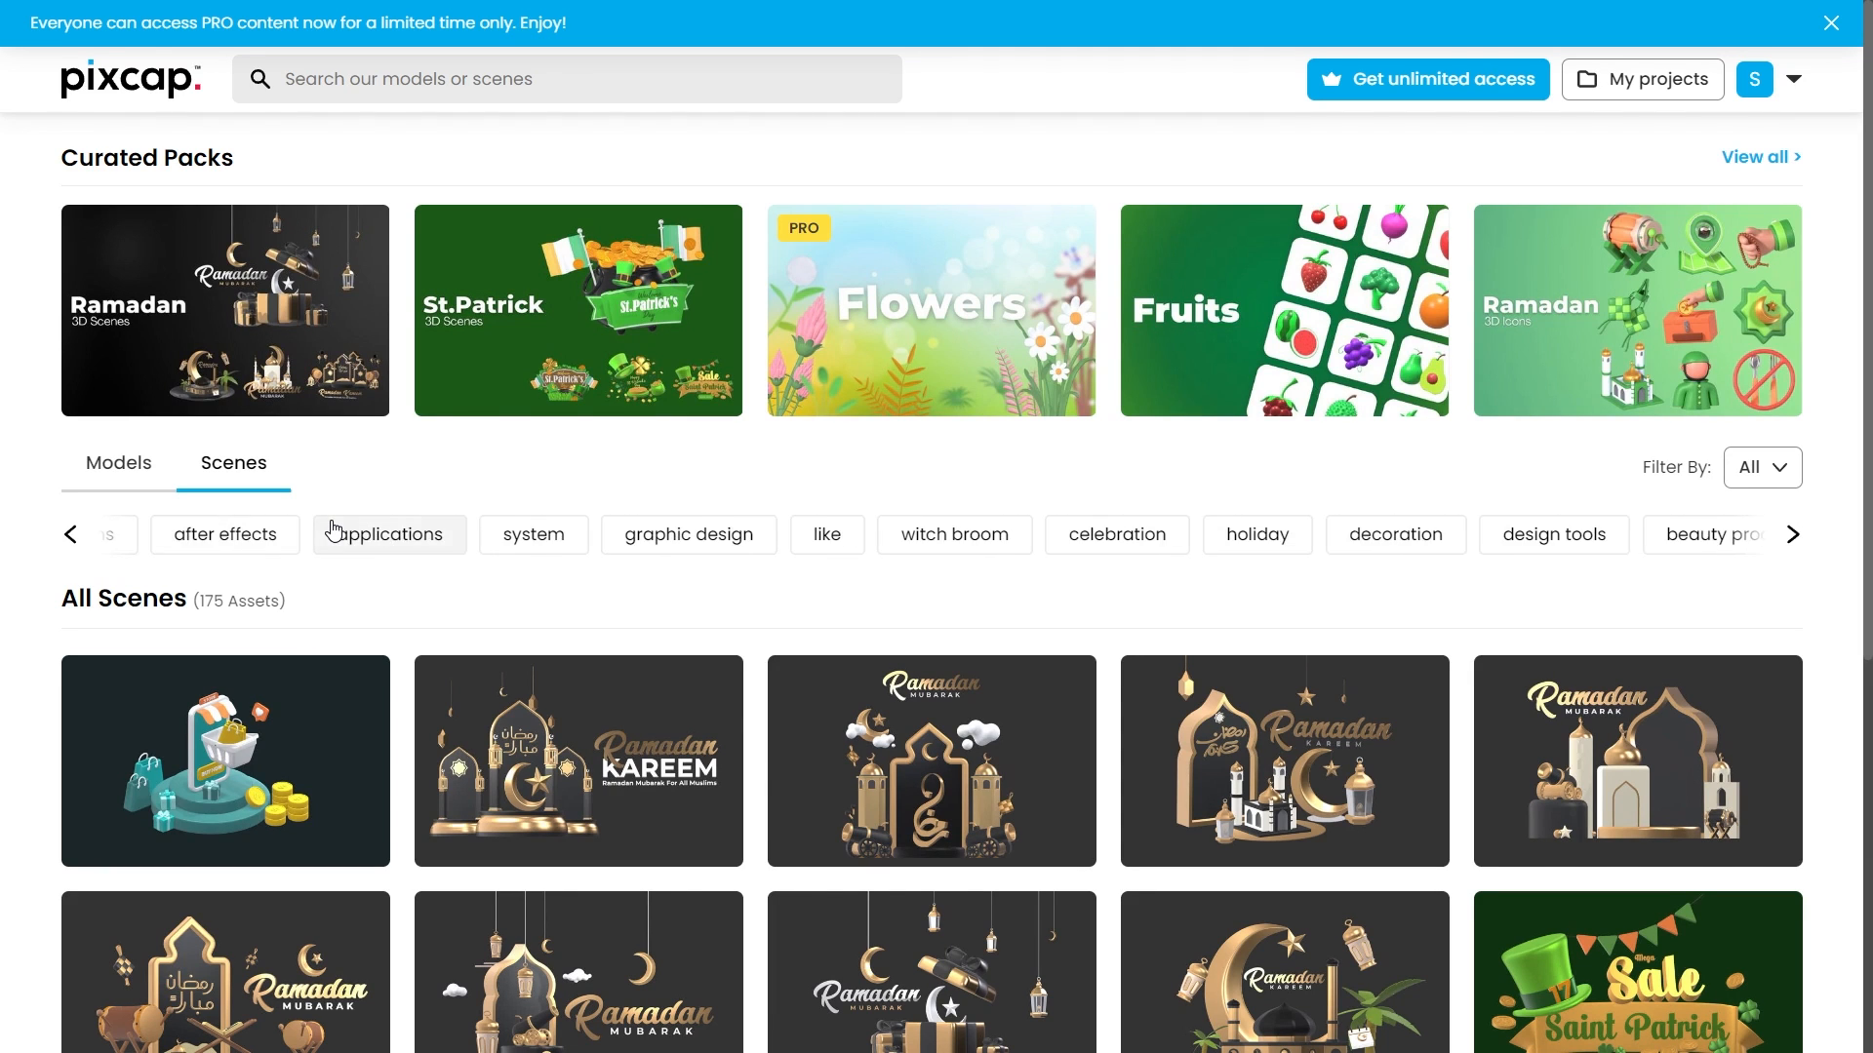
{"action": "scroll", "coordinate": [331, 532], "scroll_direction": "left", "scroll_amount": 15}
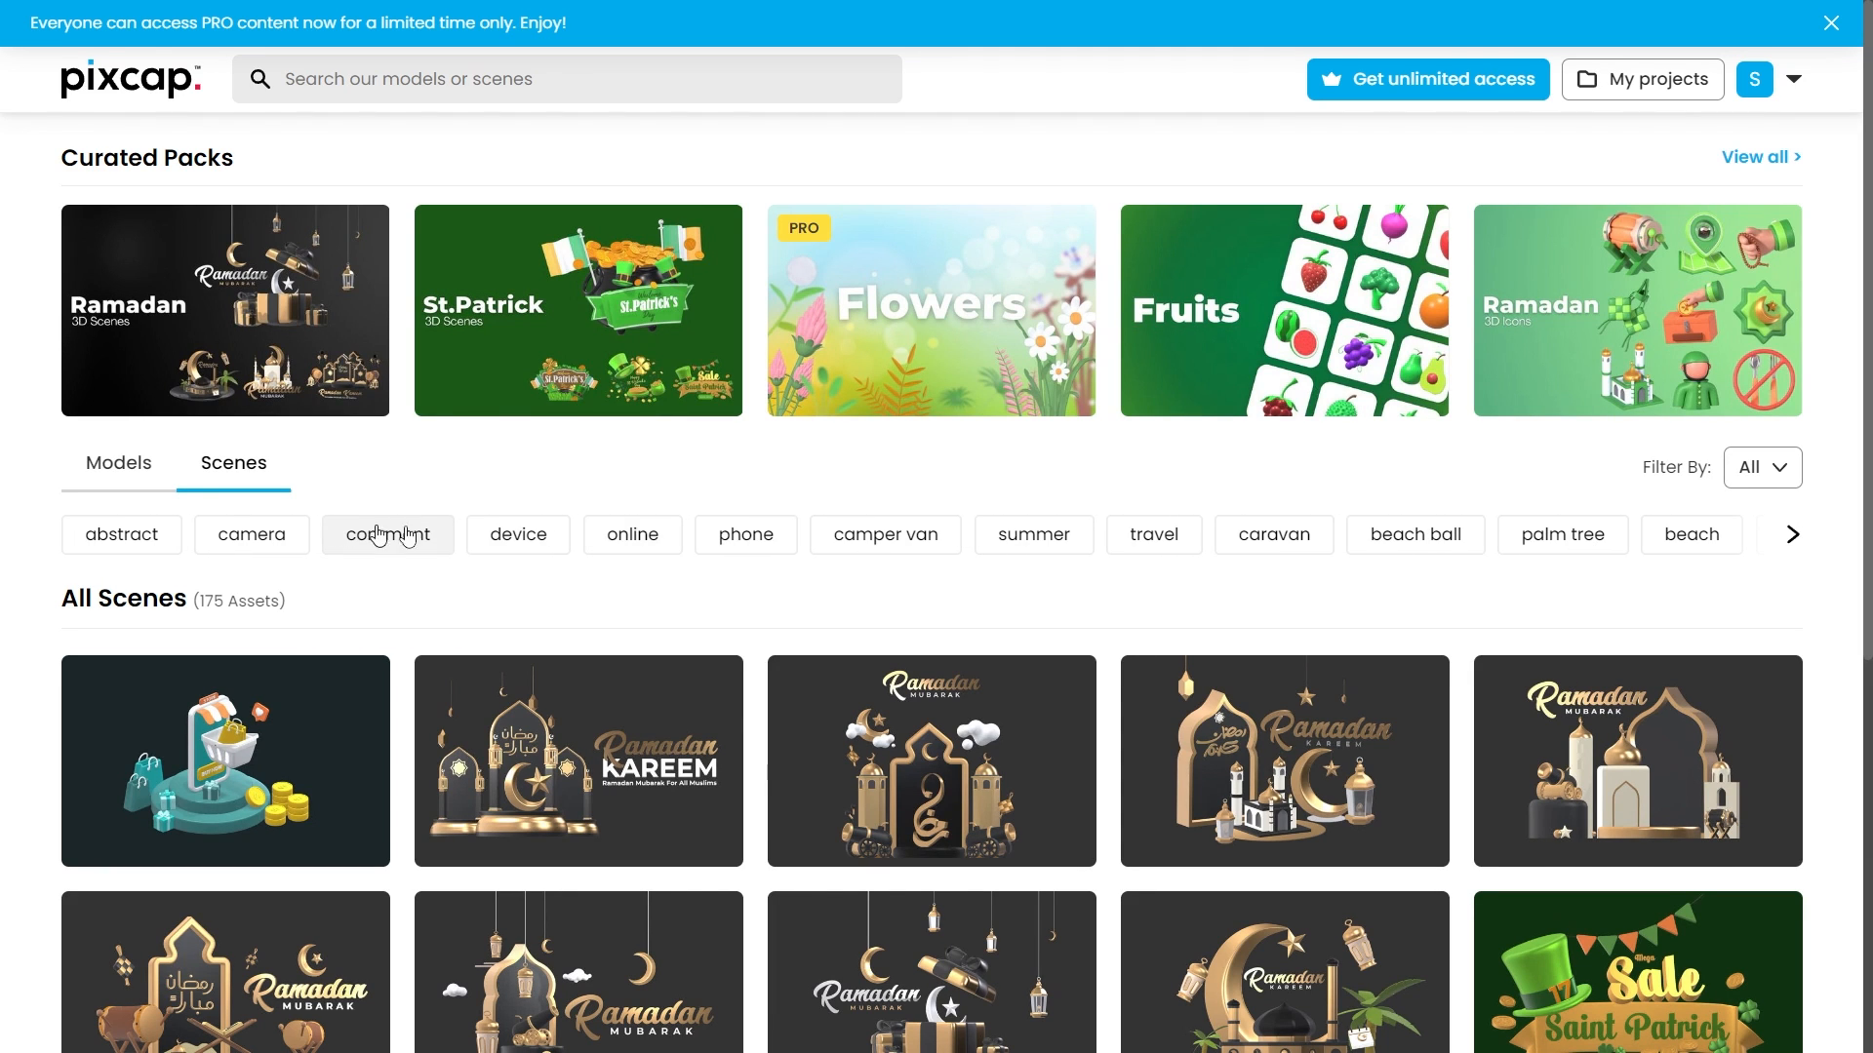
Step: Filter the scenes by travel, look through them and open the Beach Island Night scene
{"action": "left_click", "coordinate": [1154, 535]}
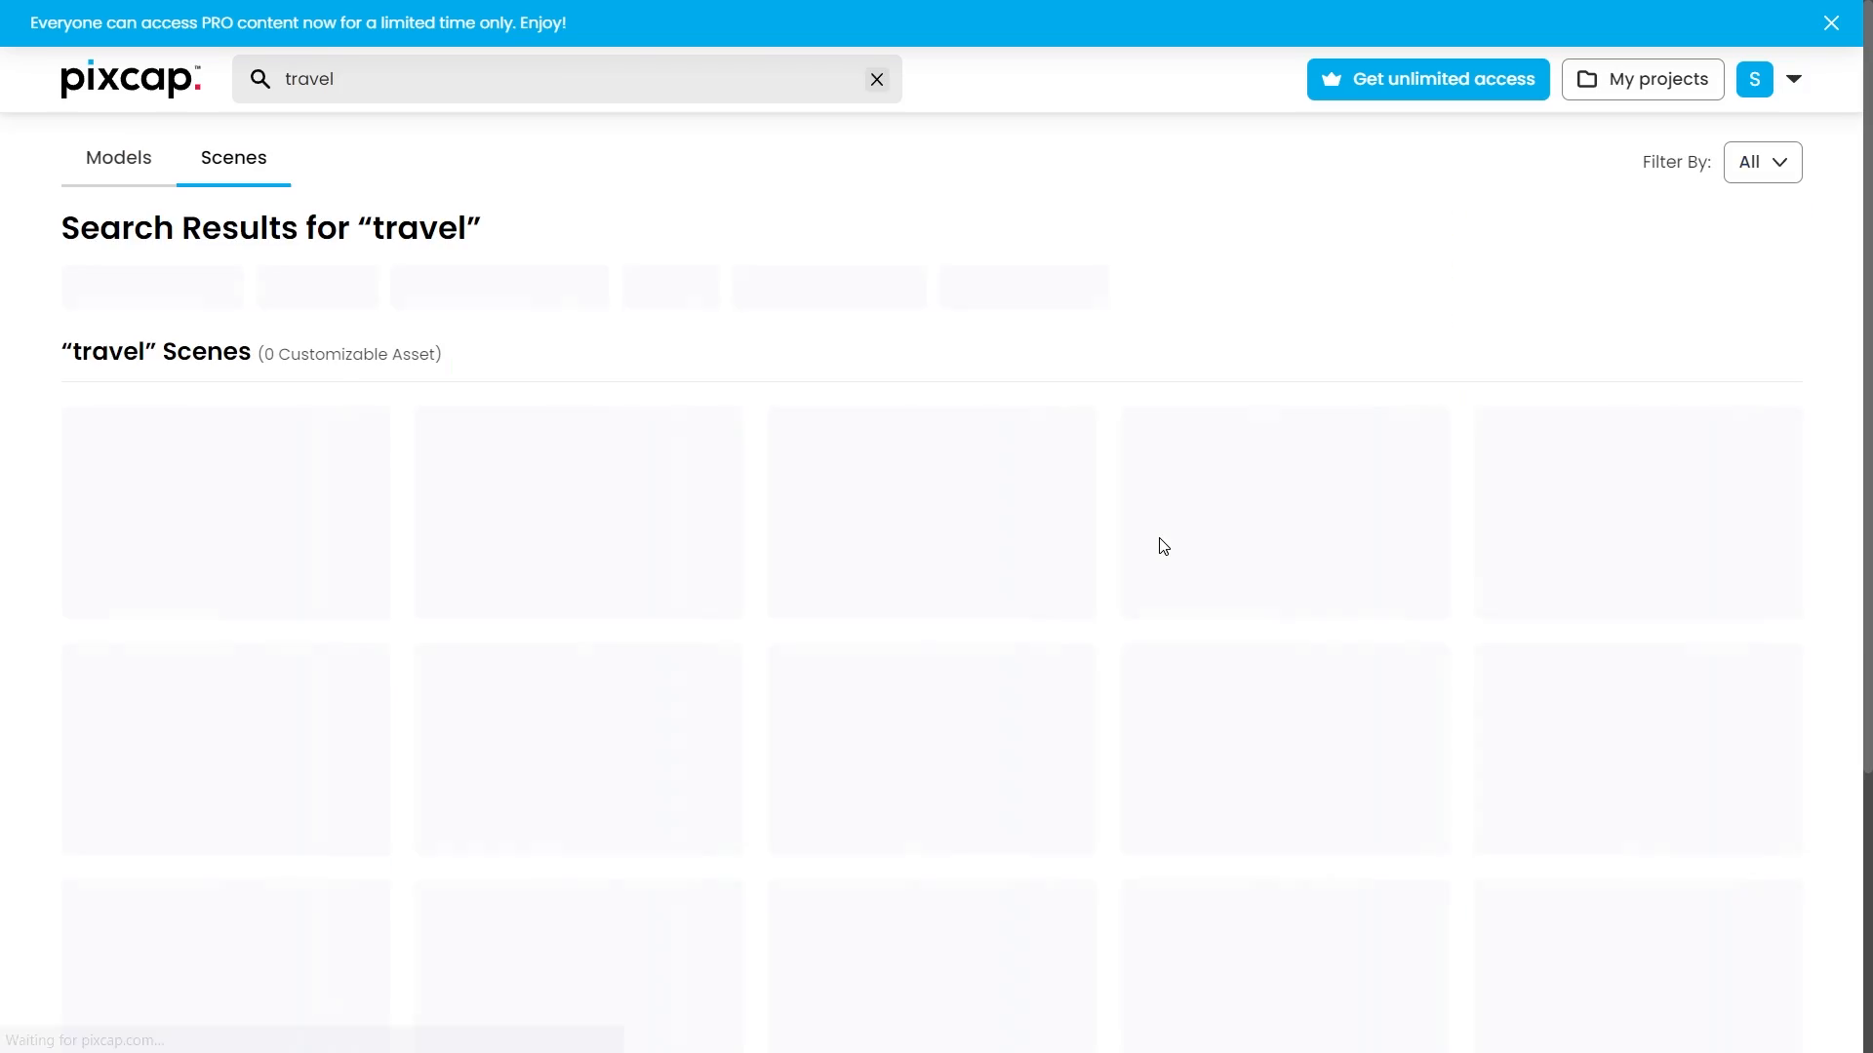
{"action": "scroll", "coordinate": [943, 552], "scroll_direction": "down", "scroll_amount": 10}
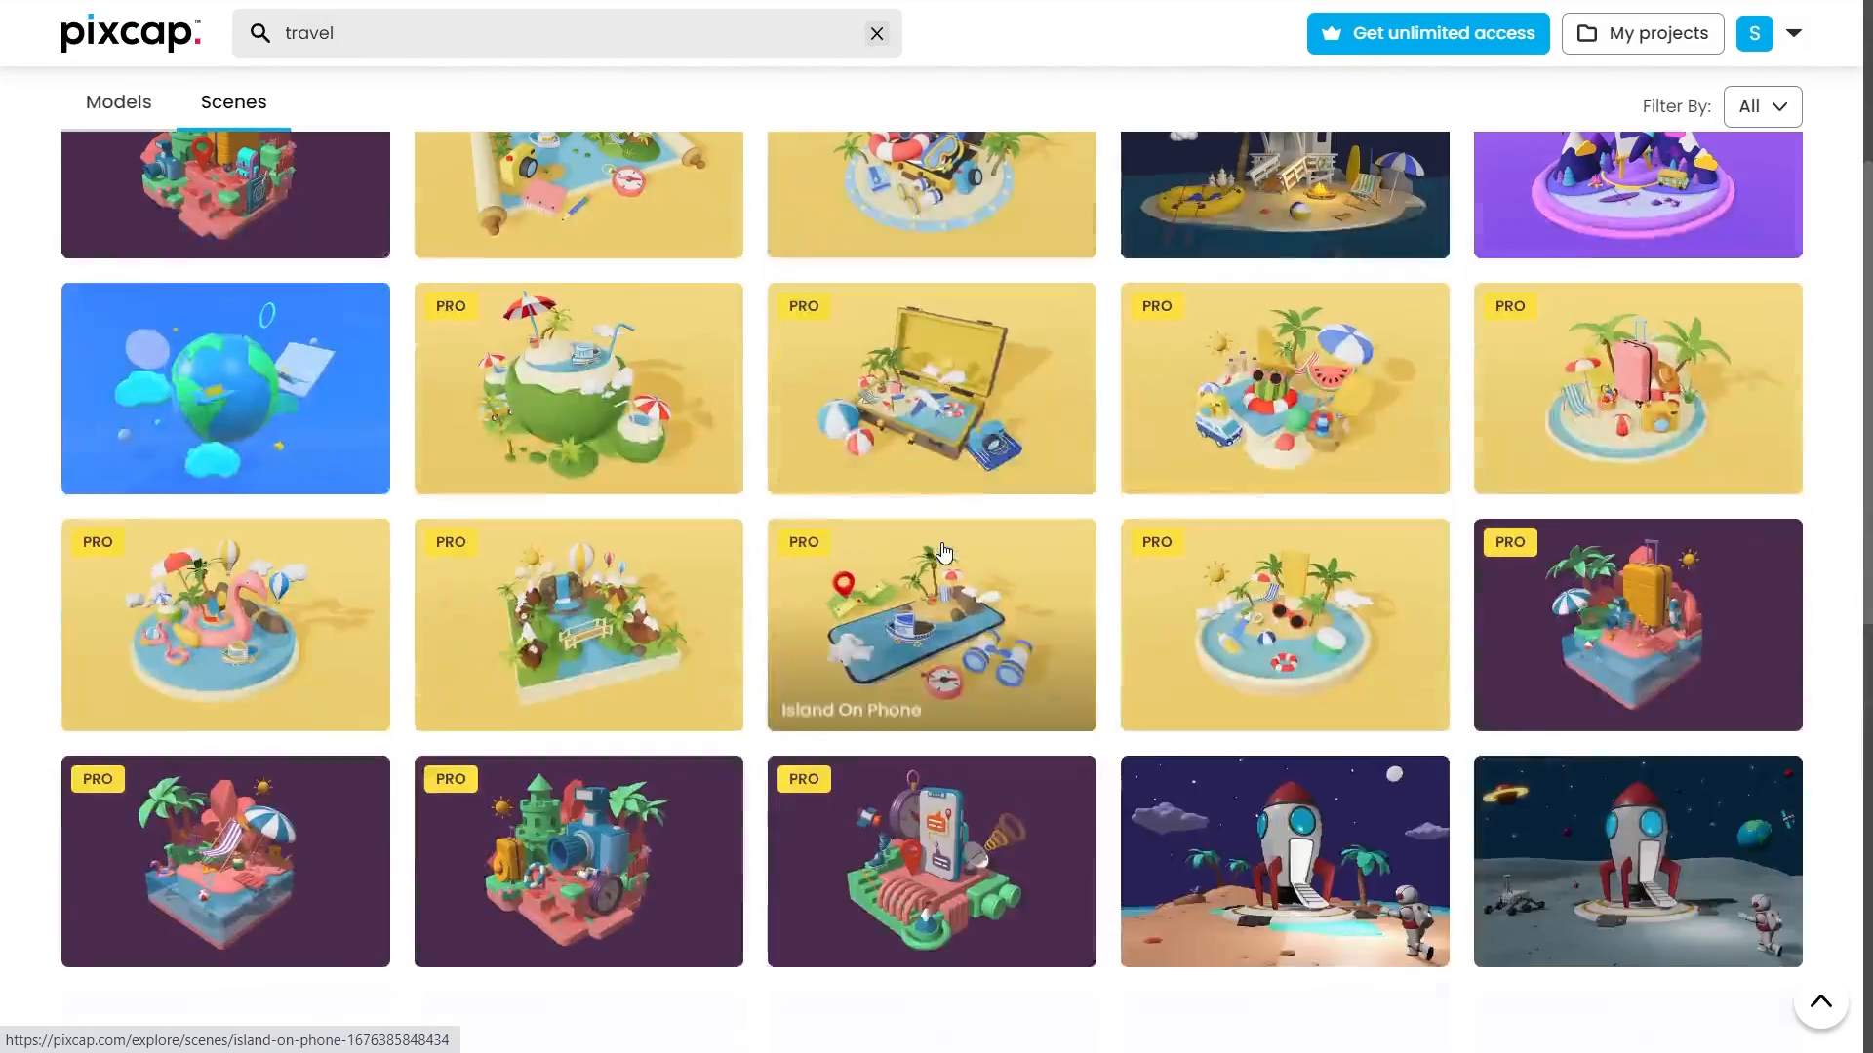
{"action": "scroll", "coordinate": [944, 552], "scroll_direction": "down", "scroll_amount": 4}
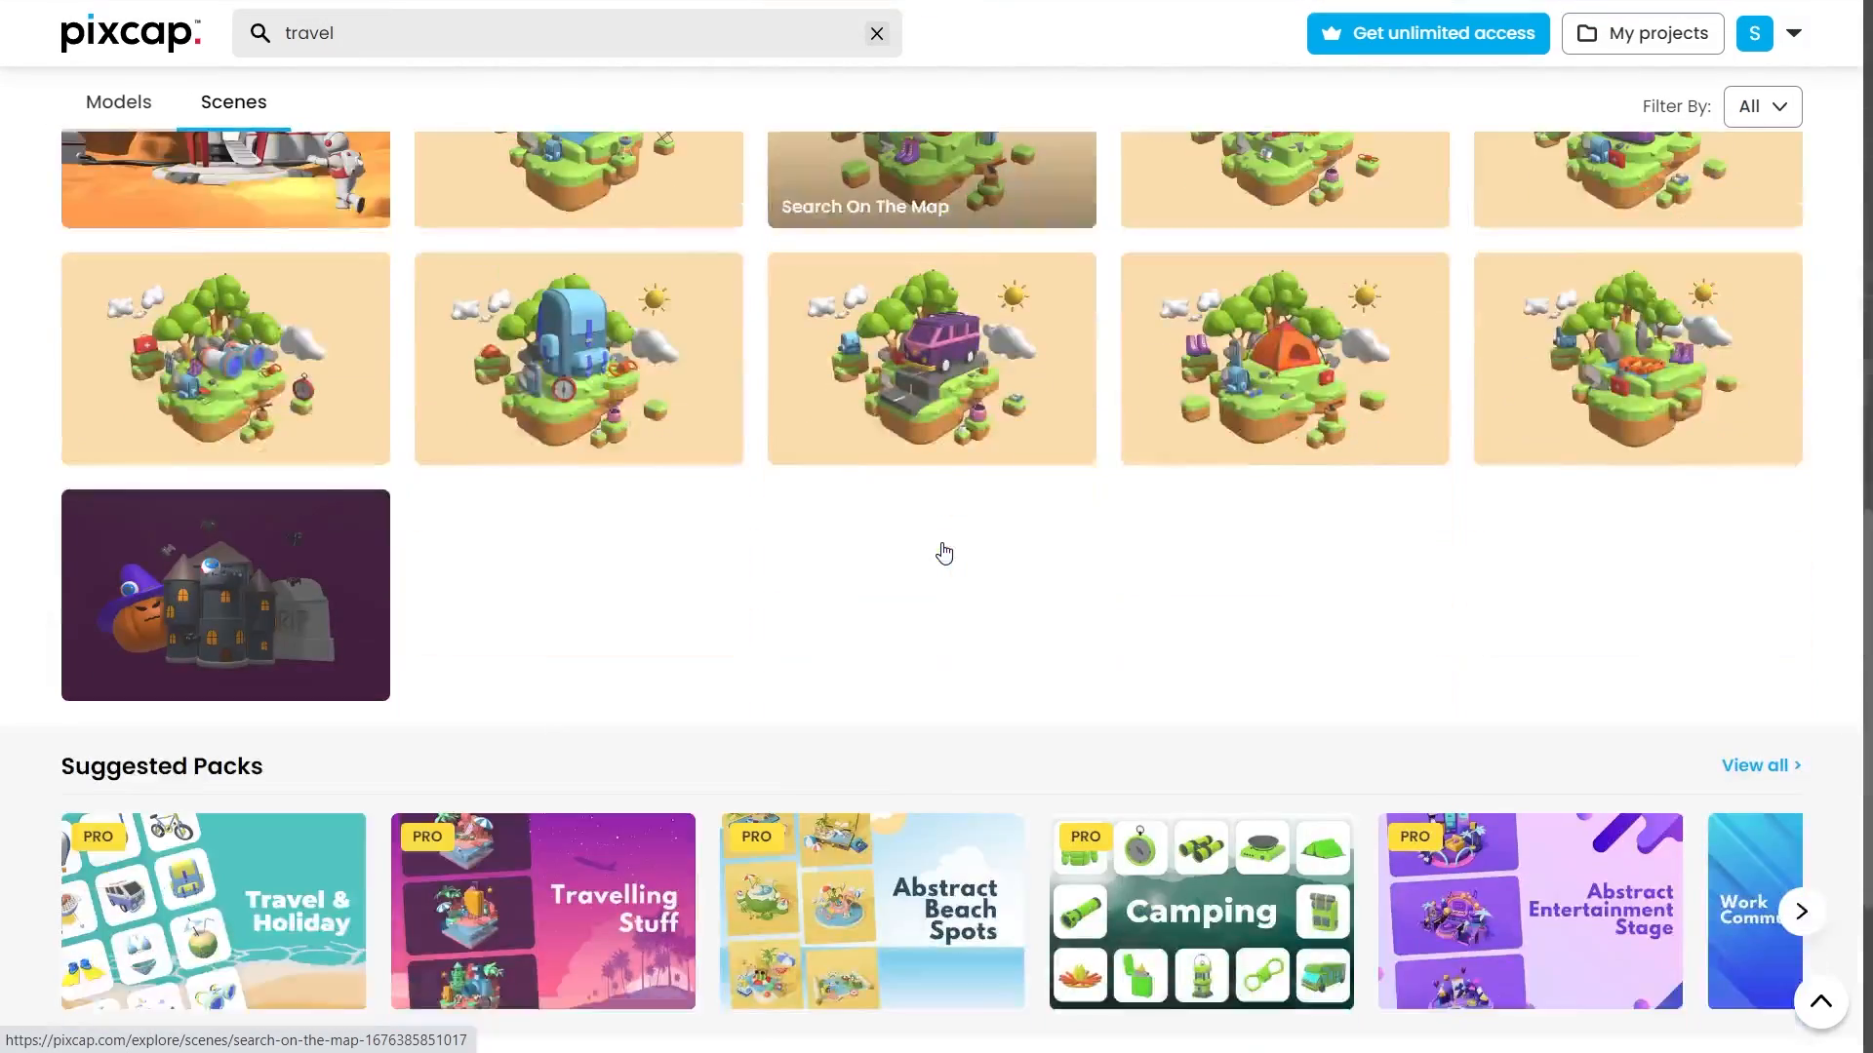
{"action": "scroll", "coordinate": [943, 552], "scroll_direction": "up", "scroll_amount": 14}
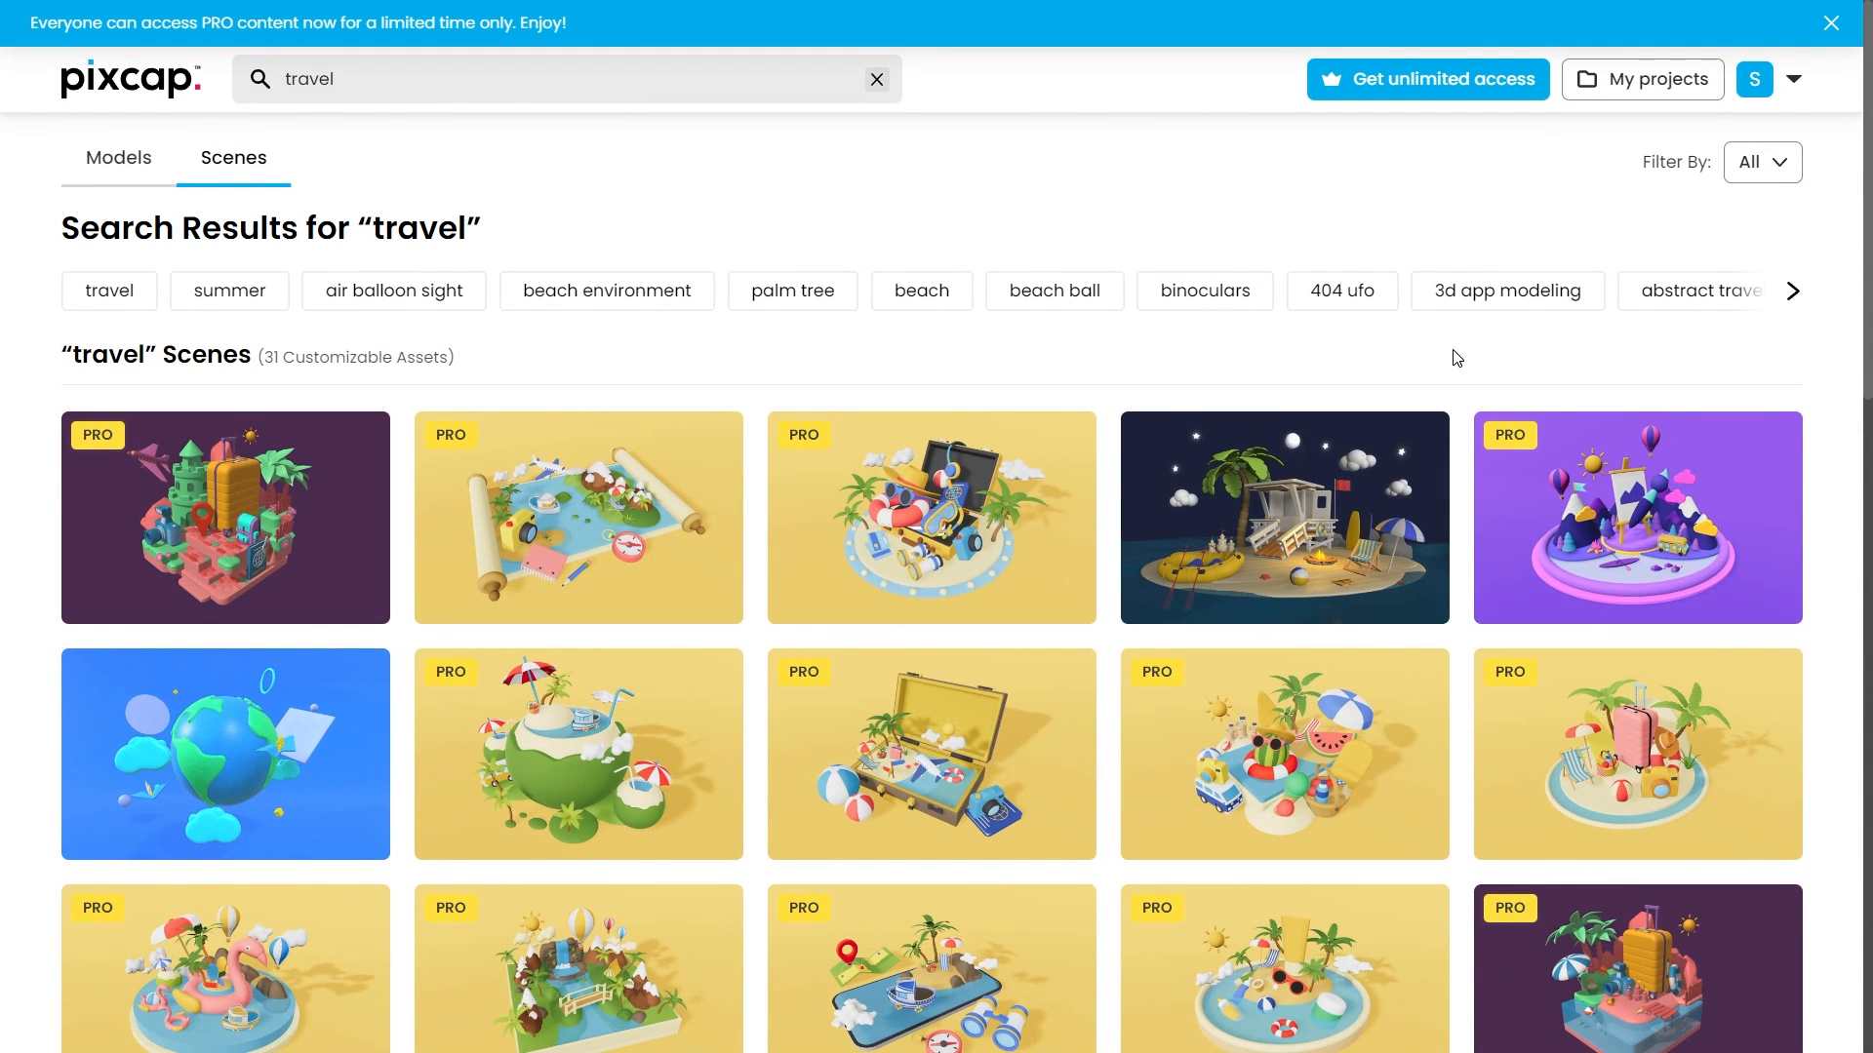
{"action": "left_click", "coordinate": [1327, 544]}
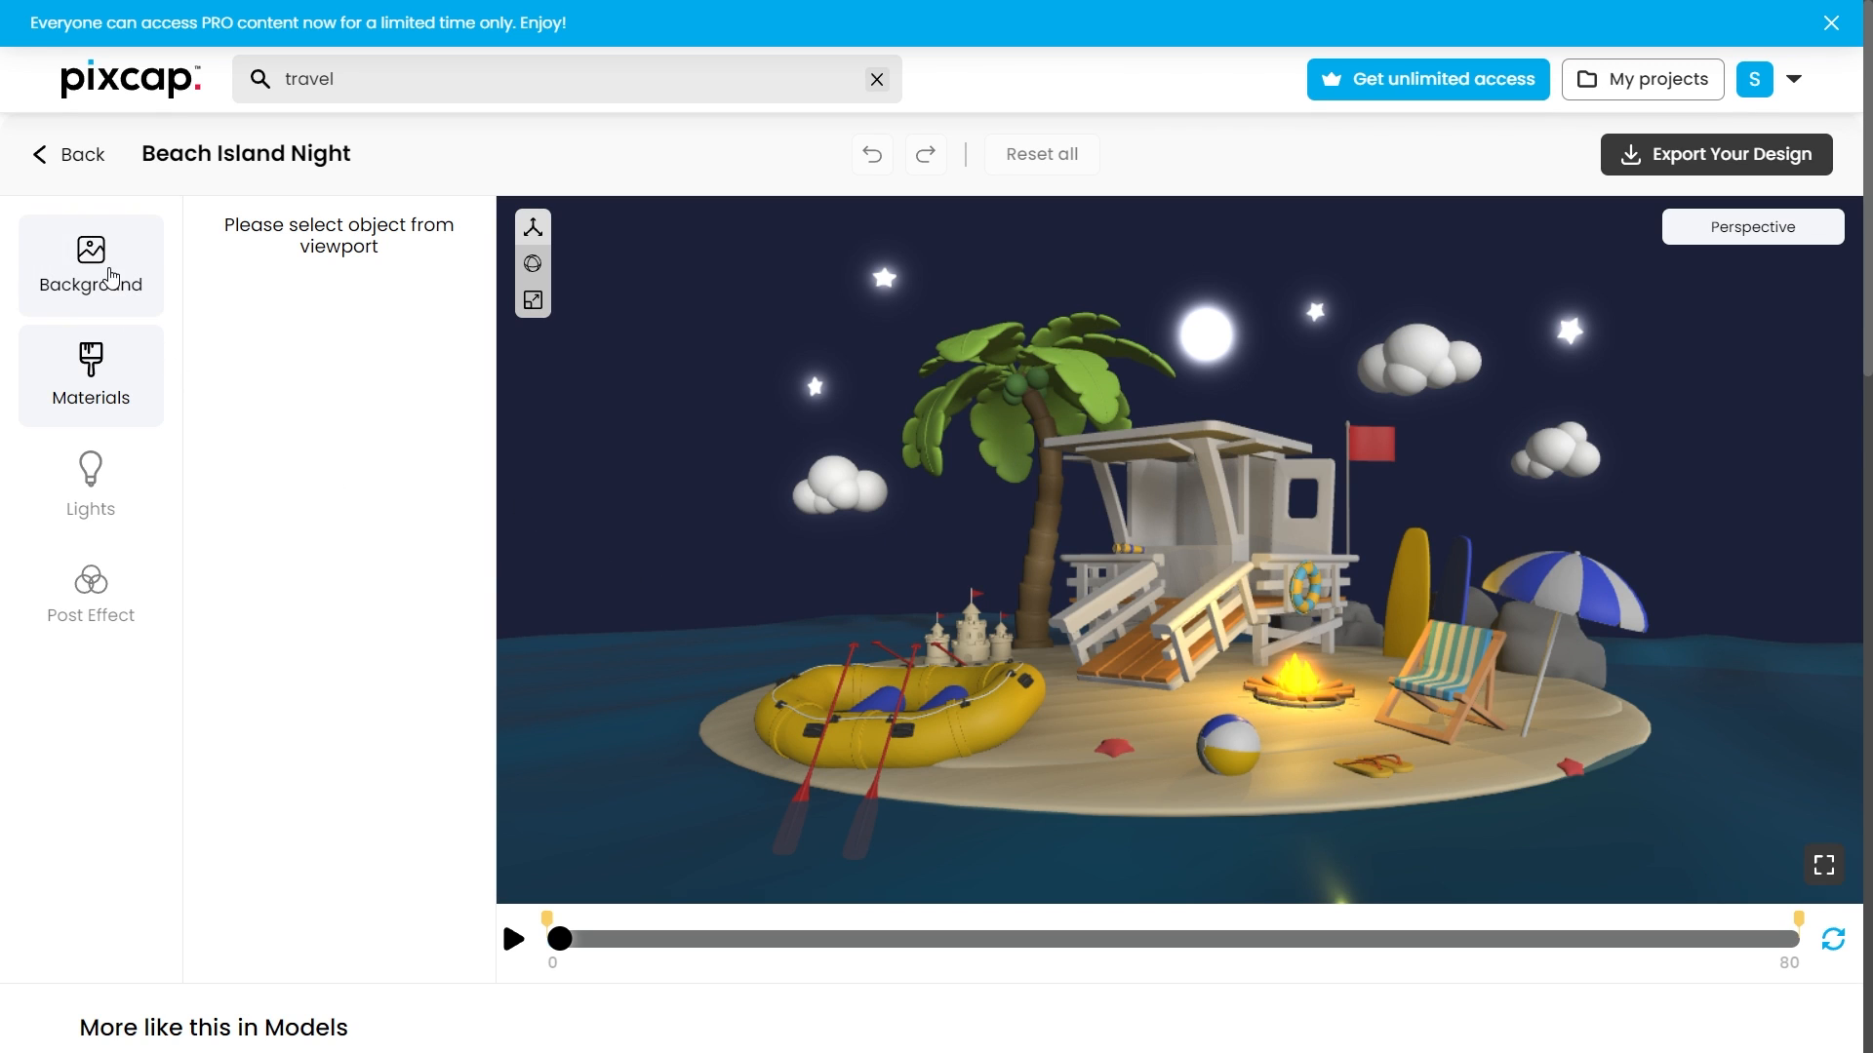
Step: Change the Beach Island Night scene's background color to a saturated dark blue
{"action": "left_click", "coordinate": [111, 270]}
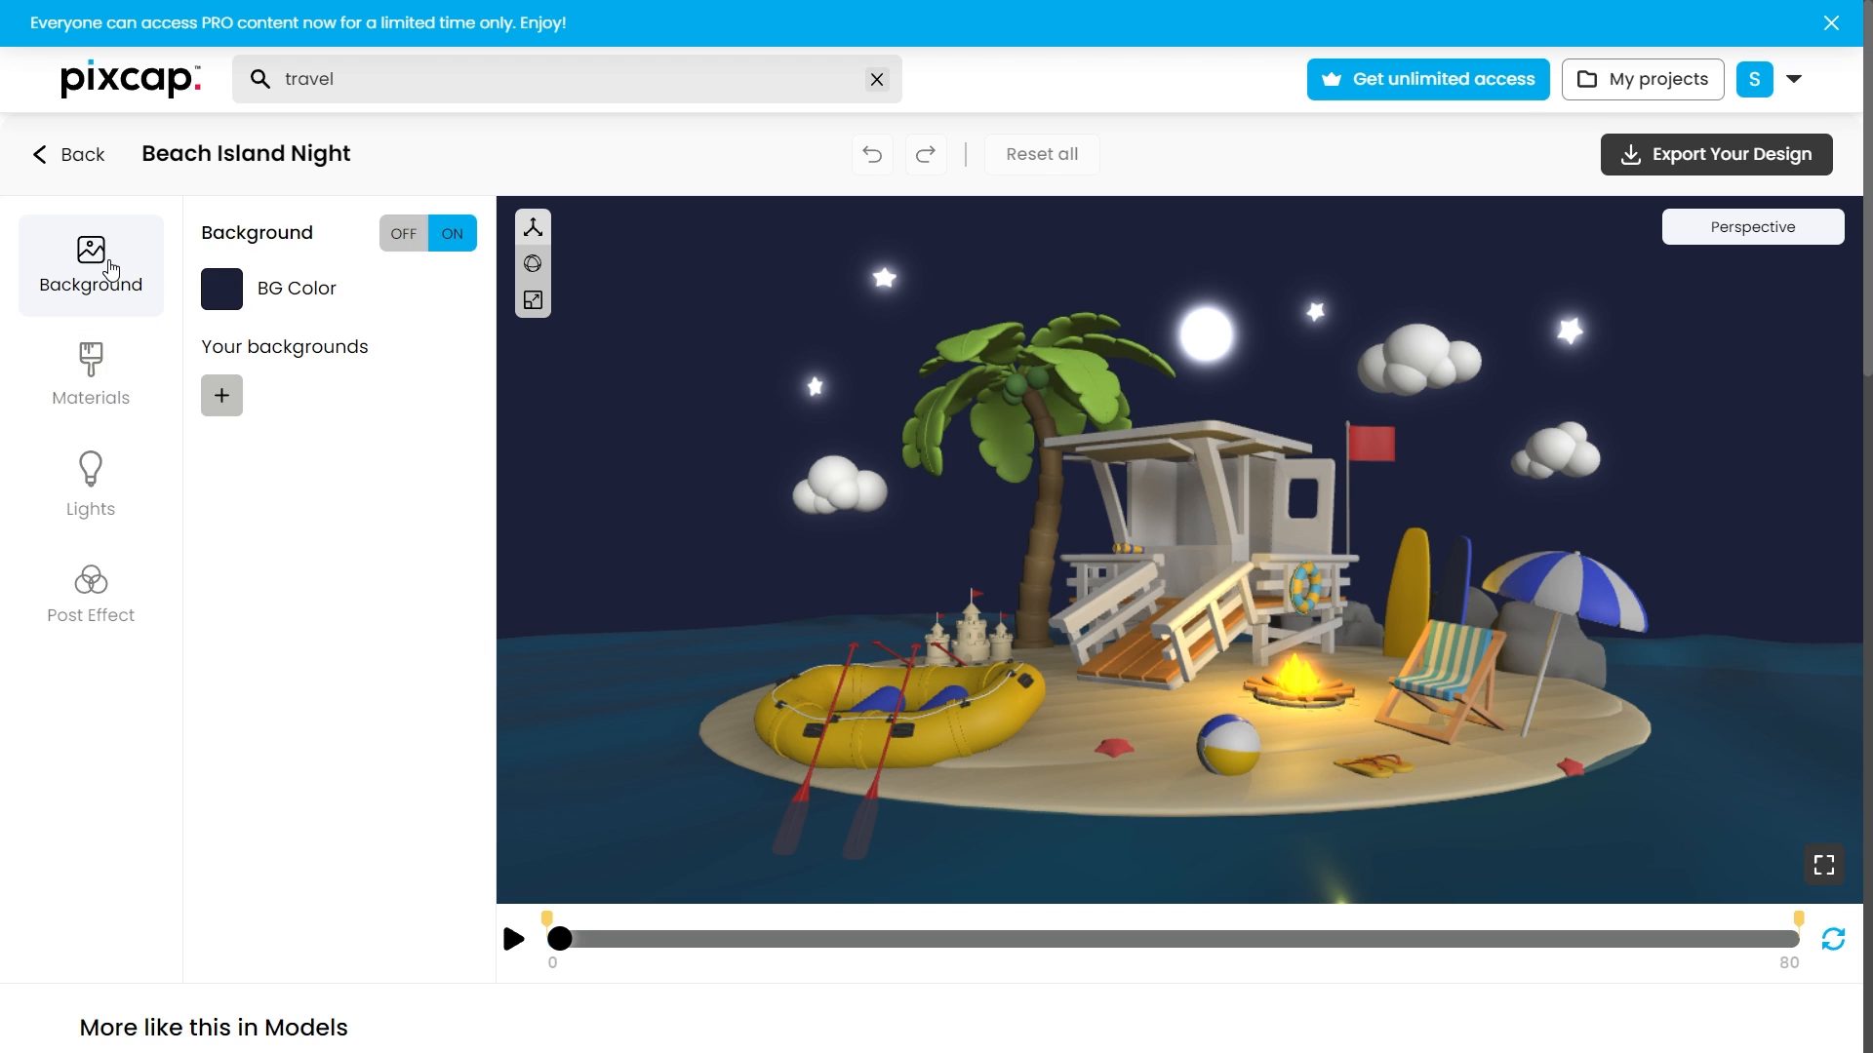
{"action": "left_click", "coordinate": [224, 306]}
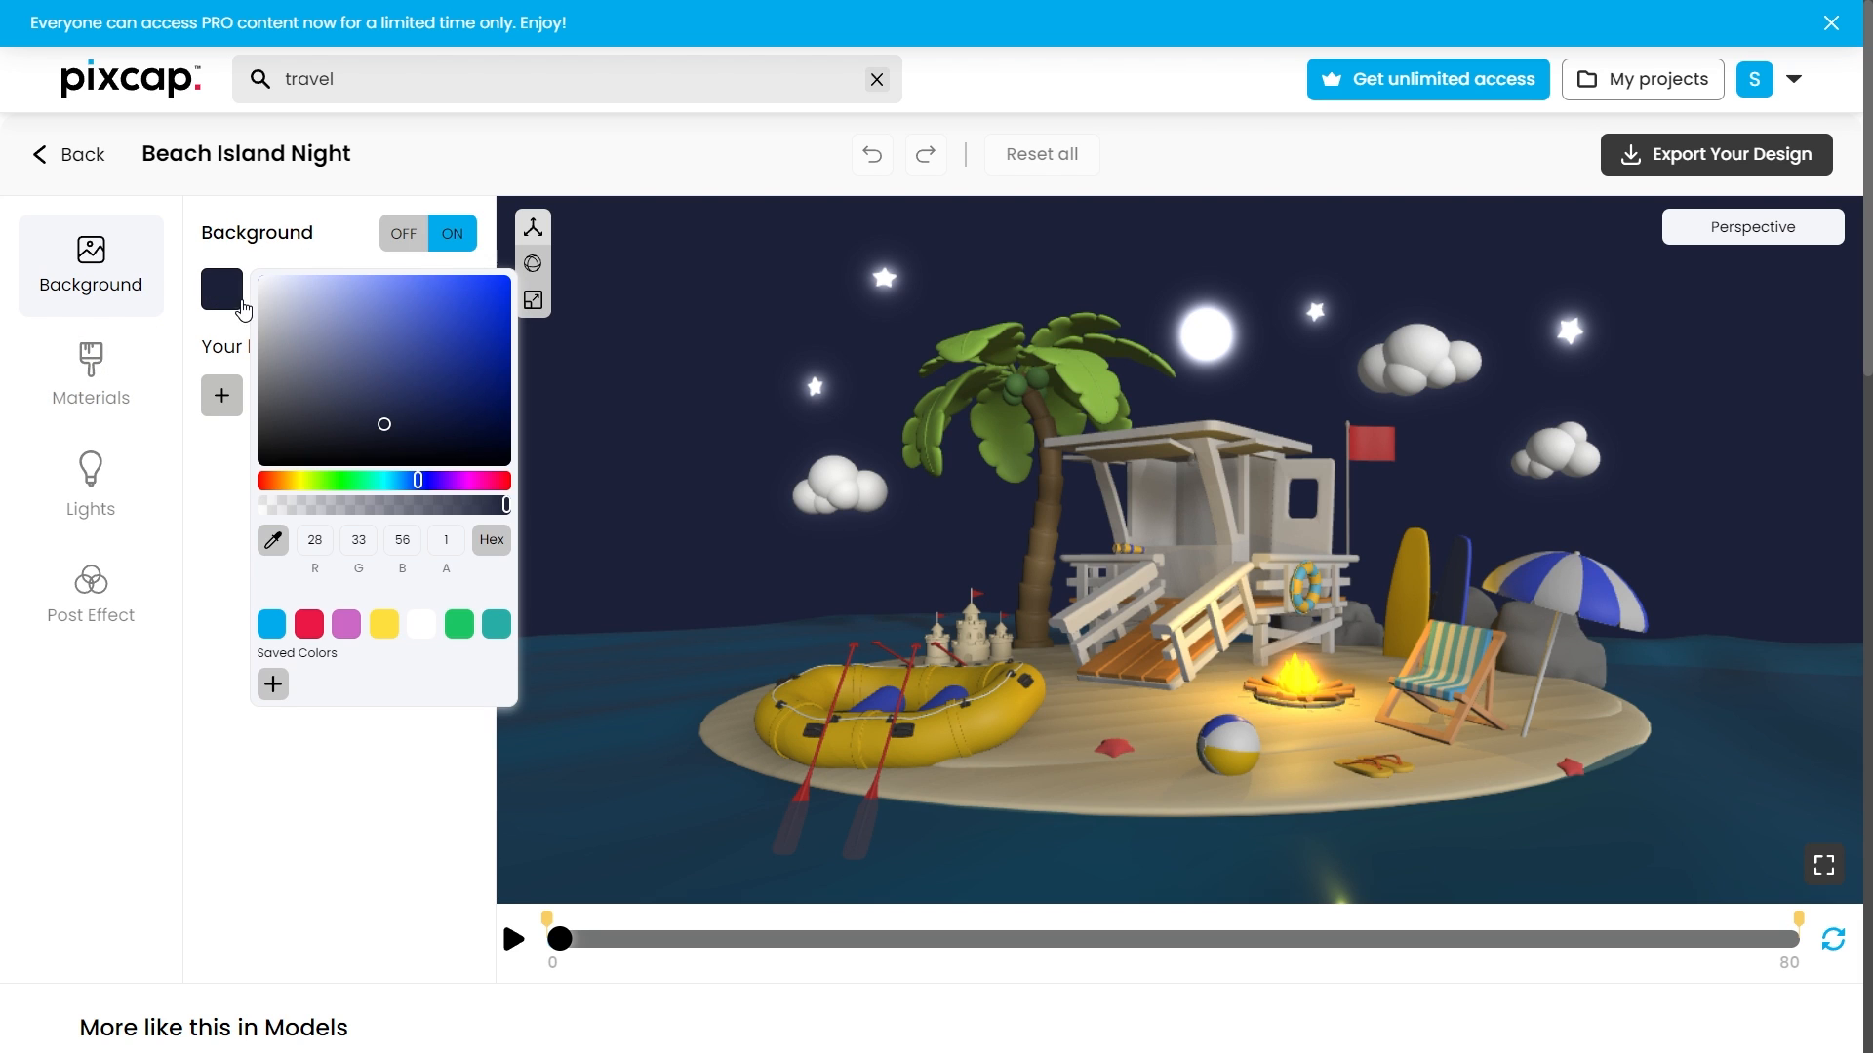
{"action": "mouse_move", "coordinate": [438, 373]}
{"action": "left_mouse_down"}
{"action": "mouse_move", "coordinate": [510, 293]}
{"action": "mouse_move", "coordinate": [474, 285]}
{"action": "mouse_move", "coordinate": [511, 377]}
{"action": "left_mouse_up"}
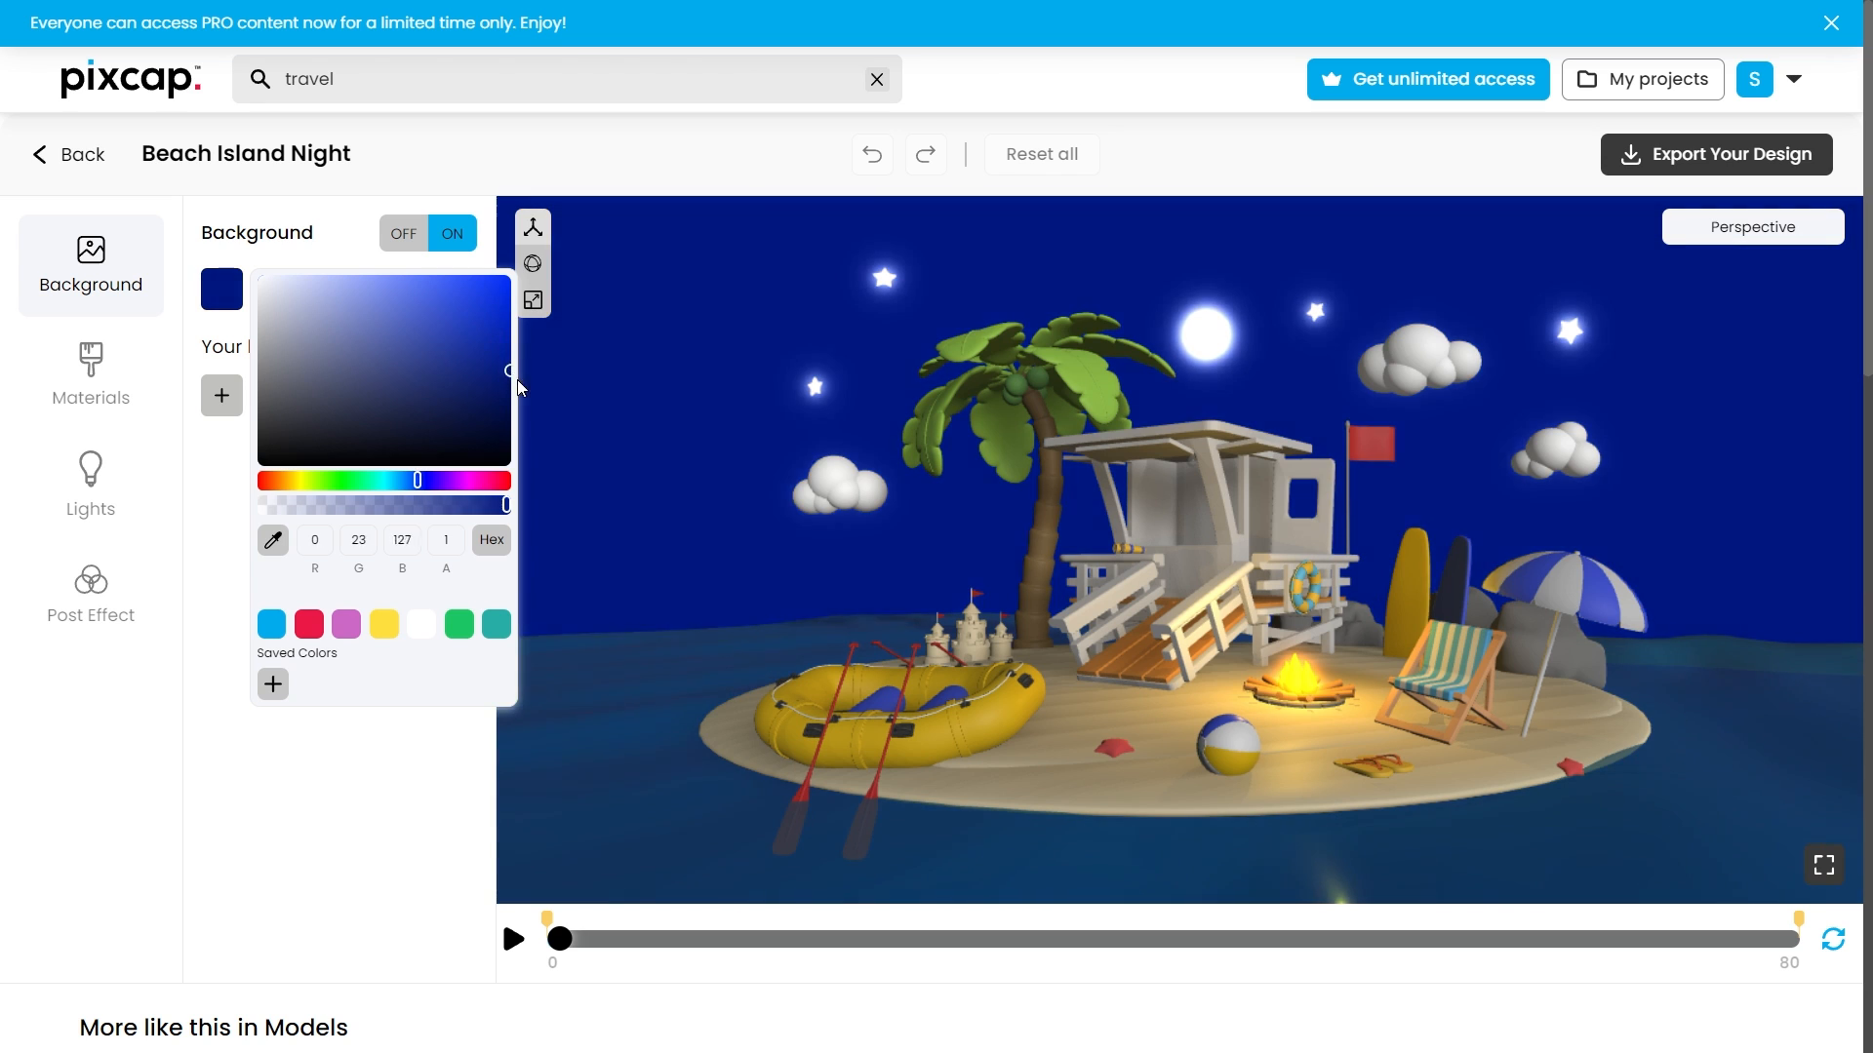
Step: Select the inflatable raft on the beach, change its Tube material color to cyan and deselect it
{"action": "left_click", "coordinate": [126, 400]}
{"action": "left_click", "coordinate": [117, 401]}
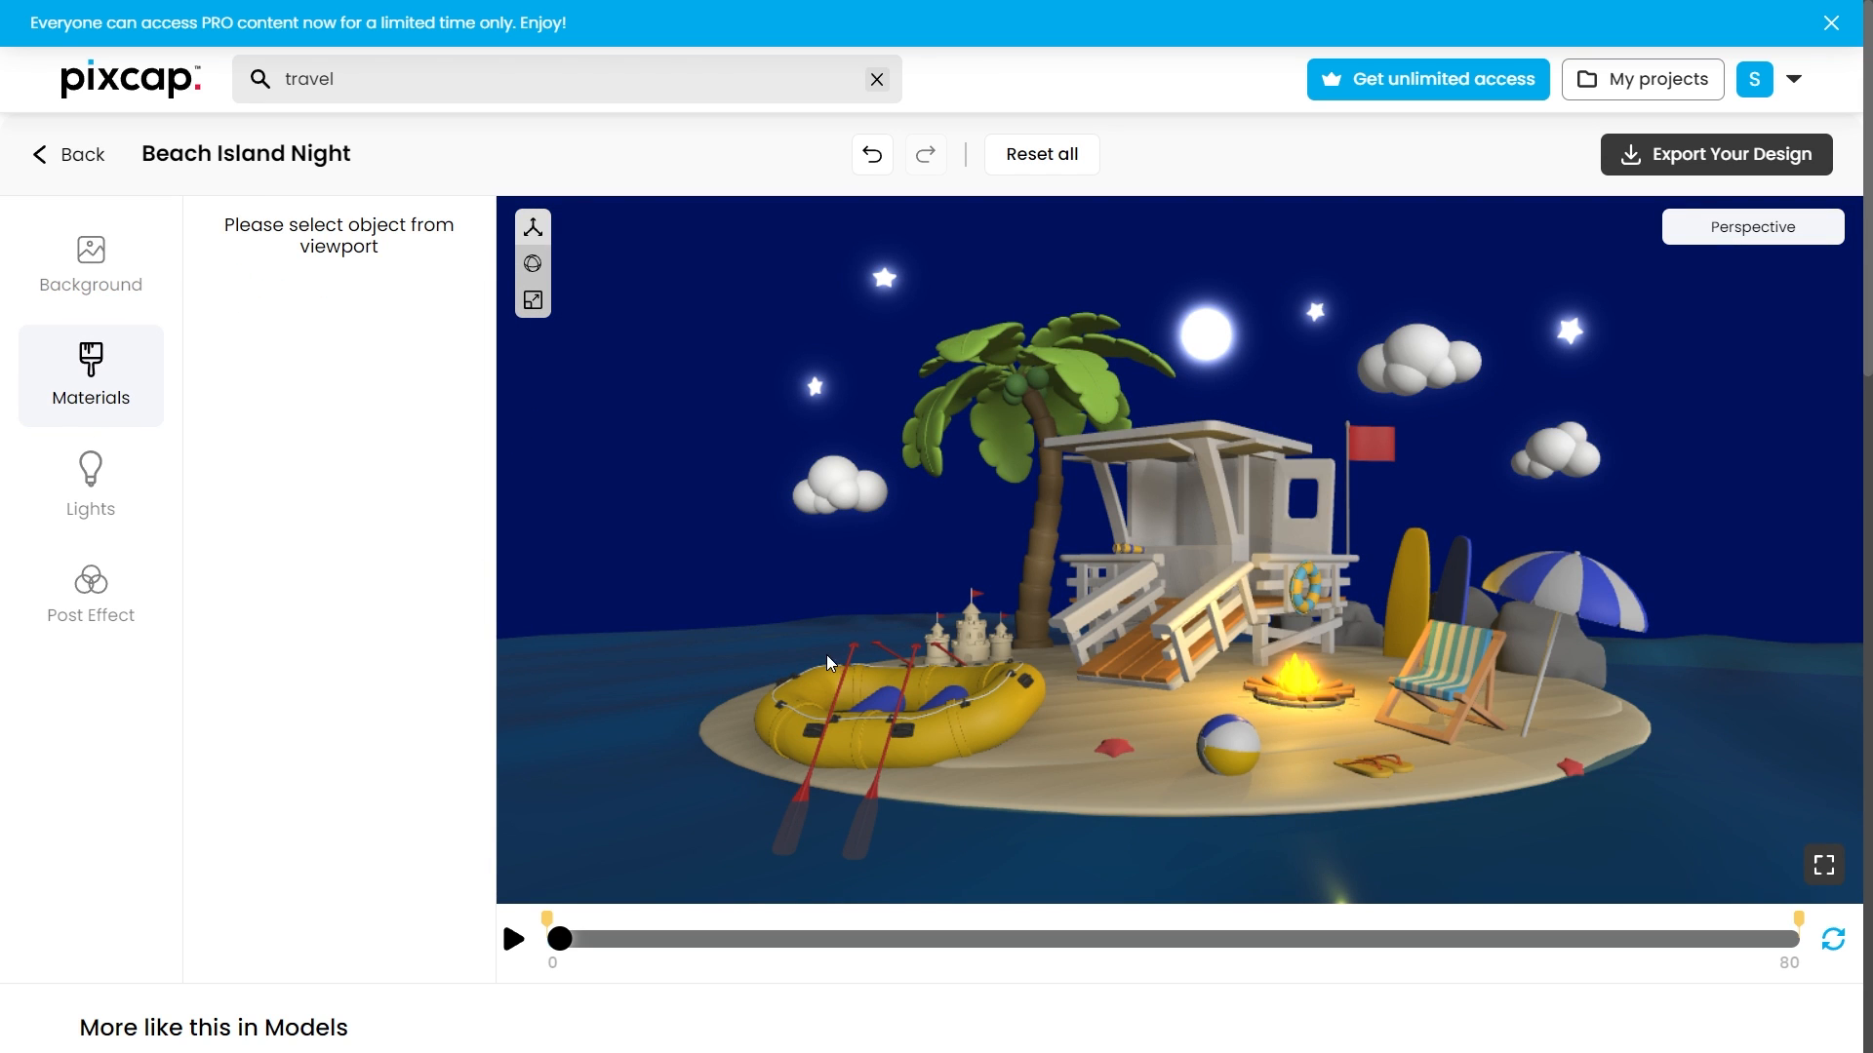
{"action": "left_click", "coordinate": [981, 718]}
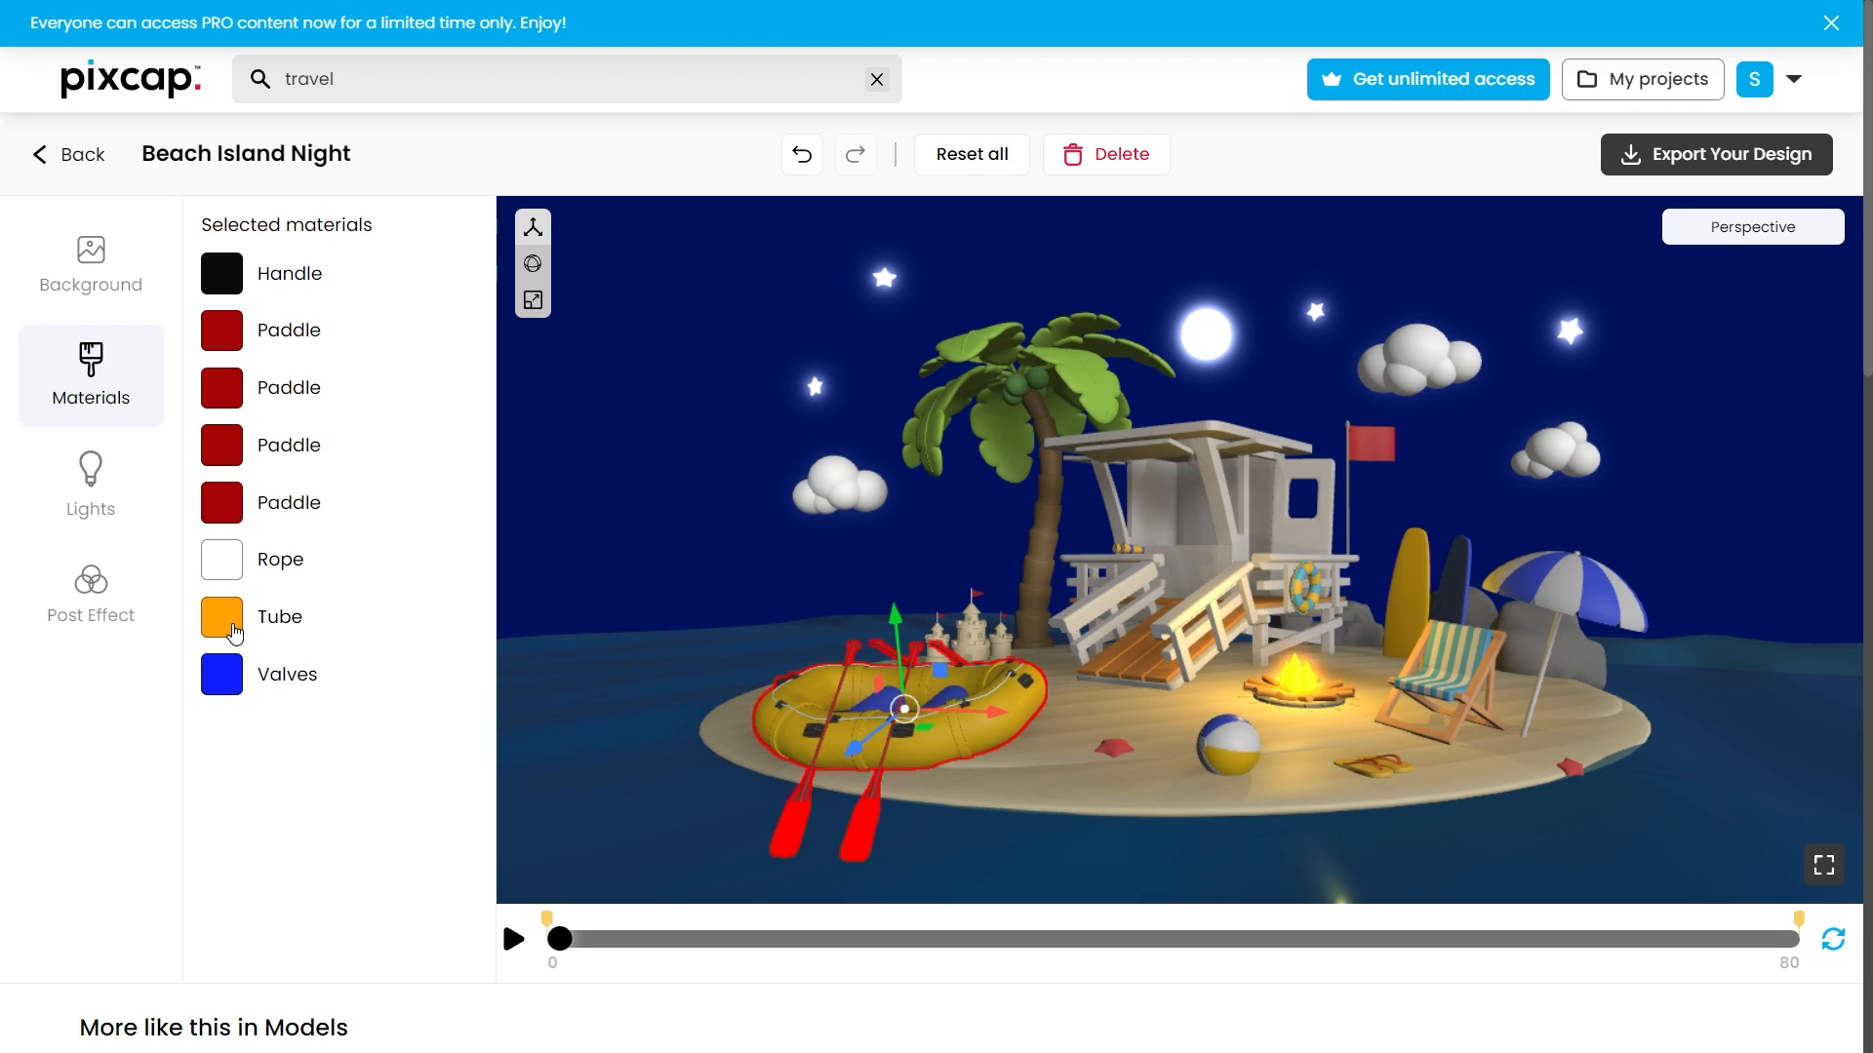
{"action": "left_click", "coordinate": [223, 618]}
{"action": "left_click", "coordinate": [382, 809]}
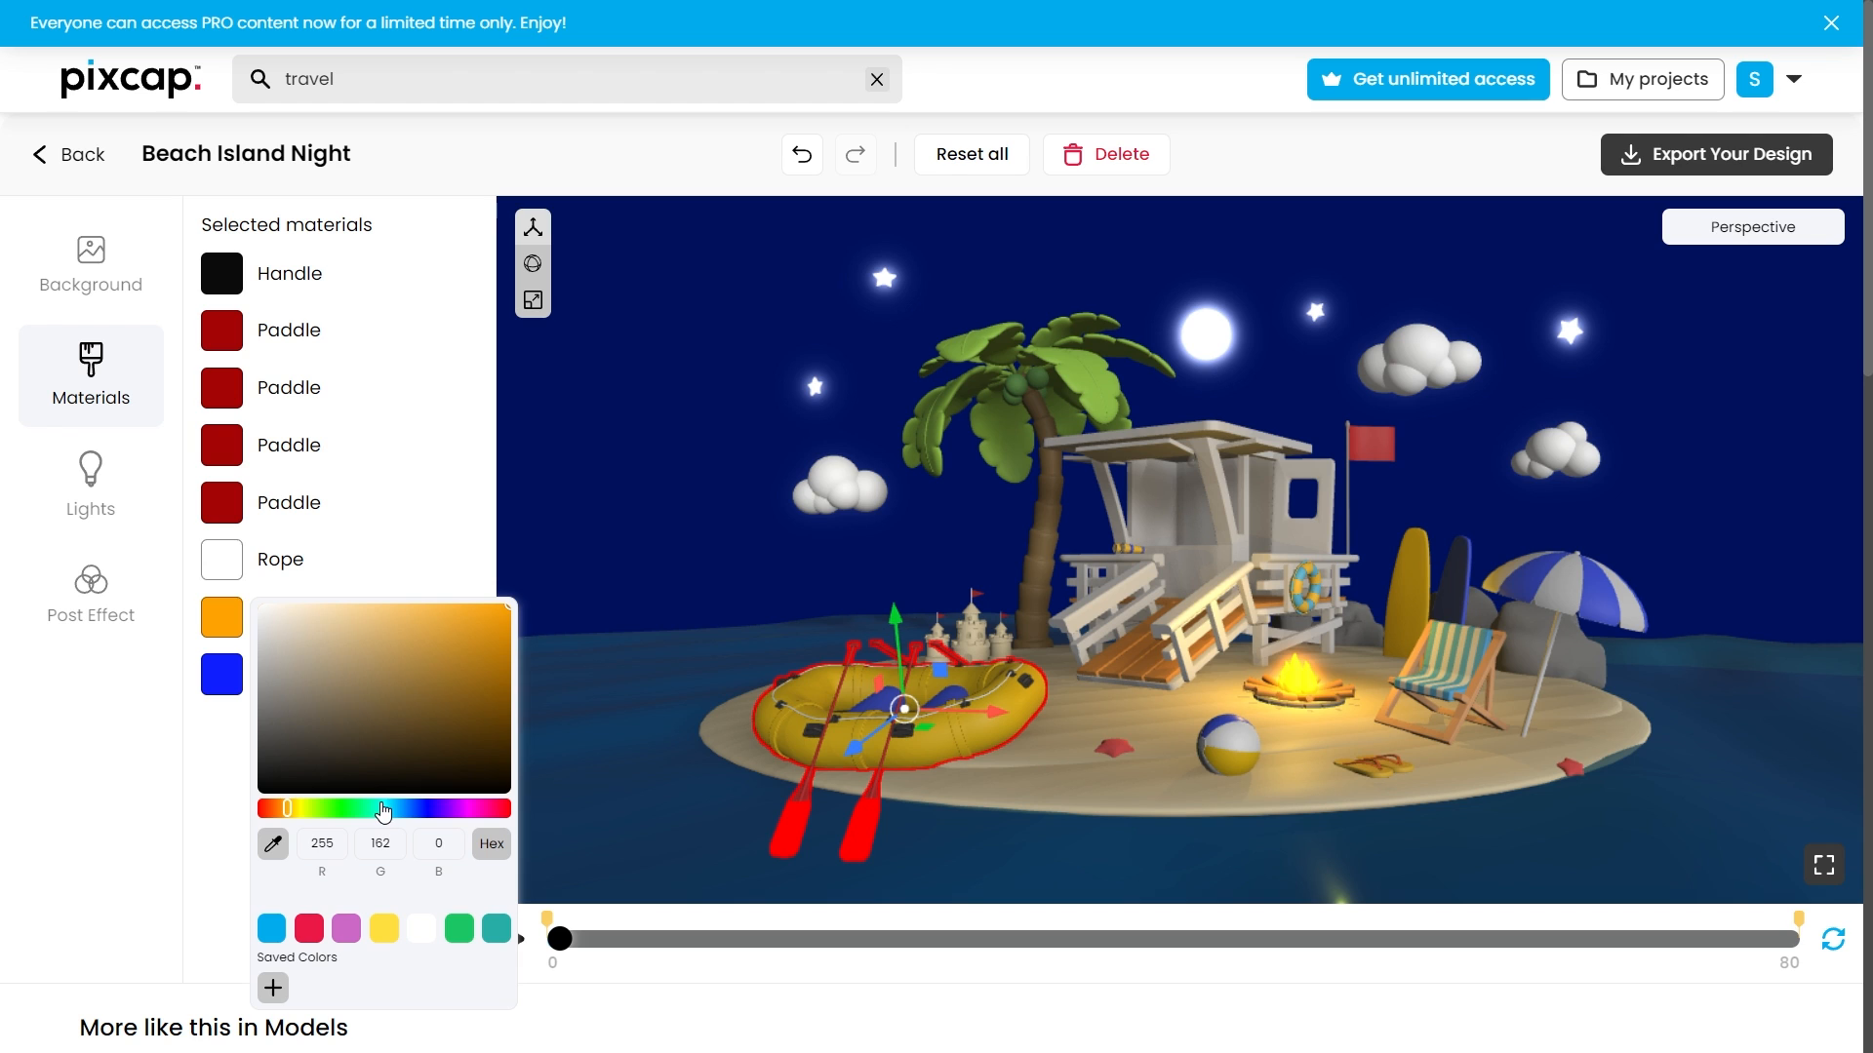
{"action": "left_click", "coordinate": [422, 501]}
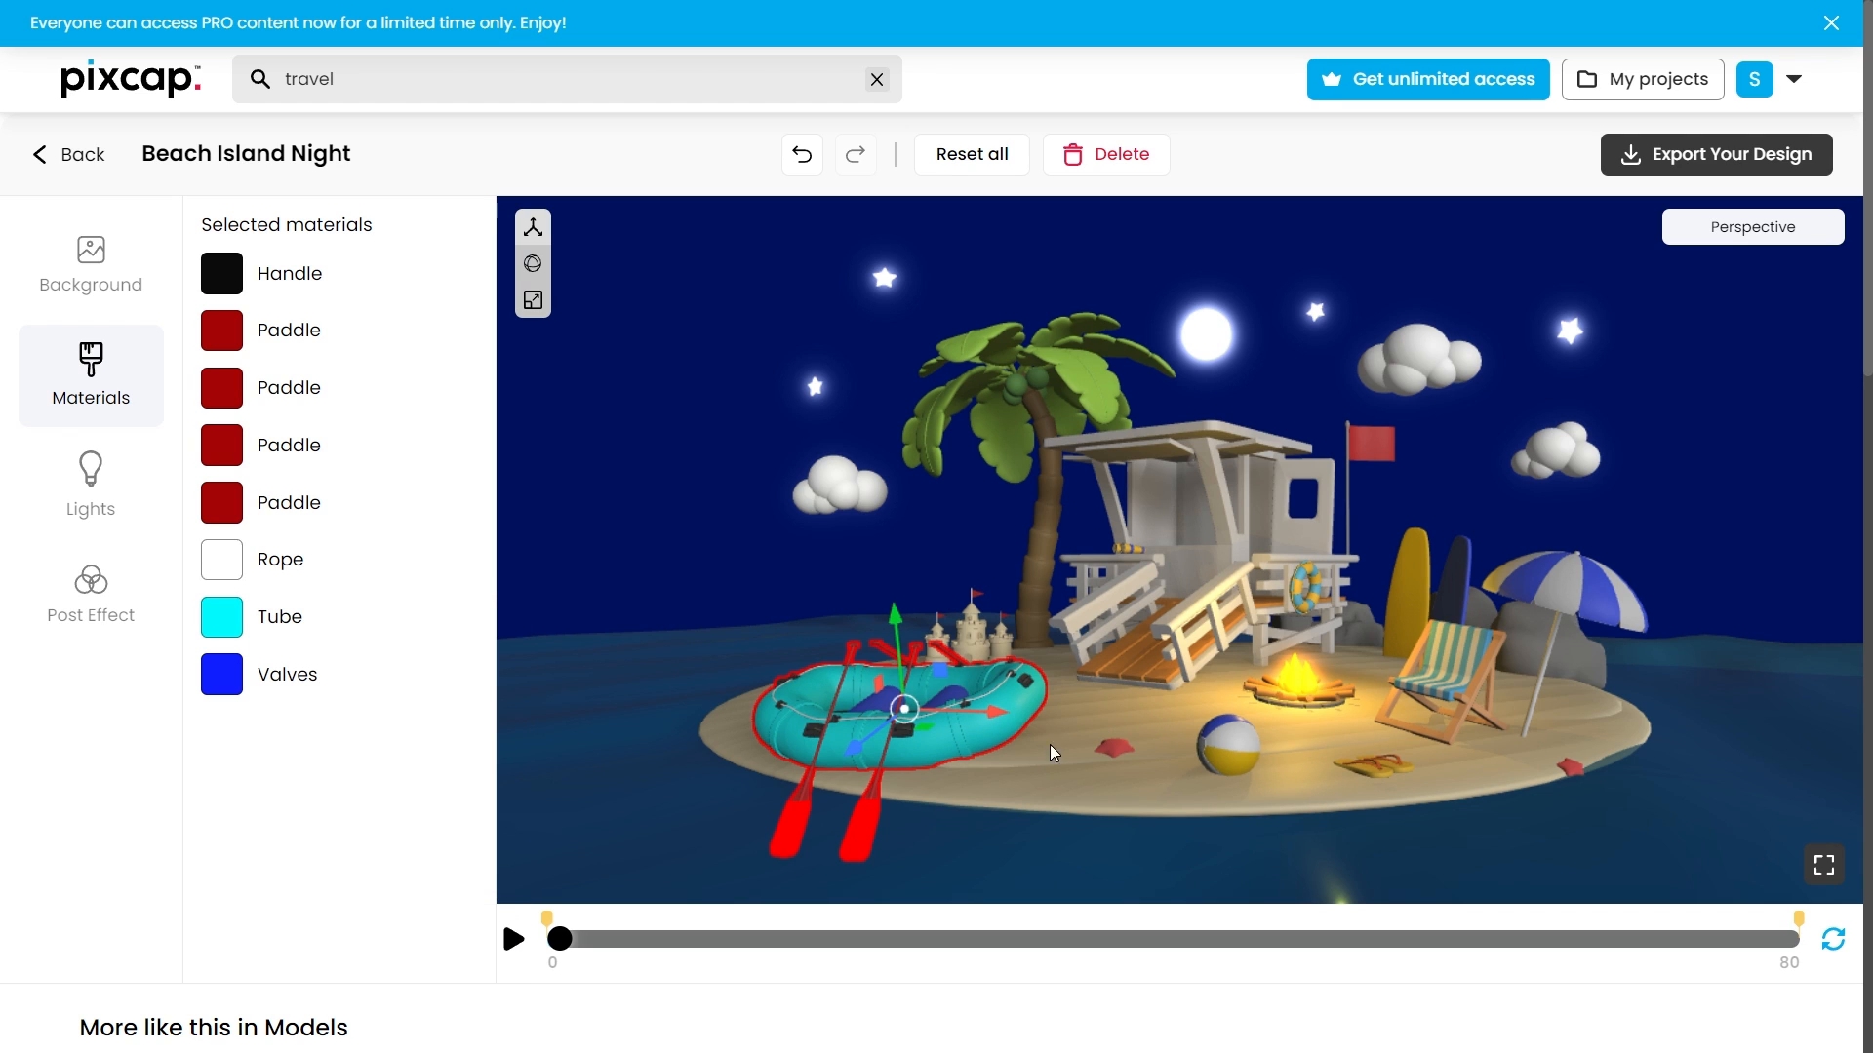
{"action": "left_click", "coordinate": [746, 639]}
{"action": "left_click", "coordinate": [1022, 773]}
Step: Display the scene's lights settings and try to export the design in GLB format
{"action": "left_click", "coordinate": [95, 483]}
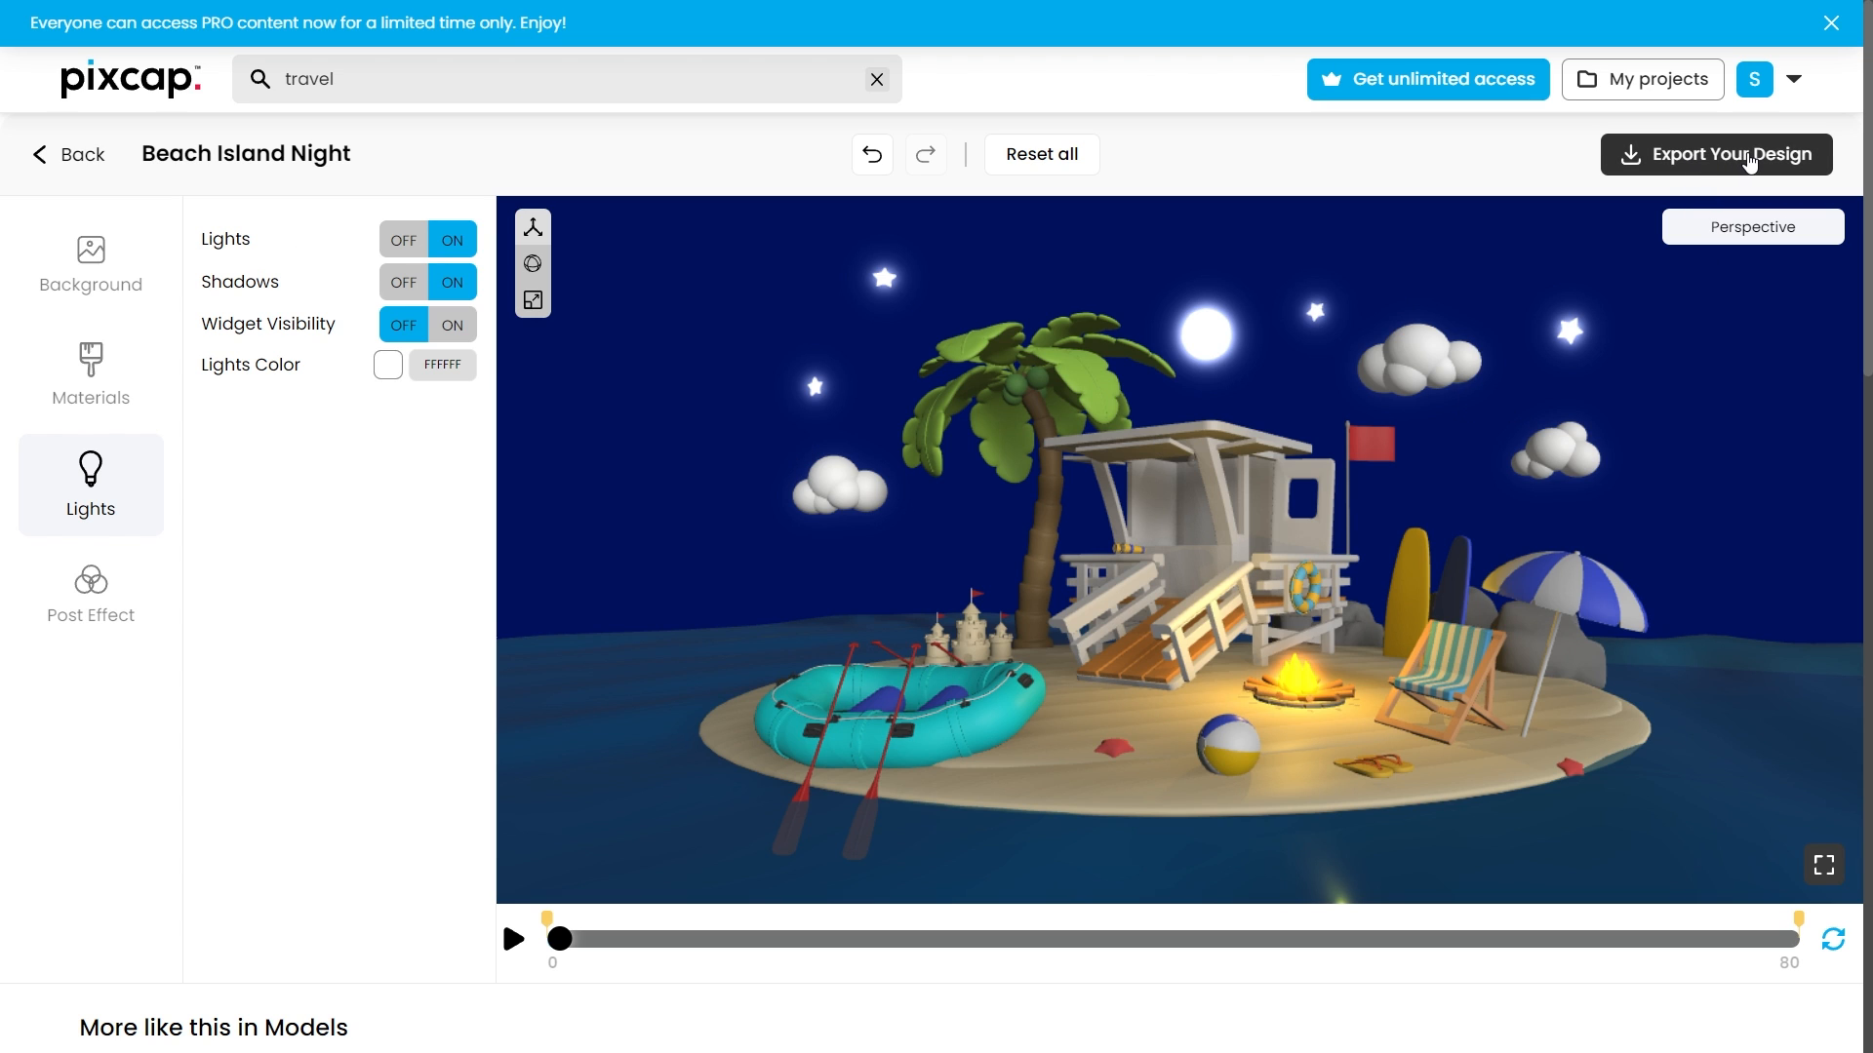
{"action": "left_click", "coordinate": [1767, 161]}
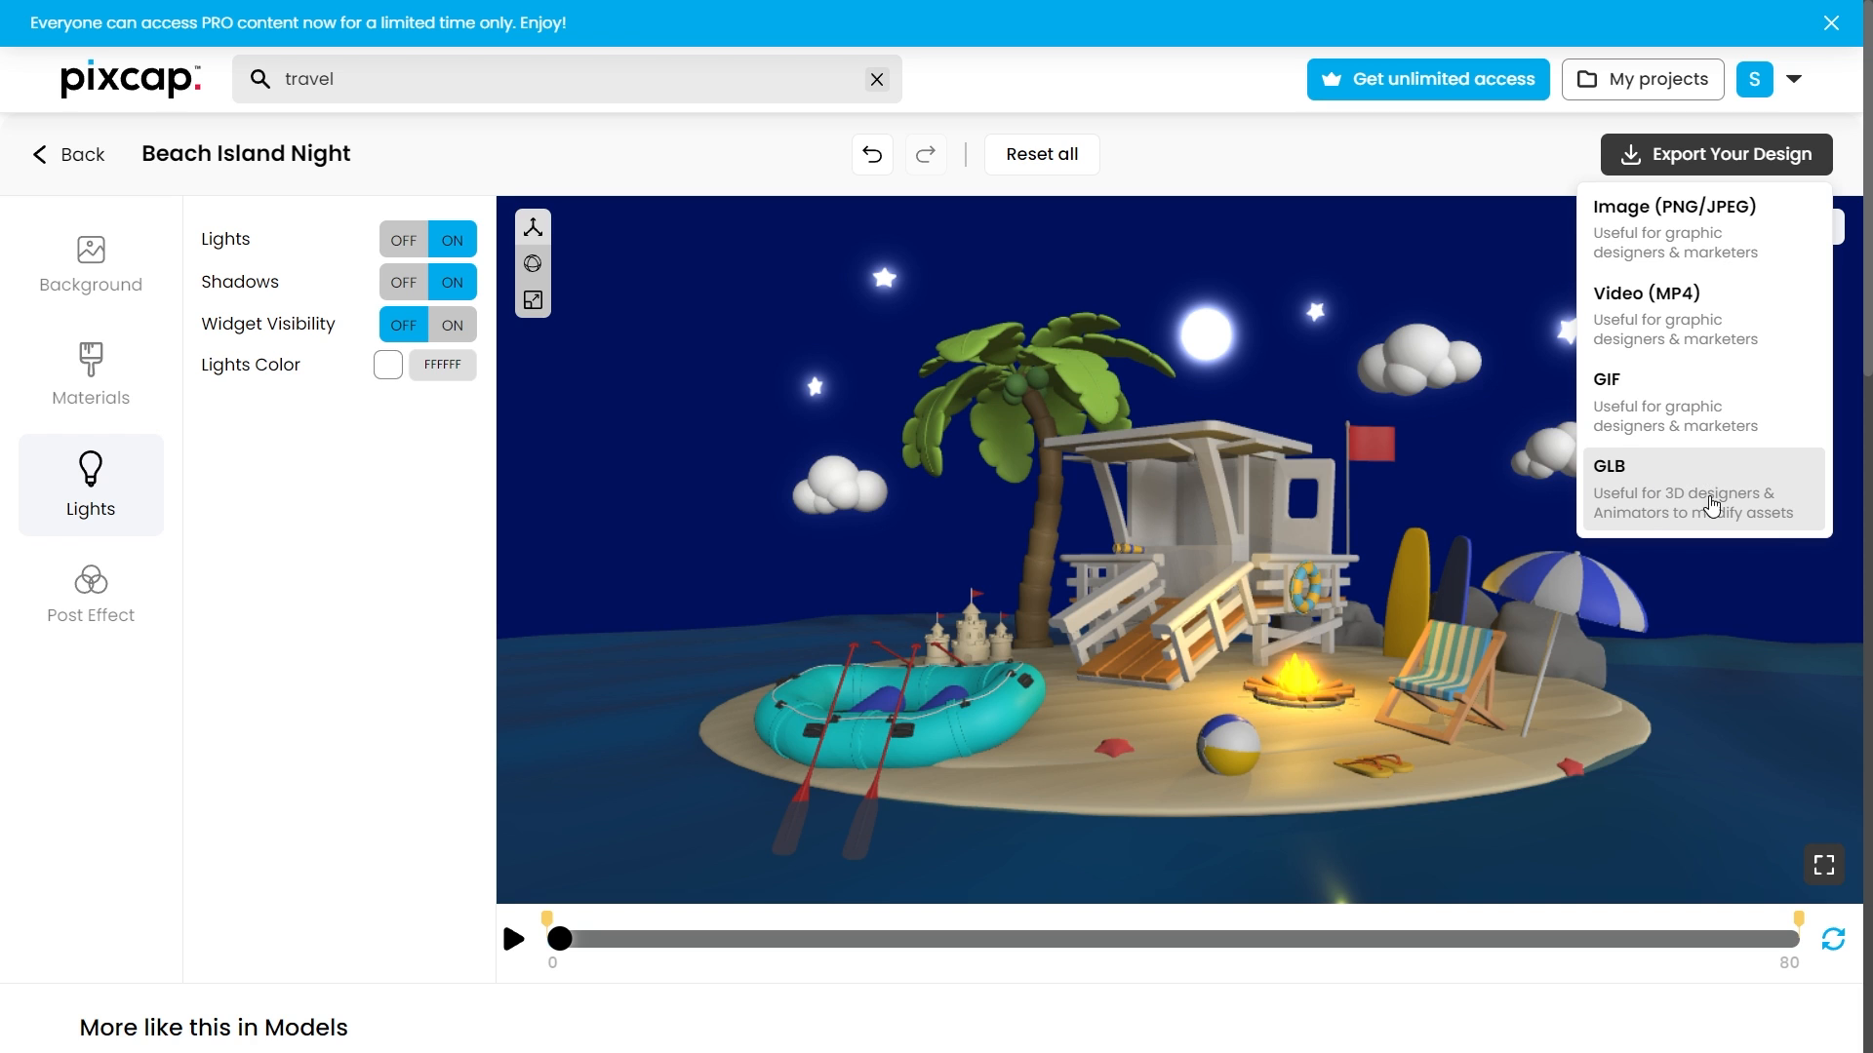
{"action": "left_click", "coordinate": [1724, 500]}
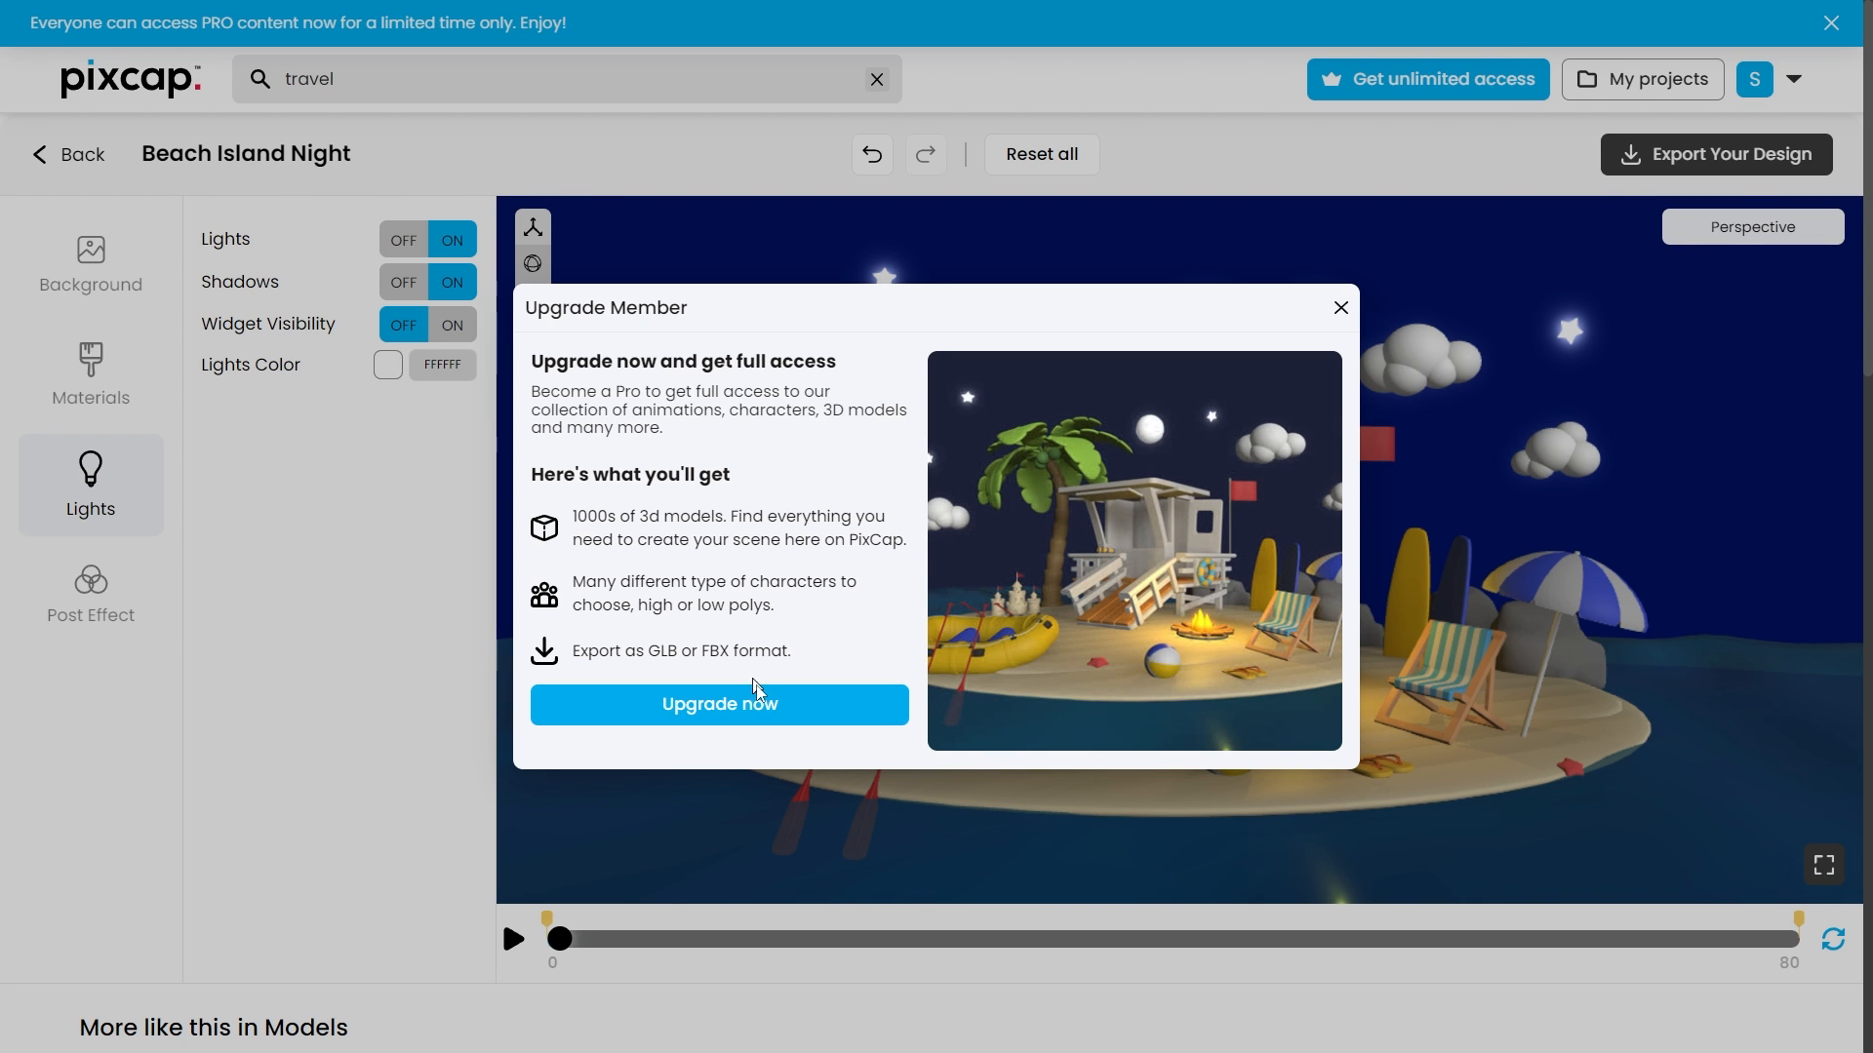
Step: Go through the upgrade offer to the PixCap Pro 30-day free trial and select the annual plan
{"action": "left_click", "coordinate": [767, 709]}
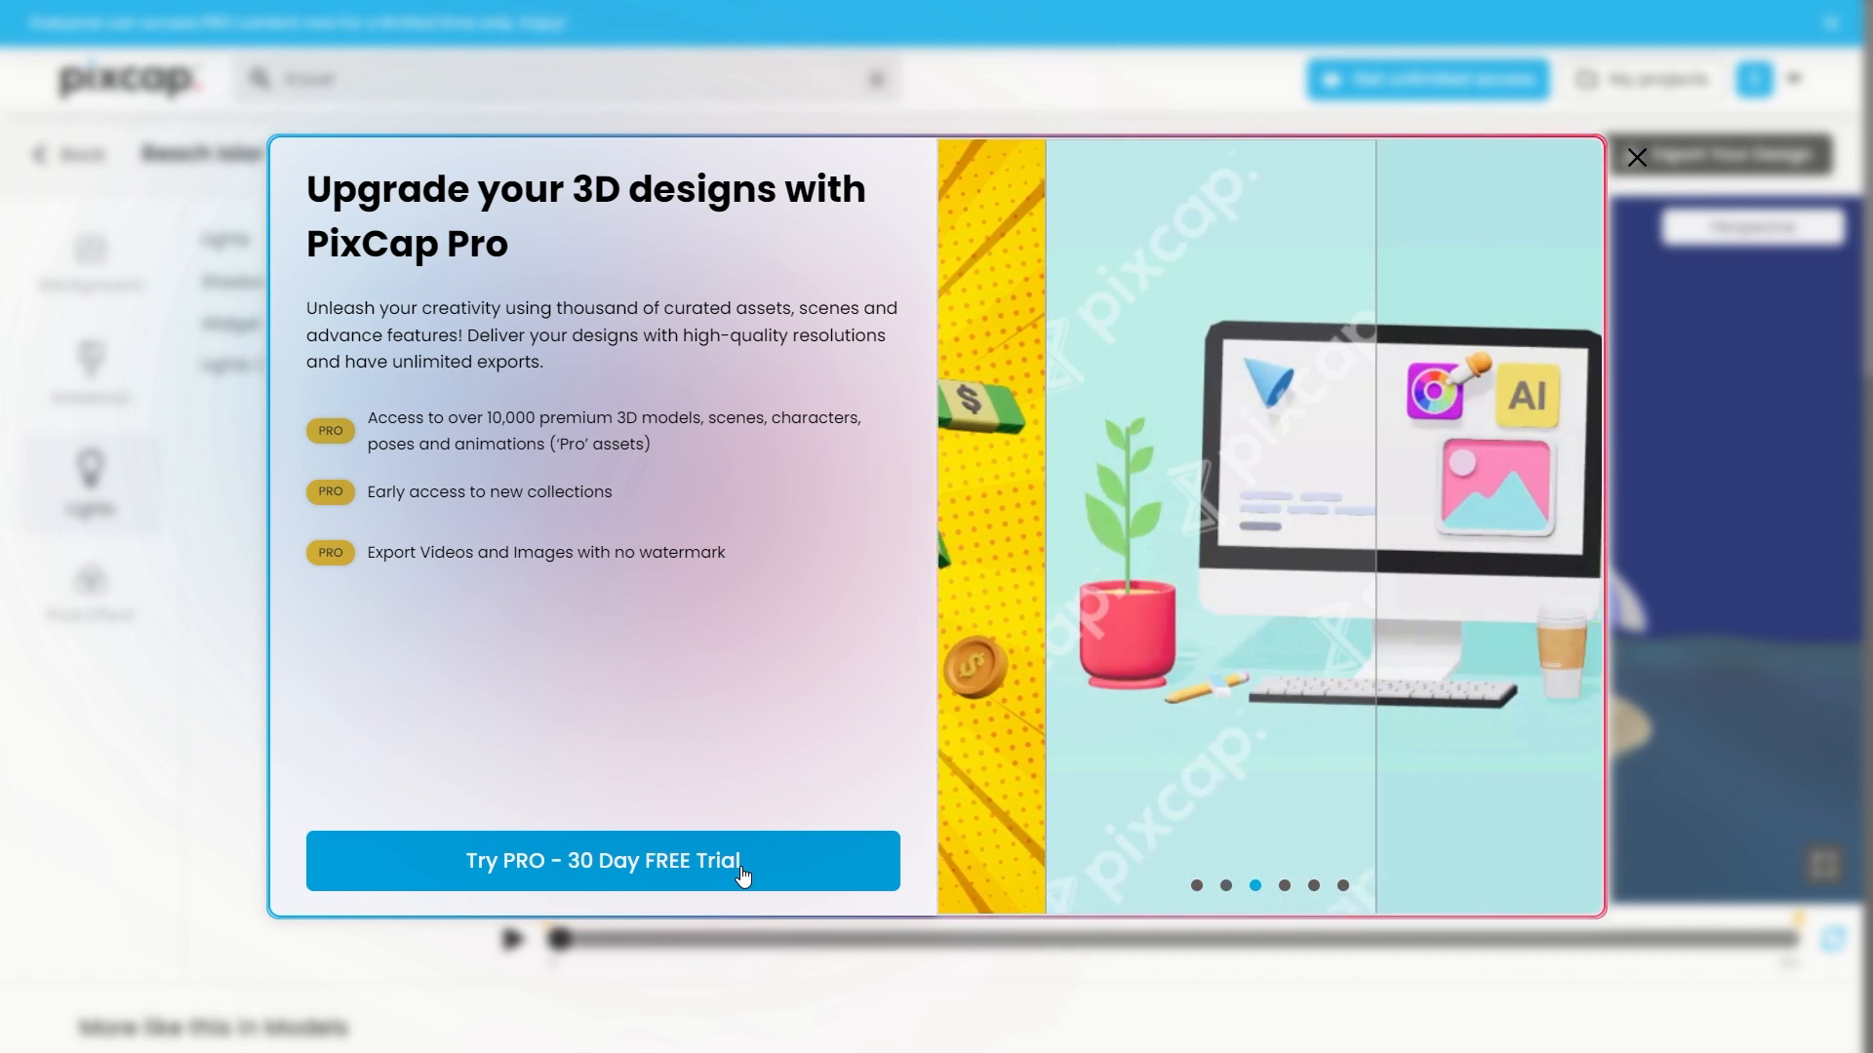
{"action": "left_click", "coordinate": [741, 865]}
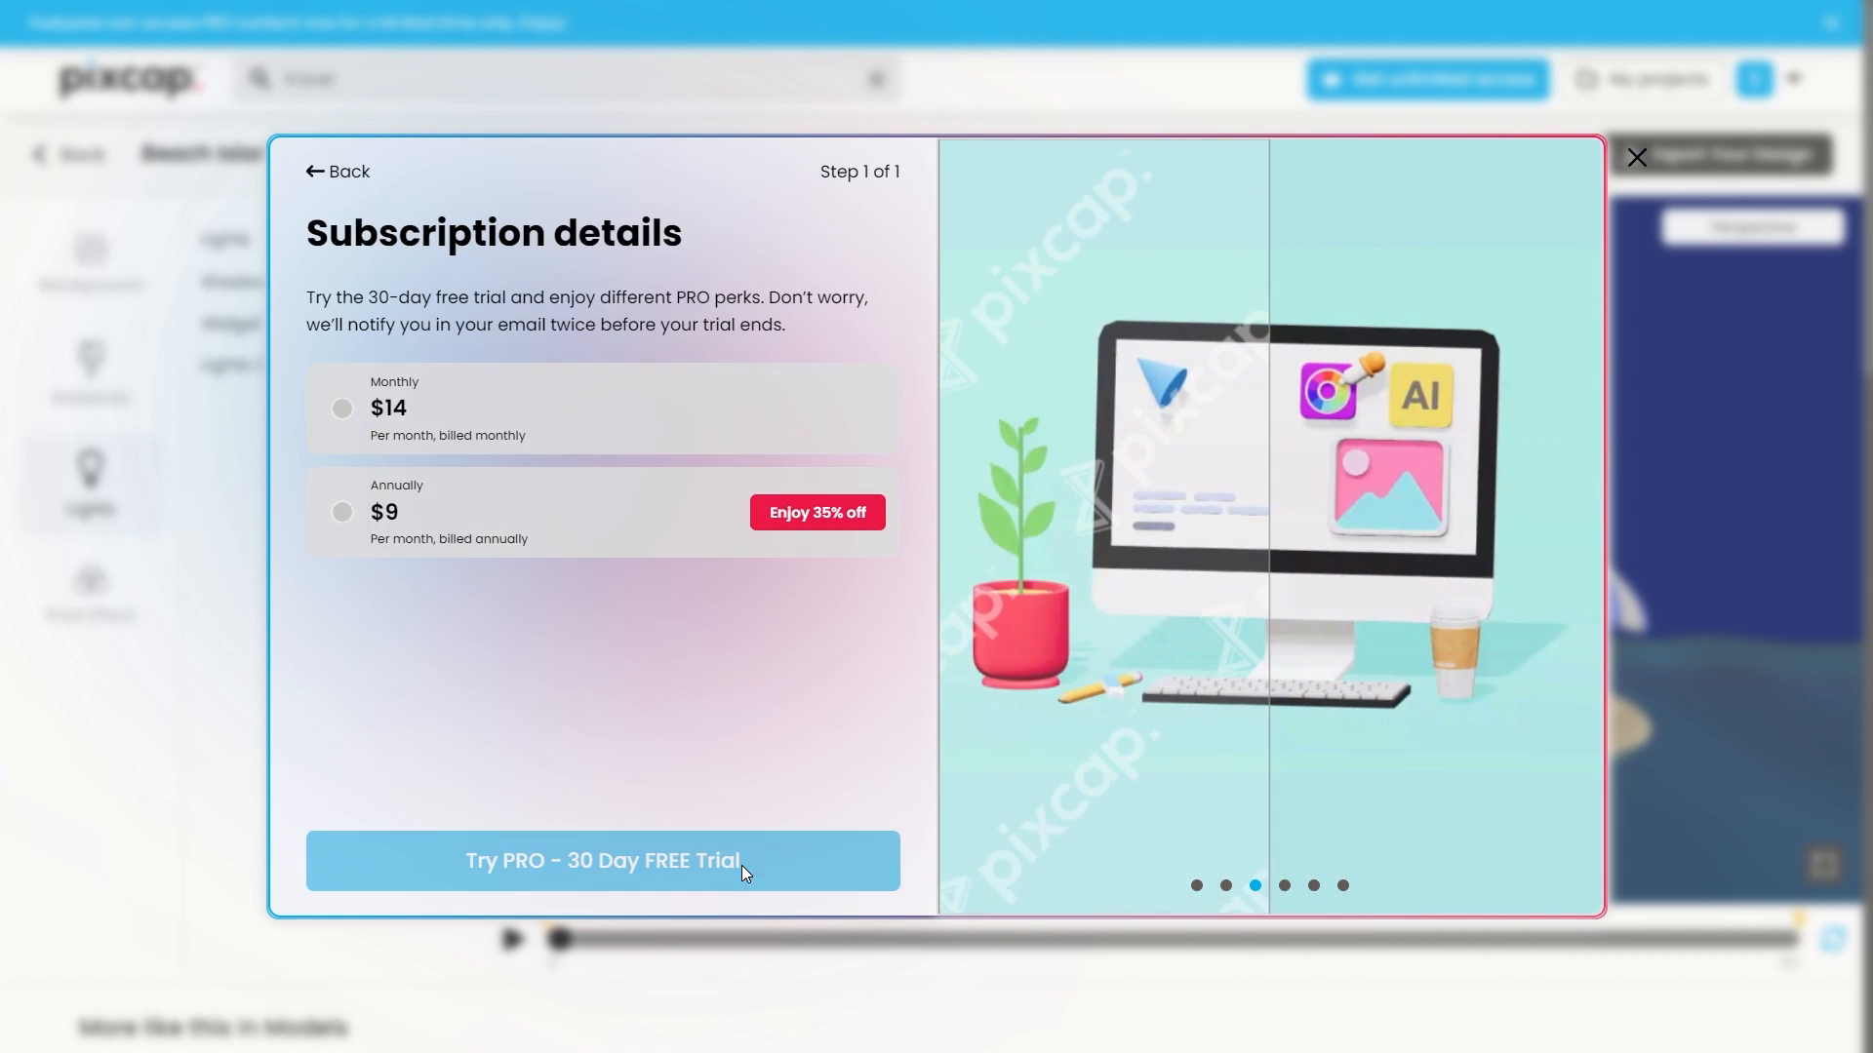
{"action": "left_click", "coordinate": [430, 410]}
{"action": "left_click", "coordinate": [444, 525]}
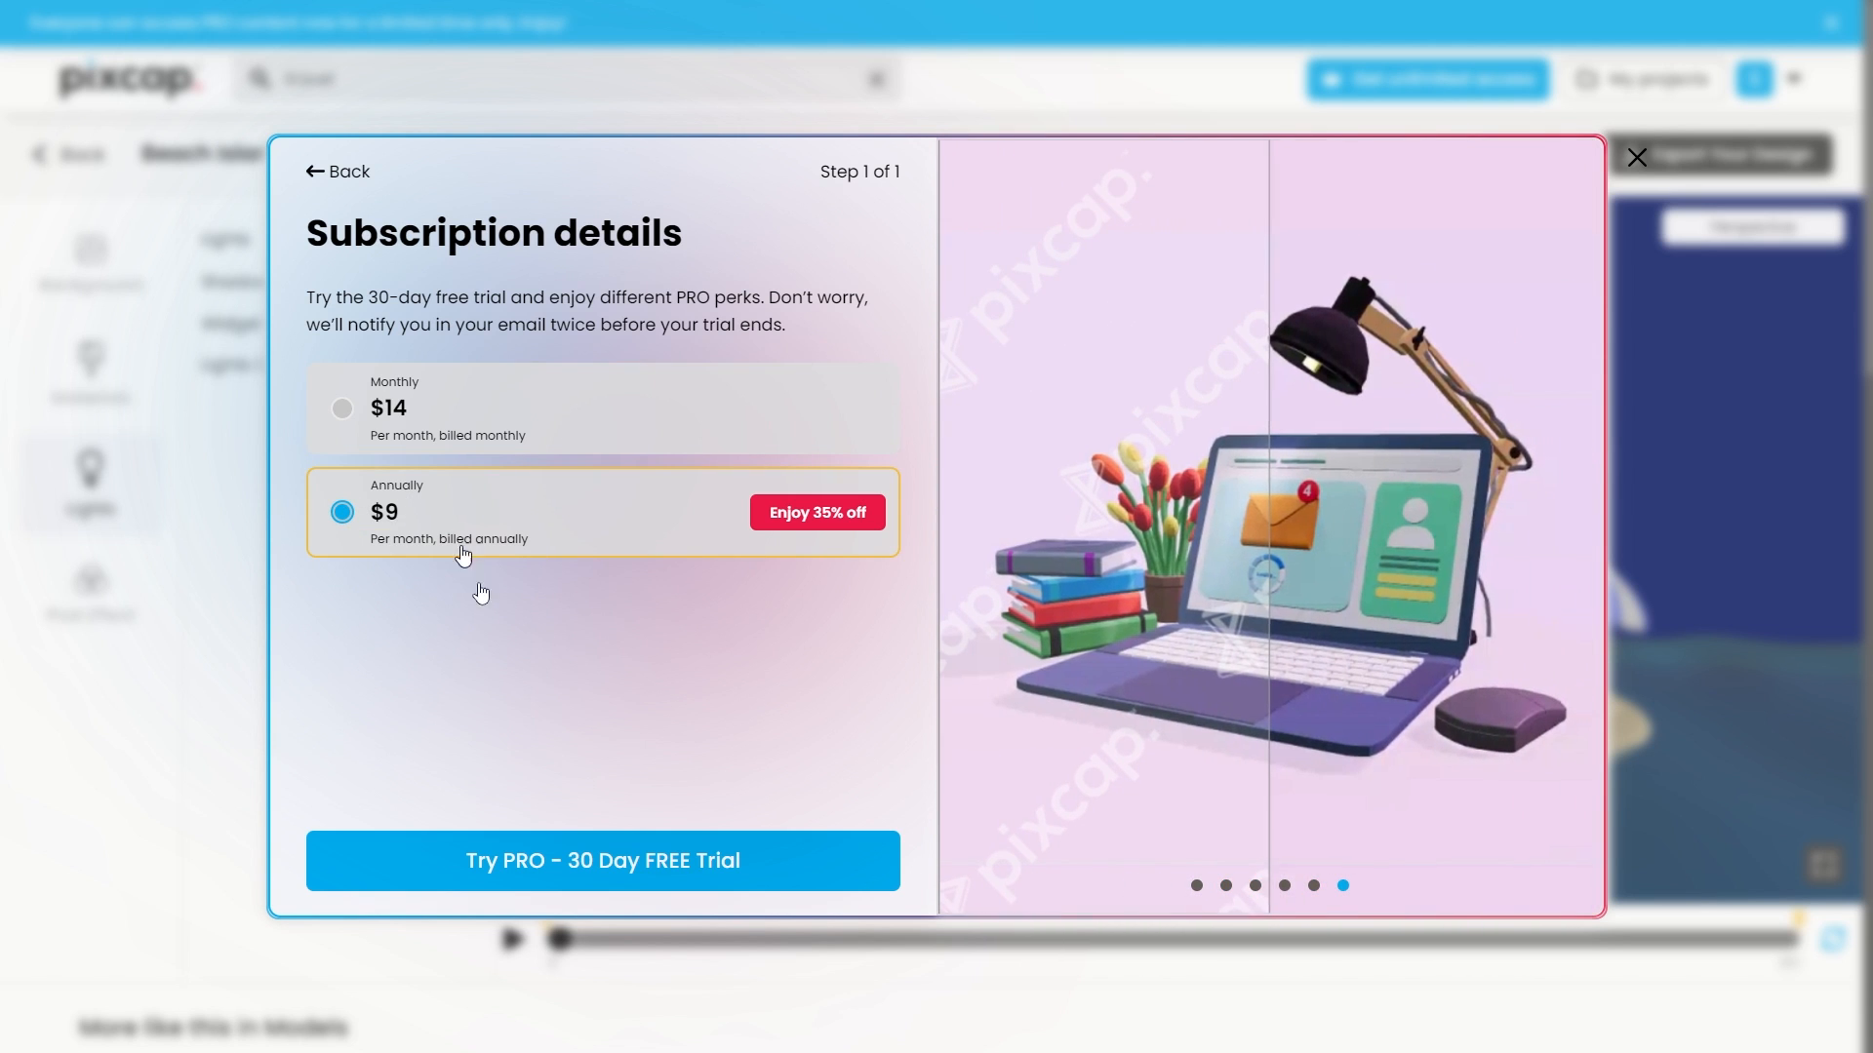
Step: Proceed to checkout for the annual plan's 30-day free trial and review its yearly price and subtotal
{"action": "left_click", "coordinate": [621, 863]}
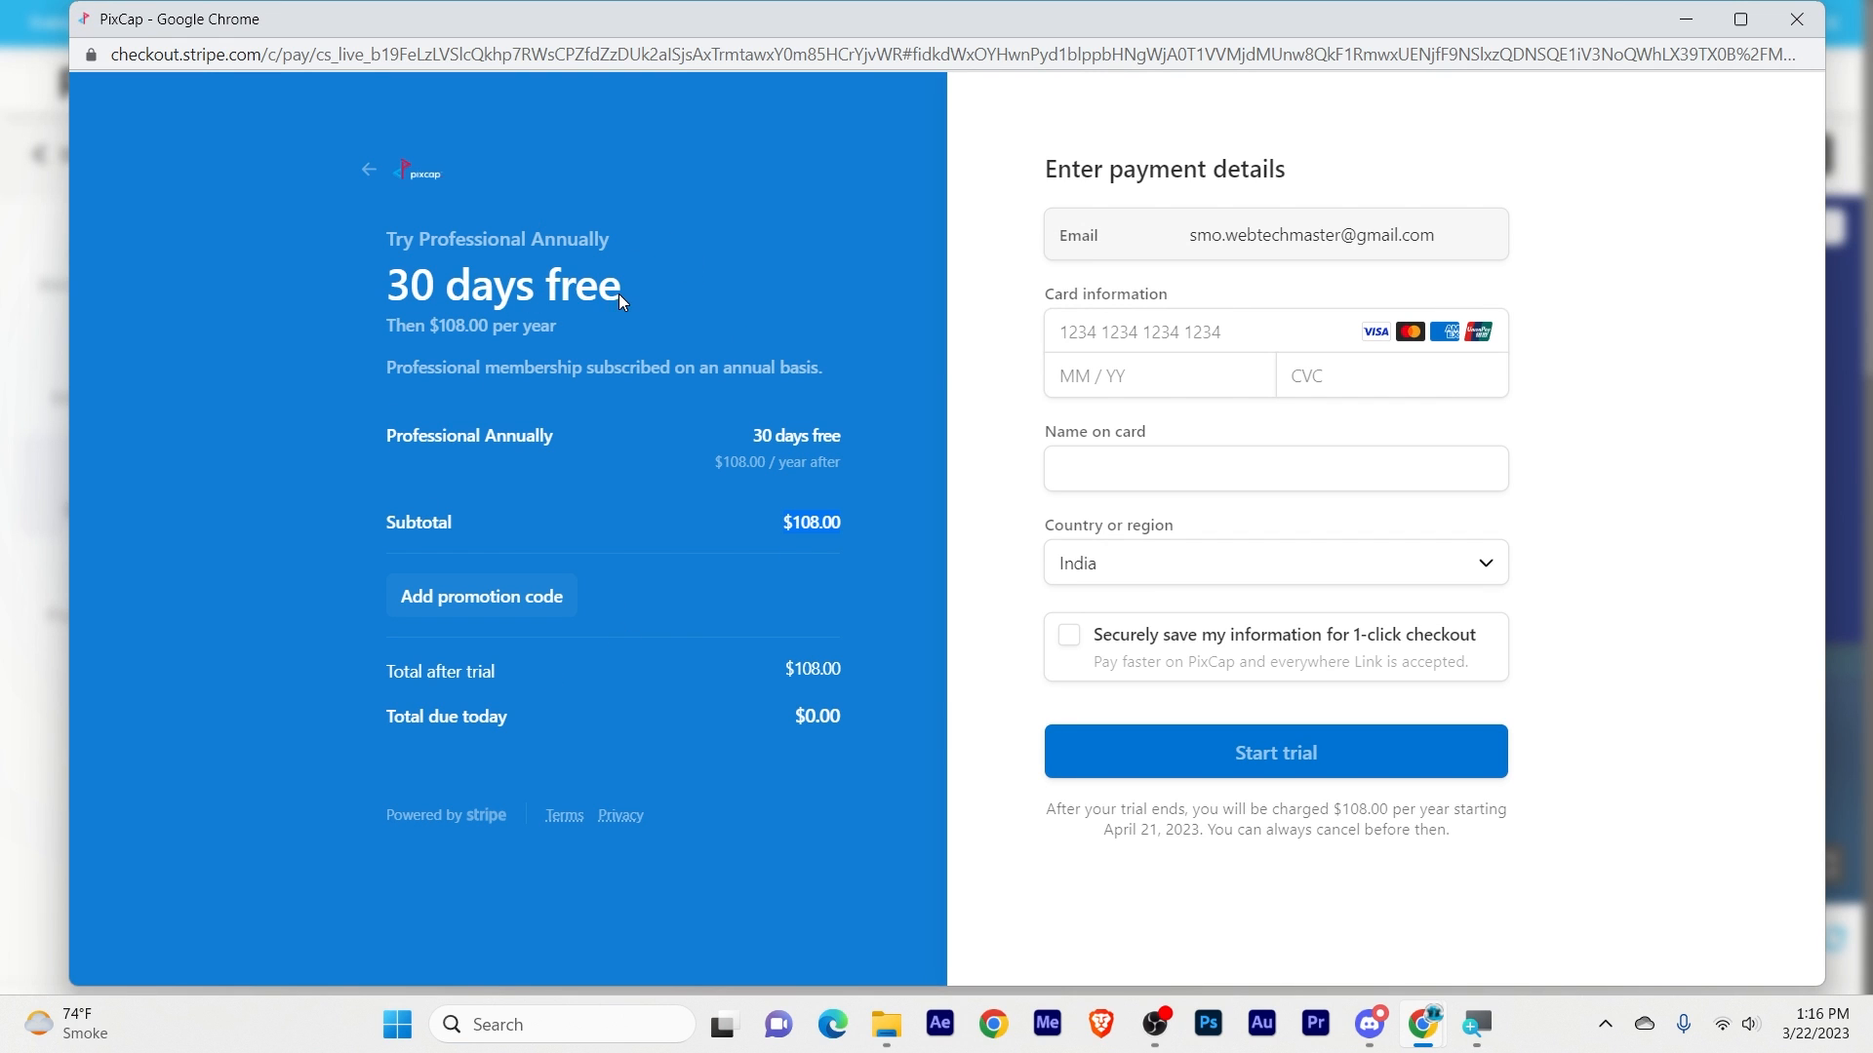
{"action": "left_click_drag", "start_coordinate": [562, 325], "coordinate": [315, 274]}
{"action": "left_click", "coordinate": [828, 523]}
{"action": "left_click_drag", "start_coordinate": [845, 527], "coordinate": [806, 522]}
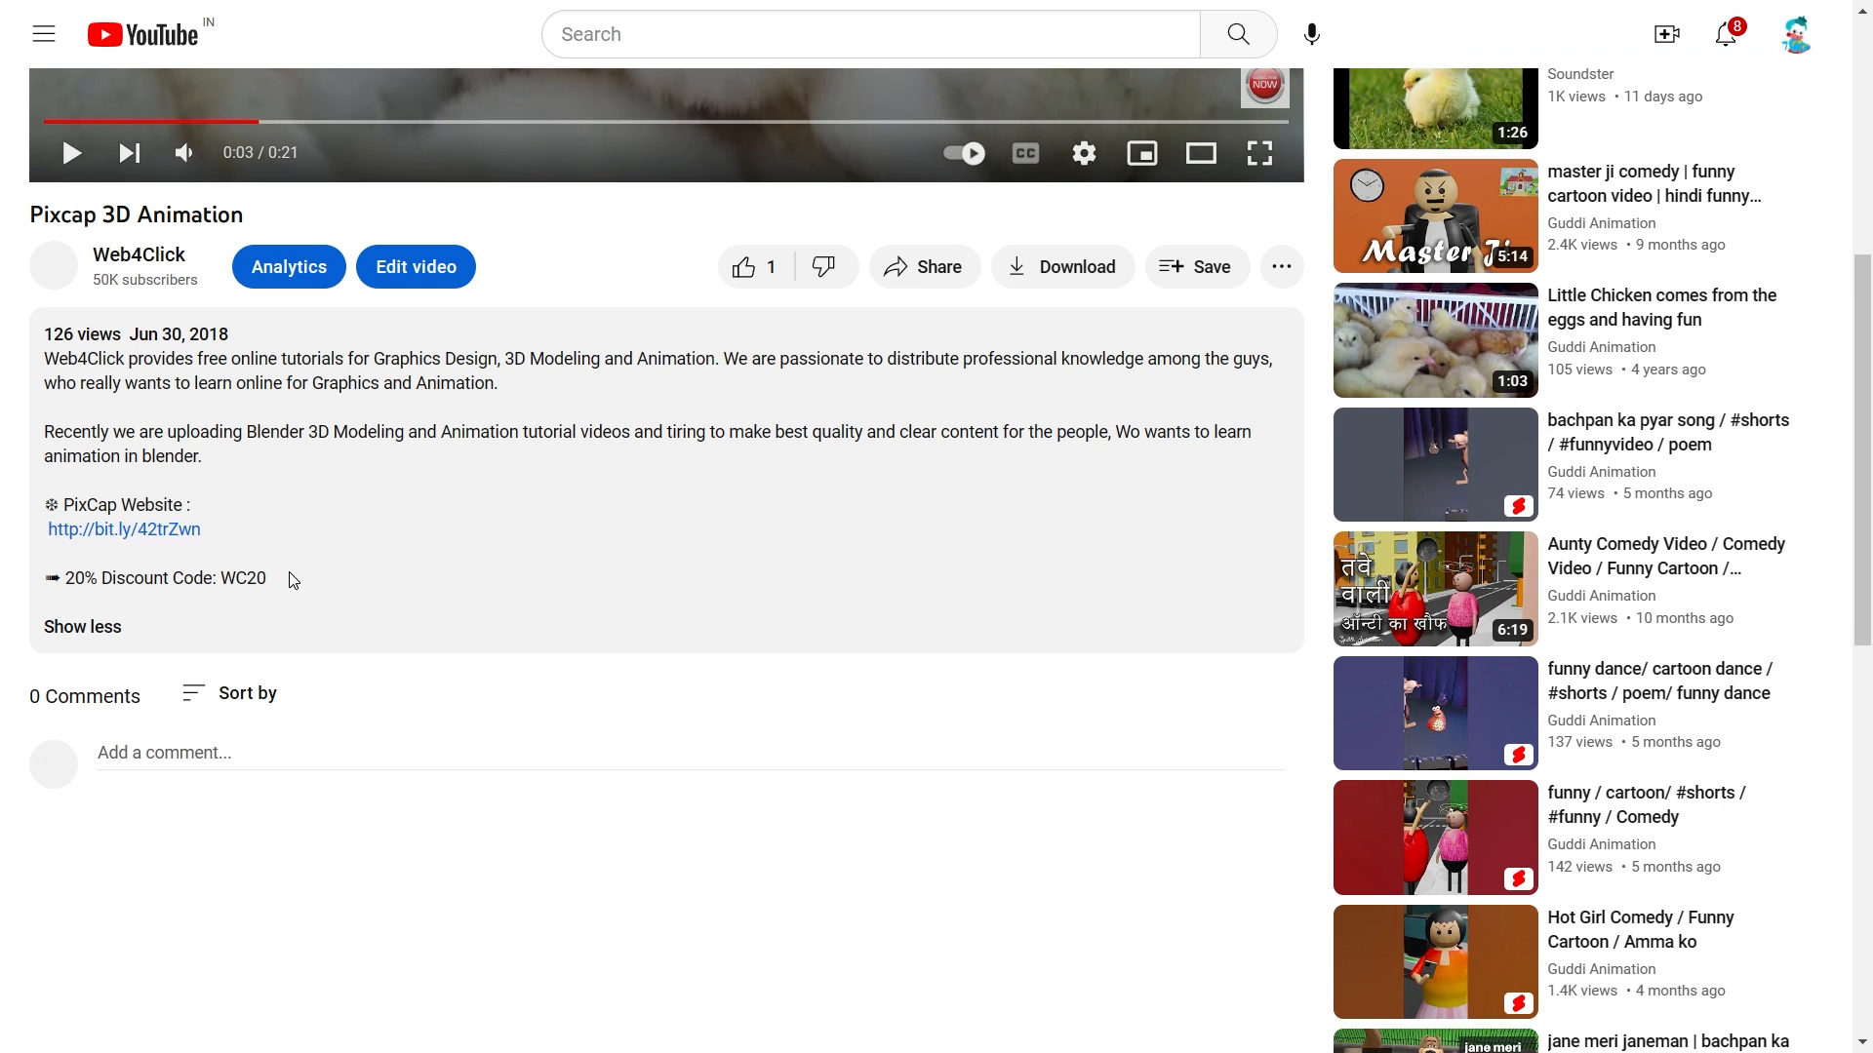
Step: Look up the discount code in the YouTube video's description and apply promotion code WC20 to the trial order
{"action": "left_click_drag", "start_coordinate": [269, 580], "coordinate": [41, 579]}
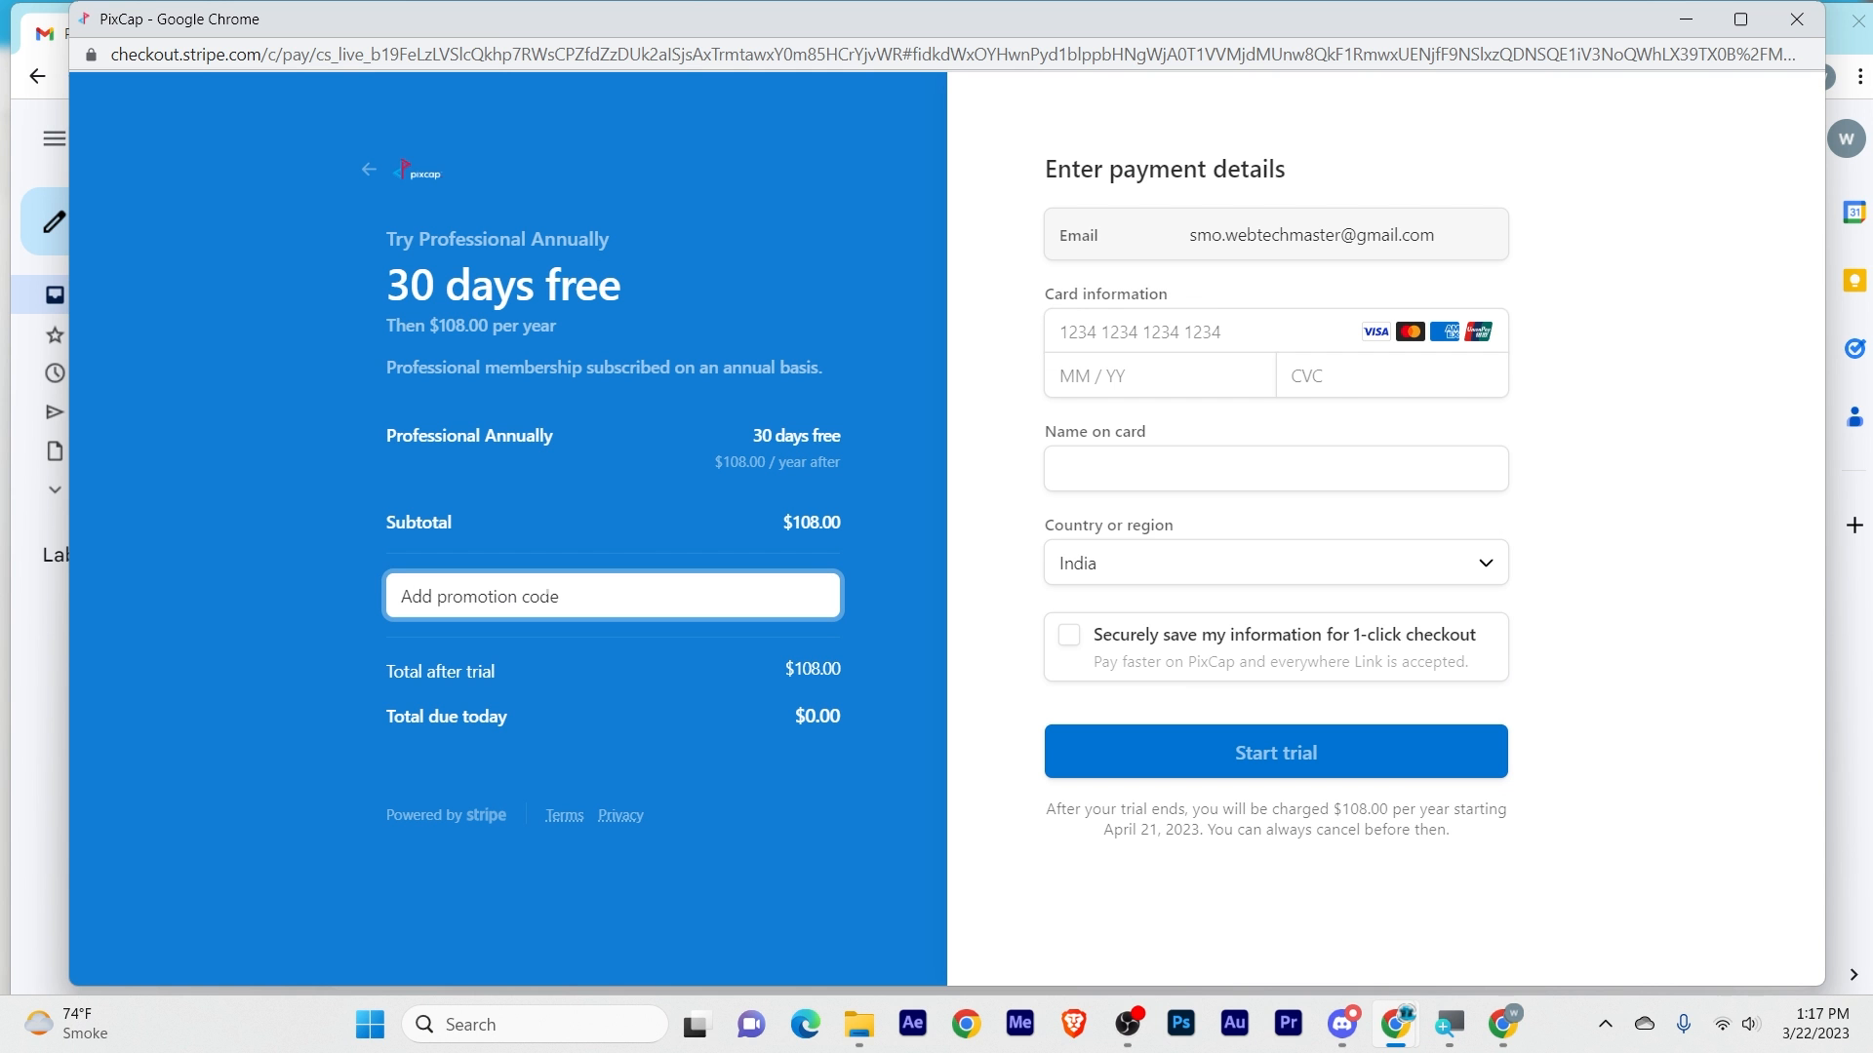
{"action": "type", "text": "WC20"}
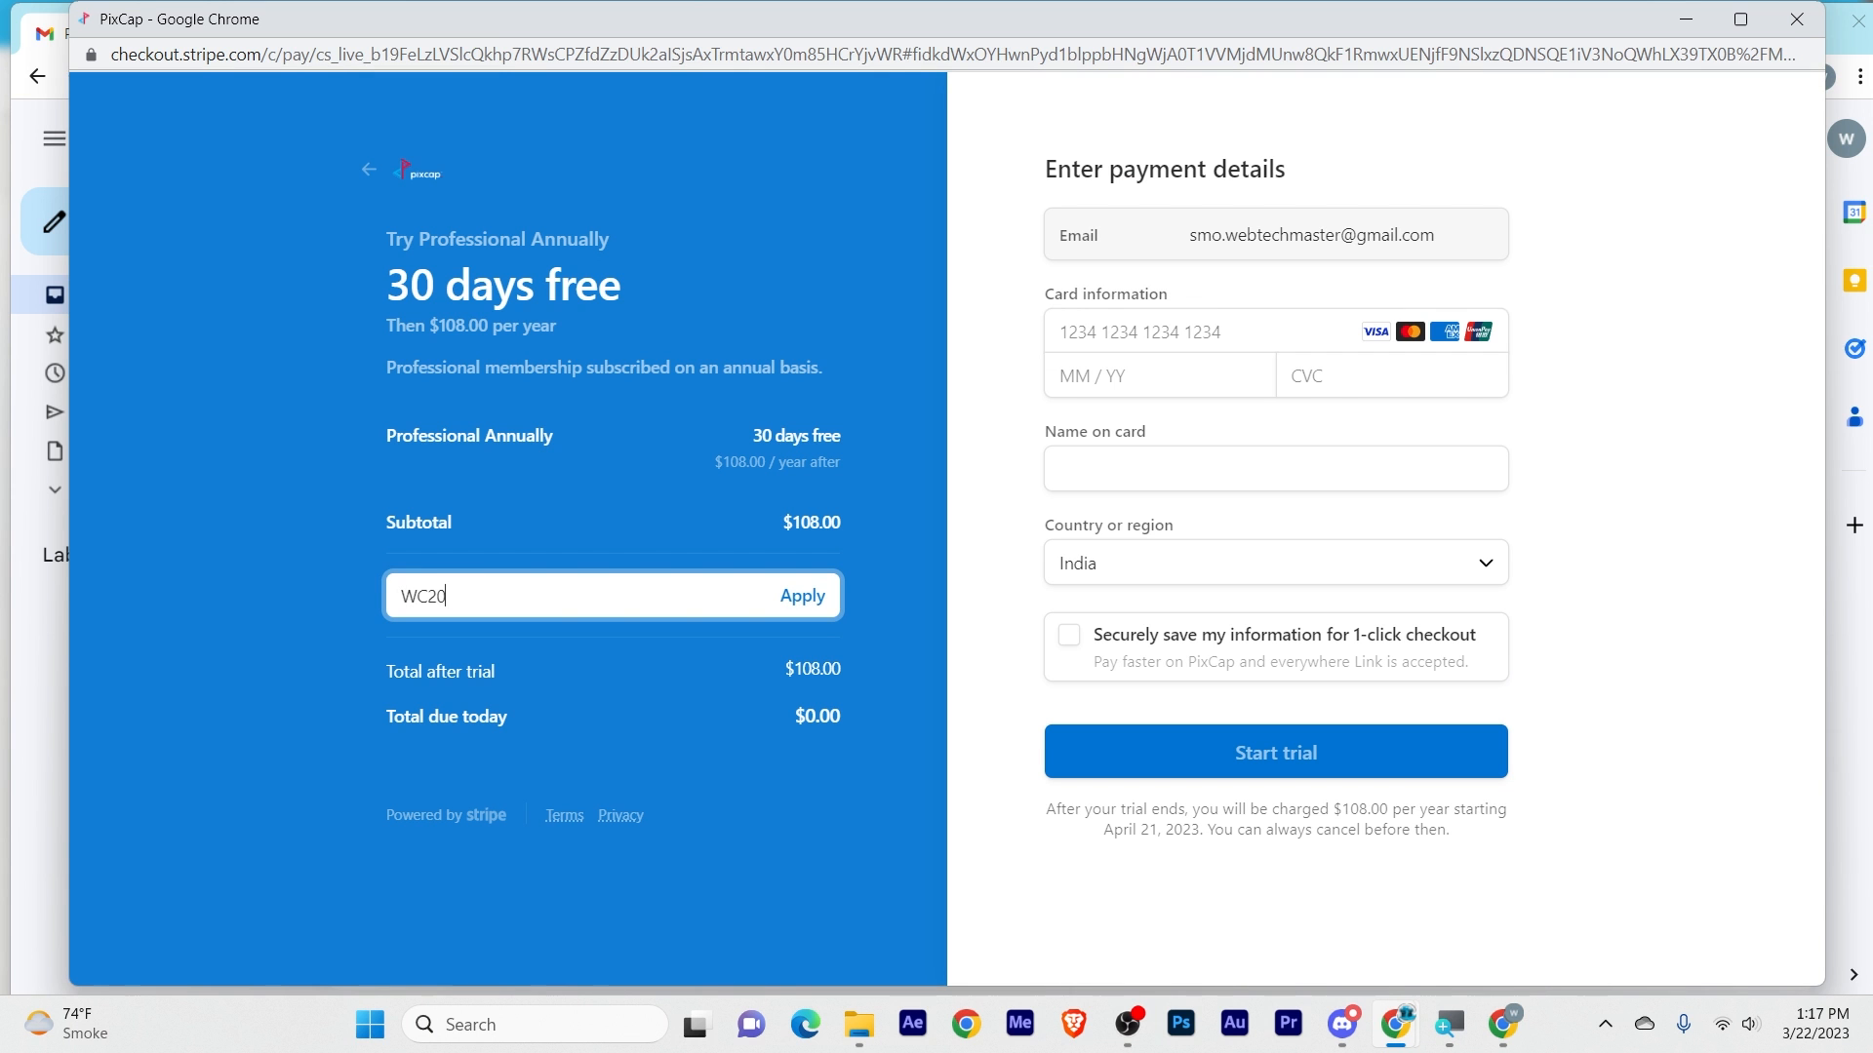
{"action": "left_click", "coordinate": [784, 592]}
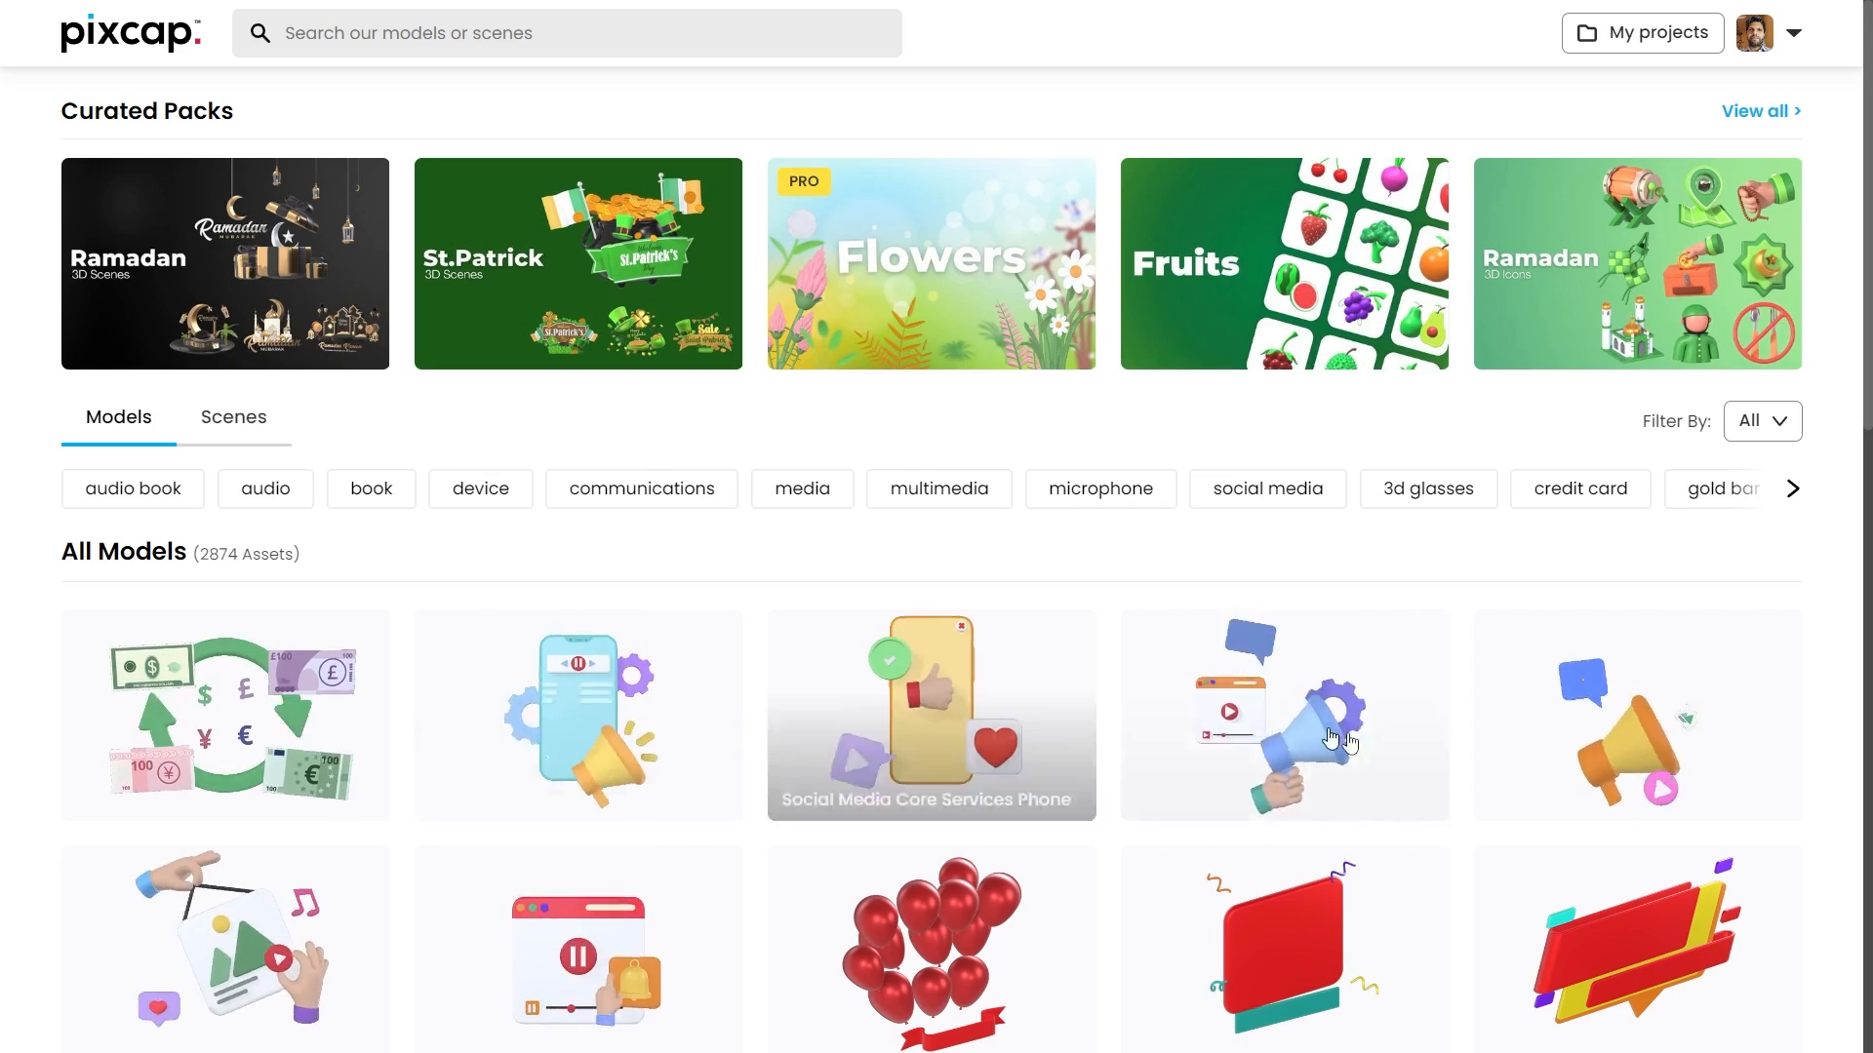
Step: Browse the full model collection and search the library for "Gift"
{"action": "scroll", "coordinate": [1405, 757], "scroll_direction": "down", "scroll_amount": 3}
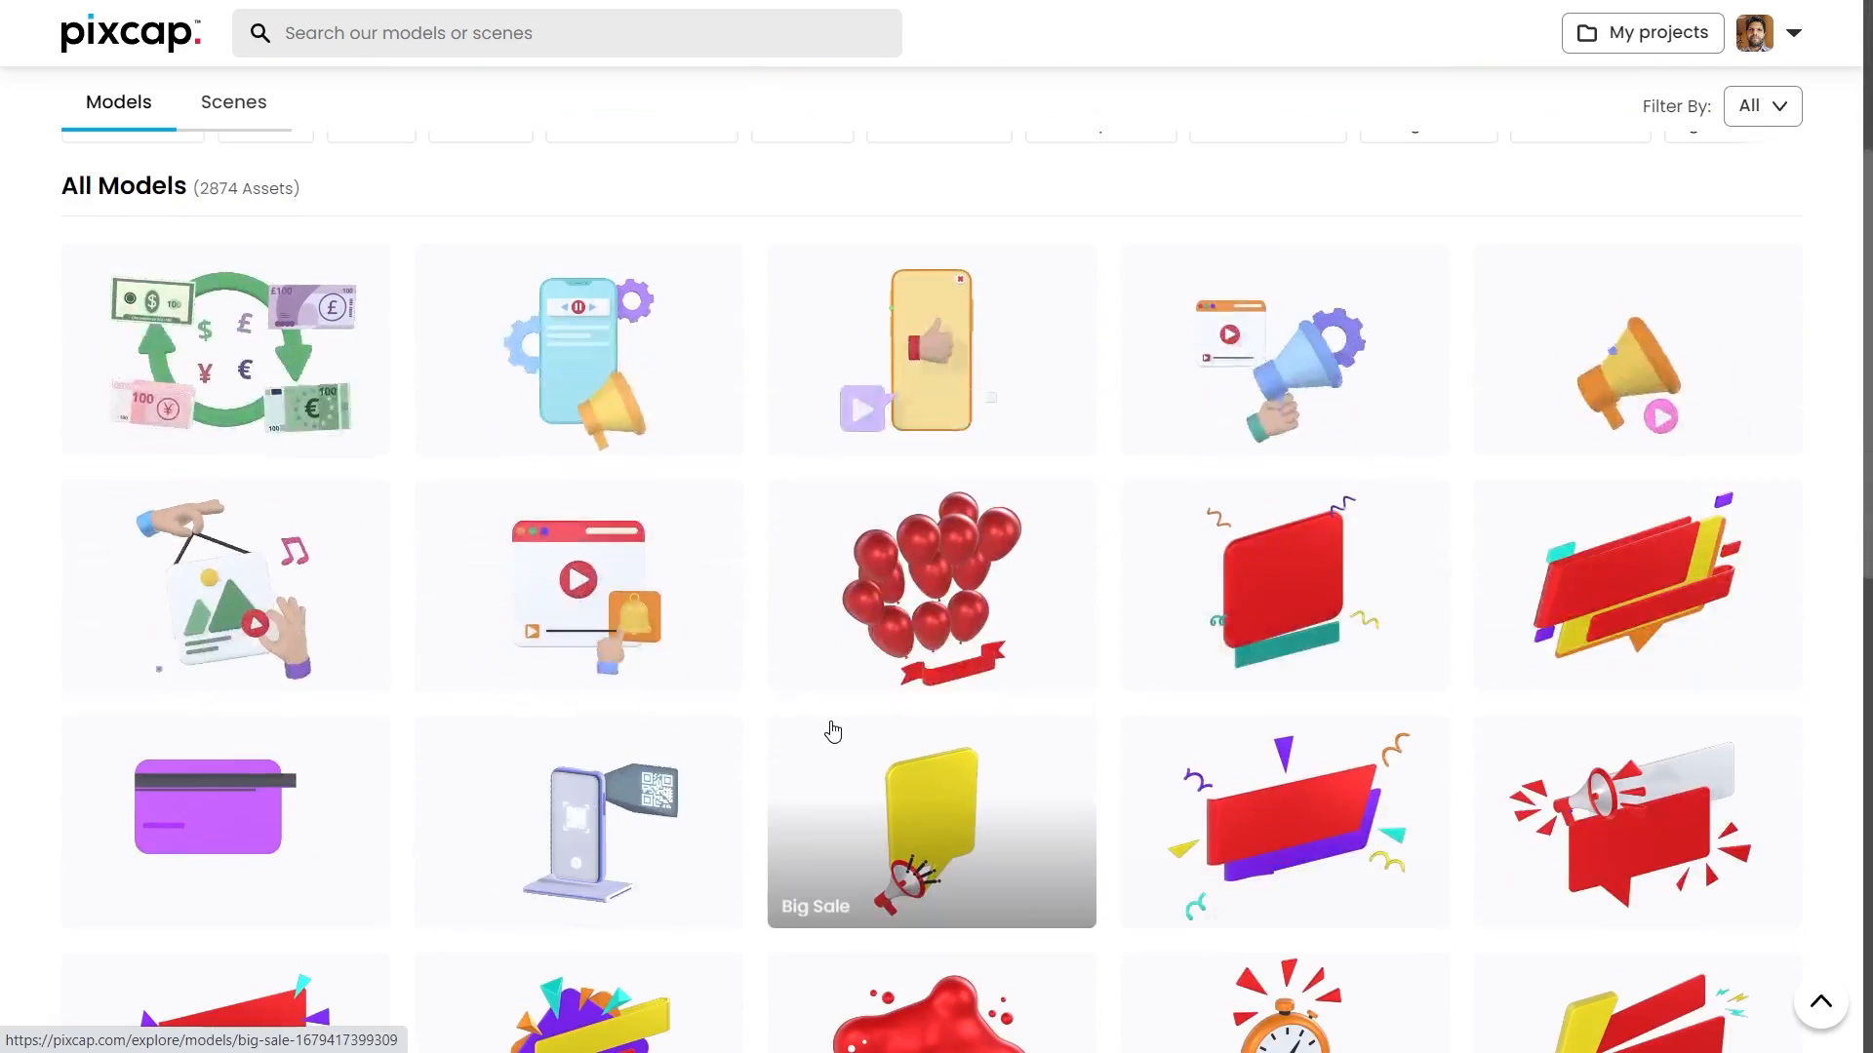
{"action": "scroll", "coordinate": [832, 732], "scroll_direction": "down", "scroll_amount": 3}
{"action": "scroll", "coordinate": [832, 732], "scroll_direction": "up", "scroll_amount": 2}
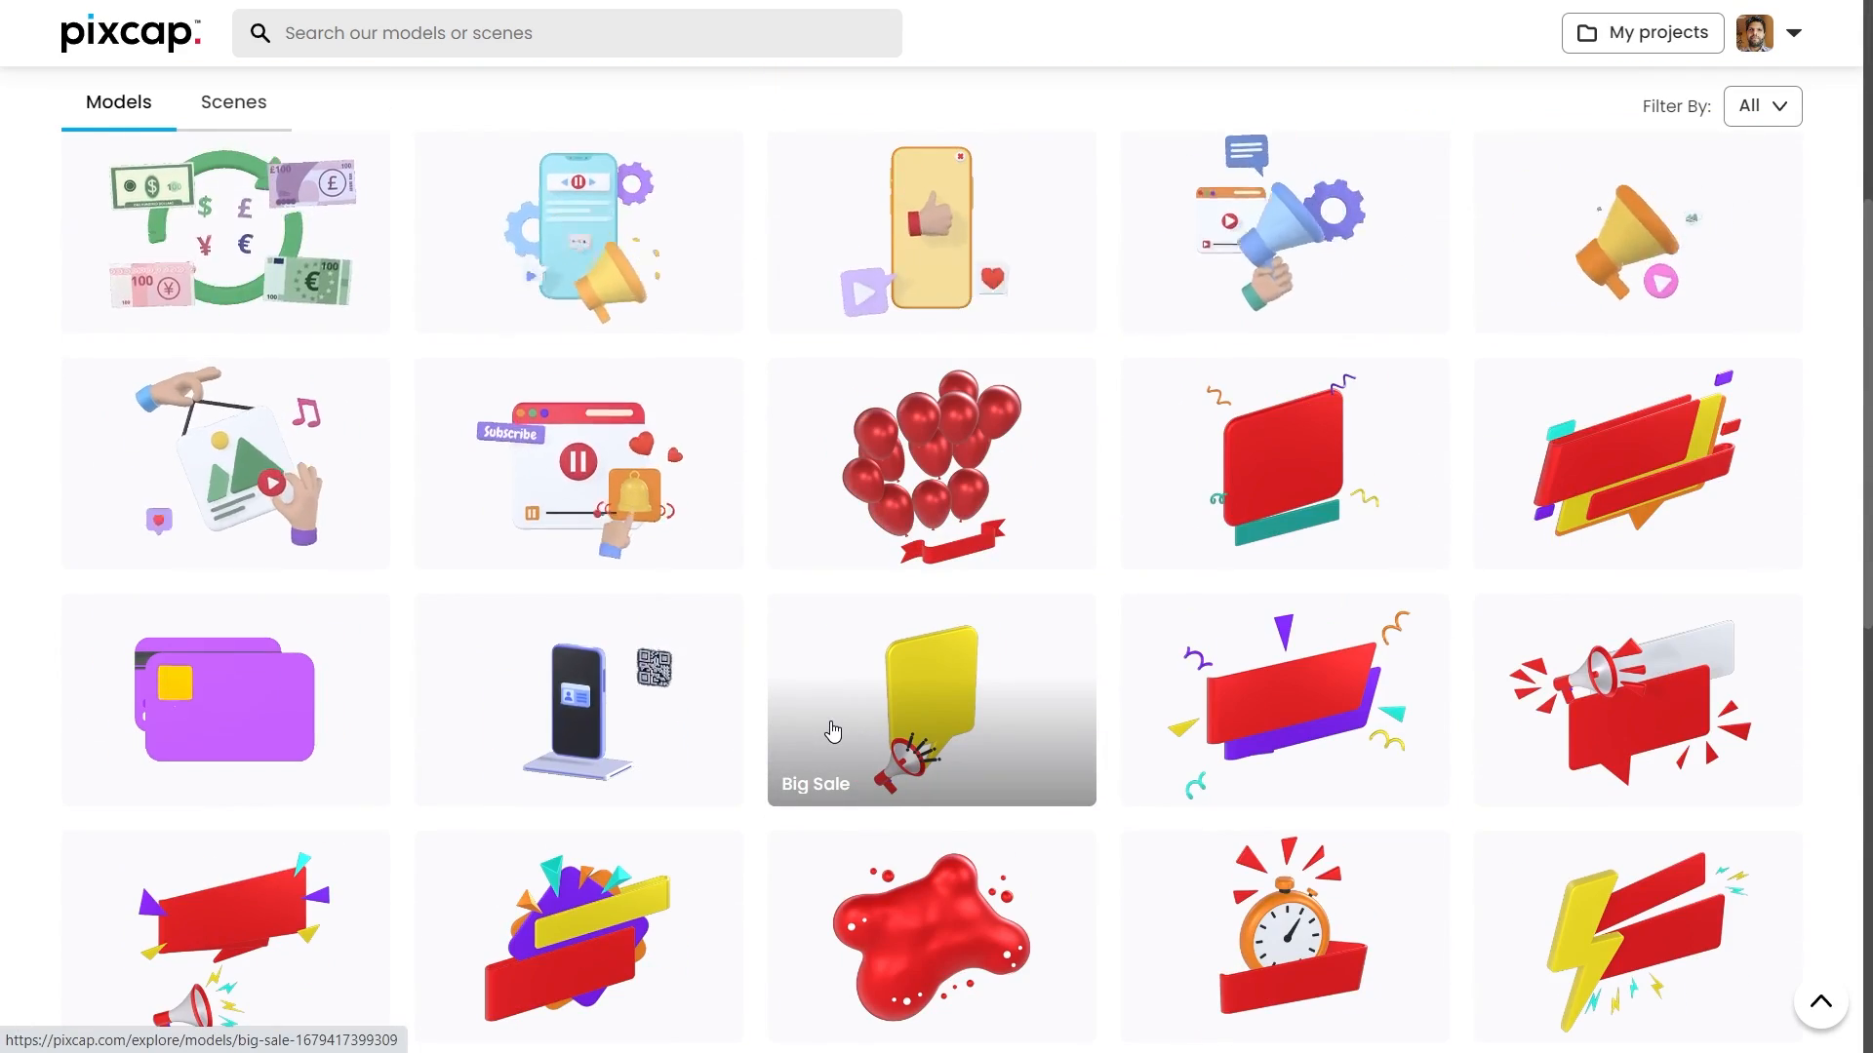
{"action": "scroll", "coordinate": [832, 732], "scroll_direction": "up", "scroll_amount": 4}
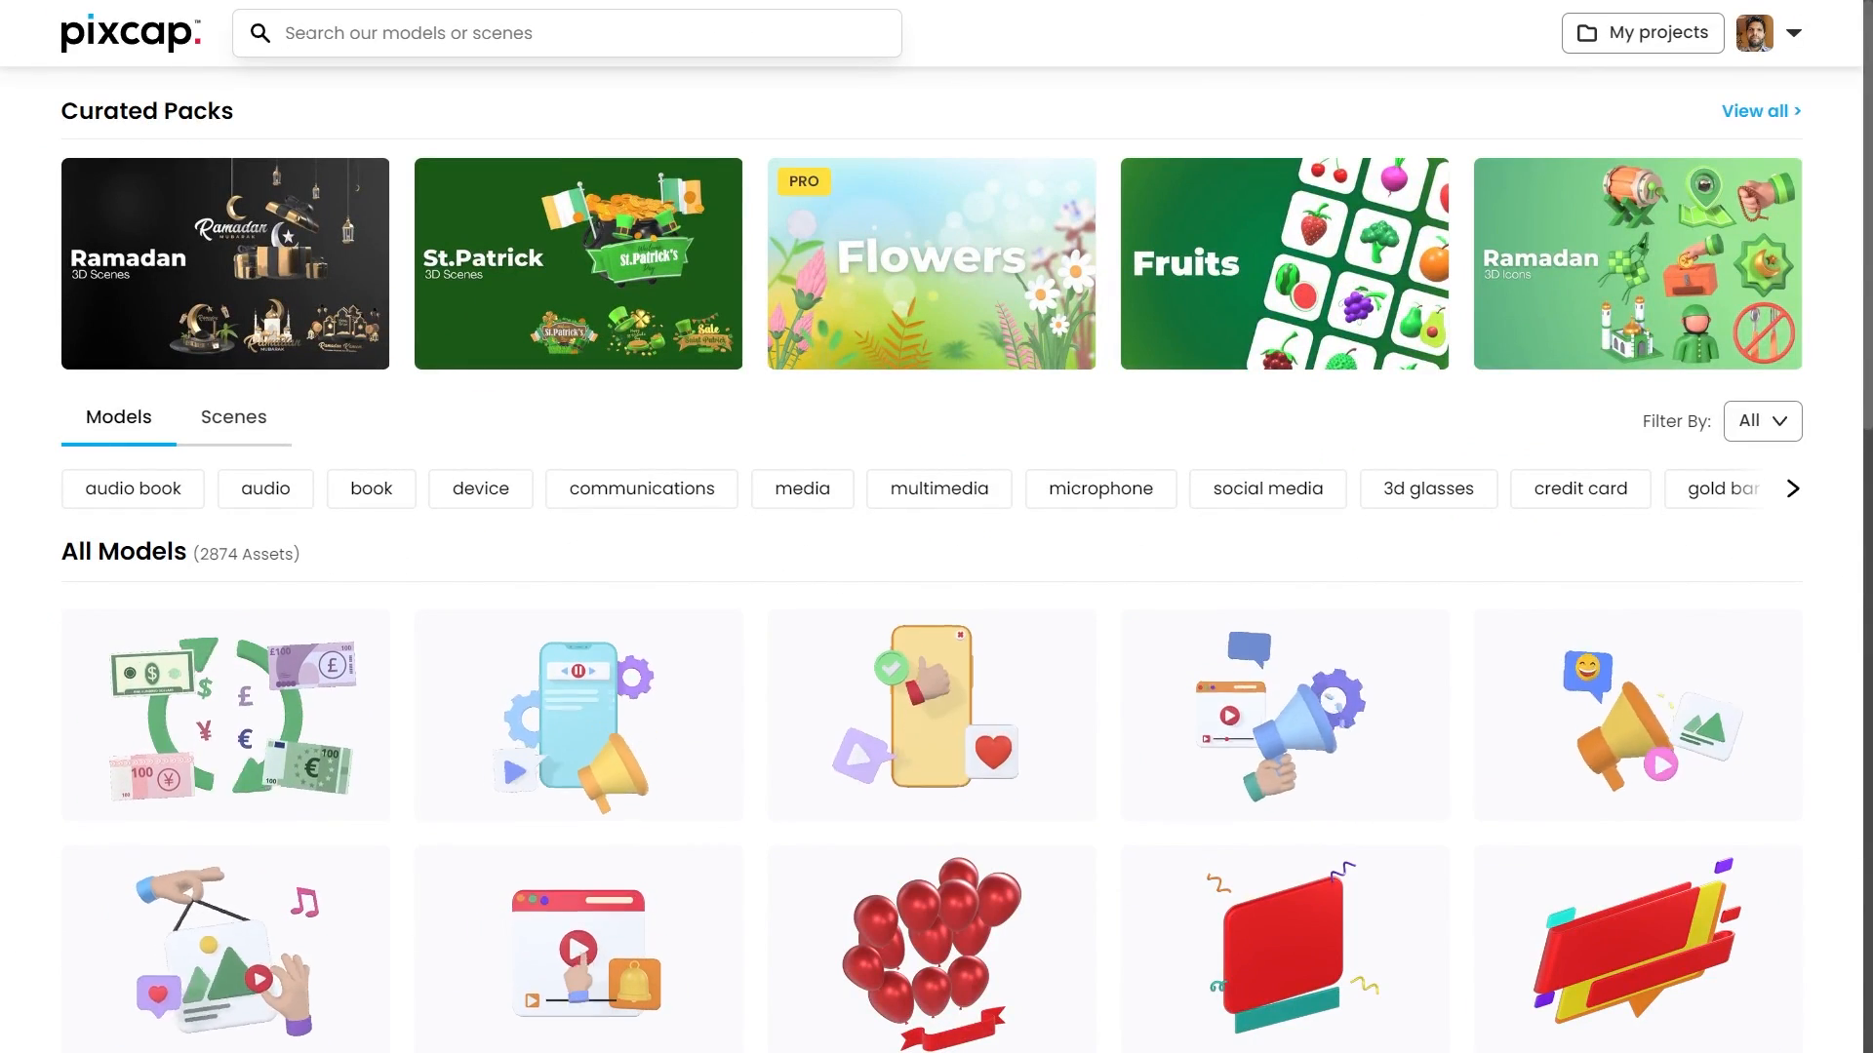
{"action": "type", "text": "Gift"}
{"action": "key", "text": "Return"}
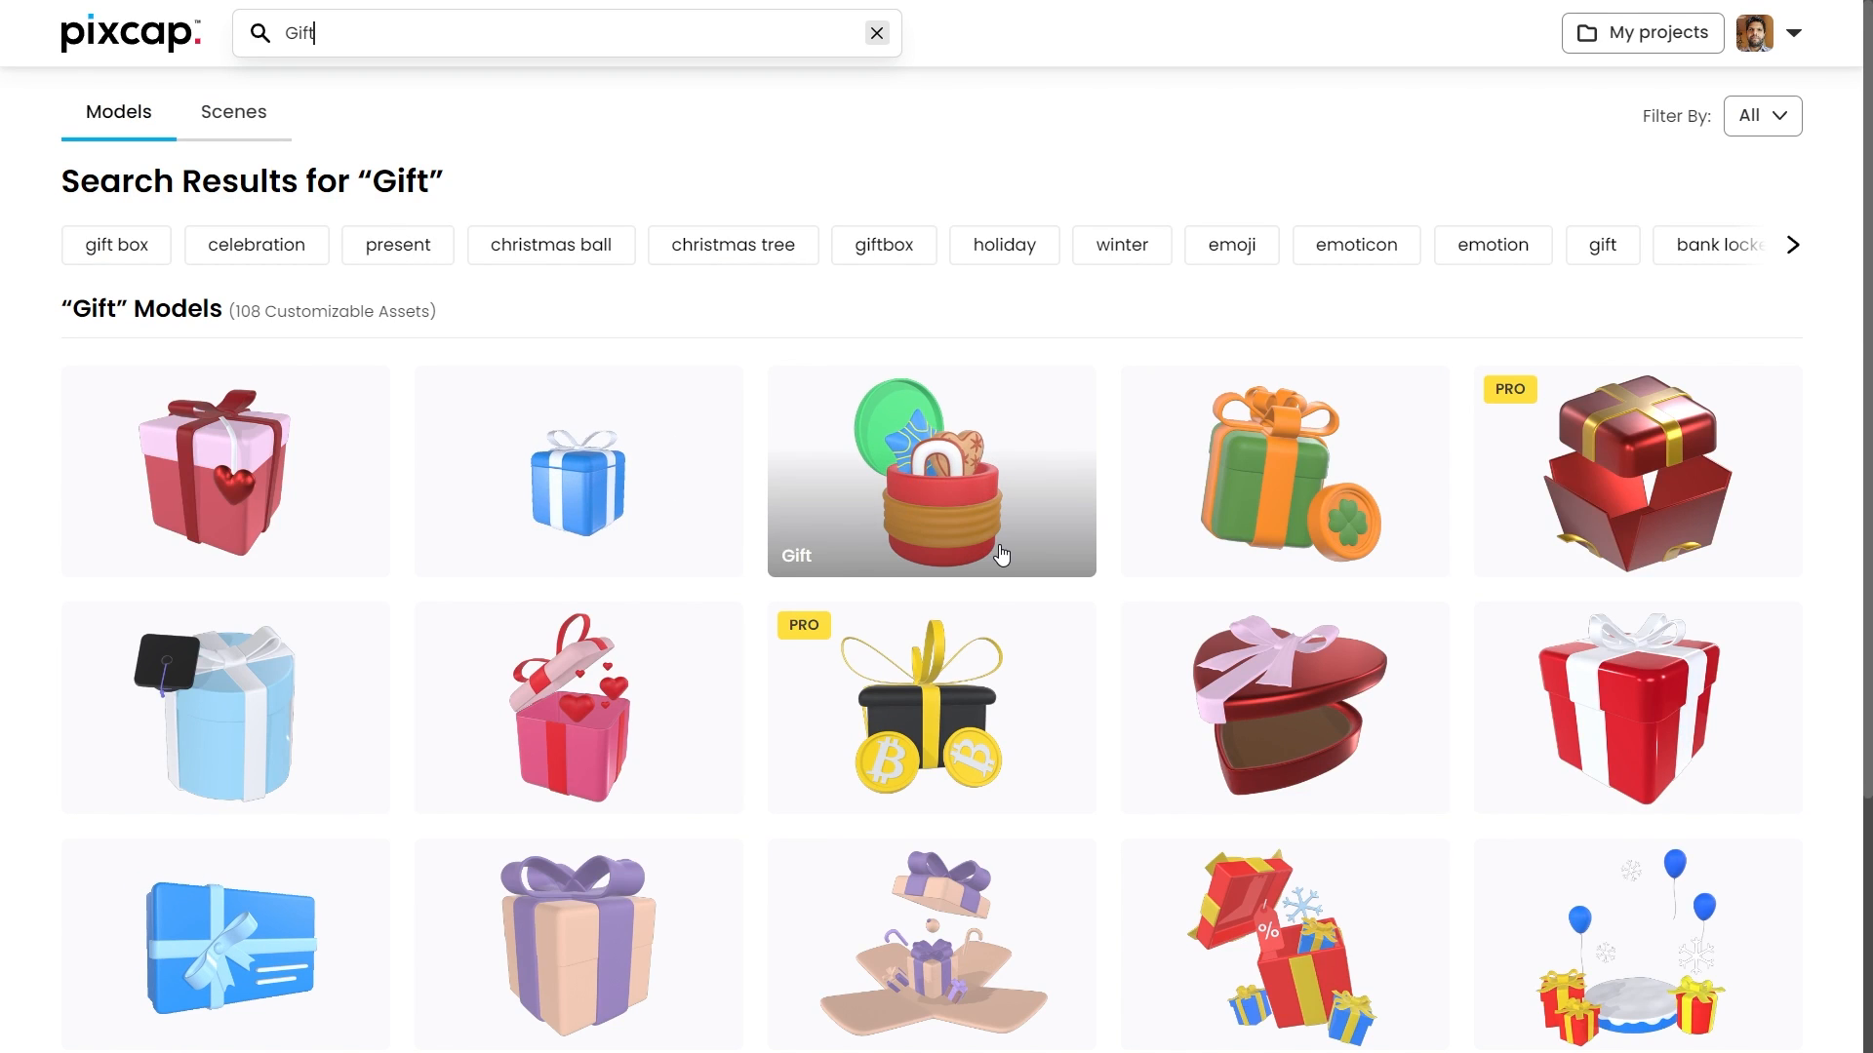
Step: Look through the gift models and open the Christmas tree surrounded by gift boxes
{"action": "scroll", "coordinate": [1000, 554], "scroll_direction": "down", "scroll_amount": 5}
{"action": "scroll", "coordinate": [1000, 552], "scroll_direction": "up", "scroll_amount": 4}
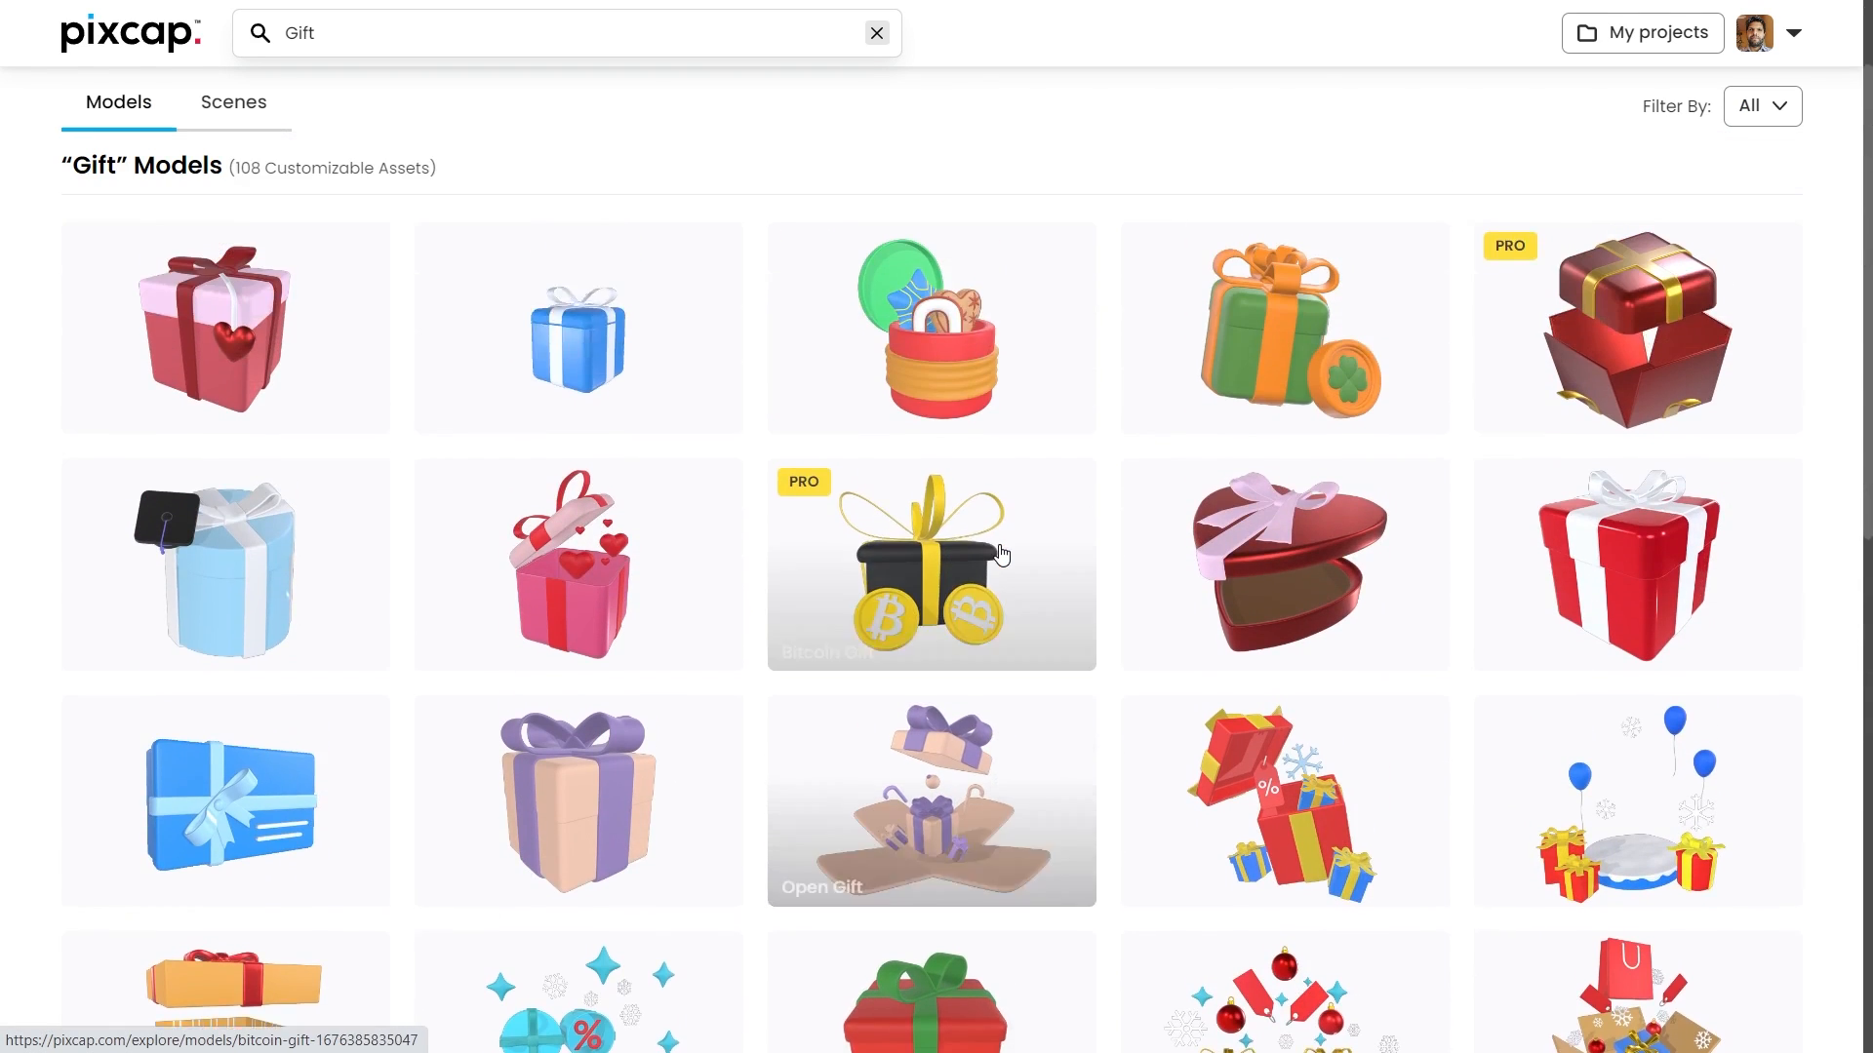
{"action": "scroll", "coordinate": [894, 585], "scroll_direction": "down", "scroll_amount": 4}
{"action": "scroll", "coordinate": [894, 731], "scroll_direction": "up", "scroll_amount": 5}
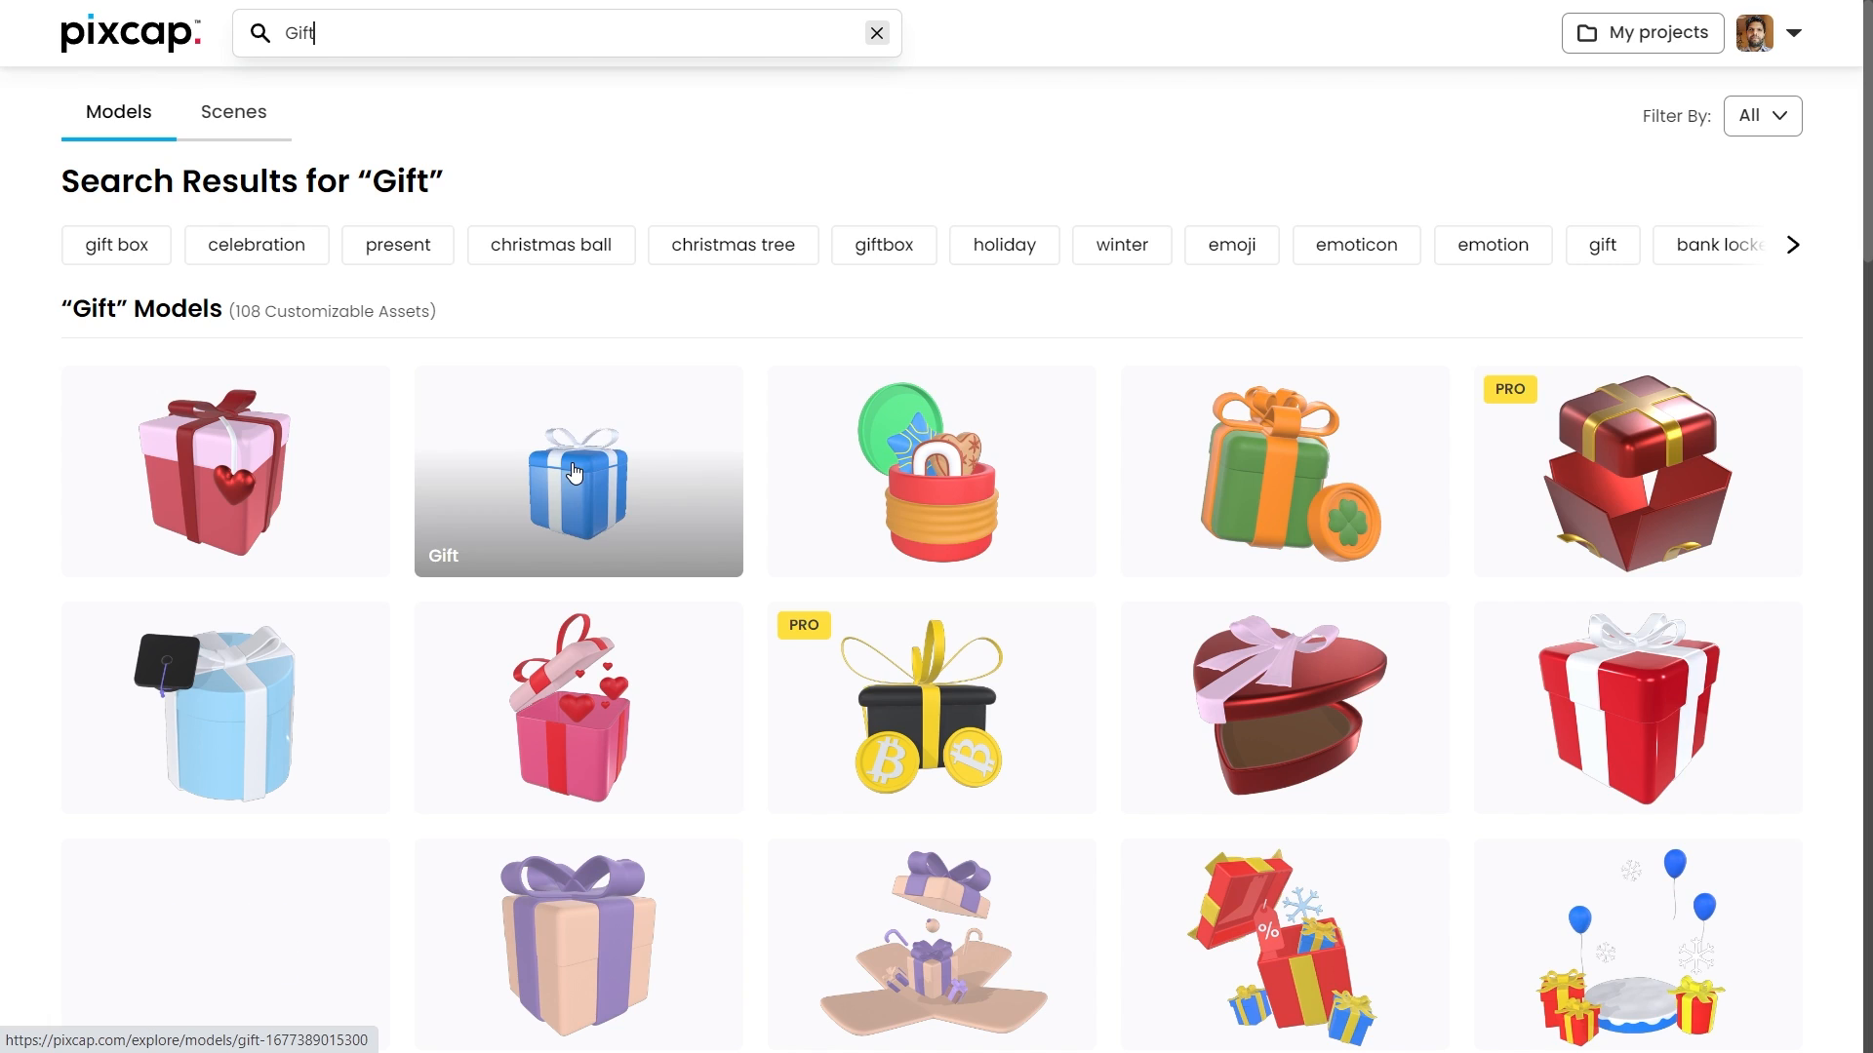
{"action": "scroll", "coordinate": [1137, 644], "scroll_direction": "down", "scroll_amount": 5}
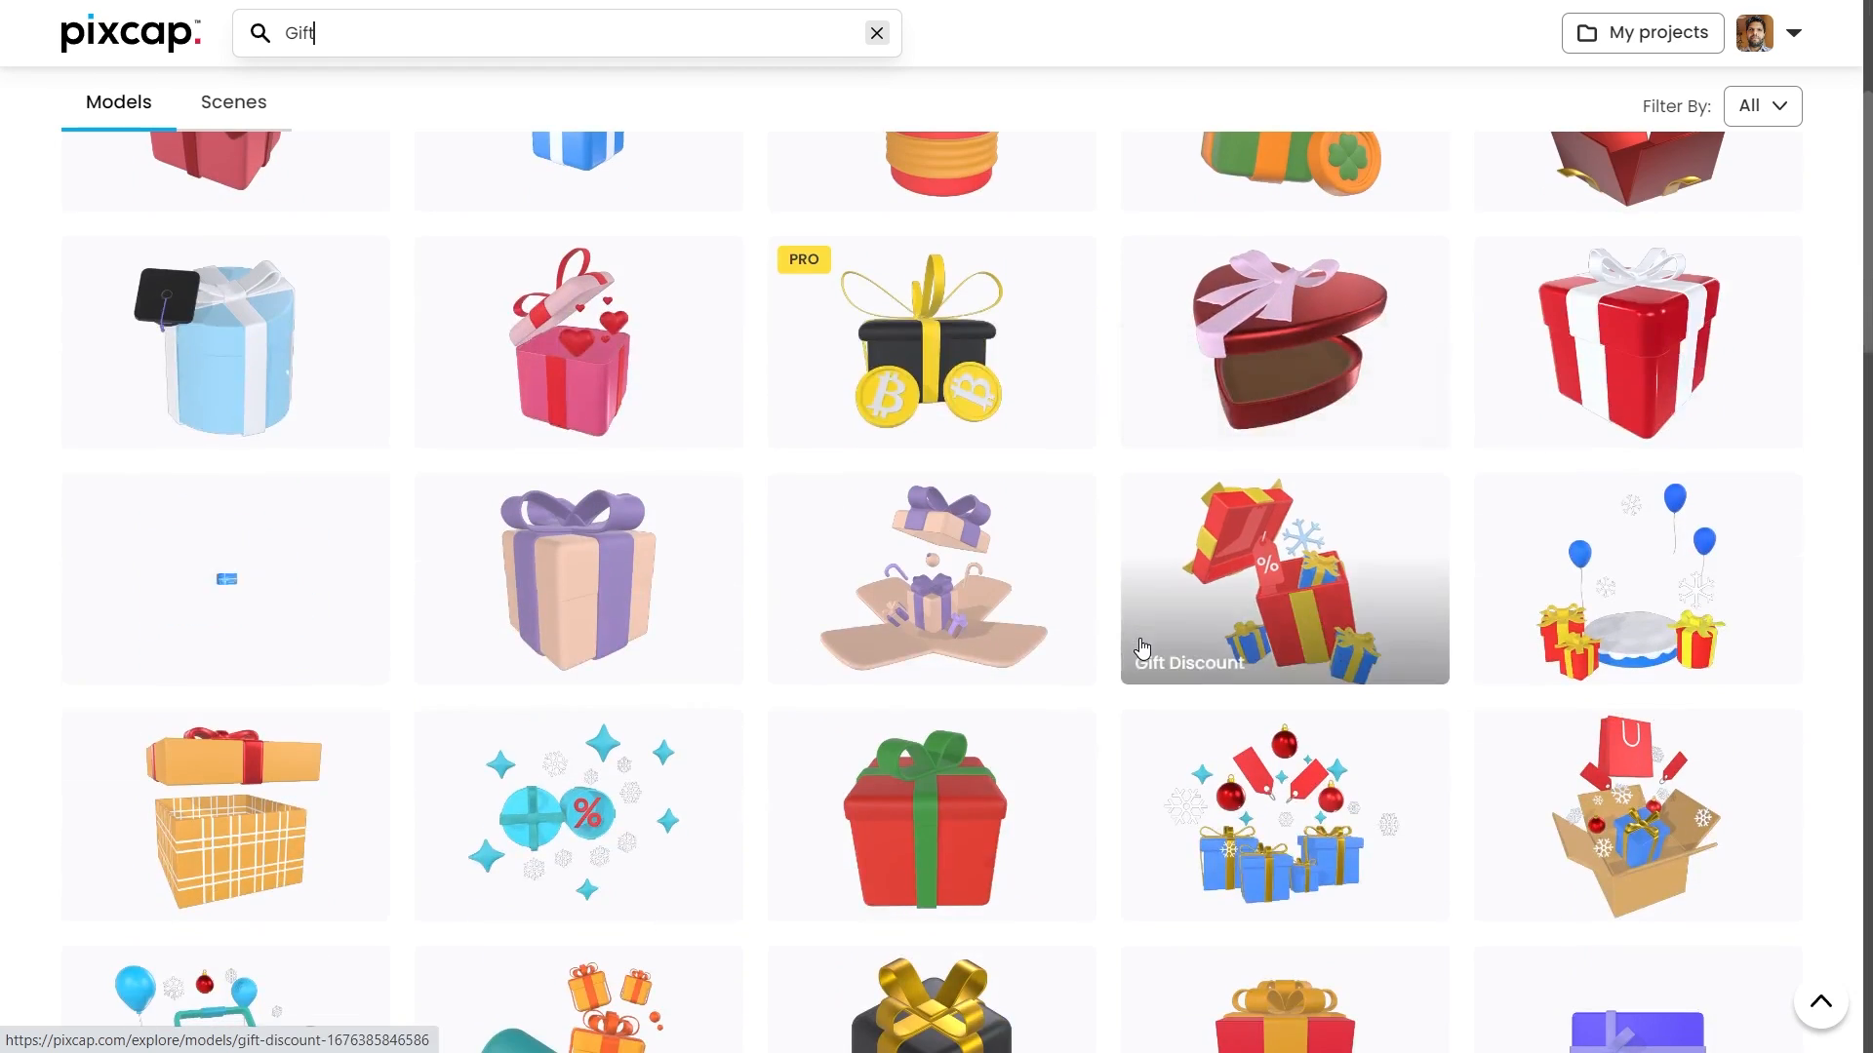
{"action": "scroll", "coordinate": [1206, 599], "scroll_direction": "down", "scroll_amount": 10}
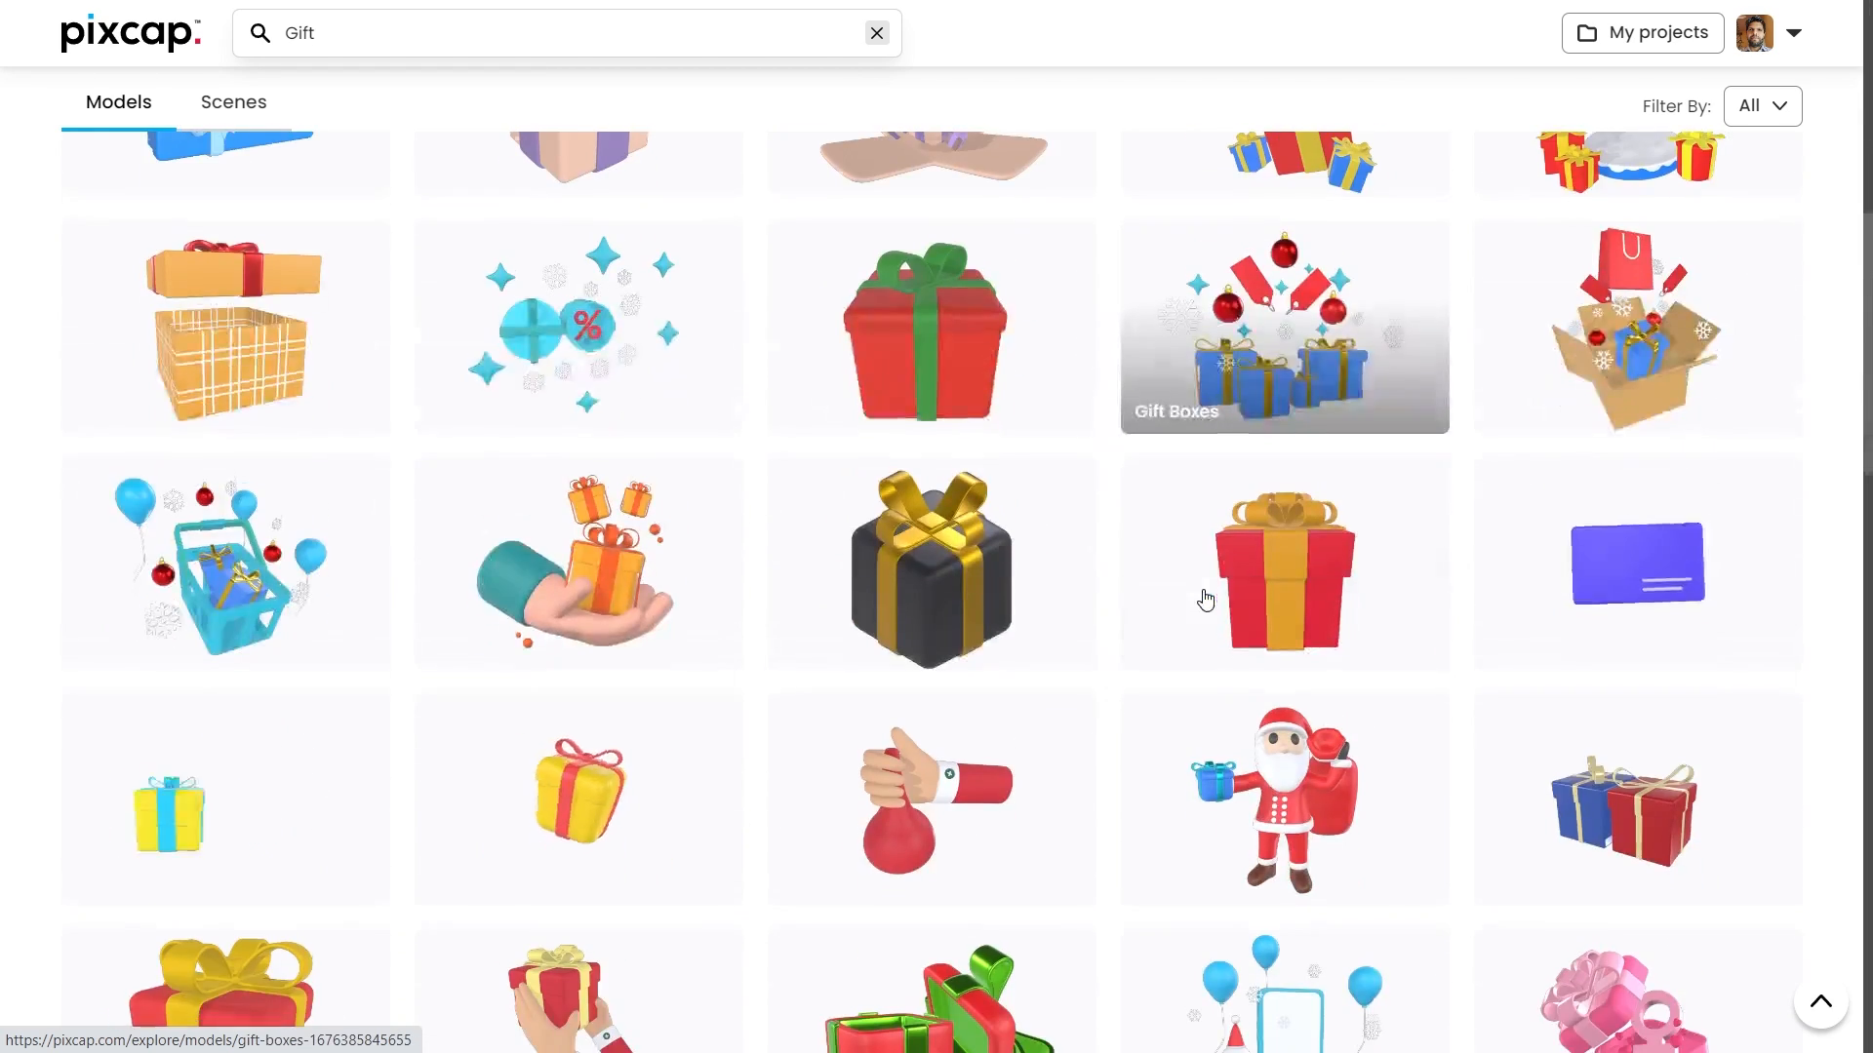
{"action": "scroll", "coordinate": [1205, 599], "scroll_direction": "down", "scroll_amount": 5}
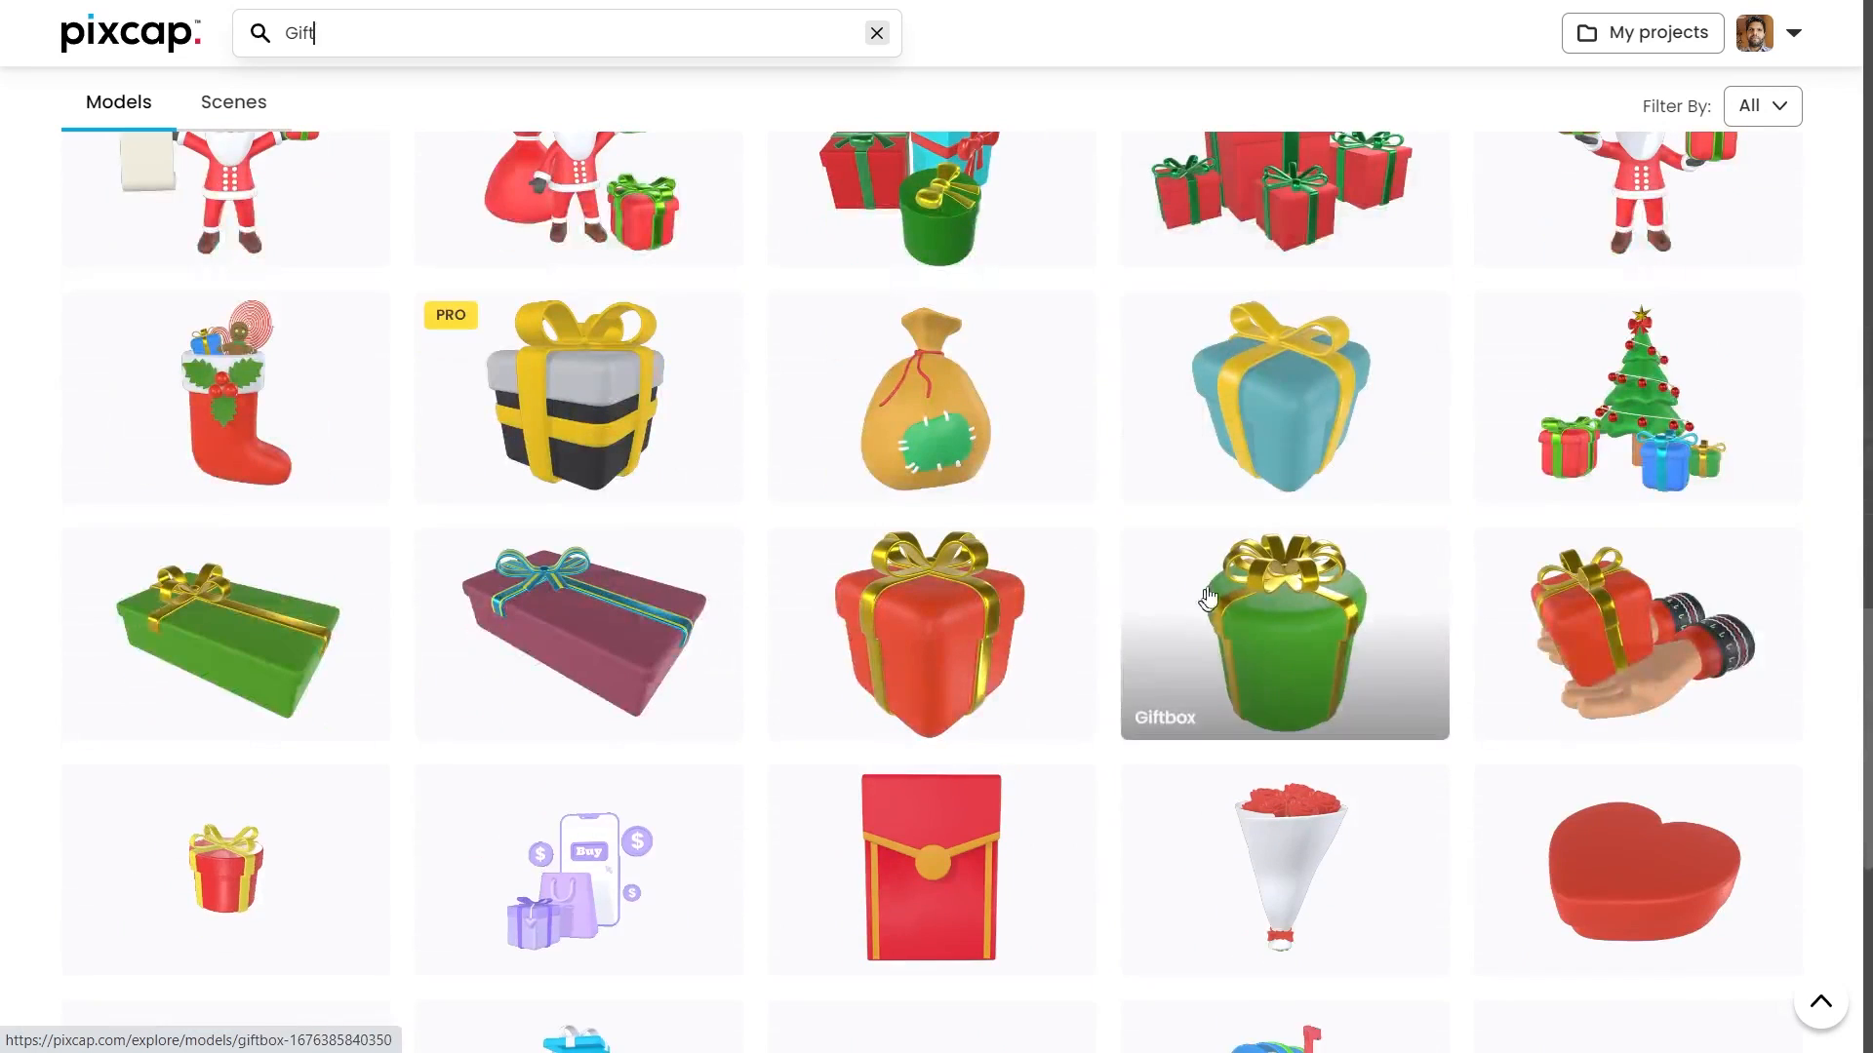
{"action": "left_click", "coordinate": [1695, 393]}
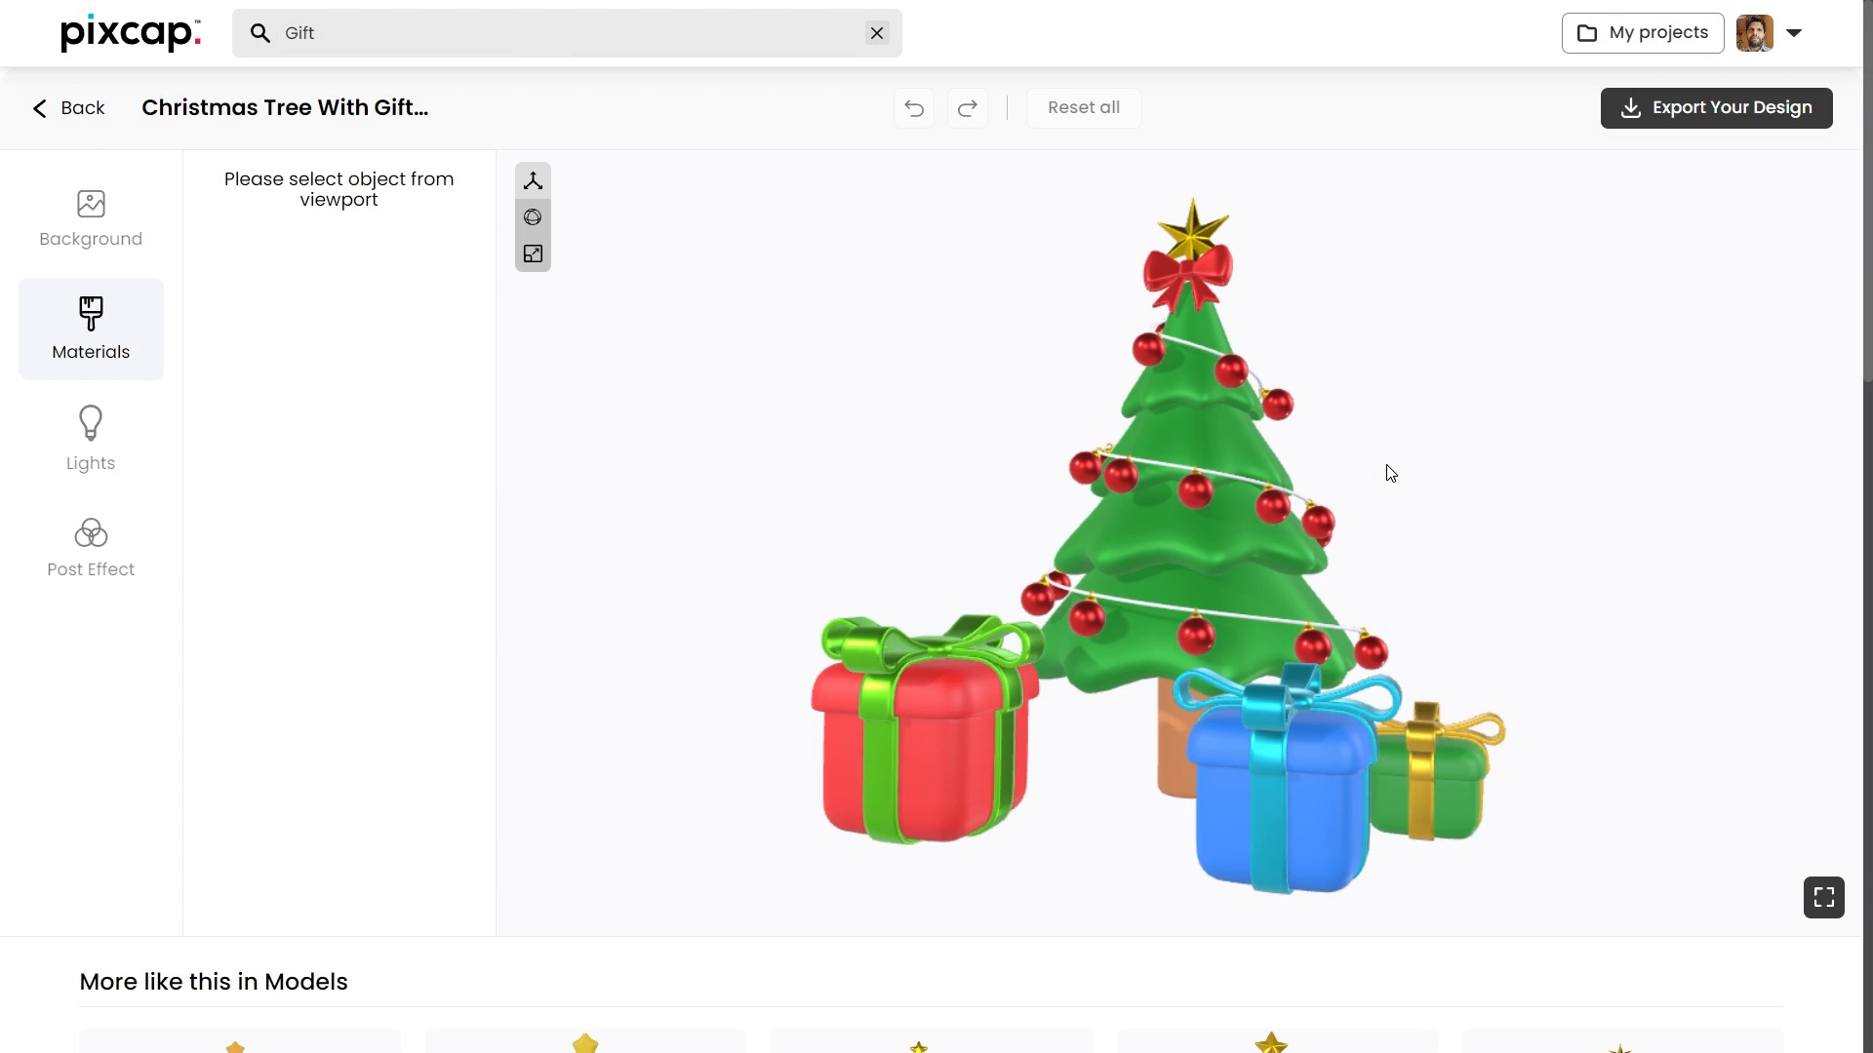
Step: Export the Christmas tree design as GLB, allowing the site's popup once, and show the downloaded file in its folder
{"action": "left_click", "coordinate": [1694, 109]}
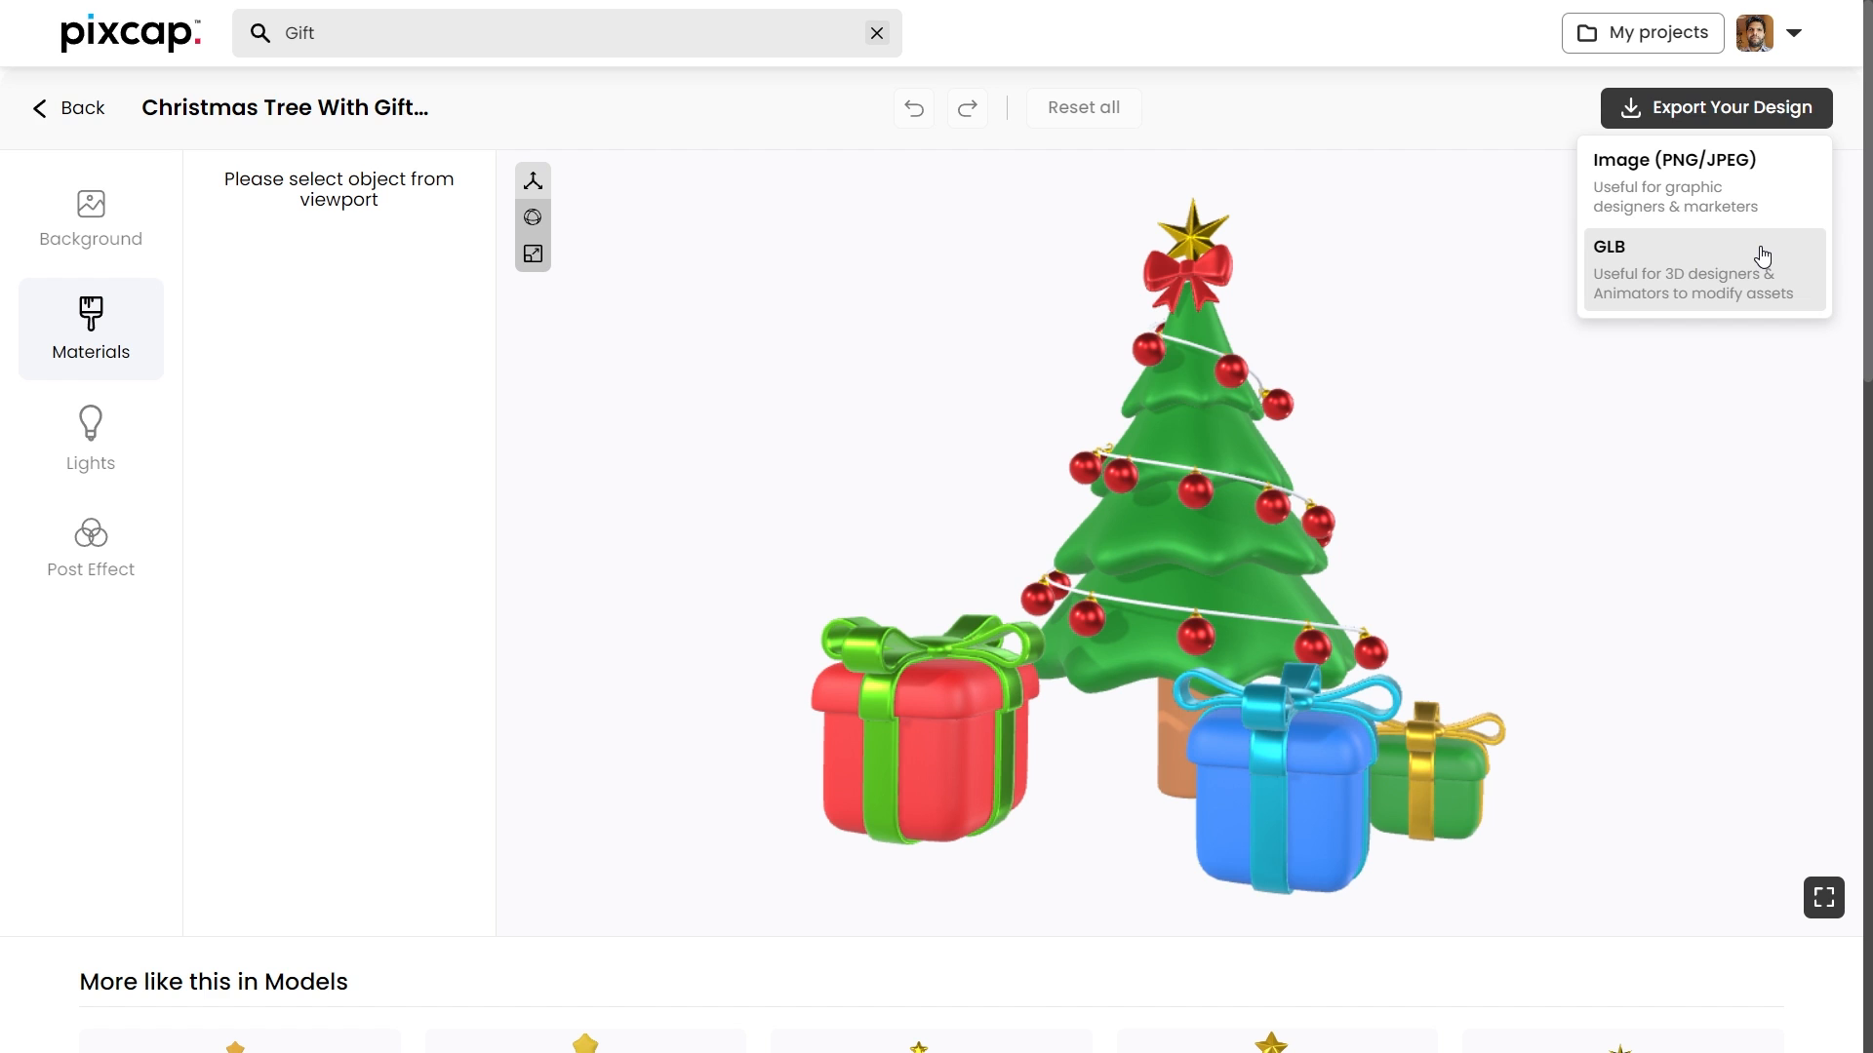
{"action": "left_click", "coordinate": [1694, 276]}
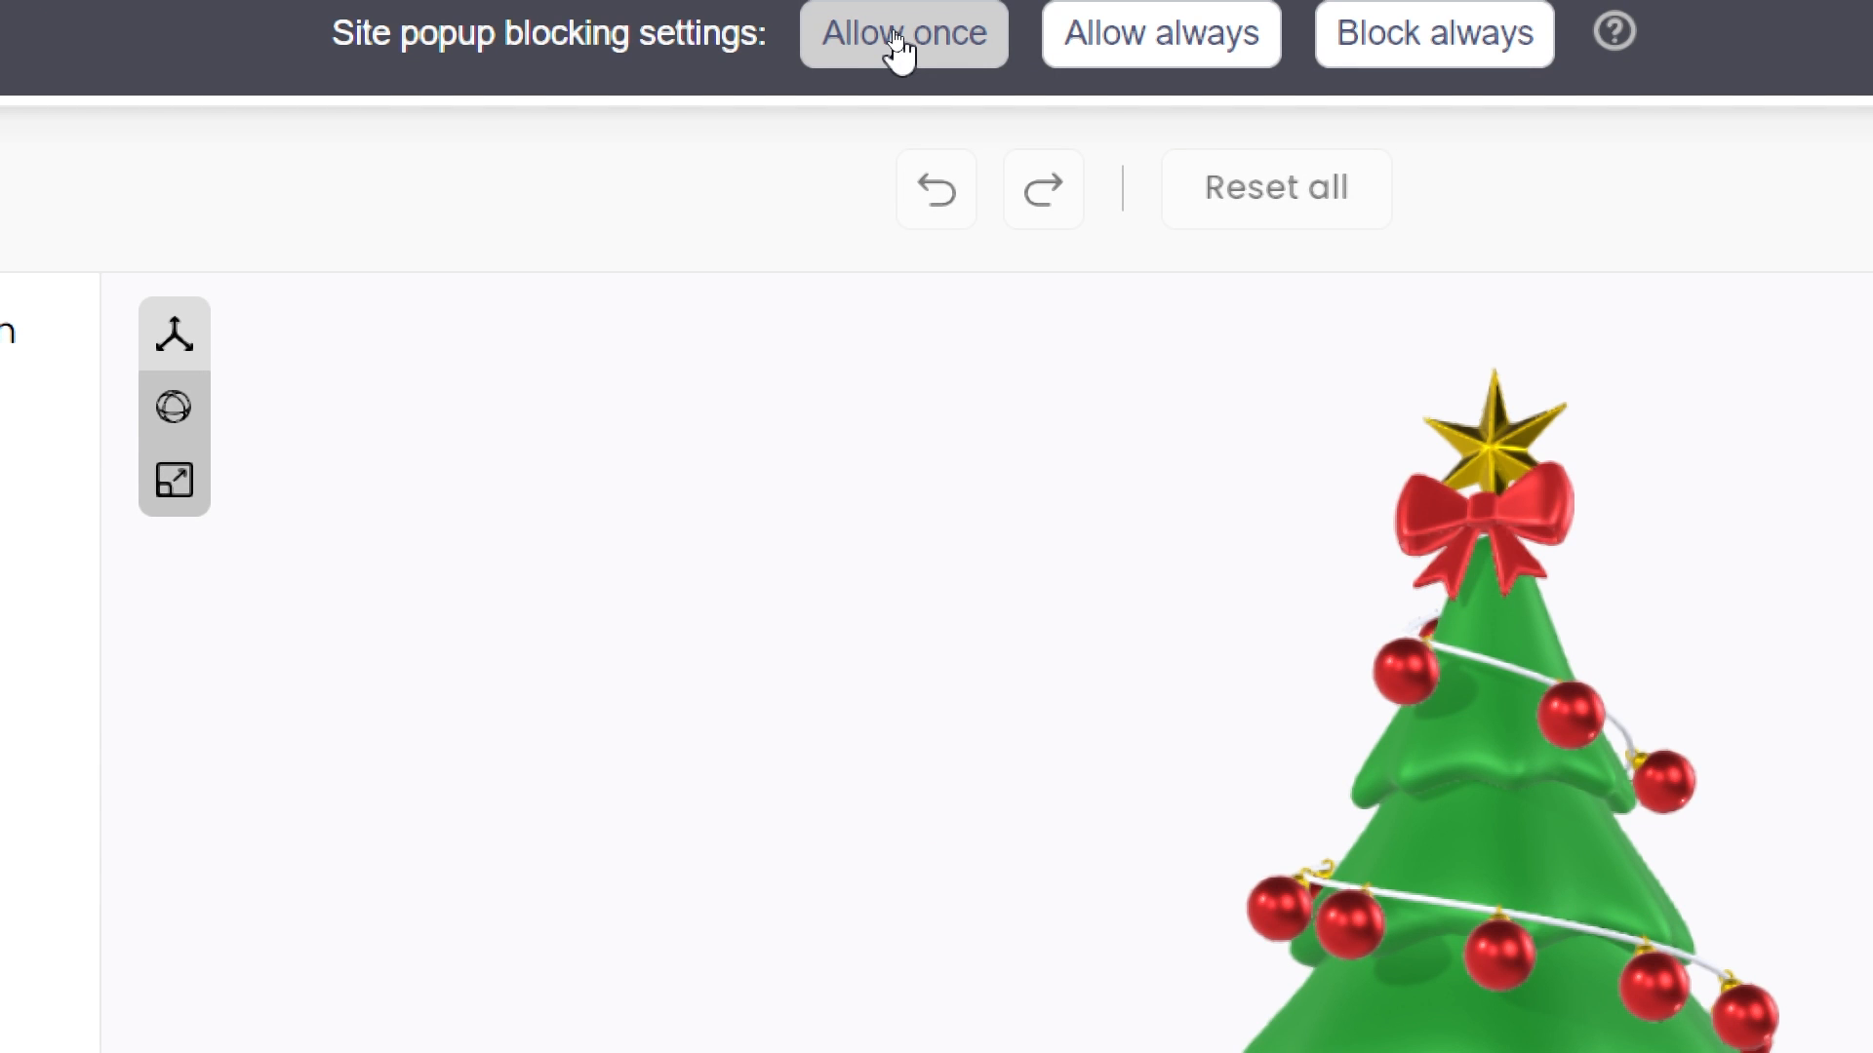
{"action": "left_click", "coordinate": [902, 35]}
{"action": "left_click", "coordinate": [1706, 122]}
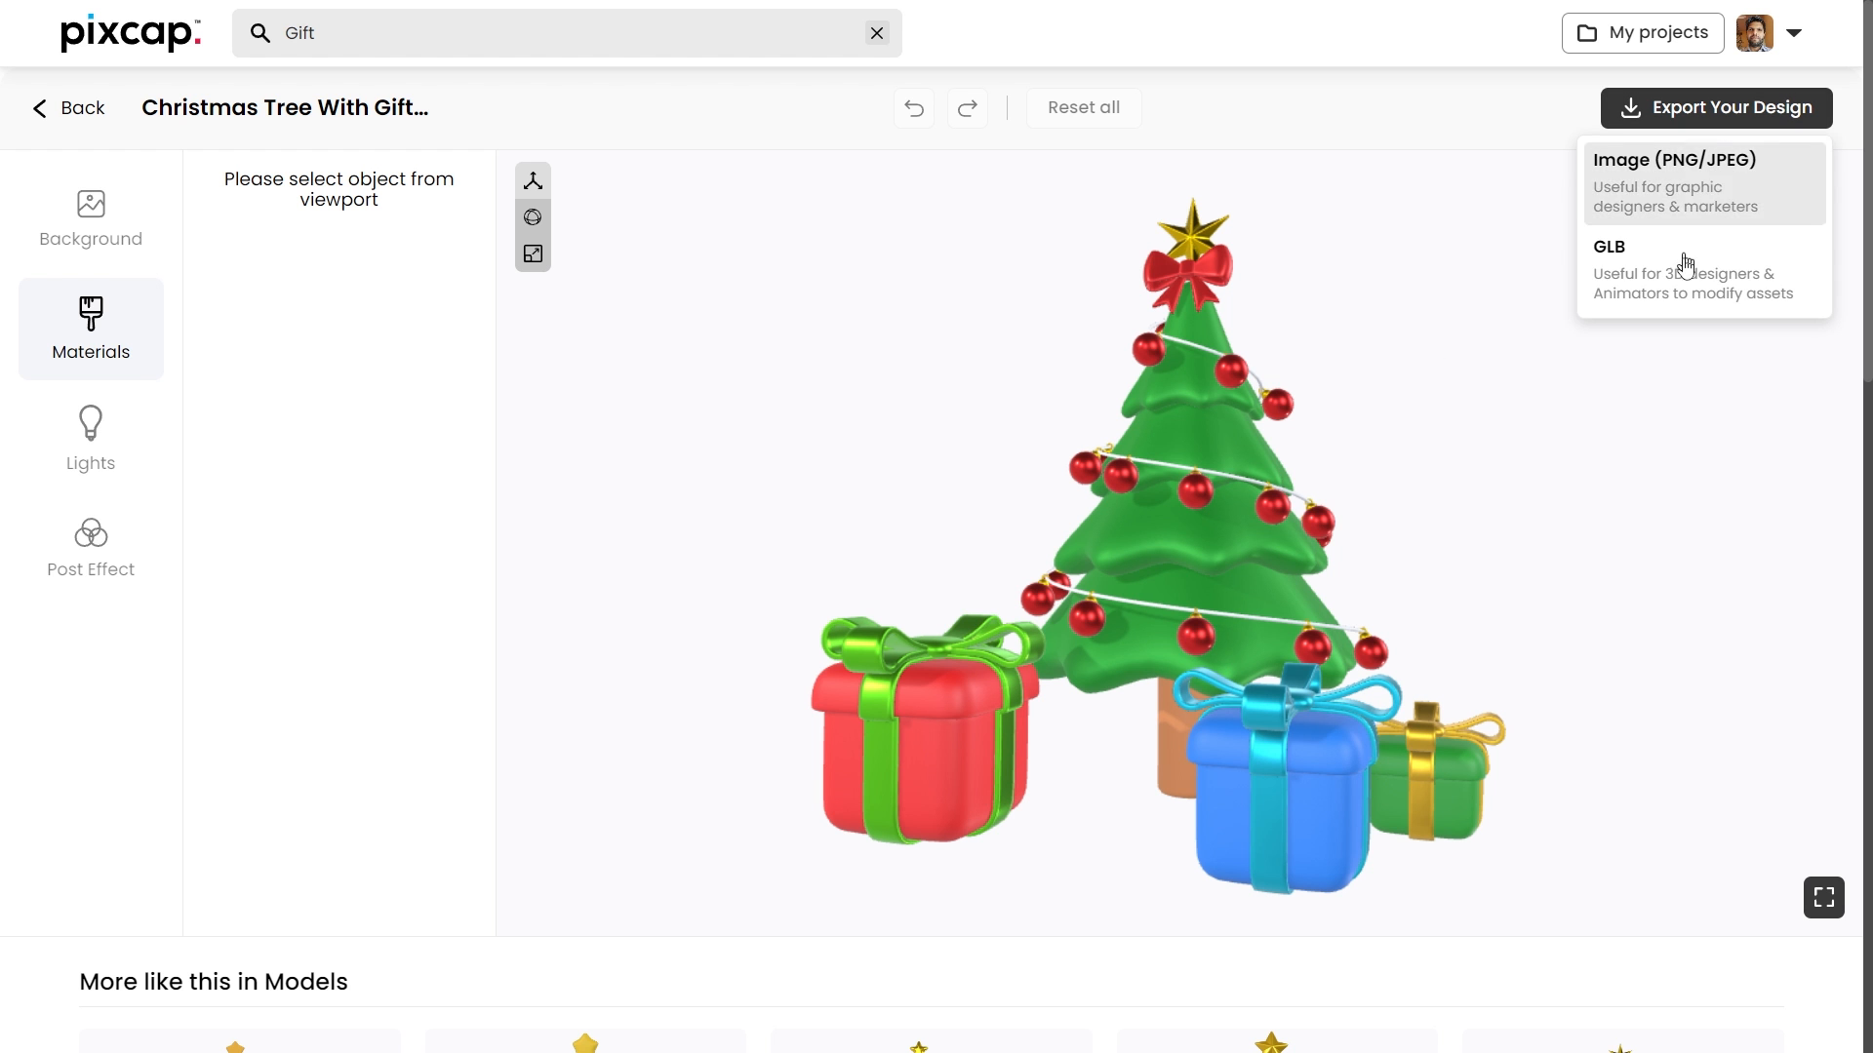
{"action": "left_click", "coordinate": [1687, 268]}
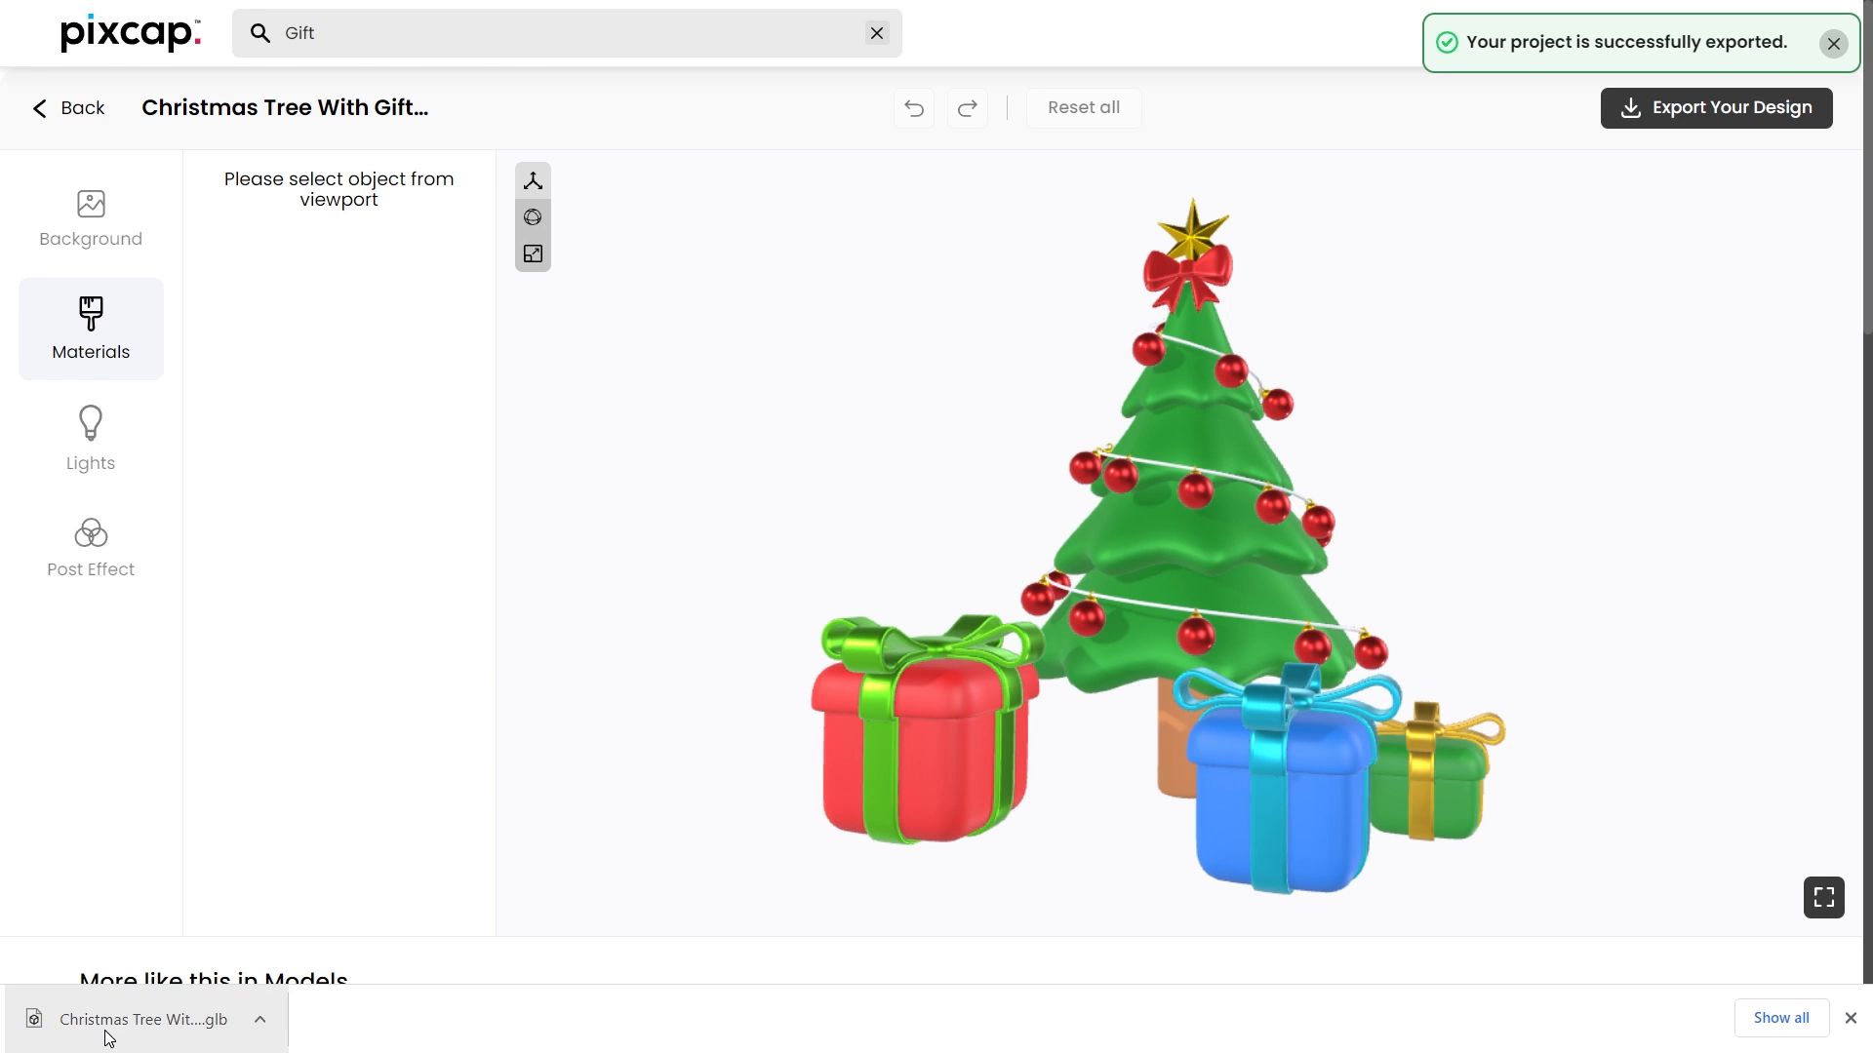
{"action": "left_click", "coordinate": [273, 1023]}
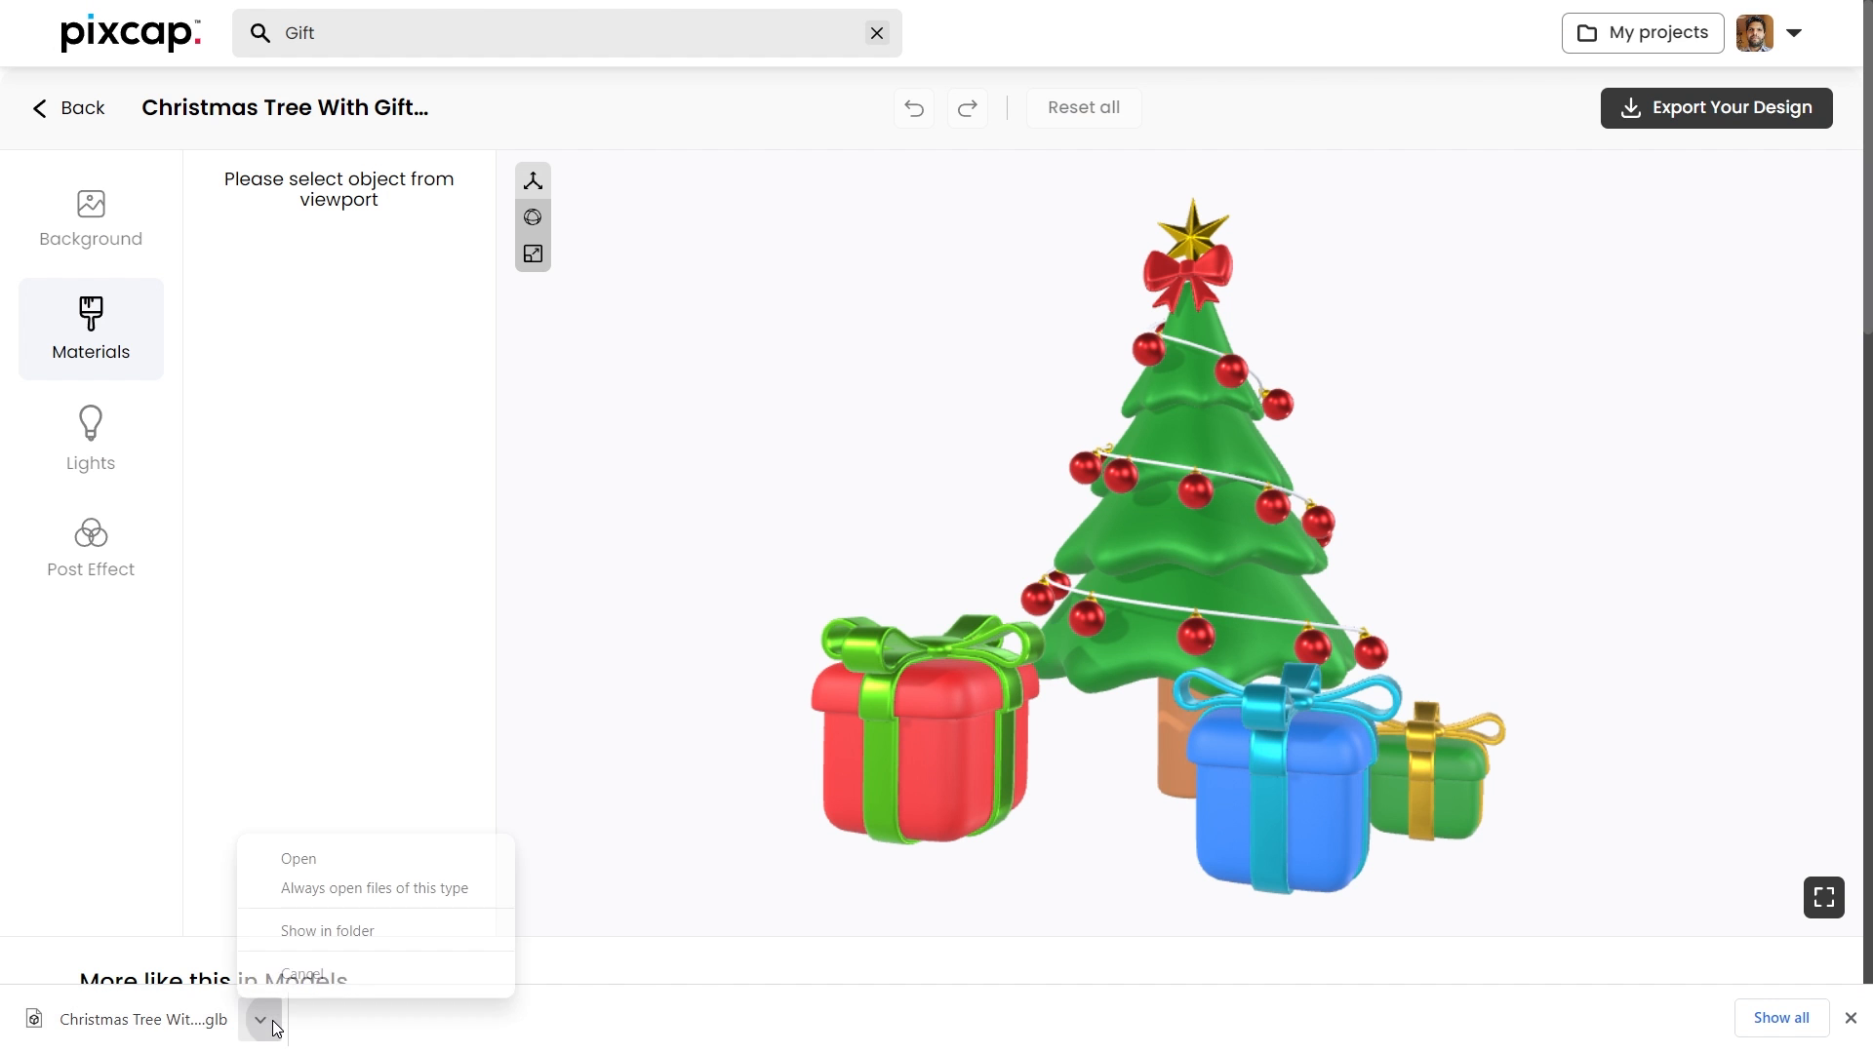
{"action": "left_click", "coordinate": [343, 933]}
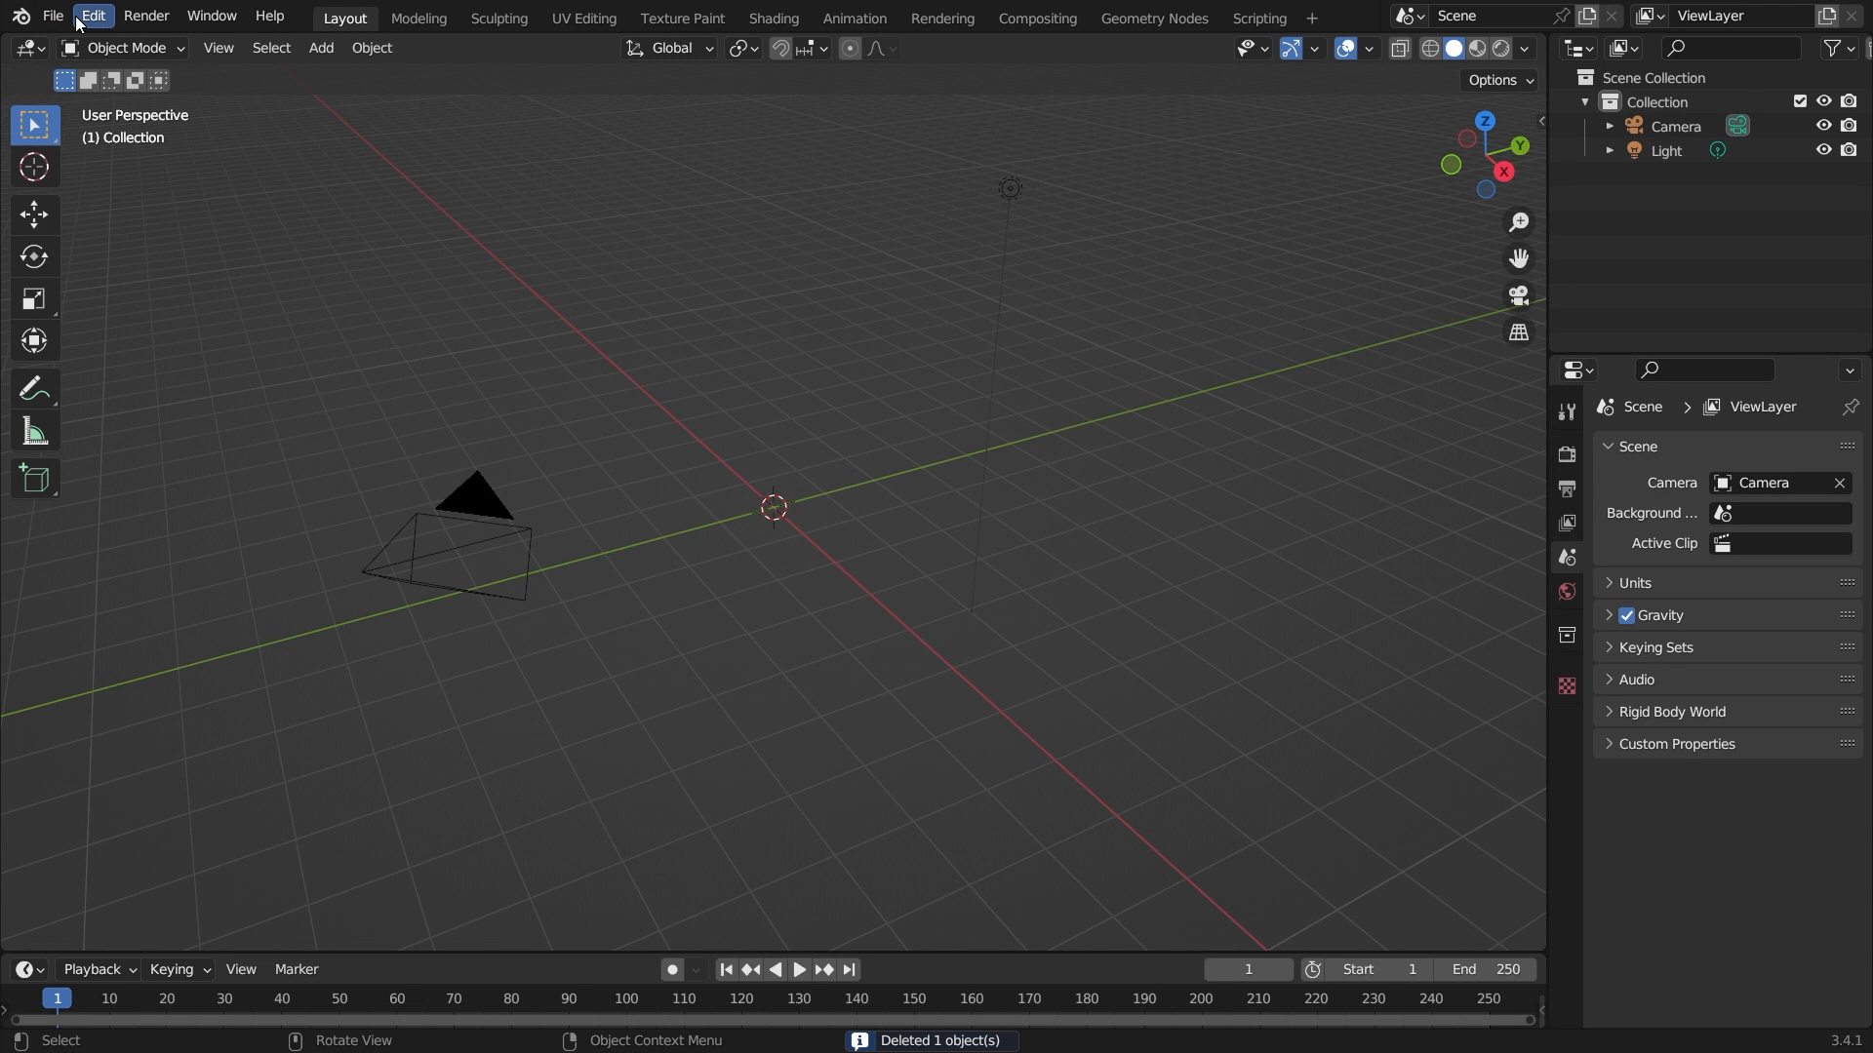
Step: In Blender, import Christmas Tree With Giftbox.glb from the Downloads folder as glTF 2.0
{"action": "left_click", "coordinate": [53, 17]}
{"action": "mouse_move", "coordinate": [183, 351]}
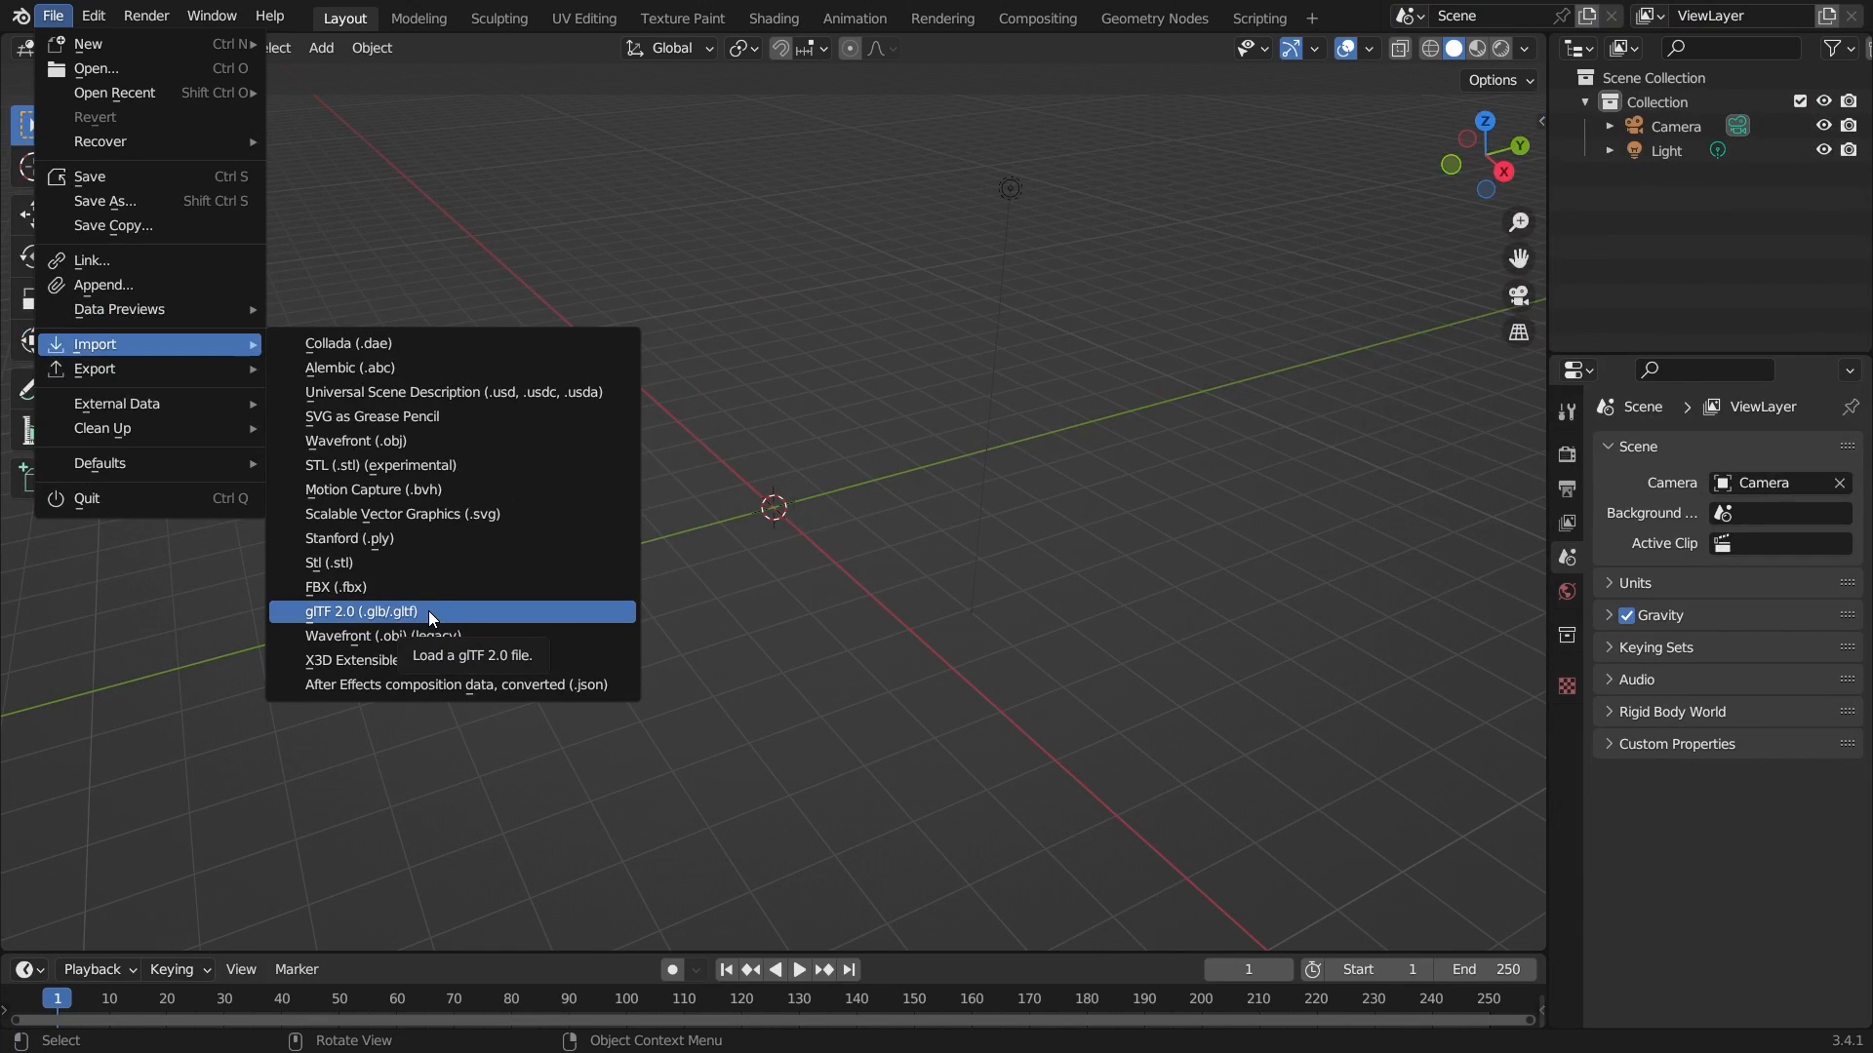
{"action": "left_click", "coordinate": [429, 610]}
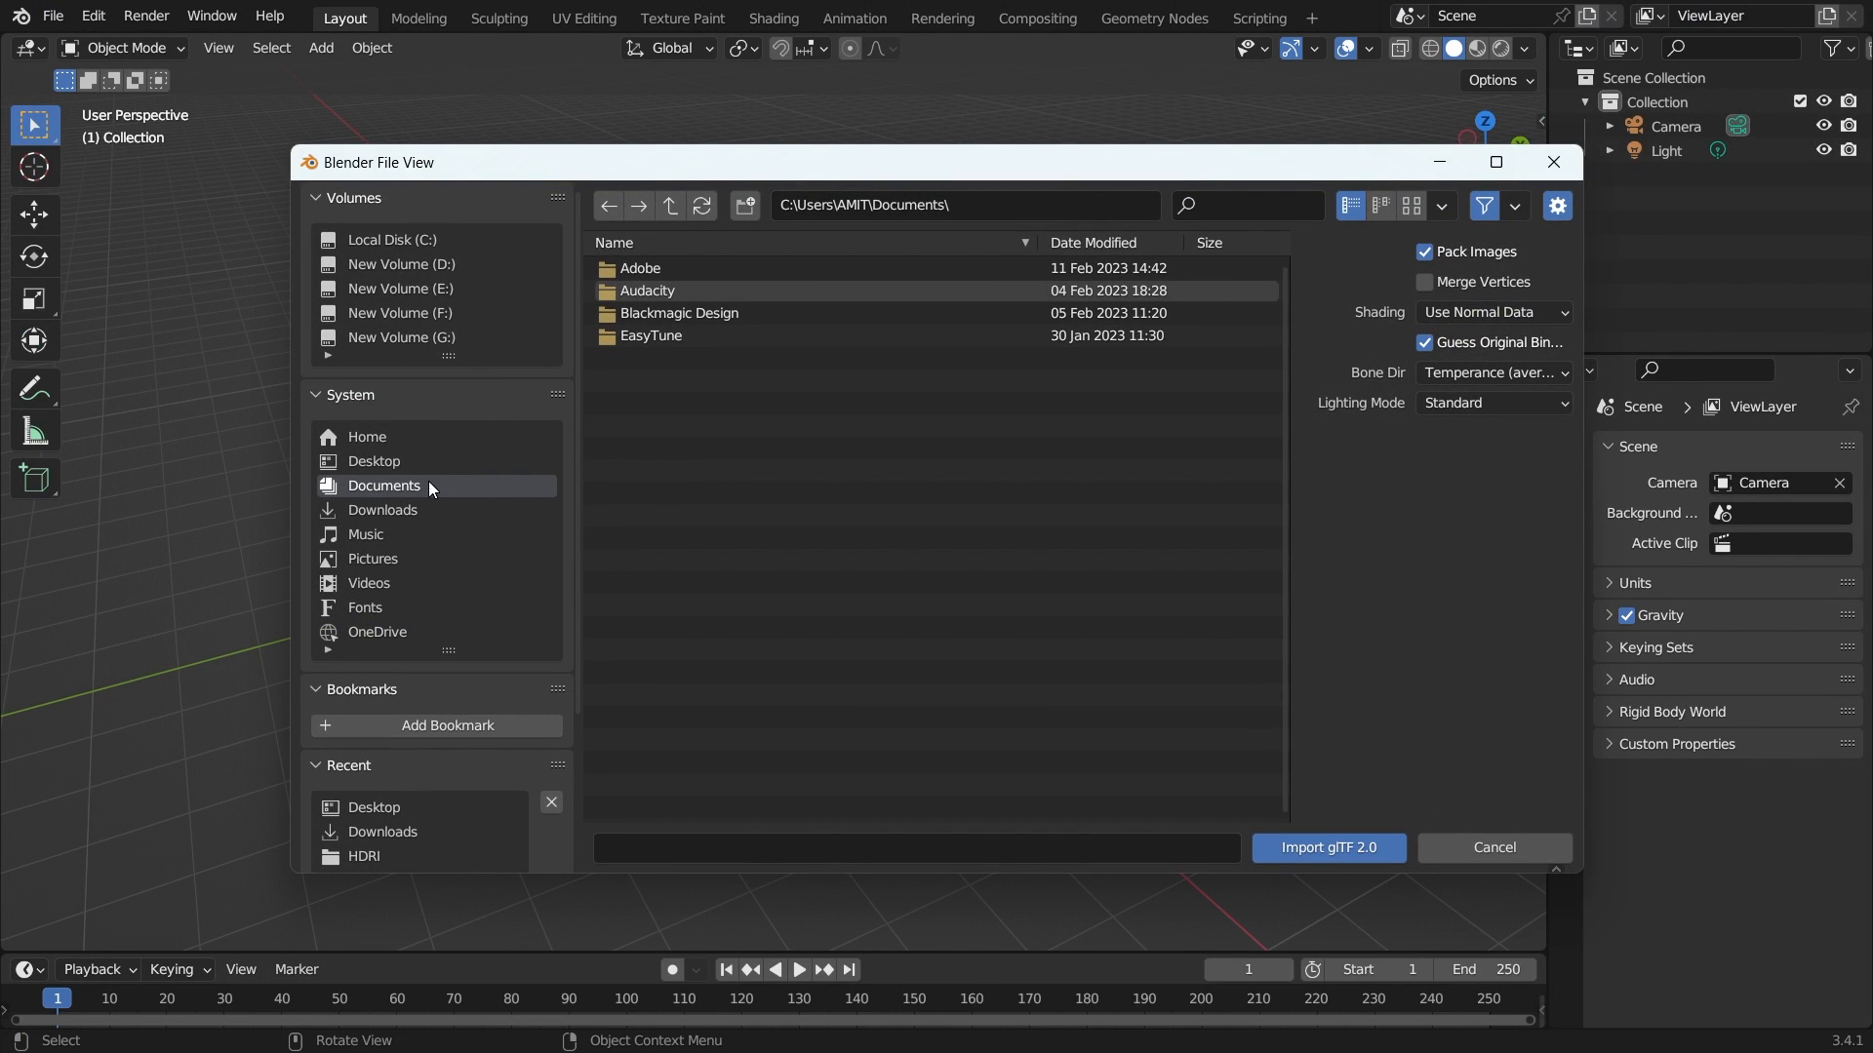
{"action": "left_click", "coordinate": [409, 509]}
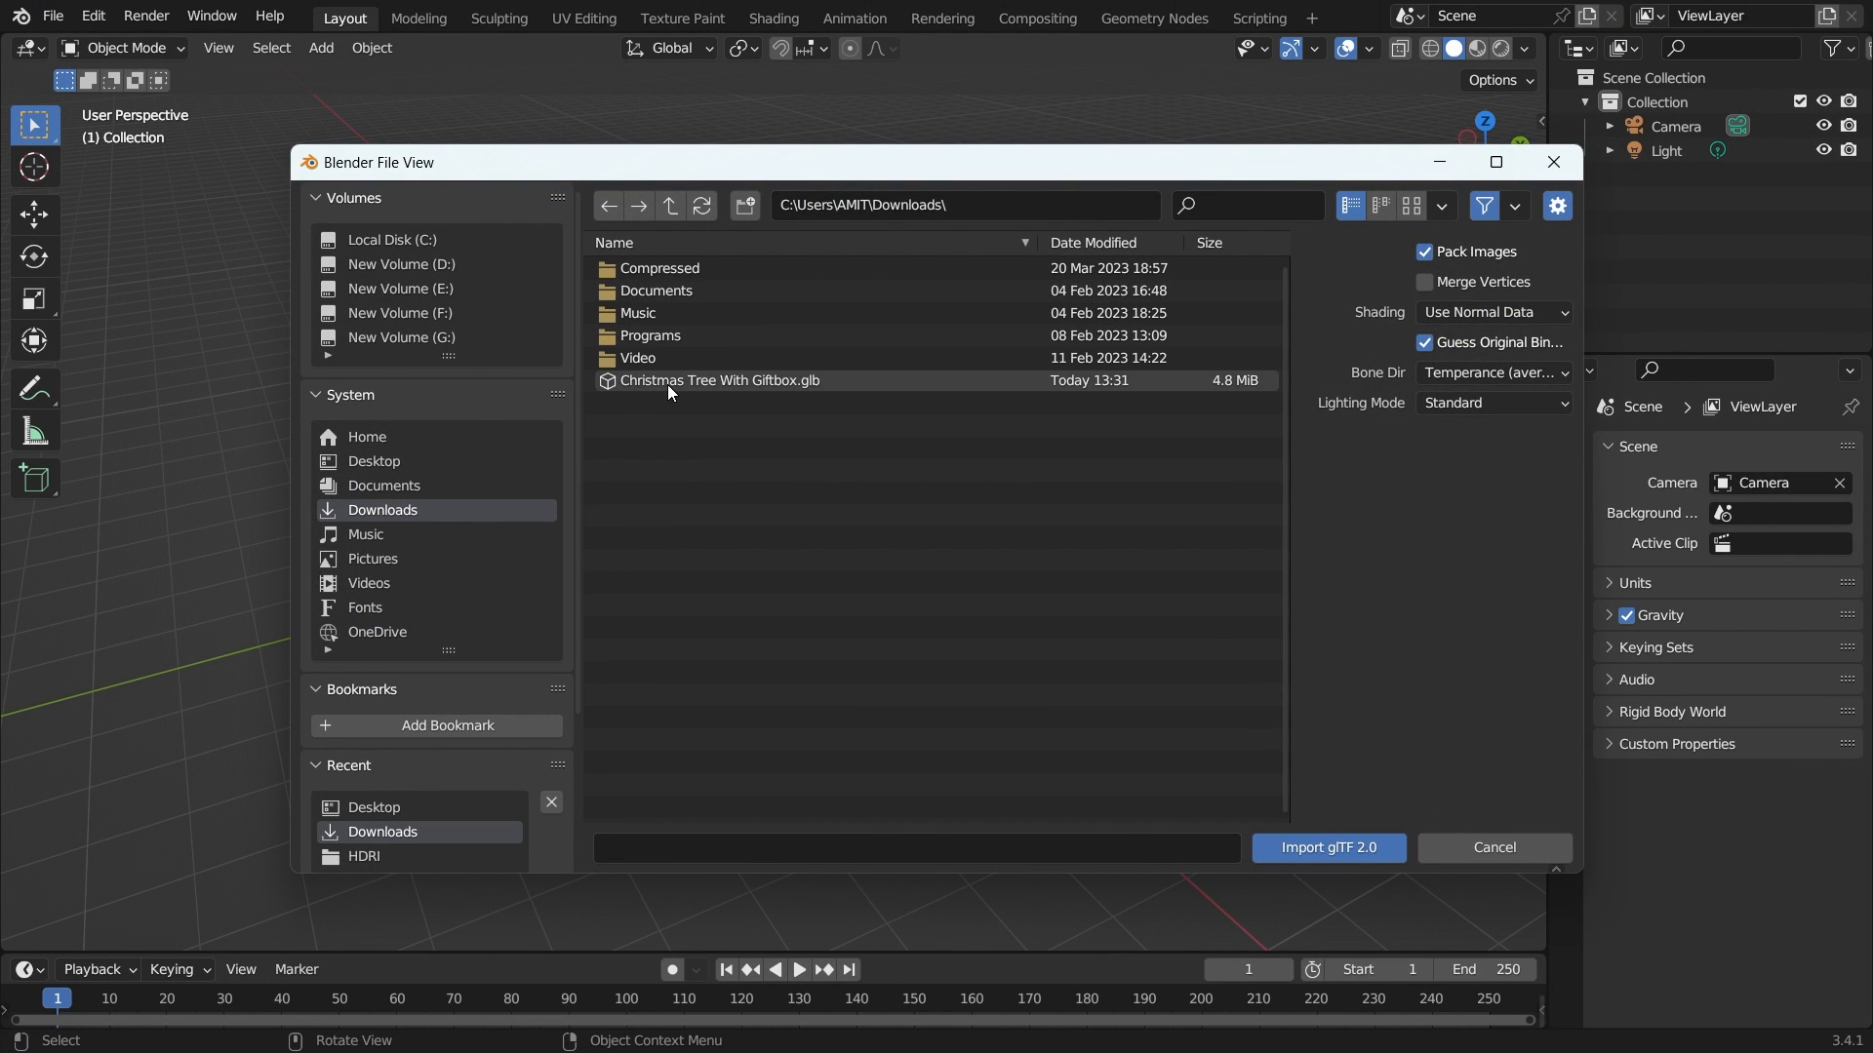
{"action": "double_click", "coordinate": [667, 384]}
{"action": "scroll", "coordinate": [828, 474], "scroll_direction": "up", "scroll_amount": 4}
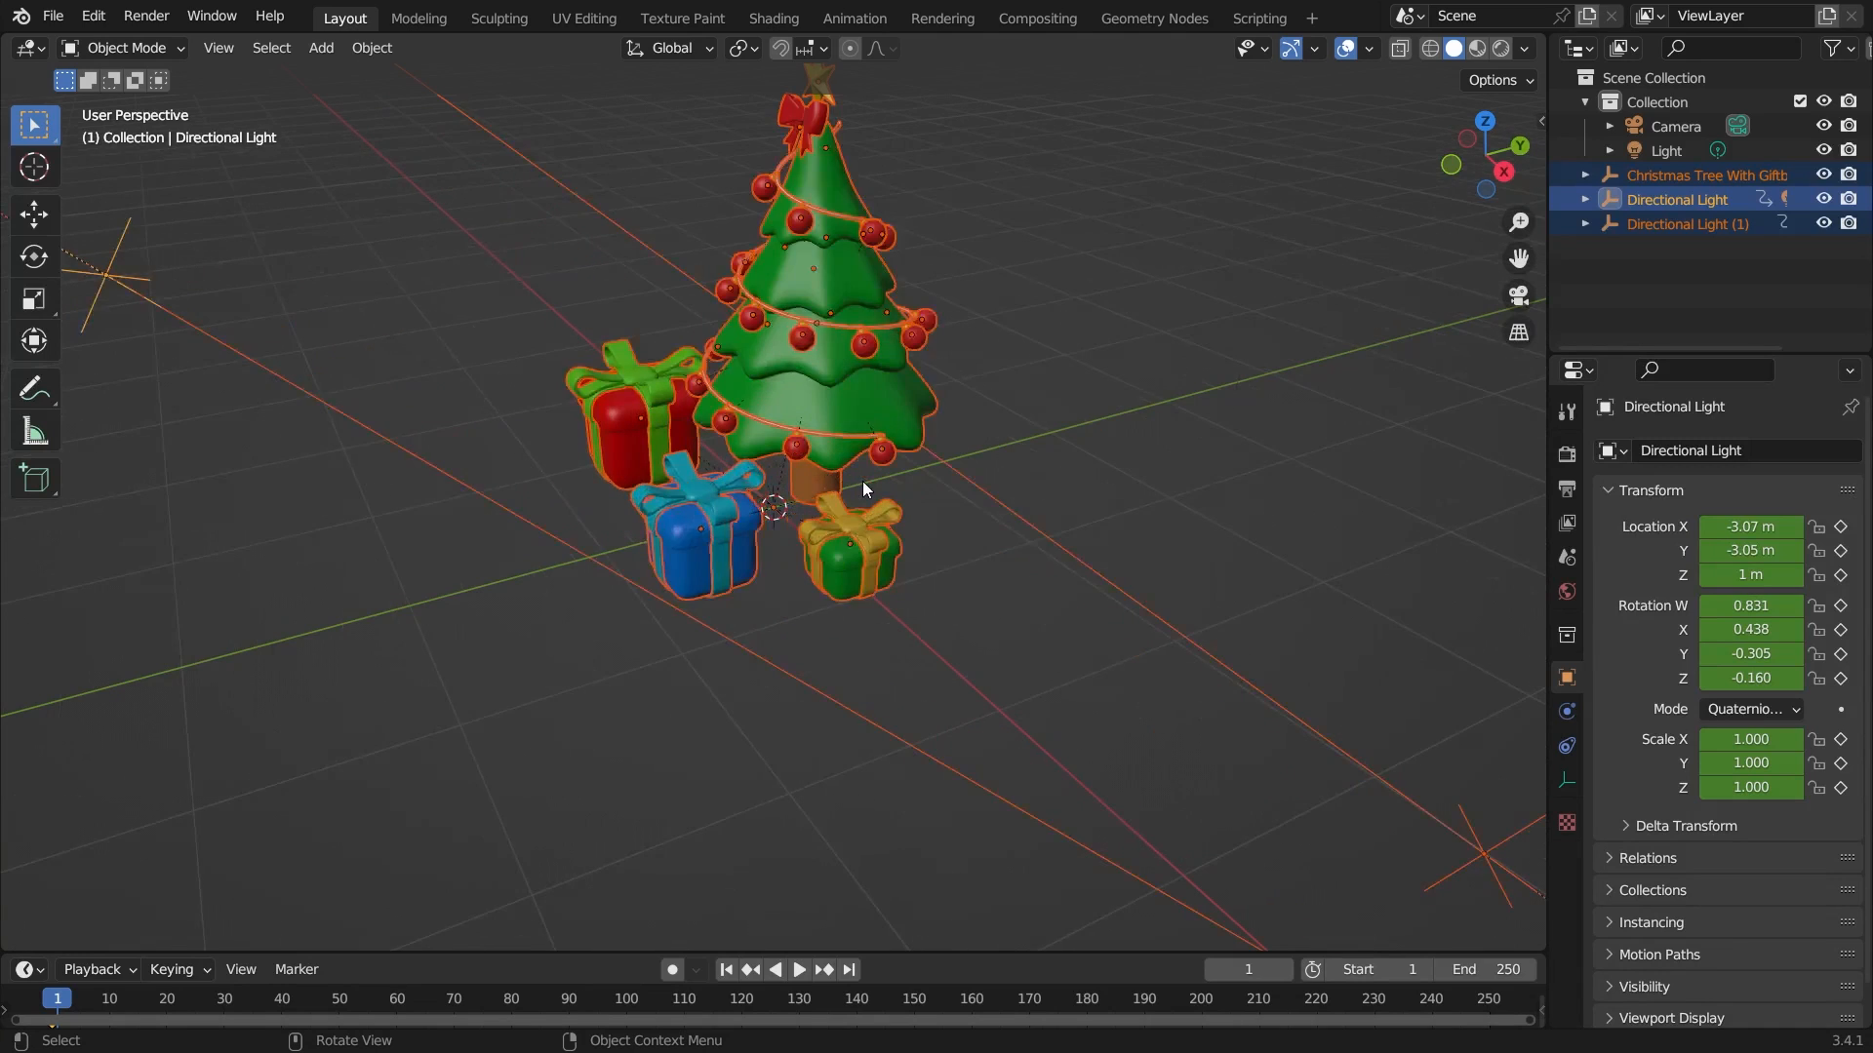
{"action": "scroll", "coordinate": [863, 482], "scroll_direction": "down", "scroll_amount": 3}
{"action": "mouse_move", "coordinate": [1045, 501]}
{"action": "middle_mouse_down"}
{"action": "mouse_move", "coordinate": [962, 518]}
{"action": "mouse_move", "coordinate": [803, 501]}
{"action": "mouse_move", "coordinate": [1053, 483]}
{"action": "middle_mouse_up"}
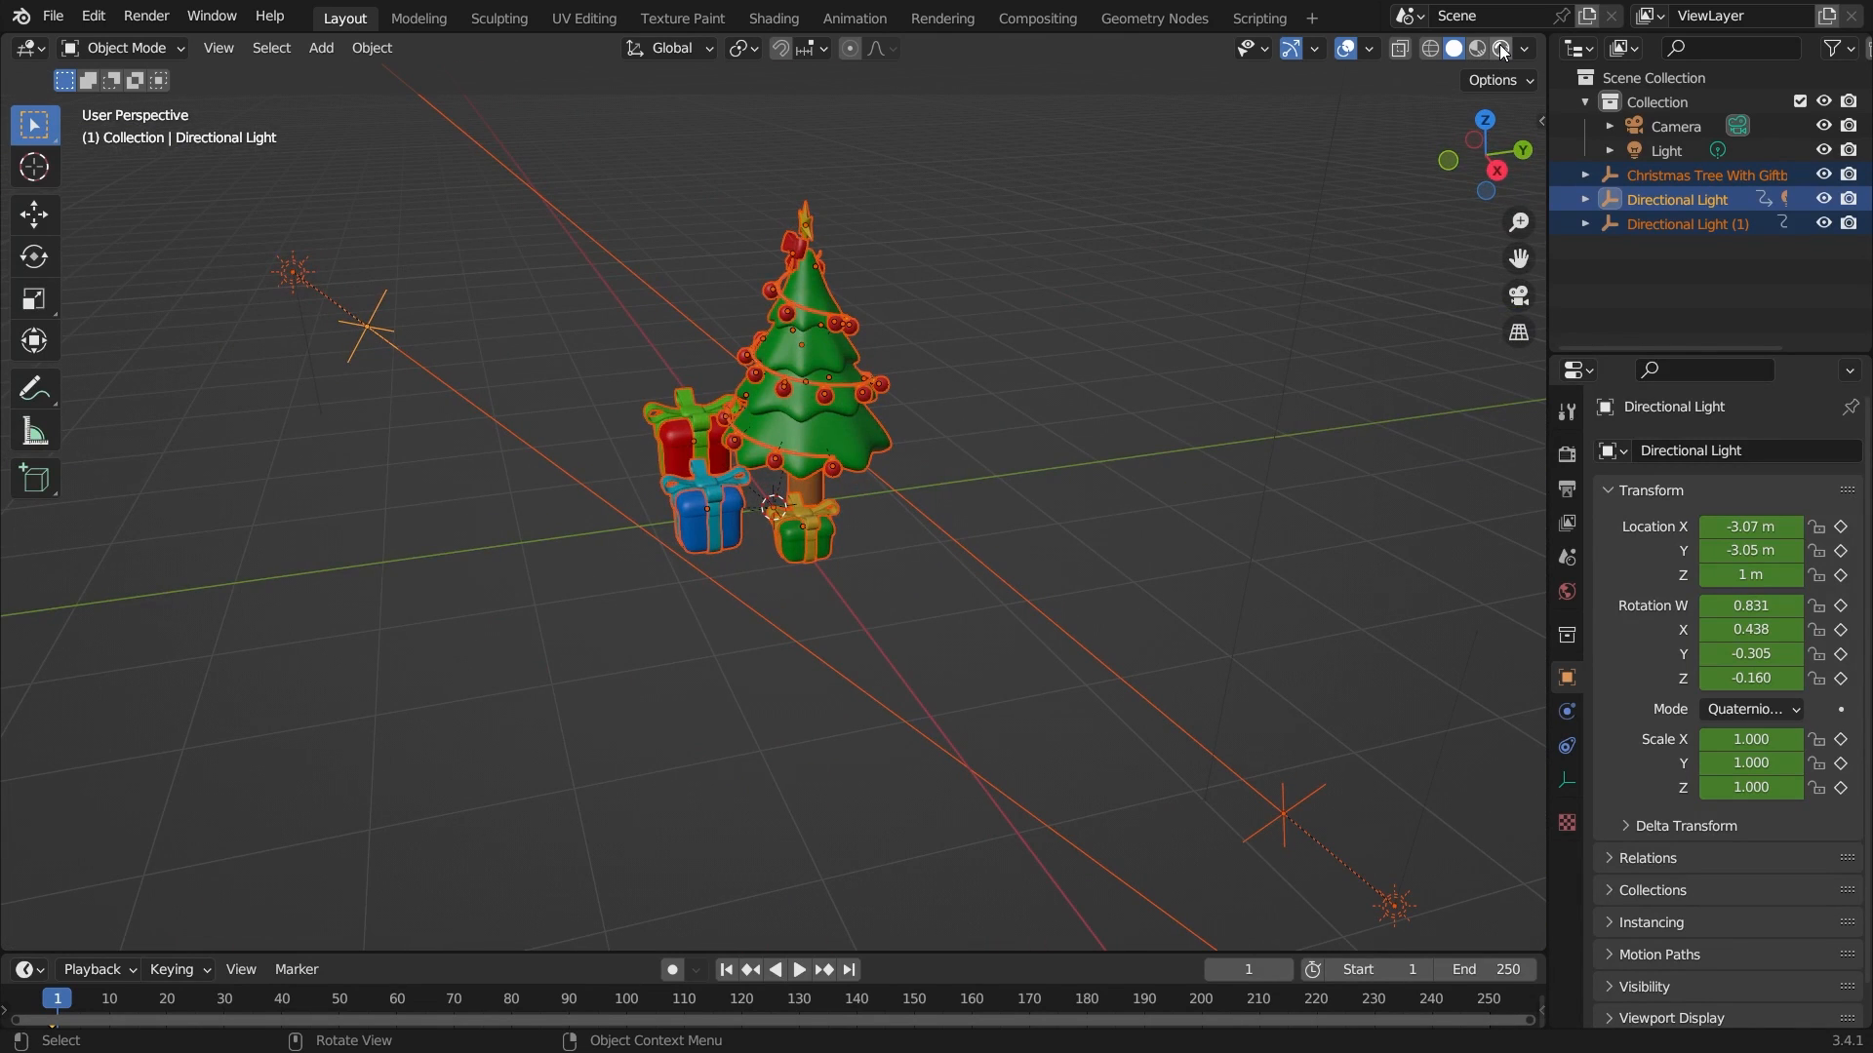
Step: Display the viewport in rendered shading, deselect all objects and inspect the tree and gifts from several sides
{"action": "left_click", "coordinate": [1502, 50]}
{"action": "scroll", "coordinate": [1036, 472], "scroll_direction": "down", "scroll_amount": 2}
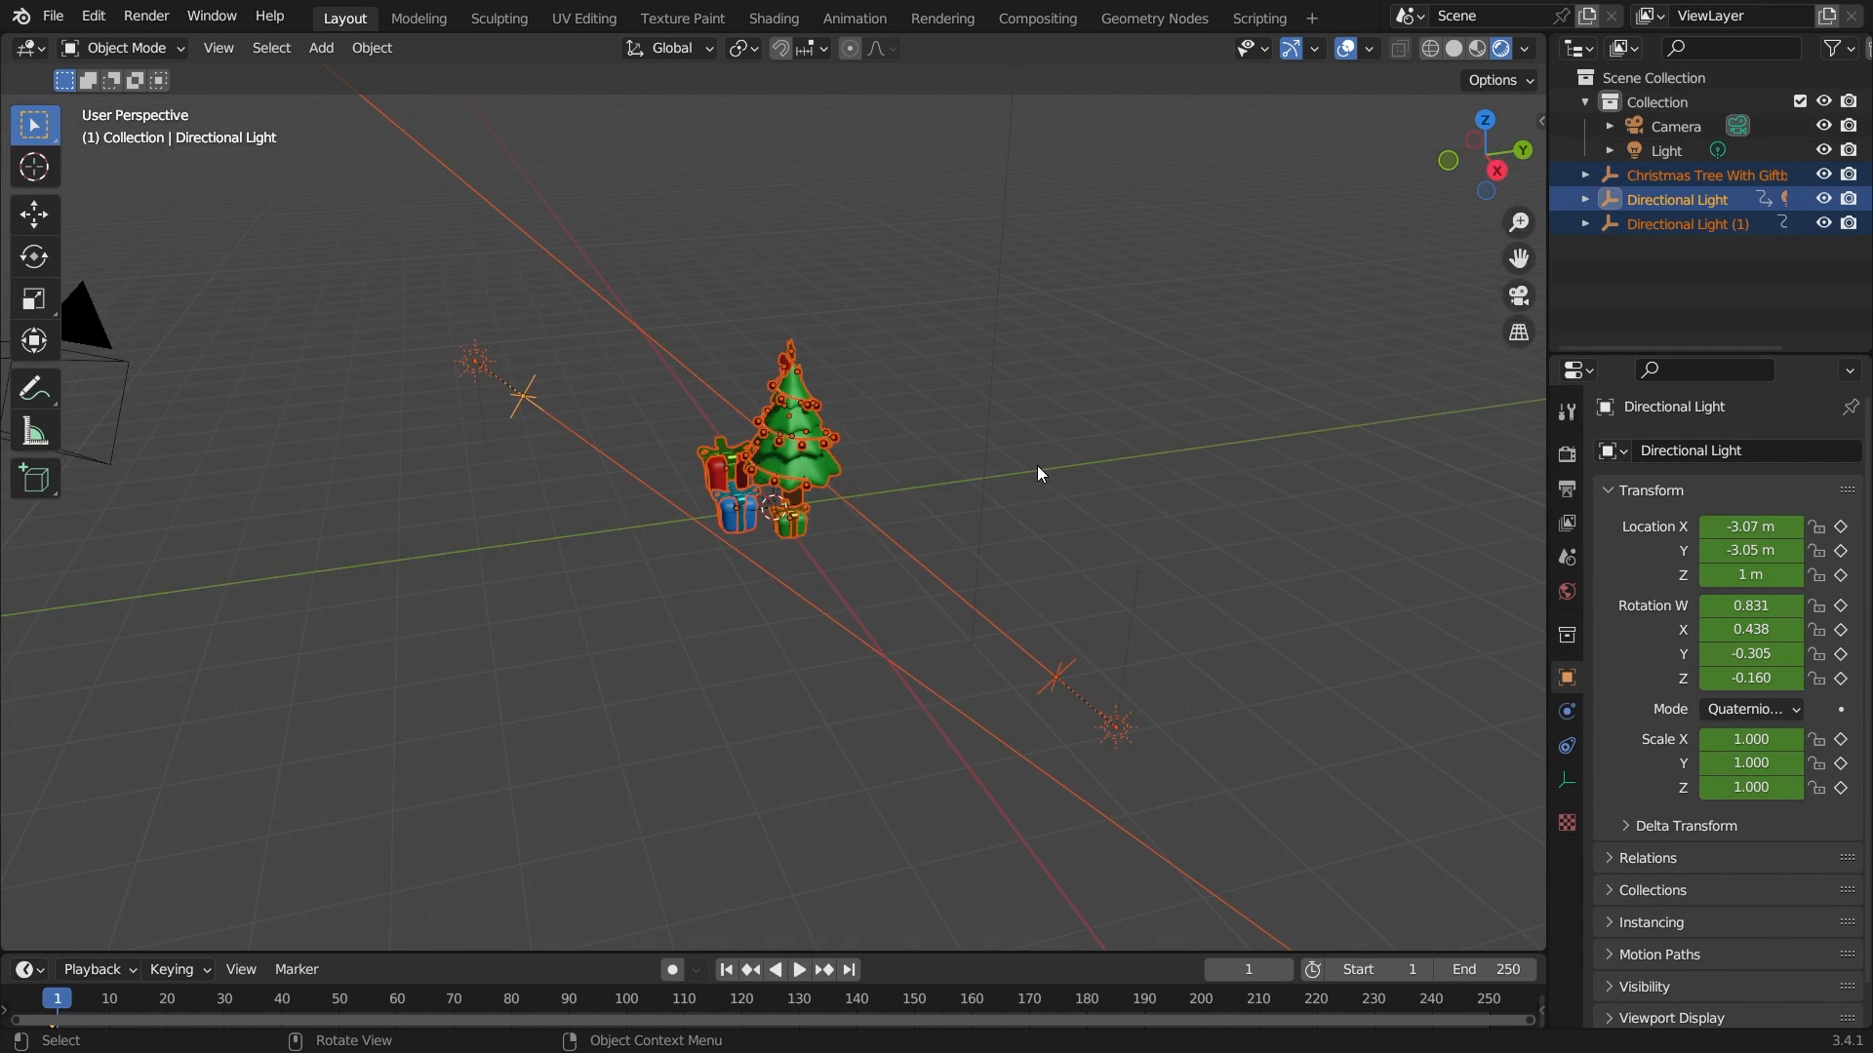
{"action": "middle_click_drag", "start_coordinate": [1037, 468], "coordinate": [1118, 451]}
{"action": "left_click", "coordinate": [1244, 458]}
{"action": "middle_click_drag", "start_coordinate": [717, 534], "coordinate": [837, 542]}
{"action": "scroll", "coordinate": [837, 543], "scroll_direction": "up", "scroll_amount": 2}
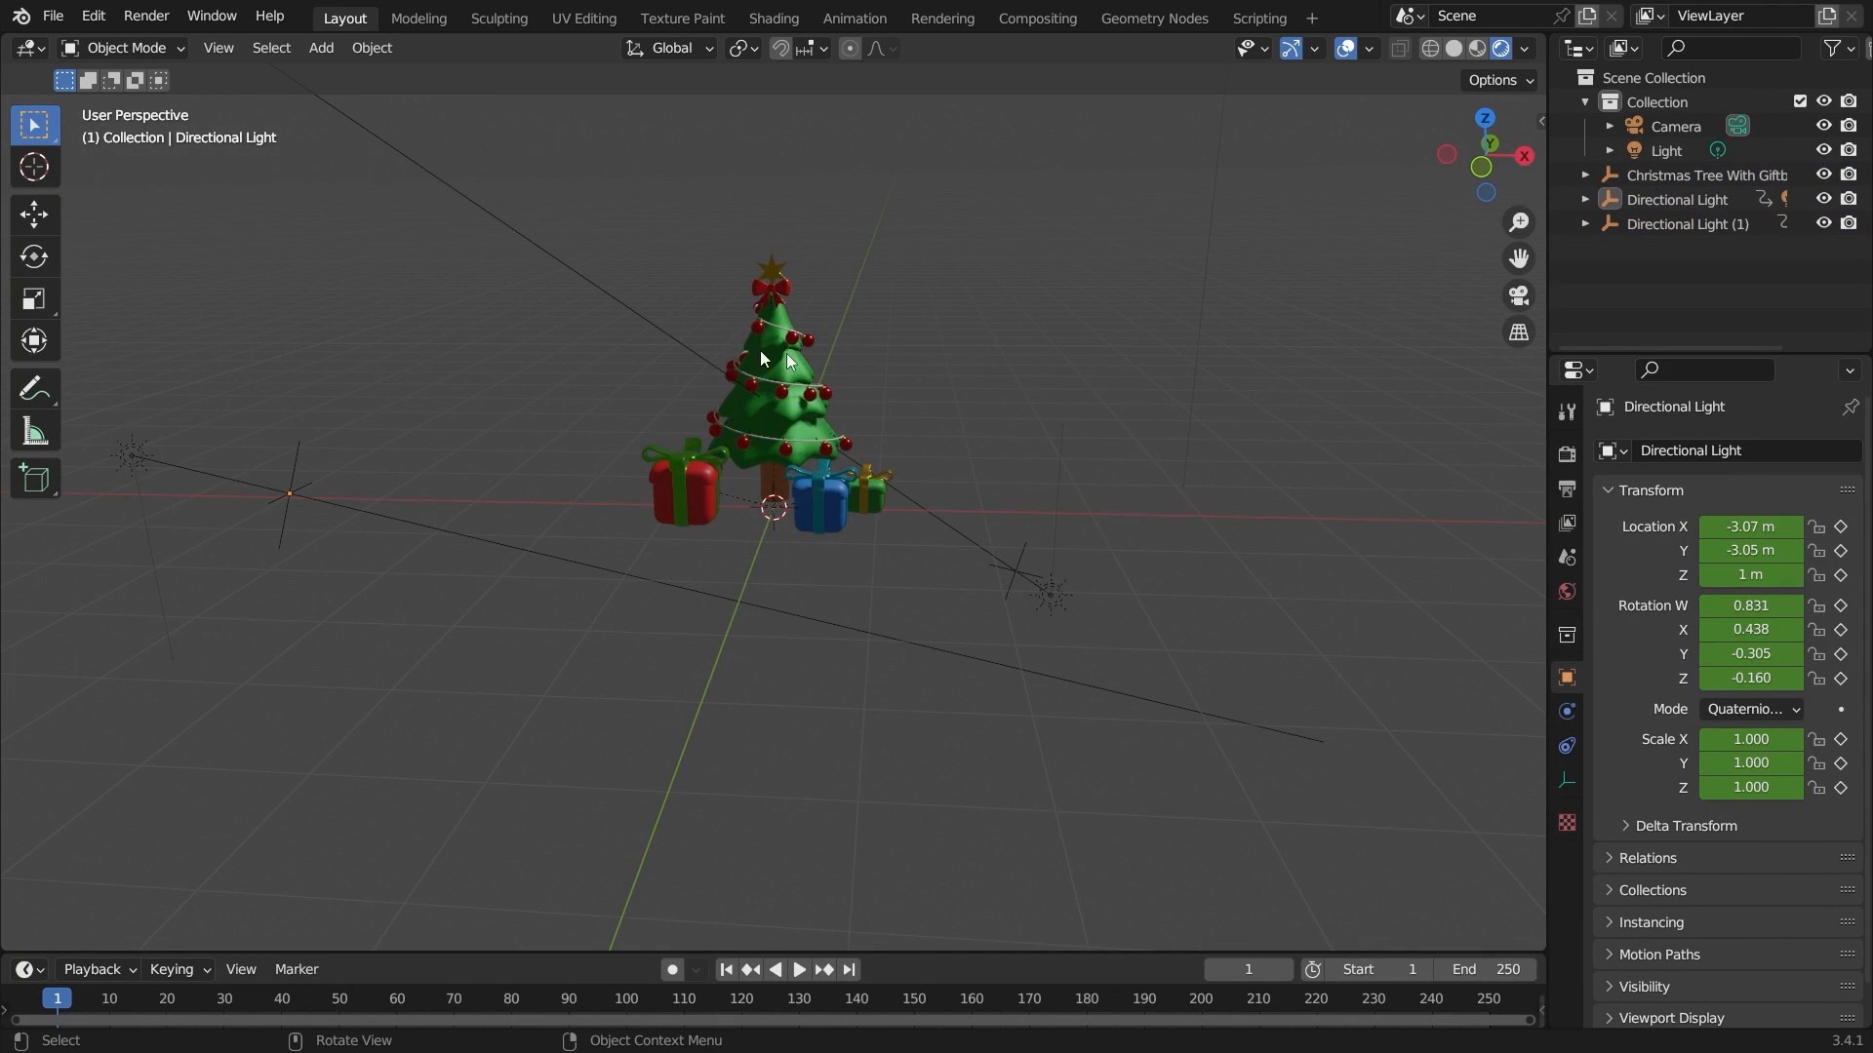
{"action": "middle_click_drag", "start_coordinate": [1074, 392], "coordinate": [683, 424]}
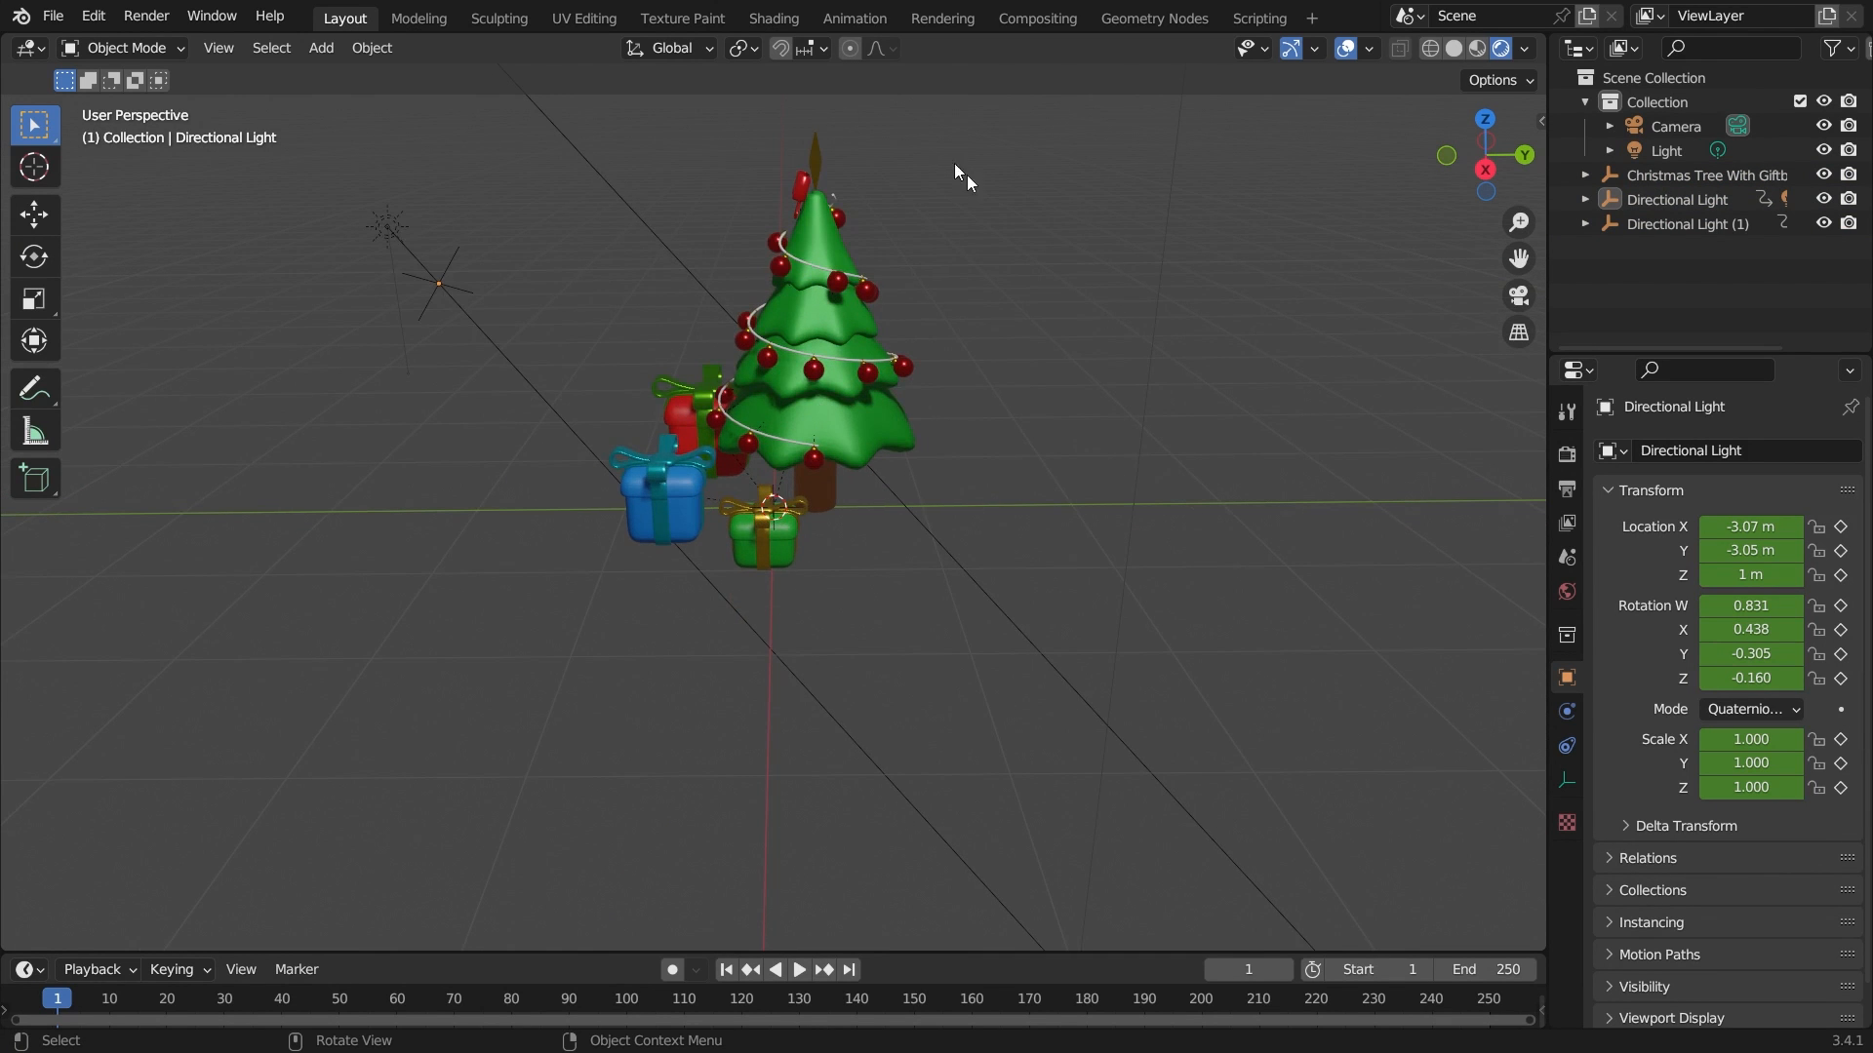
{"action": "middle_click_drag", "start_coordinate": [1072, 558], "coordinate": [991, 565]}
{"action": "middle_click_drag", "start_coordinate": [1073, 275], "coordinate": [1066, 413]}
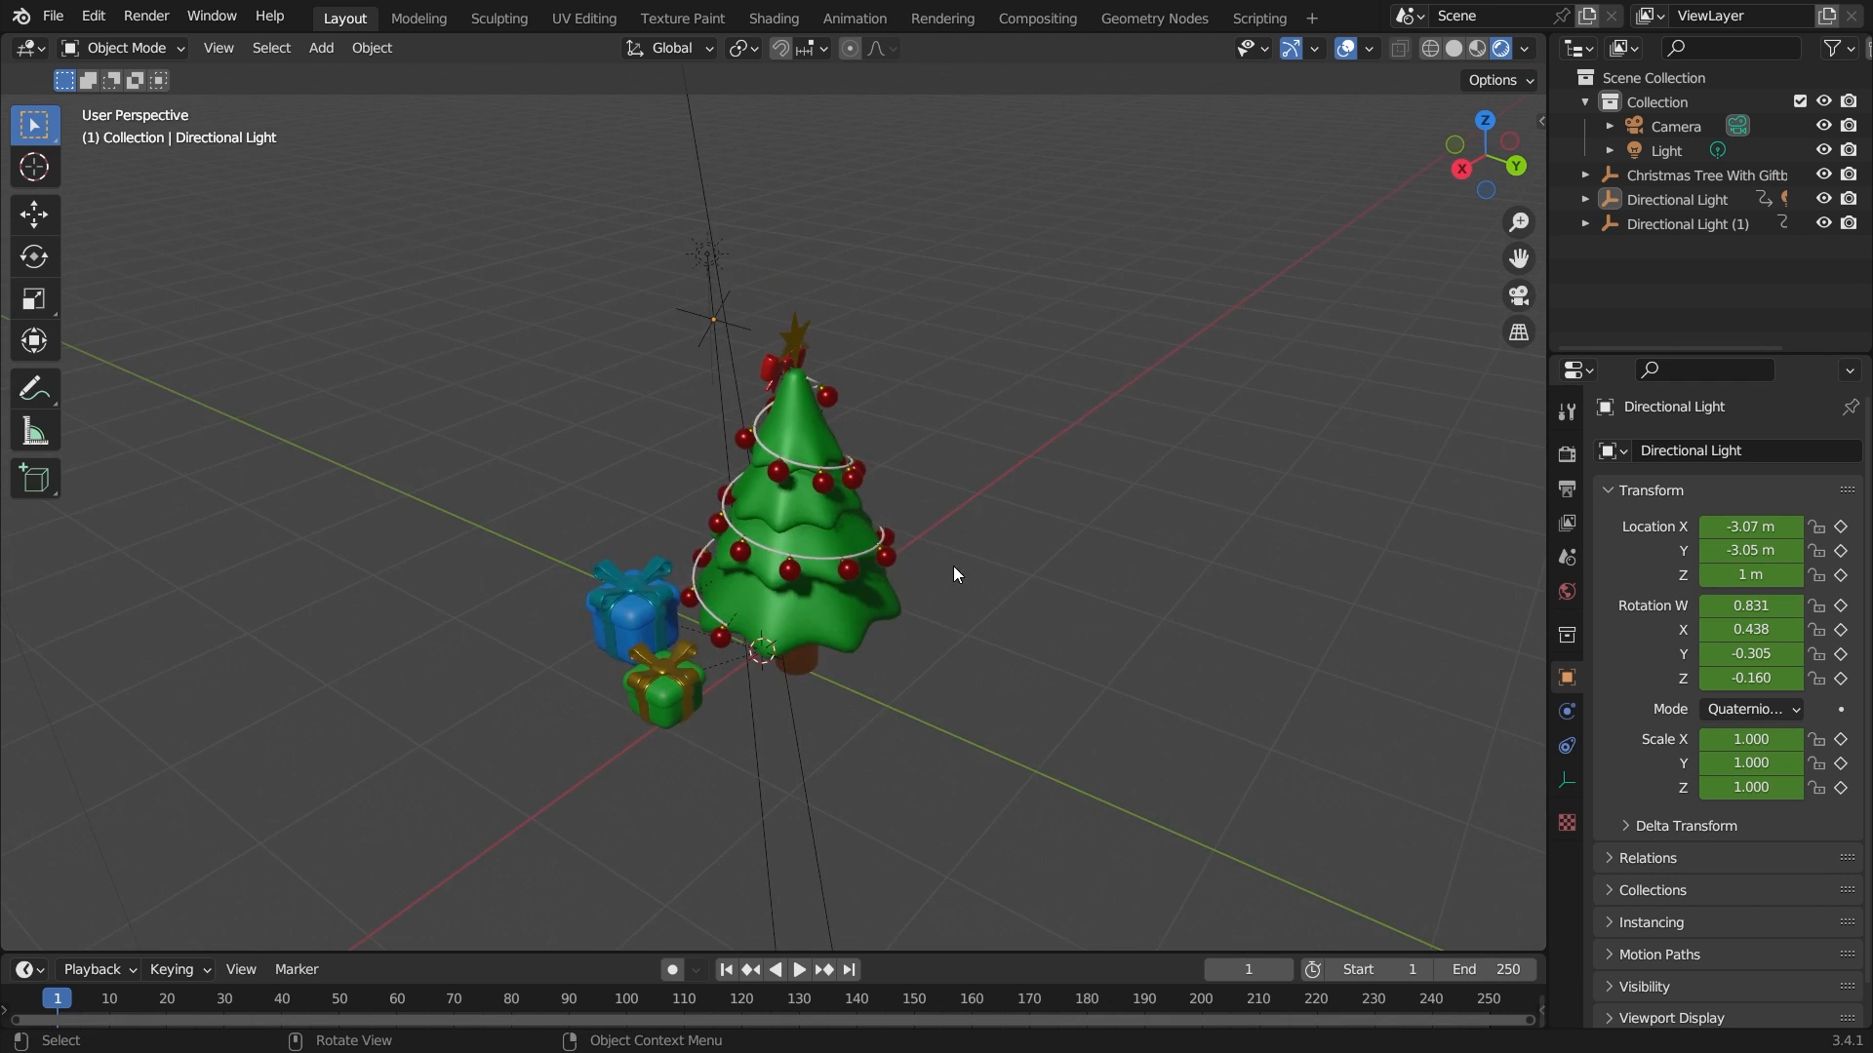
Step: Look through the camera, pull it back to frame the whole tree with its gifts, and render a still image
{"action": "key", "text": "KP_0"}
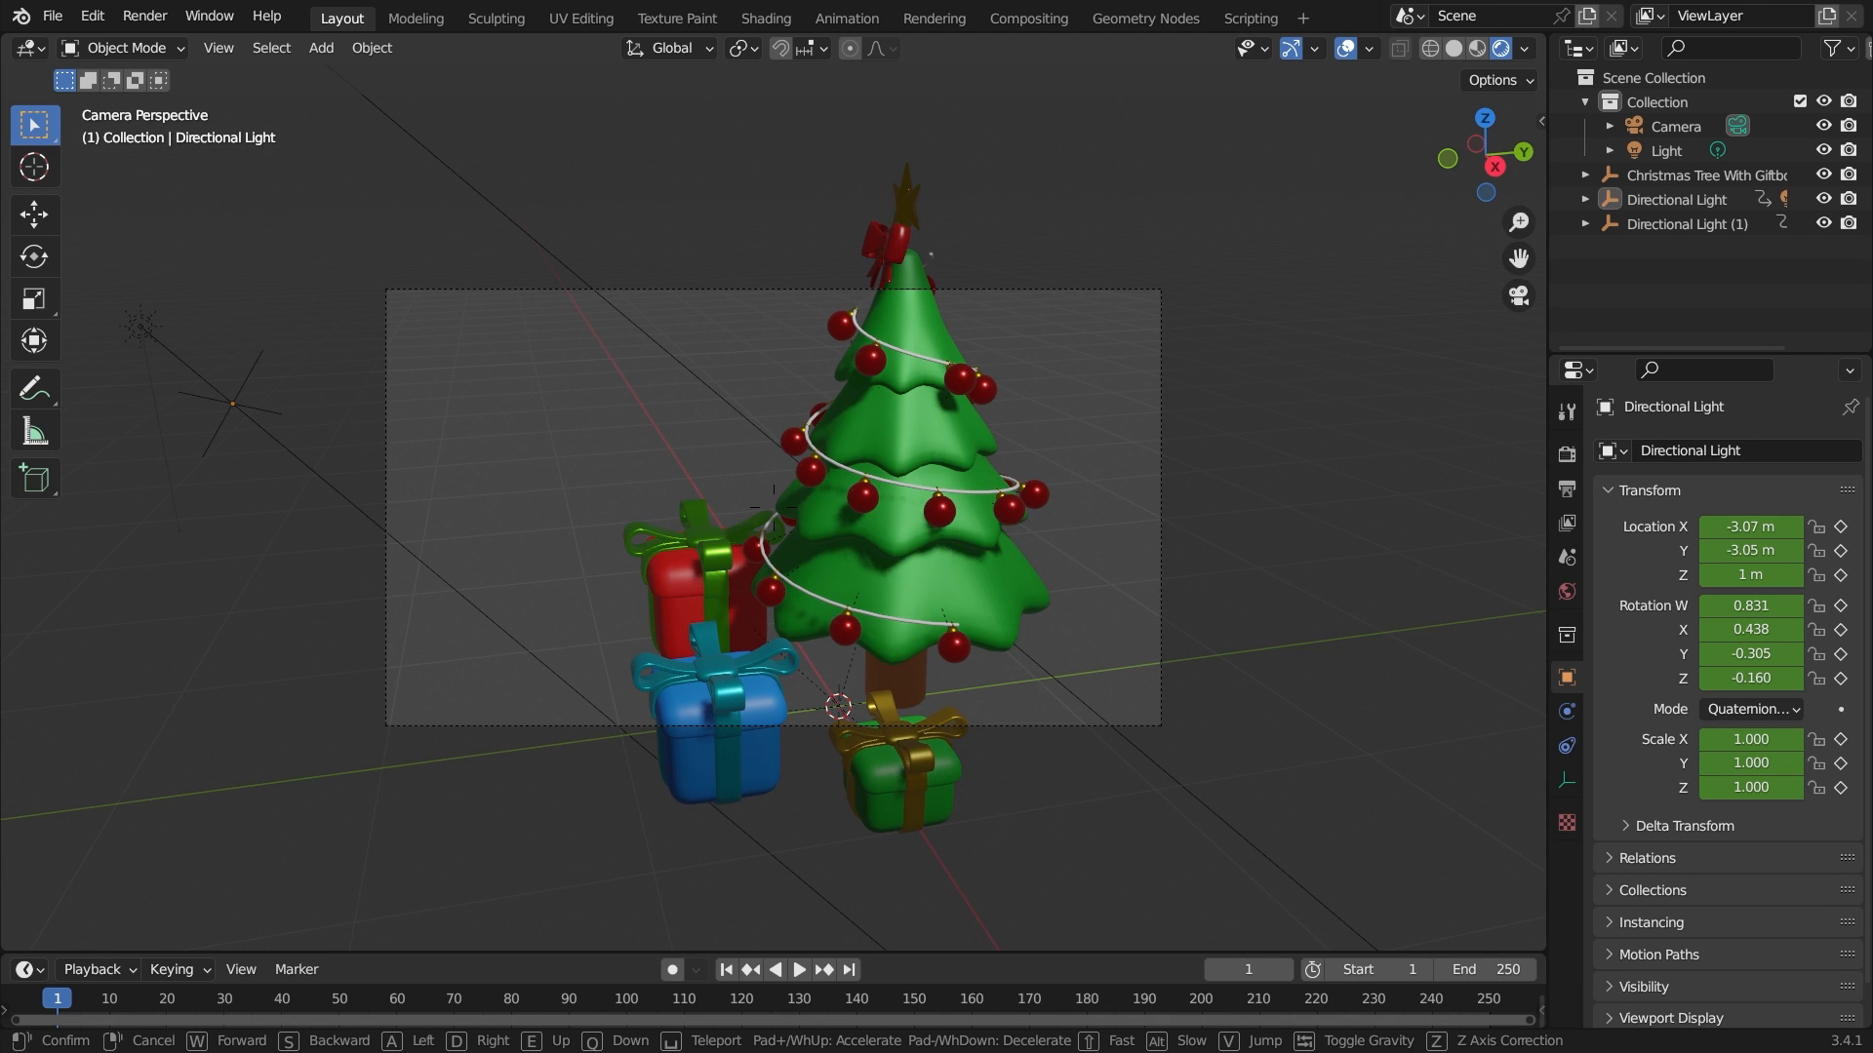
{"action": "scroll", "coordinate": [844, 478], "scroll_direction": "down", "scroll_amount": 4}
{"action": "left_click", "coordinate": [146, 15]}
{"action": "left_click", "coordinate": [184, 47]}
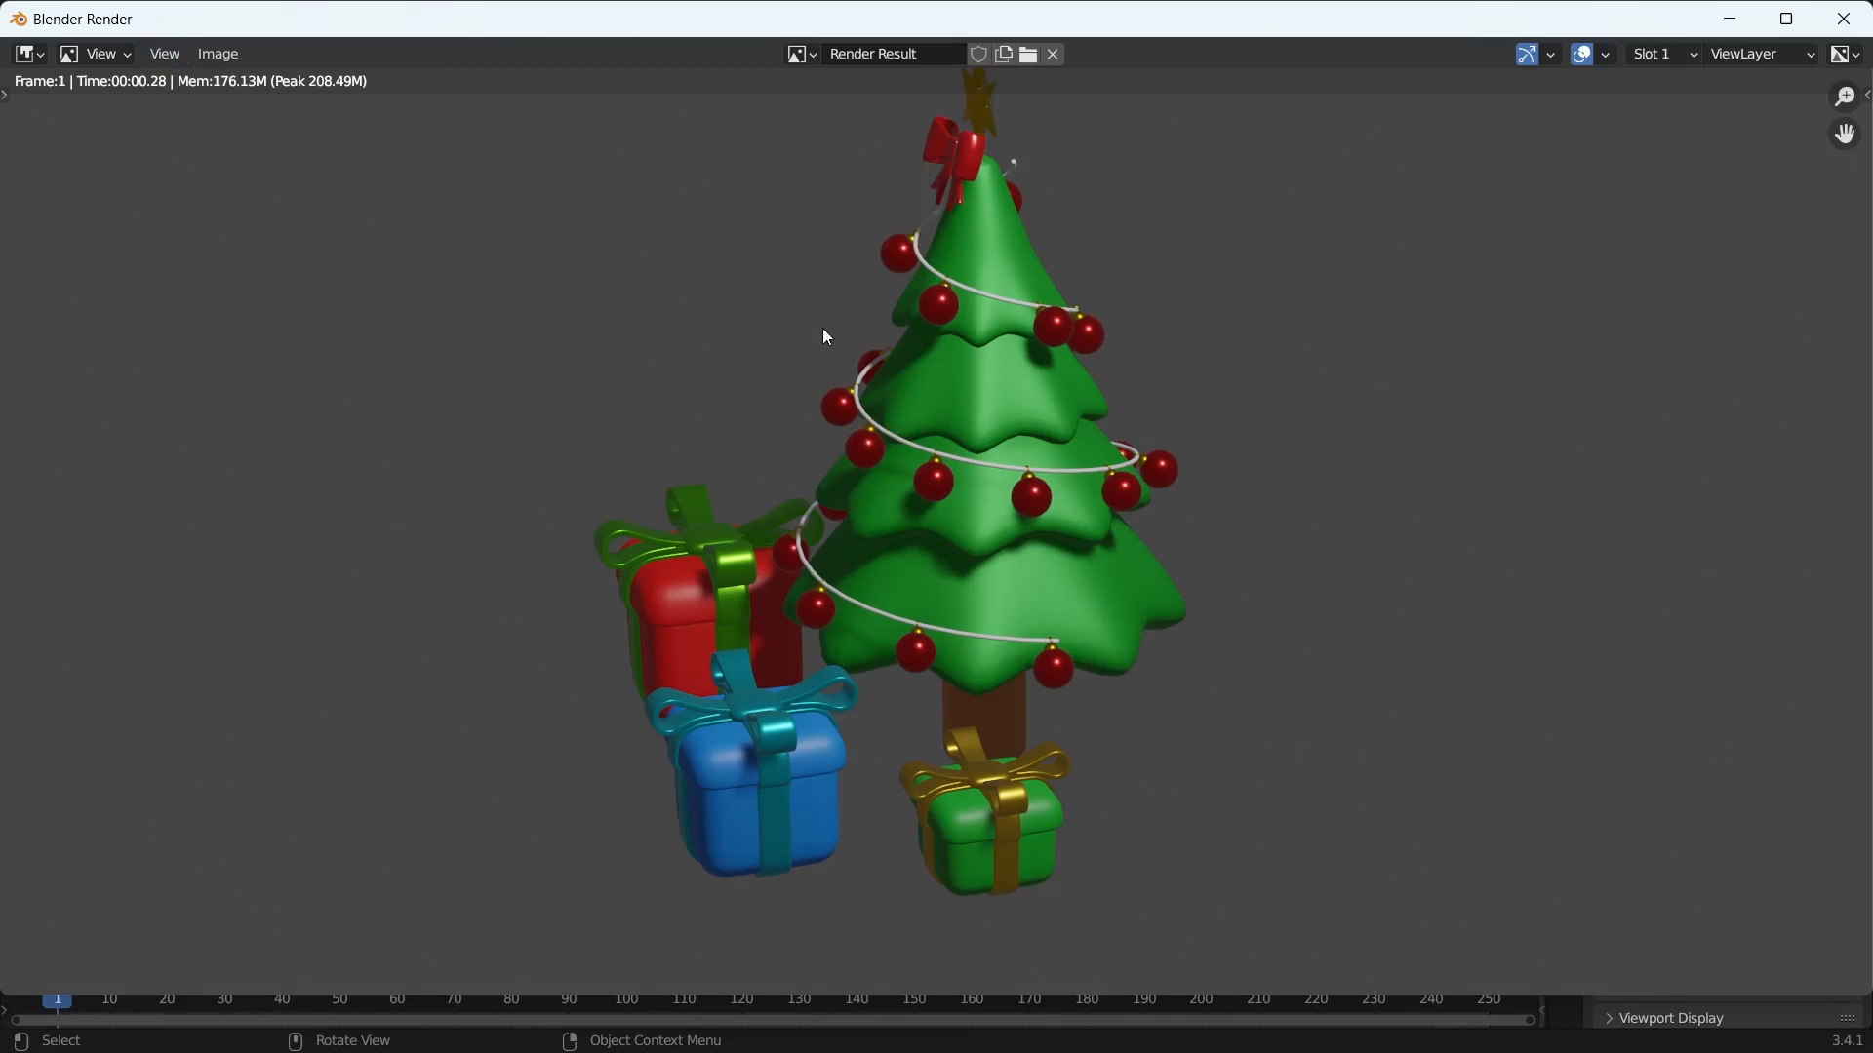
{"action": "scroll", "coordinate": [691, 530], "scroll_direction": "down", "scroll_amount": 1}
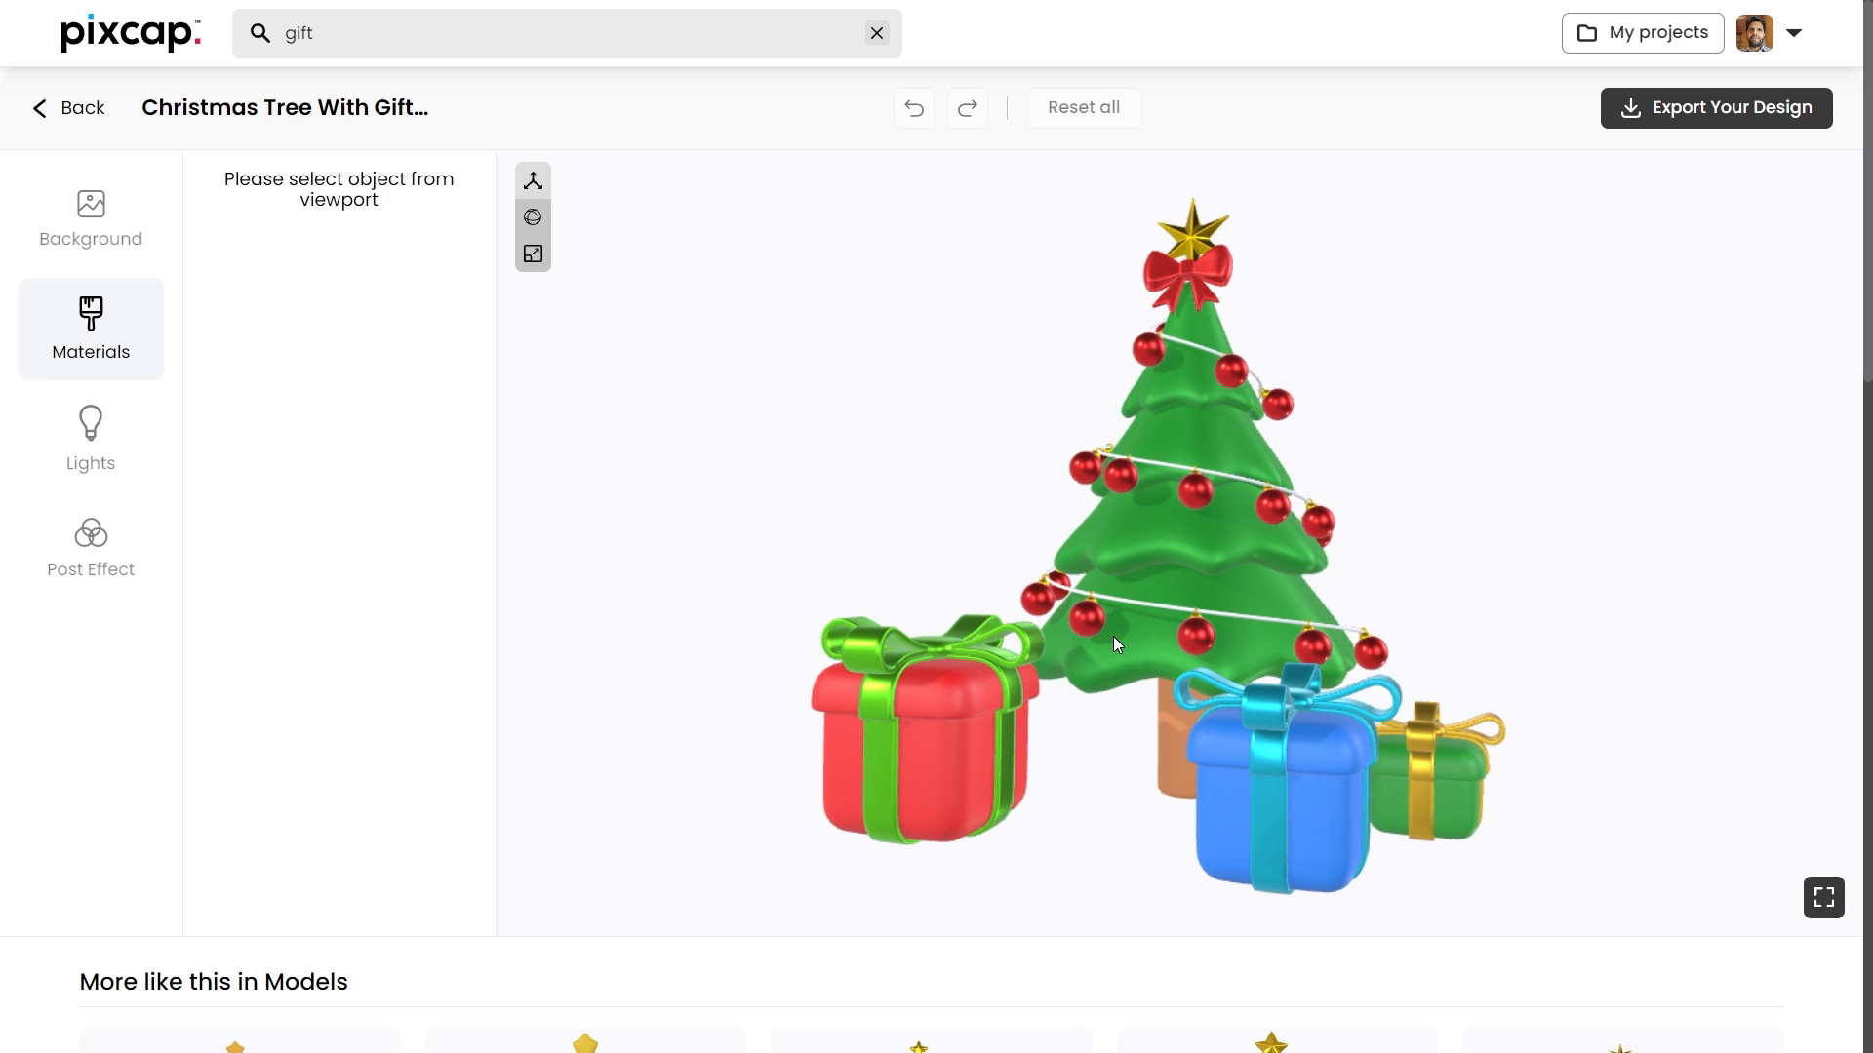
Step: Leave the Christmas tree design, search the models for truck, and open the red and yellow Delivery Truck
{"action": "left_click", "coordinate": [84, 110]}
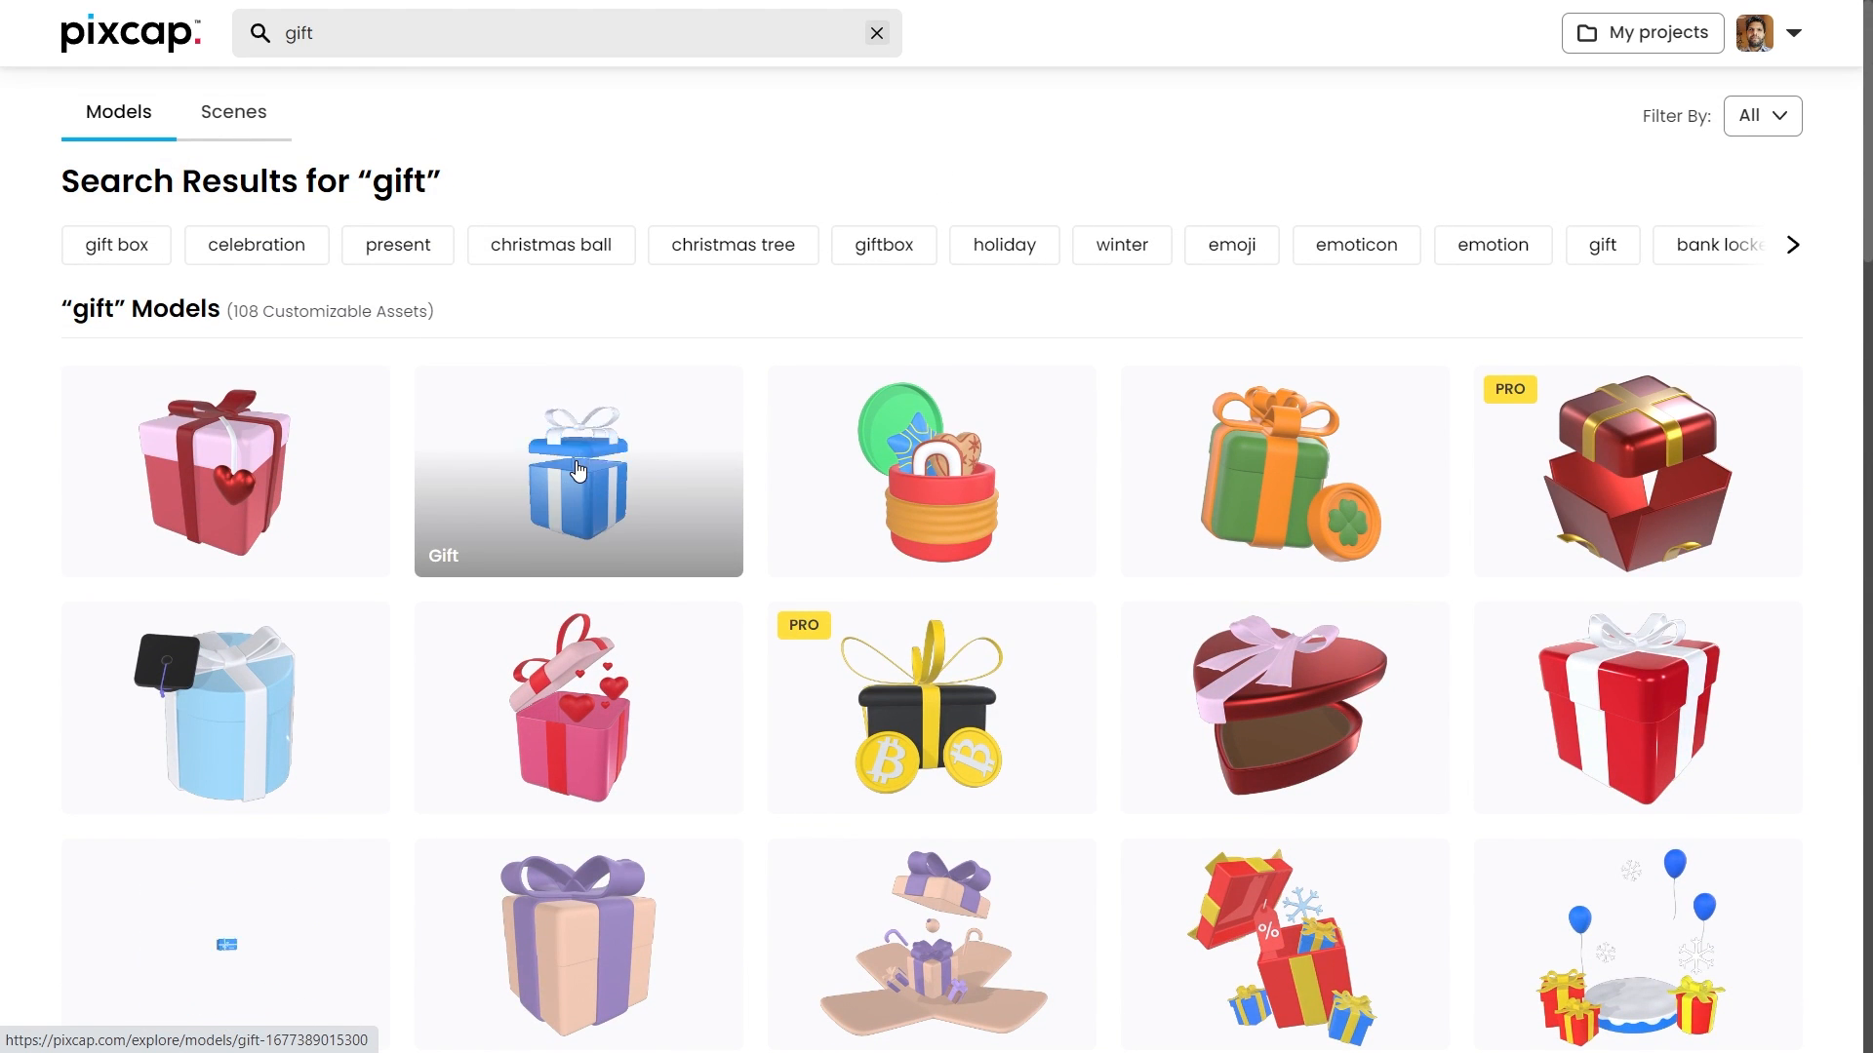
{"action": "left_click", "coordinate": [371, 14]}
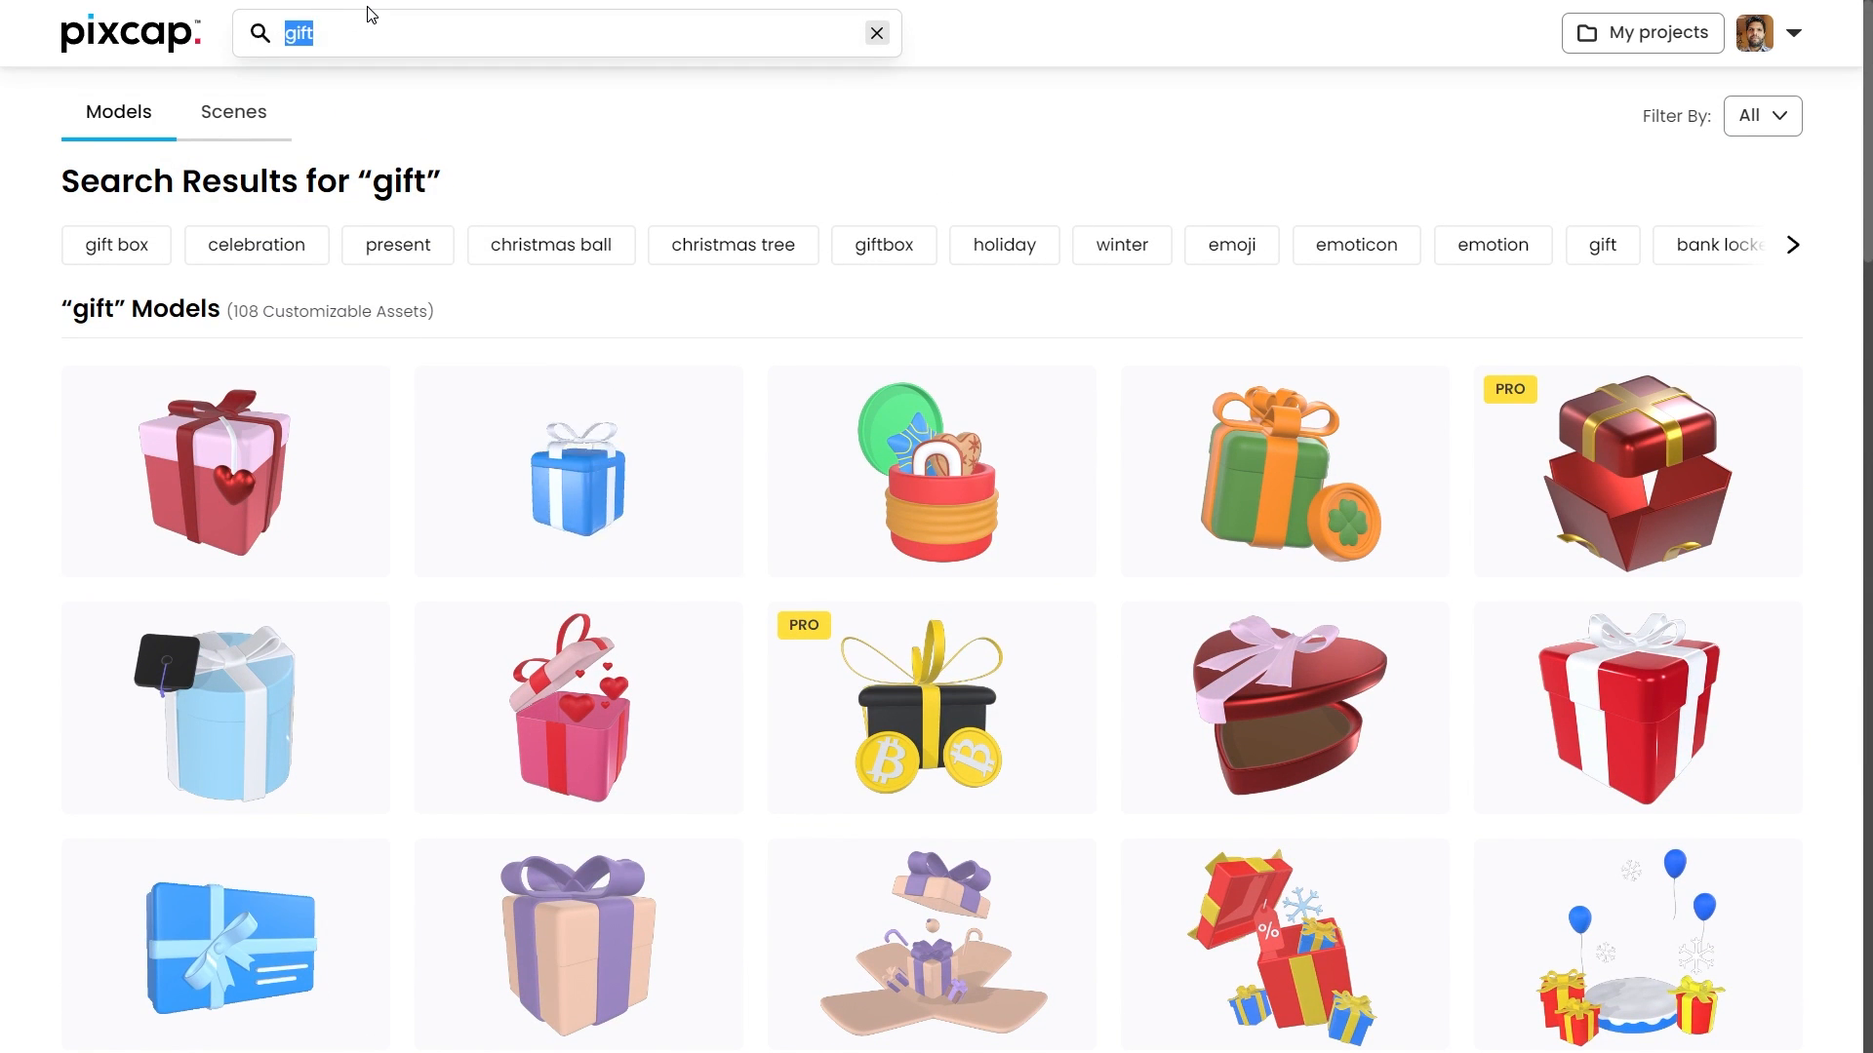
{"action": "type", "text": "truck"}
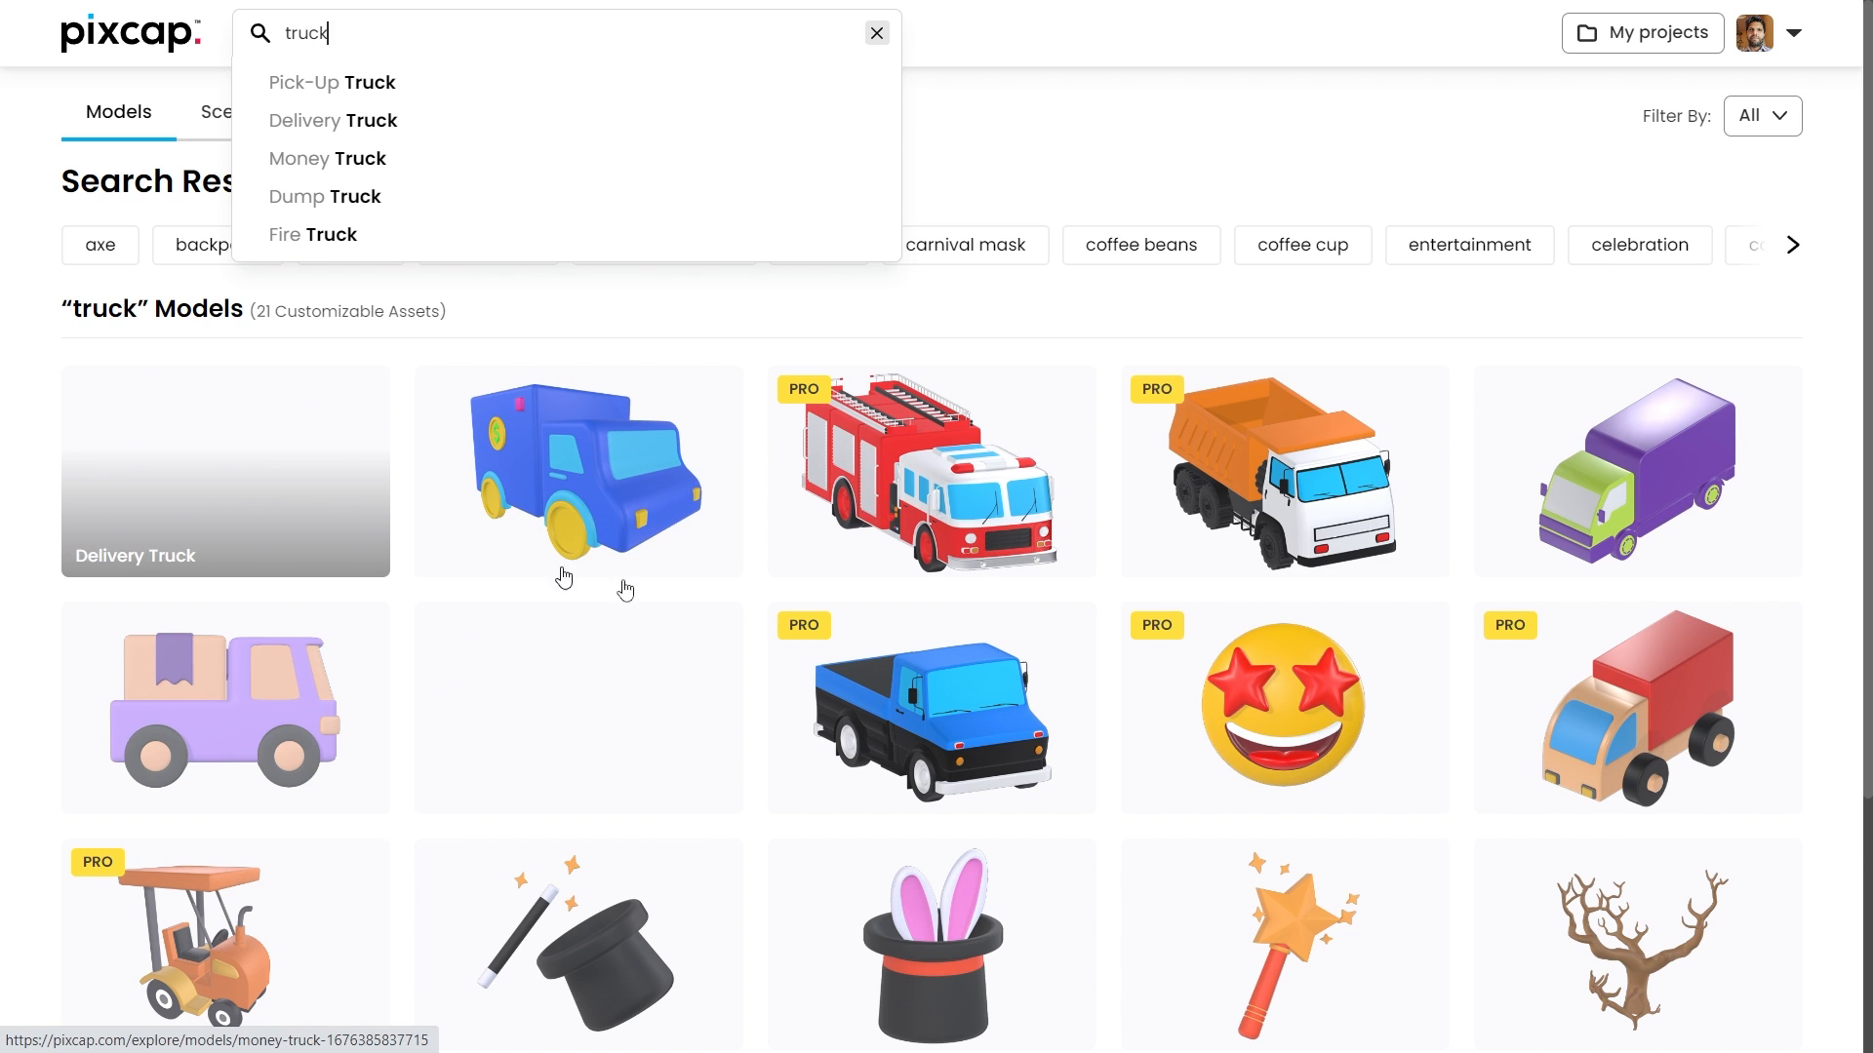
{"action": "scroll", "coordinate": [564, 579], "scroll_direction": "down", "scroll_amount": 3}
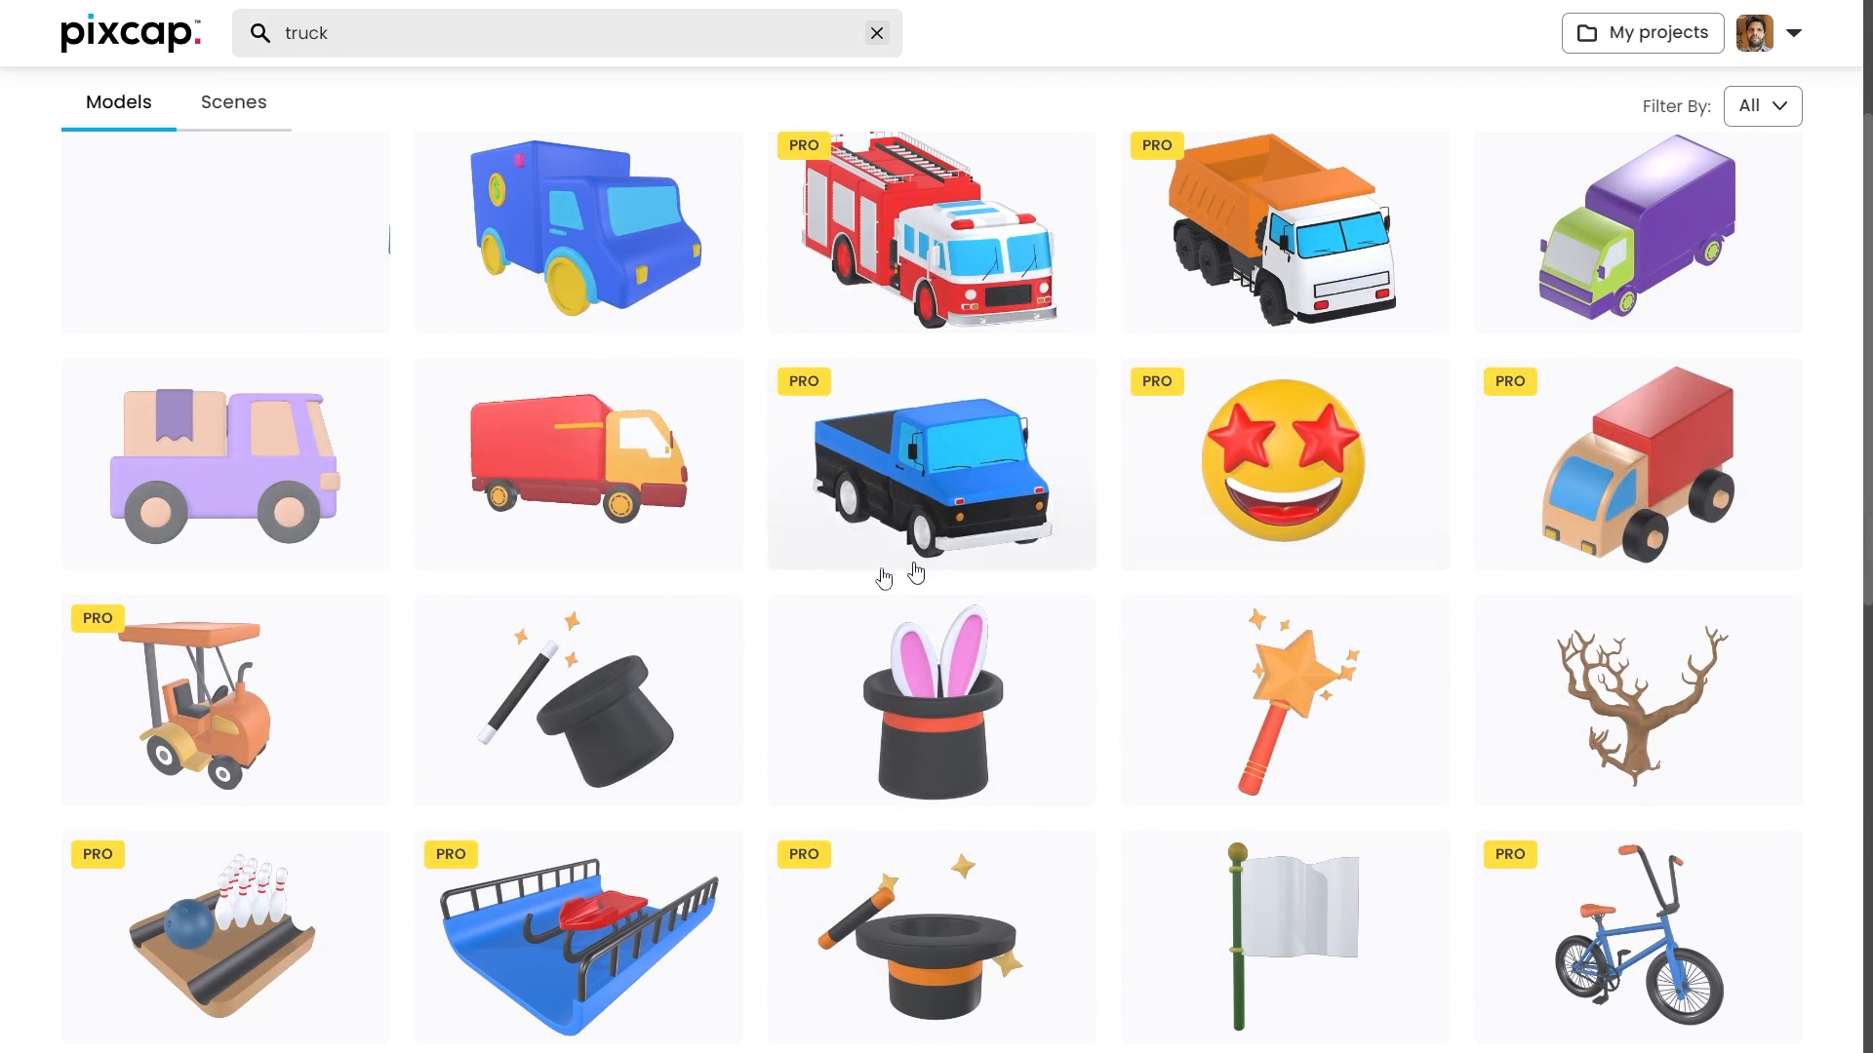
{"action": "left_click", "coordinate": [585, 482]}
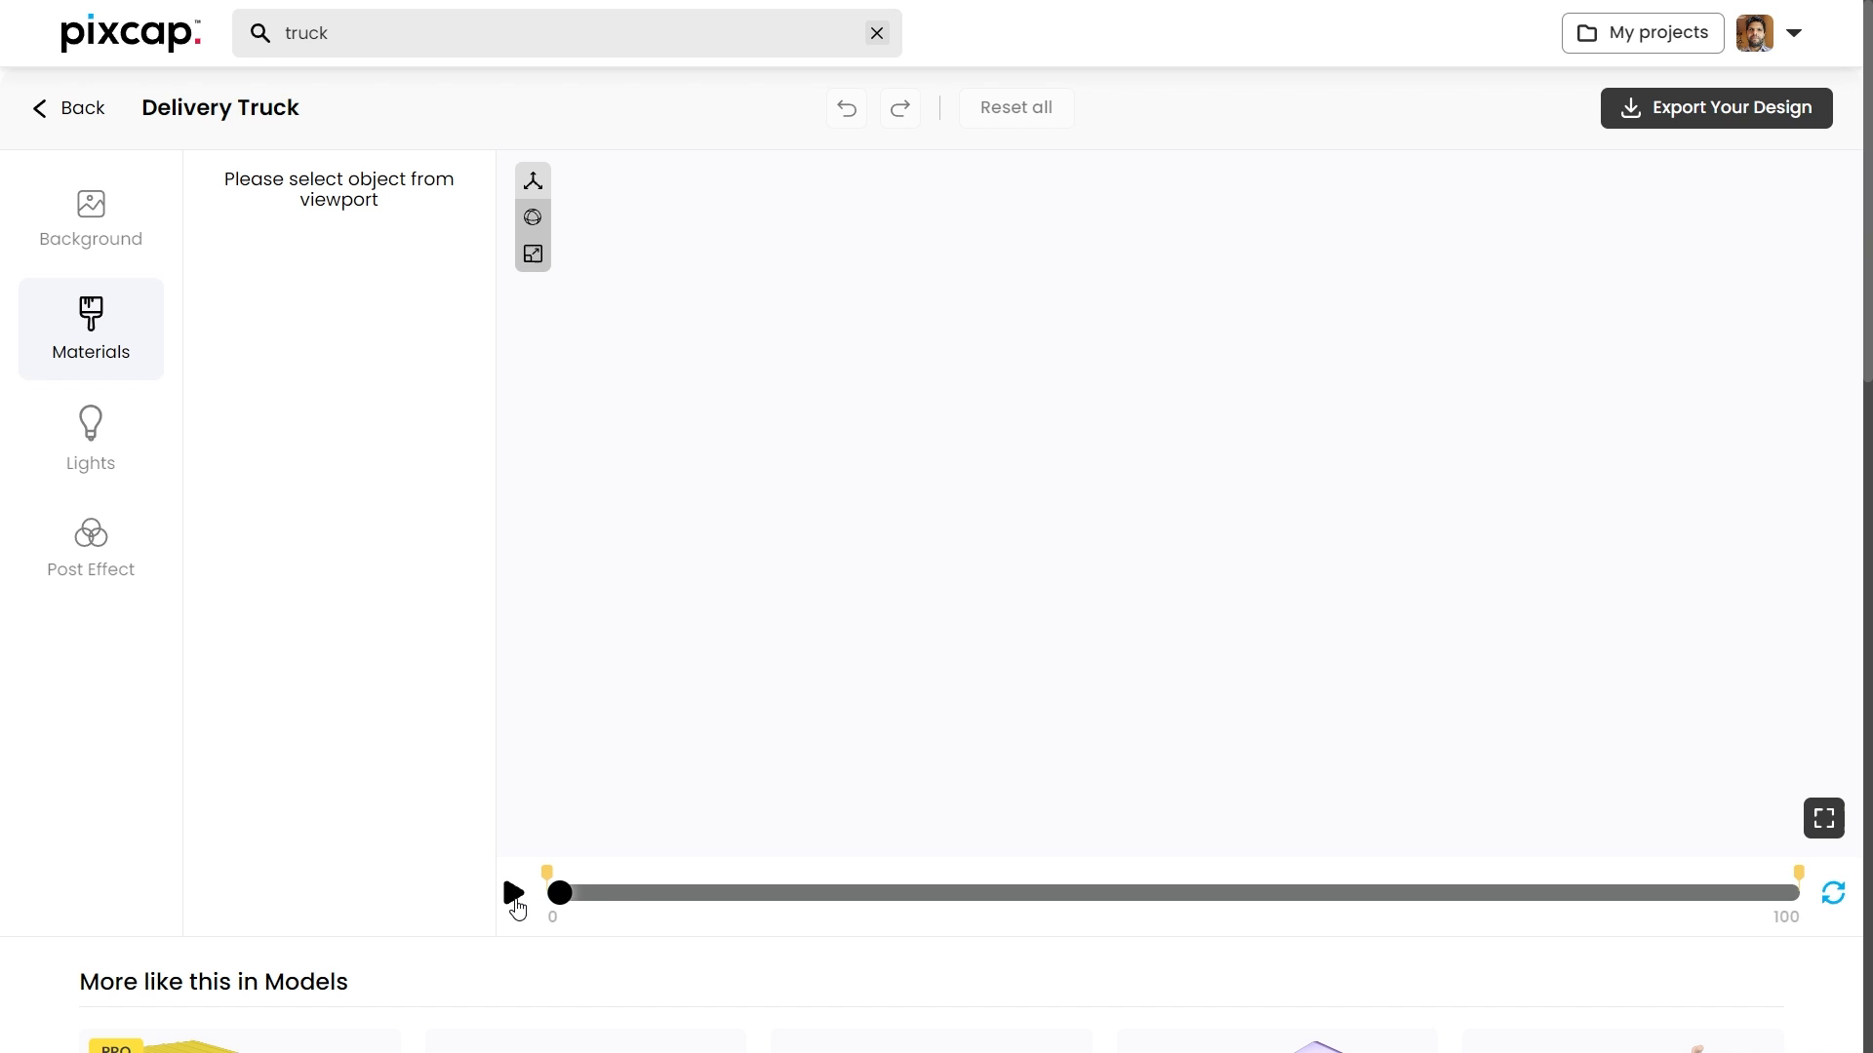
Step: Preview the delivery truck's animation and pause it partway through
{"action": "left_click", "coordinate": [514, 893]}
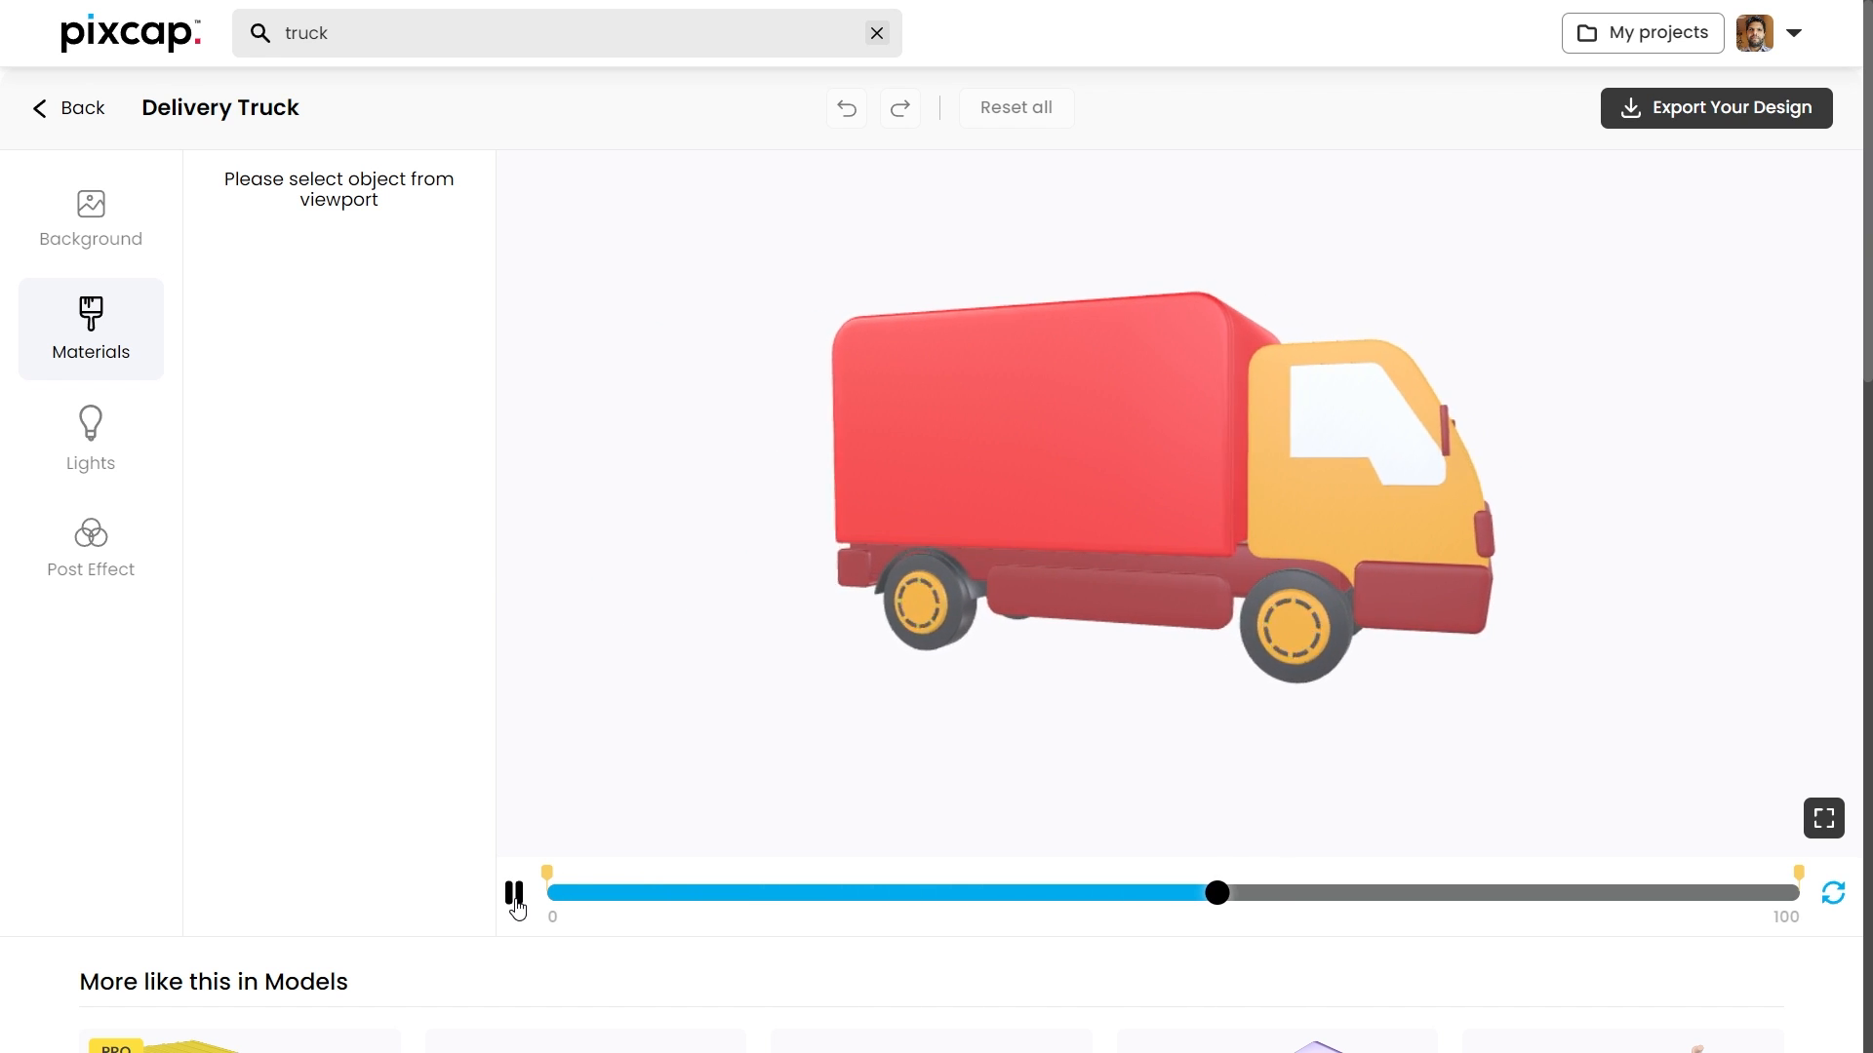
{"action": "left_click", "coordinate": [514, 894]}
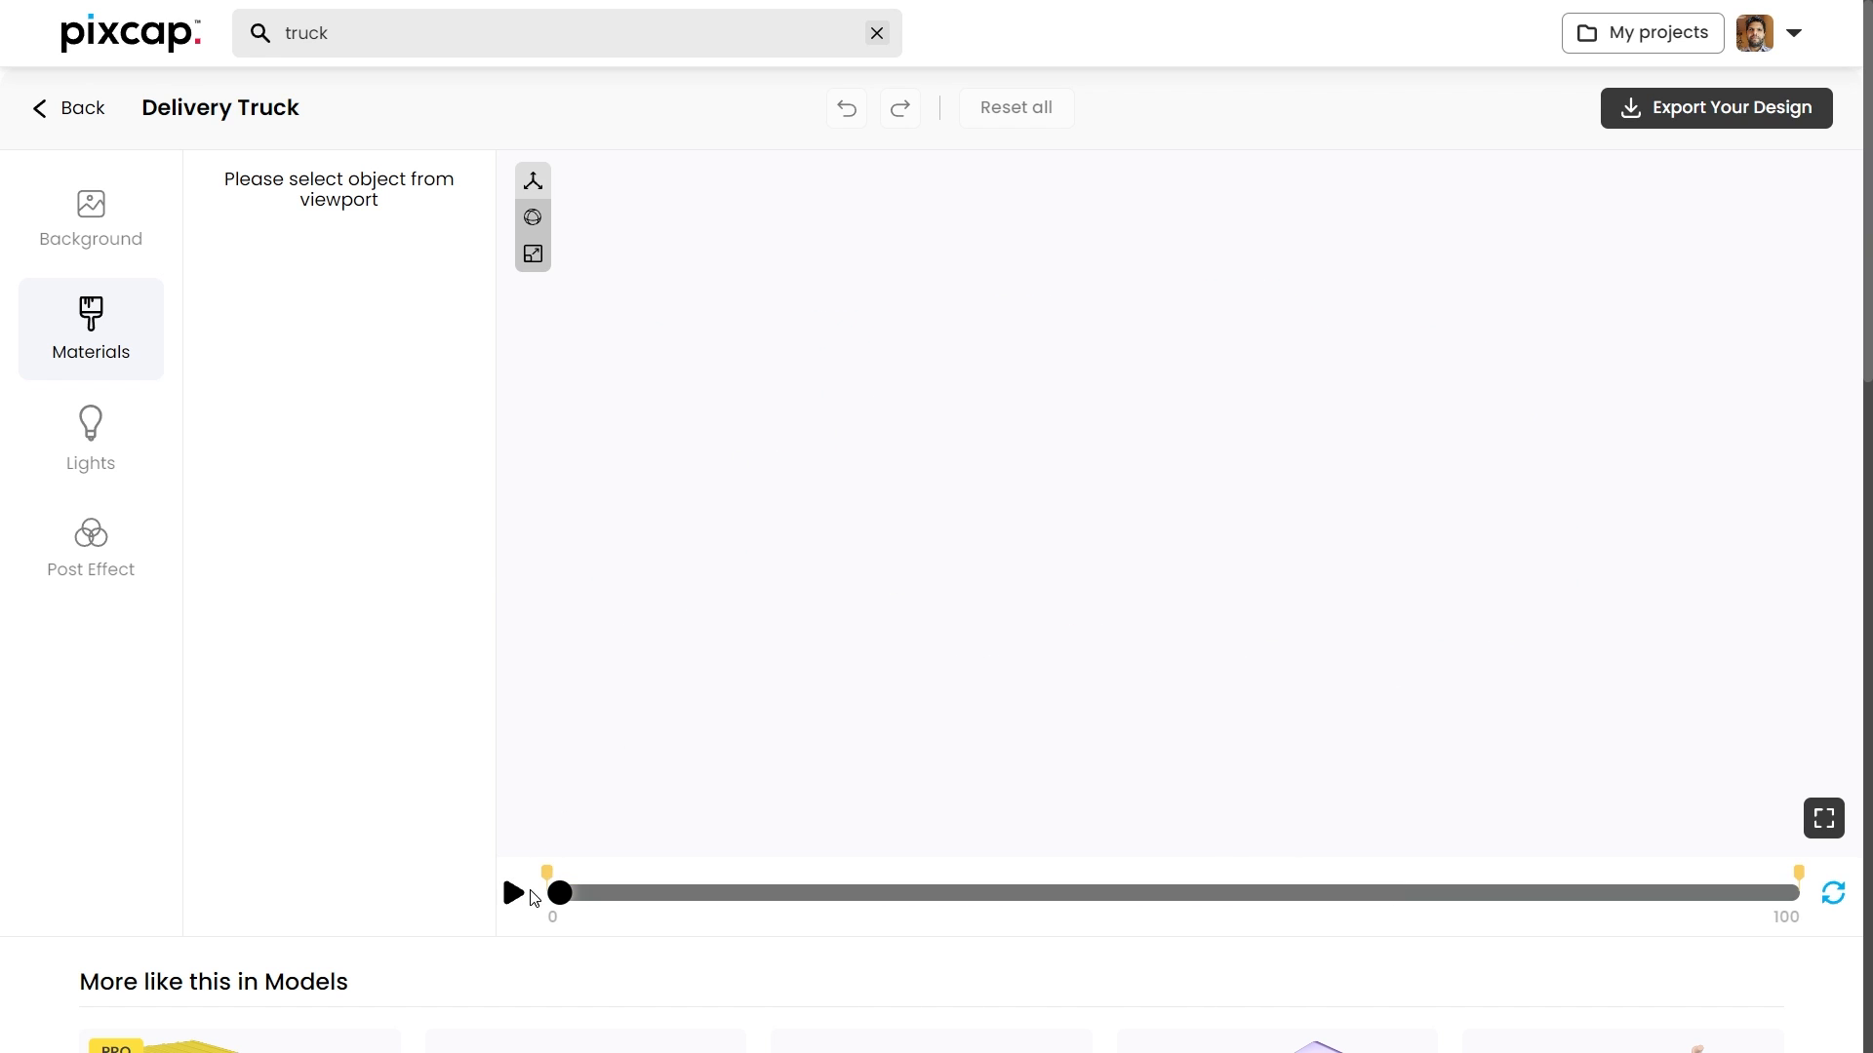
{"action": "left_click", "coordinate": [514, 893]}
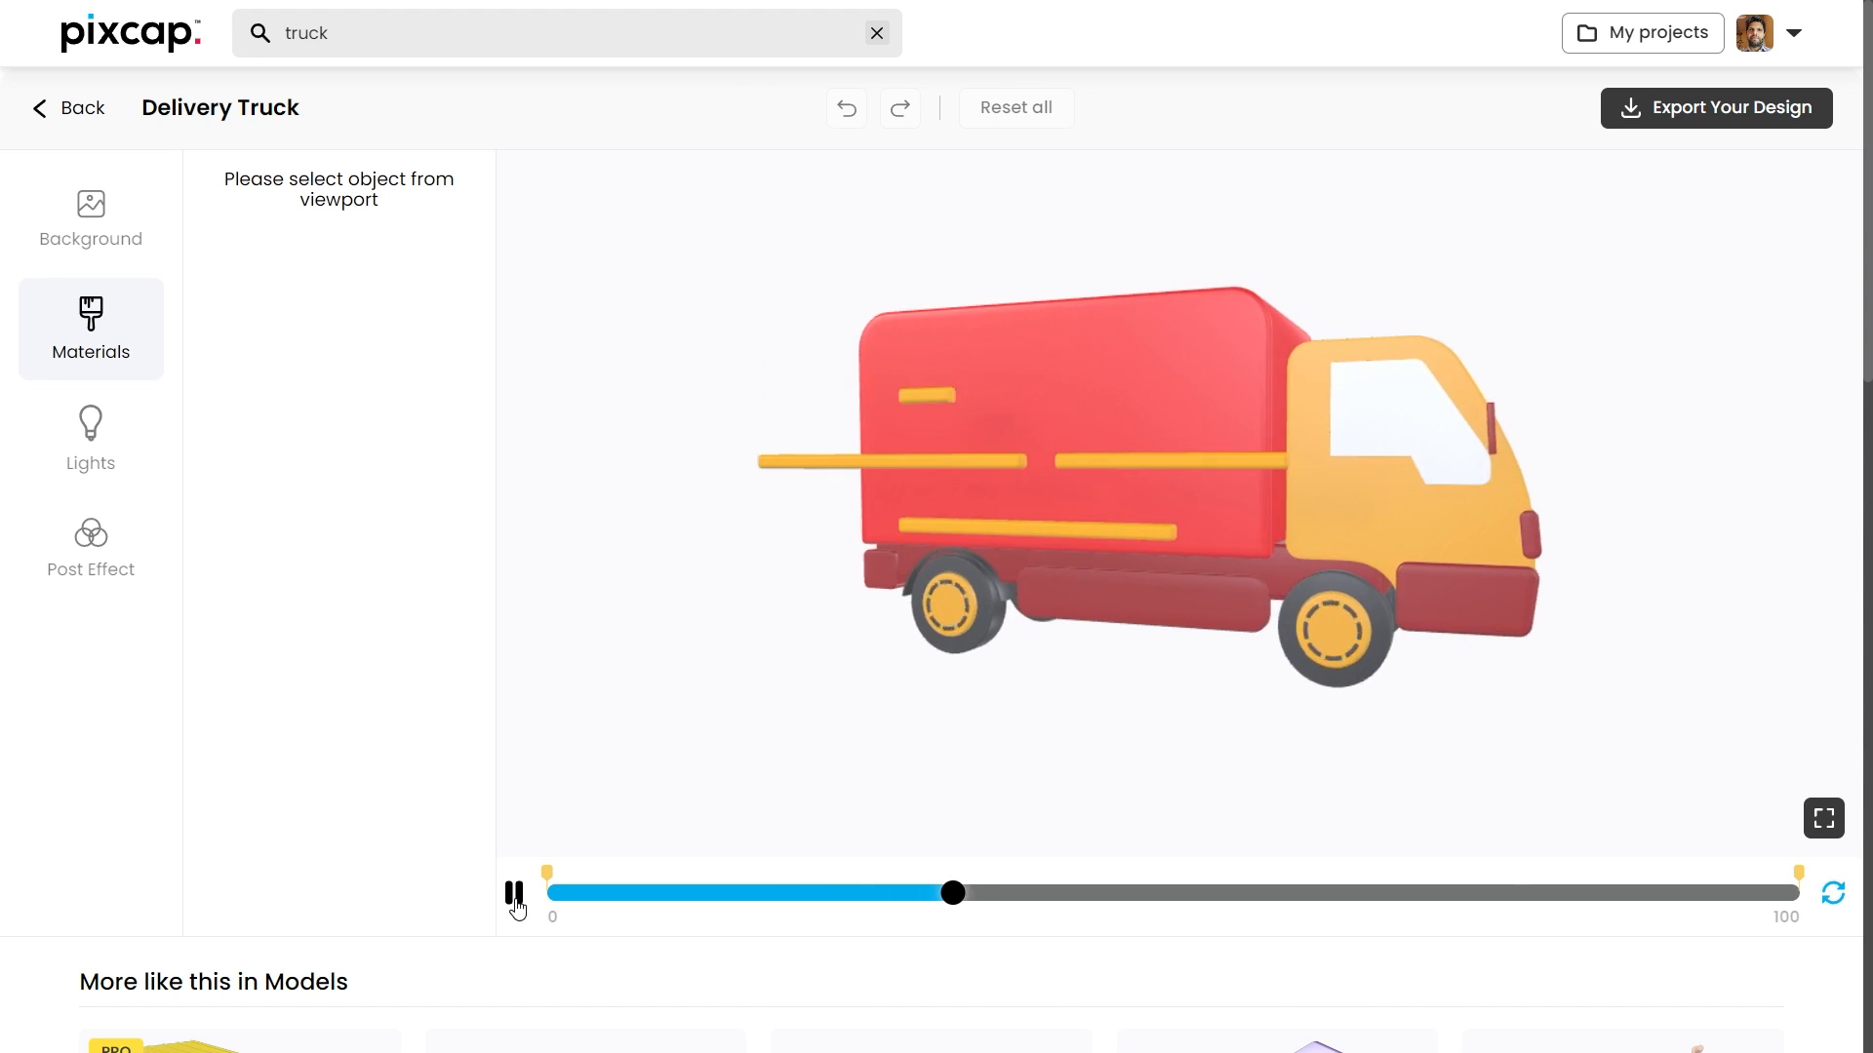
{"action": "left_click", "coordinate": [514, 892]}
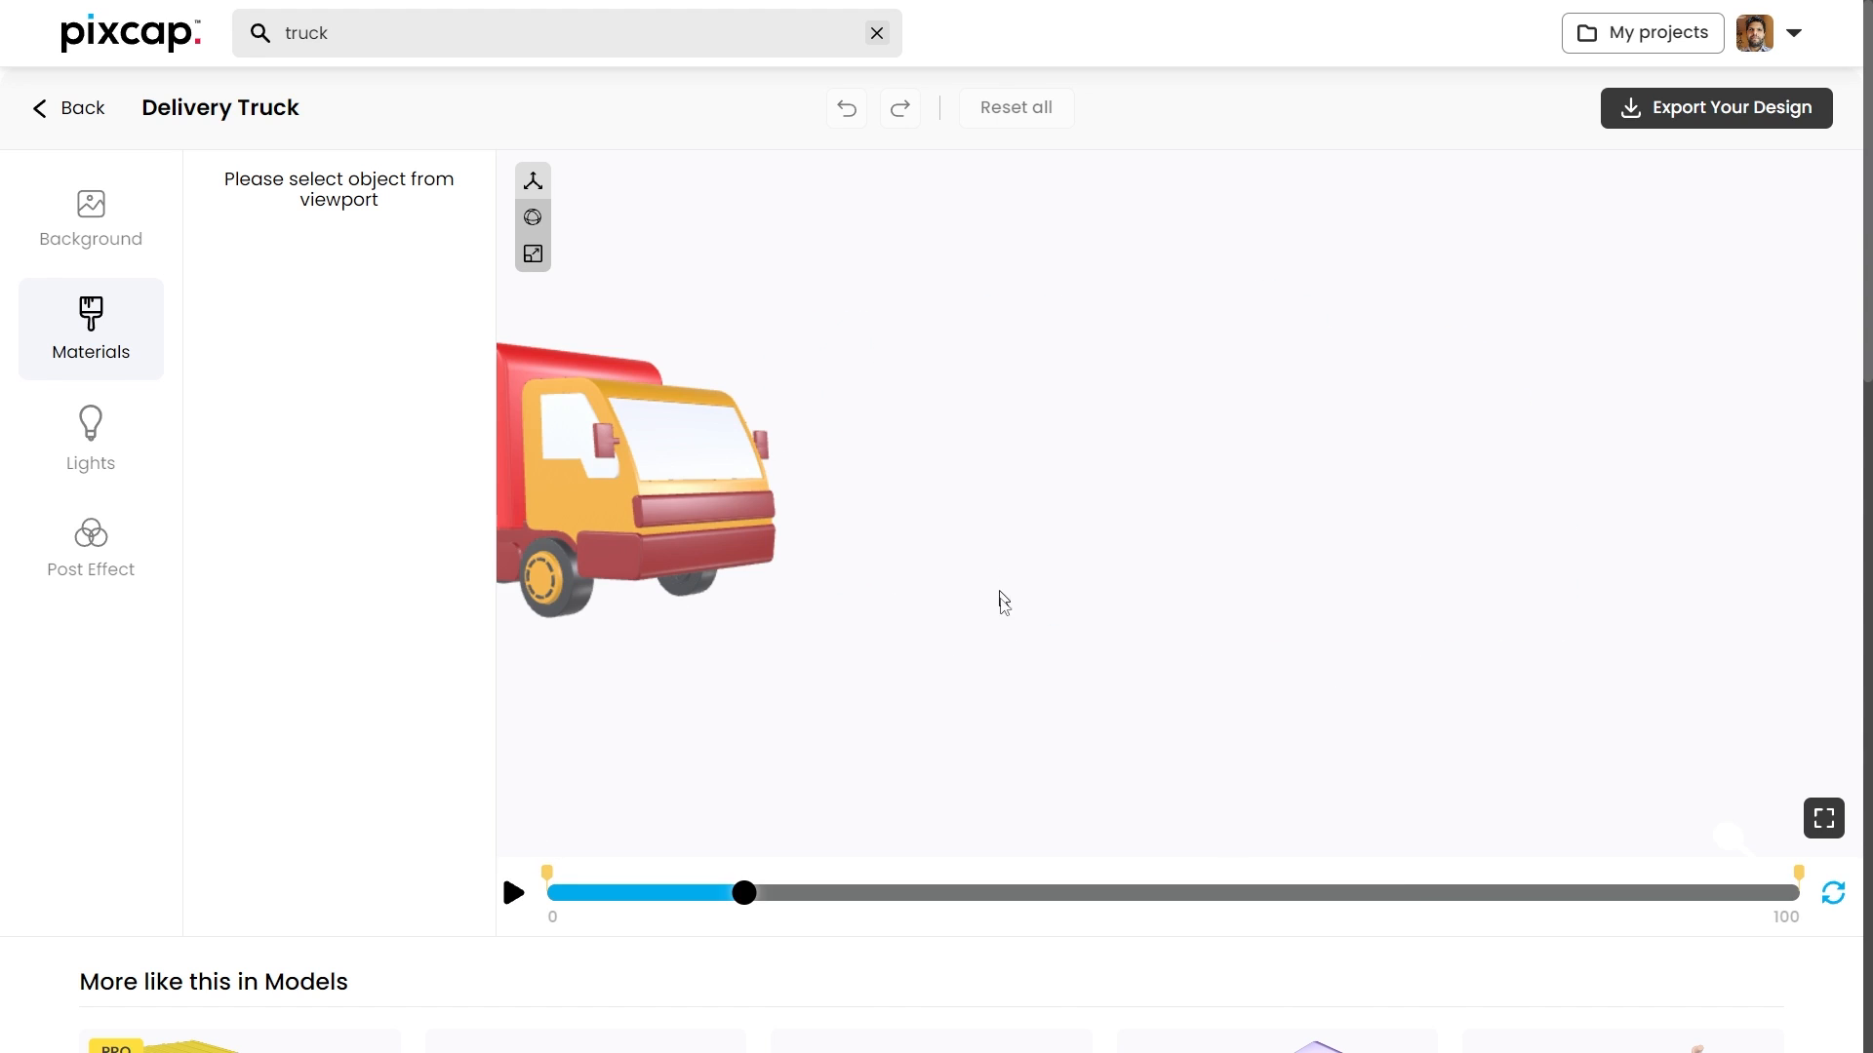
Step: Export the Delivery Truck design as GLB, show the downloaded file in its folder, and dismiss the folder window
{"action": "left_click", "coordinate": [1717, 107]}
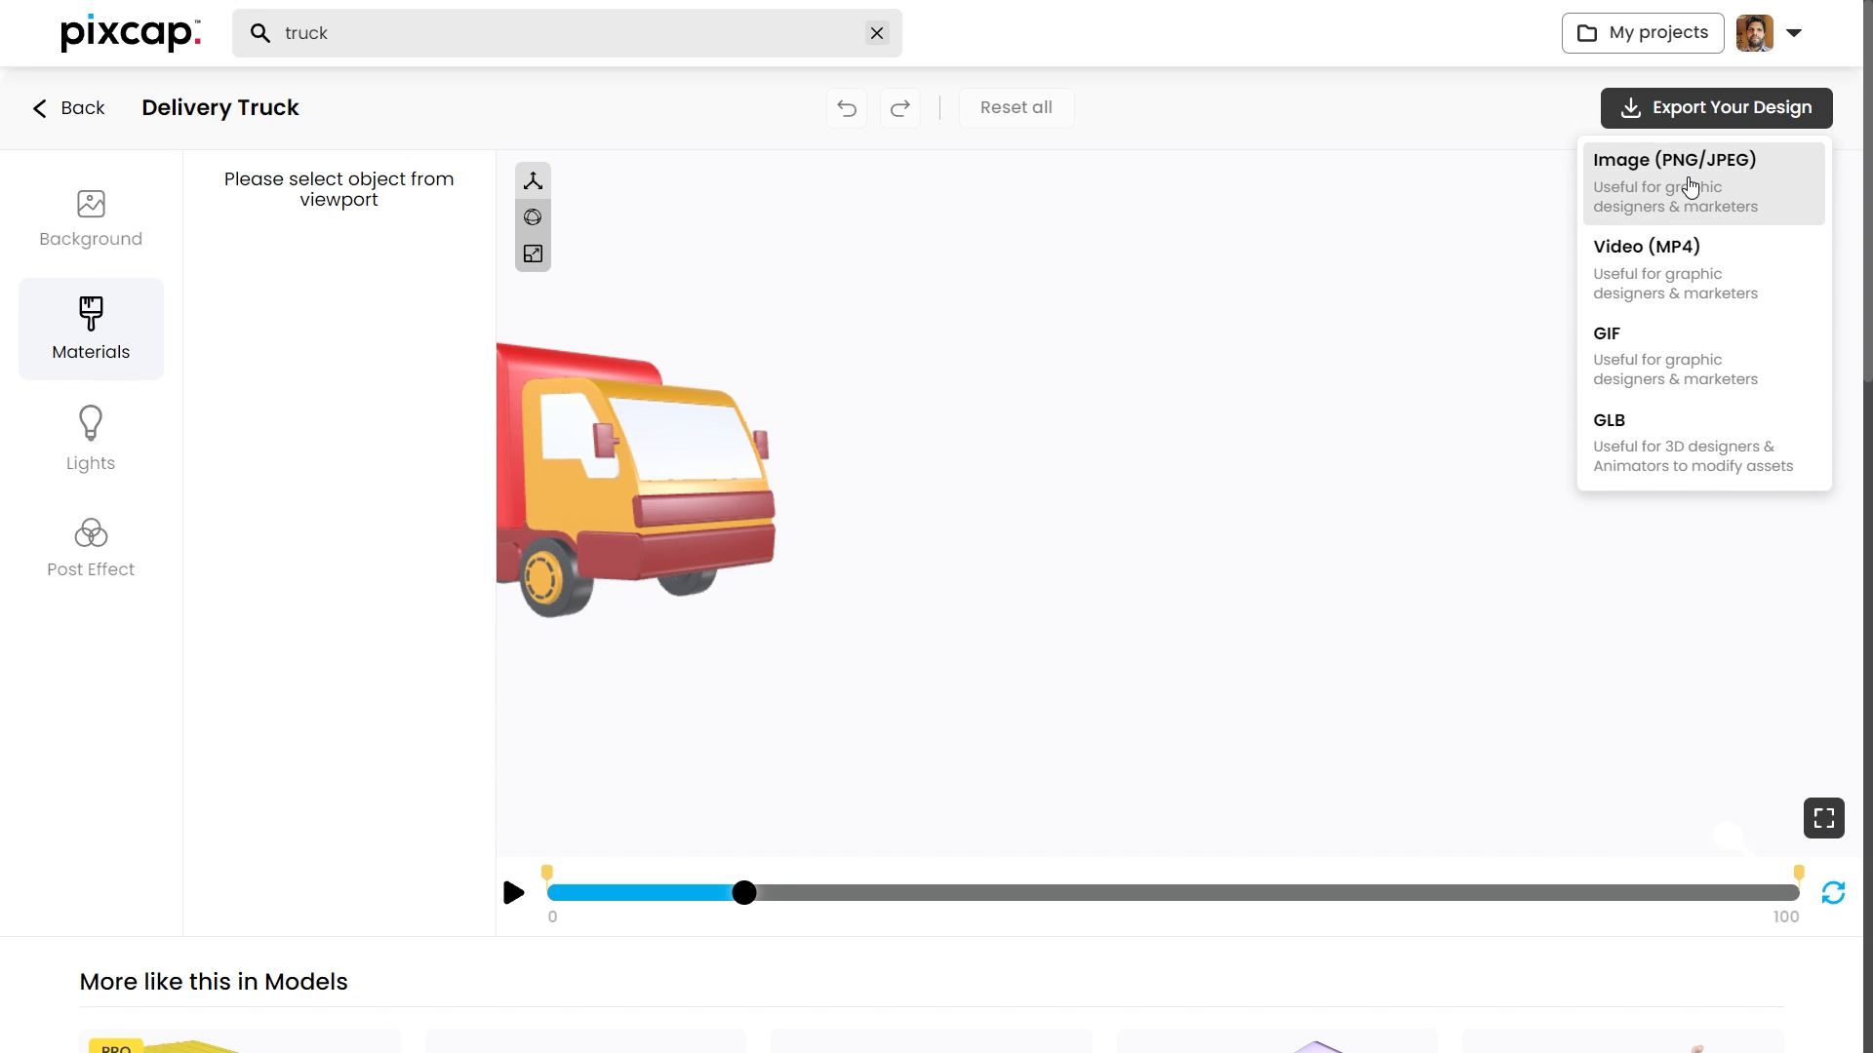
{"action": "left_click", "coordinate": [1737, 429]}
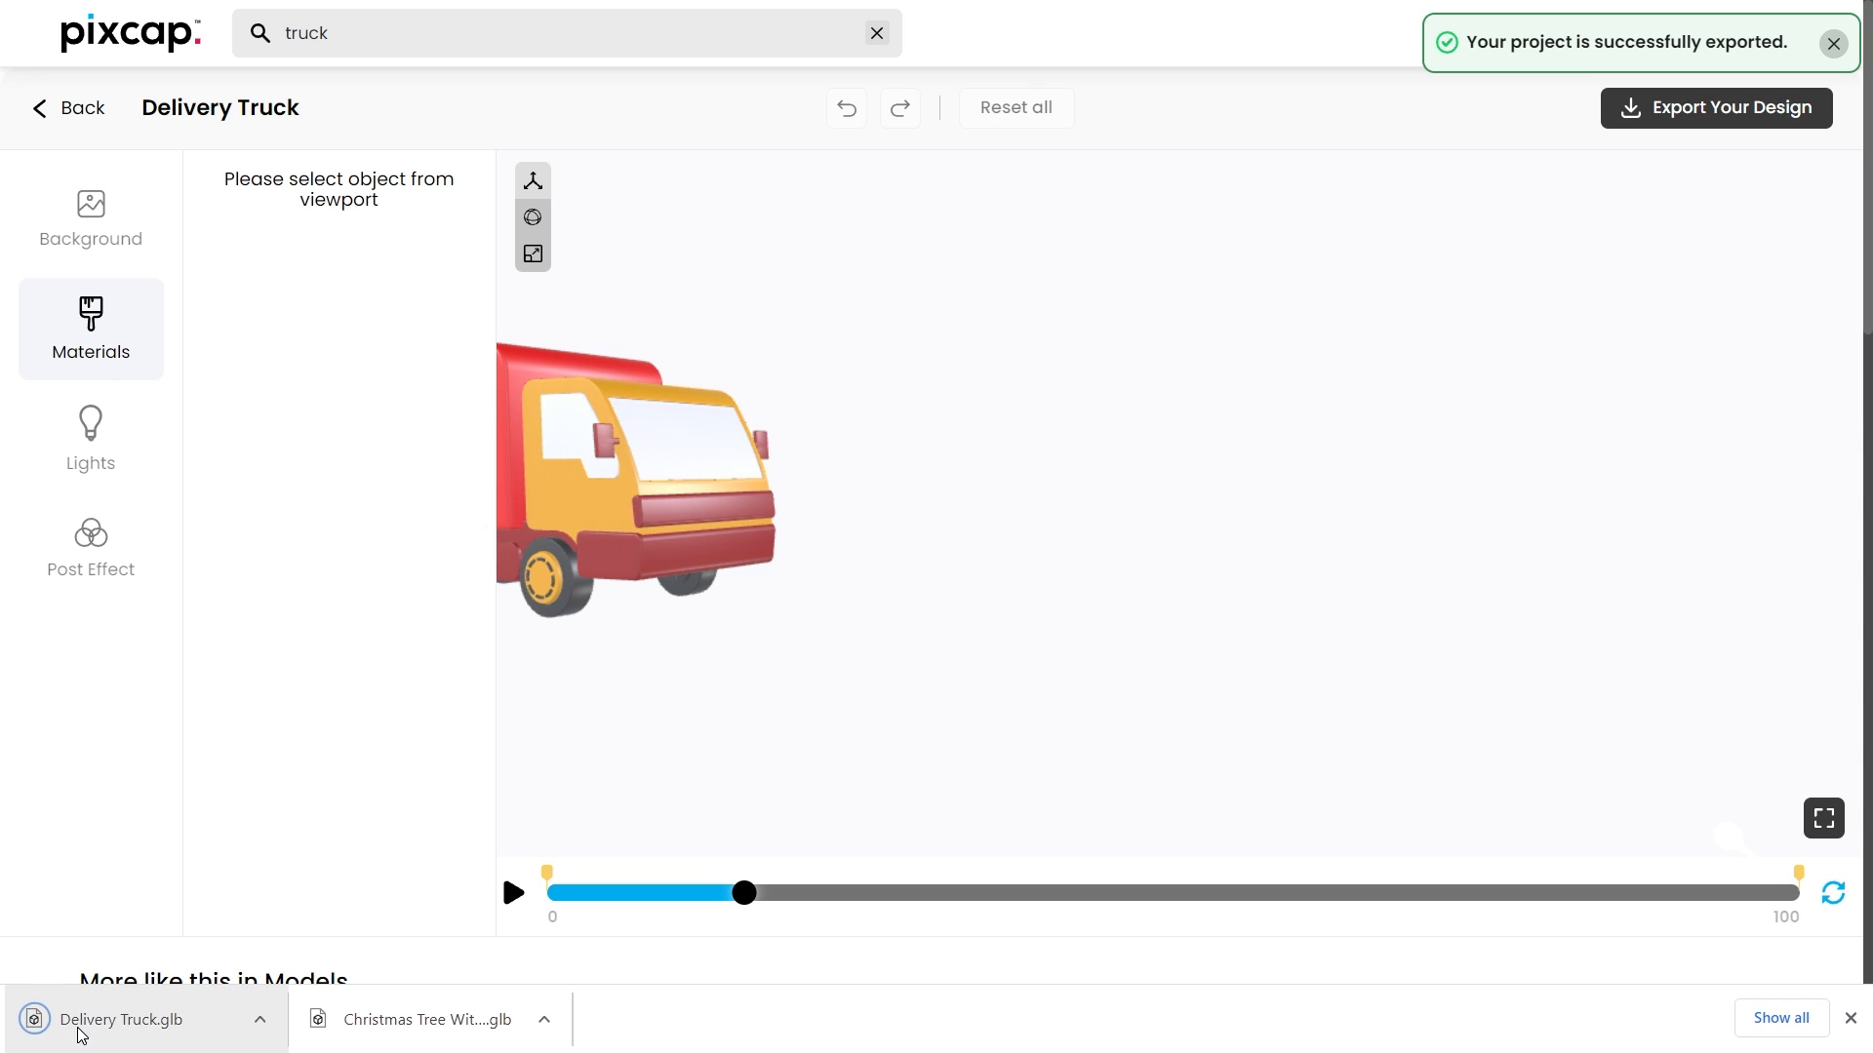
{"action": "left_click", "coordinate": [260, 1019]}
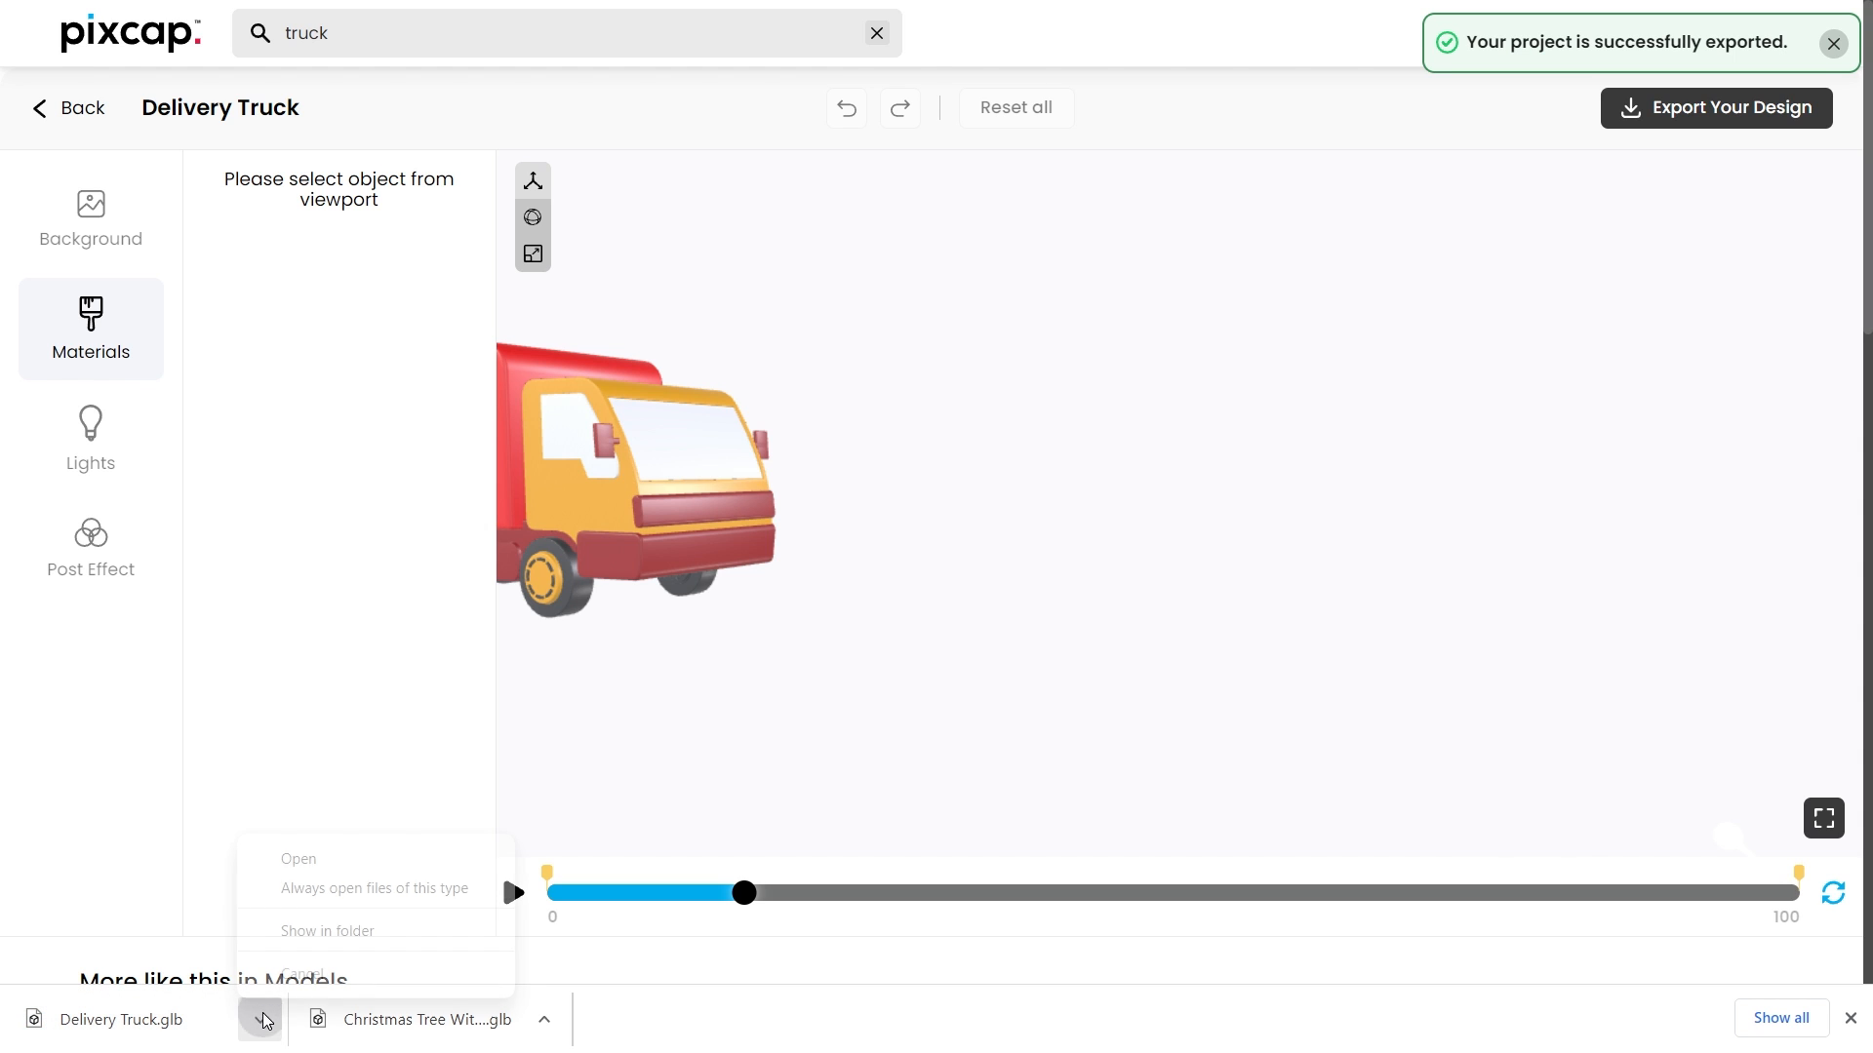
{"action": "left_click", "coordinate": [353, 931]}
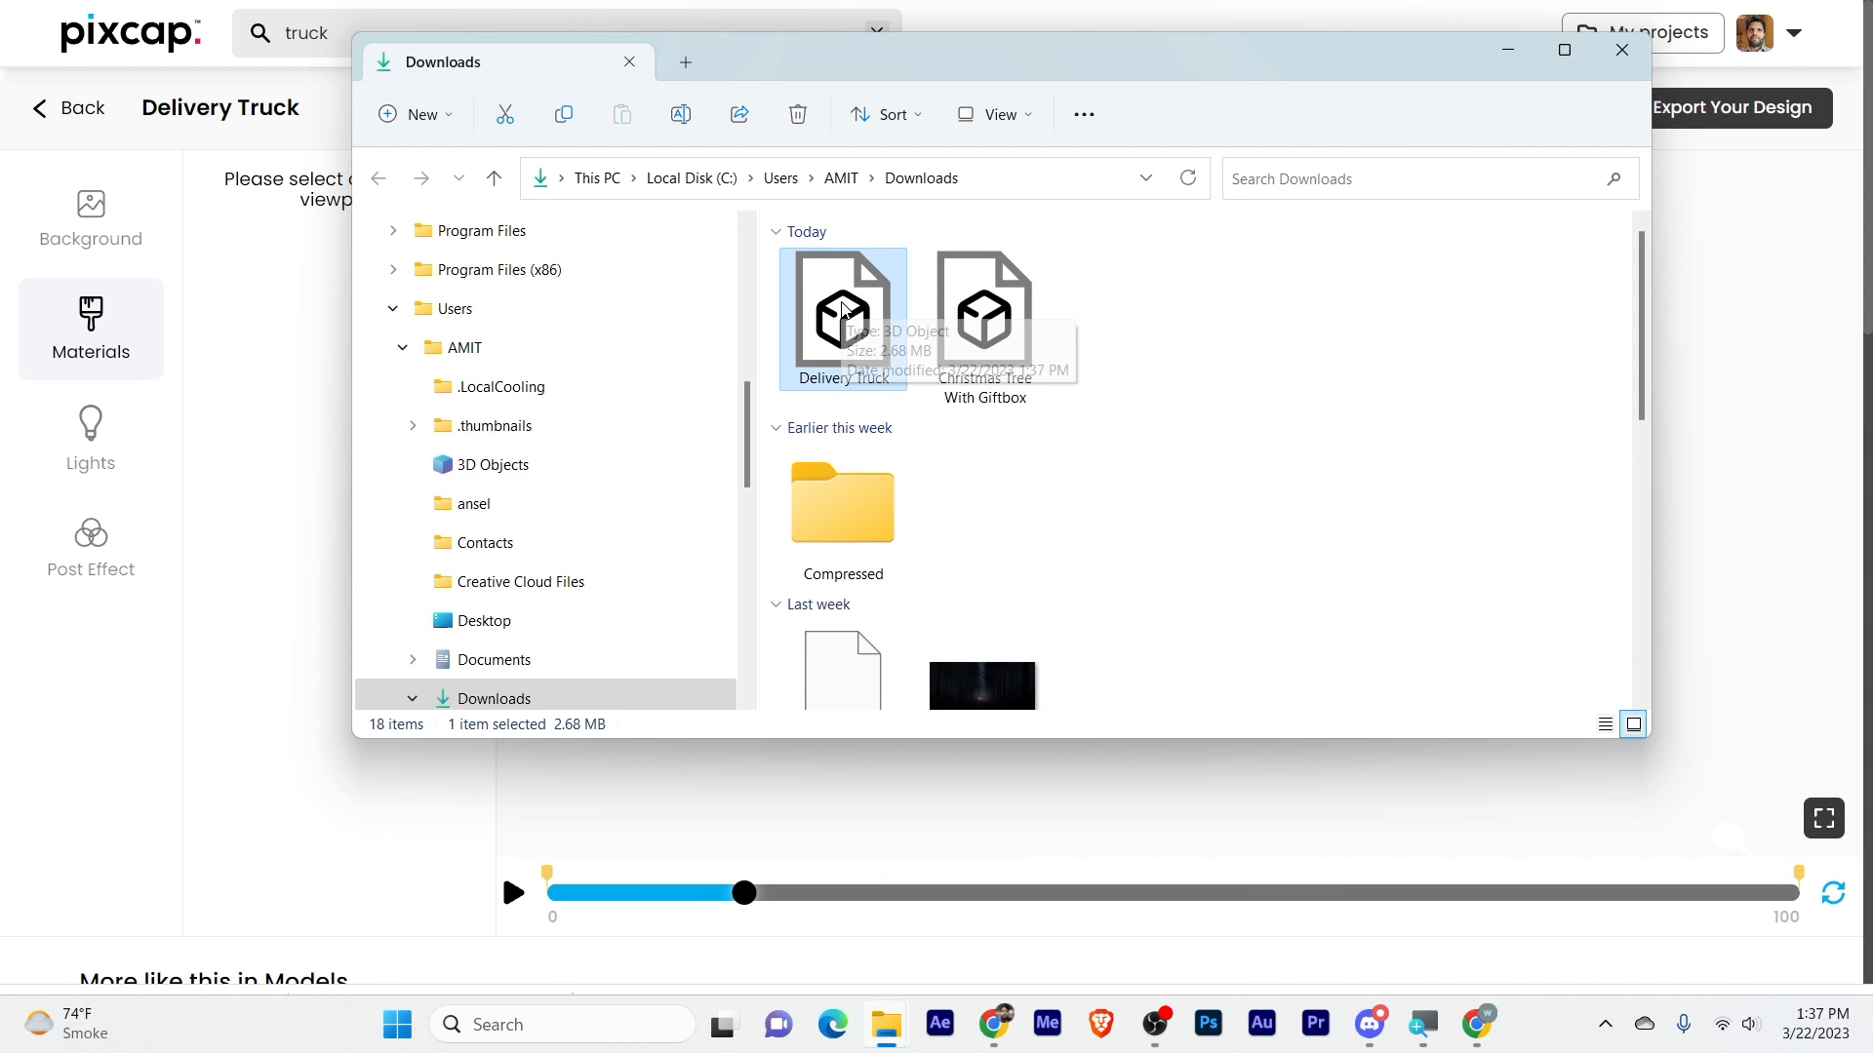
{"action": "left_click", "coordinate": [1516, 49]}
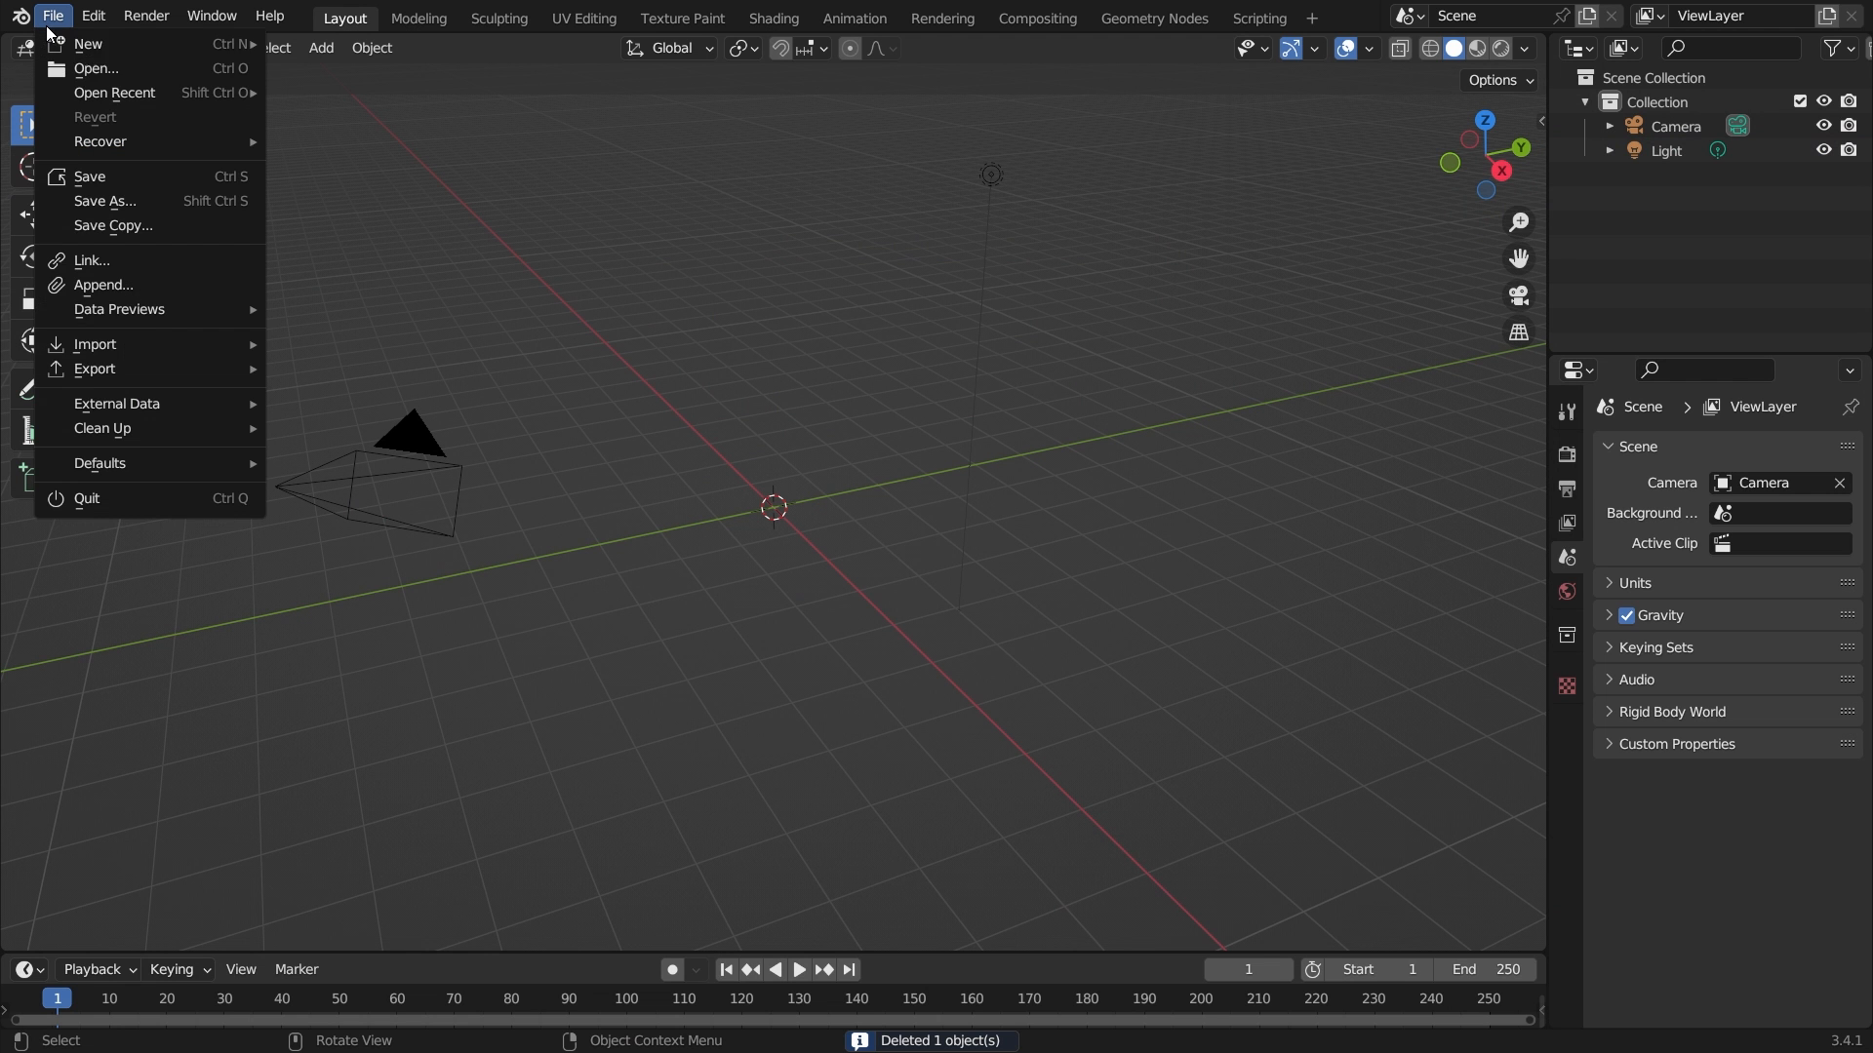
Step: In Blender, import Delivery Truck.glb from the Downloads folder as glTF 2.0
{"action": "mouse_move", "coordinate": [142, 356]}
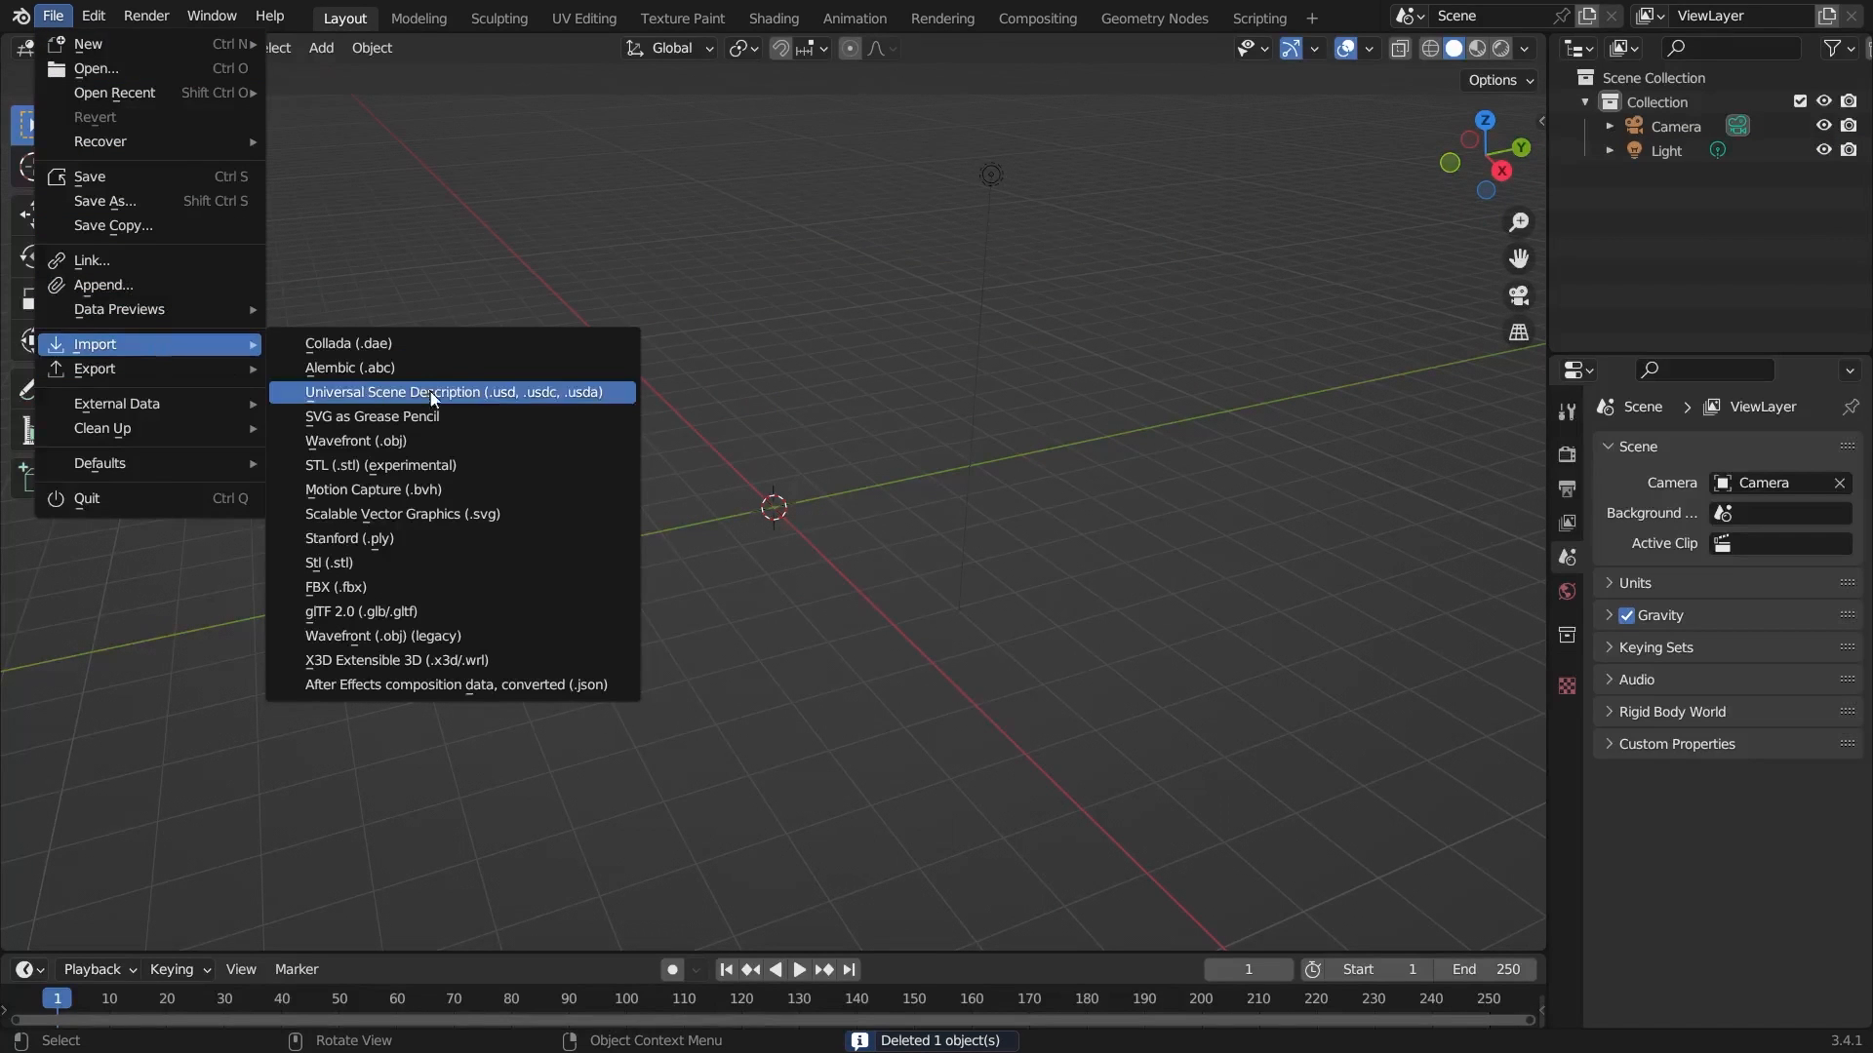
{"action": "left_click", "coordinate": [434, 620]}
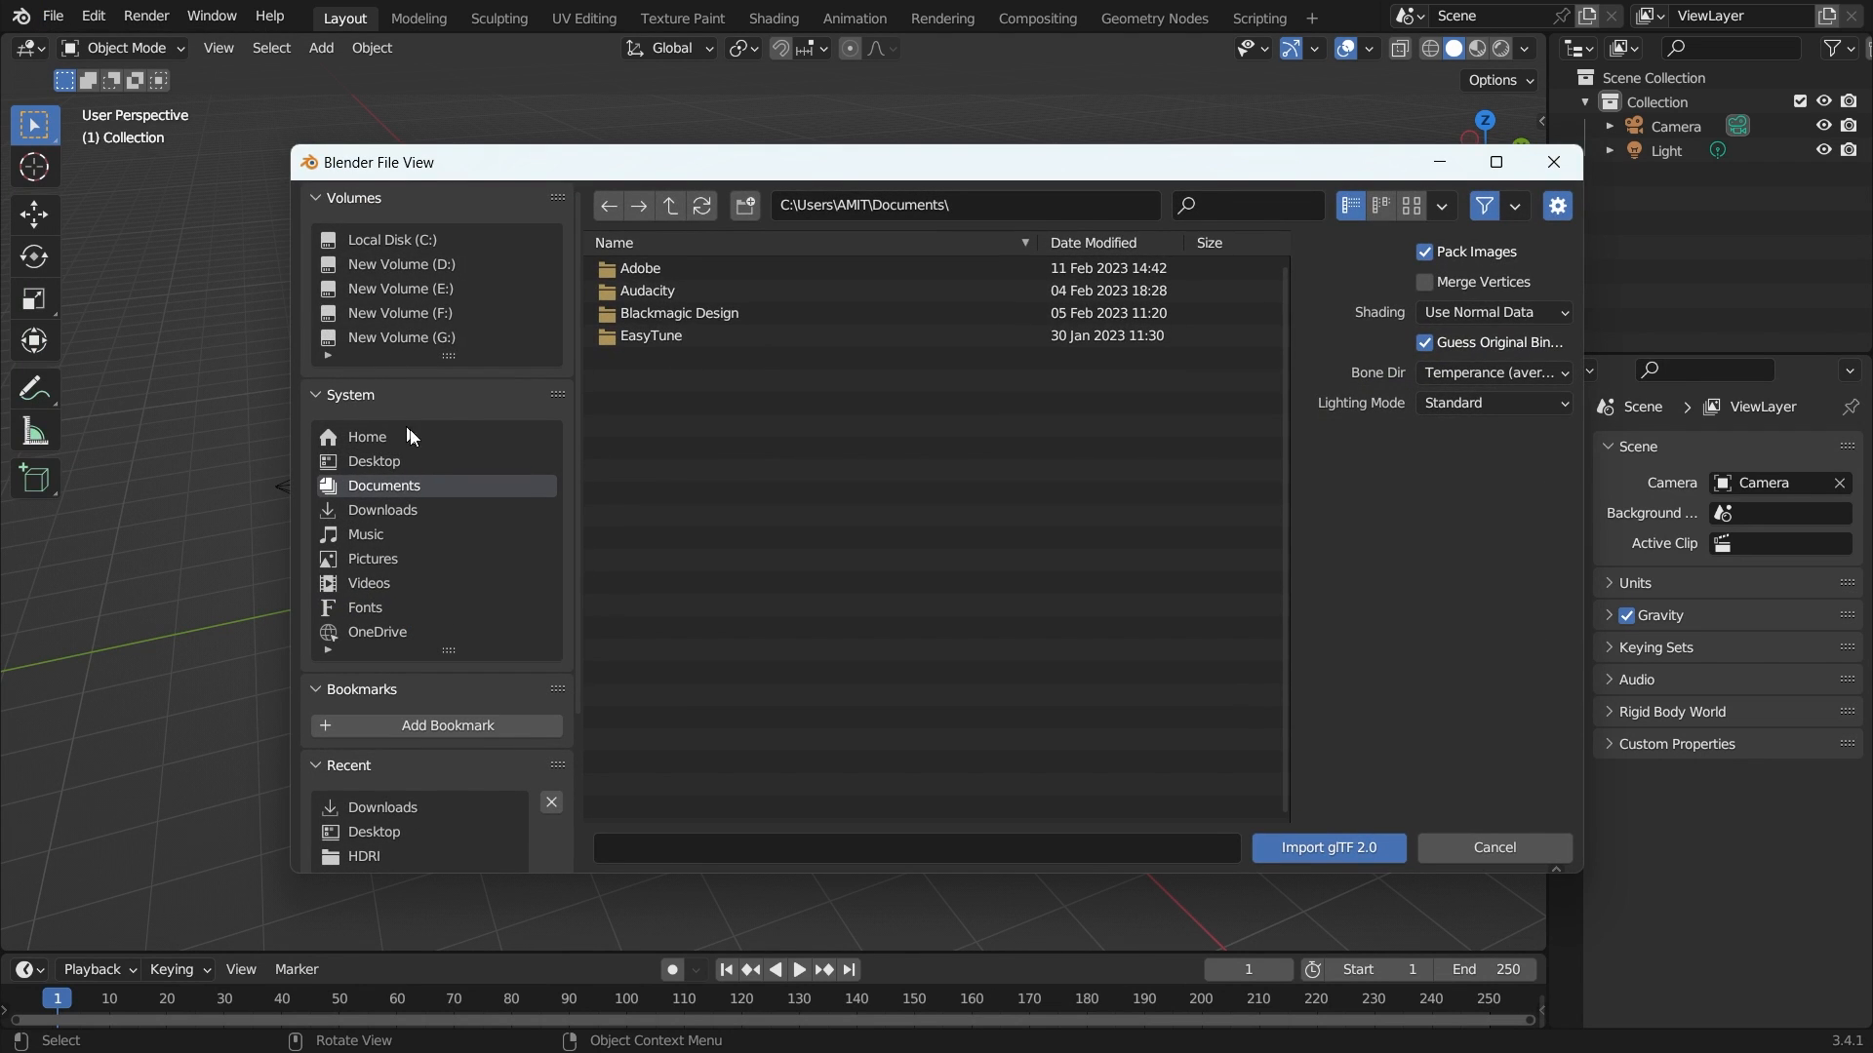
{"action": "left_click", "coordinate": [414, 508]}
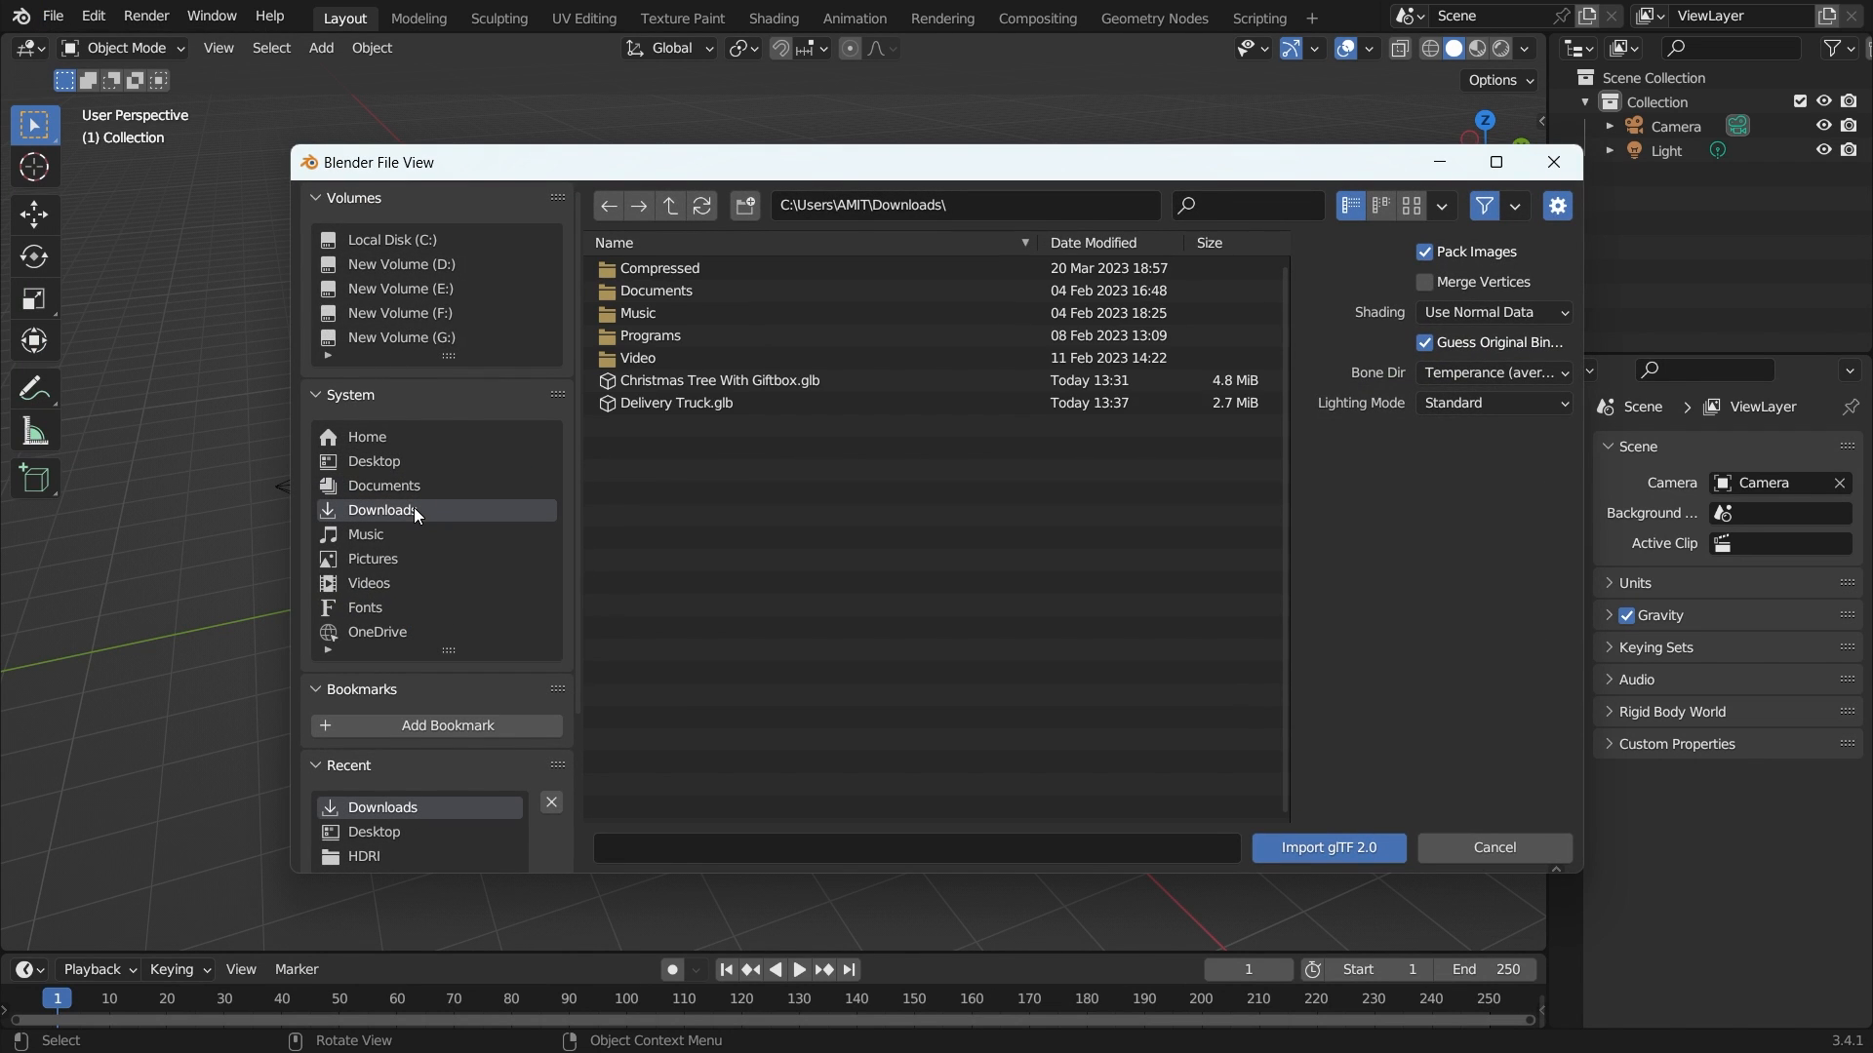
{"action": "double_click", "coordinate": [740, 406]}
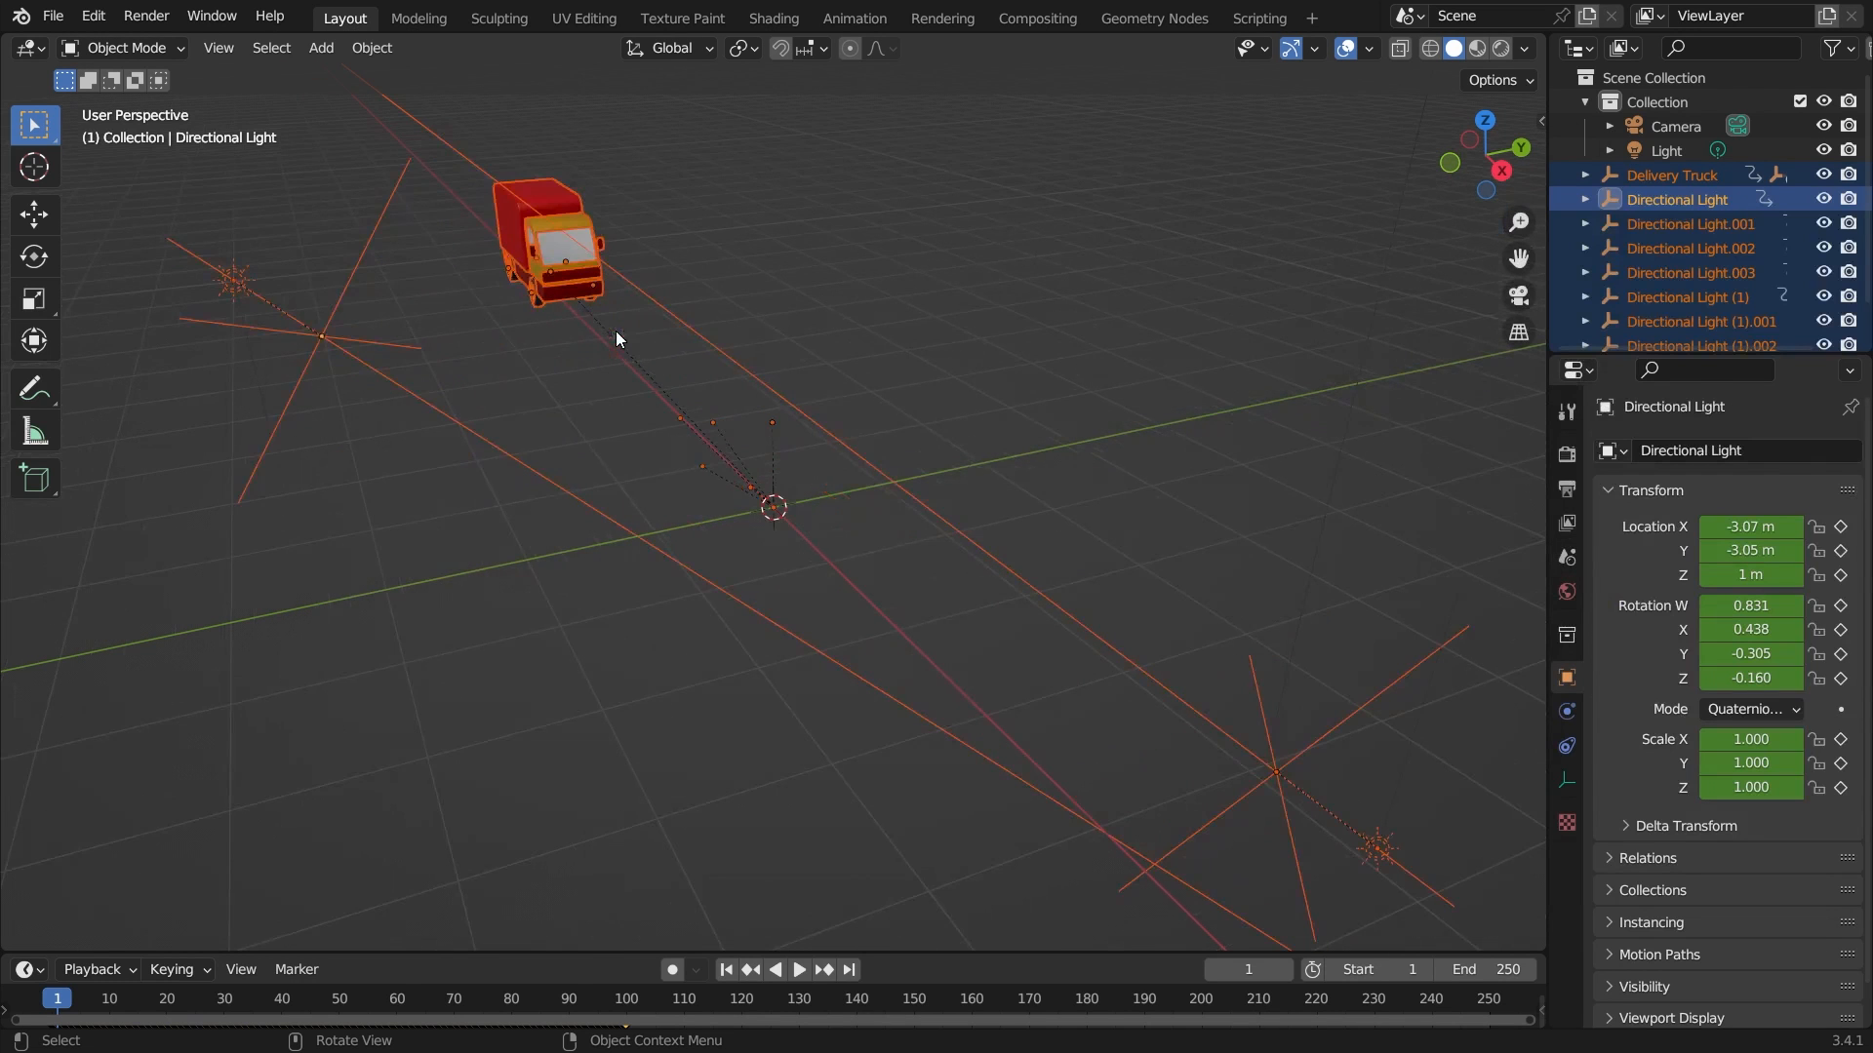
Step: View the imported truck from its front and side, and select all of its parts together
{"action": "middle_click_drag", "start_coordinate": [729, 286], "coordinate": [885, 308]}
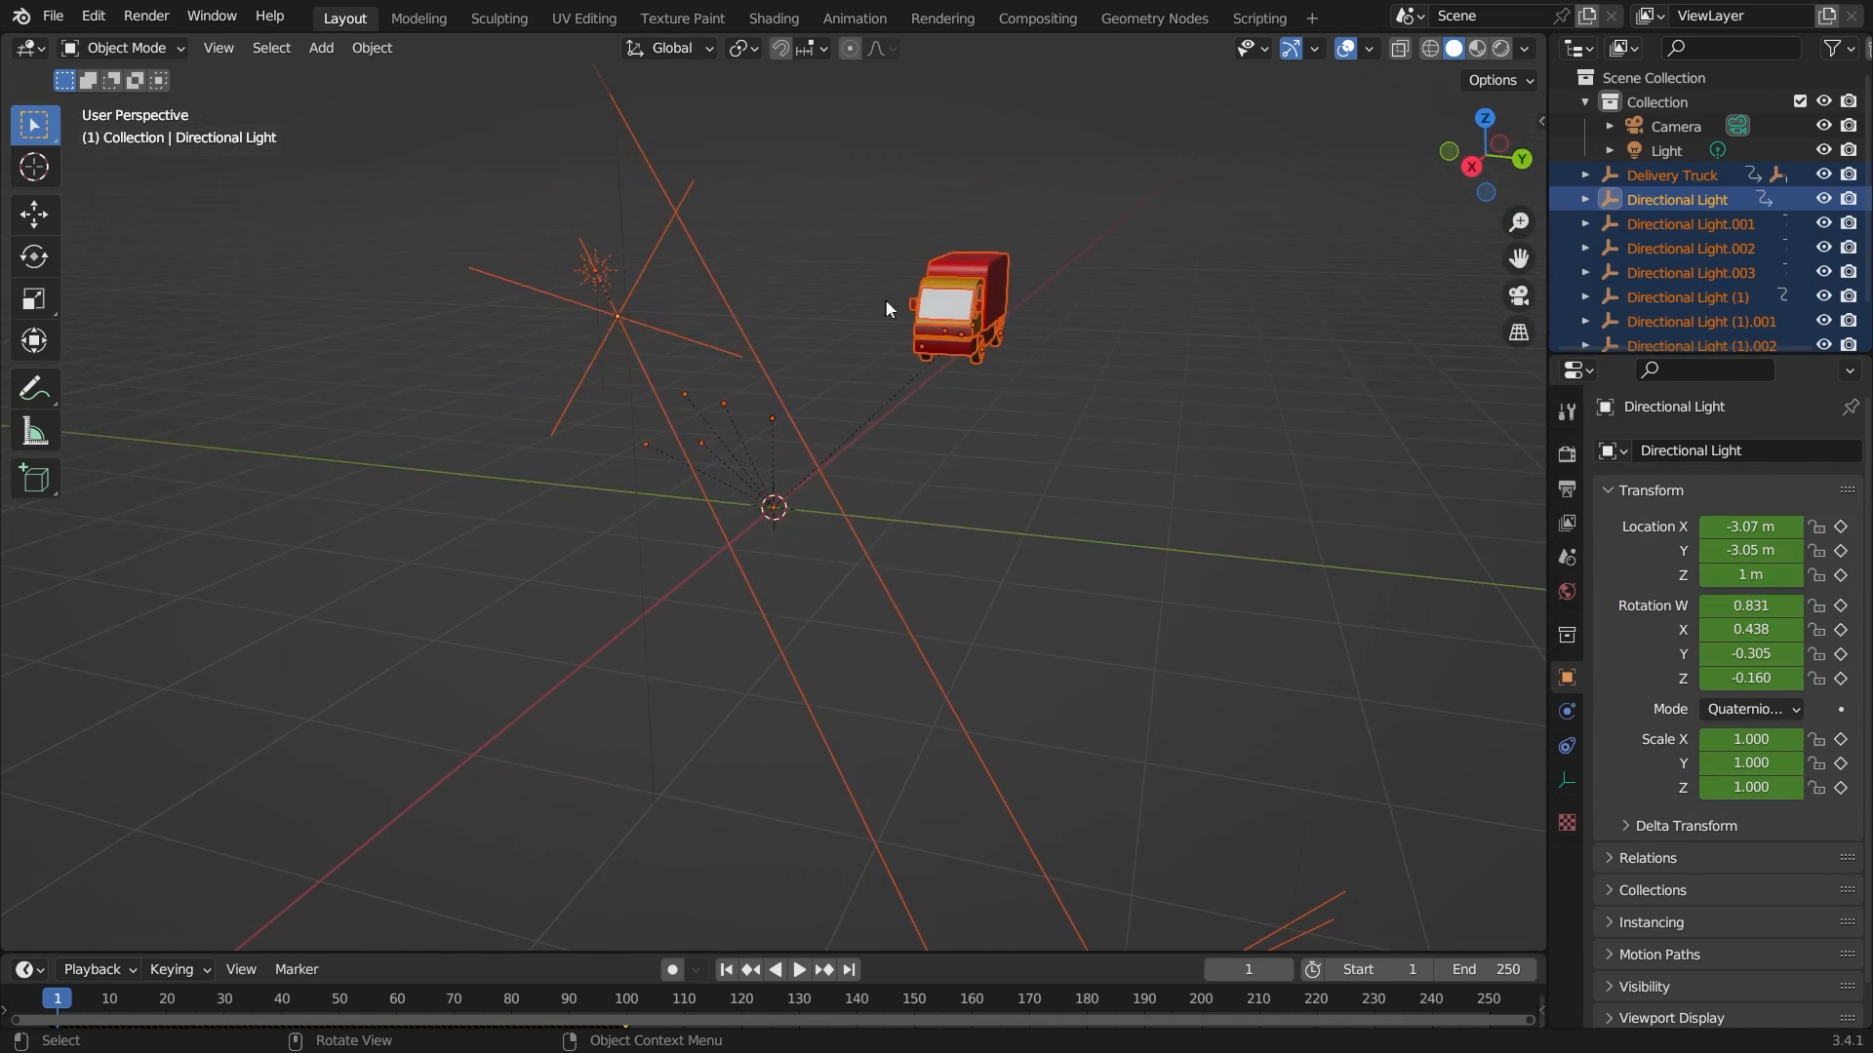
{"action": "left_click", "coordinate": [934, 297]}
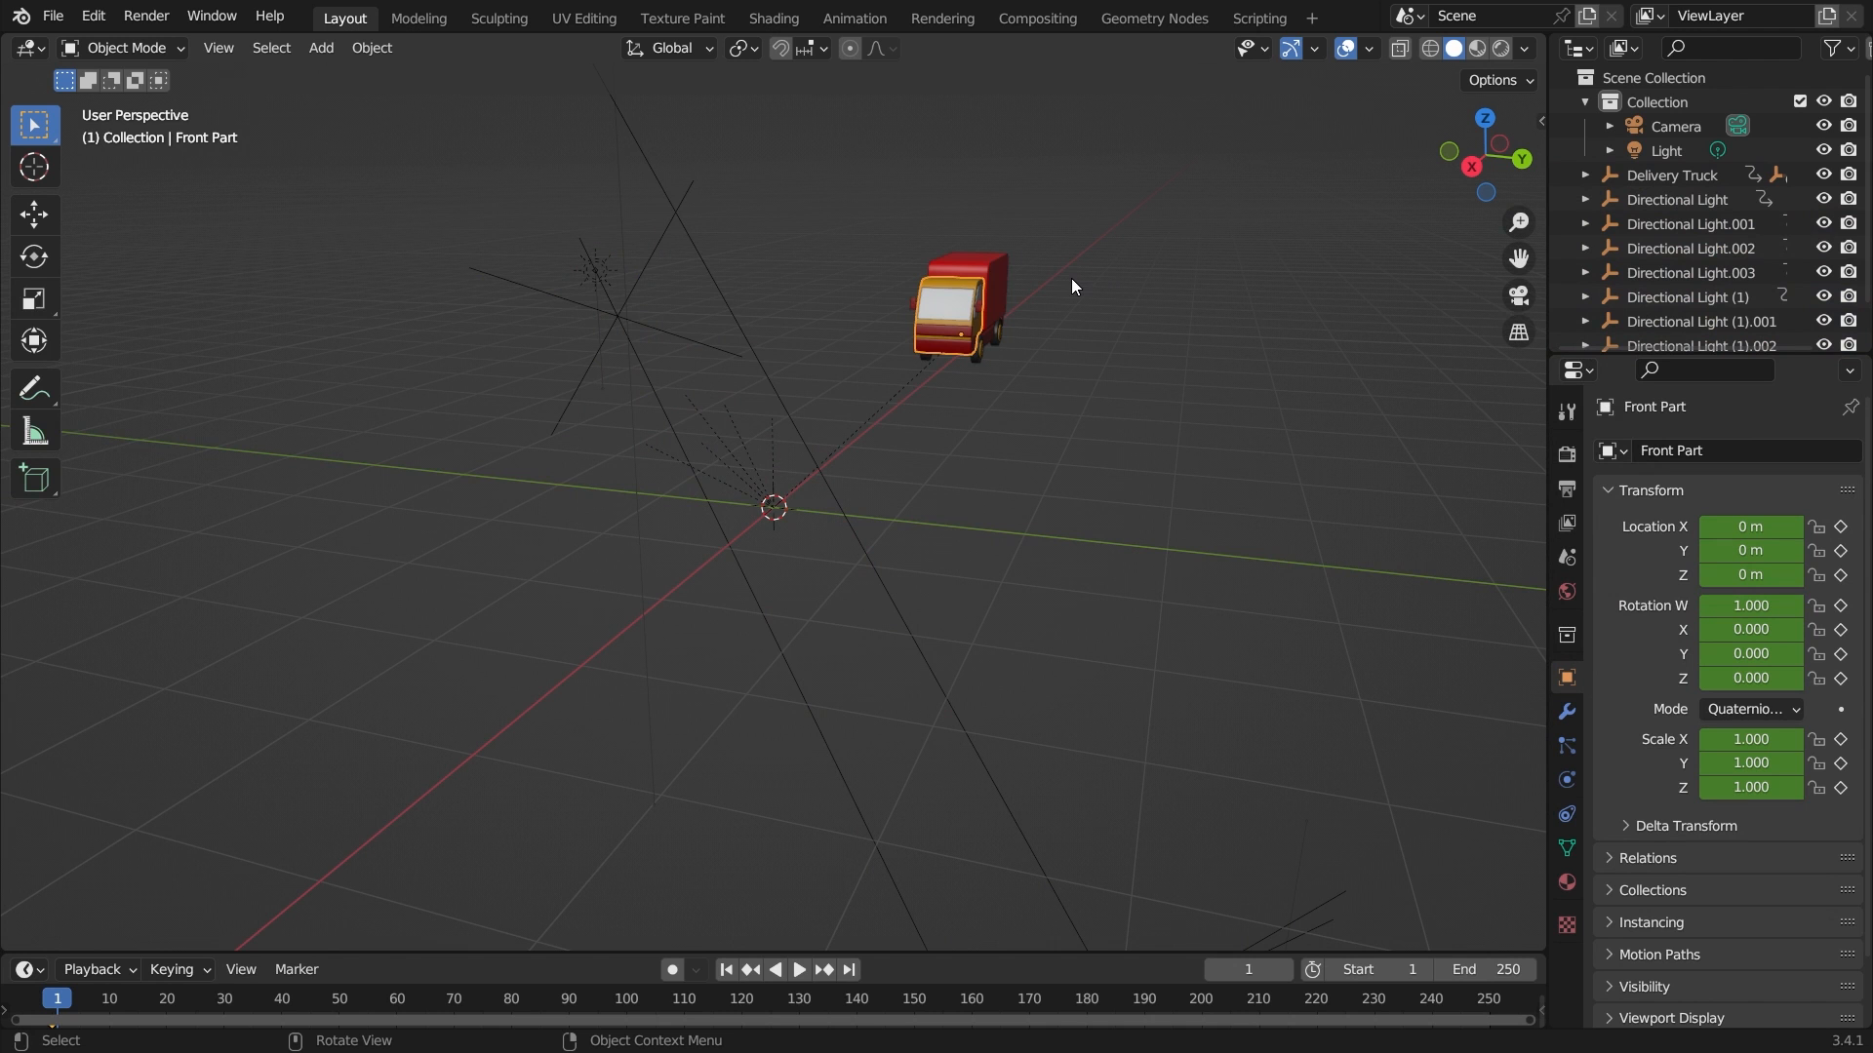
{"action": "key", "text": "KP_Decimal"}
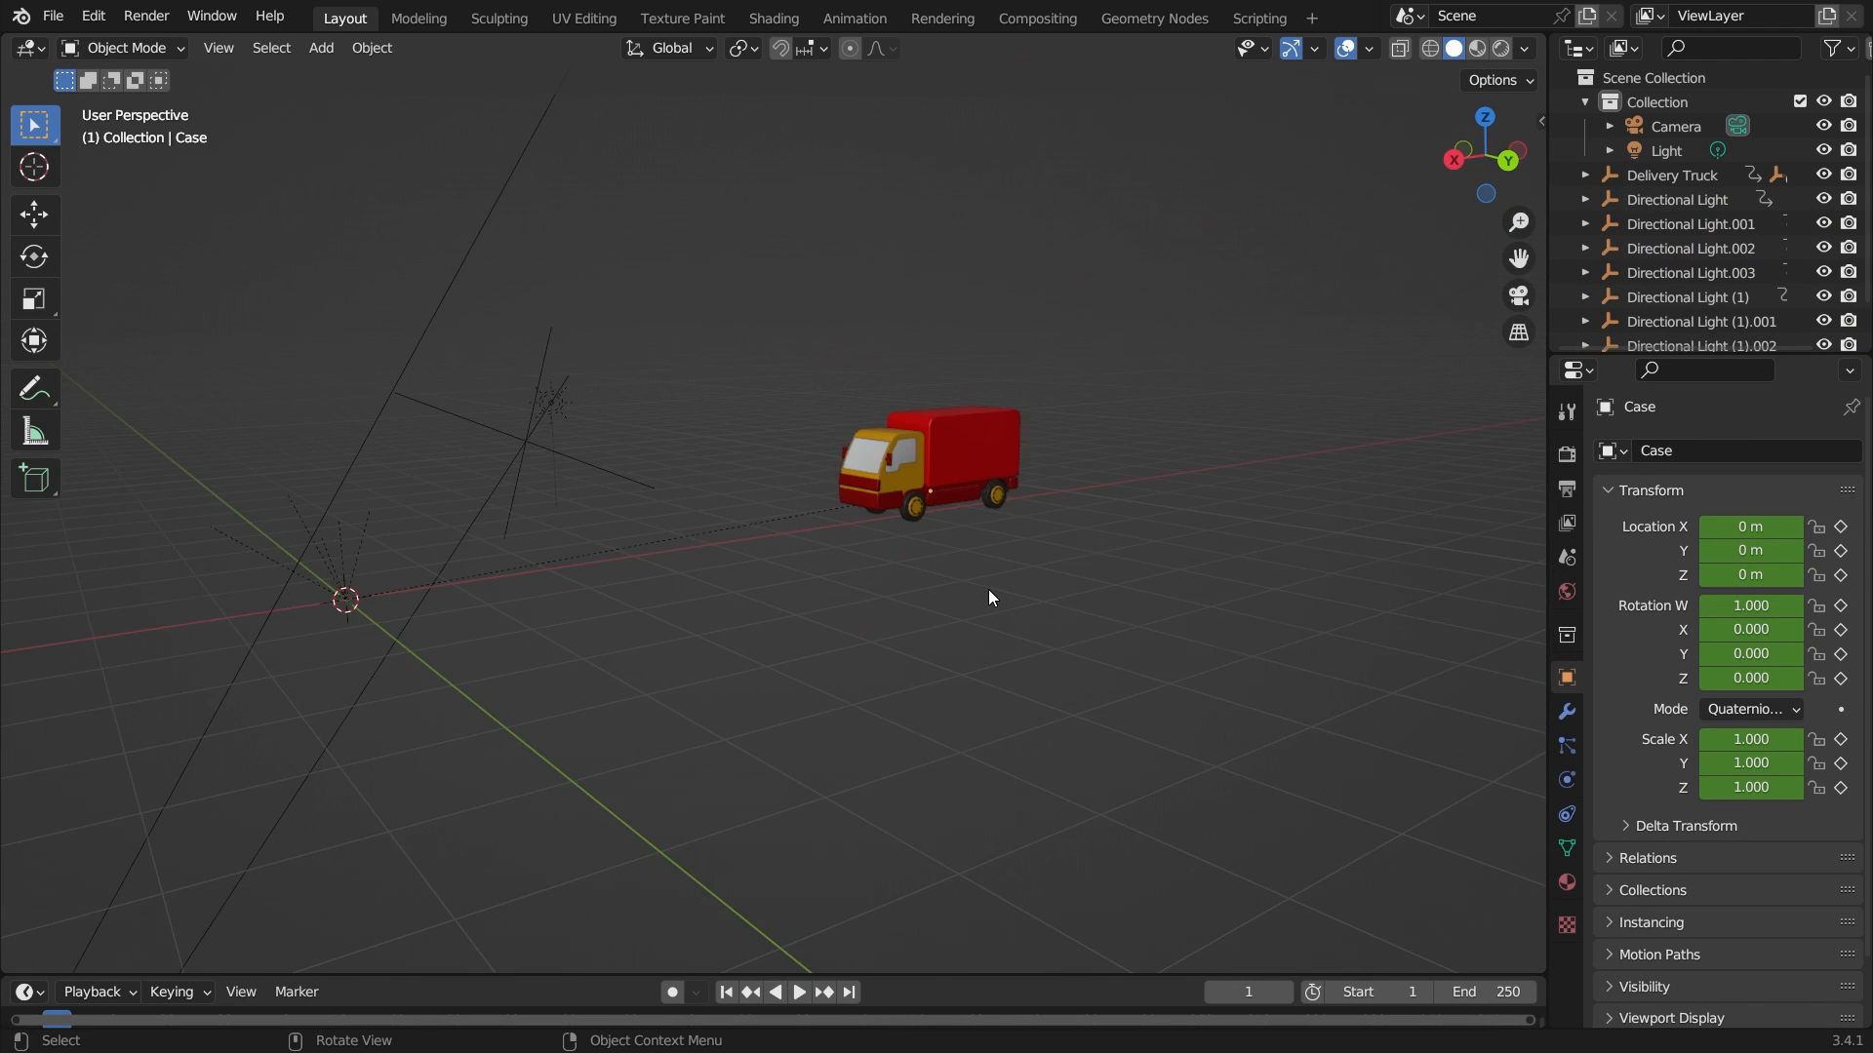
{"action": "middle_click_drag", "start_coordinate": [986, 594], "coordinate": [933, 582]}
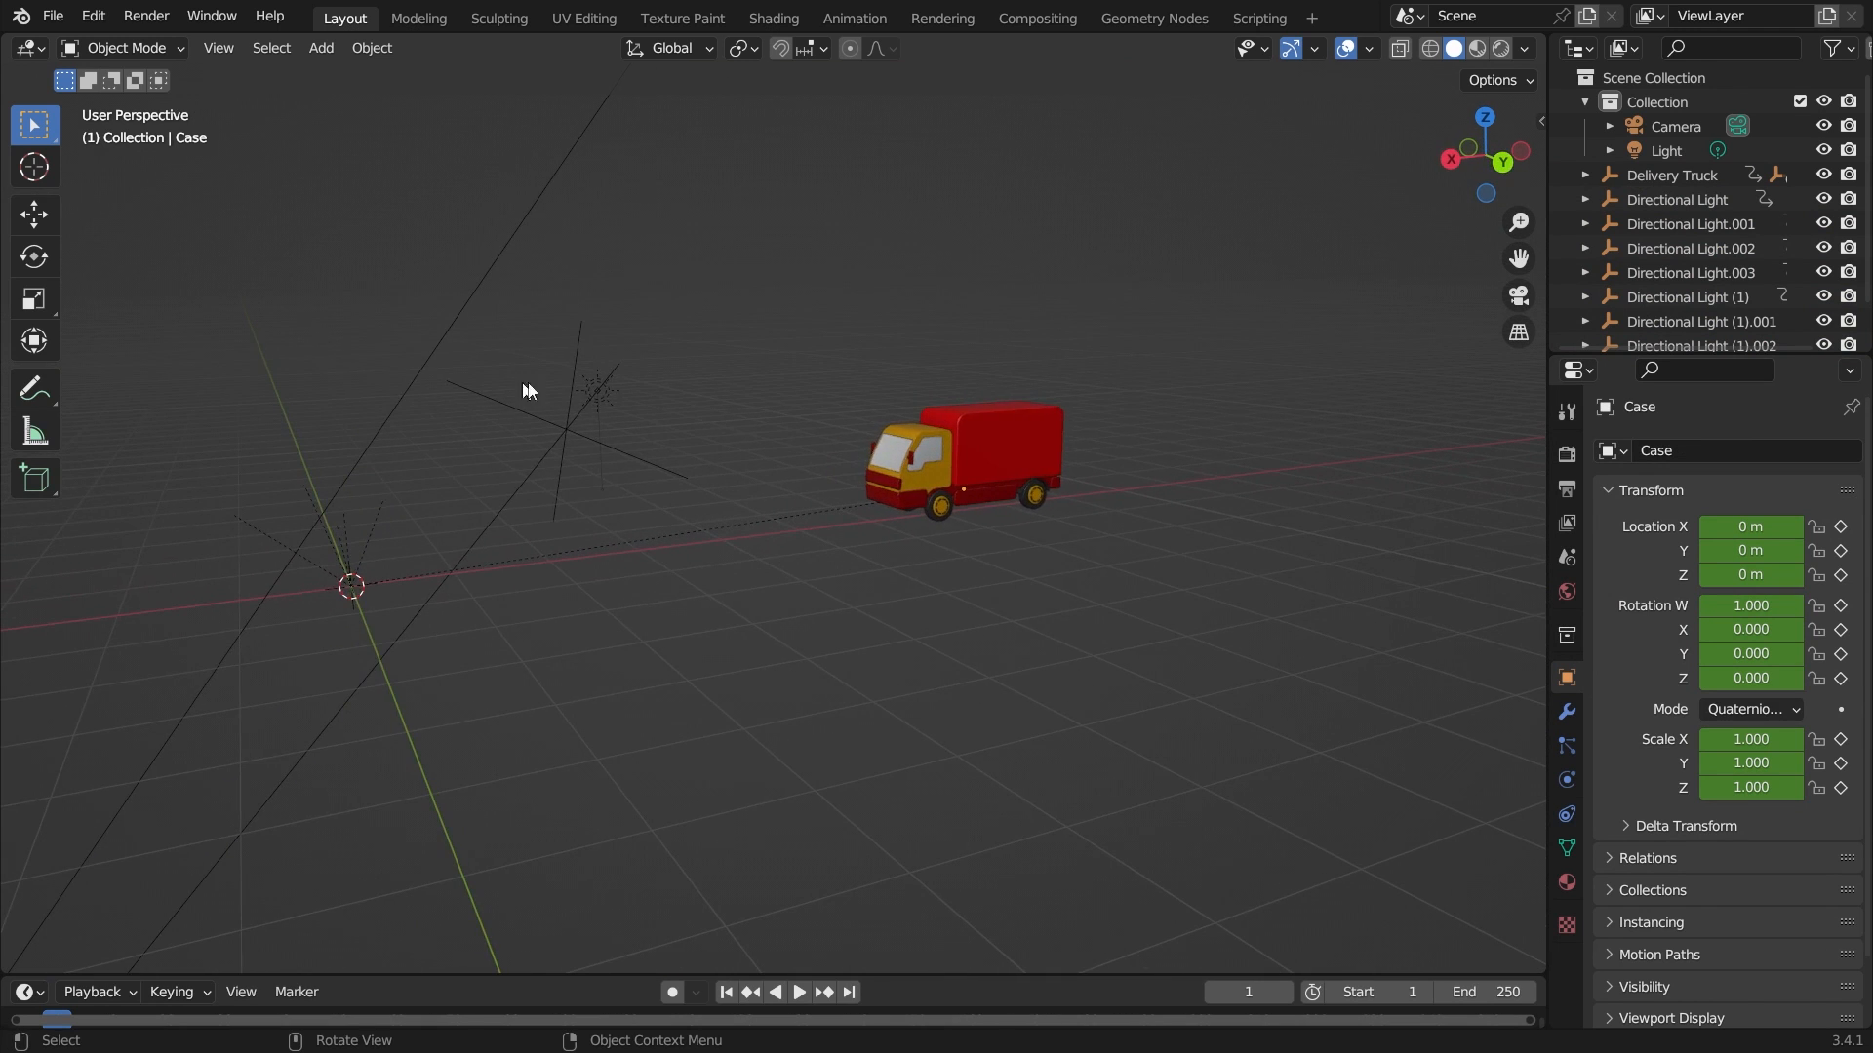
{"action": "left_click", "coordinate": [608, 394]}
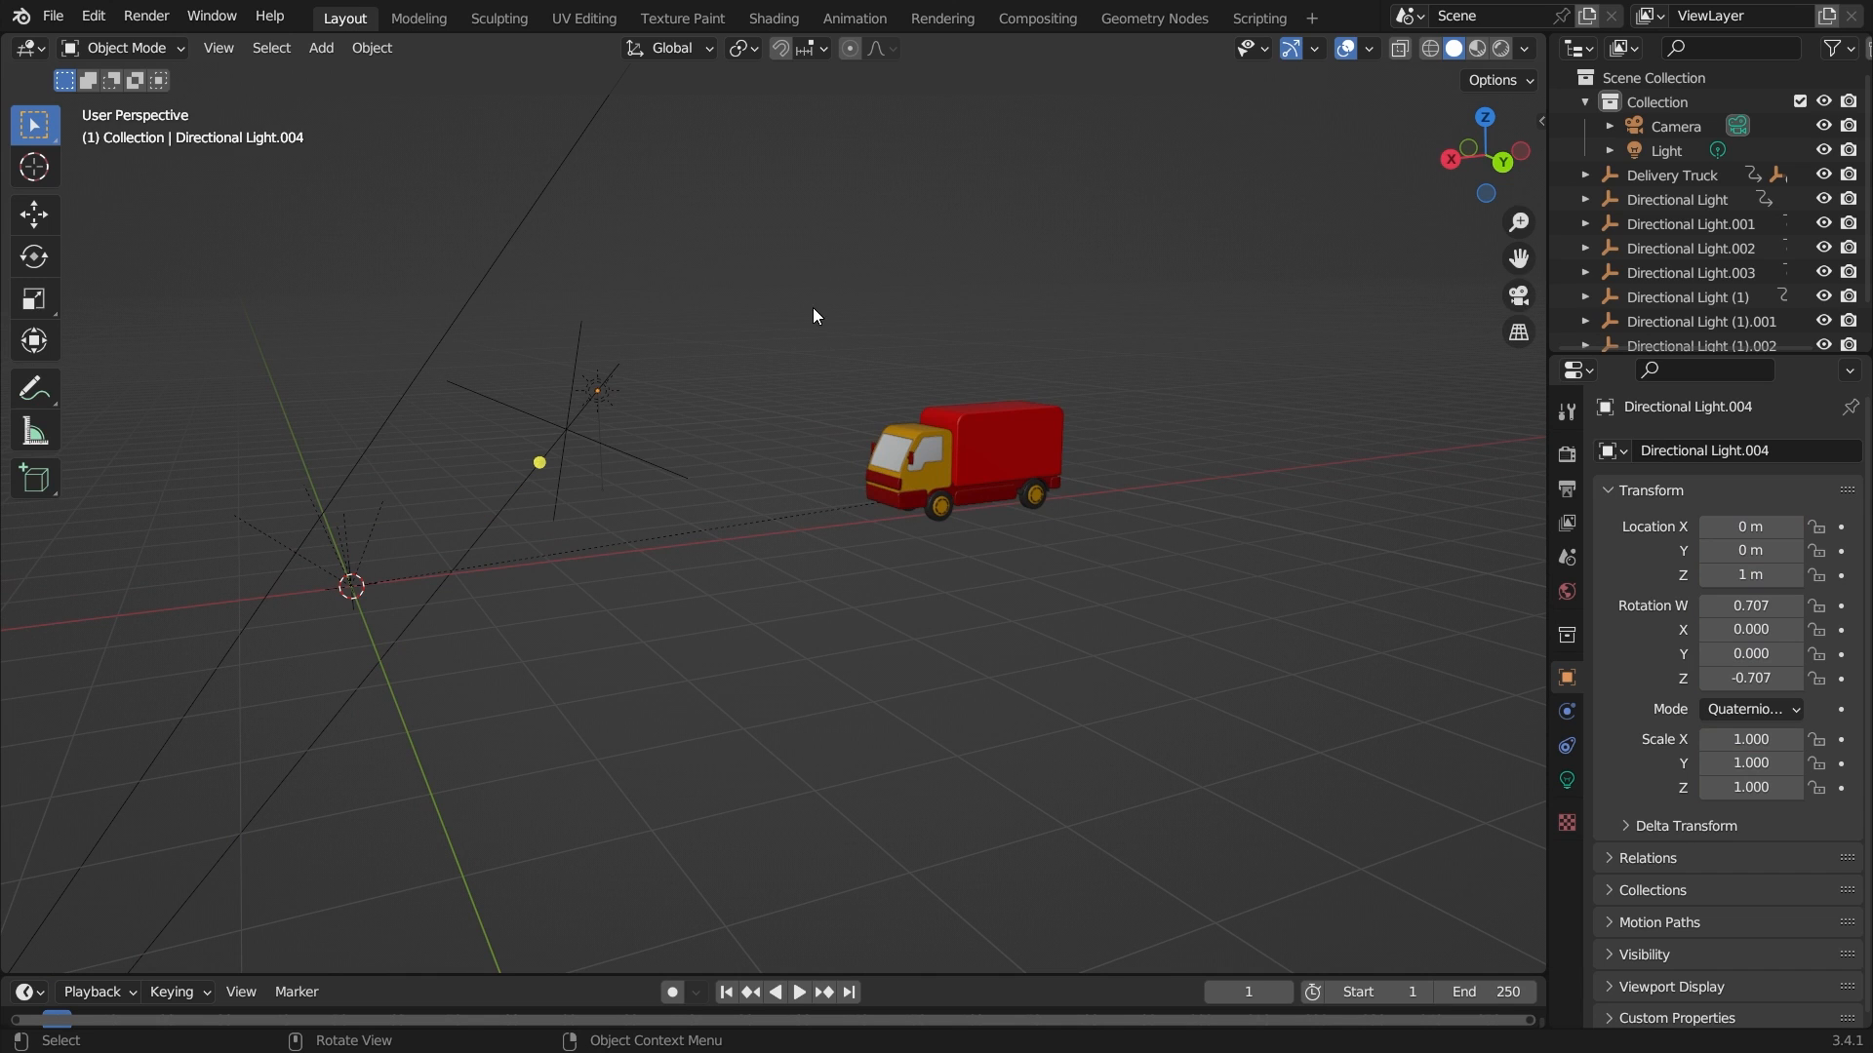
{"action": "left_click_drag", "start_coordinate": [813, 308], "coordinate": [1161, 606]}
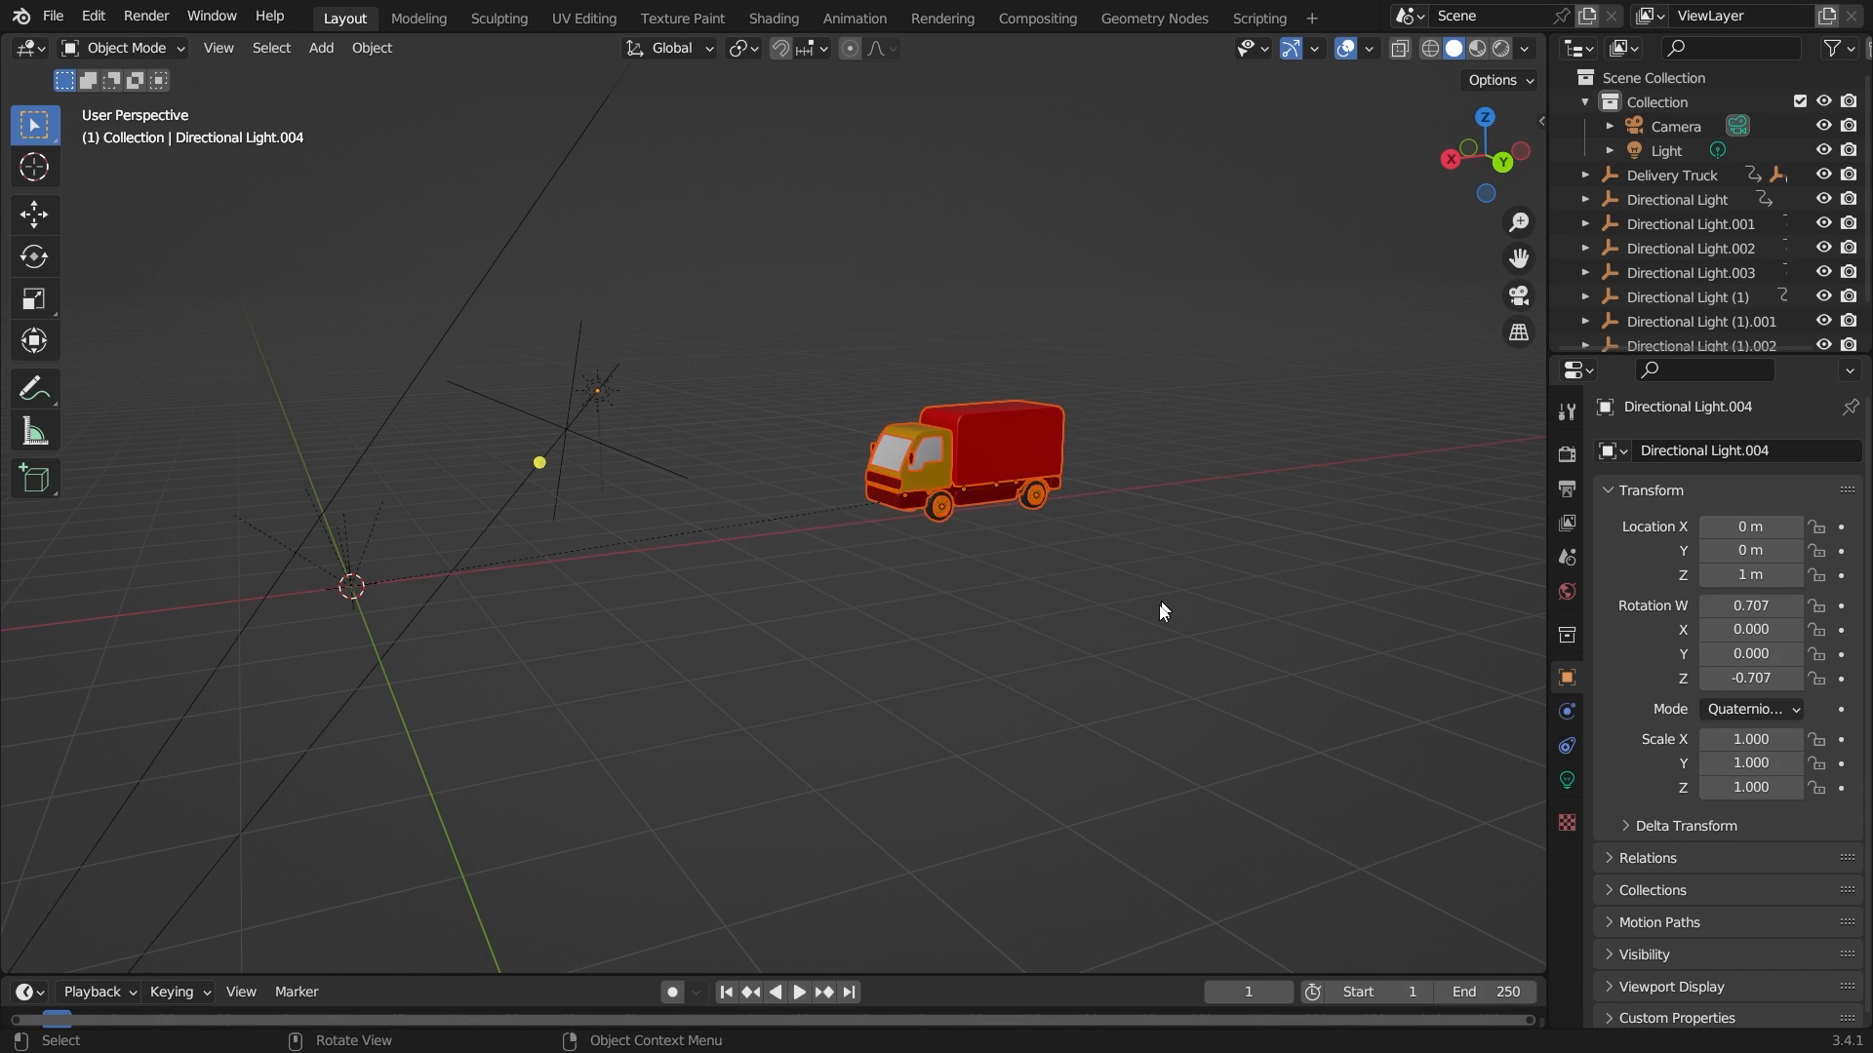
Step: Enlarge the timeline to show the truck's keyframes and play its animation in the viewport
{"action": "left_click_drag", "start_coordinate": [956, 972], "coordinate": [976, 864]}
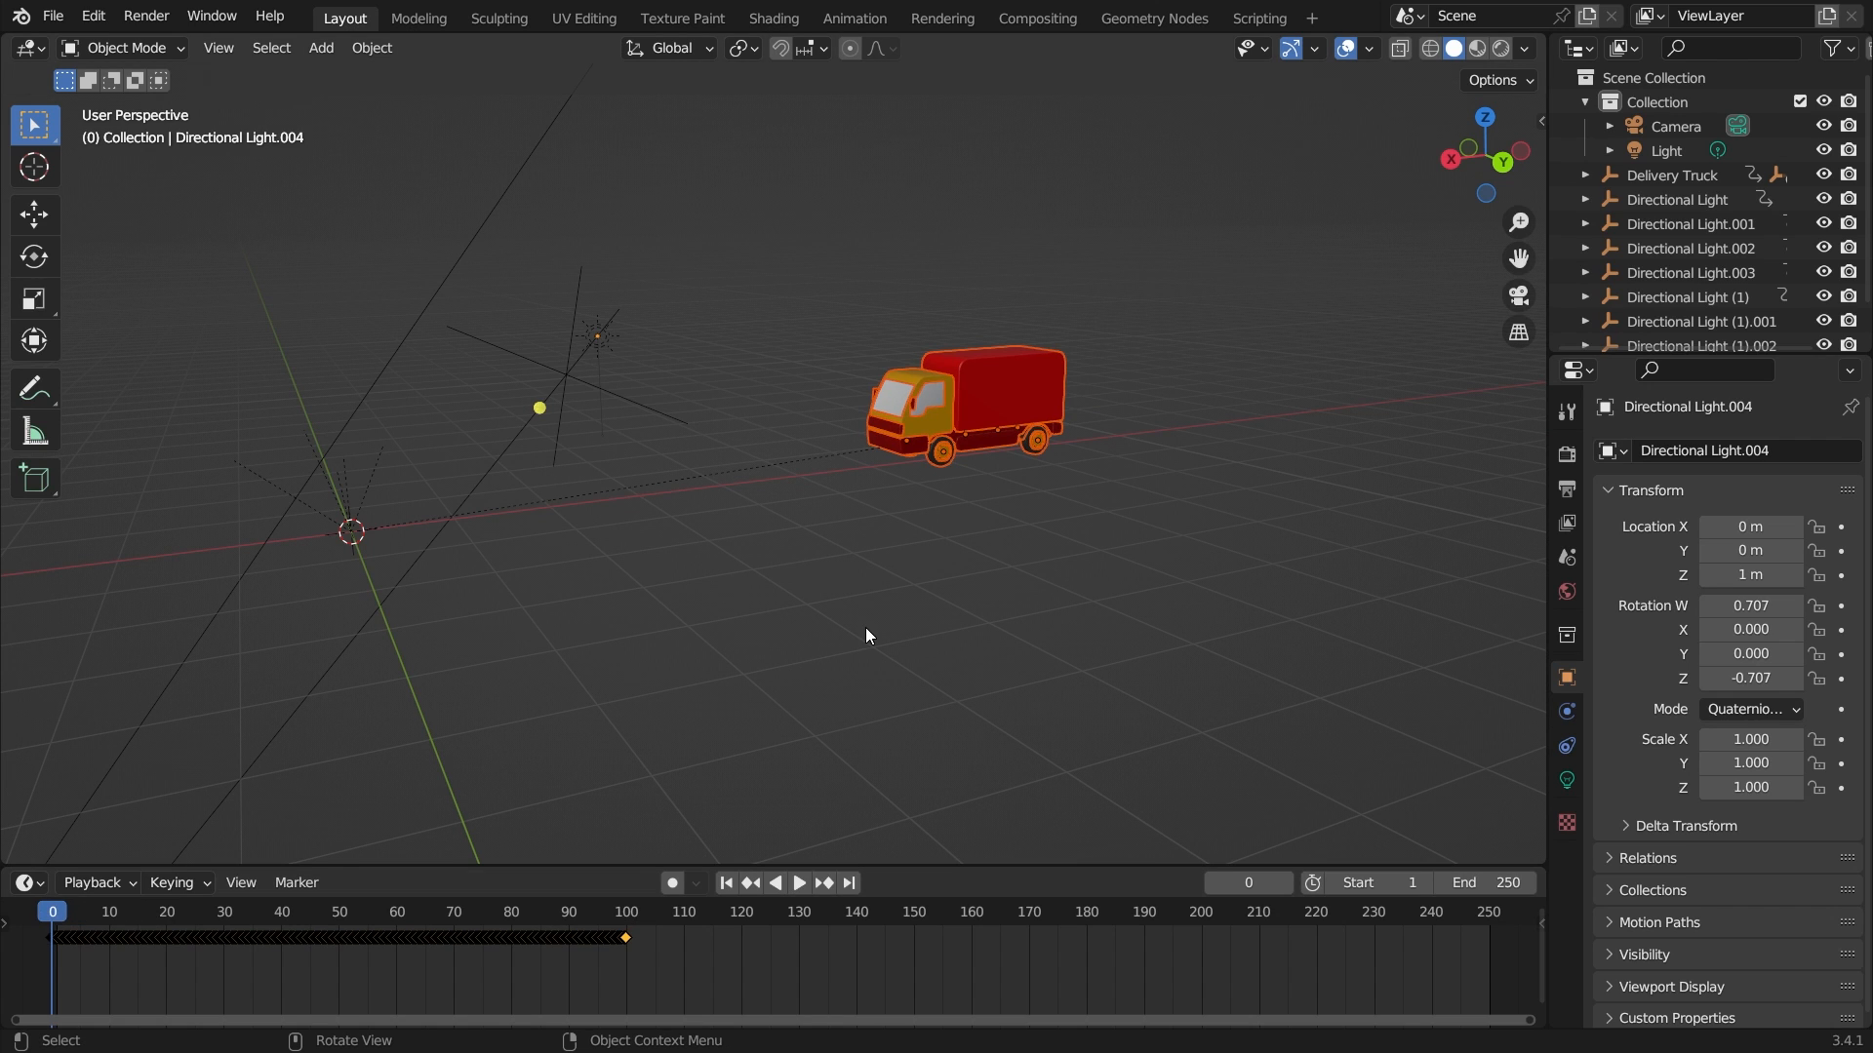
{"action": "key", "text": "space"}
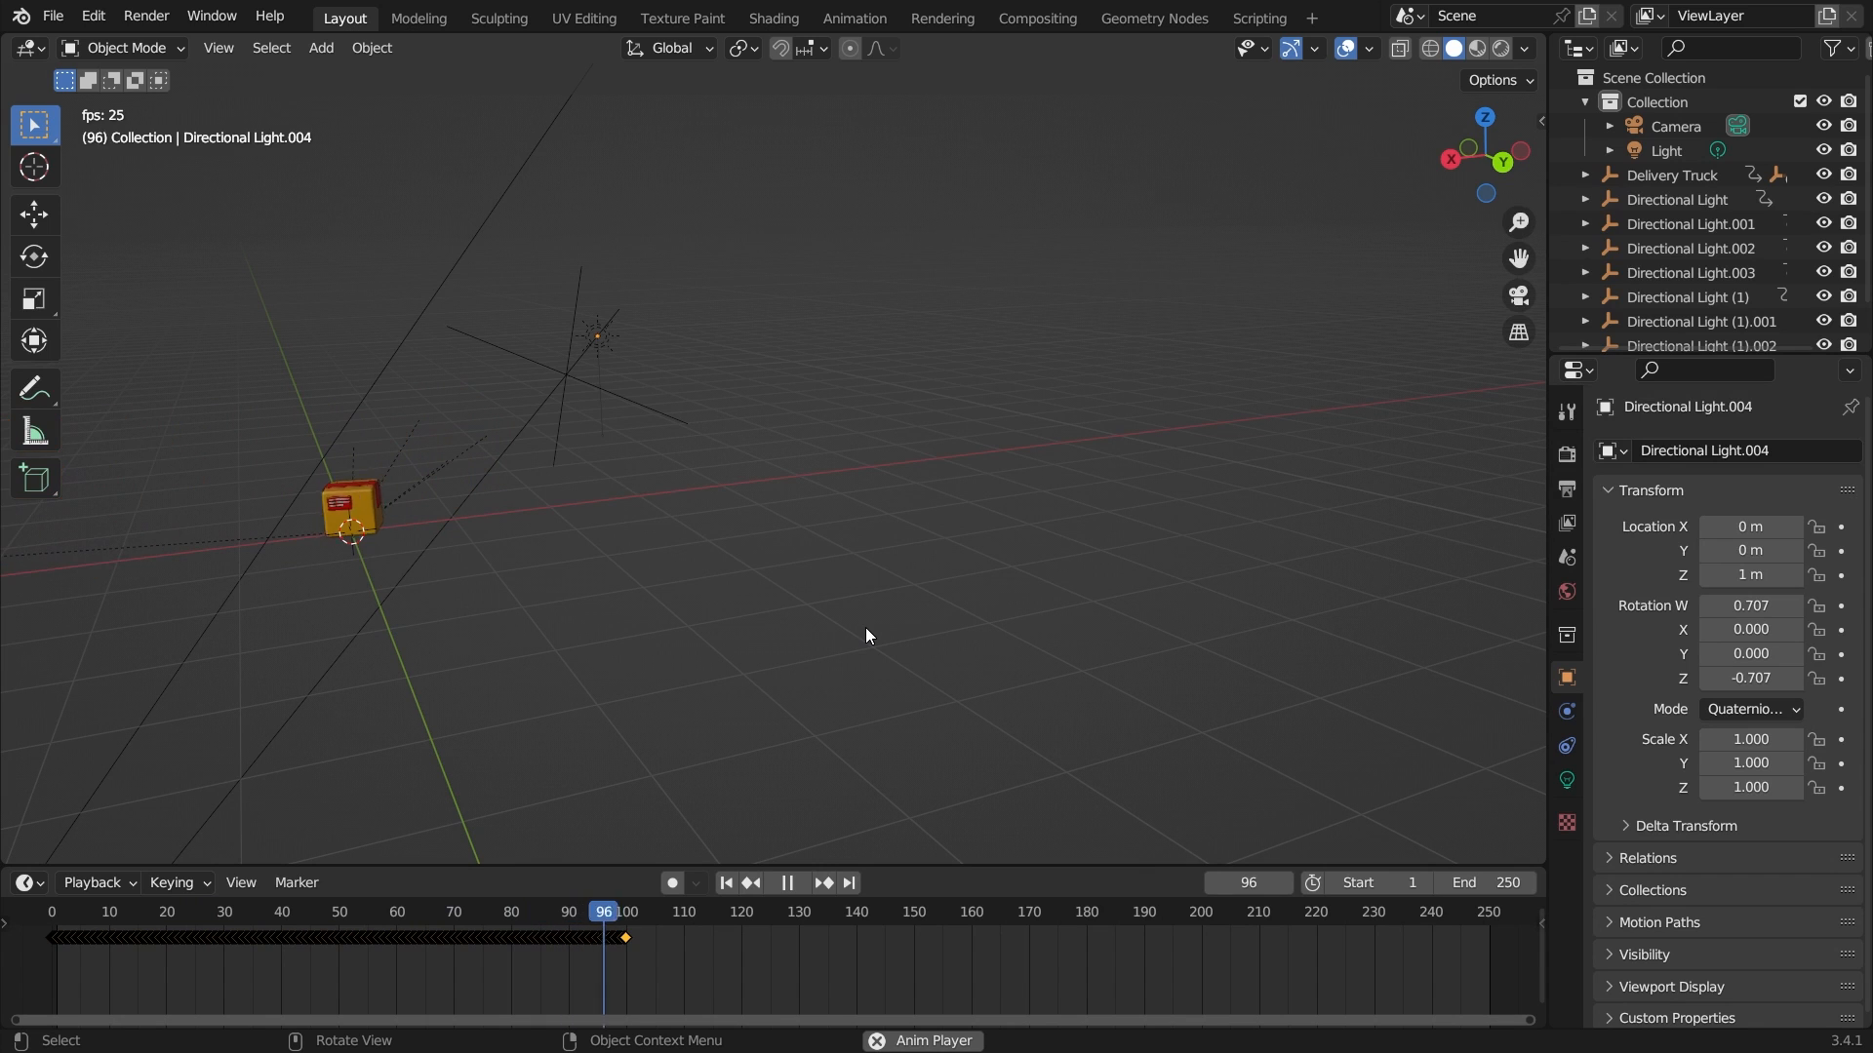
{"action": "key", "text": "space"}
Step: Switch back to PixCap, clear the truck search, and open the Beach Island Daylight scene from the scenes collection
{"action": "key", "text": "alt+Tab"}
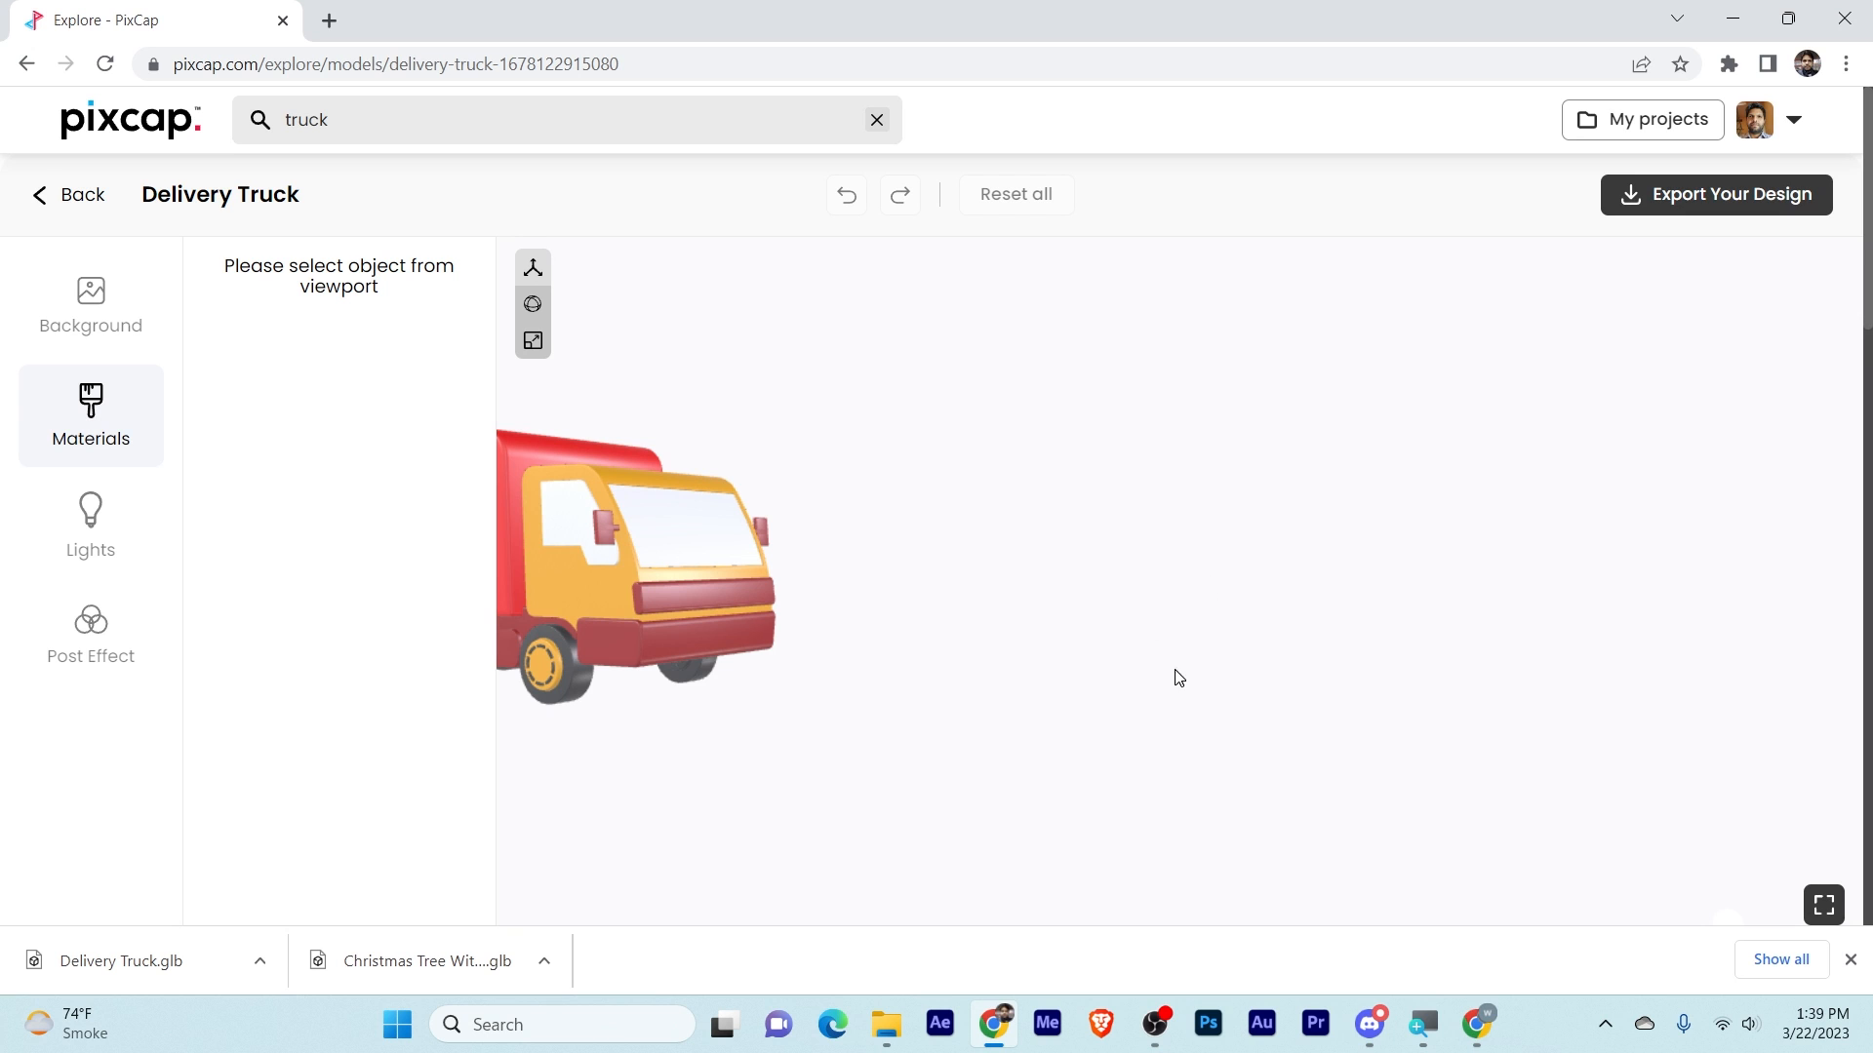
{"action": "left_click", "coordinate": [79, 196]}
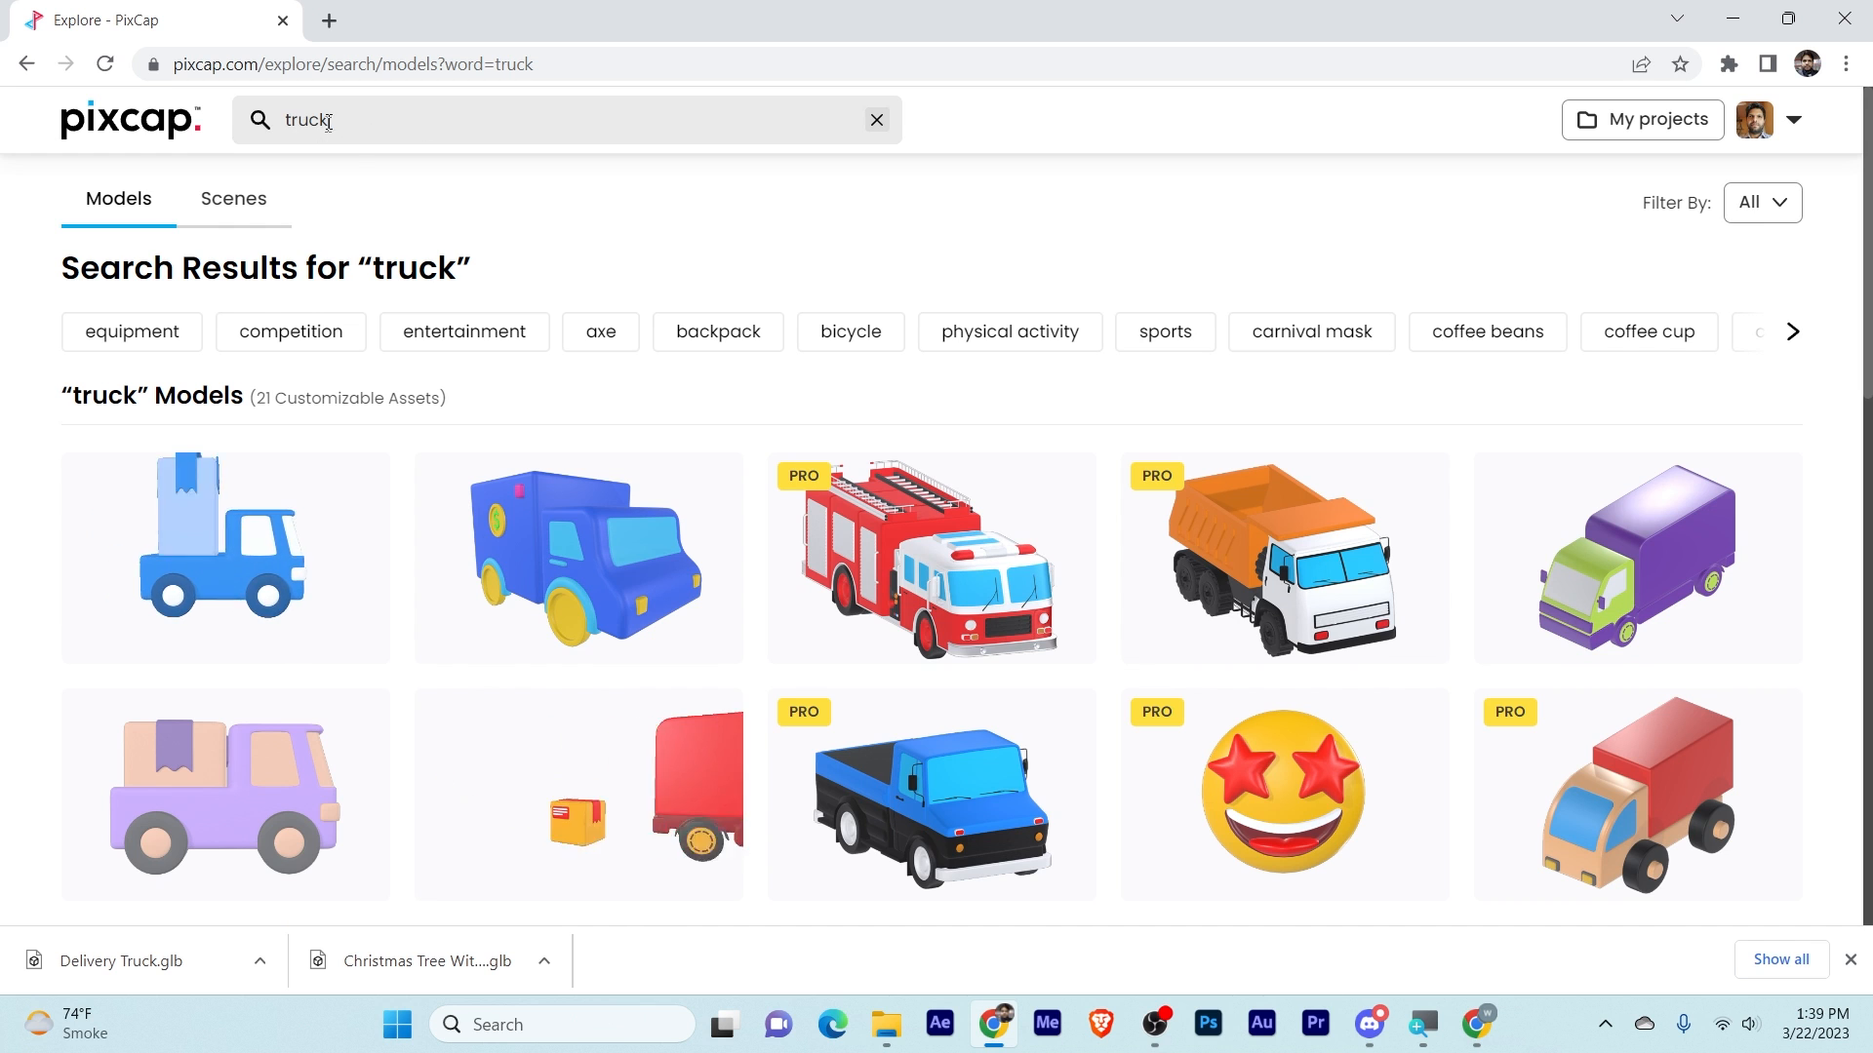
{"action": "left_click", "coordinate": [876, 119]}
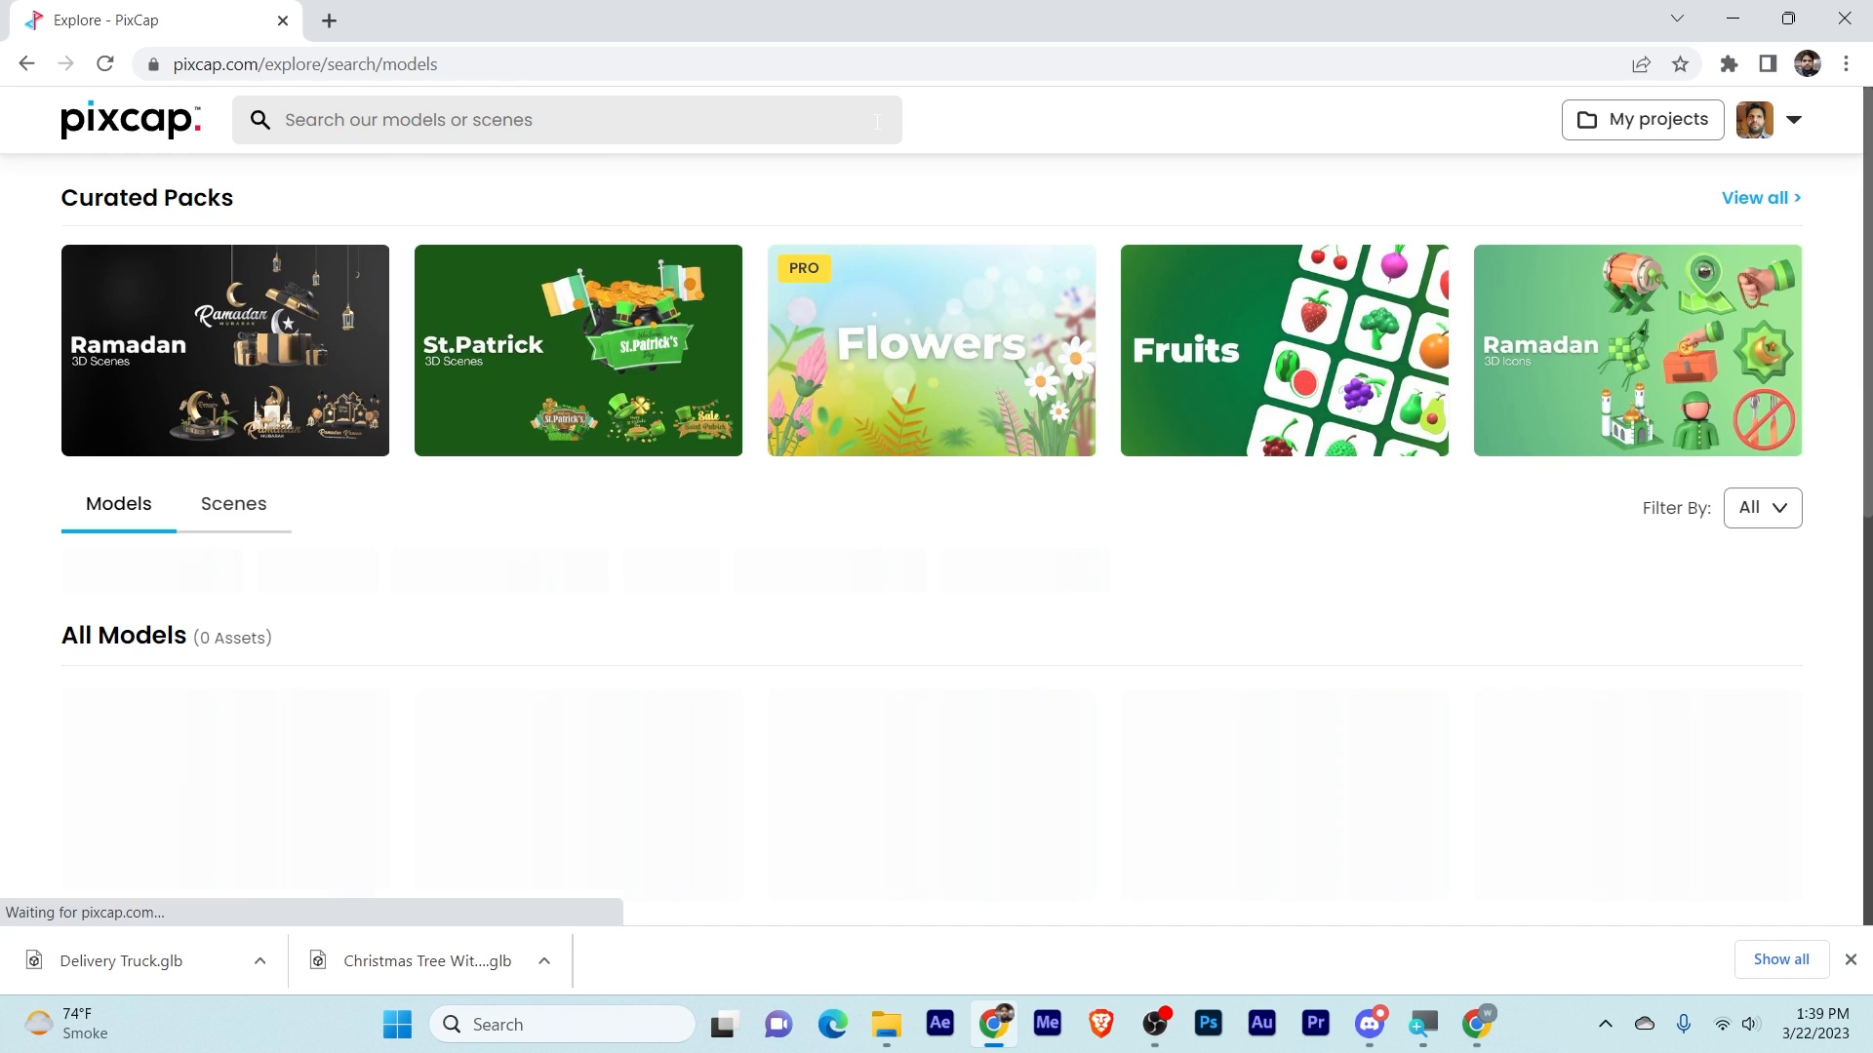
{"action": "left_click", "coordinate": [221, 522]}
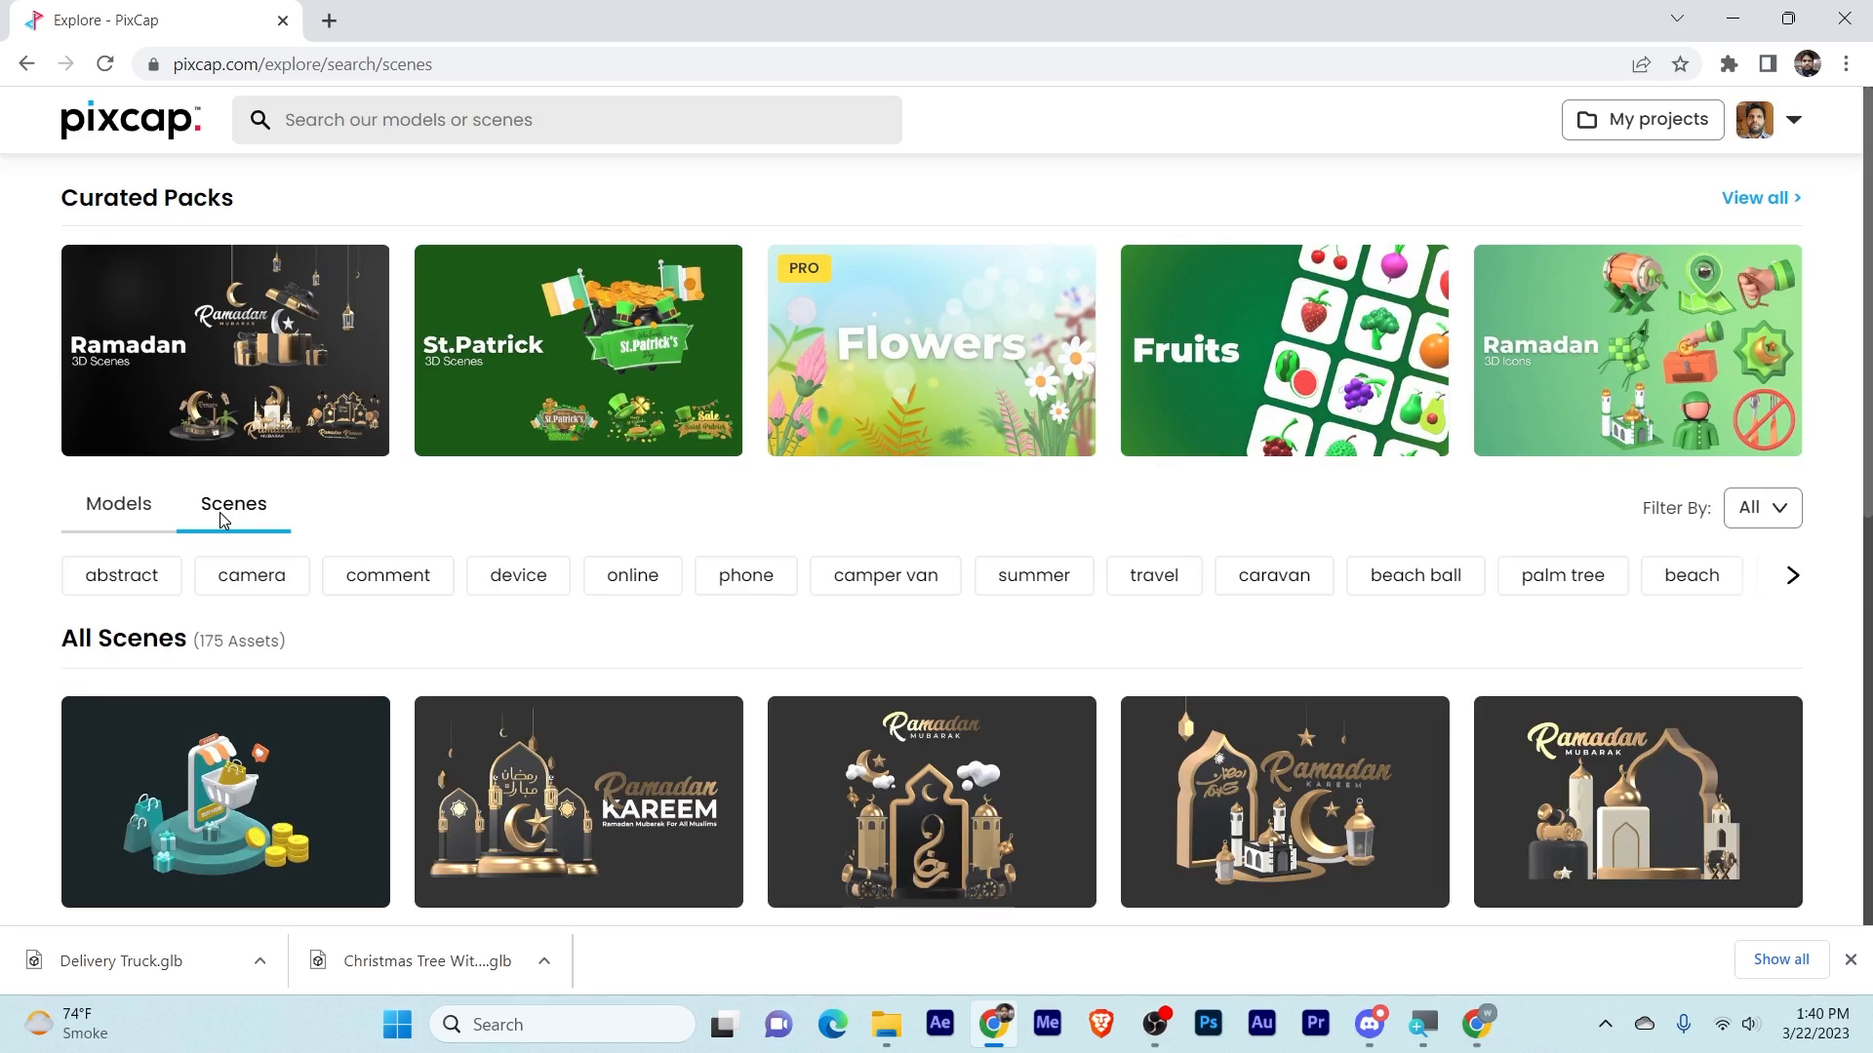
{"action": "scroll", "coordinate": [571, 549], "scroll_direction": "down", "scroll_amount": 10}
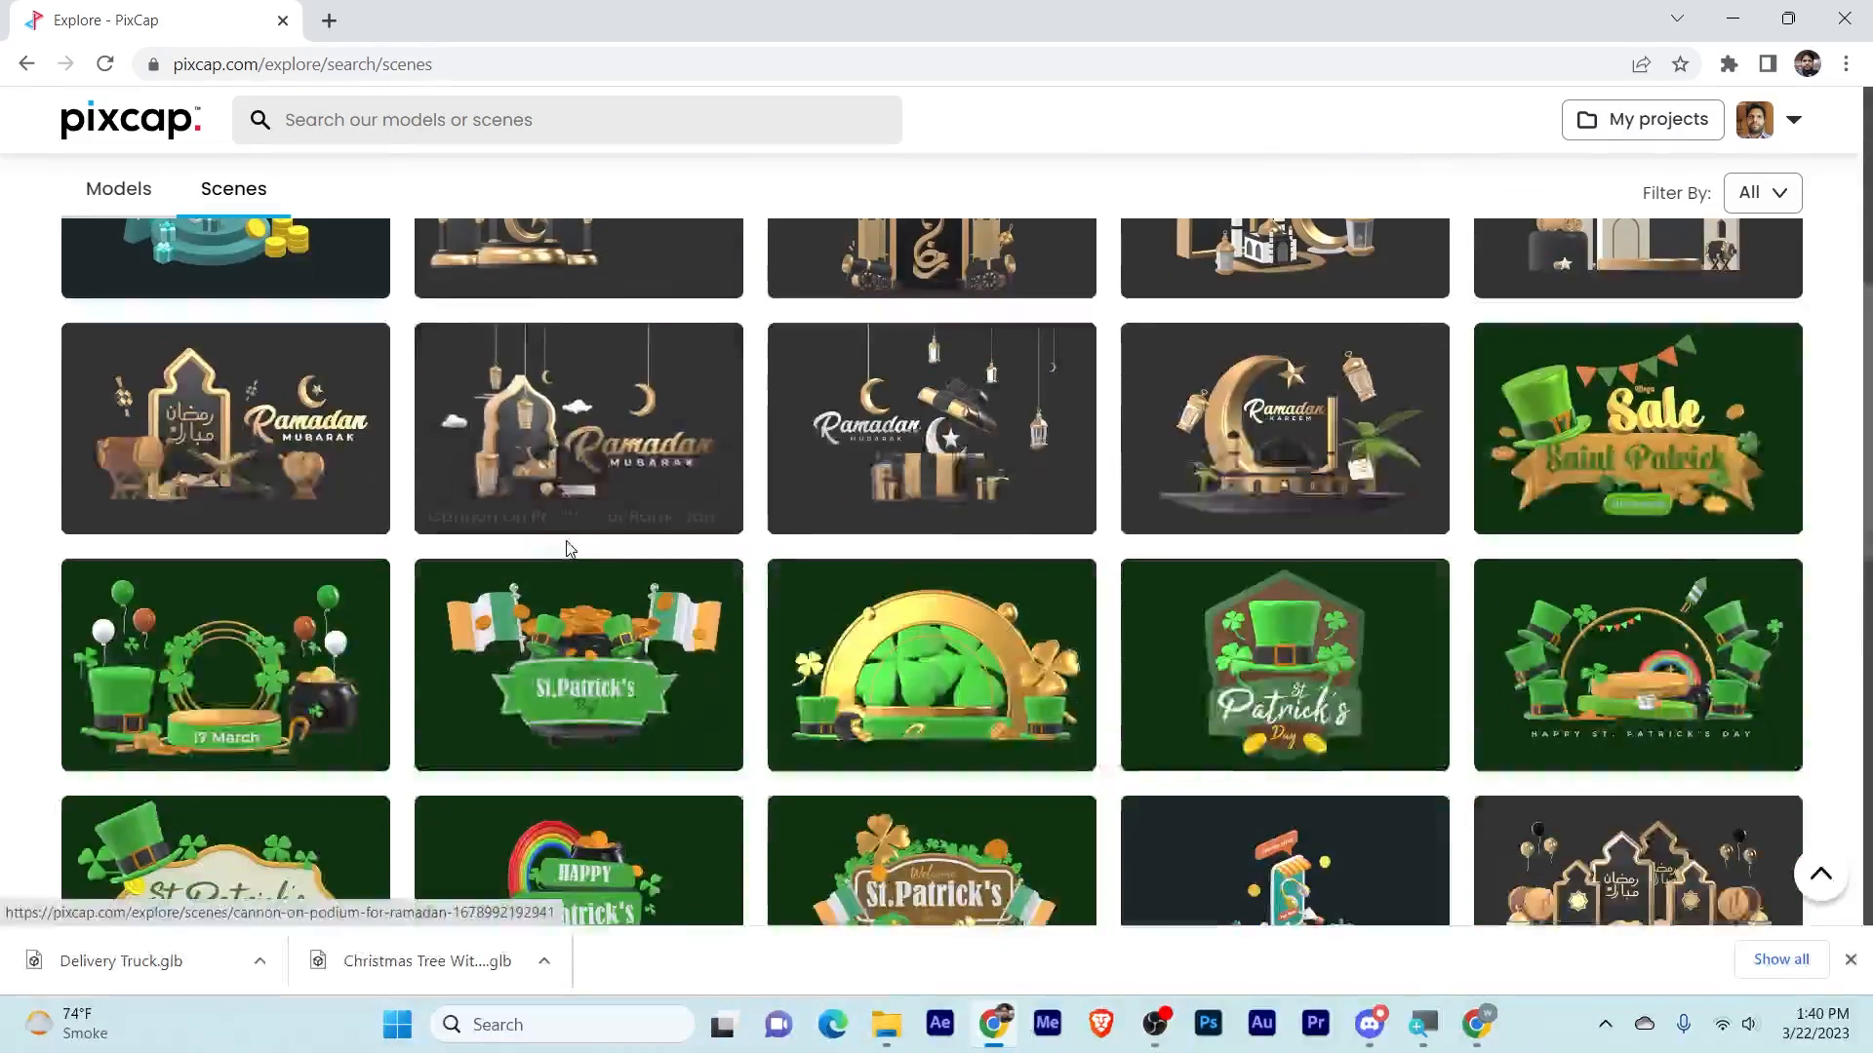
{"action": "scroll", "coordinate": [568, 550], "scroll_direction": "down", "scroll_amount": 18}
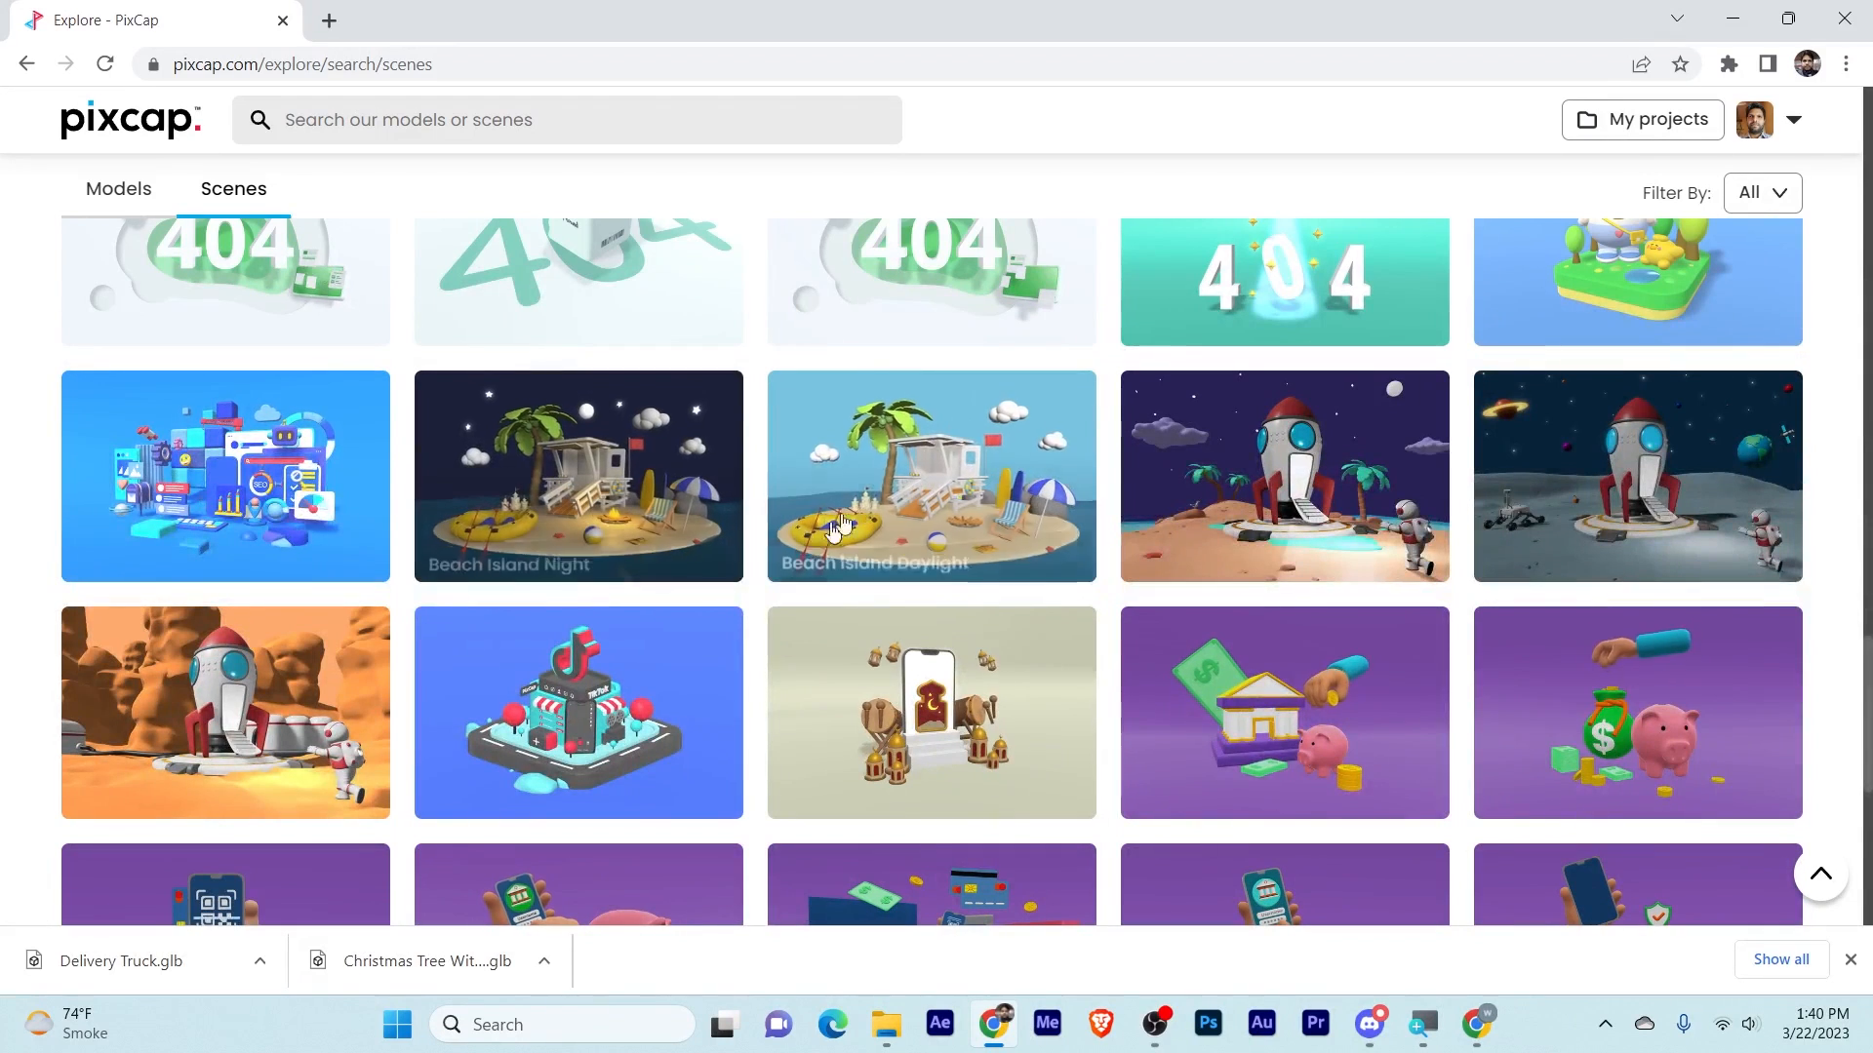
{"action": "left_click", "coordinate": [945, 438]}
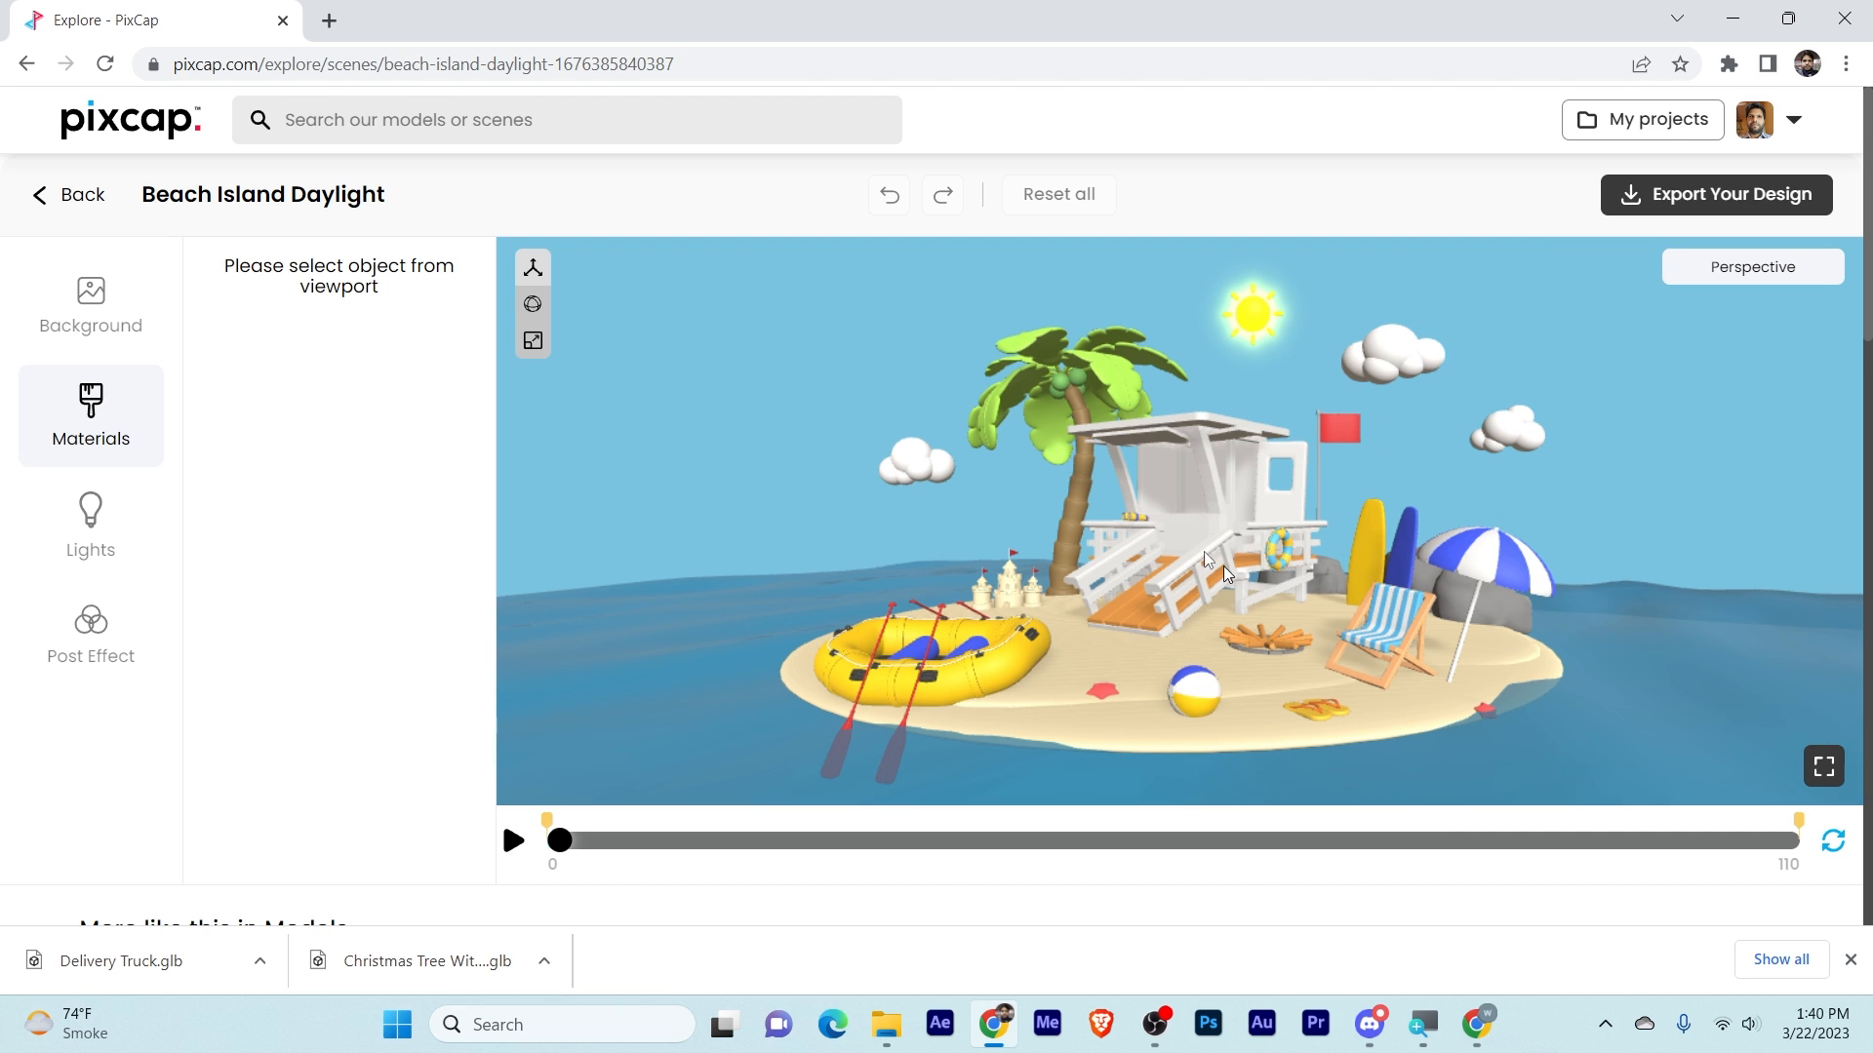
Step: Play the Beach Island Daylight scene's animation and pause it
{"action": "left_click", "coordinate": [513, 841]}
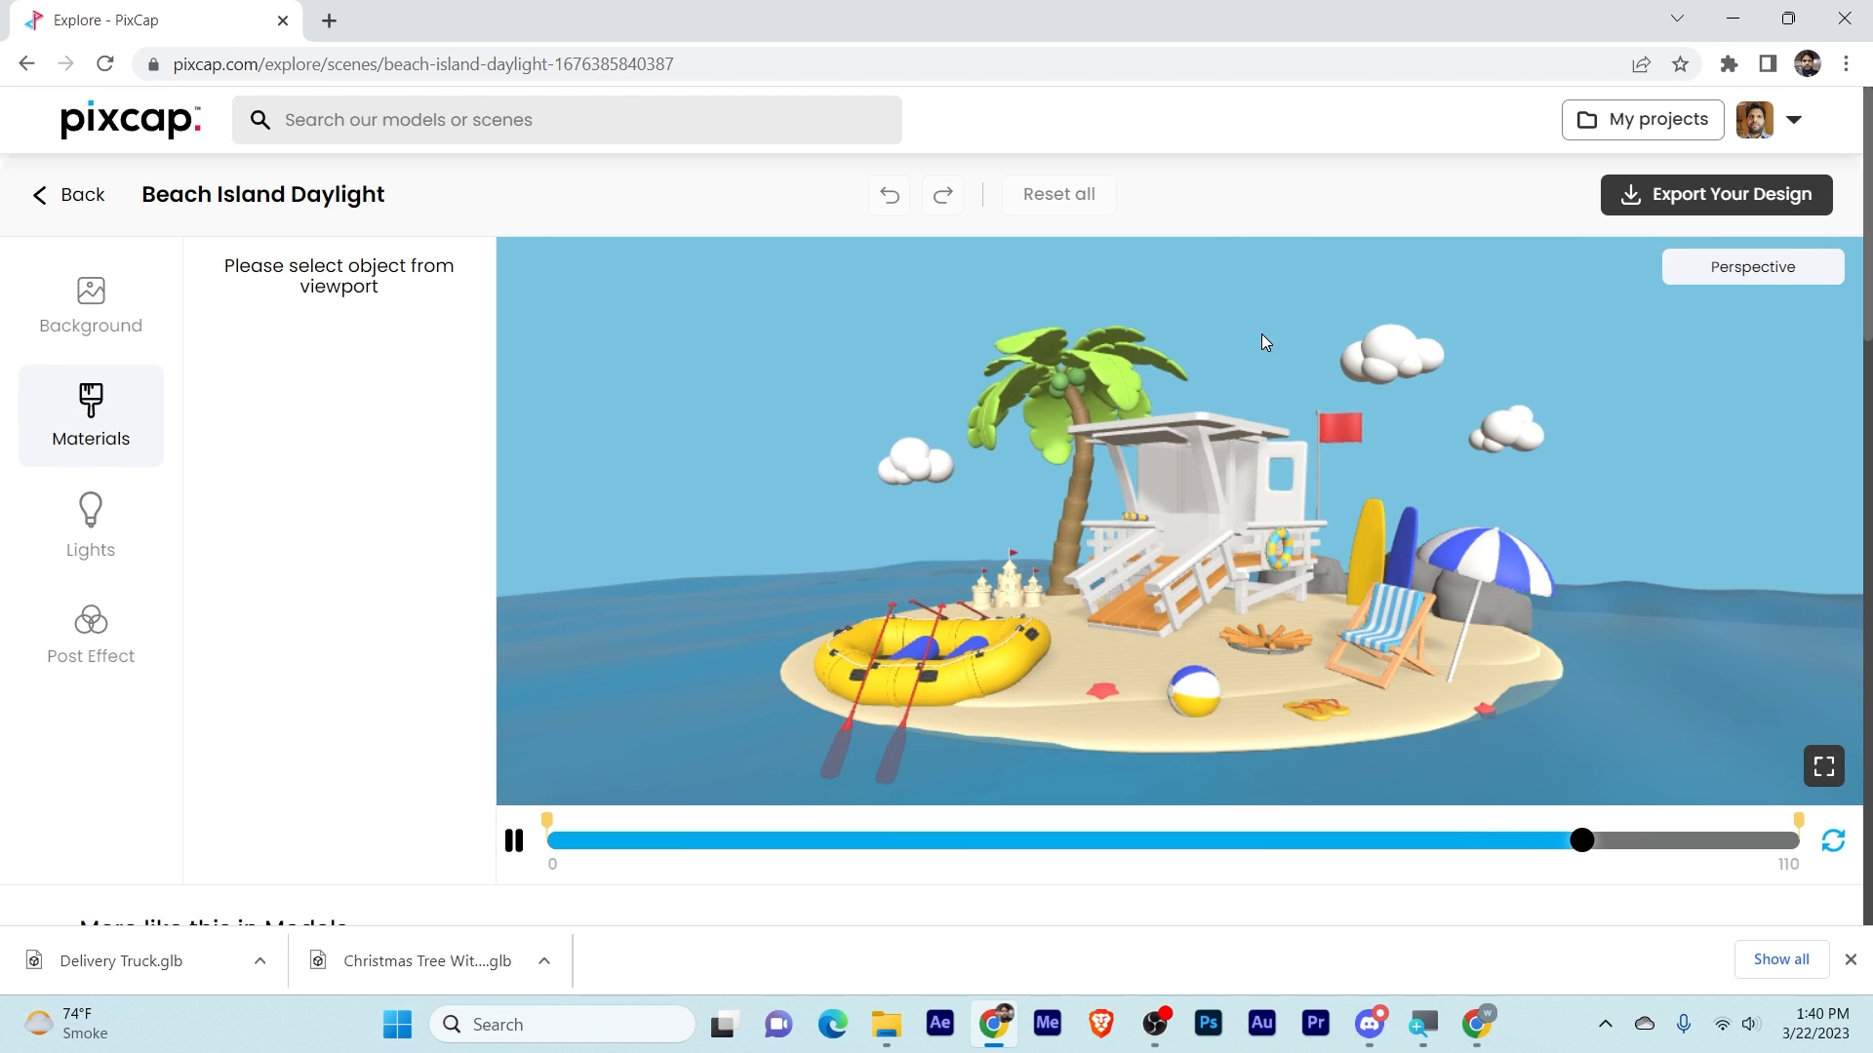
{"action": "left_click", "coordinate": [513, 841]}
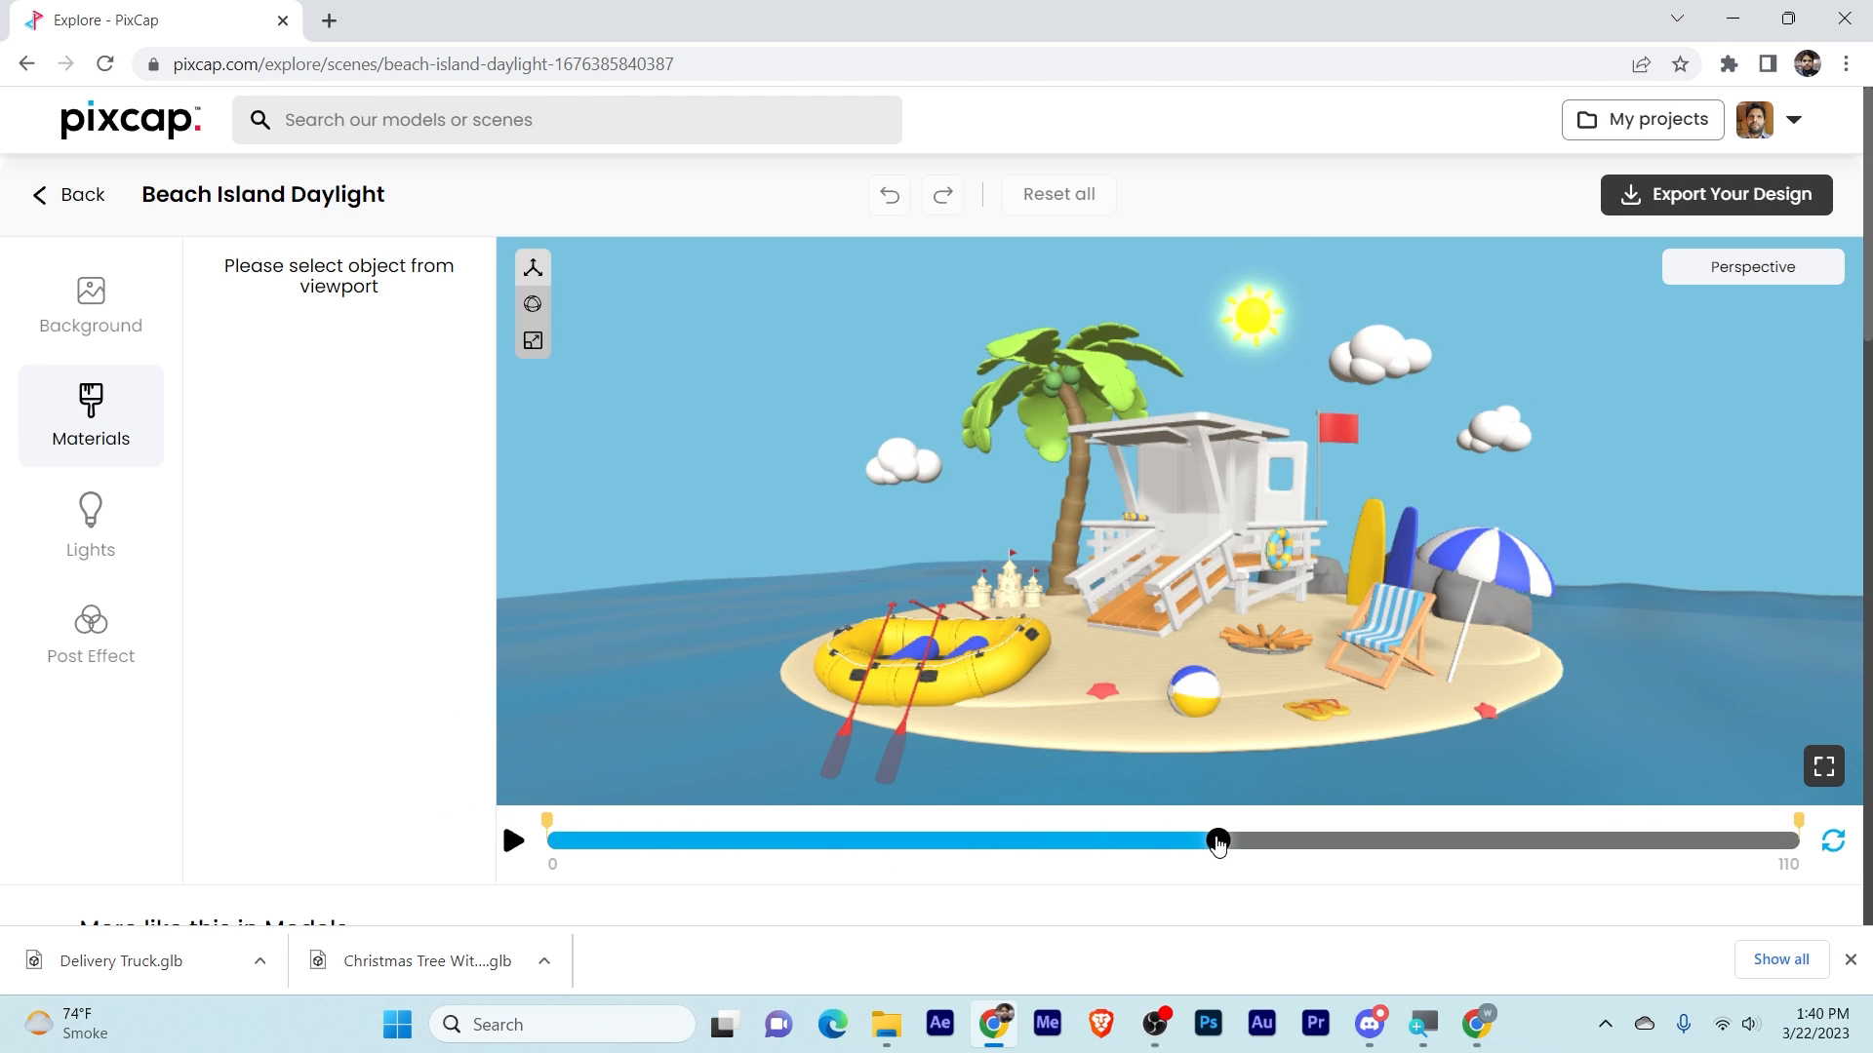
Step: Rewind the Beach Island Daylight animation to frame 0 and export the scene as GLB
{"action": "left_click_drag", "start_coordinate": [1218, 841], "coordinate": [449, 865]}
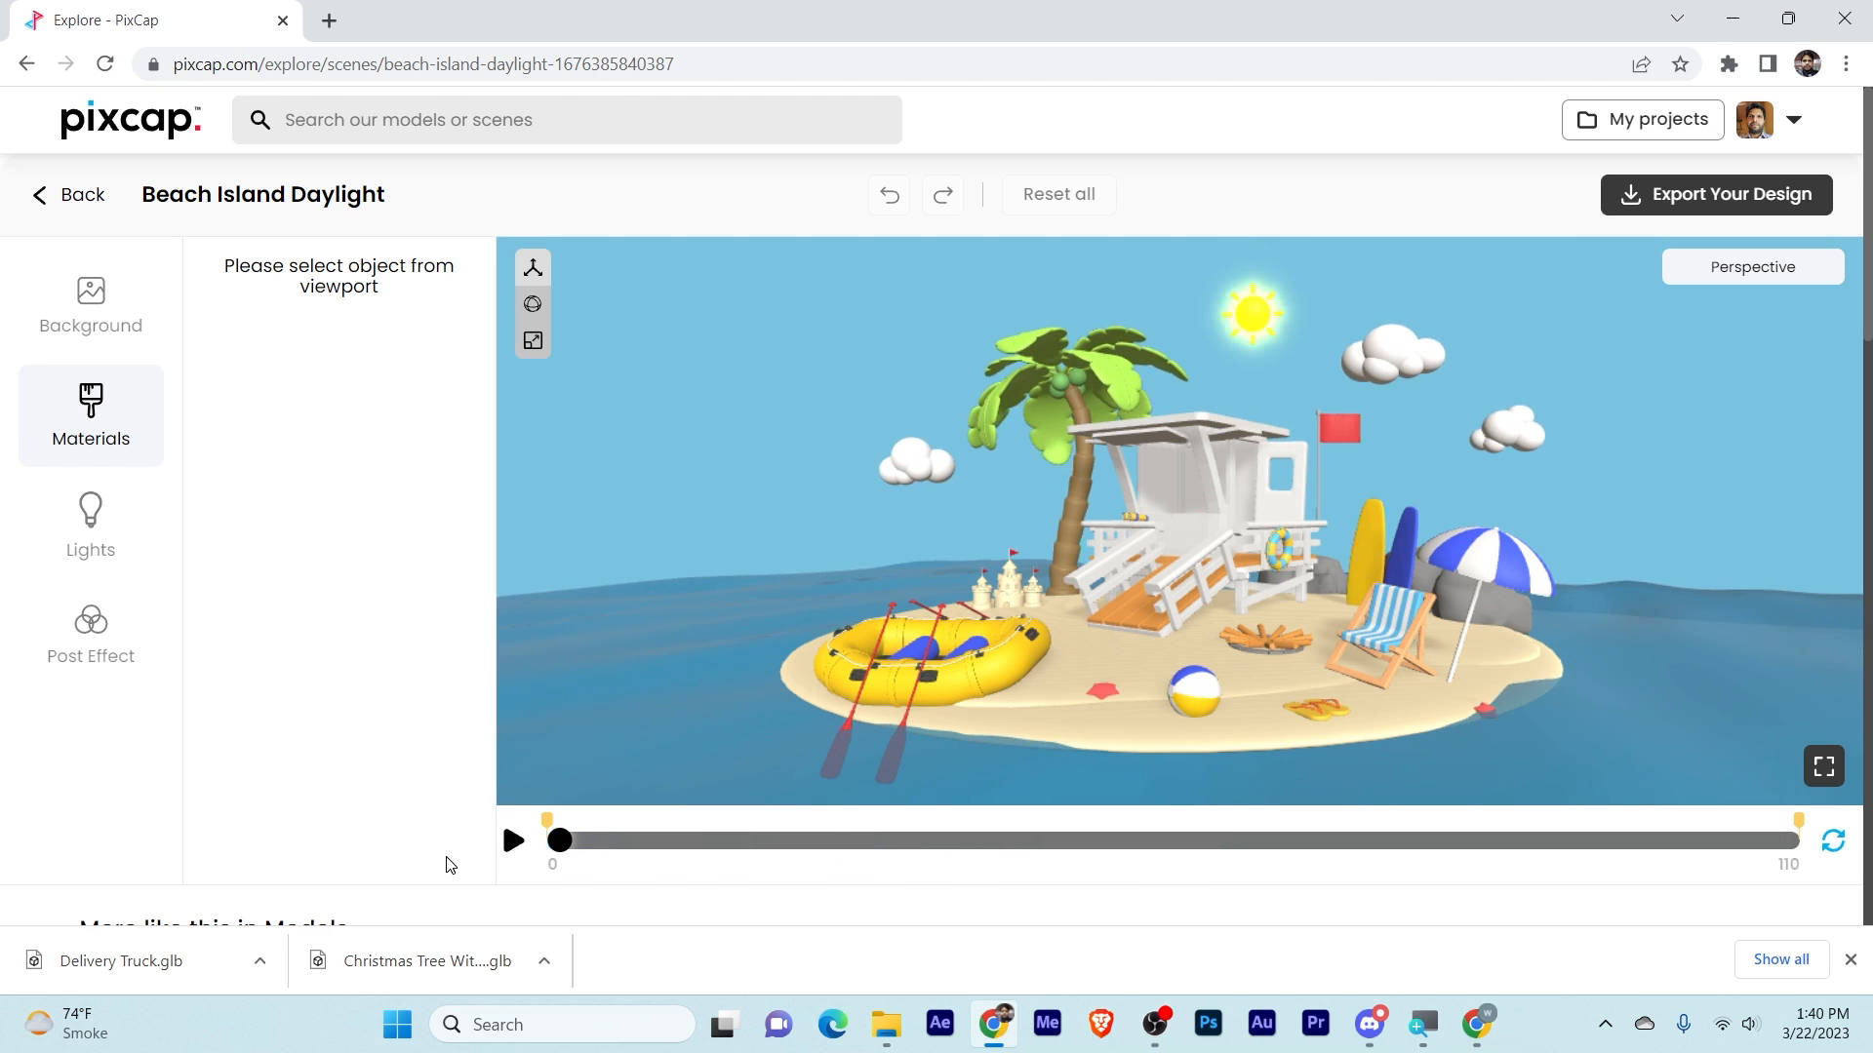
{"action": "left_click", "coordinate": [1768, 196]}
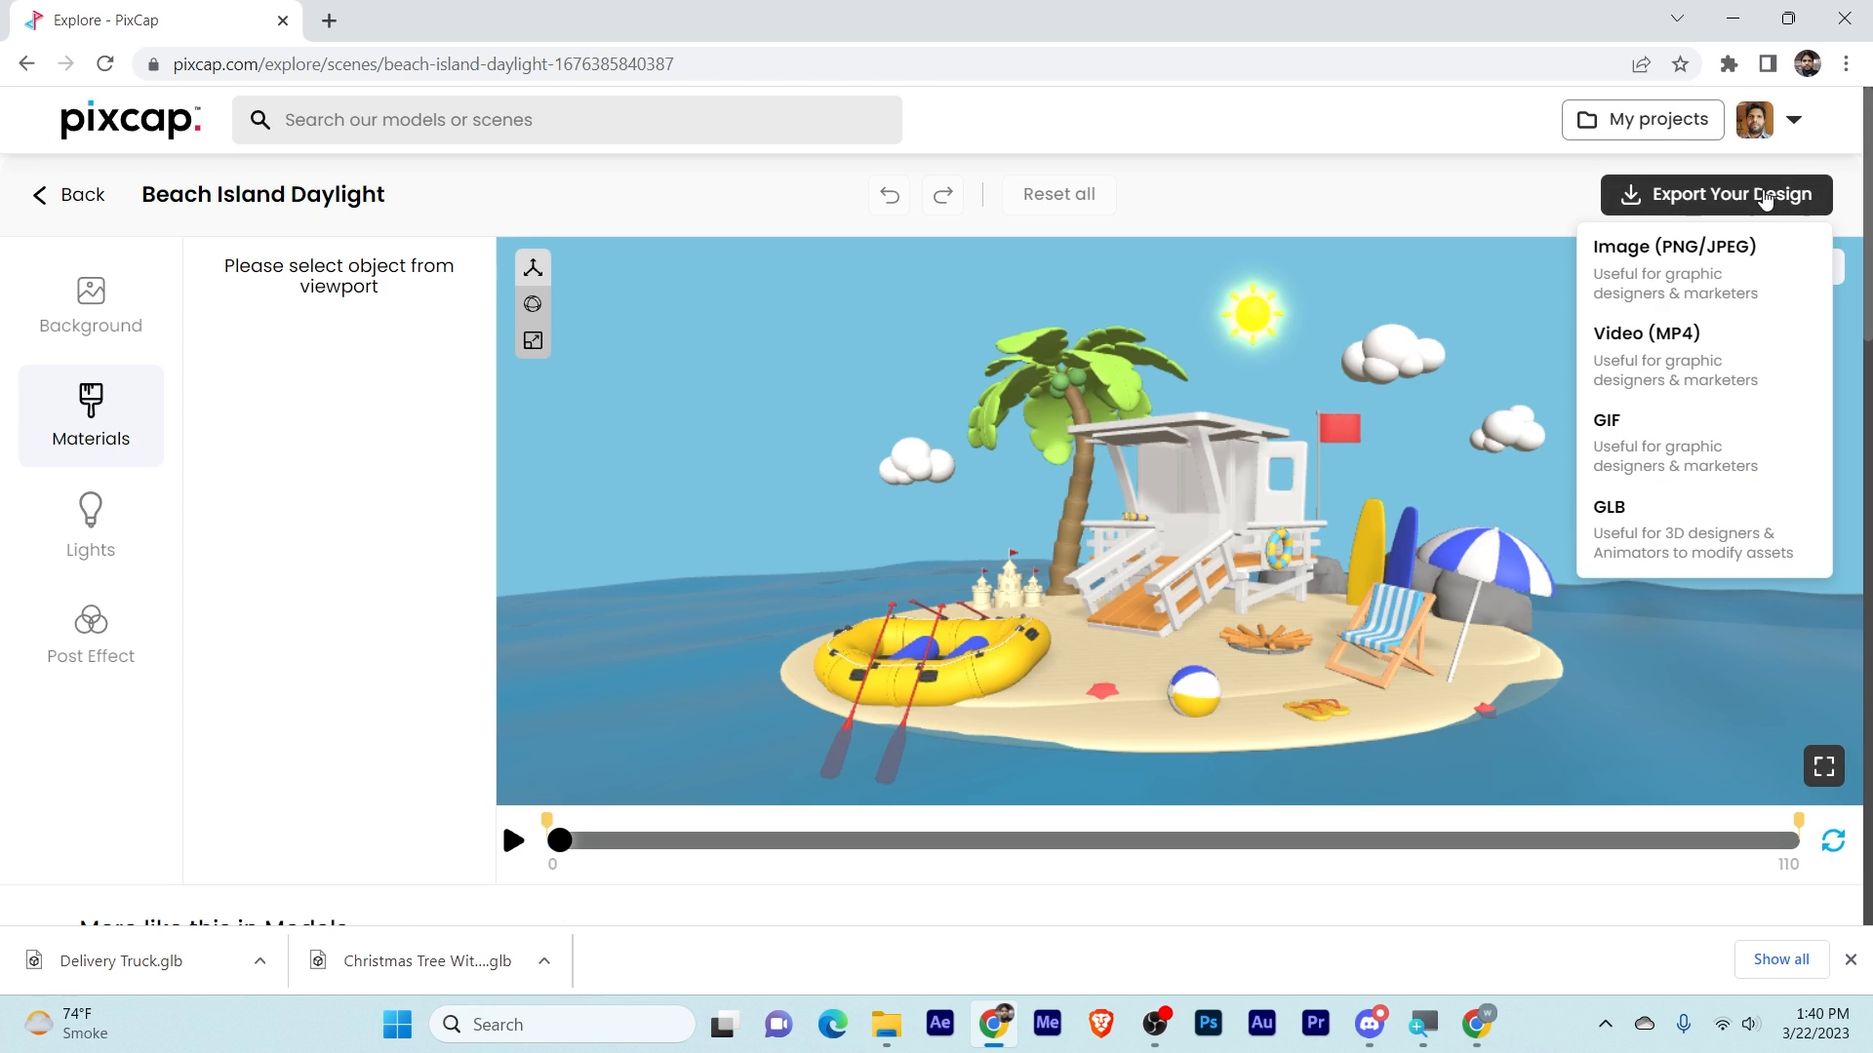
{"action": "left_click", "coordinate": [1657, 522]}
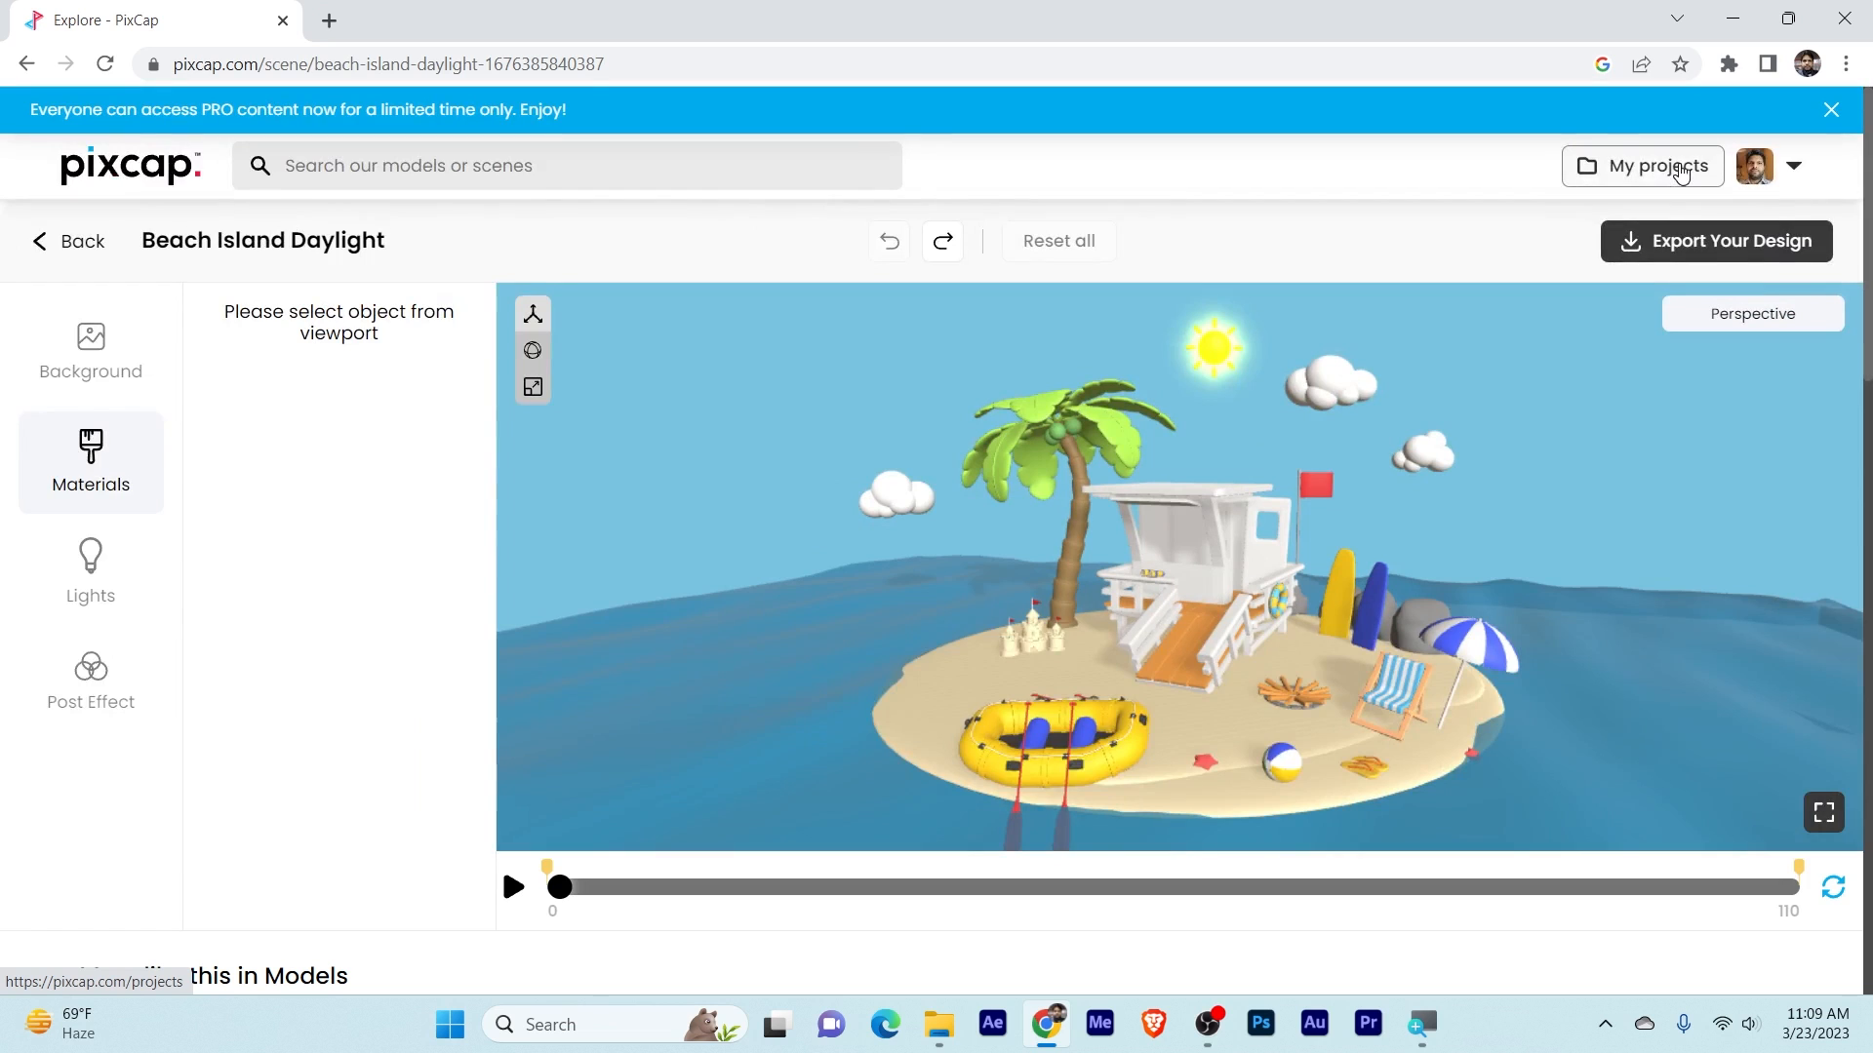
Step: Start creating a custom avatar from the projects page and try a red dress, a black racing outfit and a green jacket outfit on it
{"action": "left_click", "coordinate": [1680, 173]}
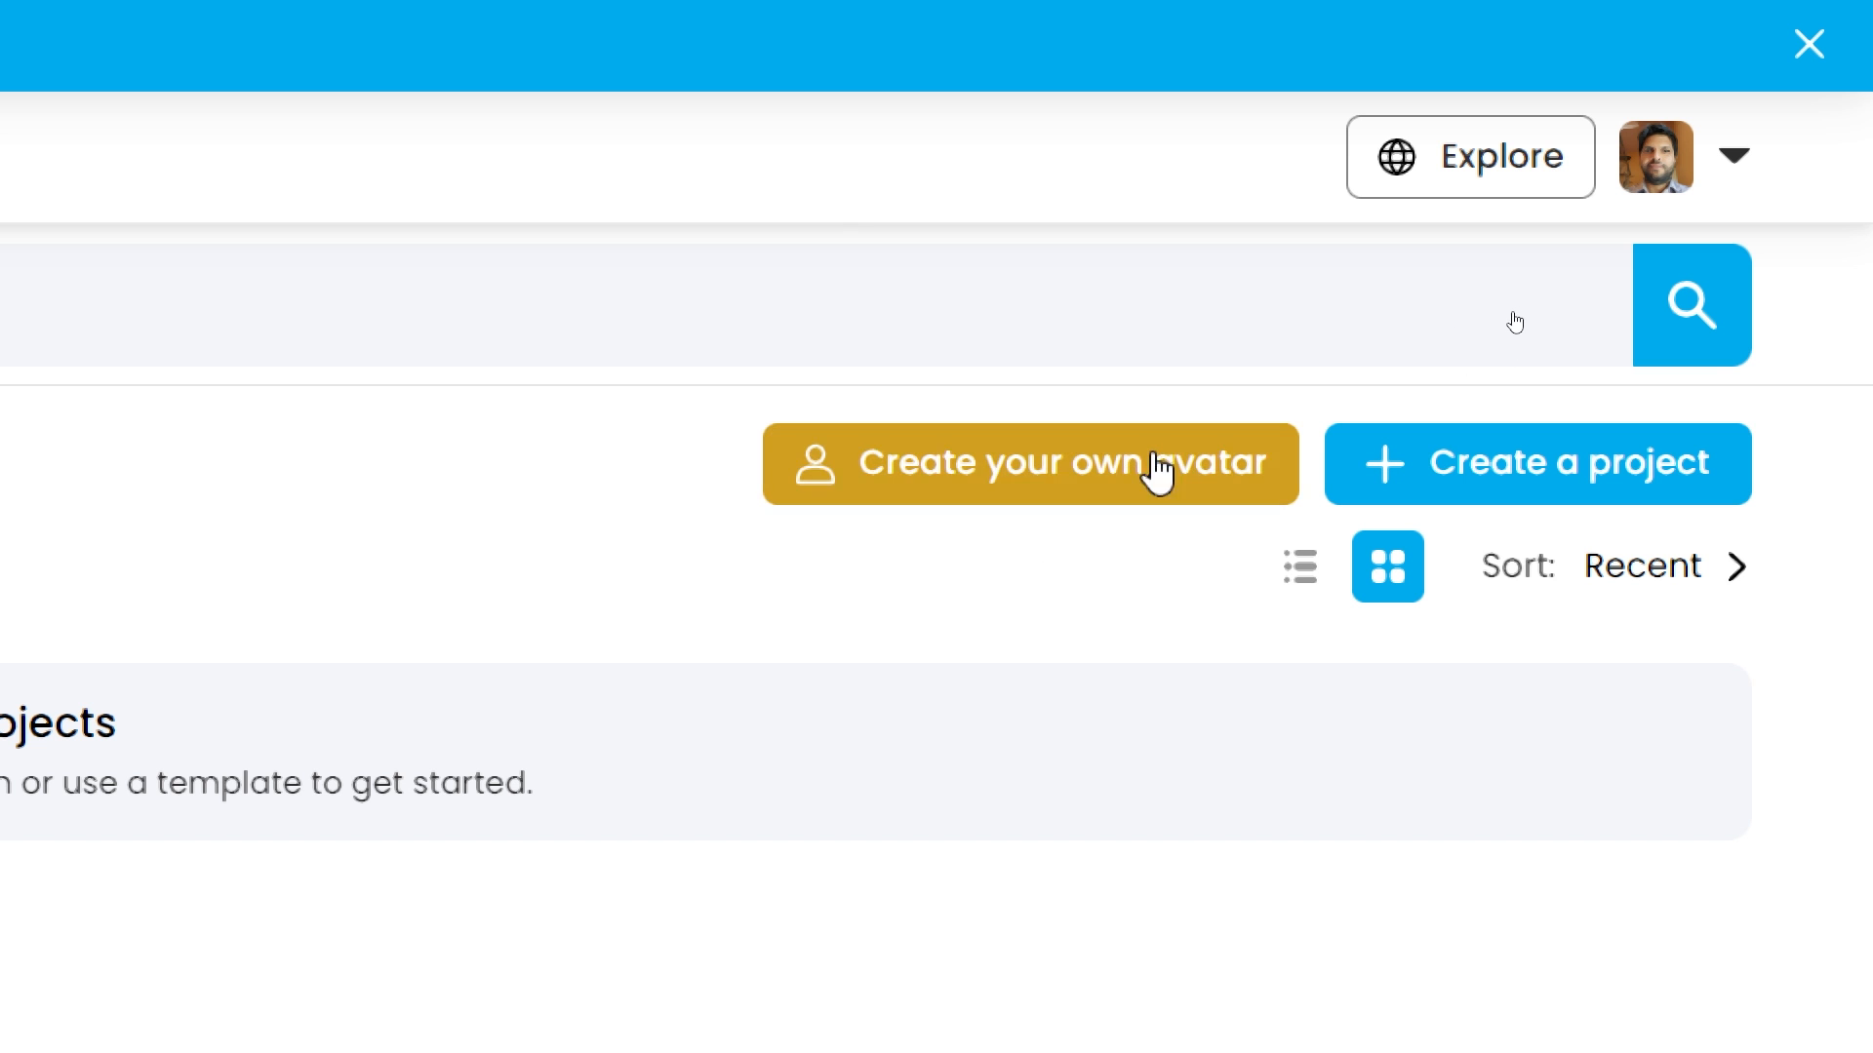
{"action": "left_click", "coordinate": [1074, 502]}
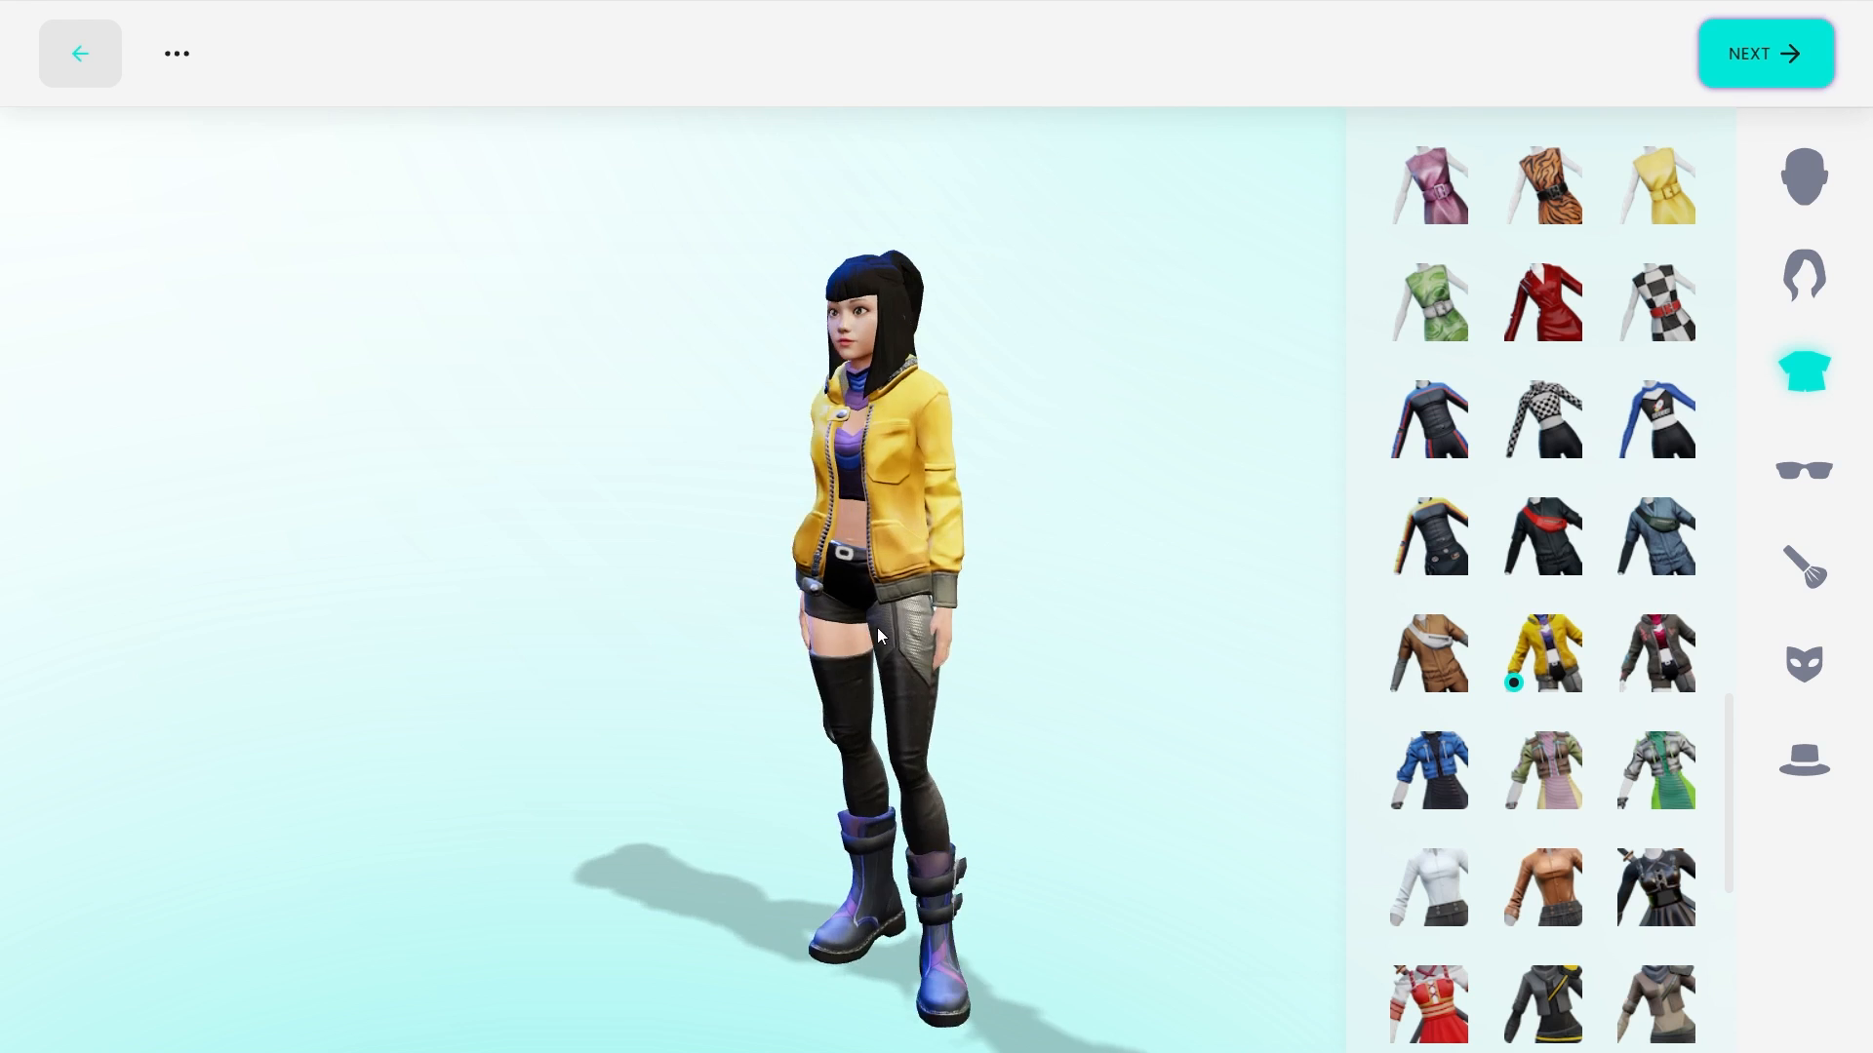
{"action": "left_click_drag", "start_coordinate": [876, 629], "coordinate": [1016, 641]}
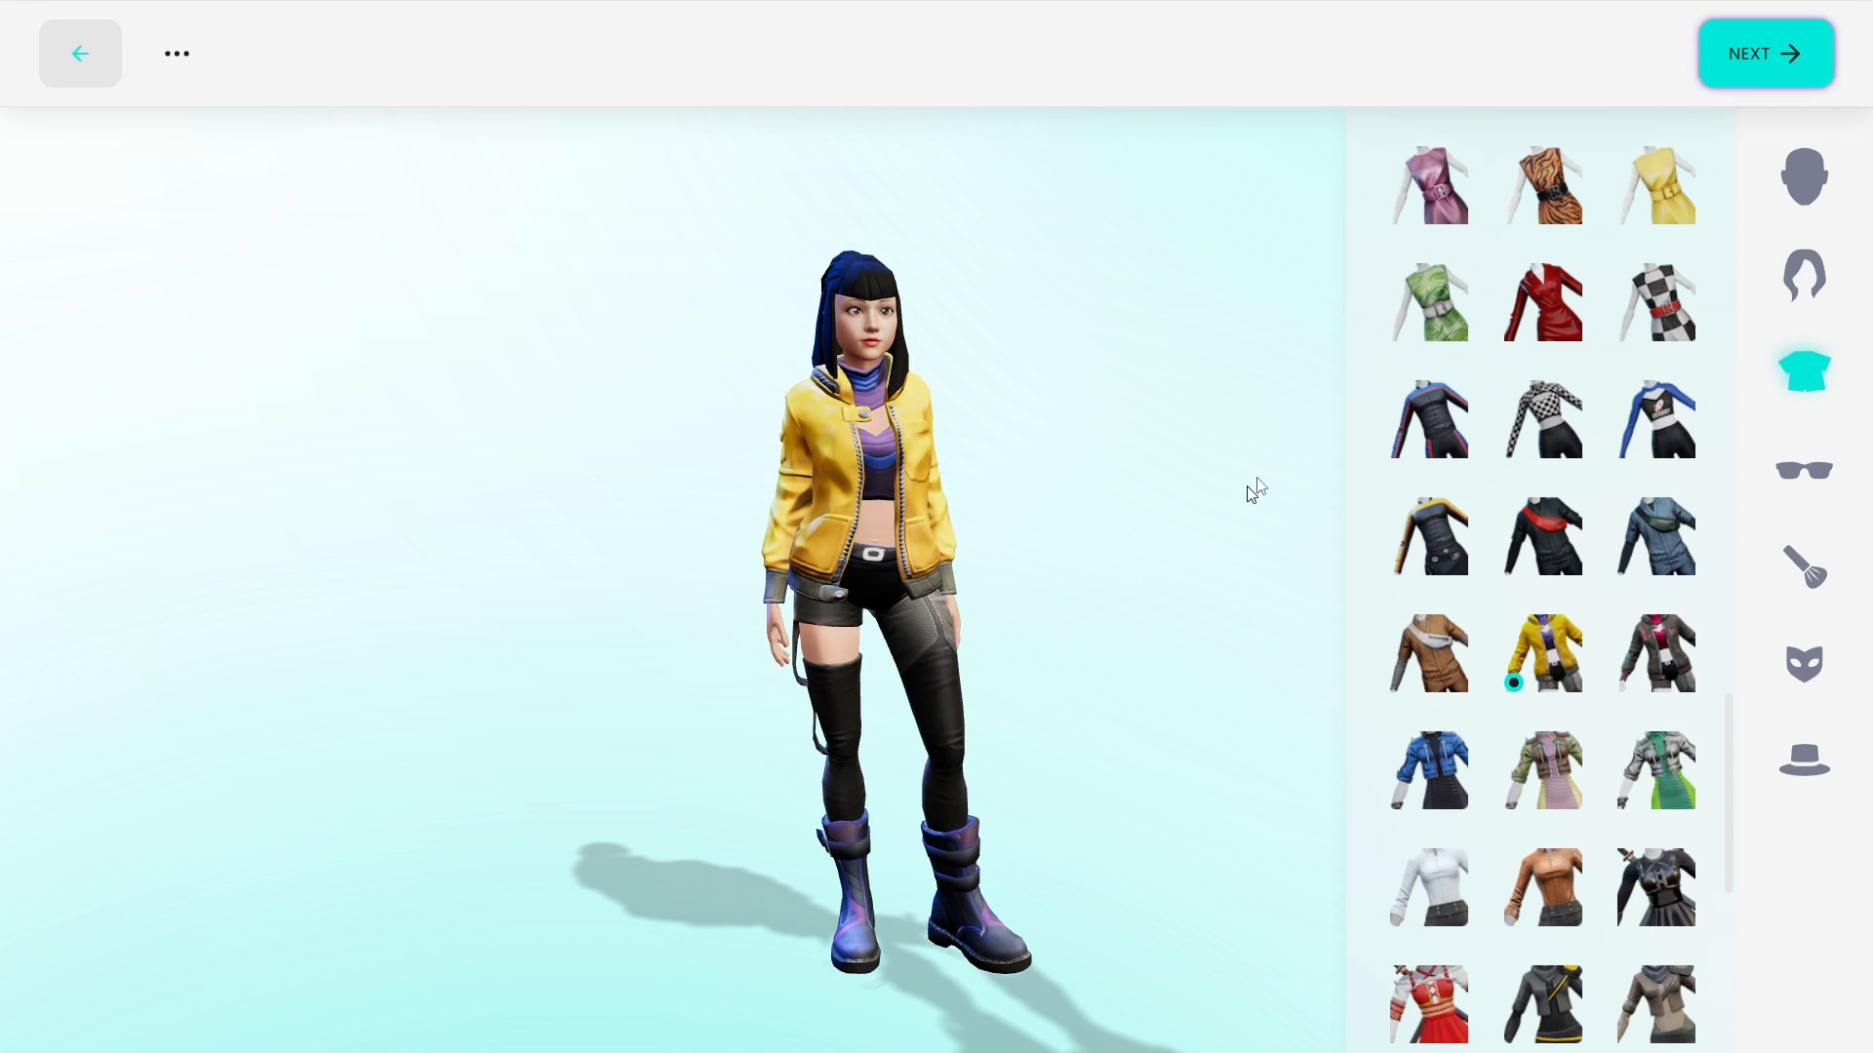
{"action": "left_click", "coordinate": [1556, 309]}
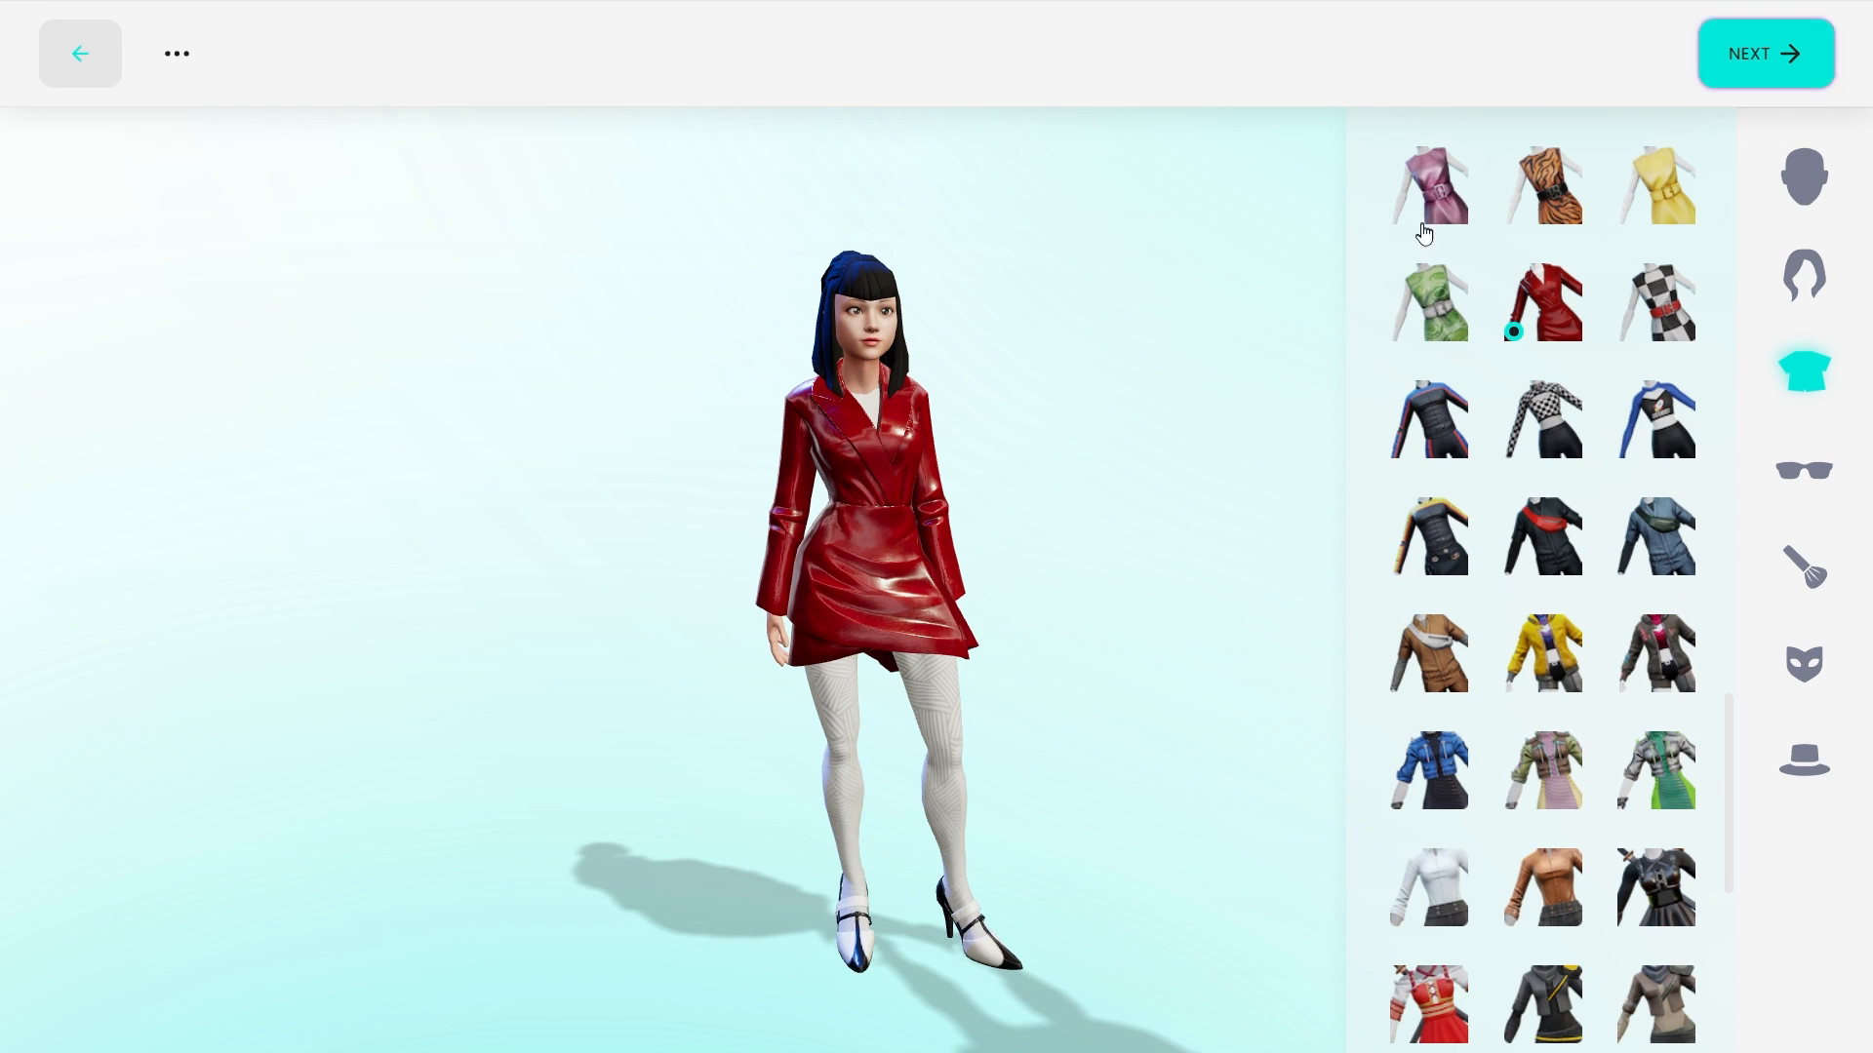
{"action": "left_click", "coordinate": [1443, 541]}
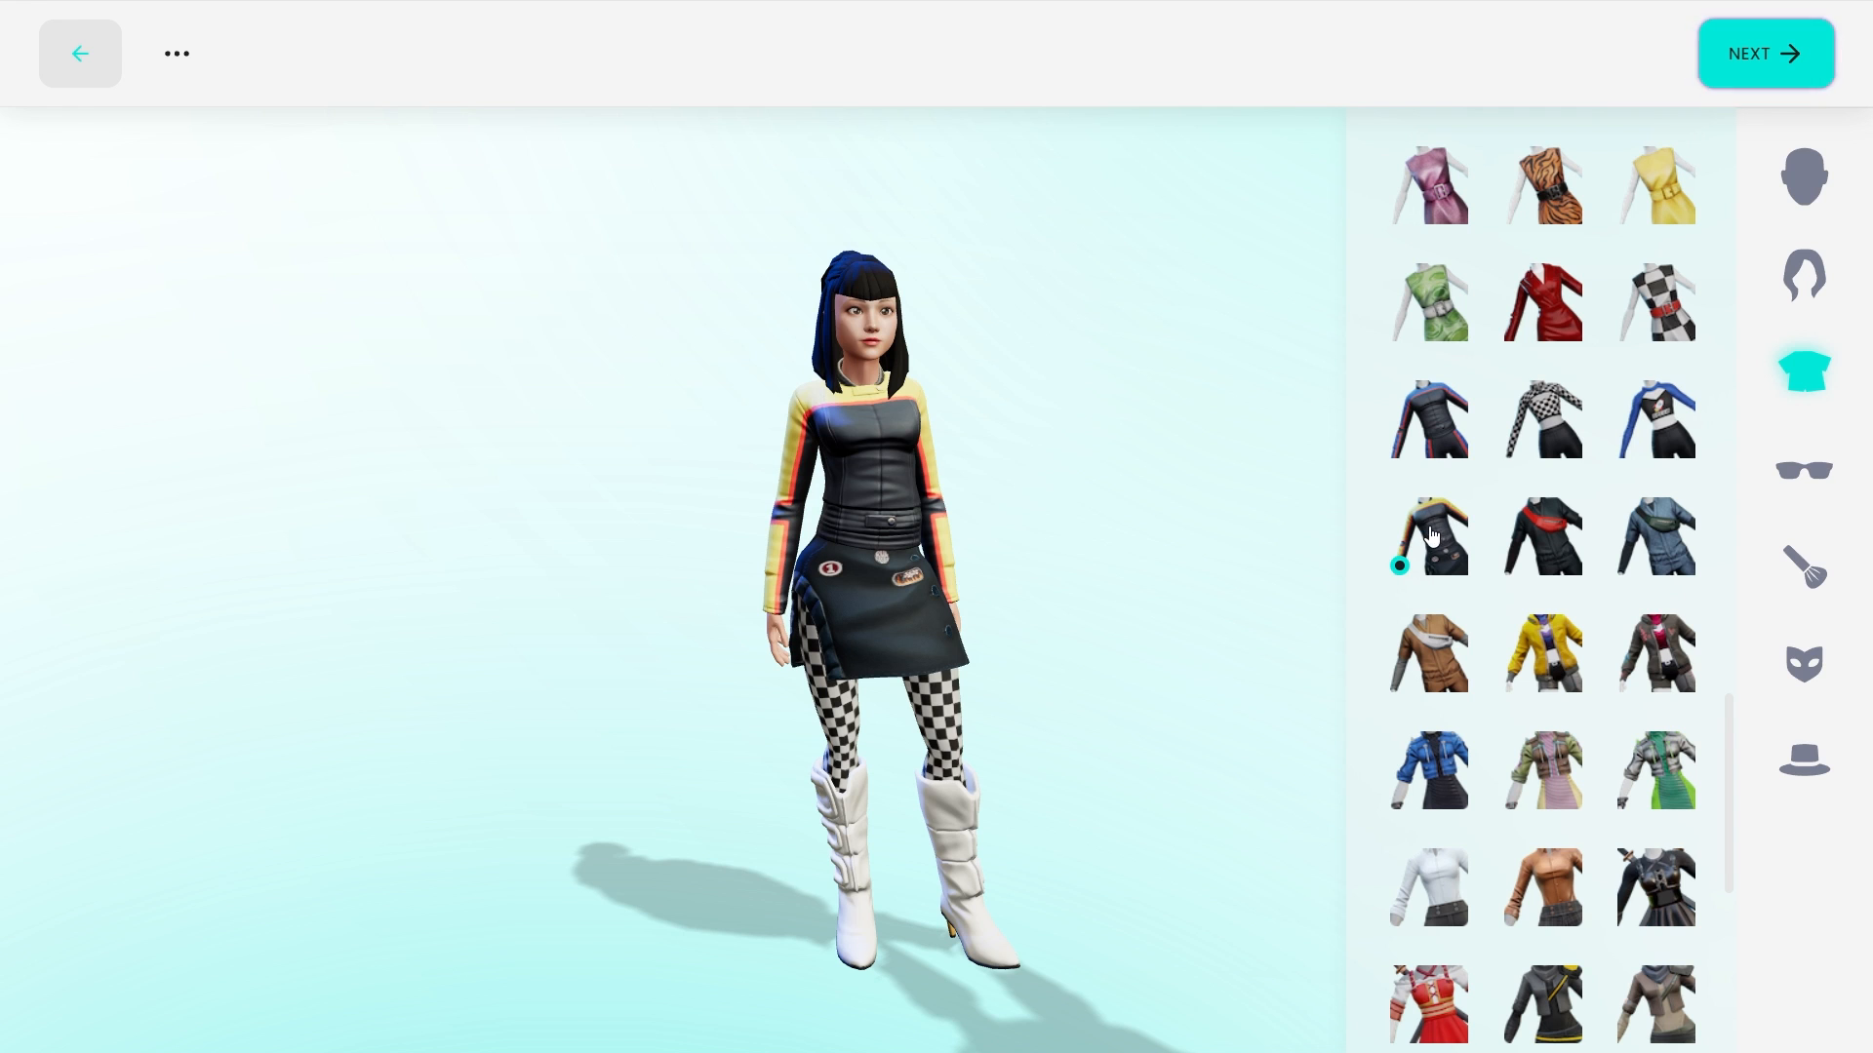
{"action": "left_click", "coordinate": [1557, 798]}
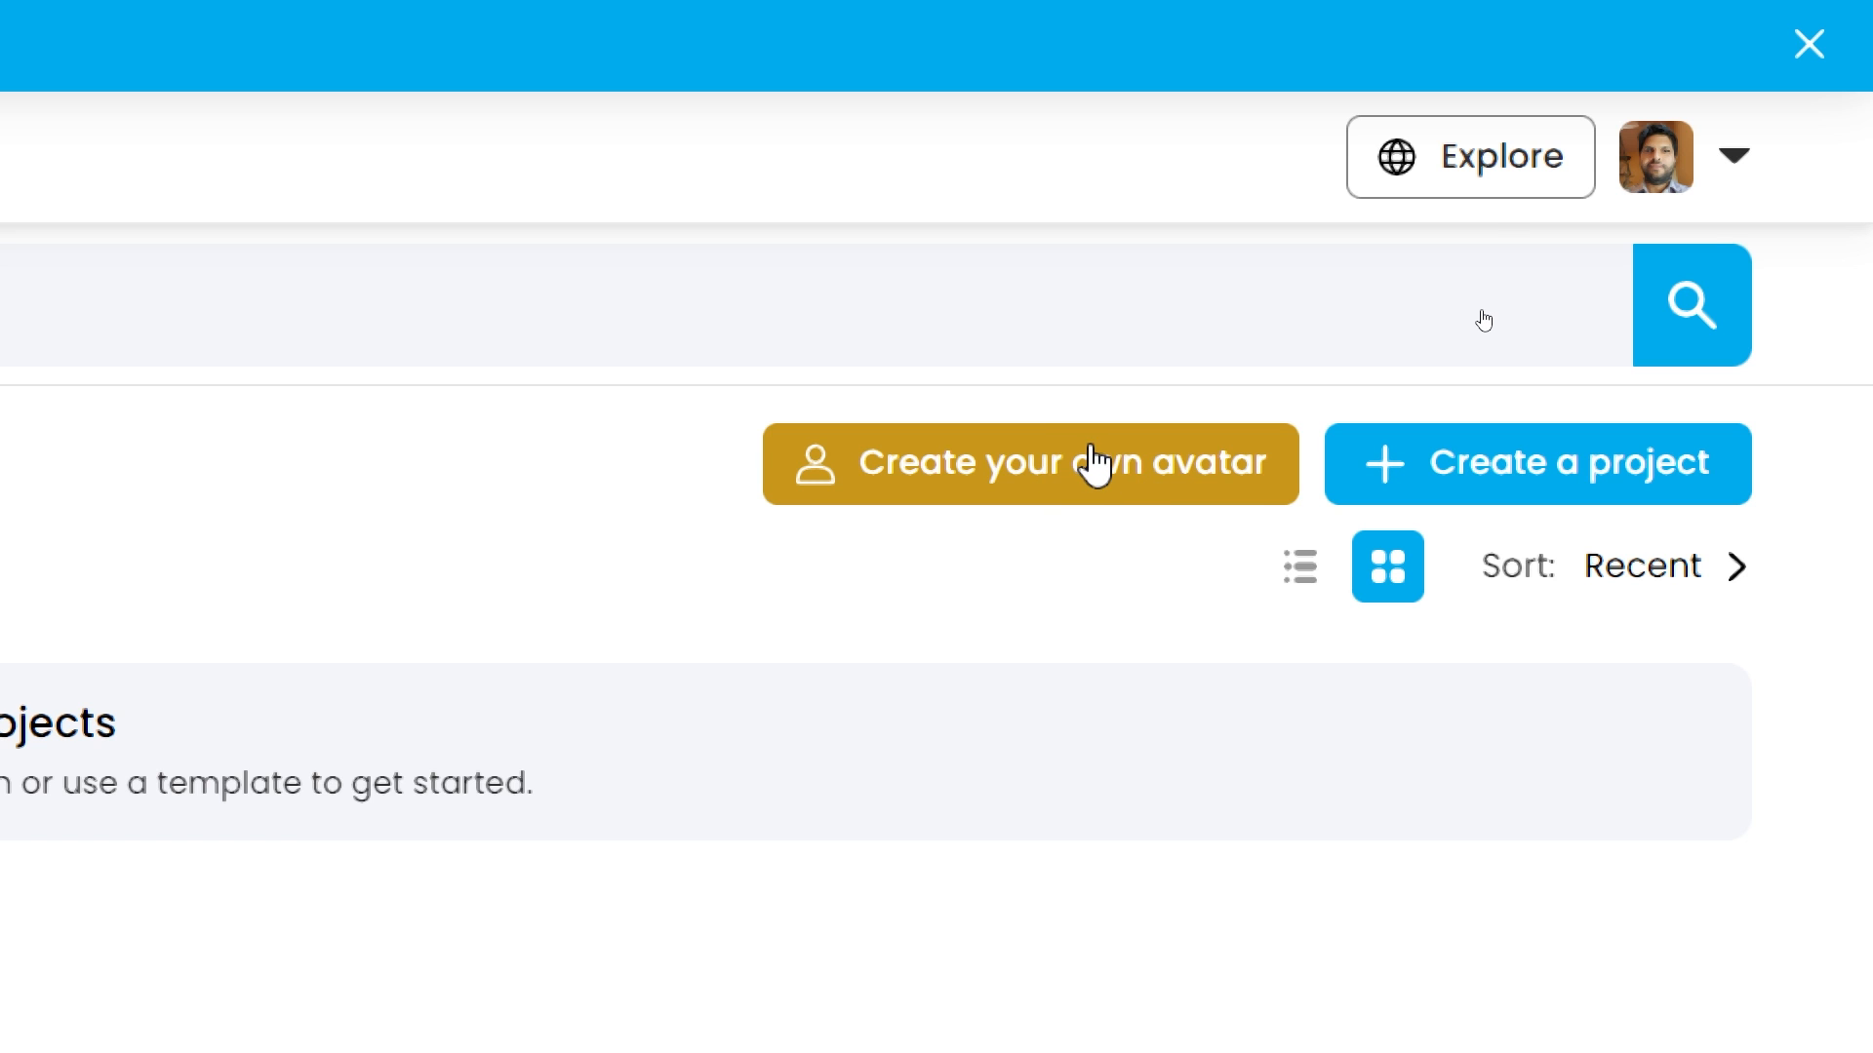
Step: Create a new blank project and show its editor in full screen
{"action": "left_click", "coordinate": [1658, 485]}
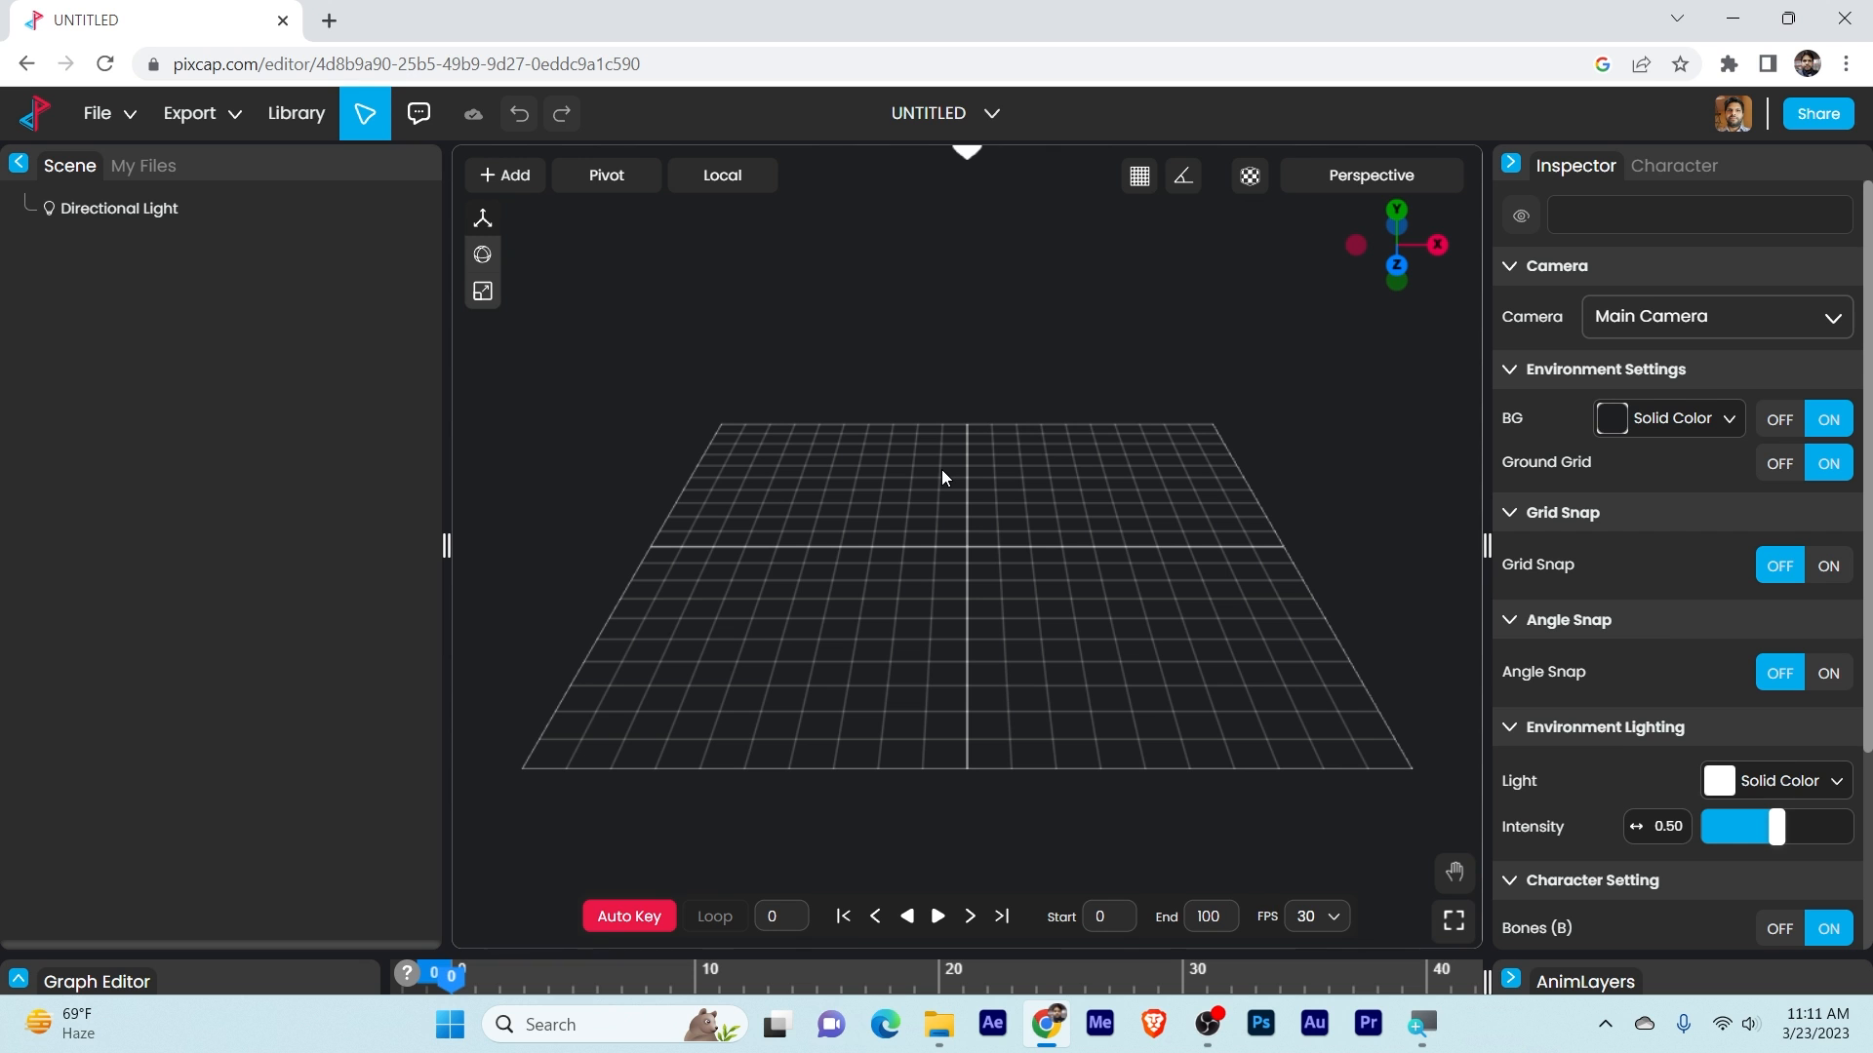
{"action": "key", "text": "F11"}
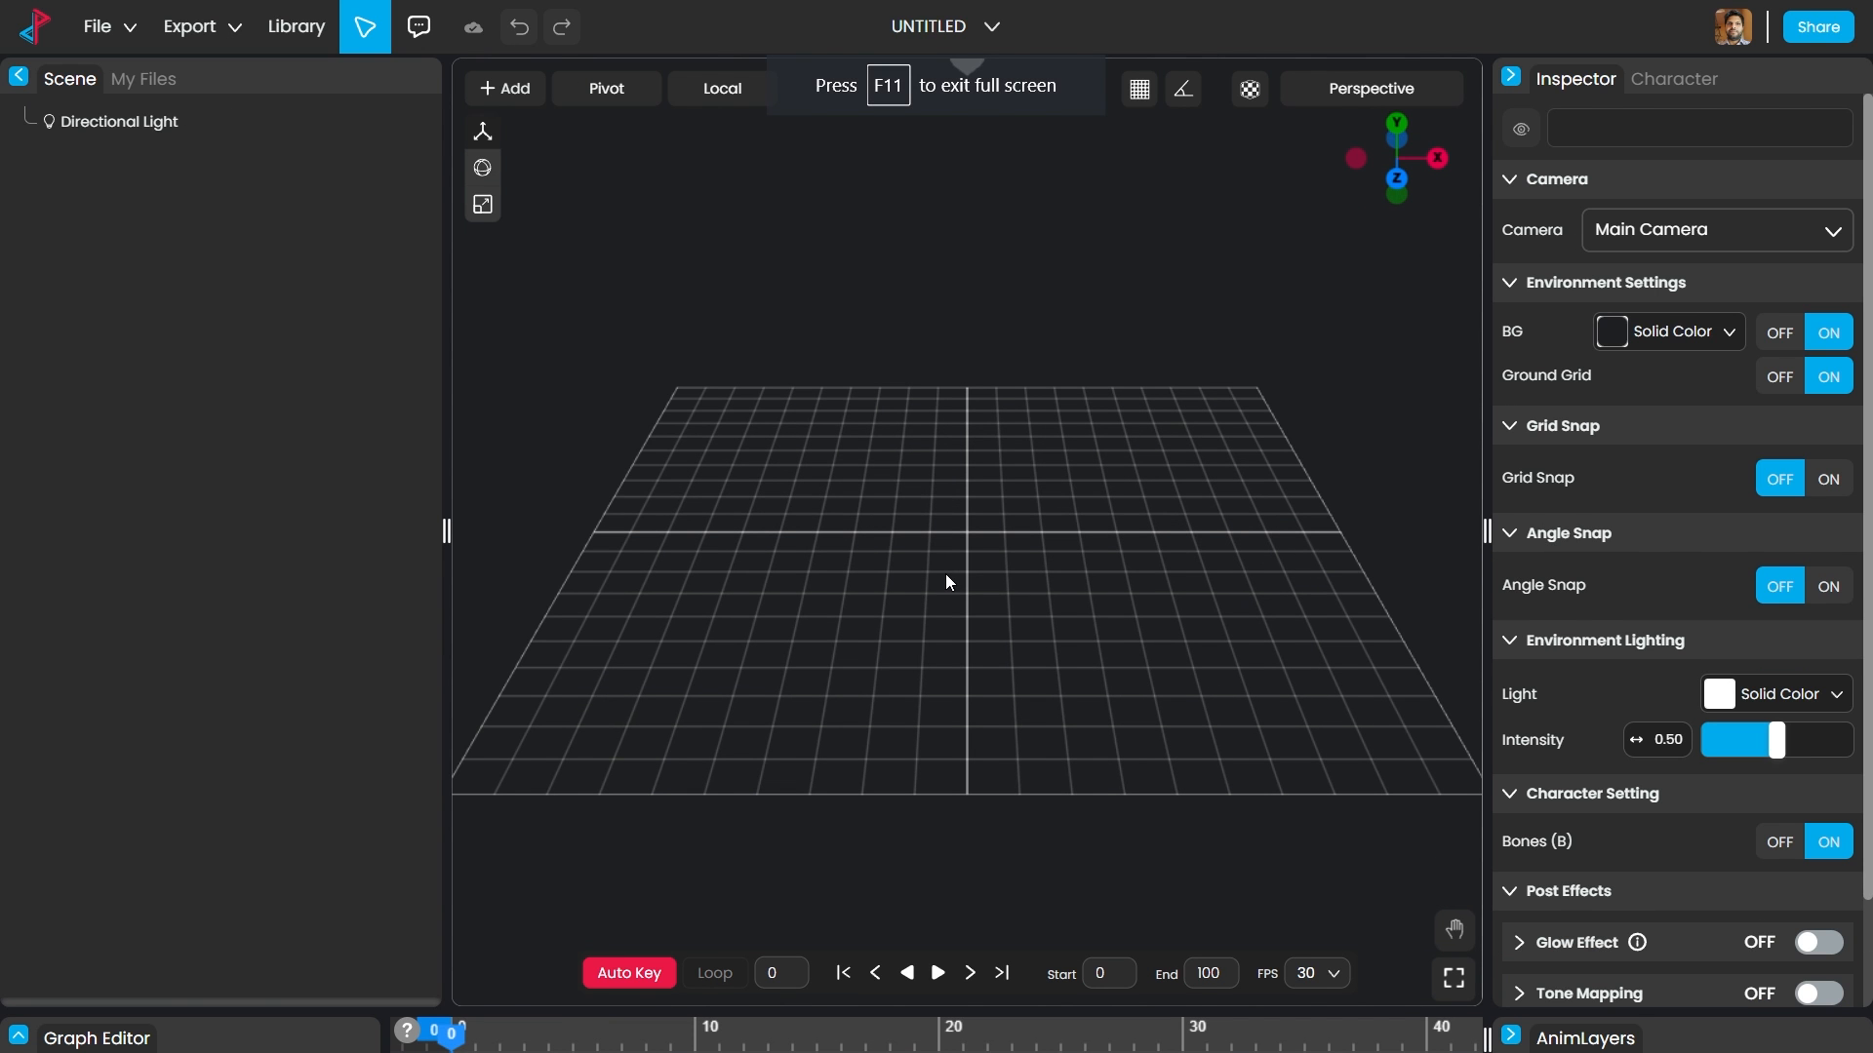
Step: Practise orbiting, zooming and panning the perspective view around the empty ground grid
{"action": "left_click_drag", "start_coordinate": [1040, 603], "coordinate": [773, 449]}
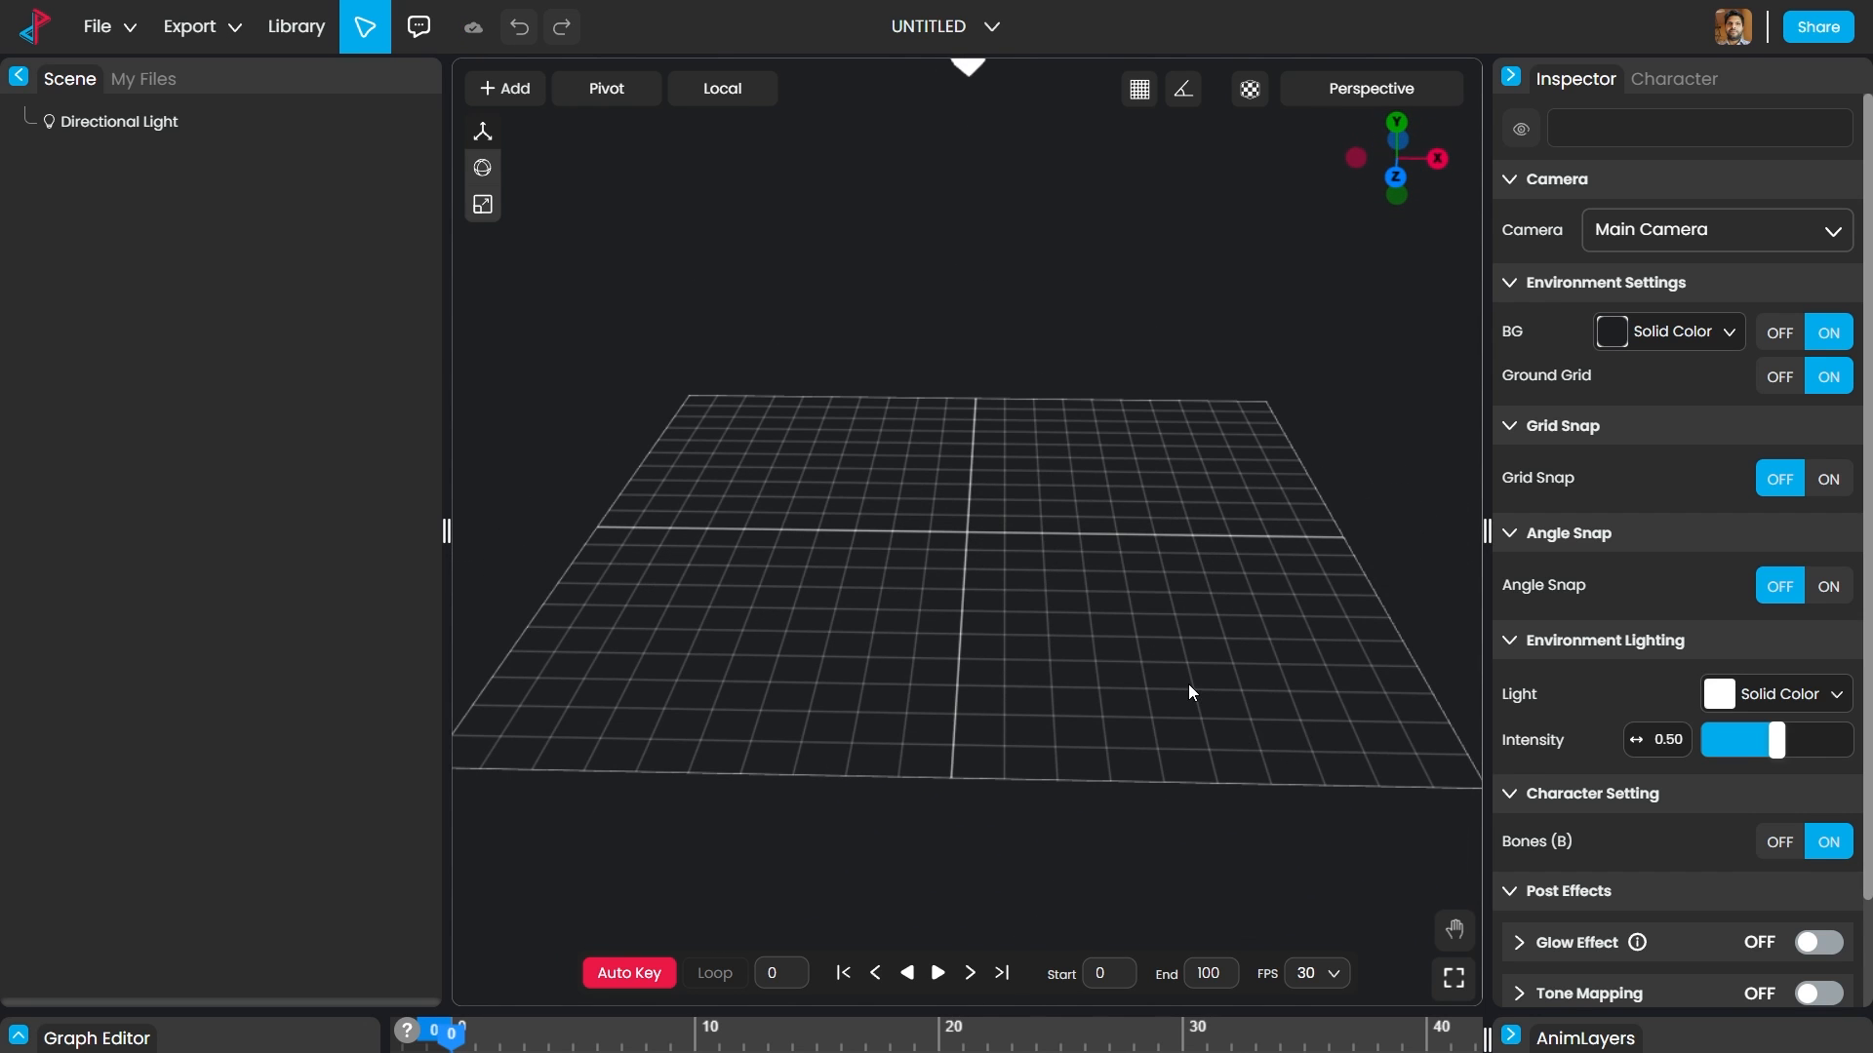
{"action": "left_click_drag", "start_coordinate": [1189, 686], "coordinate": [727, 606]}
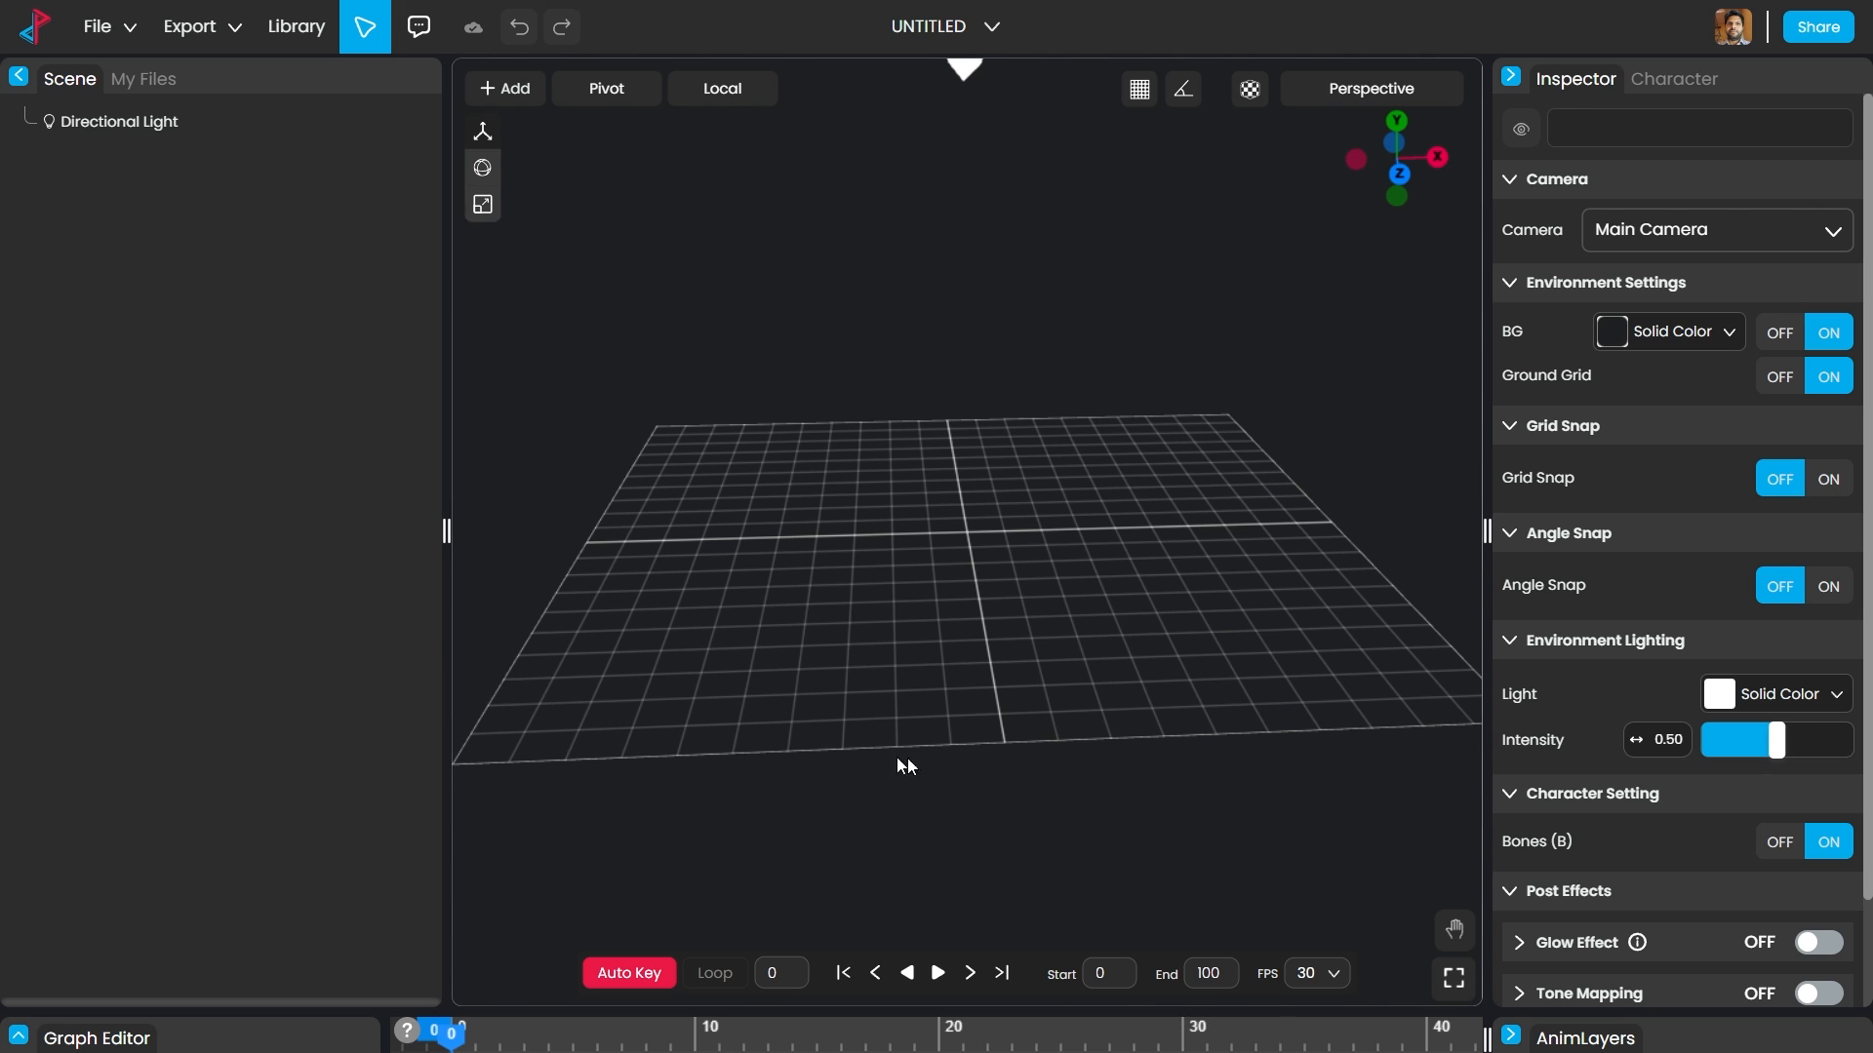
{"action": "mouse_move", "coordinate": [1215, 559]}
{"action": "left_mouse_down"}
{"action": "mouse_move", "coordinate": [1201, 576]}
{"action": "mouse_move", "coordinate": [1217, 566]}
{"action": "left_mouse_up"}
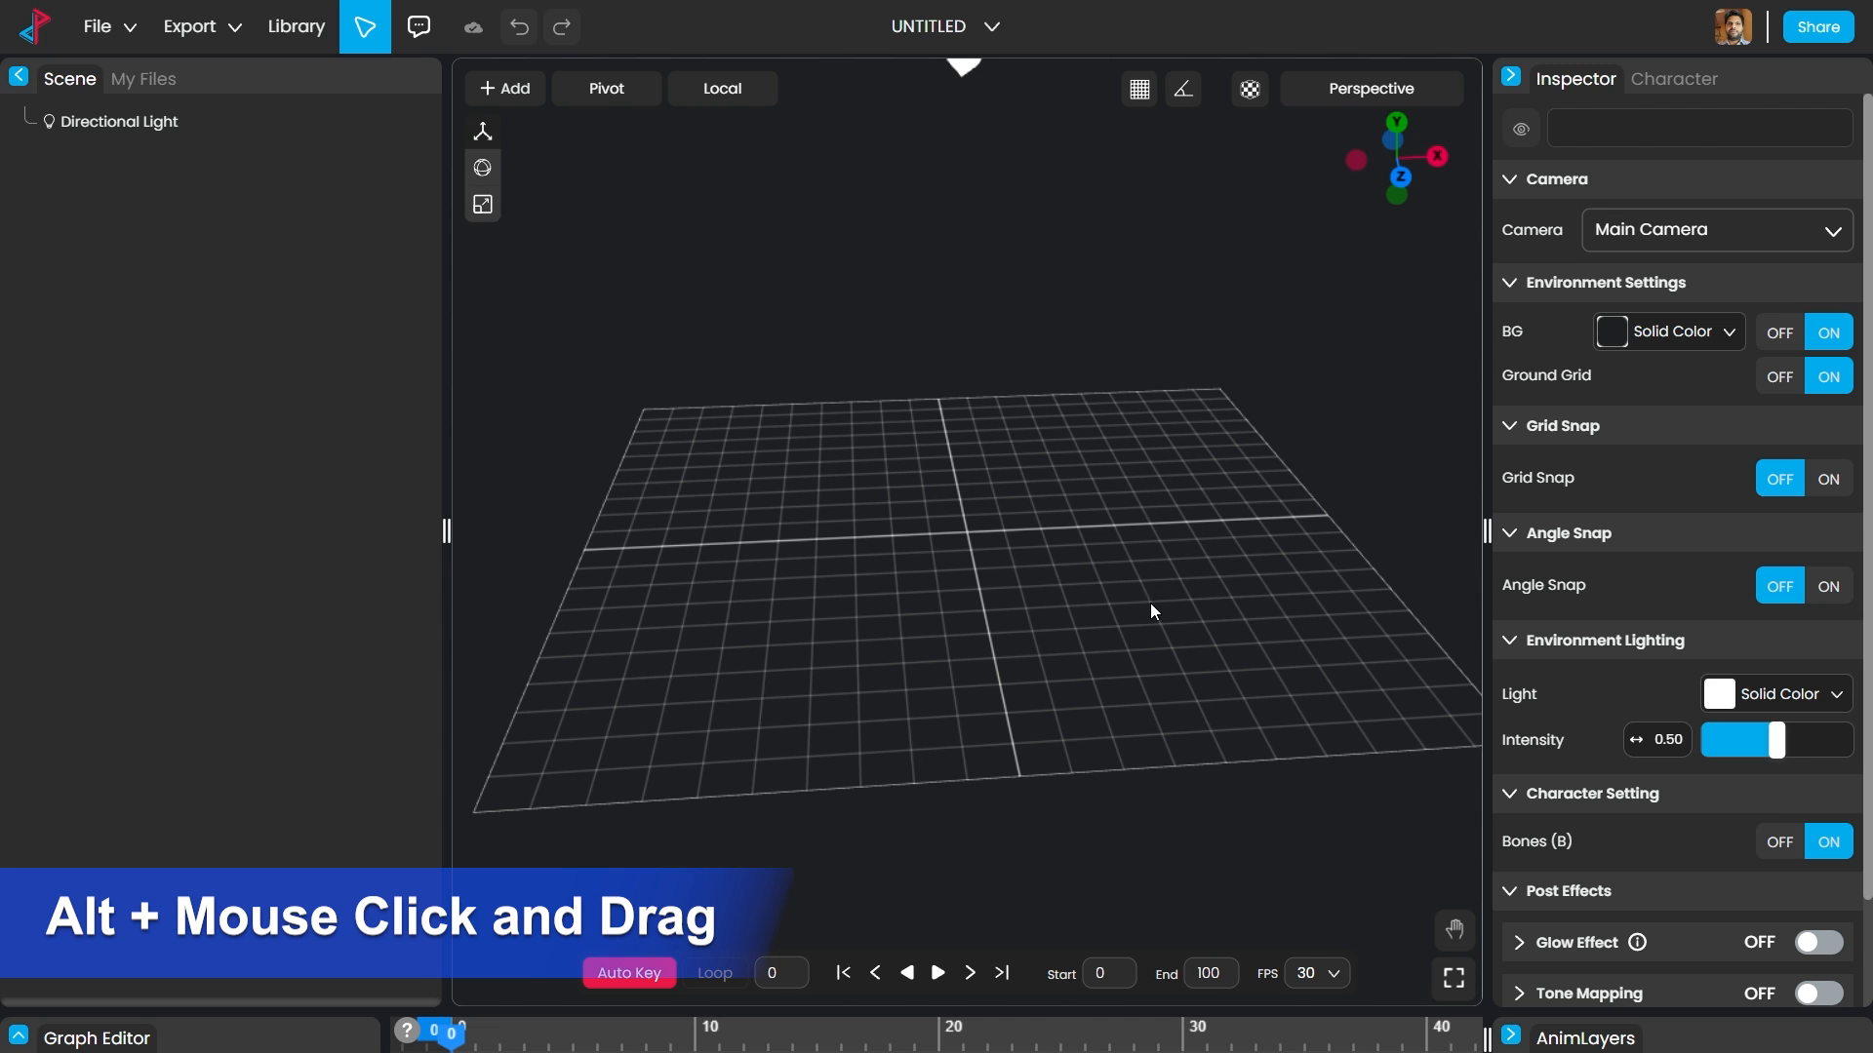
{"action": "left_click_drag", "start_coordinate": [1150, 604], "coordinate": [1111, 589], "text": "alt"}
{"action": "left_click_drag", "start_coordinate": [1061, 592], "coordinate": [898, 669]}
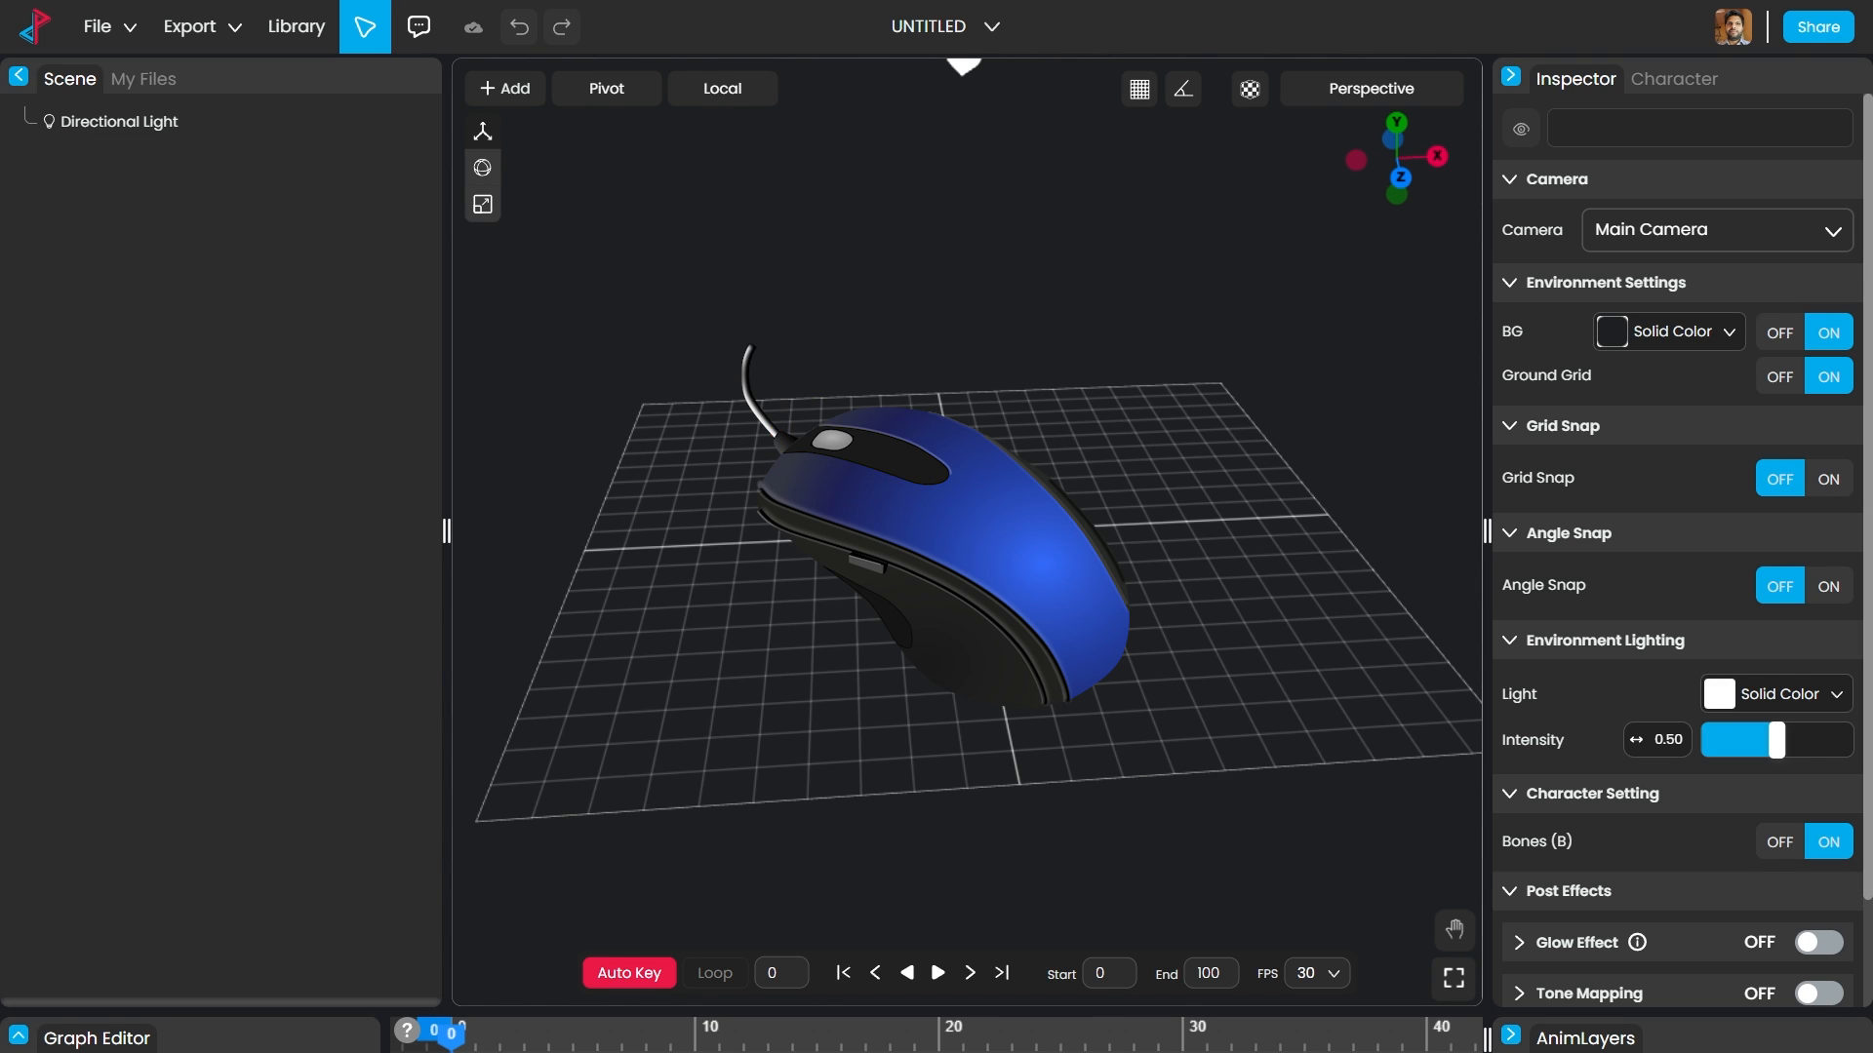
{"action": "scroll", "coordinate": [981, 684], "scroll_direction": "up", "scroll_amount": 5}
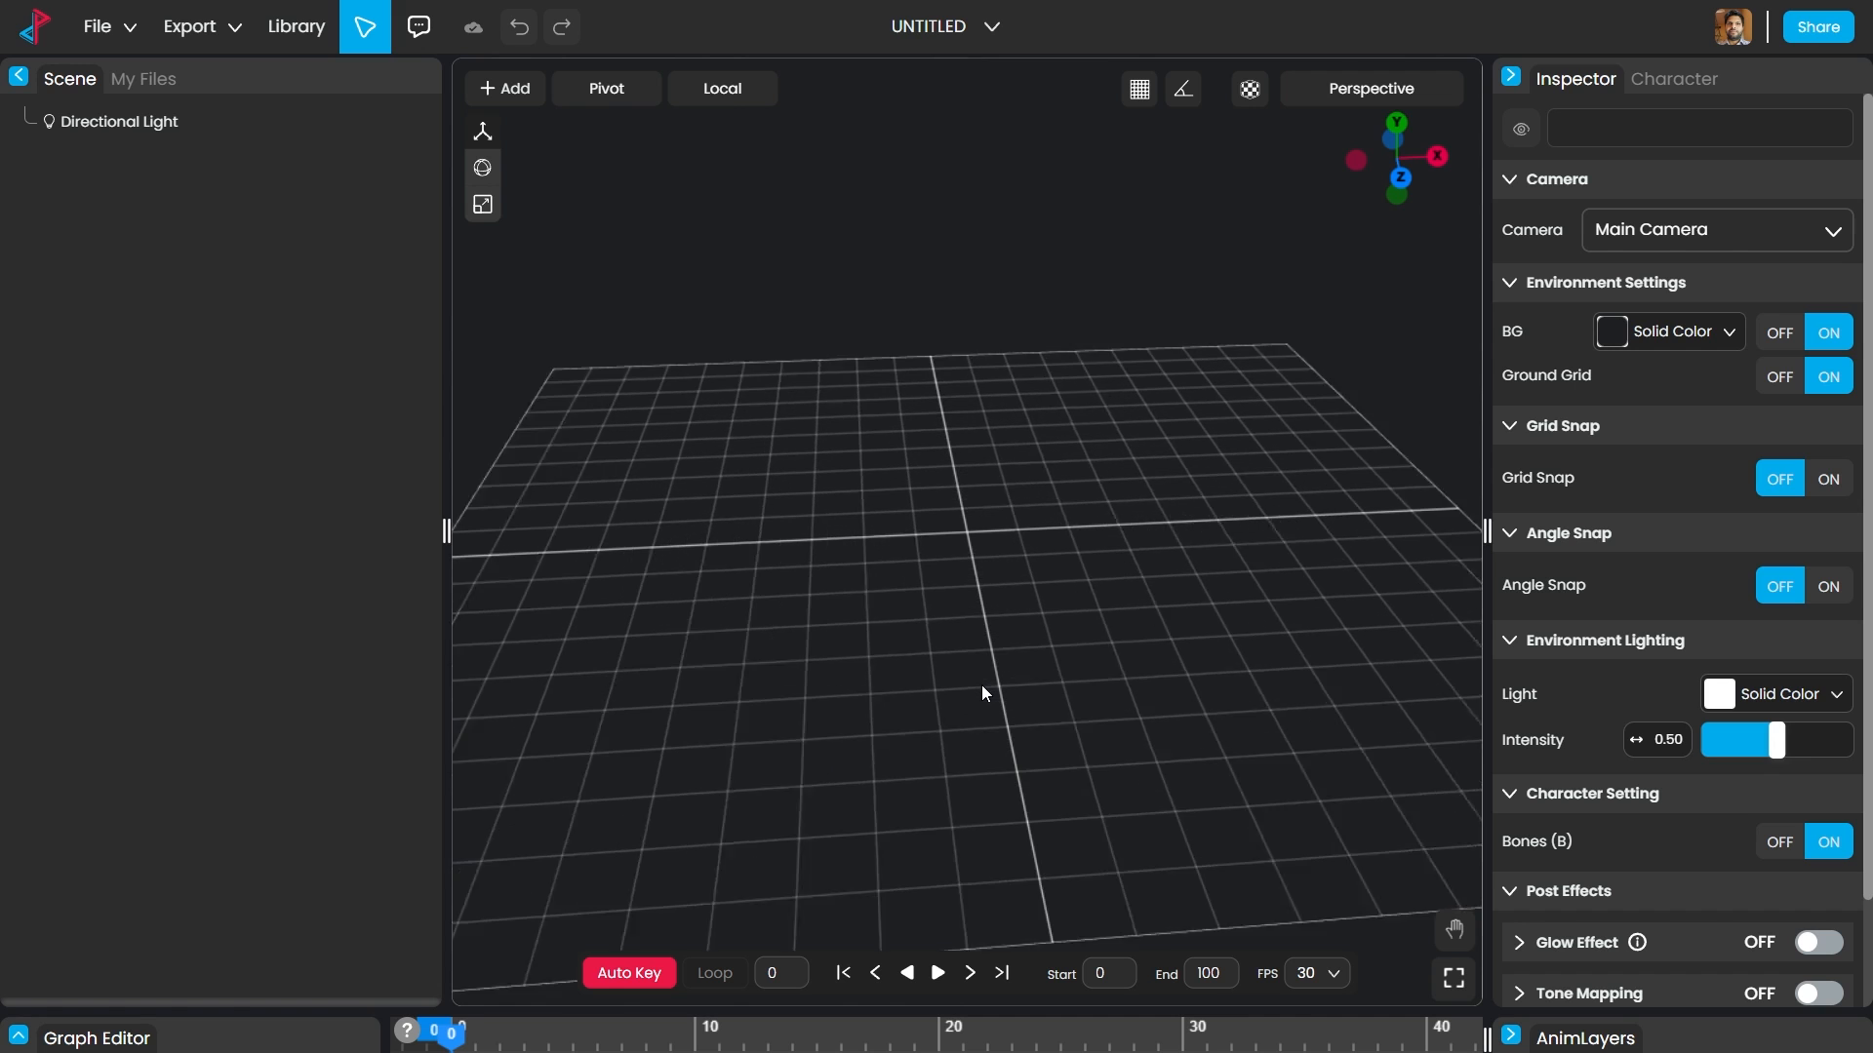
{"action": "scroll", "coordinate": [981, 685], "scroll_direction": "down", "scroll_amount": 5}
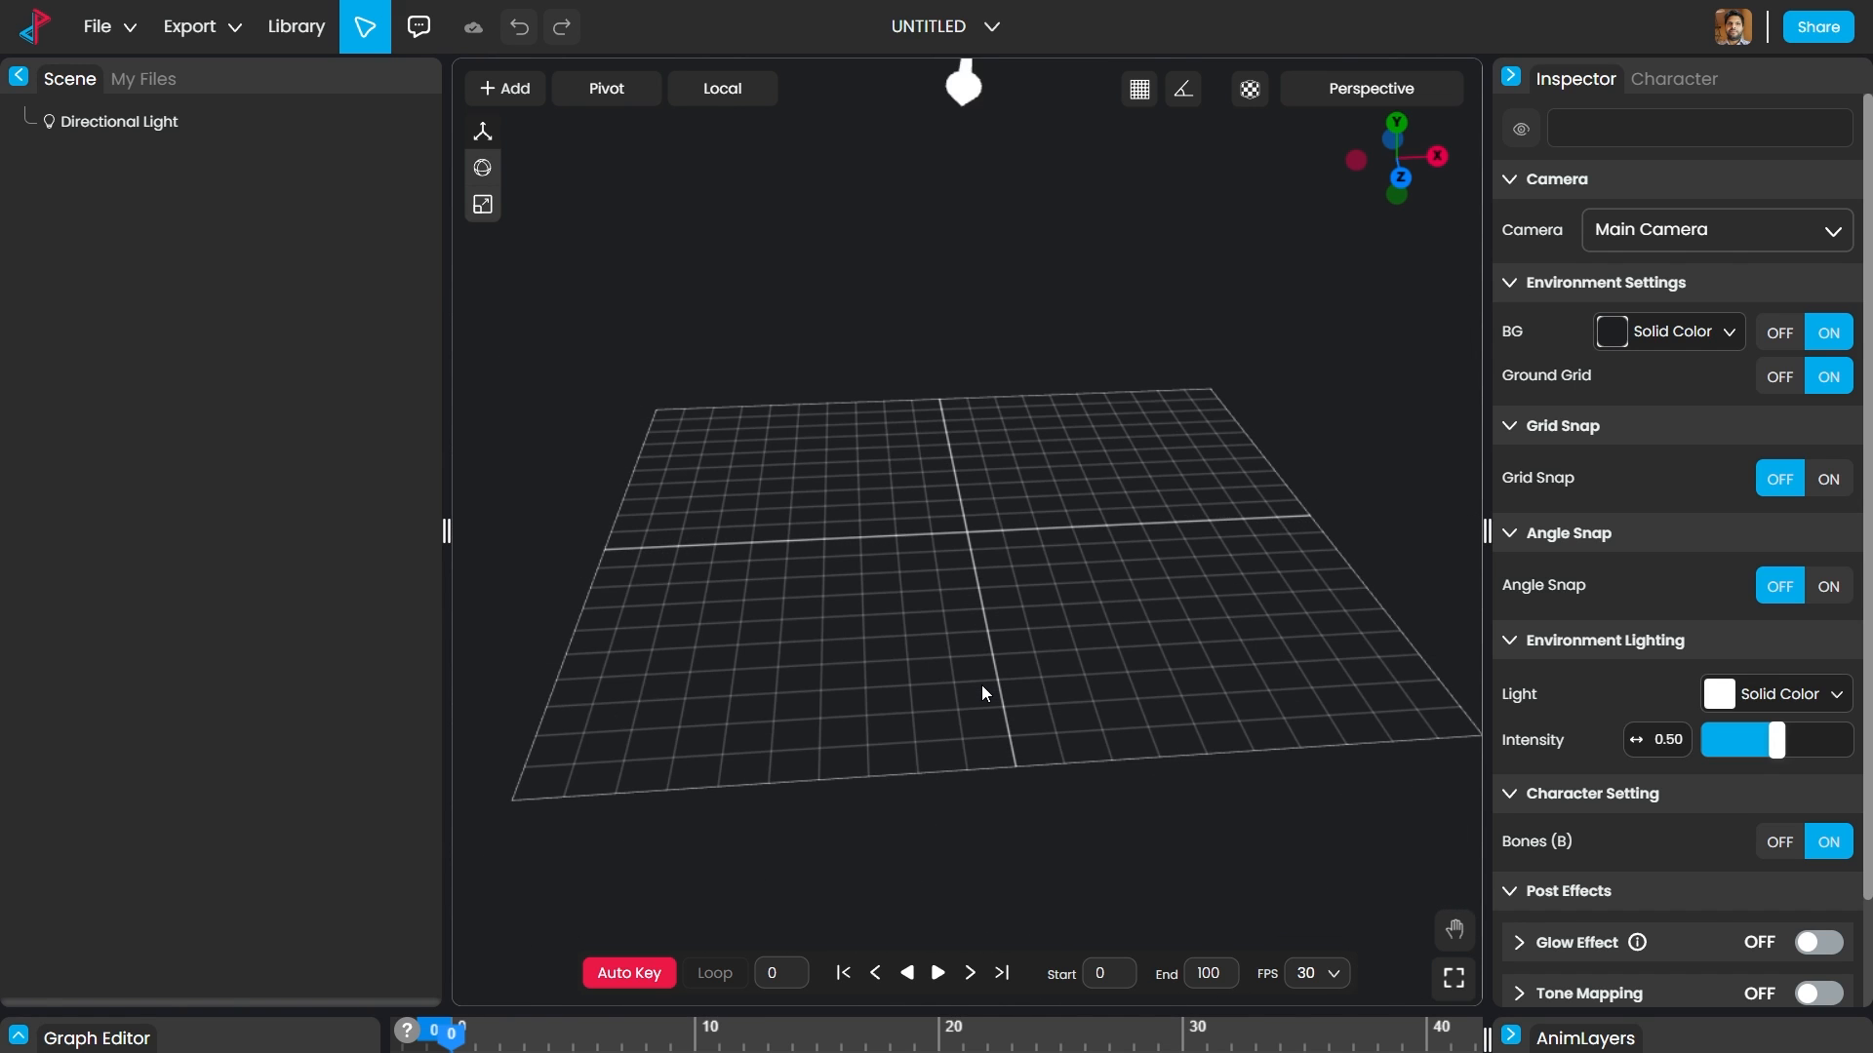
{"action": "scroll", "coordinate": [981, 685], "scroll_direction": "up", "scroll_amount": 5}
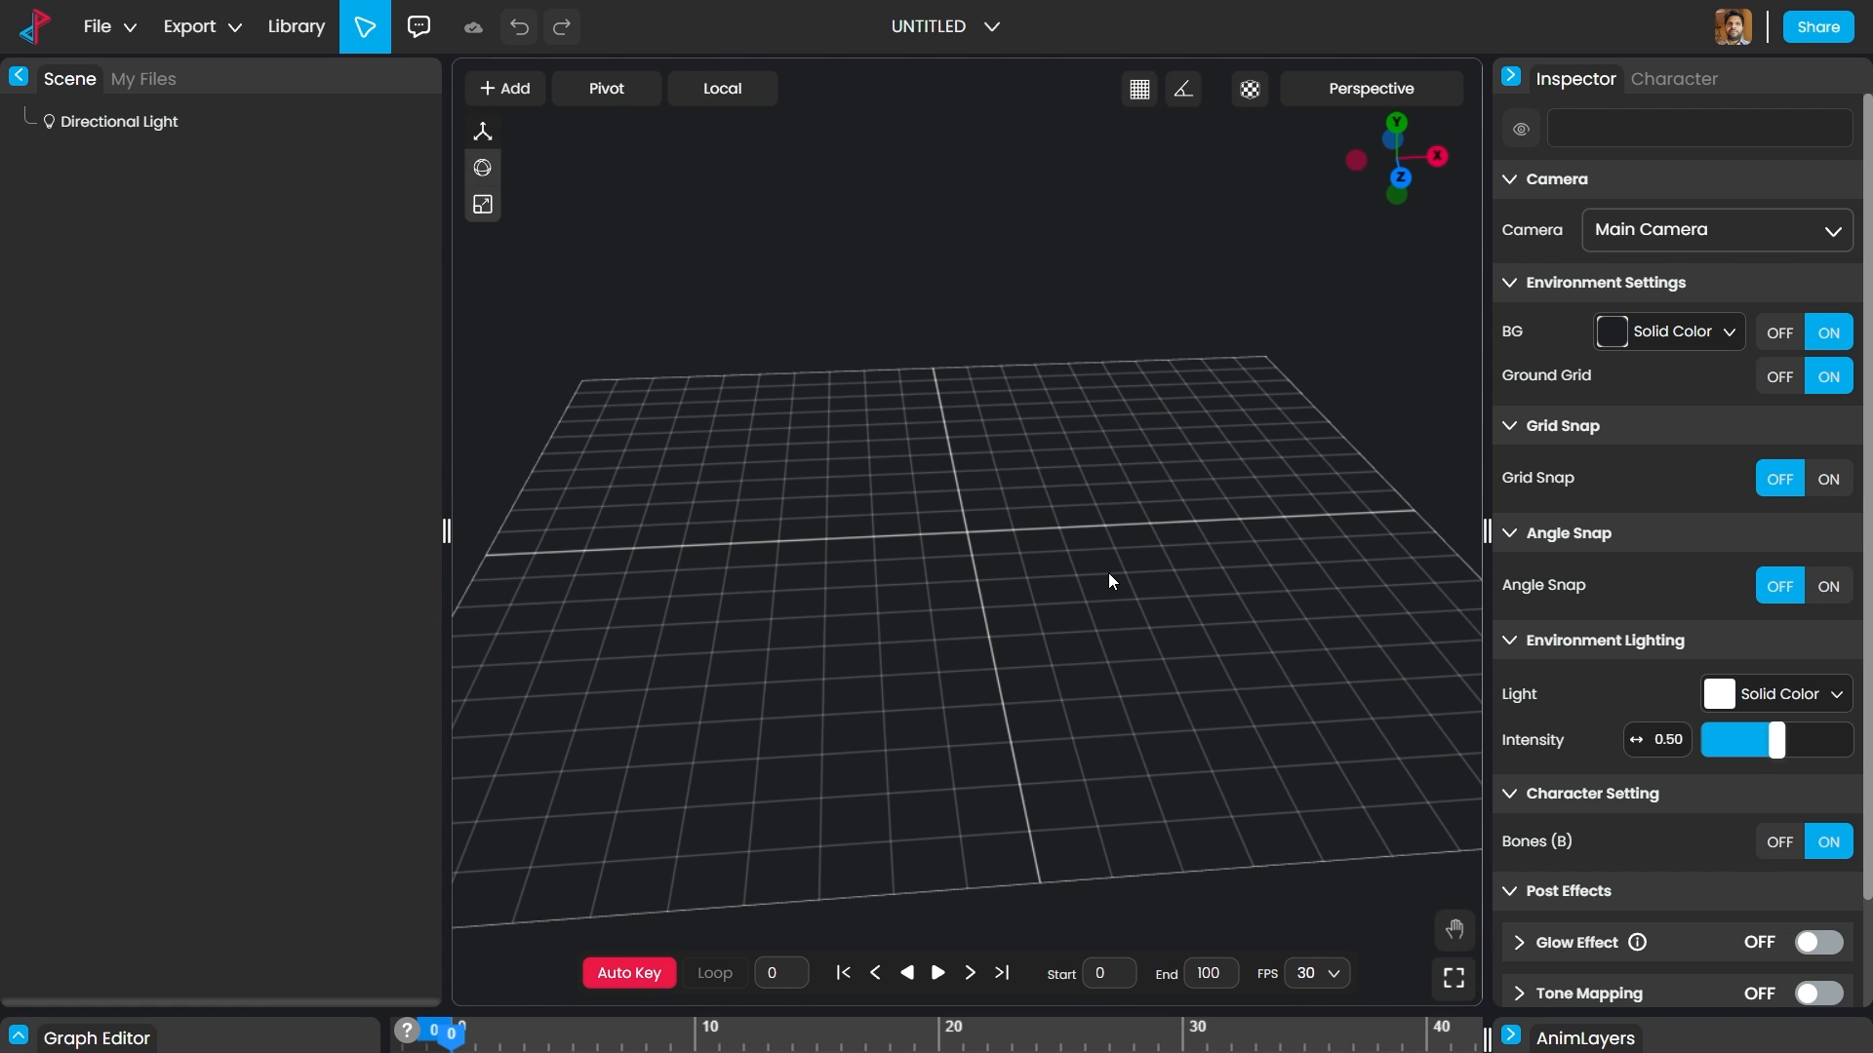
{"action": "mouse_move", "coordinate": [1108, 574]}
{"action": "left_mouse_down"}
{"action": "mouse_move", "coordinate": [1024, 582]}
{"action": "mouse_move", "coordinate": [886, 465]}
{"action": "mouse_move", "coordinate": [1178, 314]}
{"action": "mouse_move", "coordinate": [1174, 648]}
{"action": "mouse_move", "coordinate": [760, 560]}
{"action": "mouse_move", "coordinate": [1091, 359]}
{"action": "mouse_move", "coordinate": [1067, 726]}
{"action": "mouse_move", "coordinate": [1079, 572]}
{"action": "left_mouse_up"}
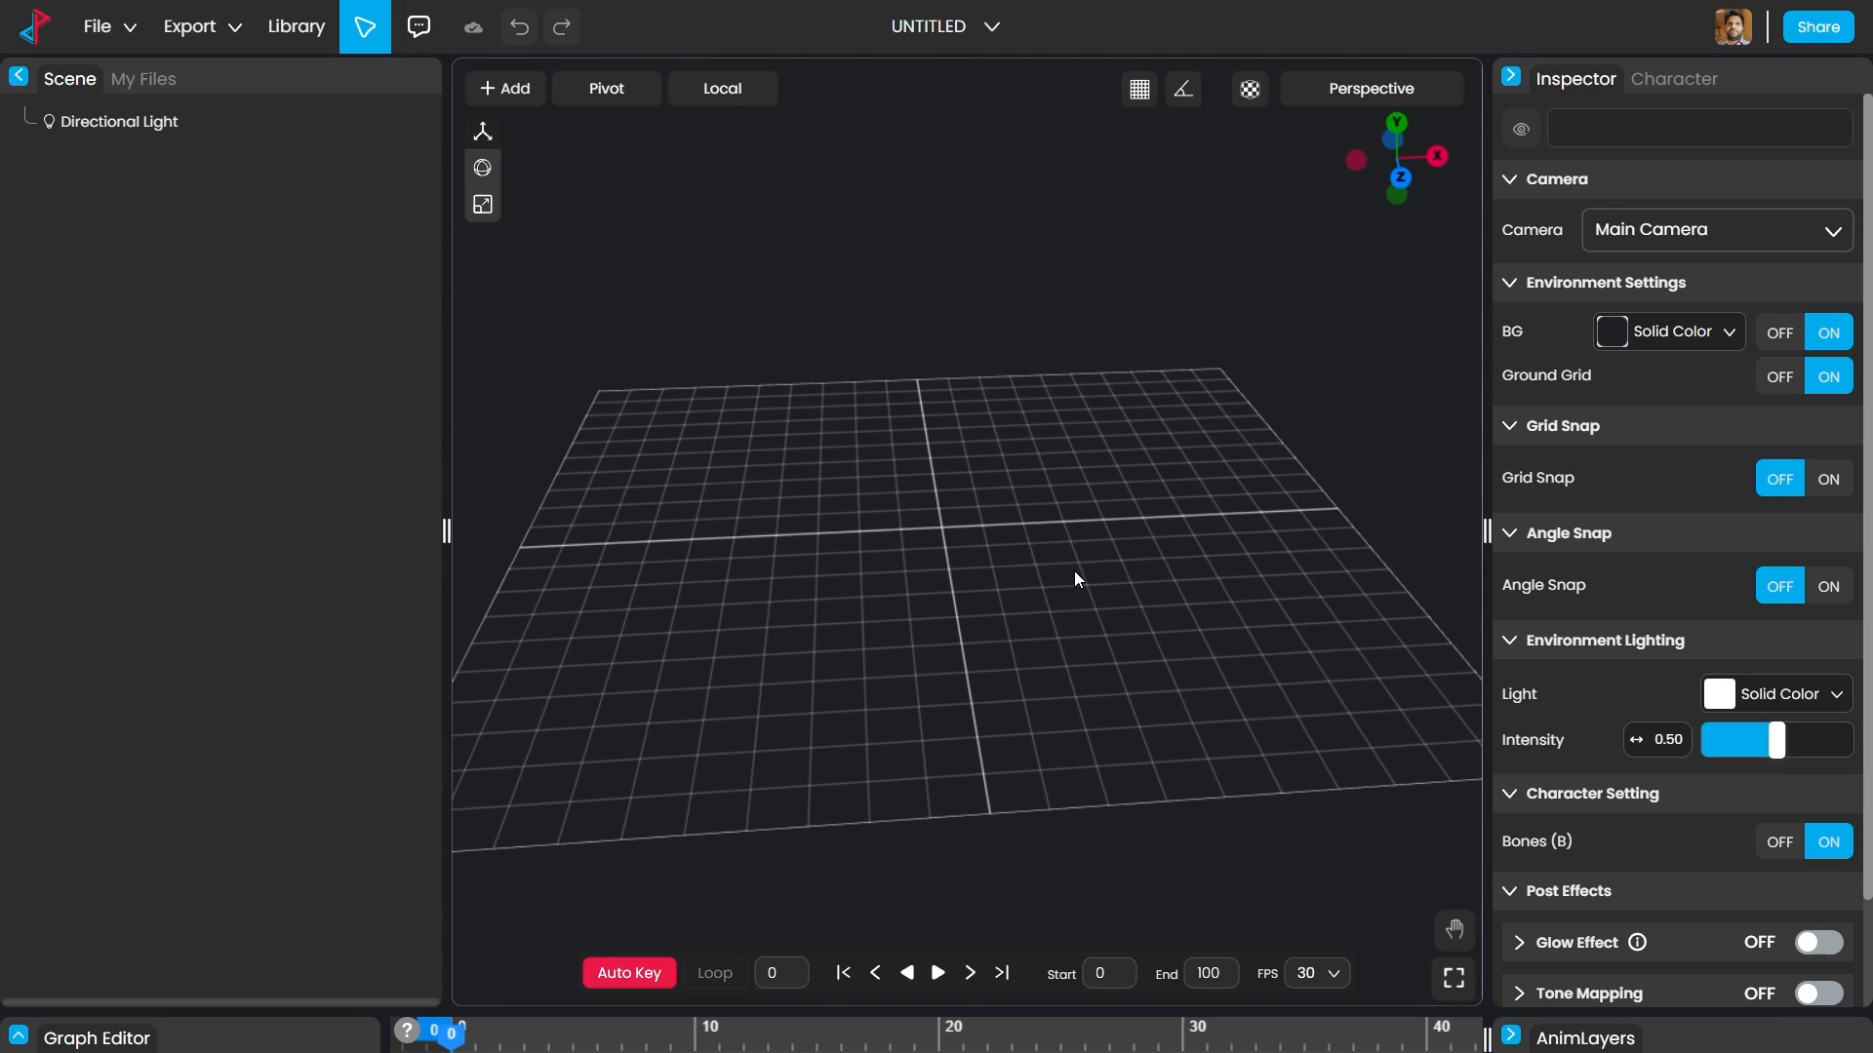
{"action": "left_click_drag", "start_coordinate": [1089, 623], "coordinate": [905, 504], "text": "alt"}
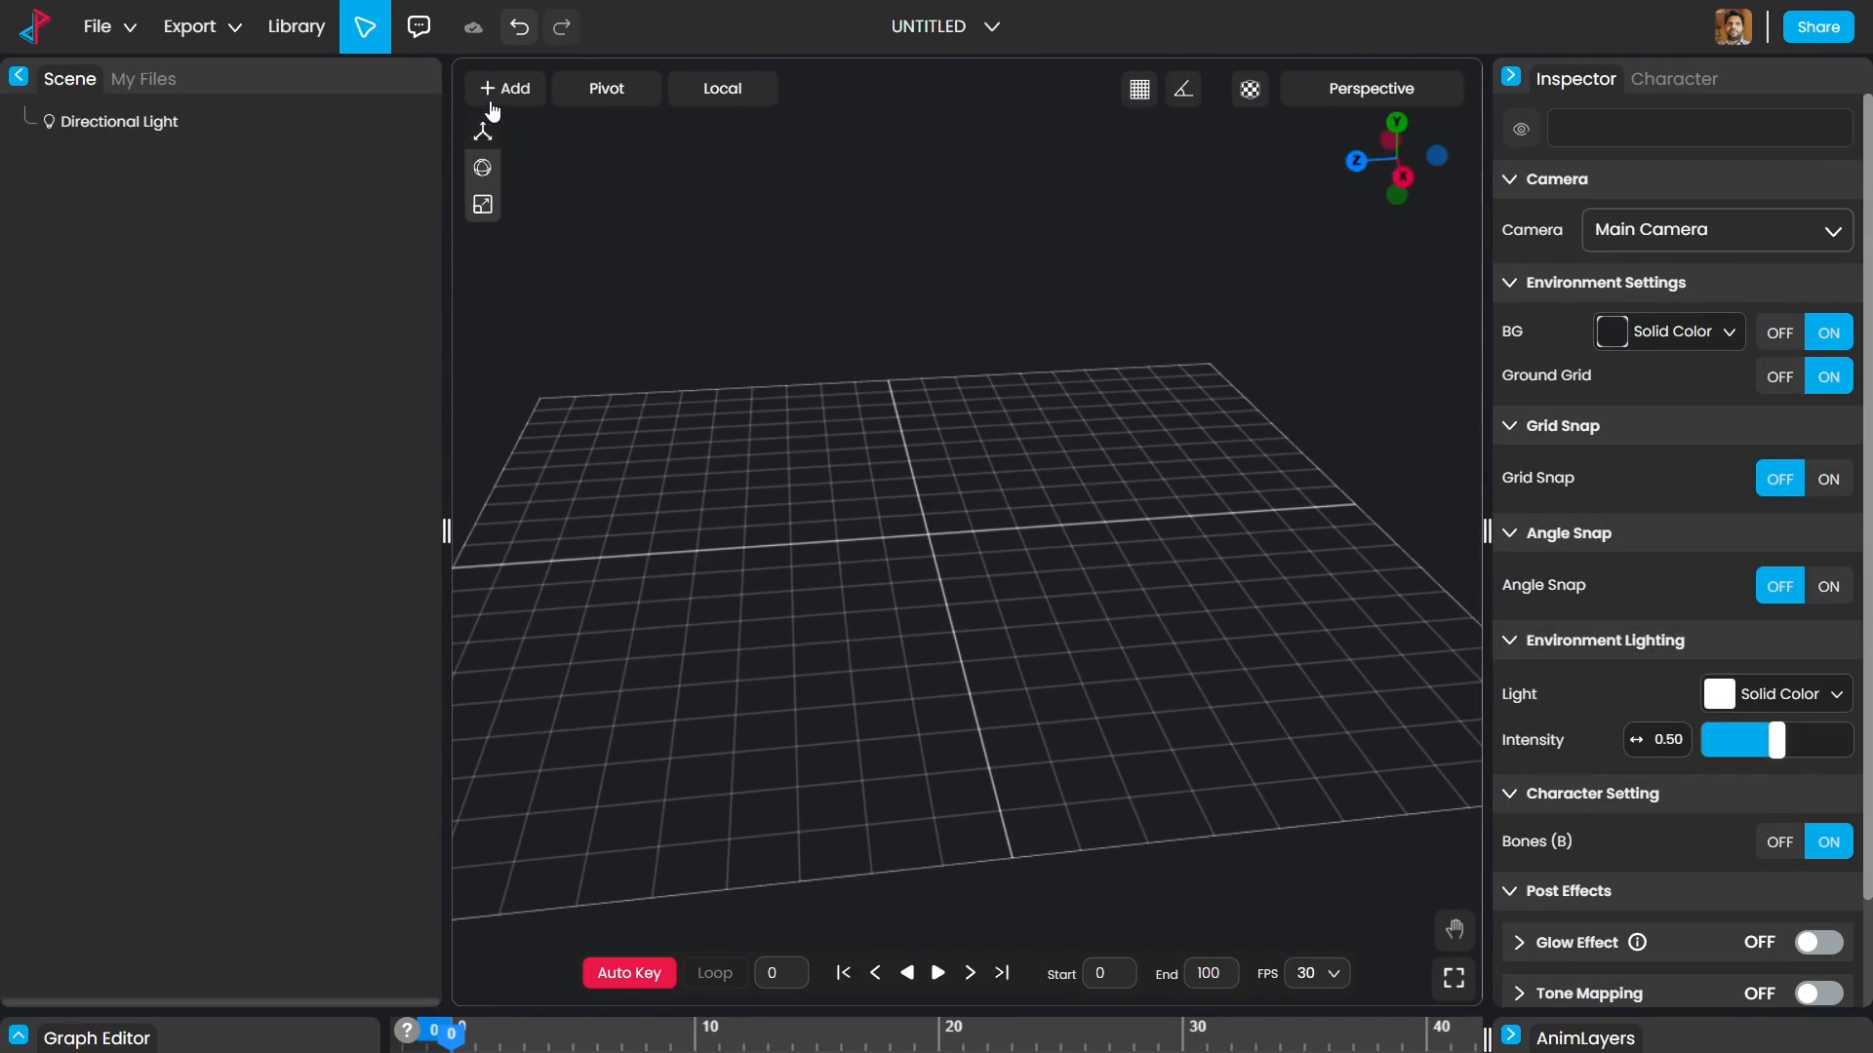
Step: Add a 3D Text object to the empty scene and view it from the front
{"action": "left_click", "coordinate": [502, 90]}
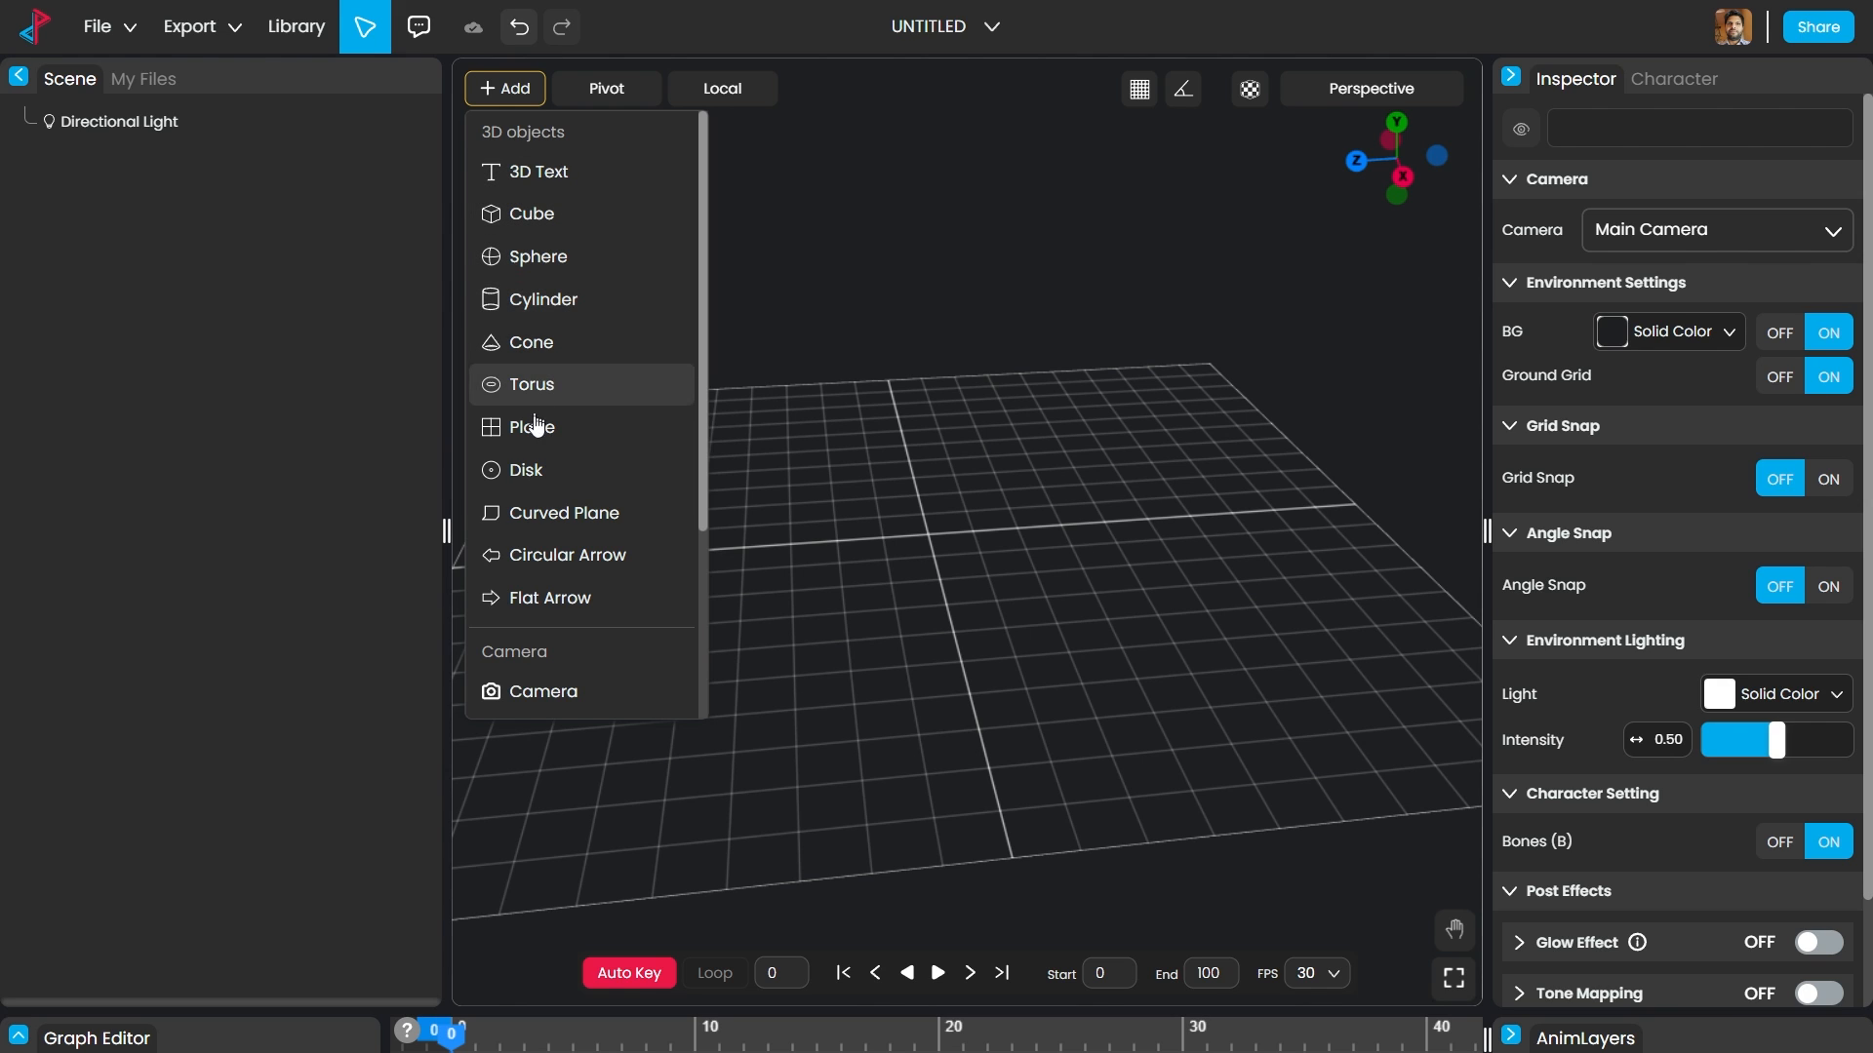
{"action": "left_click", "coordinate": [564, 182]}
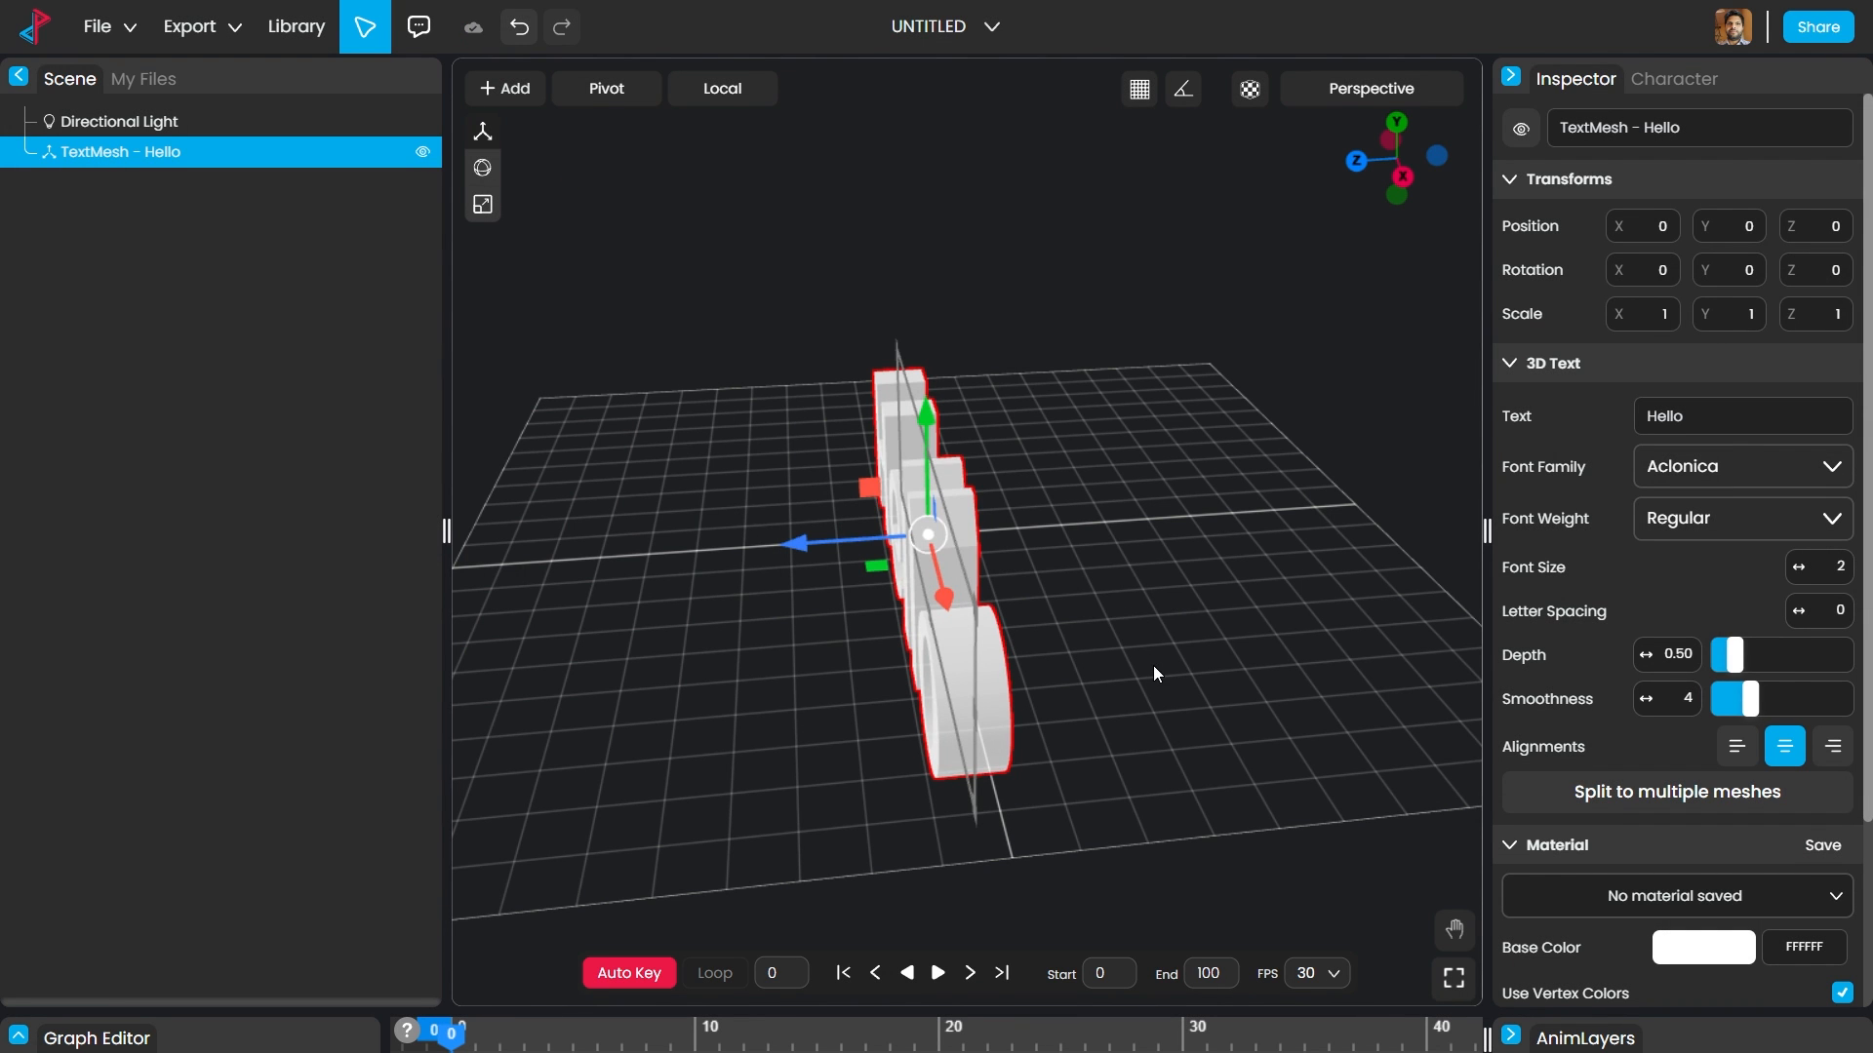
{"action": "left_click_drag", "start_coordinate": [1153, 665], "coordinate": [1307, 643]}
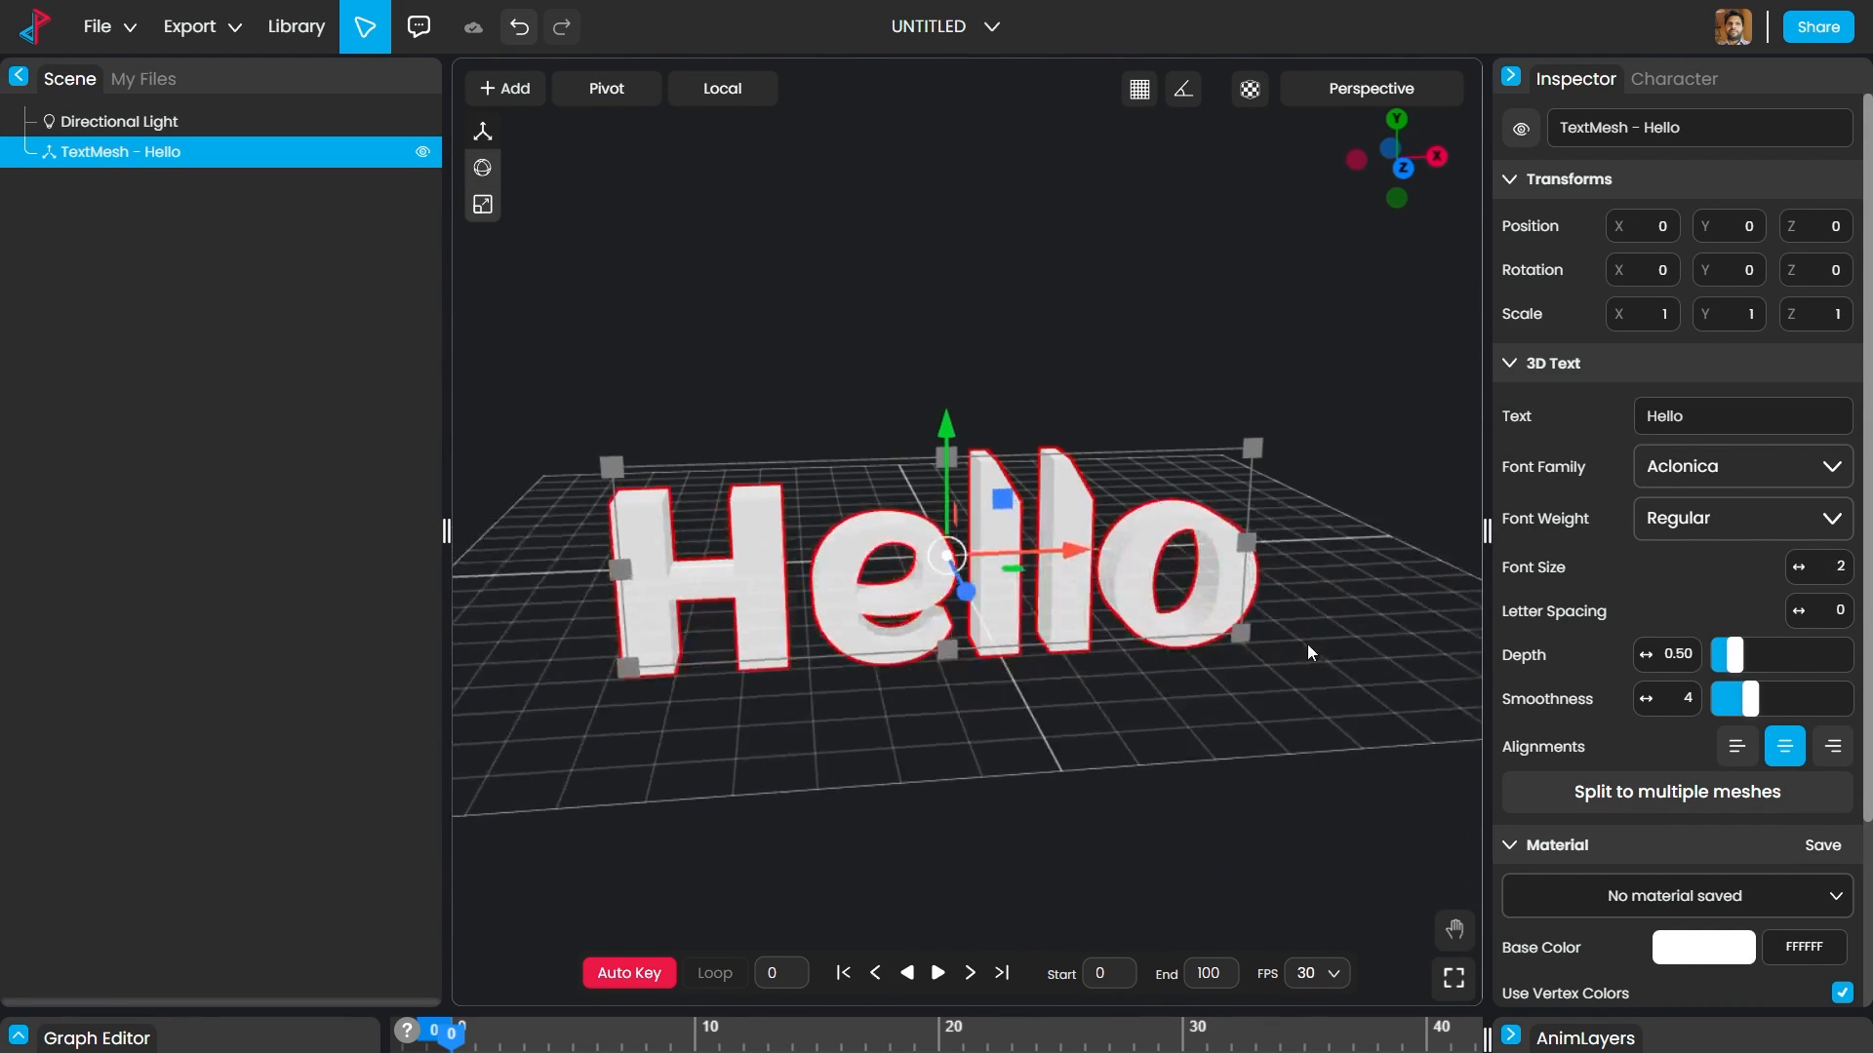
{"action": "scroll", "coordinate": [1138, 634], "scroll_direction": "up", "scroll_amount": 2}
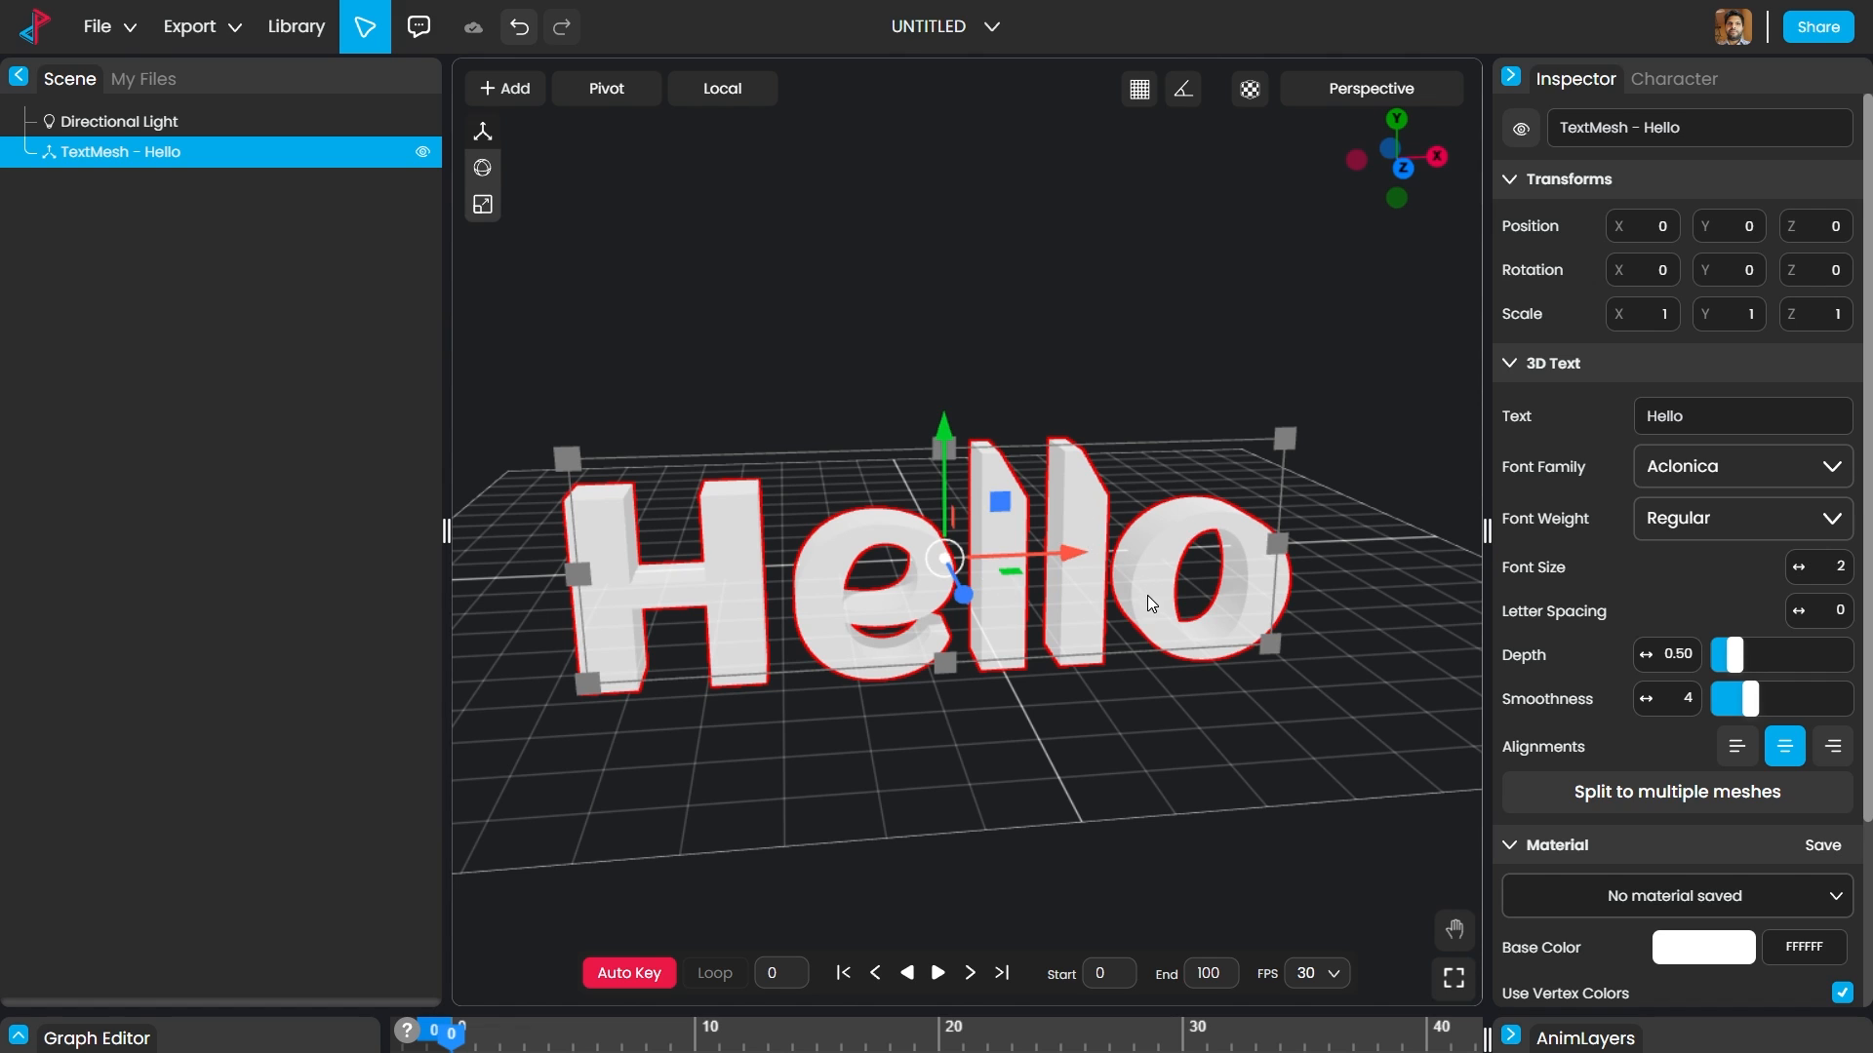
Step: Change the wording of the 3D text to "Web4Click" and fit the whole word in the view
{"action": "left_click", "coordinate": [1658, 424]}
{"action": "key", "text": "ctrl+a"}
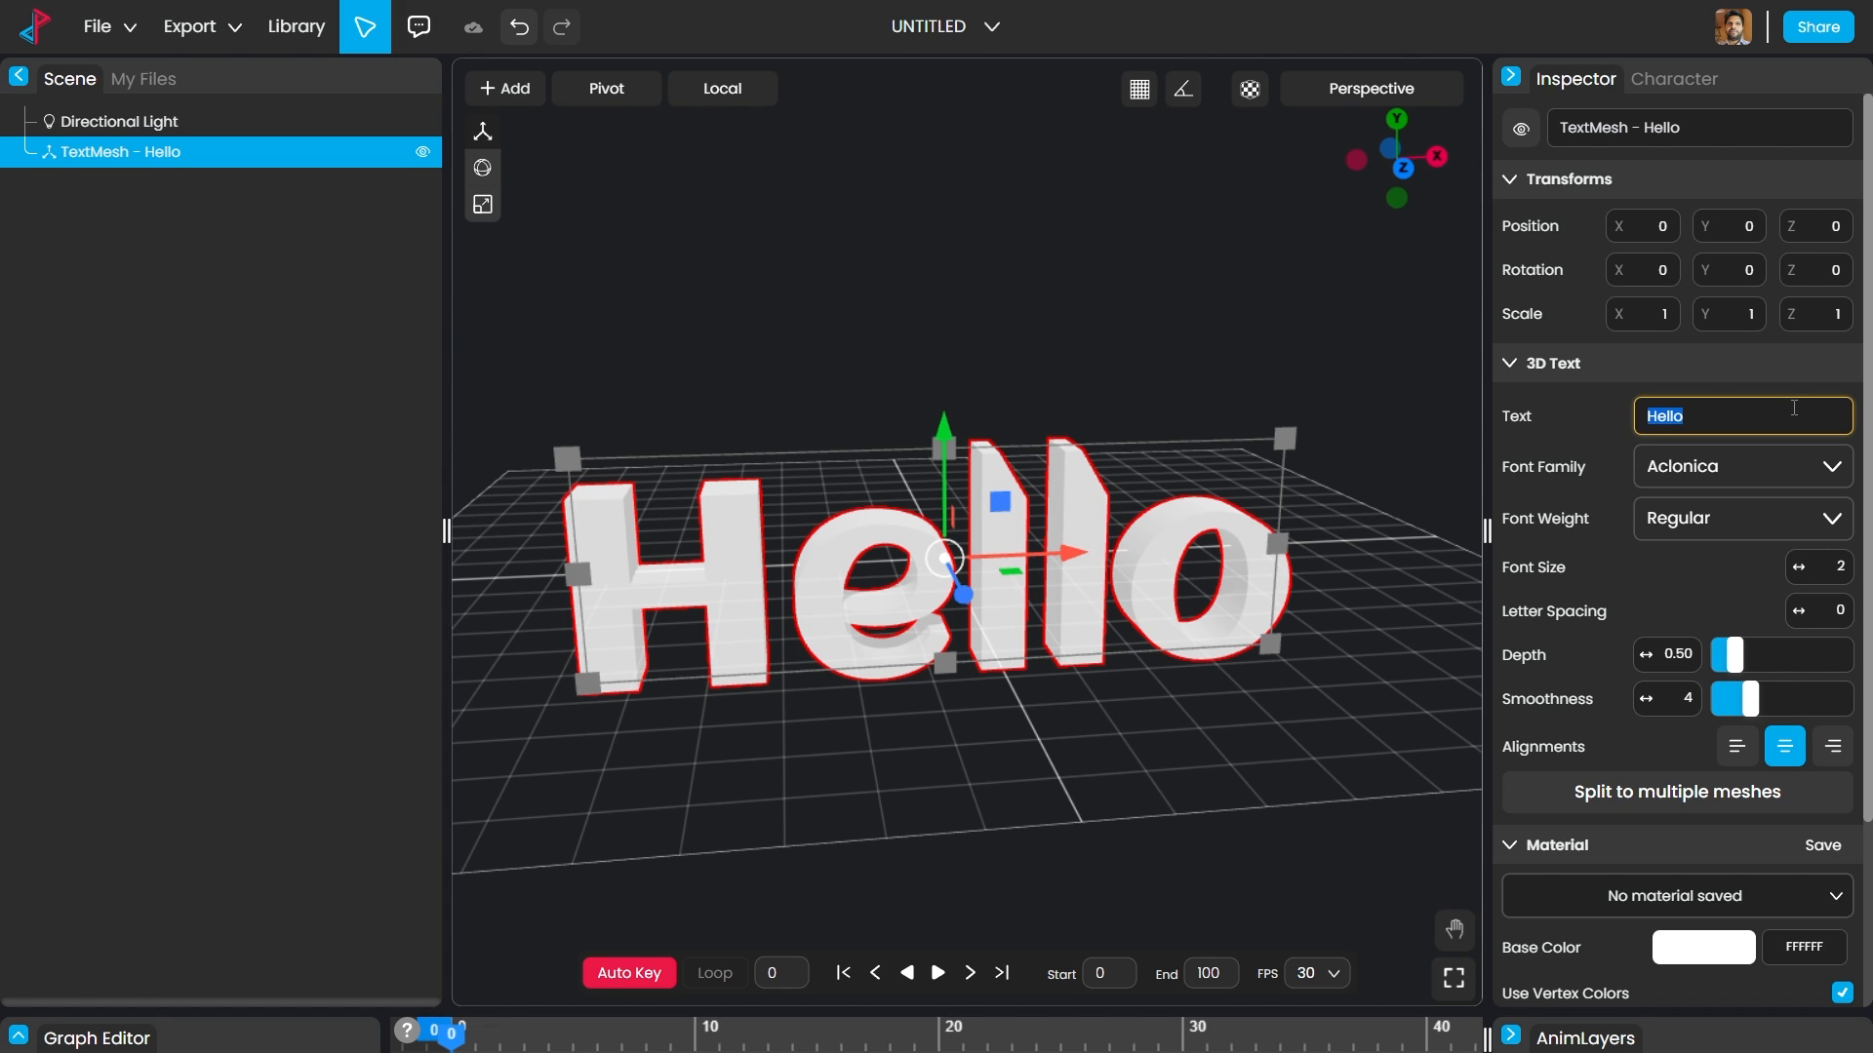
{"action": "type", "text": "Web4Click"}
{"action": "scroll", "coordinate": [1093, 548], "scroll_direction": "down", "scroll_amount": 5}
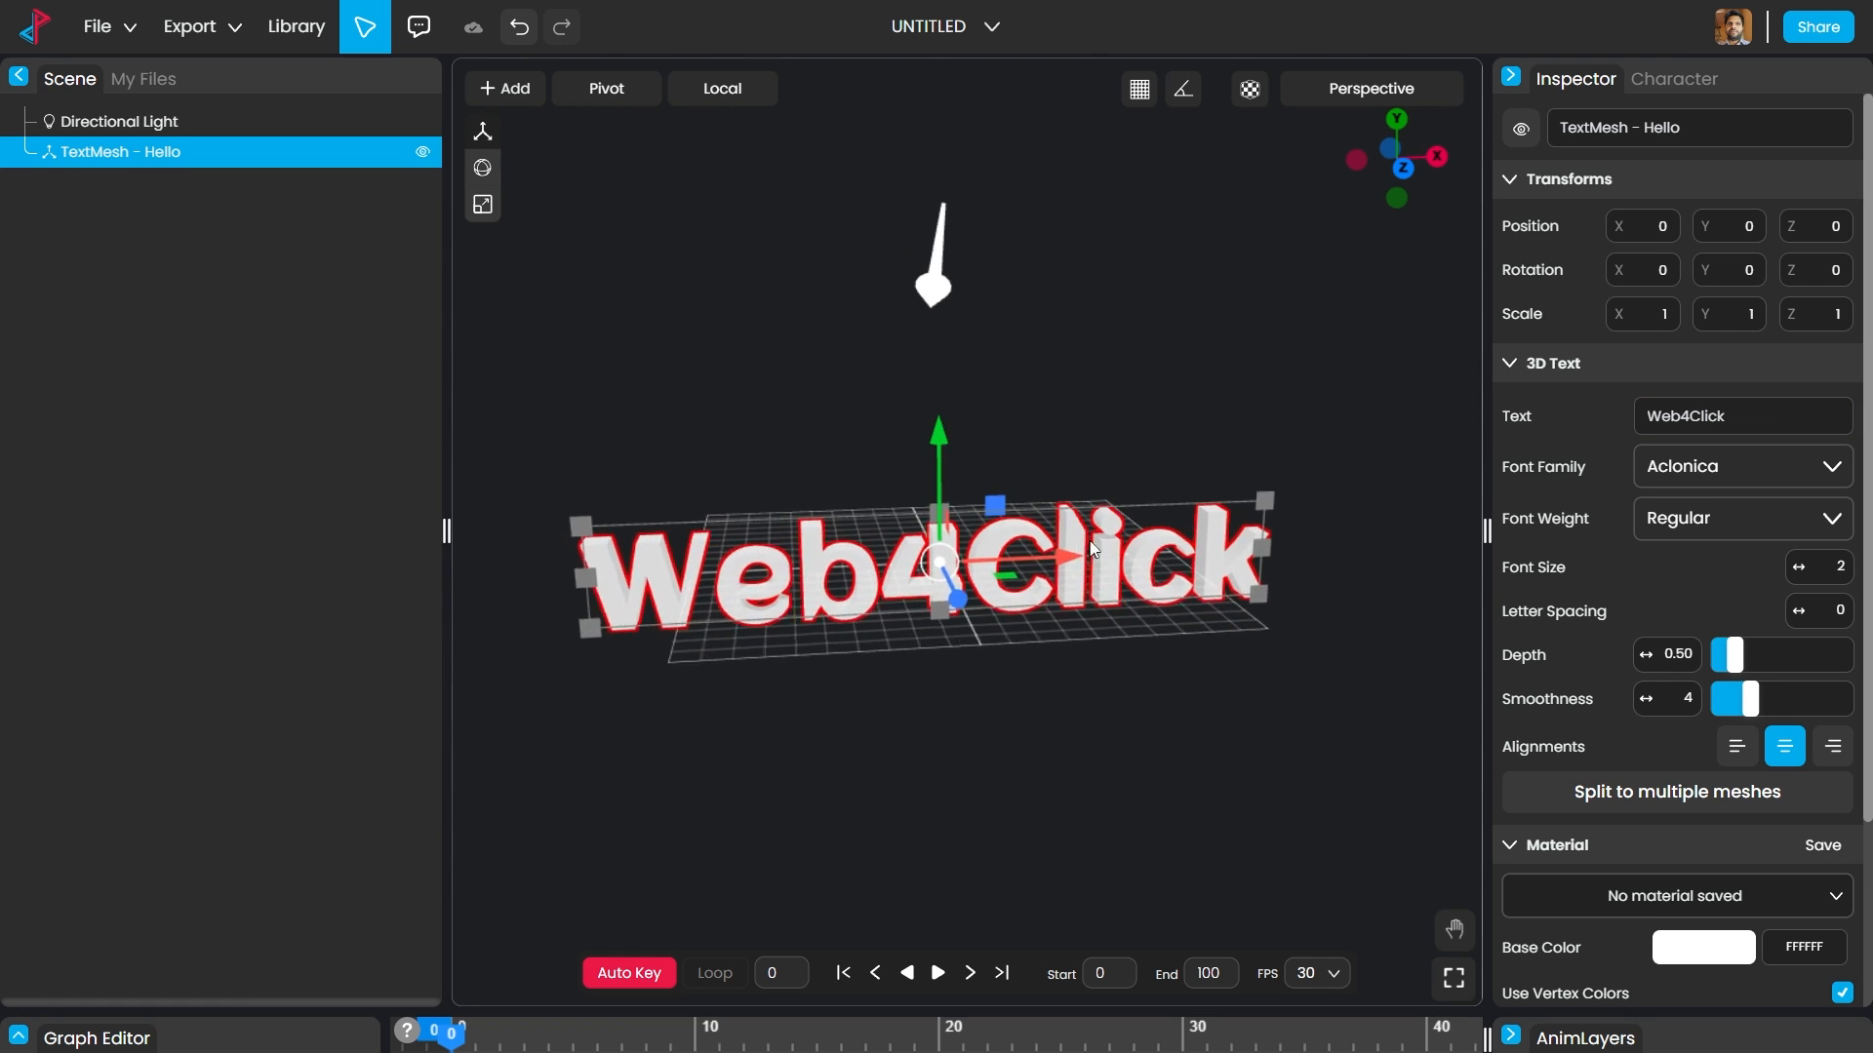
{"action": "scroll", "coordinate": [1085, 554], "scroll_direction": "up", "scroll_amount": 4}
{"action": "scroll", "coordinate": [1085, 554], "scroll_direction": "down", "scroll_amount": 5}
{"action": "scroll", "coordinate": [1085, 554], "scroll_direction": "up", "scroll_amount": 1}
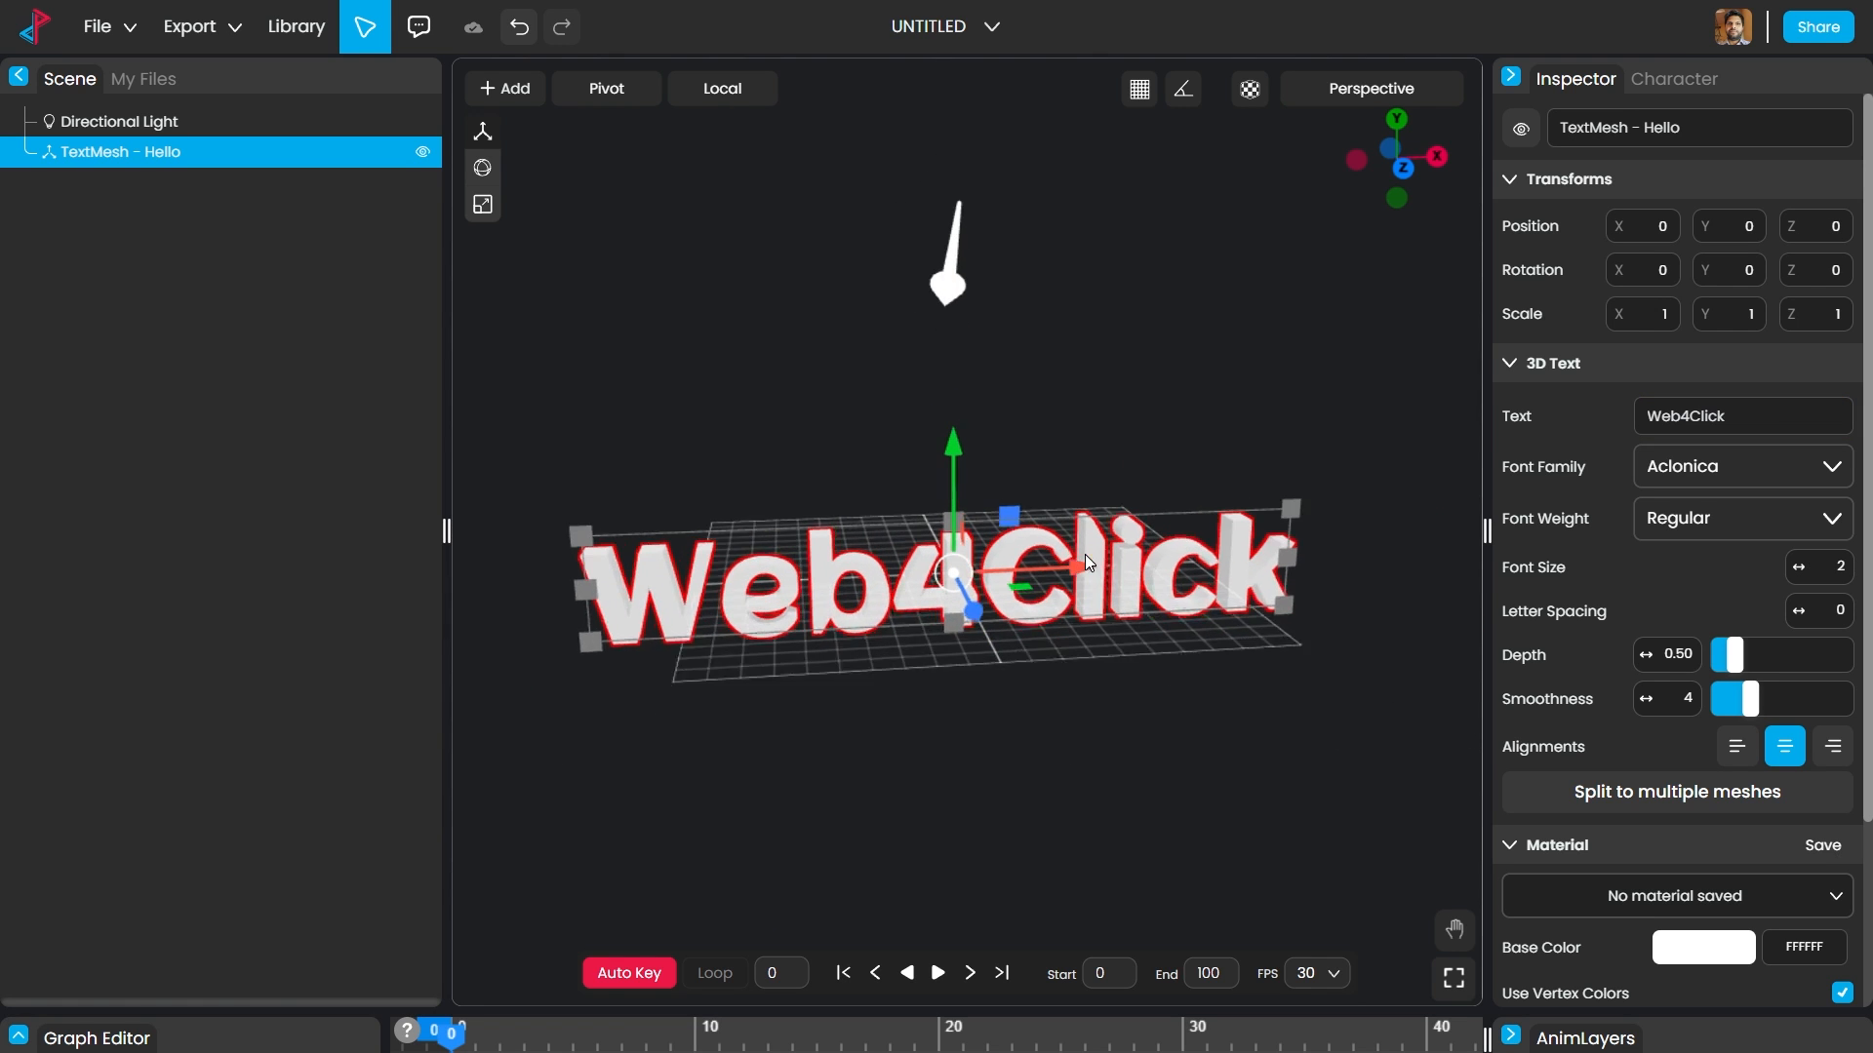
{"action": "scroll", "coordinate": [1084, 554], "scroll_direction": "up", "scroll_amount": 1}
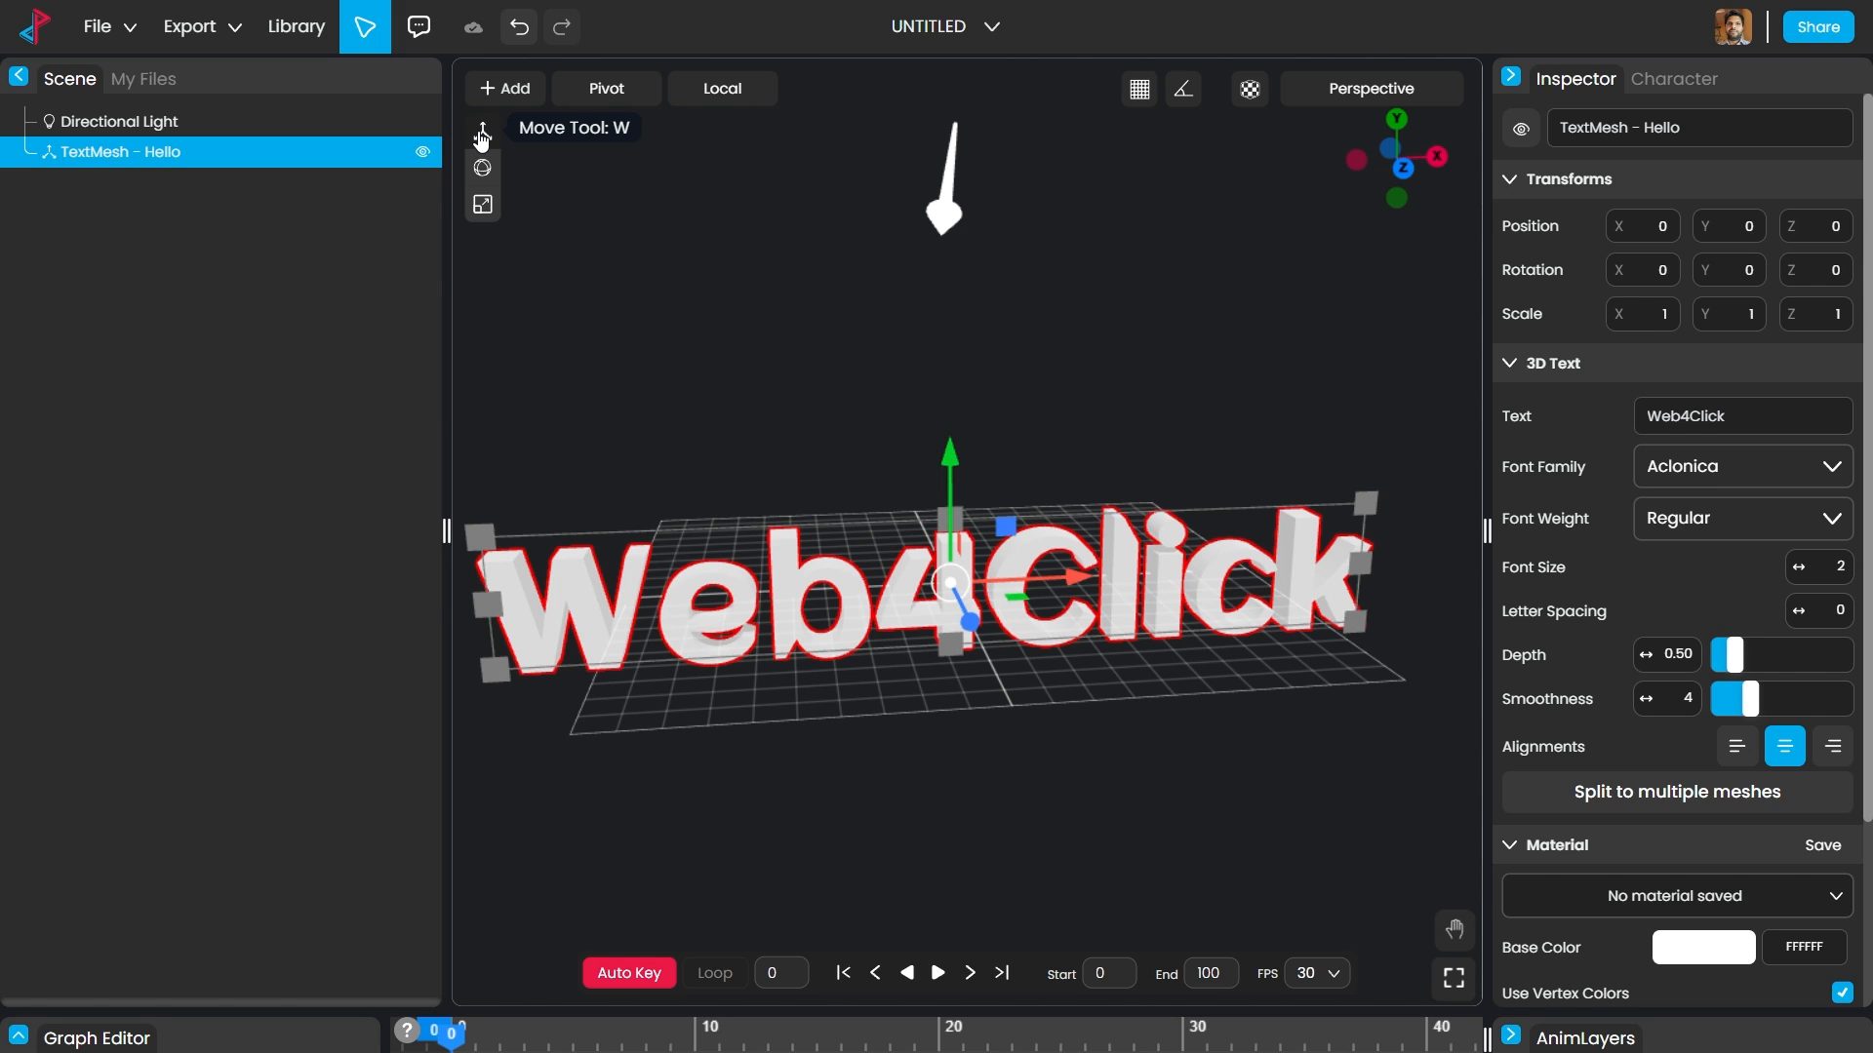
Step: Move the Web4Click text along its axes to about X 0.07, Y 1.08, Z -0.49, and deselect it
{"action": "mouse_move", "coordinate": [950, 459]}
{"action": "left_mouse_down"}
{"action": "mouse_move", "coordinate": [956, 290]}
{"action": "mouse_move", "coordinate": [972, 434]}
{"action": "left_mouse_up"}
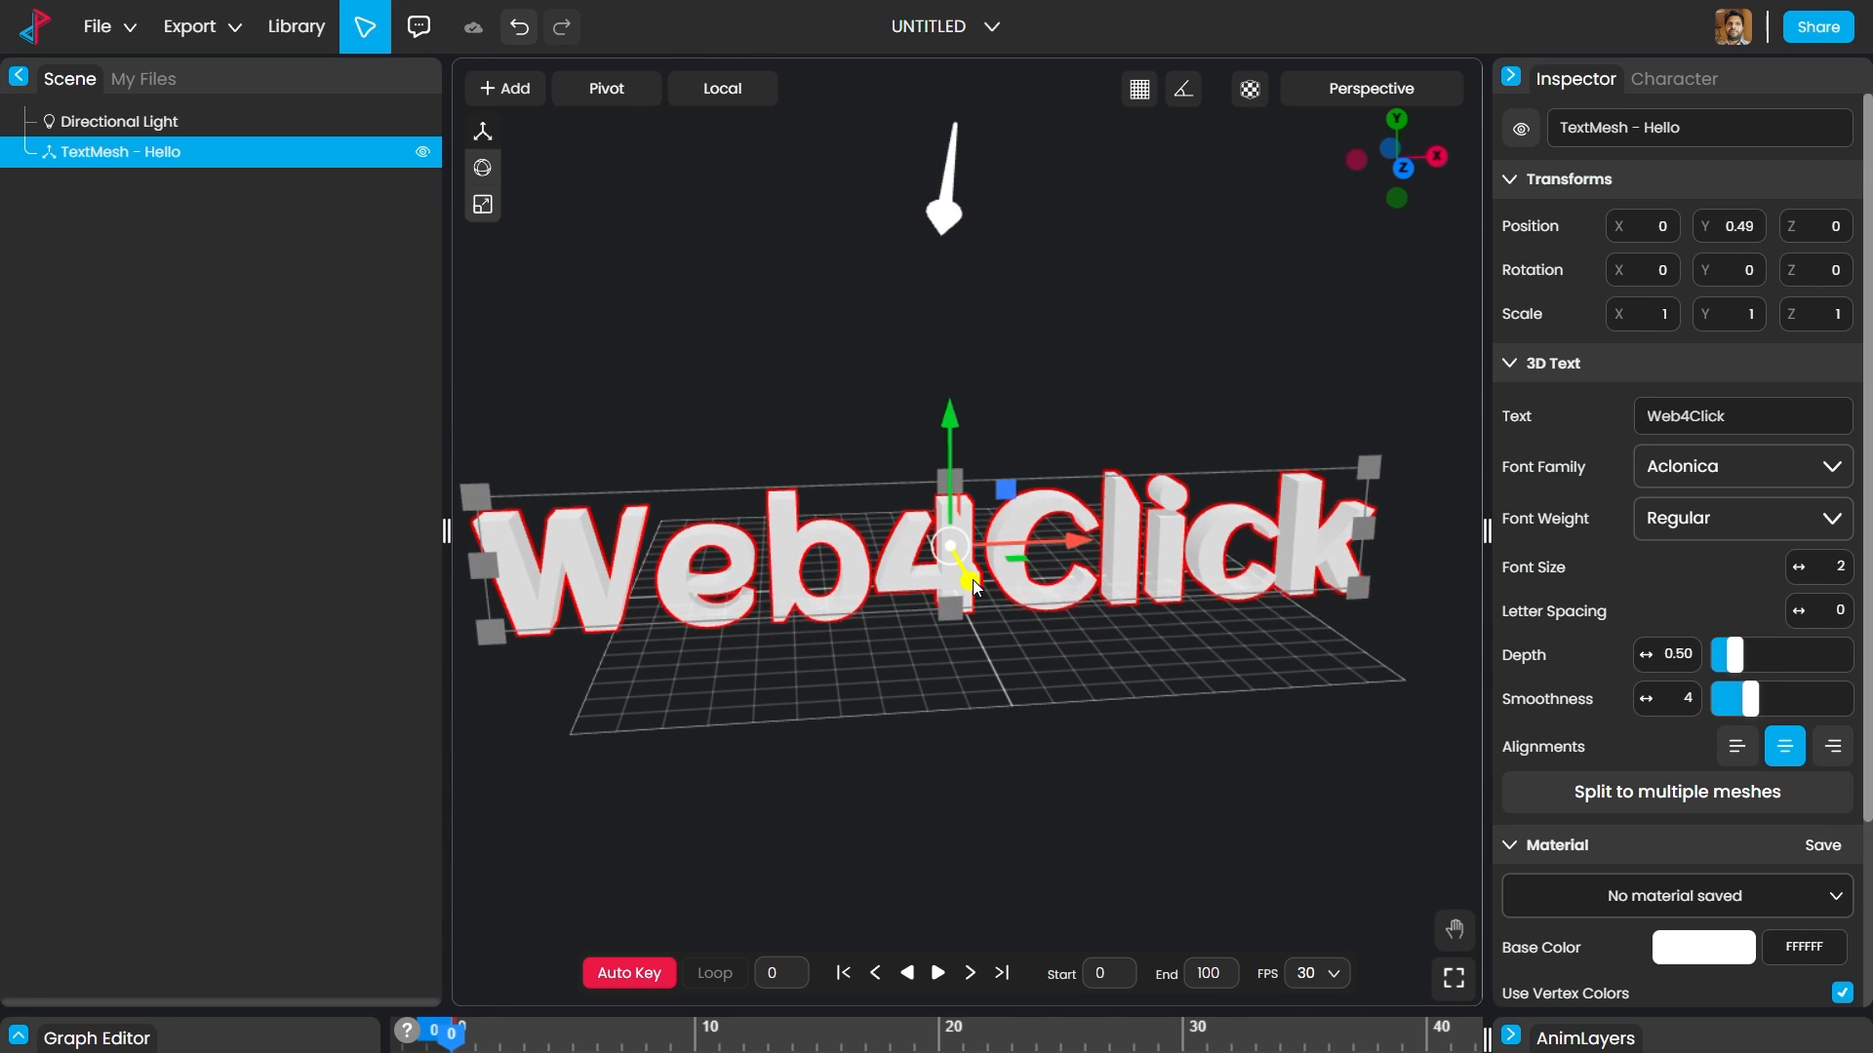
{"action": "left_click_drag", "start_coordinate": [975, 585], "coordinate": [948, 541]}
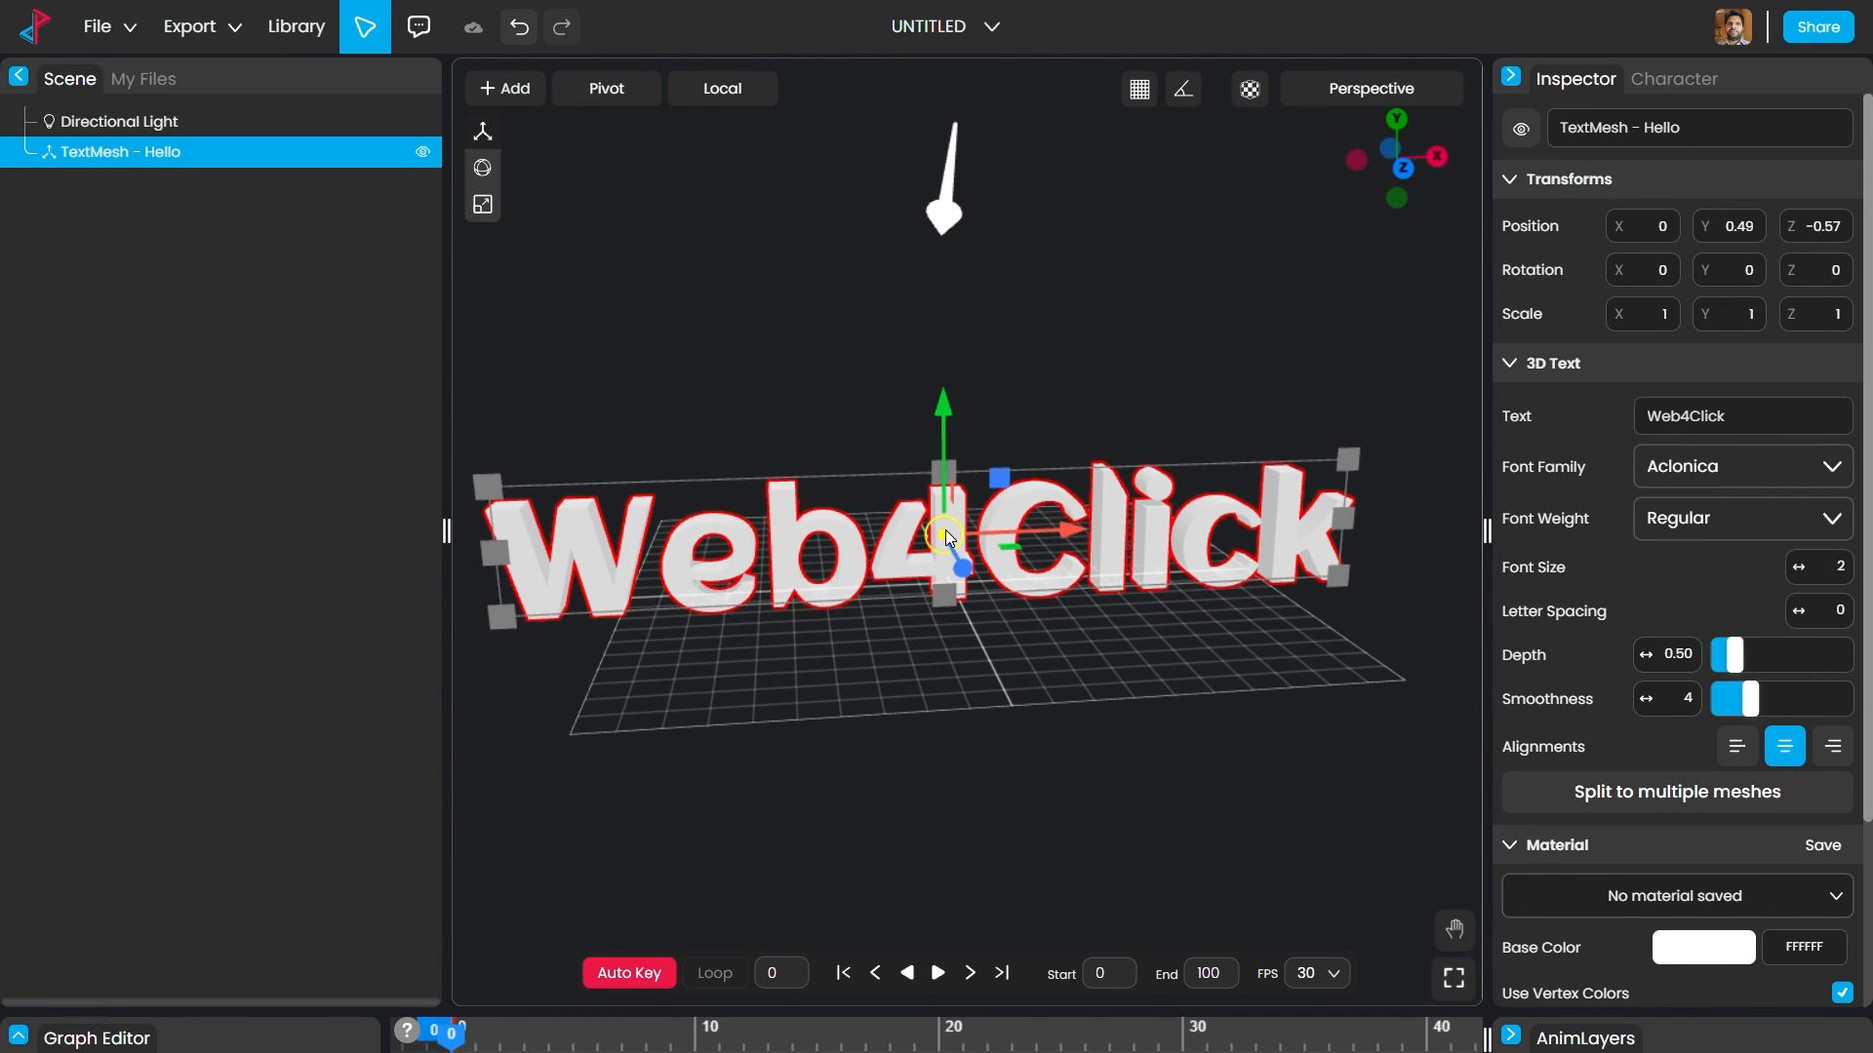
{"action": "mouse_move", "coordinate": [945, 530]}
{"action": "left_mouse_down"}
{"action": "mouse_move", "coordinate": [929, 519]}
{"action": "mouse_move", "coordinate": [980, 471]}
{"action": "mouse_move", "coordinate": [1074, 517]}
{"action": "mouse_move", "coordinate": [964, 560]}
{"action": "mouse_move", "coordinate": [891, 436]}
{"action": "mouse_move", "coordinate": [922, 430]}
{"action": "mouse_move", "coordinate": [992, 595]}
{"action": "mouse_move", "coordinate": [946, 490]}
{"action": "mouse_move", "coordinate": [934, 534]}
{"action": "left_mouse_up"}
{"action": "mouse_move", "coordinate": [1061, 534]}
{"action": "left_mouse_down"}
{"action": "mouse_move", "coordinate": [1151, 535]}
{"action": "mouse_move", "coordinate": [1078, 562]}
{"action": "left_mouse_up"}
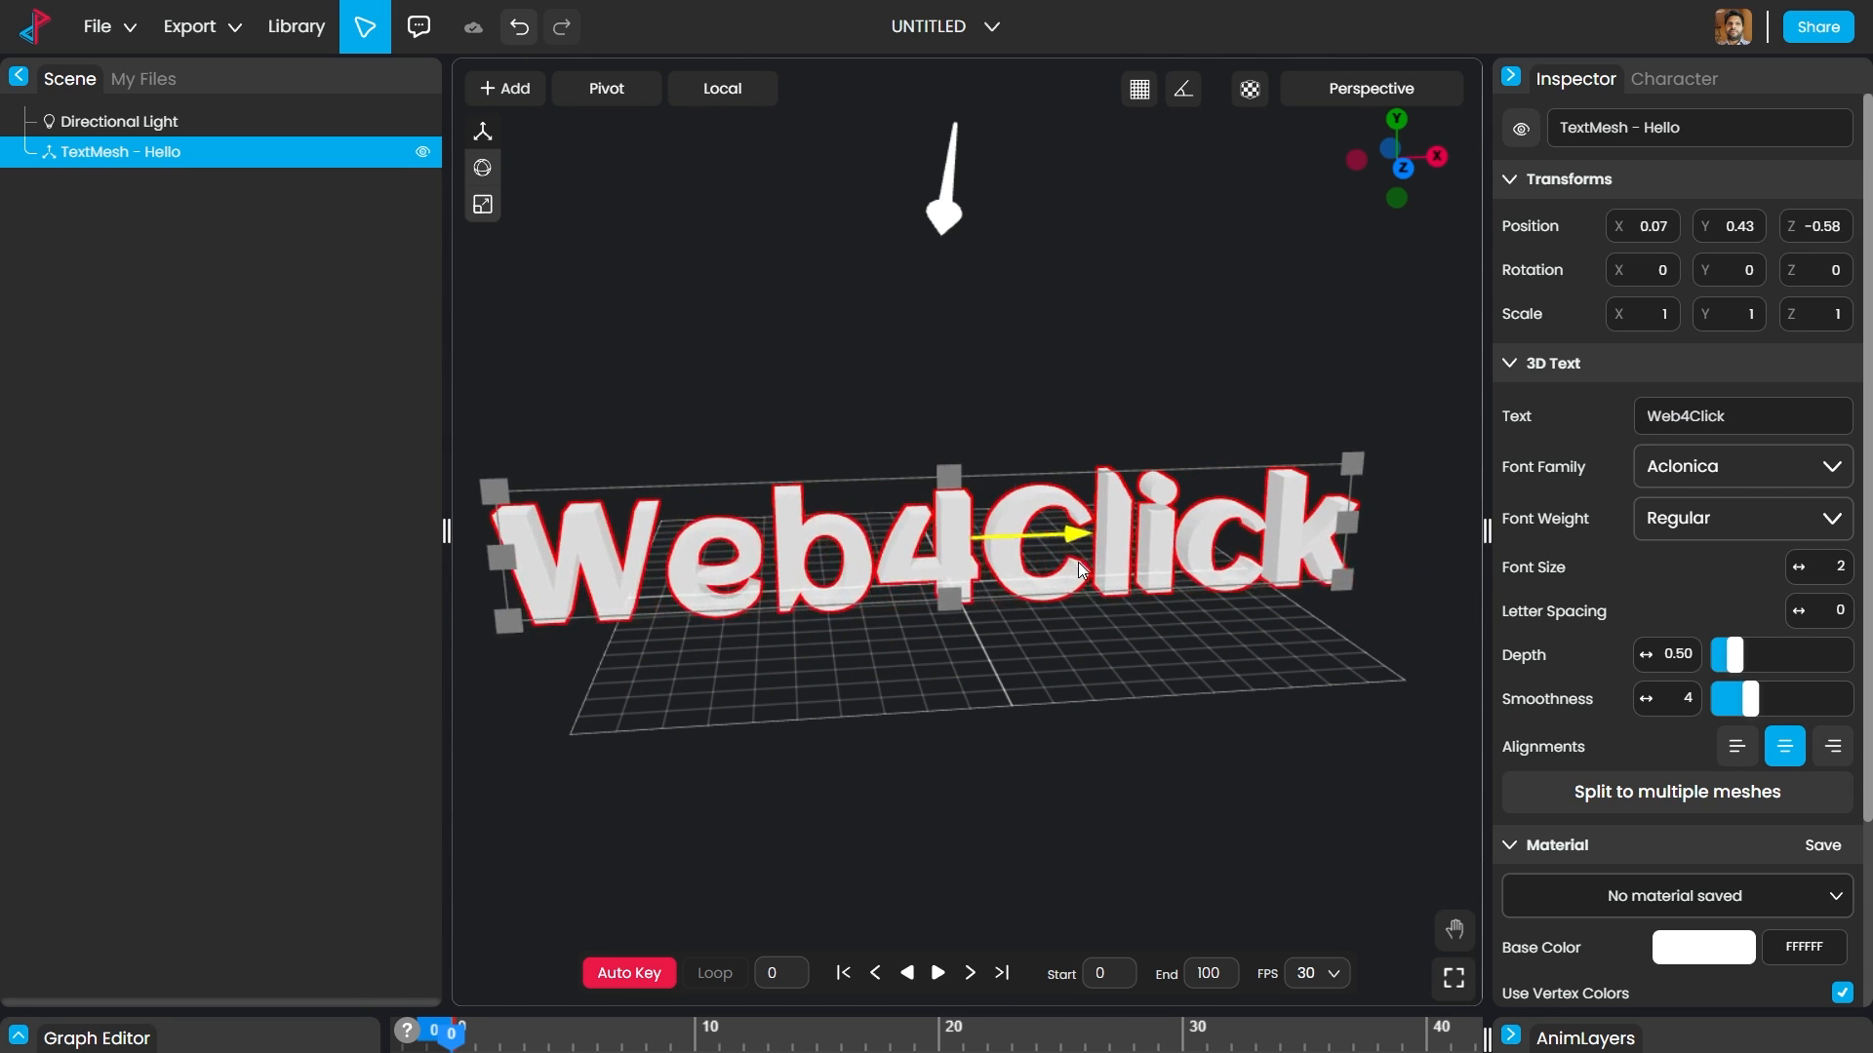
{"action": "left_click_drag", "start_coordinate": [951, 412], "coordinate": [961, 365]}
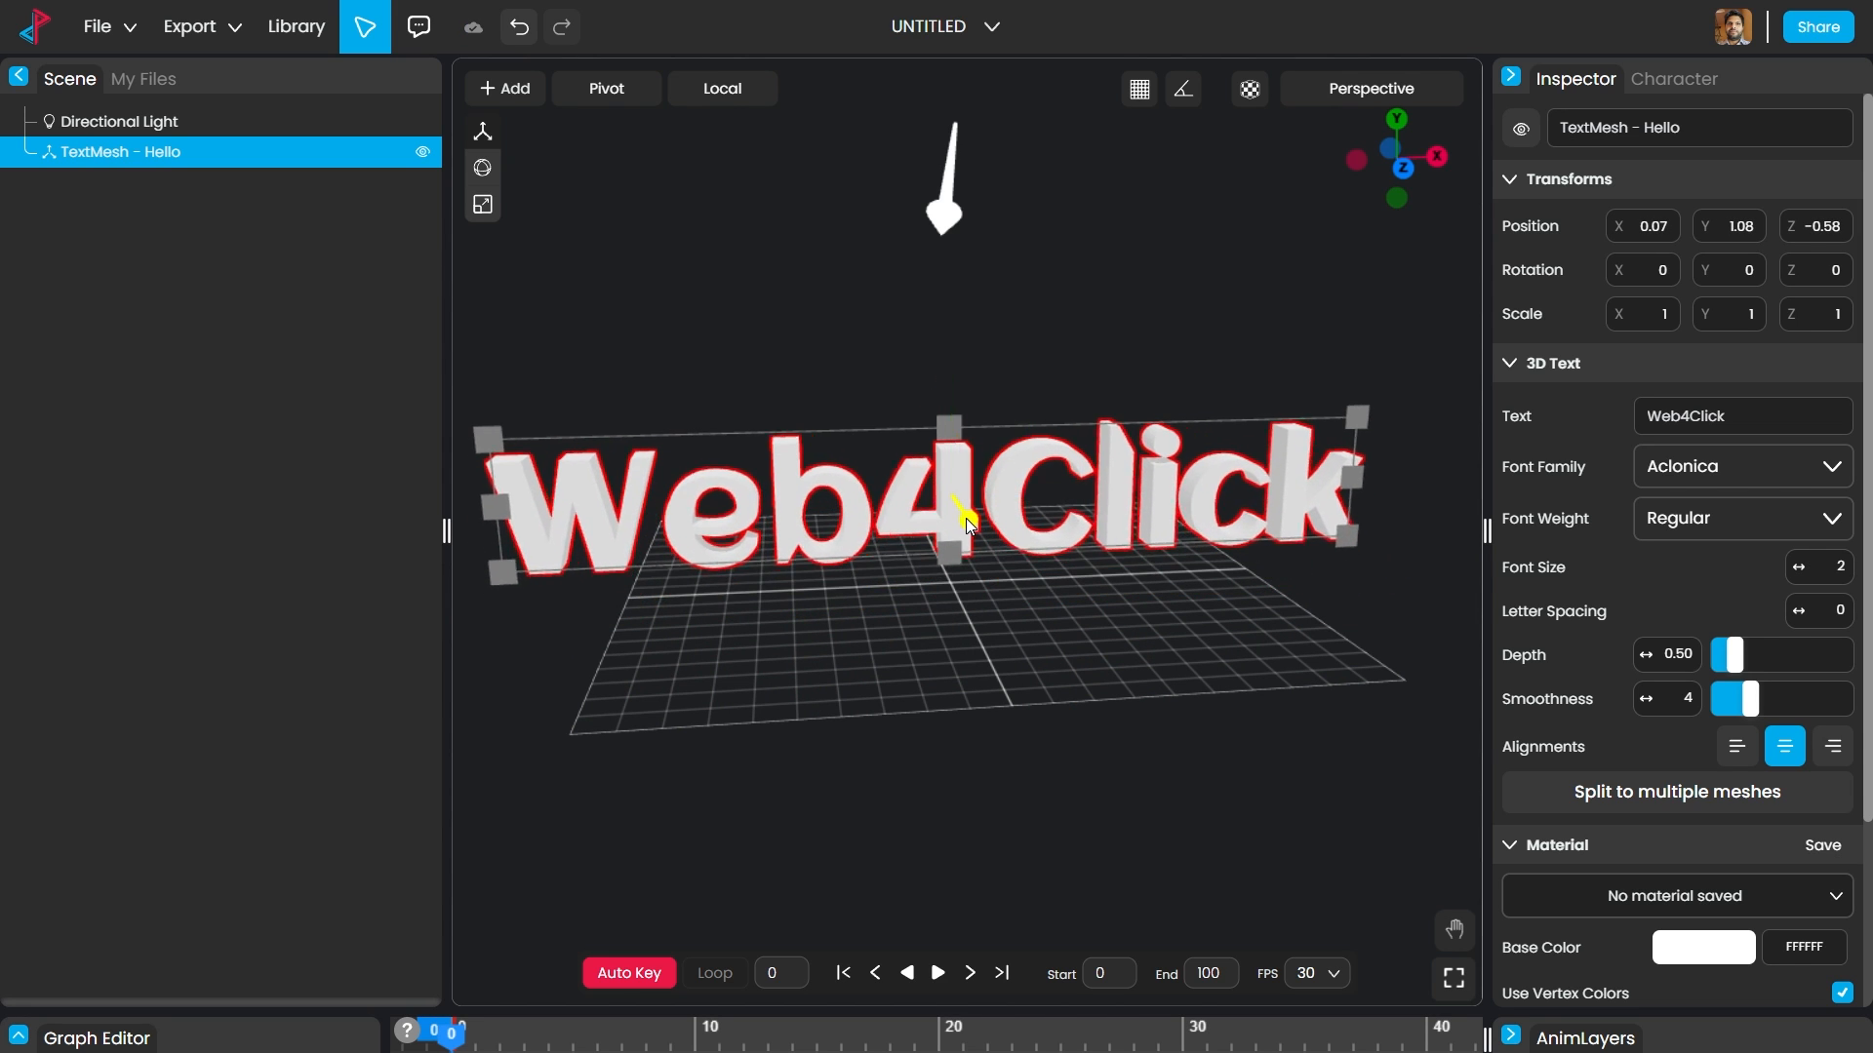
{"action": "mouse_move", "coordinate": [965, 518]}
{"action": "left_mouse_down"}
{"action": "mouse_move", "coordinate": [987, 547]}
{"action": "mouse_move", "coordinate": [962, 519]}
{"action": "left_mouse_up"}
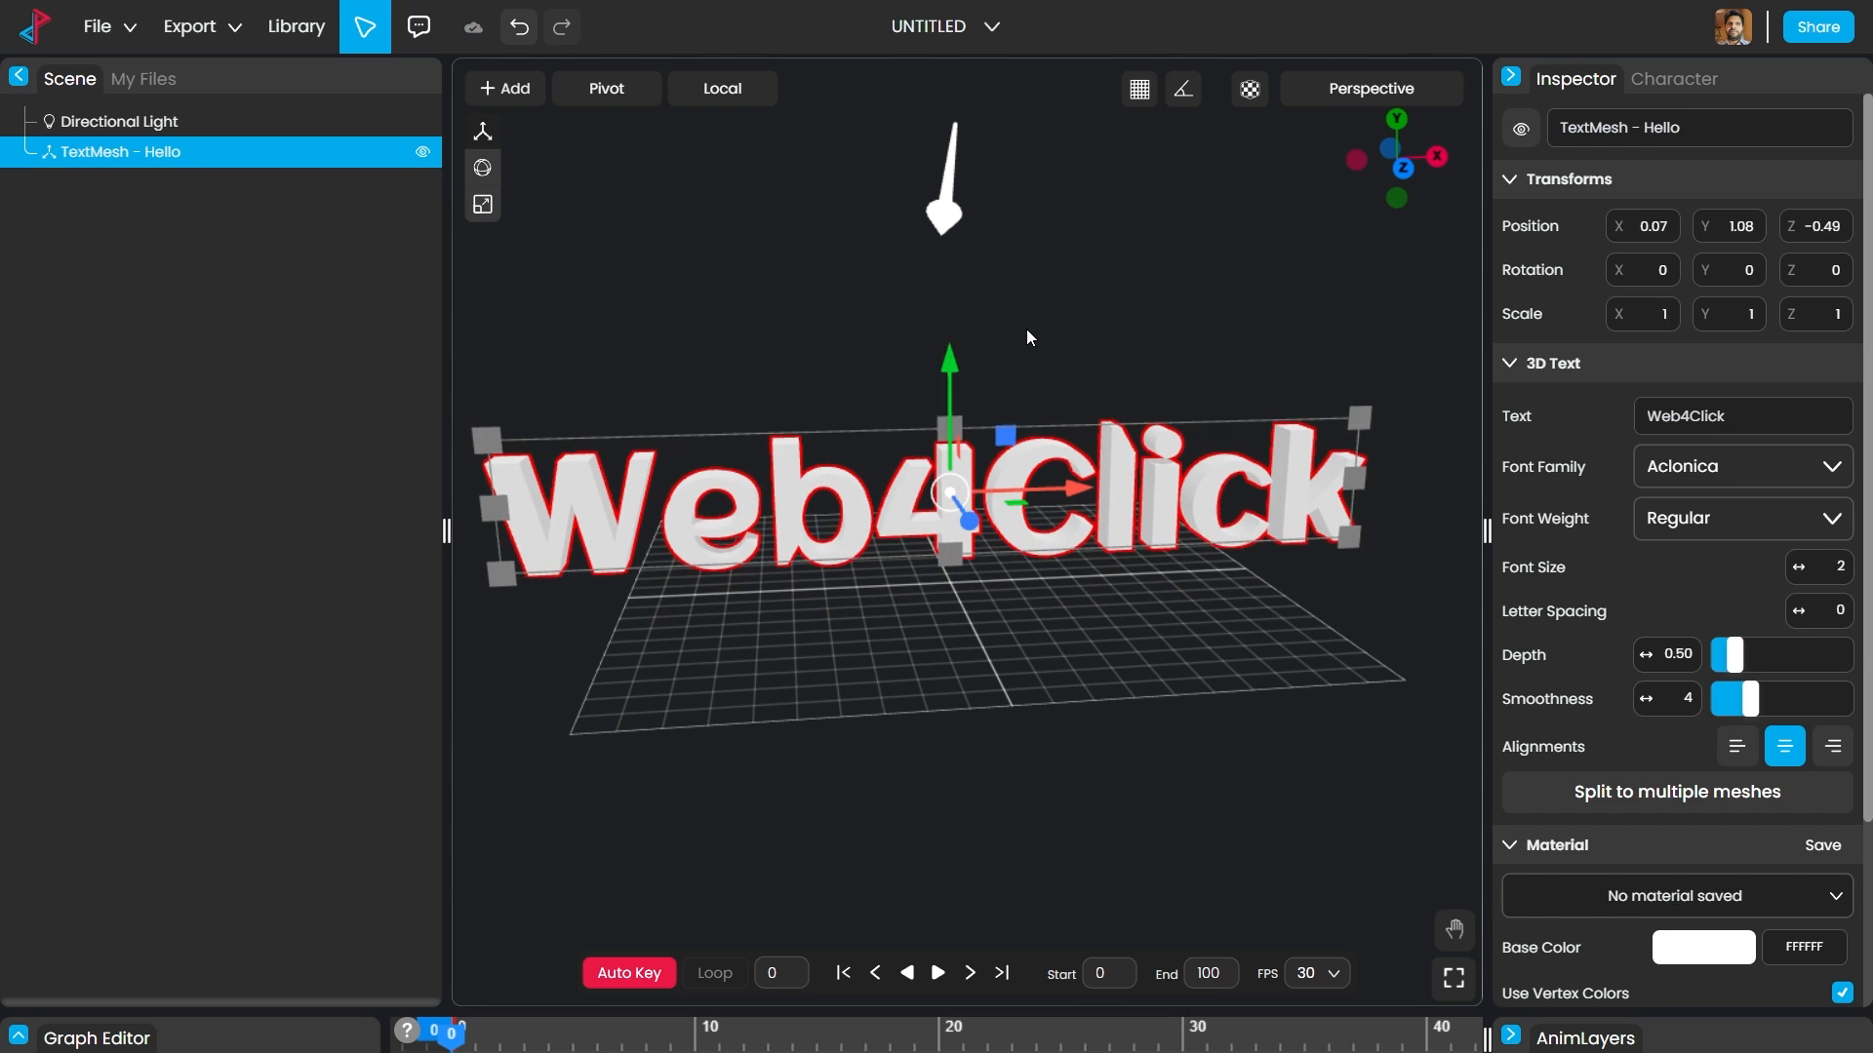
{"action": "left_click", "coordinate": [1027, 332]}
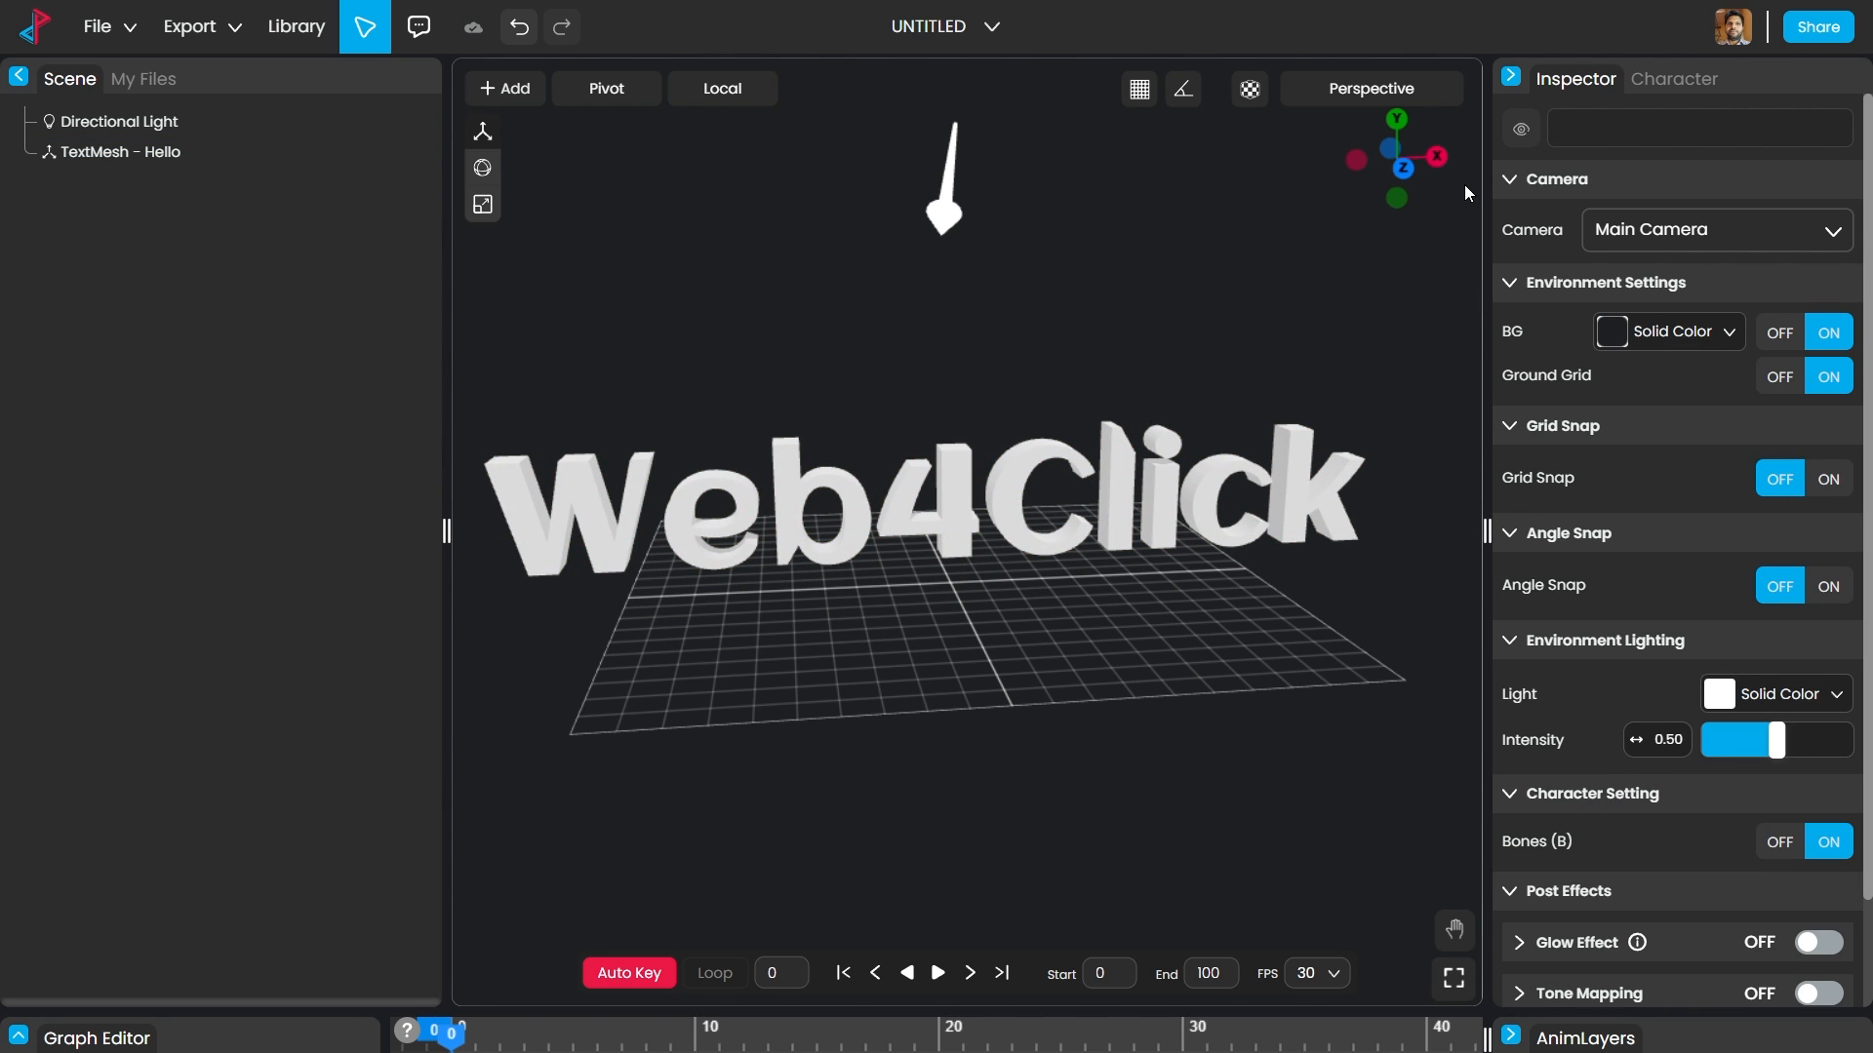
{"action": "mouse_move", "coordinate": [1402, 168]}
{"action": "left_mouse_down"}
{"action": "mouse_move", "coordinate": [1377, 189]}
{"action": "mouse_move", "coordinate": [1323, 183]}
{"action": "mouse_move", "coordinate": [1420, 179]}
{"action": "mouse_move", "coordinate": [1436, 125]}
{"action": "mouse_move", "coordinate": [1326, 177]}
{"action": "mouse_move", "coordinate": [1399, 260]}
{"action": "mouse_move", "coordinate": [1479, 195]}
{"action": "mouse_move", "coordinate": [1425, 173]}
{"action": "mouse_move", "coordinate": [1383, 189]}
{"action": "left_mouse_up"}
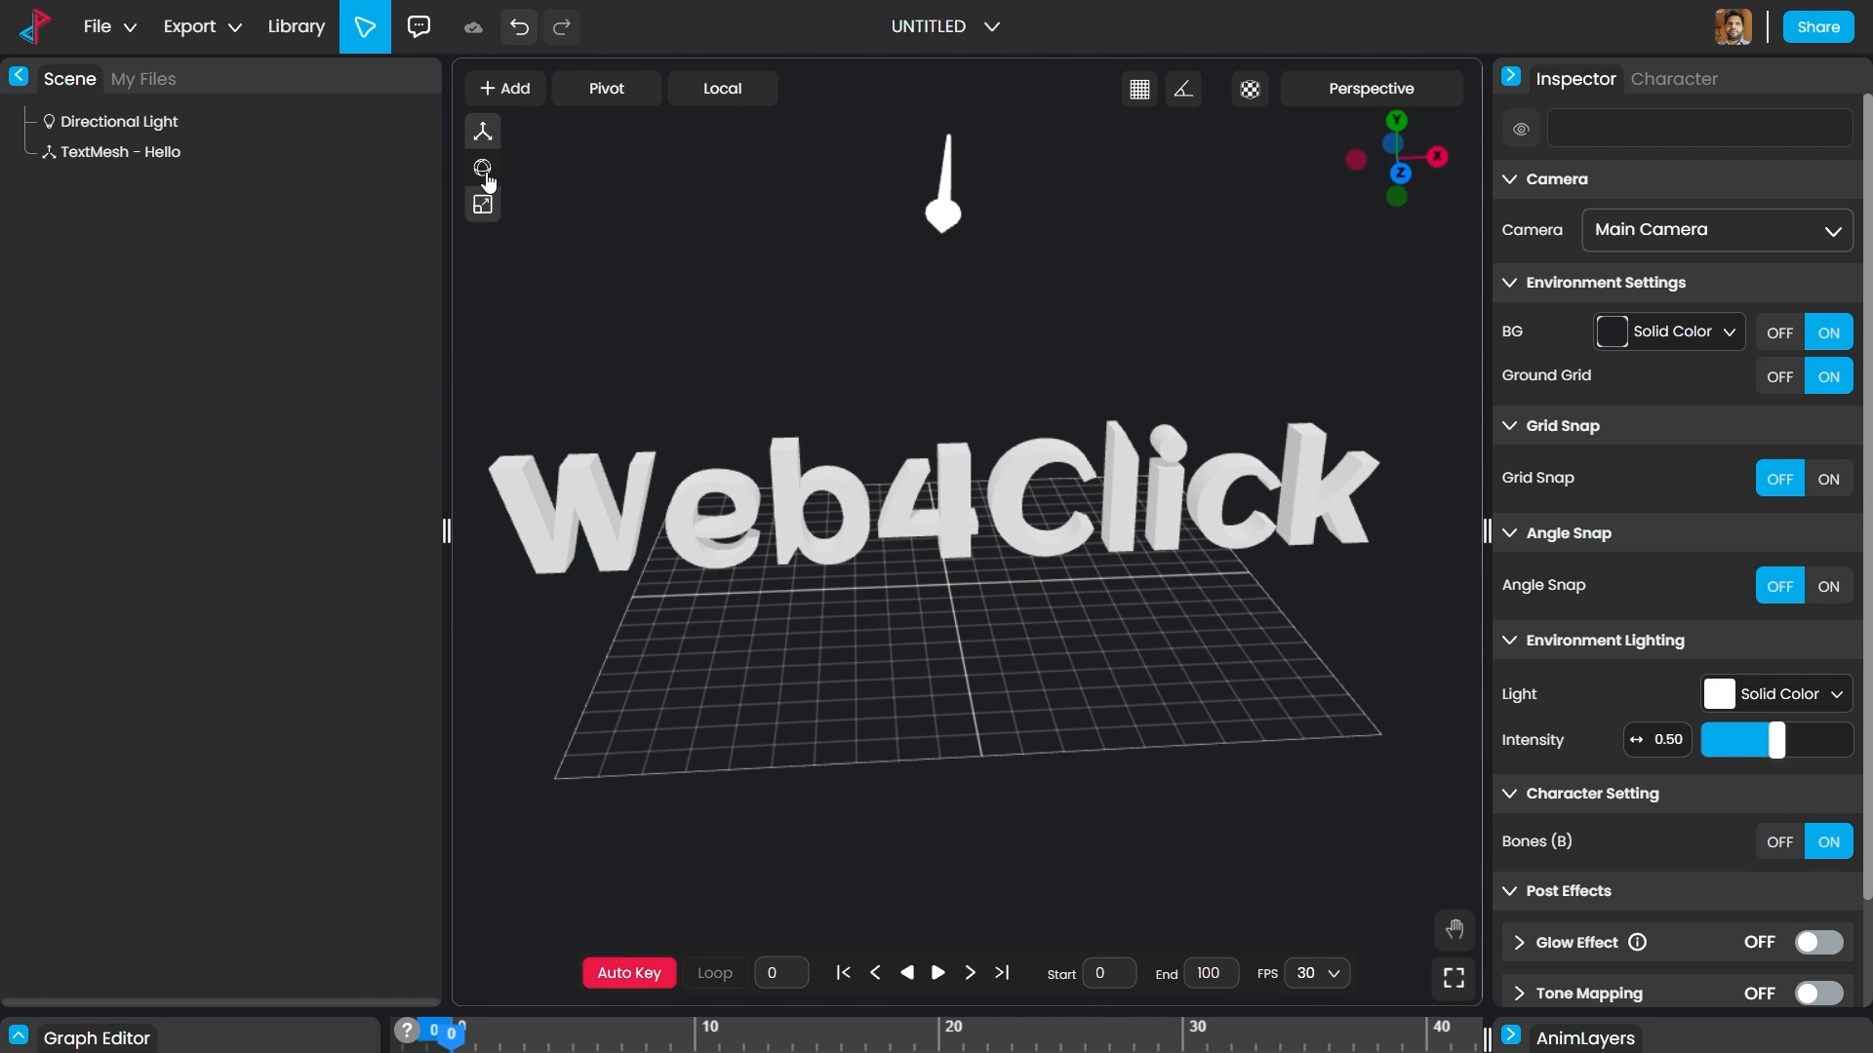
Step: Try rotating the Web4Click text freely with the Rotate tool and undo the rotation
{"action": "left_click", "coordinate": [851, 501]}
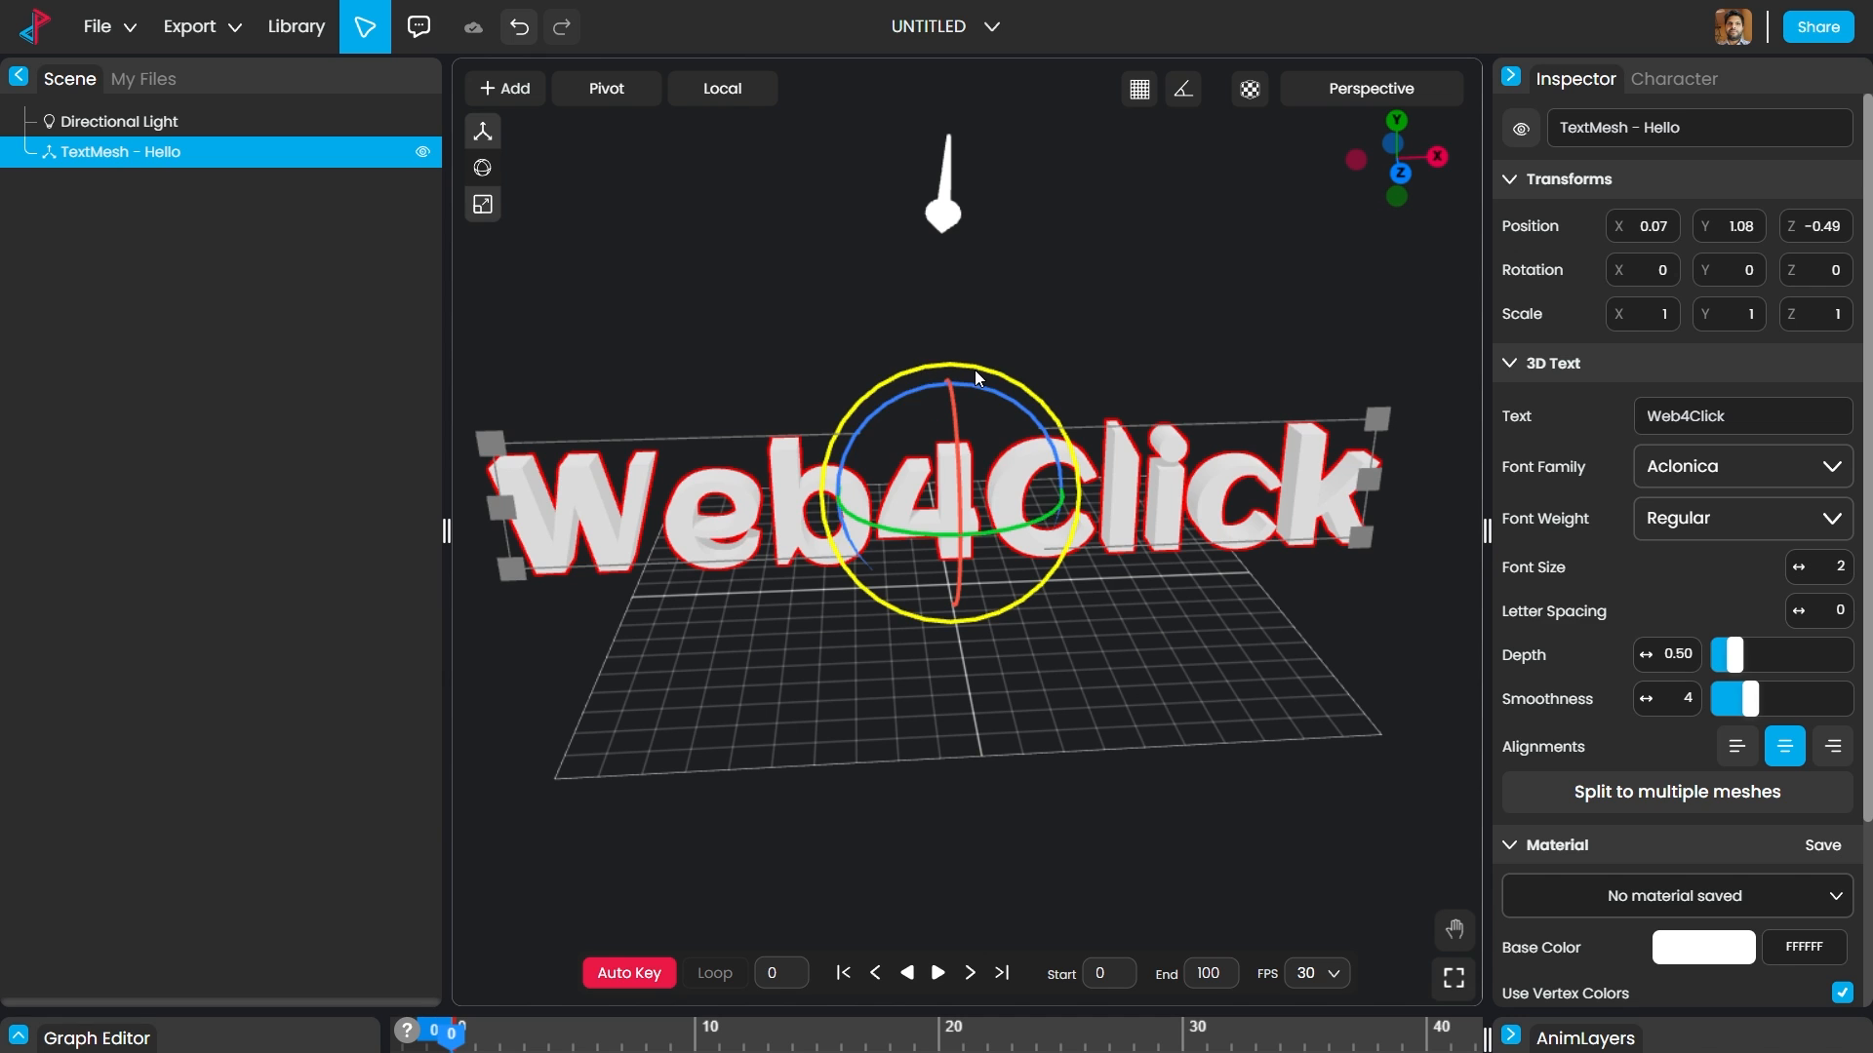
{"action": "left_click_drag", "start_coordinate": [976, 375], "coordinate": [882, 314]}
{"action": "key", "text": "ctrl+z"}
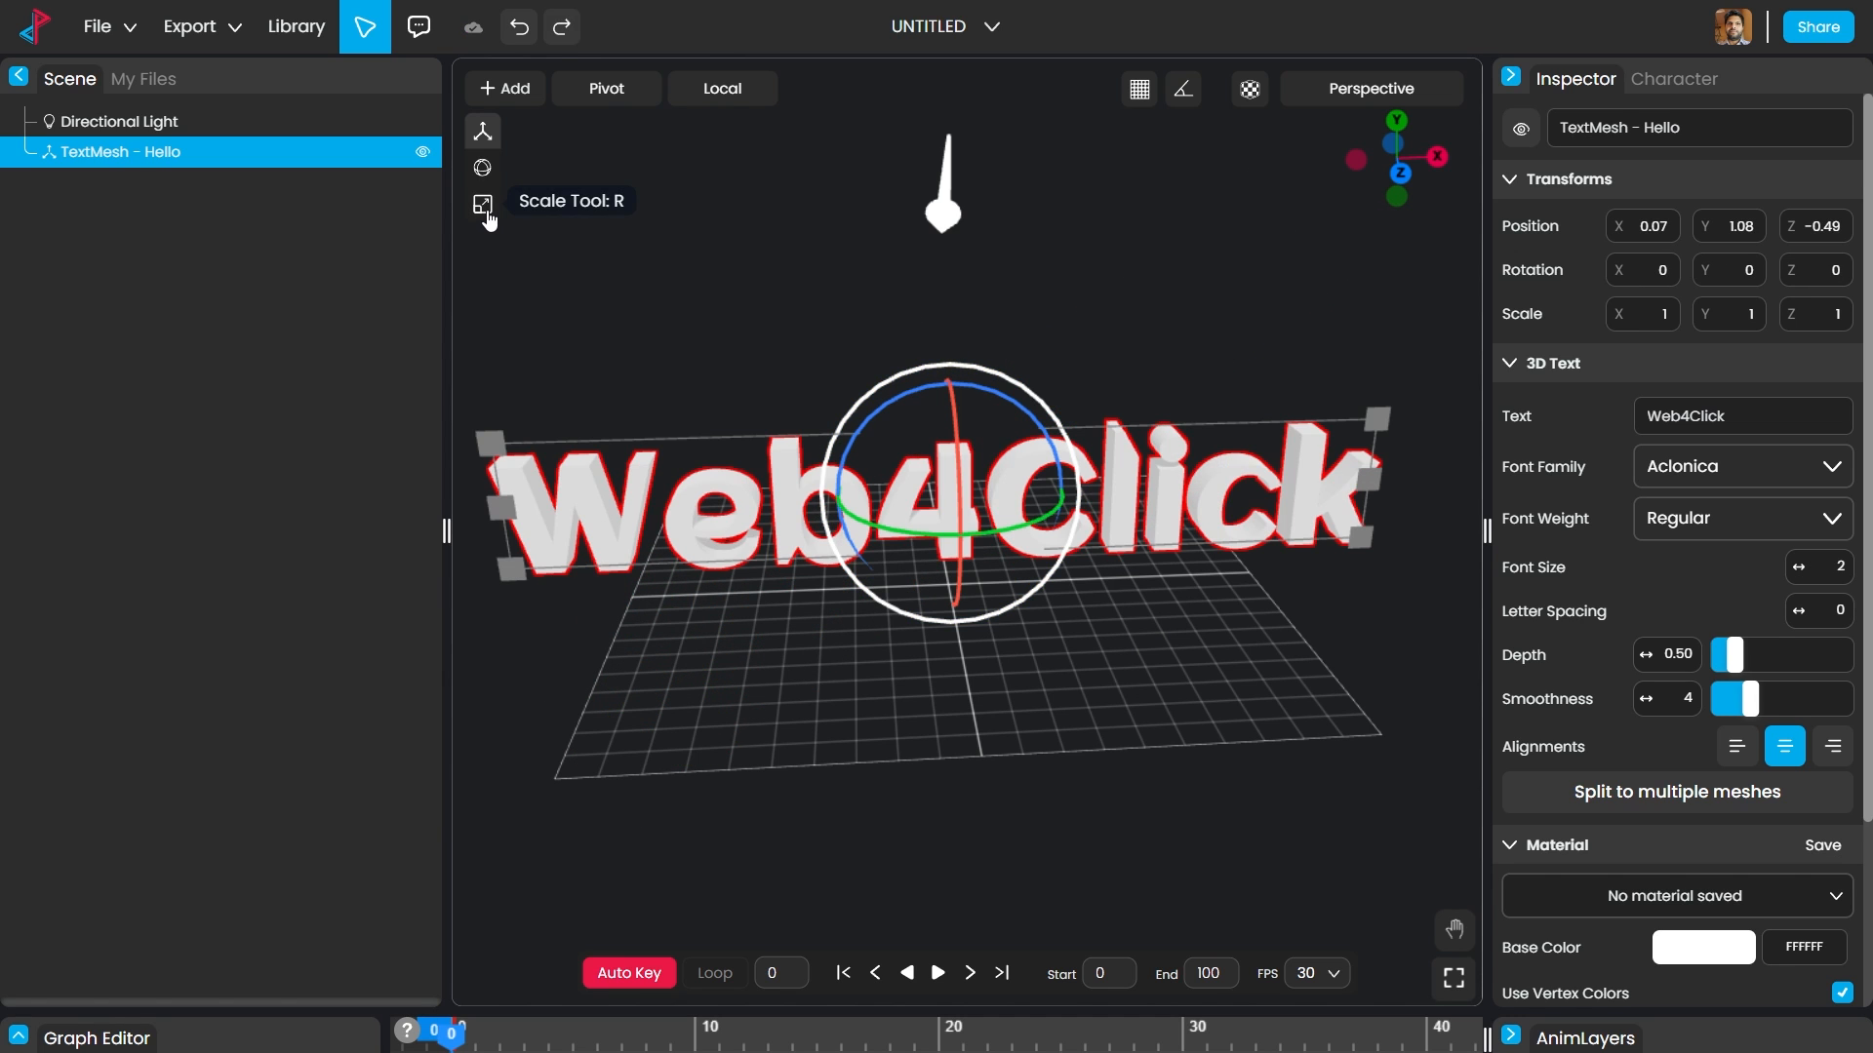
Step: Scale the Web4Click text down uniformly to about 0.23 with the Scale tool and deselect it
{"action": "left_click", "coordinate": [483, 205]}
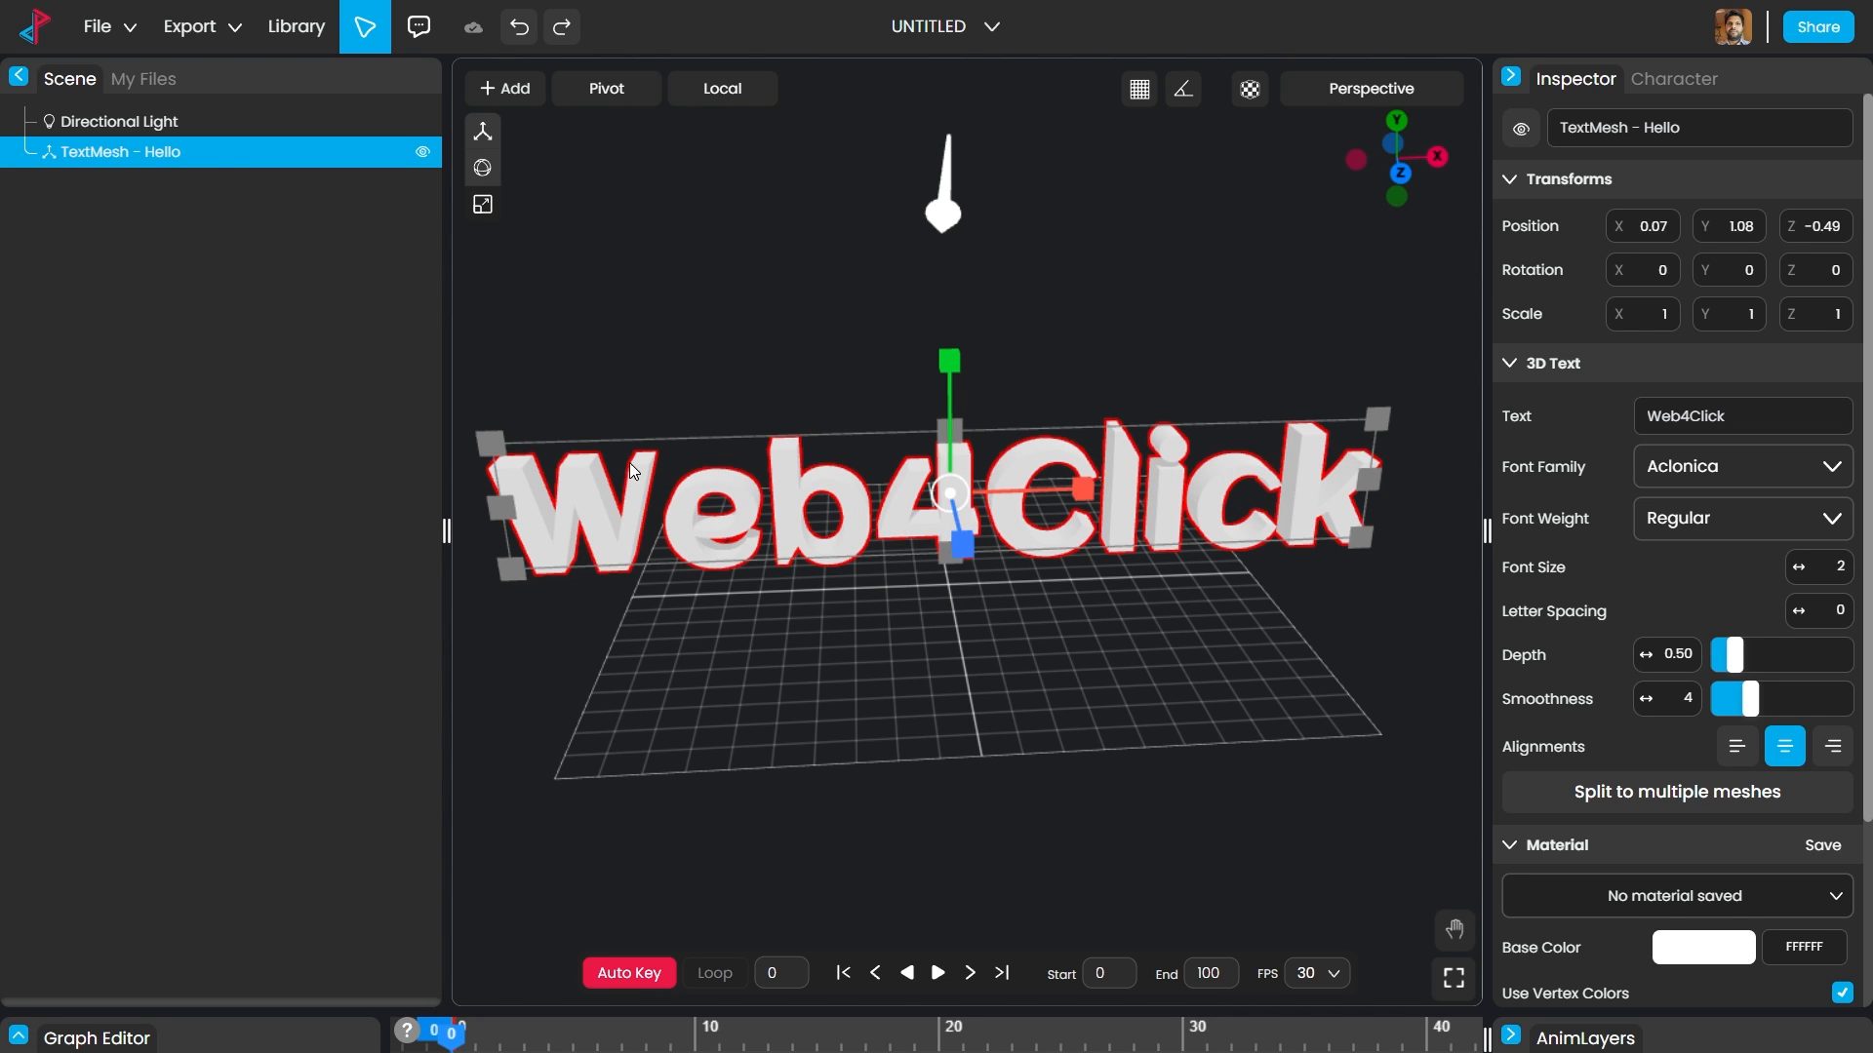
{"action": "scroll", "coordinate": [1004, 466], "scroll_direction": "up", "scroll_amount": 3}
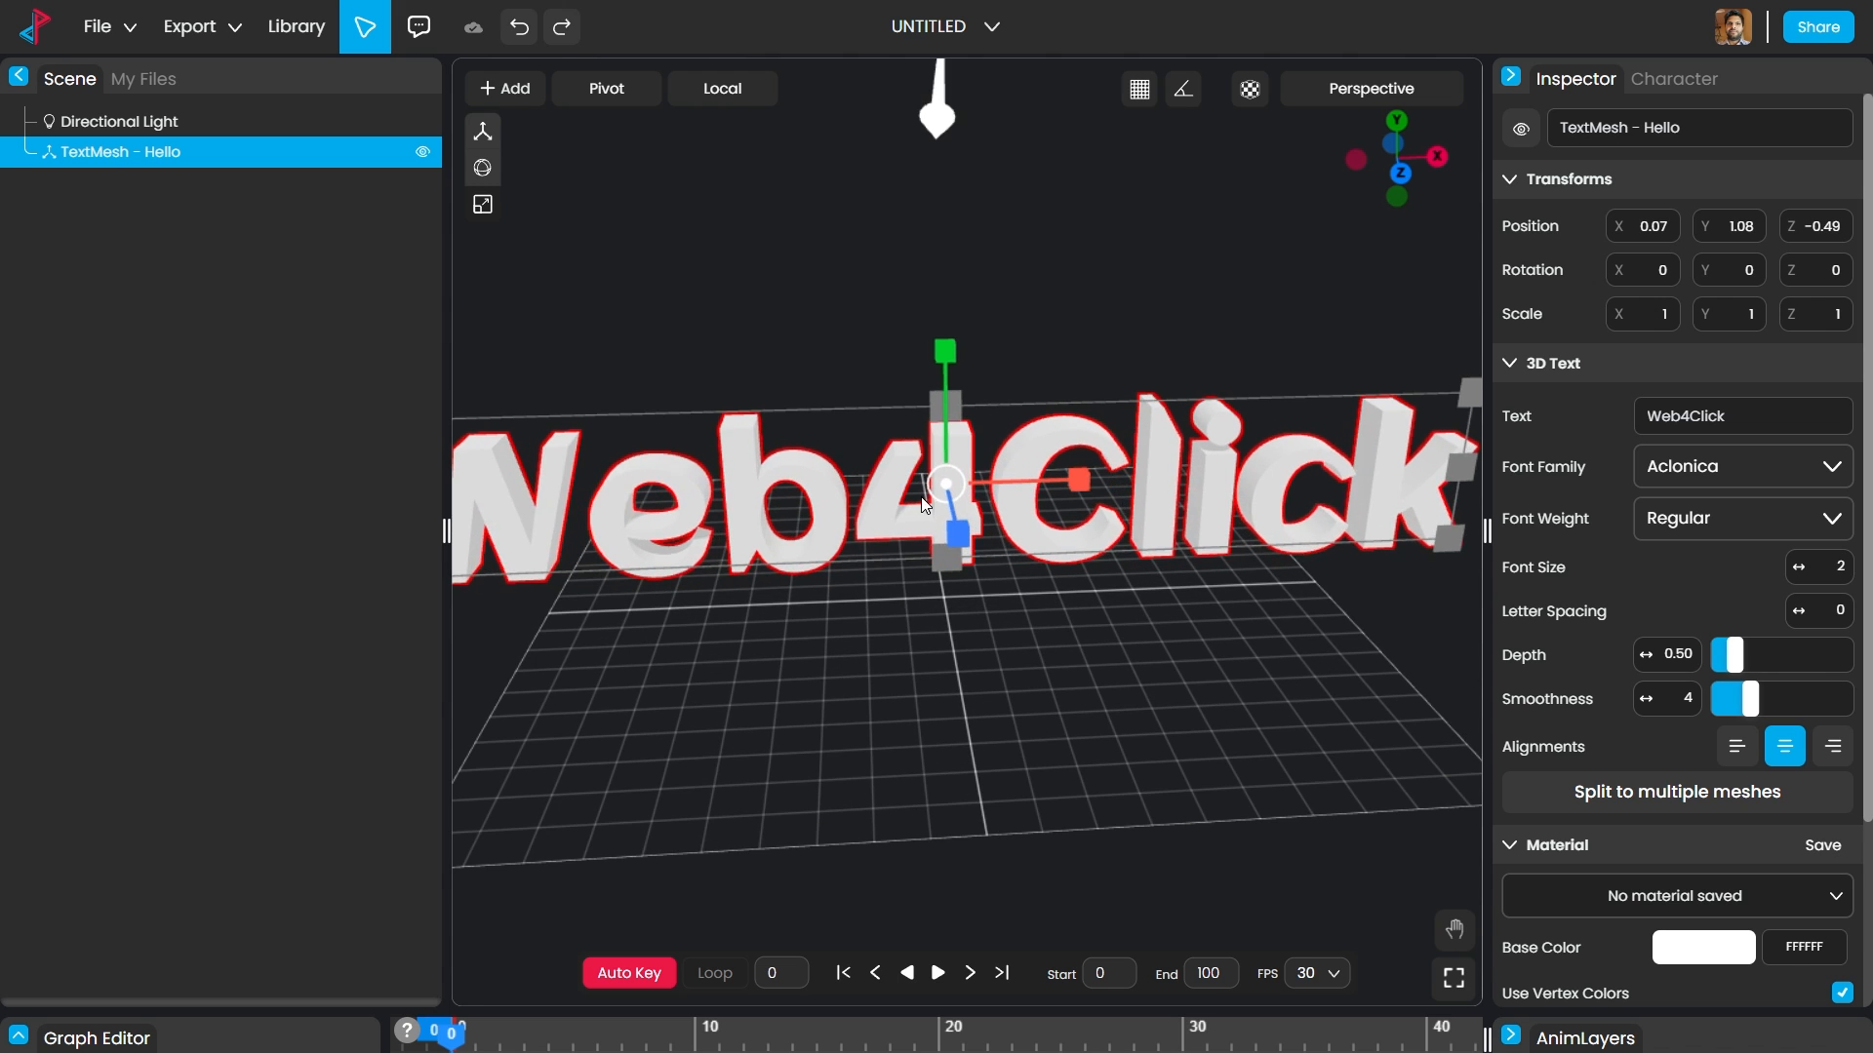
{"action": "scroll", "coordinate": [954, 490], "scroll_direction": "down", "scroll_amount": 3}
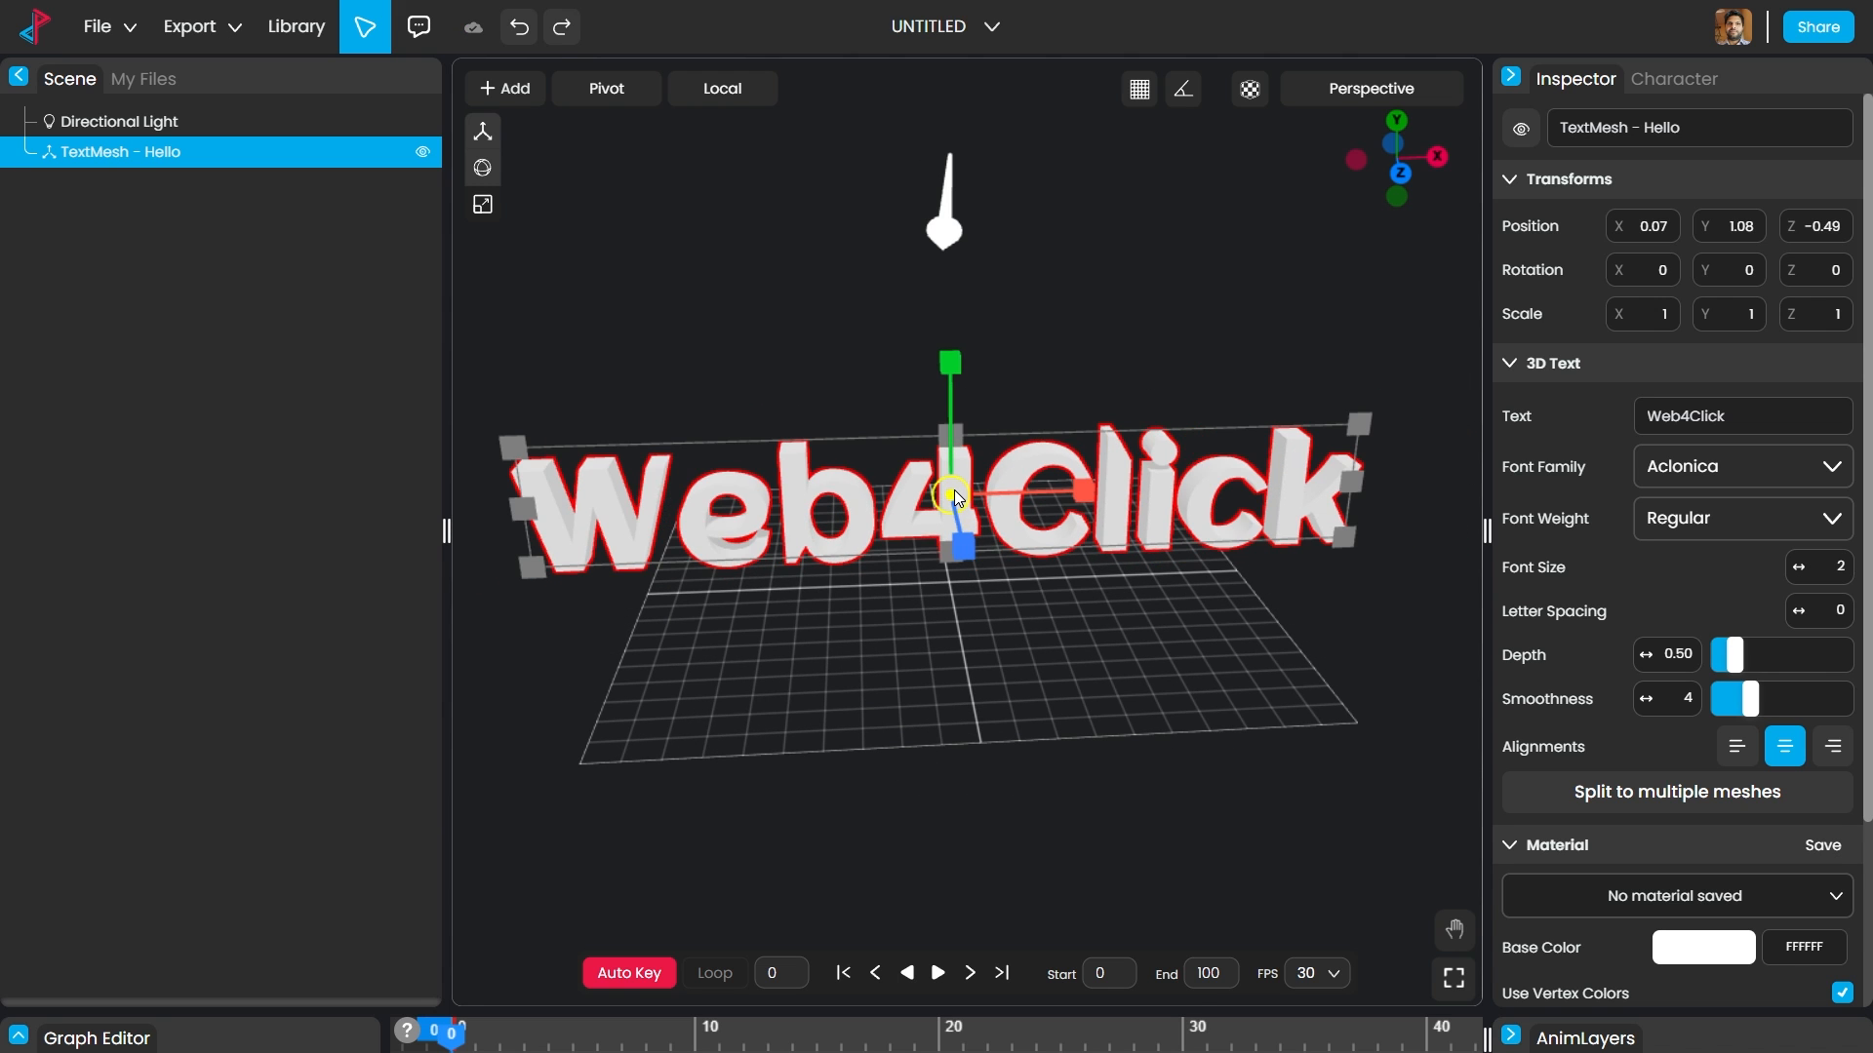
{"action": "left_click_drag", "start_coordinate": [954, 490], "coordinate": [878, 534]}
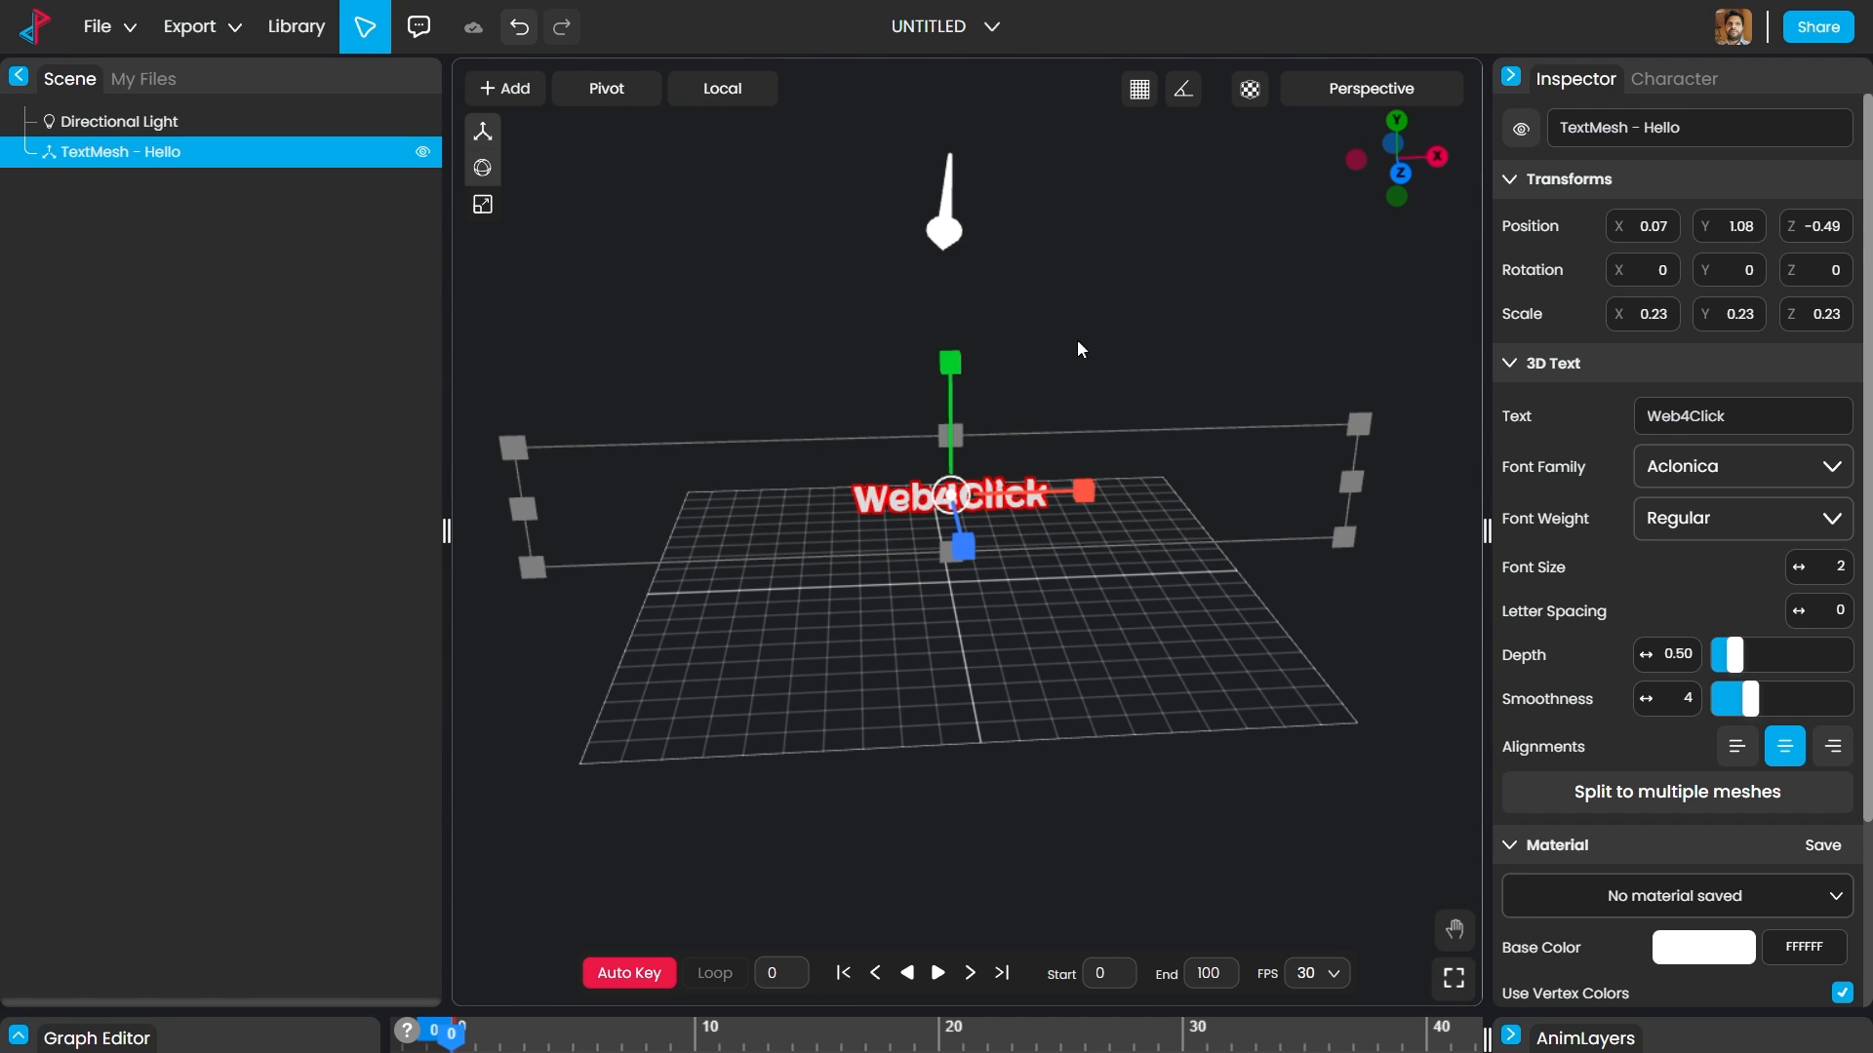
{"action": "scroll", "coordinate": [1044, 398], "scroll_direction": "up", "scroll_amount": 2}
{"action": "scroll", "coordinate": [1043, 398], "scroll_direction": "up", "scroll_amount": 4}
{"action": "left_click", "coordinate": [1068, 527]}
Step: Stretch the Web4Click text along its Z axis to a scale of about 0.27, undoing the extra scaling
{"action": "right_click_drag", "start_coordinate": [853, 556], "coordinate": [944, 680]}
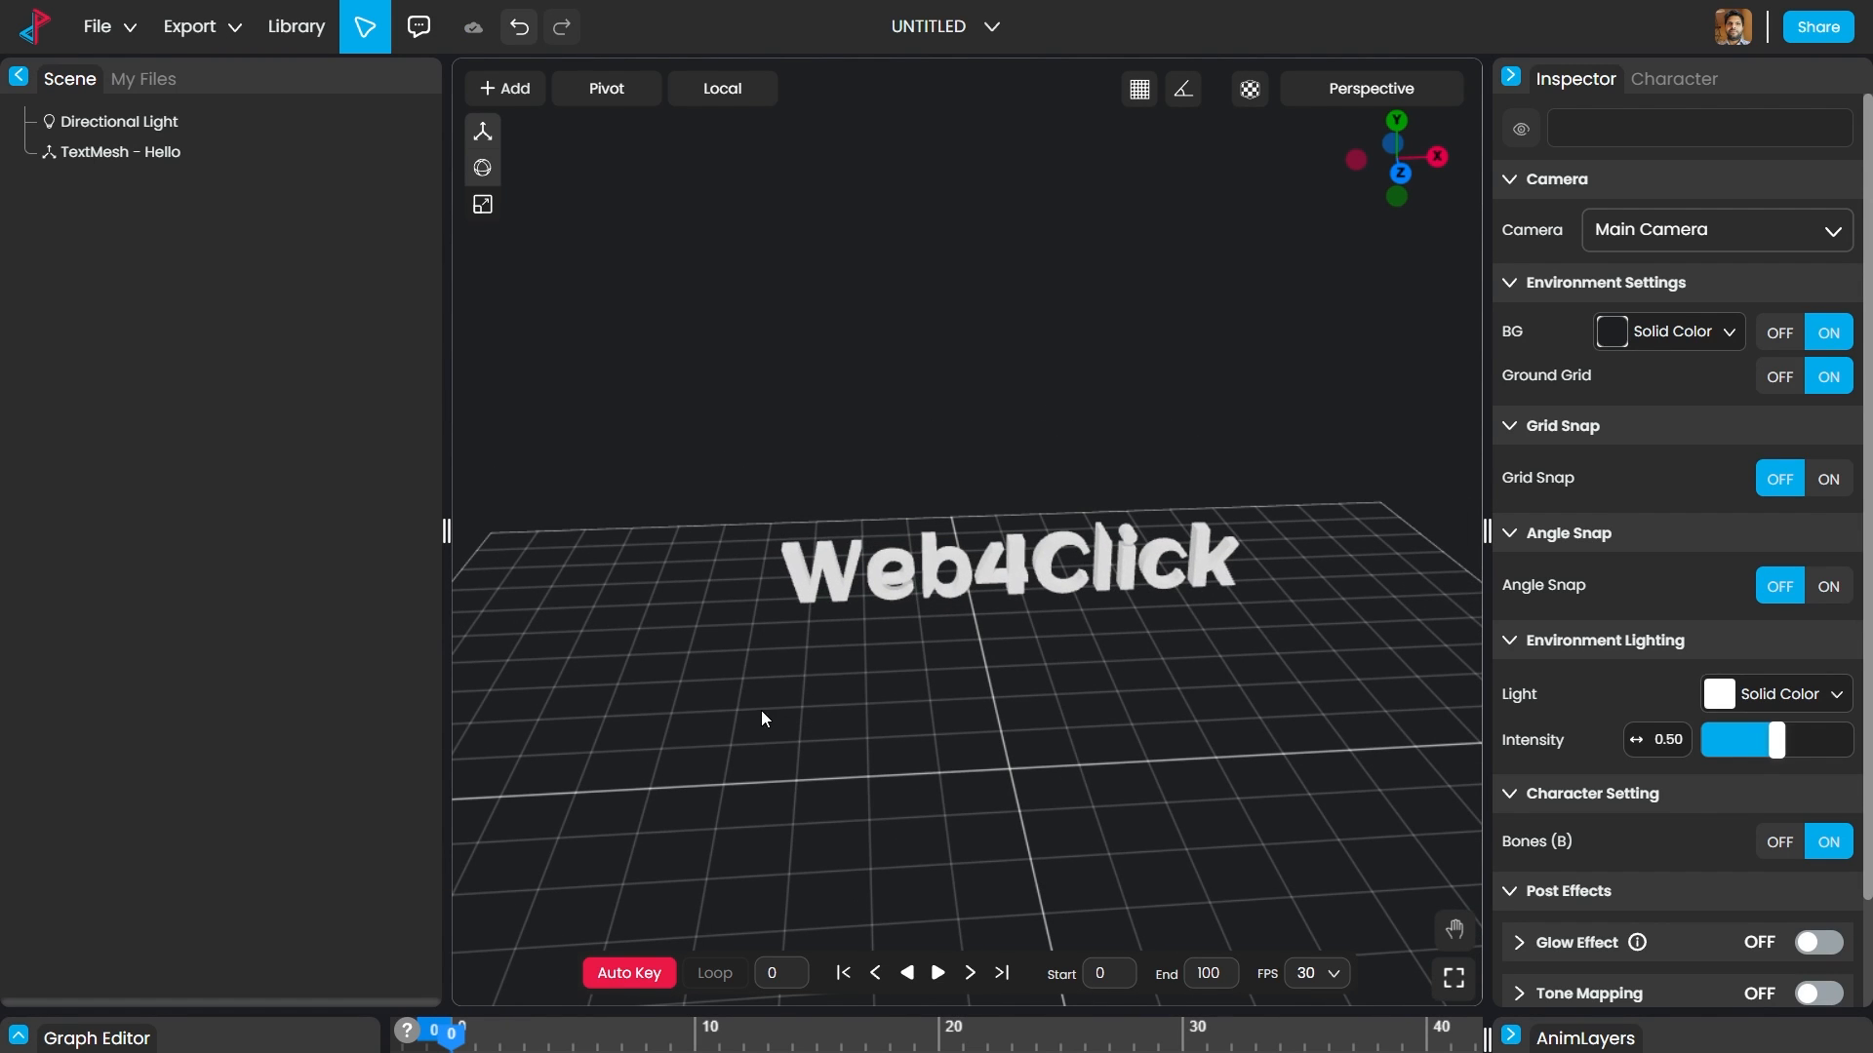
{"action": "left_click_drag", "start_coordinate": [761, 710], "coordinate": [939, 600]}
{"action": "left_click", "coordinate": [985, 585]}
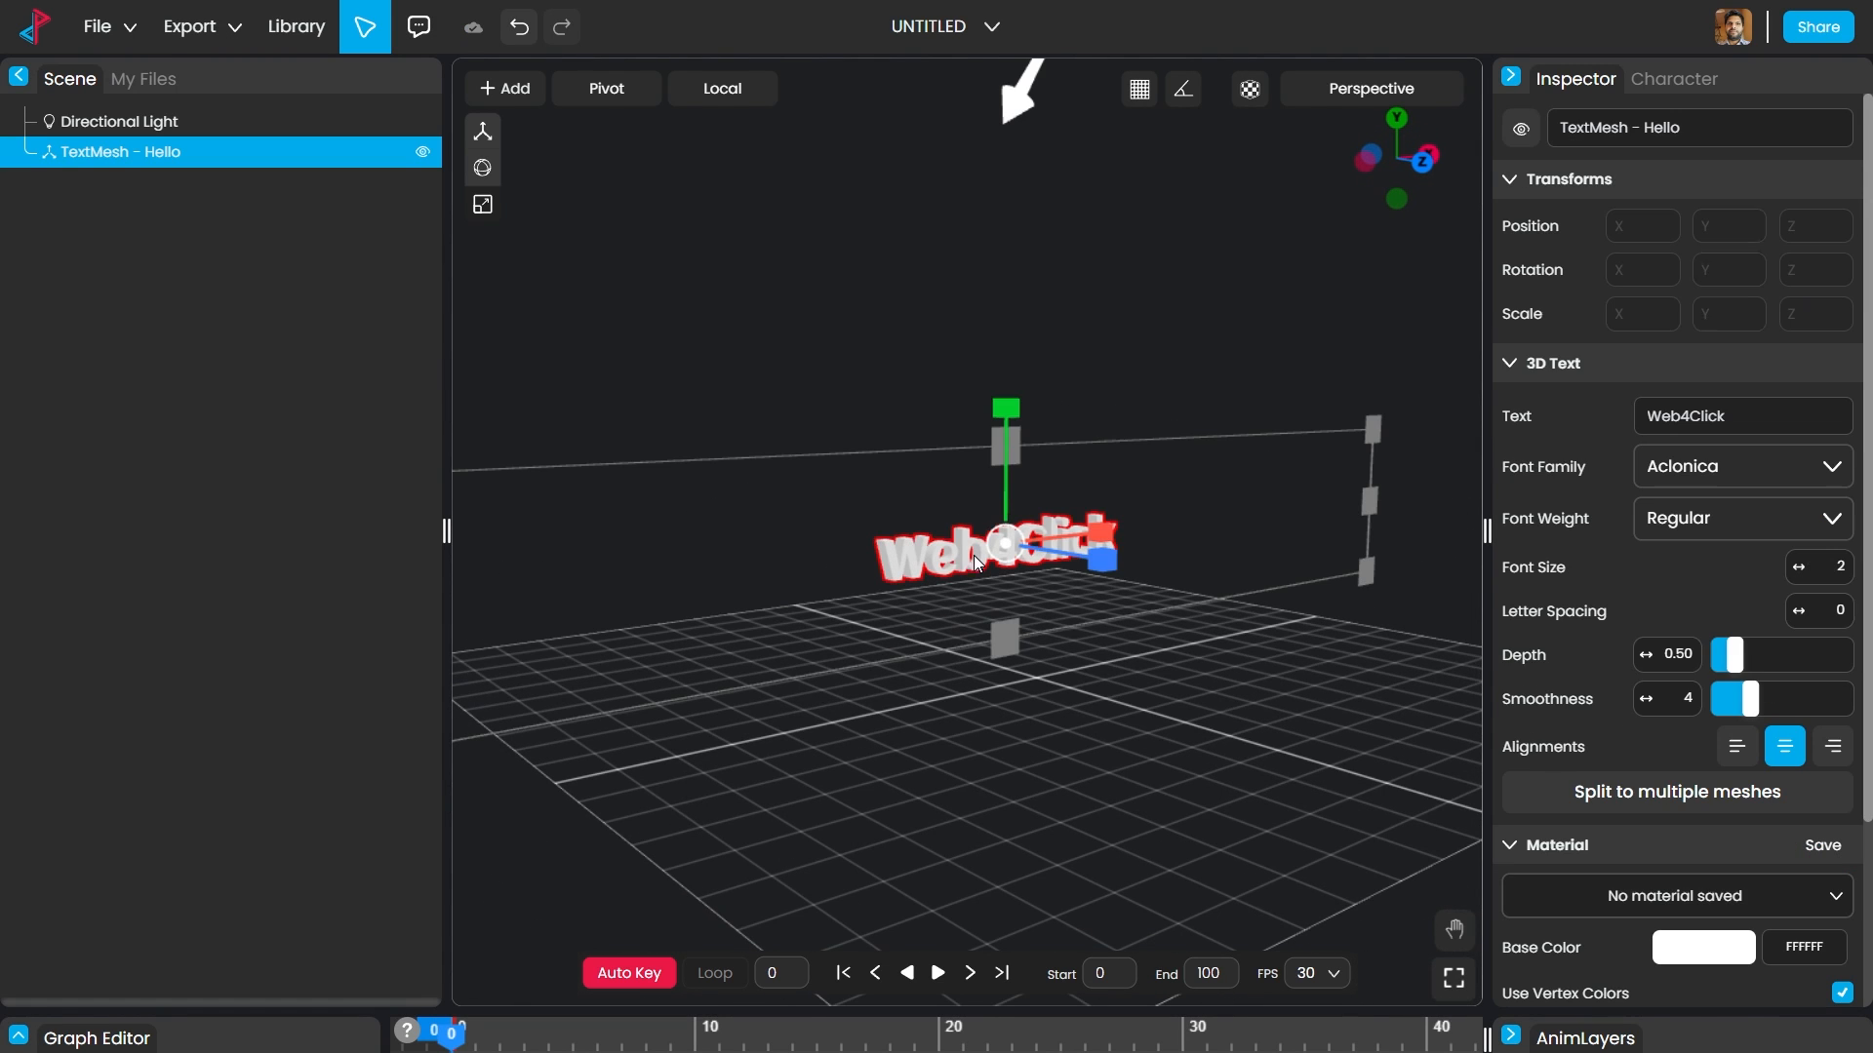
{"action": "left_click_drag", "start_coordinate": [1172, 549], "coordinate": [1118, 641]}
{"action": "left_click_drag", "start_coordinate": [1090, 469], "coordinate": [1063, 547]}
{"action": "key", "text": "ctrl+z"}
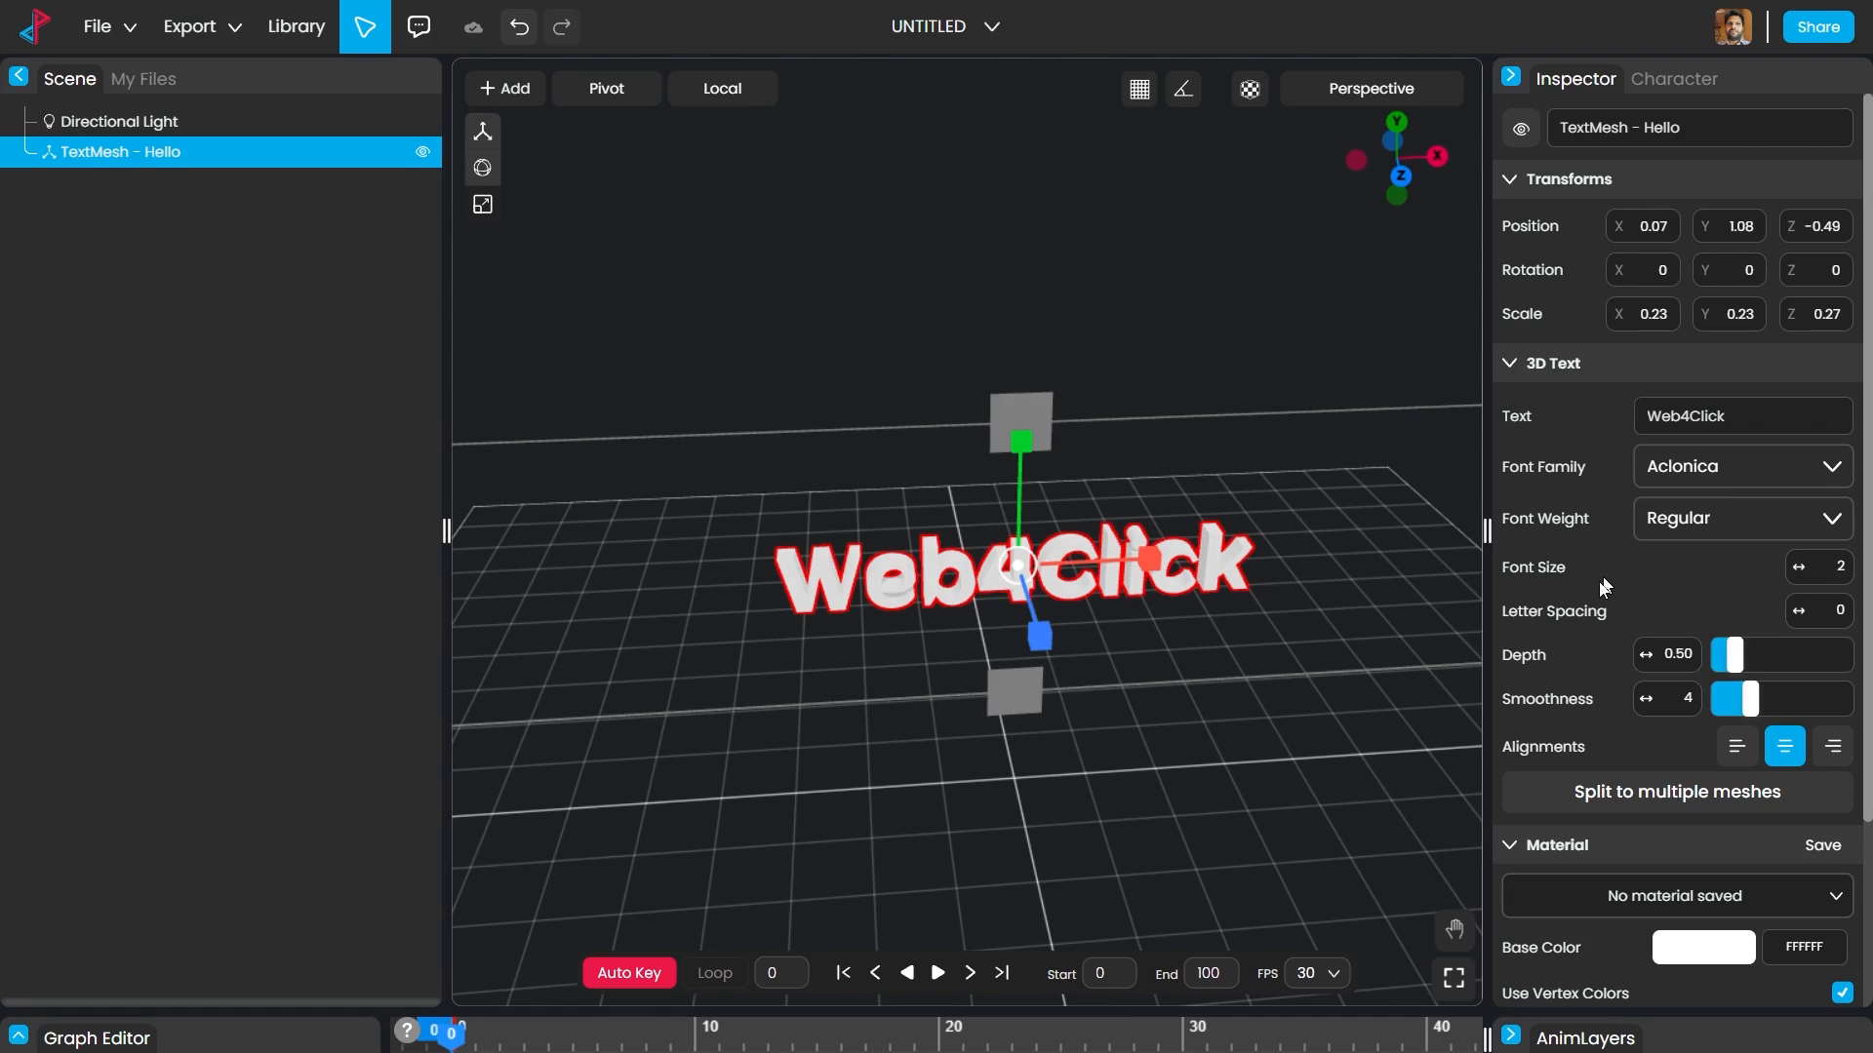
Step: Change the Web4Click text's base color to red E31313 and deselect it
{"action": "scroll", "coordinate": [1575, 837], "scroll_direction": "down", "scroll_amount": 1}
{"action": "scroll", "coordinate": [1574, 837], "scroll_direction": "down", "scroll_amount": 3}
{"action": "left_click", "coordinate": [1698, 720]}
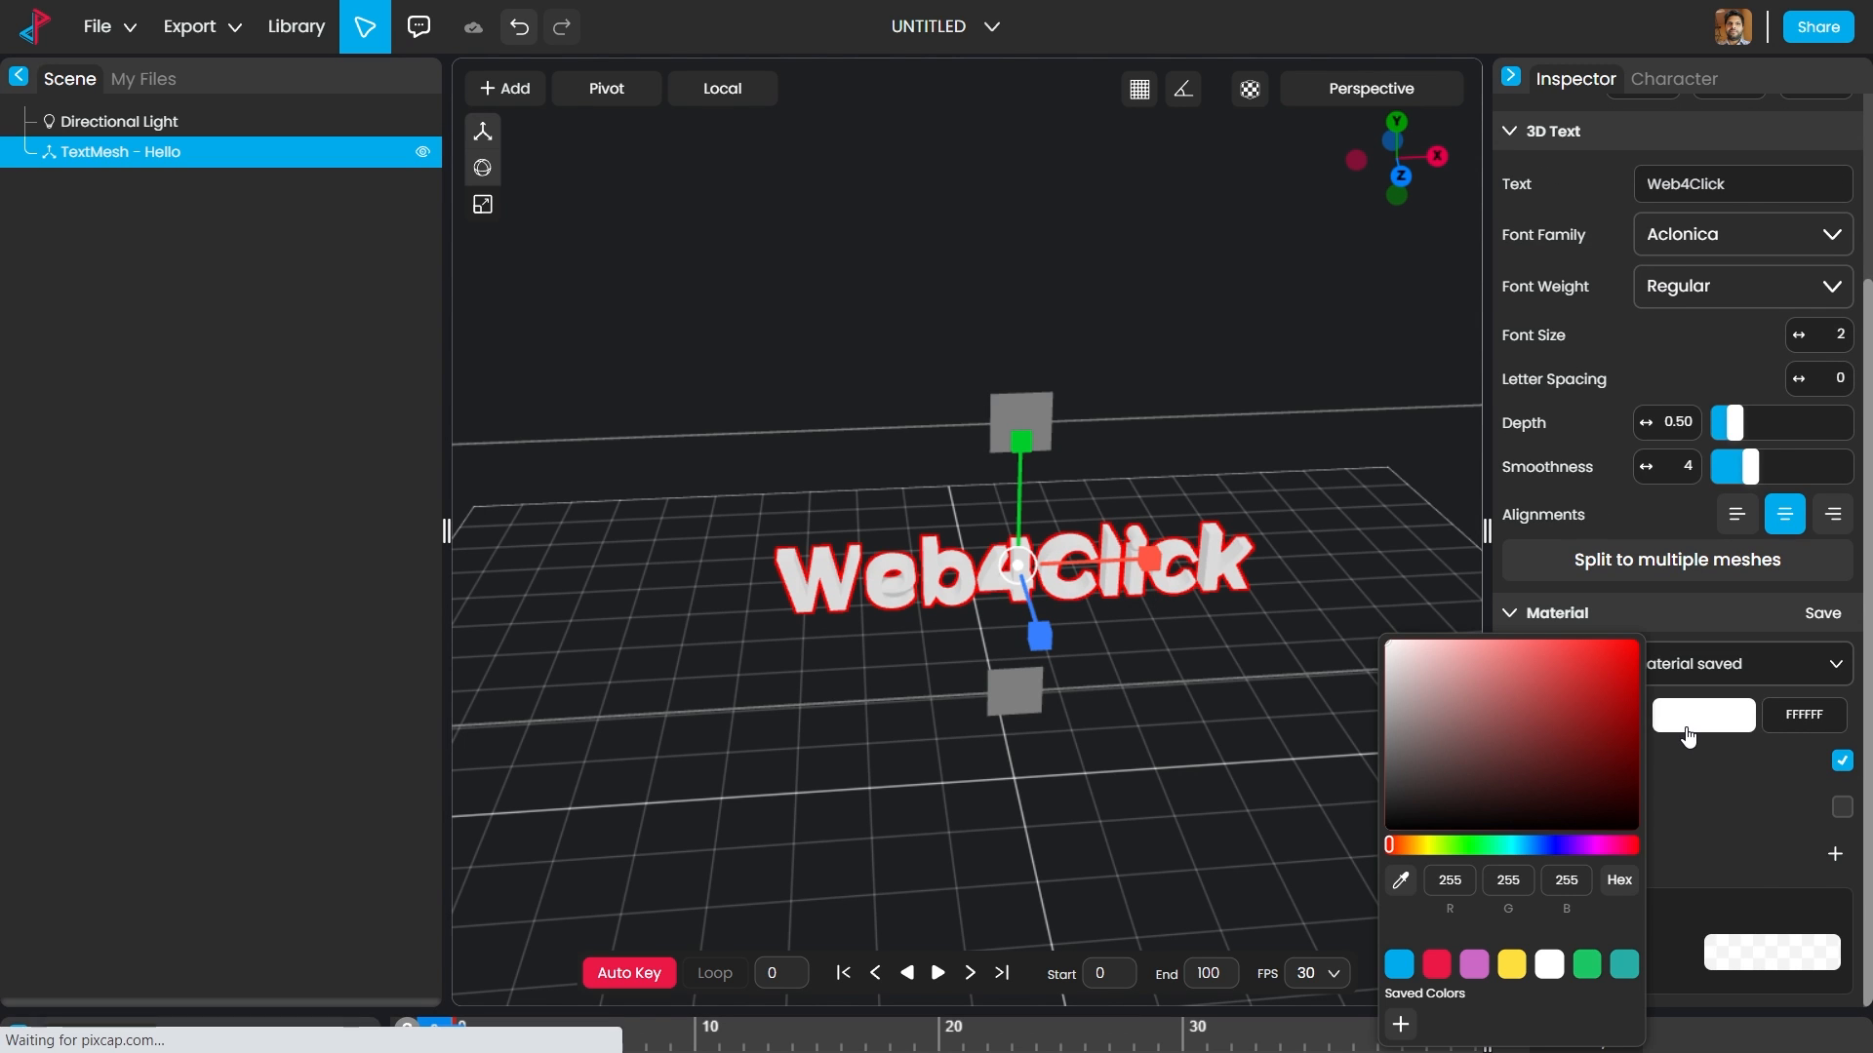
{"action": "left_click_drag", "start_coordinate": [1556, 734], "coordinate": [1618, 667]}
{"action": "left_click", "coordinate": [1184, 476]}
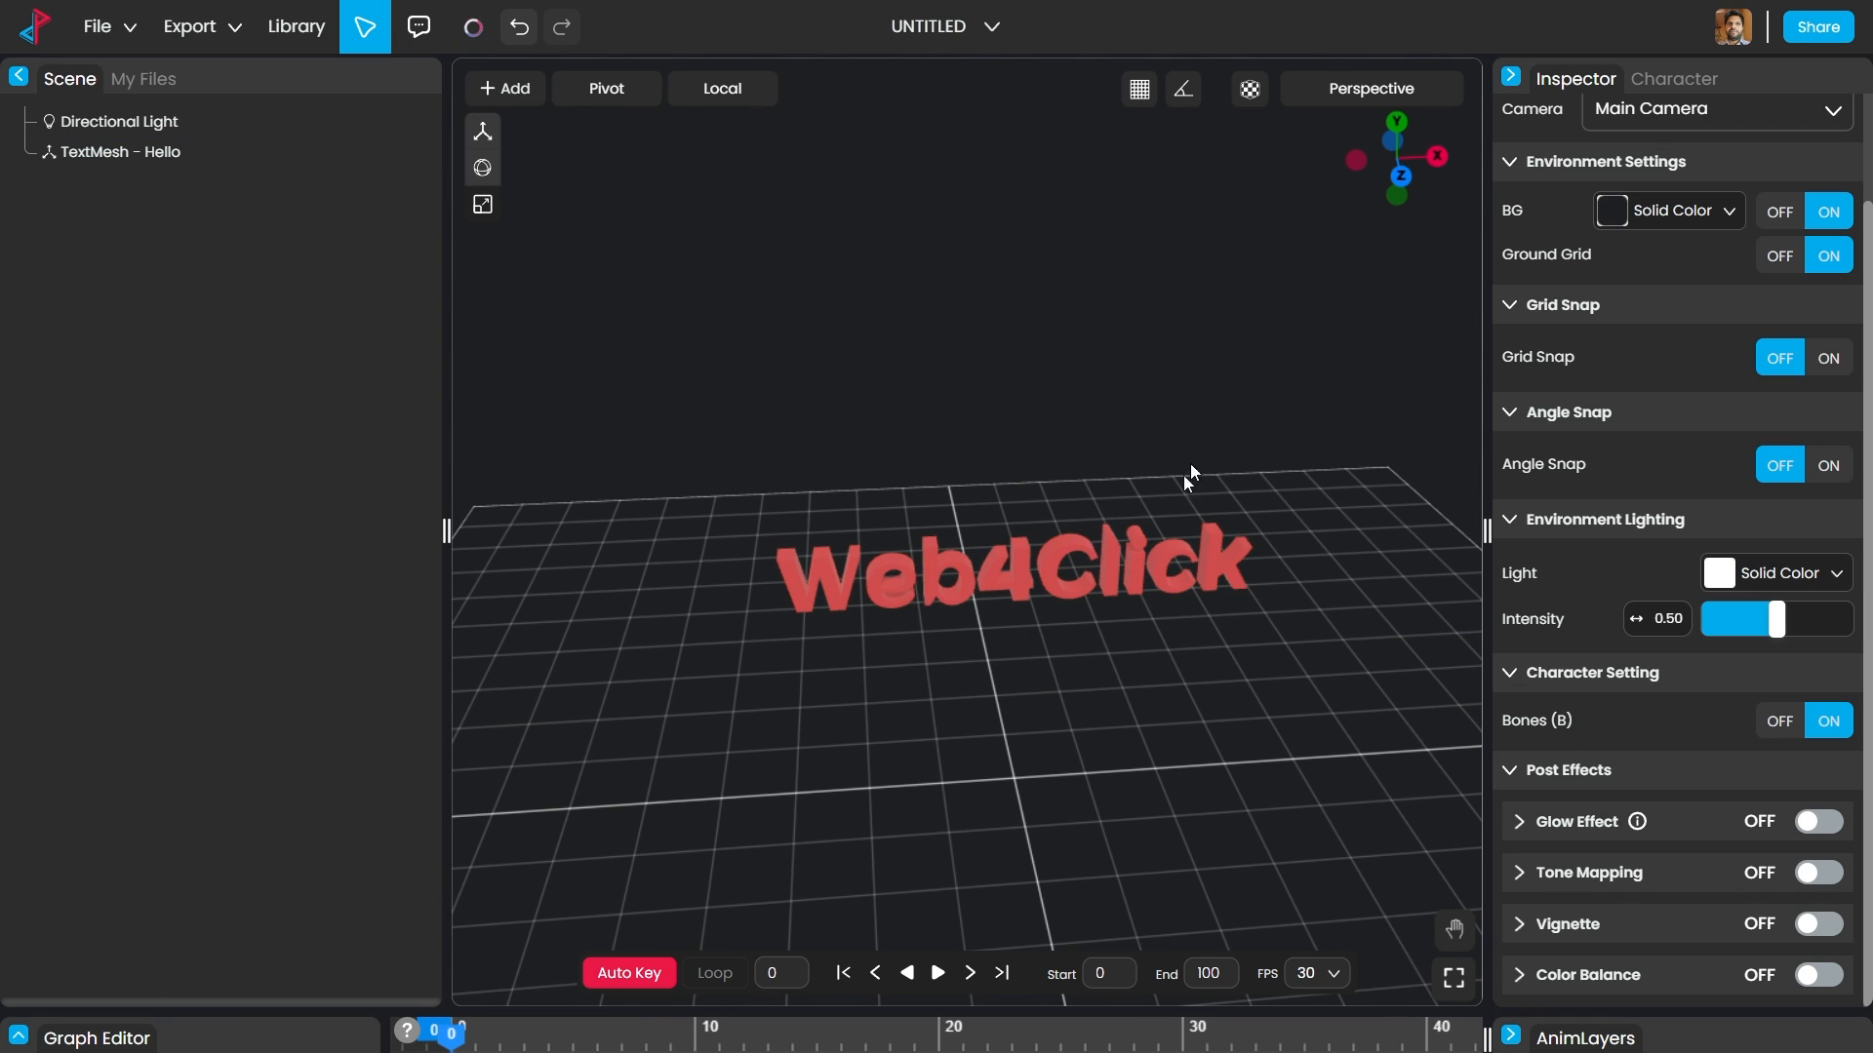
Step: Select the directional light above the grid and raise its intensity to about 2.79
{"action": "left_click_drag", "start_coordinate": [1133, 612], "coordinate": [1087, 605]}
{"action": "scroll", "coordinate": [1092, 618], "scroll_direction": "down", "scroll_amount": 2}
{"action": "scroll", "coordinate": [1092, 617], "scroll_direction": "up", "scroll_amount": 2}
{"action": "left_click", "coordinate": [992, 161]}
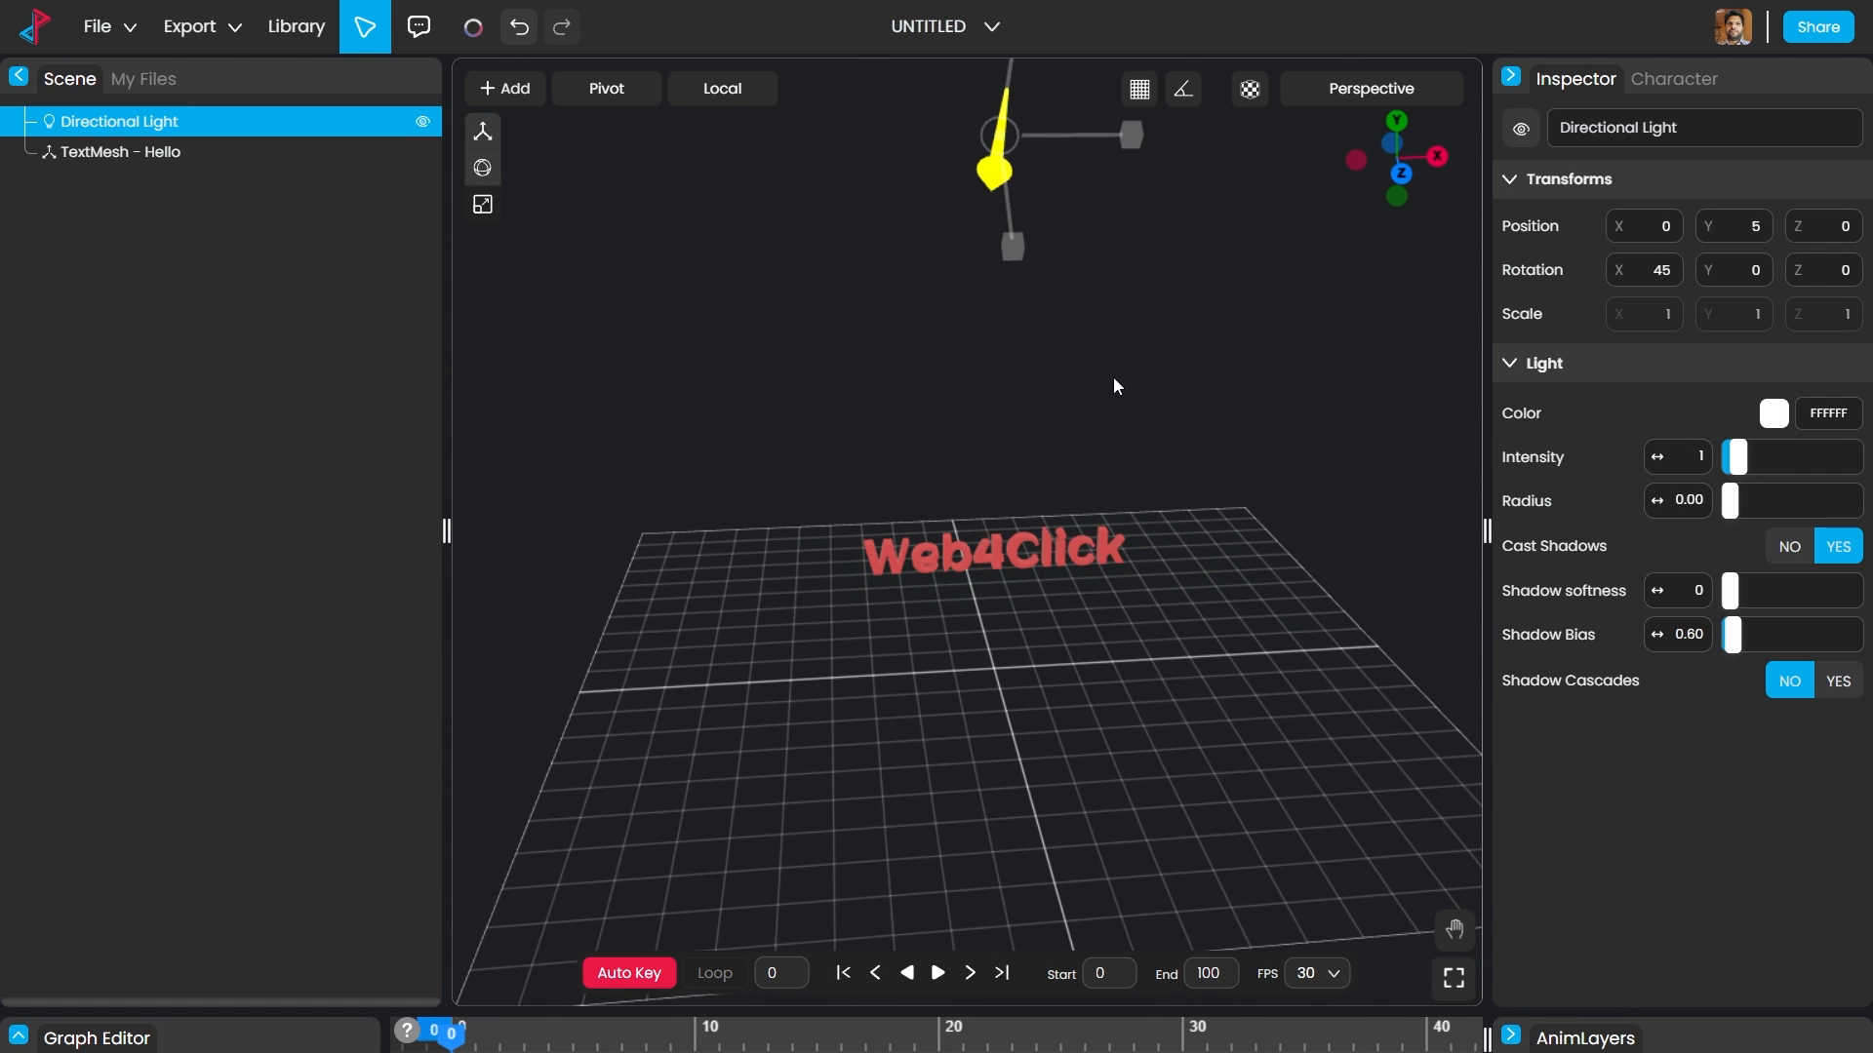
{"action": "mouse_move", "coordinate": [1739, 452]}
{"action": "left_mouse_down"}
{"action": "mouse_move", "coordinate": [1805, 455]}
{"action": "mouse_move", "coordinate": [1753, 461]}
{"action": "left_mouse_up"}
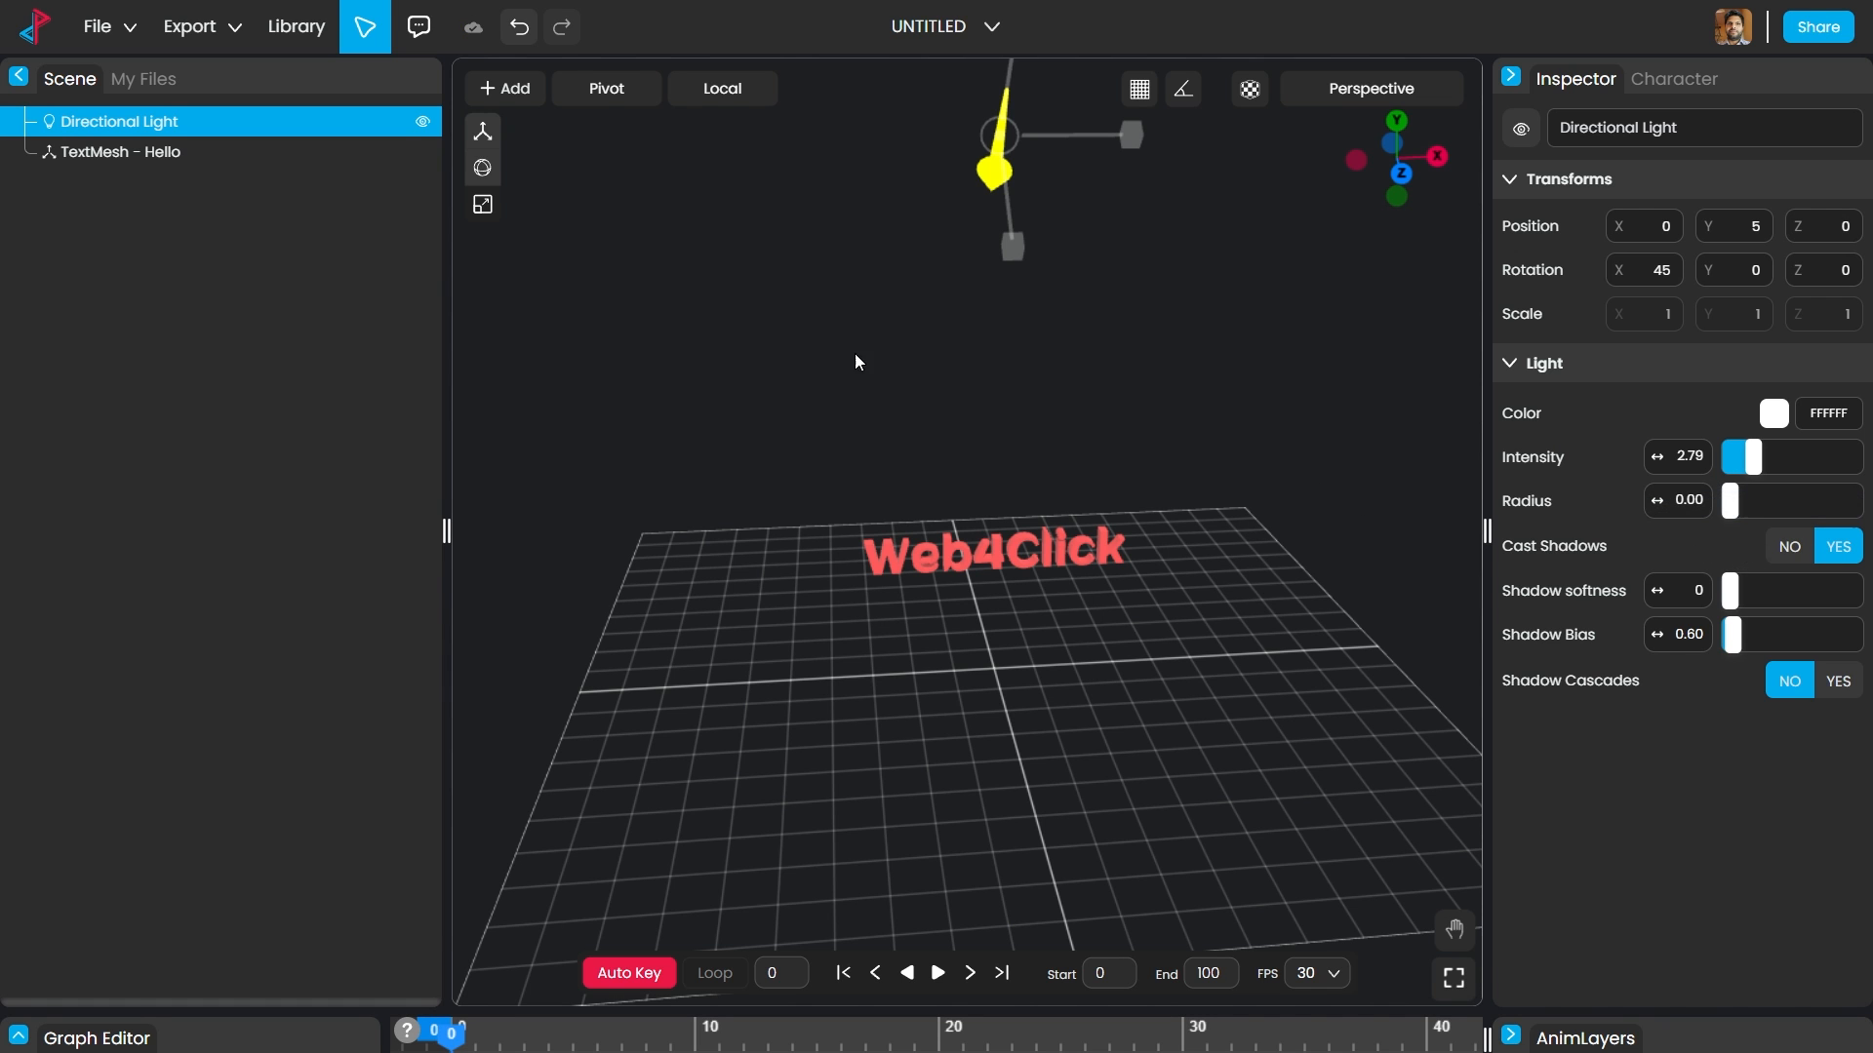
Step: Delete the Web4Click text from the scene
{"action": "double_click", "coordinate": [1040, 558]}
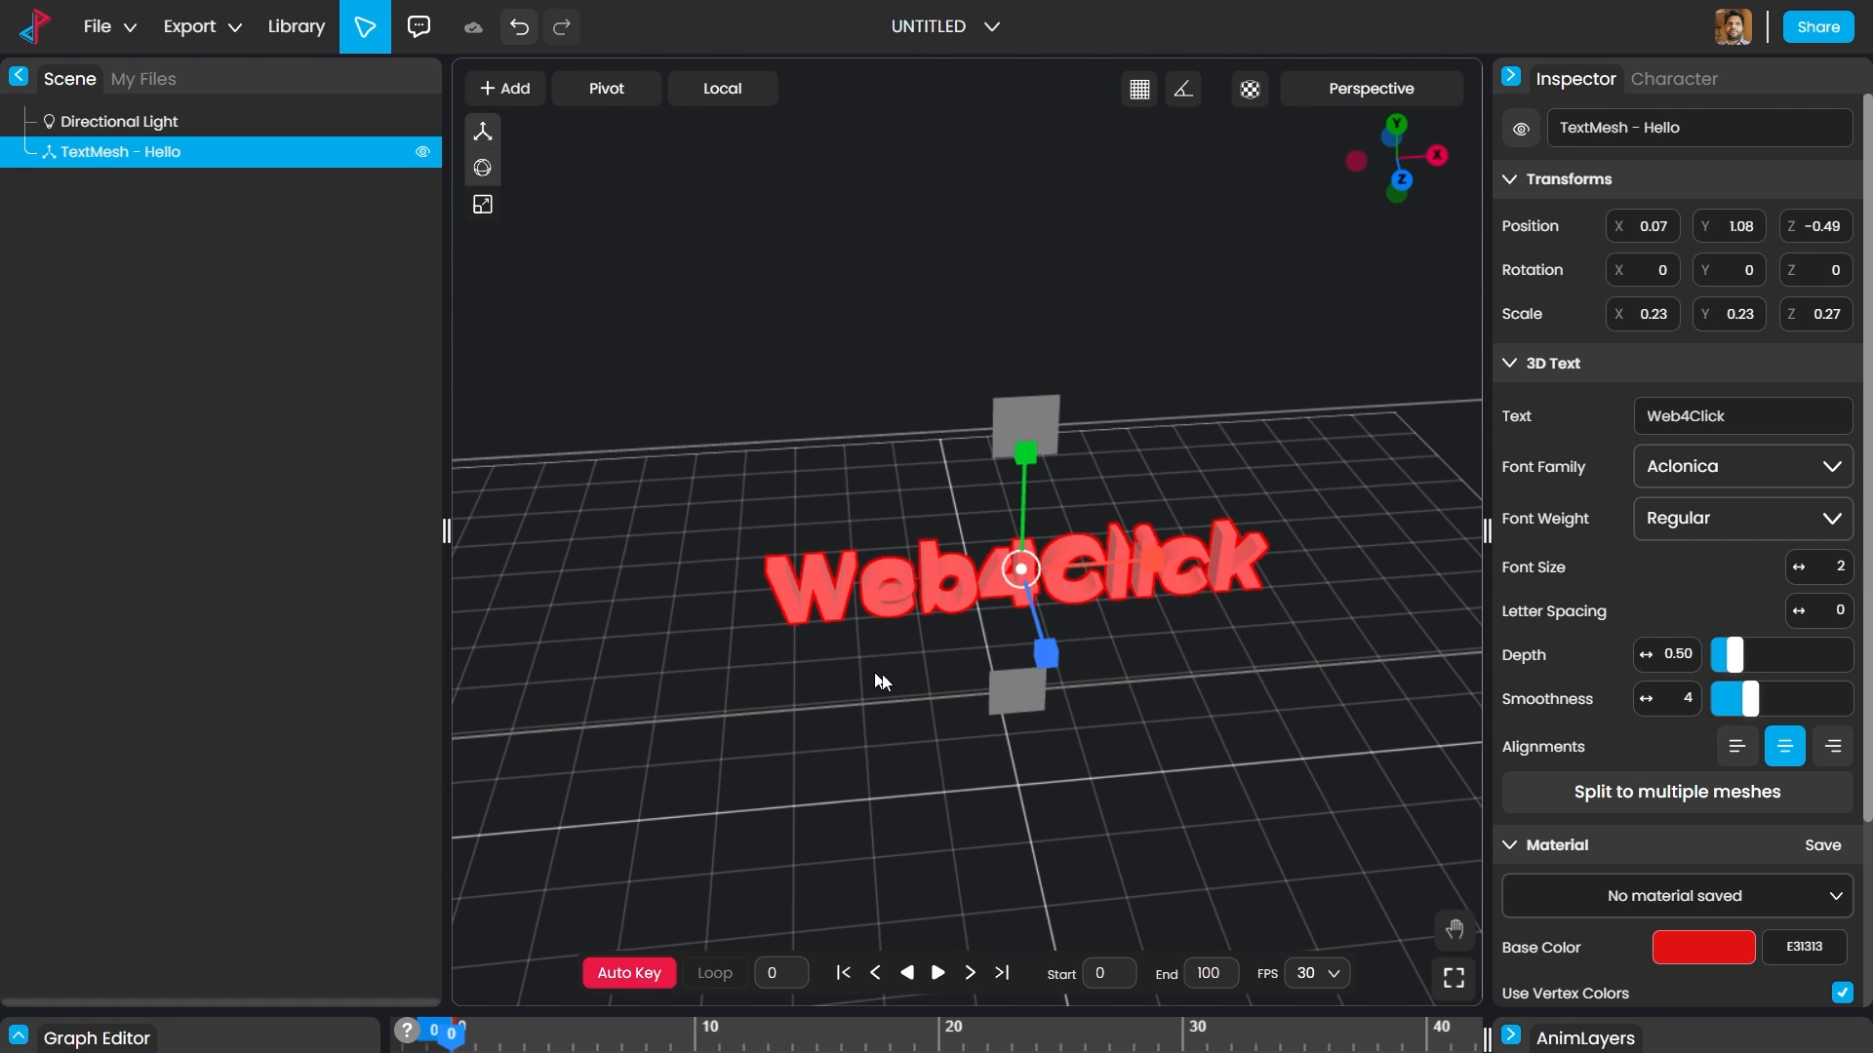
{"action": "right_click_drag", "start_coordinate": [1309, 757], "coordinate": [1284, 698]}
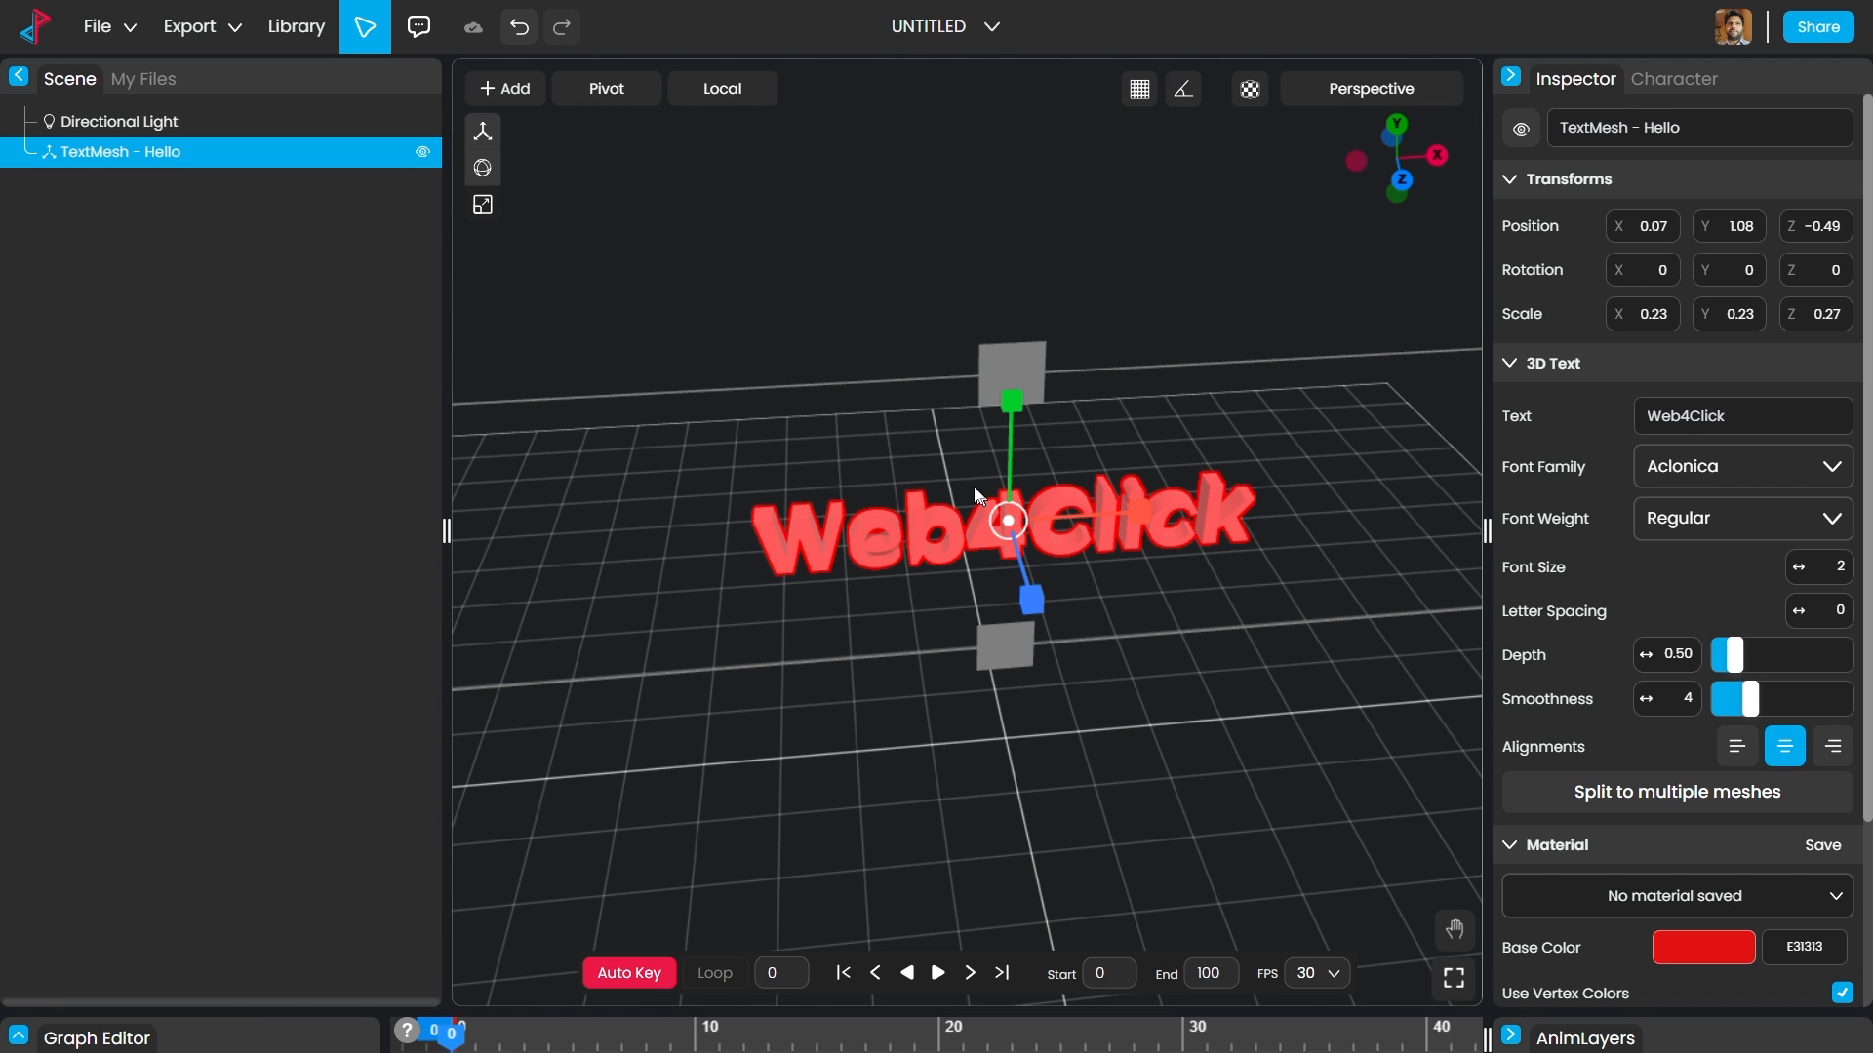
{"action": "key", "text": "Delete"}
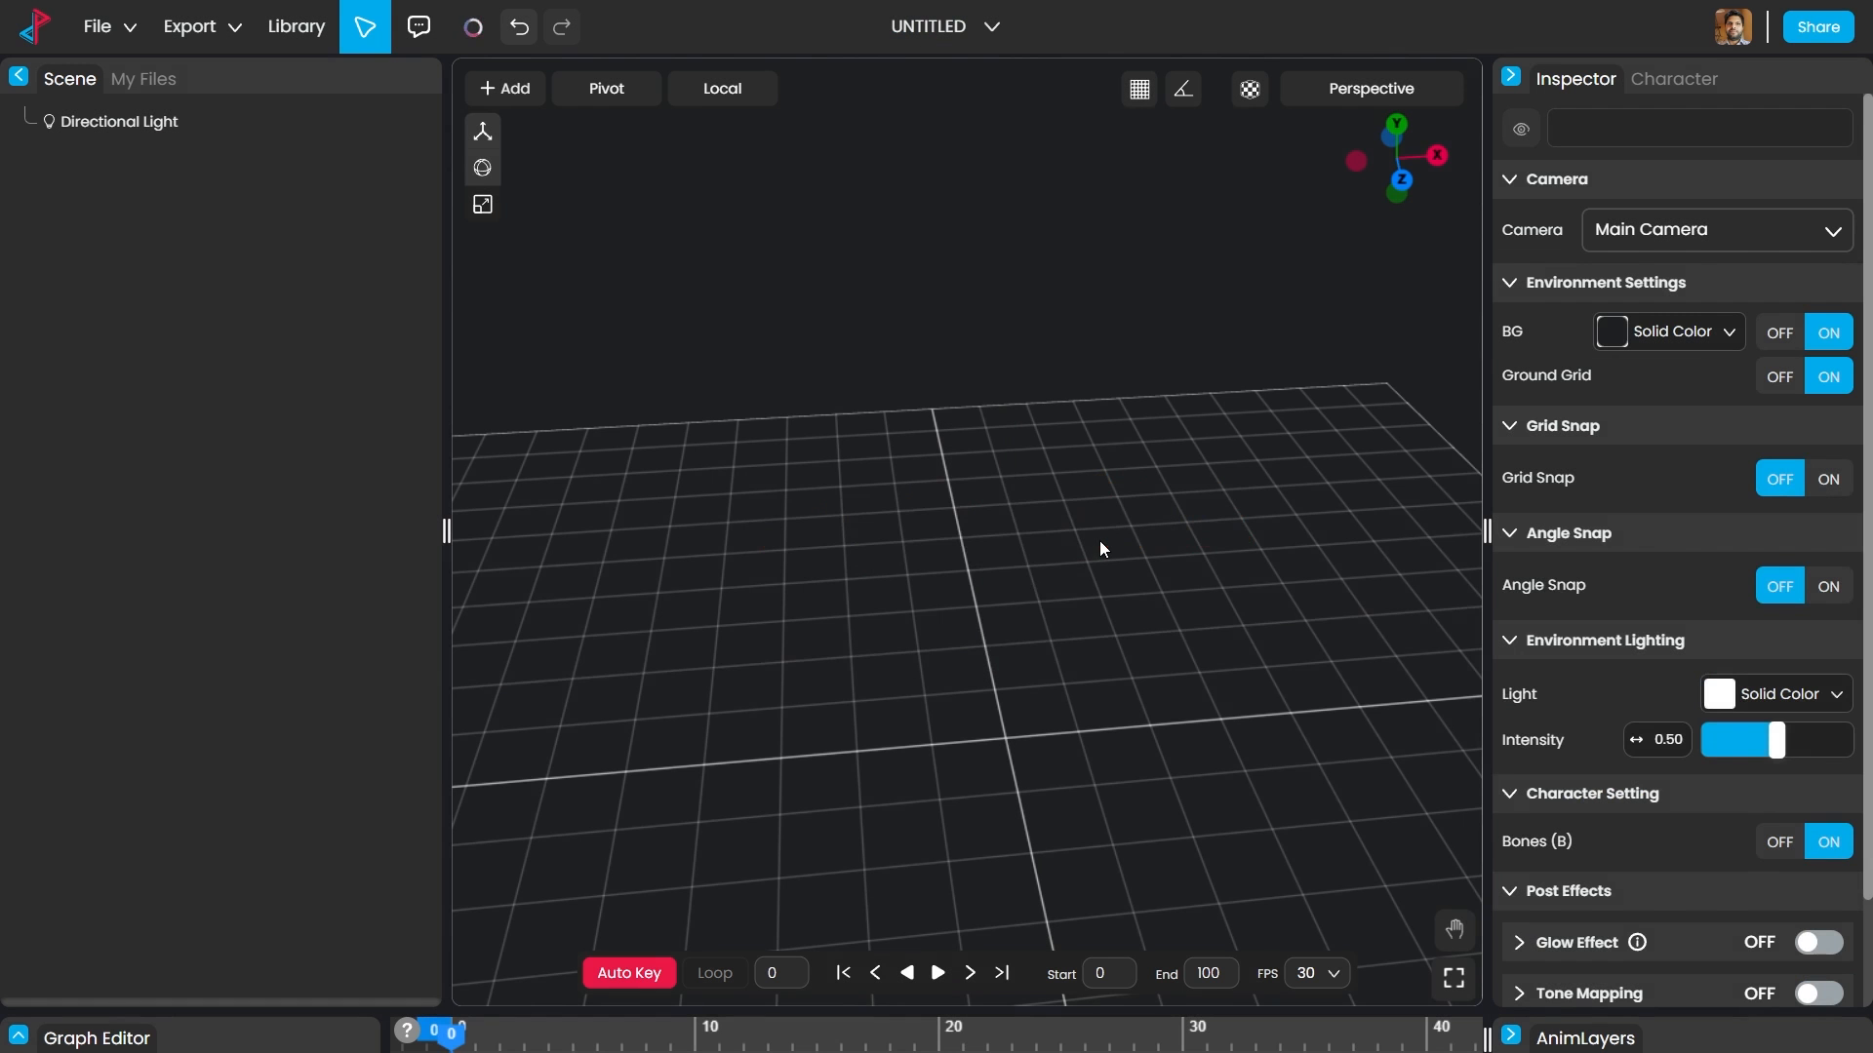
Step: Add a cube to the scene and scale it uniformly to about 1.15
{"action": "left_click", "coordinate": [511, 90]}
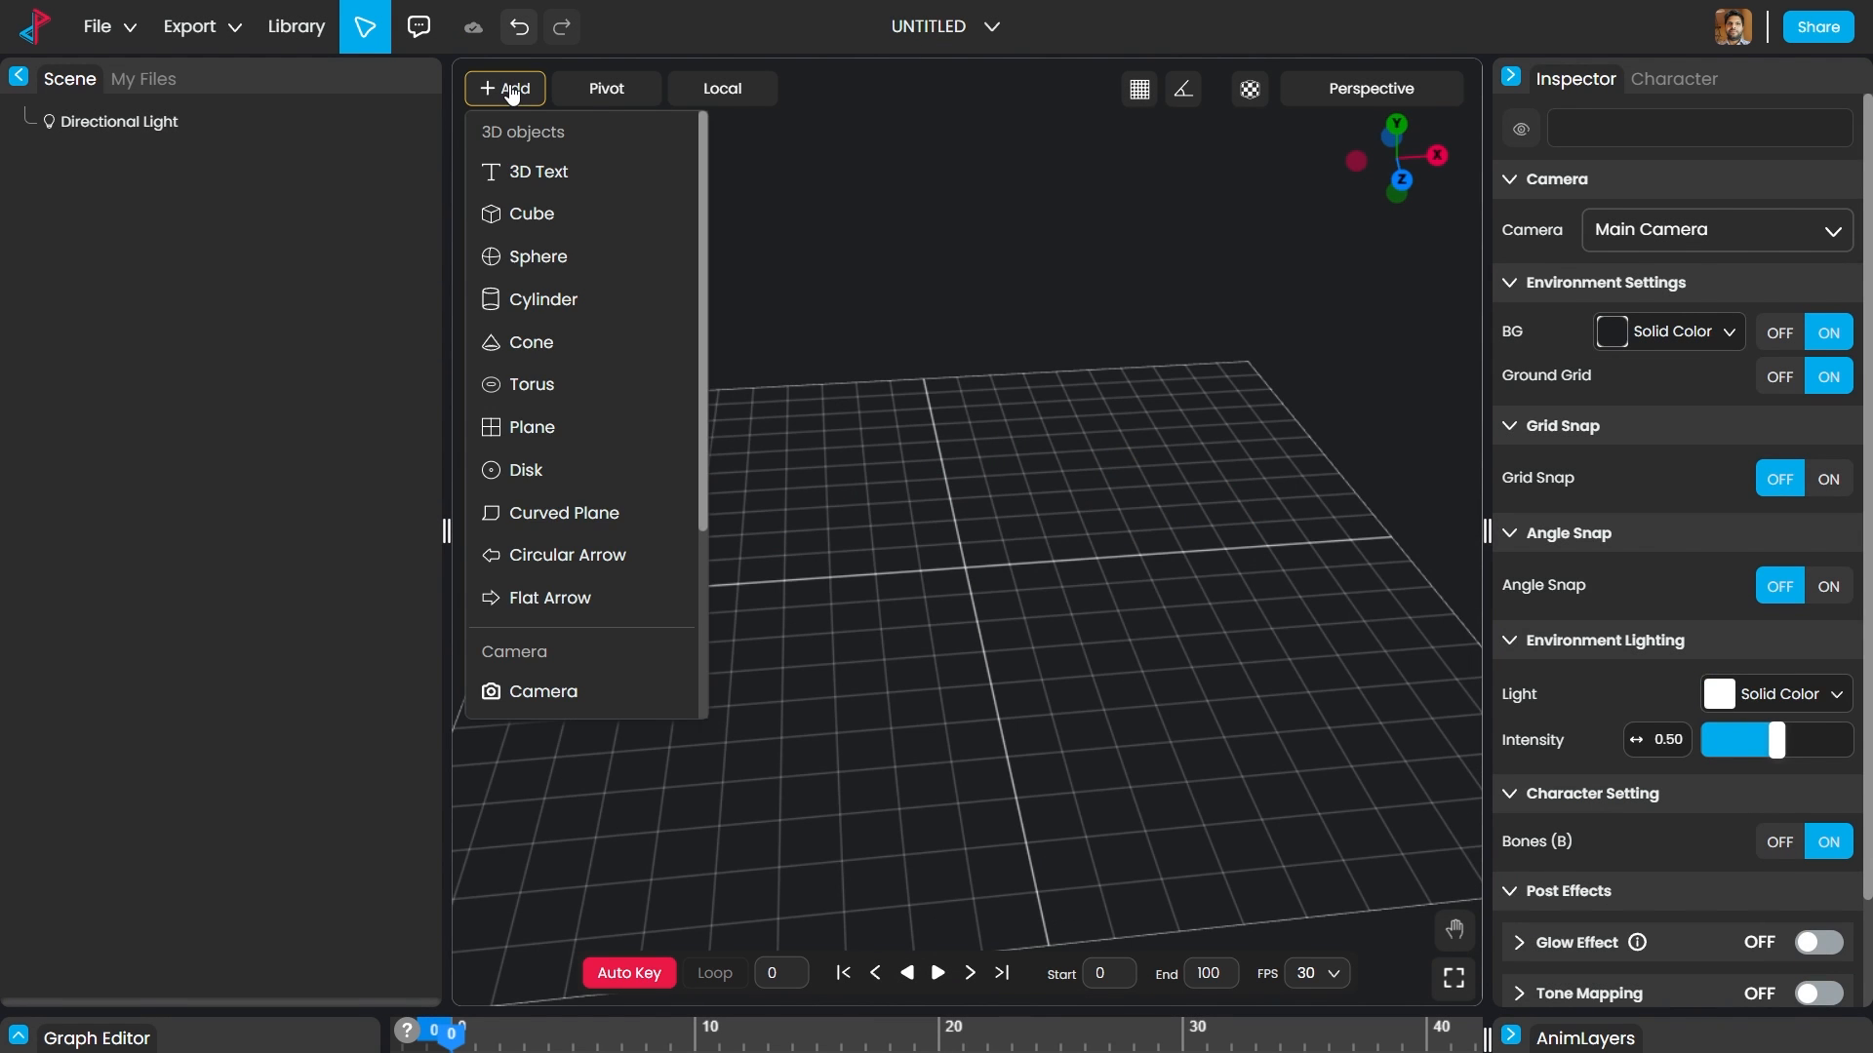
{"action": "left_click", "coordinate": [532, 214]}
{"action": "scroll", "coordinate": [1196, 558], "scroll_direction": "up", "scroll_amount": 5}
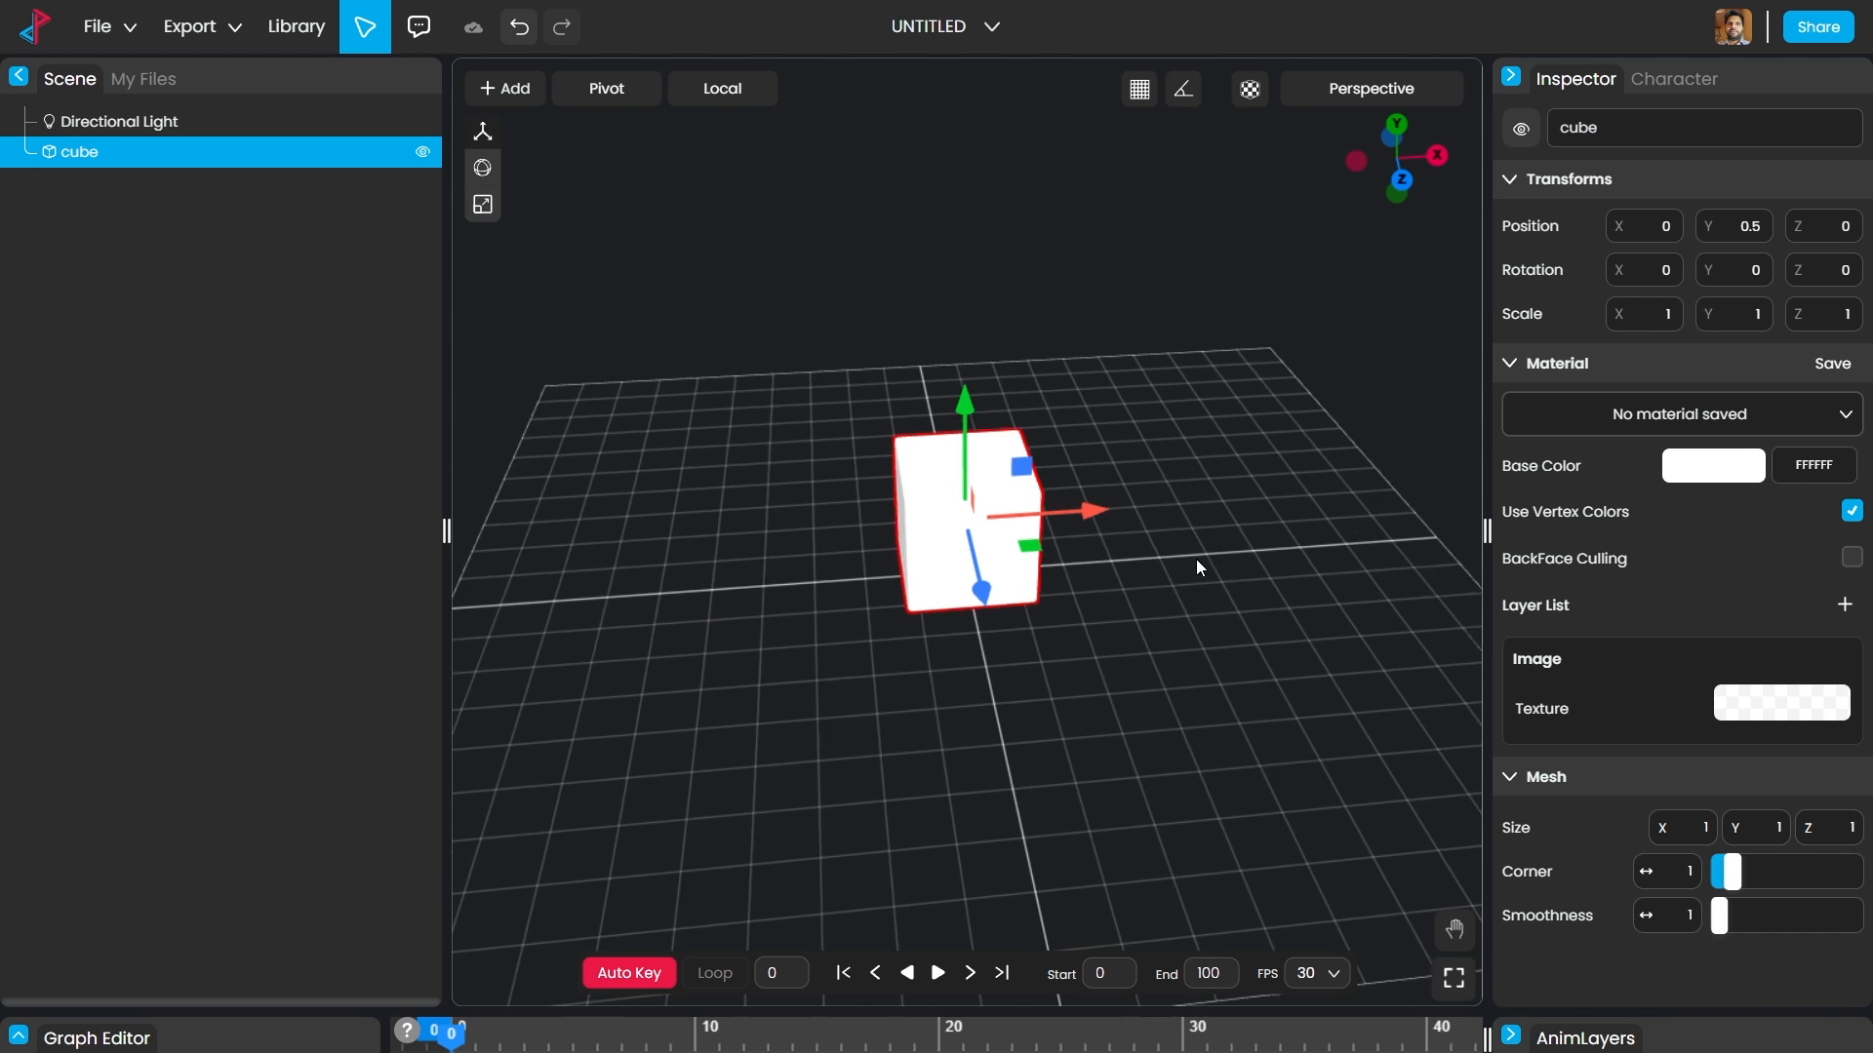
{"action": "left_click_drag", "start_coordinate": [963, 506], "coordinate": [1076, 512]}
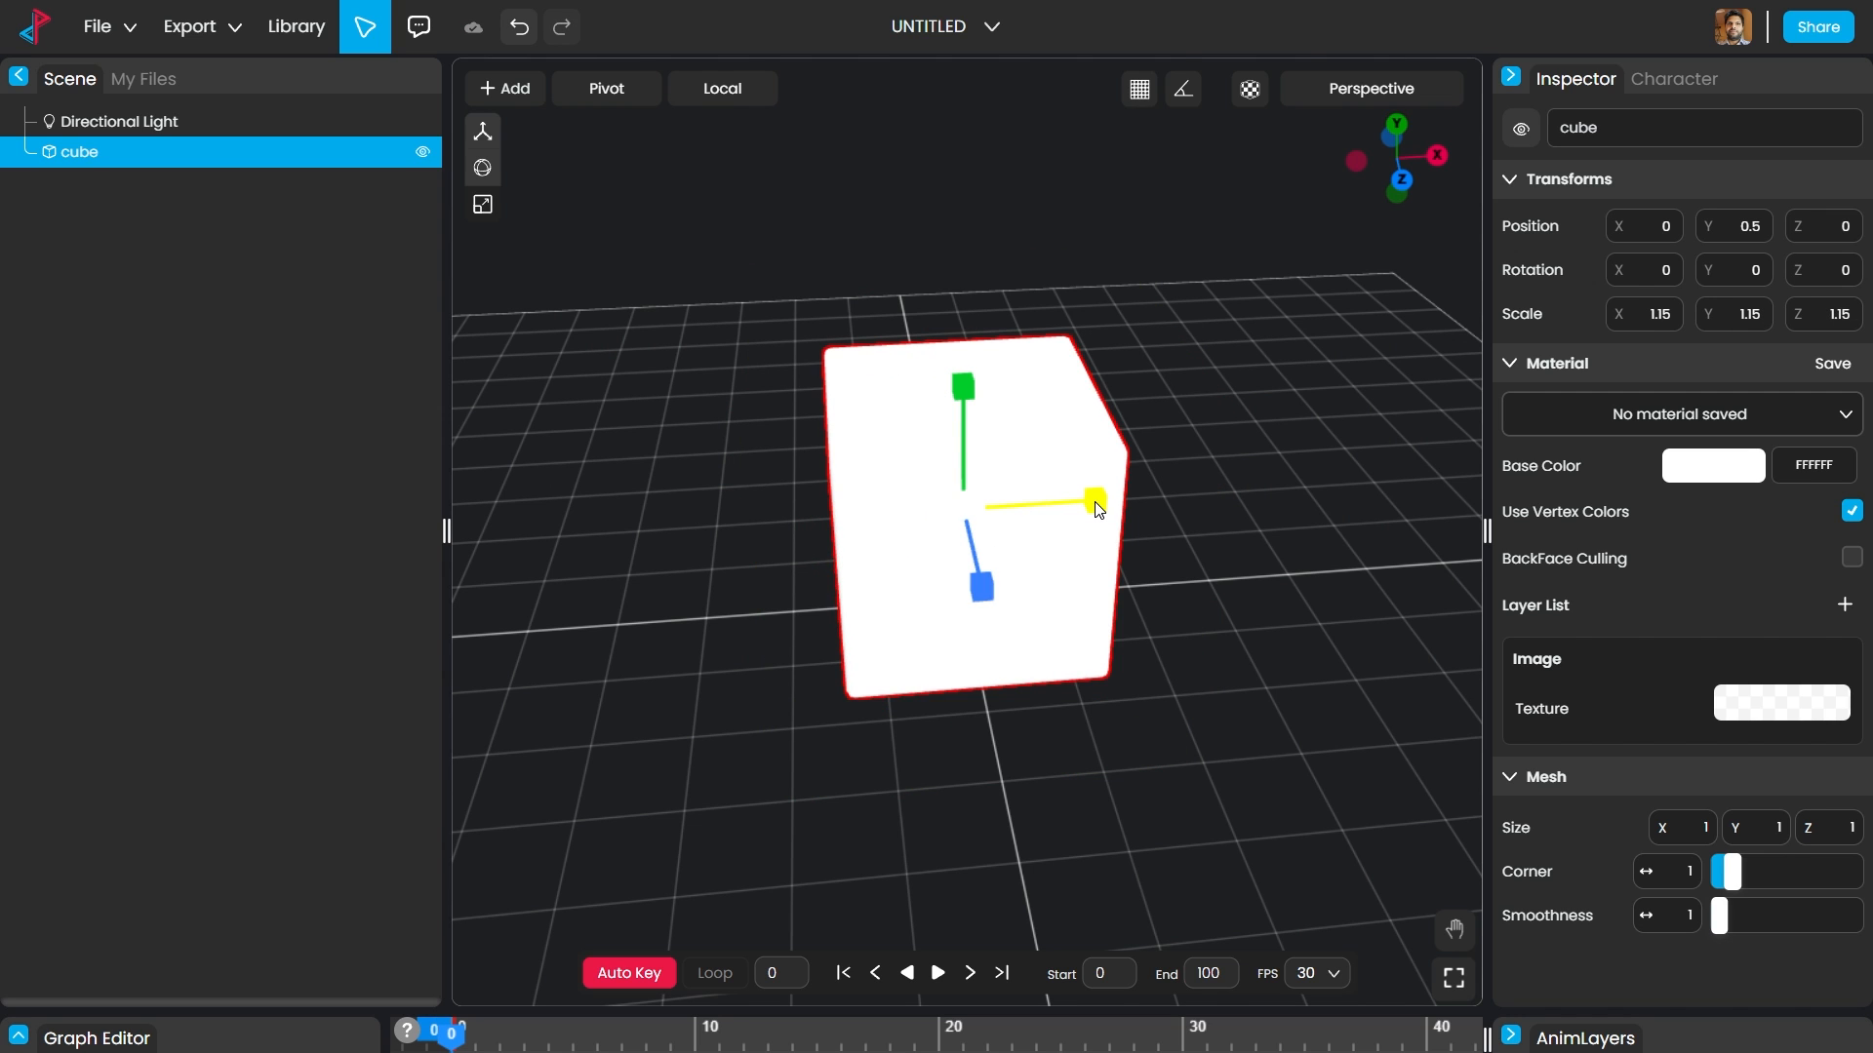
Step: Stretch the cube along its separate axes to a scale of about X 1.37, Y 2.55, Z 1.77
{"action": "mouse_move", "coordinate": [1093, 499]}
{"action": "left_mouse_down"}
{"action": "mouse_move", "coordinate": [1204, 501]}
{"action": "mouse_move", "coordinate": [1049, 506]}
{"action": "mouse_move", "coordinate": [1179, 497]}
{"action": "mouse_move", "coordinate": [1099, 499]}
{"action": "left_mouse_up"}
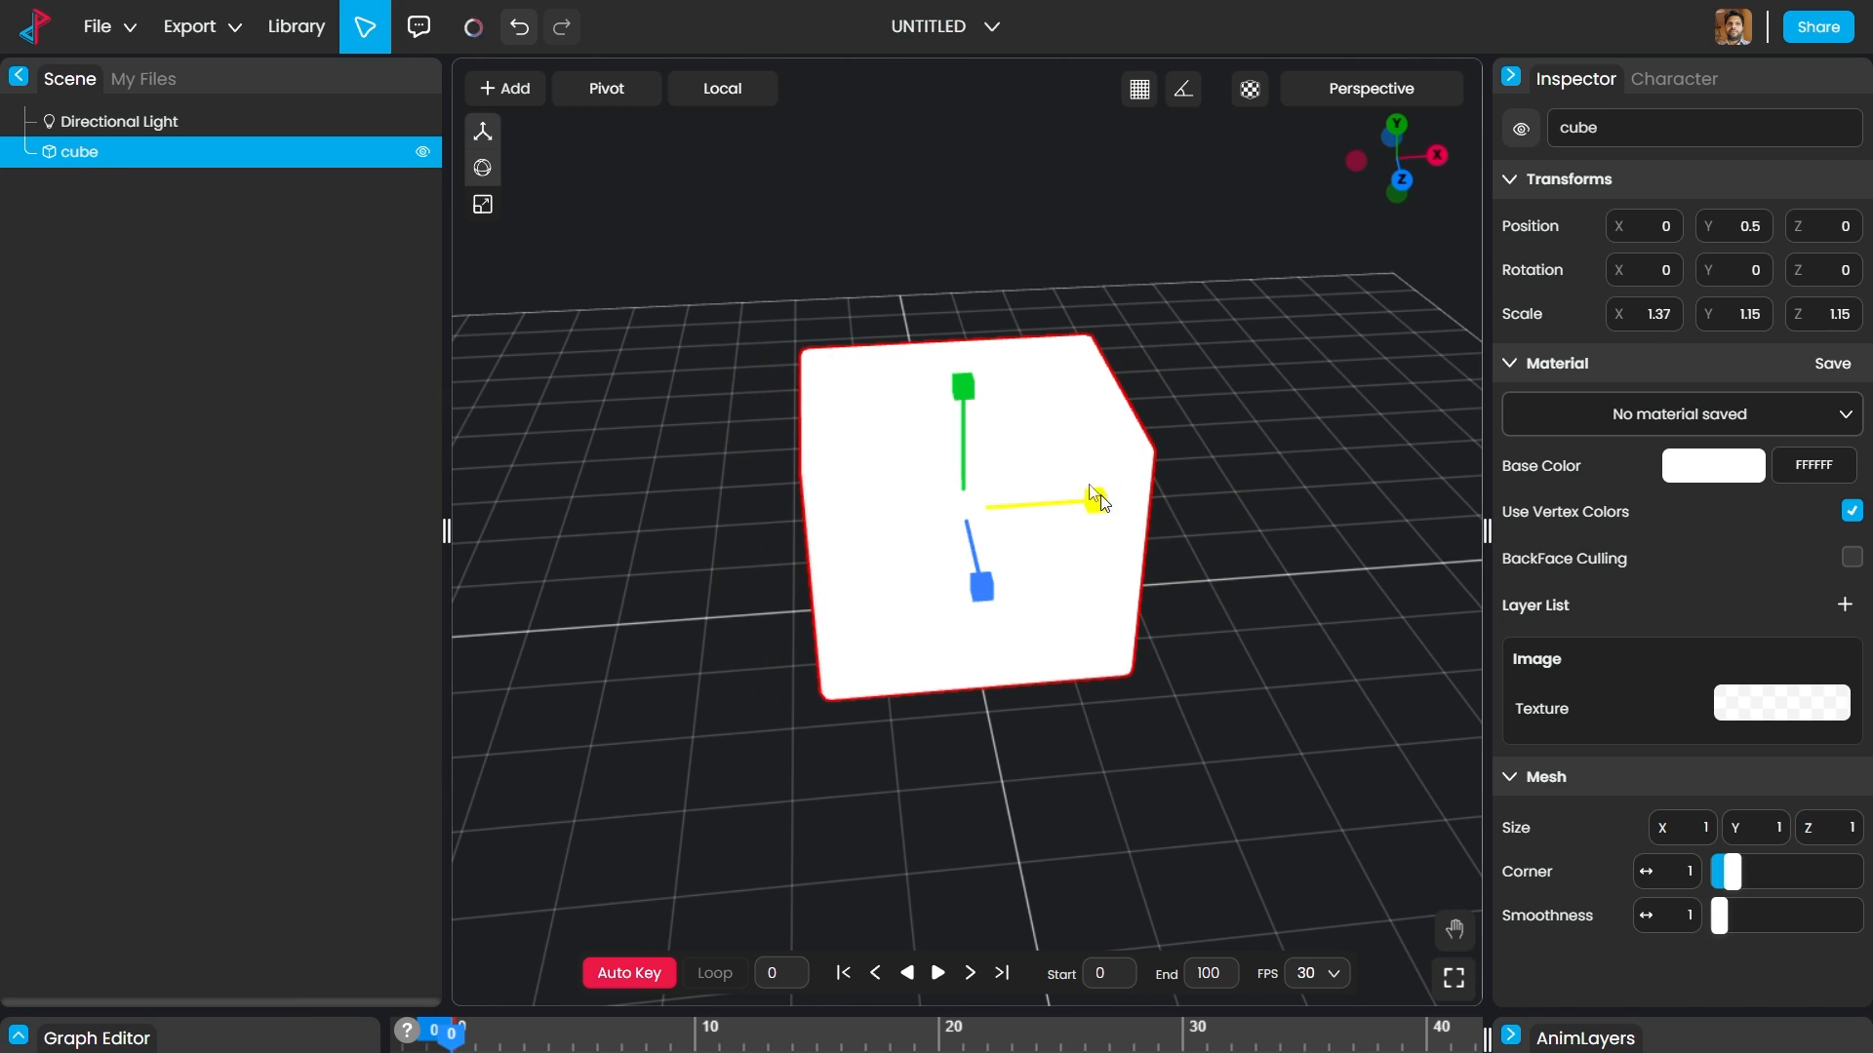
{"action": "left_click_drag", "start_coordinate": [963, 387], "coordinate": [1022, 269]}
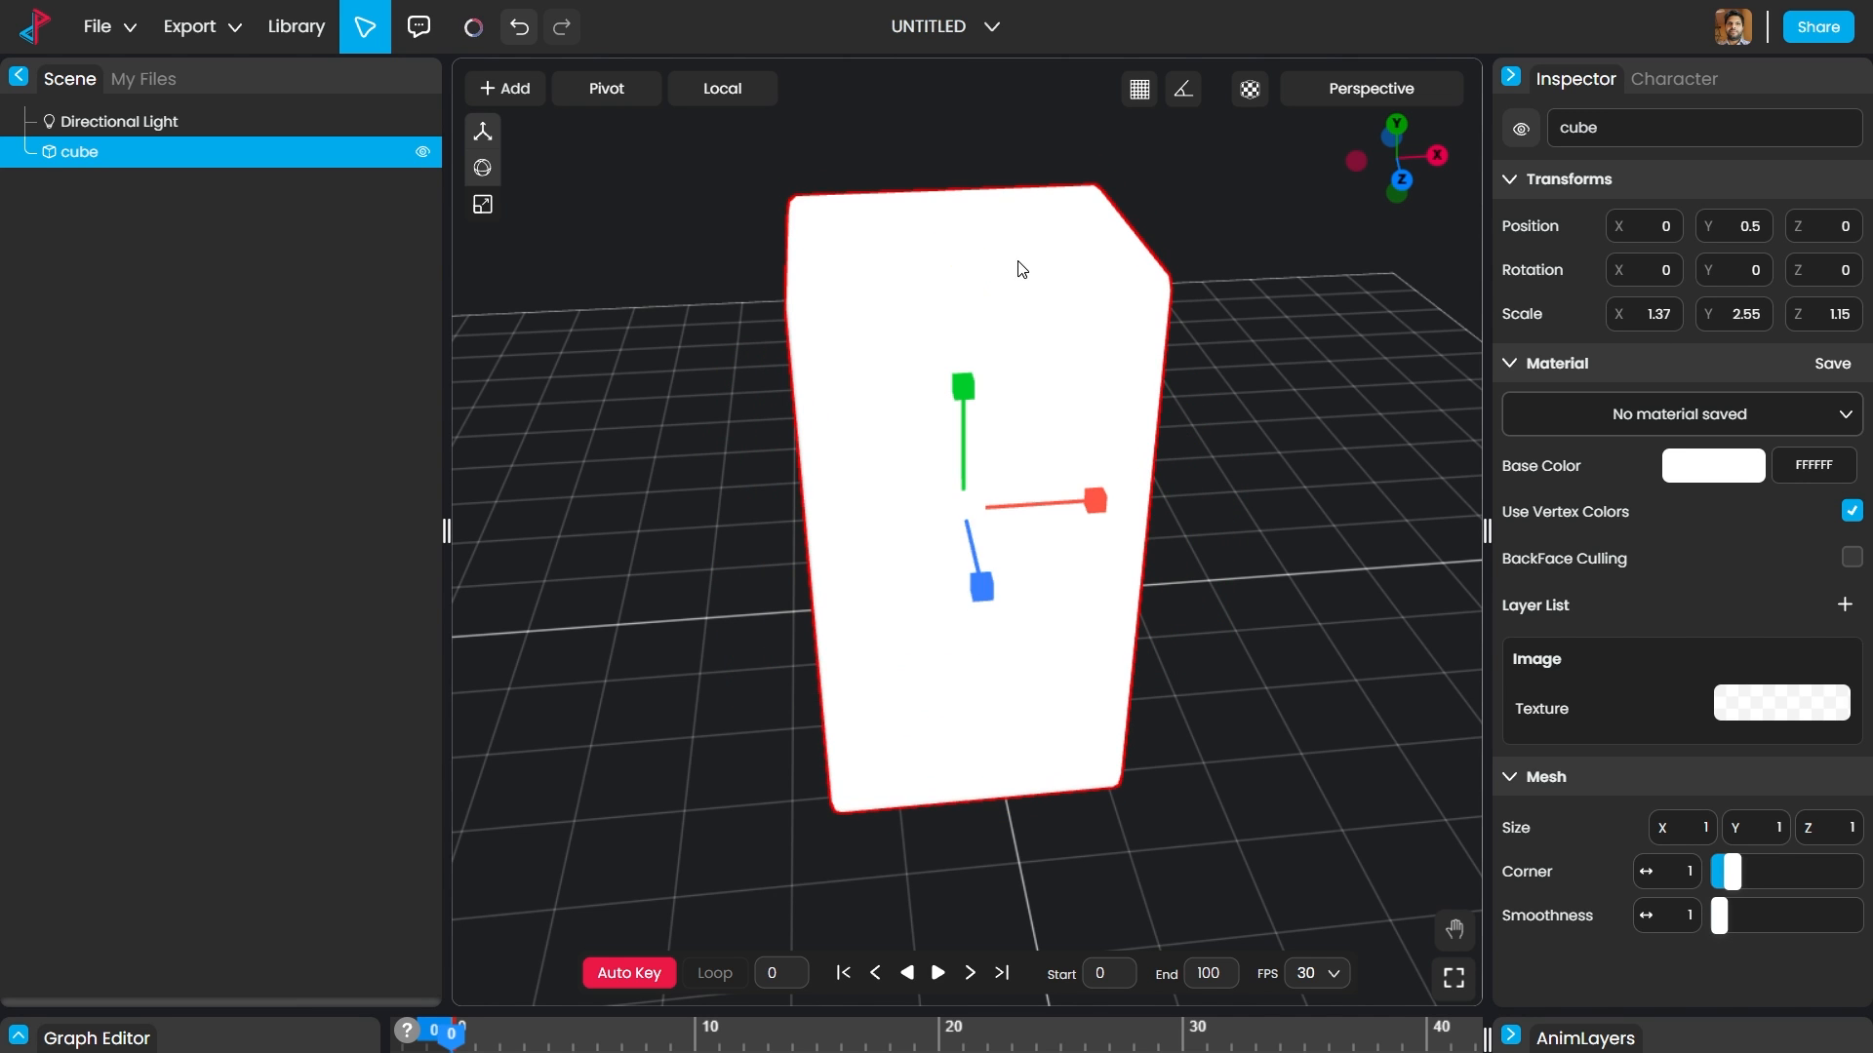
{"action": "left_click_drag", "start_coordinate": [981, 588], "coordinate": [1049, 621]}
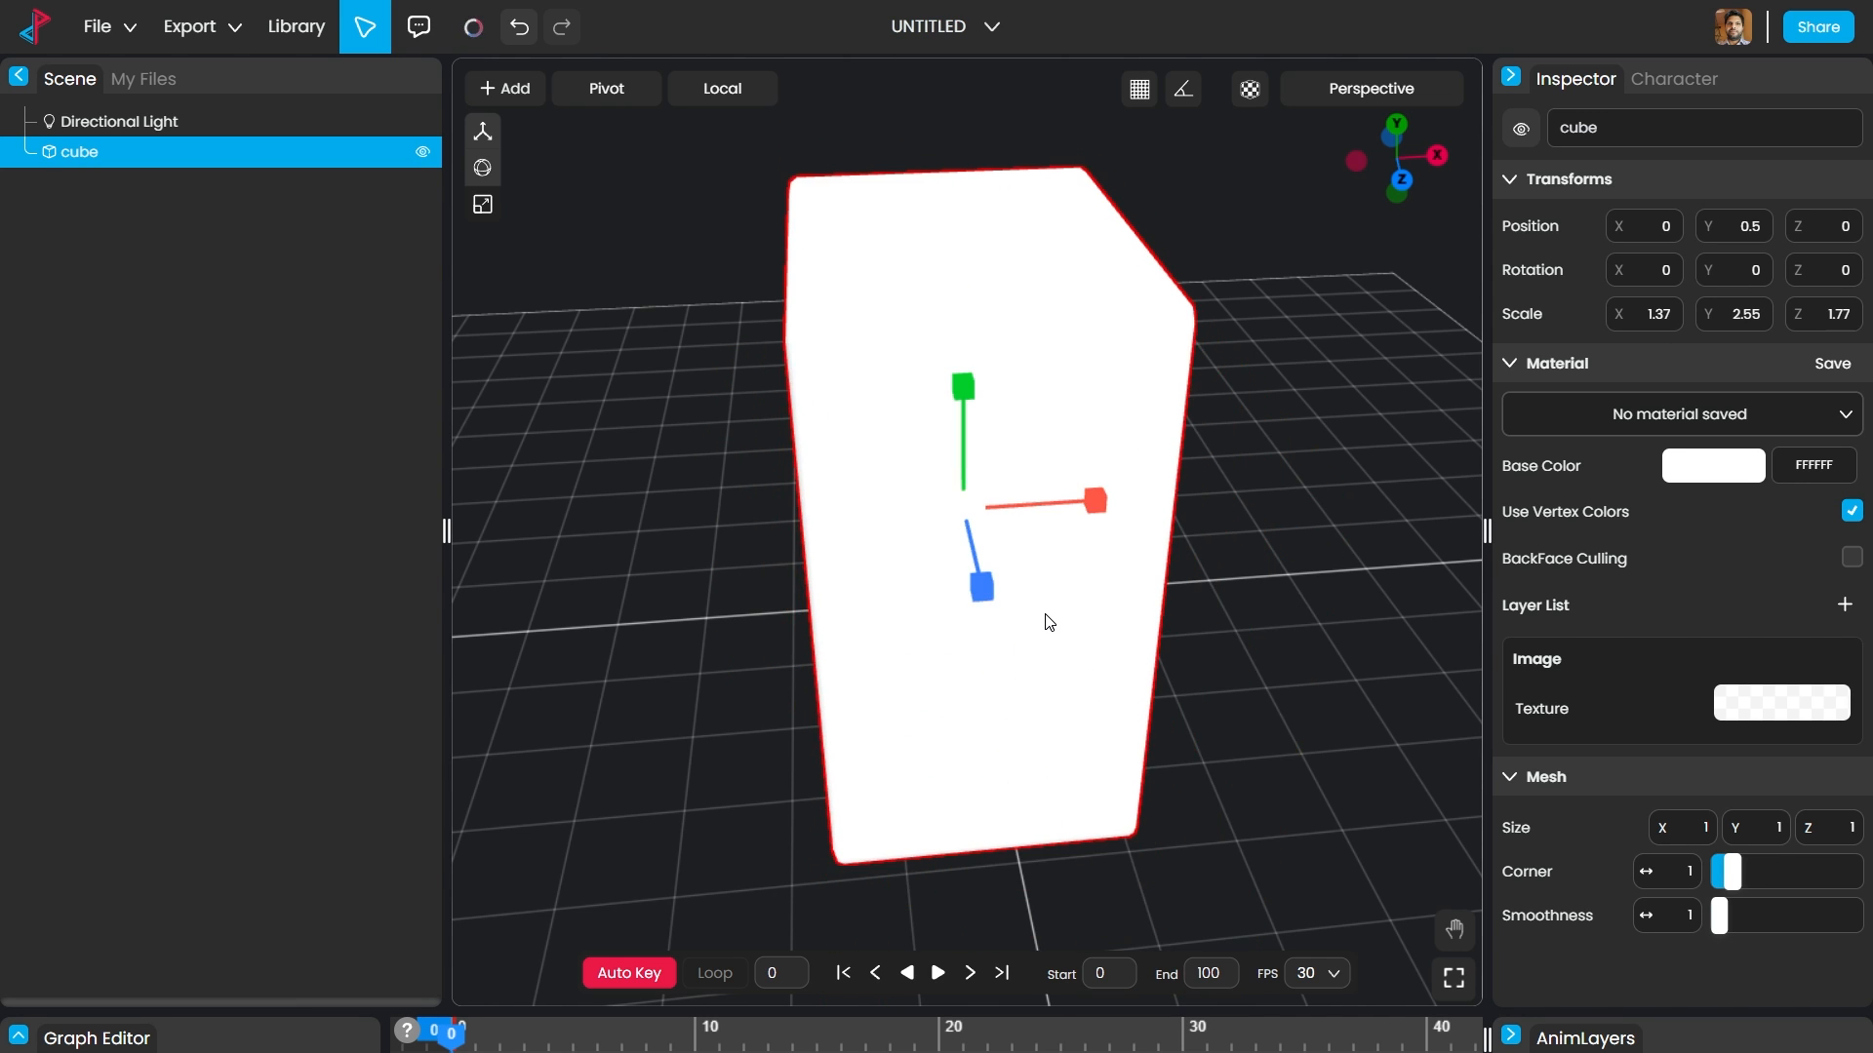
Step: Check the stretched cube from another side and delete it from the scene
{"action": "scroll", "coordinate": [1049, 621], "scroll_direction": "down", "scroll_amount": 5}
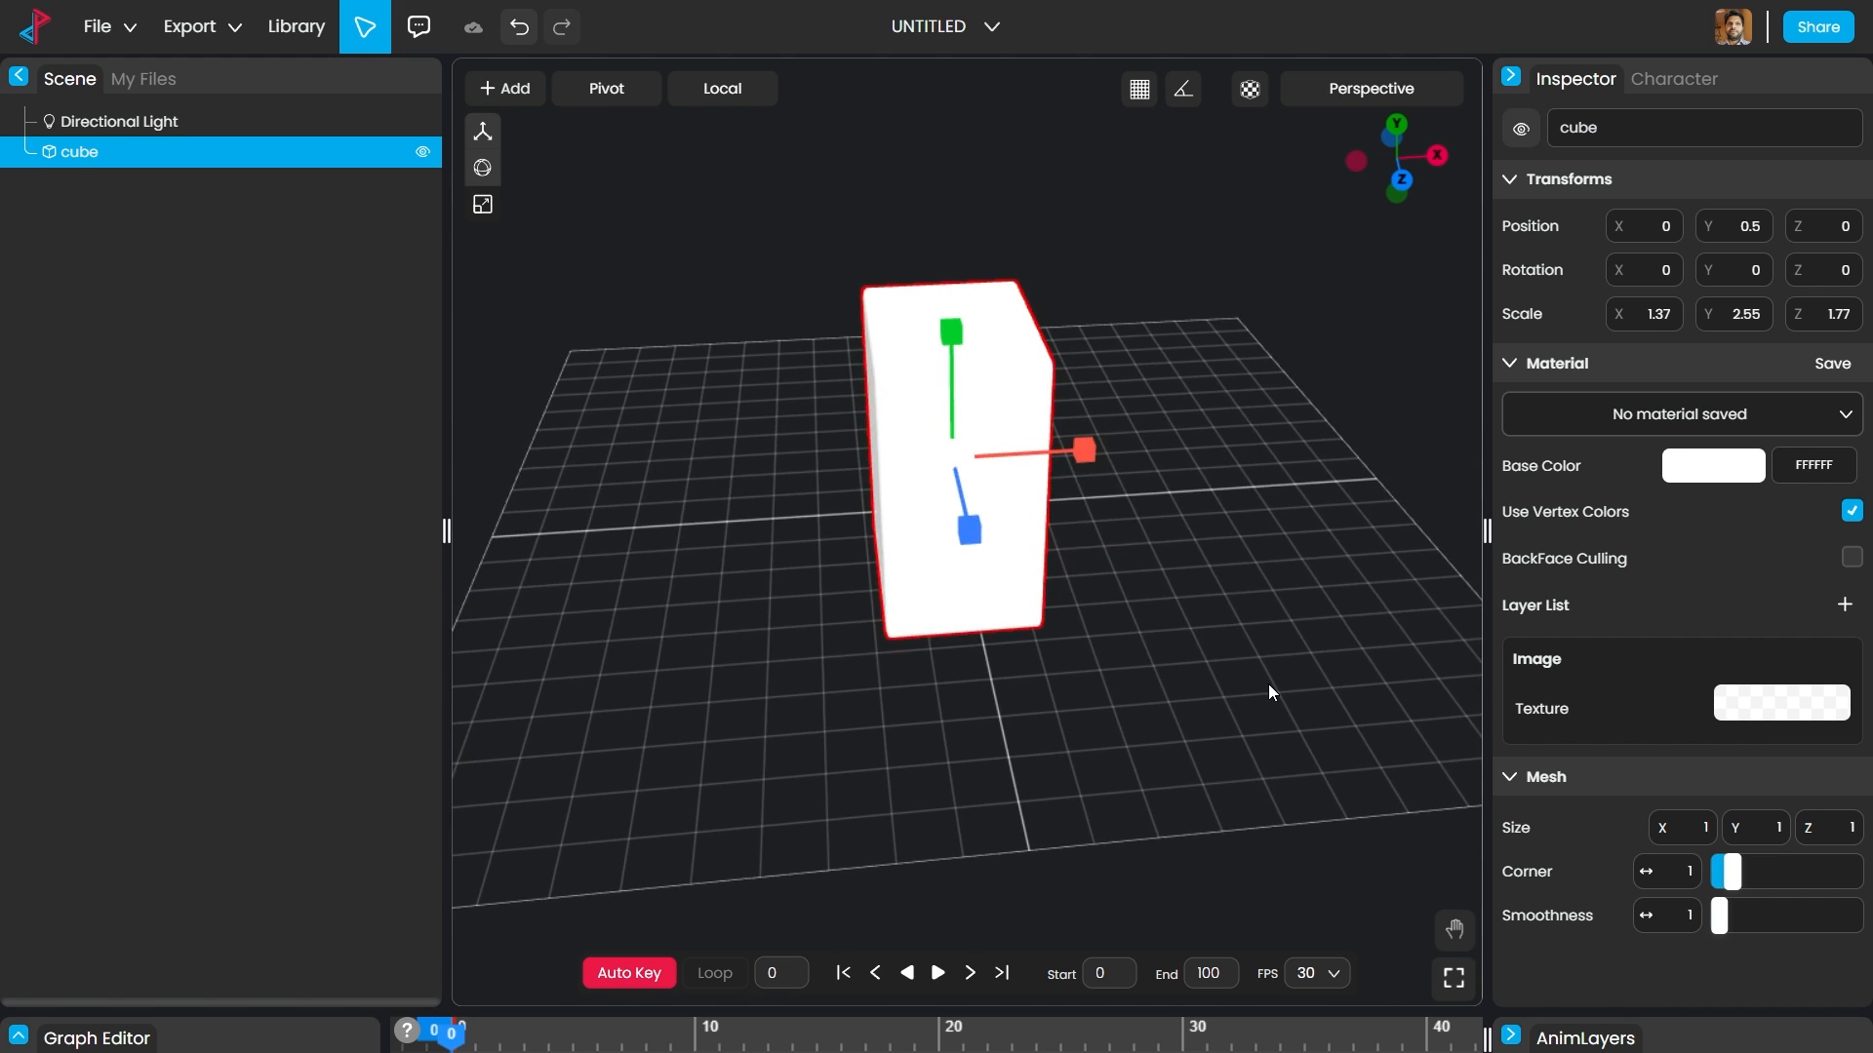
{"action": "mouse_move", "coordinate": [1268, 692]}
{"action": "left_mouse_down"}
{"action": "mouse_move", "coordinate": [1082, 669]}
{"action": "mouse_move", "coordinate": [1242, 685]}
{"action": "left_mouse_up"}
{"action": "scroll", "coordinate": [1242, 686], "scroll_direction": "up", "scroll_amount": 3}
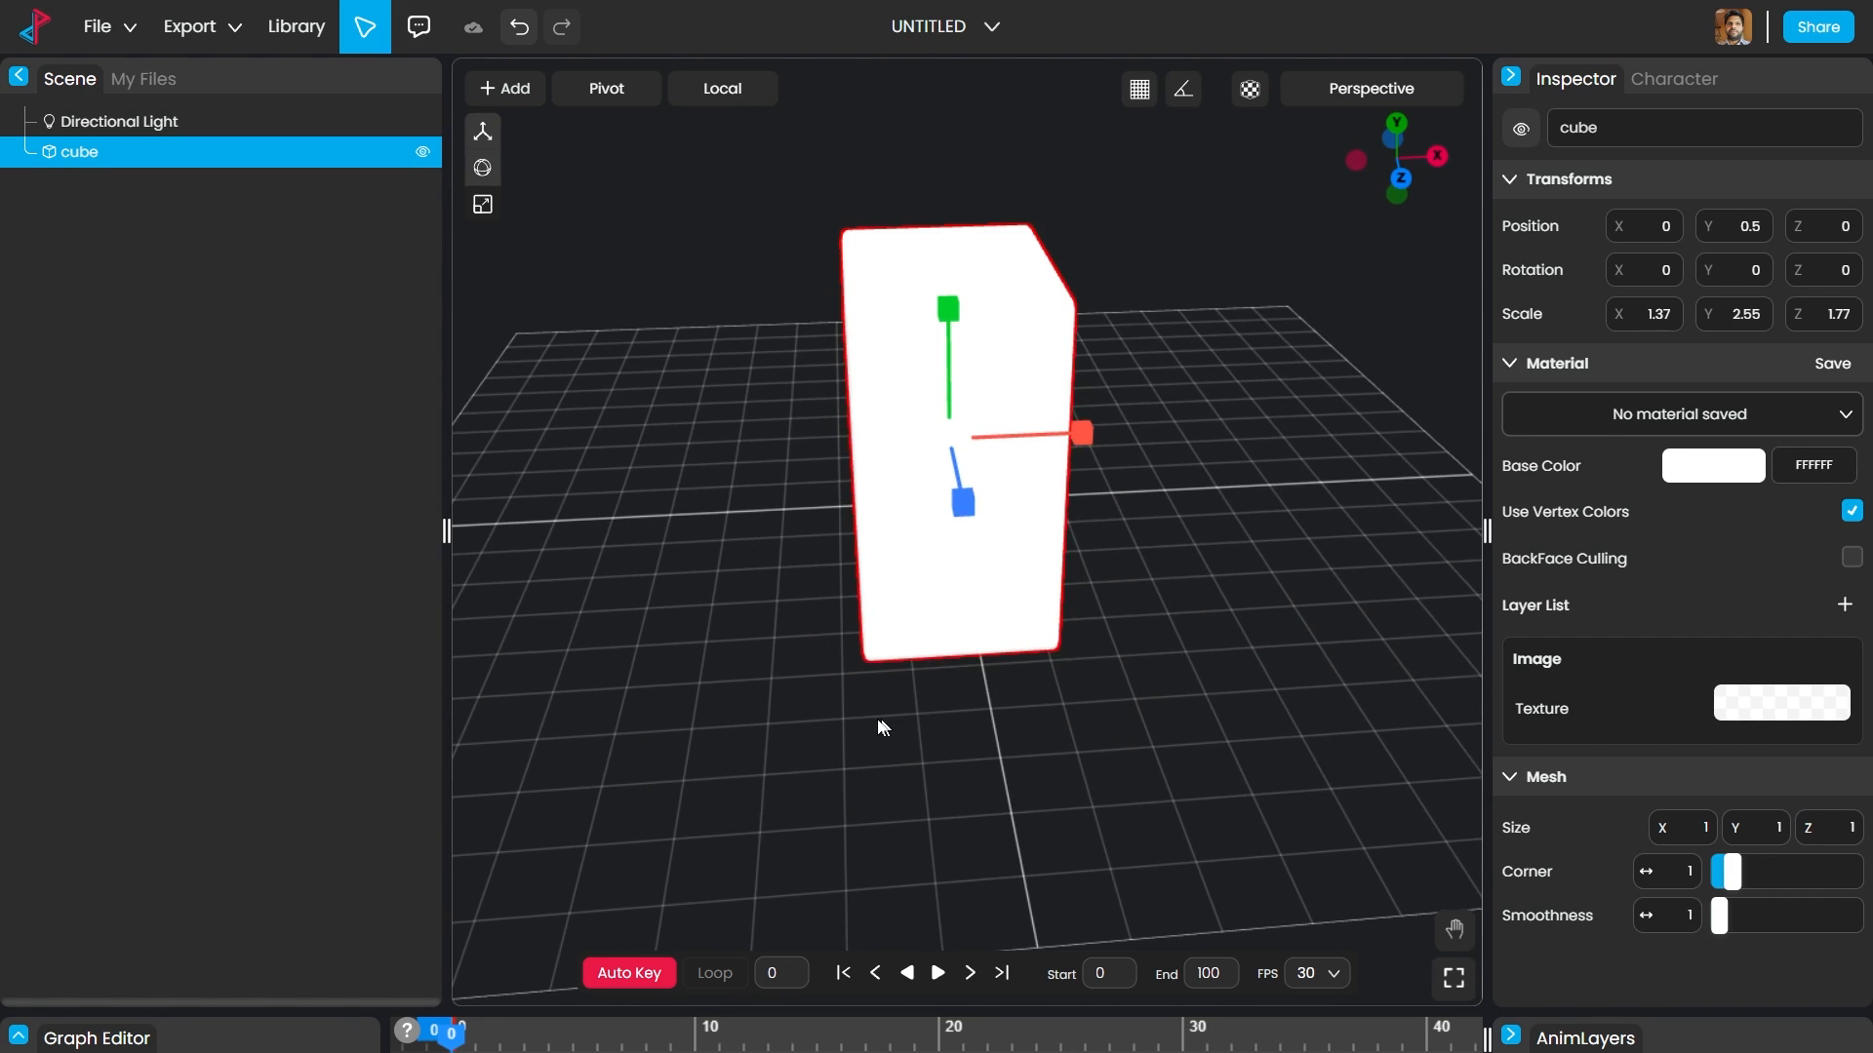
{"action": "left_click_drag", "start_coordinate": [881, 727], "coordinate": [1100, 732]}
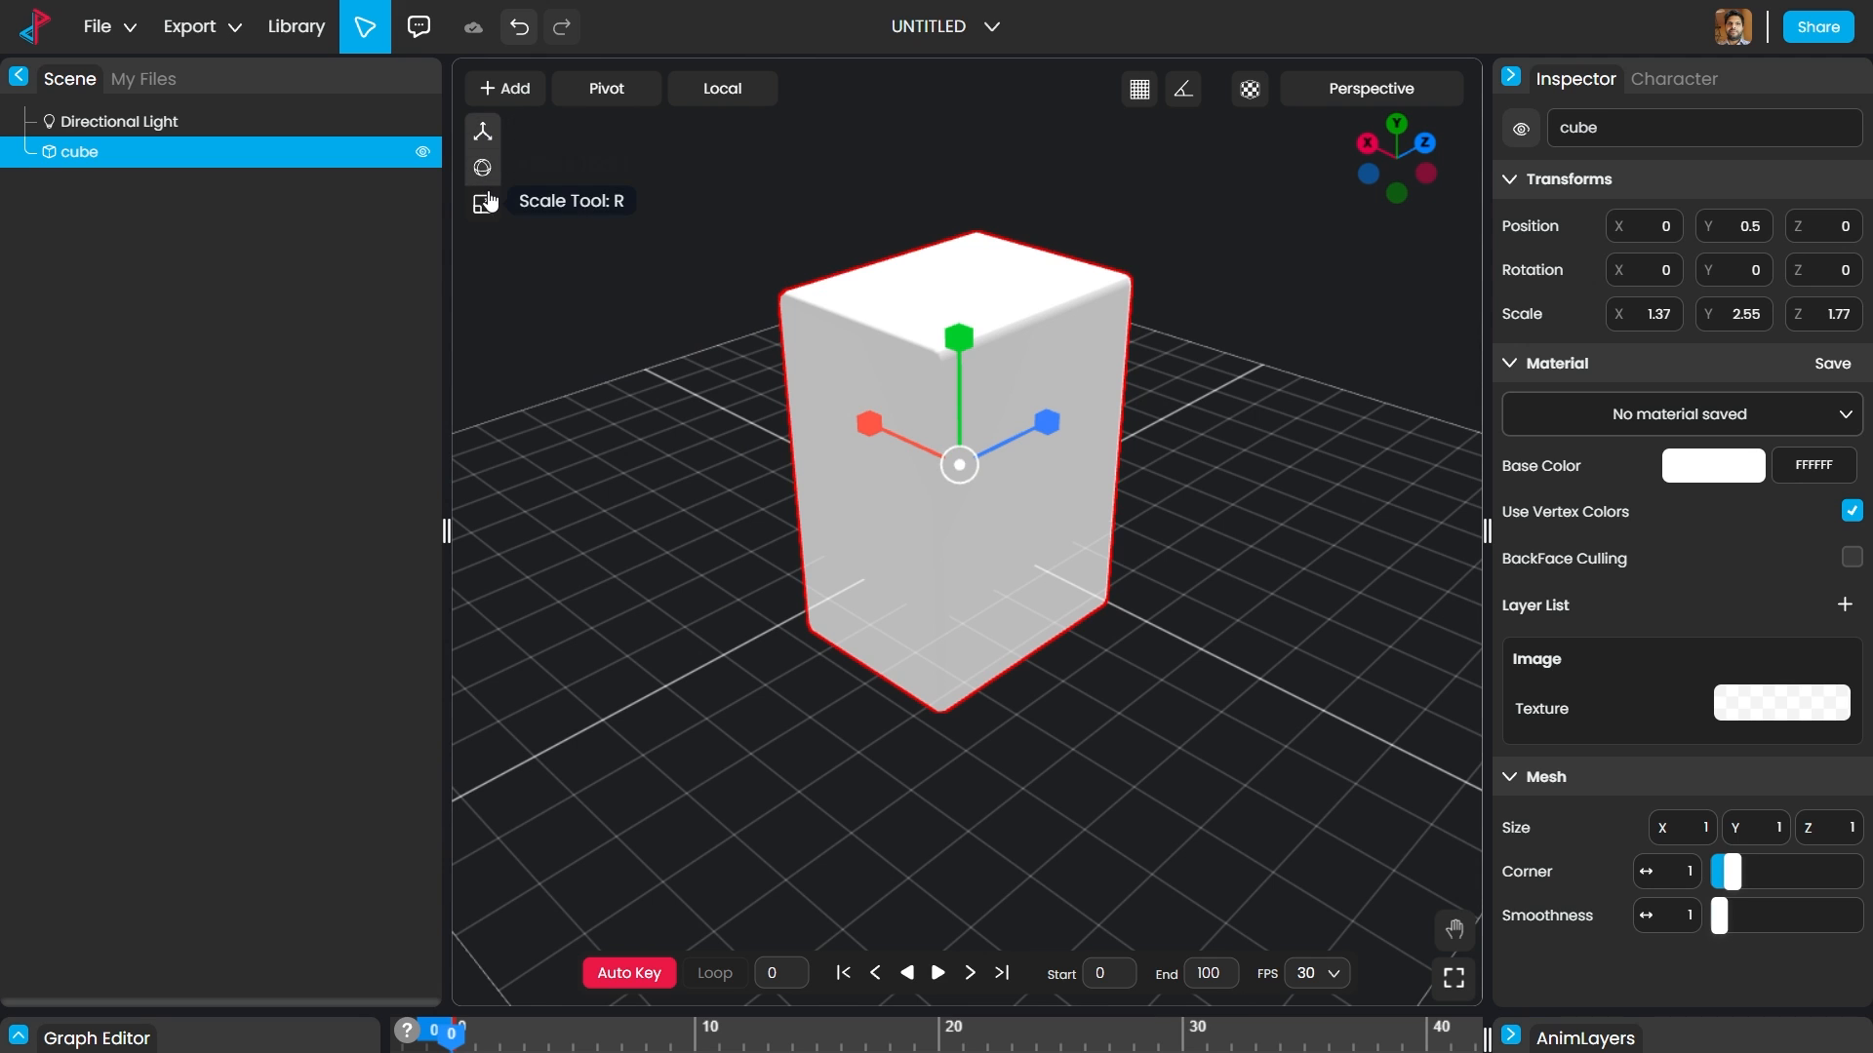
{"action": "key", "text": "Delete"}
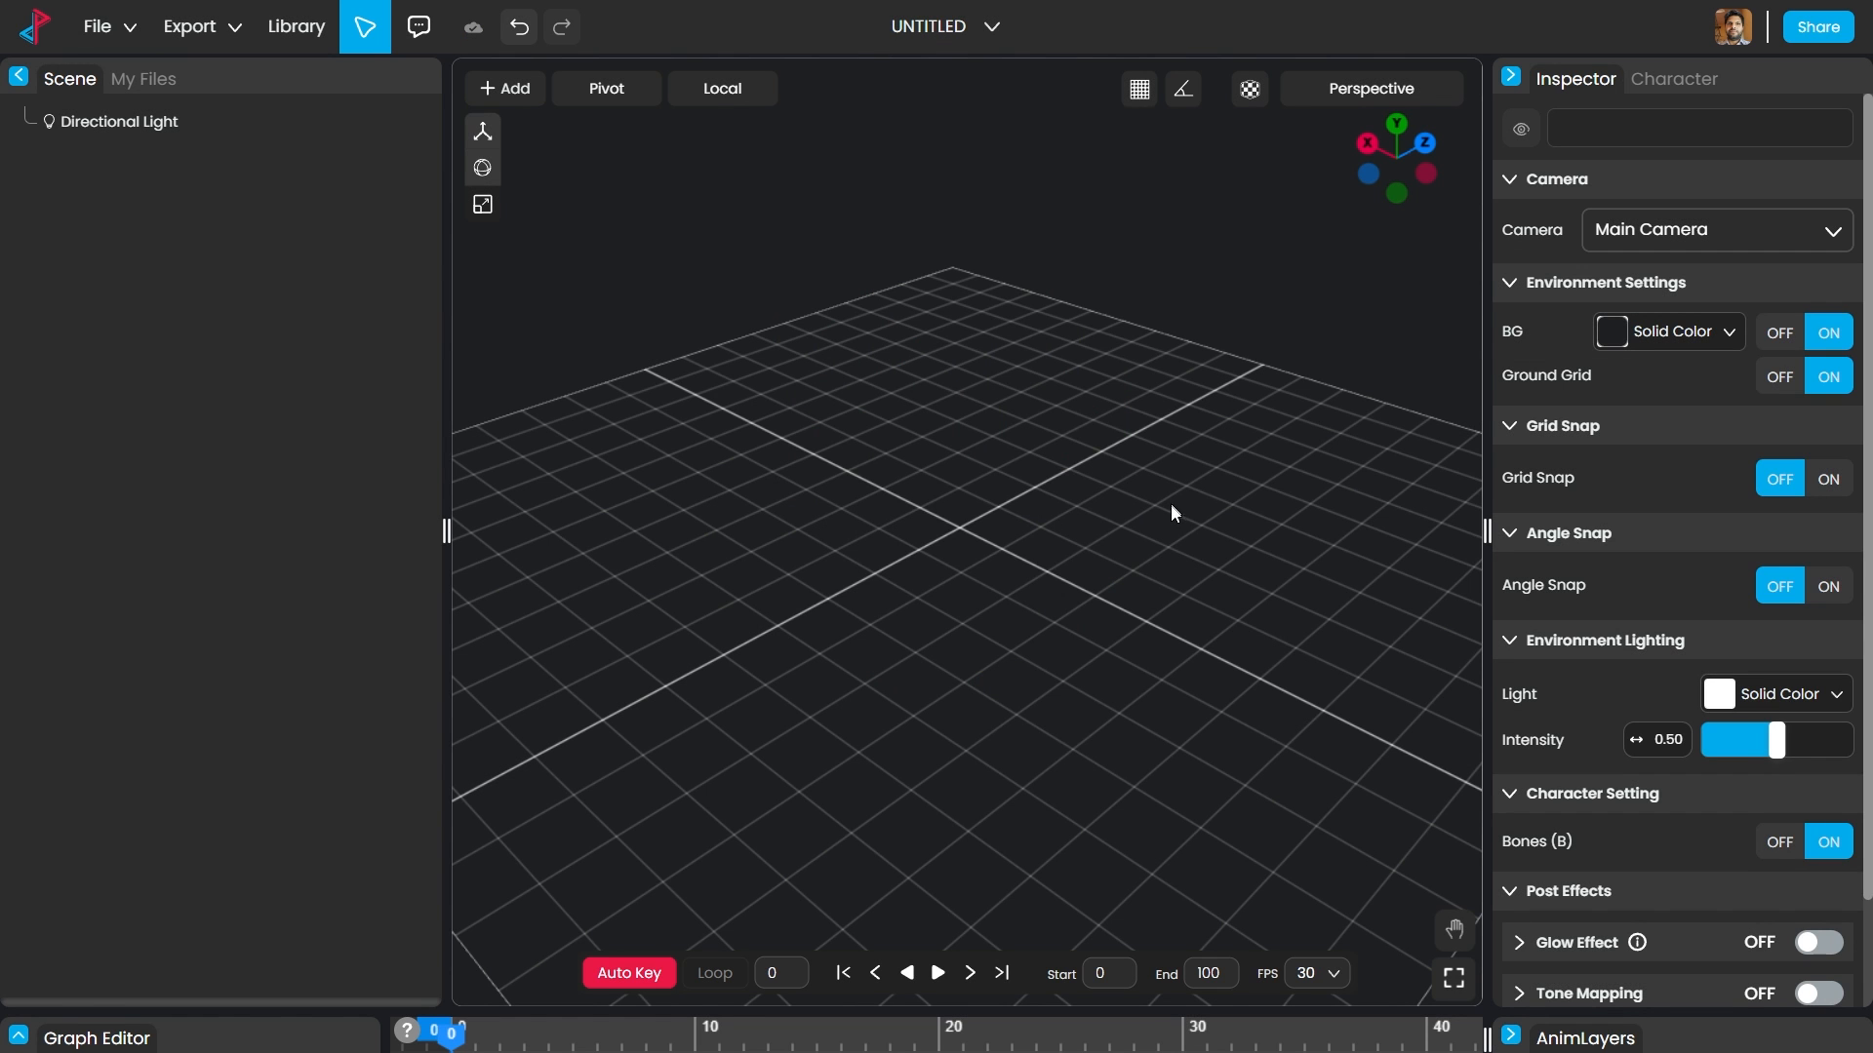
Step: Add the Christmas Couple model from the library's models to the scene
{"action": "mouse_move", "coordinate": [1139, 606]}
{"action": "left_mouse_down"}
{"action": "mouse_move", "coordinate": [1078, 588]}
{"action": "mouse_move", "coordinate": [1162, 602]}
{"action": "mouse_move", "coordinate": [1133, 596]}
{"action": "left_mouse_up"}
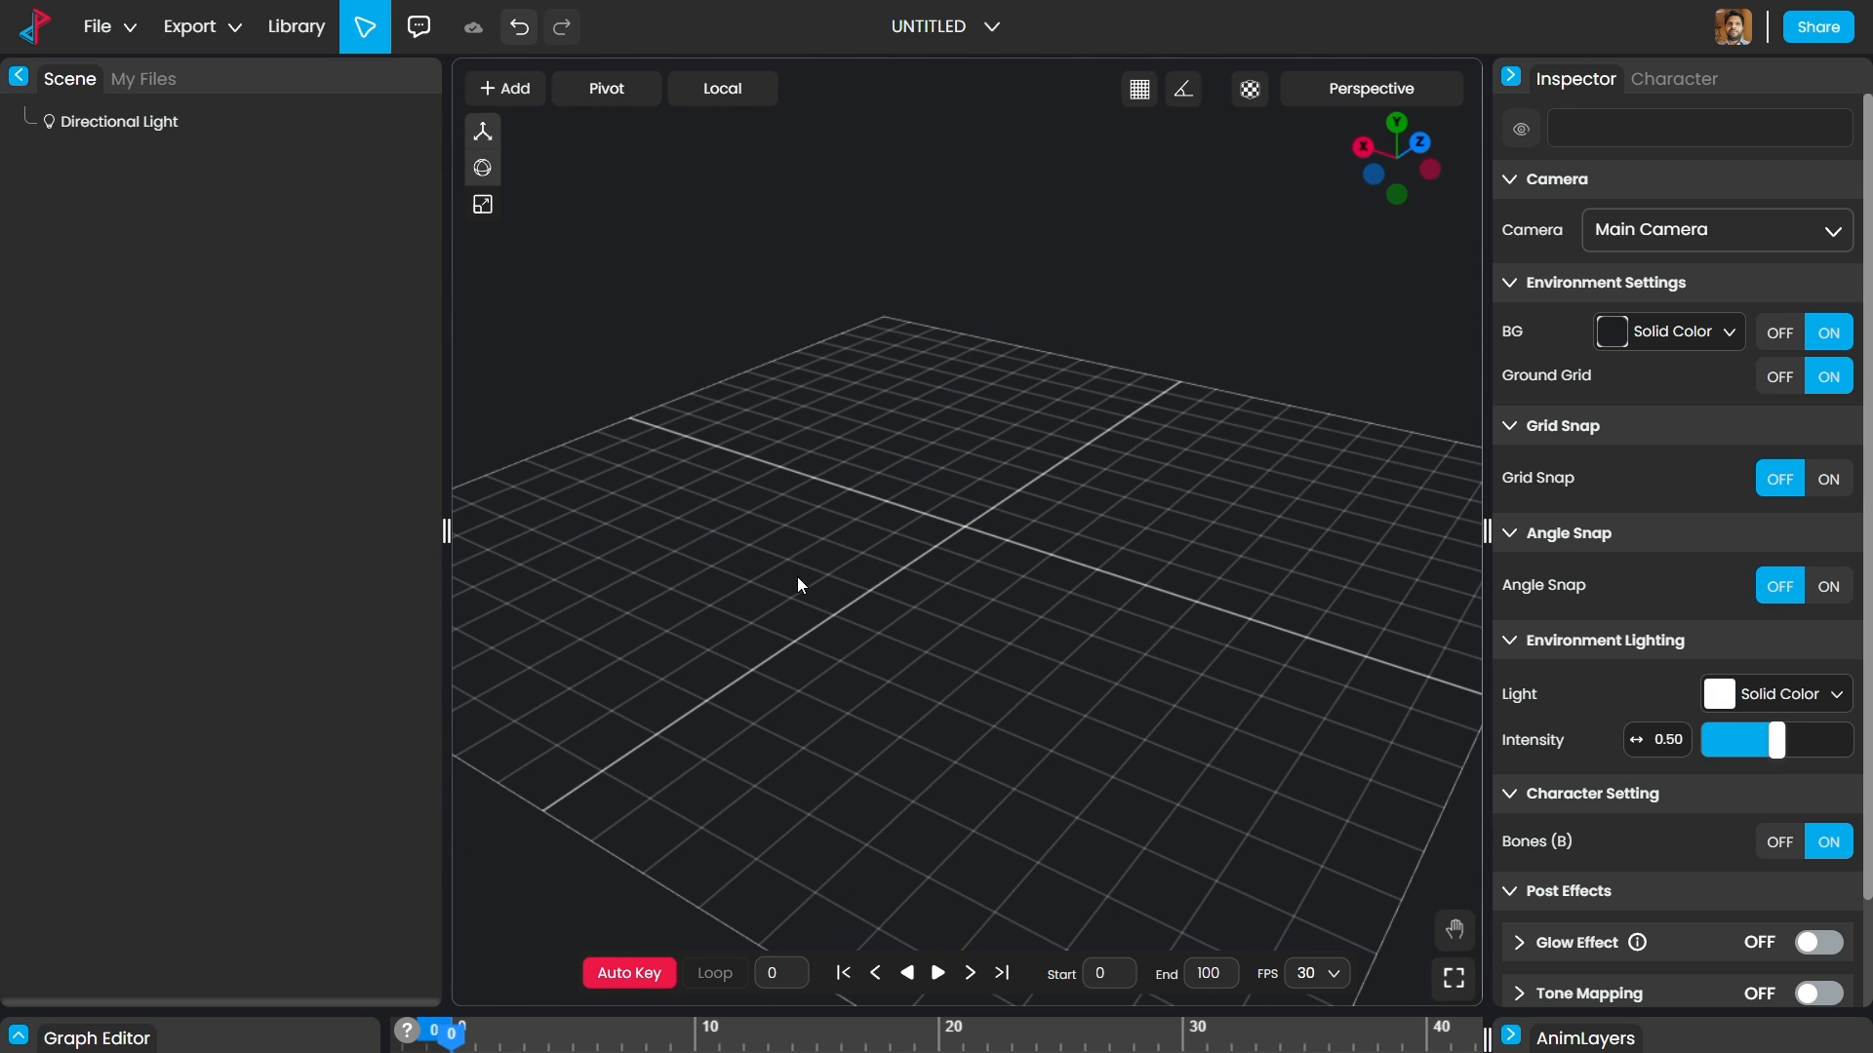
{"action": "left_click", "coordinate": [295, 26]}
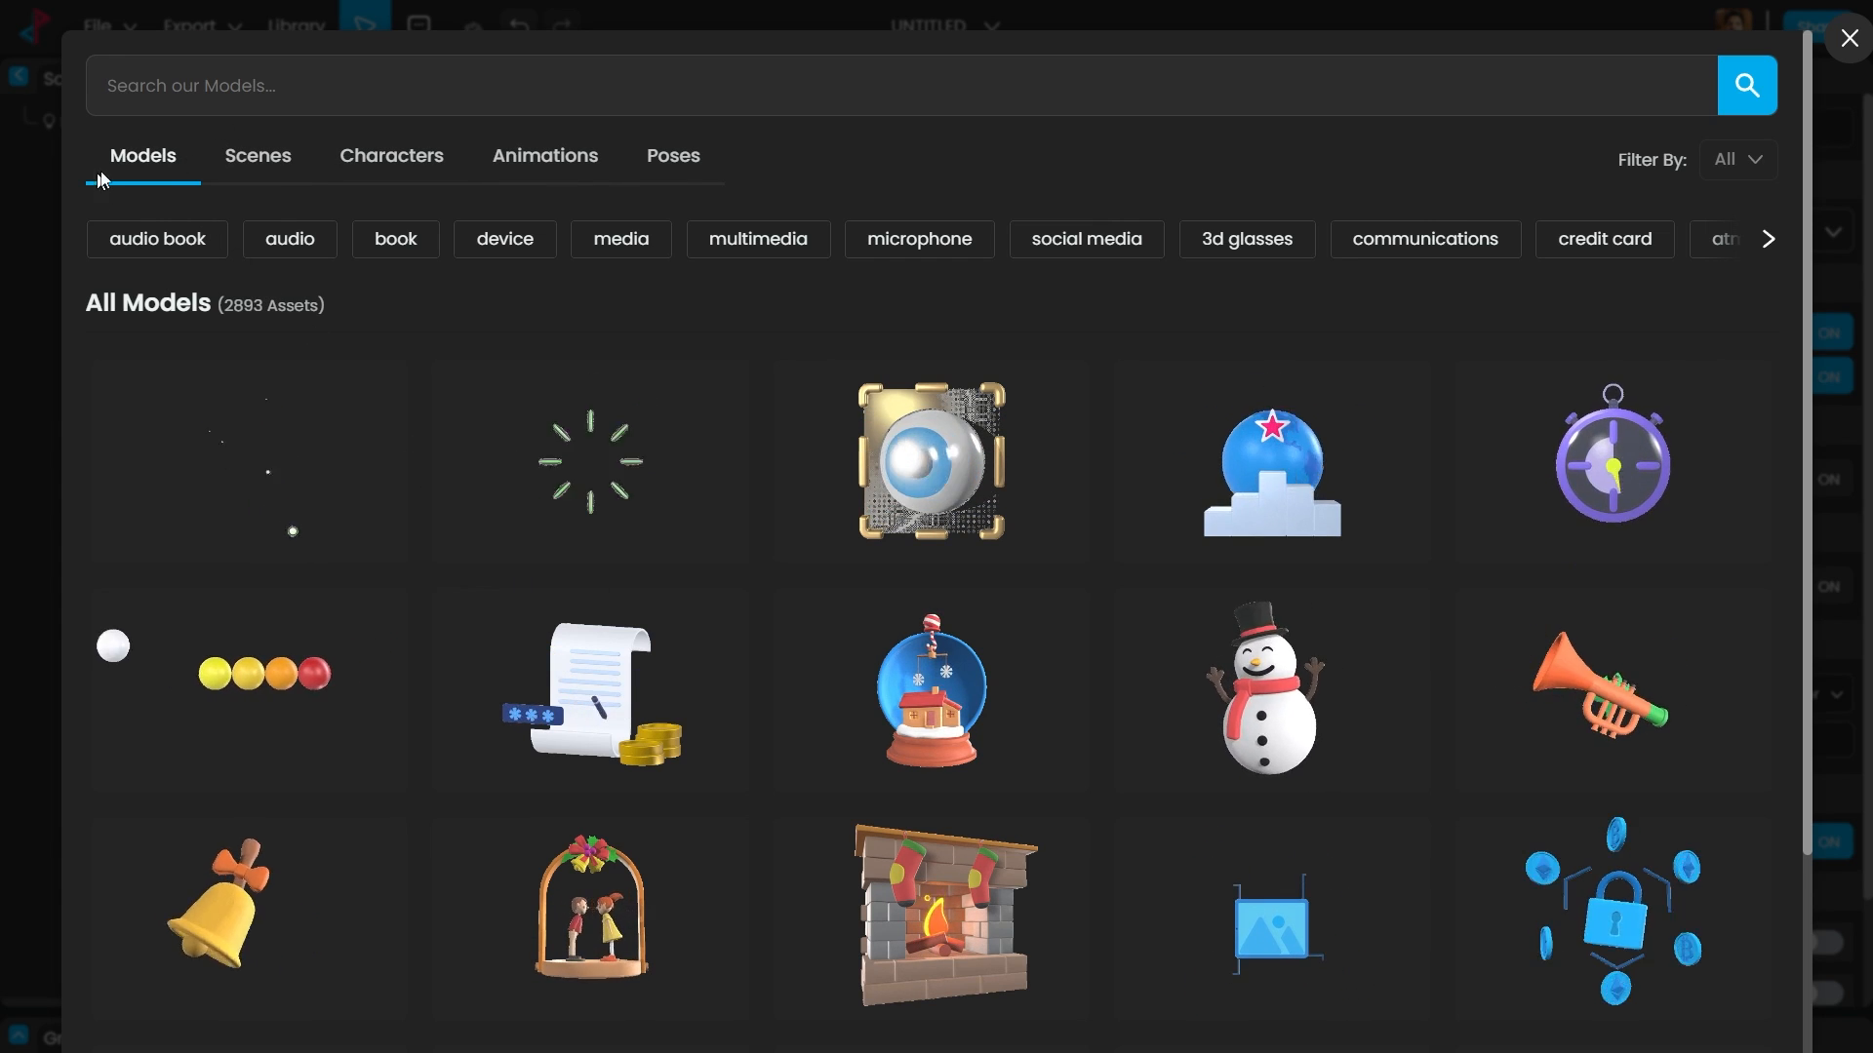
{"action": "scroll", "coordinate": [572, 647], "scroll_direction": "down", "scroll_amount": 3}
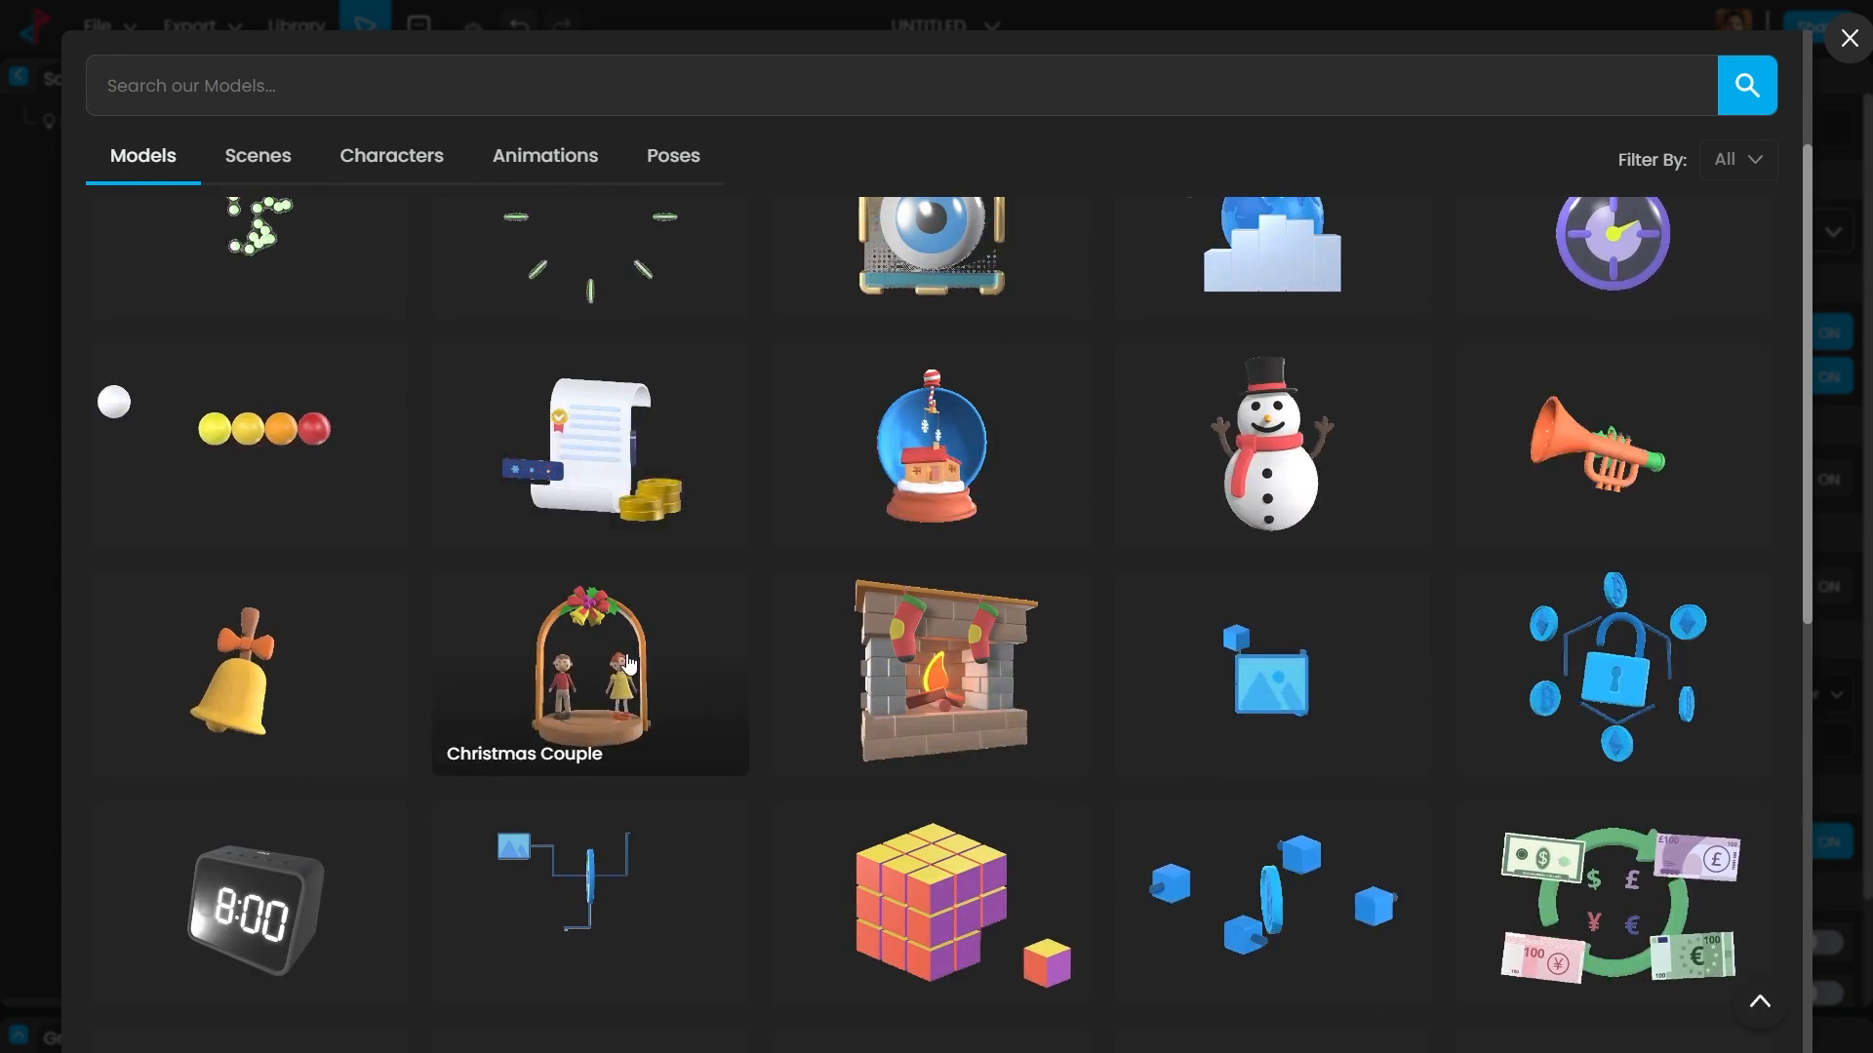
{"action": "left_click", "coordinate": [573, 647]}
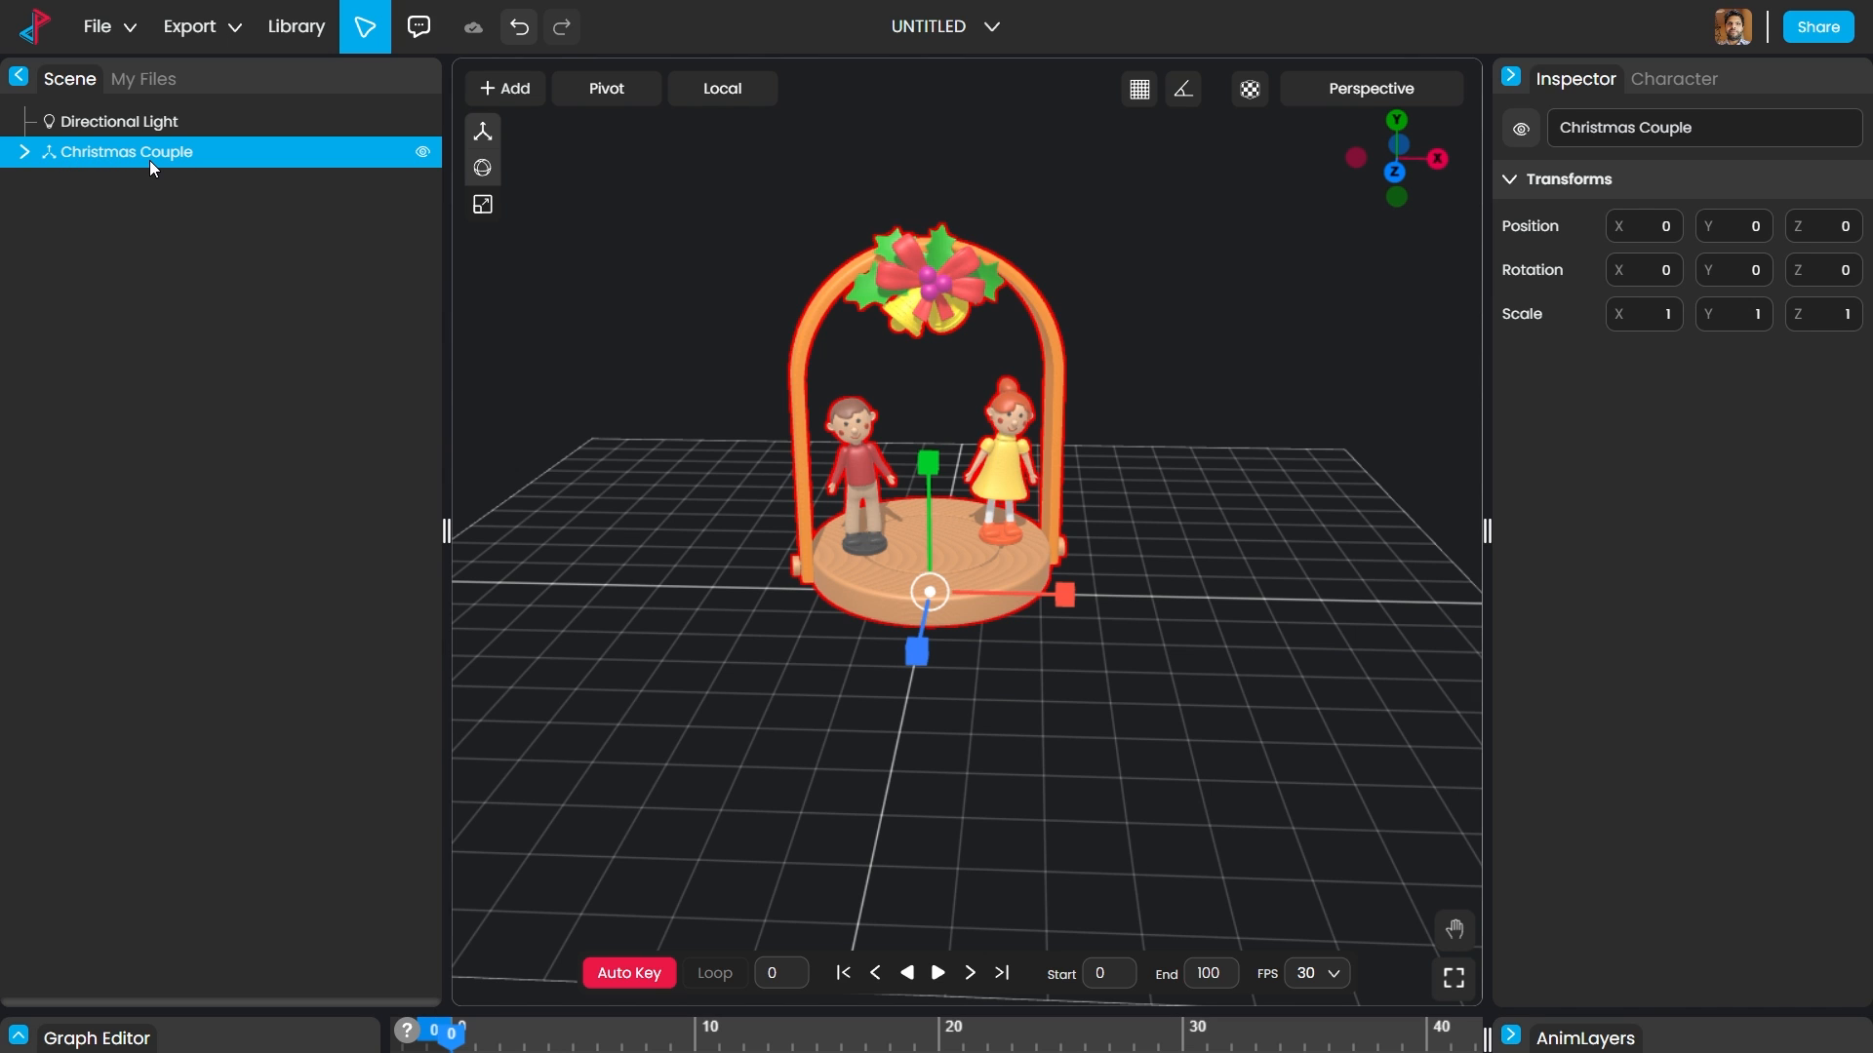
Step: Hide the Christmas Couple model, show it again and deselect it
{"action": "left_click", "coordinate": [423, 153]}
{"action": "left_click", "coordinate": [424, 153]}
{"action": "left_click", "coordinate": [1151, 334]}
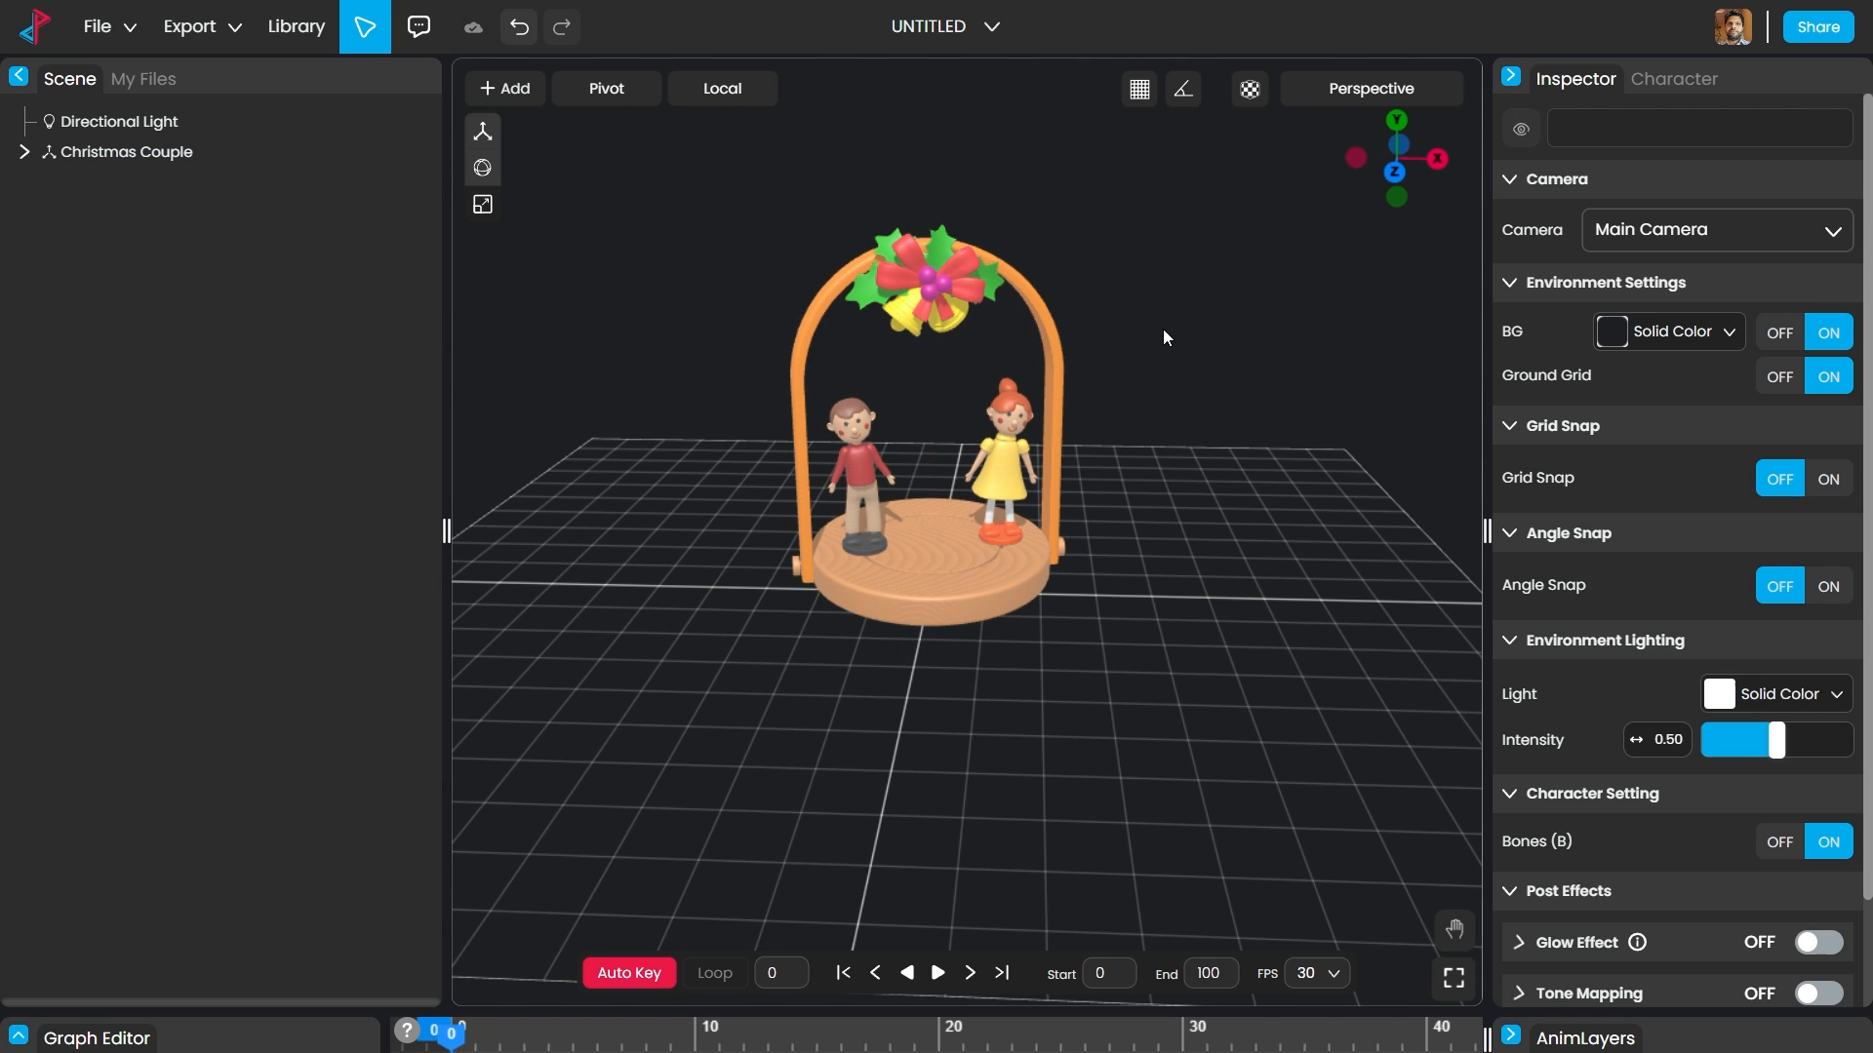
Step: Assign the Men Skin material to the Handle arch of the Christmas Couple model and deselect it
{"action": "left_click", "coordinate": [1053, 341]}
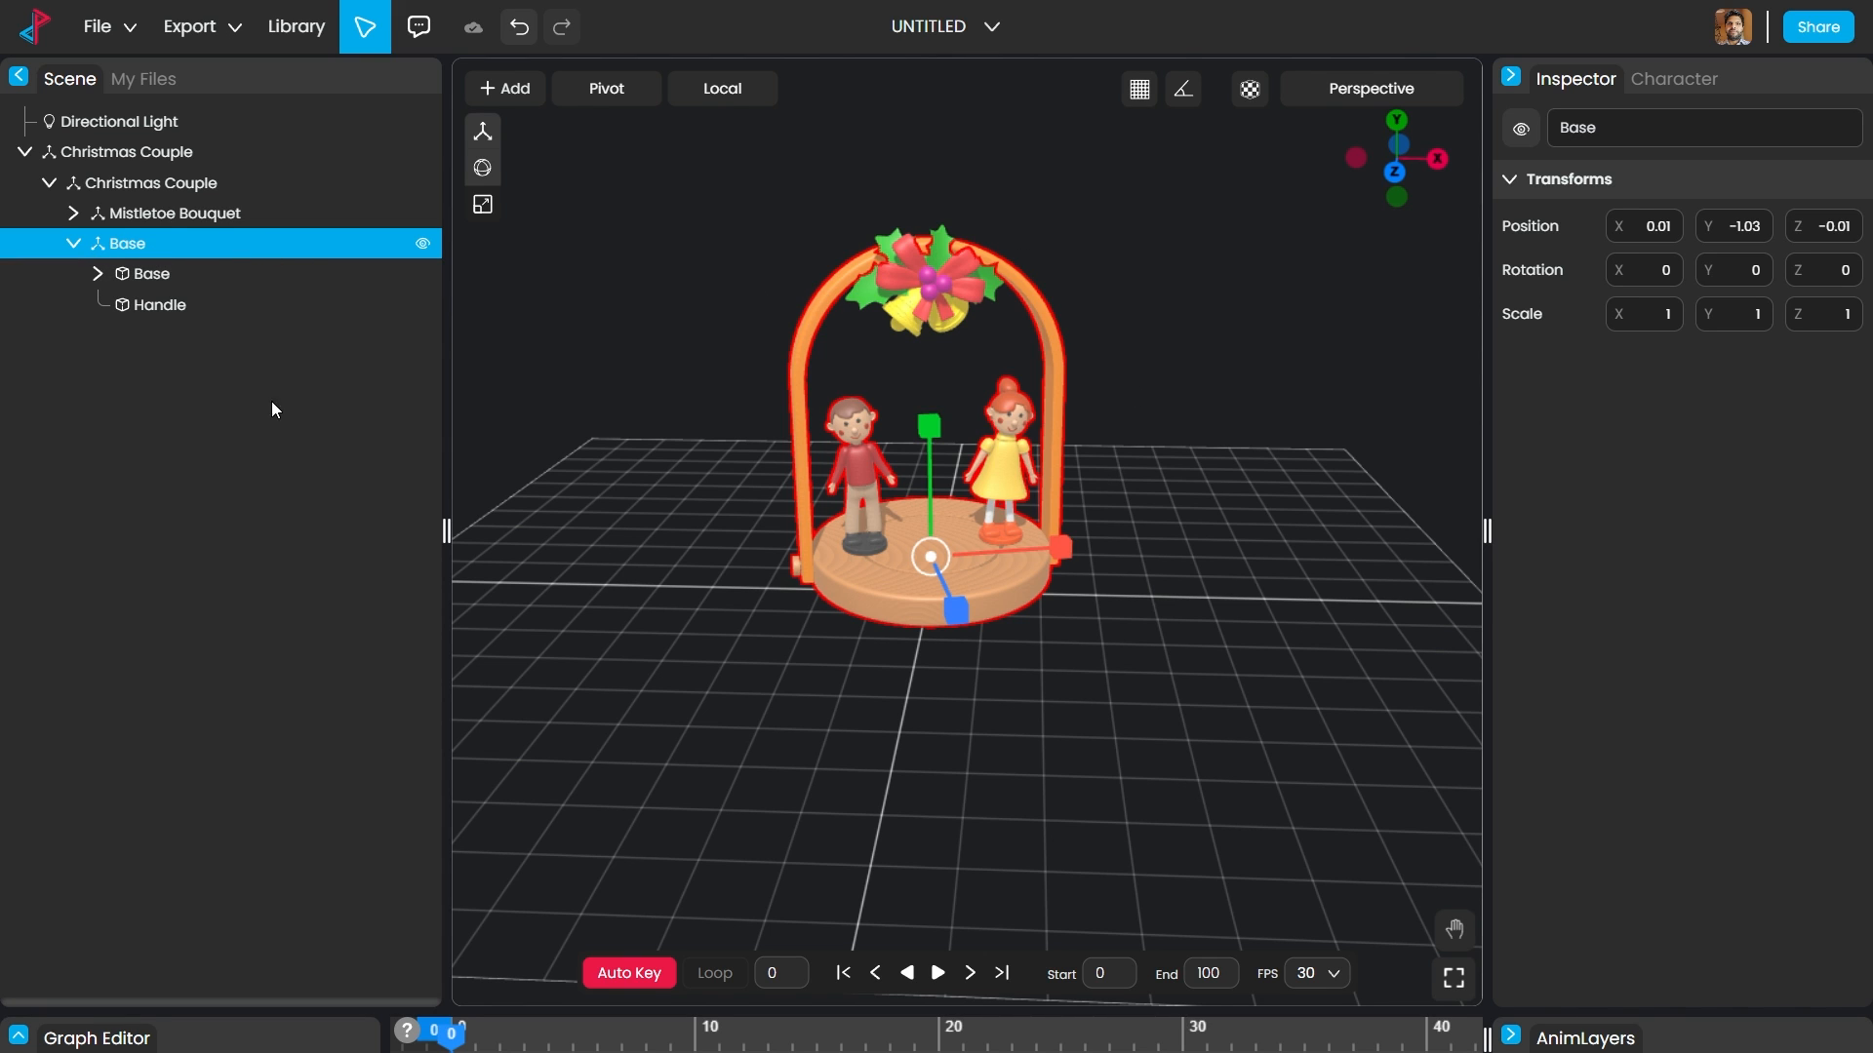
{"action": "left_click", "coordinate": [166, 307]}
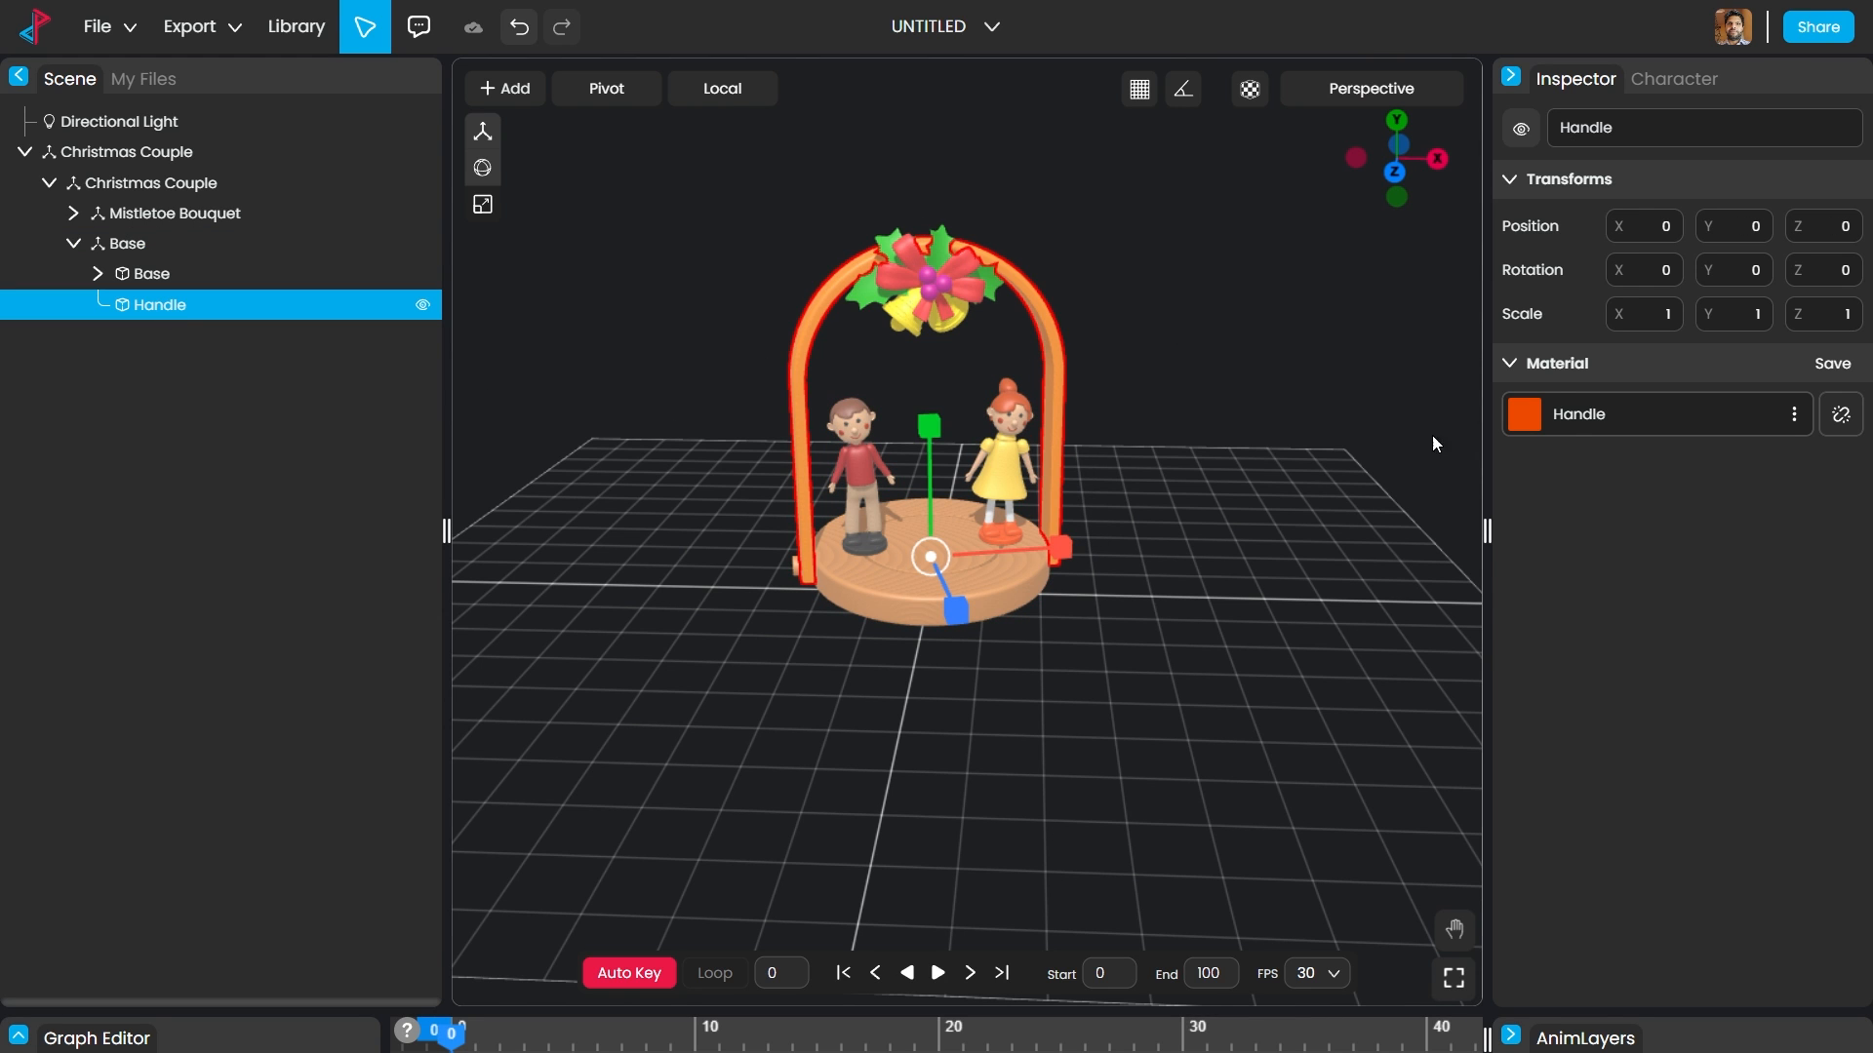
{"action": "left_click", "coordinate": [1526, 427]}
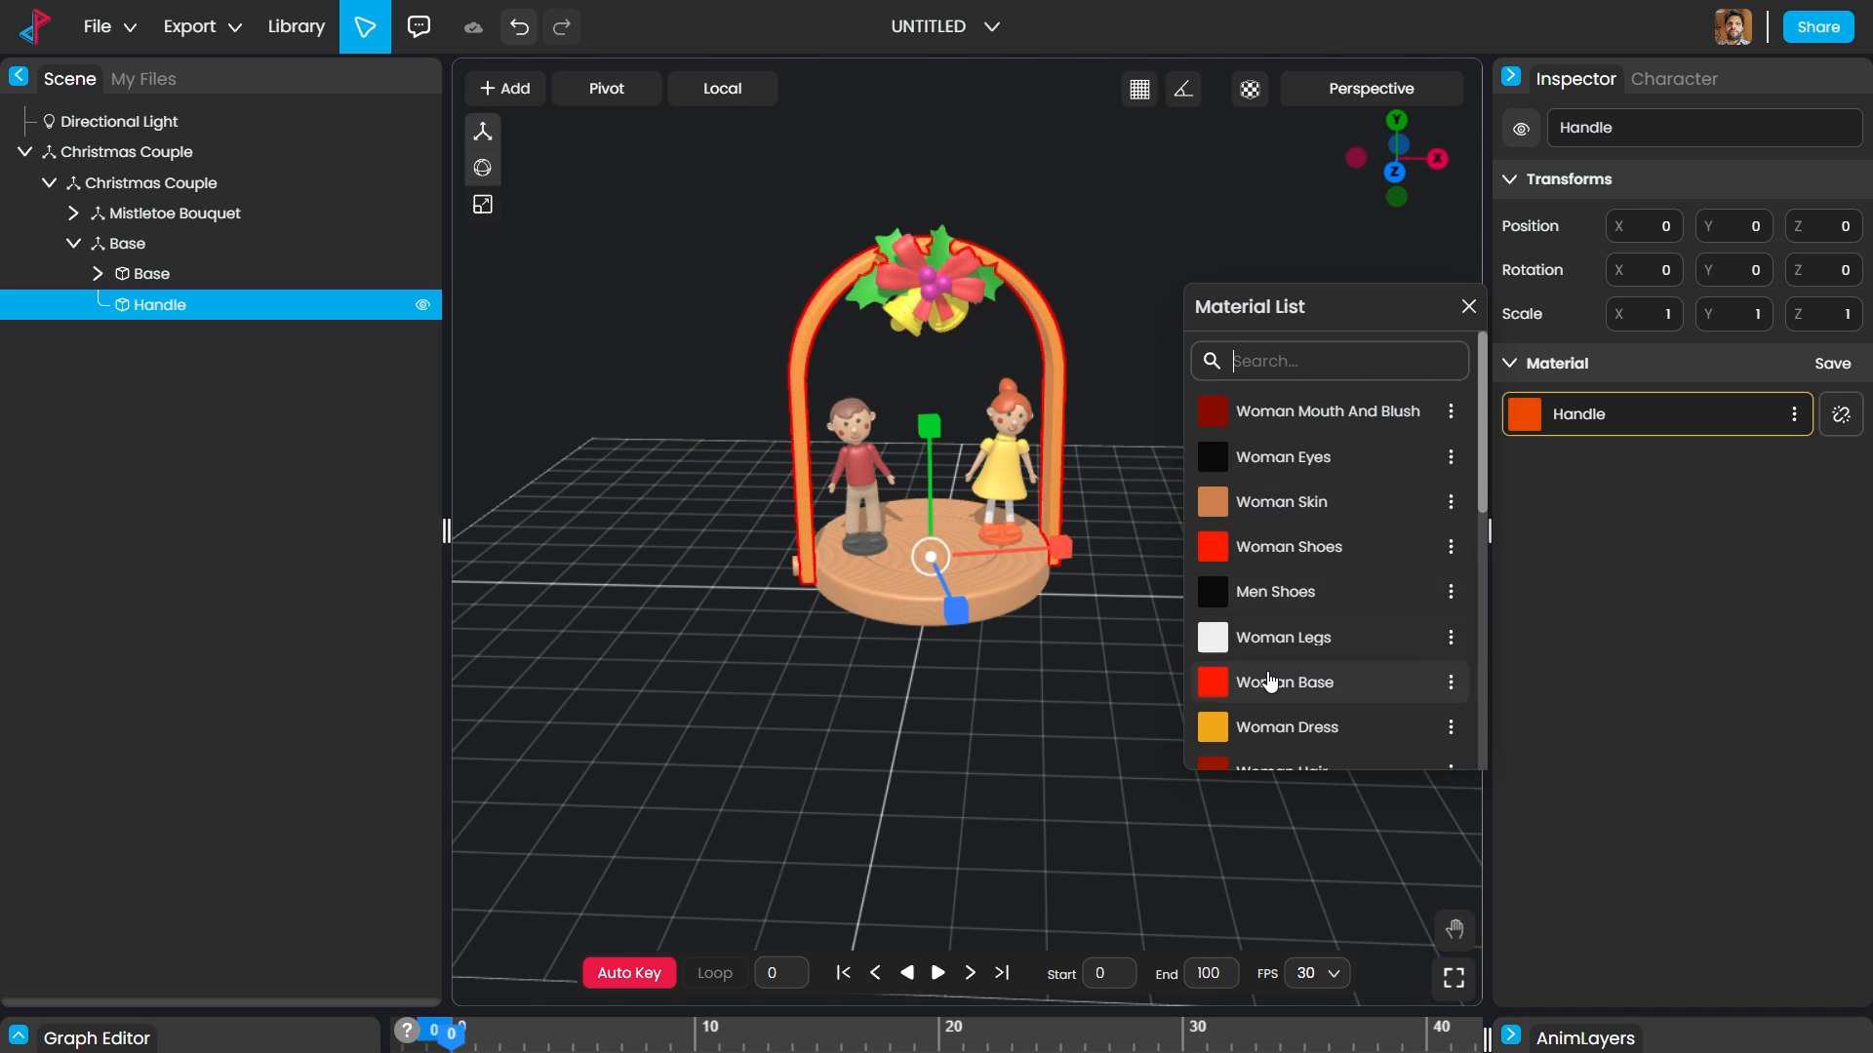
{"action": "scroll", "coordinate": [1270, 679], "scroll_direction": "down", "scroll_amount": 3}
{"action": "scroll", "coordinate": [1270, 679], "scroll_direction": "down", "scroll_amount": 3}
{"action": "scroll", "coordinate": [1270, 673], "scroll_direction": "up", "scroll_amount": 3}
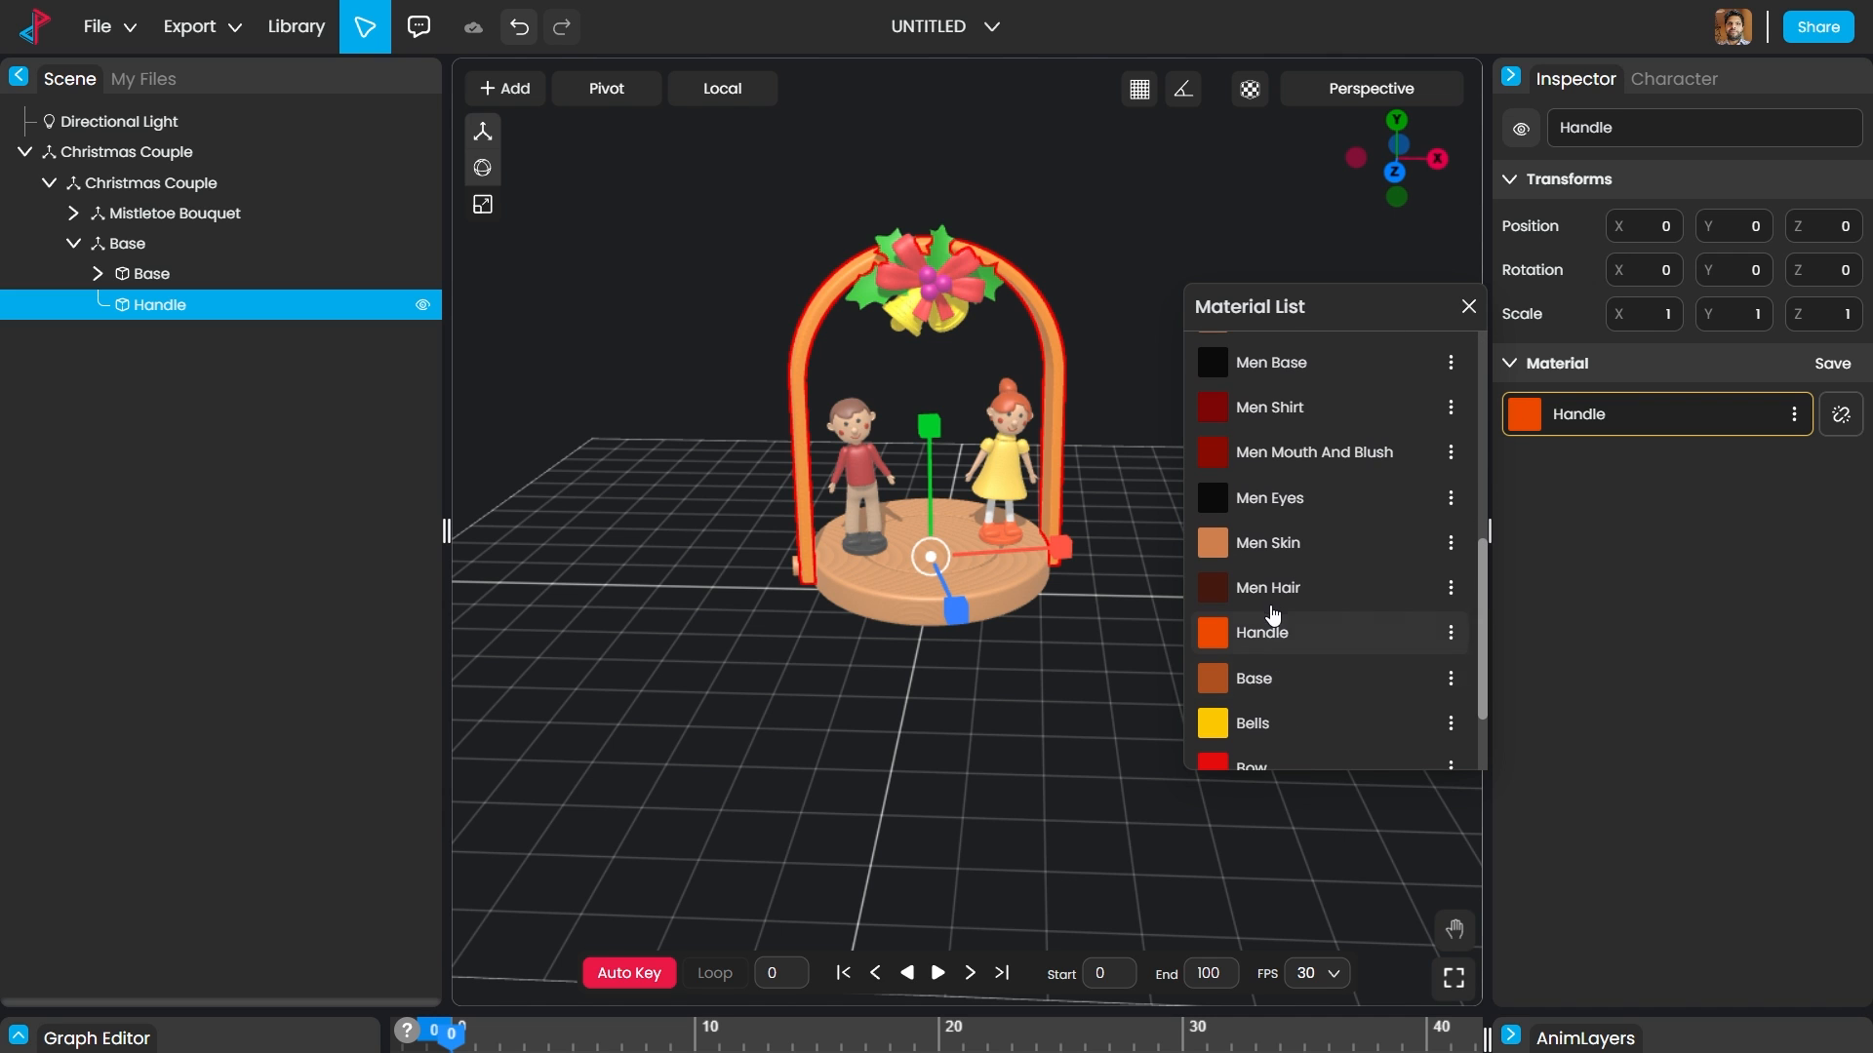
{"action": "left_click", "coordinate": [1291, 546]}
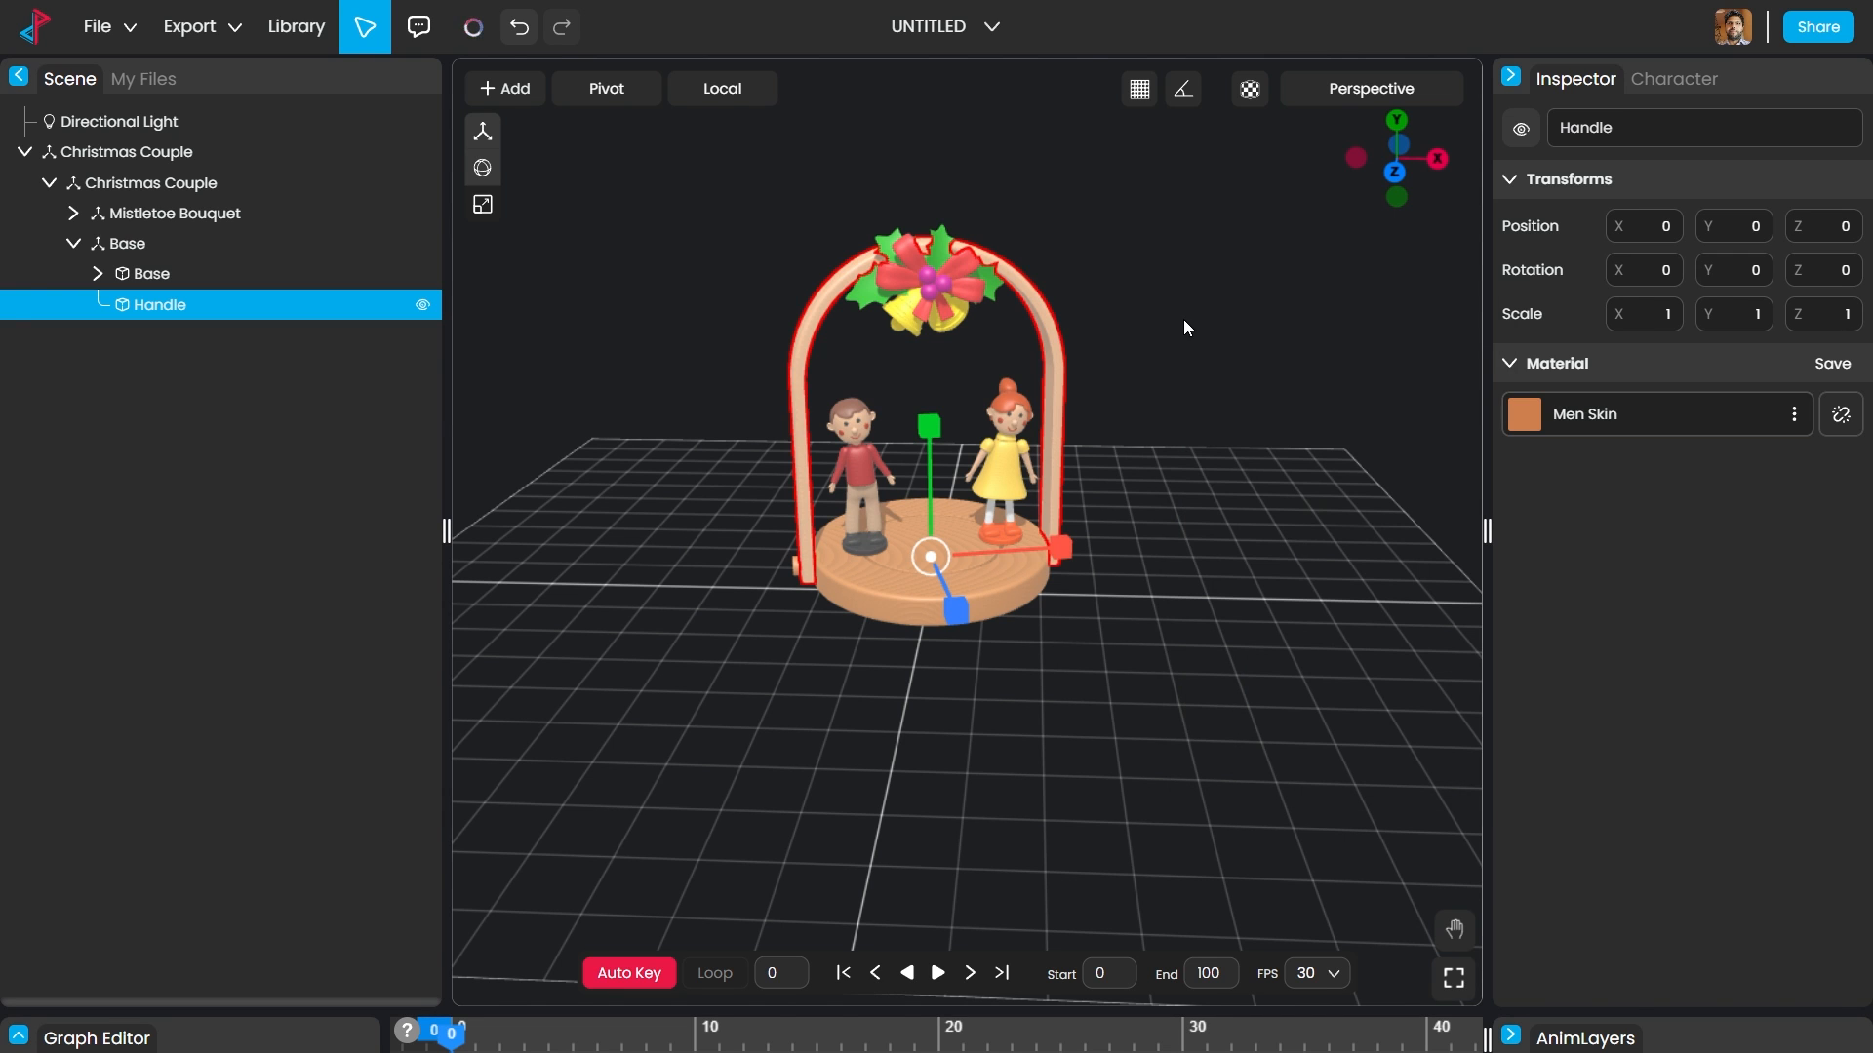
{"action": "left_click", "coordinate": [1162, 437]}
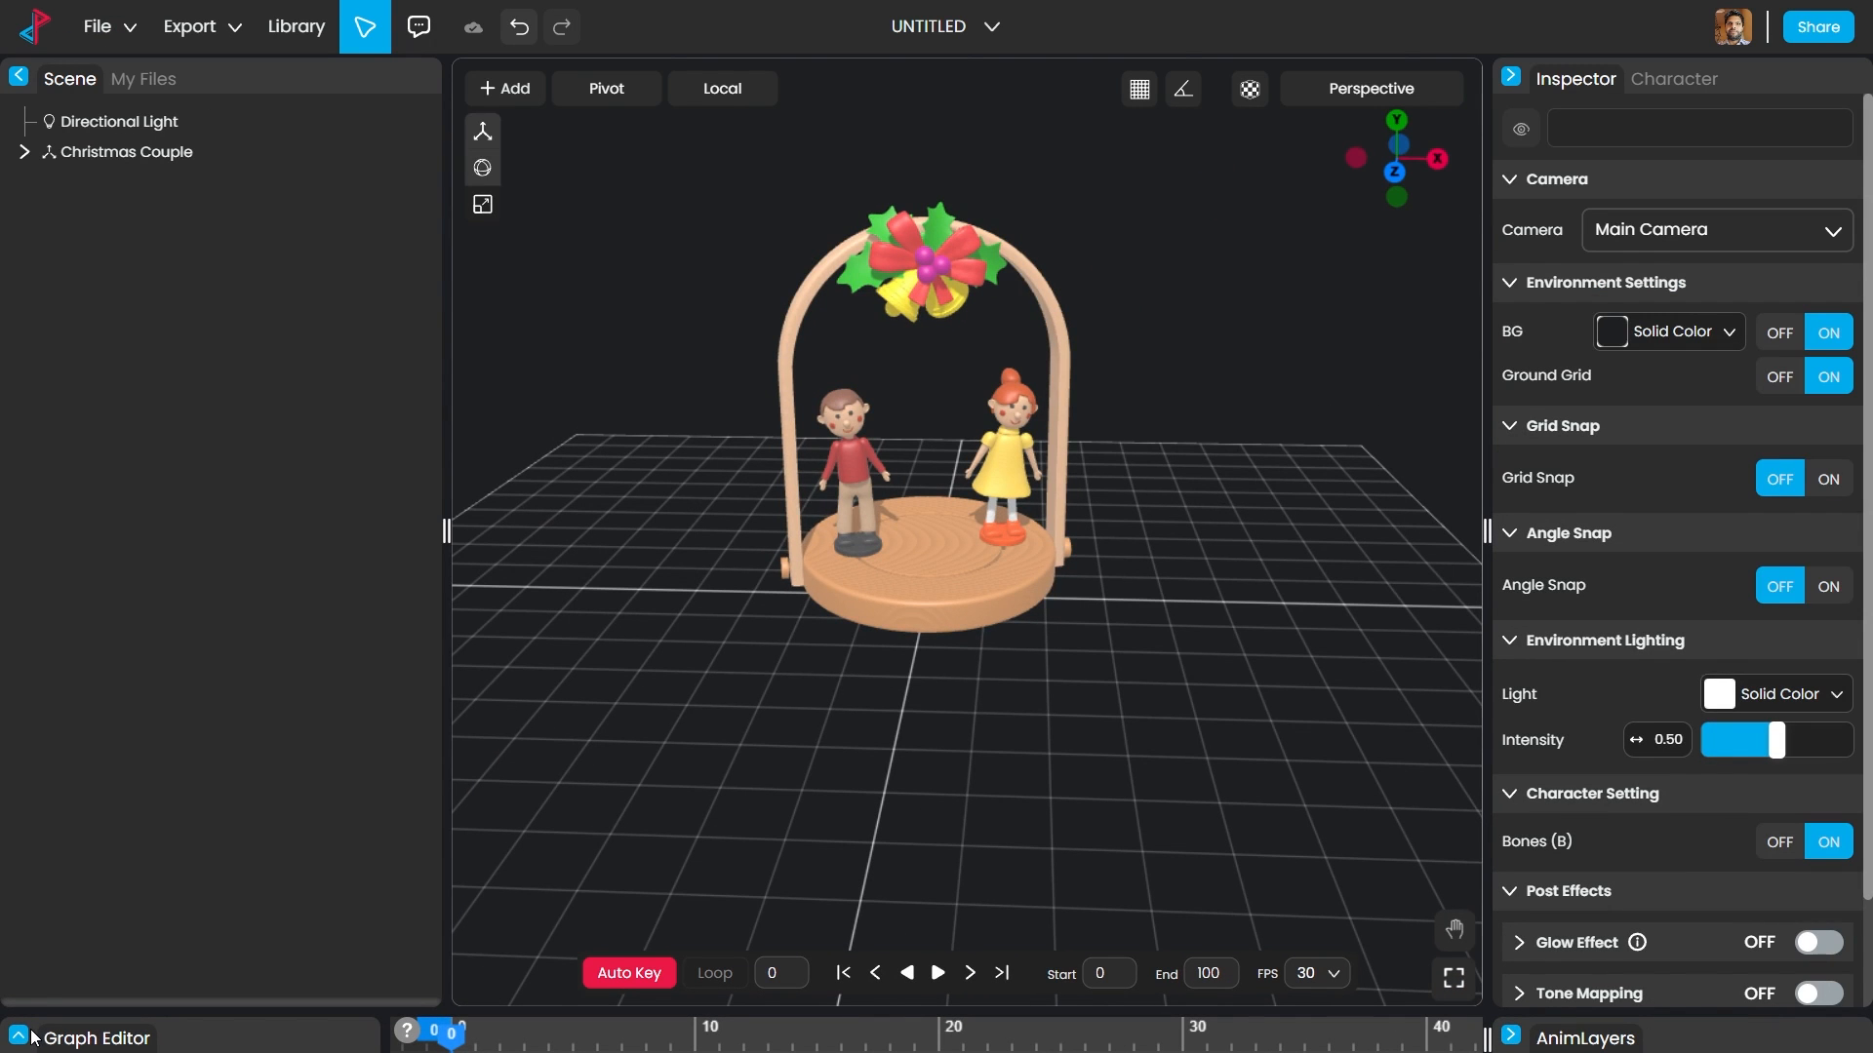
Step: Expand the Graph Editor timeline, preview the playback and place the playhead at frame 1
{"action": "left_click", "coordinate": [19, 1038]}
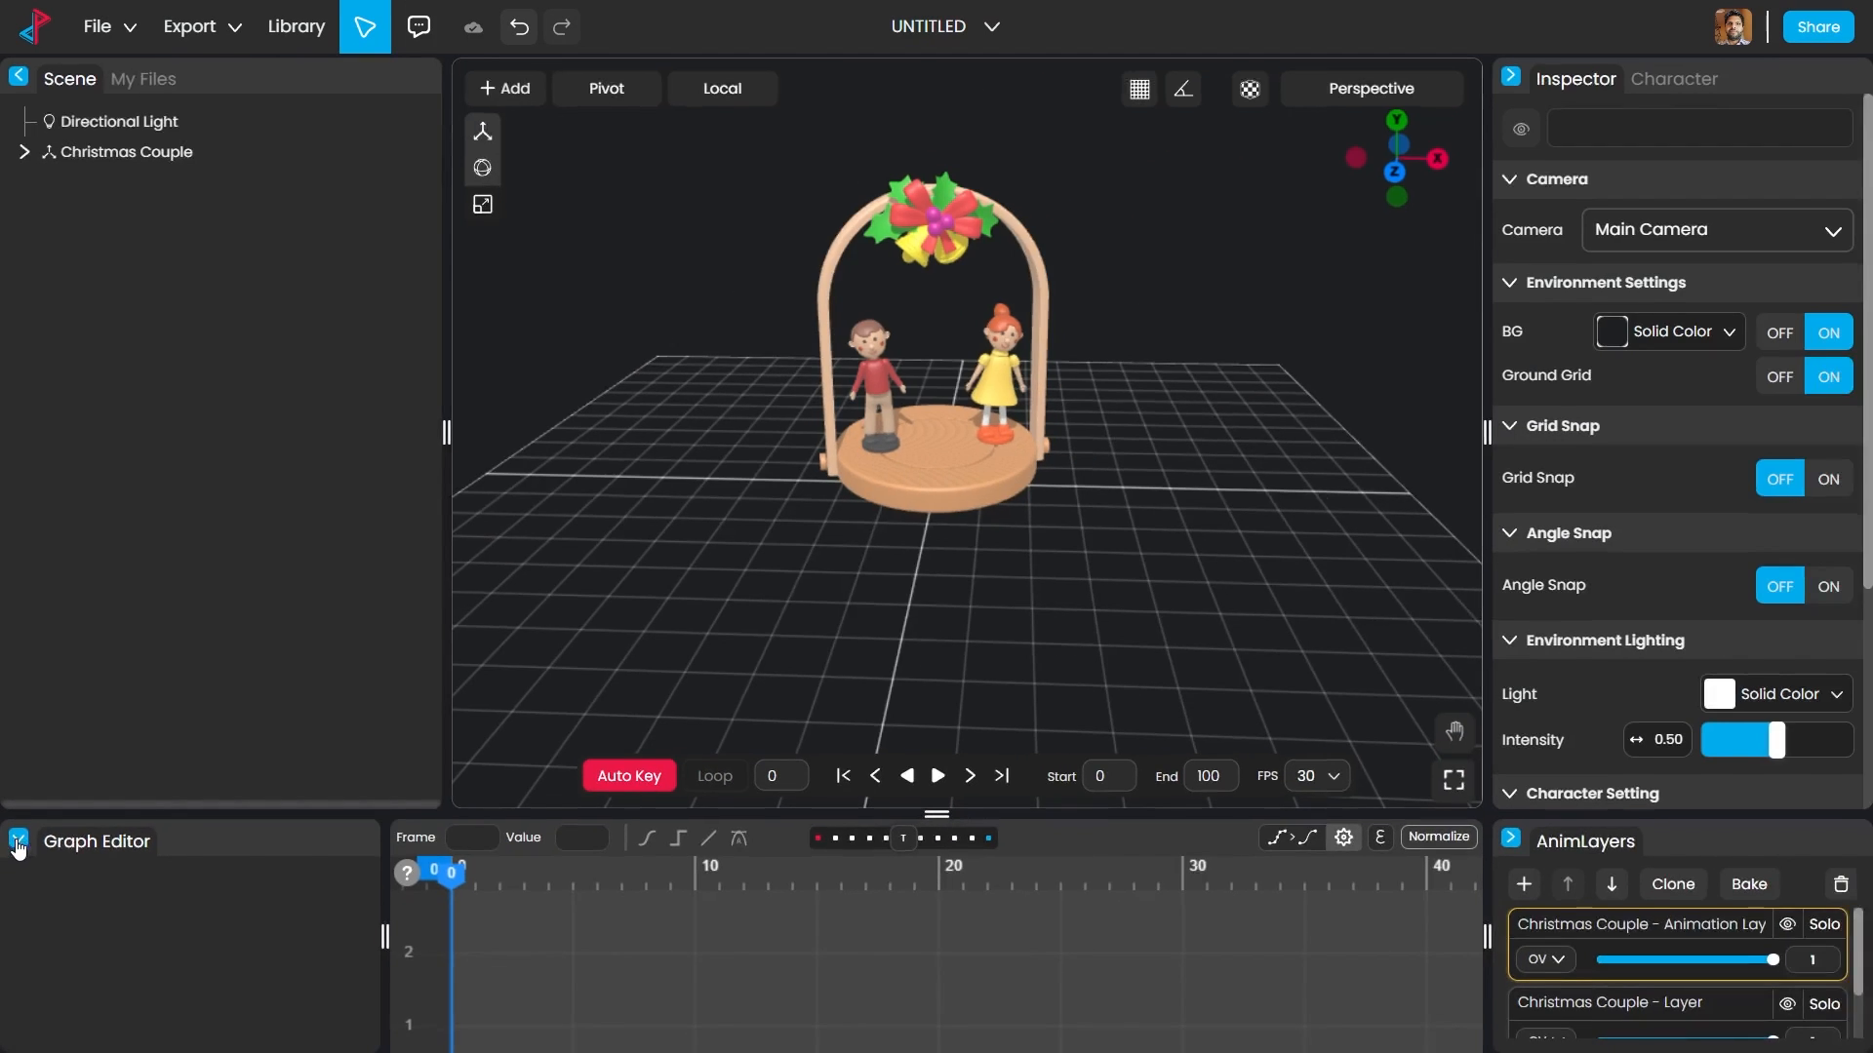
{"action": "left_click", "coordinate": [35, 845]}
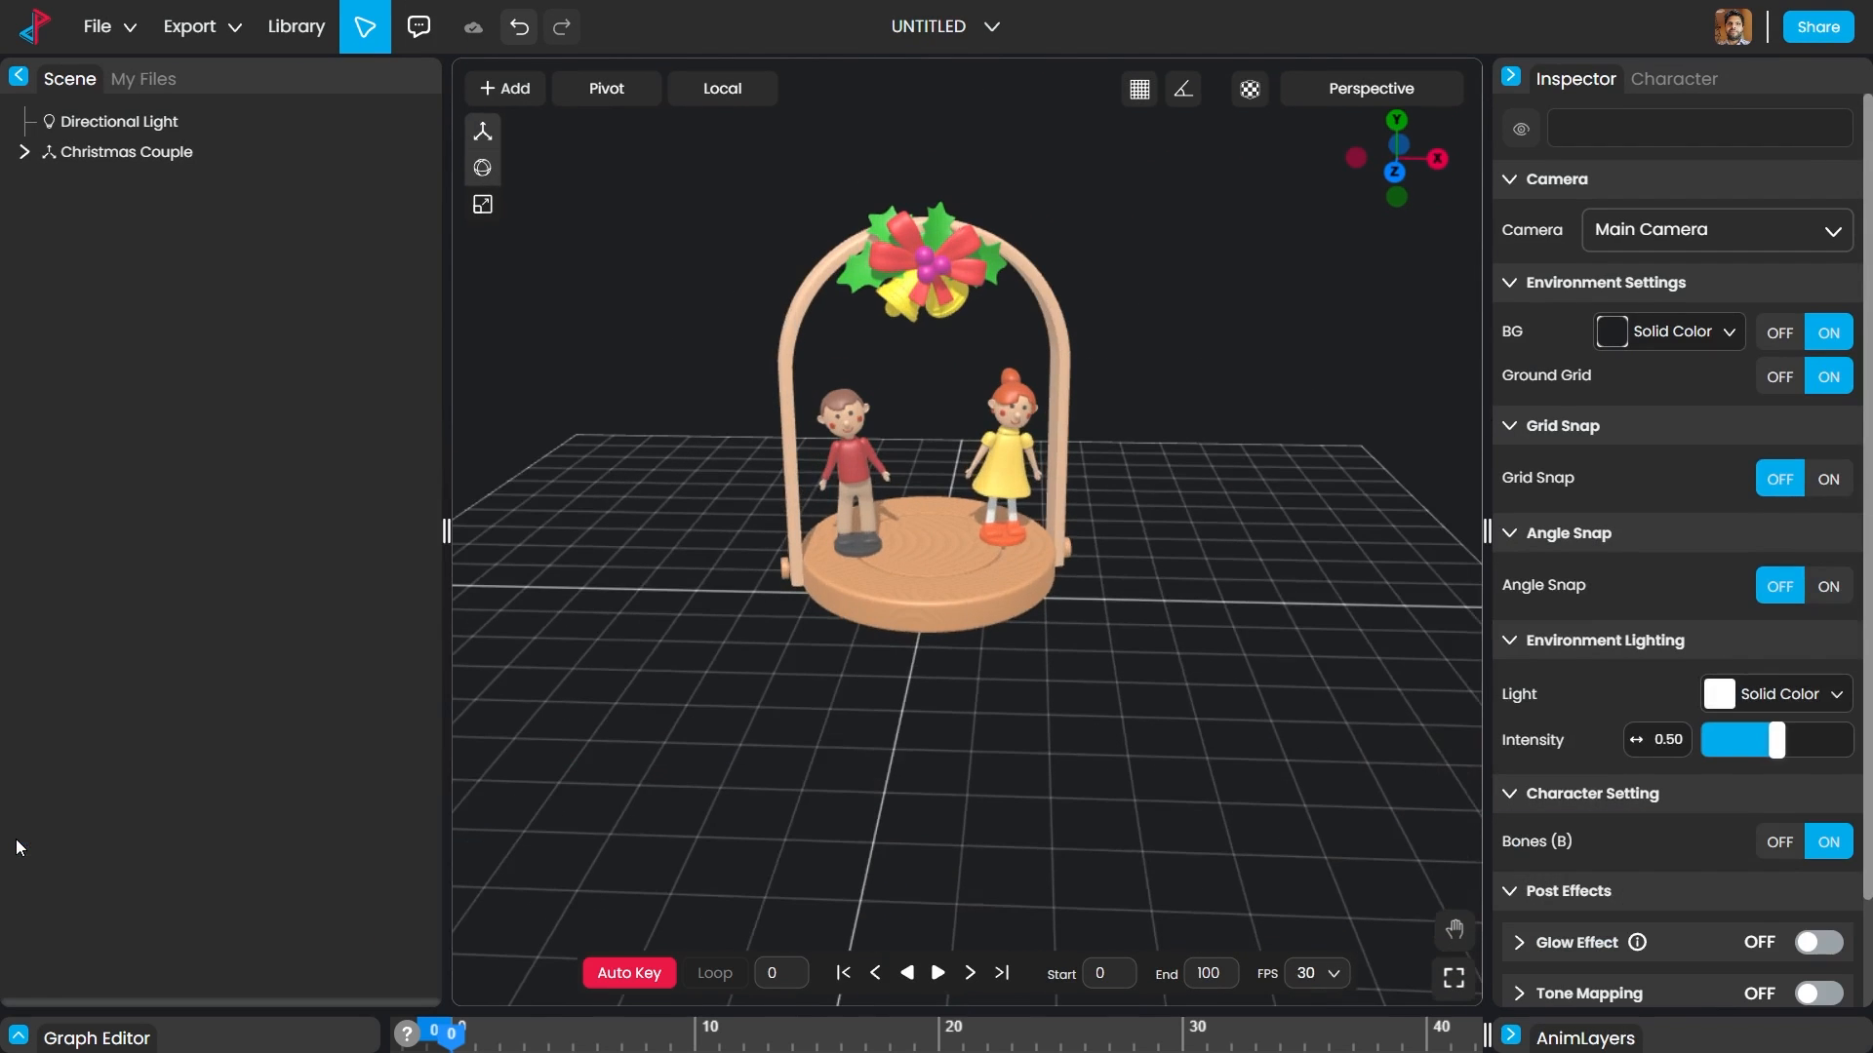
{"action": "left_click", "coordinate": [18, 1037]}
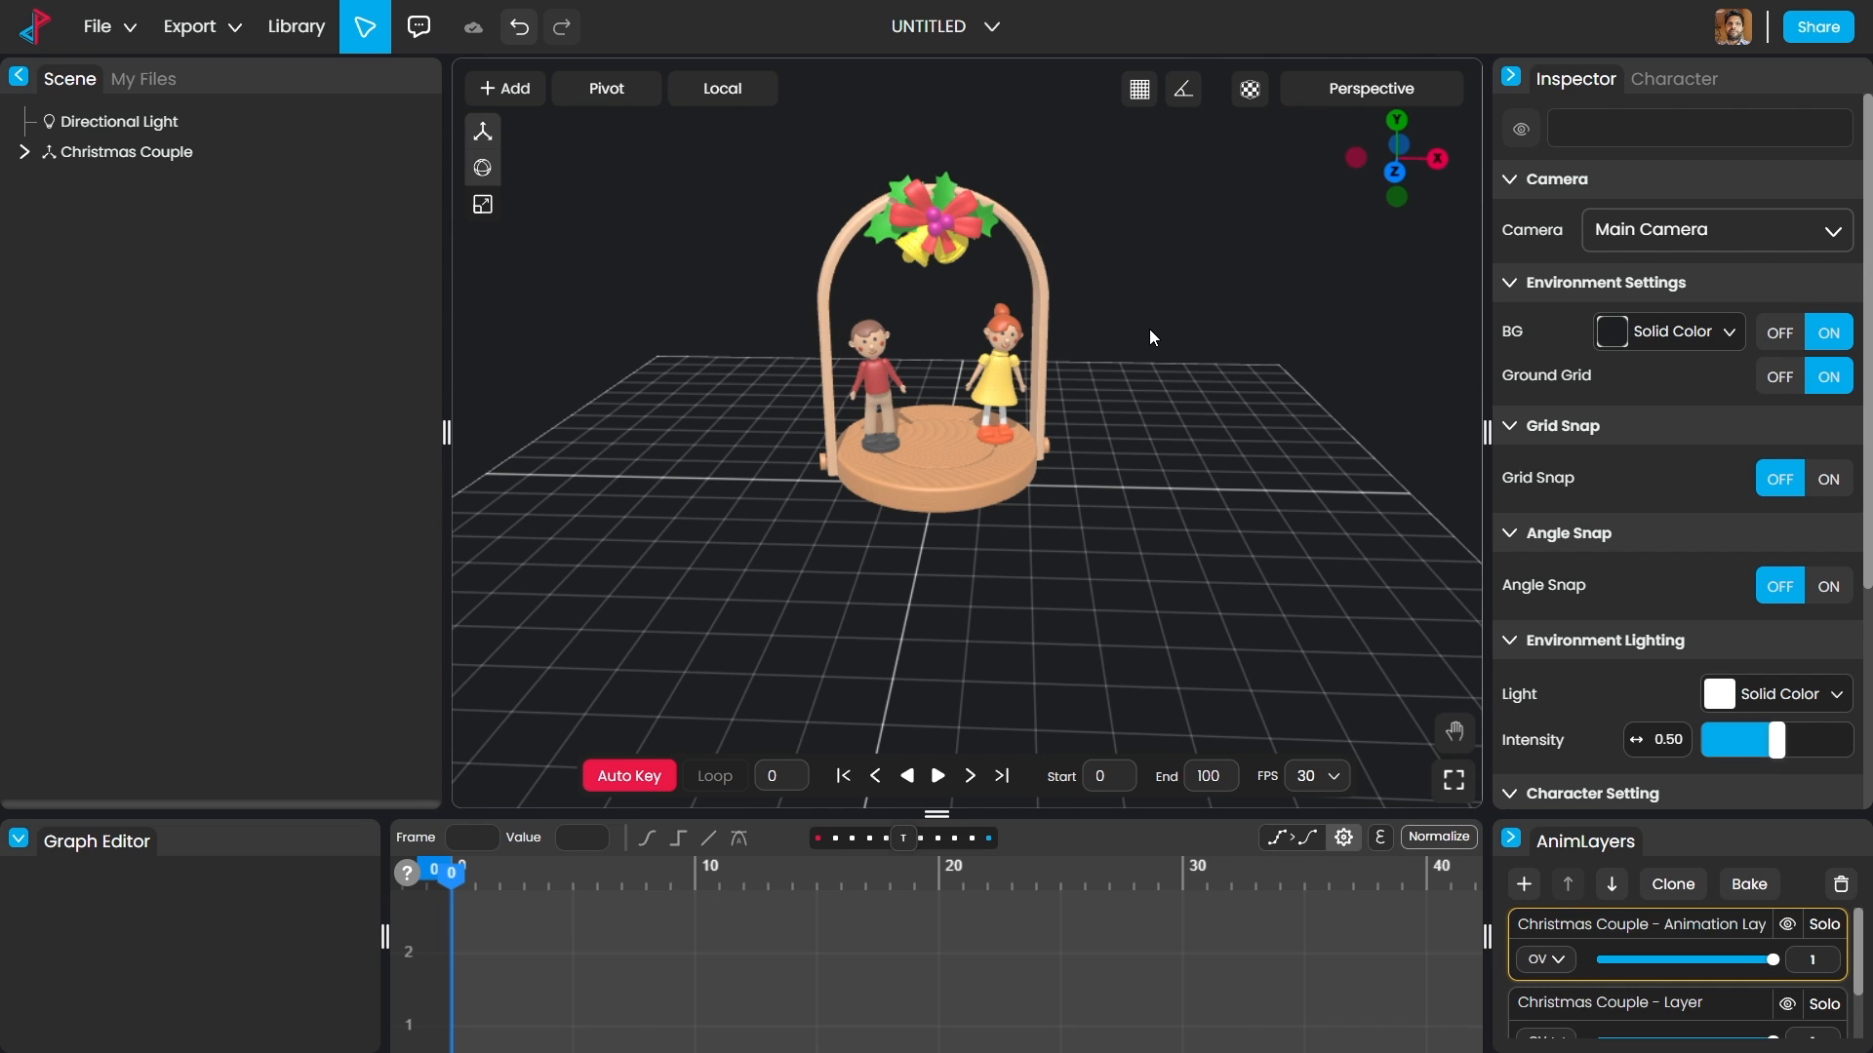
{"action": "key", "text": "space"}
{"action": "left_click", "coordinate": [466, 881]}
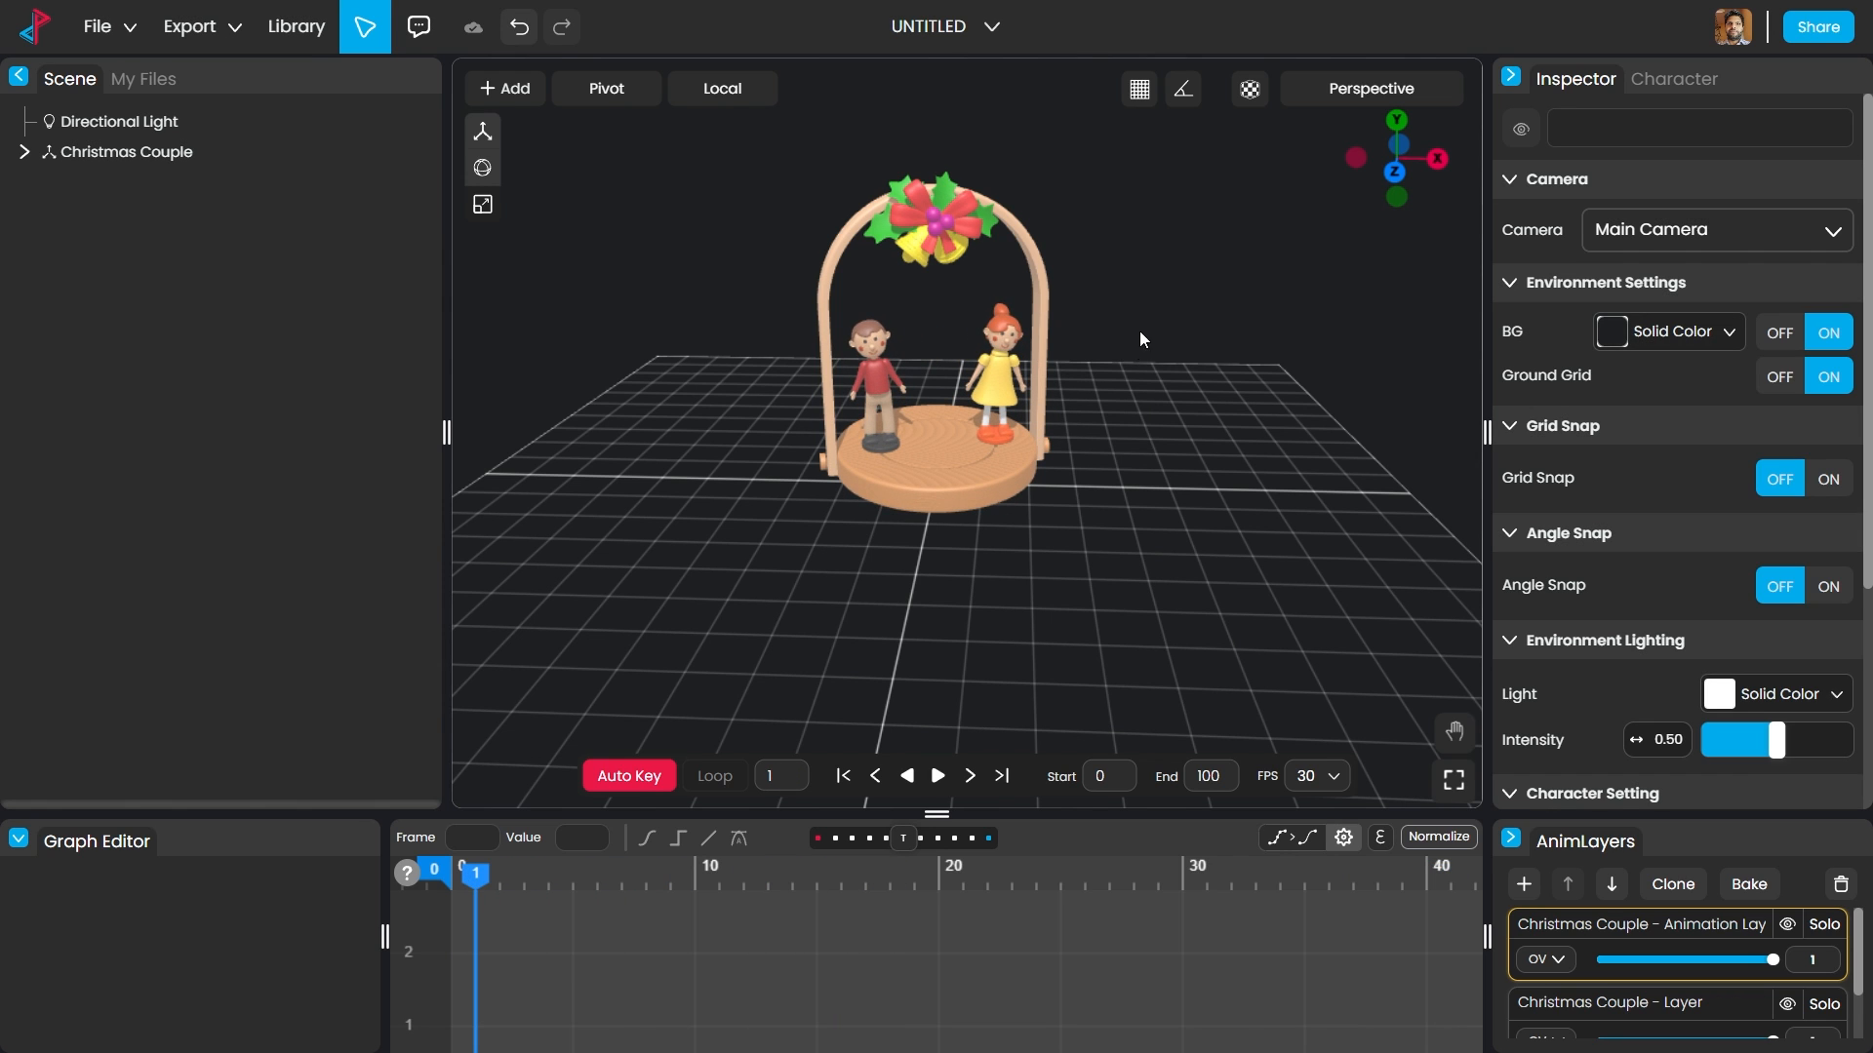
Step: Add the Spaceman on Earth scene from the library's scenes and deselect it
{"action": "right_click_drag", "start_coordinate": [1255, 337], "coordinate": [1310, 359]}
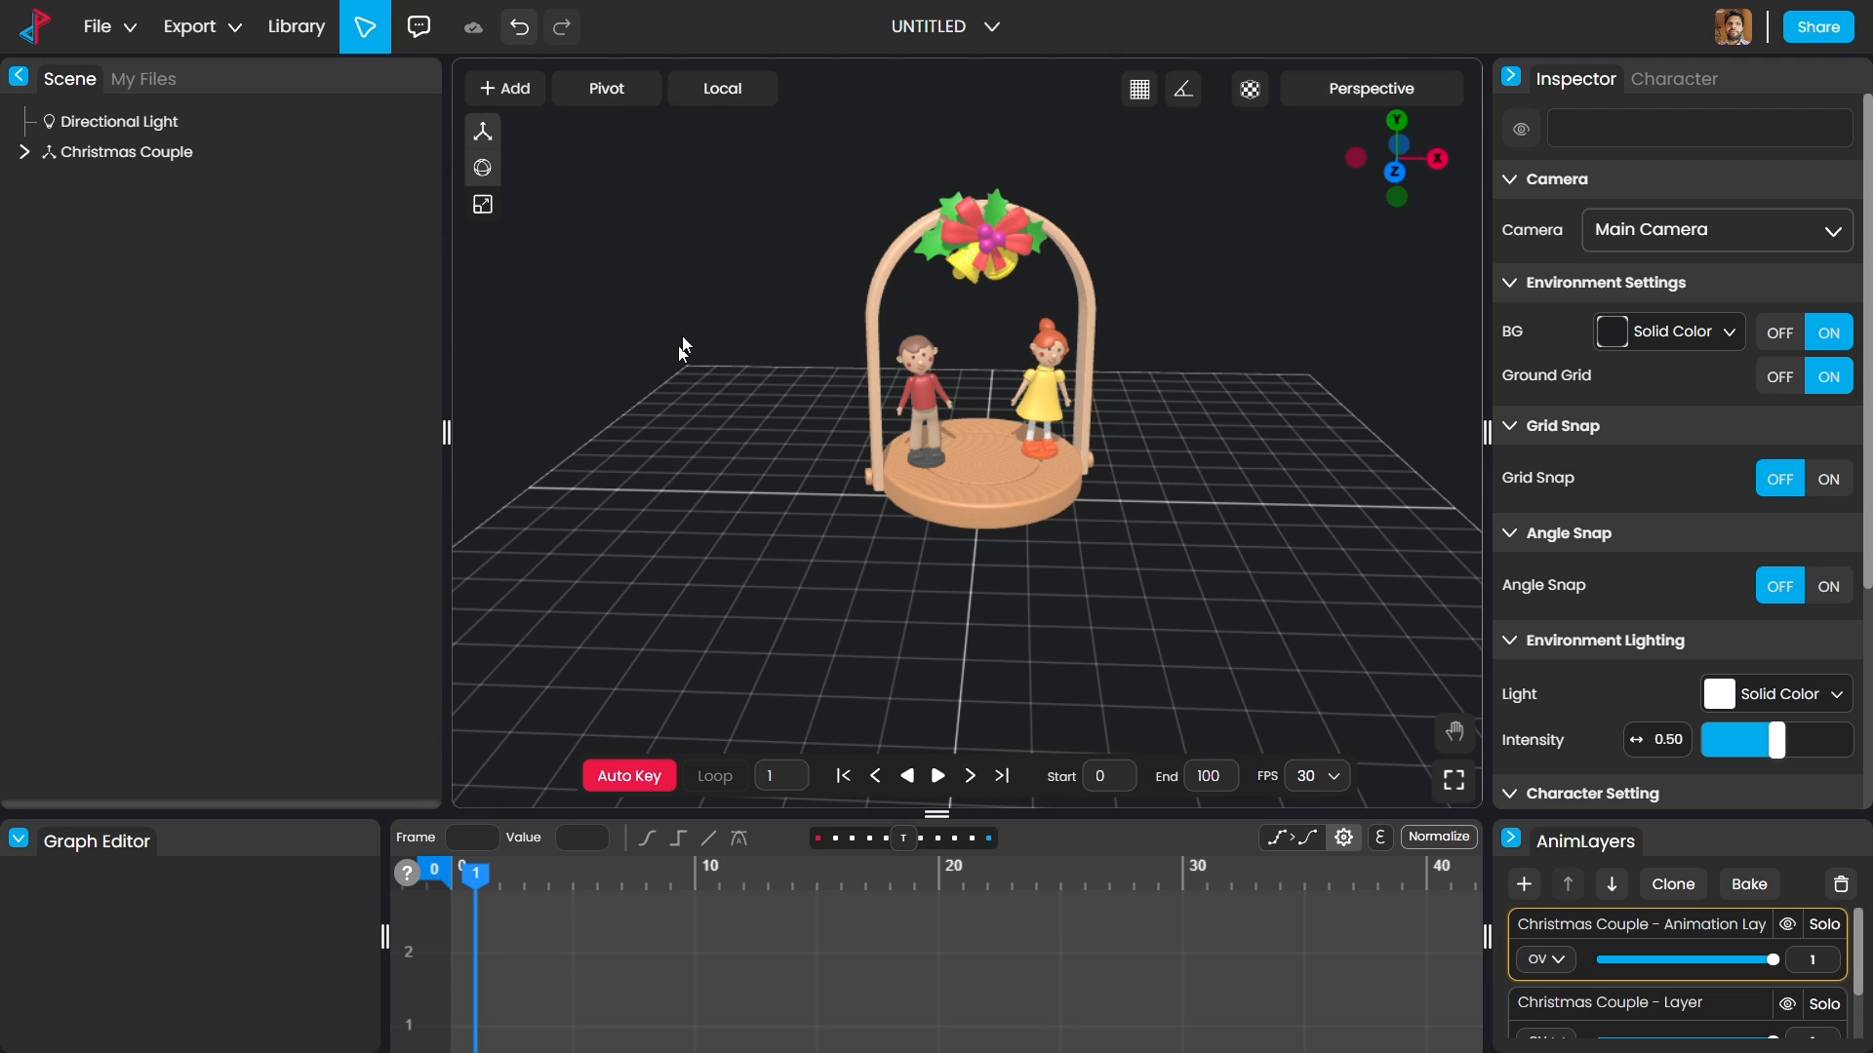
{"action": "left_click", "coordinate": [107, 34]}
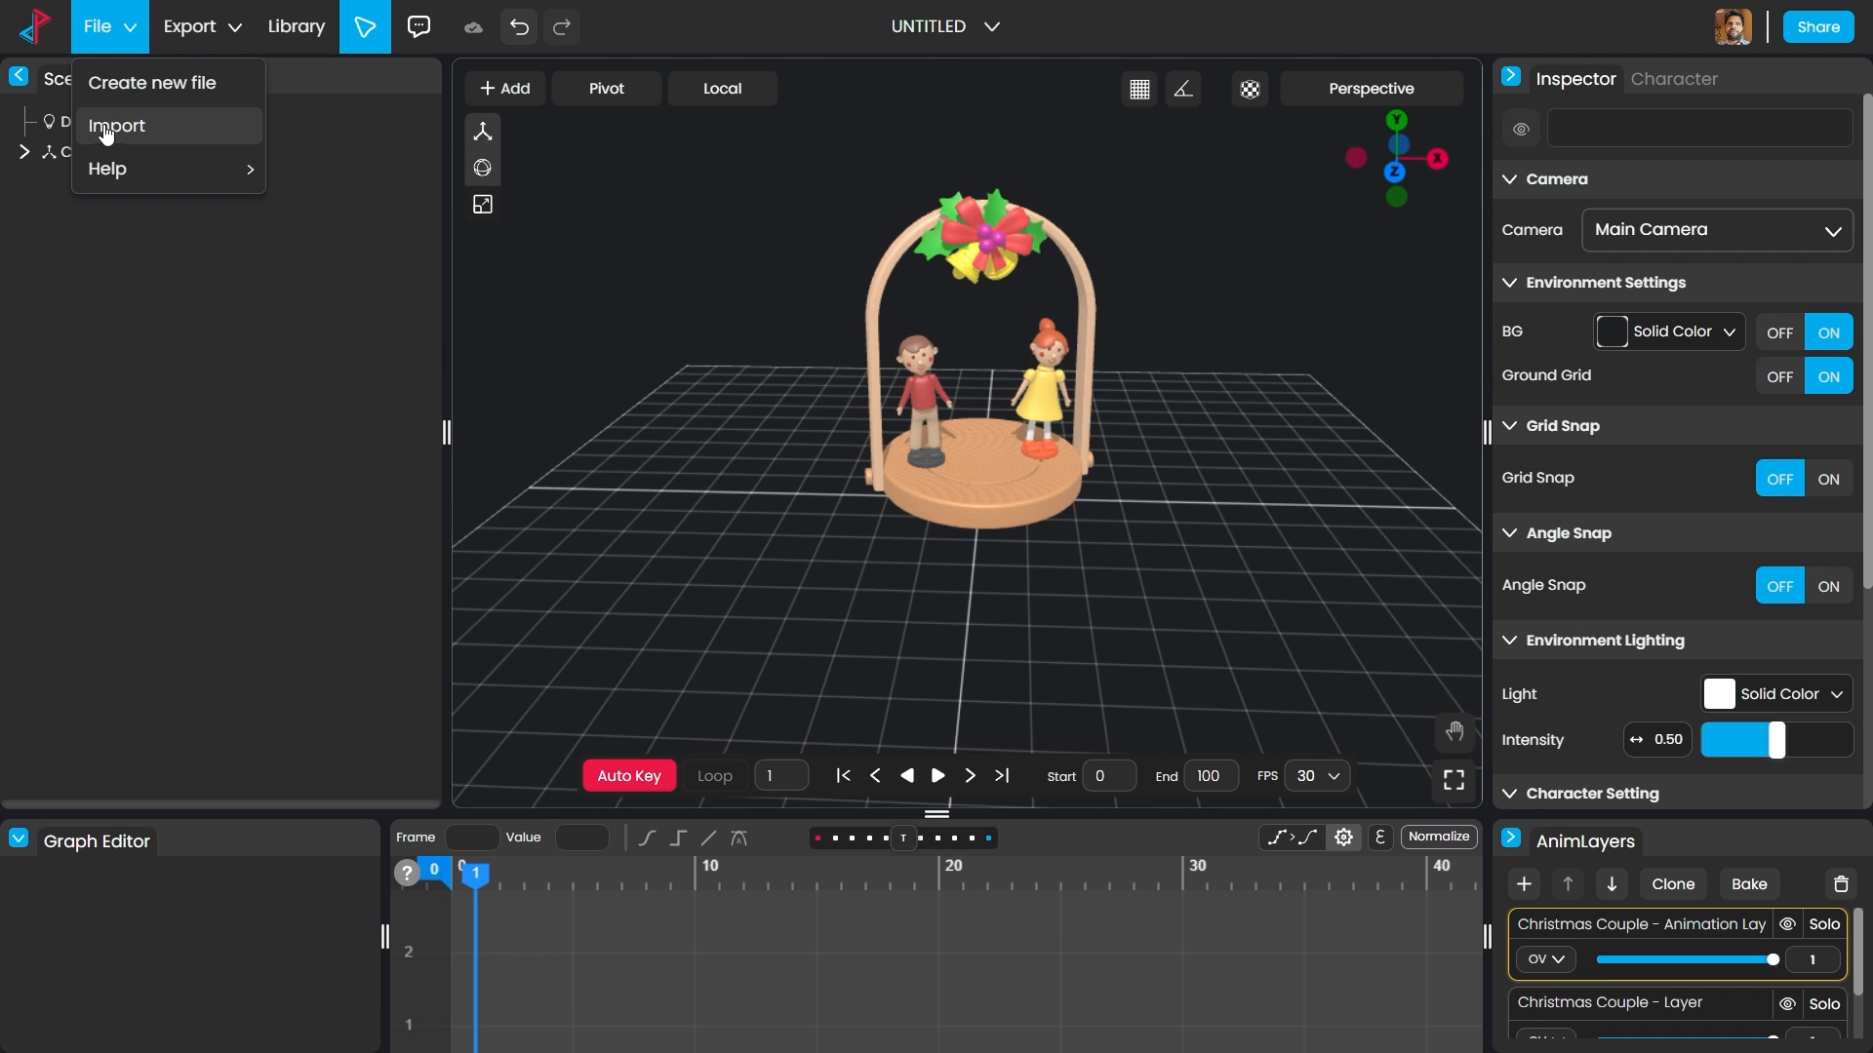
{"action": "left_click", "coordinate": [294, 34]}
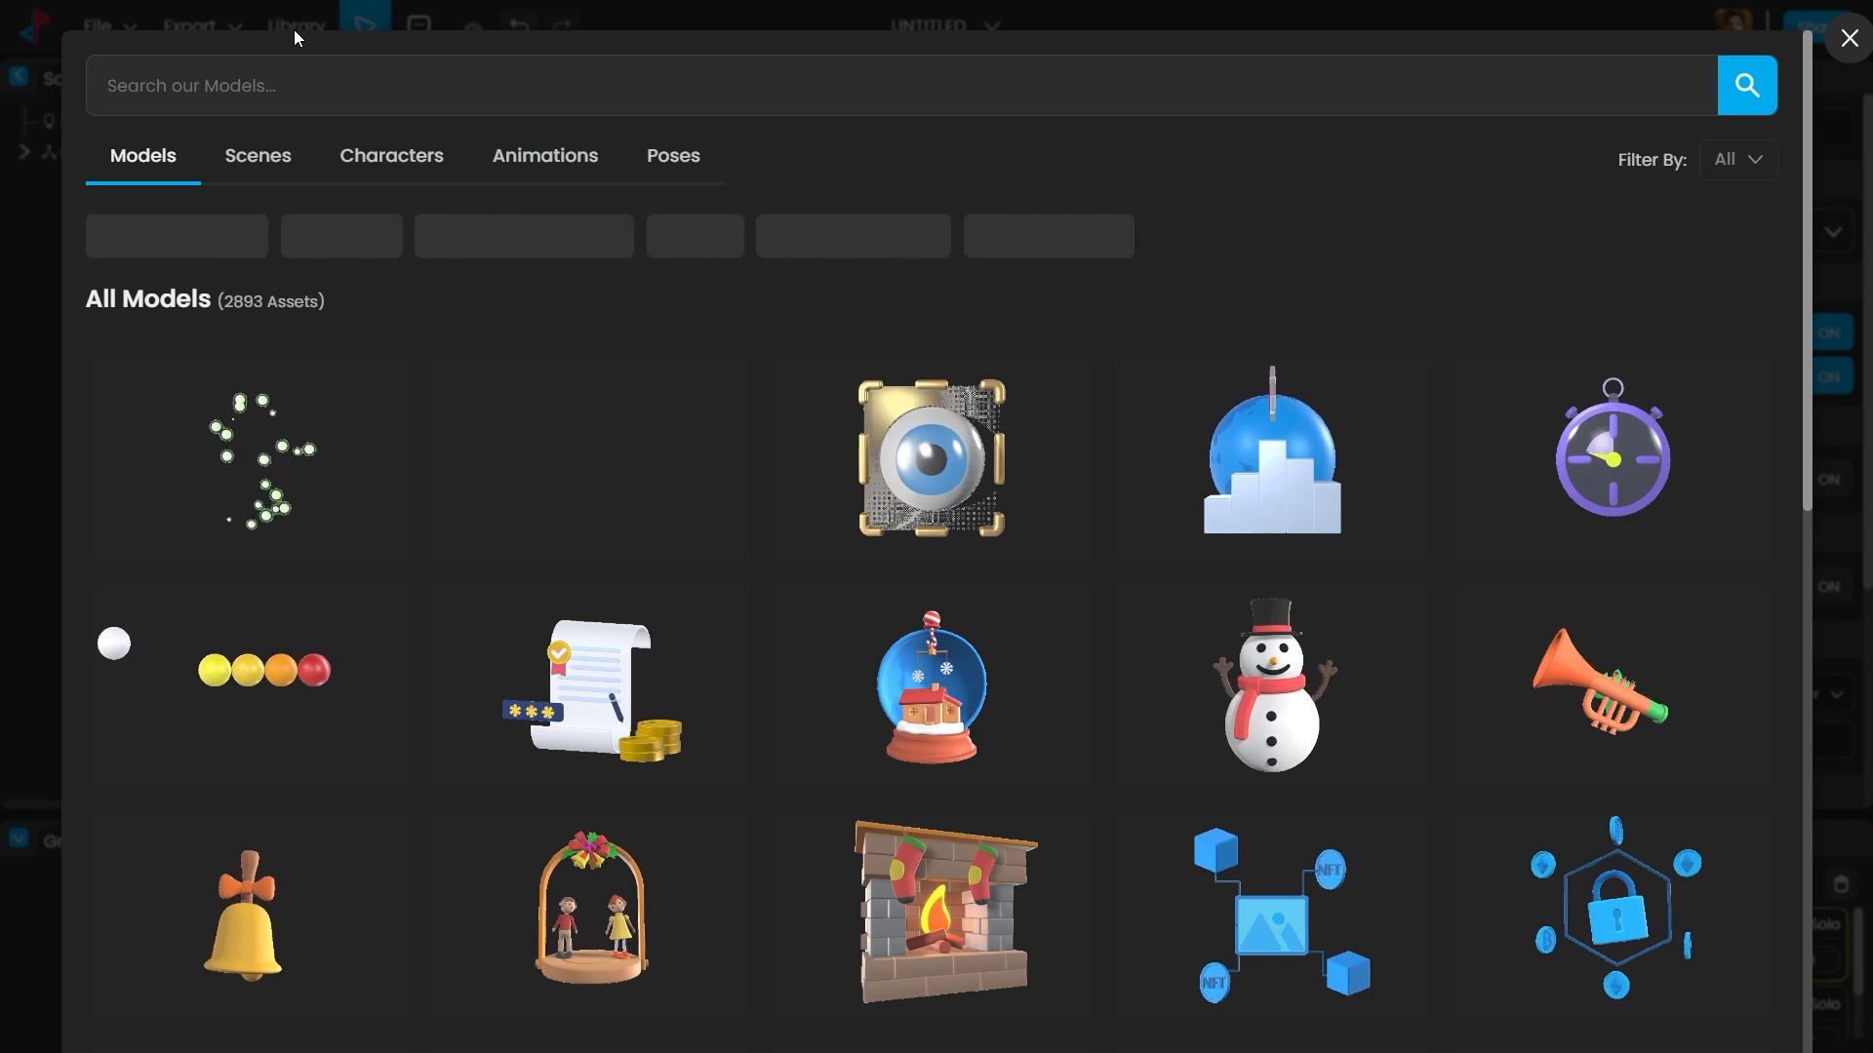
{"action": "left_click", "coordinate": [256, 158]}
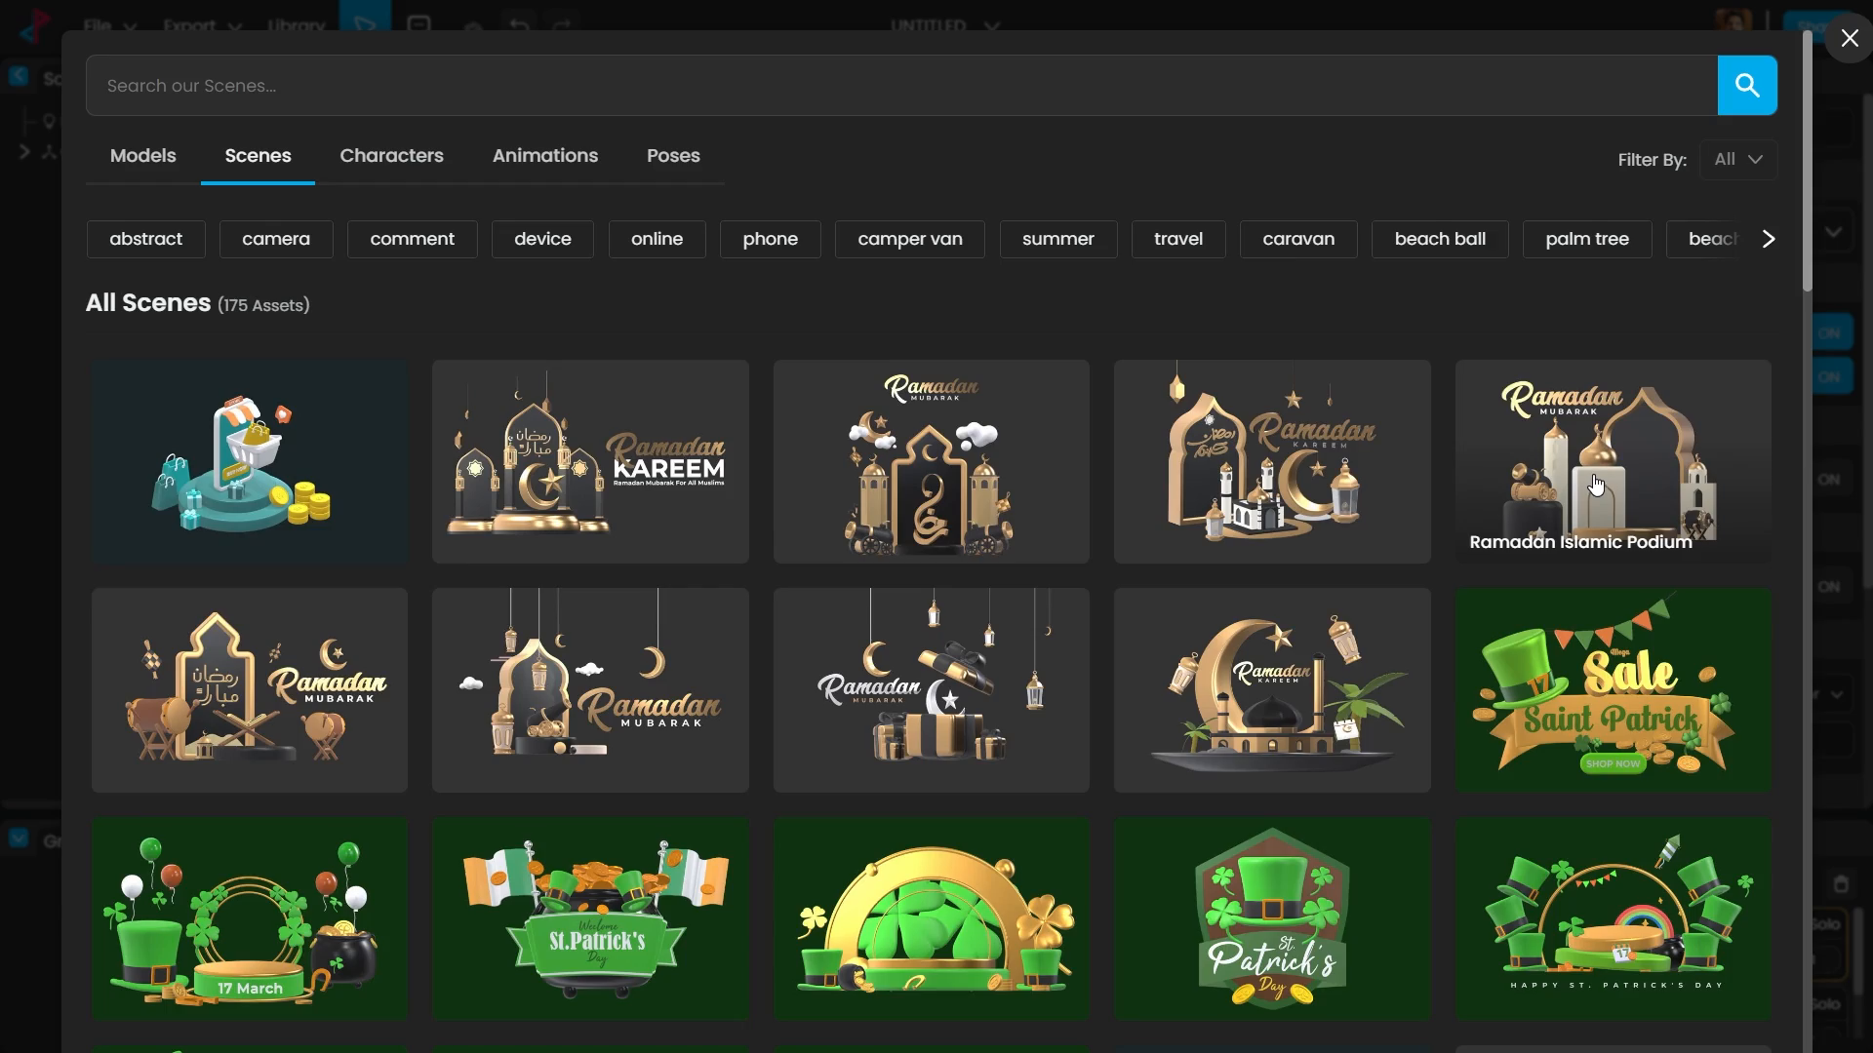
{"action": "scroll", "coordinate": [1596, 485], "scroll_direction": "down", "scroll_amount": 10}
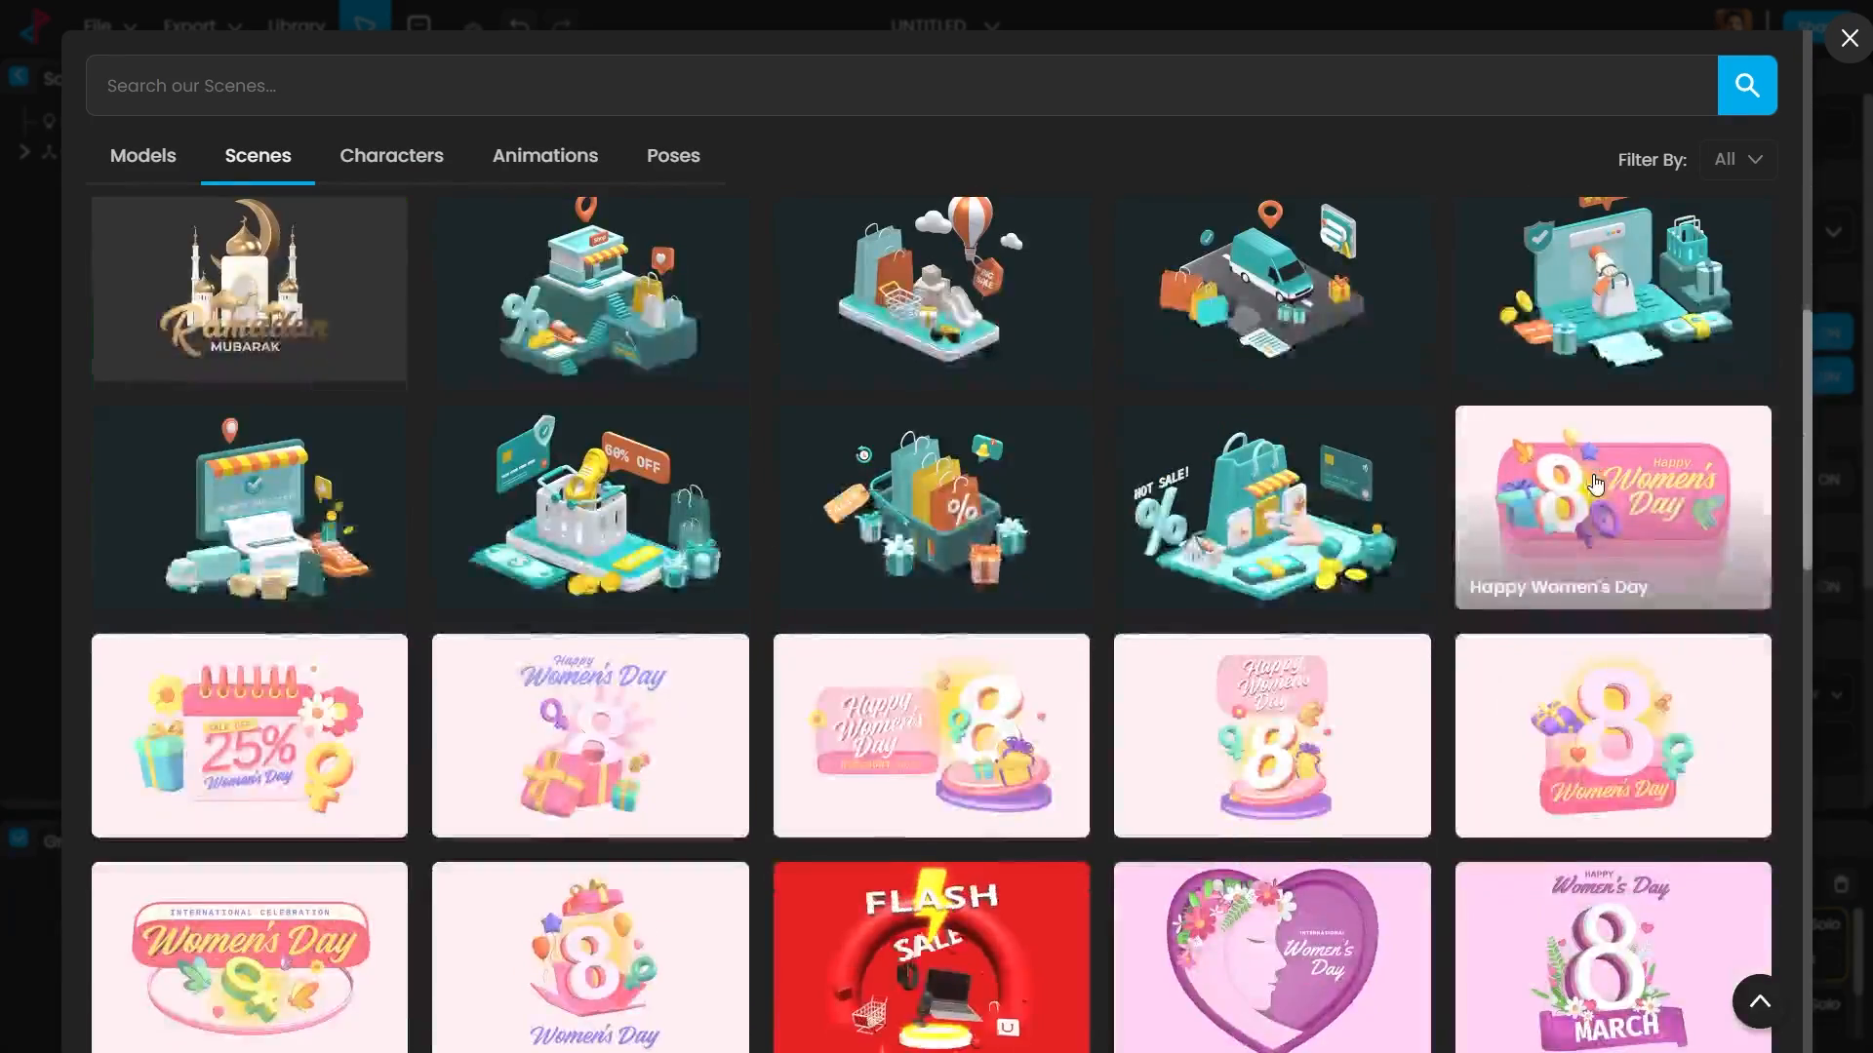
{"action": "scroll", "coordinate": [1596, 484], "scroll_direction": "down", "scroll_amount": 15}
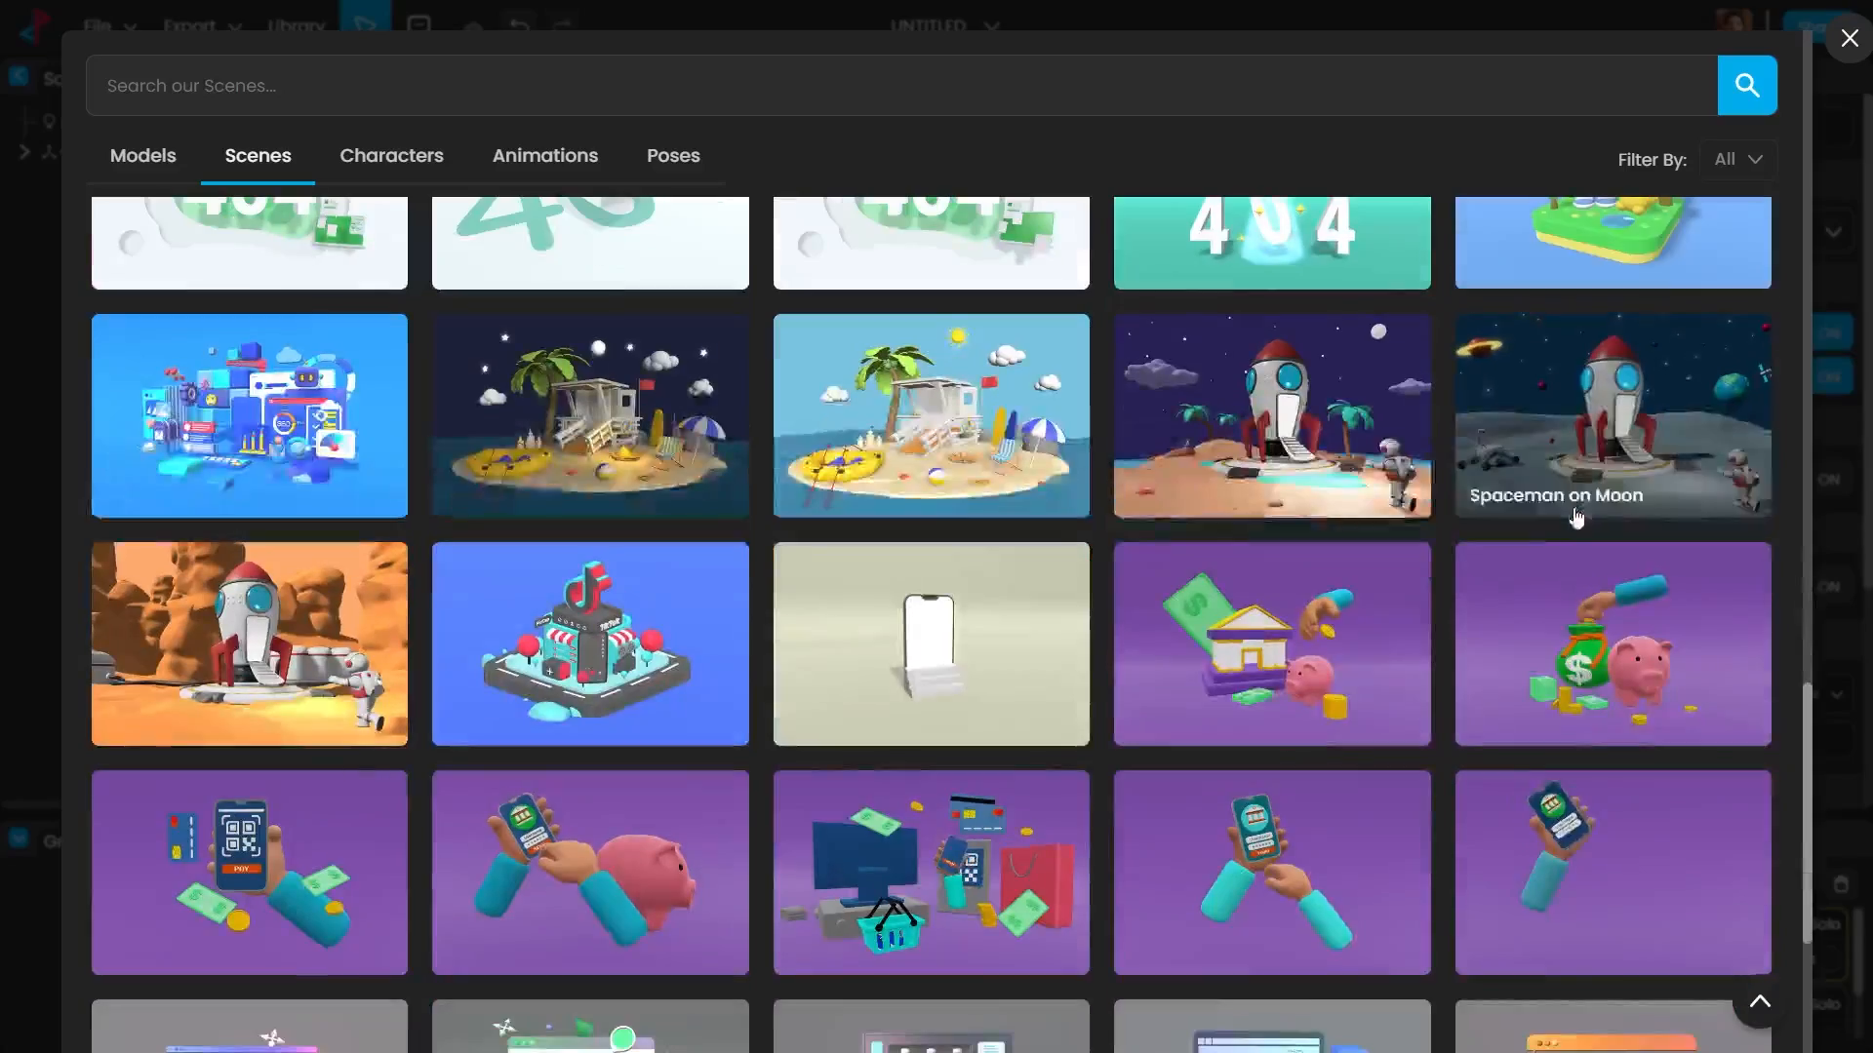
{"action": "left_click", "coordinate": [1339, 409]}
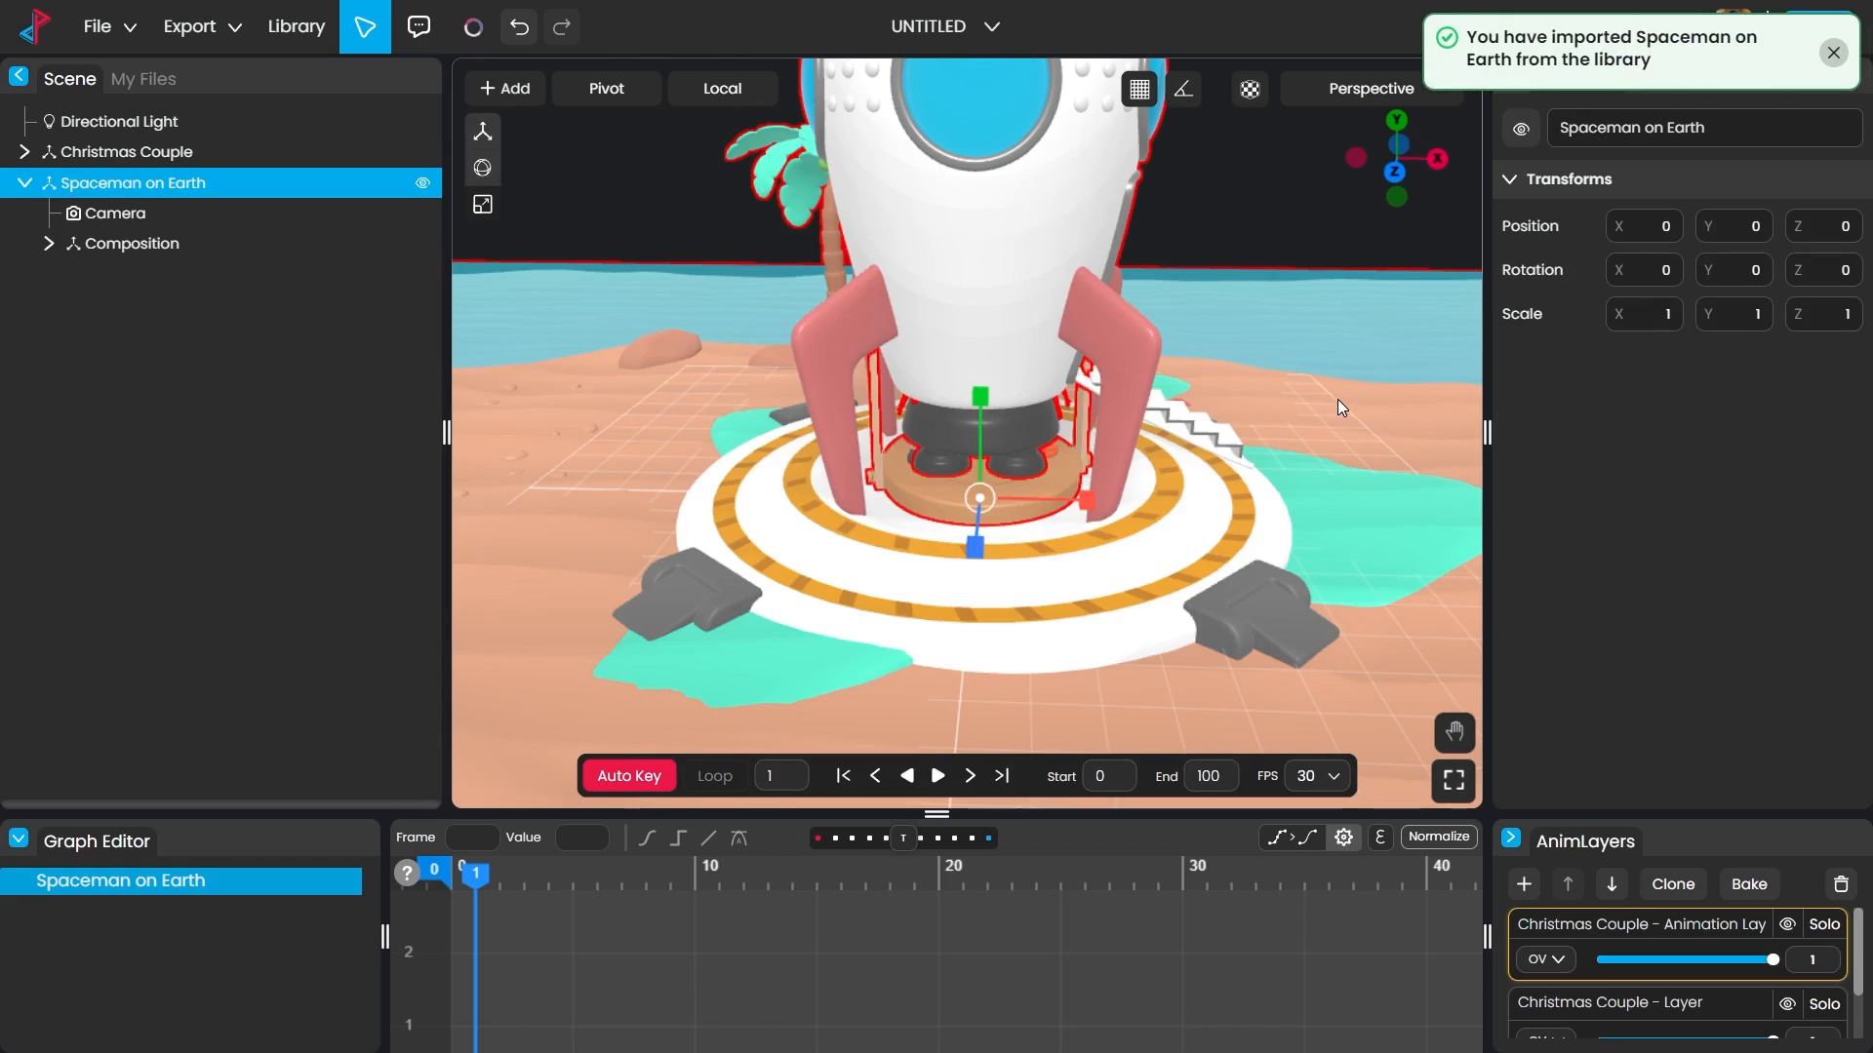
{"action": "scroll", "coordinate": [1337, 400], "scroll_direction": "down", "scroll_amount": 5}
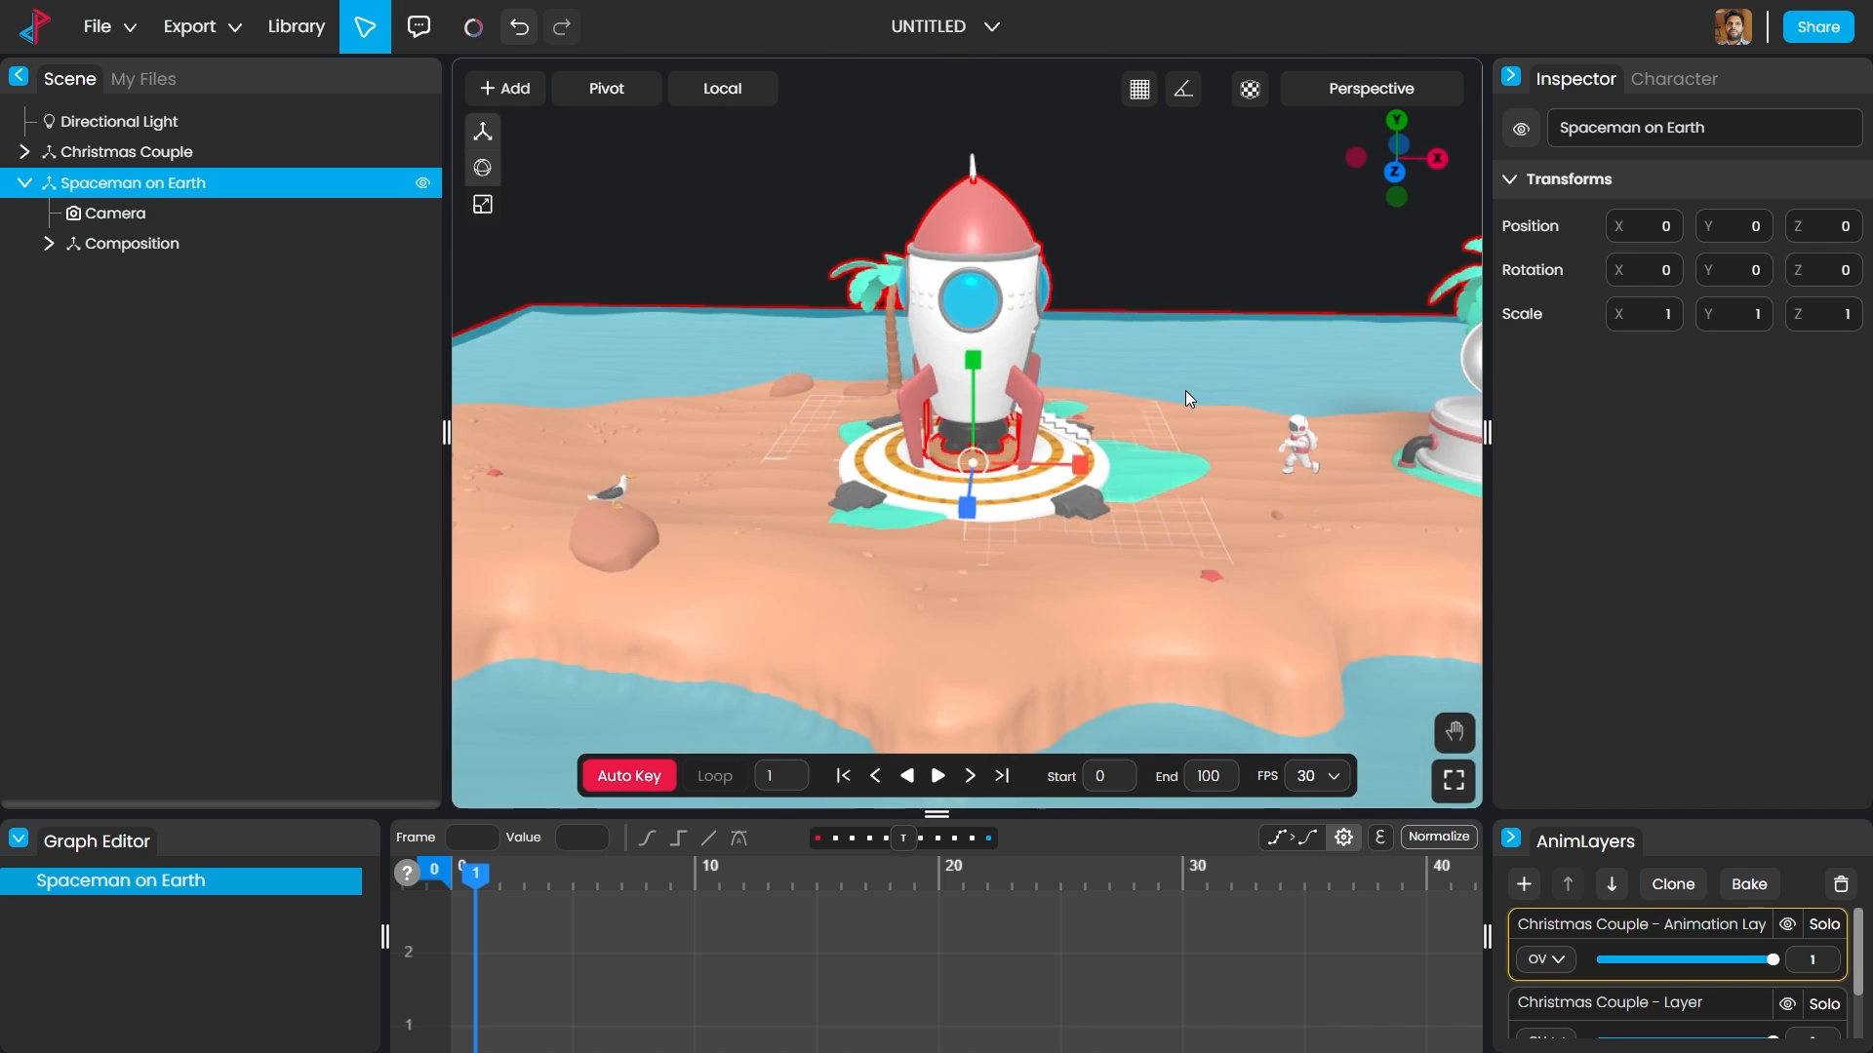
{"action": "scroll", "coordinate": [1185, 390], "scroll_direction": "up", "scroll_amount": 1}
{"action": "left_click", "coordinate": [1174, 200]}
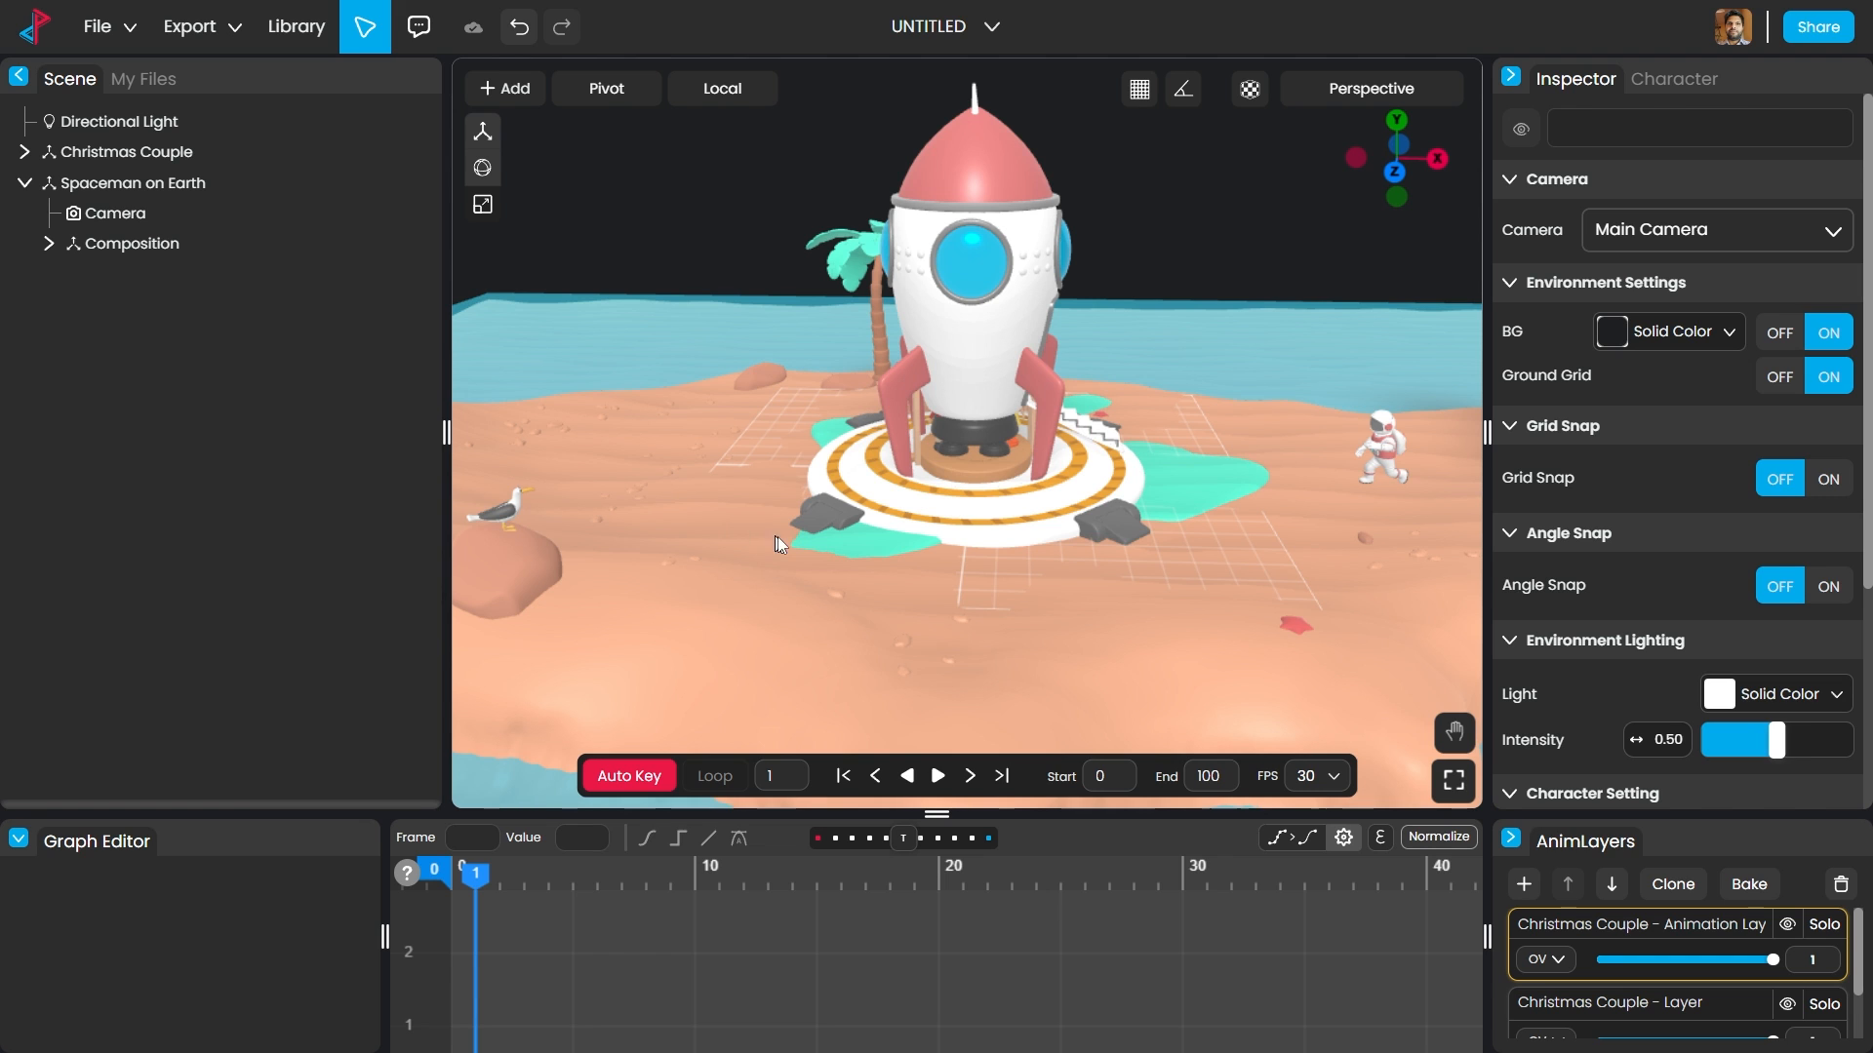
Step: Delete the Astronaut and the Spaceship from the Spaceman on Earth scene
{"action": "left_click_drag", "start_coordinate": [776, 543], "coordinate": [786, 565]}
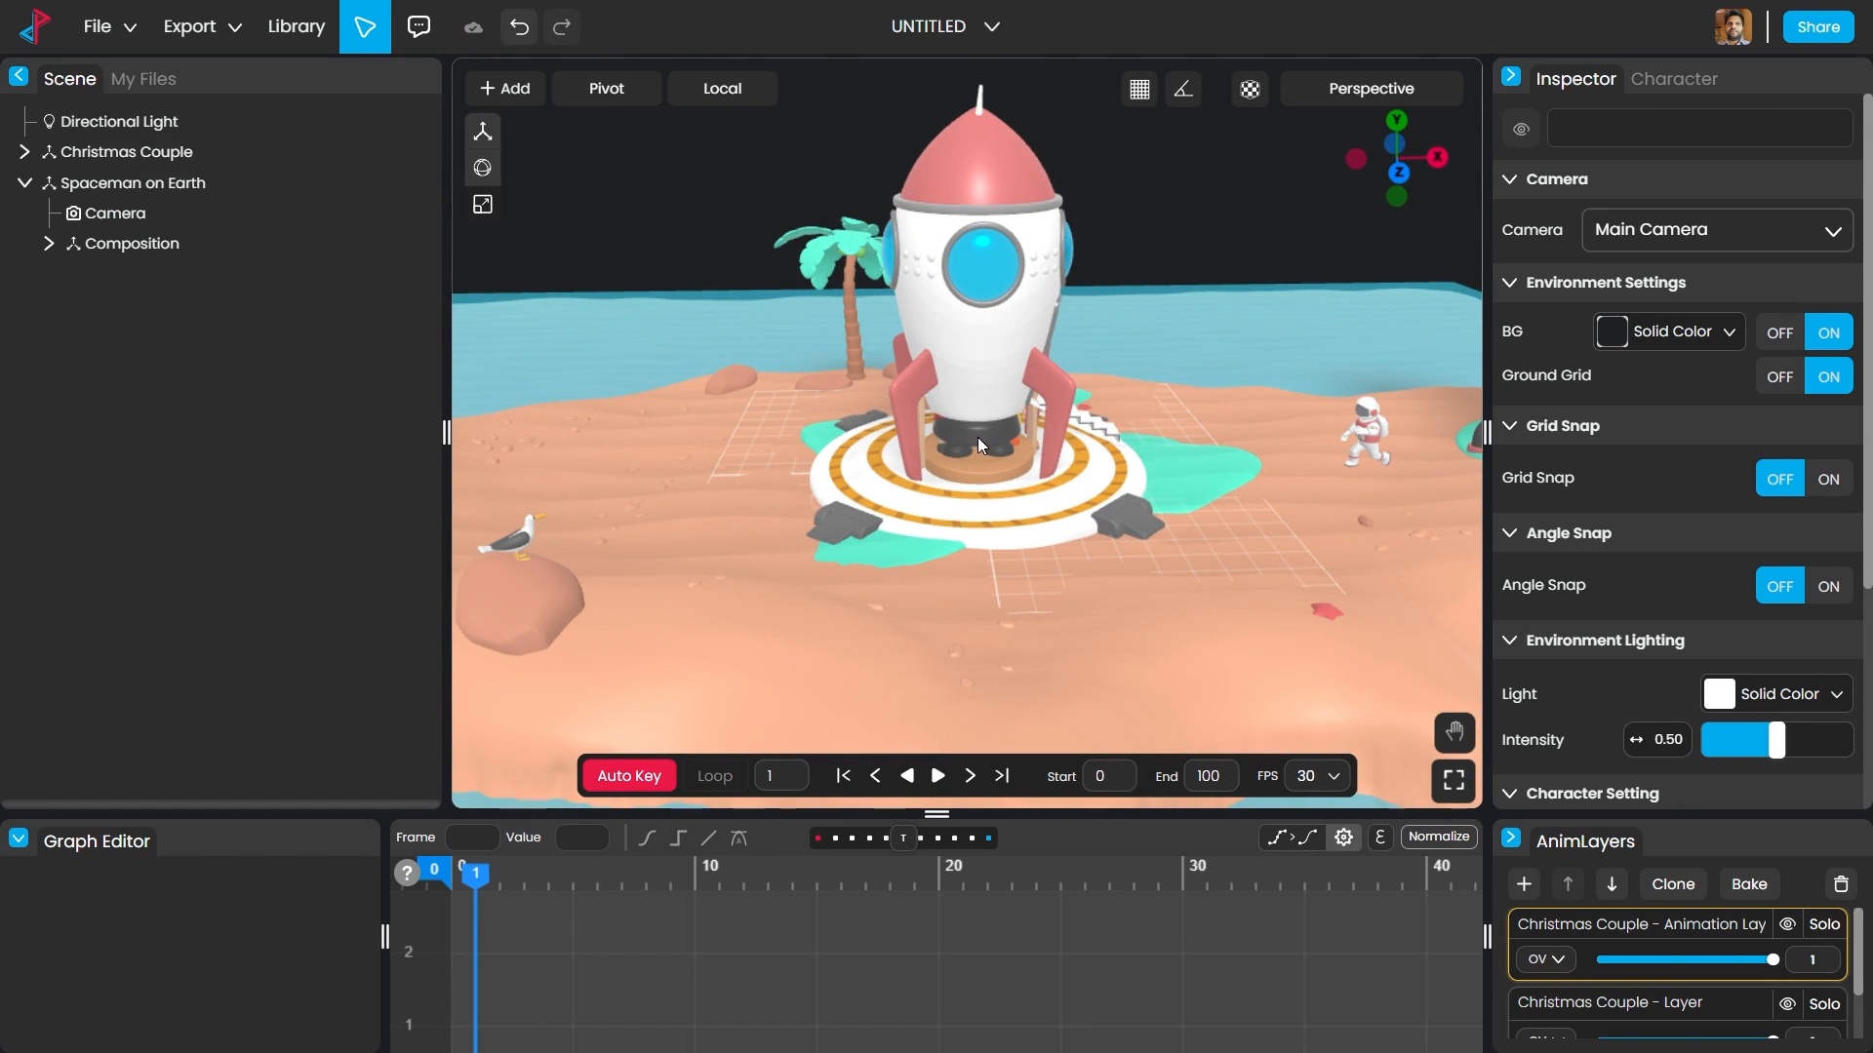
{"action": "left_click", "coordinate": [1370, 429]}
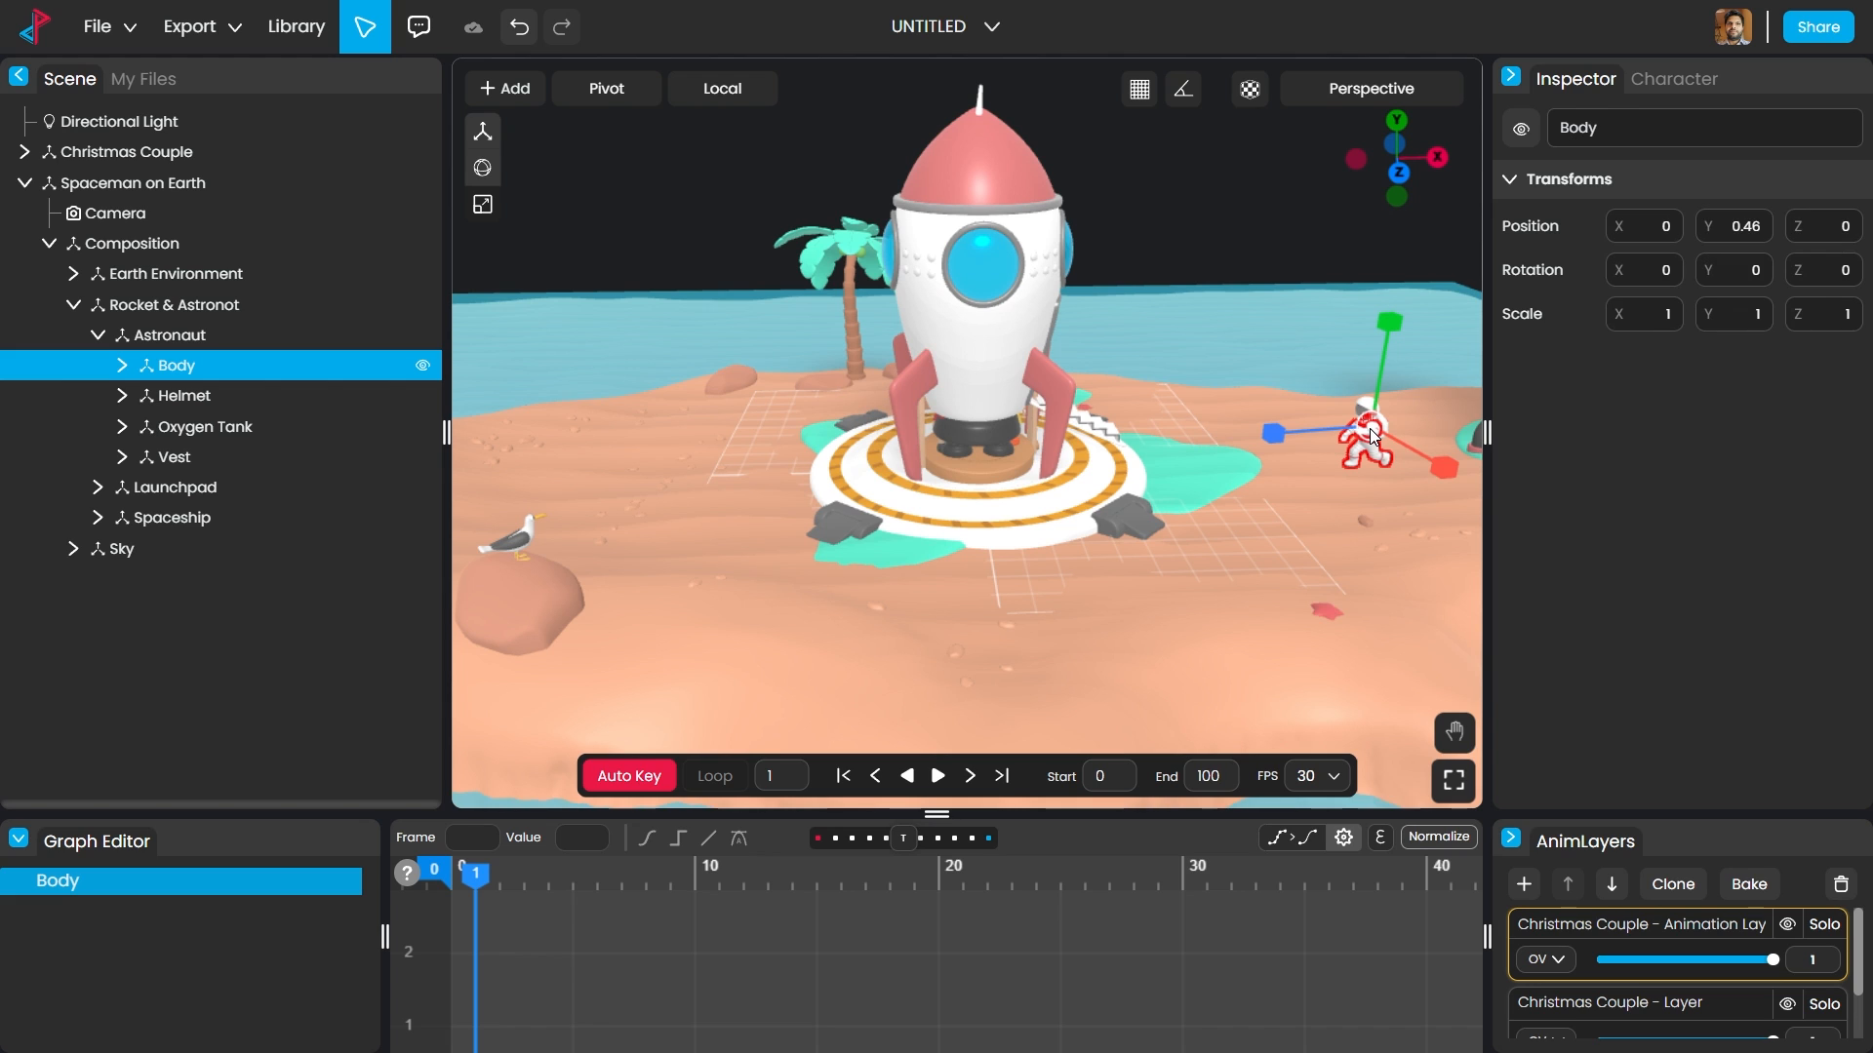
{"action": "left_click", "coordinate": [168, 339]}
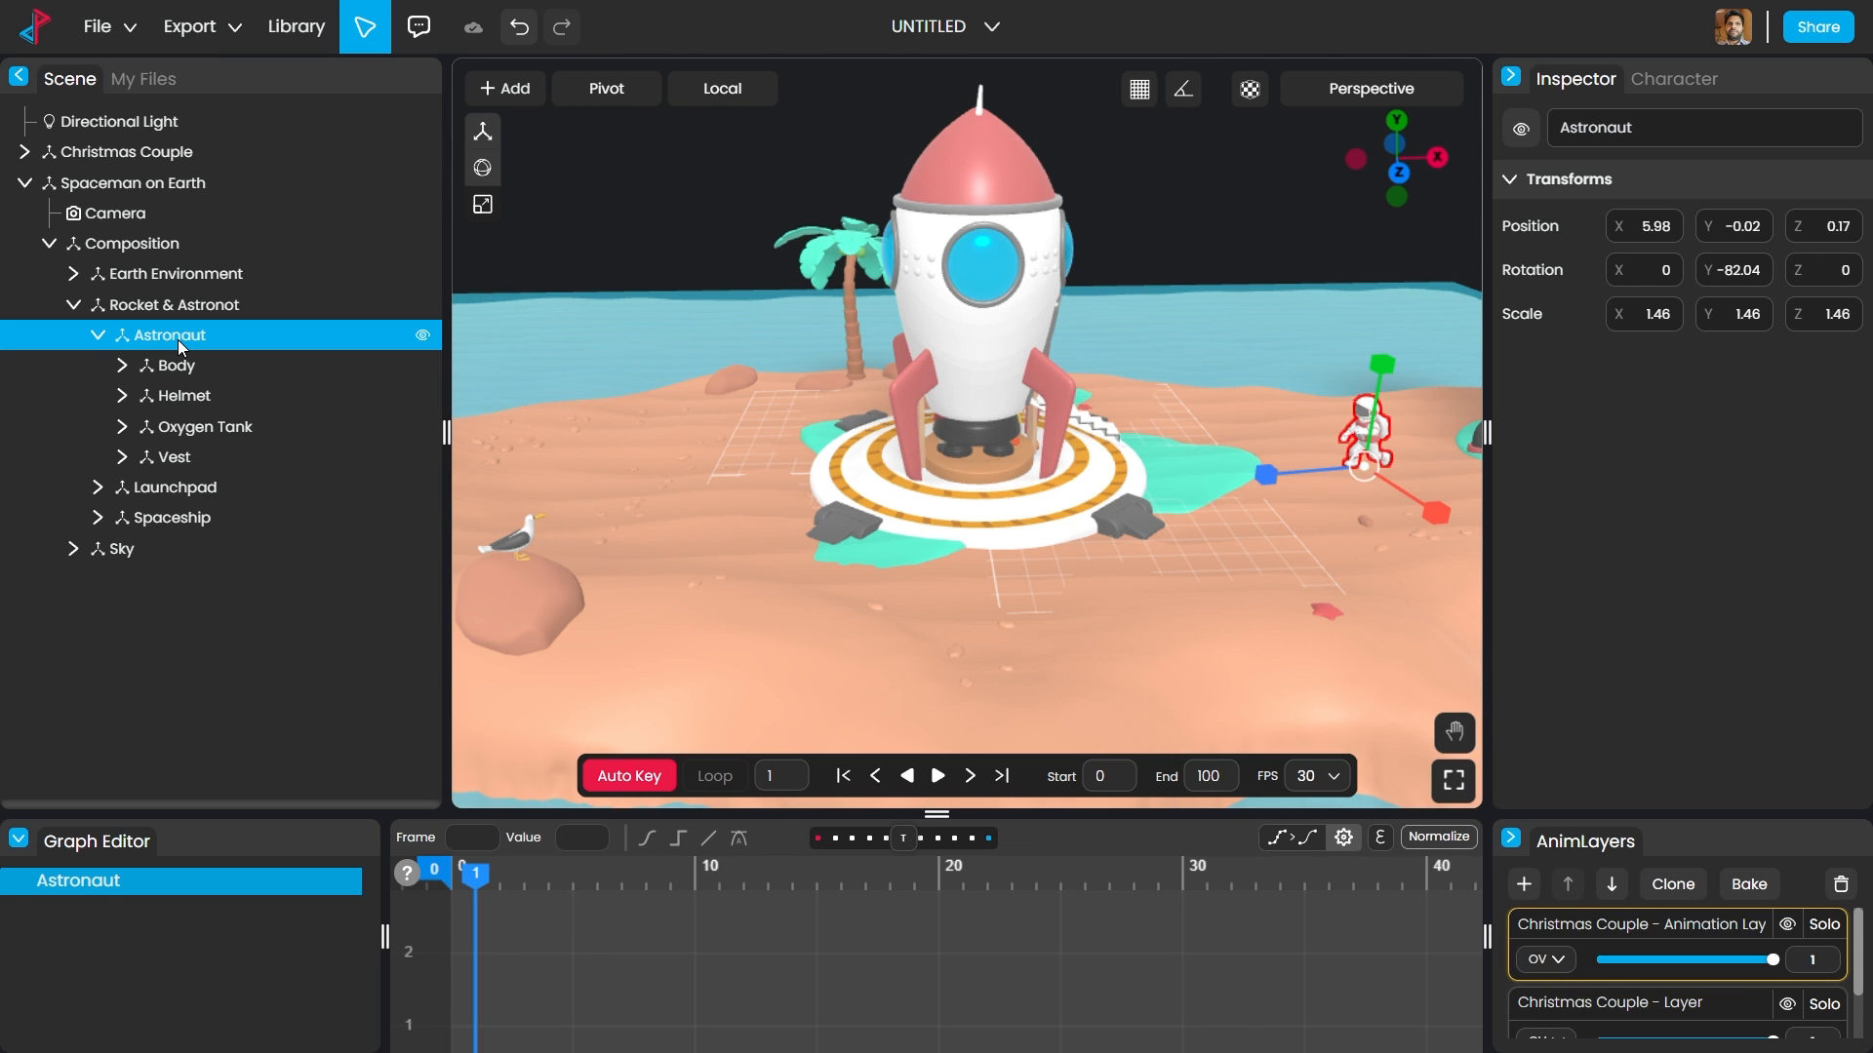
{"action": "key", "text": "Delete"}
{"action": "left_click", "coordinate": [995, 371]}
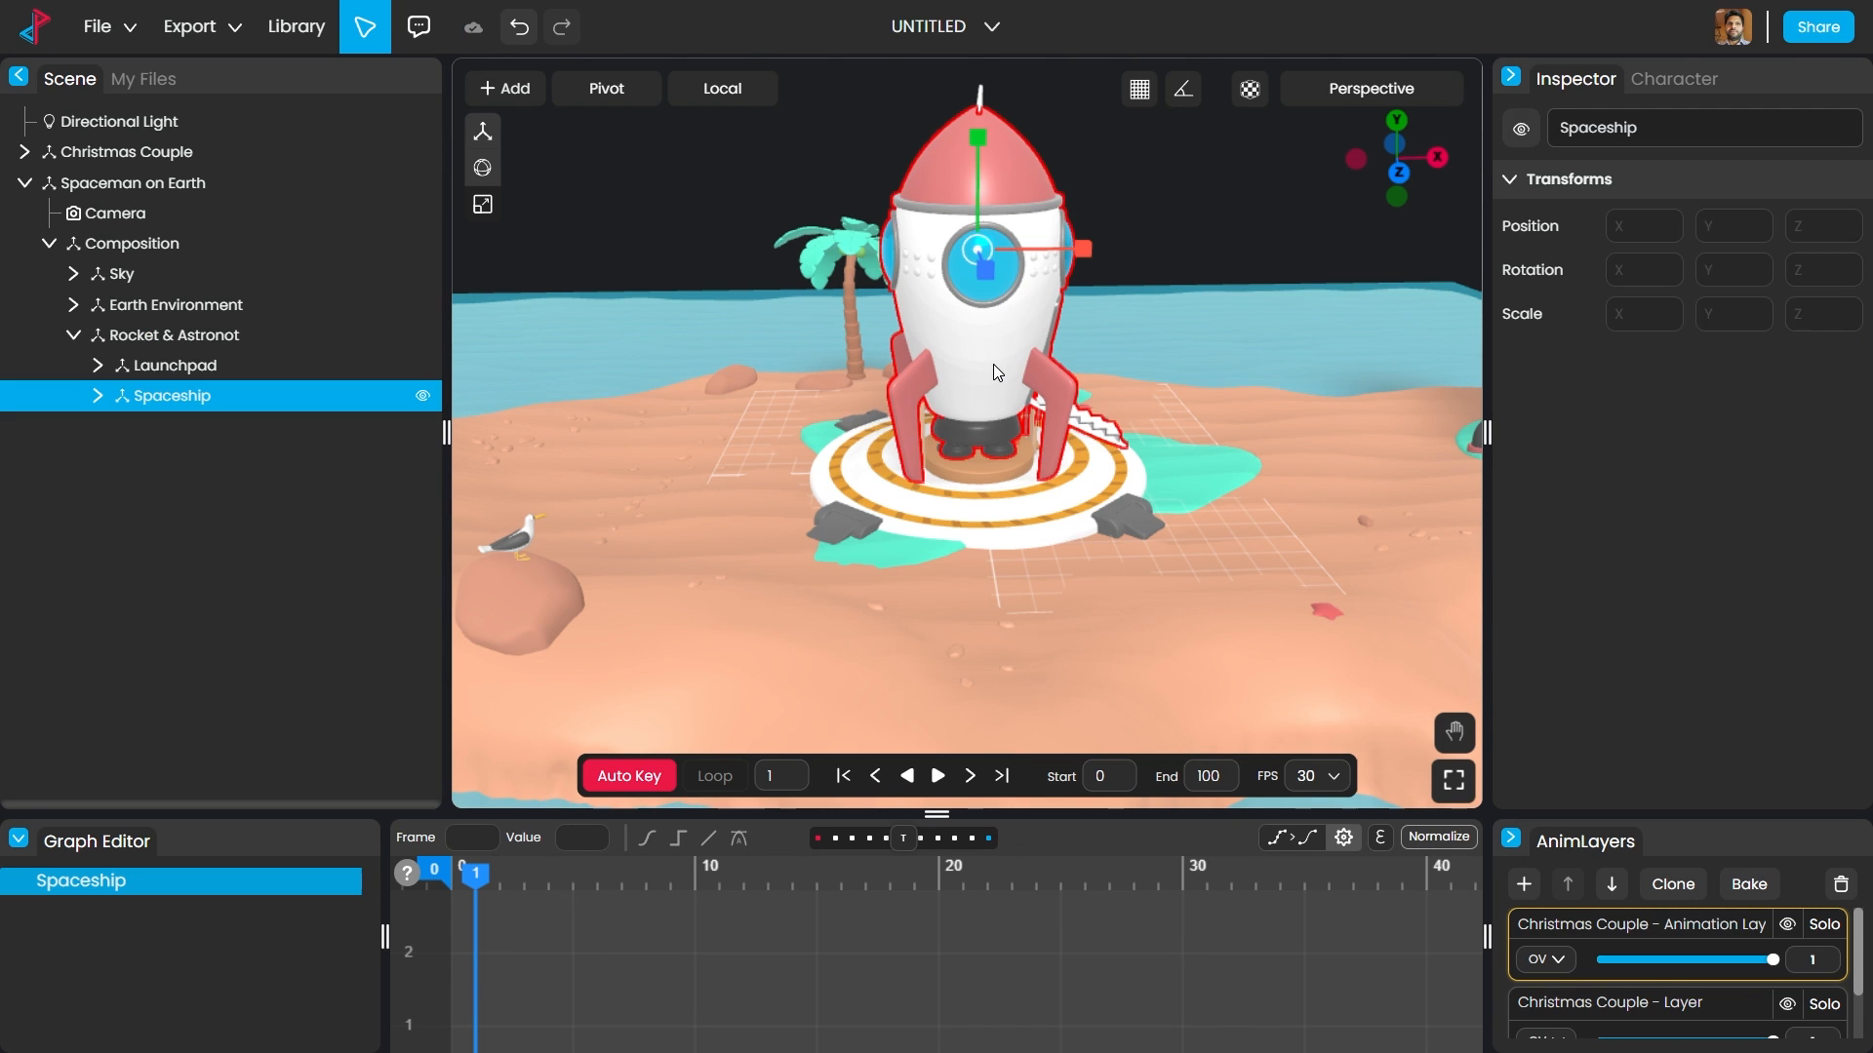
{"action": "key", "text": "Delete"}
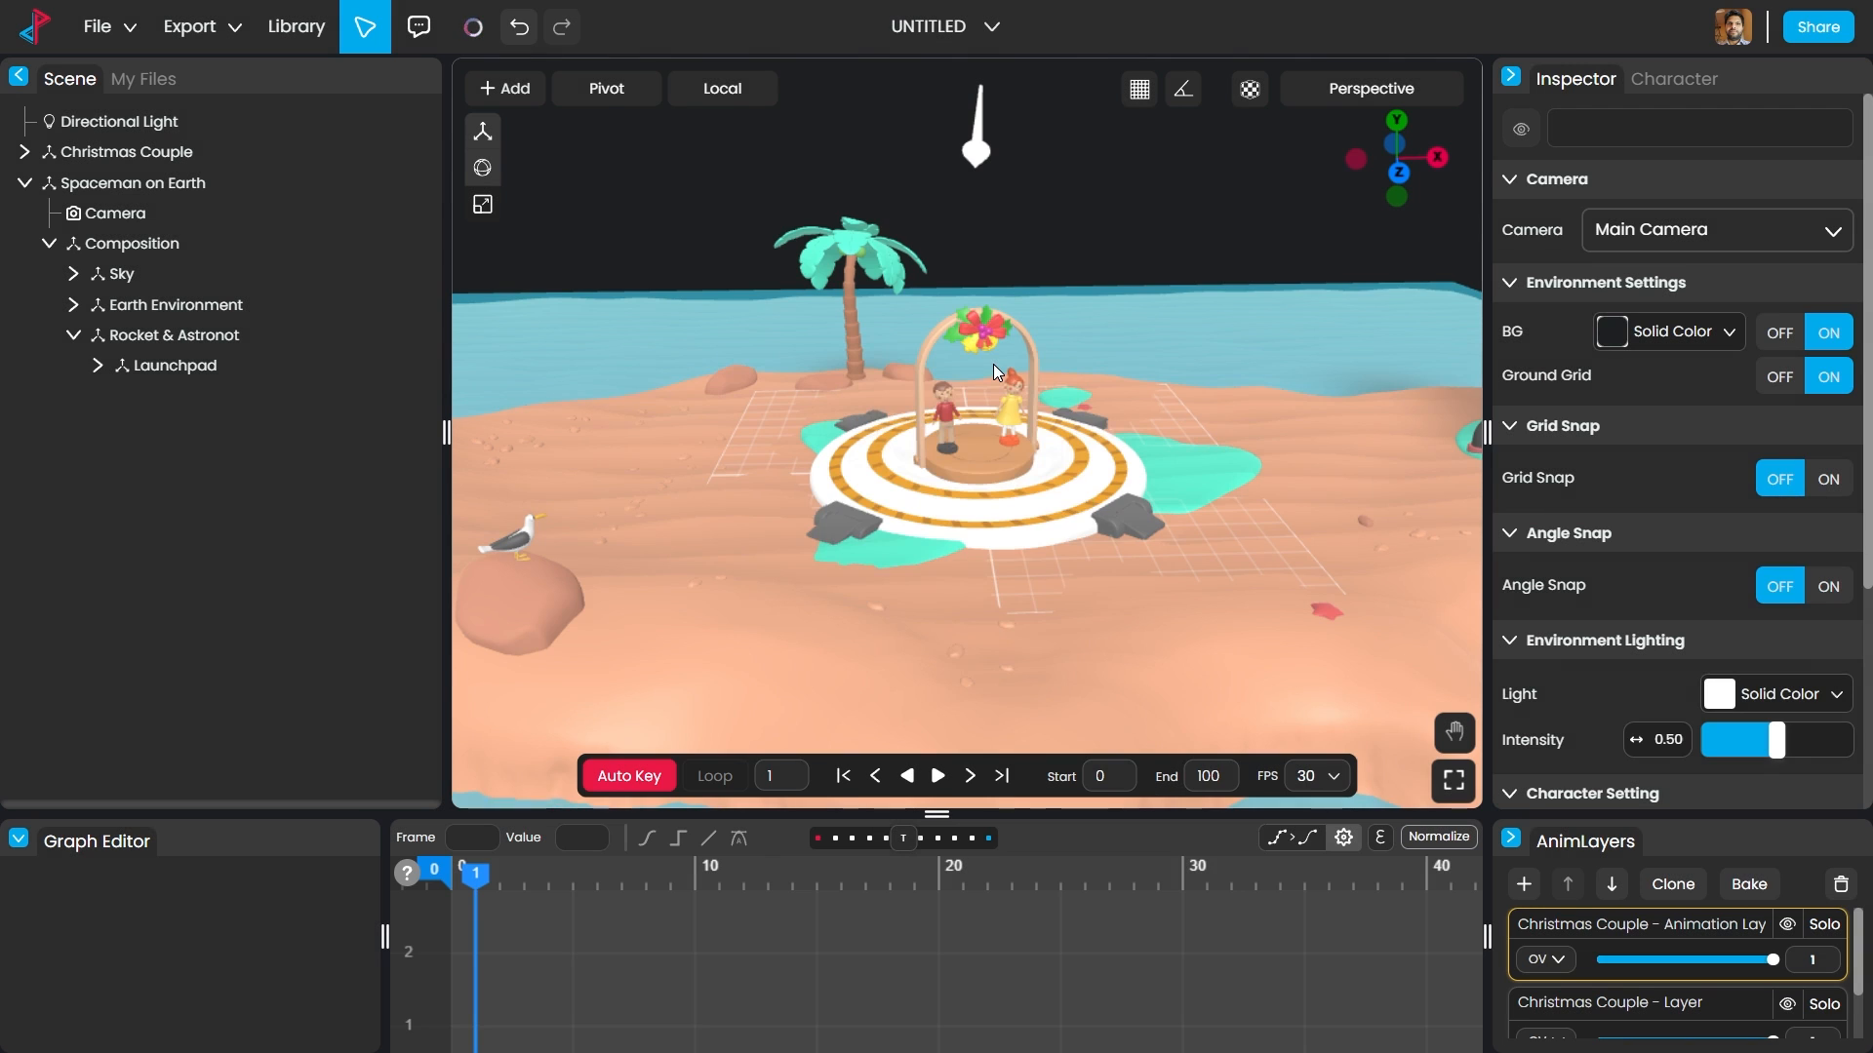
Step: Change the environment's solid background color to a bright blue for the sky
{"action": "scroll", "coordinate": [993, 365], "scroll_direction": "up", "scroll_amount": 2}
{"action": "scroll", "coordinate": [993, 364], "scroll_direction": "down", "scroll_amount": 2}
{"action": "scroll", "coordinate": [993, 365], "scroll_direction": "up", "scroll_amount": 5}
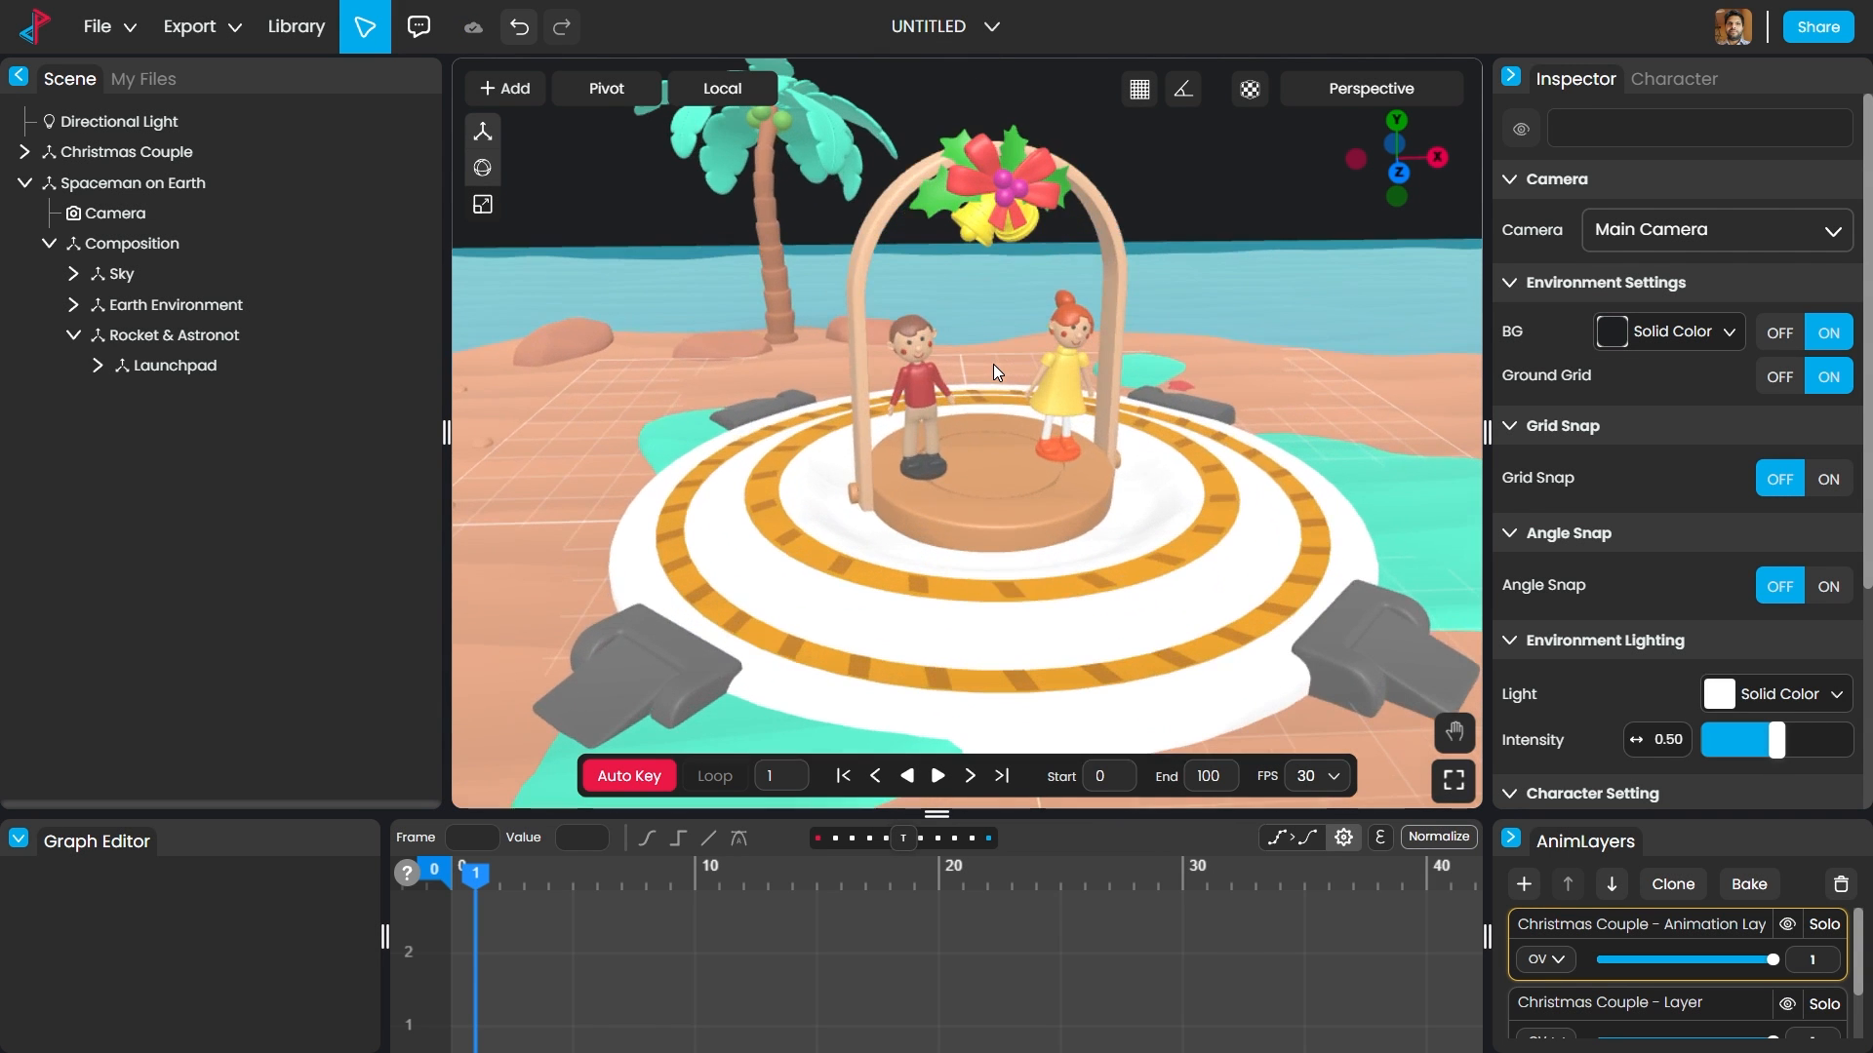
{"action": "scroll", "coordinate": [993, 365], "scroll_direction": "down", "scroll_amount": 5}
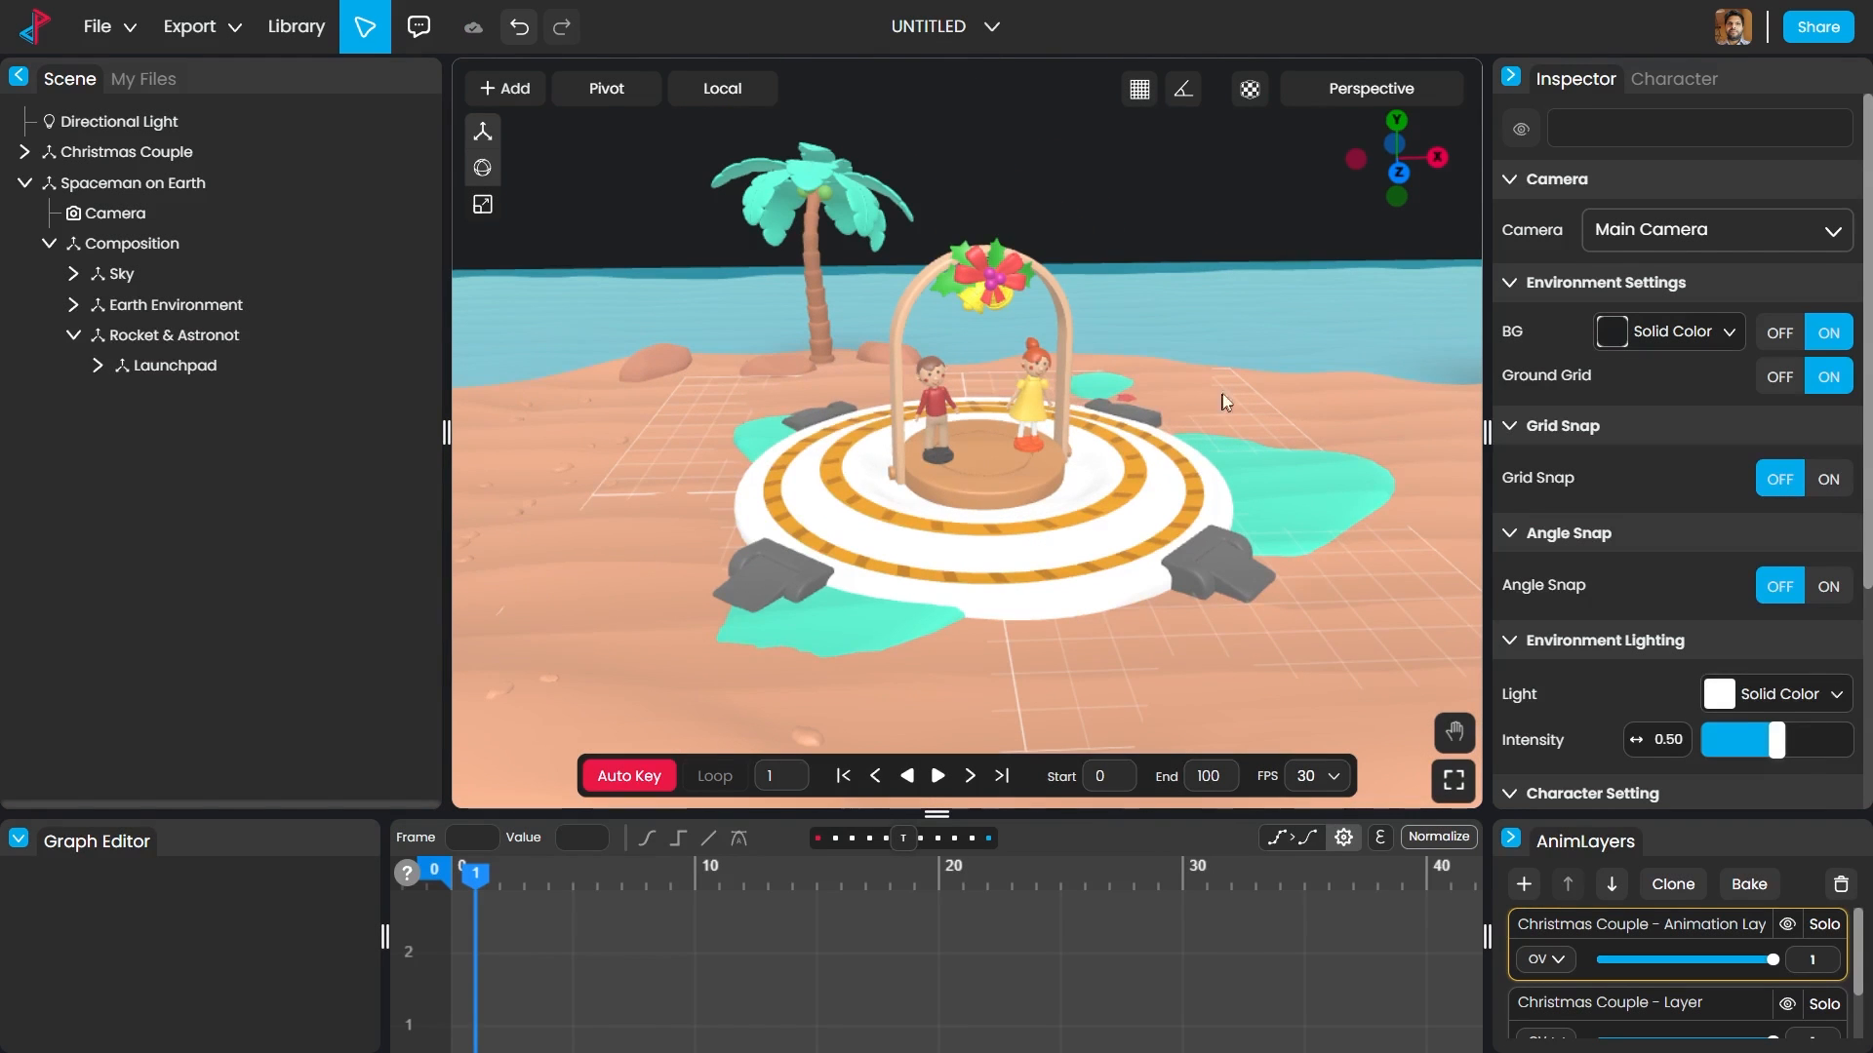
{"action": "mouse_move", "coordinate": [1261, 348]}
{"action": "left_mouse_down"}
{"action": "mouse_move", "coordinate": [1231, 390]}
{"action": "mouse_move", "coordinate": [1204, 349]}
{"action": "mouse_move", "coordinate": [1243, 329]}
{"action": "mouse_move", "coordinate": [1255, 346]}
{"action": "mouse_move", "coordinate": [1155, 382]}
{"action": "mouse_move", "coordinate": [1252, 379]}
{"action": "left_mouse_up"}
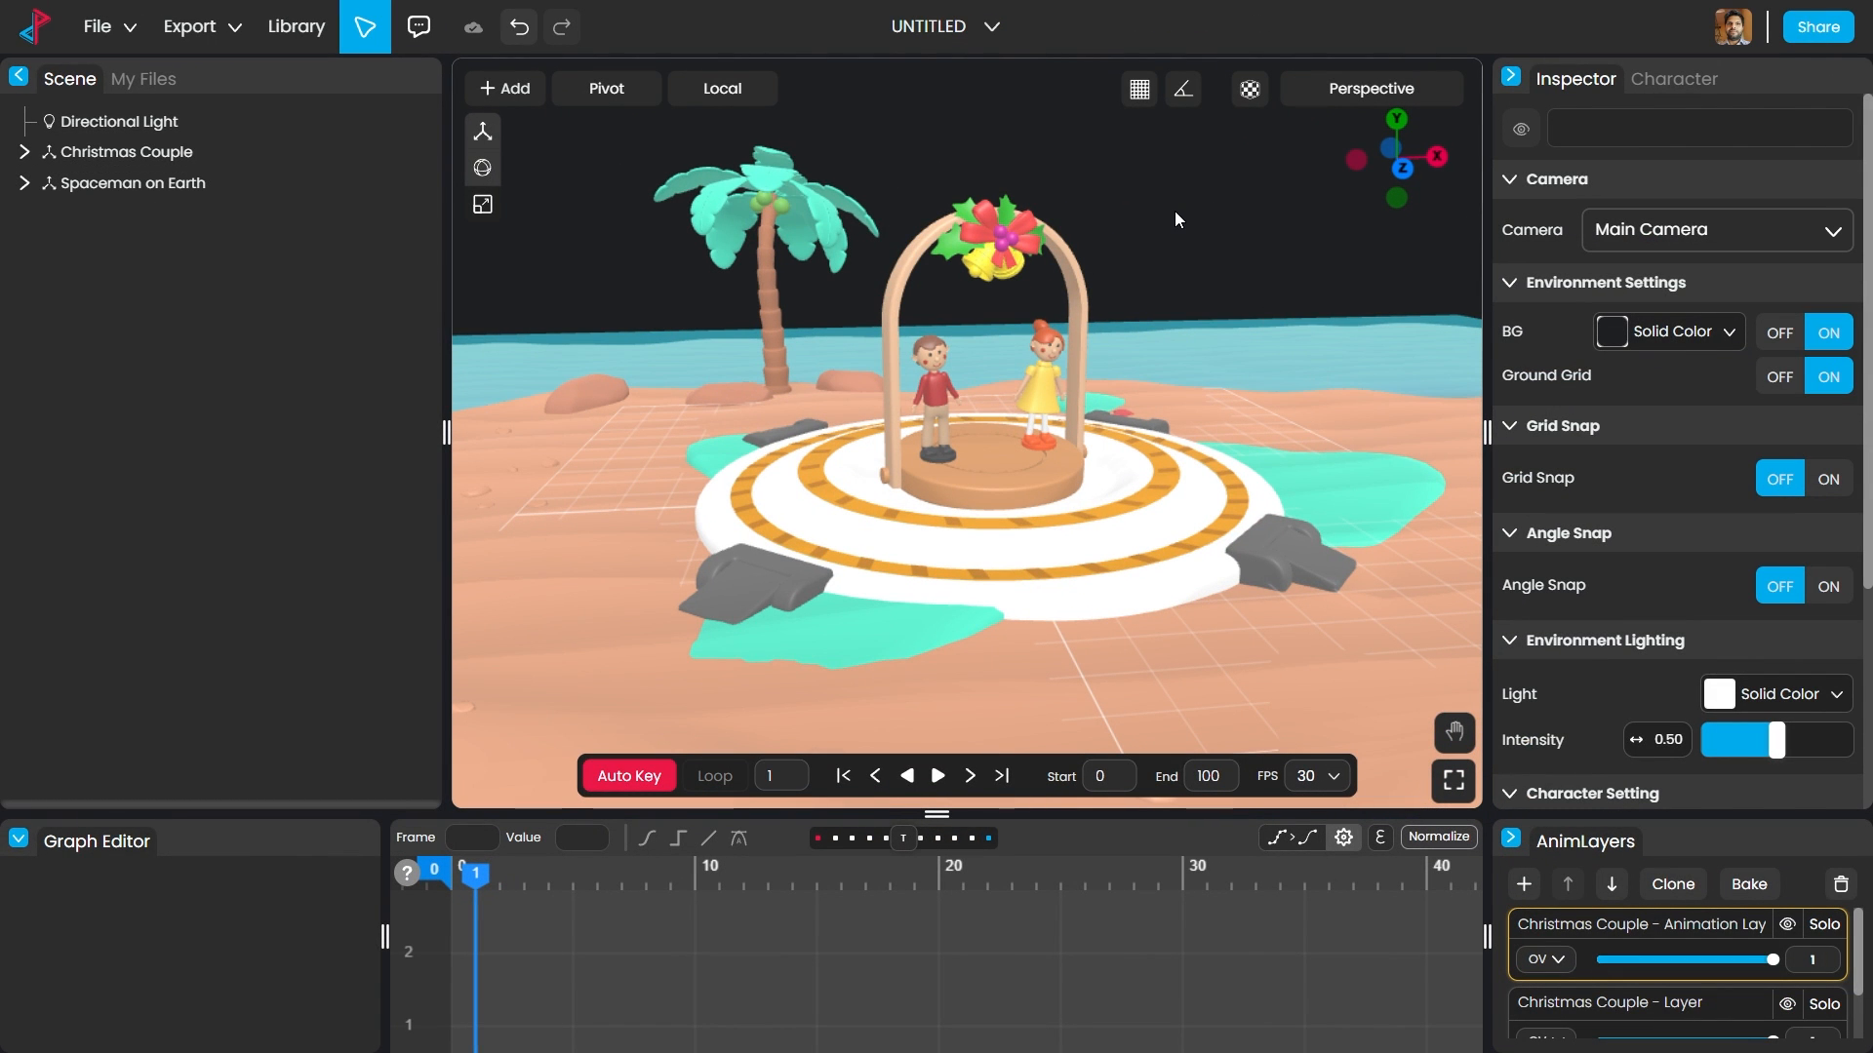
{"action": "left_click", "coordinate": [1624, 340]}
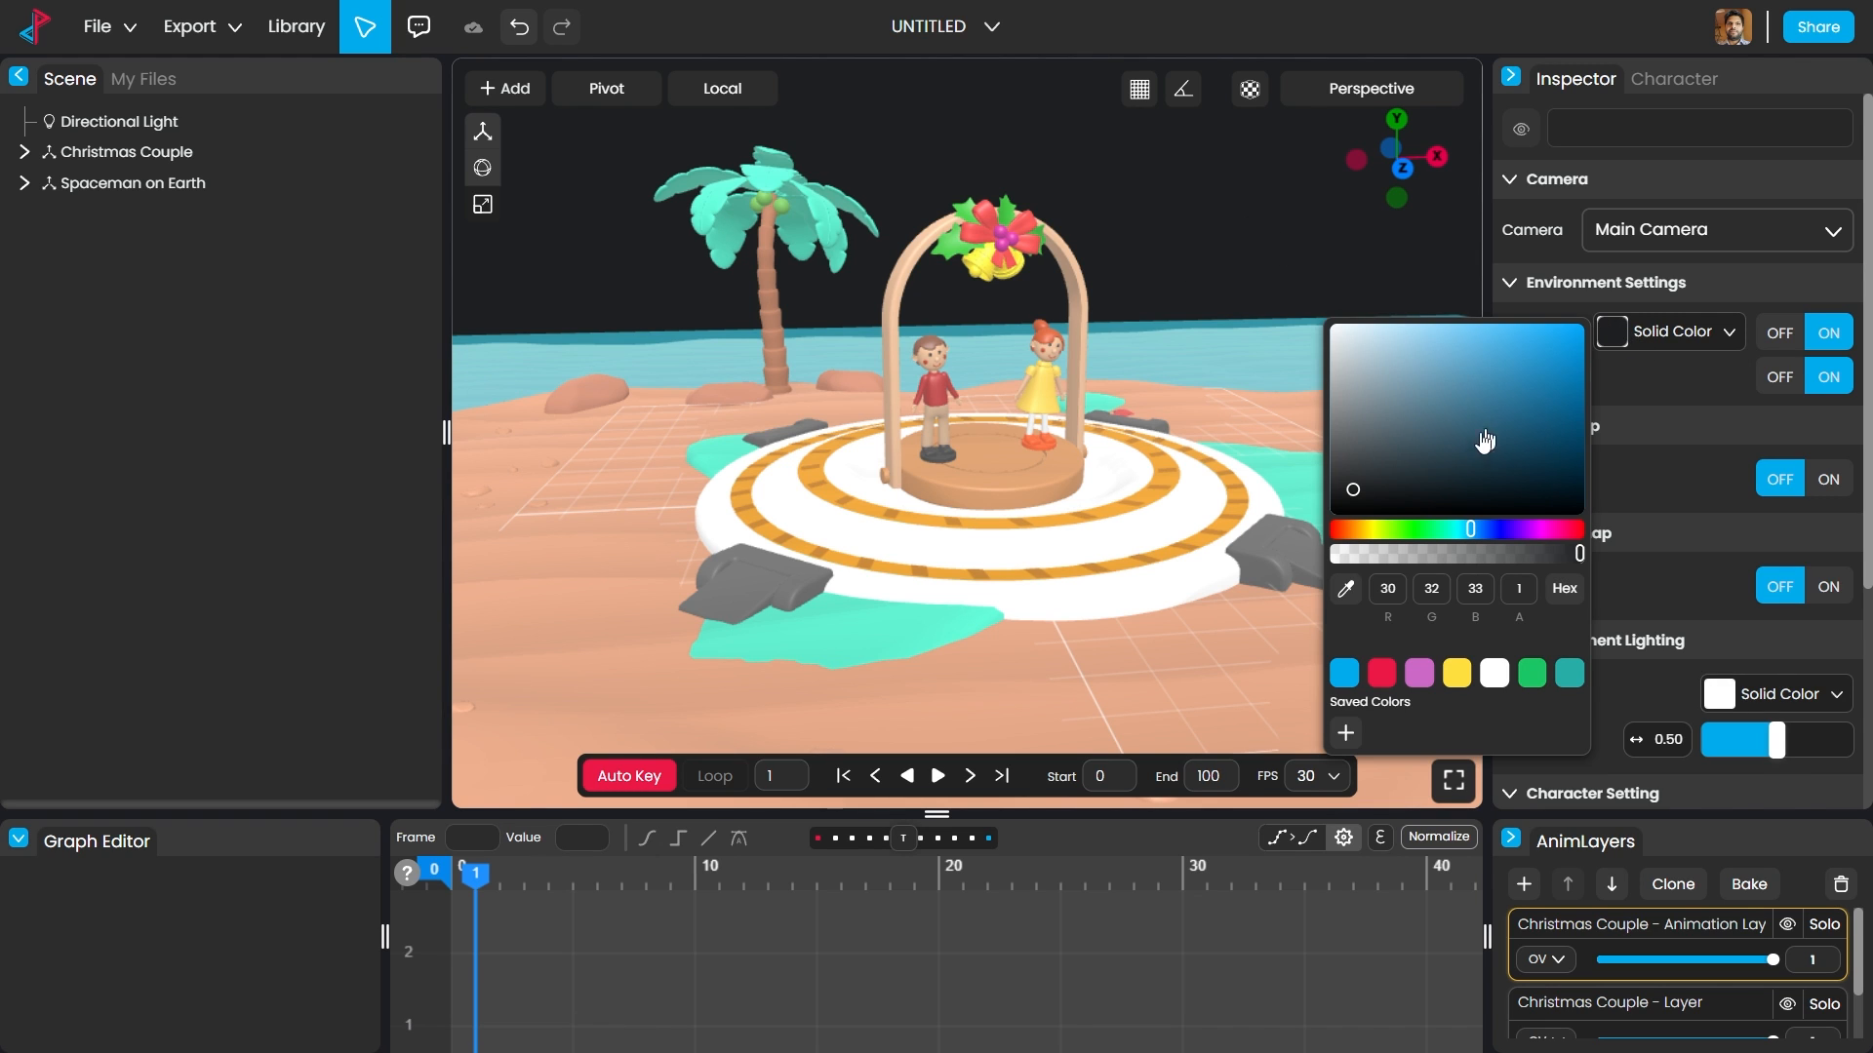
{"action": "left_click", "coordinate": [1518, 403]}
{"action": "mouse_move", "coordinate": [1522, 407]}
{"action": "left_mouse_down"}
{"action": "mouse_move", "coordinate": [1538, 368]}
{"action": "mouse_move", "coordinate": [1557, 361]}
{"action": "mouse_move", "coordinate": [1572, 391]}
{"action": "mouse_move", "coordinate": [1598, 374]}
{"action": "left_mouse_up"}
{"action": "left_click", "coordinate": [1260, 308]}
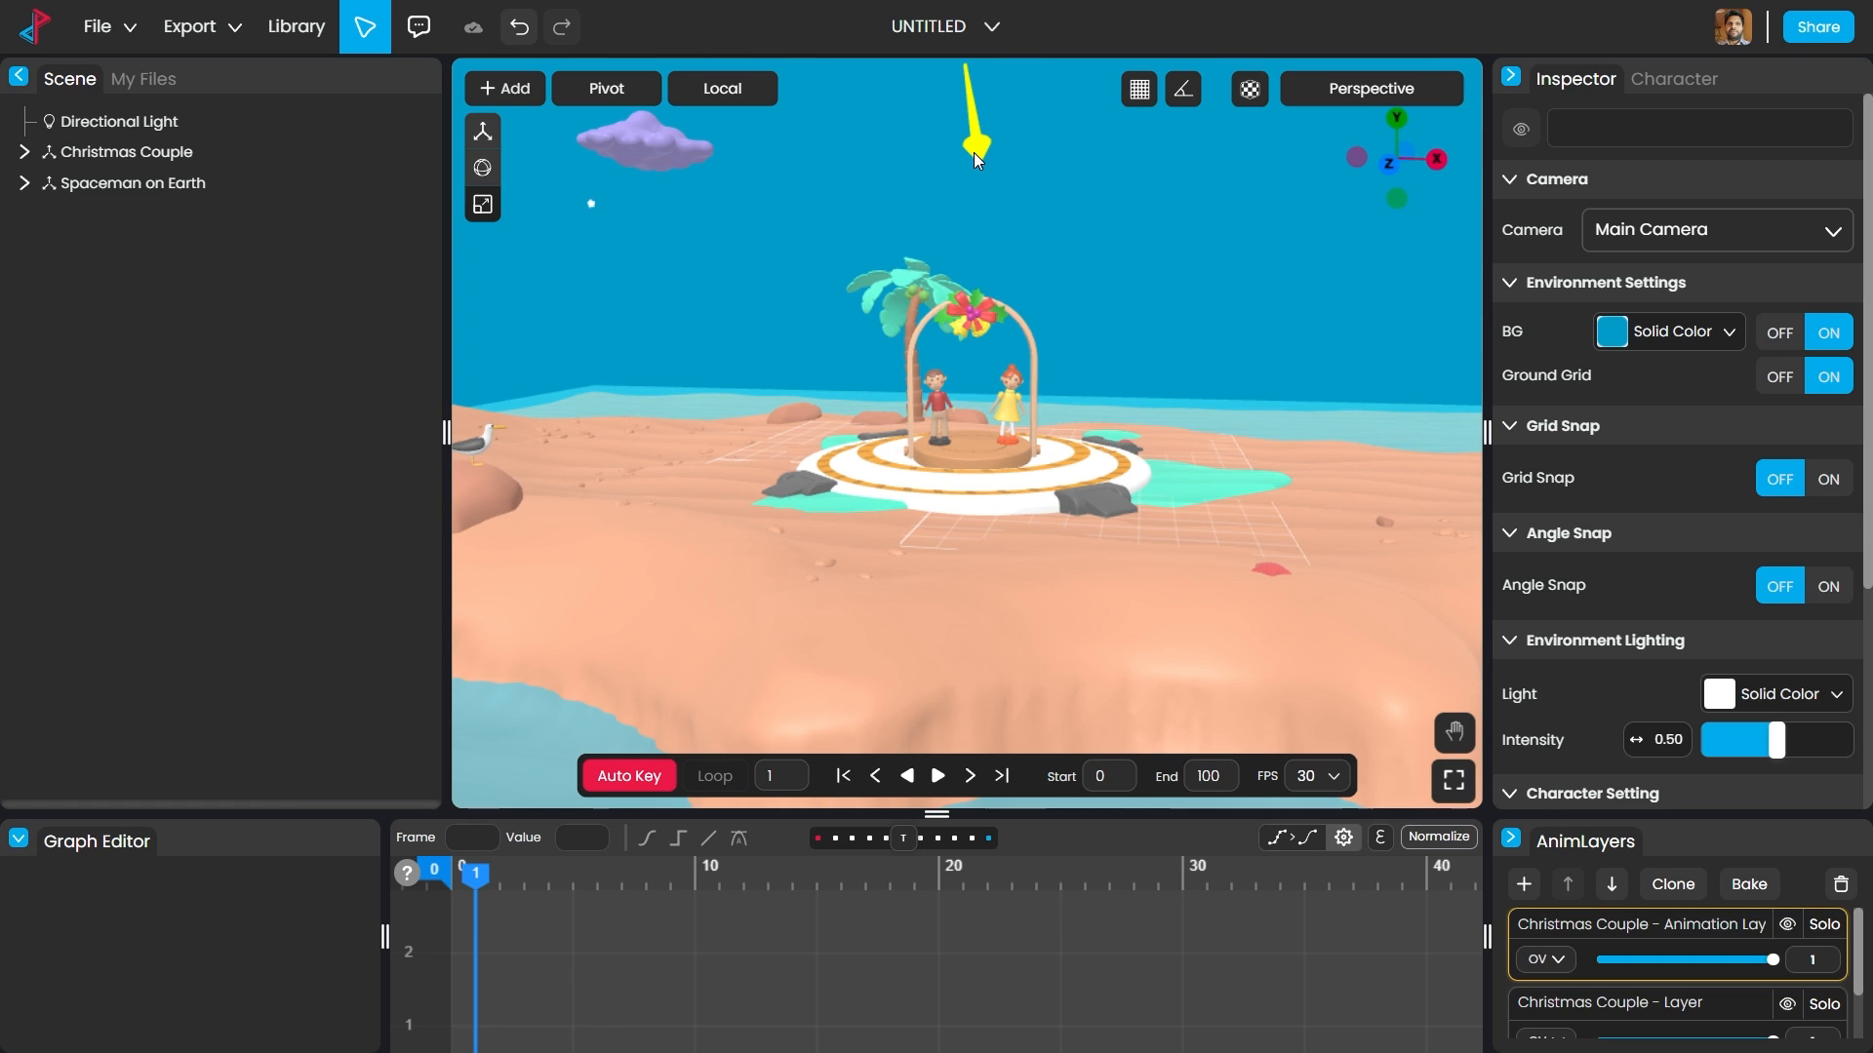
Step: Set the Directional Light's intensity to 3.68
{"action": "left_click", "coordinate": [973, 152]}
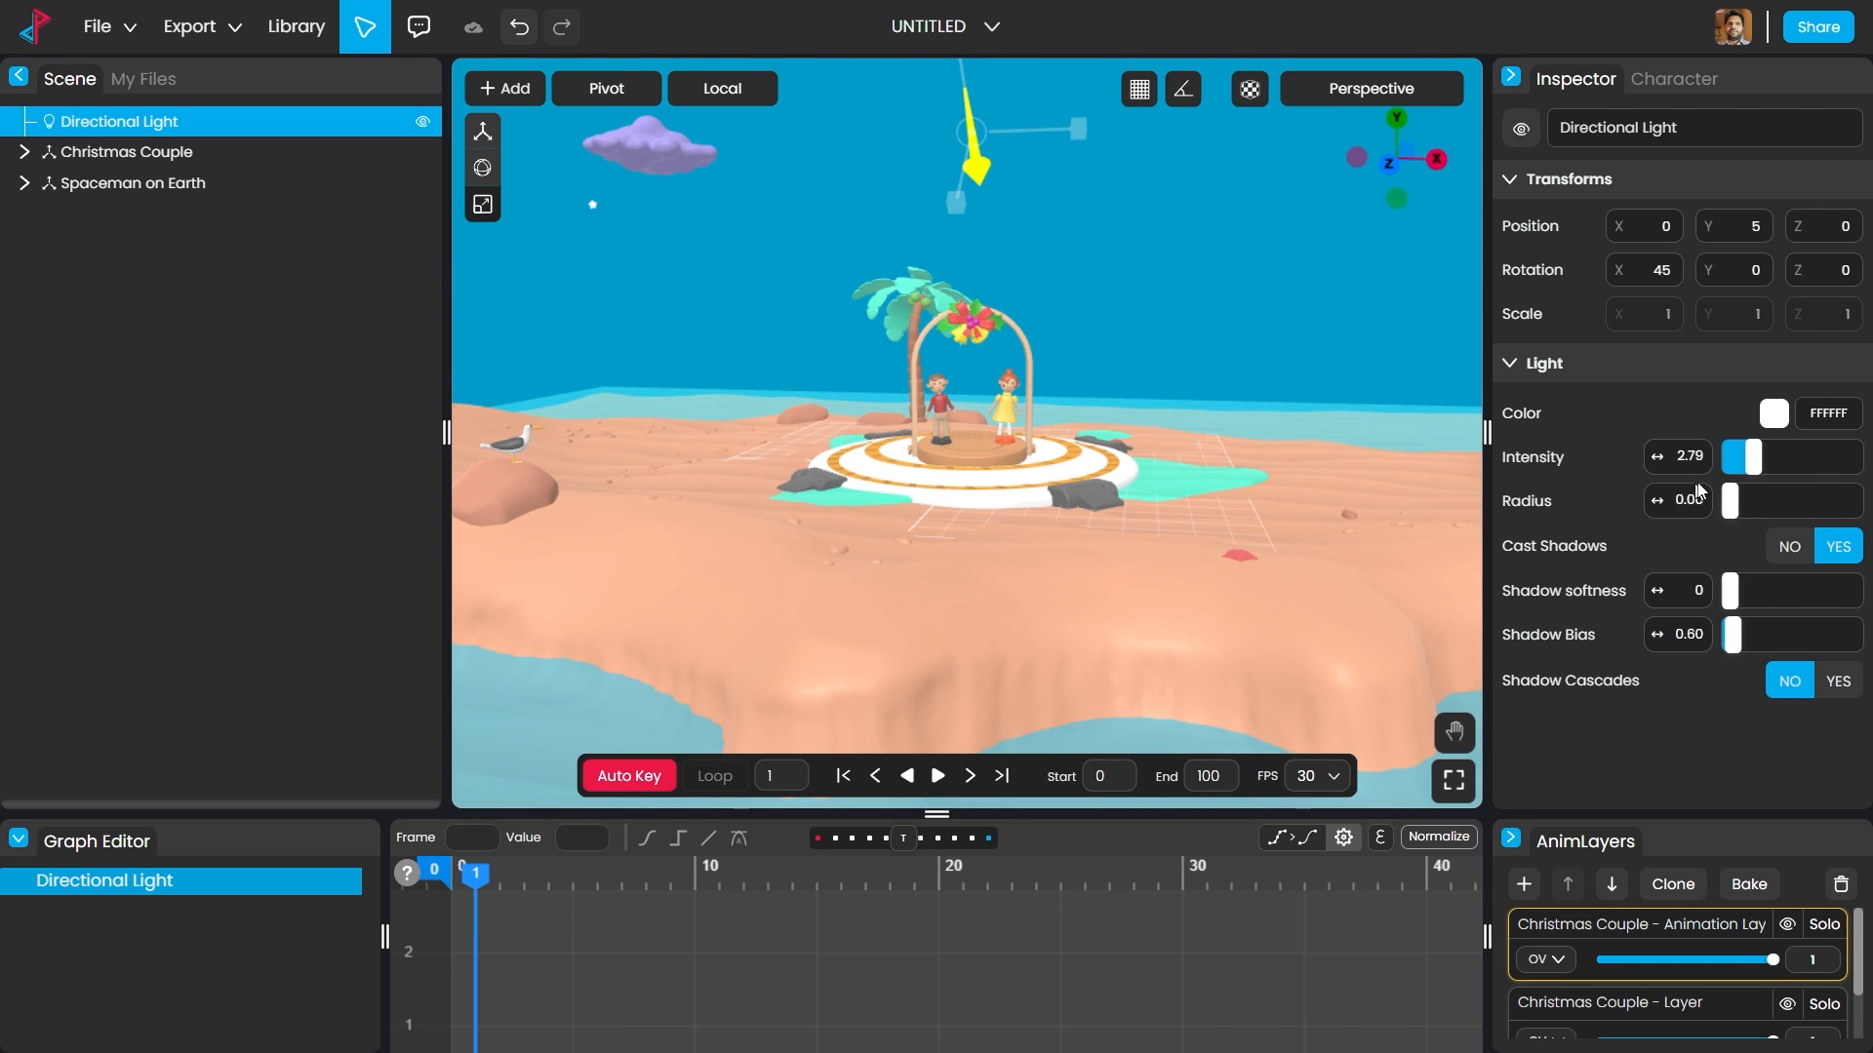
{"action": "left_click_drag", "start_coordinate": [1752, 456], "coordinate": [1774, 523]}
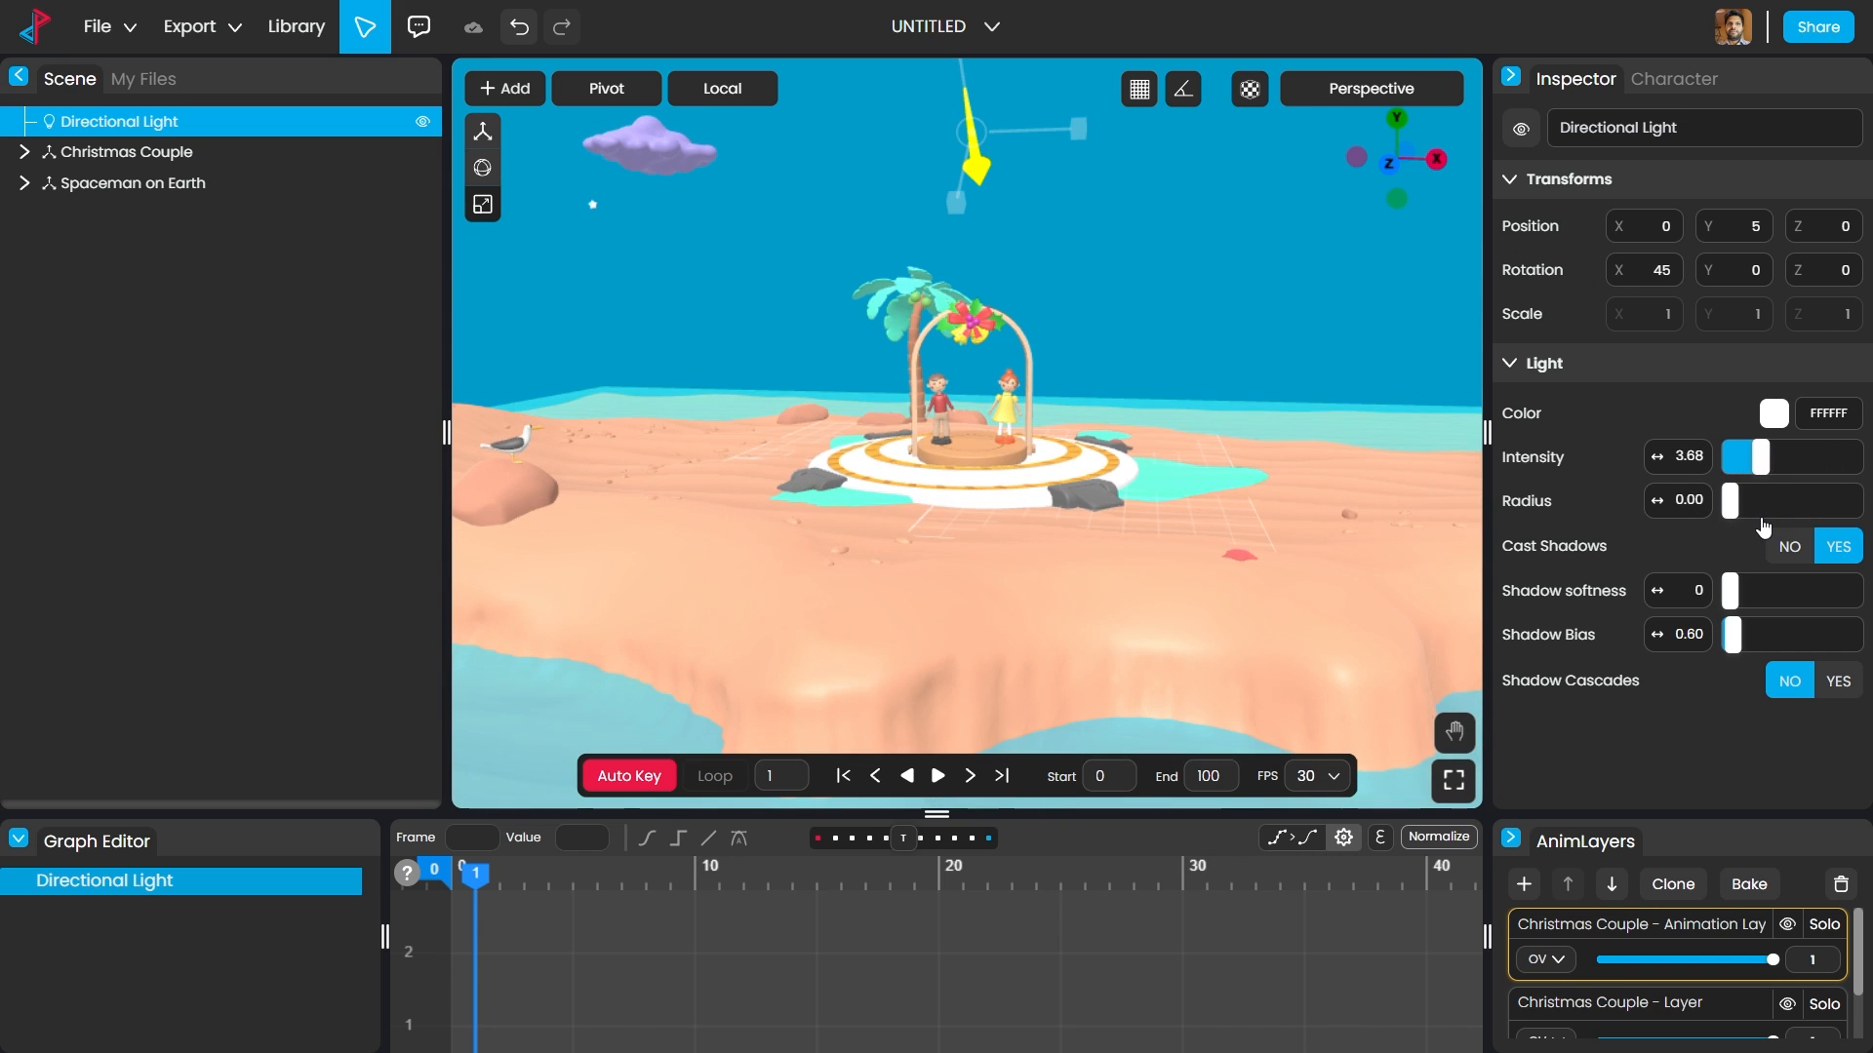
{"action": "left_click_drag", "start_coordinate": [1770, 458], "coordinate": [1762, 466]}
Step: Play back the combined scene from a closer view and pause it
{"action": "scroll", "coordinate": [1010, 270], "scroll_direction": "up", "scroll_amount": 5}
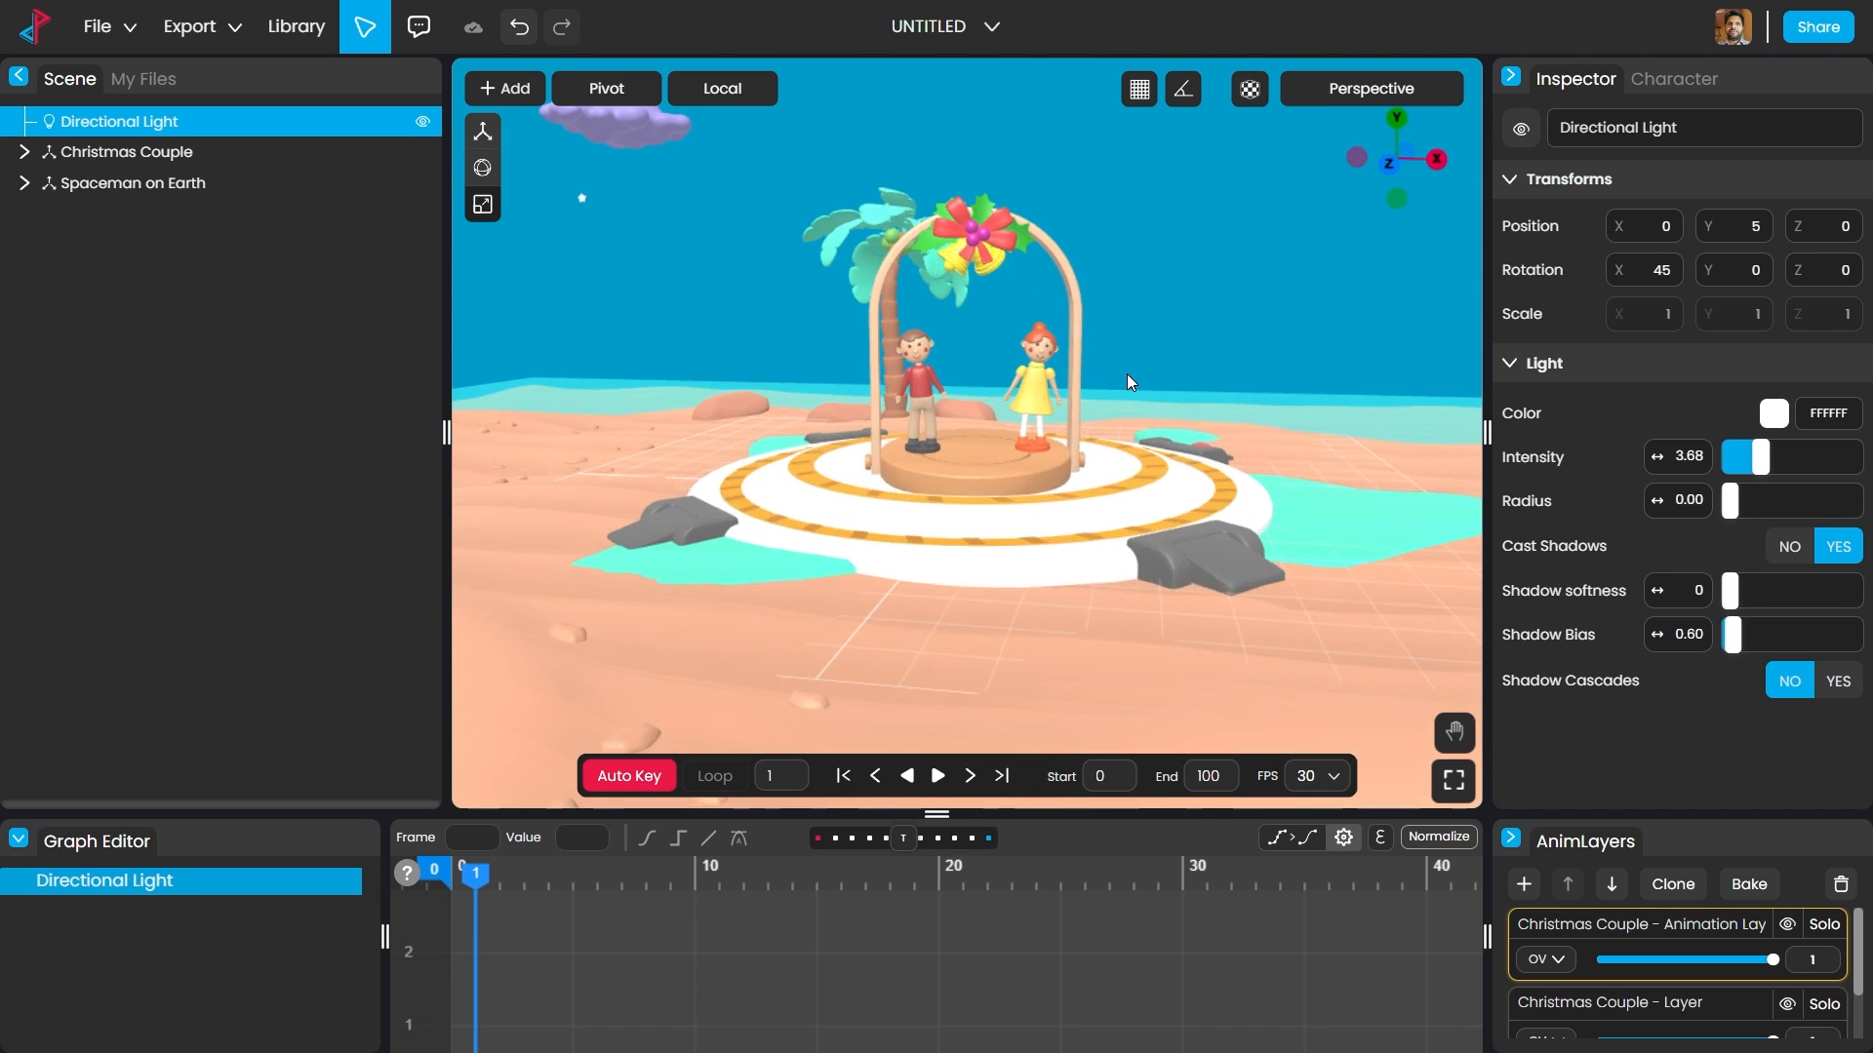
{"action": "scroll", "coordinate": [1127, 372], "scroll_direction": "up", "scroll_amount": 4}
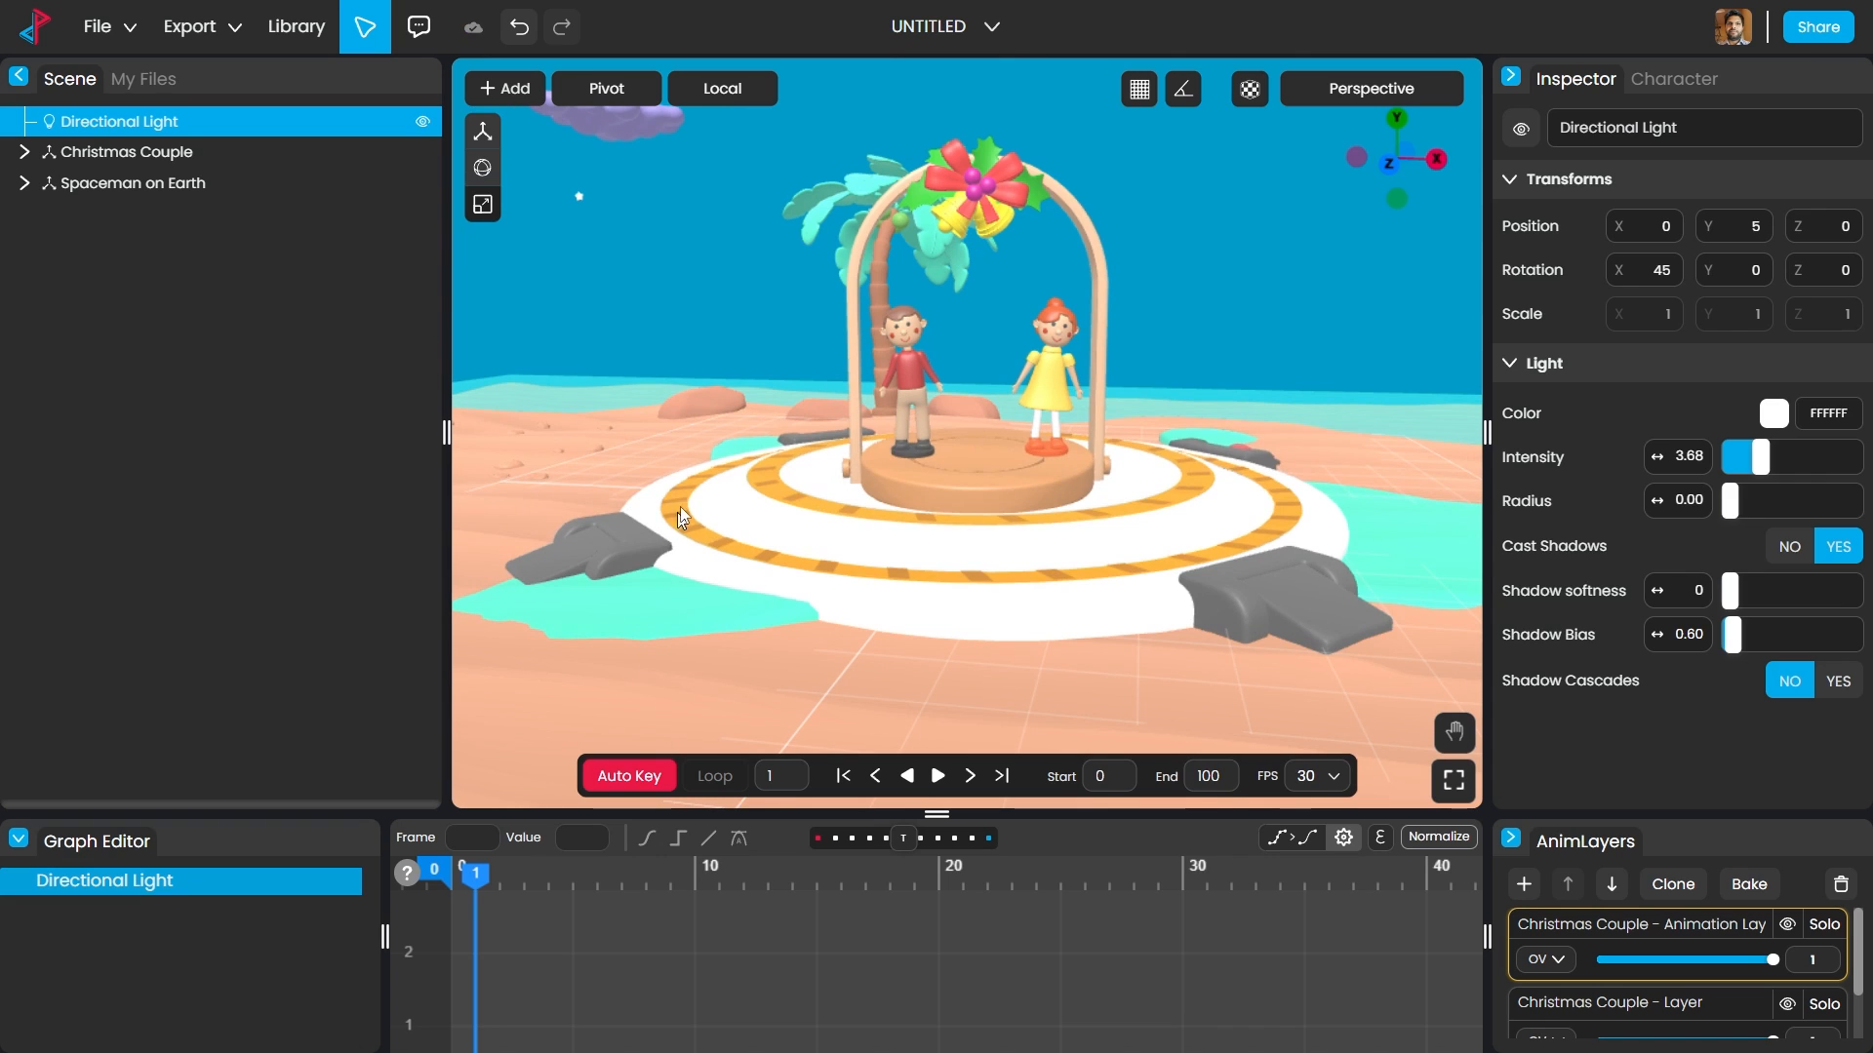
{"action": "key", "text": "space"}
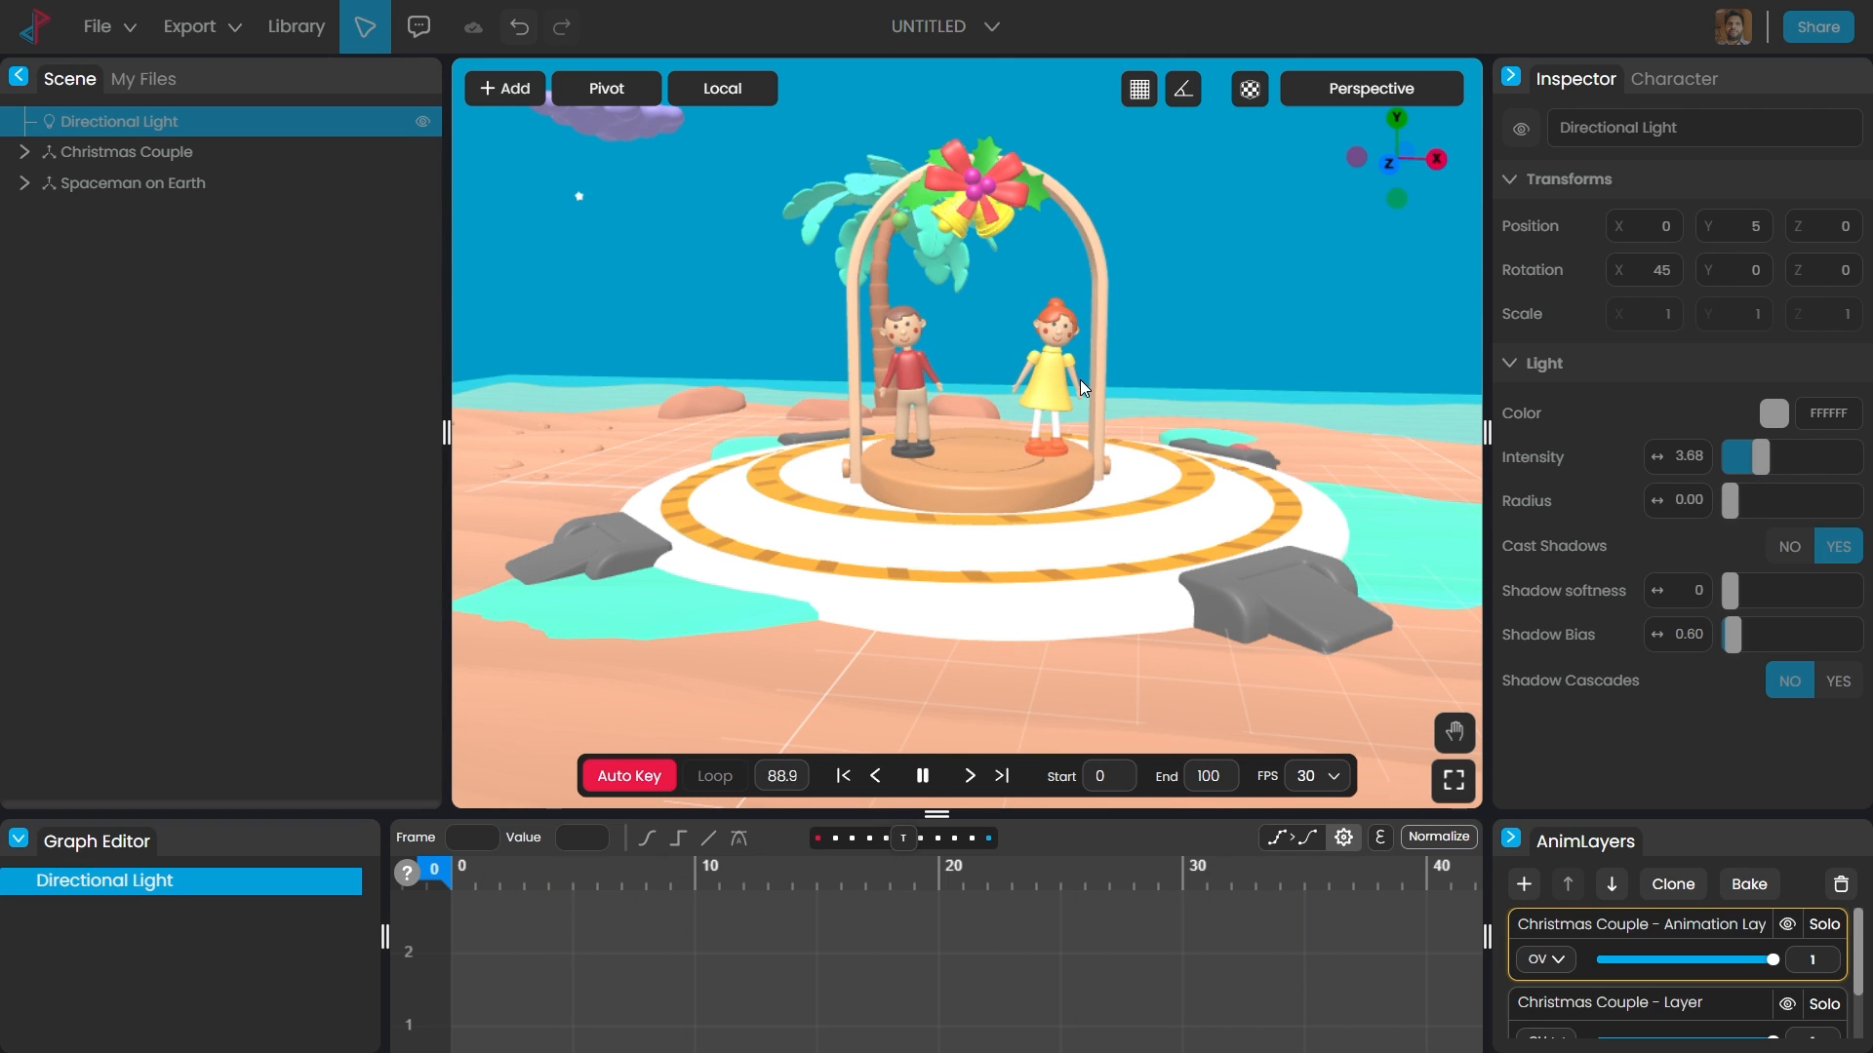
{"action": "key", "text": "space"}
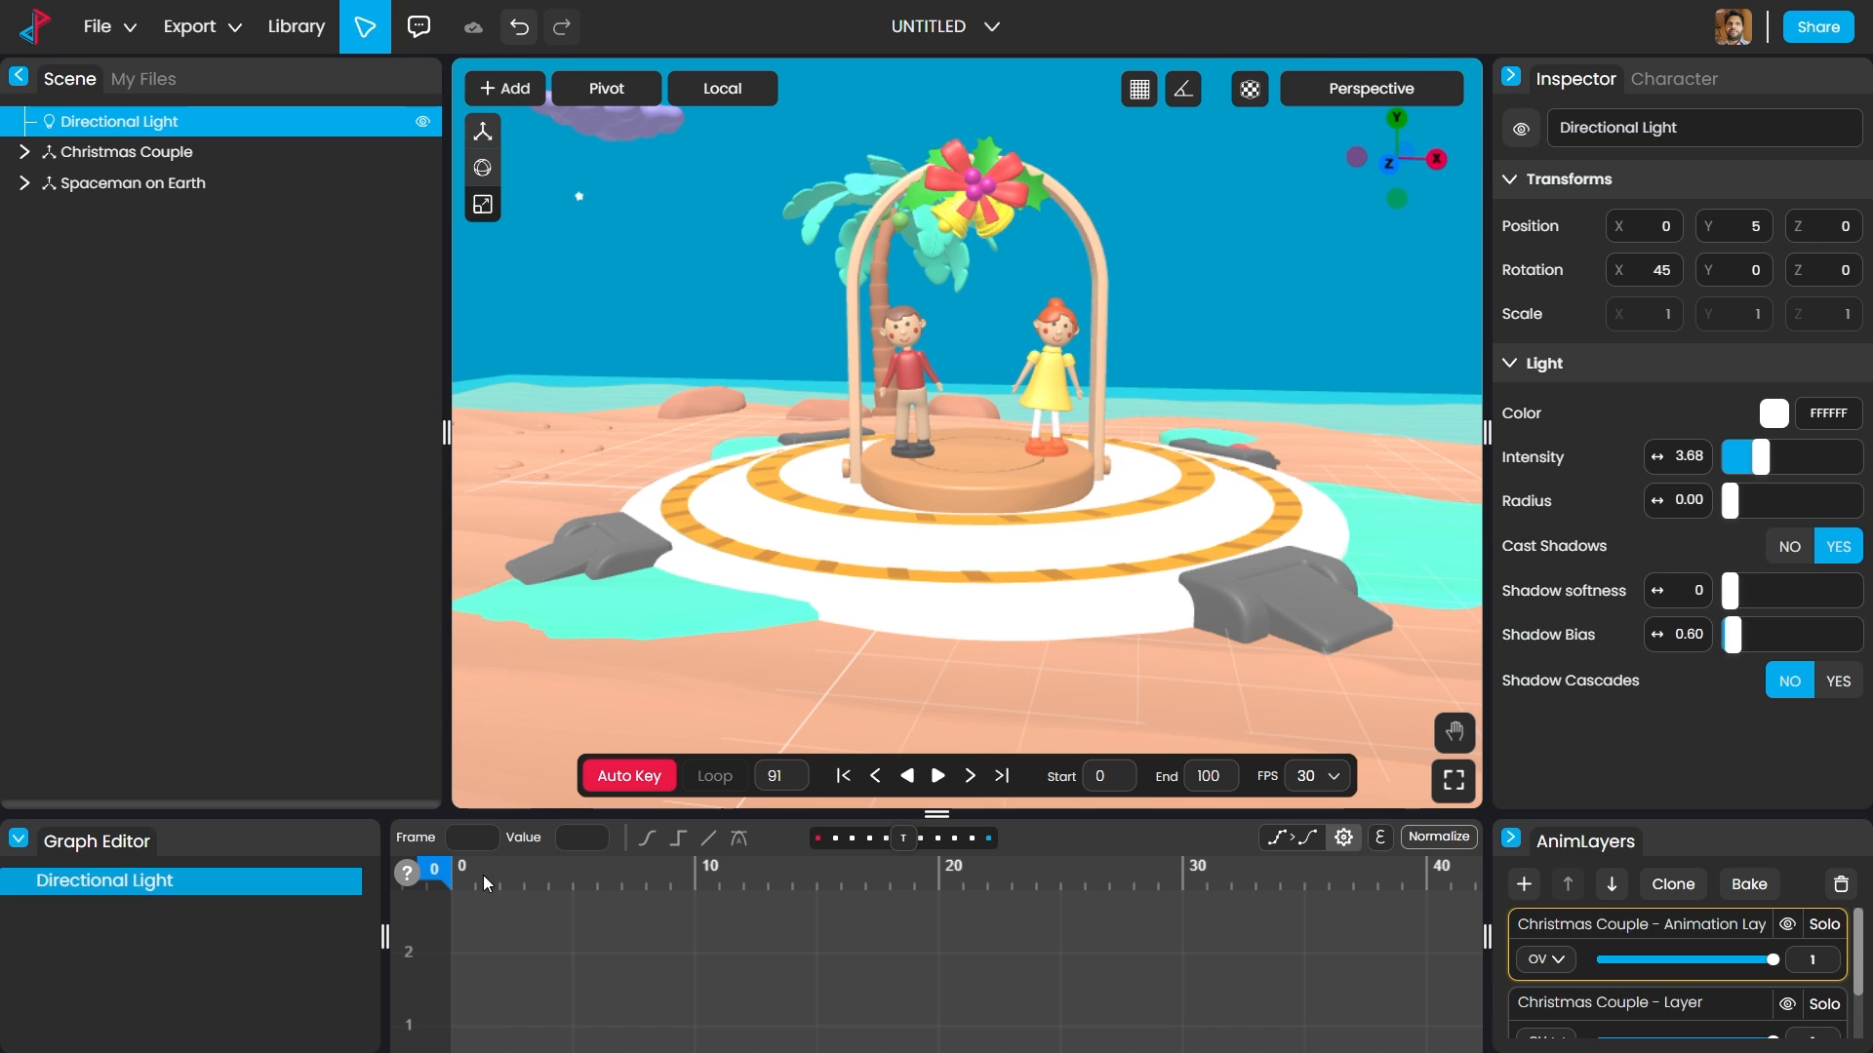
Step: Rewind the timeline to frame 0 and return to the projects dashboard
{"action": "left_click_drag", "start_coordinate": [482, 875], "coordinate": [452, 907]}
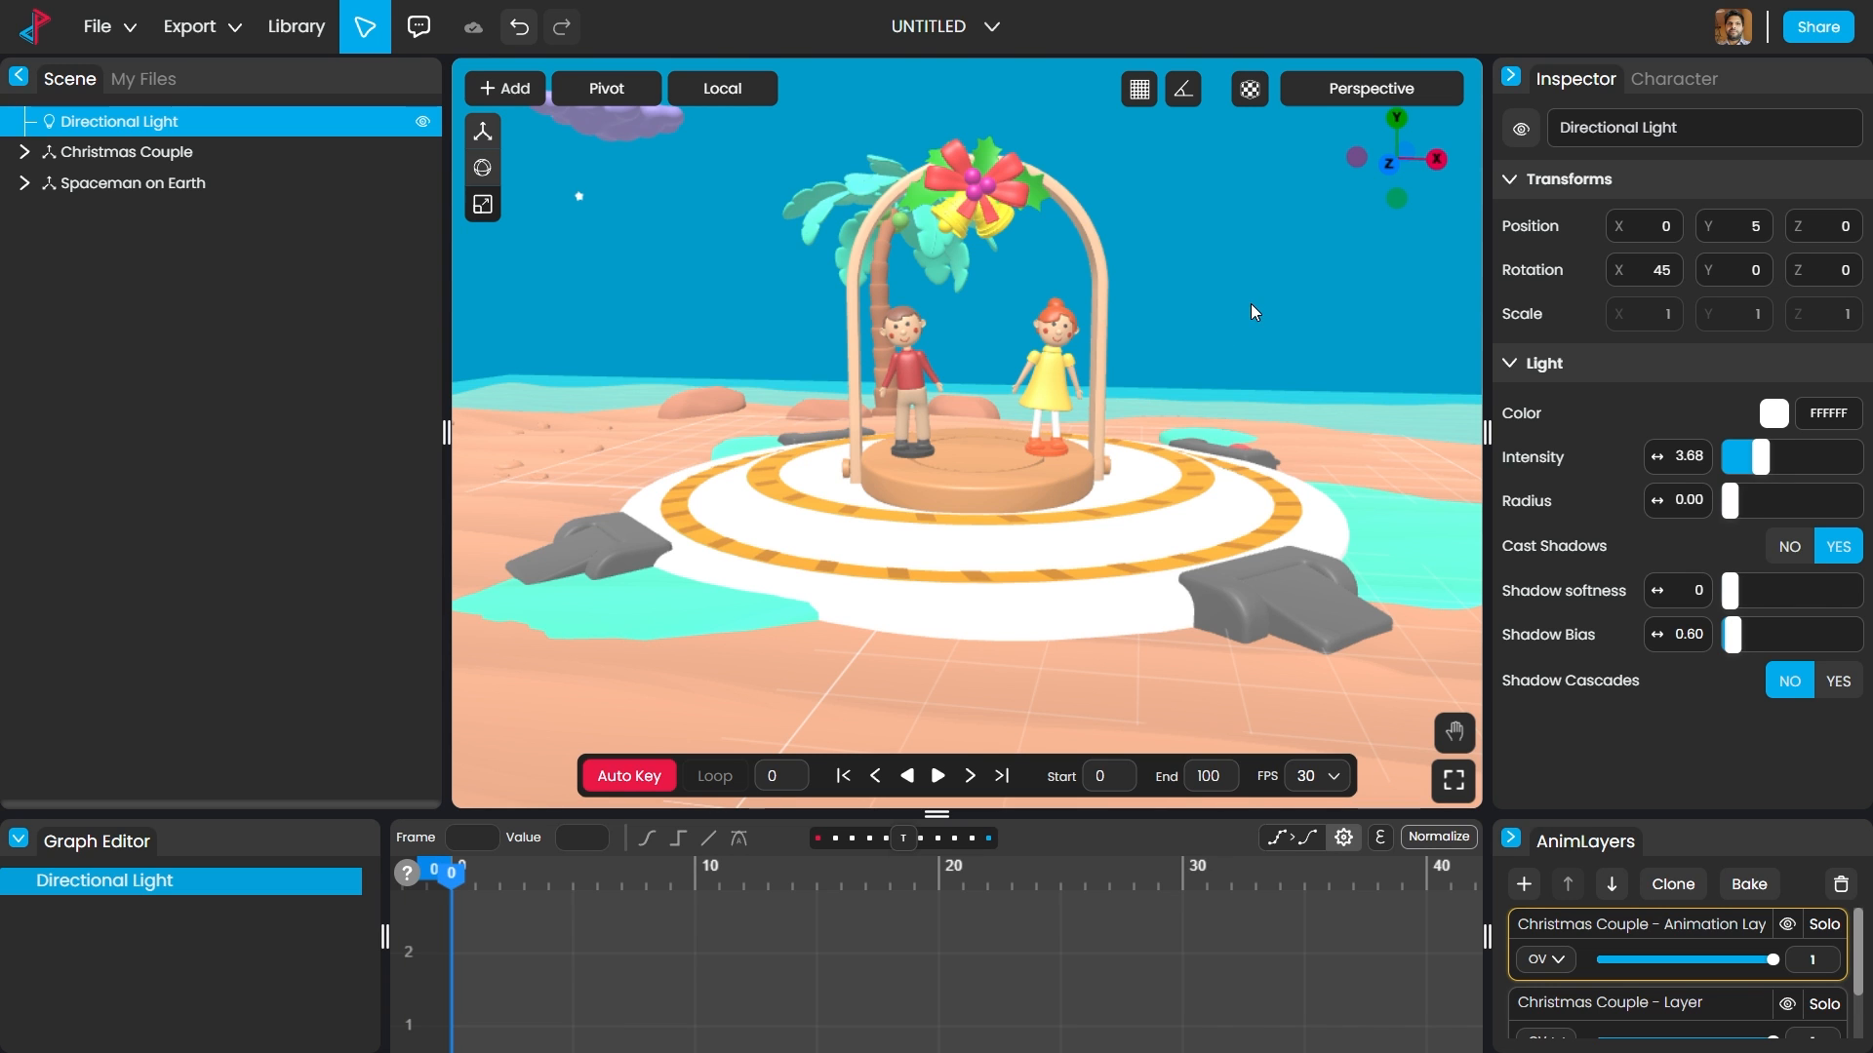
{"action": "middle_click_drag", "start_coordinate": [1250, 305], "coordinate": [1276, 368]}
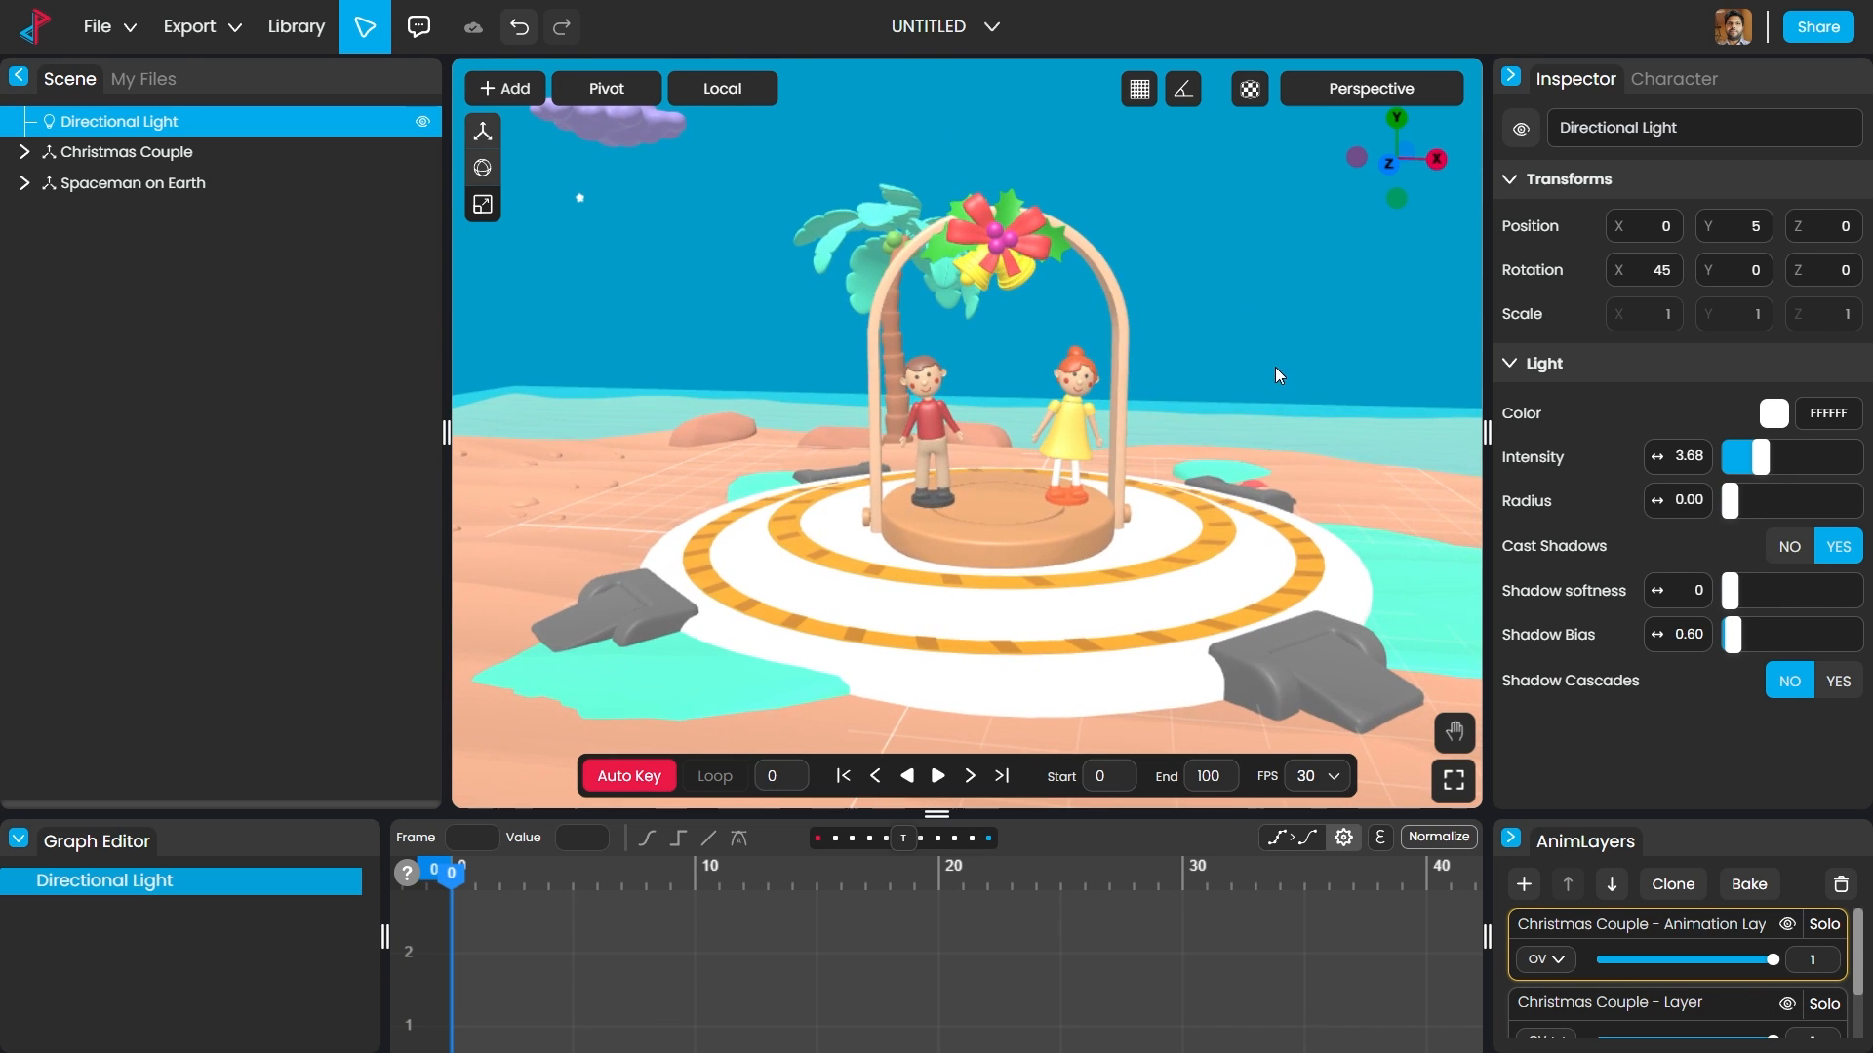
{"action": "left_click", "coordinate": [37, 35]}
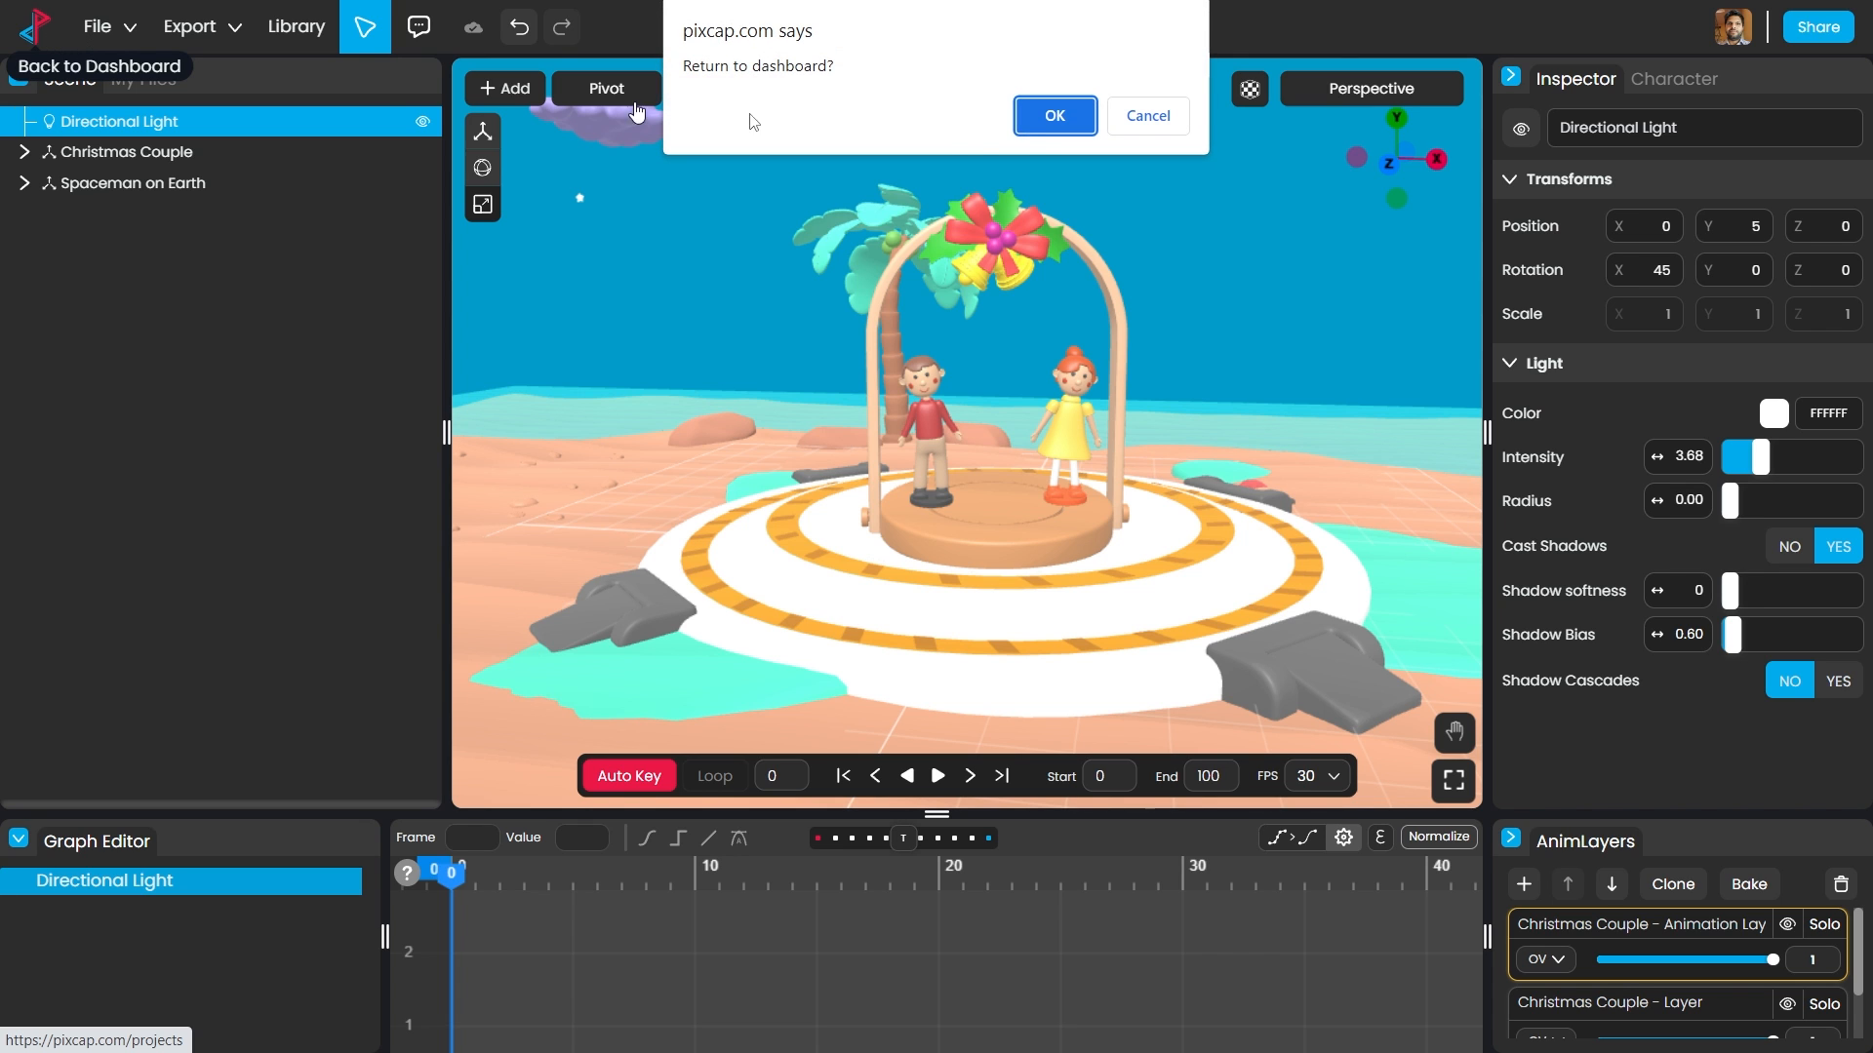
{"action": "left_click", "coordinate": [1052, 119]}
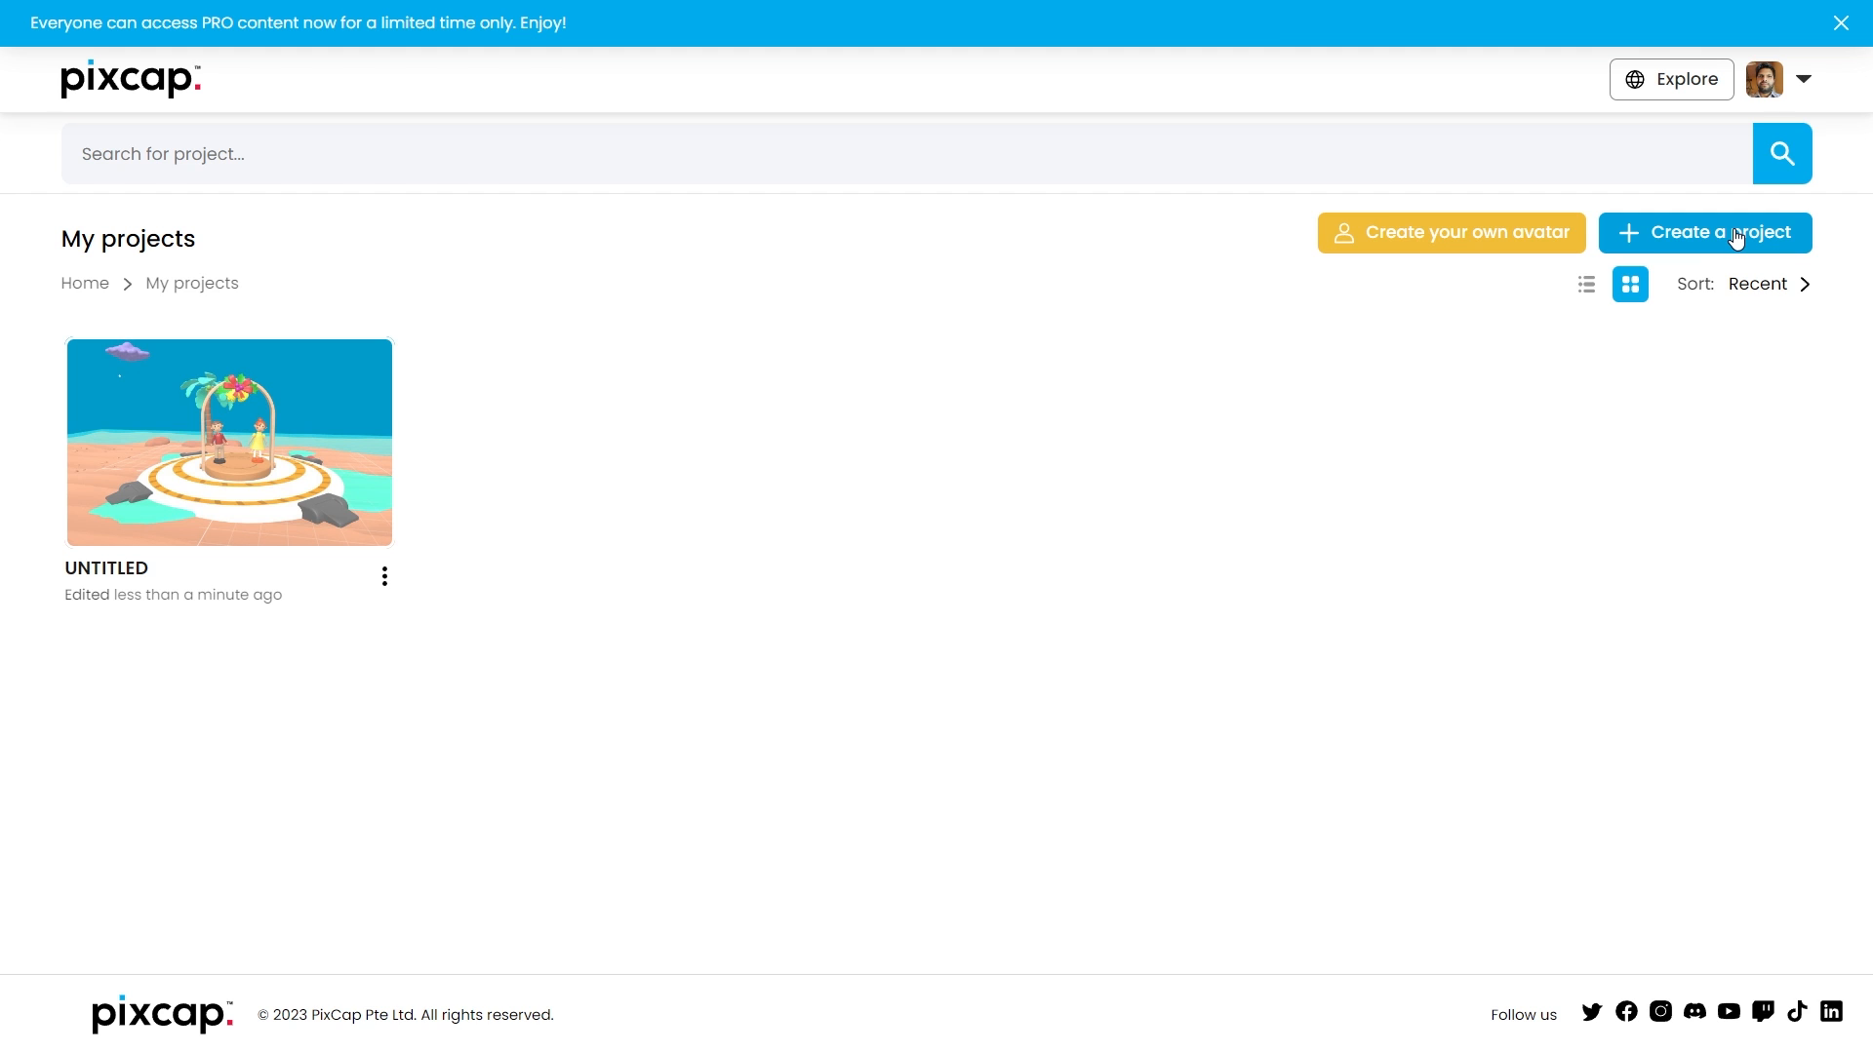
Step: Reopen the UNTITLED project from the dashboard and expand the Graph Editor
{"action": "left_click", "coordinate": [309, 454]}
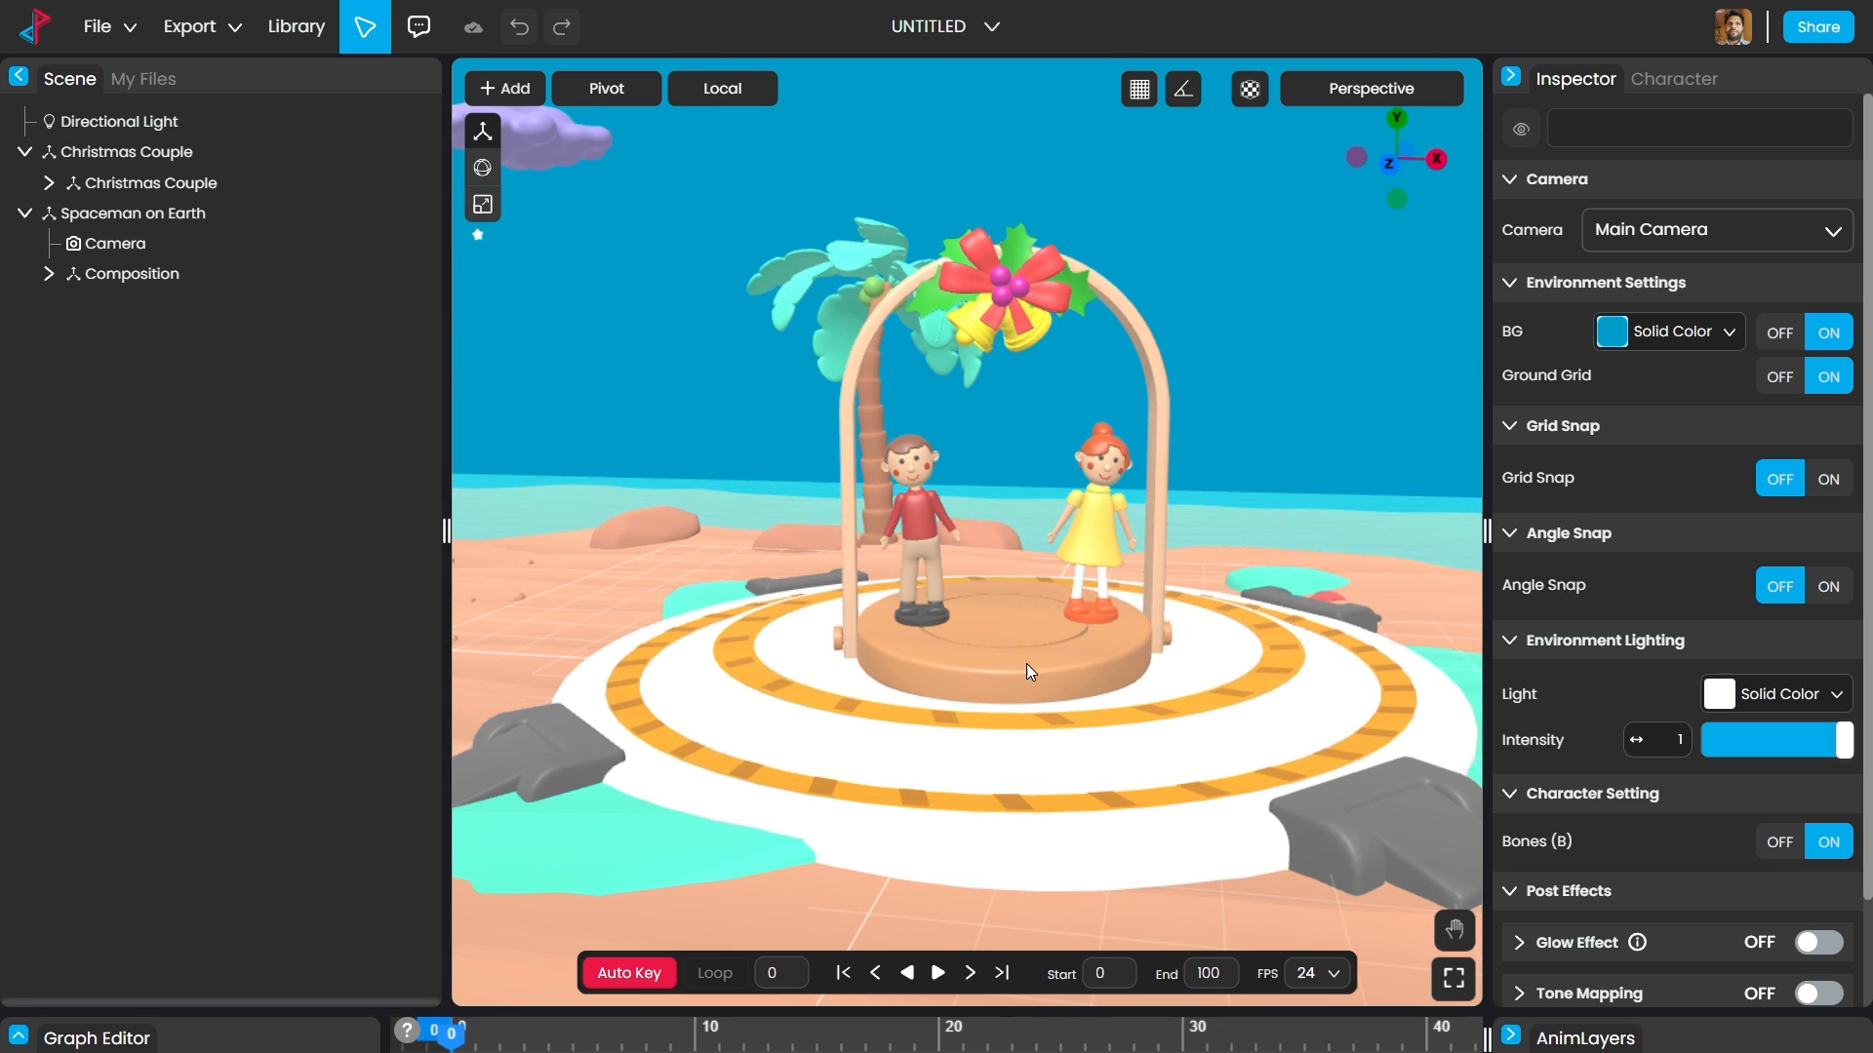
{"action": "left_click", "coordinate": [19, 1037]}
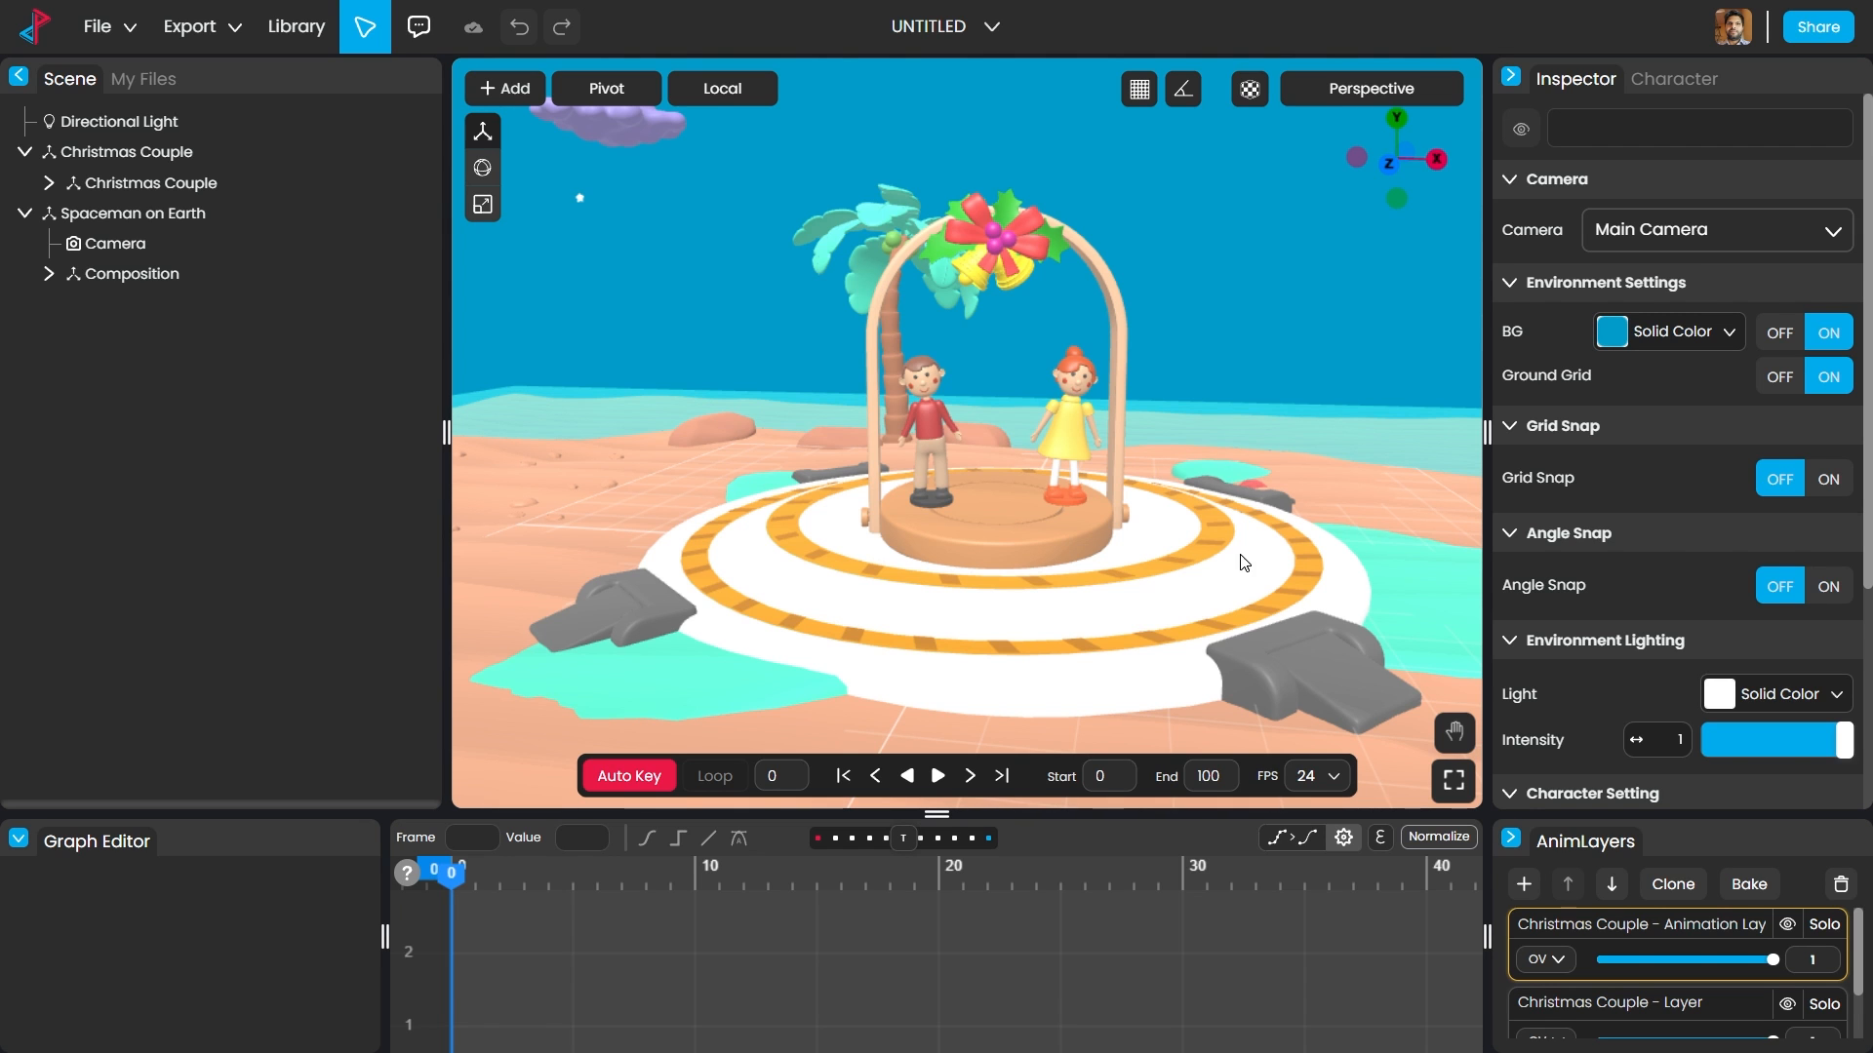
{"action": "left_click_drag", "start_coordinate": [1249, 536], "coordinate": [1024, 457]}
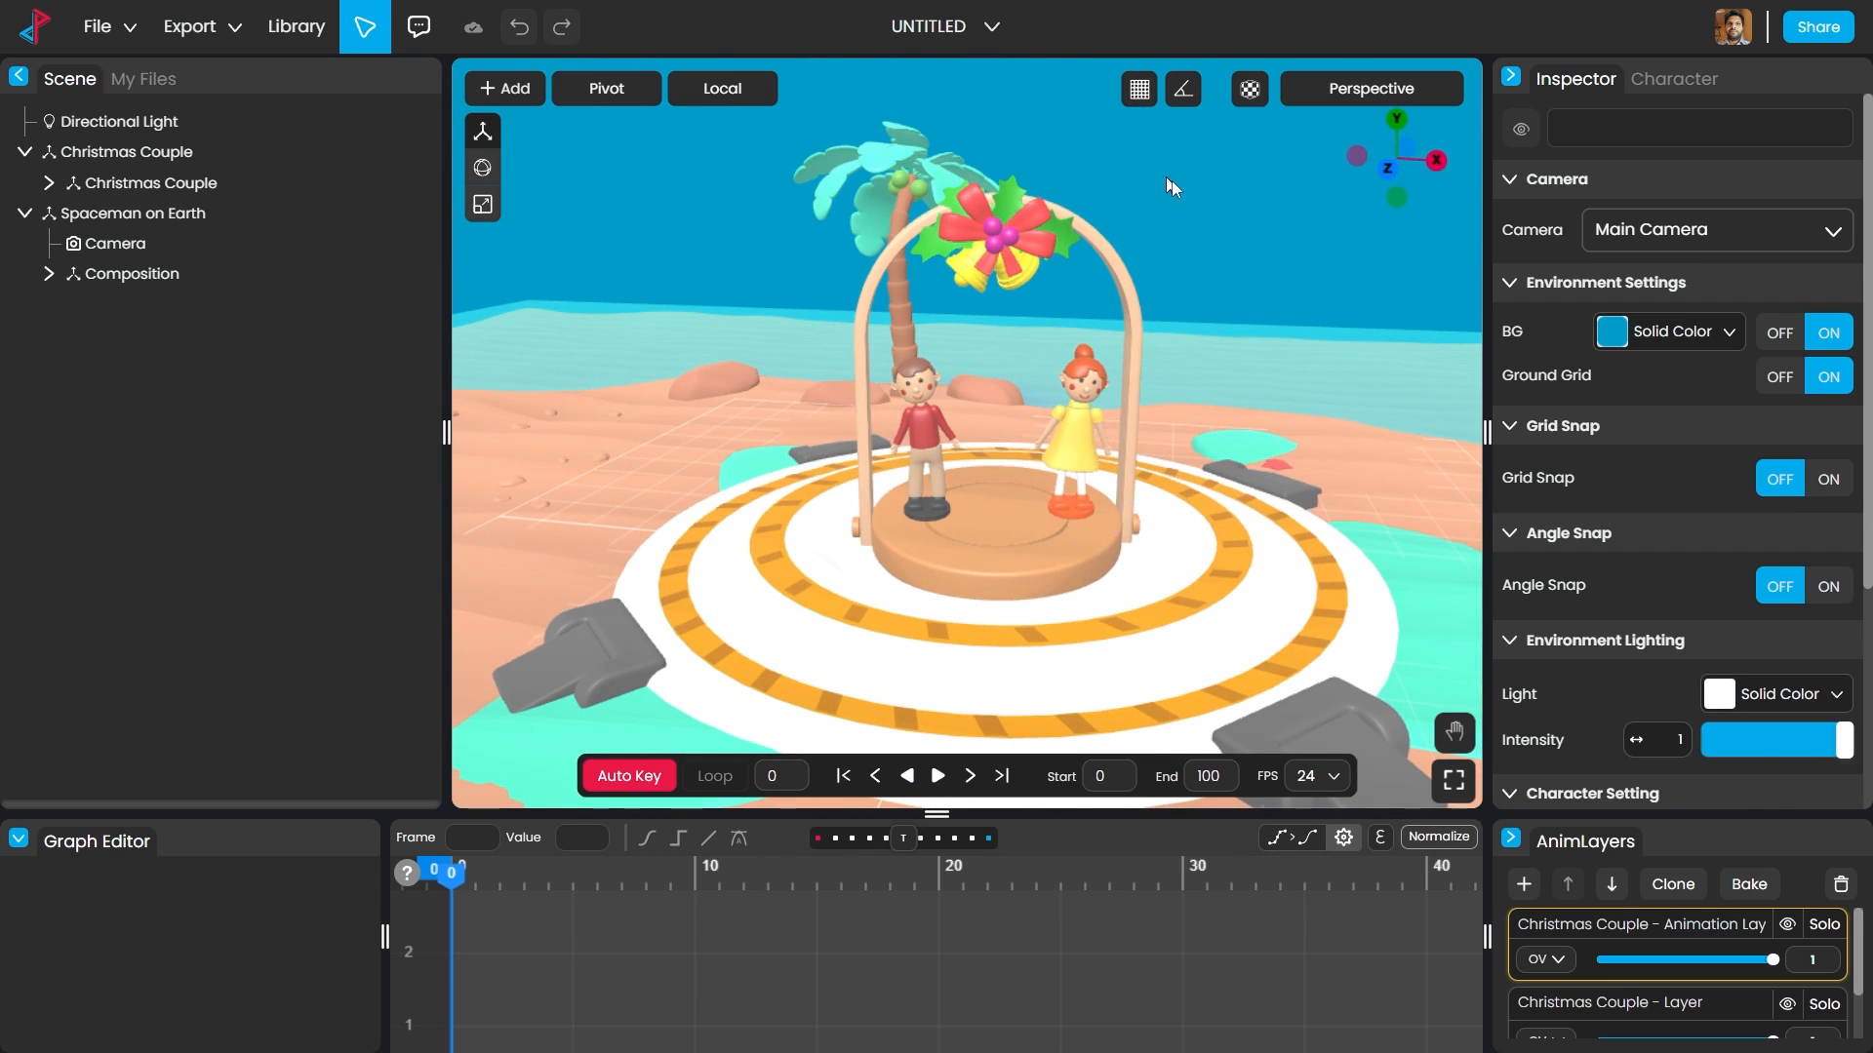
{"action": "mouse_move", "coordinate": [1196, 443]}
{"action": "left_mouse_down"}
{"action": "mouse_move", "coordinate": [1096, 423]}
{"action": "mouse_move", "coordinate": [1225, 421]}
{"action": "left_mouse_up"}
{"action": "scroll", "coordinate": [1225, 421], "scroll_direction": "up", "scroll_amount": 2}
{"action": "scroll", "coordinate": [1229, 436], "scroll_direction": "up", "scroll_amount": 2}
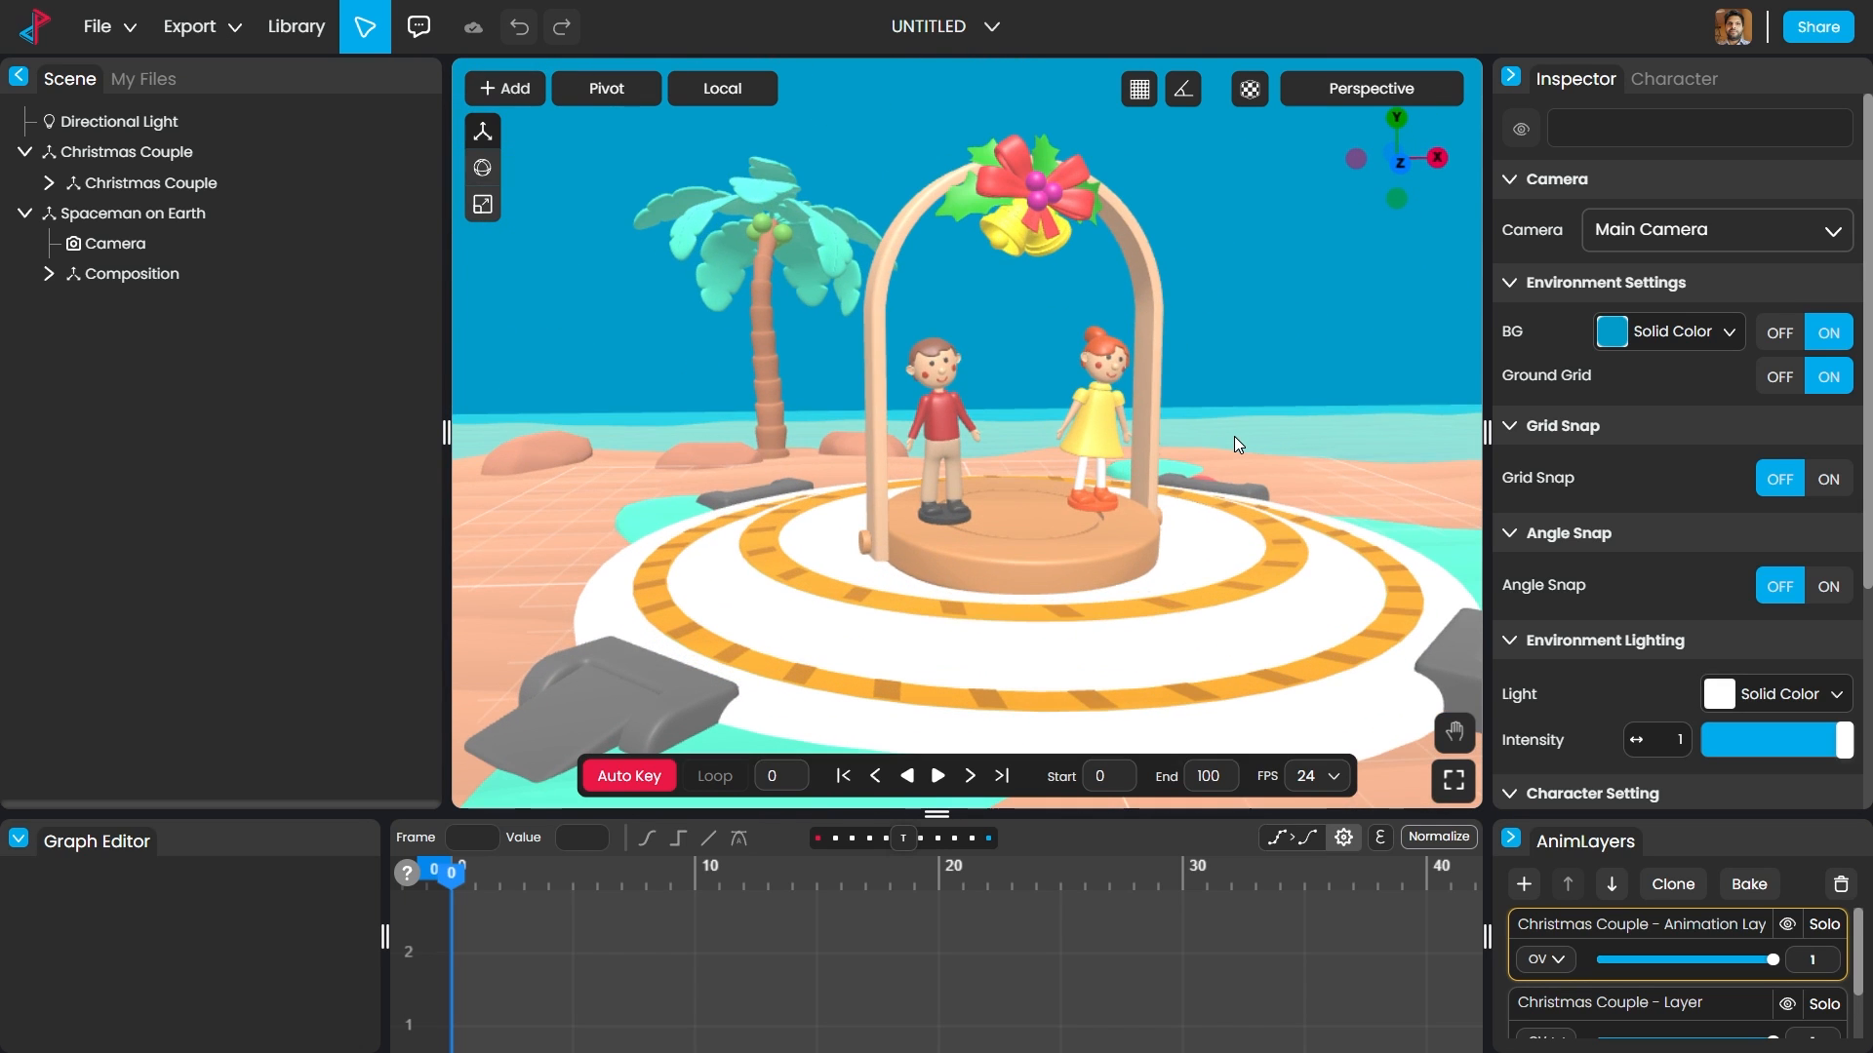
{"action": "left_click_drag", "start_coordinate": [809, 202], "coordinate": [1004, 477]}
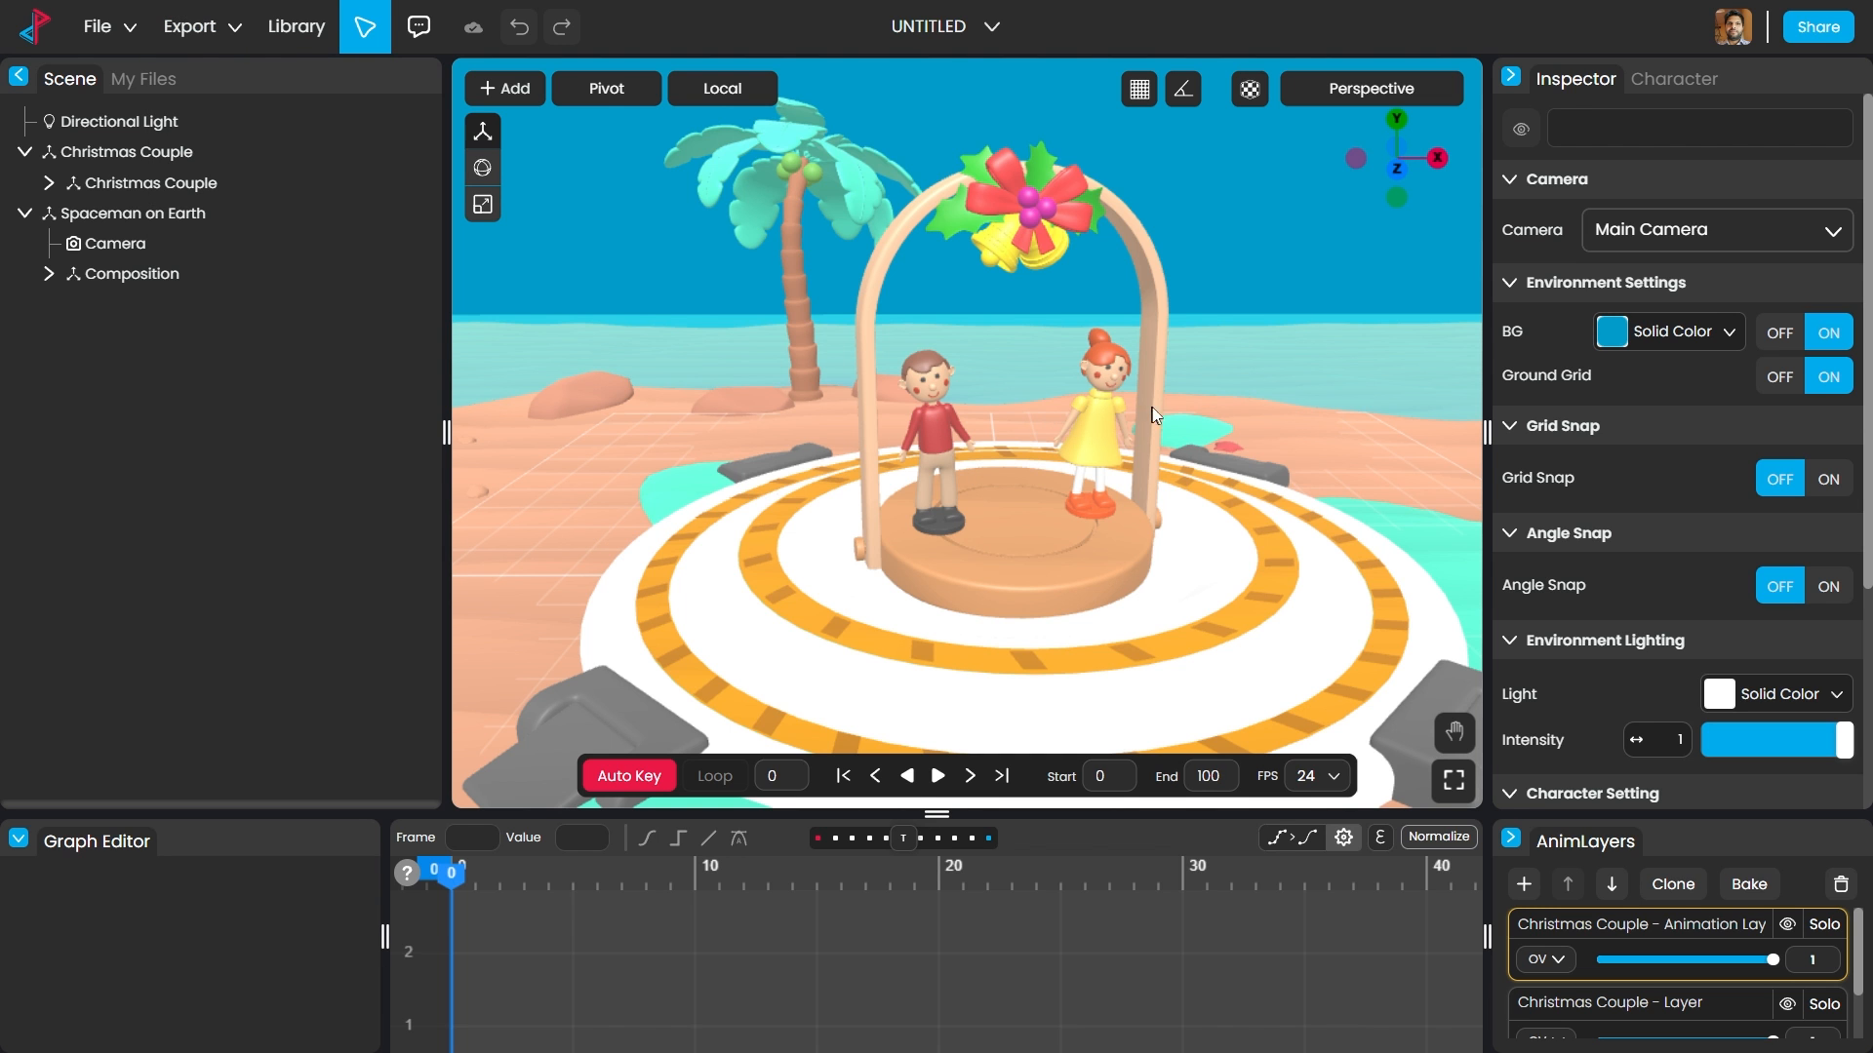
{"action": "left_click_drag", "start_coordinate": [1266, 373], "coordinate": [1217, 398]}
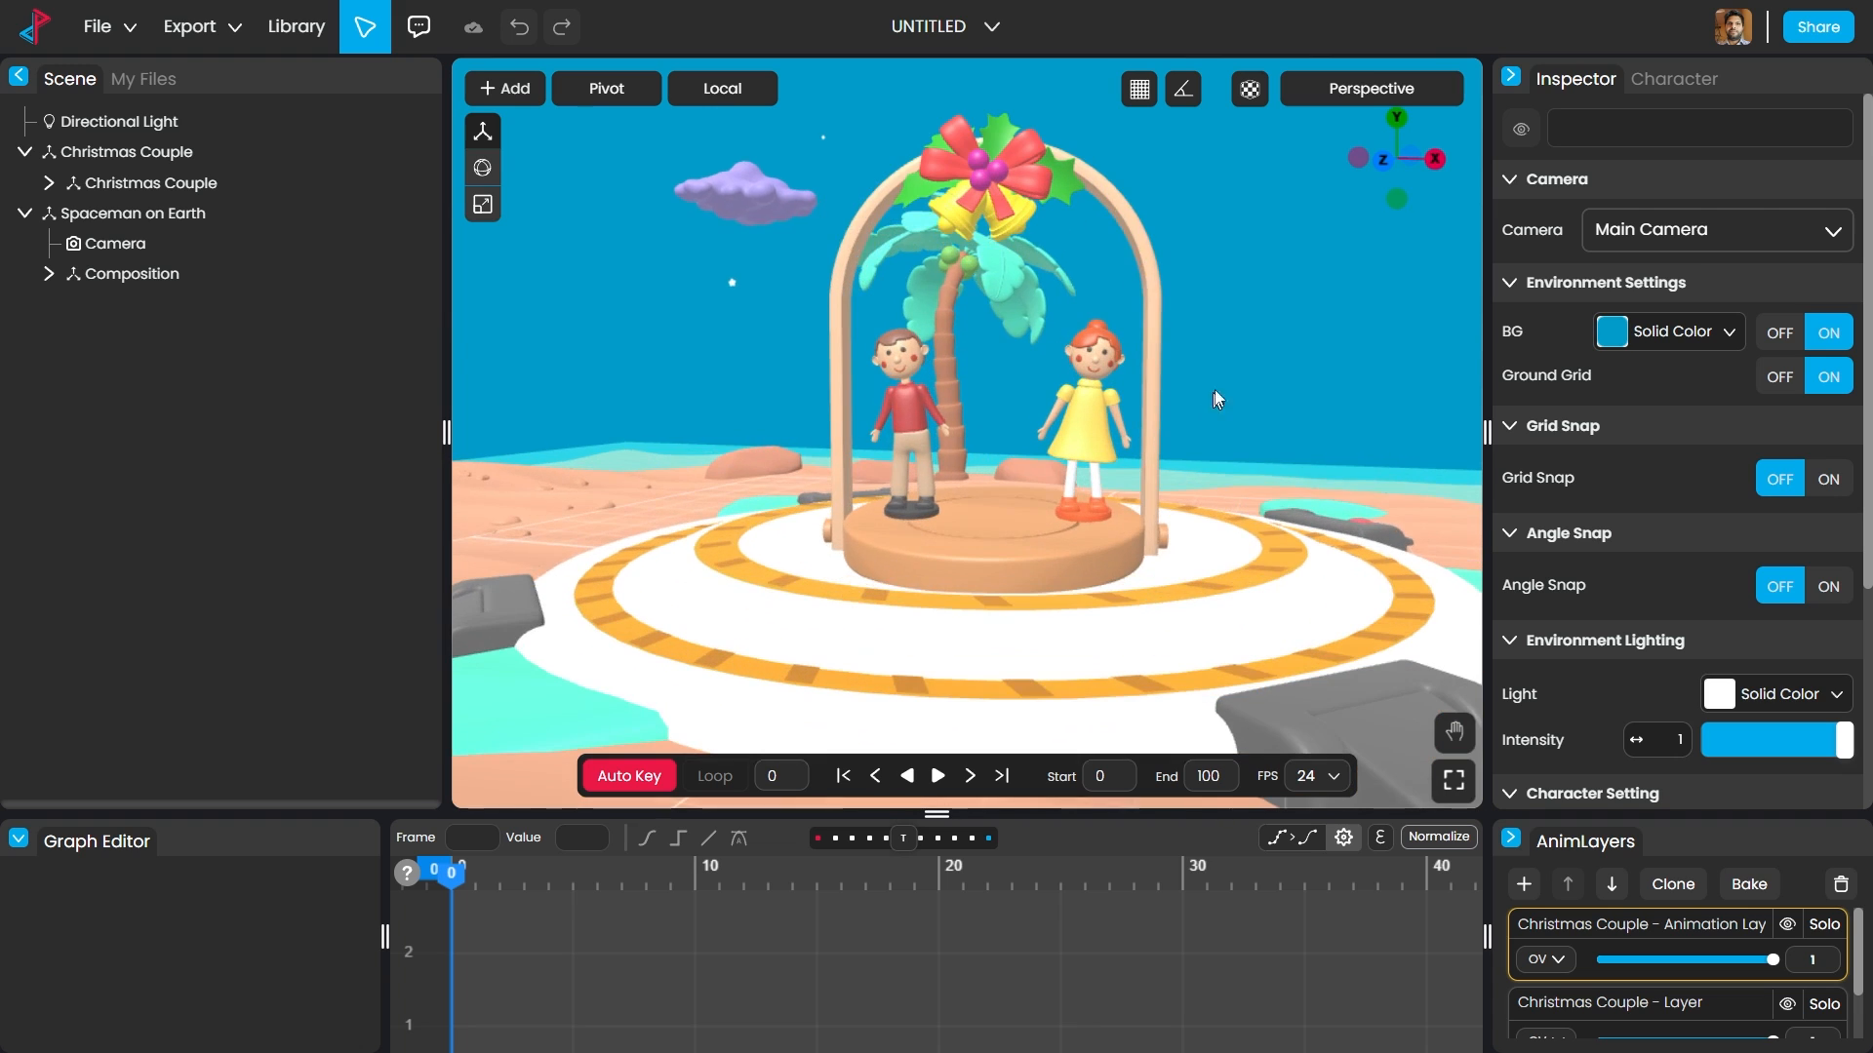
Step: Switch the viewport to the scene's Camera and frame the couple under the arch from the front
{"action": "left_click", "coordinate": [1402, 94]}
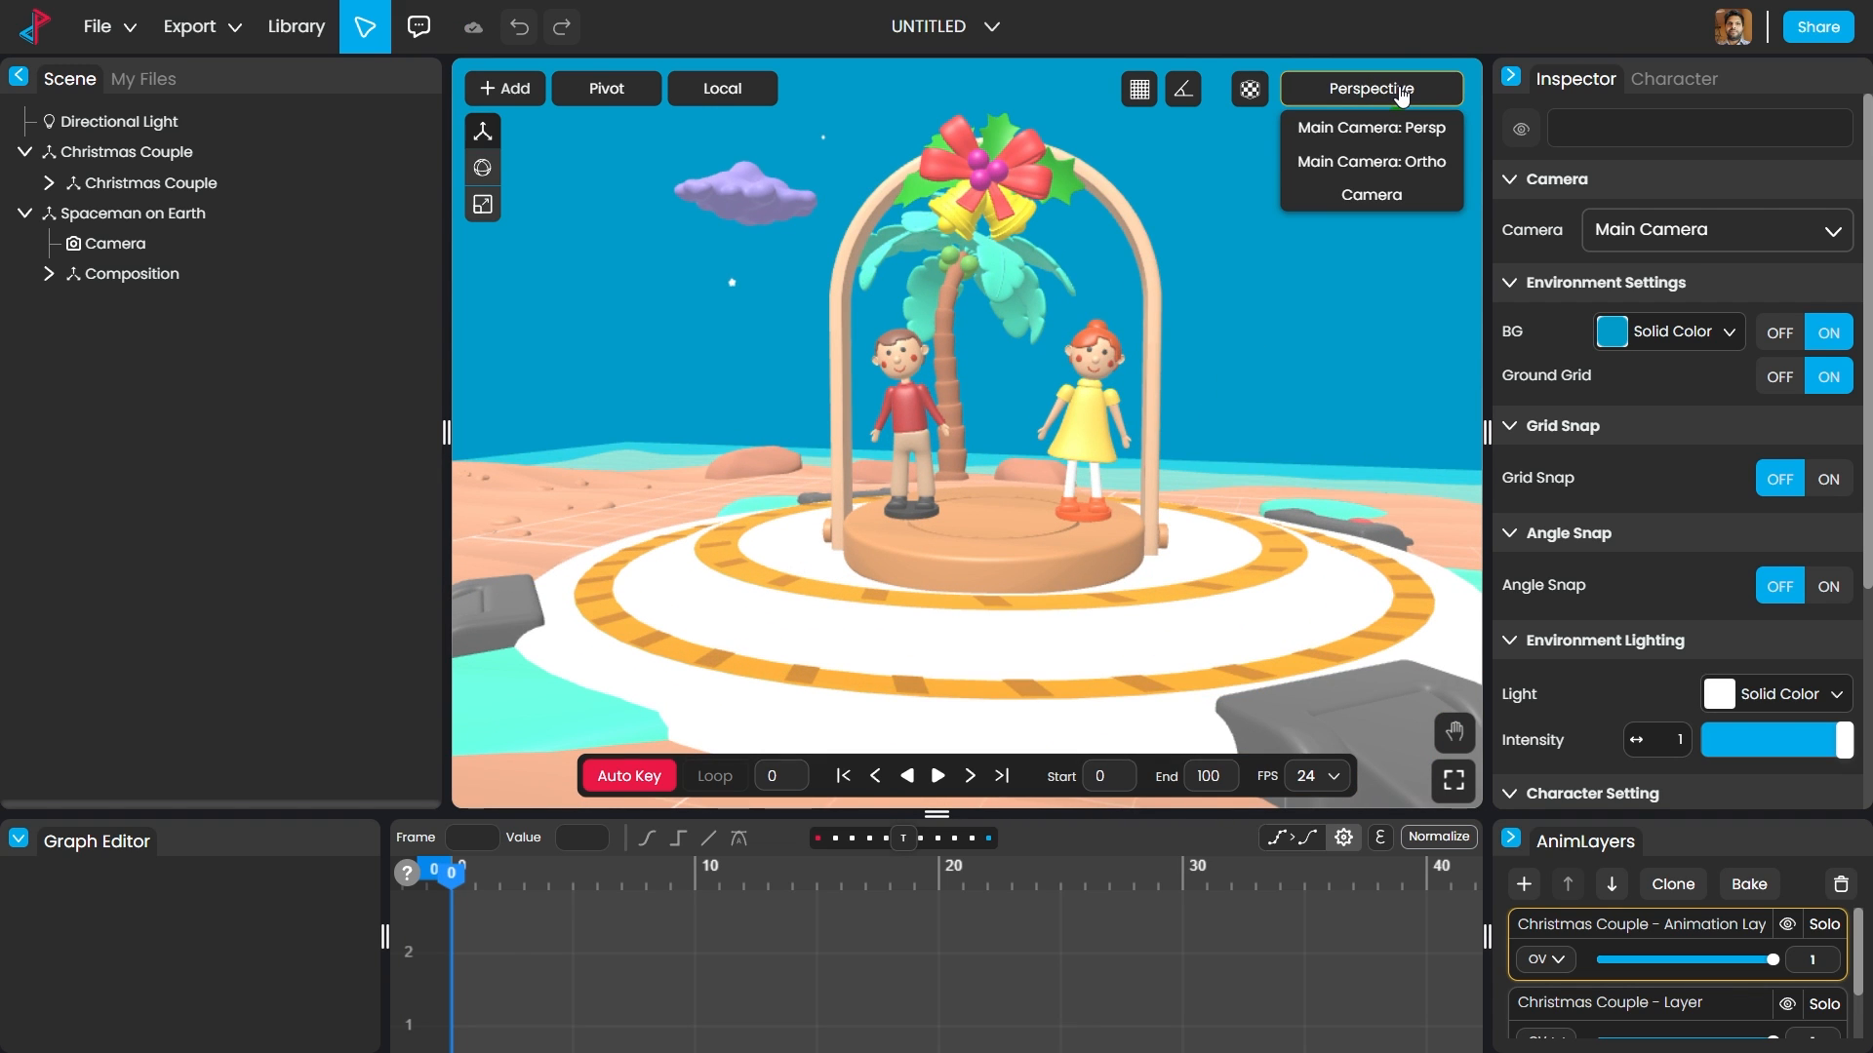
{"action": "left_click", "coordinate": [1378, 192]}
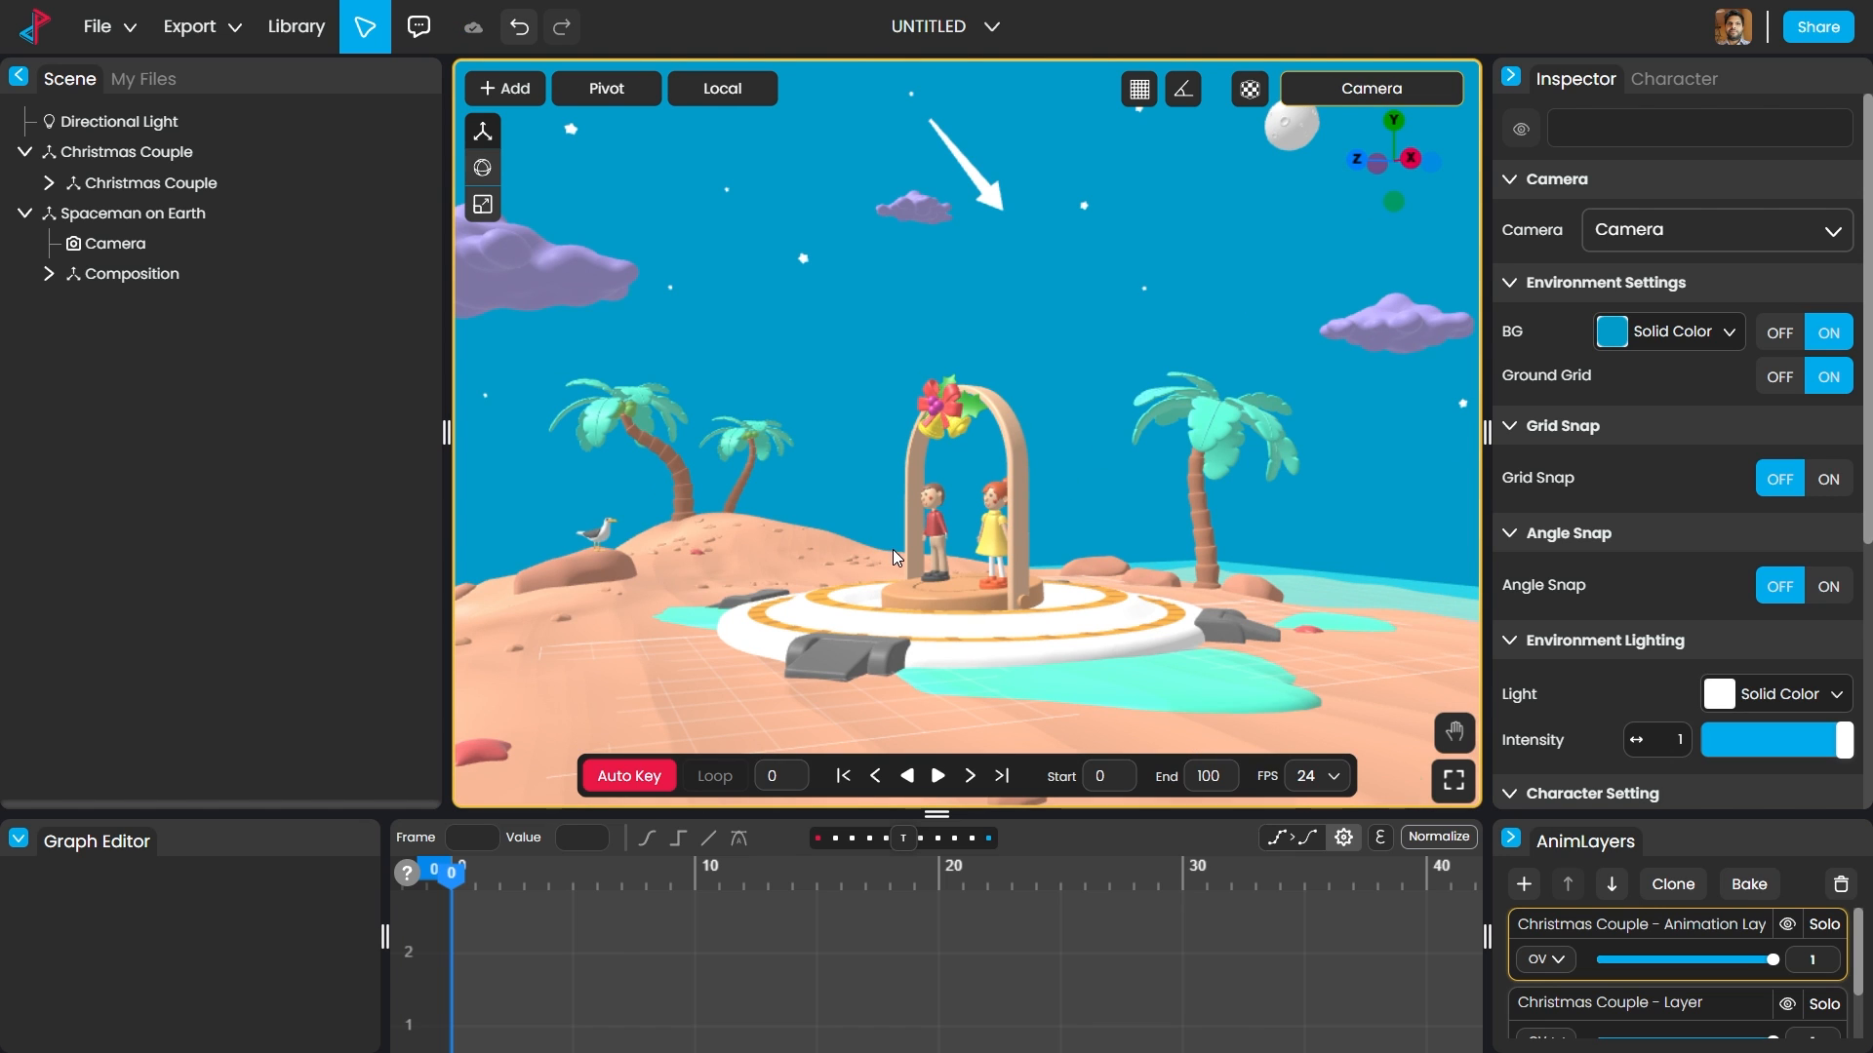
{"action": "scroll", "coordinate": [893, 551], "scroll_direction": "up", "scroll_amount": 2}
{"action": "left_click", "coordinate": [928, 577]}
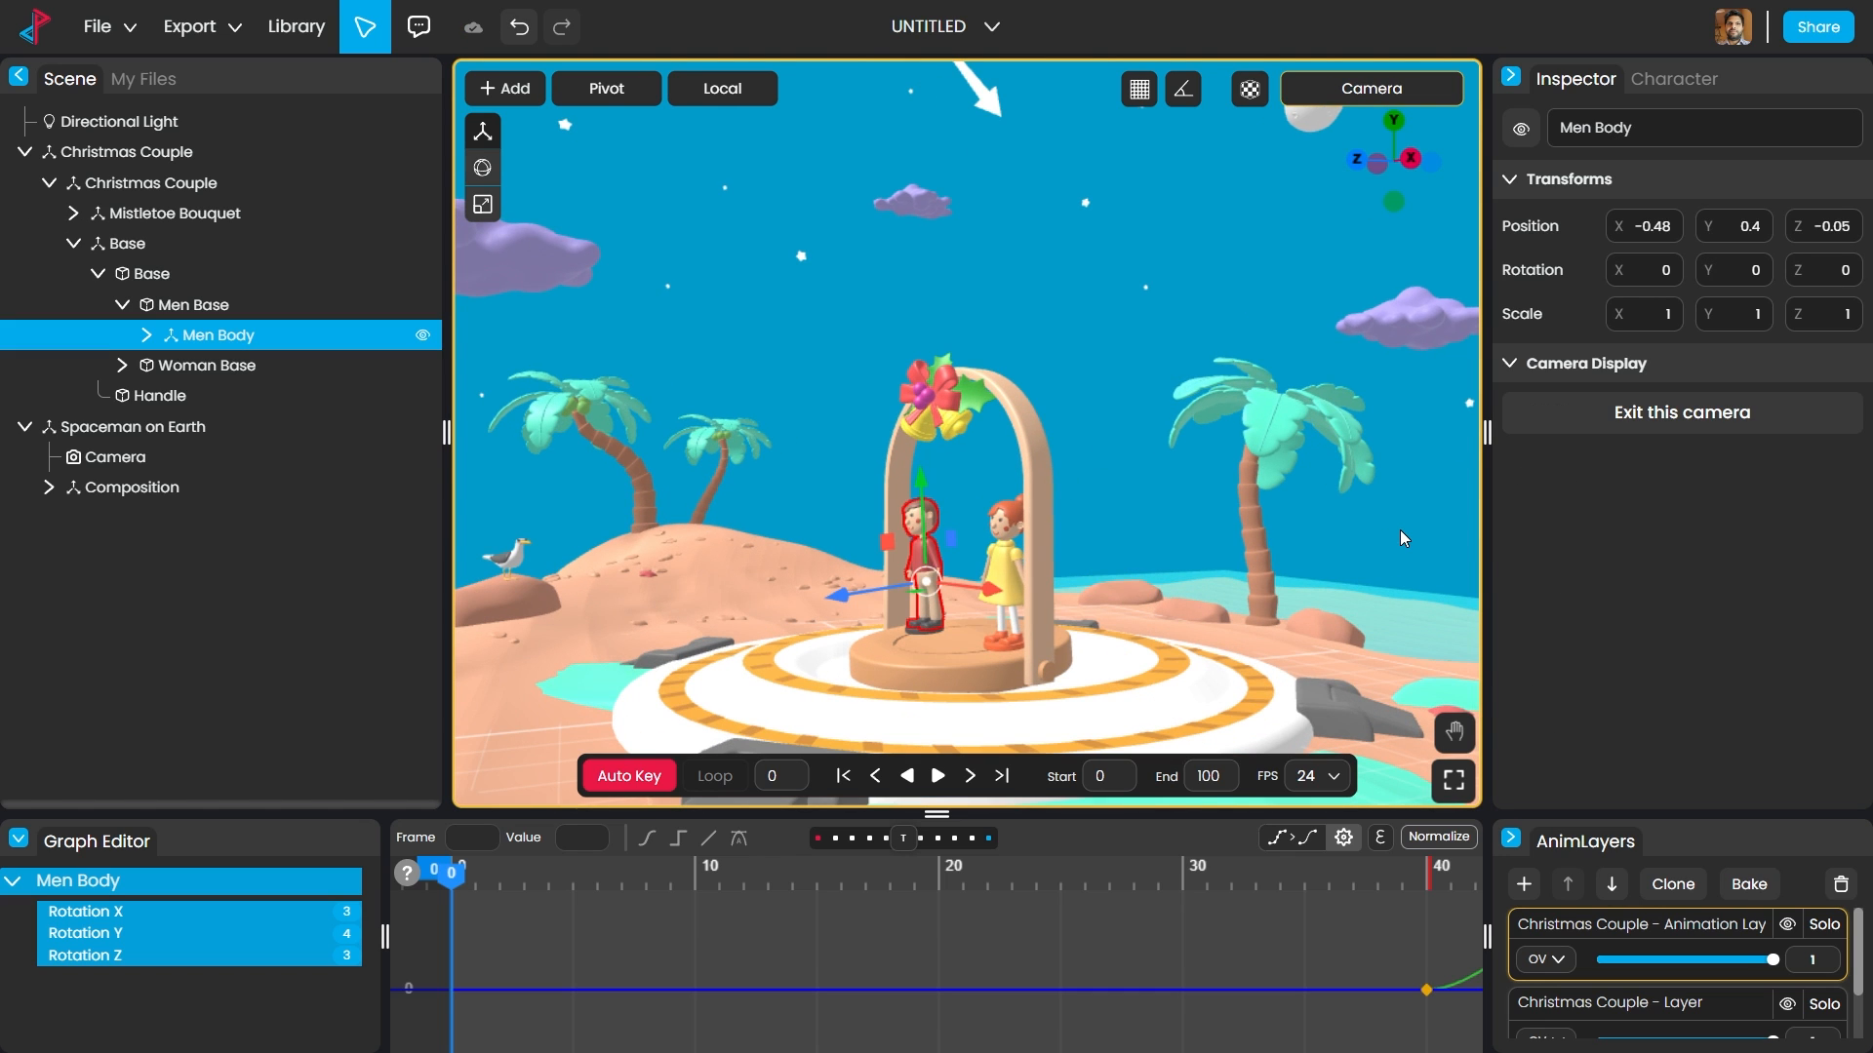
{"action": "scroll", "coordinate": [1400, 530], "scroll_direction": "up", "scroll_amount": 3}
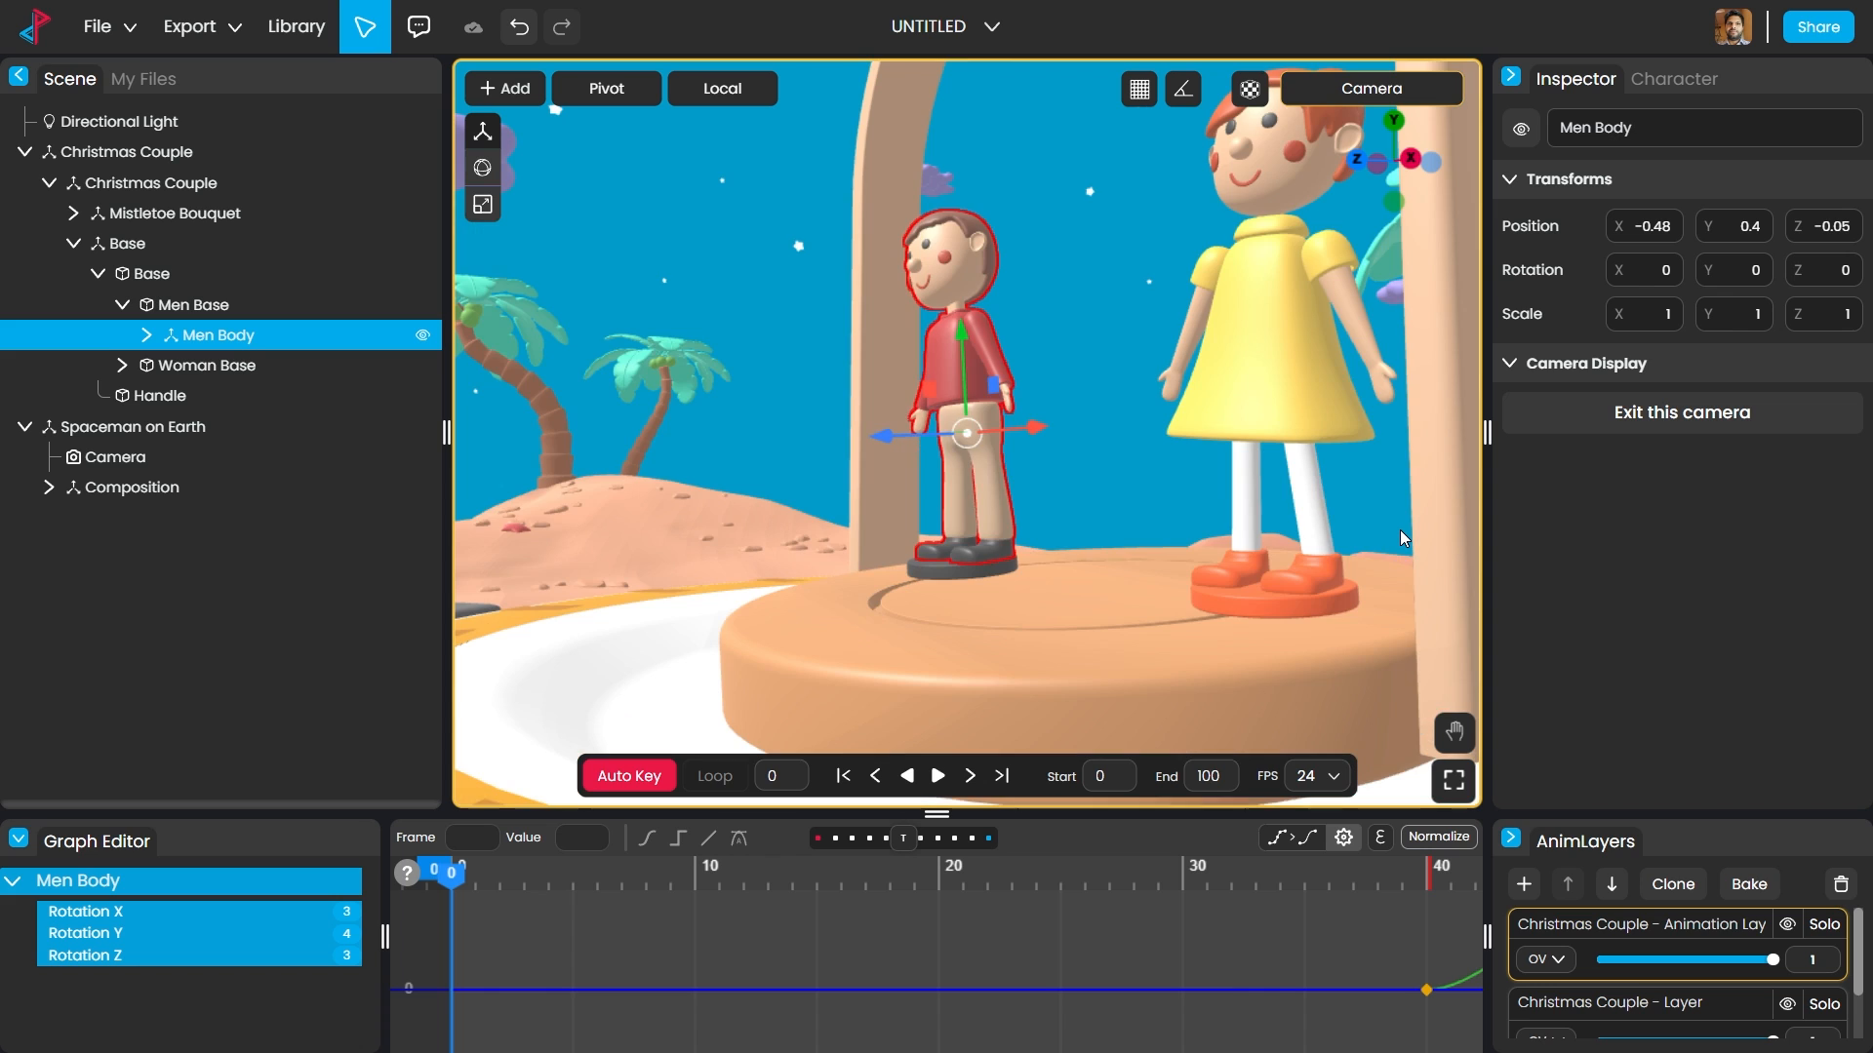
{"action": "scroll", "coordinate": [1020, 468], "scroll_direction": "down", "scroll_amount": 3}
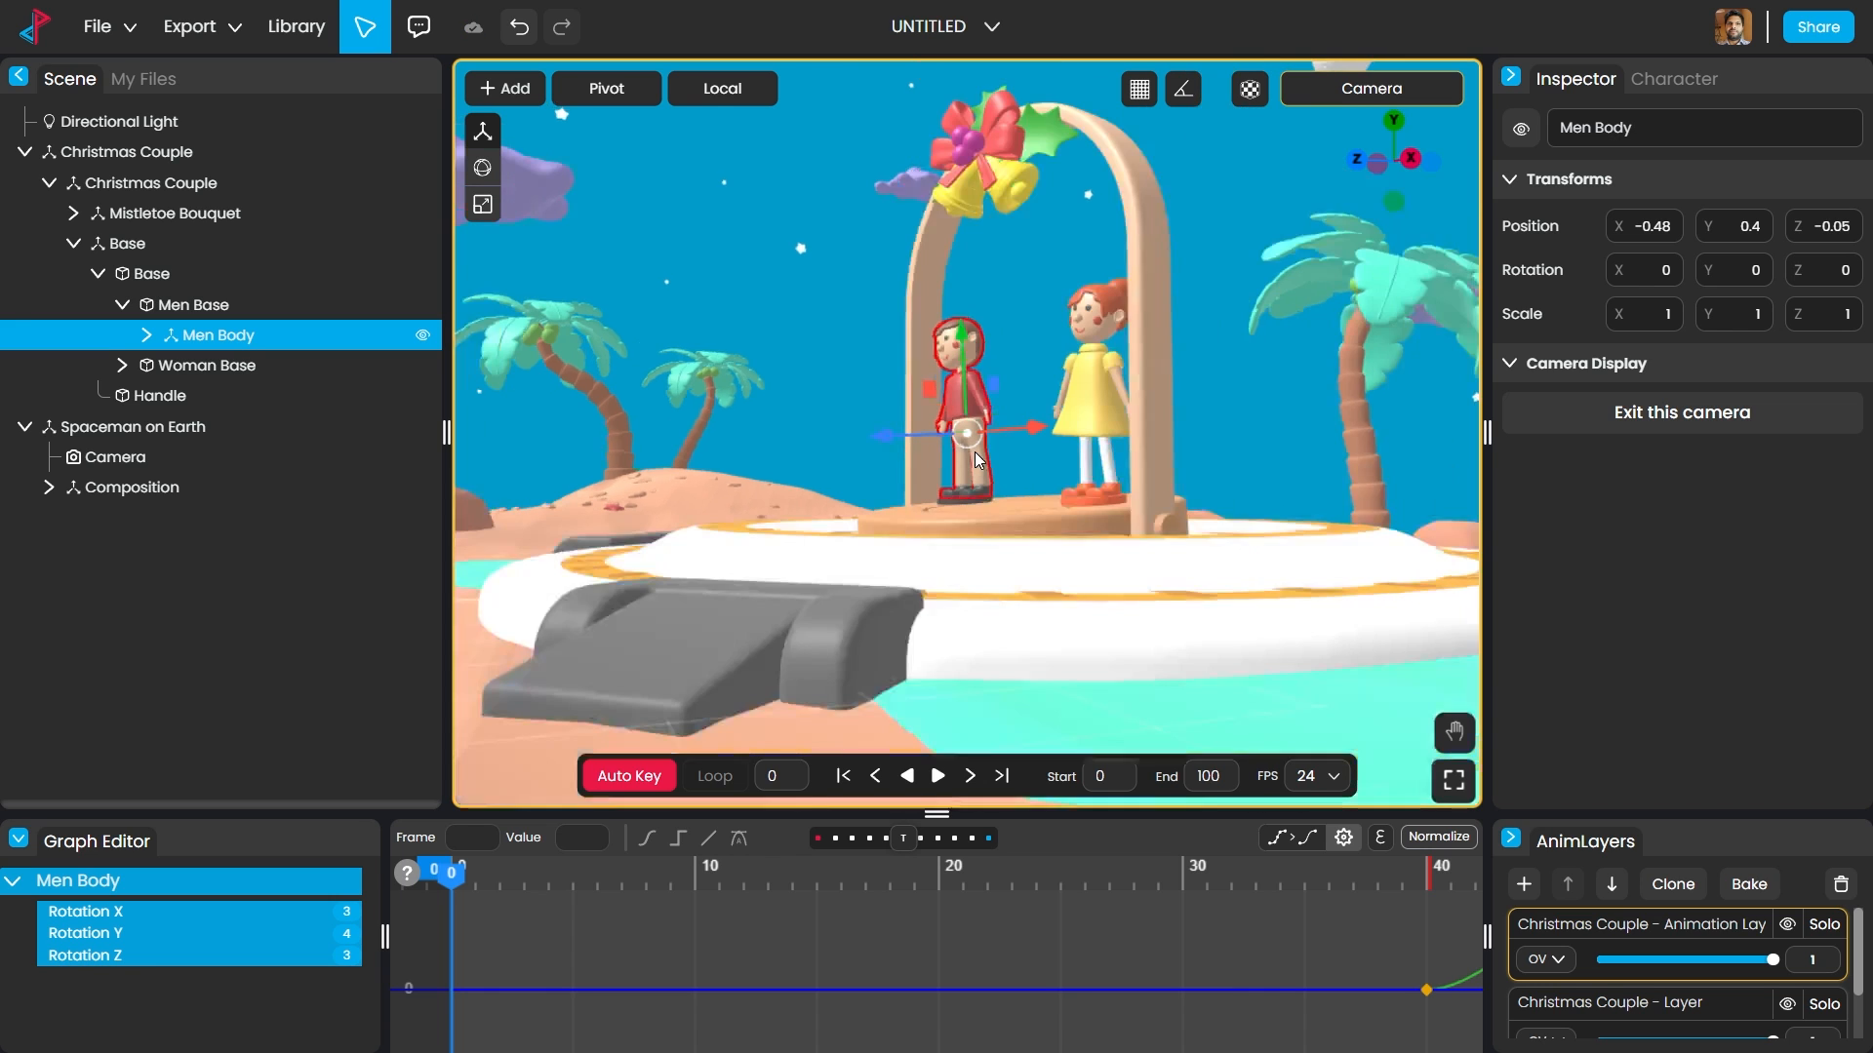
{"action": "scroll", "coordinate": [898, 501], "scroll_direction": "up", "scroll_amount": 2}
{"action": "scroll", "coordinate": [899, 503], "scroll_direction": "down", "scroll_amount": 2}
{"action": "middle_click_drag", "start_coordinate": [903, 503], "coordinate": [1278, 422]}
{"action": "left_click", "coordinate": [1278, 421]}
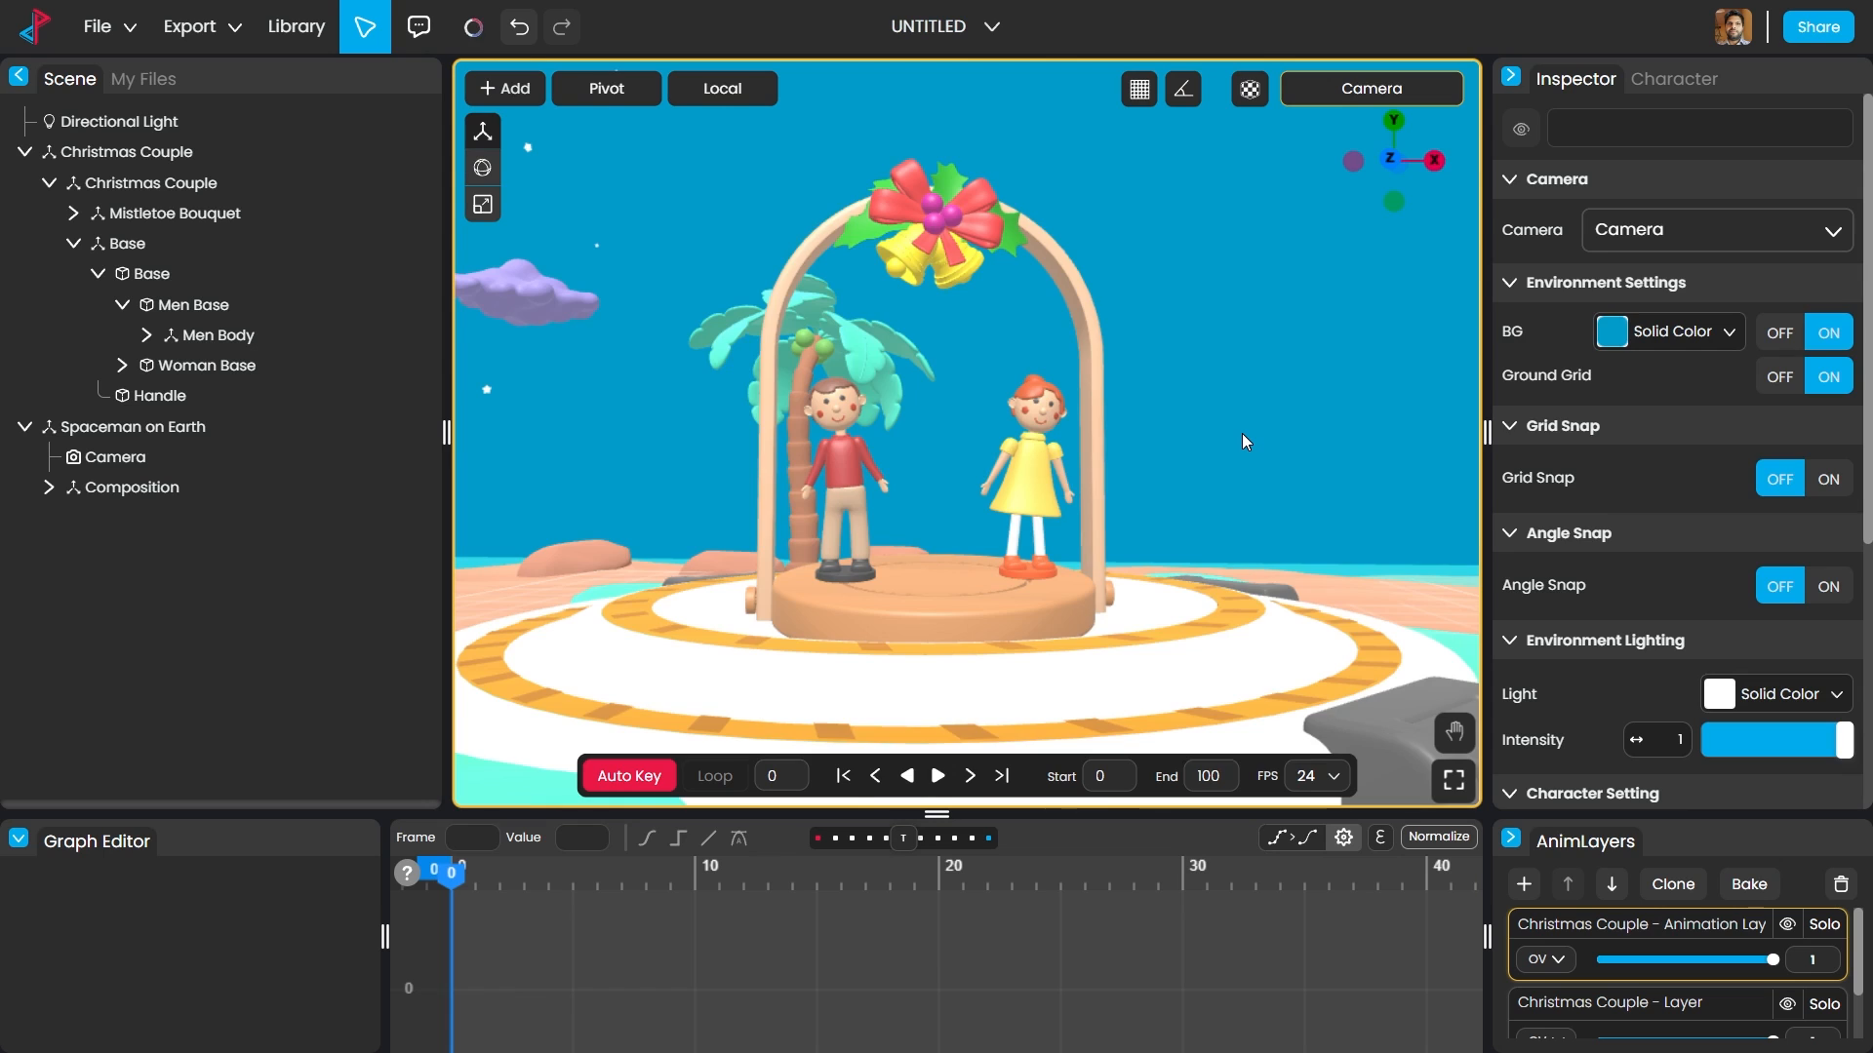
{"action": "scroll", "coordinate": [1243, 433], "scroll_direction": "down", "scroll_amount": 2}
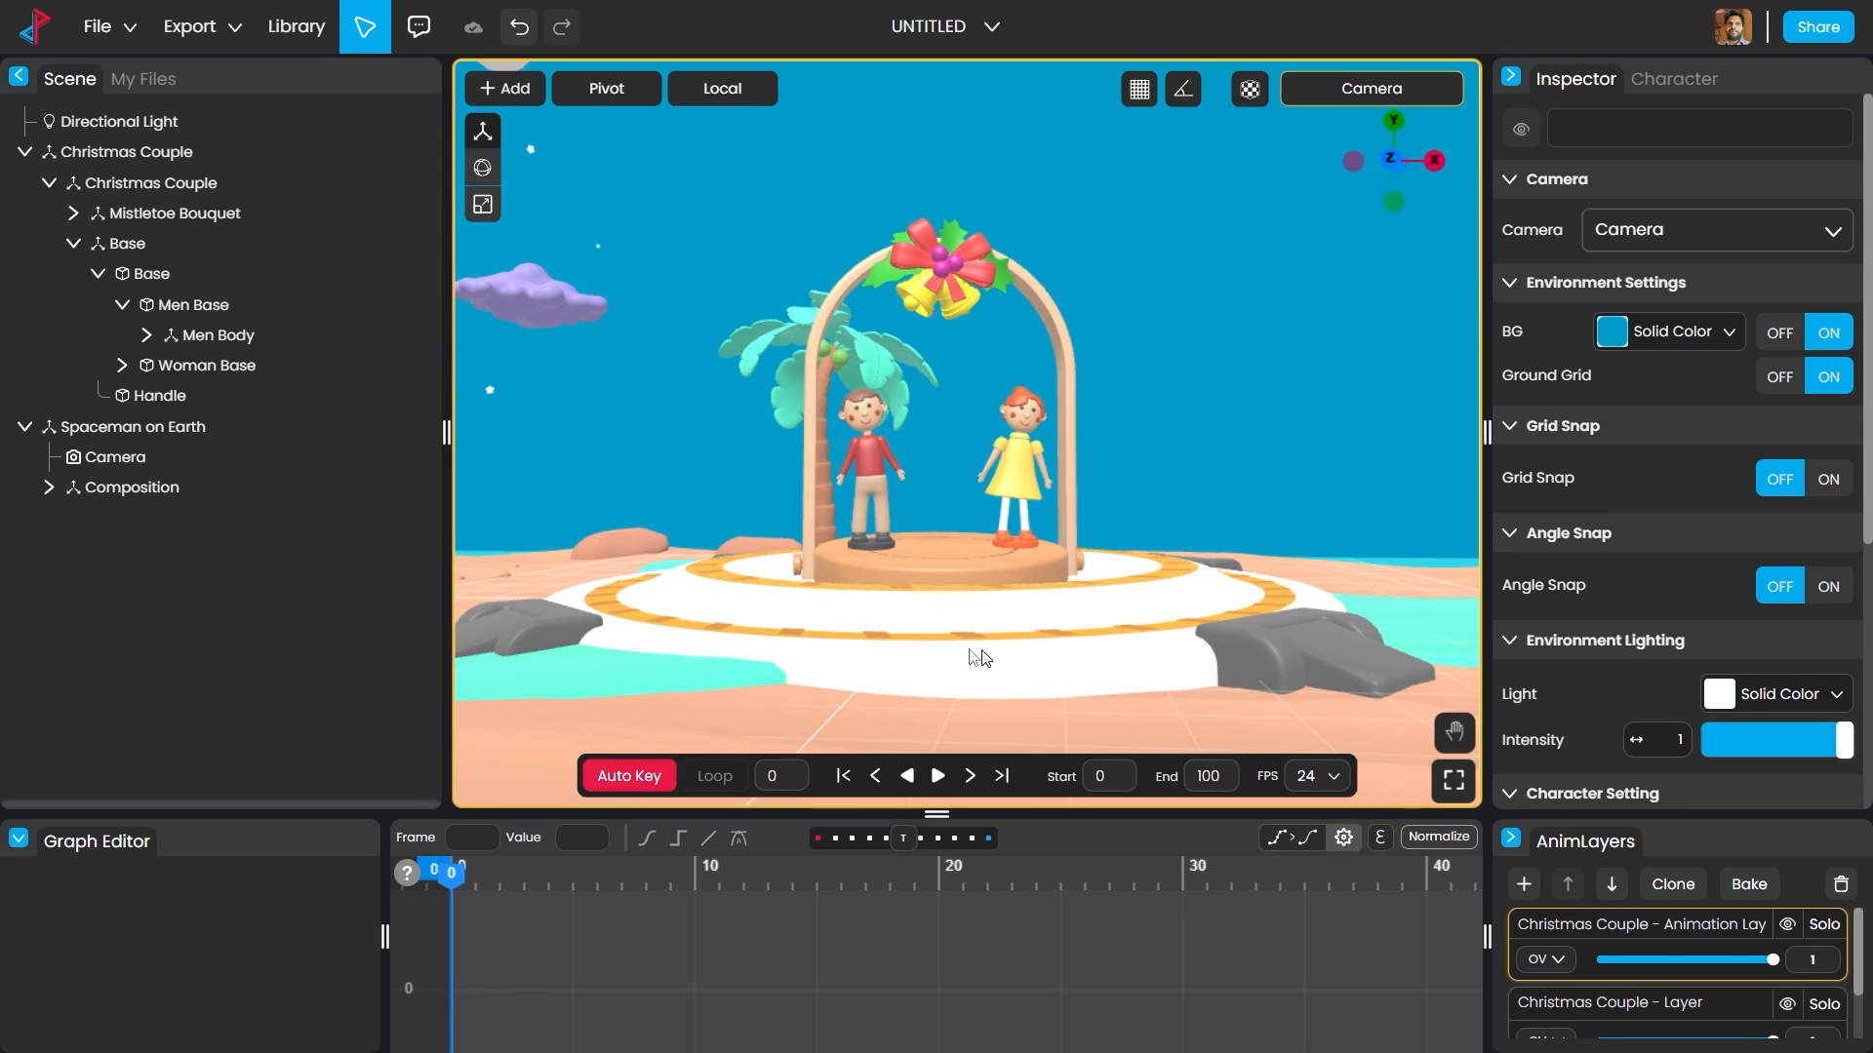
{"action": "scroll", "coordinate": [751, 291], "scroll_direction": "up", "scroll_amount": 2}
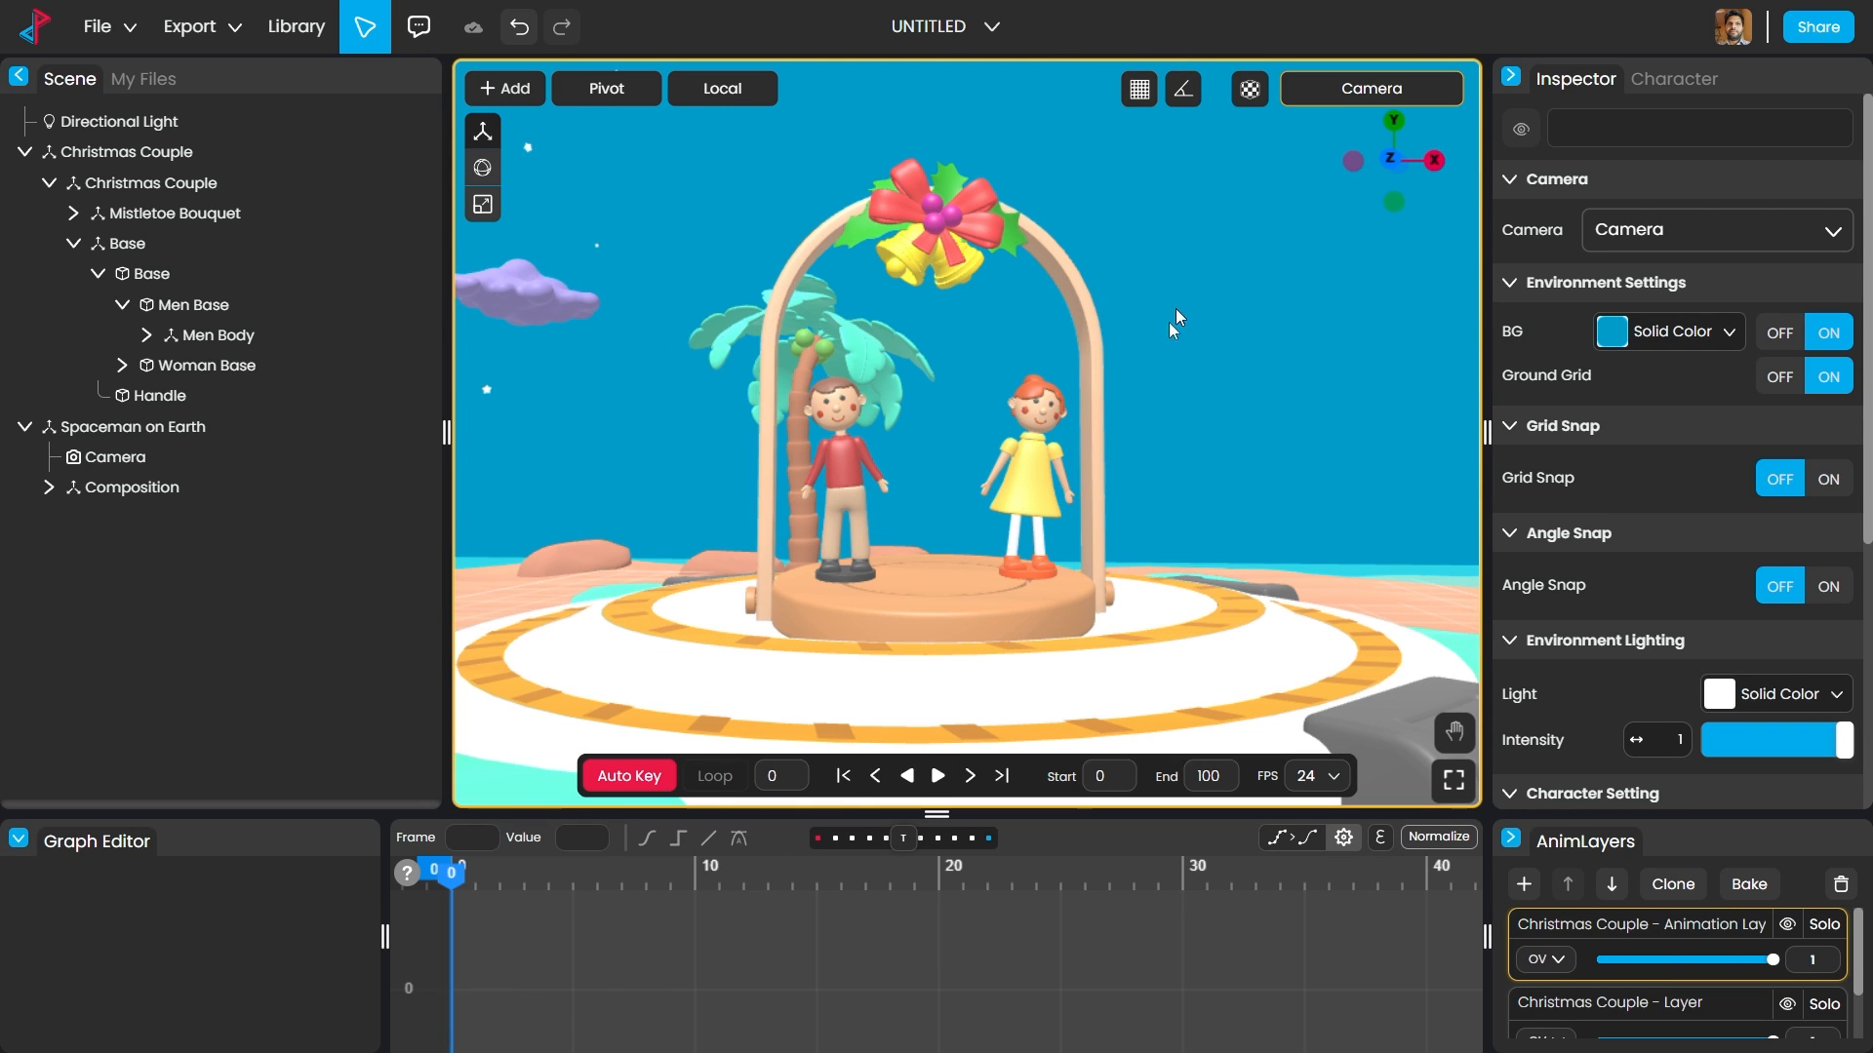
Step: Export the scene as an MP4 video at a custom size of 1920 × 1080 px
{"action": "left_click", "coordinate": [195, 26]}
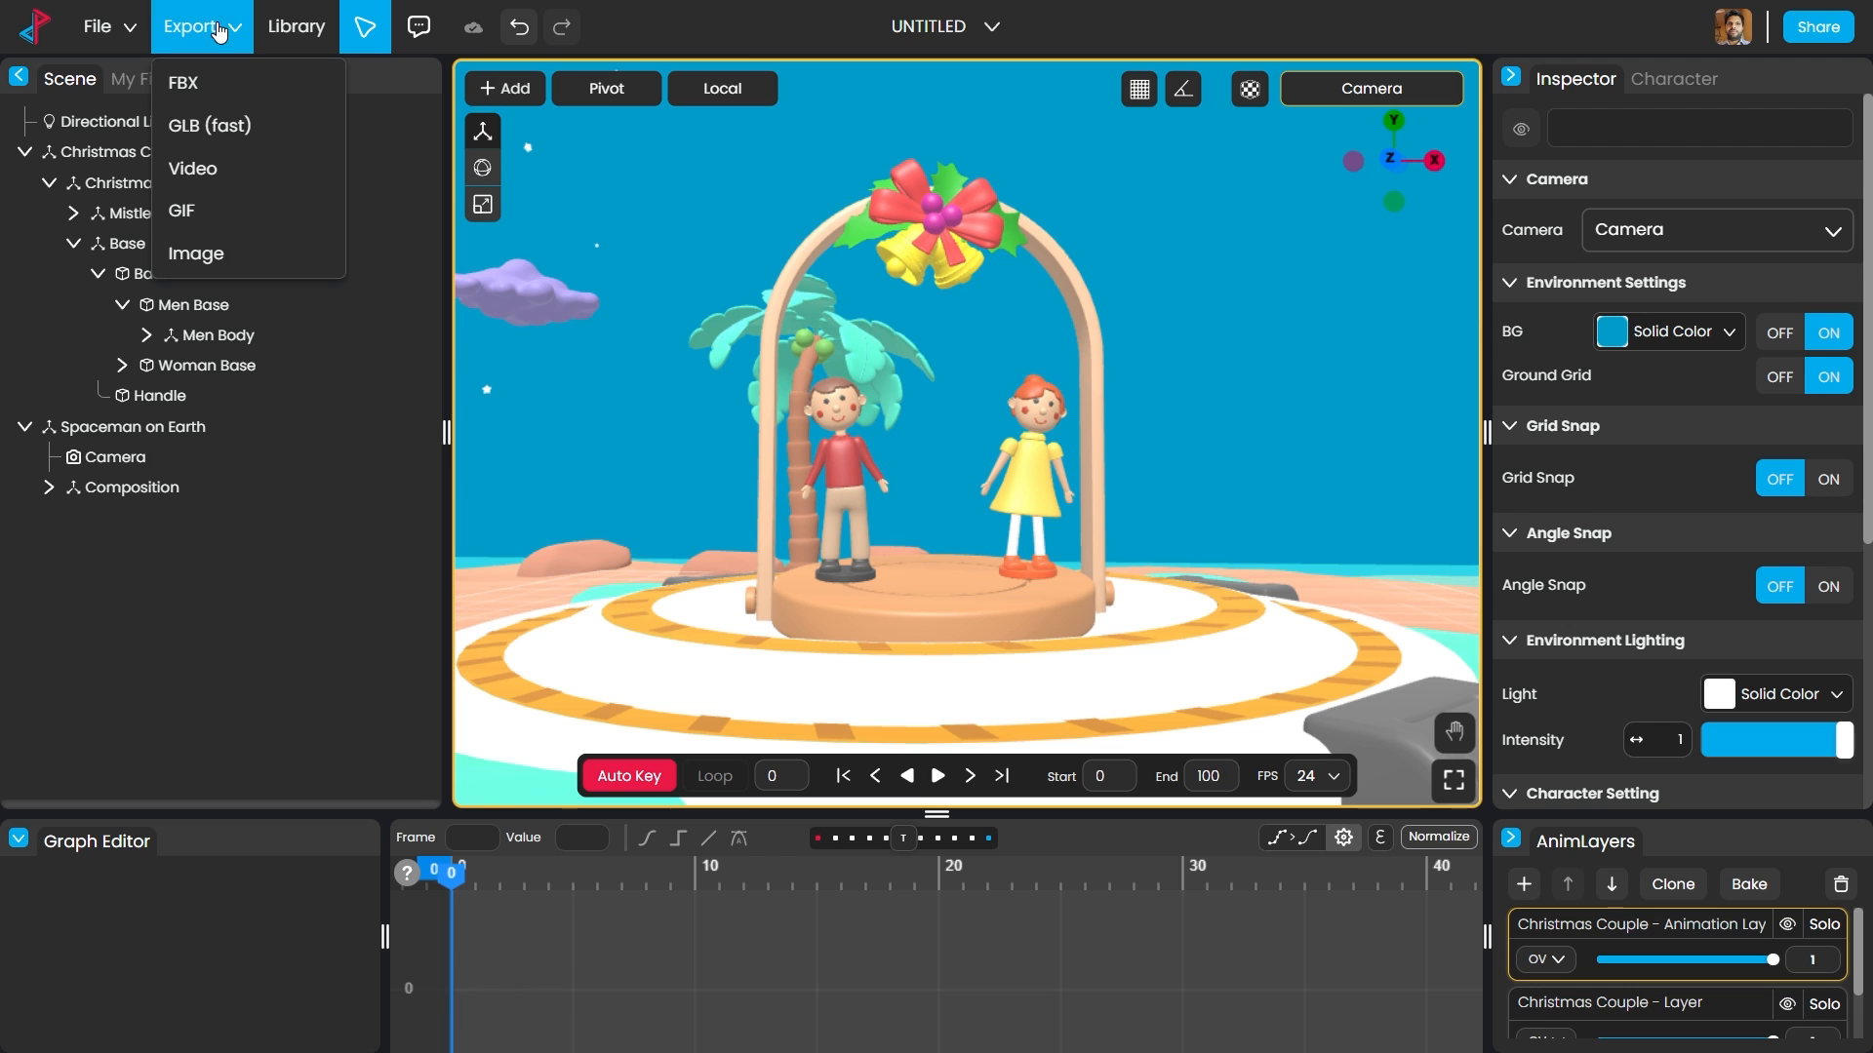
{"action": "left_click", "coordinate": [202, 175]}
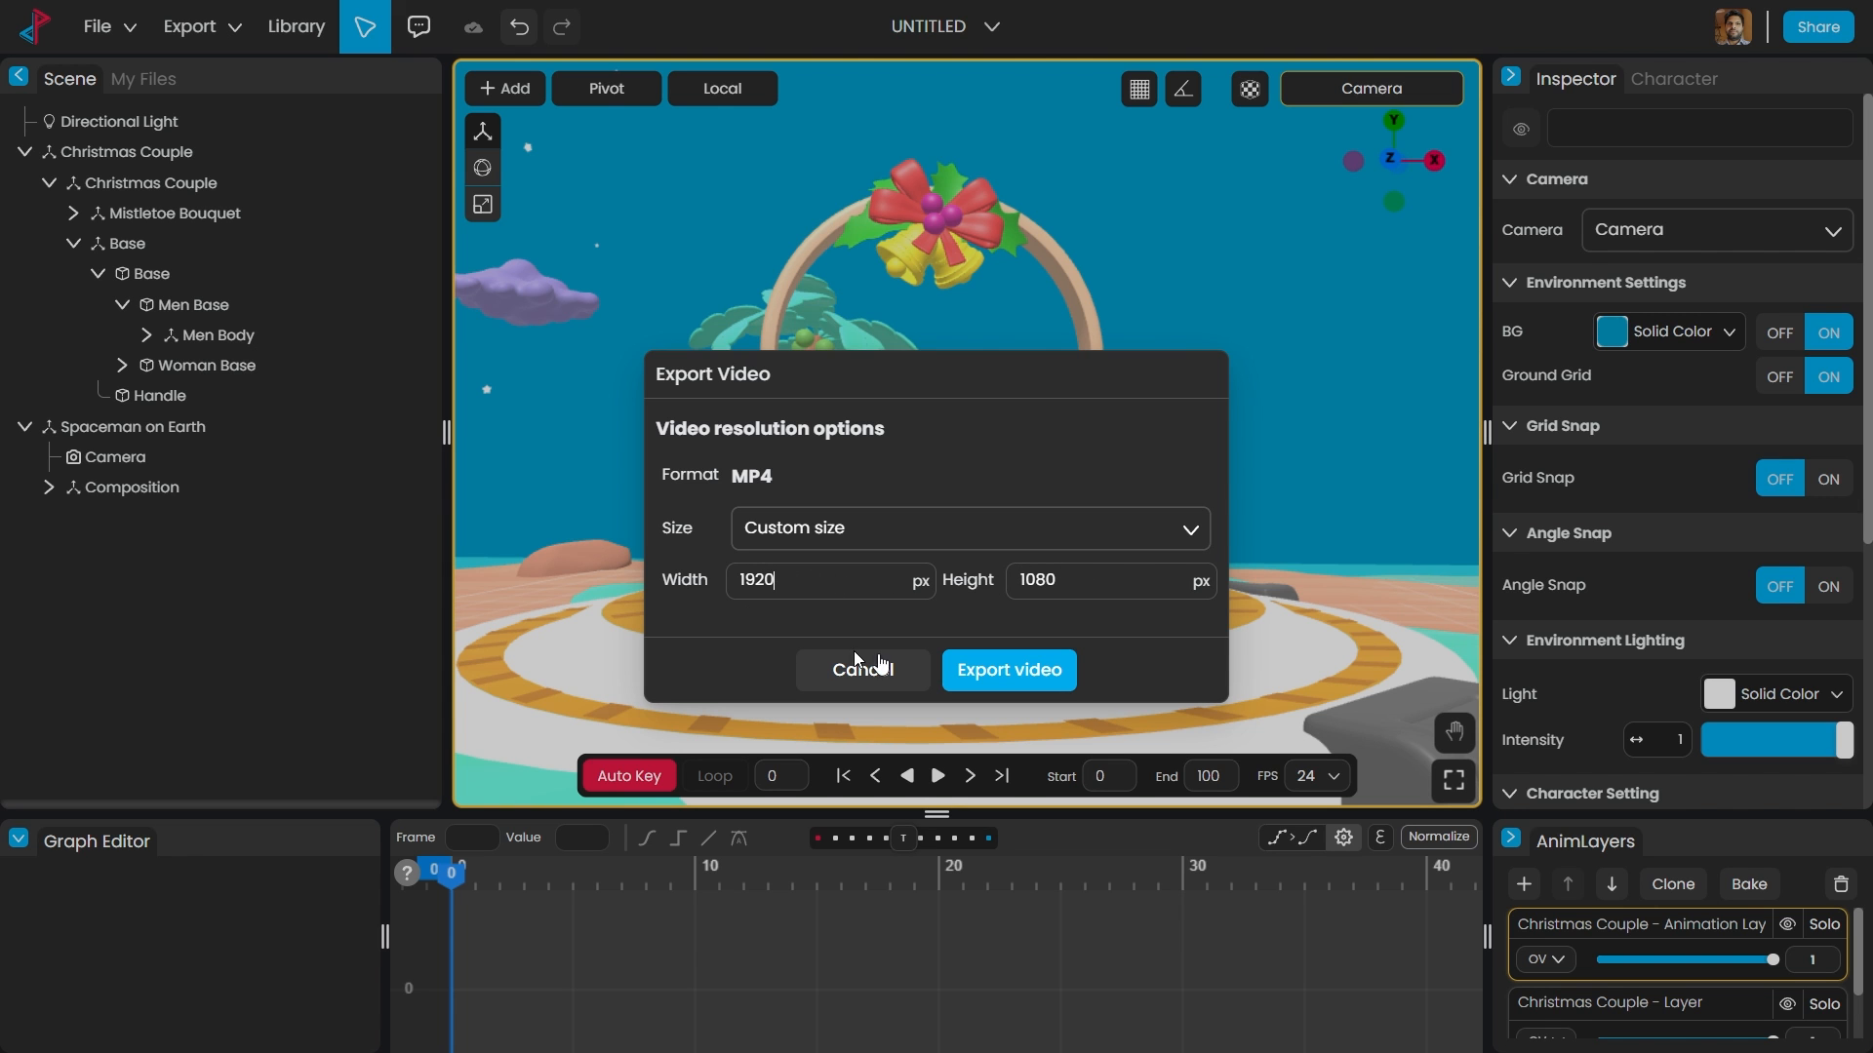
{"action": "left_click", "coordinate": [1013, 671]}
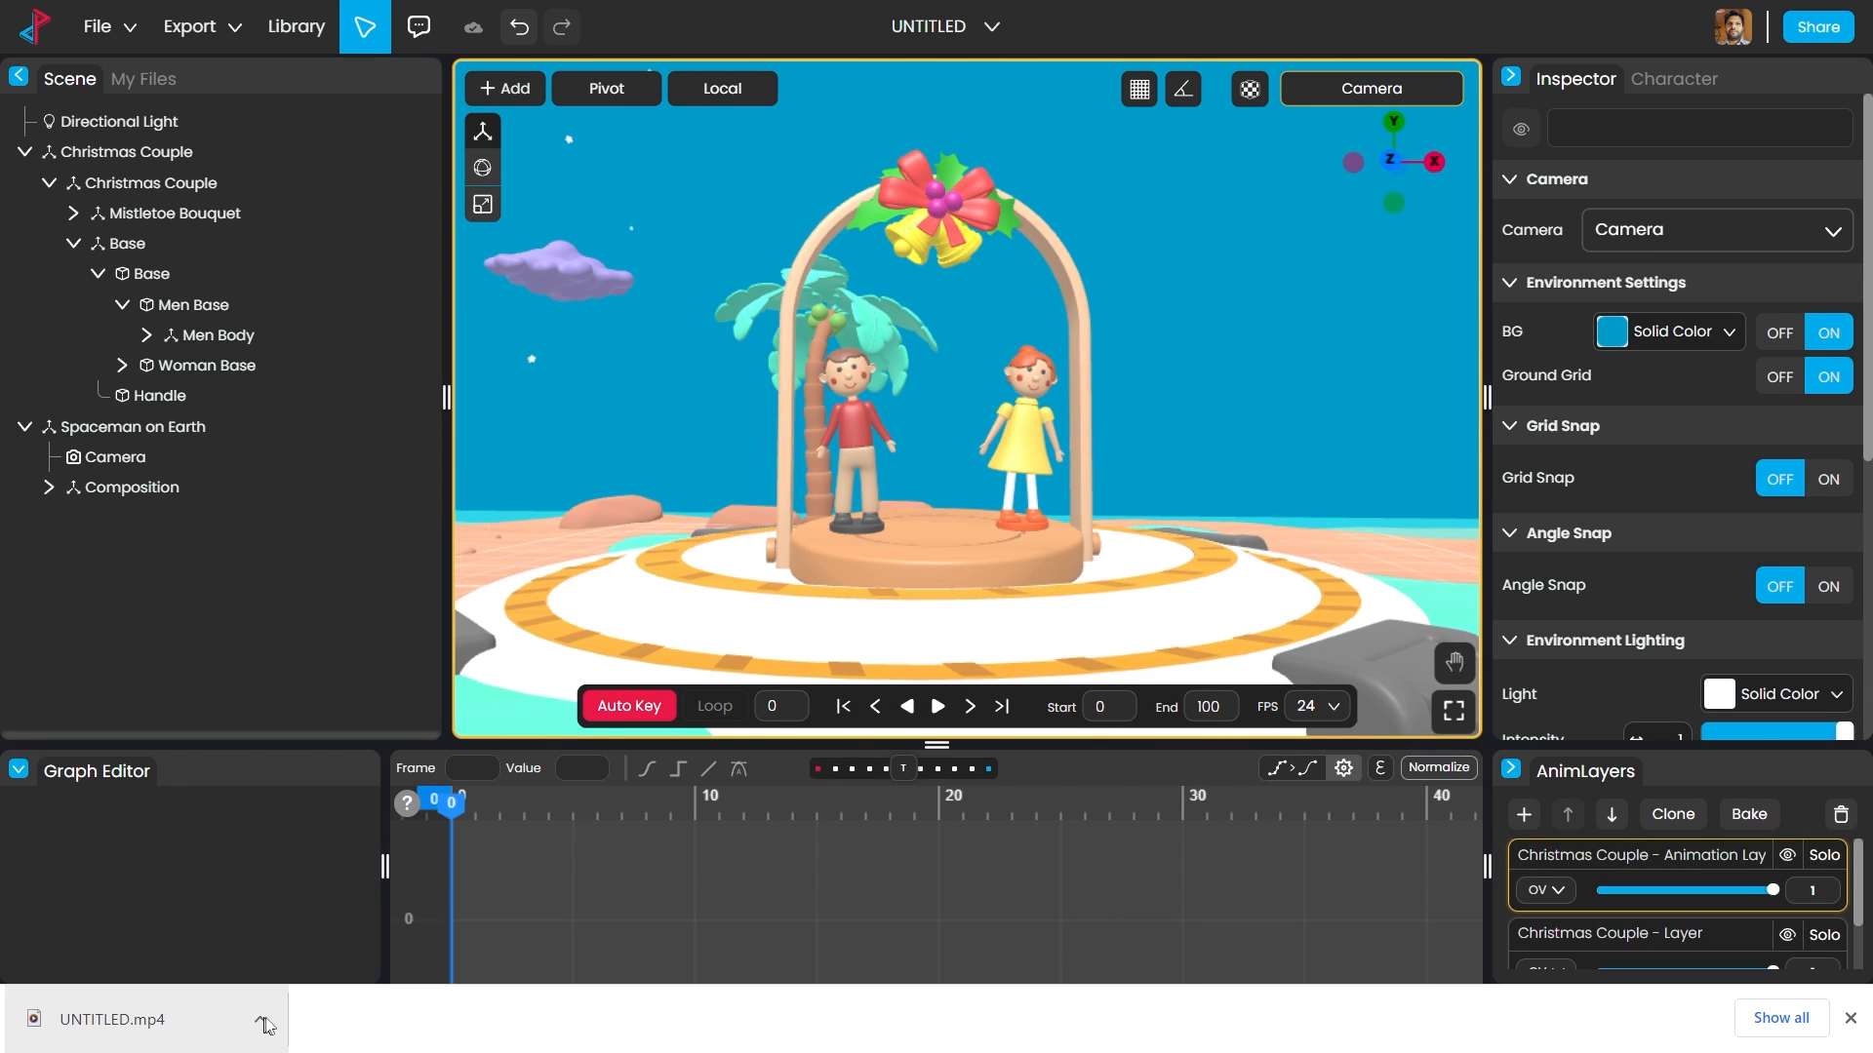
Step: Show the exported UNTITLED.mp4 in the Downloads folder in File Explorer and play it in a video player
{"action": "left_click", "coordinate": [265, 1024]}
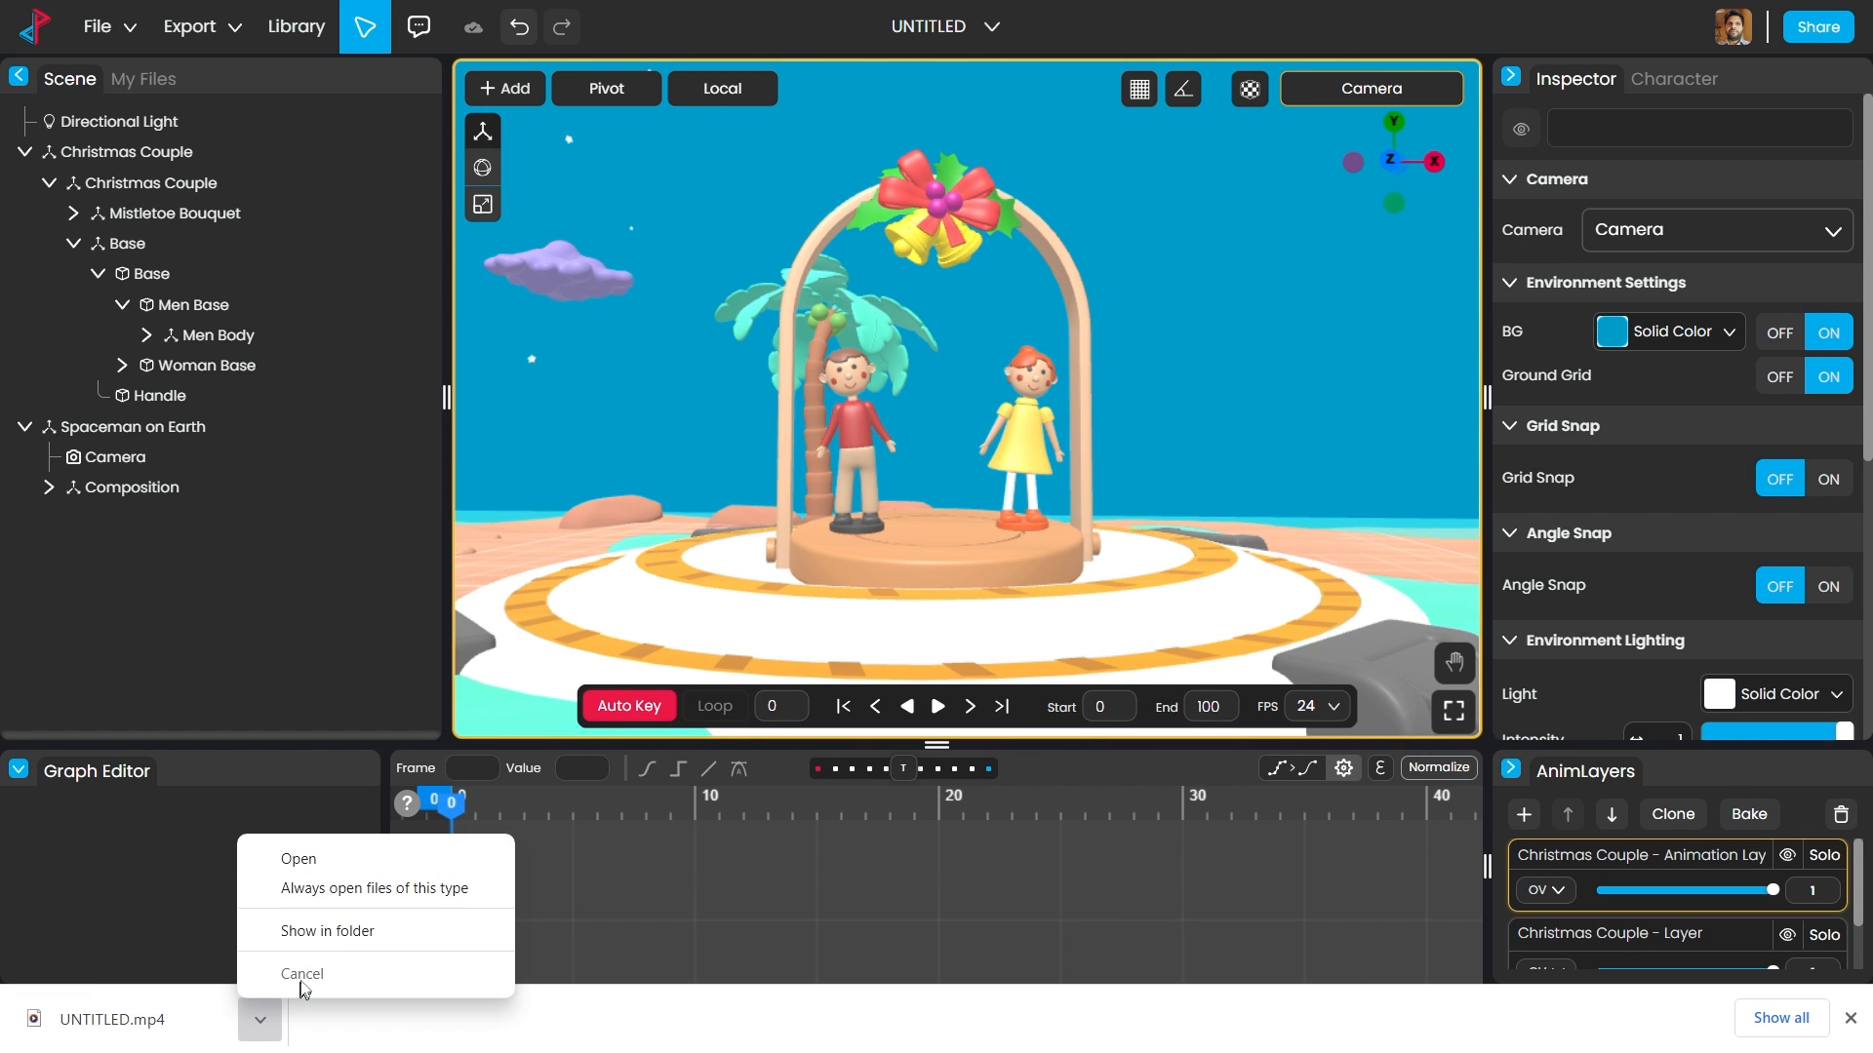
{"action": "left_click", "coordinate": [337, 929]}
{"action": "right_click", "coordinate": [484, 273]}
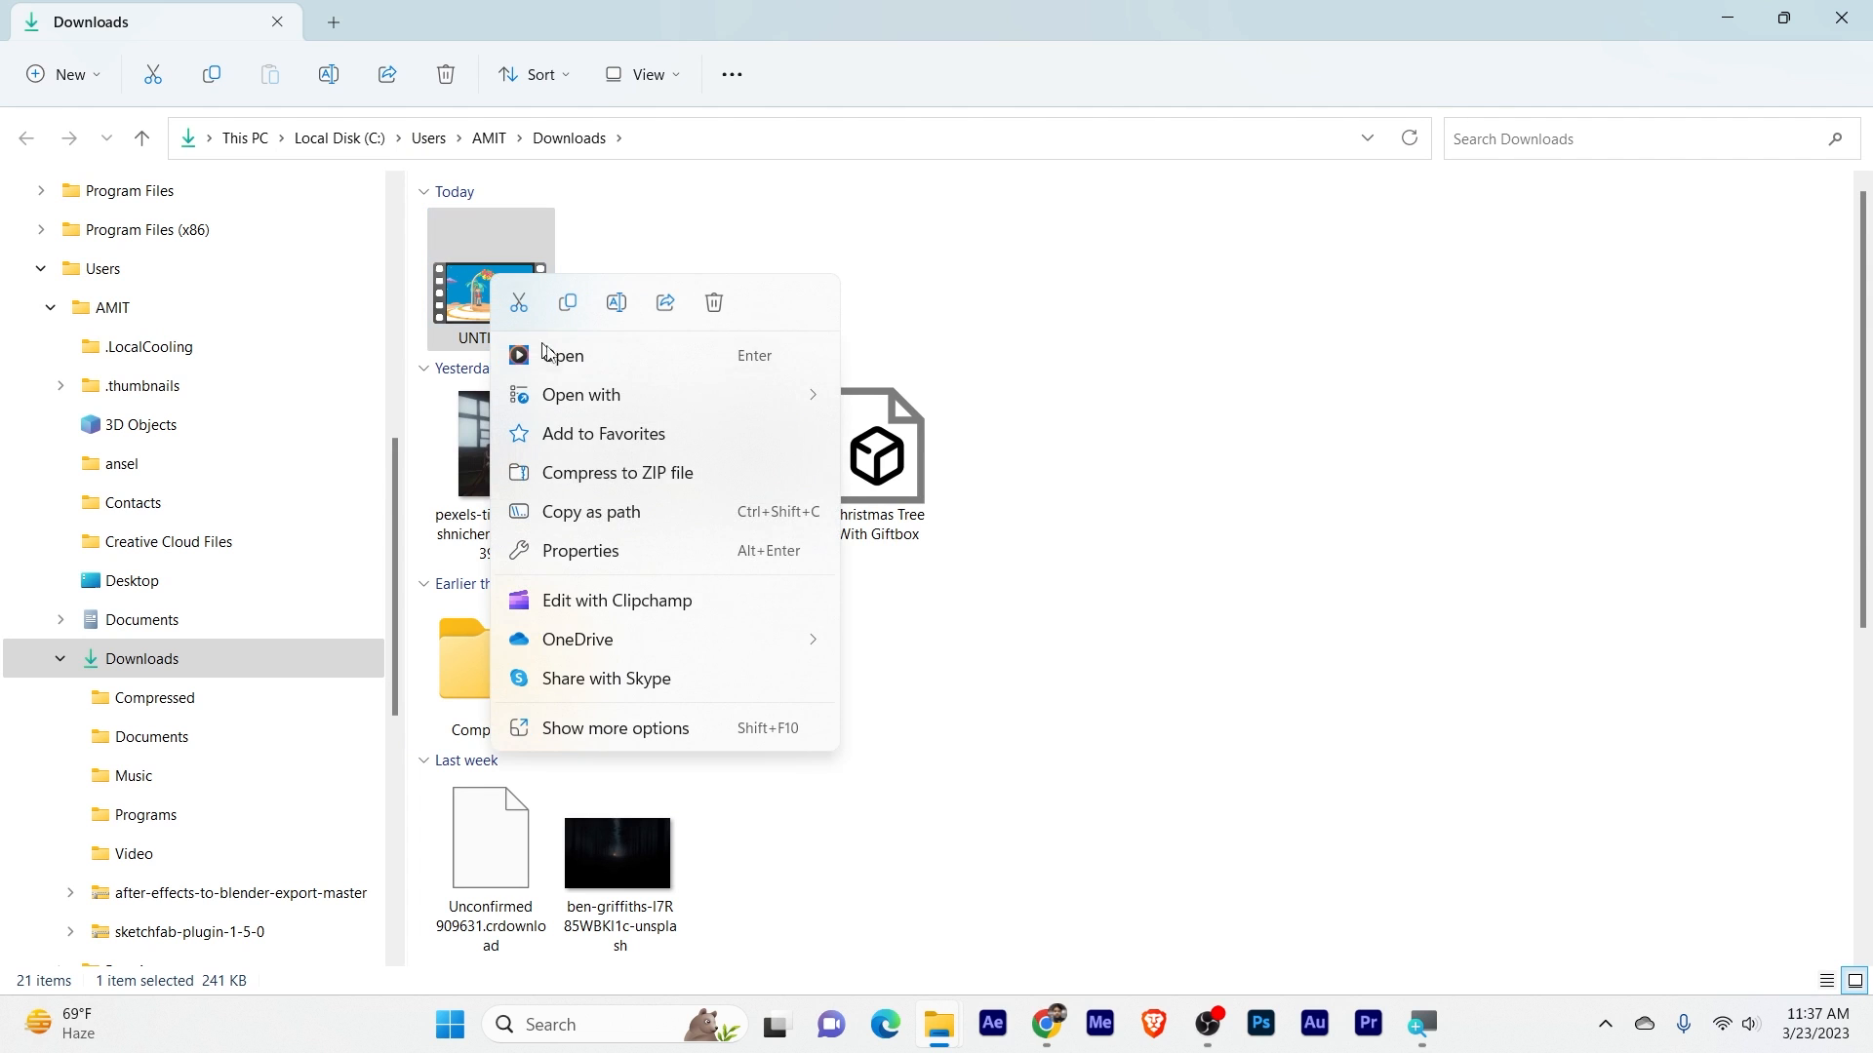
{"action": "mouse_move", "coordinate": [606, 395]}
{"action": "left_click", "coordinate": [951, 597]}
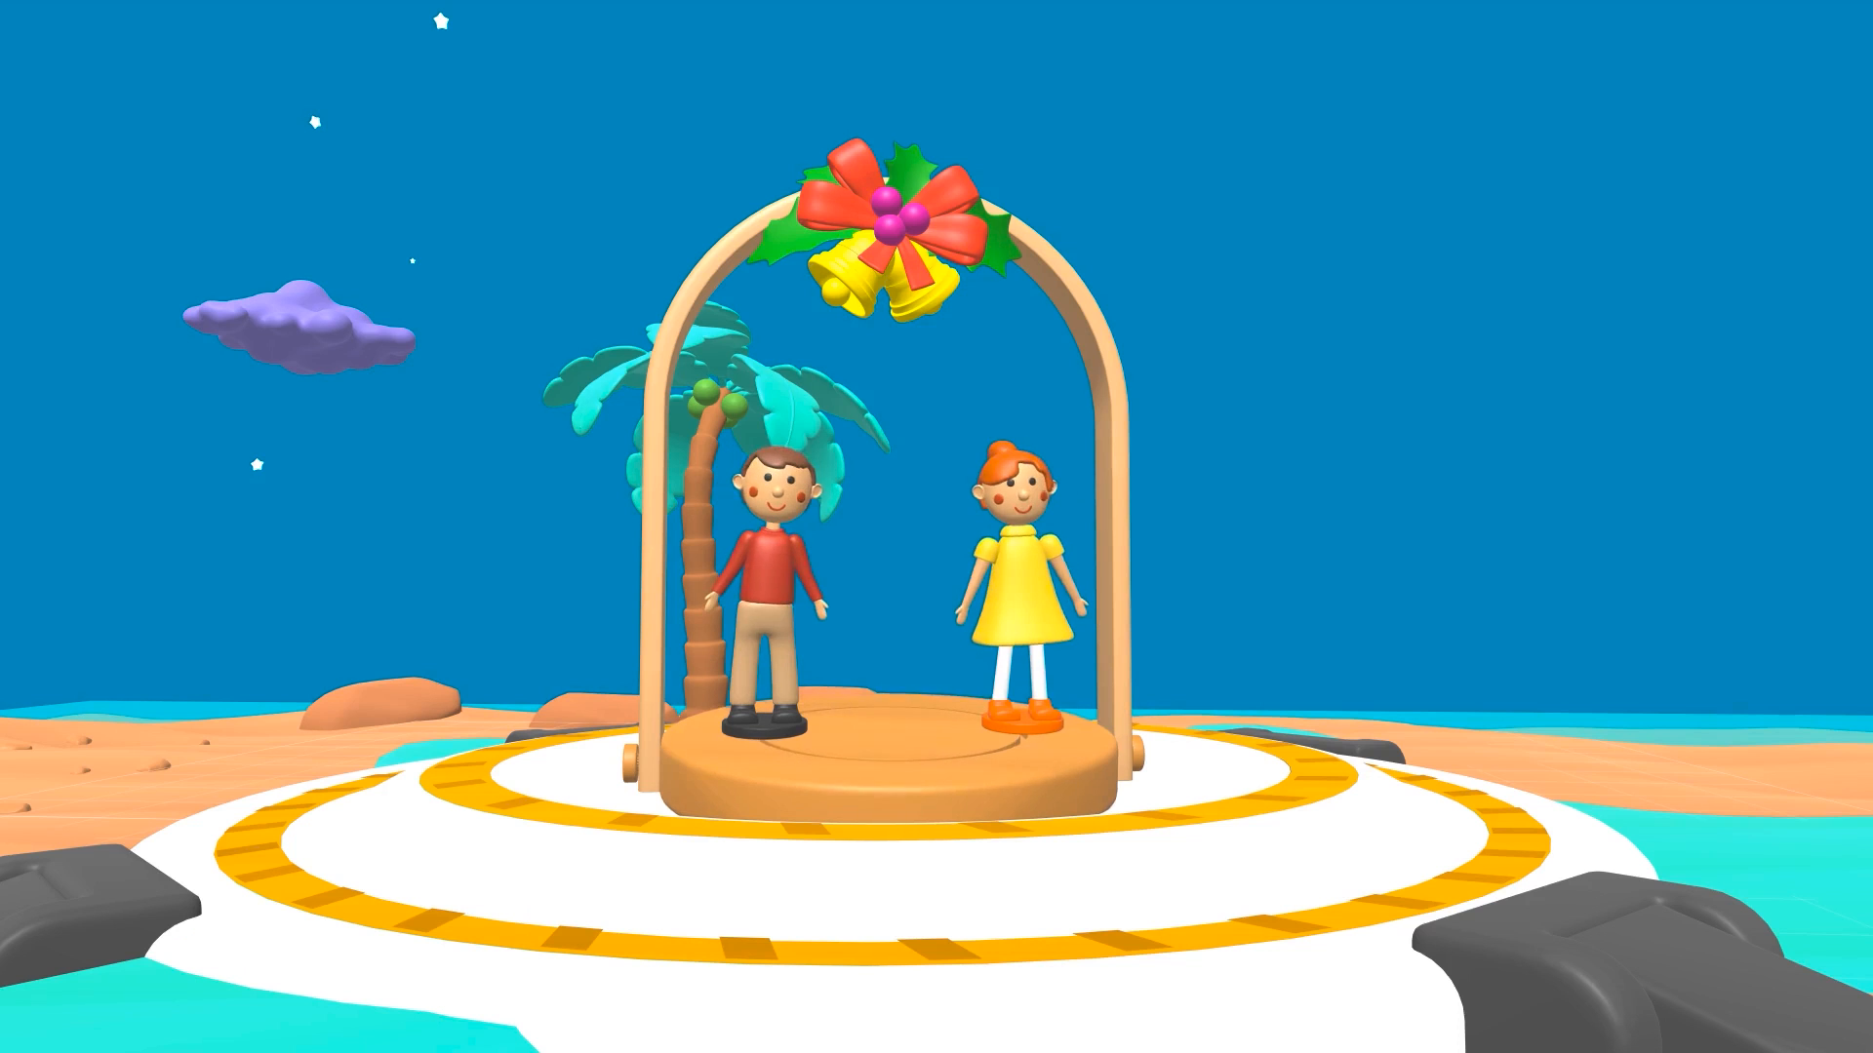
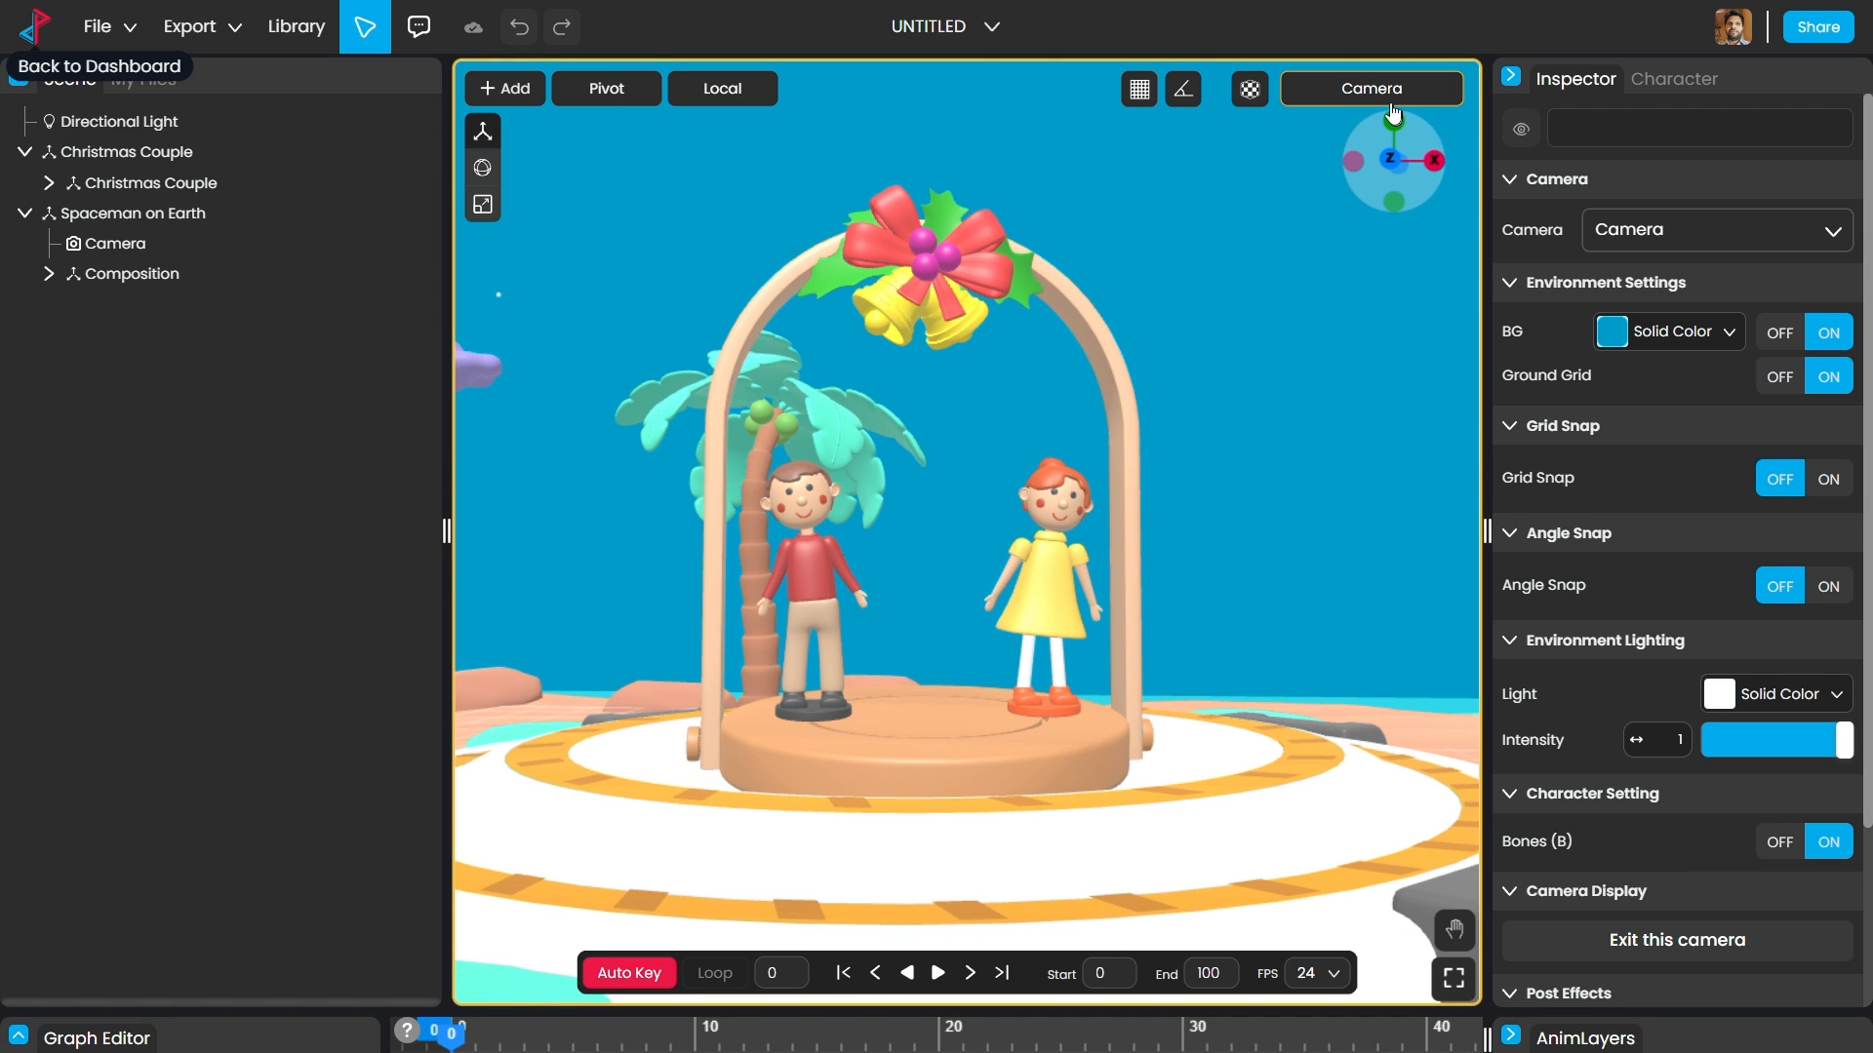
Step: Switch the viewport back to the Main Camera in perspective and view the couple scene from several angles and distances
{"action": "left_click", "coordinate": [1383, 92]}
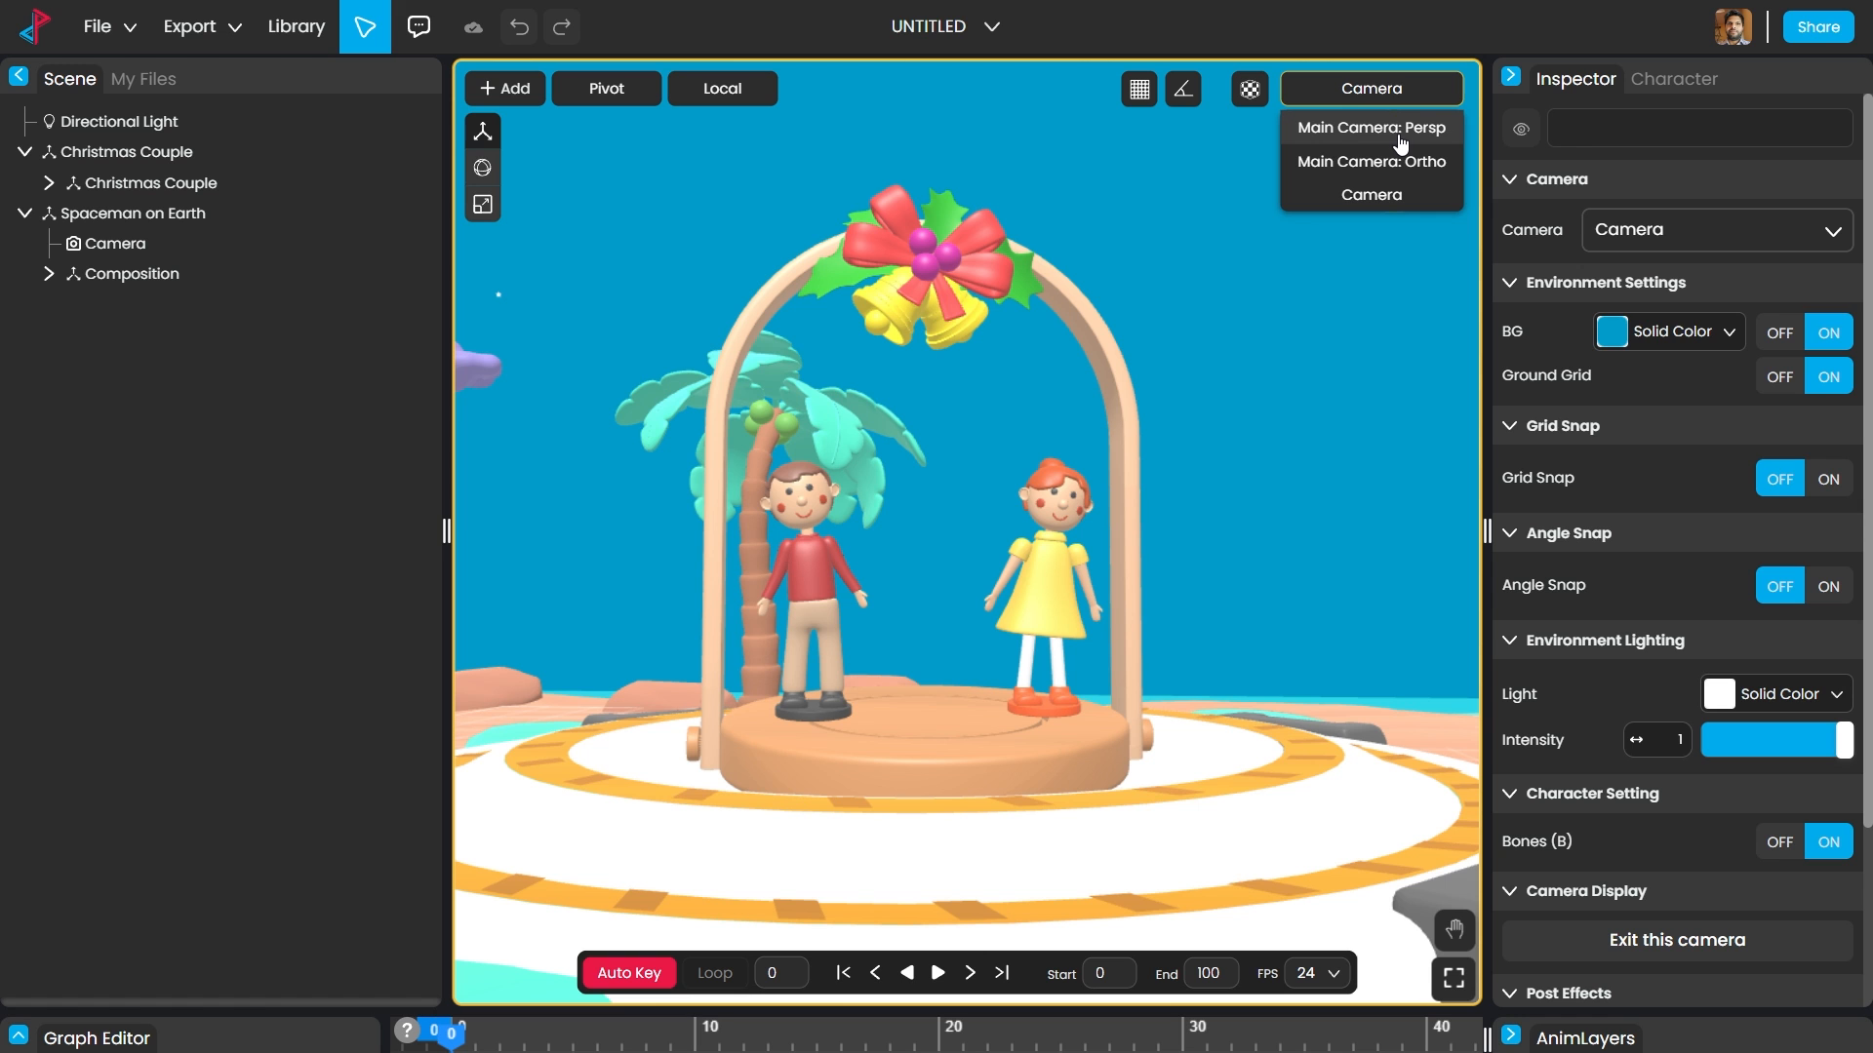
{"action": "left_click", "coordinate": [1401, 136]}
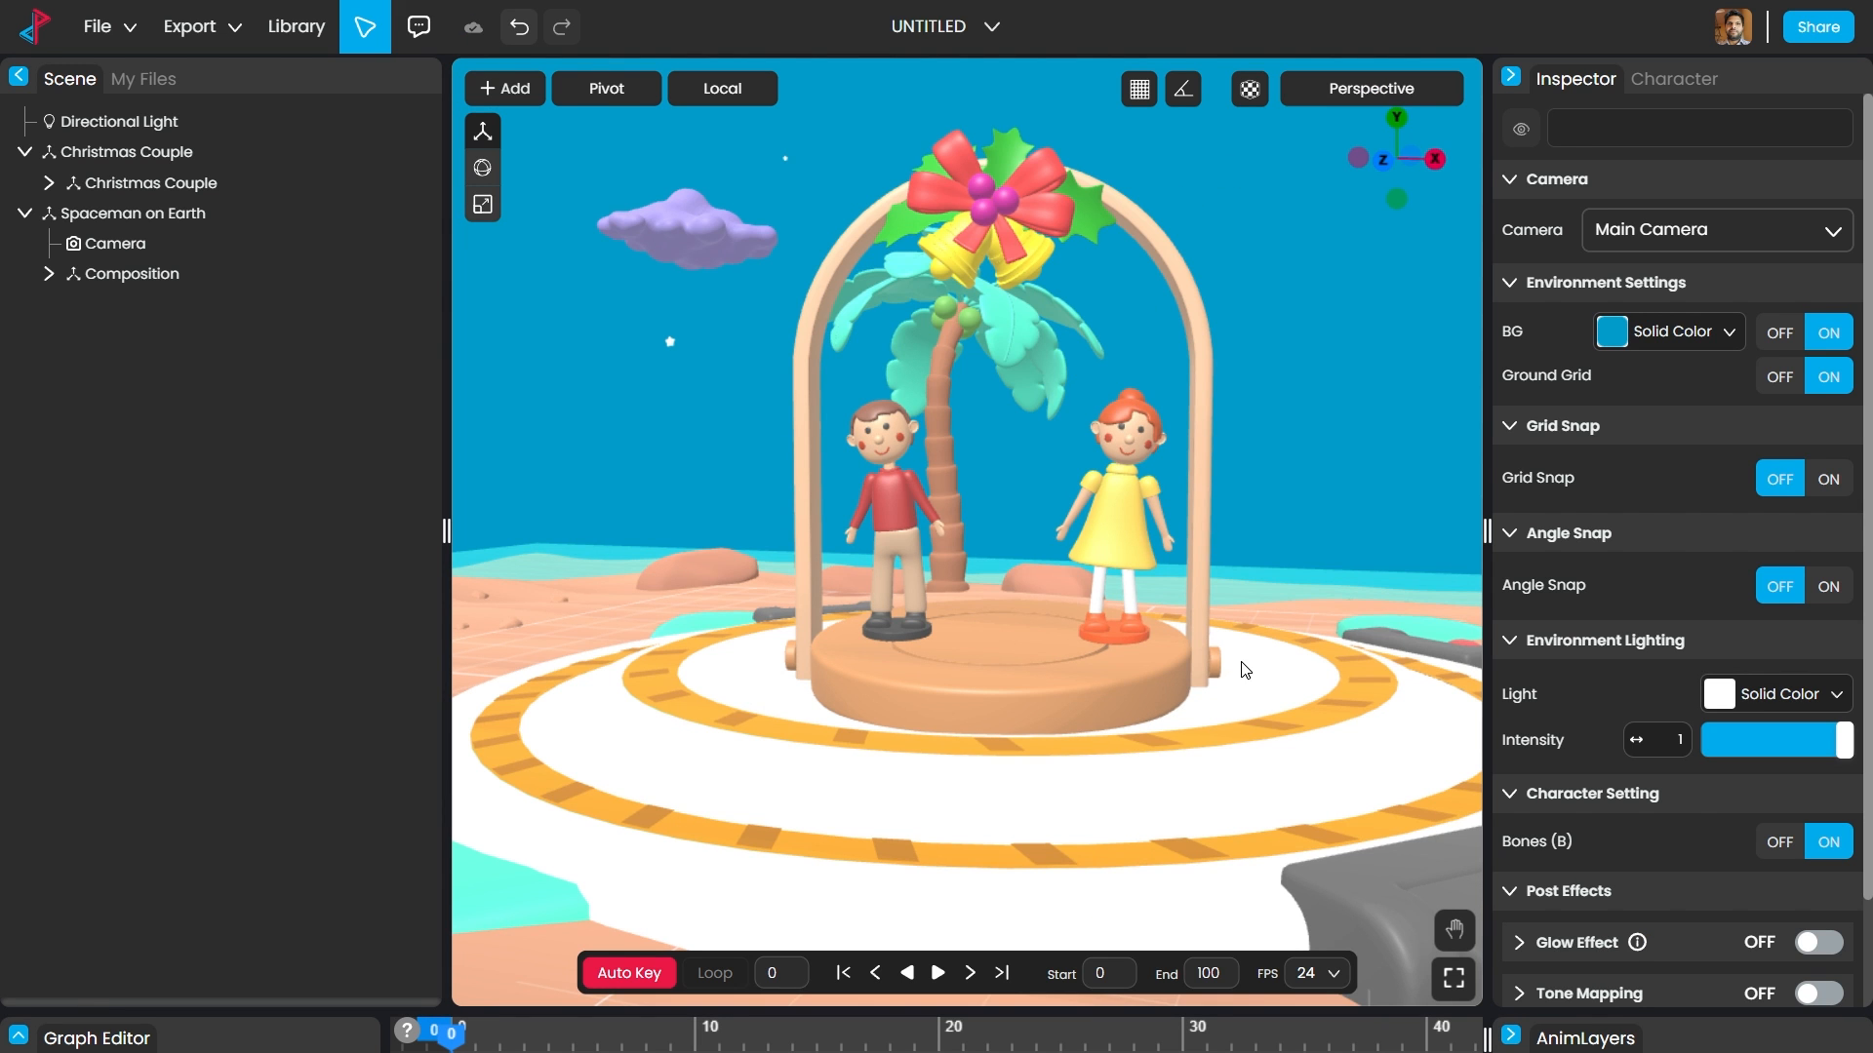
{"action": "mouse_move", "coordinate": [1242, 663]}
{"action": "left_mouse_down"}
{"action": "mouse_move", "coordinate": [1072, 666]}
{"action": "mouse_move", "coordinate": [1243, 685]}
{"action": "left_mouse_up"}
{"action": "scroll", "coordinate": [1243, 685], "scroll_direction": "down", "scroll_amount": 8}
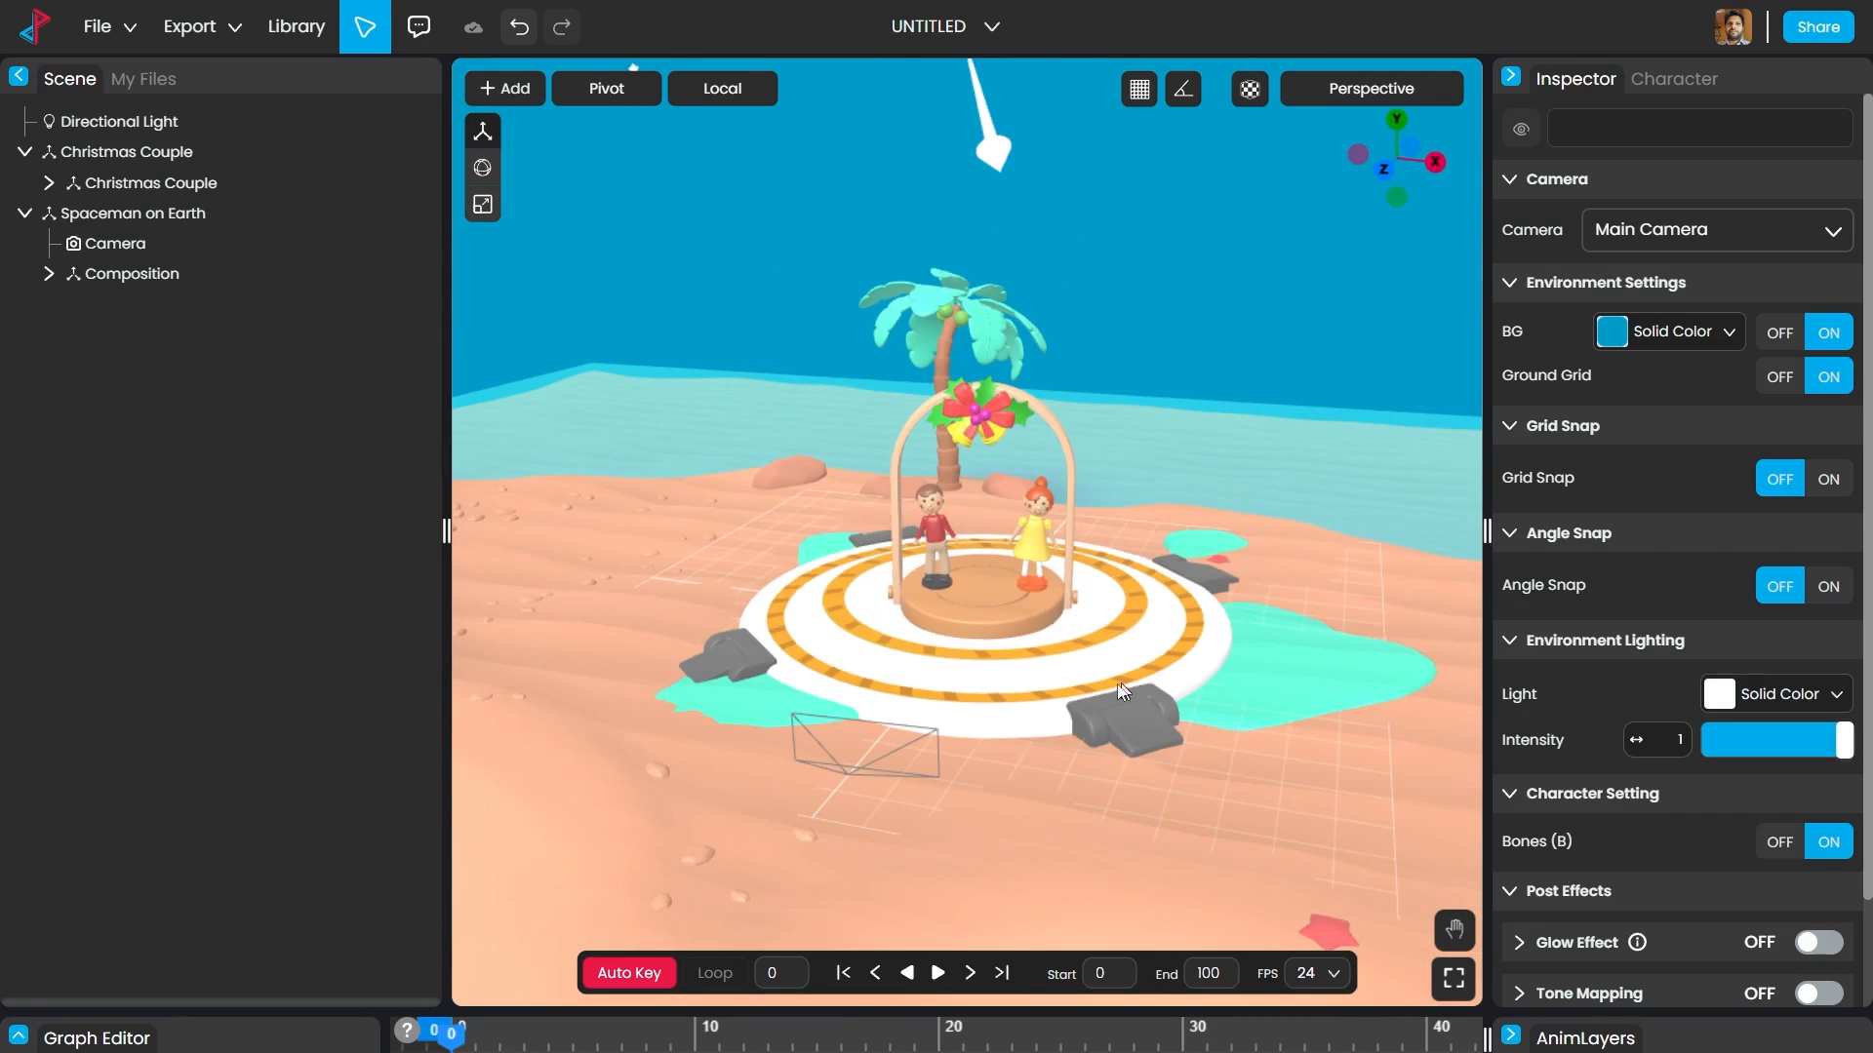
{"action": "left_click_drag", "start_coordinate": [1117, 683], "coordinate": [1073, 683]}
{"action": "scroll", "coordinate": [1200, 527], "scroll_direction": "up", "scroll_amount": 6}
{"action": "left_click_drag", "start_coordinate": [1201, 527], "coordinate": [1282, 553]}
{"action": "scroll", "coordinate": [1282, 554], "scroll_direction": "up", "scroll_amount": 2}
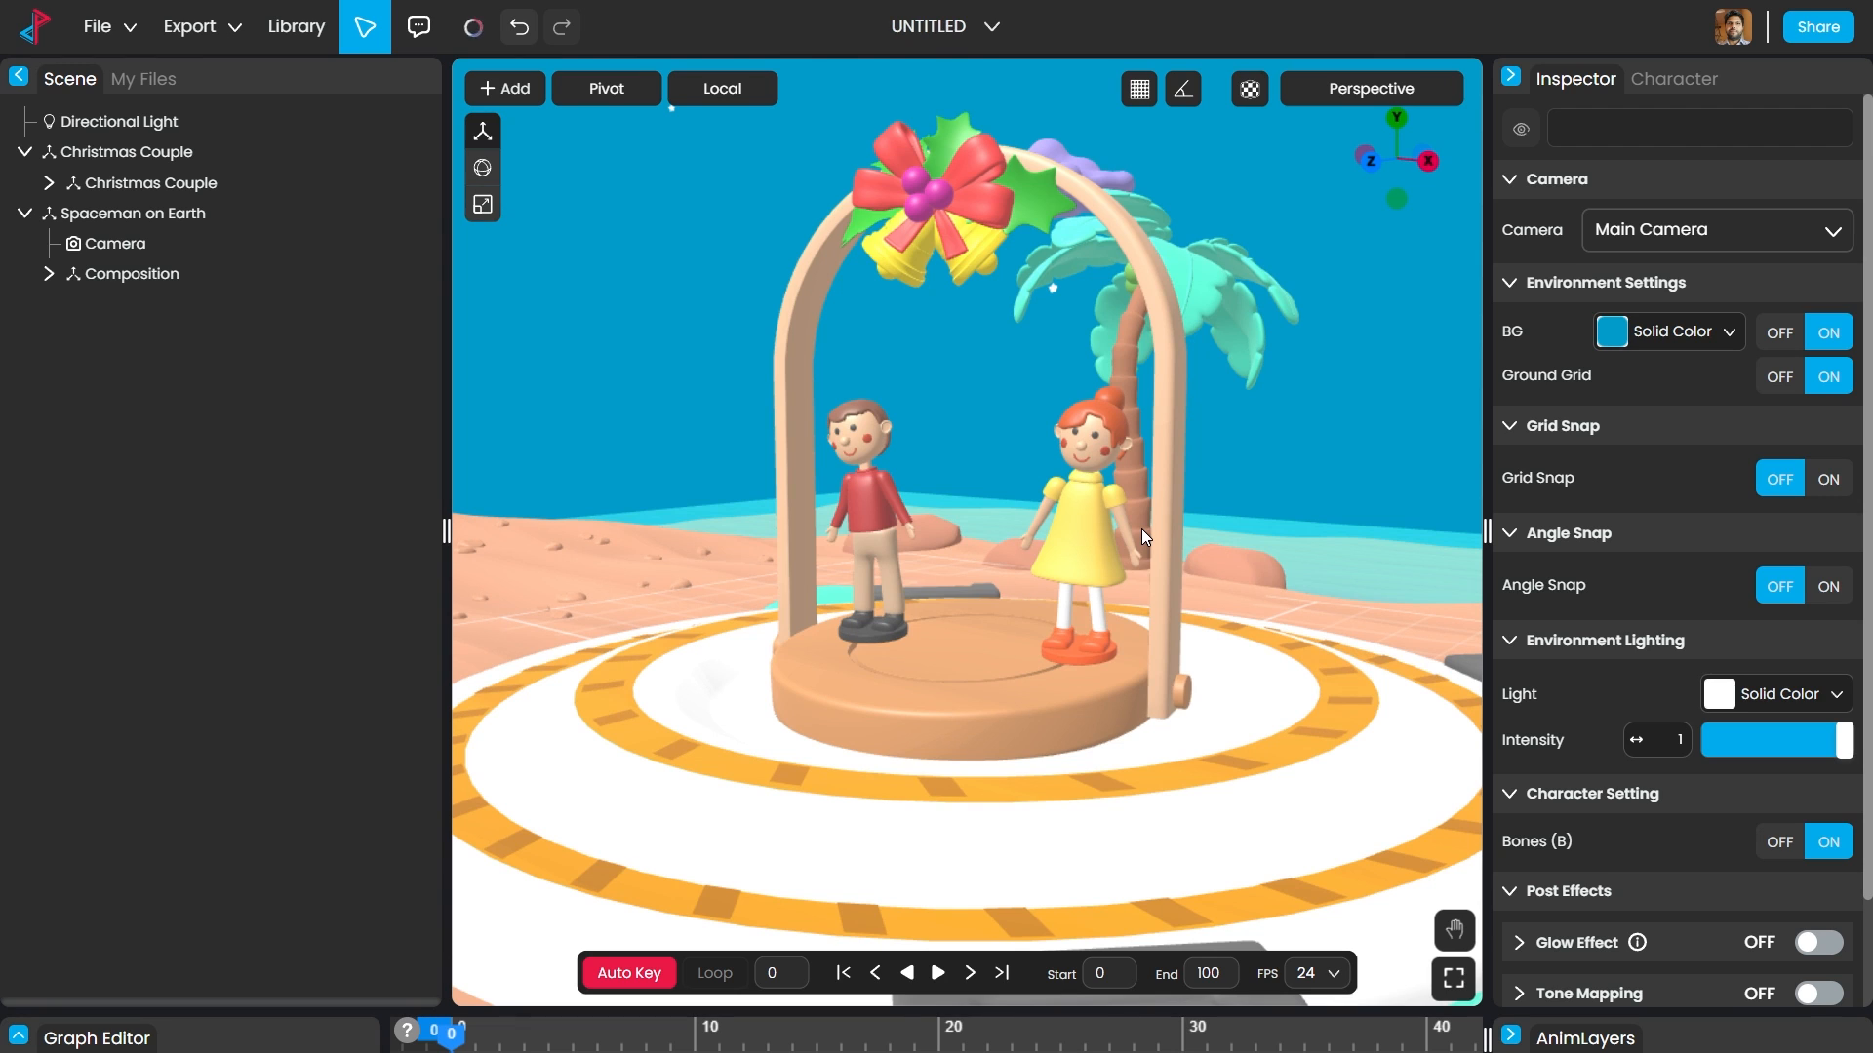
{"action": "left_click_drag", "start_coordinate": [1141, 529], "coordinate": [927, 236]}
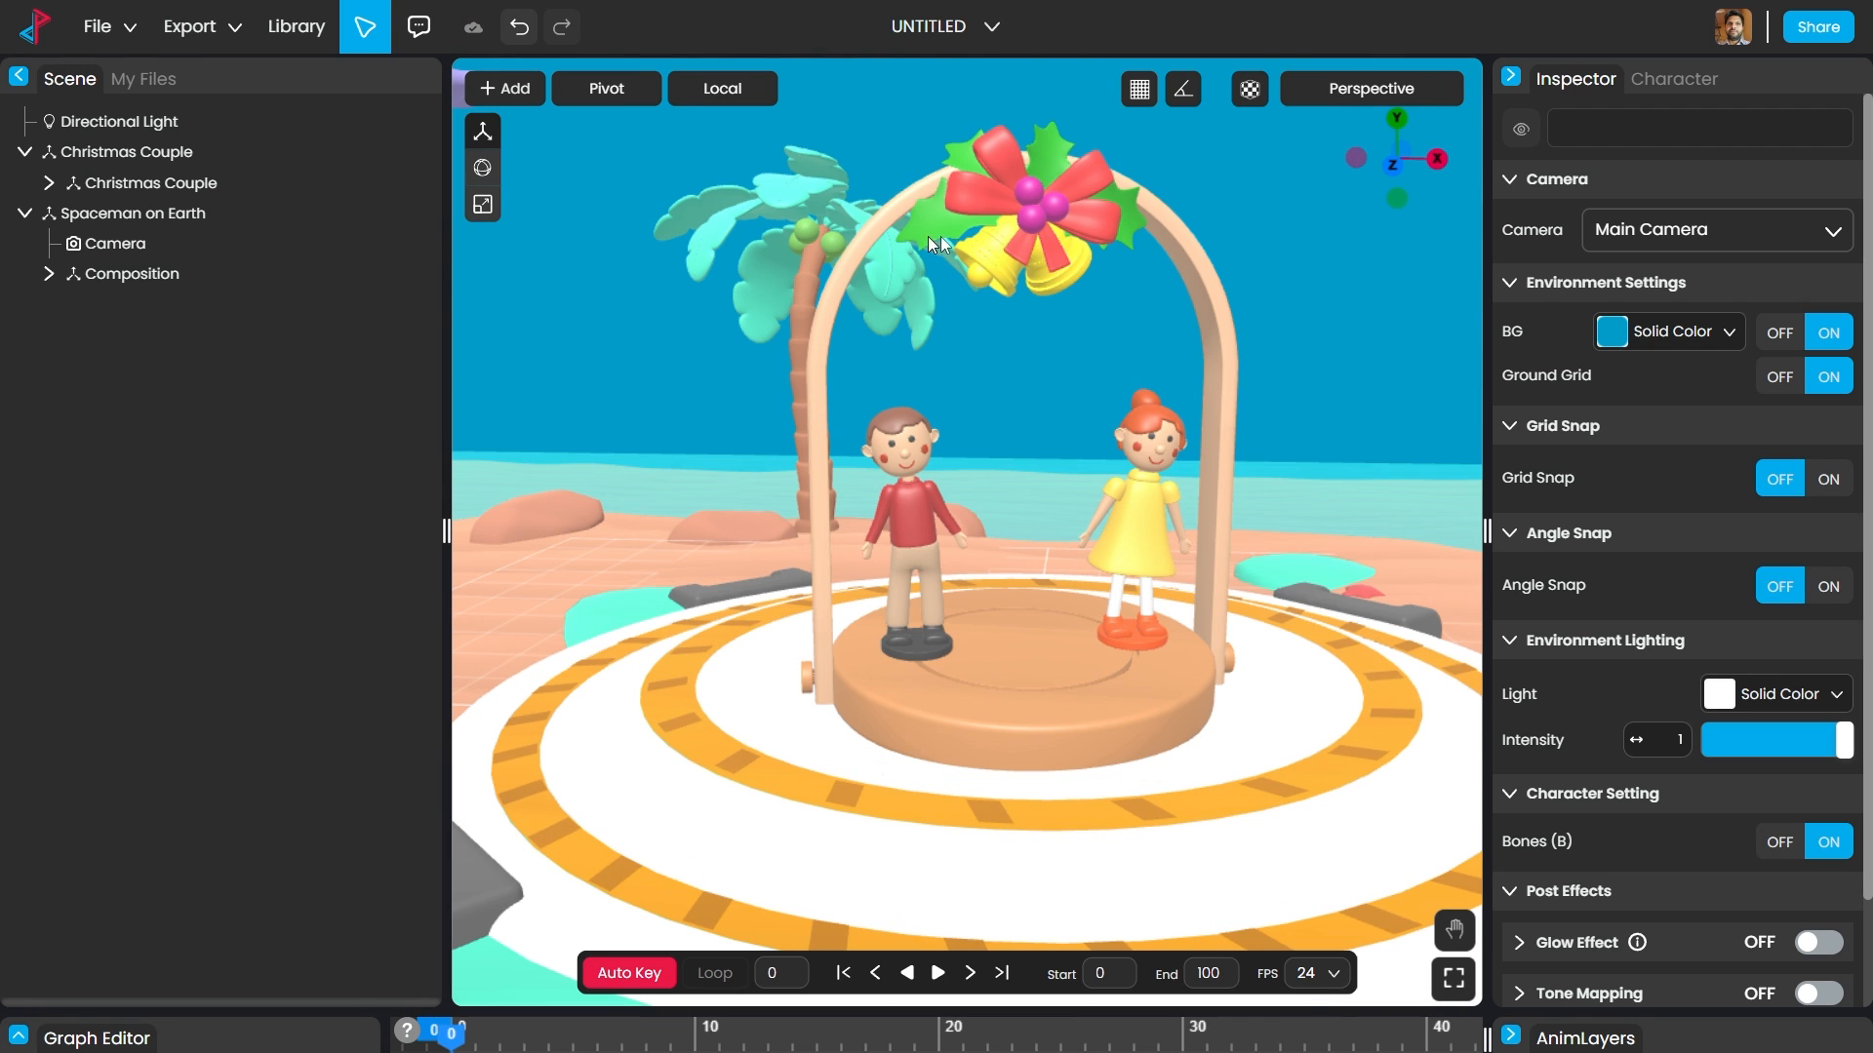
Step: Return to the projects dashboard and create a new blank project
{"action": "left_click", "coordinate": [30, 36]}
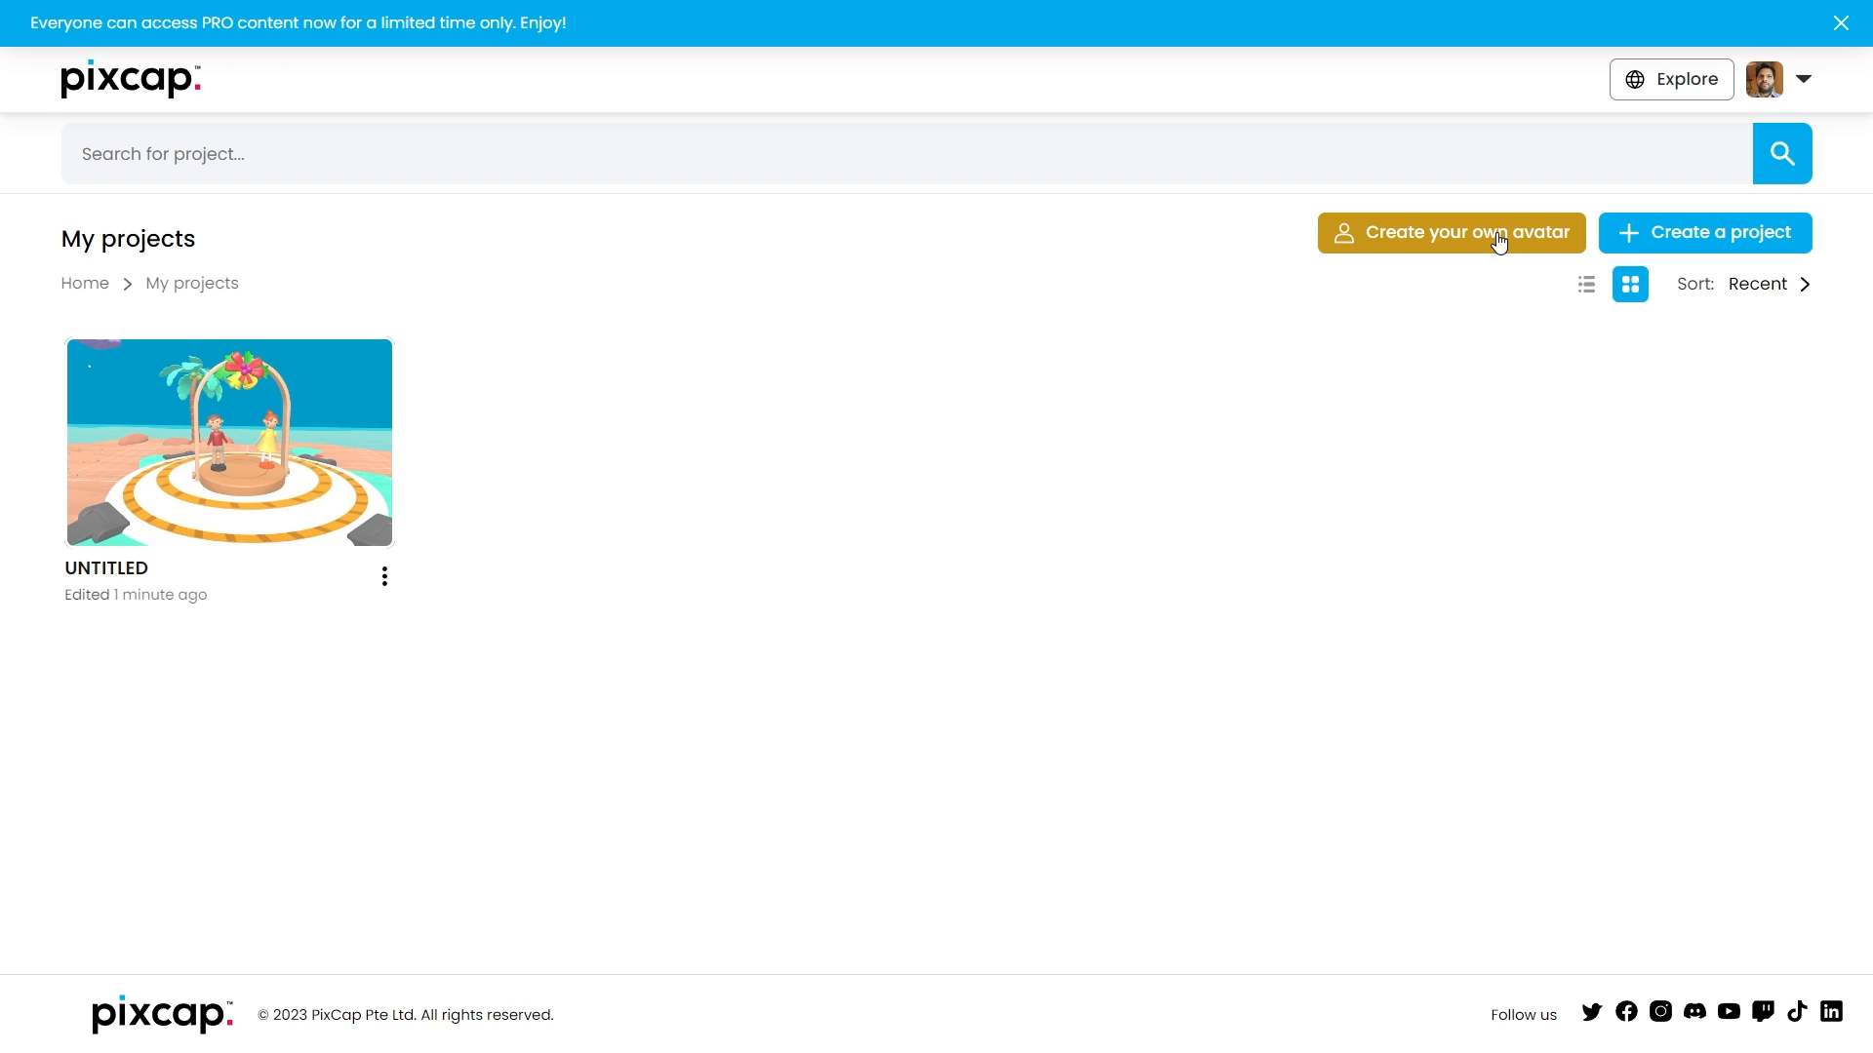
{"action": "left_click", "coordinate": [1741, 239]}
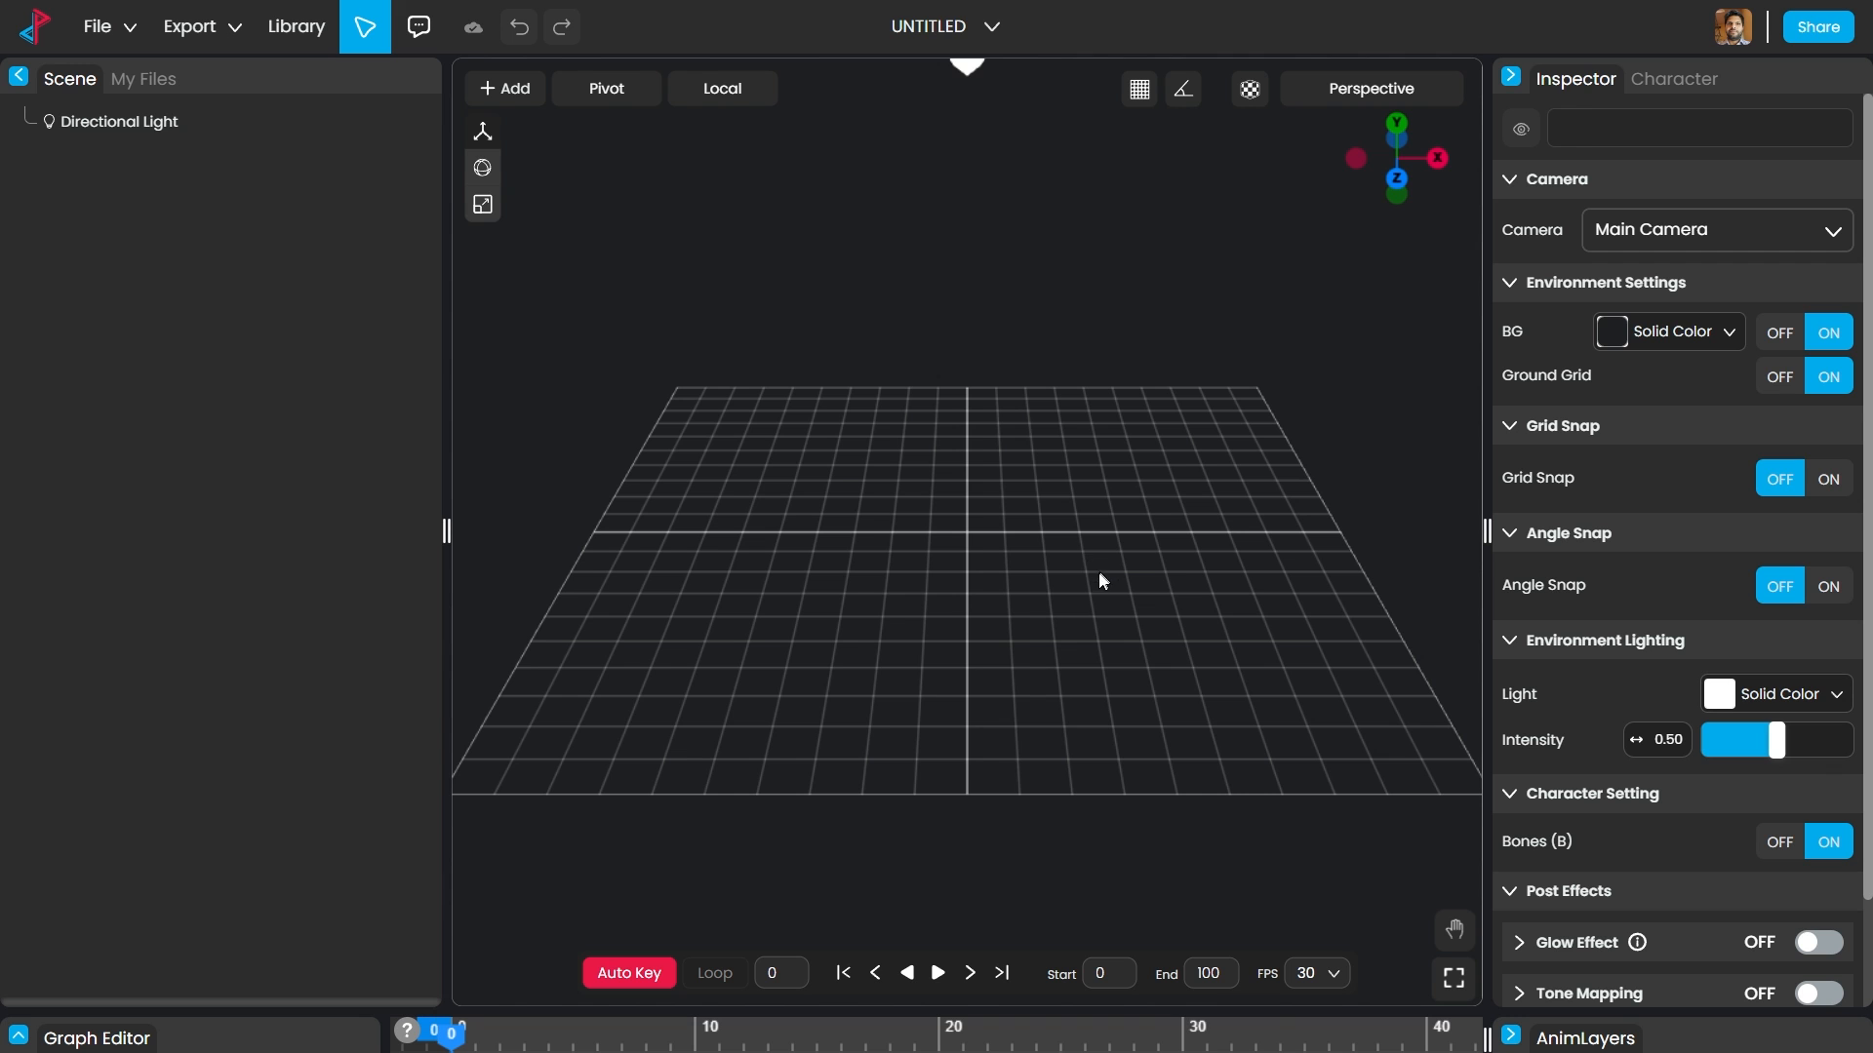
{"action": "mouse_move", "coordinate": [1098, 570]}
{"action": "left_mouse_down"}
{"action": "mouse_move", "coordinate": [1012, 581]}
{"action": "mouse_move", "coordinate": [1120, 573]}
{"action": "mouse_move", "coordinate": [1096, 552]}
{"action": "mouse_move", "coordinate": [1088, 582]}
{"action": "mouse_move", "coordinate": [1070, 574]}
{"action": "left_mouse_up"}
{"action": "scroll", "coordinate": [1096, 552], "scroll_direction": "up", "scroll_amount": 4}
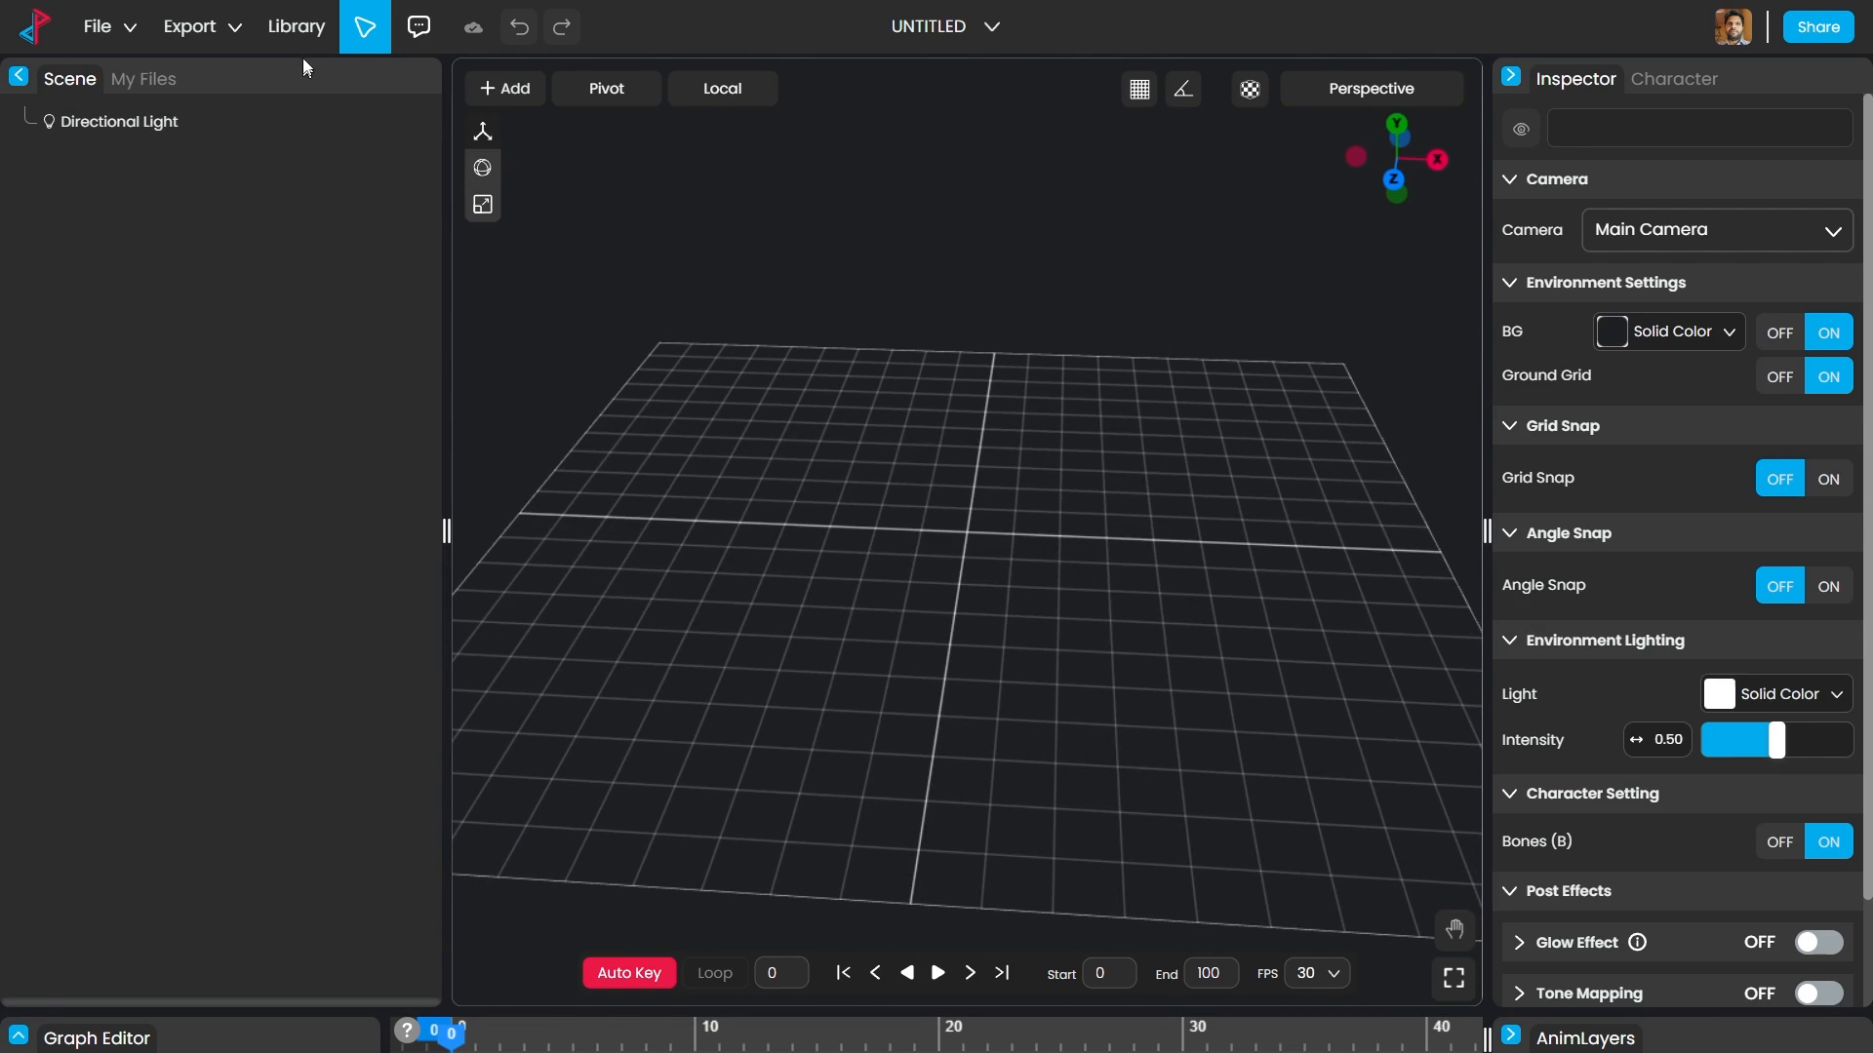
Step: Browse the library's characters and add the Programmer character to the scene
{"action": "left_click", "coordinate": [294, 27]}
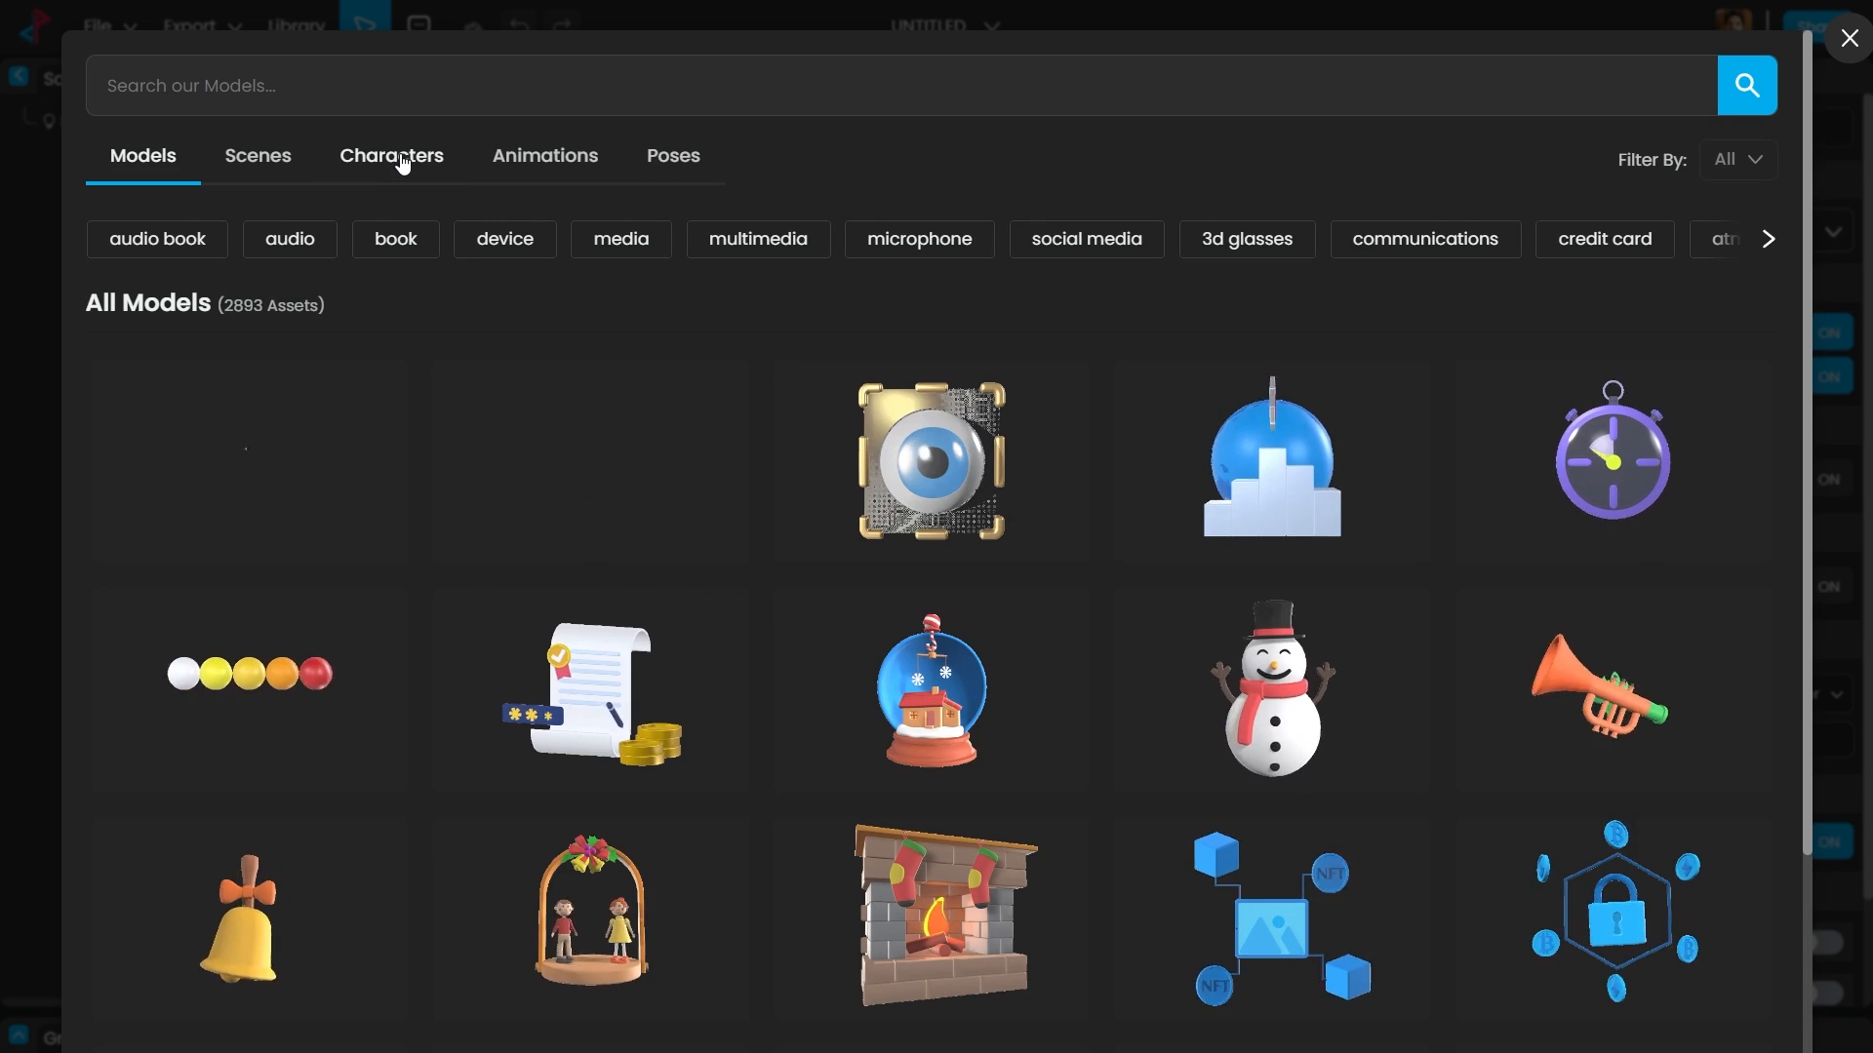
{"action": "left_click", "coordinate": [400, 156]}
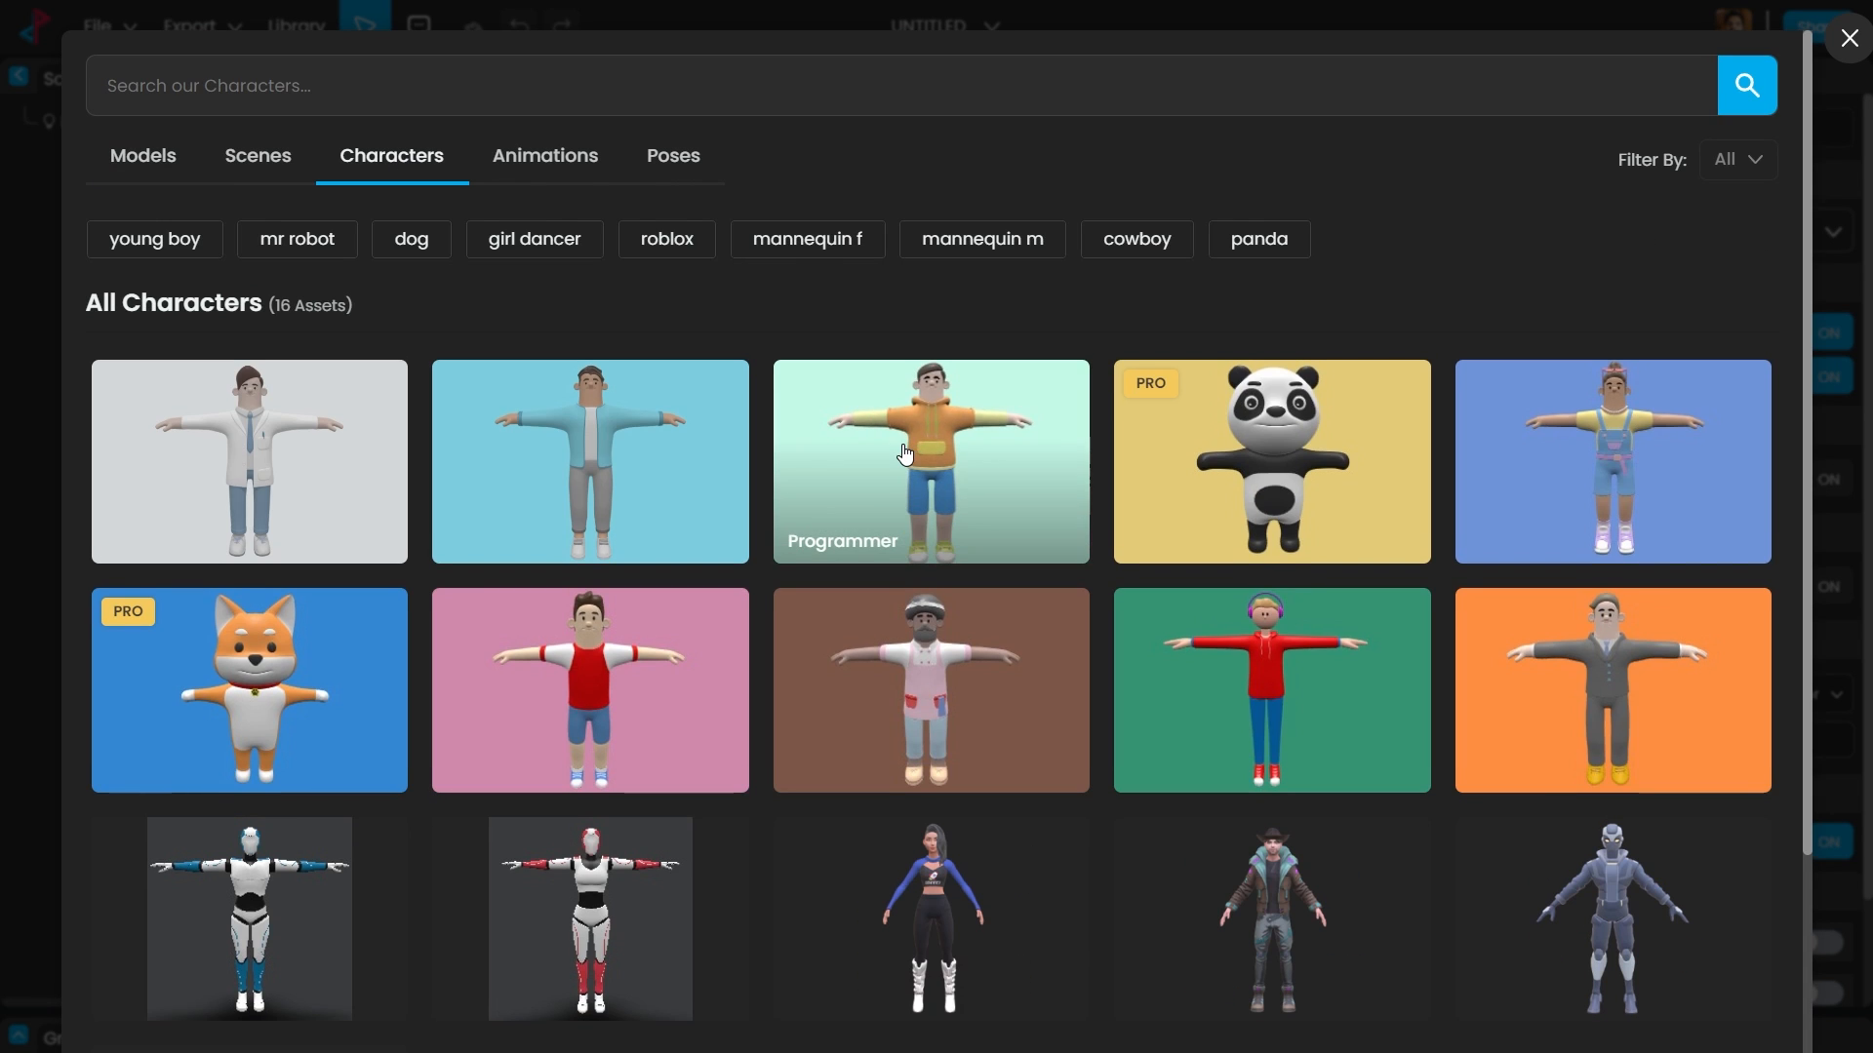
{"action": "scroll", "coordinate": [1010, 803], "scroll_direction": "down", "scroll_amount": 3}
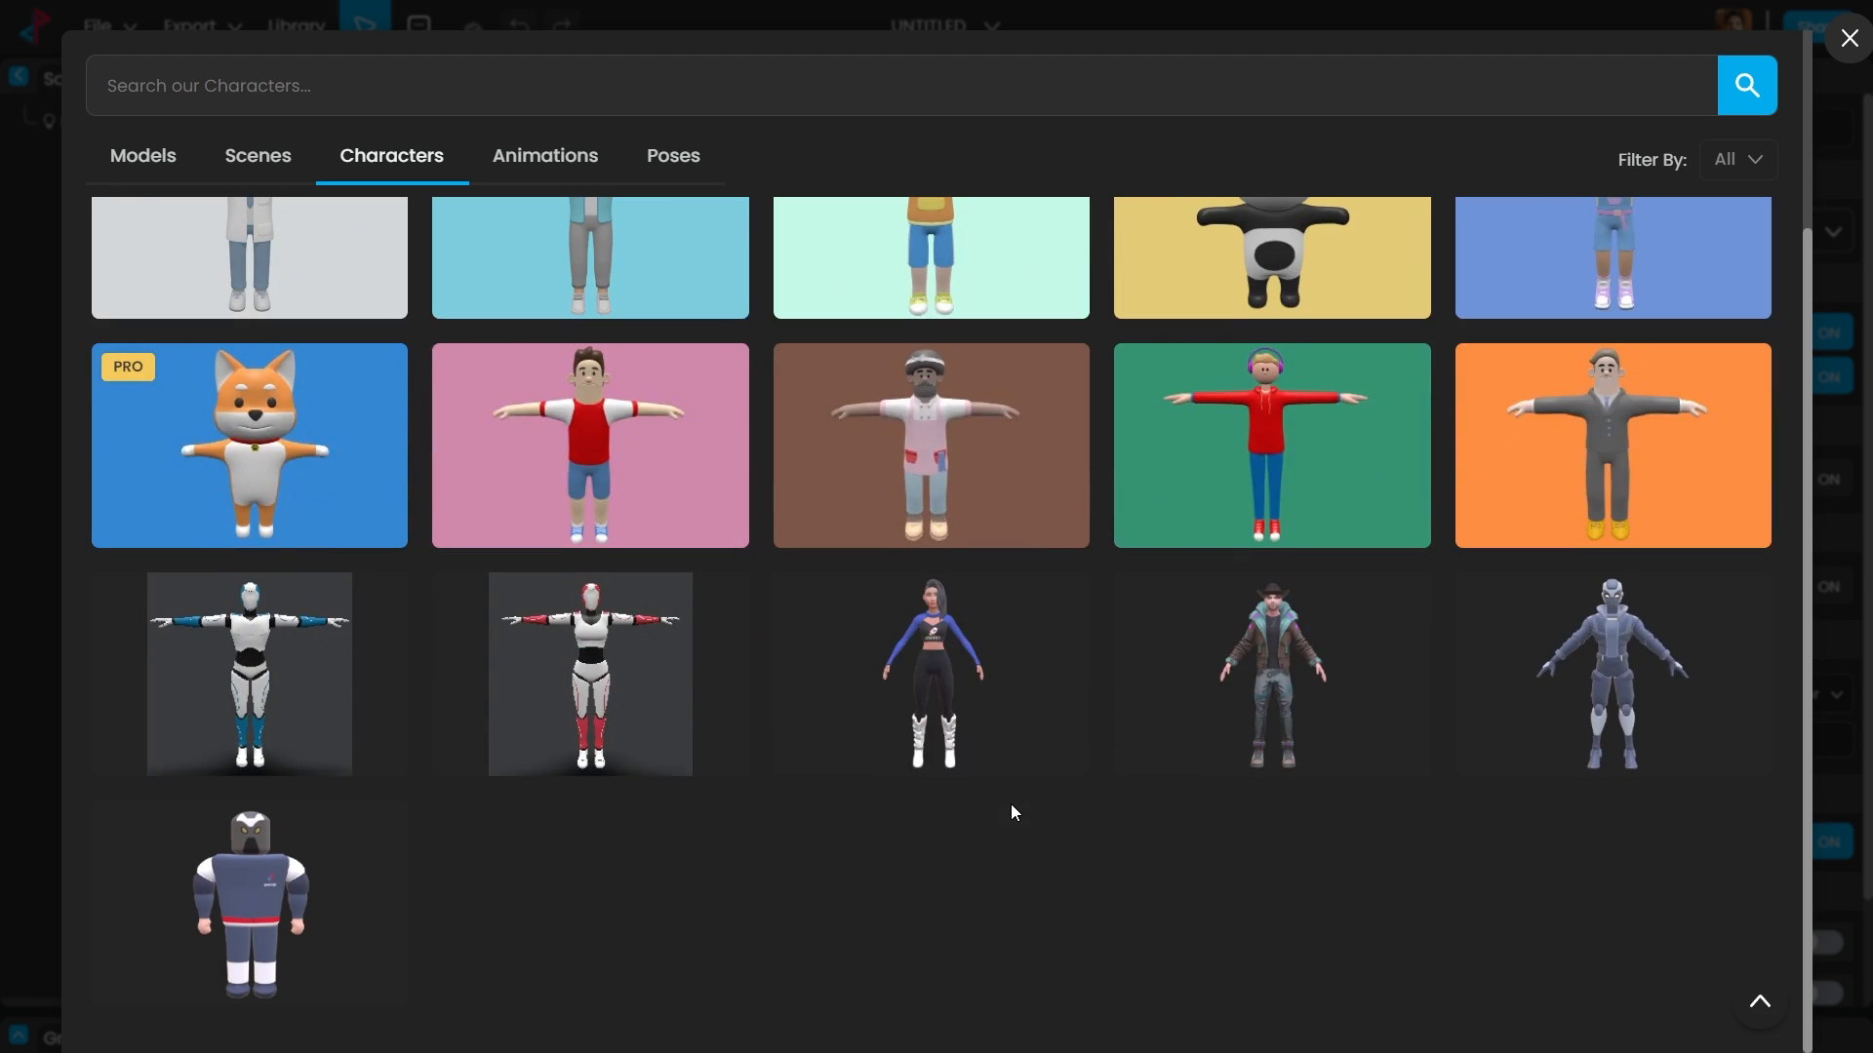
{"action": "scroll", "coordinate": [1011, 804], "scroll_direction": "up", "scroll_amount": 3}
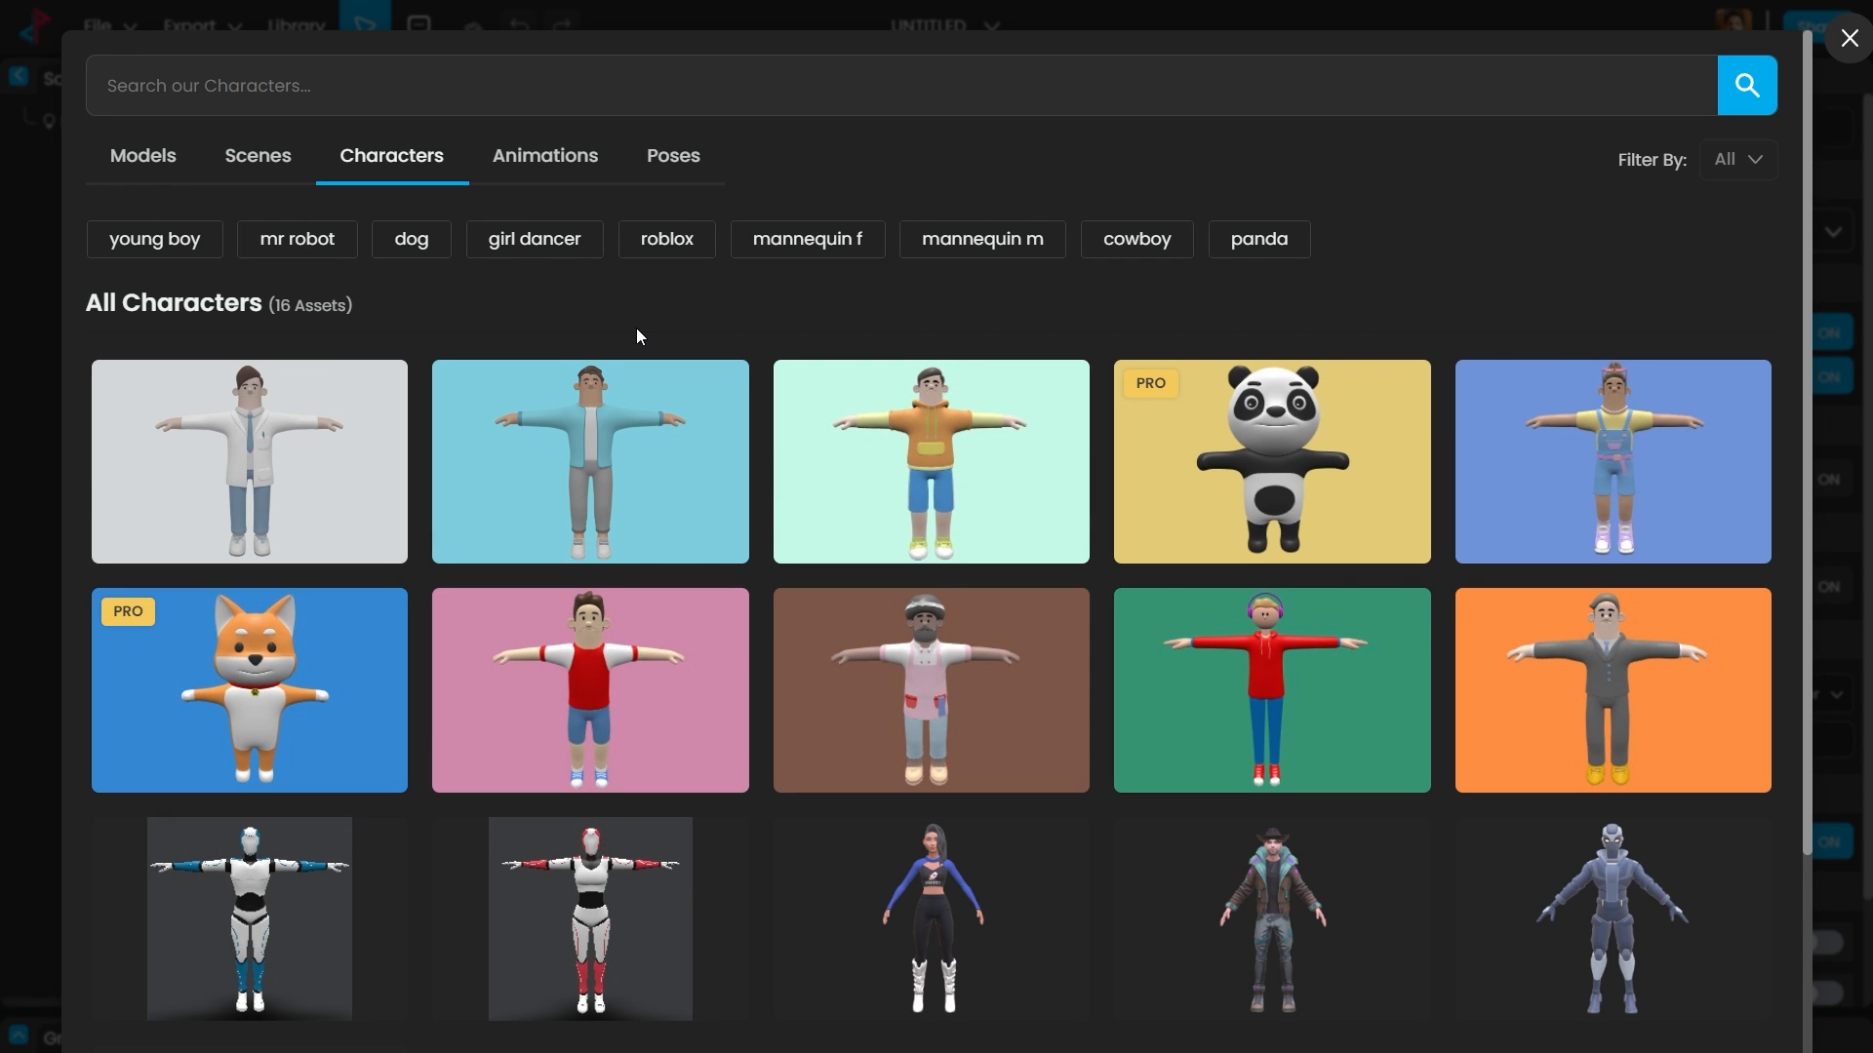
{"action": "scroll", "coordinate": [1151, 695], "scroll_direction": "down", "scroll_amount": 3}
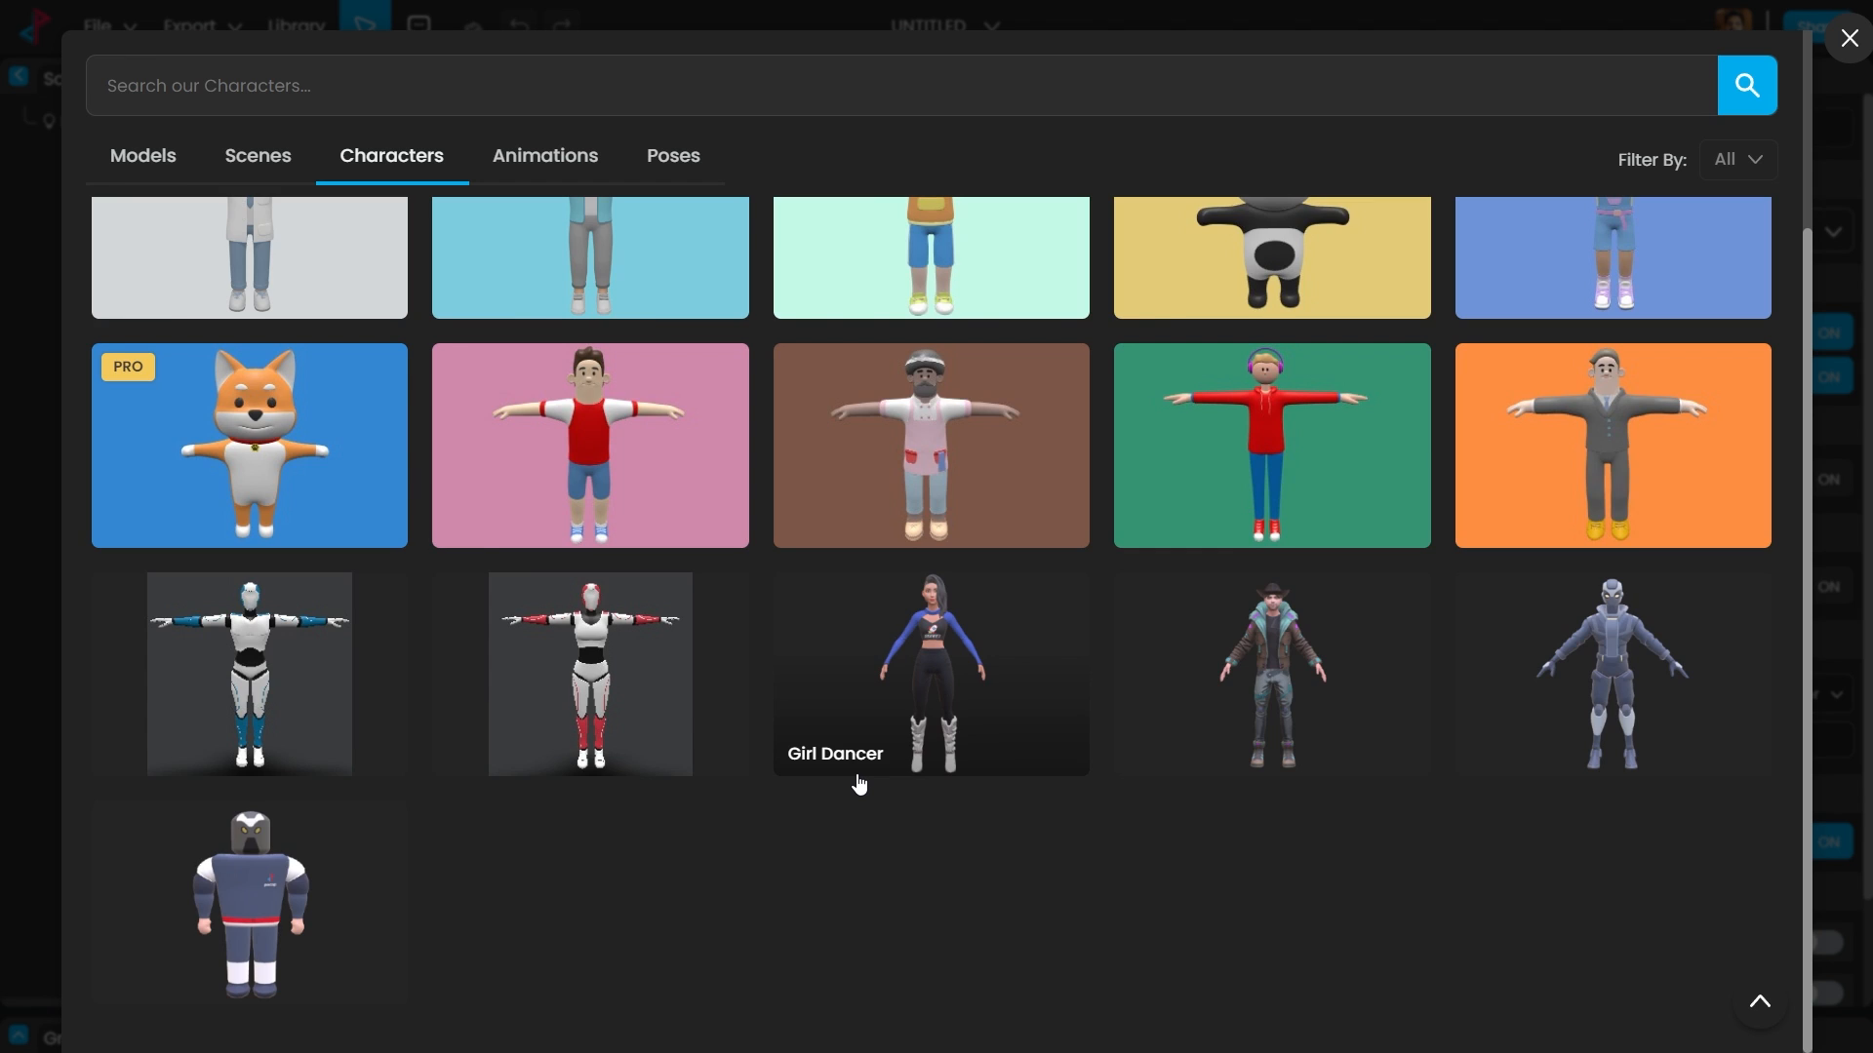
{"action": "scroll", "coordinate": [859, 783], "scroll_direction": "up", "scroll_amount": 3}
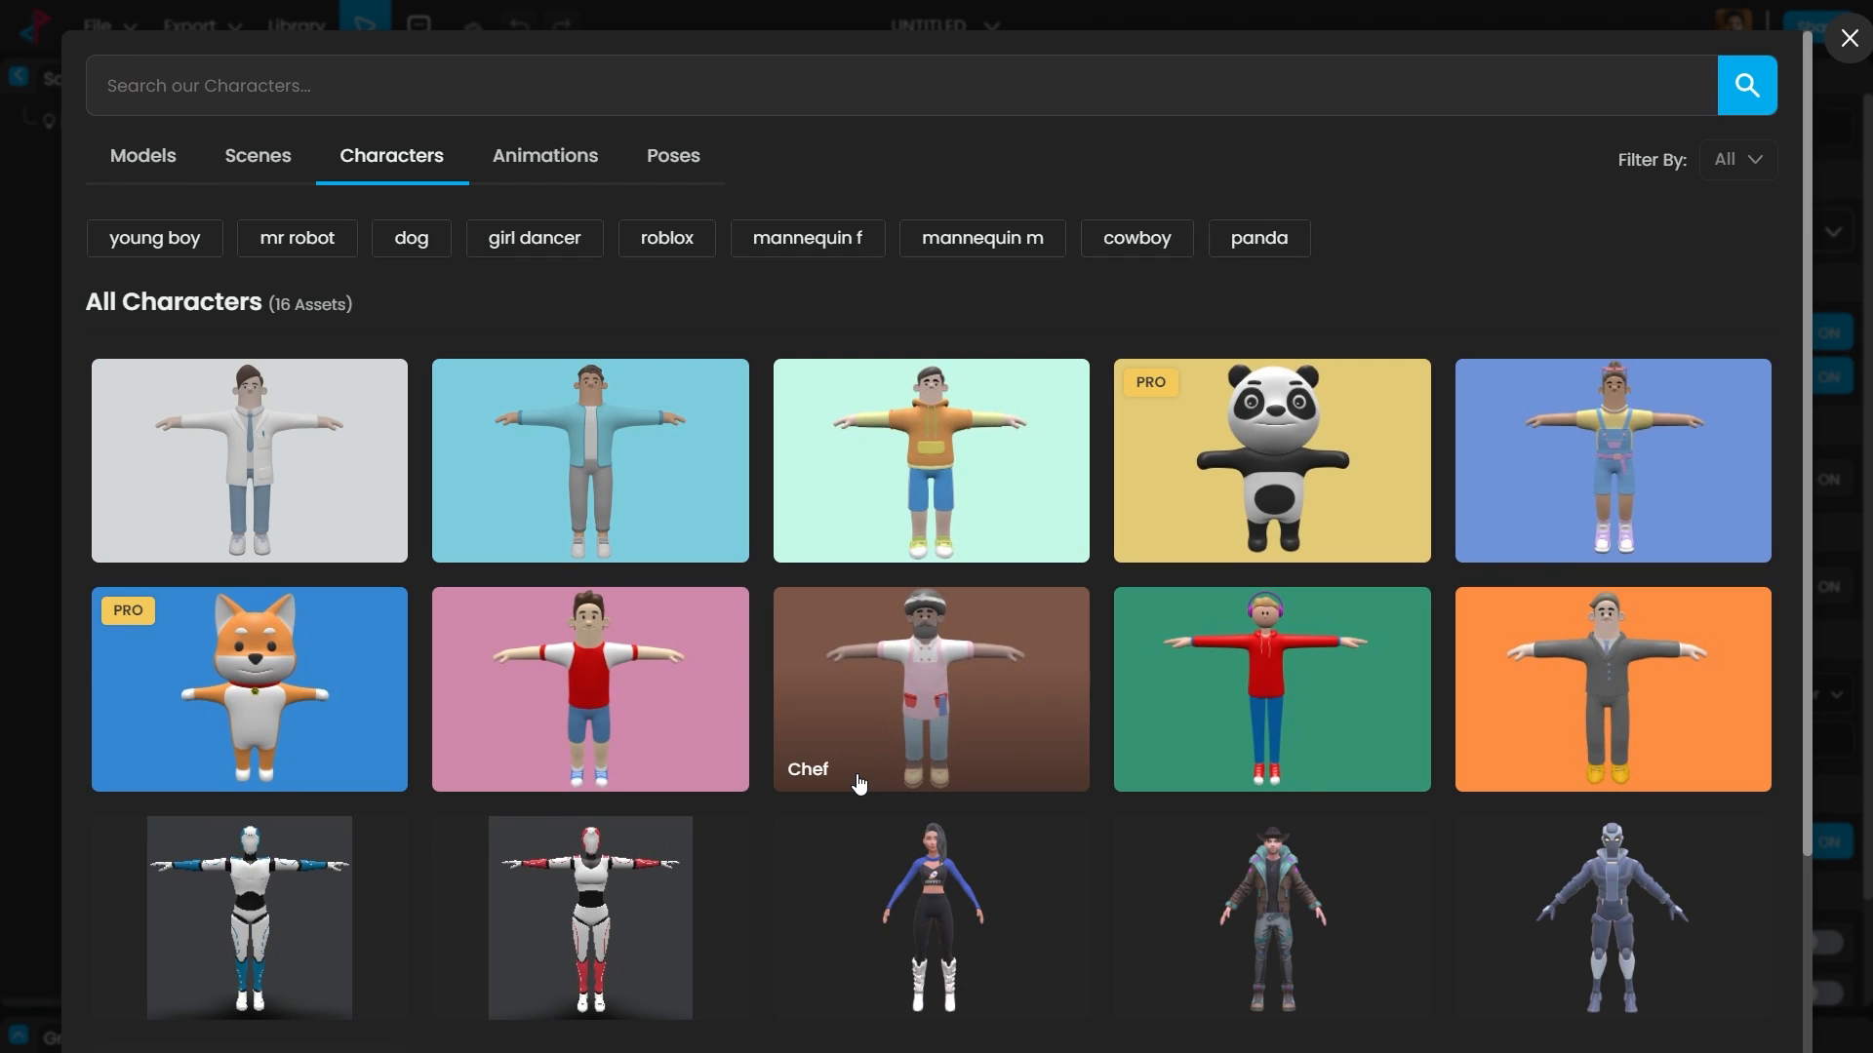
{"action": "left_click", "coordinate": [960, 455]}
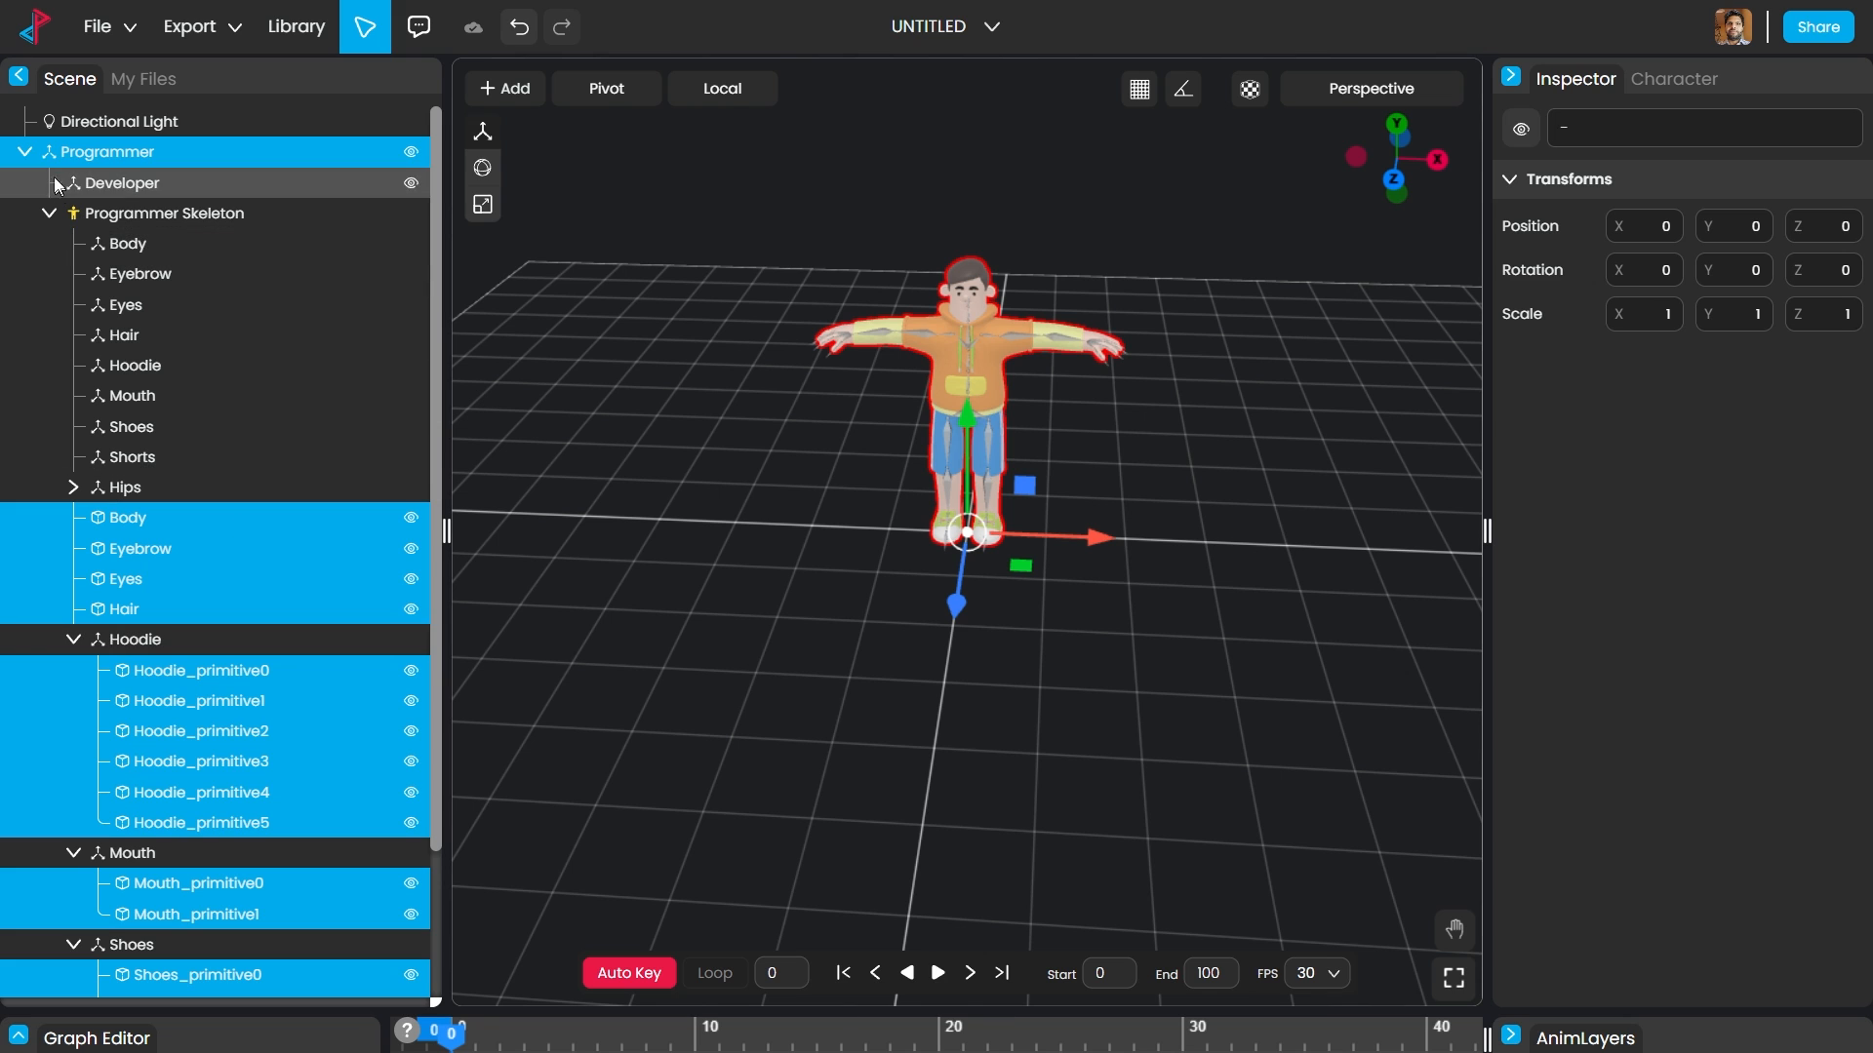
Step: Collapse the Programmer hierarchy, view the whole character from the front and inspect its LeftUpLeg bone
{"action": "left_click", "coordinate": [24, 151]}
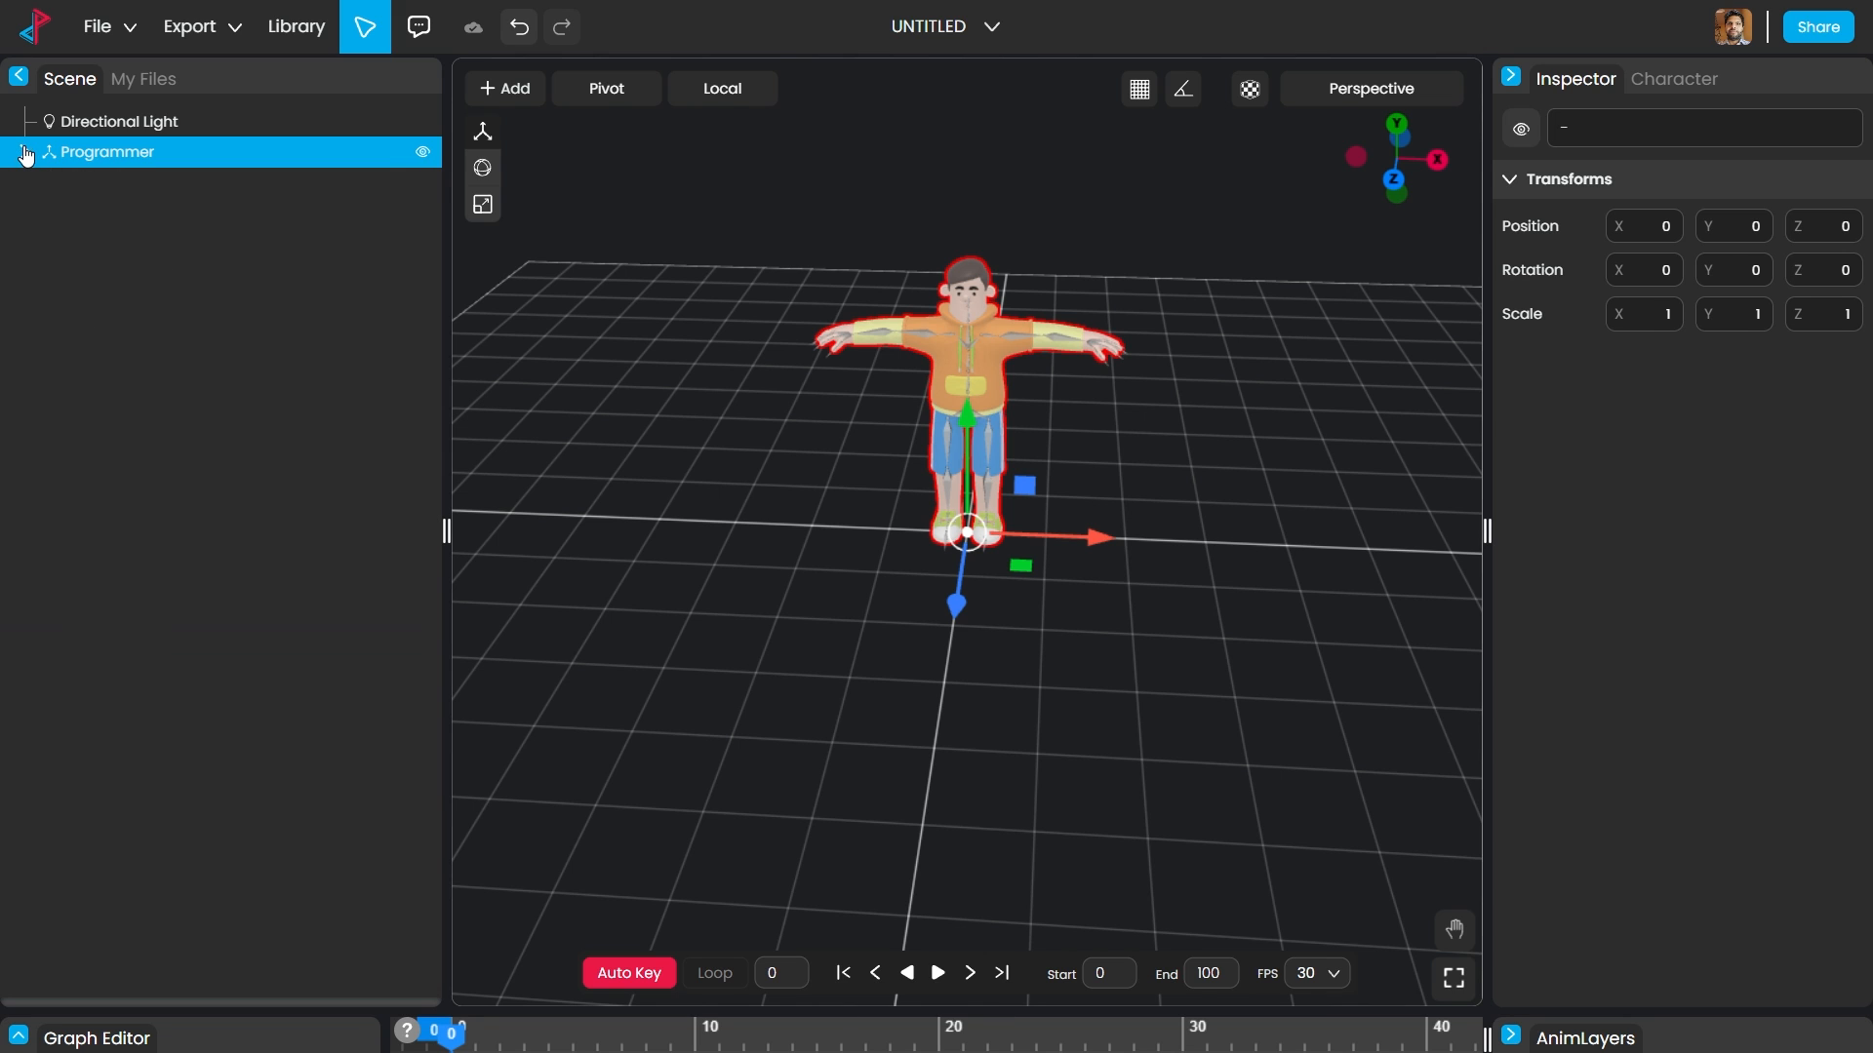
{"action": "left_click", "coordinate": [115, 390]}
{"action": "left_click", "coordinate": [214, 156]}
{"action": "scroll", "coordinate": [1155, 308], "scroll_direction": "up", "scroll_amount": 5}
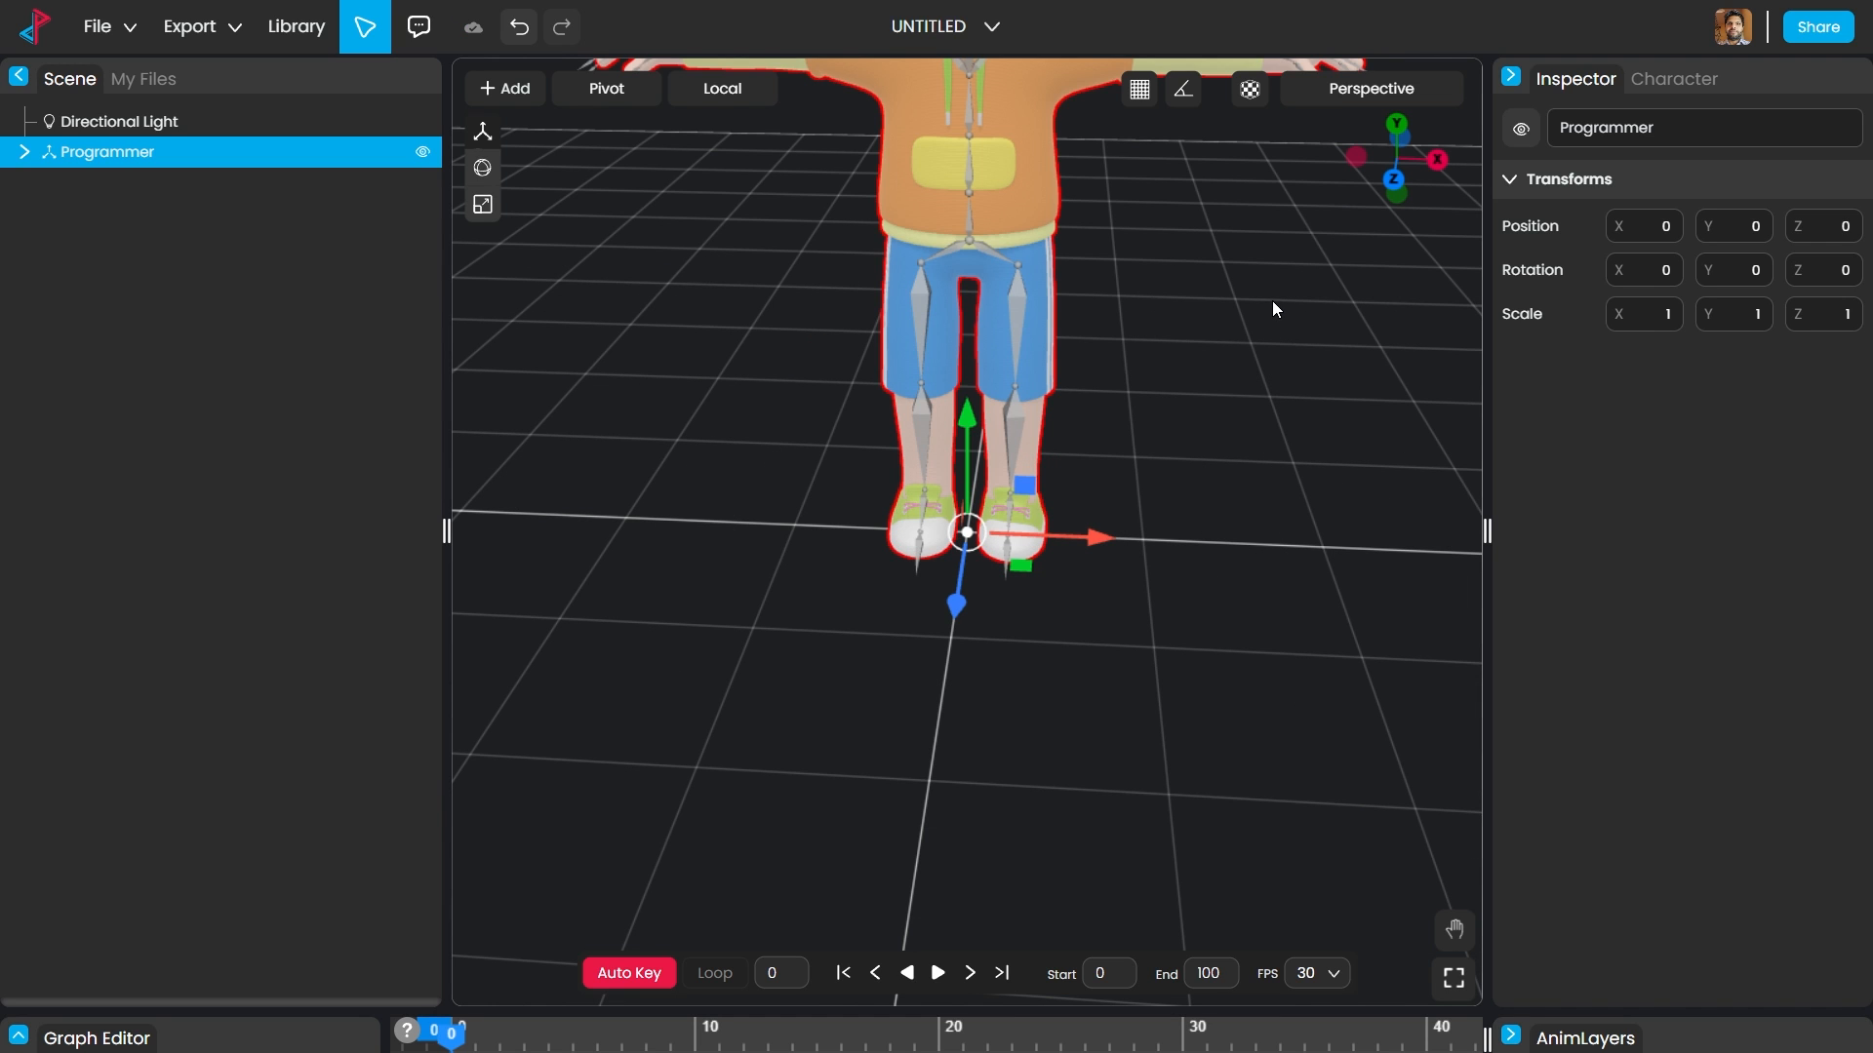
{"action": "right_click_drag", "start_coordinate": [1273, 297], "coordinate": [1272, 599]}
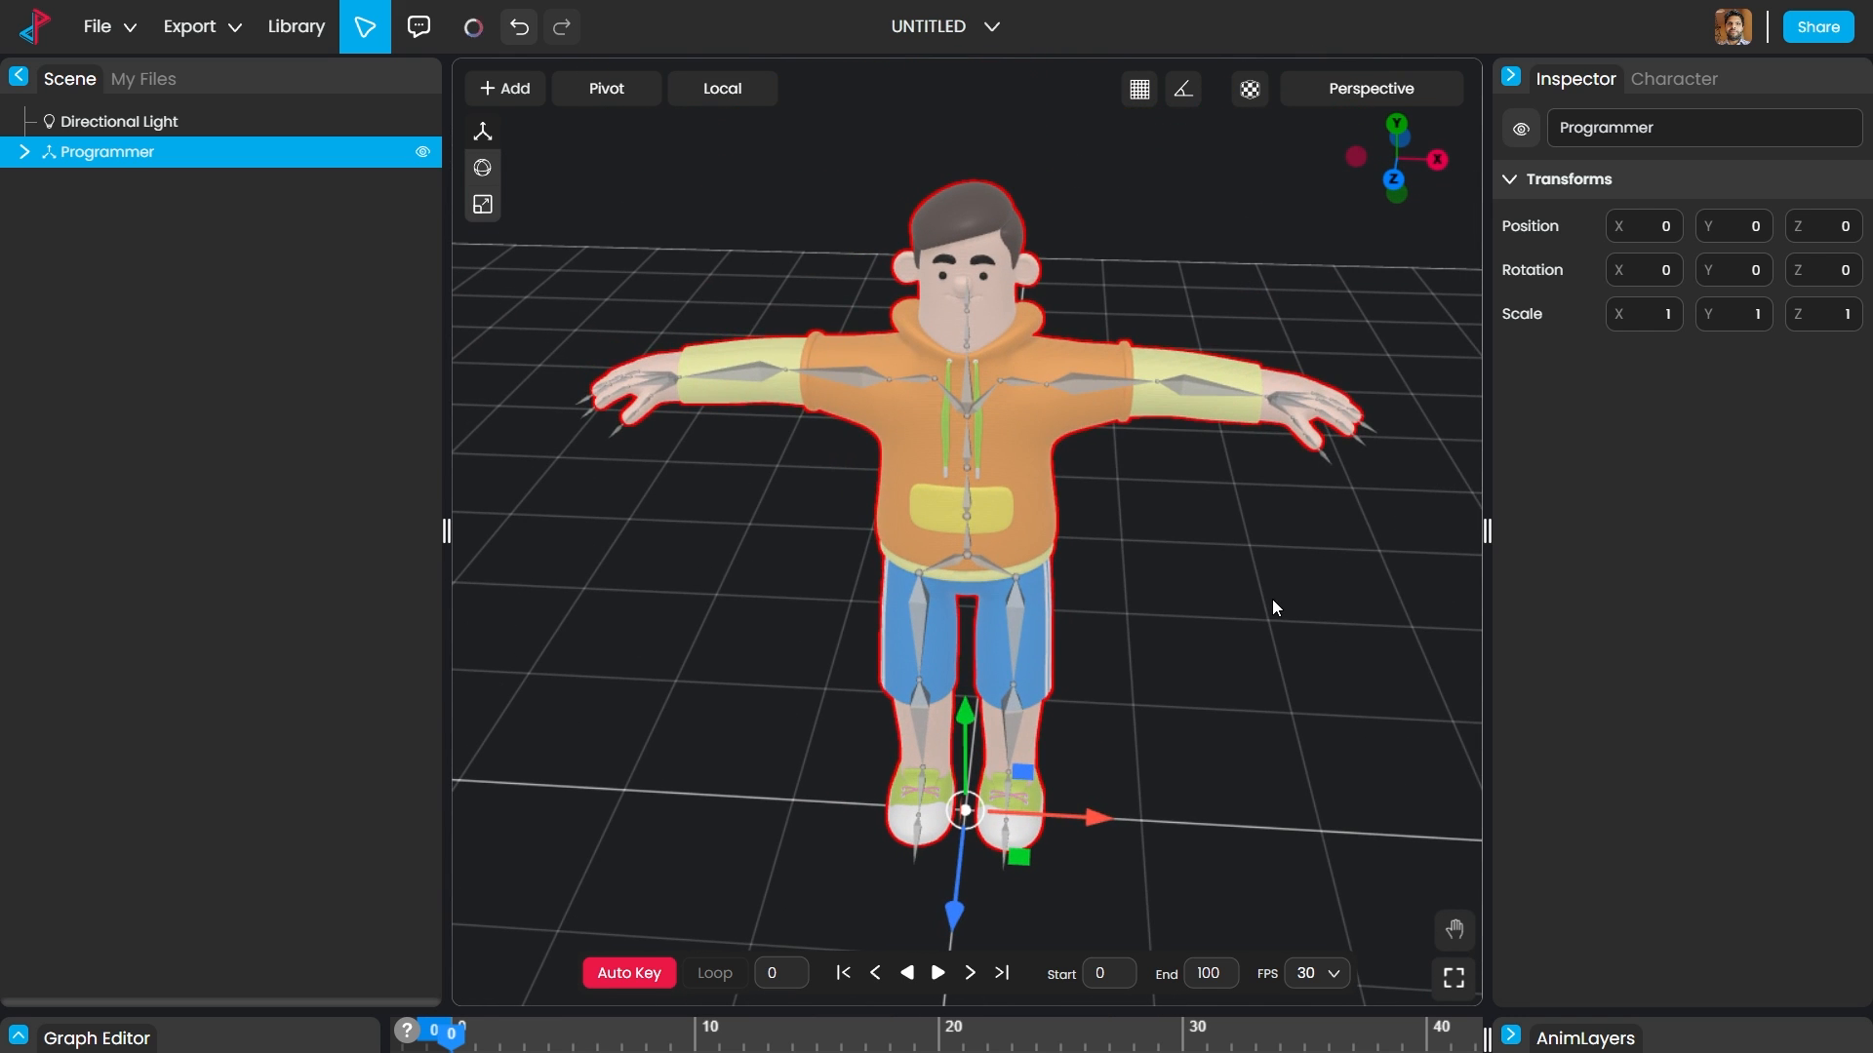
{"action": "left_click_drag", "start_coordinate": [1272, 599], "coordinate": [1184, 250]}
{"action": "left_click", "coordinate": [1185, 249]}
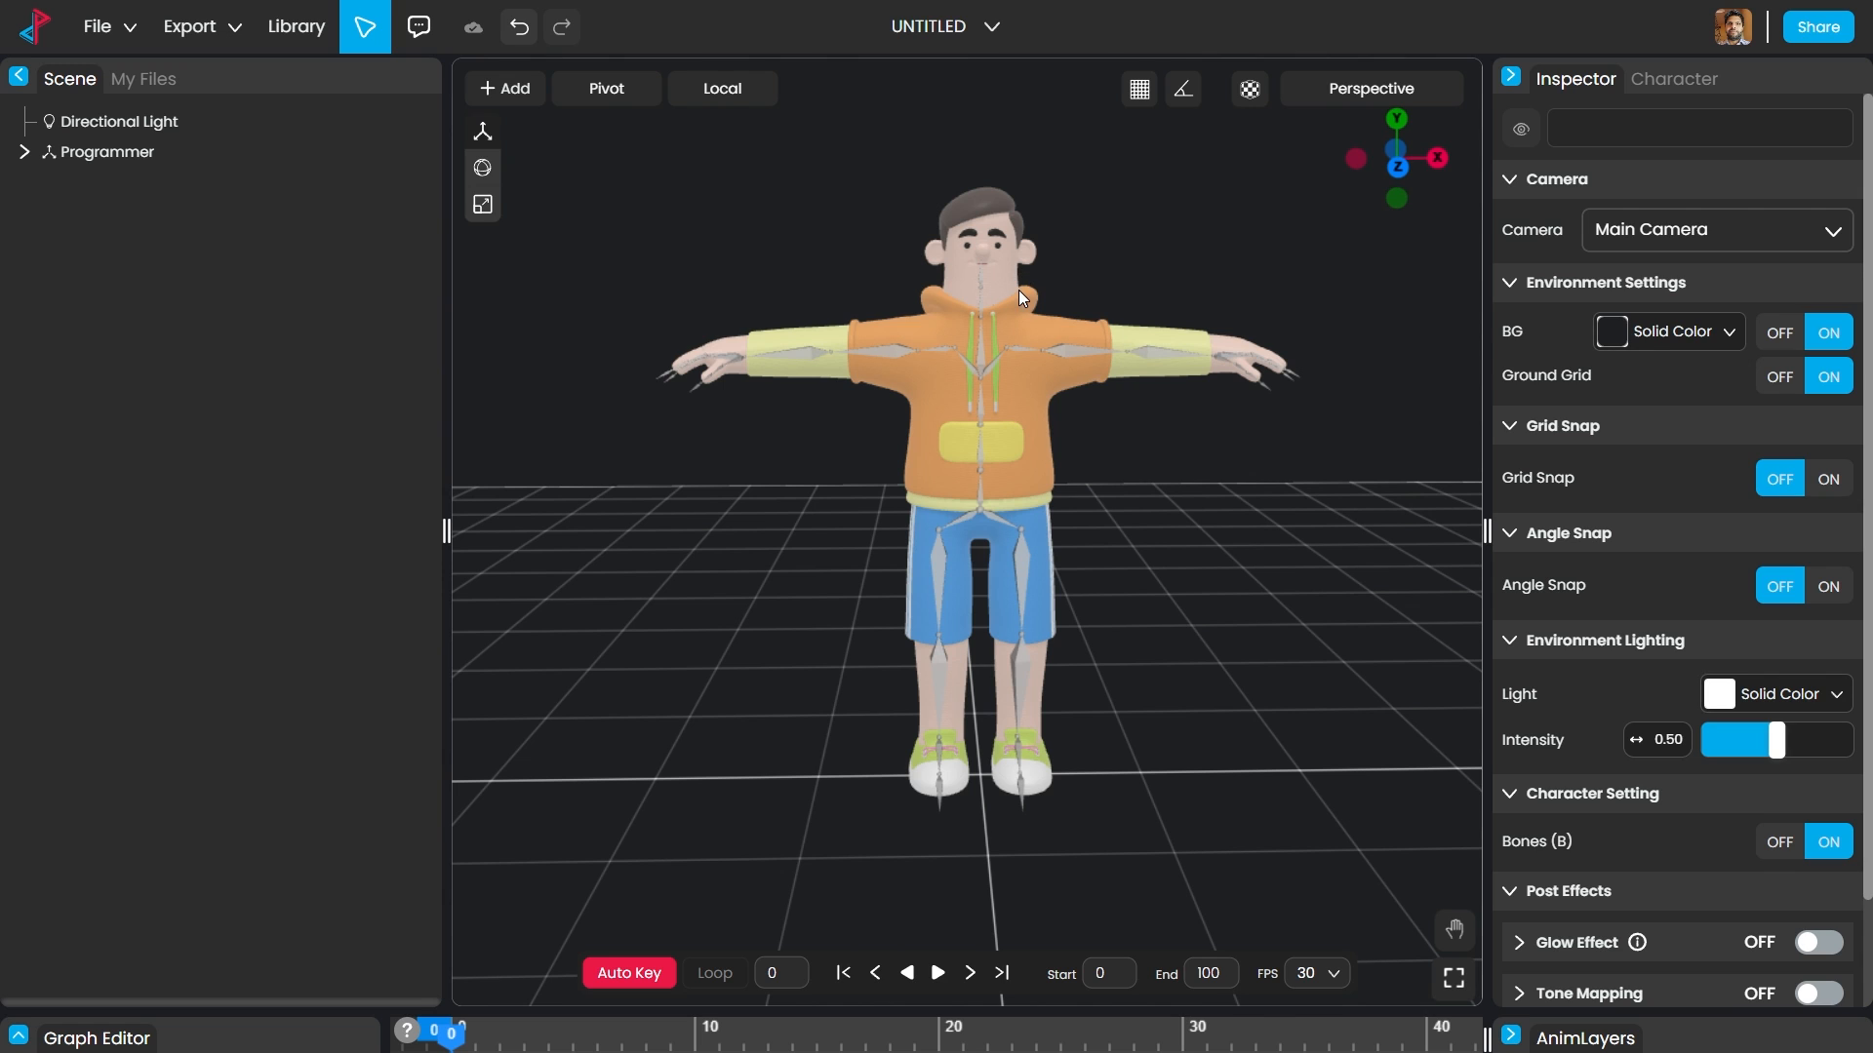
{"action": "left_click", "coordinate": [1027, 558]}
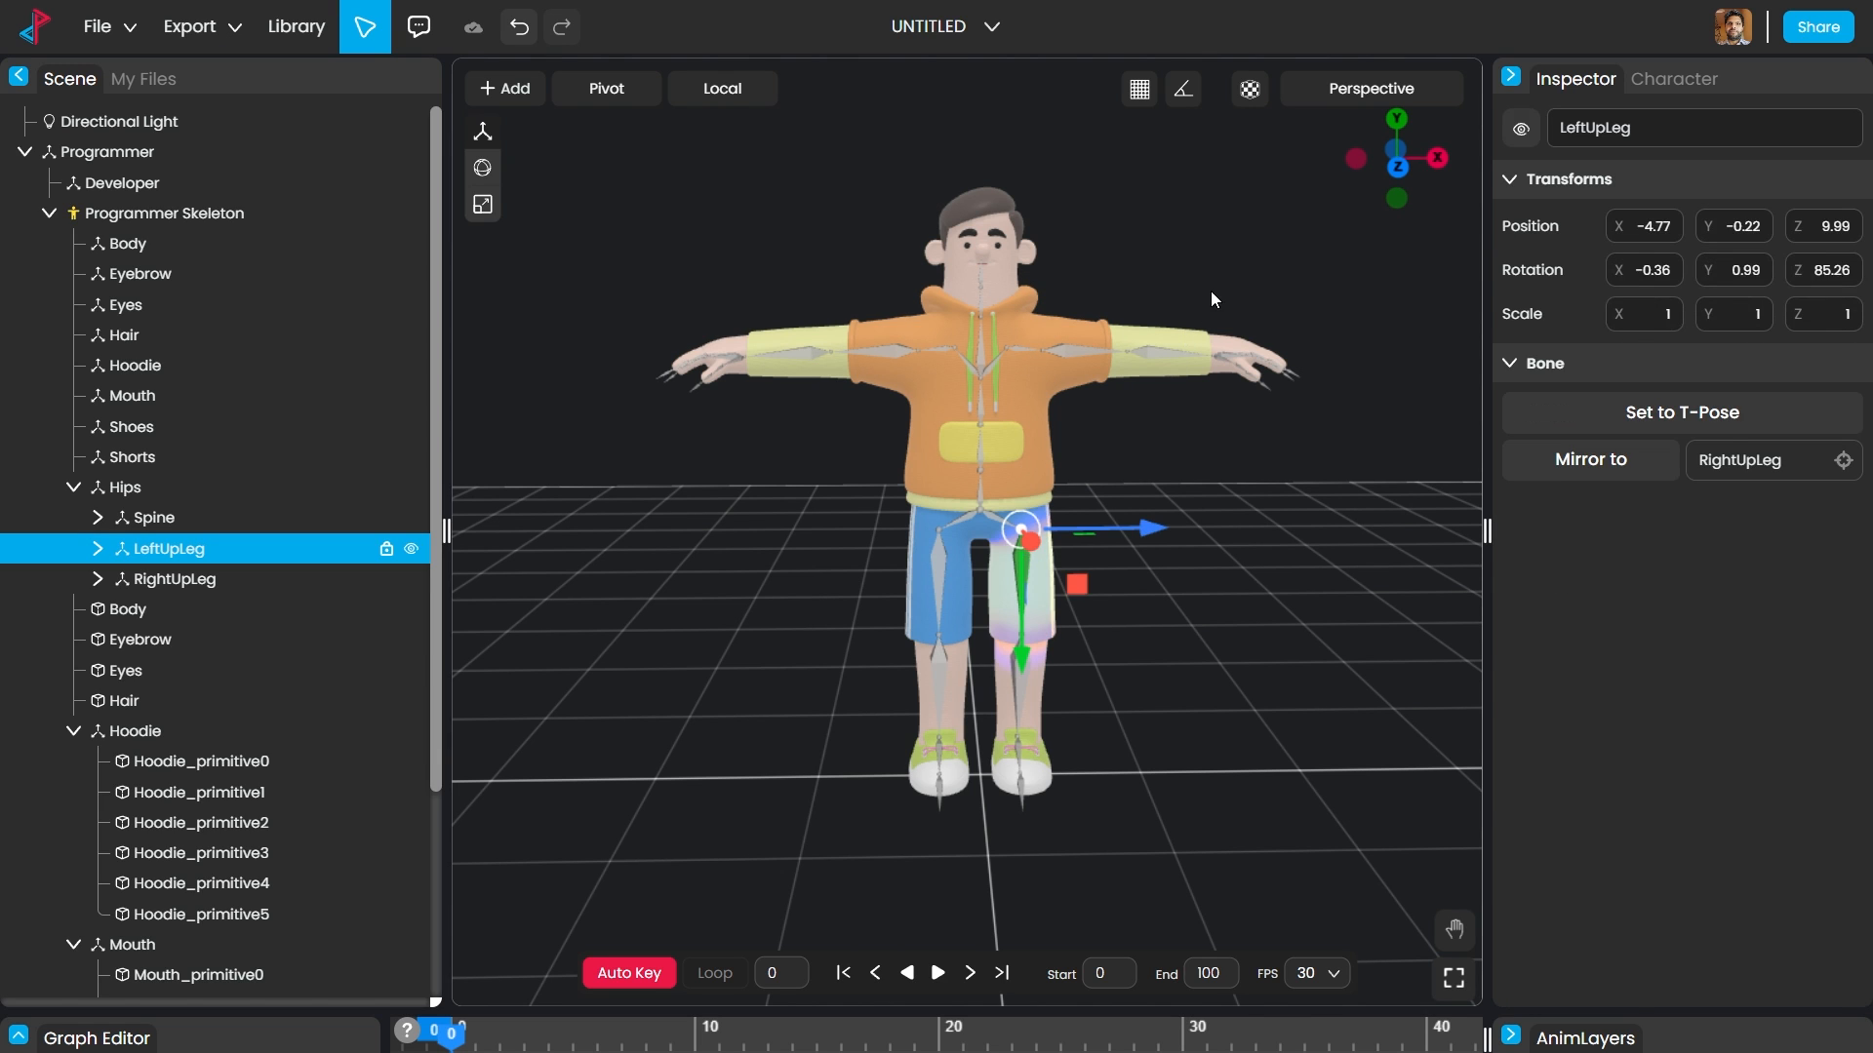
{"action": "left_click", "coordinate": [1190, 517]}
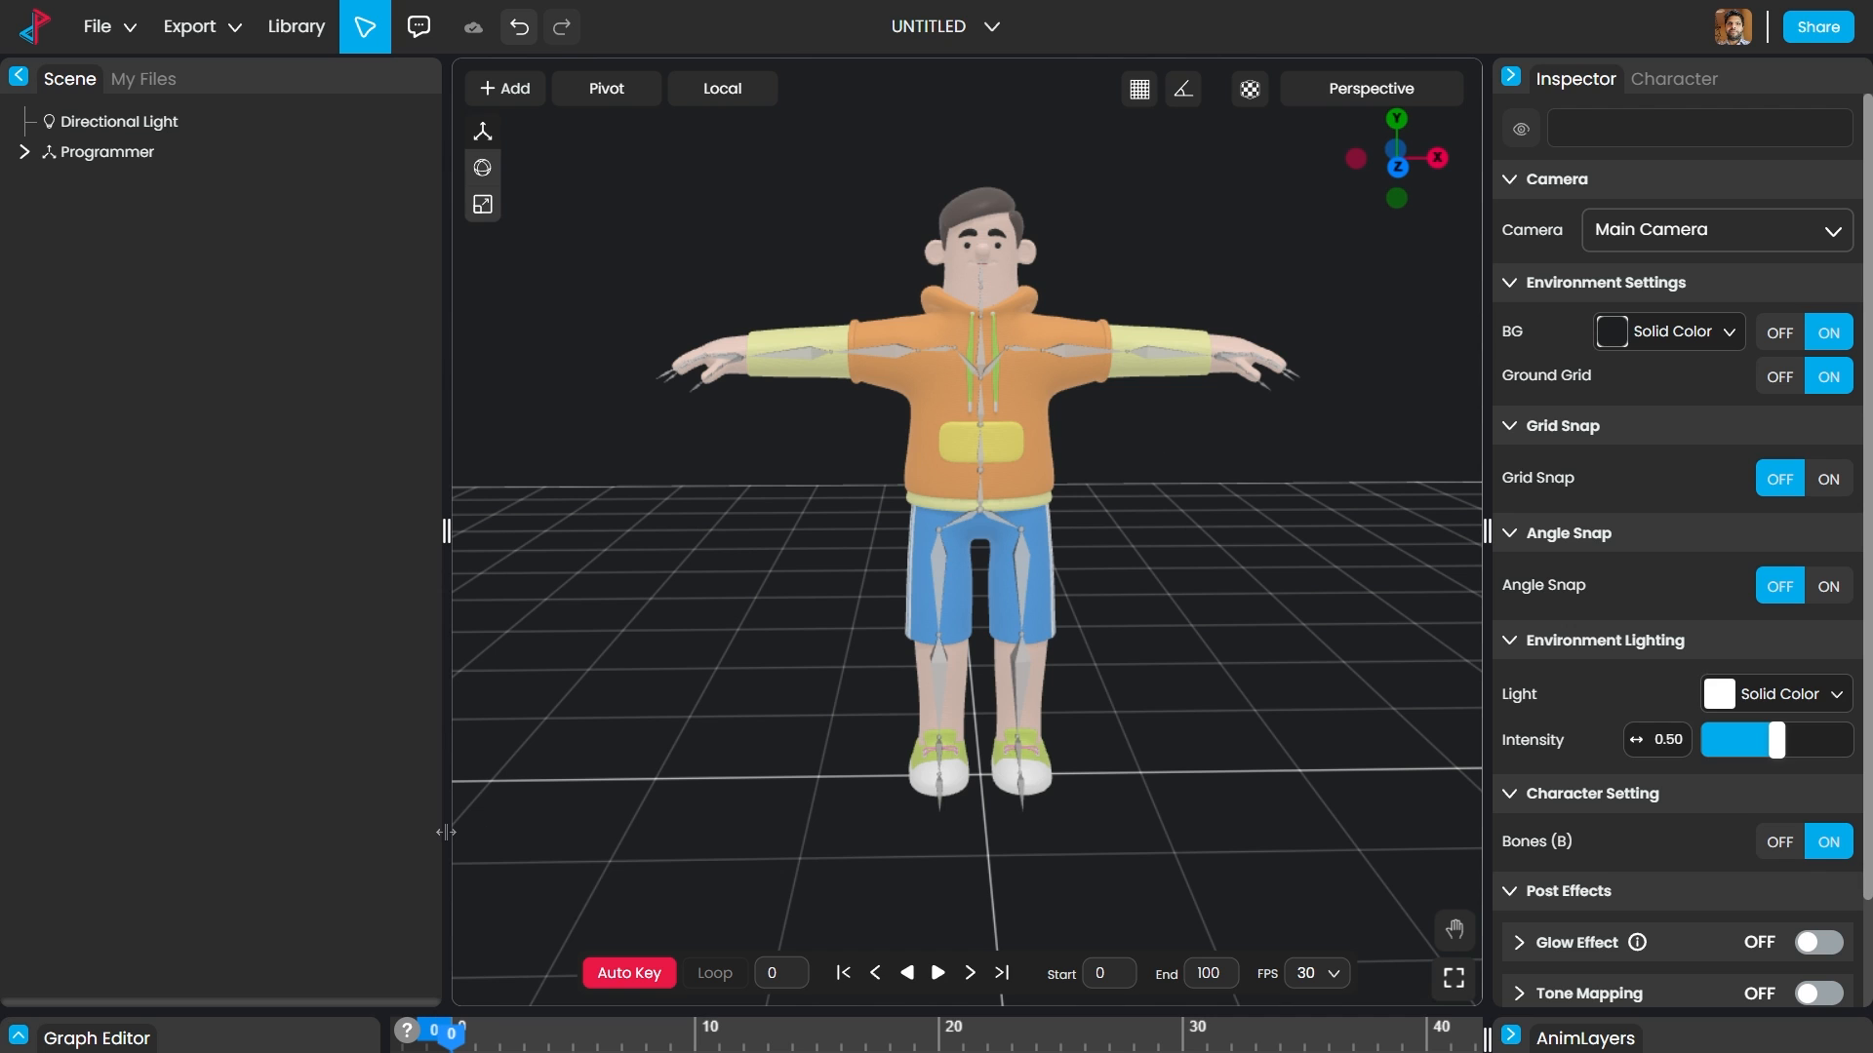
Step: Expand the graph editor and, at frame 0, rotate the LeftArm bone down to the body's side, about X -58, Y 57, Z -52
{"action": "left_click", "coordinate": [15, 1038]}
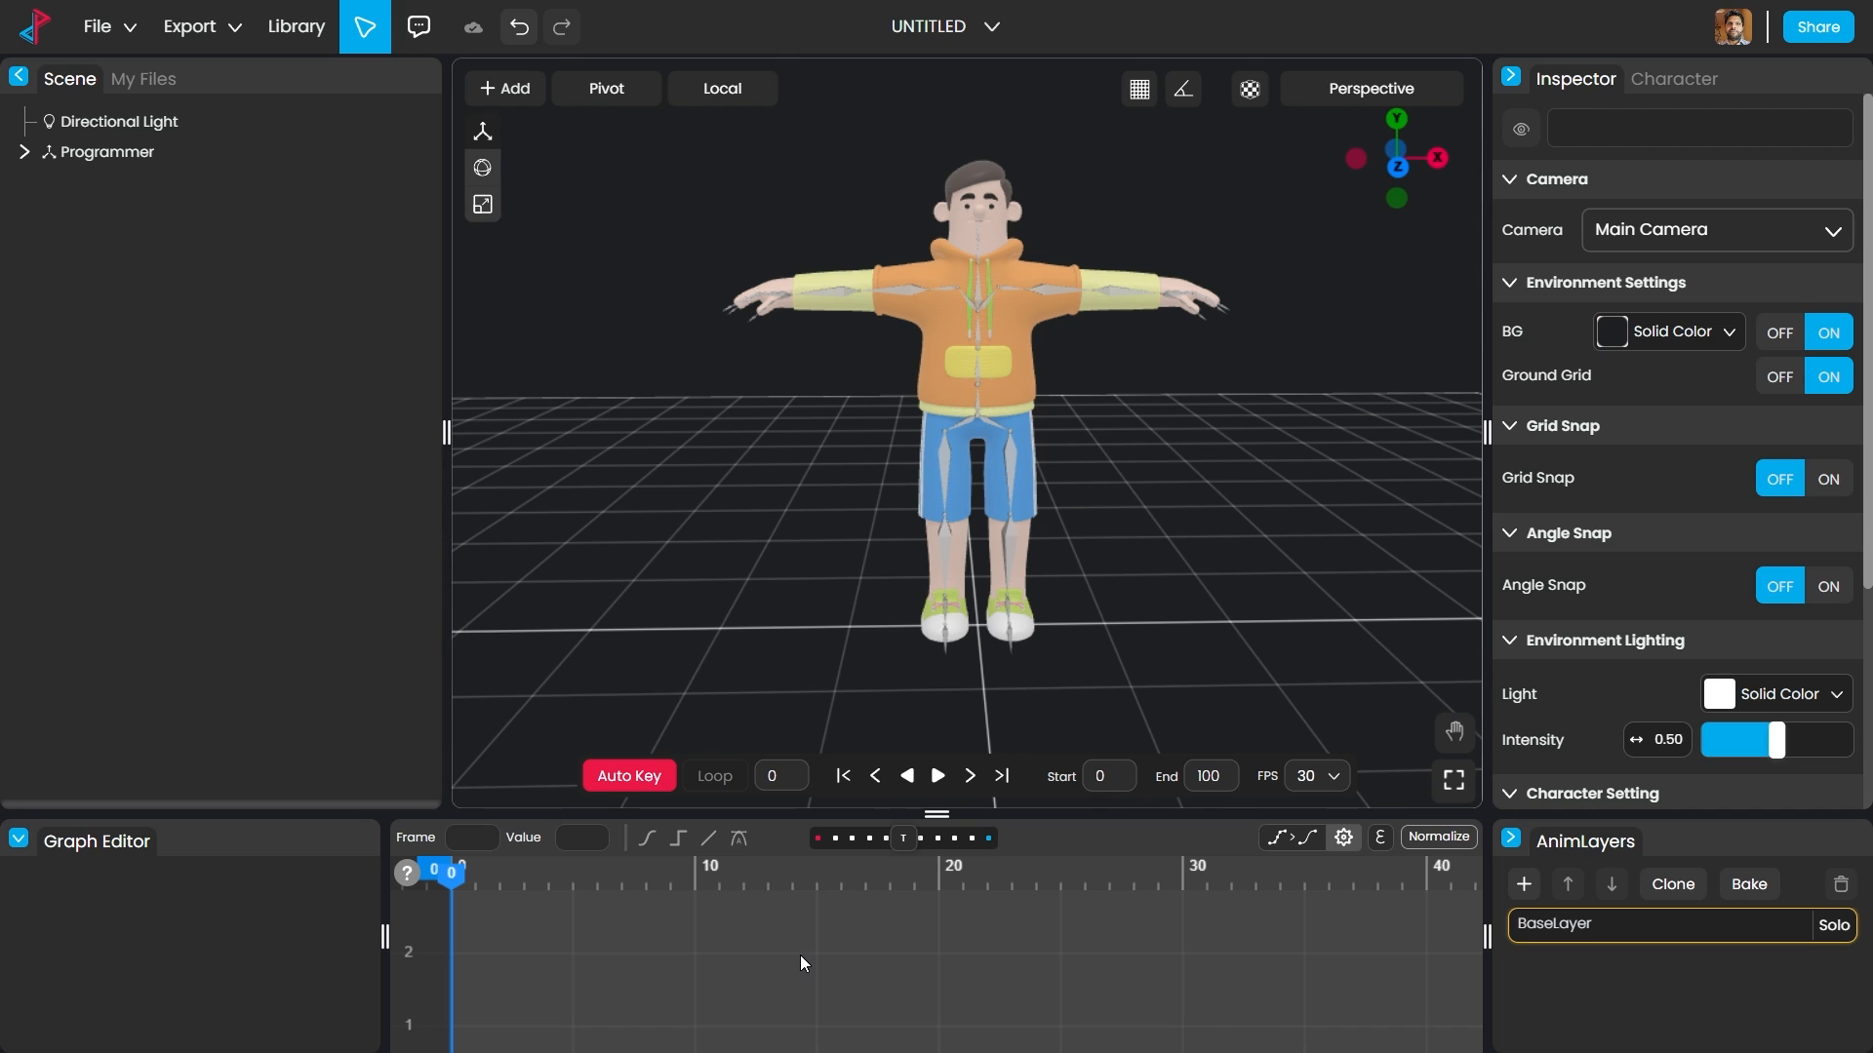
{"action": "left_click", "coordinate": [1050, 289]}
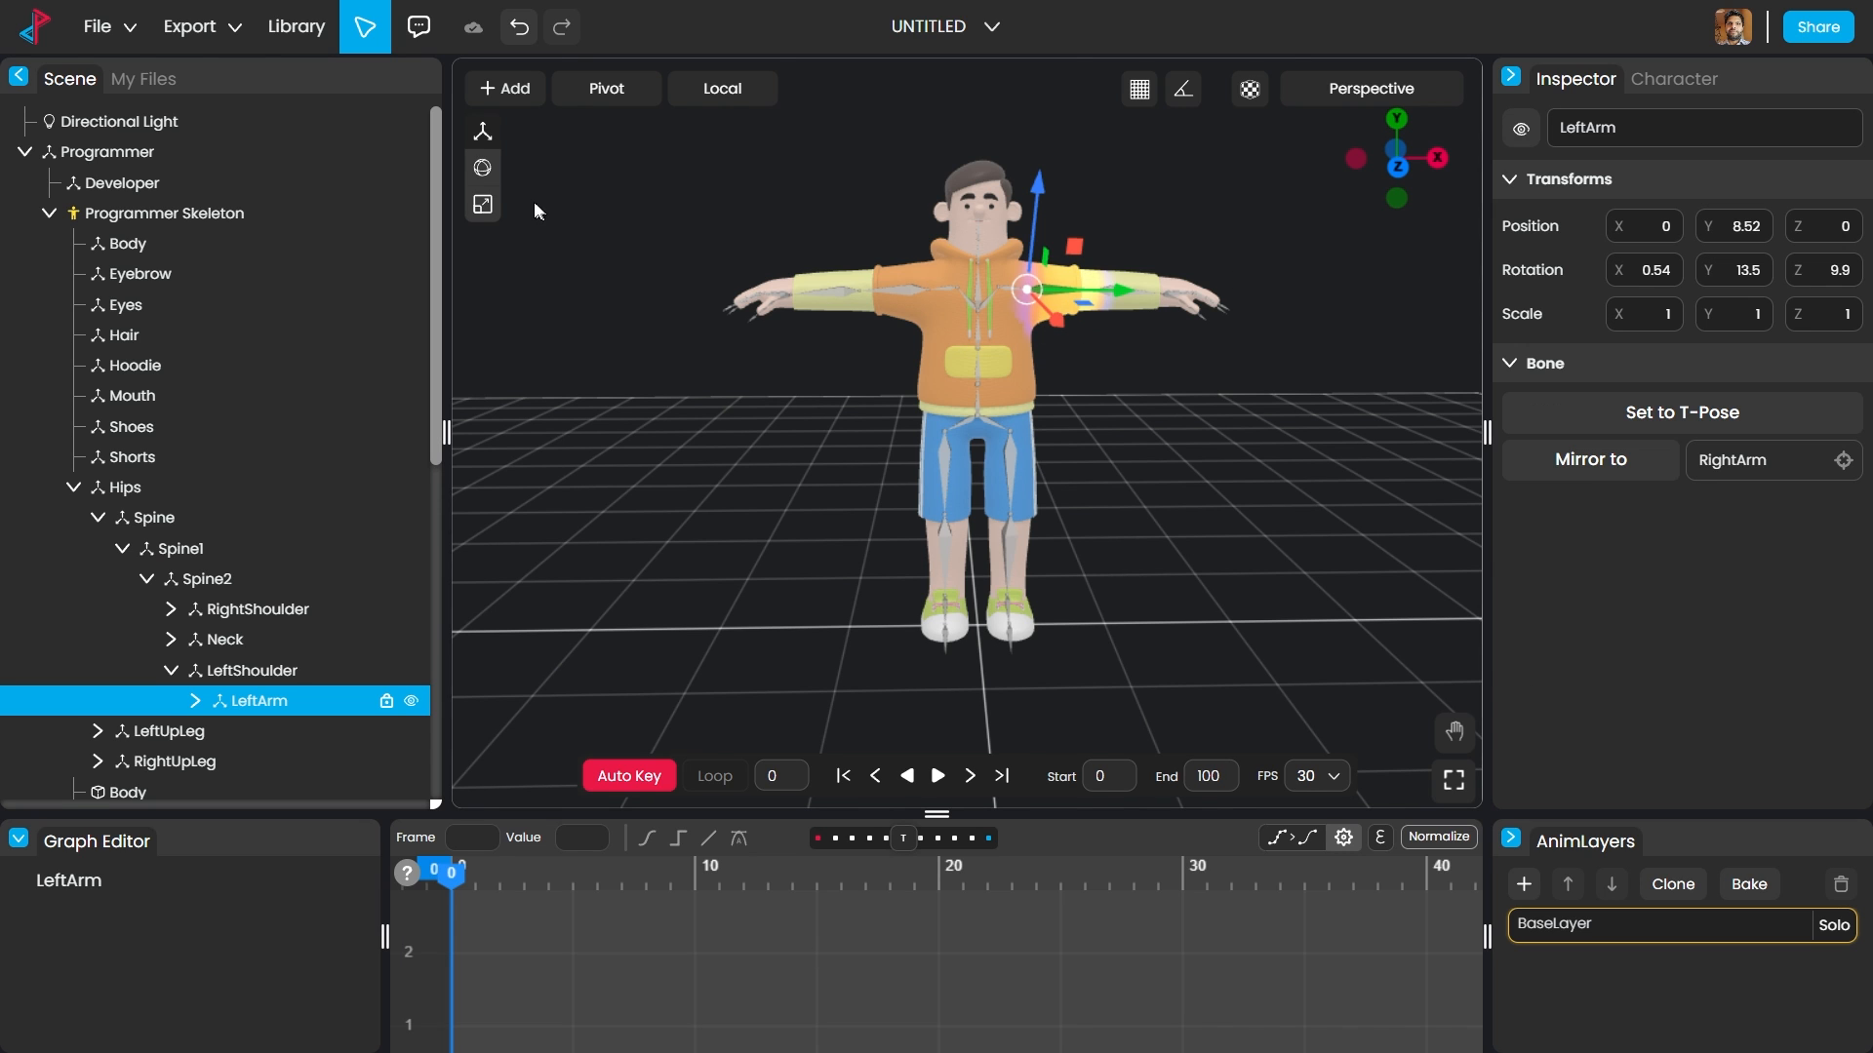
{"action": "left_click", "coordinate": [482, 168]}
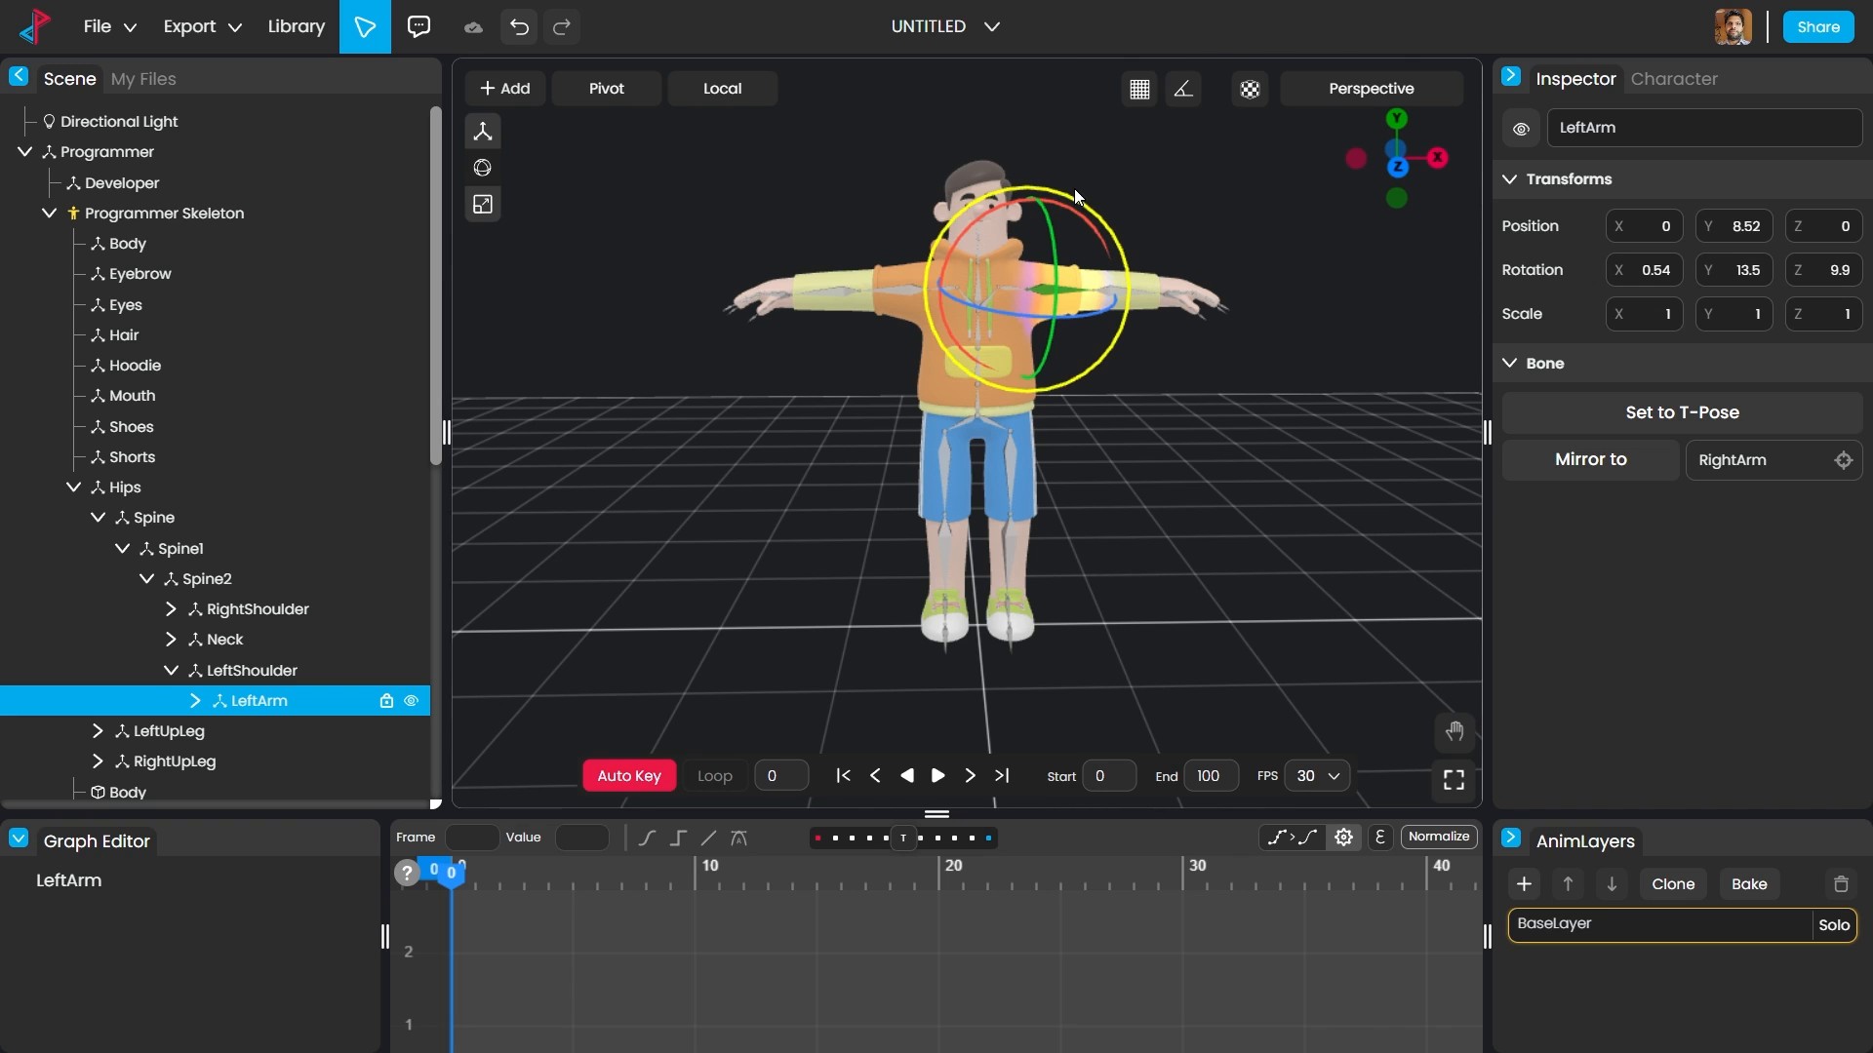
{"action": "left_click_drag", "start_coordinate": [1074, 189], "coordinate": [1182, 318]}
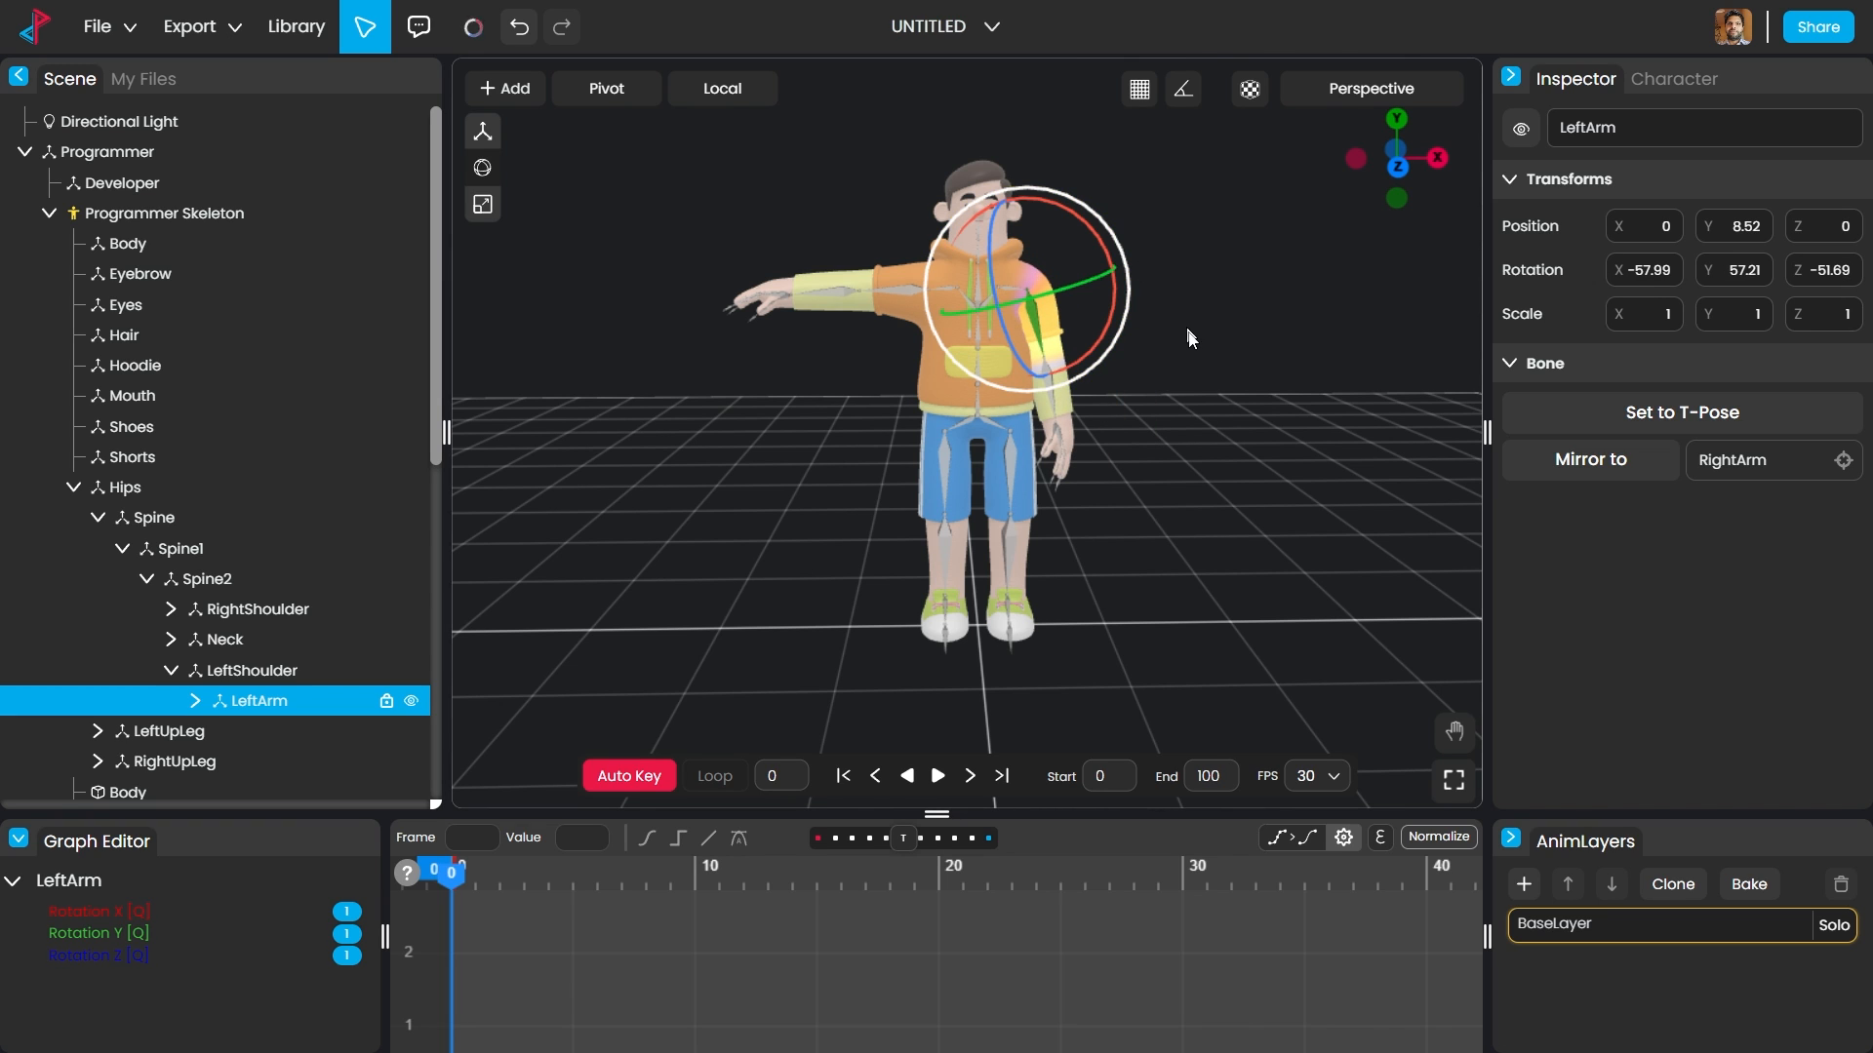
Step: At frame 9, rotate the LeftArm bone back up to horizontal, about X 2.5, Y 13.3, Z 10.8
{"action": "left_click", "coordinate": [474, 873]}
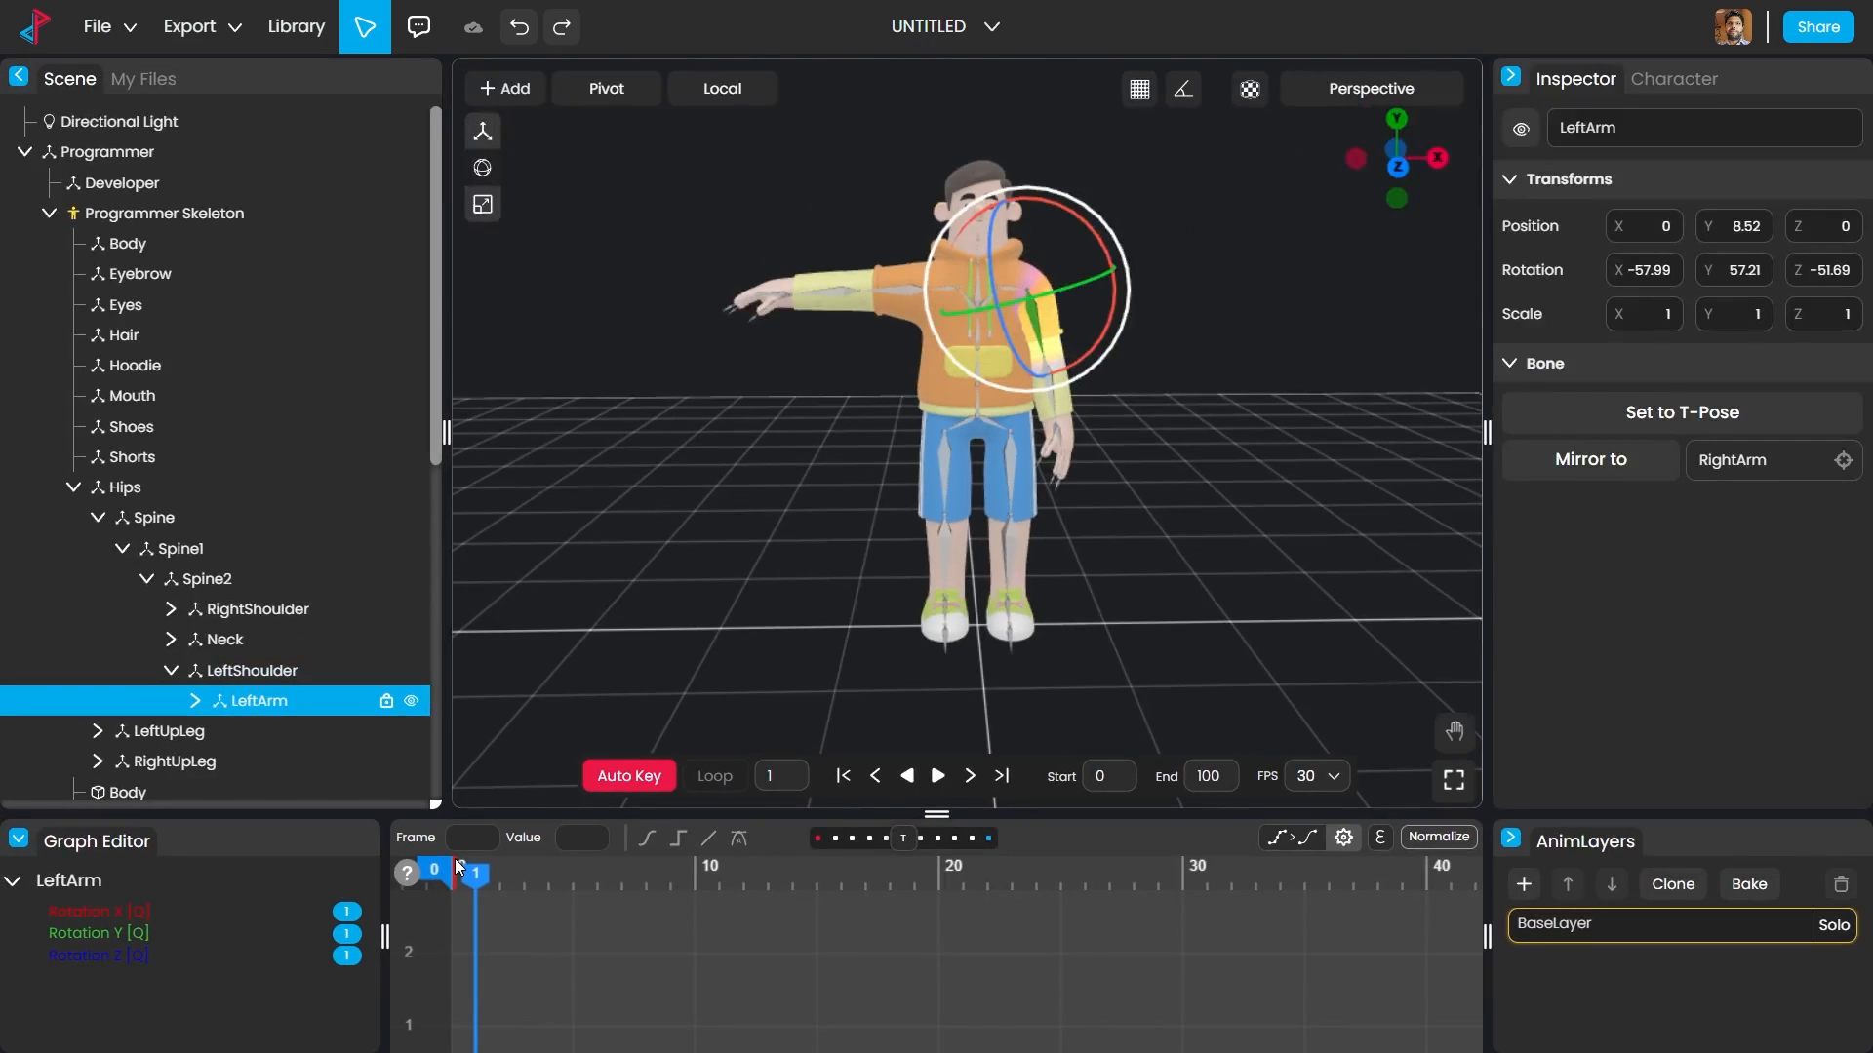
{"action": "left_click_drag", "start_coordinate": [478, 873], "coordinate": [679, 870]}
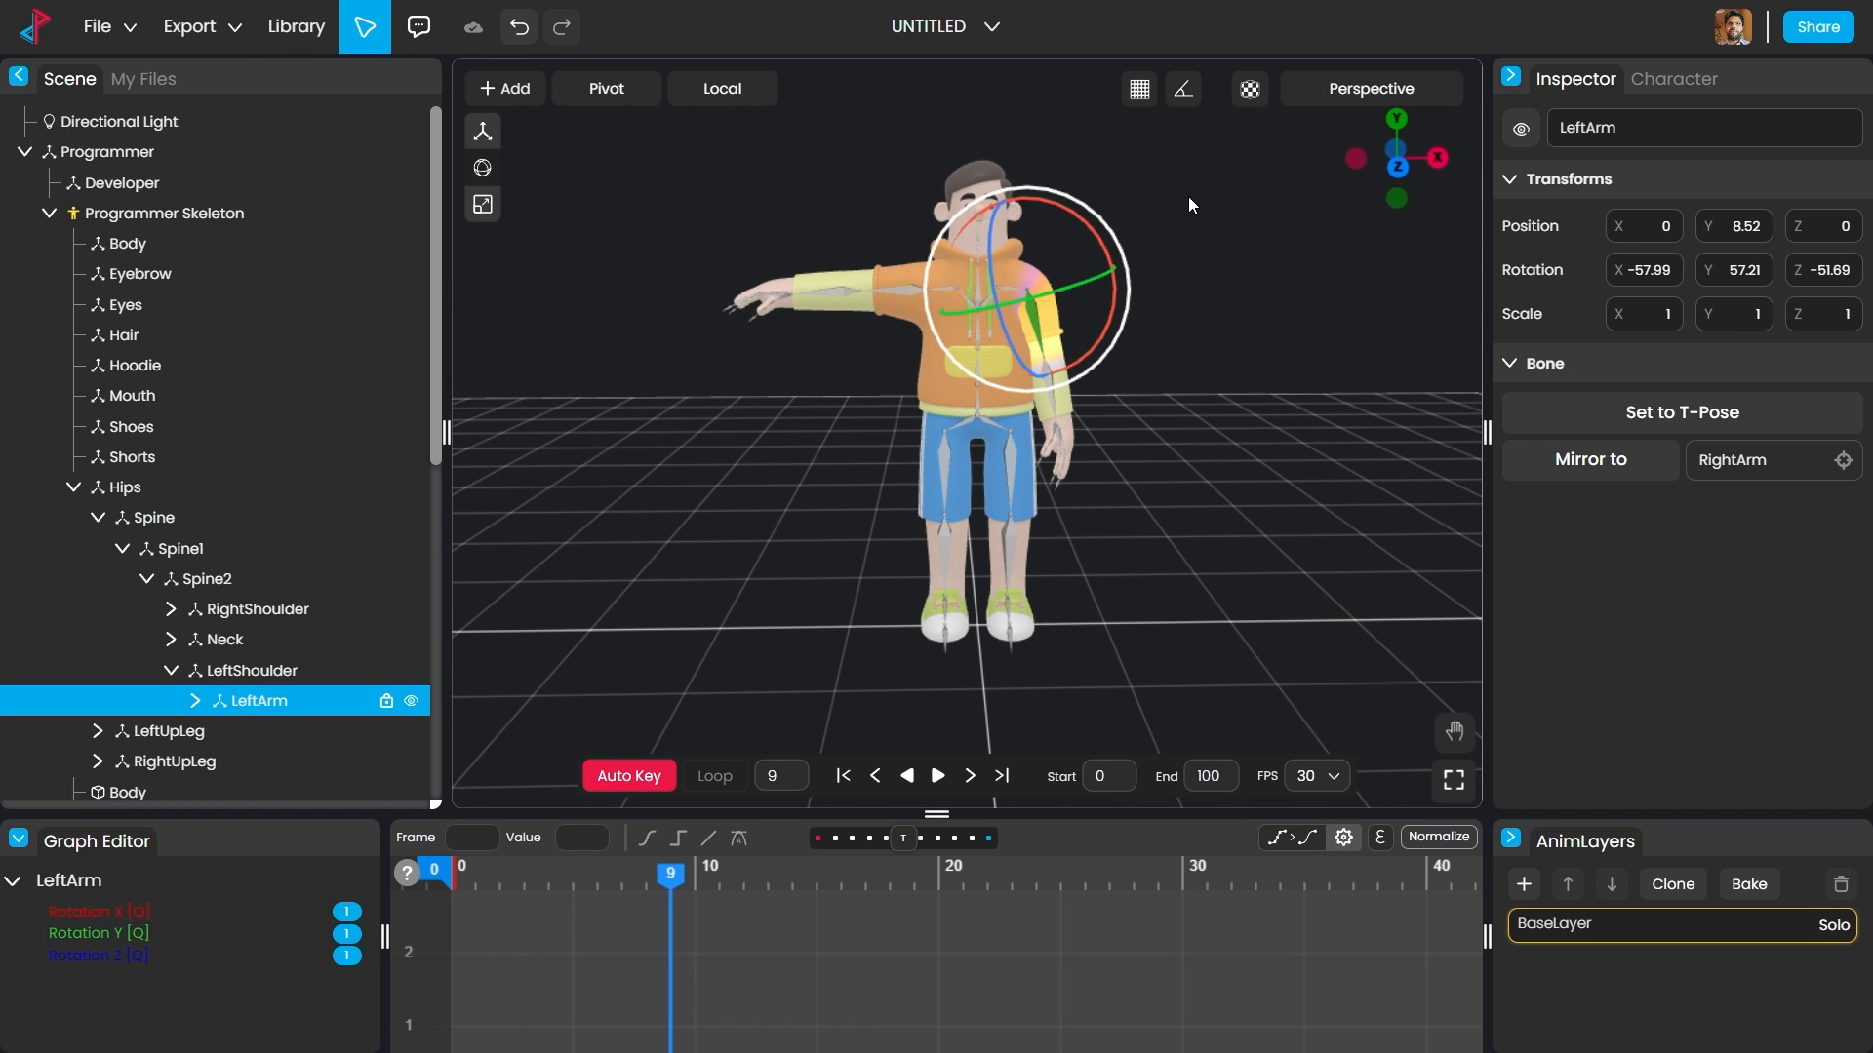
{"action": "left_click_drag", "start_coordinate": [1122, 238], "coordinate": [962, 90]}
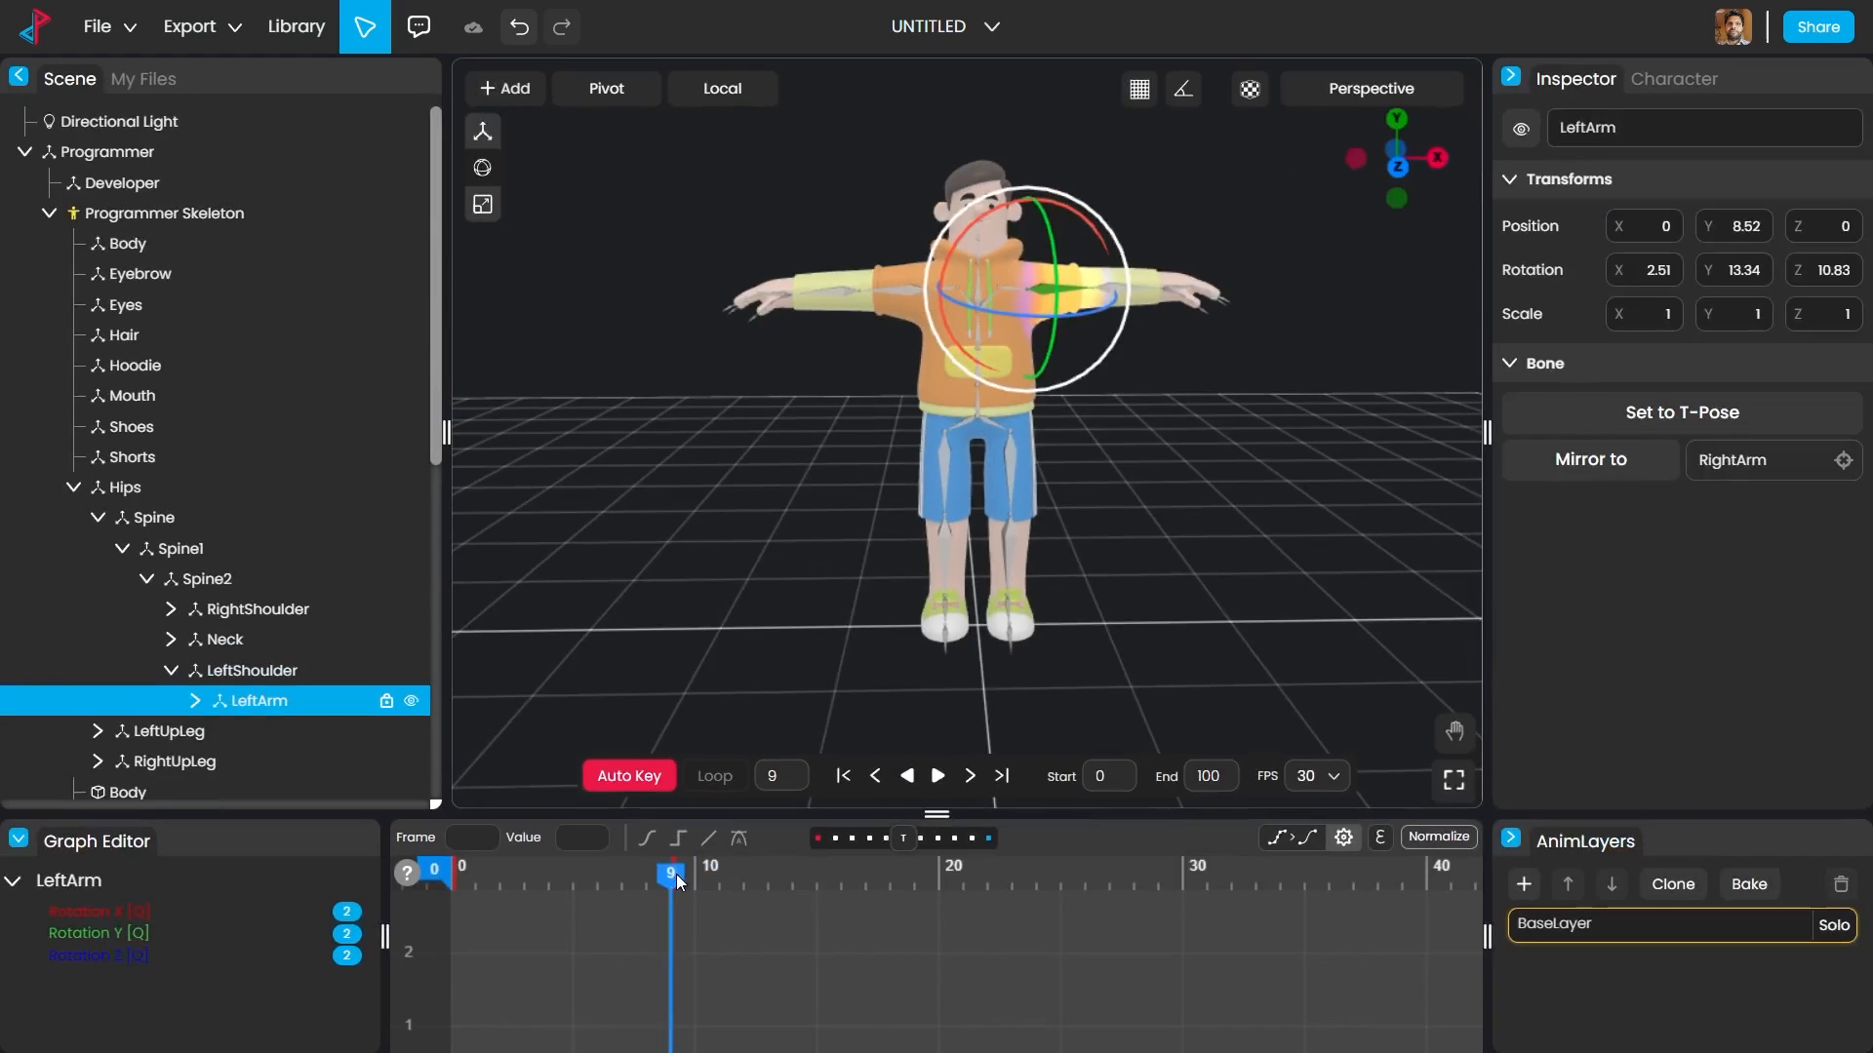
Step: Play the left arm animation from the start several times, scrubbing through its frames, and deselect the bone
{"action": "left_click_drag", "start_coordinate": [719, 855], "coordinate": [403, 904]}
{"action": "key", "text": "space"}
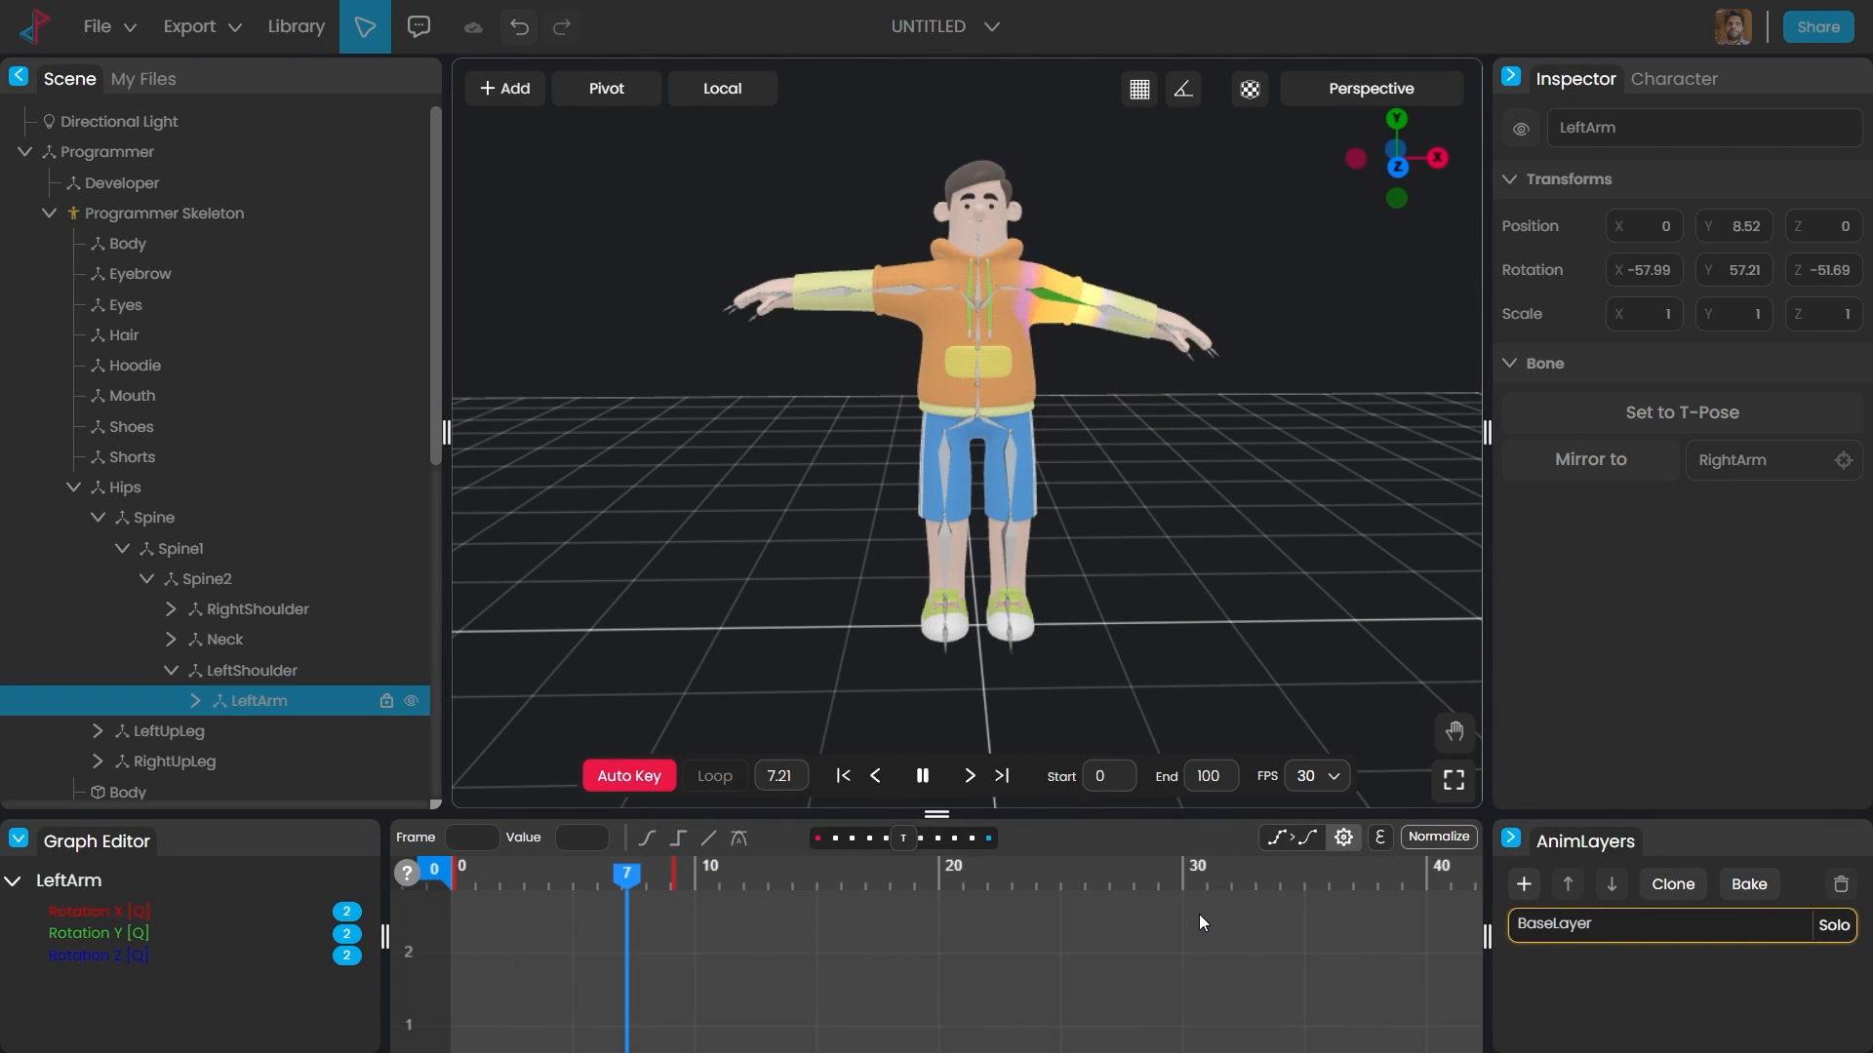
{"action": "key", "text": "space"}
{"action": "left_click_drag", "start_coordinate": [929, 874], "coordinate": [522, 874]}
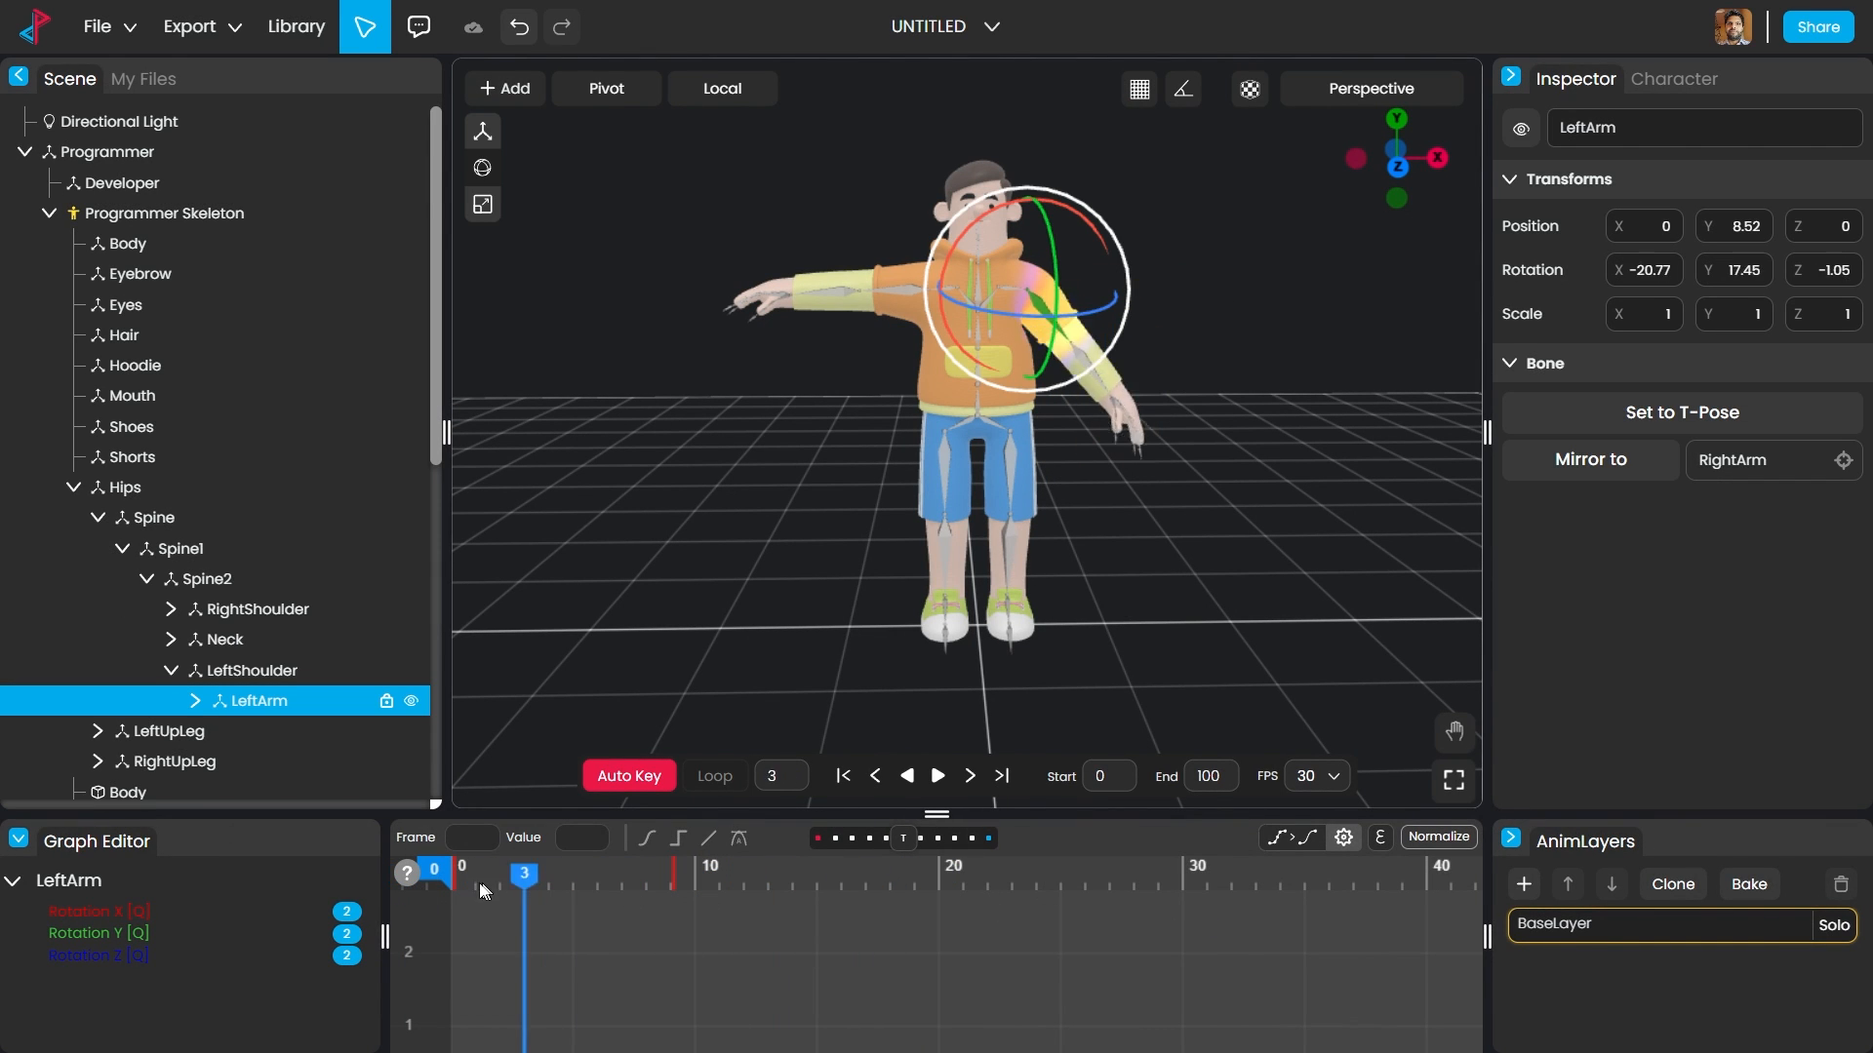
{"action": "key", "text": "space"}
{"action": "key", "text": "space"}
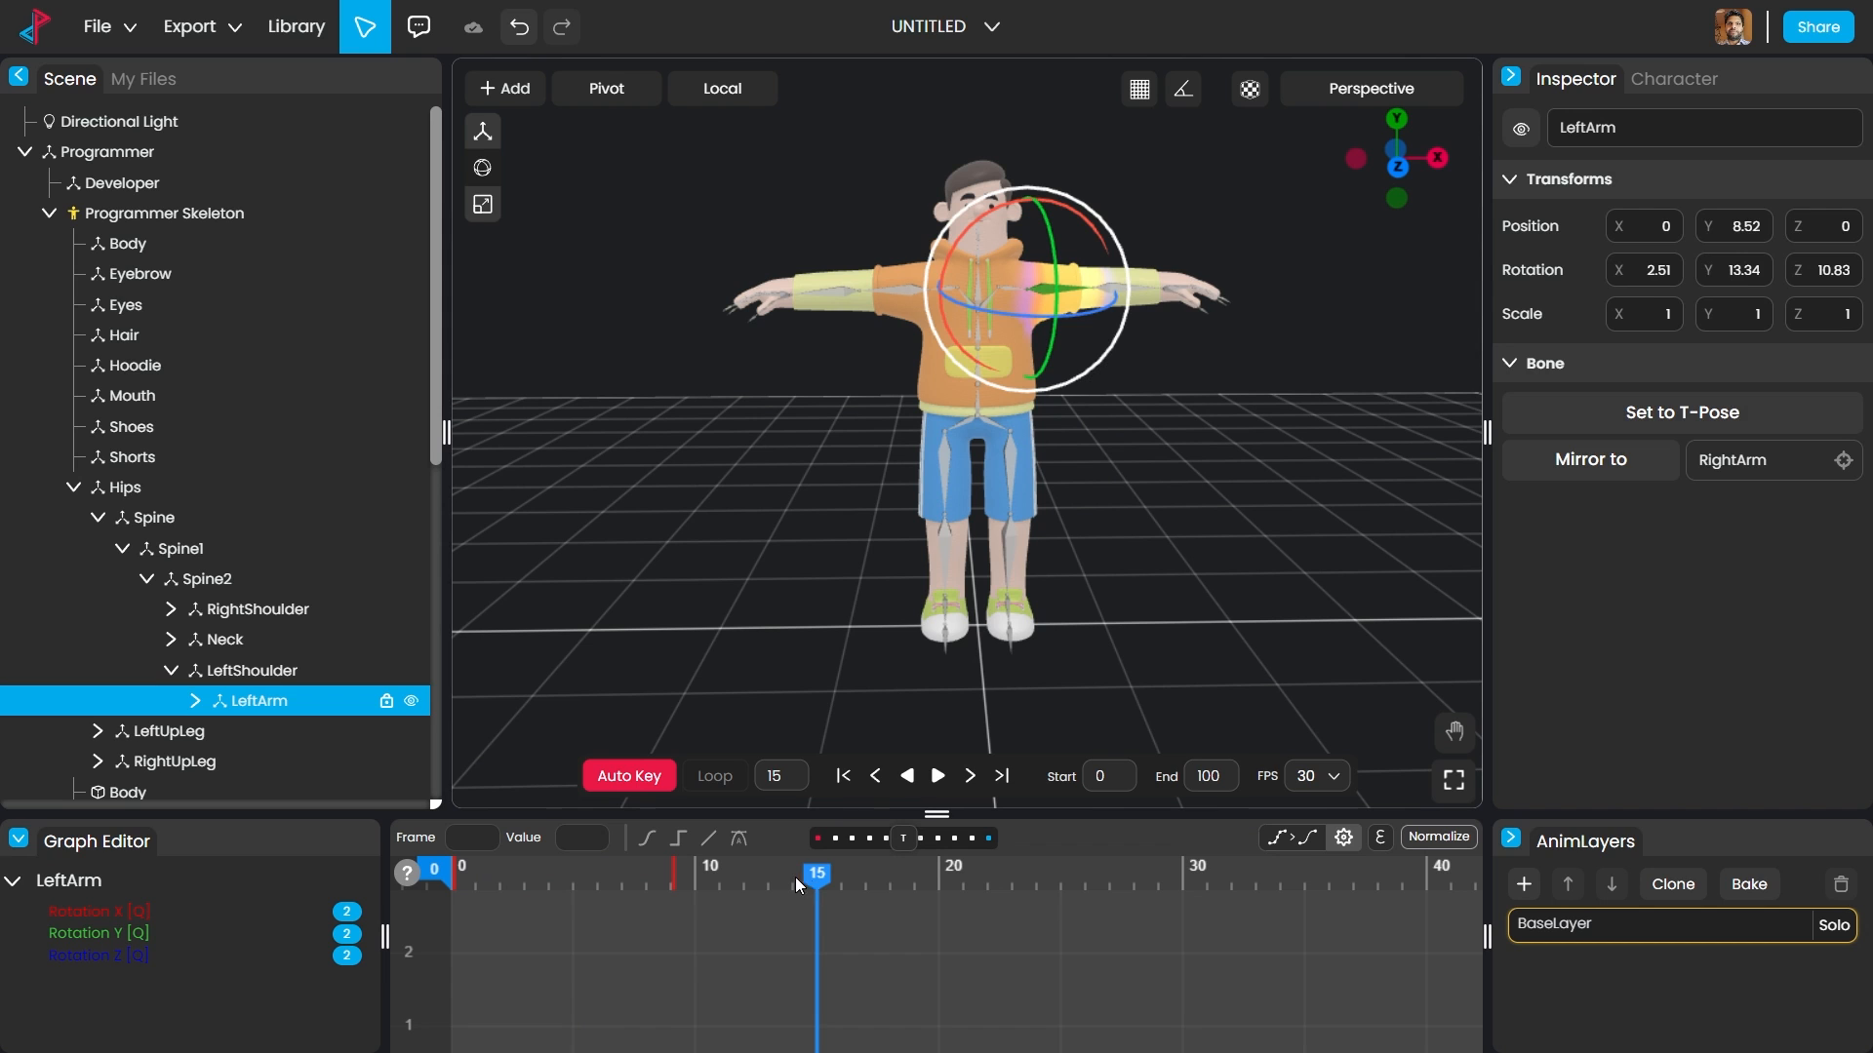
{"action": "left_click_drag", "start_coordinate": [796, 875], "coordinate": [430, 887]}
{"action": "key", "text": "space"}
{"action": "key", "text": "space"}
{"action": "left_click", "coordinate": [1143, 372]}
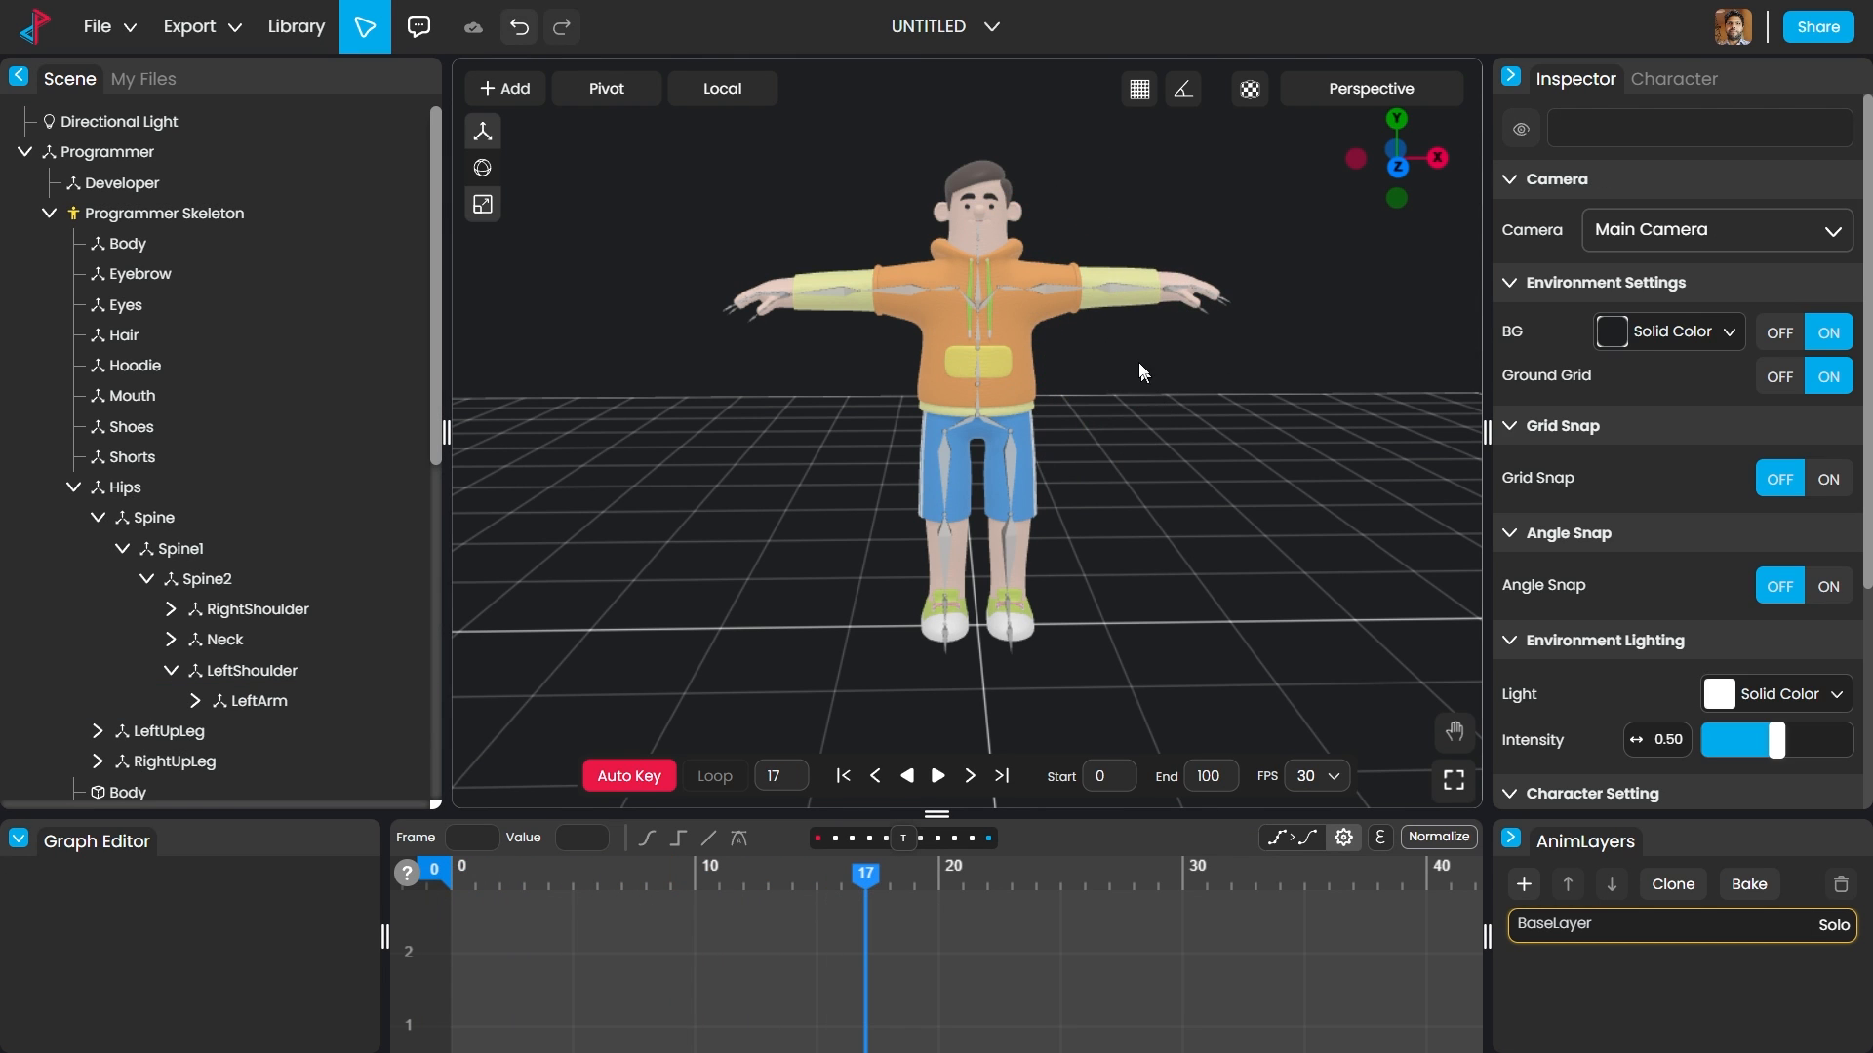
Step: Show the LeftArm bone's rotation curves in the graph editor, select all their keyframes and clear the selection
{"action": "left_click", "coordinate": [1053, 289]}
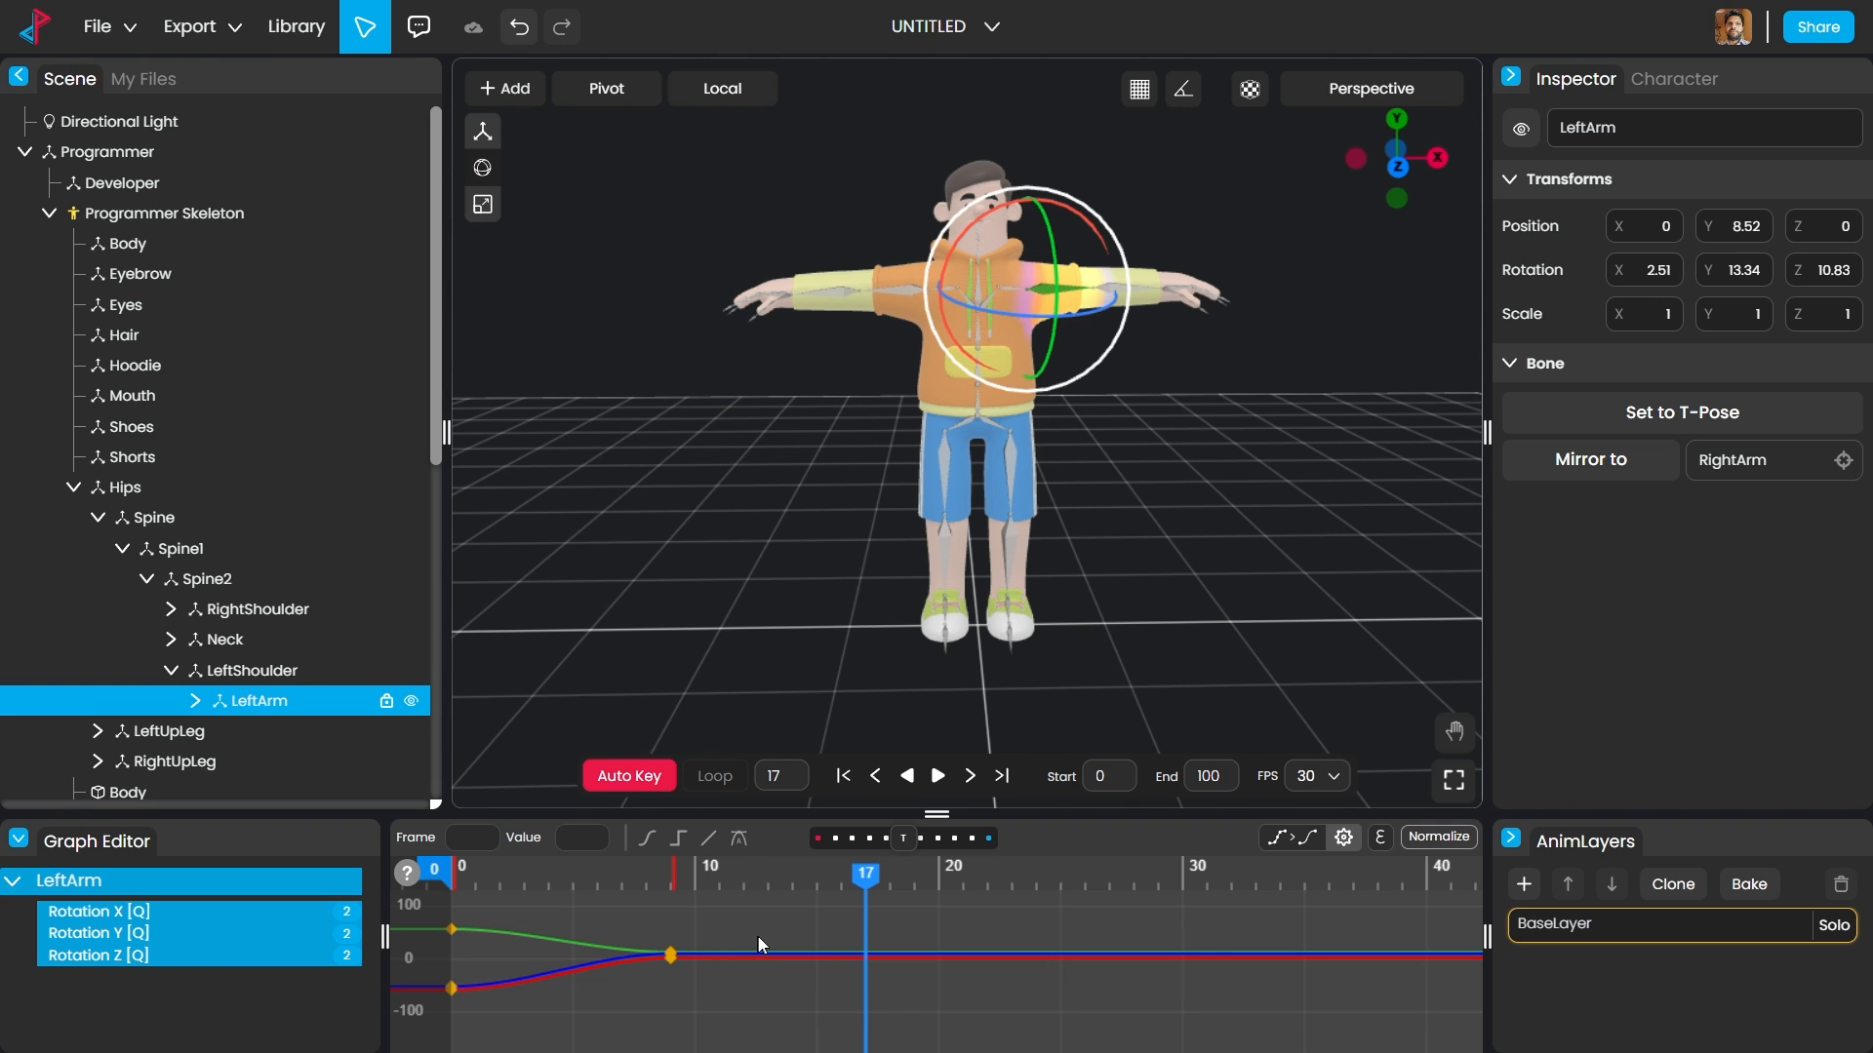
{"action": "left_click_drag", "start_coordinate": [766, 911], "coordinate": [376, 1031]}
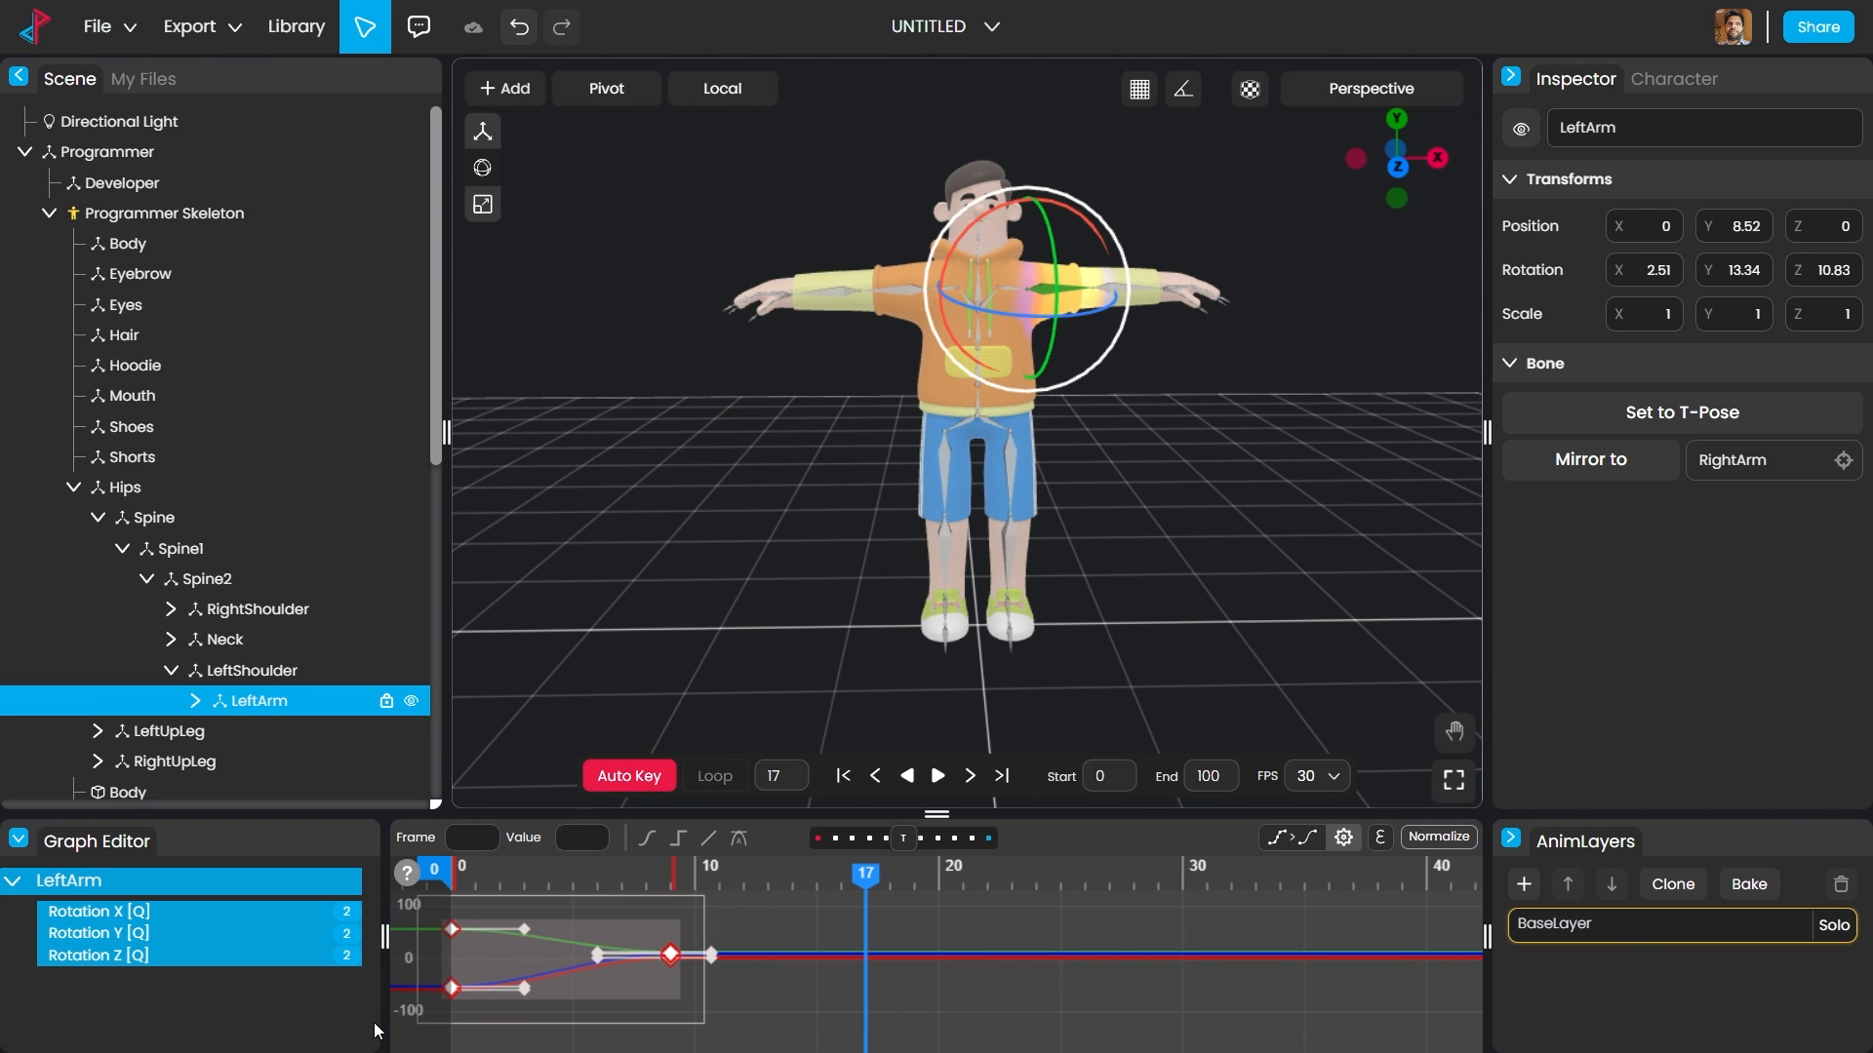
{"action": "left_click", "coordinate": [1186, 303]}
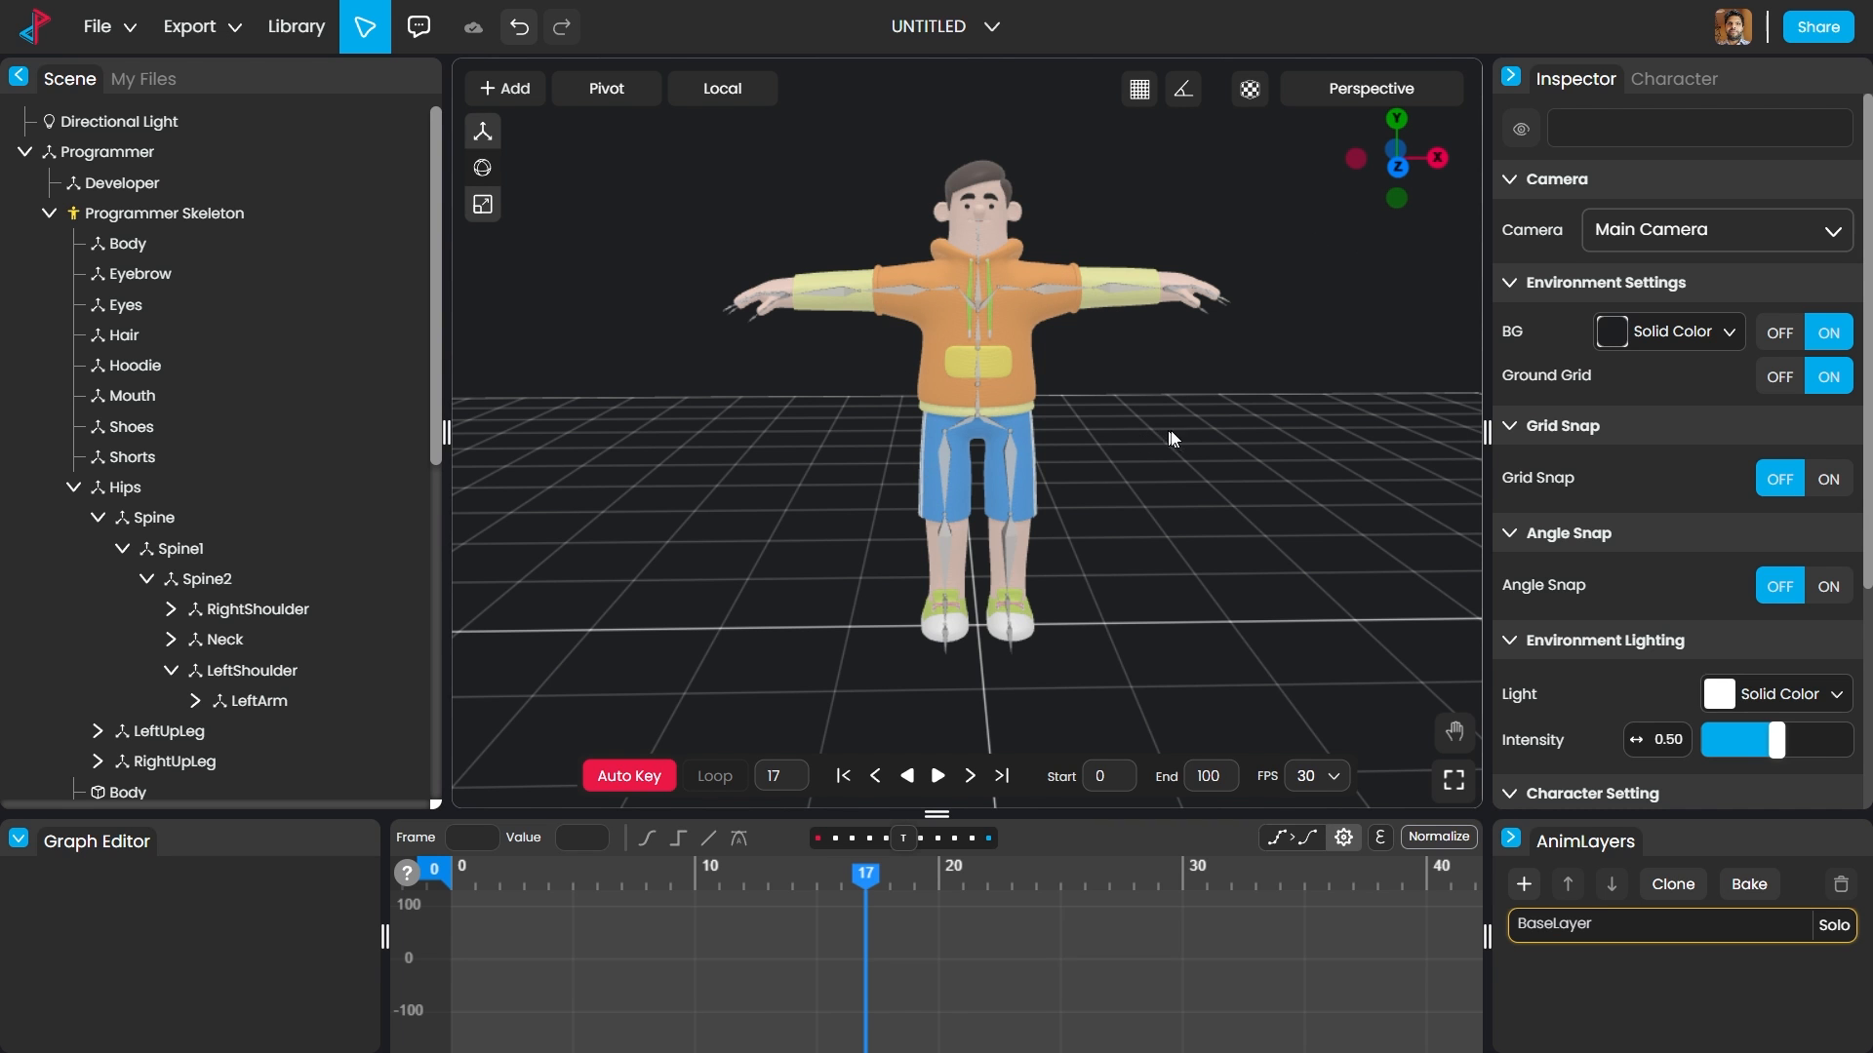
Step: Select the LeftArm bone and enter IK setup for the Programmer skeleton from the character options
{"action": "left_click_drag", "start_coordinate": [1239, 413], "coordinate": [1163, 452]}
{"action": "scroll", "coordinate": [1209, 420], "scroll_direction": "up", "scroll_amount": 3}
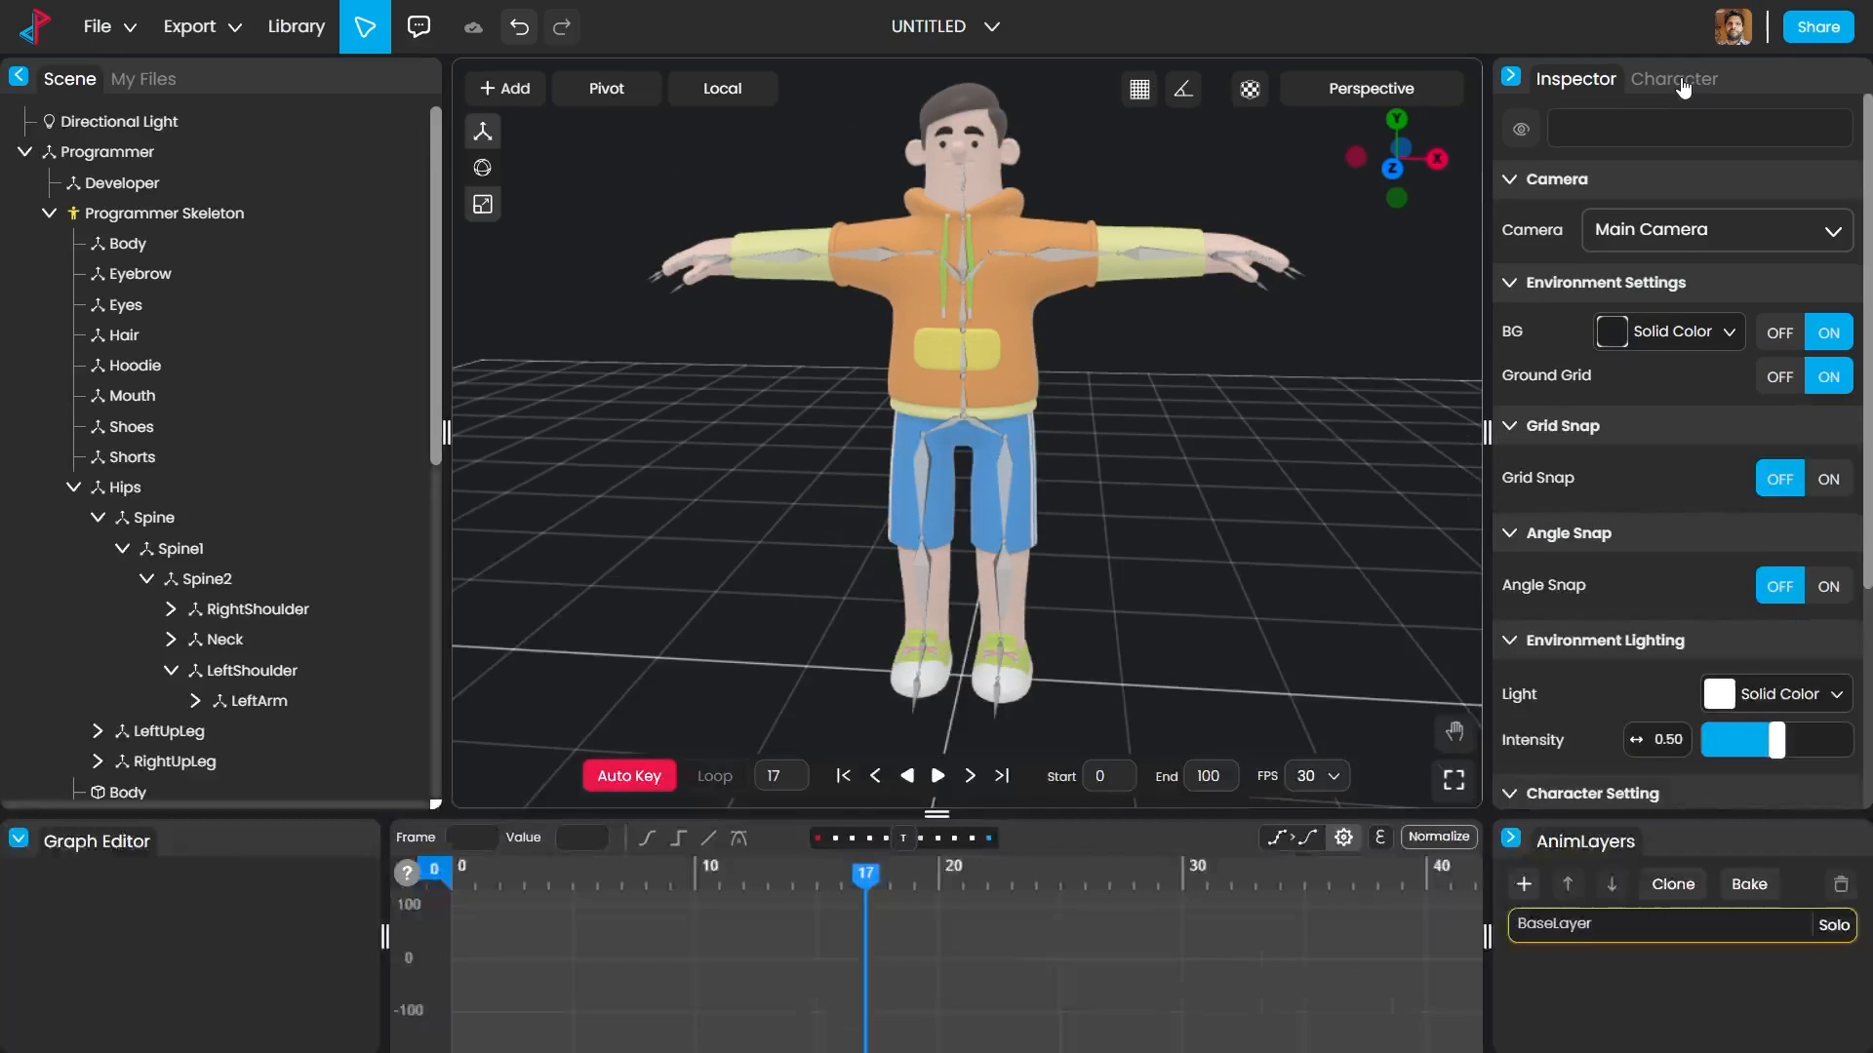
{"action": "left_click", "coordinate": [1682, 85]}
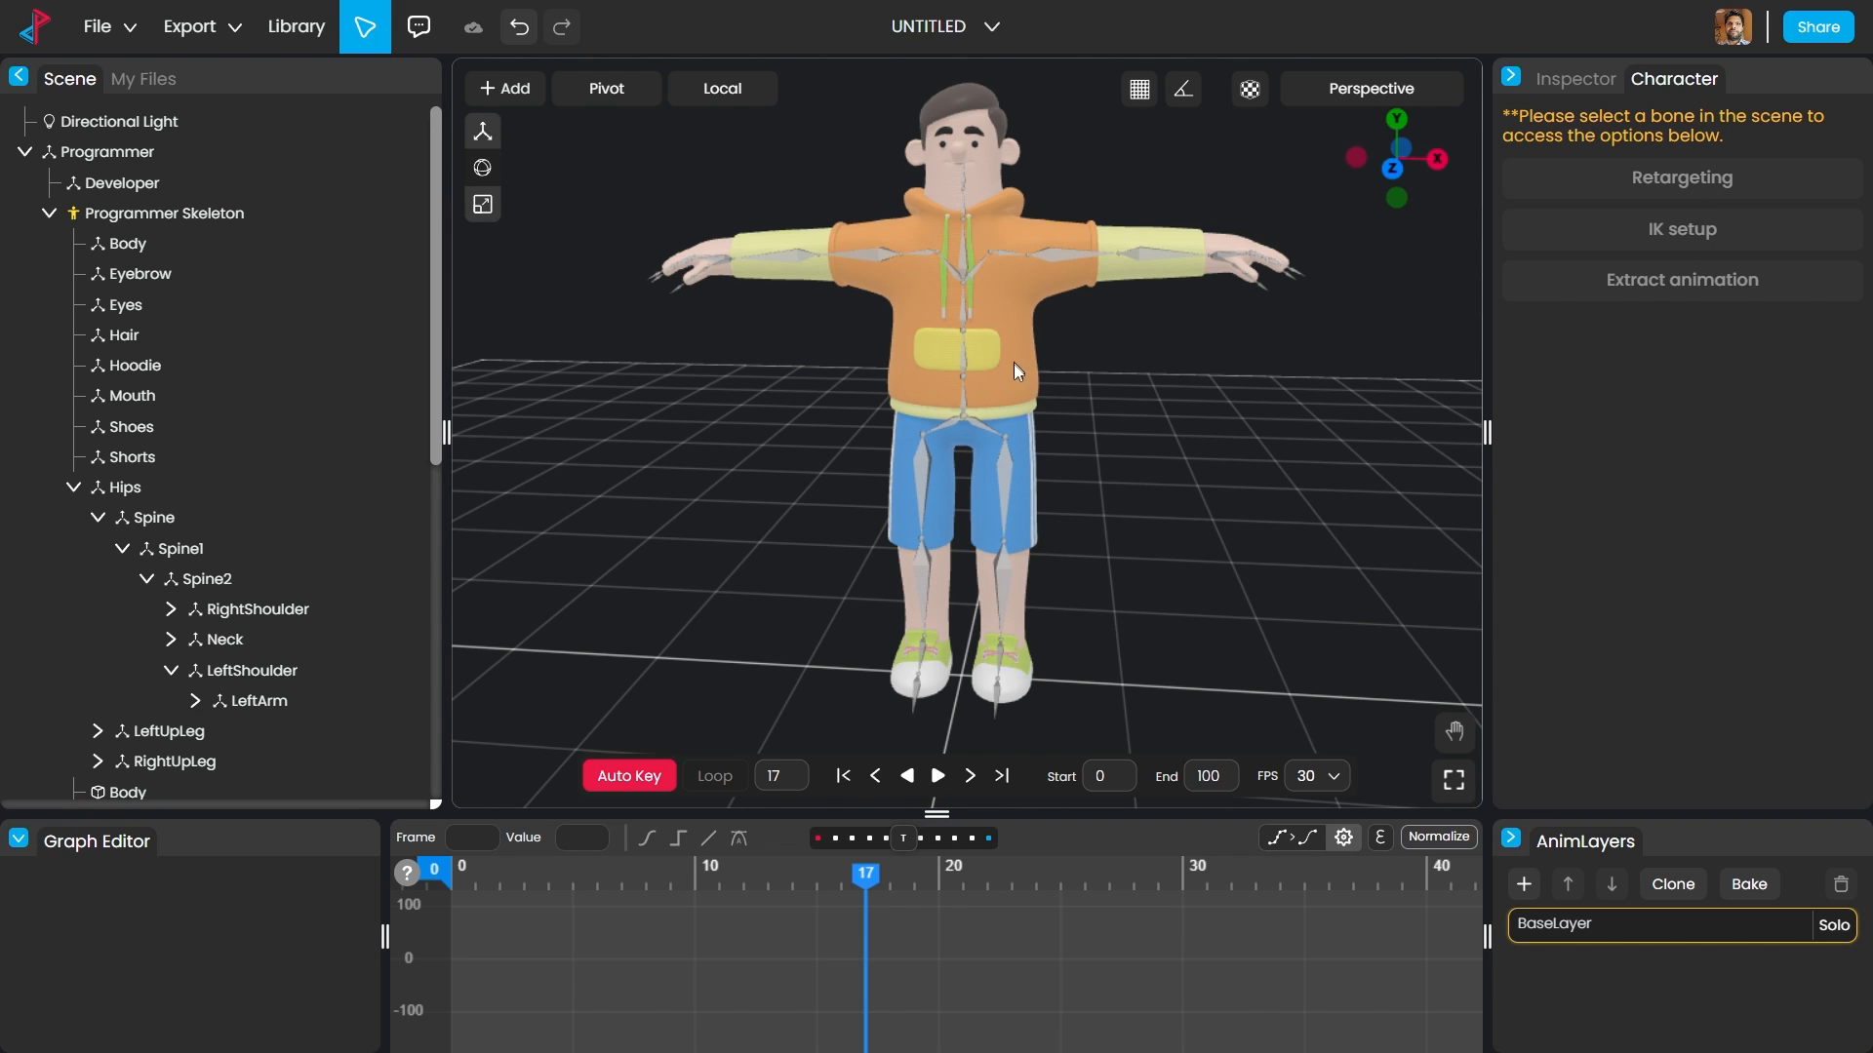
{"action": "left_click", "coordinate": [1098, 253]}
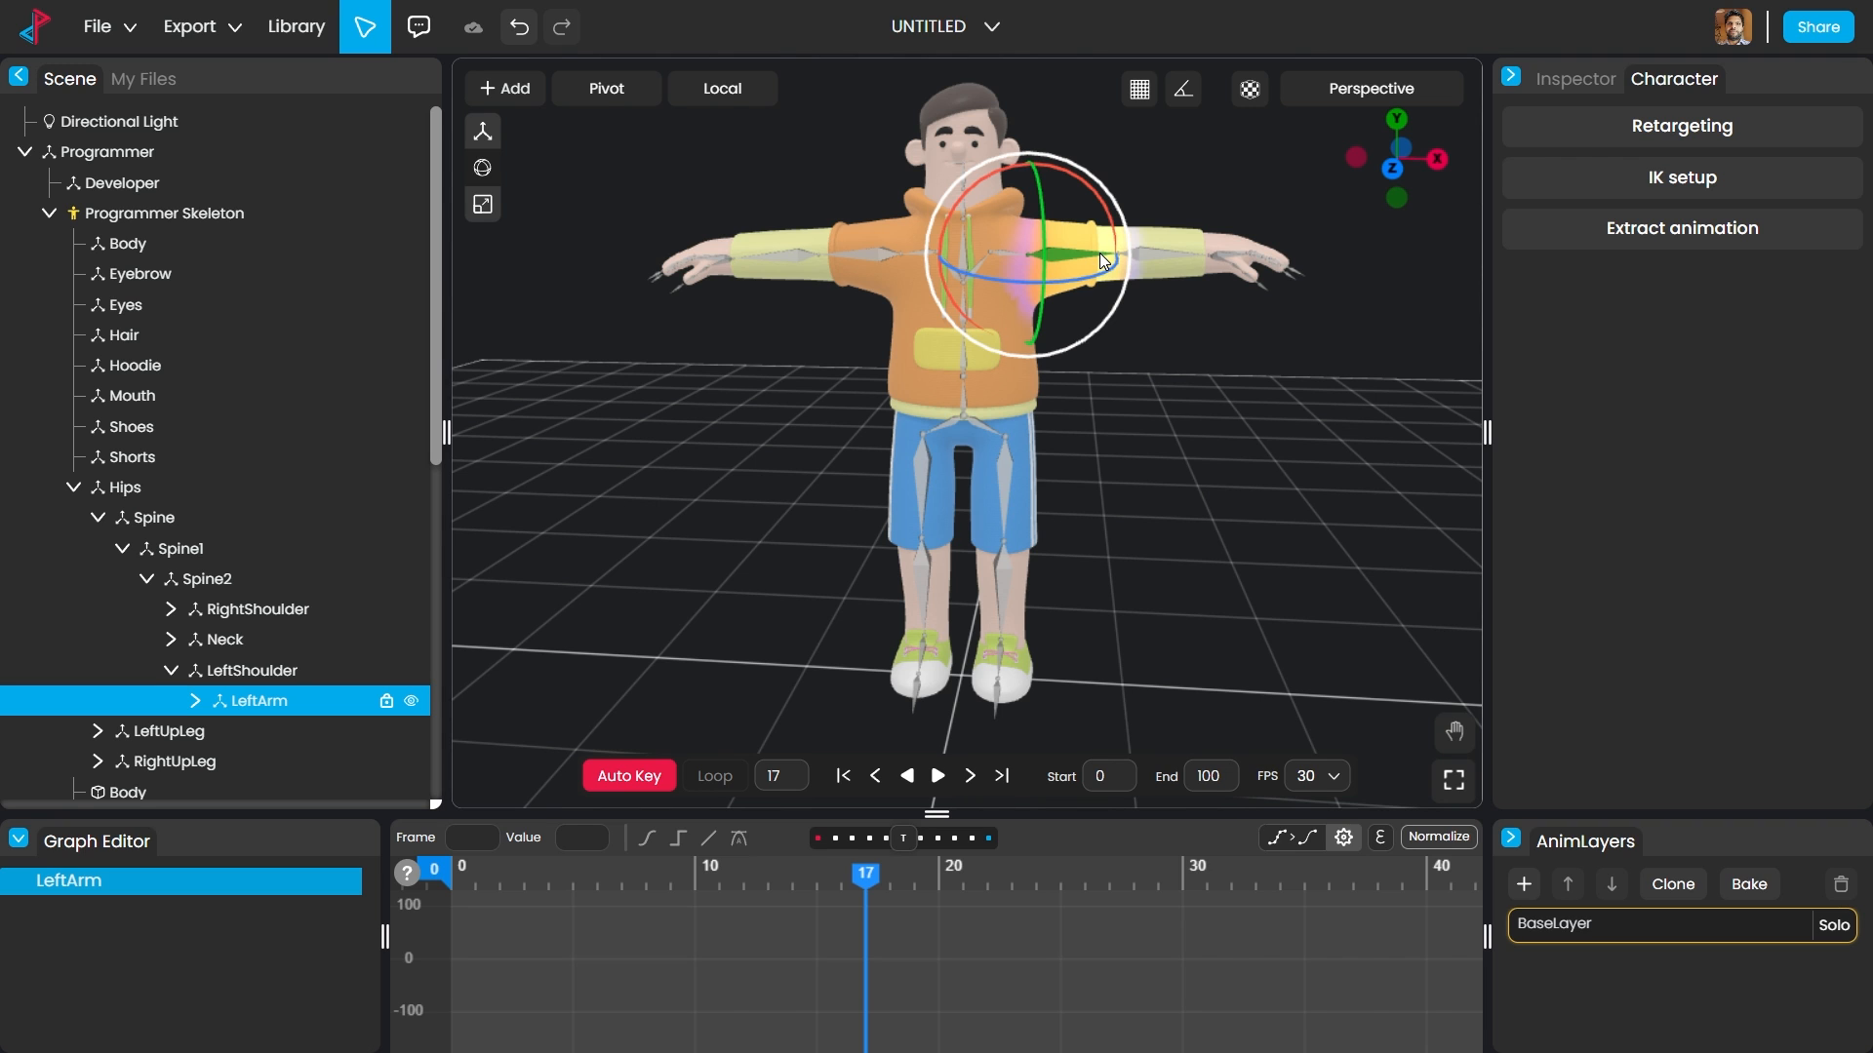
{"action": "left_click", "coordinate": [1655, 186]}
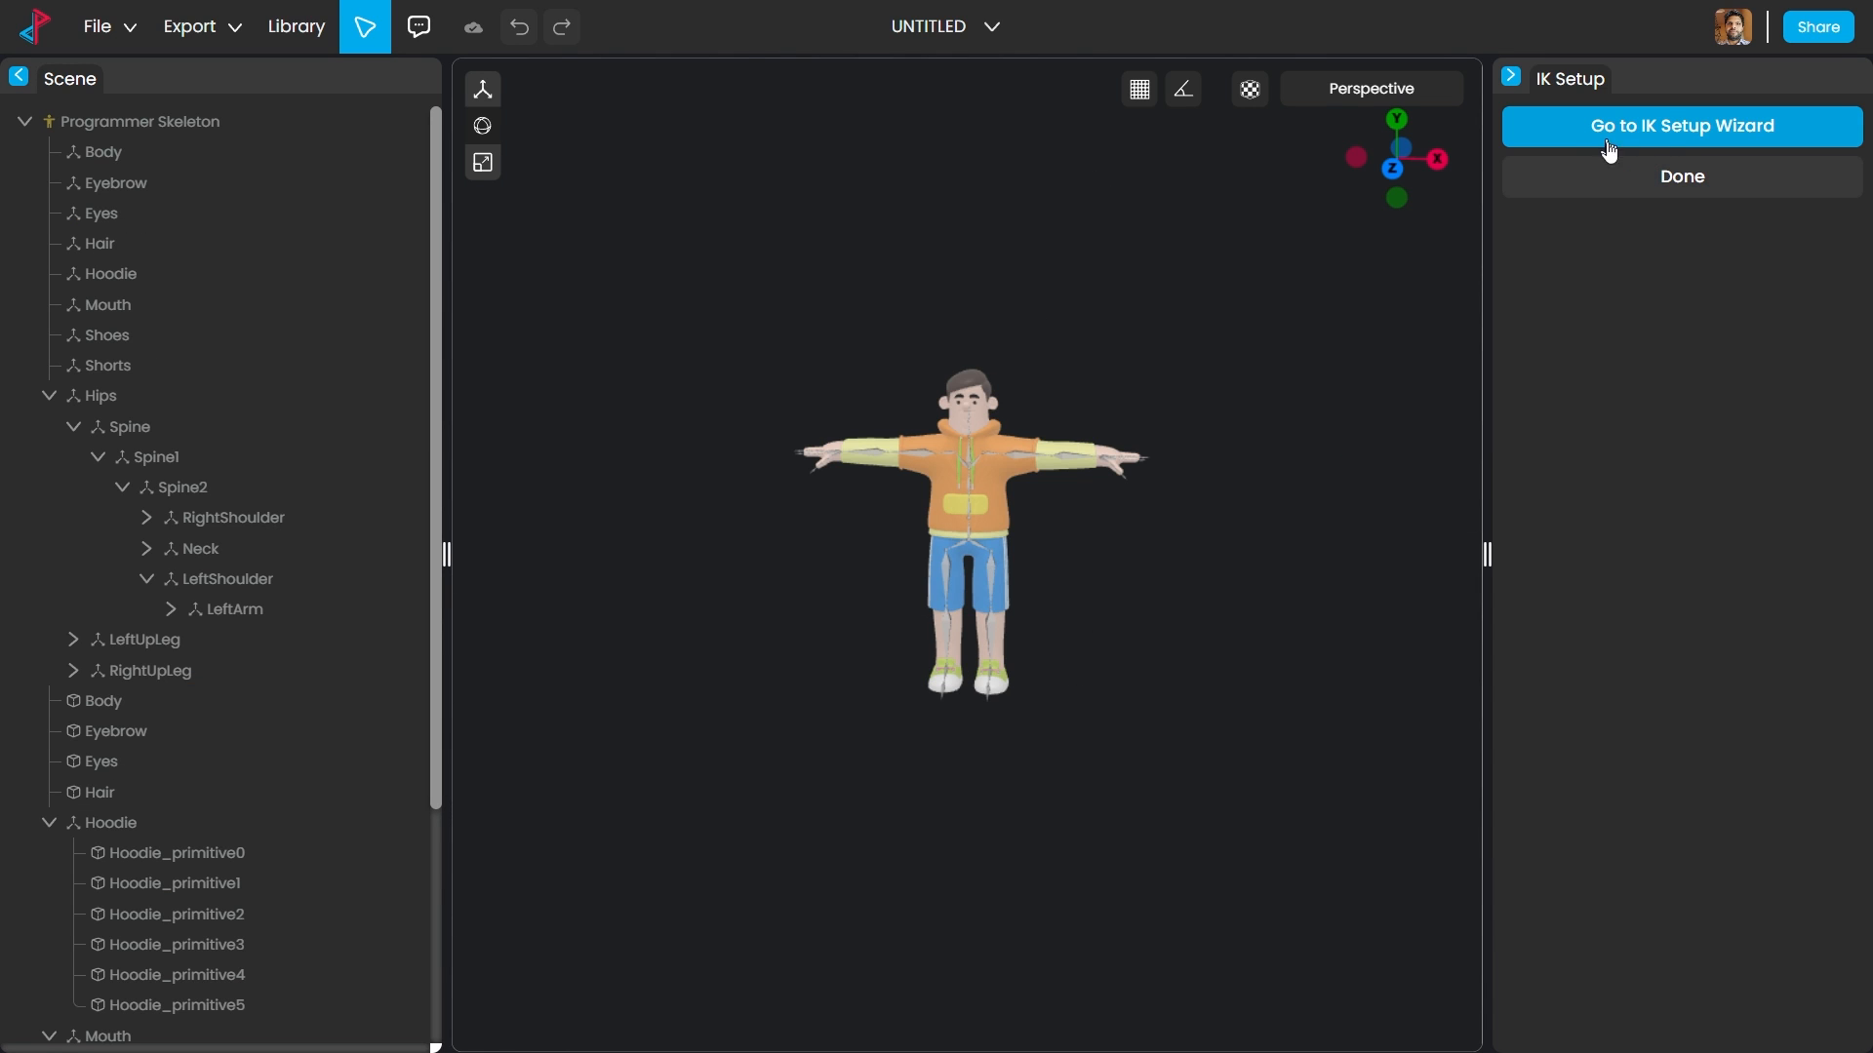
{"action": "scroll", "coordinate": [985, 512], "scroll_direction": "up", "scroll_amount": 5}
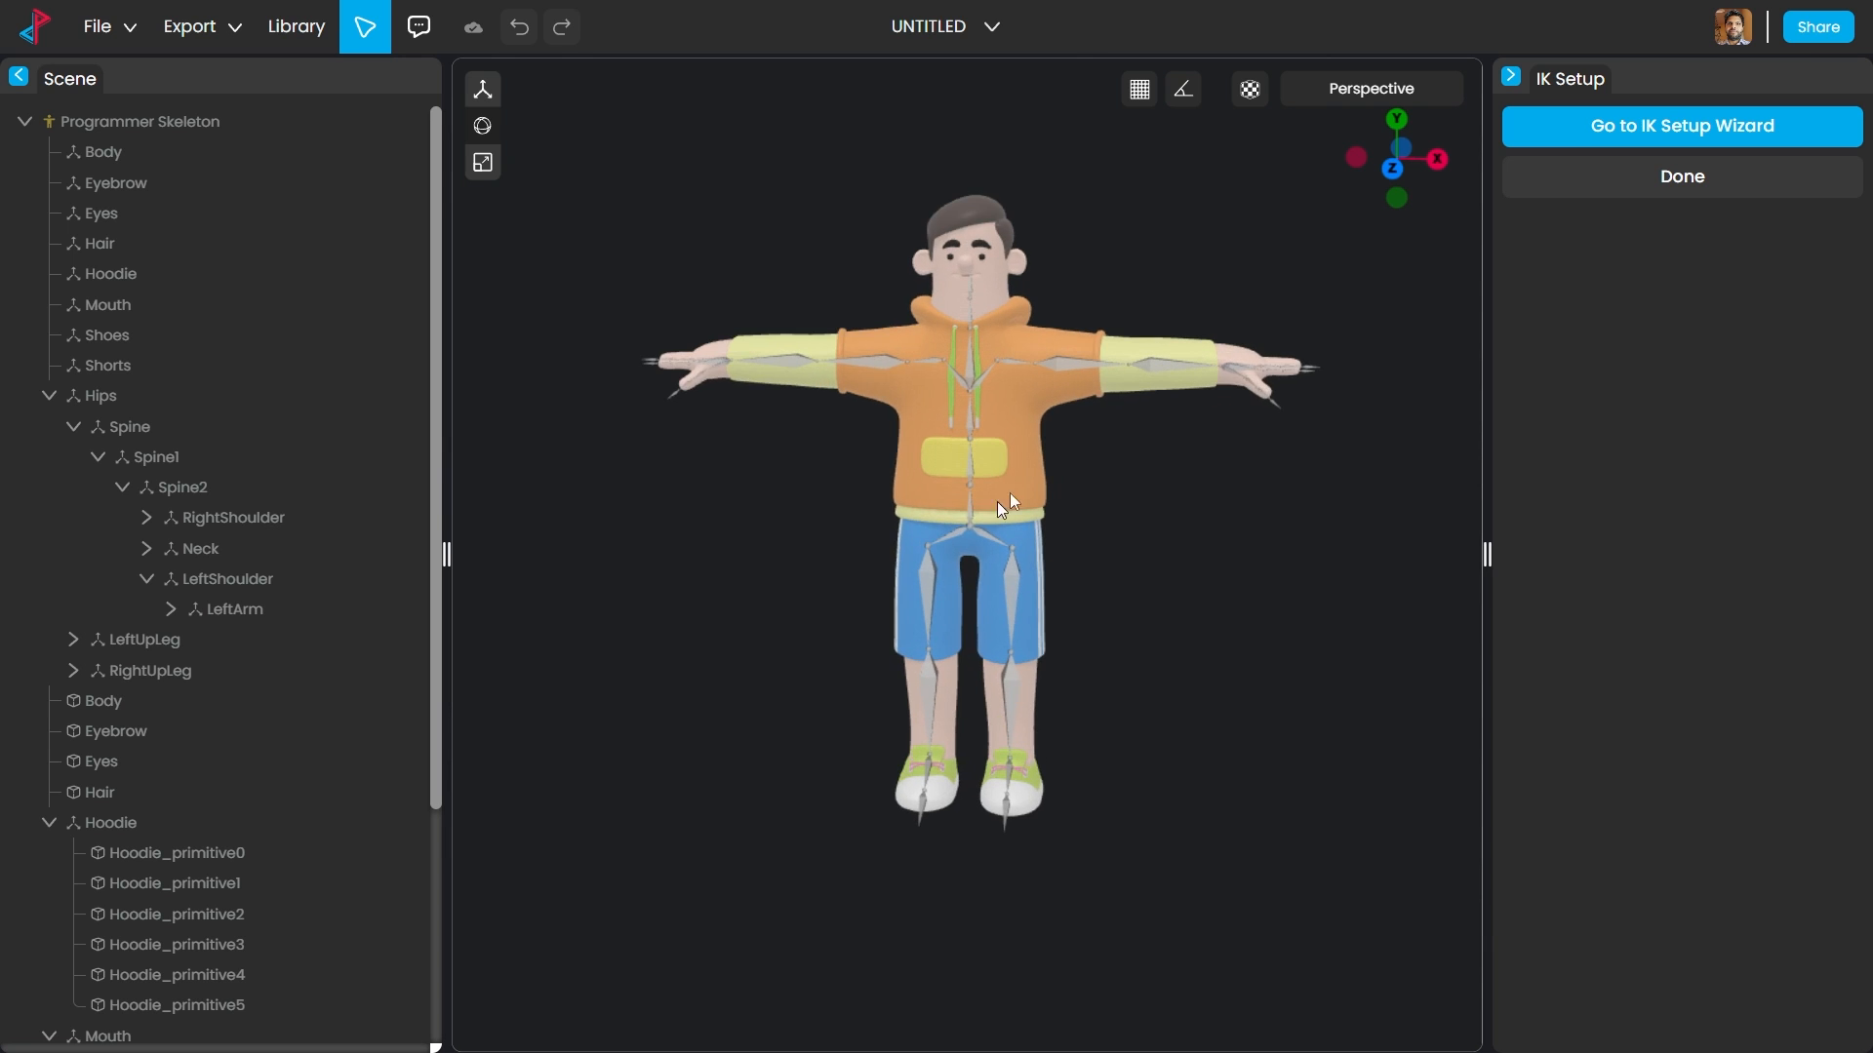
Step: Apply Human IK to the right and left hands with Limb IK (3 bones) and both feet with Reverse Foot IK
{"action": "left_click", "coordinate": [1701, 140]}
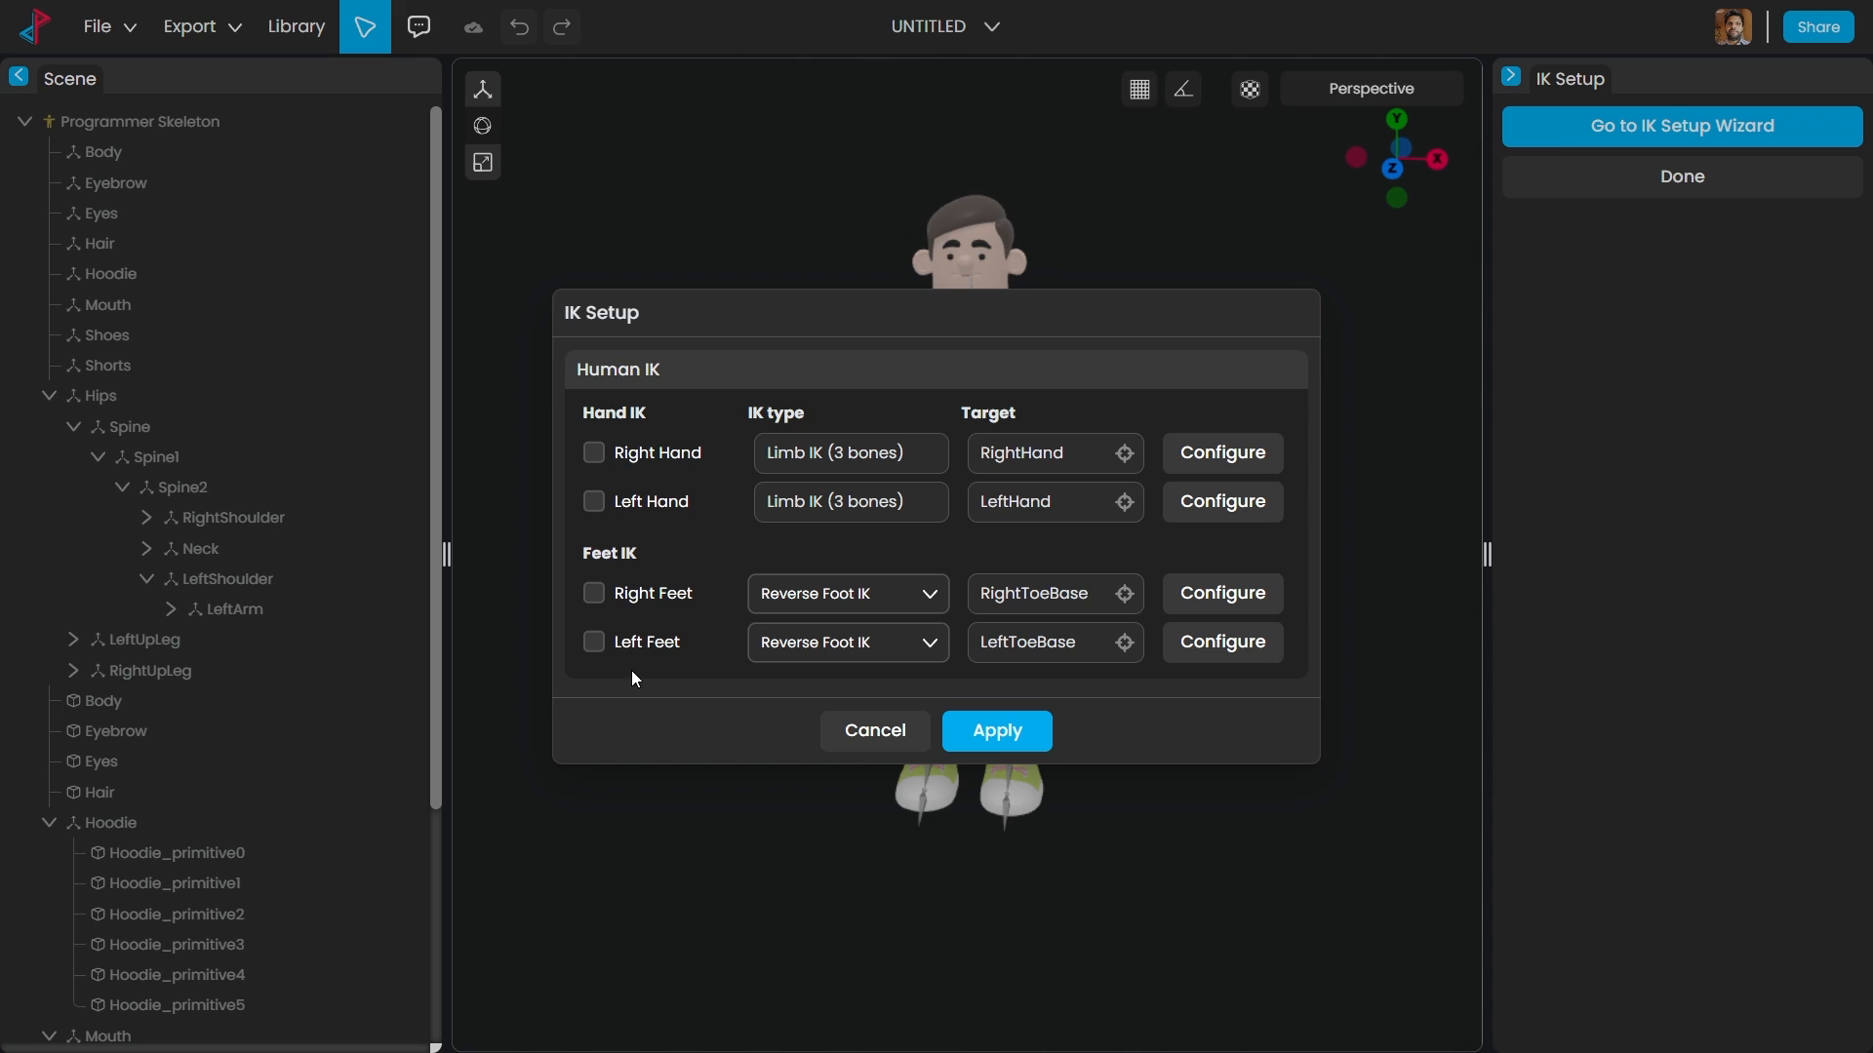
{"action": "left_click", "coordinate": [594, 454]}
{"action": "left_click", "coordinate": [594, 502]}
{"action": "left_click", "coordinate": [594, 594]}
{"action": "left_click", "coordinate": [595, 642]}
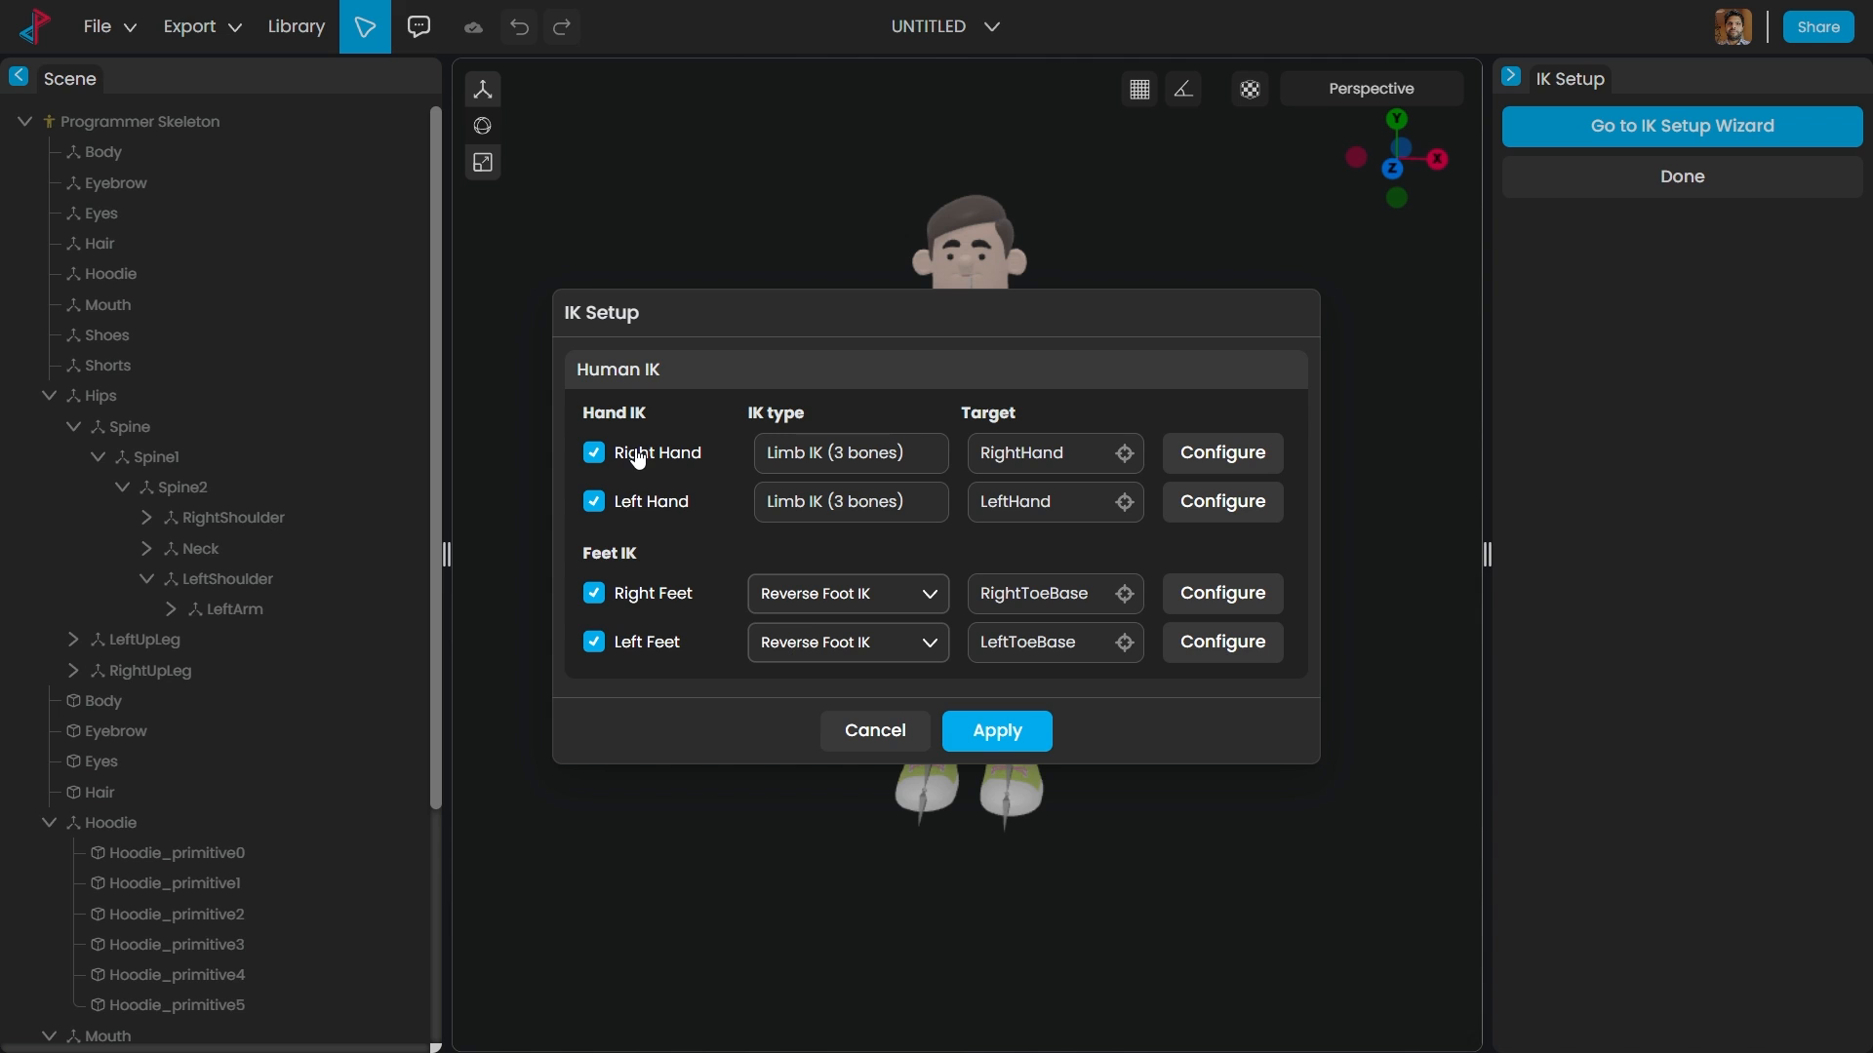
{"action": "left_click", "coordinate": [997, 731]}
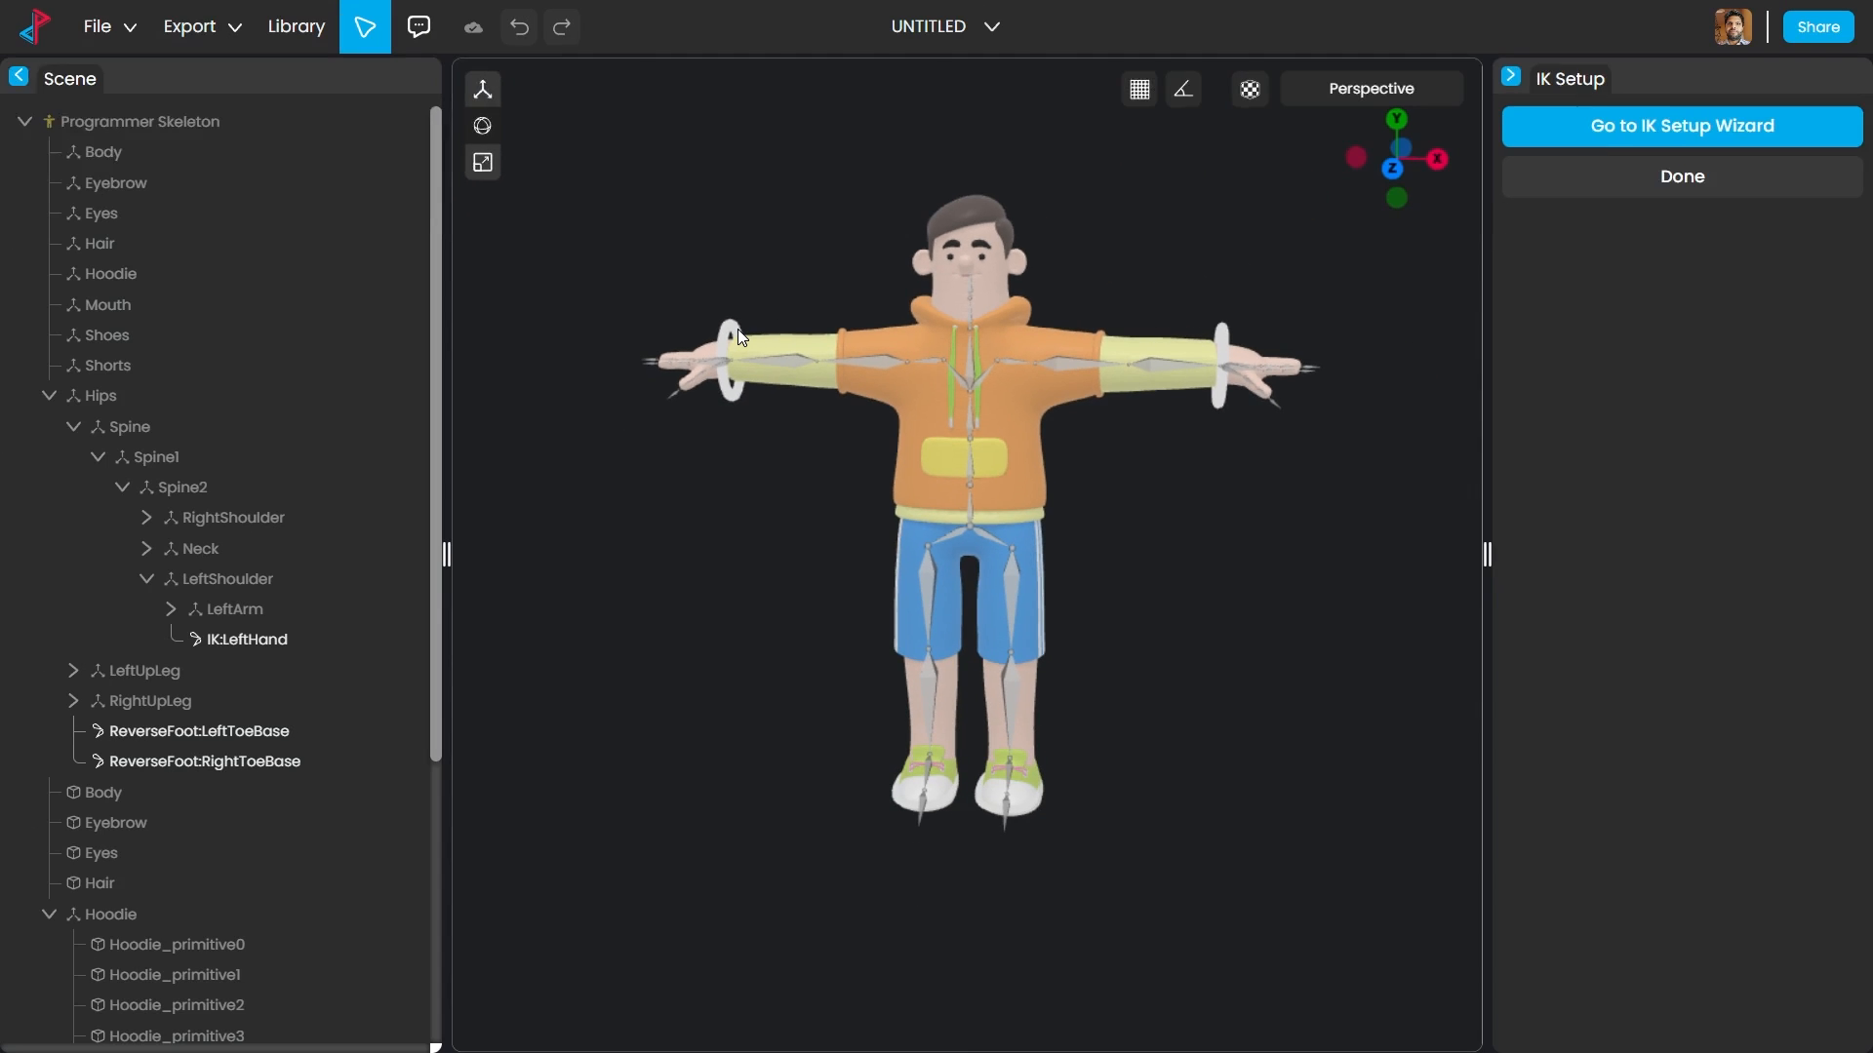
Step: Set the right hand IK control's FK/IK Blend to 1 in Pose mode and deselect the control
{"action": "left_click", "coordinate": [737, 330]}
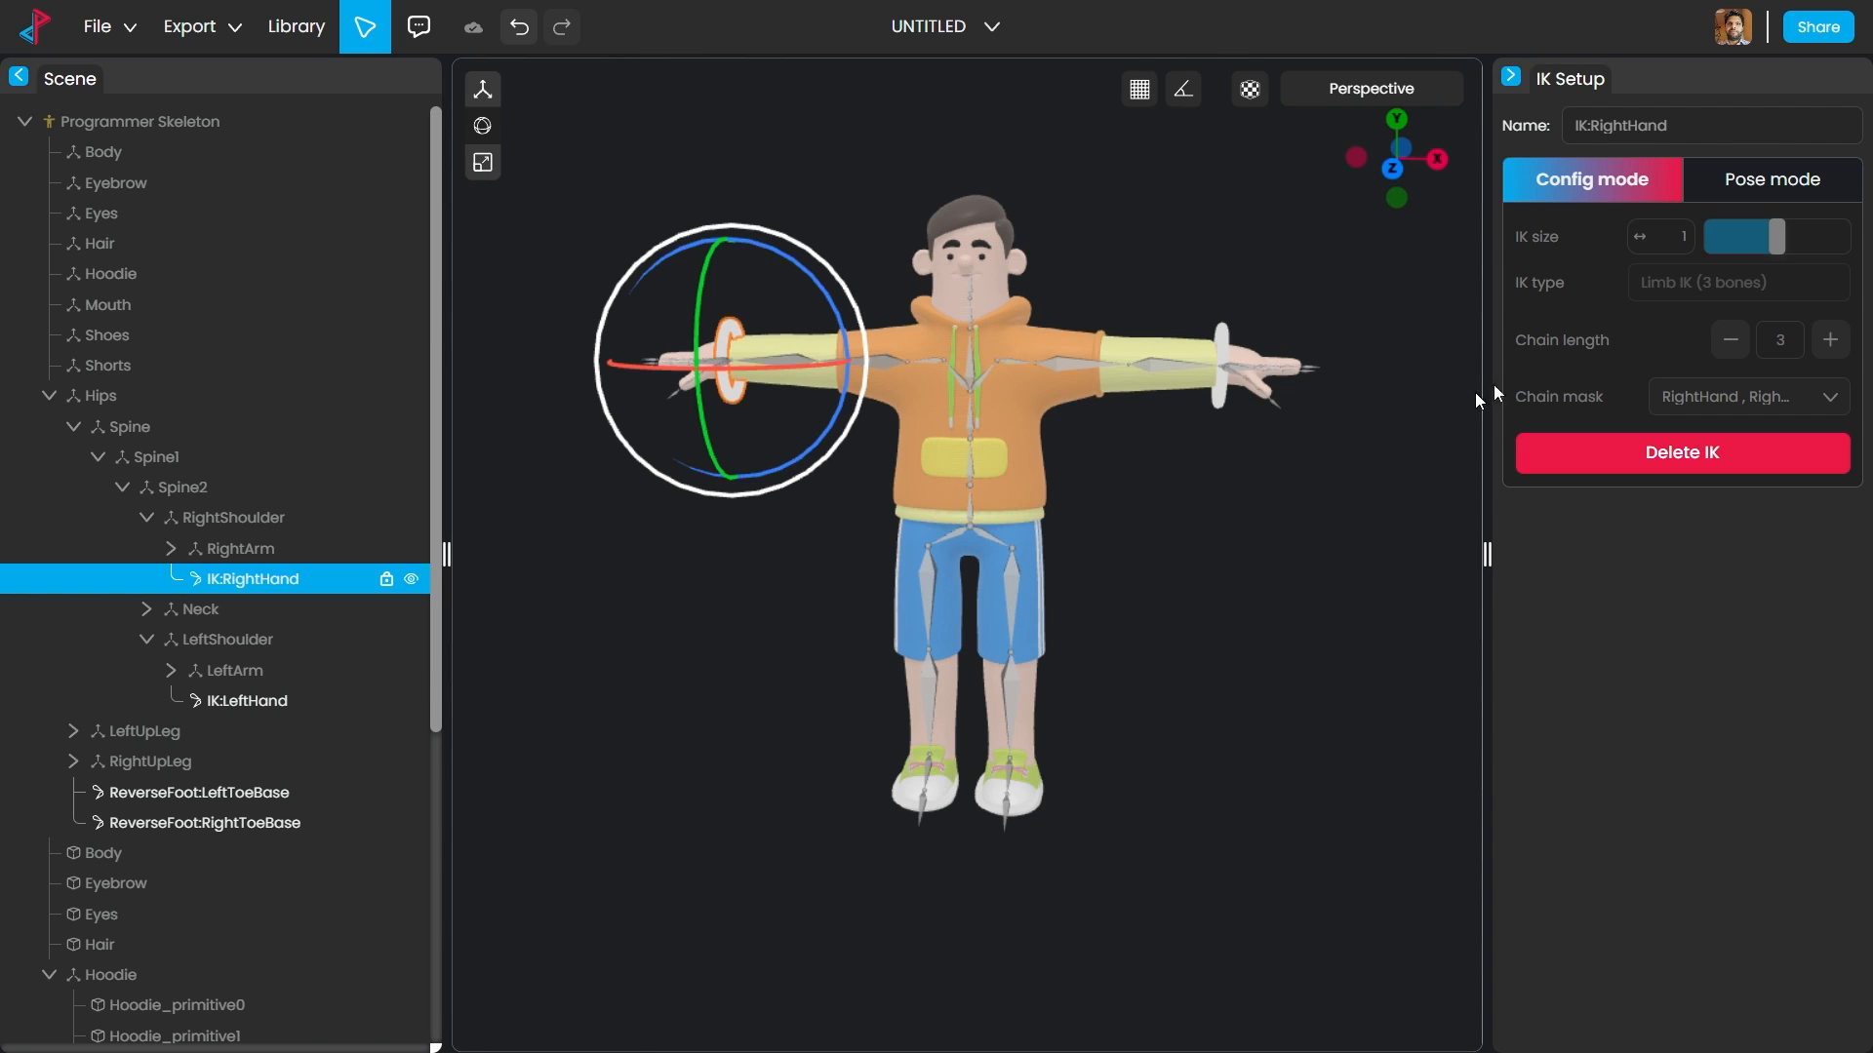
{"action": "scroll", "coordinate": [1009, 373], "scroll_direction": "up", "scroll_amount": 3}
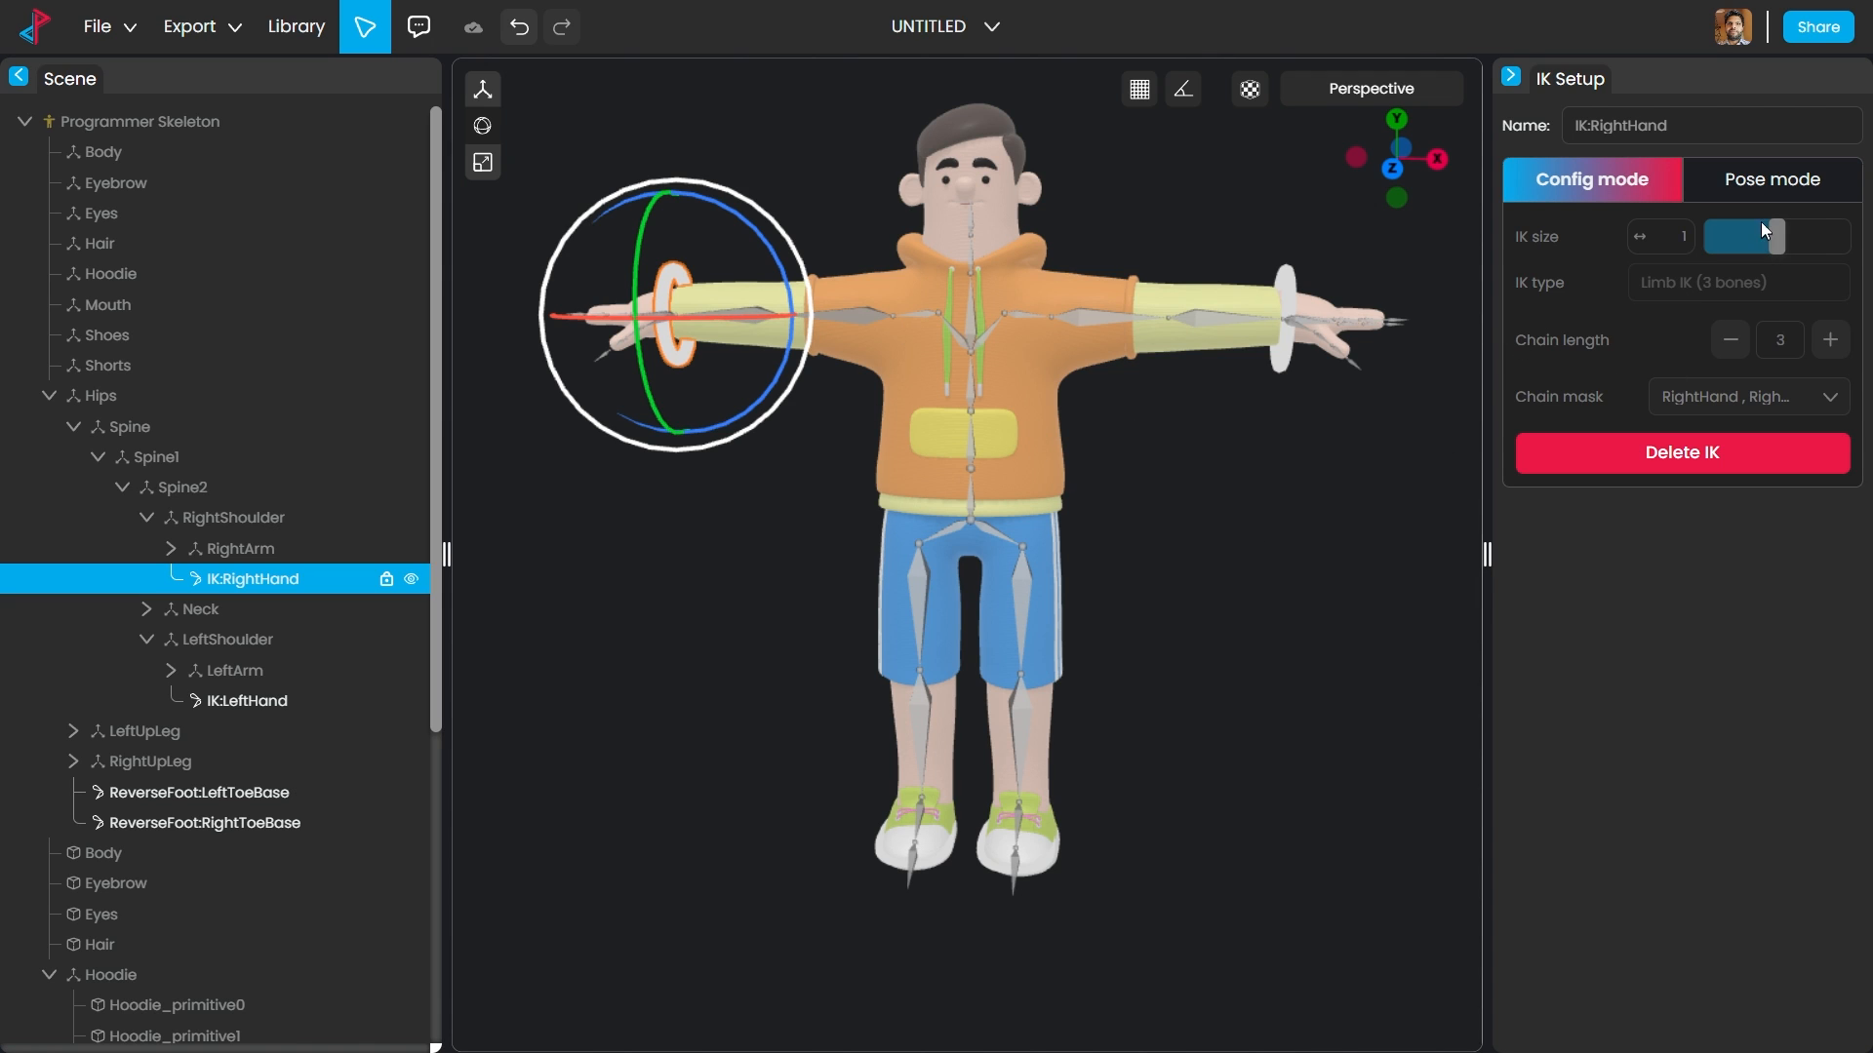
{"action": "left_click", "coordinate": [1771, 178]}
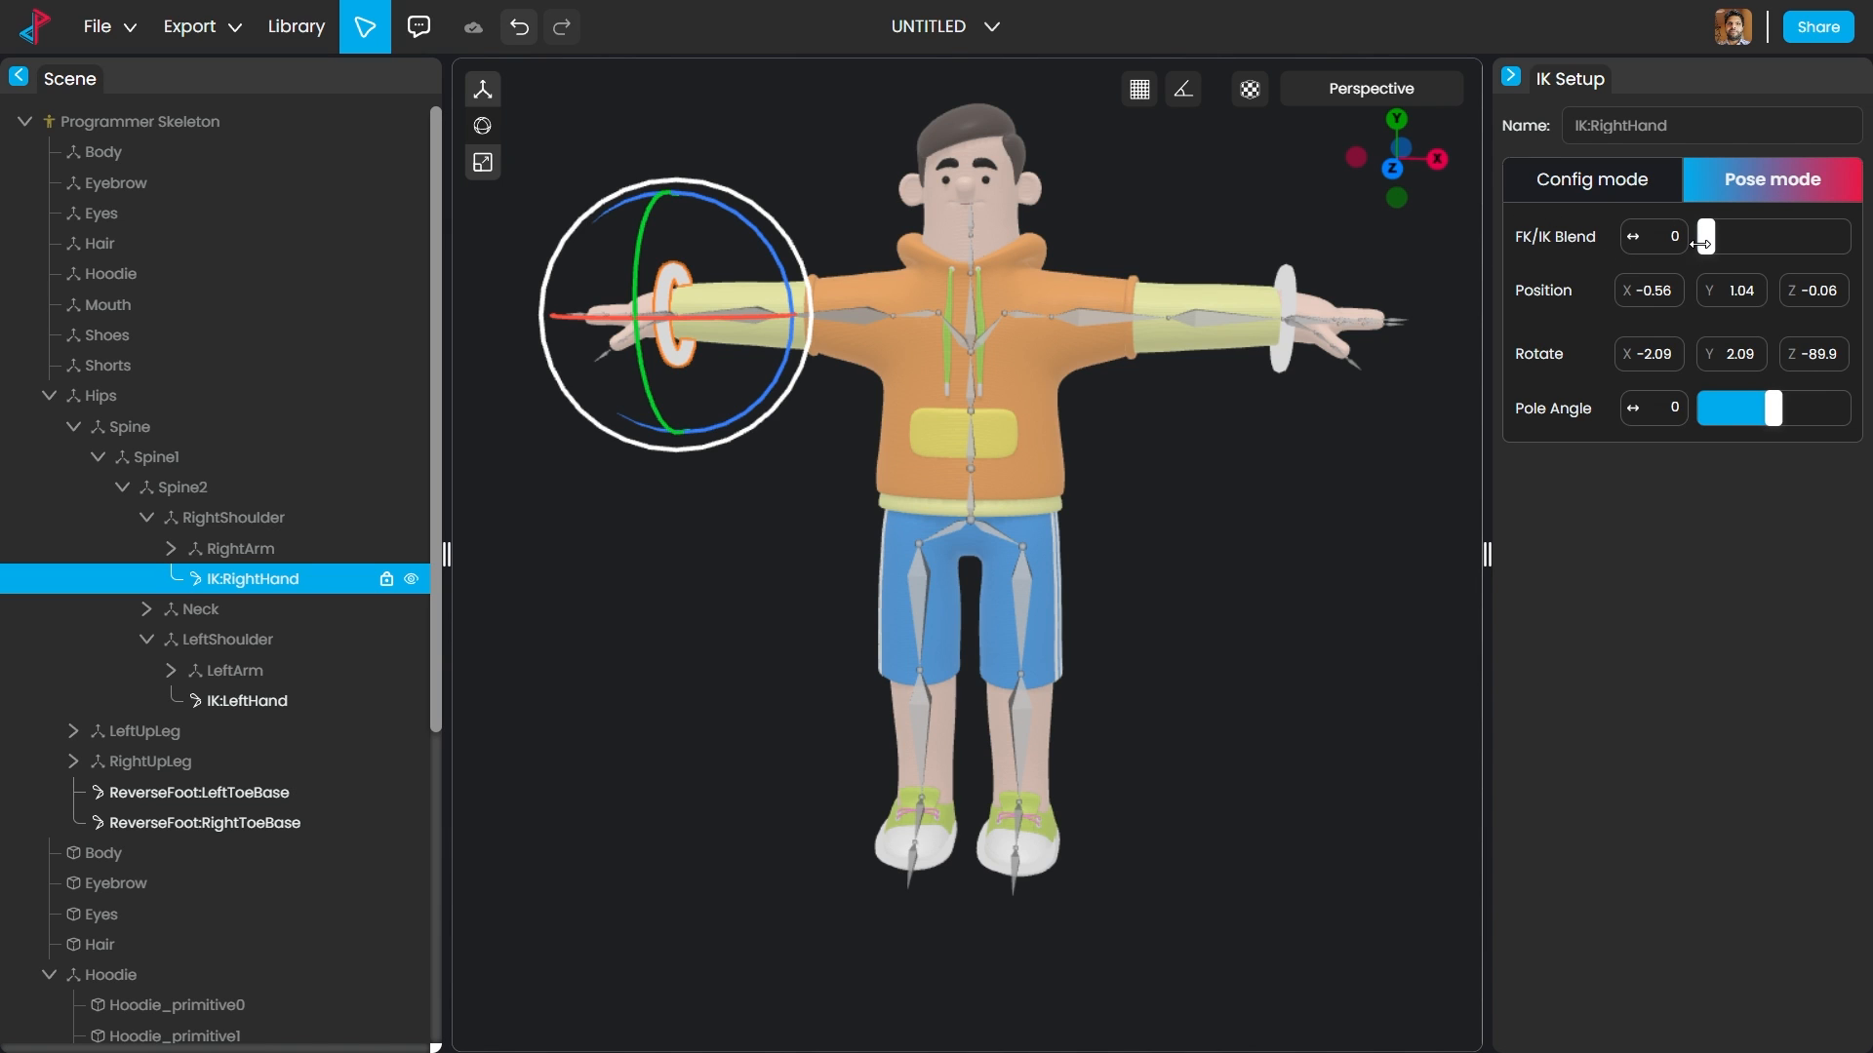
{"action": "left_click_drag", "start_coordinate": [1702, 243], "coordinate": [1848, 237]}
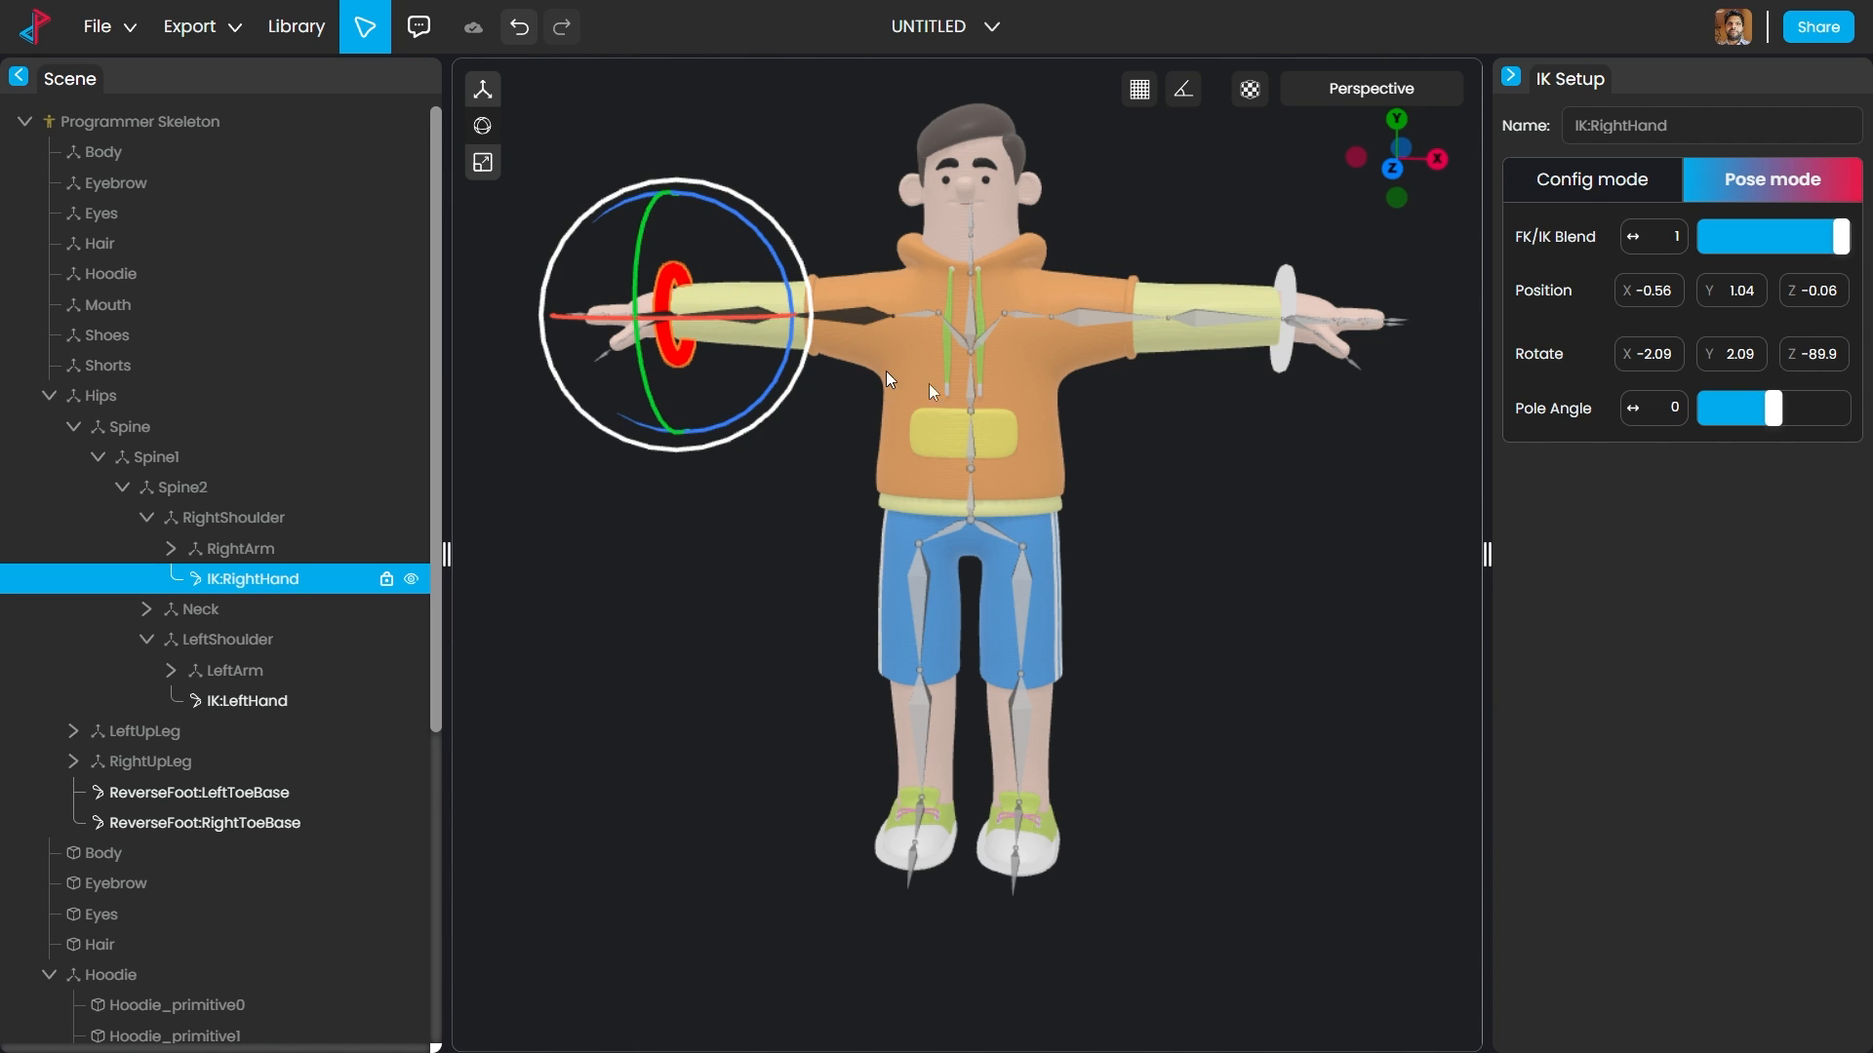
{"action": "left_click", "coordinate": [1283, 437]}
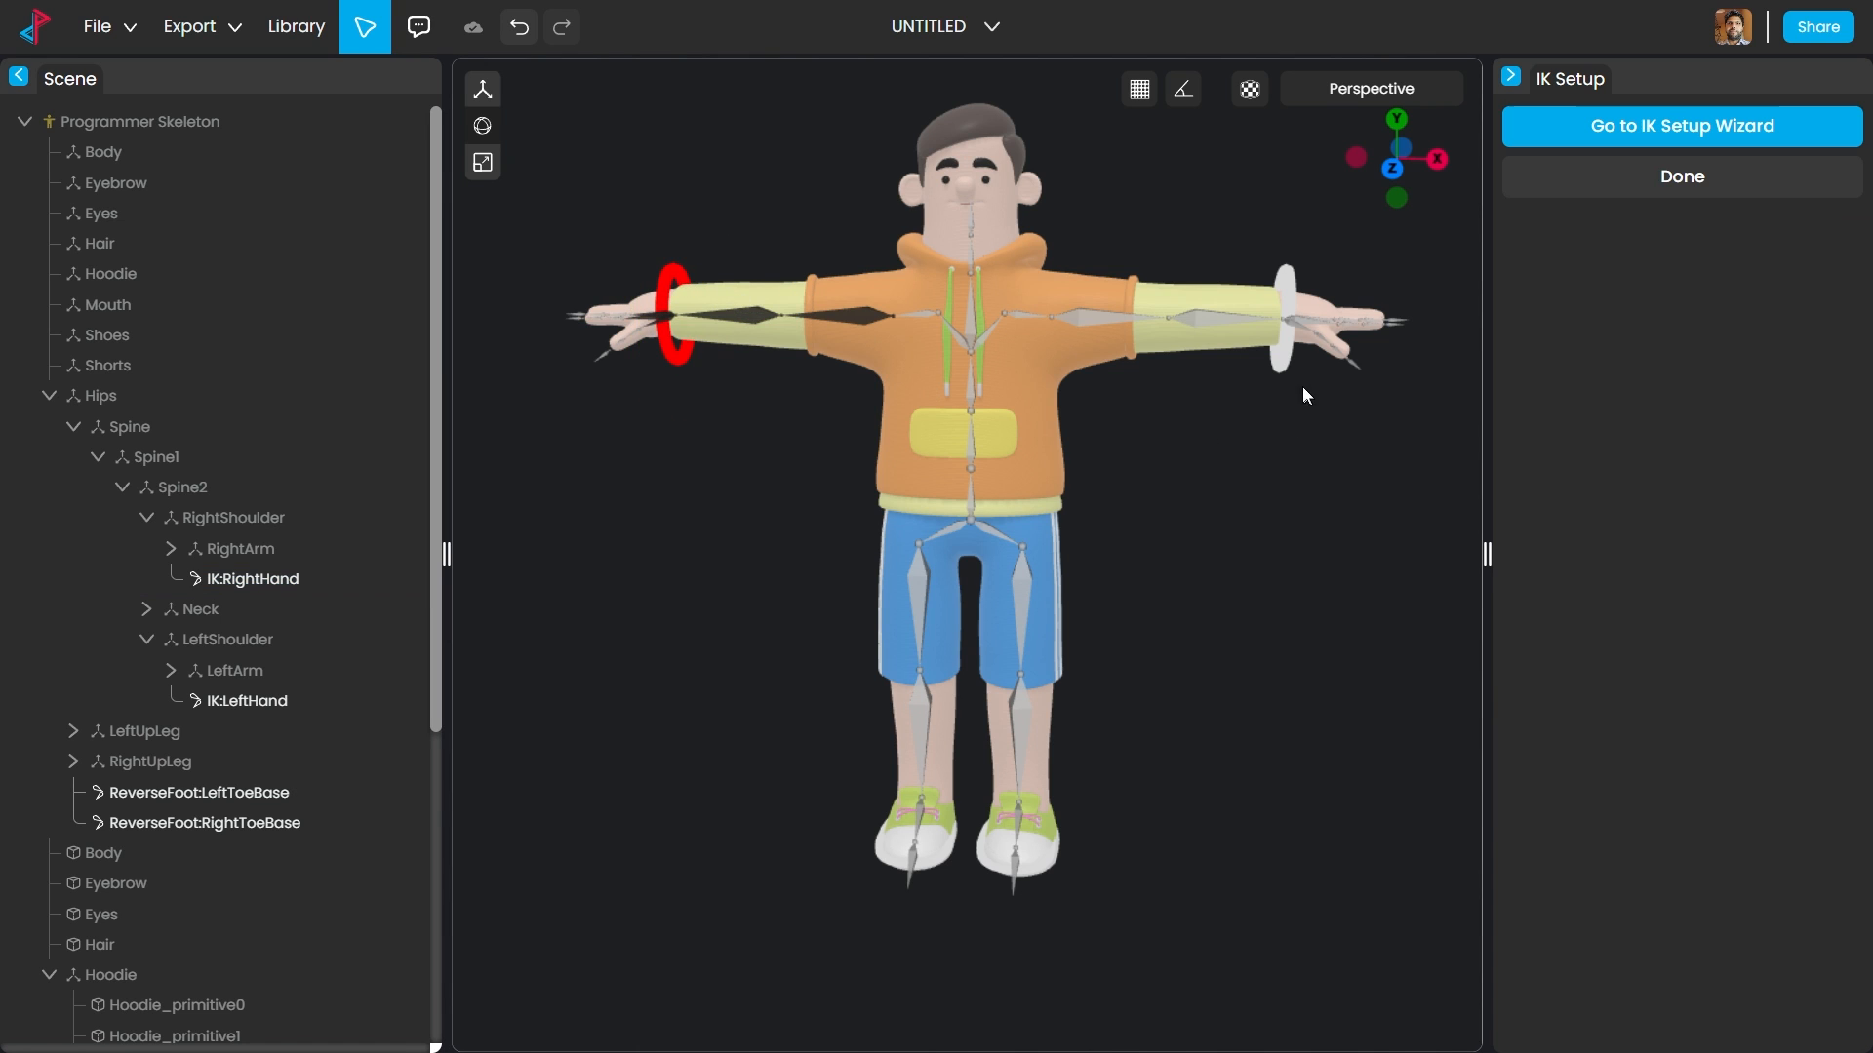
Step: Try rotating the LeftArm bone downward with forward kinematics, undo the rotation and deselect the bone
{"action": "left_click", "coordinate": [1104, 314]}
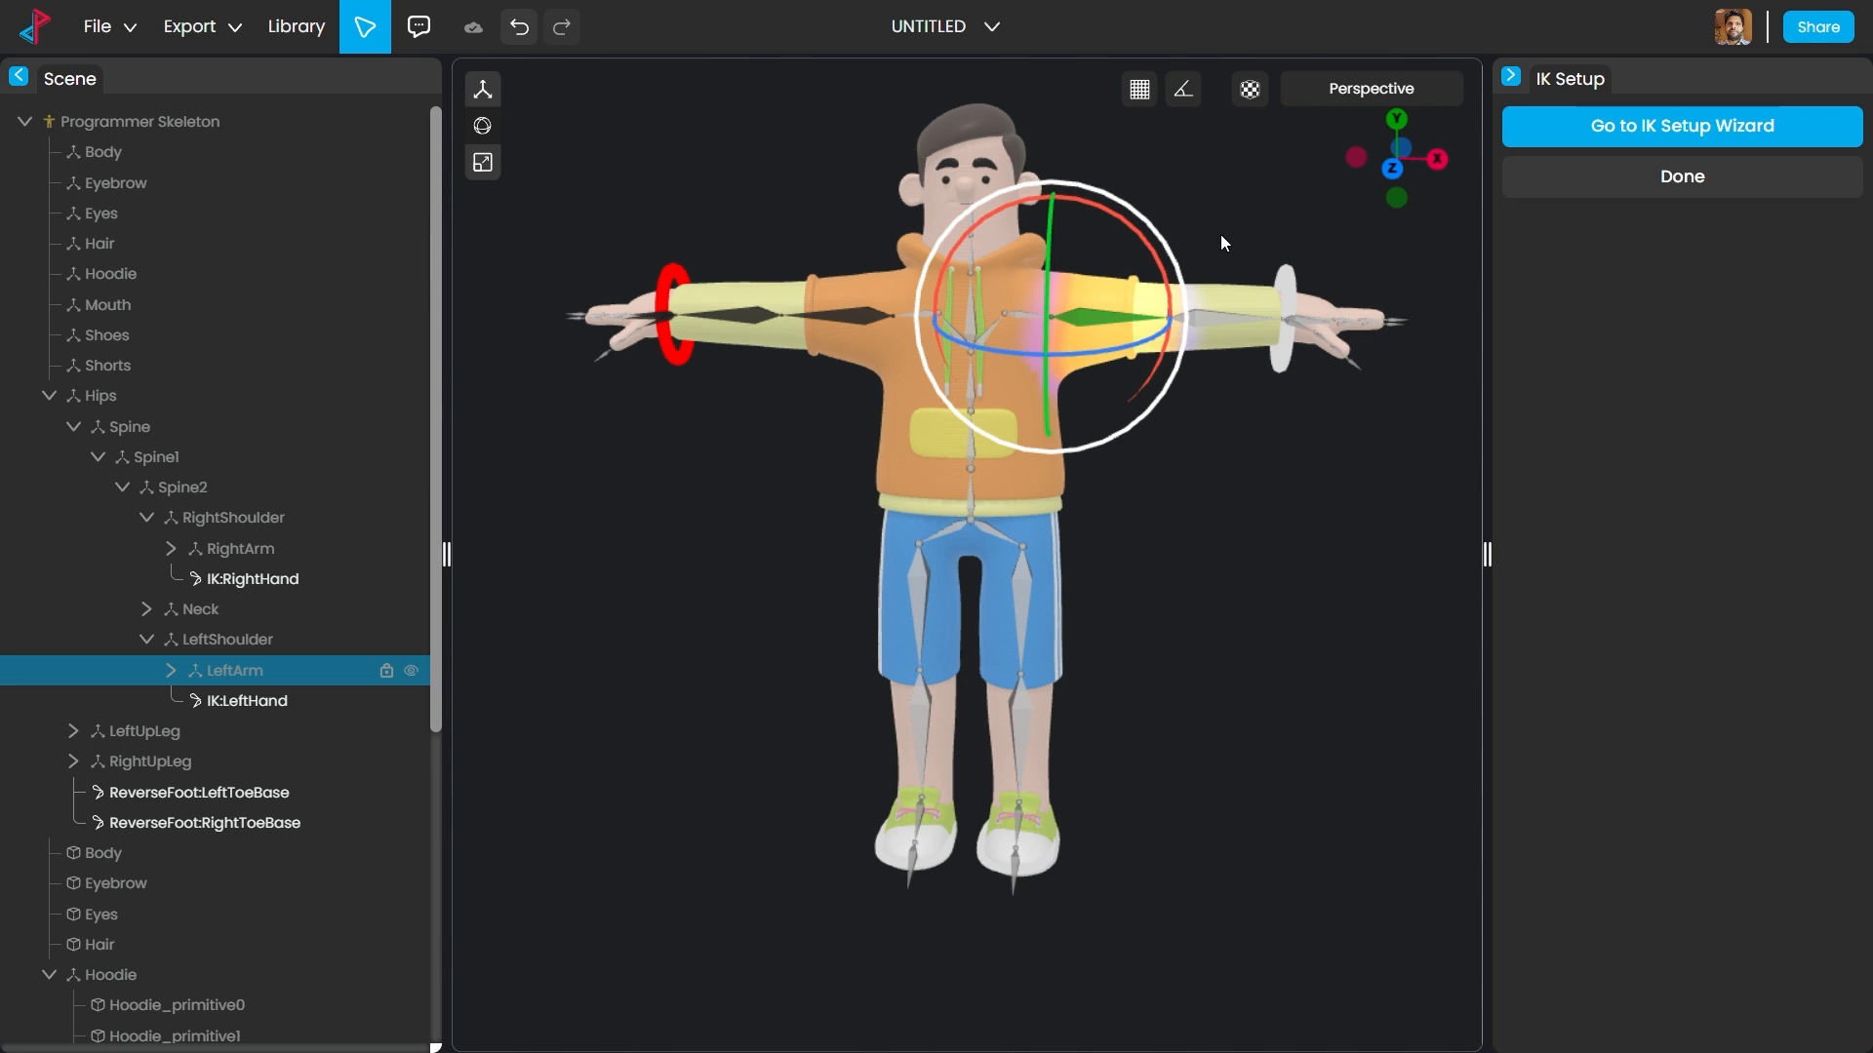
{"action": "left_click_drag", "start_coordinate": [1128, 199], "coordinate": [1212, 302]}
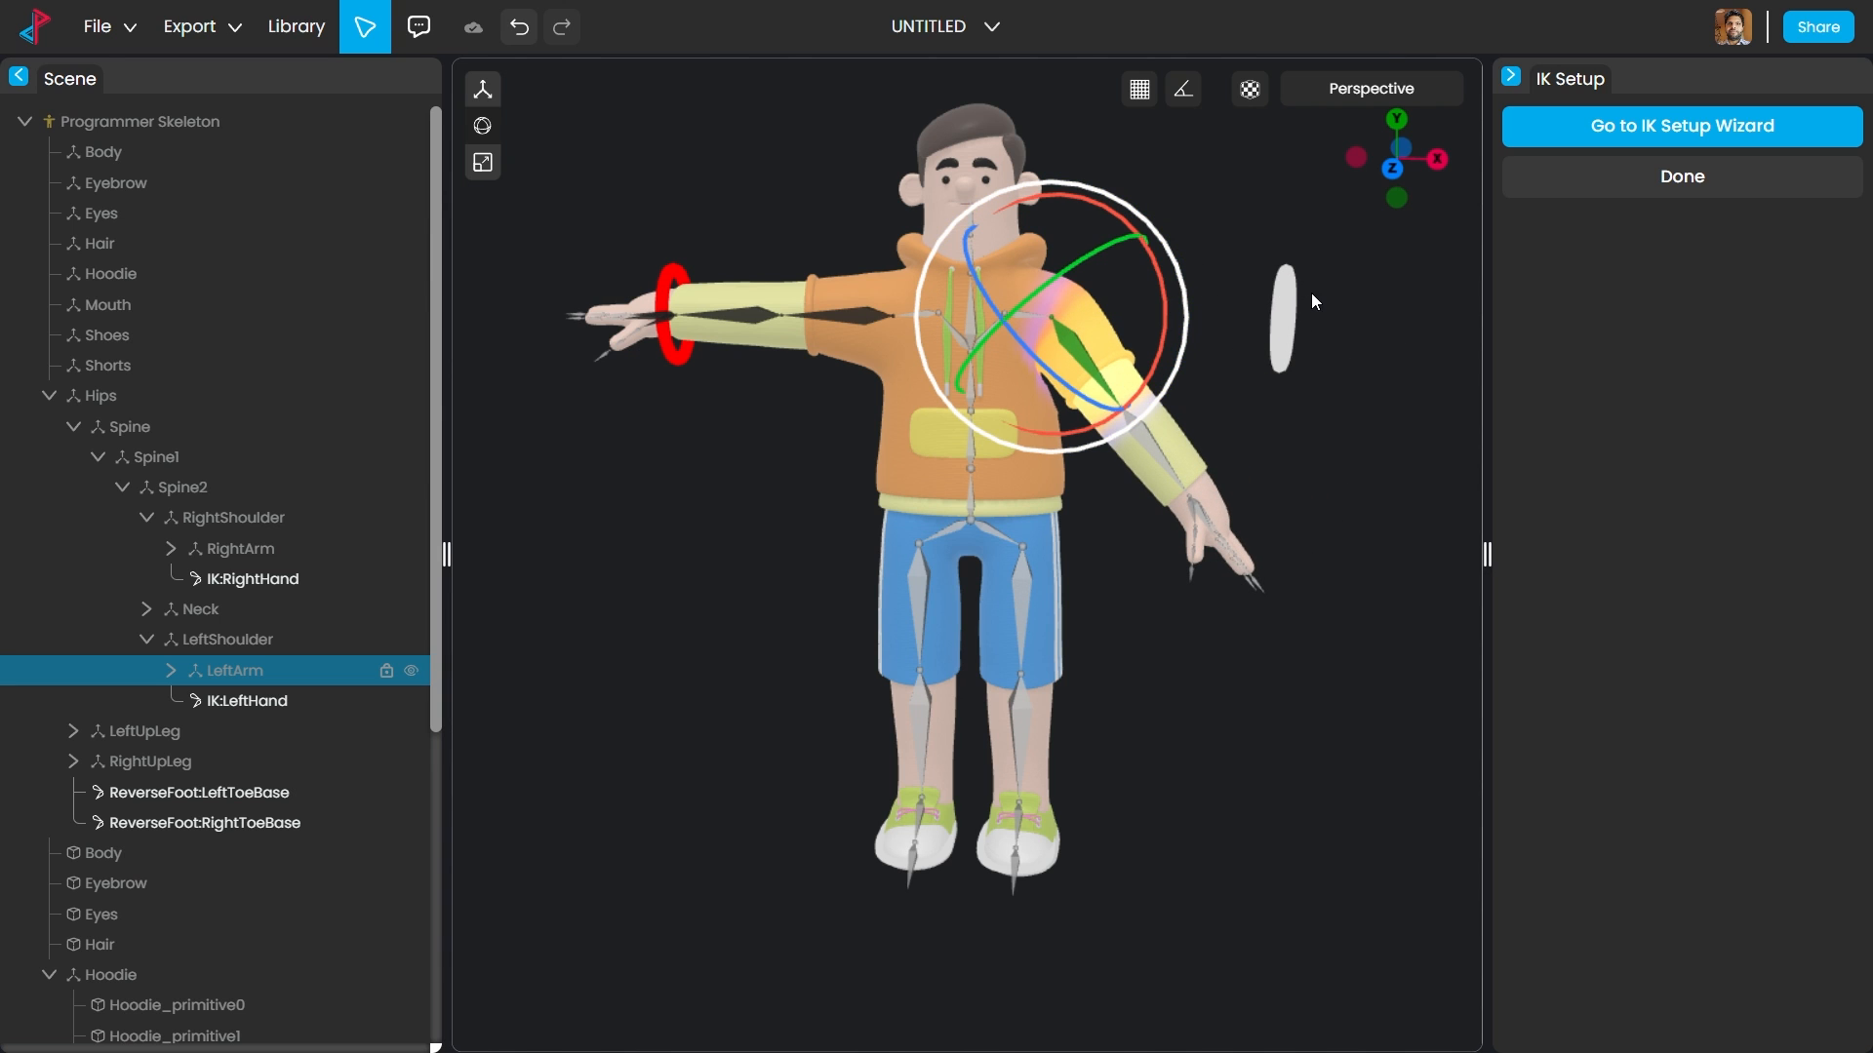
{"action": "key", "text": "ctrl+z"}
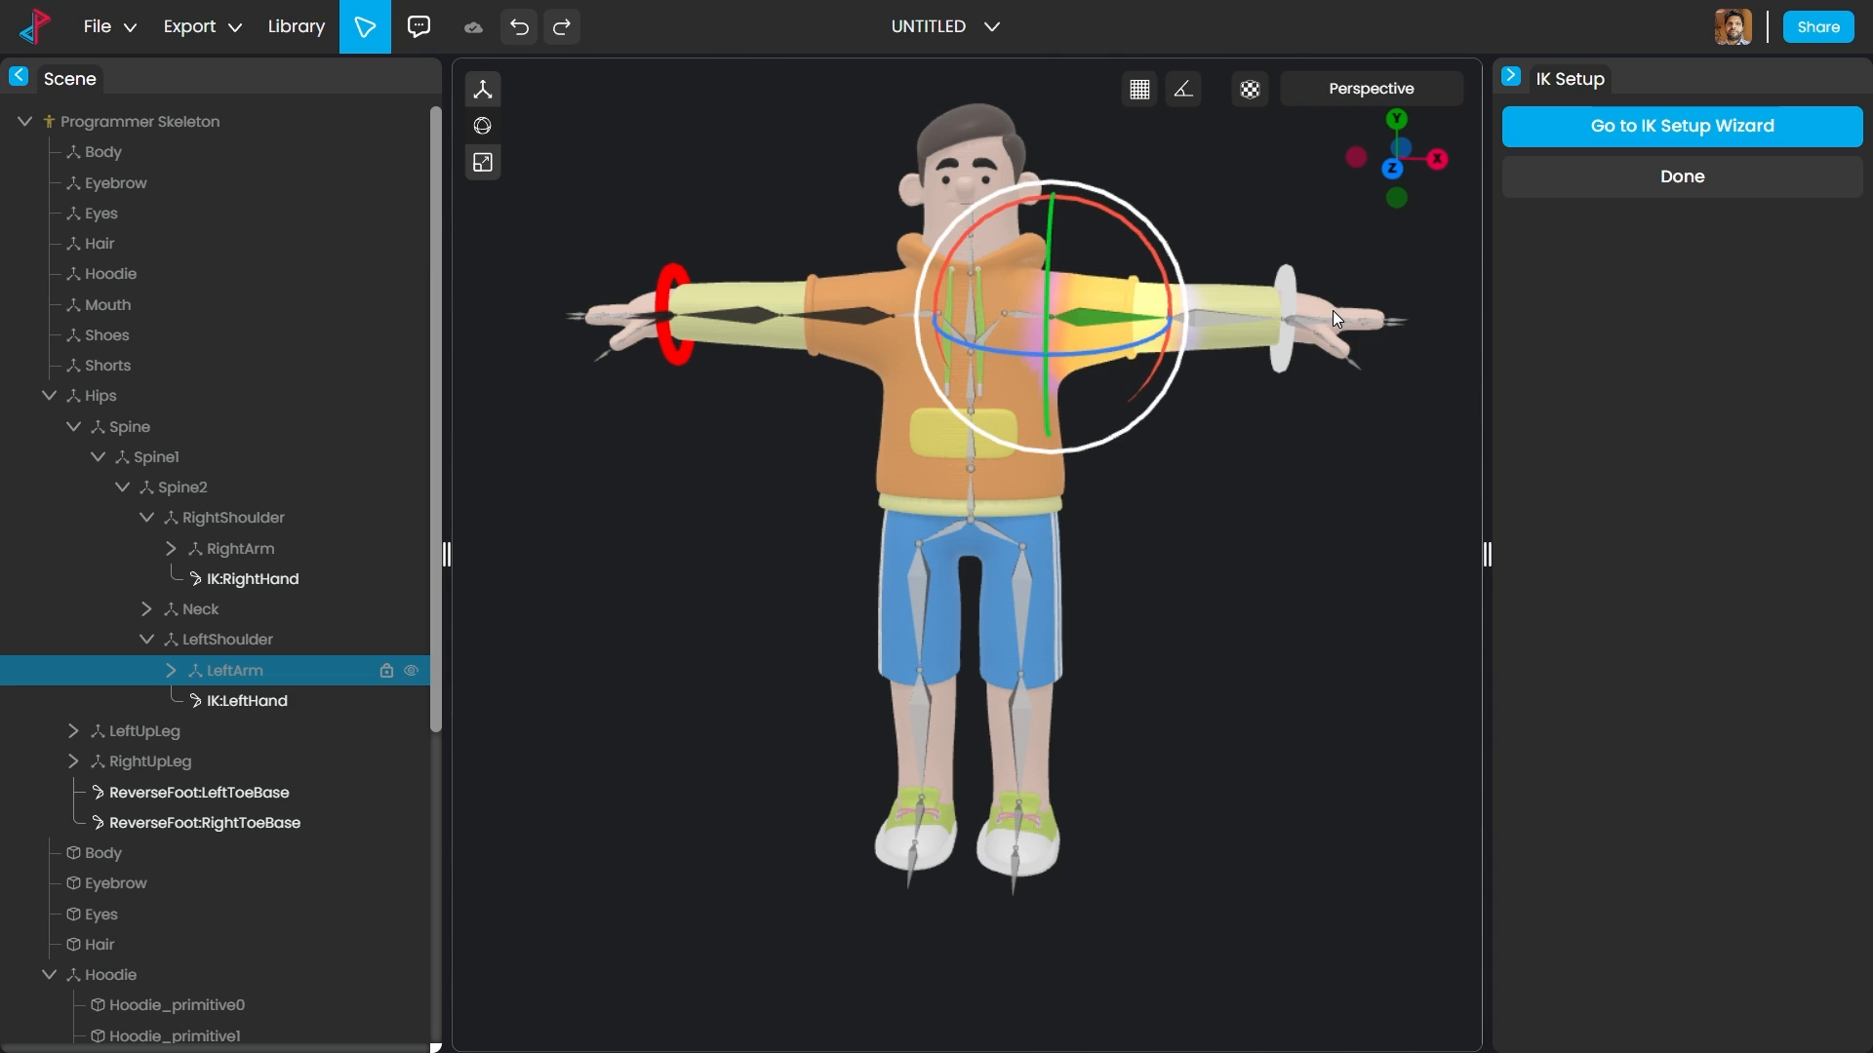
{"action": "left_click", "coordinate": [1284, 437]}
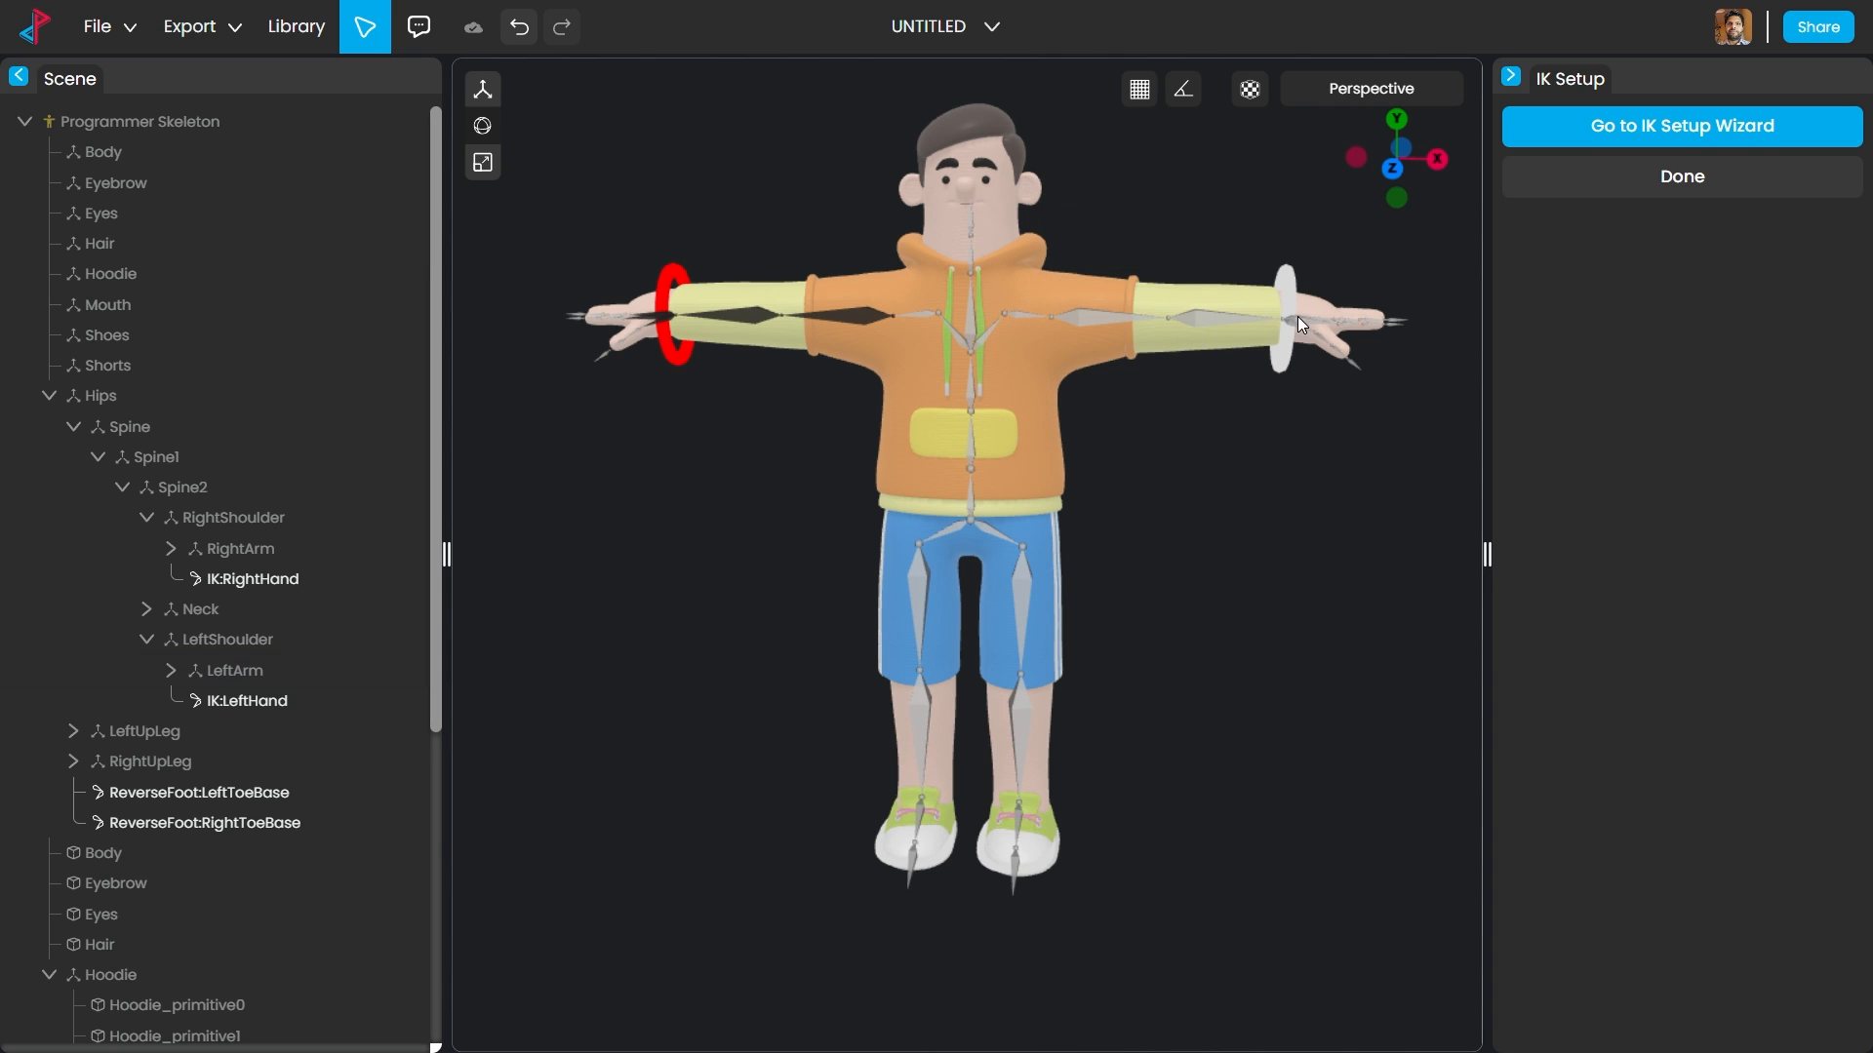
Step: Set the left hand IK control's FK/IK Blend to 1 and deselect the control
{"action": "left_click", "coordinate": [1286, 291]}
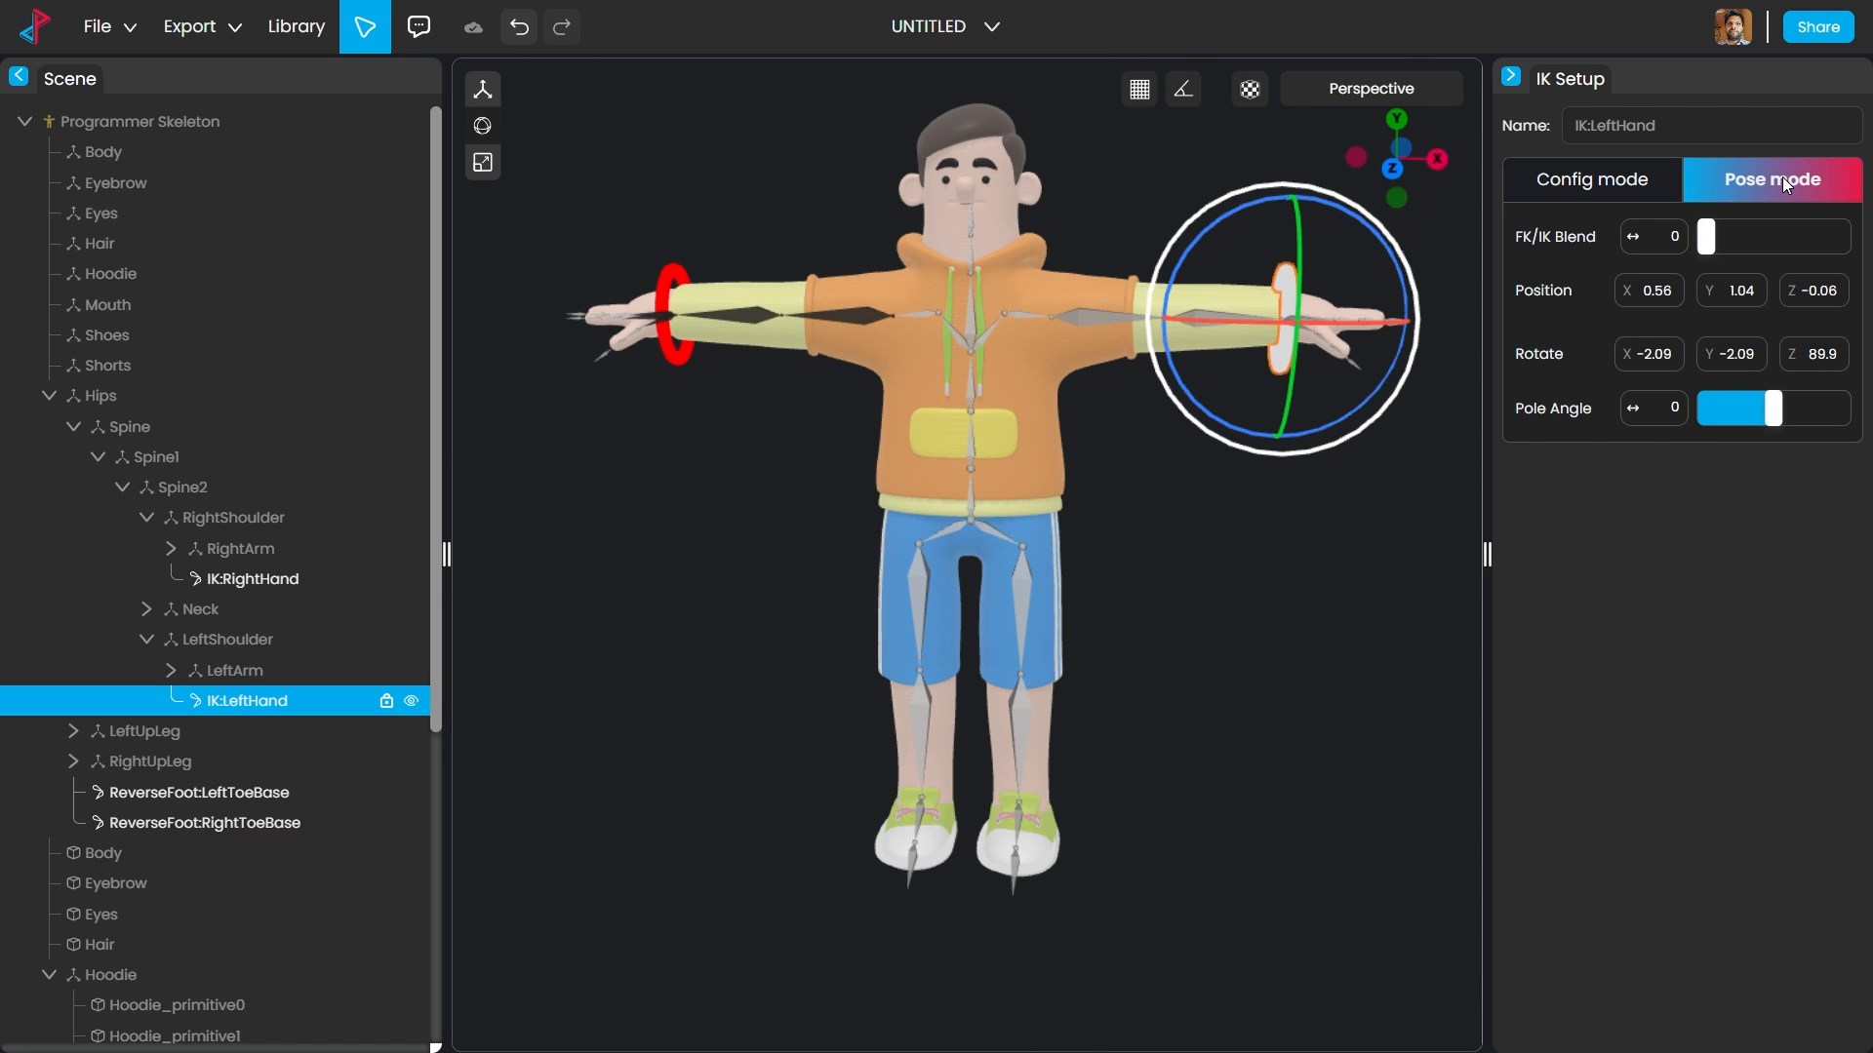
{"action": "left_click_drag", "start_coordinate": [1707, 237], "coordinate": [1868, 249]}
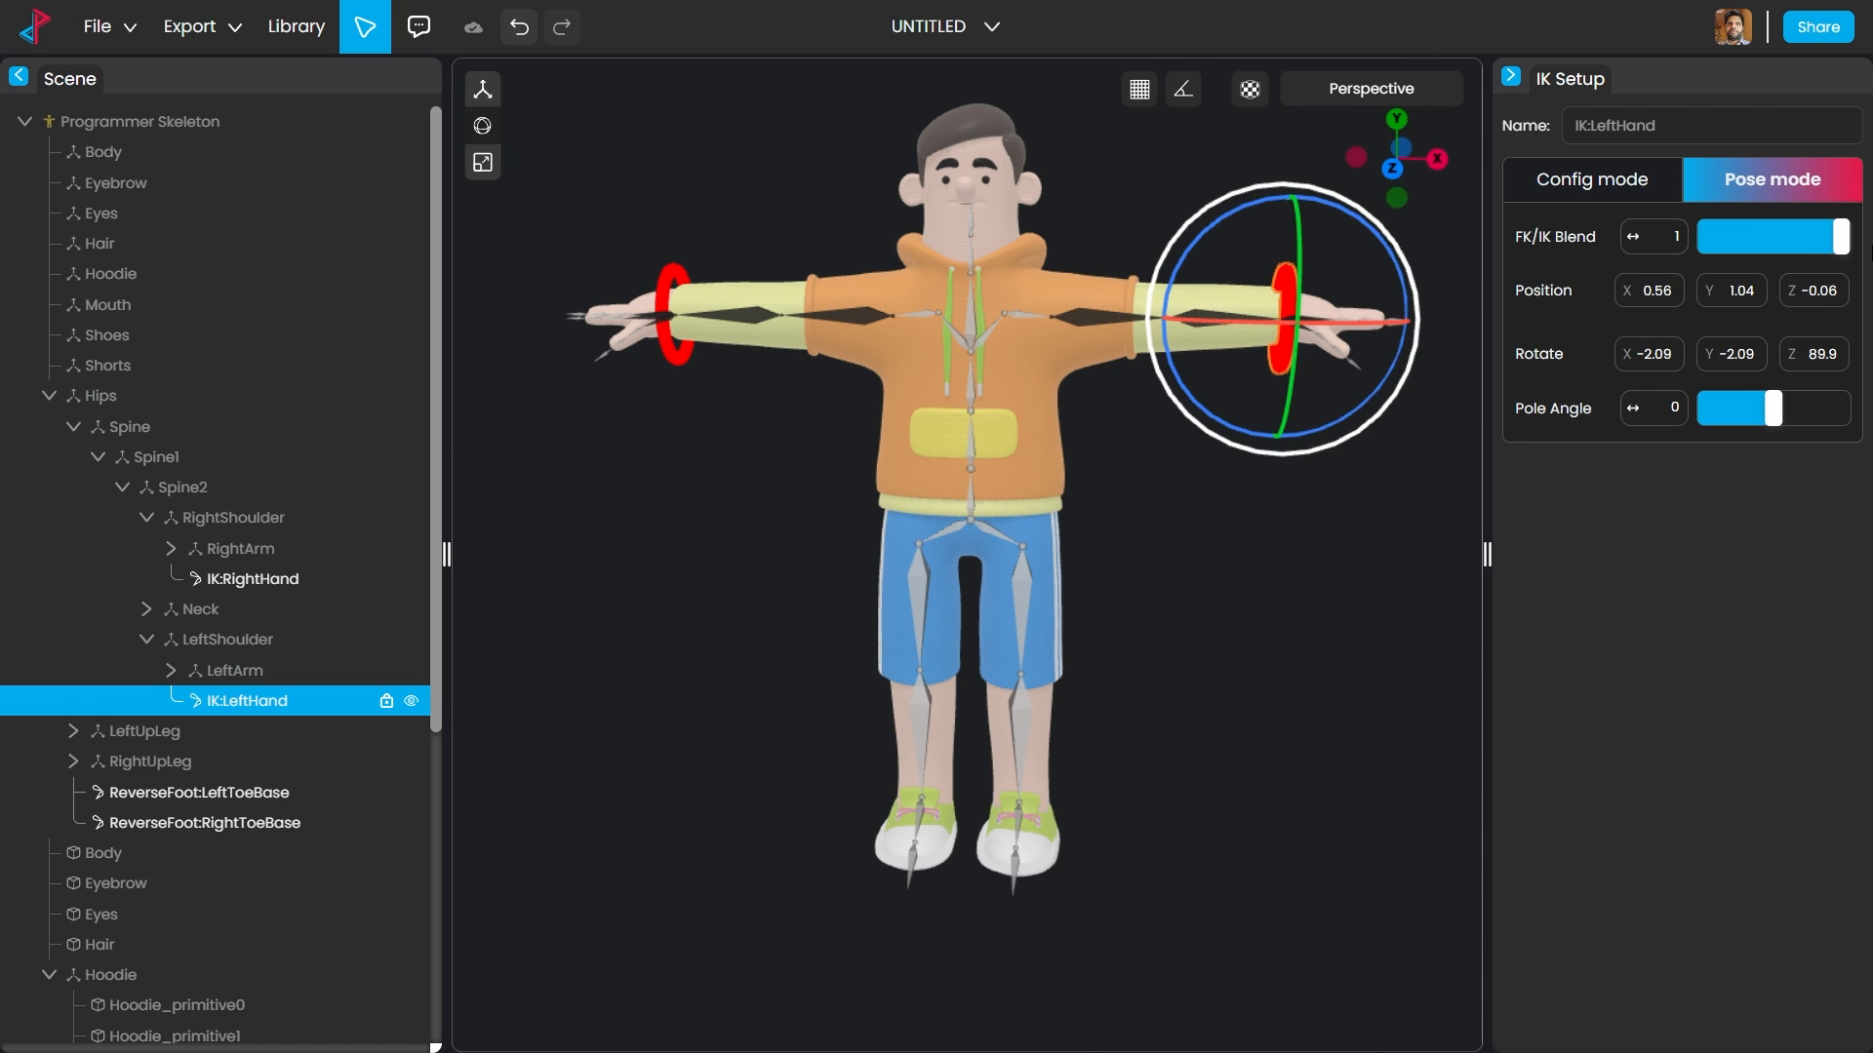
{"action": "left_click", "coordinate": [1328, 542]}
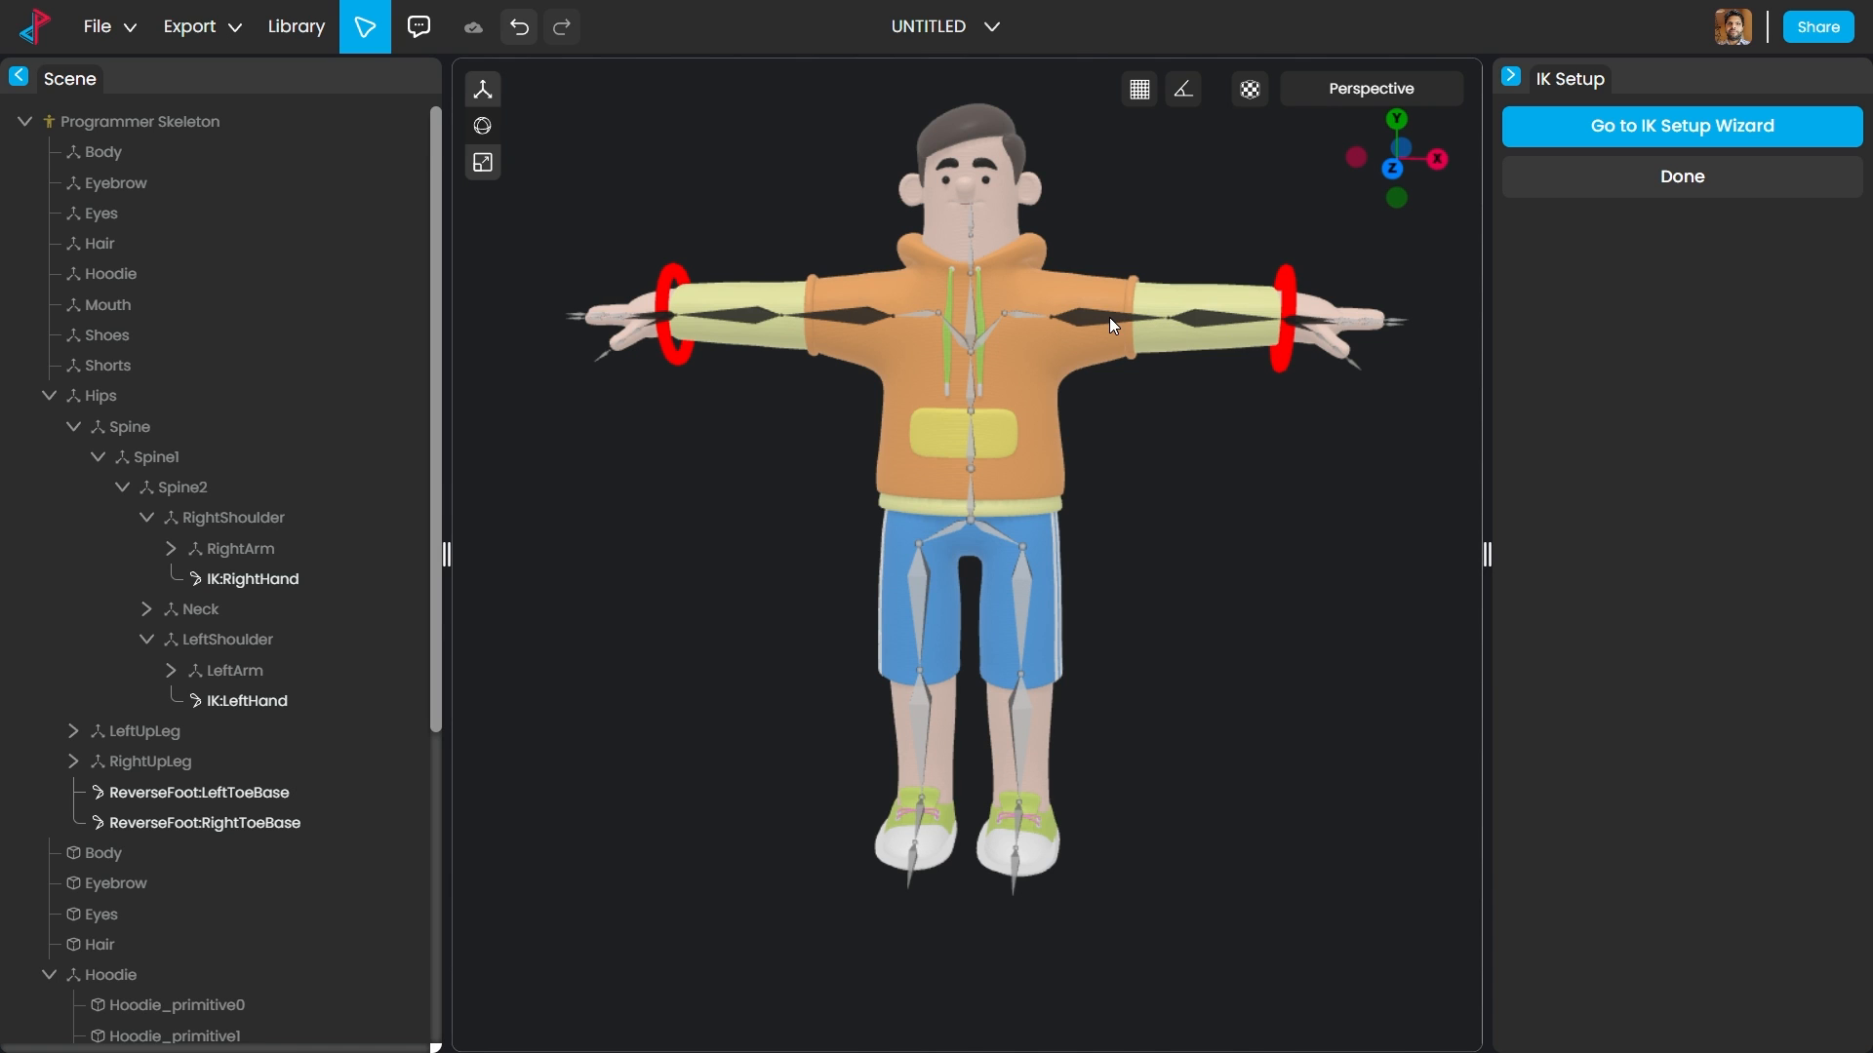
Step: Try moving the left hand IK control upward with the move gizmo, undo the move and deselect the control
{"action": "left_click", "coordinate": [1286, 292]}
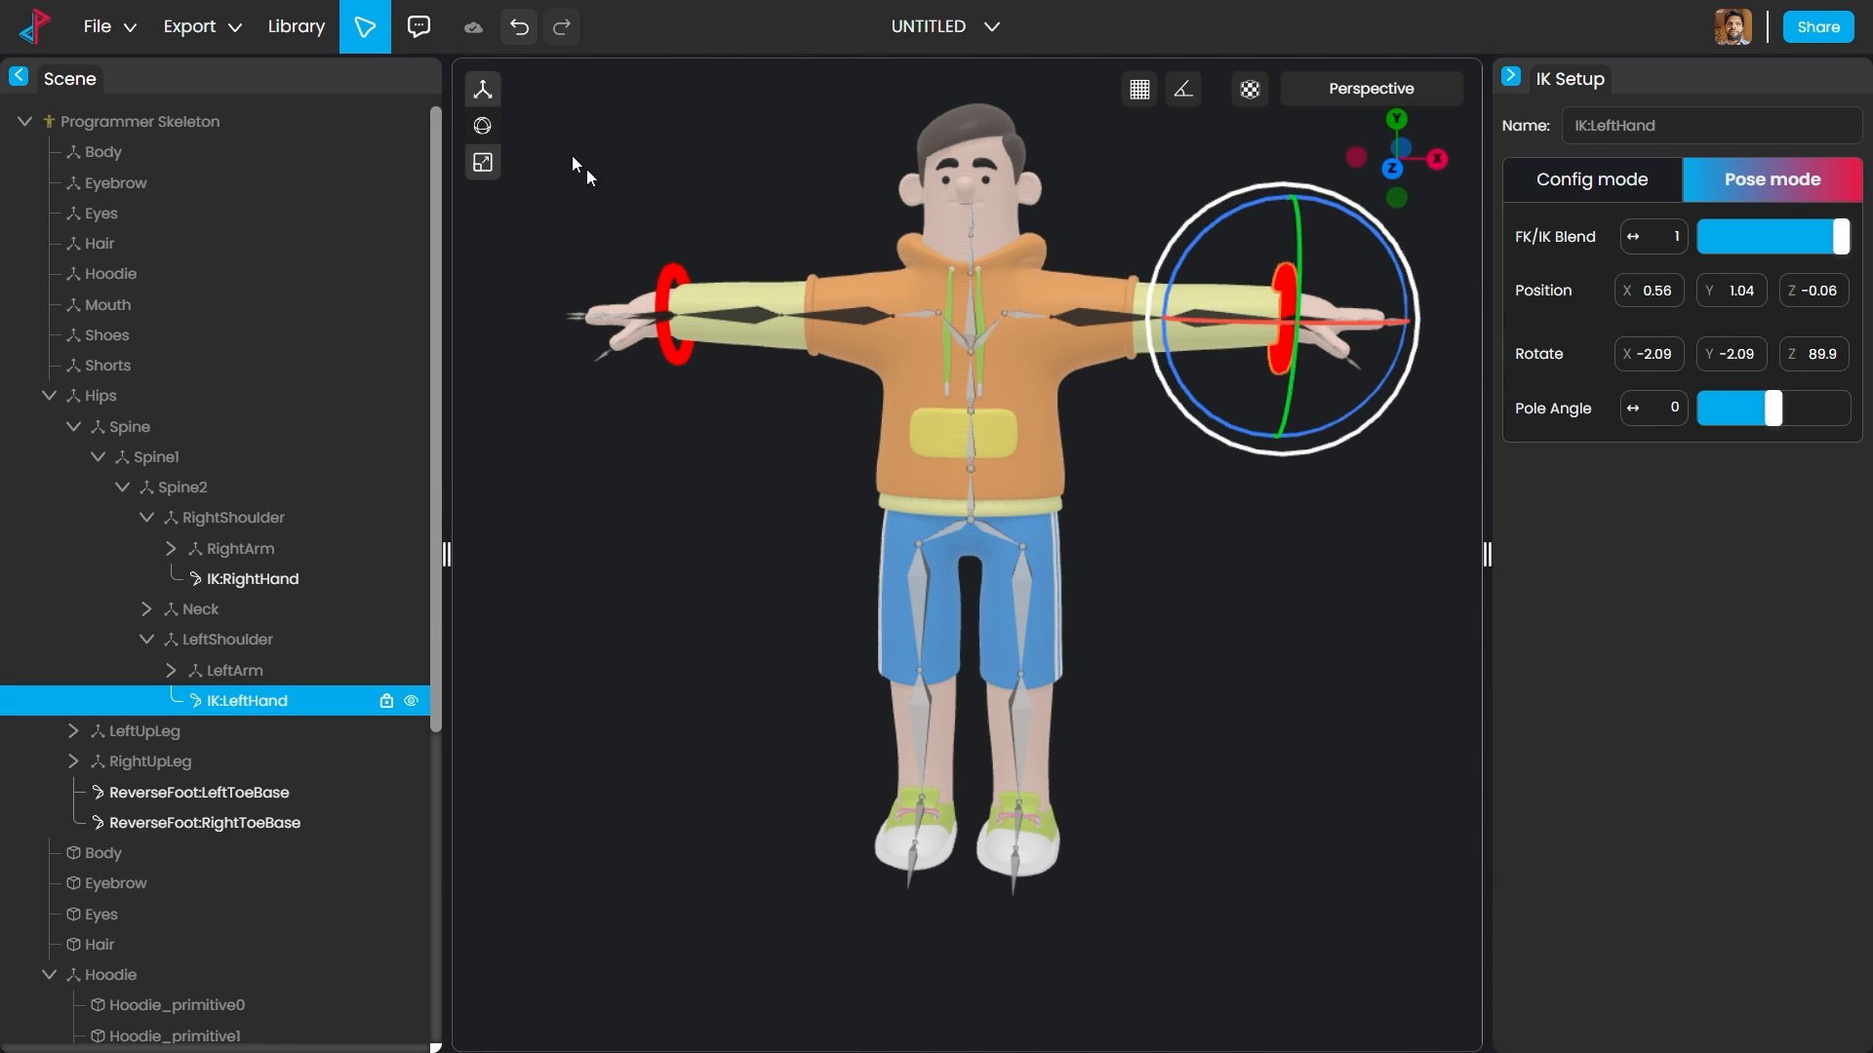
{"action": "left_click", "coordinate": [482, 88]}
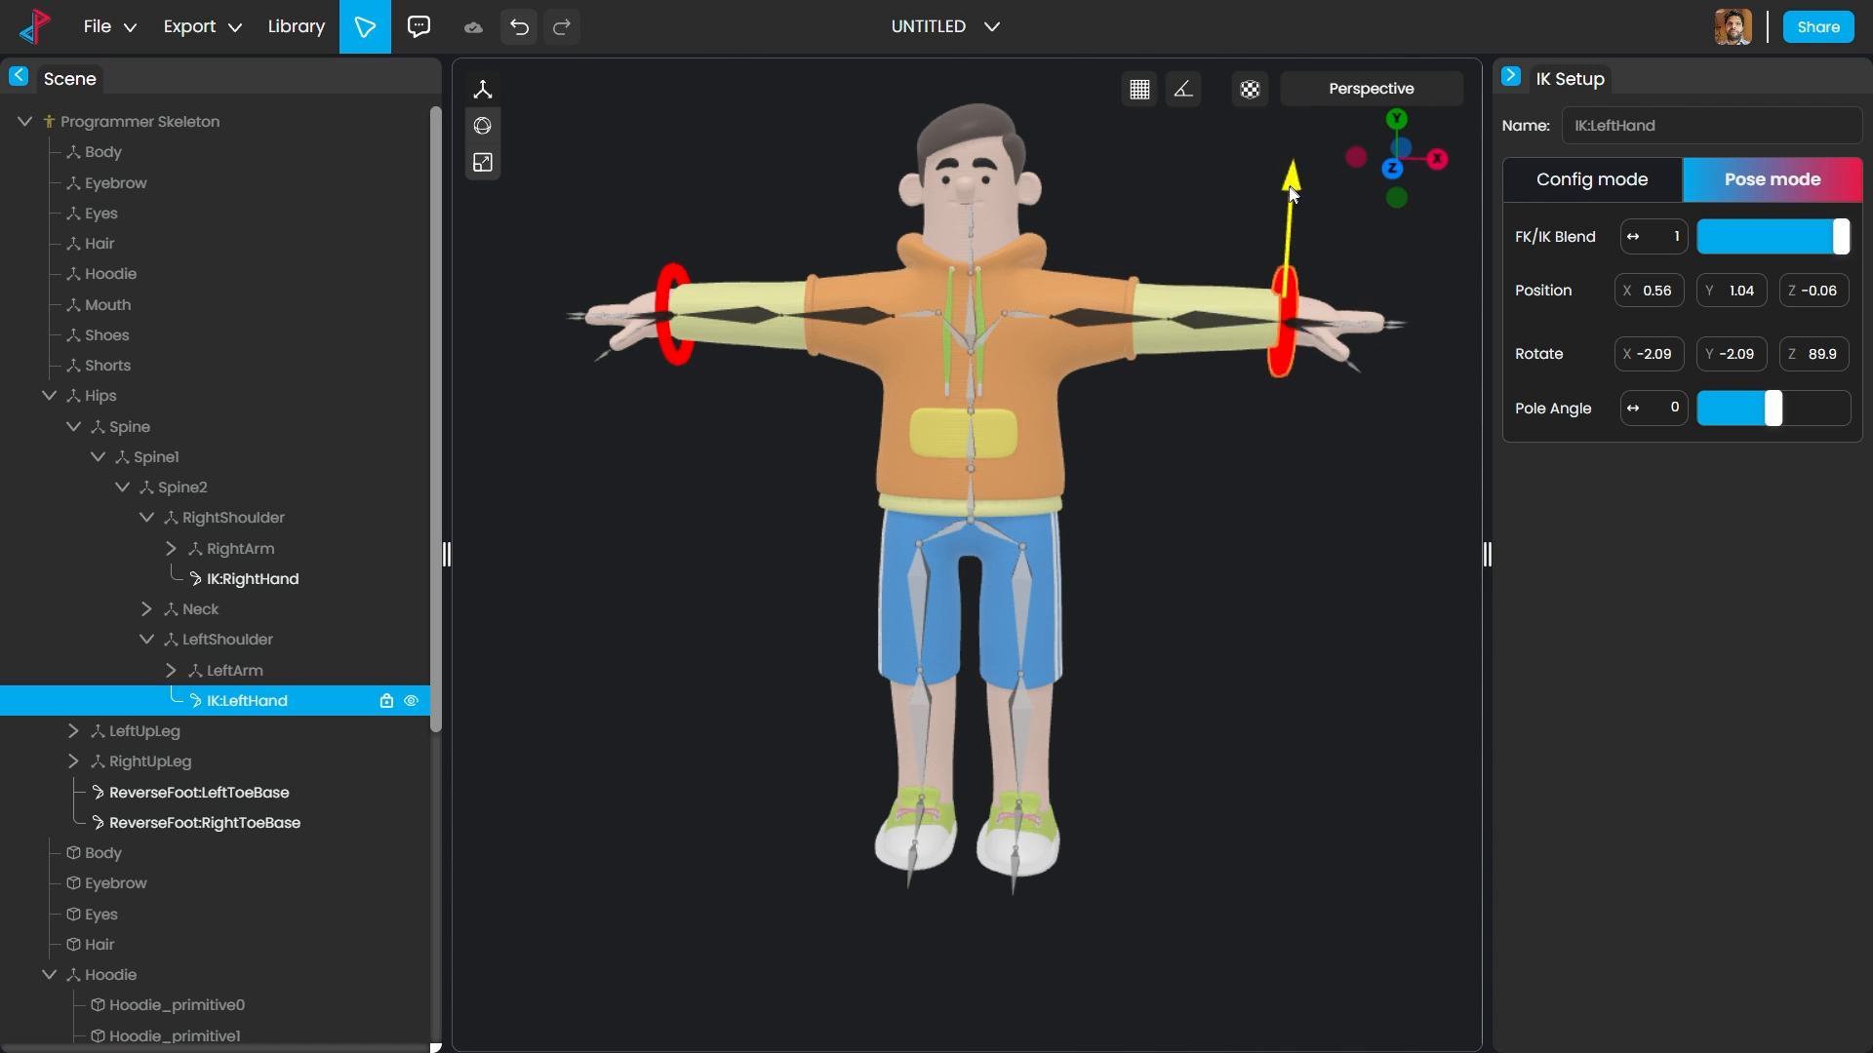
{"action": "left_click_drag", "start_coordinate": [1292, 193], "coordinate": [1289, 148]}
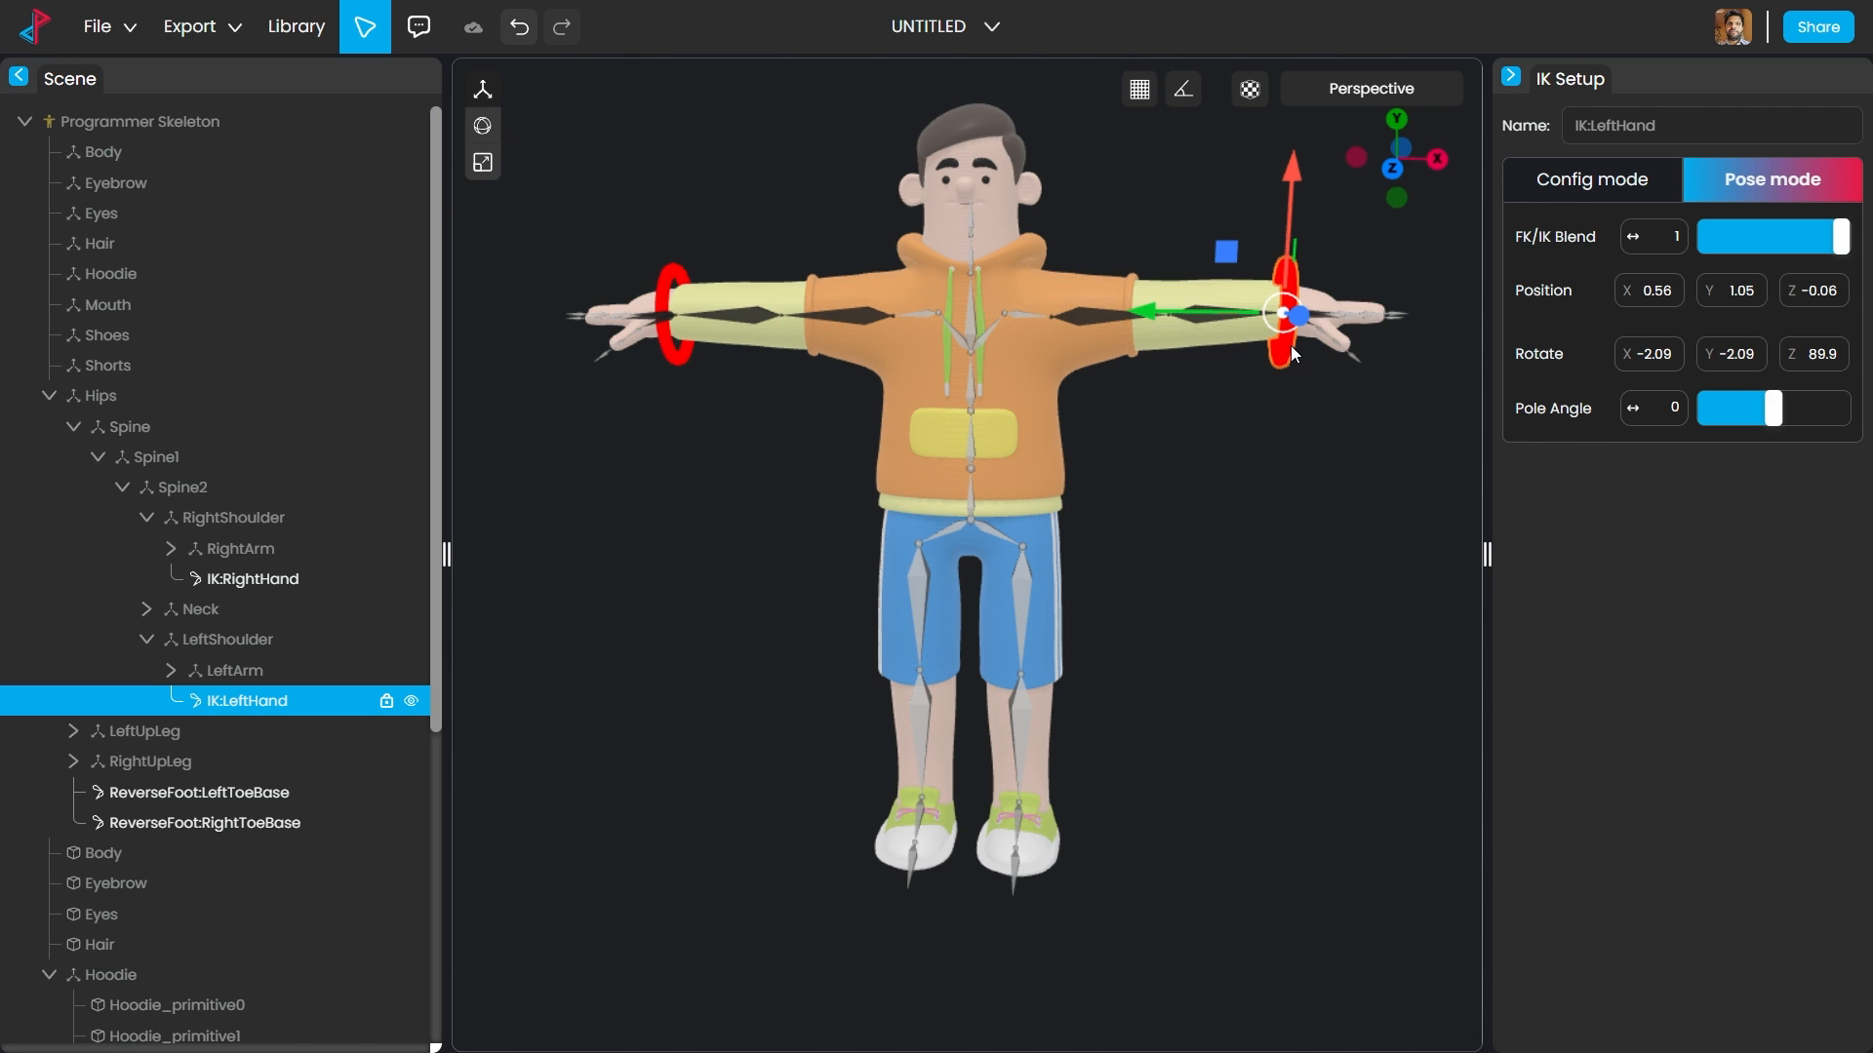
{"action": "key", "text": "ctrl+z"}
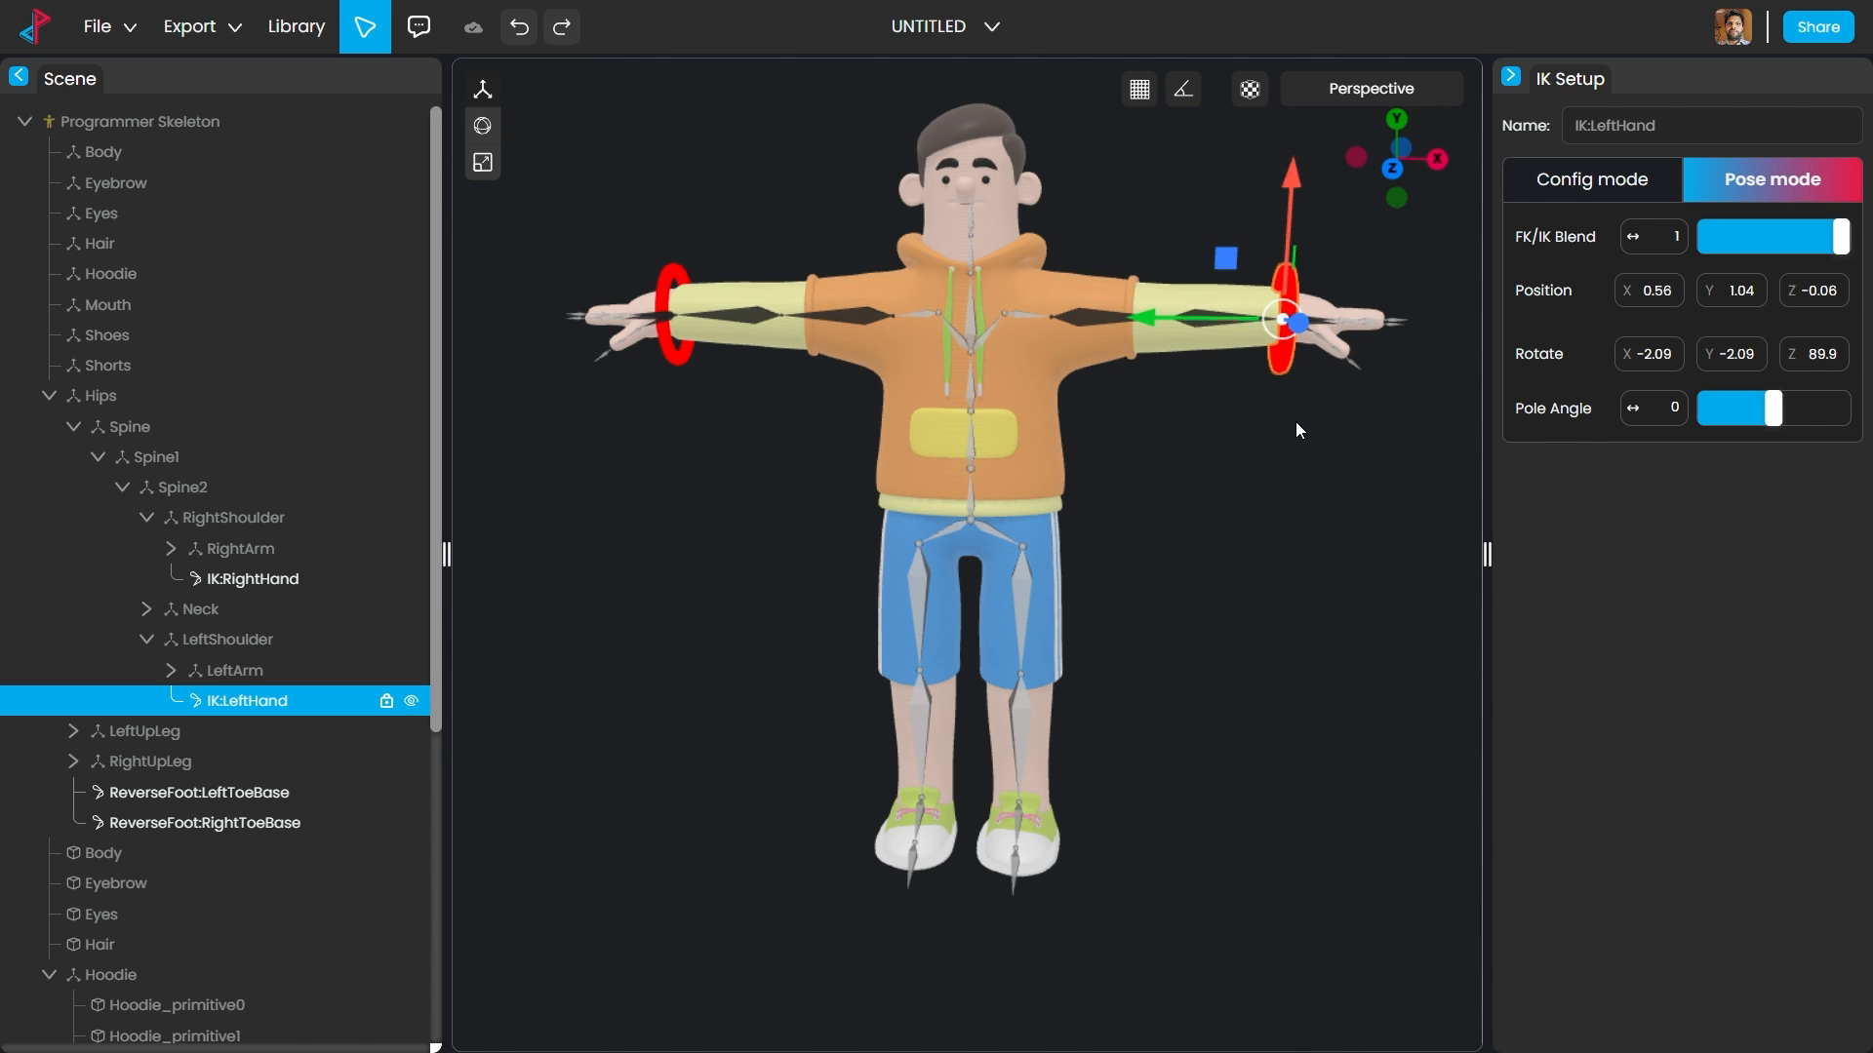
{"action": "left_click", "coordinate": [1295, 422]}
Step: Set the FK/IK Blend of the left foot's ReverseFoot:LeftToeBase control to 1
{"action": "right_click_drag", "start_coordinate": [1108, 851], "coordinate": [1111, 759]}
{"action": "left_click_drag", "start_coordinate": [1214, 779], "coordinate": [1089, 805]}
{"action": "scroll", "coordinate": [1087, 796], "scroll_direction": "up", "scroll_amount": 5}
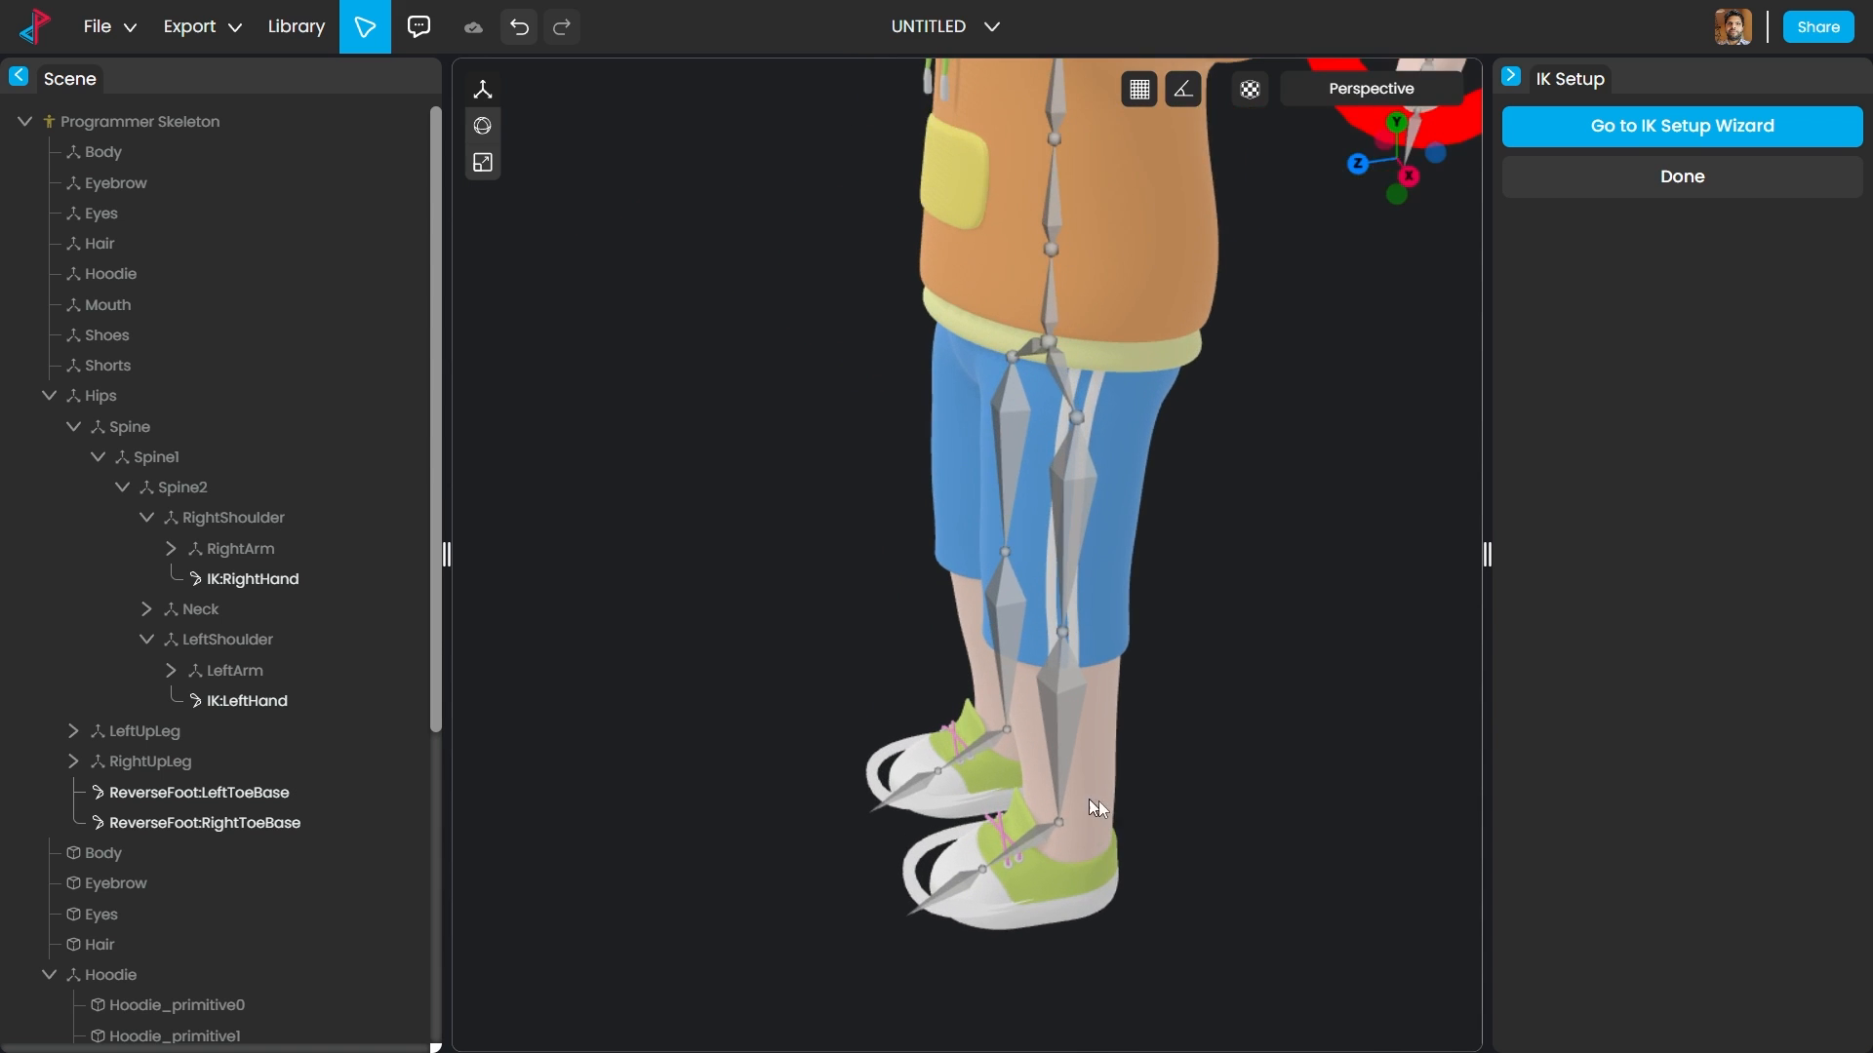
{"action": "left_click", "coordinate": [916, 875]}
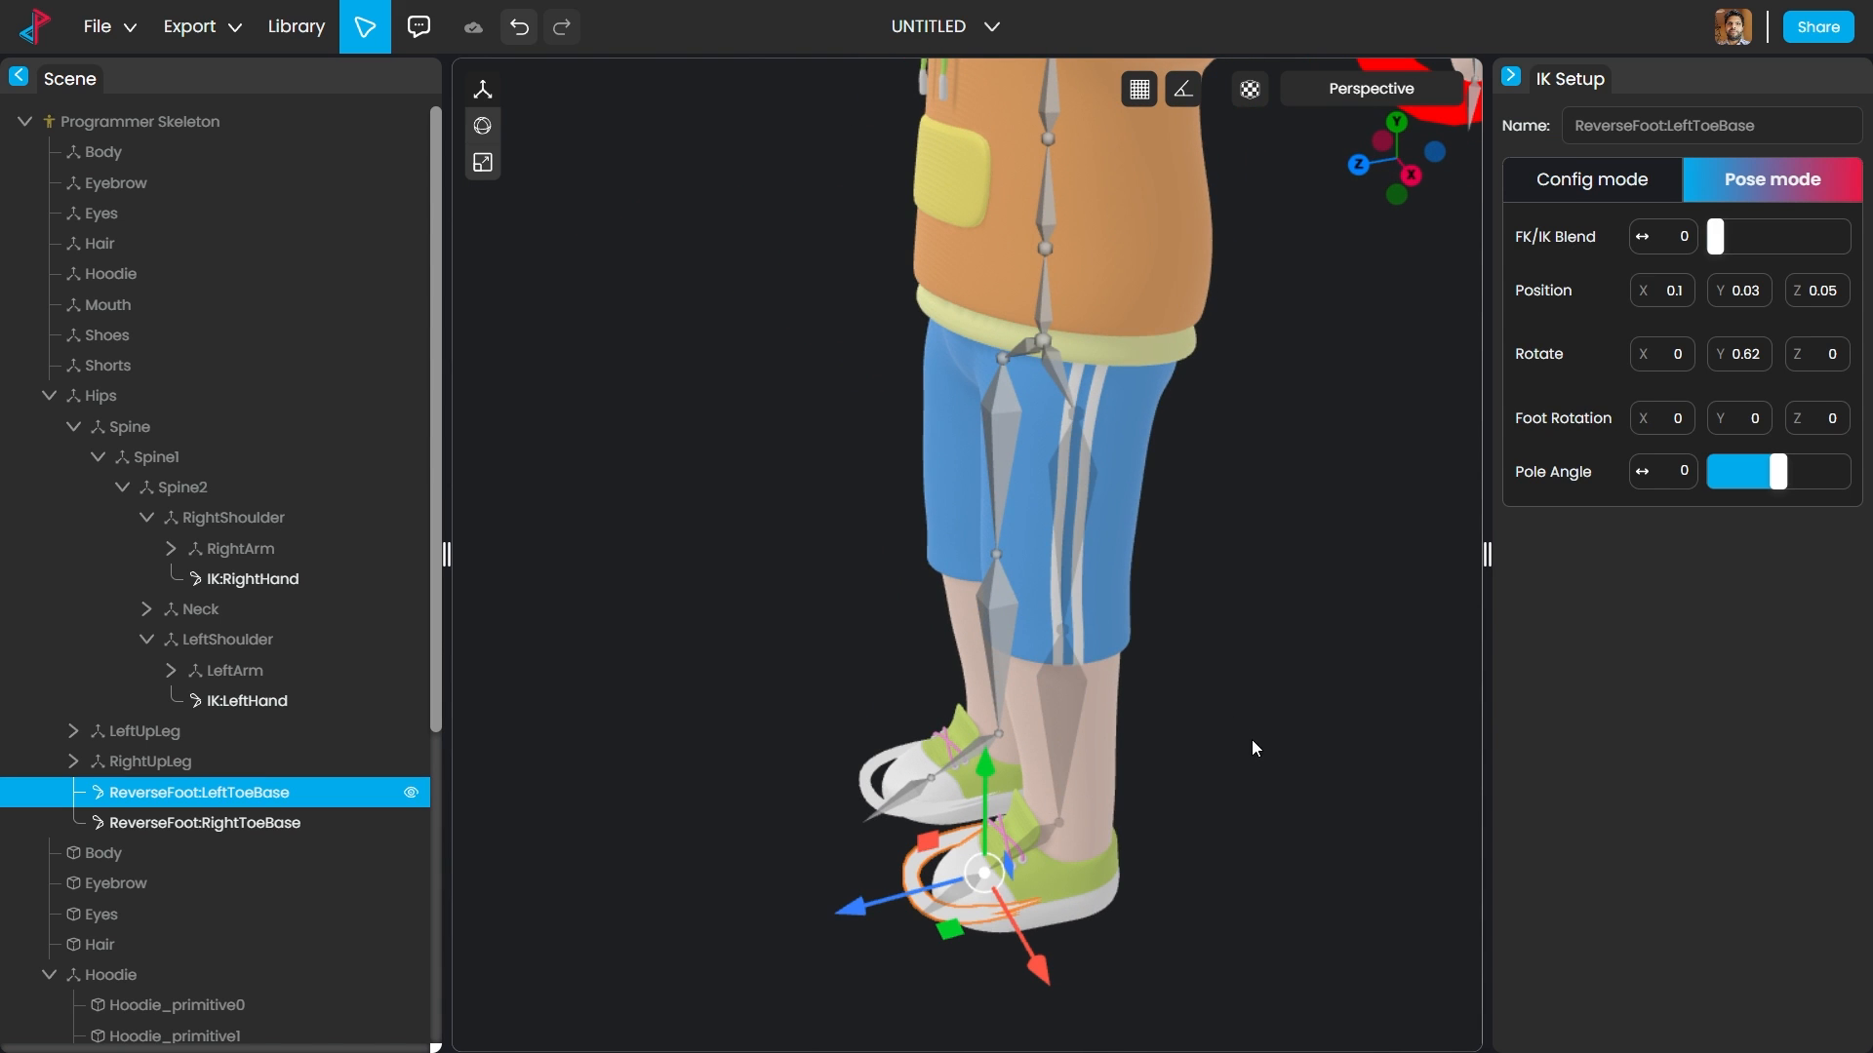
{"action": "left_click_drag", "start_coordinate": [1716, 237], "coordinate": [1868, 237]}
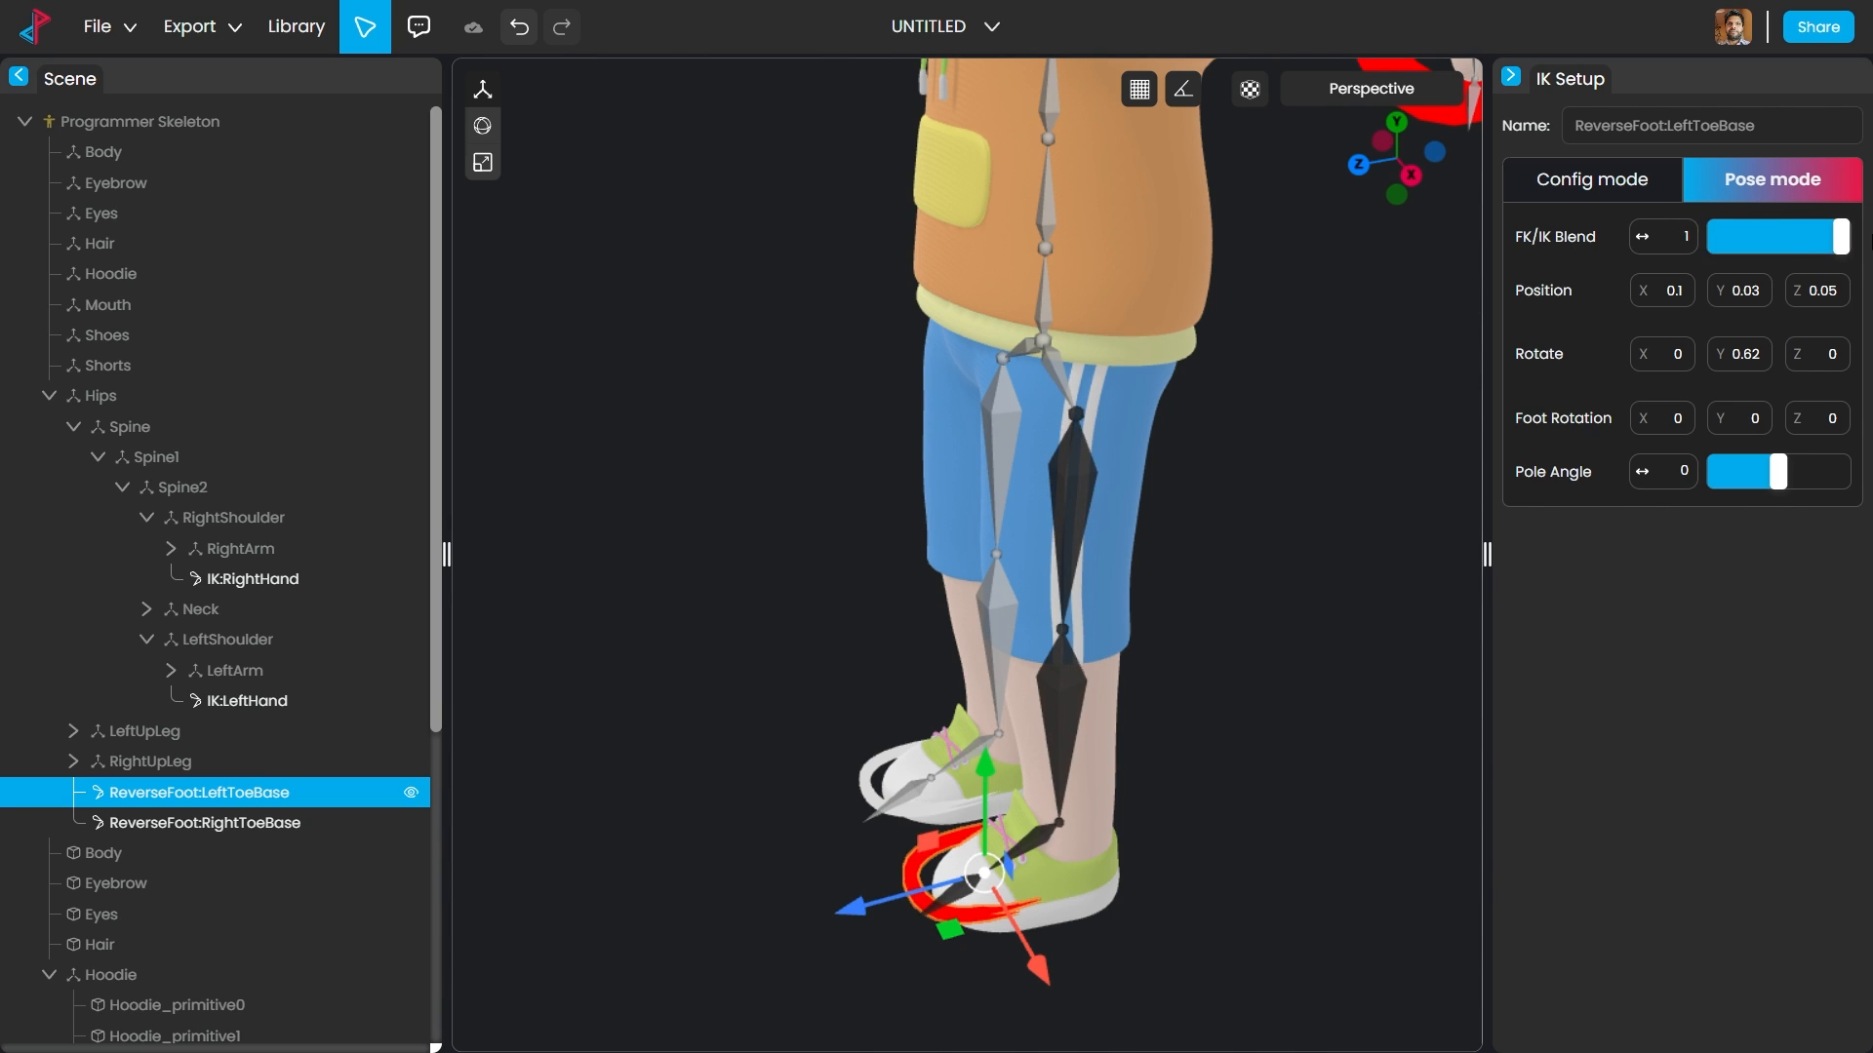
Step: Raise the right foot IK control's FK/IK Blend to its maximum and finish the IK setup
{"action": "left_click", "coordinate": [1325, 729]}
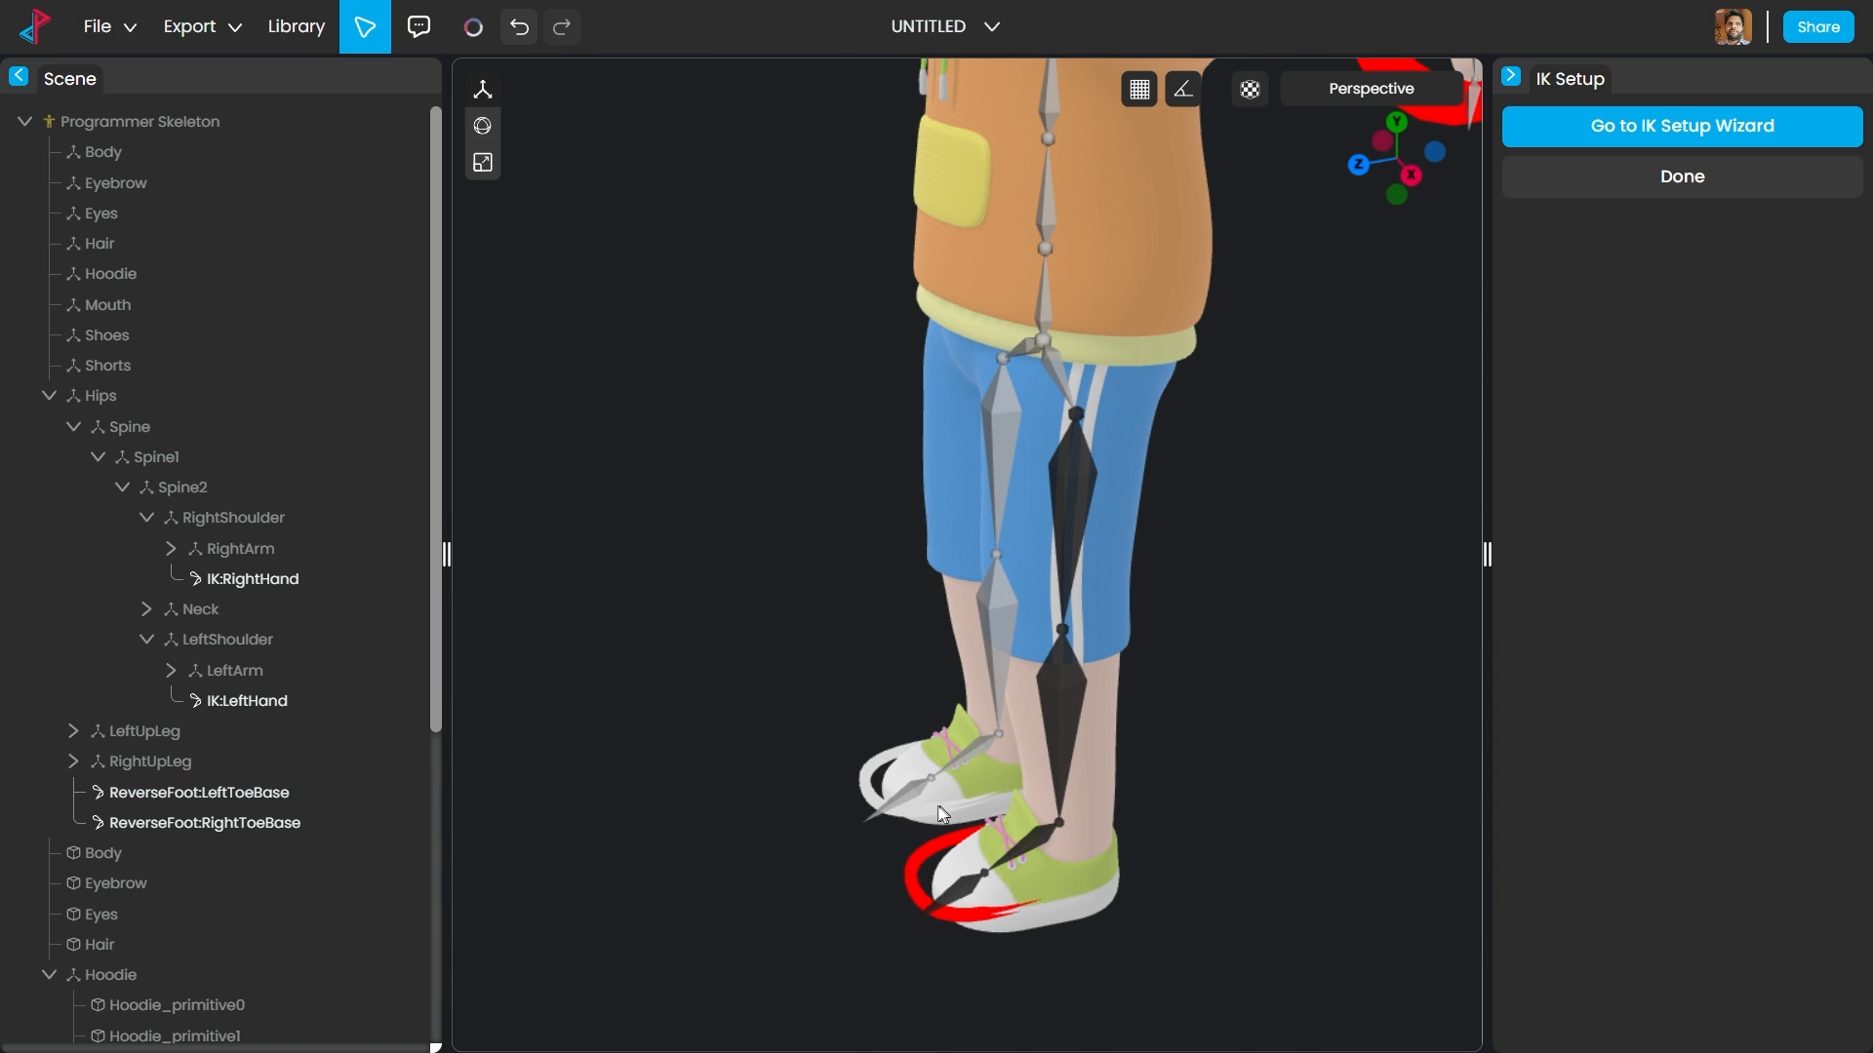
{"action": "left_click", "coordinate": [868, 785]}
{"action": "left_click_drag", "start_coordinate": [1710, 237], "coordinate": [1868, 234]}
{"action": "left_click", "coordinate": [1321, 677]}
{"action": "scroll", "coordinate": [1322, 677], "scroll_direction": "down", "scroll_amount": 3}
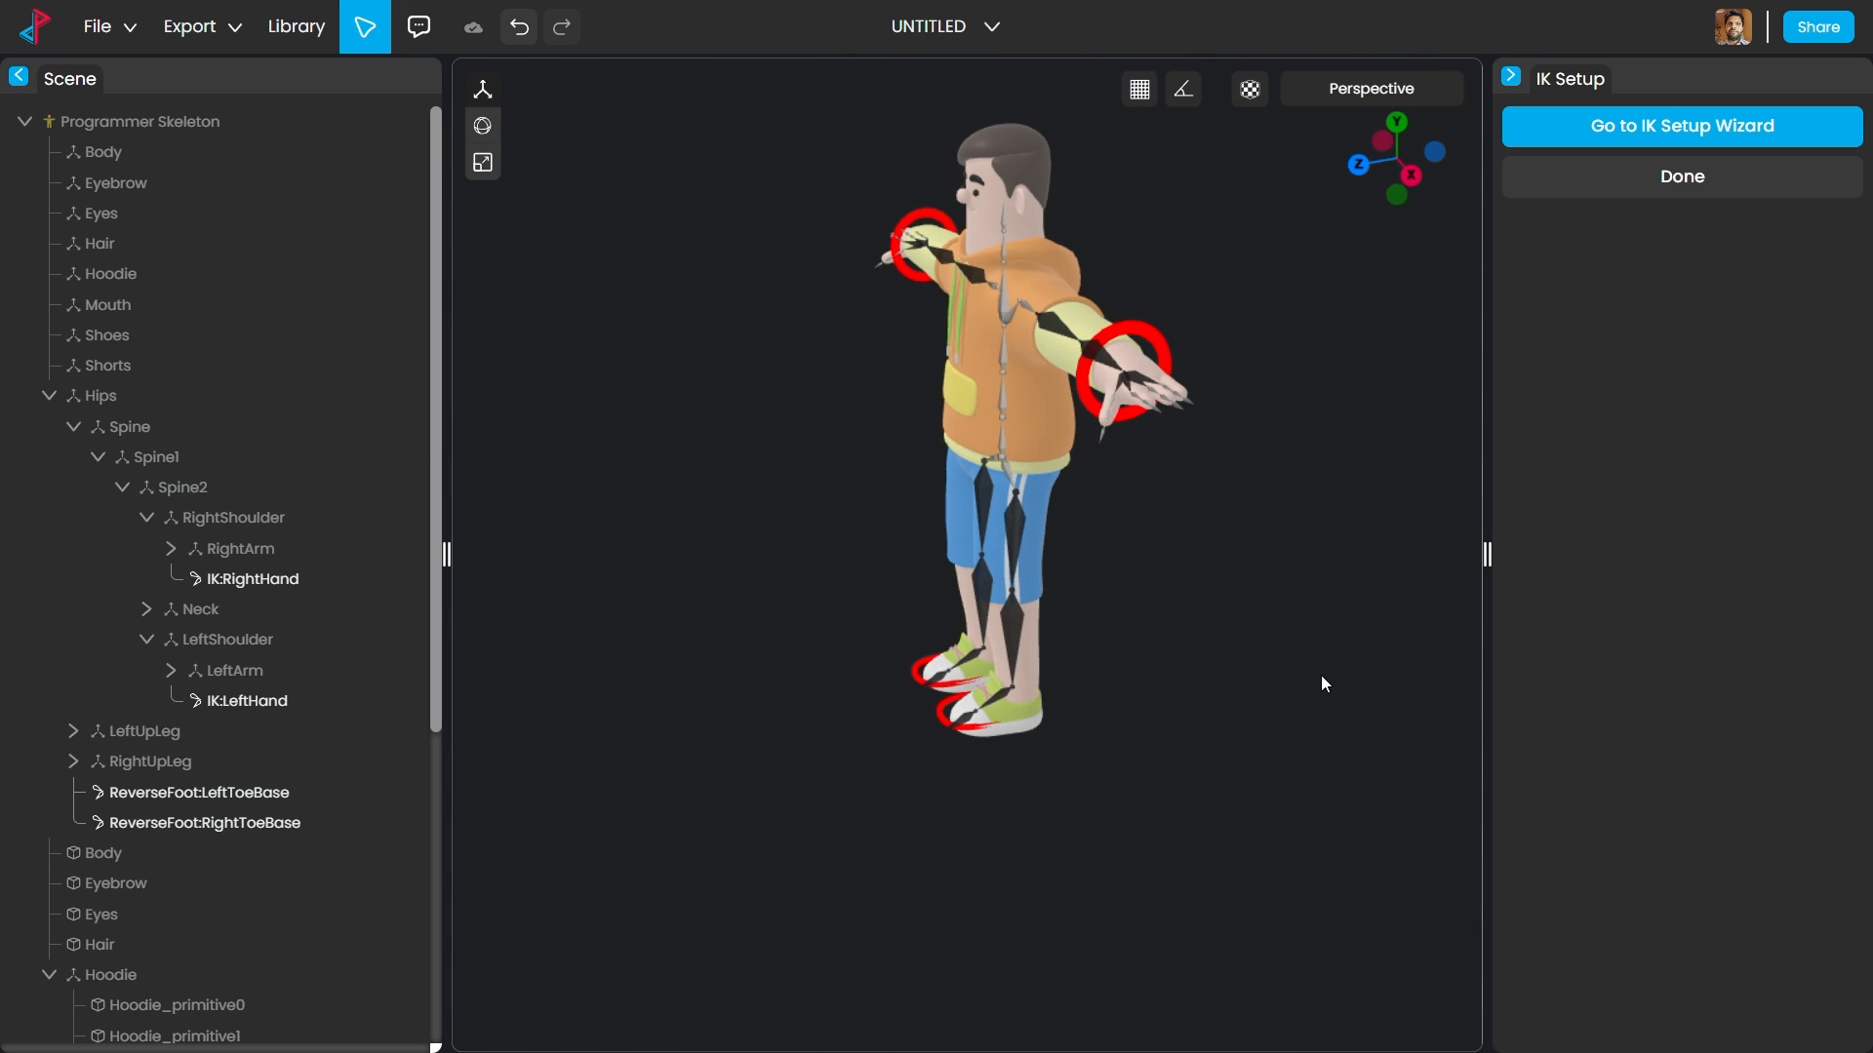
{"action": "left_click_drag", "start_coordinate": [1162, 589], "coordinate": [1284, 576]}
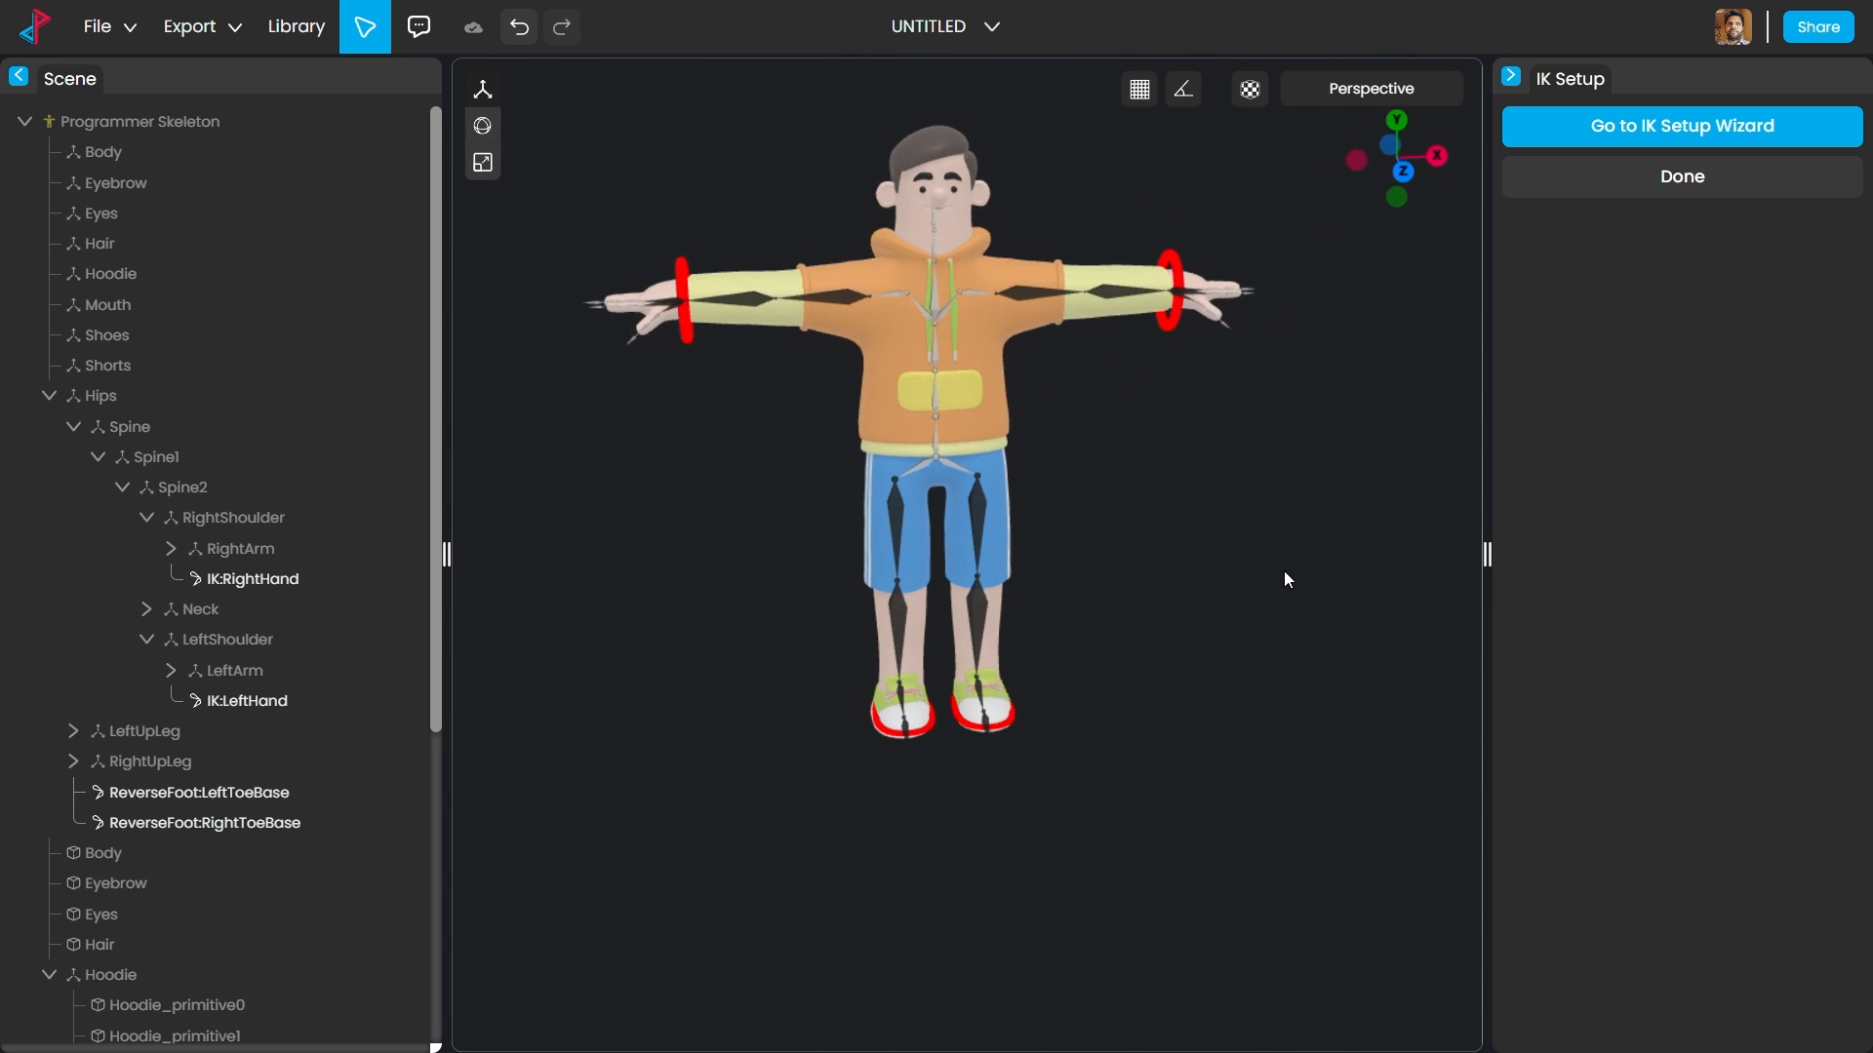
{"action": "left_click", "coordinate": [1737, 173]}
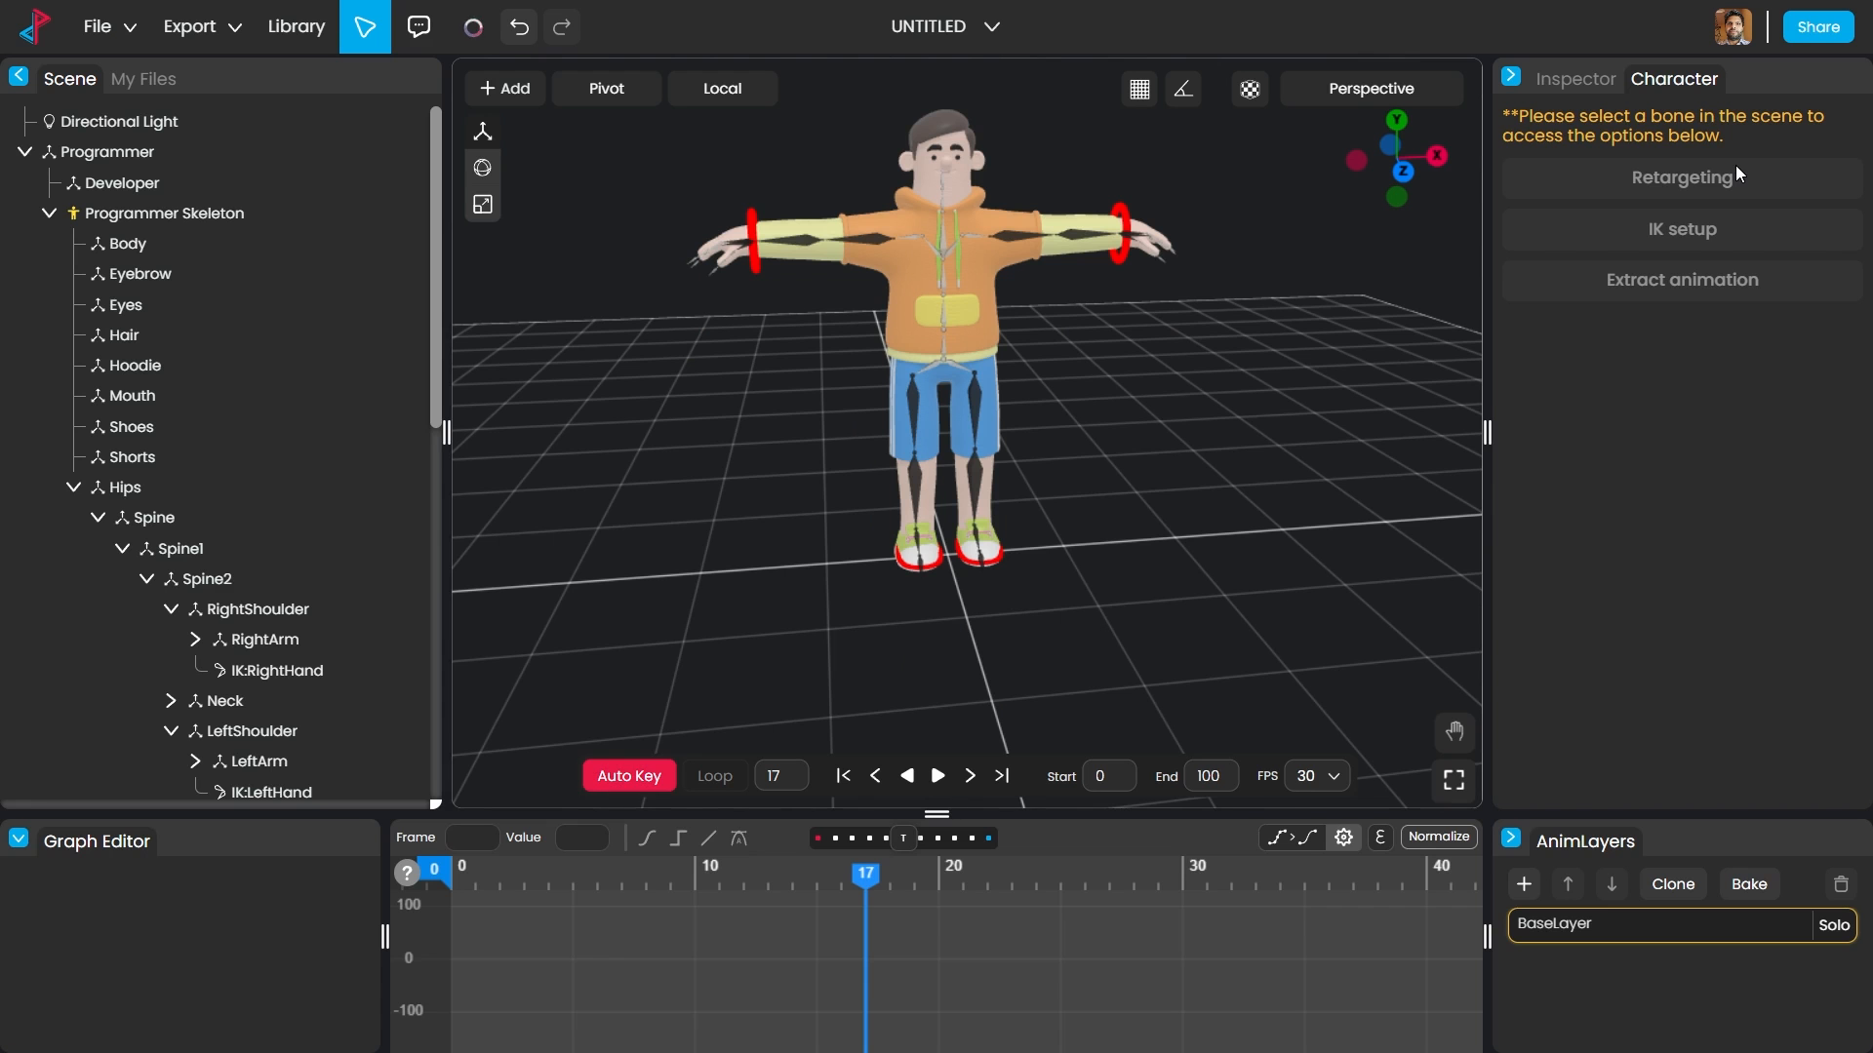
Step: View the character's left hand up close and open the finger pose controls for the Programmer Skeleton
{"action": "left_click_drag", "start_coordinate": [1332, 289], "coordinate": [1233, 431]}
{"action": "scroll", "coordinate": [1235, 449], "scroll_direction": "up", "scroll_amount": 2}
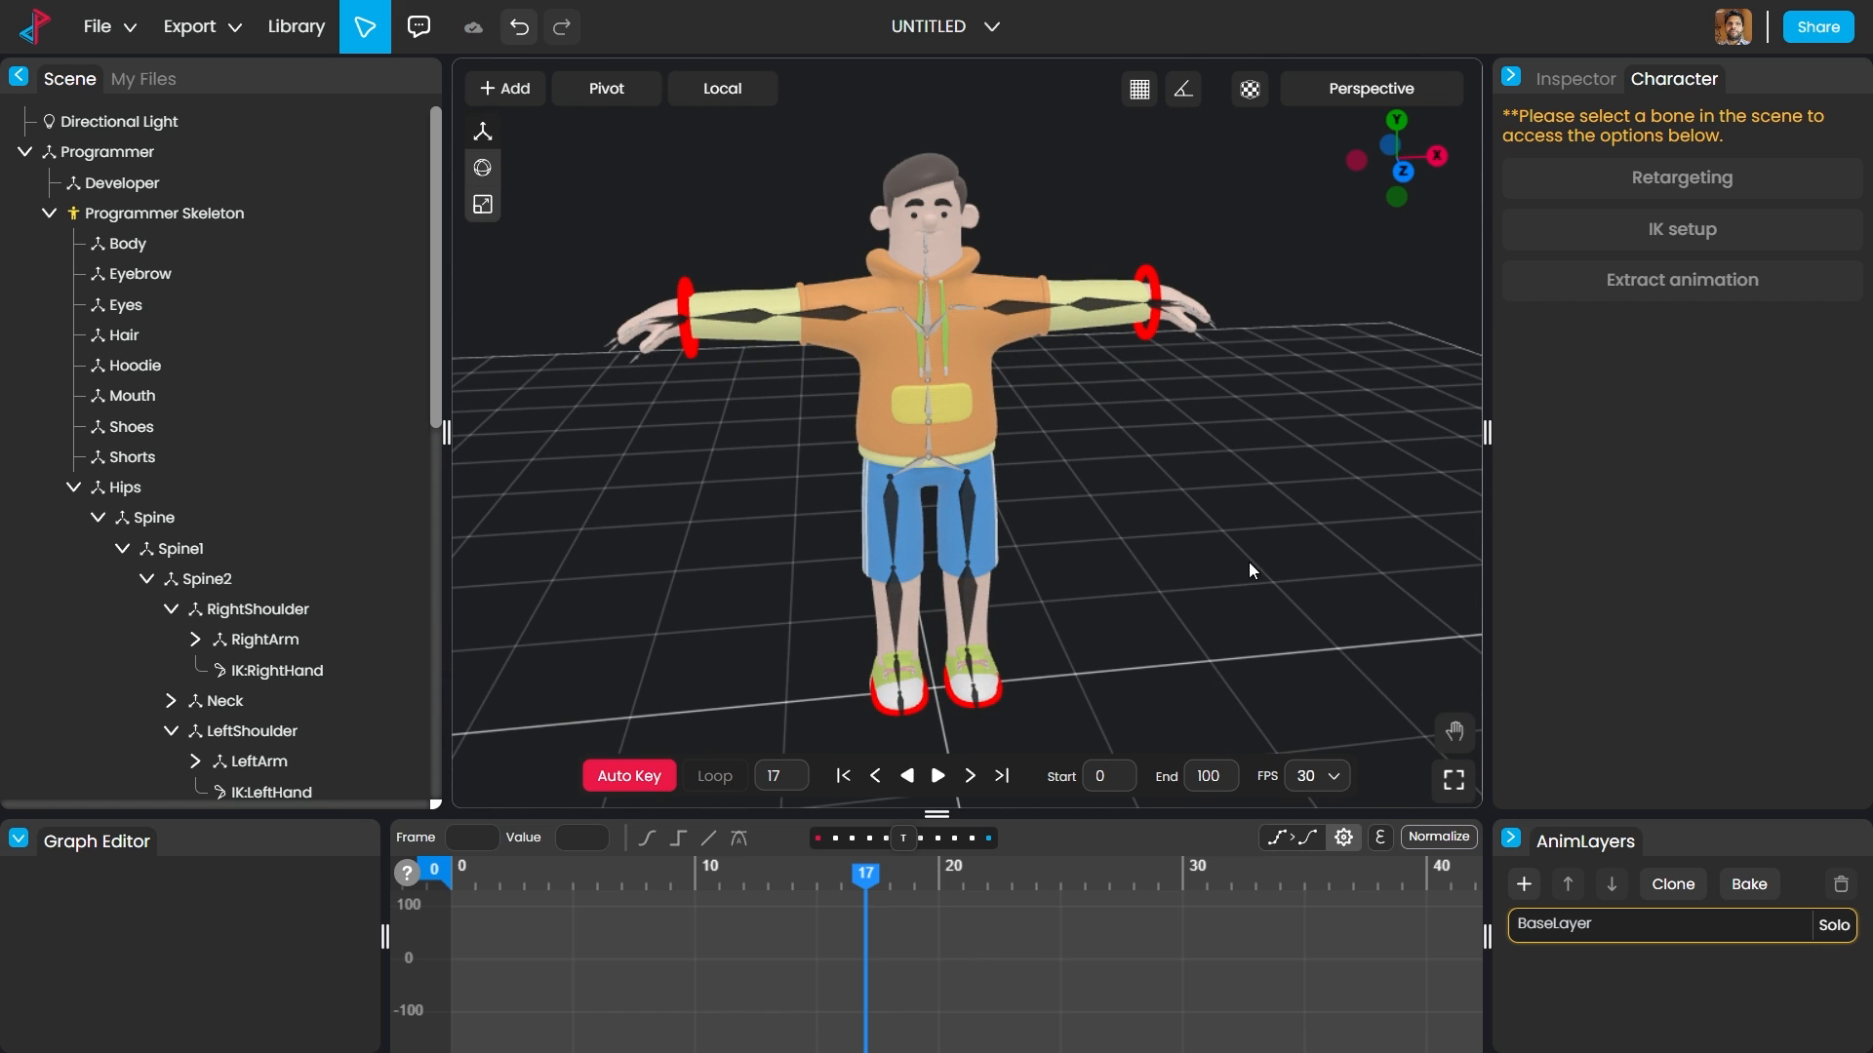
{"action": "left_click_drag", "start_coordinate": [1194, 559], "coordinate": [1116, 553]}
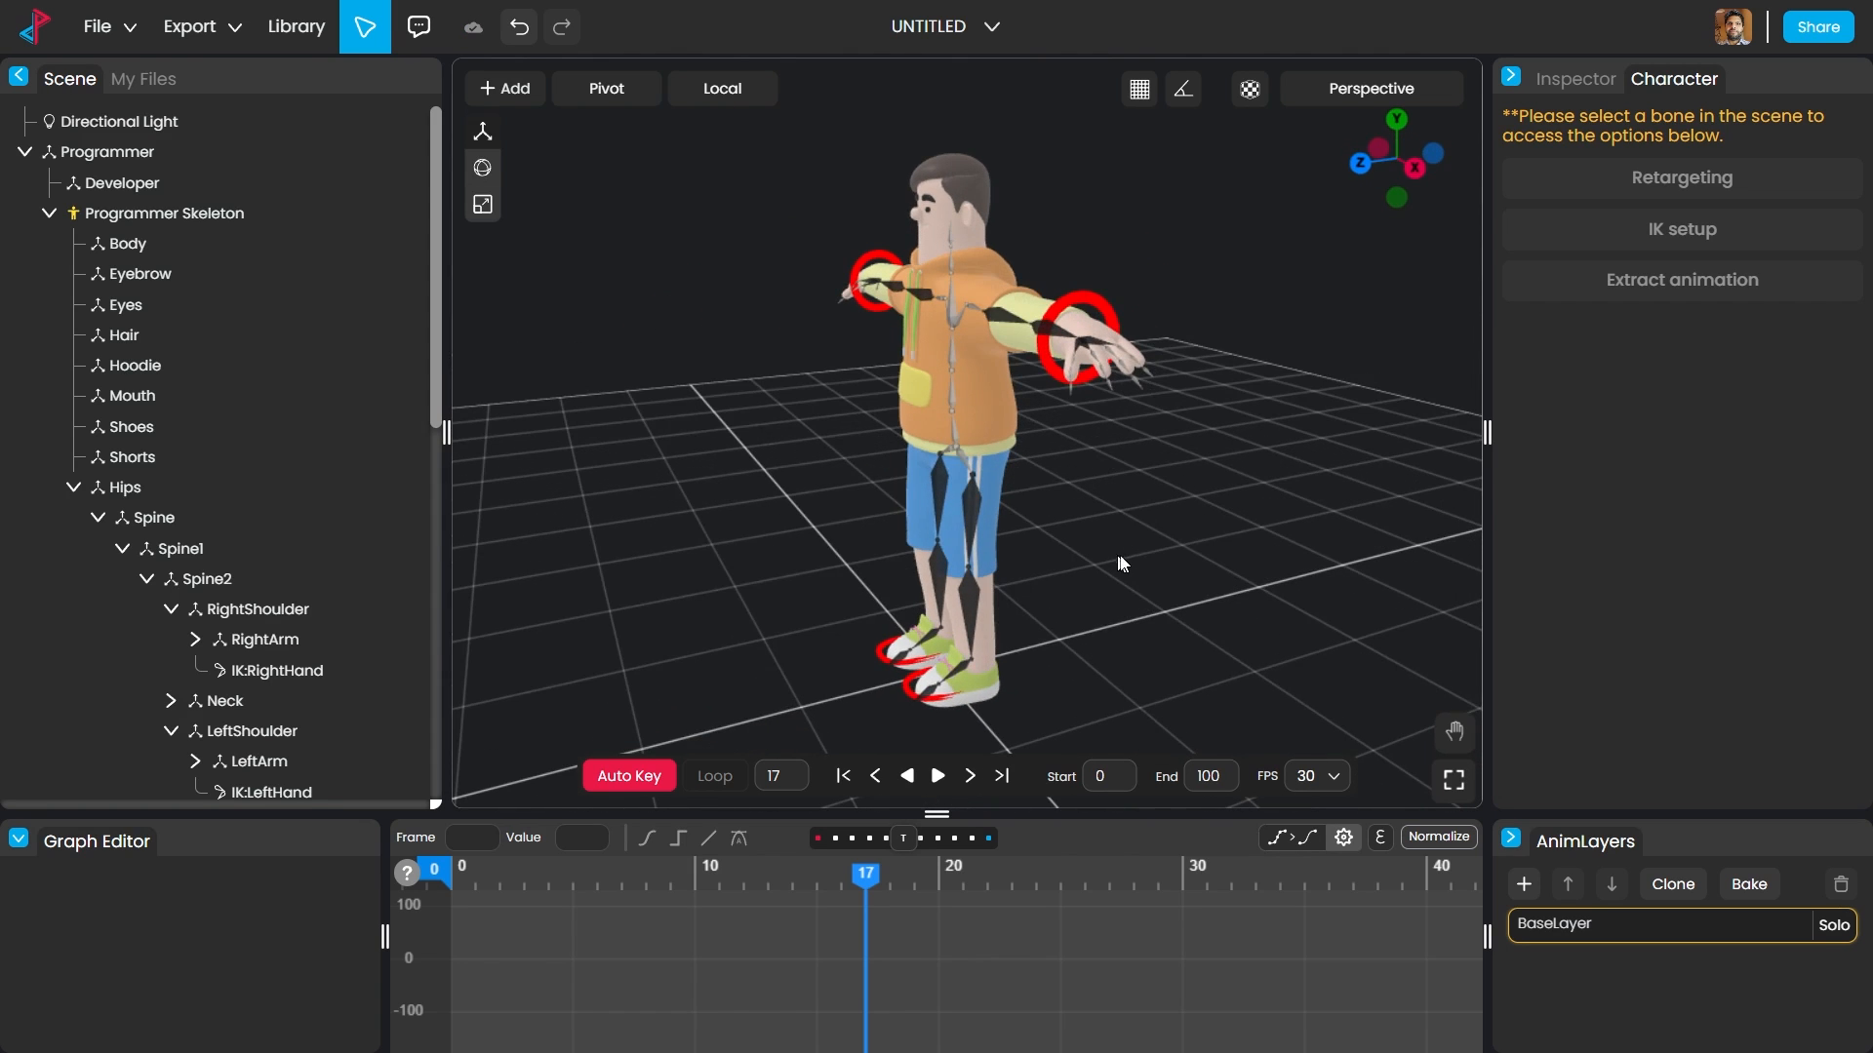
{"action": "scroll", "coordinate": [1171, 329], "scroll_direction": "up", "scroll_amount": 2}
{"action": "left_click_drag", "start_coordinate": [1309, 432], "coordinate": [1143, 529]}
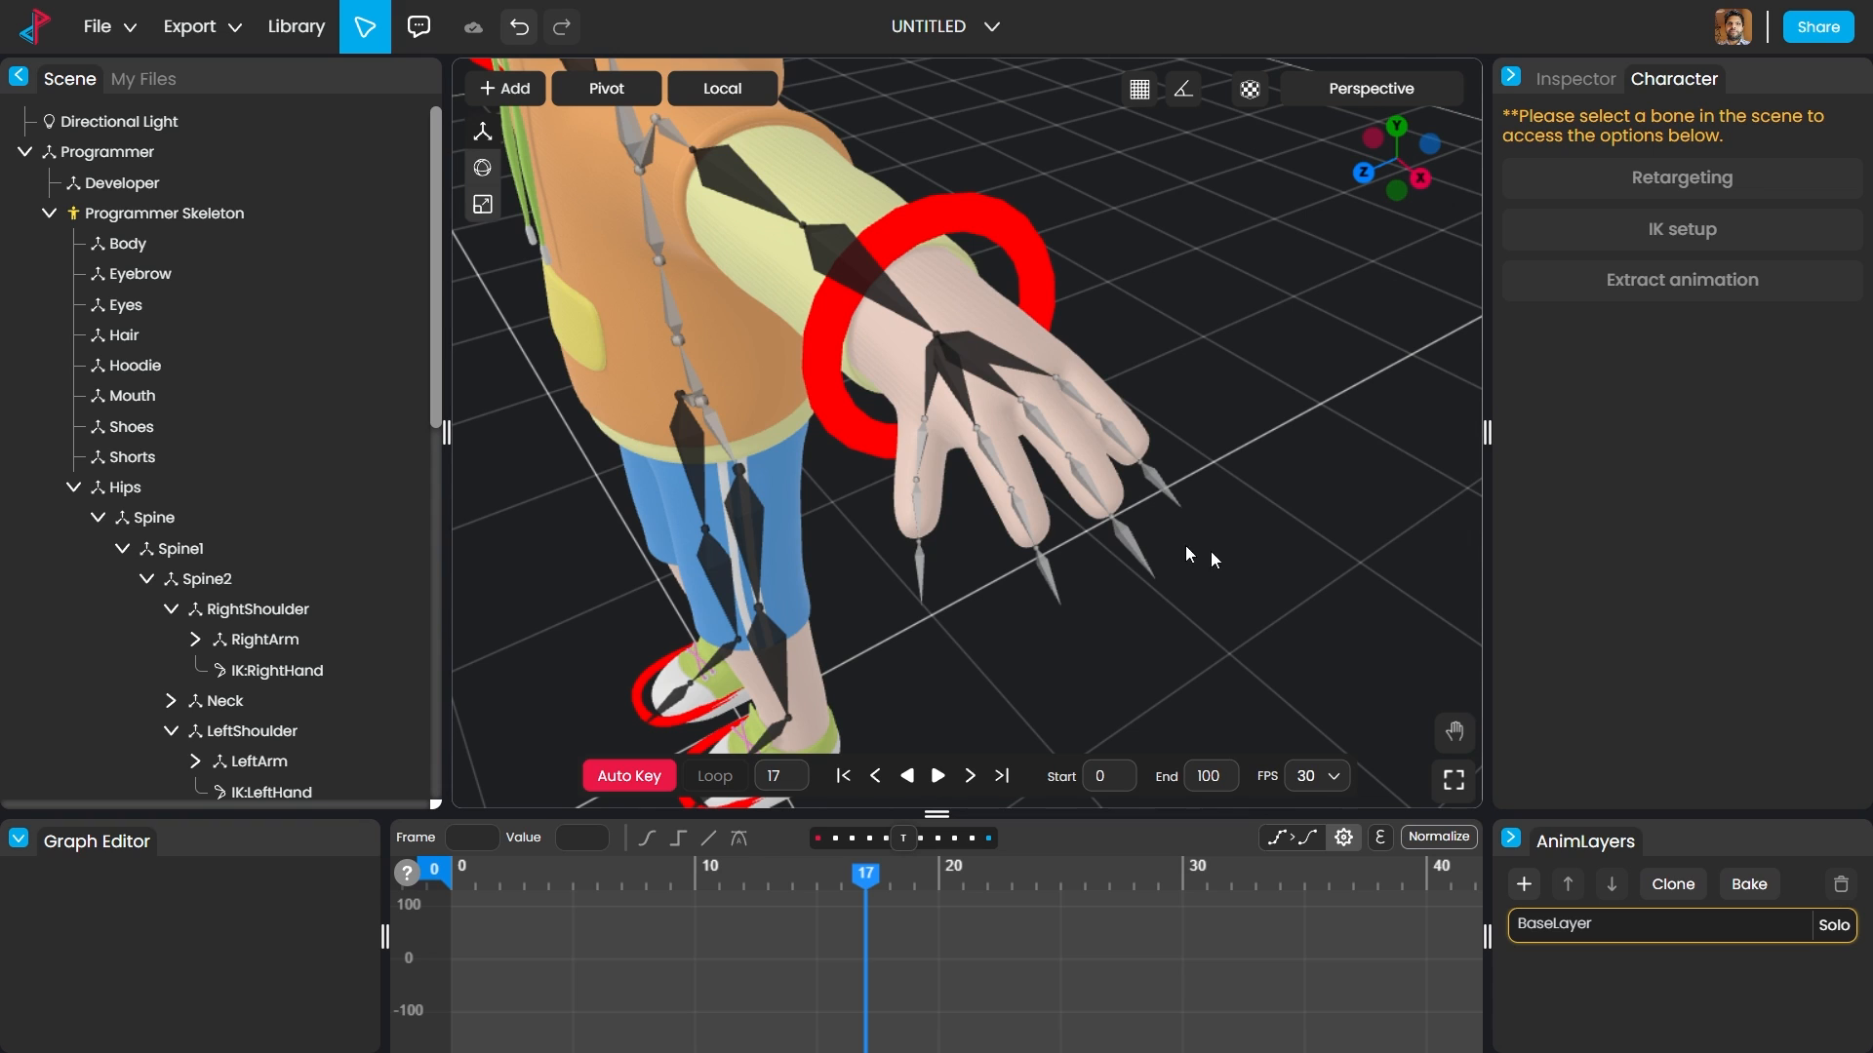
{"action": "left_click", "coordinate": [1450, 733]}
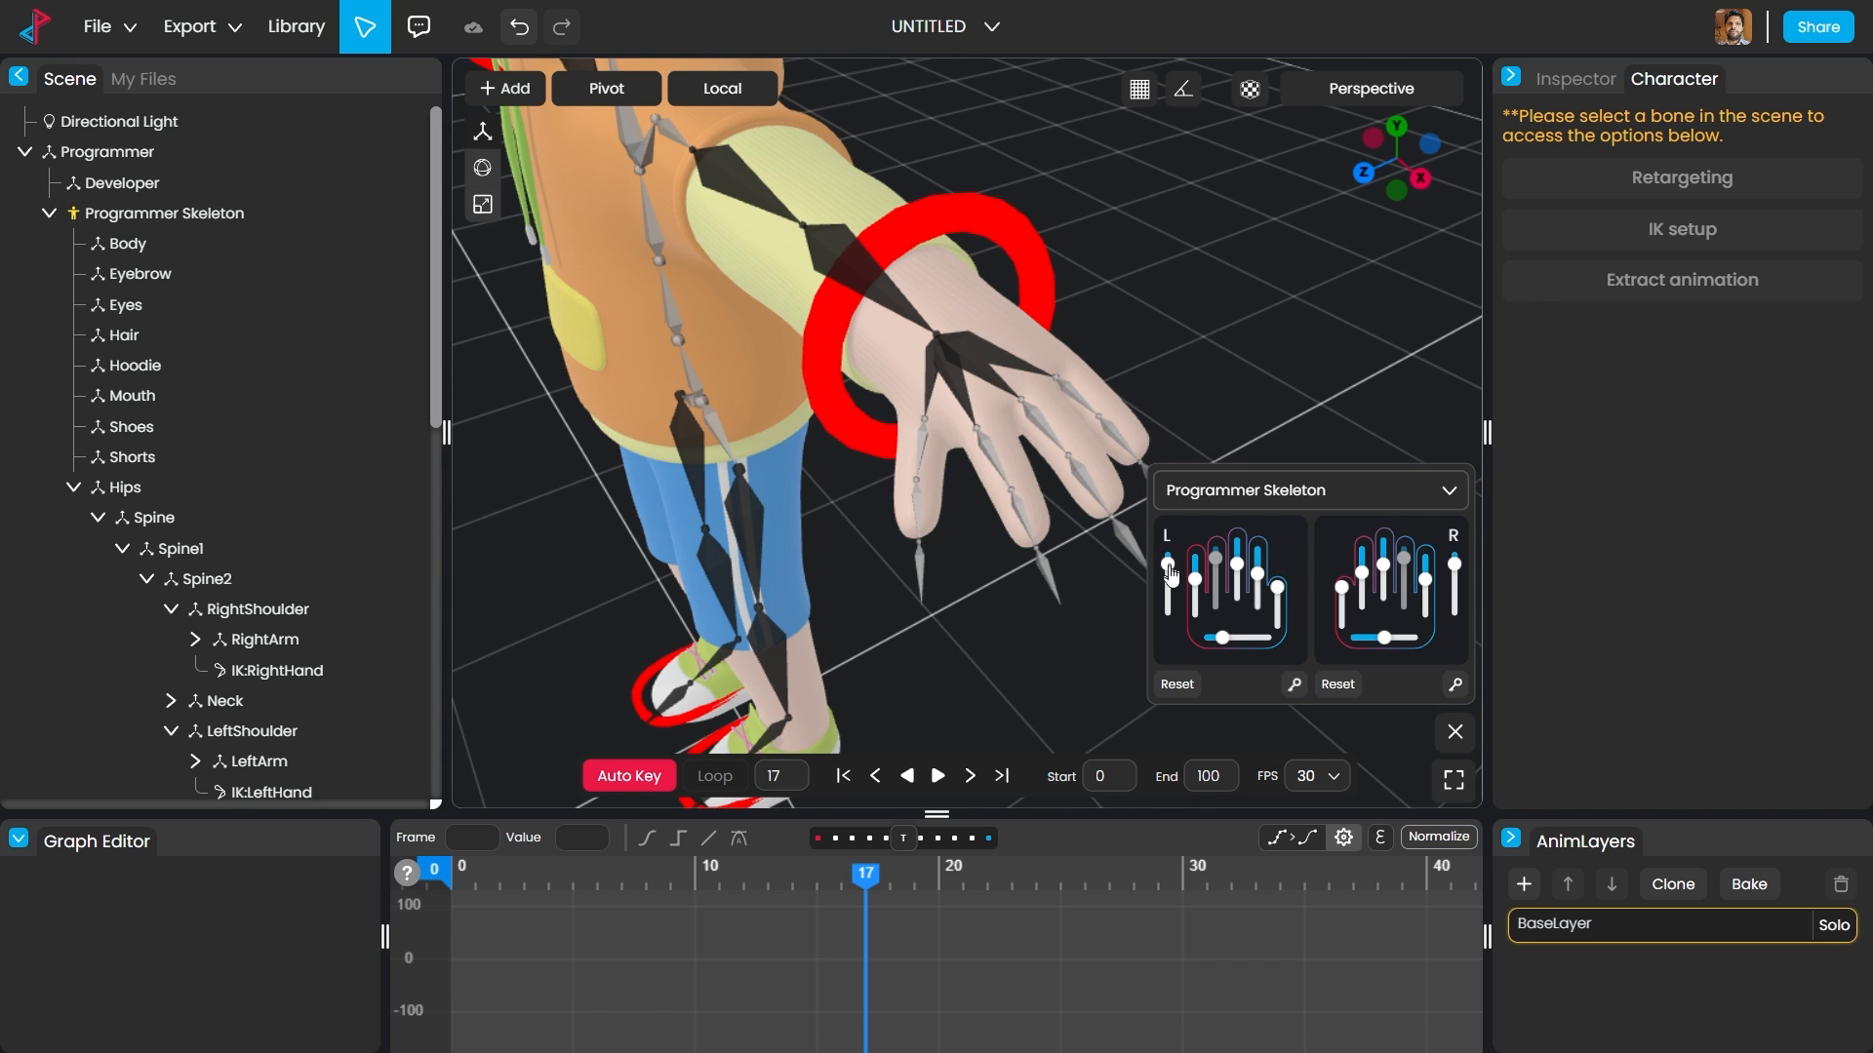
Step: Try the left hand's finger curl and spread controls and reset its fingers
{"action": "mouse_move", "coordinate": [1168, 566]}
{"action": "left_mouse_down"}
{"action": "mouse_move", "coordinate": [1169, 624]}
{"action": "mouse_move", "coordinate": [1186, 535]}
{"action": "mouse_move", "coordinate": [1192, 649]}
{"action": "mouse_move", "coordinate": [1192, 564]}
{"action": "left_mouse_up"}
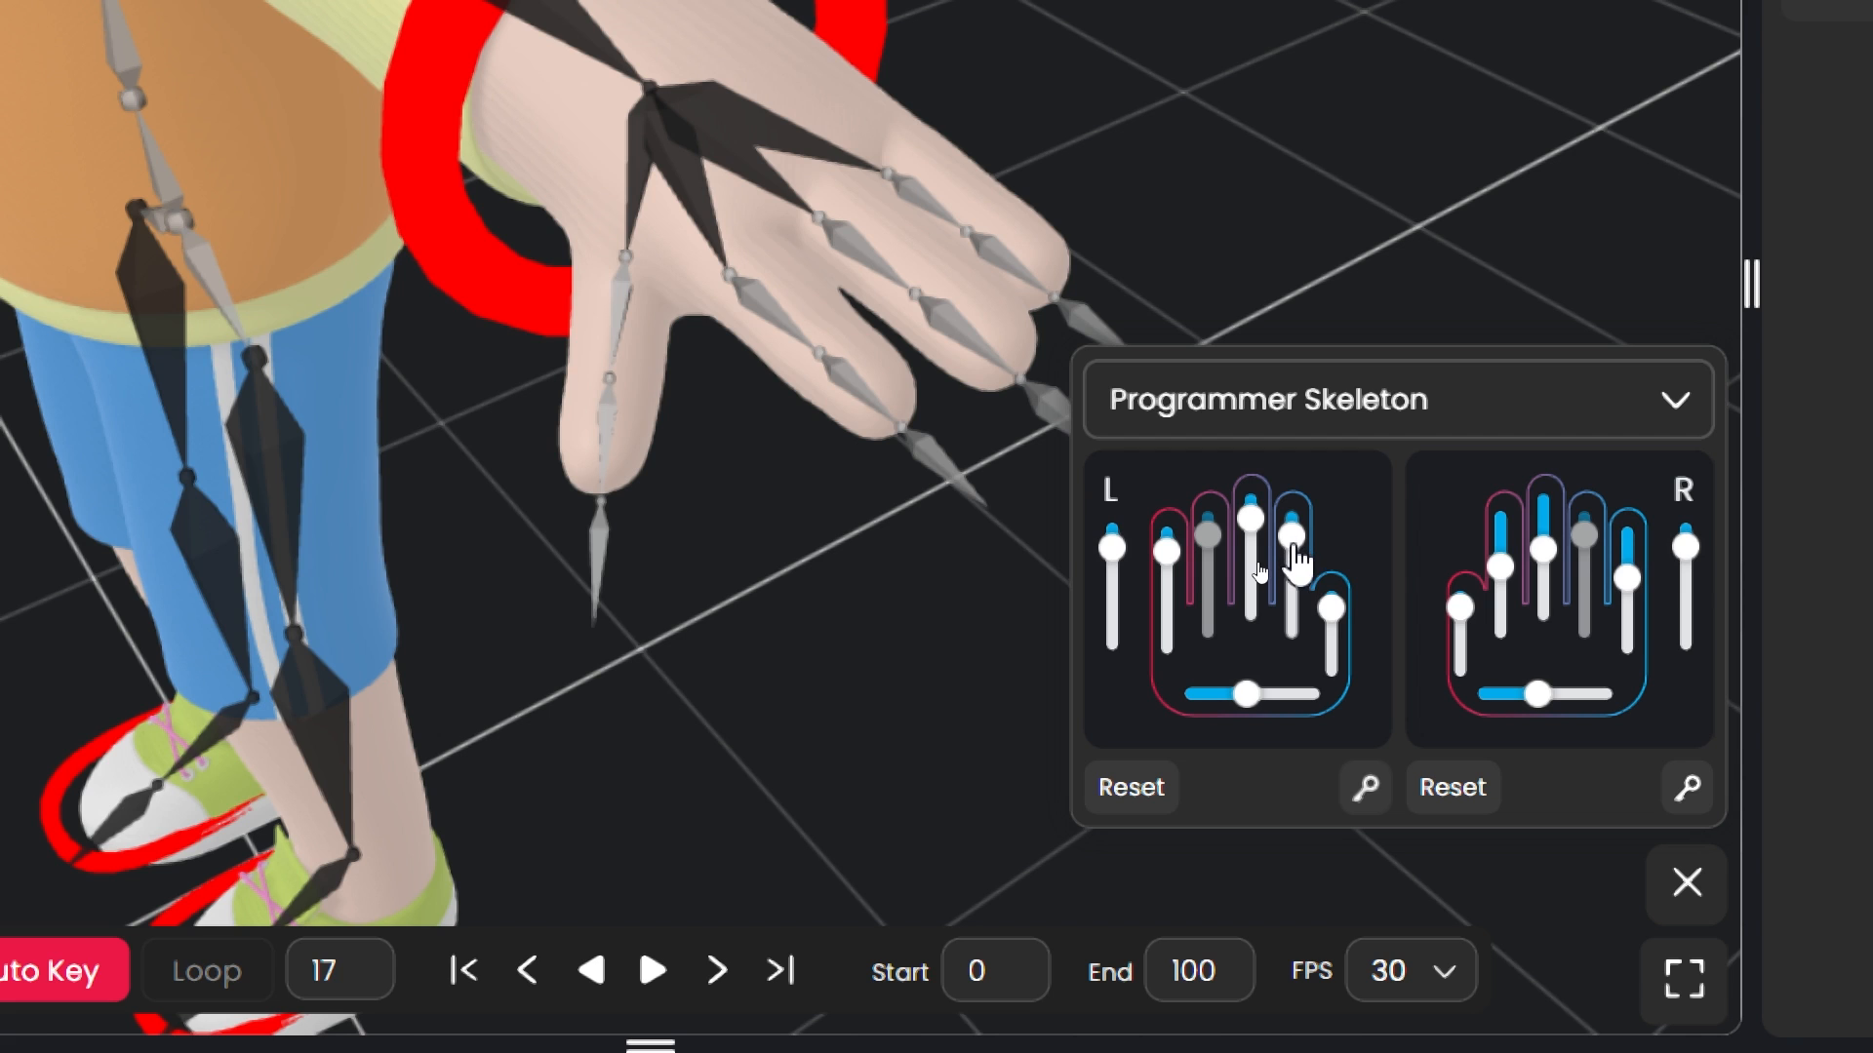
{"action": "mouse_move", "coordinate": [1298, 556]}
{"action": "left_mouse_down"}
{"action": "mouse_move", "coordinate": [1300, 598]}
{"action": "mouse_move", "coordinate": [1312, 529]}
{"action": "mouse_move", "coordinate": [1312, 566]}
{"action": "left_mouse_up"}
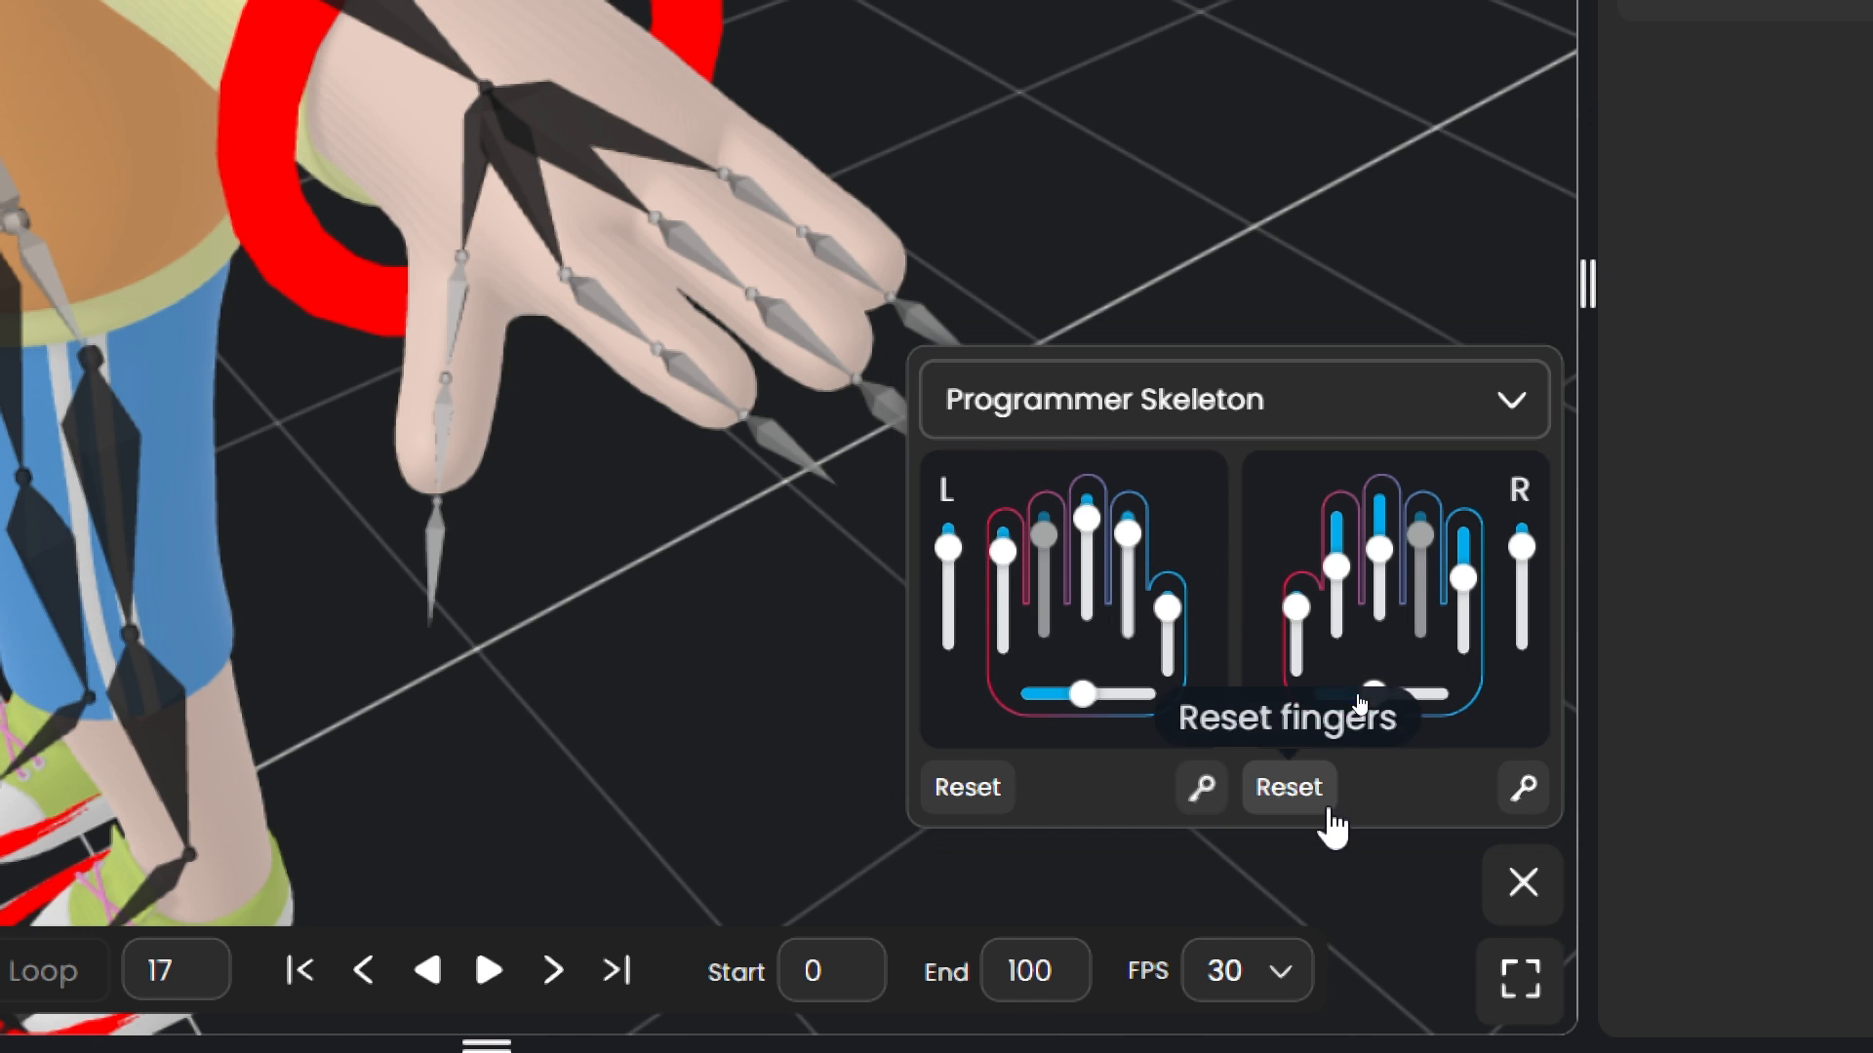
{"action": "left_click", "coordinate": [925, 788]}
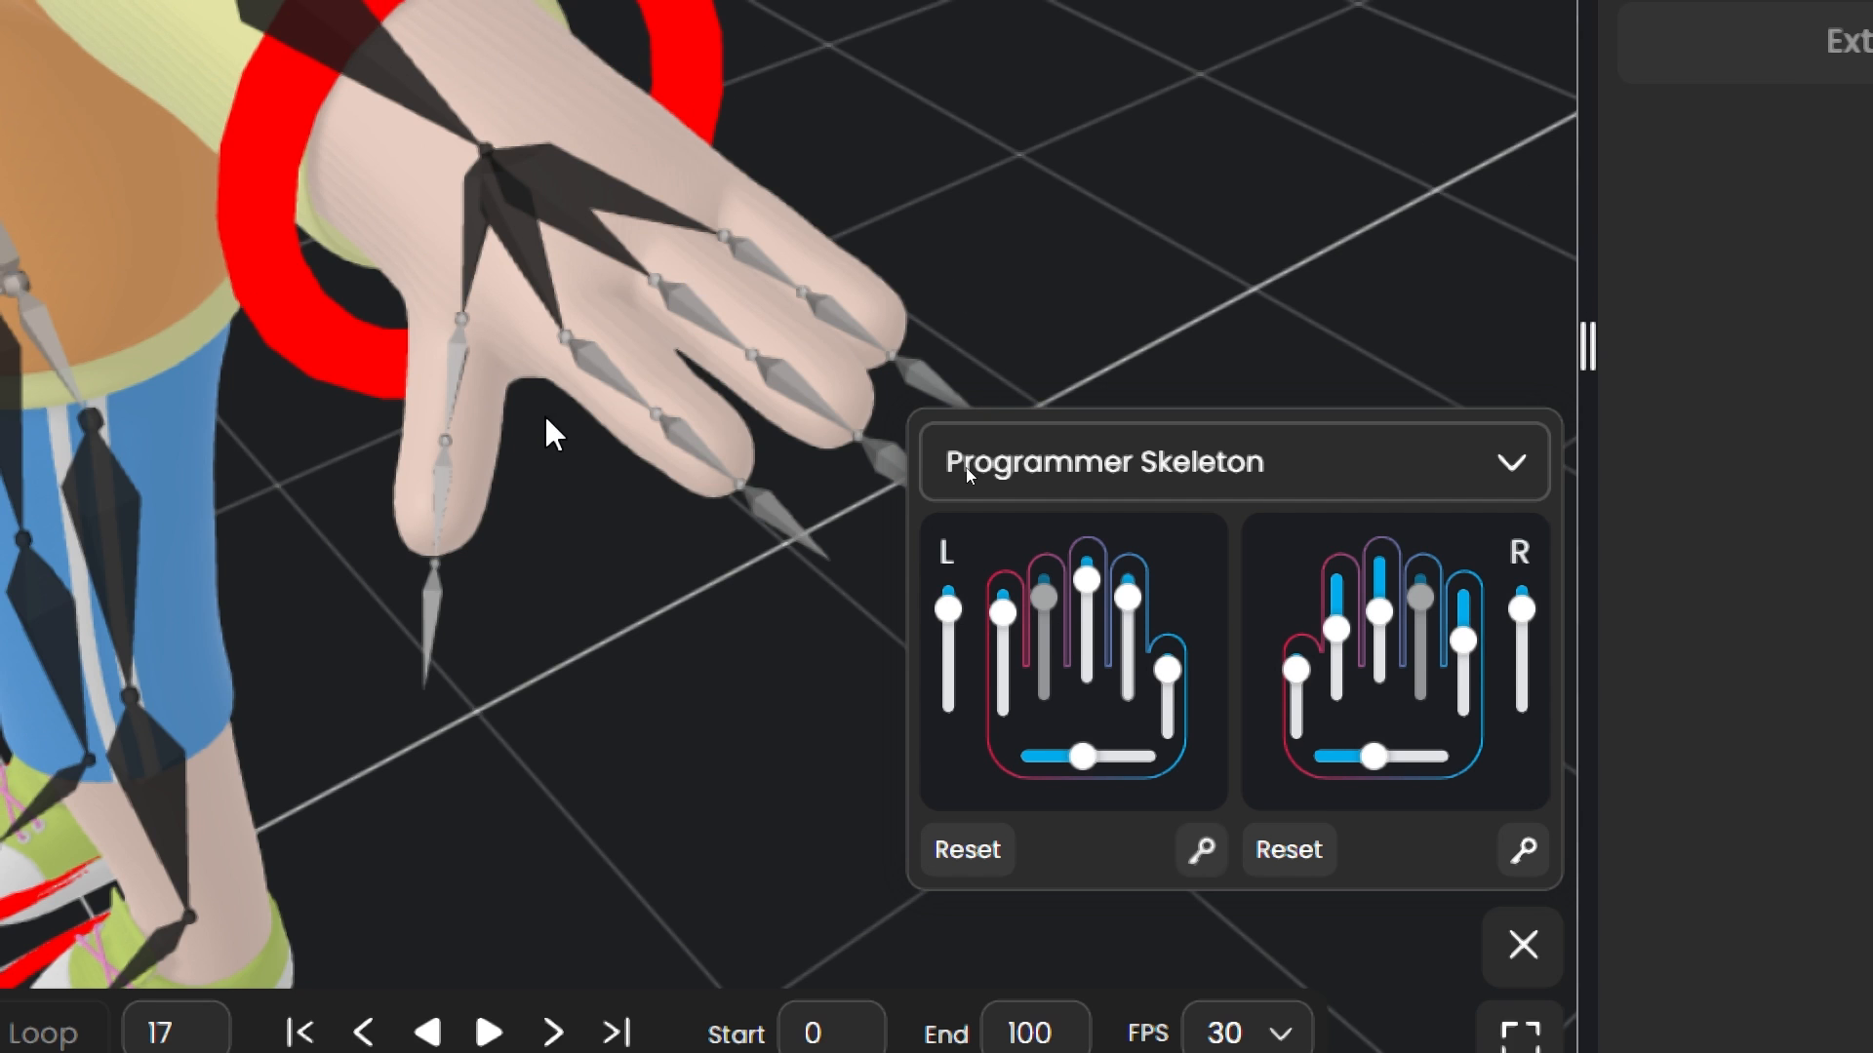
{"action": "mouse_move", "coordinate": [1089, 759]}
{"action": "left_mouse_down"}
{"action": "mouse_move", "coordinate": [1170, 753]}
{"action": "mouse_move", "coordinate": [1063, 757]}
{"action": "mouse_move", "coordinate": [1150, 757]}
{"action": "mouse_move", "coordinate": [1086, 757]}
{"action": "mouse_move", "coordinate": [1112, 757]}
{"action": "left_mouse_up"}
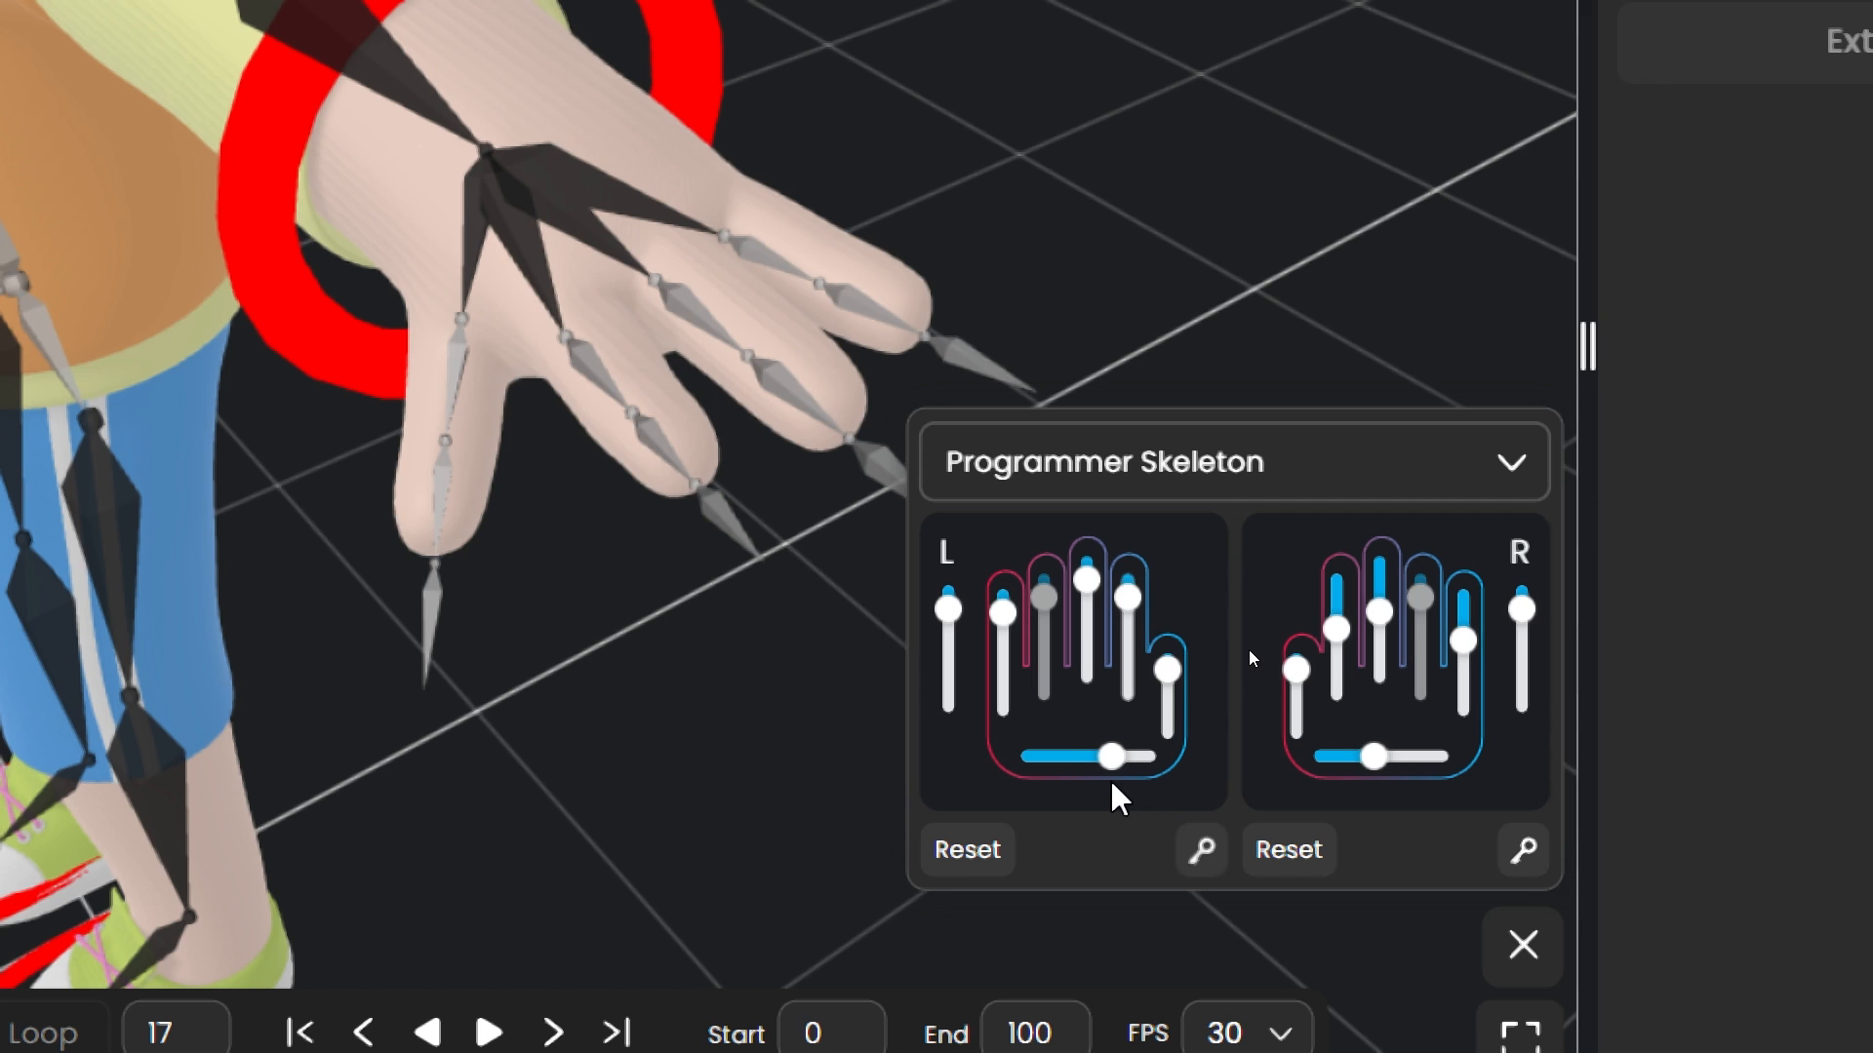
{"action": "left_click", "coordinate": [963, 851]}
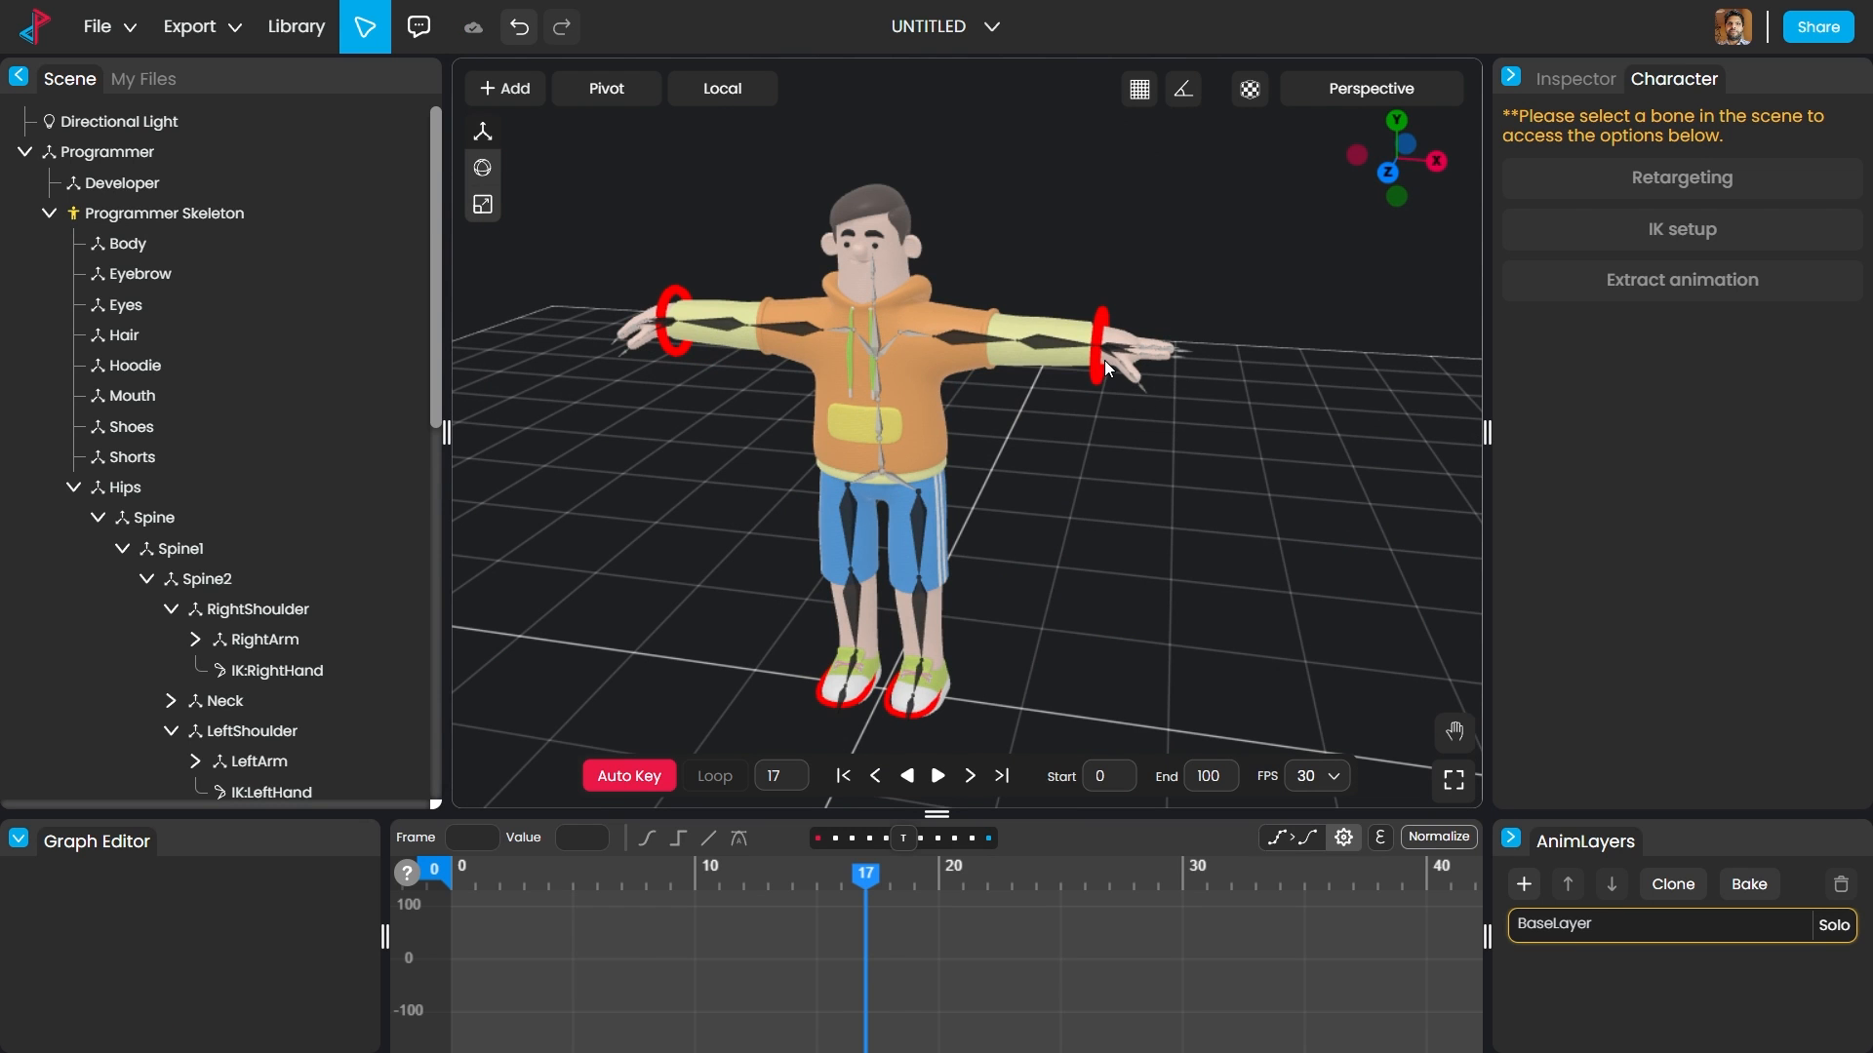
Step: Select the left hand's IK control and key its position at frame 0 with a tiny upward nudge
{"action": "left_click", "coordinate": [1098, 342]}
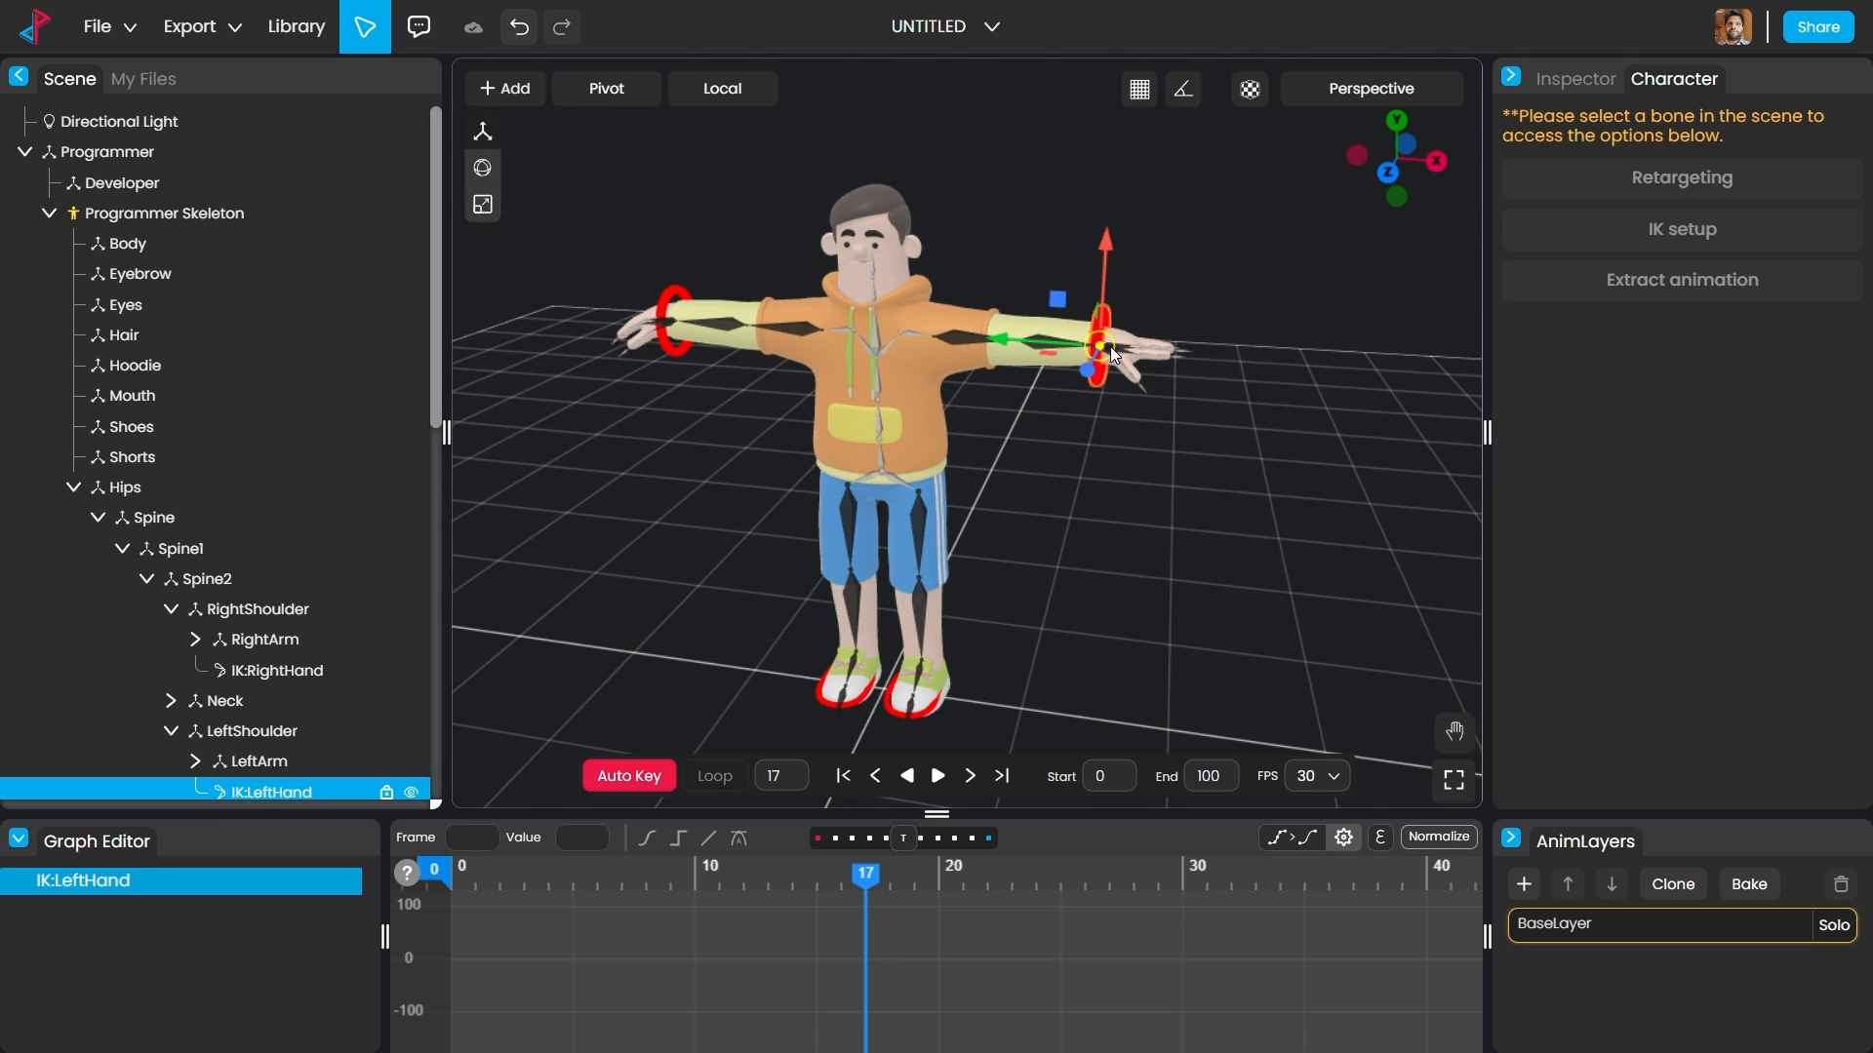
{"action": "left_click_drag", "start_coordinate": [1110, 347], "coordinate": [1050, 369]}
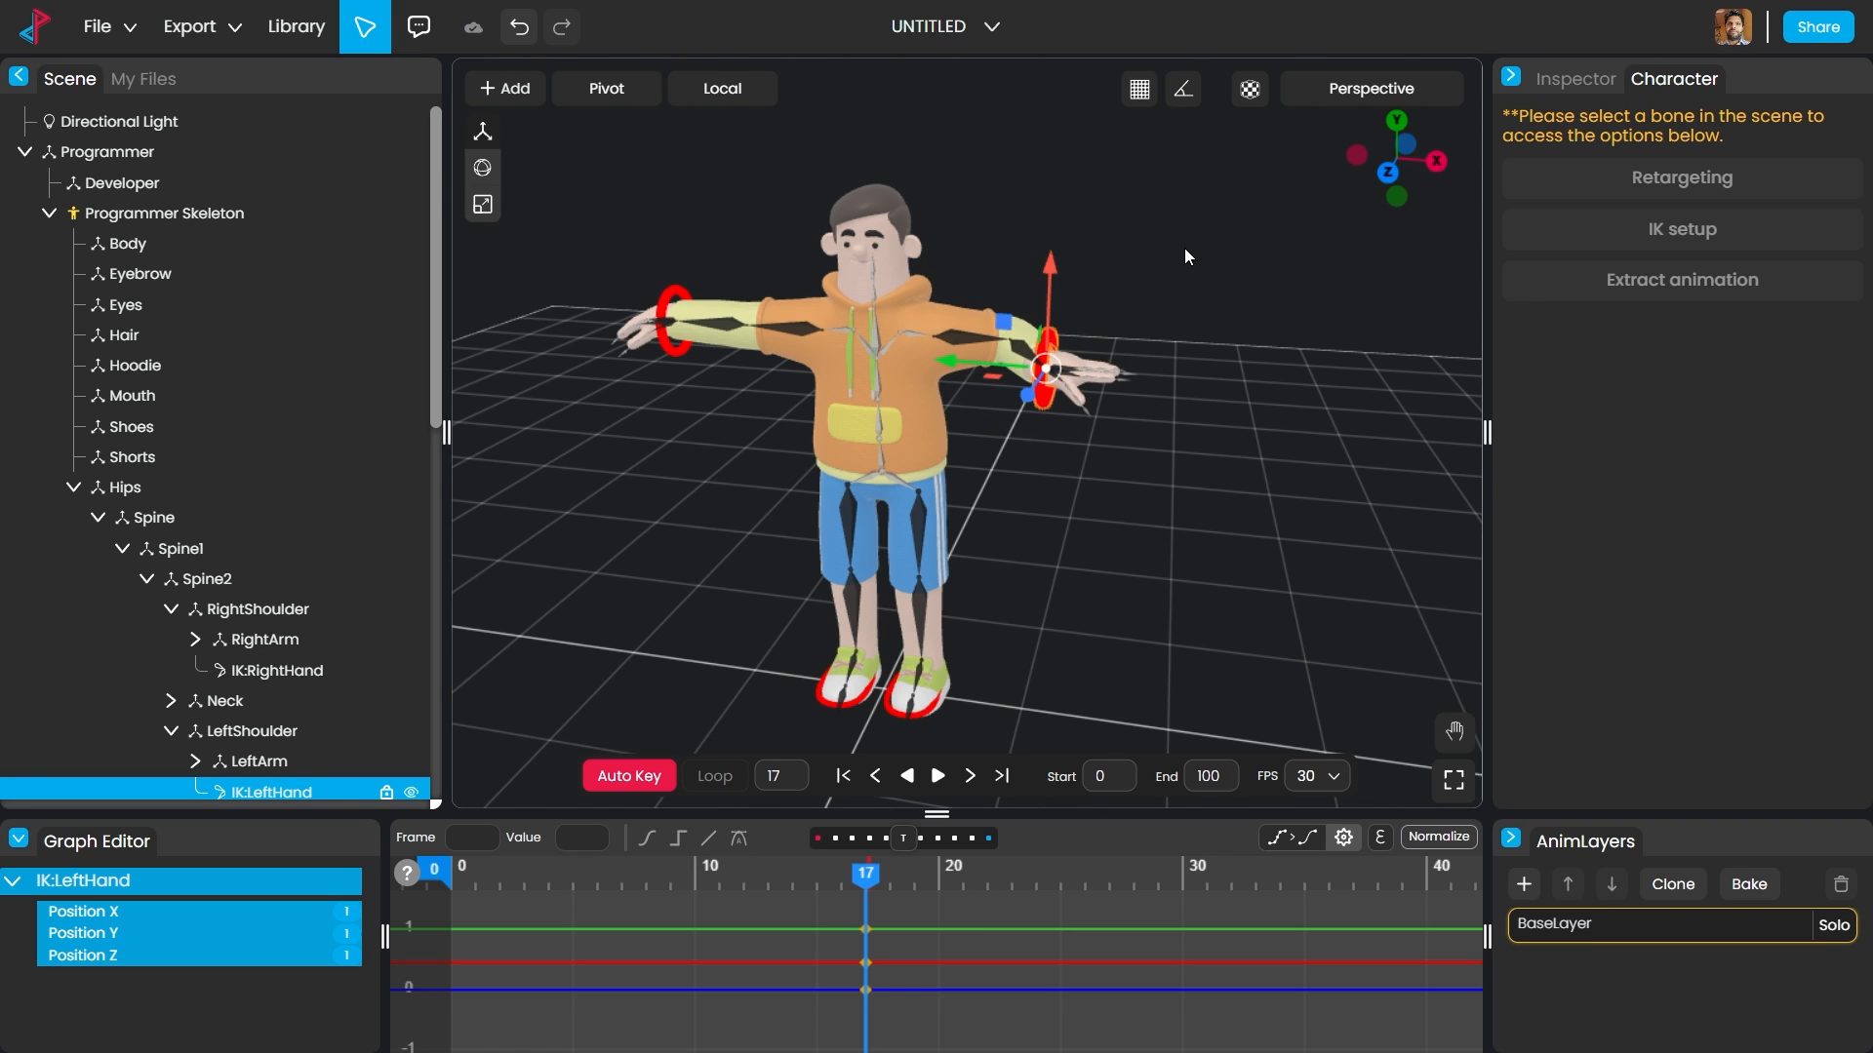
{"action": "key", "text": "ctrl+z"}
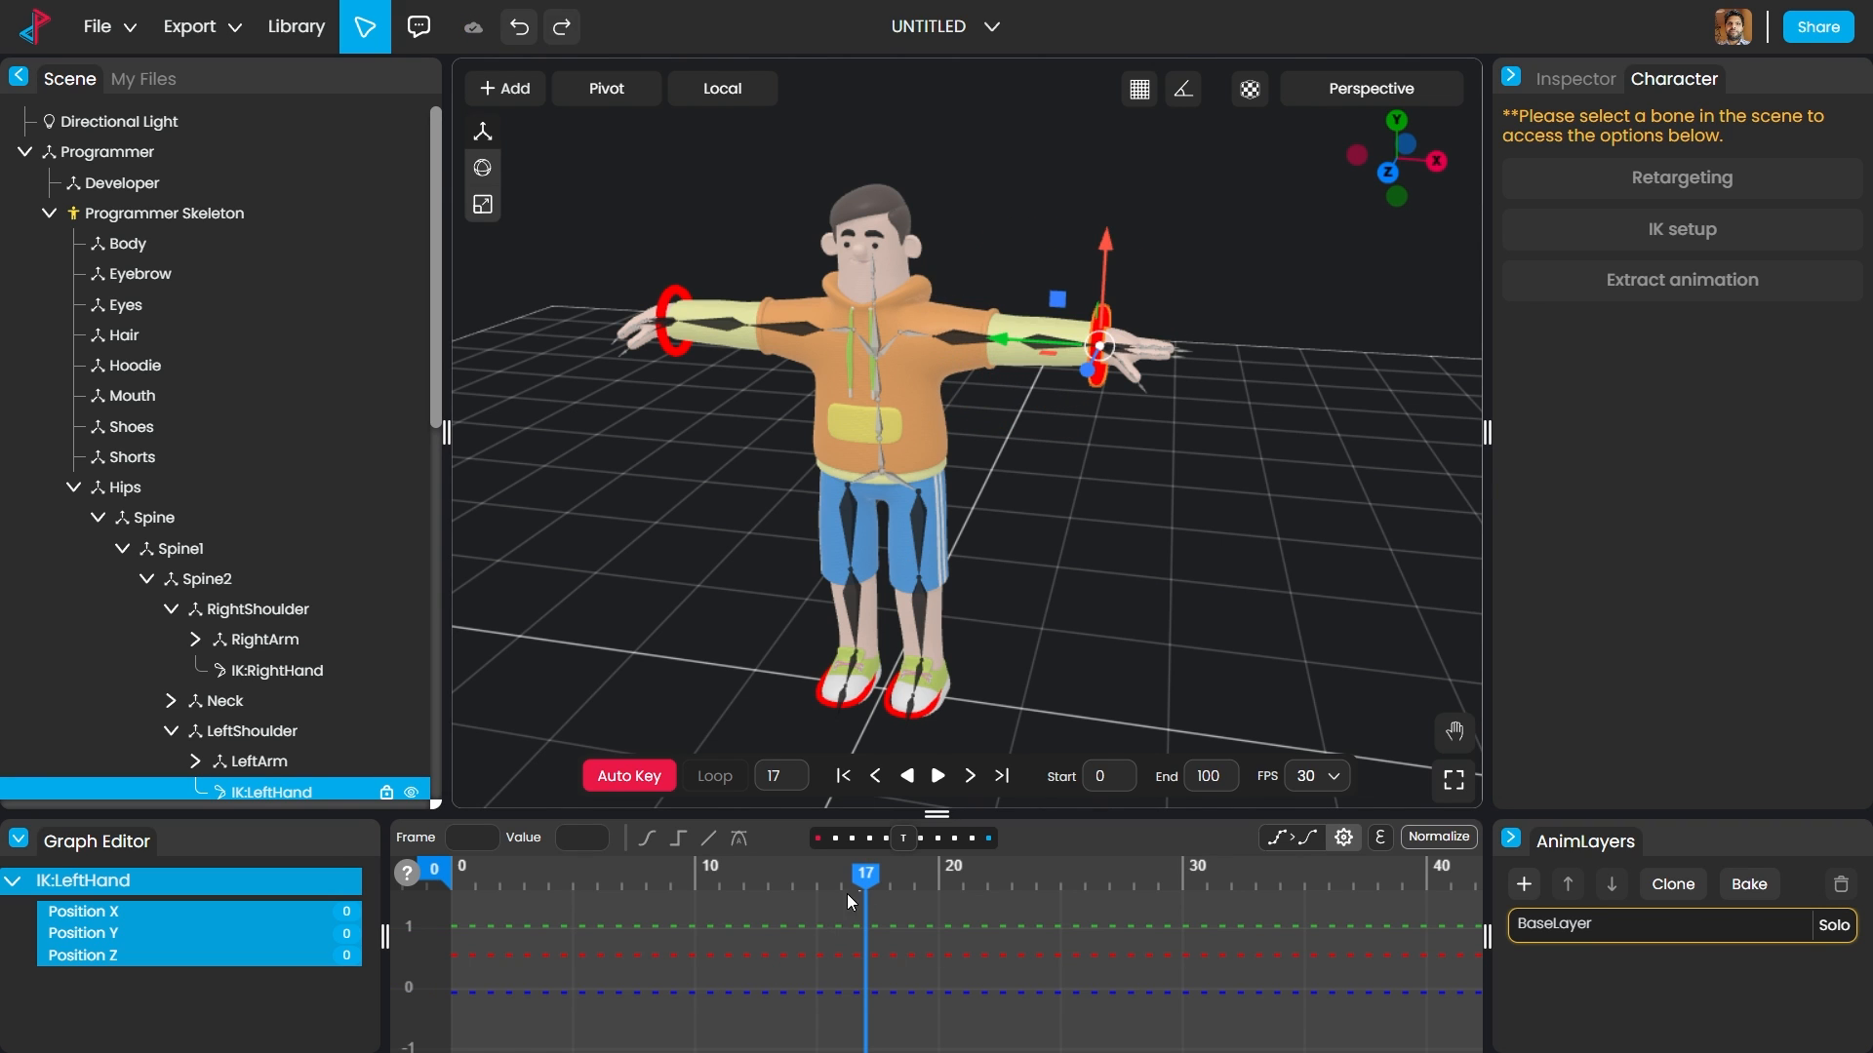
{"action": "left_click_drag", "start_coordinate": [874, 878], "coordinate": [456, 902]}
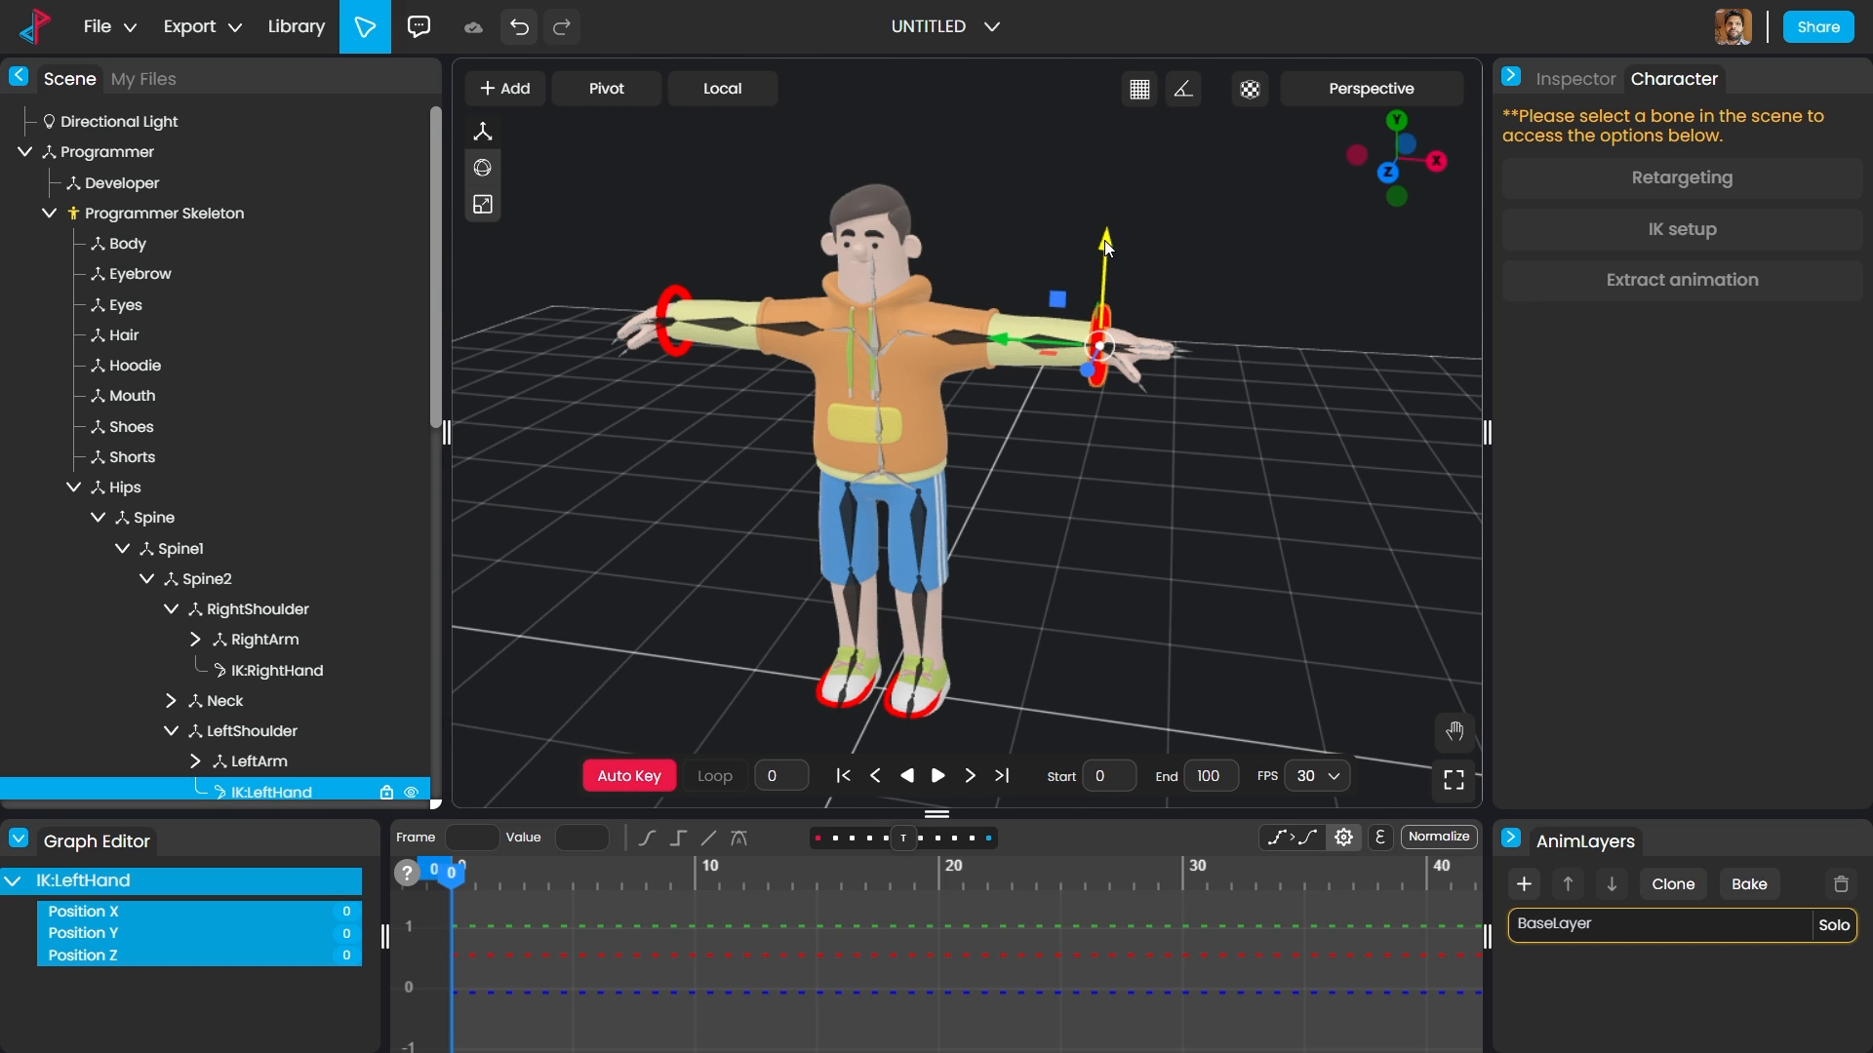
{"action": "left_click_drag", "start_coordinate": [1104, 240], "coordinate": [1104, 236]}
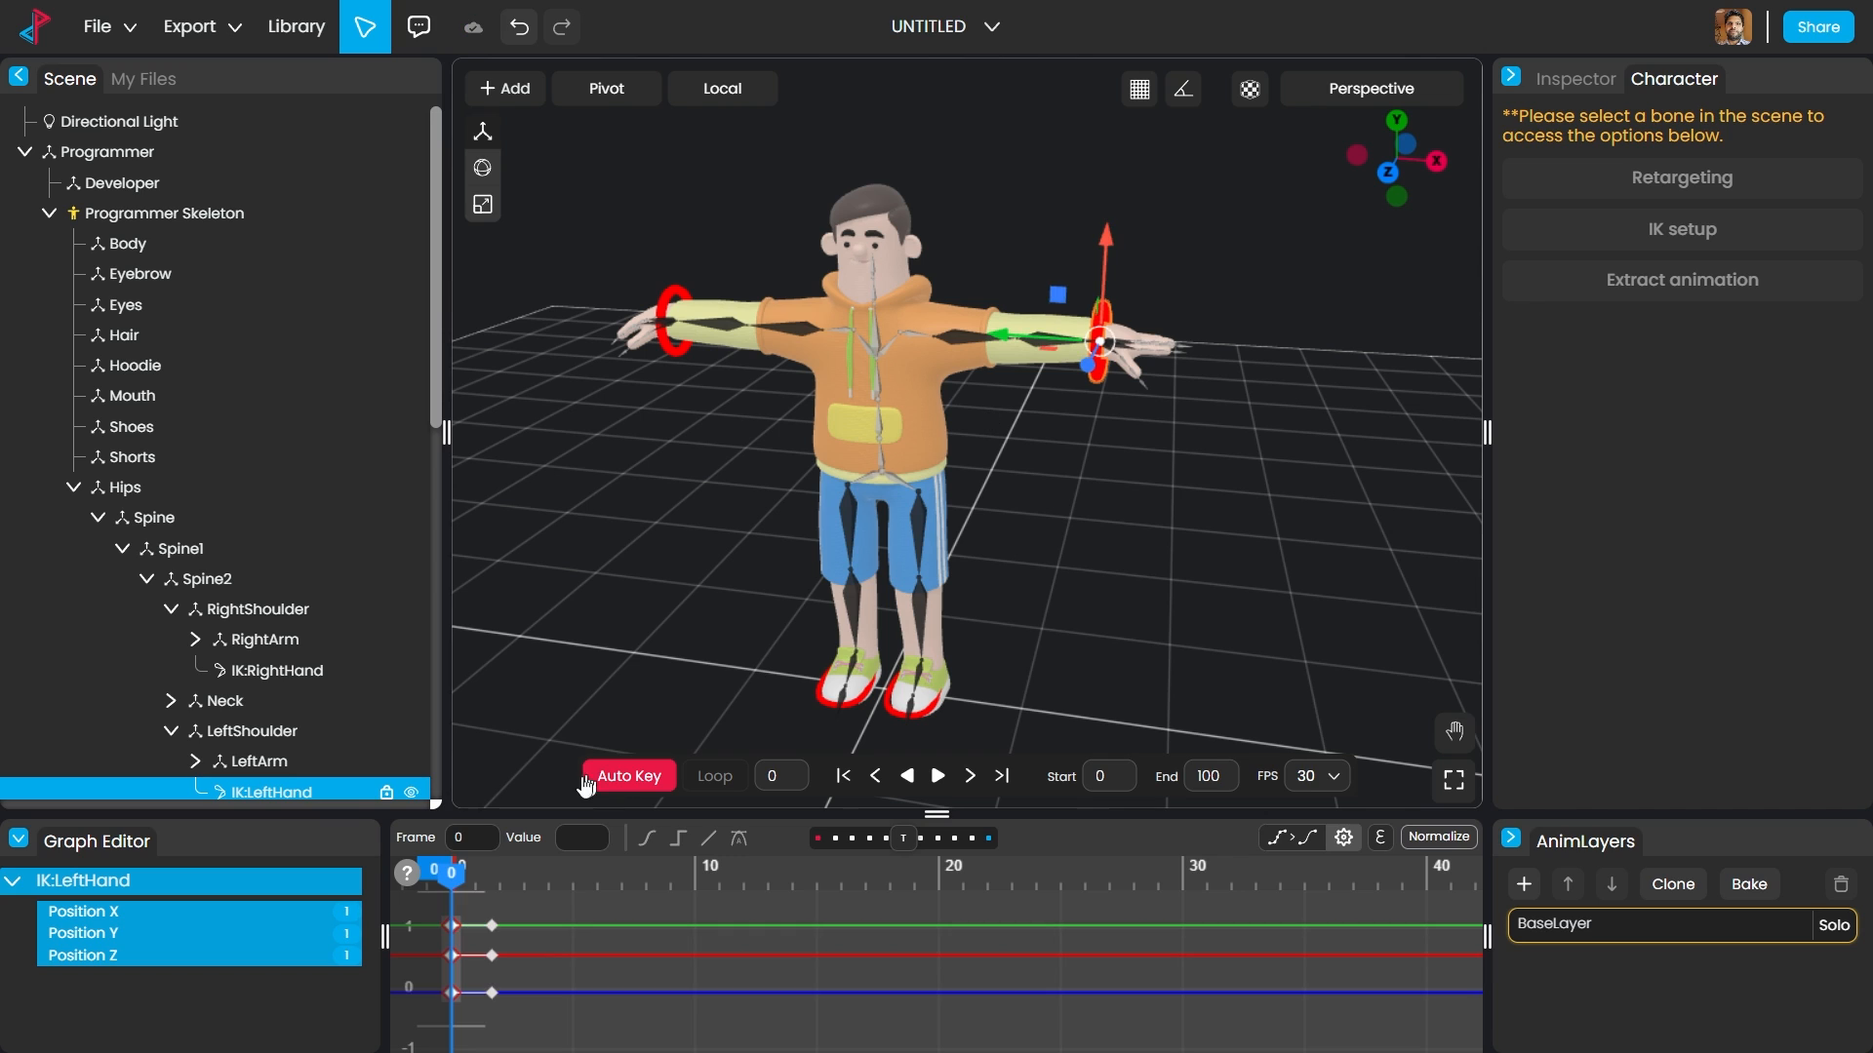
Step: At frame 10, lower the left hand's IK control beside the hip and rotate the hand to point downward
{"action": "left_click_drag", "start_coordinate": [451, 871], "coordinate": [694, 886]}
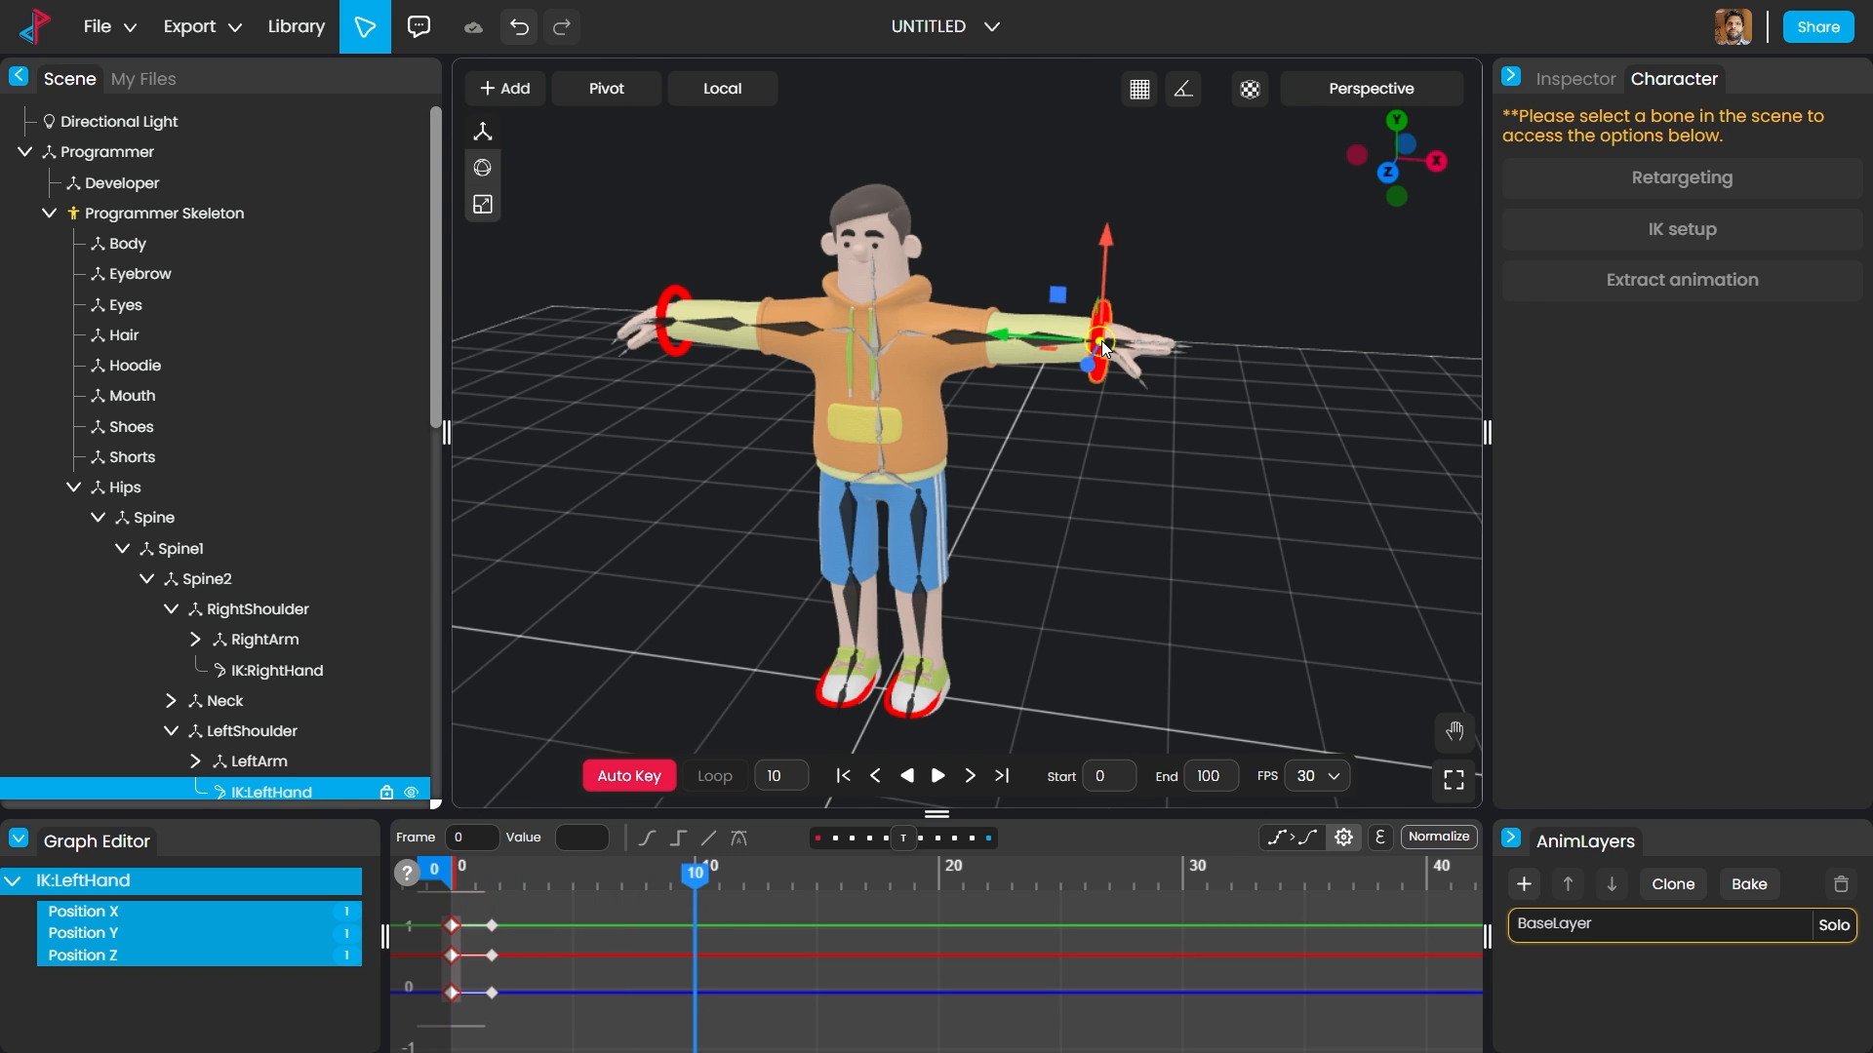
{"action": "left_click_drag", "start_coordinate": [1103, 347], "coordinate": [987, 489]}
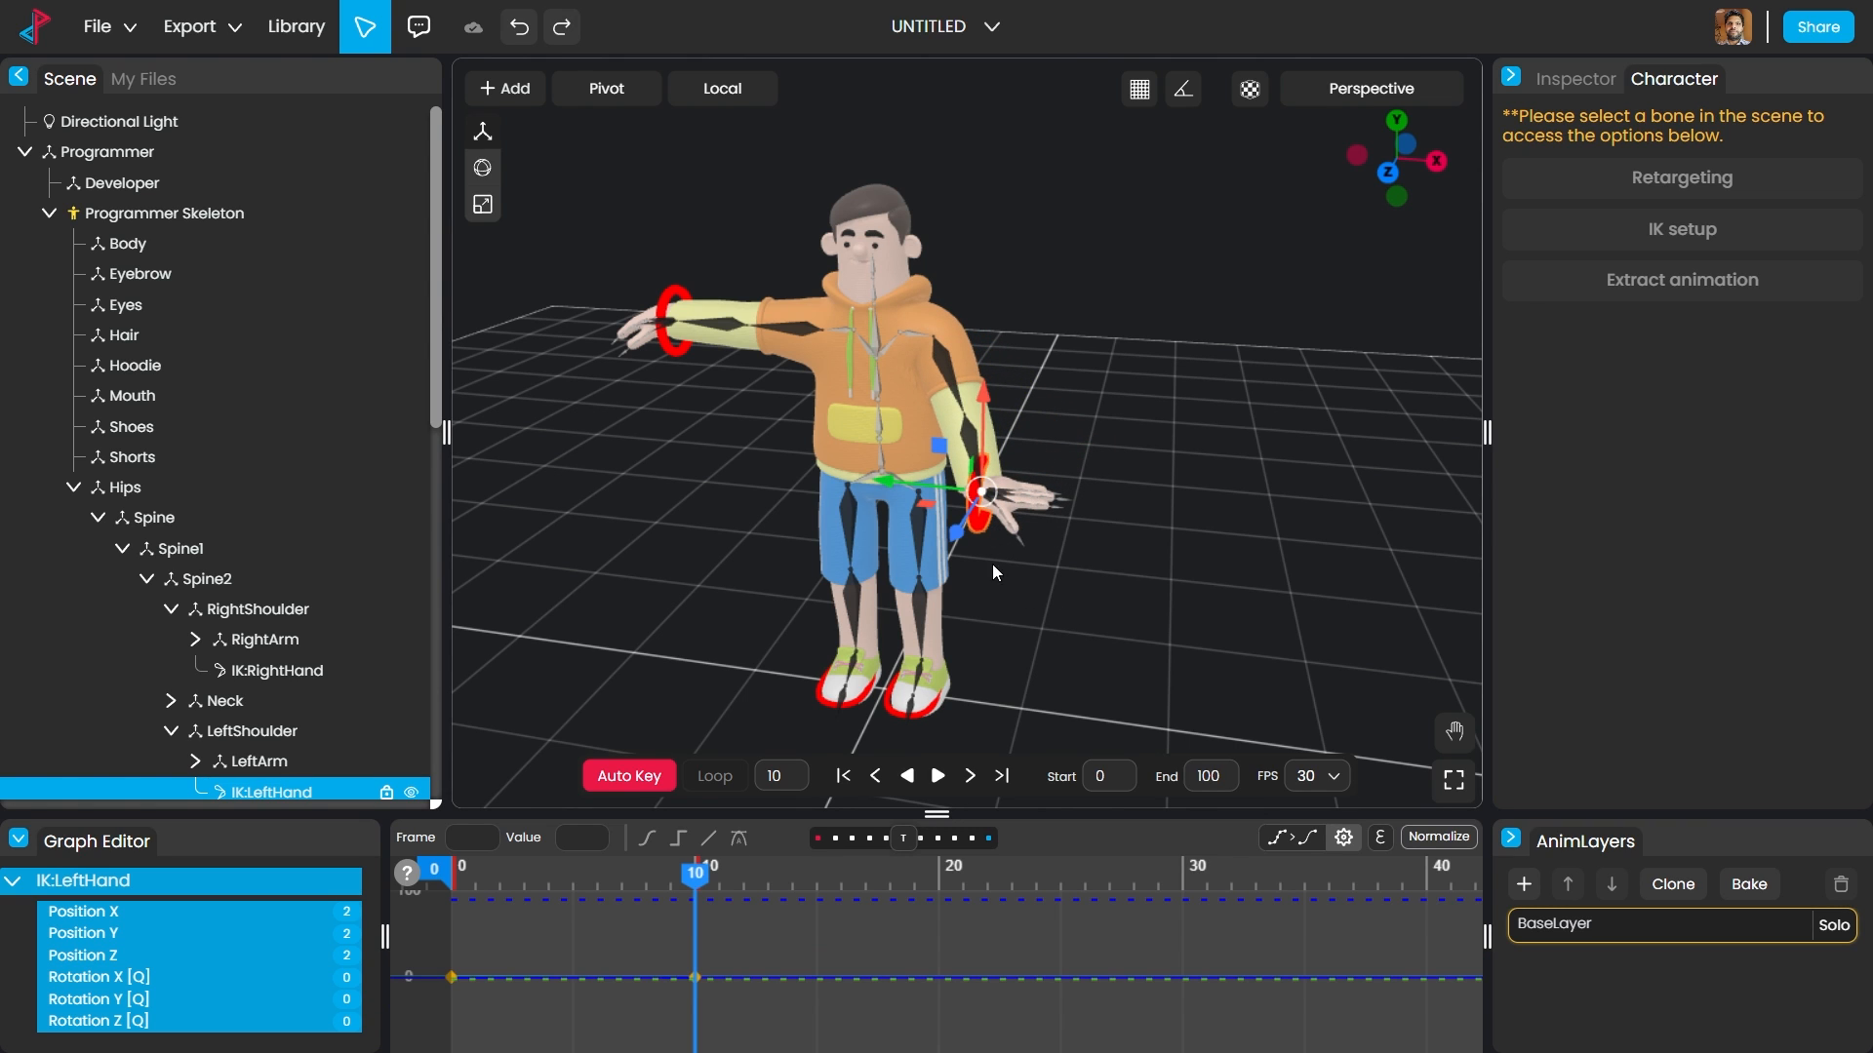
{"action": "left_click", "coordinate": [481, 168]}
{"action": "left_click_drag", "start_coordinate": [1038, 401], "coordinate": [1097, 532]}
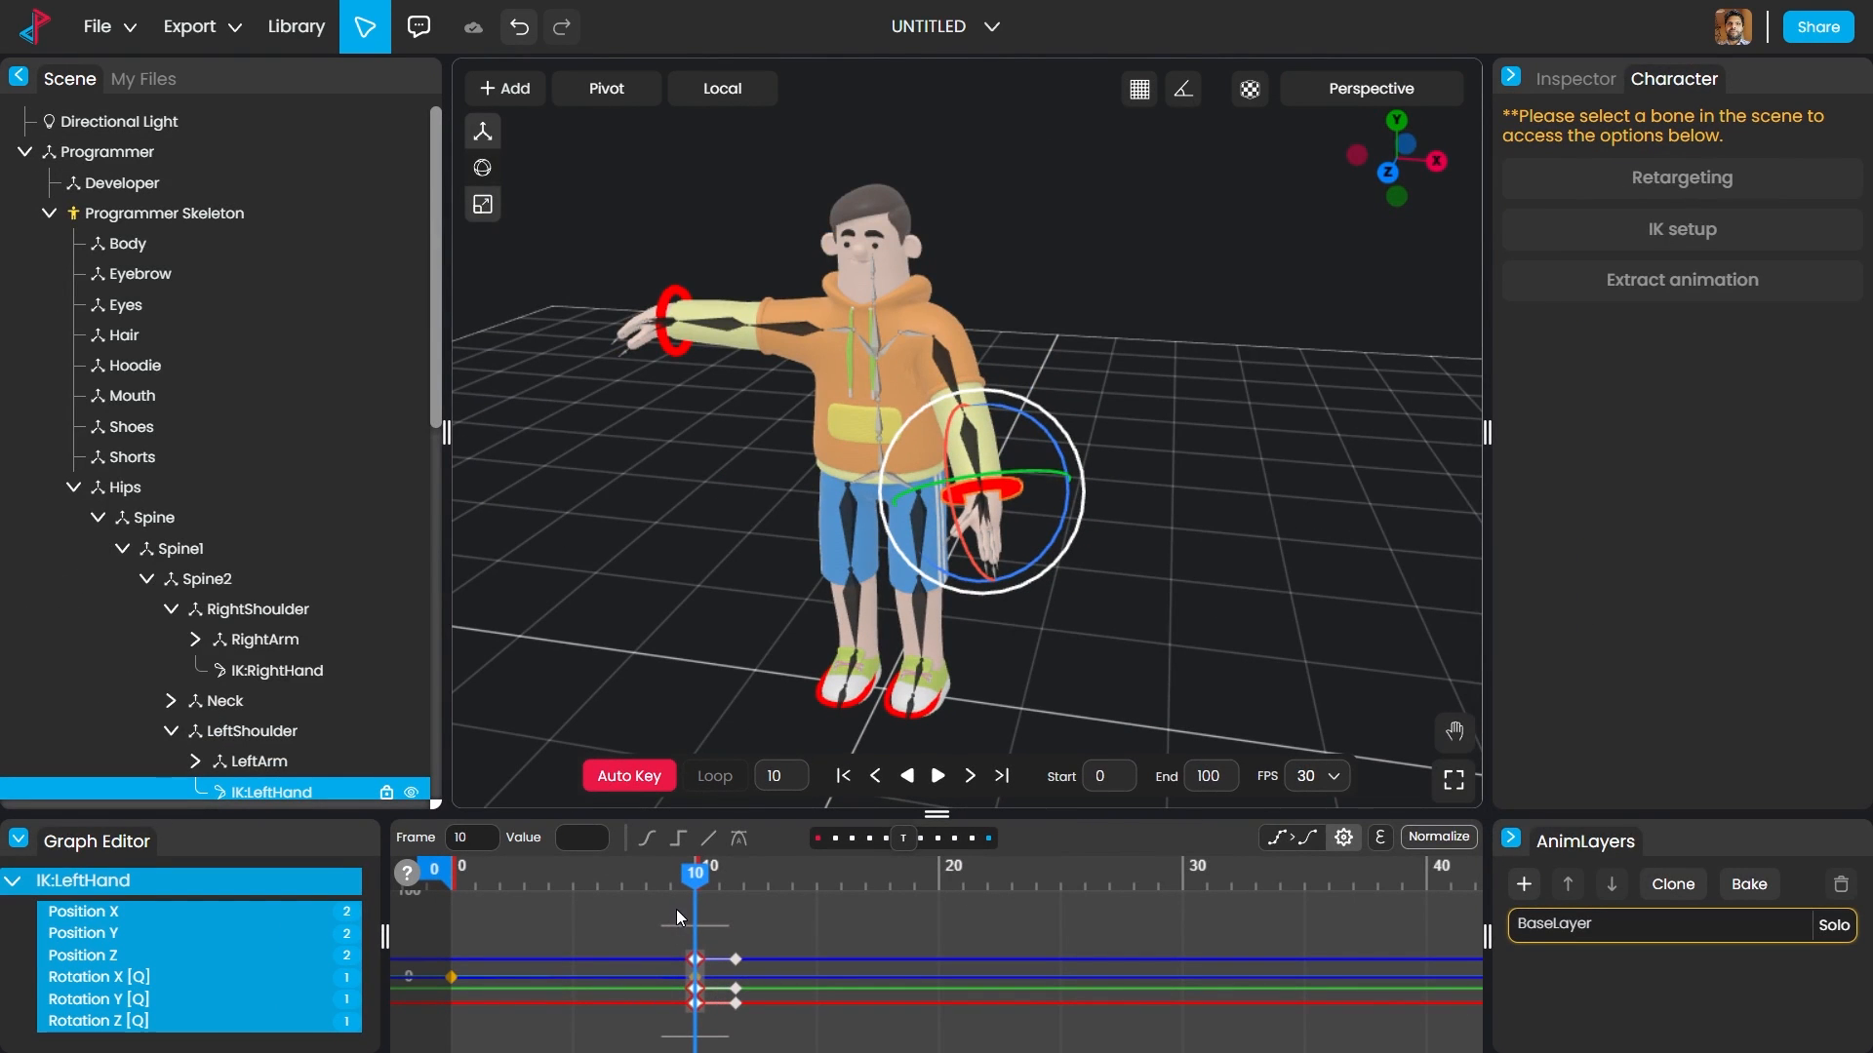
Step: Play and scrub the animation from the start to check the left arm's lowering motion
{"action": "left_click_drag", "start_coordinate": [692, 881], "coordinate": [431, 885]}
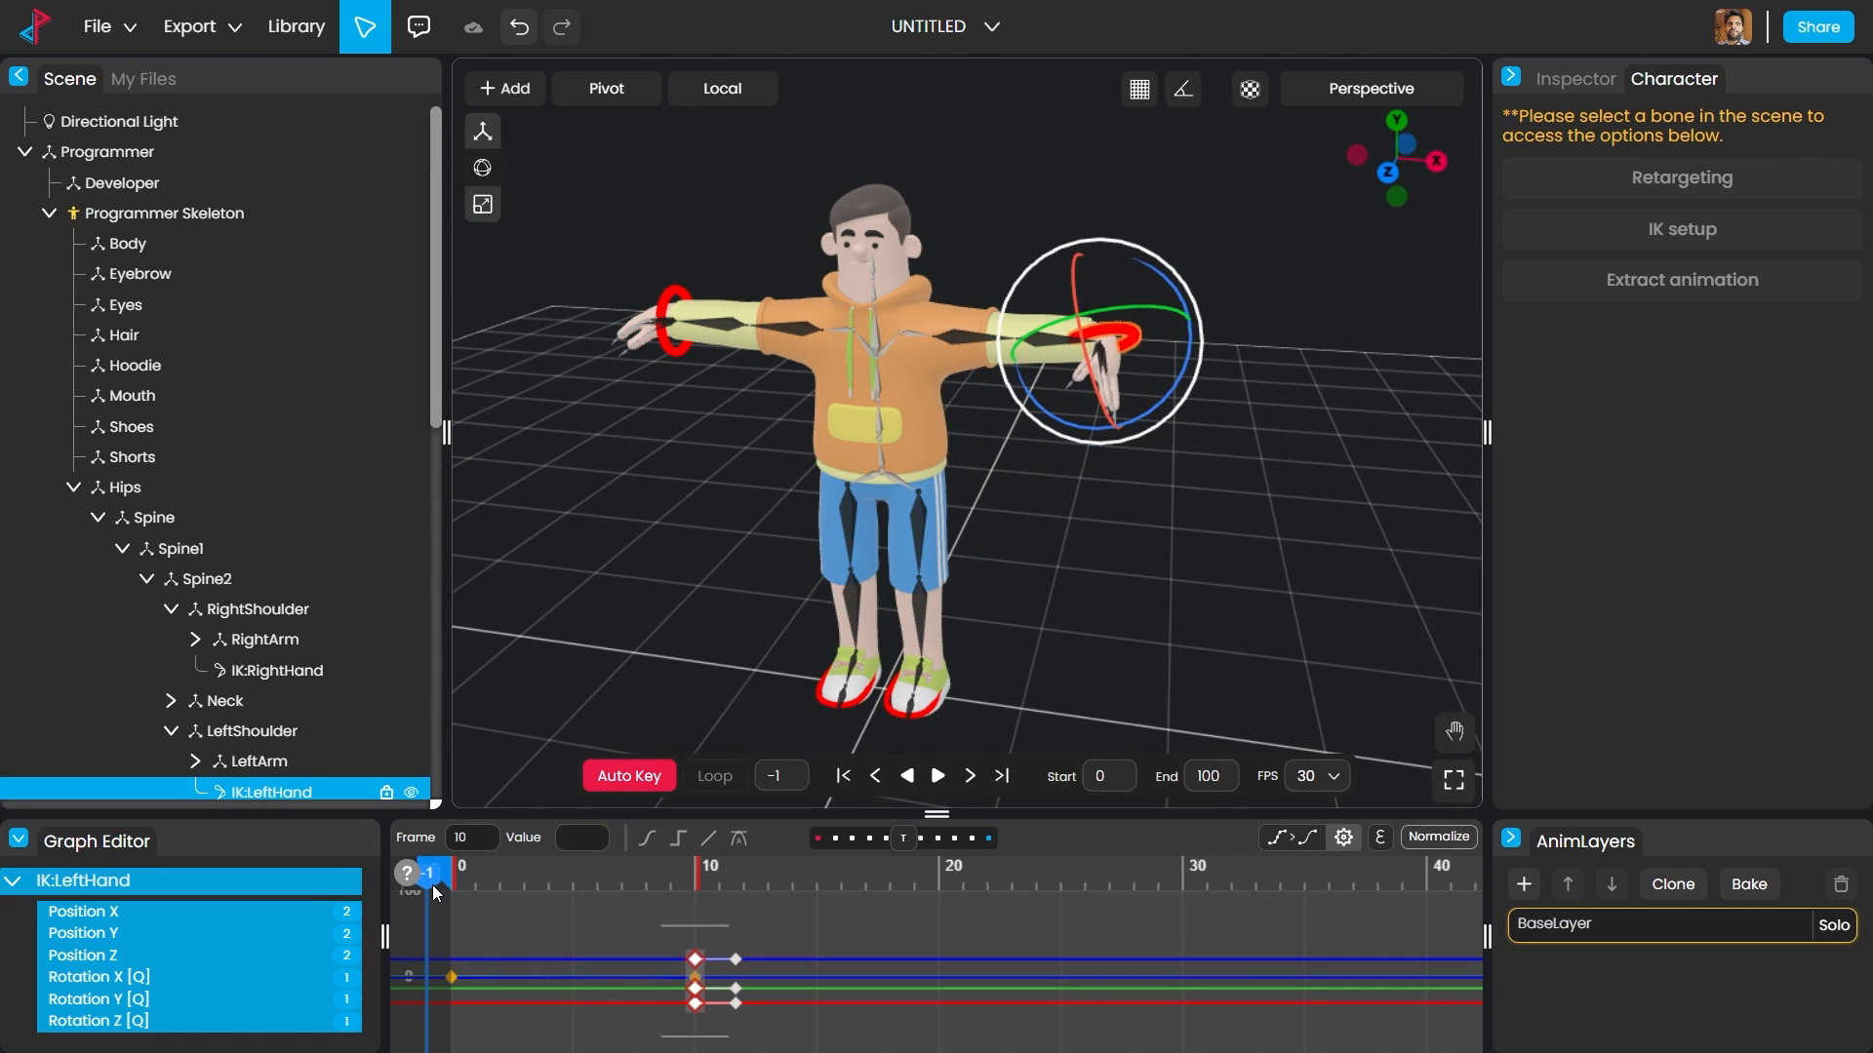
{"action": "key", "text": "space"}
{"action": "key", "text": "space"}
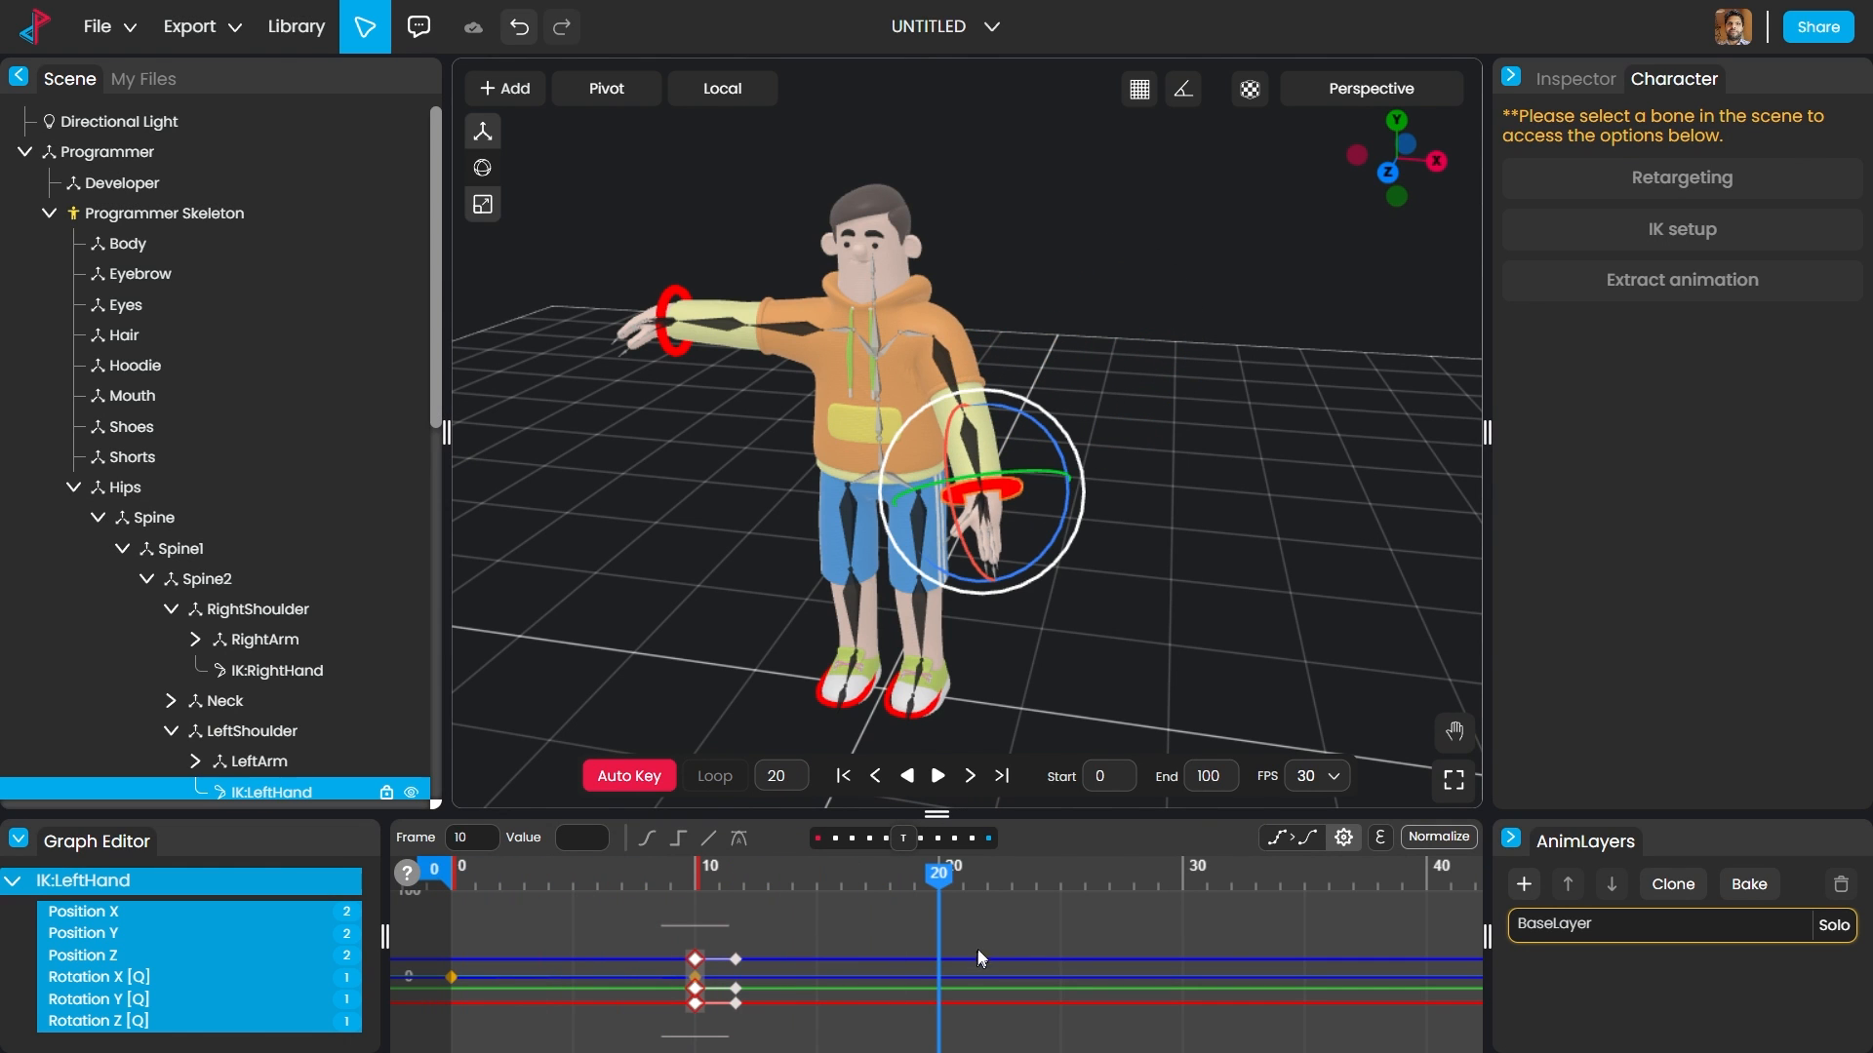
{"action": "left_click_drag", "start_coordinate": [884, 895], "coordinate": [442, 892]}
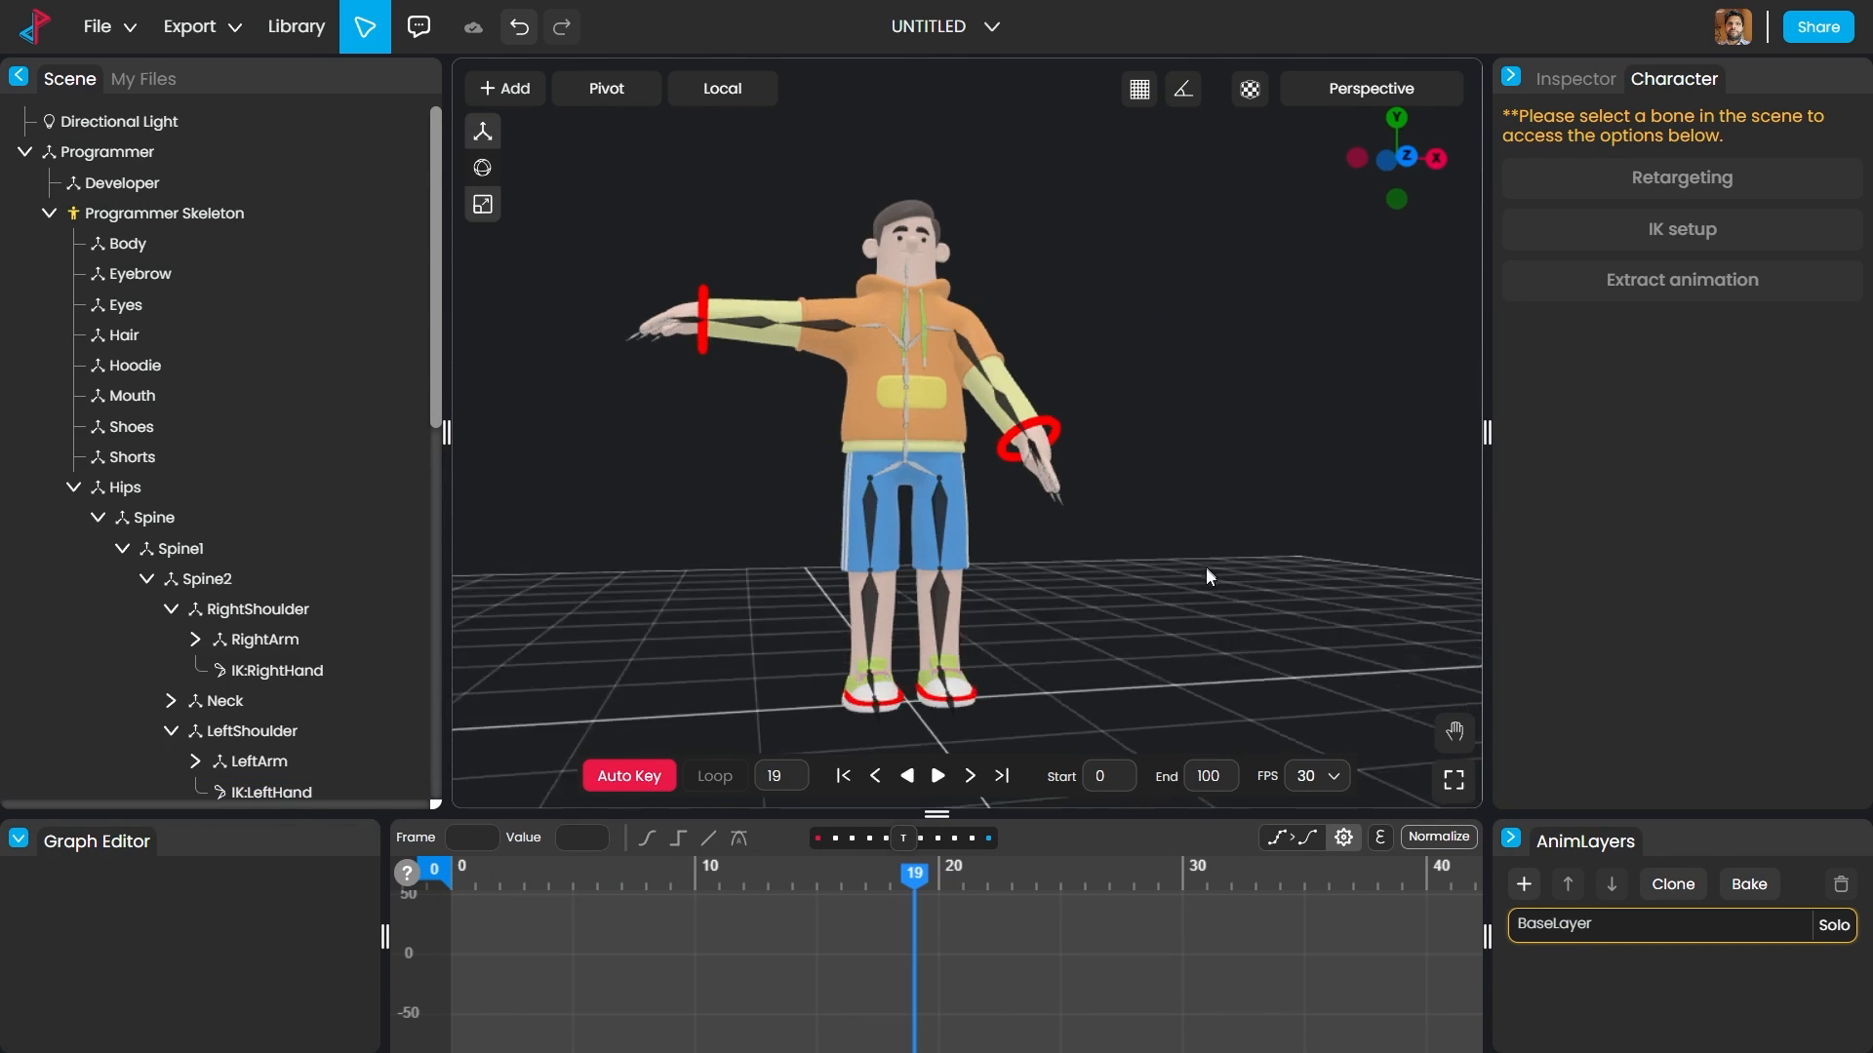
Step: Select the right hand's IK control and key its outstretched position at frame 0
{"action": "left_click_drag", "start_coordinate": [1207, 575], "coordinate": [1149, 613]}
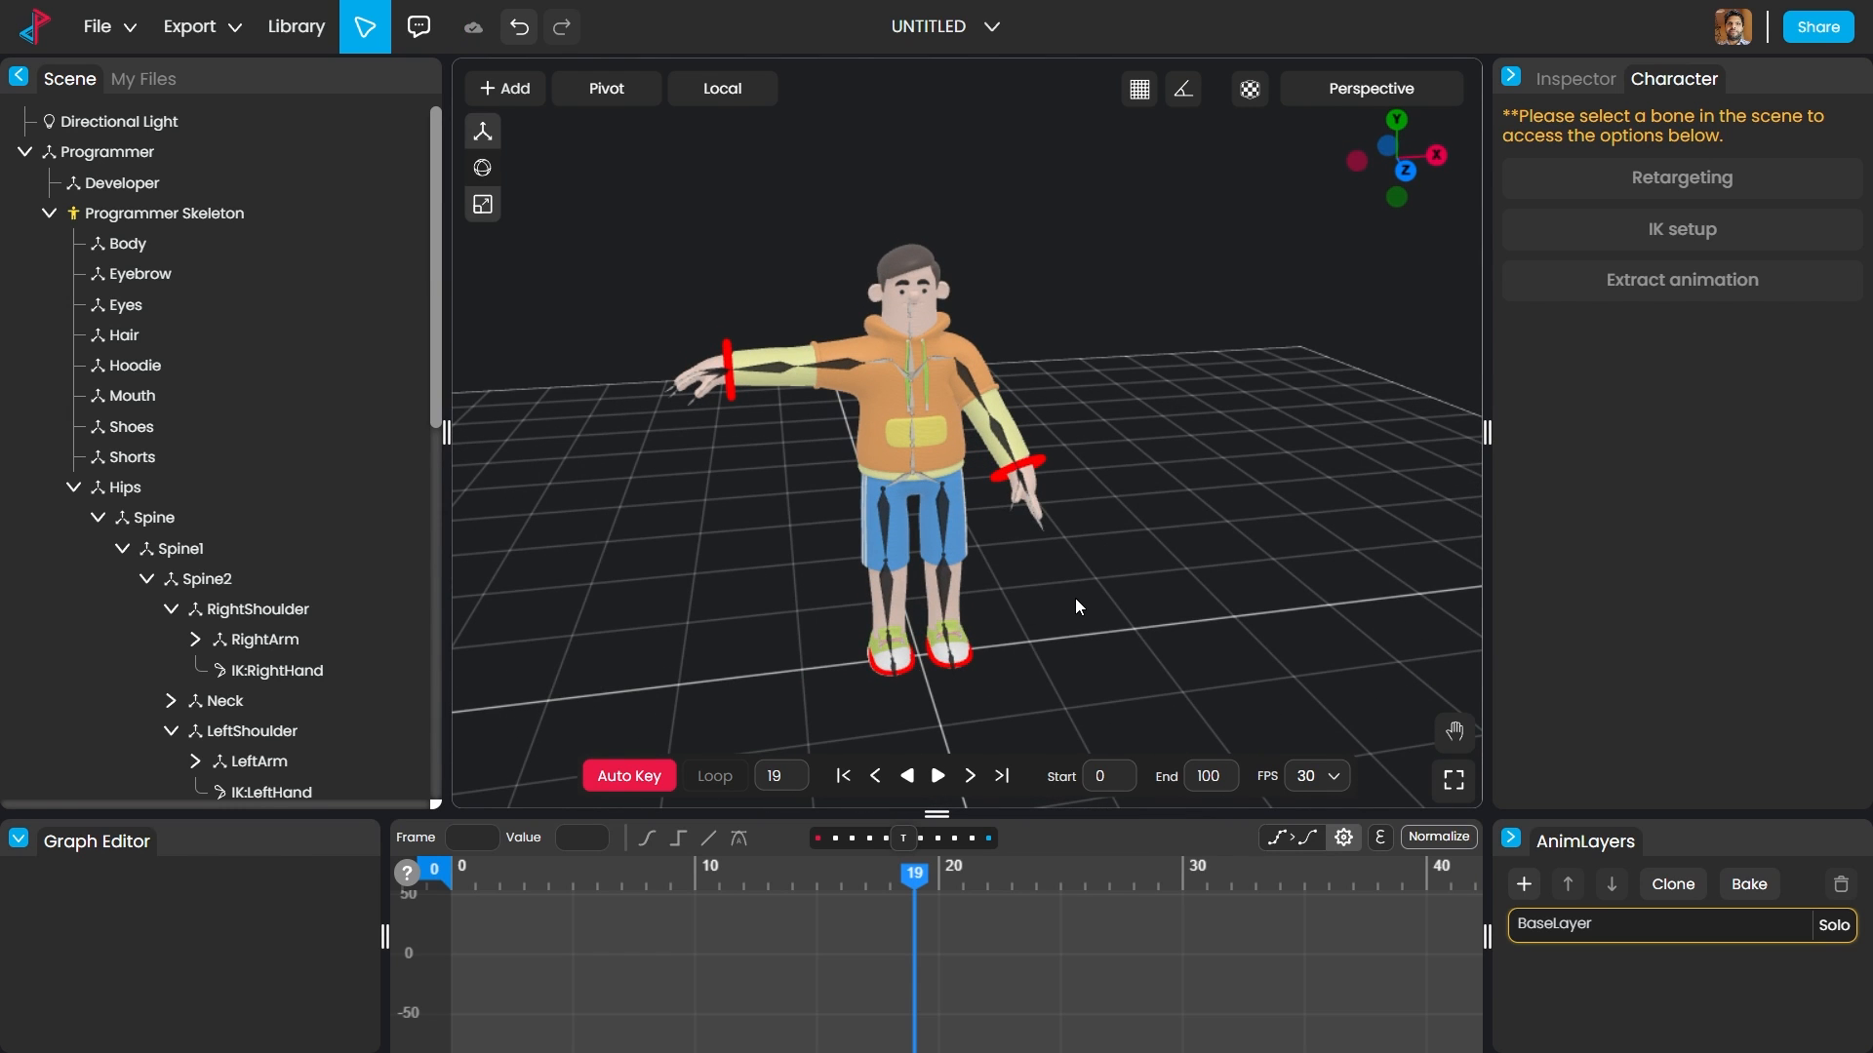
{"action": "scroll", "coordinate": [1078, 599], "scroll_direction": "up", "scroll_amount": 2}
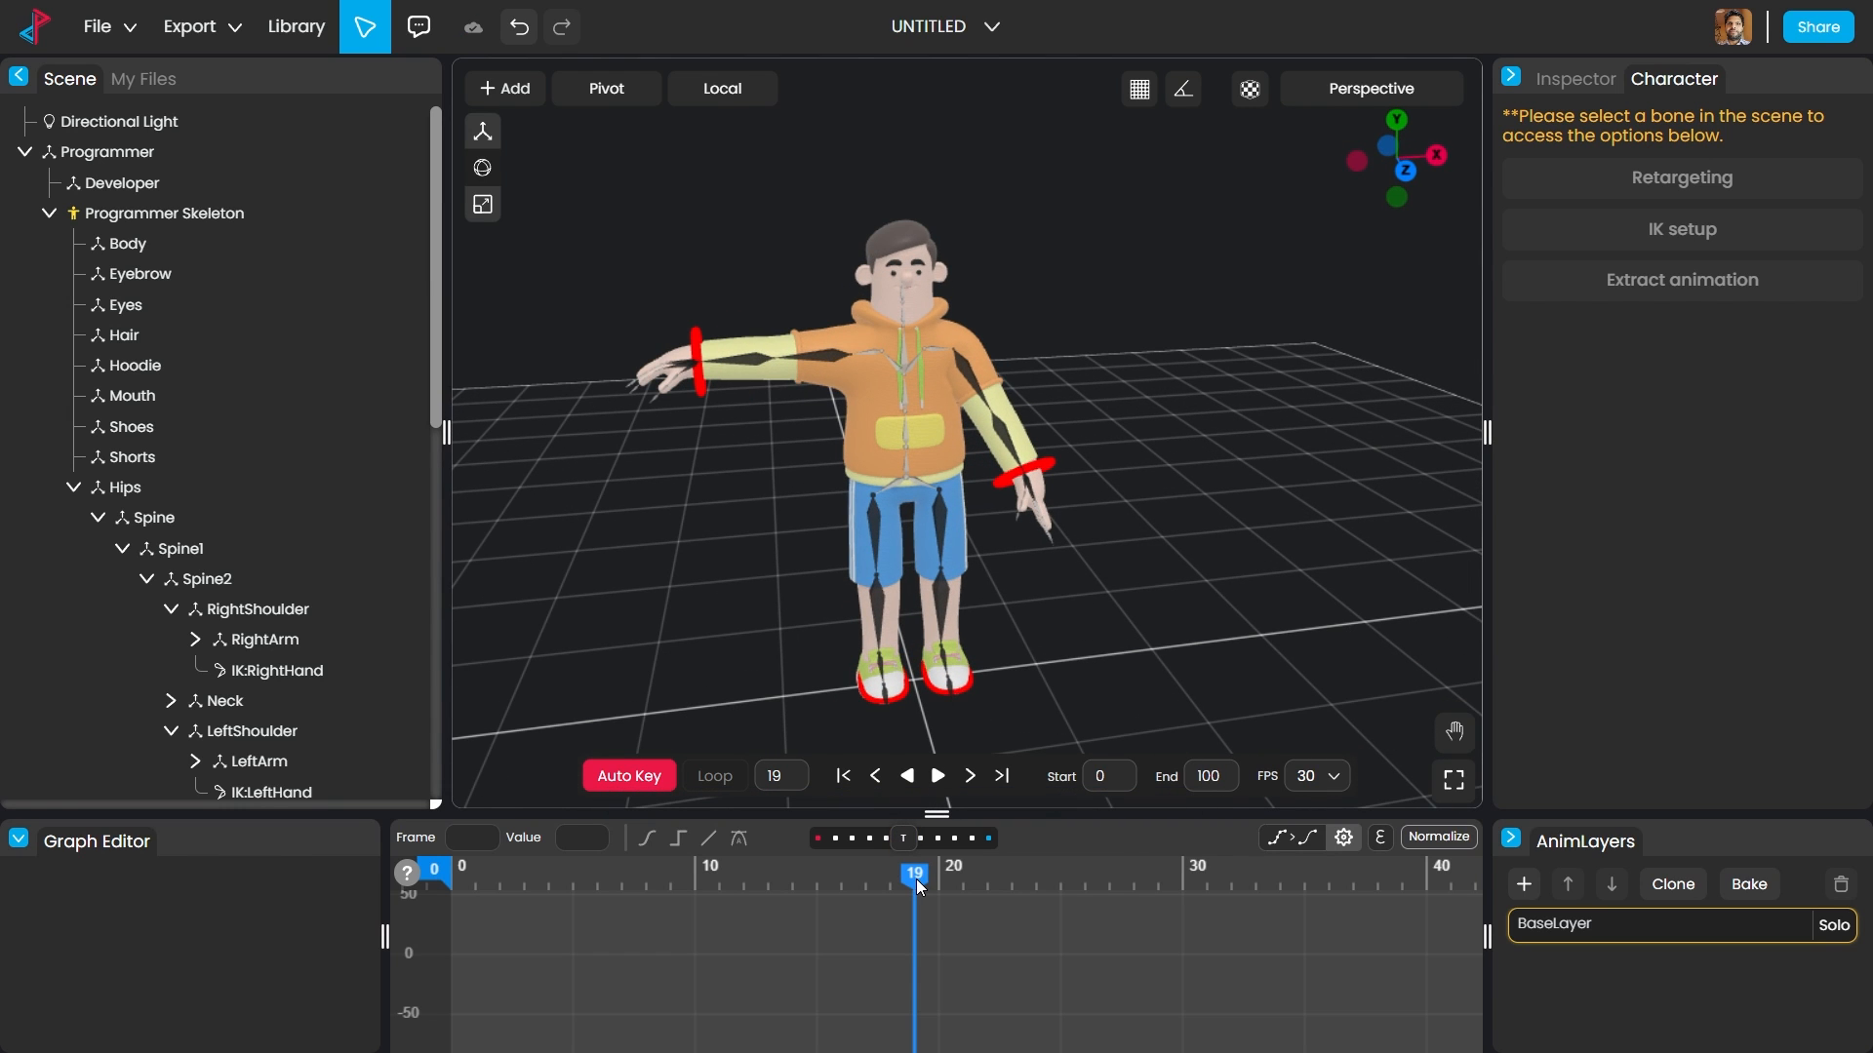
{"action": "scroll", "coordinate": [963, 585], "scroll_direction": "up", "scroll_amount": 1}
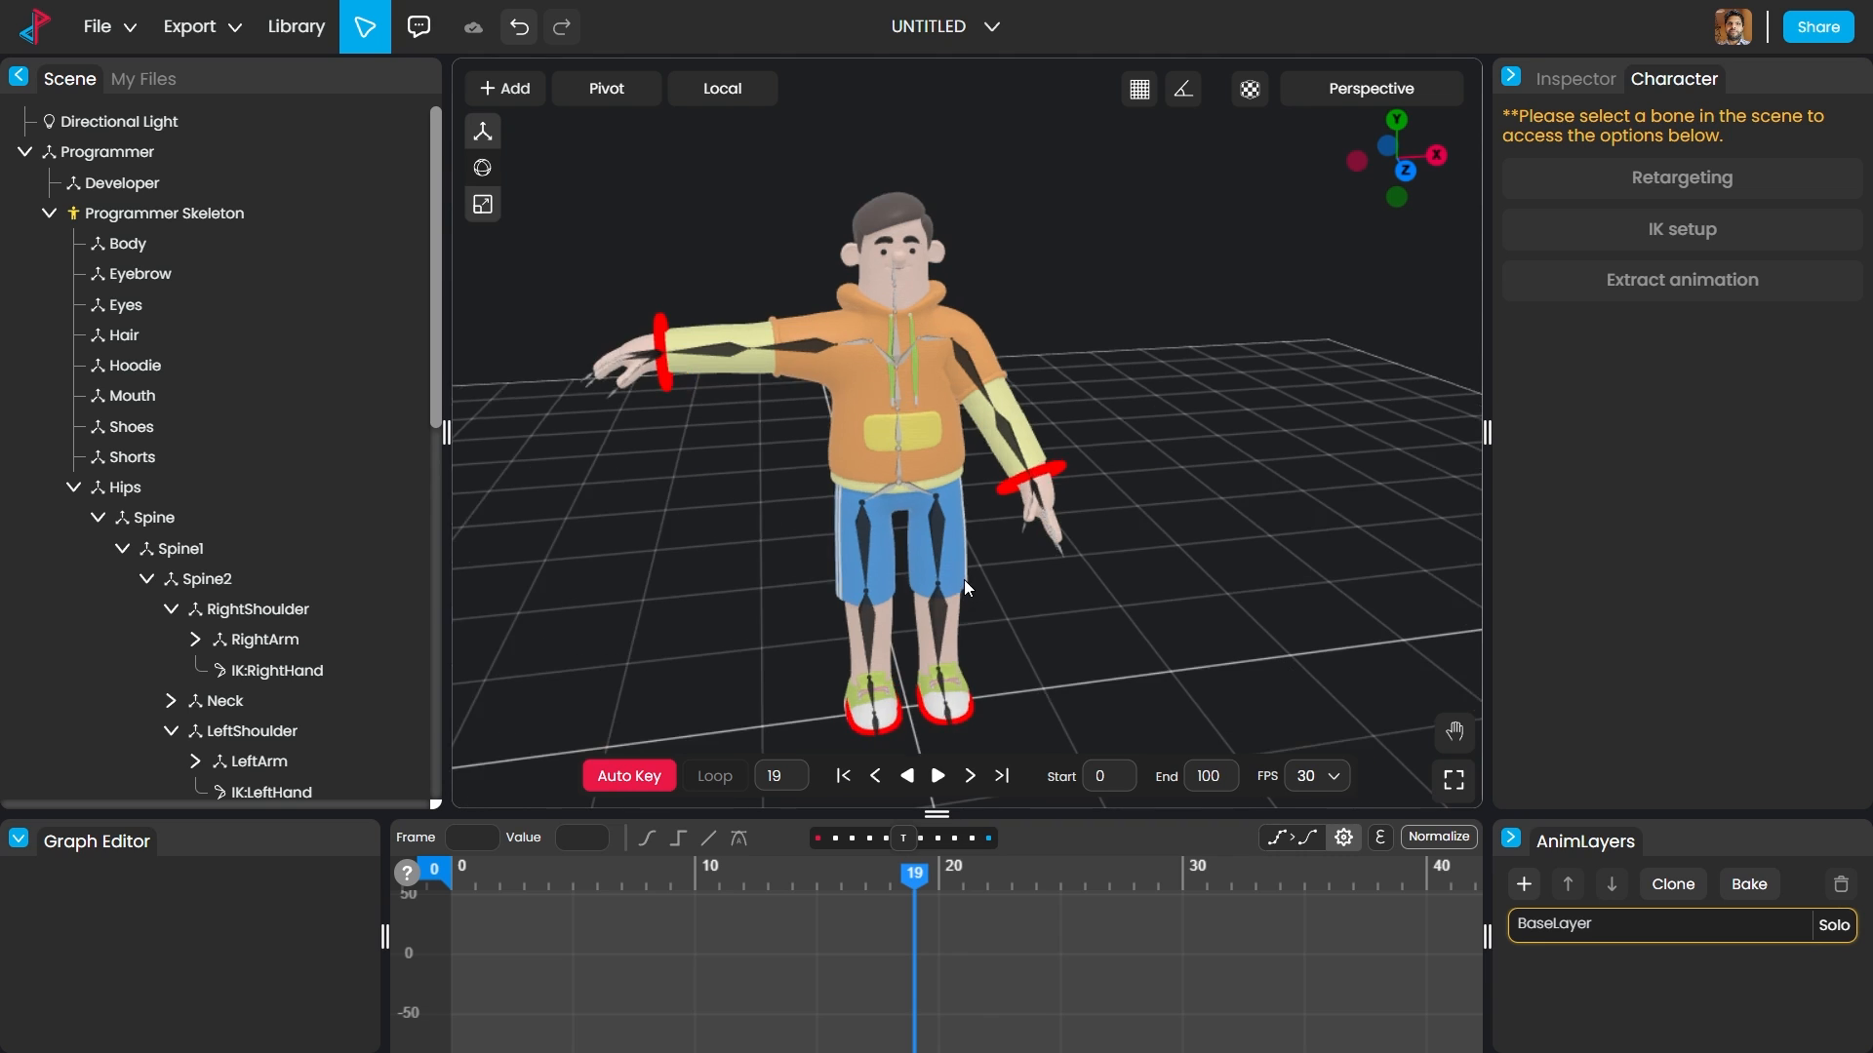
{"action": "left_click_drag", "start_coordinate": [914, 874], "coordinate": [459, 899]}
{"action": "left_click", "coordinate": [657, 337]}
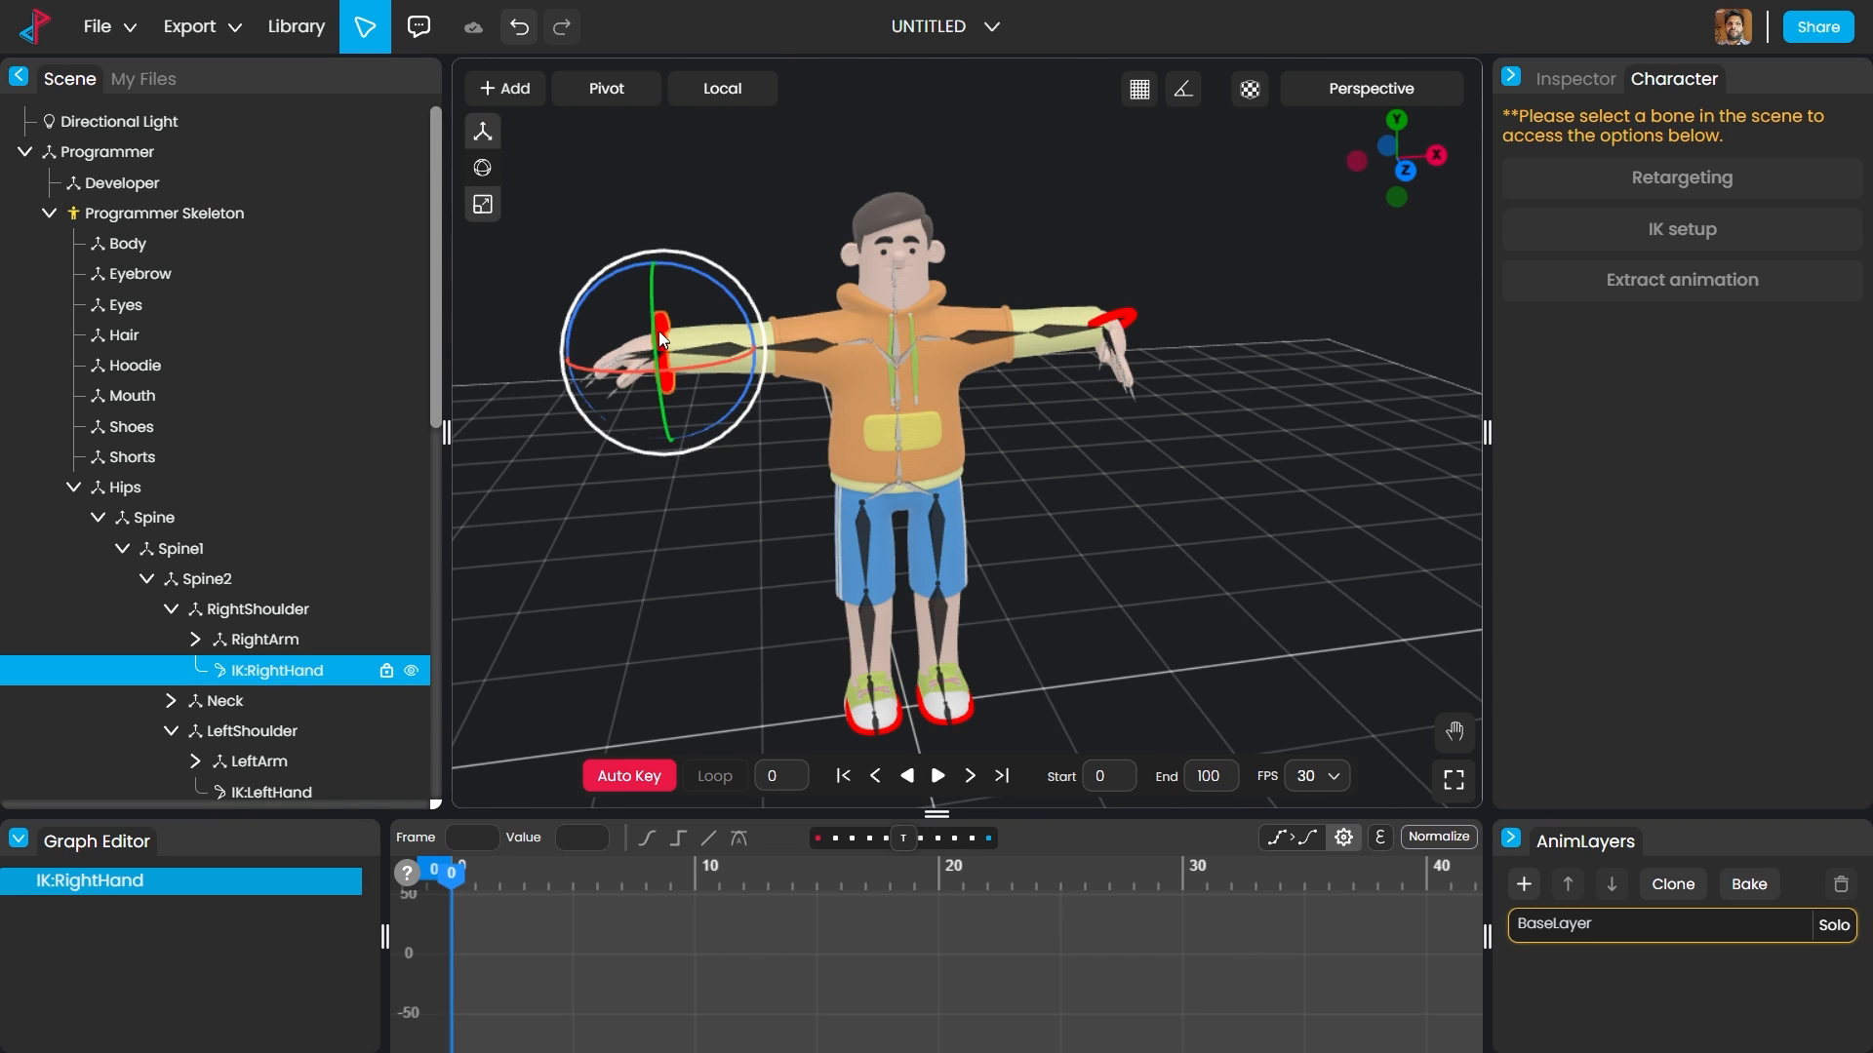
{"action": "left_click", "coordinate": [484, 131]}
{"action": "left_click_drag", "start_coordinate": [667, 351], "coordinate": [667, 349]}
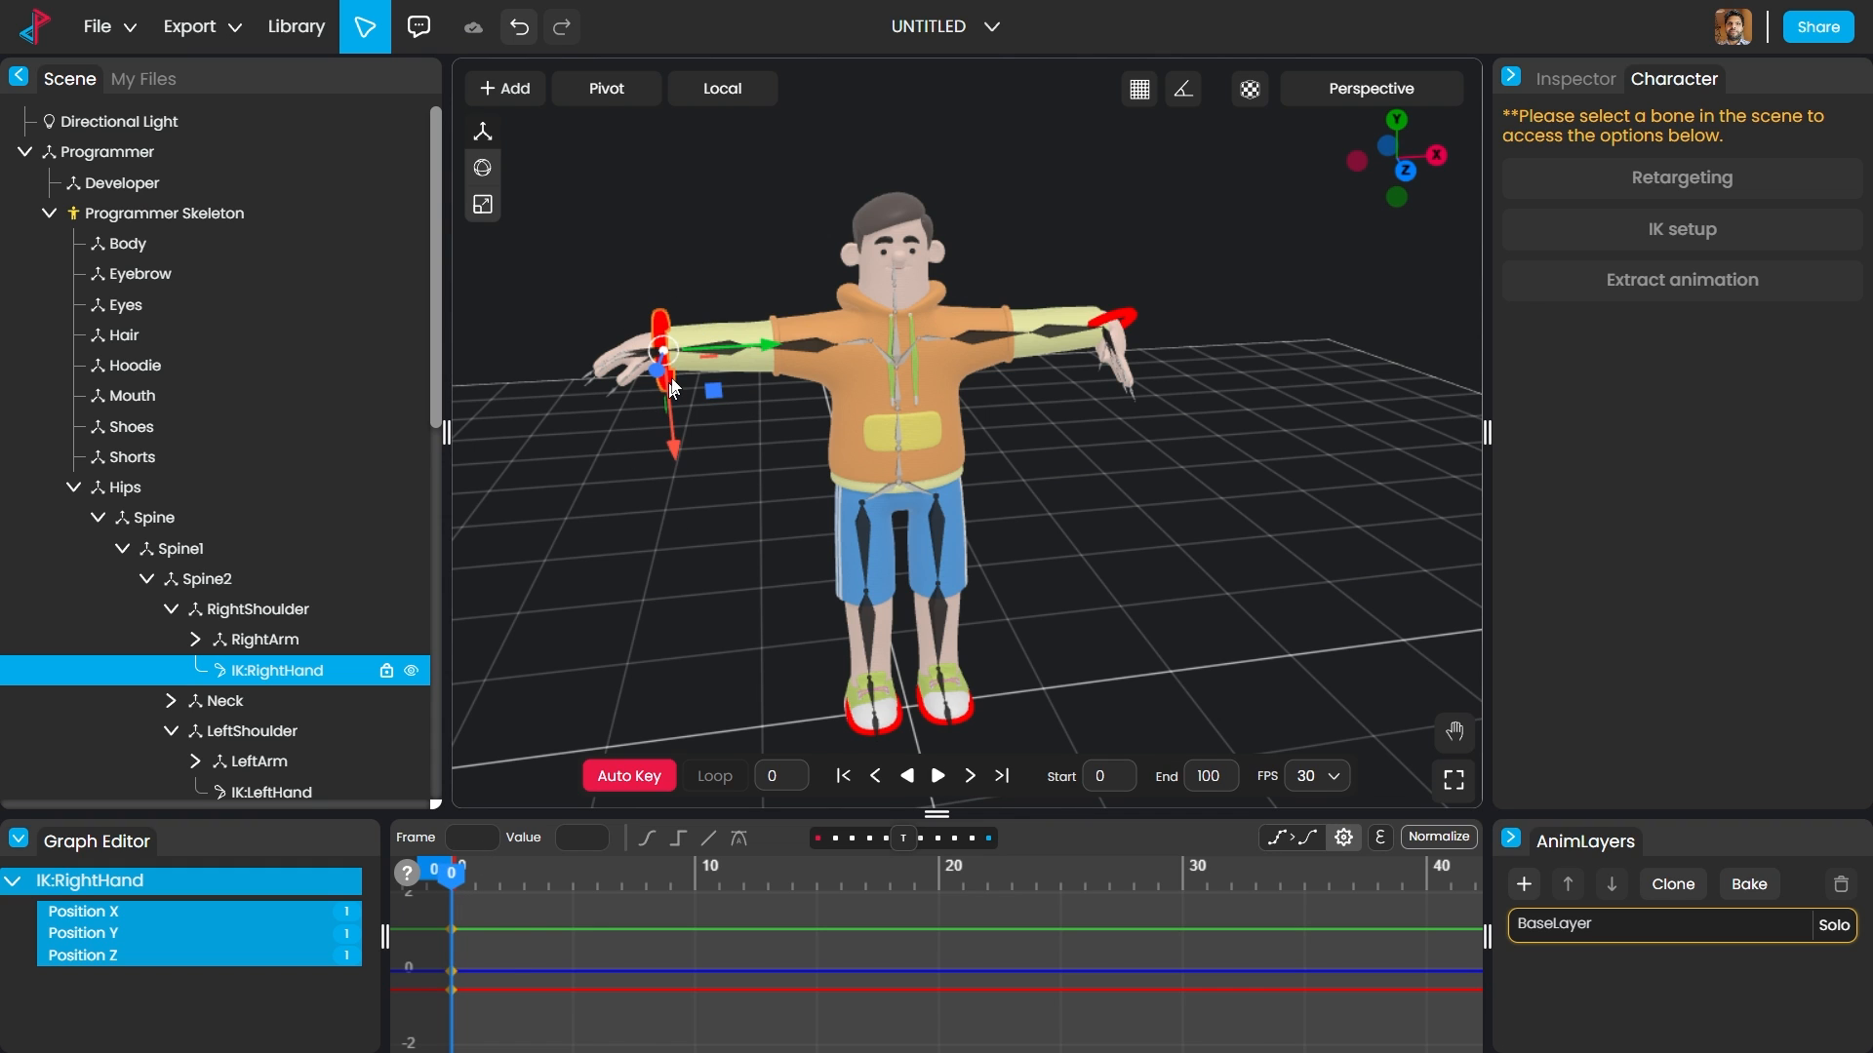
Step: At frame 20, lower the right hand's IK control beside the hip and rotate the hand to point downward
{"action": "left_click_drag", "start_coordinate": [451, 873], "coordinate": [972, 902]}
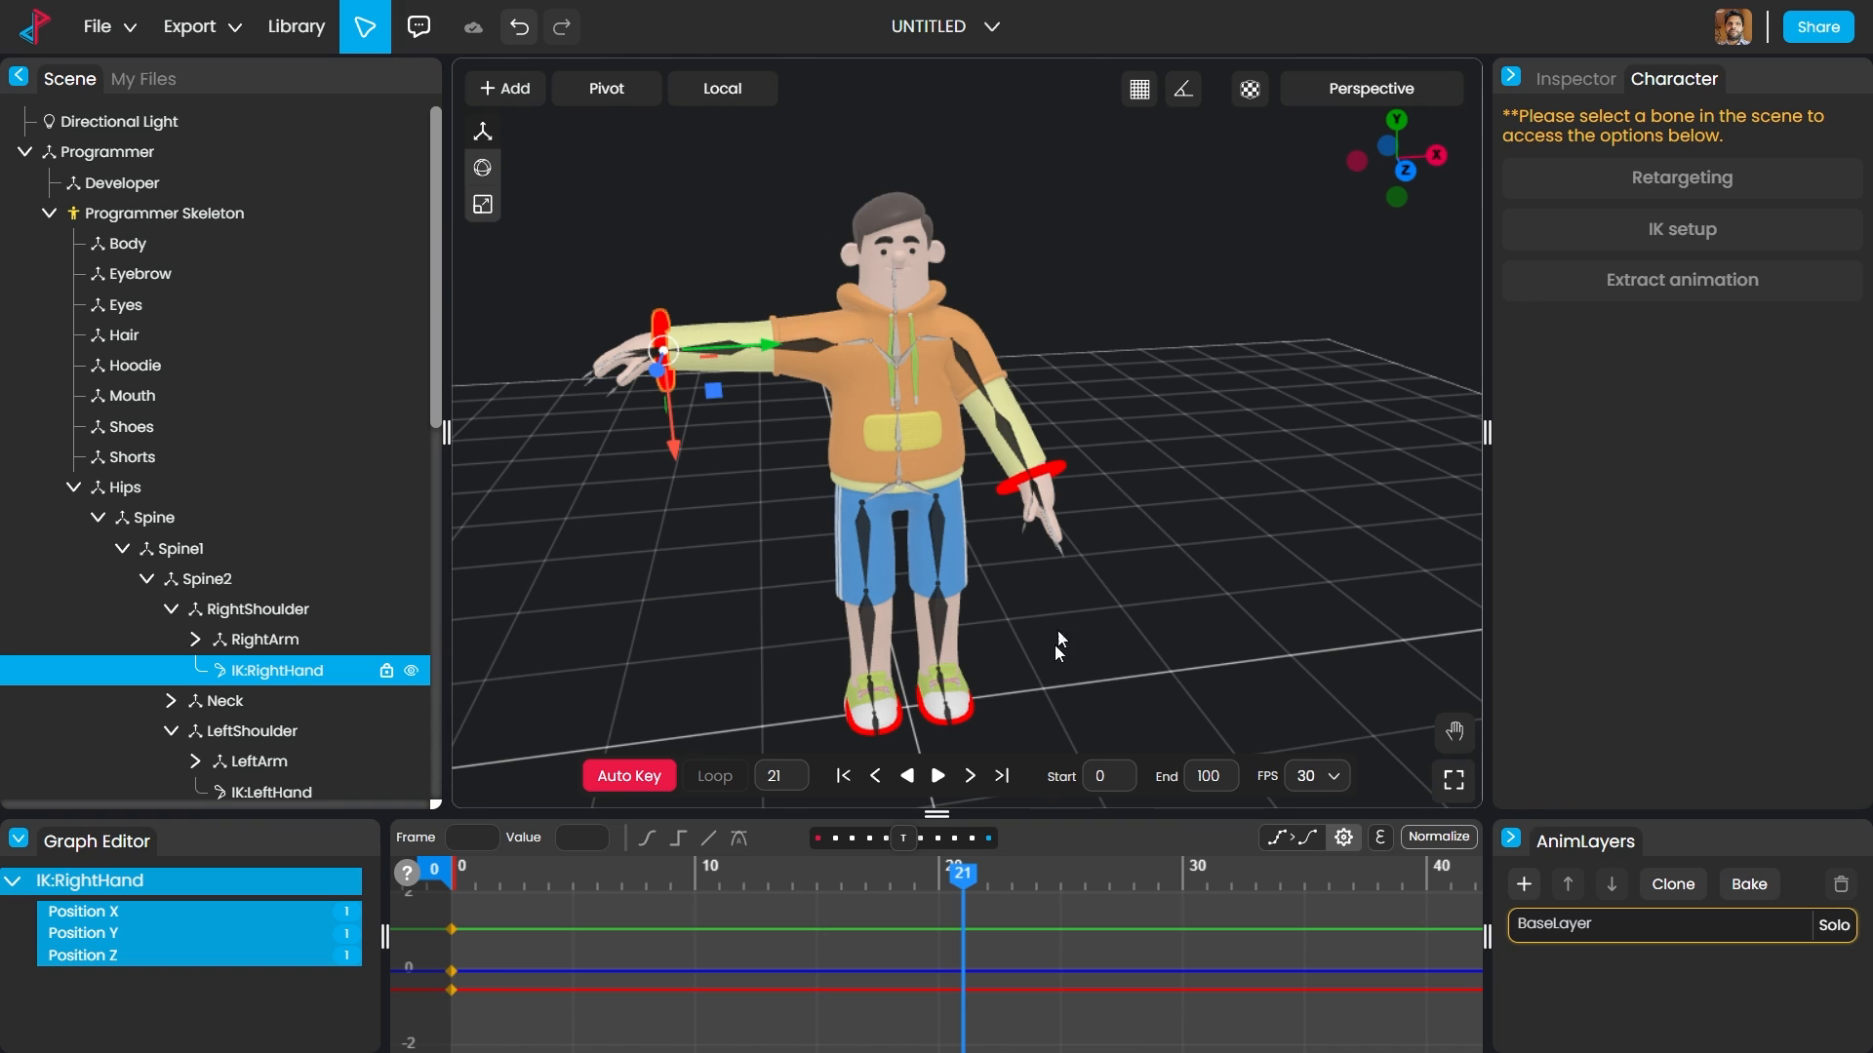
{"action": "left_click", "coordinate": [1050, 462]}
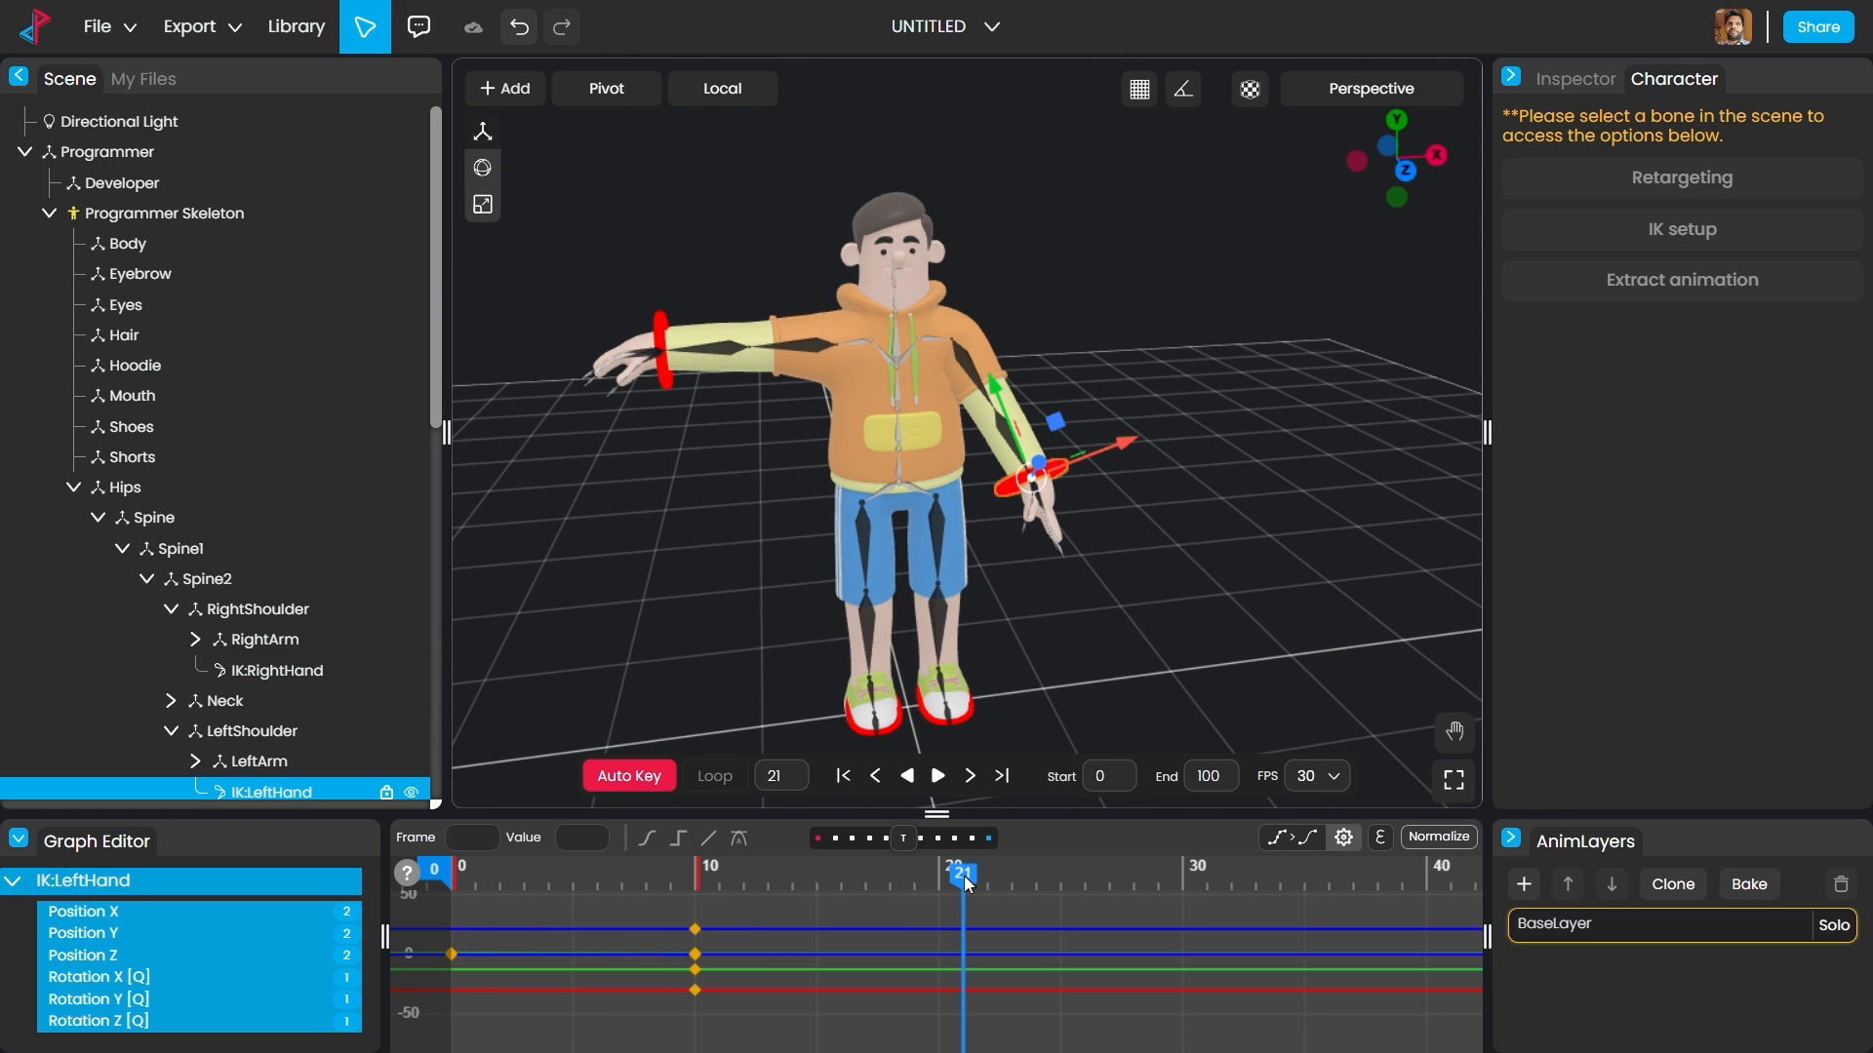
{"action": "mouse_move", "coordinate": [966, 883]}
{"action": "left_mouse_down"}
{"action": "mouse_move", "coordinate": [905, 886]}
{"action": "mouse_move", "coordinate": [935, 894]}
{"action": "left_mouse_up"}
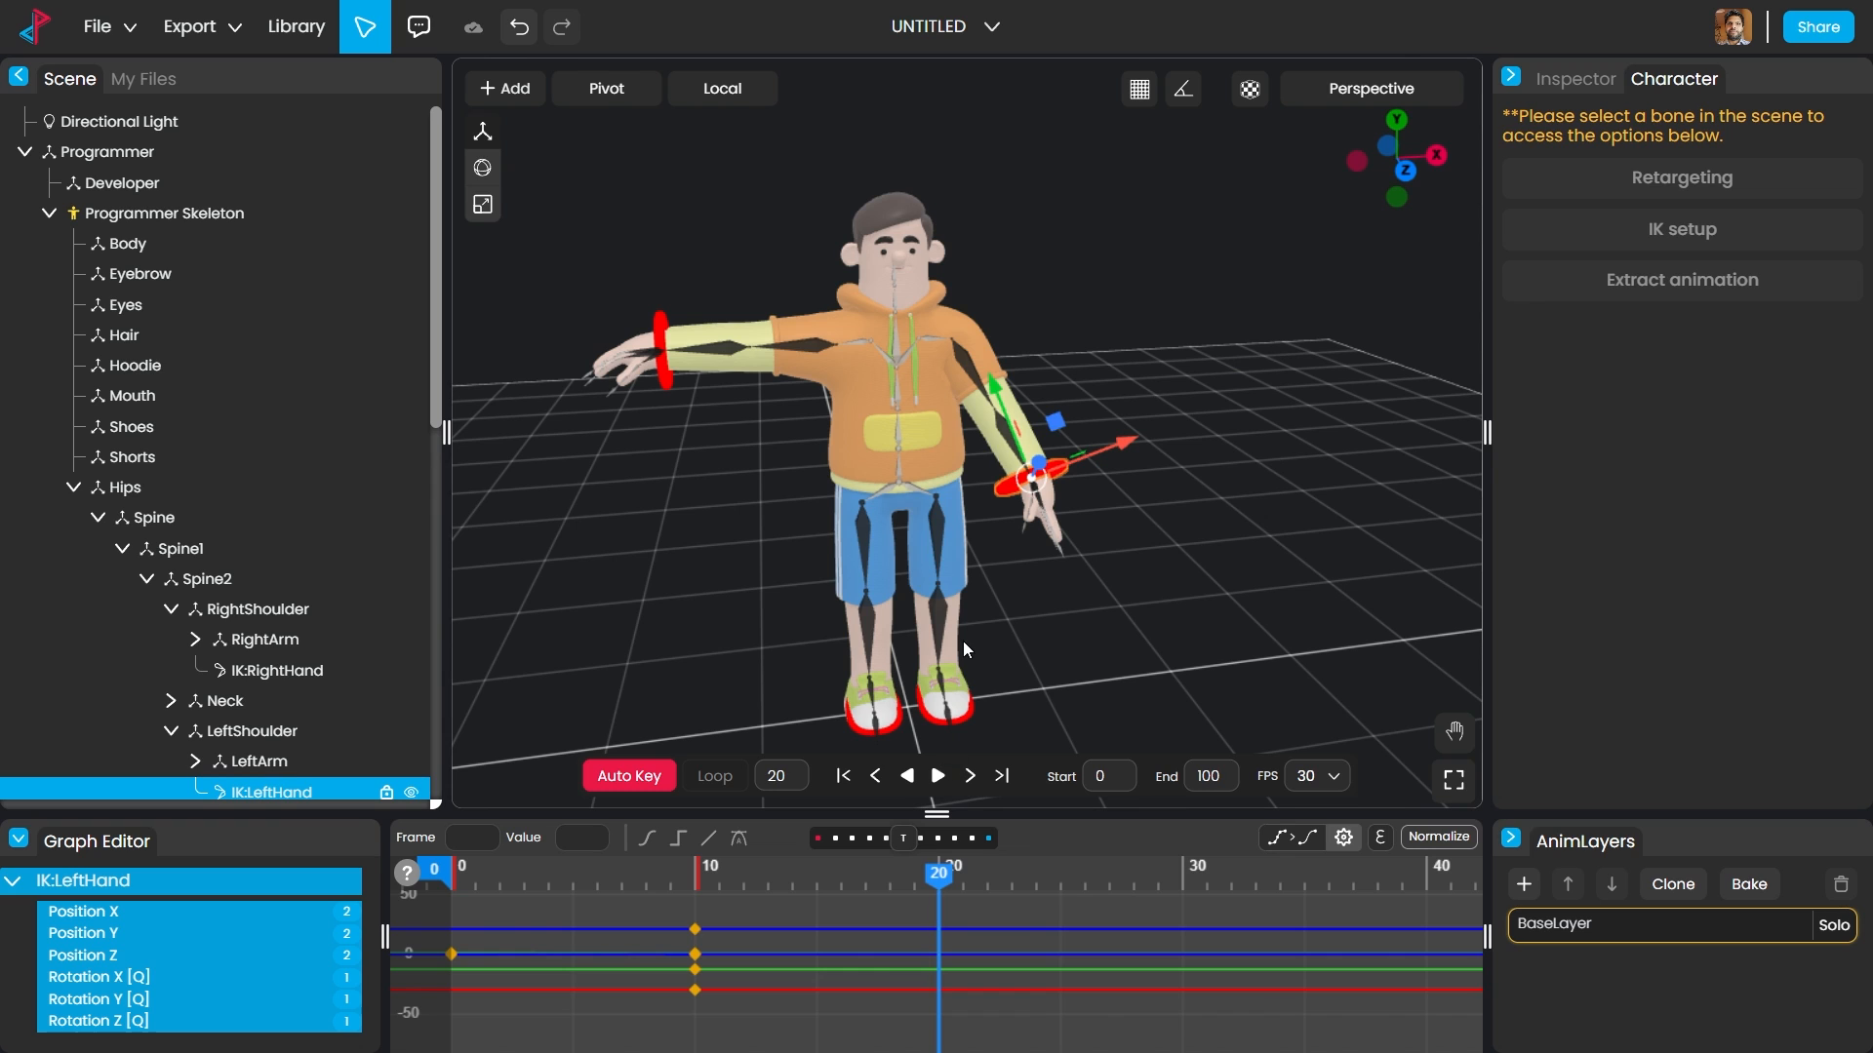
{"action": "left_click", "coordinate": [661, 331]}
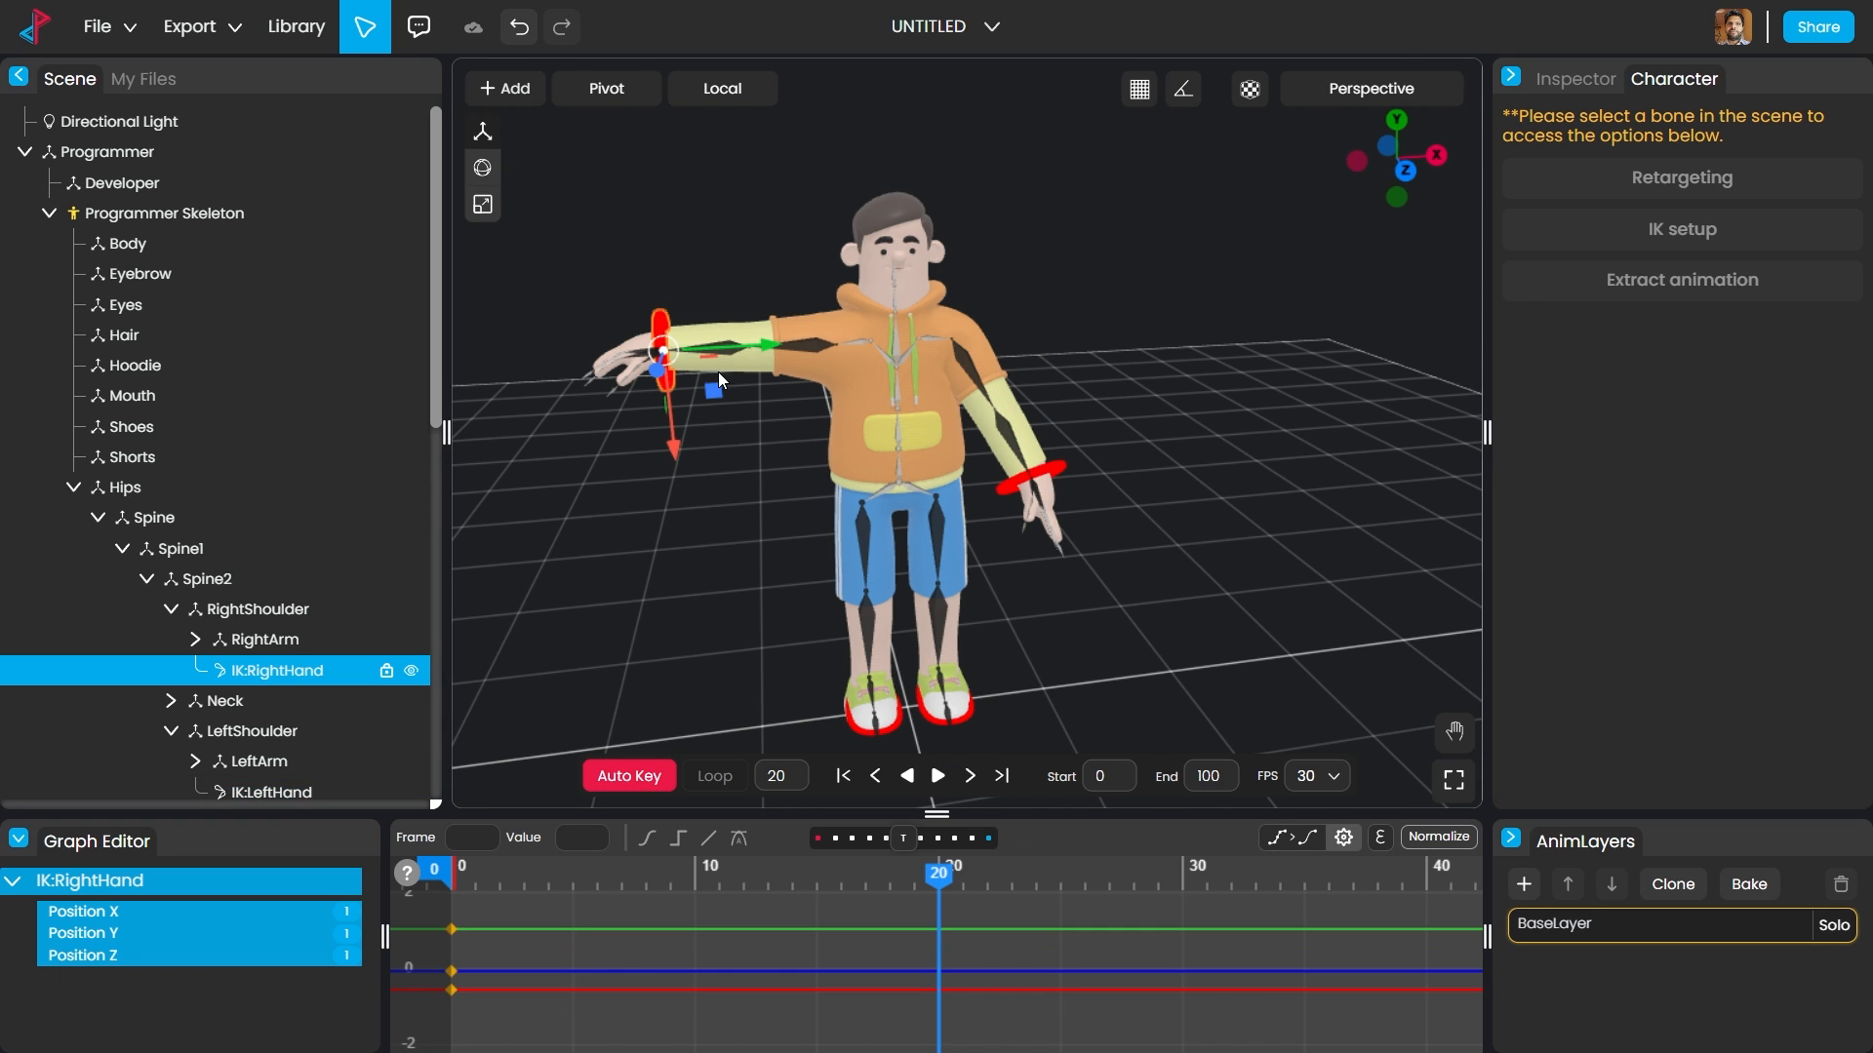
{"action": "left_click_drag", "start_coordinate": [667, 351], "coordinate": [753, 502]}
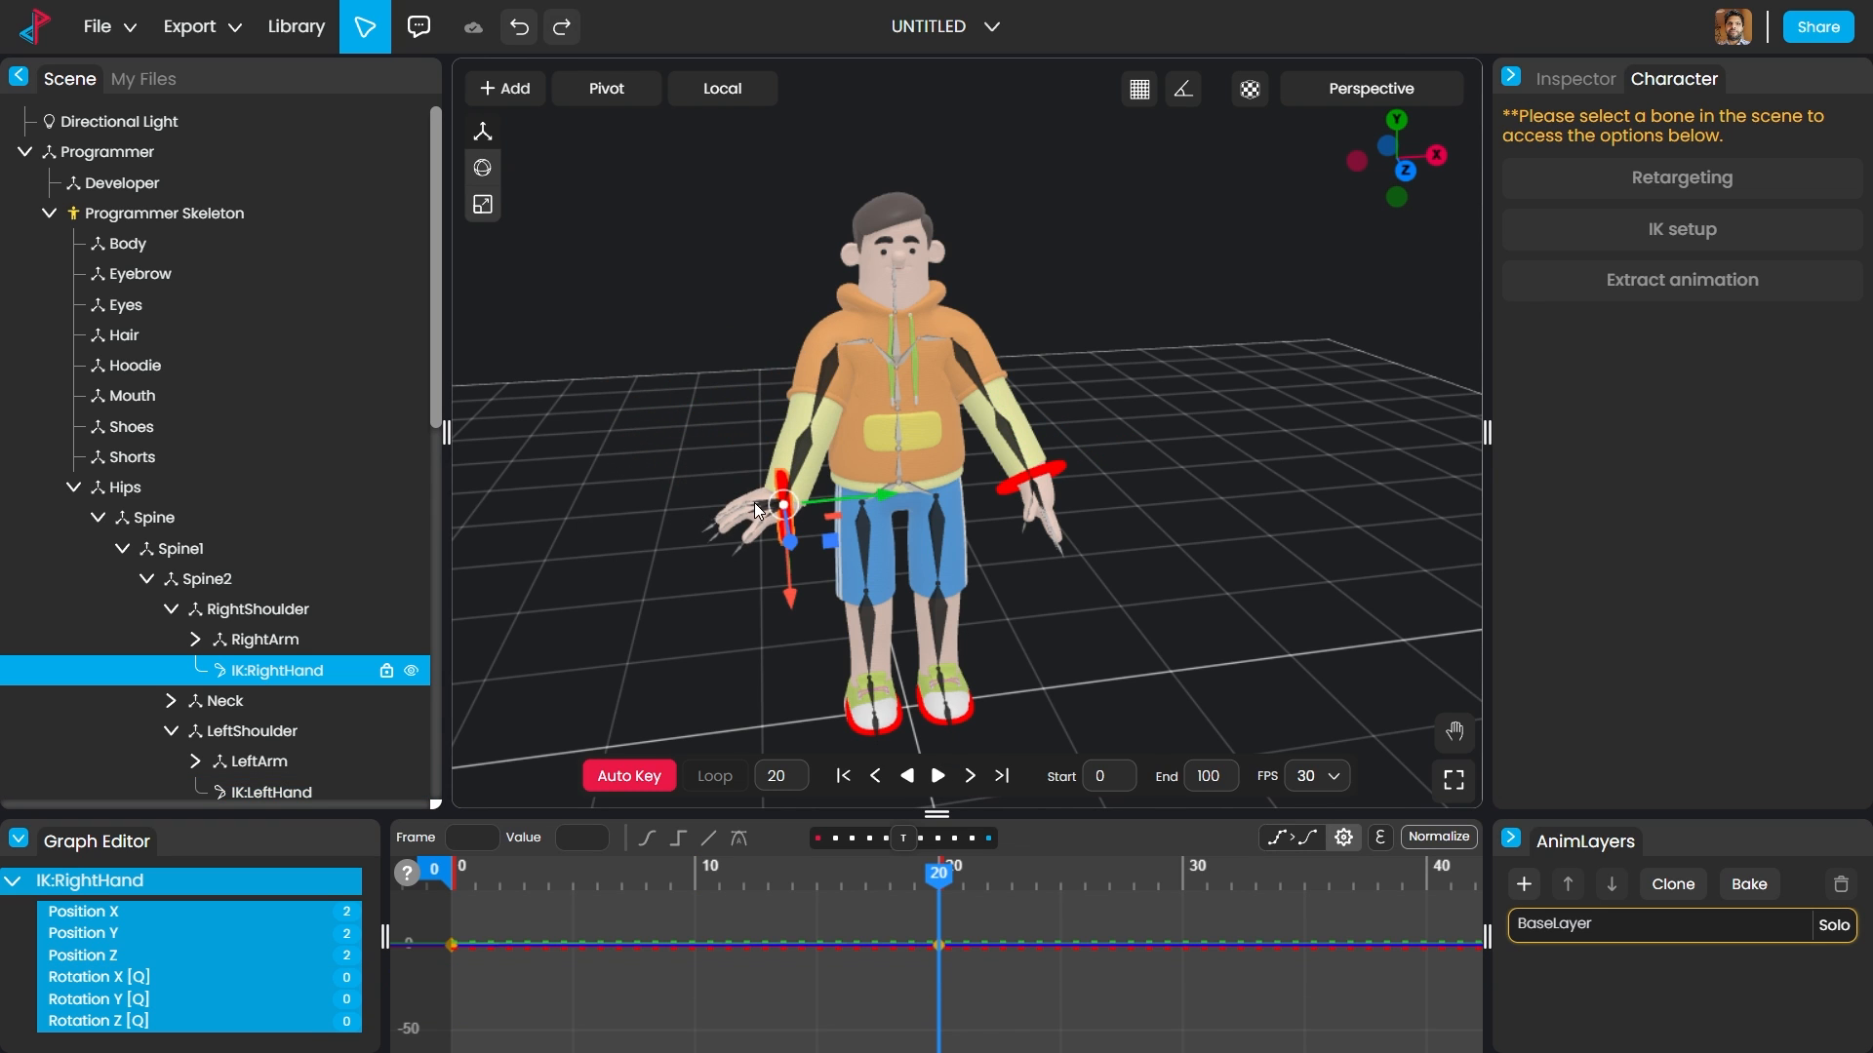
{"action": "left_click", "coordinate": [483, 169]}
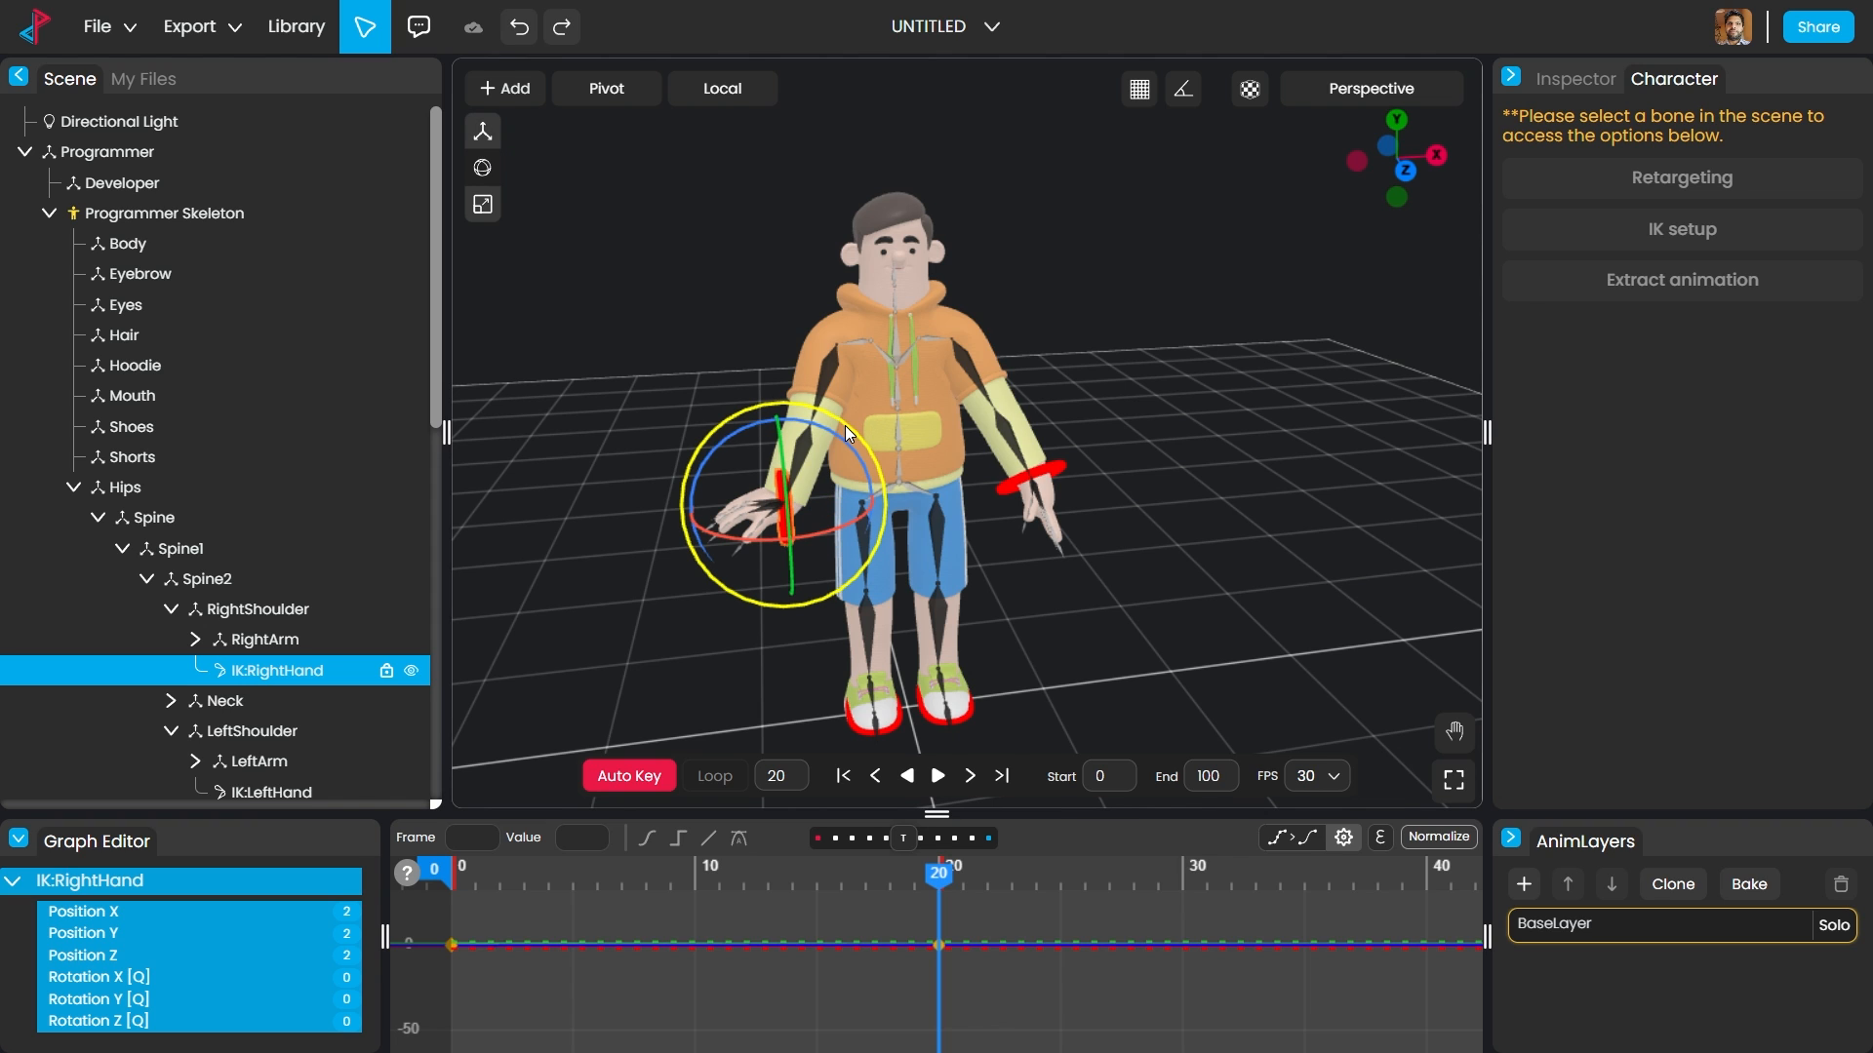
{"action": "left_click_drag", "start_coordinate": [845, 426], "coordinate": [712, 389]}
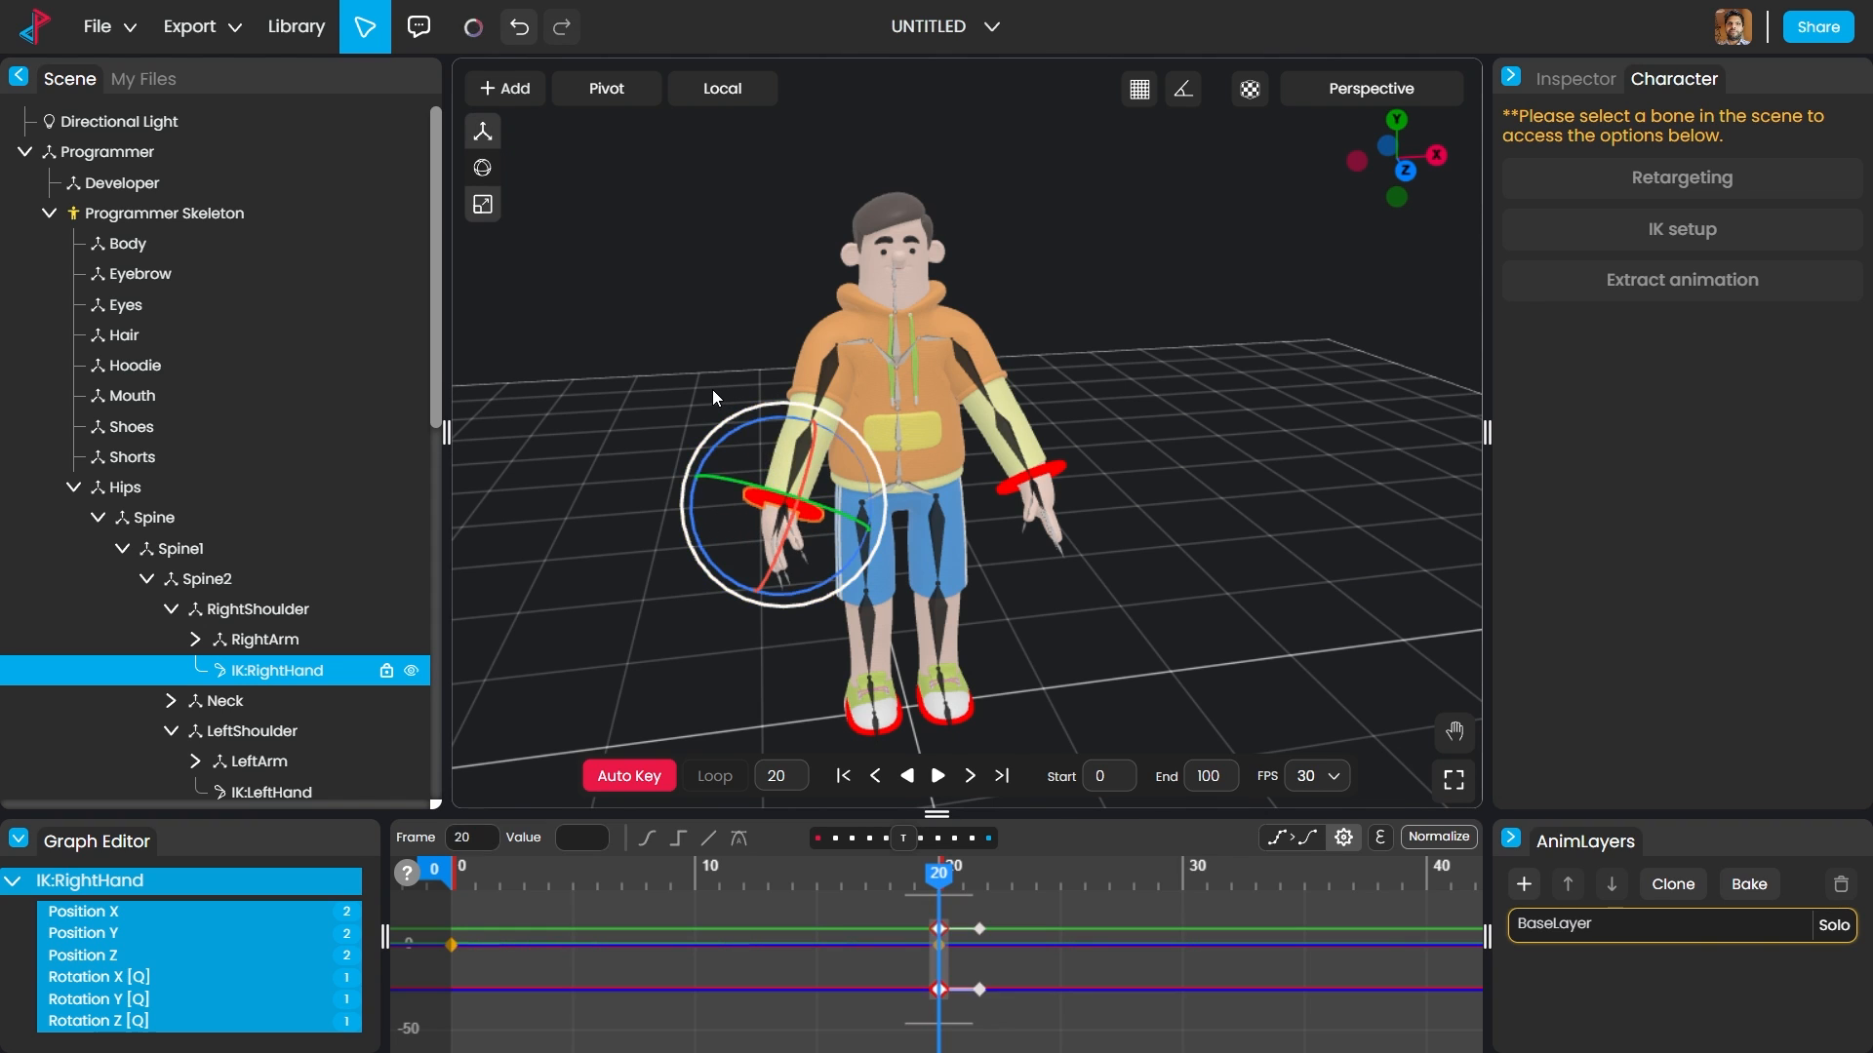
Step: Play the animation from frame 0 to check both arms lowering, and return to the start
{"action": "left_click_drag", "start_coordinate": [936, 881], "coordinate": [455, 875]}
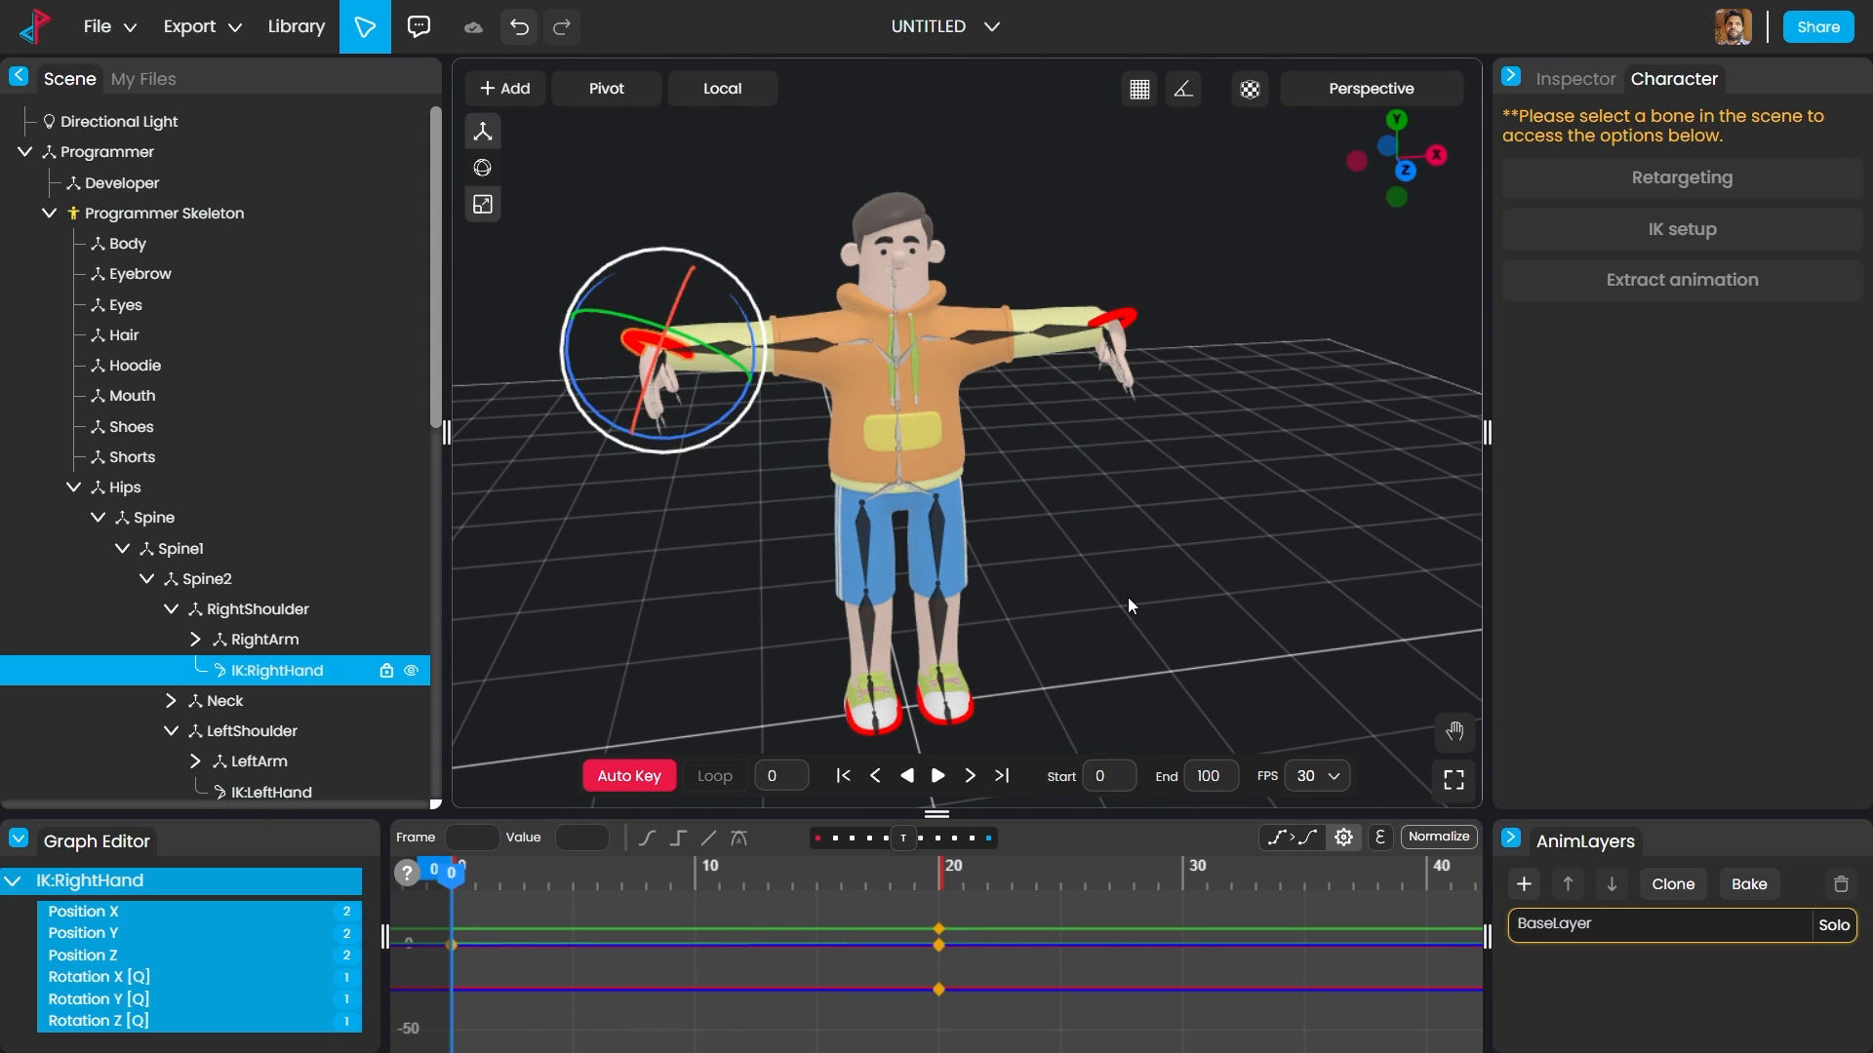
{"action": "key", "text": "space"}
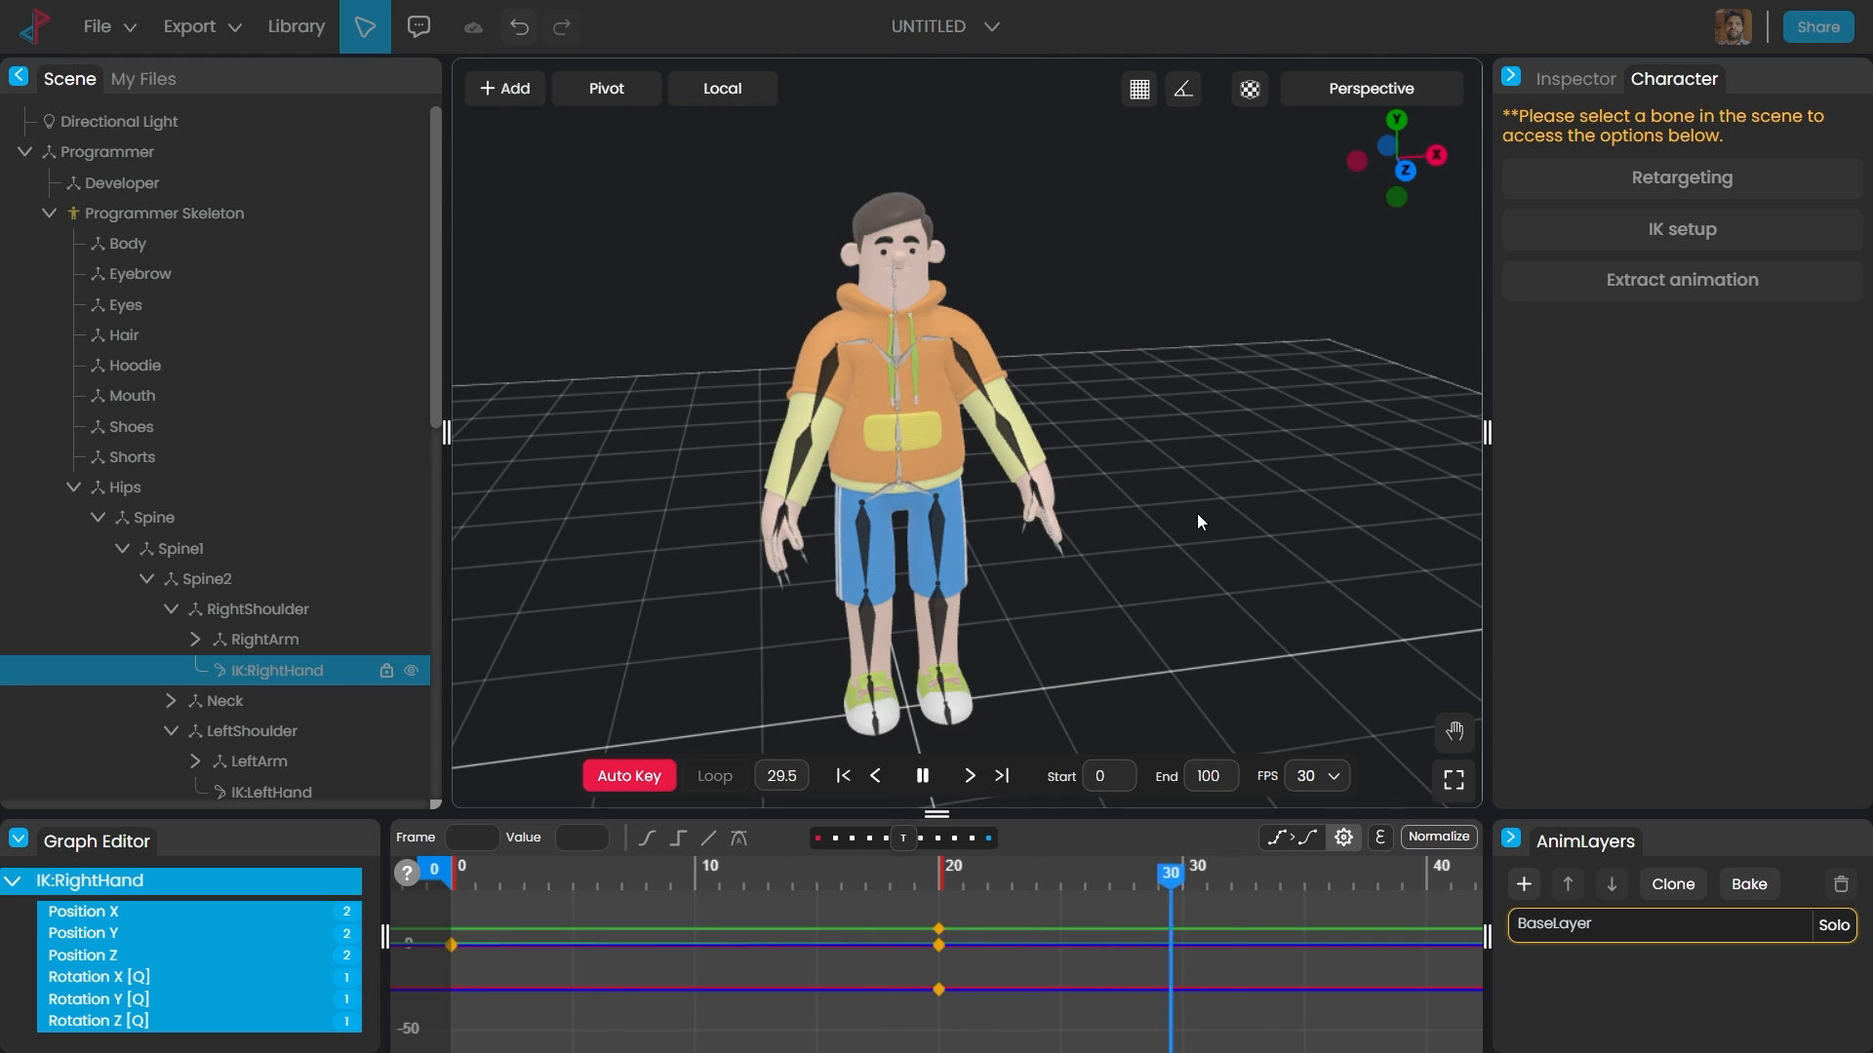
{"action": "key", "text": "space"}
{"action": "left_click_drag", "start_coordinate": [1233, 887], "coordinate": [452, 871]}
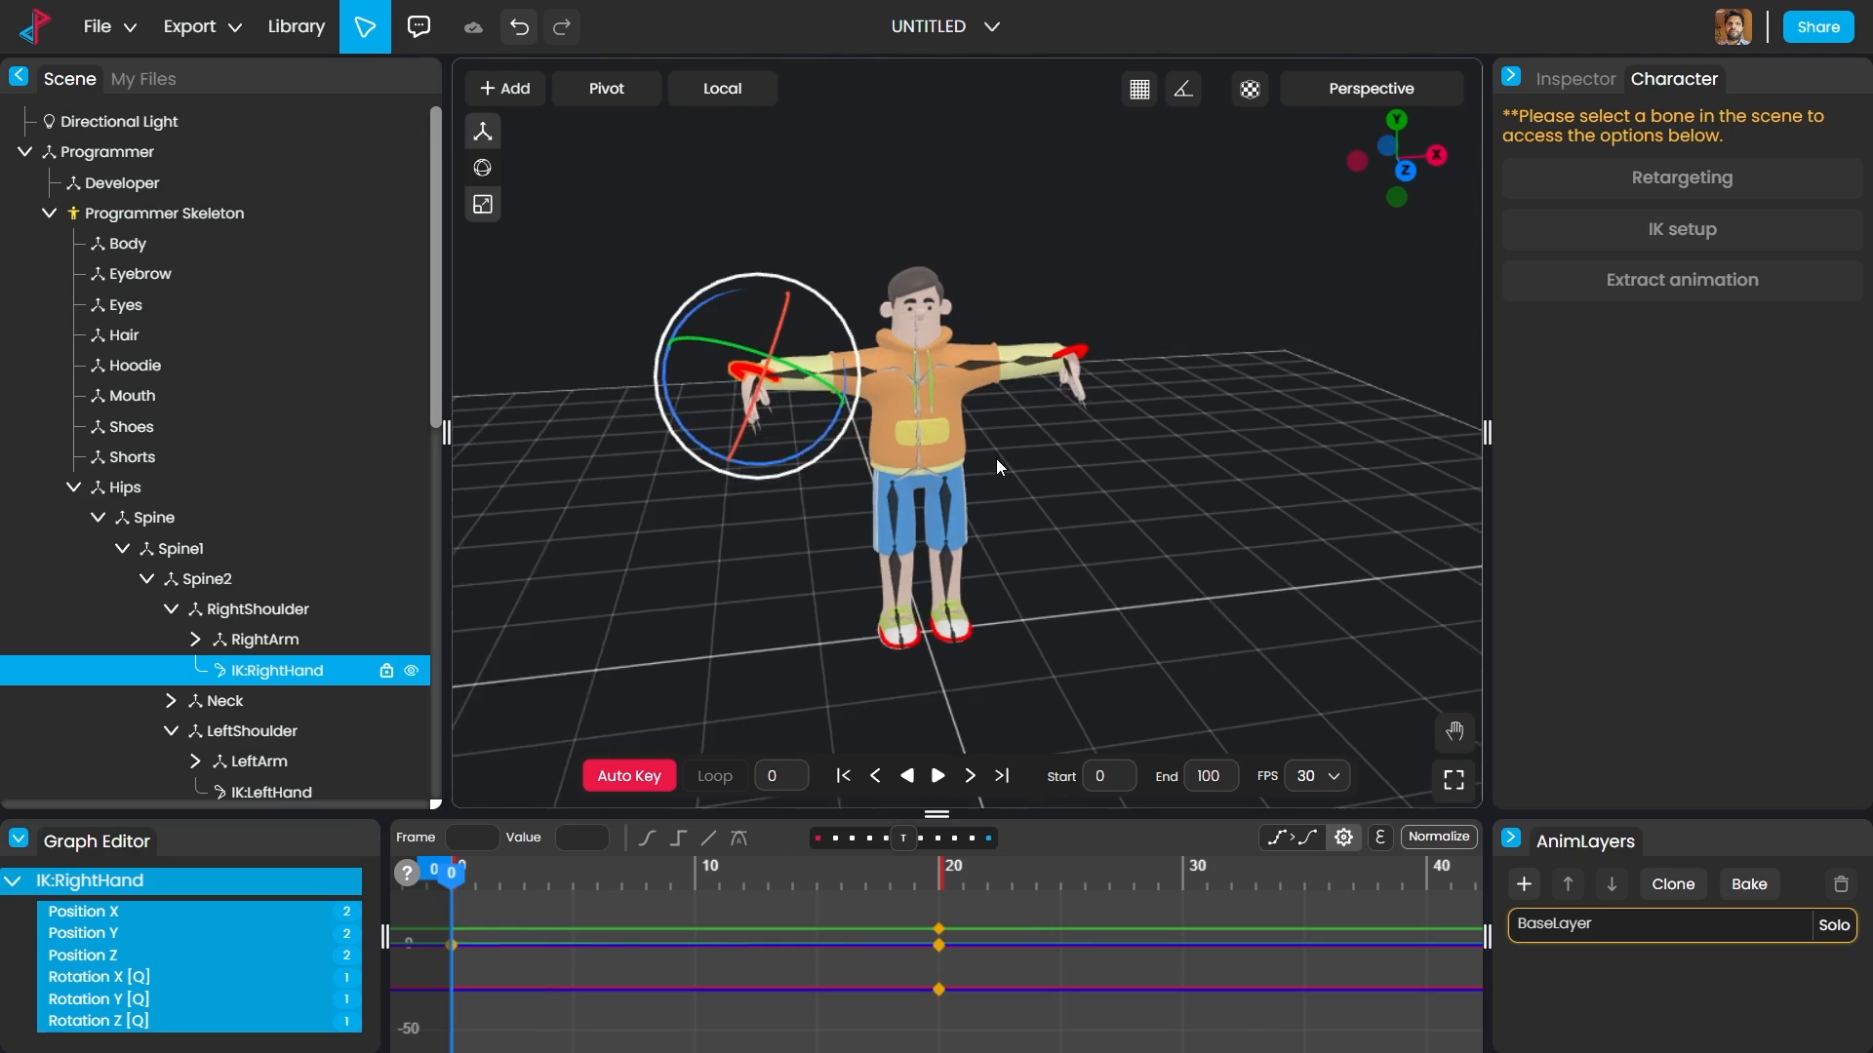
Step: At frame 1, rotate the right hand's IK control so the hand points outward in line with the arm
{"action": "scroll", "coordinate": [997, 458], "scroll_direction": "up", "scroll_amount": 3}
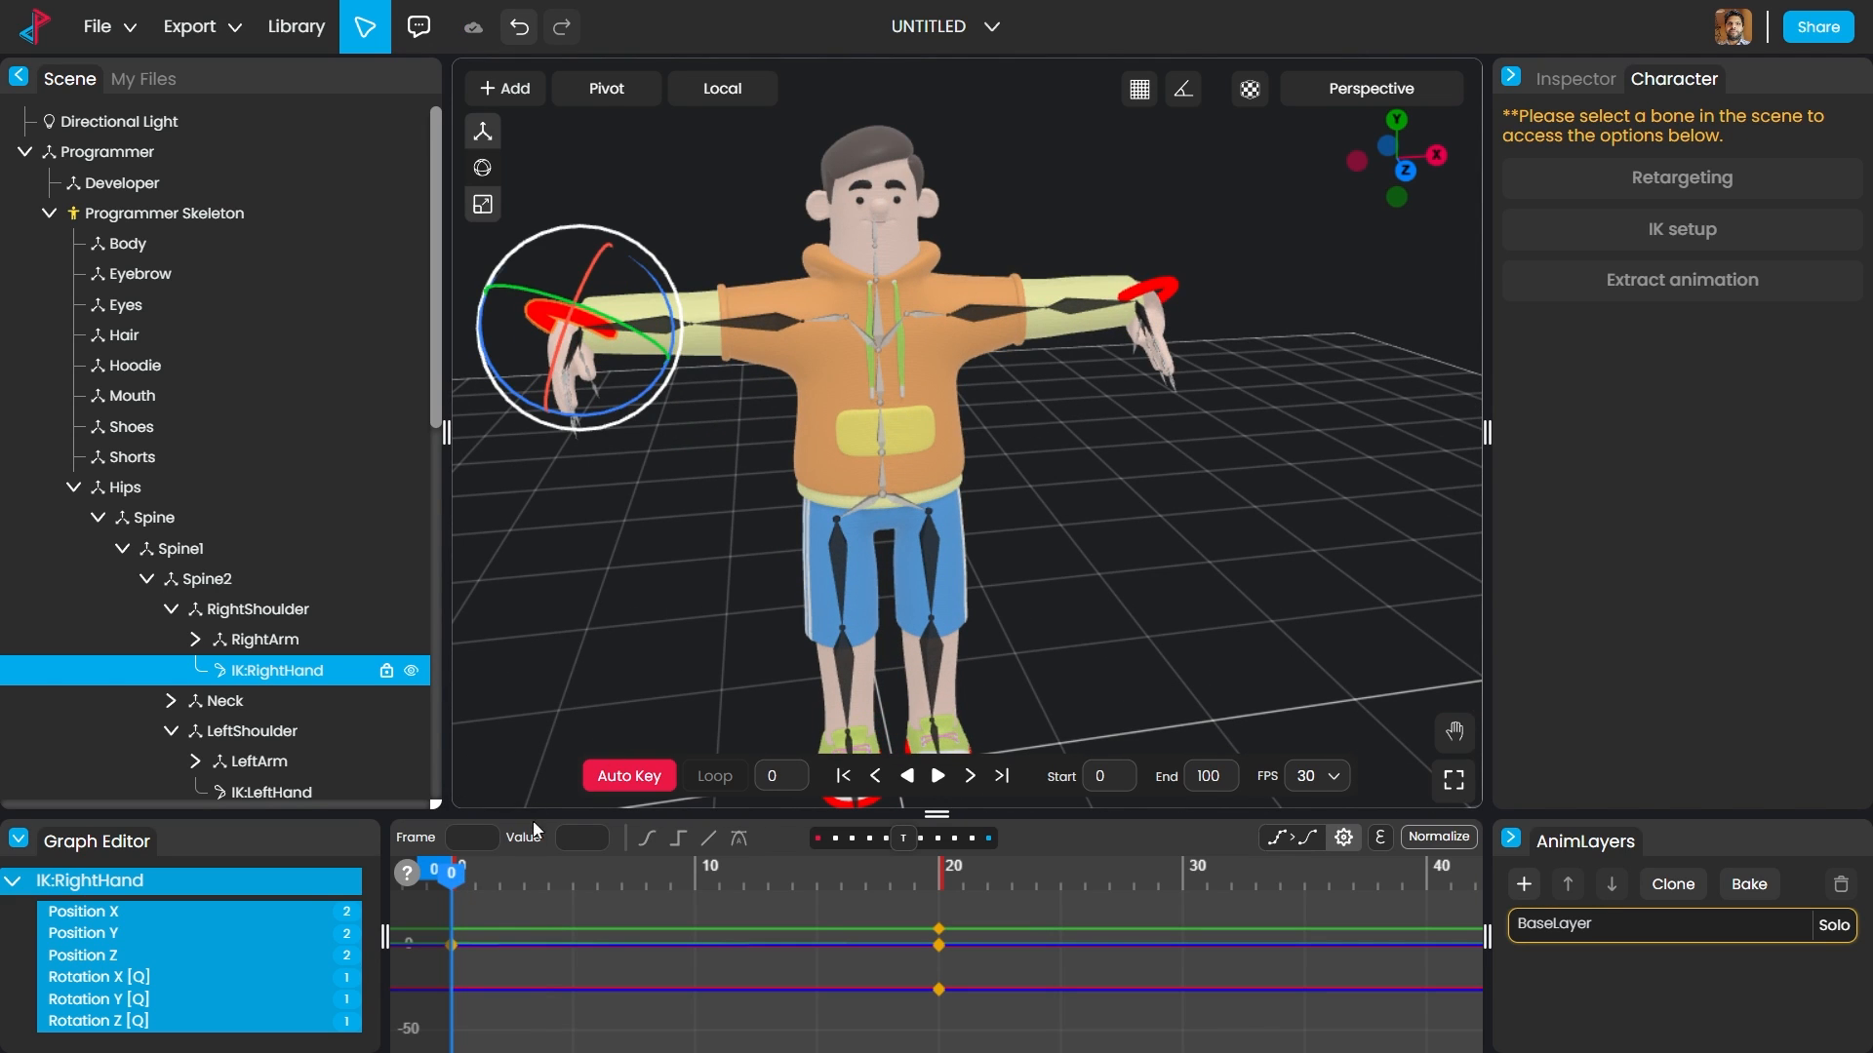
{"action": "mouse_move", "coordinate": [451, 872]}
{"action": "left_mouse_down"}
{"action": "mouse_move", "coordinate": [499, 875]}
{"action": "mouse_move", "coordinate": [453, 875]}
{"action": "mouse_move", "coordinate": [469, 883]}
{"action": "left_mouse_up"}
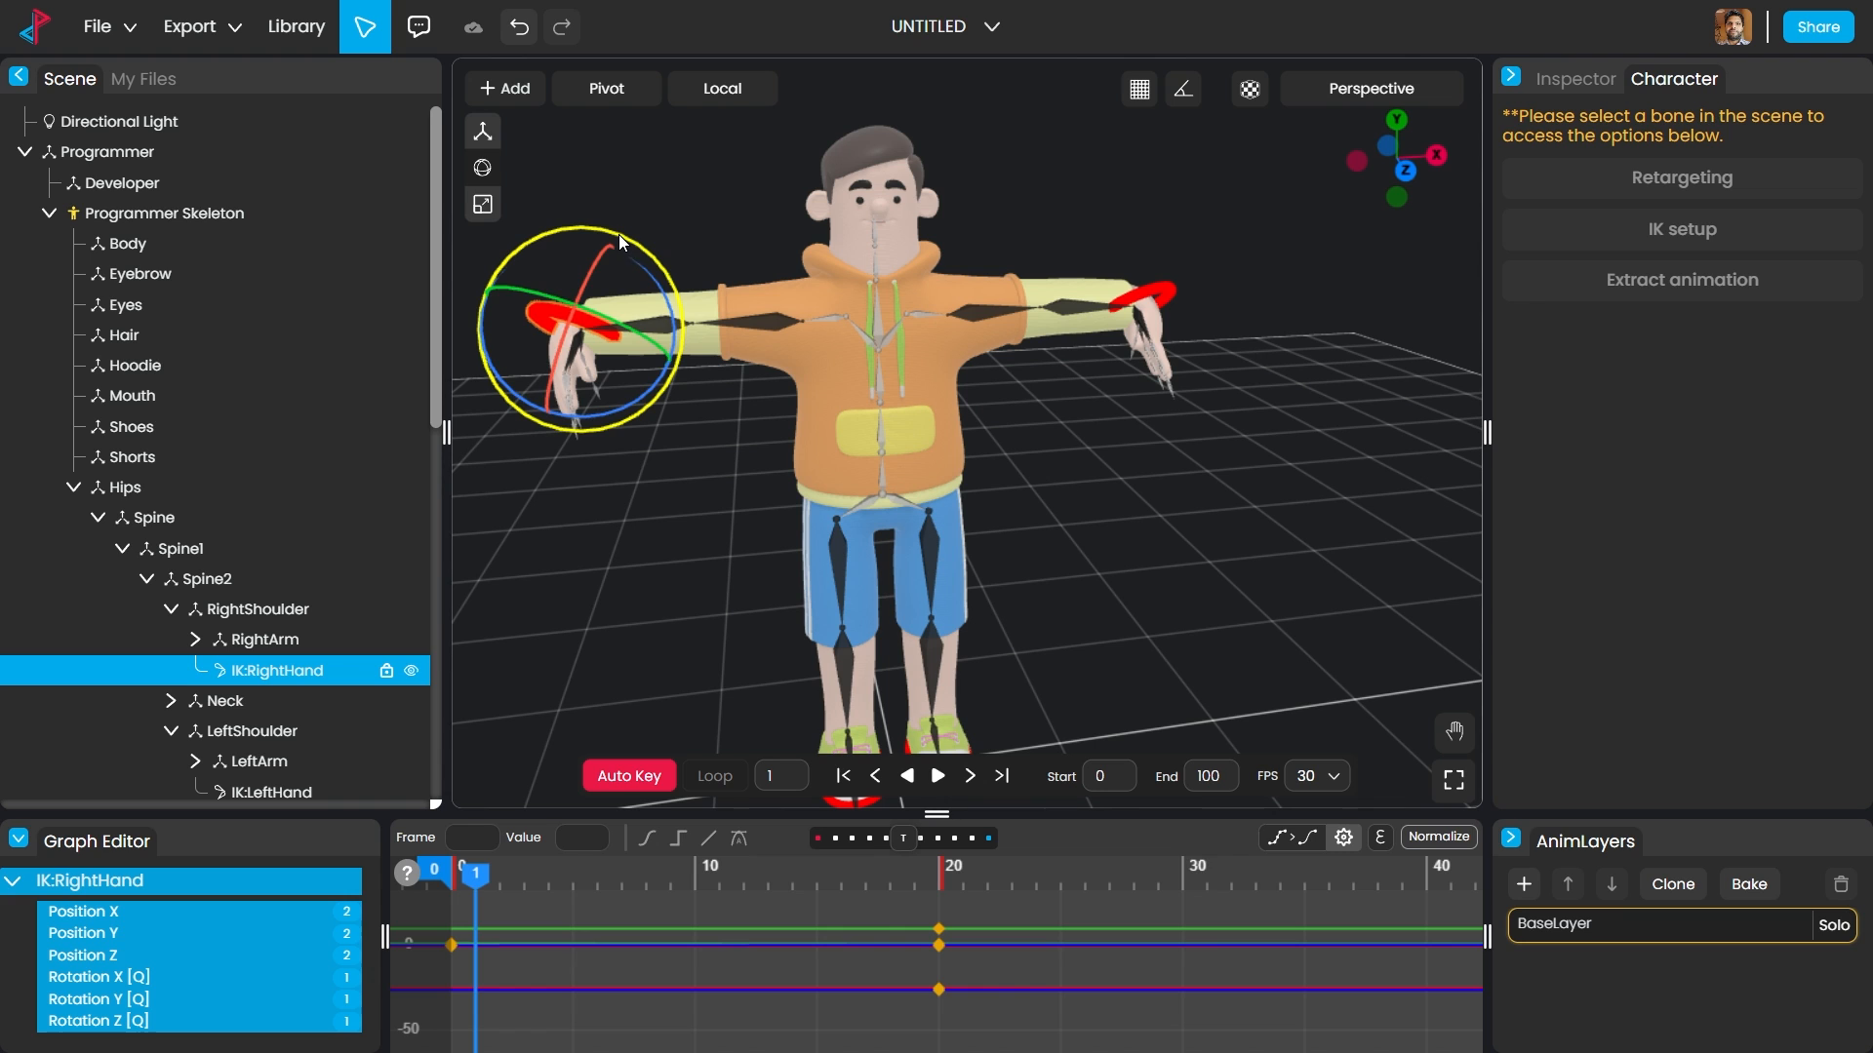
{"action": "left_click_drag", "start_coordinate": [618, 234], "coordinate": [702, 338]}
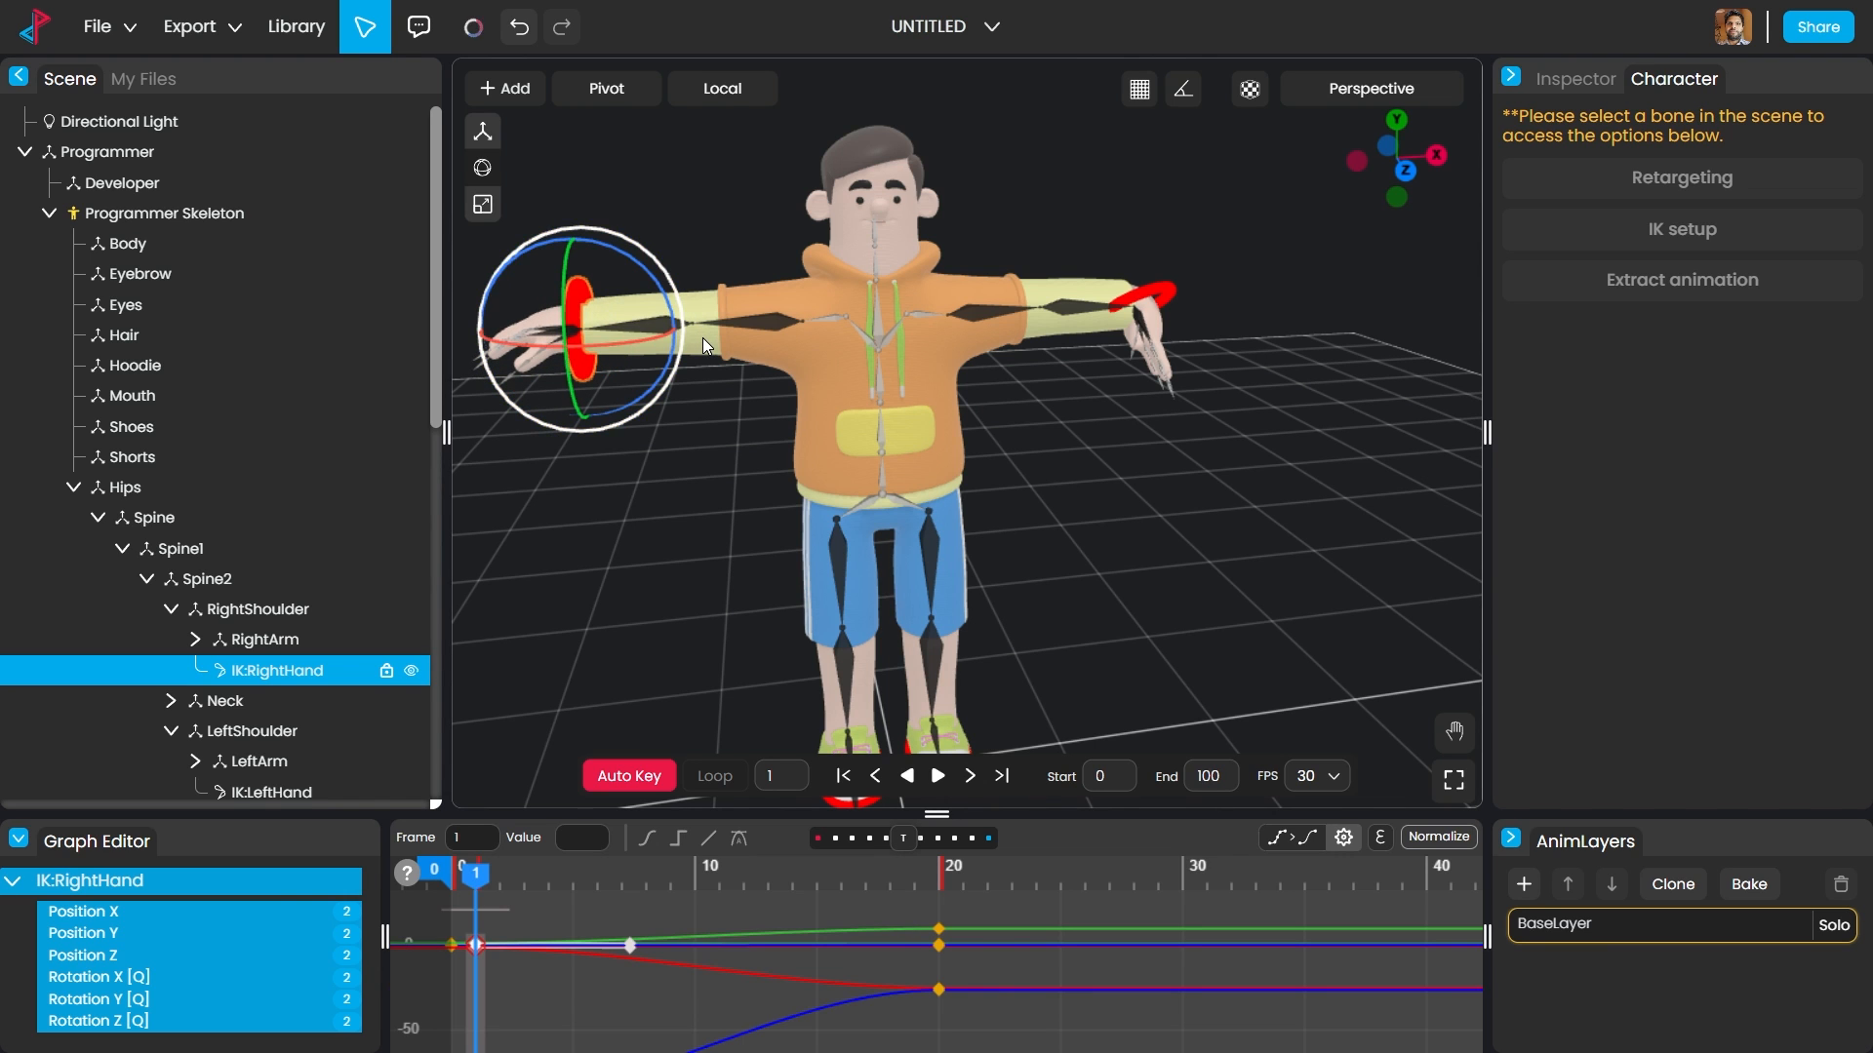
Step: At frame 2, rotate the left hand's IK control so the hand points outward in line with the arm
{"action": "mouse_move", "coordinate": [472, 869]}
{"action": "left_mouse_down"}
{"action": "mouse_move", "coordinate": [1139, 884]}
{"action": "mouse_move", "coordinate": [458, 878]}
{"action": "mouse_move", "coordinate": [491, 868]}
{"action": "left_mouse_up"}
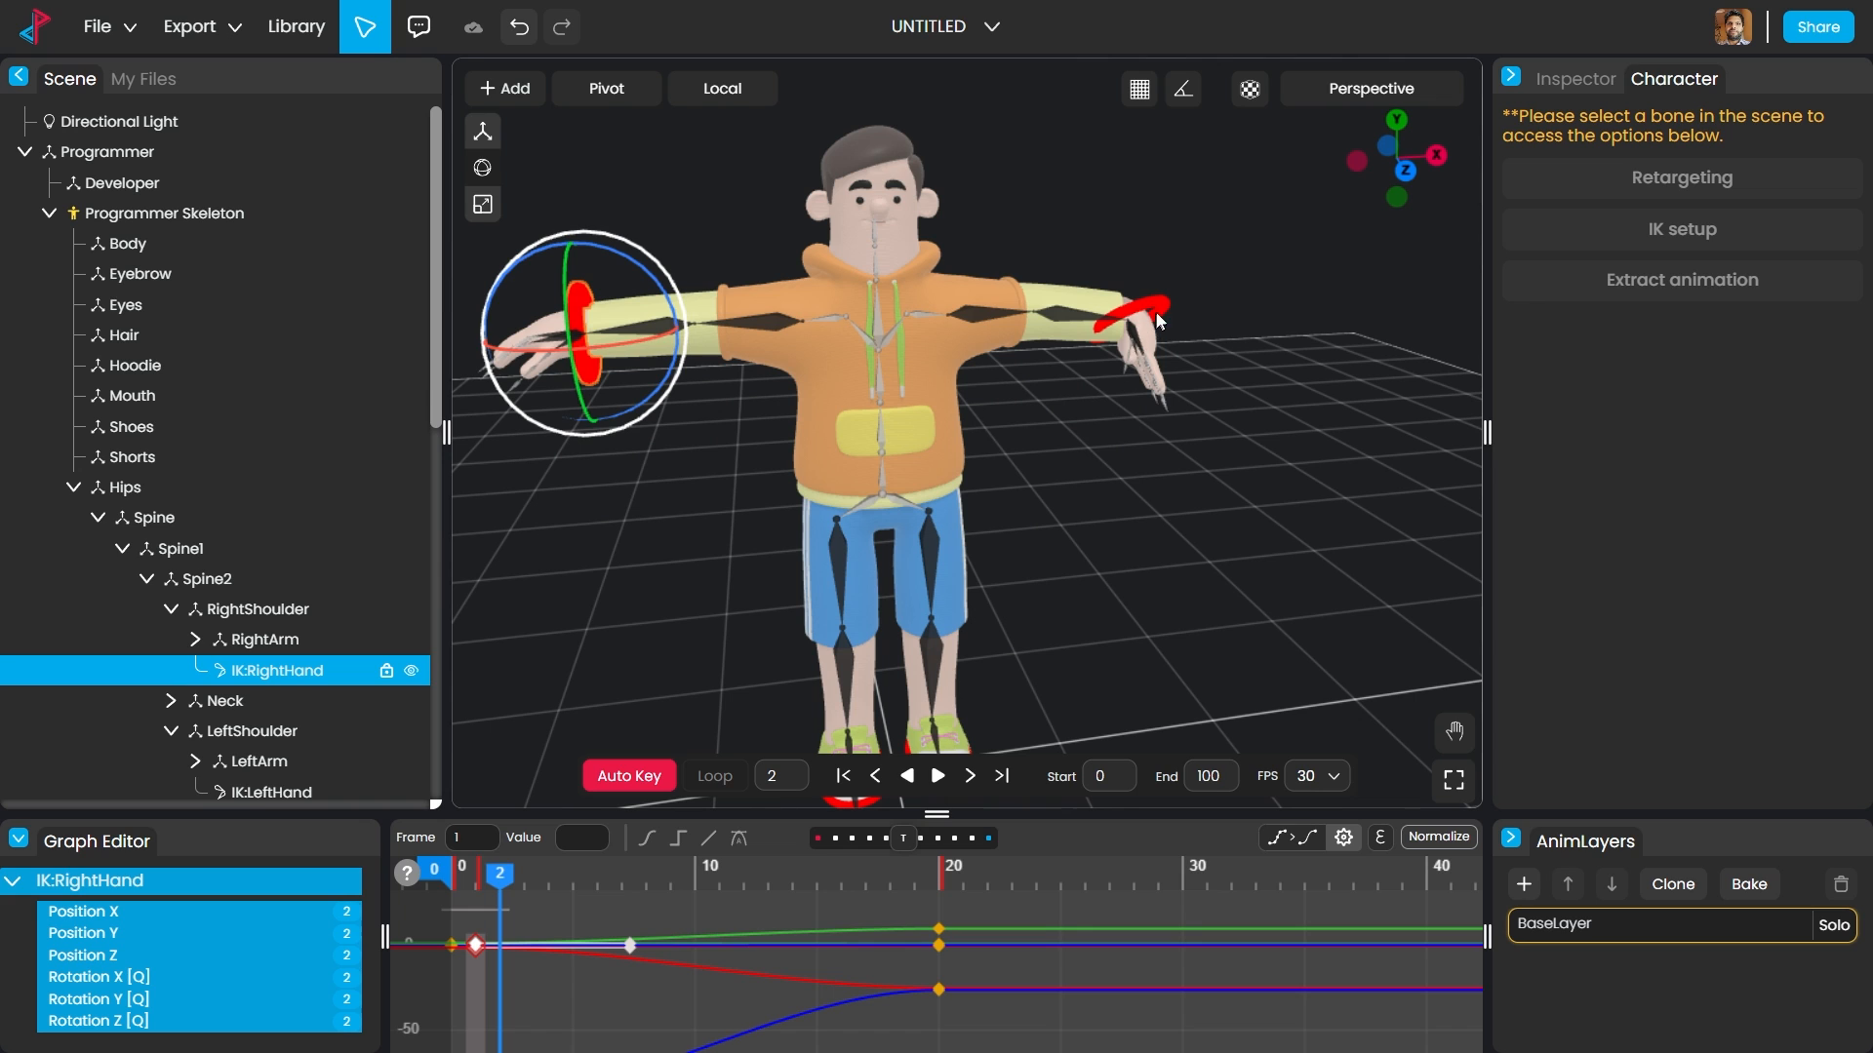
{"action": "left_click", "coordinate": [1158, 320]}
{"action": "left_click_drag", "start_coordinate": [1219, 275], "coordinate": [1143, 210]}
Step: Scrub the timeline from frame 0 to frame 23 to check the corrected motion of both hands
{"action": "left_click", "coordinate": [455, 875]}
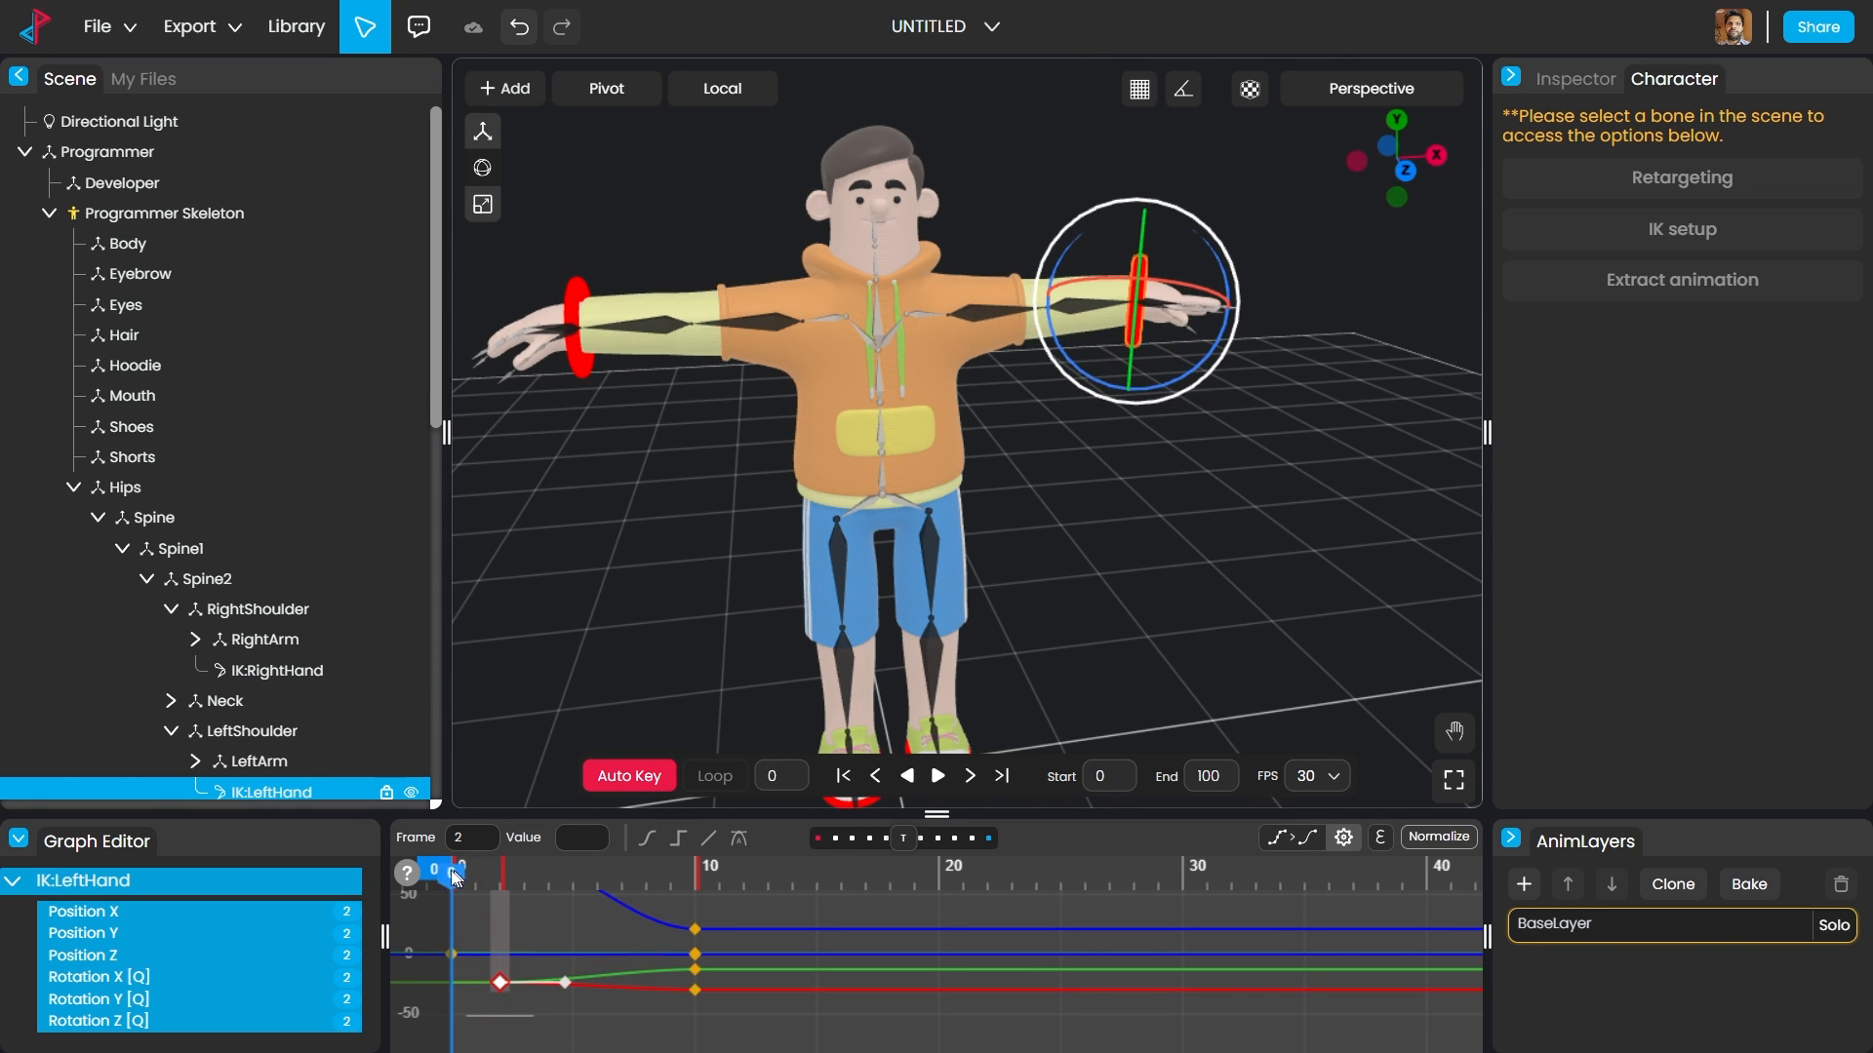
{"action": "left_click_drag", "start_coordinate": [455, 875], "coordinate": [1012, 932]}
{"action": "scroll", "coordinate": [1091, 527], "scroll_direction": "down", "scroll_amount": 5}
{"action": "scroll", "coordinate": [1090, 527], "scroll_direction": "up", "scroll_amount": 4}
{"action": "left_click_drag", "start_coordinate": [1122, 536], "coordinate": [1190, 499]}
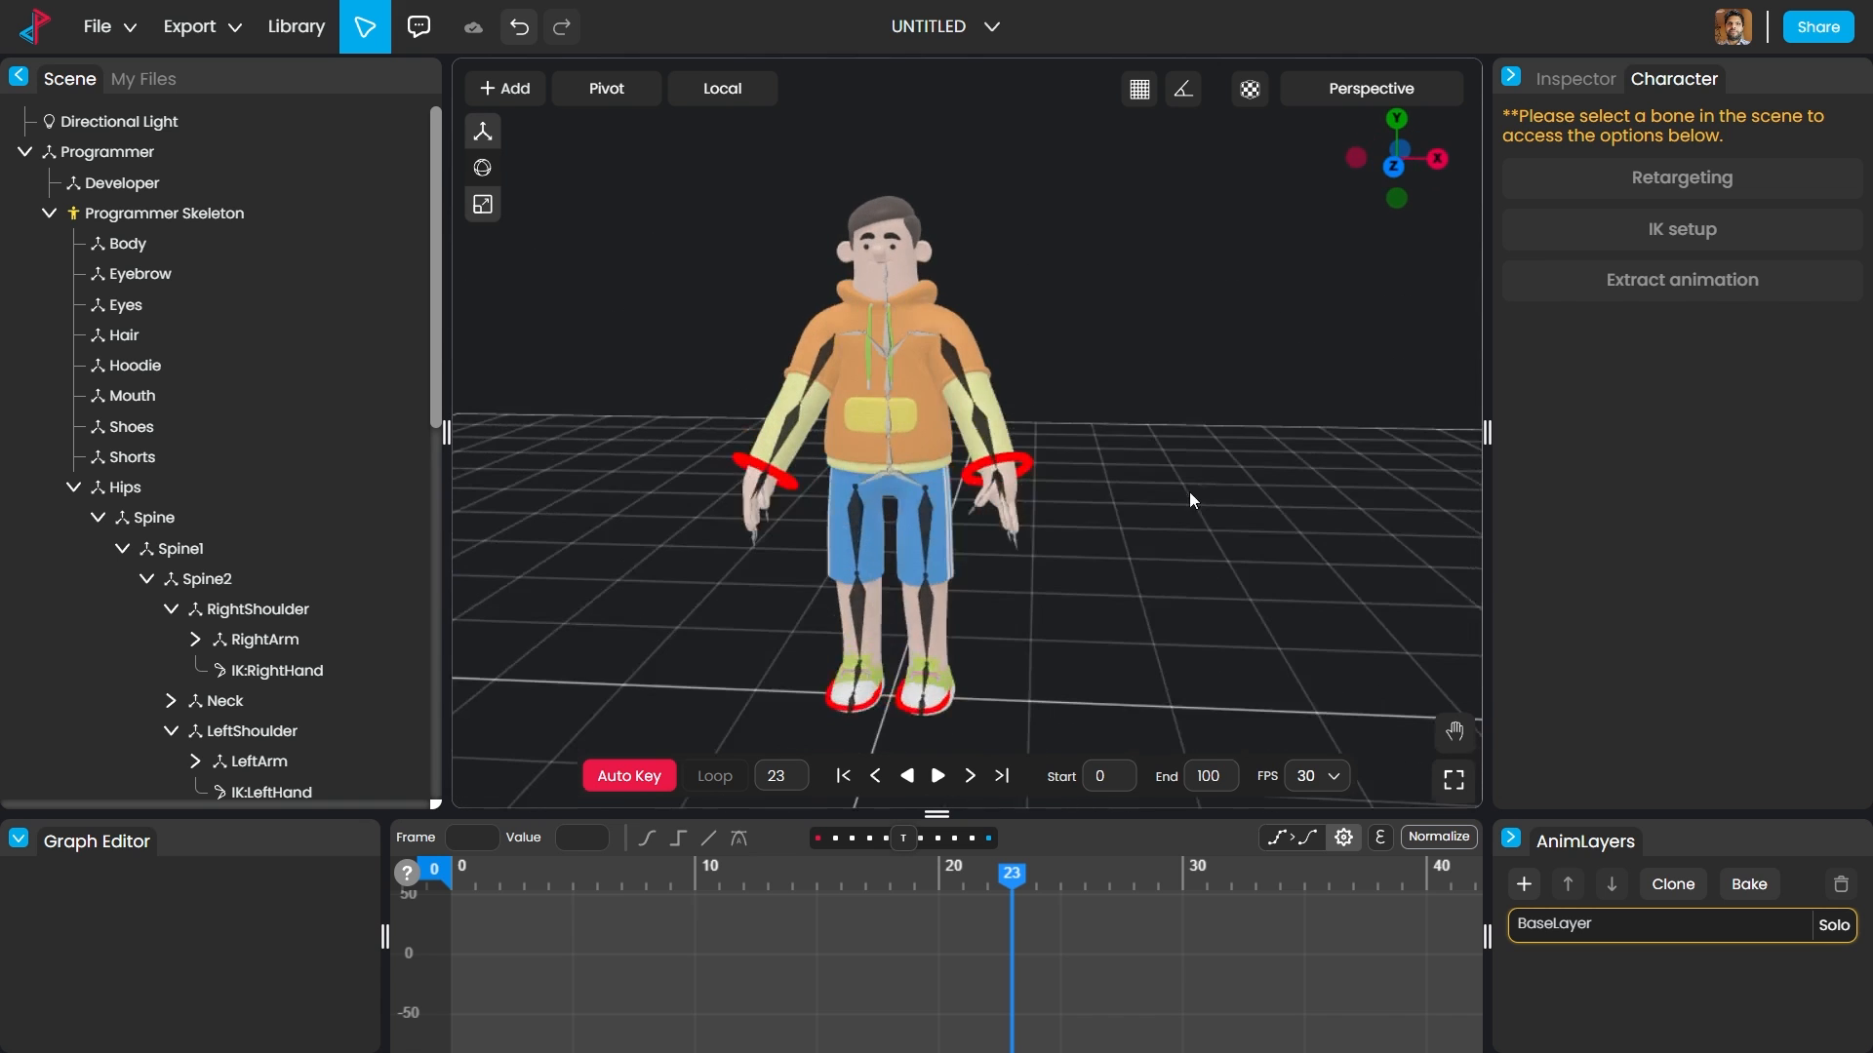
Step: Apply the Running Jump animation from the library to the Programmer Skeleton as a new animation layer
{"action": "left_click", "coordinate": [296, 28]}
{"action": "left_click", "coordinate": [518, 167]}
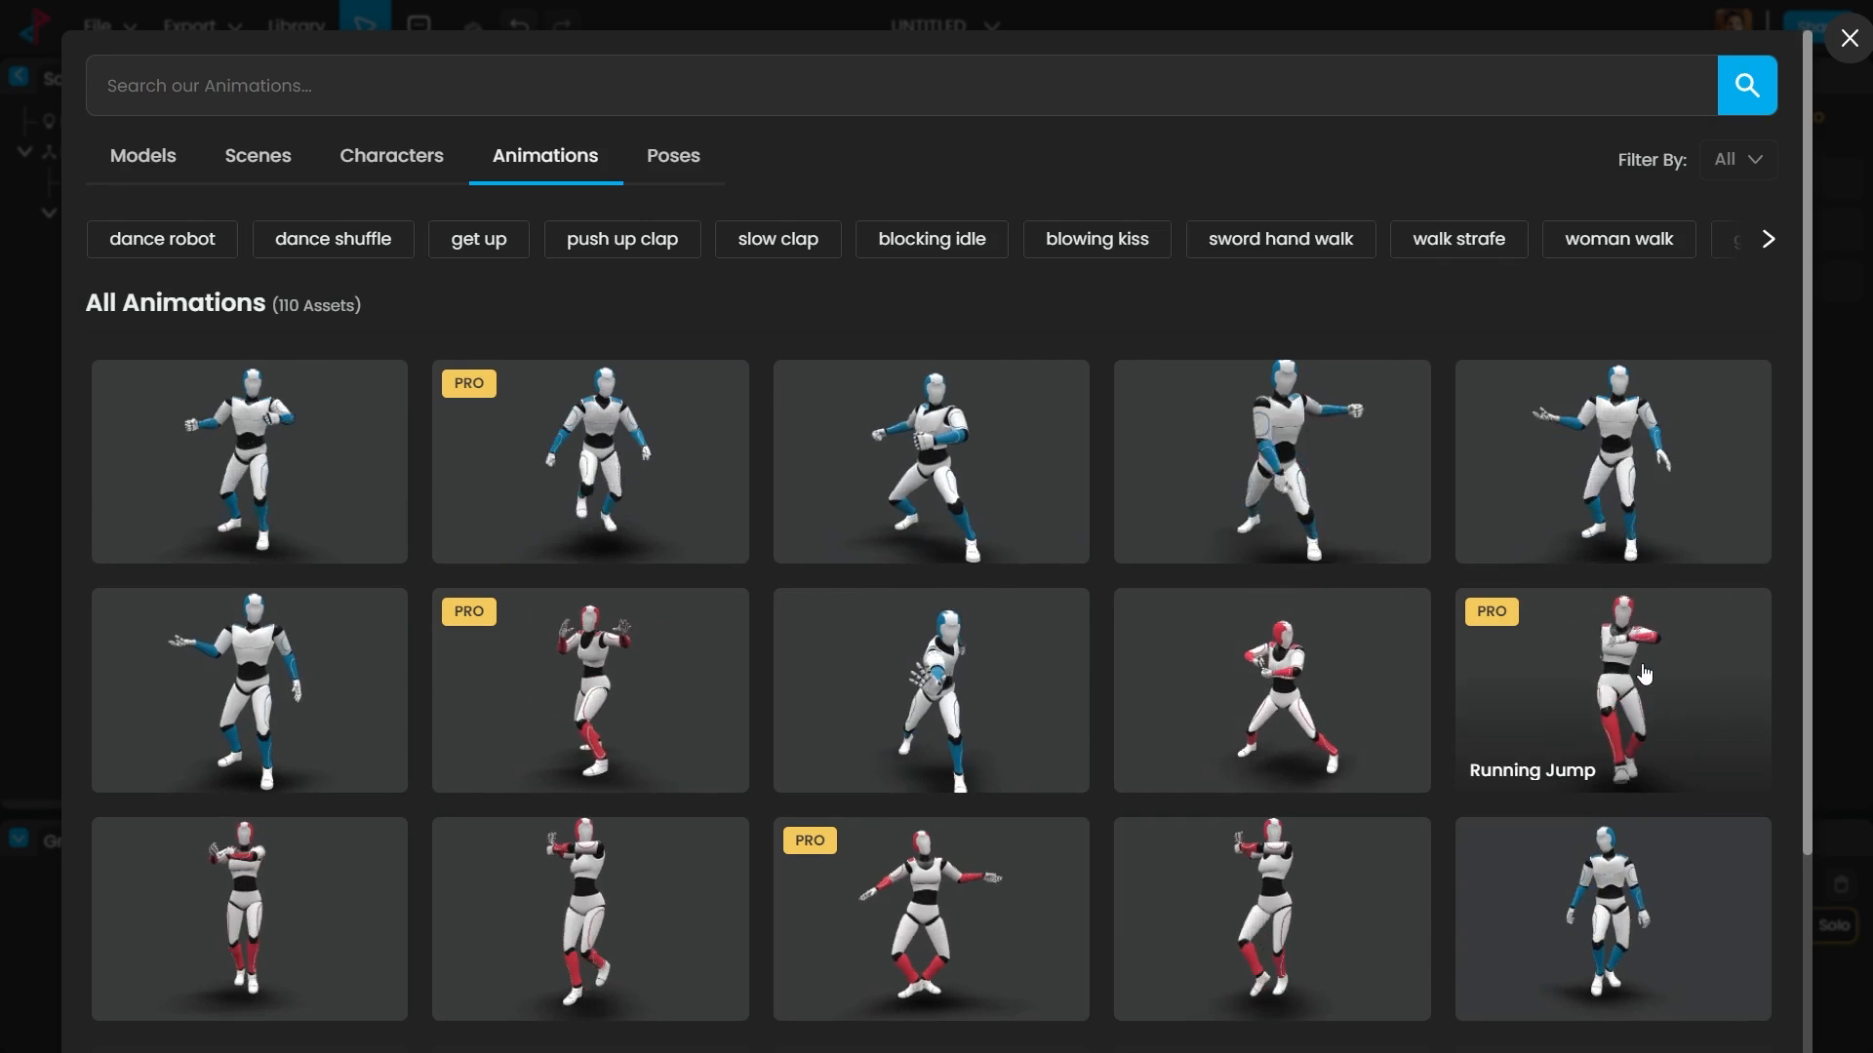
{"action": "left_click", "coordinate": [1612, 702]}
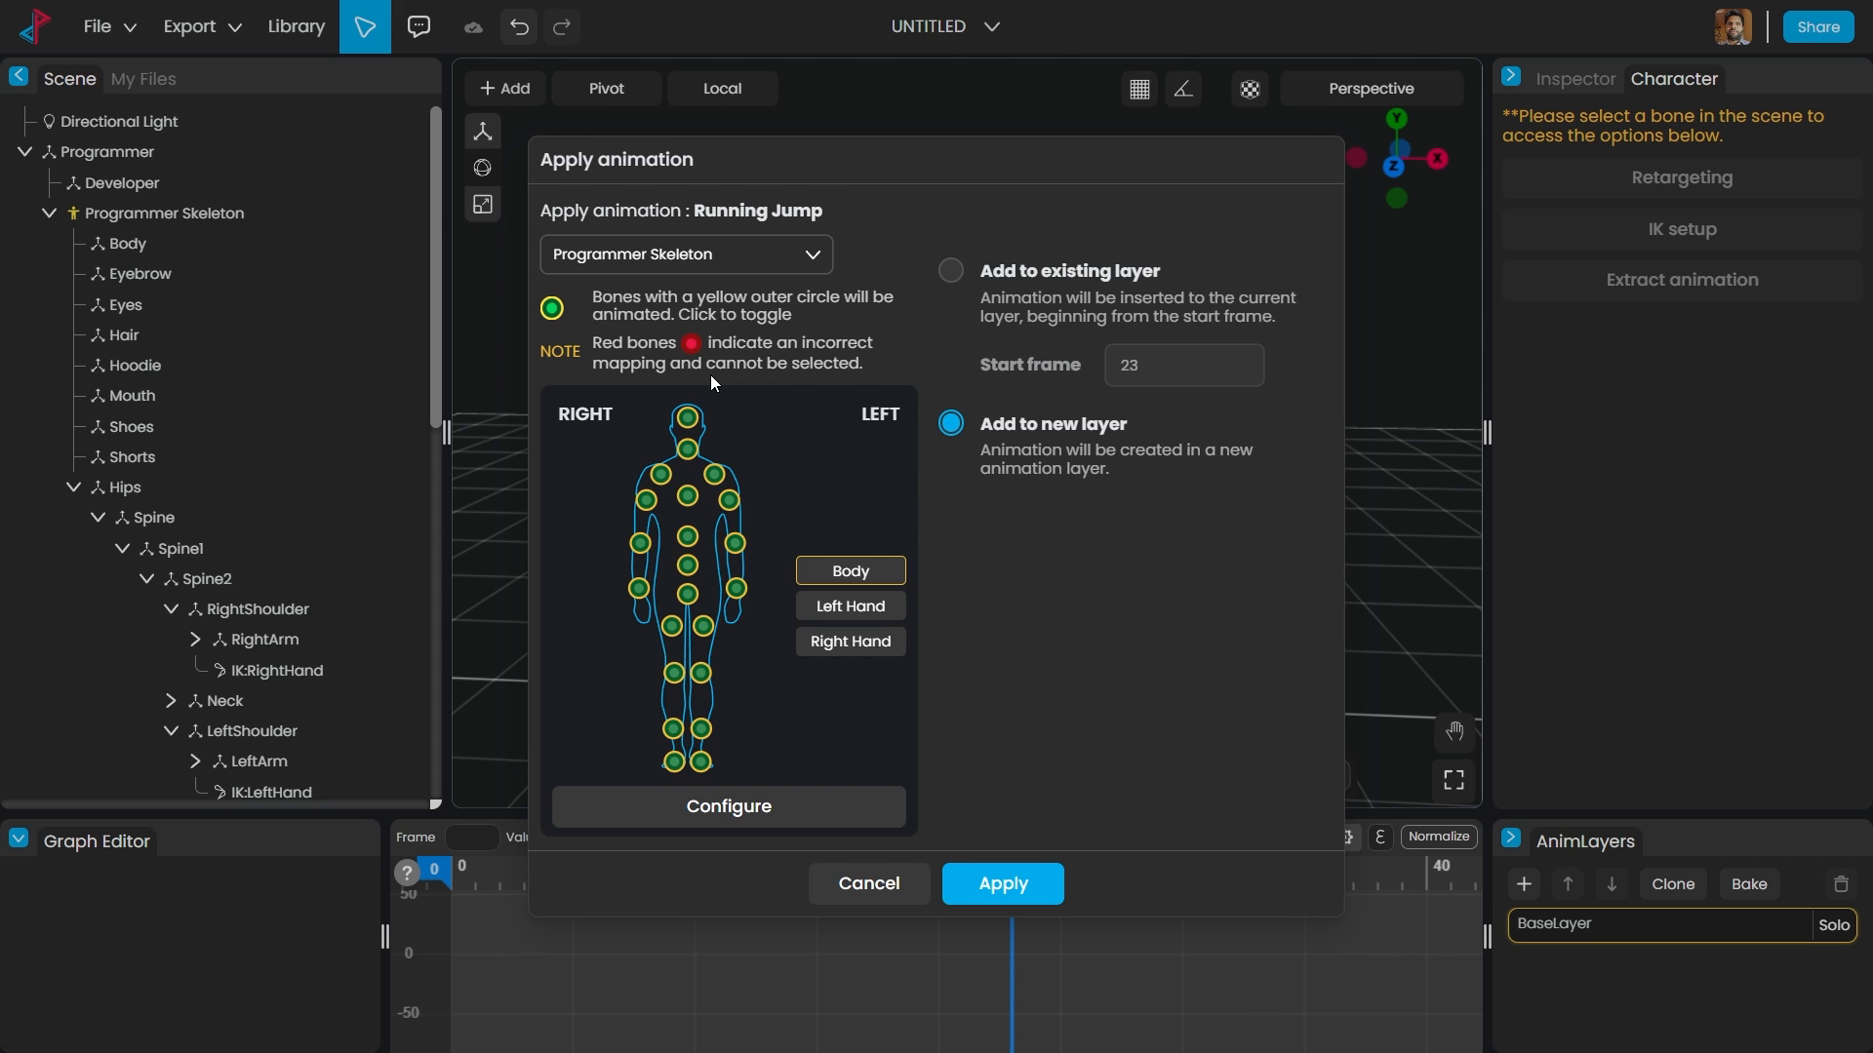
{"action": "left_click", "coordinate": [1029, 884]}
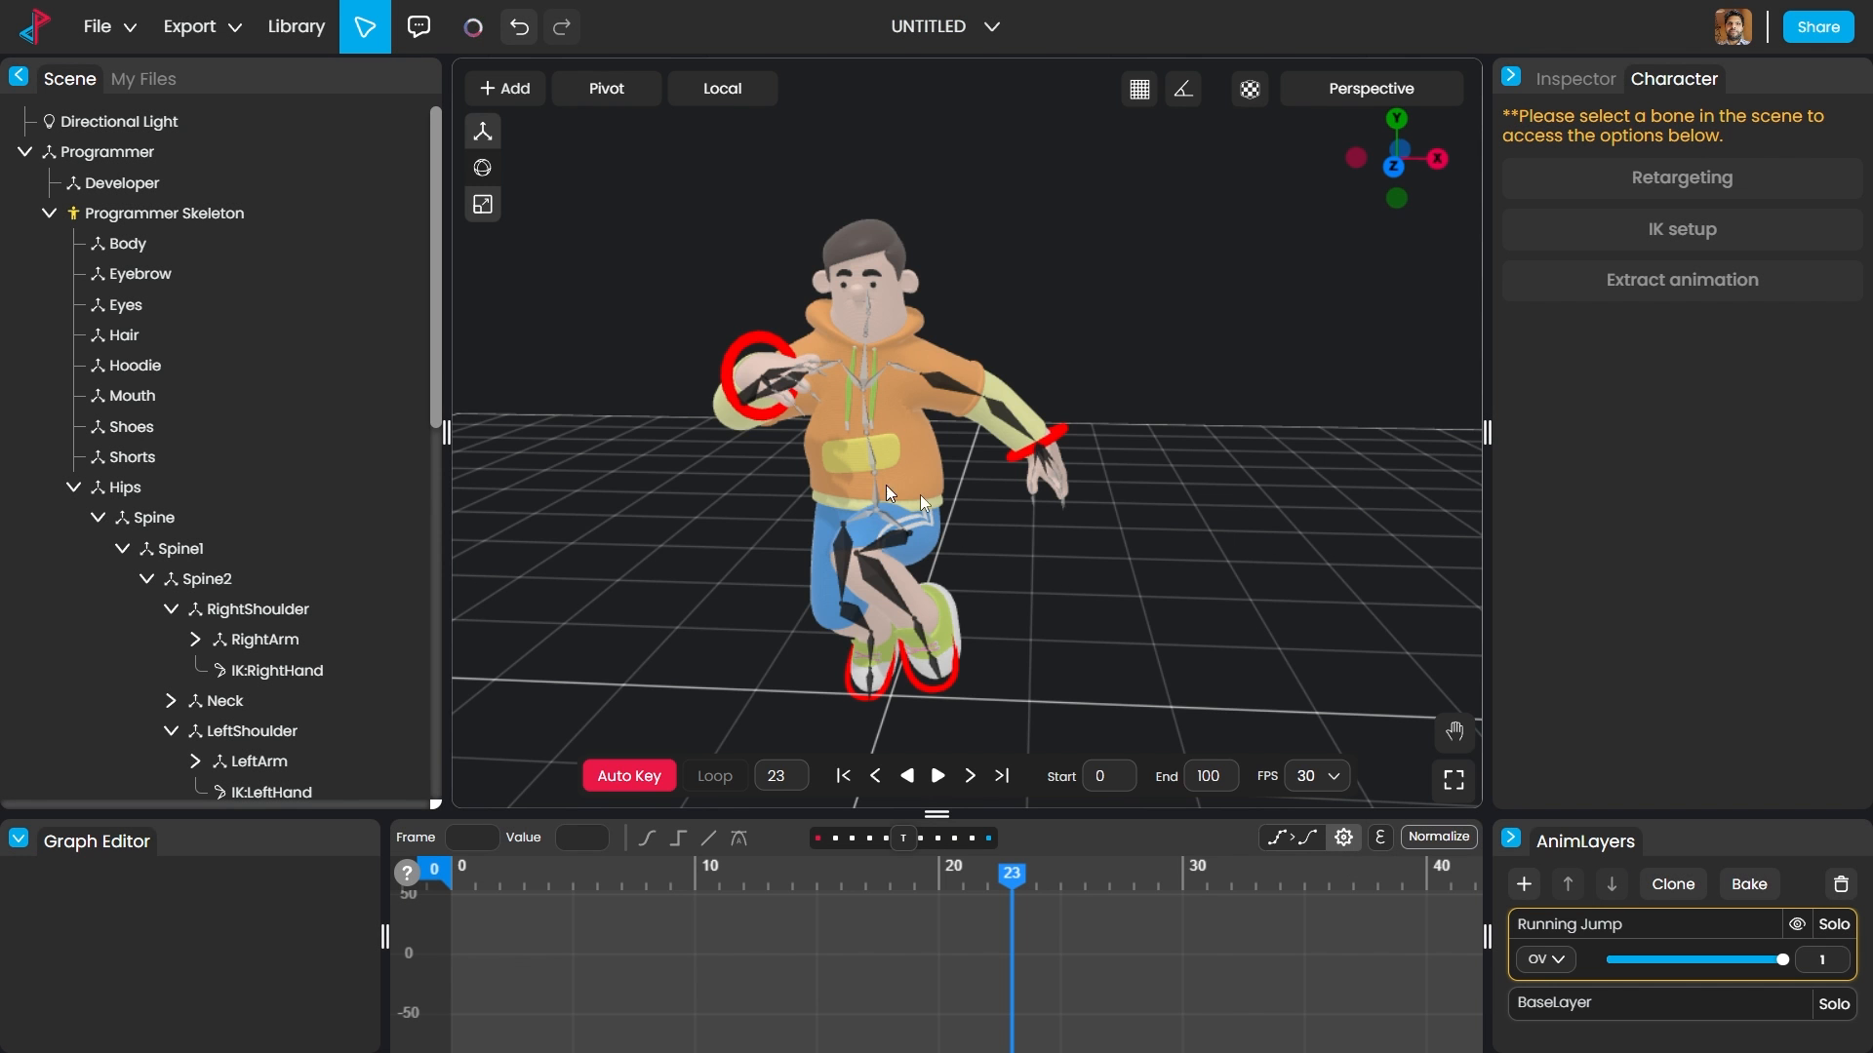
Step: Play the Running Jump animation from the start twice and inspect the character's motion up close
{"action": "mouse_move", "coordinate": [1030, 507]}
{"action": "left_mouse_down"}
{"action": "mouse_move", "coordinate": [1074, 527]}
{"action": "mouse_move", "coordinate": [1024, 527]}
{"action": "left_mouse_up"}
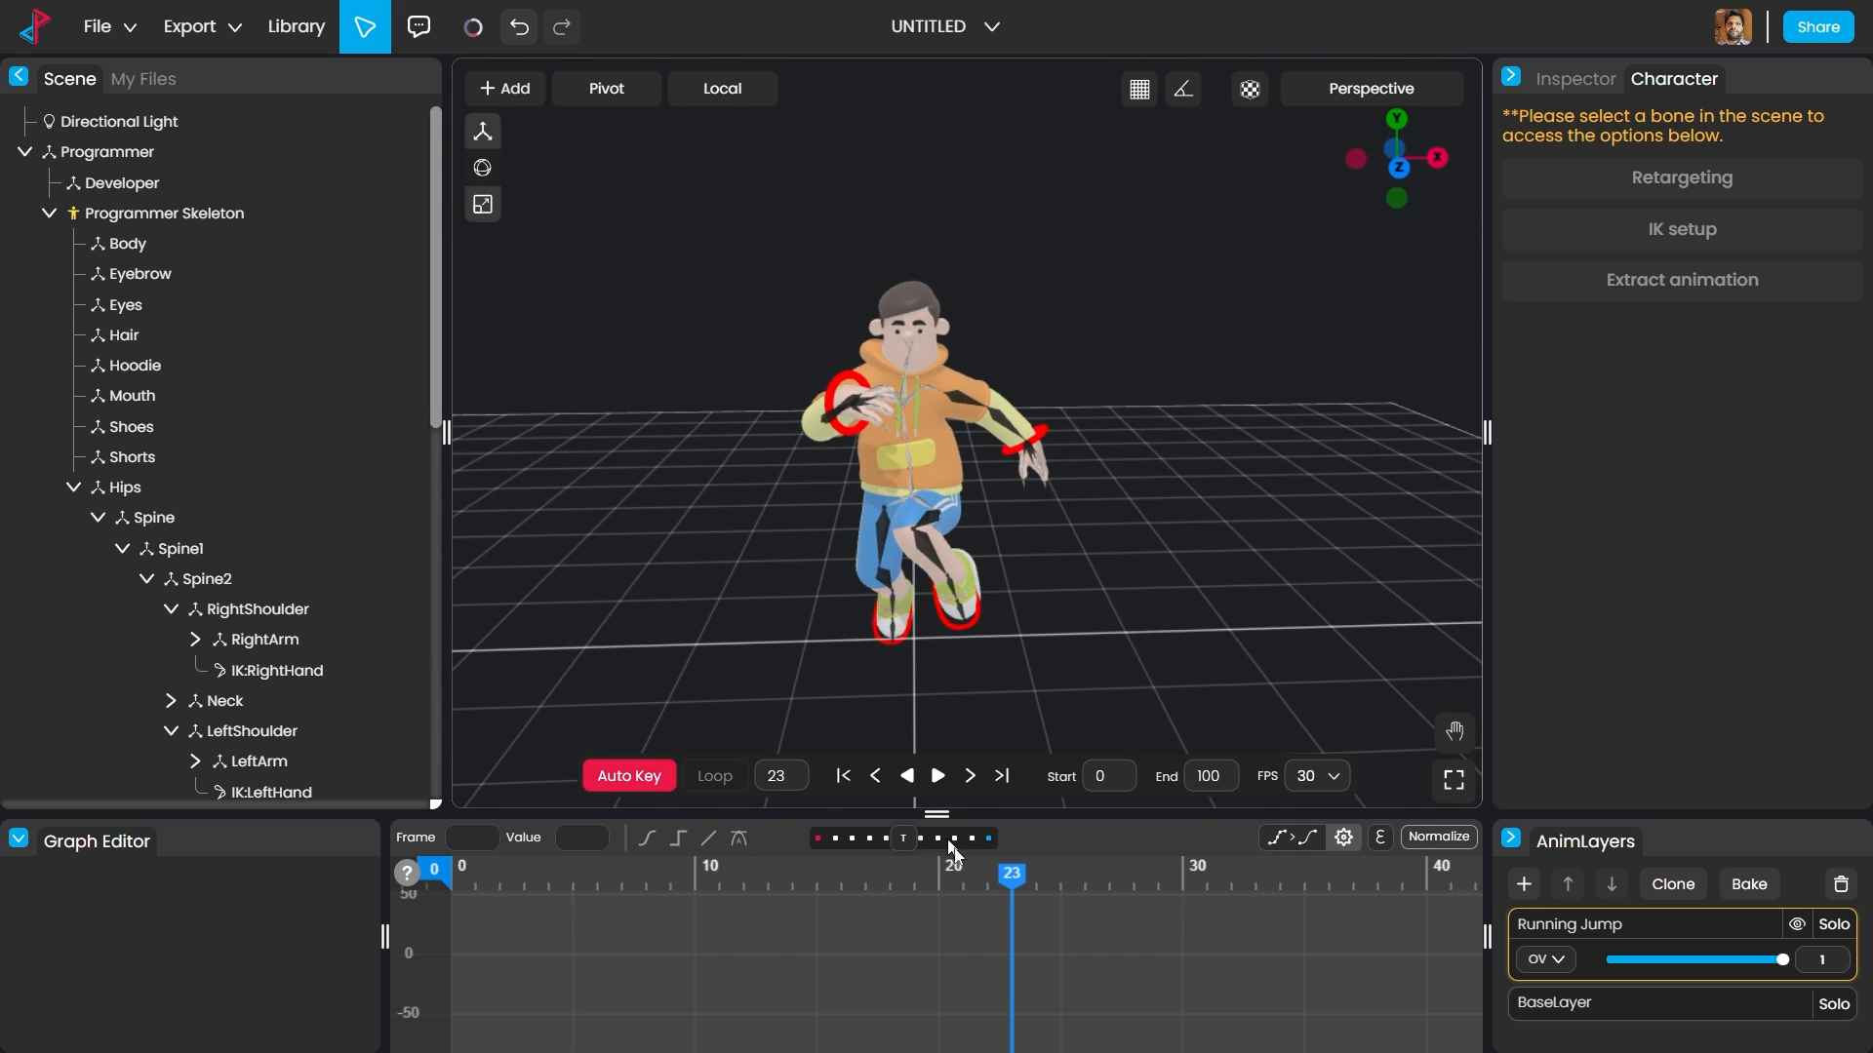
{"action": "left_click_drag", "start_coordinate": [998, 875], "coordinate": [443, 871]}
{"action": "key", "text": "space"}
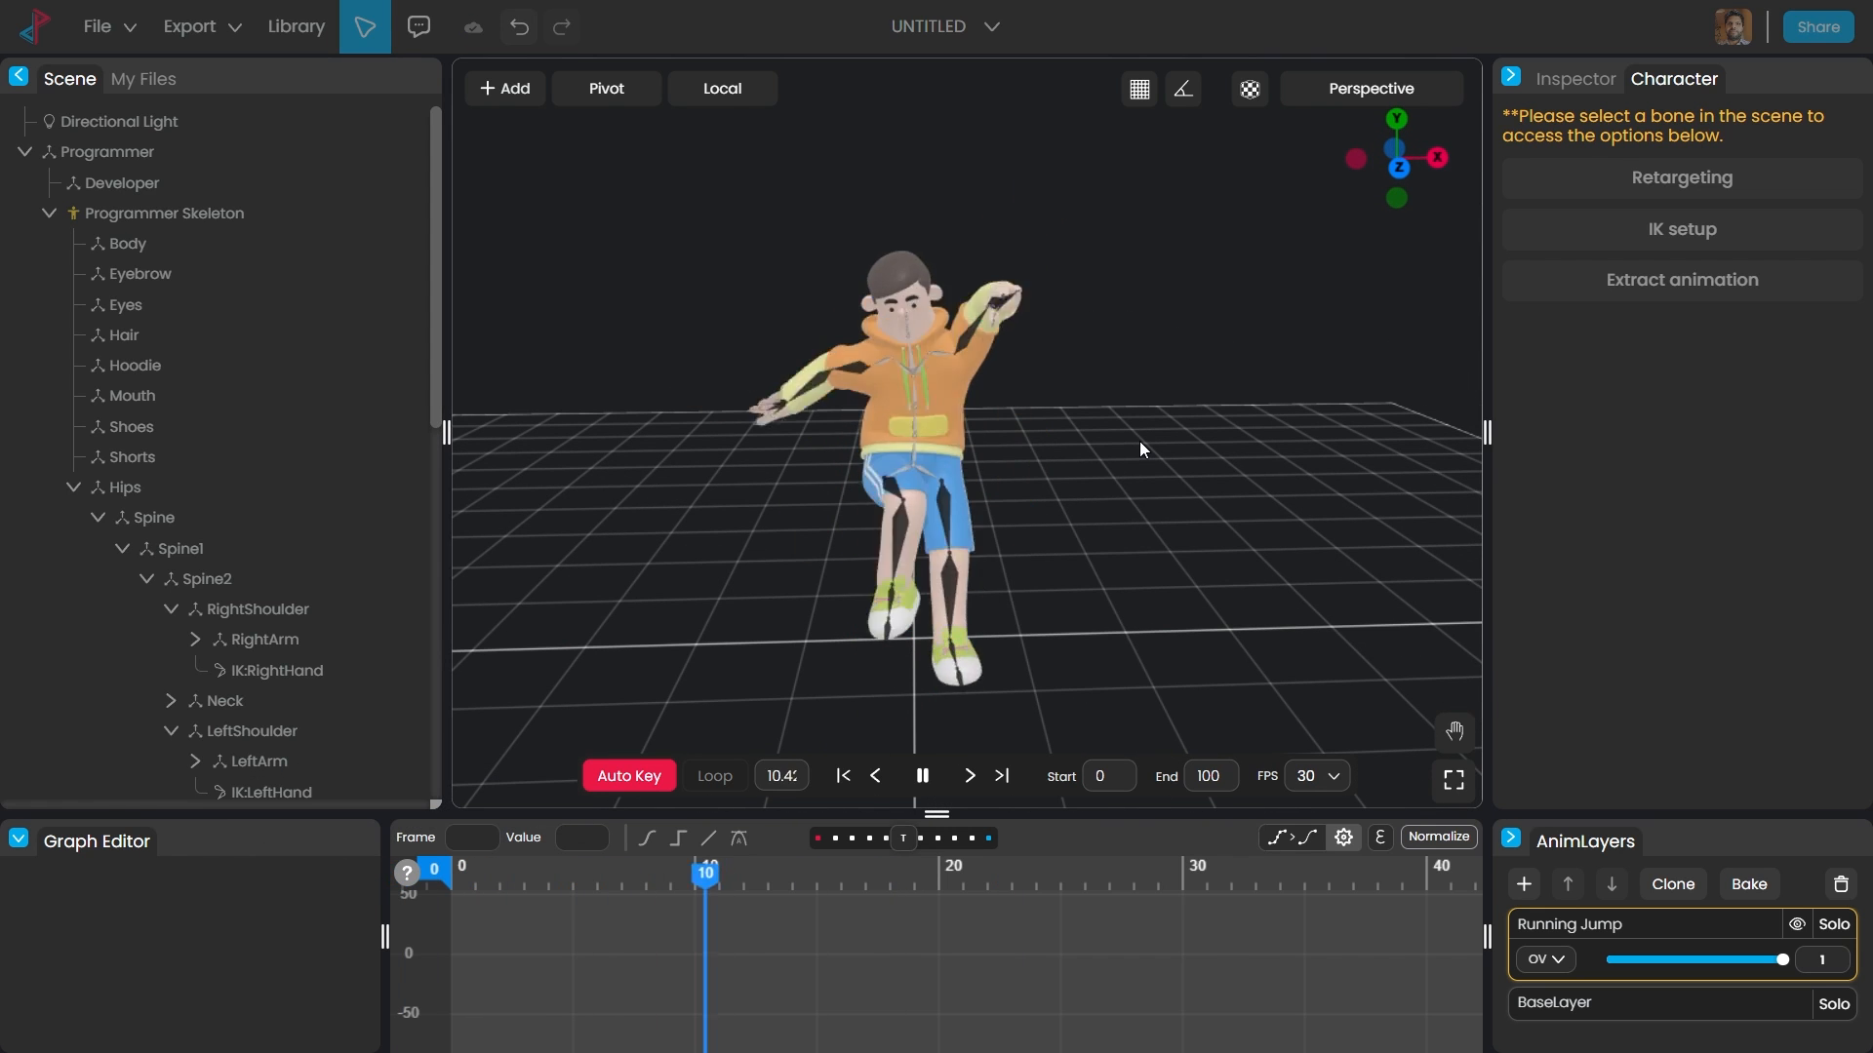
{"action": "key", "text": "space"}
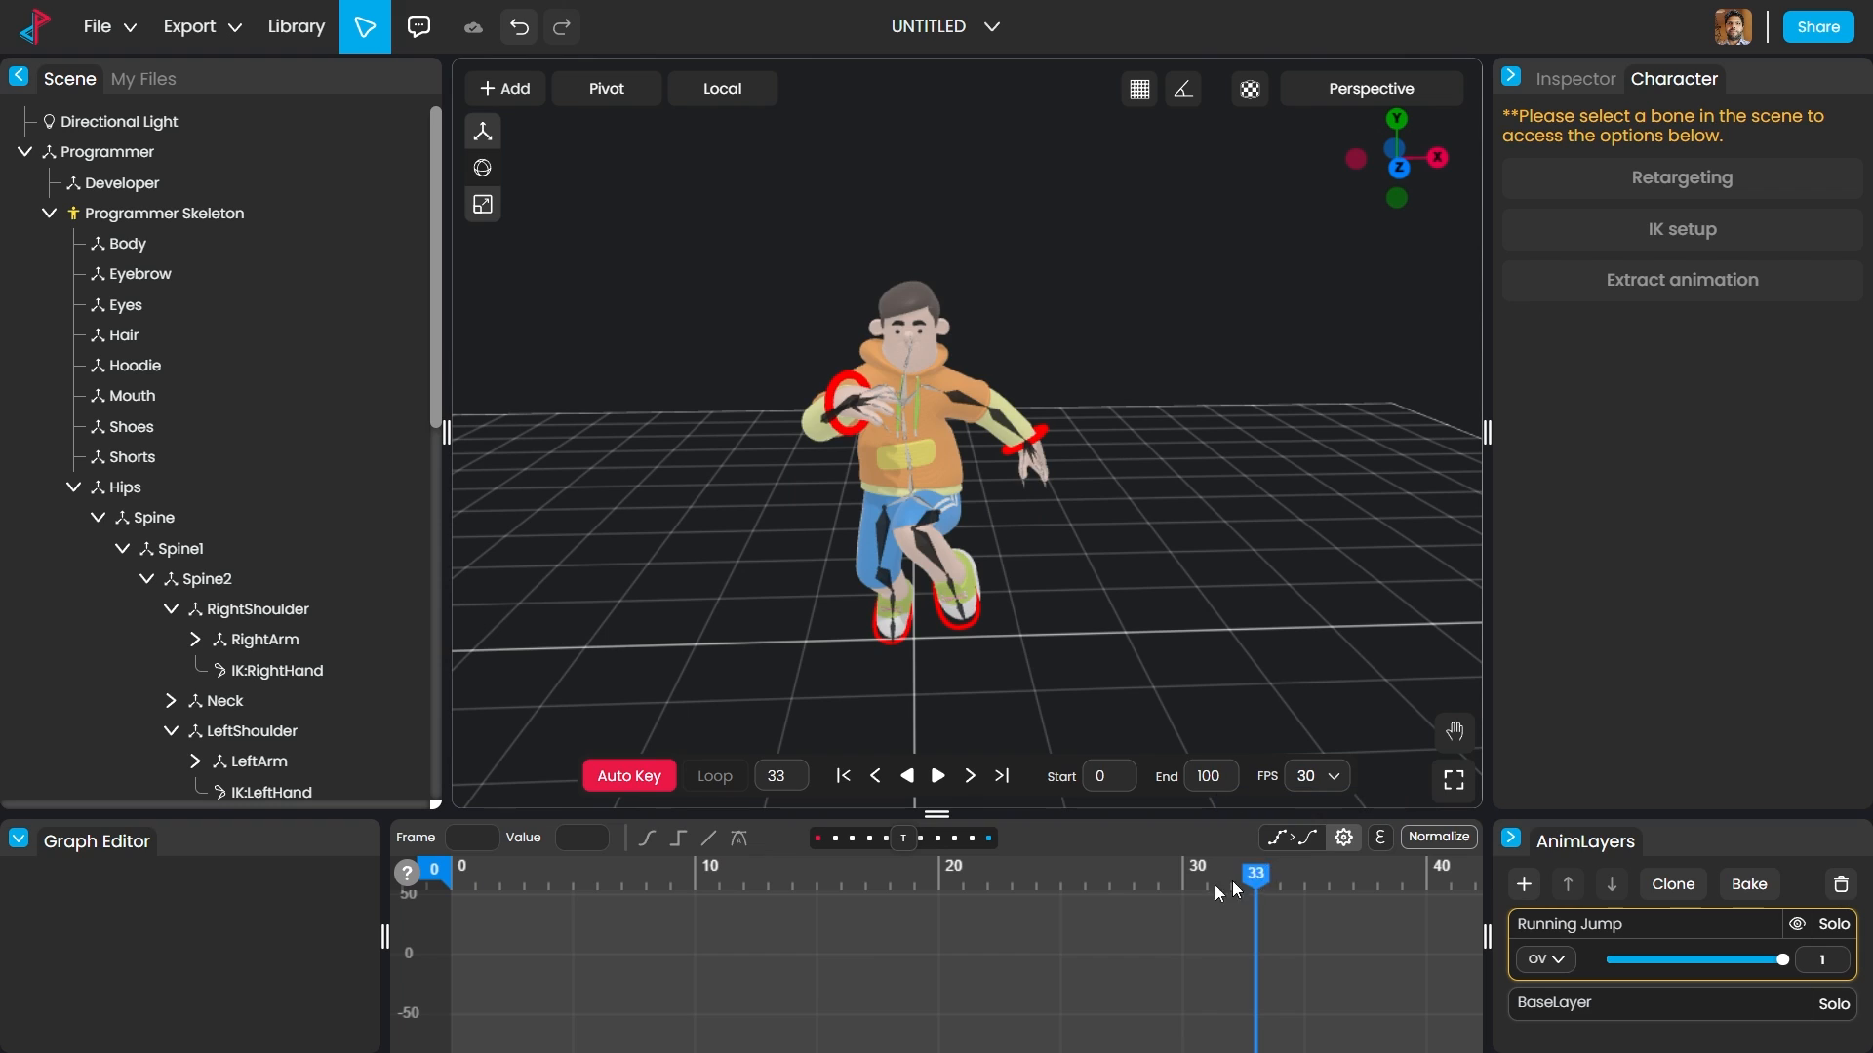
{"action": "left_click_drag", "start_coordinate": [1255, 874], "coordinate": [434, 870]}
{"action": "key", "text": "space"}
{"action": "key", "text": "space"}
{"action": "mouse_move", "coordinate": [1159, 456]}
{"action": "left_mouse_down"}
{"action": "mouse_move", "coordinate": [1203, 472]}
{"action": "mouse_move", "coordinate": [1104, 456]}
{"action": "mouse_move", "coordinate": [1196, 443]}
{"action": "mouse_move", "coordinate": [965, 444]}
{"action": "mouse_move", "coordinate": [1232, 451]}
{"action": "mouse_move", "coordinate": [1151, 455]}
{"action": "mouse_move", "coordinate": [1186, 429]}
{"action": "mouse_move", "coordinate": [1034, 508]}
{"action": "mouse_move", "coordinate": [1149, 505]}
{"action": "mouse_move", "coordinate": [1182, 482]}
{"action": "mouse_move", "coordinate": [1141, 502]}
{"action": "mouse_move", "coordinate": [1128, 477]}
{"action": "mouse_move", "coordinate": [1191, 479]}
{"action": "mouse_move", "coordinate": [1170, 488]}
{"action": "left_mouse_up"}
{"action": "scroll", "coordinate": [1167, 453], "scroll_direction": "up", "scroll_amount": 3}
{"action": "scroll", "coordinate": [1170, 454], "scroll_direction": "down", "scroll_amount": 3}
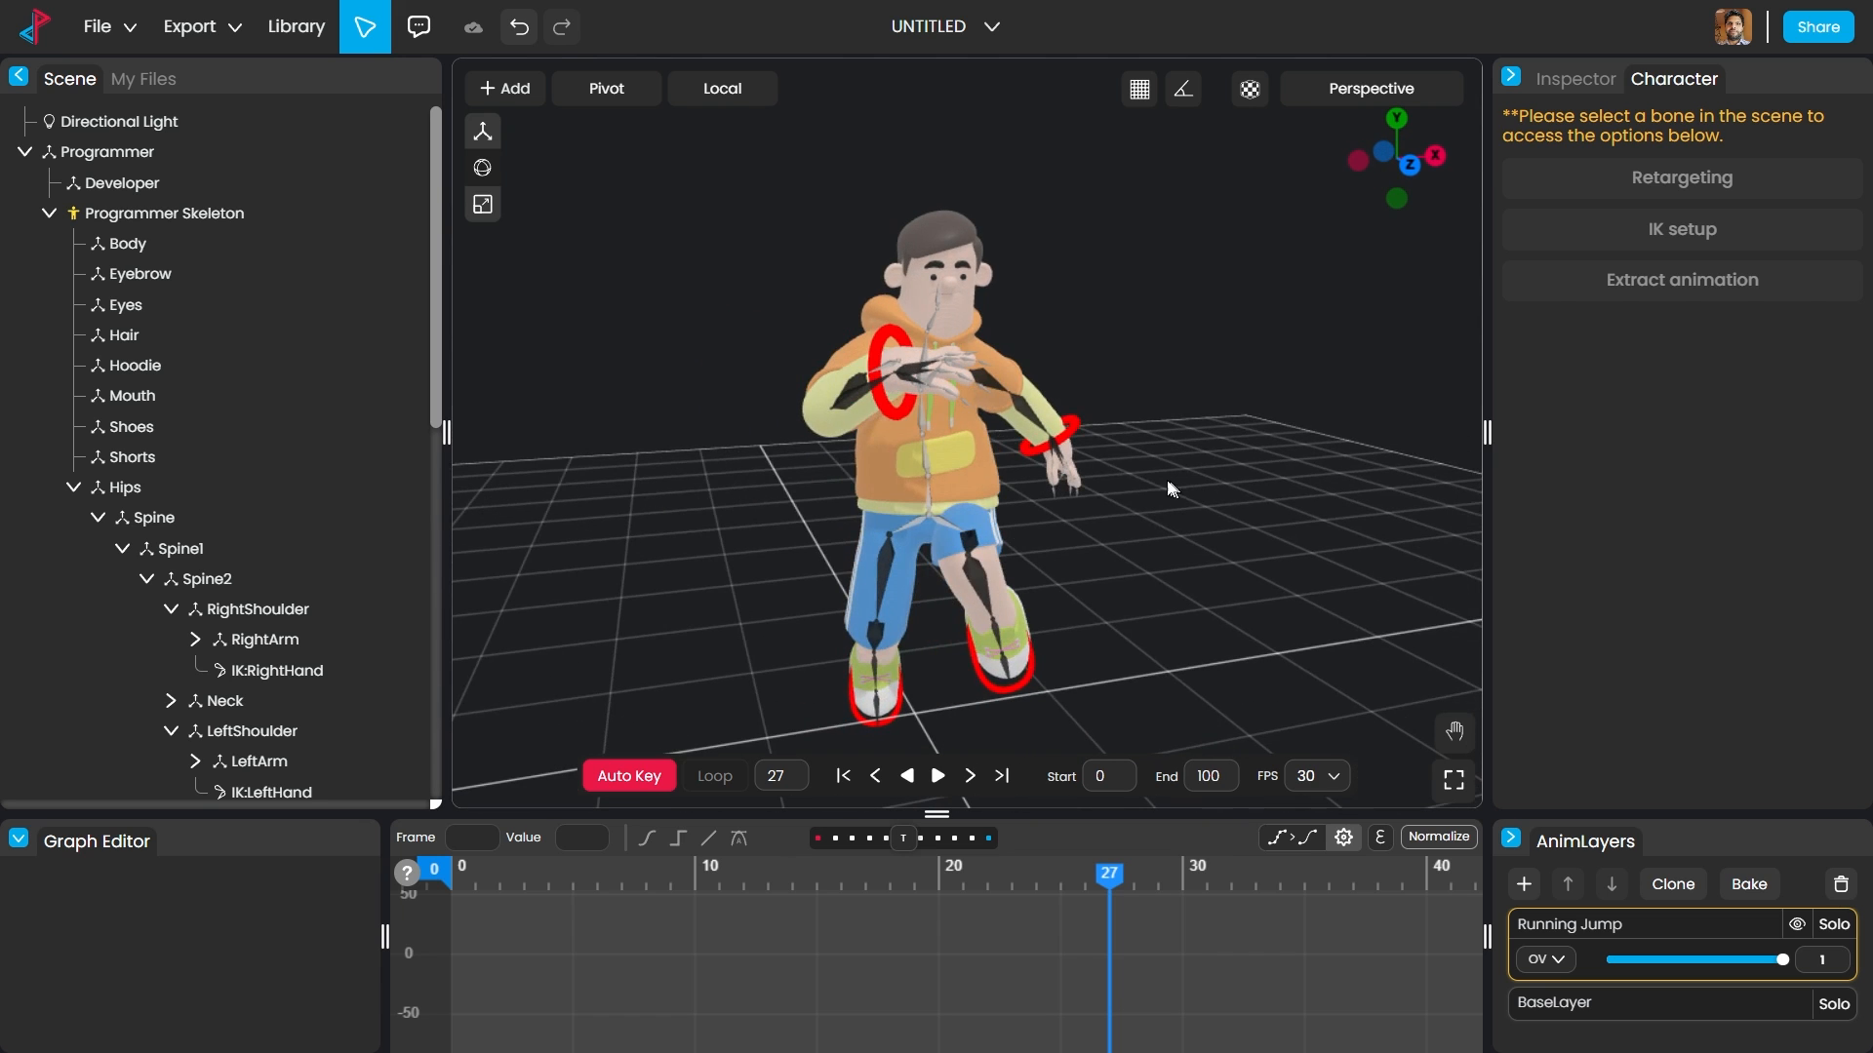
Step: At frame 27, select the left hand's IK control and rotate the hand on the Running Jump layer
{"action": "left_click", "coordinate": [1069, 429]}
{"action": "left_click_drag", "start_coordinate": [1127, 429], "coordinate": [1207, 470]}
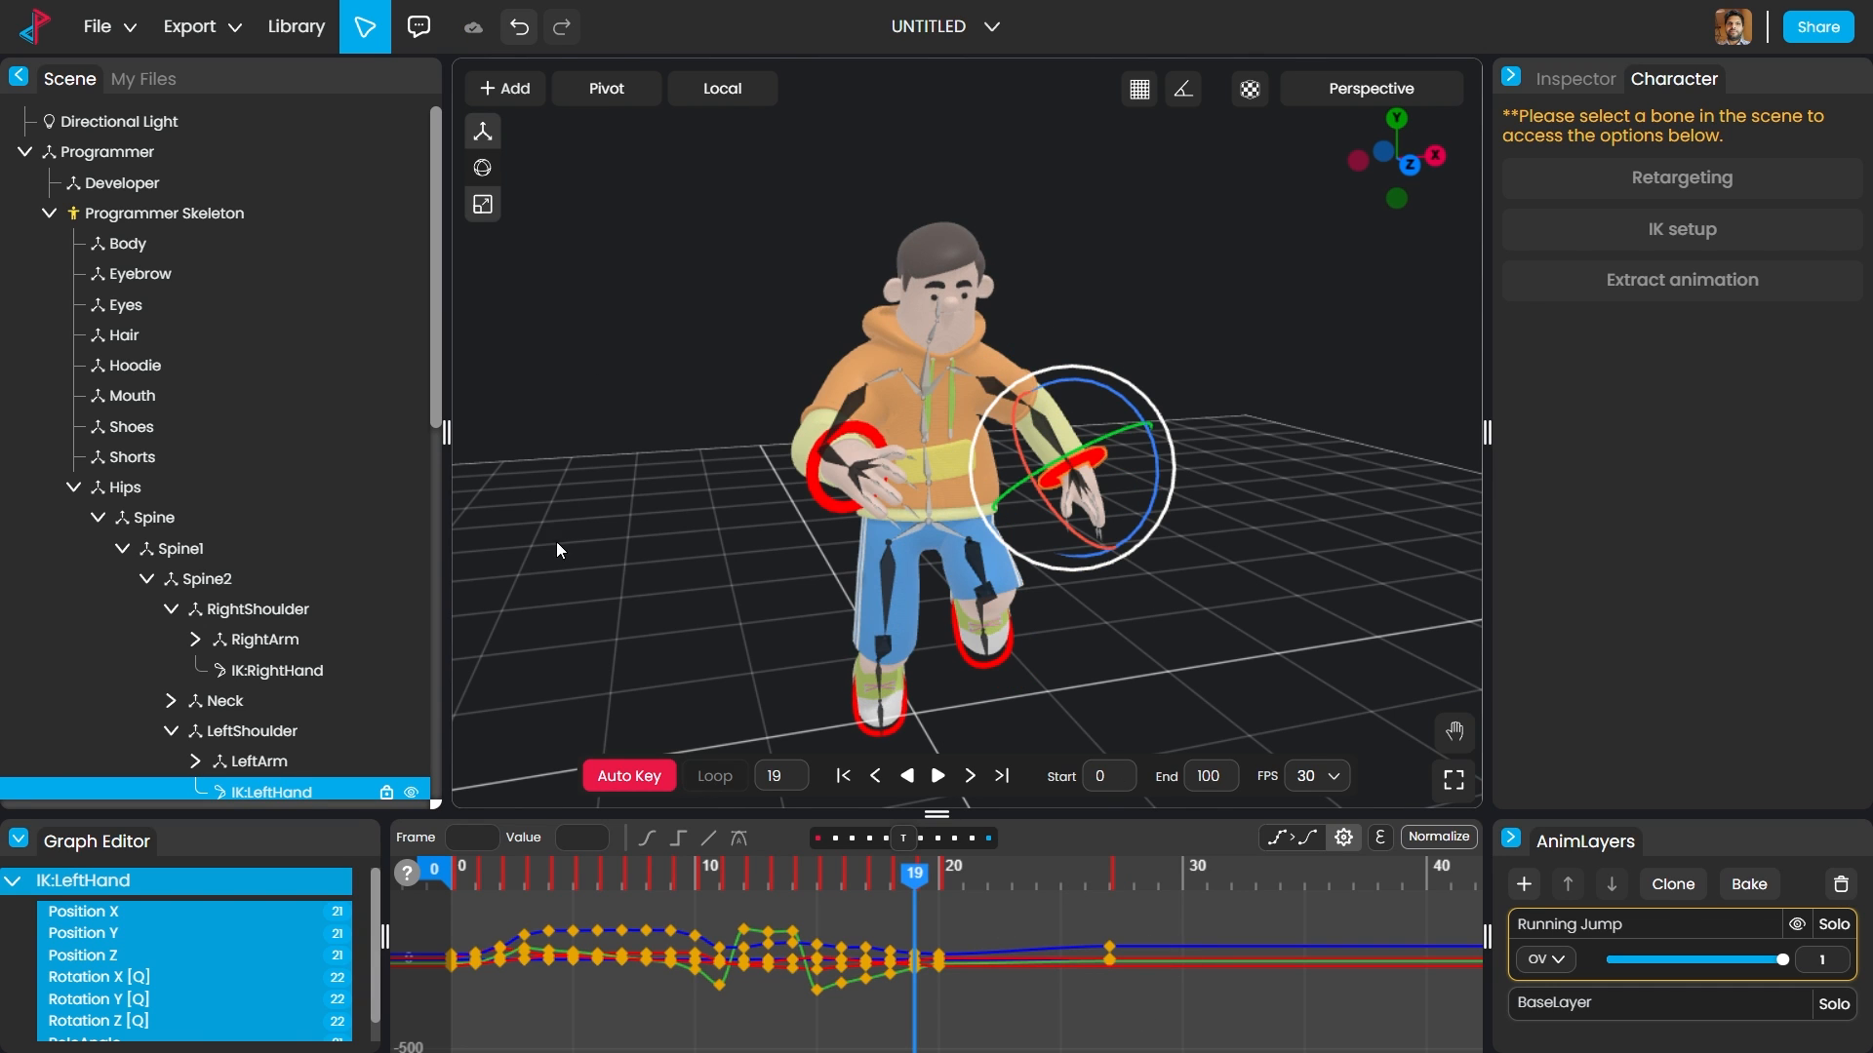
Step: Look over the available export formats and file options, and read through the keyboard shortcuts reference
{"action": "left_click", "coordinate": [225, 26]}
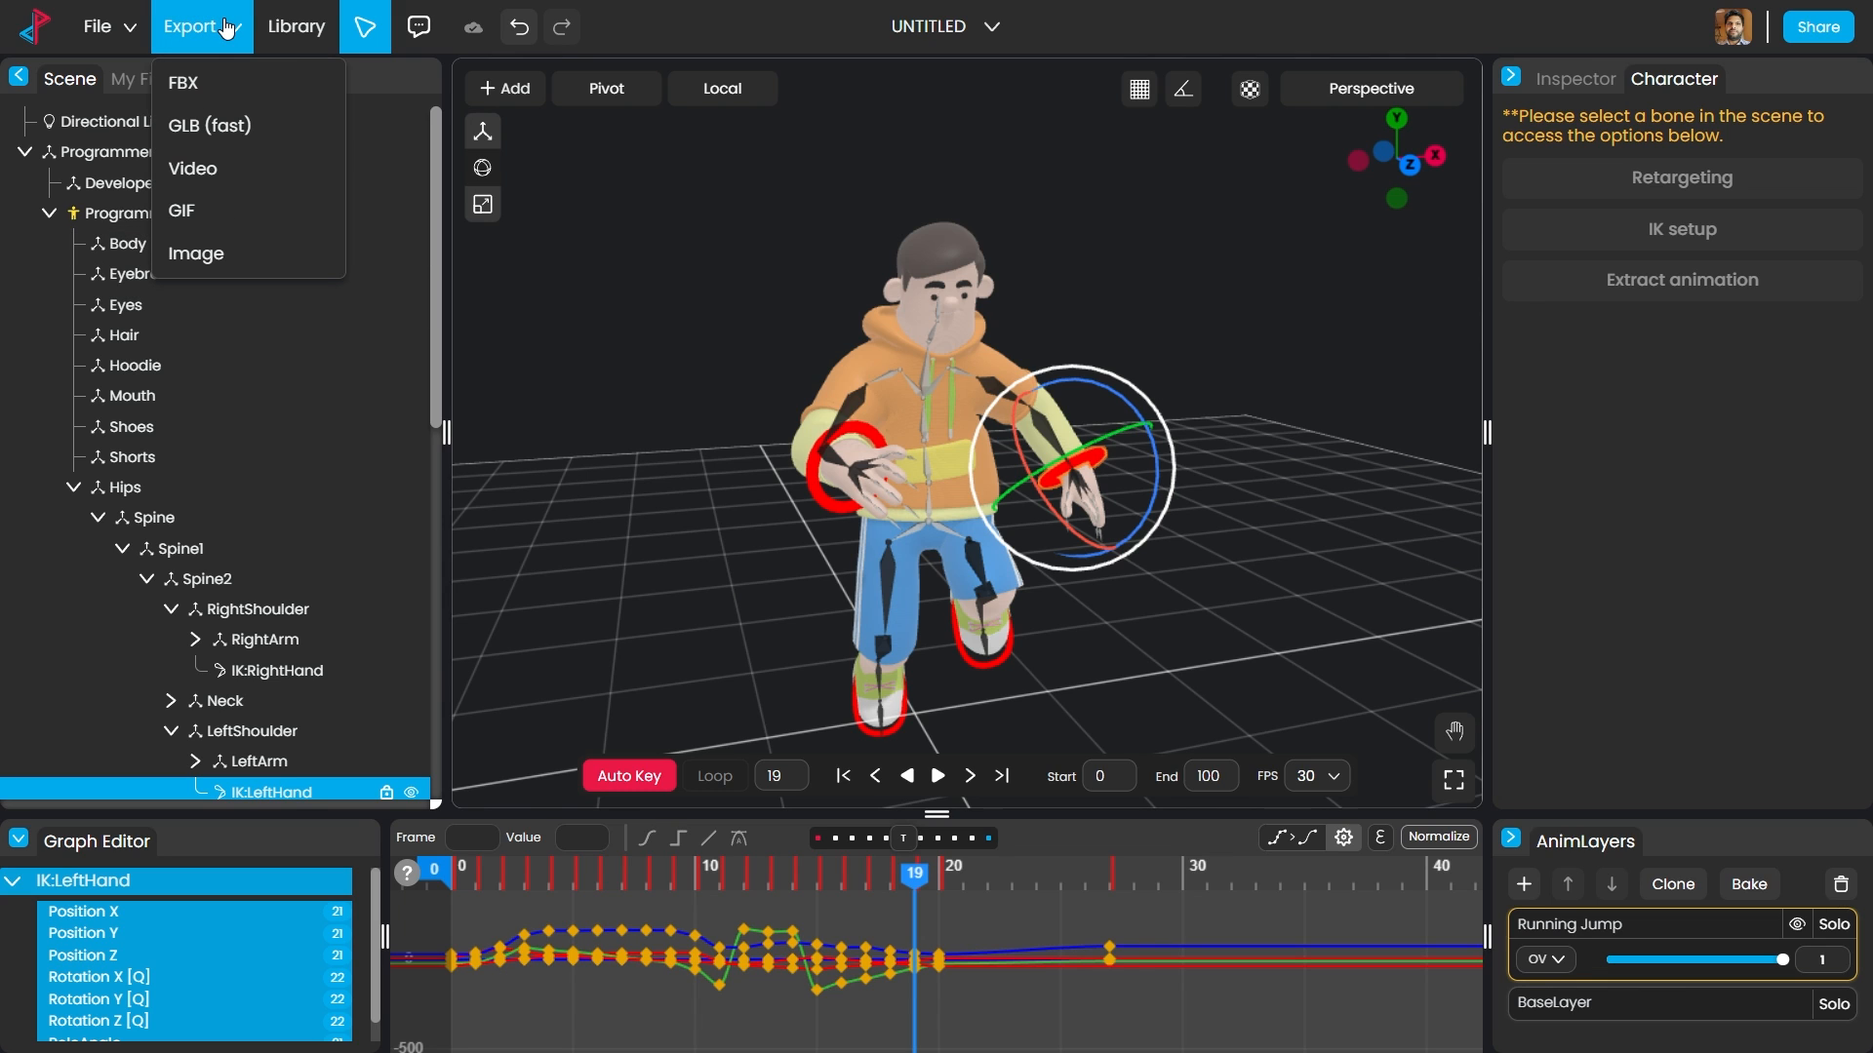
{"action": "left_click", "coordinate": [102, 27]}
{"action": "mouse_move", "coordinate": [138, 180]}
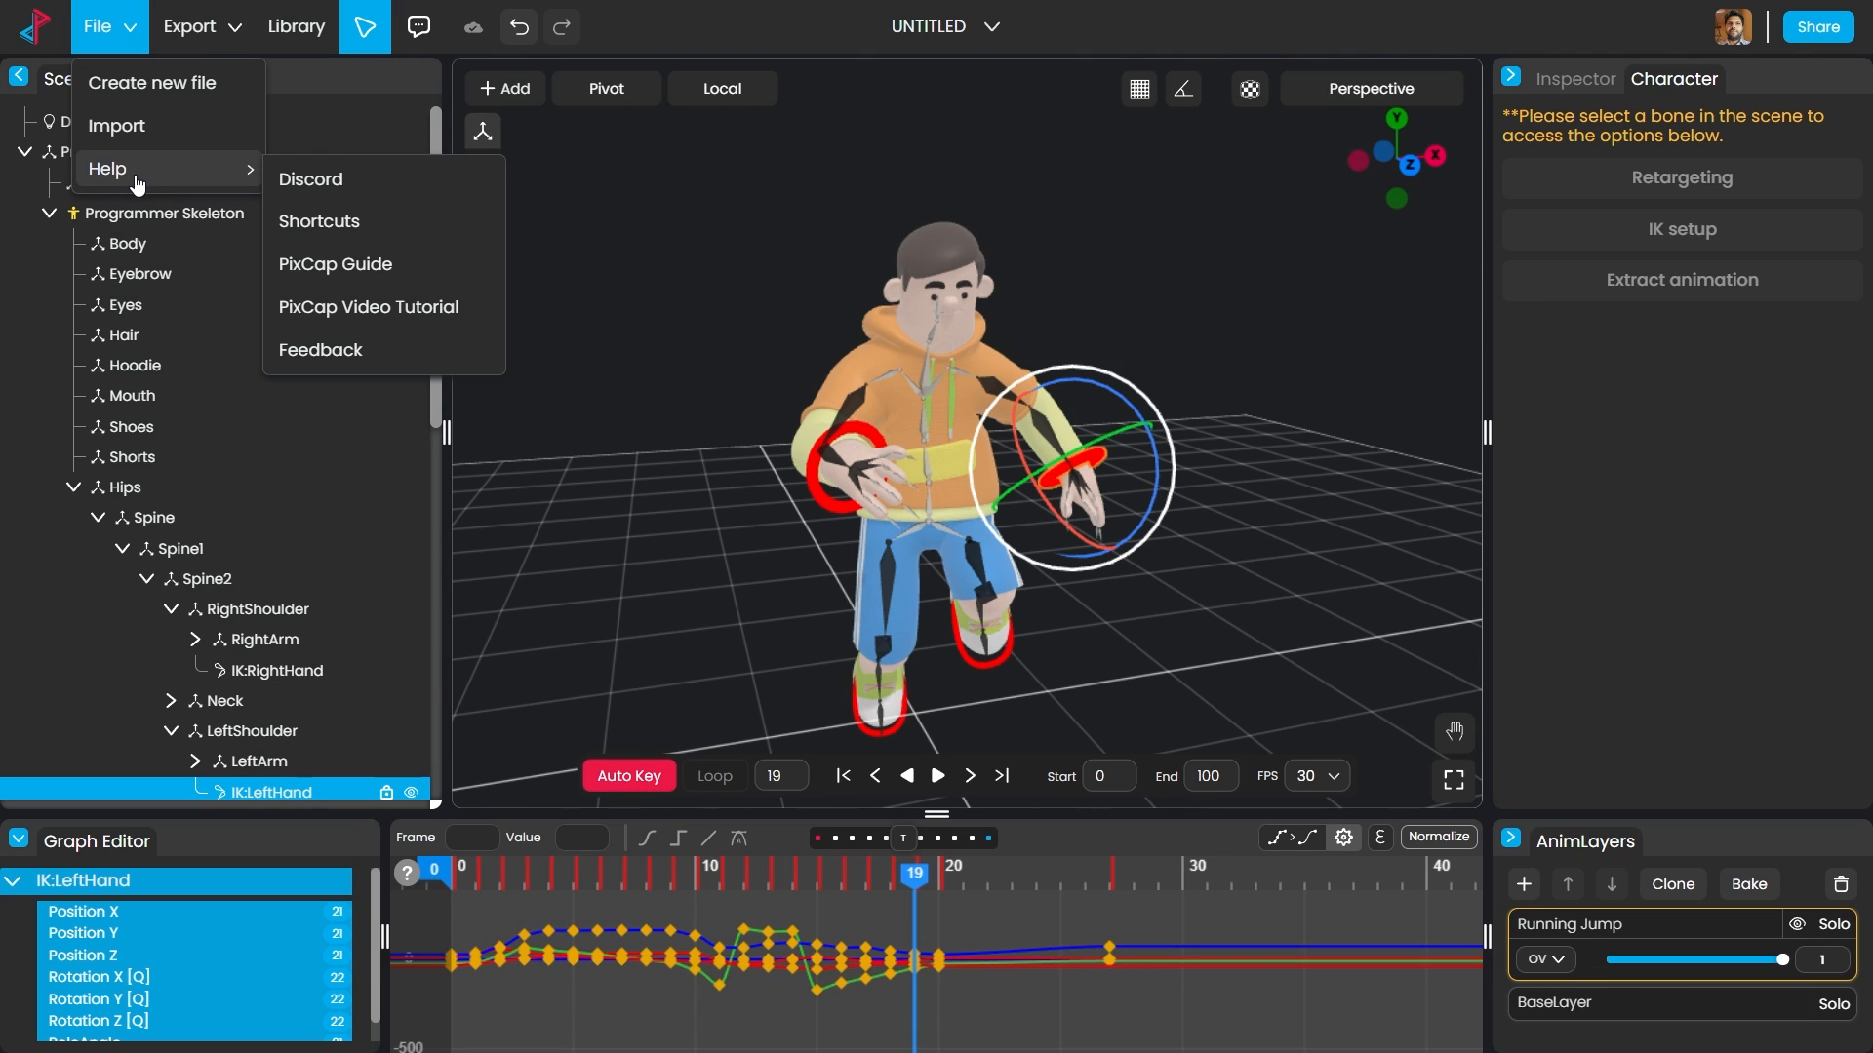
{"action": "left_click", "coordinate": [378, 224]}
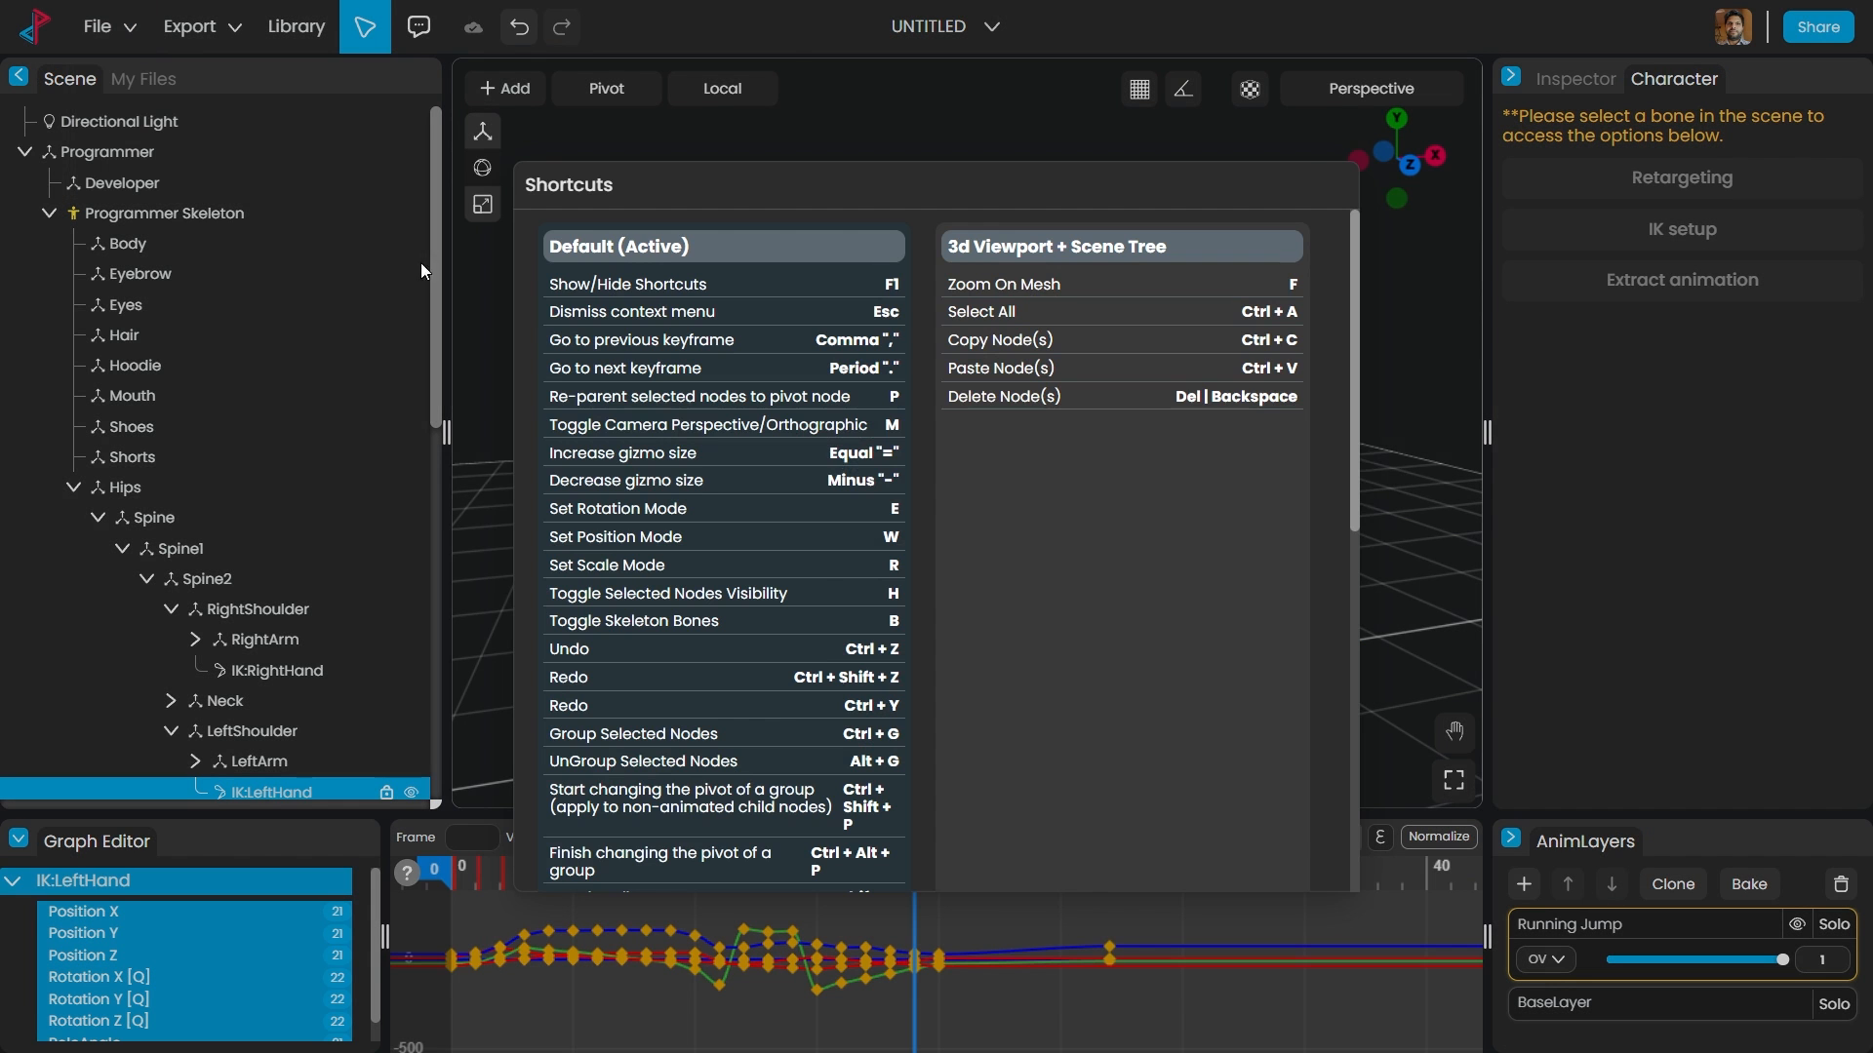
{"action": "scroll", "coordinate": [823, 669], "scroll_direction": "down", "scroll_amount": 8}
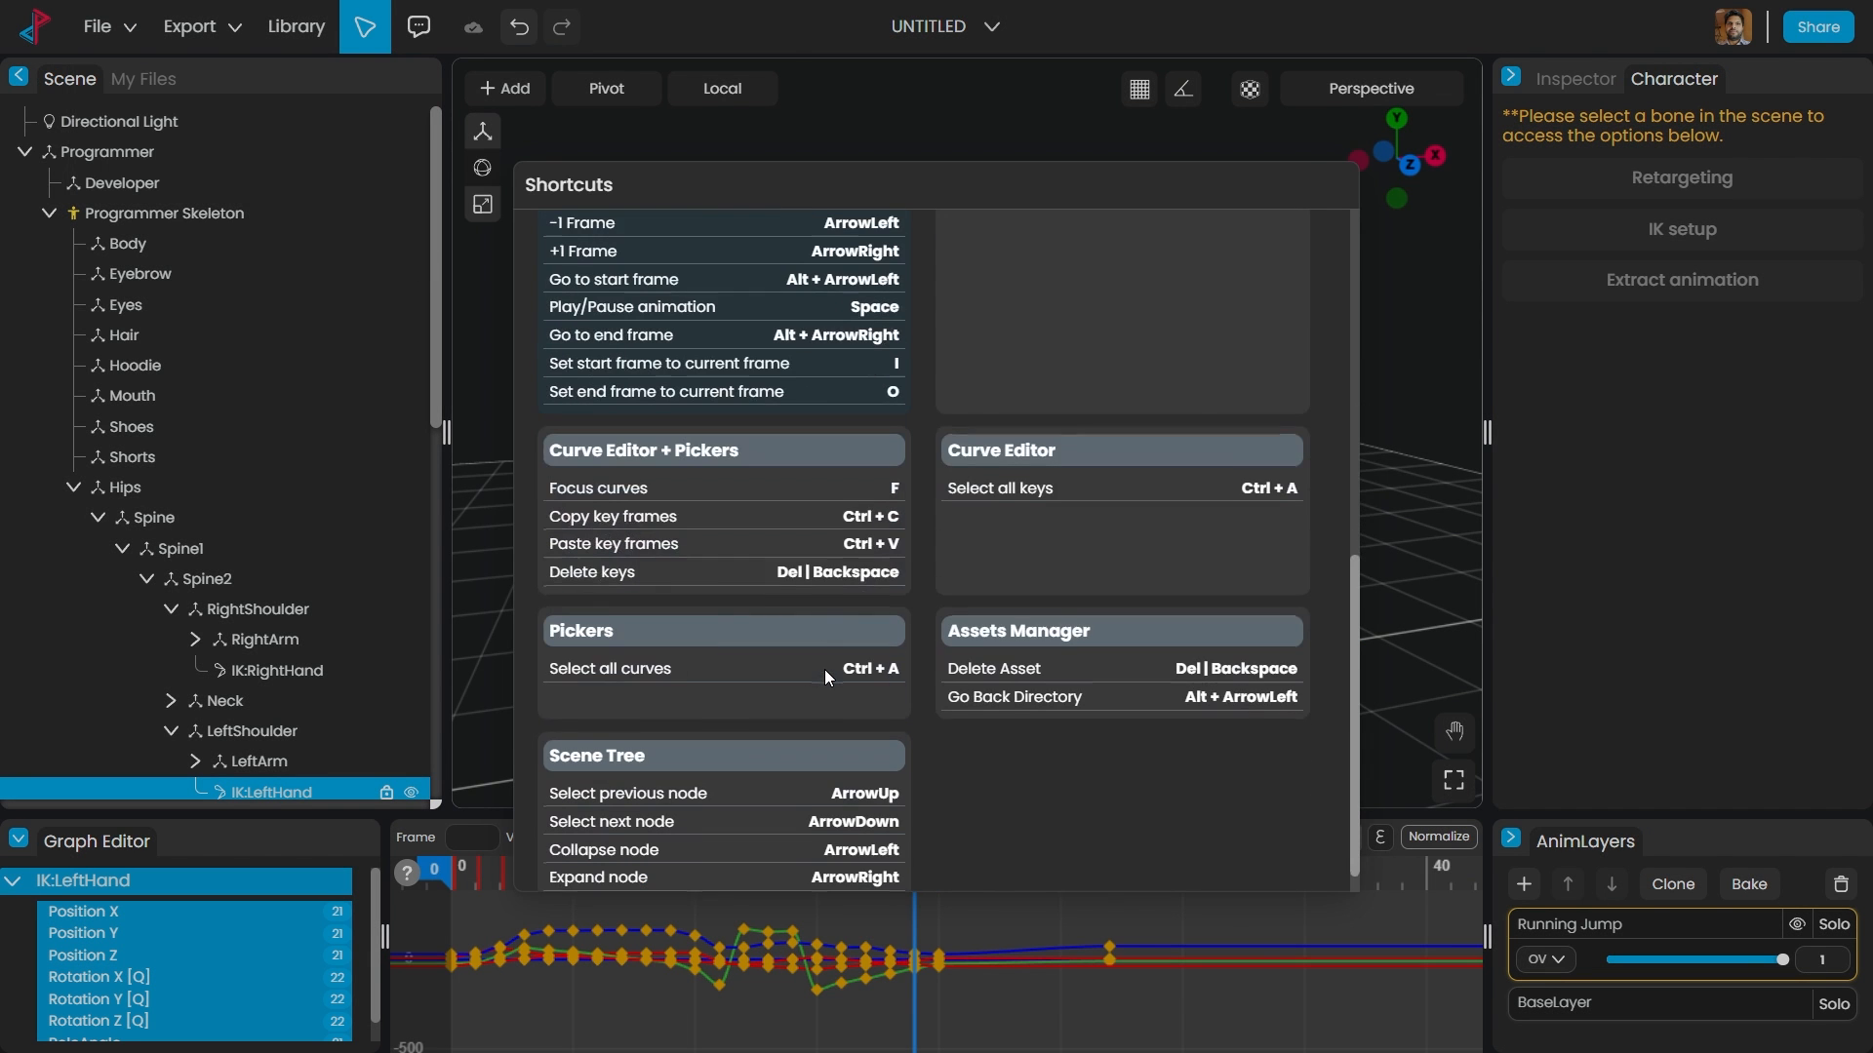
{"action": "scroll", "coordinate": [826, 670], "scroll_direction": "down", "scroll_amount": 1}
{"action": "scroll", "coordinate": [825, 670], "scroll_direction": "up", "scroll_amount": 3}
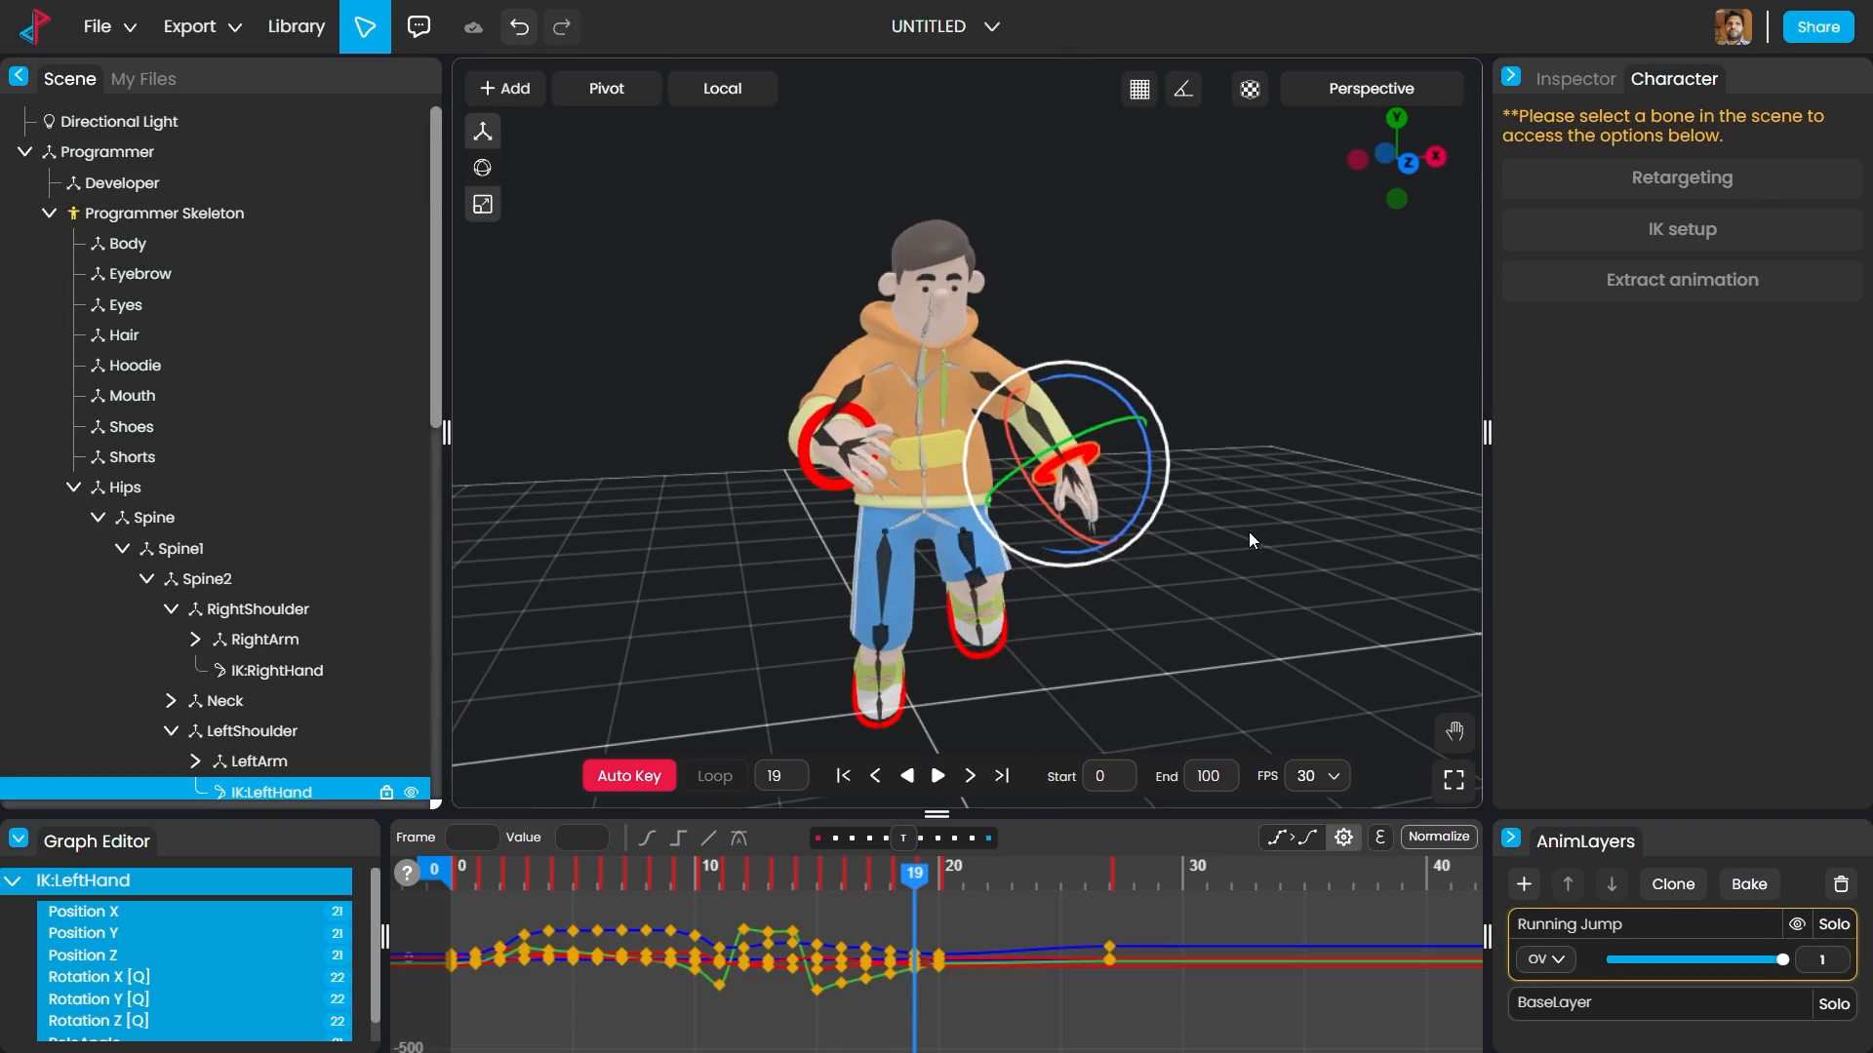
{"action": "left_click_drag", "start_coordinate": [1291, 534], "coordinate": [1241, 572]}
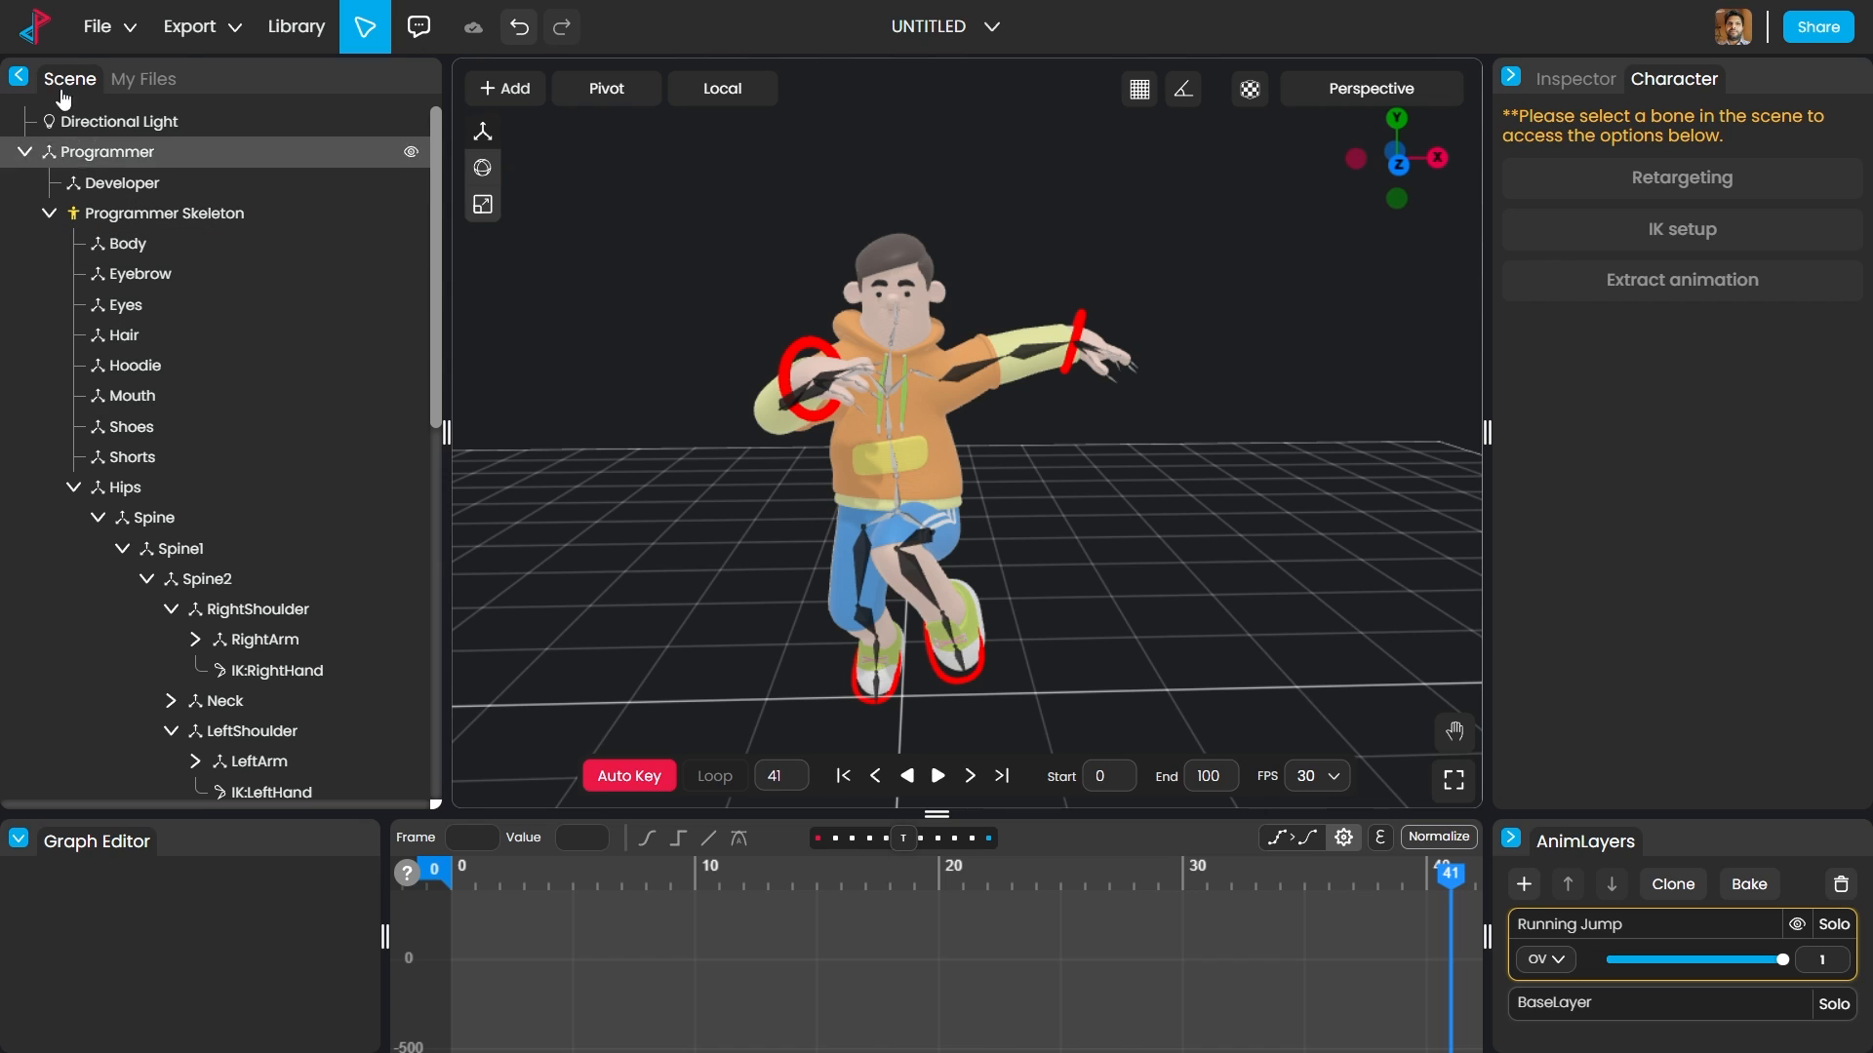
Step: Leave the current scene for the projects dashboard and create a new project
{"action": "left_click", "coordinate": [34, 34]}
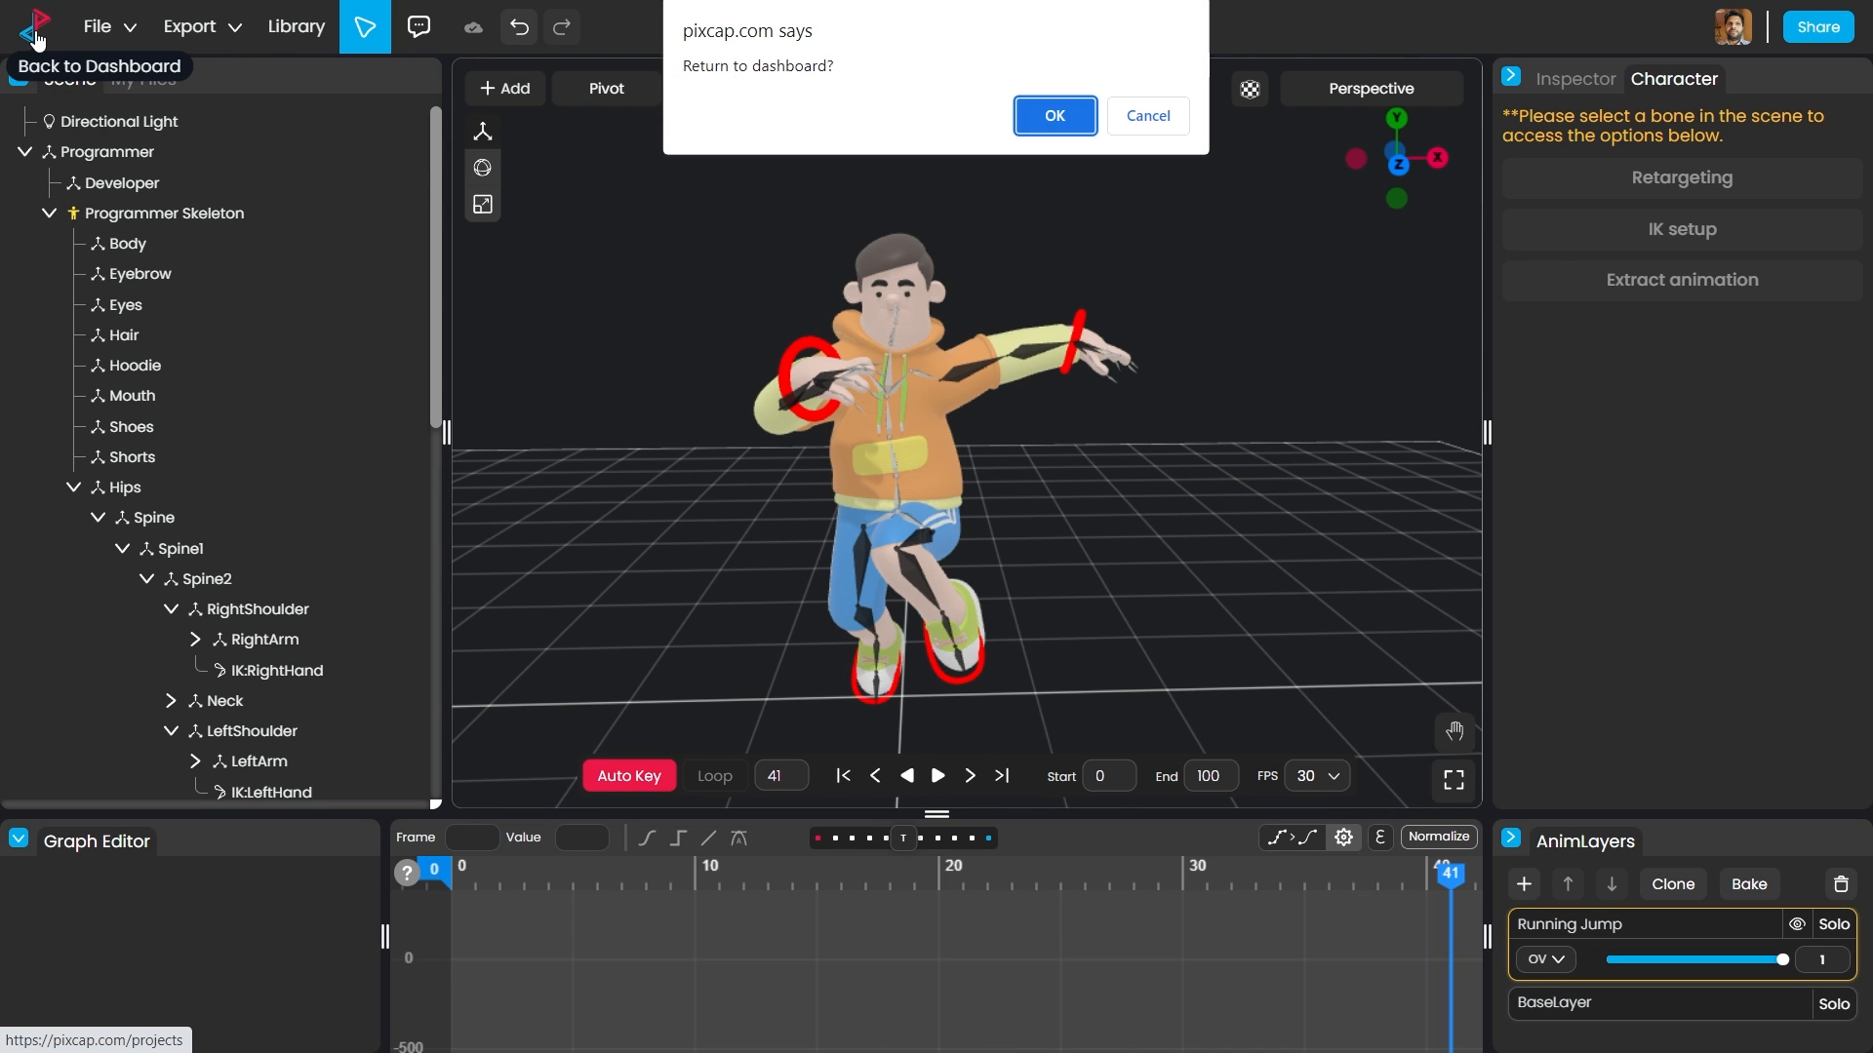
{"action": "left_click", "coordinate": [1049, 125]}
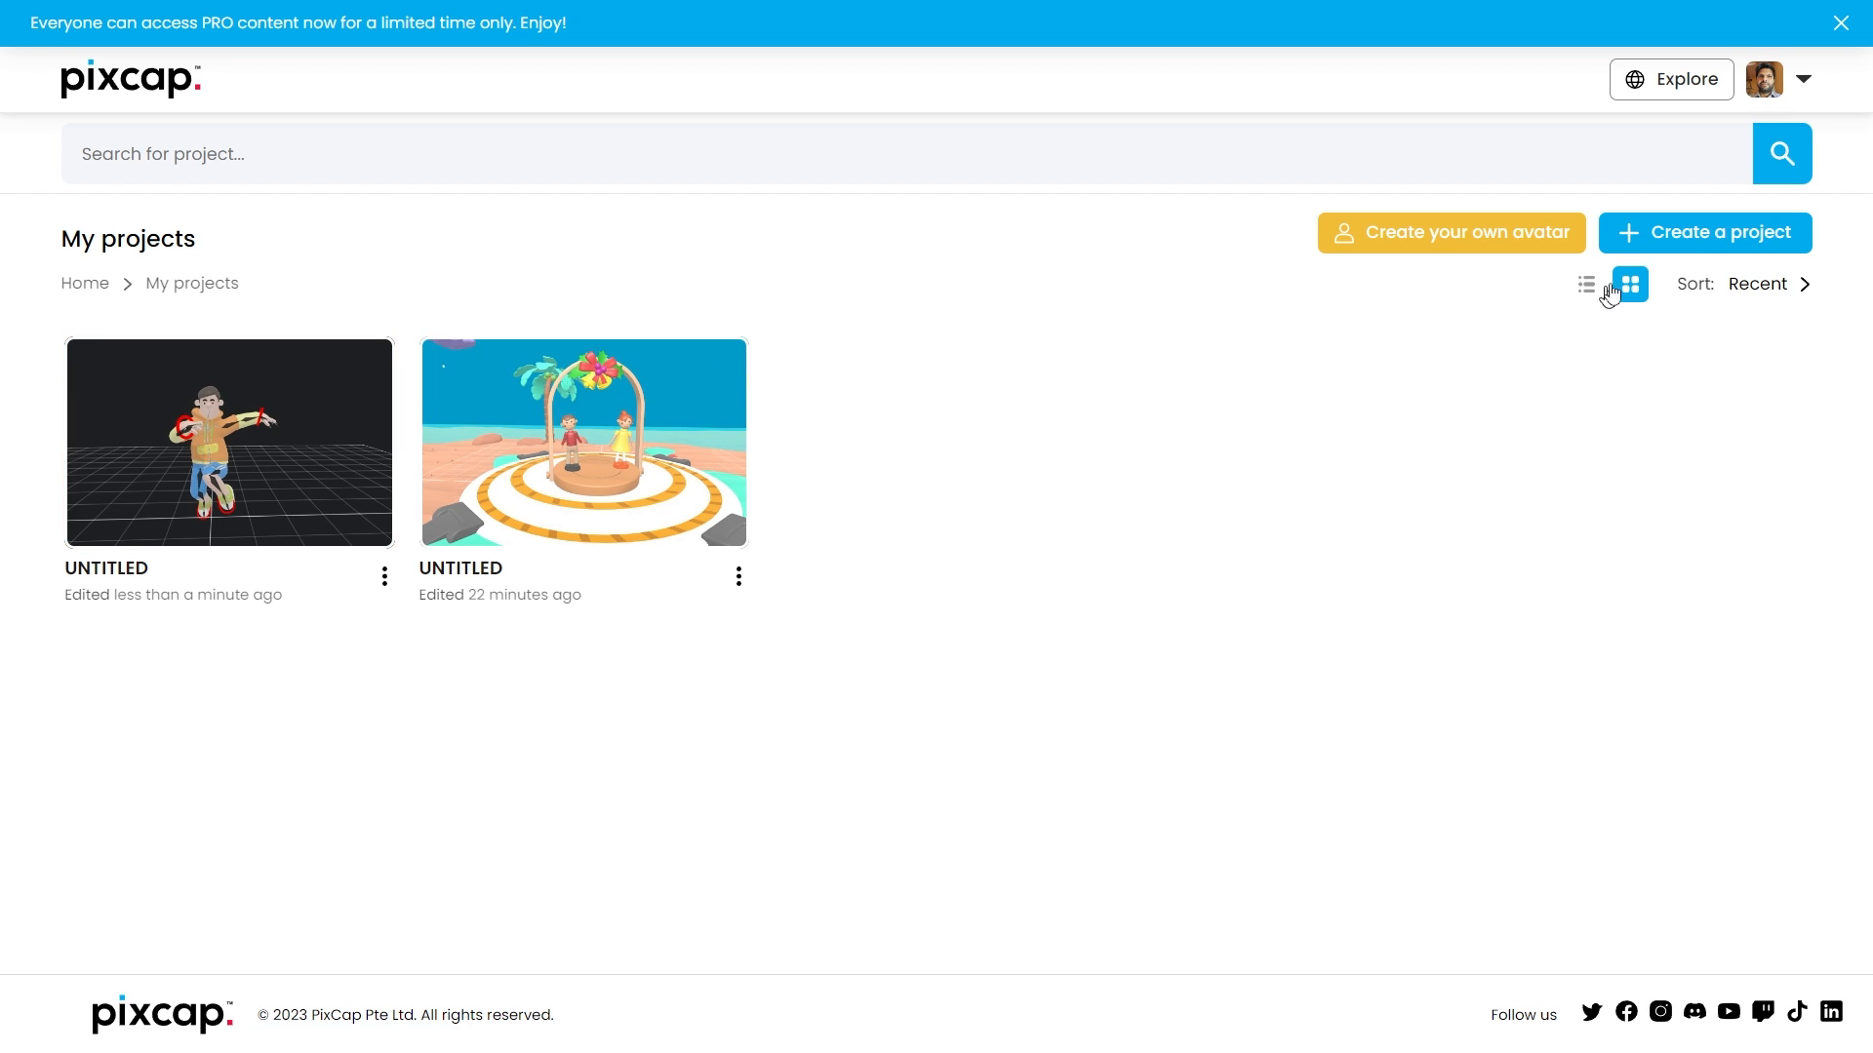
{"action": "left_click", "coordinate": [1694, 237]}
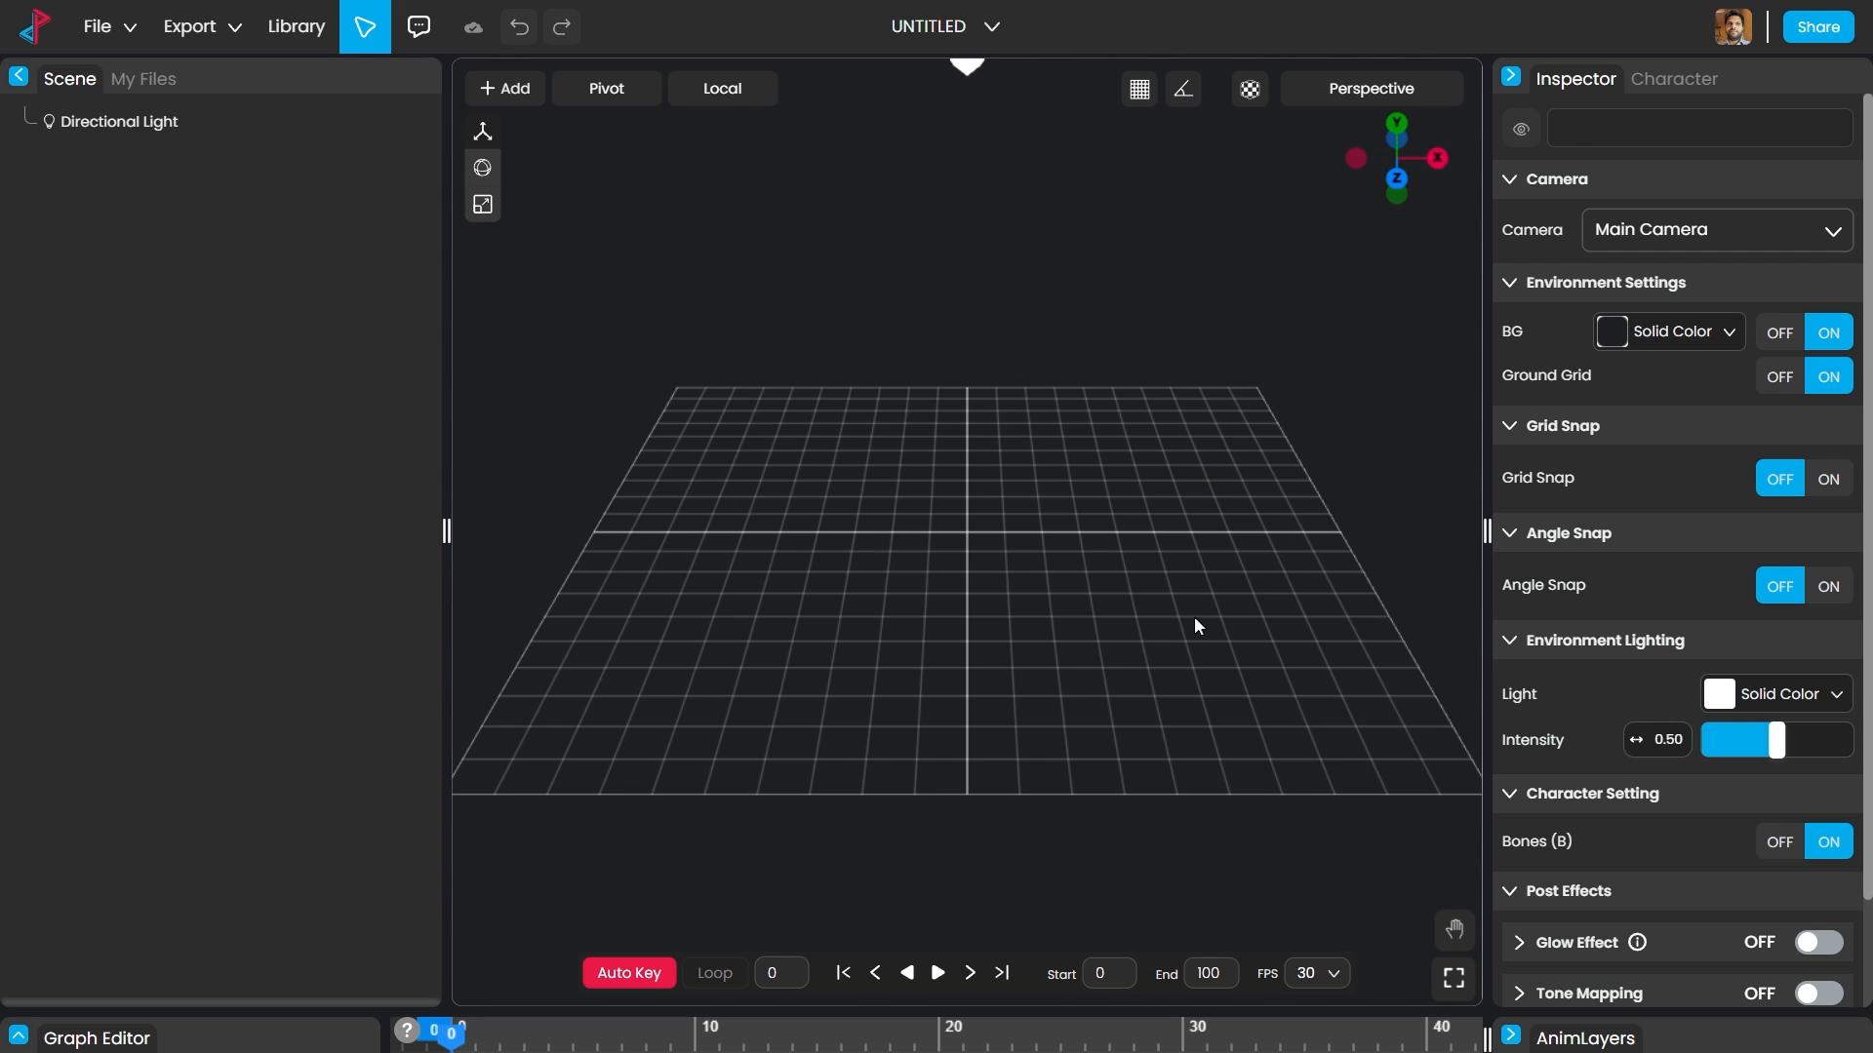
{"action": "mouse_move", "coordinate": [1194, 616]}
{"action": "left_mouse_down"}
{"action": "mouse_move", "coordinate": [1153, 632]}
{"action": "mouse_move", "coordinate": [1212, 653]}
{"action": "mouse_move", "coordinate": [1202, 609]}
{"action": "mouse_move", "coordinate": [1138, 599]}
{"action": "mouse_move", "coordinate": [1159, 606]}
{"action": "mouse_move", "coordinate": [1157, 586]}
{"action": "mouse_move", "coordinate": [1177, 614]}
{"action": "mouse_move", "coordinate": [1154, 635]}
{"action": "mouse_move", "coordinate": [1168, 624]}
{"action": "left_mouse_up"}
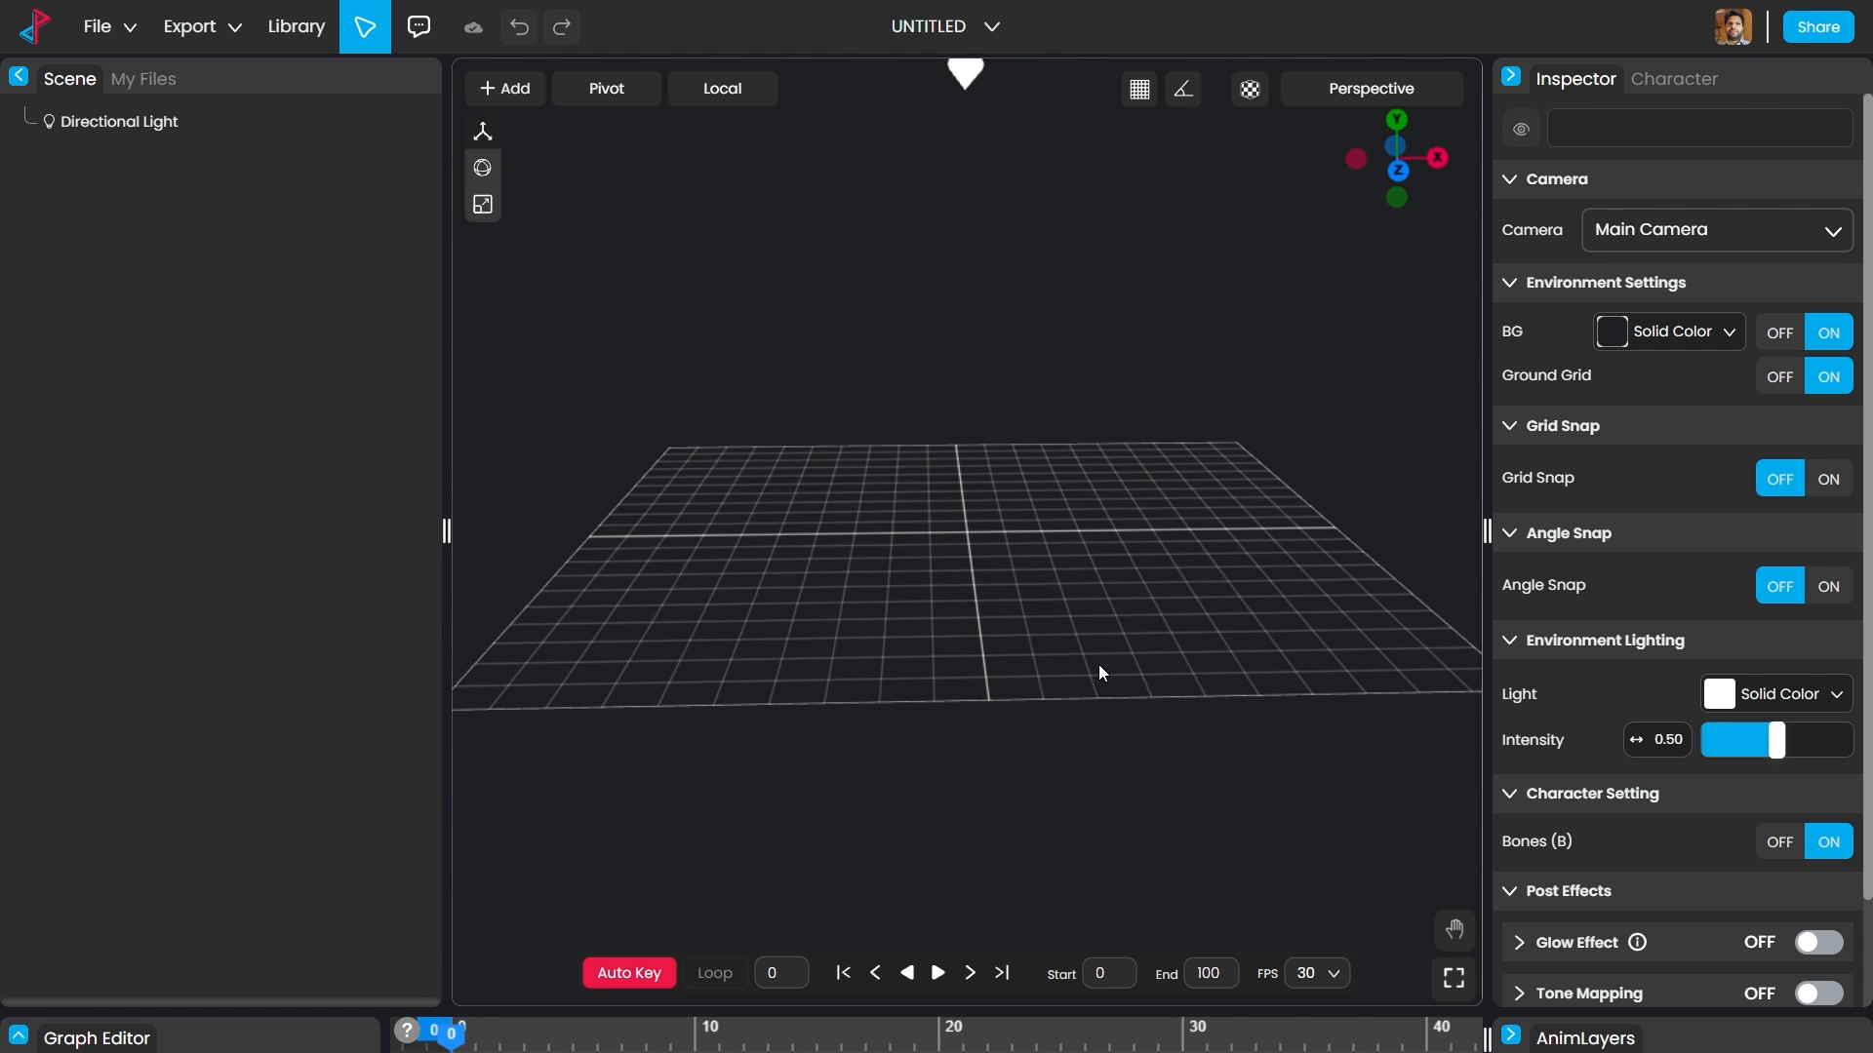
{"action": "left_click_drag", "start_coordinate": [1098, 633], "coordinate": [1098, 665]}
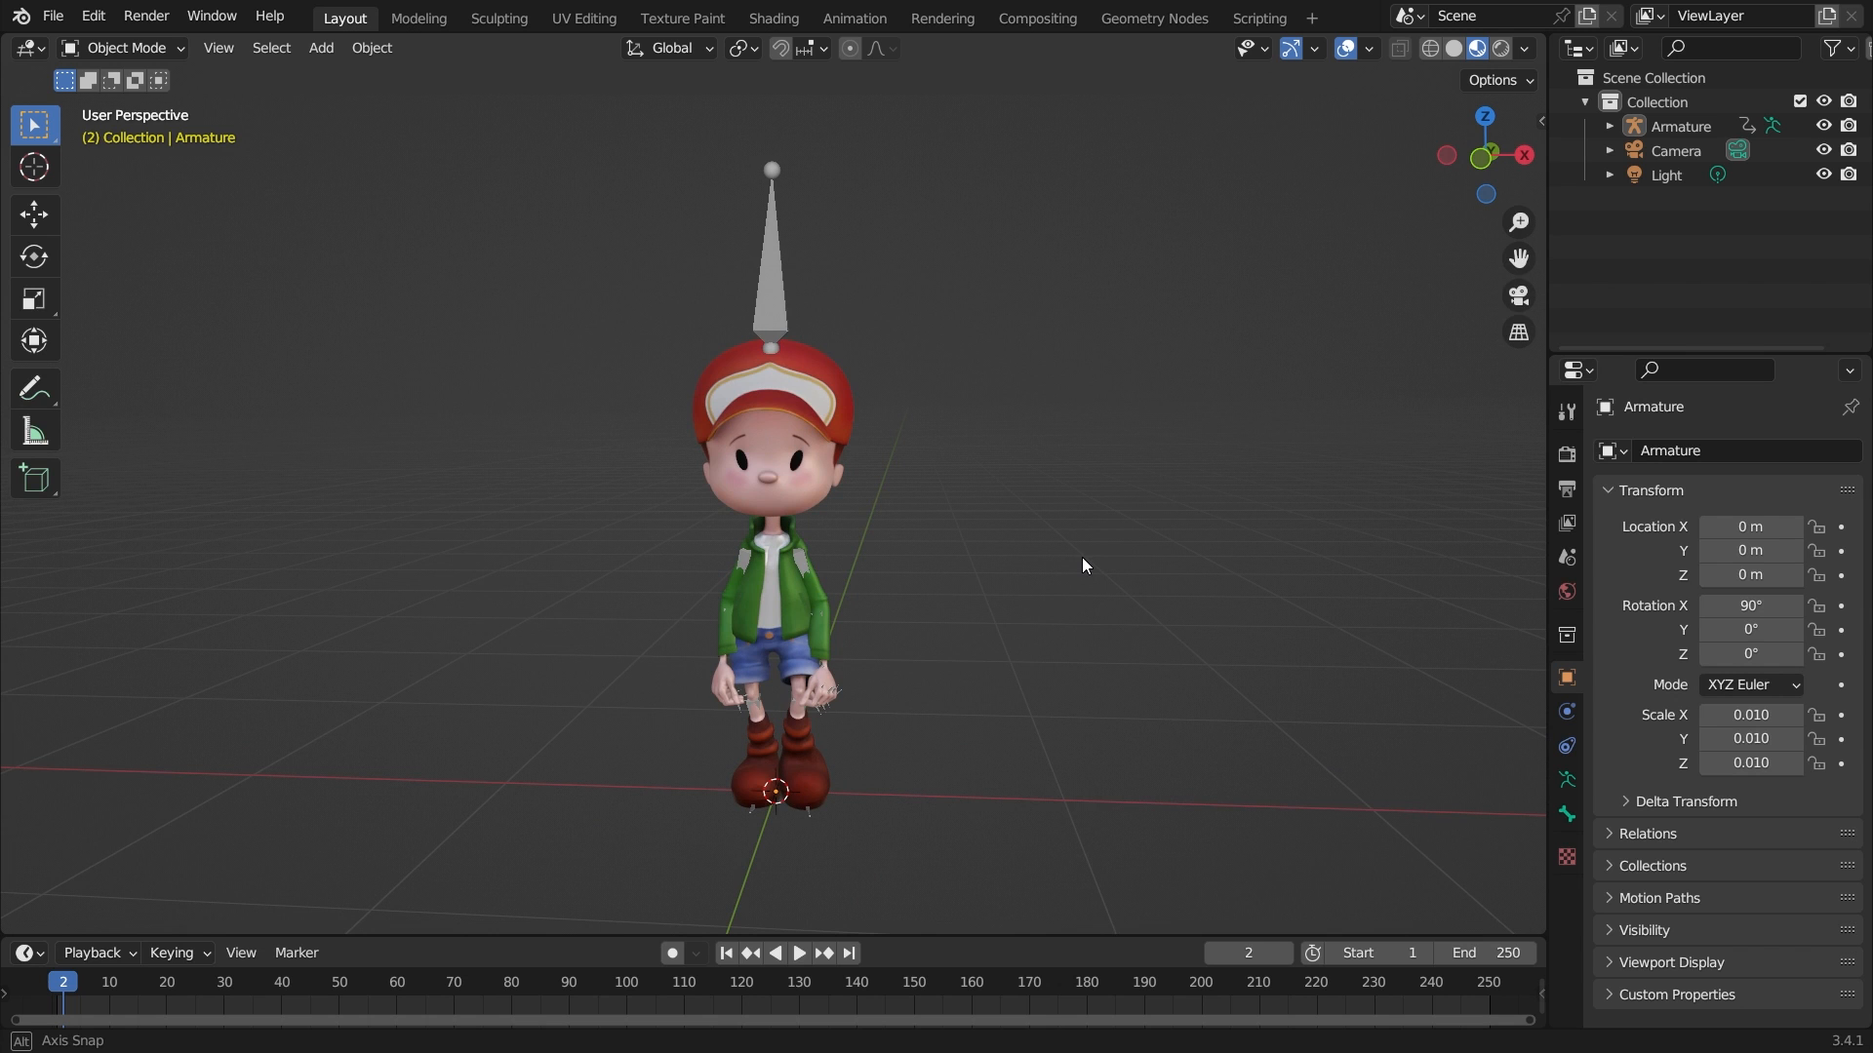
Step: Switch to Blender, play the character's walking animation from the side, and inspect the pose from several angles
{"action": "middle_click_drag", "start_coordinate": [1081, 558], "coordinate": [1168, 546]}
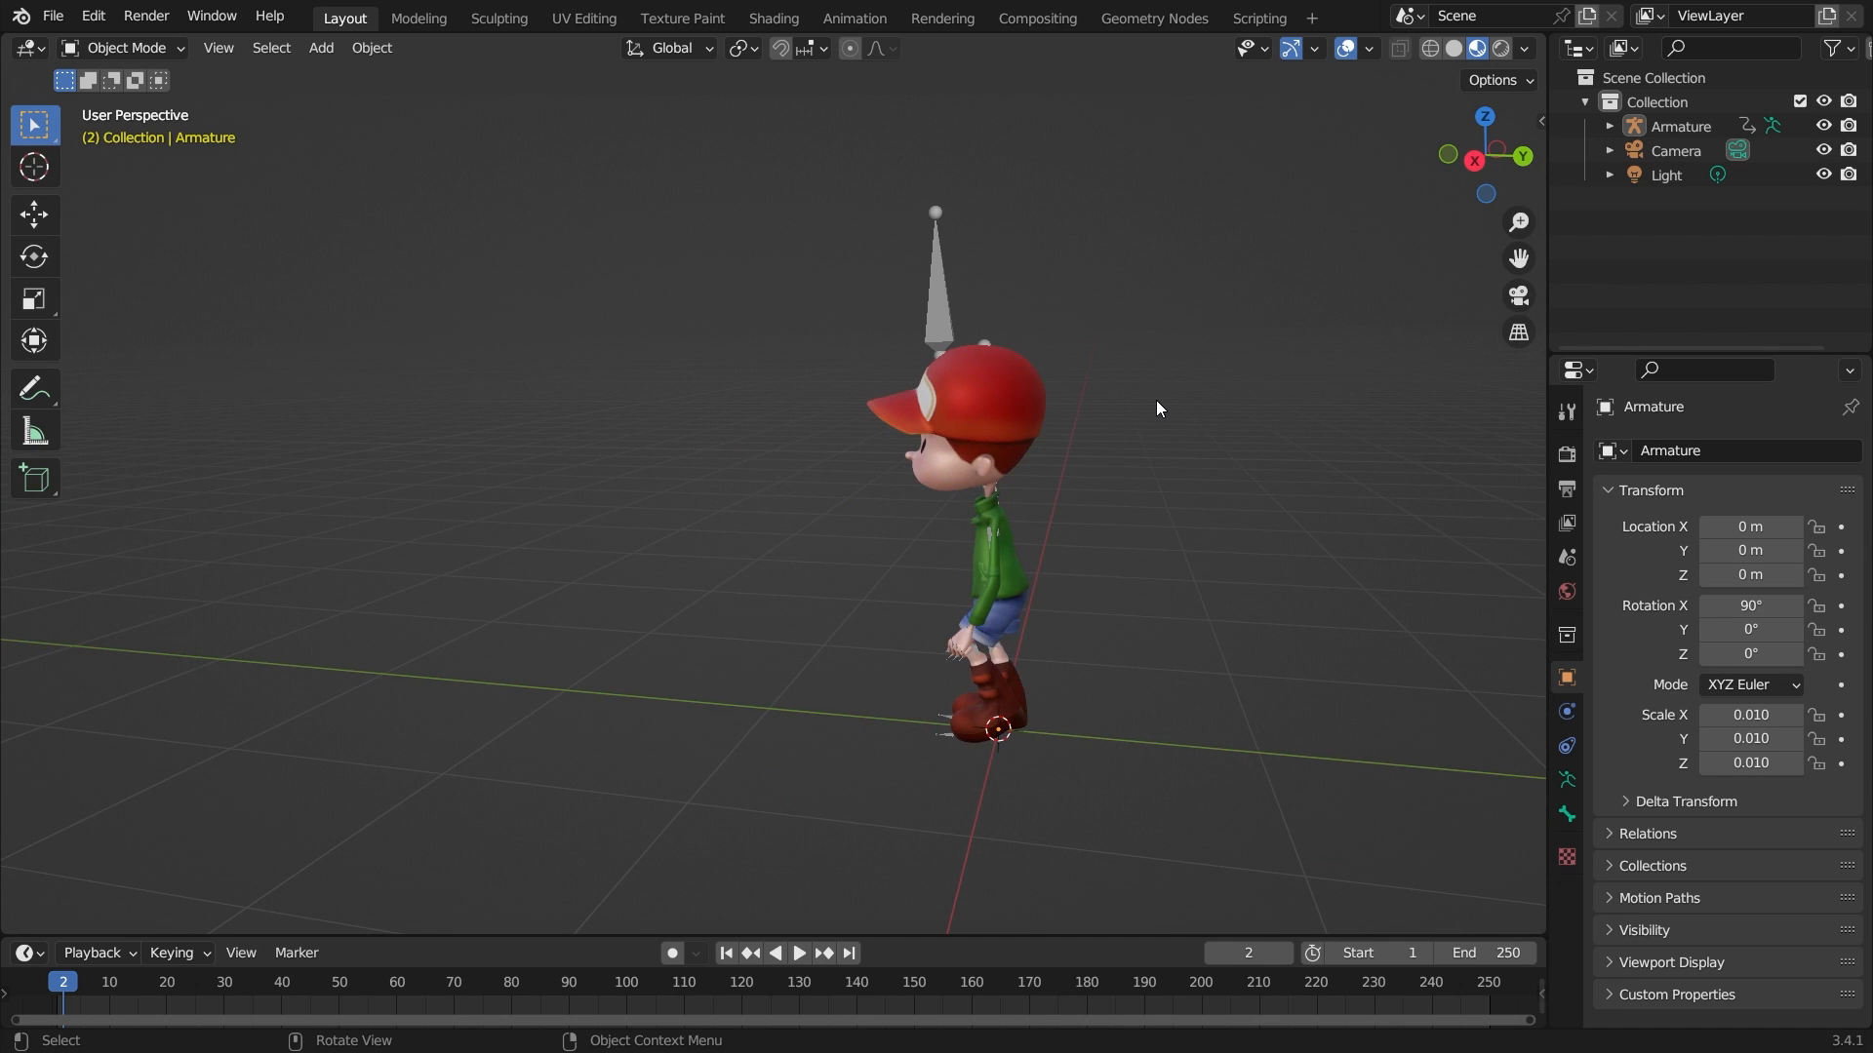
{"action": "key", "text": "space"}
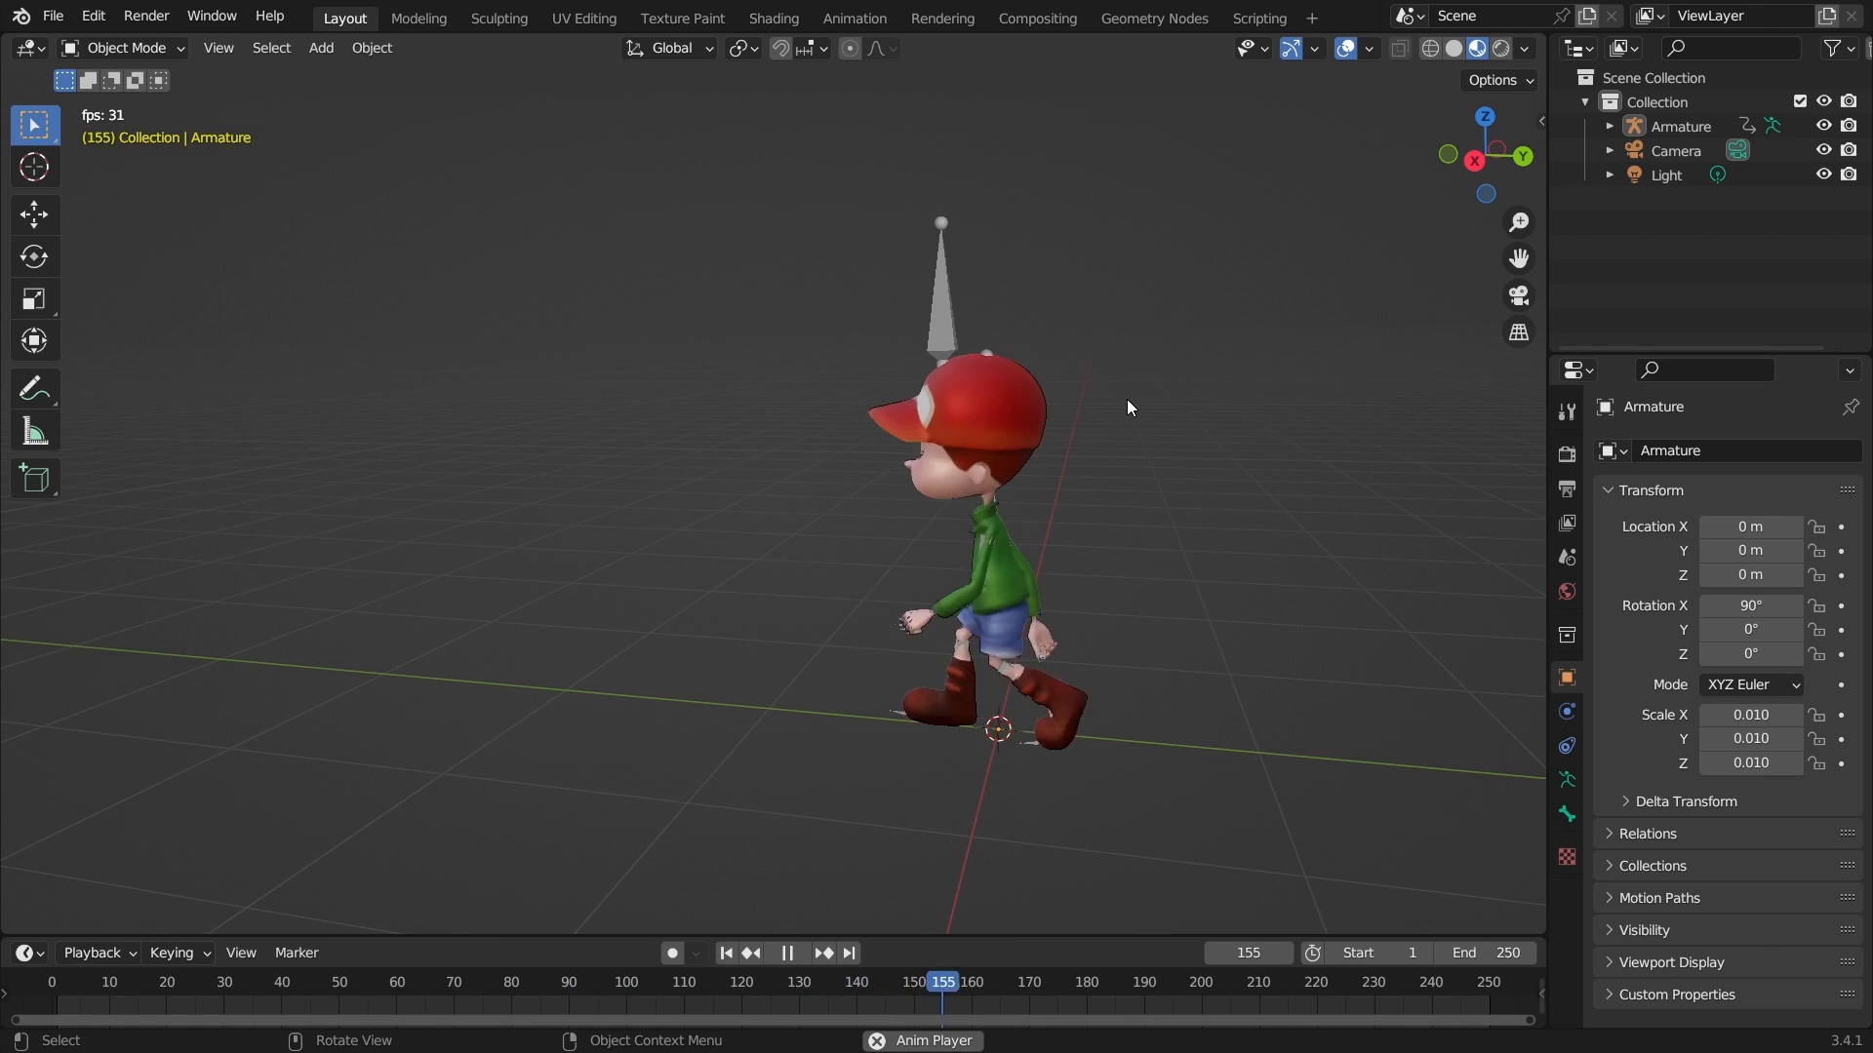
{"action": "key", "text": "space"}
{"action": "middle_click_drag", "start_coordinate": [1127, 400], "coordinate": [948, 611]}
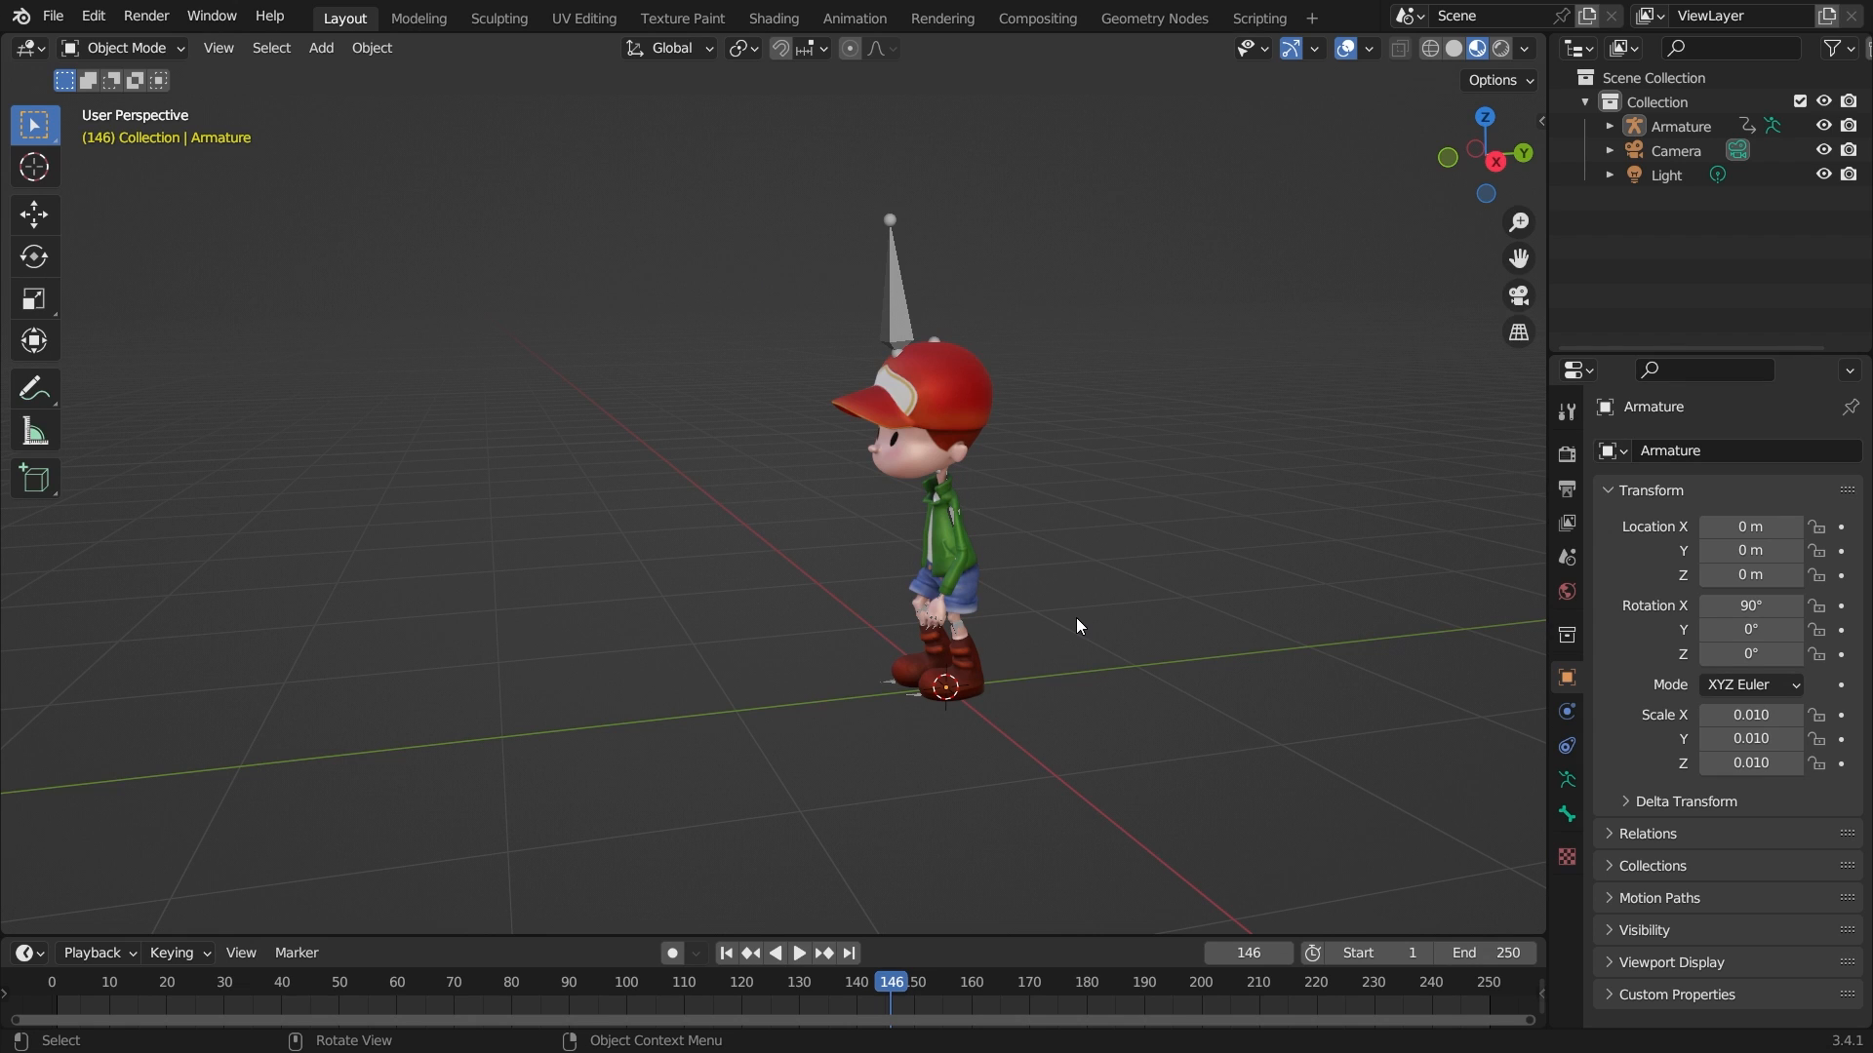
{"action": "scroll", "coordinate": [906, 523], "scroll_direction": "up", "scroll_amount": 2}
{"action": "scroll", "coordinate": [906, 523], "scroll_direction": "down", "scroll_amount": 2}
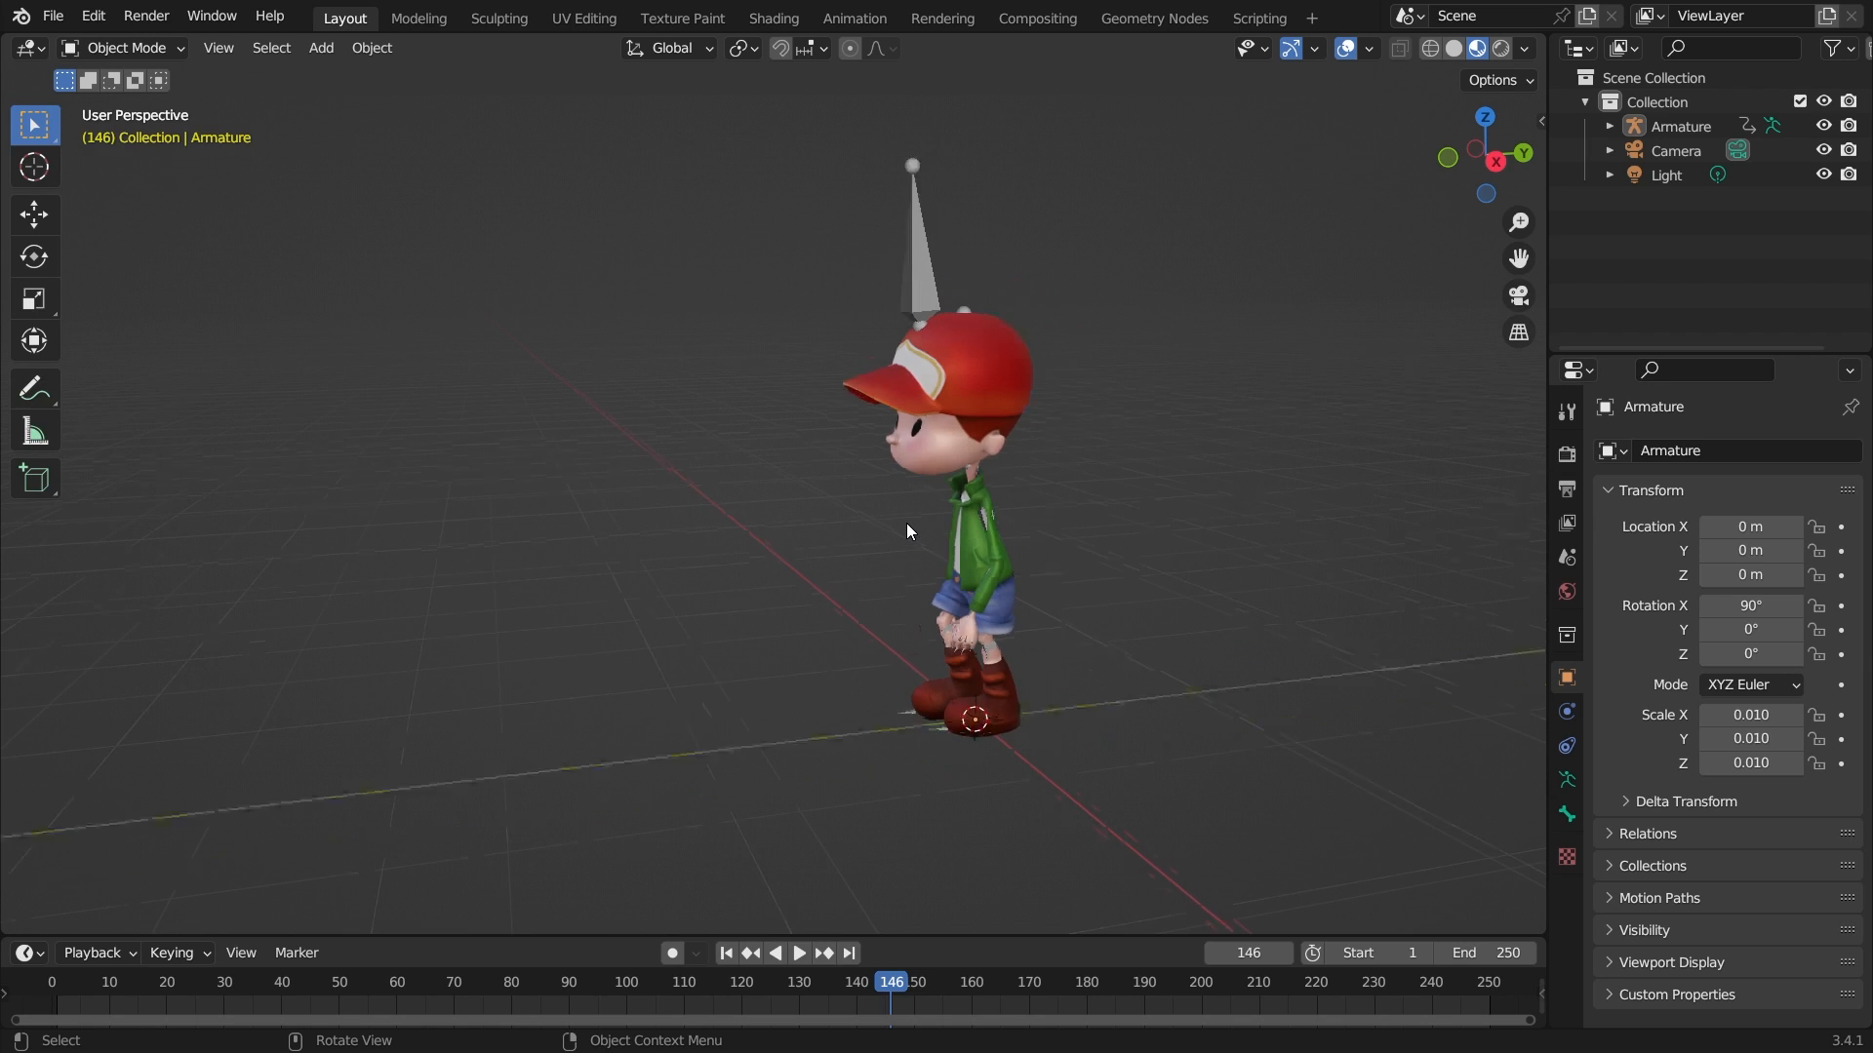
Step: Look over the export formats available for the character, including glTF 2.0
{"action": "left_click", "coordinate": [55, 16]}
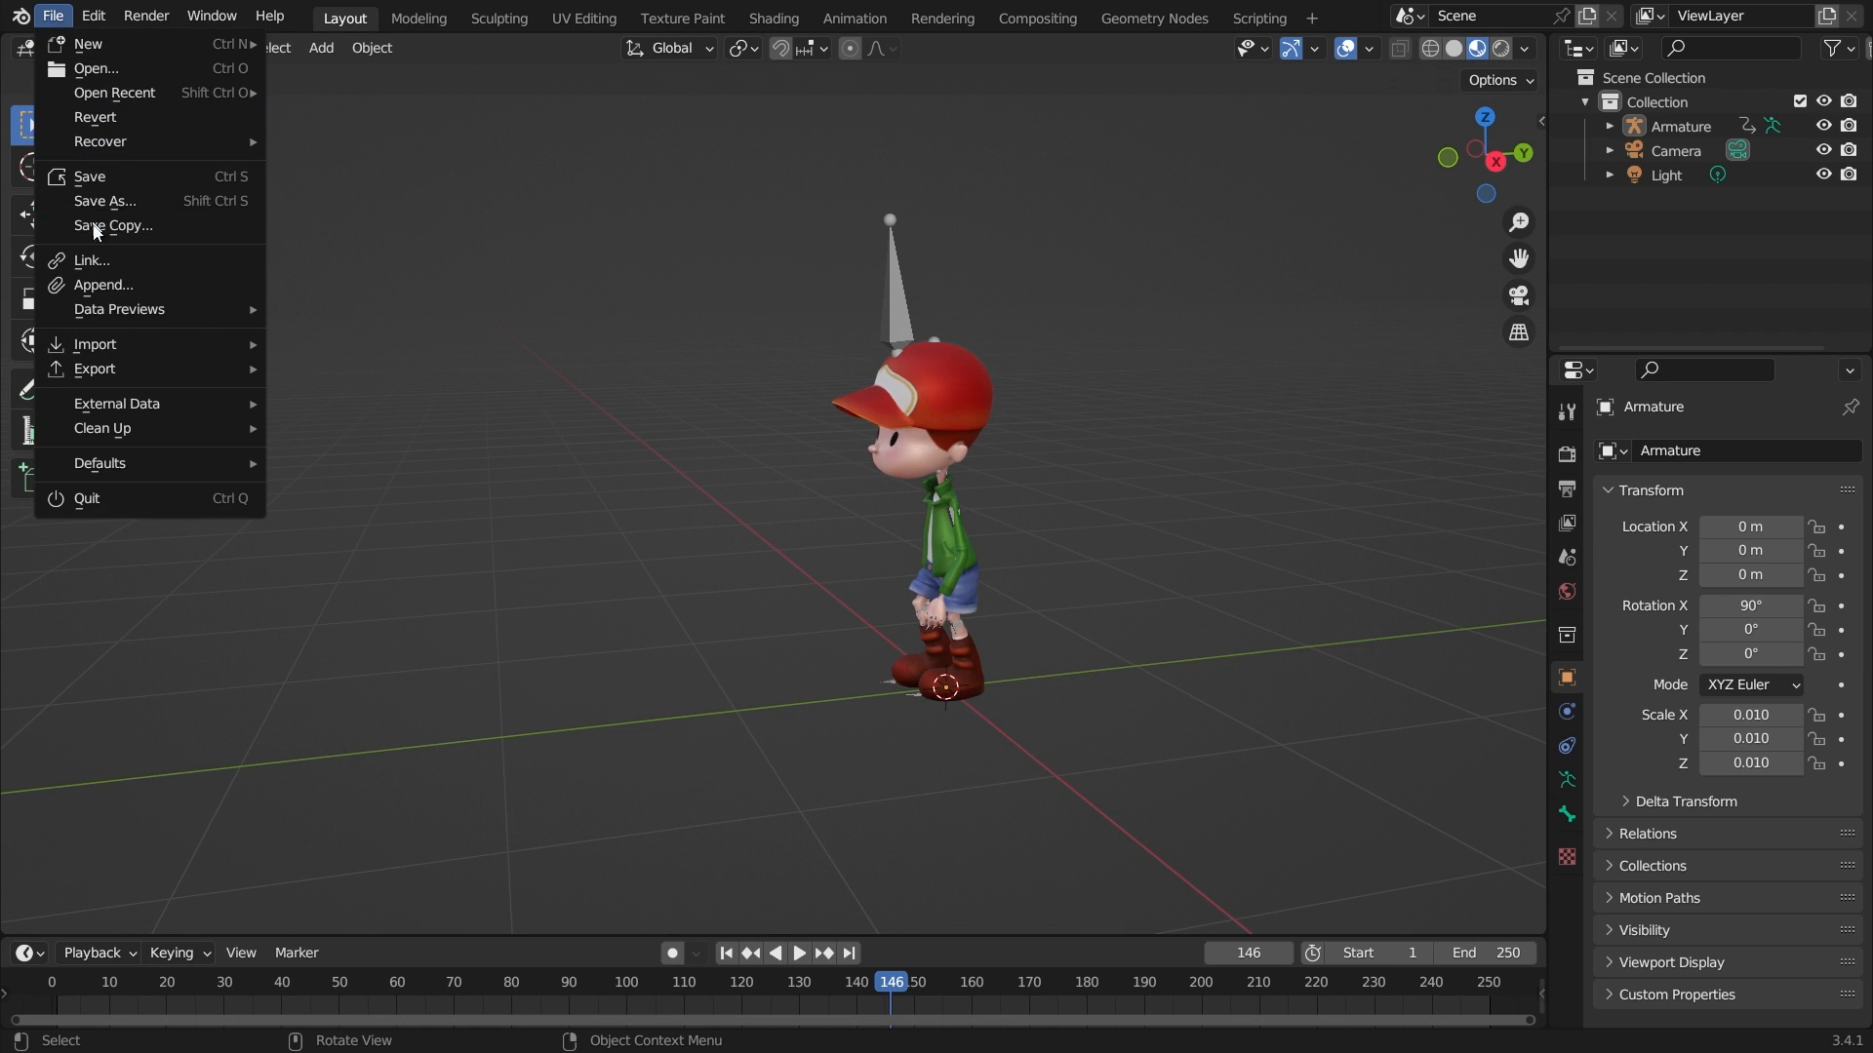
{"action": "mouse_move", "coordinate": [125, 369]}
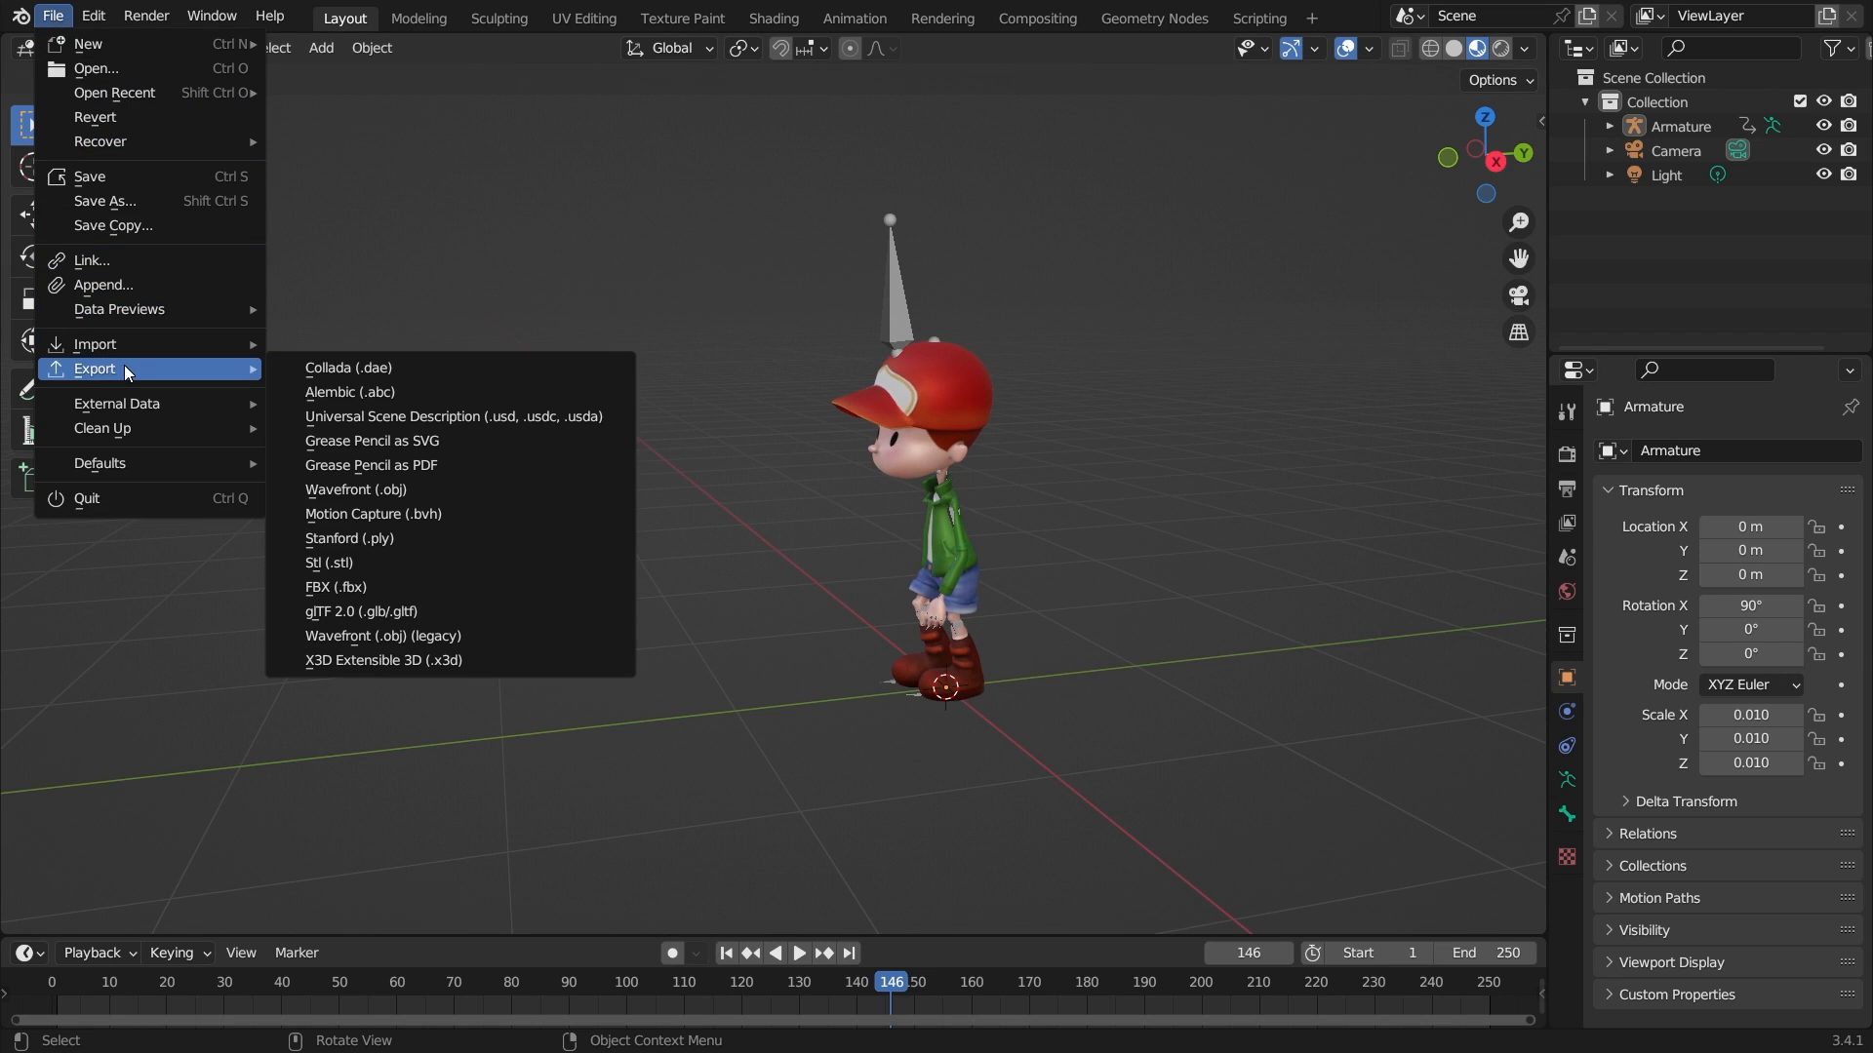
{"action": "left_click", "coordinate": [455, 608]}
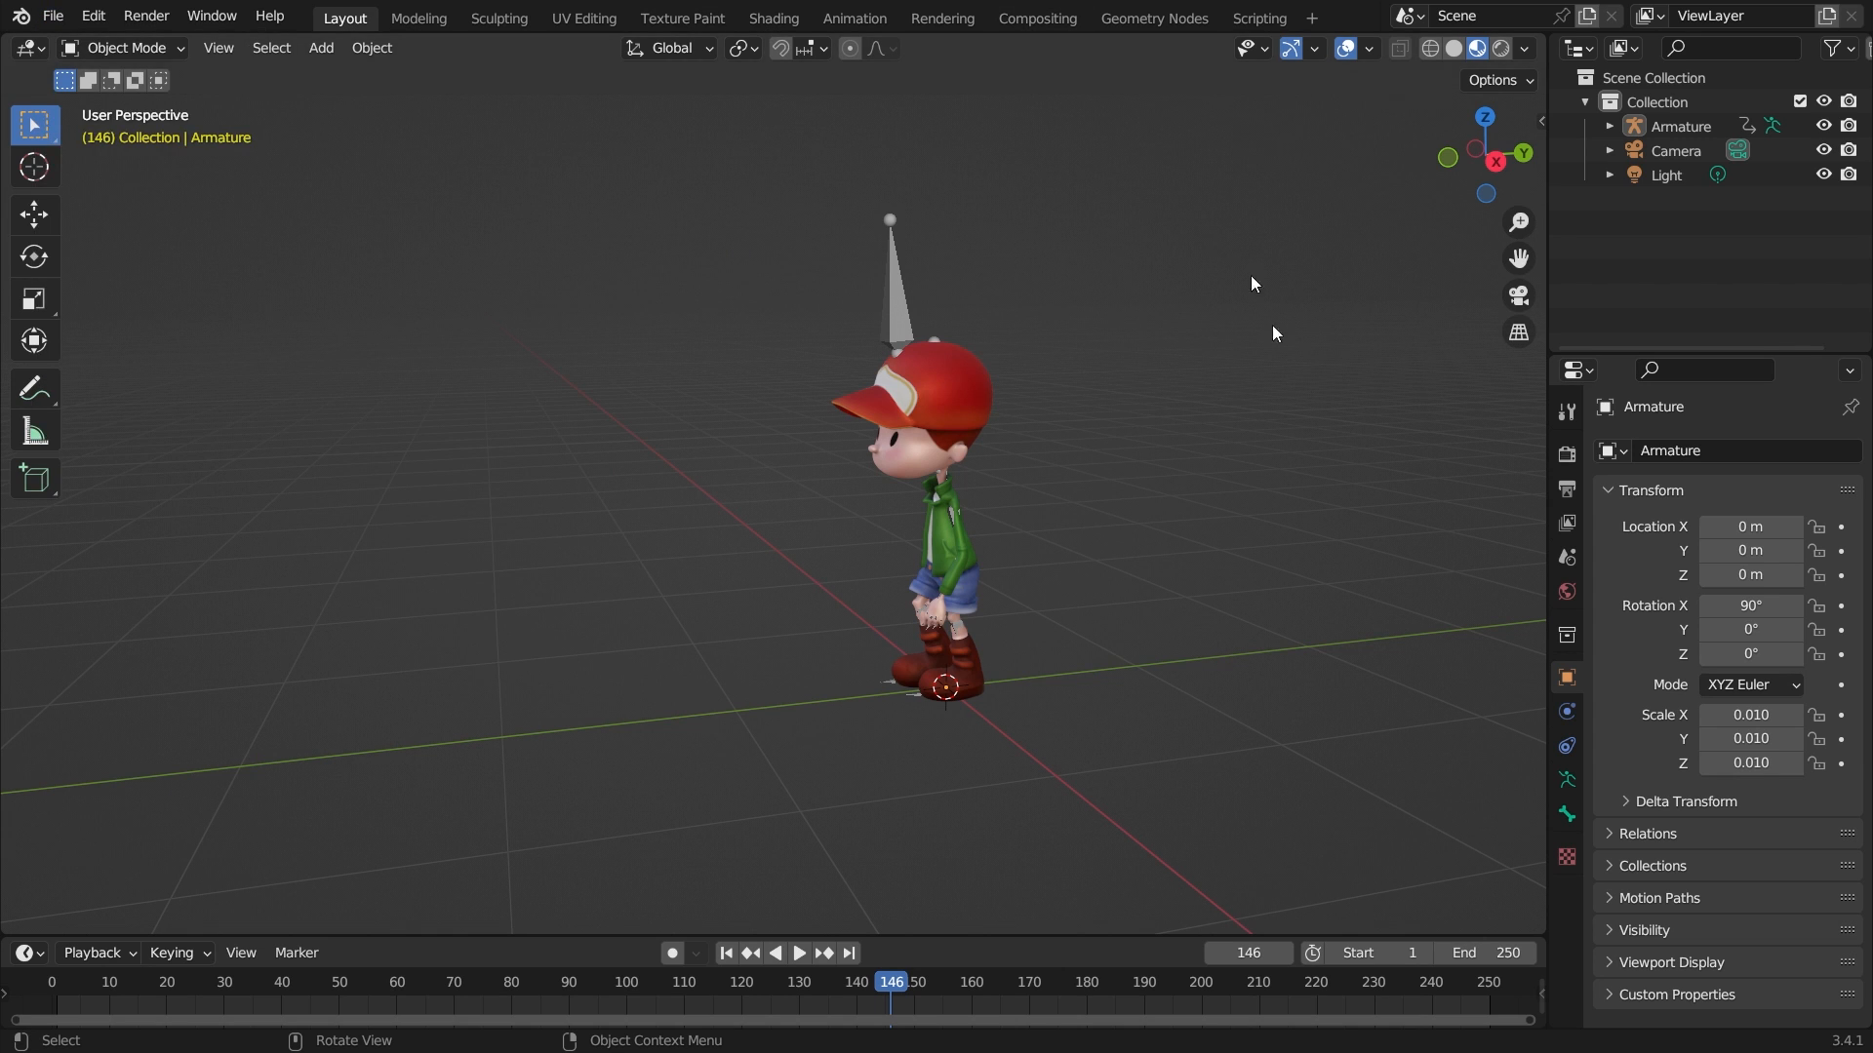
Step: Add a plane under the character's feet and stretch it along the Y axis into a long ground strip
{"action": "middle_click_drag", "start_coordinate": [1190, 351], "coordinate": [925, 414], "text": "shift"}
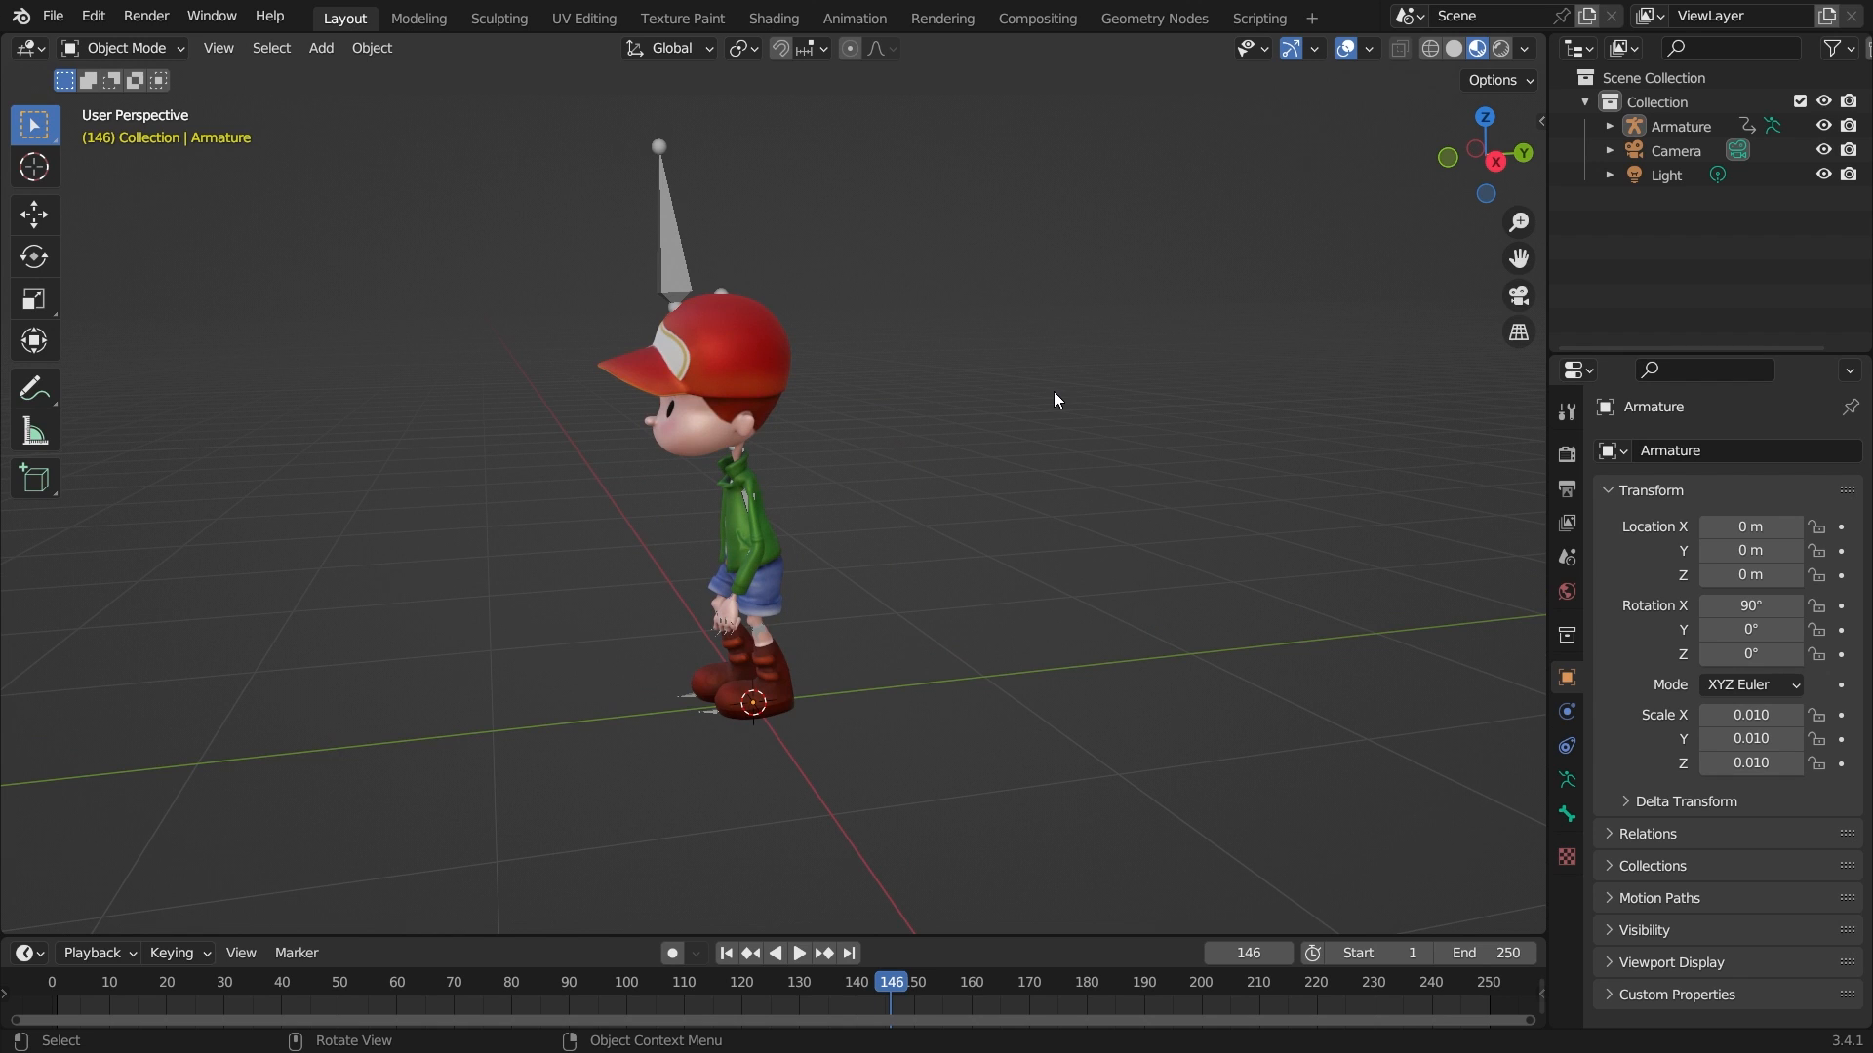
{"action": "scroll", "coordinate": [964, 544], "scroll_direction": "down", "scroll_amount": 1}
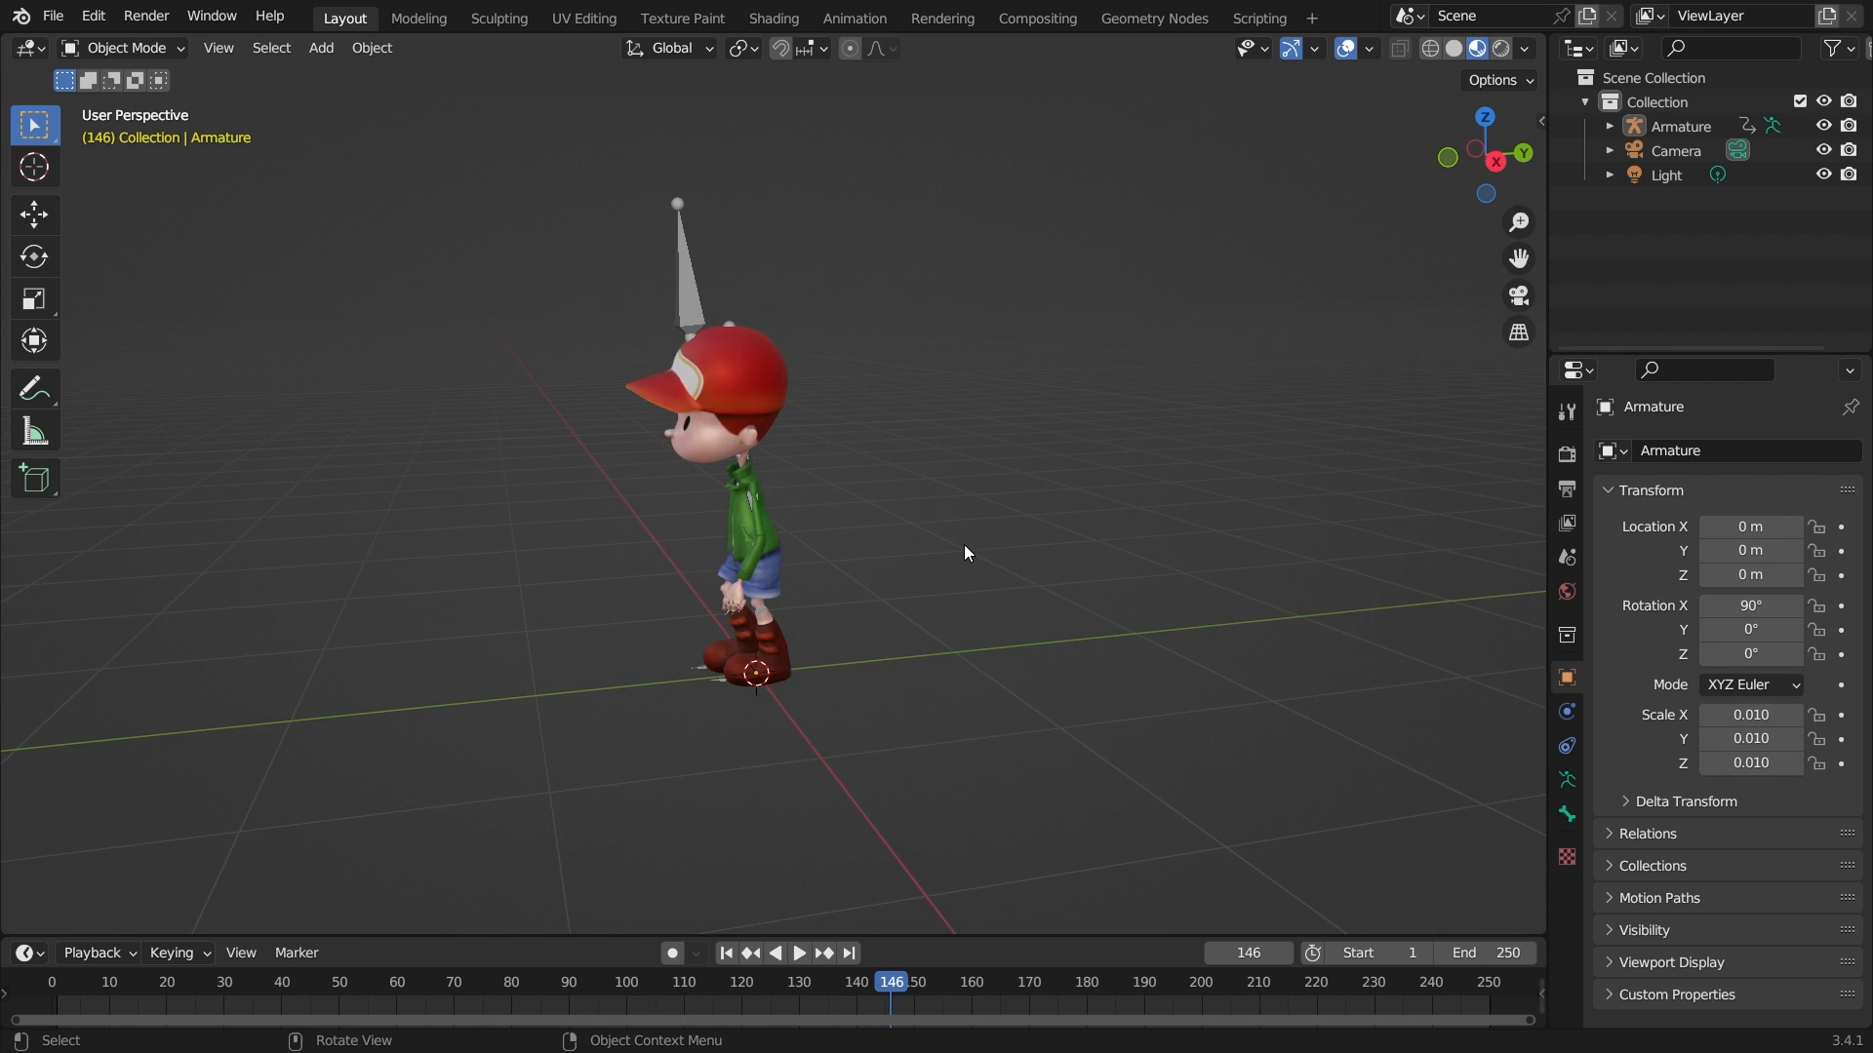
{"action": "key", "text": "shift+a"}
{"action": "left_click", "coordinate": [1038, 544]}
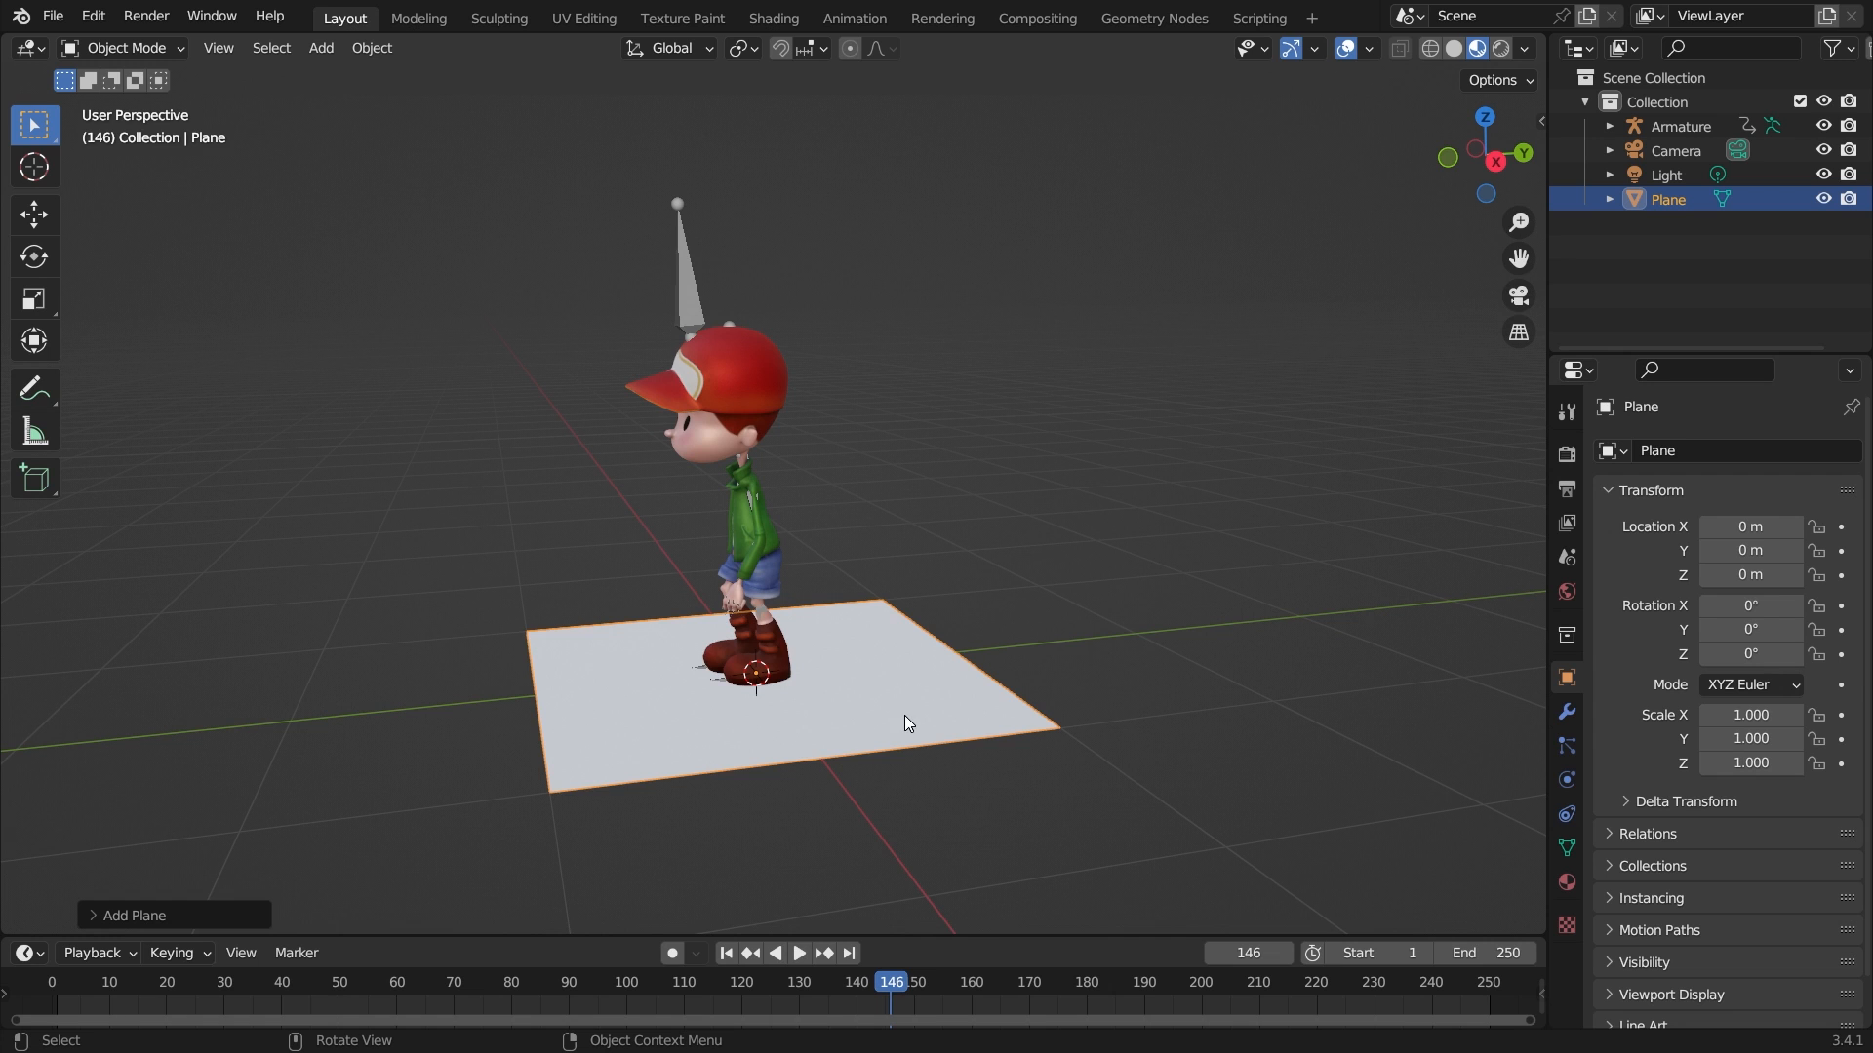
{"action": "middle_click_drag", "start_coordinate": [1022, 670], "coordinate": [964, 670]}
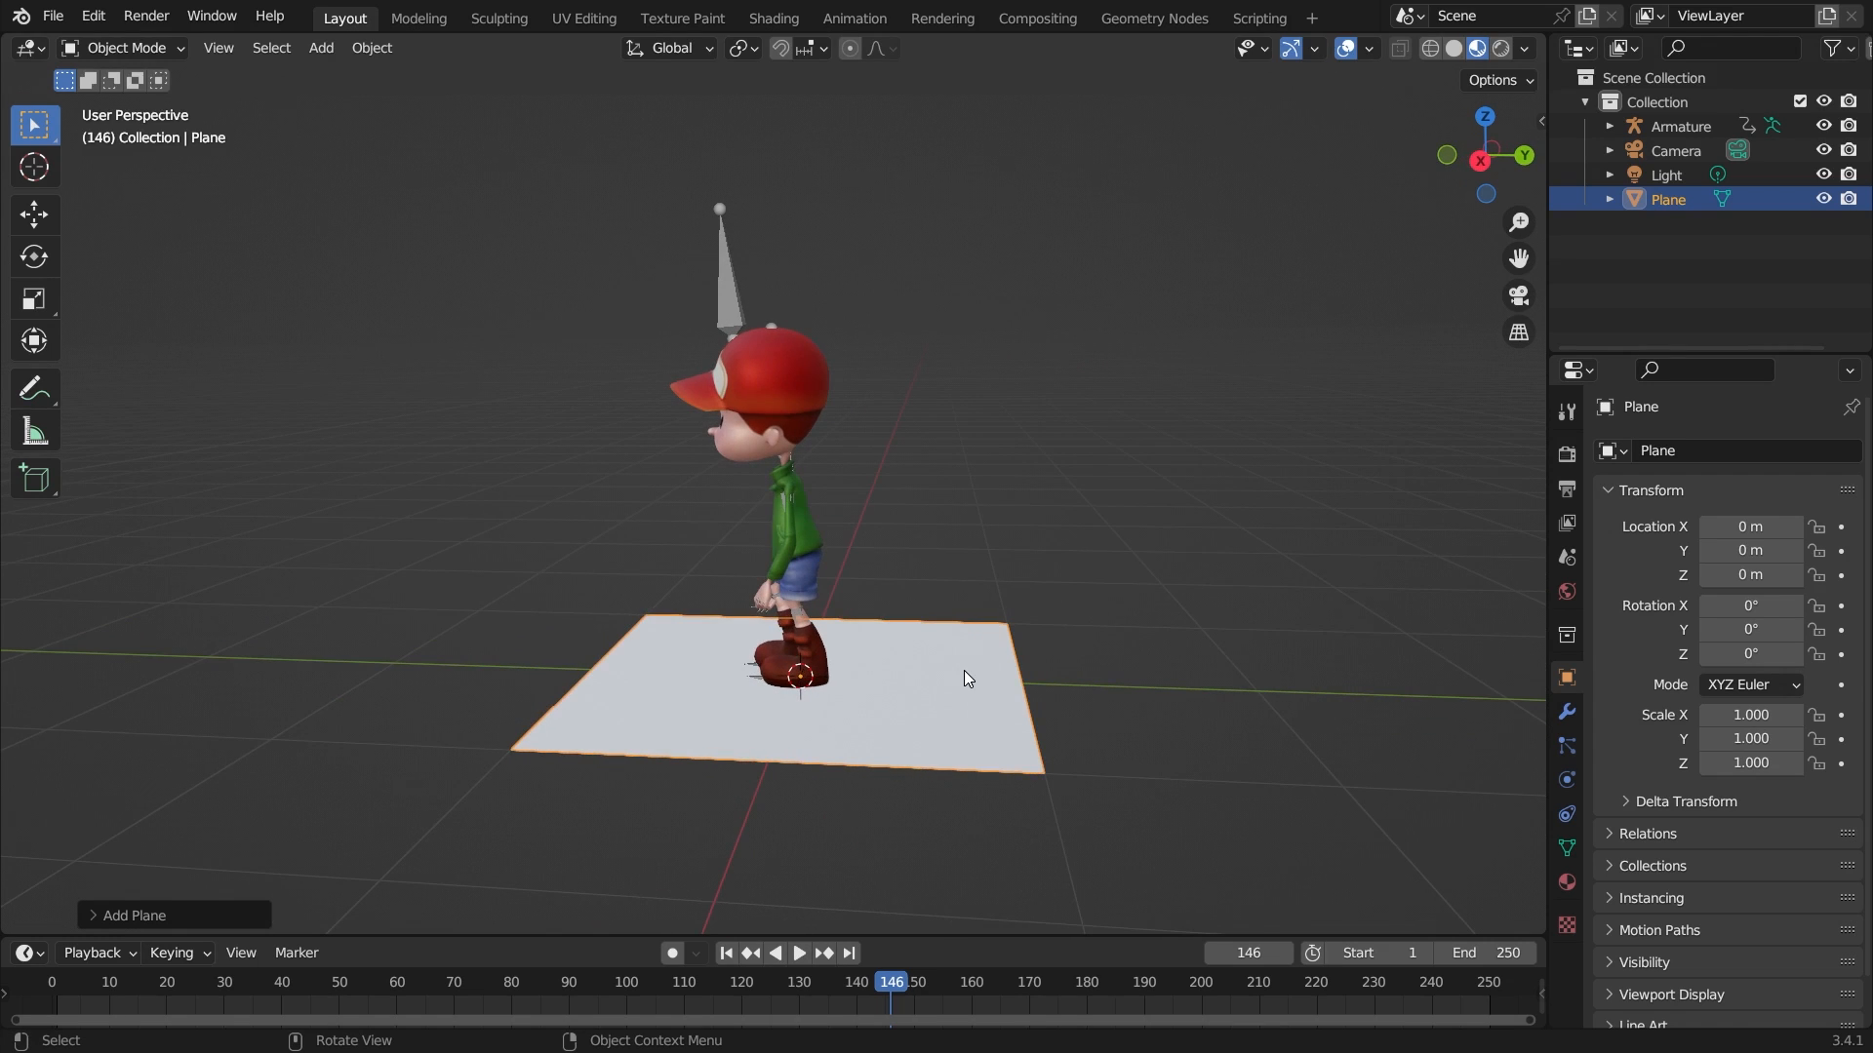
{"action": "key", "text": "s"}
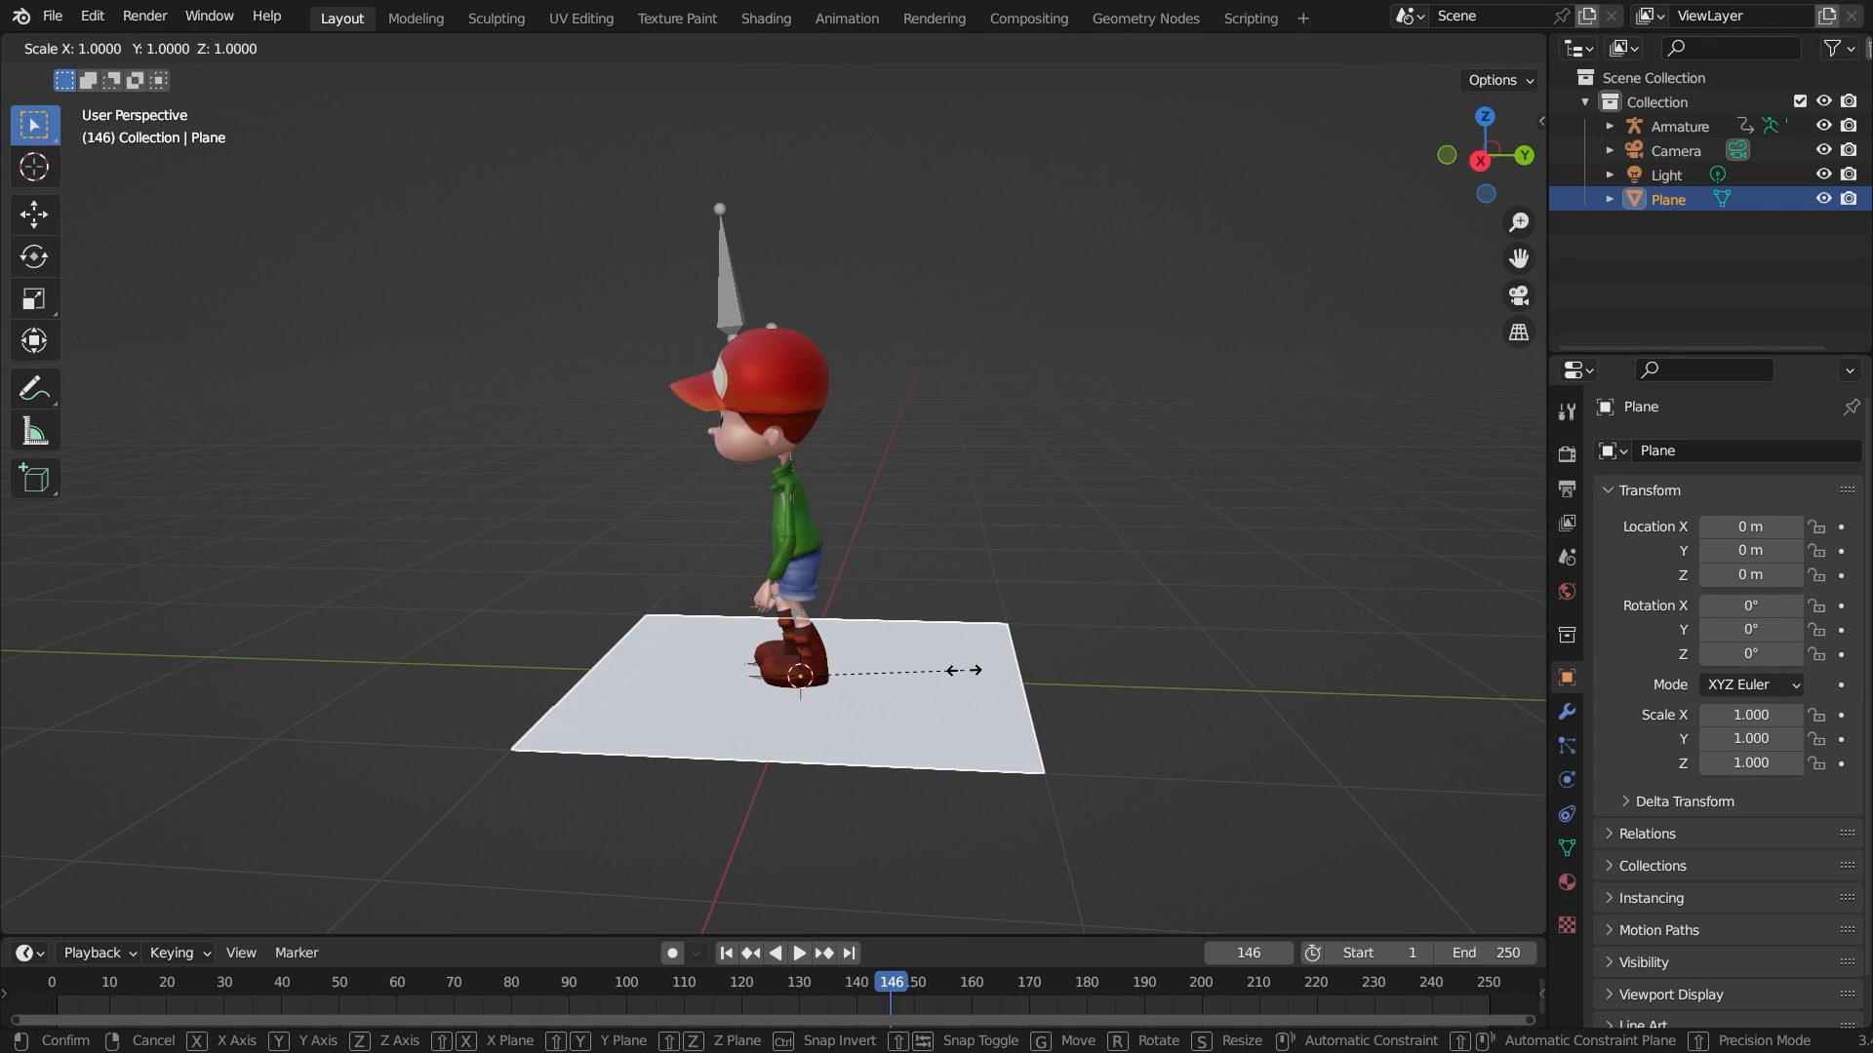
{"action": "key", "text": "y"}
{"action": "left_click", "coordinate": [1110, 575]}
{"action": "left_click", "coordinate": [1110, 576]}
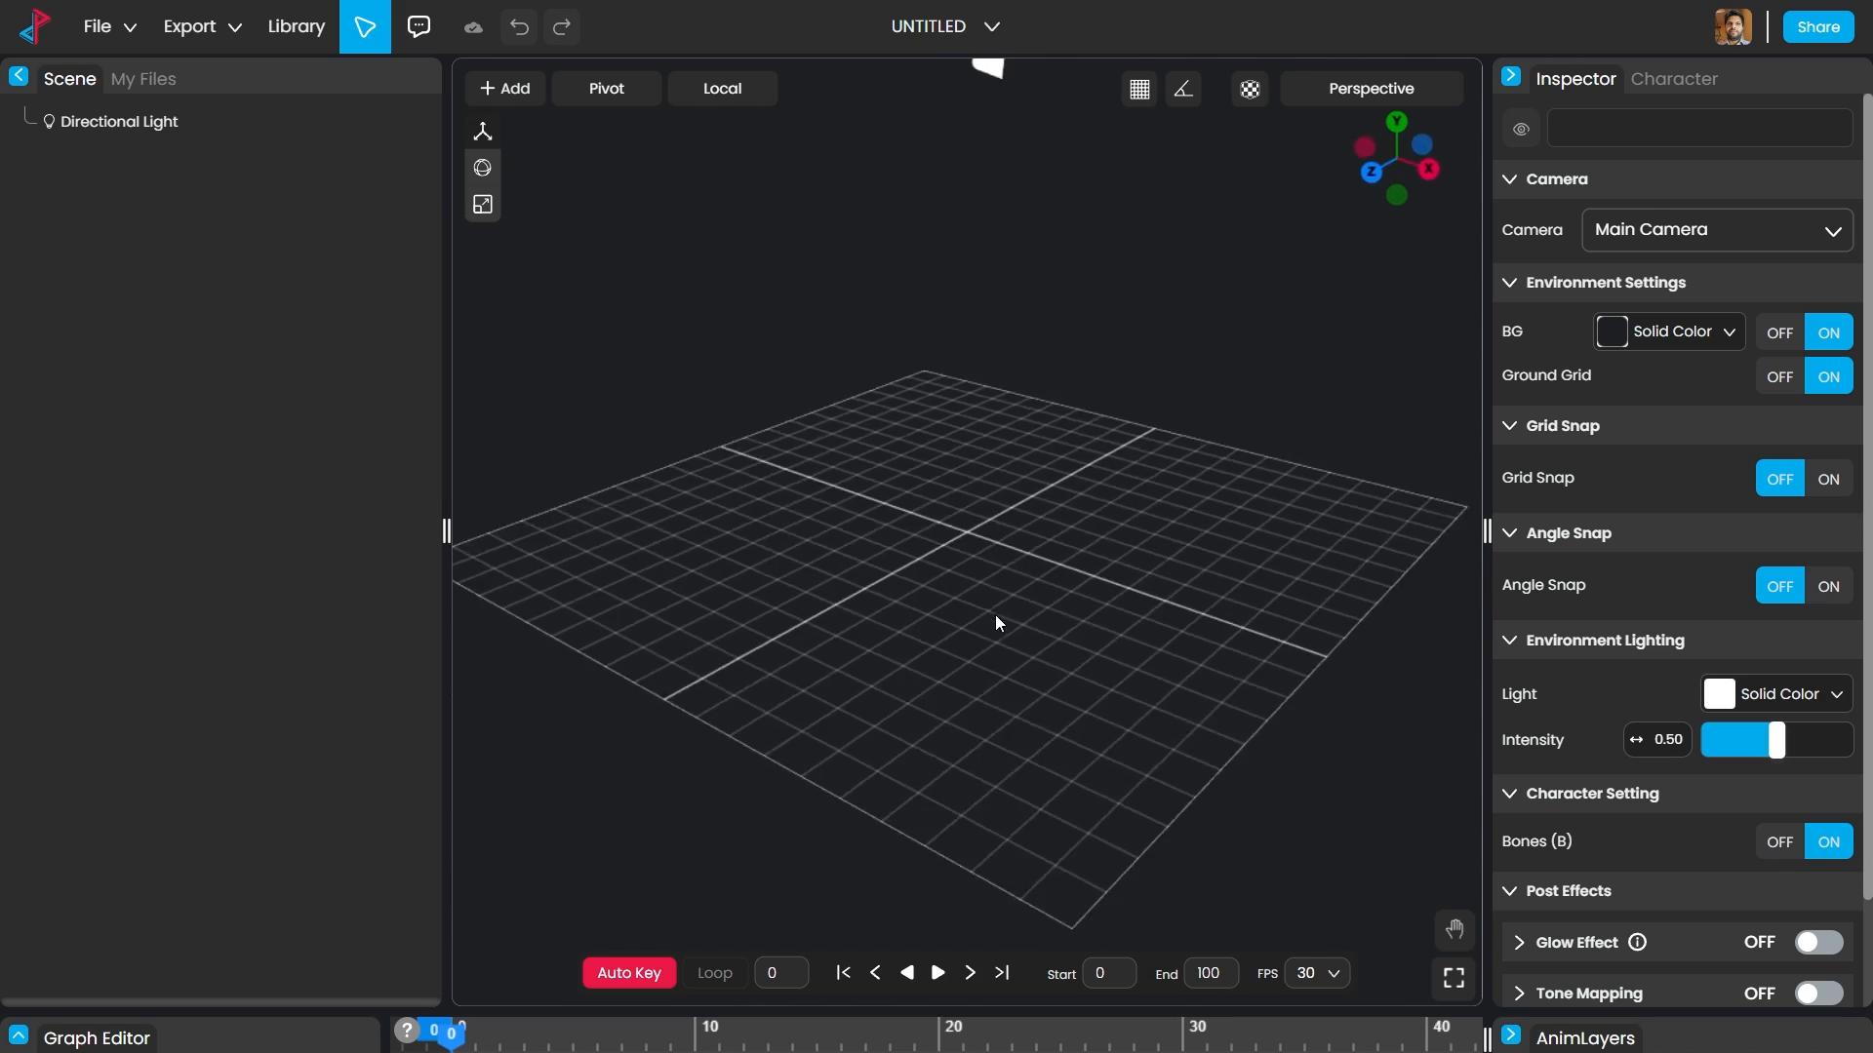
Step: Switch to Pixcap and import the On_Place_walking Blender file from the 59_Pixcap Charecter folder into the empty scene
{"action": "left_click_drag", "start_coordinate": [995, 614], "coordinate": [1064, 632]}
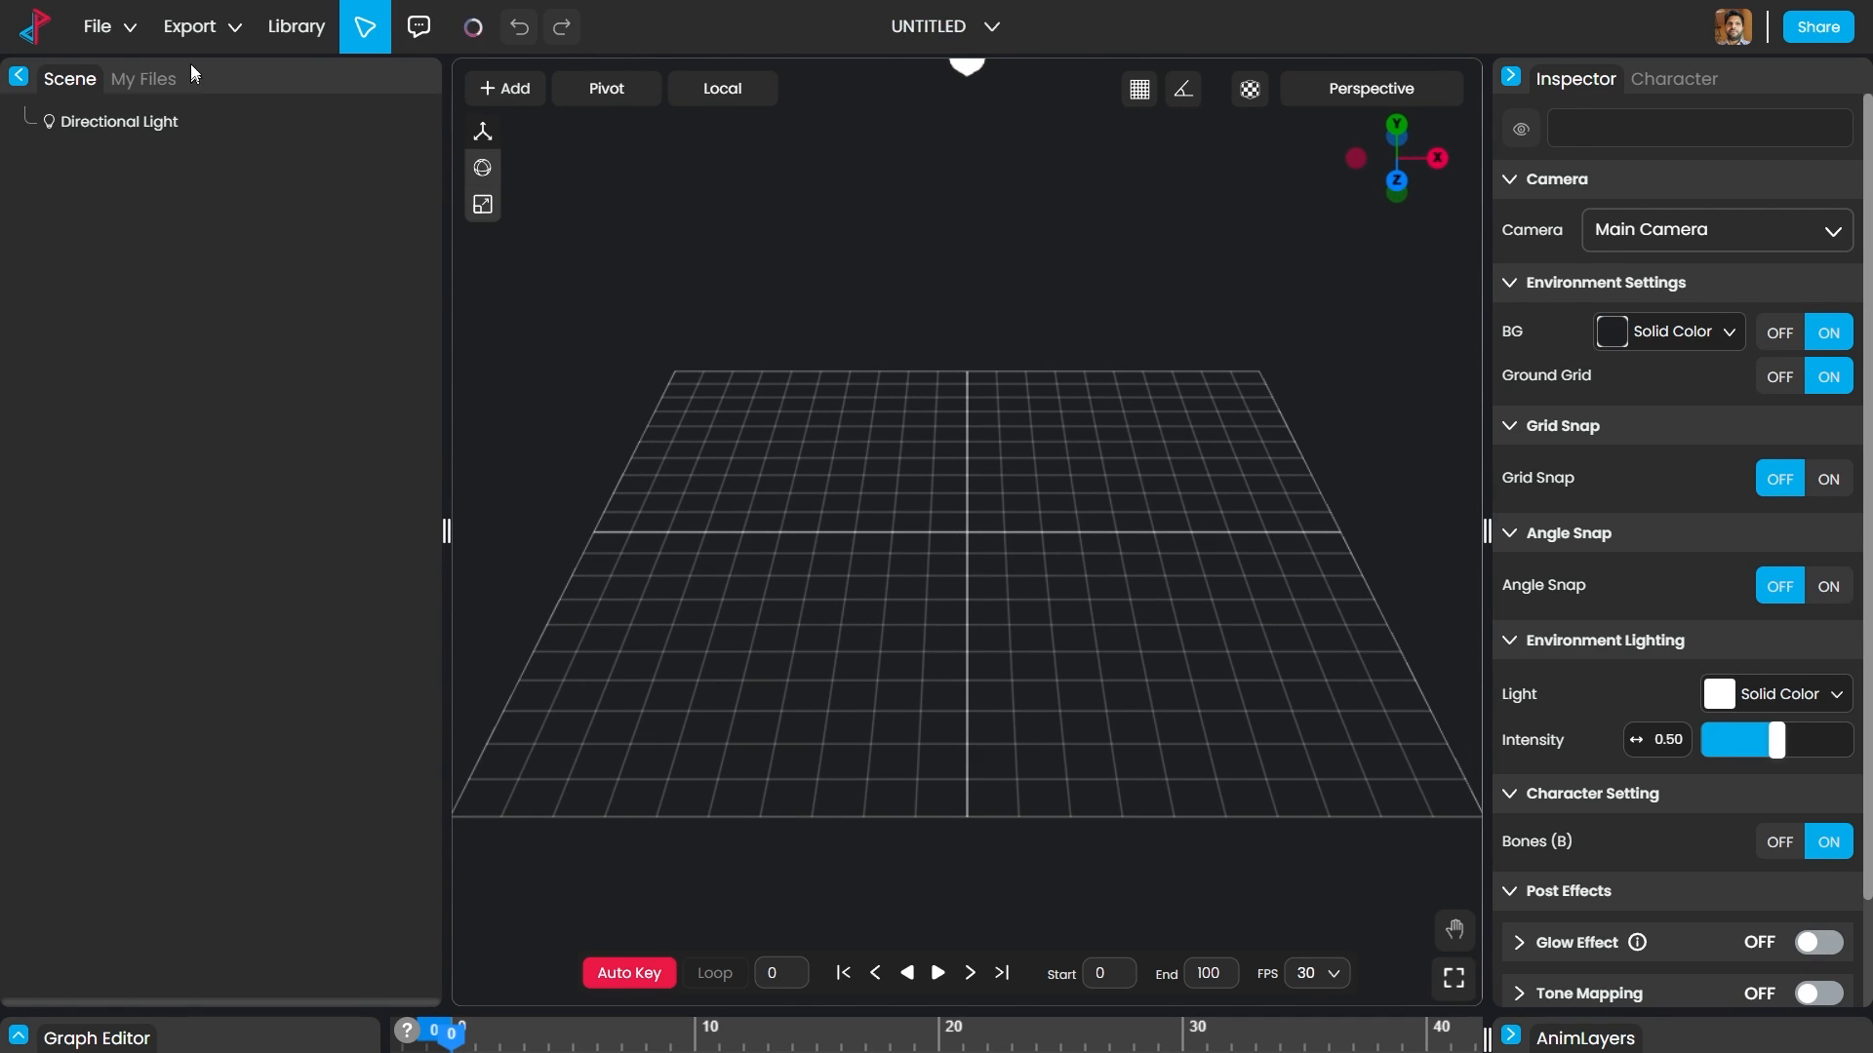
{"action": "left_click", "coordinate": [121, 40]}
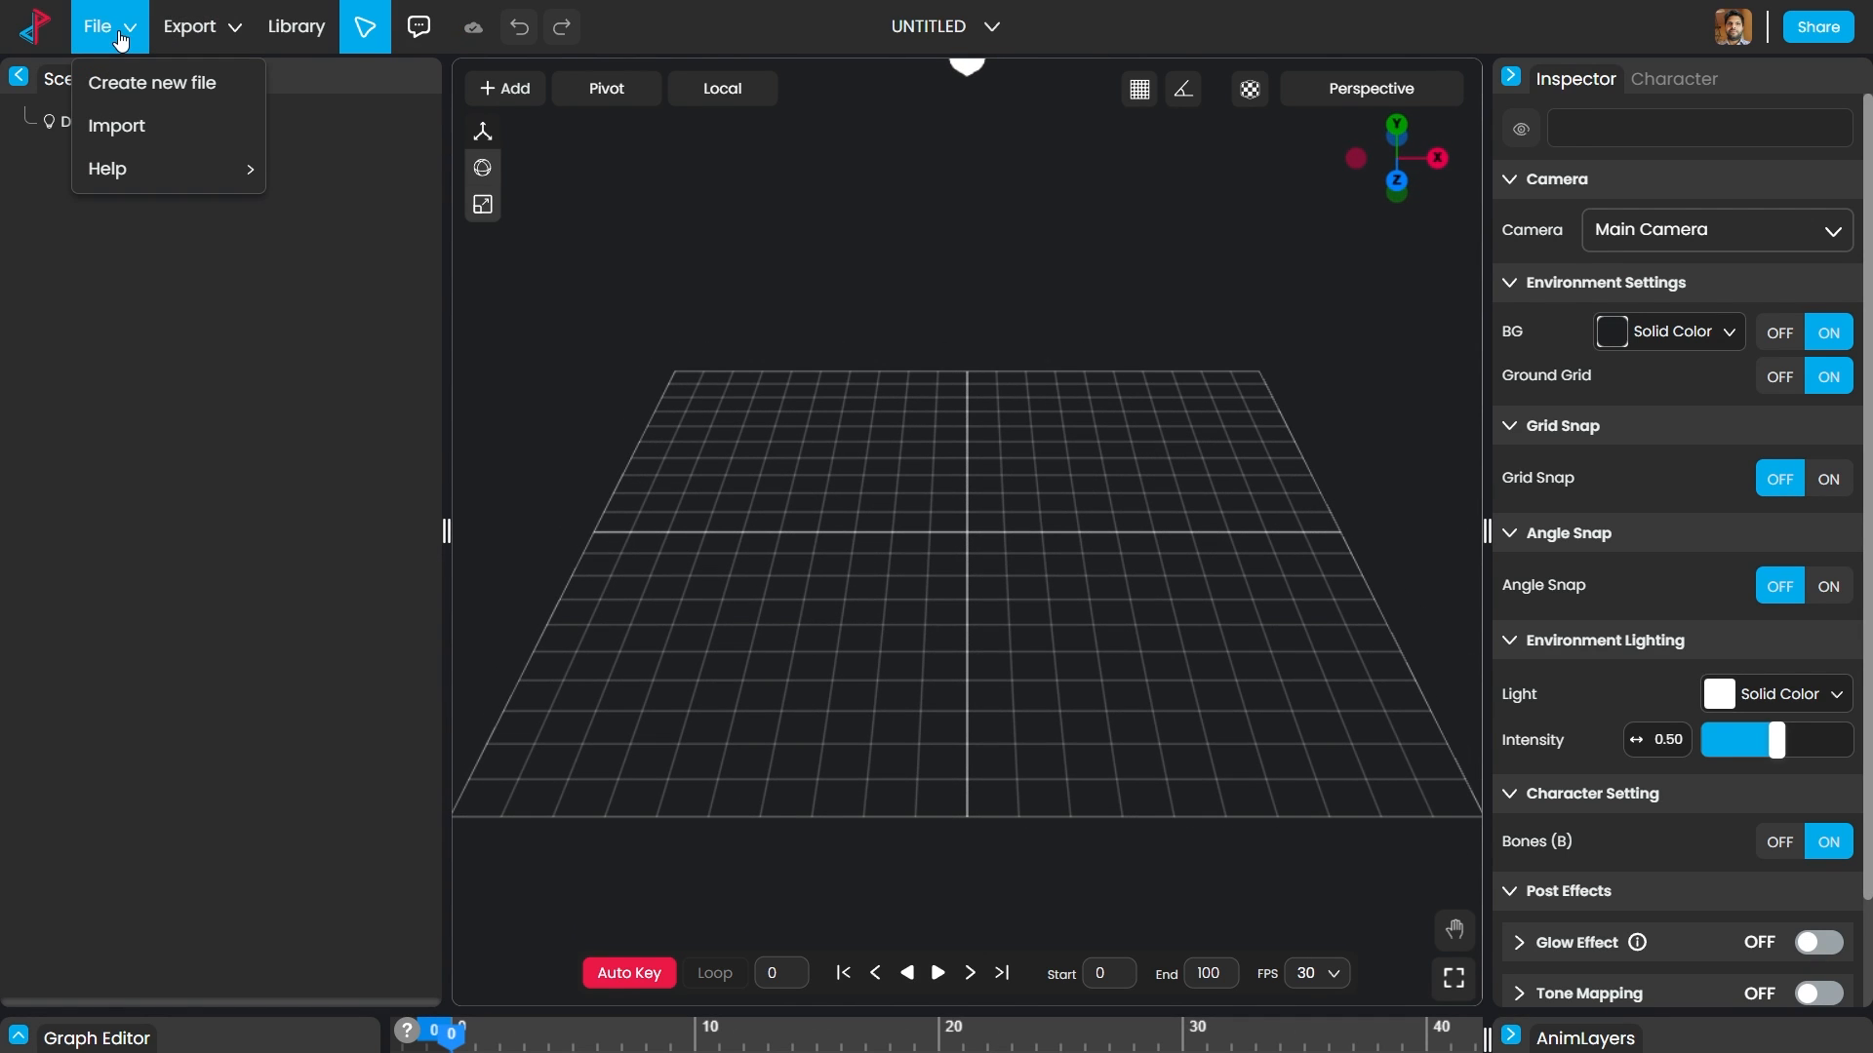
{"action": "left_click", "coordinate": [129, 128]}
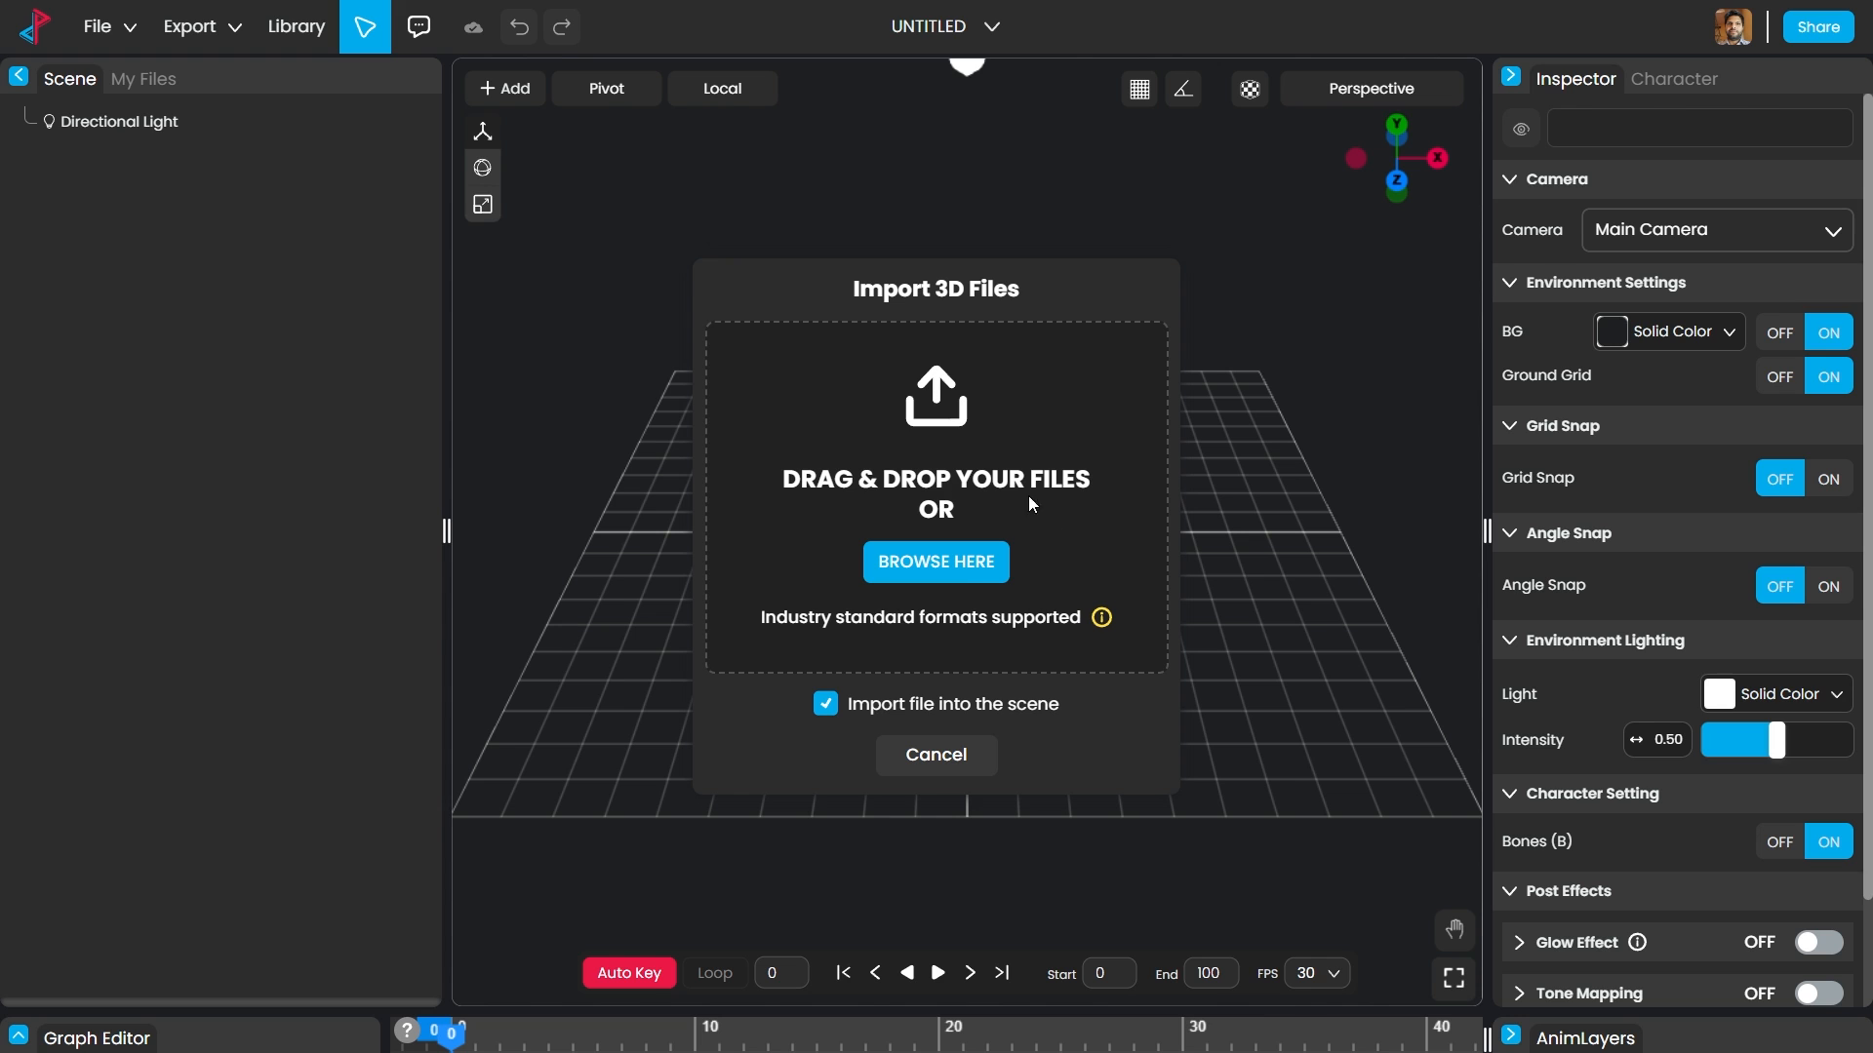
{"action": "left_click", "coordinate": [936, 562]}
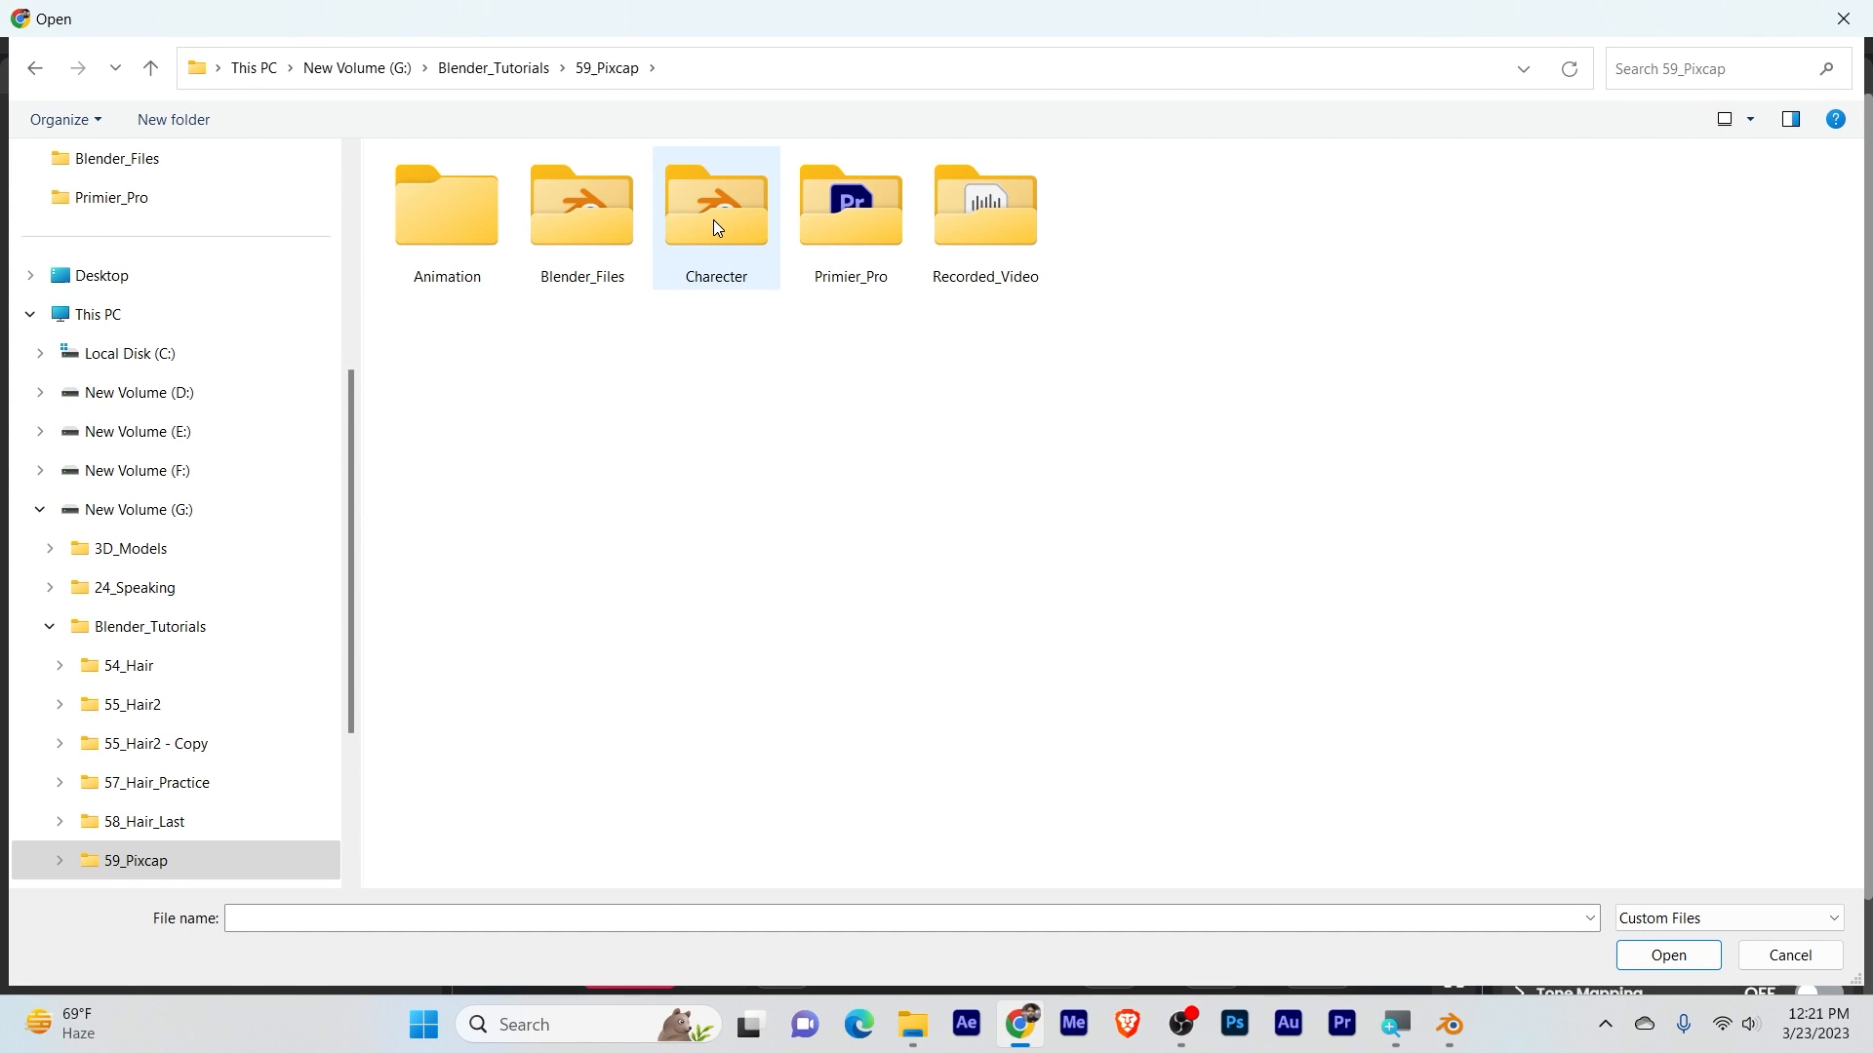
{"action": "double_click", "coordinate": [712, 220]}
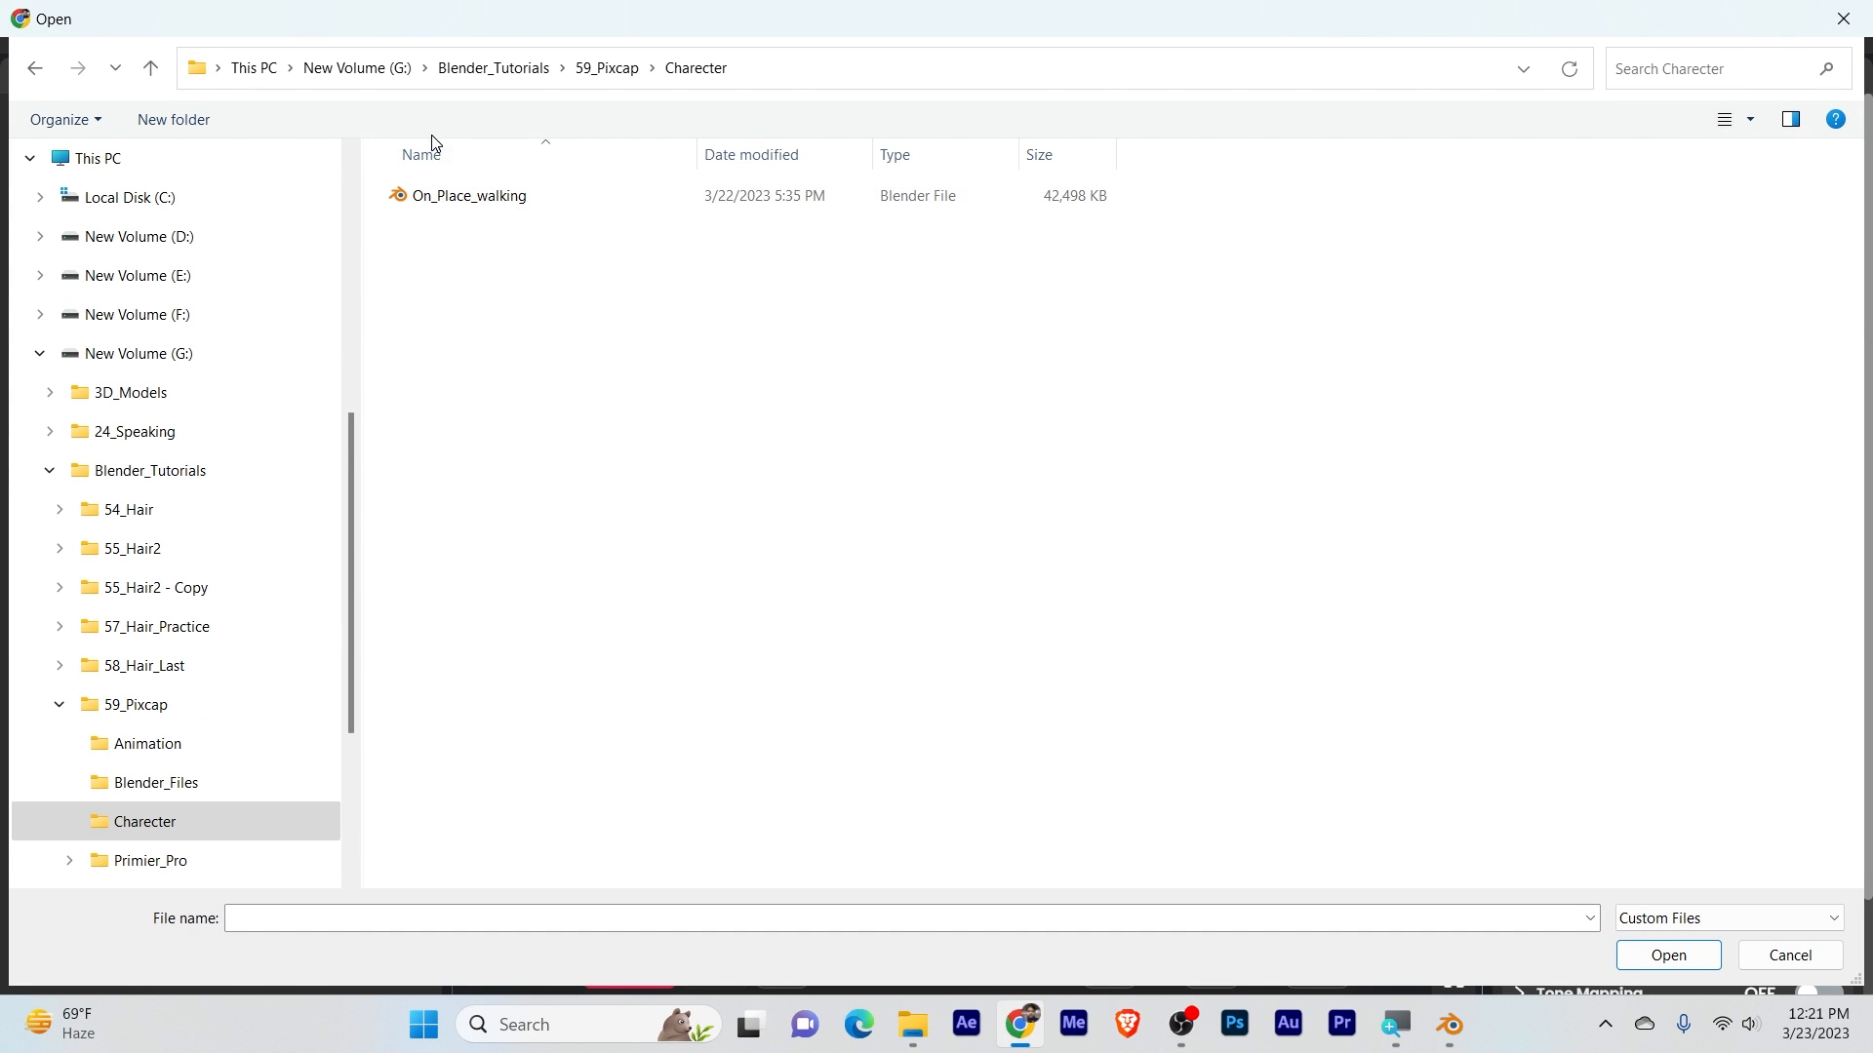
{"action": "left_click", "coordinate": [1751, 119]}
{"action": "left_click", "coordinate": [1756, 70]}
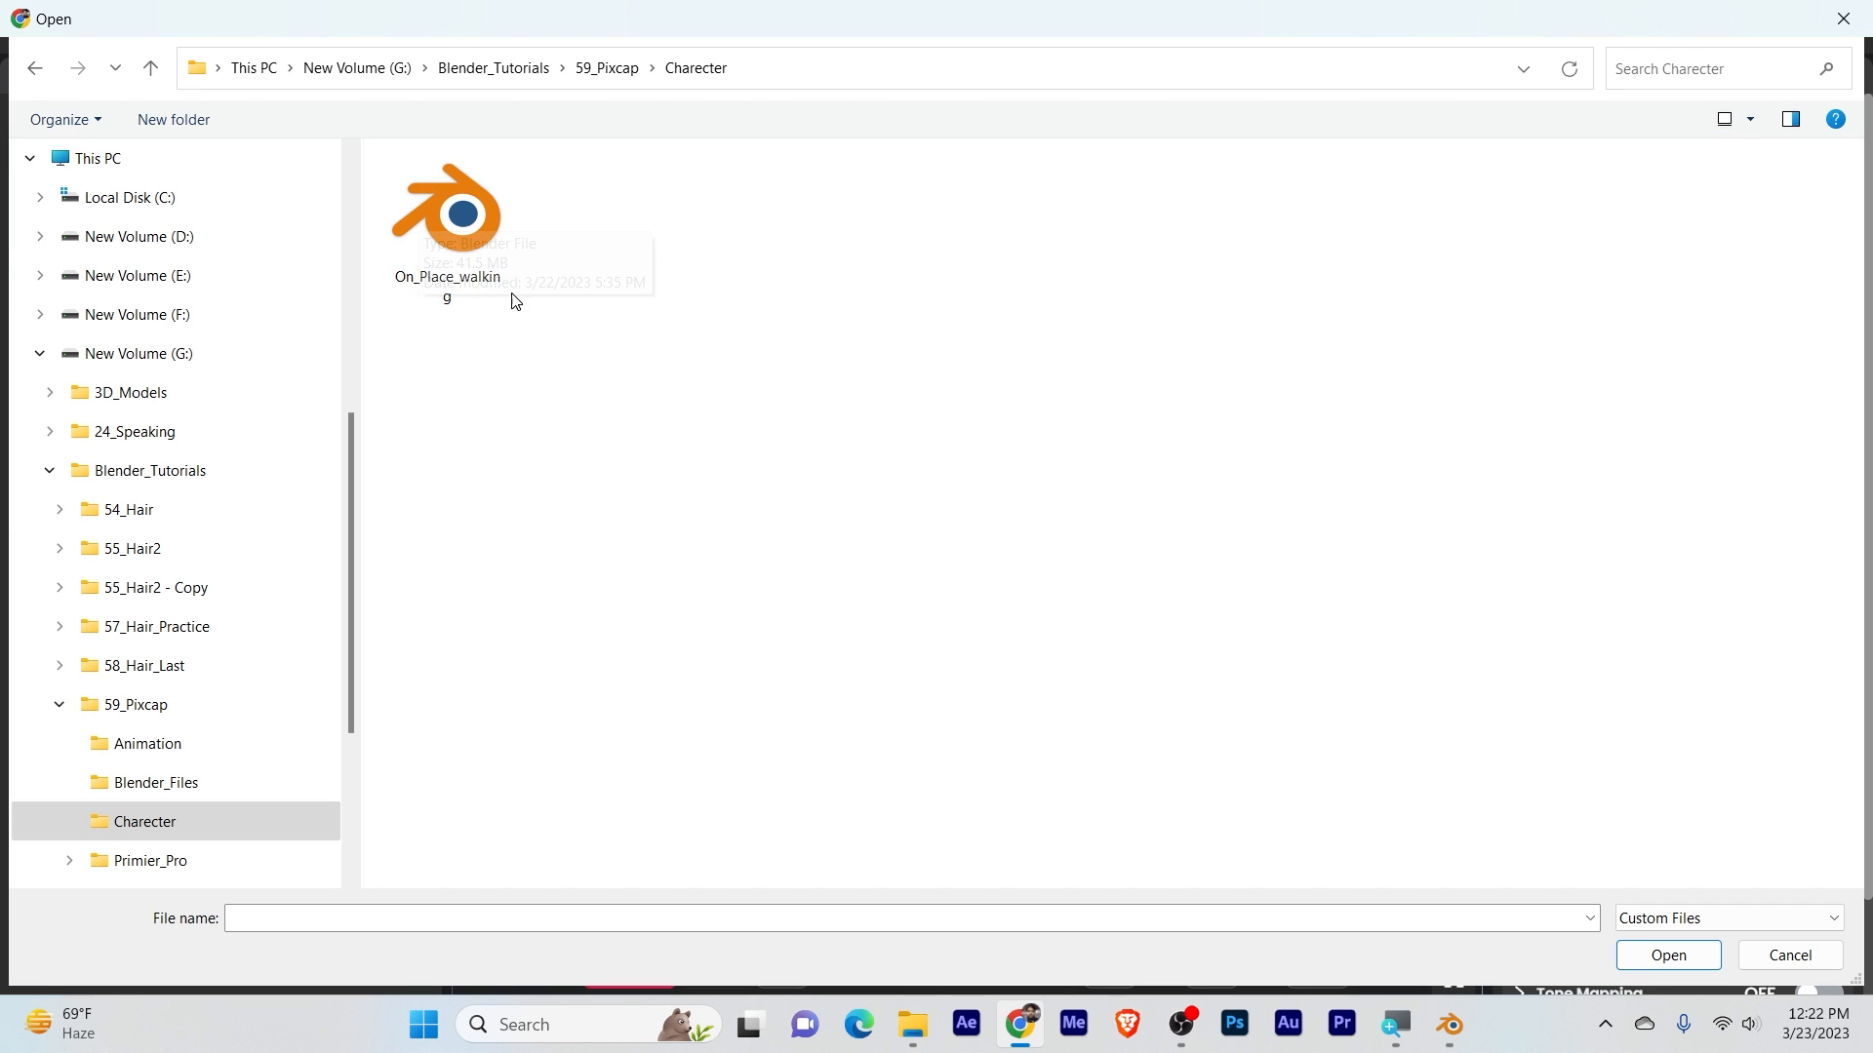
{"action": "left_click", "coordinate": [437, 225]}
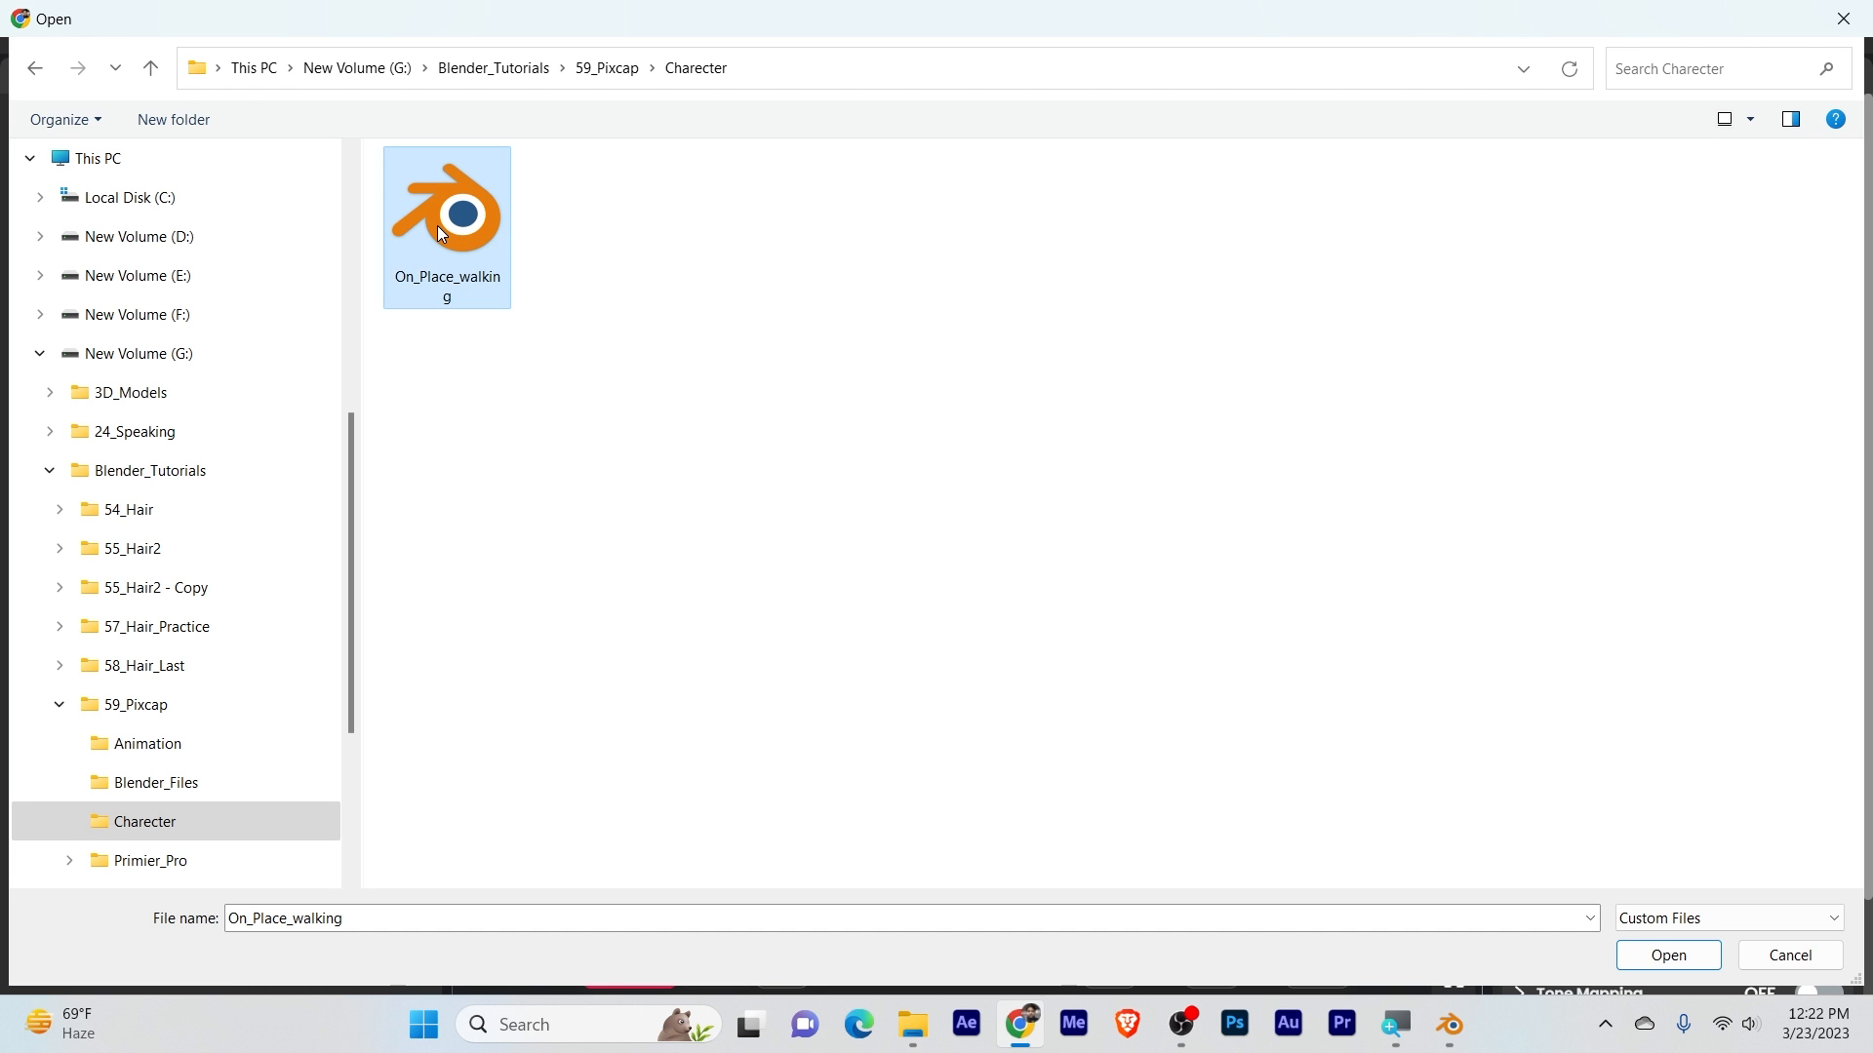
{"action": "left_click", "coordinate": [1673, 956]}
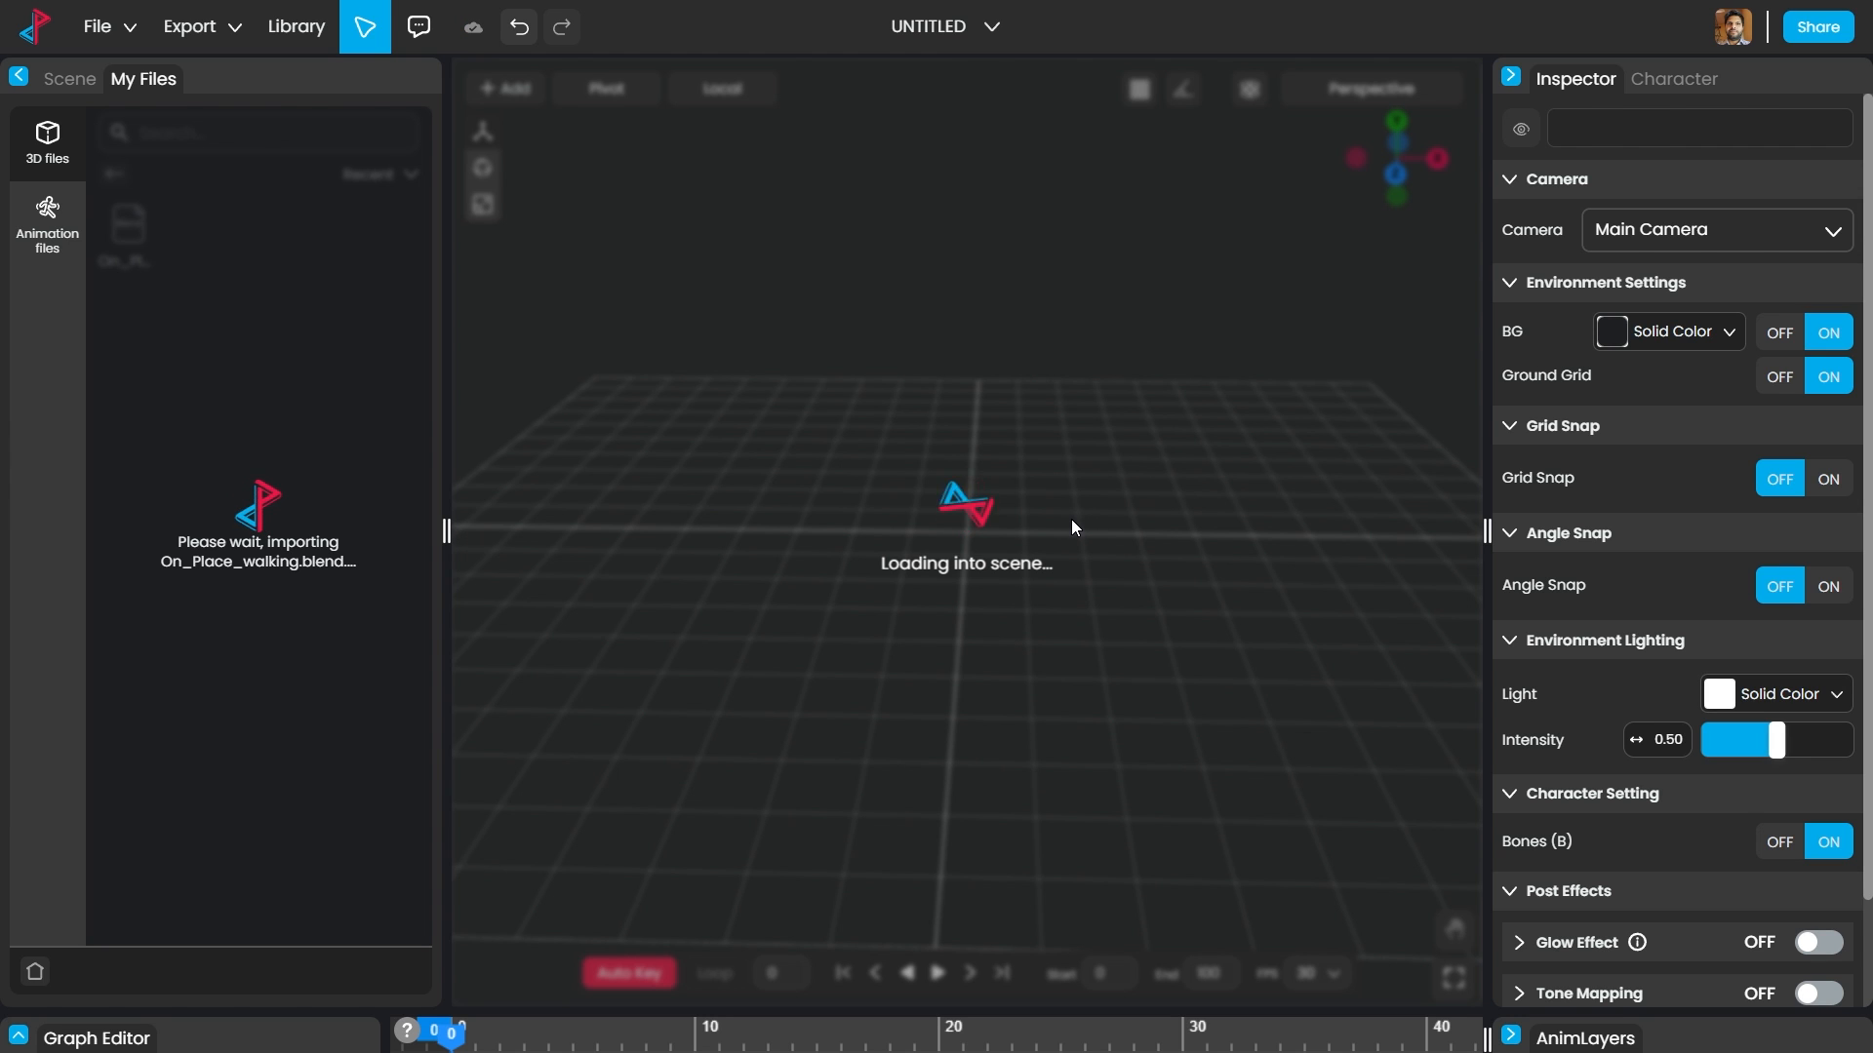
Step: Examine the imported character, its ground plane and the stored Blender file, and clear the selection
{"action": "left_click_drag", "start_coordinate": [1198, 541], "coordinate": [1123, 577]}
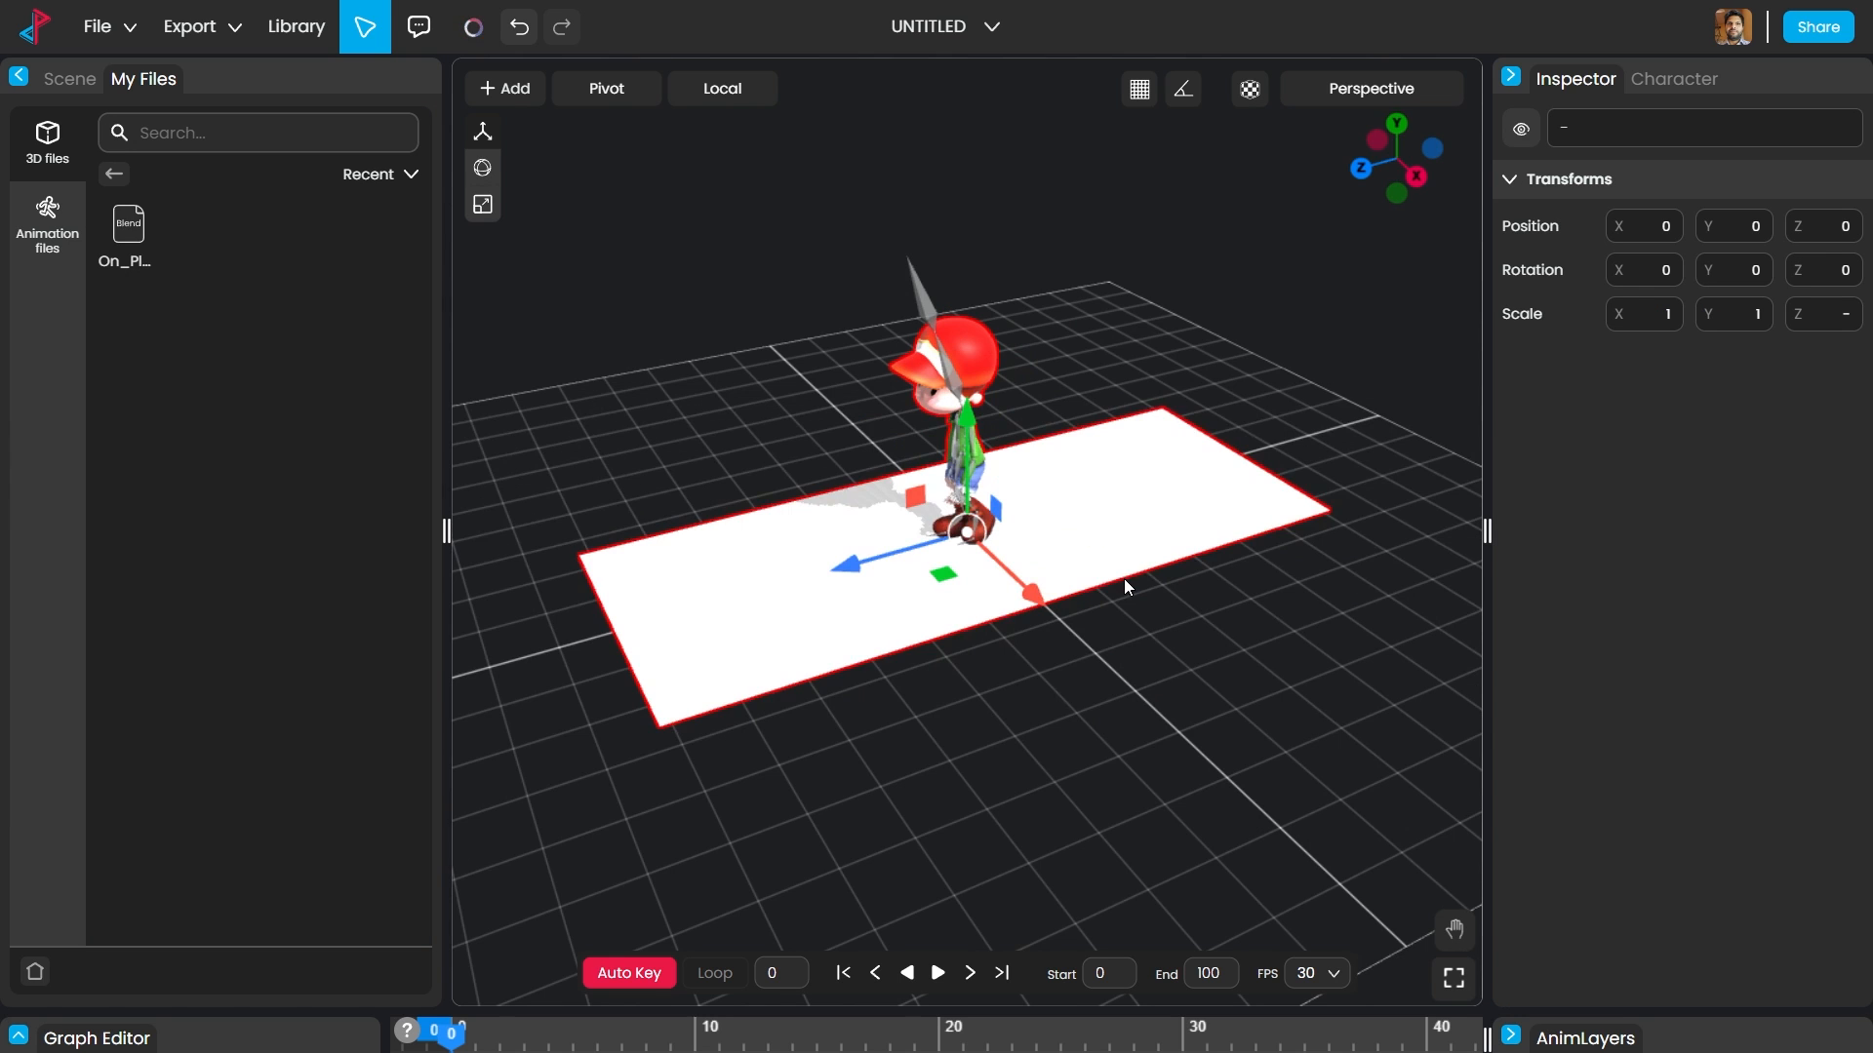
{"action": "scroll", "coordinate": [1078, 504], "scroll_direction": "up", "scroll_amount": 2}
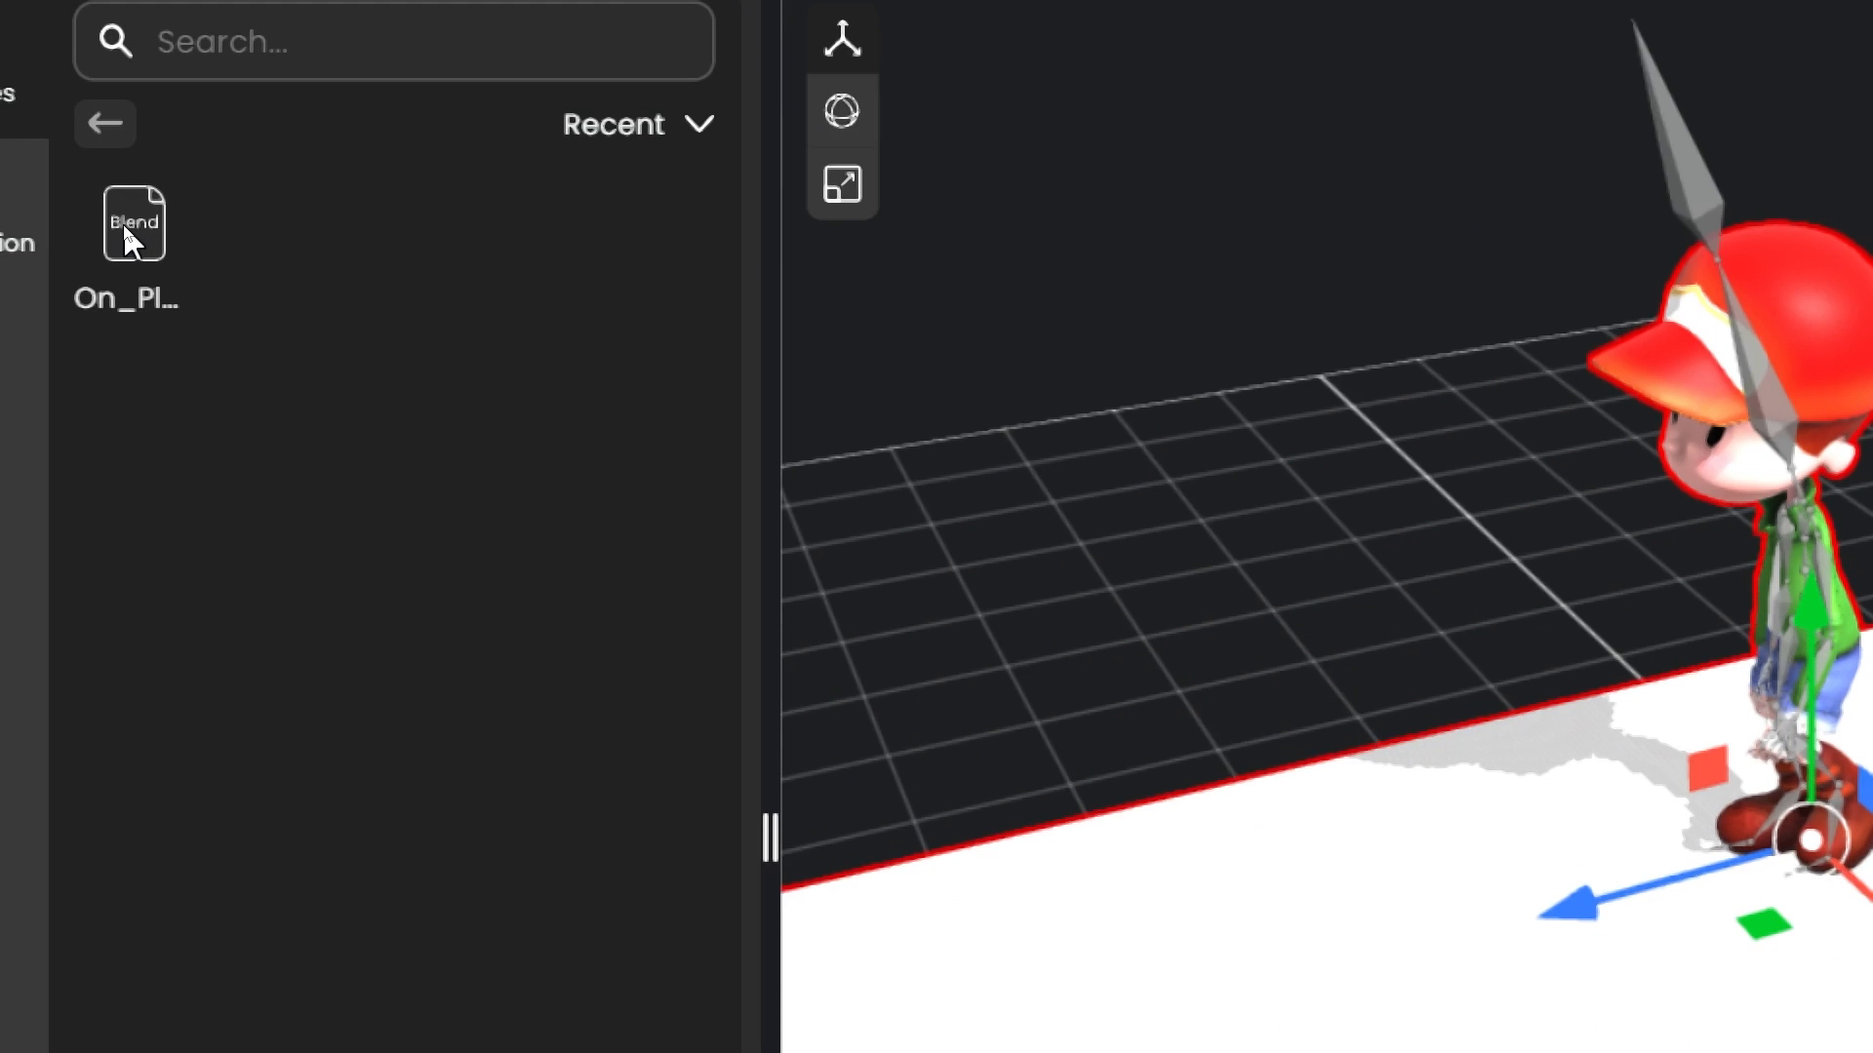
{"action": "left_click", "coordinate": [137, 241]}
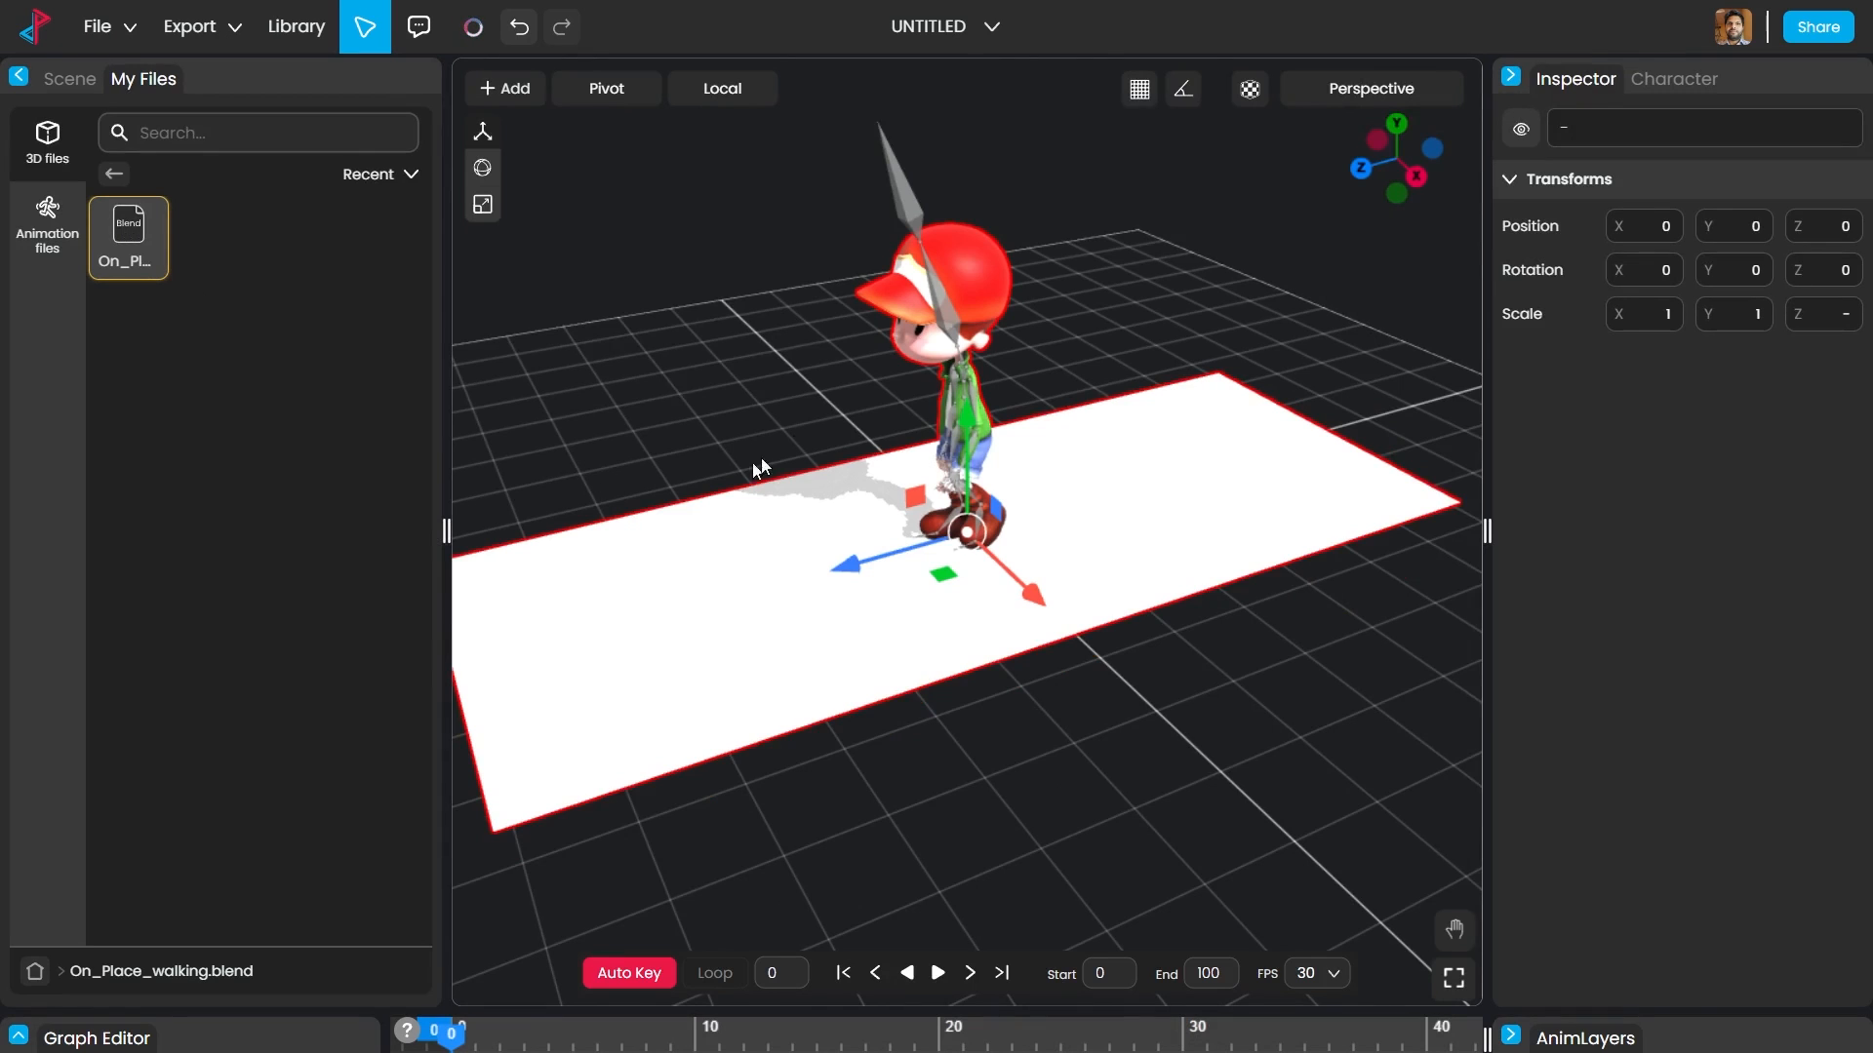
{"action": "left_click", "coordinate": [1149, 494]}
{"action": "left_click", "coordinate": [1150, 493]}
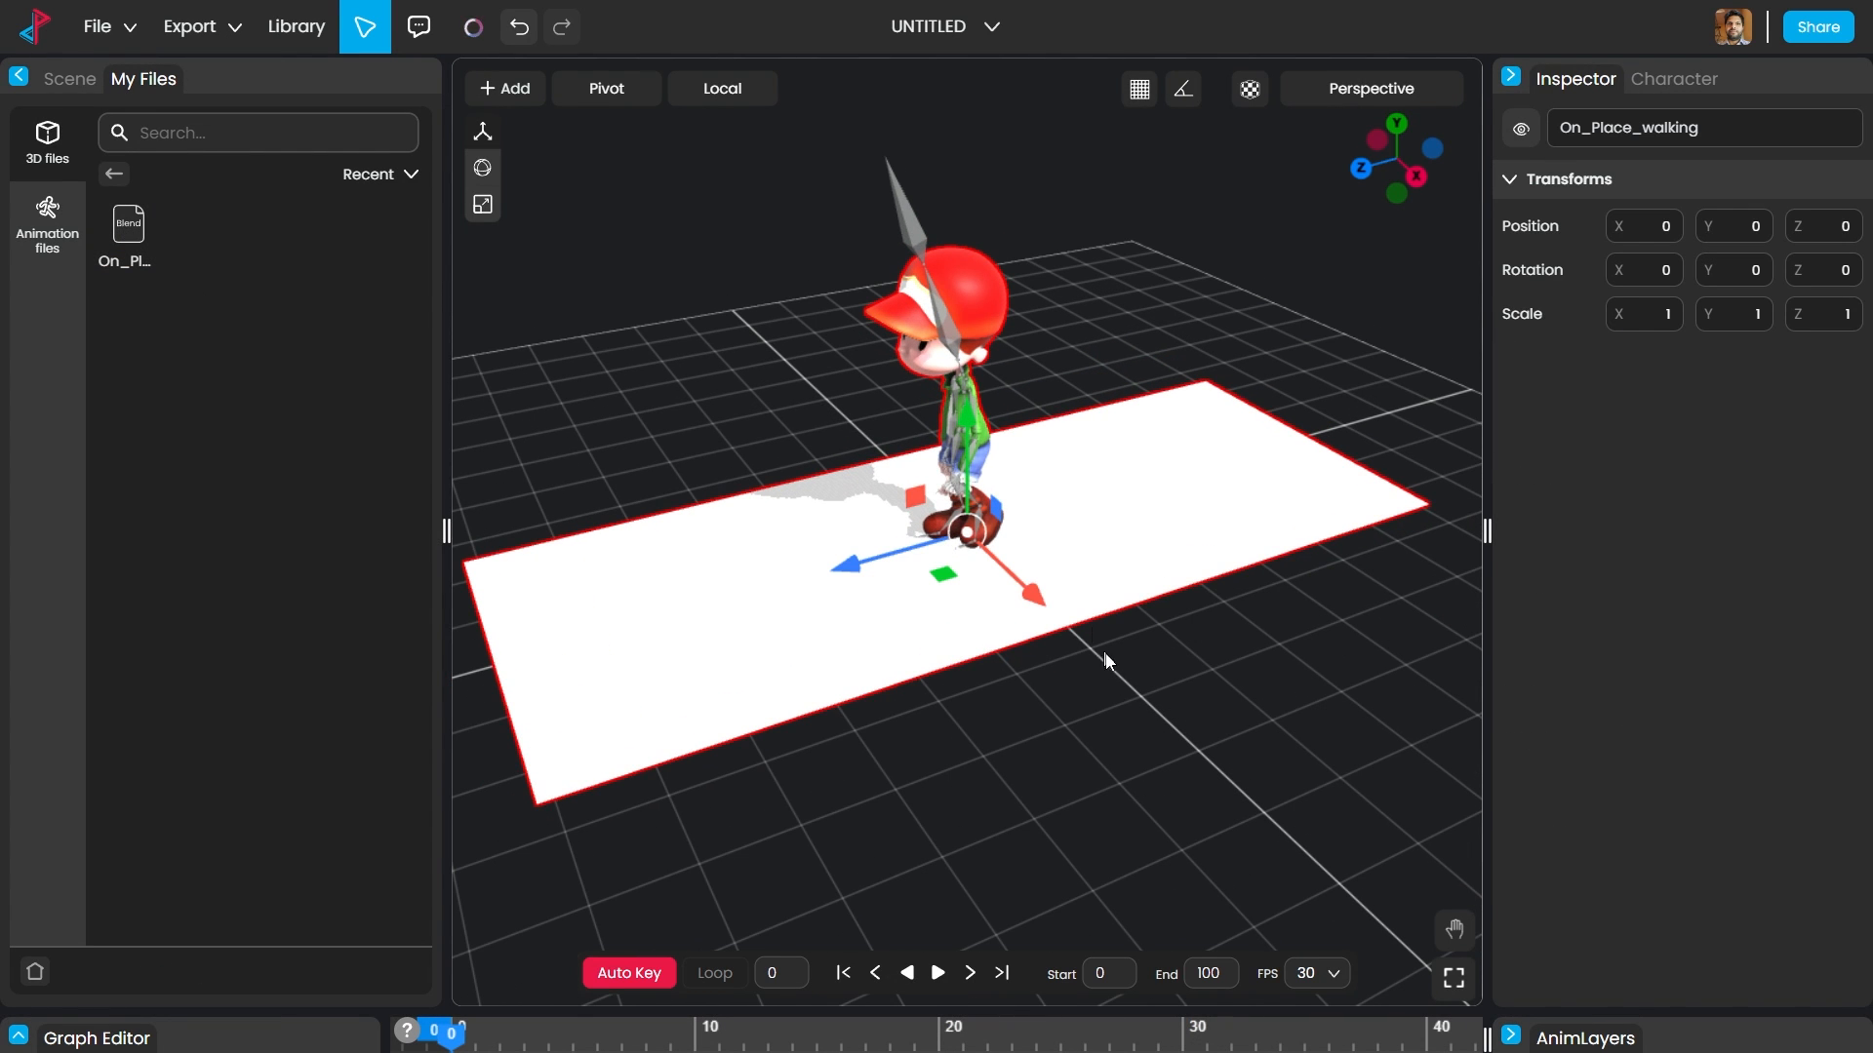
{"action": "left_click", "coordinate": [1169, 723]}
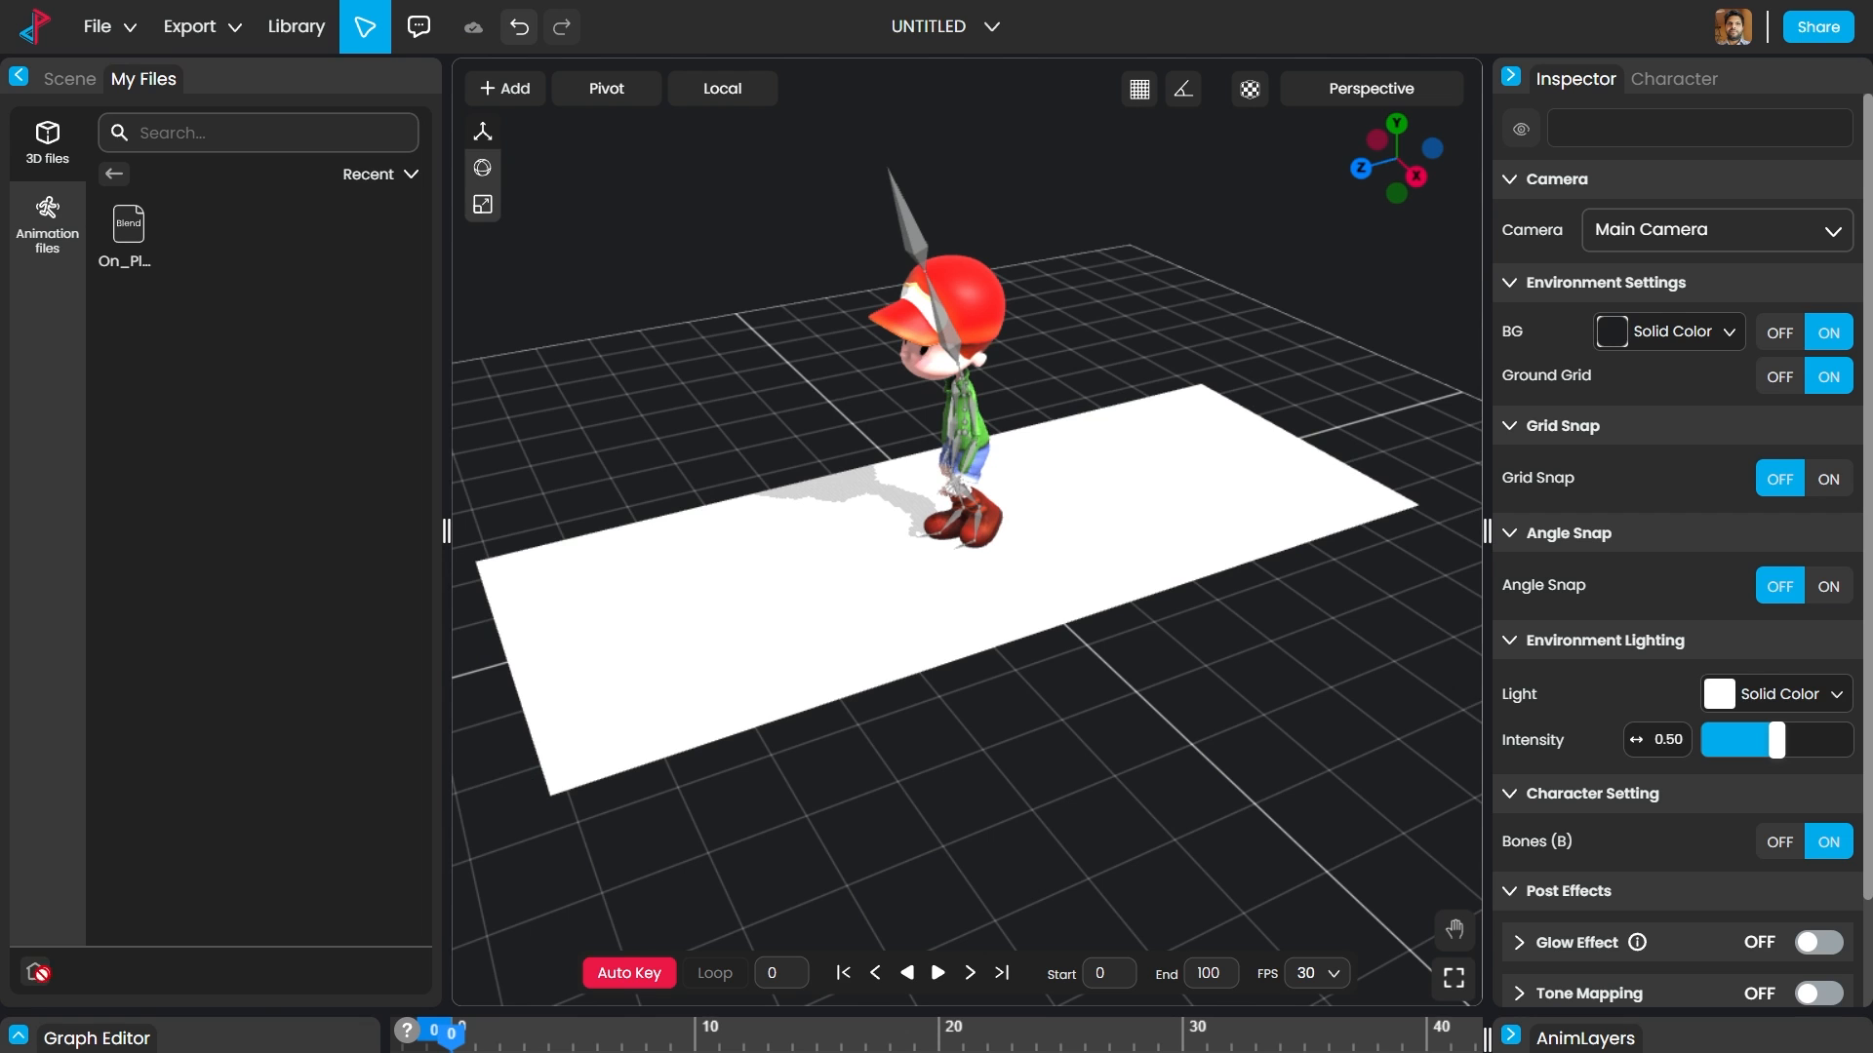
Step: Show the Graph Editor and animation layers, play the imported walk, stop it, and inspect the character from another angle
{"action": "left_click", "coordinate": [17, 1036]}
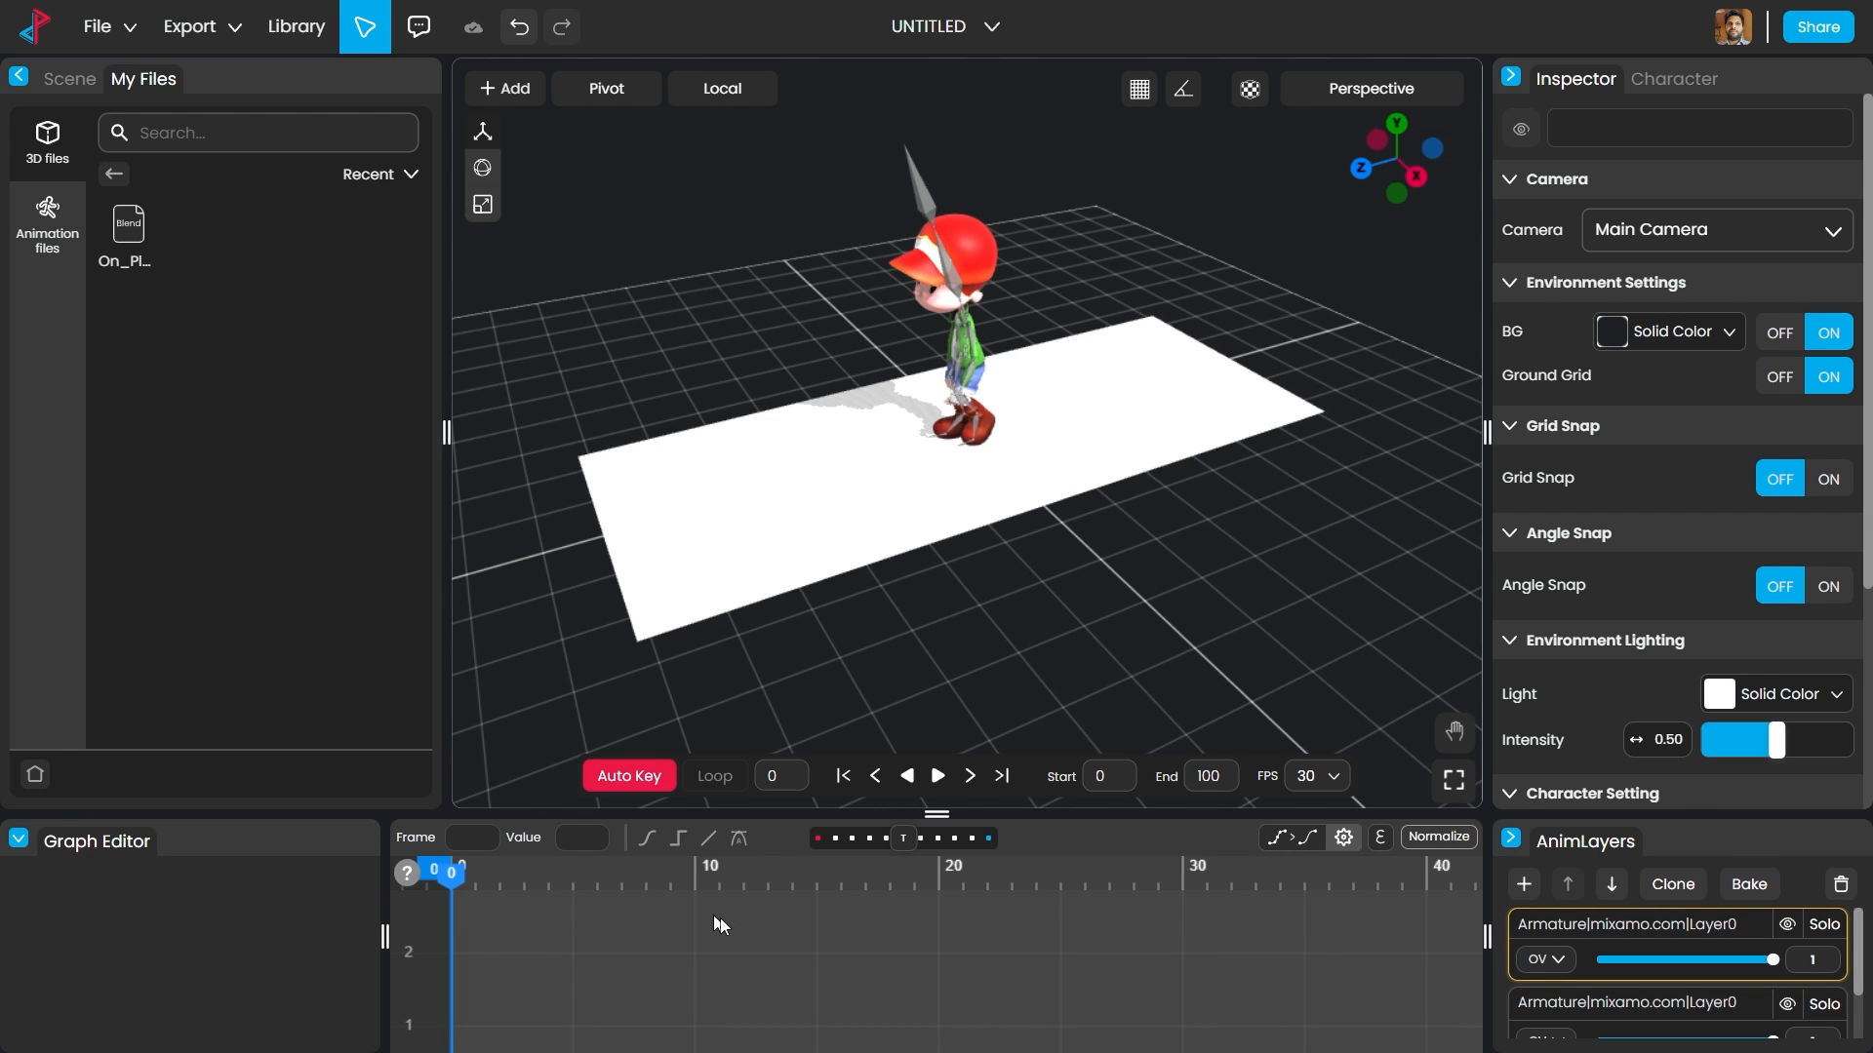
{"action": "key", "text": "space"}
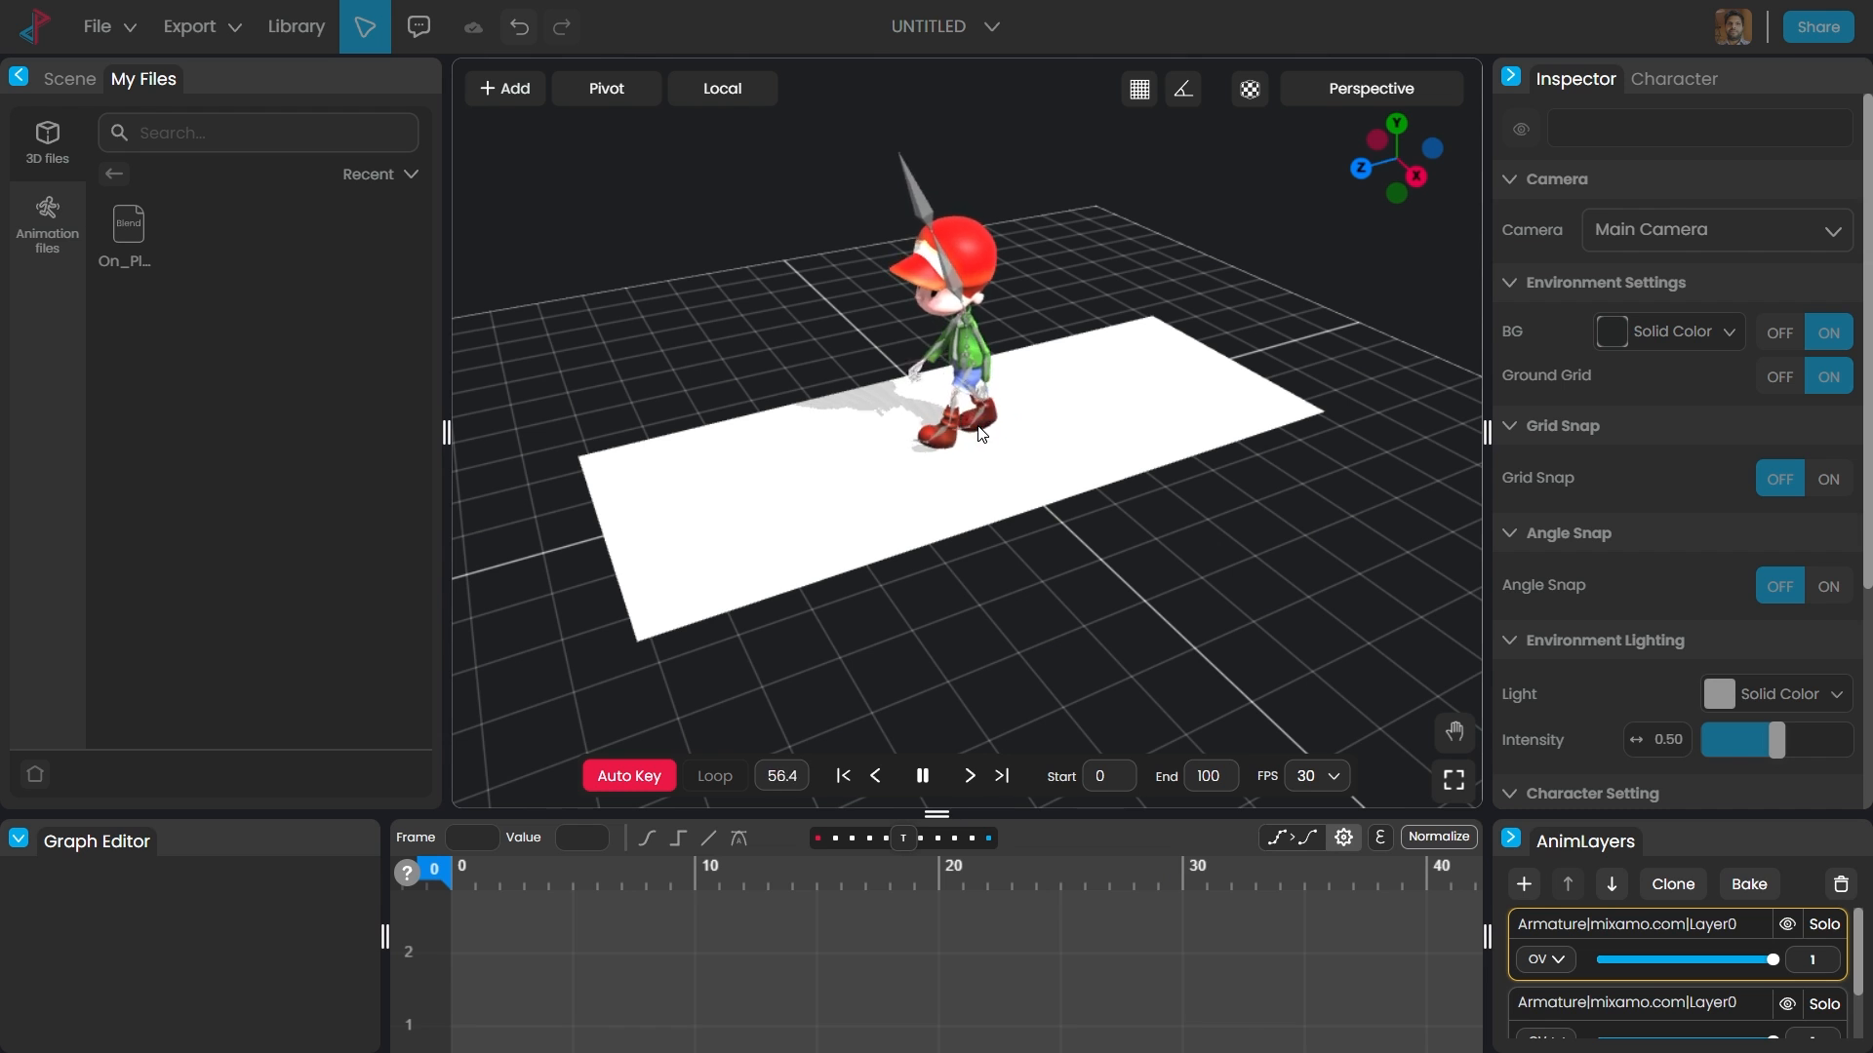
{"action": "scroll", "coordinate": [999, 477], "scroll_direction": "down", "scroll_amount": 3}
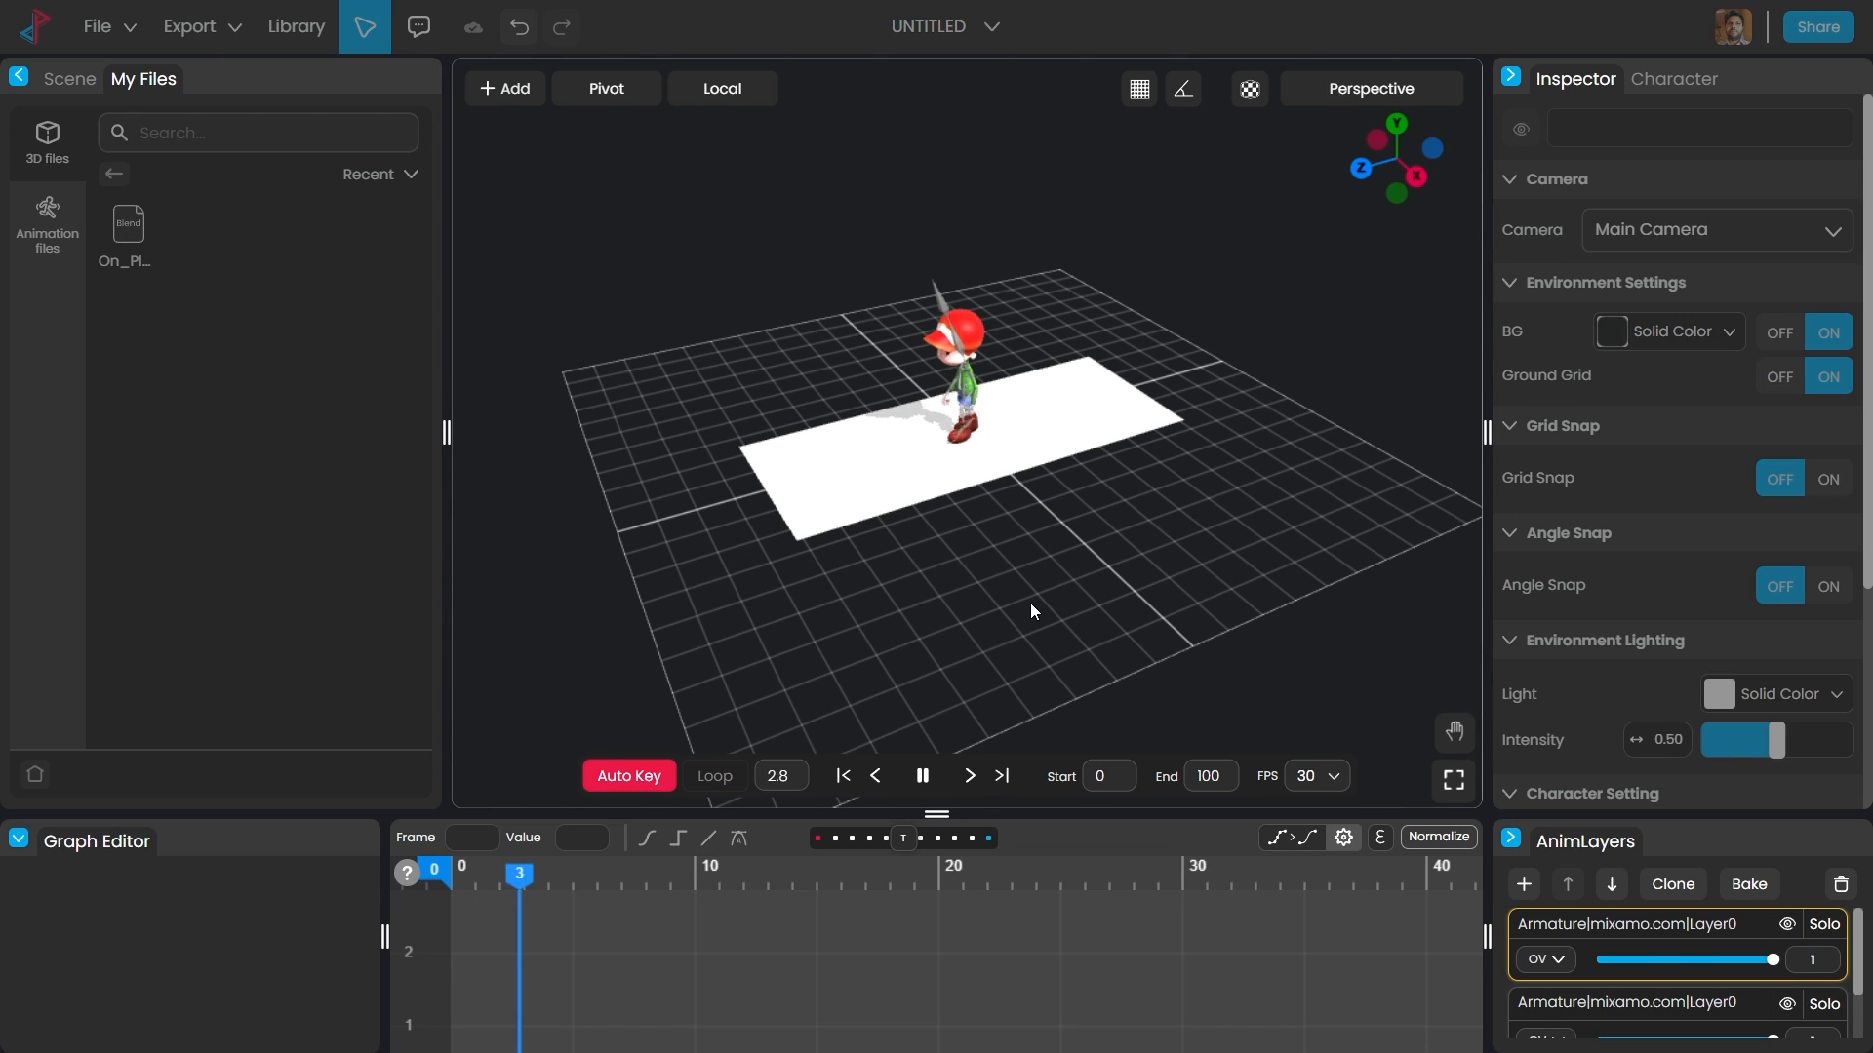
{"action": "key", "text": "space"}
{"action": "scroll", "coordinate": [1083, 415], "scroll_direction": "up", "scroll_amount": 5}
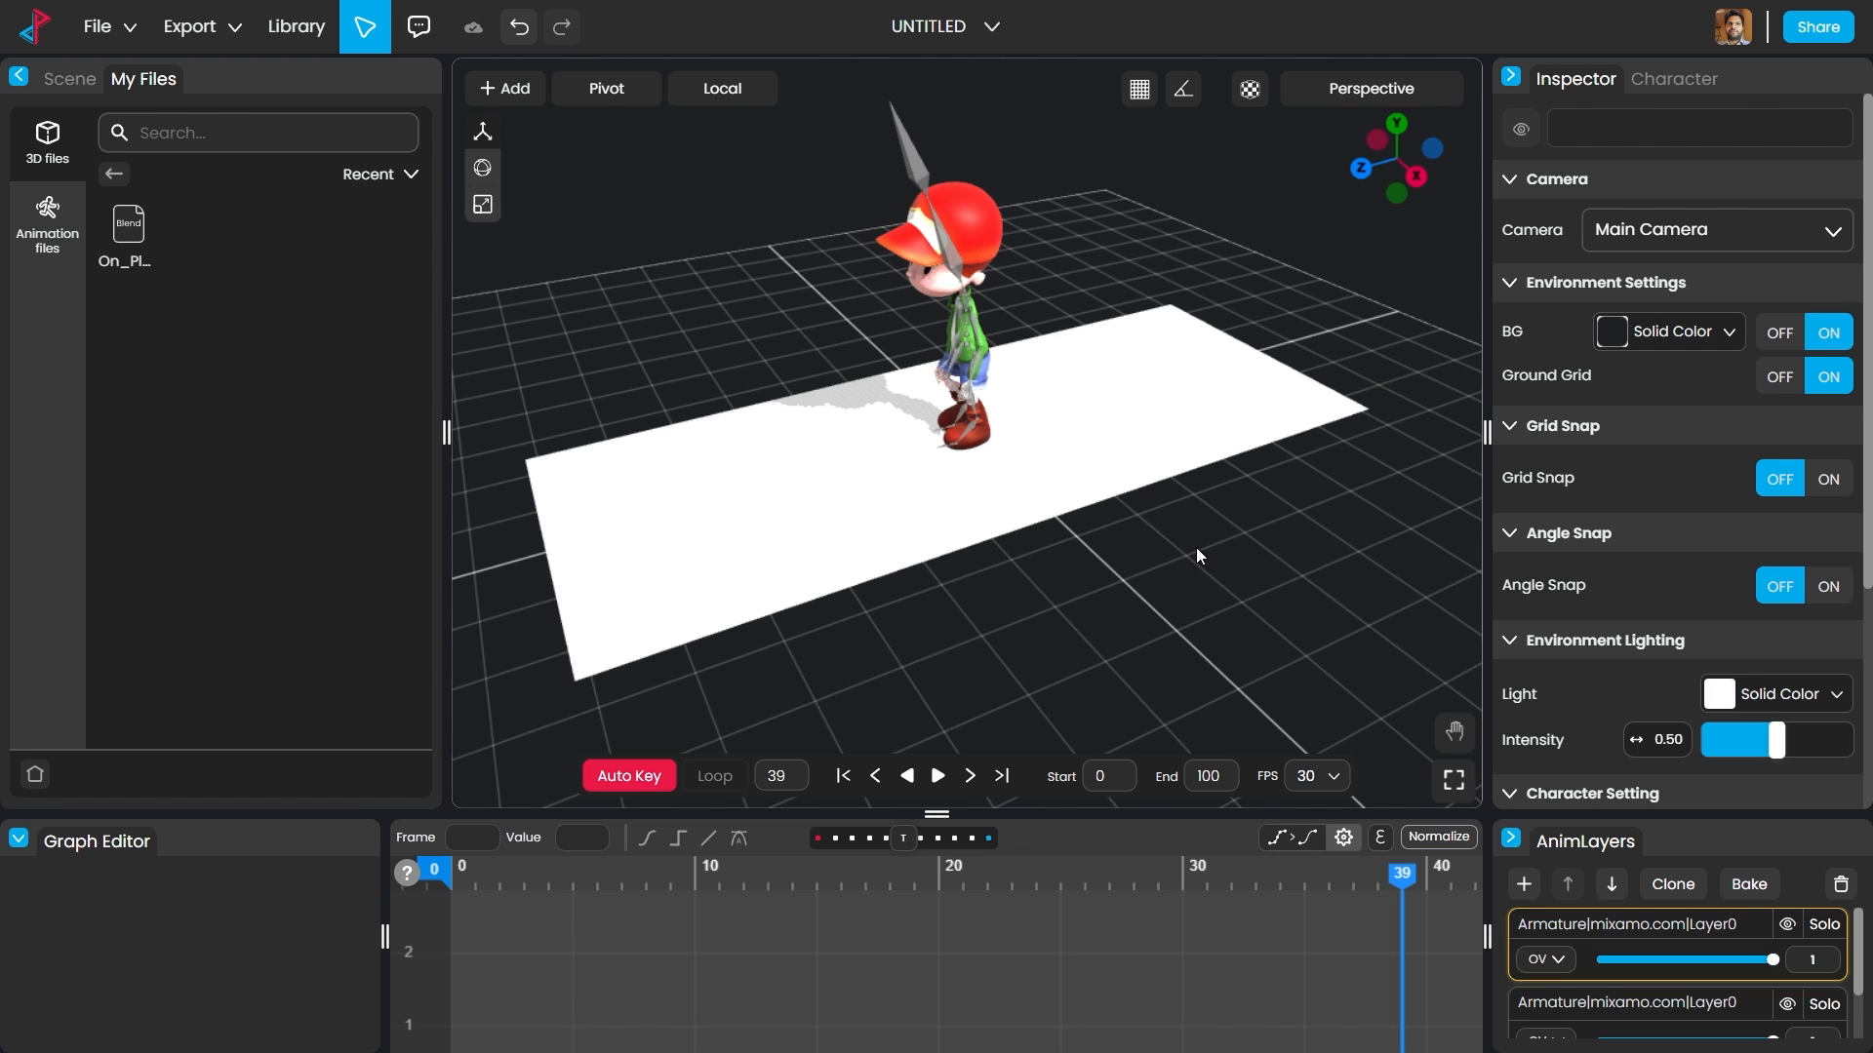
{"action": "left_click_drag", "start_coordinate": [1196, 547], "coordinate": [1280, 527]}
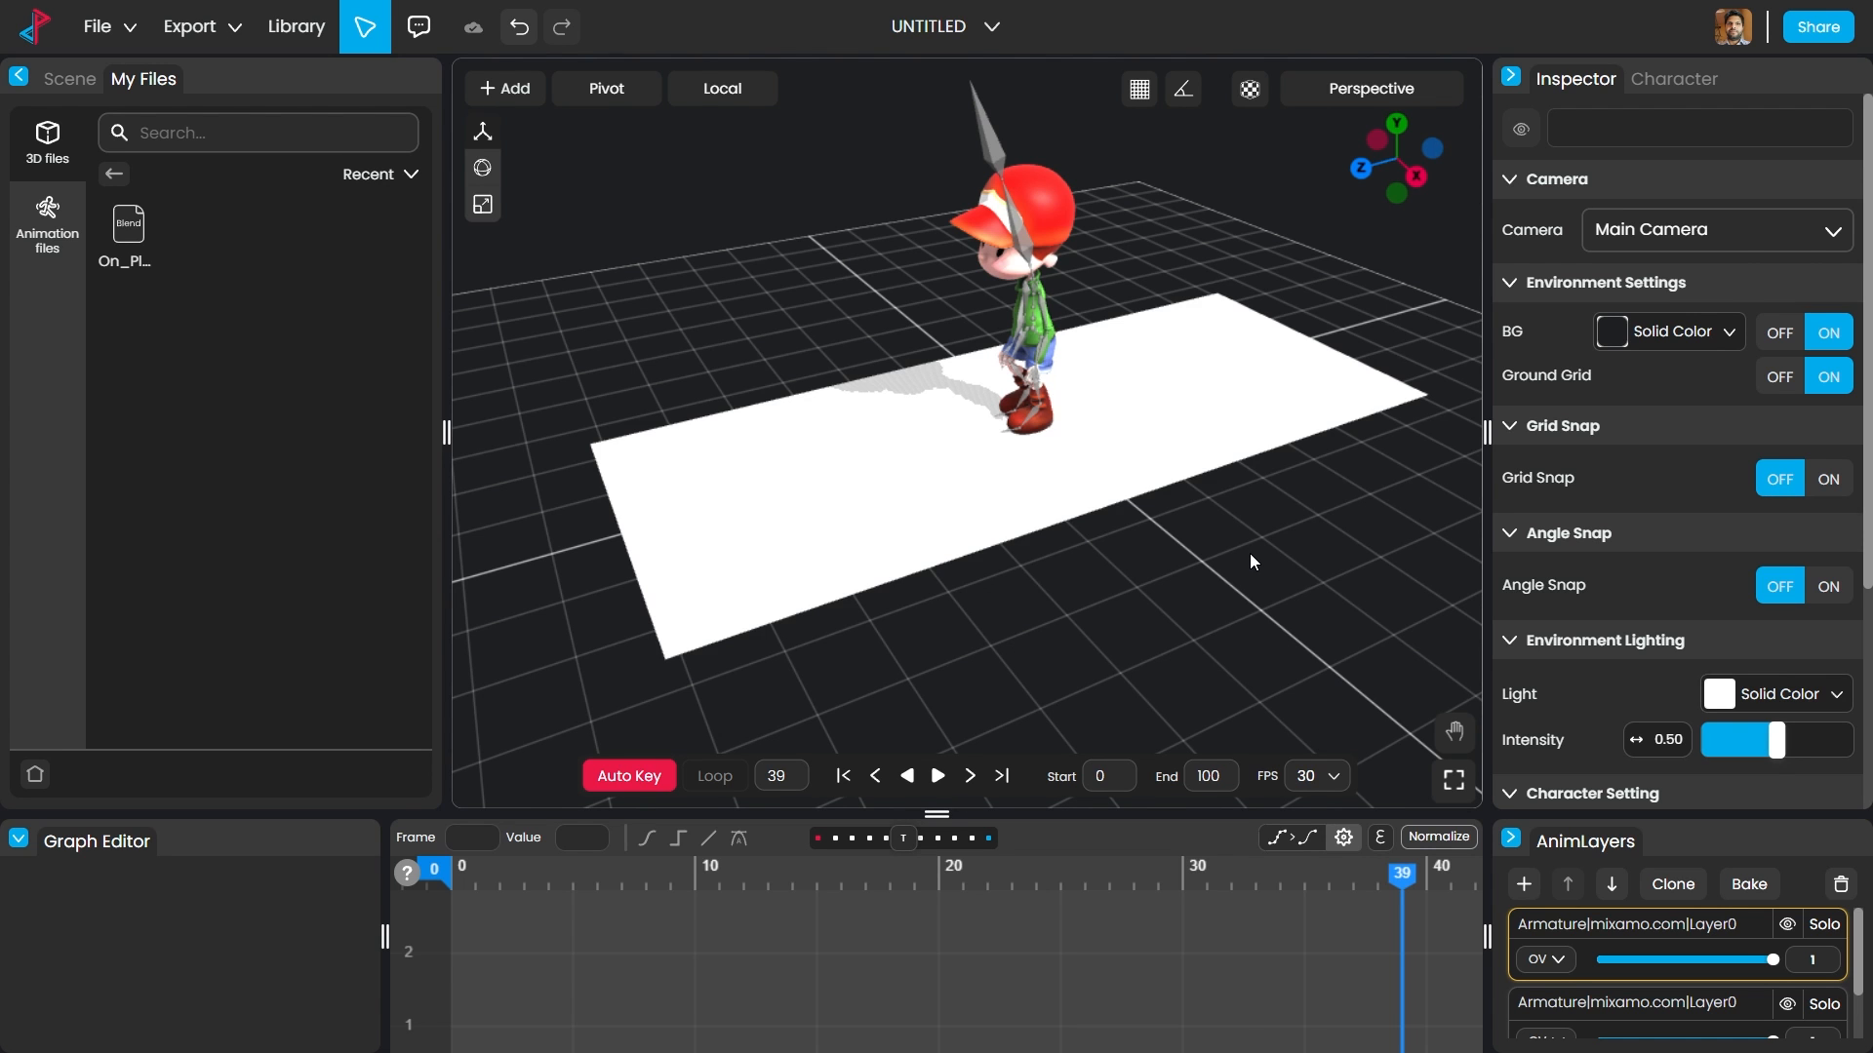
{"action": "left_click_drag", "start_coordinate": [1251, 555], "coordinate": [1199, 513]}
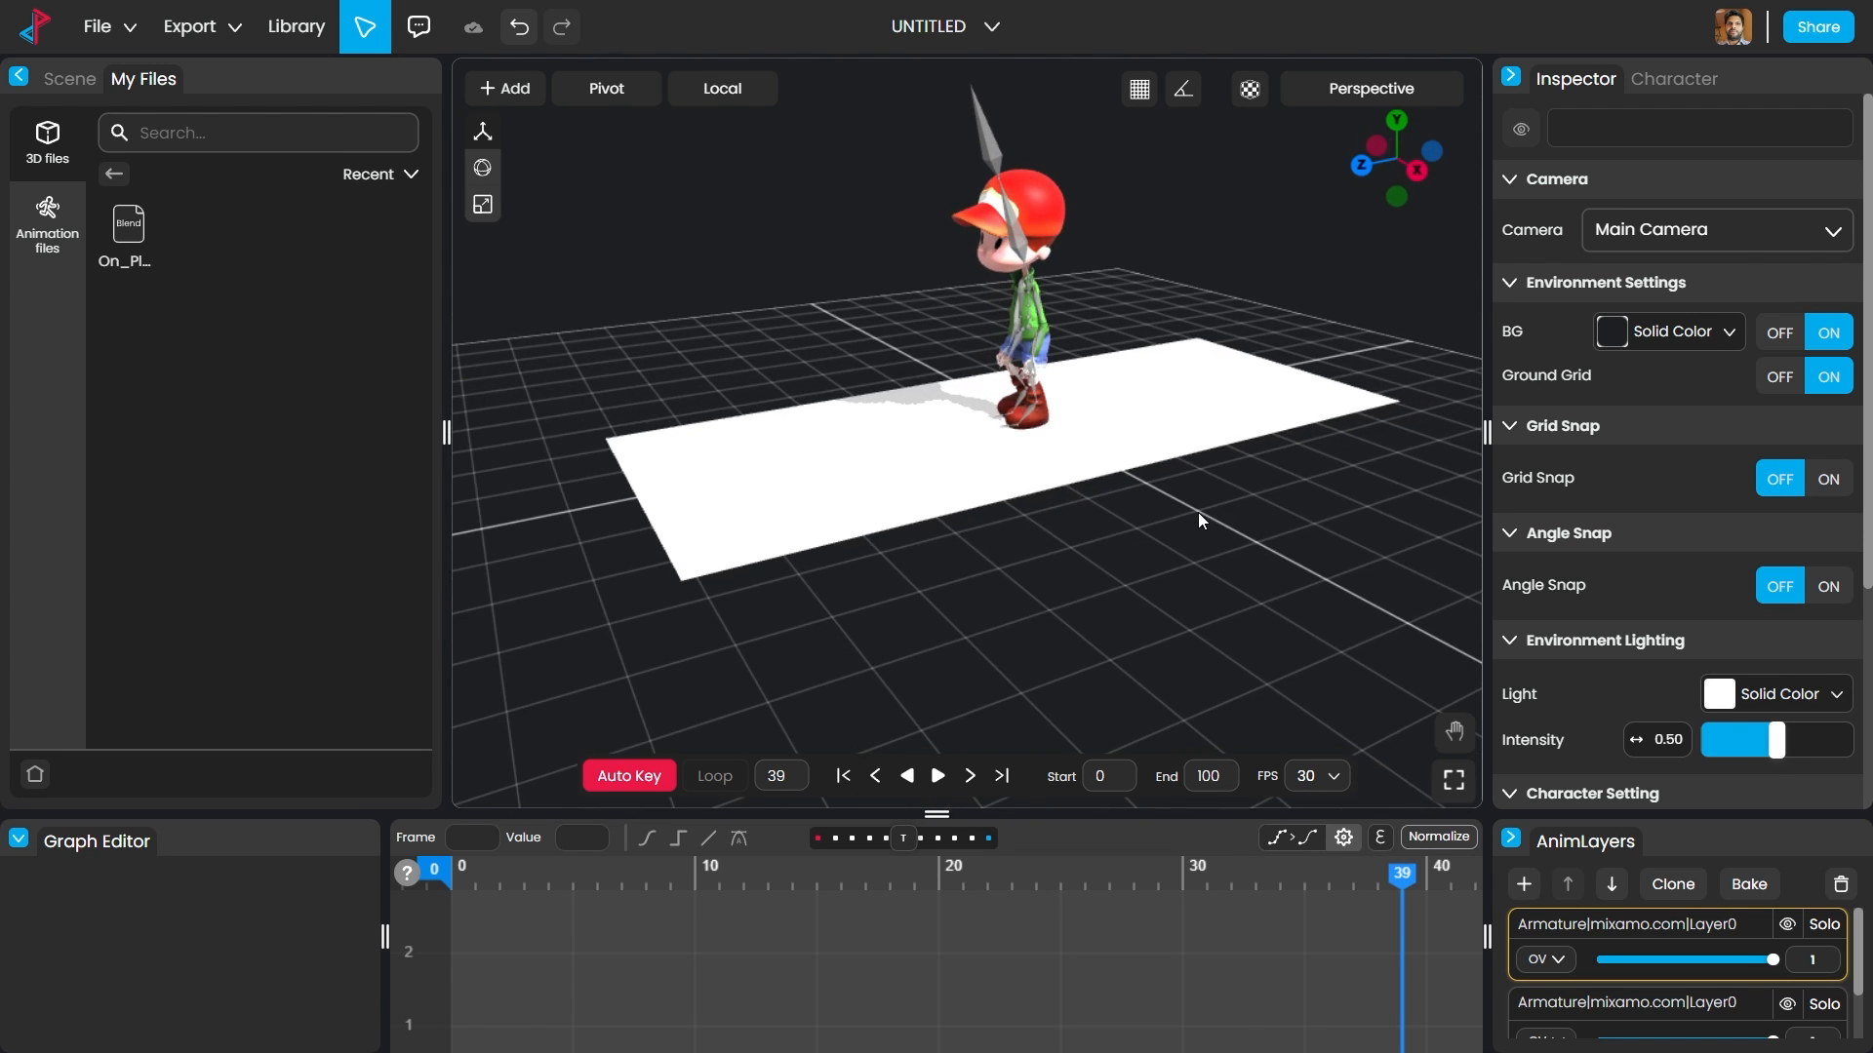
Step: Select the imported On_Place_walking object through its plane, clear the selection, and display the scene's object hierarchy
{"action": "left_click", "coordinate": [1180, 411]}
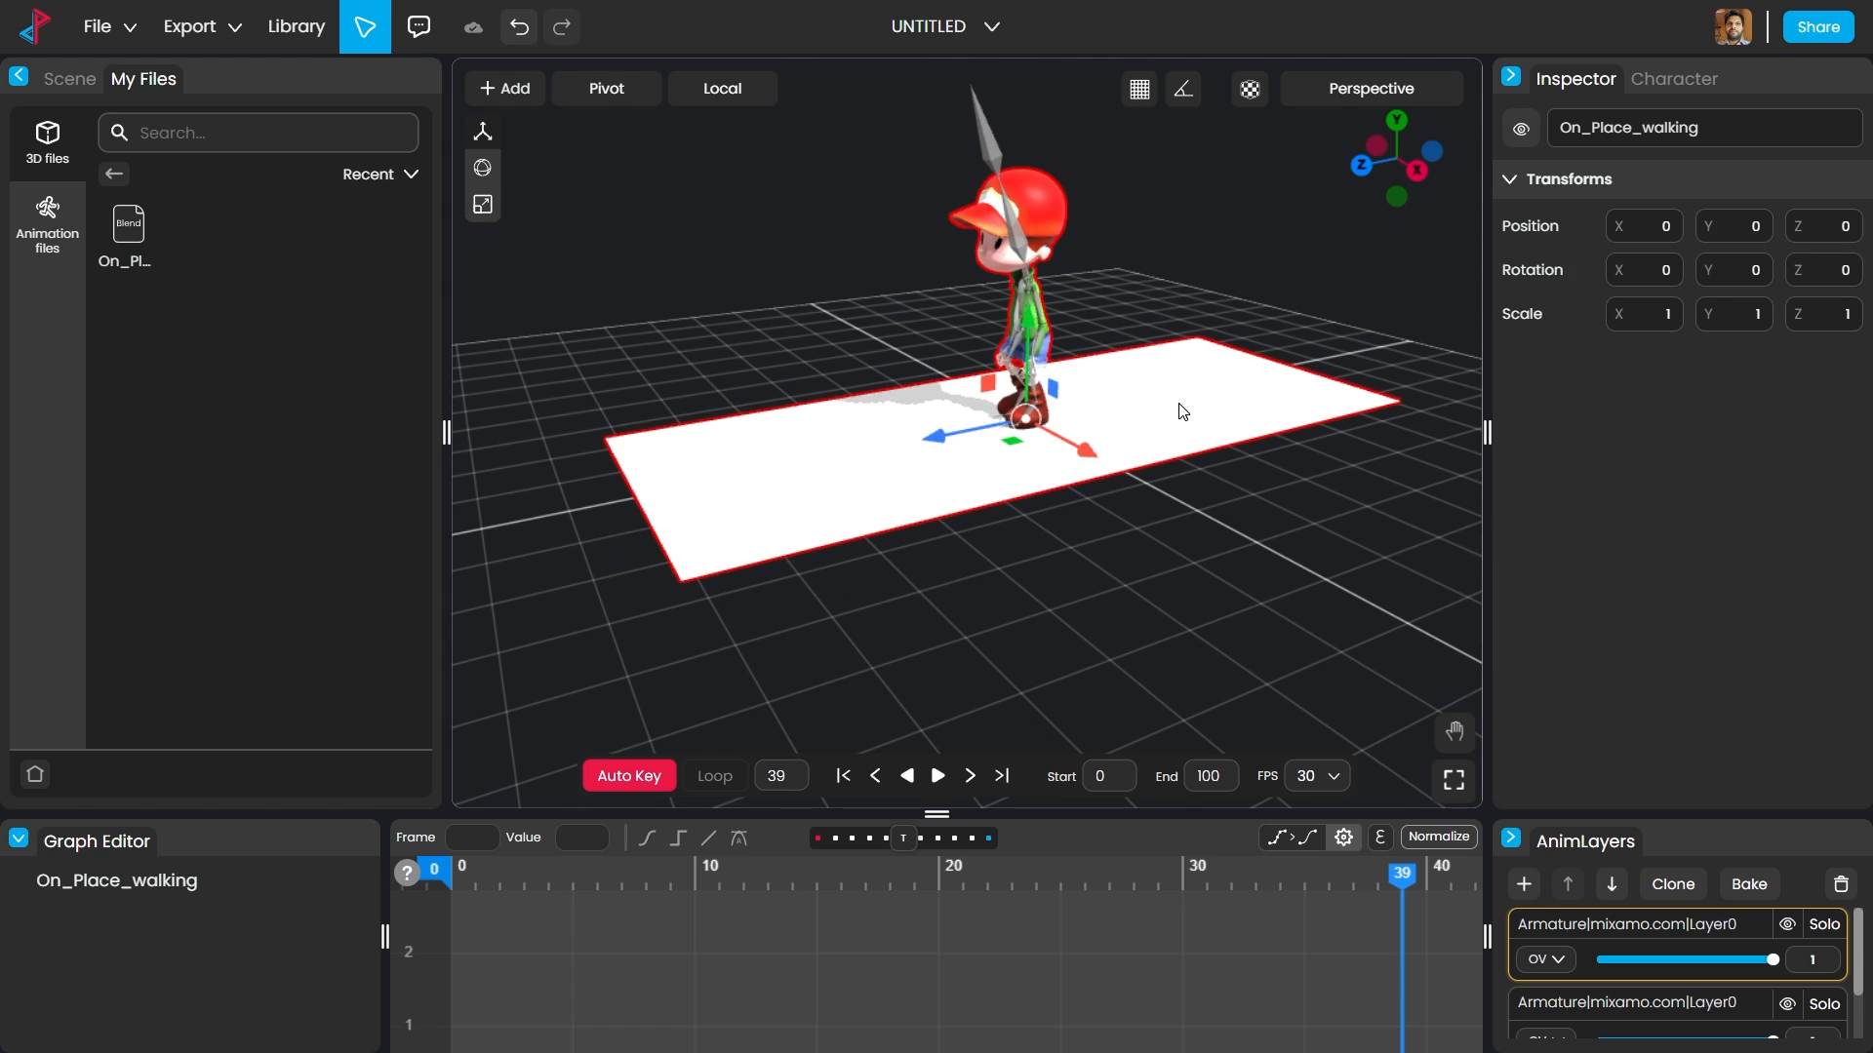
{"action": "left_click", "coordinate": [729, 249]}
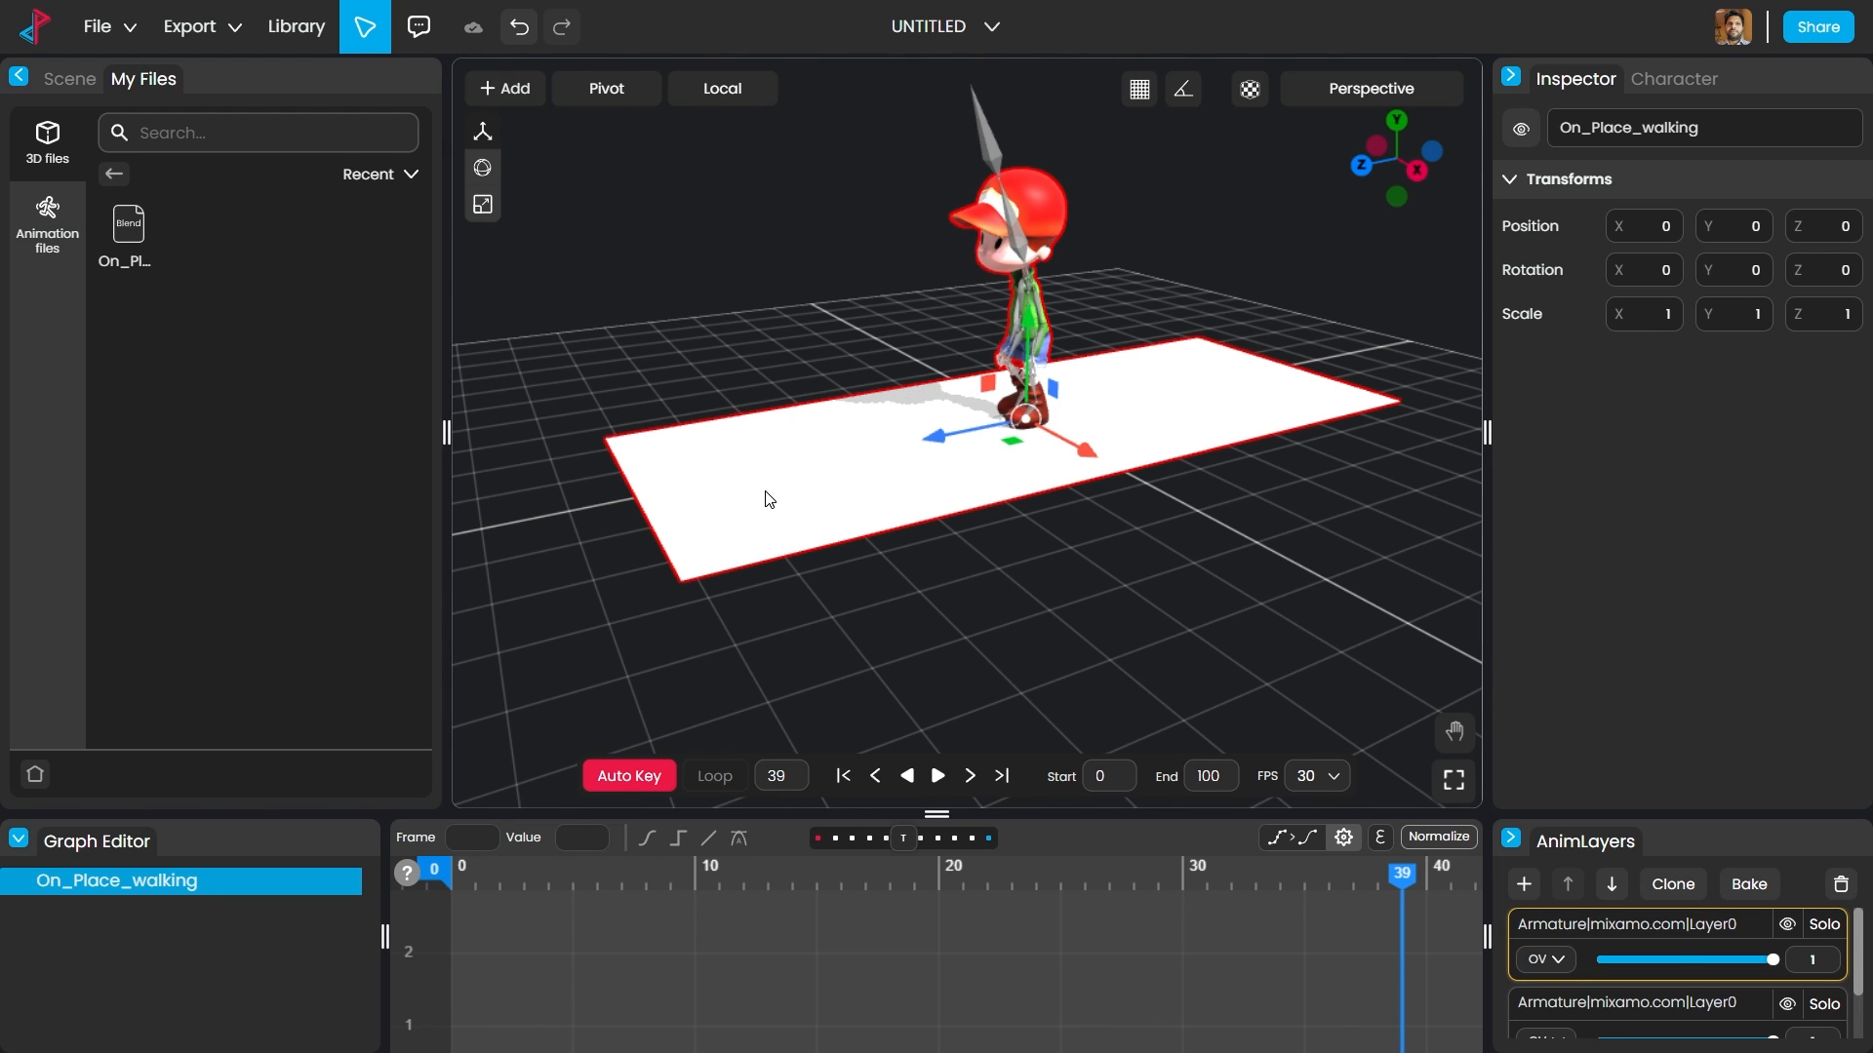
{"action": "left_click", "coordinate": [63, 82]}
{"action": "left_click", "coordinate": [898, 493]}
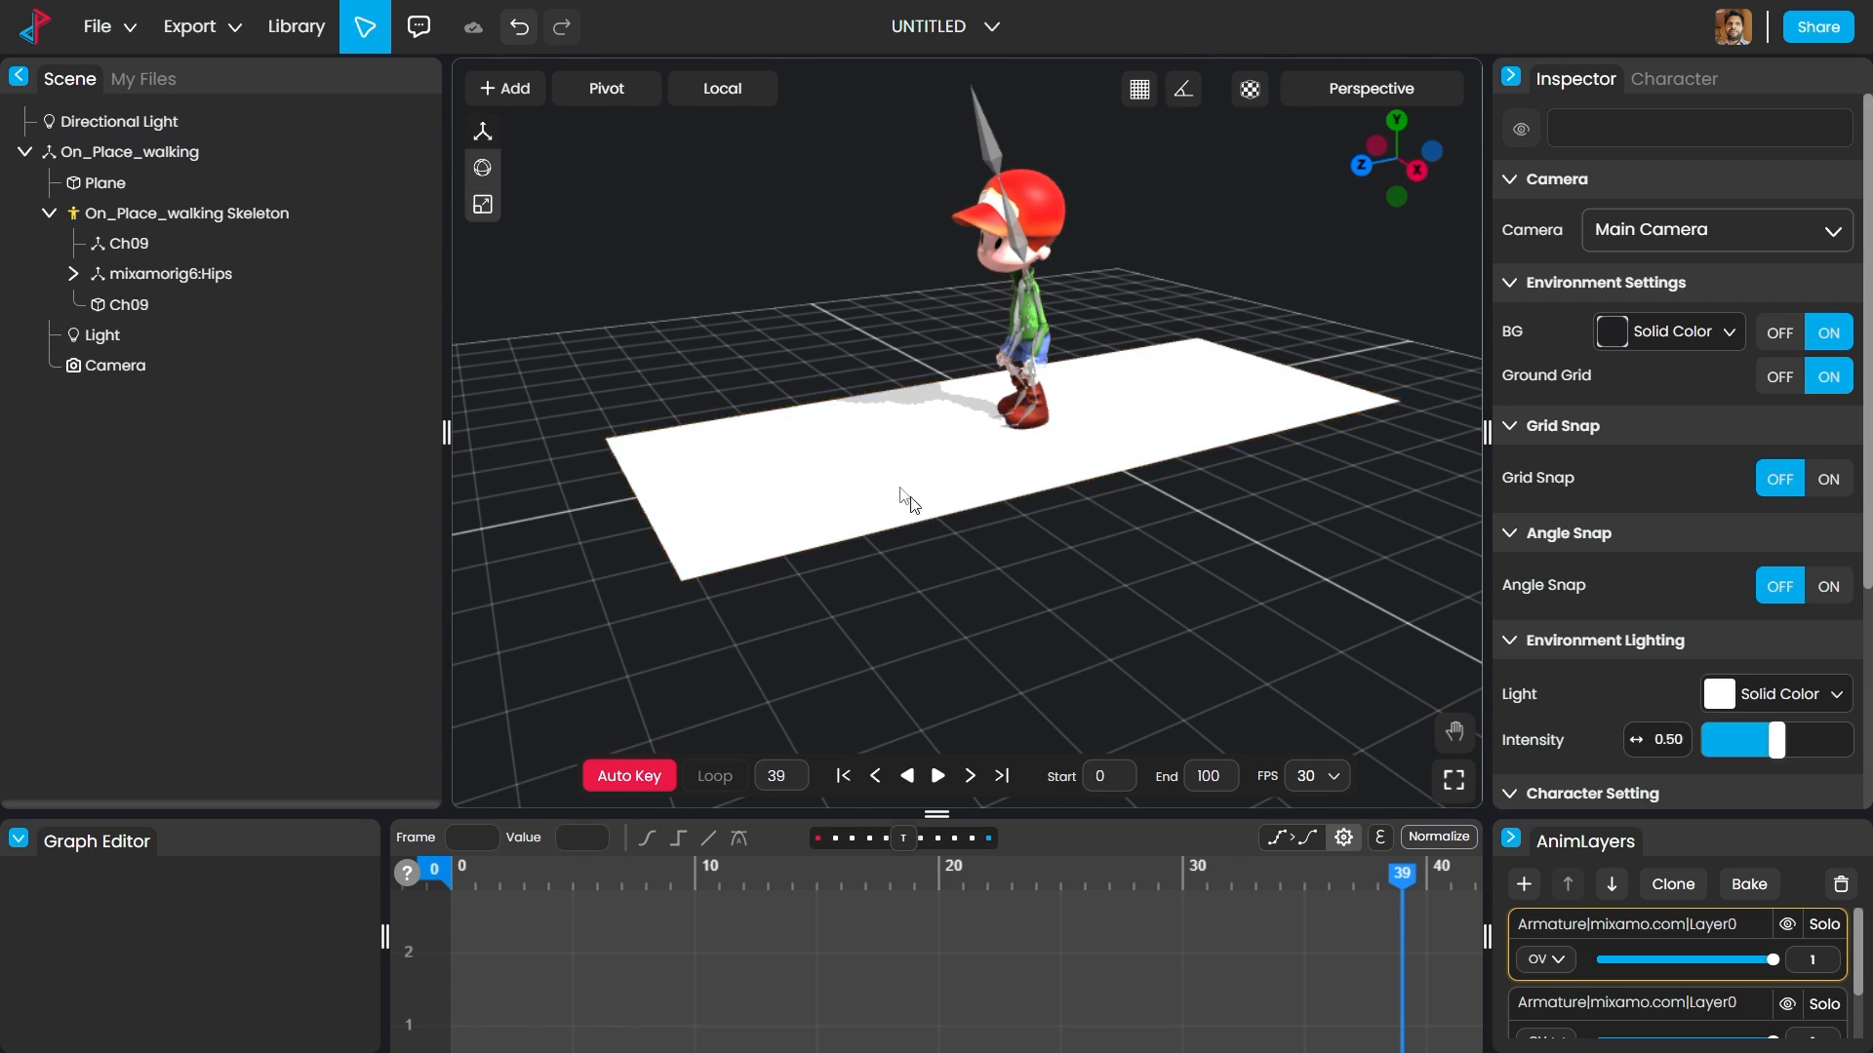
Step: Delete the Plane from the imported On_Place_walking object and check the character standing on the grid
{"action": "left_click", "coordinate": [875, 467]}
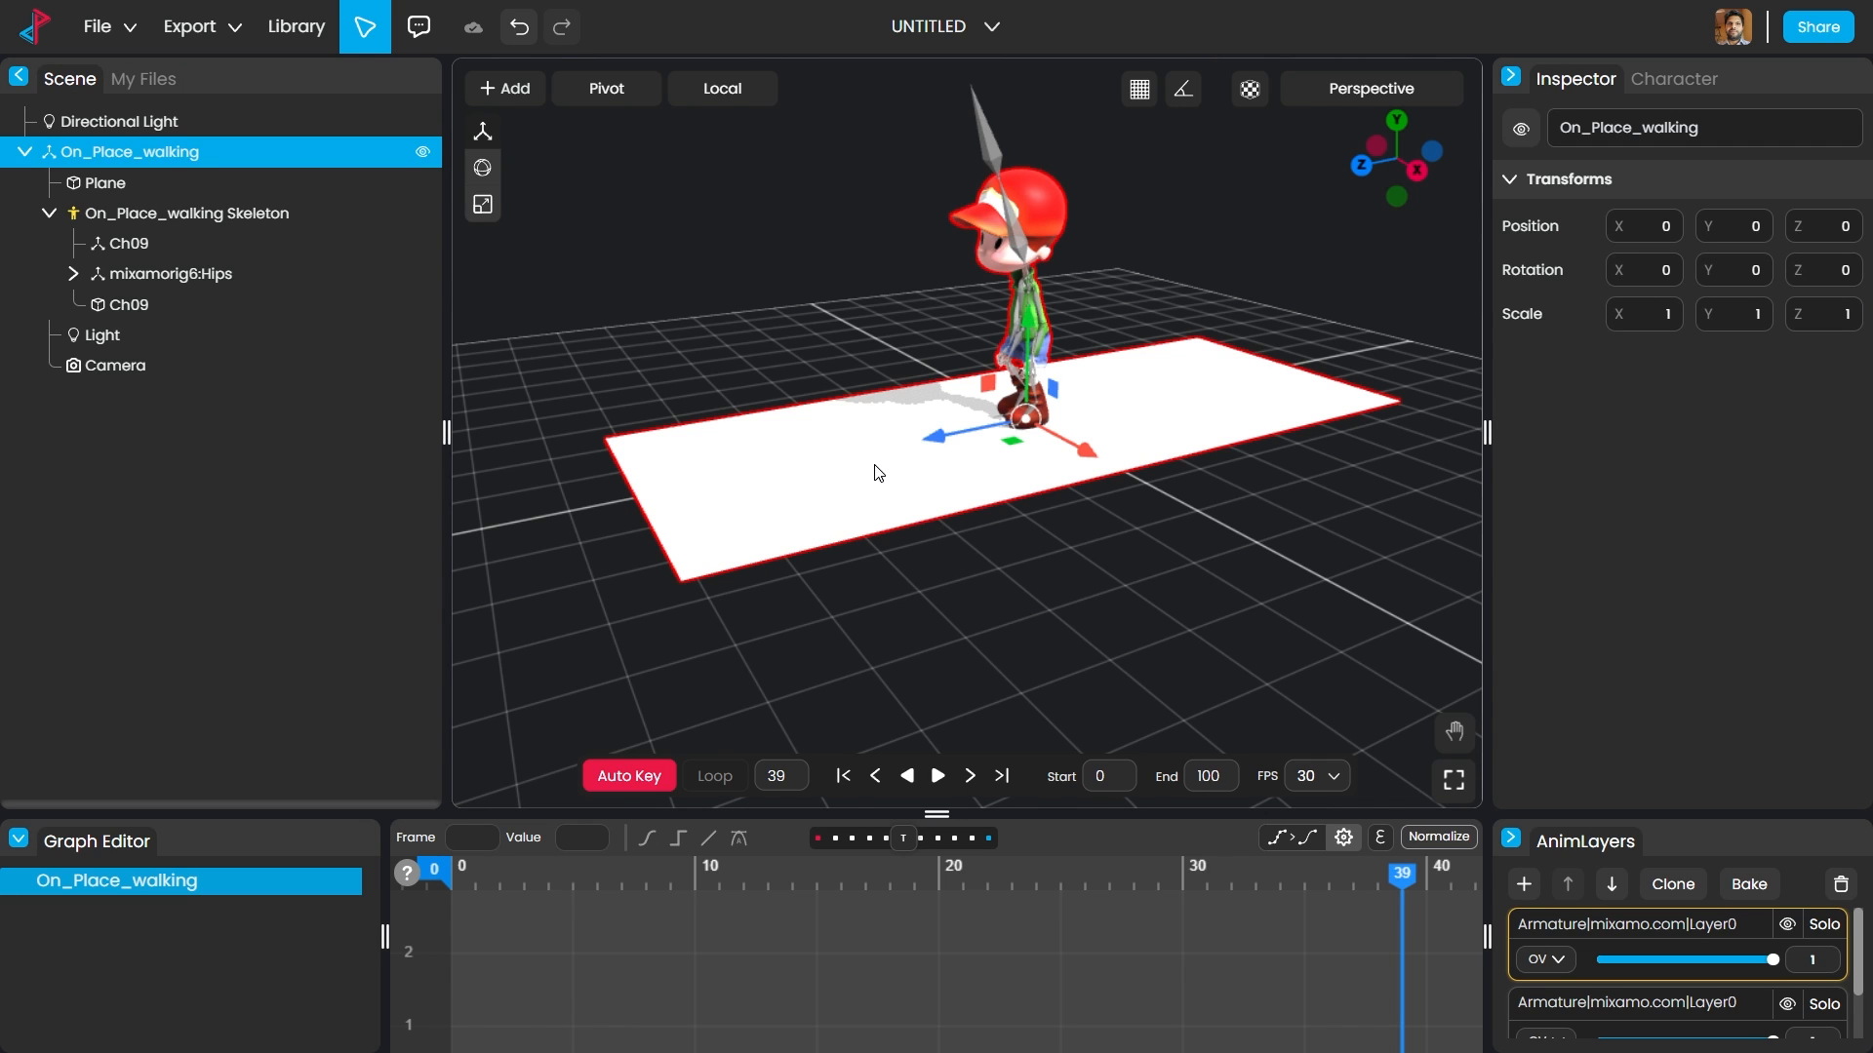
{"action": "left_click", "coordinate": [119, 177]}
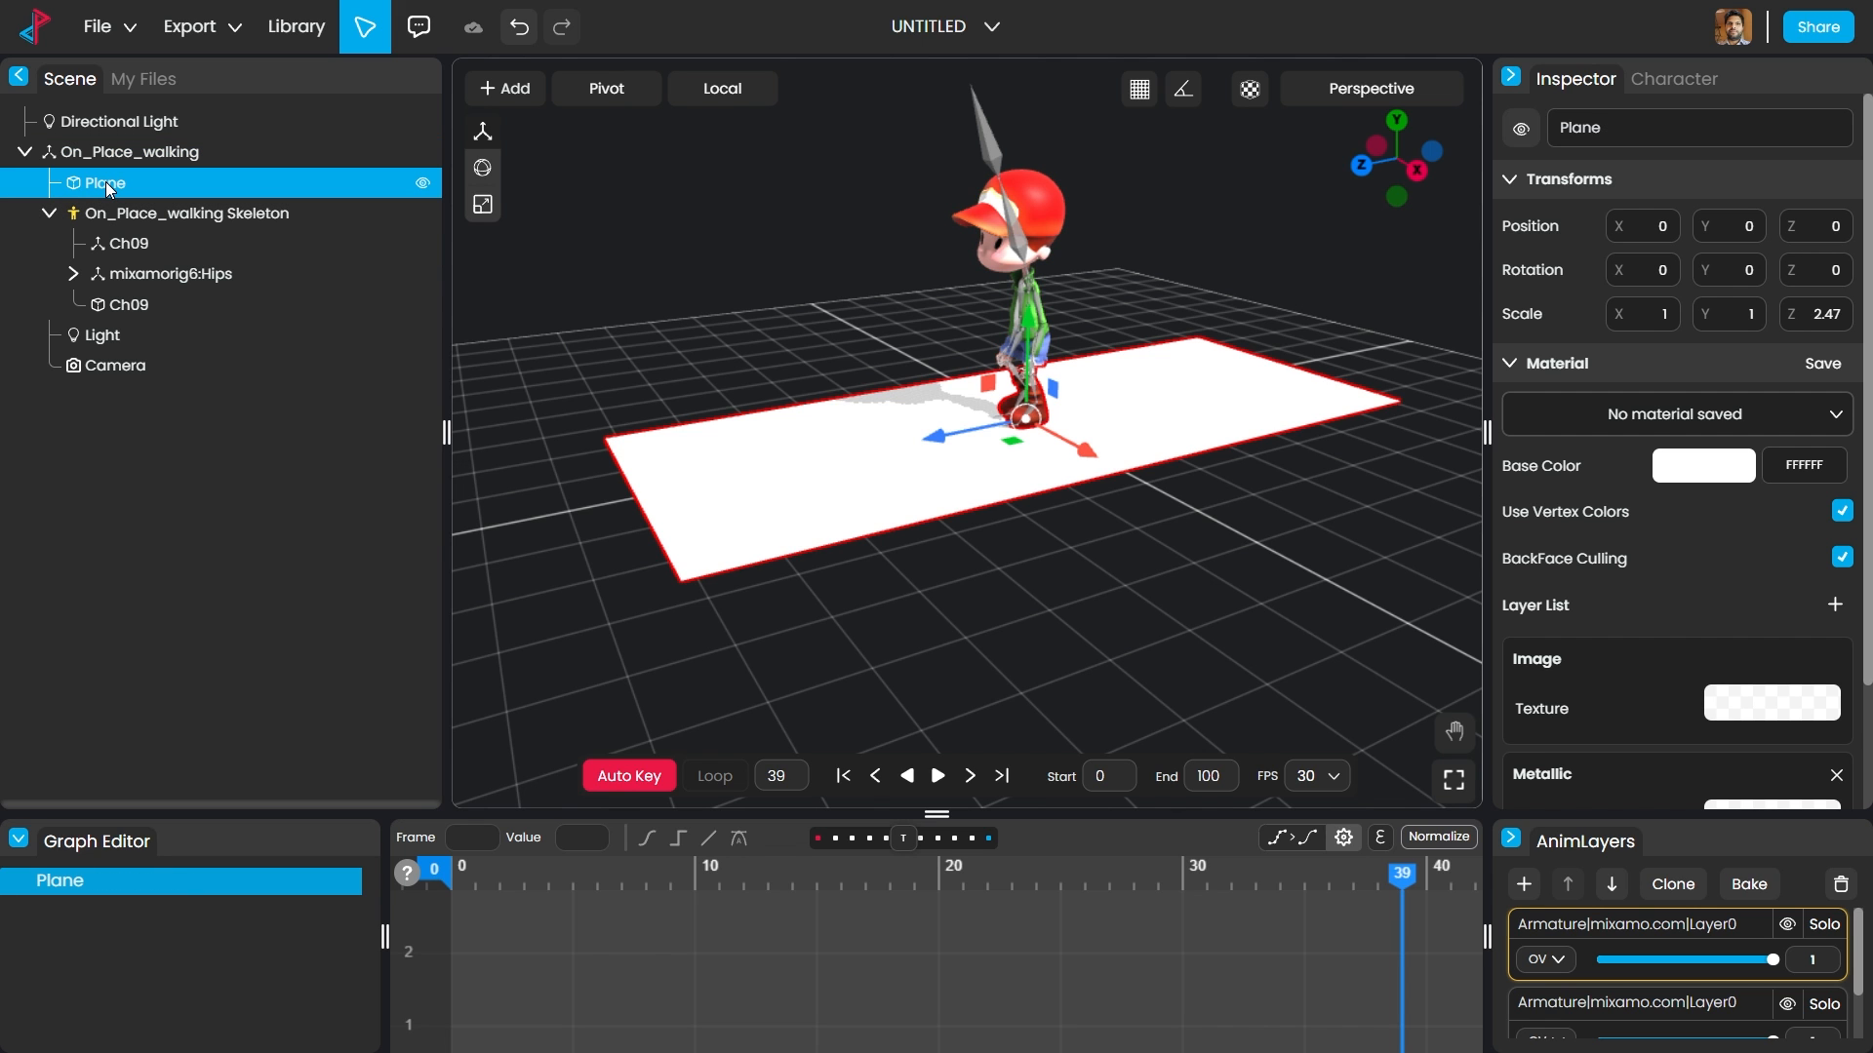
{"action": "key", "text": "Delete"}
{"action": "left_click_drag", "start_coordinate": [512, 254], "coordinate": [1118, 411]}
{"action": "right_click_drag", "start_coordinate": [1225, 249], "coordinate": [1115, 422]}
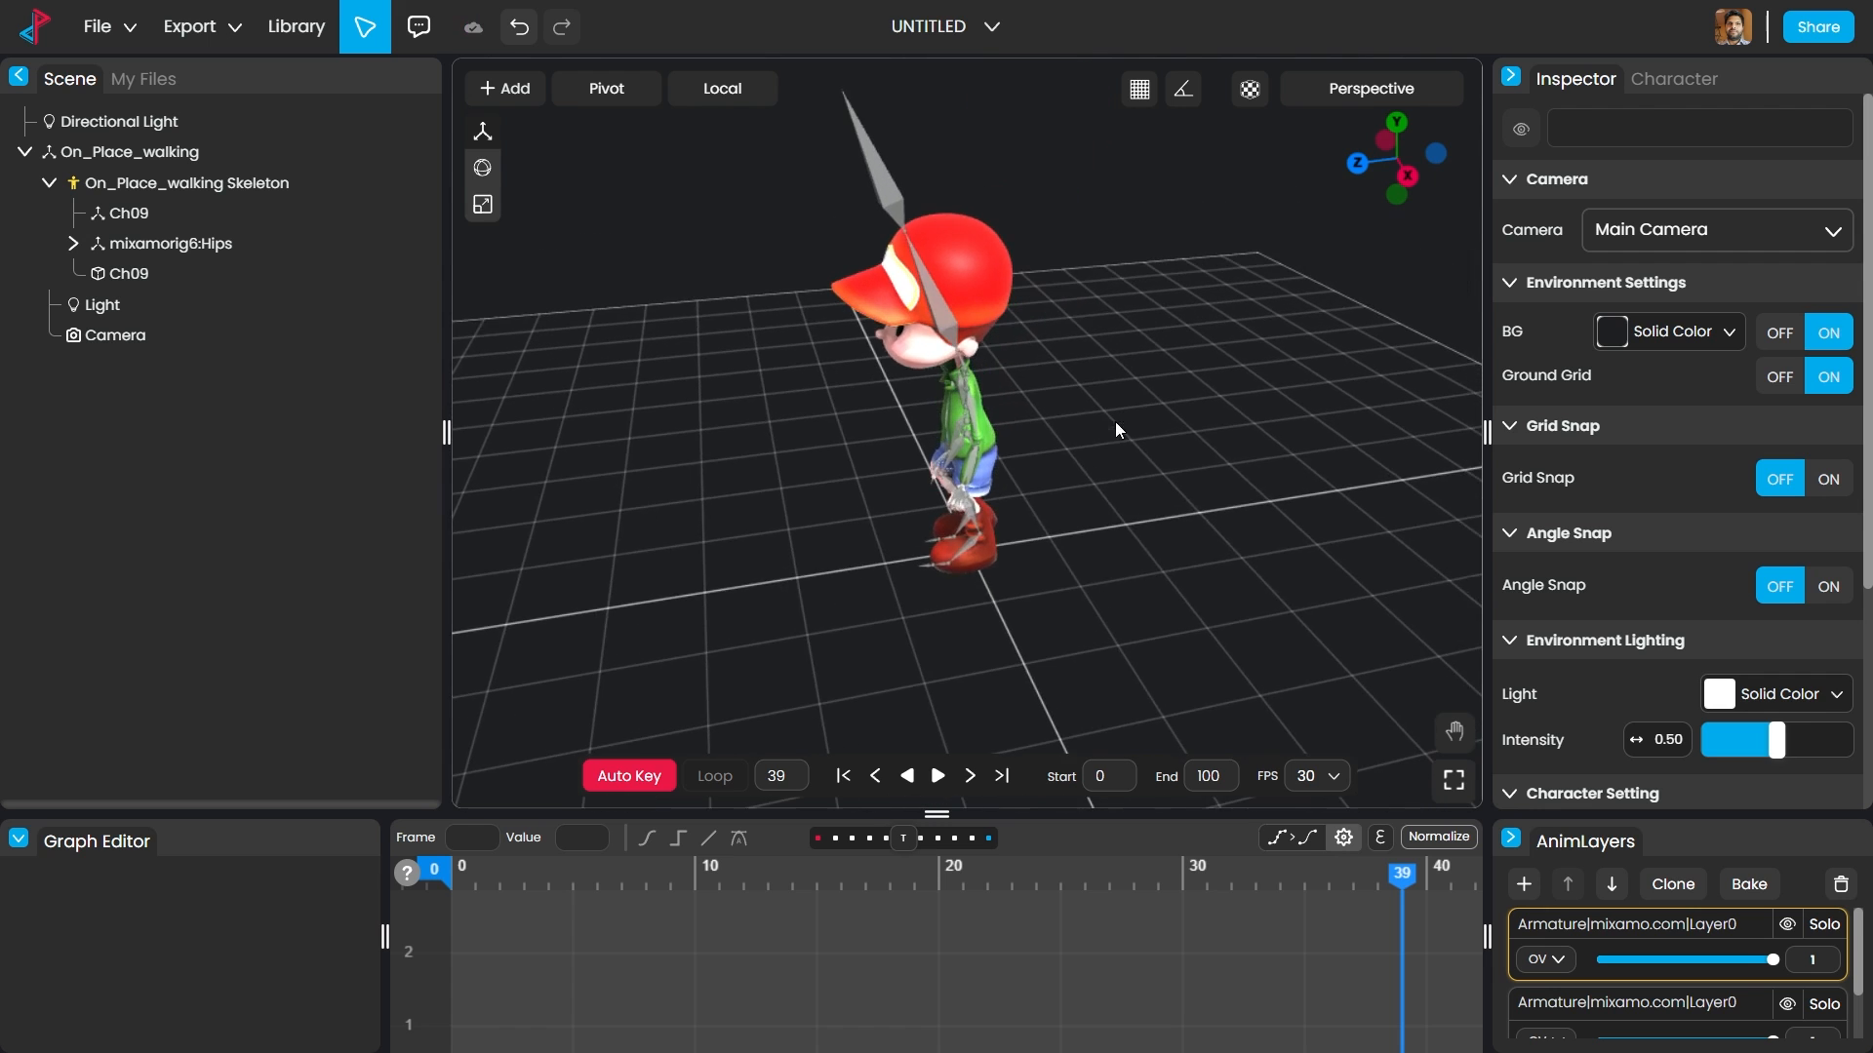
{"action": "scroll", "coordinate": [1135, 411], "scroll_direction": "down", "scroll_amount": 3}
{"action": "mouse_move", "coordinate": [1136, 412]}
{"action": "left_mouse_down"}
{"action": "mouse_move", "coordinate": [1010, 453]}
{"action": "mouse_move", "coordinate": [1155, 408]}
{"action": "left_mouse_up"}
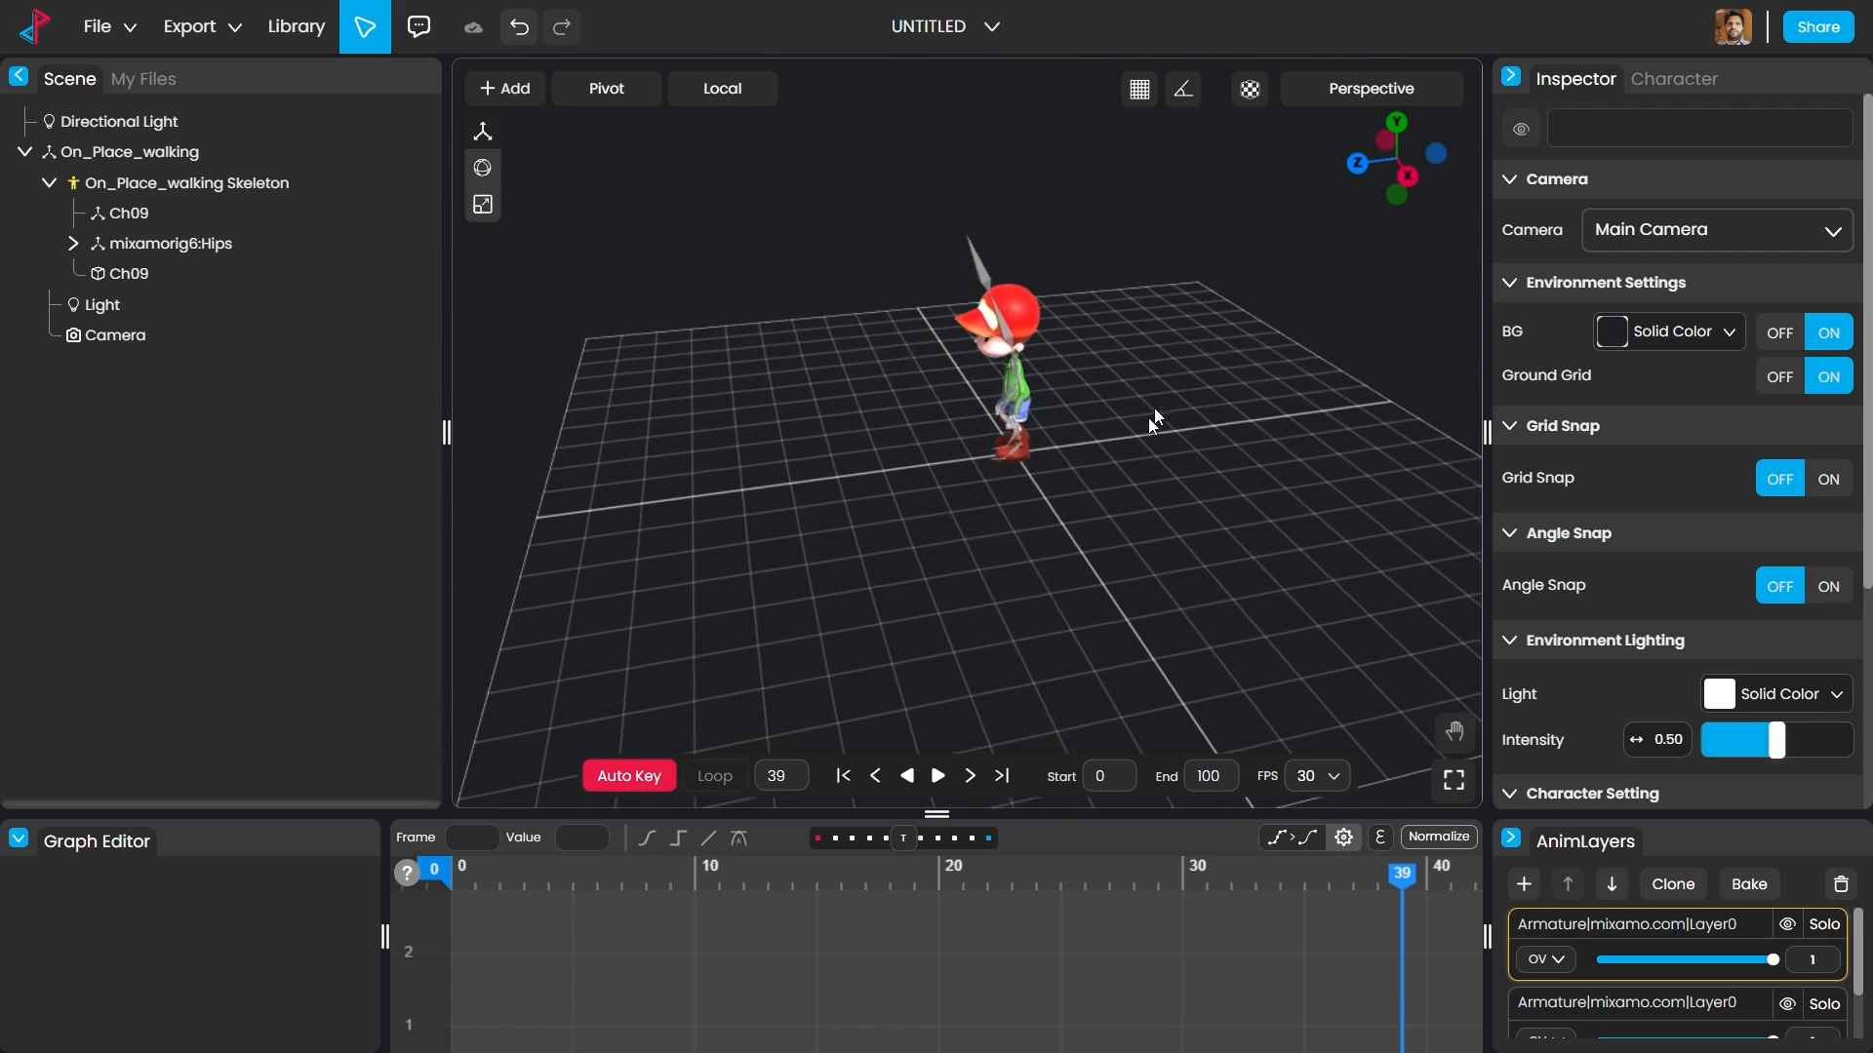
Step: Add the Beach Island Daylight scene from the library's ready-made scenes to the project
{"action": "left_click", "coordinate": [296, 27]}
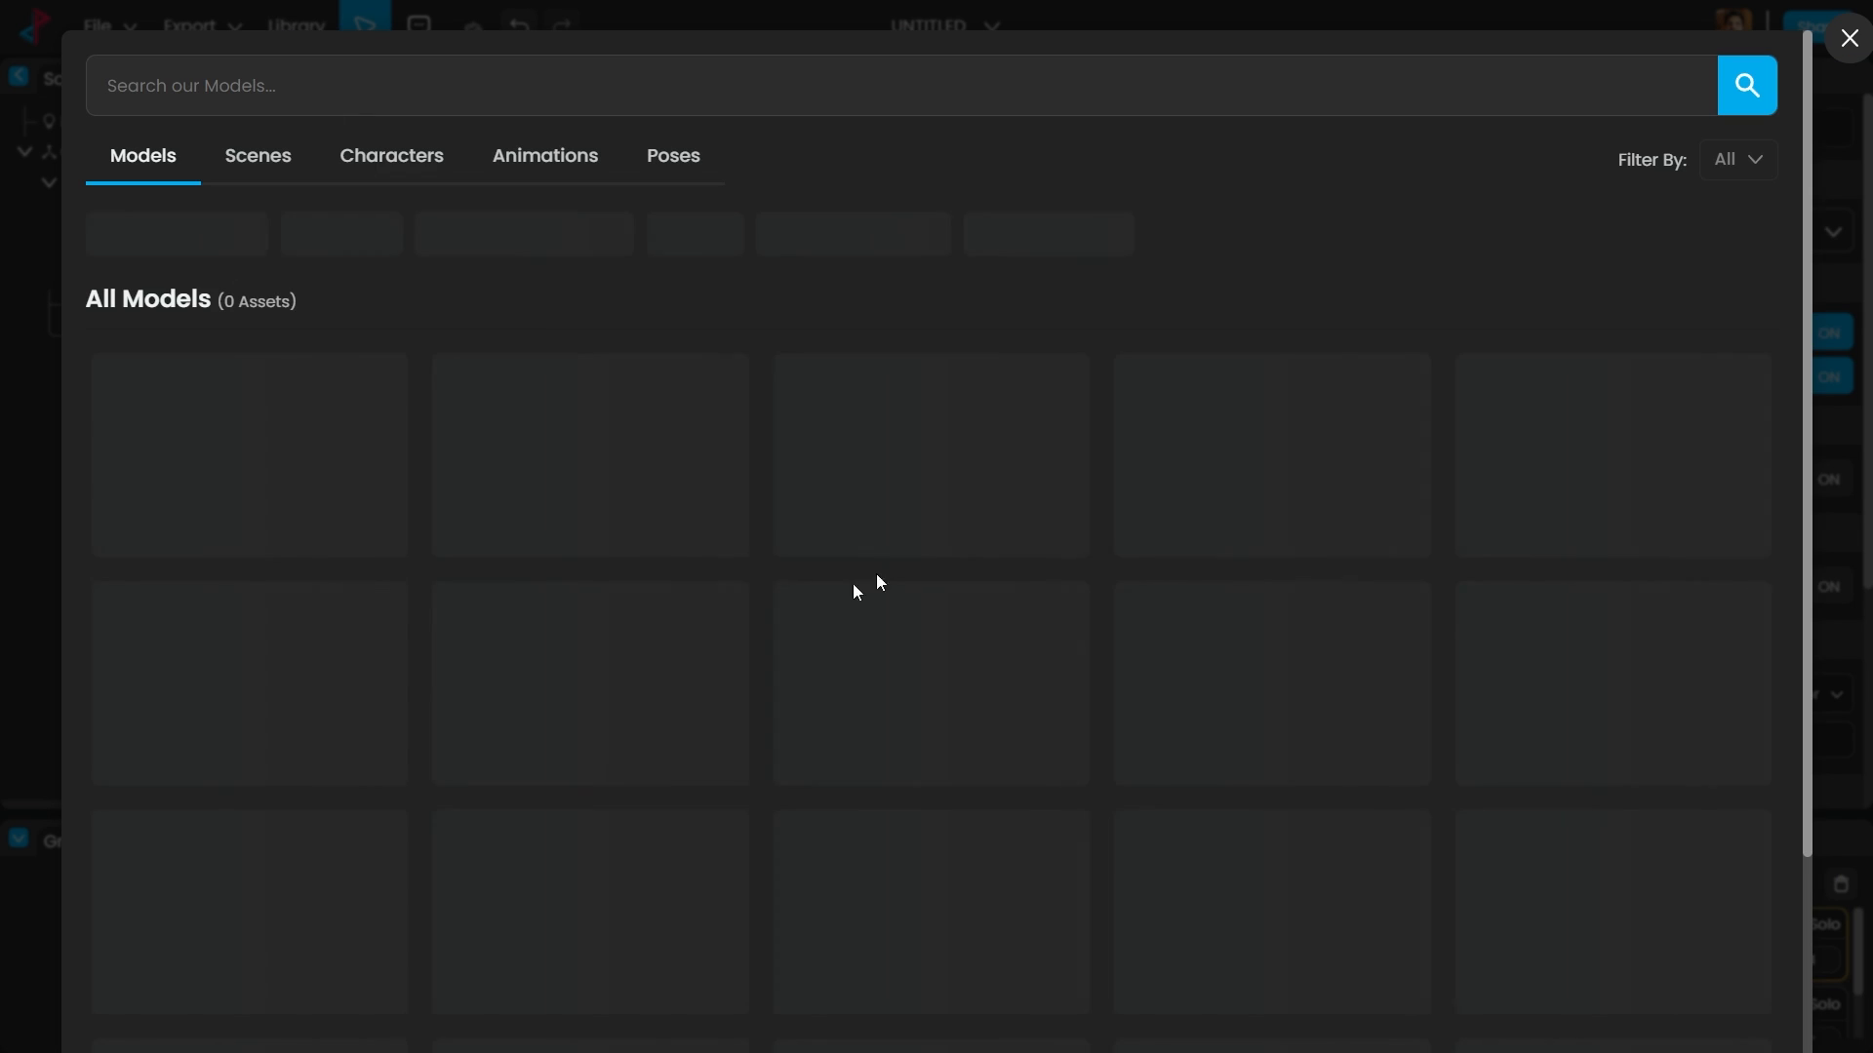
{"action": "left_click", "coordinate": [266, 162]}
{"action": "scroll", "coordinate": [937, 664], "scroll_direction": "down", "scroll_amount": 10}
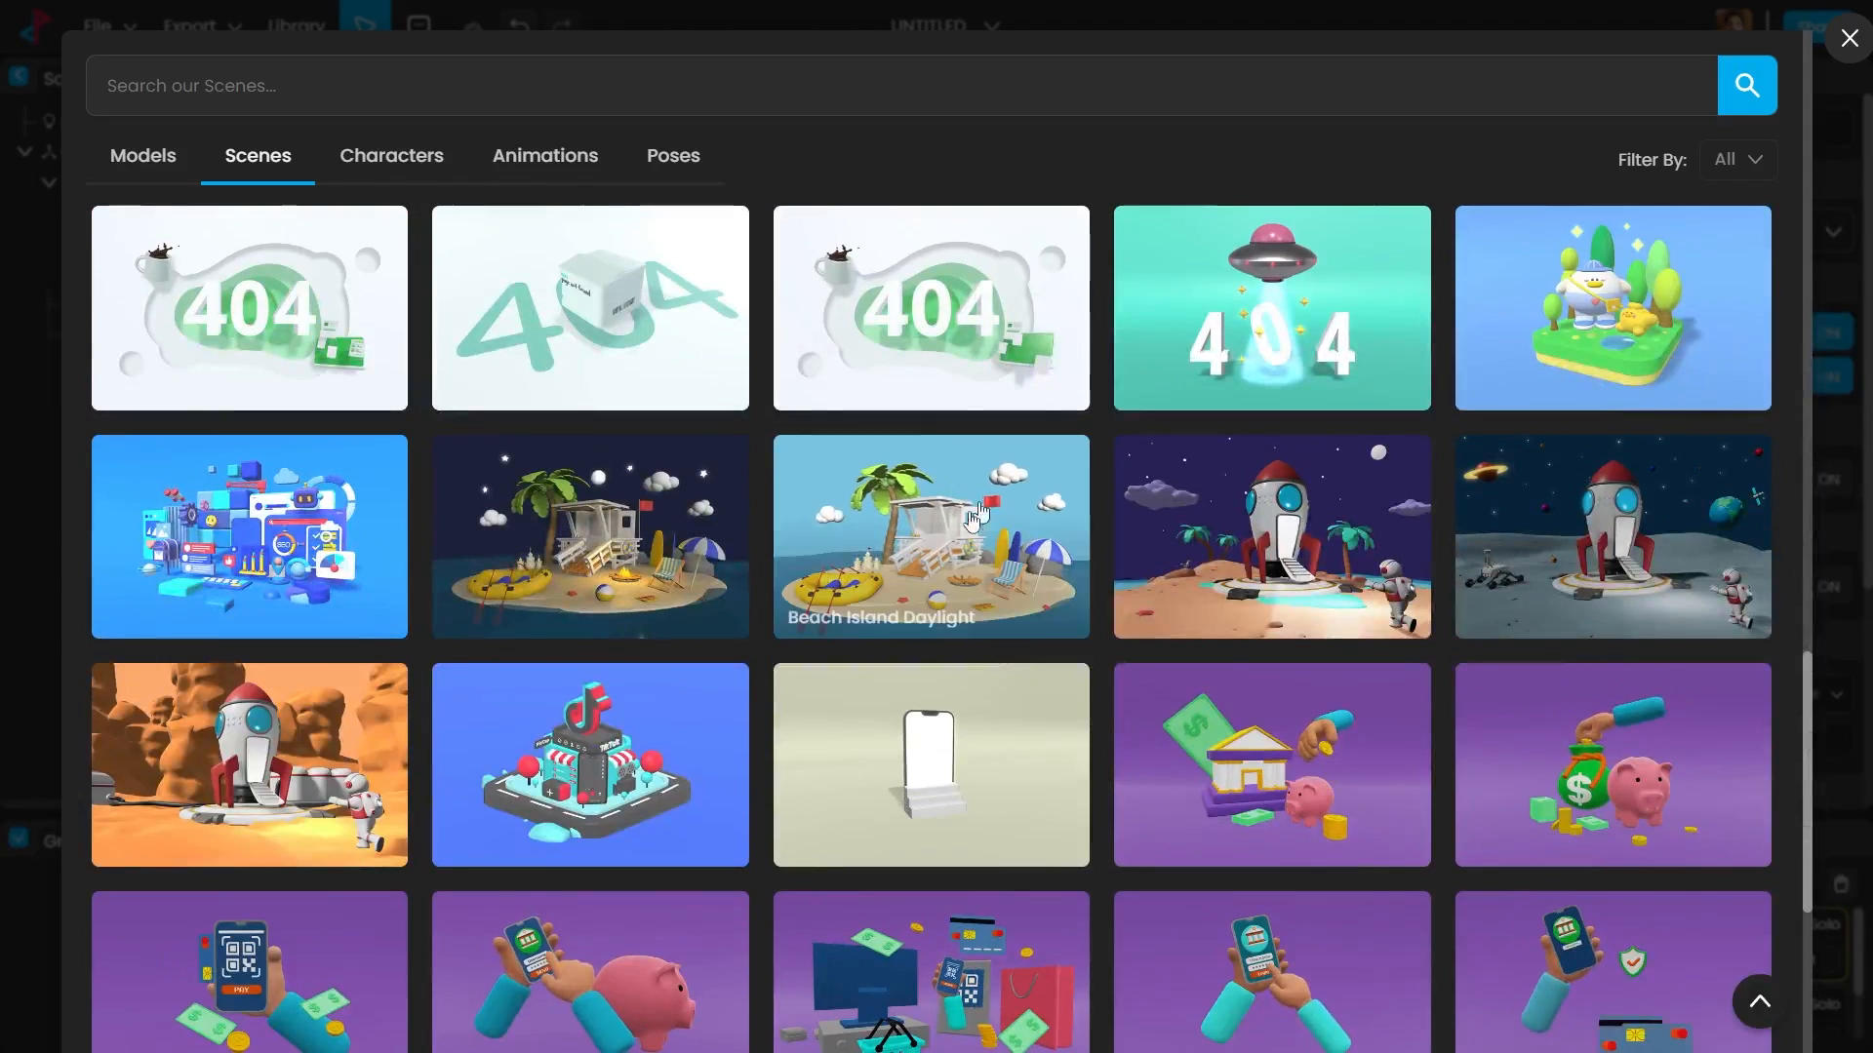
{"action": "left_click", "coordinate": [824, 535]}
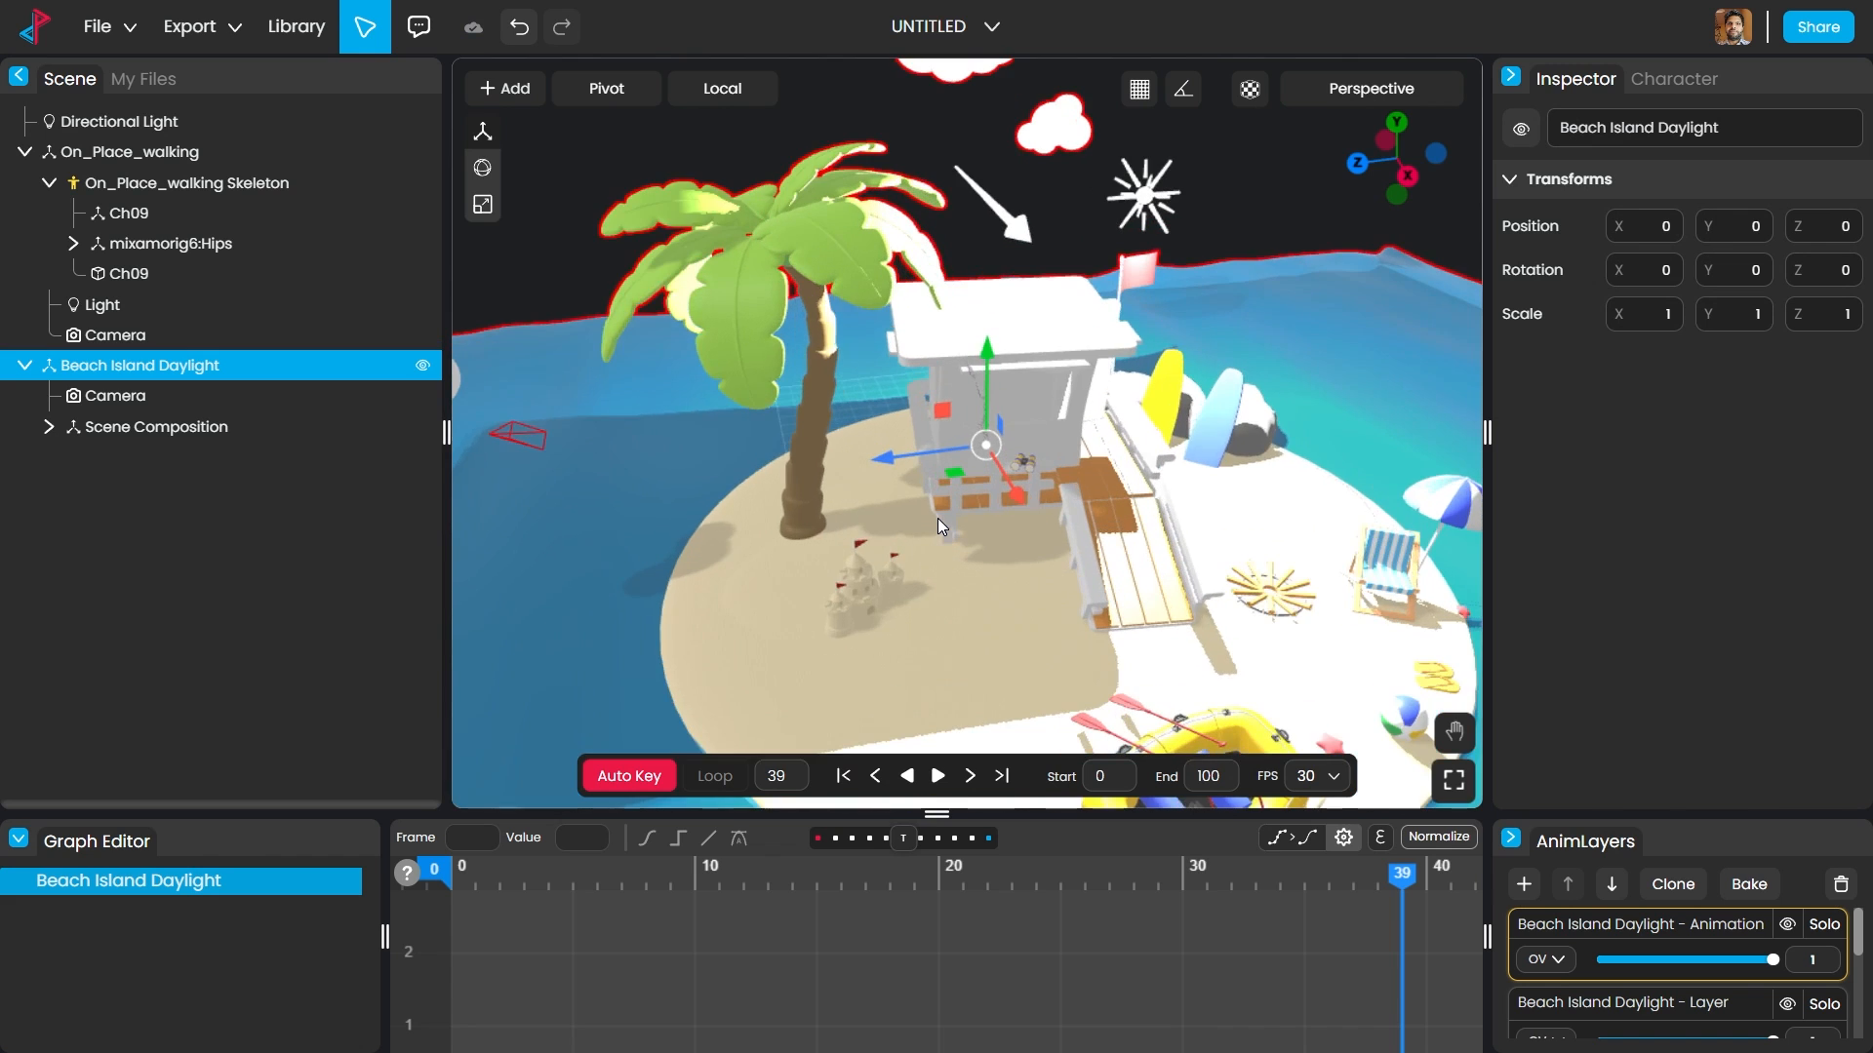
Step: Examine the Beach Island Daylight scene from several angles and distances, covering the palm tree, guard house and surroundings
{"action": "scroll", "coordinate": [939, 517], "scroll_direction": "up", "scroll_amount": 3}
{"action": "scroll", "coordinate": [939, 518], "scroll_direction": "down", "scroll_amount": 5}
{"action": "left_click_drag", "start_coordinate": [938, 518], "coordinate": [1068, 531]}
{"action": "scroll", "coordinate": [1067, 530], "scroll_direction": "up", "scroll_amount": 2}
{"action": "scroll", "coordinate": [1132, 605], "scroll_direction": "up", "scroll_amount": 2}
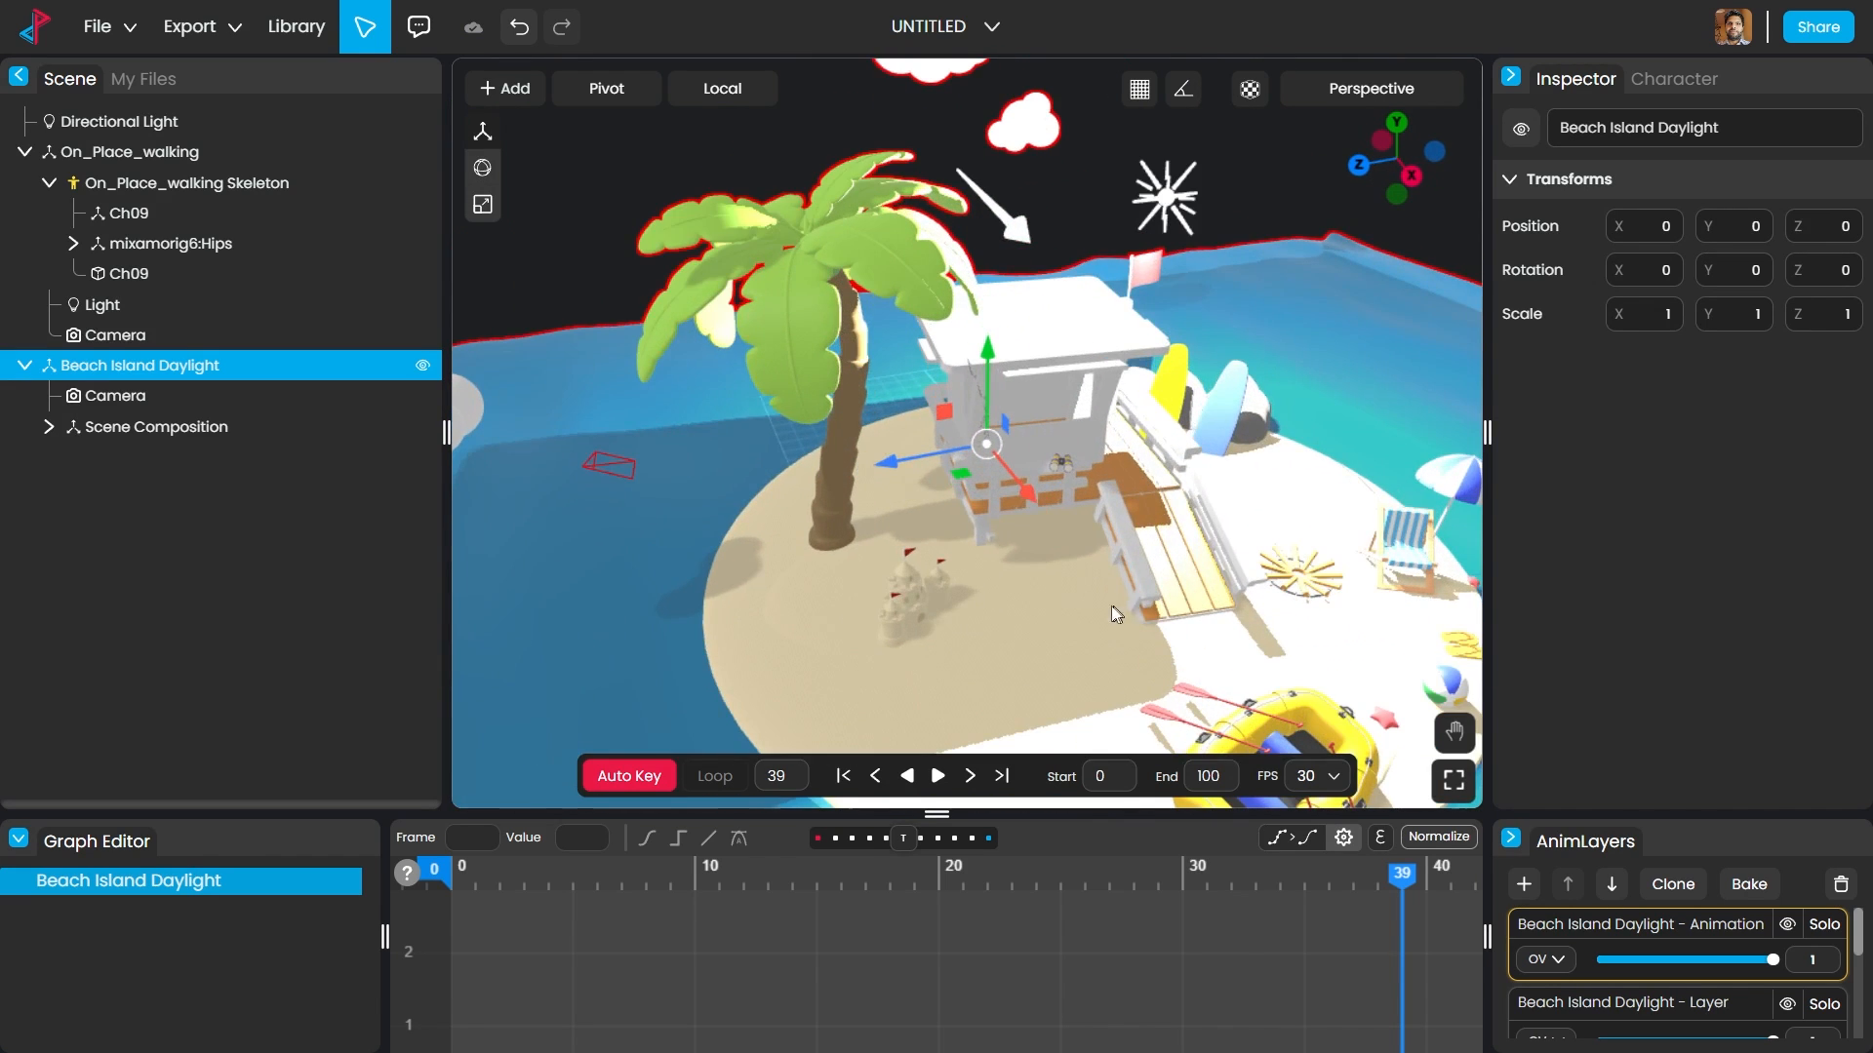
{"action": "scroll", "coordinate": [997, 612], "scroll_direction": "up", "scroll_amount": 2}
{"action": "scroll", "coordinate": [997, 612], "scroll_direction": "down", "scroll_amount": 2}
{"action": "left_click_drag", "start_coordinate": [997, 613], "coordinate": [1055, 595]}
{"action": "scroll", "coordinate": [1056, 595], "scroll_direction": "up", "scroll_amount": 2}
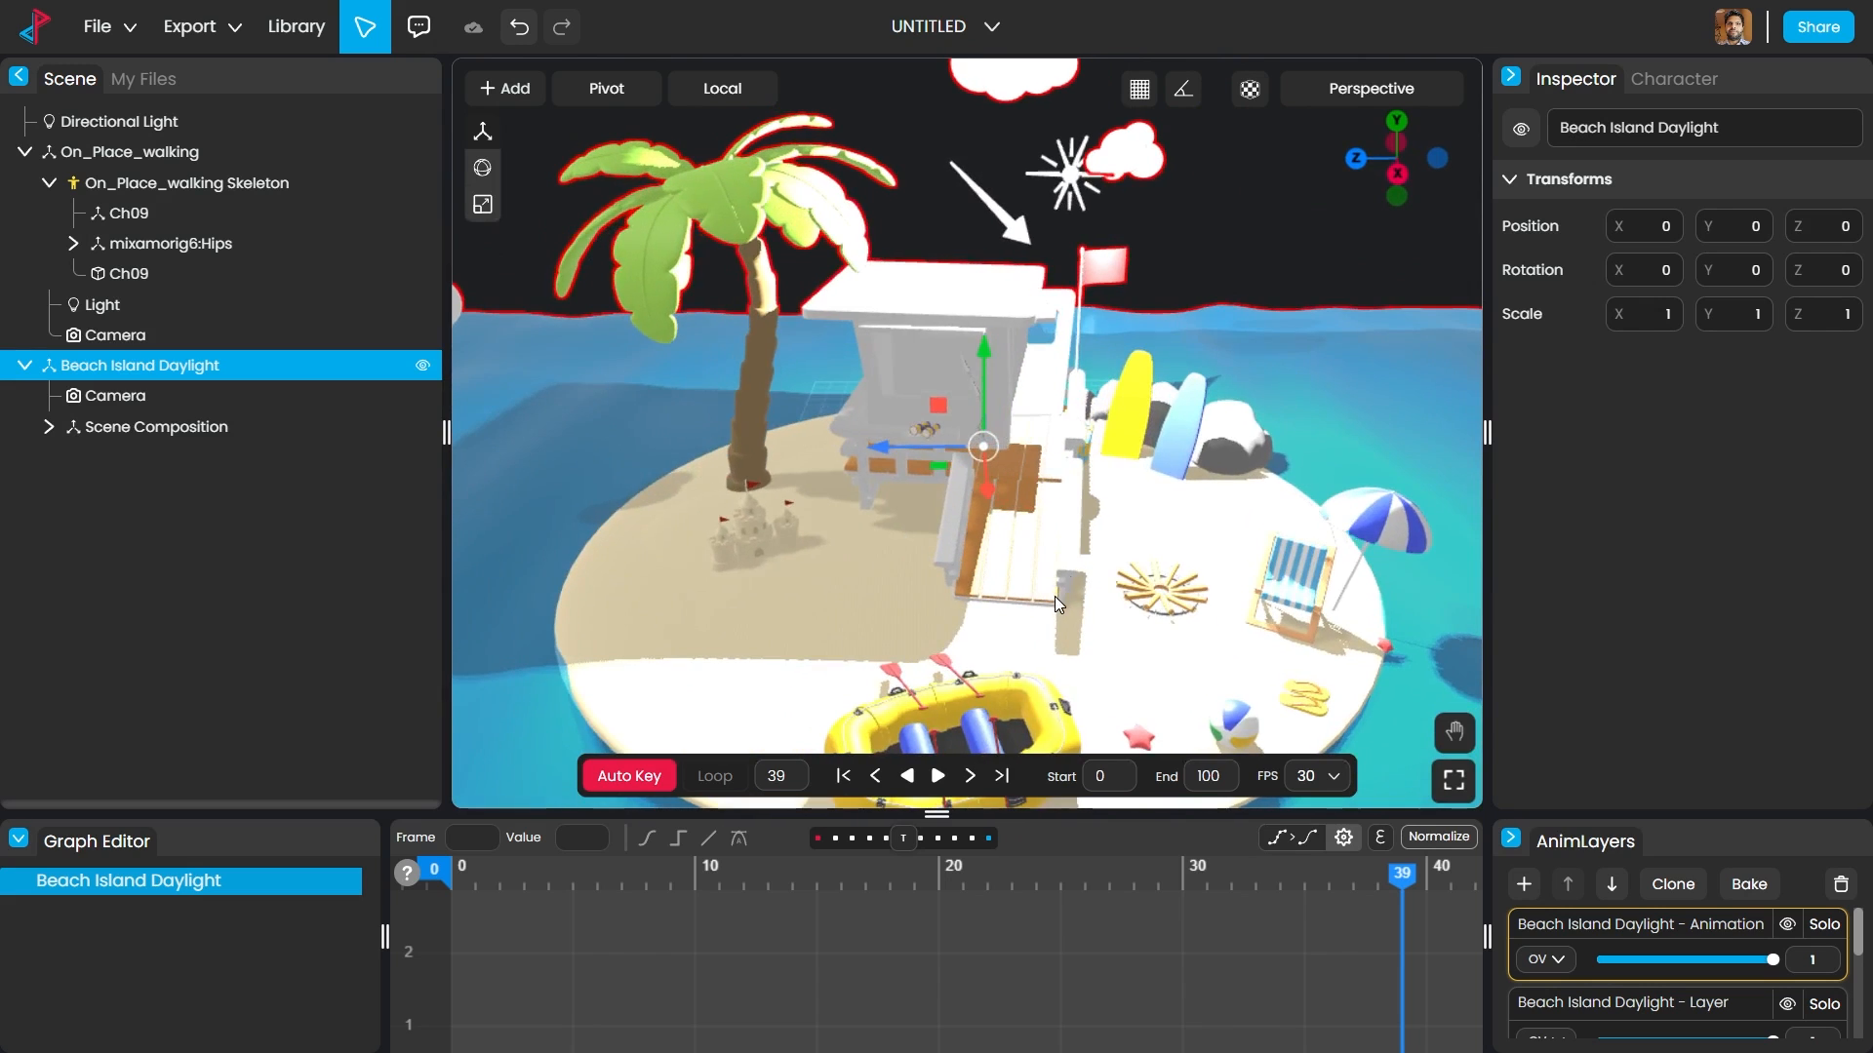
{"action": "scroll", "coordinate": [1286, 246], "scroll_direction": "down", "scroll_amount": 3}
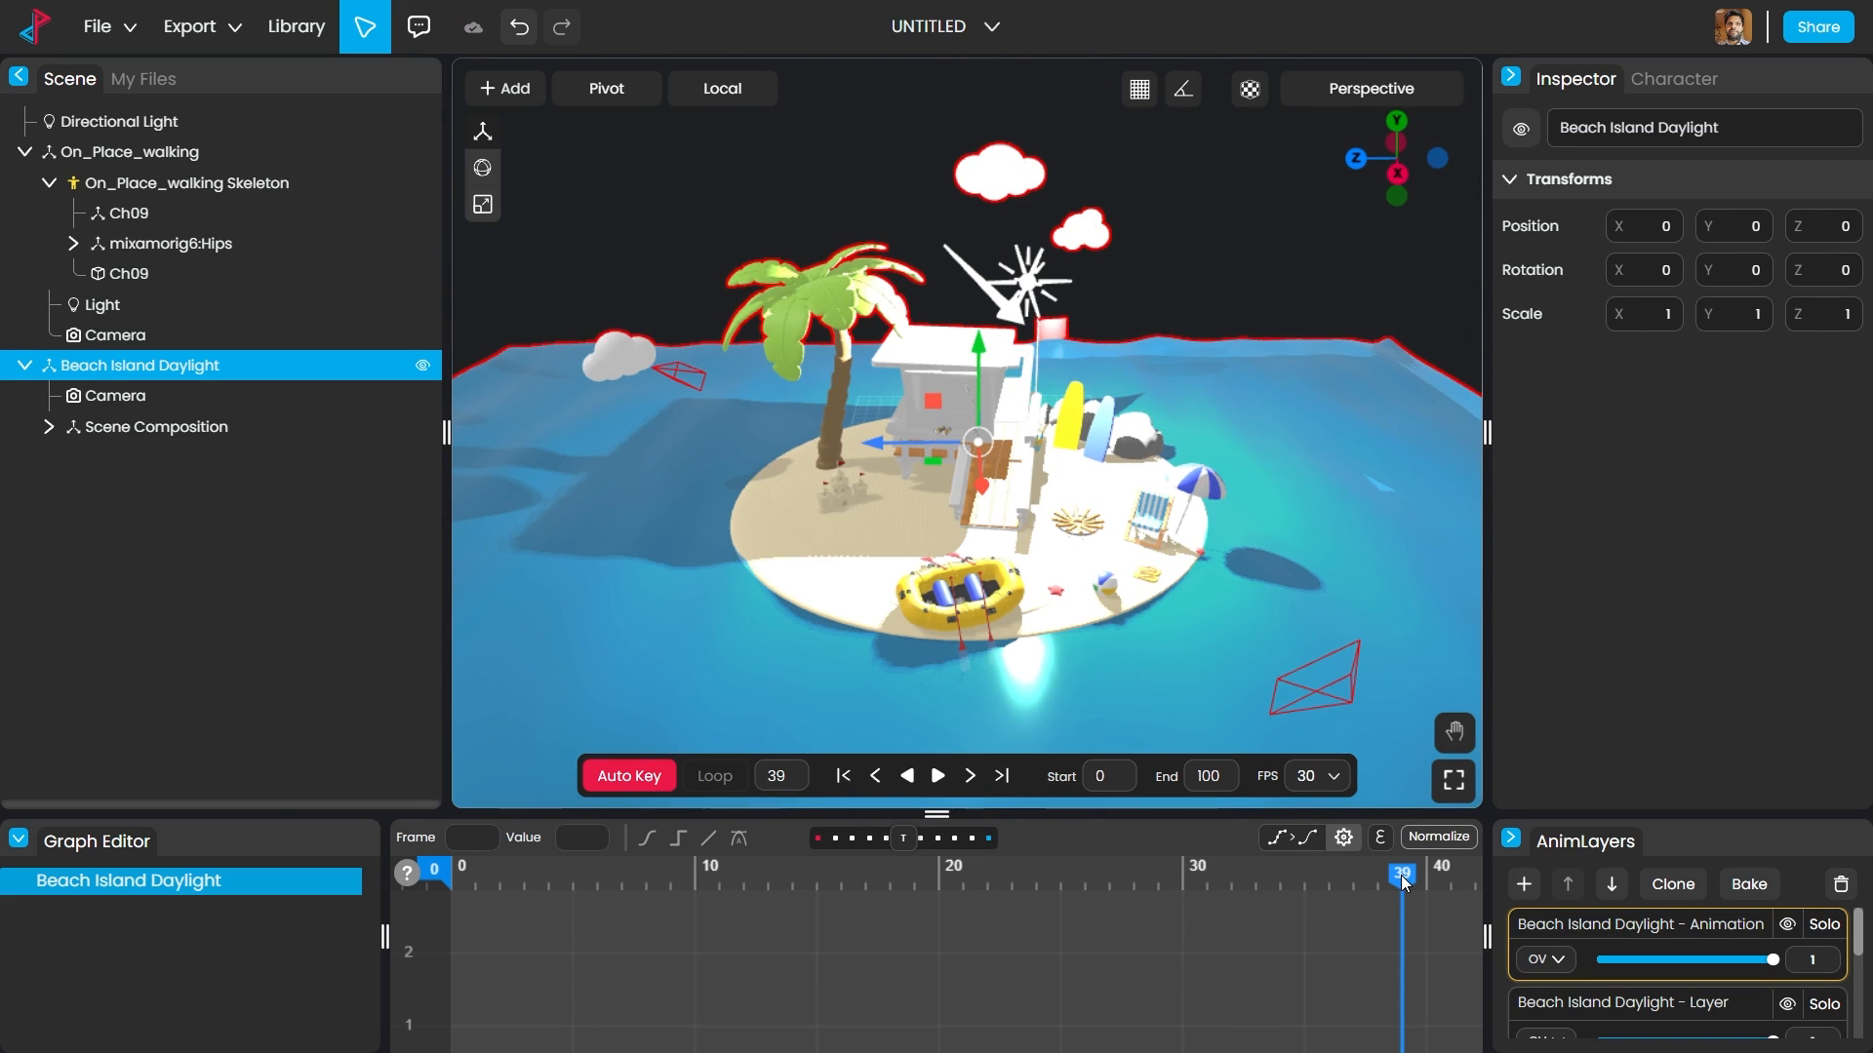
Step: Rewind the timeline to its start, play the island scene's animation, stop it at frame 16 and clear the selection
{"action": "left_click", "coordinate": [1205, 880]}
{"action": "left_click_drag", "start_coordinate": [1207, 886], "coordinate": [452, 886]}
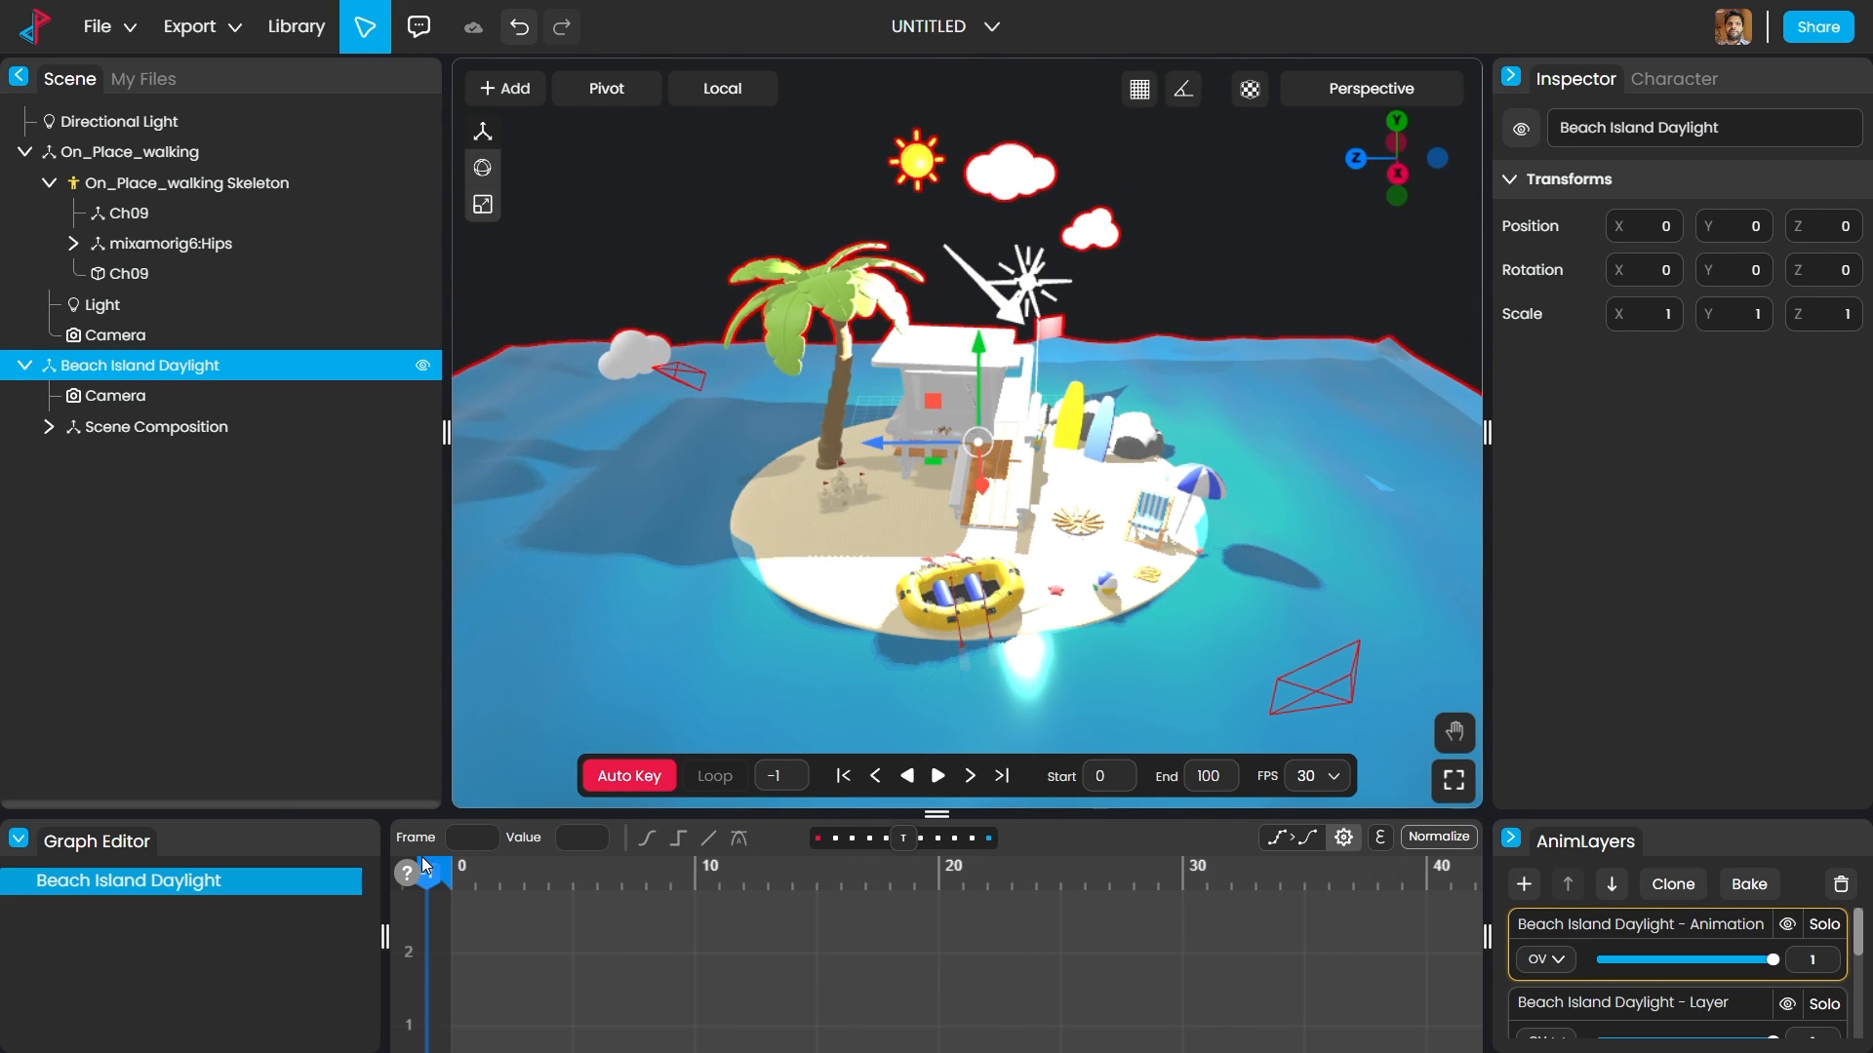
{"action": "key", "text": "space"}
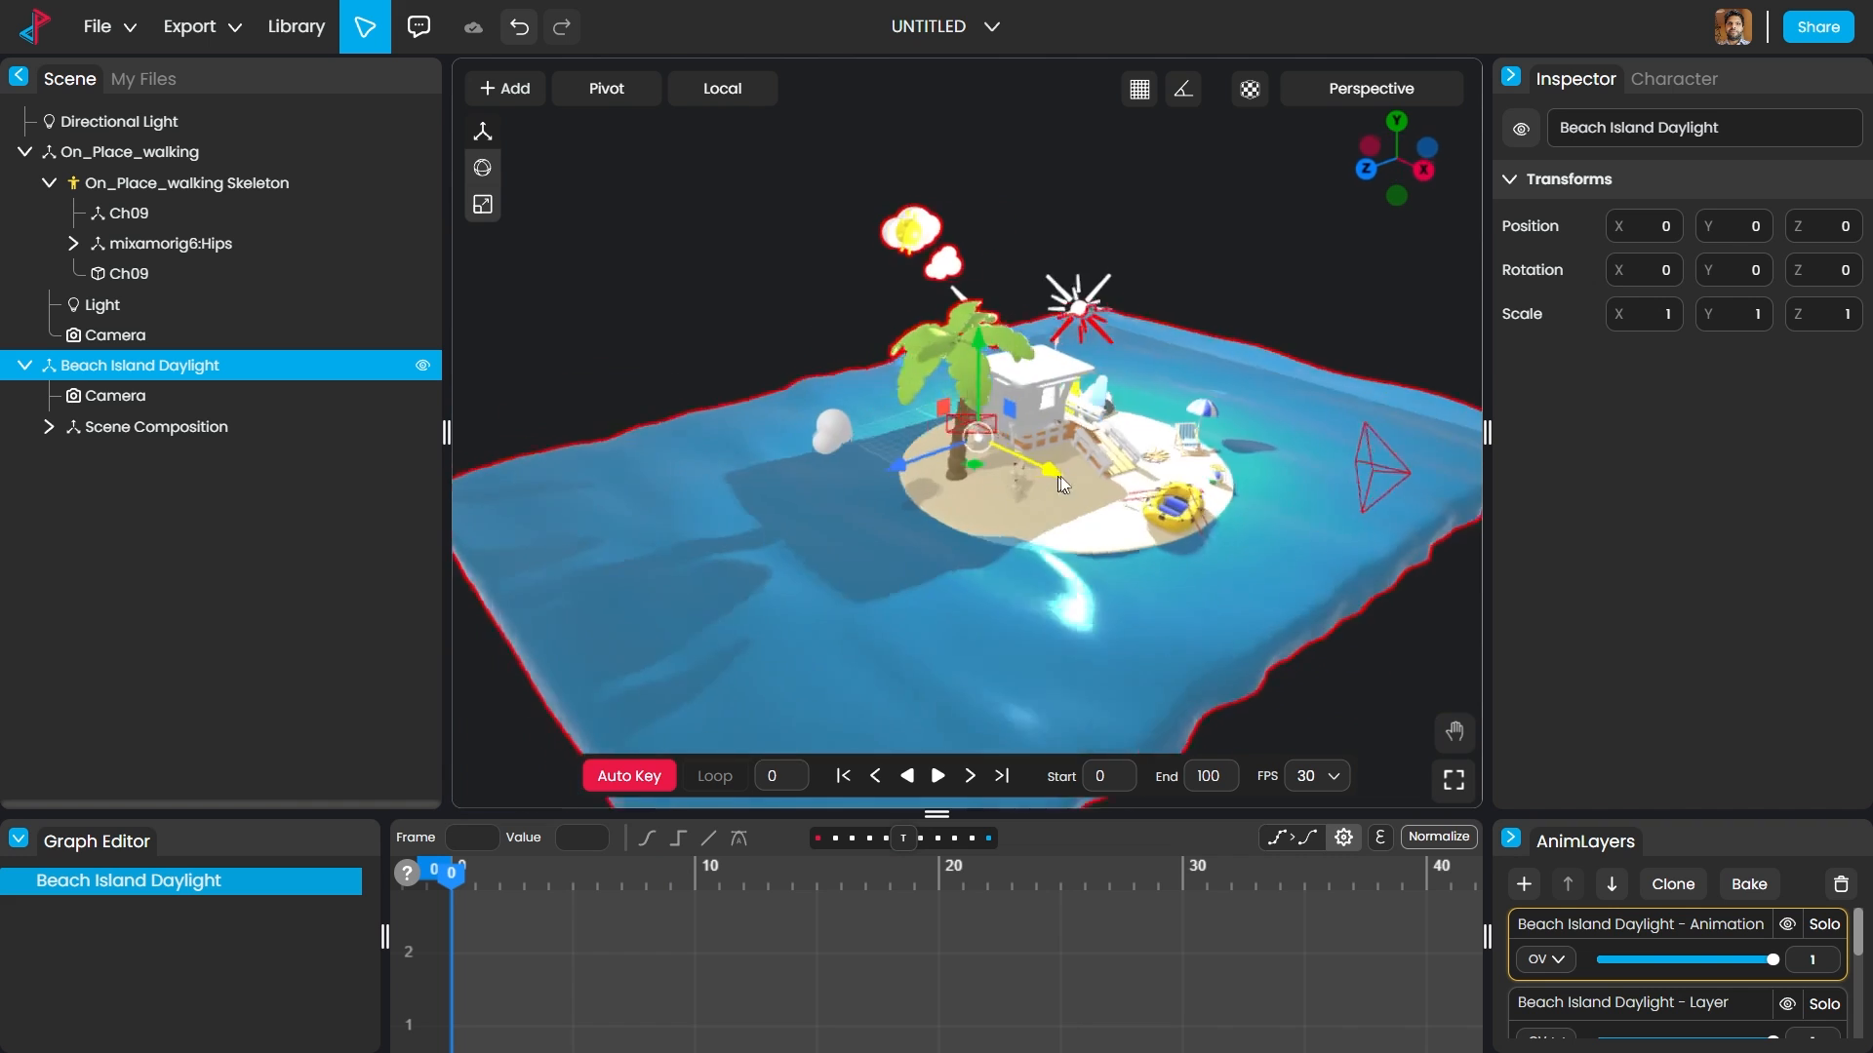
{"action": "scroll", "coordinate": [1094, 440], "scroll_direction": "down", "scroll_amount": 2}
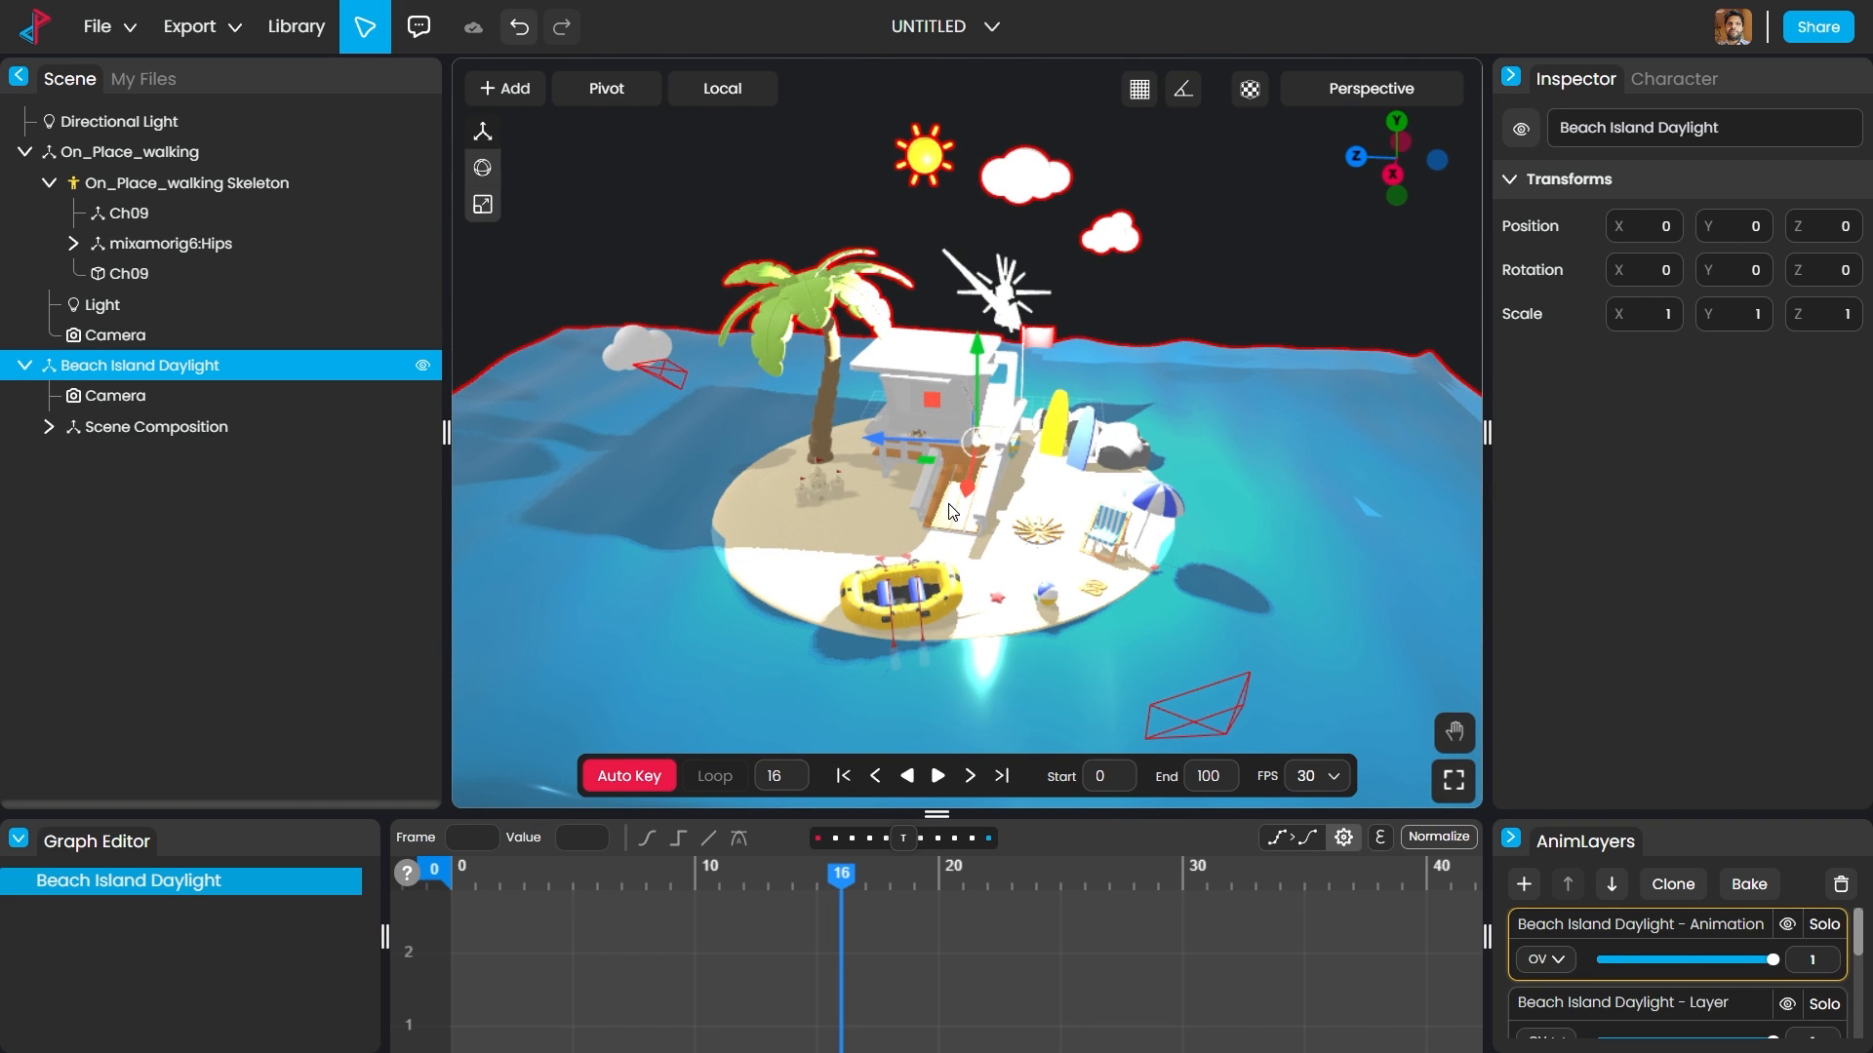
{"action": "left_click", "coordinate": [1314, 278]}
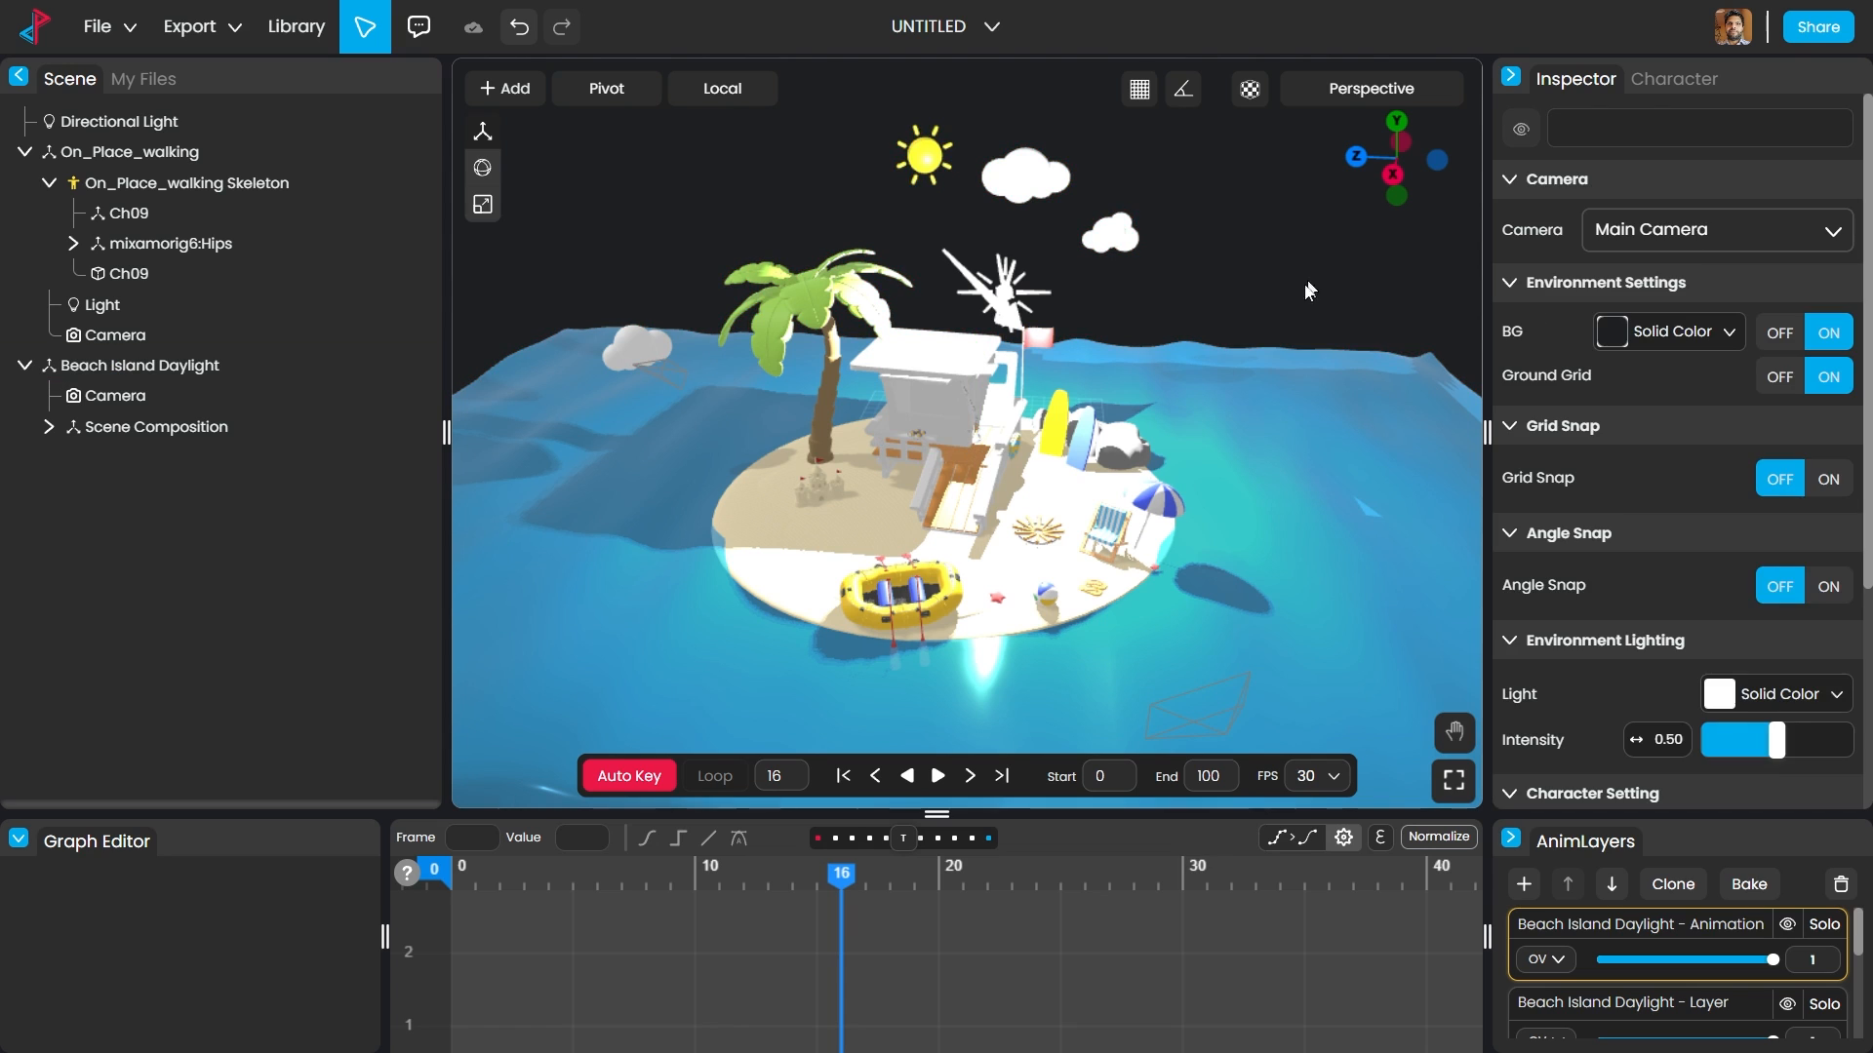
Step: Reveal the objects inside the island's Scene Composition group and delete the Sea
{"action": "left_click", "coordinate": [1292, 488]}
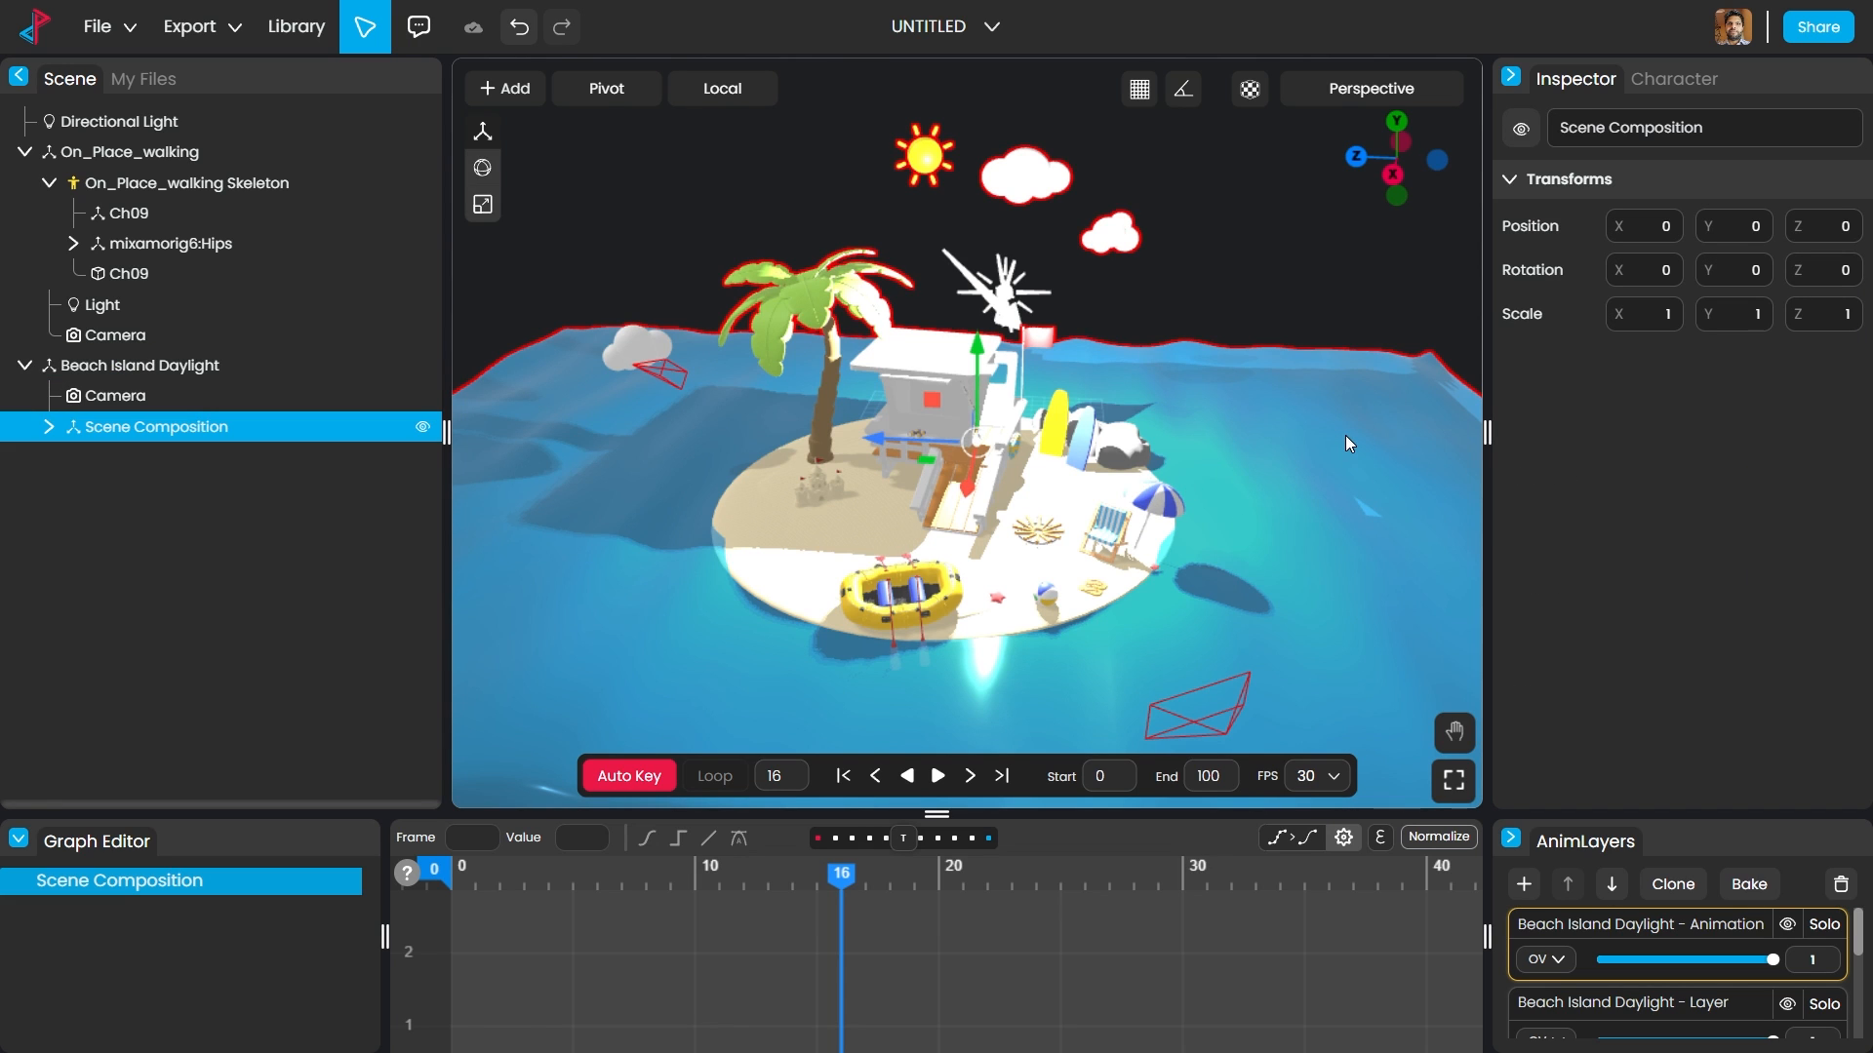
{"action": "left_click", "coordinate": [47, 428]}
{"action": "scroll", "coordinate": [218, 530], "scroll_direction": "down", "scroll_amount": 3}
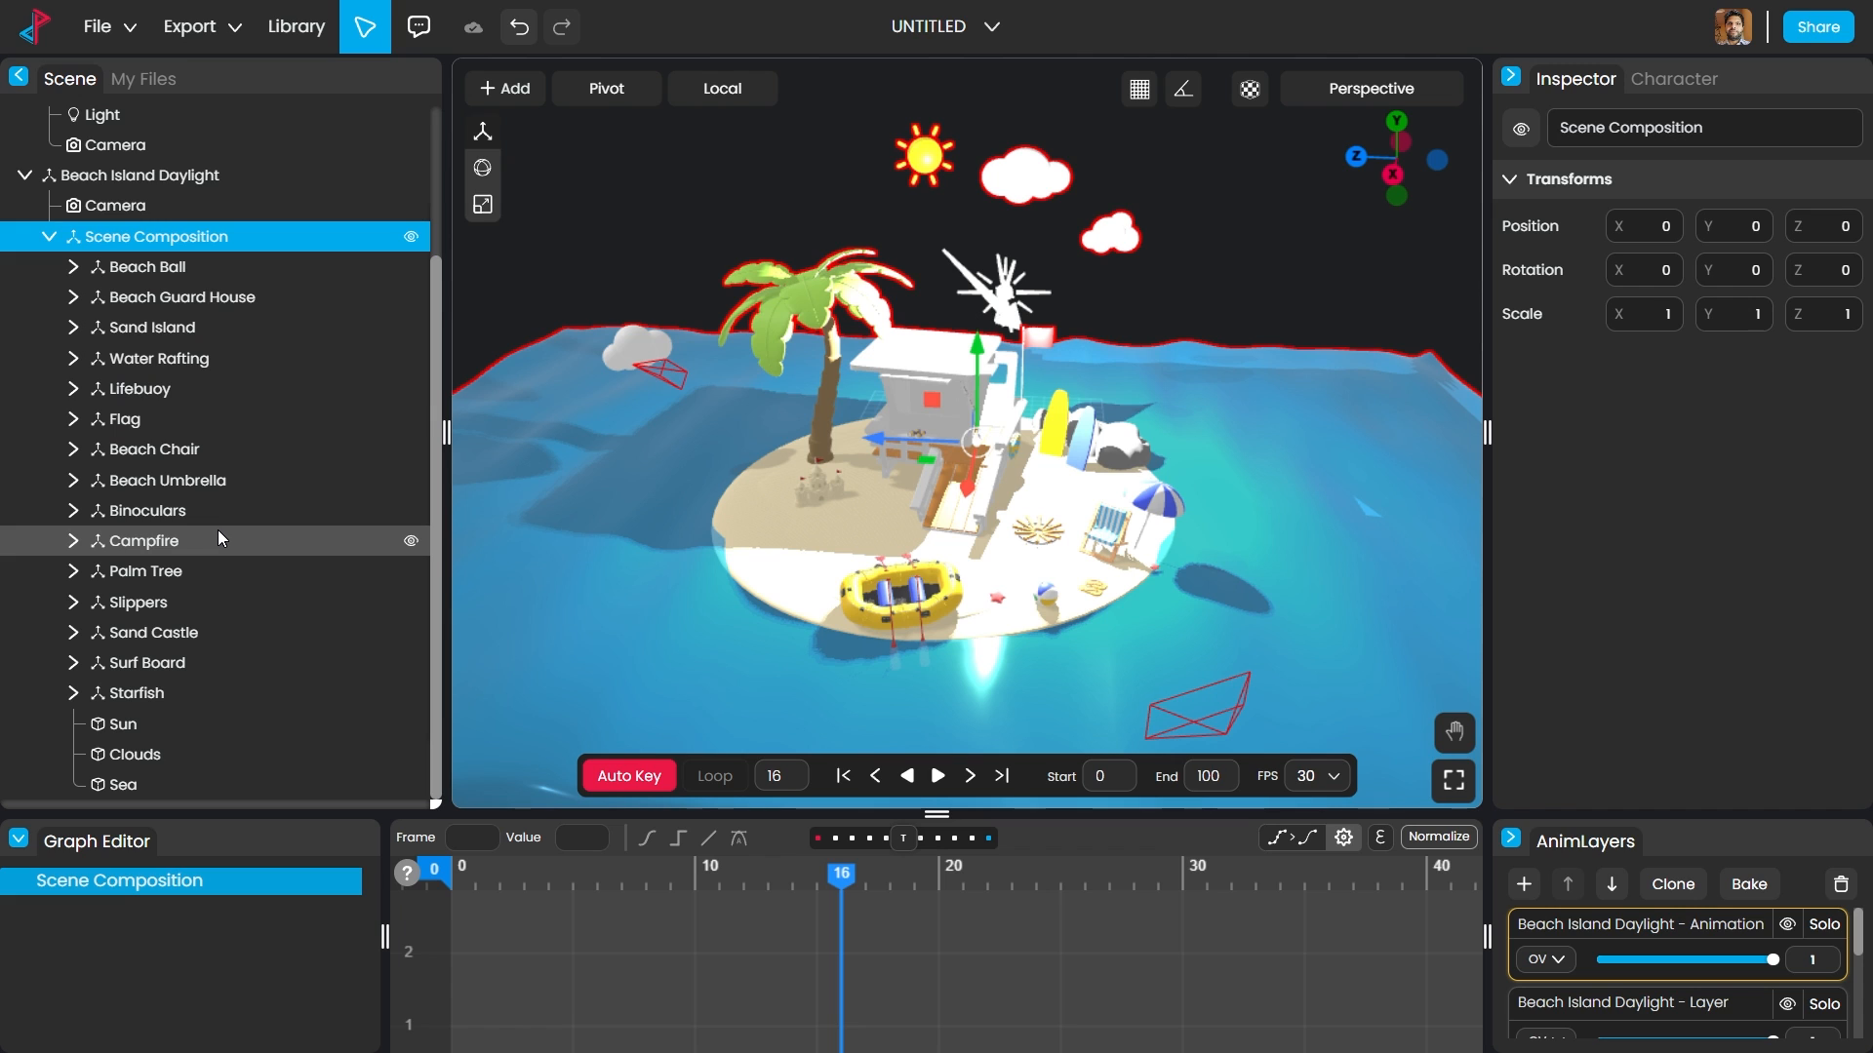
{"action": "left_click", "coordinate": [162, 780]}
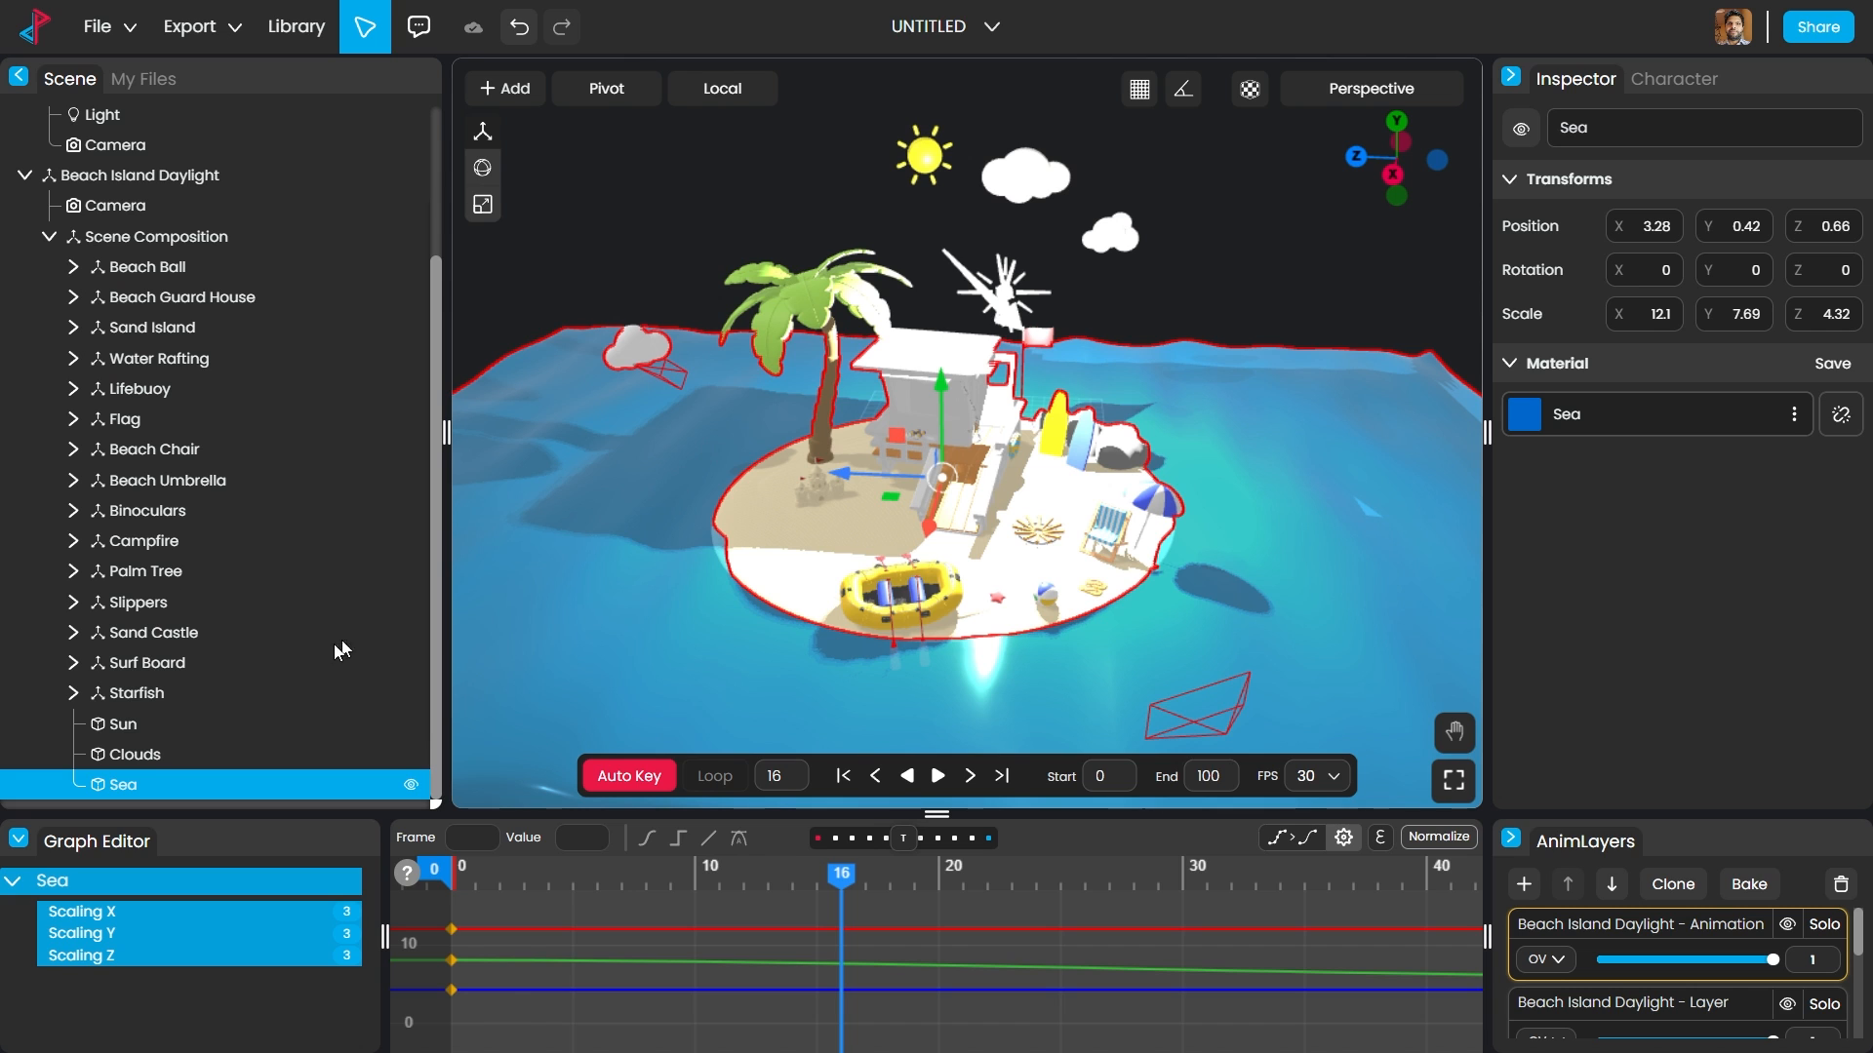
{"action": "key", "text": "Delete"}
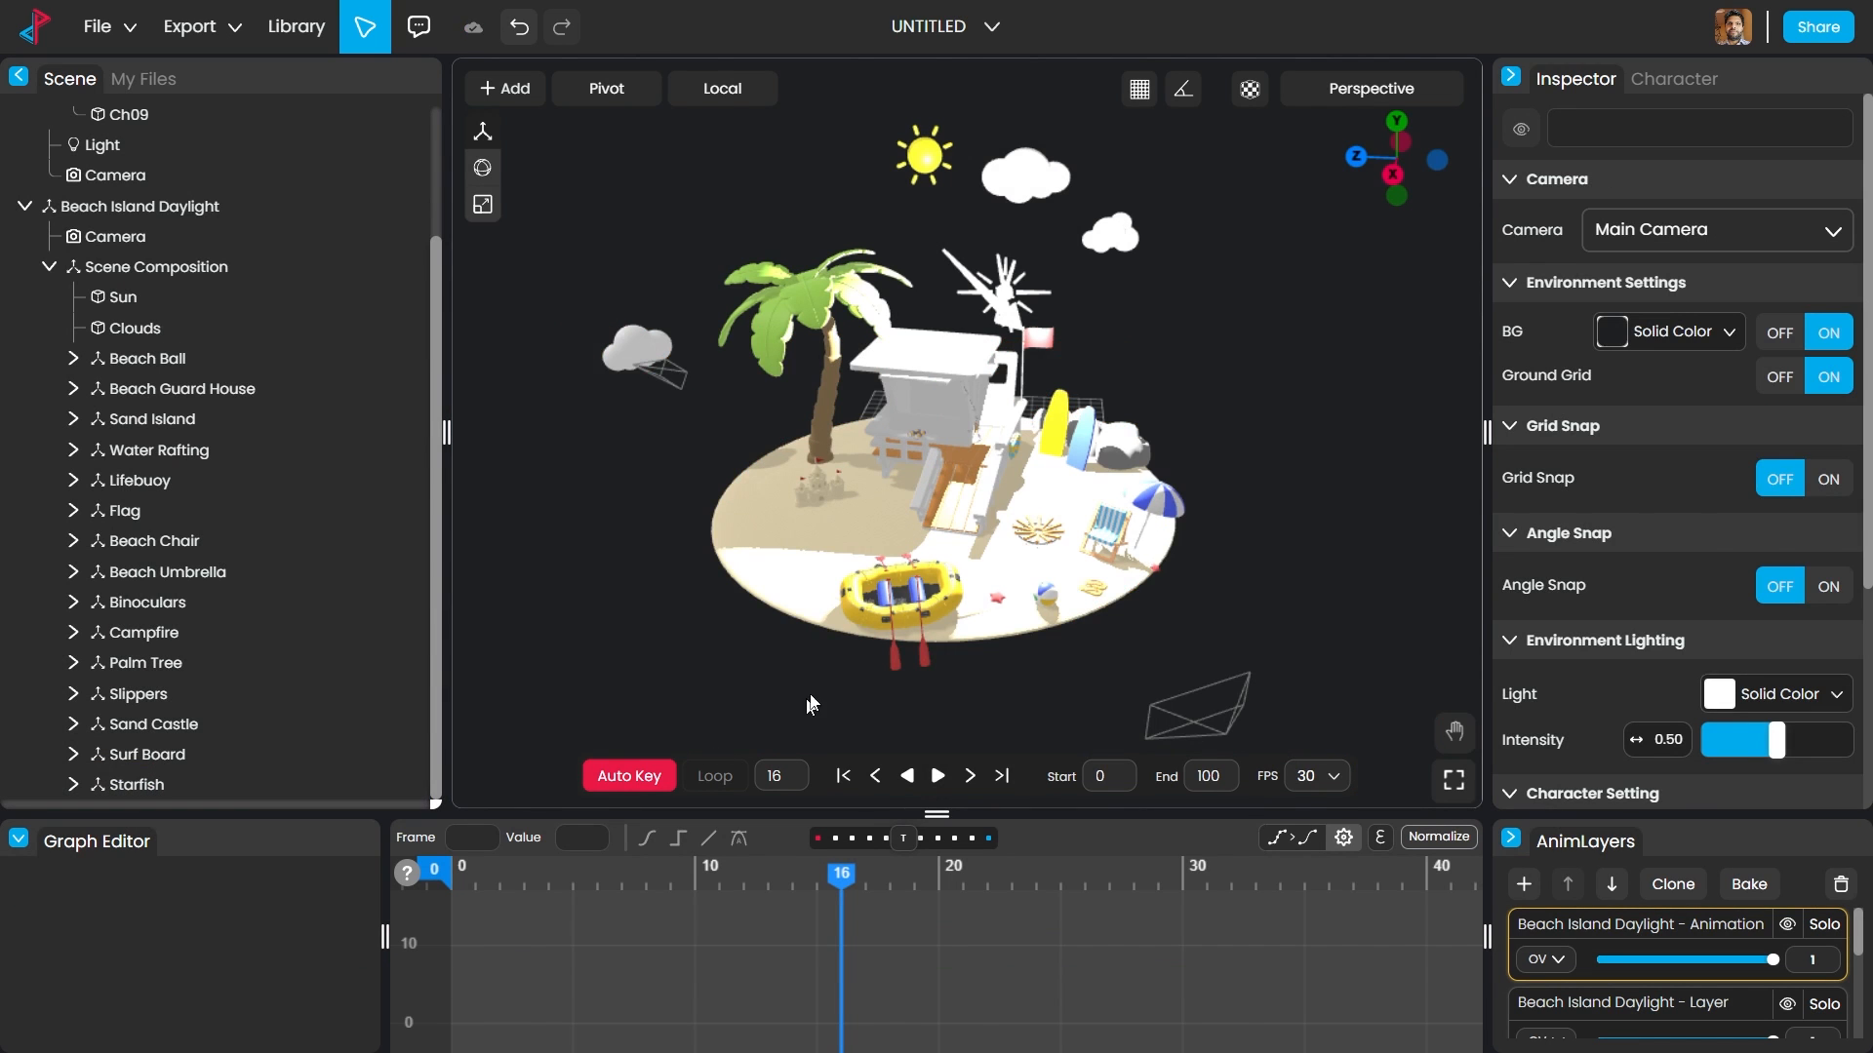
{"action": "scroll", "coordinate": [1183, 296], "scroll_direction": "up", "scroll_amount": 3}
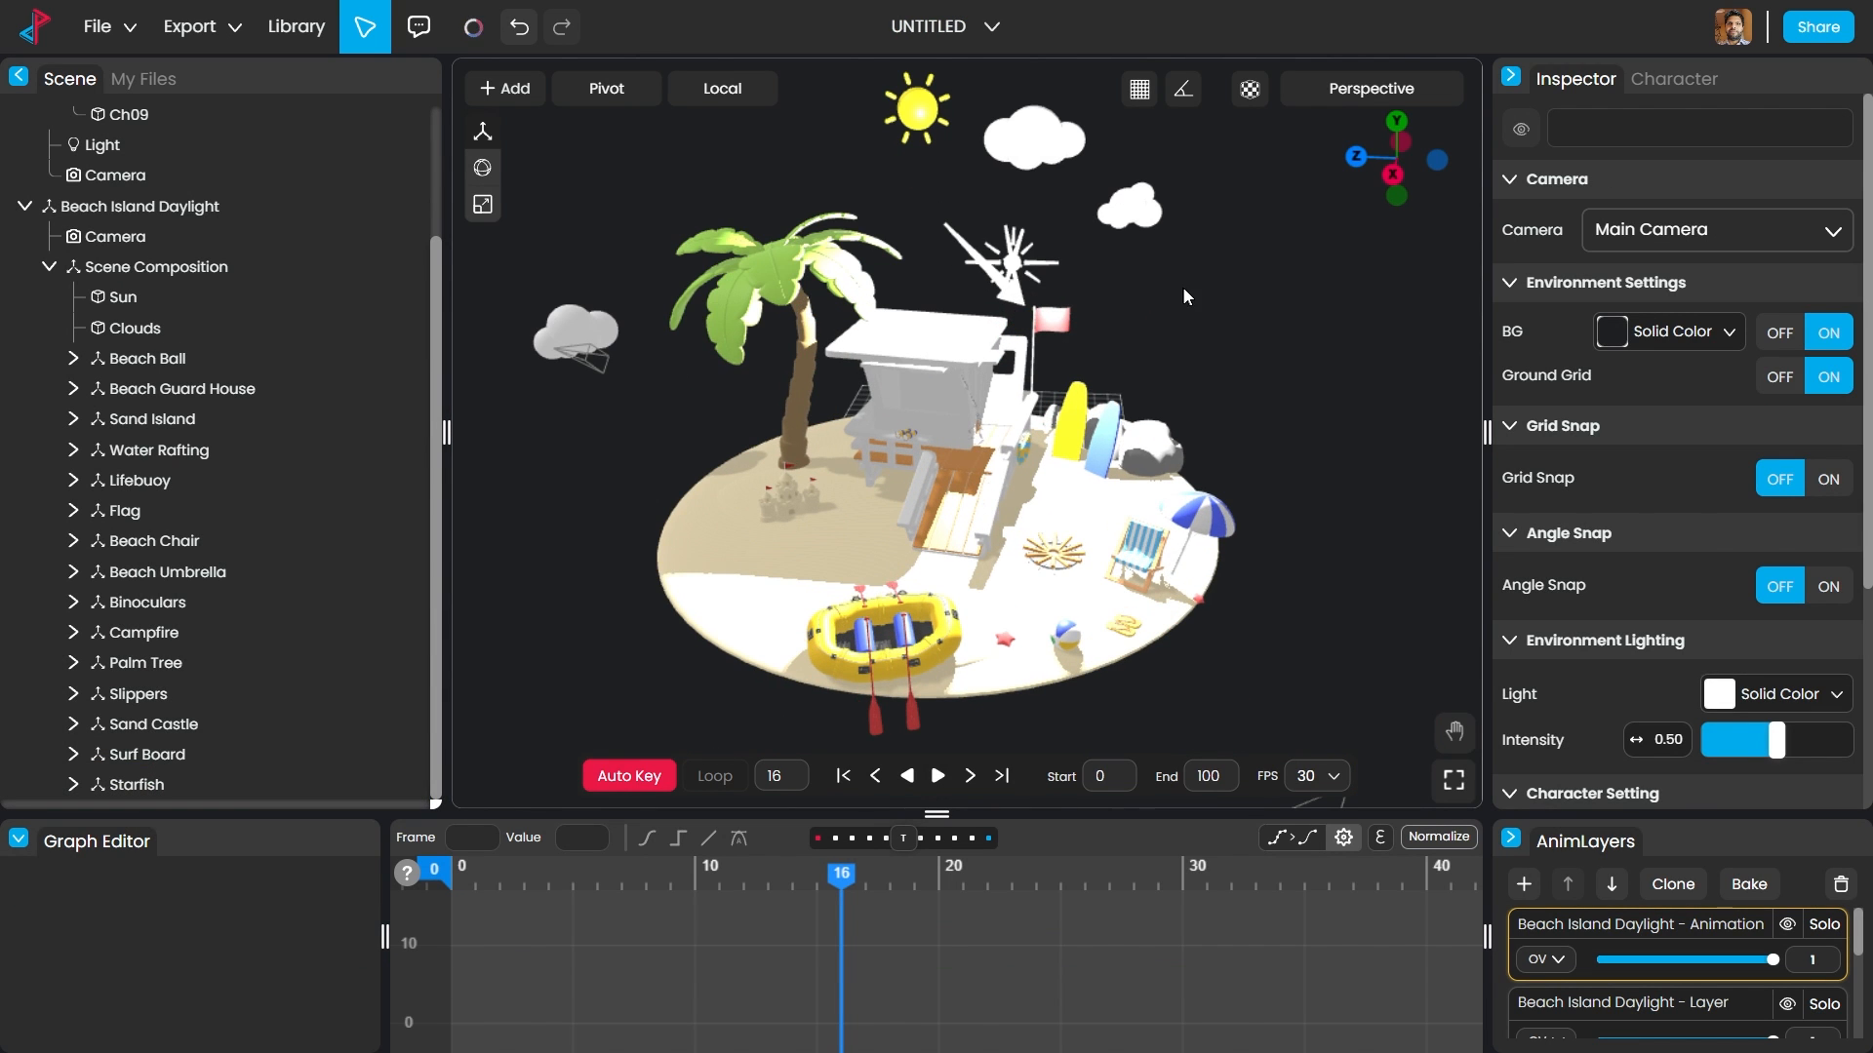
Step: Delete the Beach Guard House and the Sand Island from the beach scene
{"action": "left_click", "coordinate": [939, 397]}
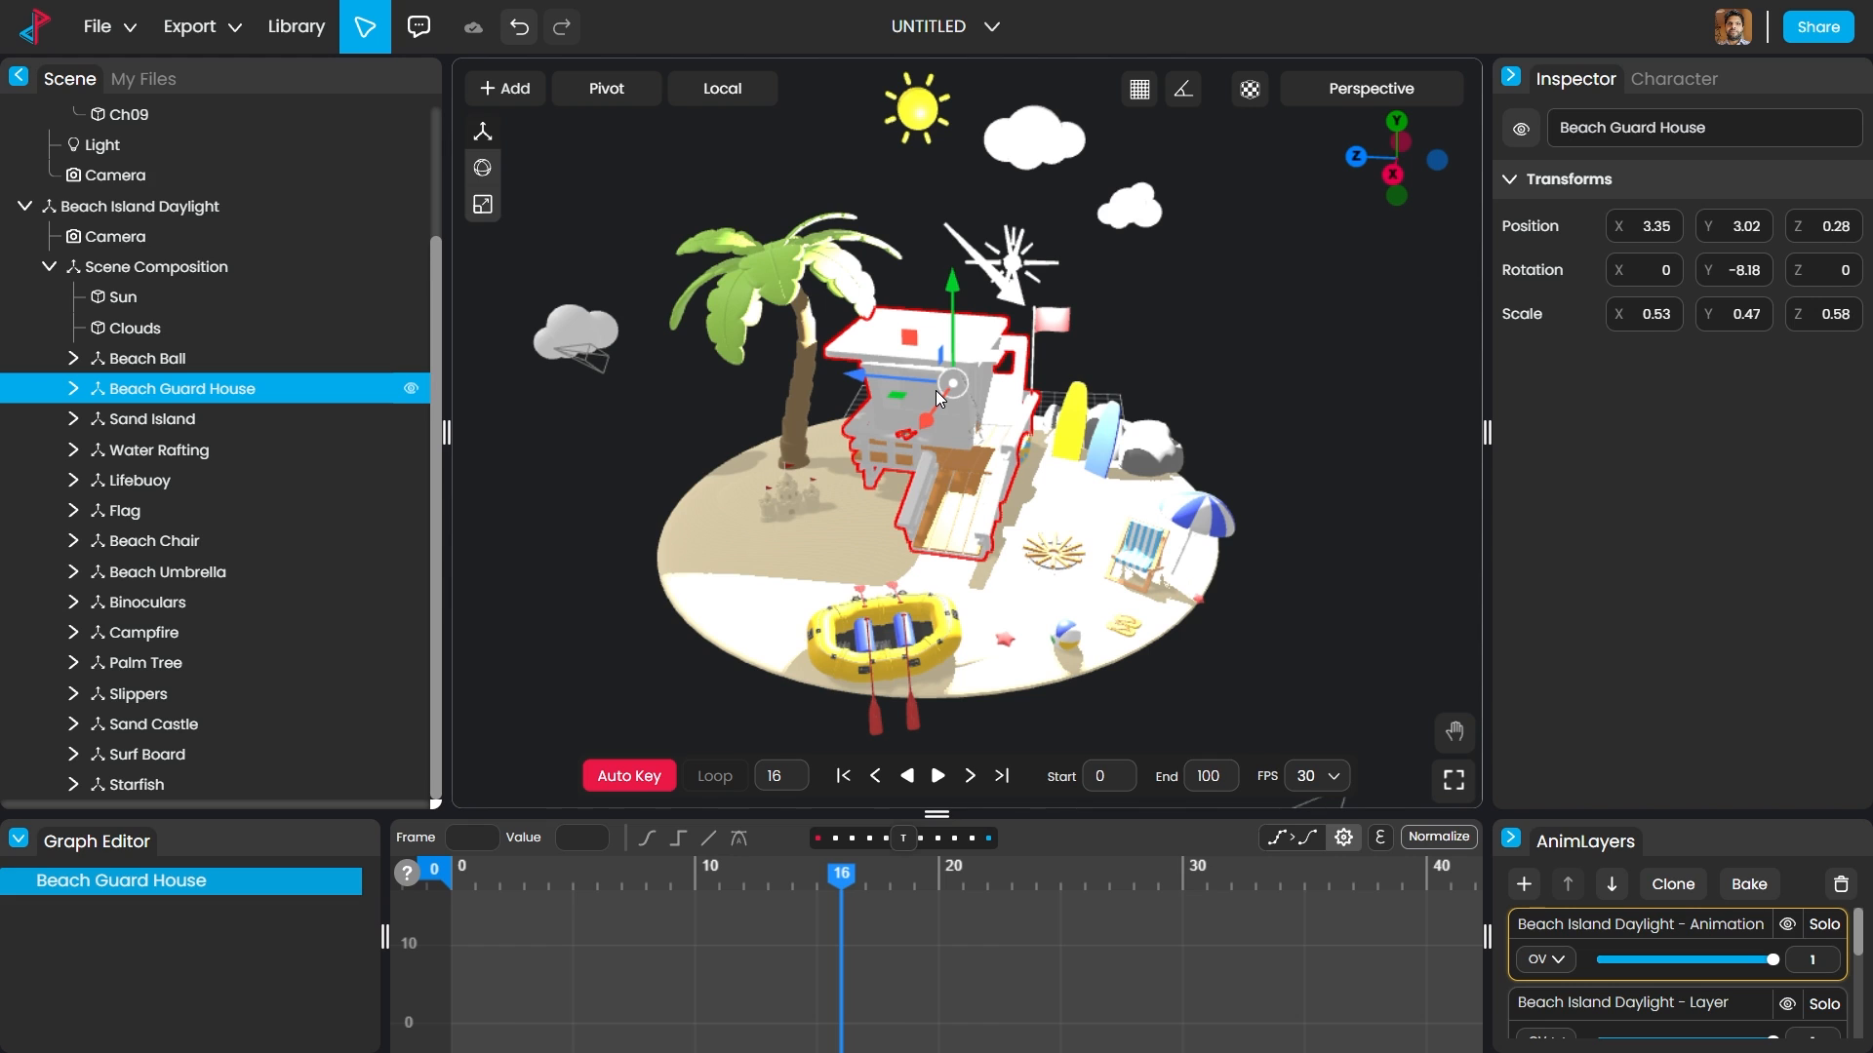
{"action": "key", "text": "Delete"}
{"action": "scroll", "coordinate": [948, 465], "scroll_direction": "up", "scroll_amount": 3}
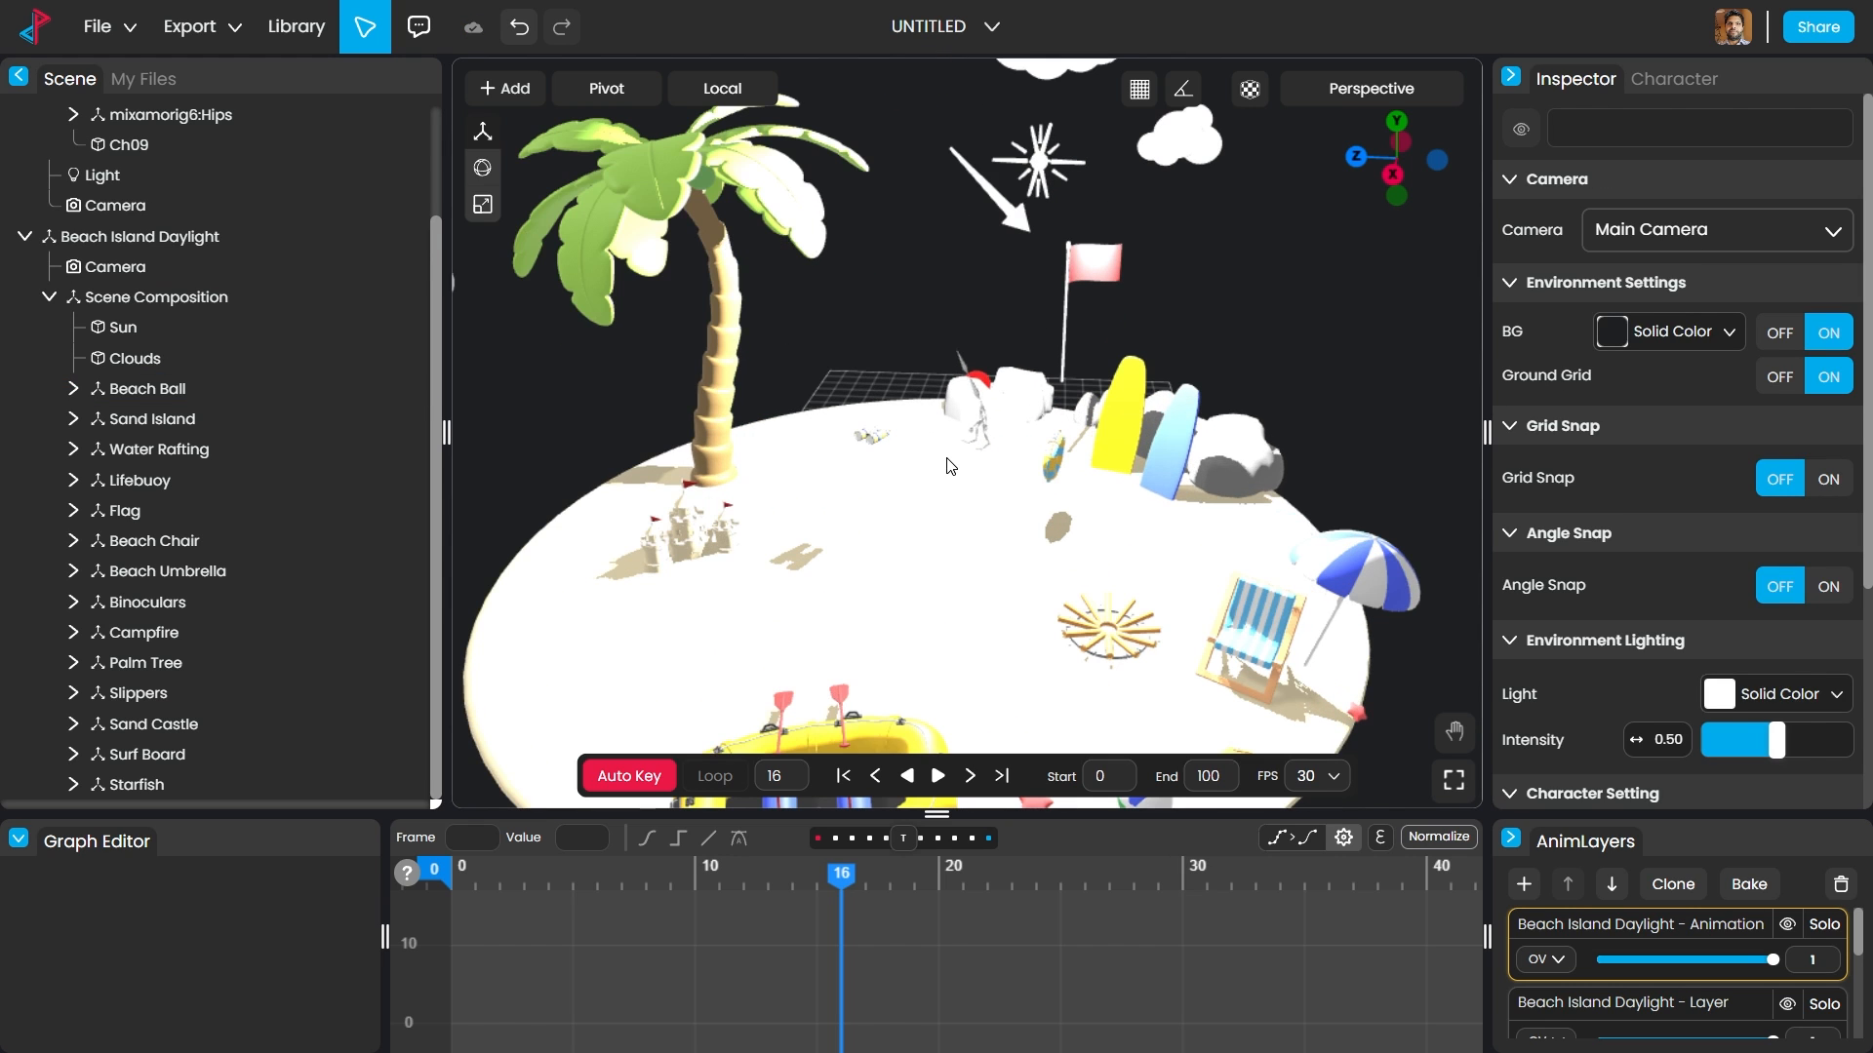
{"action": "left_click", "coordinate": [620, 677]}
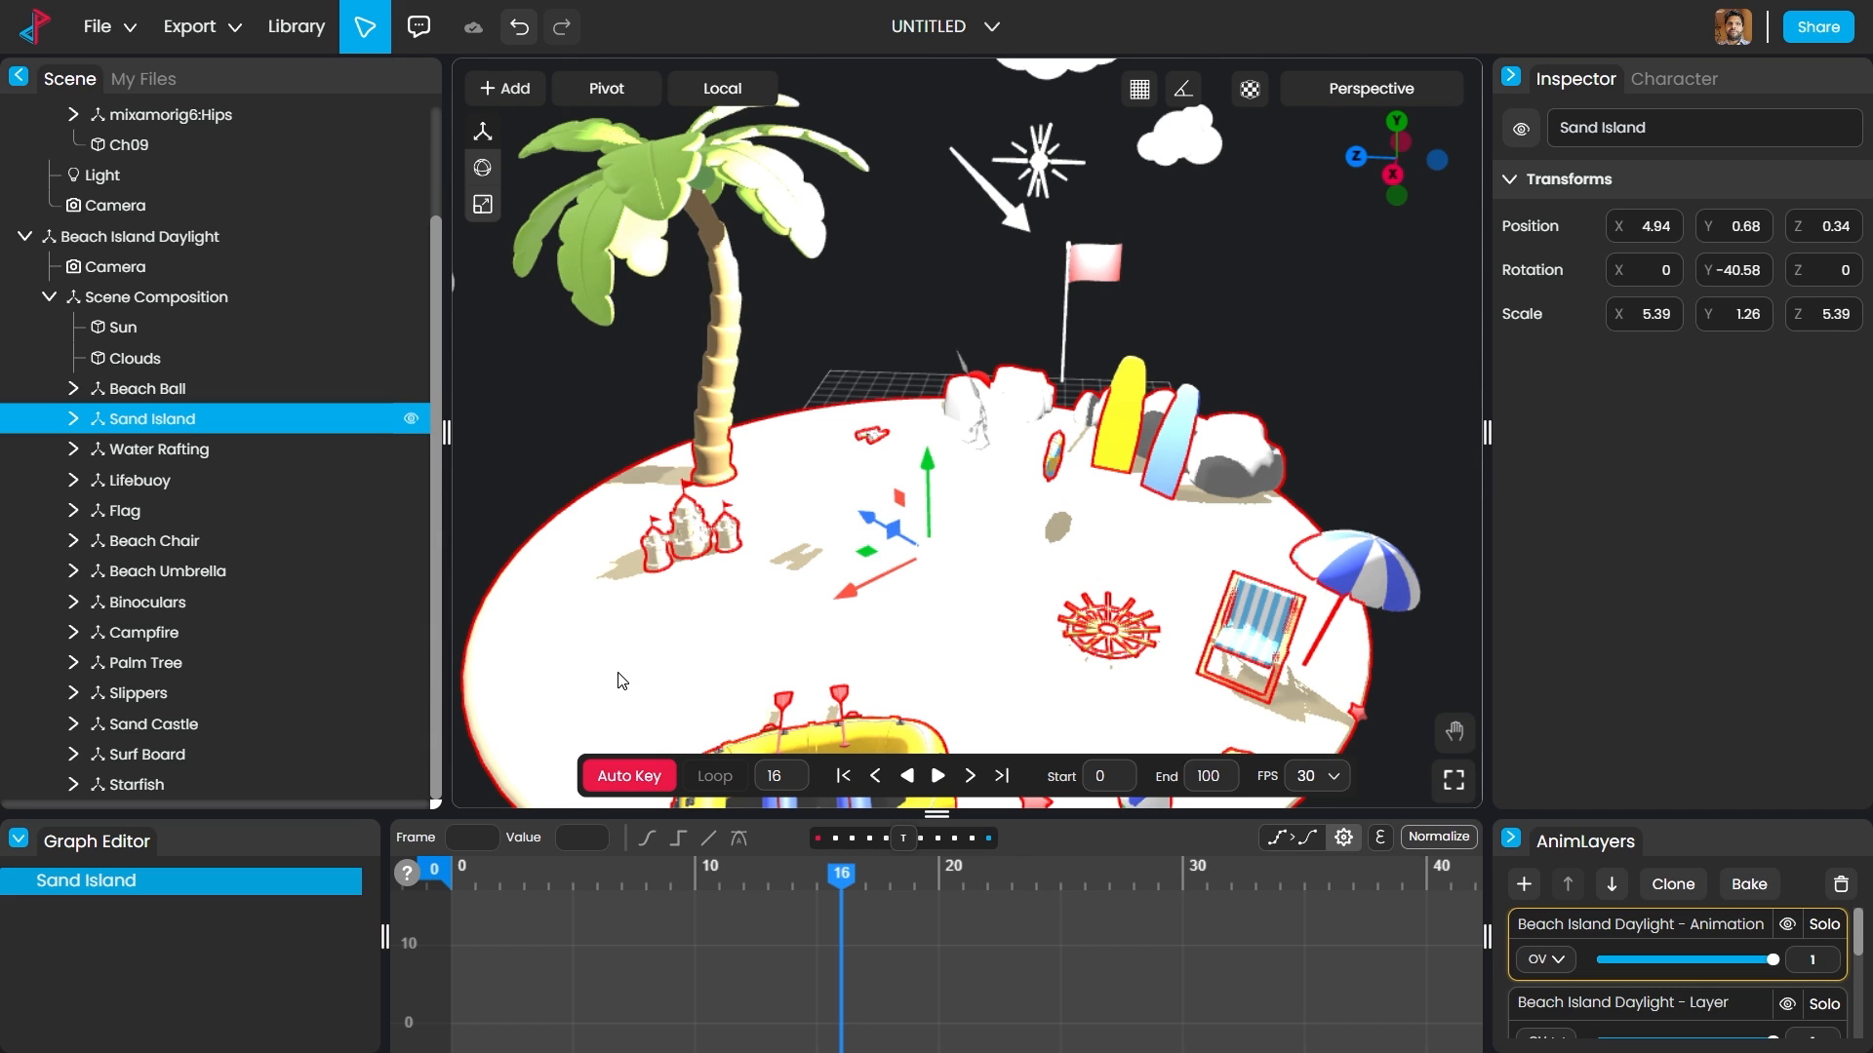
{"action": "key", "text": "Delete"}
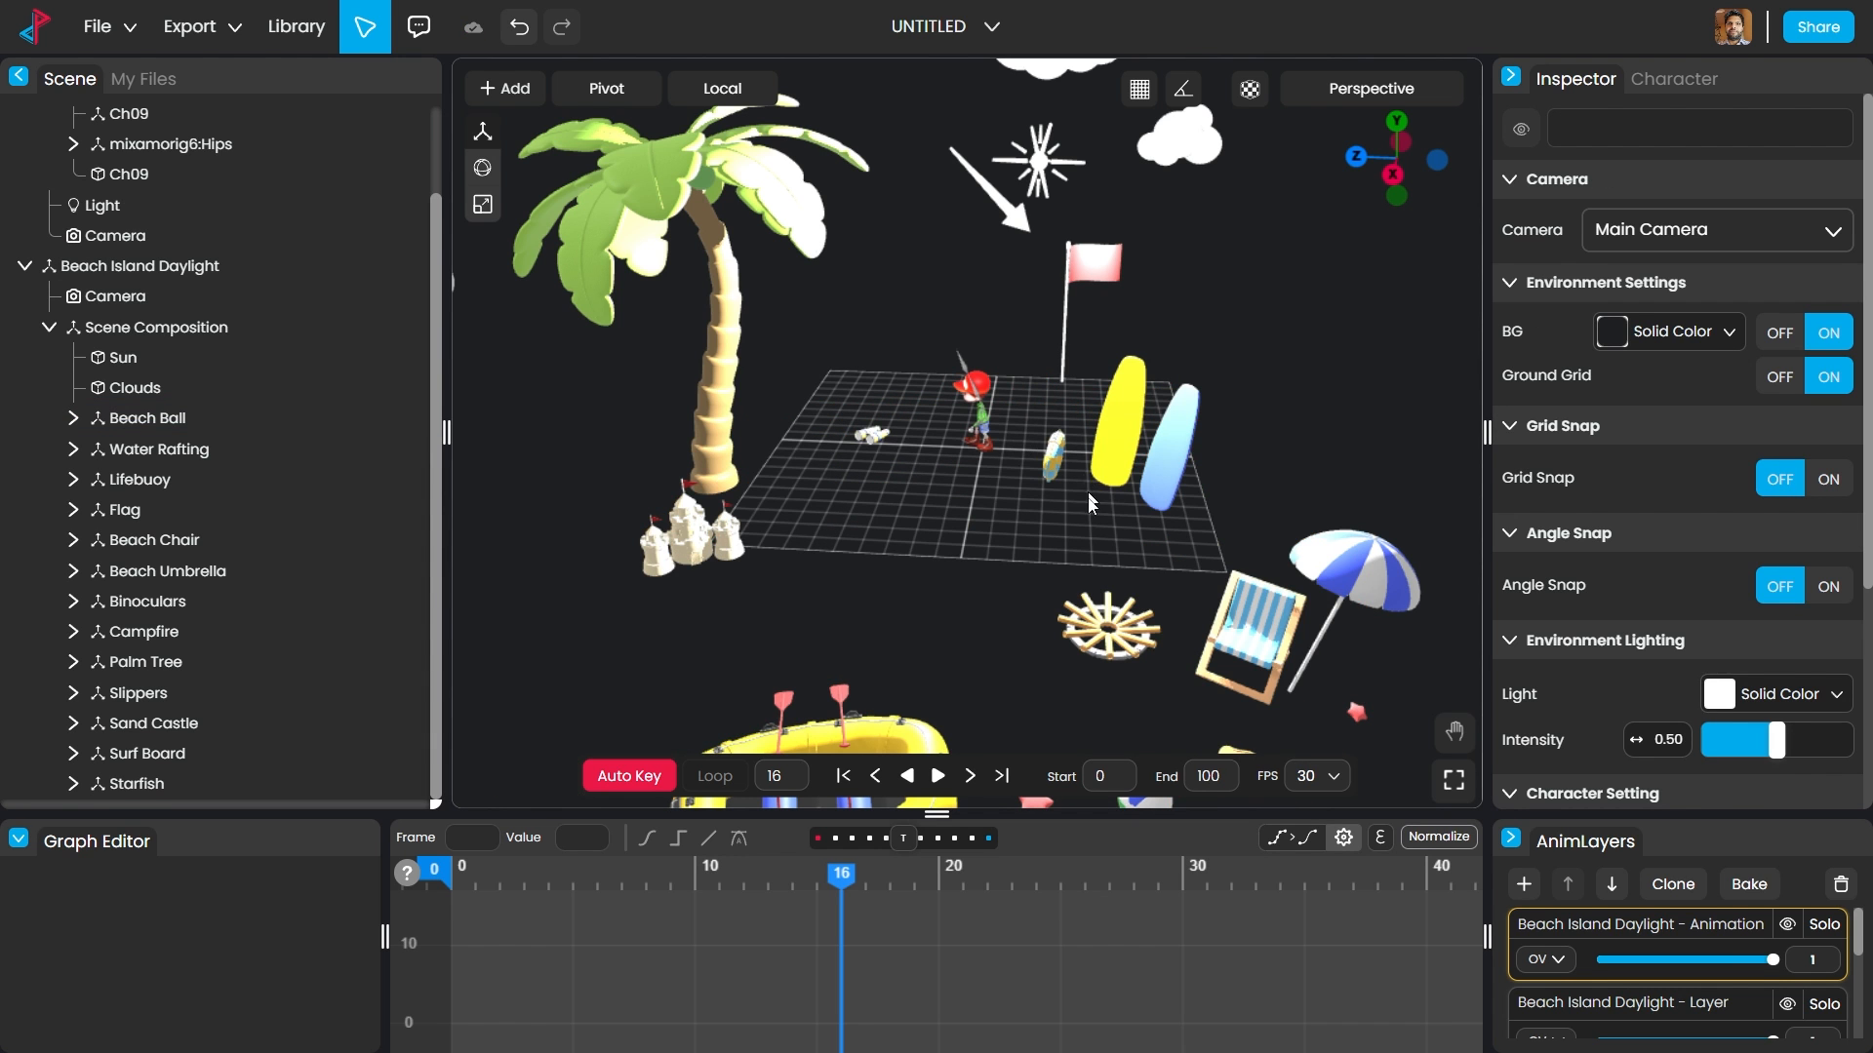
{"action": "scroll", "coordinate": [1120, 505], "scroll_direction": "down", "scroll_amount": 2}
{"action": "scroll", "coordinate": [1131, 496], "scroll_direction": "down", "scroll_amount": 3}
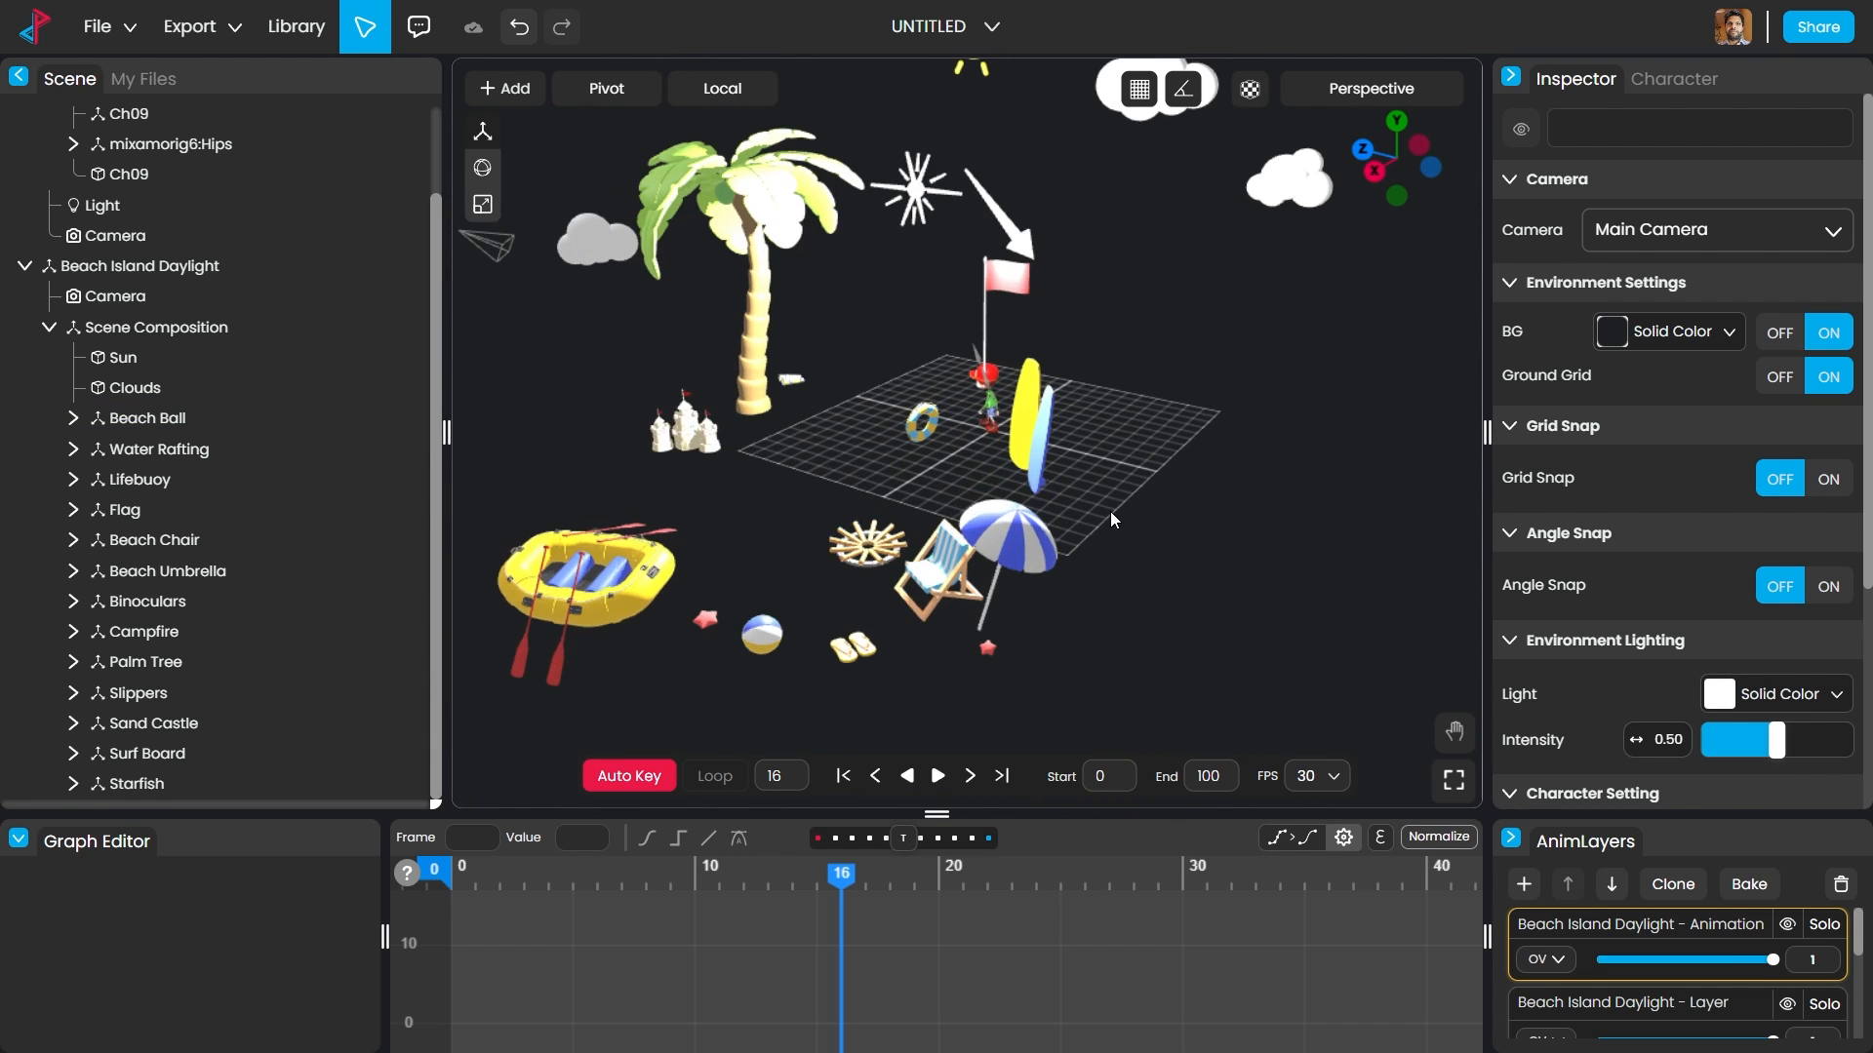
{"action": "right_click_drag", "start_coordinate": [1105, 516], "coordinate": [1214, 499]}
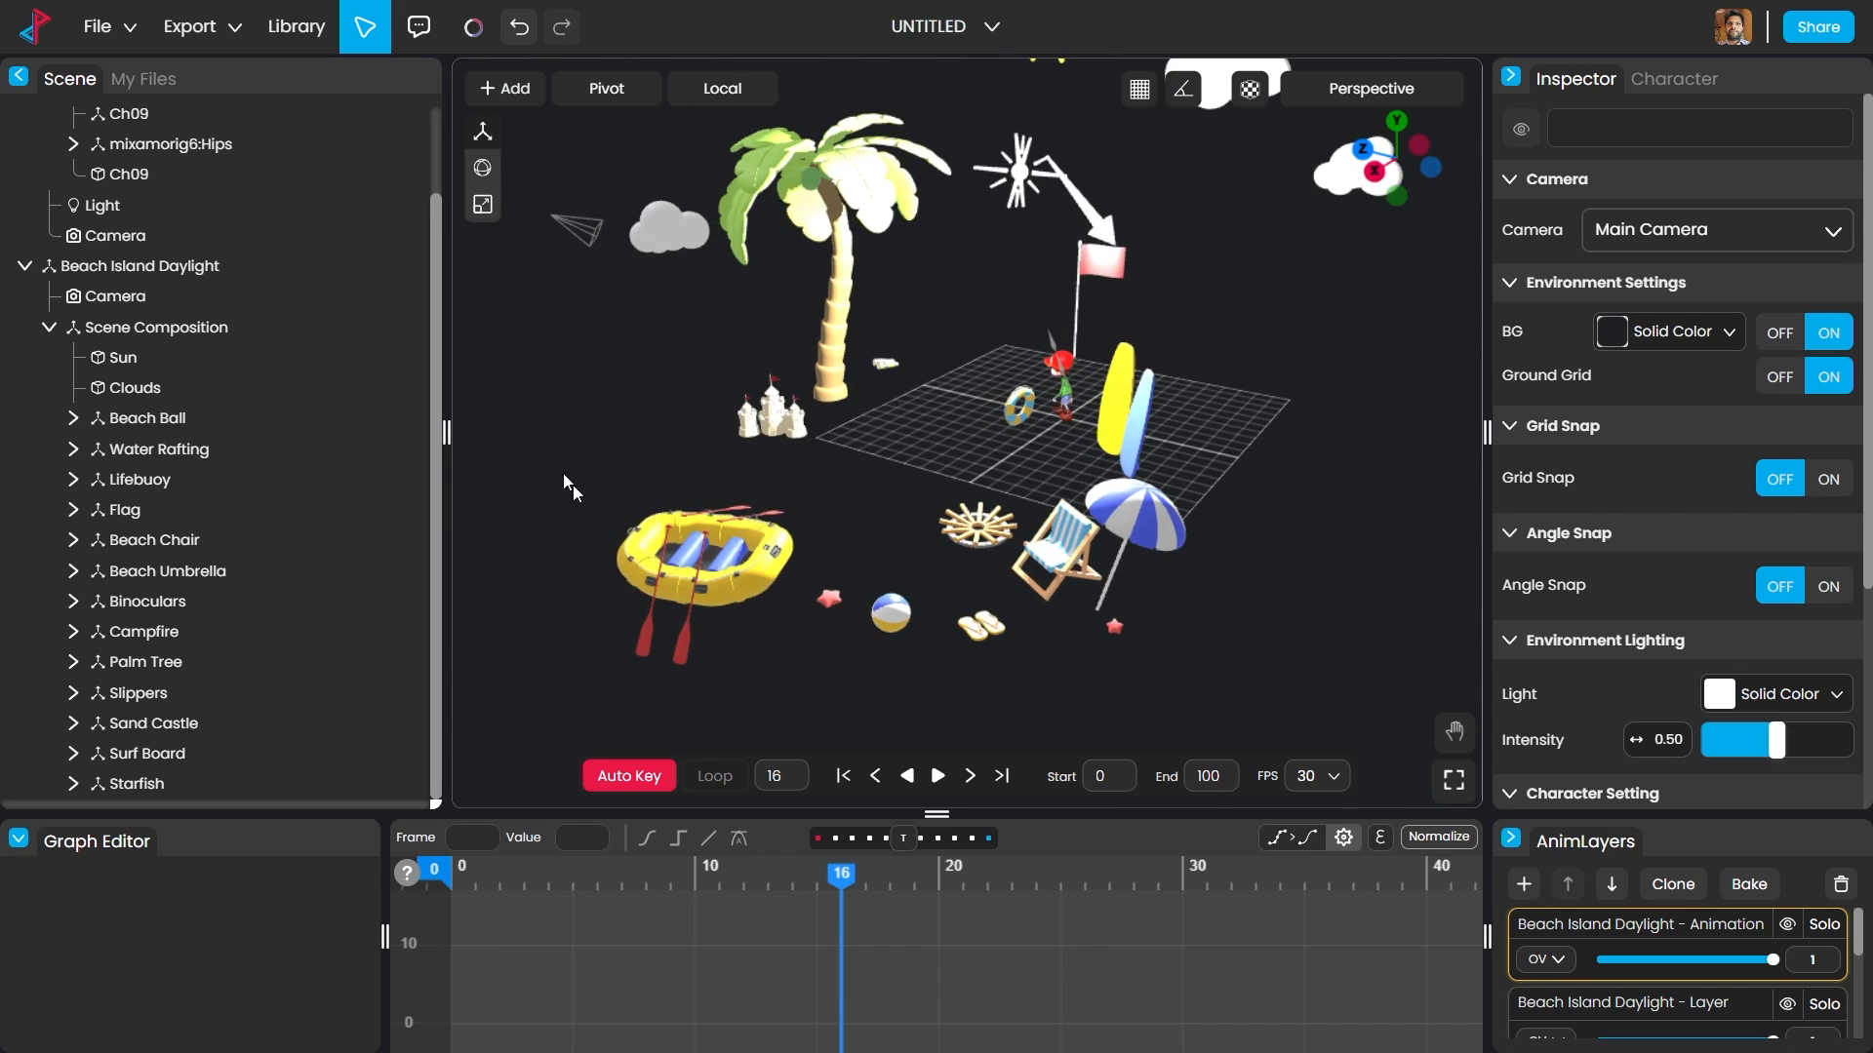
Step: Delete the raft, starfish, beach ball, campfire, slippers, beach chair, umbrella and surf boards from the scene
{"action": "left_click_drag", "start_coordinate": [559, 472], "coordinate": [841, 655]}
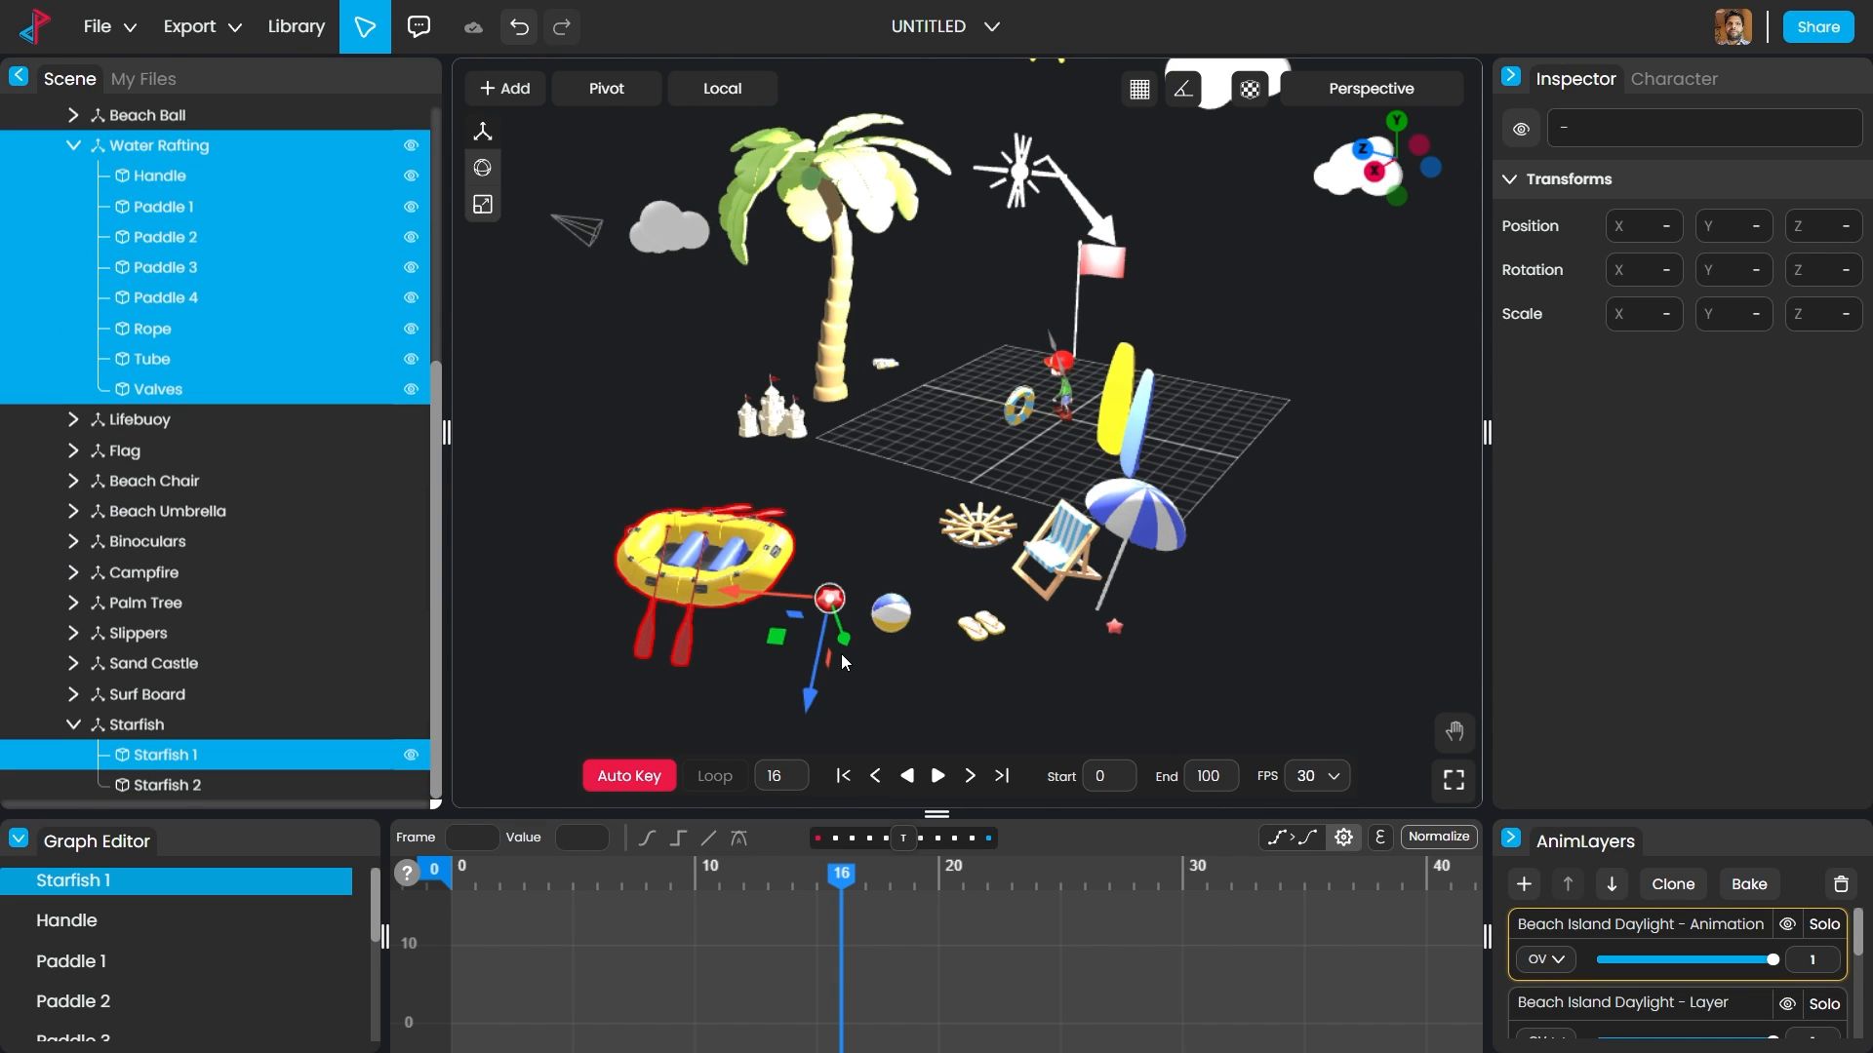
{"action": "key", "text": "Delete"}
{"action": "mouse_move", "coordinate": [825, 477]}
{"action": "left_mouse_down"}
{"action": "mouse_move", "coordinate": [1163, 702]}
{"action": "mouse_move", "coordinate": [1217, 704]}
{"action": "left_mouse_up"}
{"action": "key", "text": "Delete"}
{"action": "left_click", "coordinate": [1131, 427]}
{"action": "key", "text": "Delete"}
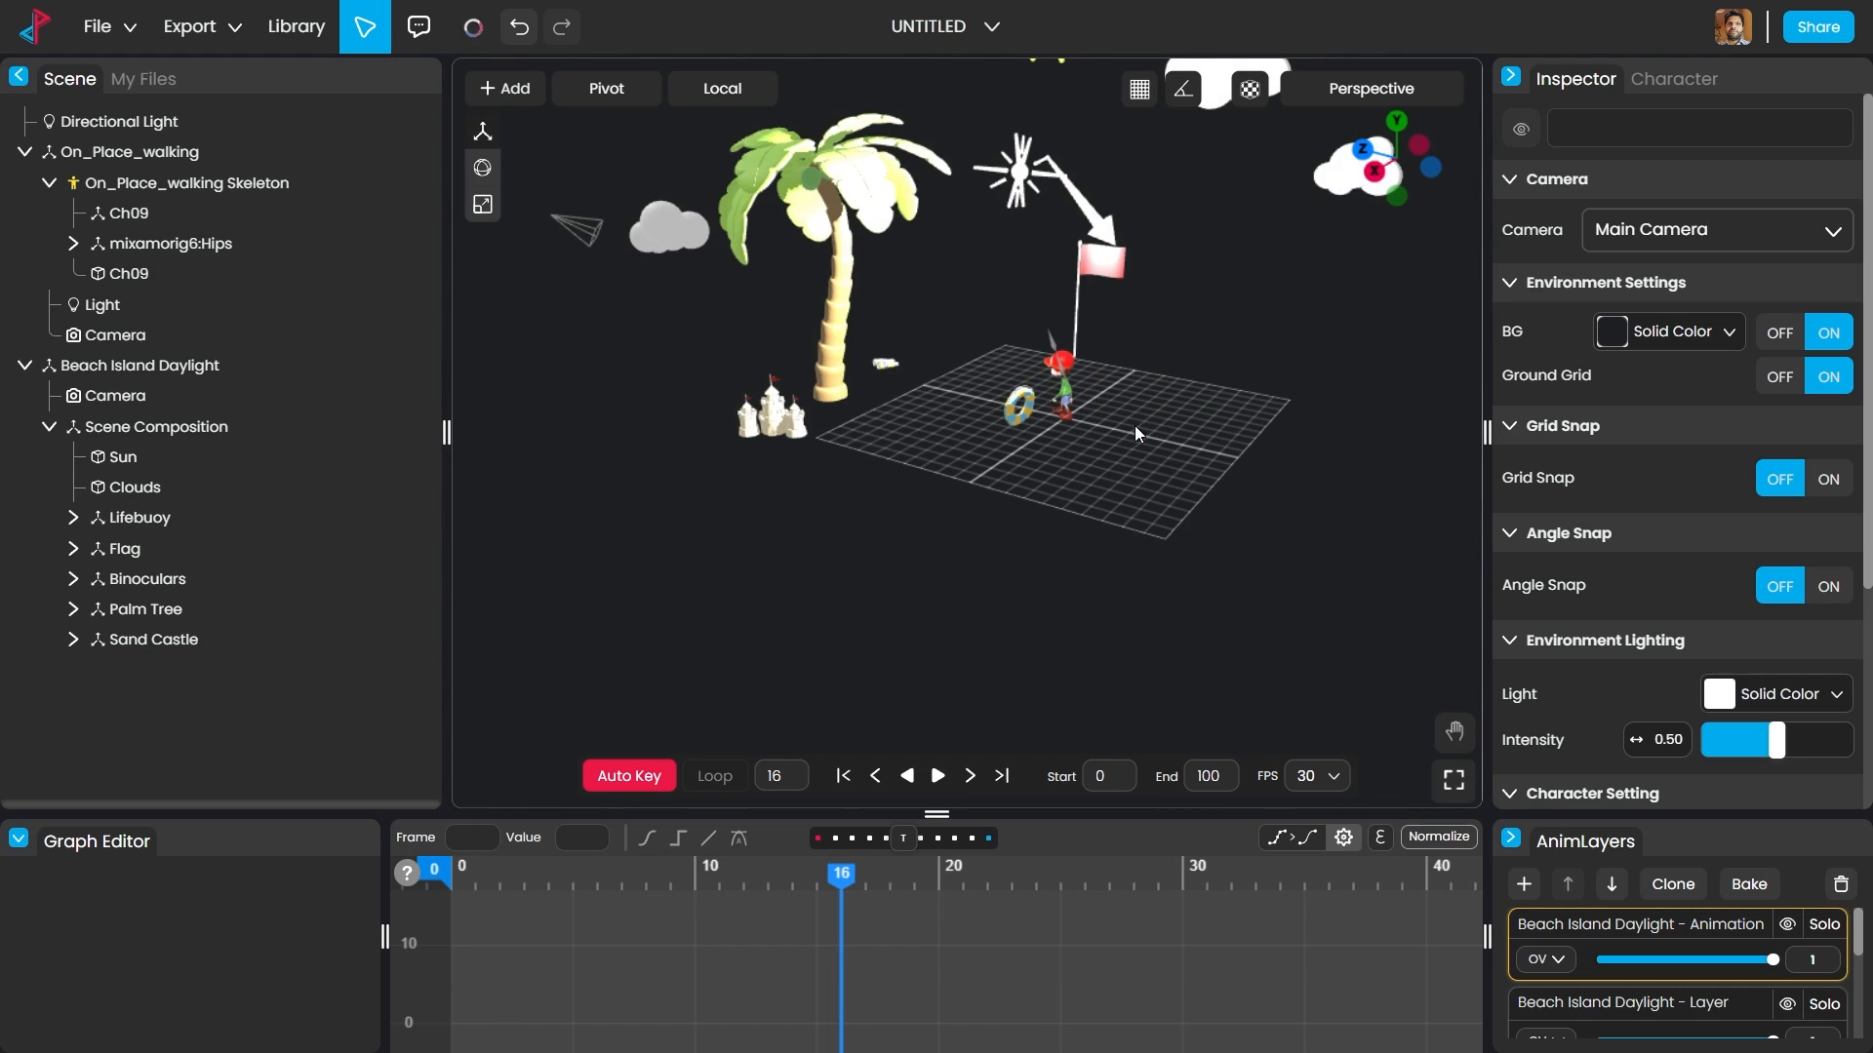
Step: Delete the flag, lifebuoy, binoculars and sand castle, leaving the palm tree, sun and clouds
{"action": "left_click", "coordinate": [1092, 259]}
{"action": "key", "text": "Delete"}
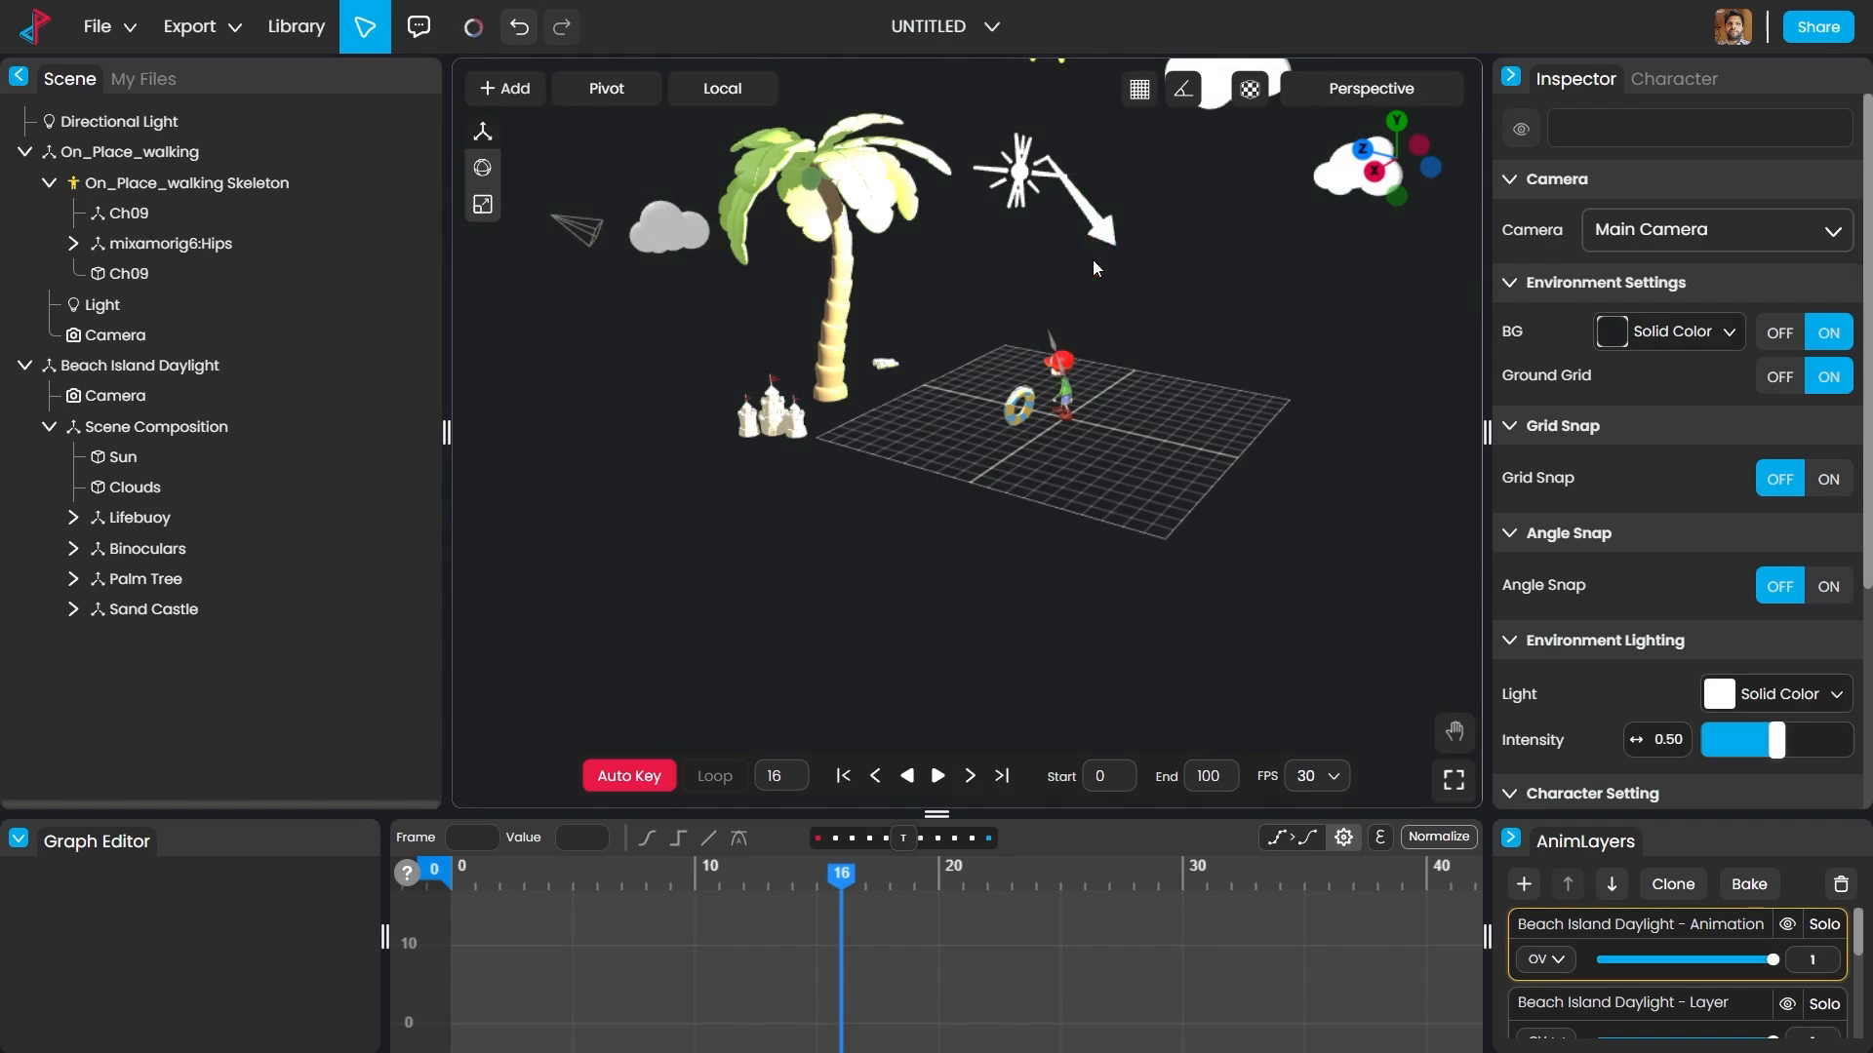
{"action": "left_click", "coordinate": [1028, 392]}
{"action": "key", "text": "Delete"}
{"action": "left_click", "coordinate": [886, 367]}
{"action": "key", "text": "Delete"}
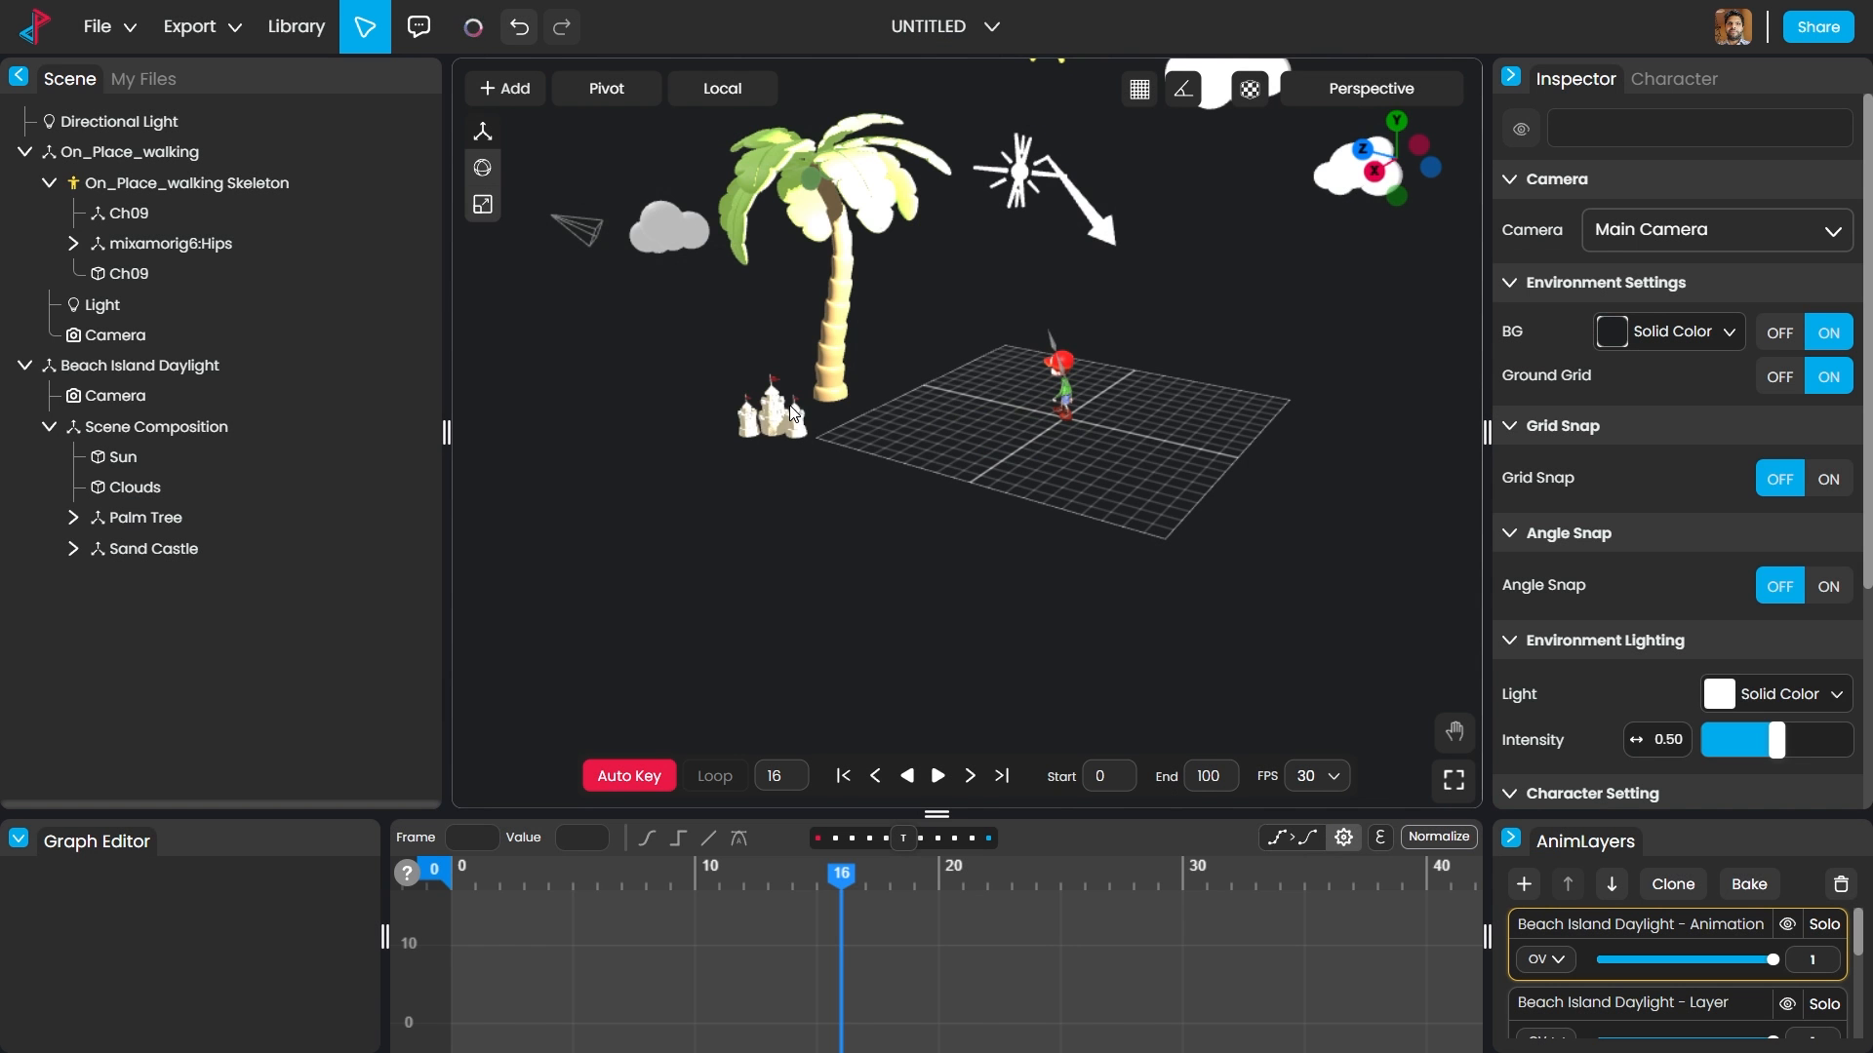
{"action": "left_click", "coordinate": [776, 436]}
{"action": "key", "text": "Delete"}
{"action": "scroll", "coordinate": [881, 411], "scroll_direction": "down", "scroll_amount": 2}
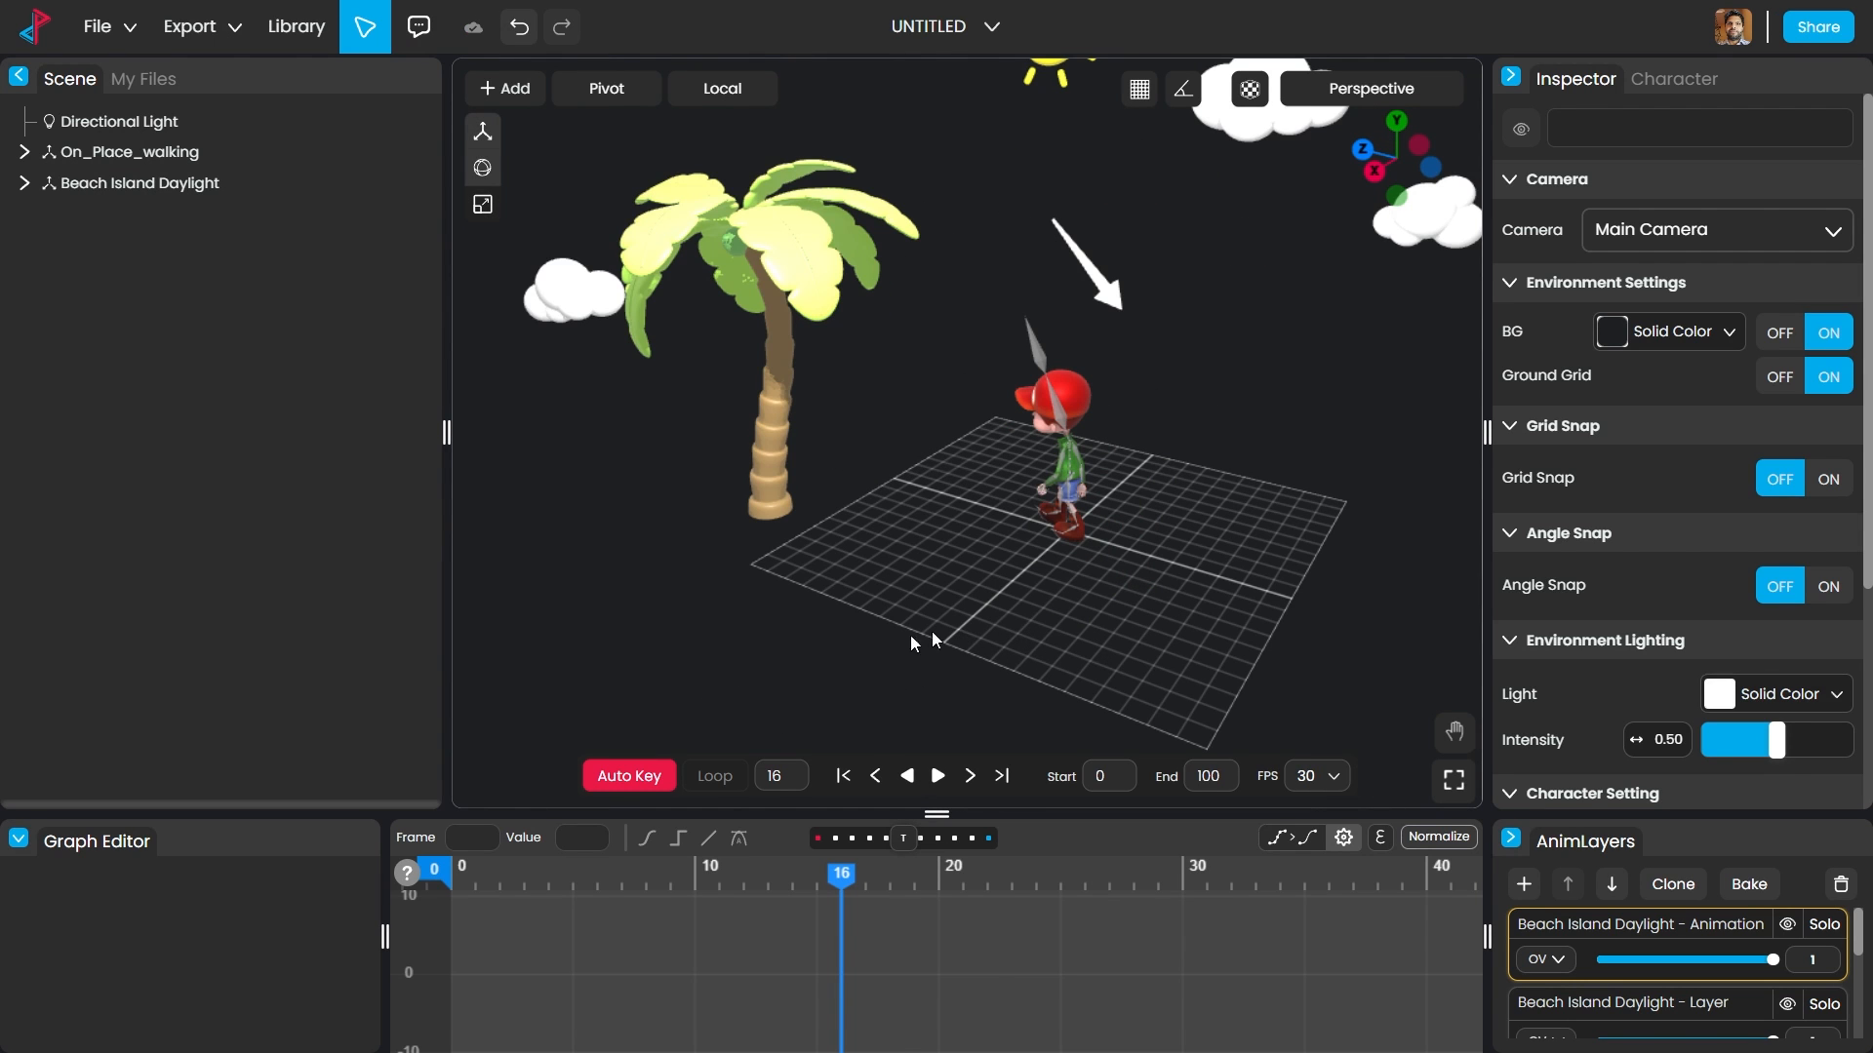
Step: Return the timeline to frame 0 and inspect the palm tree, clouds and character from the side
{"action": "left_click_drag", "start_coordinate": [855, 880], "coordinate": [451, 882]}
{"action": "scroll", "coordinate": [779, 634], "scroll_direction": "down", "scroll_amount": 2}
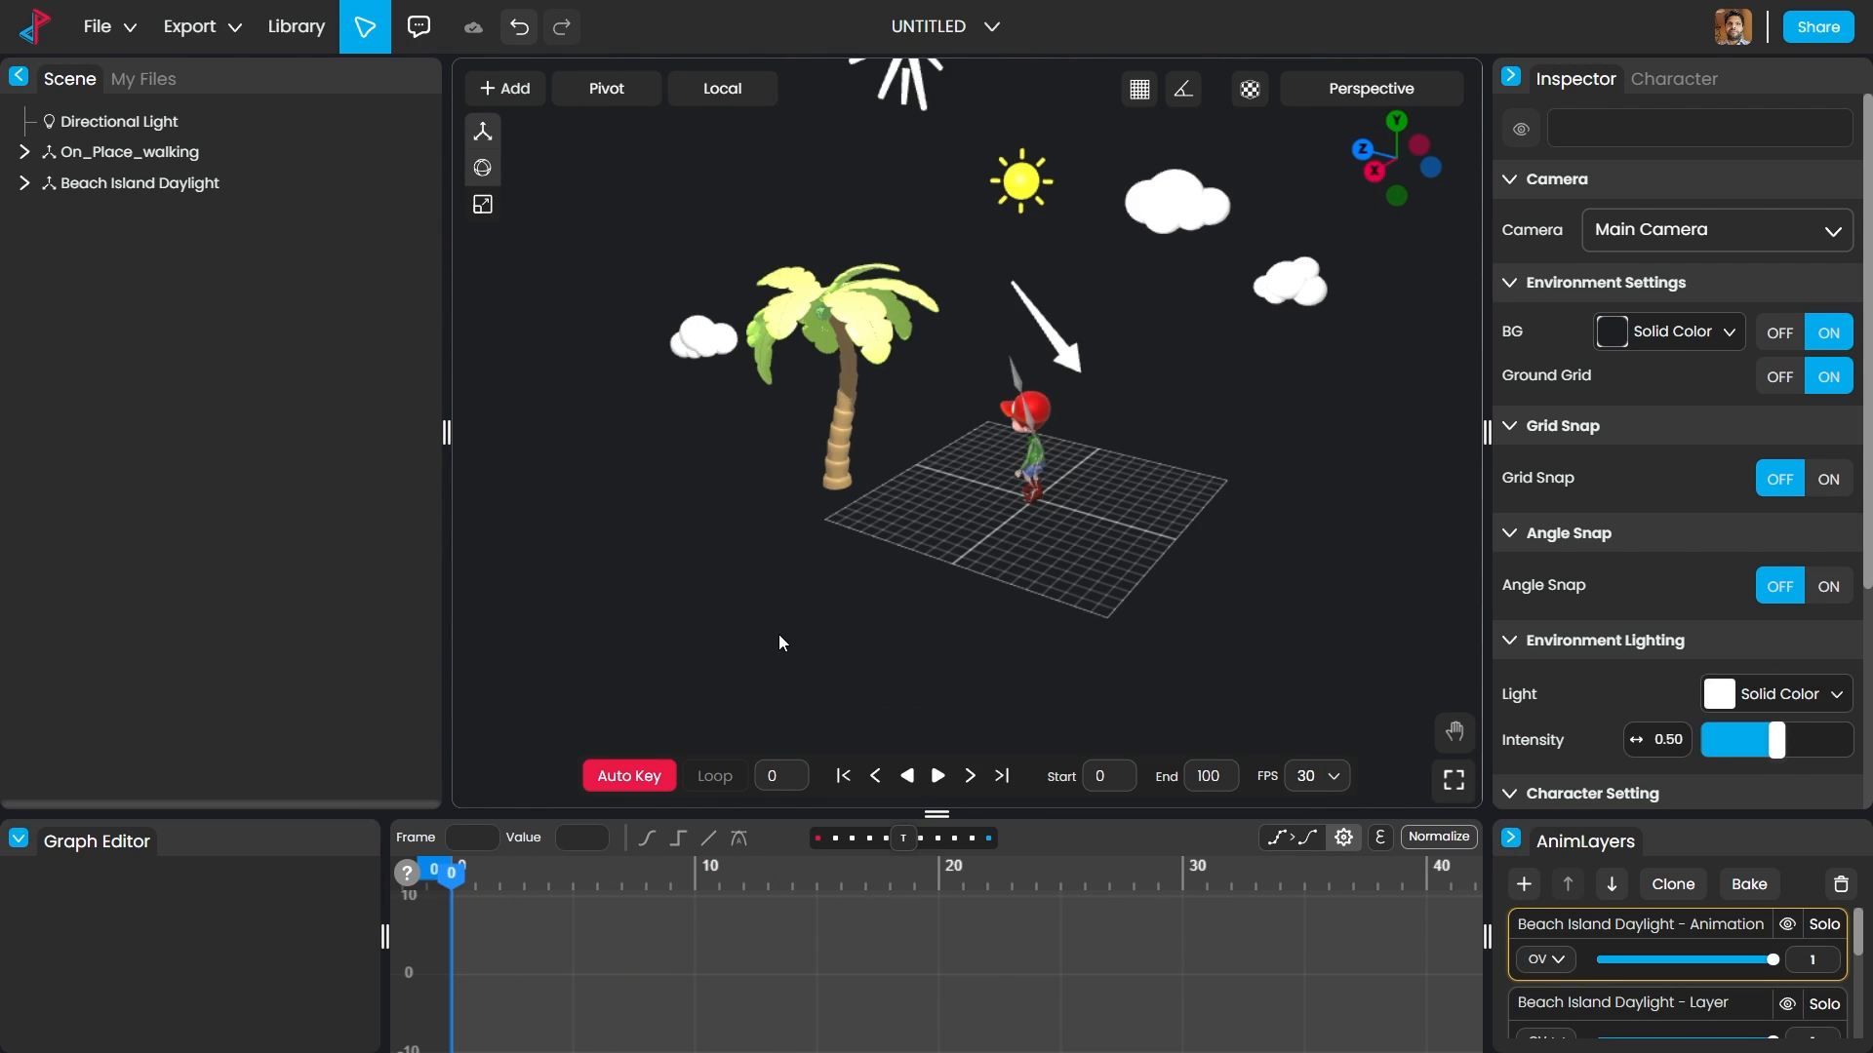
{"action": "left_click_drag", "start_coordinate": [1039, 629], "coordinate": [928, 671]}
{"action": "scroll", "coordinate": [1037, 639], "scroll_direction": "up", "scroll_amount": 2}
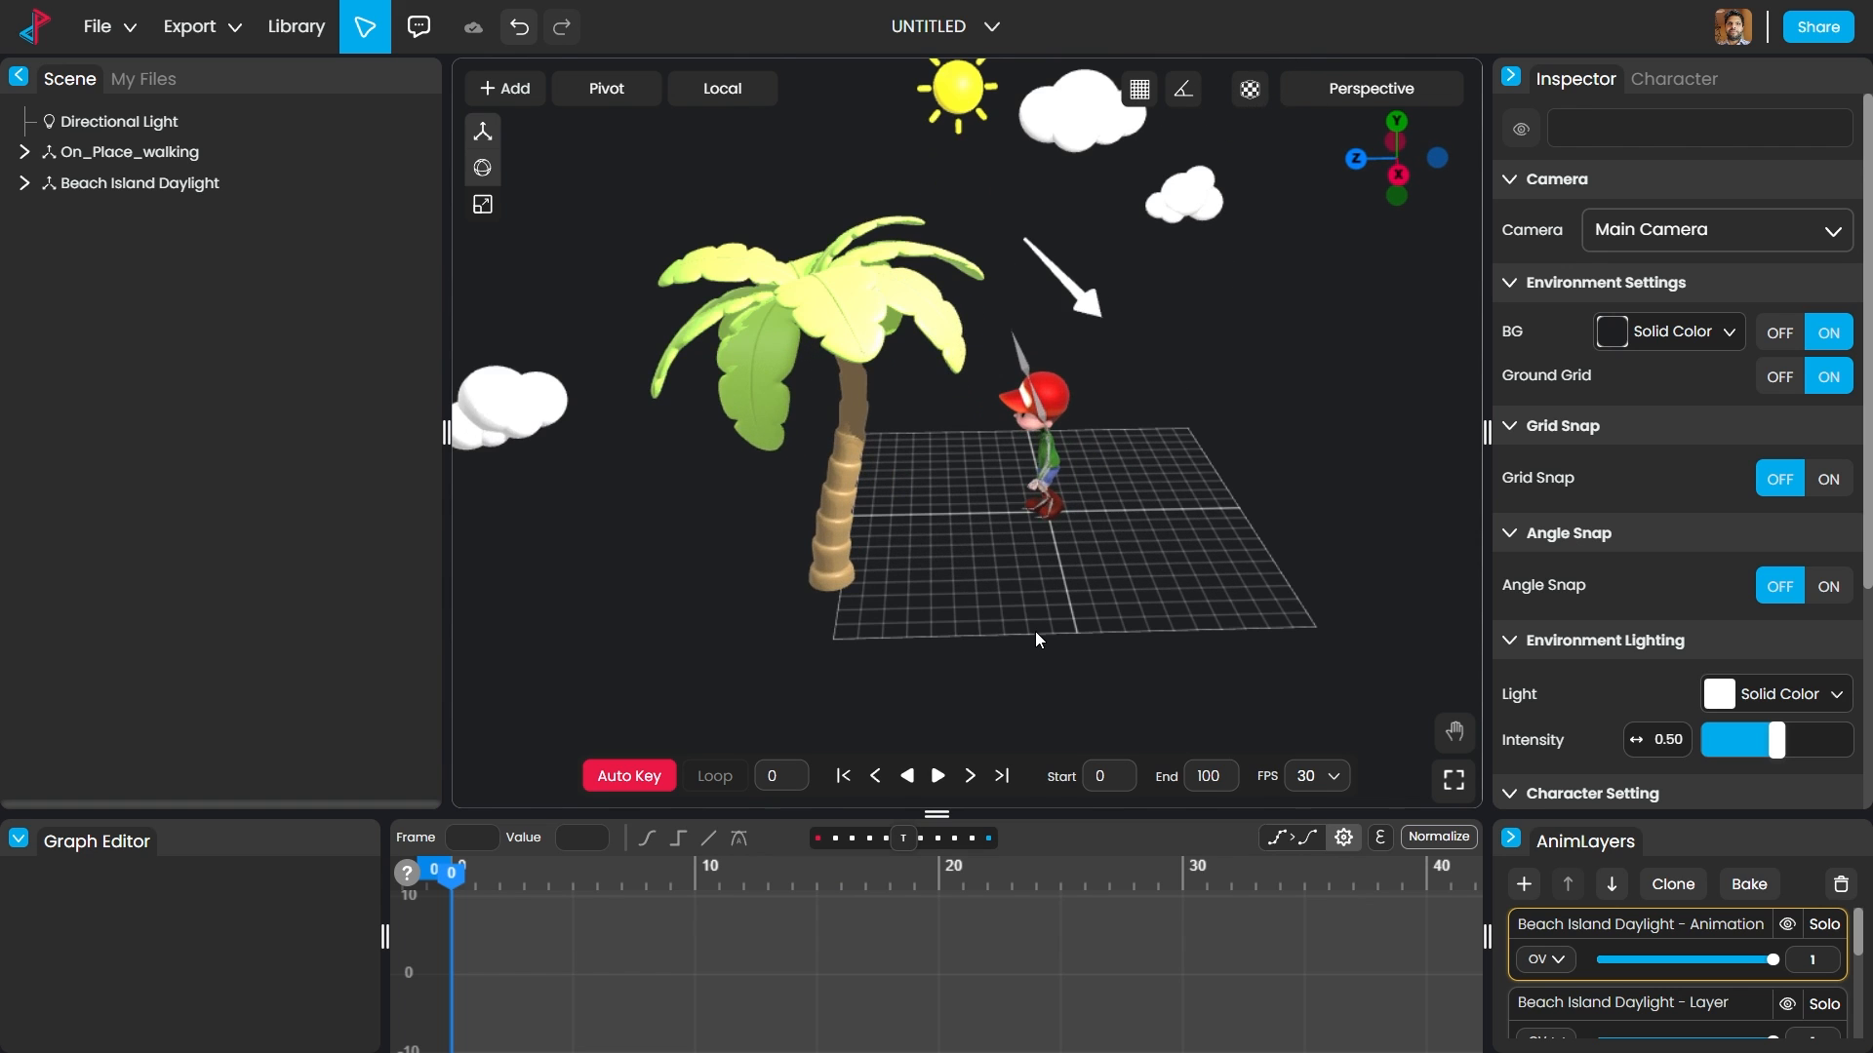
{"action": "scroll", "coordinate": [870, 488], "scroll_direction": "down", "scroll_amount": 2}
Step: Move the Palm Tree back along its X axis to about X -2.97, behind the character
{"action": "left_click", "coordinate": [875, 467]}
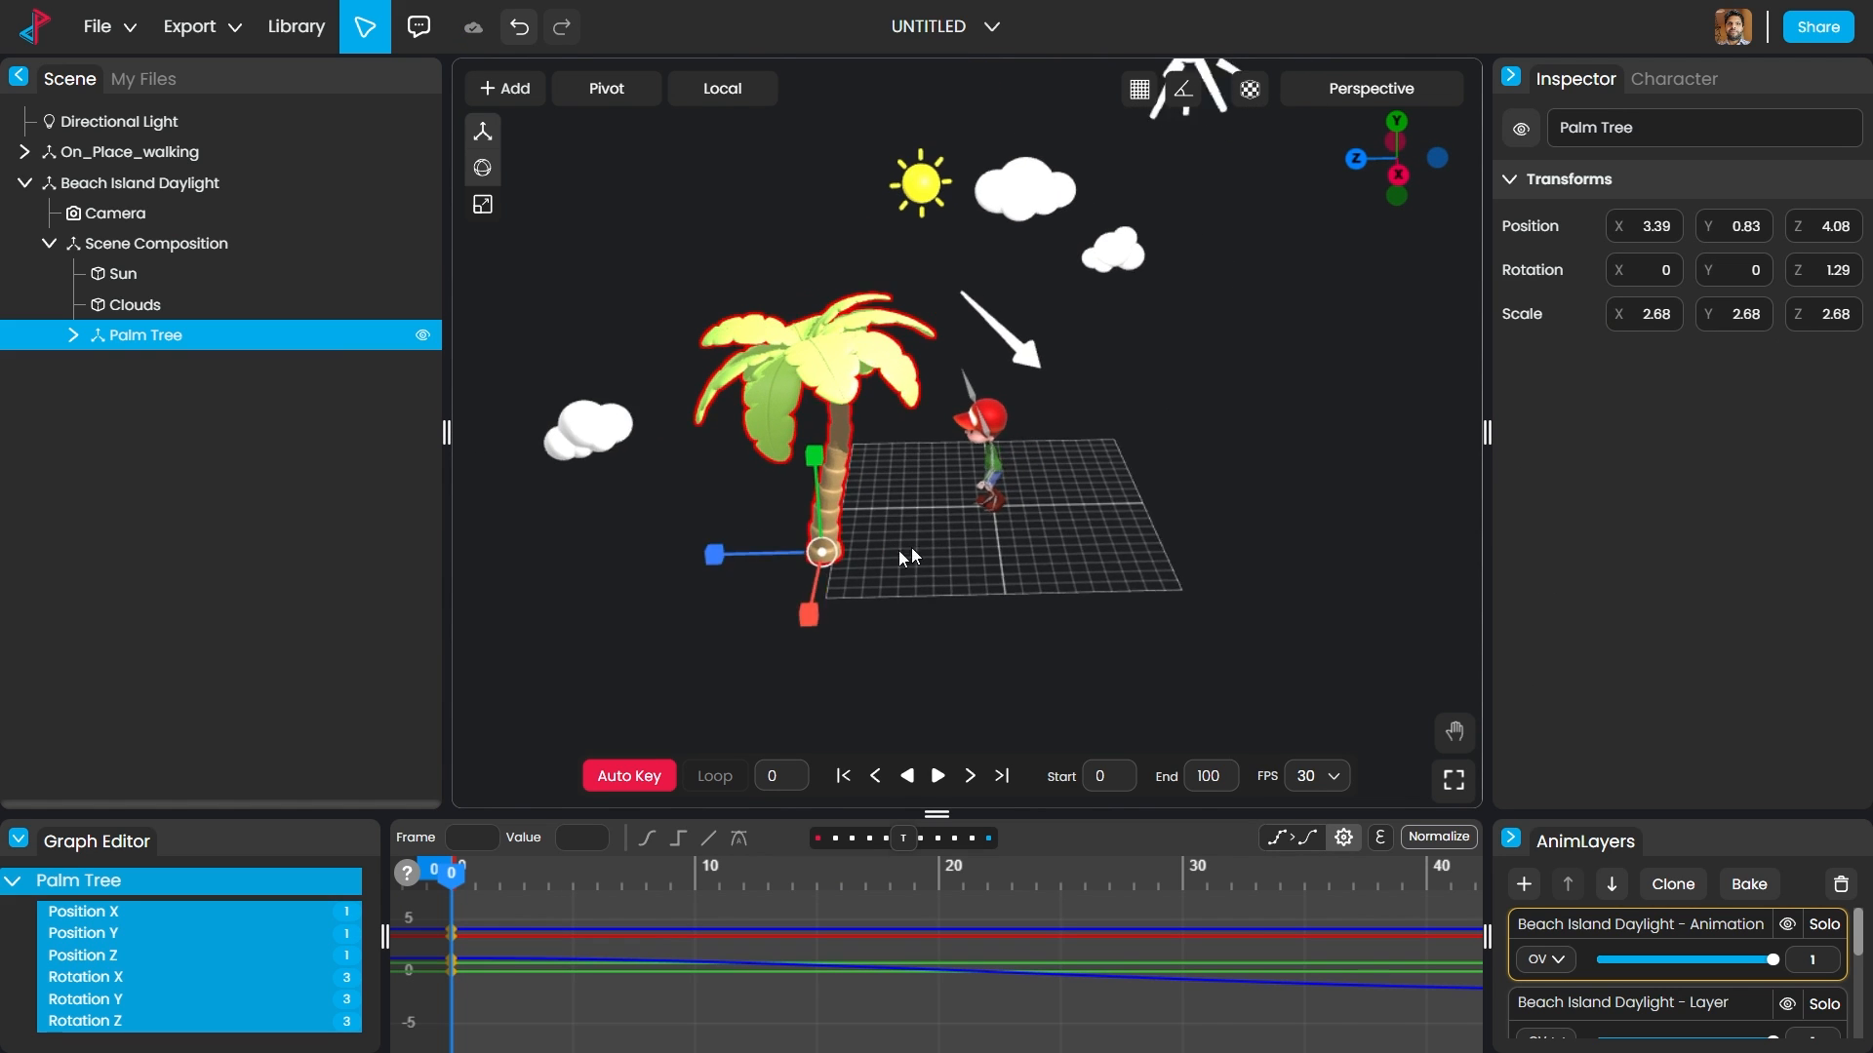
{"action": "left_click", "coordinate": [484, 132]}
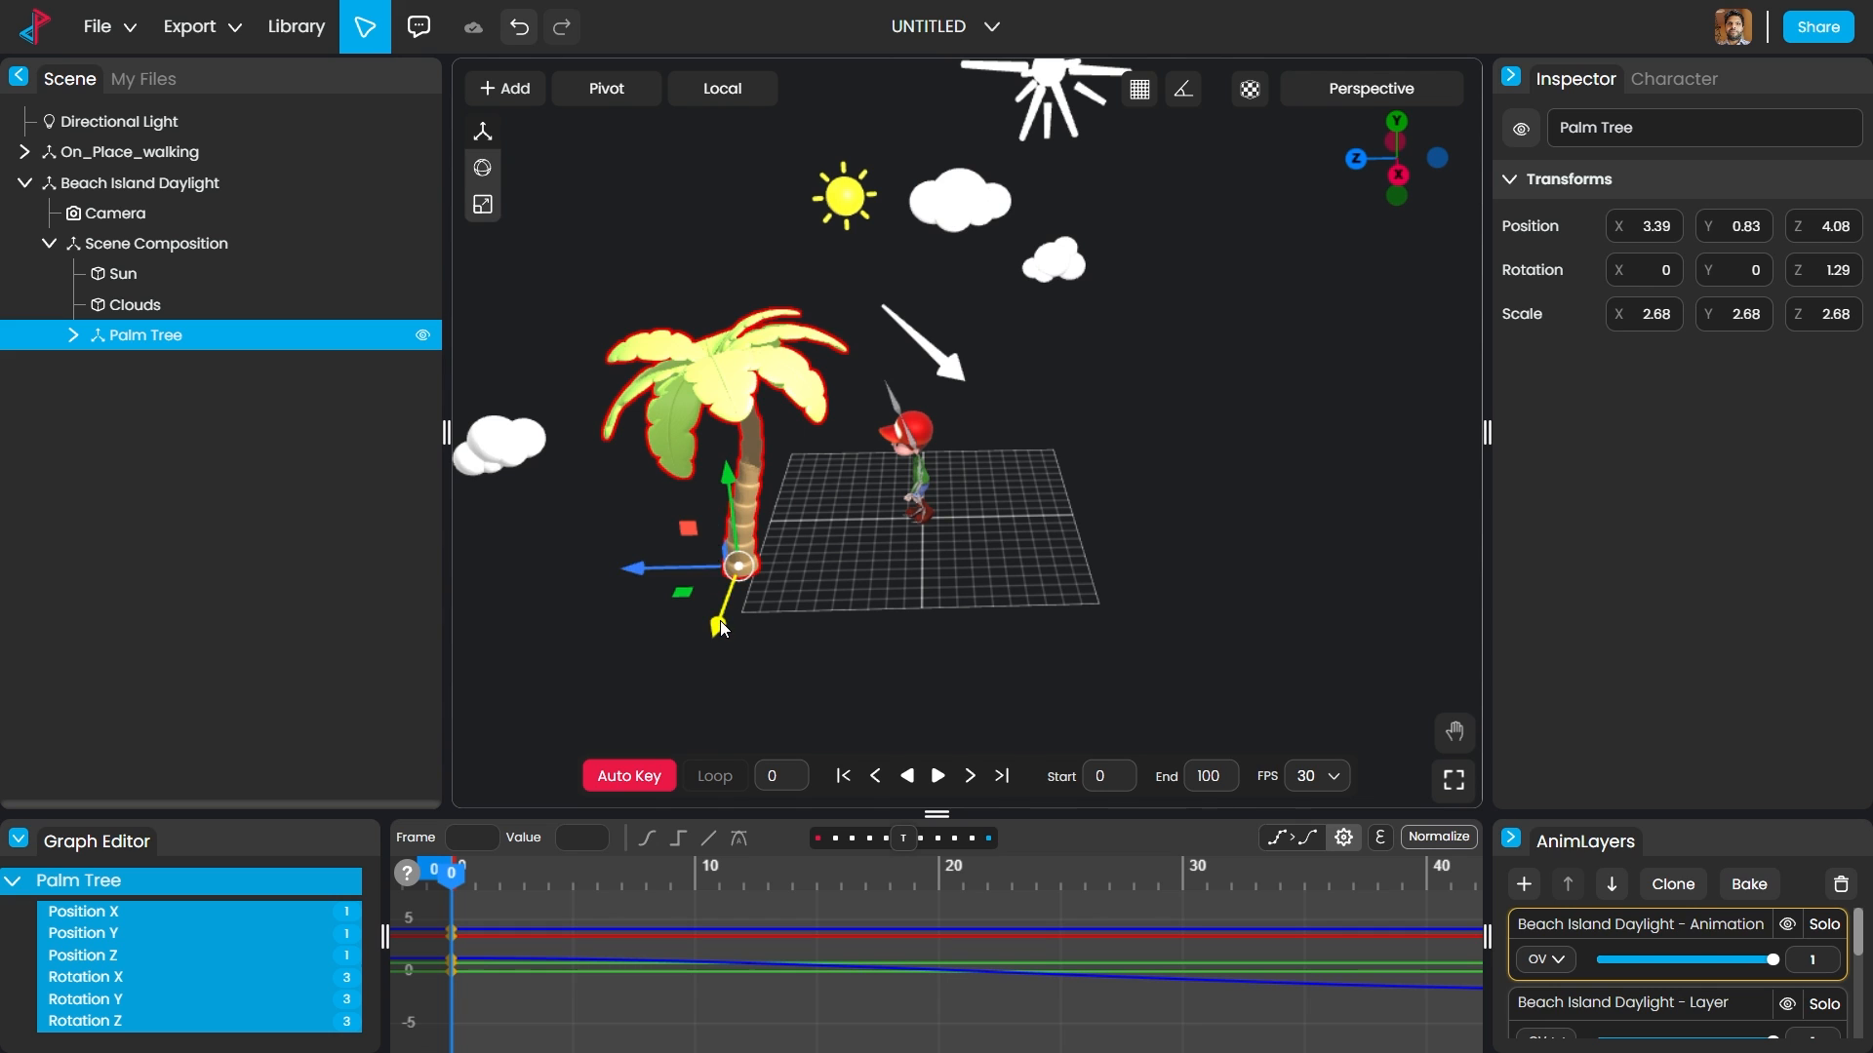
{"action": "left_click_drag", "start_coordinate": [722, 629], "coordinate": [792, 494]}
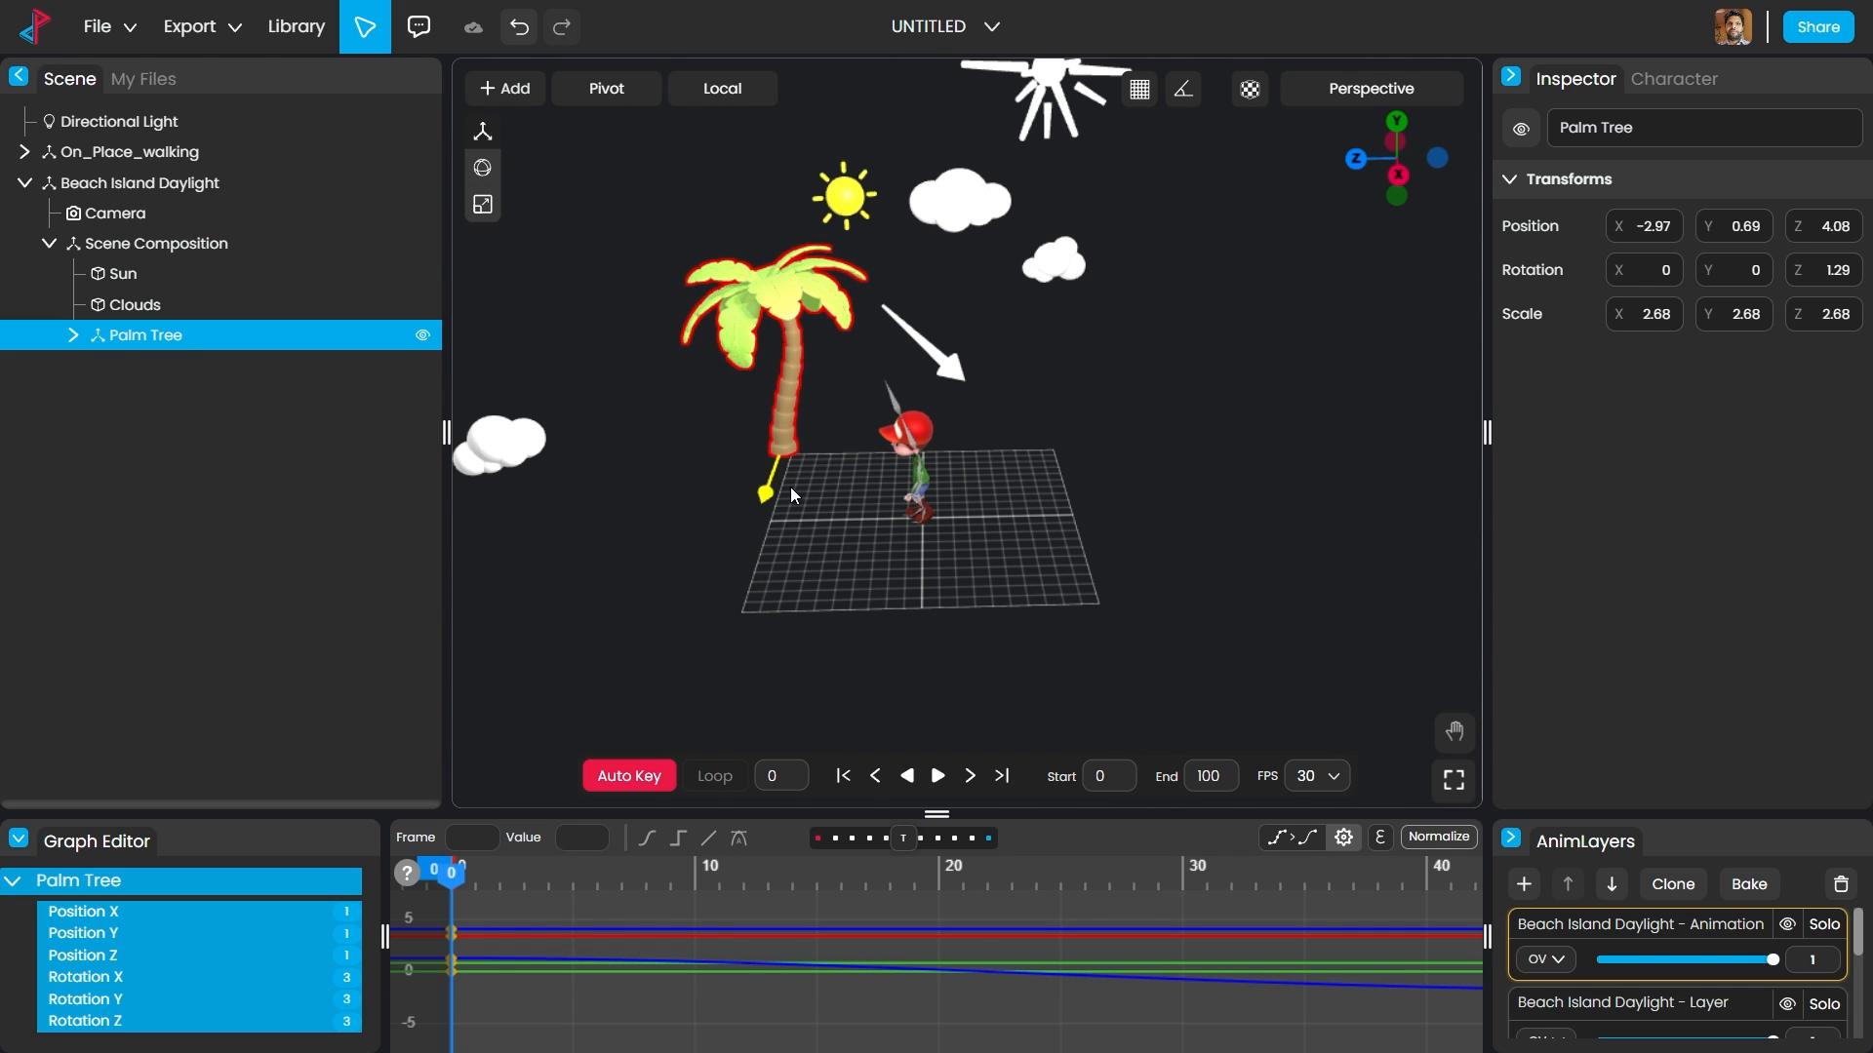
Step: Add a plane under the character and scale it into a large ground, about 61.85 in X and 254.48 in Z
{"action": "left_click", "coordinate": [791, 490]}
{"action": "left_click_drag", "start_coordinate": [1093, 511], "coordinate": [1123, 558]}
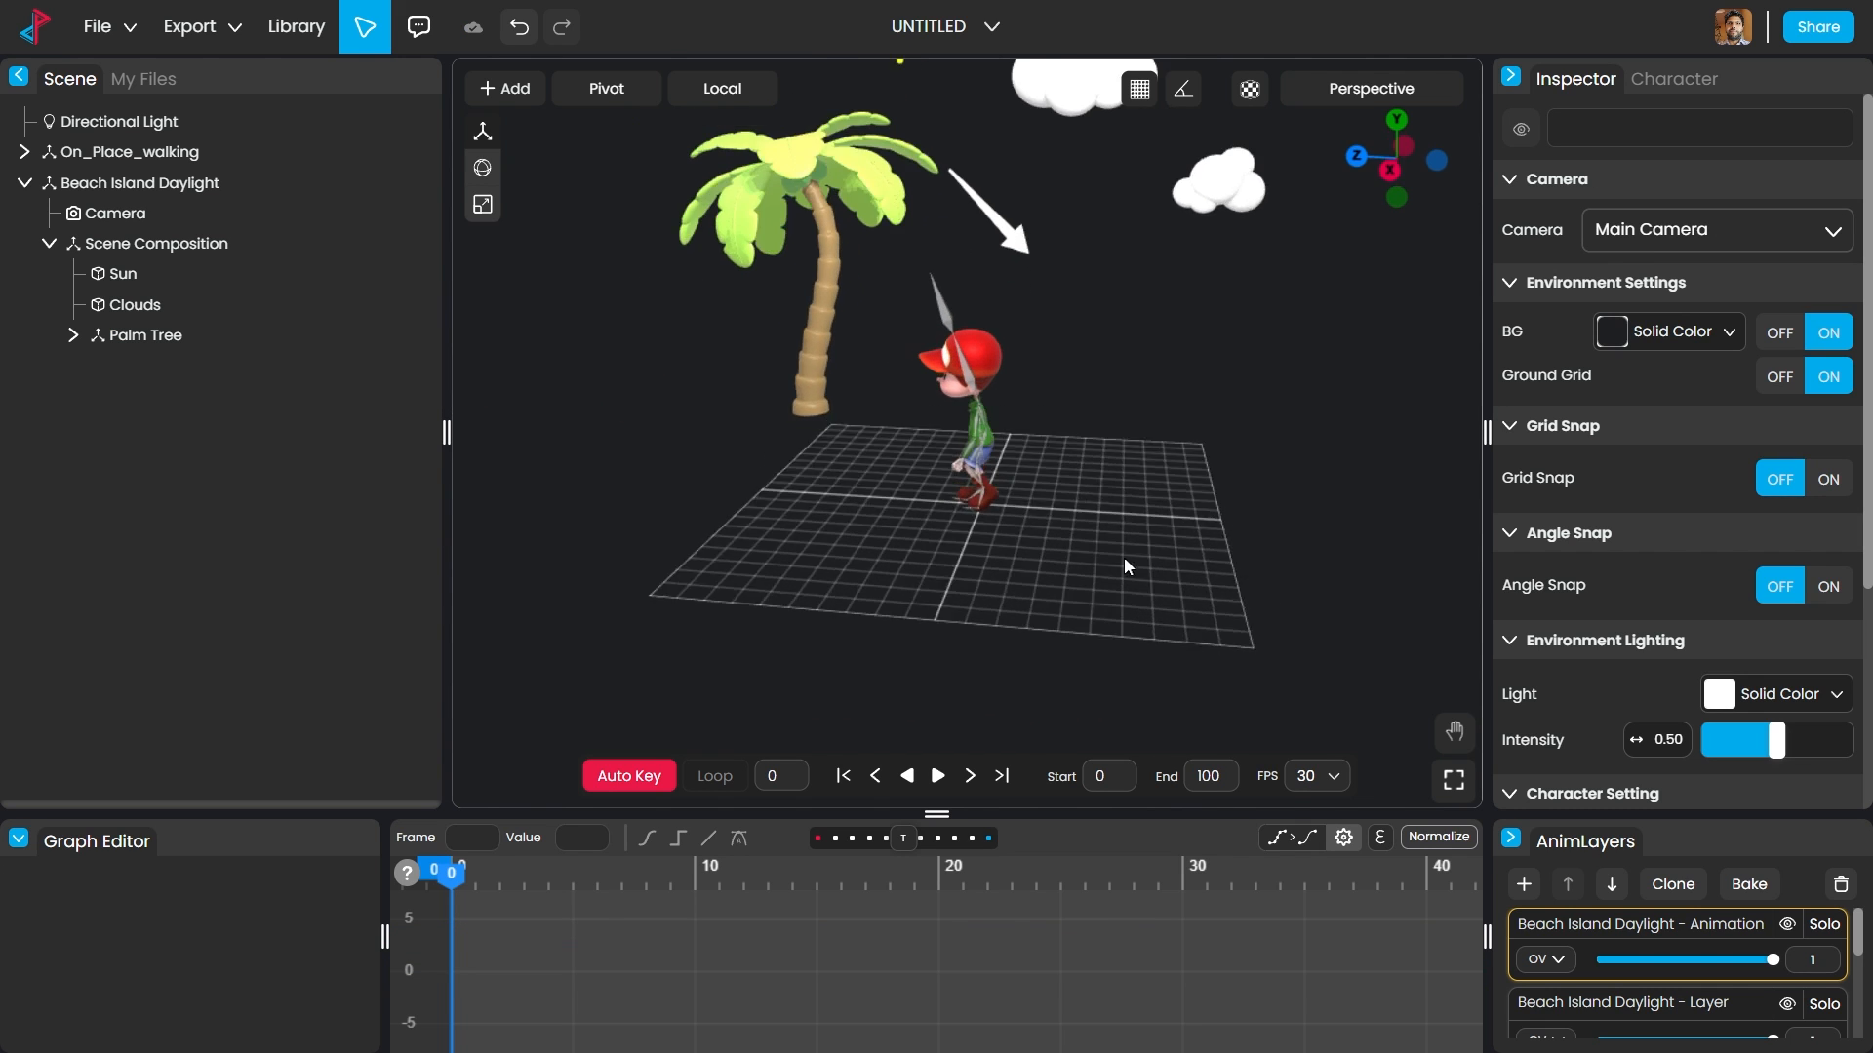
{"action": "left_click", "coordinate": [504, 90]}
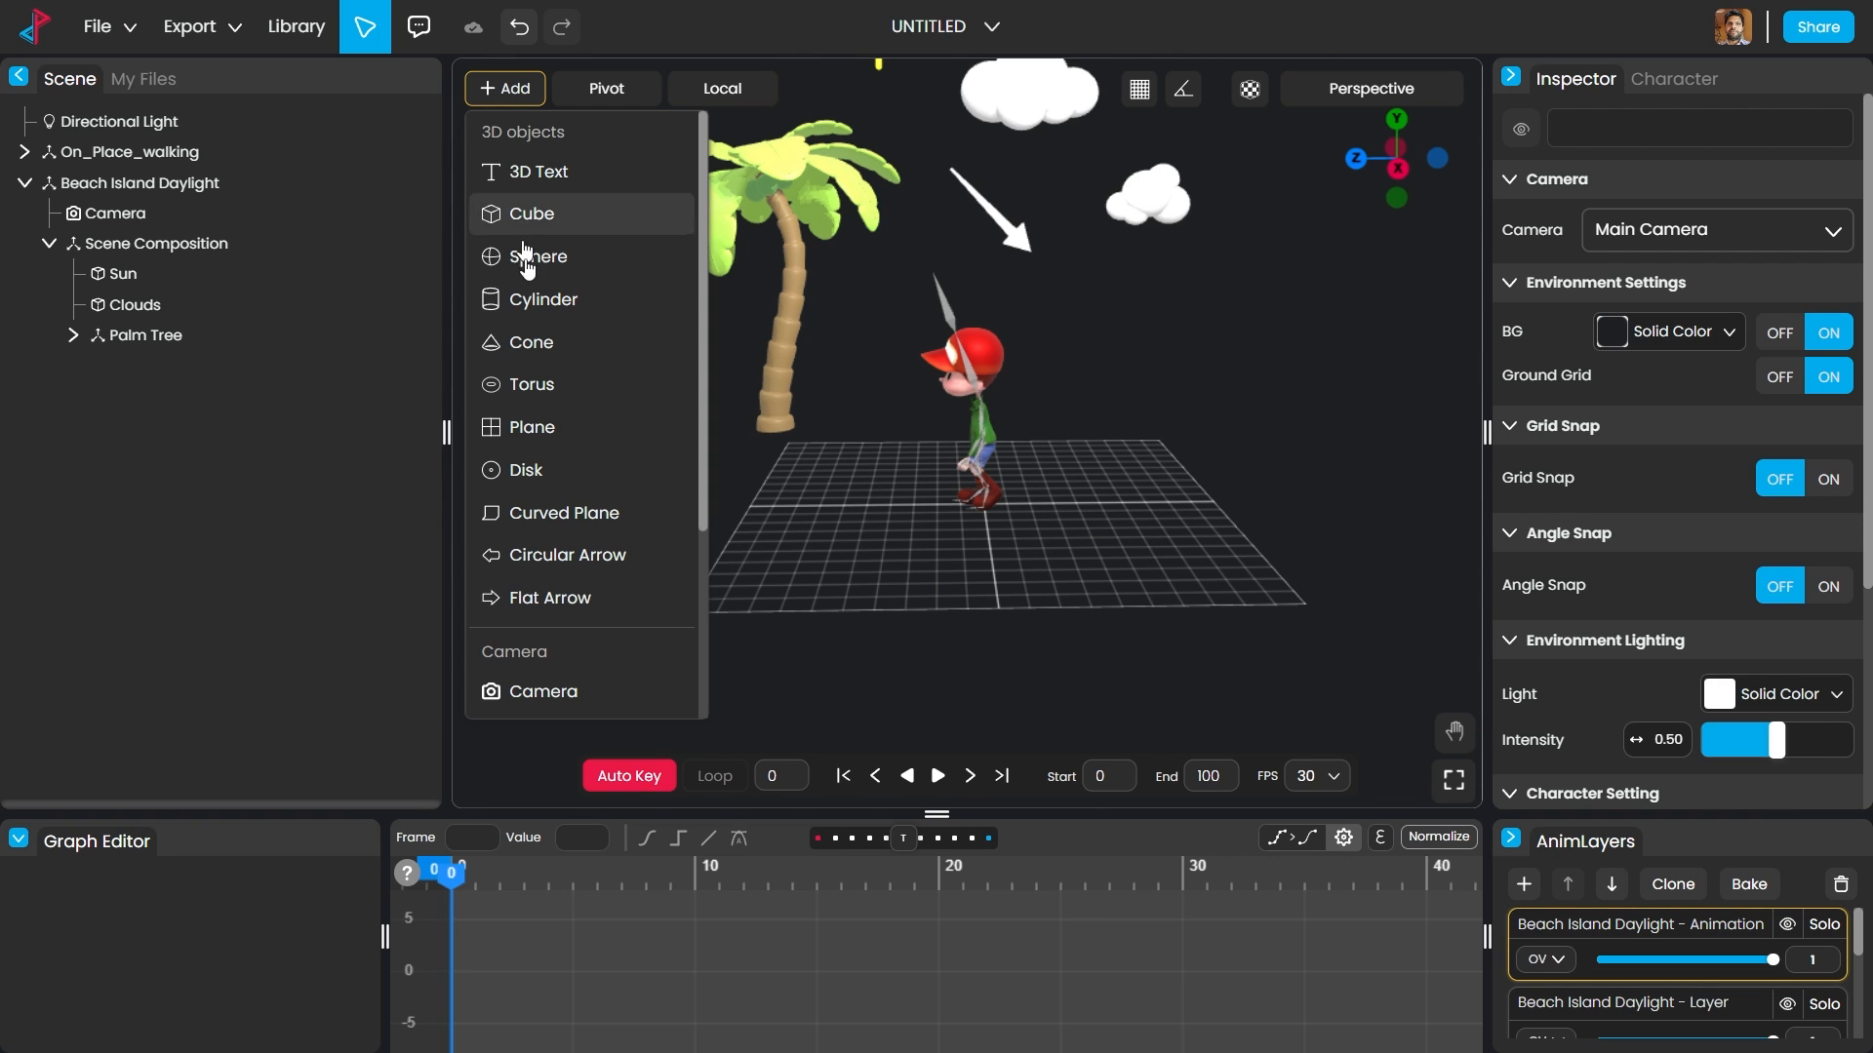
{"action": "left_click", "coordinate": [549, 429]}
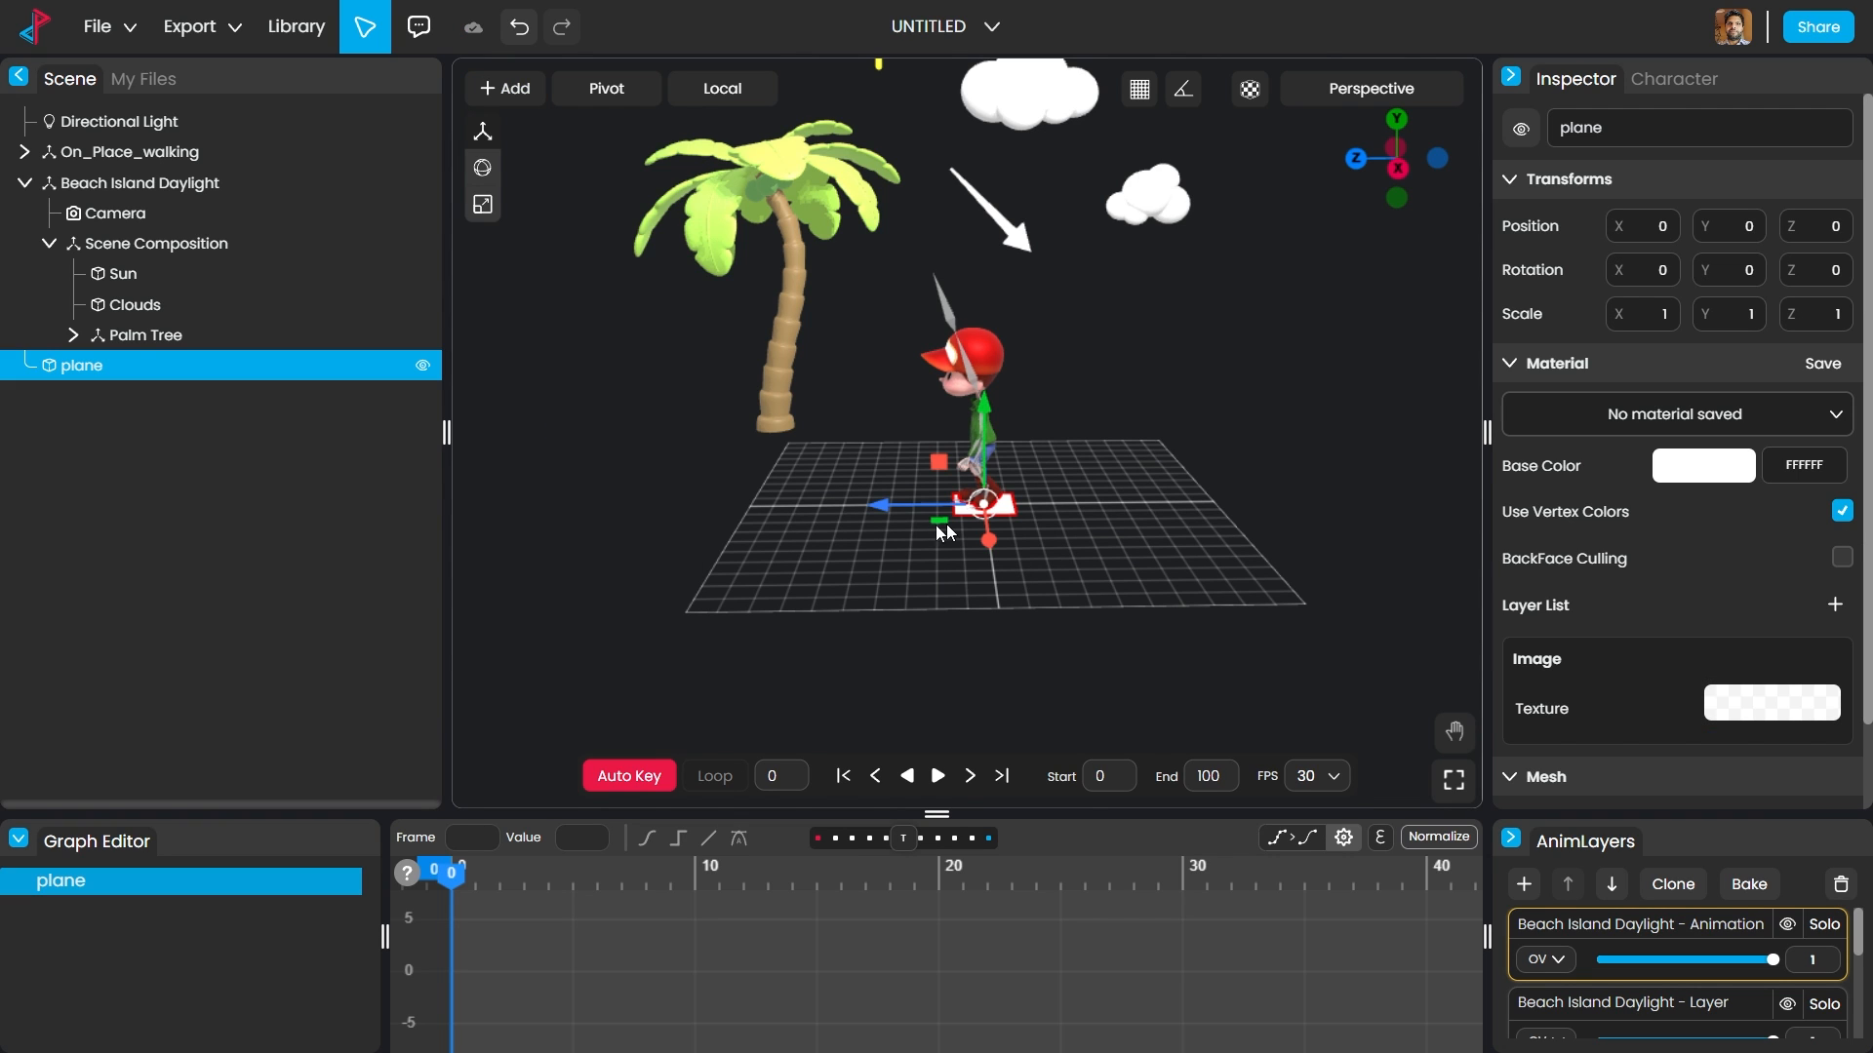
{"action": "left_click", "coordinate": [482, 204]}
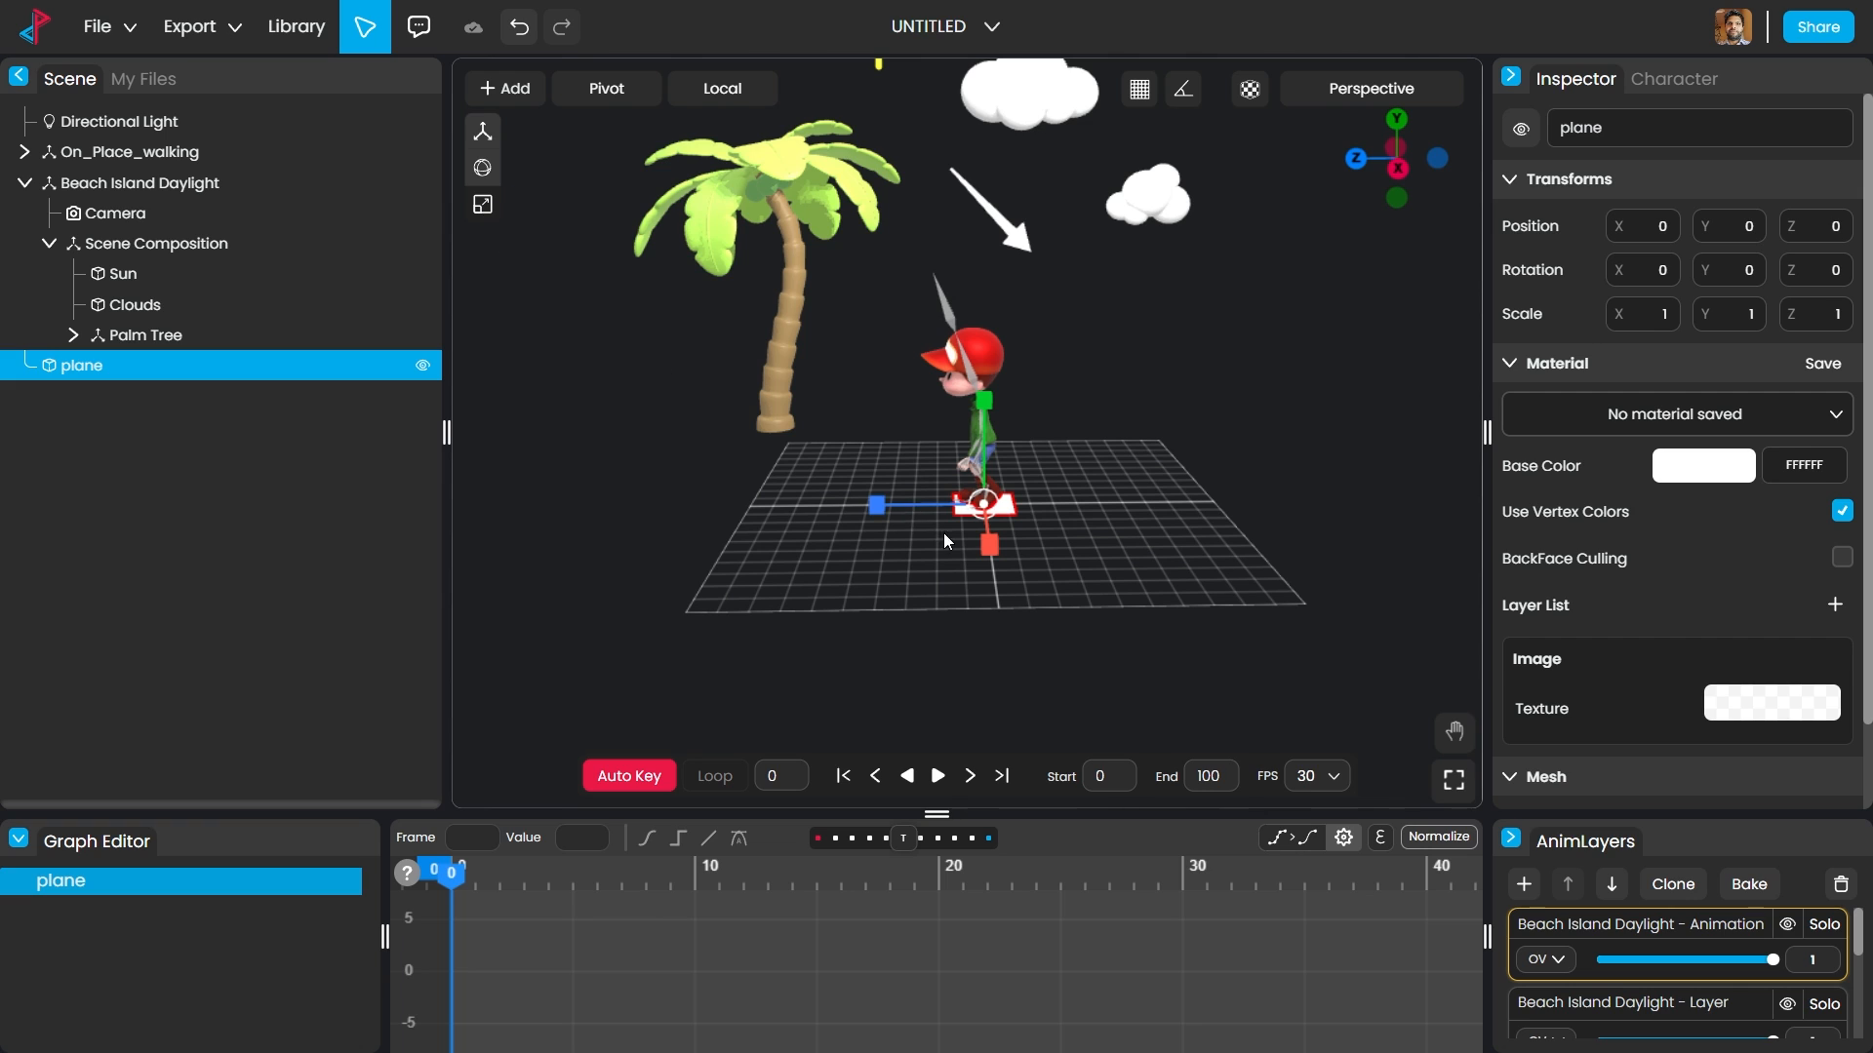
{"action": "left_click_drag", "start_coordinate": [876, 507], "coordinate": [2, 458]}
{"action": "left_click_drag", "start_coordinate": [887, 517], "coordinate": [401, 531]}
{"action": "left_click_drag", "start_coordinate": [989, 545], "coordinate": [987, 624]}
{"action": "left_click_drag", "start_coordinate": [989, 546], "coordinate": [1037, 635]}
{"action": "left_click_drag", "start_coordinate": [996, 568], "coordinate": [1099, 500]}
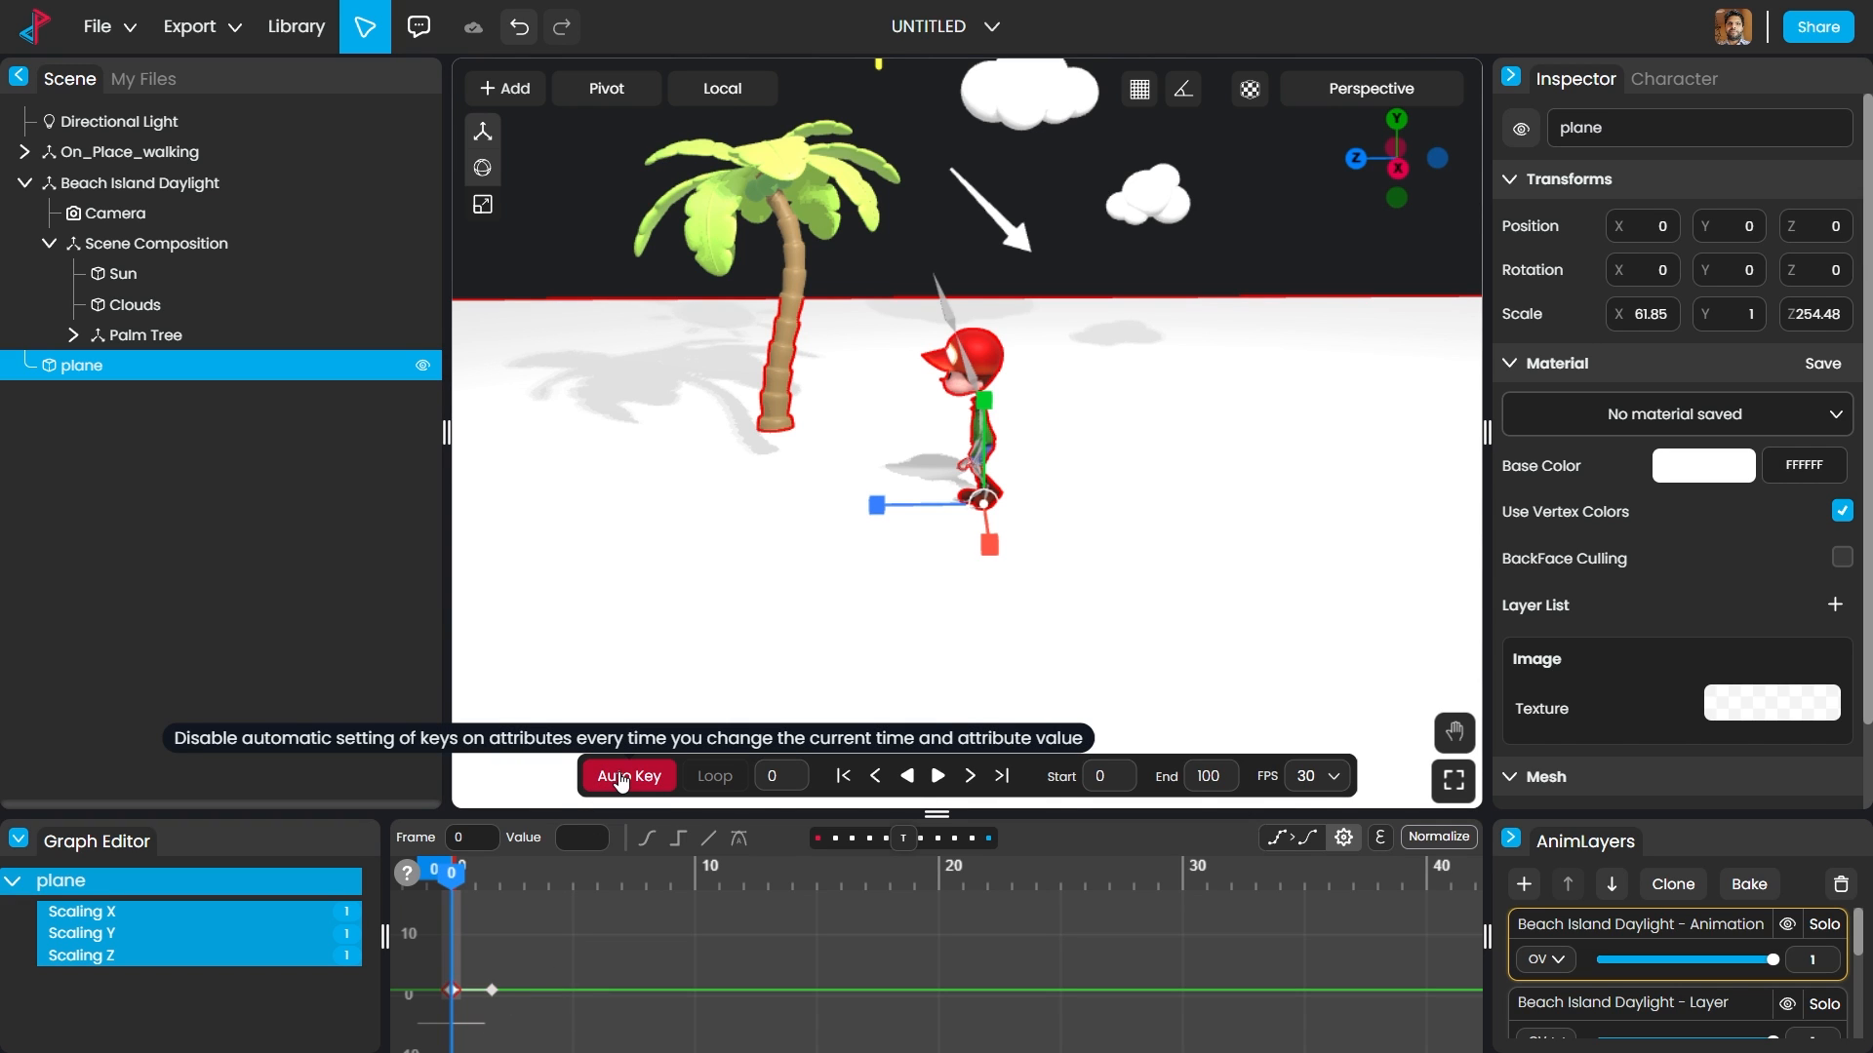
Step: Turn off Auto Key and delete the plane's Scaling Y keyframe
{"action": "left_click", "coordinate": [620, 778]}
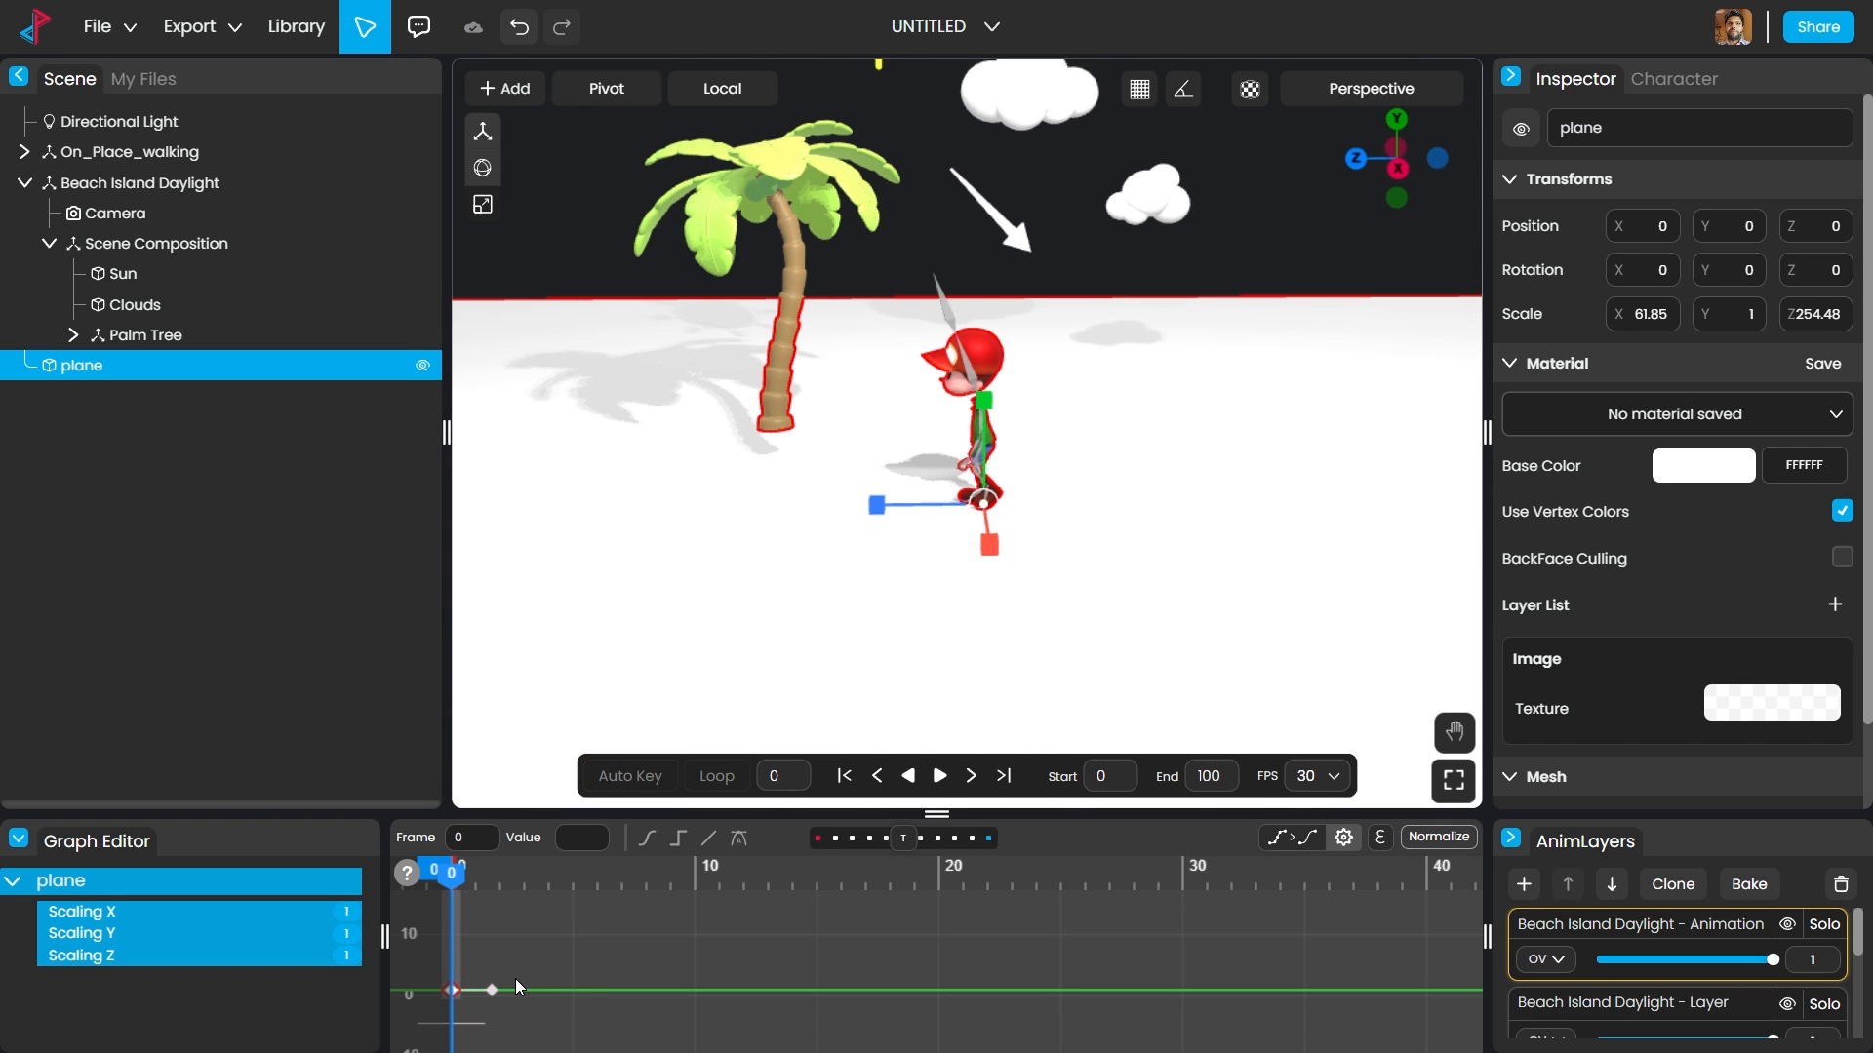
{"action": "left_click_drag", "start_coordinate": [515, 977], "coordinate": [421, 1034]}
{"action": "key", "text": "Delete"}
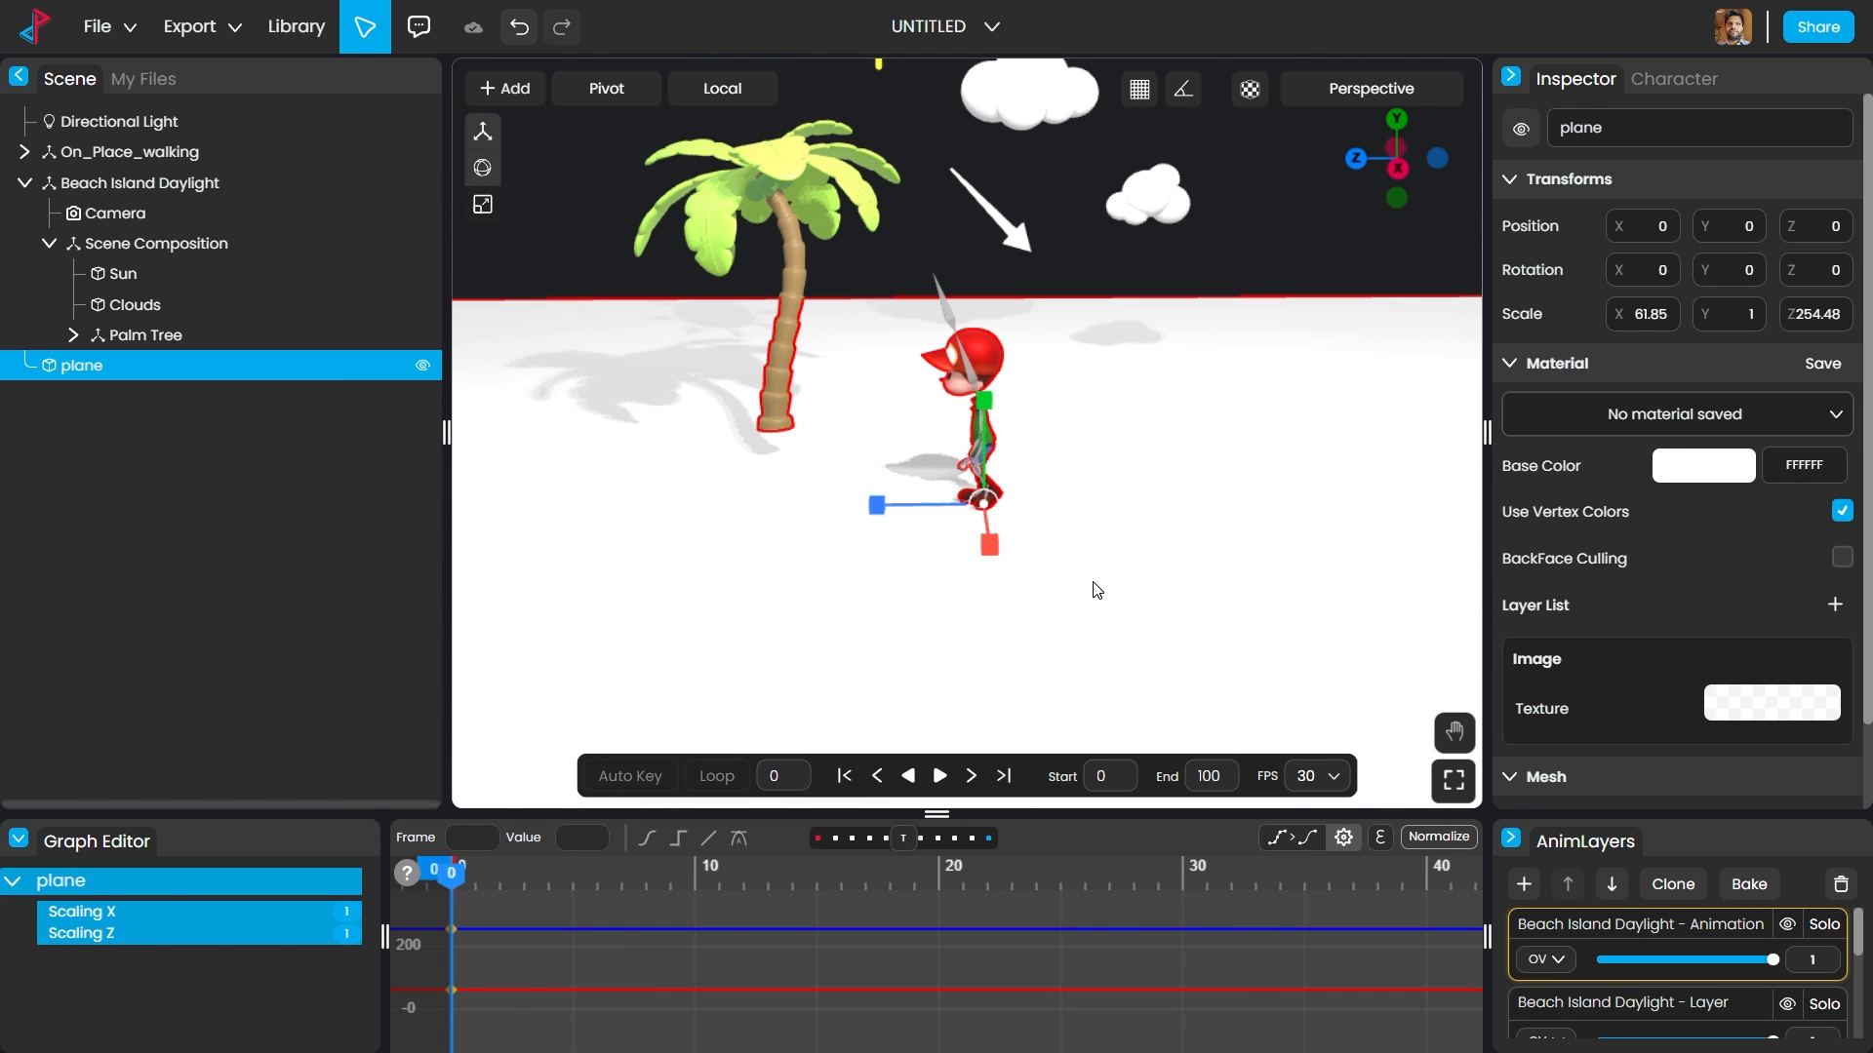
Step: Set the ground plane's base color to a bright, fully saturated green
{"action": "scroll", "coordinate": [1096, 551], "scroll_direction": "down", "scroll_amount": 2}
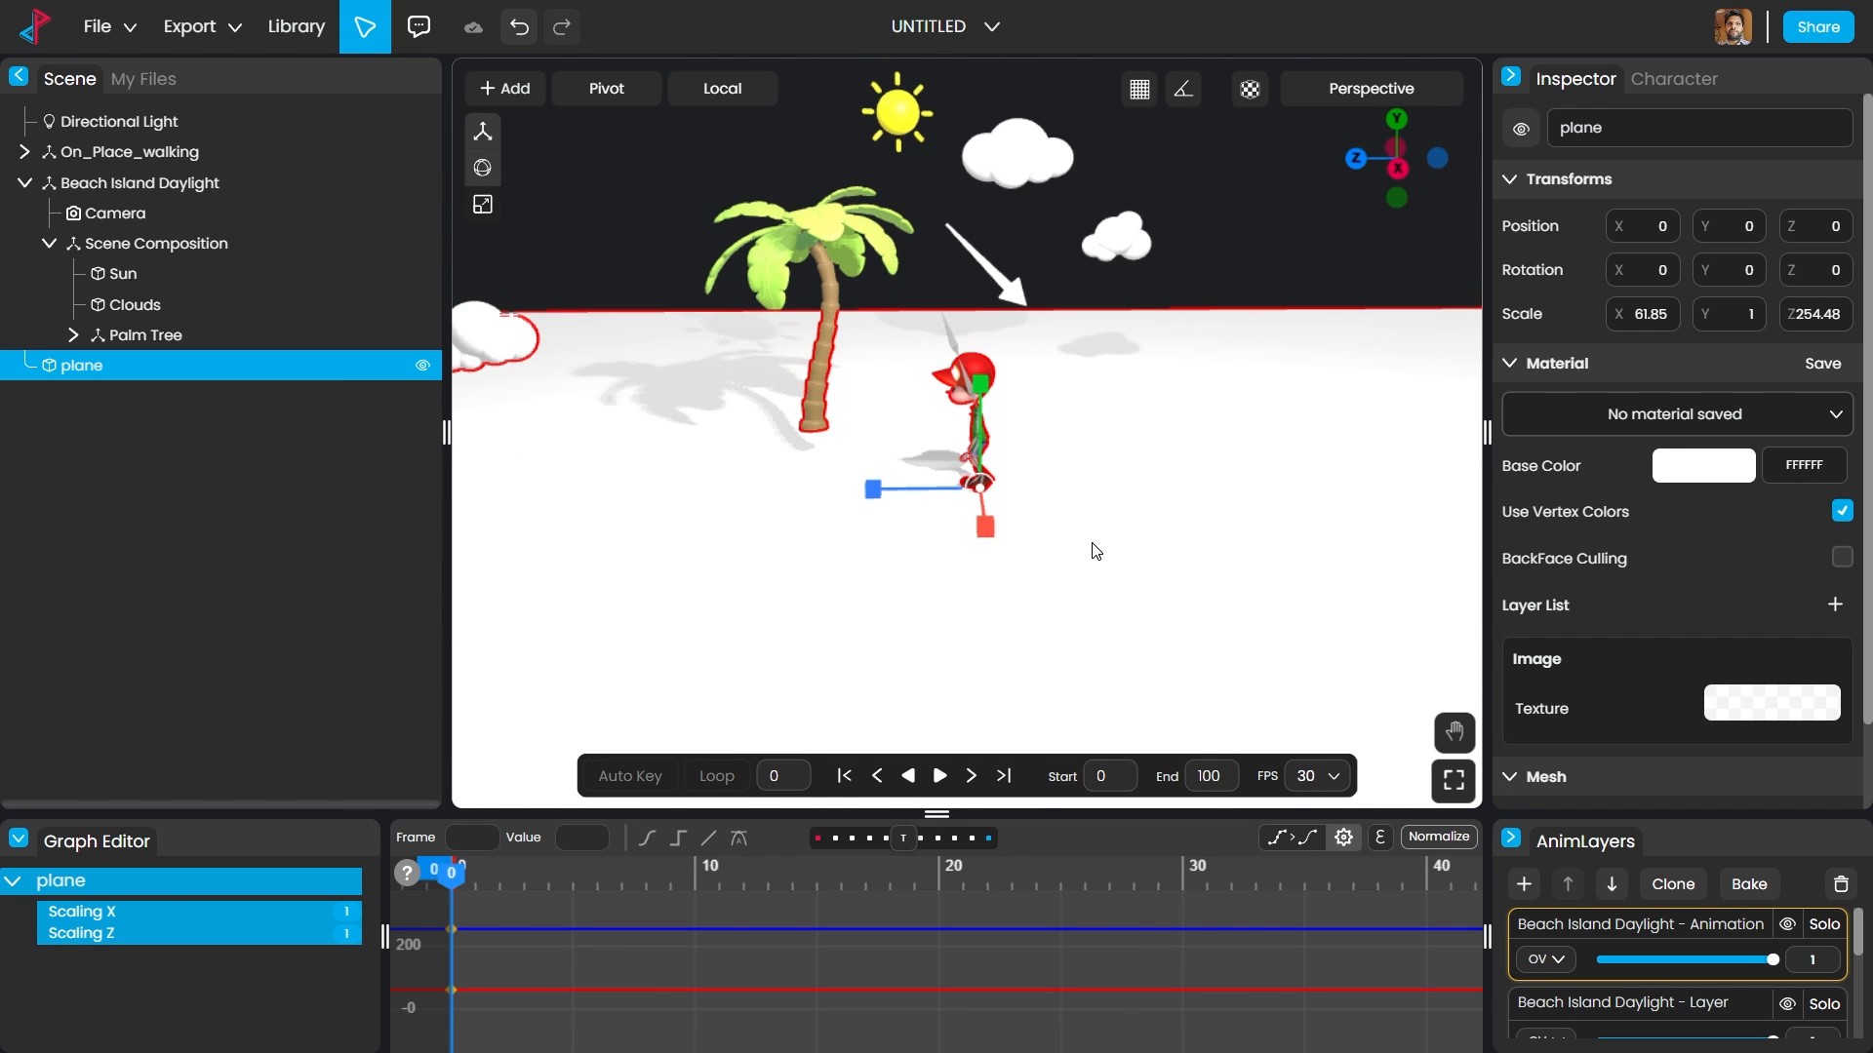
{"action": "scroll", "coordinate": [1096, 551], "scroll_direction": "up", "scroll_amount": 2}
{"action": "left_click", "coordinate": [1724, 465]}
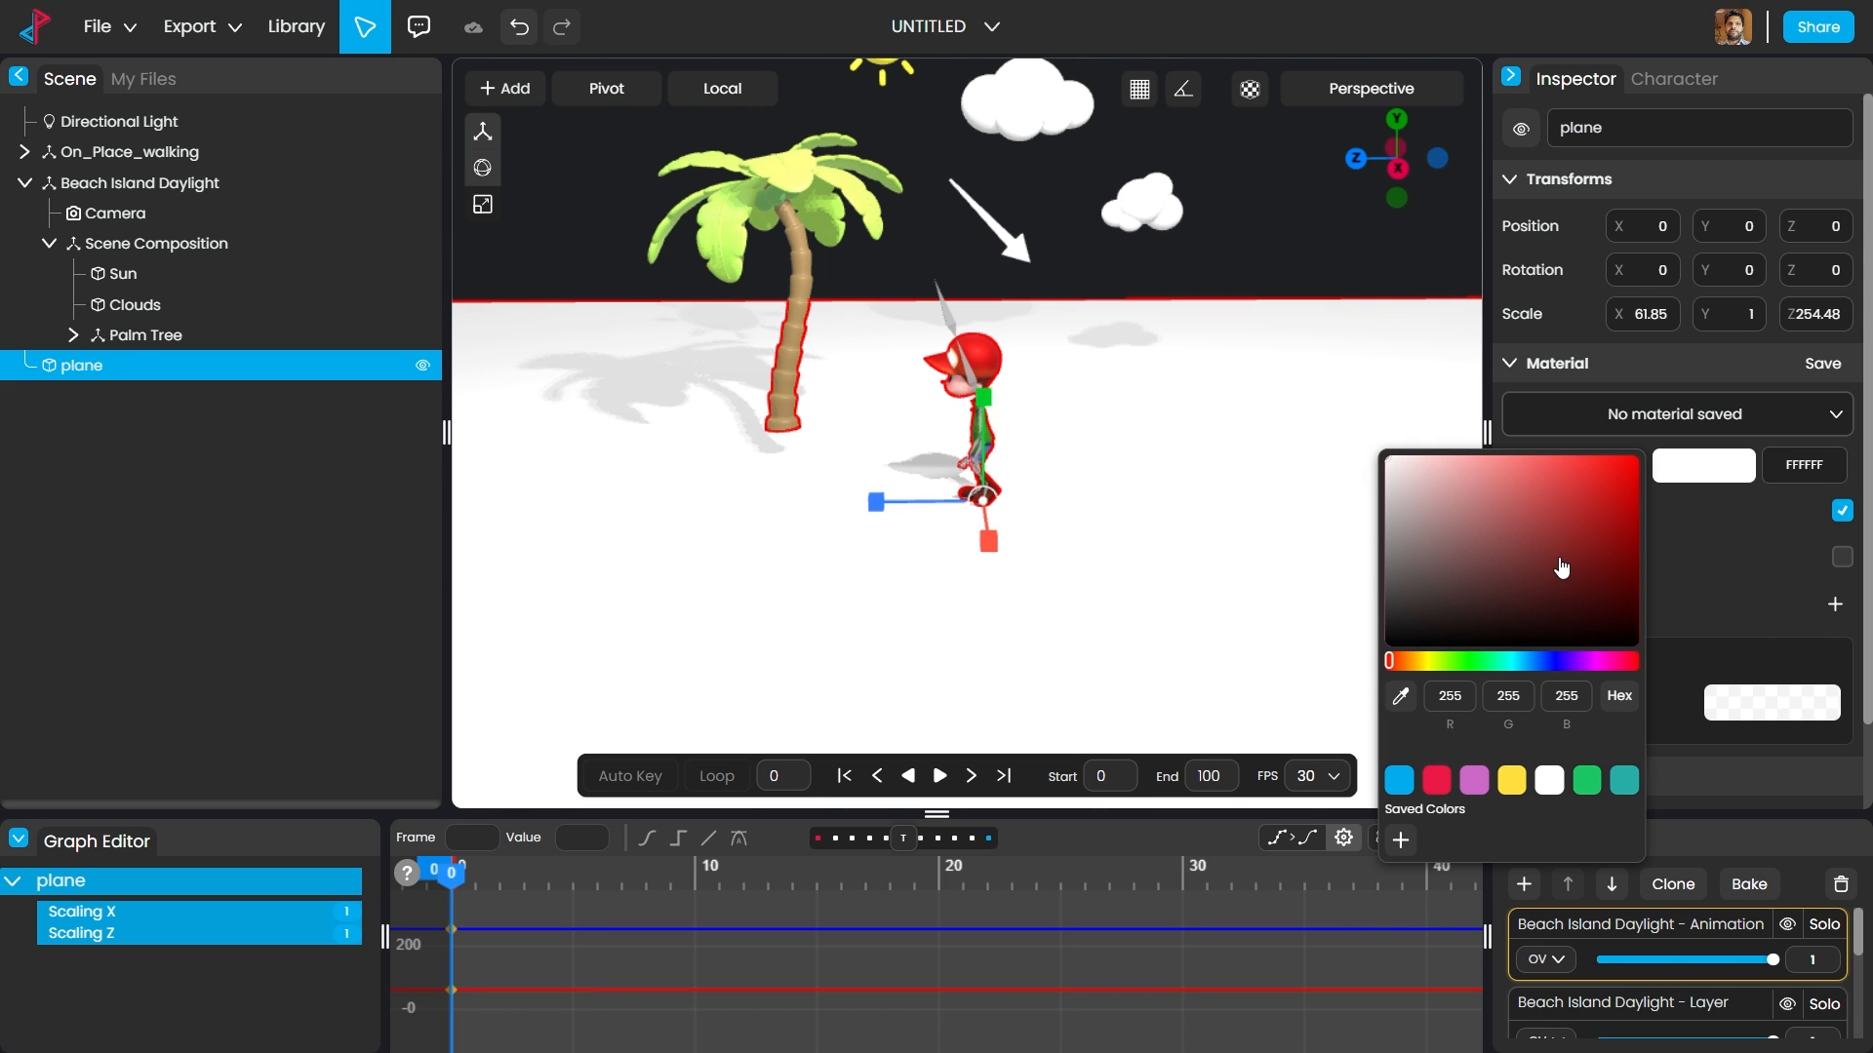
{"action": "left_click_drag", "start_coordinate": [1561, 565], "coordinate": [1628, 470]}
{"action": "left_click", "coordinate": [1587, 780]}
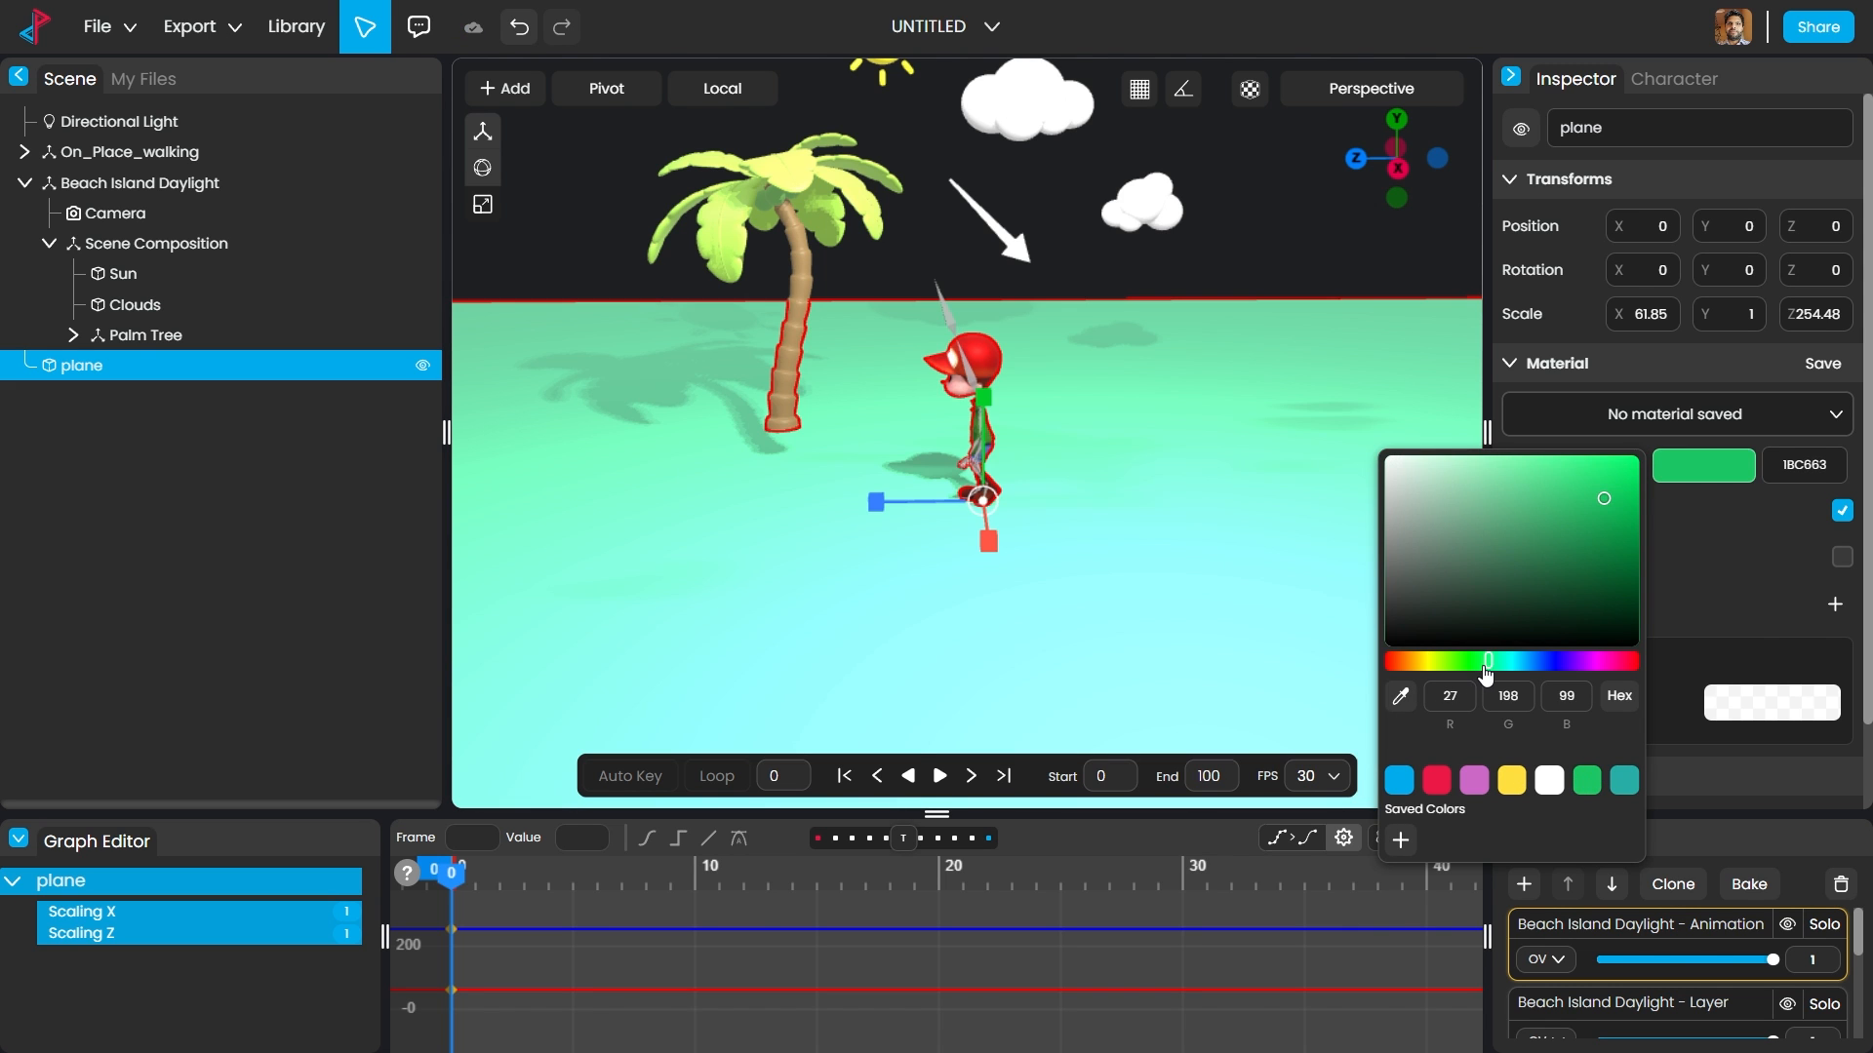
{"action": "left_click_drag", "start_coordinate": [1482, 661], "coordinate": [1464, 679]}
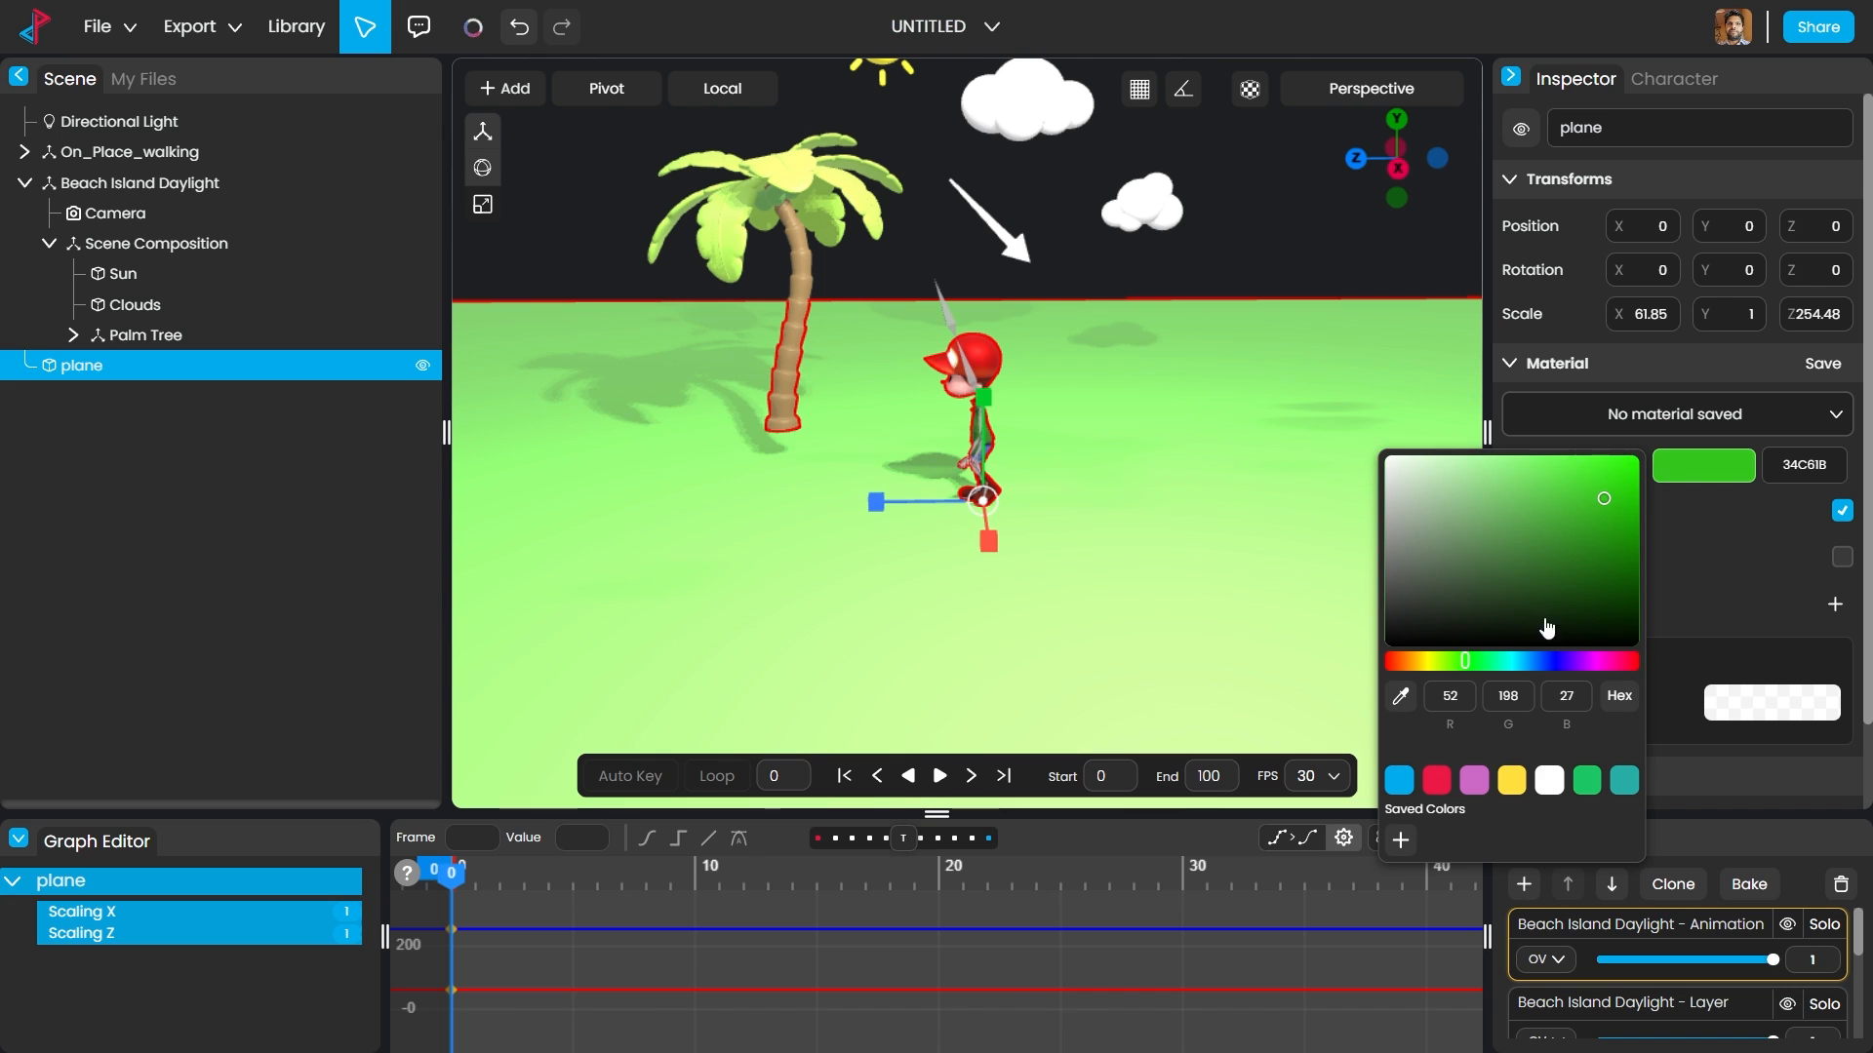
{"action": "left_click_drag", "start_coordinate": [1624, 476], "coordinate": [1688, 460]}
{"action": "left_click", "coordinate": [1111, 455]}
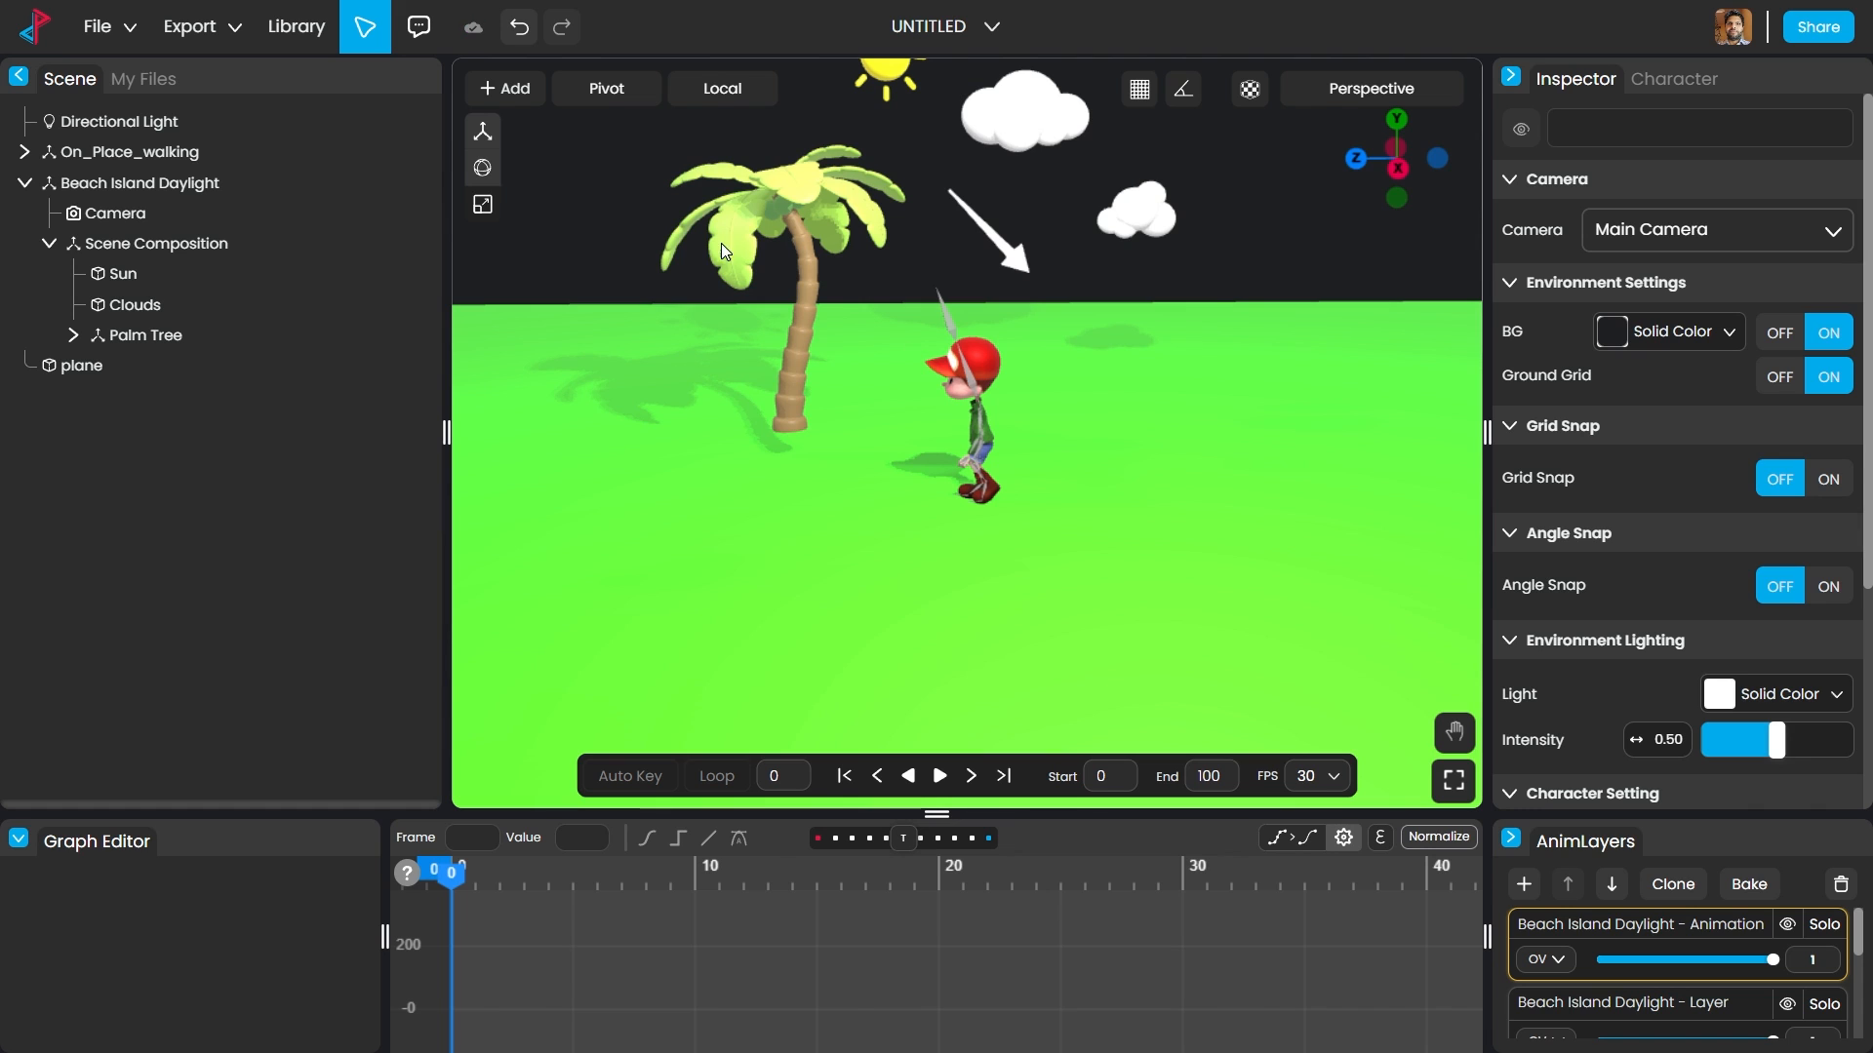
Step: Add a cube at the character's feet and stretch it along Z to a scale of about 69
{"action": "left_click", "coordinate": [525, 94]}
{"action": "left_click", "coordinate": [552, 217]}
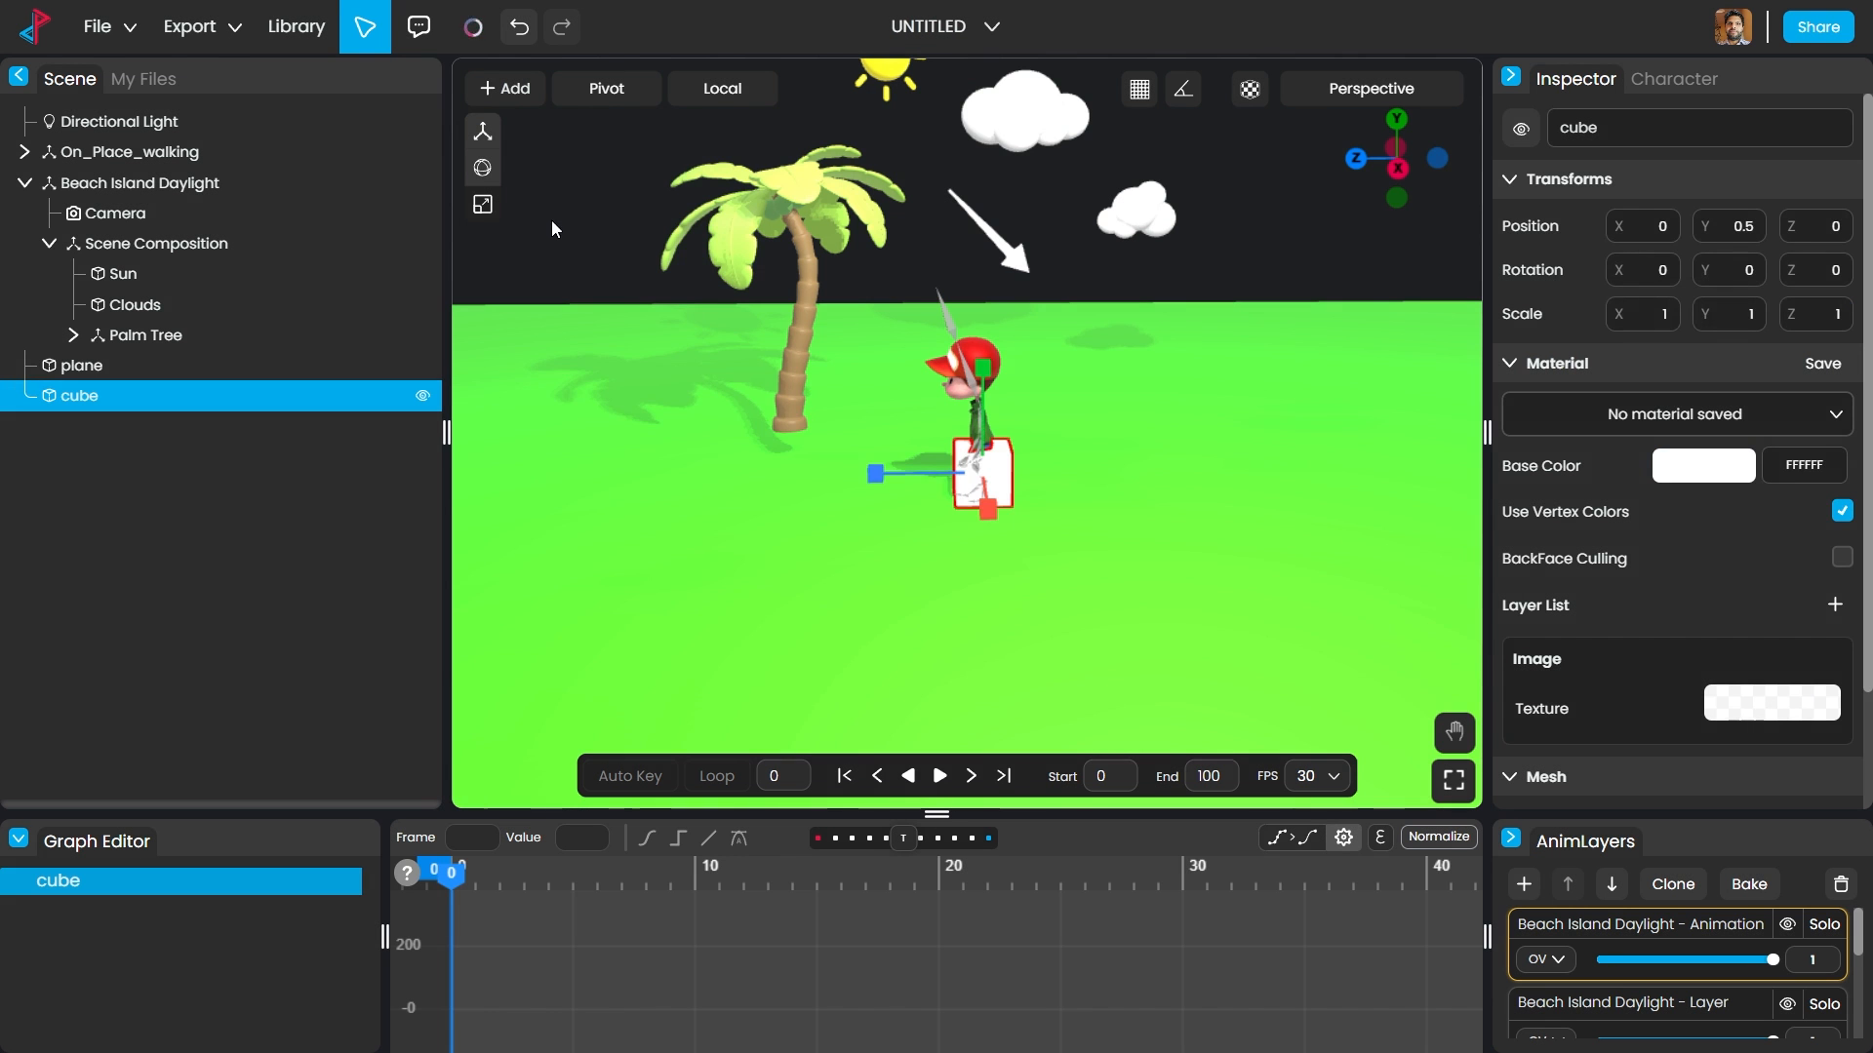
{"action": "left_click_drag", "start_coordinate": [874, 471], "coordinate": [556, 469]}
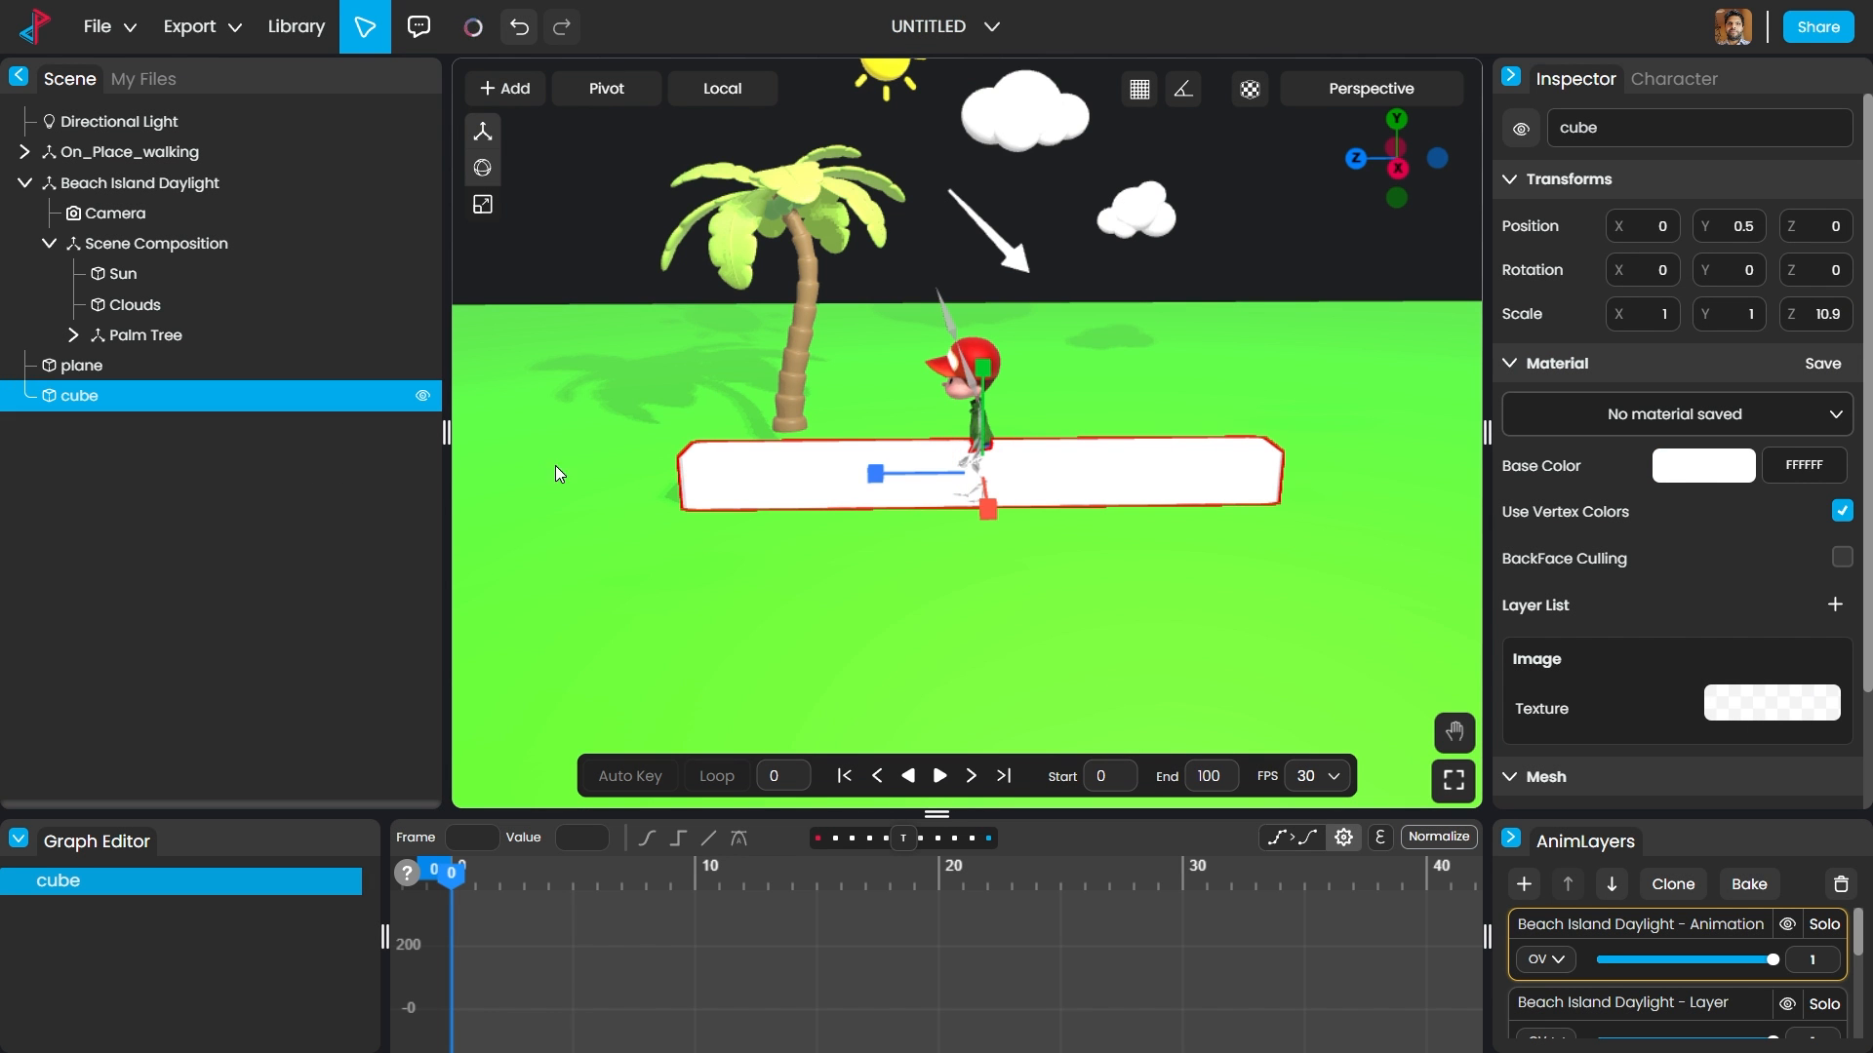
{"action": "left_click_drag", "start_coordinate": [882, 488], "coordinate": [419, 532]}
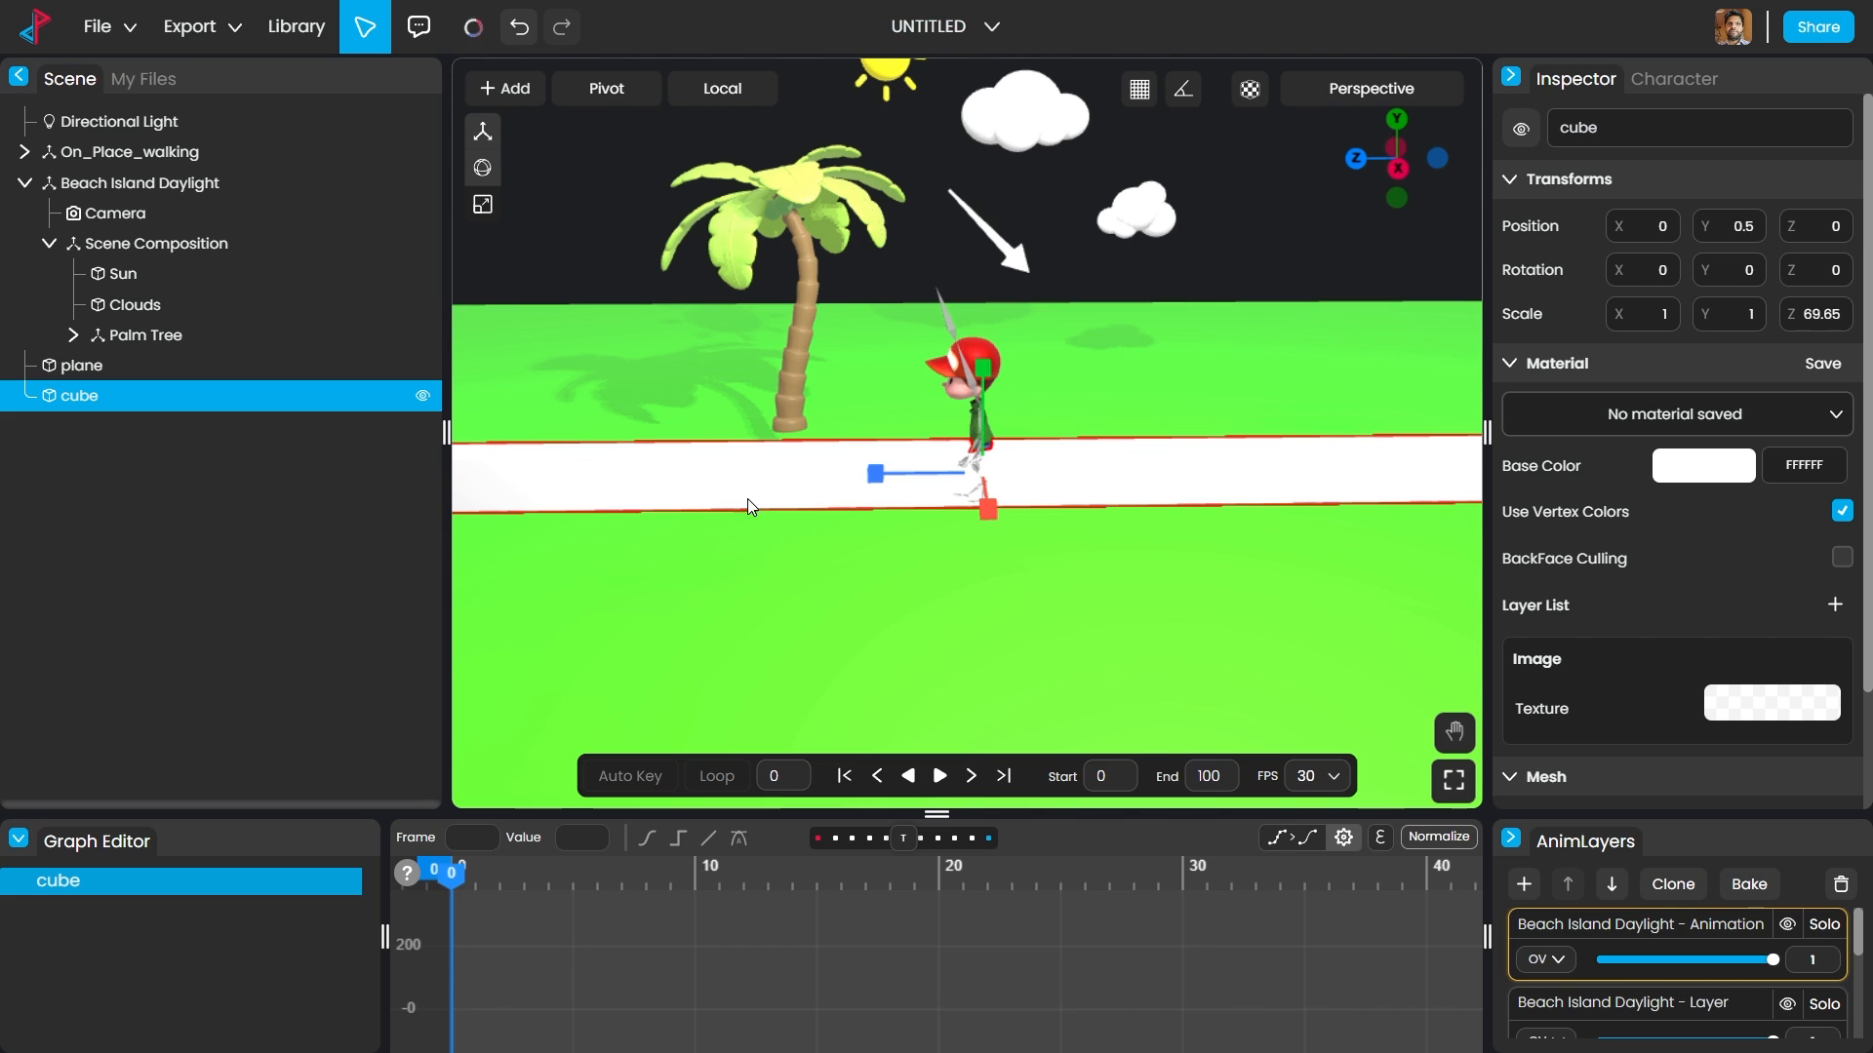
Step: Set the stretched cube's base color to black, 000000
{"action": "left_click", "coordinate": [1699, 485]}
{"action": "mouse_move", "coordinate": [1463, 620]}
{"action": "left_mouse_down"}
{"action": "mouse_move", "coordinate": [1403, 663]}
{"action": "mouse_move", "coordinate": [1434, 652]}
{"action": "left_mouse_up"}
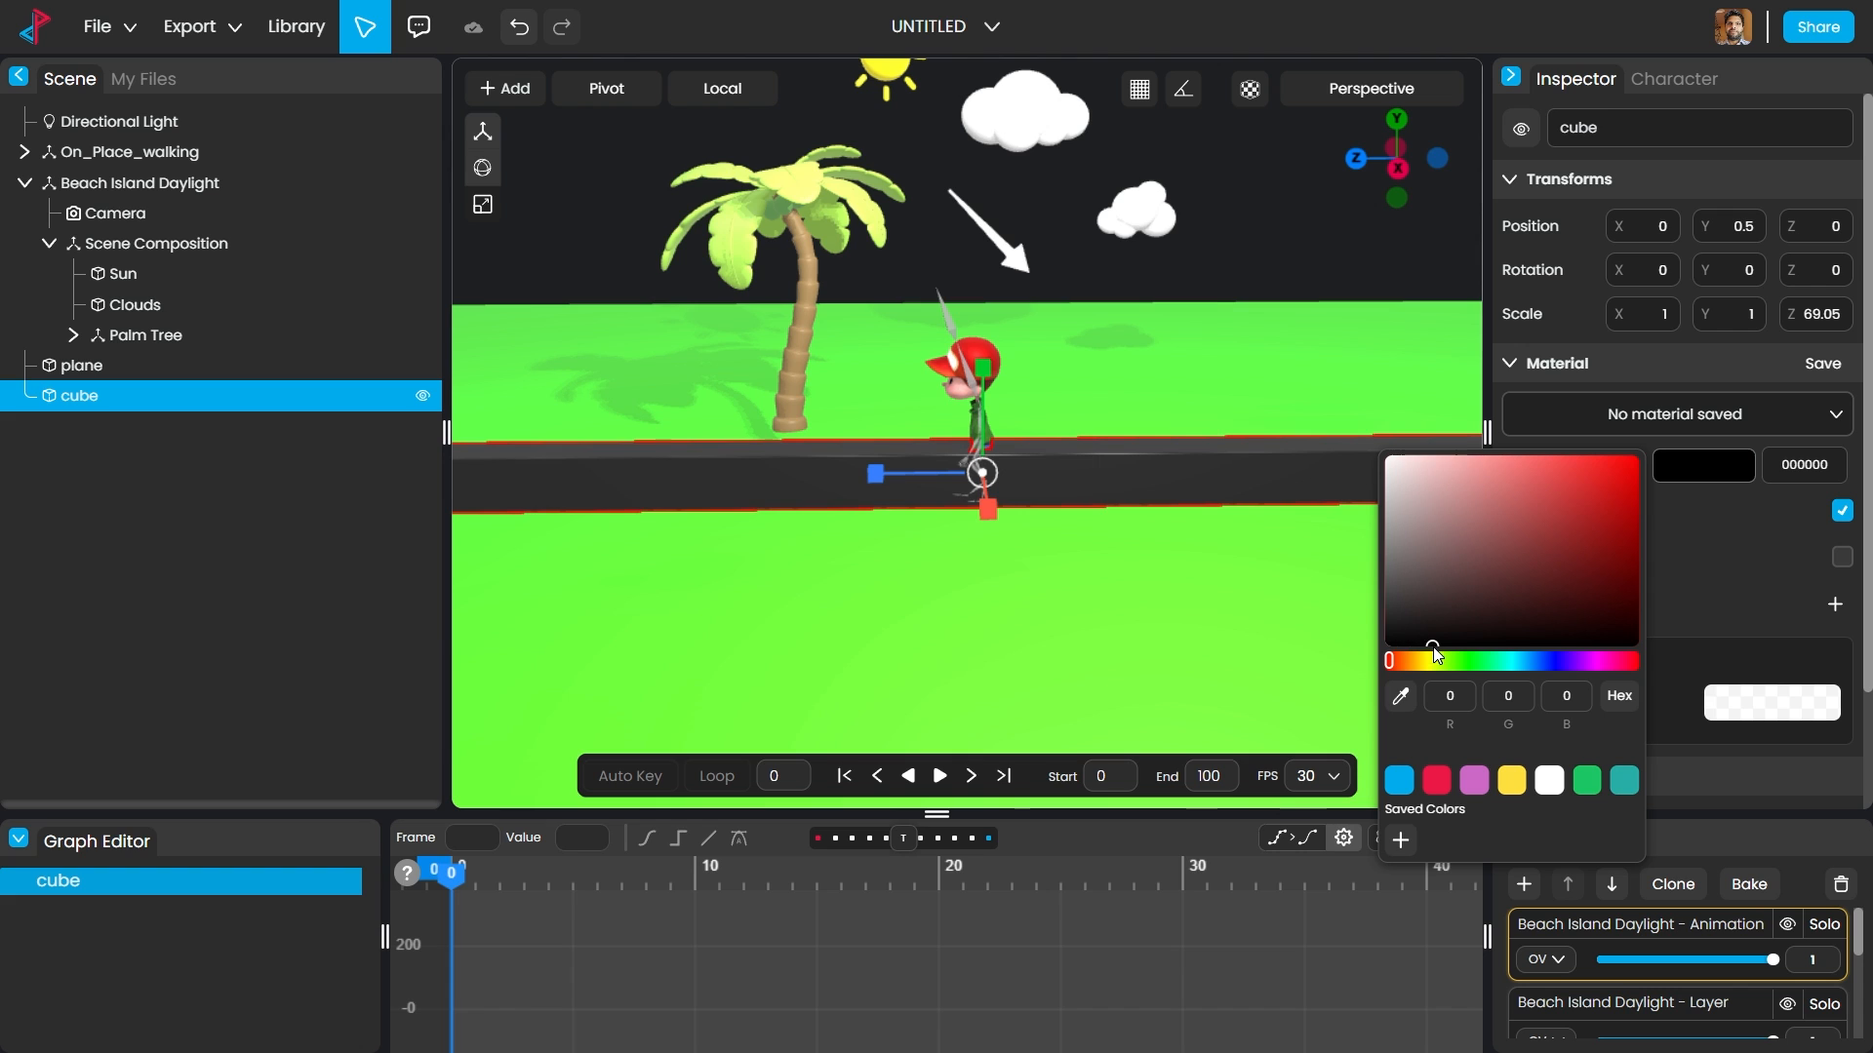
{"action": "left_click", "coordinate": [1266, 256]}
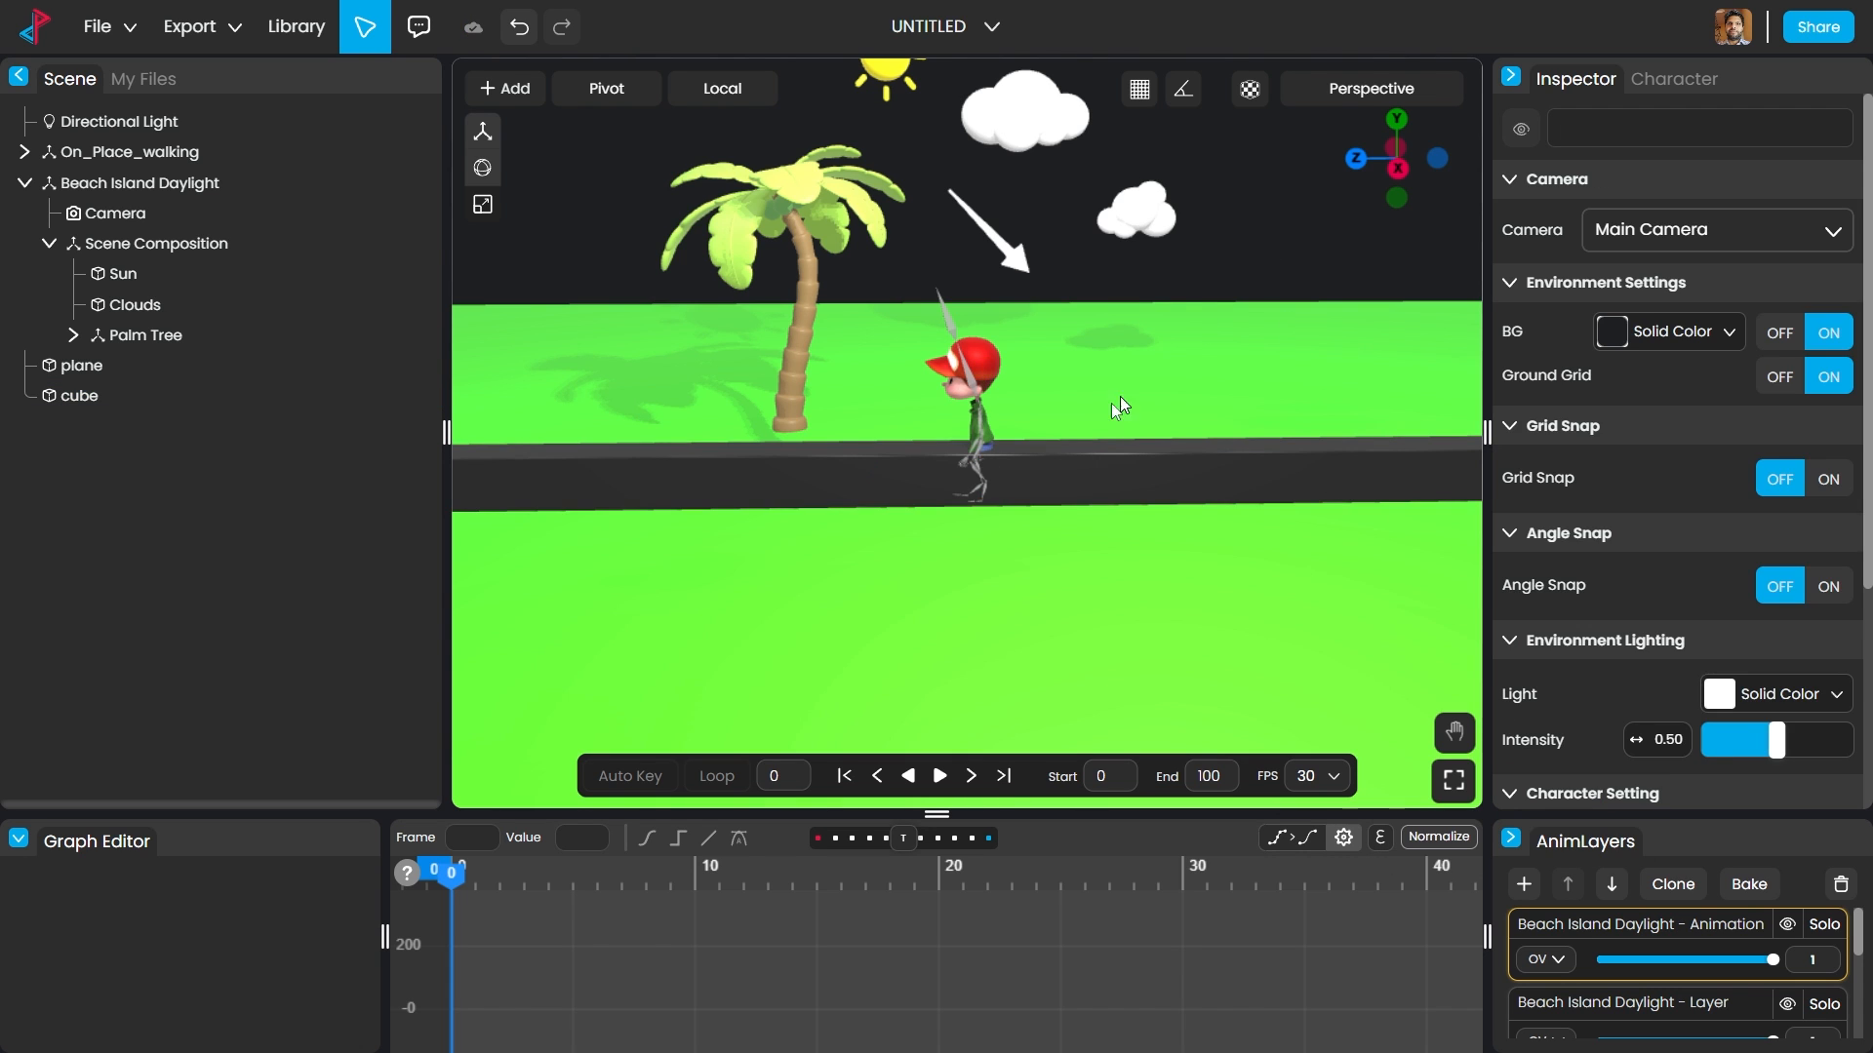
Step: Widen the black cube to an X scale of about 7.18 and move it to about X 2.42
{"action": "left_click", "coordinate": [1071, 466]}
{"action": "left_click_drag", "start_coordinate": [989, 500], "coordinate": [1463, 1015]}
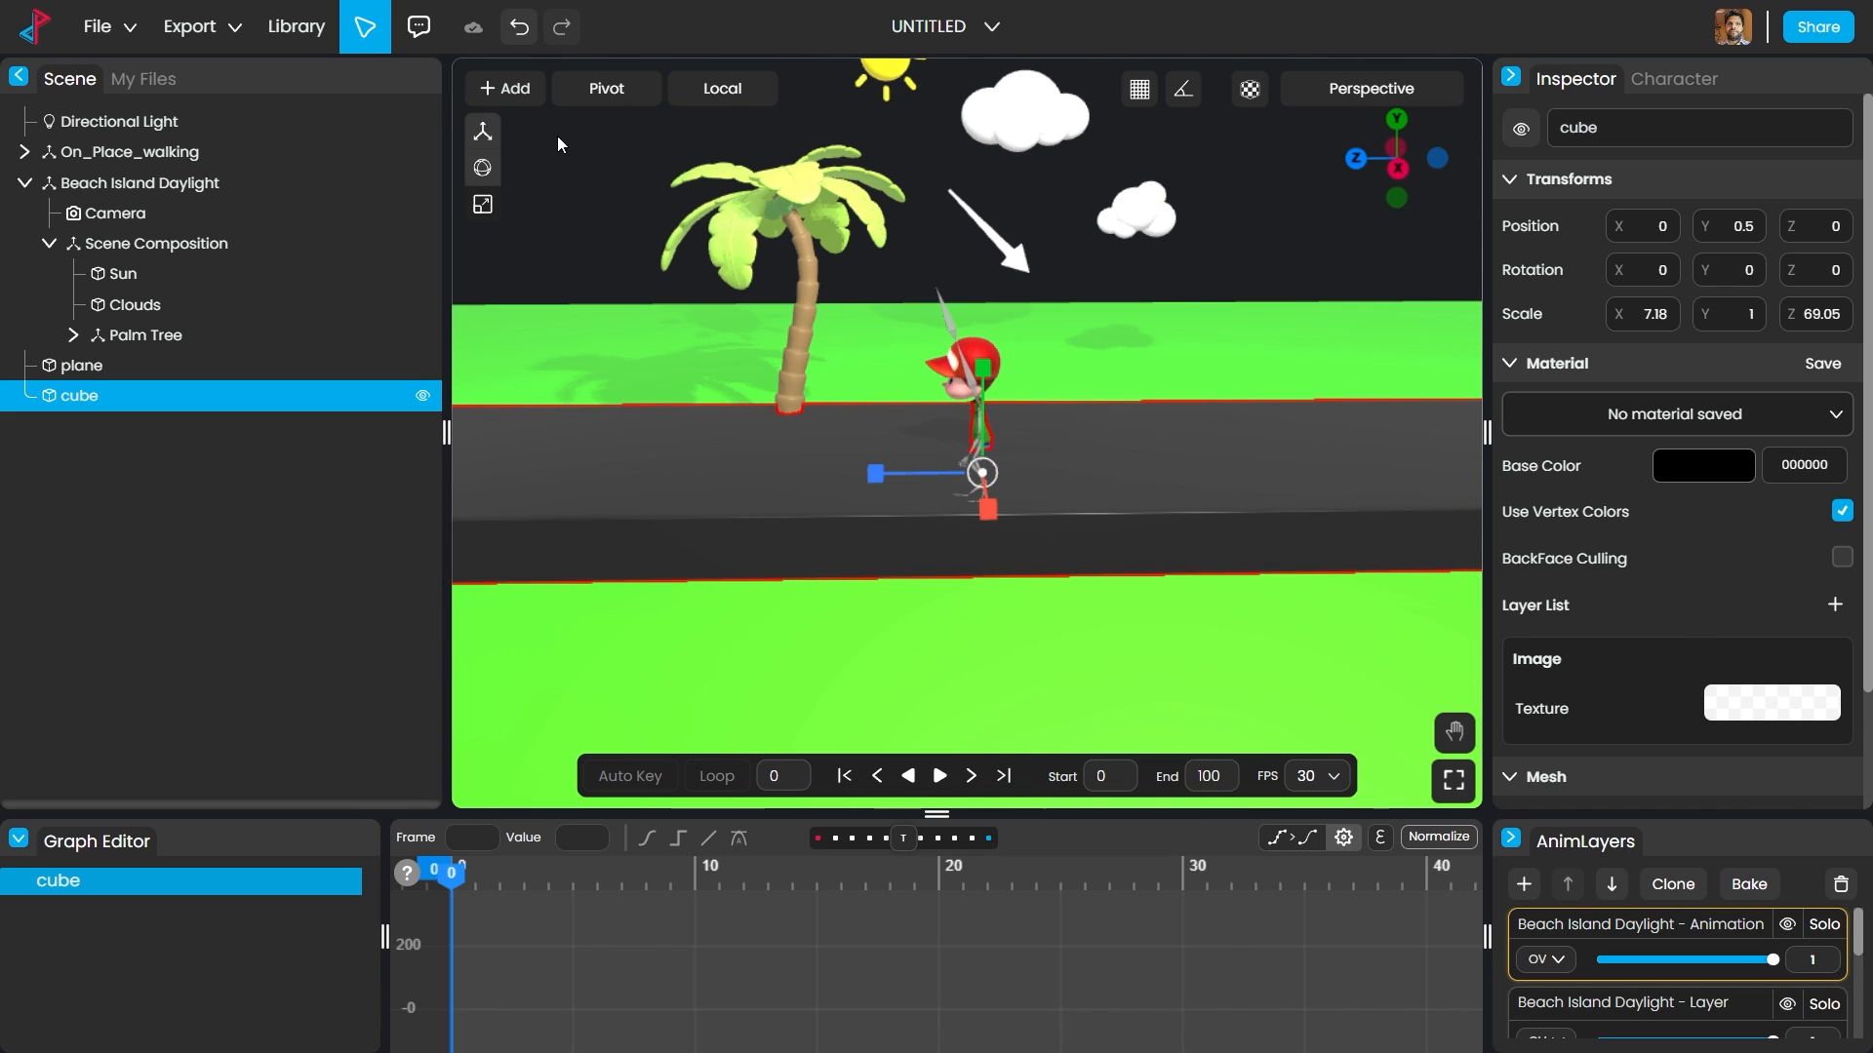
{"action": "left_click", "coordinate": [477, 126]}
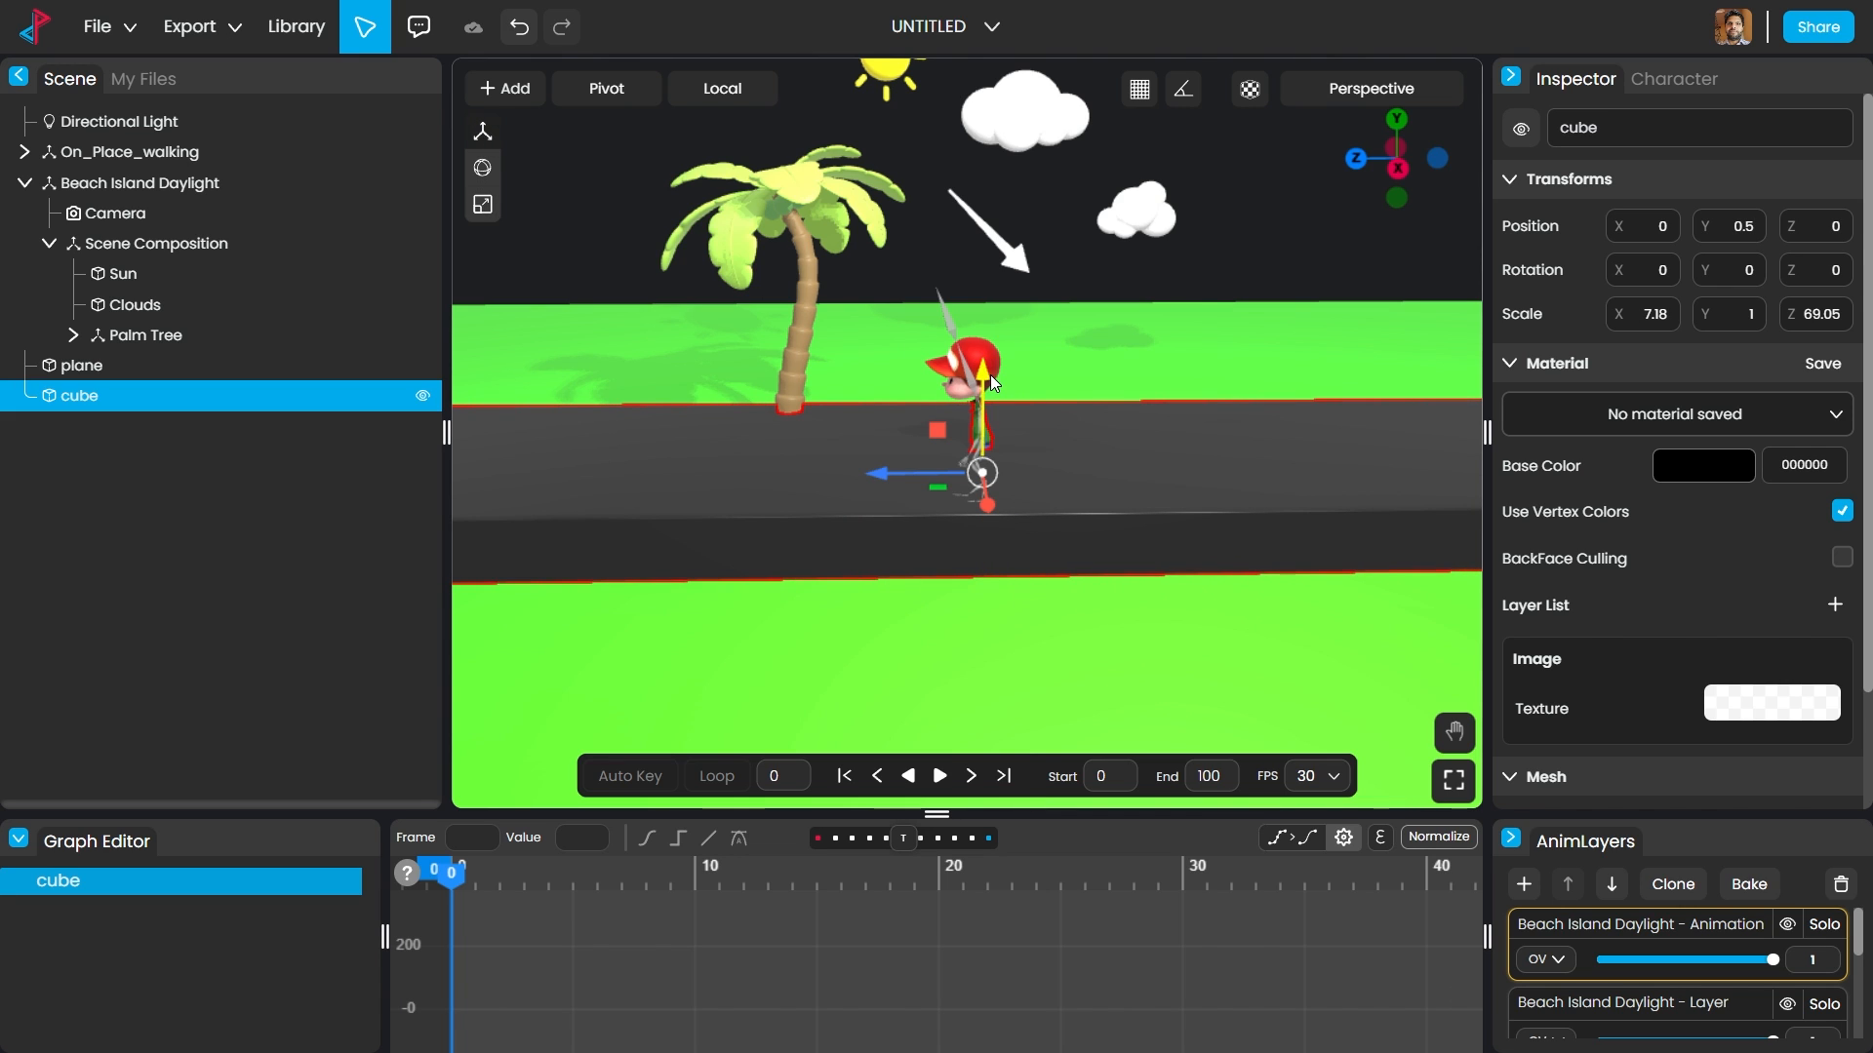
{"action": "left_click_drag", "start_coordinate": [993, 503], "coordinate": [991, 576]}
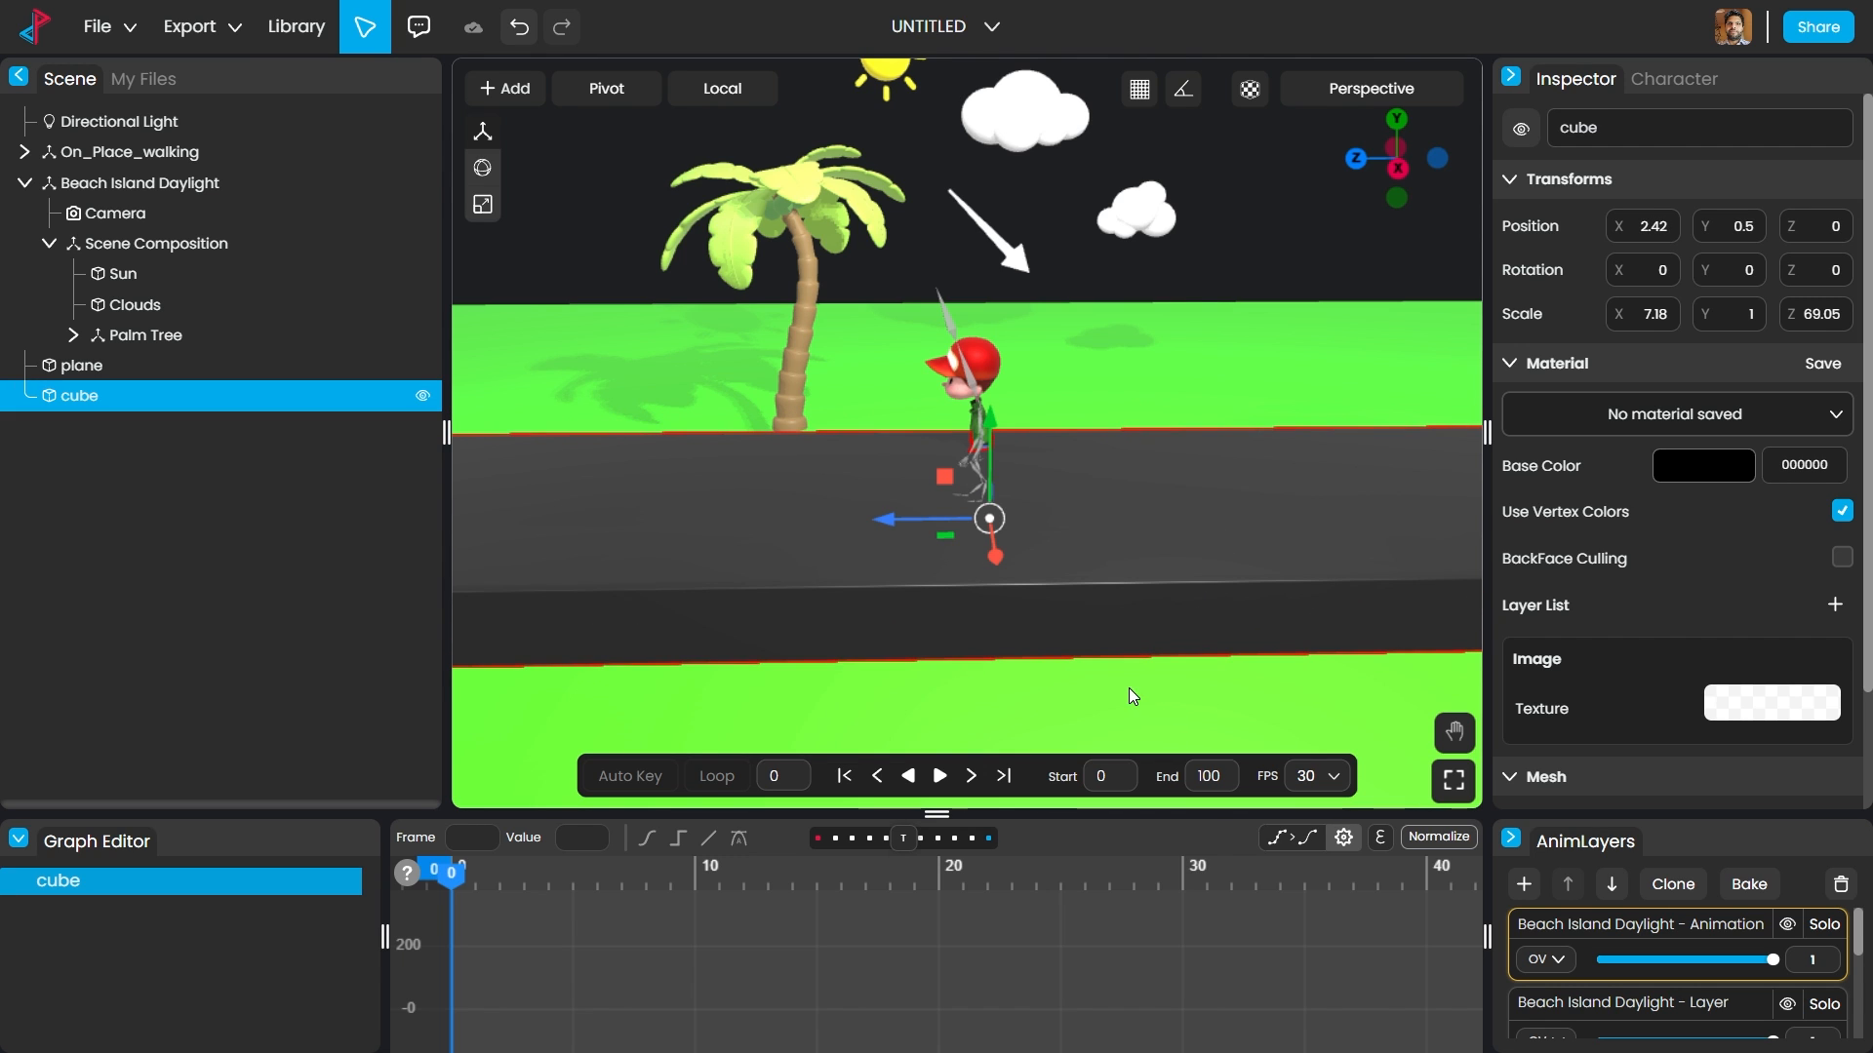
Step: Flatten the black cube to a Y scale of about 0.07 and lower it to about Y -0.02 as a road
{"action": "left_click", "coordinate": [481, 204]}
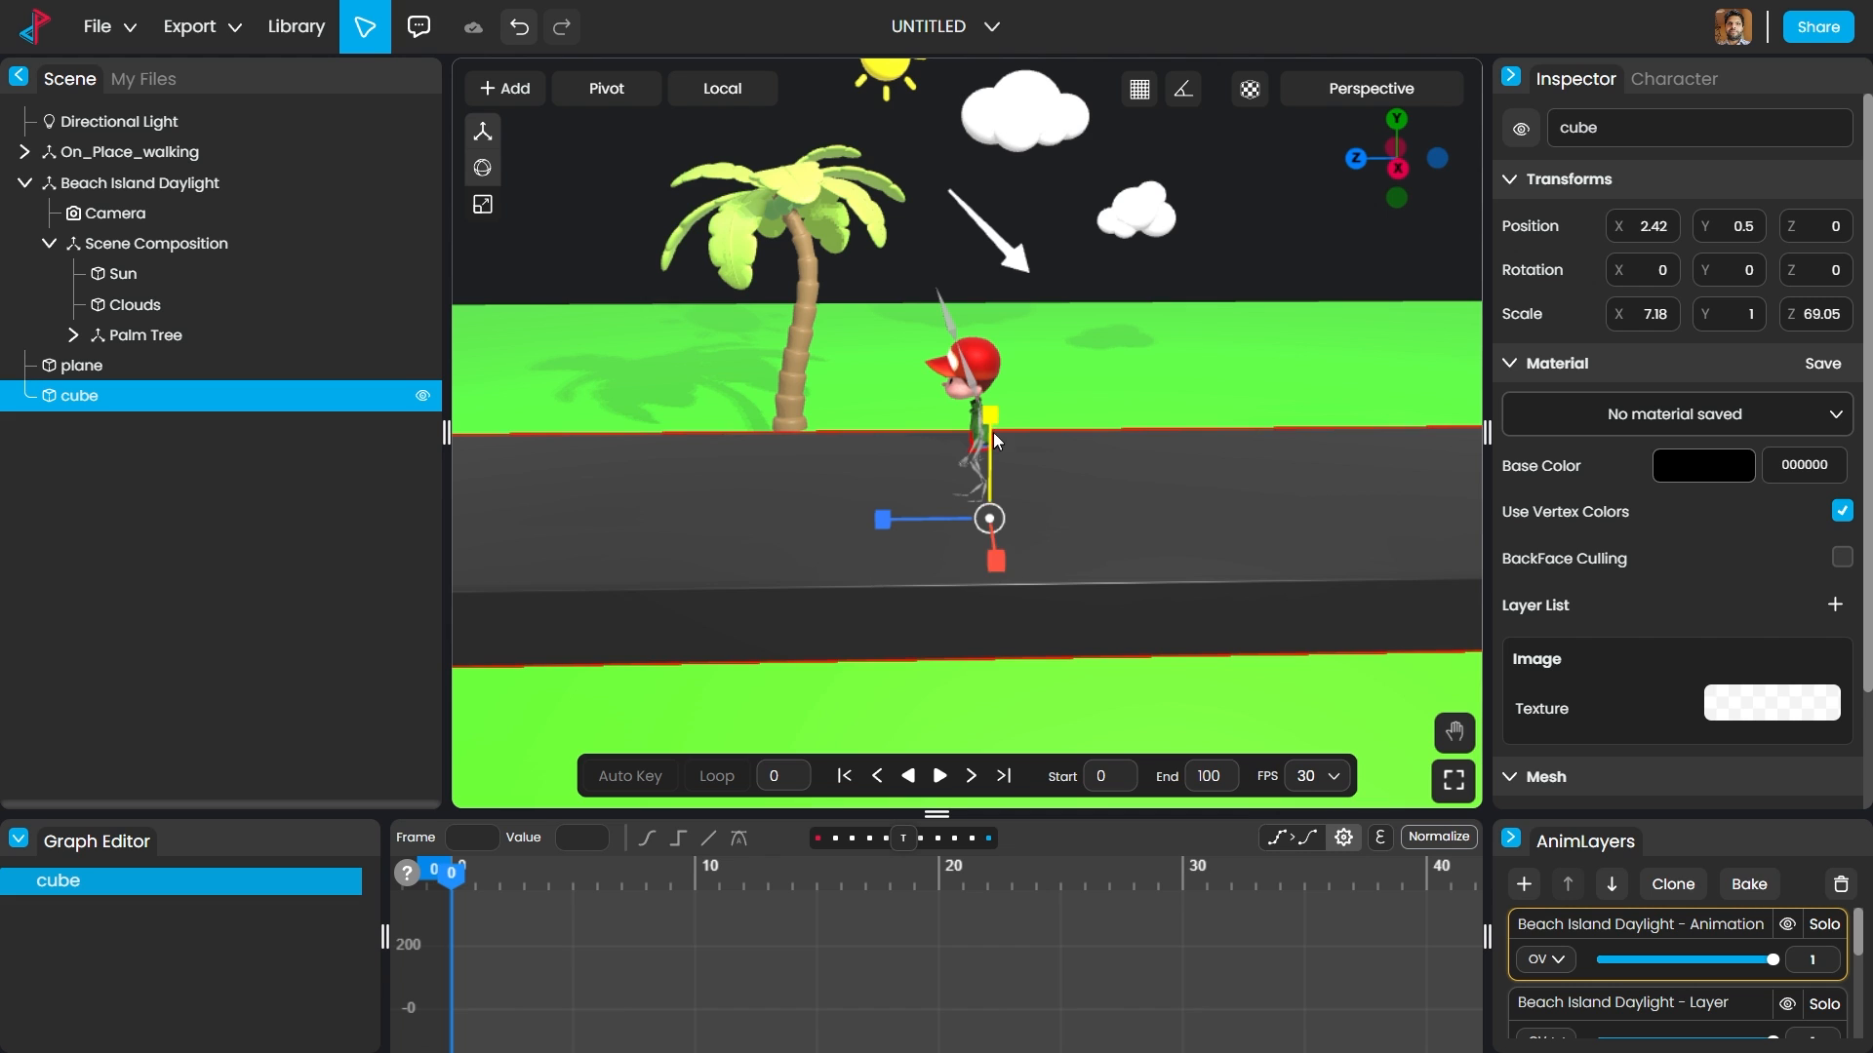
{"action": "left_click_drag", "start_coordinate": [993, 432], "coordinate": [1003, 492]}
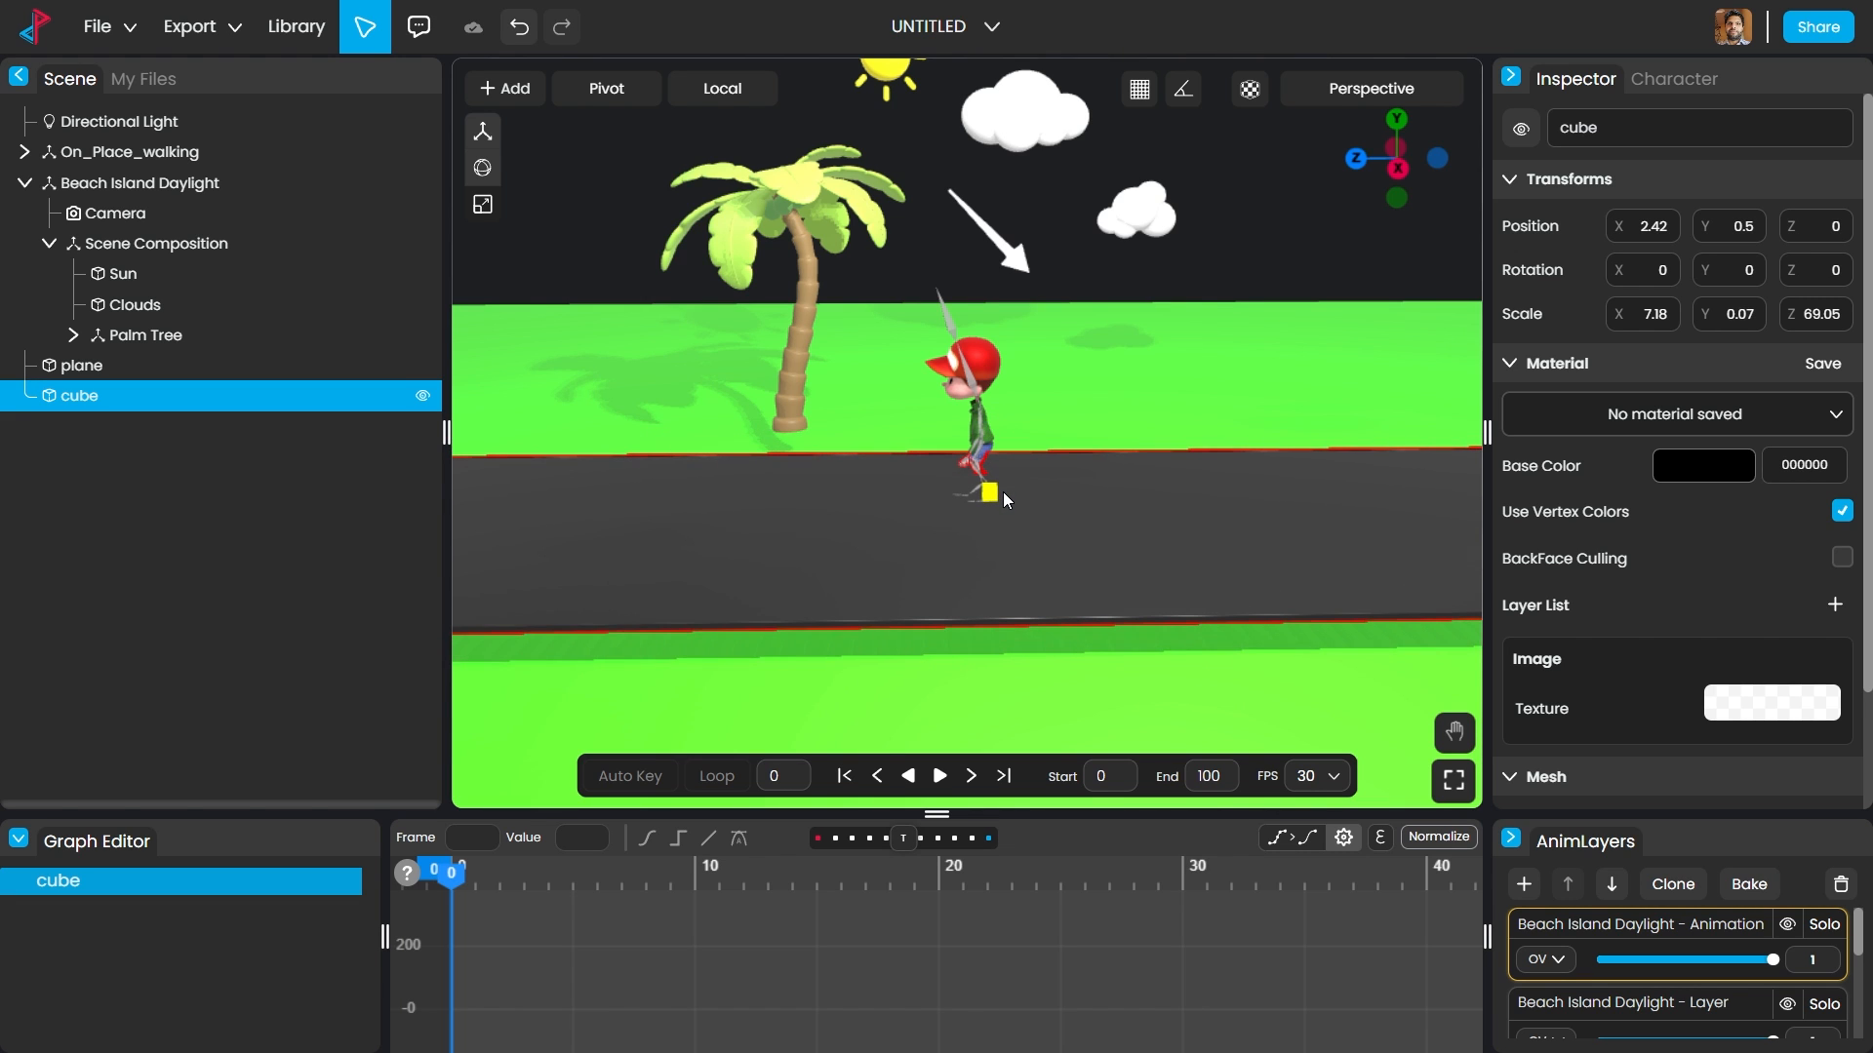
{"action": "left_click", "coordinate": [482, 130]}
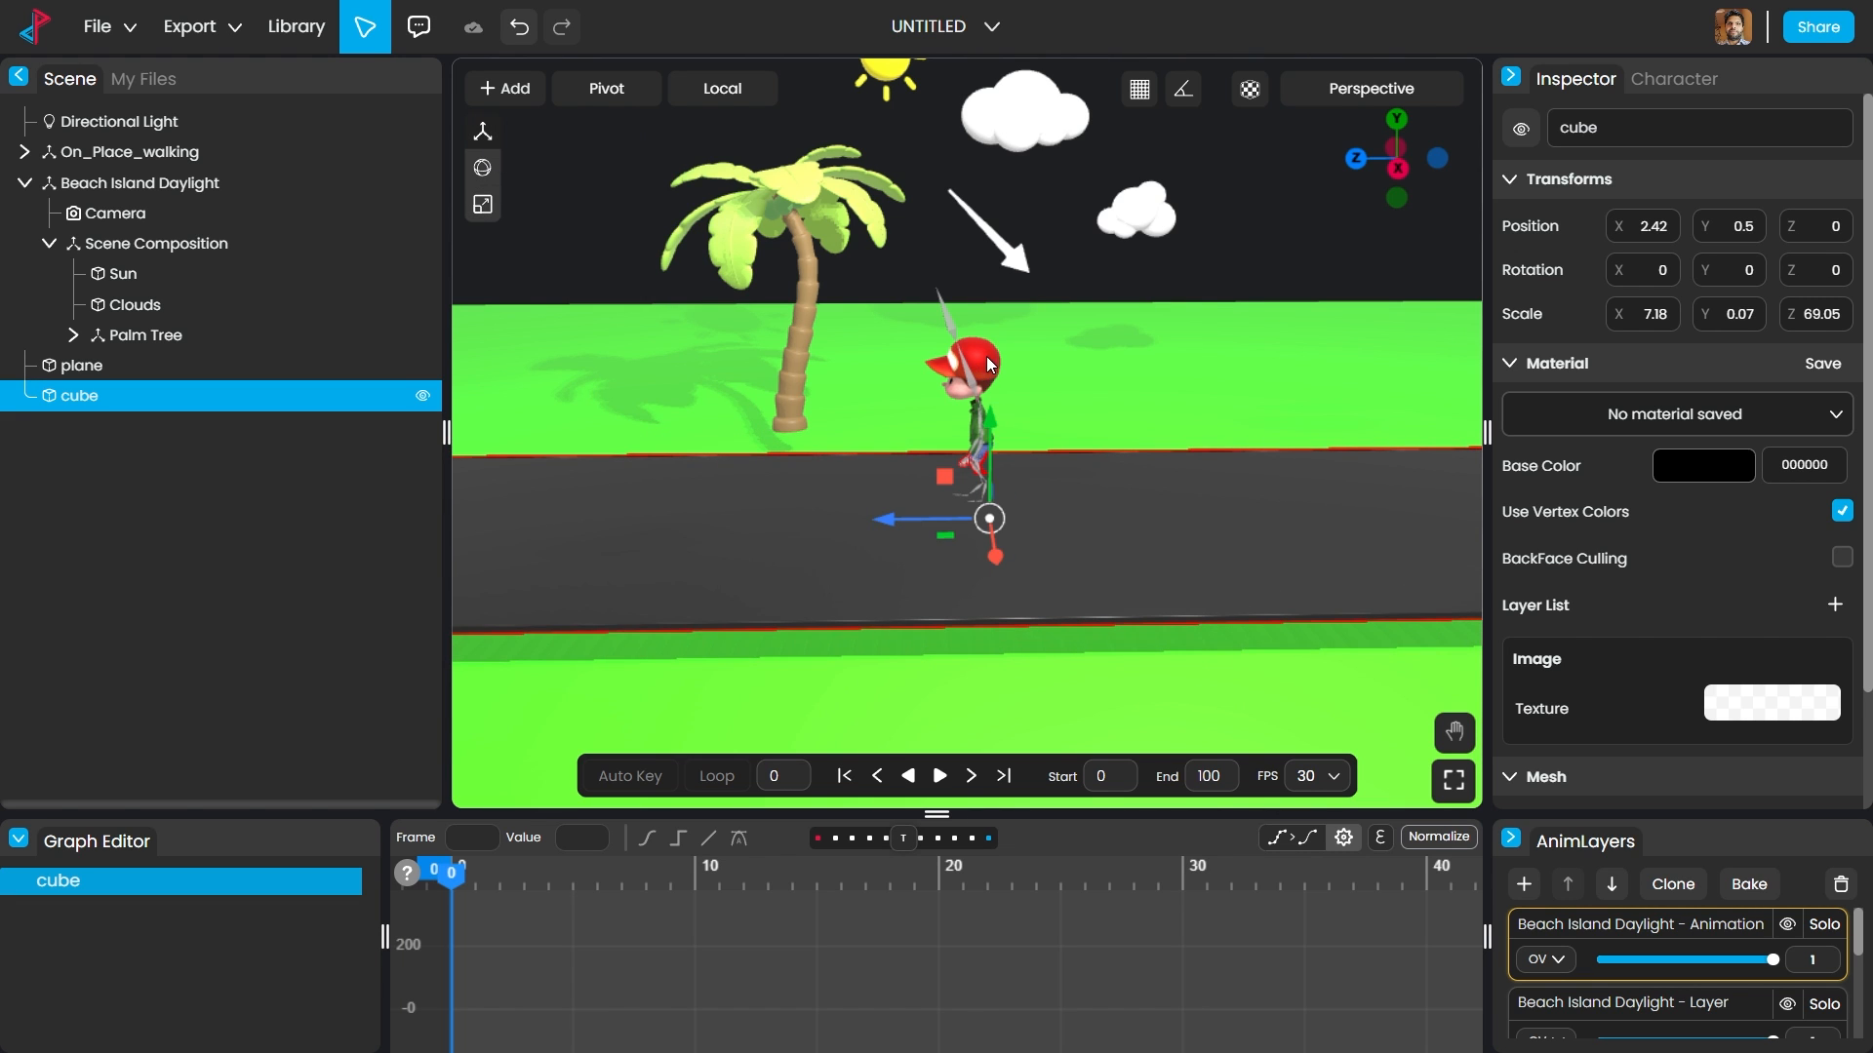
{"action": "left_click_drag", "start_coordinate": [989, 415], "coordinate": [992, 449]}
{"action": "left_click", "coordinate": [1271, 355]}
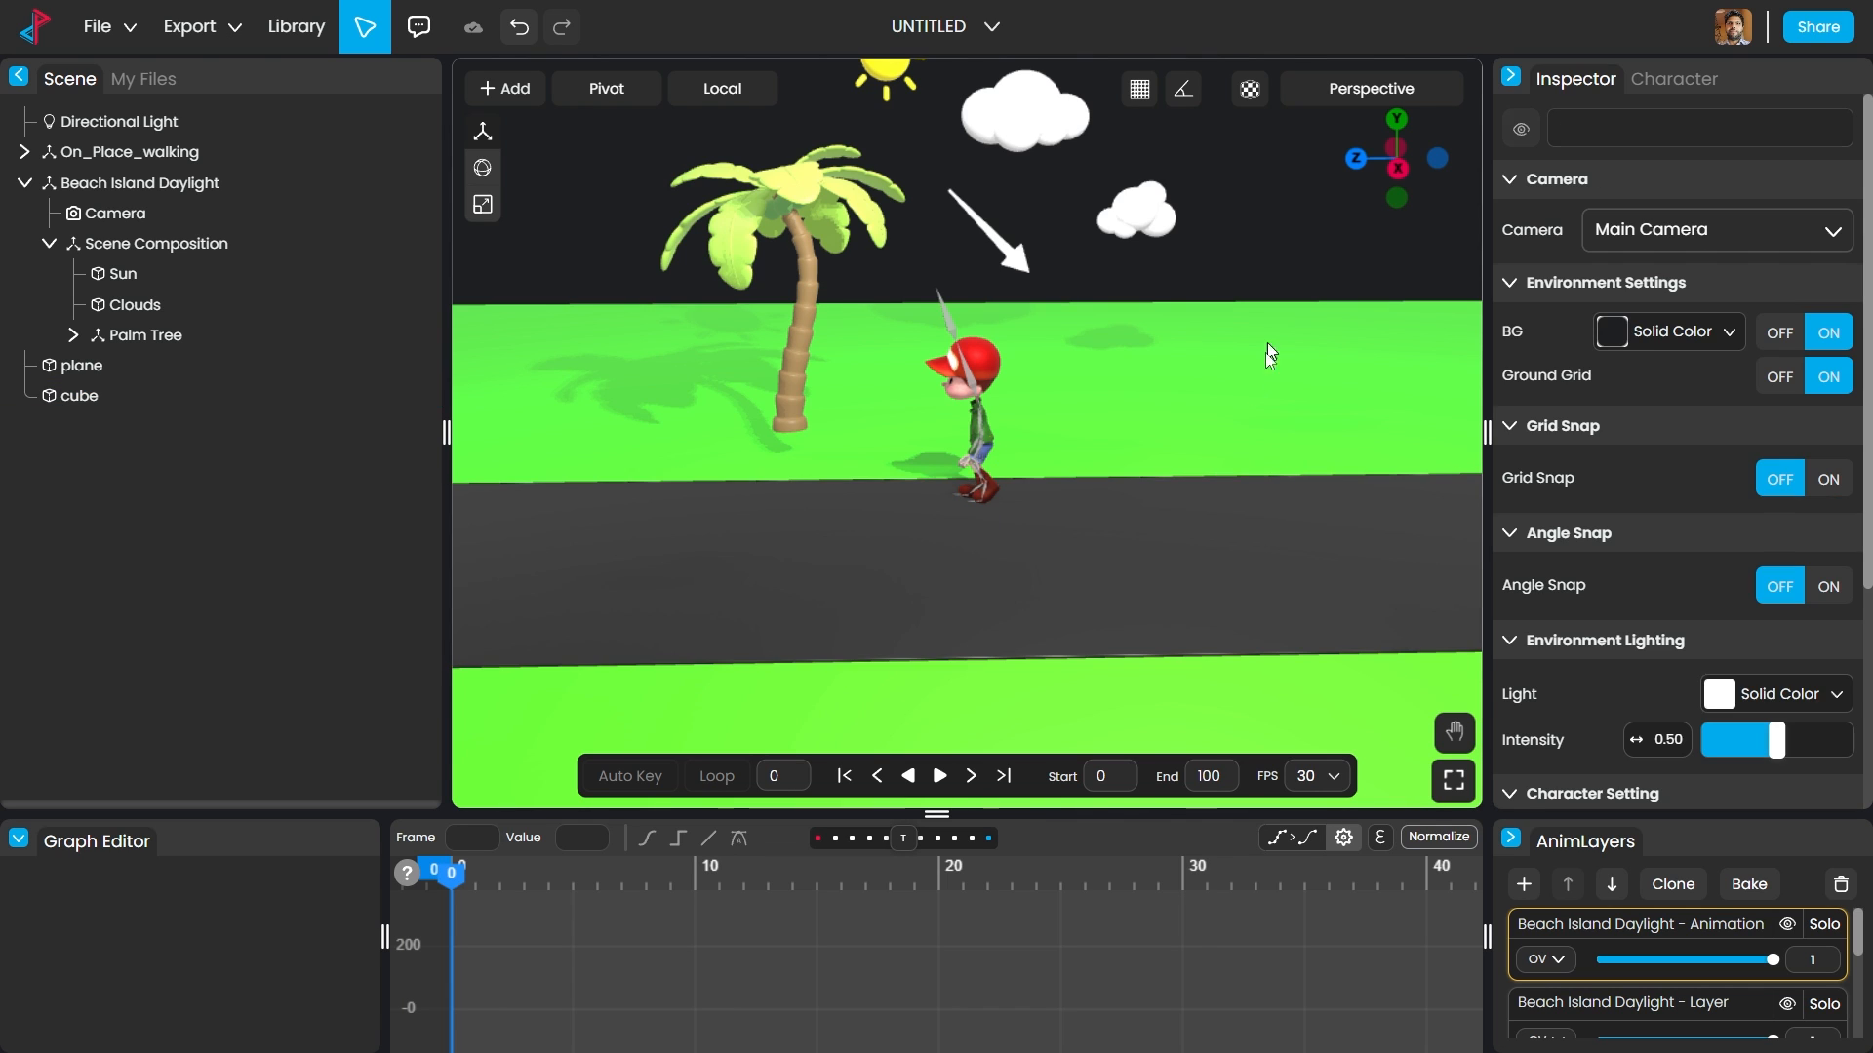
Step: Widen the road to an X scale of about 9.54 and shift it back to about X 0.24
{"action": "left_click", "coordinate": [1140, 506]}
{"action": "left_click", "coordinate": [481, 205]}
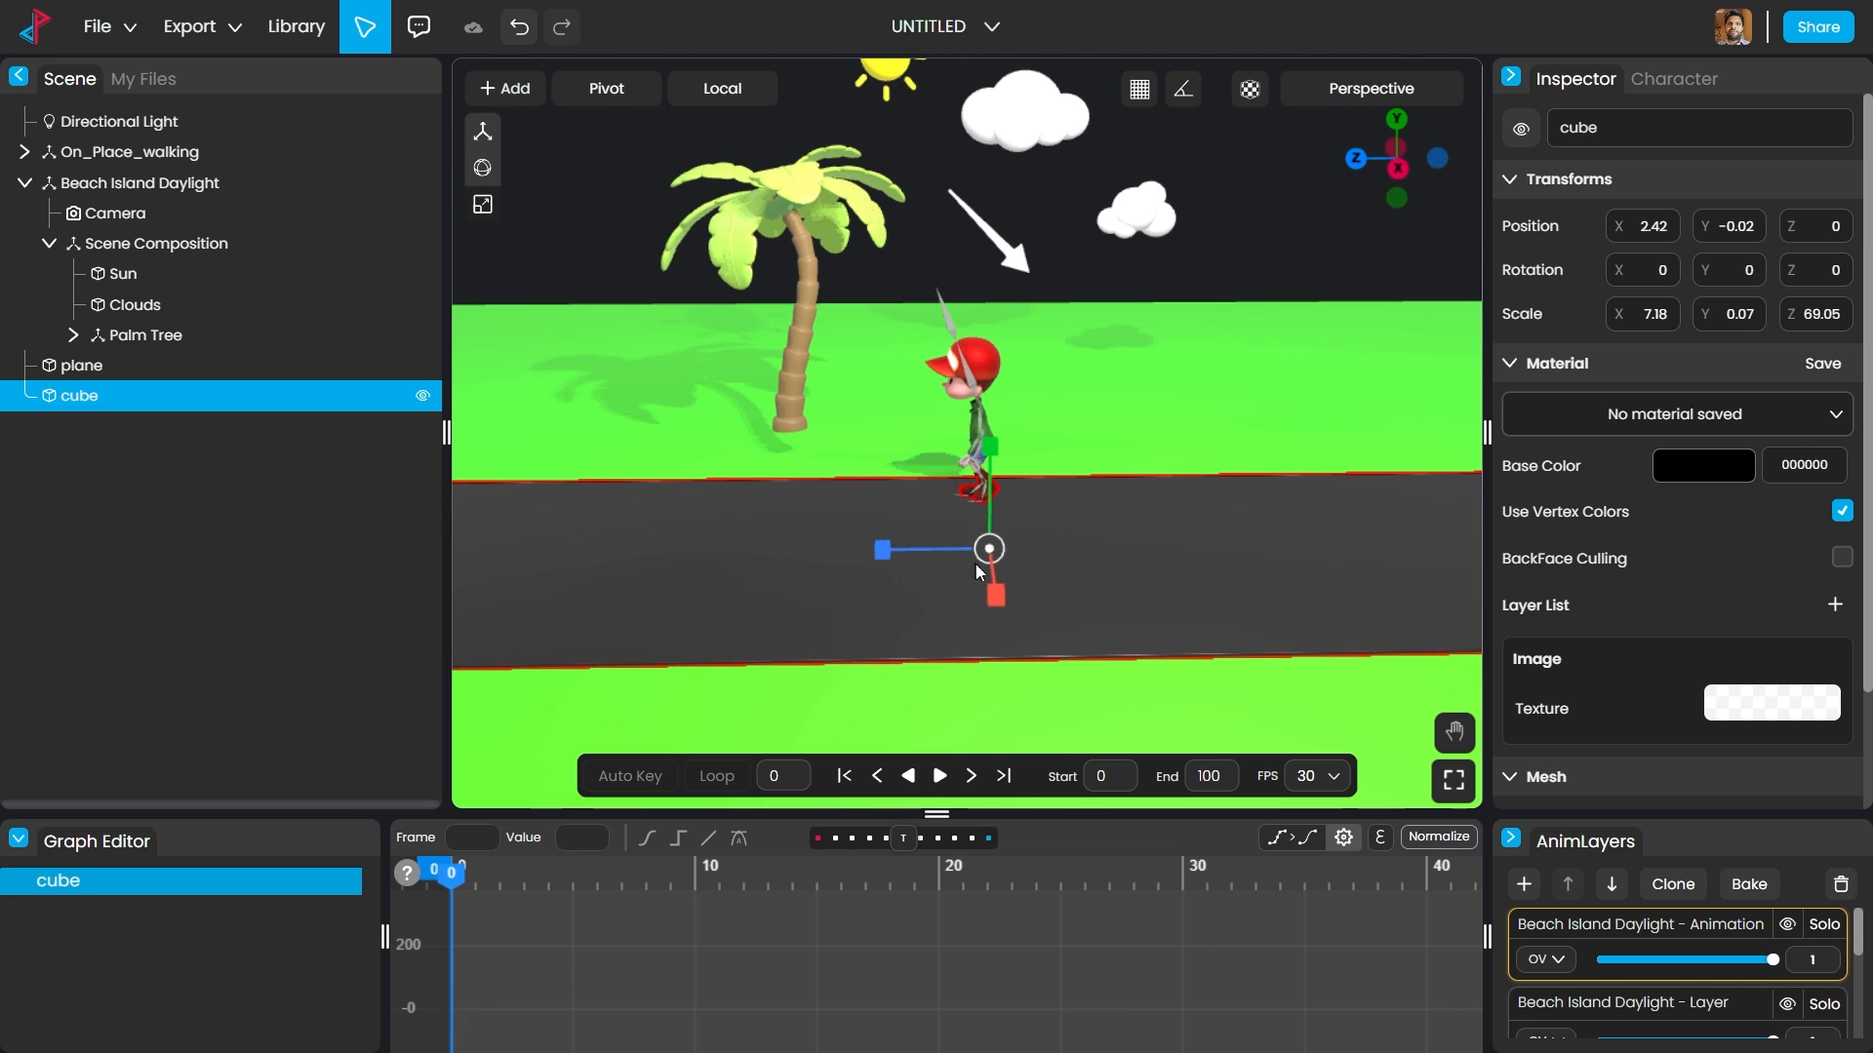
{"action": "left_click_drag", "start_coordinate": [1004, 594], "coordinate": [997, 546]}
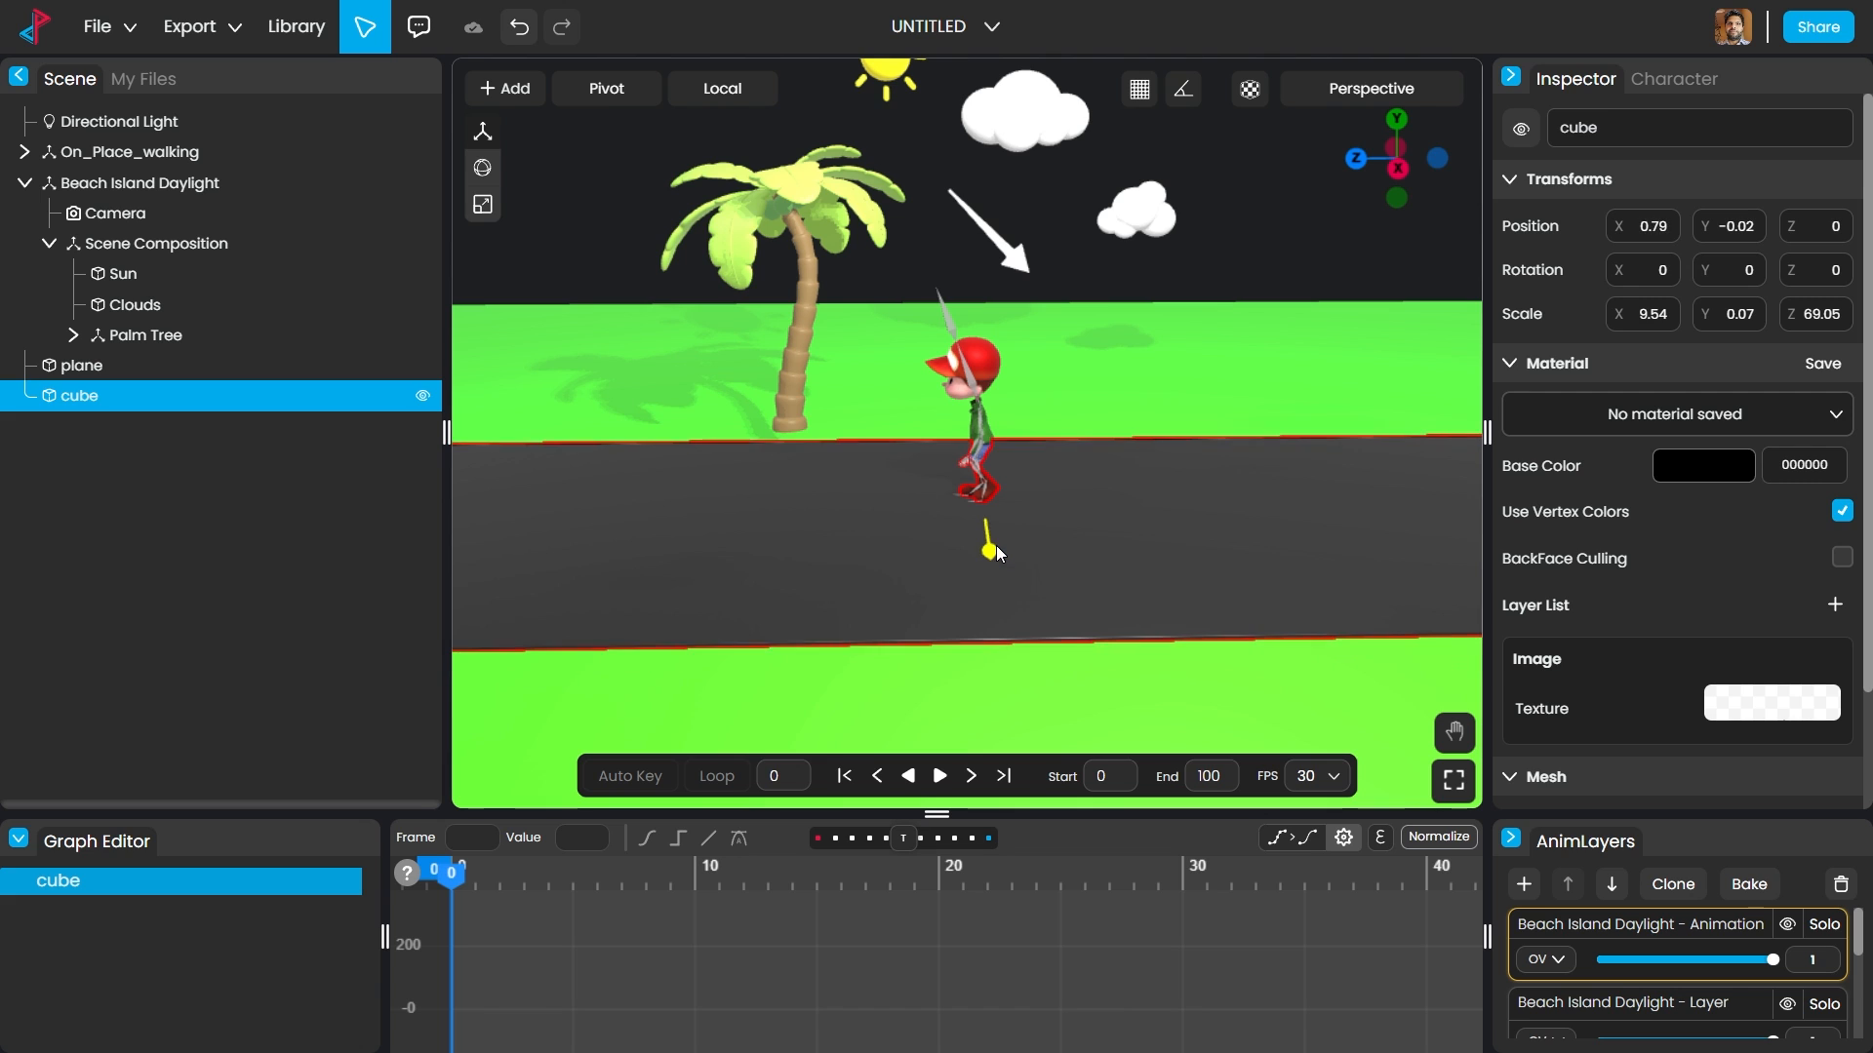
{"action": "left_click", "coordinate": [1254, 254]}
{"action": "scroll", "coordinate": [1174, 480], "scroll_direction": "up", "scroll_amount": 1}
{"action": "scroll", "coordinate": [1174, 480], "scroll_direction": "down", "scroll_amount": 2}
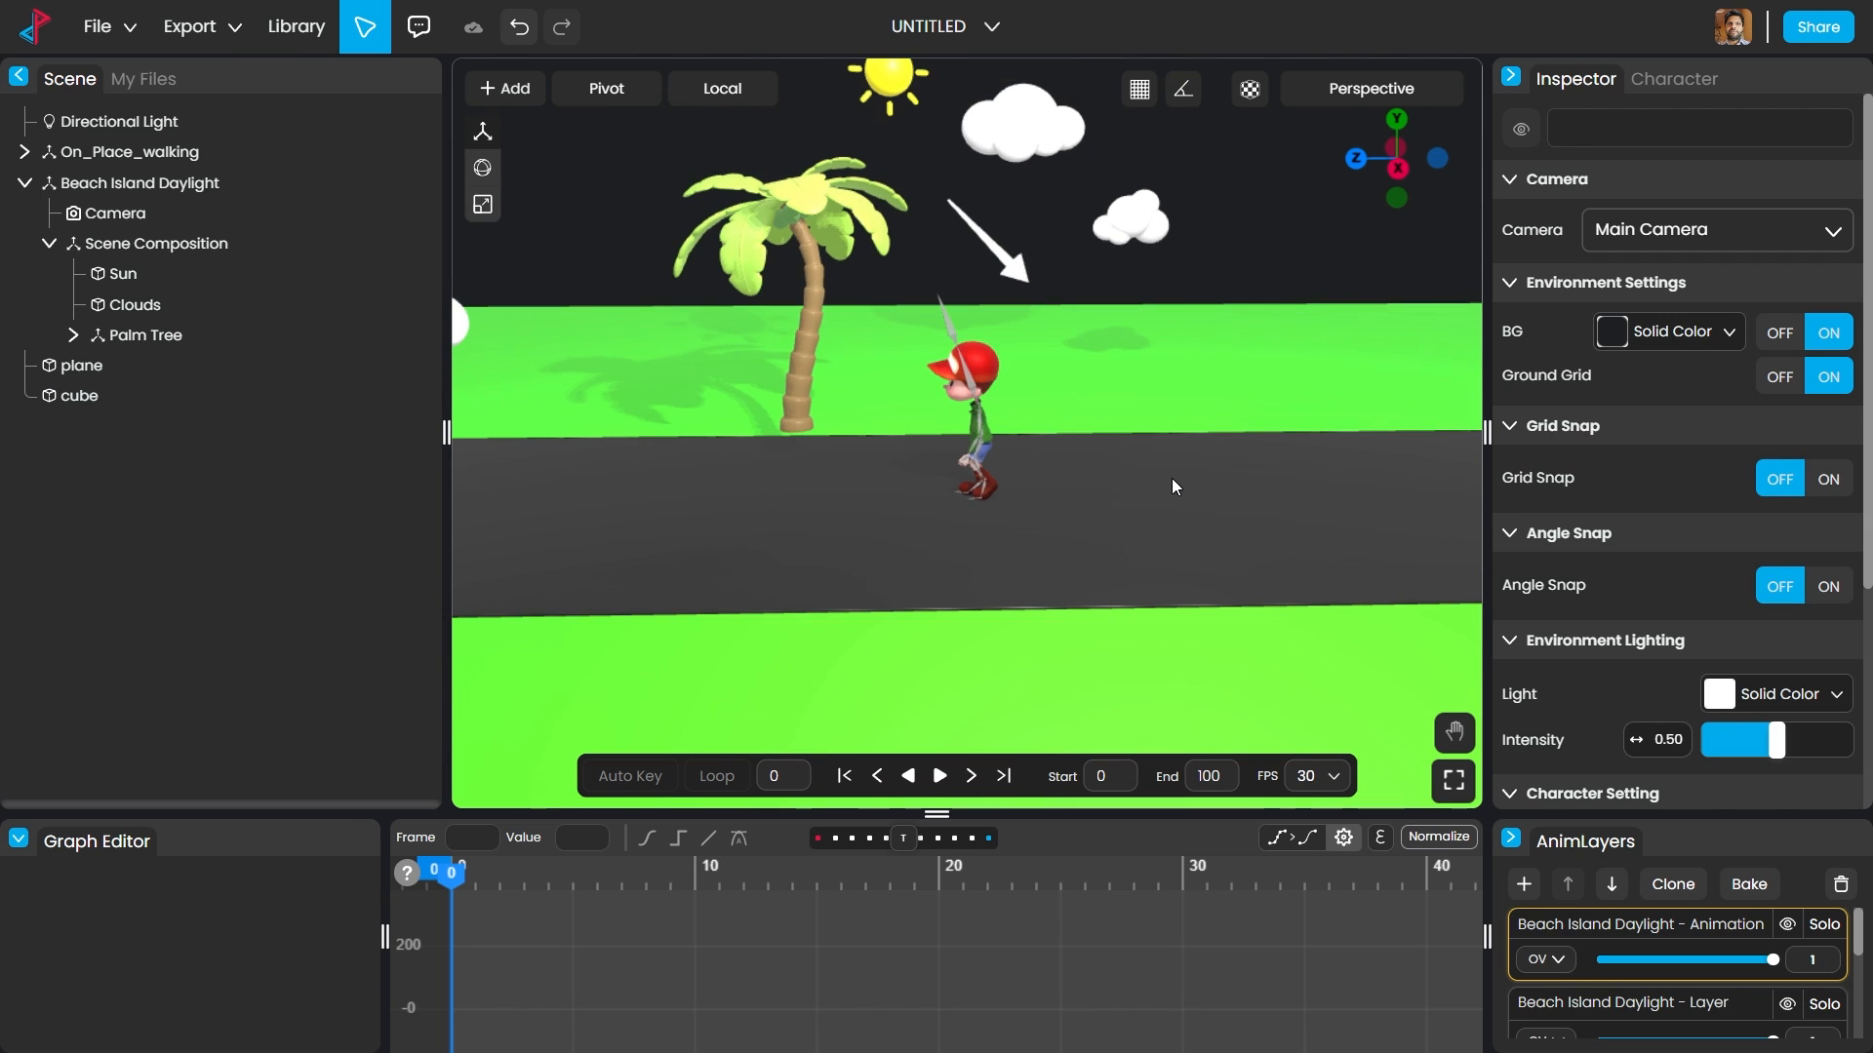
Step: Duplicate the road cube and select the copy
{"action": "left_click", "coordinate": [1149, 542]}
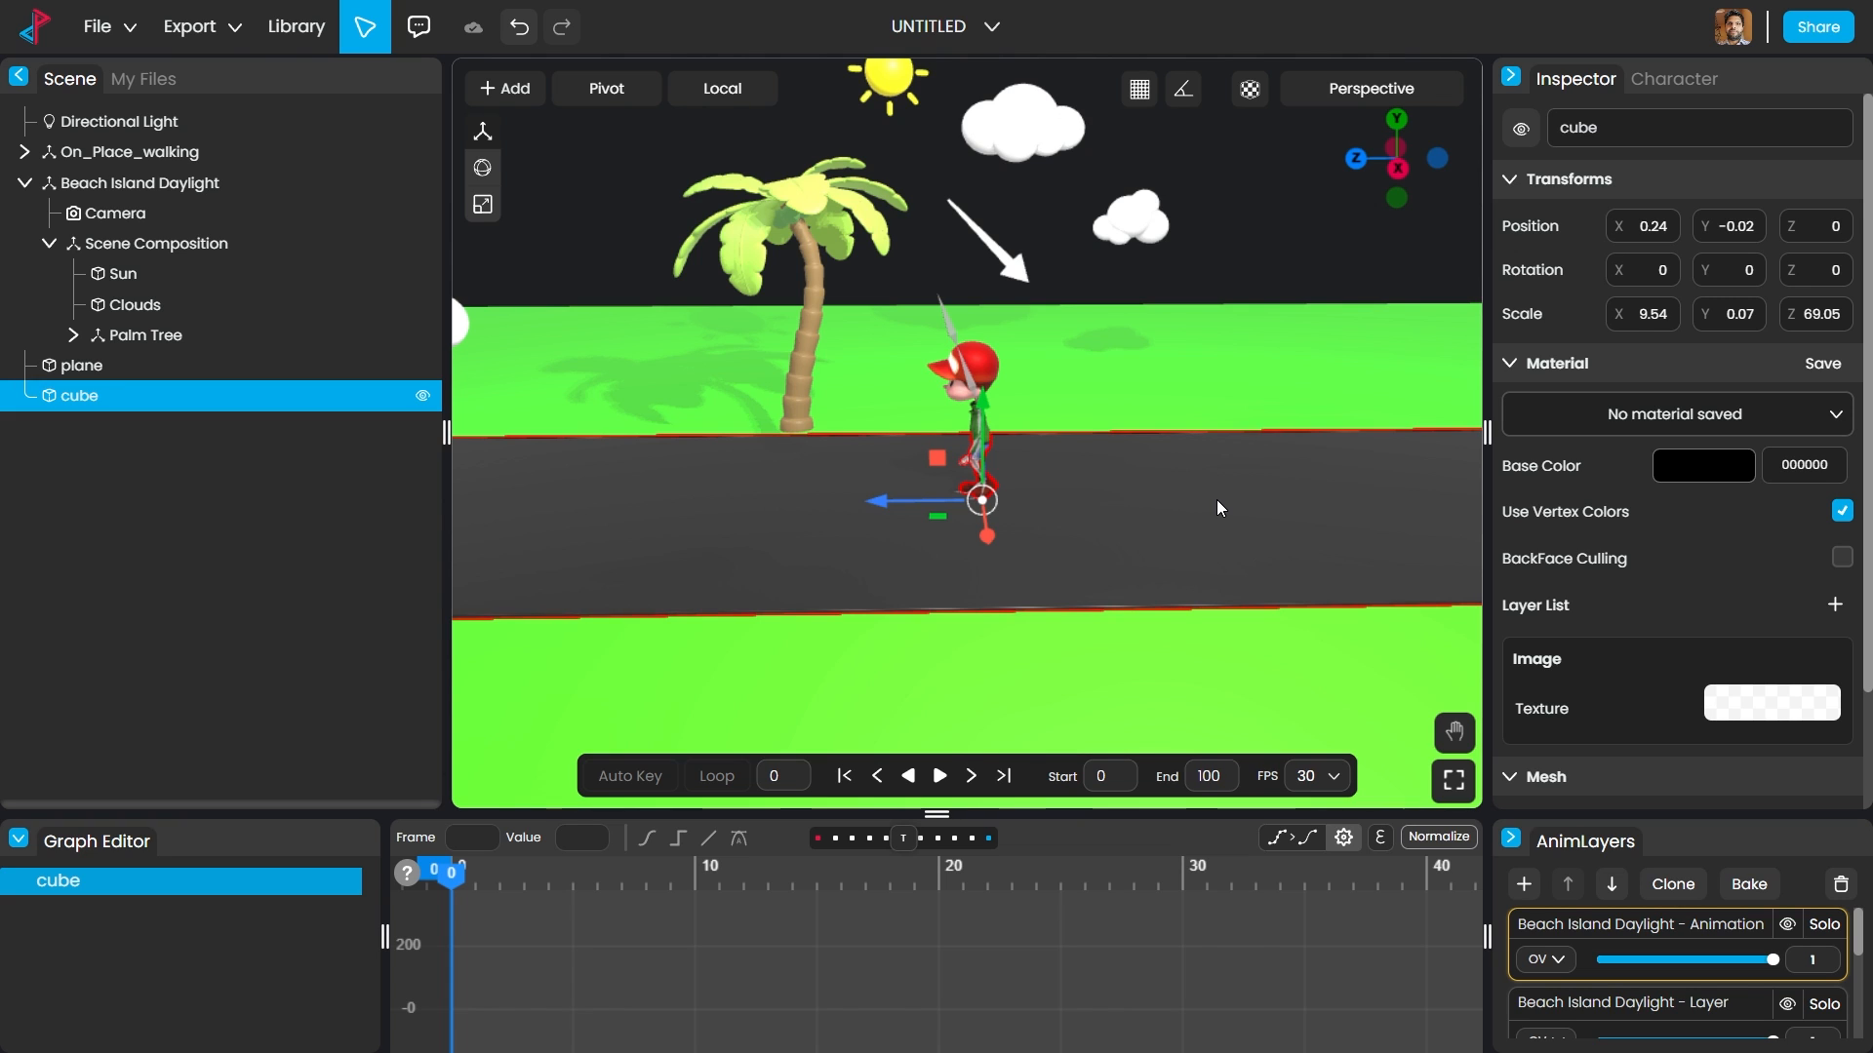
{"action": "key", "text": "ctrl+d"}
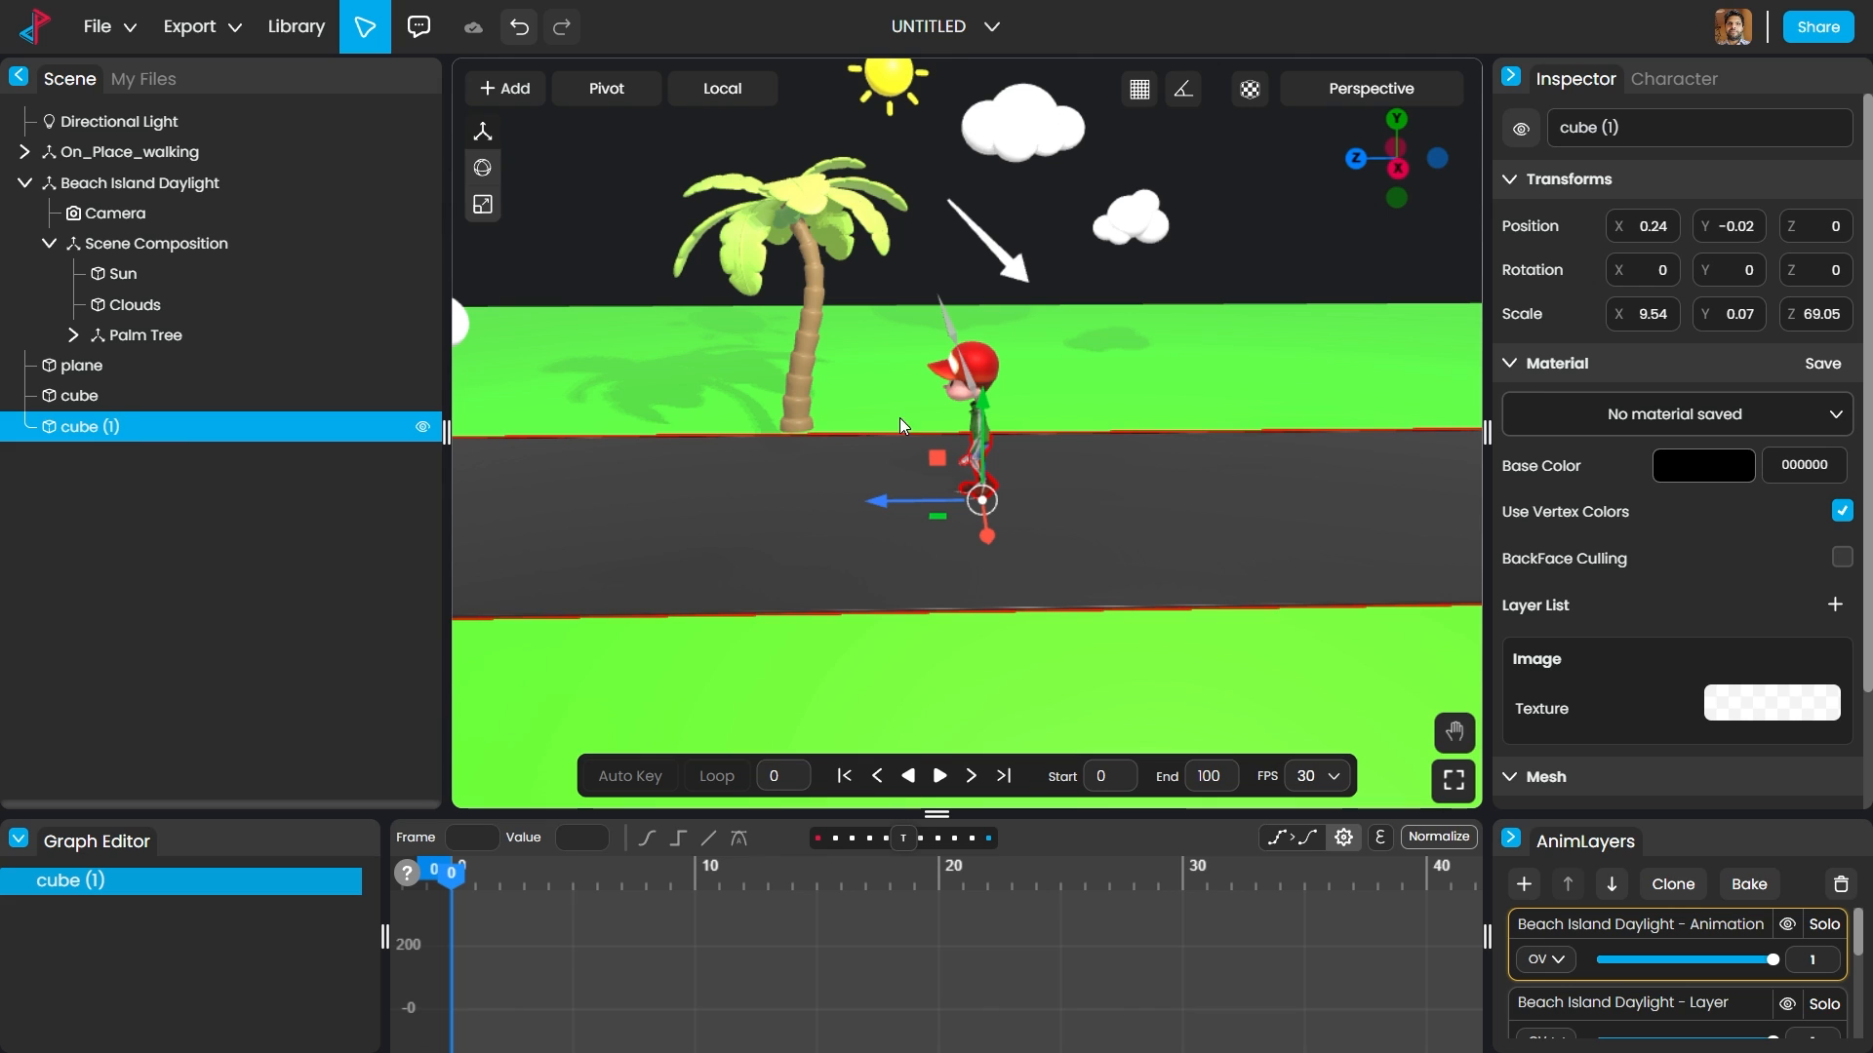
{"action": "left_click", "coordinate": [65, 396]}
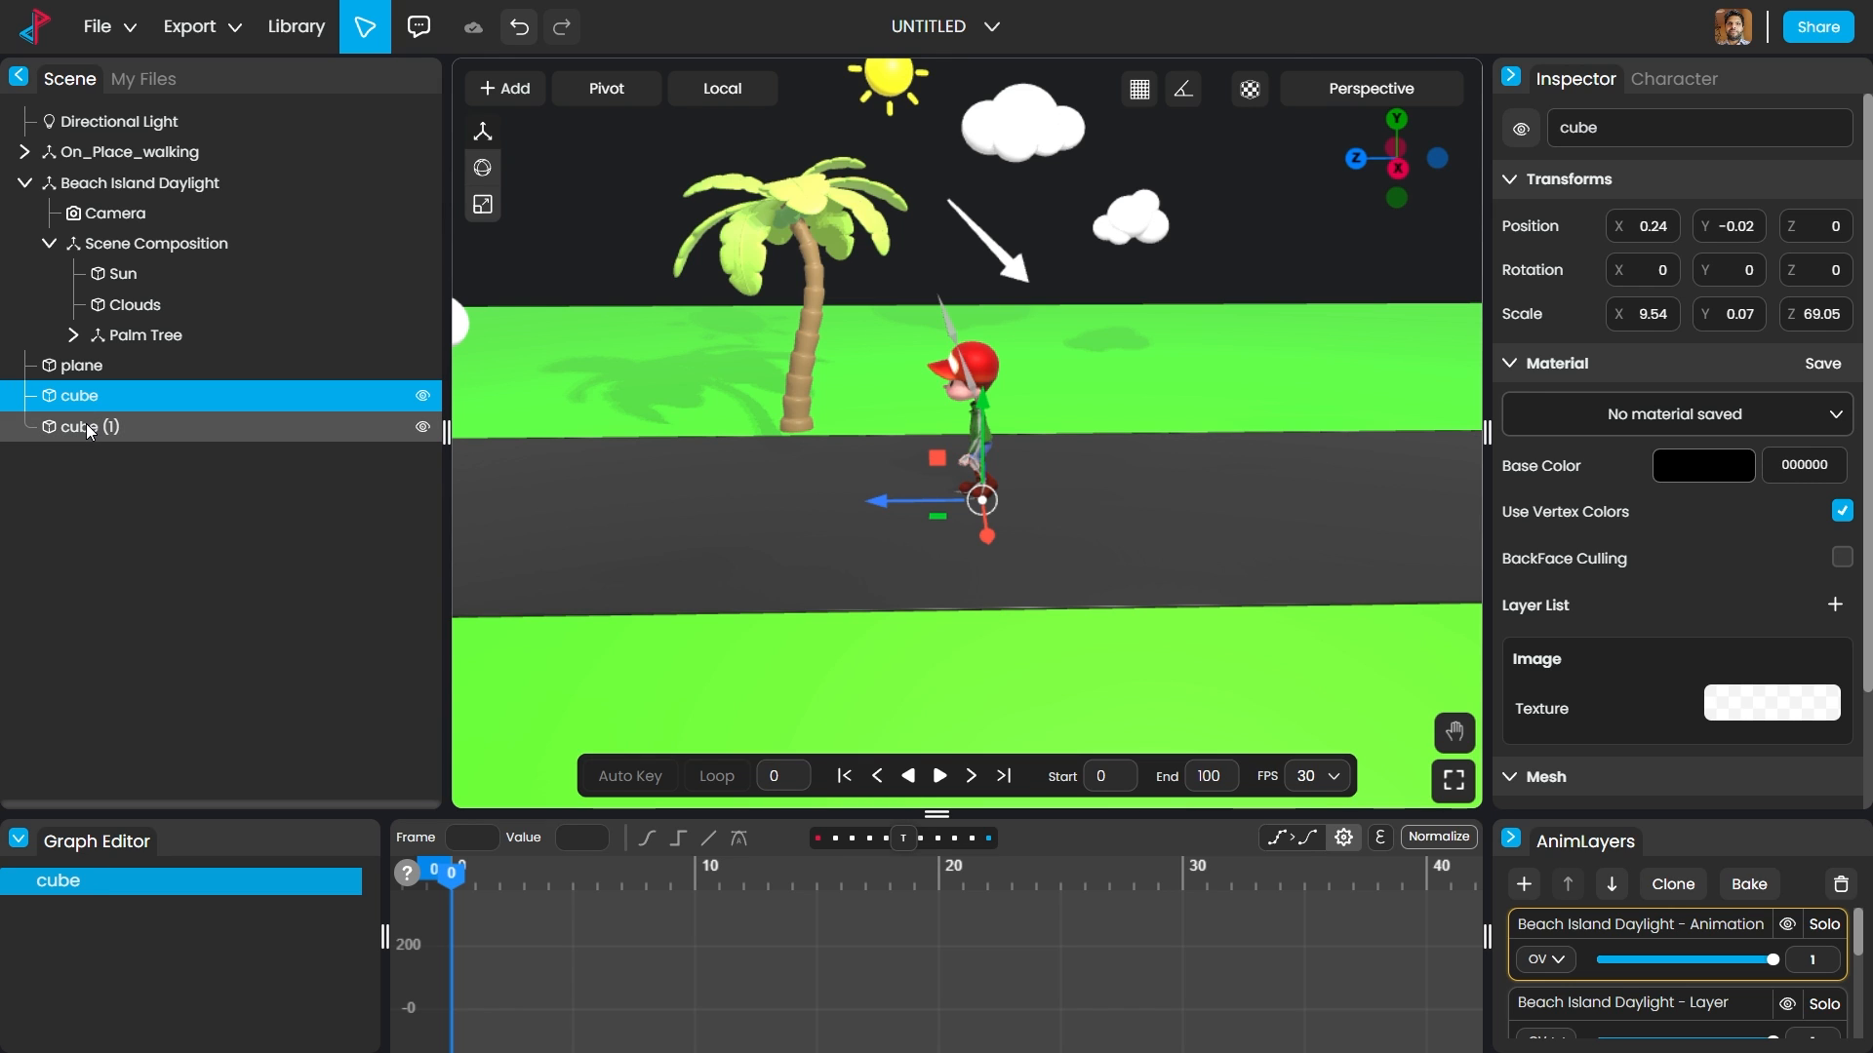
{"action": "left_click", "coordinate": [86, 424]}
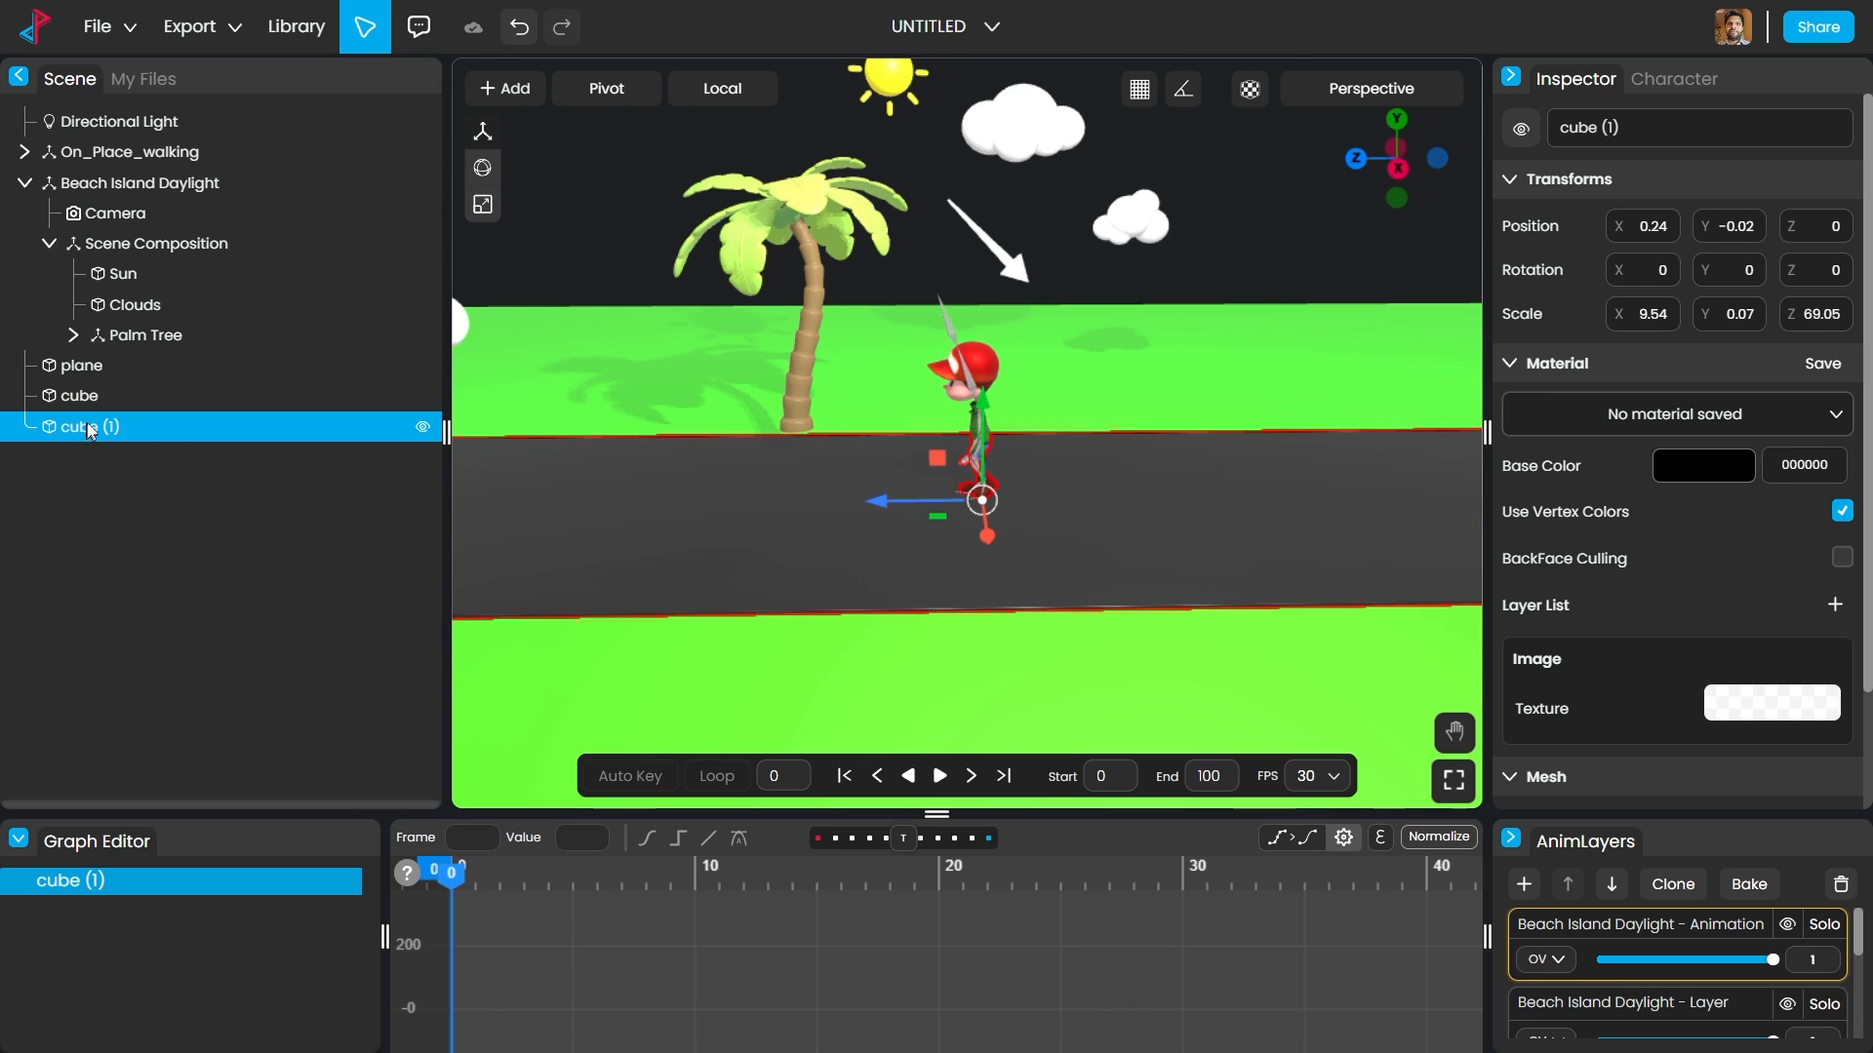
Step: Narrow the copied road cube to an X scale of about 0.31 and raise it to about Y 0.04 as a center stripe
{"action": "left_click", "coordinate": [482, 203]}
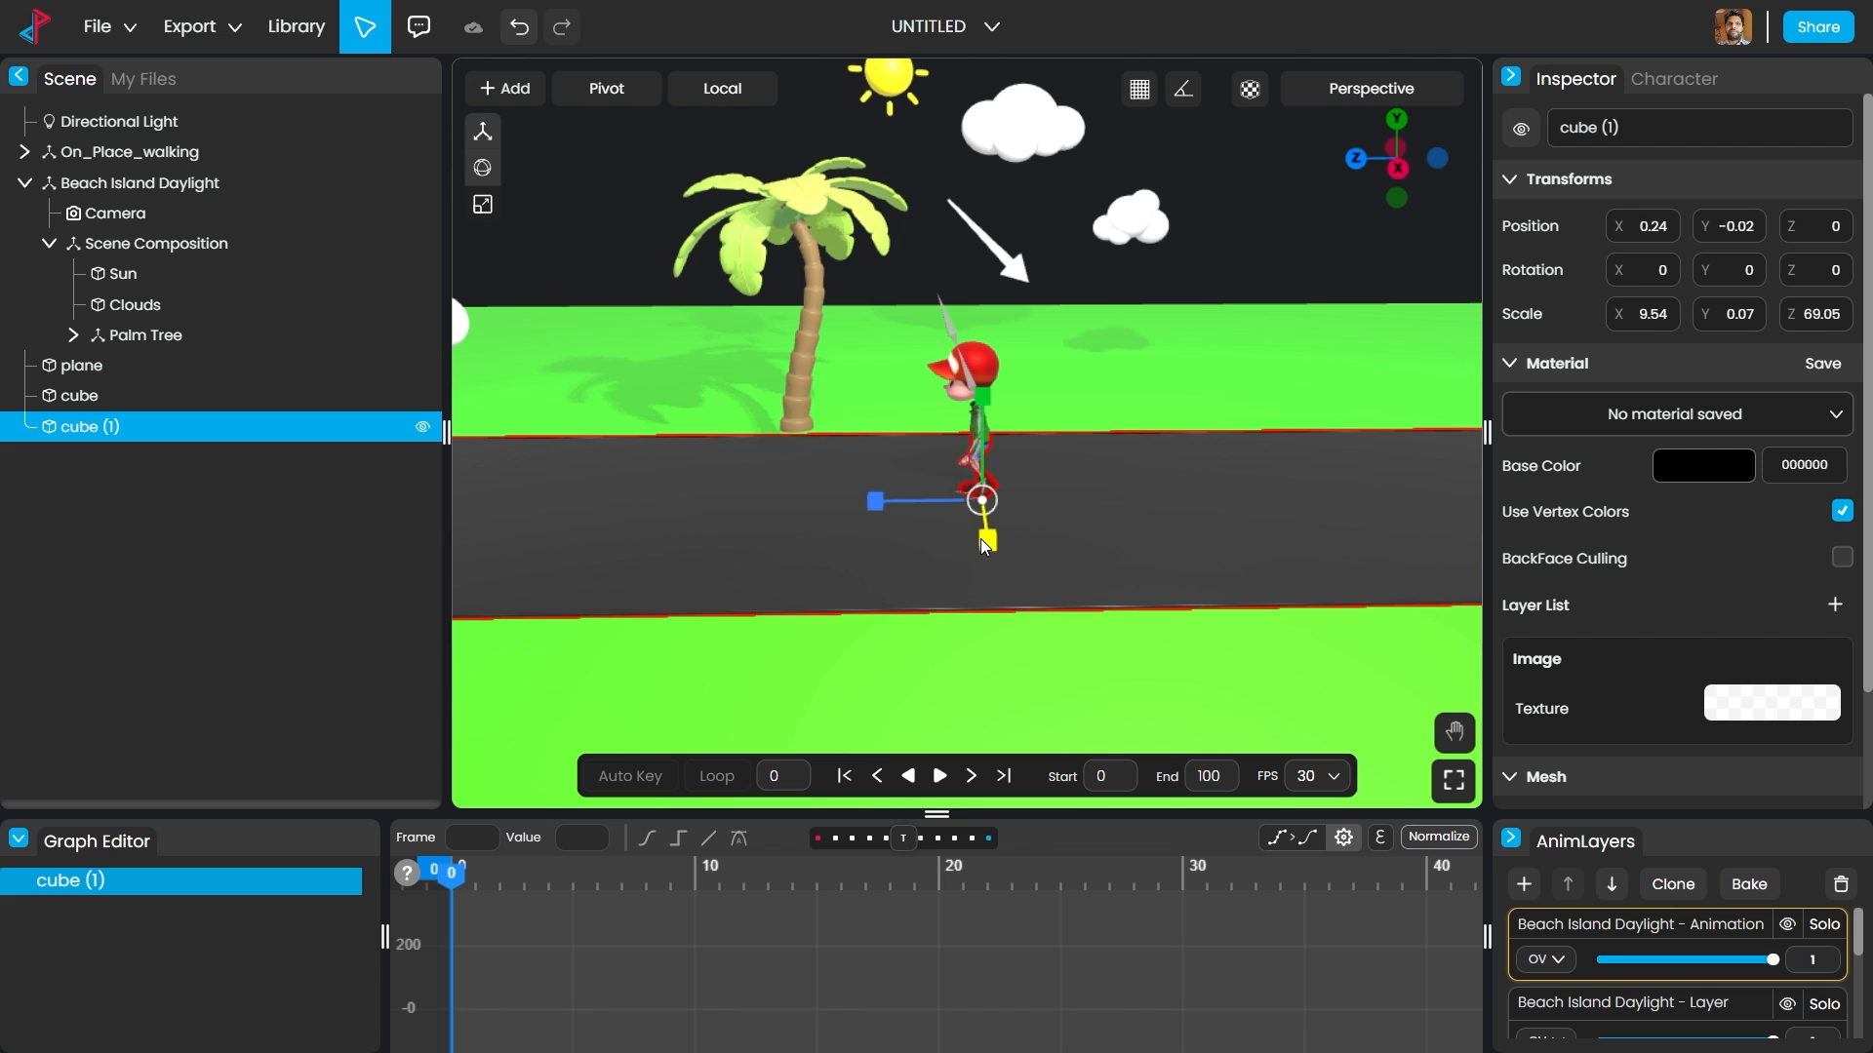
{"action": "left_click_drag", "start_coordinate": [988, 543], "coordinate": [981, 509]}
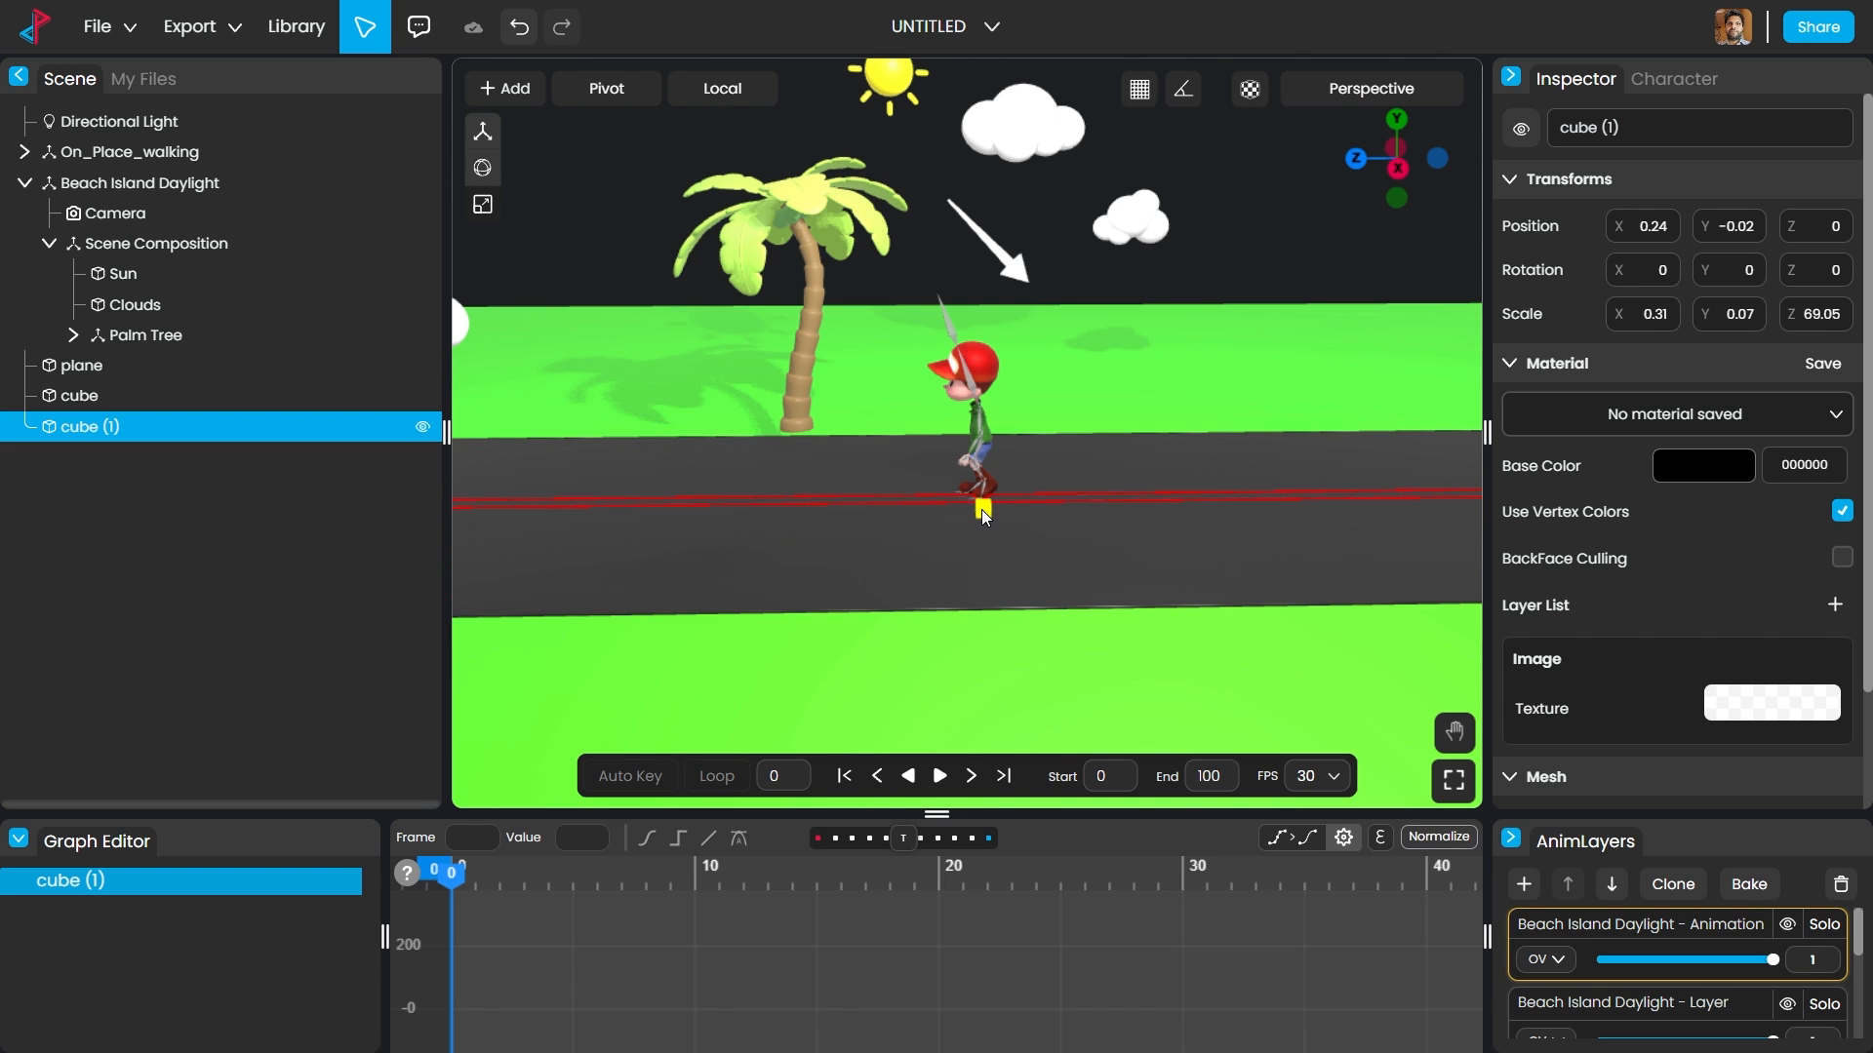
{"action": "key", "text": "w"}
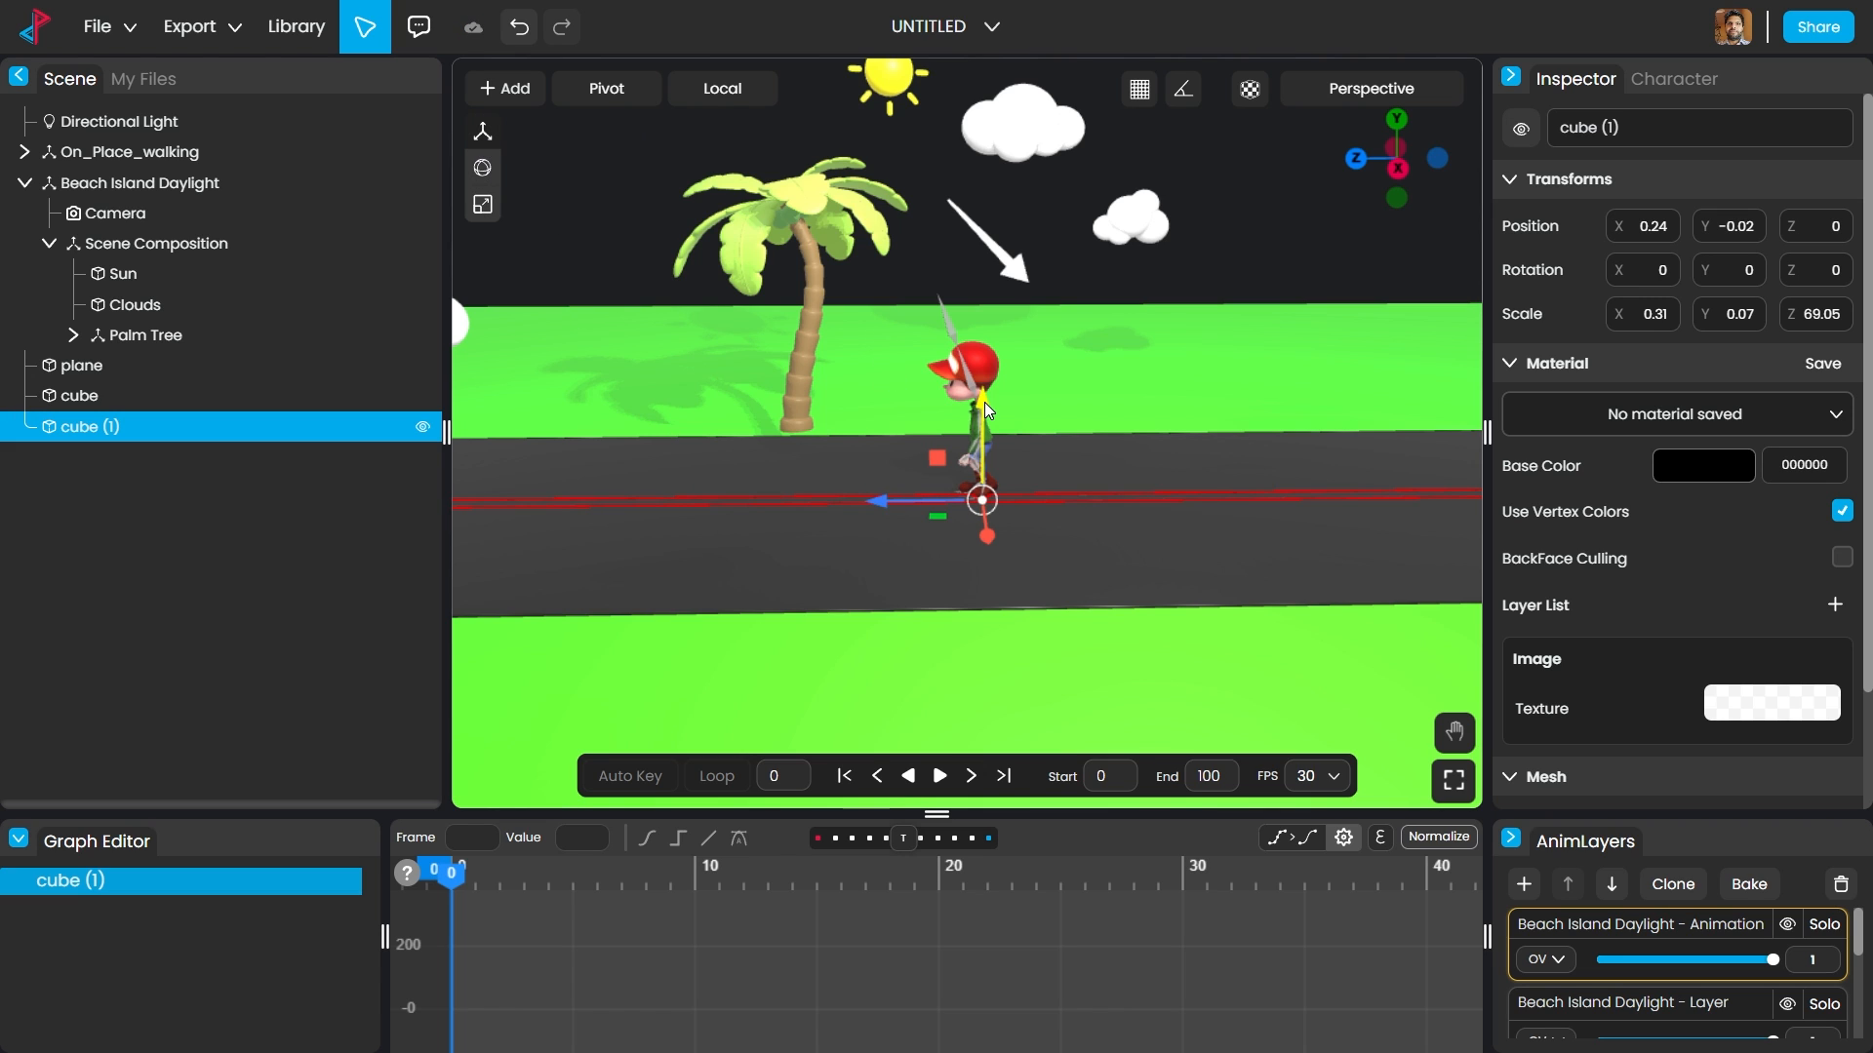
{"action": "left_click_drag", "start_coordinate": [985, 403], "coordinate": [985, 399]}
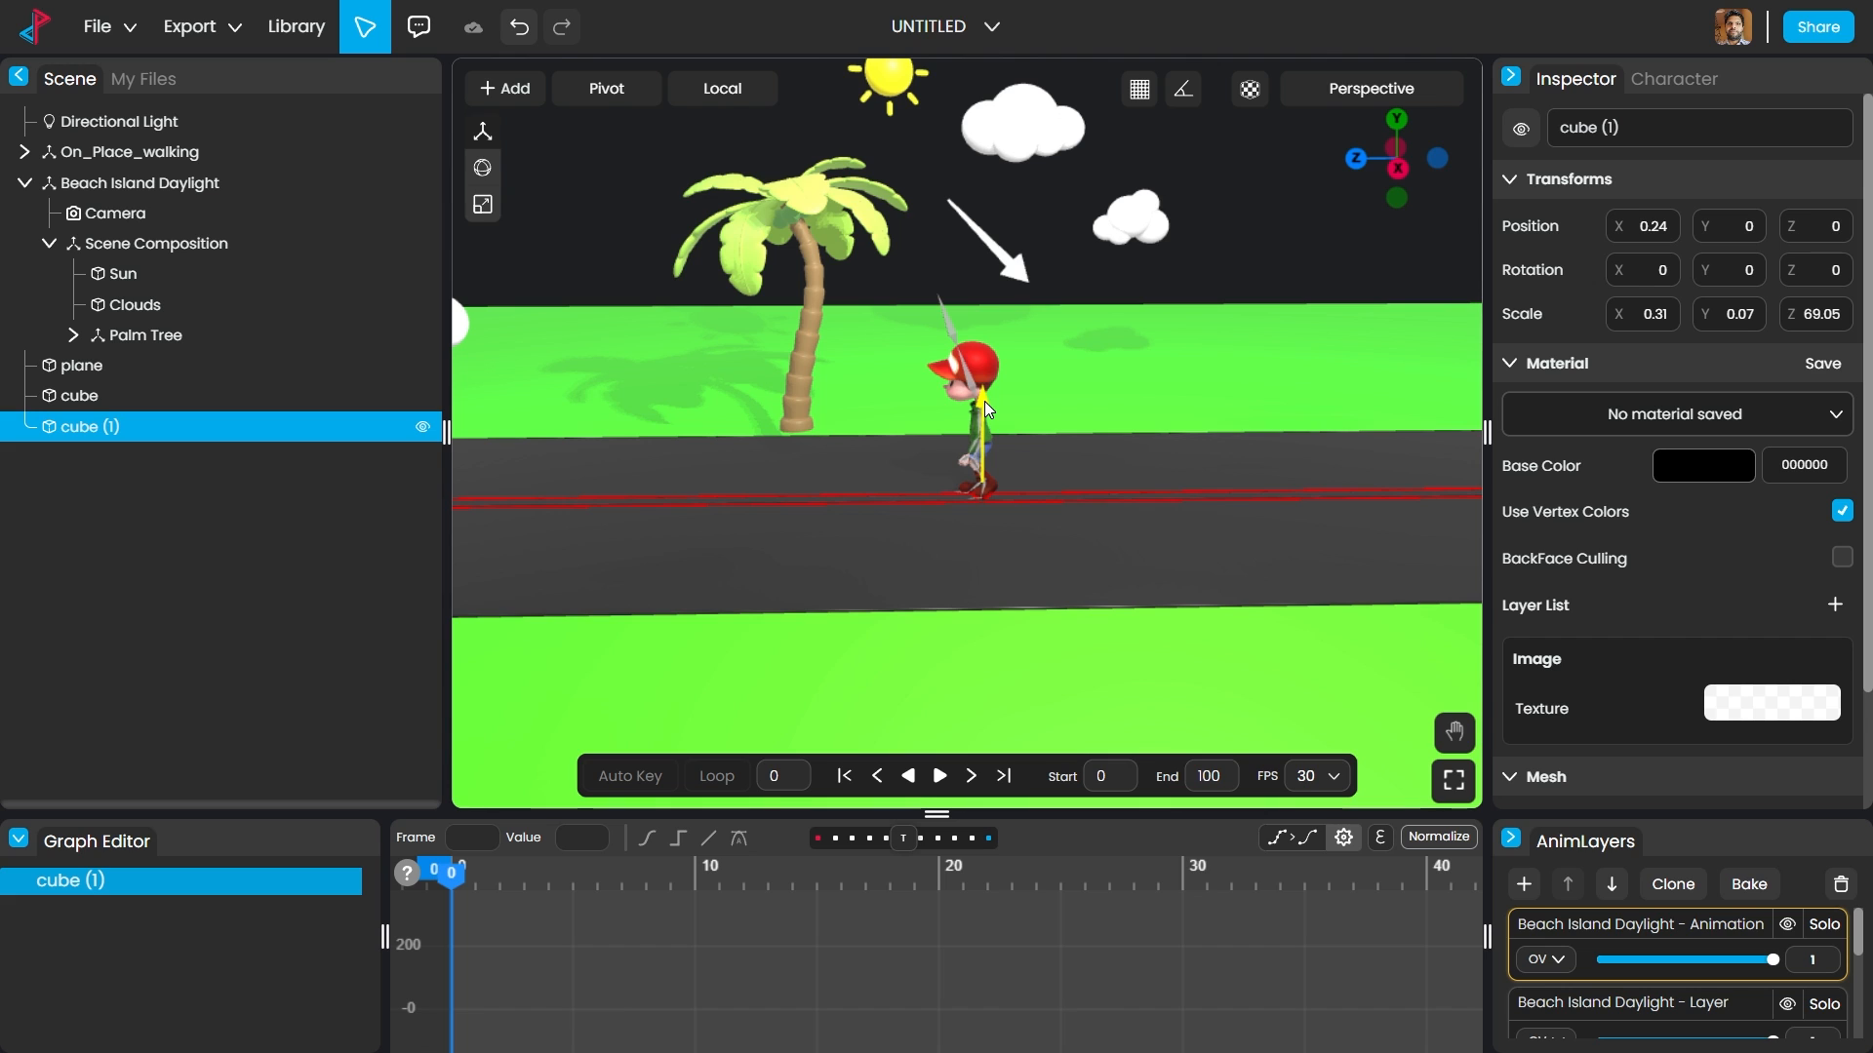
{"action": "left_click_drag", "start_coordinate": [983, 401], "coordinate": [983, 399]}
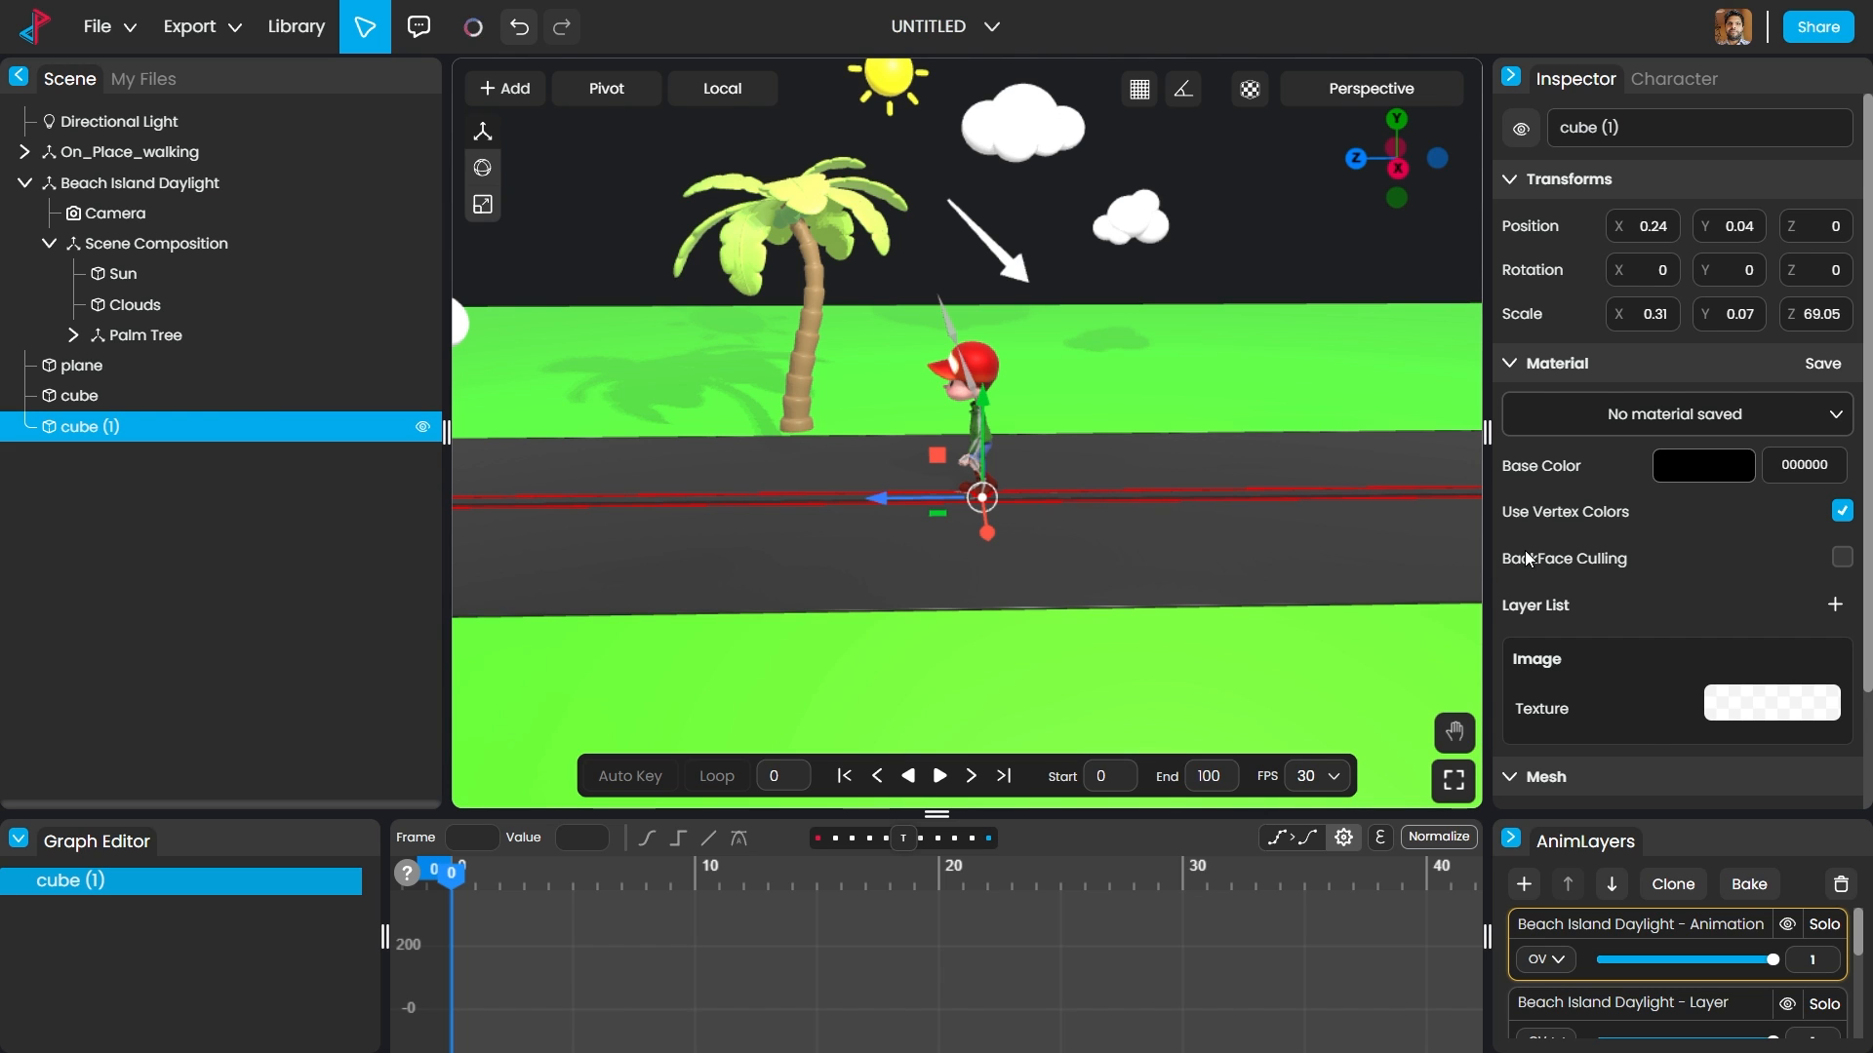
Step: Set the center stripe's base color to white, FFFEFE
{"action": "left_click", "coordinate": [1686, 478]}
{"action": "left_click", "coordinate": [1375, 448]}
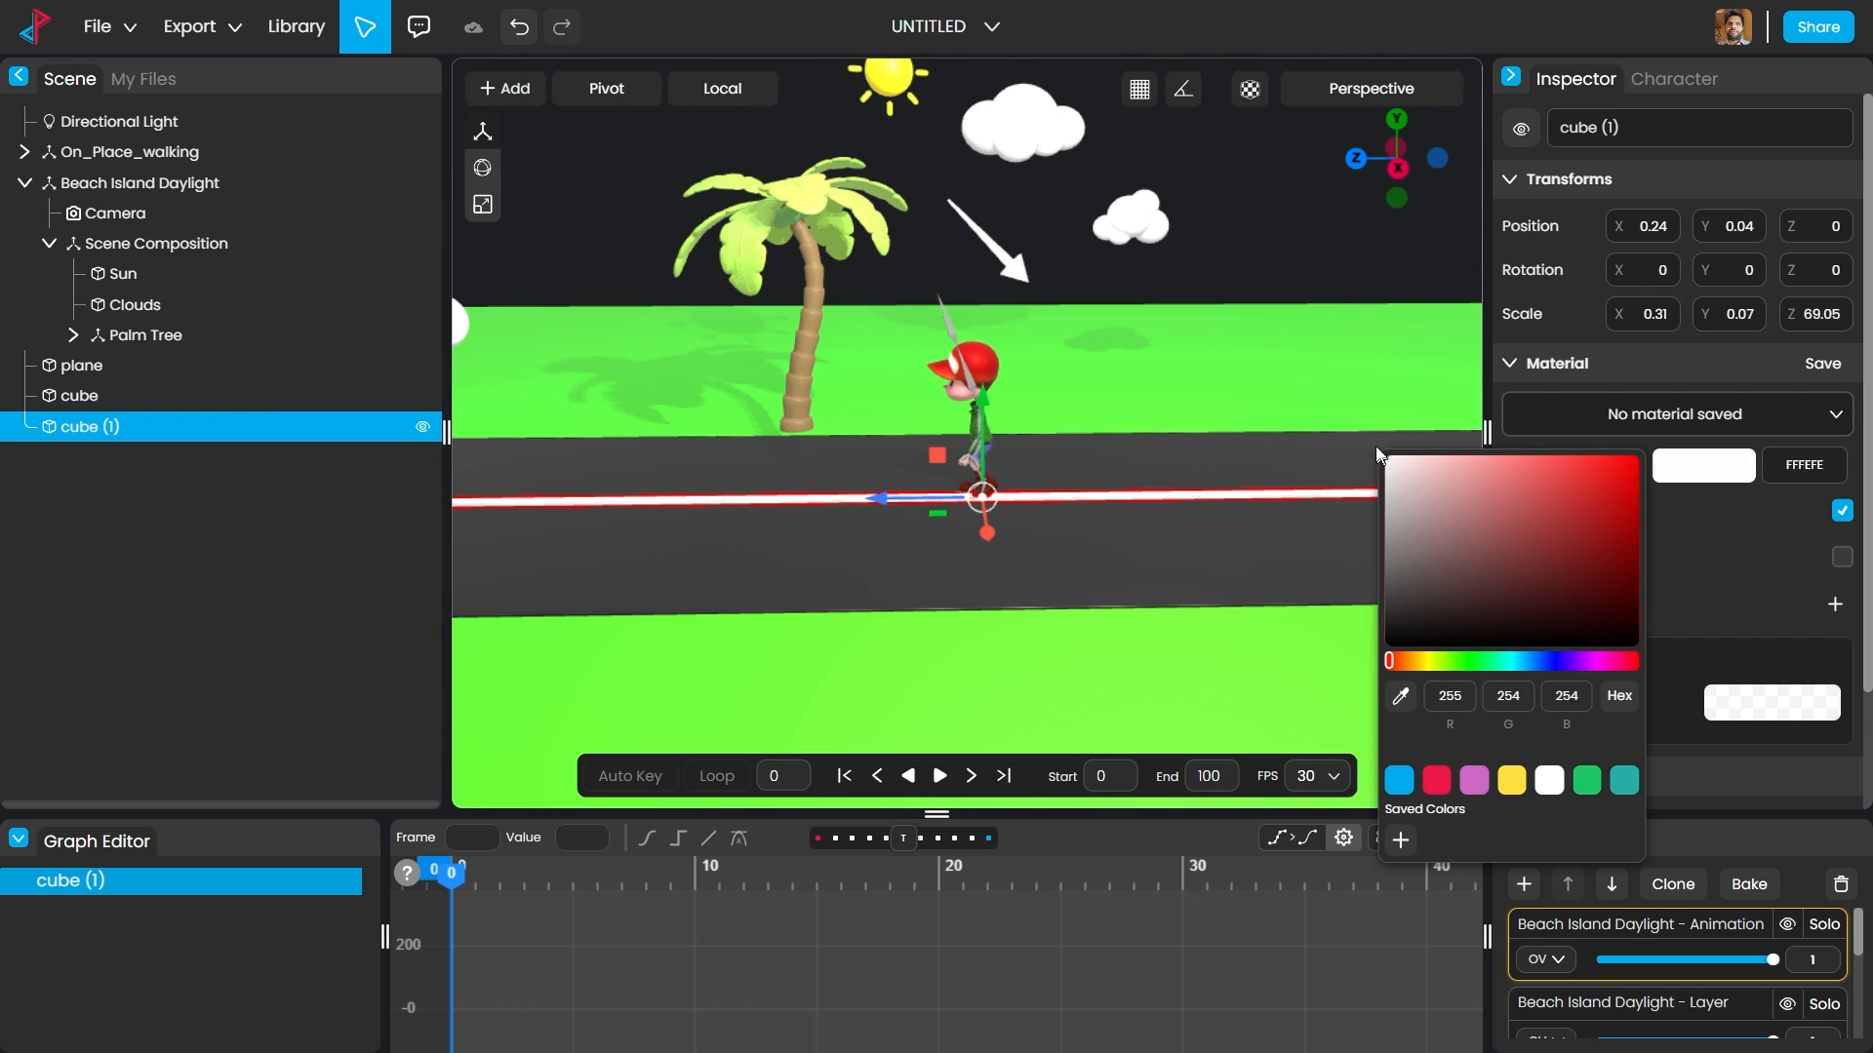
{"action": "left_click", "coordinate": [1260, 263]}
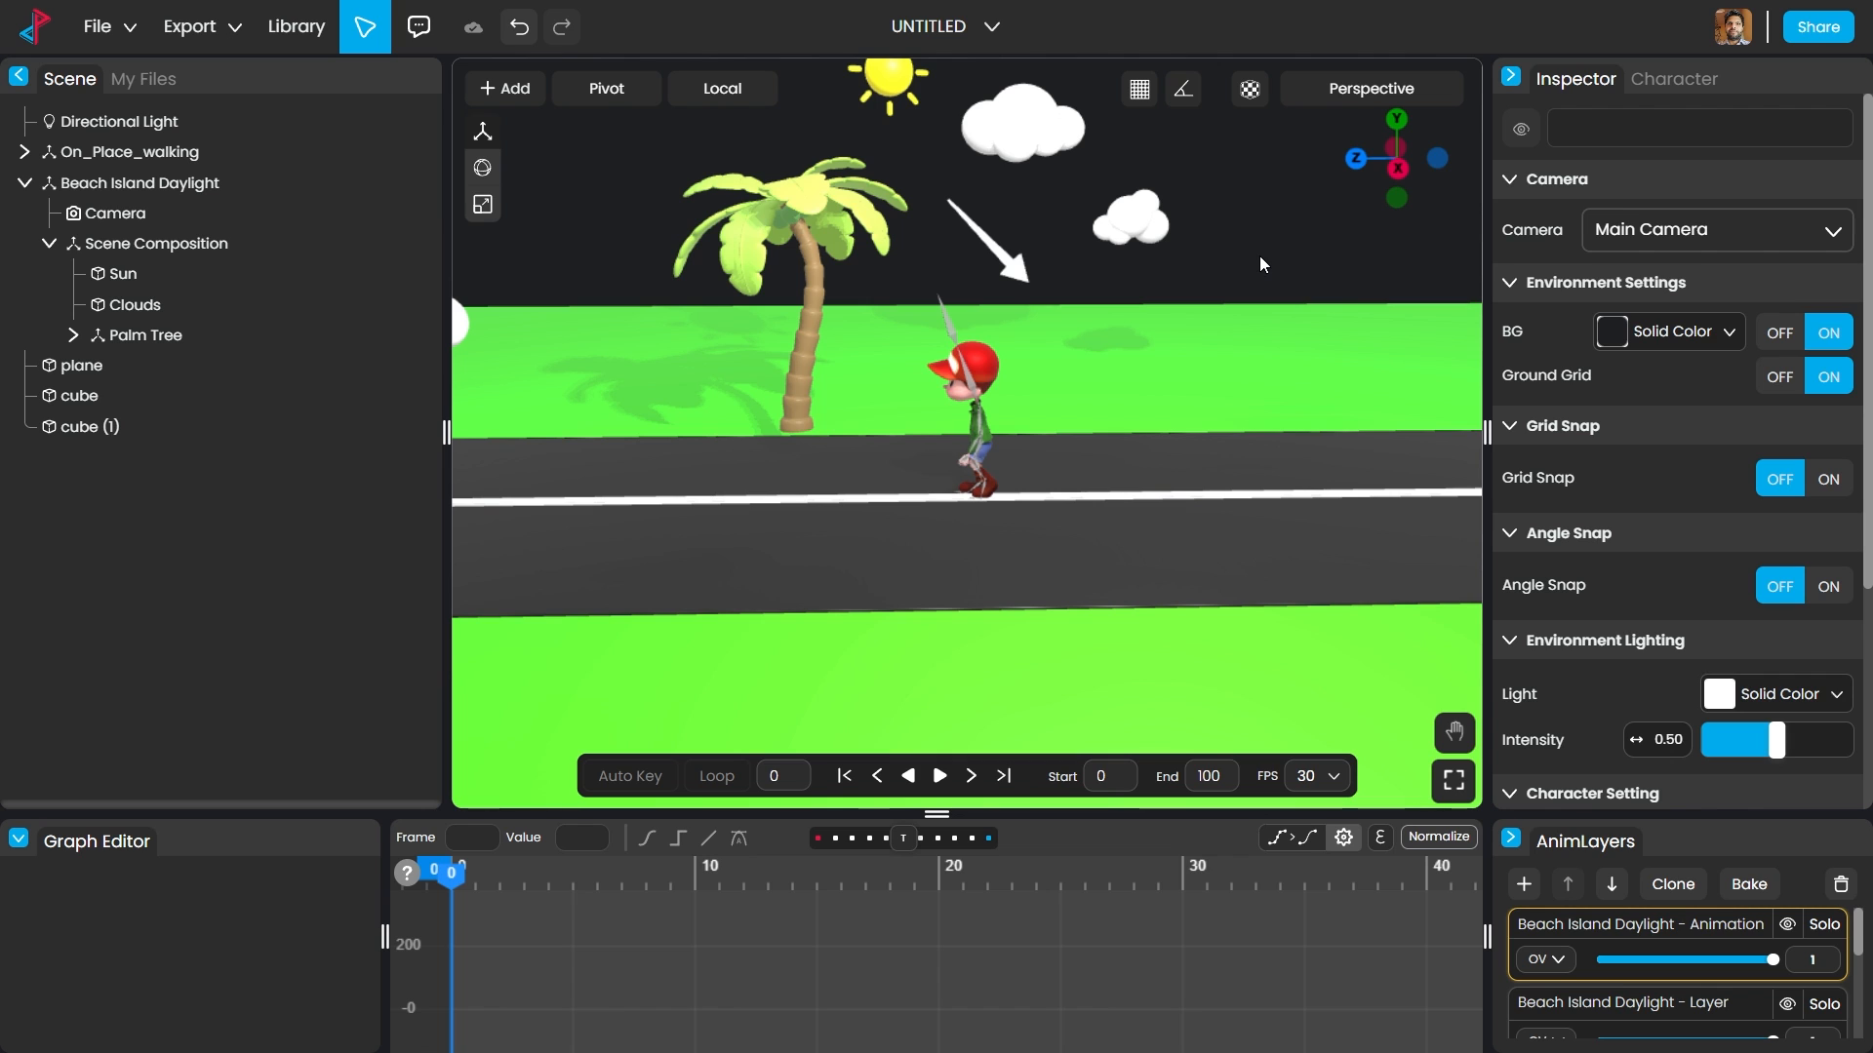
Step: Shift the black road cube to about X -0.01 so it is centered under the stripe
{"action": "left_click", "coordinate": [1098, 546]}
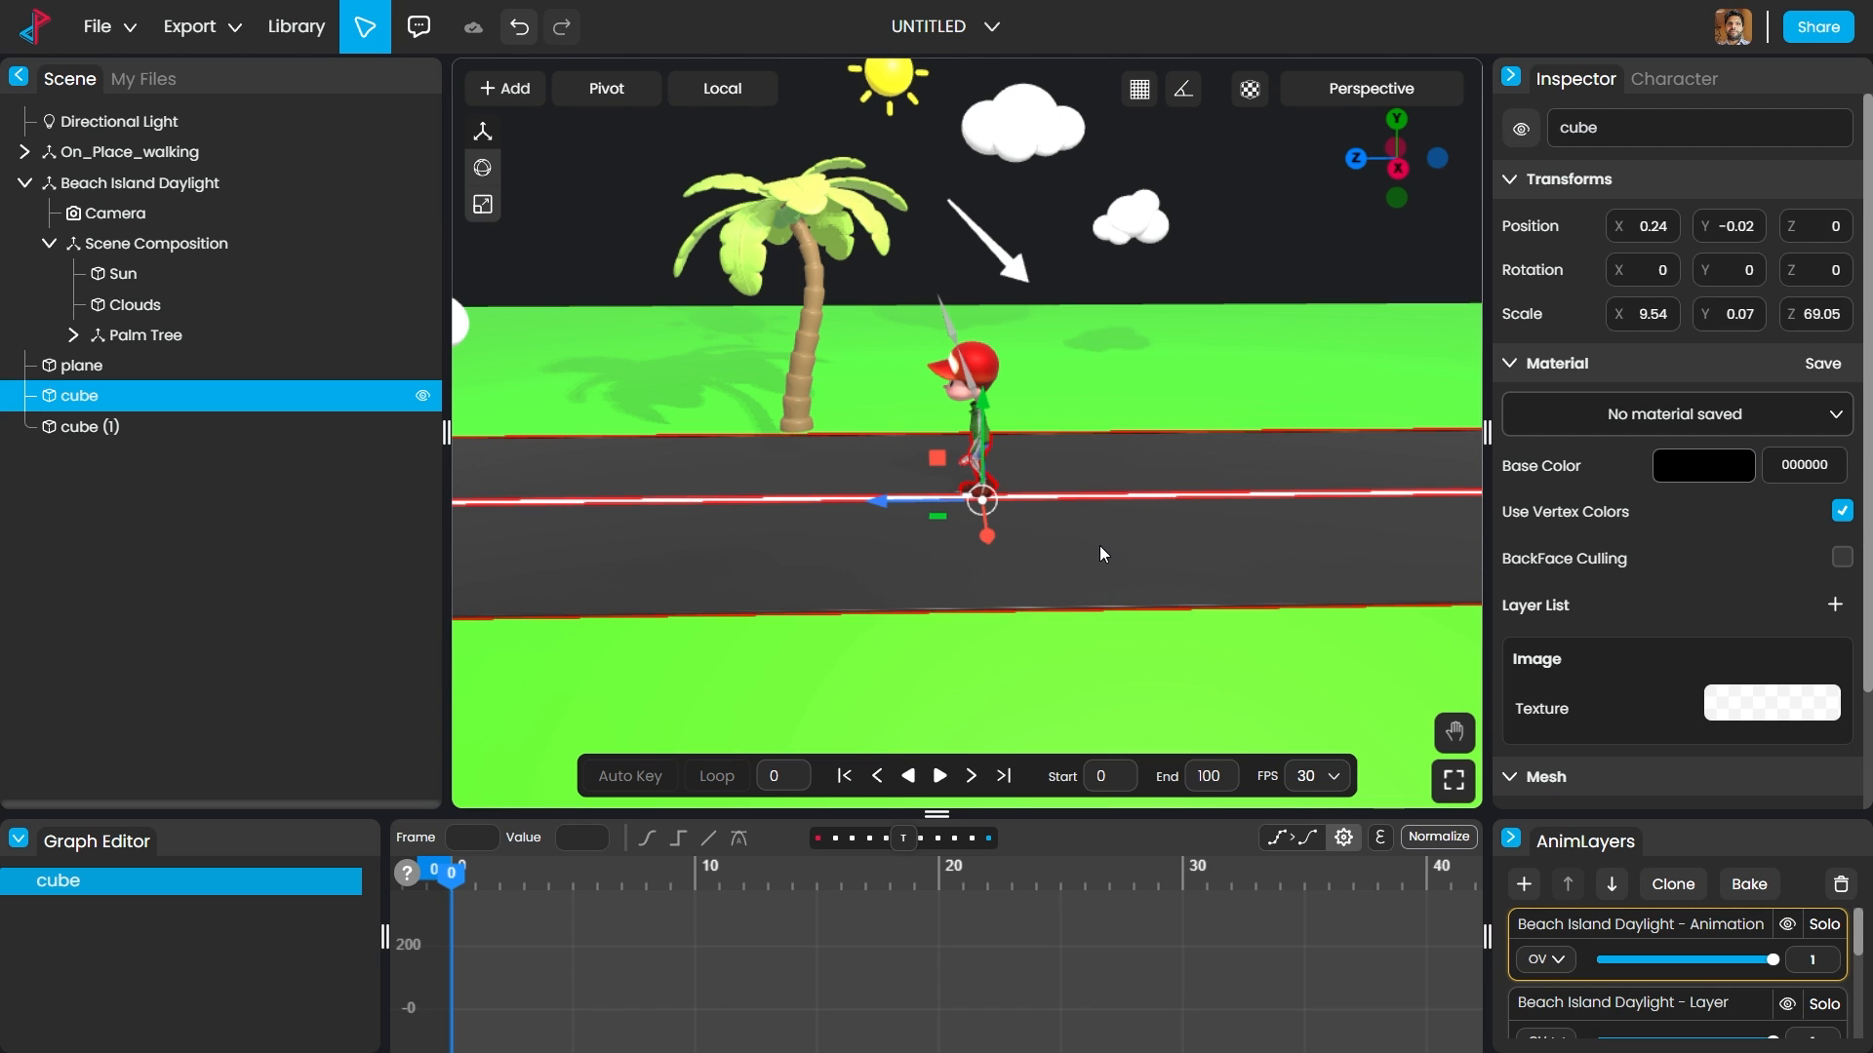
{"action": "left_click_drag", "start_coordinate": [984, 536], "coordinate": [988, 536]}
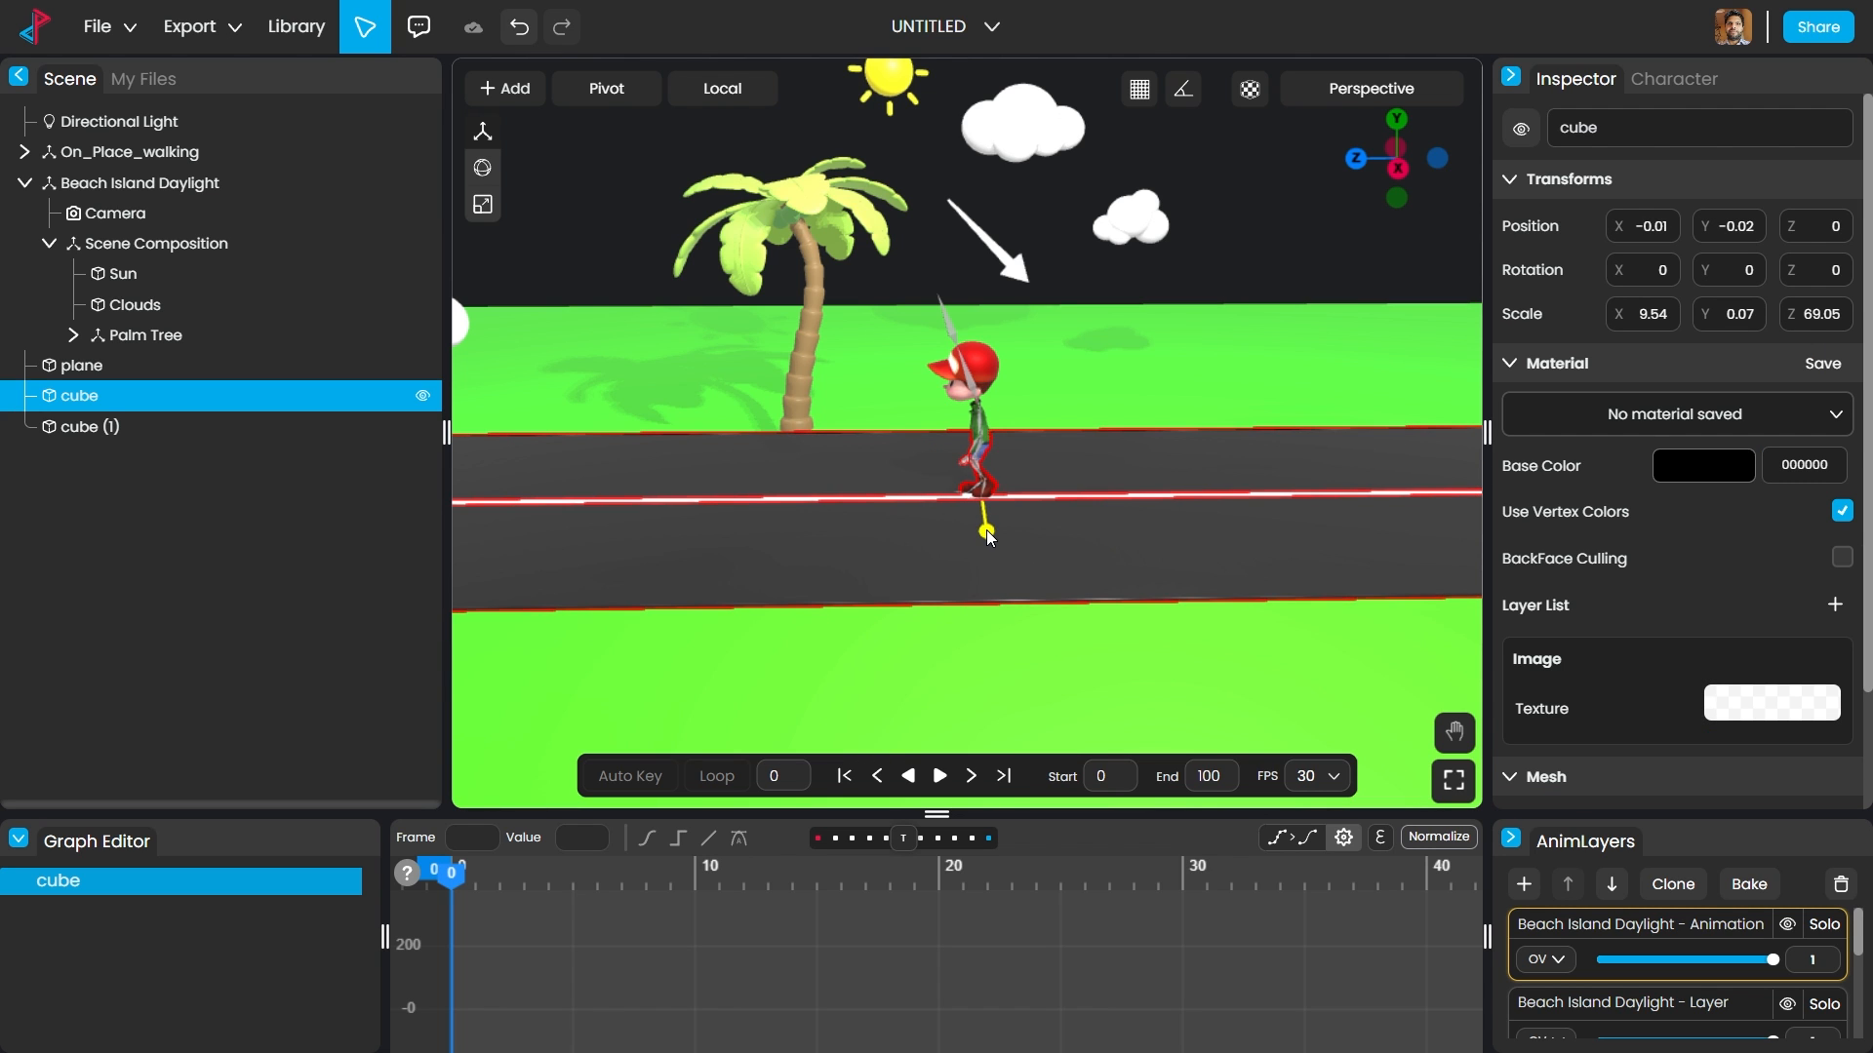
{"action": "left_click", "coordinate": [1197, 264]}
{"action": "scroll", "coordinate": [921, 457], "scroll_direction": "up", "scroll_amount": 3}
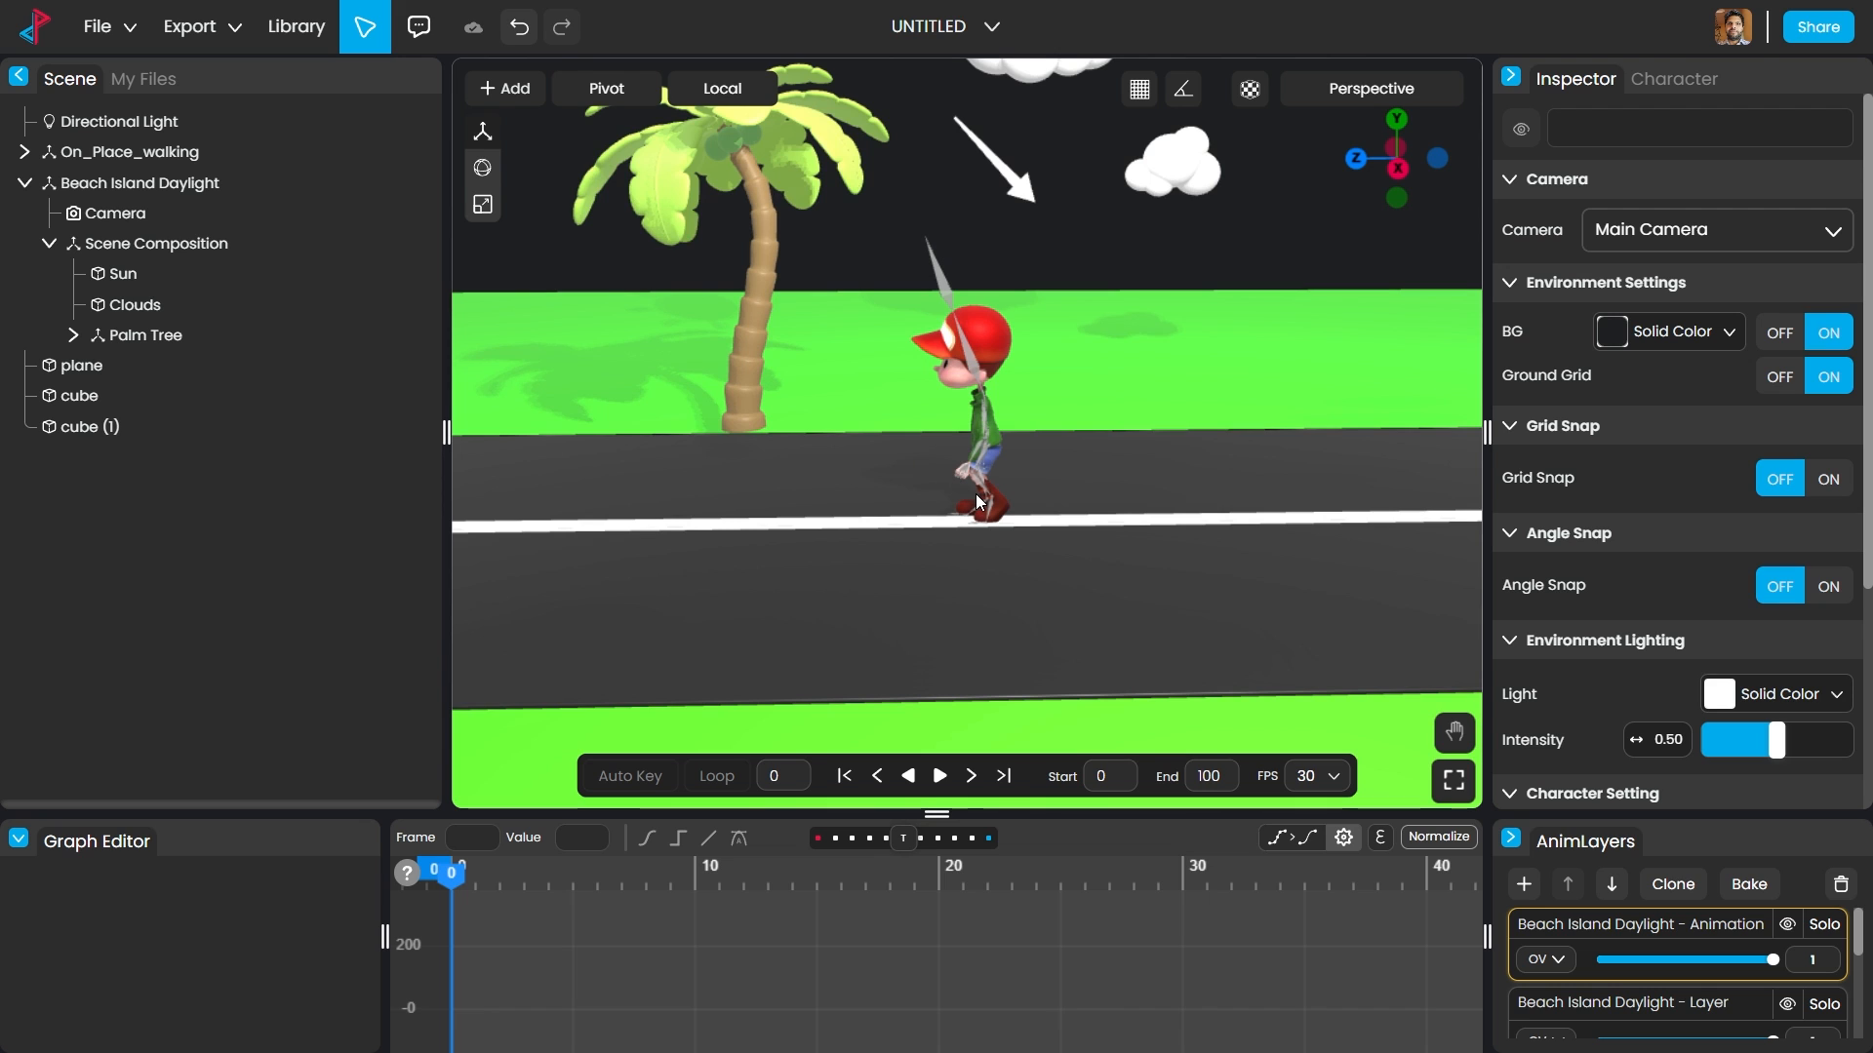
{"action": "scroll", "coordinate": [975, 493], "scroll_direction": "down", "scroll_amount": 3}
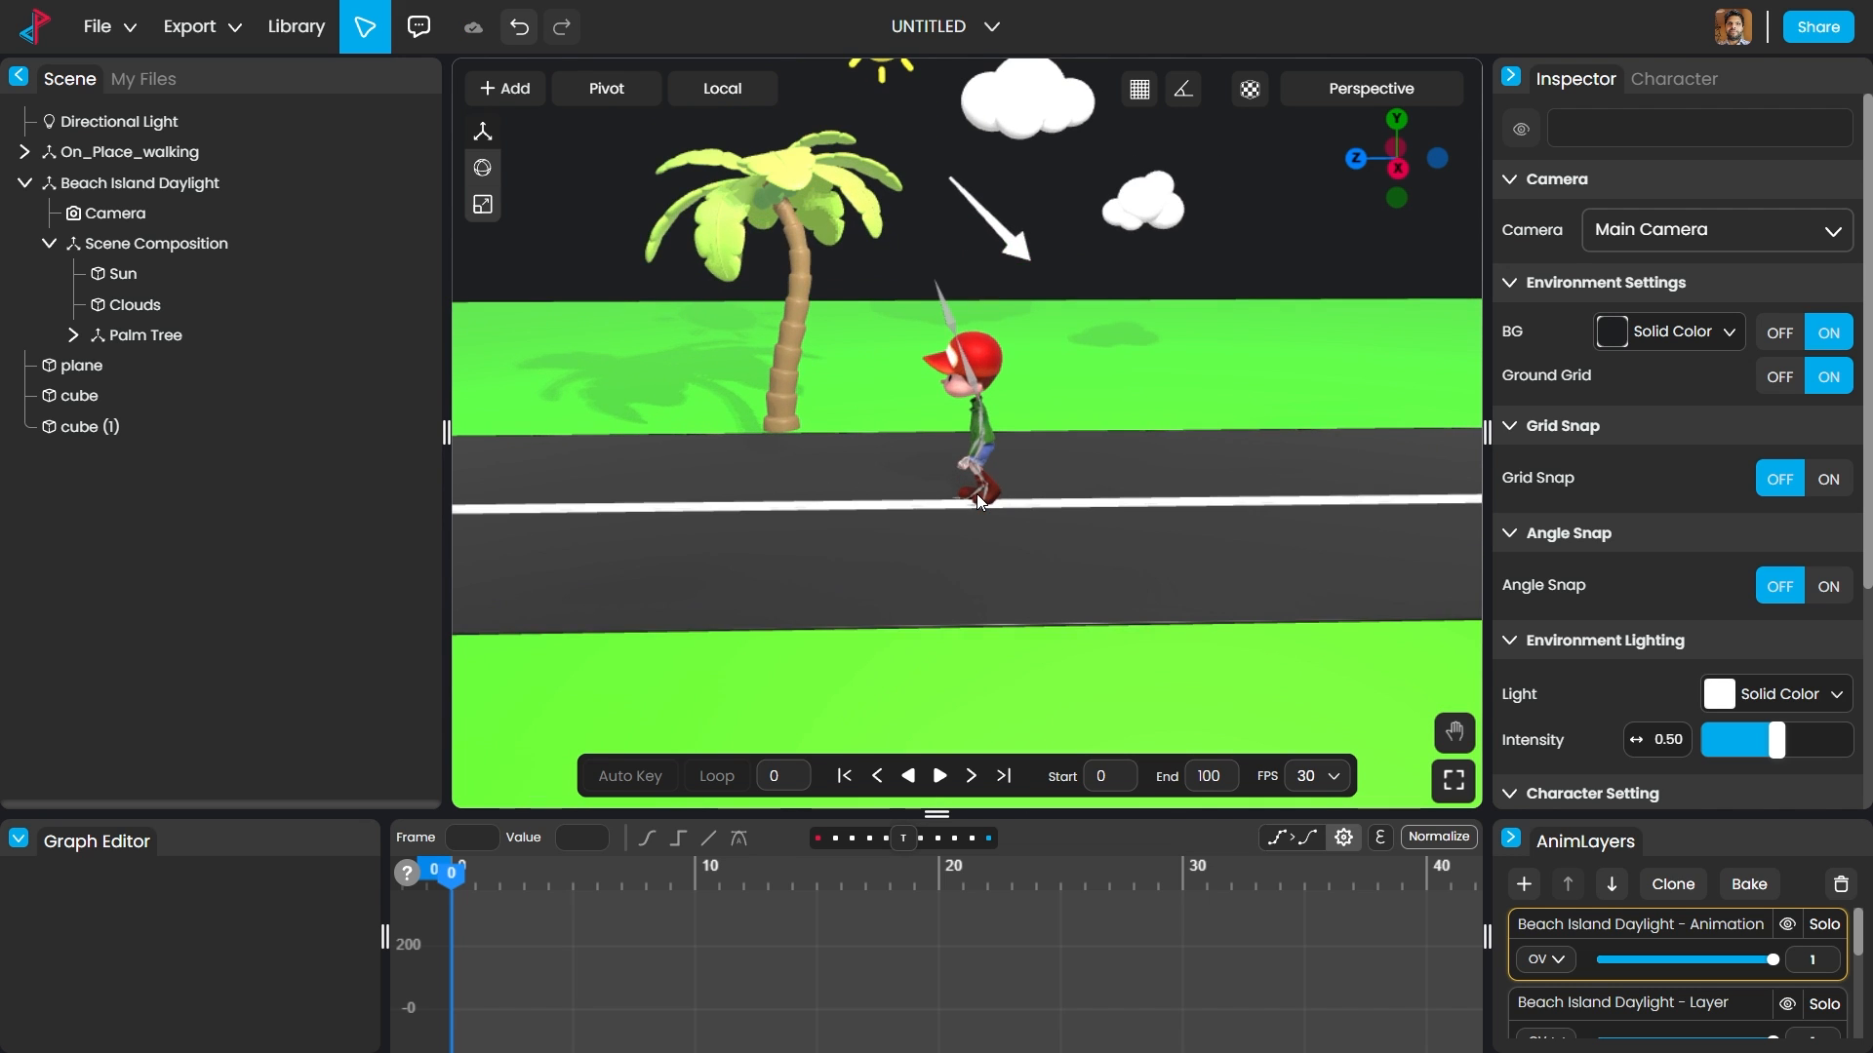
Step: Play the walking animation in the finished road scene, and return the playhead to the start of the timeline
{"action": "key", "text": "space"}
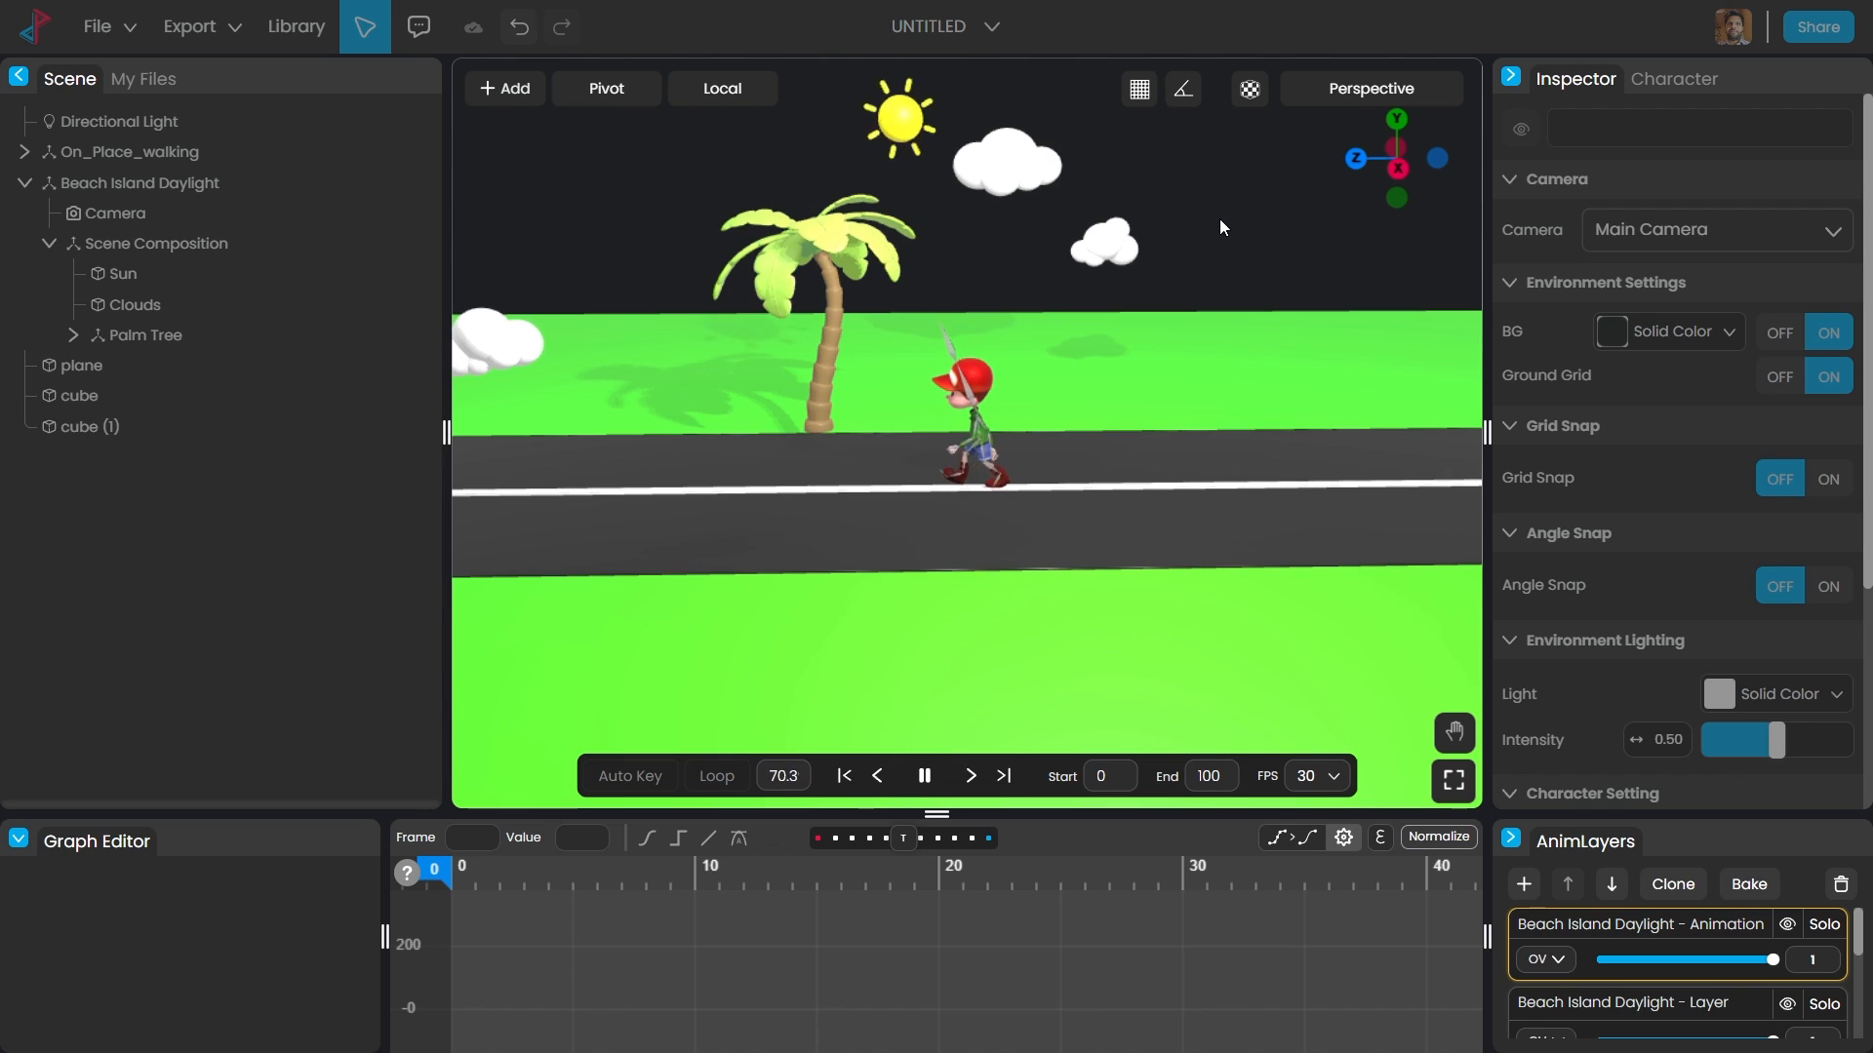
{"action": "left_click", "coordinate": [488, 881]}
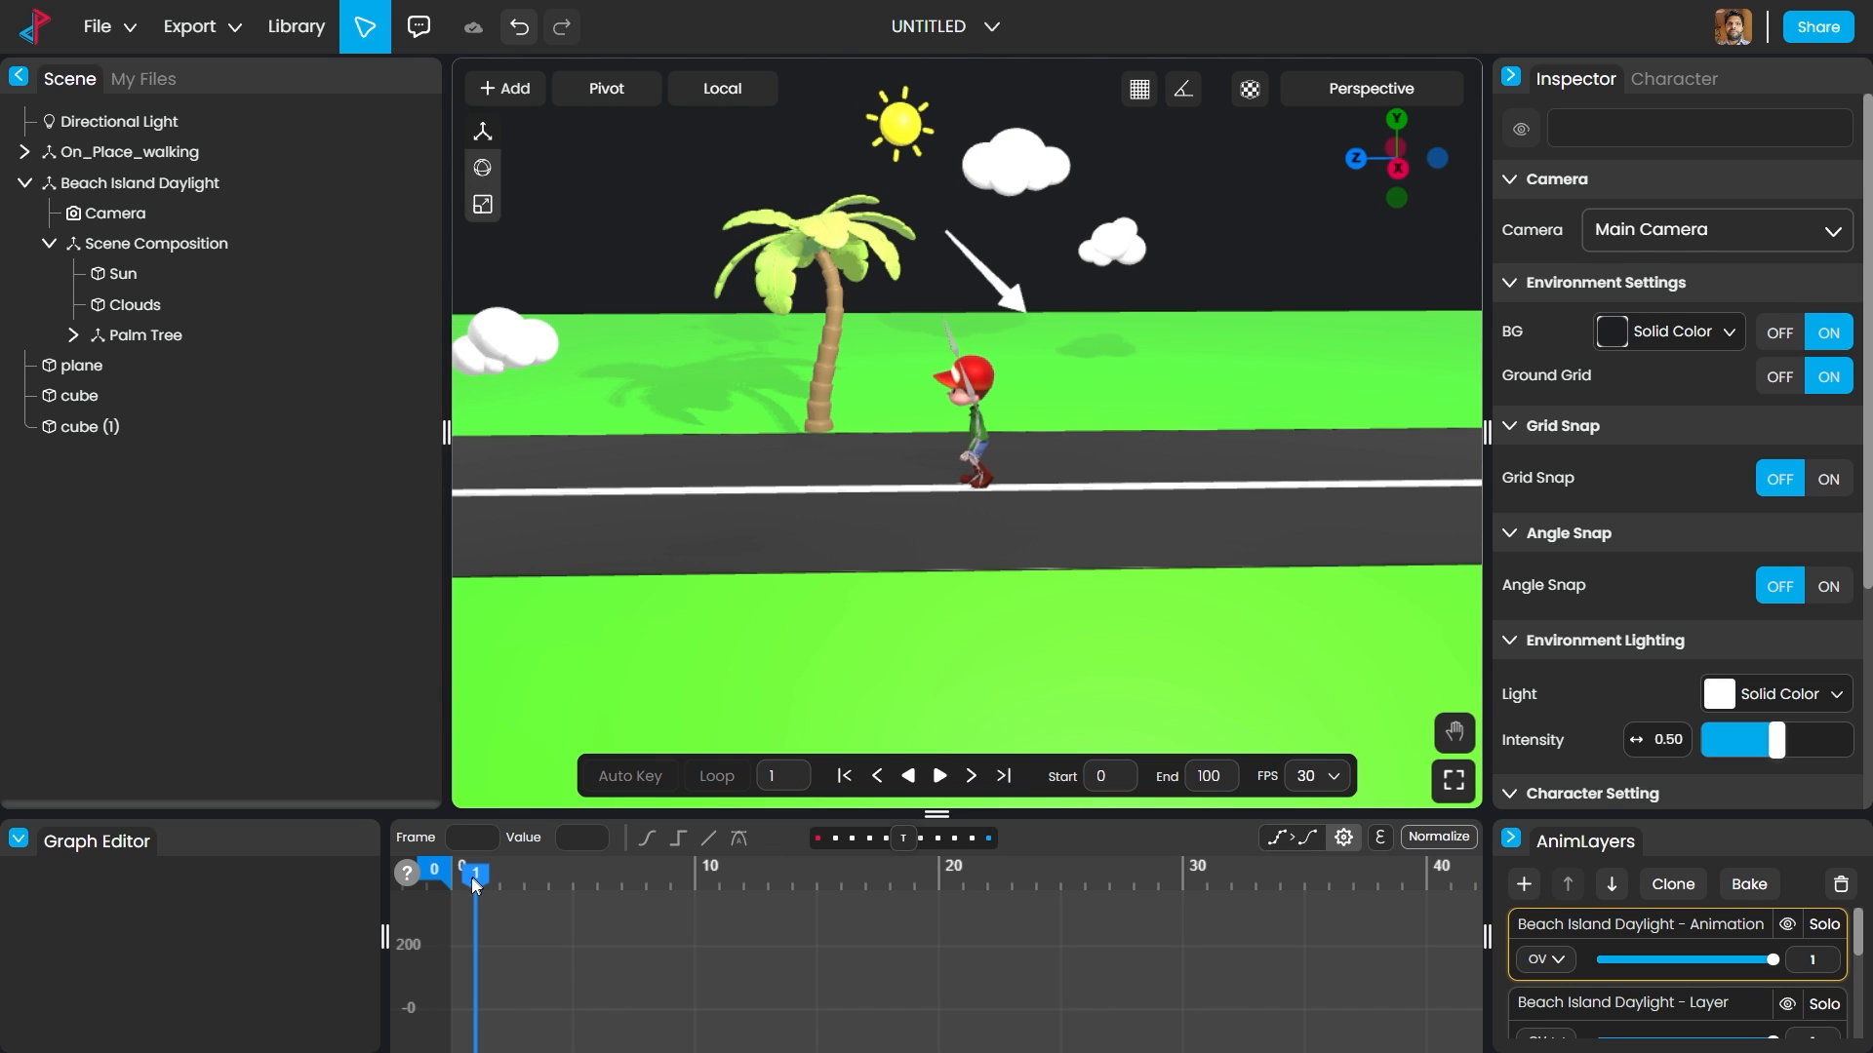
{"action": "left_click_drag", "start_coordinate": [475, 883], "coordinate": [442, 890]}
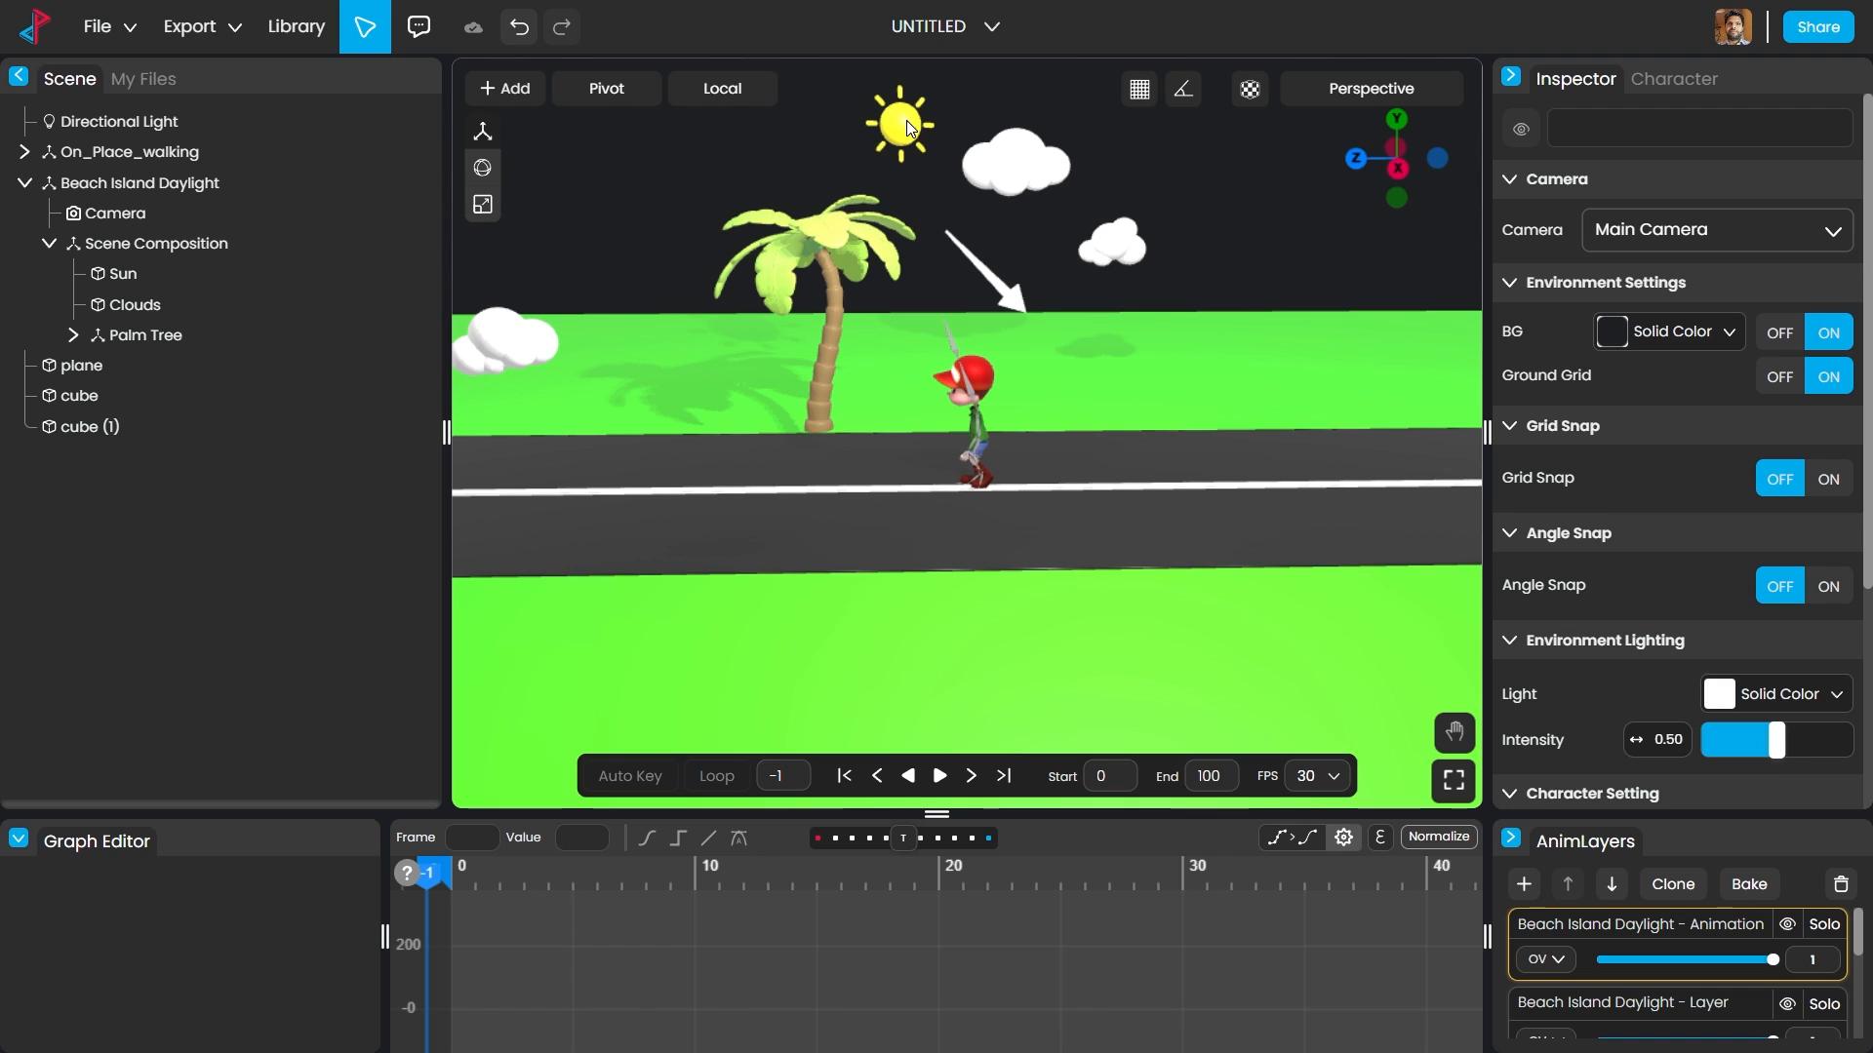
{"action": "left_click", "coordinate": [139, 273]}
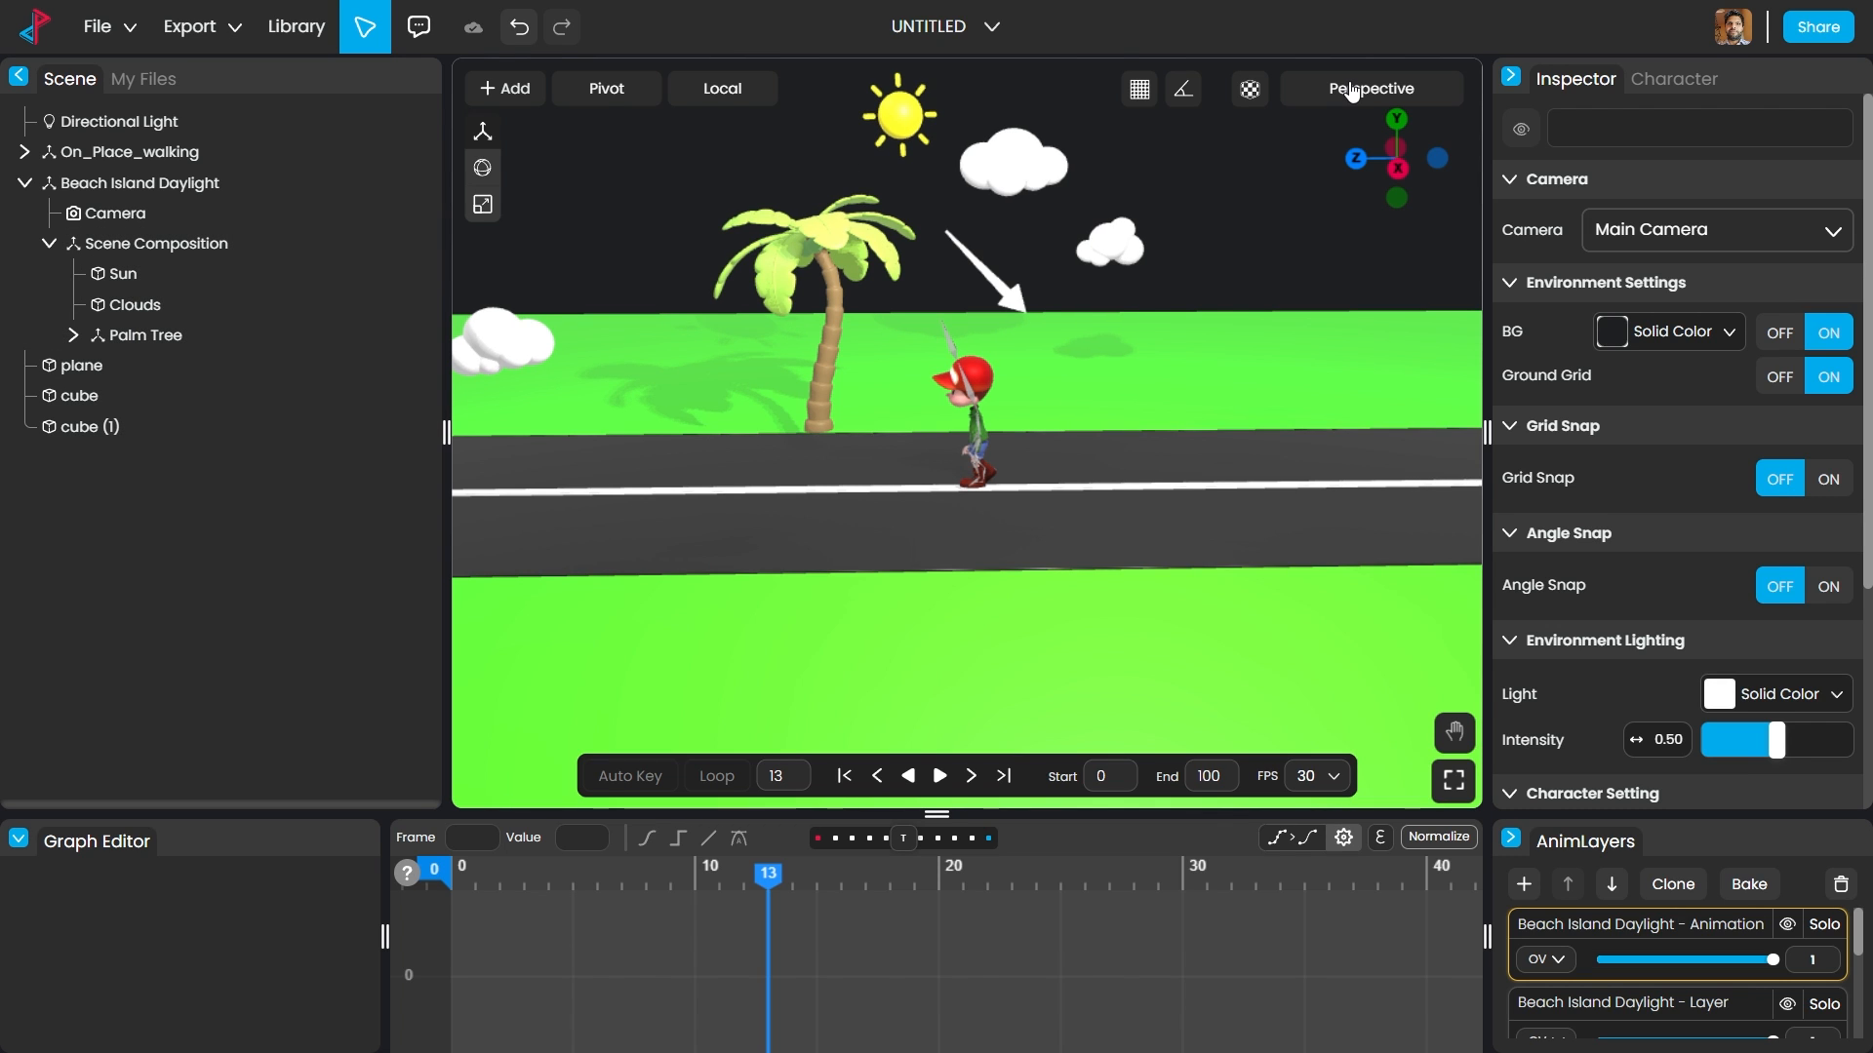
Step: Switch the viewport to the second scene camera, frame the walking character from the side with the palm tree, and return to frame 0
{"action": "left_click", "coordinate": [1352, 92]}
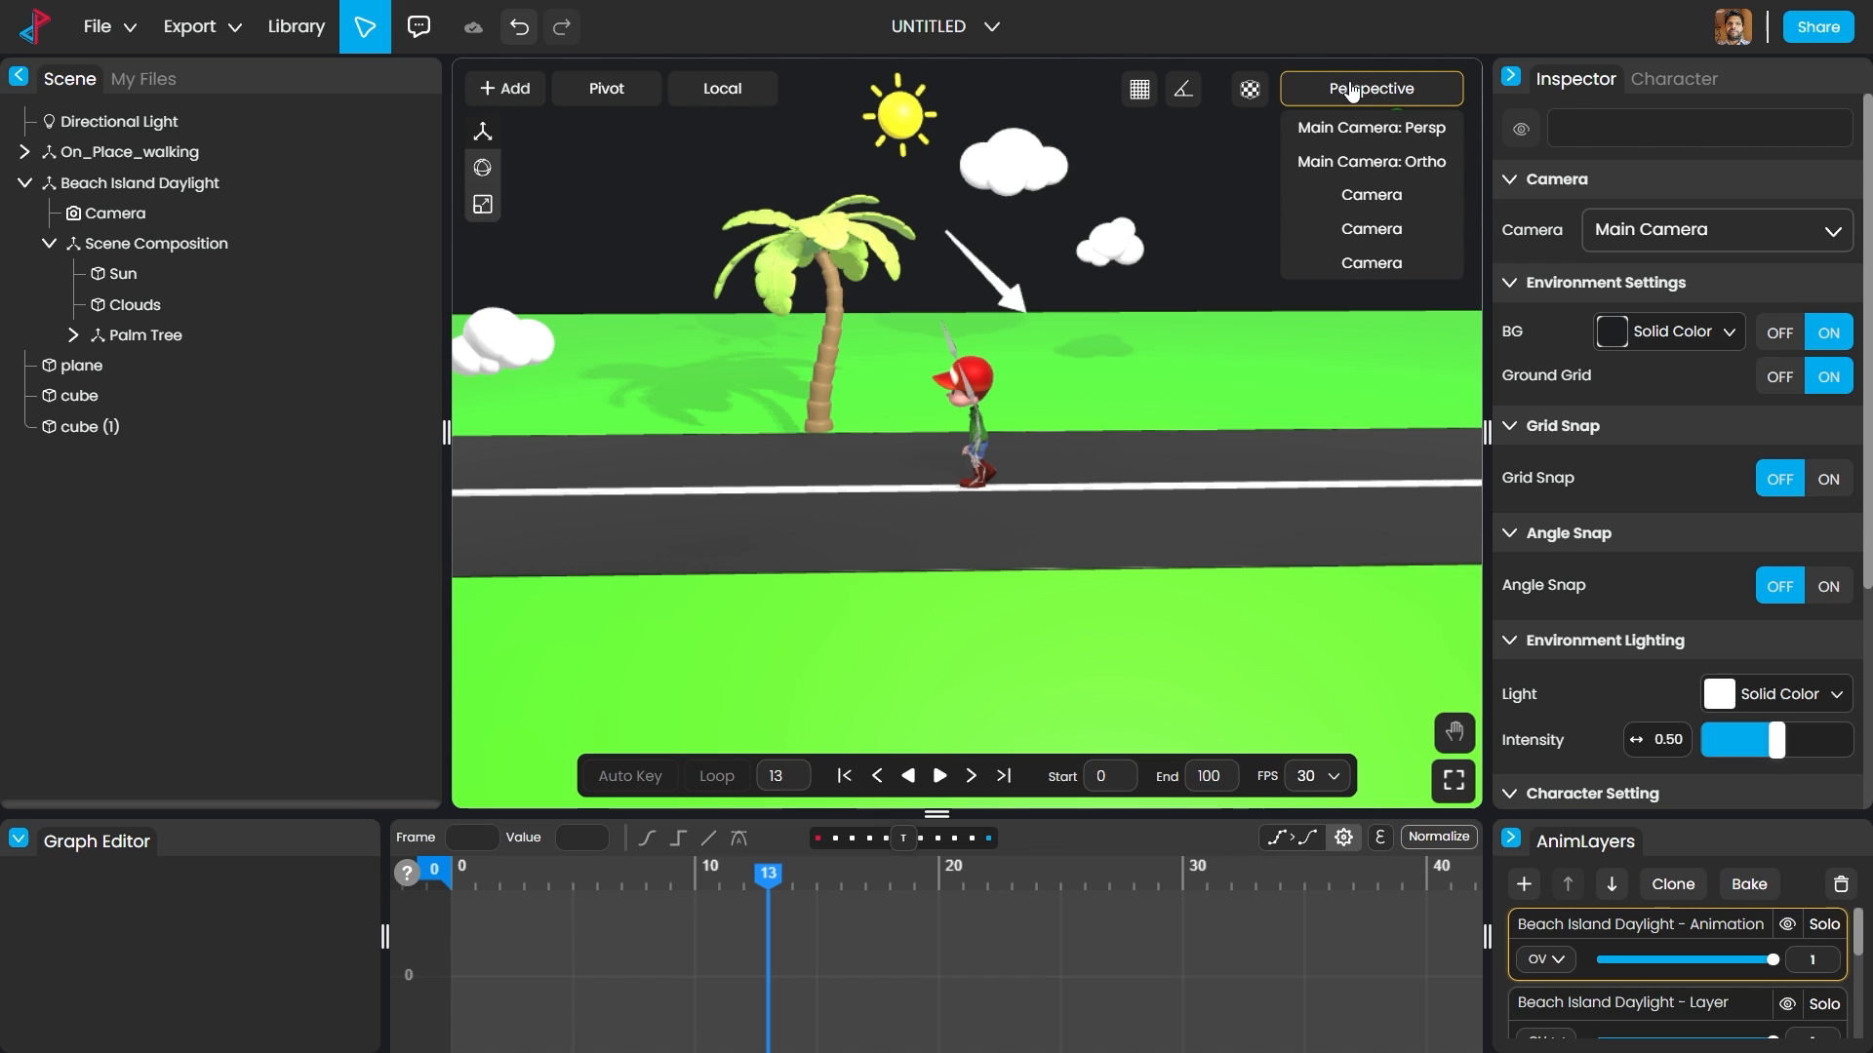
{"action": "left_click", "coordinate": [1393, 229]}
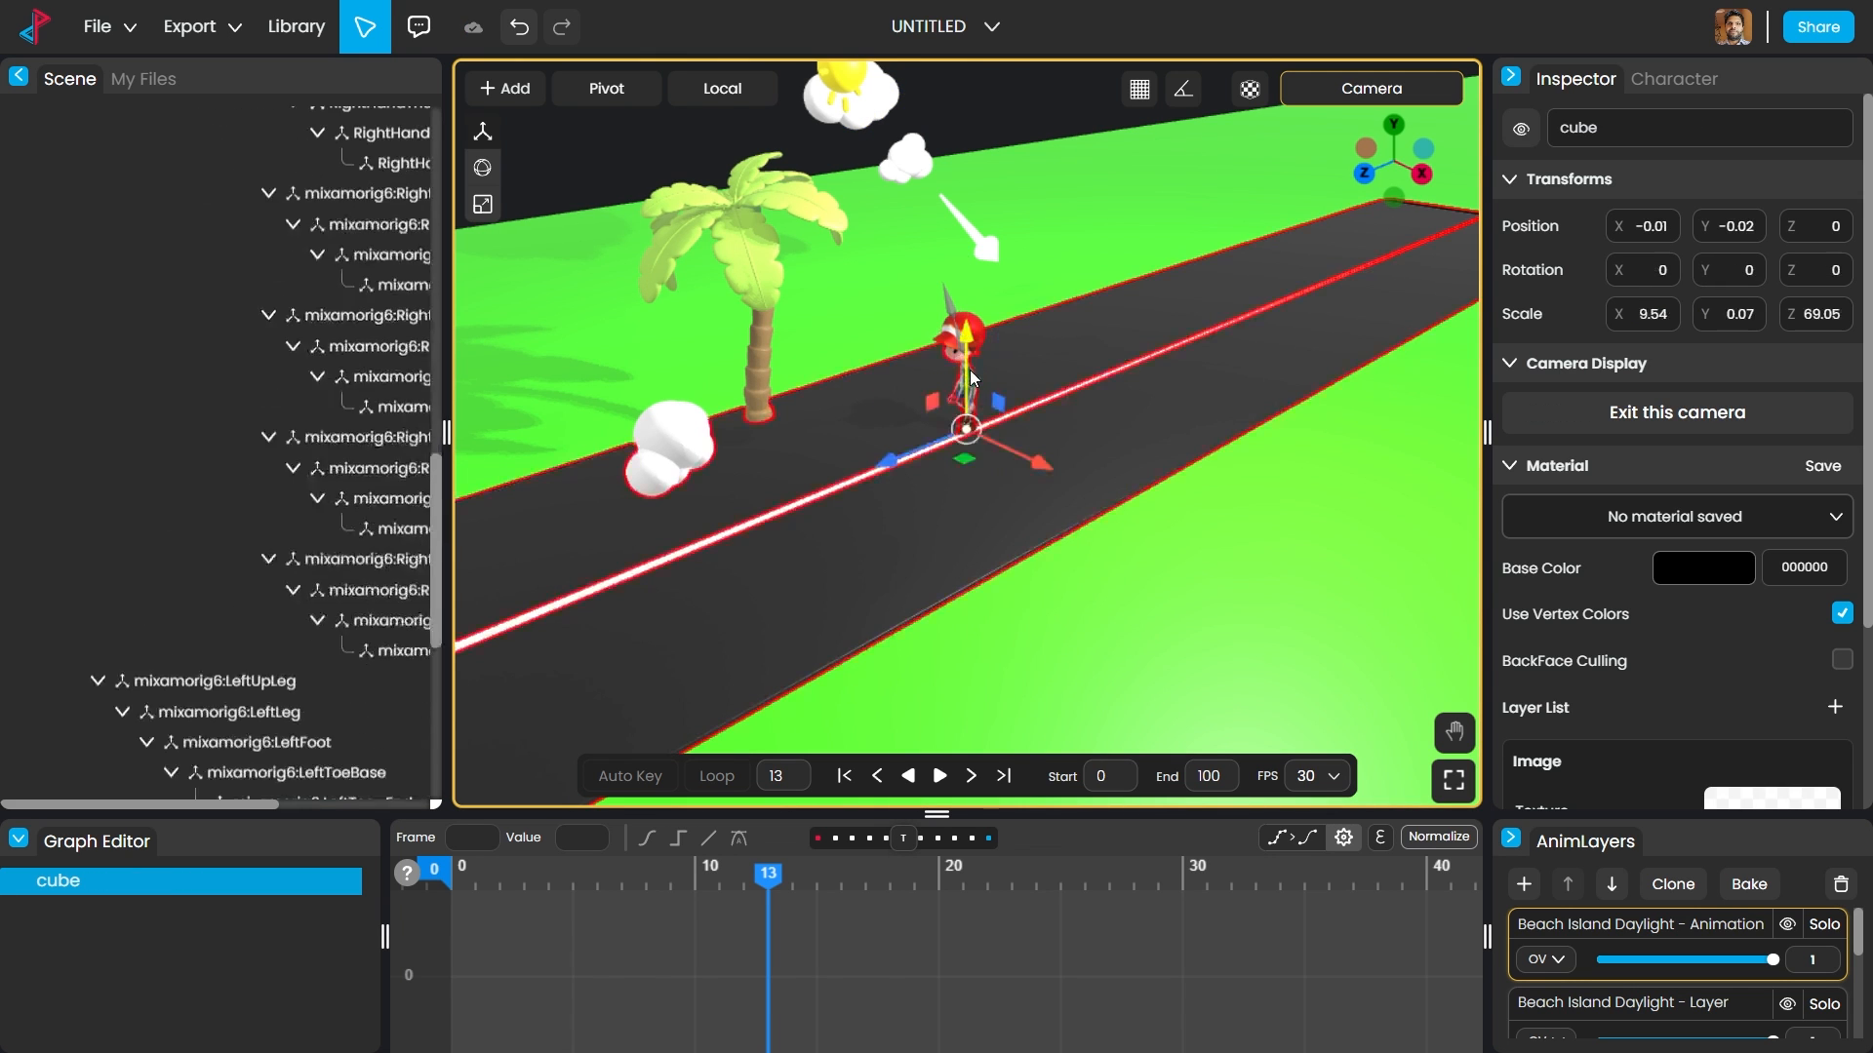
{"action": "left_click", "coordinate": [1015, 321]}
{"action": "left_click", "coordinate": [955, 319]}
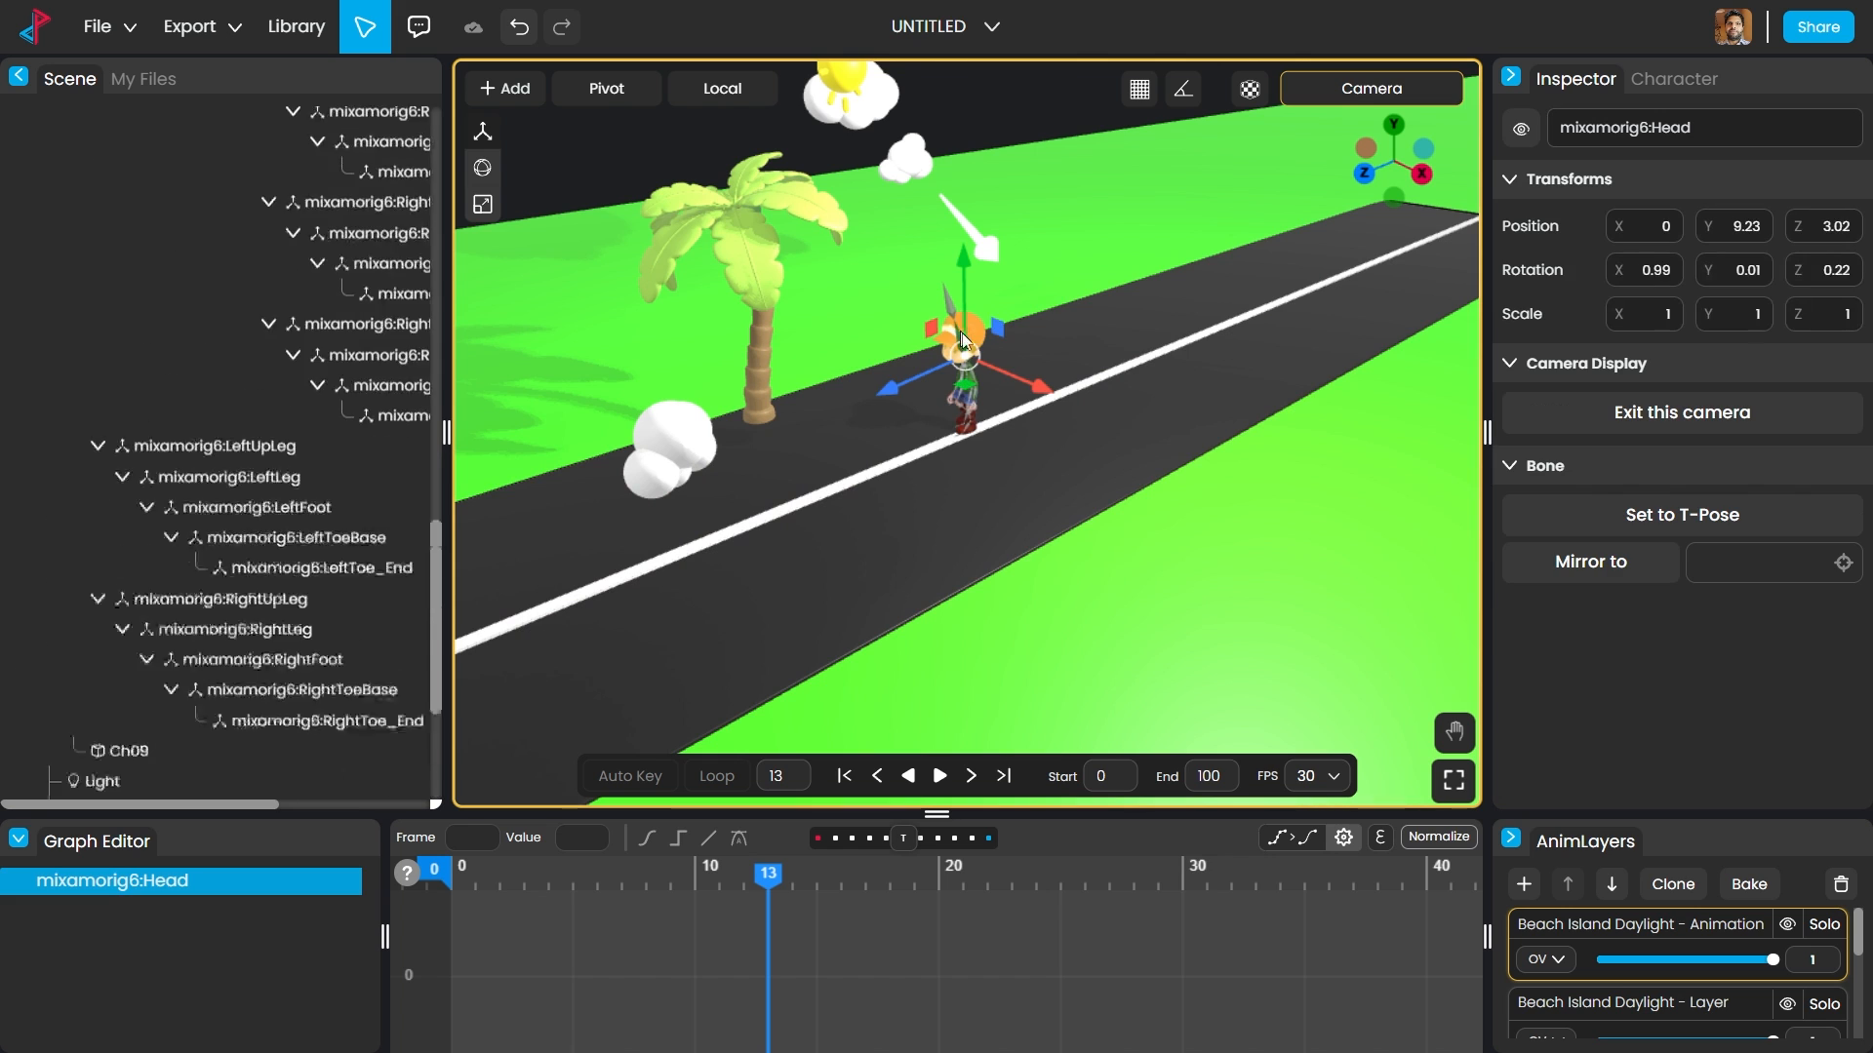
{"action": "key", "text": "f"}
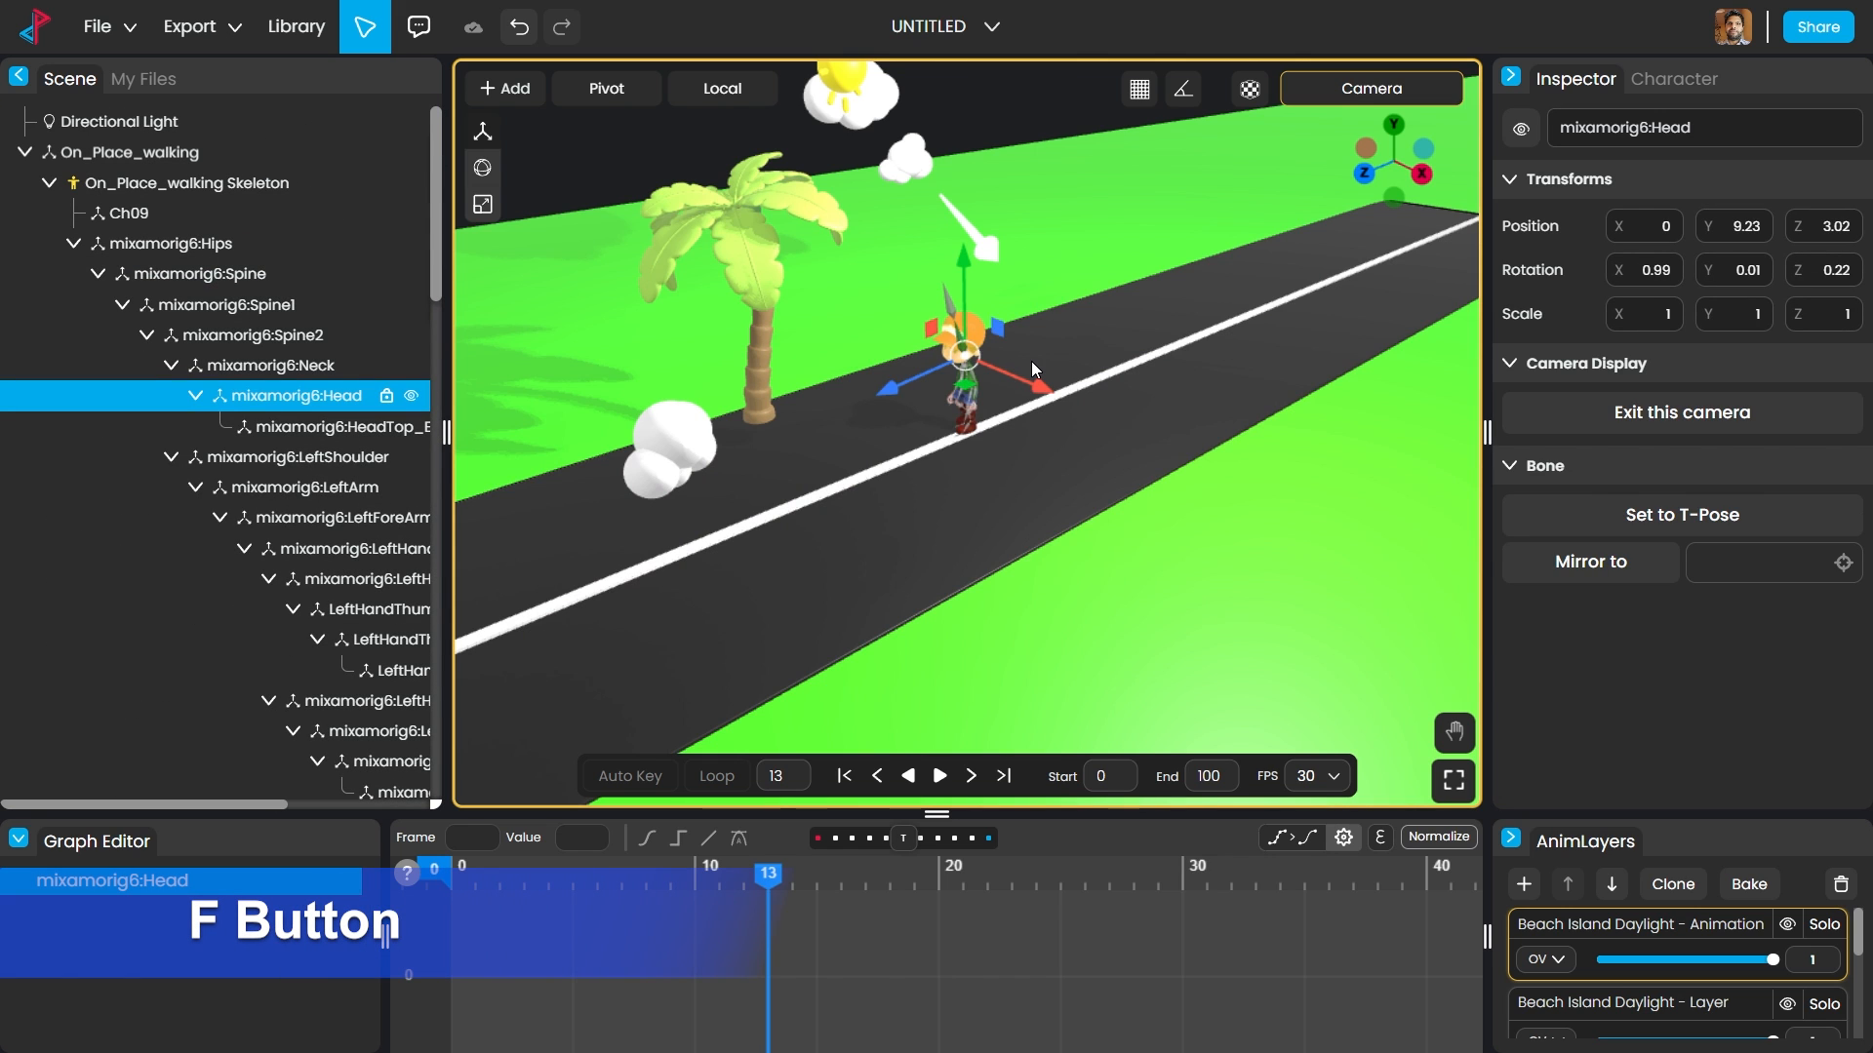
{"action": "key", "text": "f"}
{"action": "scroll", "coordinate": [1032, 362], "scroll_direction": "down", "scroll_amount": 5}
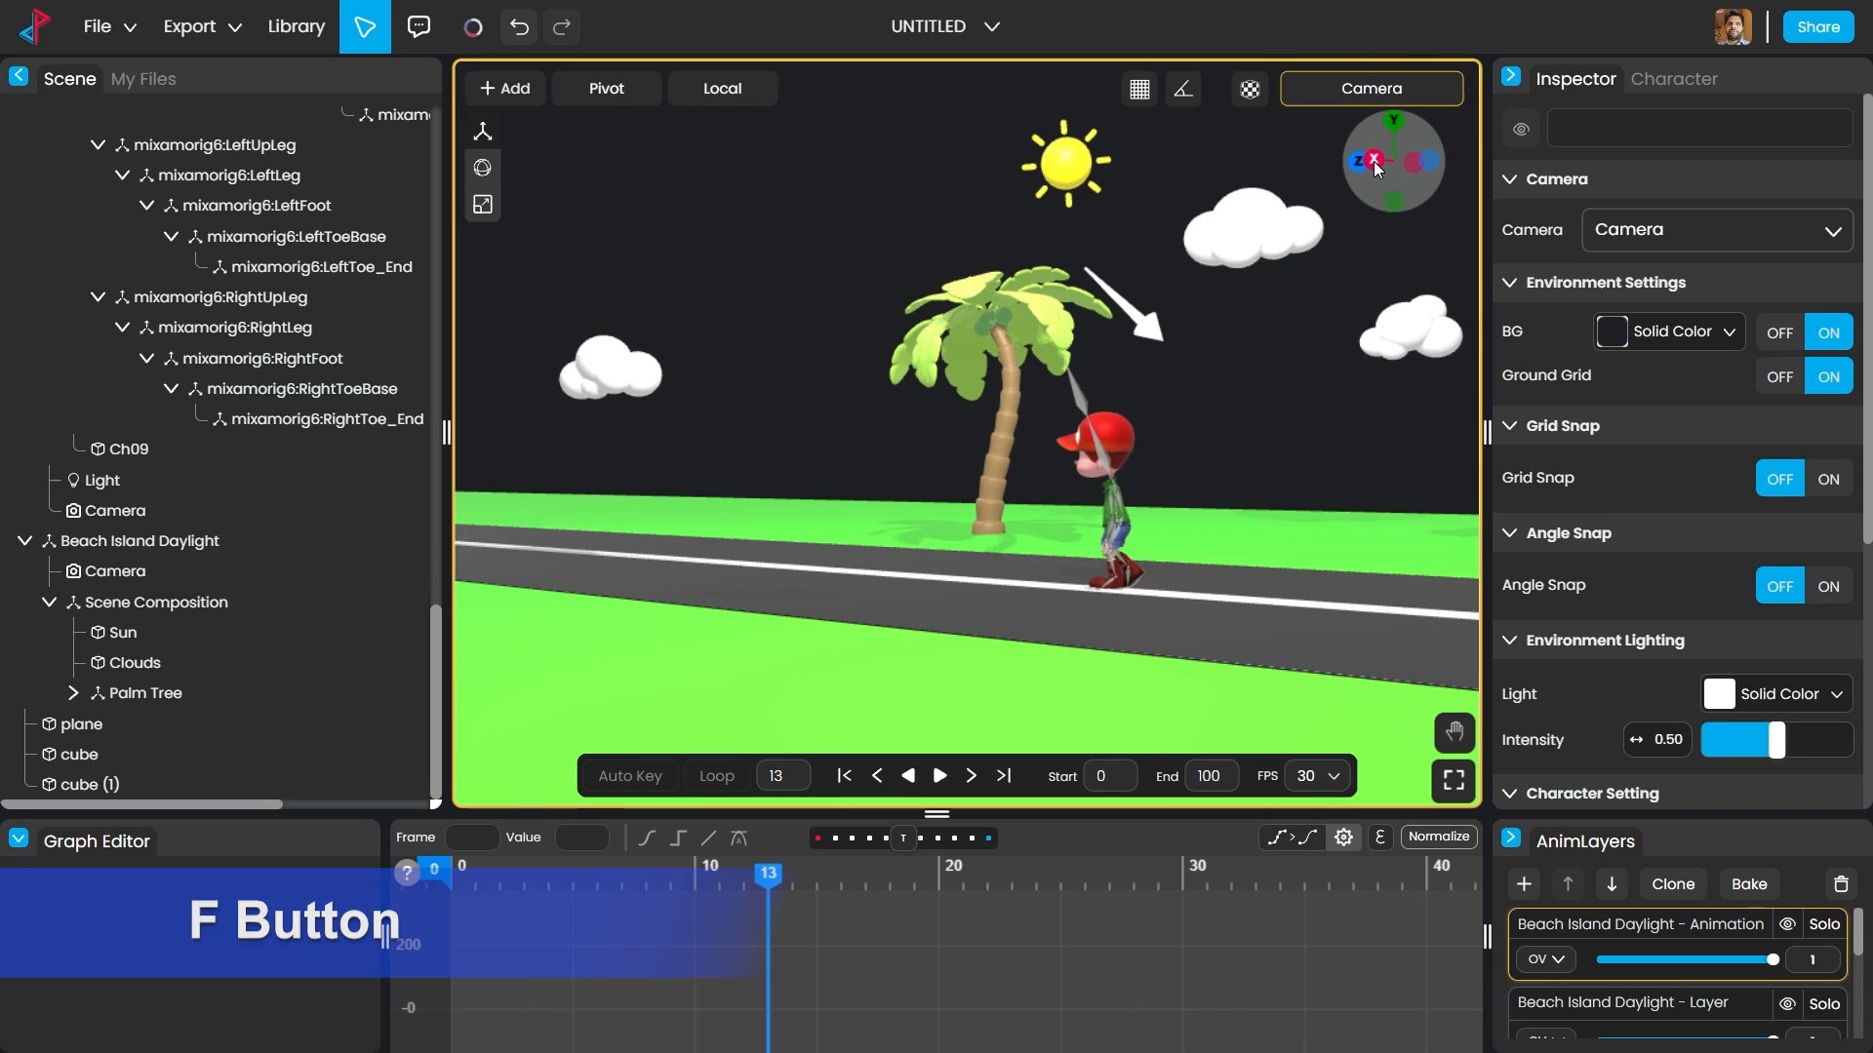
{"action": "mouse_move", "coordinate": [1373, 161]}
{"action": "left_mouse_down"}
{"action": "mouse_move", "coordinate": [1405, 170]}
{"action": "mouse_move", "coordinate": [1391, 156]}
{"action": "mouse_move", "coordinate": [1393, 184]}
{"action": "mouse_move", "coordinate": [1395, 164]}
{"action": "left_mouse_up"}
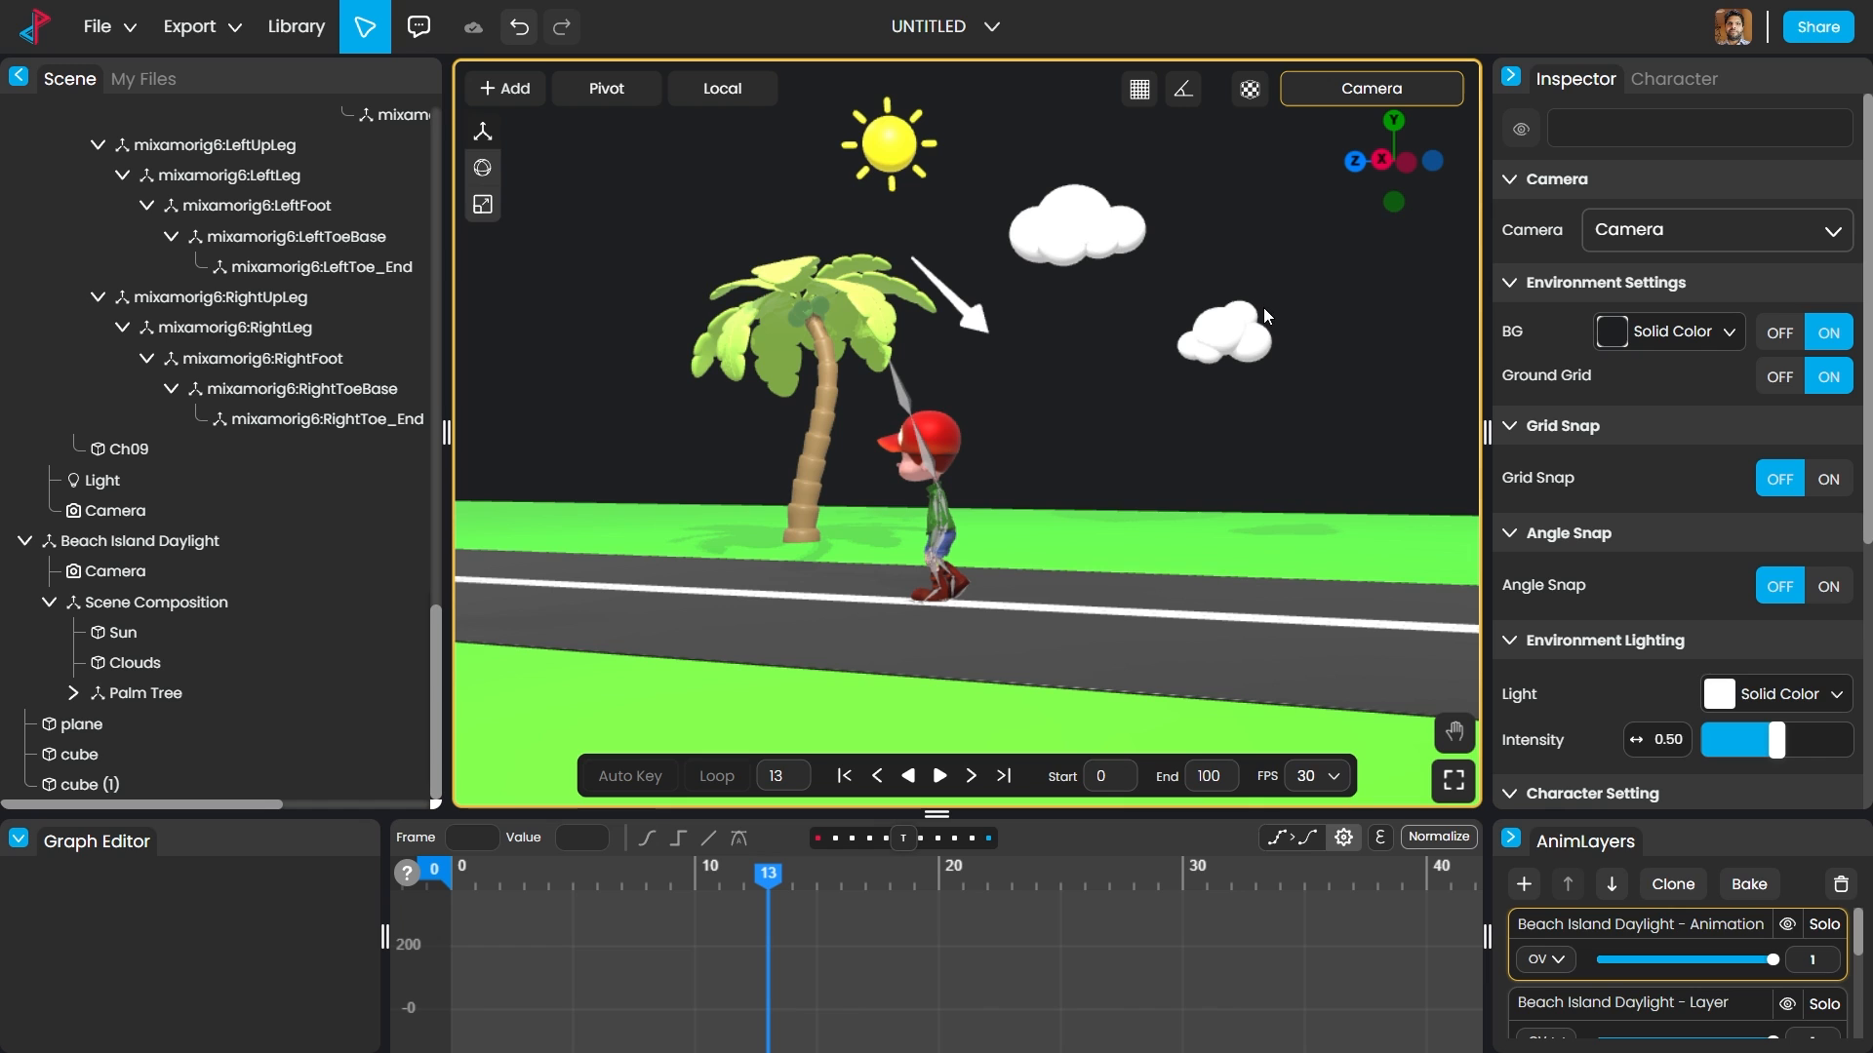
{"action": "left_click_drag", "start_coordinate": [768, 876], "coordinate": [451, 927]}
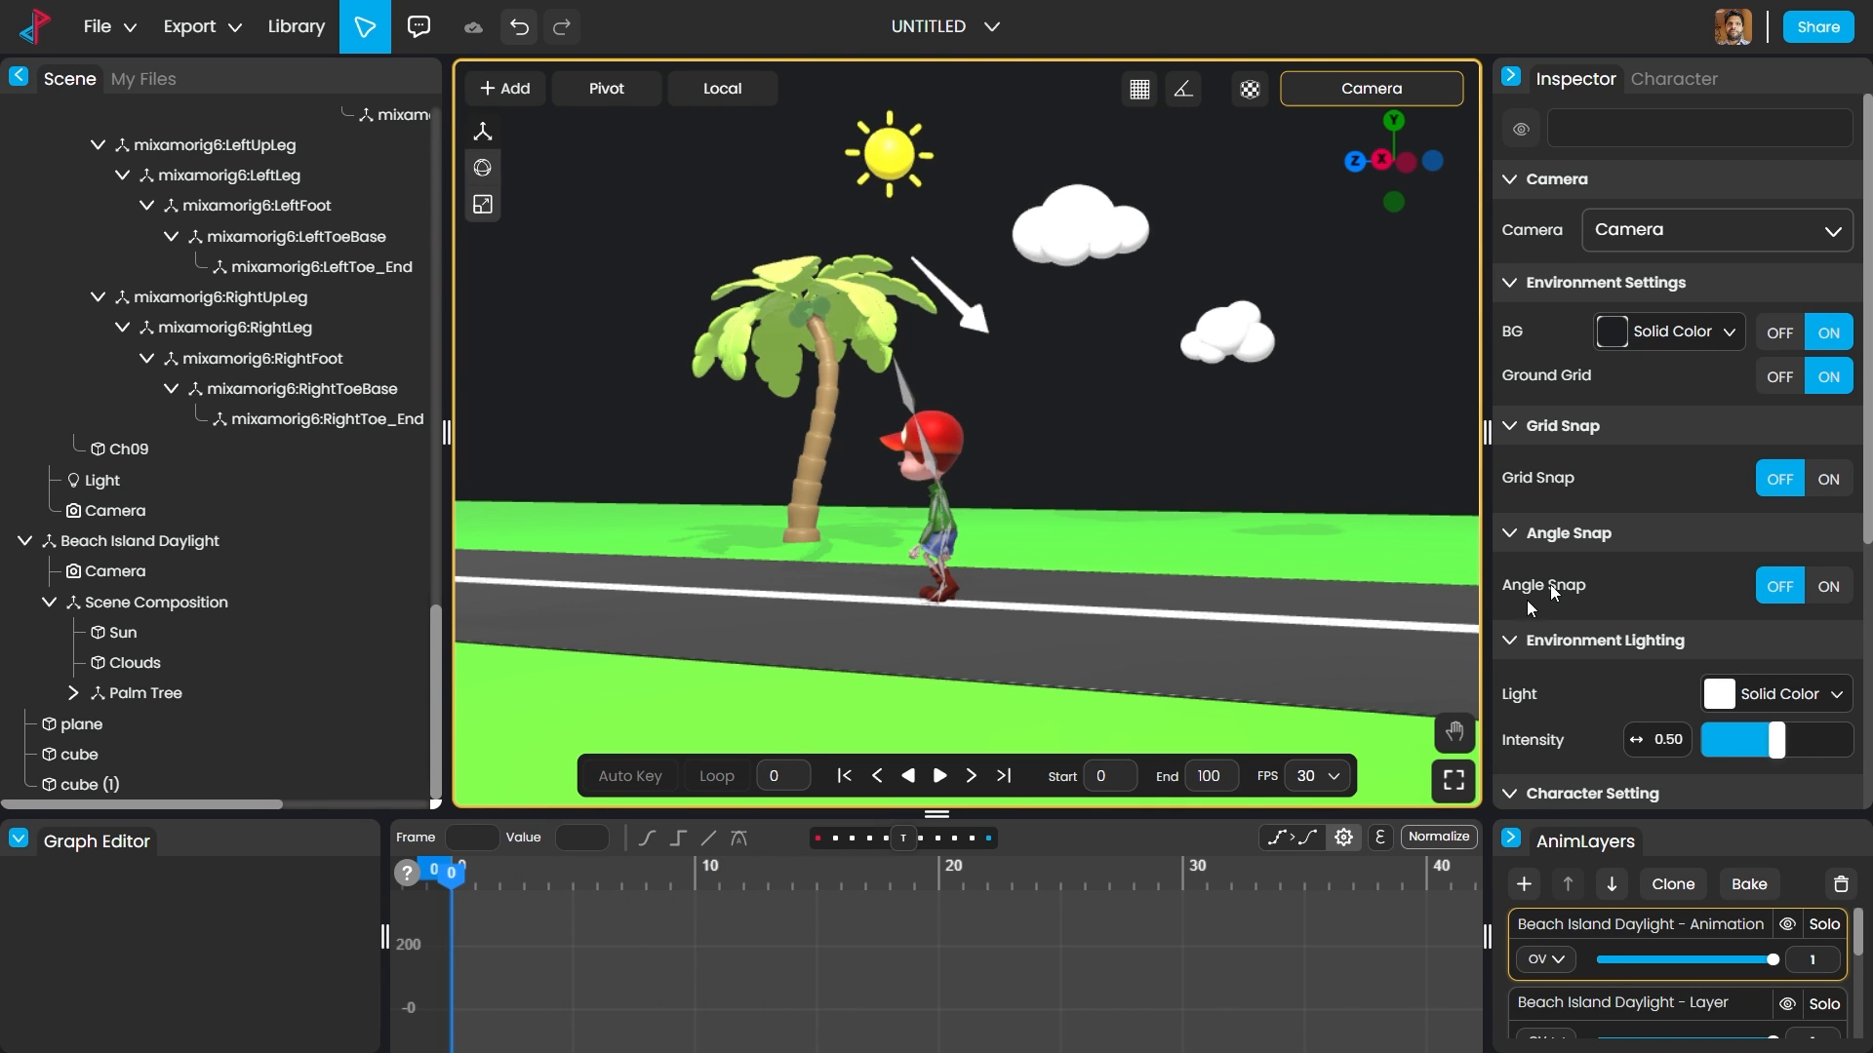
Step: Set the environment's solid background color to a light cyan sky, RGB 213, 255, 251
{"action": "left_click", "coordinate": [1612, 331]}
{"action": "left_click", "coordinate": [1538, 529]}
{"action": "left_click", "coordinate": [1560, 383]}
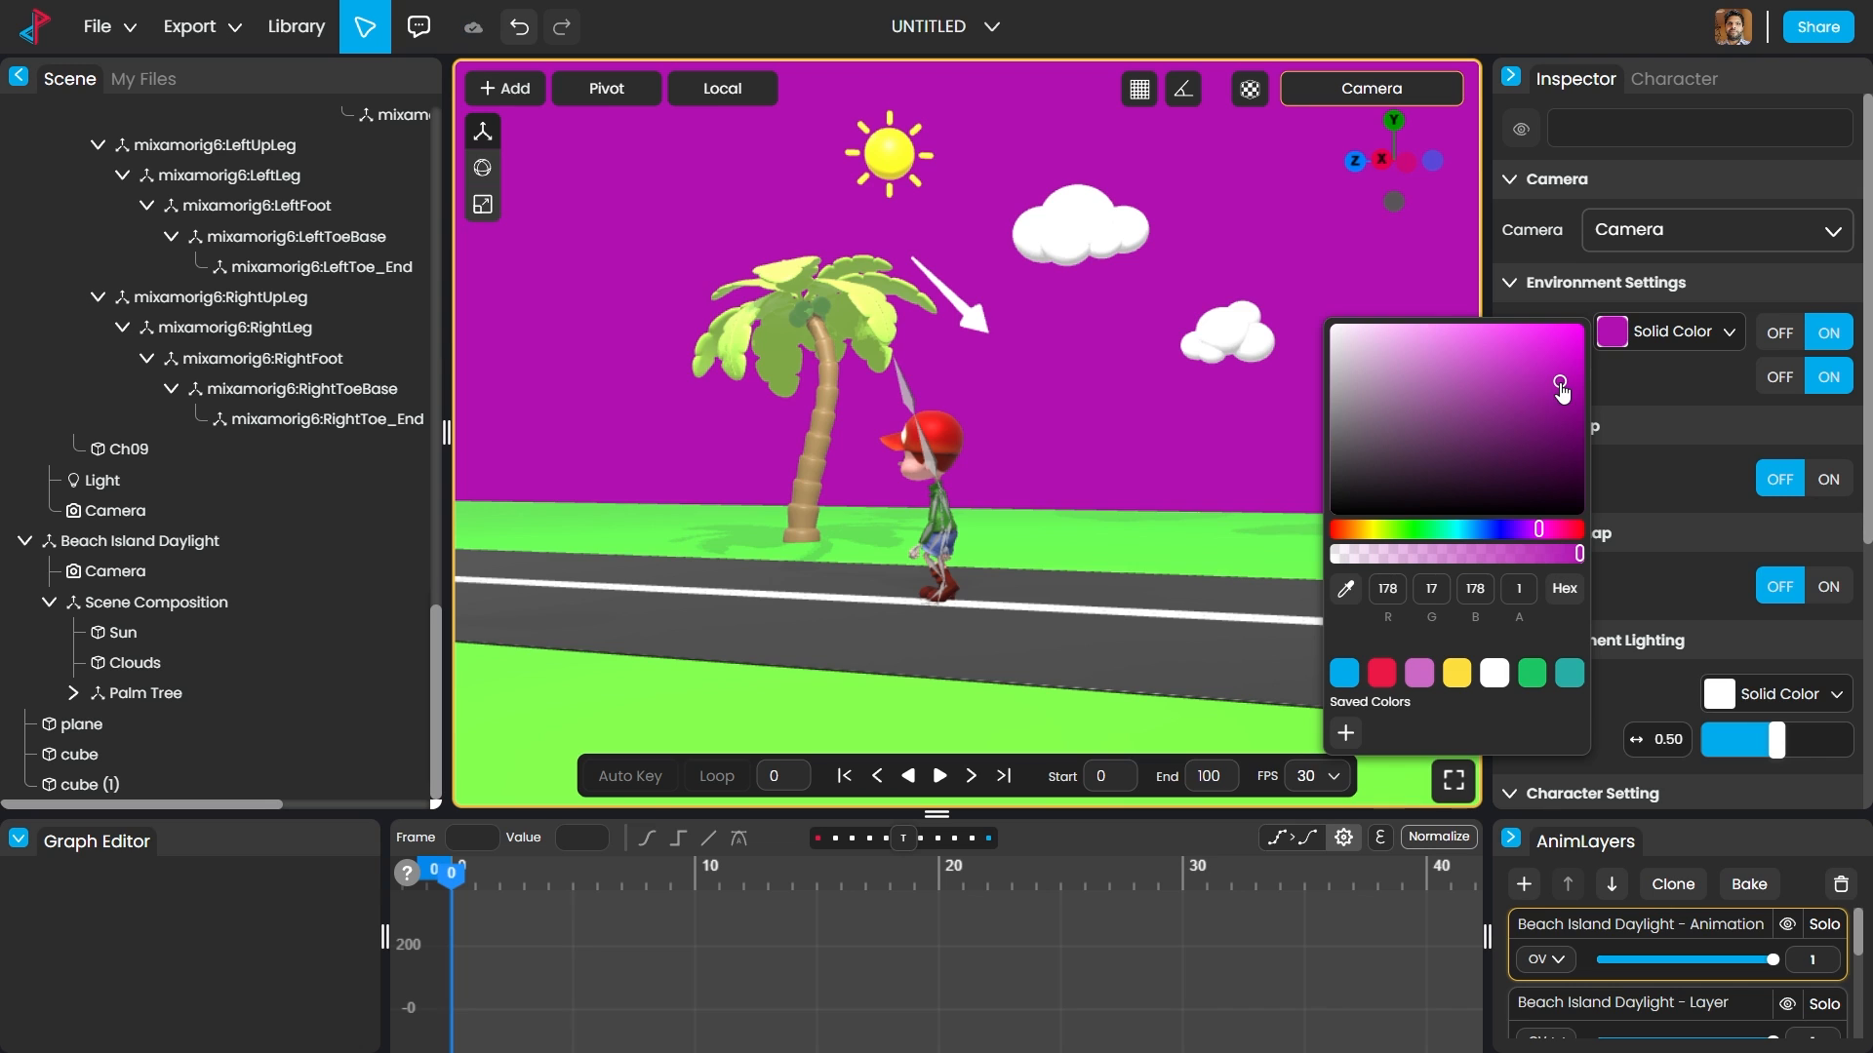
{"action": "left_click", "coordinate": [1570, 343]}
{"action": "left_click", "coordinate": [1373, 530]}
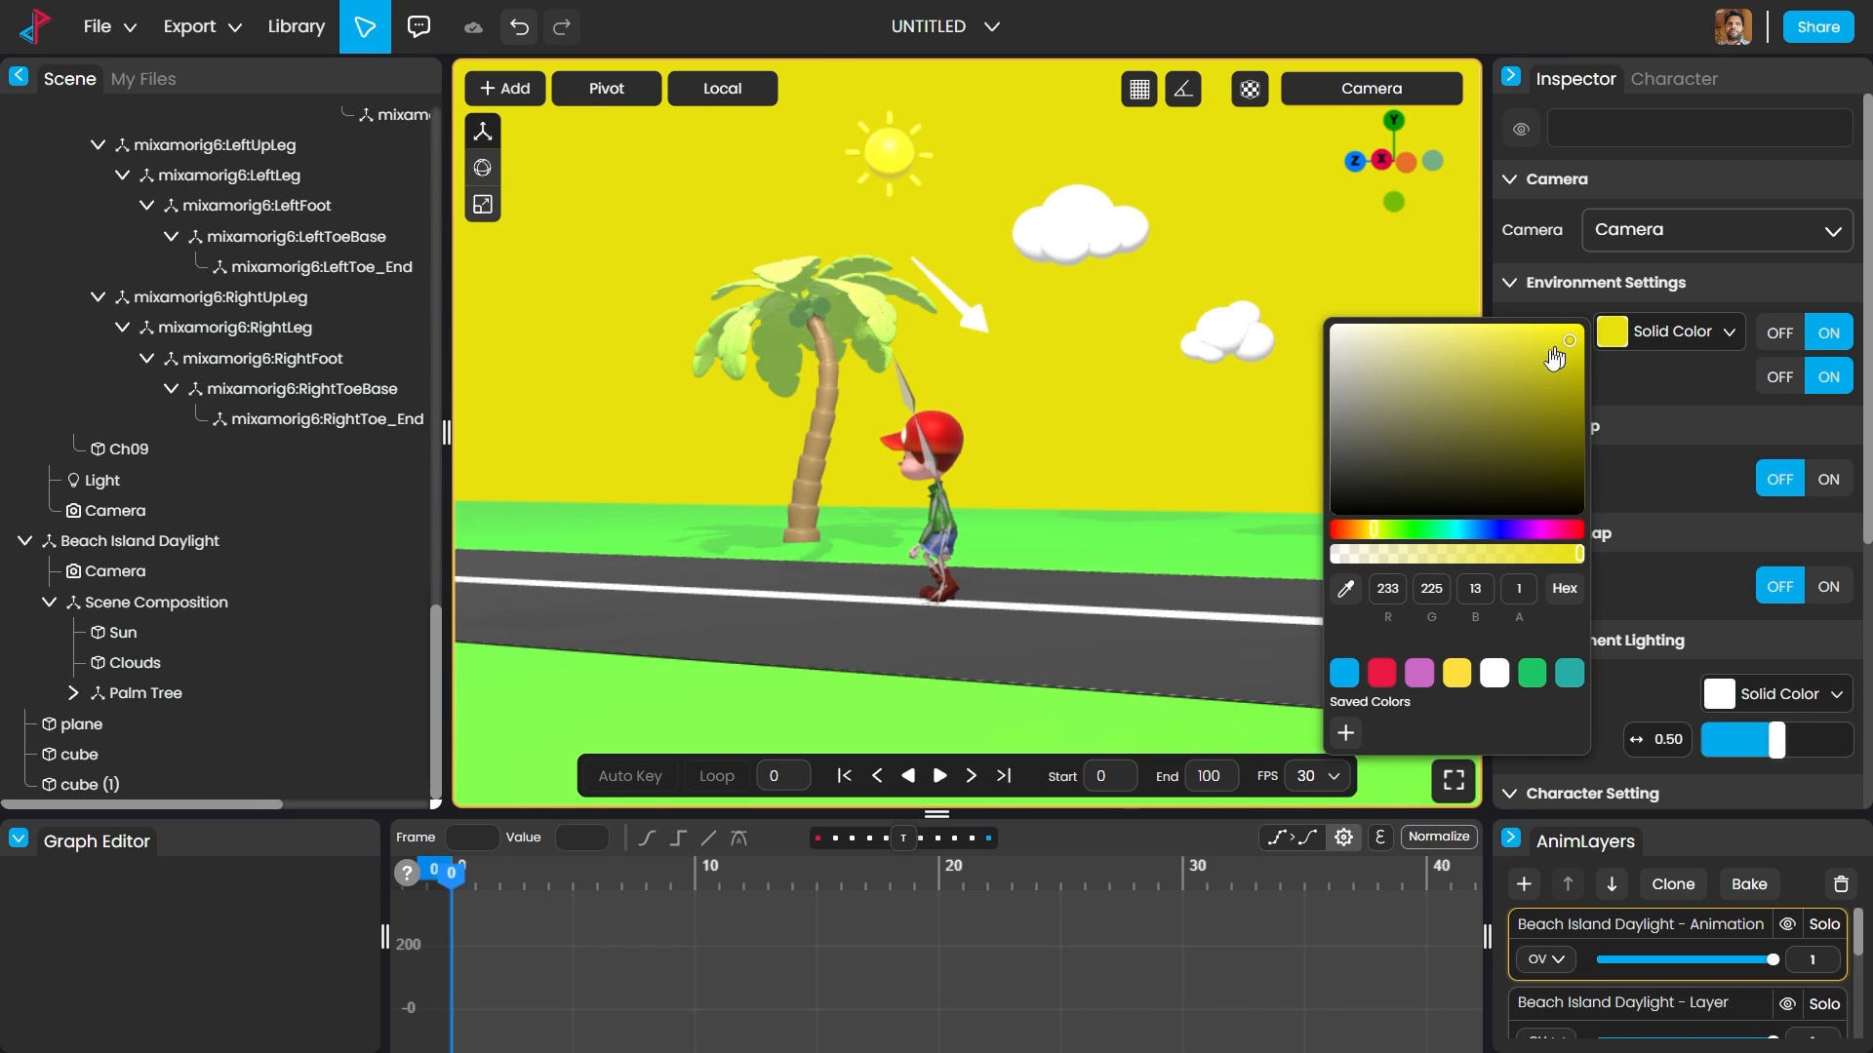
{"action": "left_click", "coordinate": [1351, 534]}
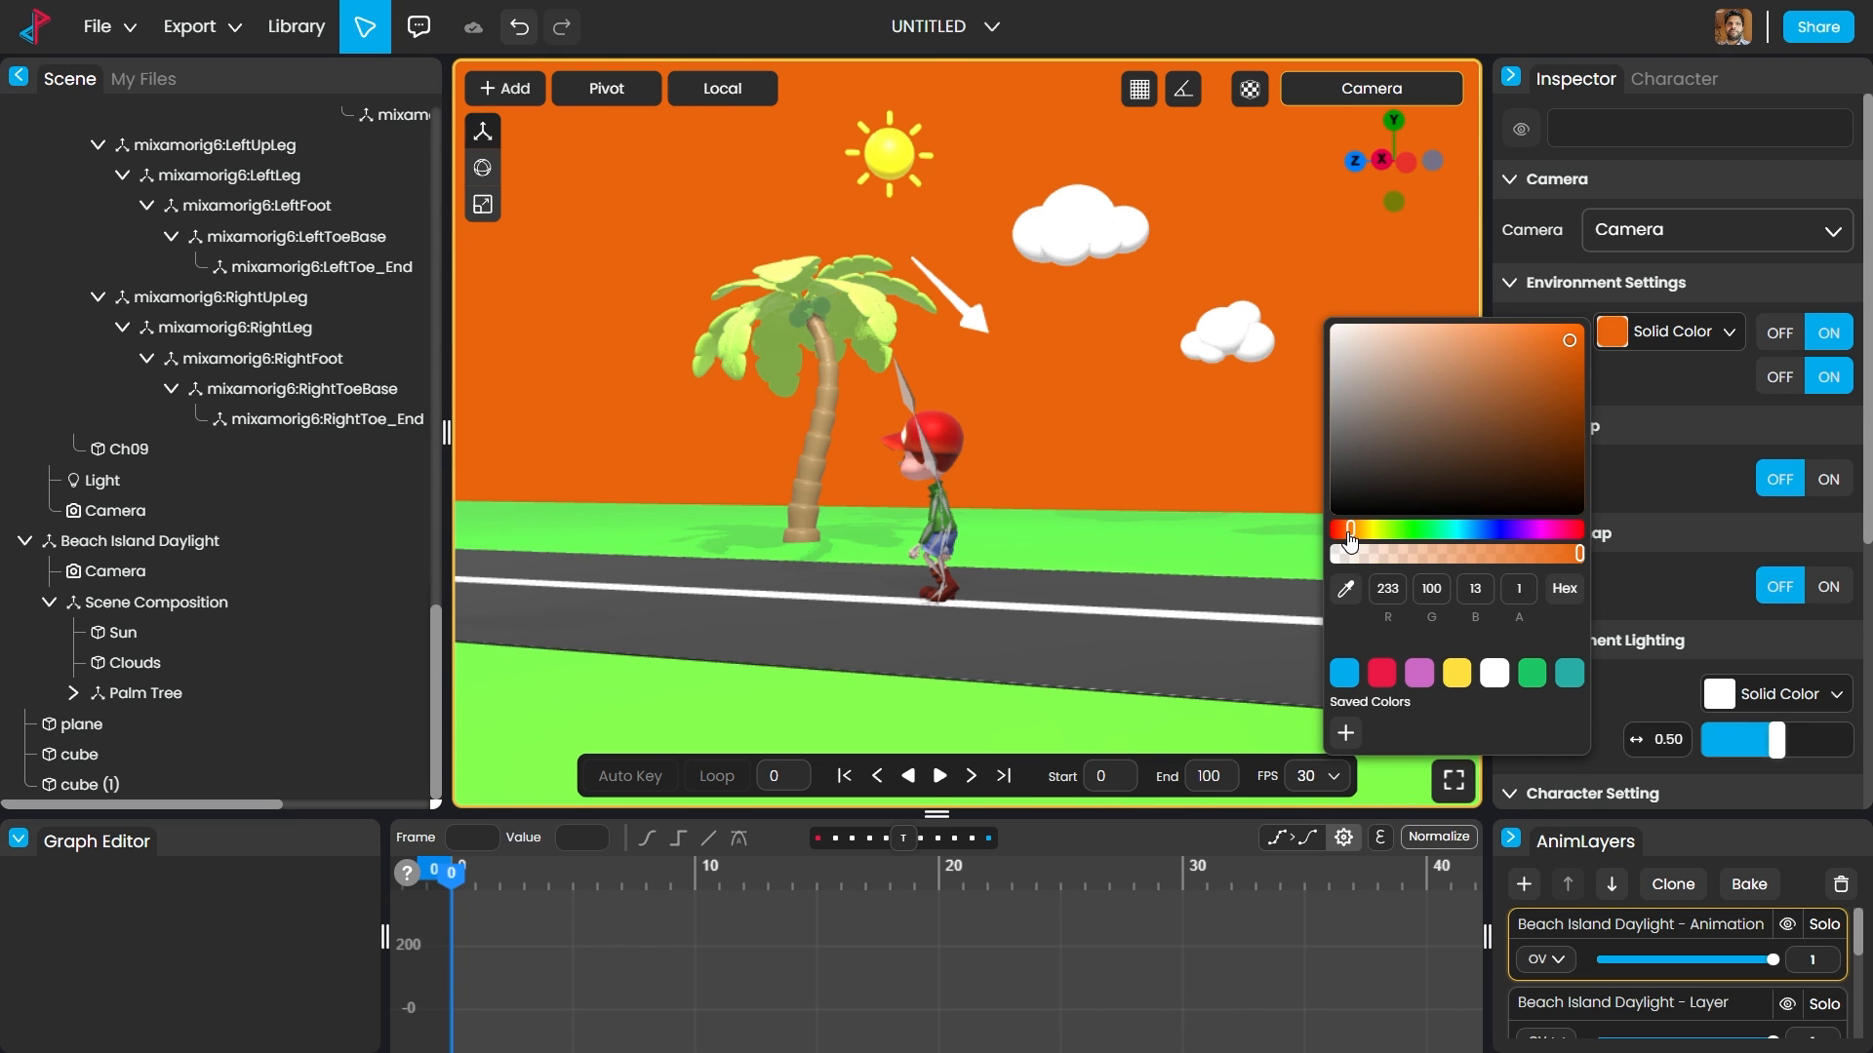
{"action": "left_click_drag", "start_coordinate": [1566, 339], "coordinate": [1373, 312]}
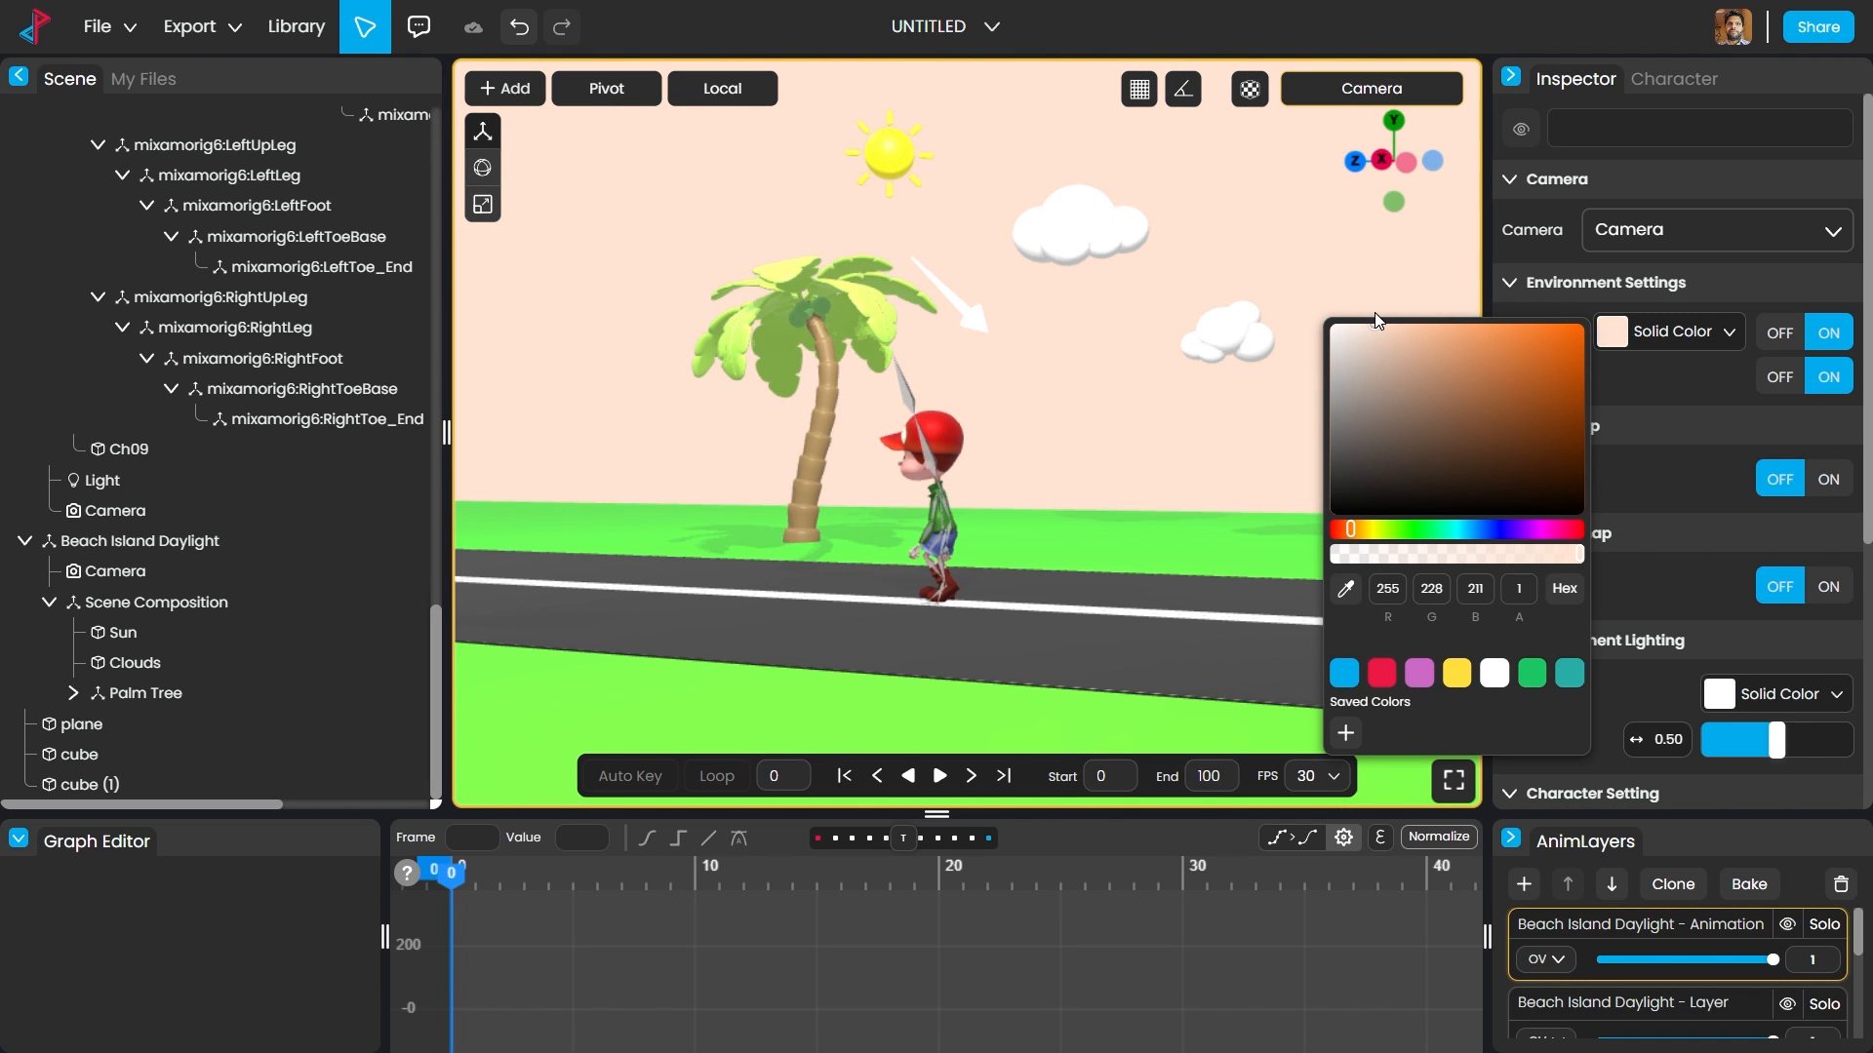
{"action": "left_click", "coordinate": [1450, 531]}
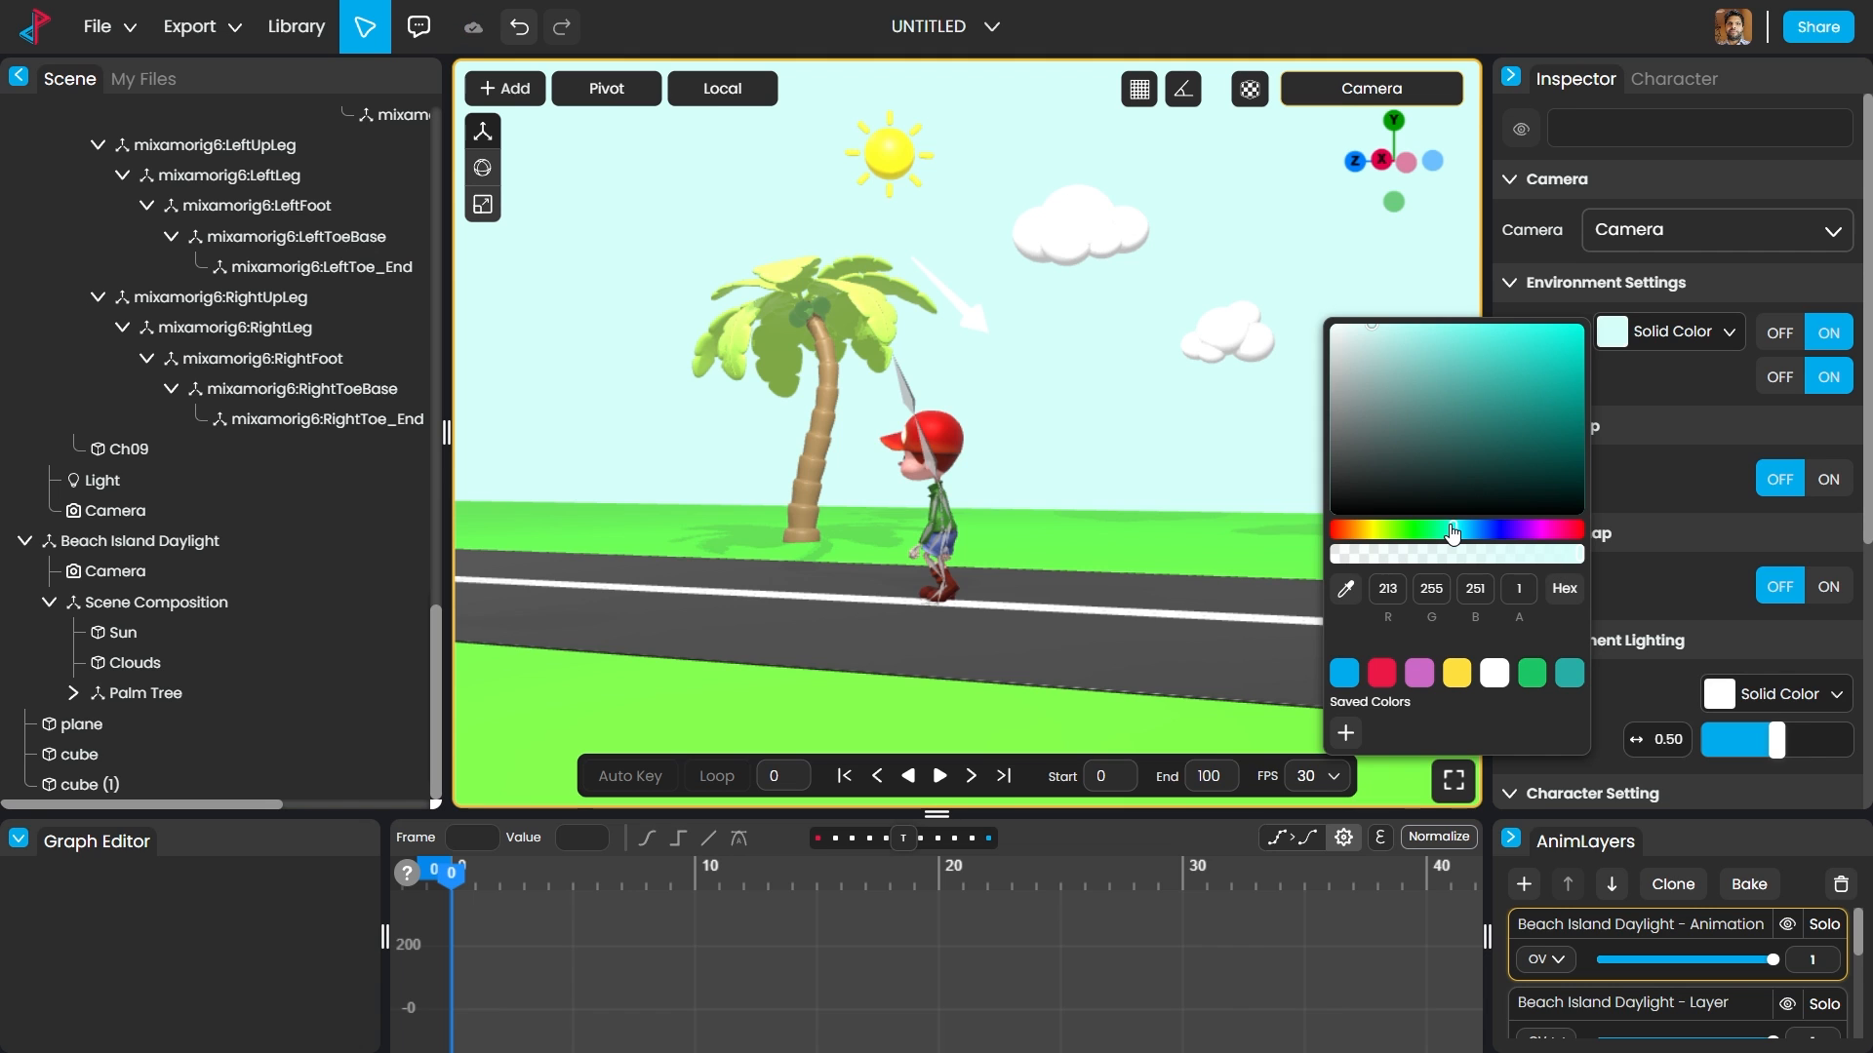
Step: Reduce the directional light's intensity to about 0.32 and play the animation
{"action": "left_click", "coordinate": [843, 300]}
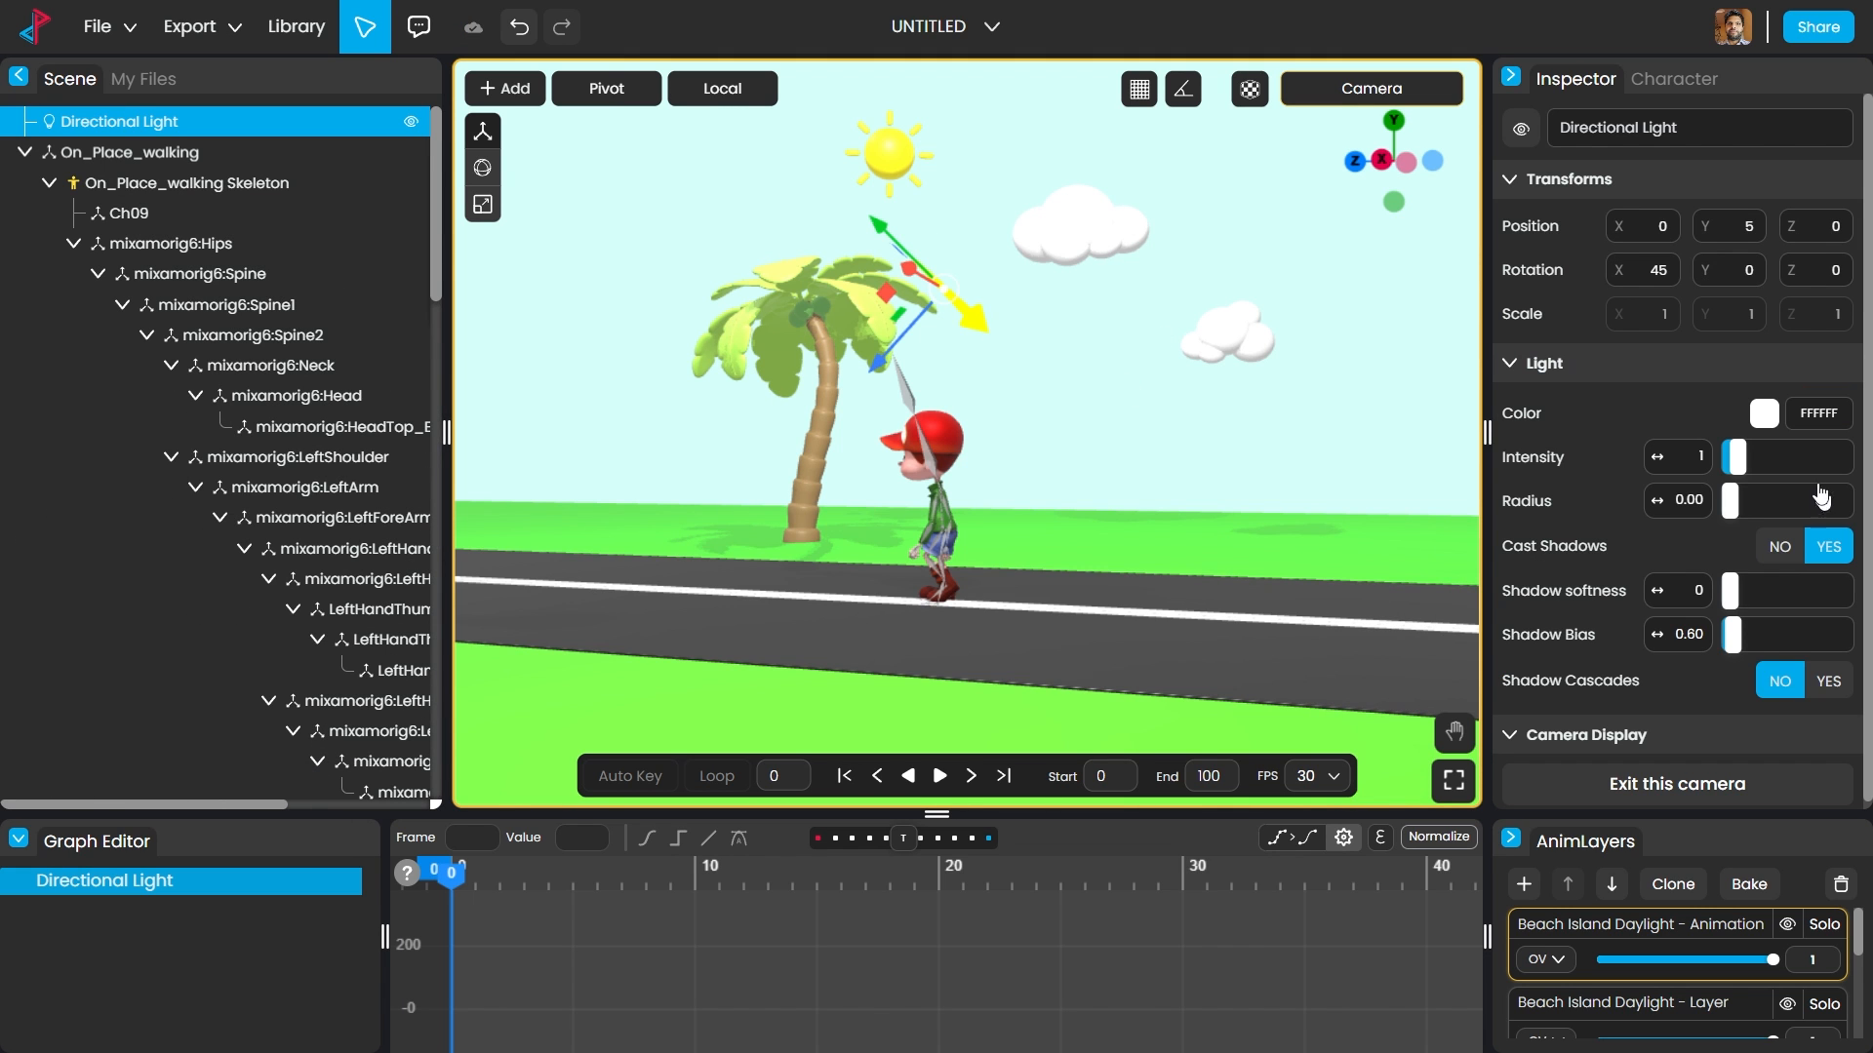
{"action": "left_click_drag", "start_coordinate": [1740, 458], "coordinate": [1705, 493]}
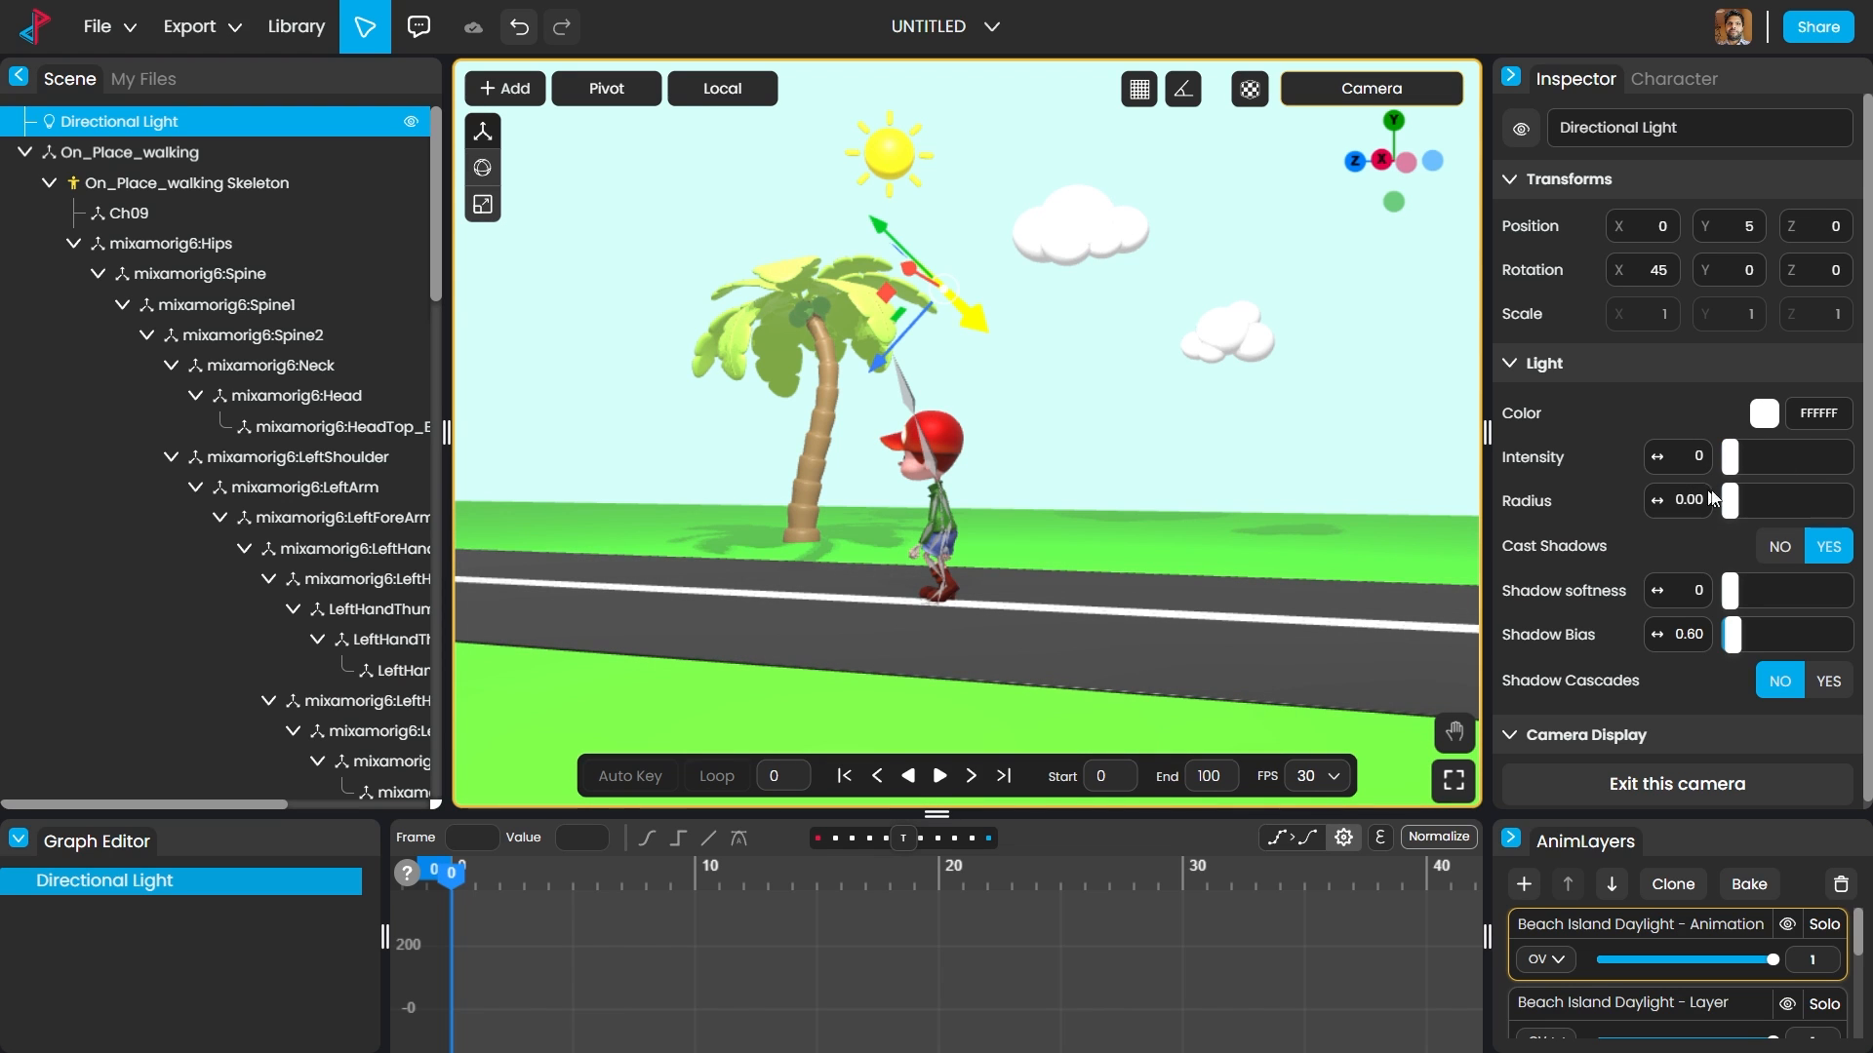
{"action": "key", "text": "space"}
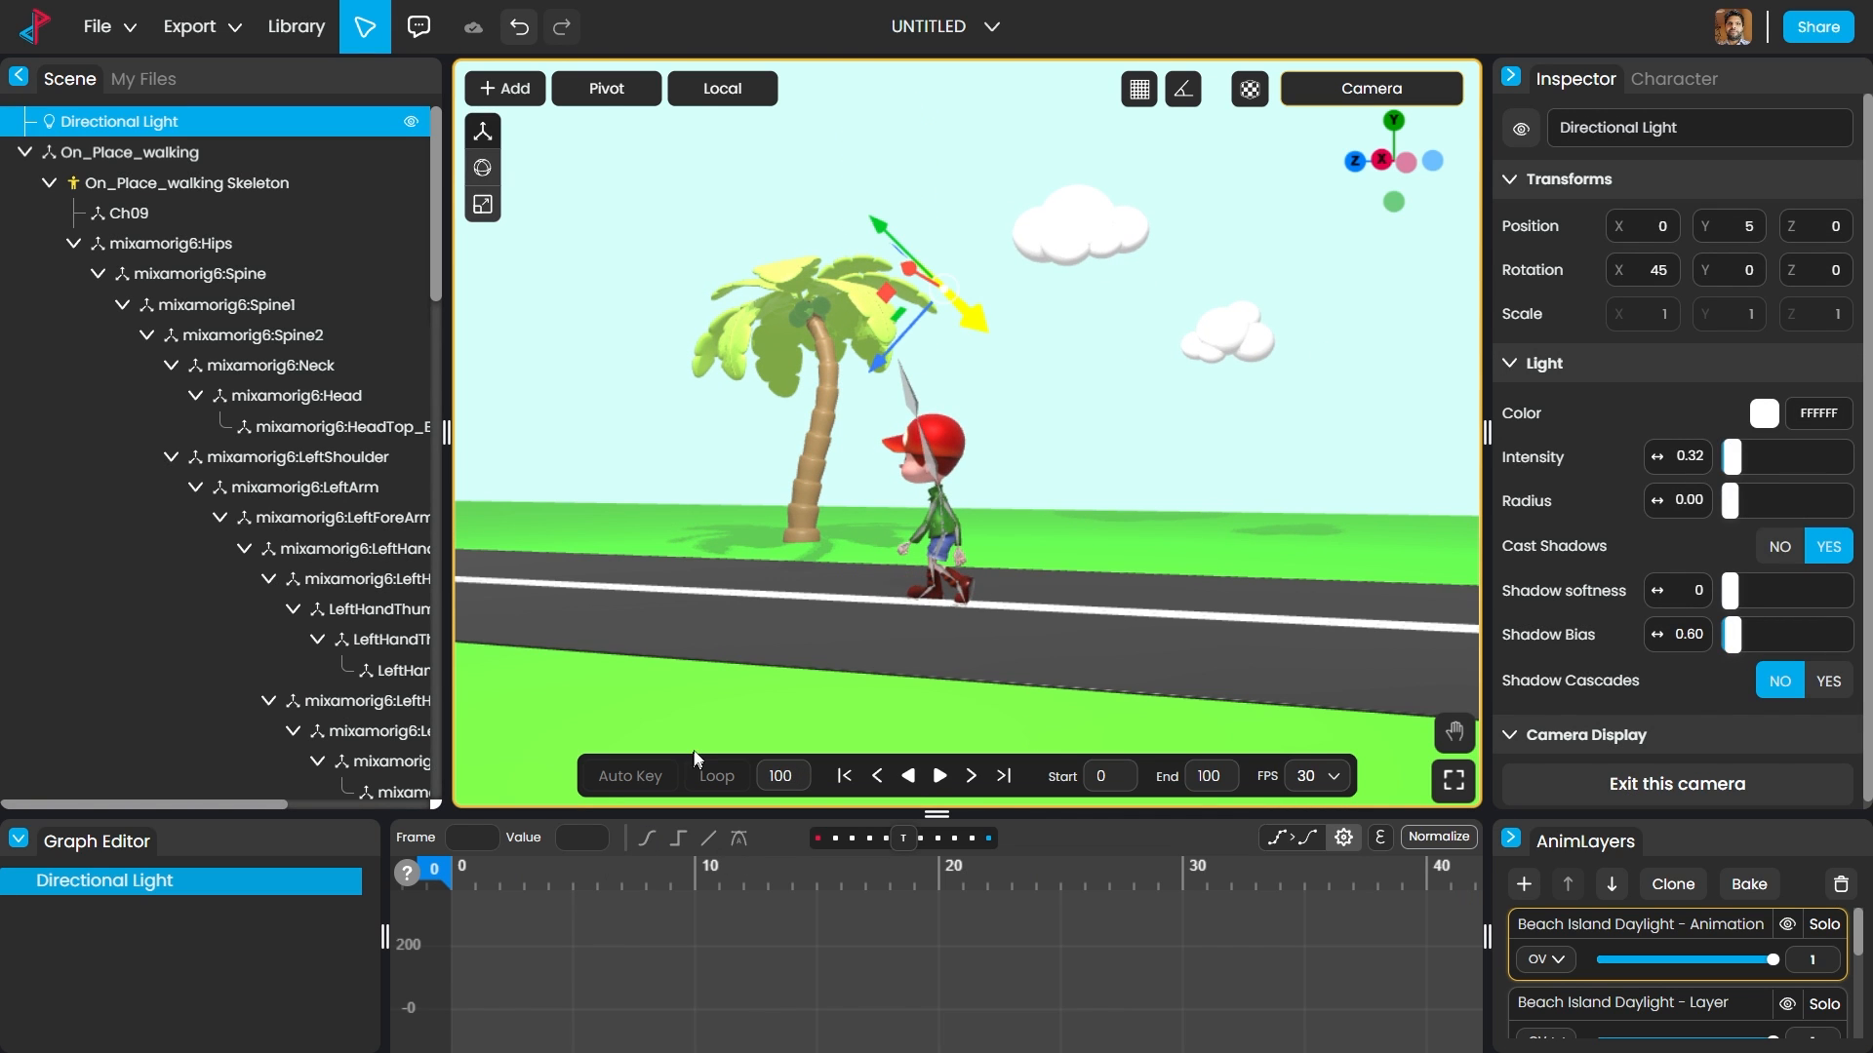
Step: Export the scene as an MP4 video with a custom size of 1920 by 1080 px
{"action": "left_click", "coordinate": [191, 27]}
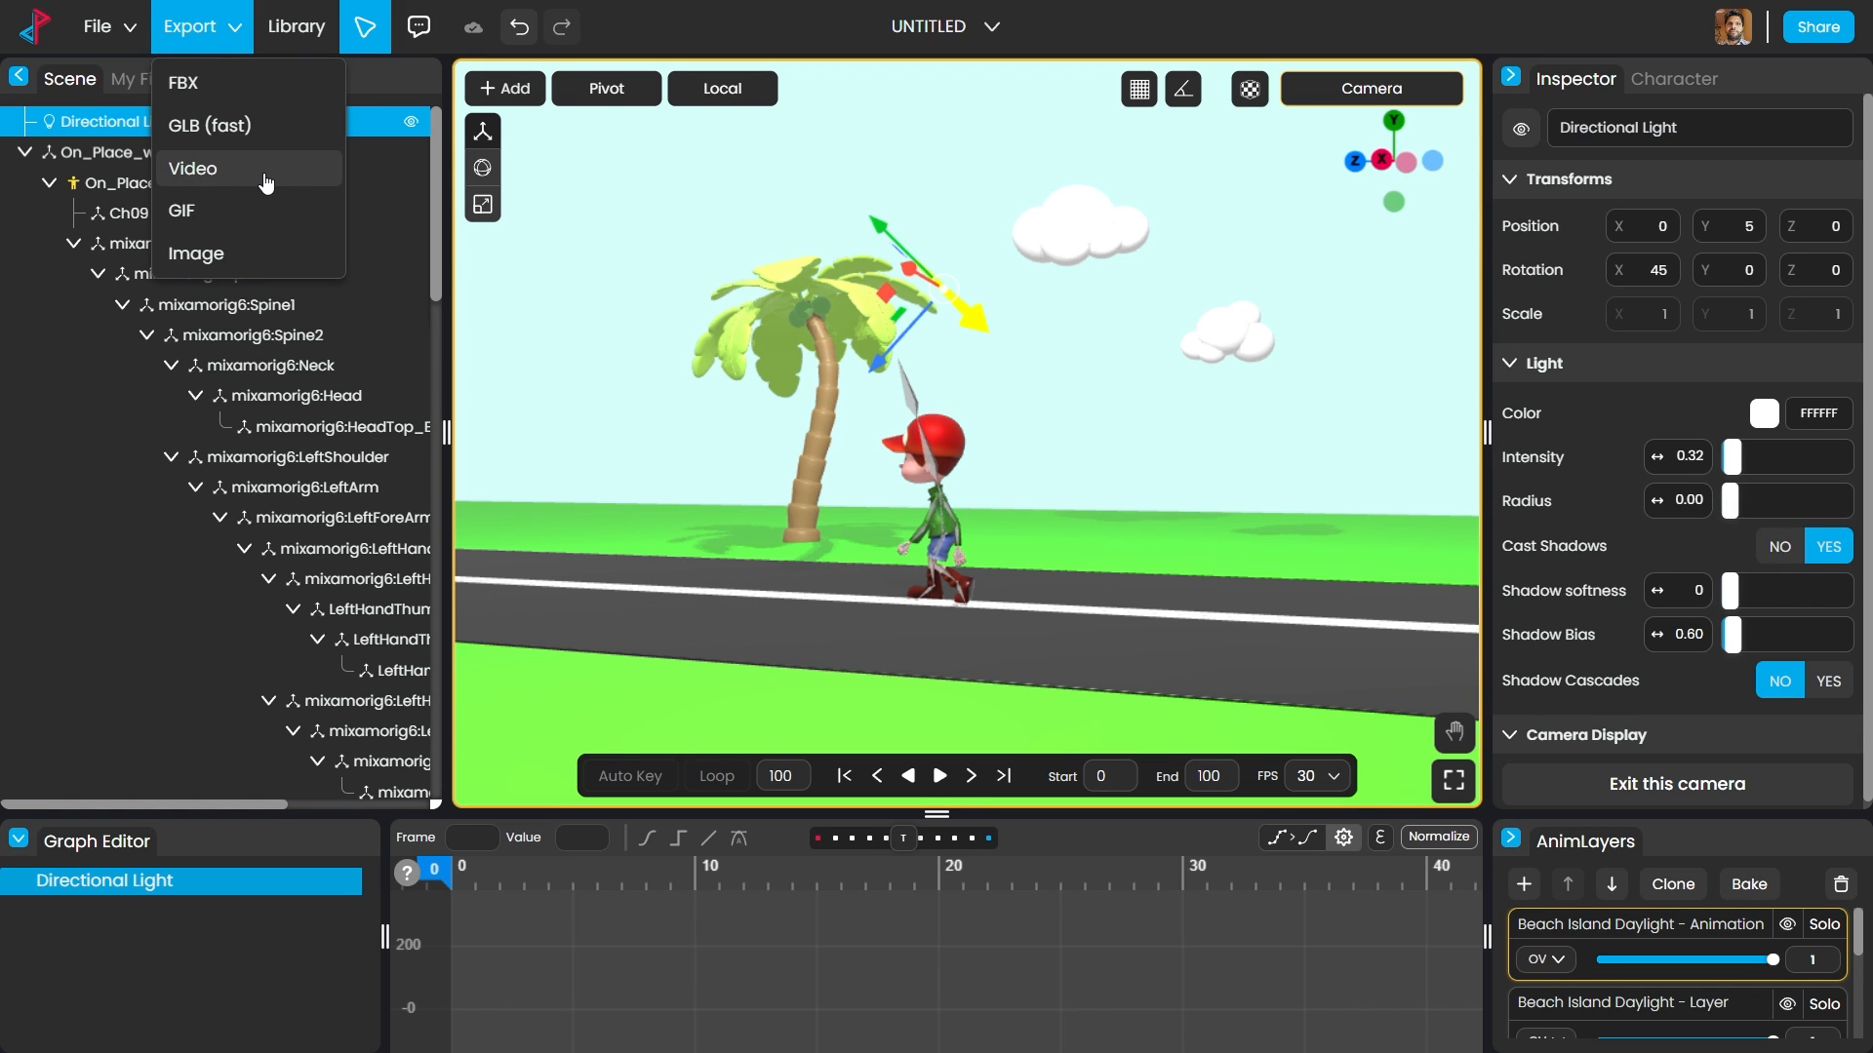
{"action": "left_click", "coordinate": [267, 182]}
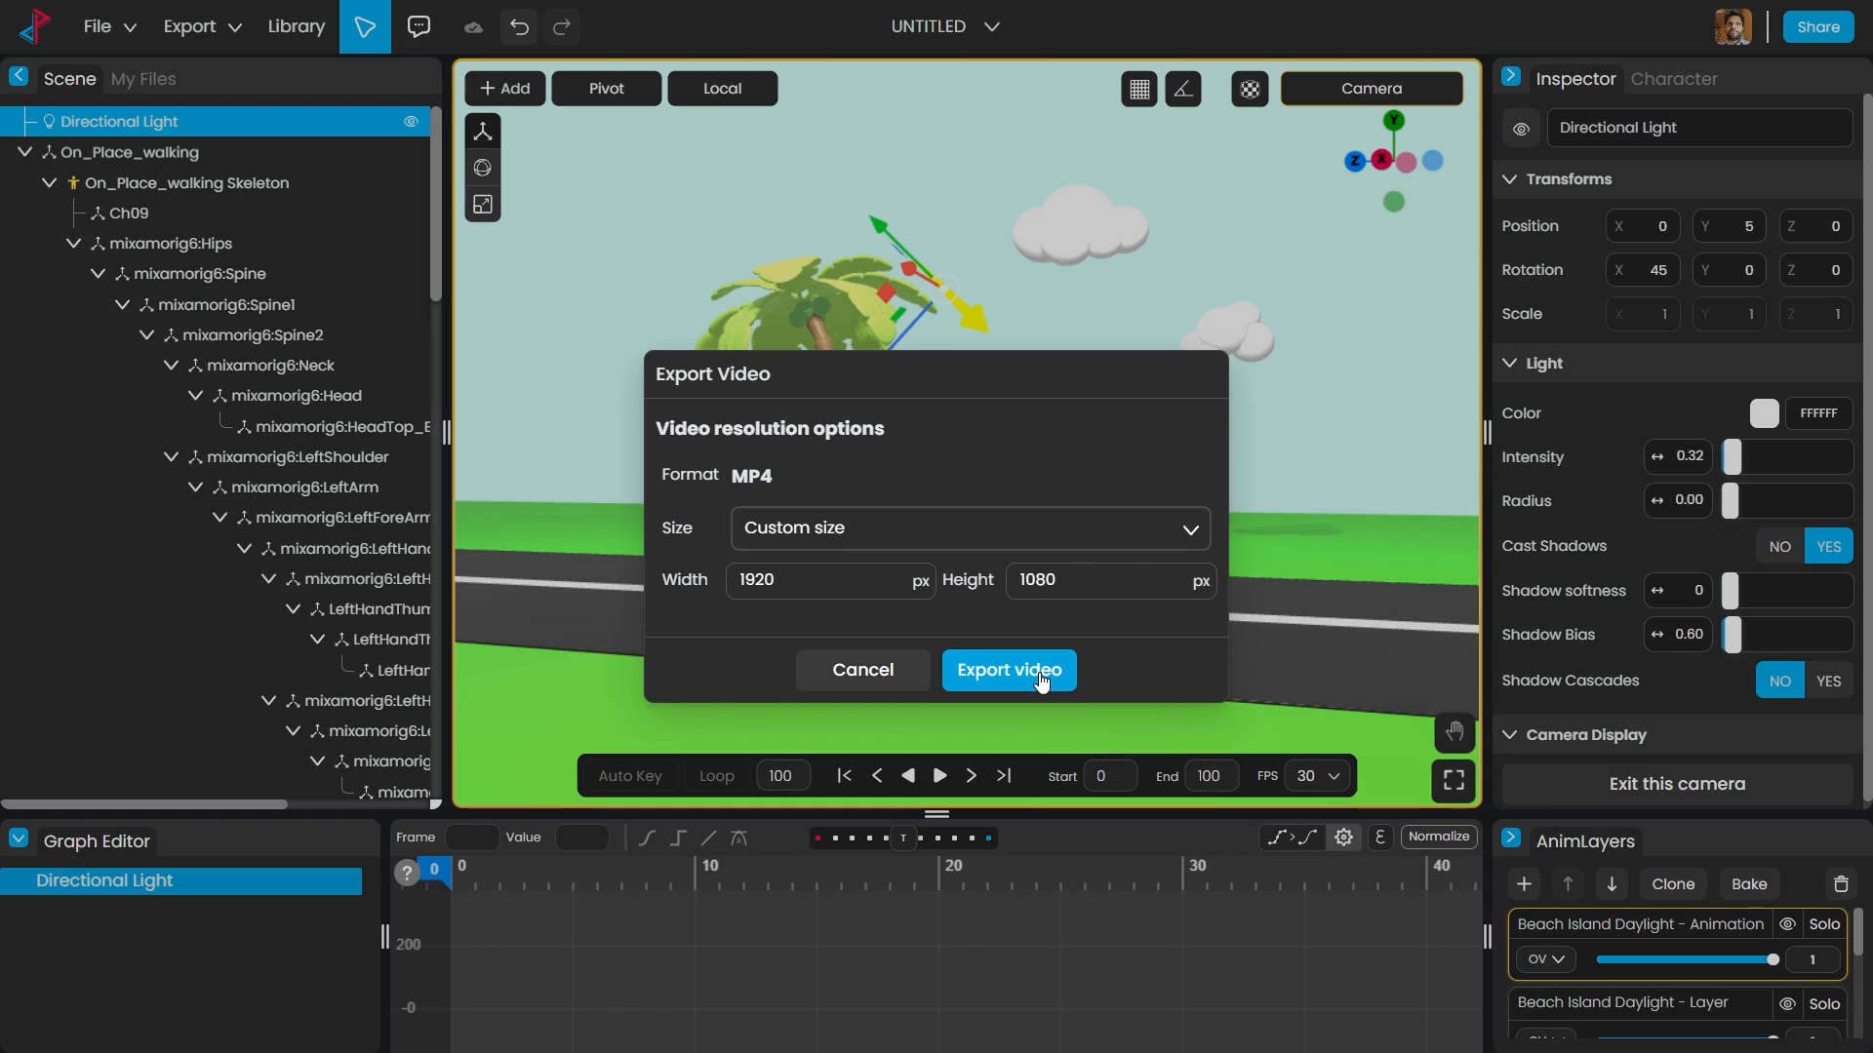
{"action": "left_click", "coordinate": [1039, 671]}
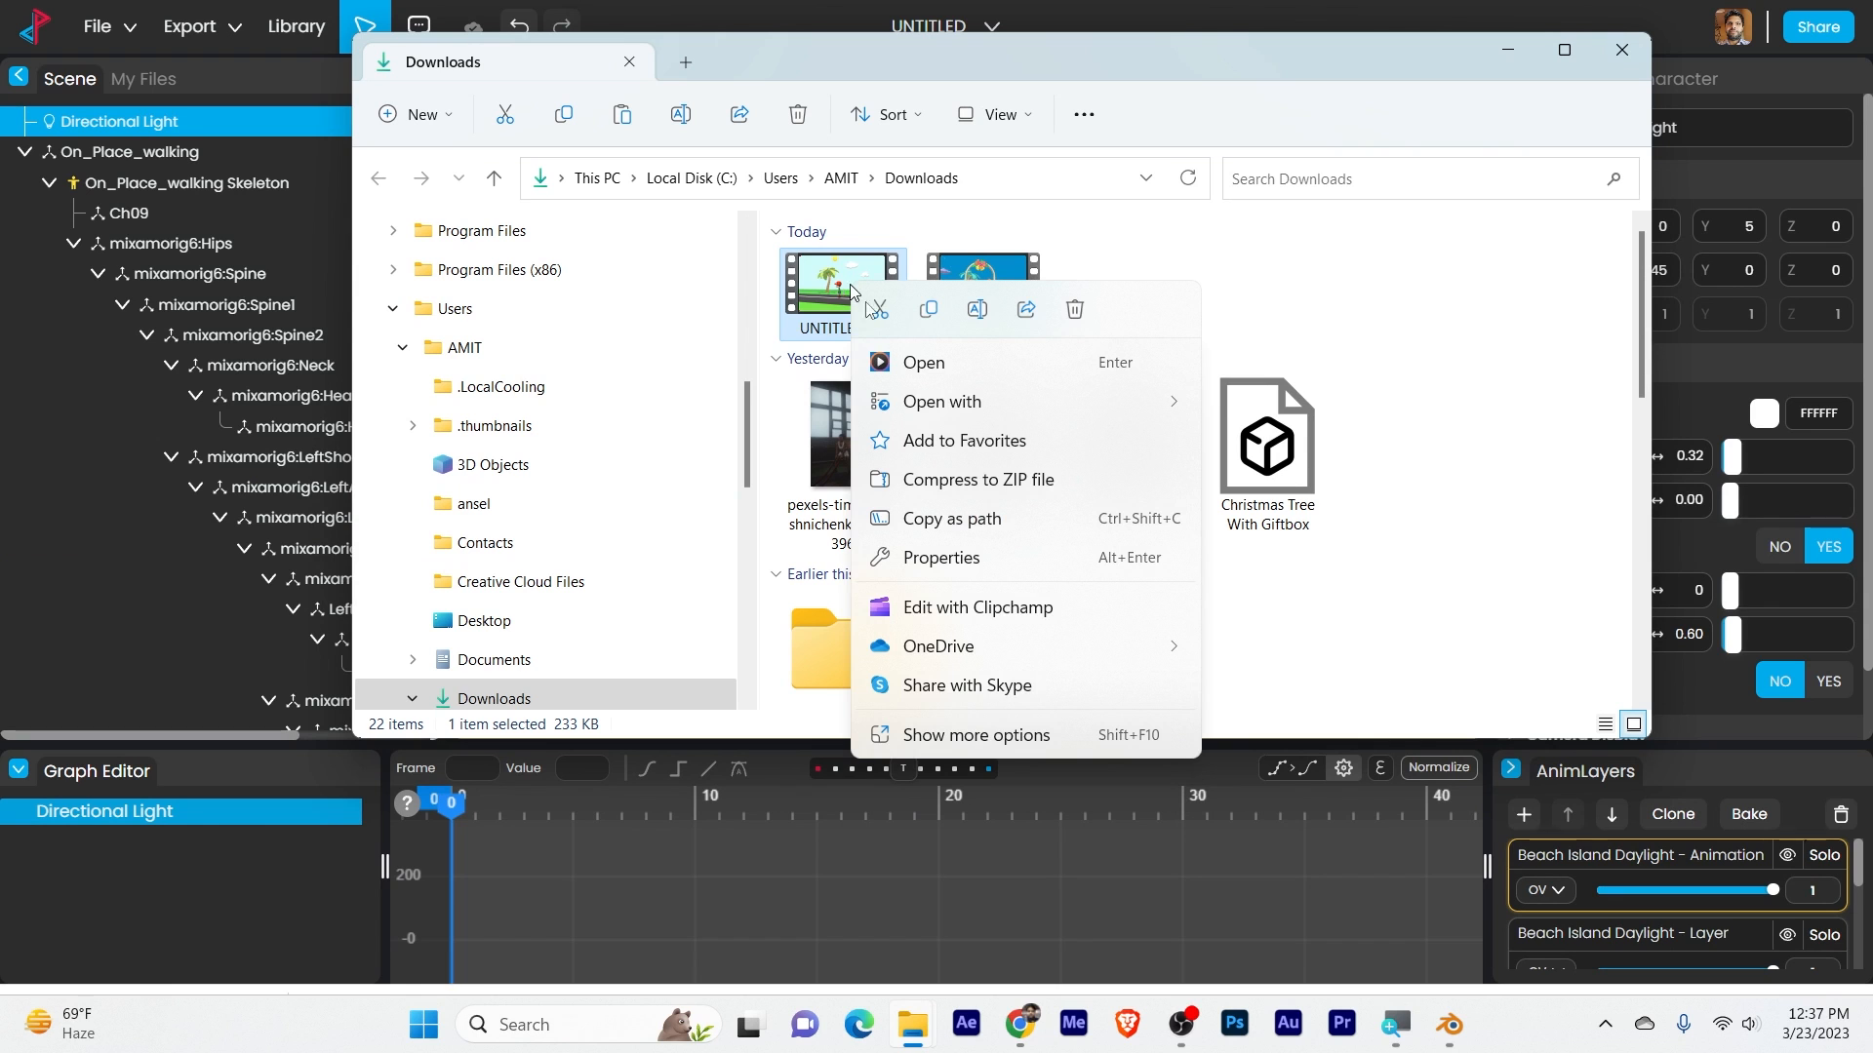
Step: Open the exported UNTITLED video from the Downloads folder in another program to review it, and return to the scene
{"action": "mouse_move", "coordinate": [942, 401]}
{"action": "left_click", "coordinate": [1271, 562]}
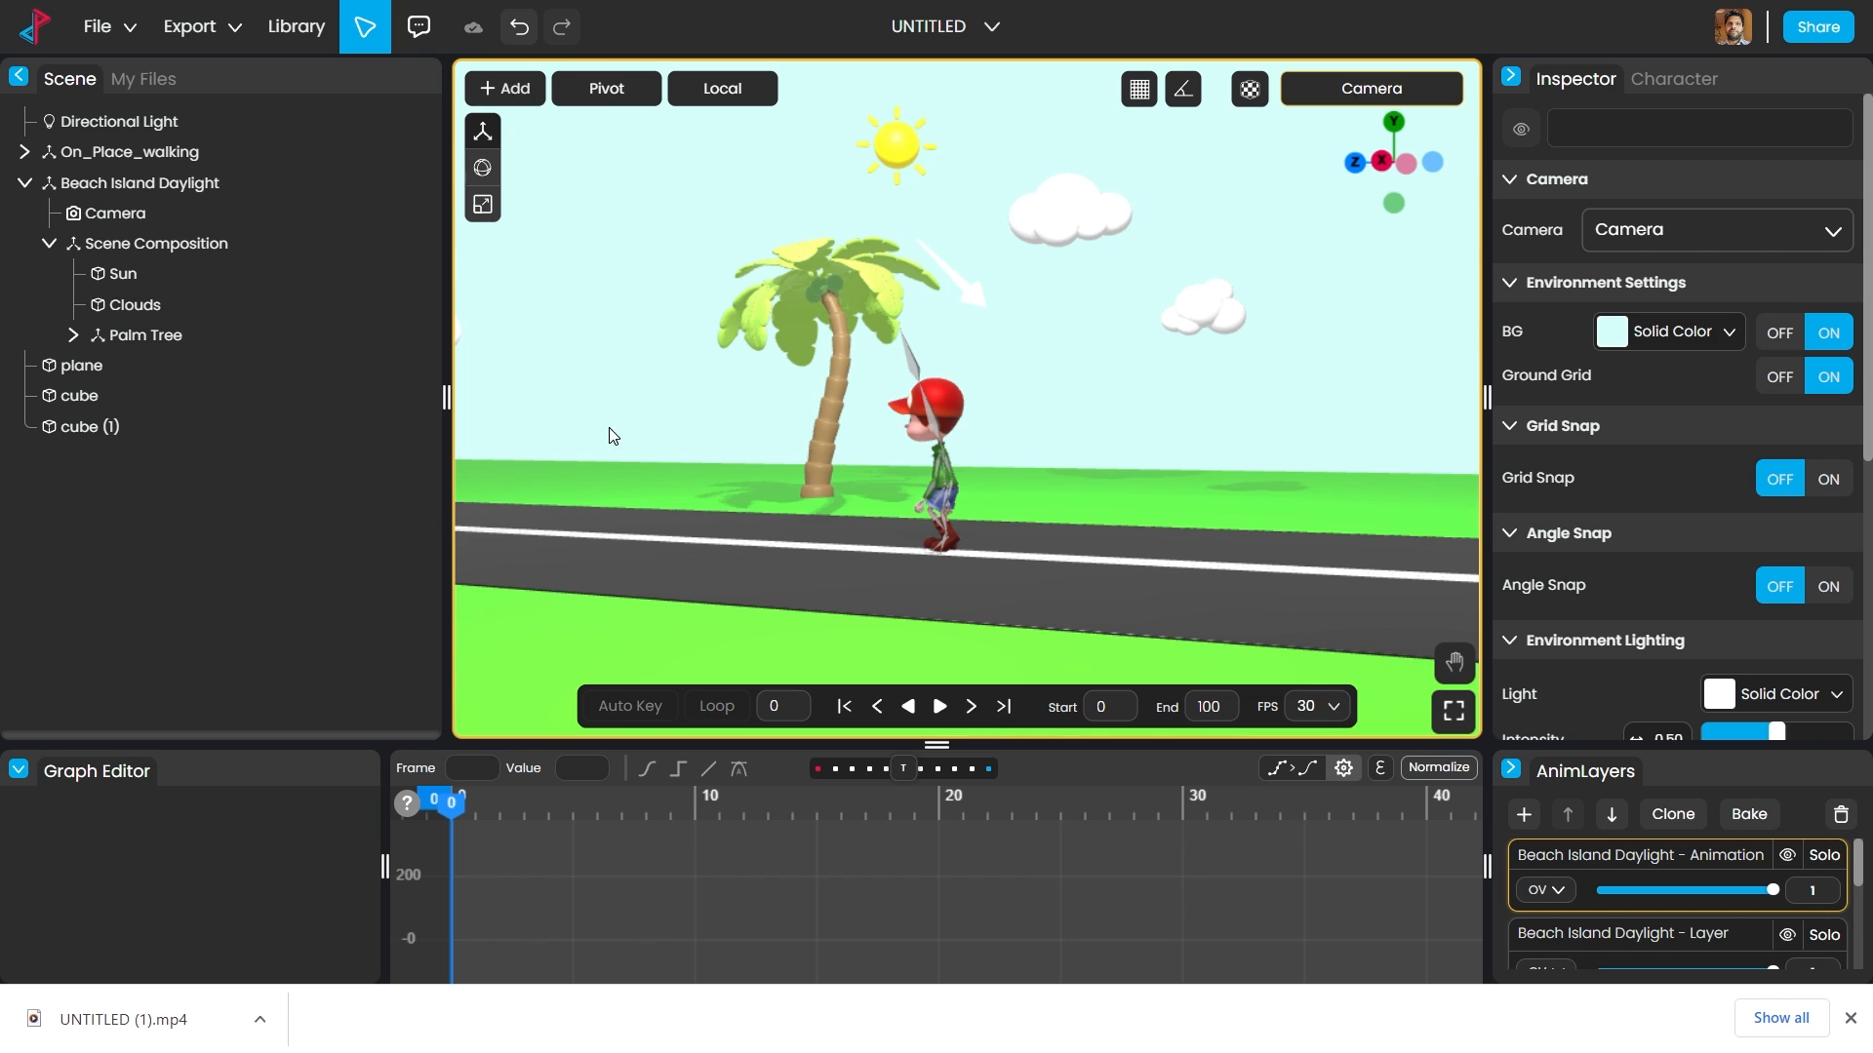
{"action": "scroll", "coordinate": [1149, 528], "scroll_direction": "up", "scroll_amount": 2}
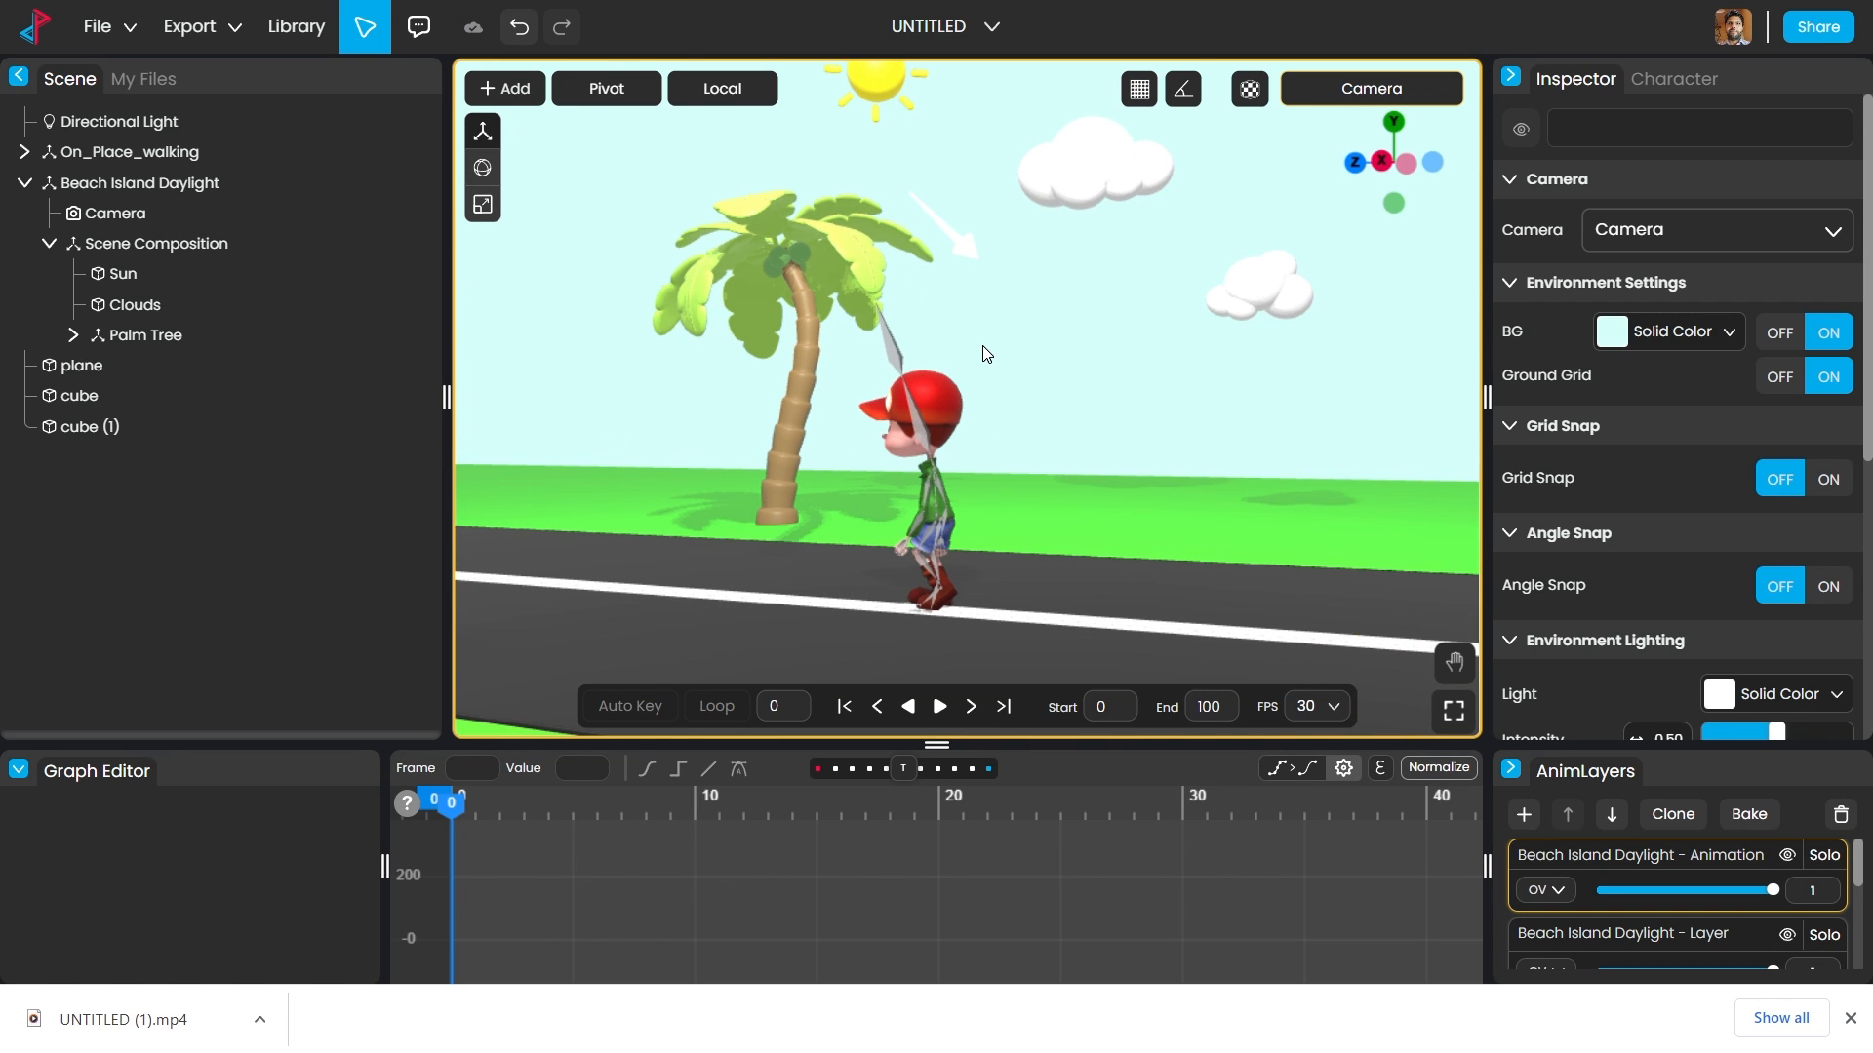
Step: Switch the viewport to the main perspective camera and view the walking character on the road up close
{"action": "scroll", "coordinate": [985, 353], "scroll_direction": "down", "scroll_amount": 2}
{"action": "left_click", "coordinate": [1370, 87]}
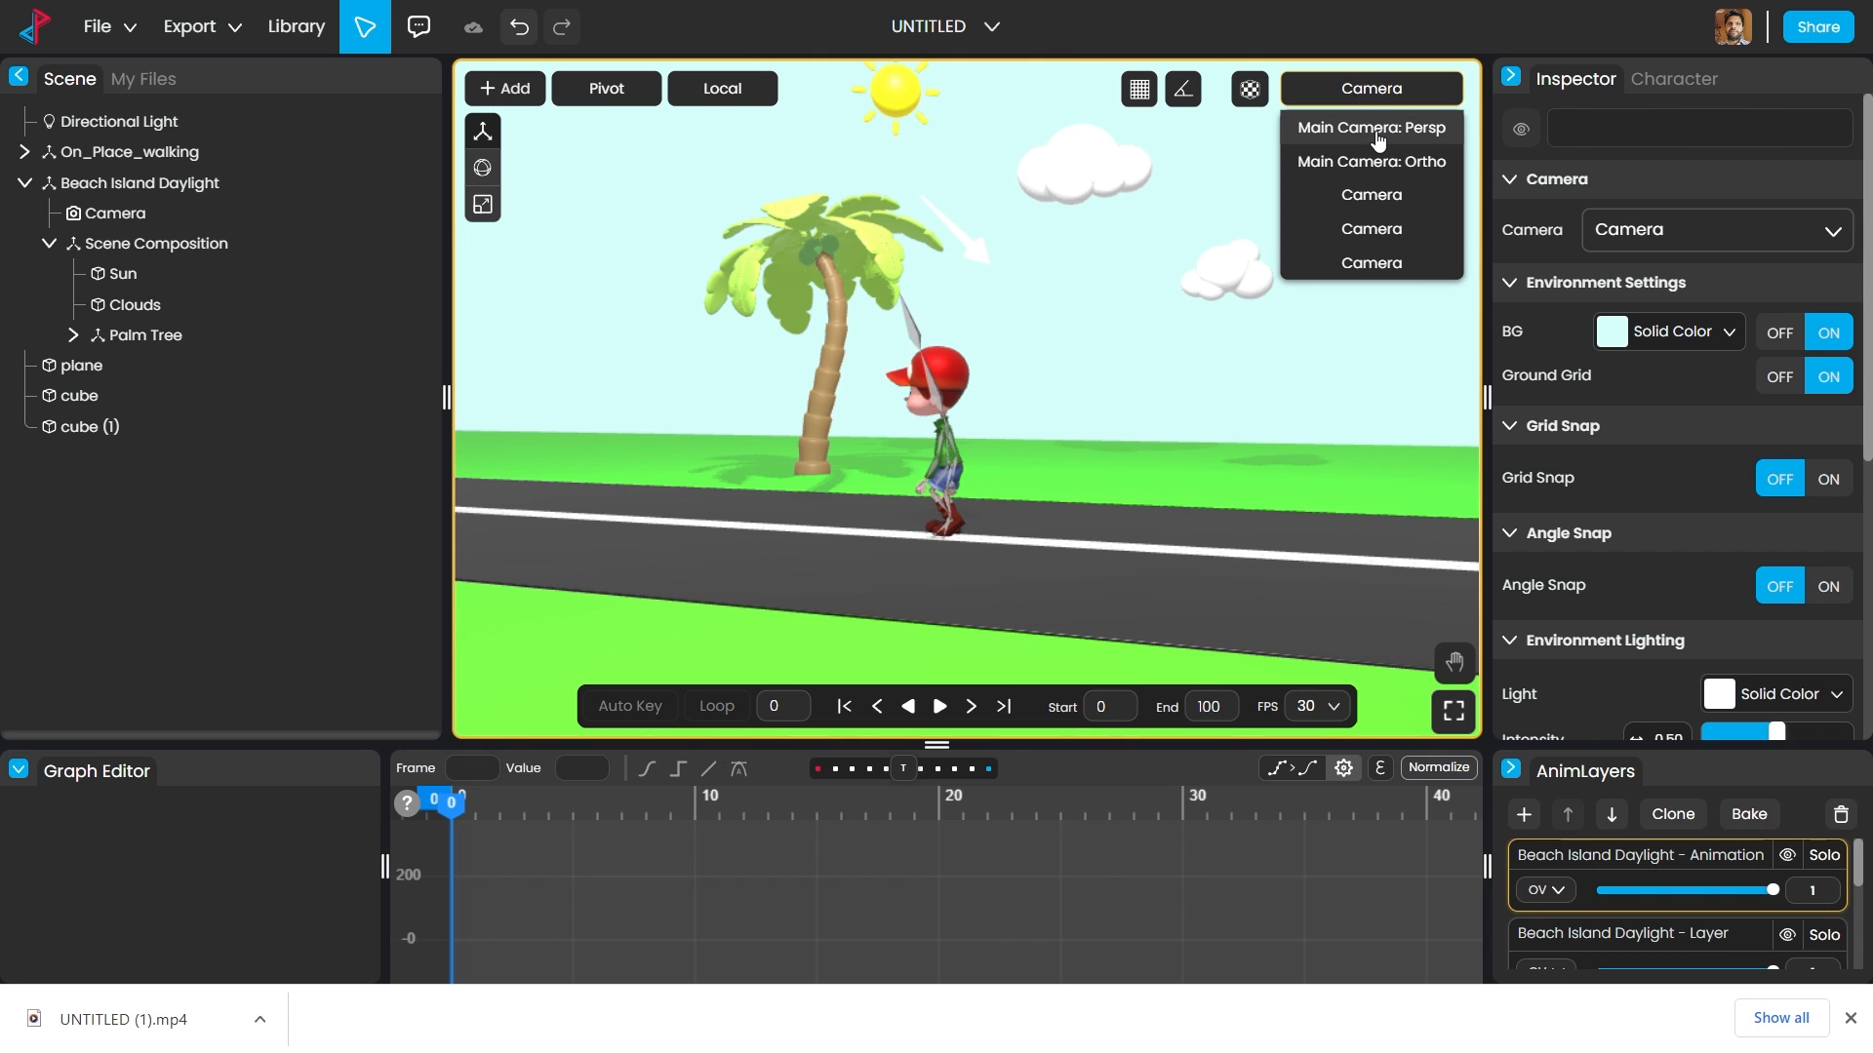
{"action": "left_click", "coordinate": [1373, 128]}
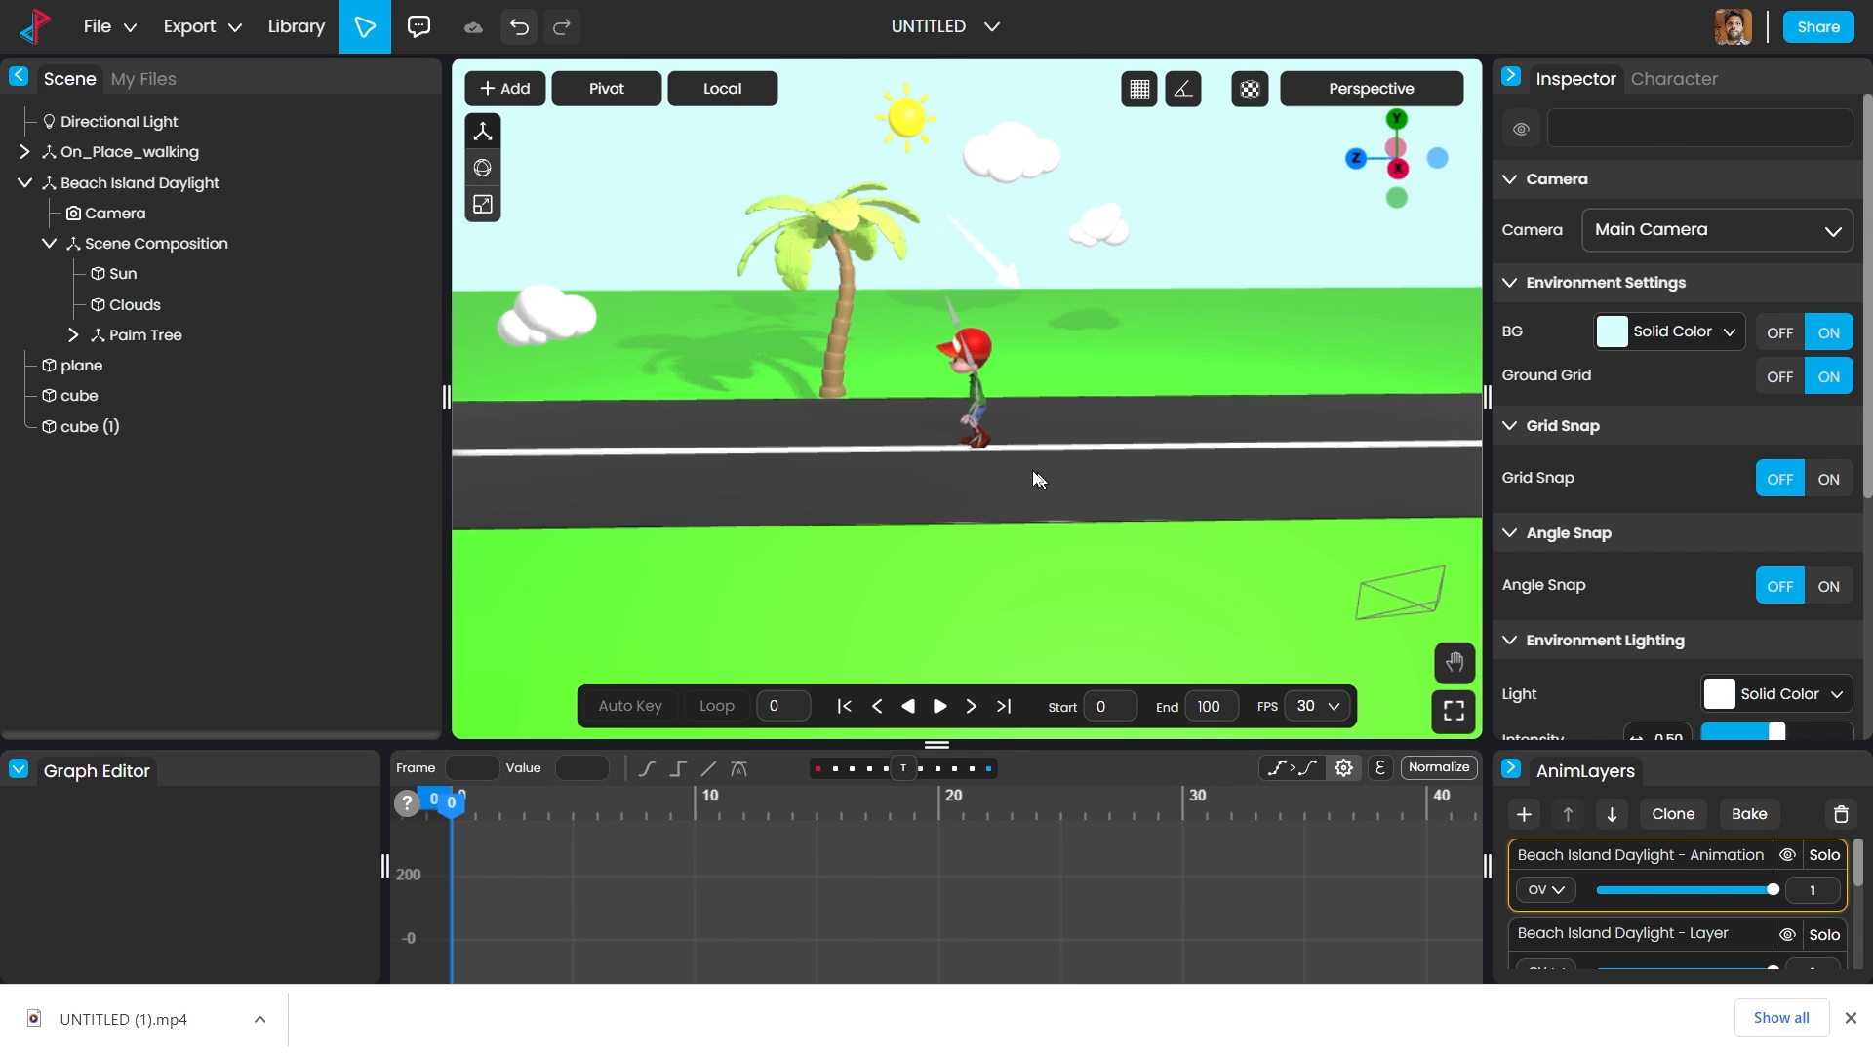
{"action": "mouse_move", "coordinate": [1037, 478]}
{"action": "left_mouse_down"}
{"action": "mouse_move", "coordinate": [869, 472]}
{"action": "mouse_move", "coordinate": [1045, 472]}
{"action": "mouse_move", "coordinate": [1034, 457]}
{"action": "mouse_move", "coordinate": [1084, 441]}
{"action": "mouse_move", "coordinate": [1063, 434]}
{"action": "mouse_move", "coordinate": [1126, 425]}
{"action": "mouse_move", "coordinate": [1083, 491]}
{"action": "mouse_move", "coordinate": [1003, 491]}
{"action": "left_mouse_up"}
{"action": "scroll", "coordinate": [1059, 469], "scroll_direction": "up", "scroll_amount": 3}
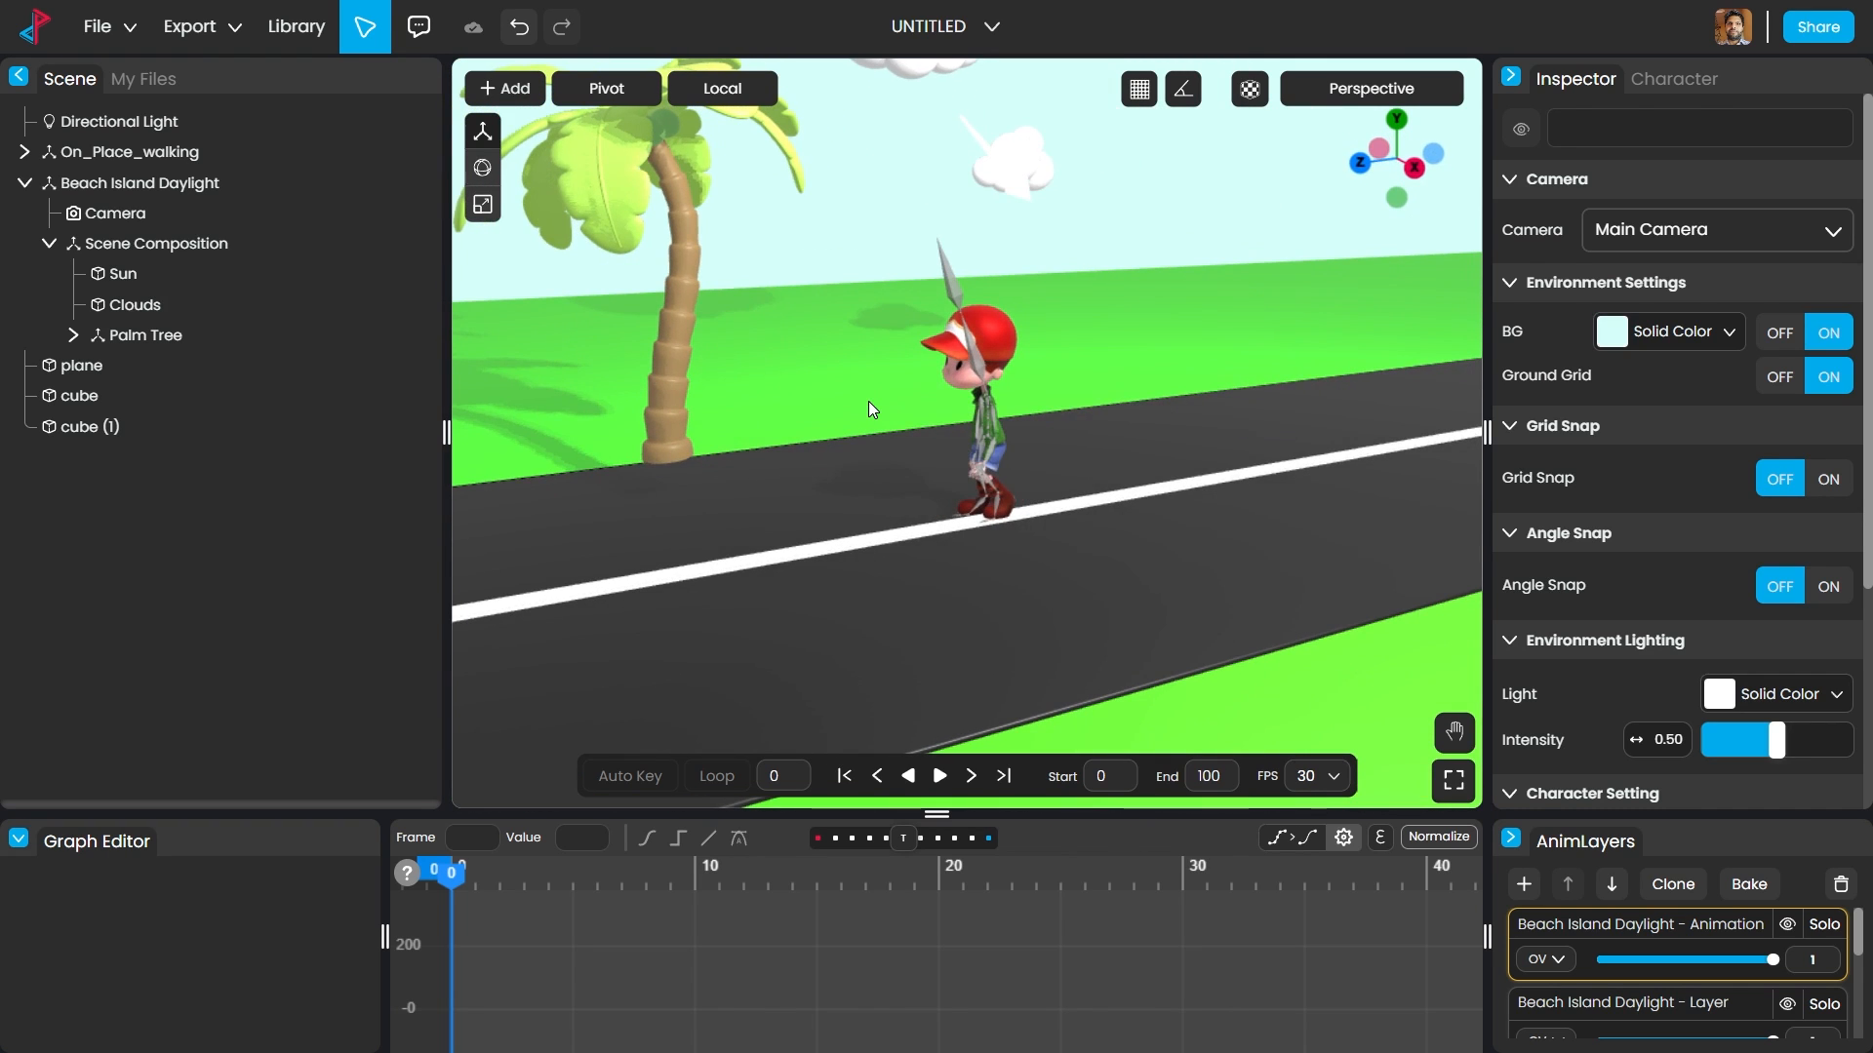
Step: Return to the dashboard and start creating a custom avatar with the Masculine body type
{"action": "left_click", "coordinate": [34, 27]}
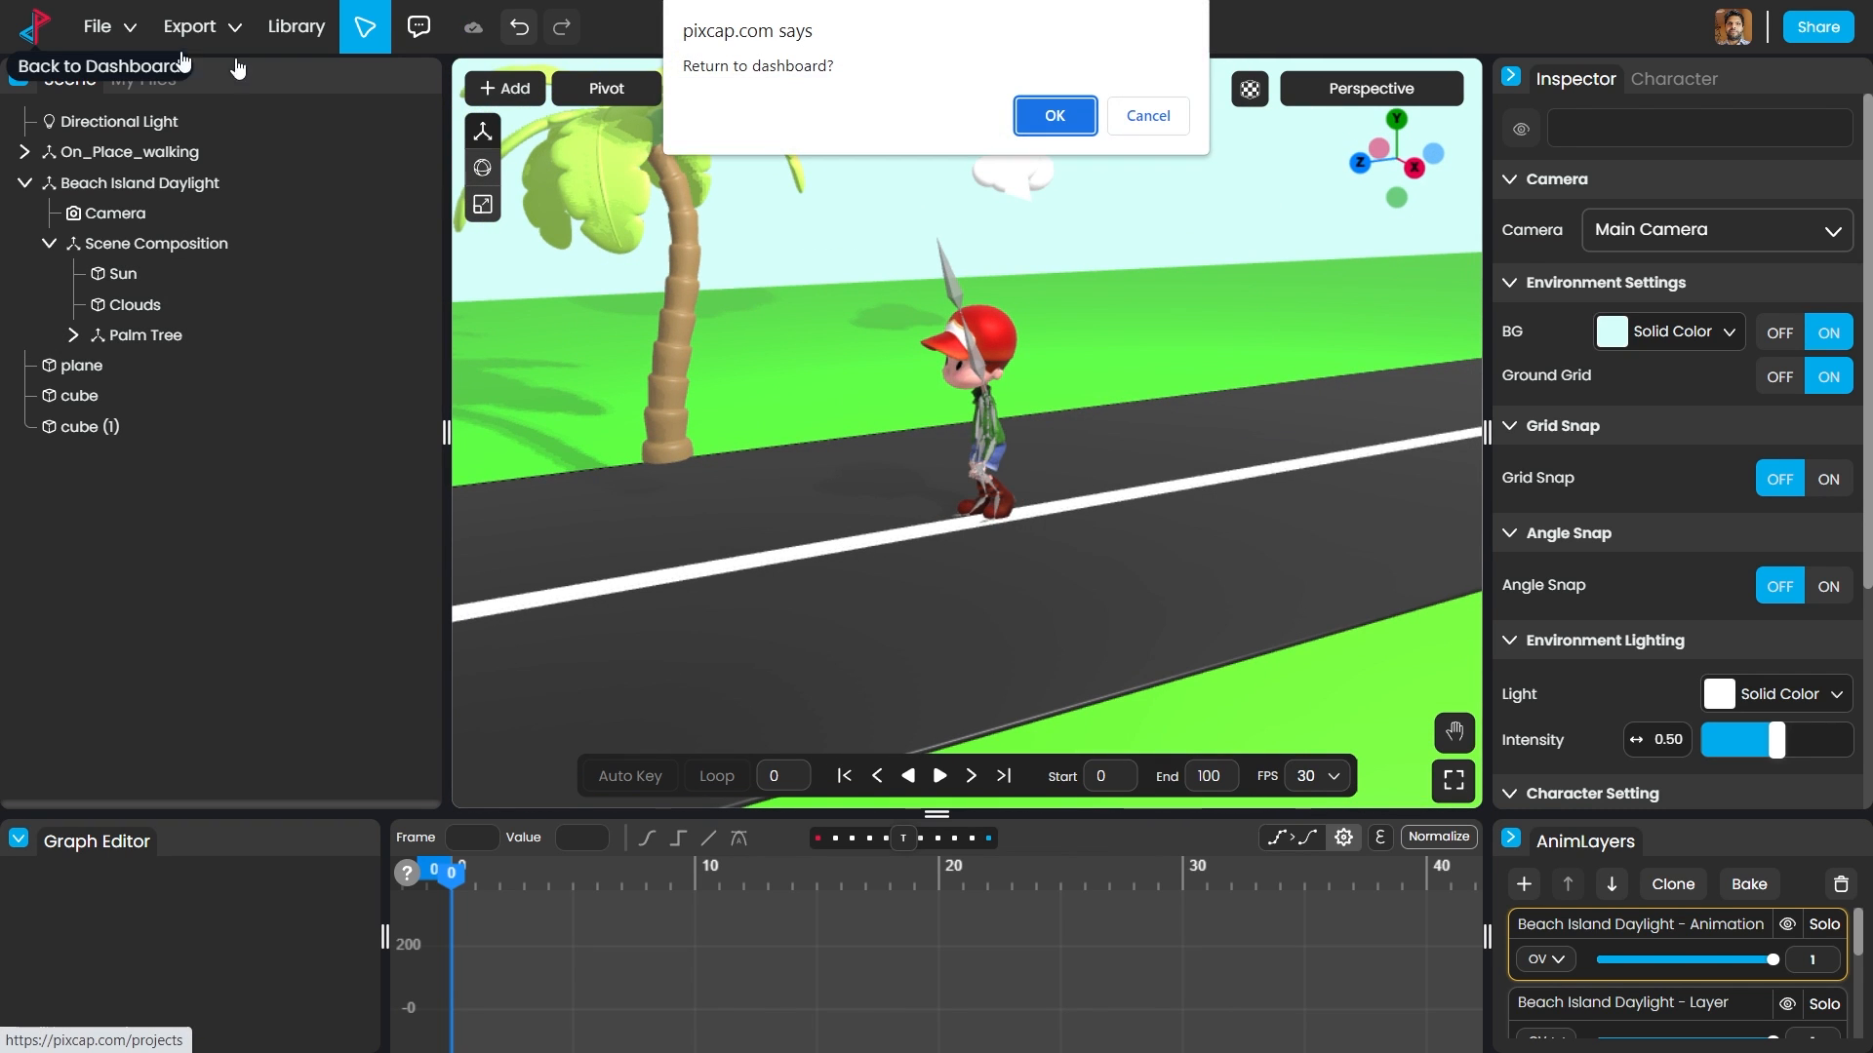
{"action": "left_click", "coordinate": [1056, 109]}
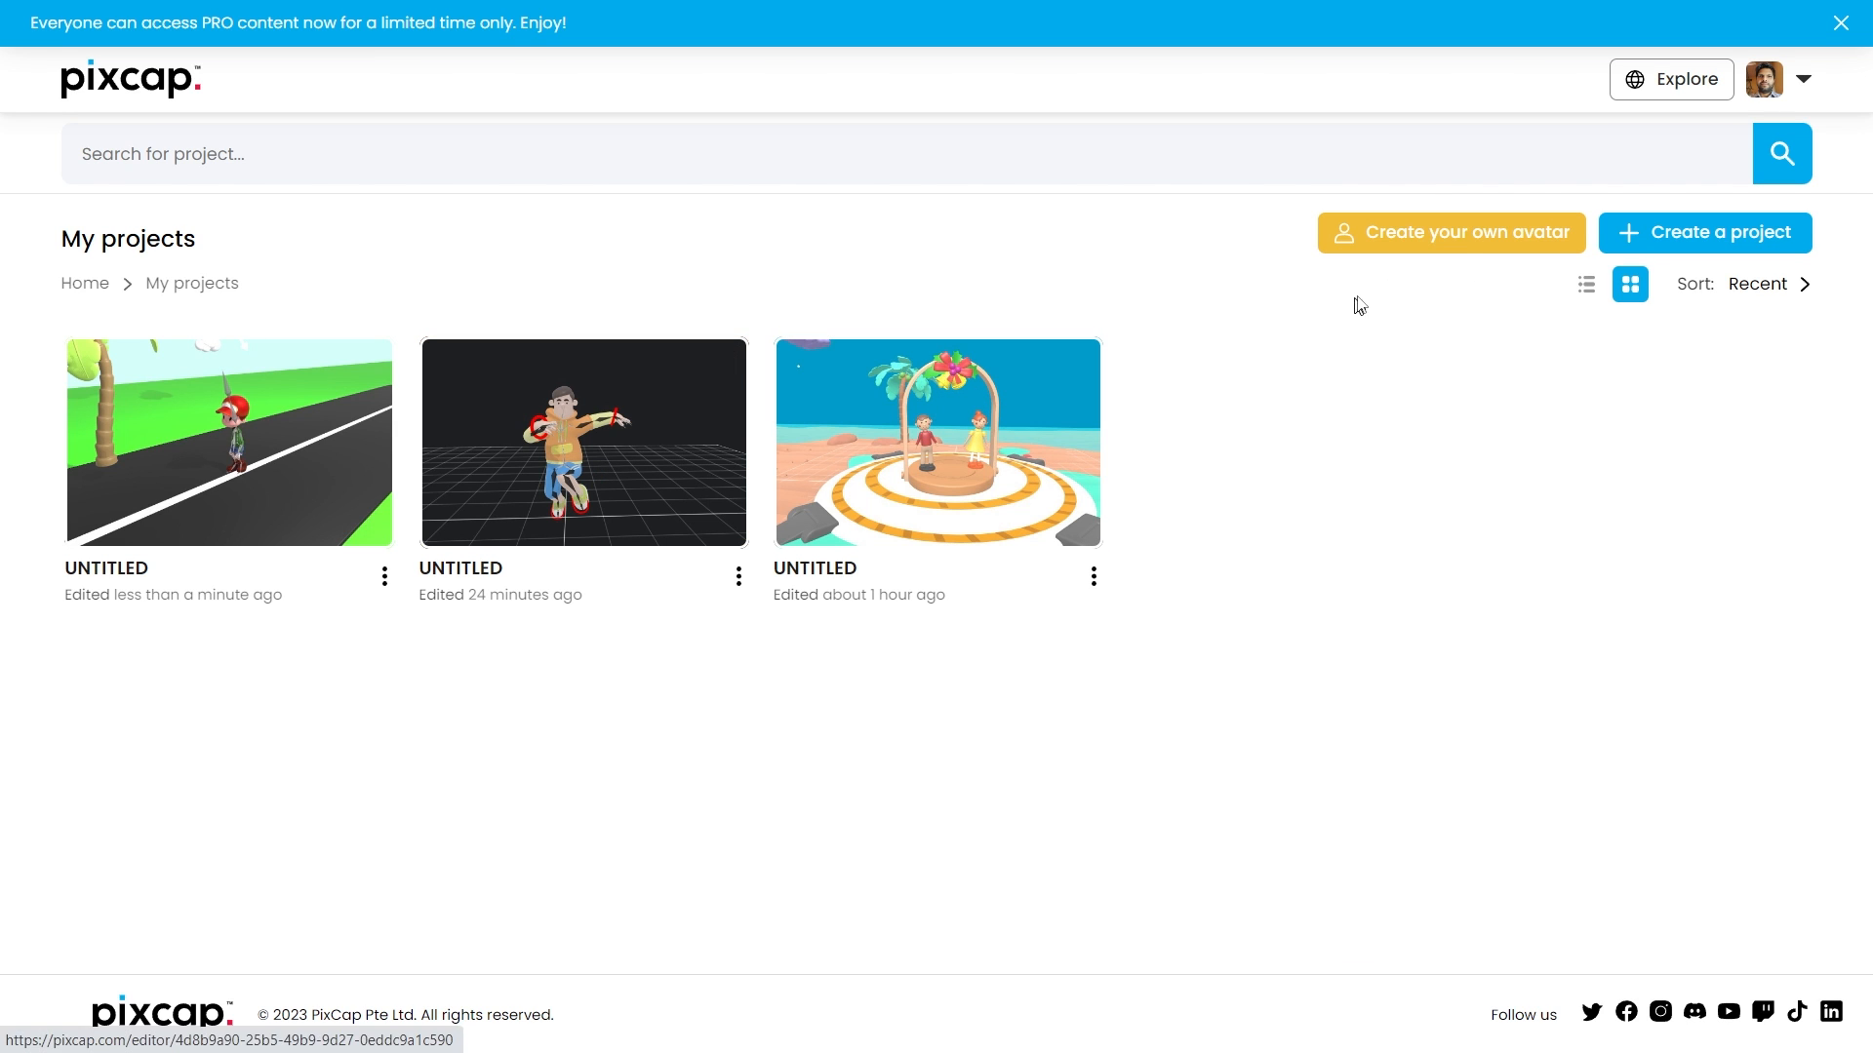
{"action": "left_click", "coordinate": [1475, 249]}
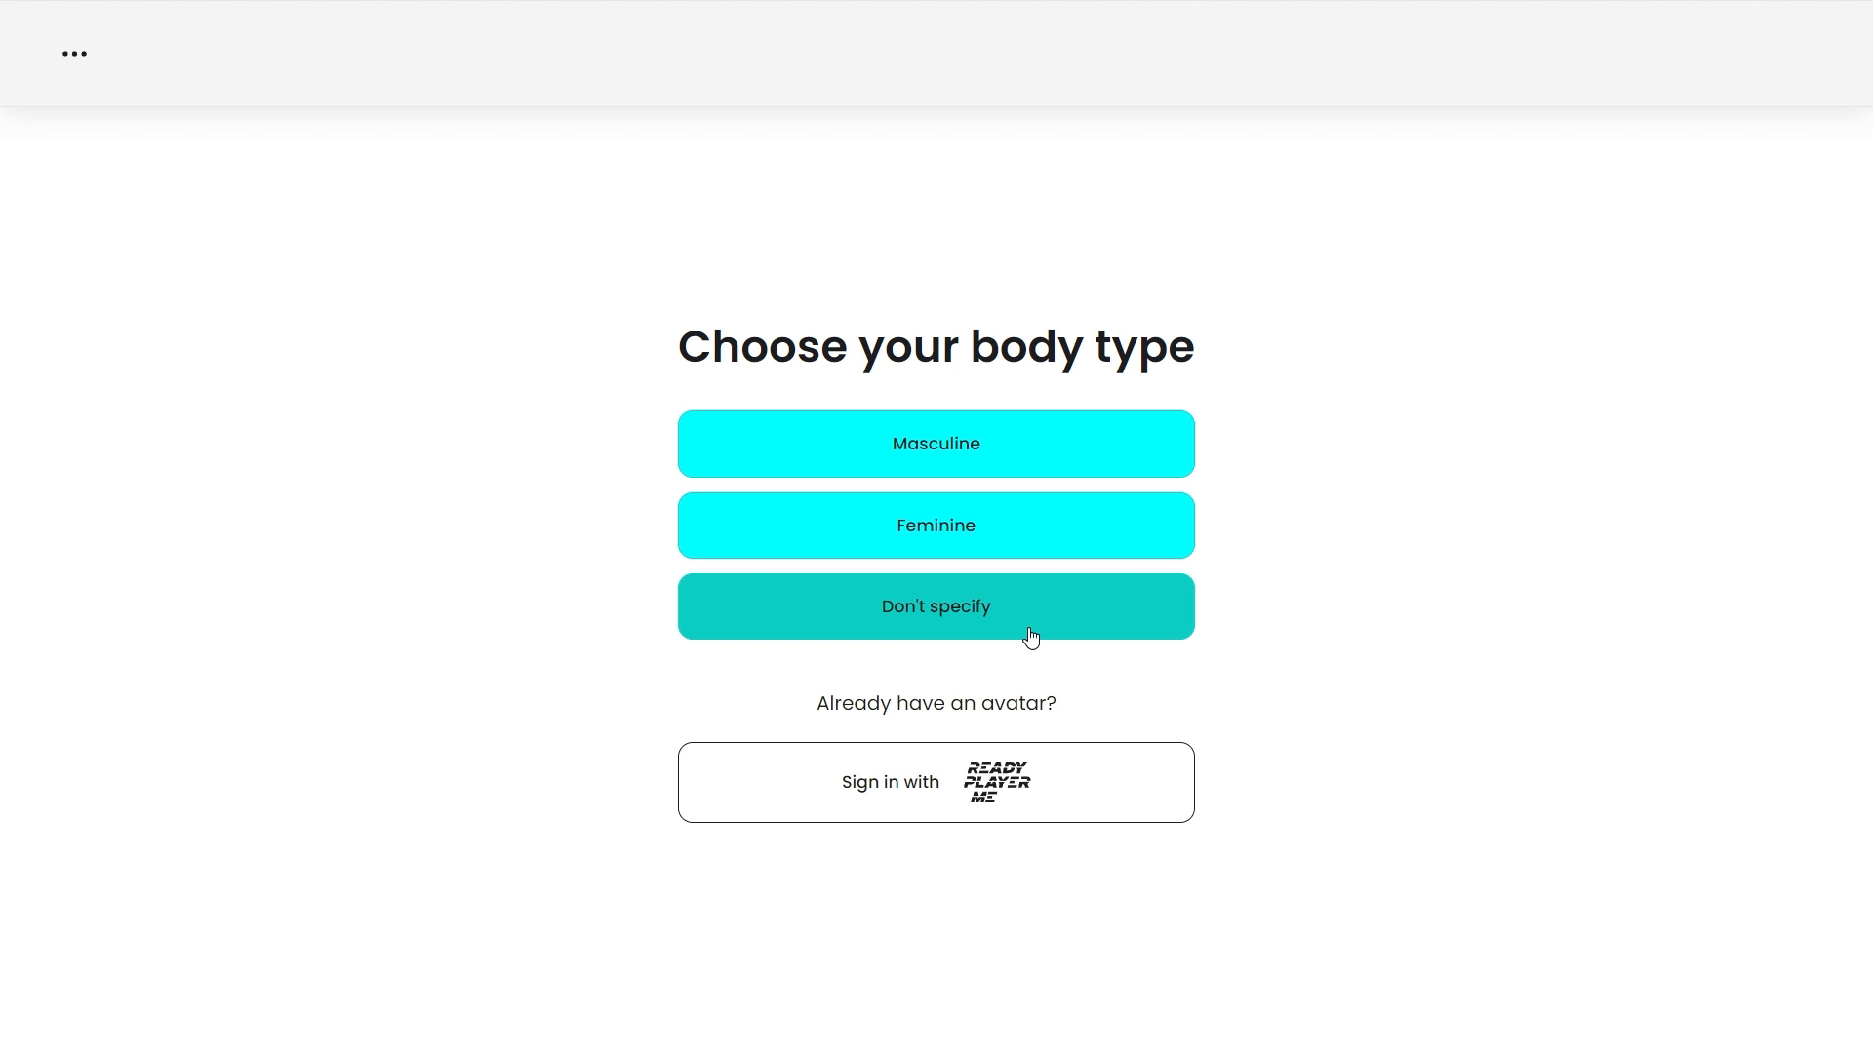
{"action": "left_click", "coordinate": [1013, 454]}
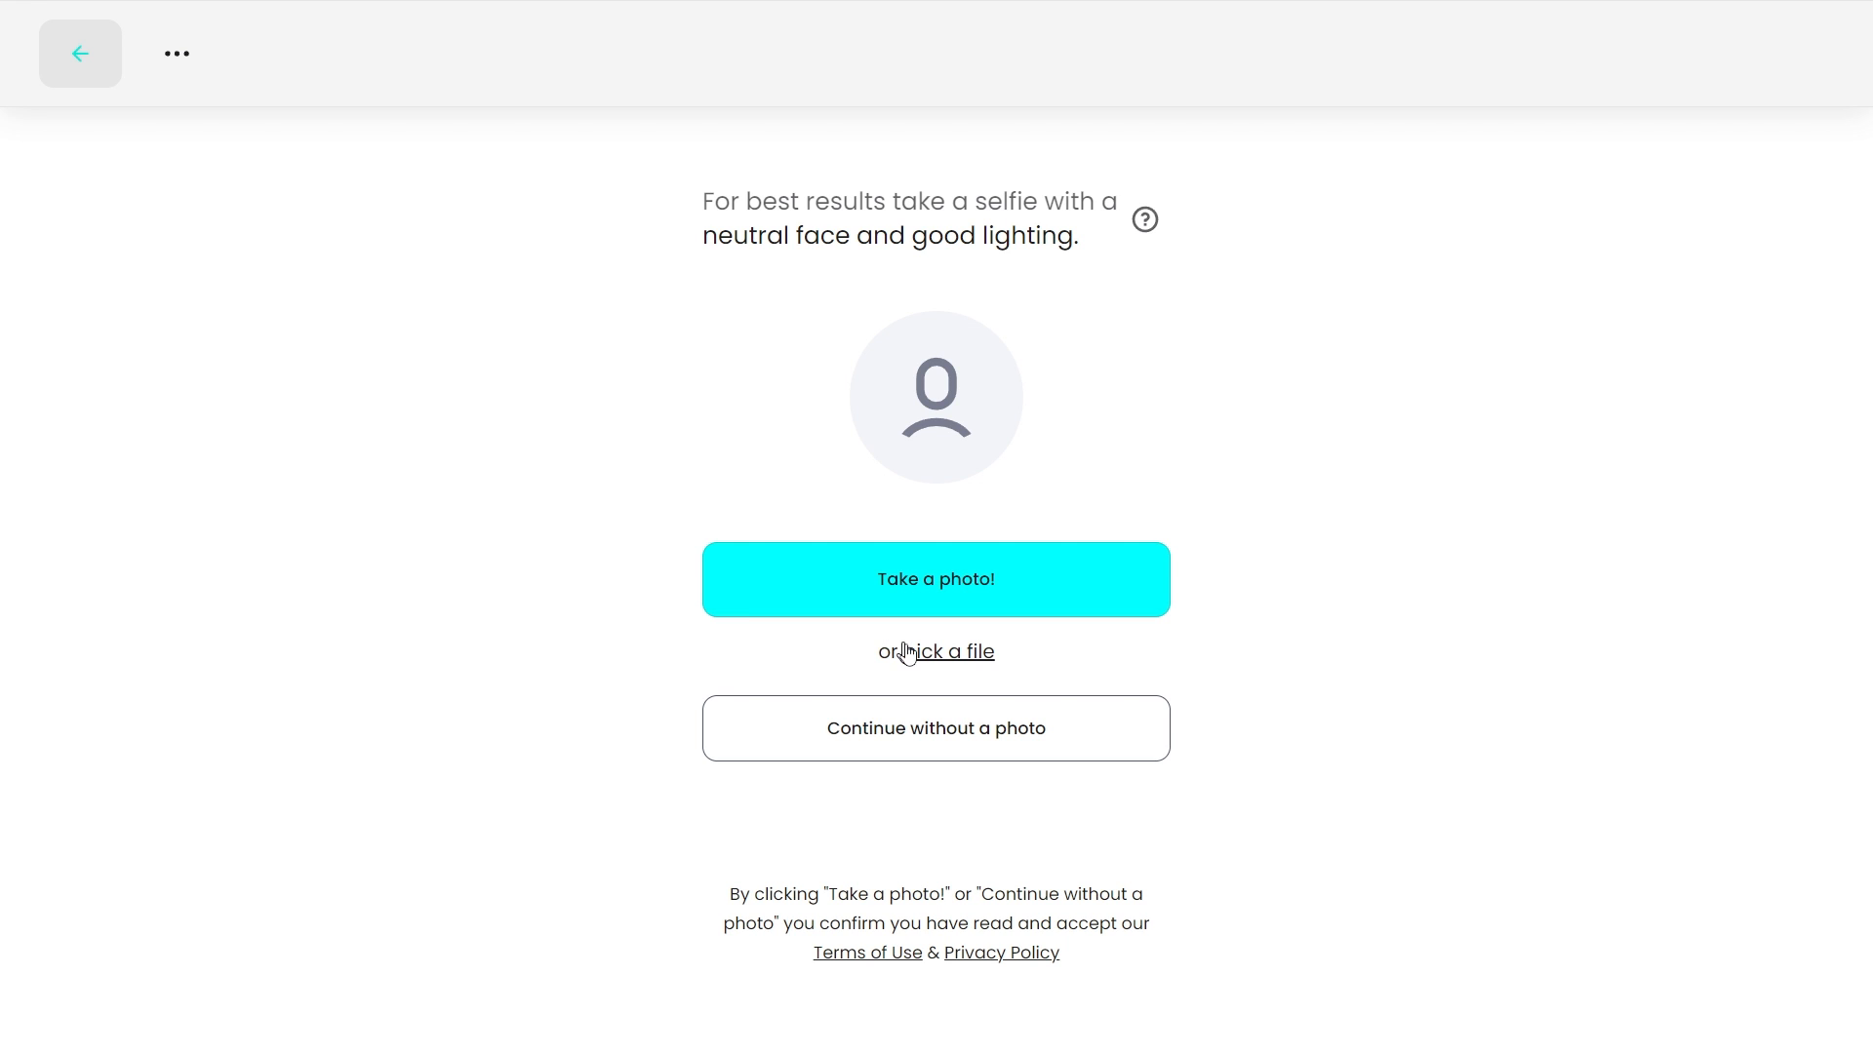
Step: Generate an avatar from the portrait photo IMG_20210421_093710_063 in the Desktop folder
{"action": "left_click", "coordinate": [951, 662]}
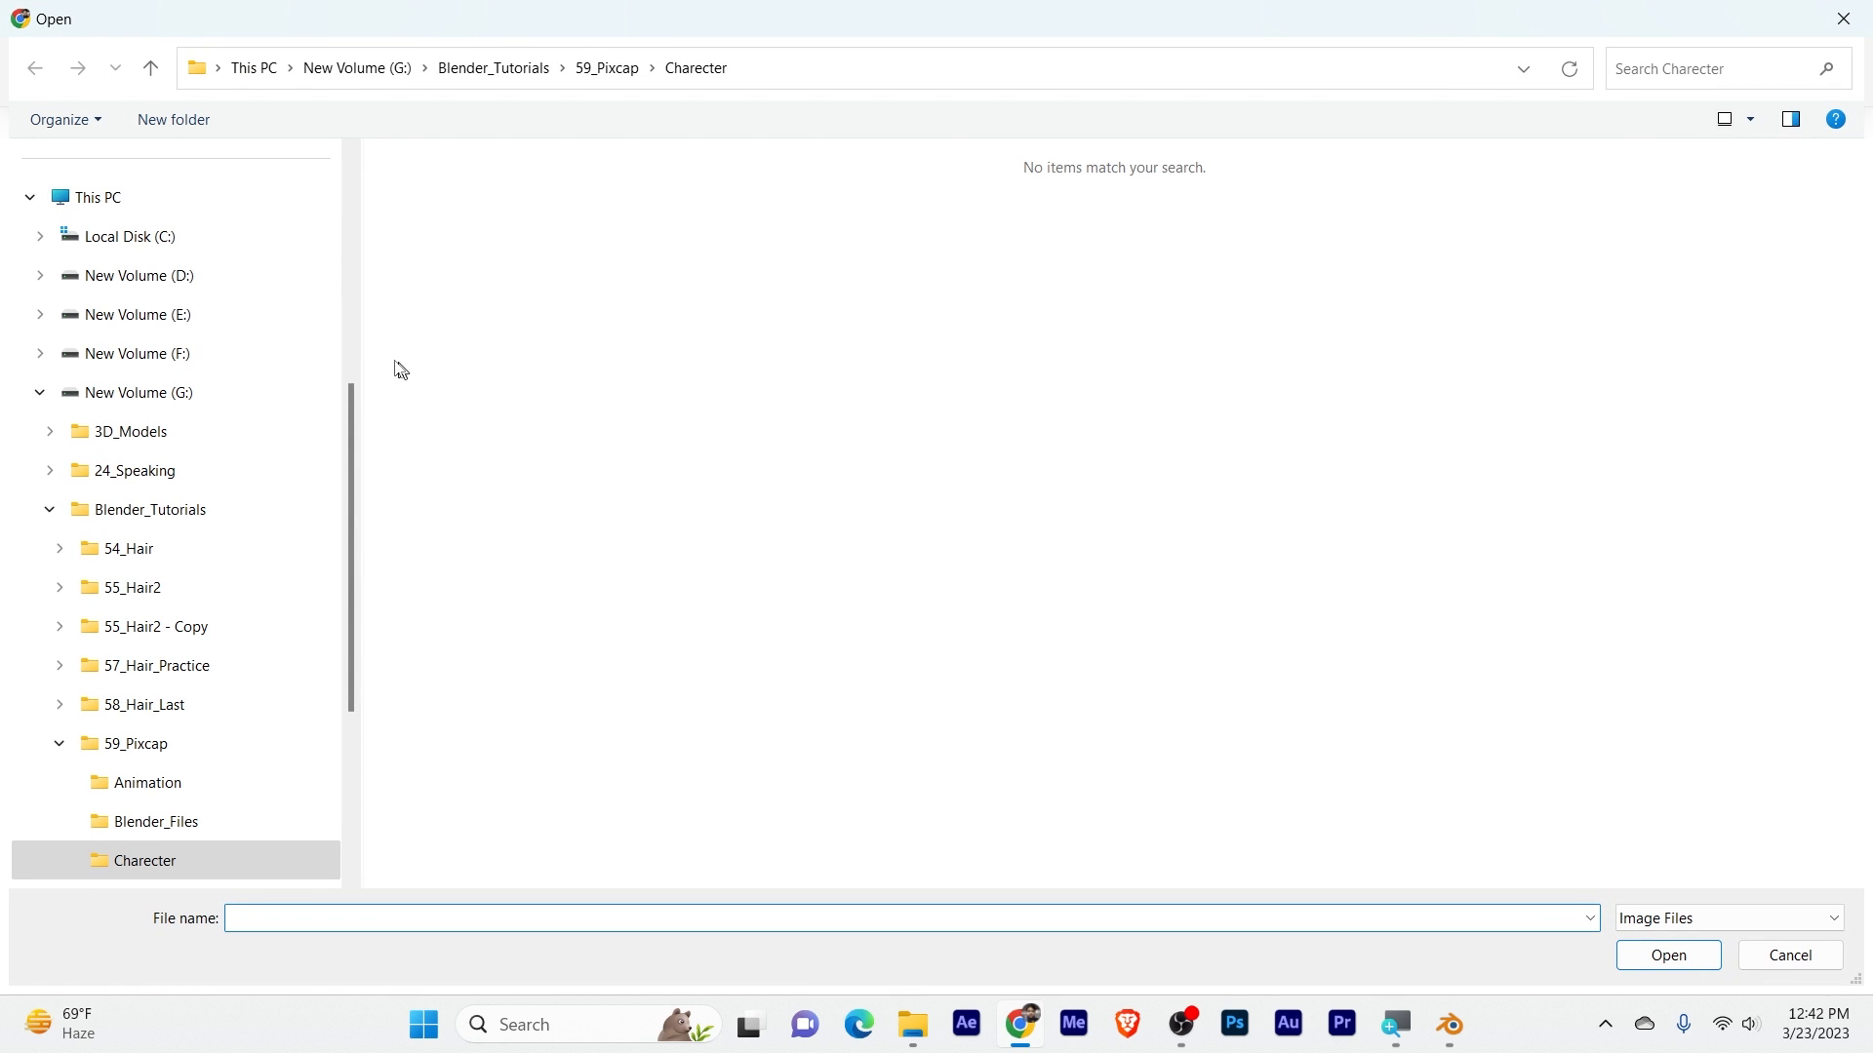
{"action": "scroll", "coordinate": [98, 385], "scroll_direction": "up", "scroll_amount": 5}
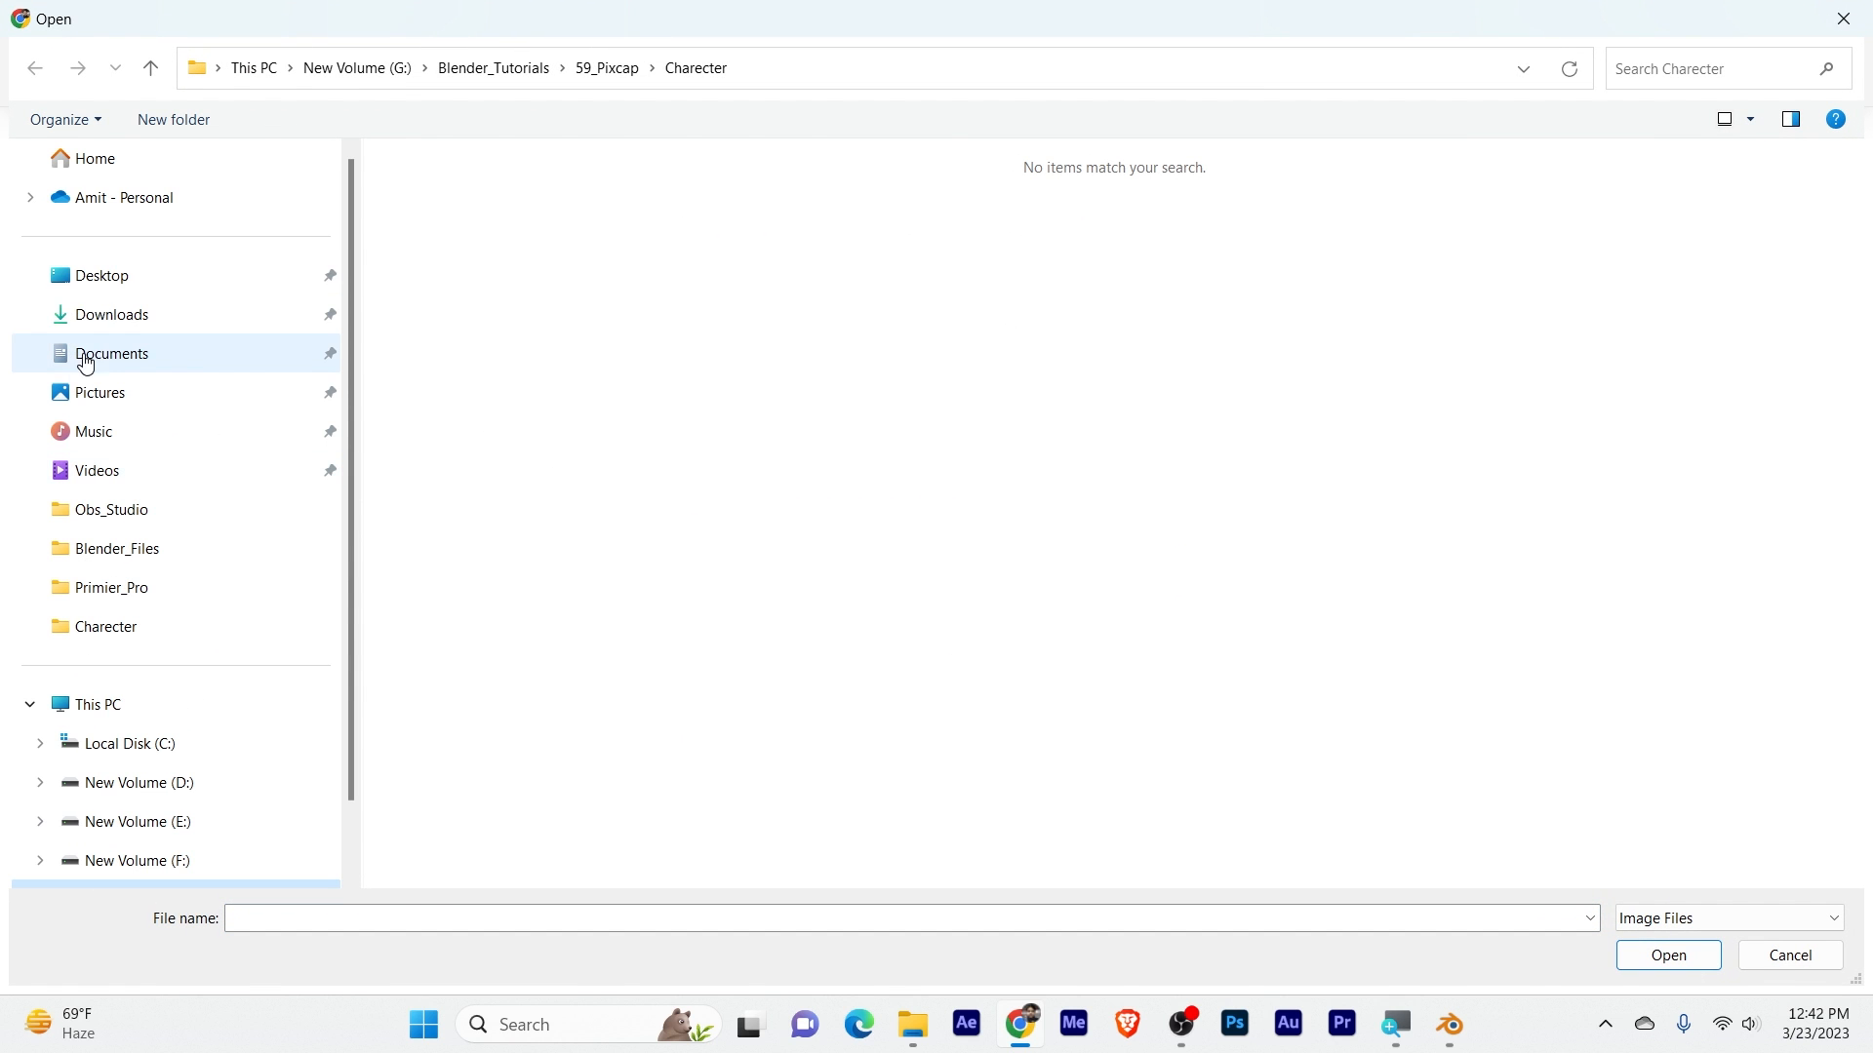
{"action": "left_click", "coordinate": [134, 278]}
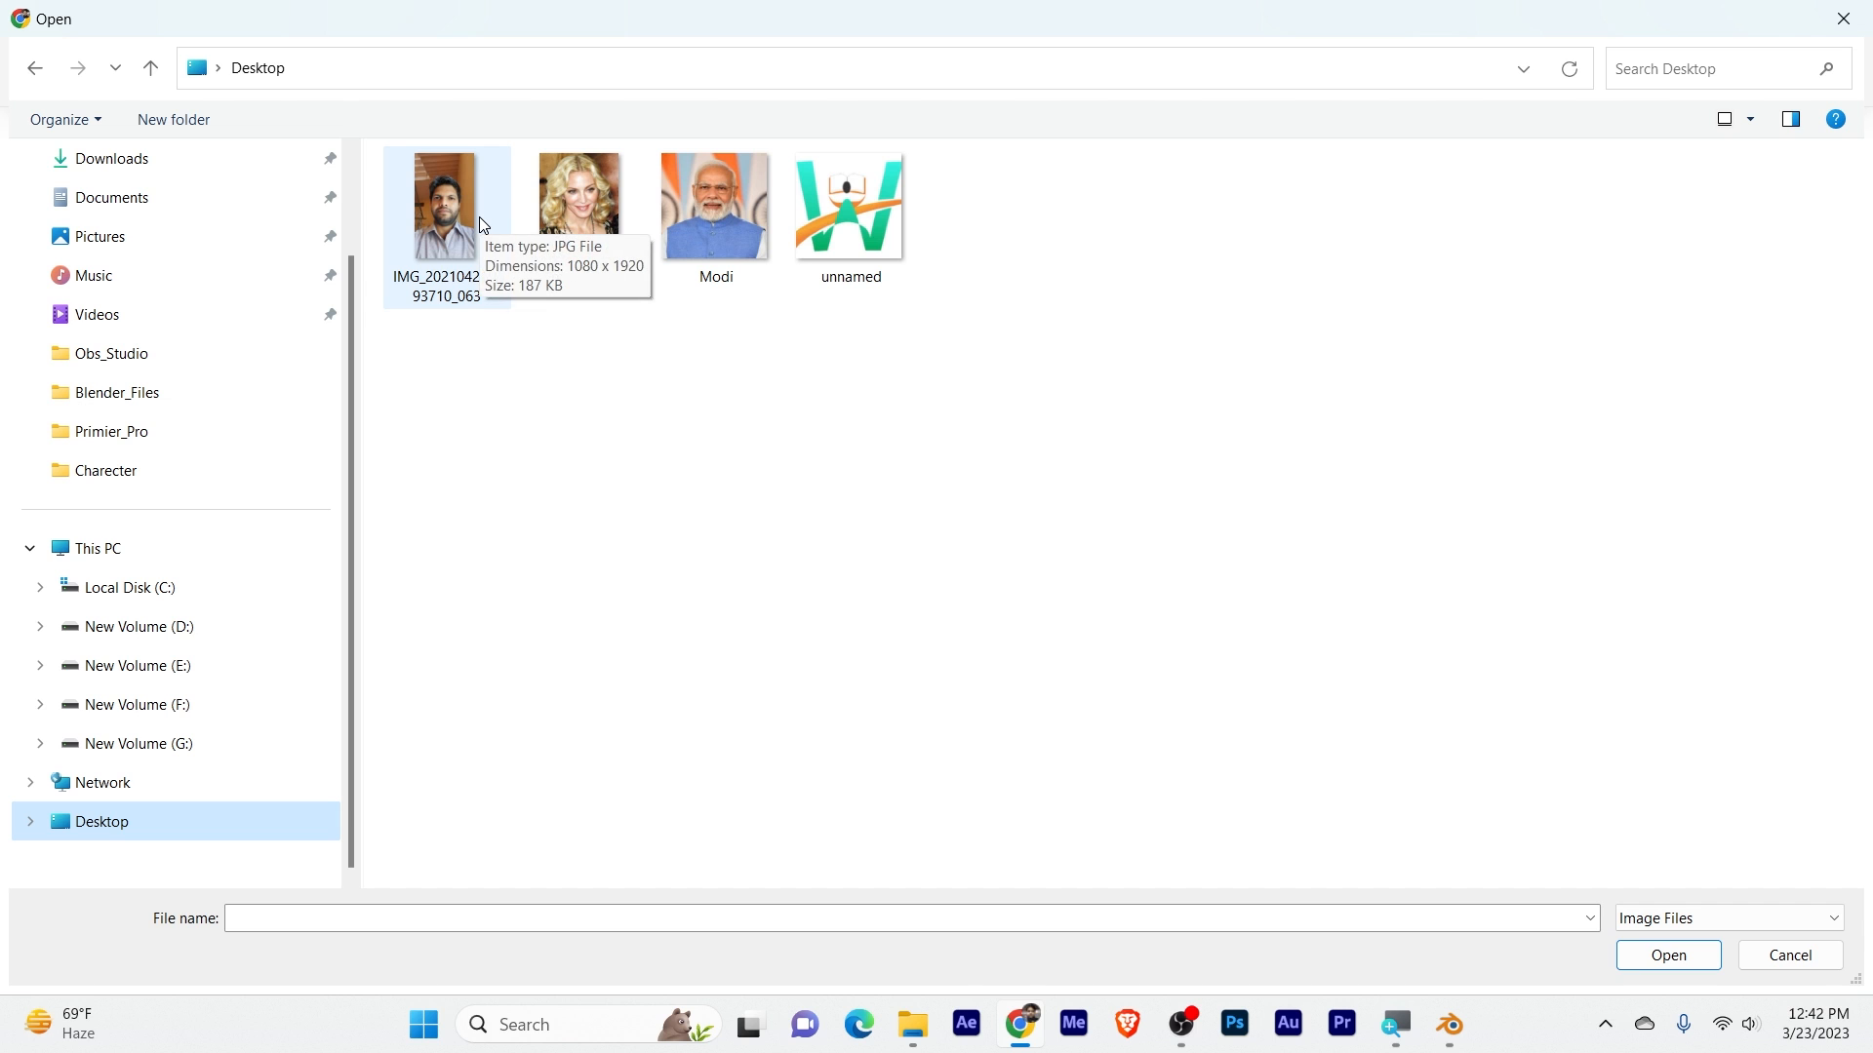
{"action": "double_click", "coordinate": [447, 210]}
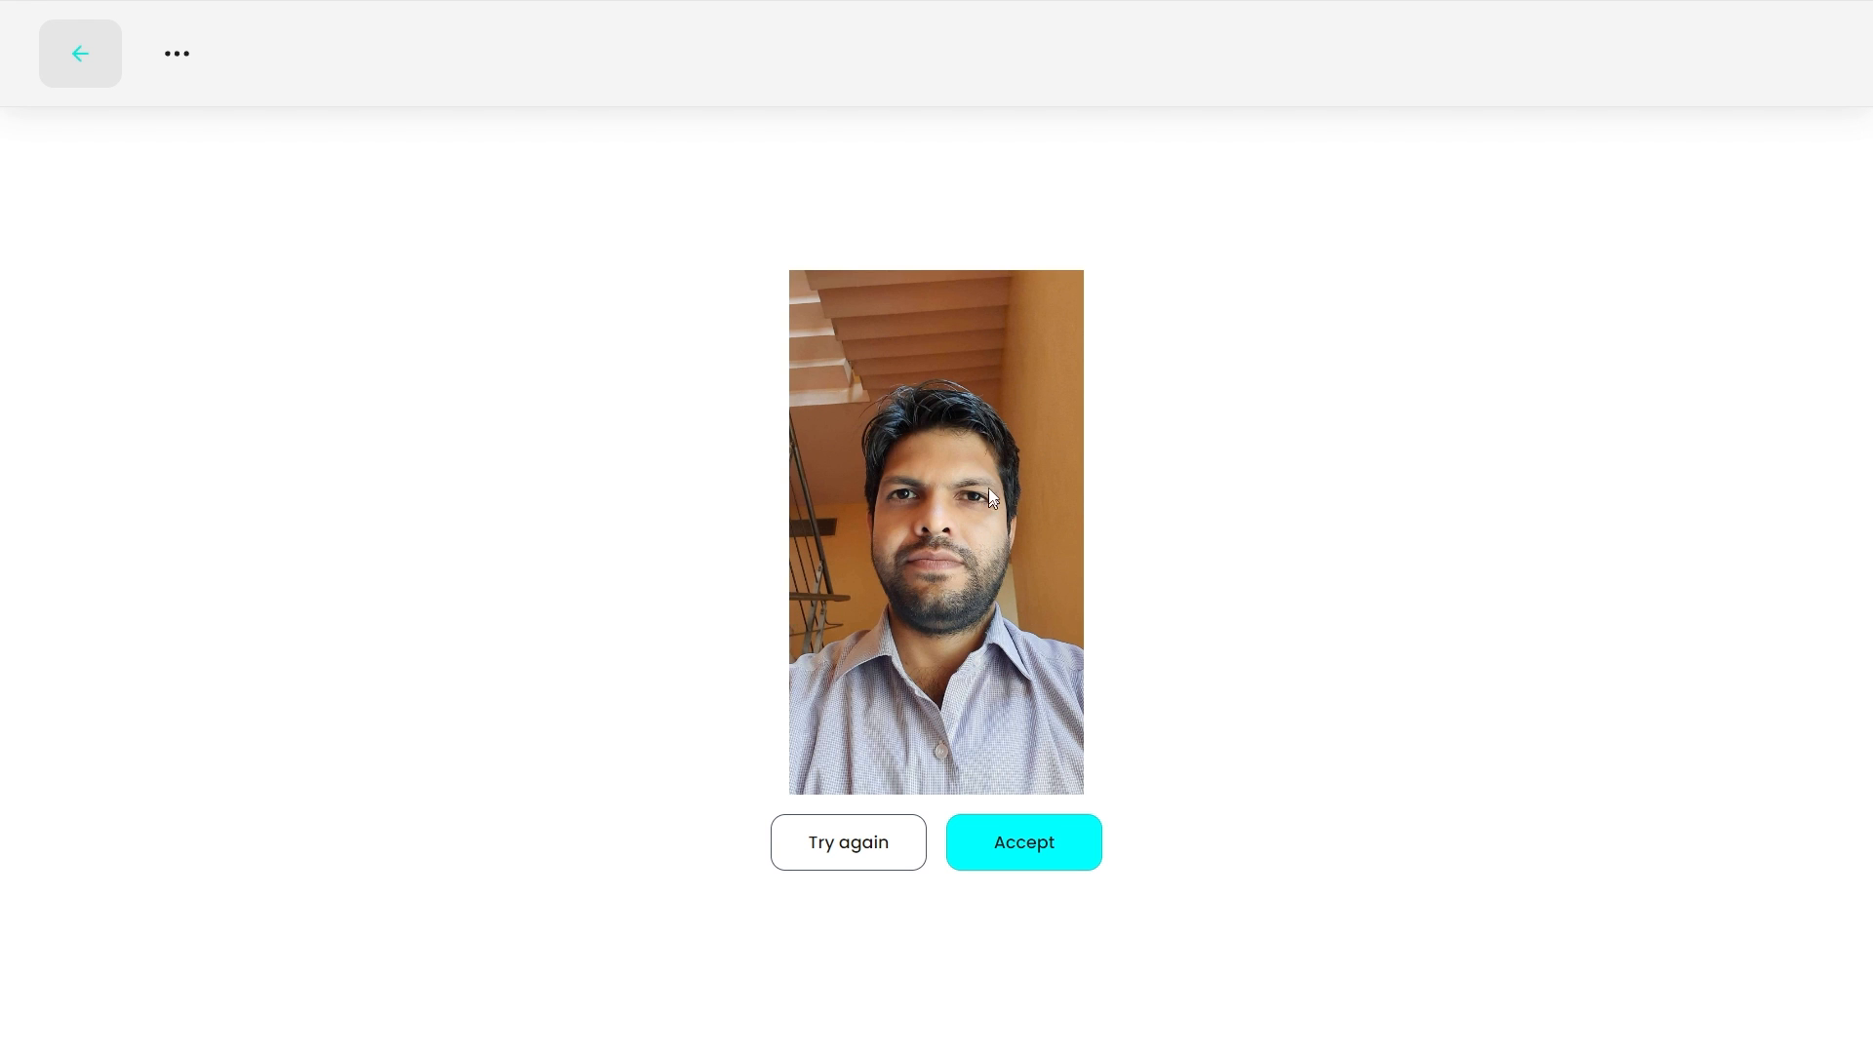
{"action": "left_click", "coordinate": [1076, 847]}
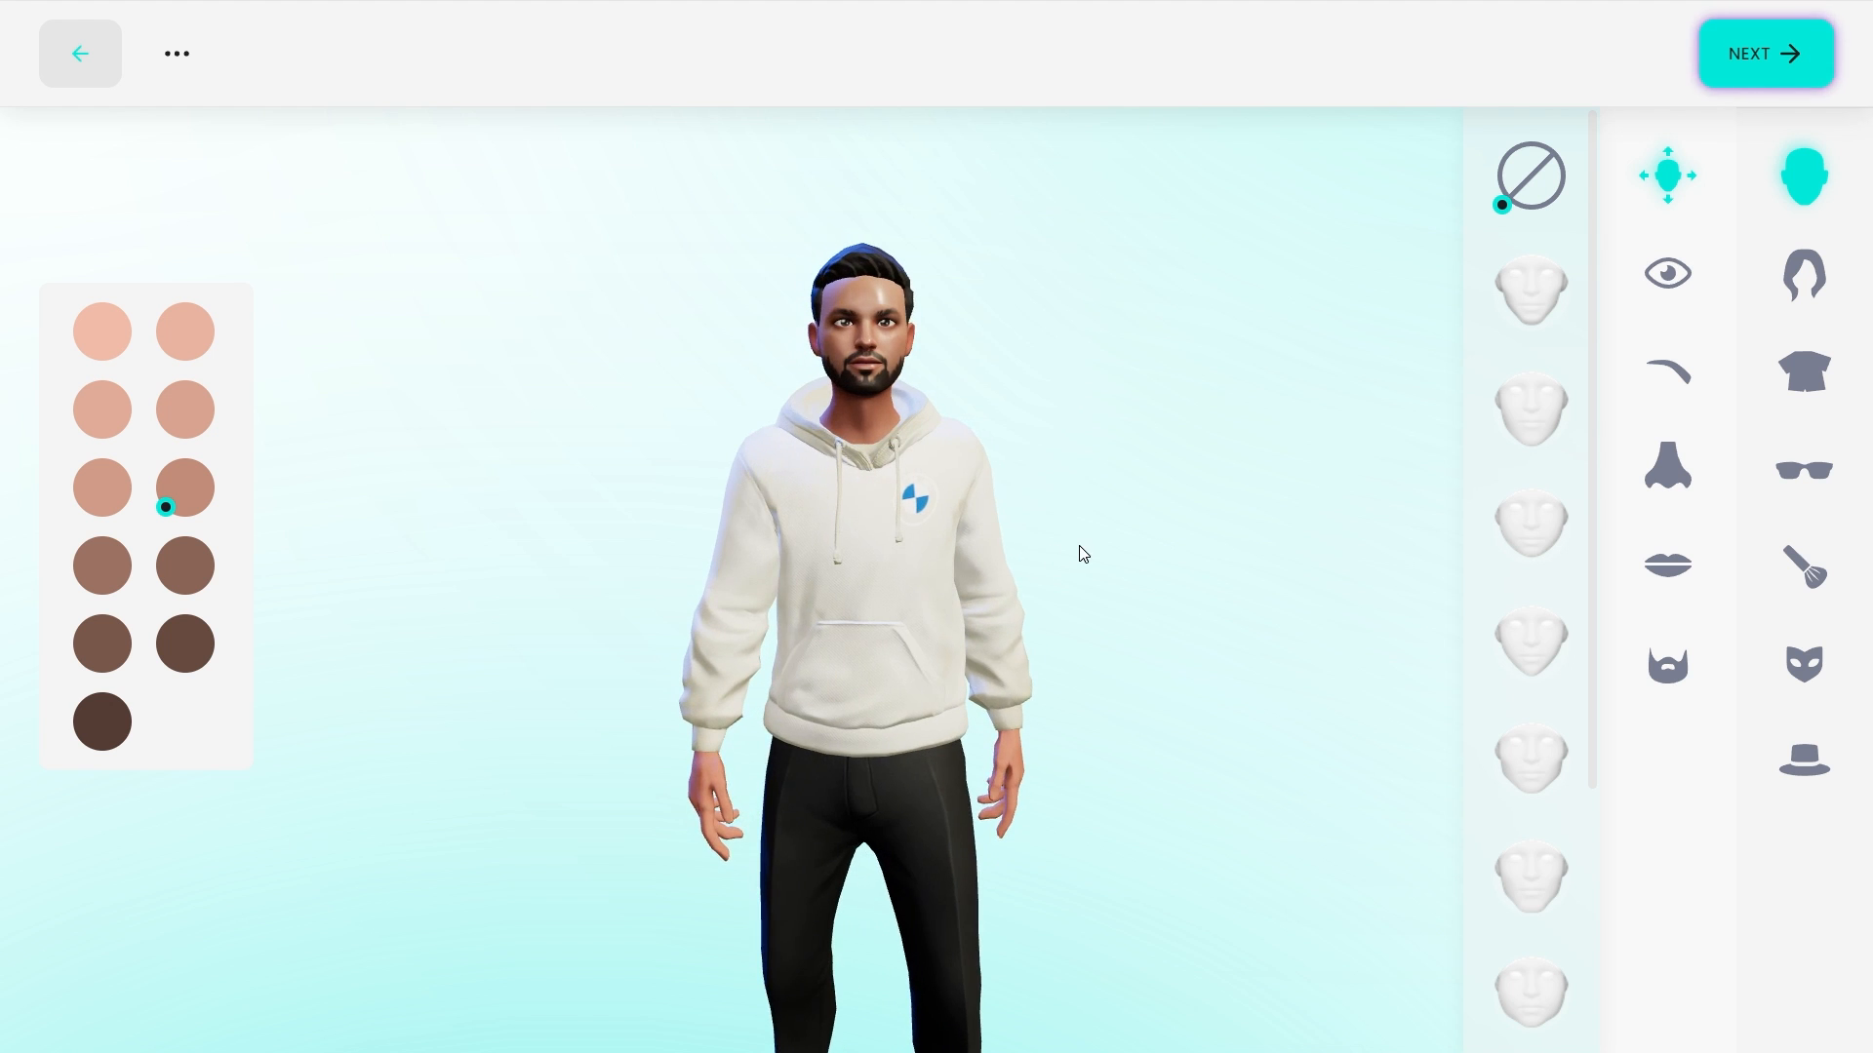
Step: Inspect the generated avatar's face and outfit up close, and discard it to create a new one
{"action": "left_click_drag", "start_coordinate": [1011, 634], "coordinate": [1064, 628]}
{"action": "scroll", "coordinate": [1014, 638], "scroll_direction": "up", "scroll_amount": 2}
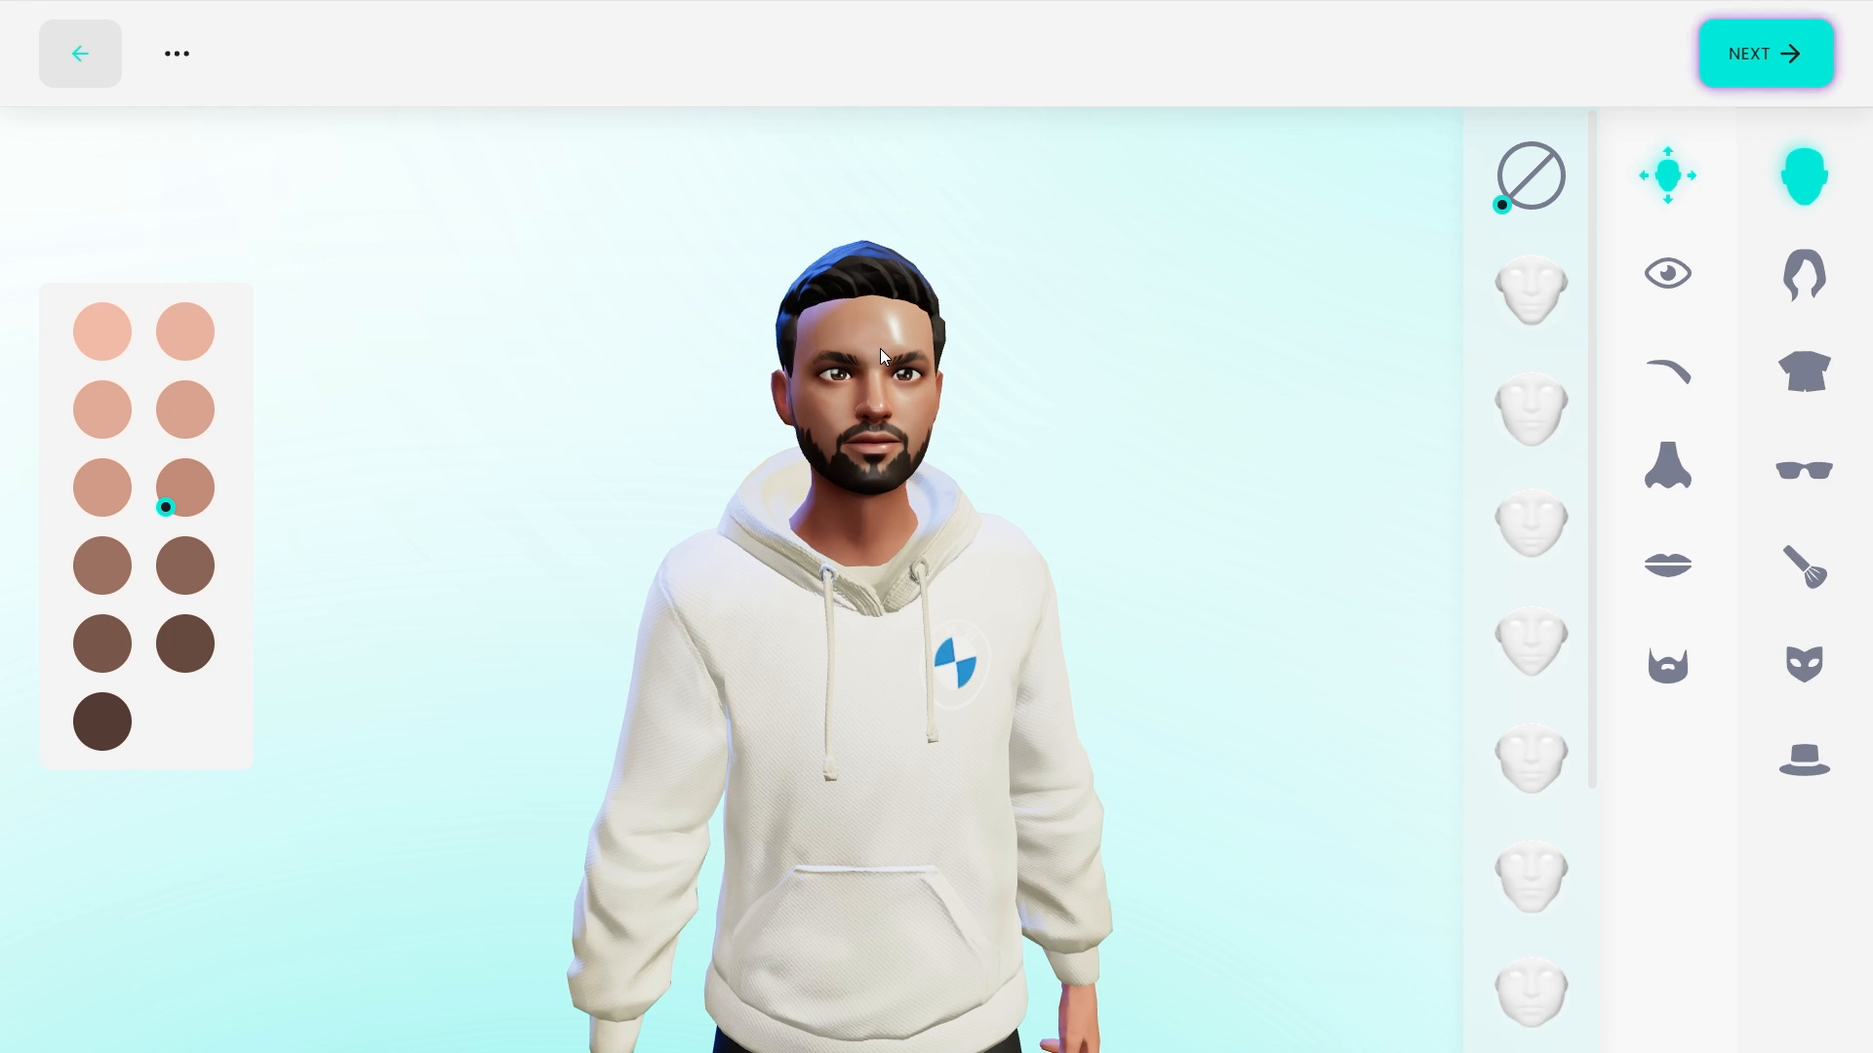
{"action": "scroll", "coordinate": [891, 455], "scroll_direction": "up", "scroll_amount": 3}
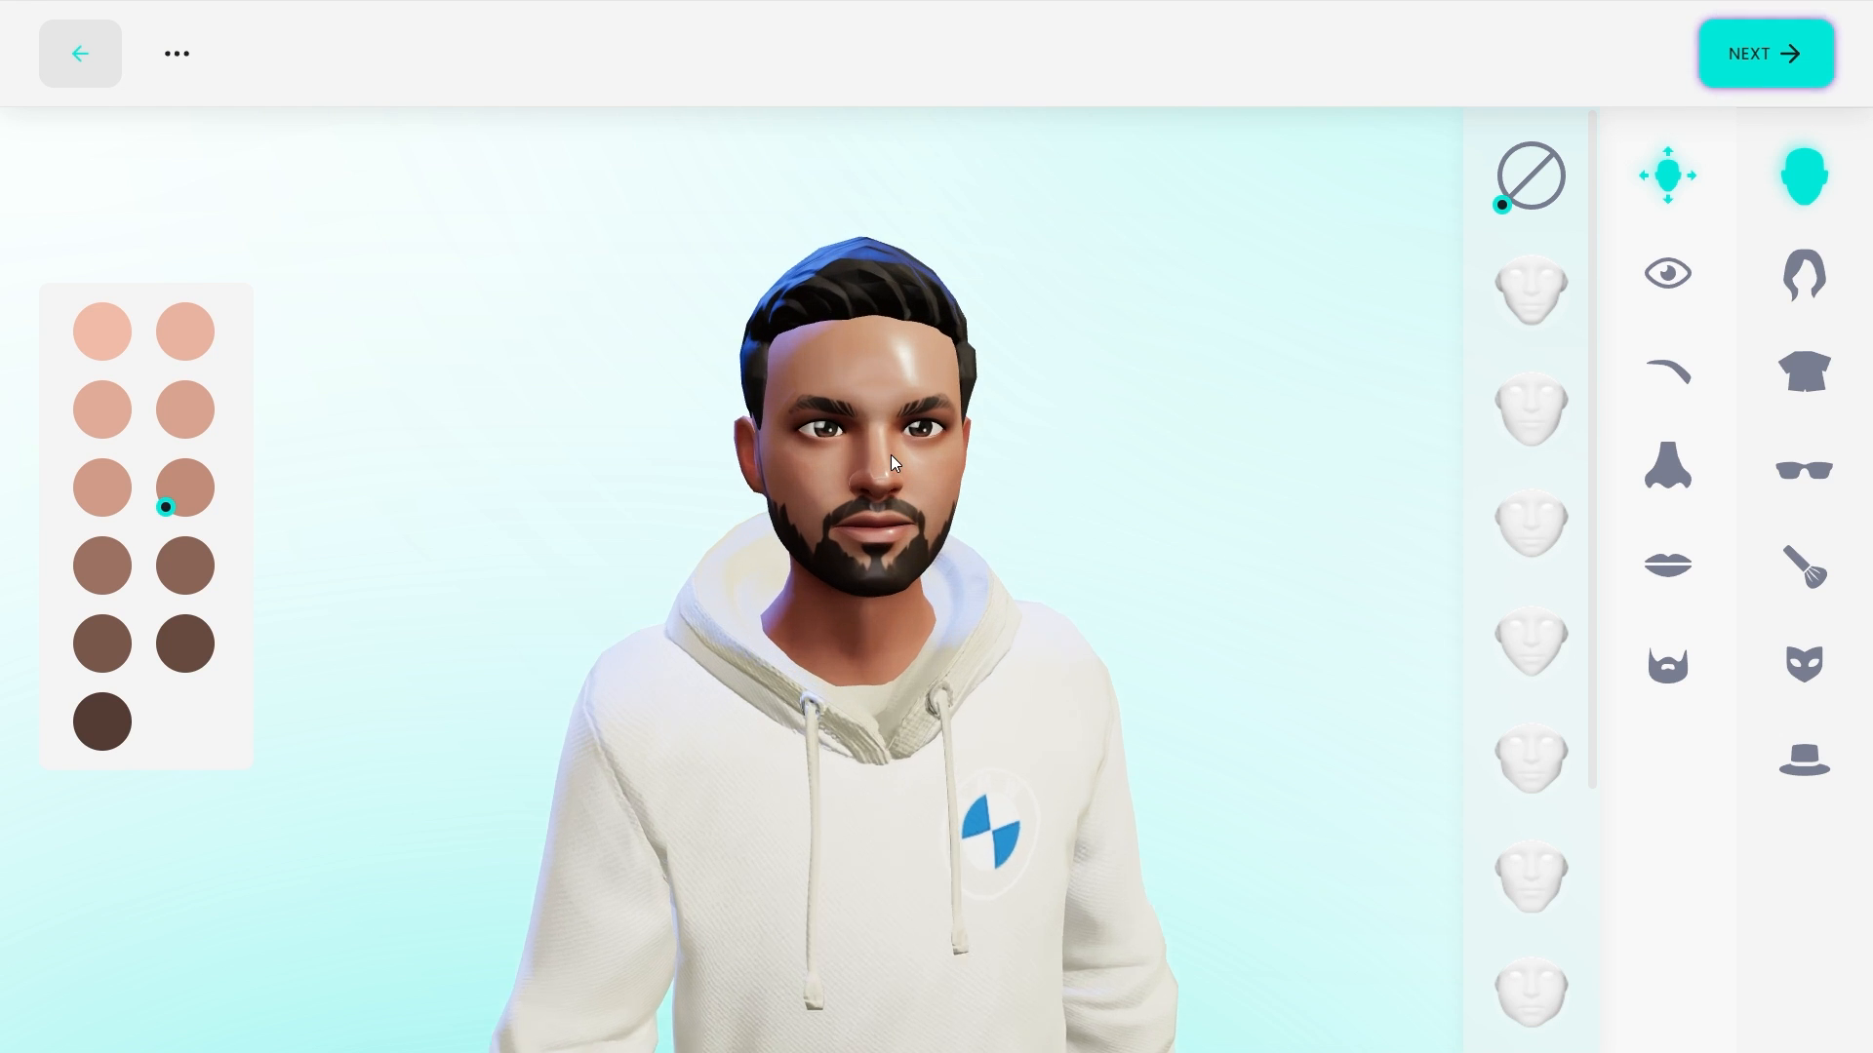
{"action": "scroll", "coordinate": [979, 642], "scroll_direction": "down", "scroll_amount": 5}
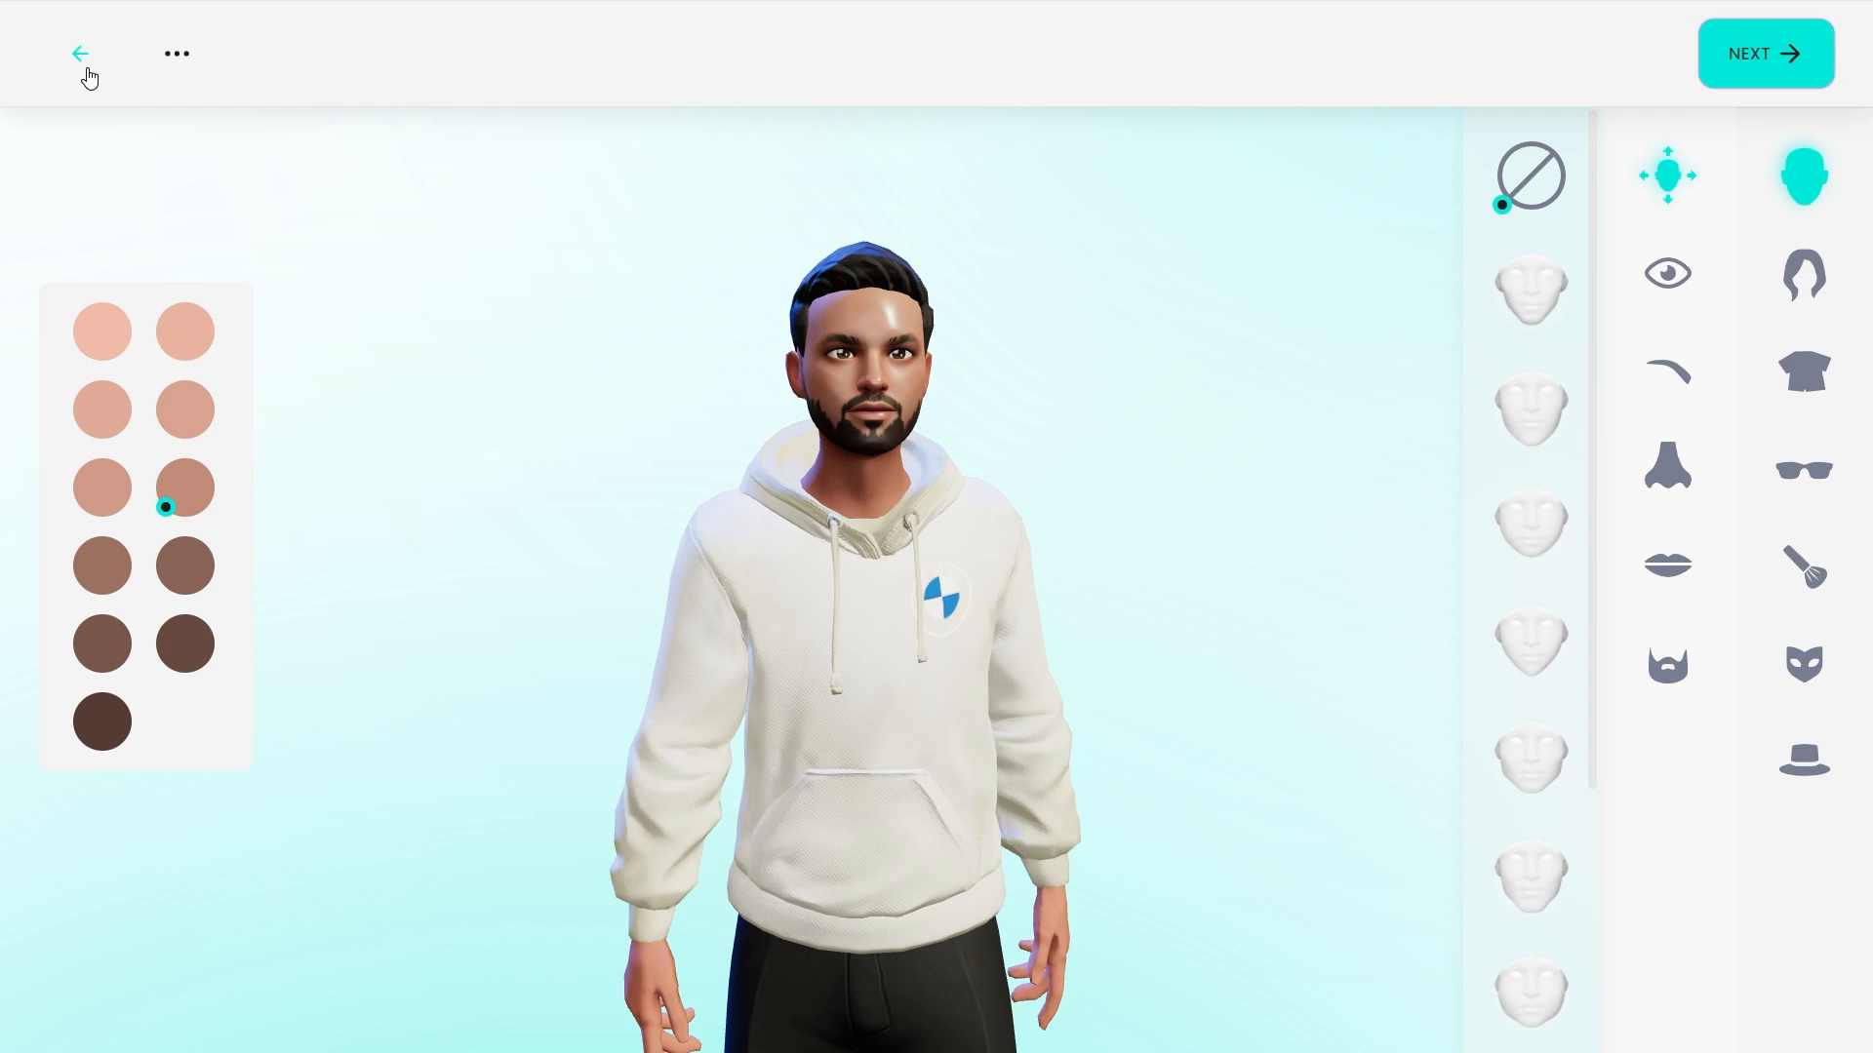
{"action": "left_click", "coordinate": [84, 60]}
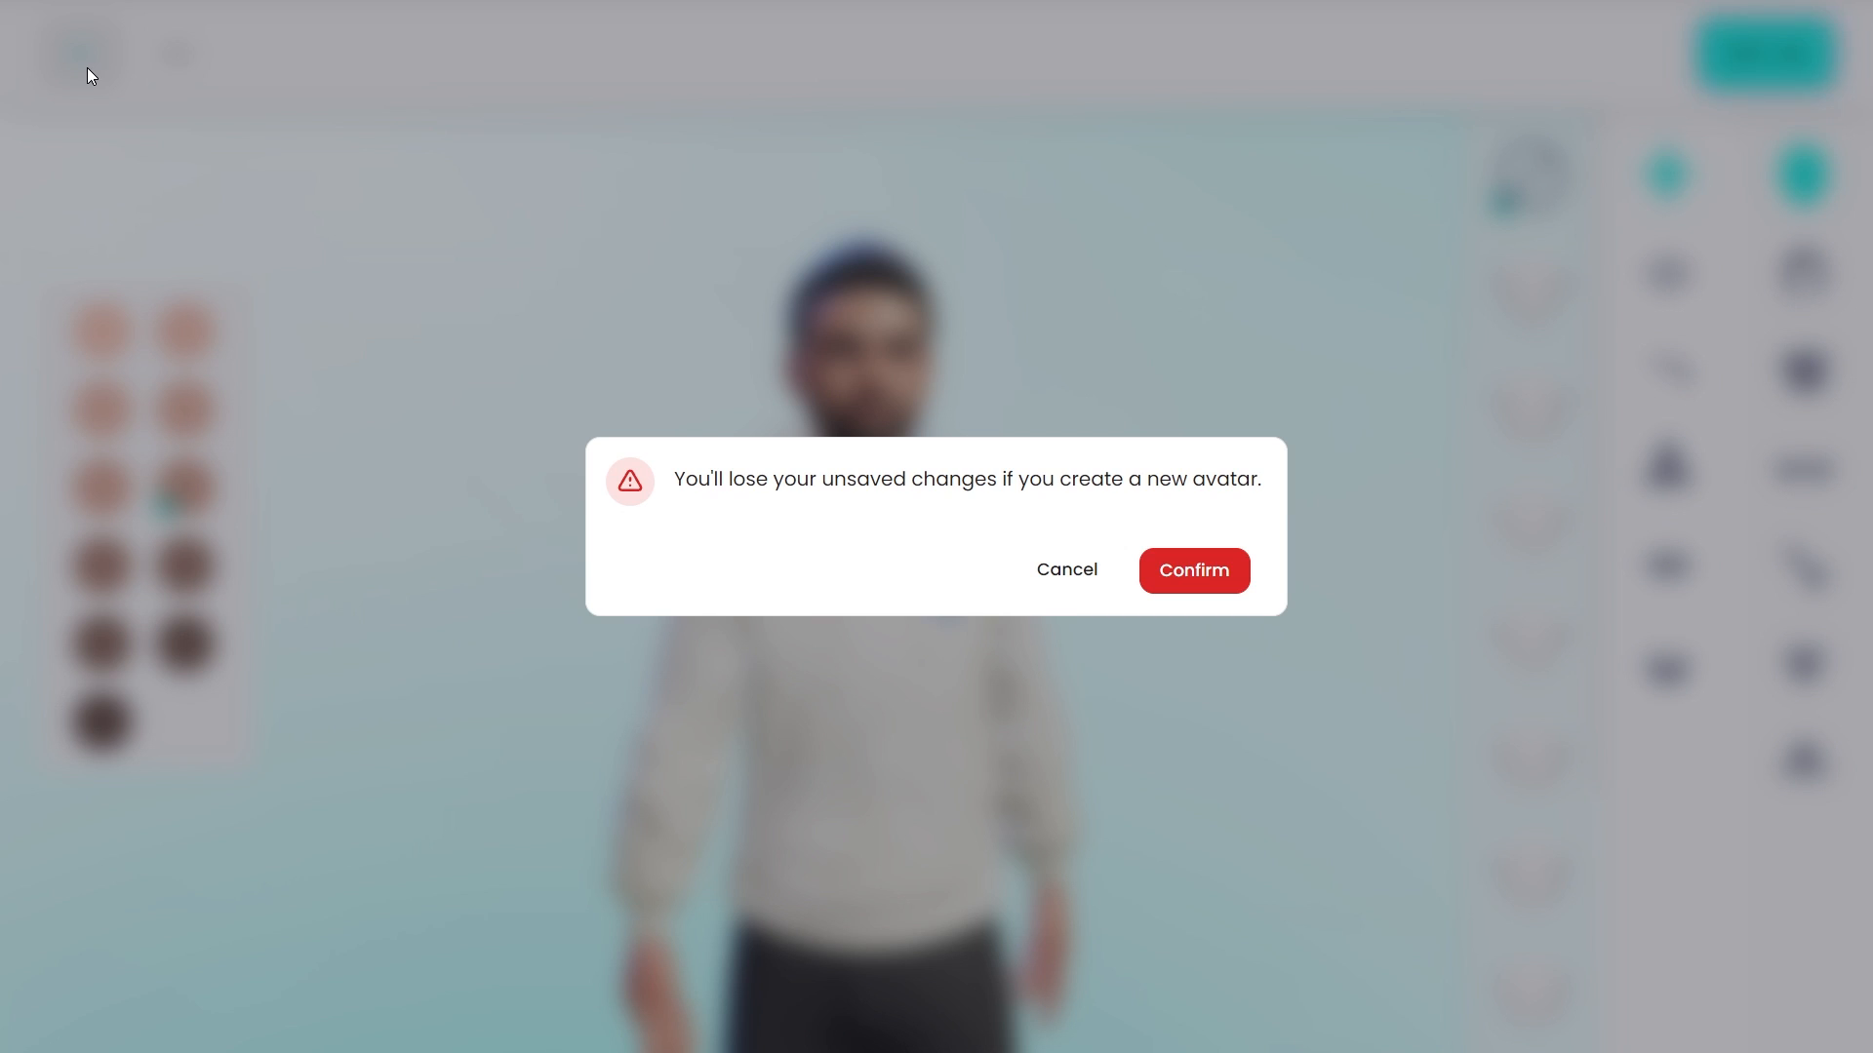
{"action": "left_click", "coordinate": [1183, 571]}
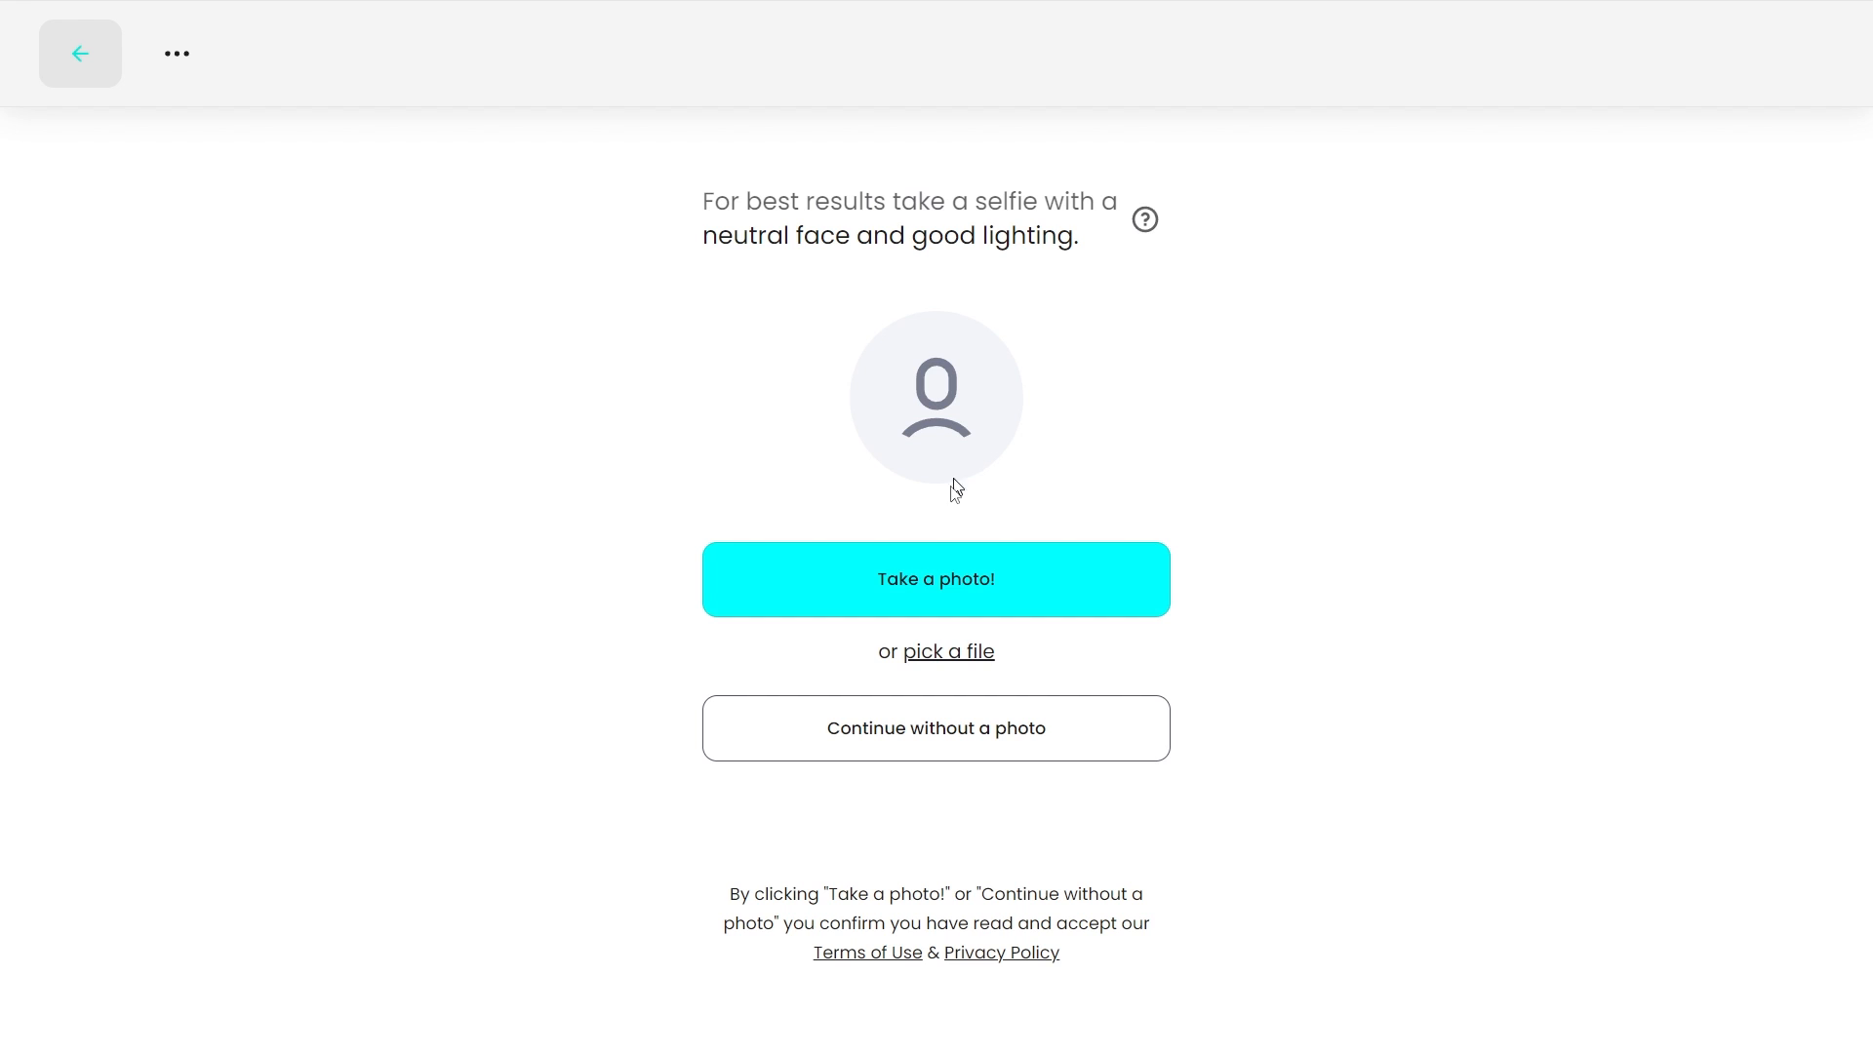
Step: Generate a new avatar from the Modi image in the Desktop folder
{"action": "left_click", "coordinate": [948, 651]}
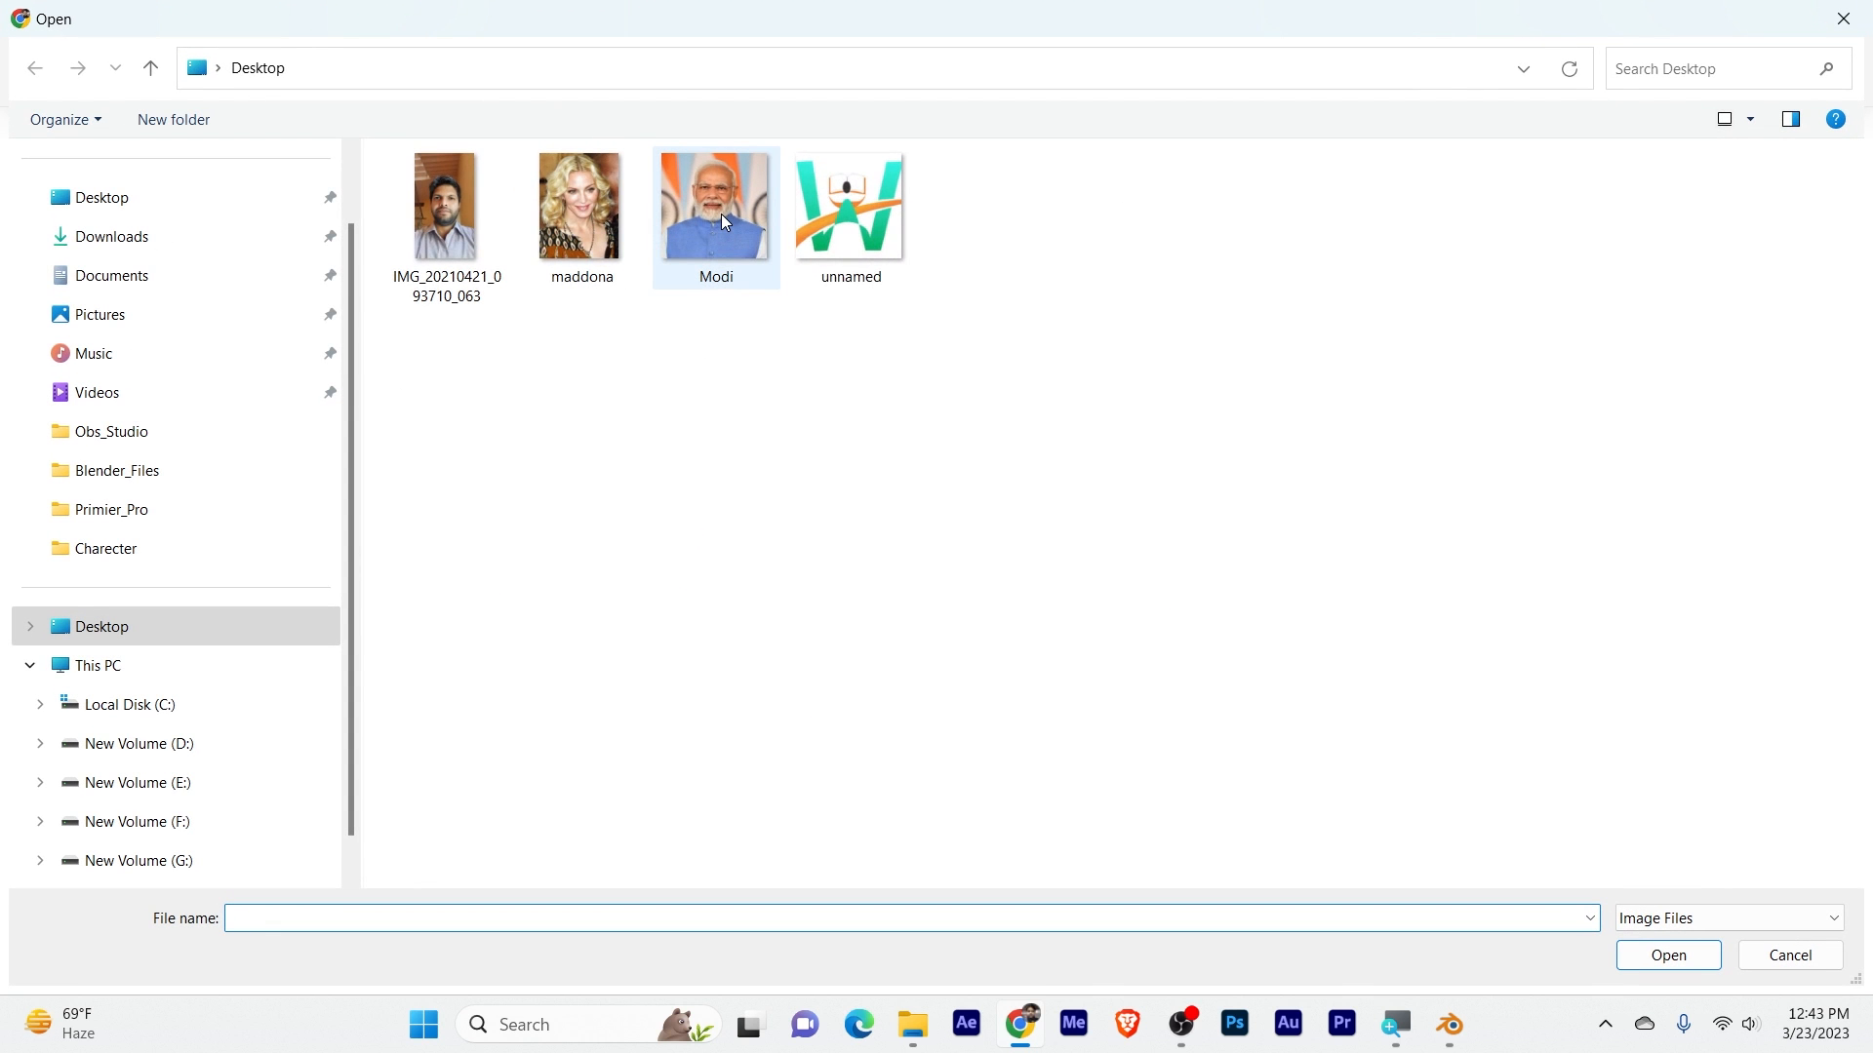
{"action": "double_click", "coordinate": [721, 214]}
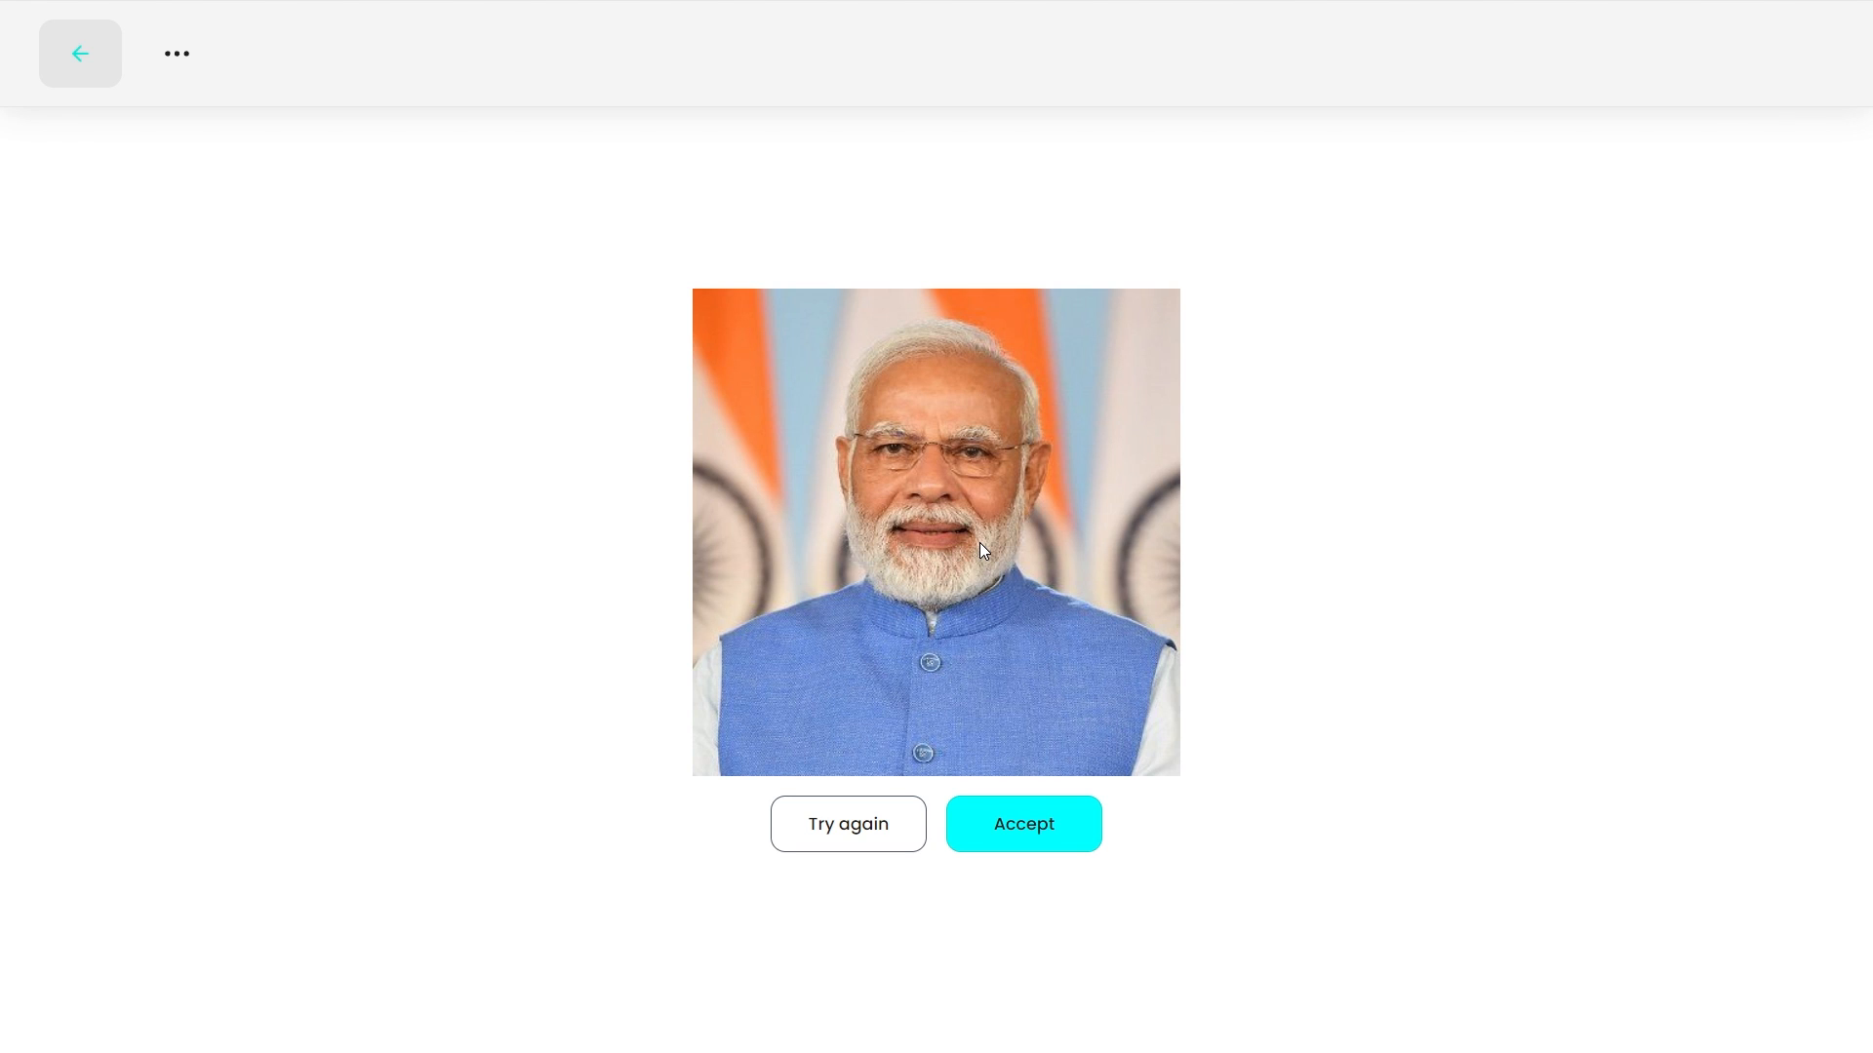
{"action": "left_click", "coordinate": [1043, 841]}
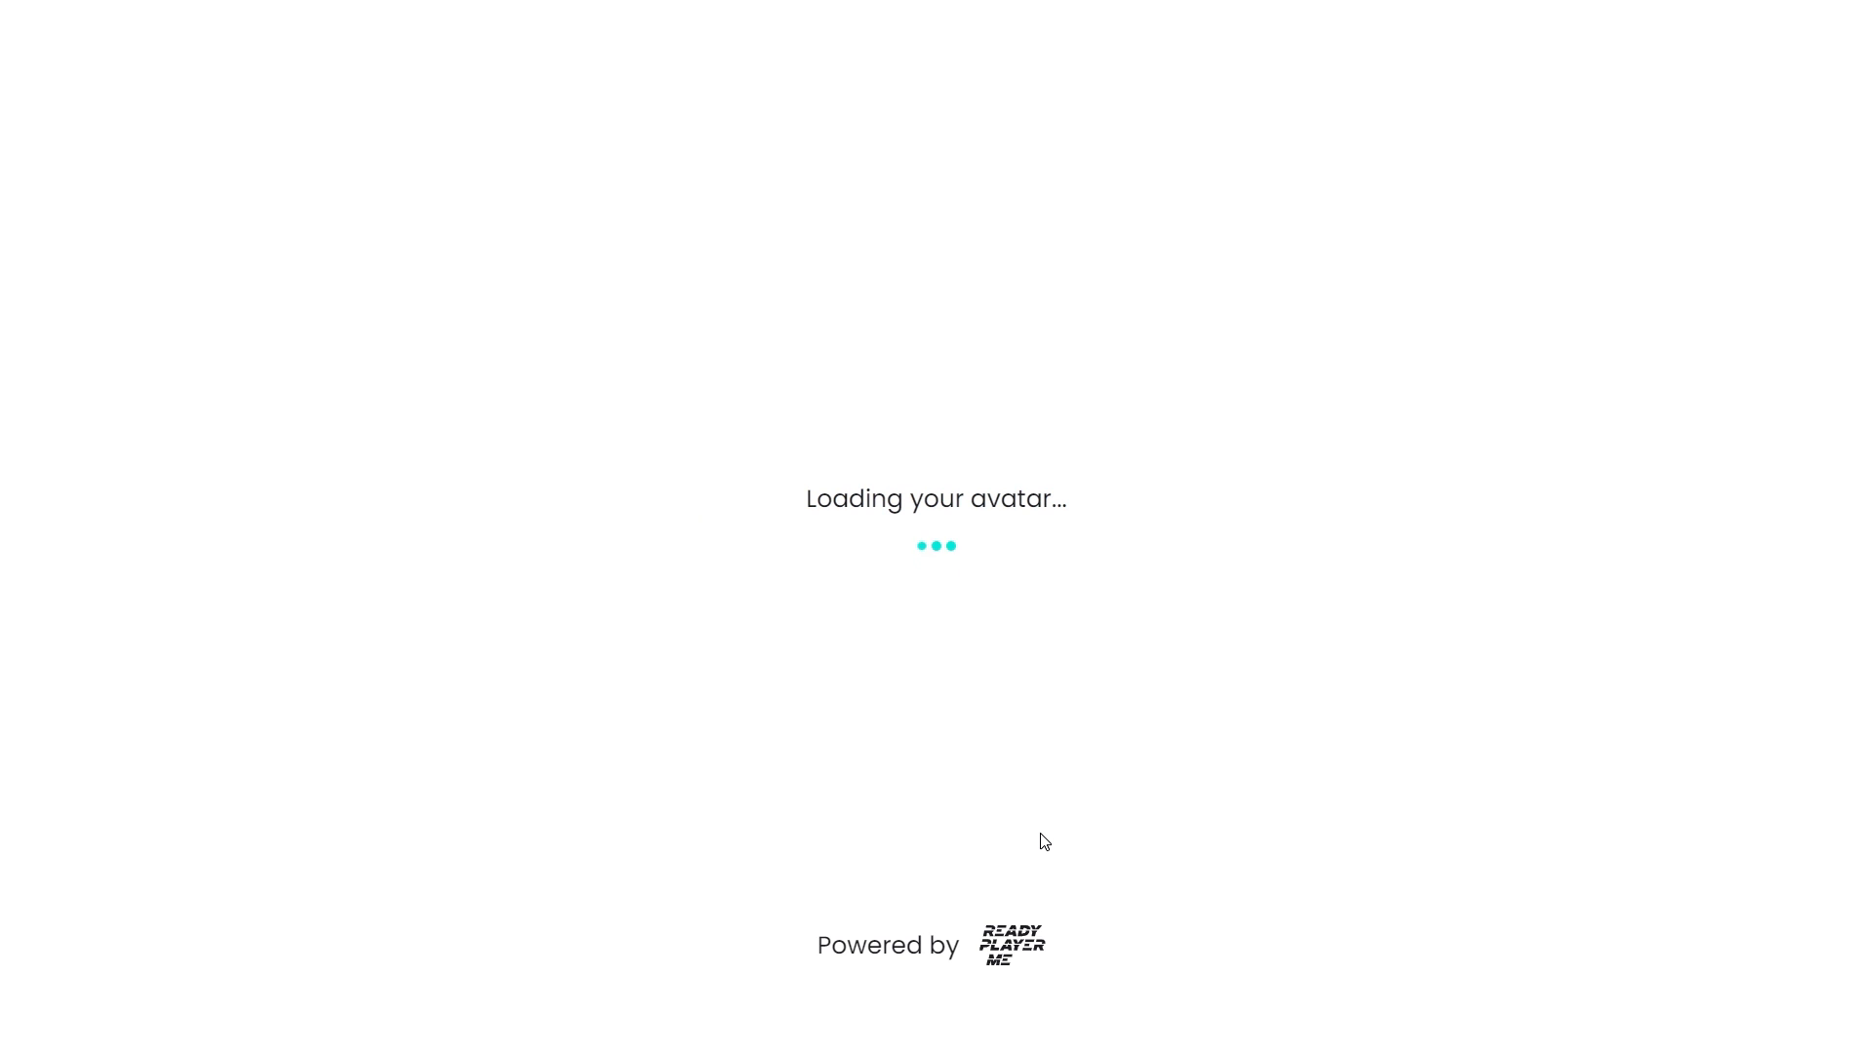
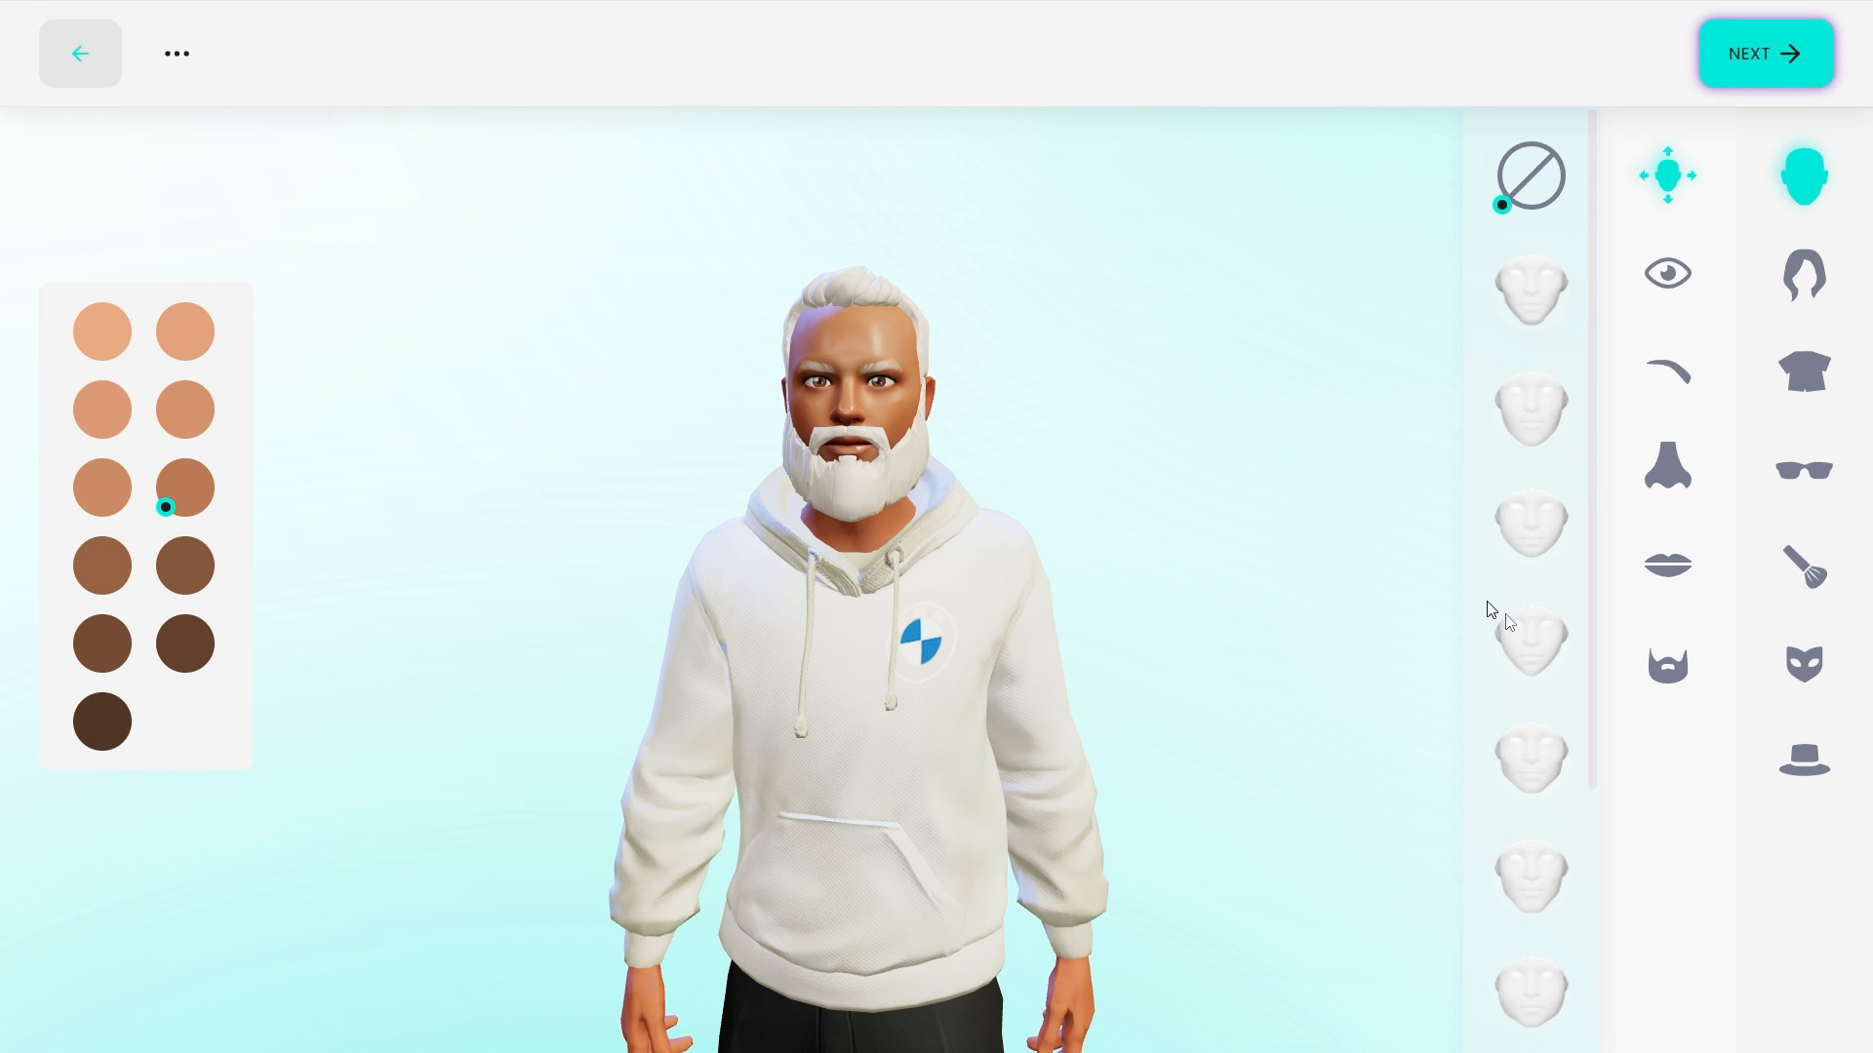
Step: Try several beard and moustache styles on the white-haired avatar, and set the beard to none
{"action": "left_click", "coordinate": [1674, 667]}
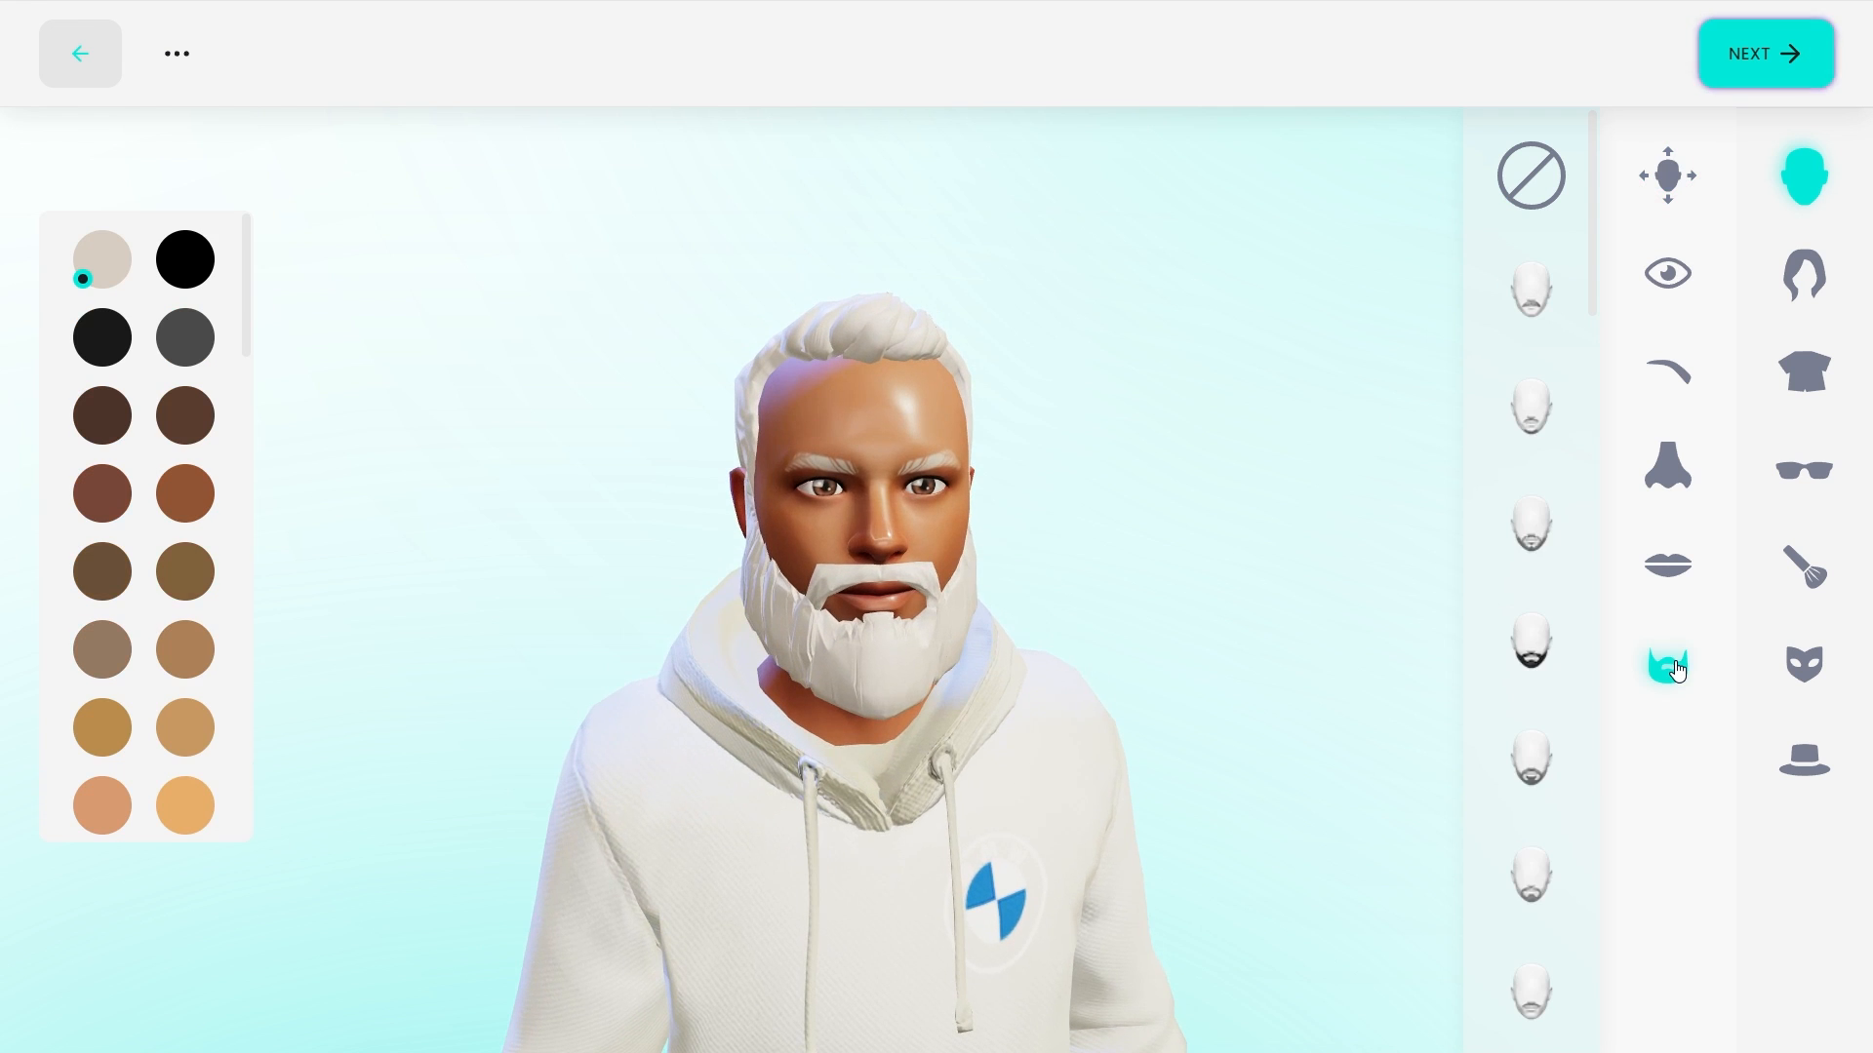
{"action": "scroll", "coordinate": [1517, 794], "scroll_direction": "down", "scroll_amount": 5}
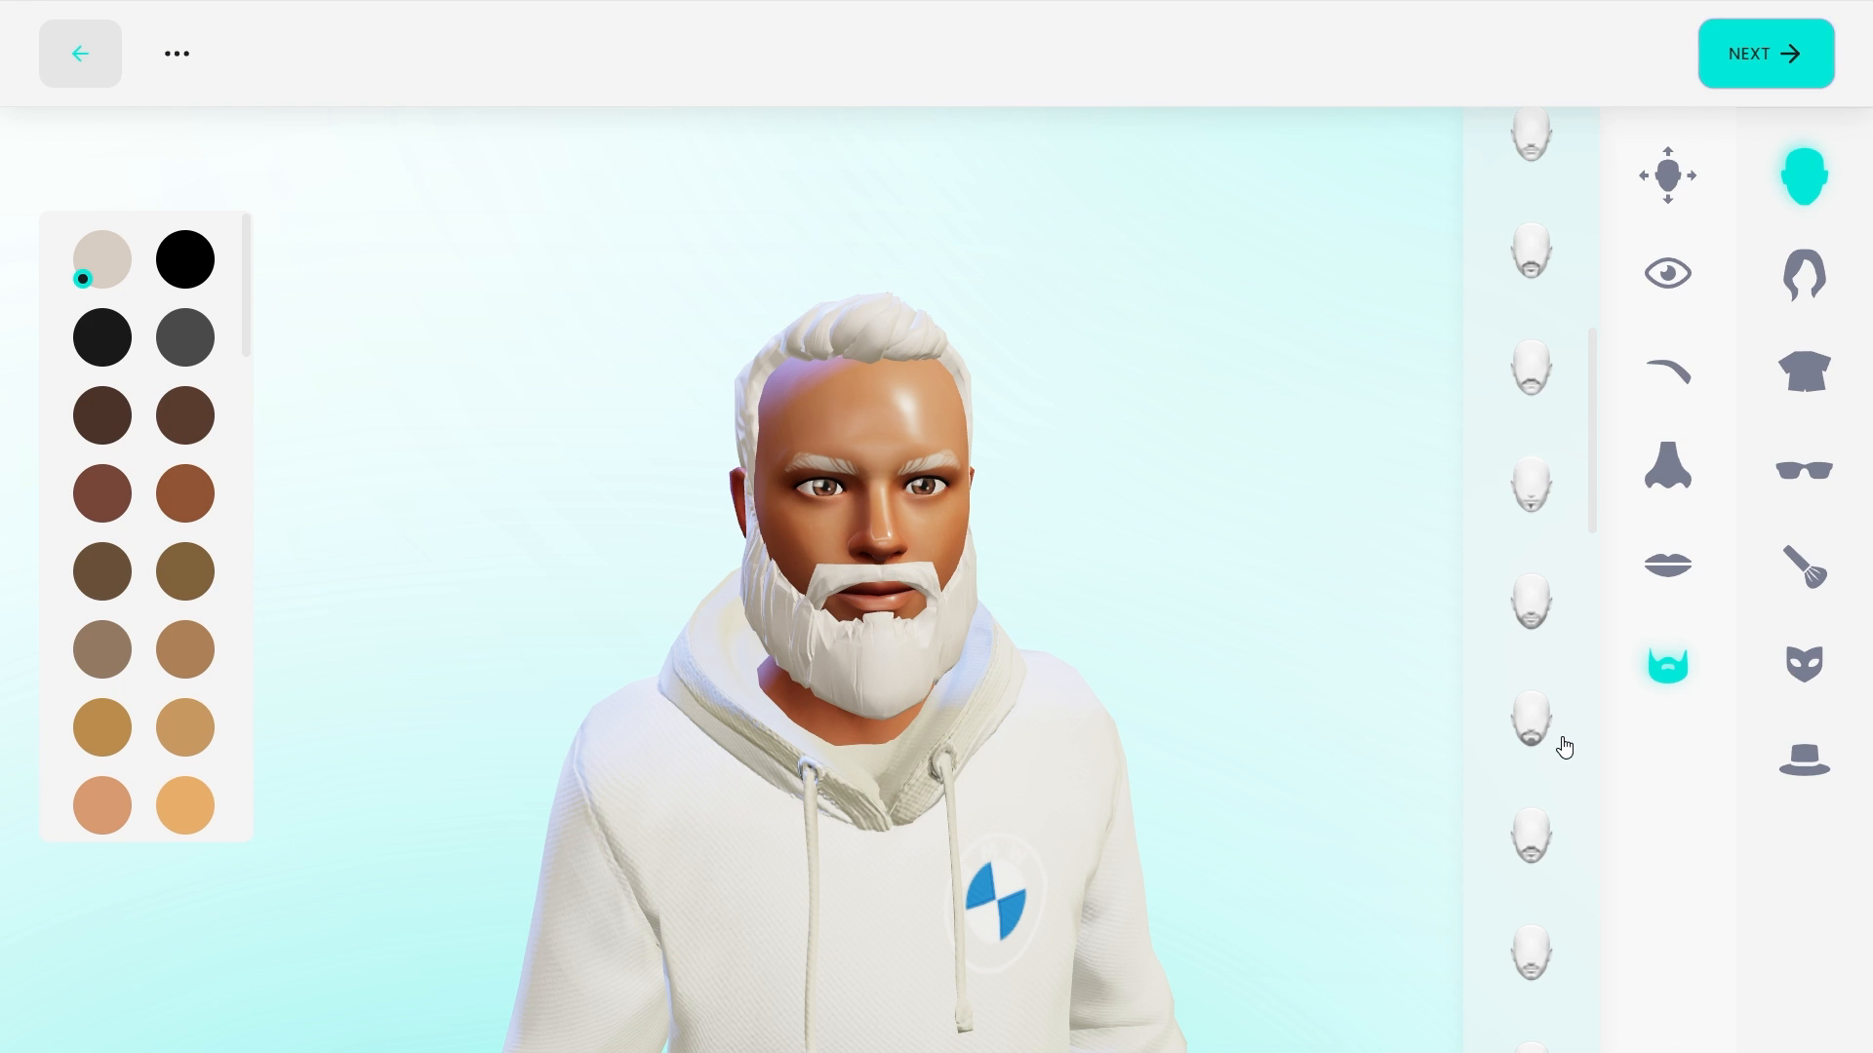
{"action": "left_click", "coordinate": [1533, 603]}
{"action": "left_click", "coordinate": [1536, 488]}
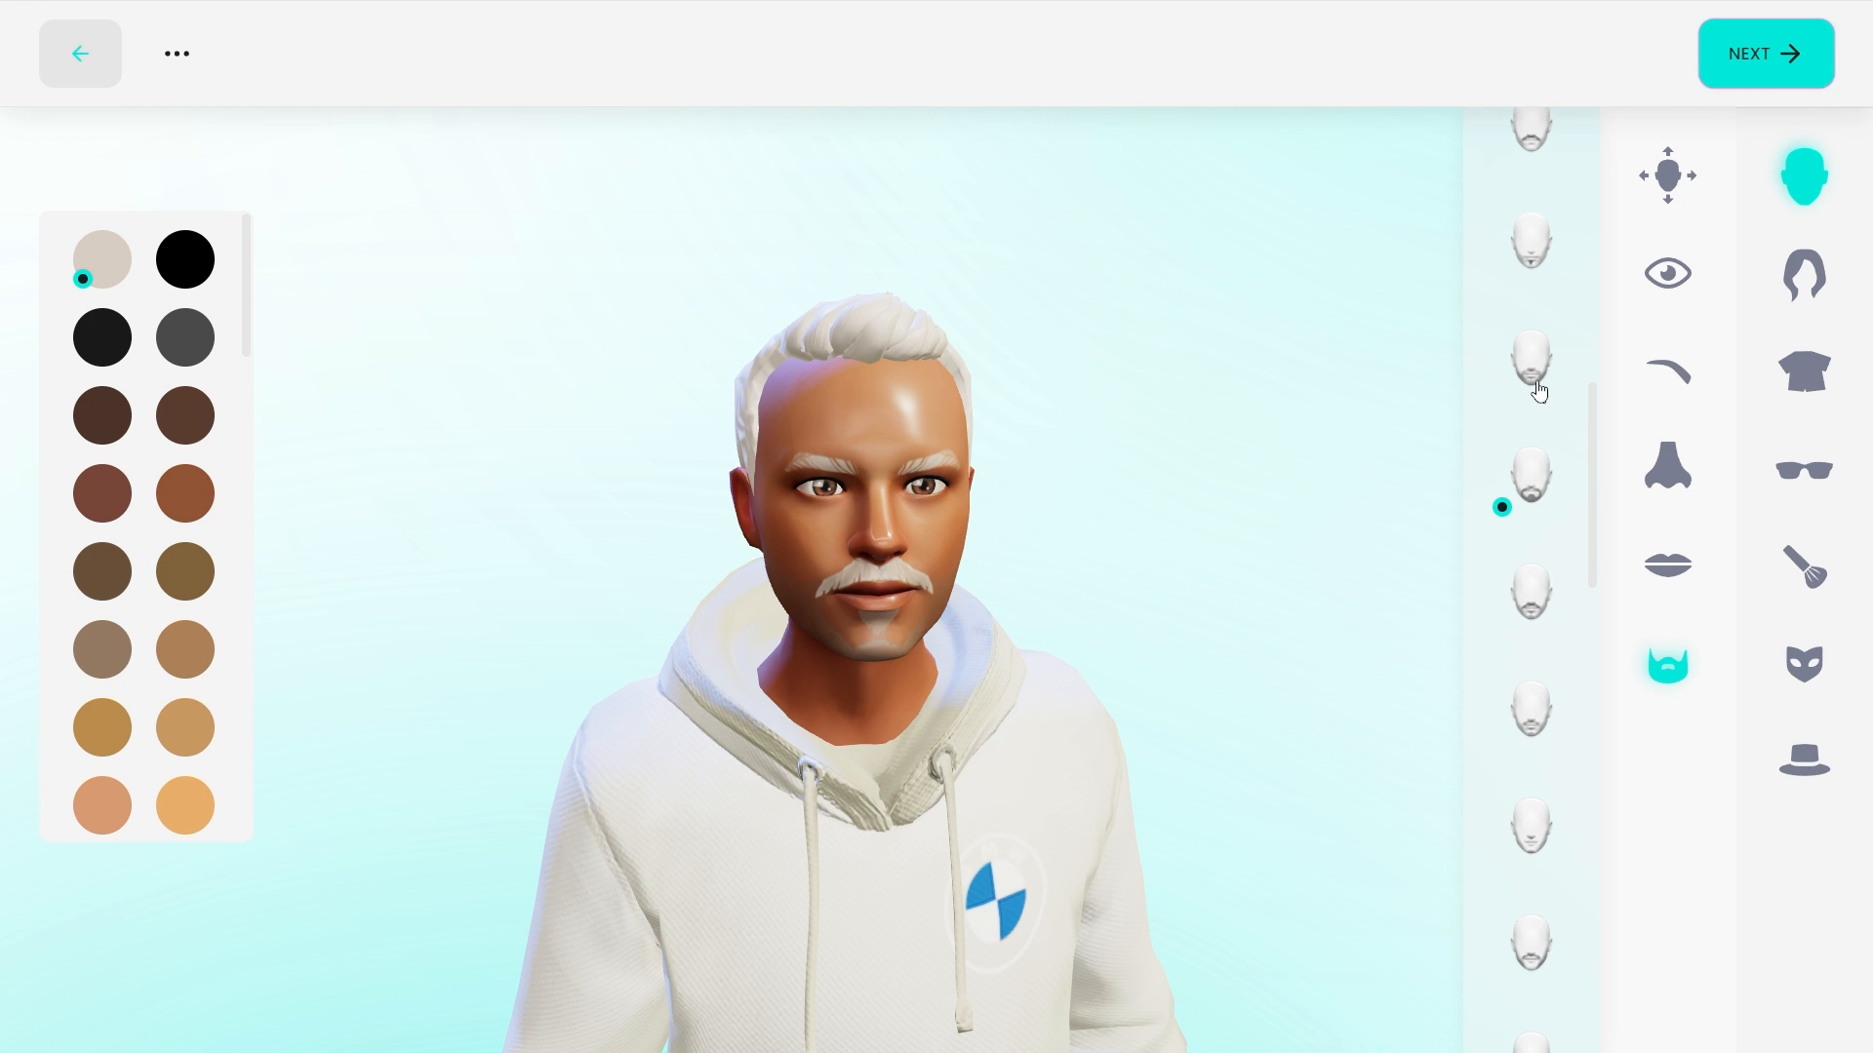
{"action": "left_click", "coordinate": [1537, 378]}
{"action": "scroll", "coordinate": [1537, 492], "scroll_direction": "up", "scroll_amount": 6}
{"action": "left_click", "coordinate": [1535, 383]}
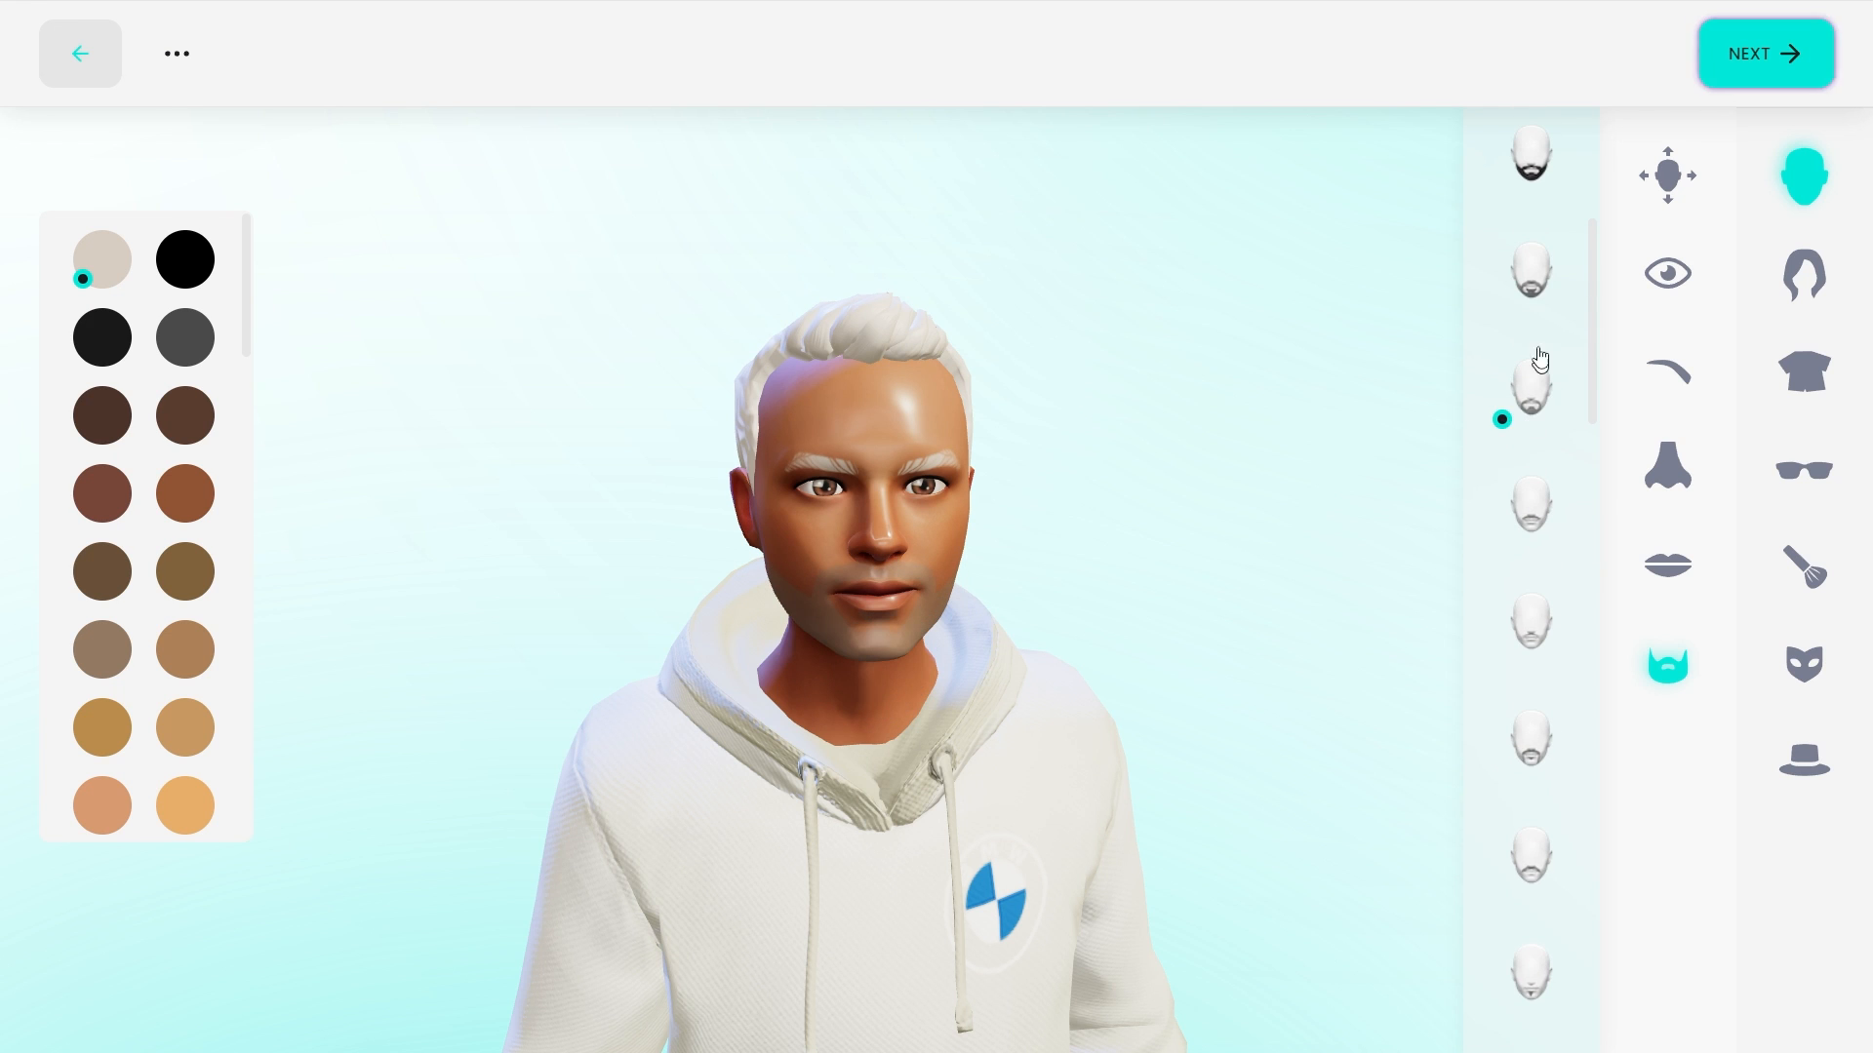
{"action": "left_click", "coordinate": [1537, 273]}
{"action": "left_click", "coordinate": [1541, 158]}
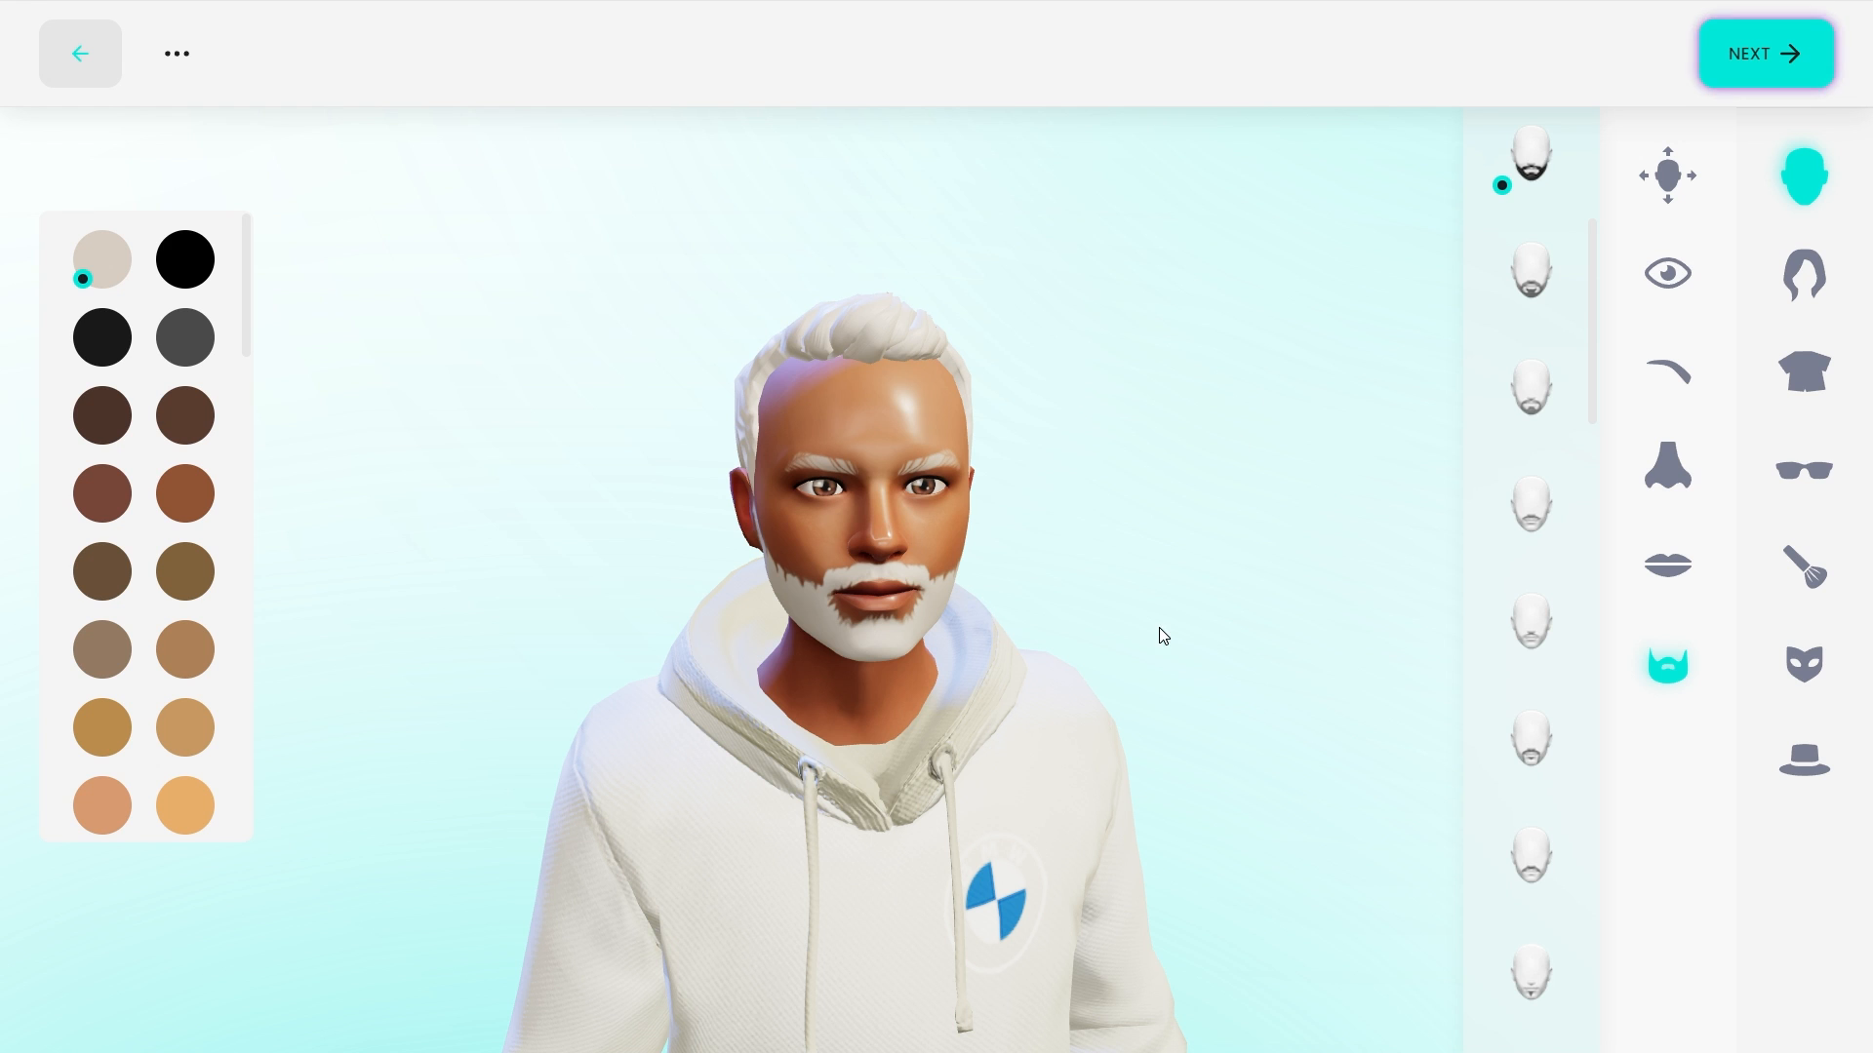
{"action": "scroll", "coordinate": [1541, 254], "scroll_direction": "up", "scroll_amount": 5}
{"action": "left_click", "coordinate": [1546, 184]}
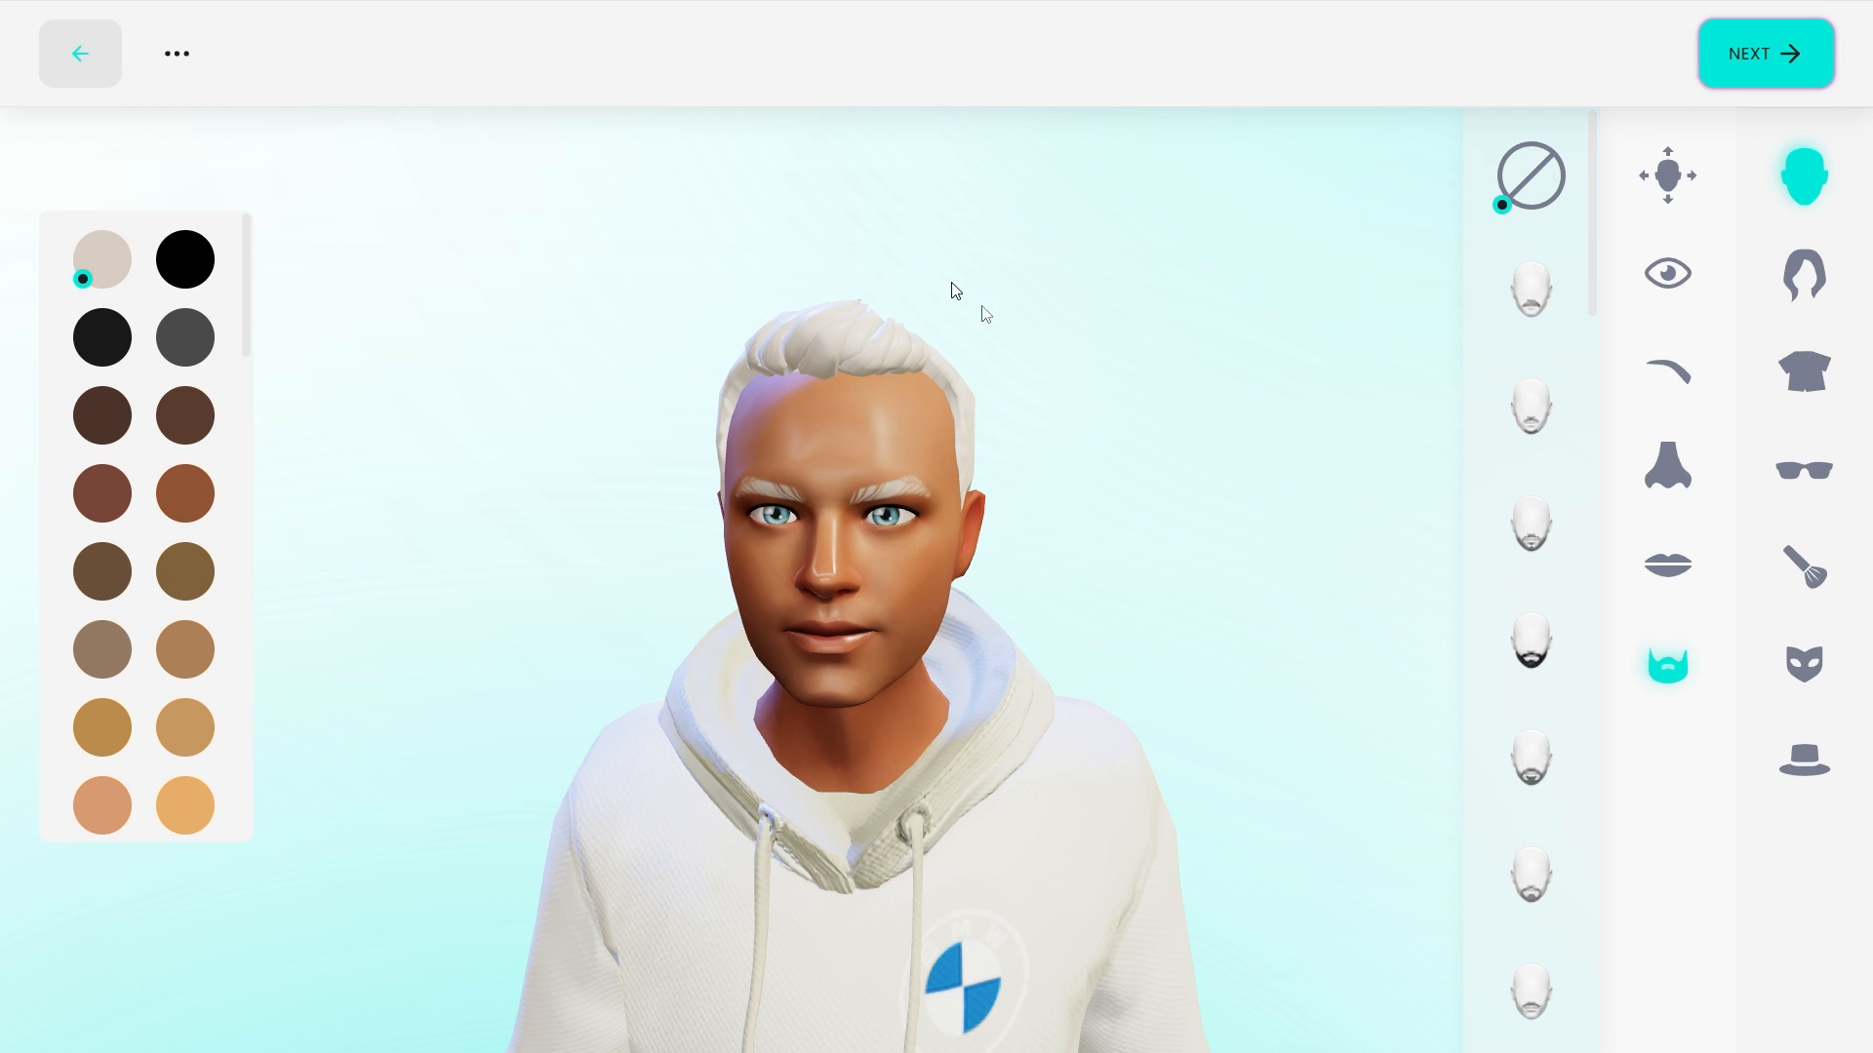
Step: Try several sunglasses and visors on the avatar, and settle on the clear octagonal thin-framed glasses
{"action": "left_click", "coordinate": [1668, 276]}
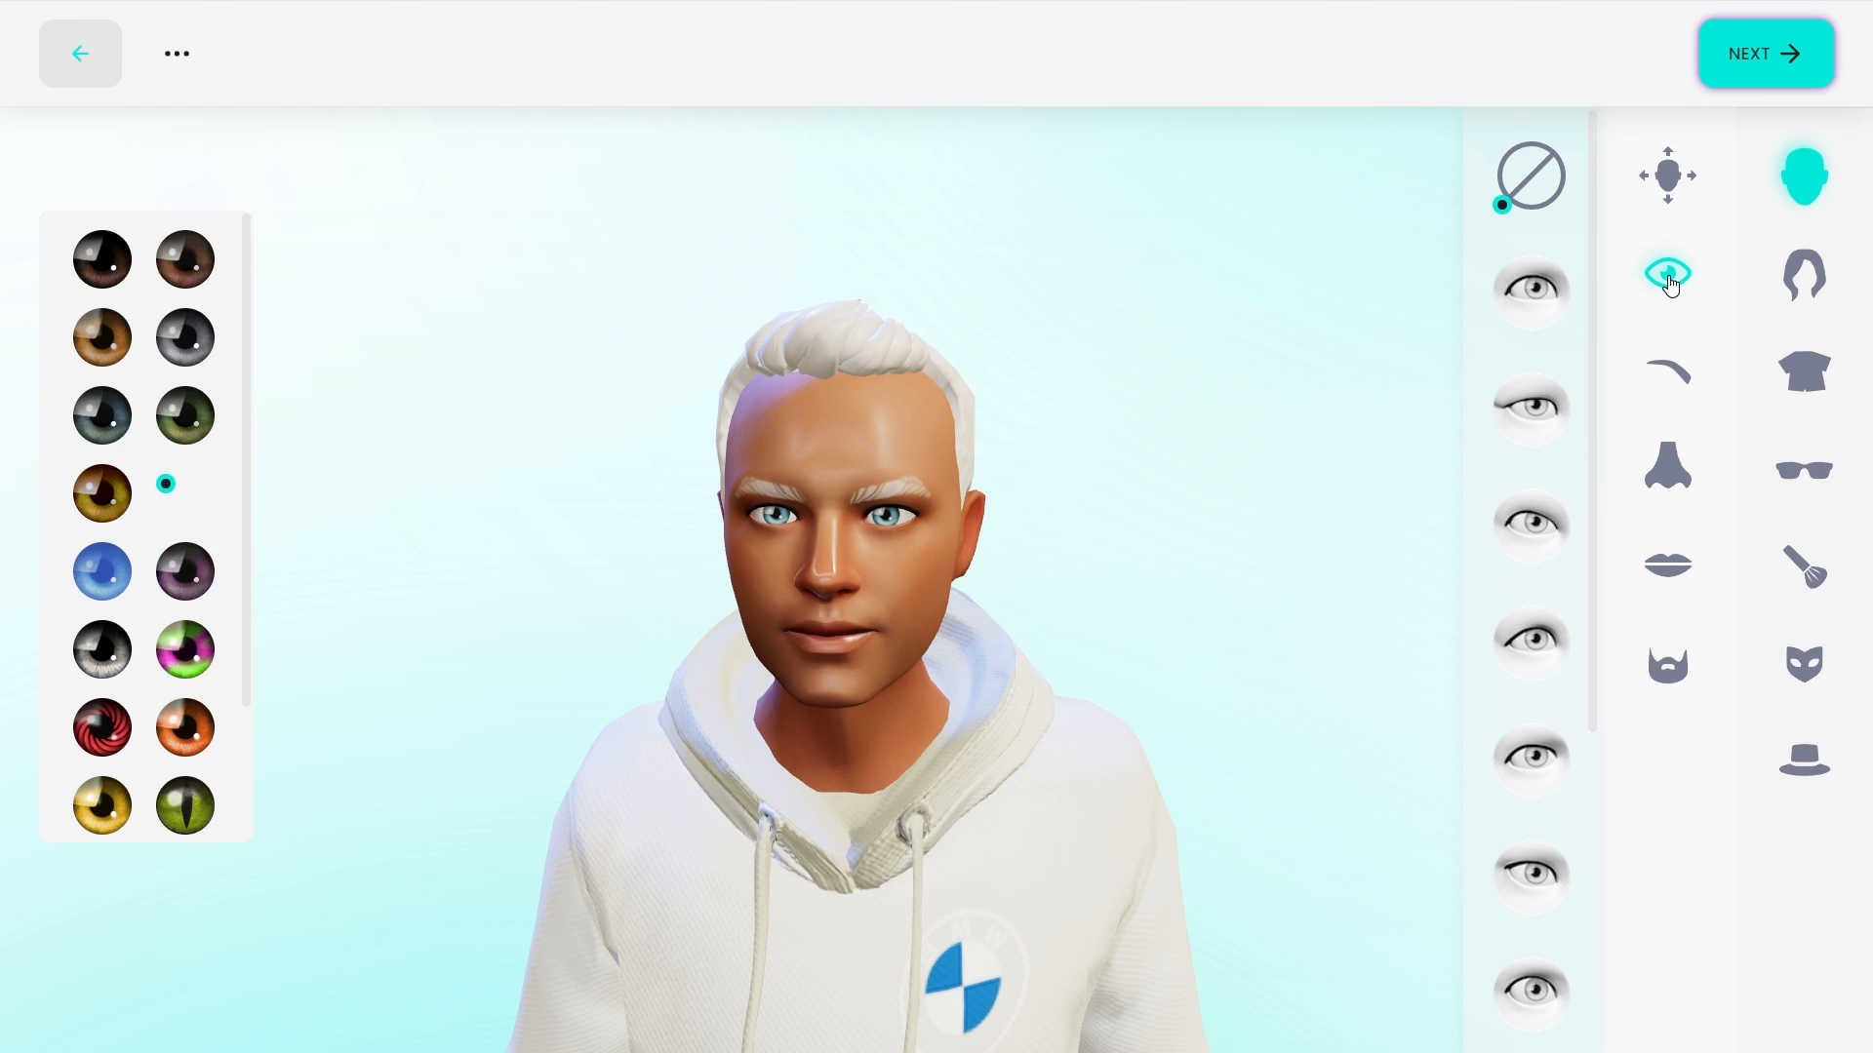
{"action": "left_click", "coordinate": [1800, 480]}
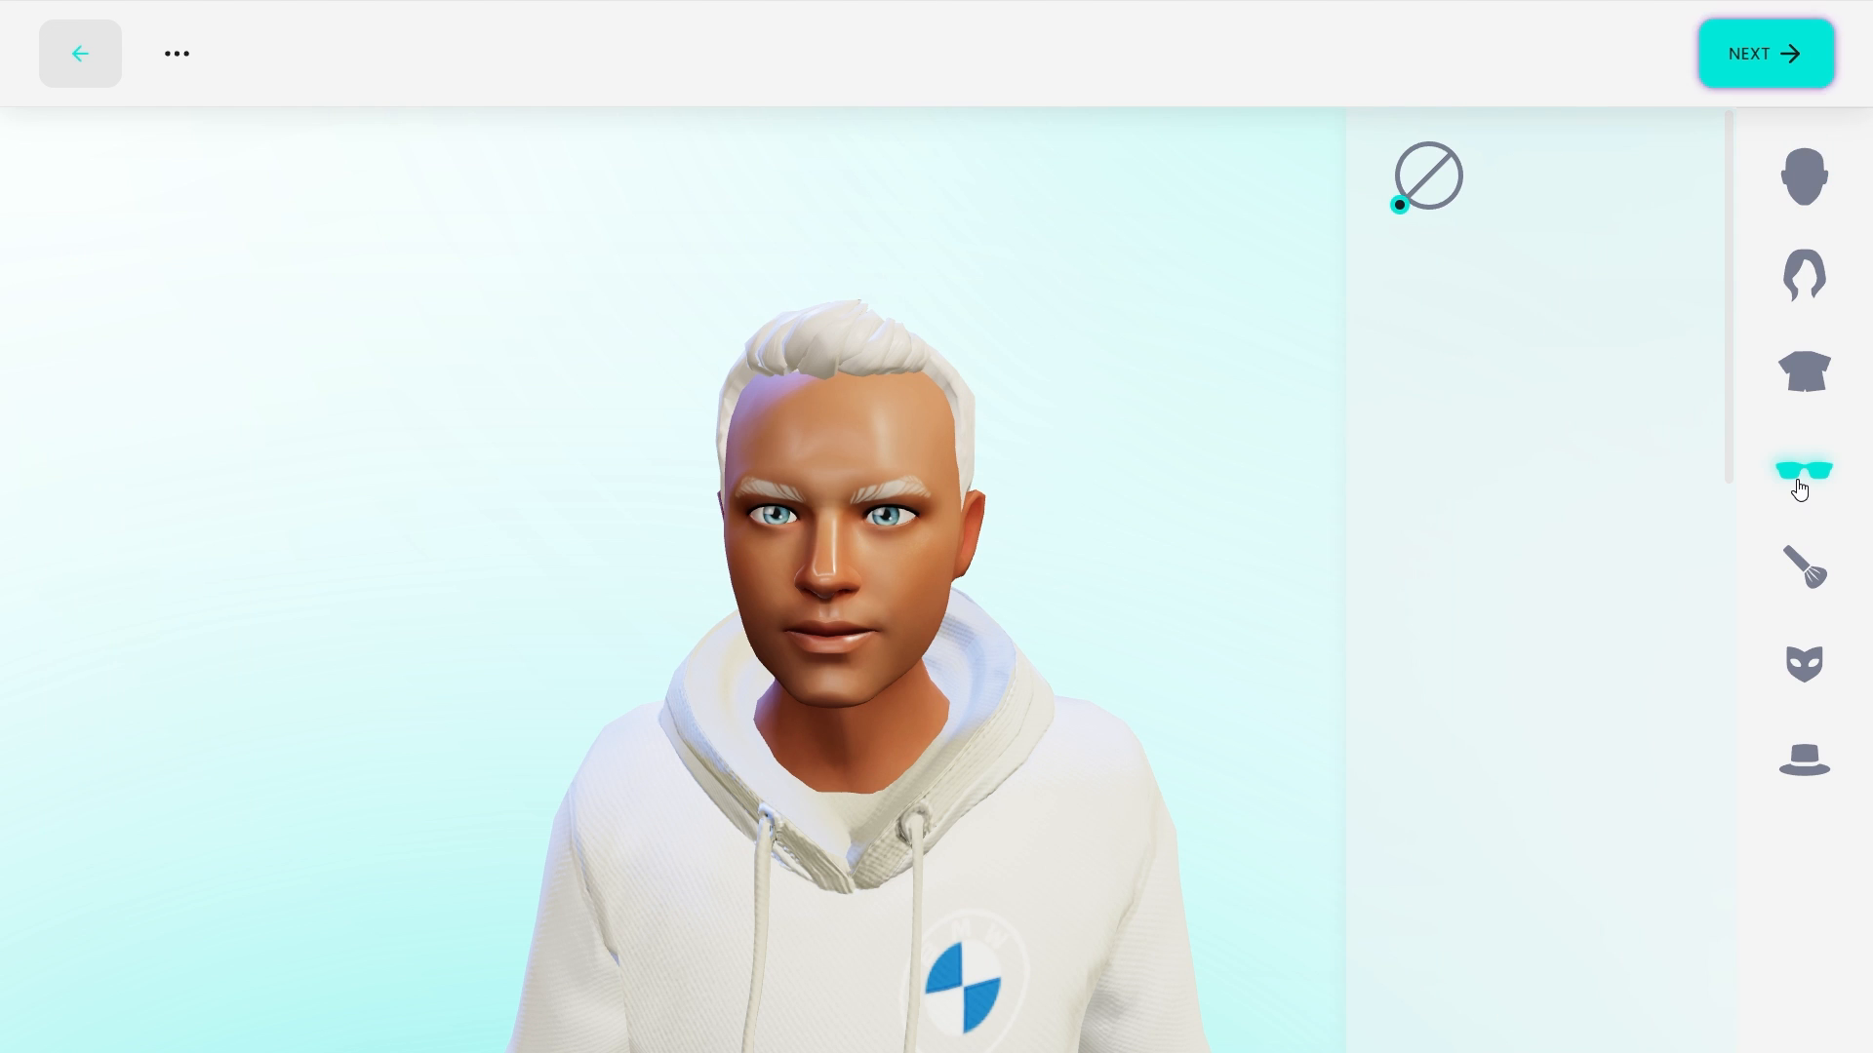
{"action": "left_click", "coordinate": [1524, 539]}
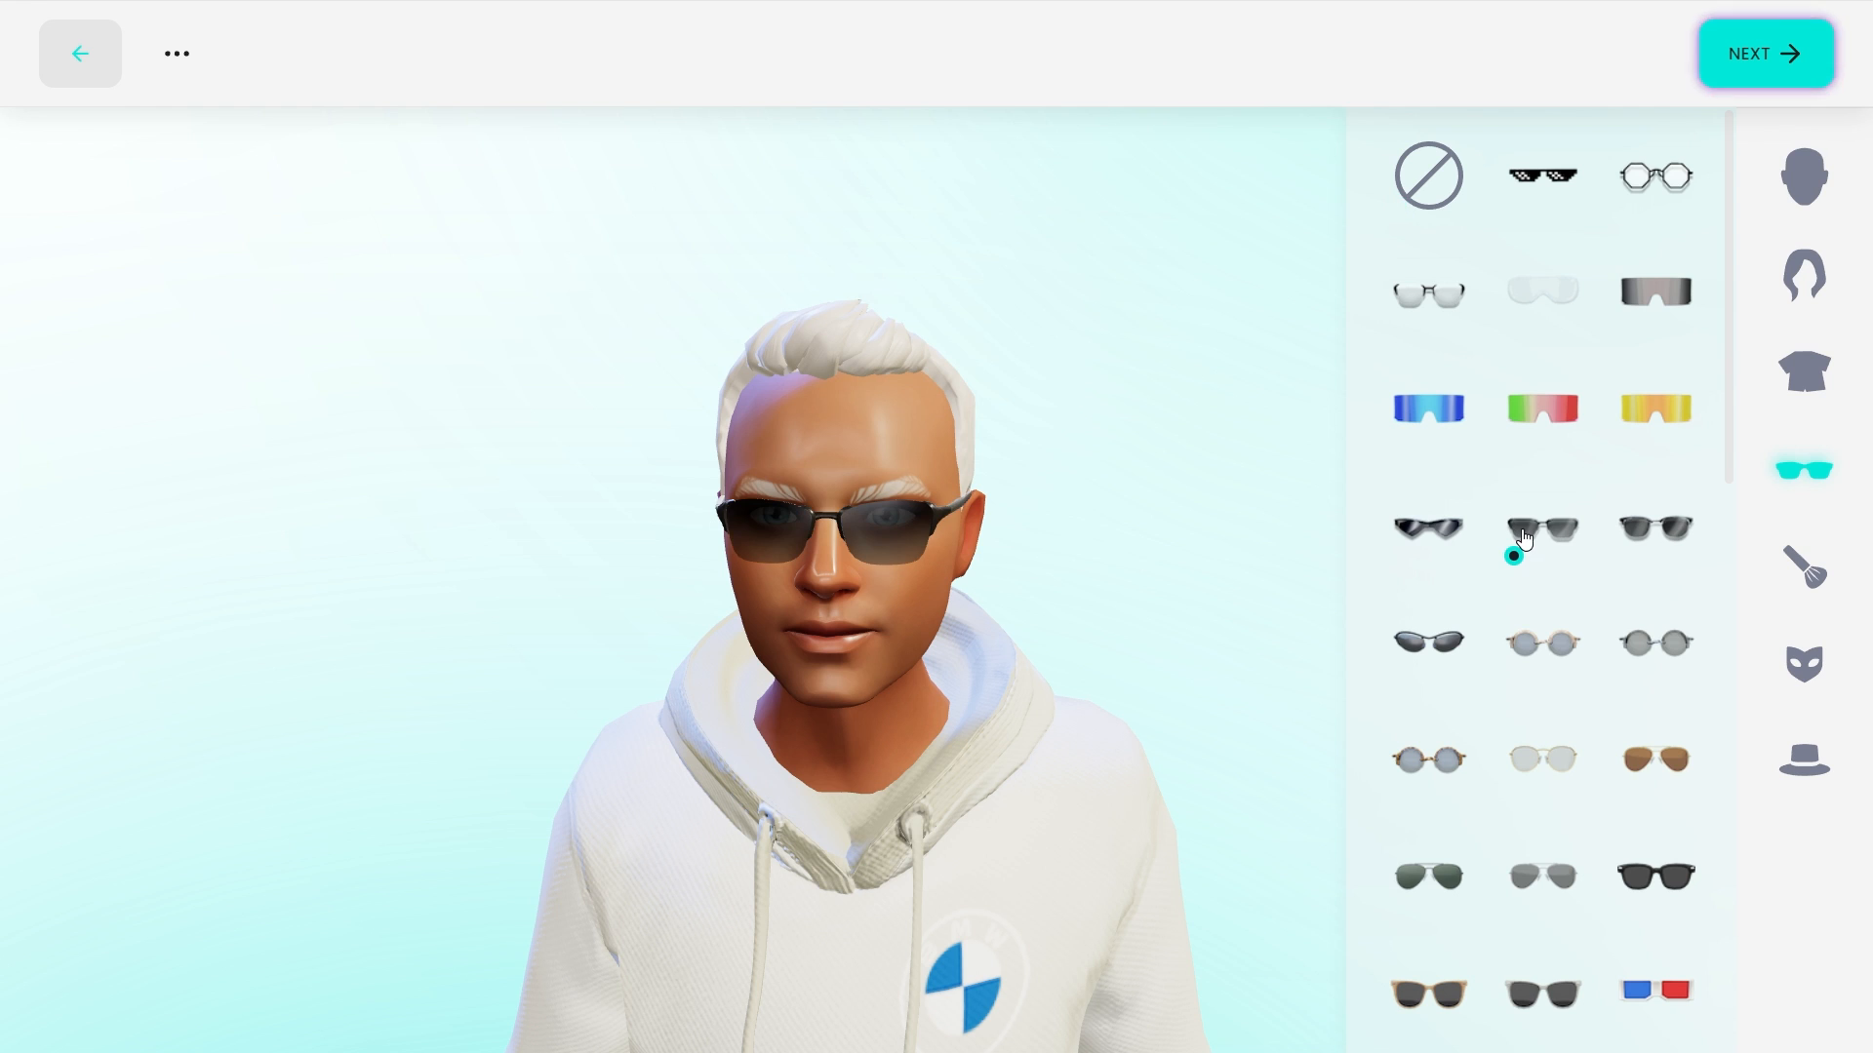
{"action": "left_click", "coordinate": [1448, 429]}
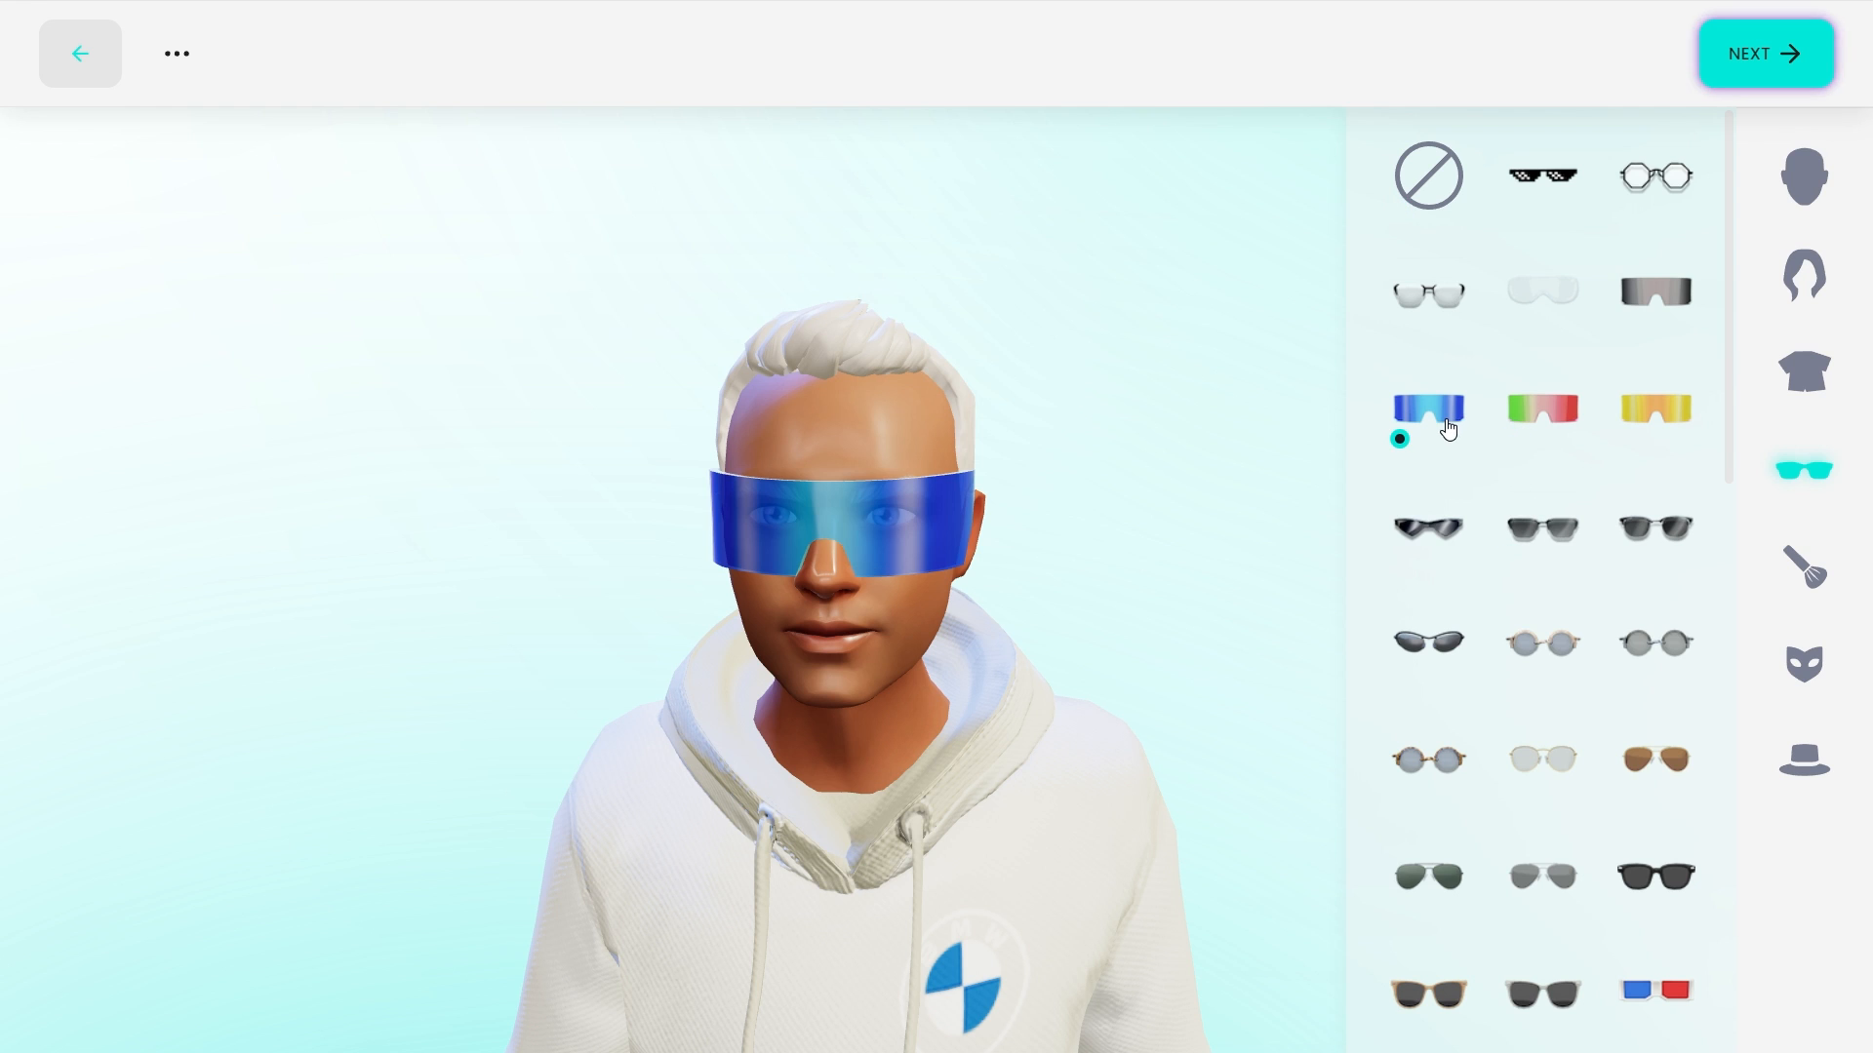
{"action": "left_click", "coordinate": [1421, 552]}
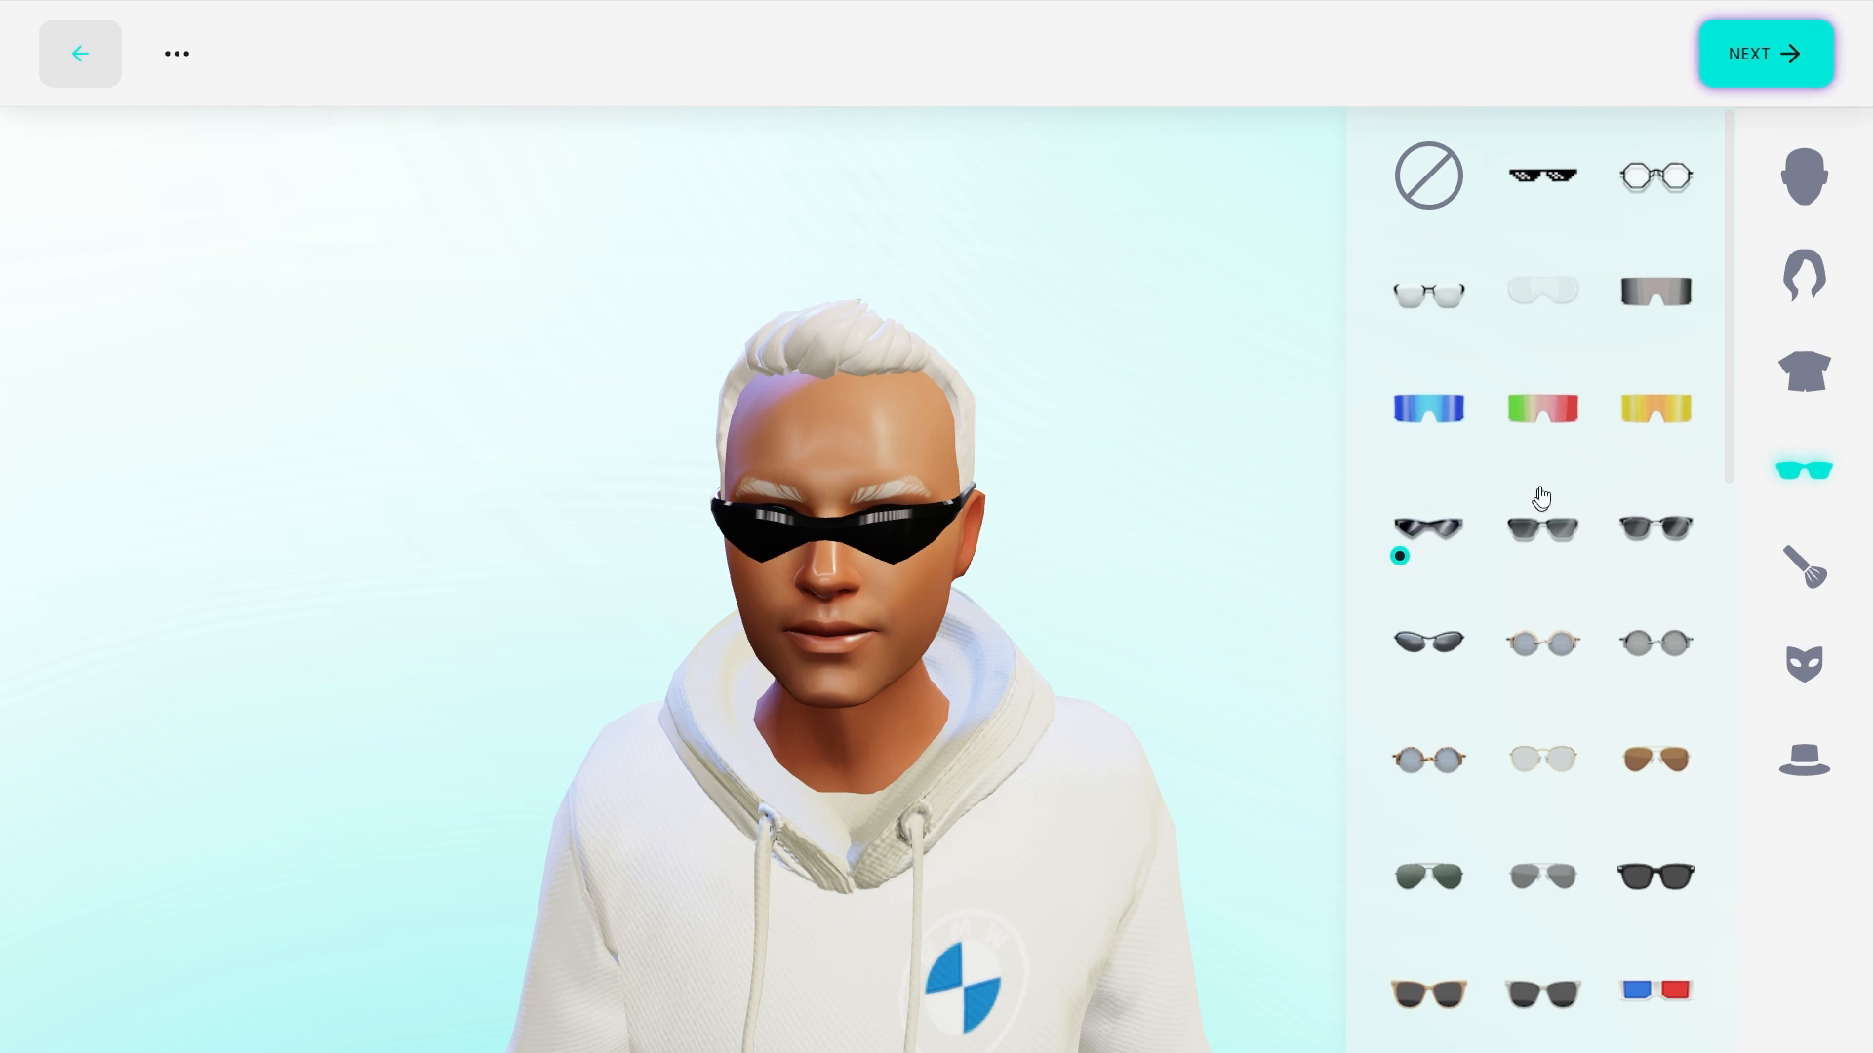
{"action": "left_click", "coordinate": [1646, 418]}
{"action": "left_click", "coordinate": [1656, 182]}
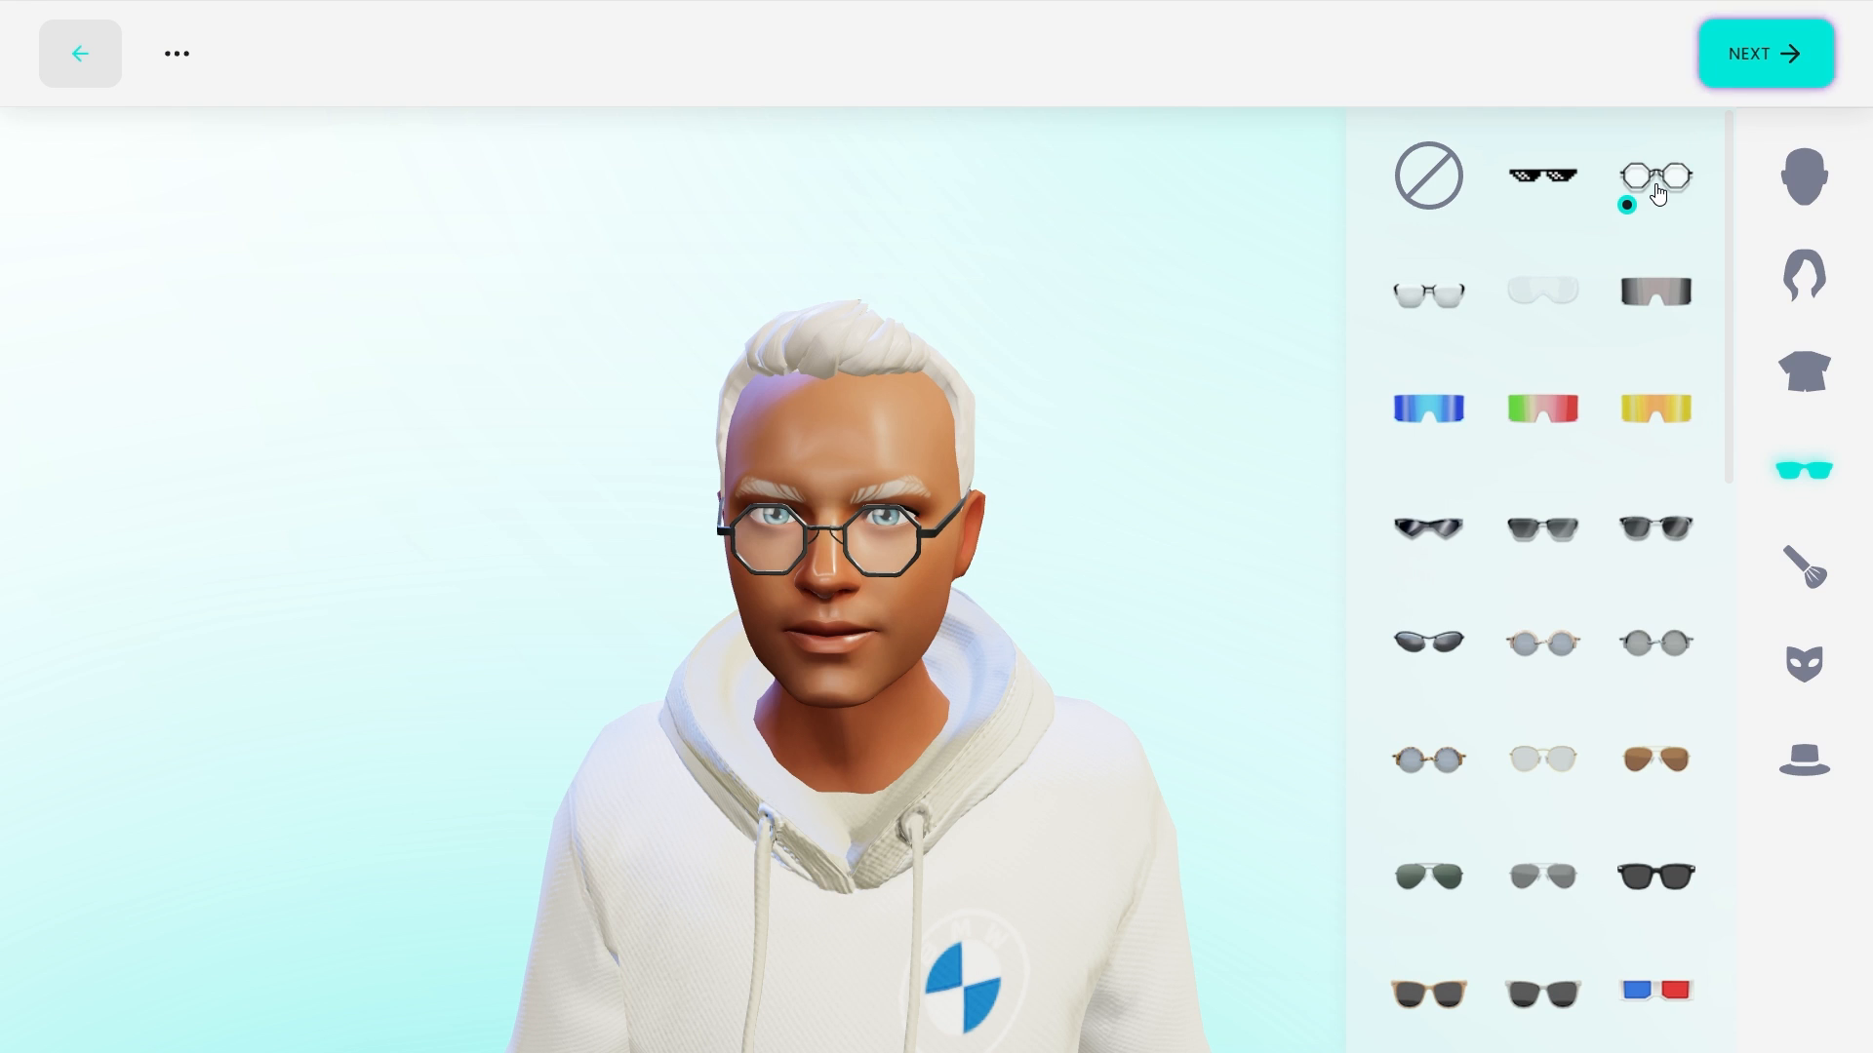
Step: Apply the pink flame face makeup with red lips to the avatar
{"action": "left_click", "coordinate": [1805, 573]}
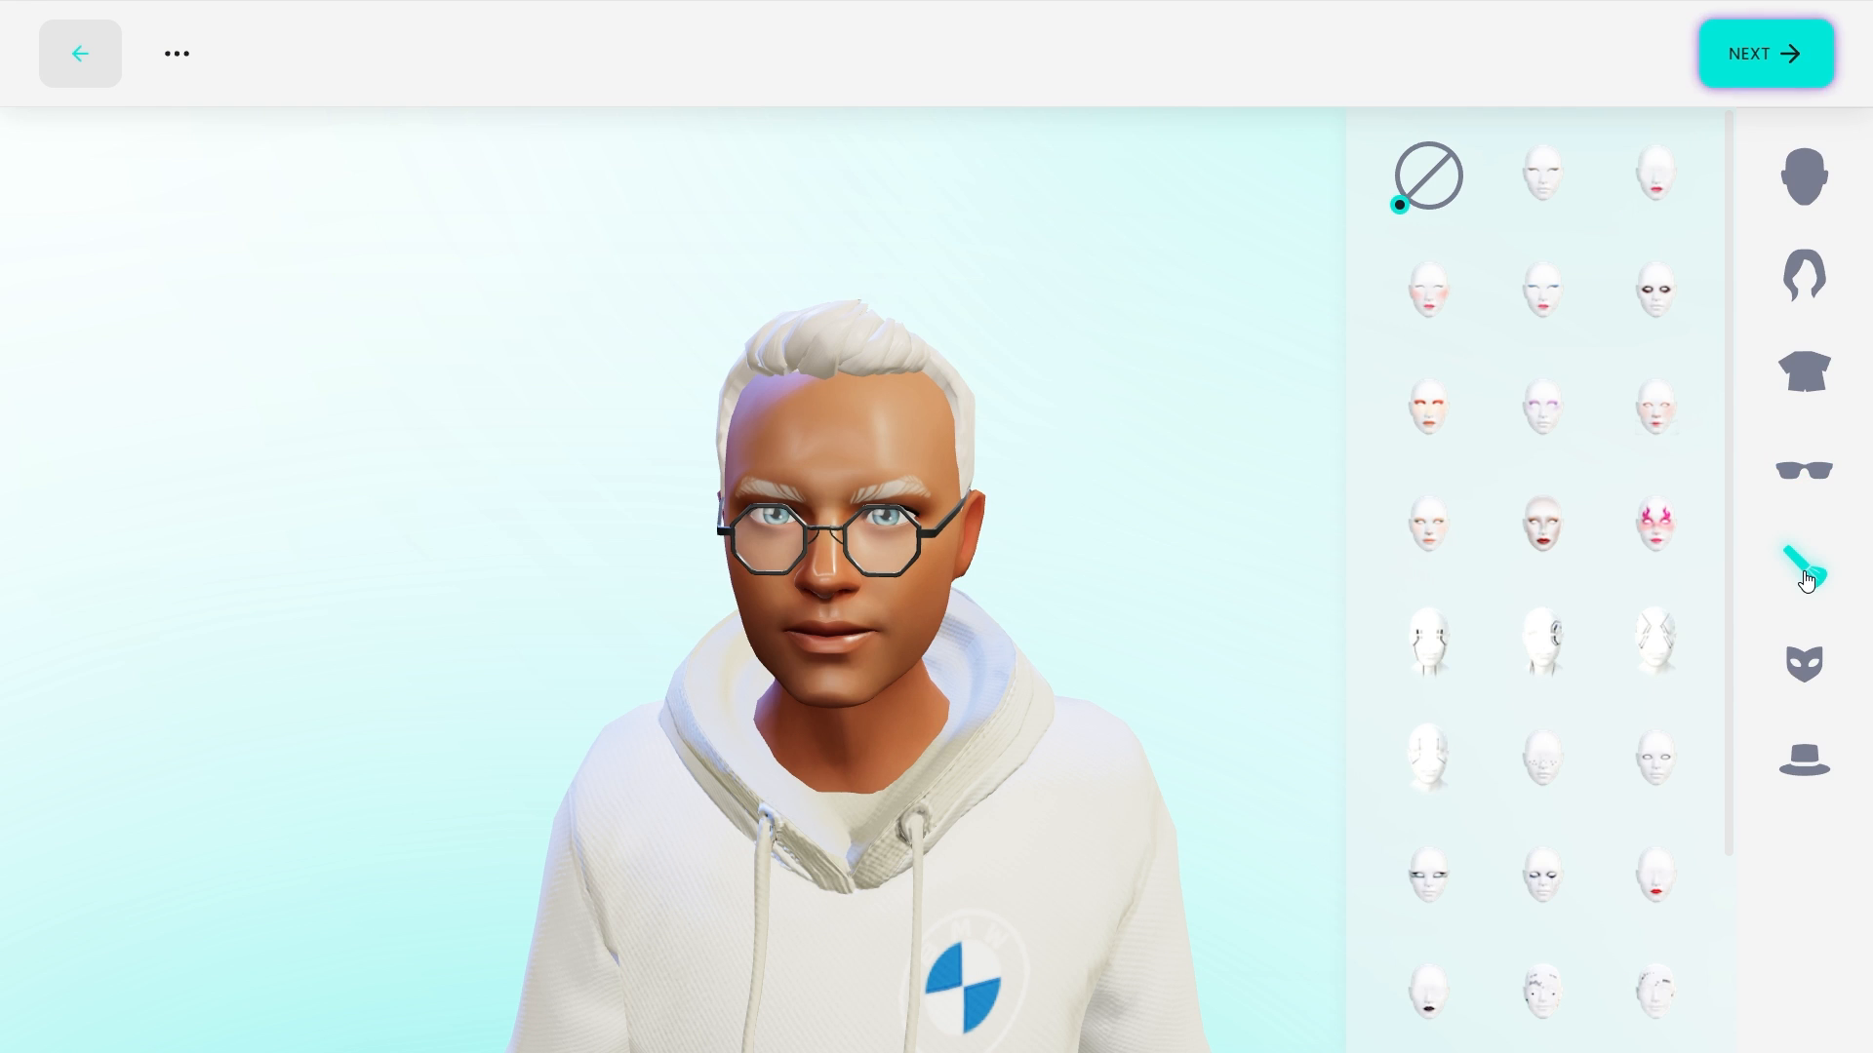
{"action": "left_click", "coordinate": [1658, 544]}
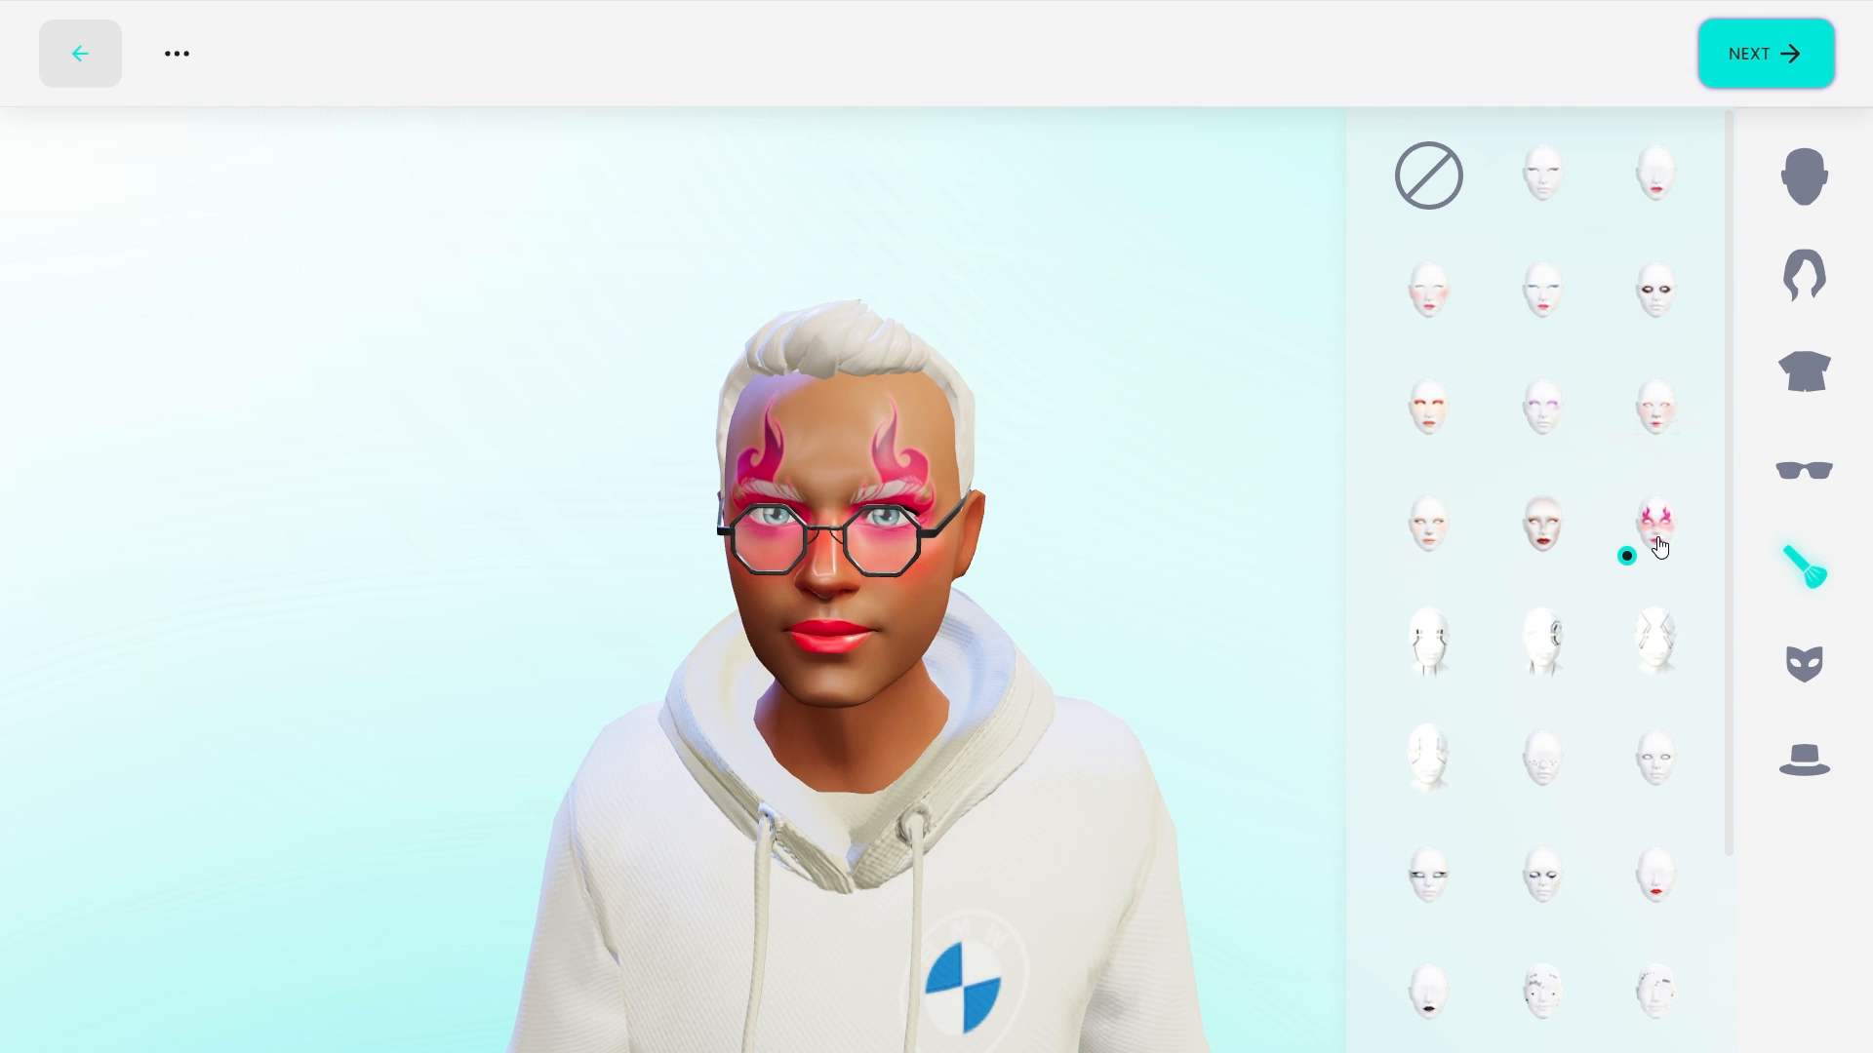
Step: Try several other face makeups on the white-haired avatar, and settle on the orange-red eye makeup
{"action": "left_click", "coordinate": [1648, 408]}
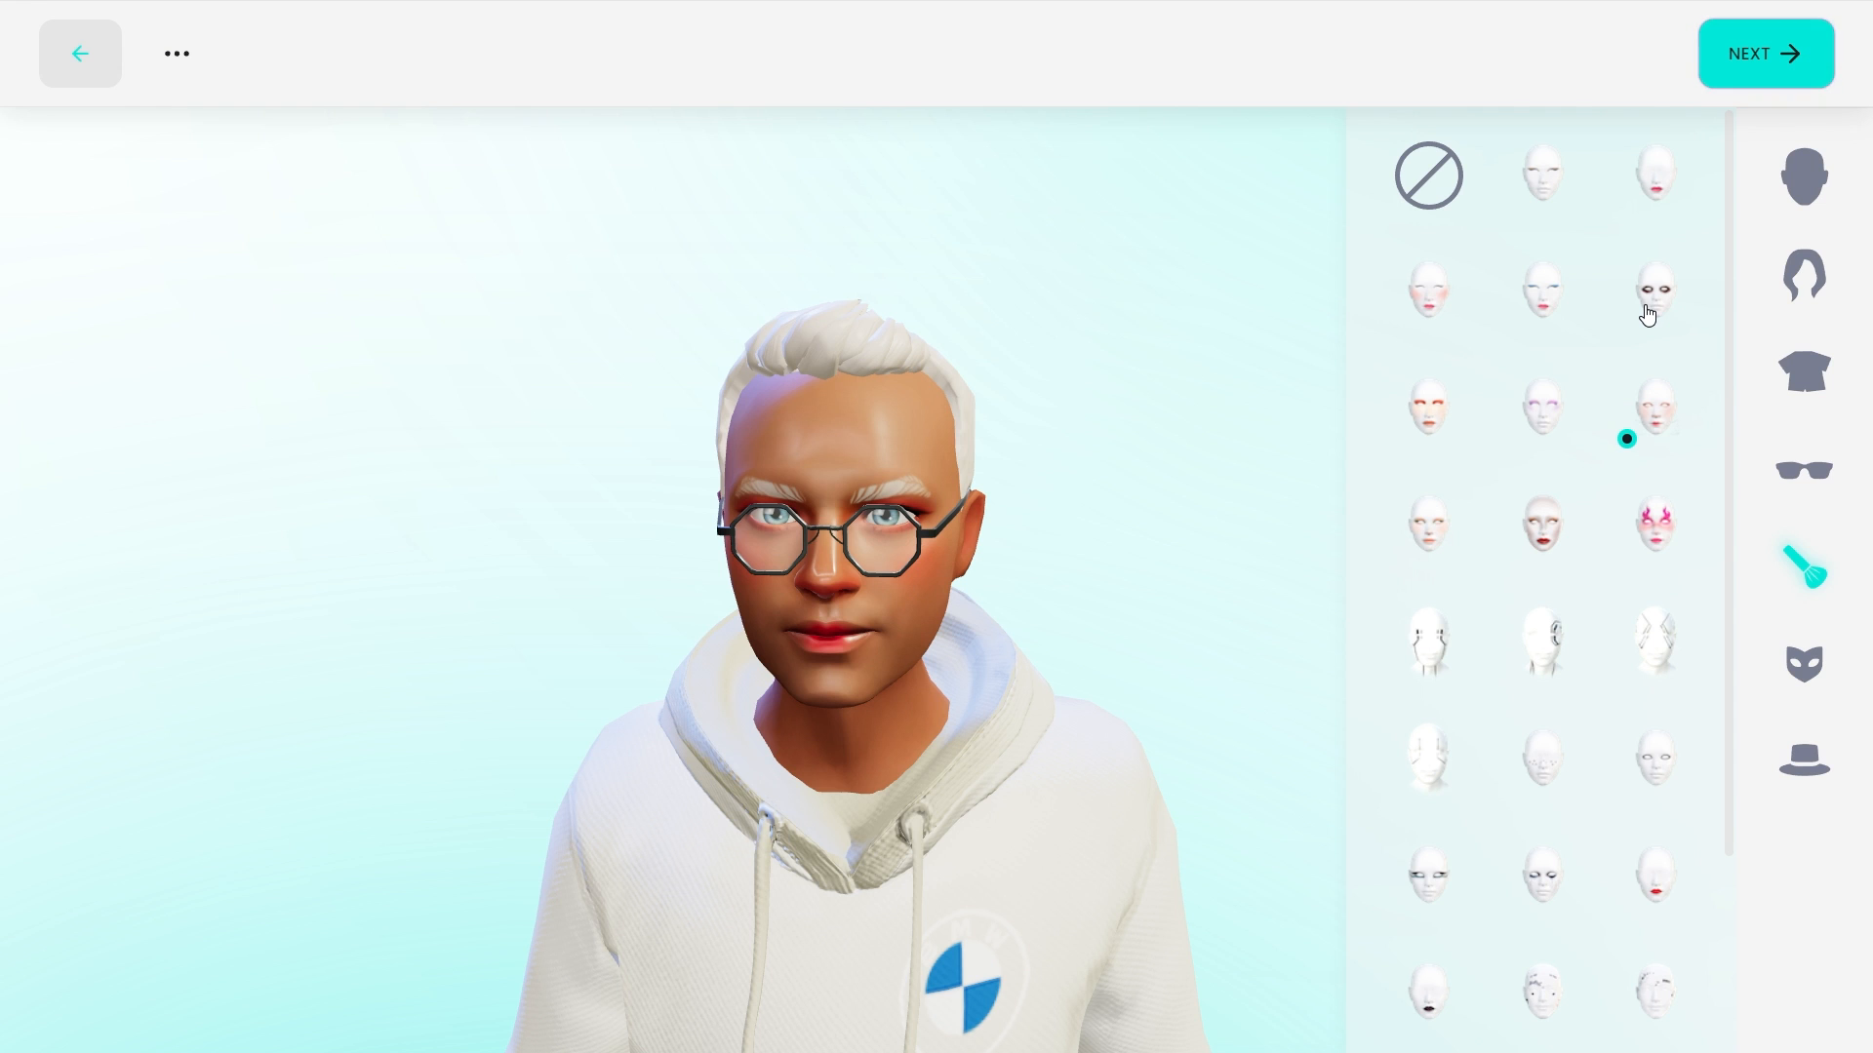
{"action": "left_click", "coordinate": [1647, 314]}
{"action": "left_click", "coordinate": [1654, 190]}
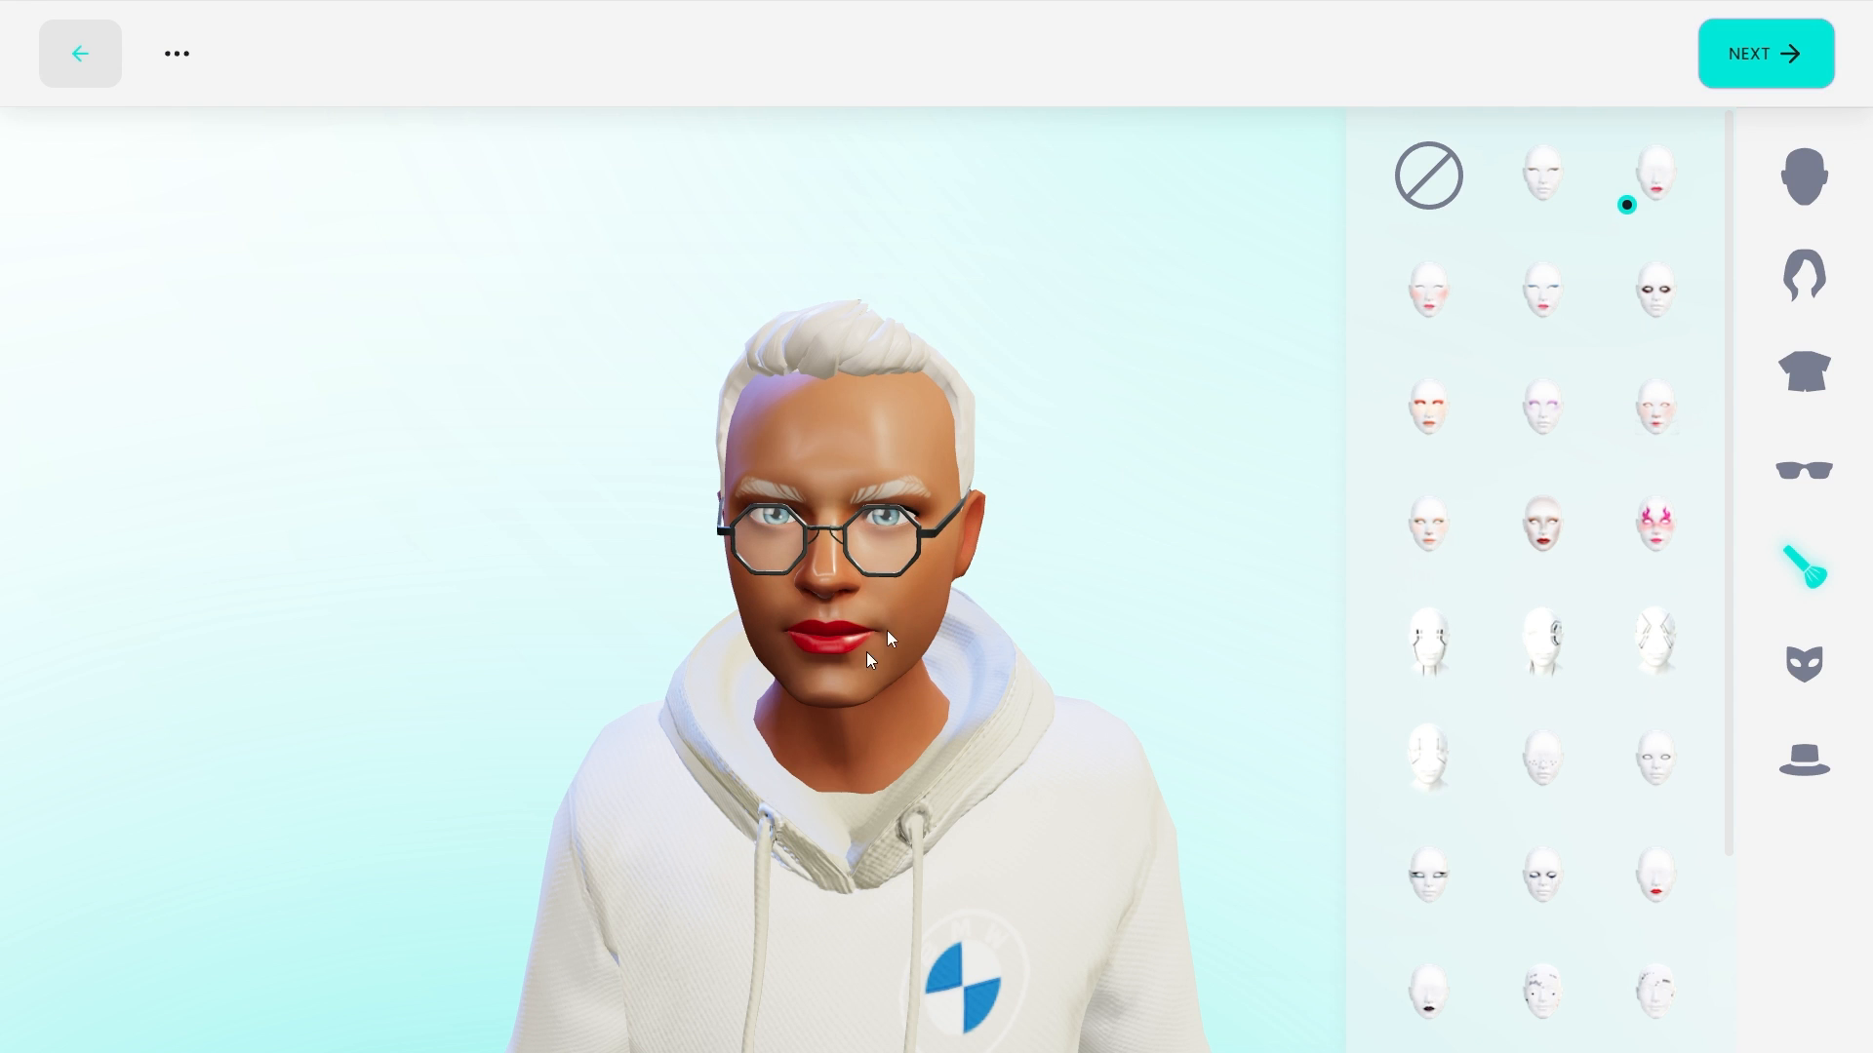
{"action": "left_click", "coordinate": [1429, 527]}
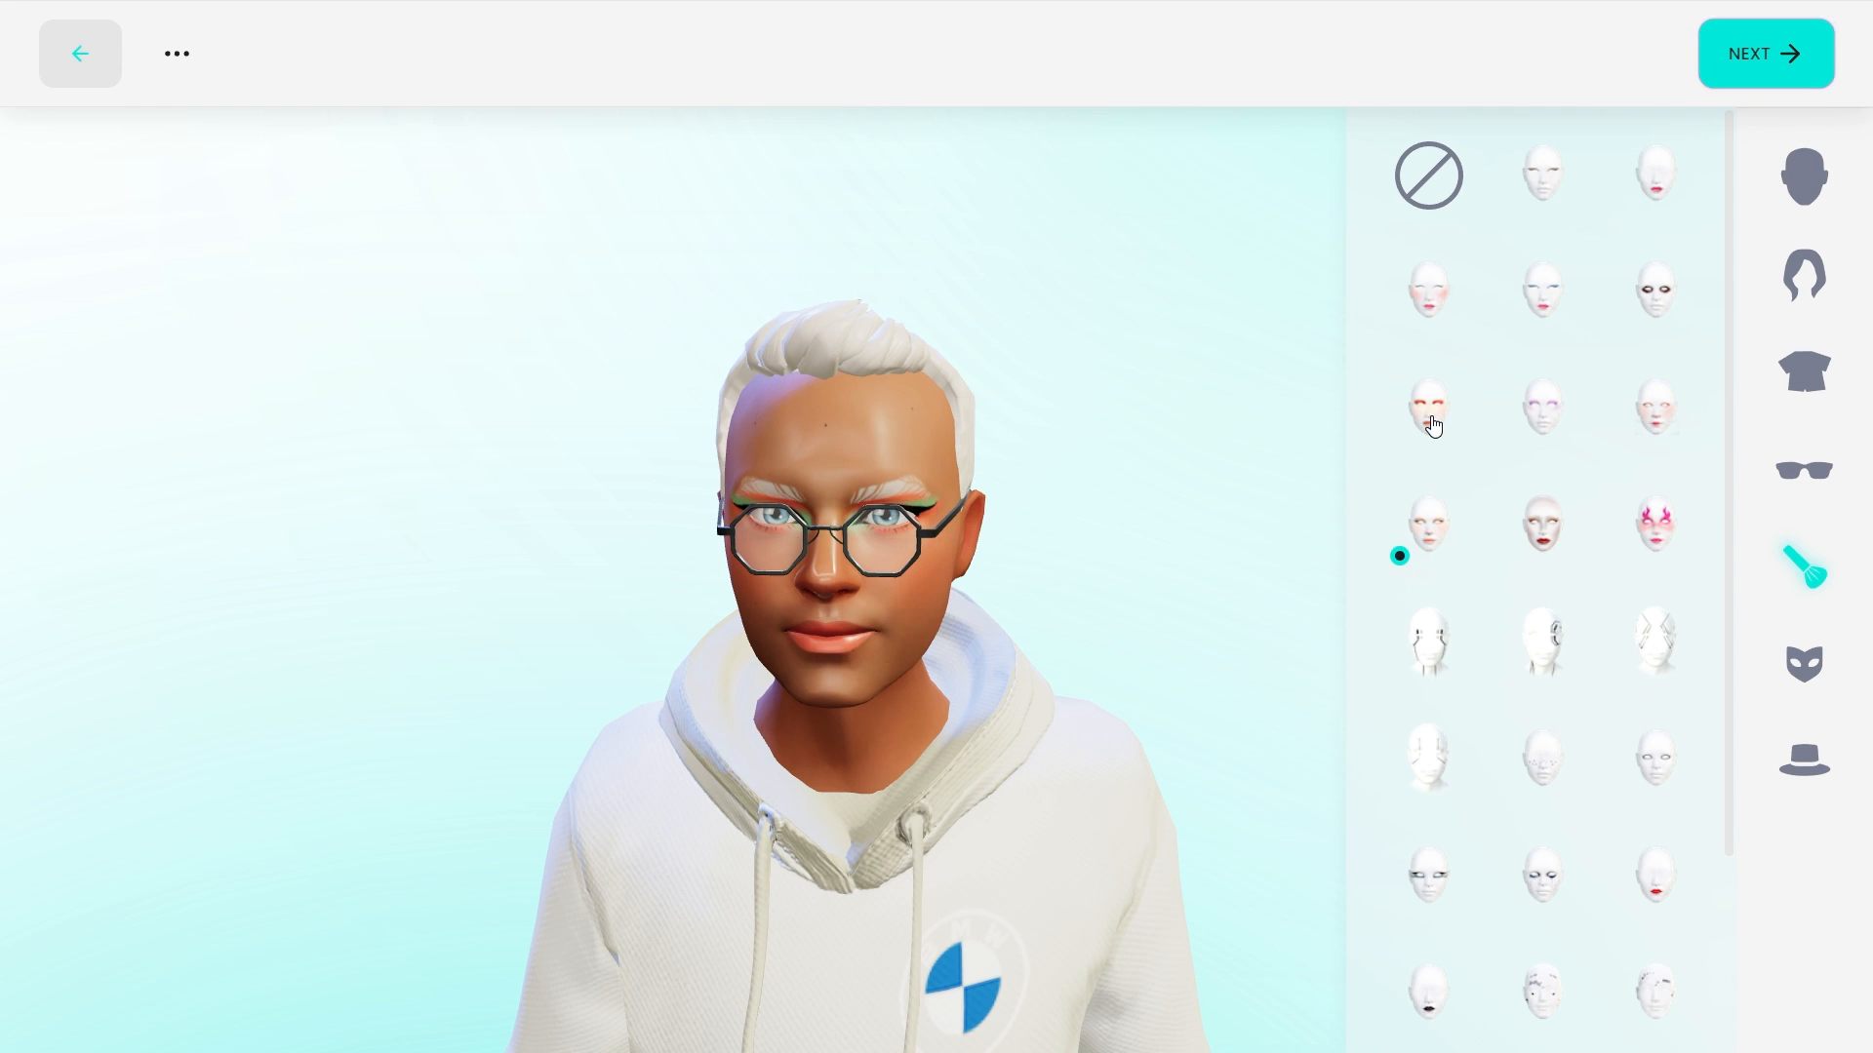
{"action": "left_click", "coordinate": [1432, 426]}
Step: Leave the current avatar and generate a new feminine avatar from the maddona image in the Desktop folder
{"action": "left_click", "coordinate": [100, 66]}
{"action": "left_click", "coordinate": [1175, 573]}
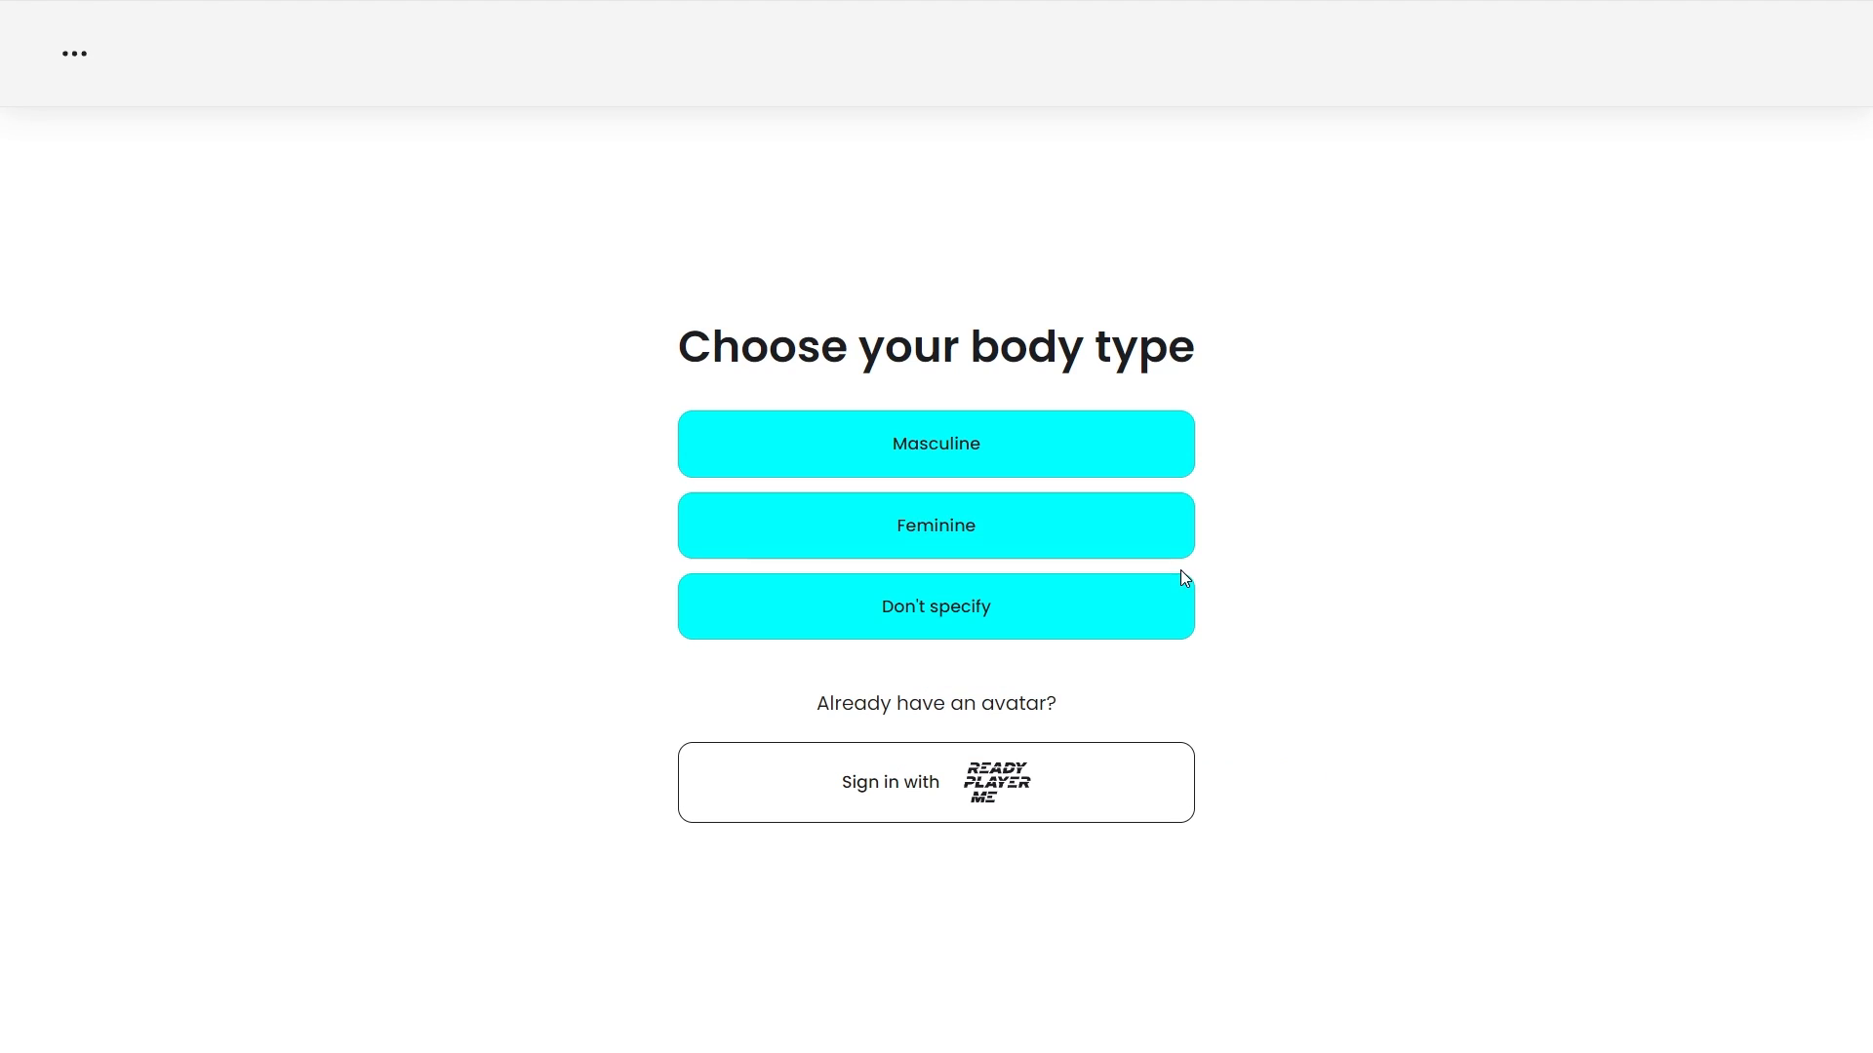
{"action": "left_click", "coordinate": [968, 549]}
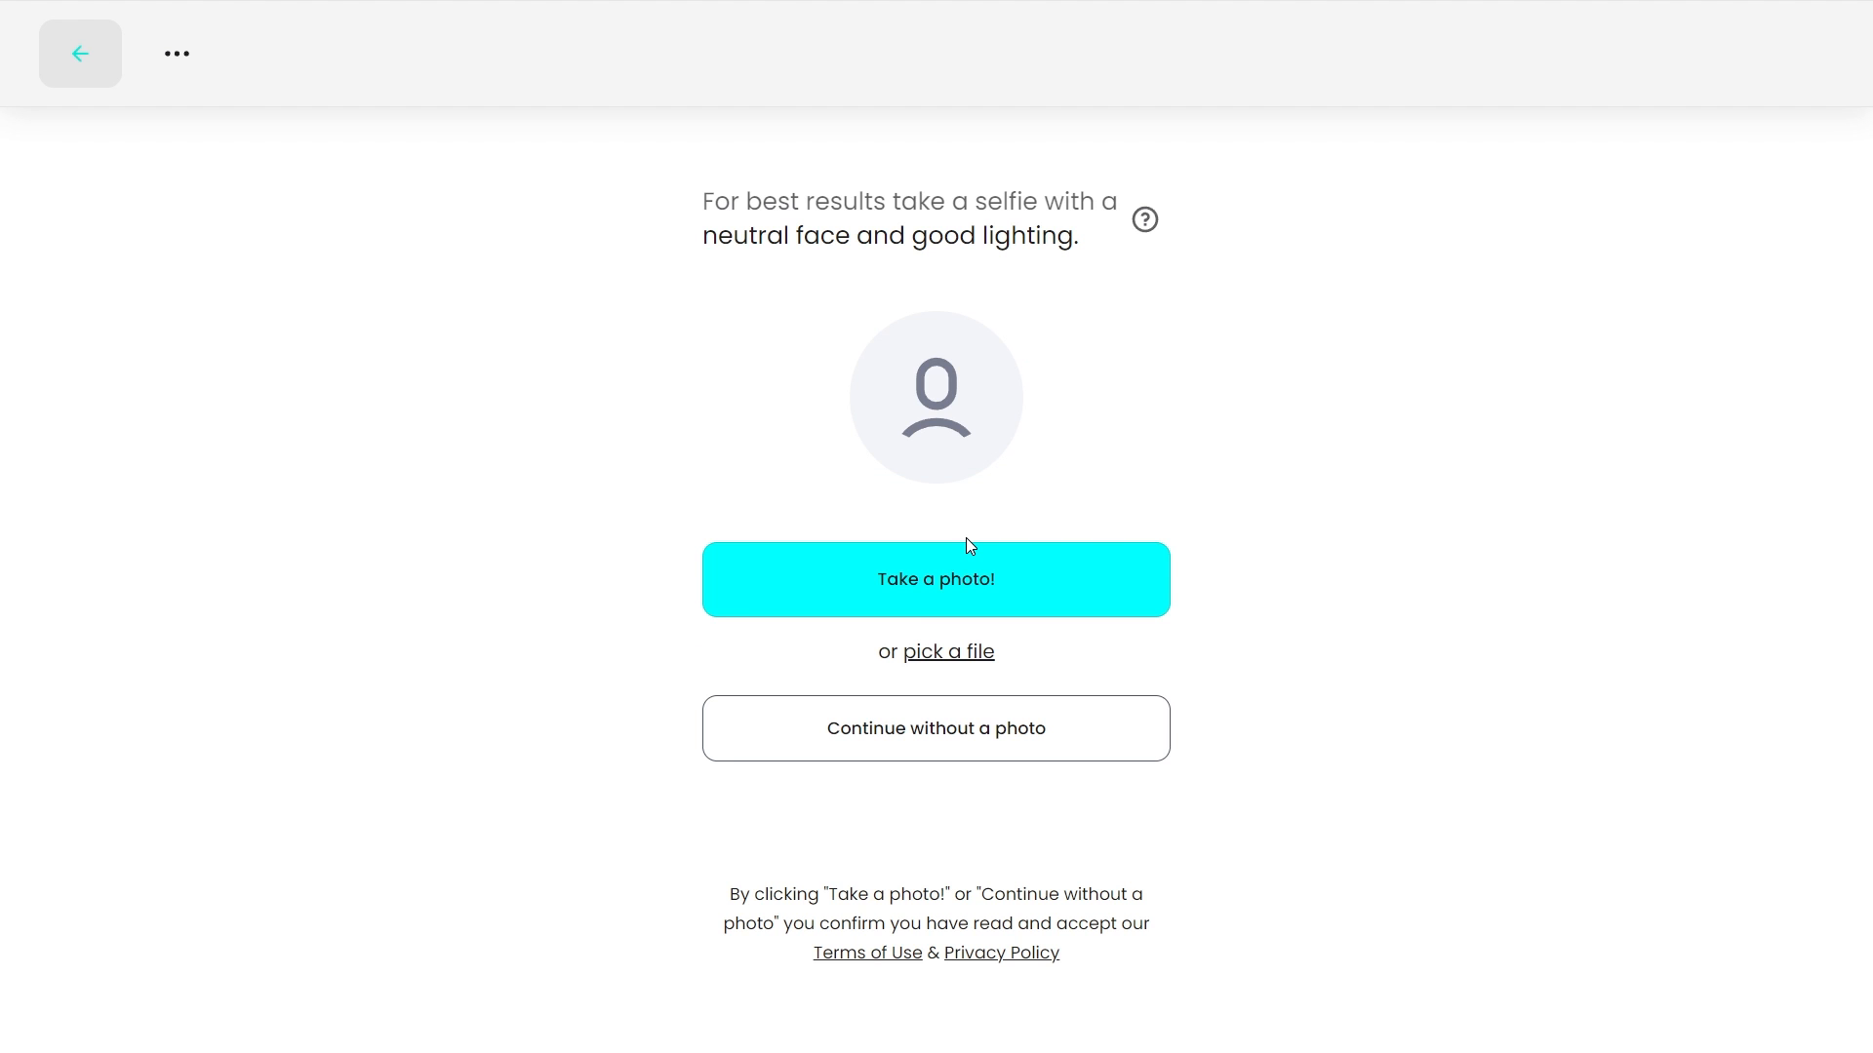
{"action": "left_click", "coordinate": [944, 666]}
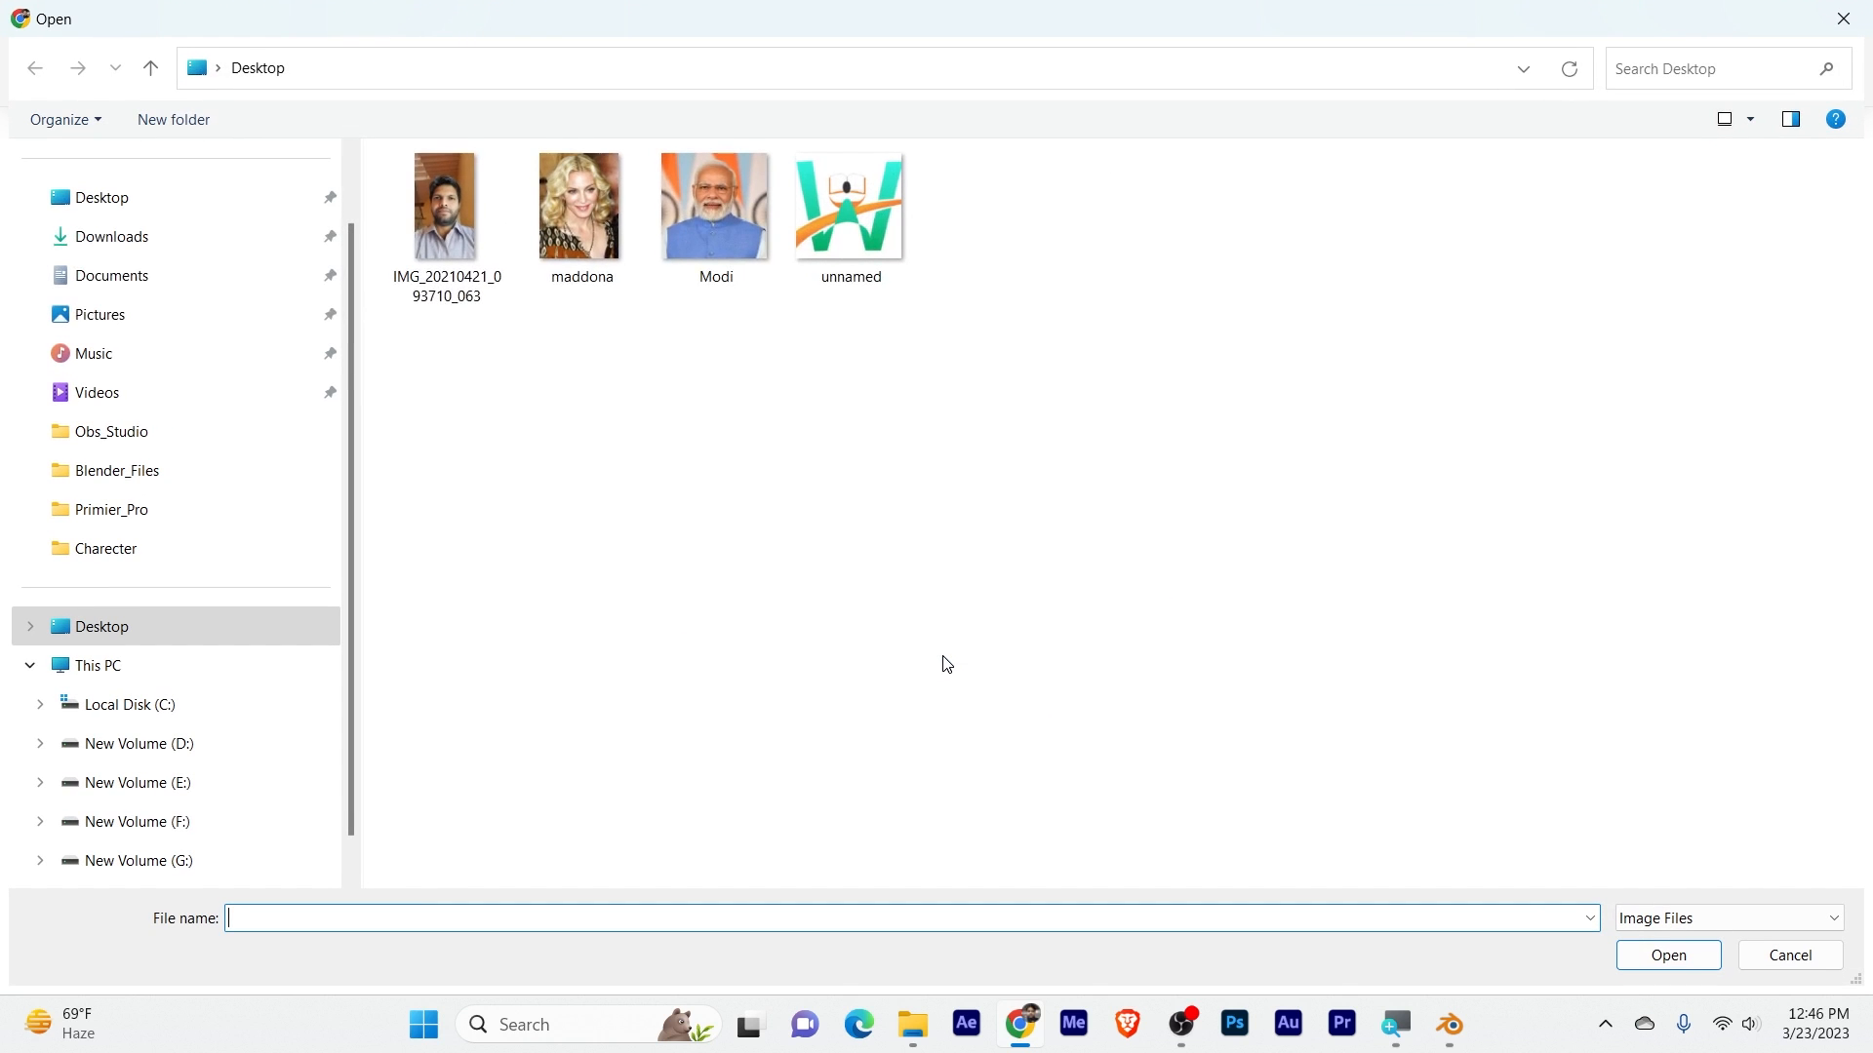
{"action": "double_click", "coordinate": [569, 205]}
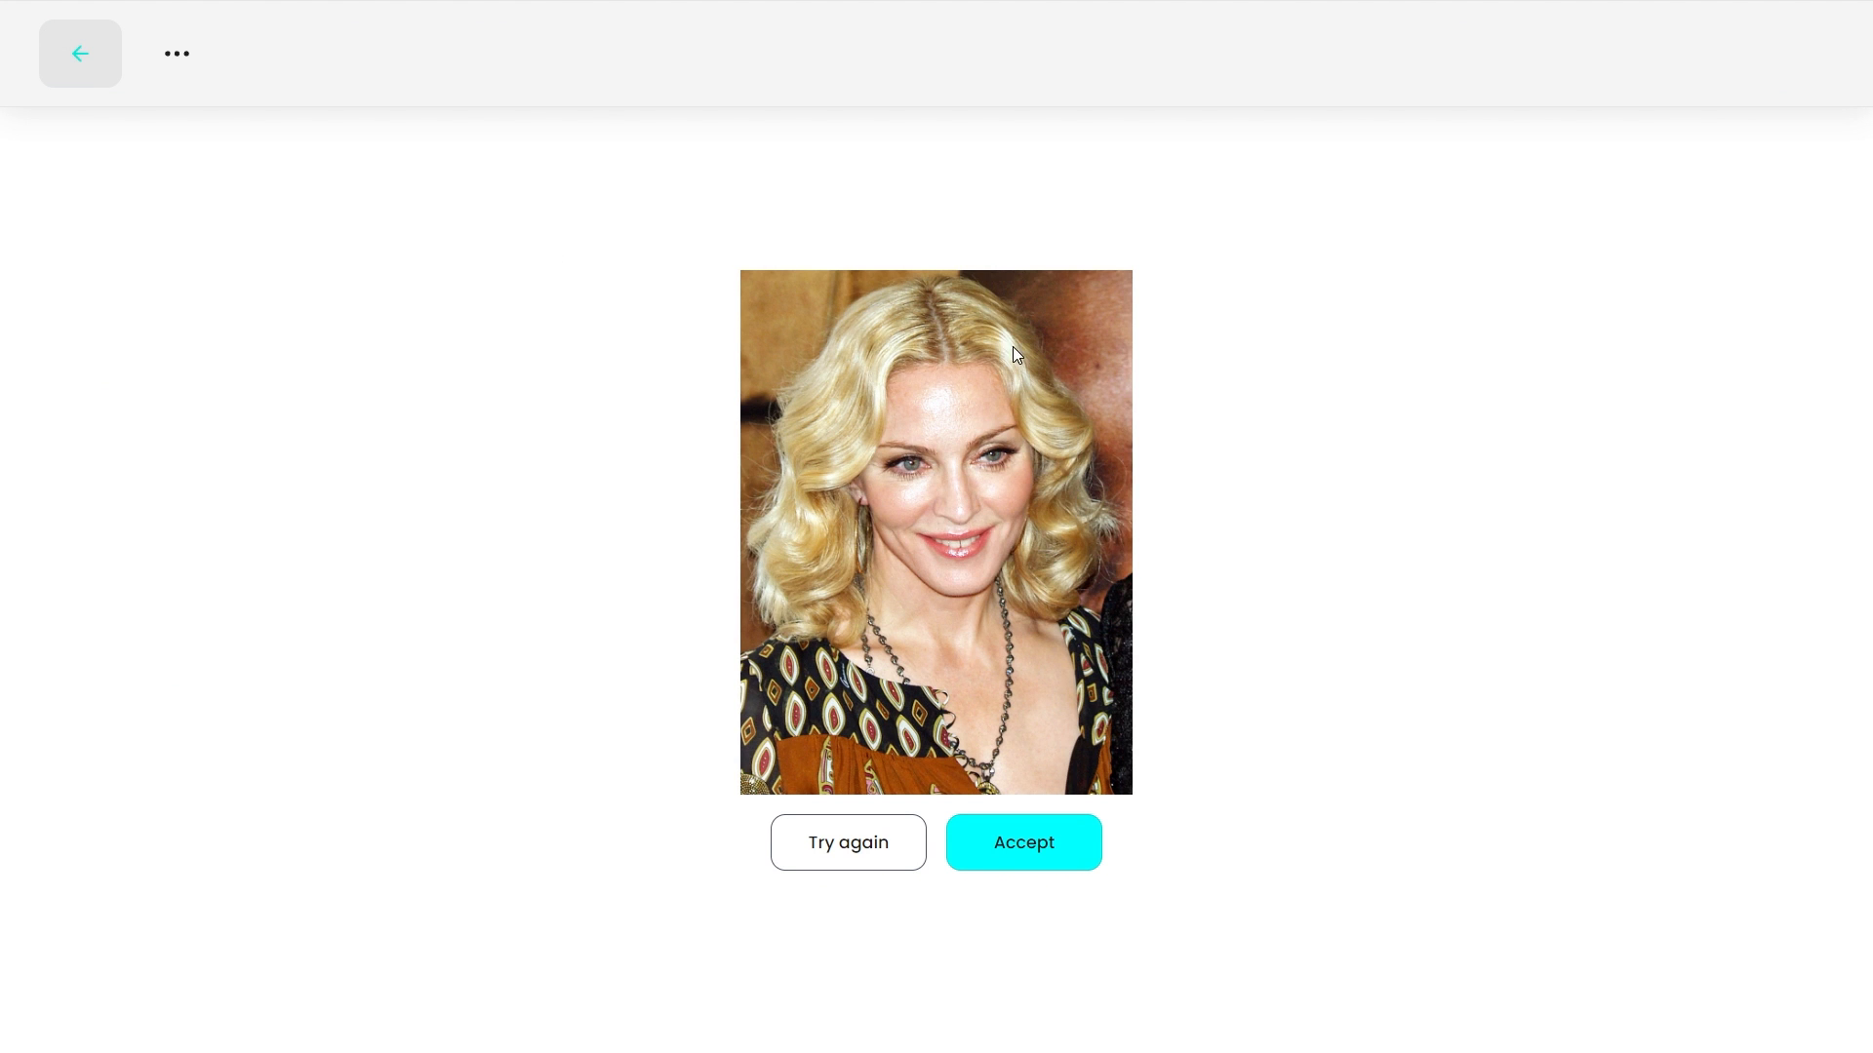
{"action": "left_click", "coordinate": [1037, 856]}
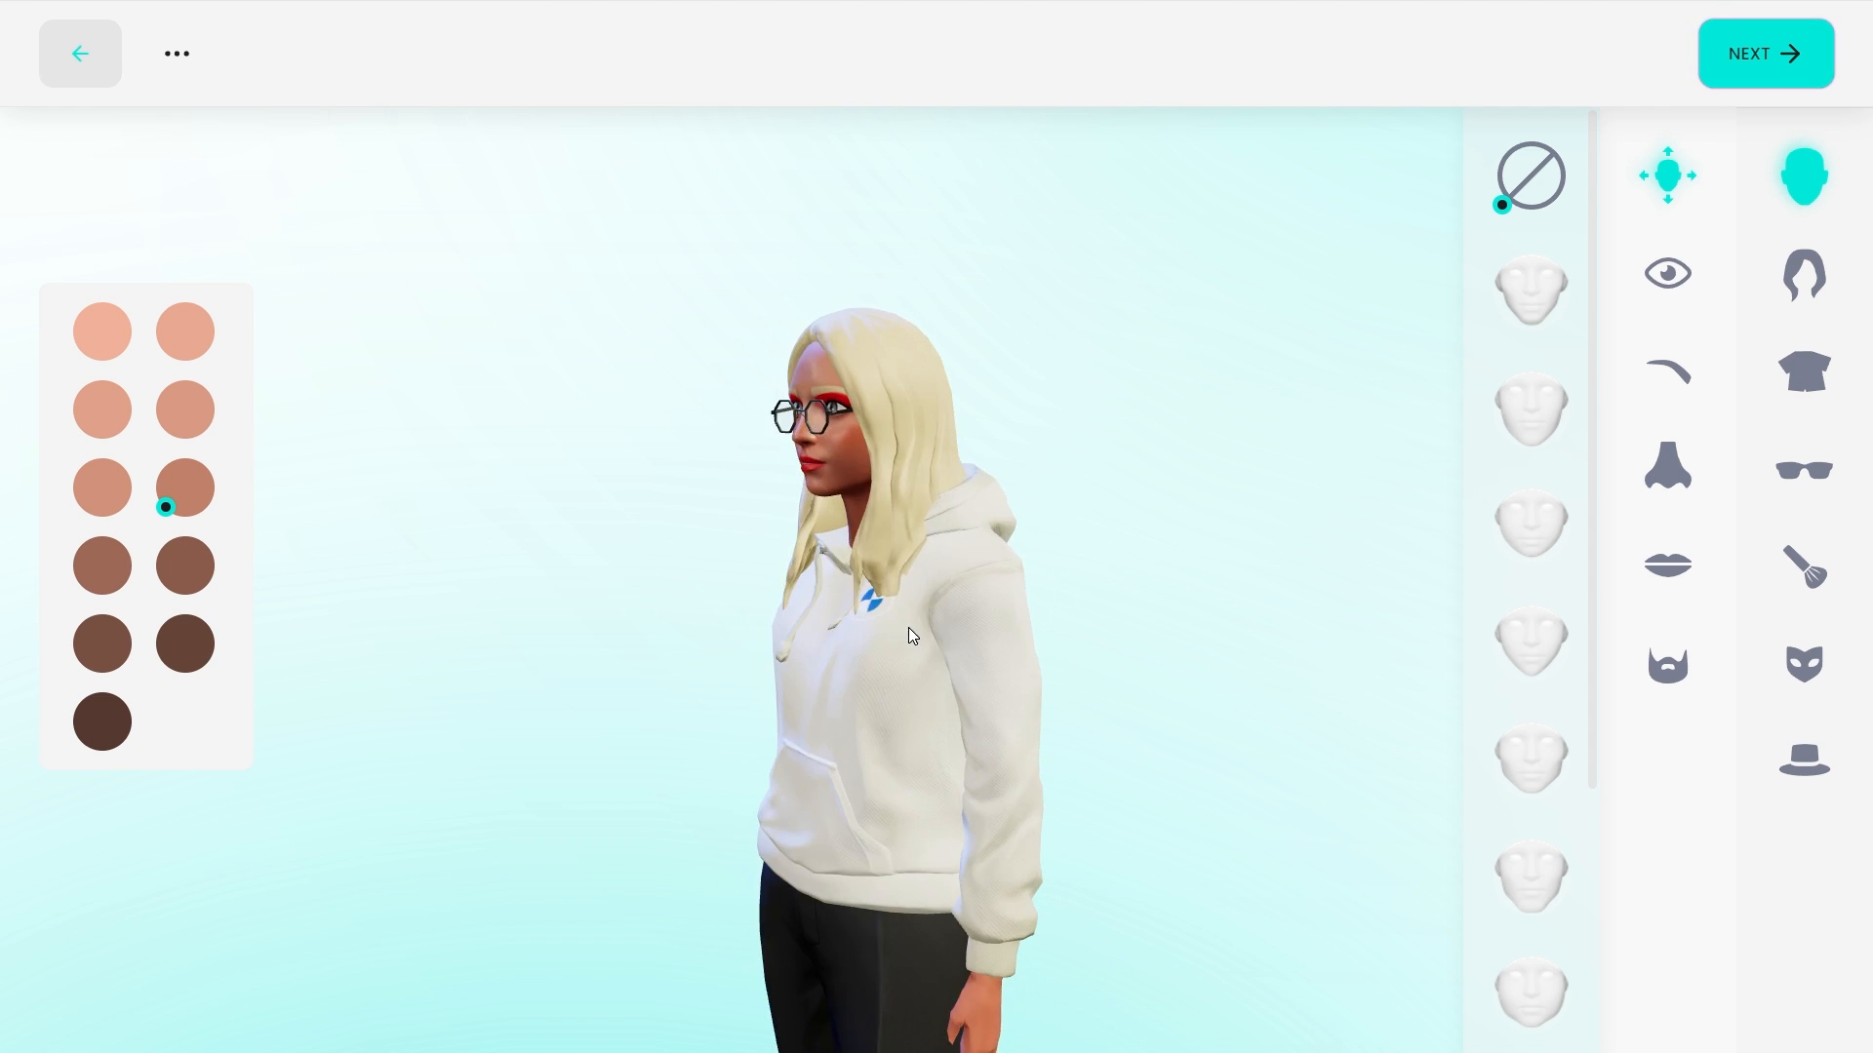
Step: Compare a straight bob with a high ponytail on the new avatar, and settle on the long wavy ponytail
{"action": "left_click", "coordinate": [1824, 278]}
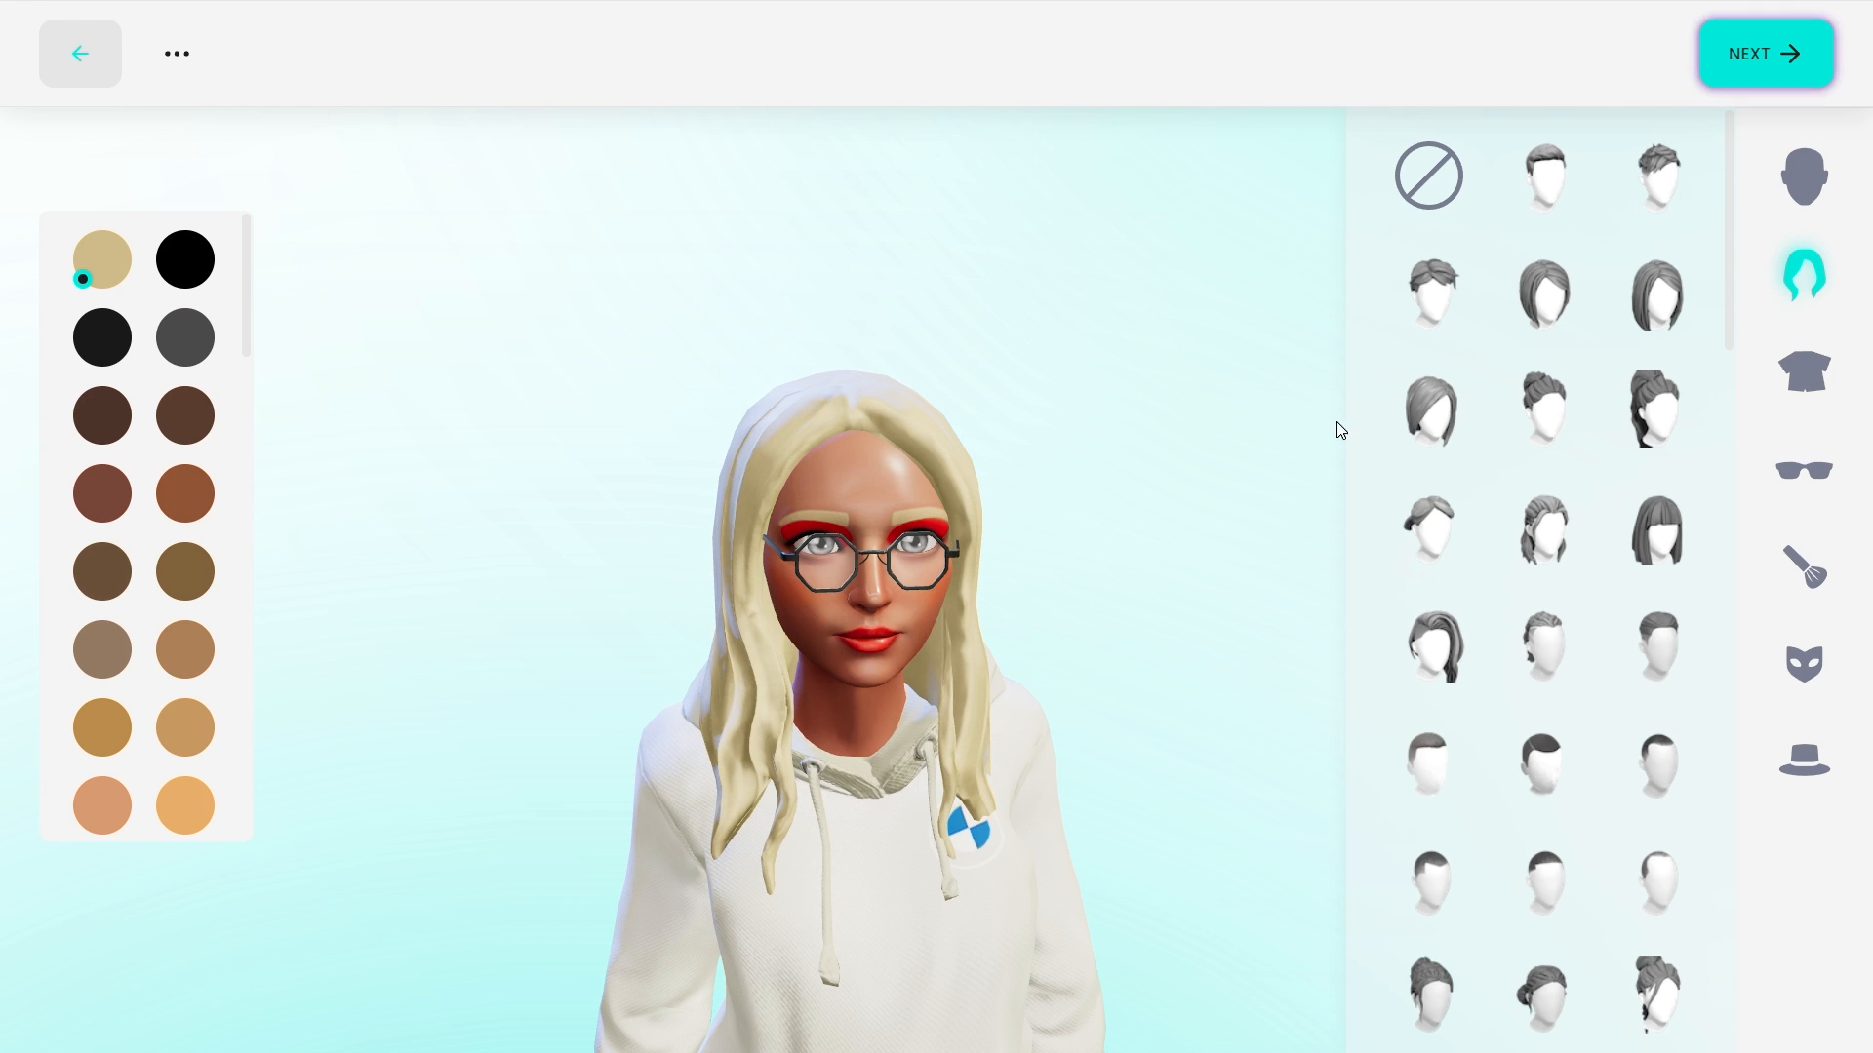
{"action": "left_click", "coordinate": [1655, 415]}
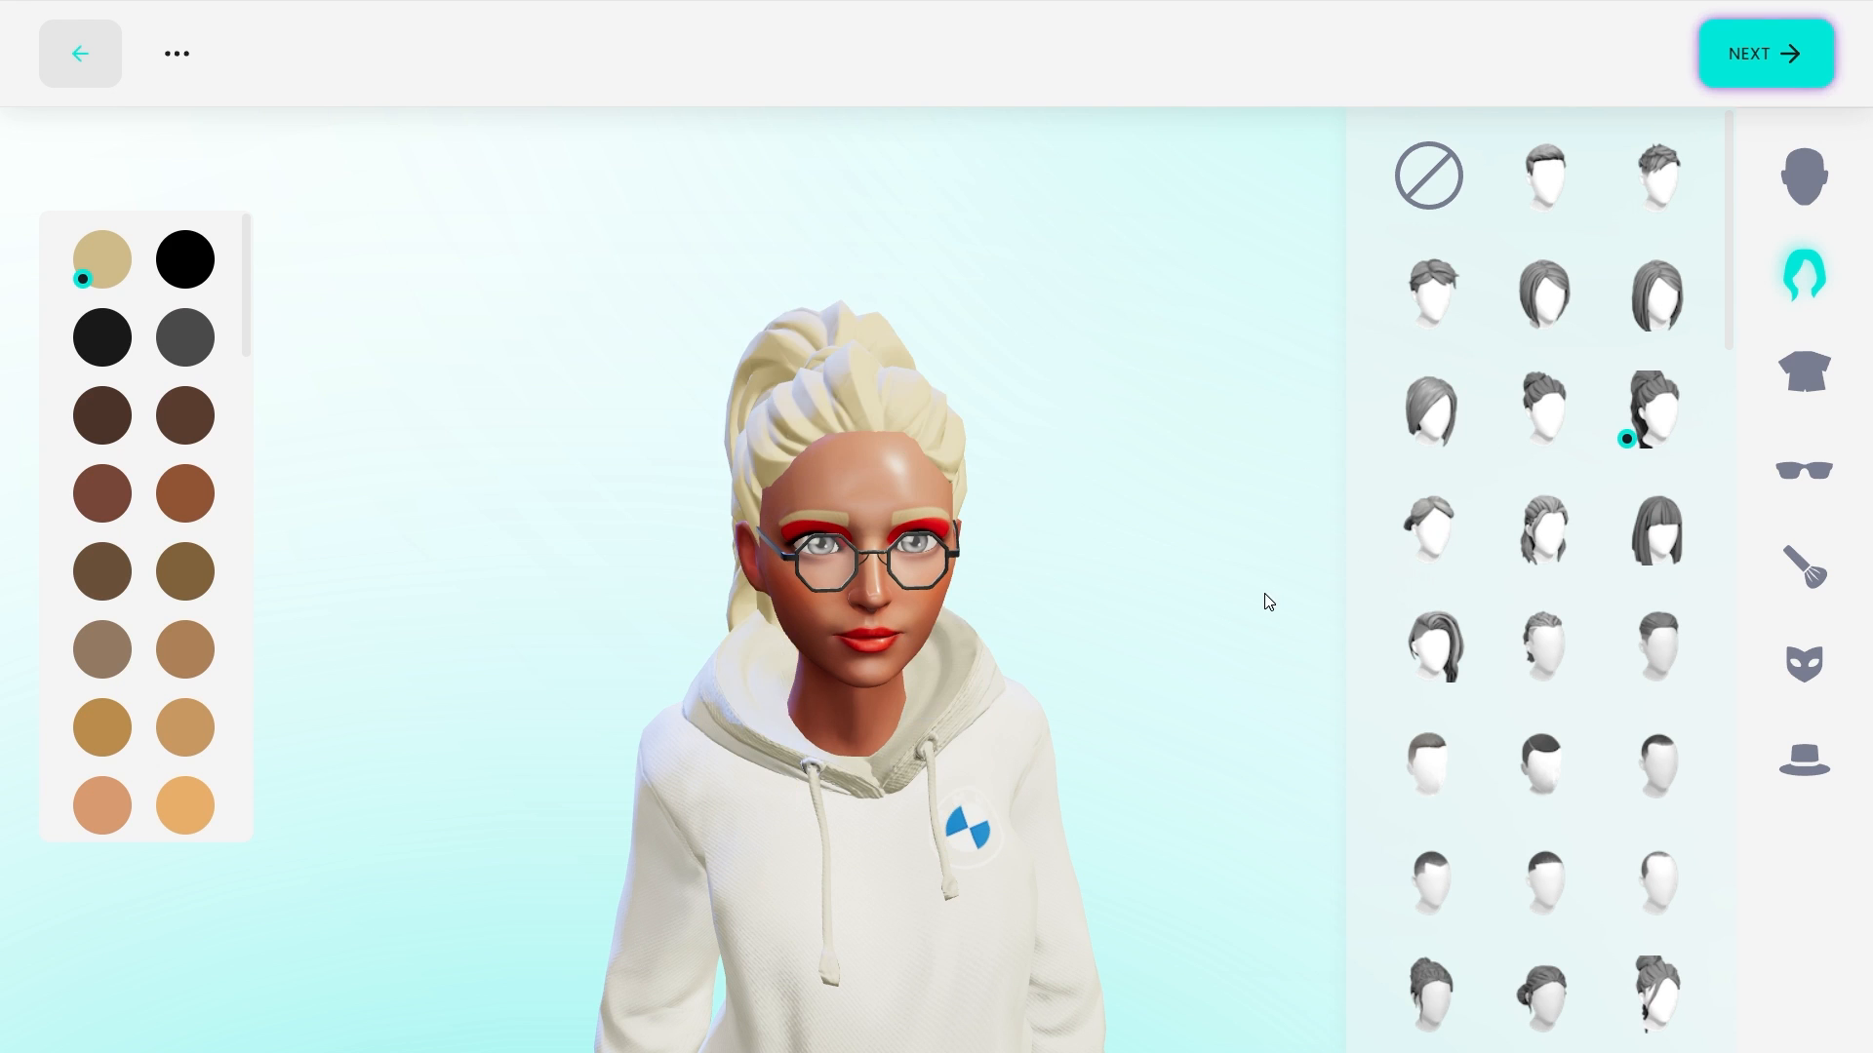
{"action": "left_click", "coordinate": [1646, 302]}
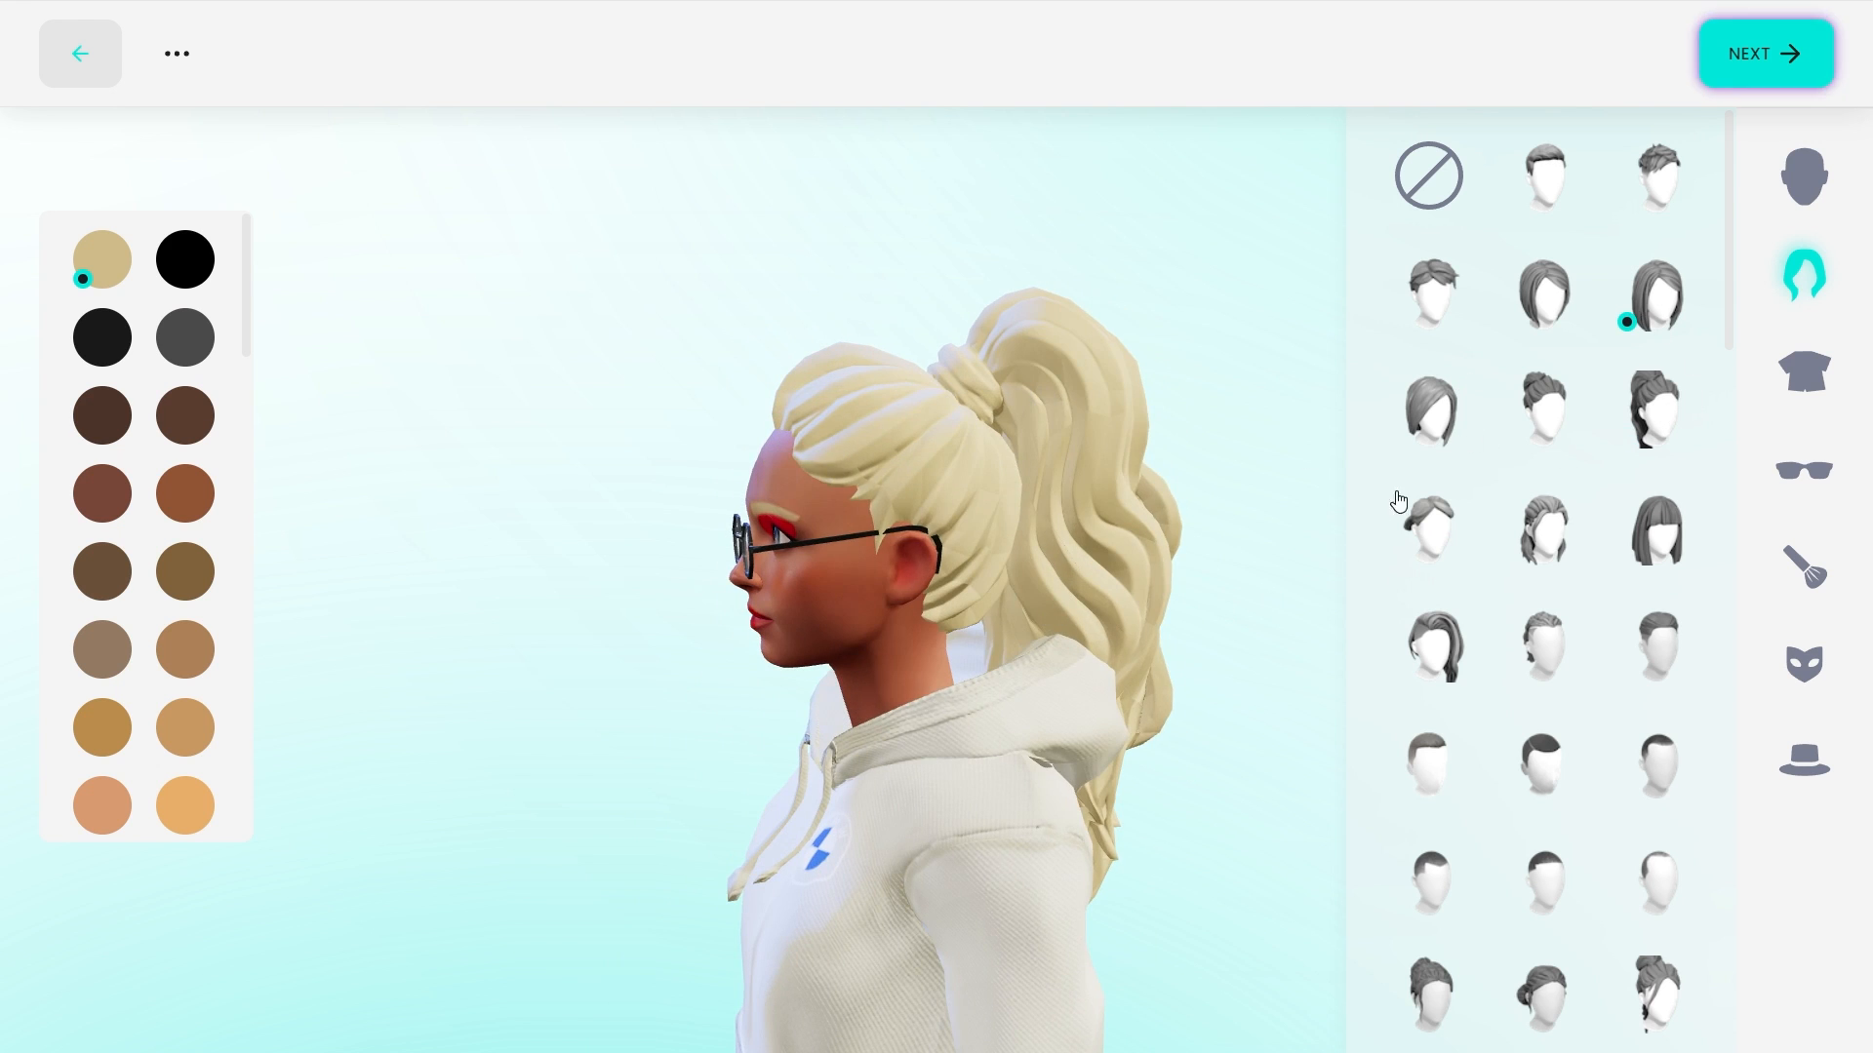
{"action": "left_click", "coordinate": [1656, 415]}
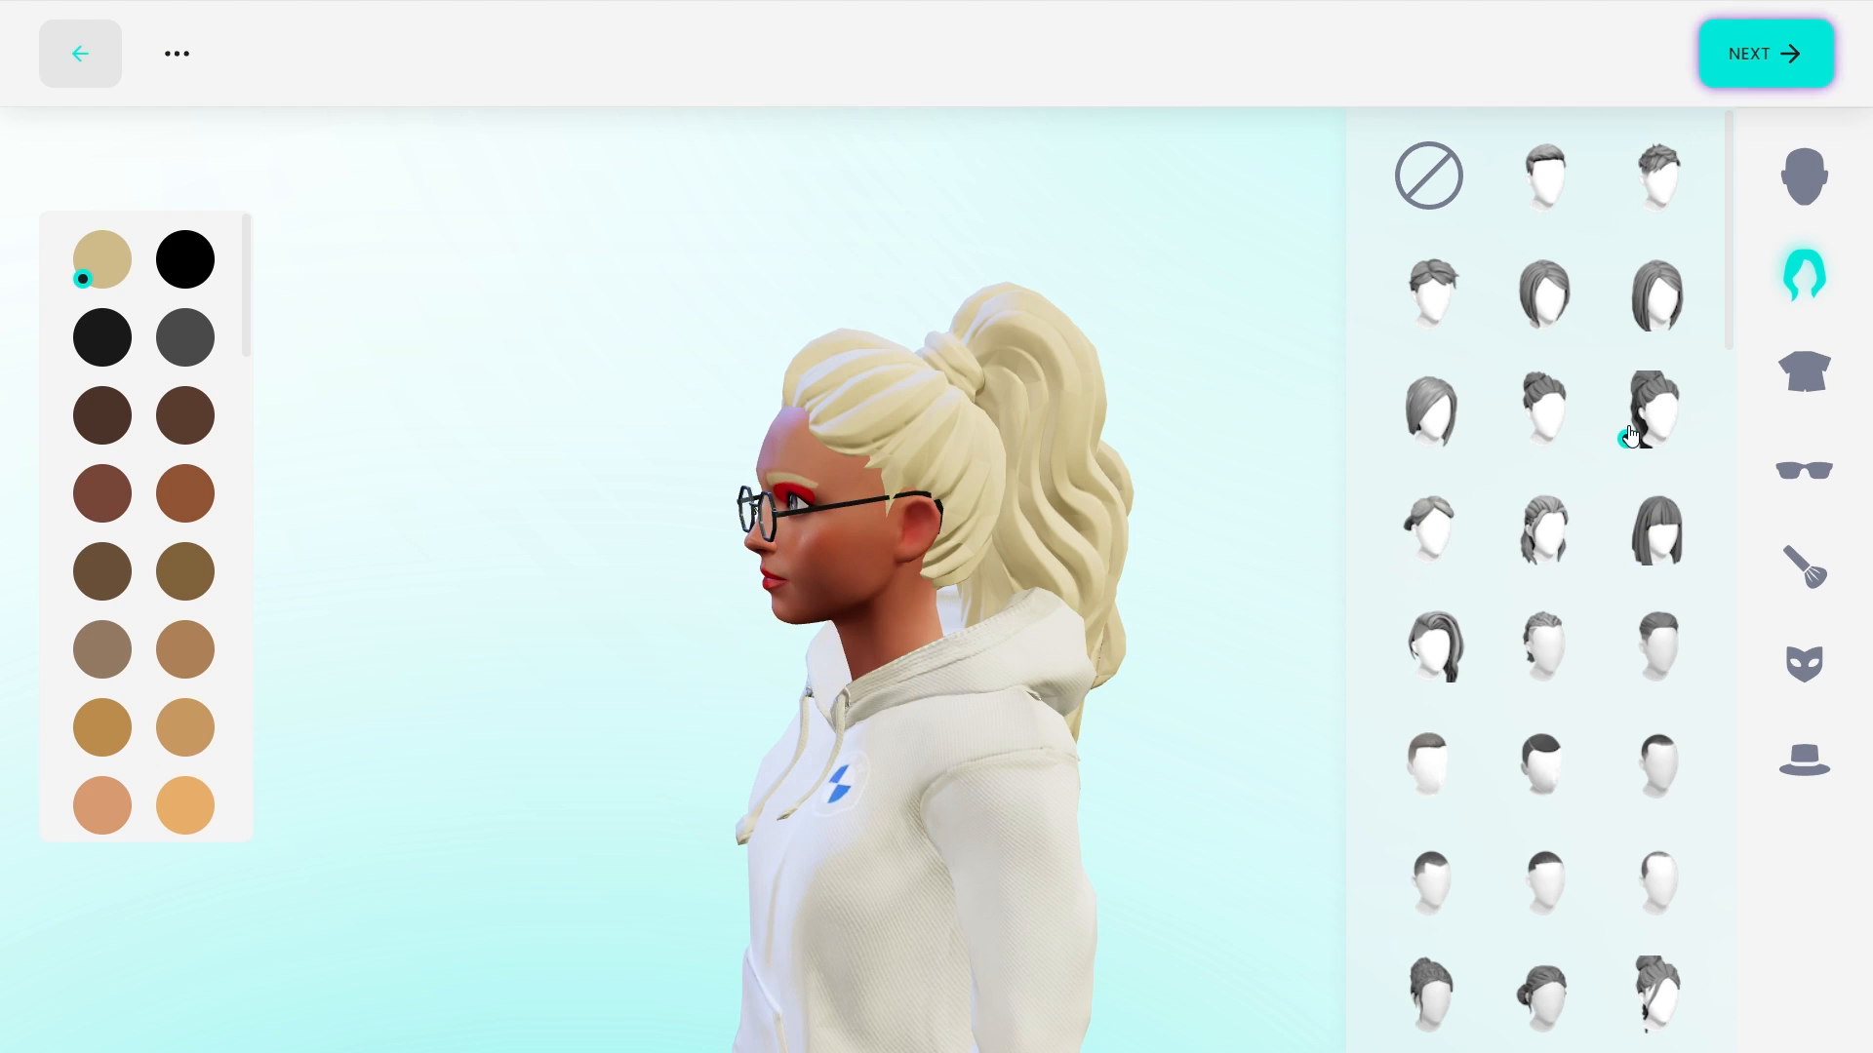
{"action": "left_click_drag", "start_coordinate": [936, 654], "coordinate": [1112, 653]}
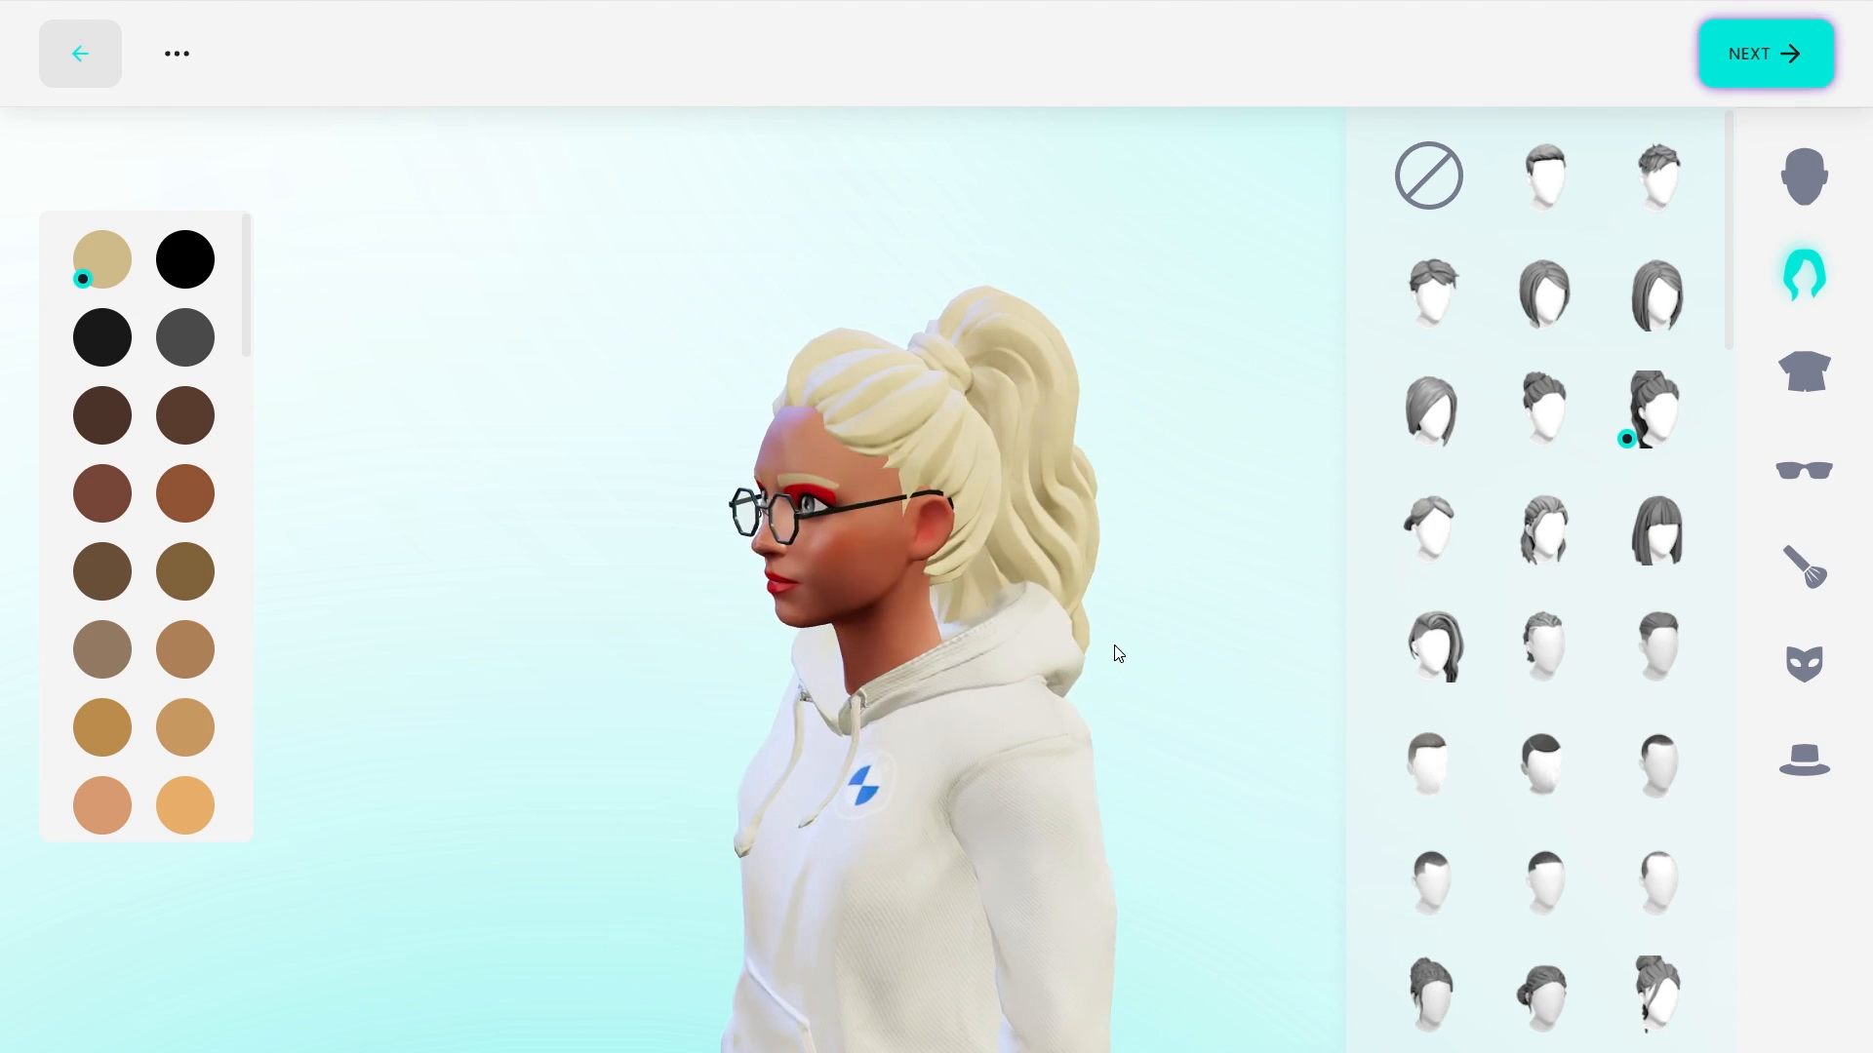
Step: Try several dark hair colours on the ponytail, and settle on the off-black shade
{"action": "left_click", "coordinate": [191, 274]}
{"action": "left_click", "coordinate": [112, 349]}
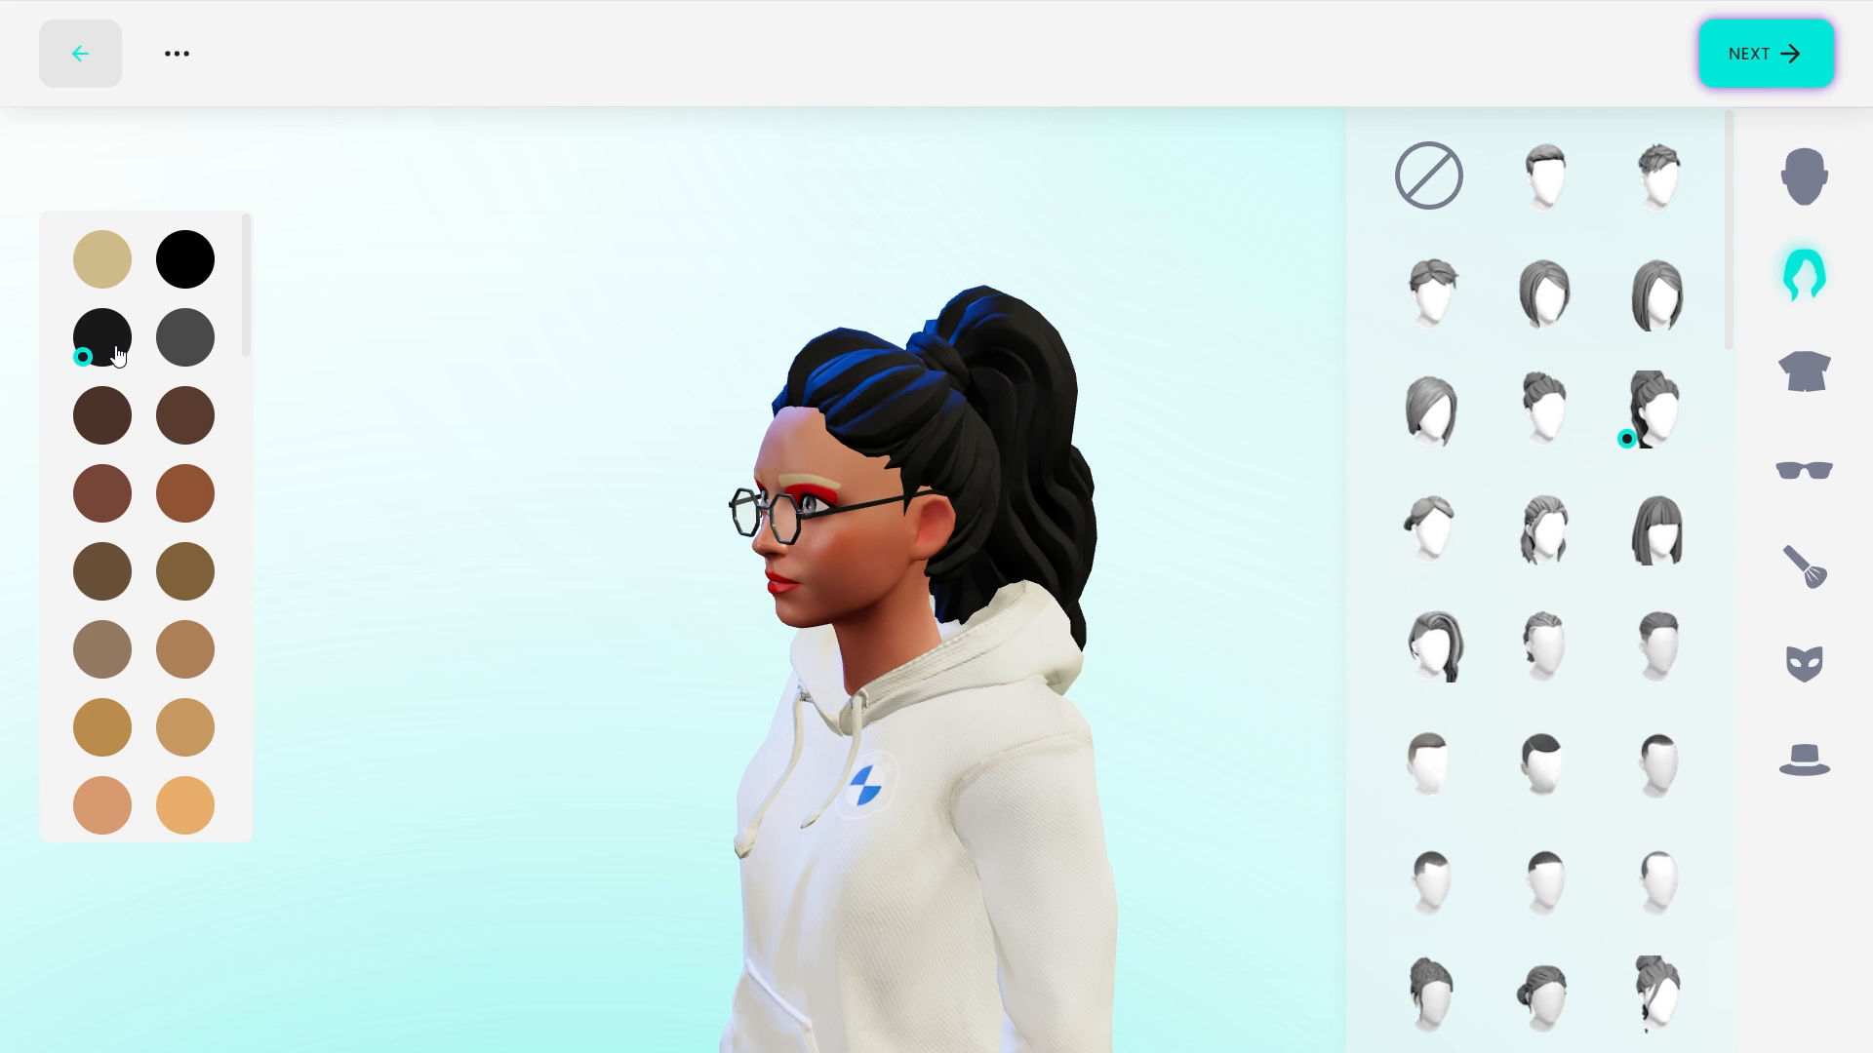
{"action": "left_click", "coordinate": [105, 416]}
{"action": "left_click", "coordinate": [115, 351]}
{"action": "left_click_drag", "start_coordinate": [1150, 698], "coordinate": [1149, 752]}
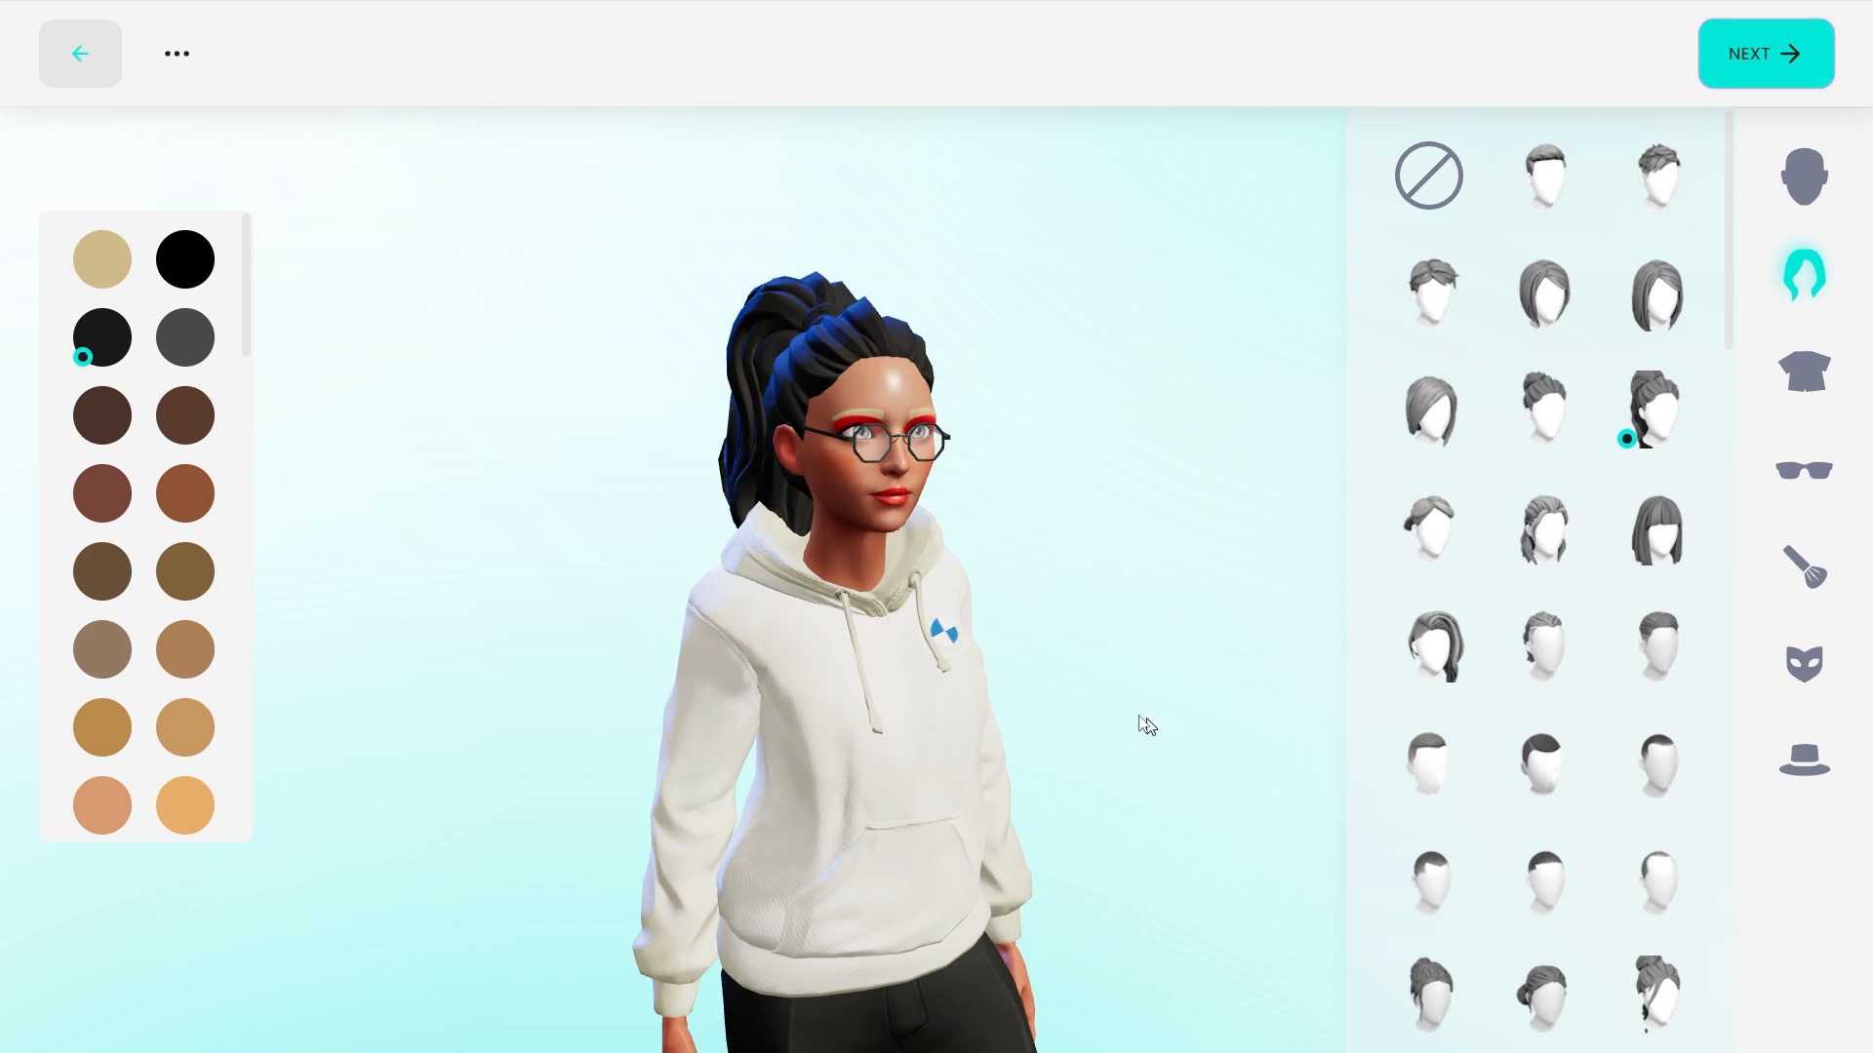
Step: Apply the pink flame face makeup with red lips to the ponytailed avatar
{"action": "left_click", "coordinate": [1803, 571]}
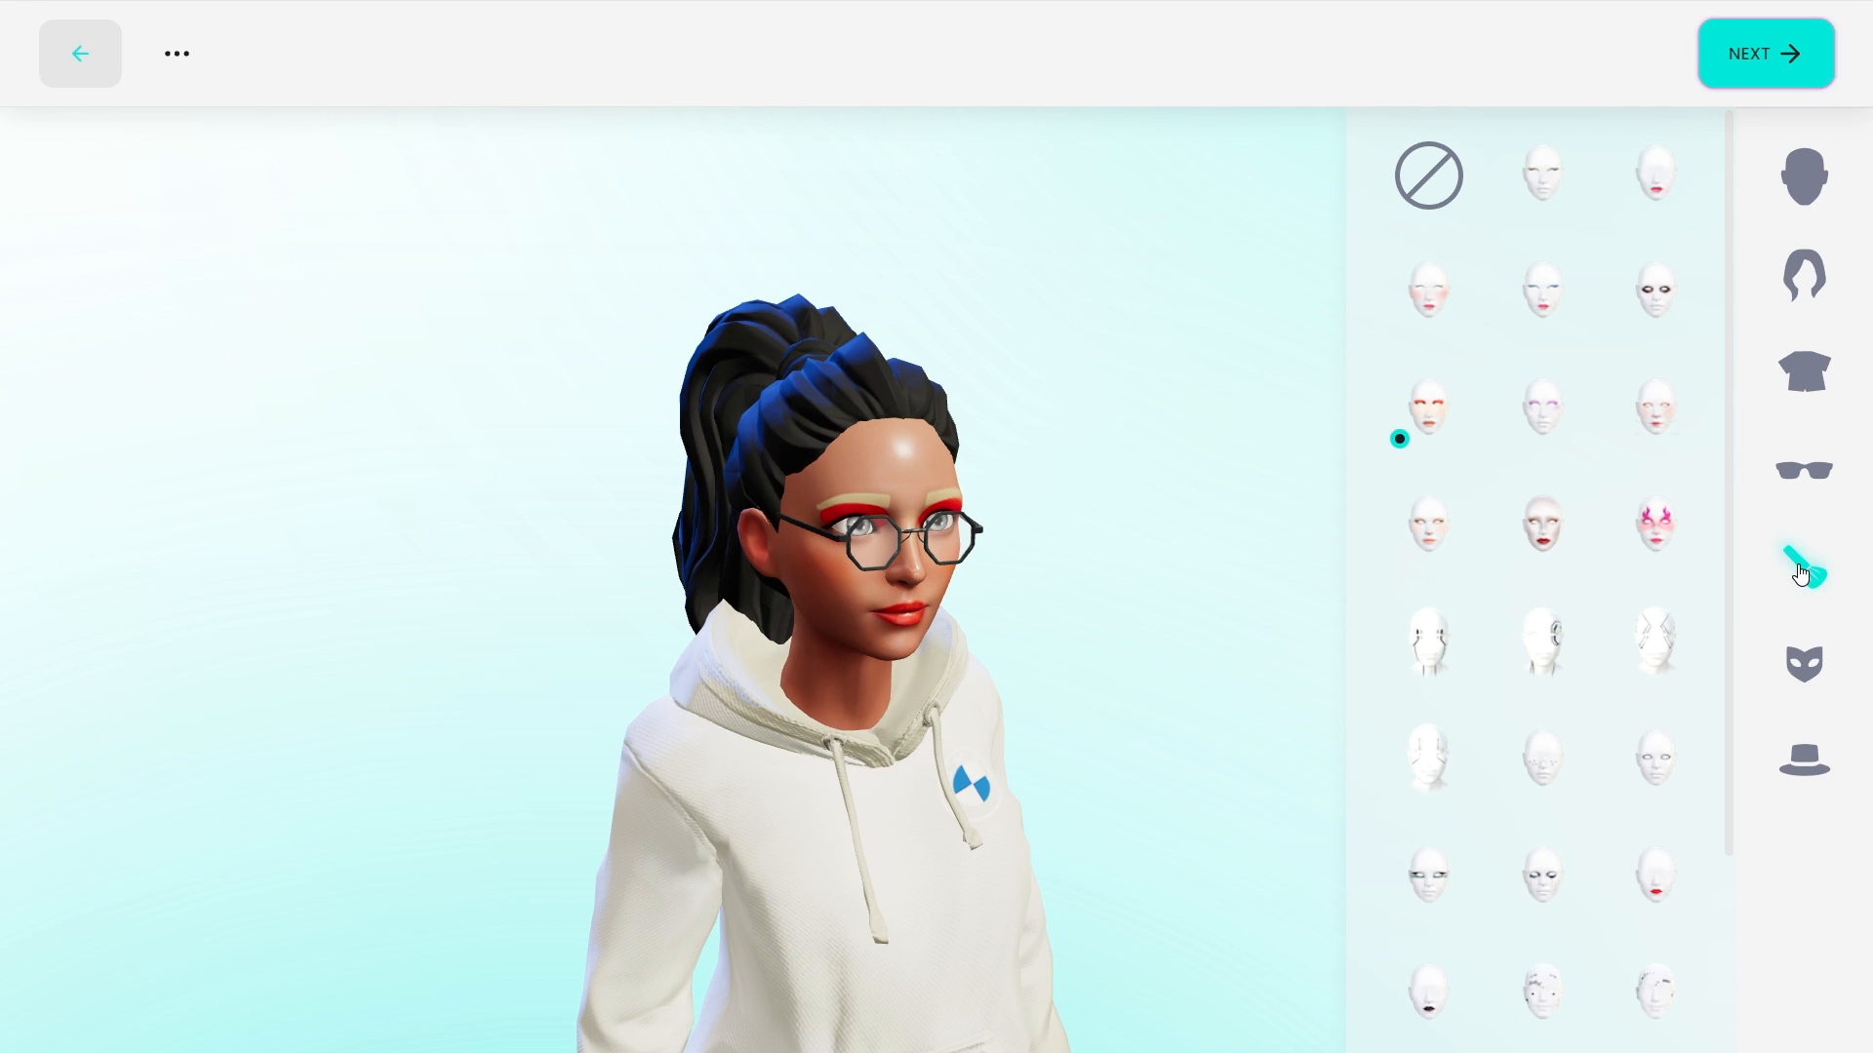
{"action": "left_click", "coordinate": [1656, 524]}
{"action": "left_click_drag", "start_coordinate": [1228, 690], "coordinate": [1066, 677]}
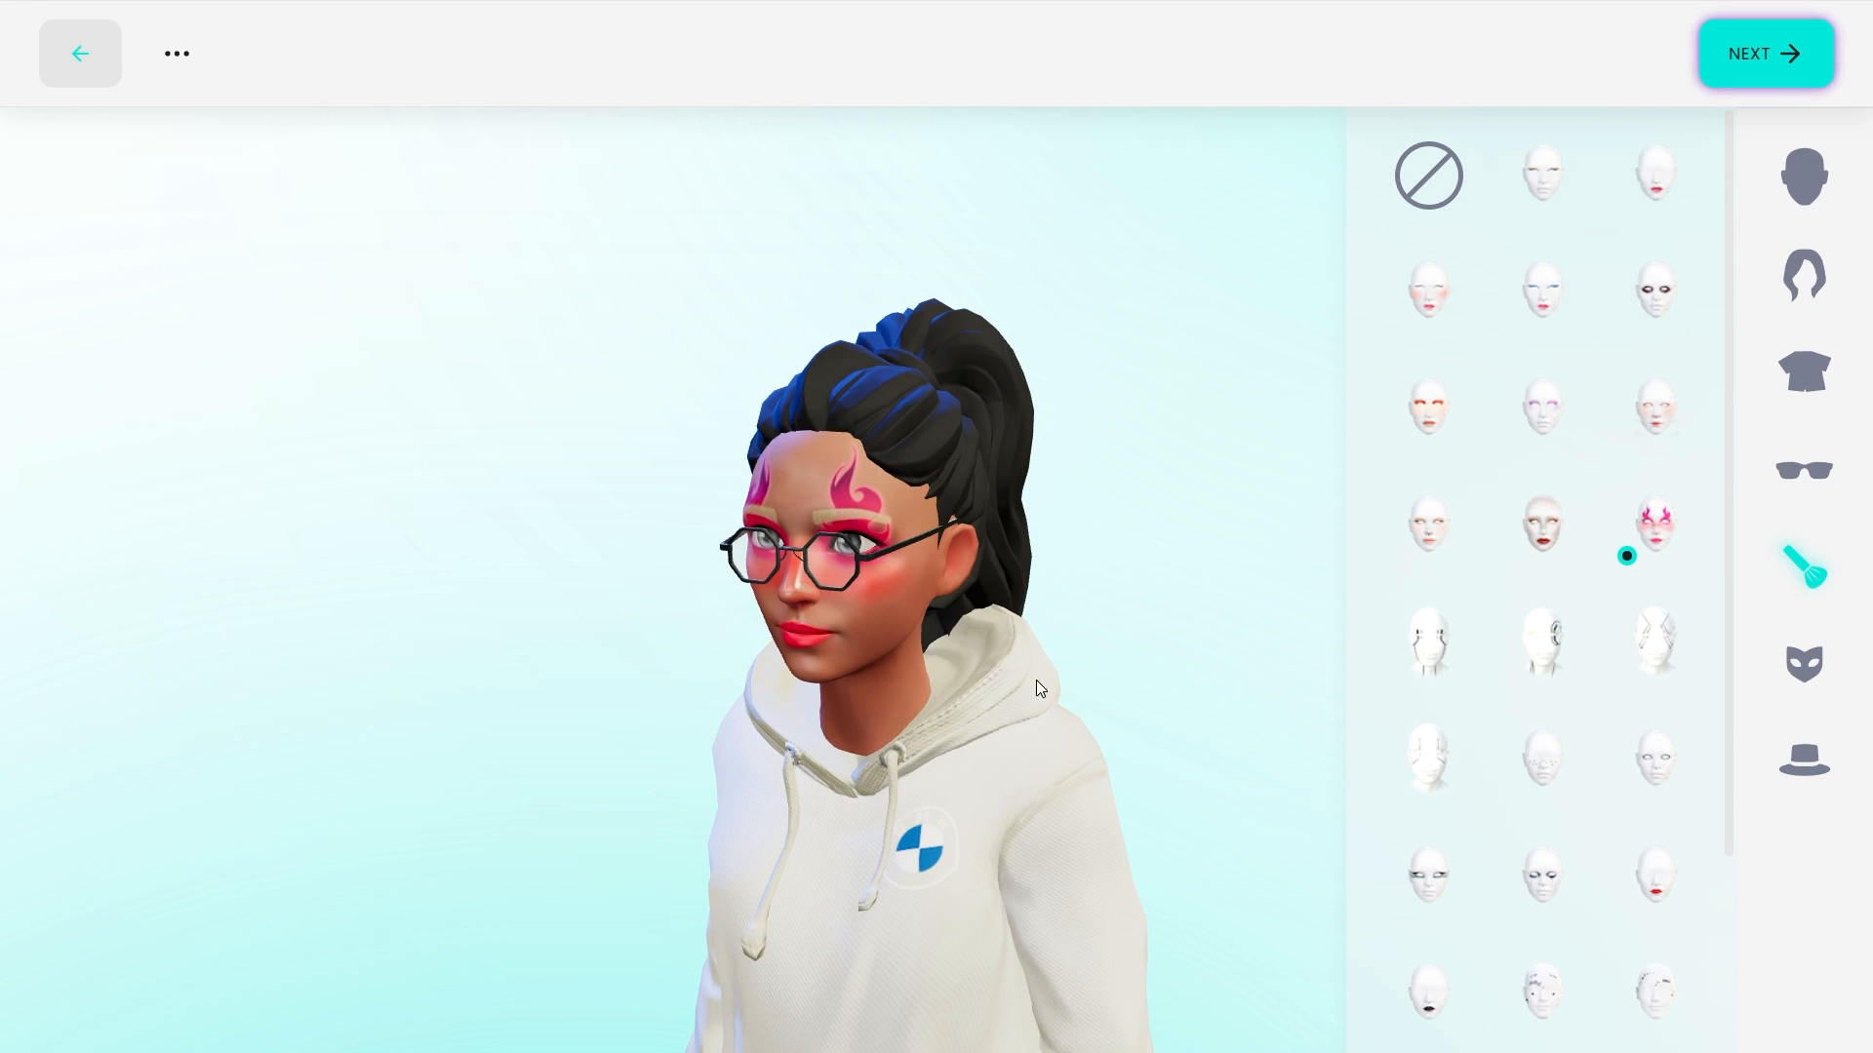
Step: Try the teal, white and yellow-black bandana masks on the avatar, and set the mask back to none
{"action": "left_click", "coordinate": [1803, 663]}
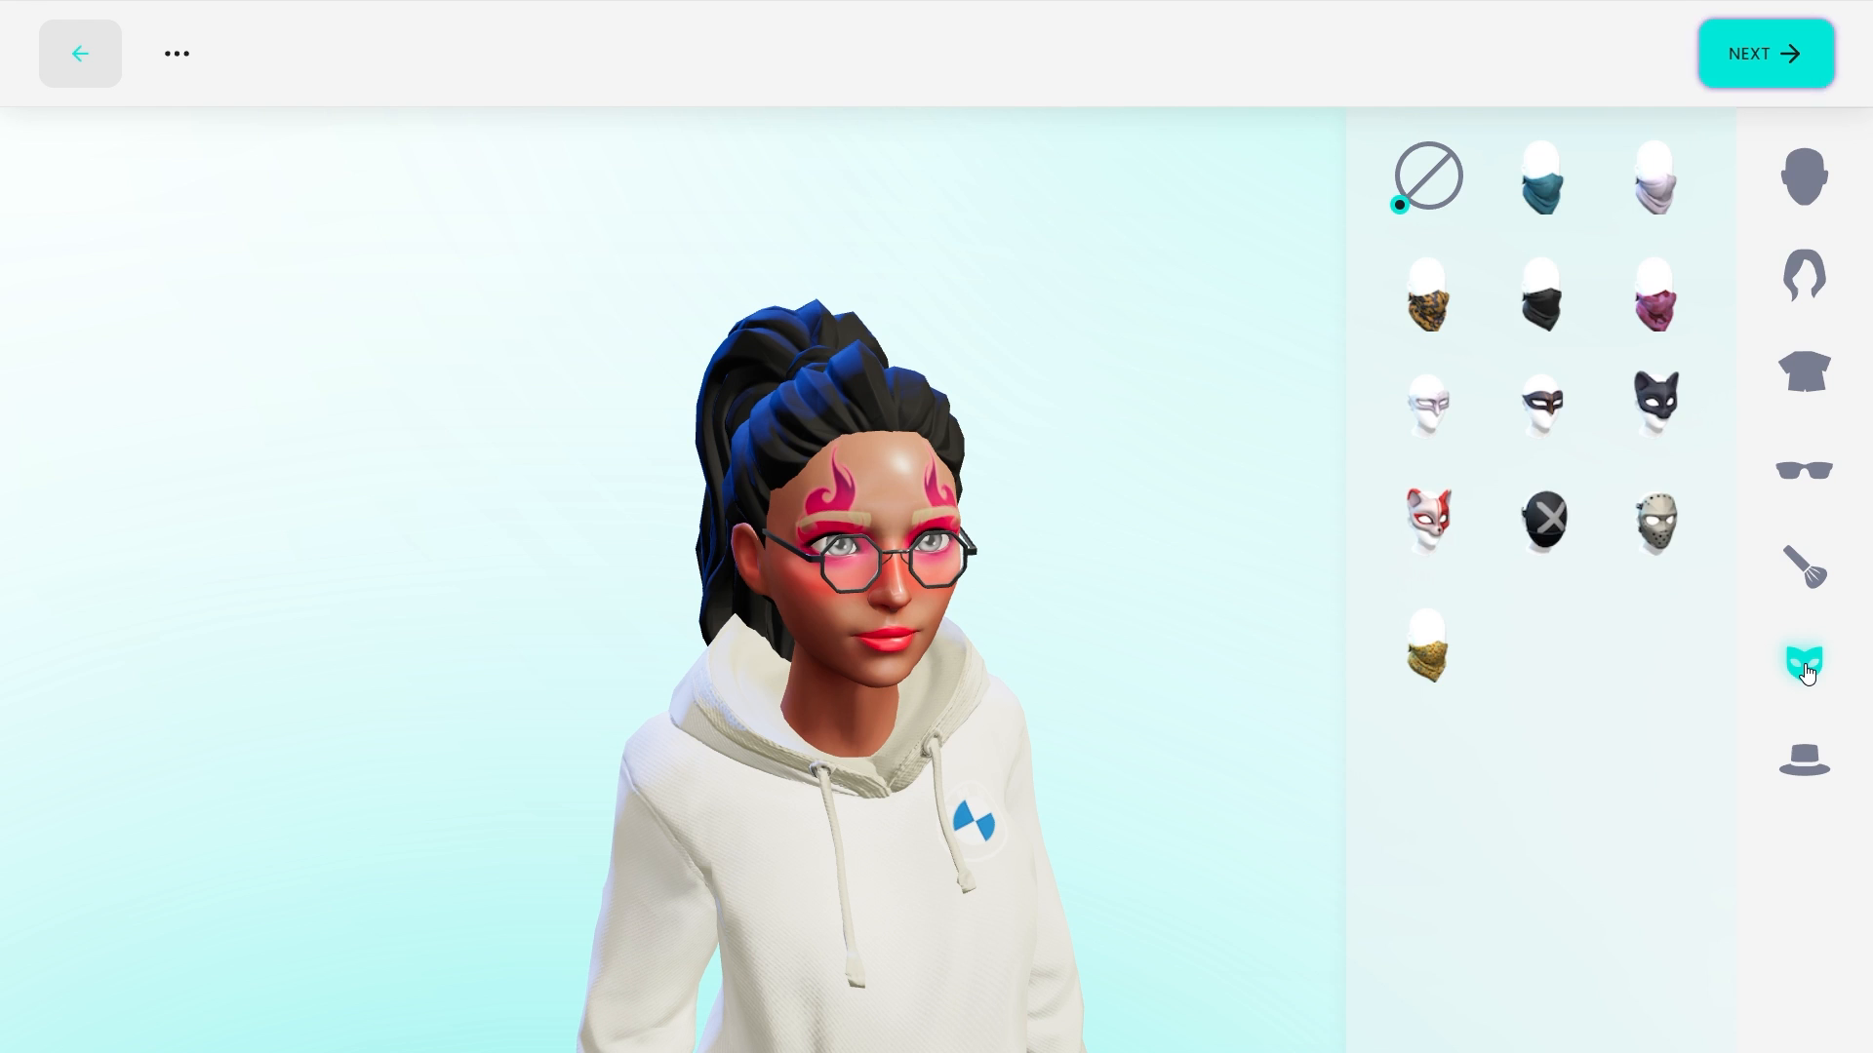
{"action": "left_click", "coordinate": [1547, 199]}
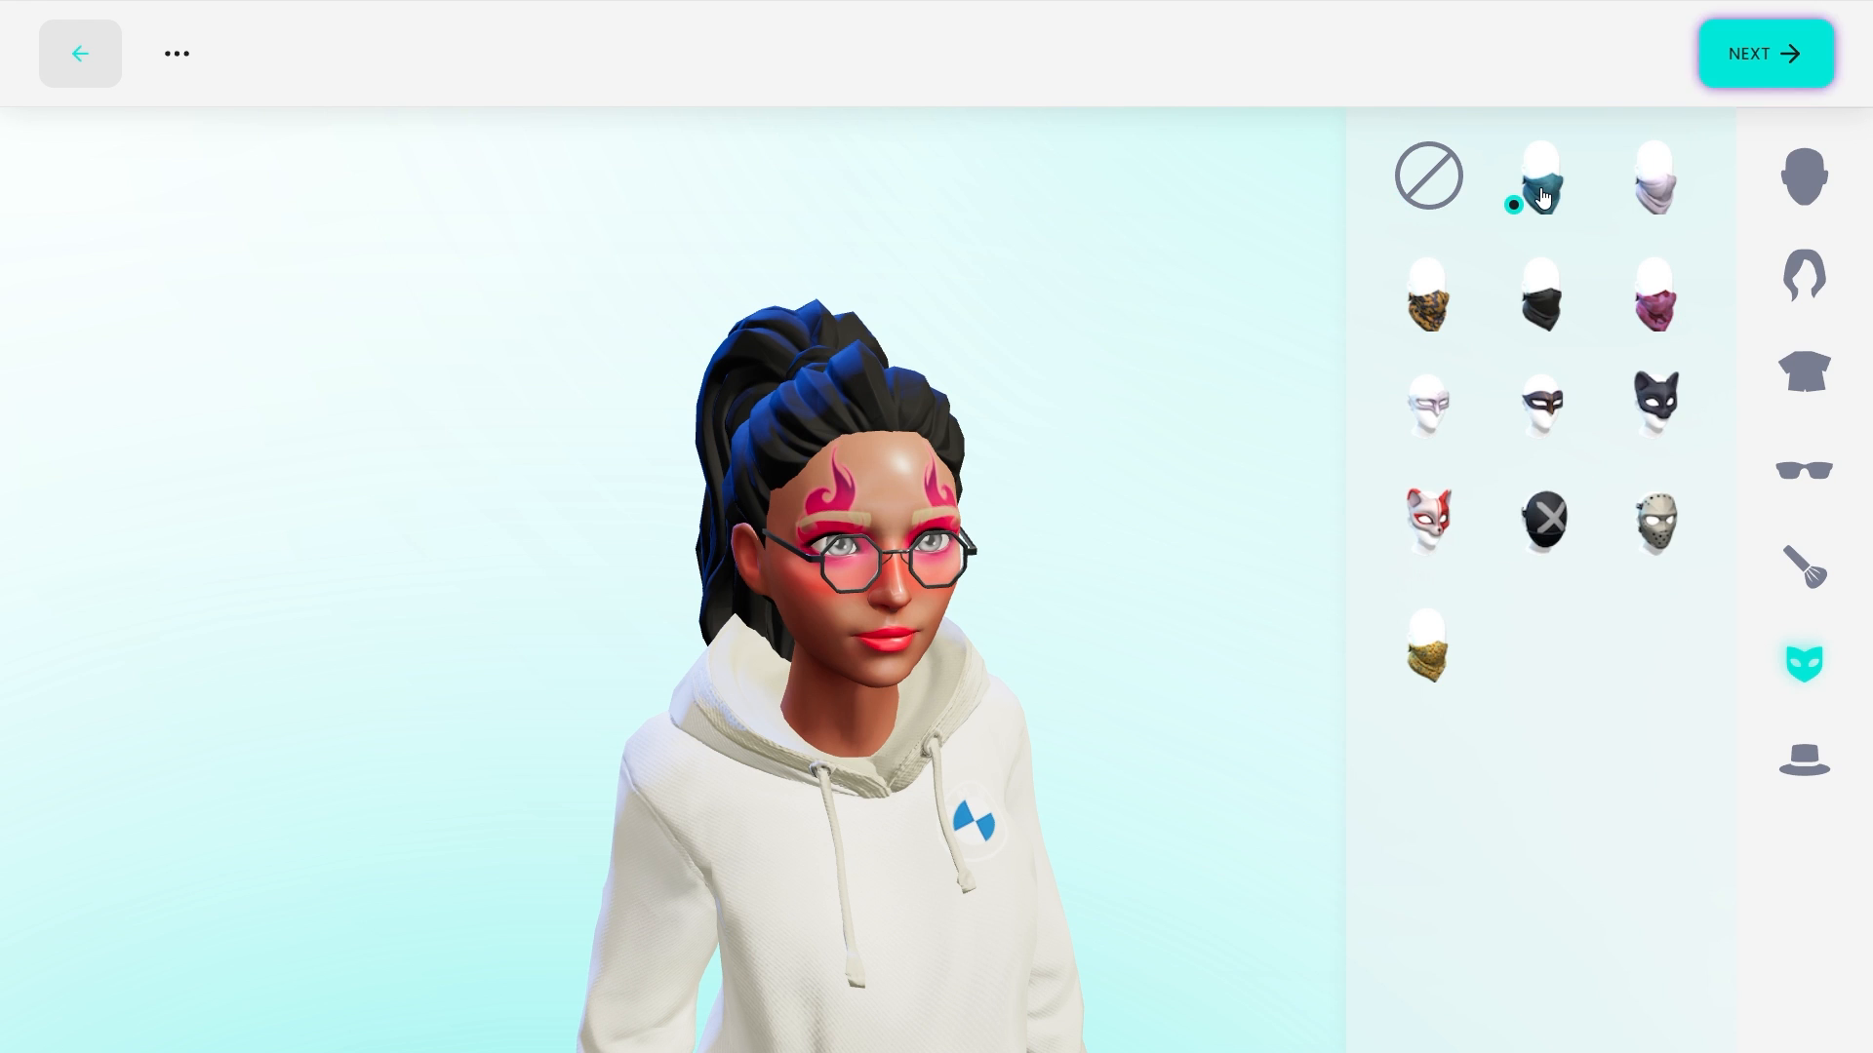
{"action": "left_click", "coordinate": [1649, 202]}
{"action": "left_click", "coordinate": [1453, 320]}
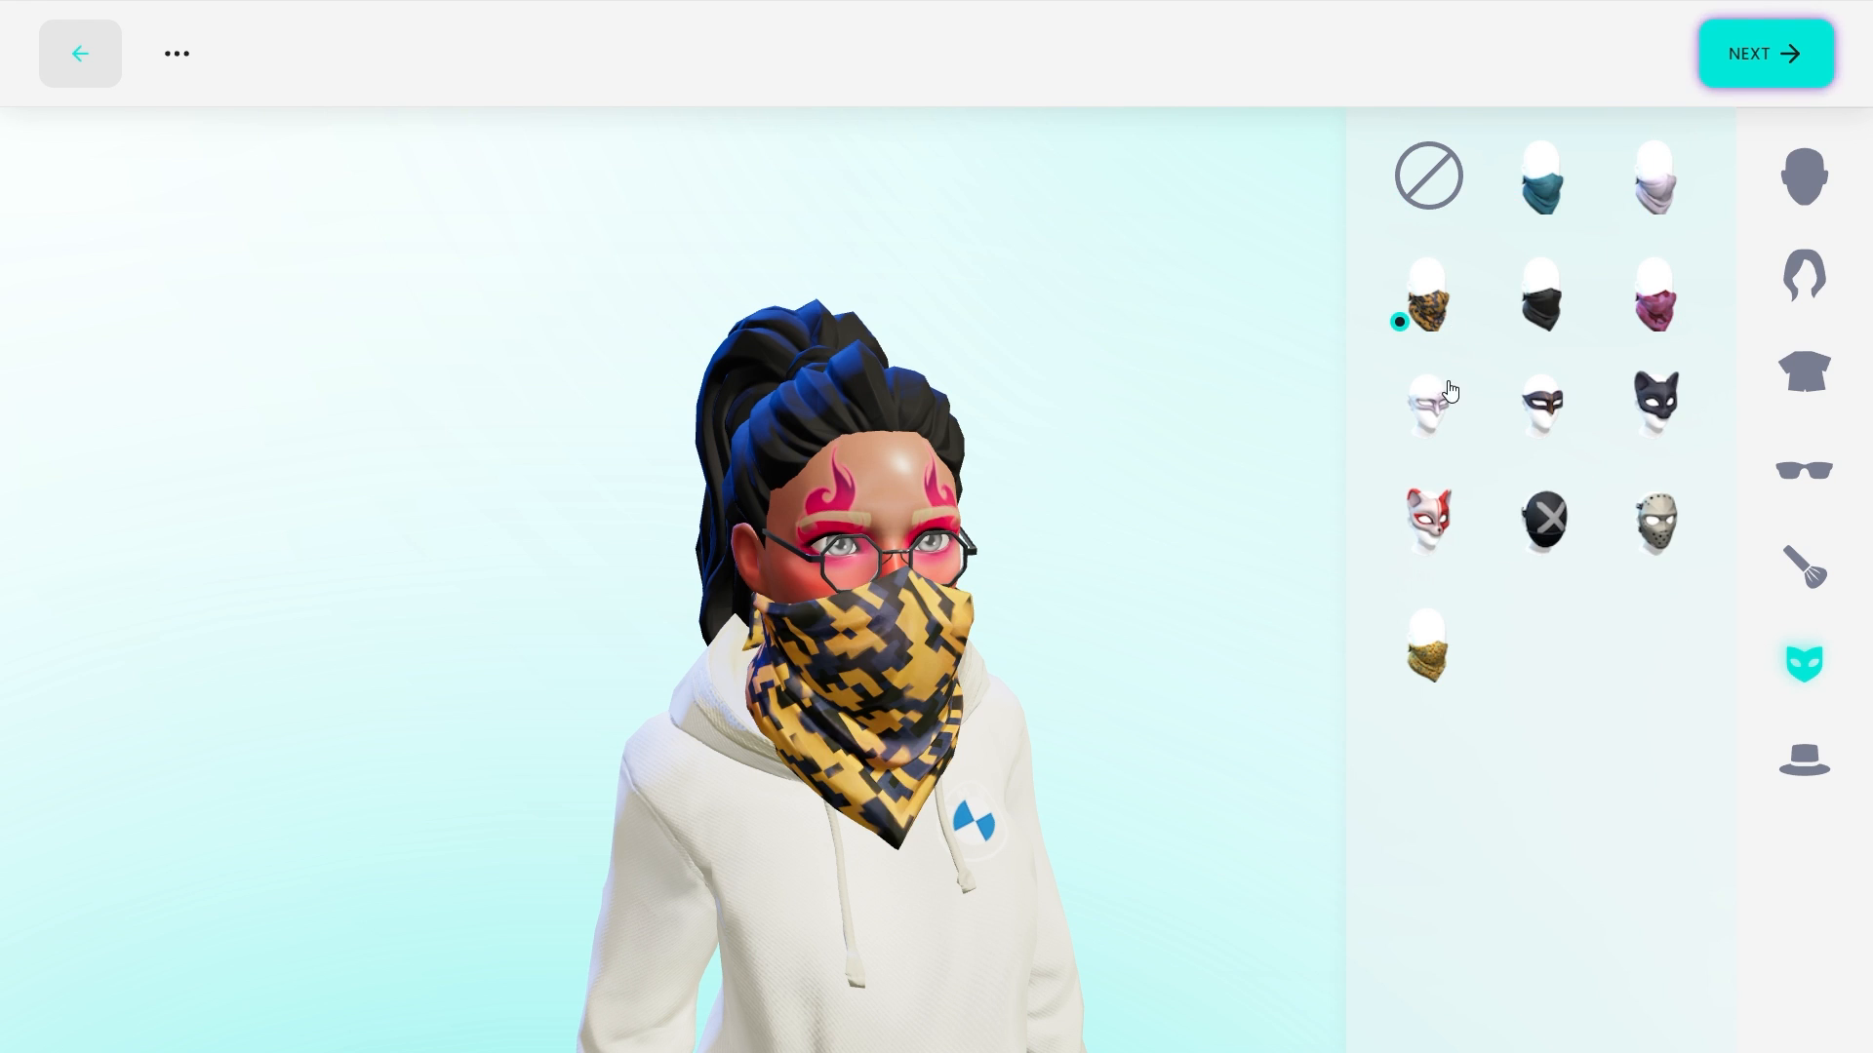
{"action": "left_click", "coordinate": [1420, 185]}
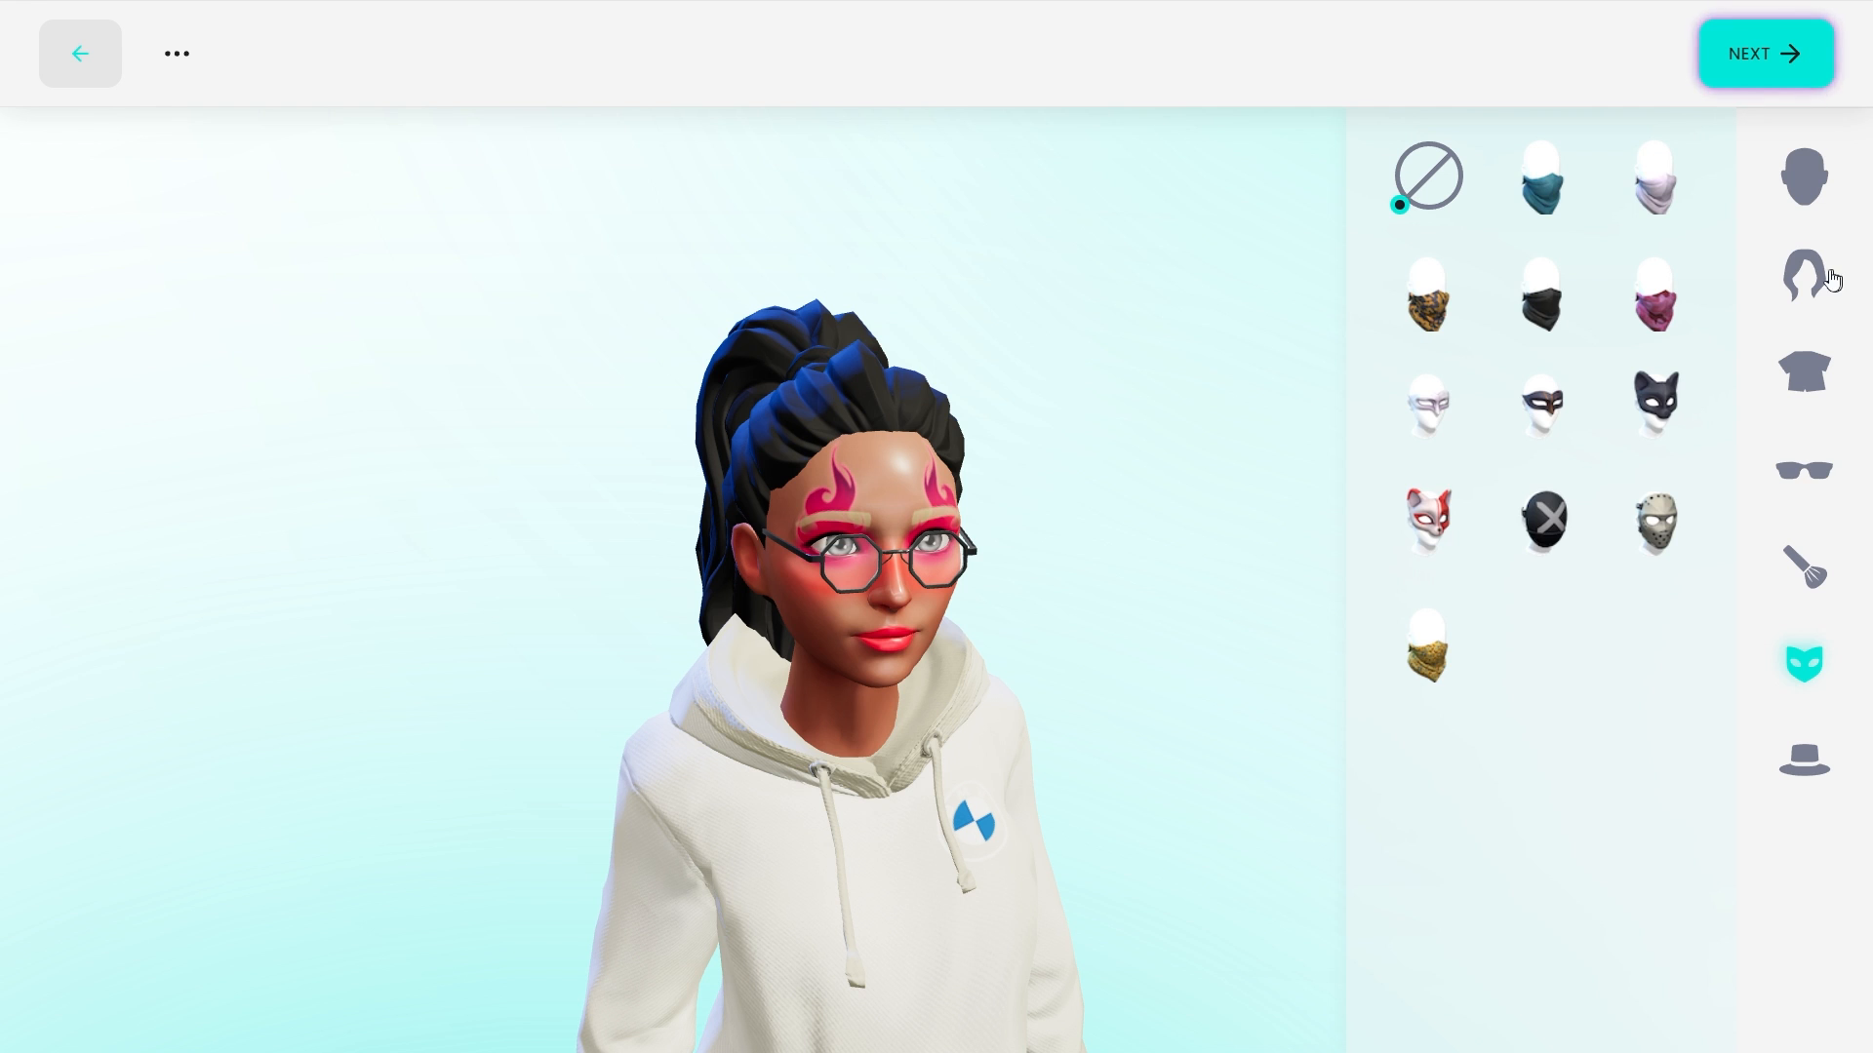
Step: Try the yellow and purple striped racing helmet and the black beanie on the avatar, and set the headwear to none
{"action": "left_click", "coordinate": [1805, 761]}
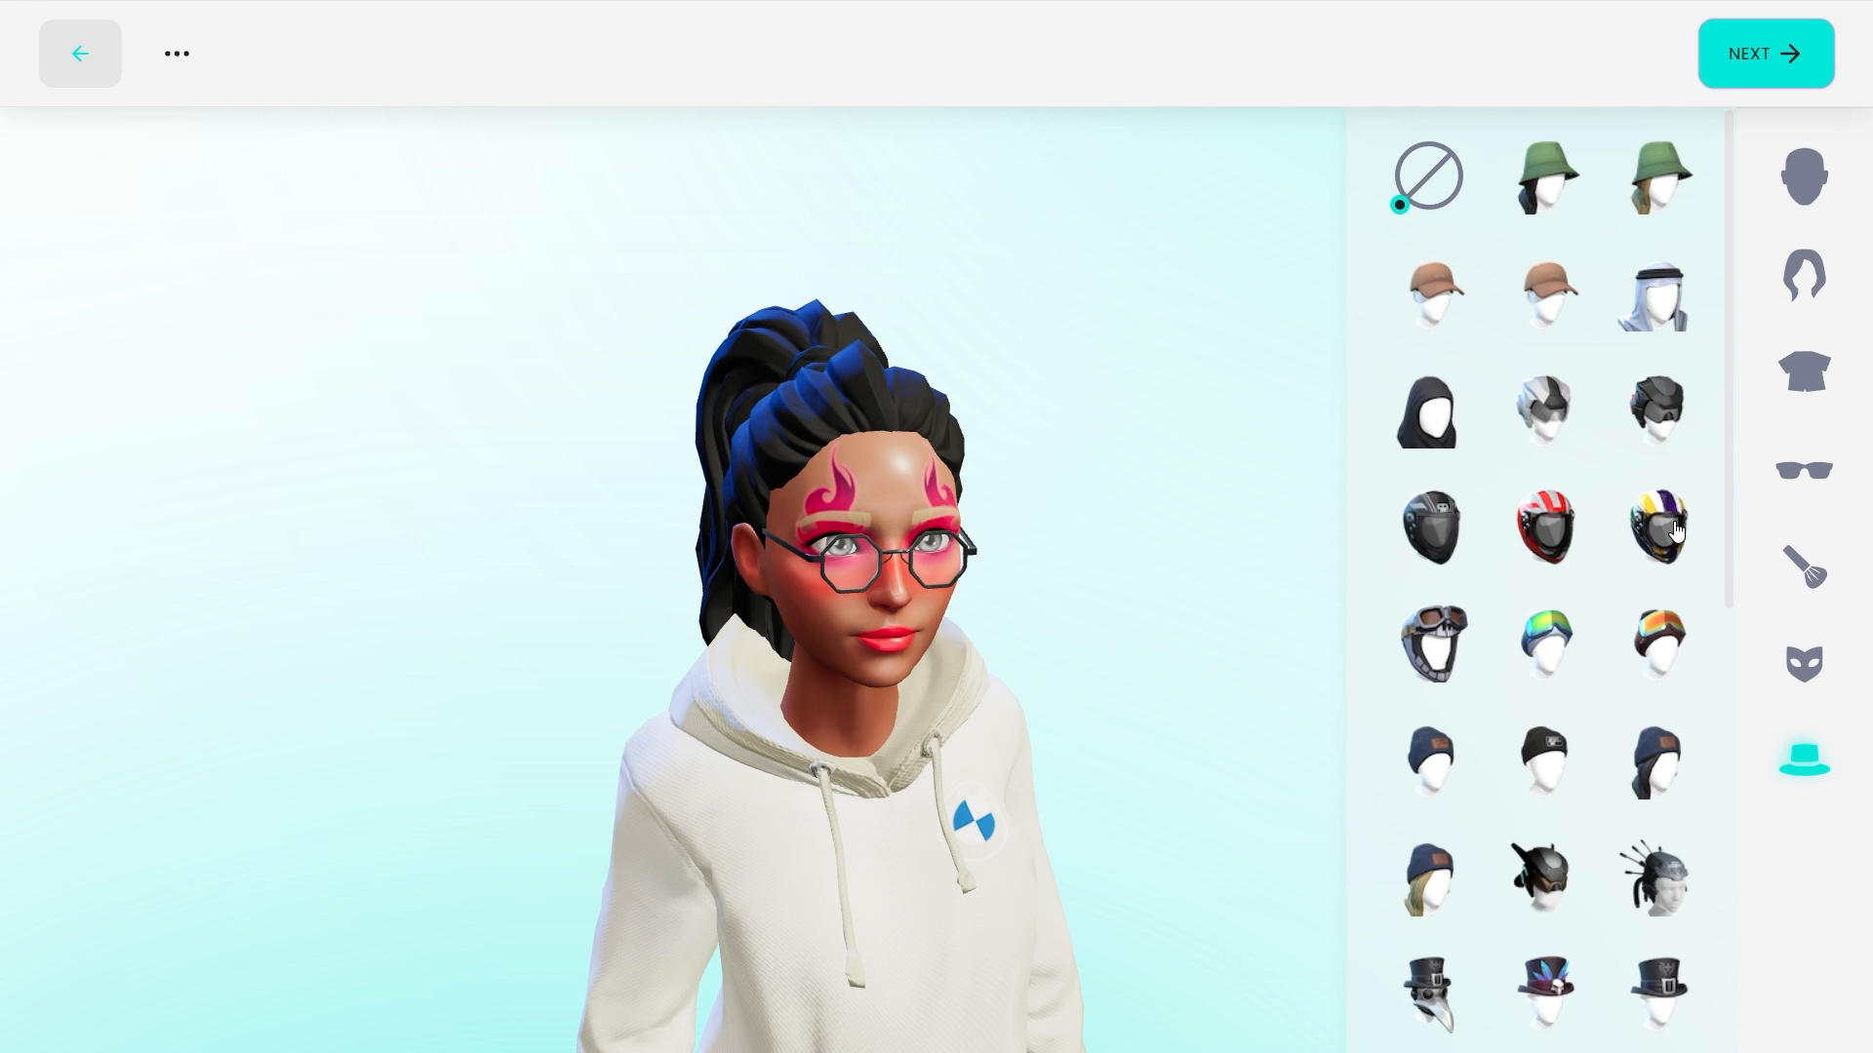
{"action": "left_click", "coordinate": [1675, 531]}
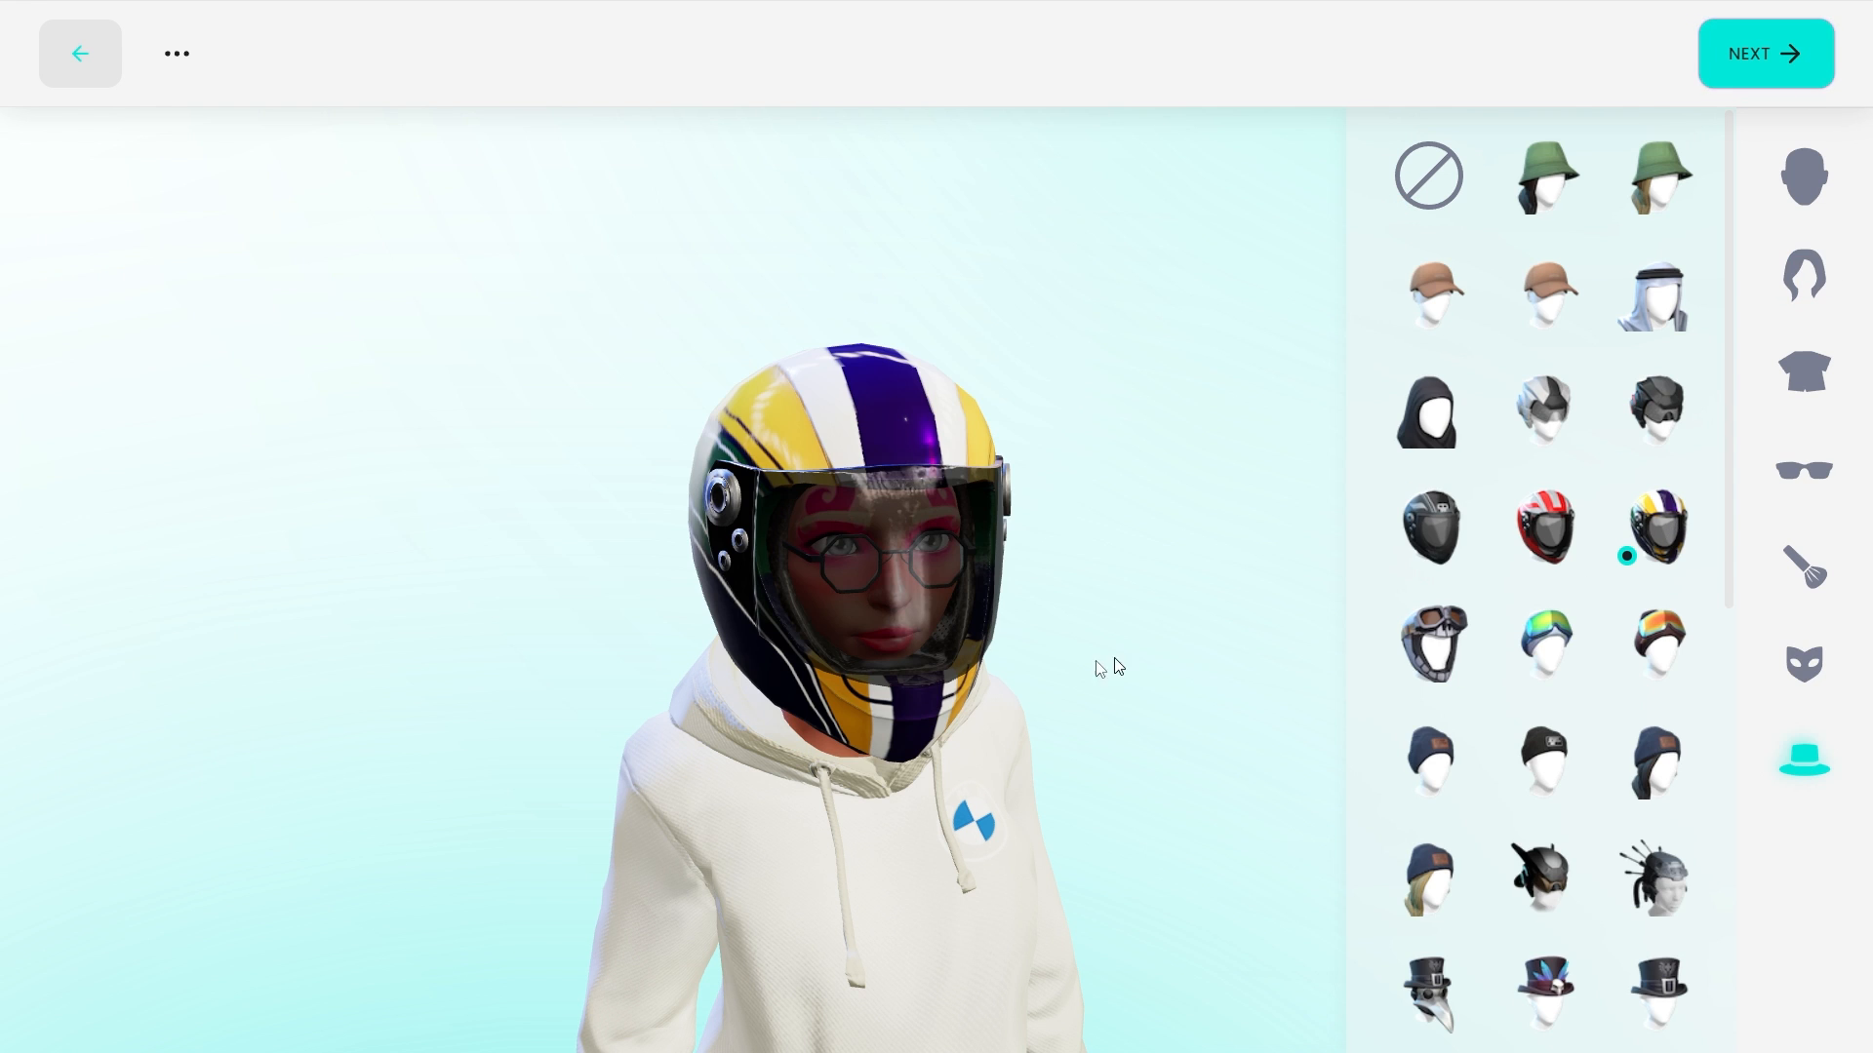
{"action": "left_click_drag", "start_coordinate": [1151, 586], "coordinate": [1171, 552]}
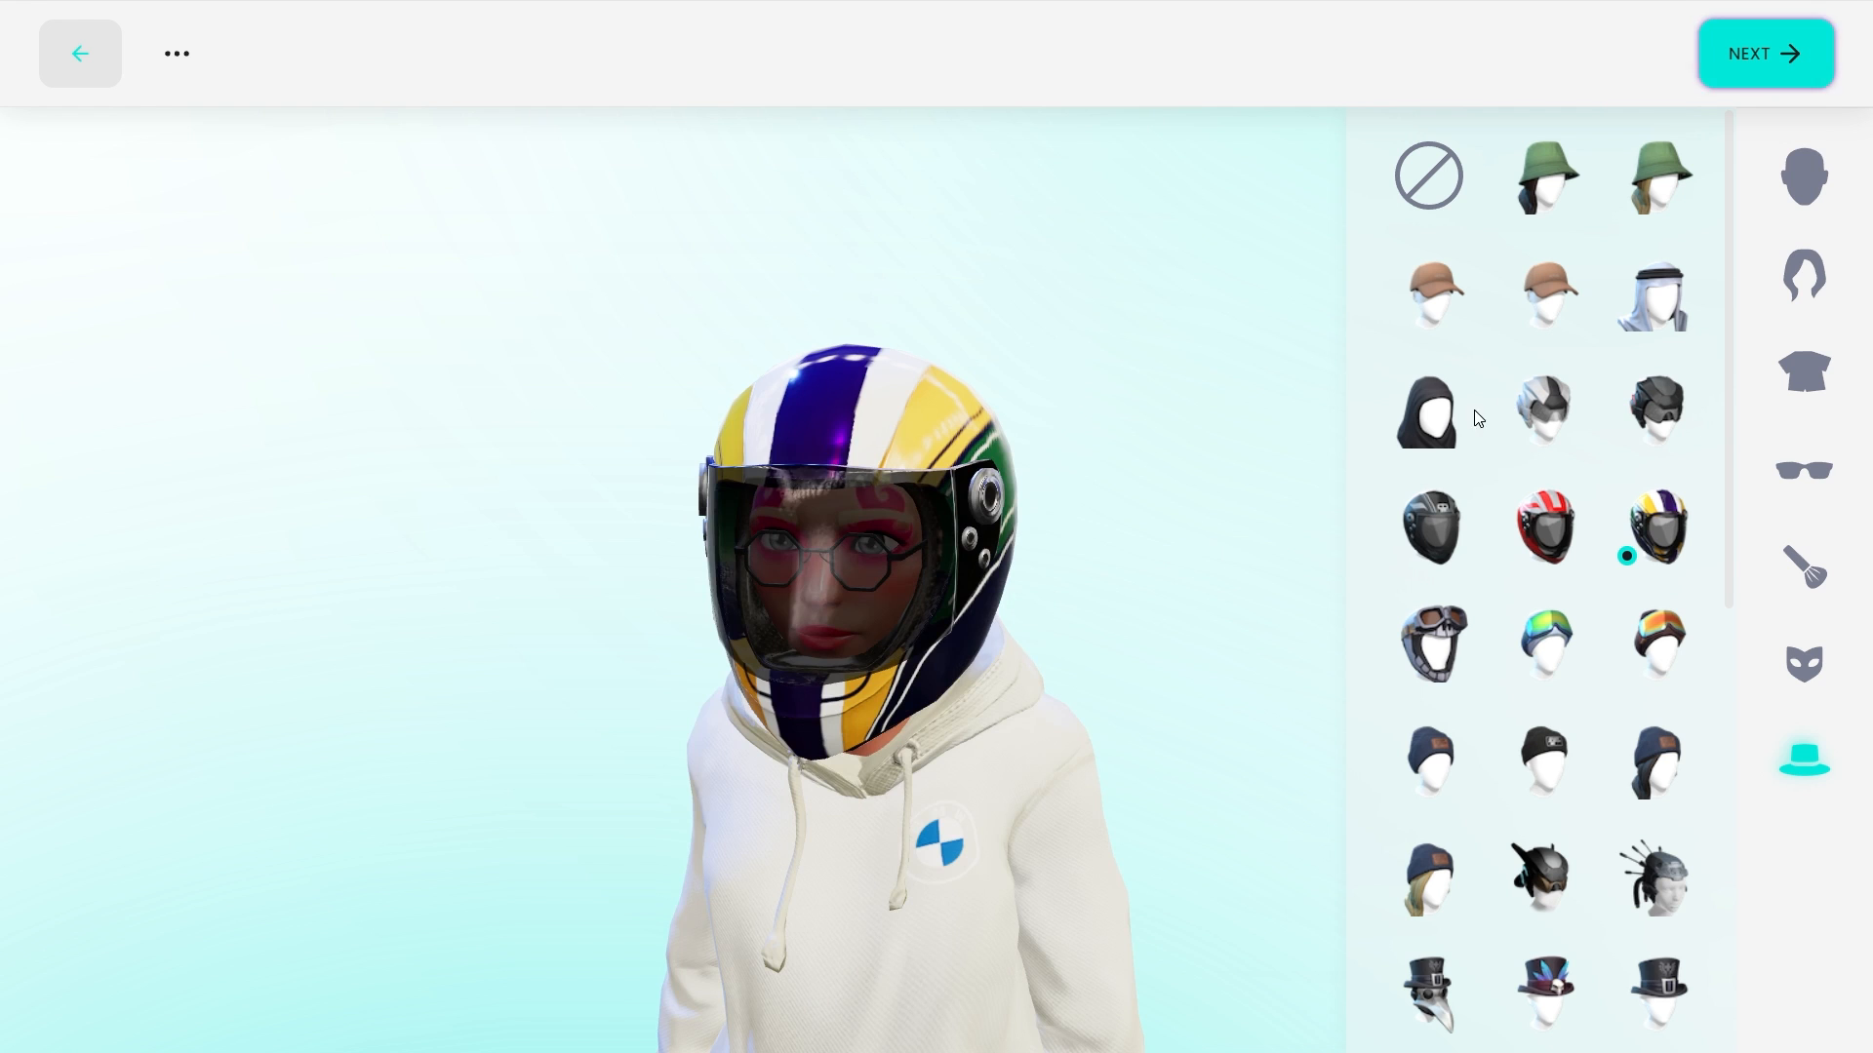
{"action": "left_click", "coordinate": [1549, 768]}
{"action": "left_click_drag", "start_coordinate": [1070, 582], "coordinate": [1077, 533]}
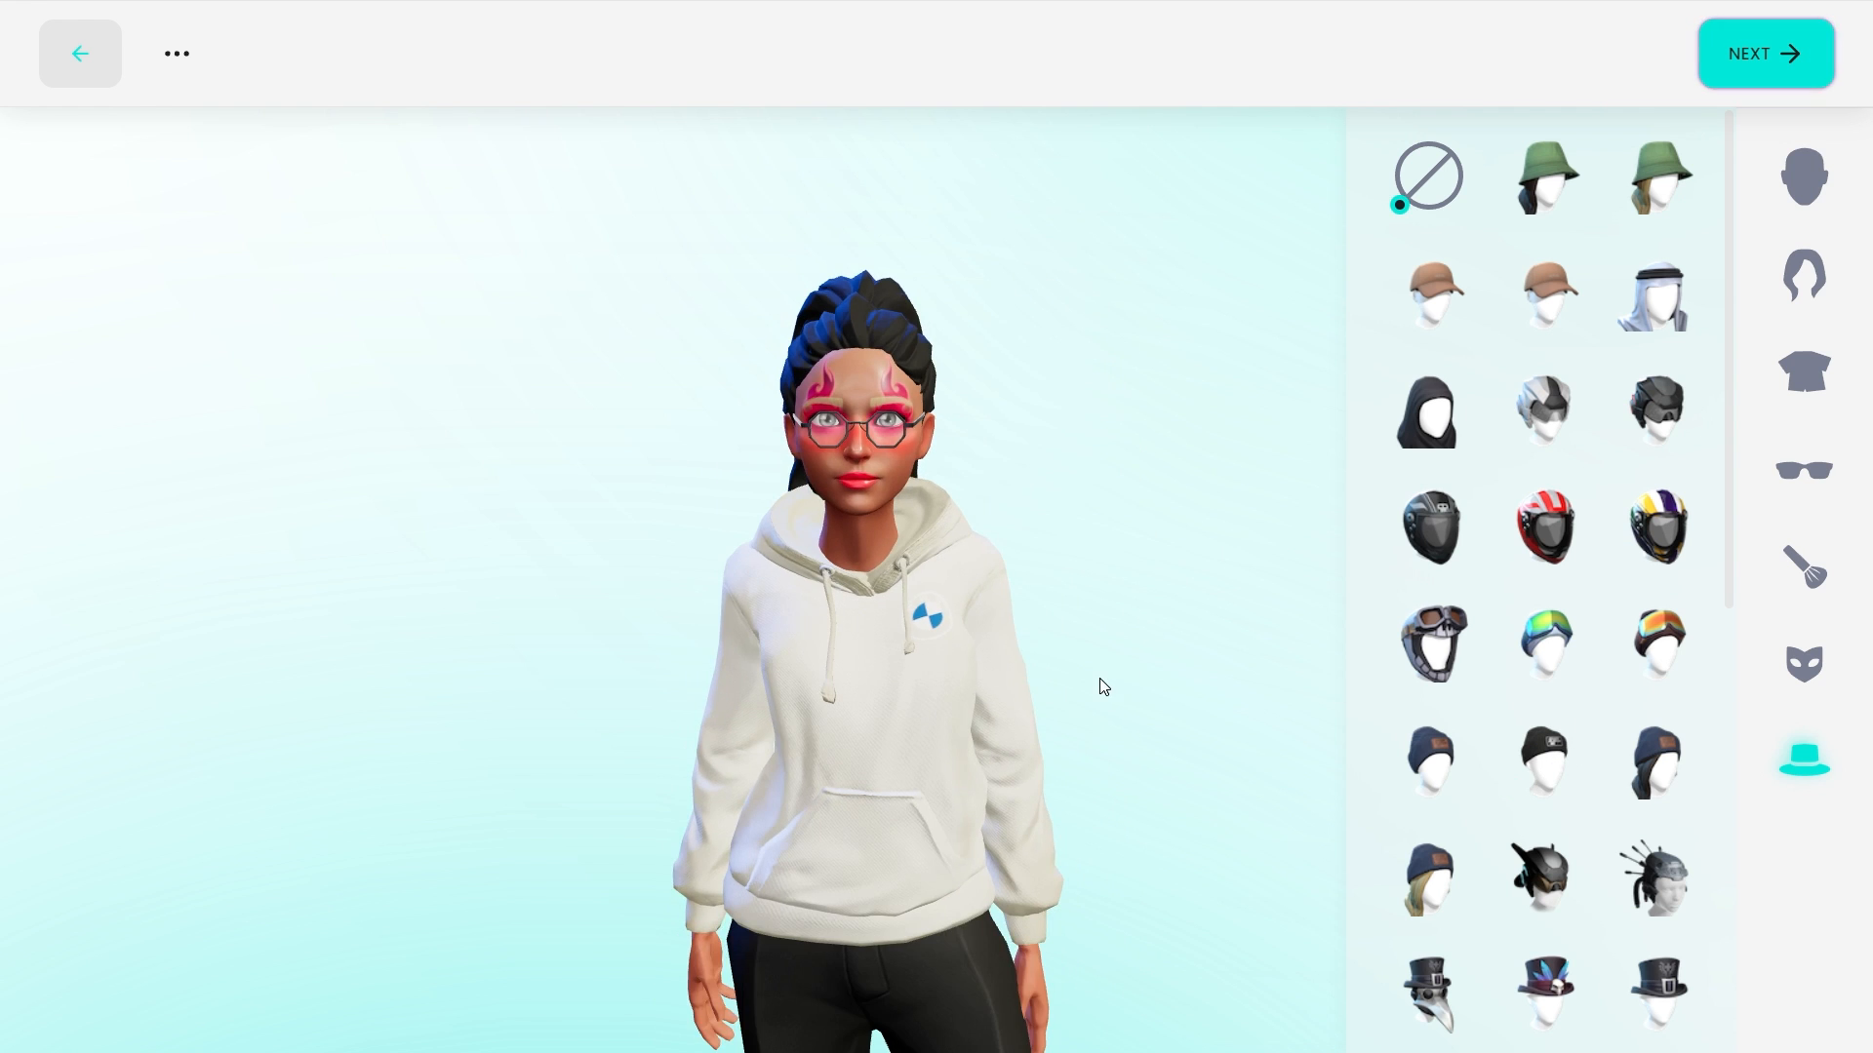
Step: Finish the ponytailed avatar, copy its download link, and close the download dialog
{"action": "left_click", "coordinate": [1745, 76]}
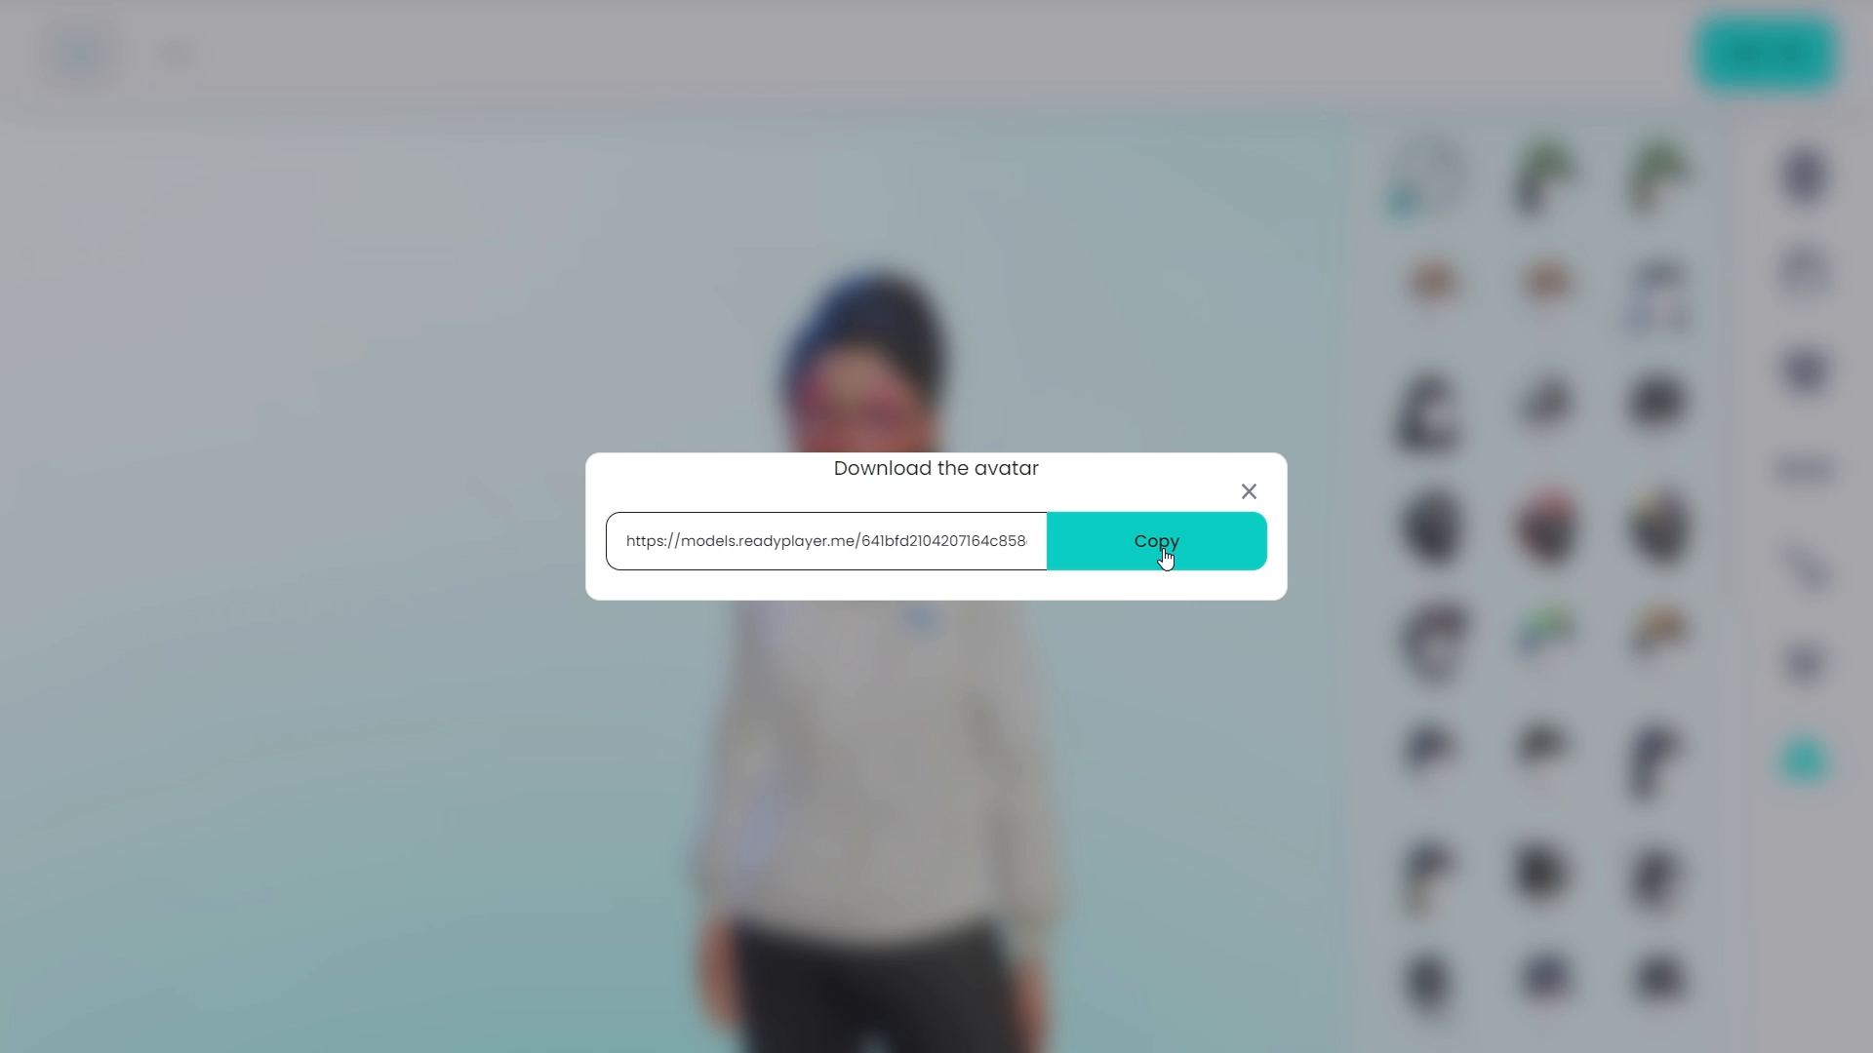
{"action": "left_click", "coordinate": [1250, 492]}
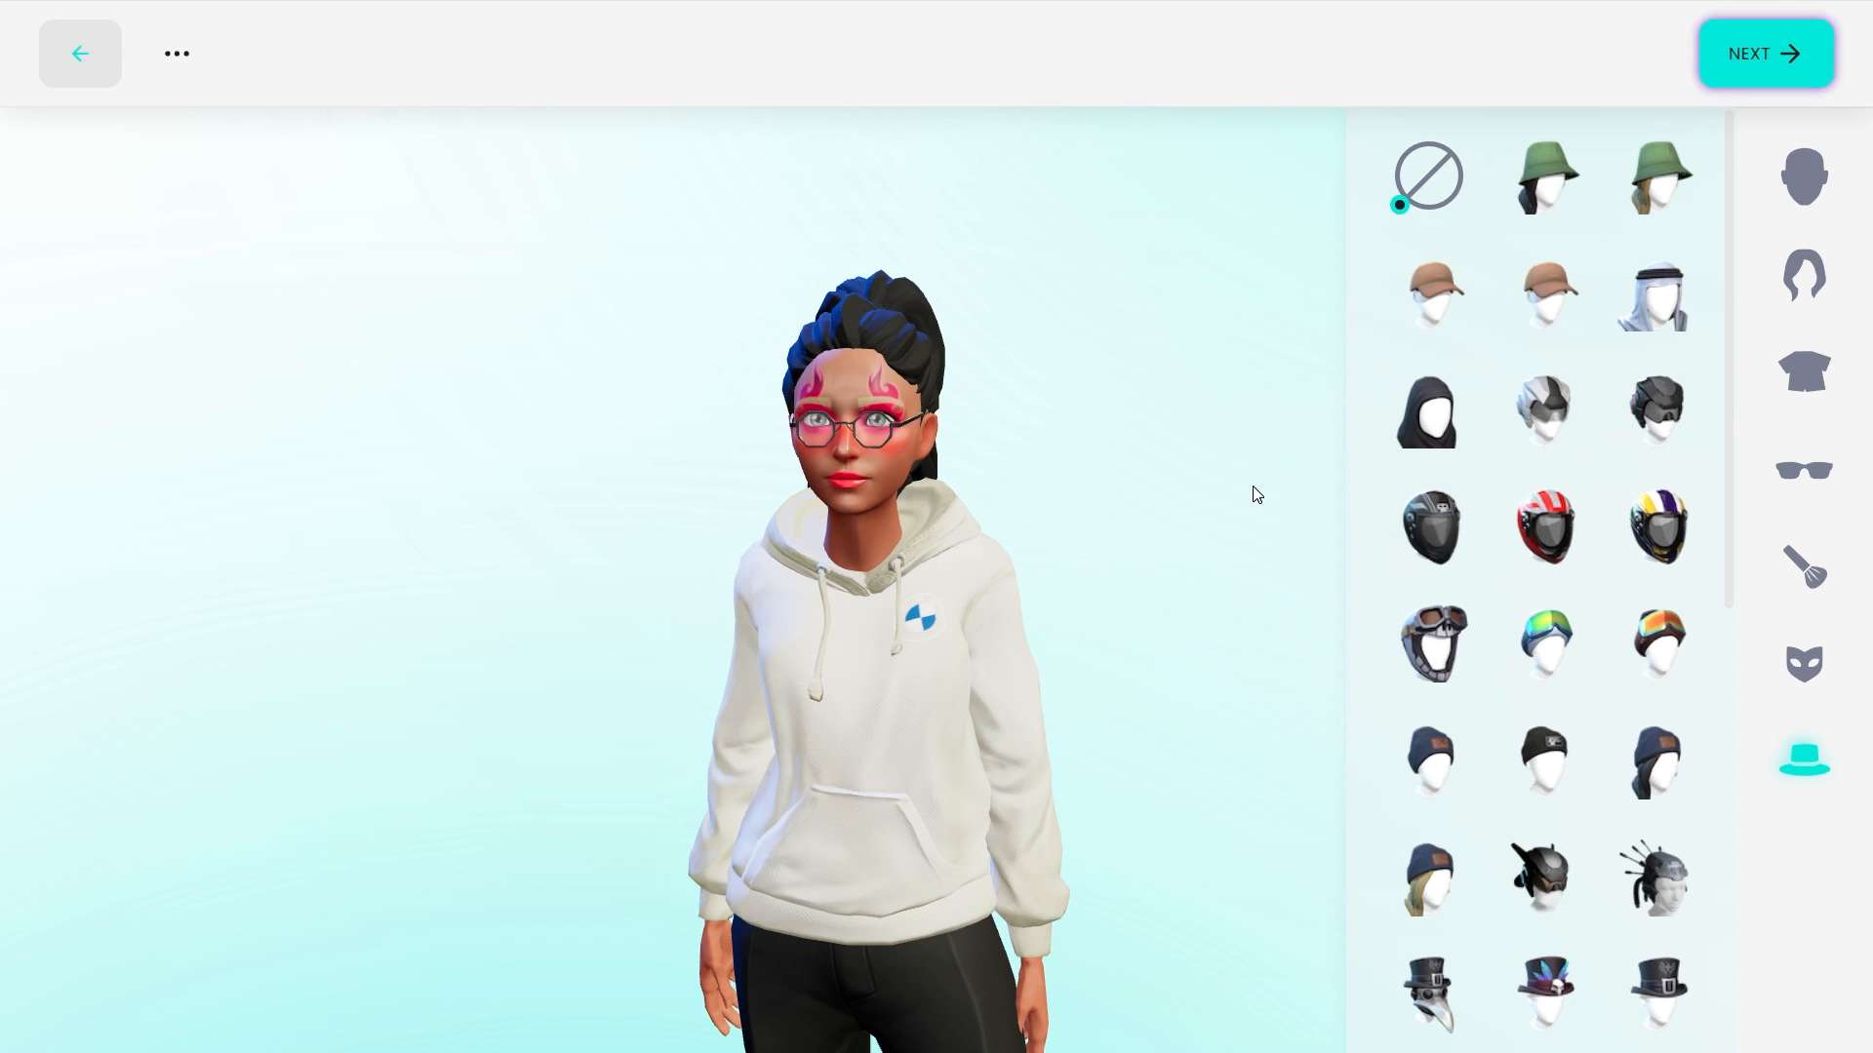
Step: Return to the body type selection, view the saved PixCap avatars through Ready Player Me, and select the bearded one
{"action": "left_click", "coordinate": [78, 58]}
{"action": "left_click", "coordinate": [1155, 570]}
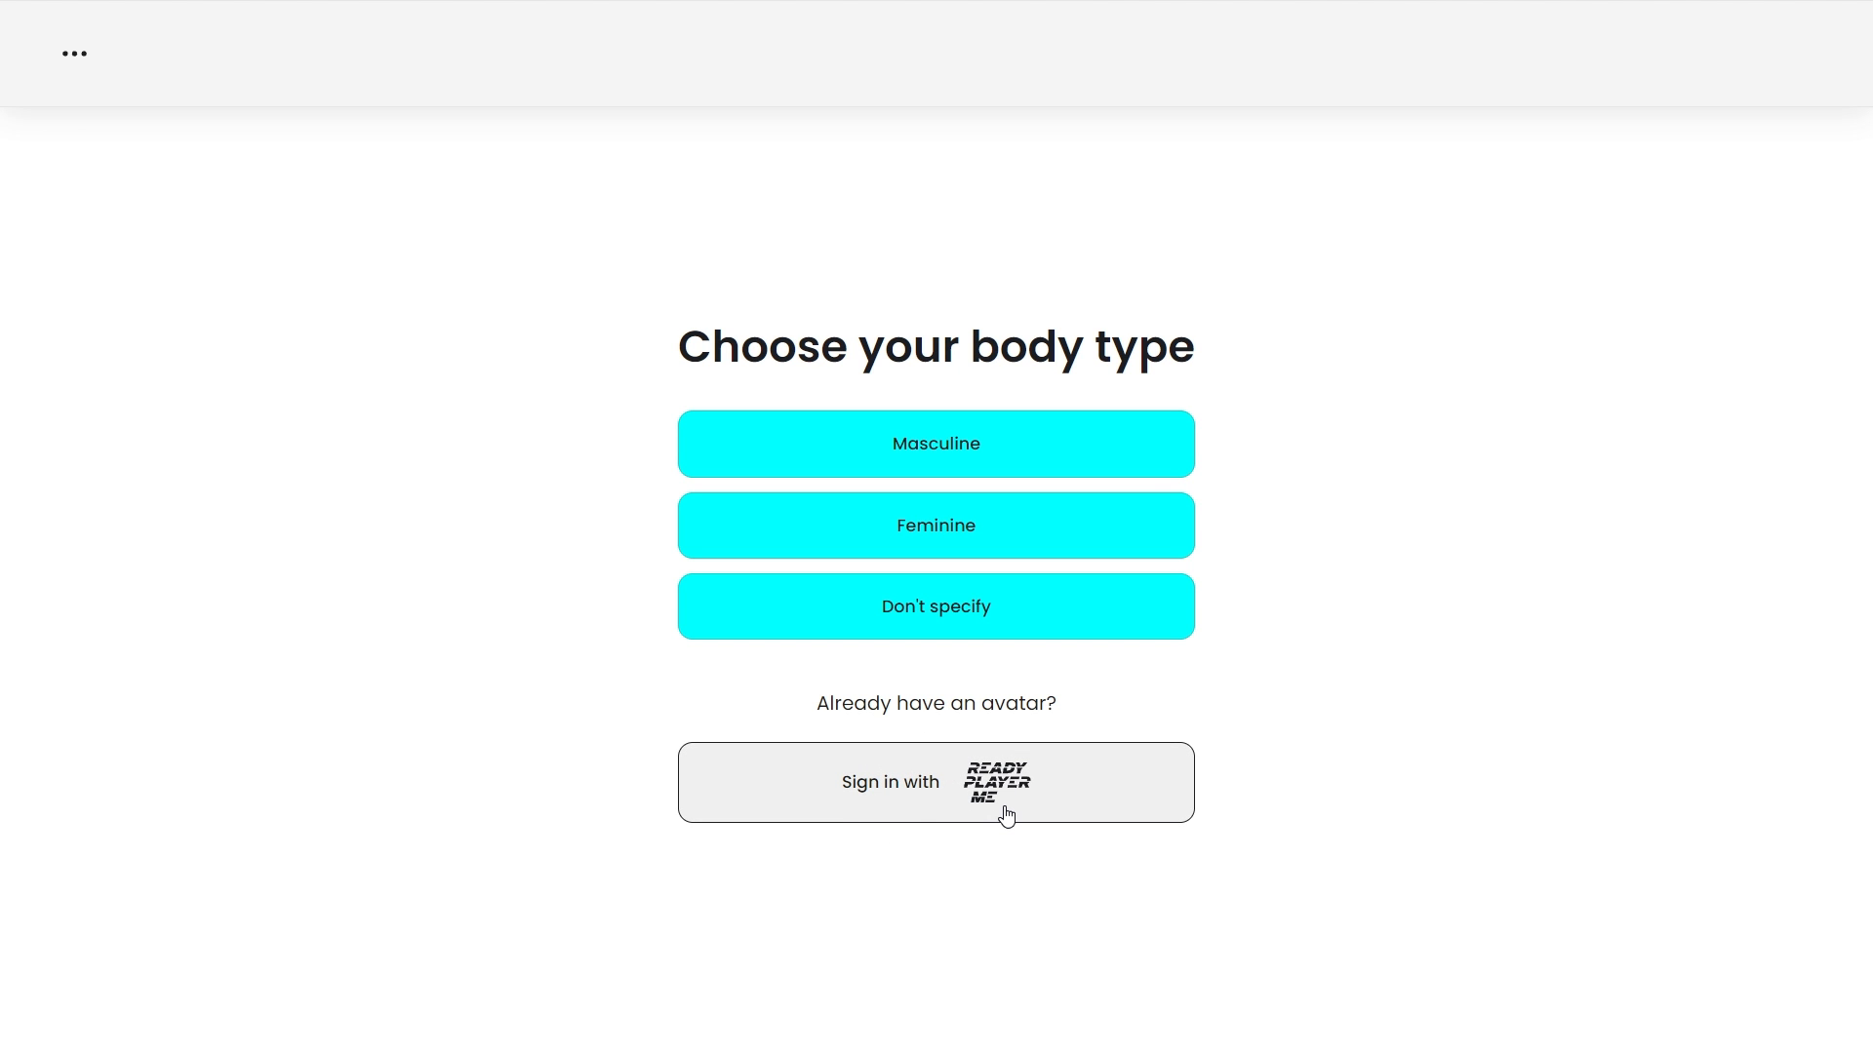
{"action": "left_click", "coordinate": [961, 780]}
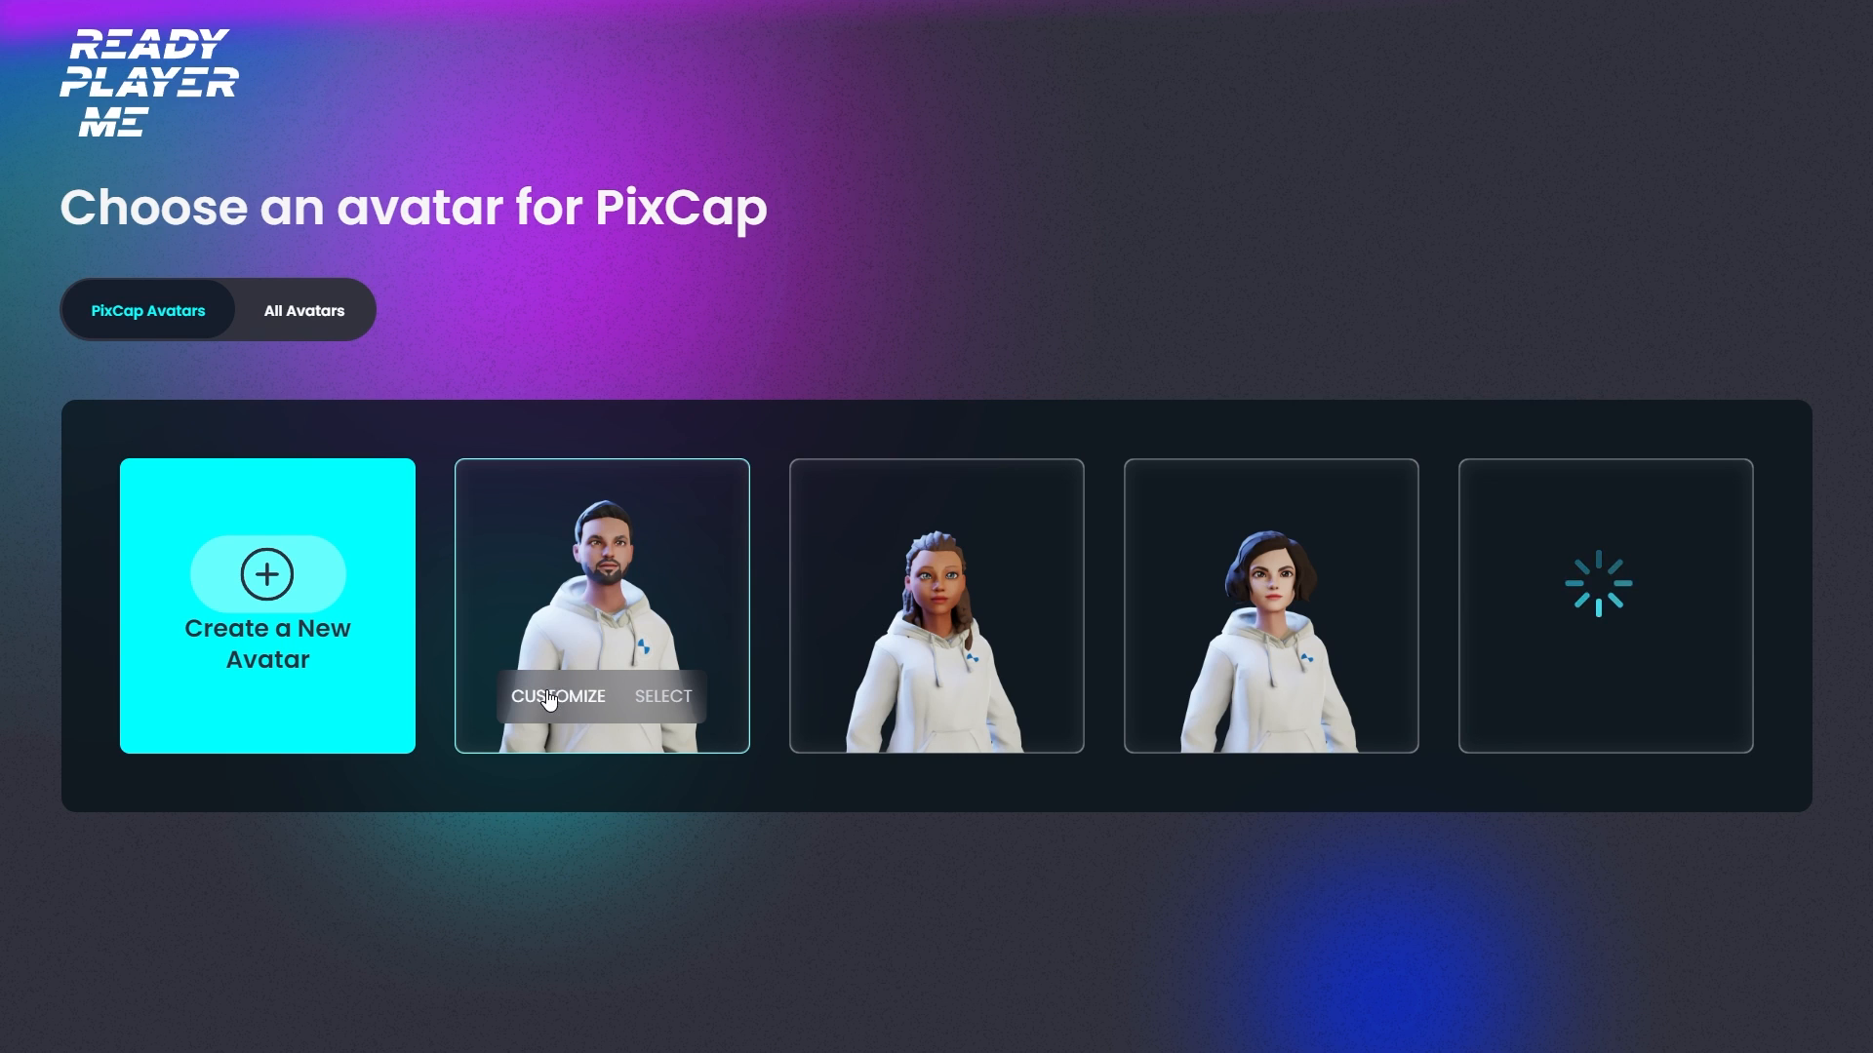
{"action": "left_click", "coordinate": [681, 699]}
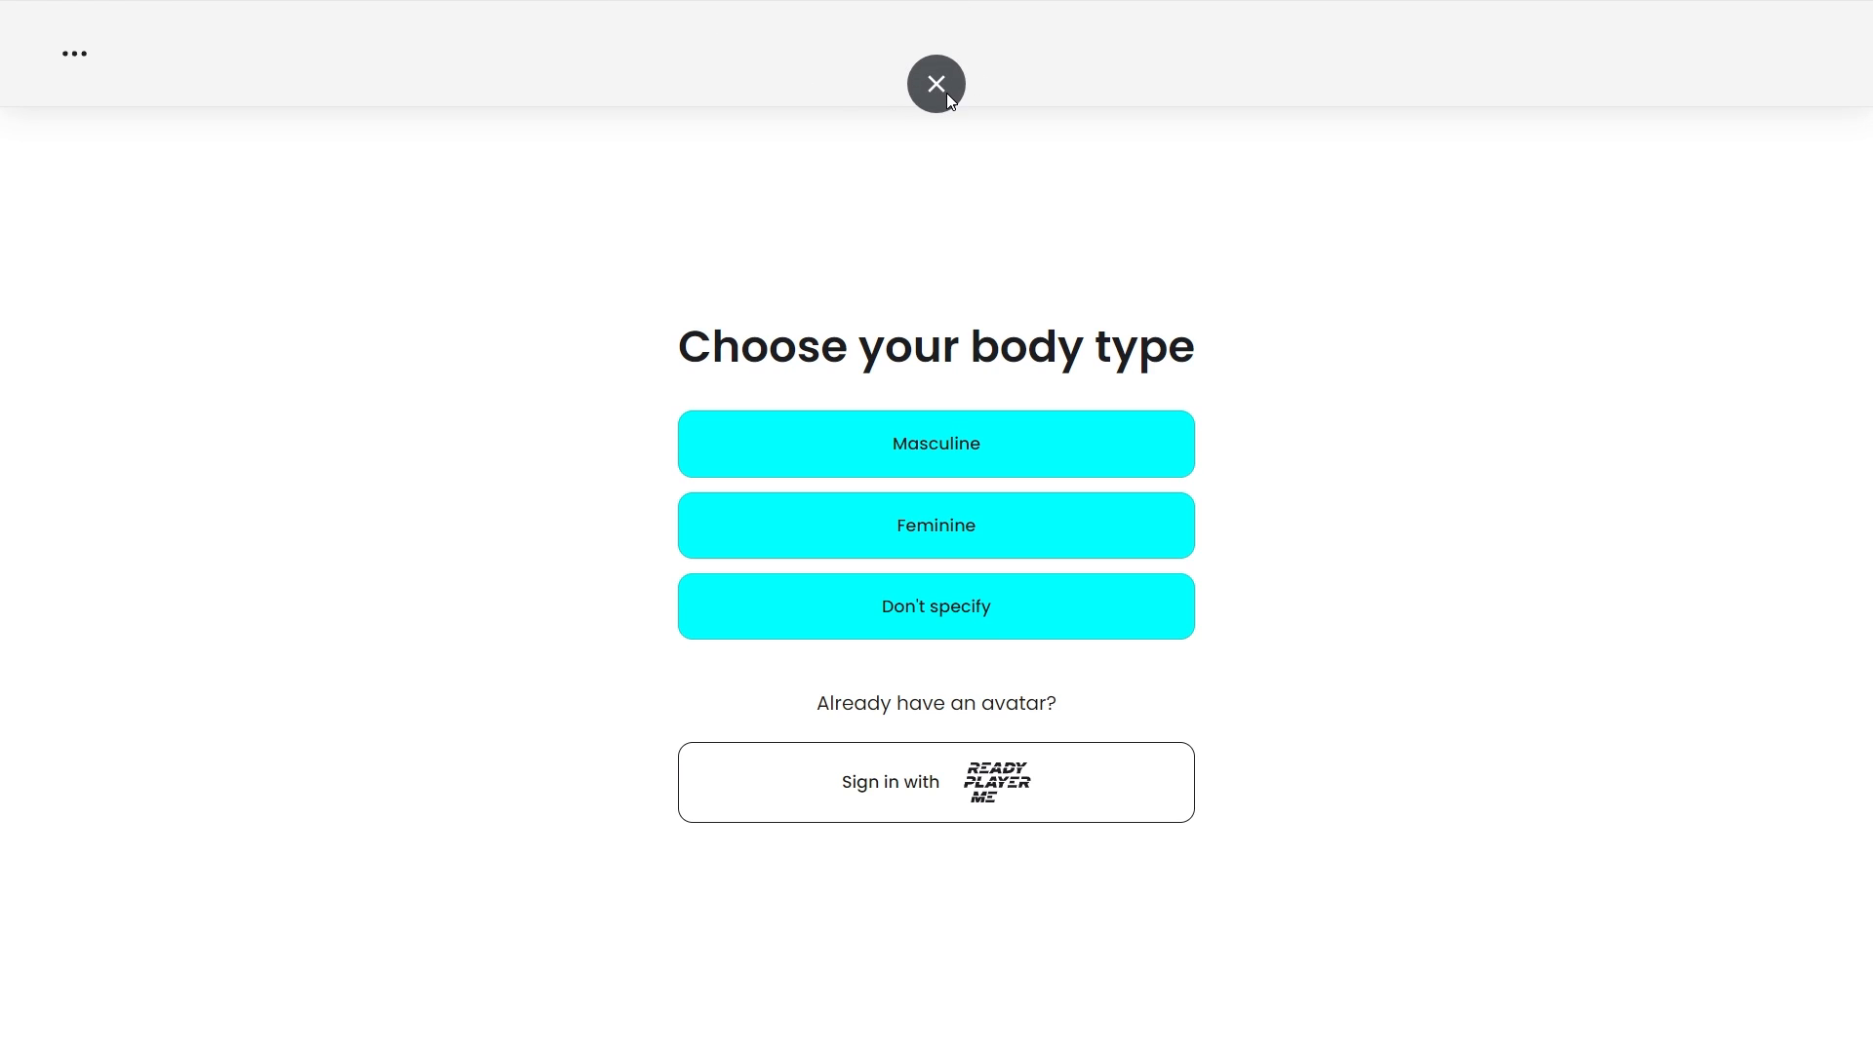
Step: Leave the full-screen view, download the avatar's GLB file from the copied link in a new browser tab, and show it in its folder
{"action": "left_click", "coordinate": [944, 90]}
{"action": "left_click", "coordinate": [620, 20]}
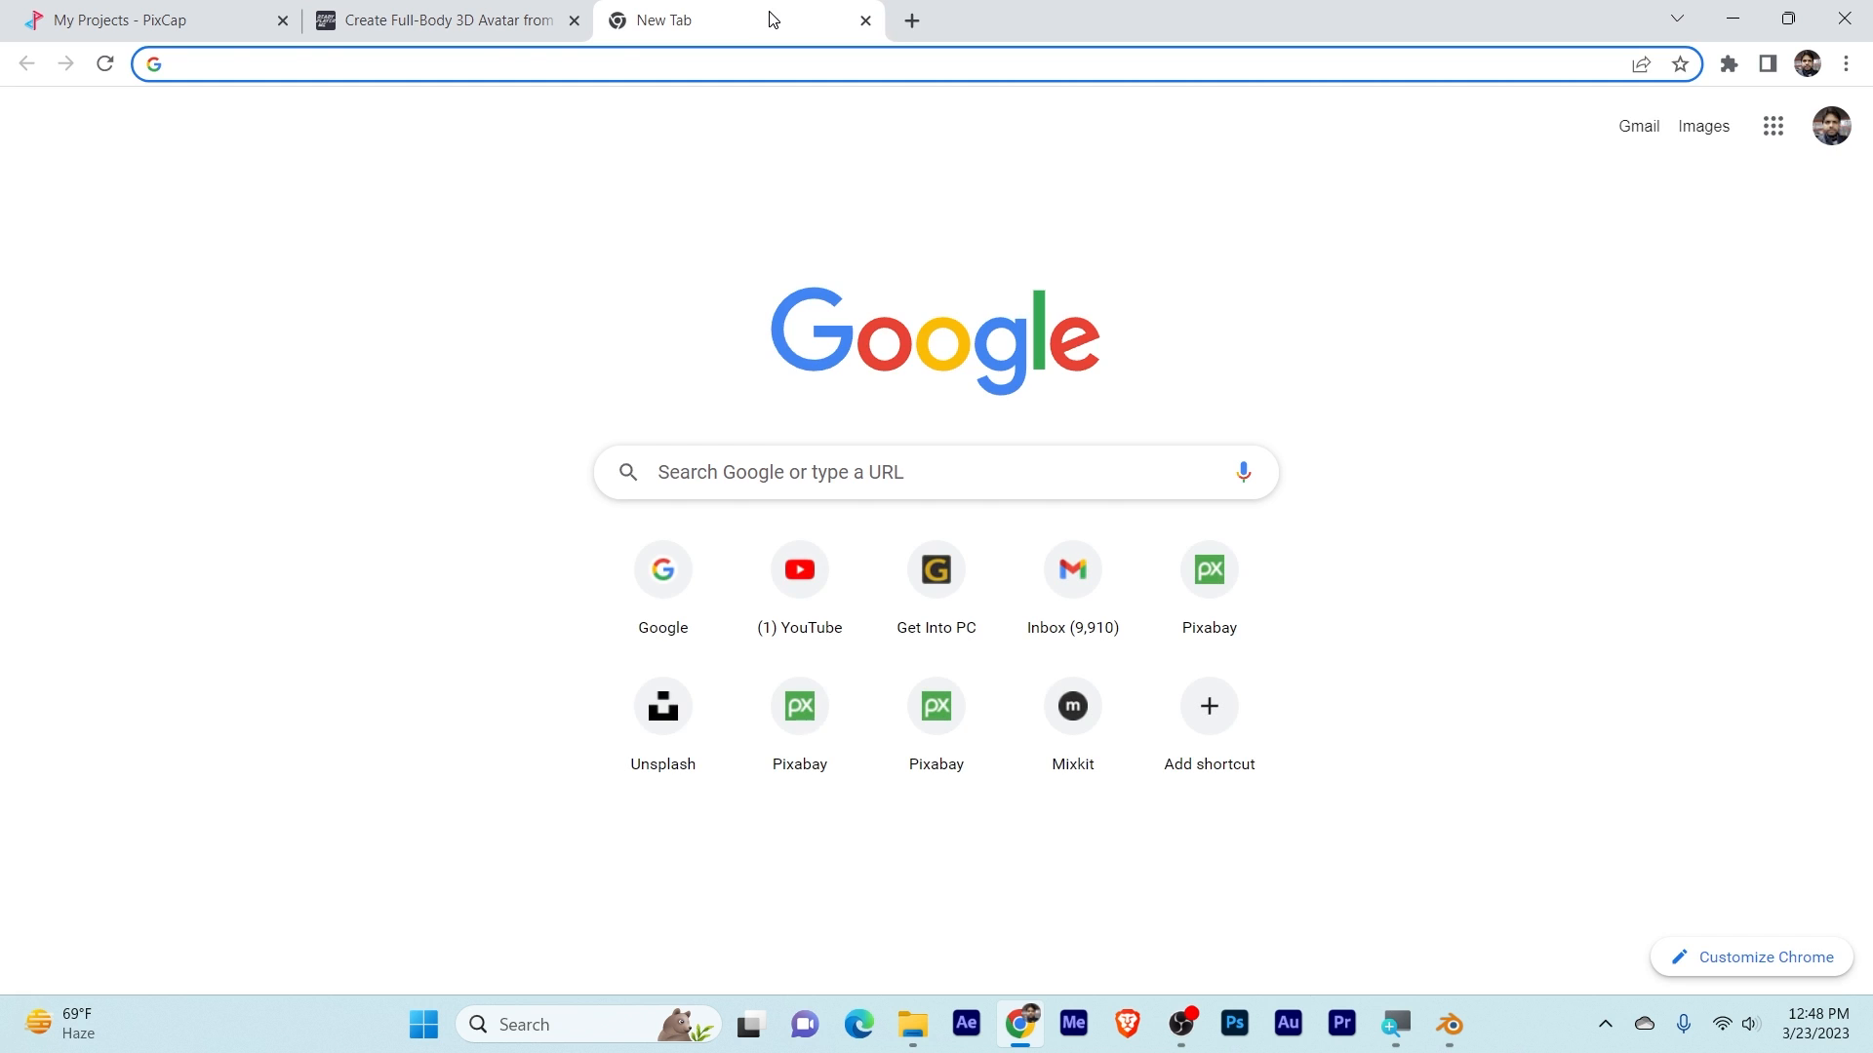
{"action": "key", "text": "ctrl+v"}
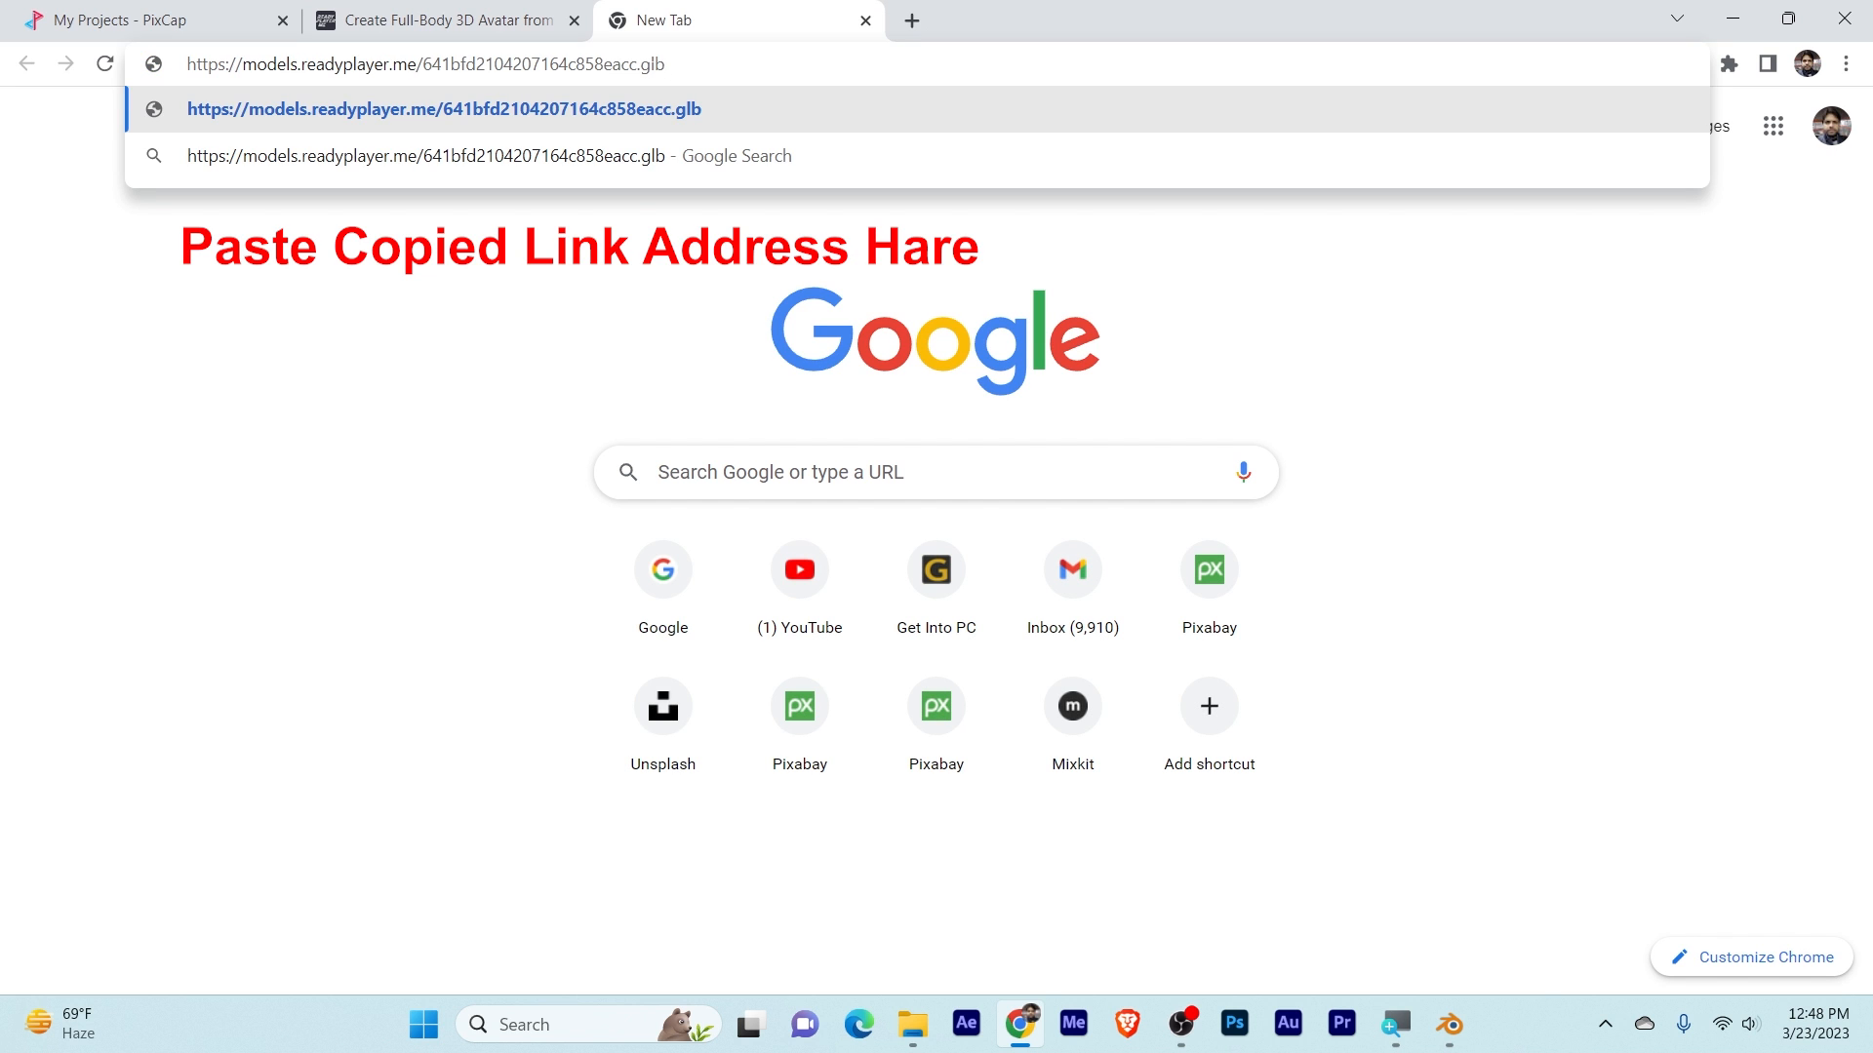
{"action": "left_click", "coordinate": [523, 330]}
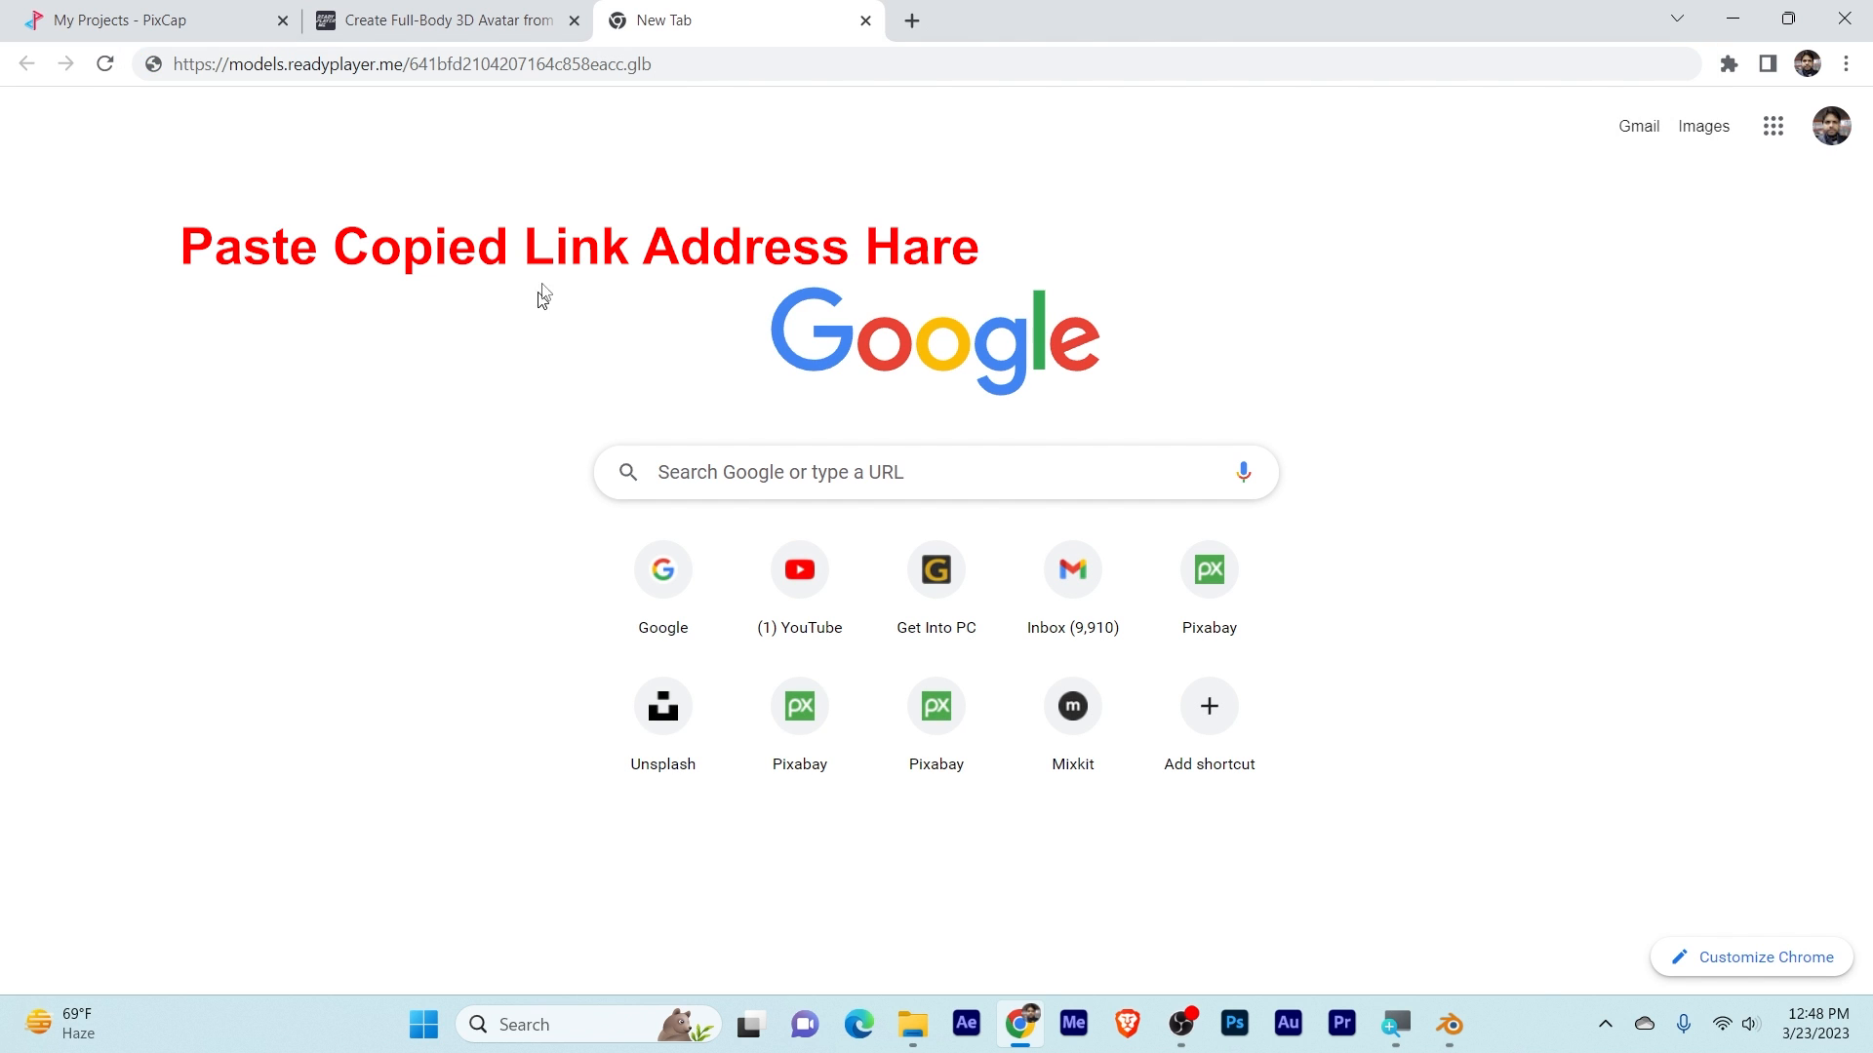
{"action": "left_click", "coordinate": [681, 65]}
{"action": "key", "text": "Return"}
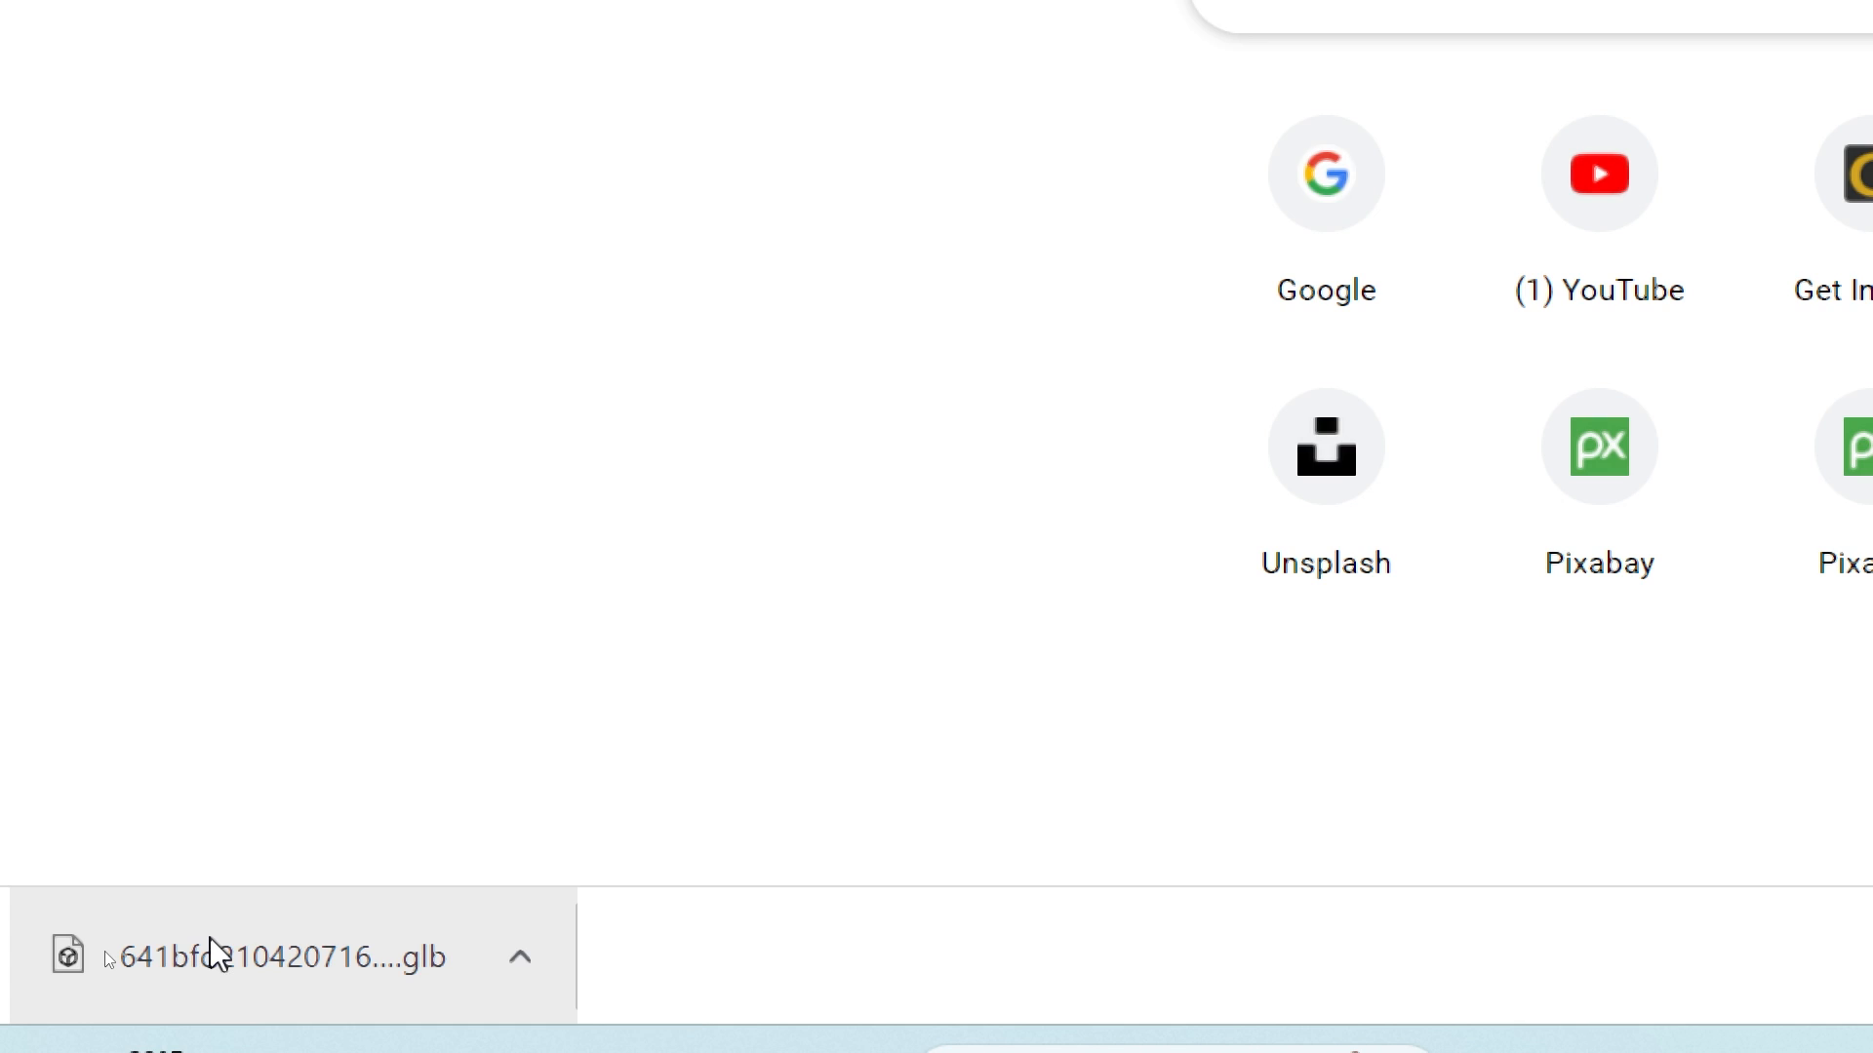
{"action": "left_click", "coordinate": [355, 887]}
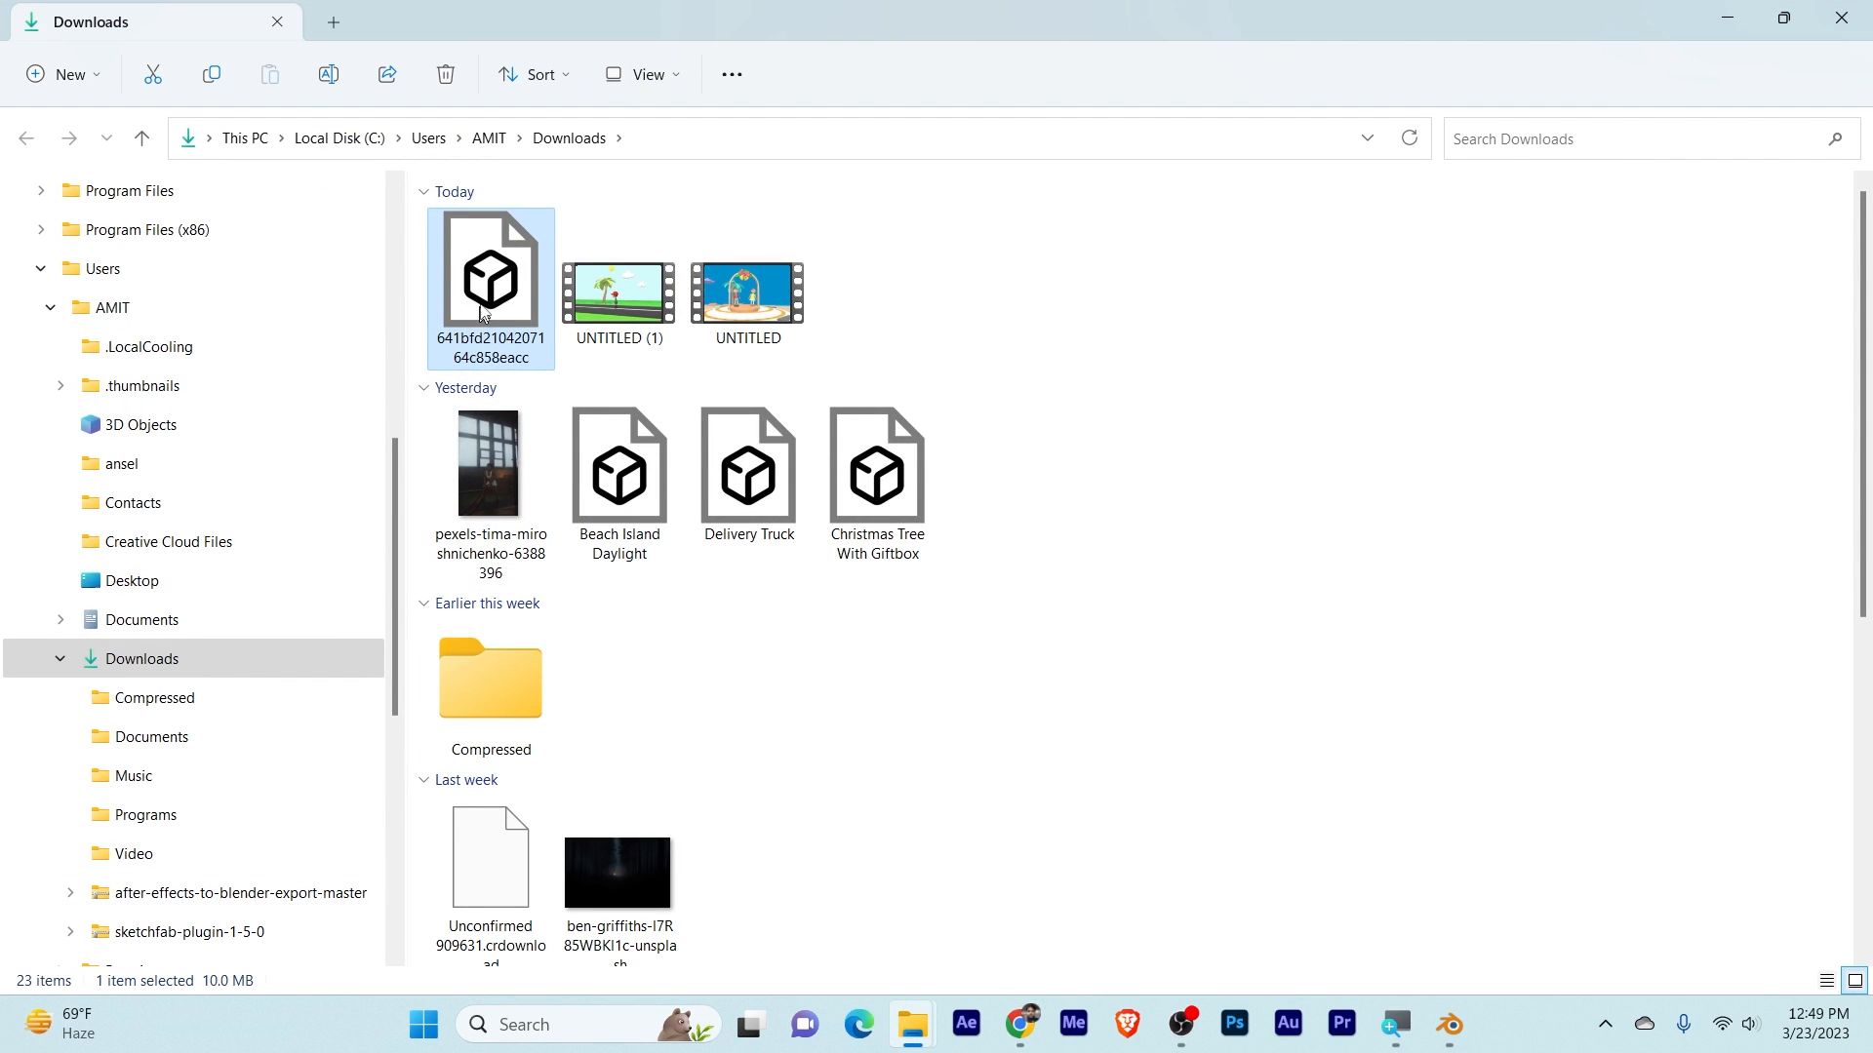
Step: Switch to the browser and create a new Pixcap project from the projects page
{"action": "left_click", "coordinate": [1024, 1029]}
{"action": "left_click", "coordinate": [120, 16]}
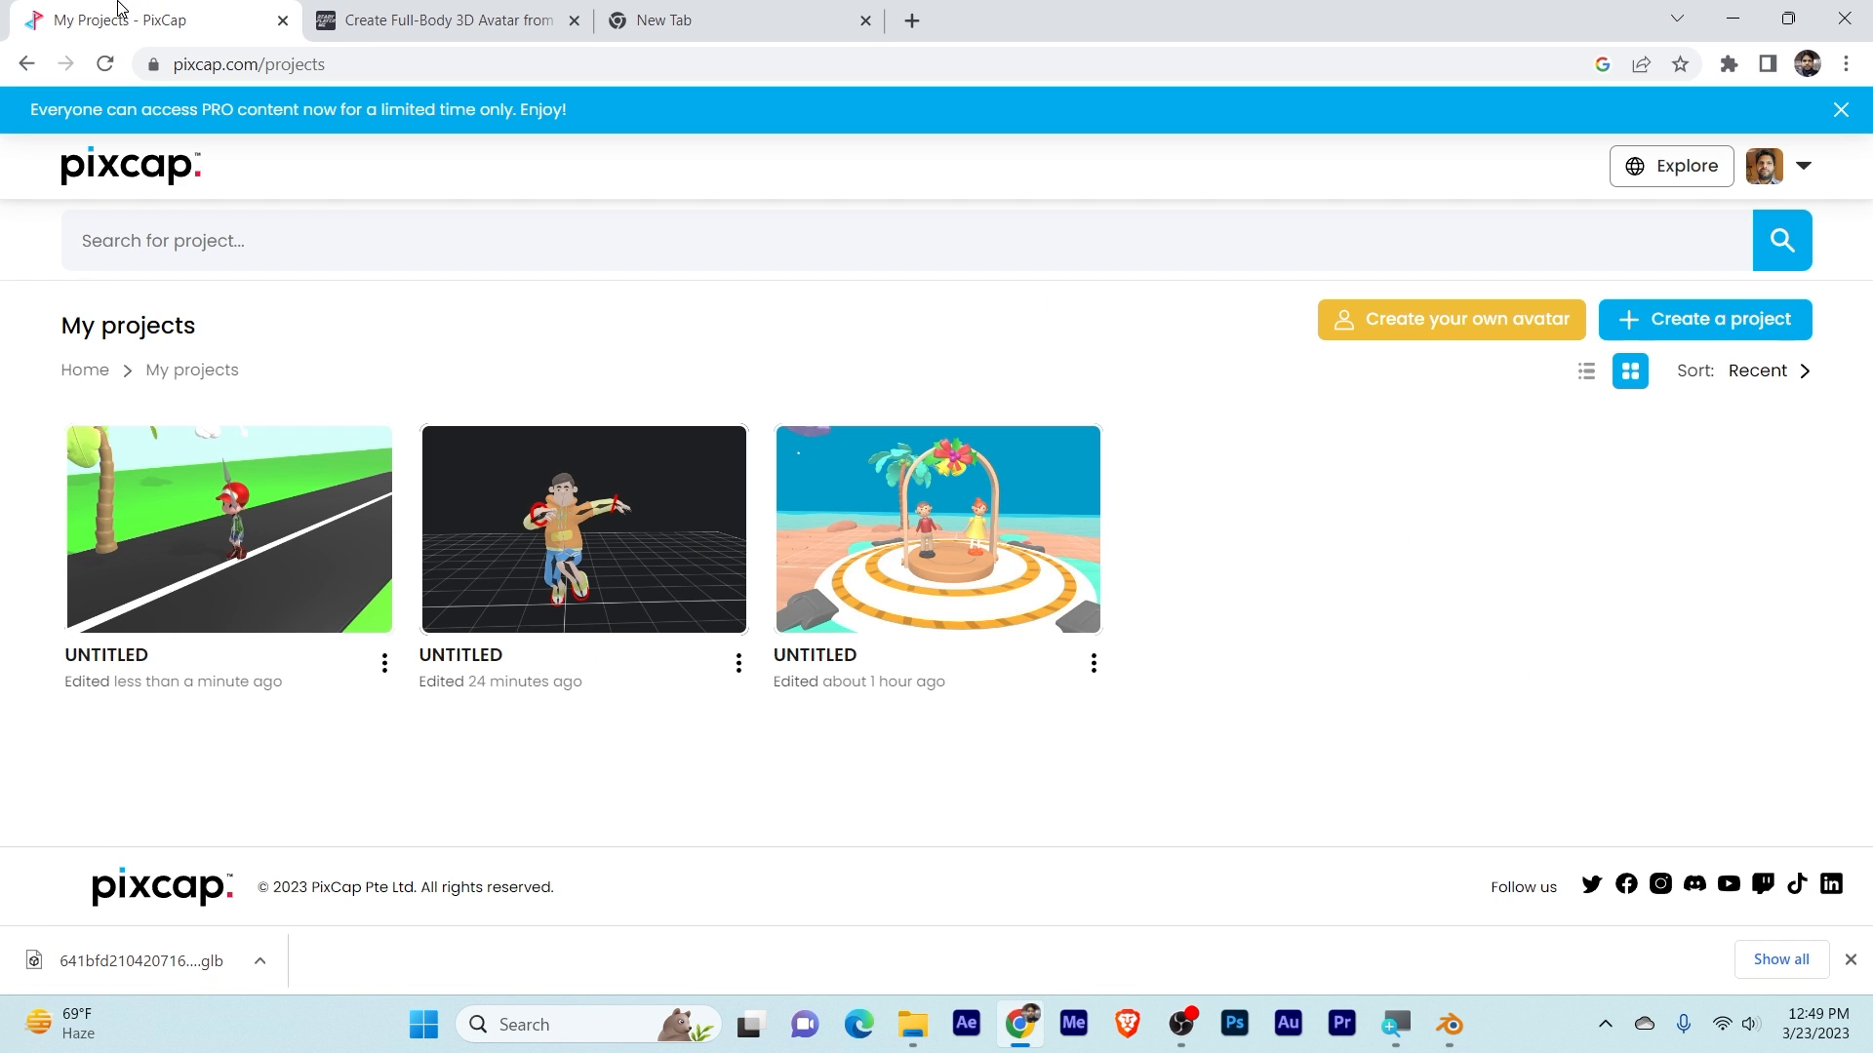
{"action": "left_click", "coordinate": [1697, 319]}
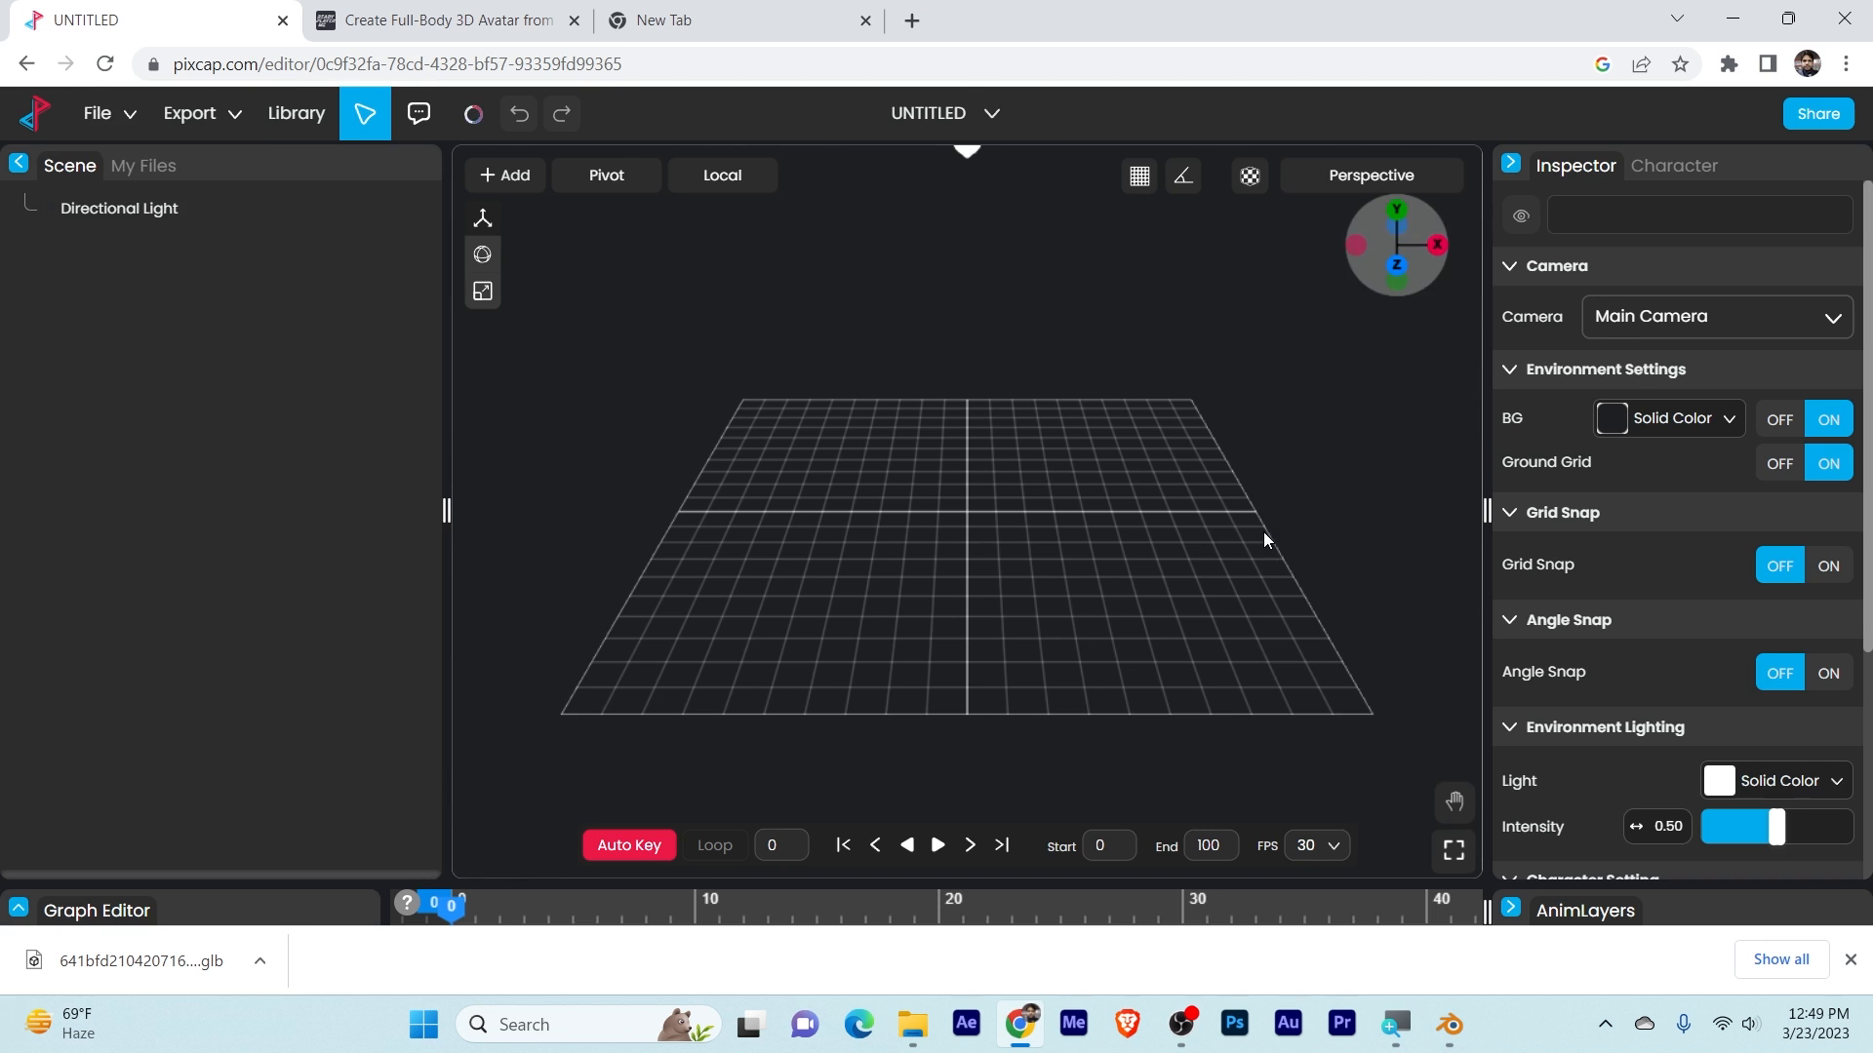
Step: Import the avatar's GLB file from the Downloads folder into the new project
{"action": "left_click", "coordinate": [98, 113]}
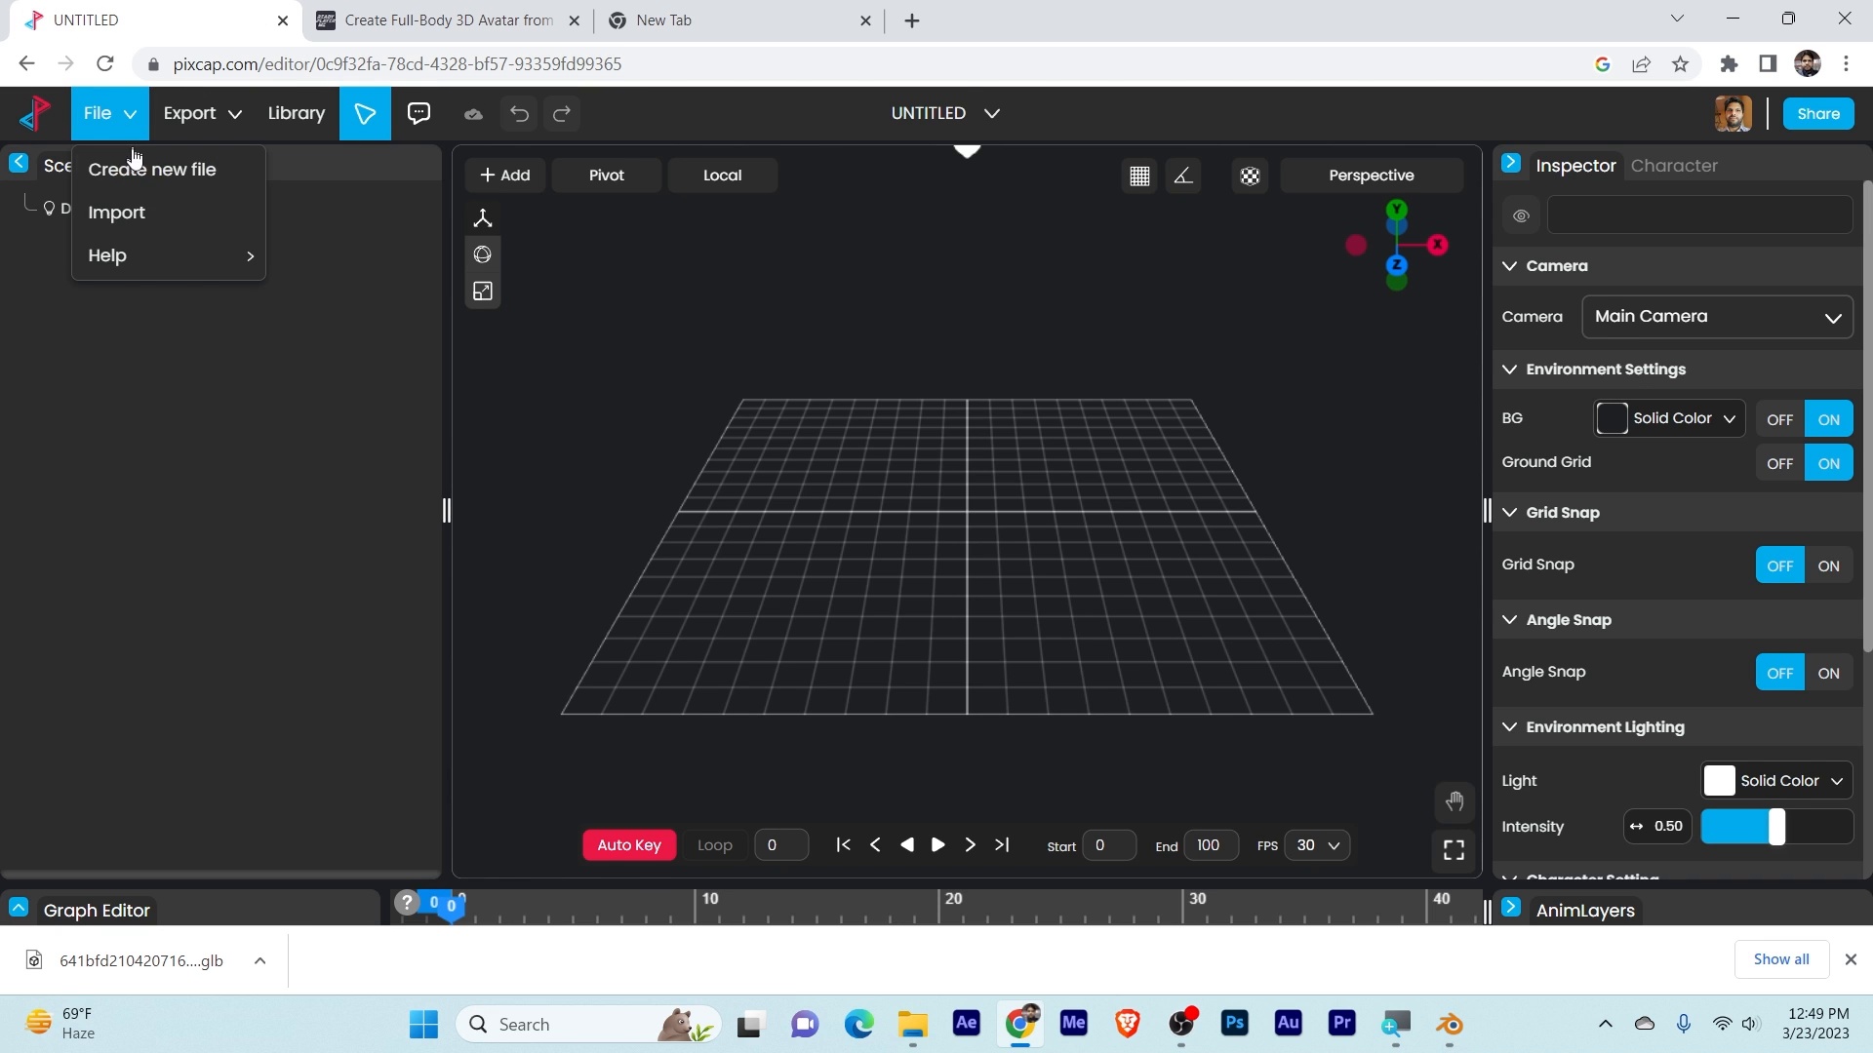
{"action": "left_click", "coordinate": [135, 211]}
{"action": "left_click", "coordinate": [891, 535]}
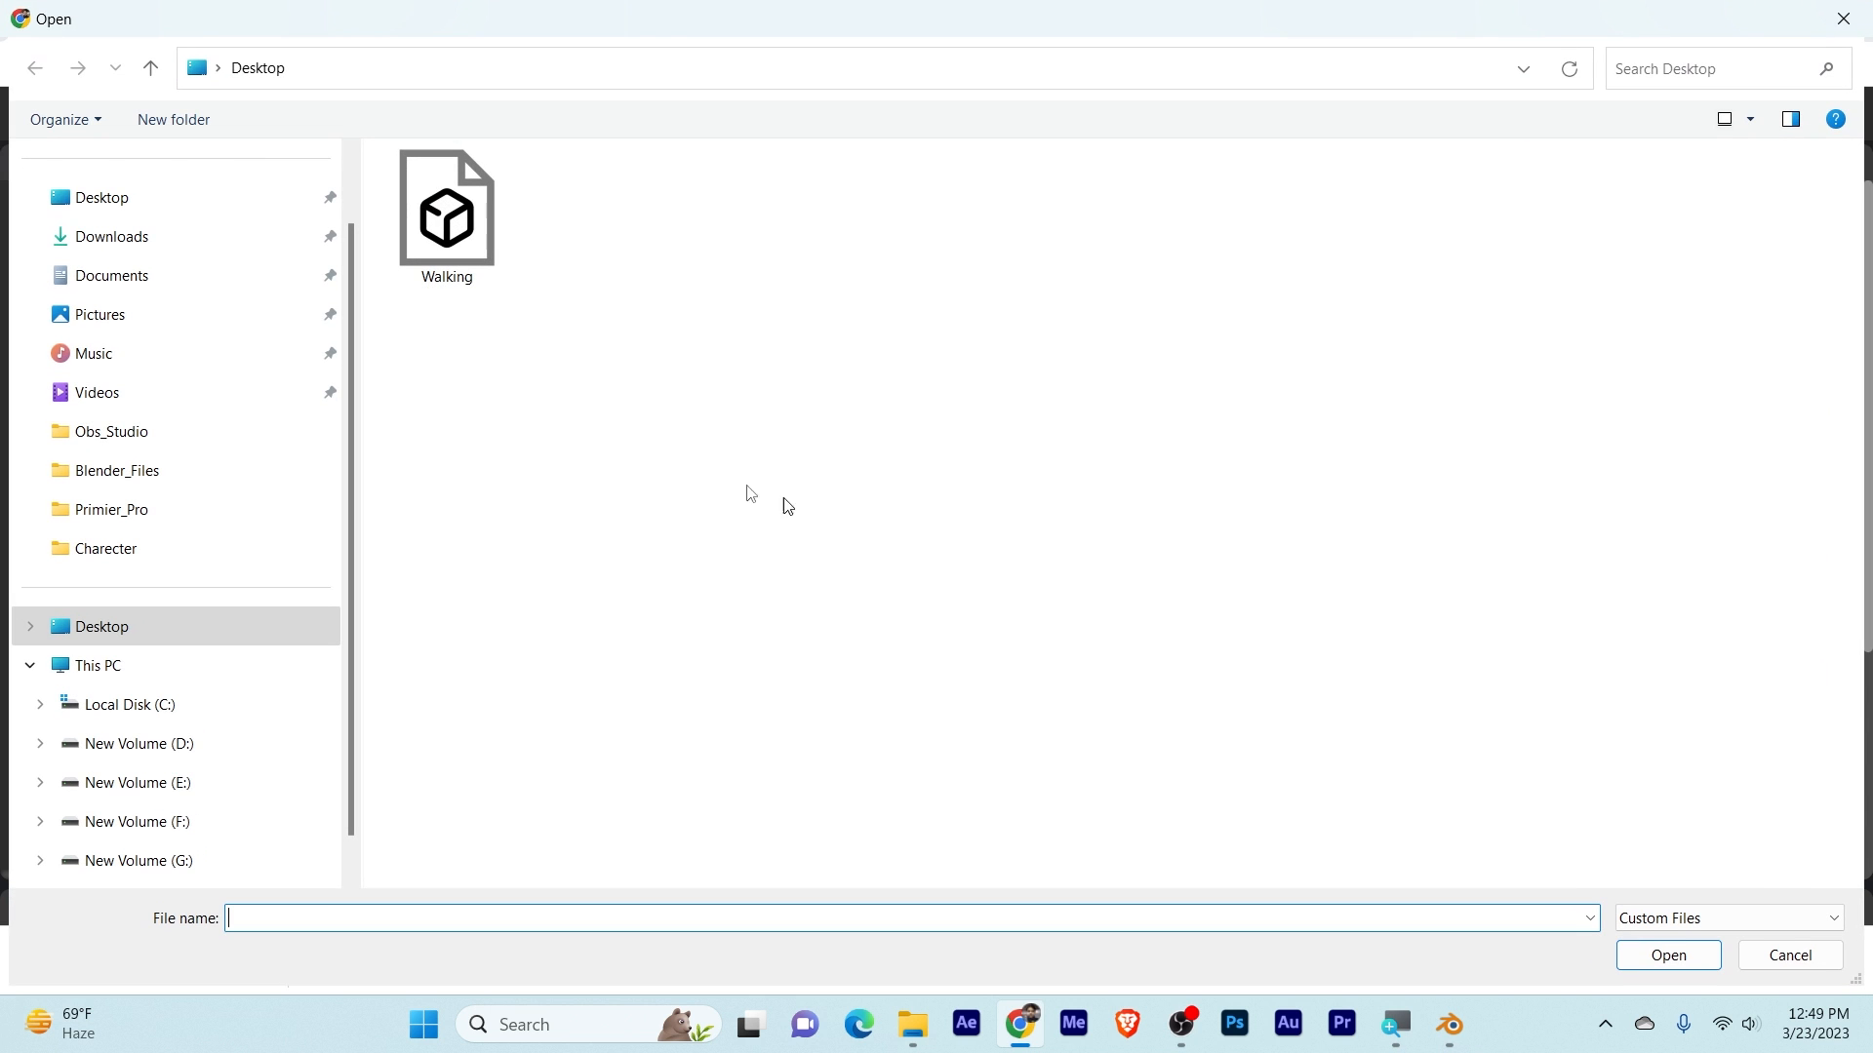
{"action": "left_click", "coordinate": [115, 239]}
{"action": "double_click", "coordinate": [544, 226]}
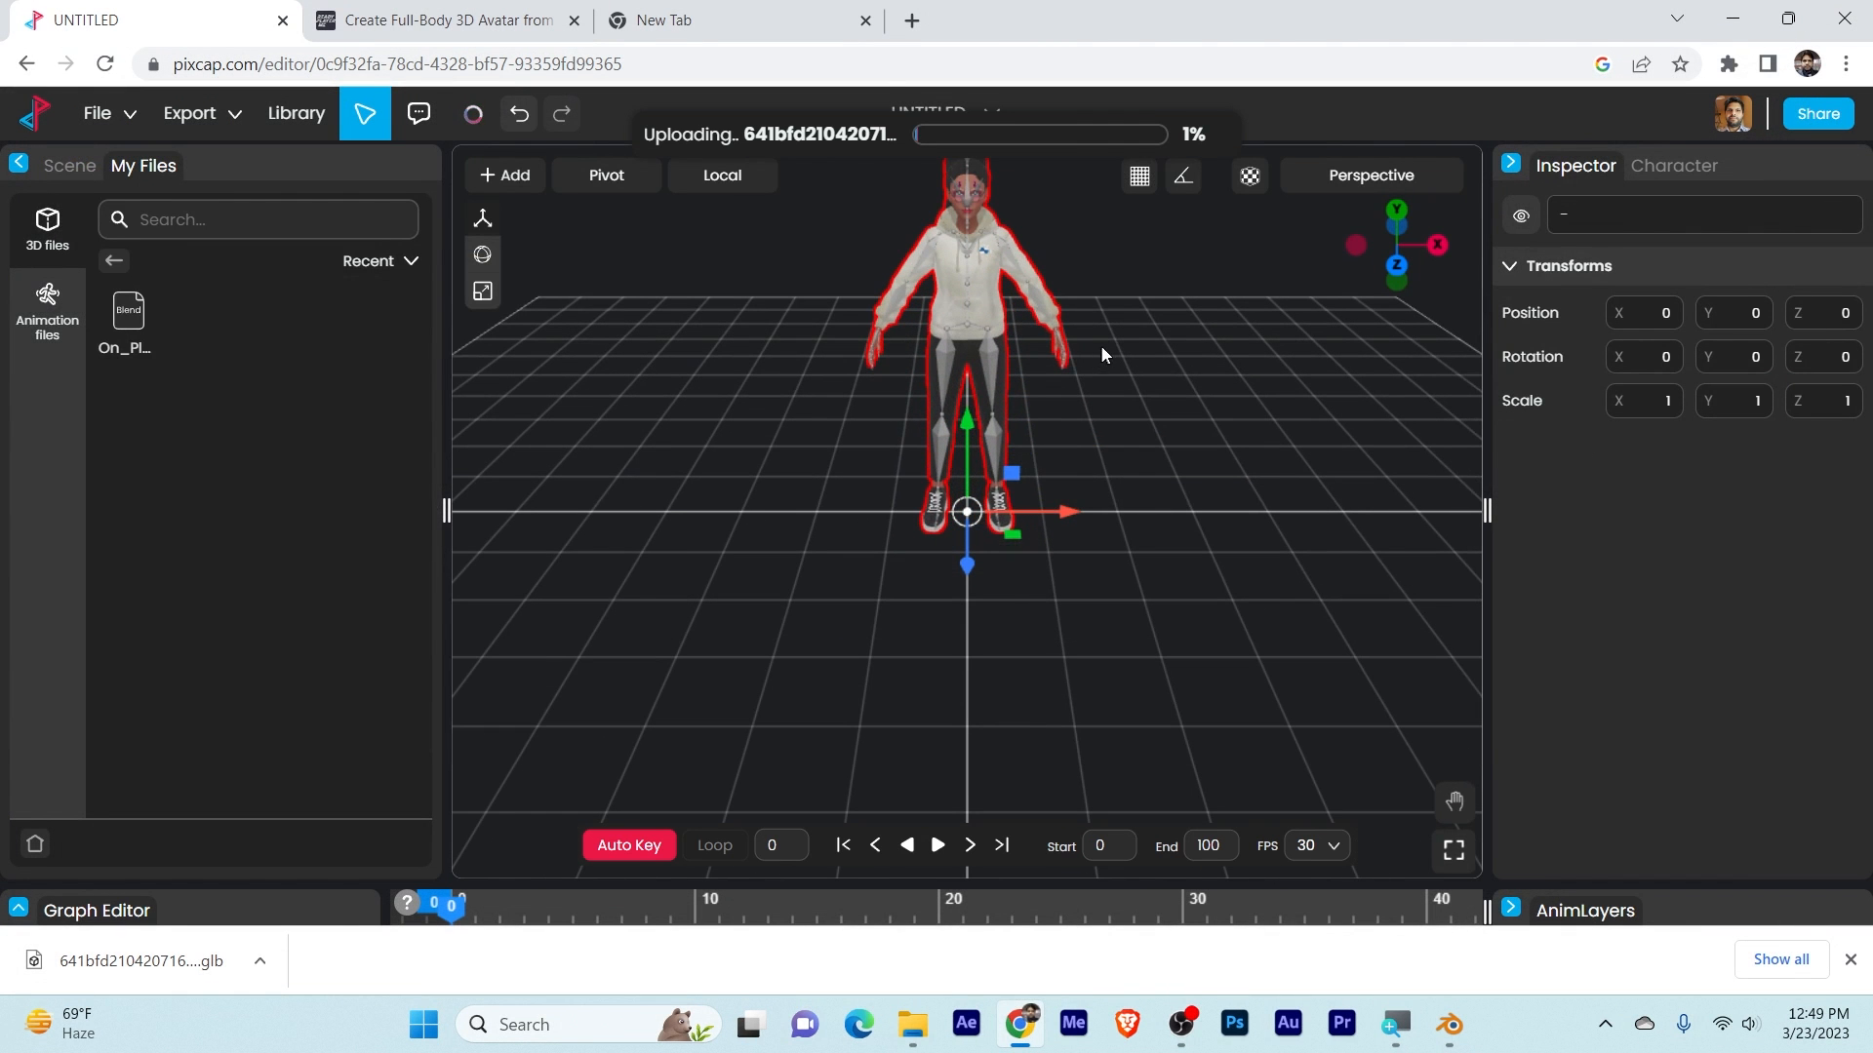
Step: Examine the imported avatar and its skeleton in the viewport from several angles and distances
{"action": "middle_click_drag", "start_coordinate": [1119, 349], "coordinate": [1091, 623]}
{"action": "scroll", "coordinate": [1175, 600], "scroll_direction": "up", "scroll_amount": 3}
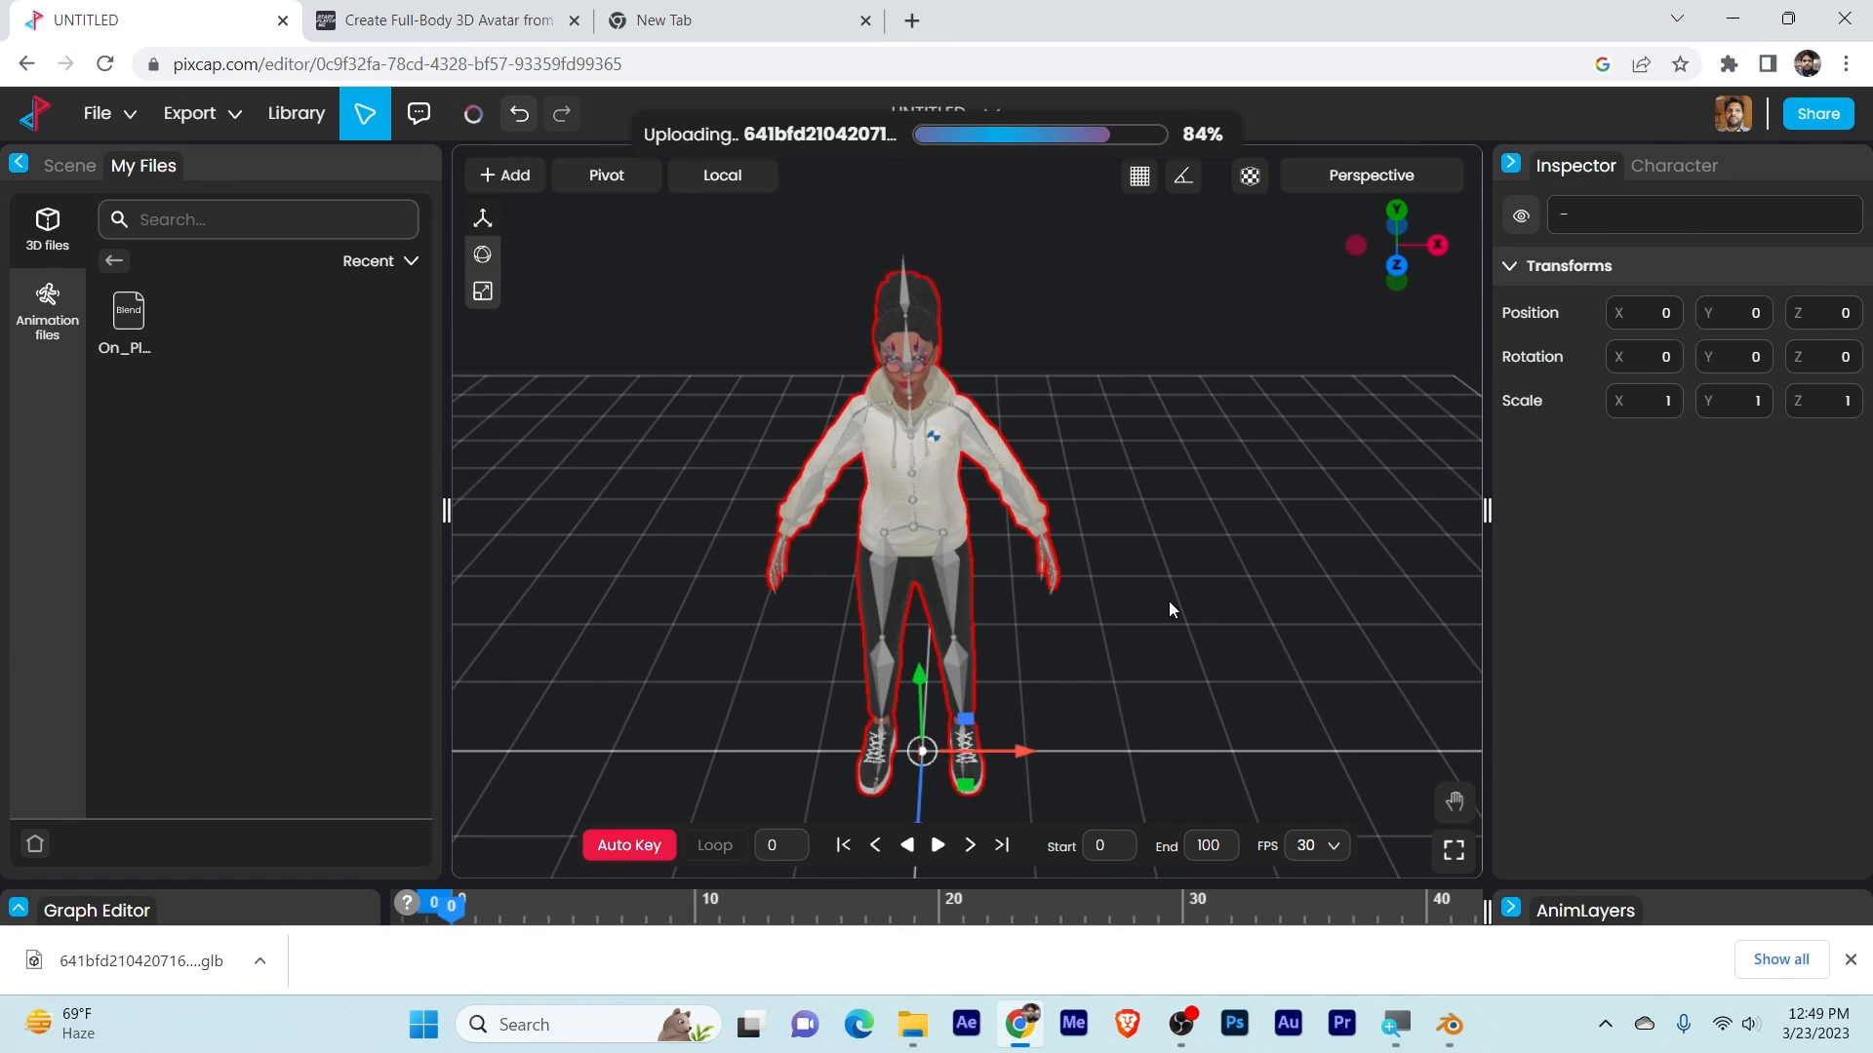
{"action": "scroll", "coordinate": [1171, 615], "scroll_direction": "up", "scroll_amount": 2}
{"action": "middle_click_drag", "start_coordinate": [1175, 620], "coordinate": [1206, 585]}
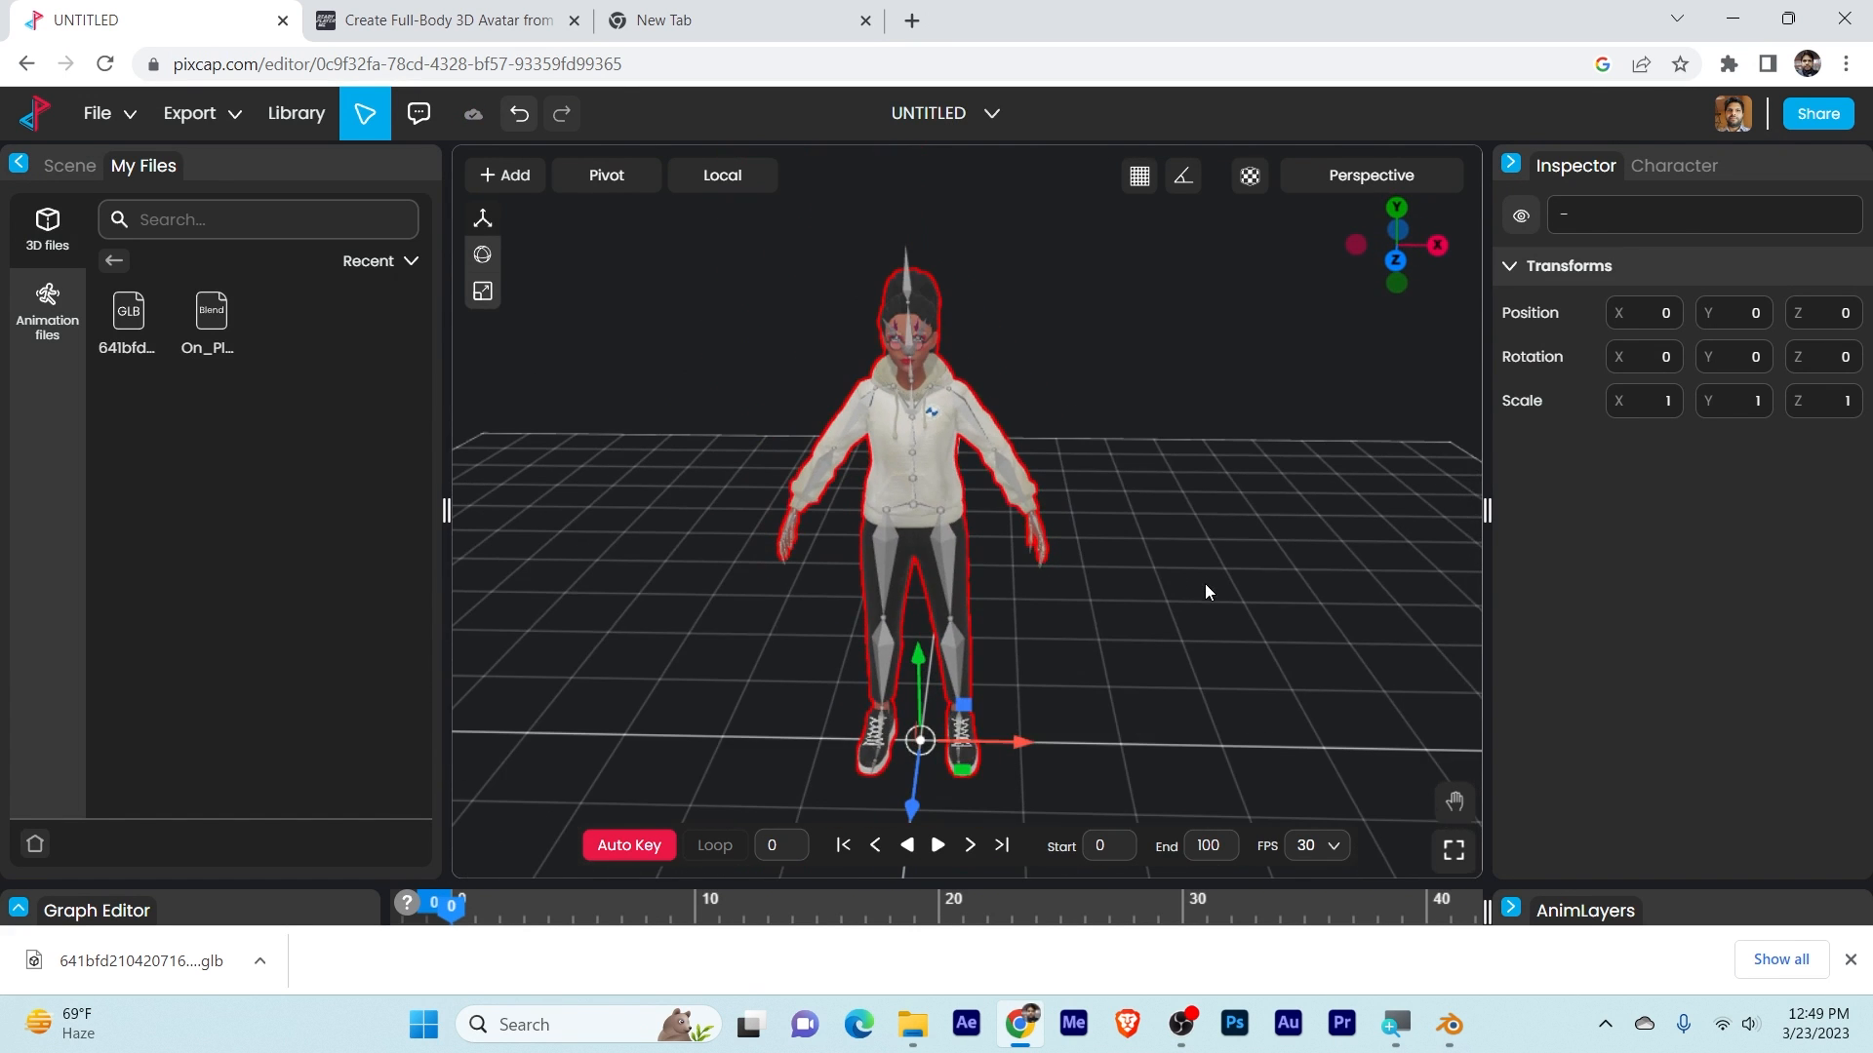
{"action": "scroll", "coordinate": [1206, 589], "scroll_direction": "up", "scroll_amount": 1}
{"action": "scroll", "coordinate": [1204, 583], "scroll_direction": "down", "scroll_amount": 5}
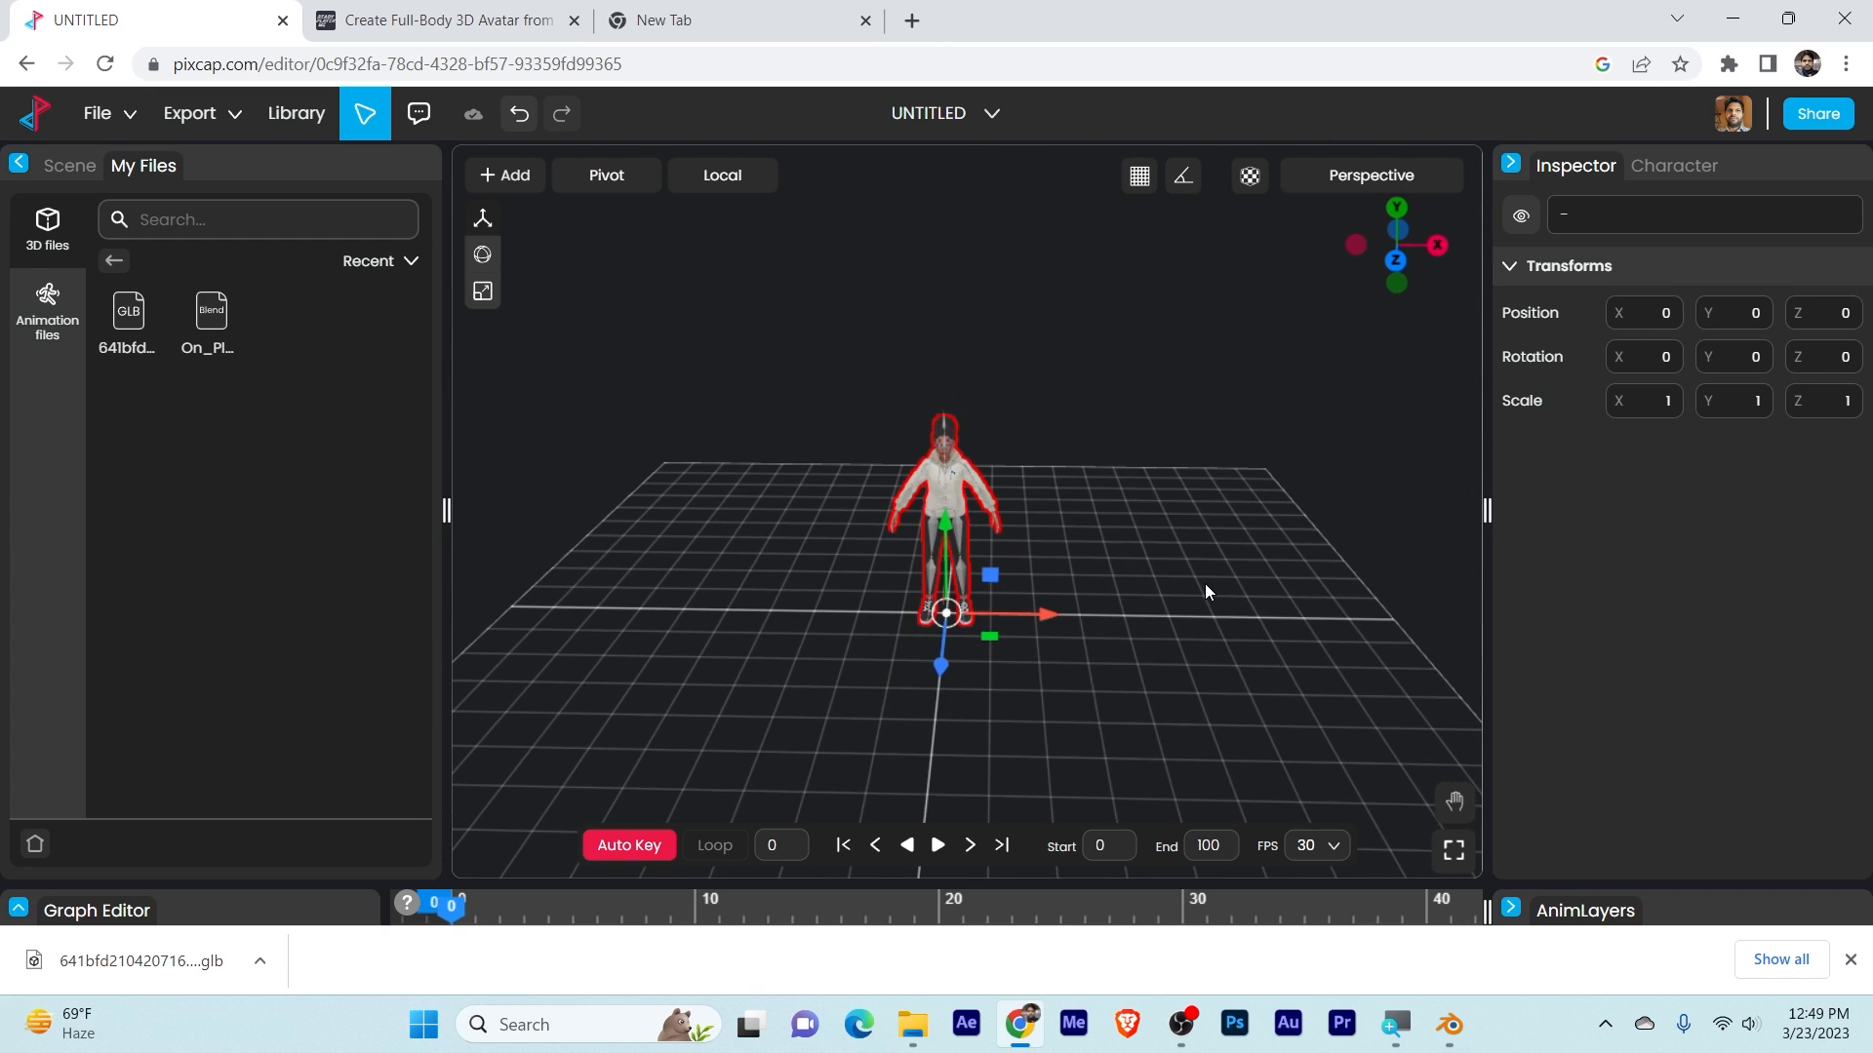
{"action": "left_click", "coordinate": [965, 252]}
{"action": "scroll", "coordinate": [1048, 476], "scroll_direction": "up", "scroll_amount": 5}
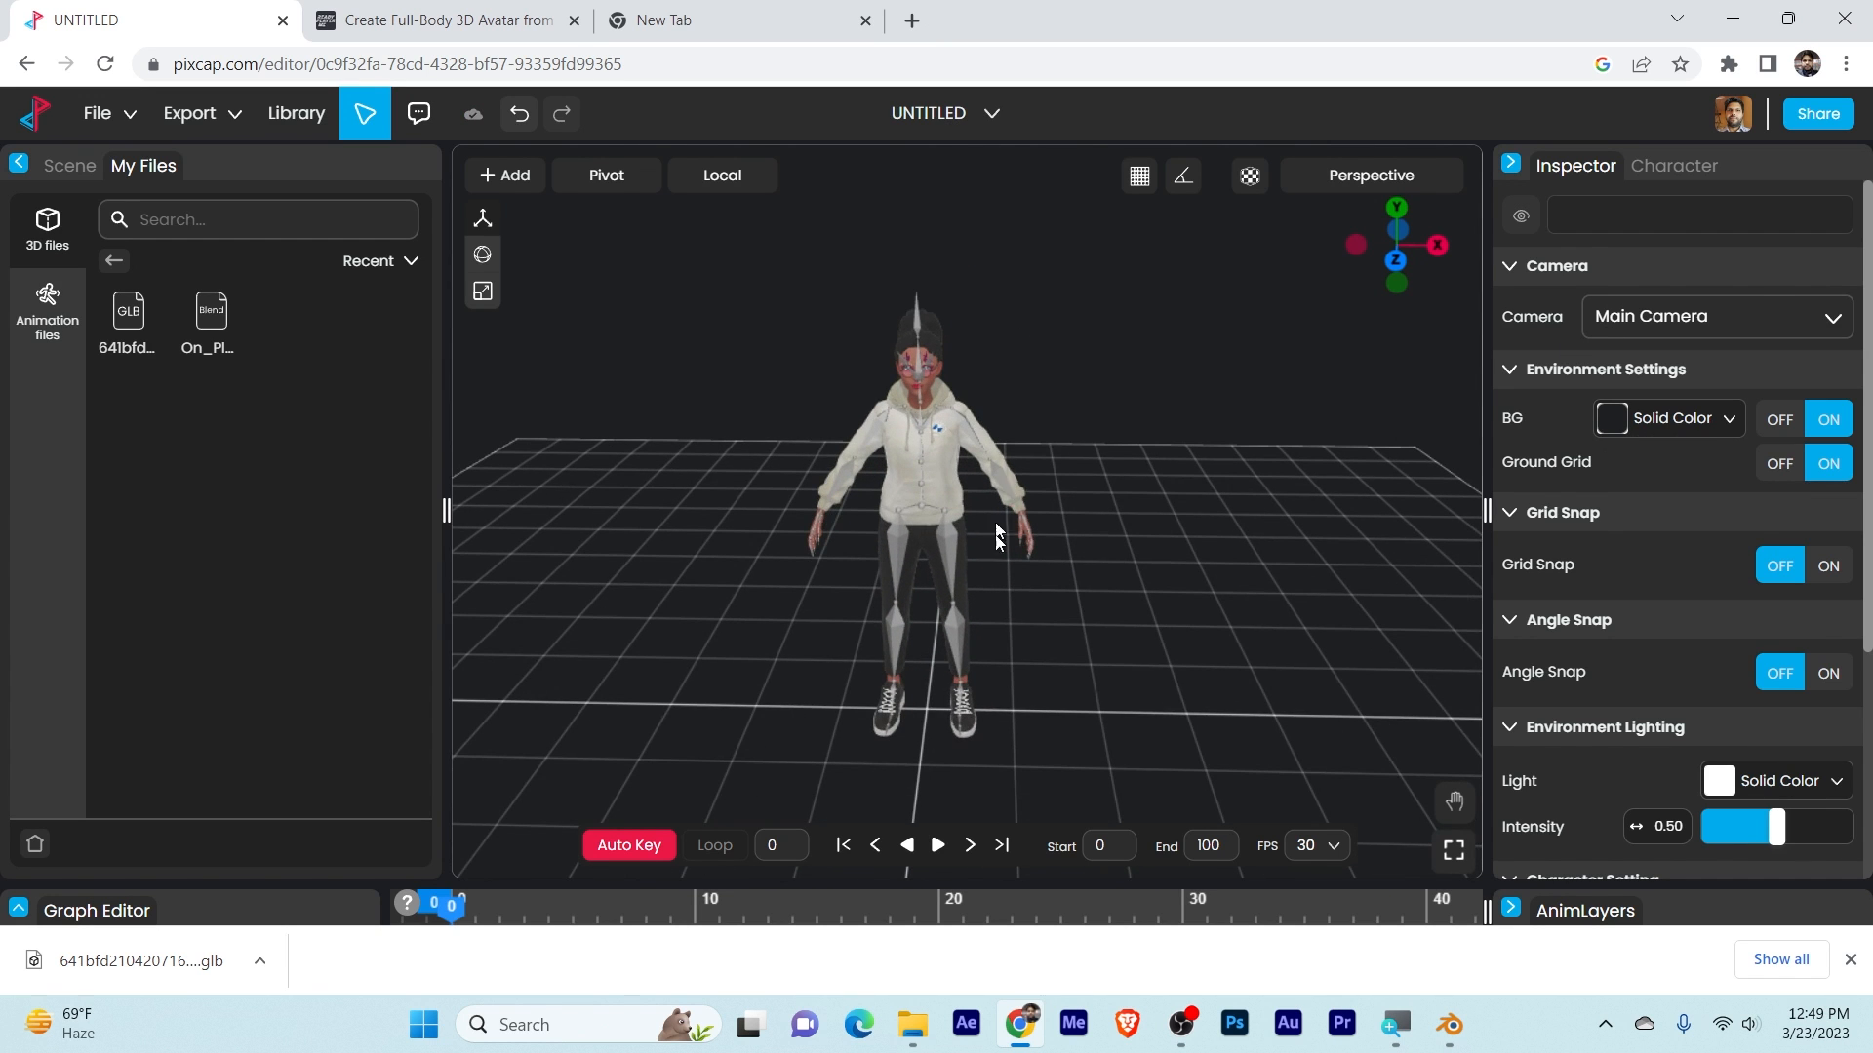
Step: Raise the directional light's intensity to 8.09 and deselect the light
{"action": "scroll", "coordinate": [1028, 593], "scroll_direction": "down", "scroll_amount": 5}
{"action": "left_click", "coordinate": [957, 285]}
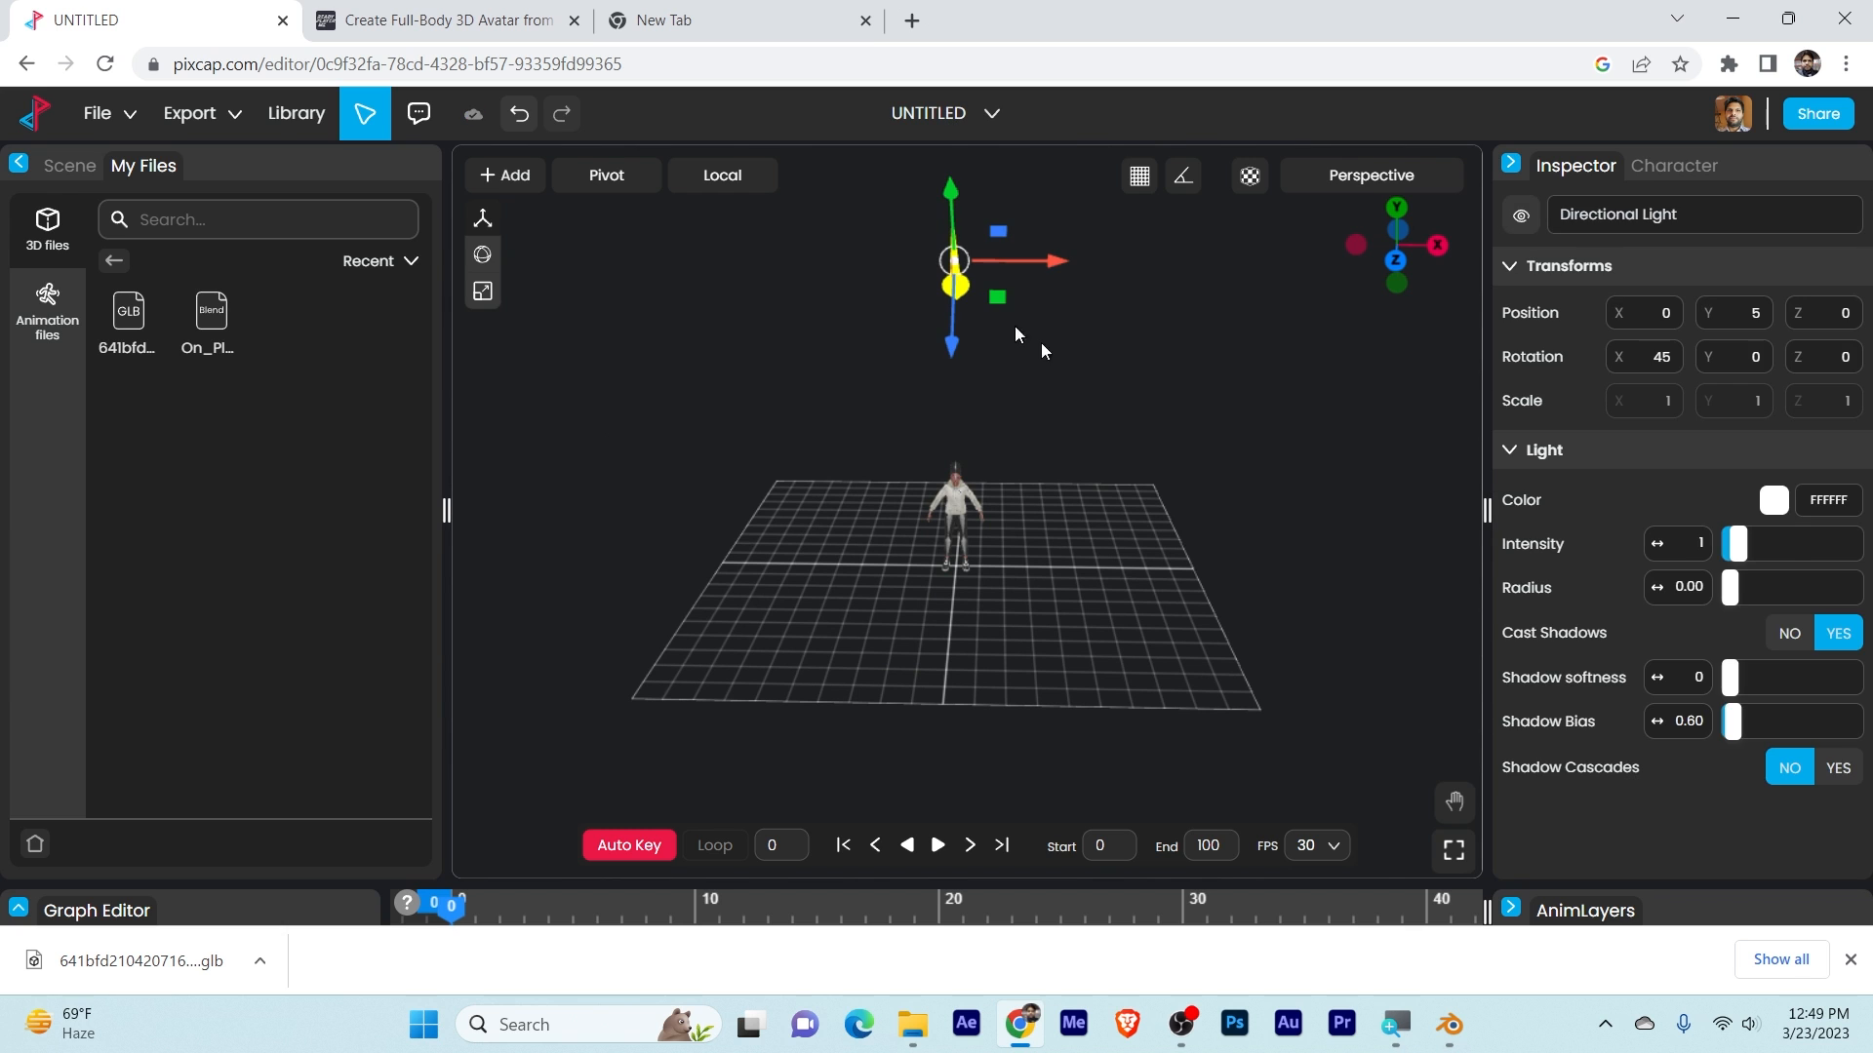
{"action": "left_click_drag", "start_coordinate": [1732, 546], "coordinate": [1796, 542]}
{"action": "scroll", "coordinate": [1061, 503], "scroll_direction": "up", "scroll_amount": 10}
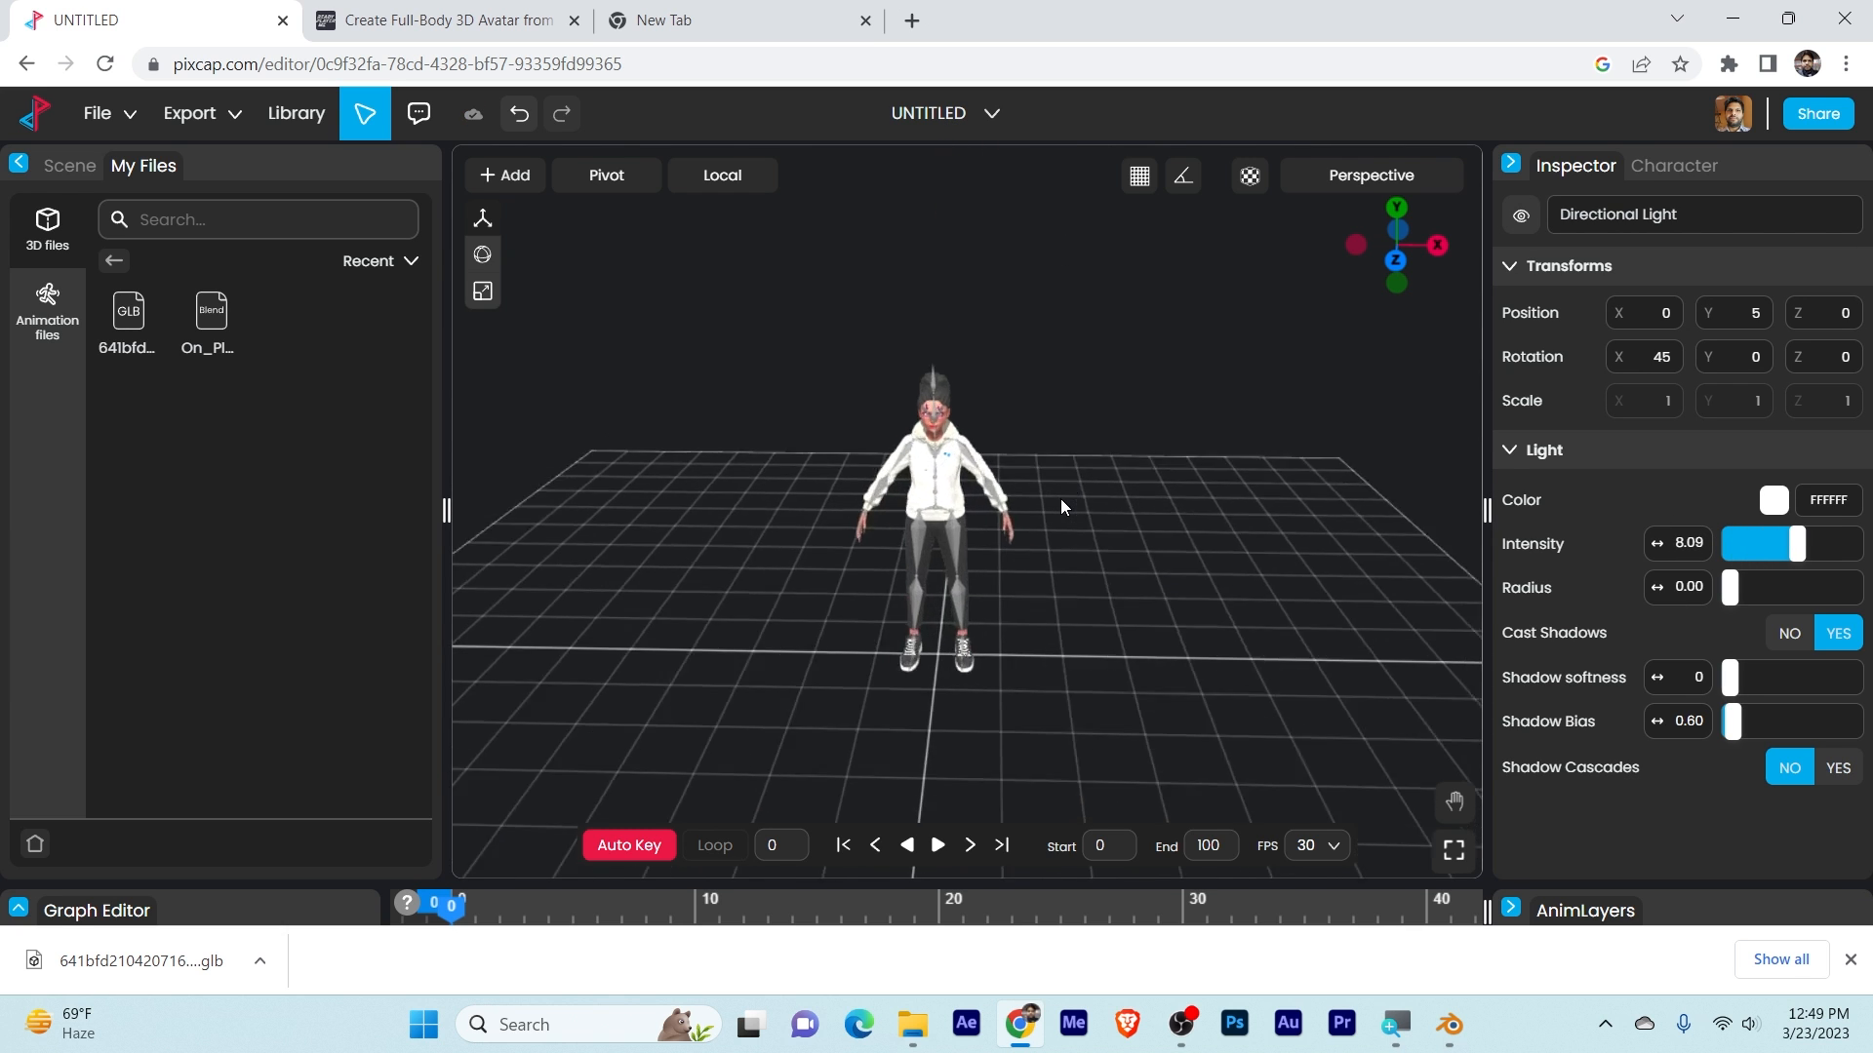
{"action": "left_click", "coordinate": [1127, 387]}
Step: Open the hand pose controls for the avatar's skeleton, spread the fingers, and reset the left hand's pose
{"action": "scroll", "coordinate": [1115, 558], "scroll_direction": "up", "scroll_amount": 5}
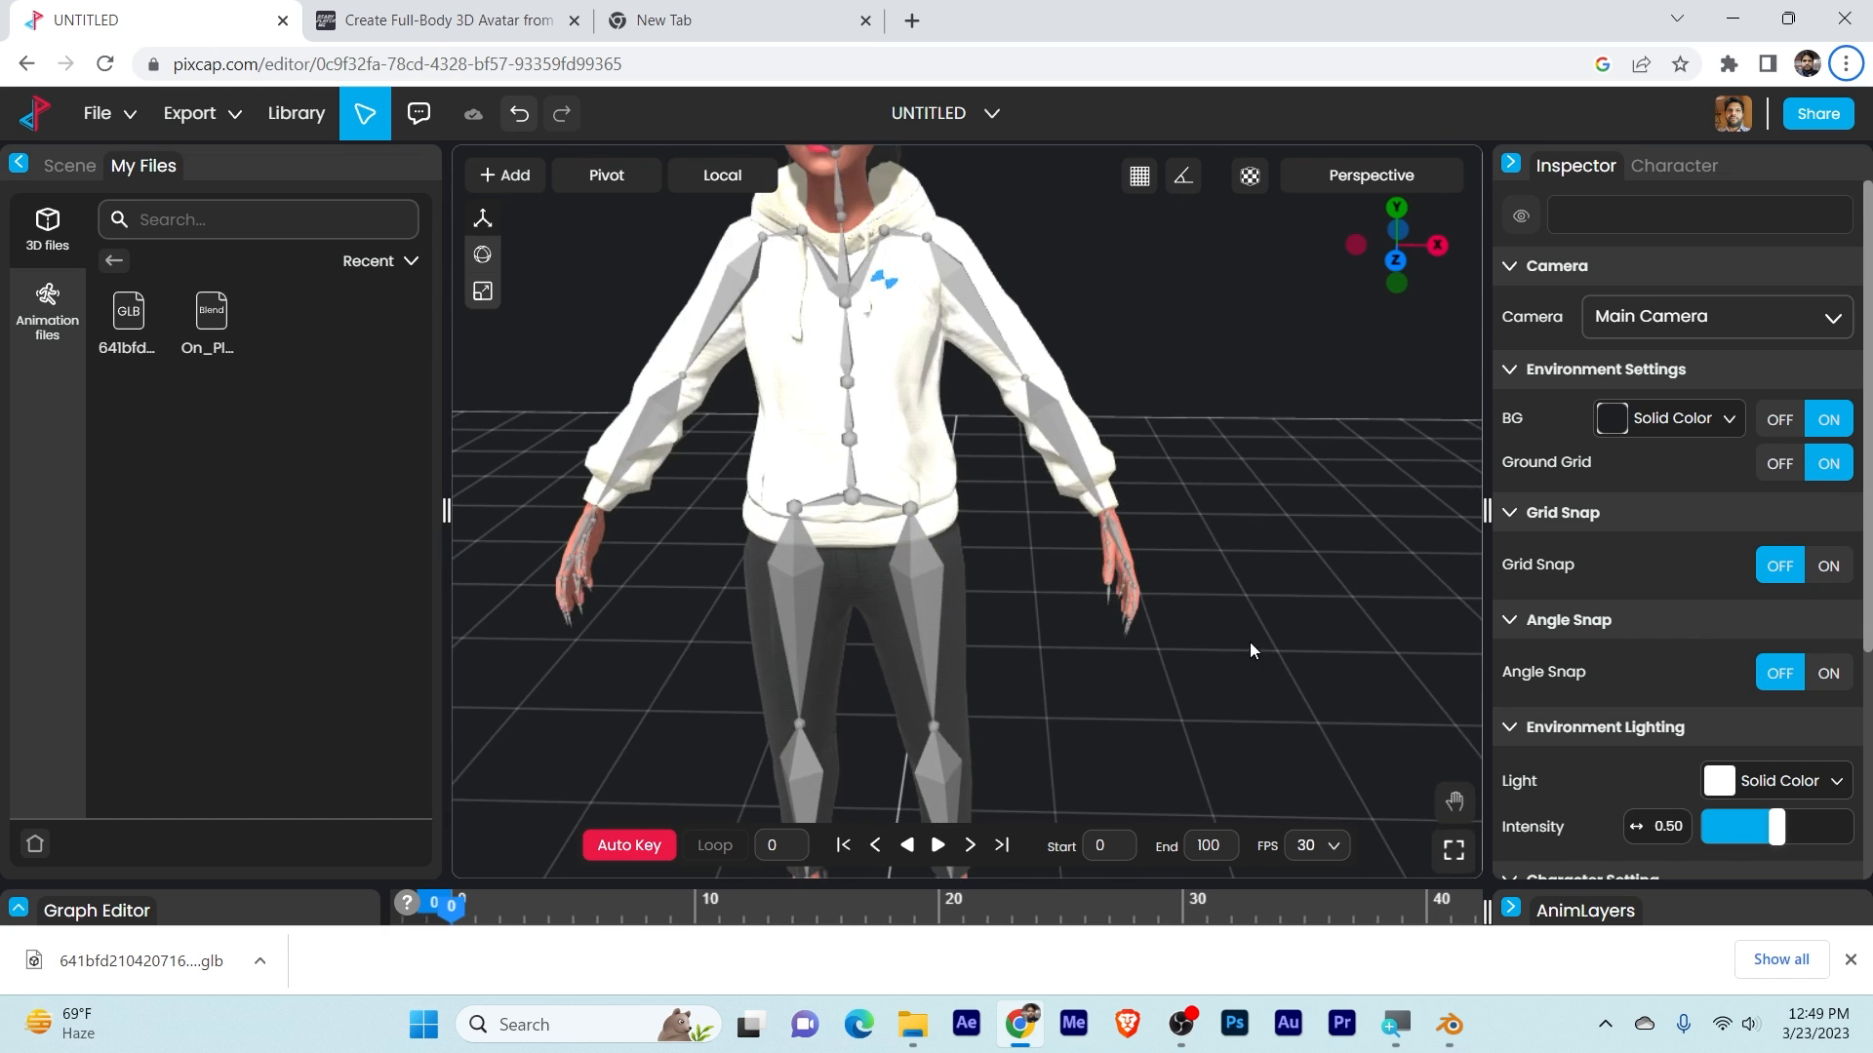
{"action": "left_click_drag", "start_coordinate": [1250, 642], "coordinate": [1074, 671]}
{"action": "scroll", "coordinate": [1074, 672], "scroll_direction": "up", "scroll_amount": 5}
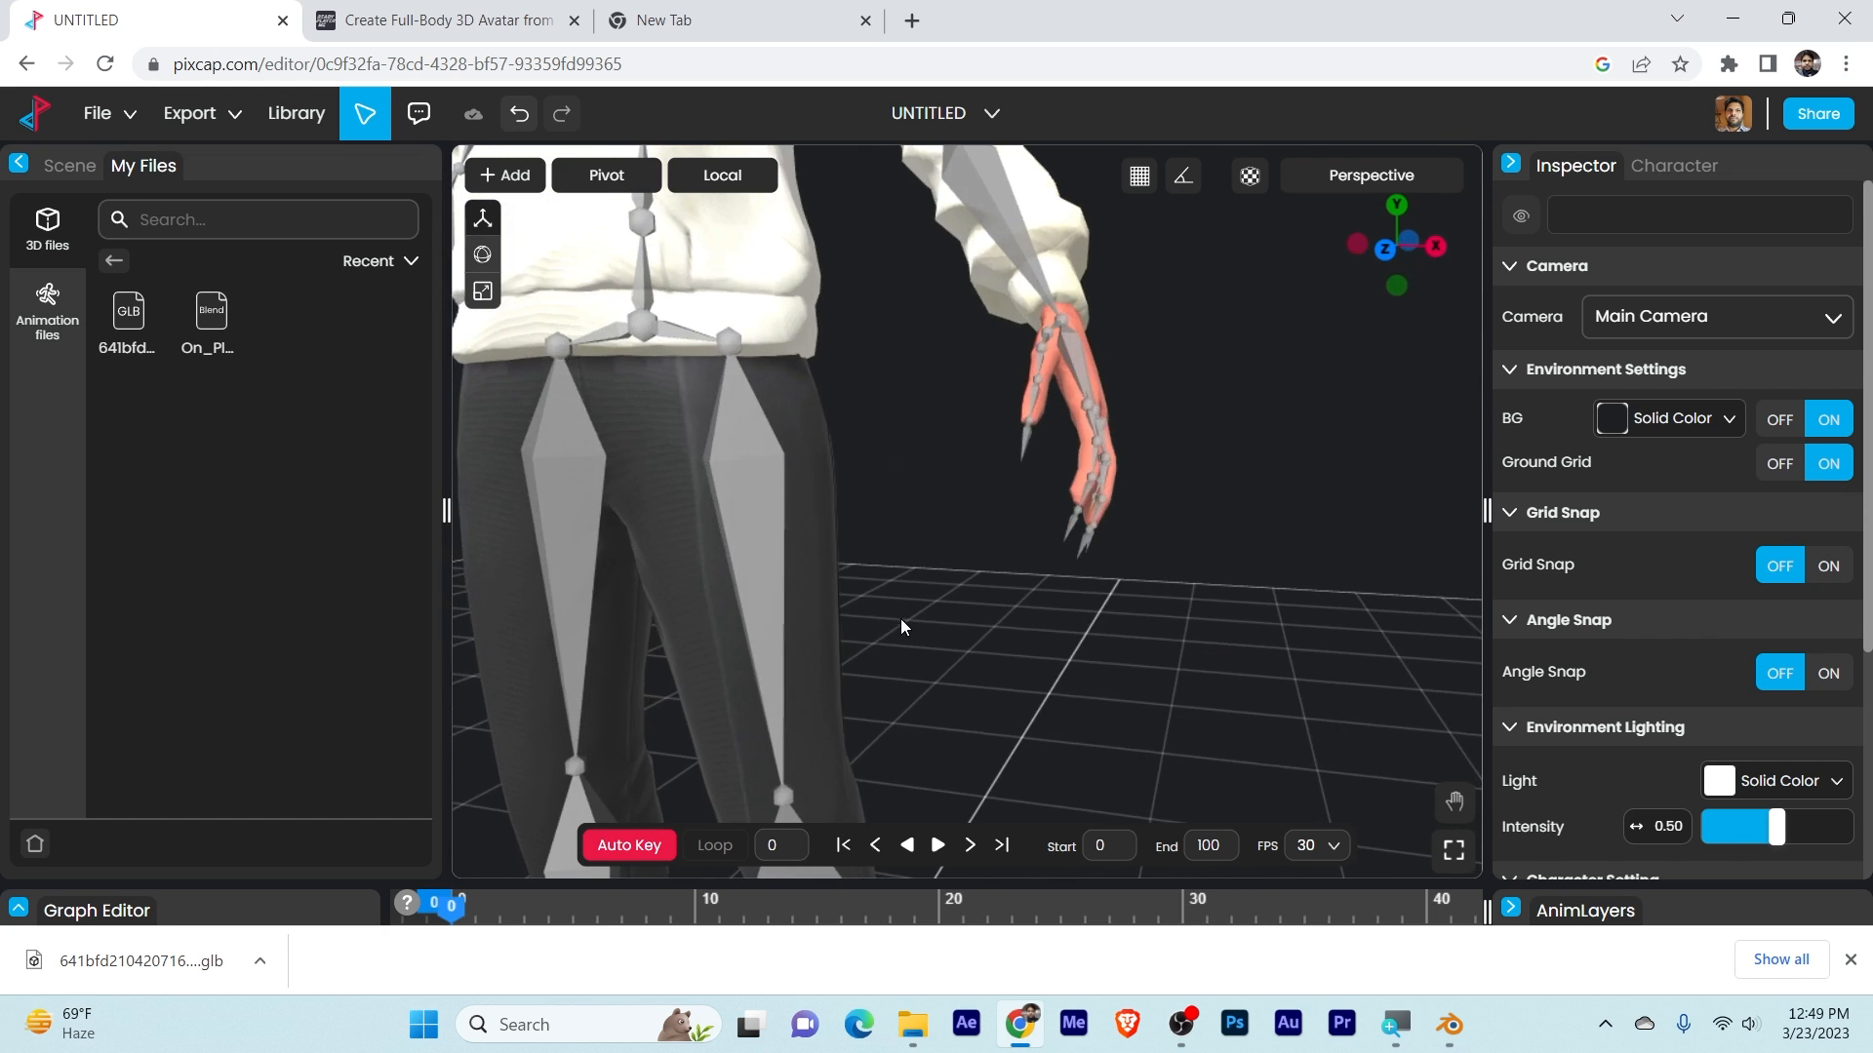
{"action": "left_click", "coordinate": [1454, 802]}
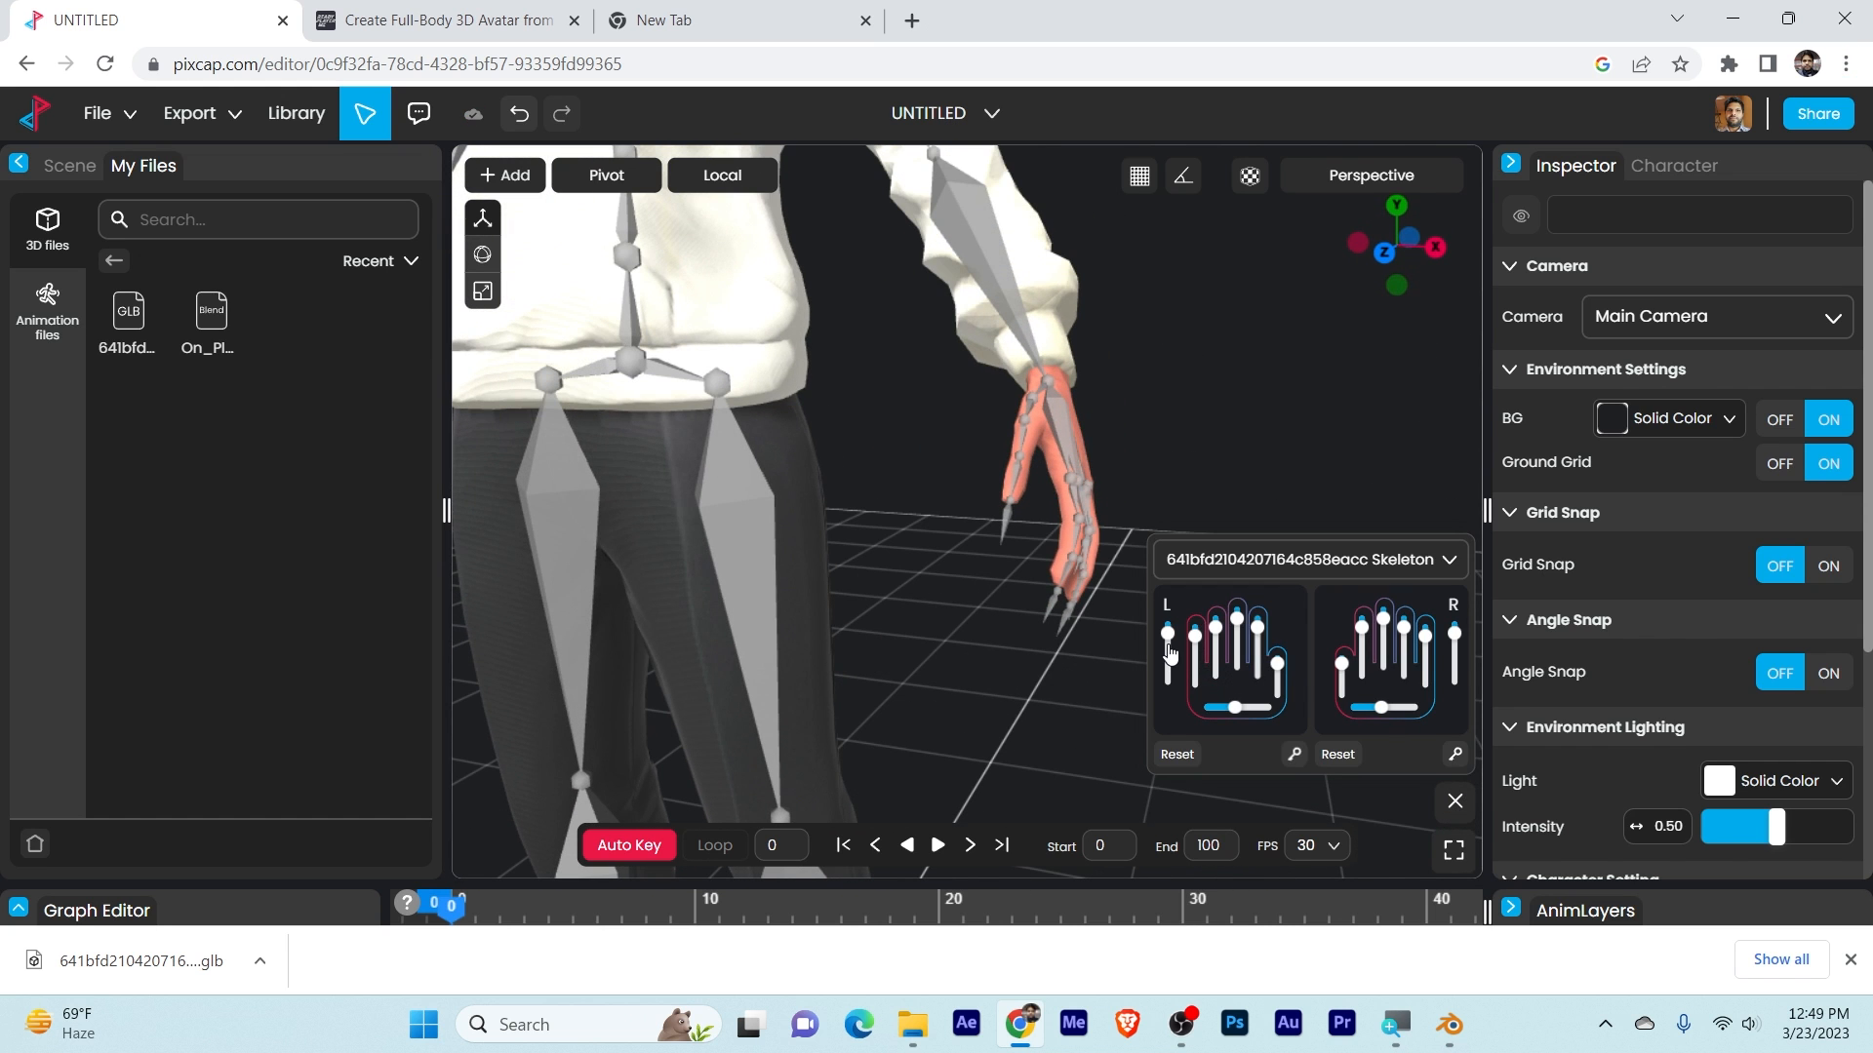
{"action": "left_click_drag", "start_coordinate": [1170, 654], "coordinate": [1134, 501]}
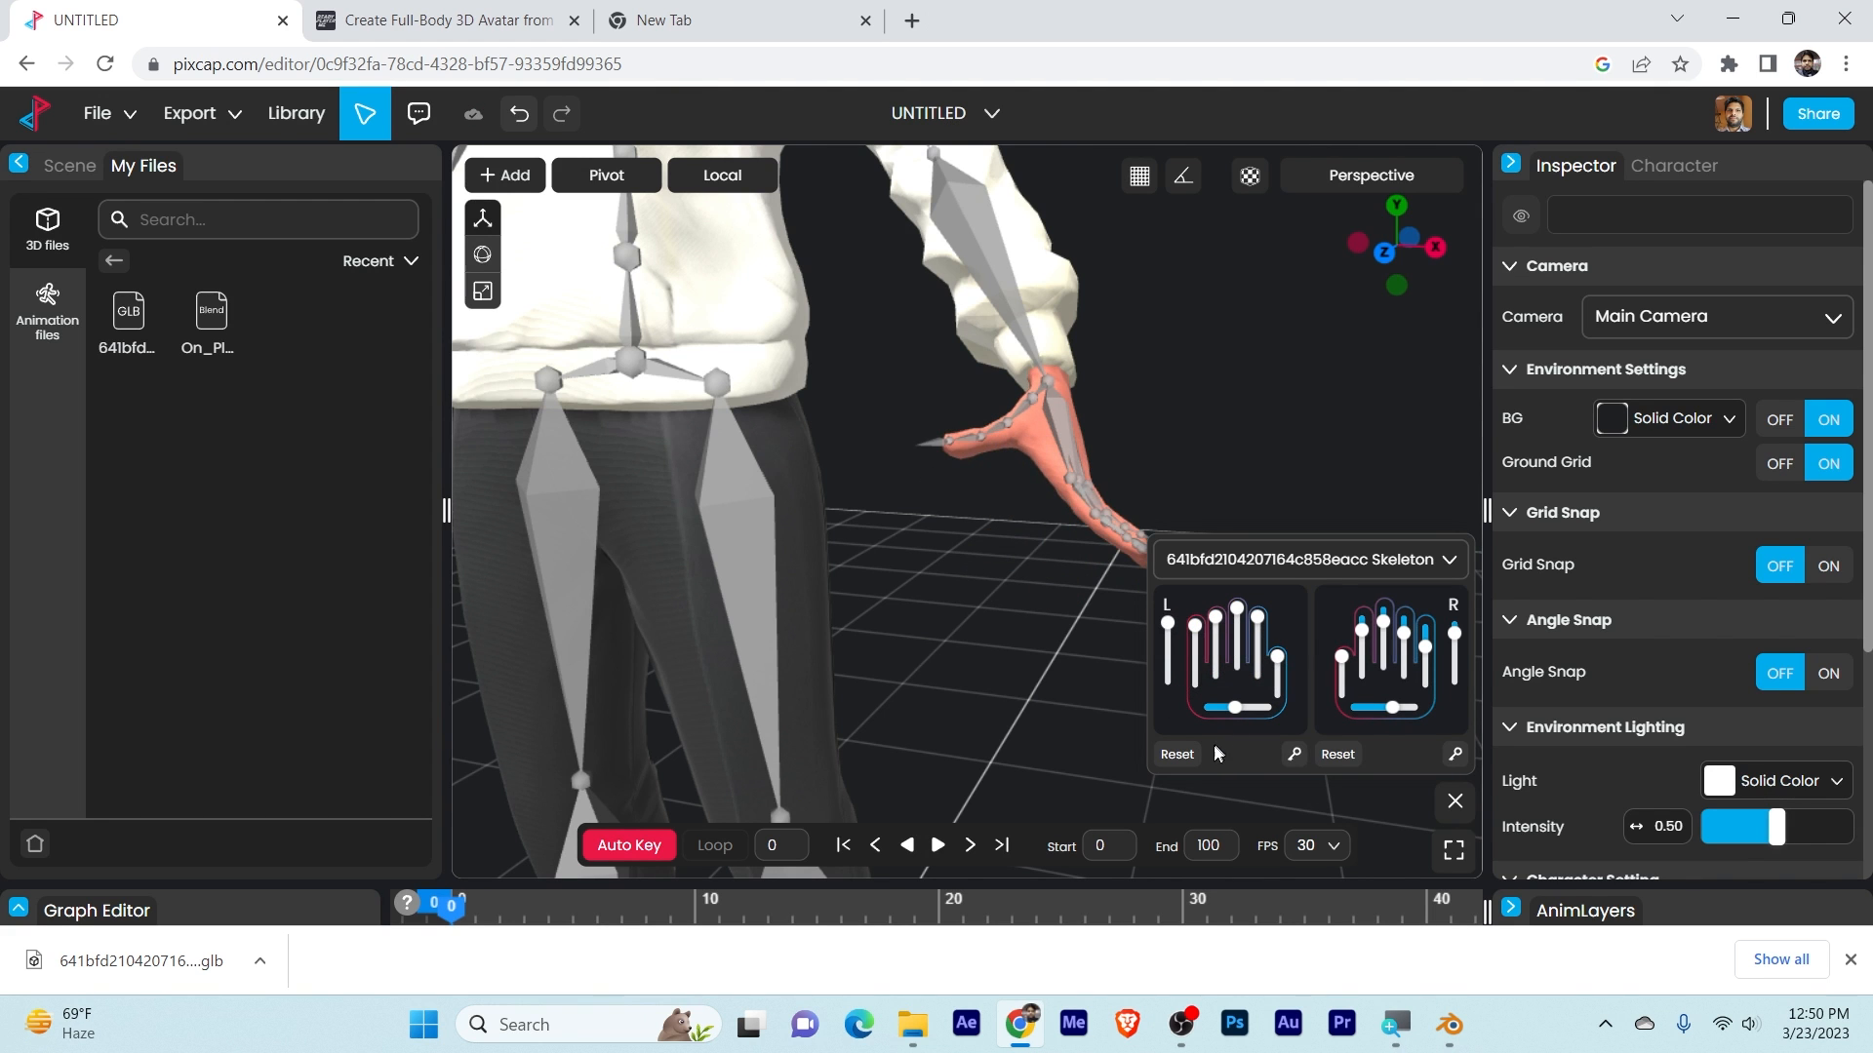
{"action": "left_click", "coordinate": [1178, 754]}
Step: Curl both of the avatar's hands into fists, close the hand pose controls, and view the full body from the side
{"action": "scroll", "coordinate": [1198, 459], "scroll_direction": "down", "scroll_amount": 5}
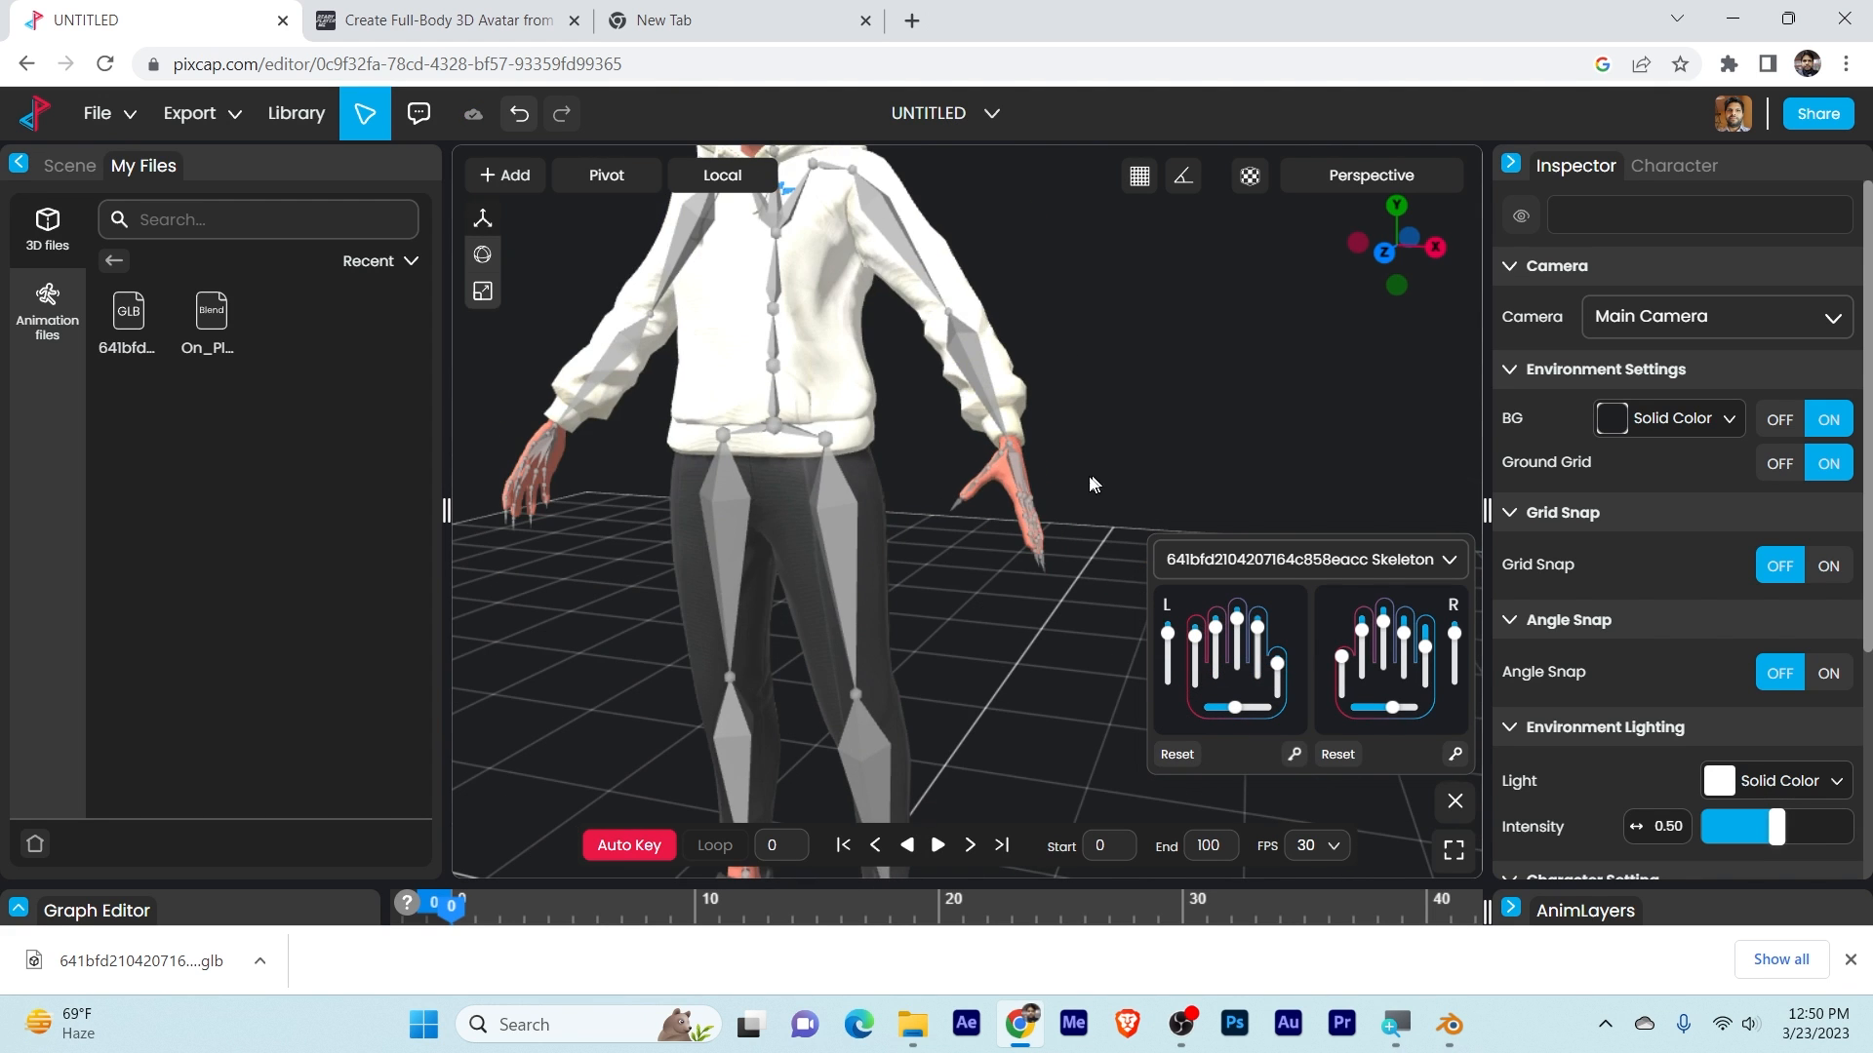
{"action": "scroll", "coordinate": [1046, 483], "scroll_direction": "down", "scroll_amount": 3}
{"action": "scroll", "coordinate": [1034, 507], "scroll_direction": "up", "scroll_amount": 3}
{"action": "scroll", "coordinate": [1073, 546], "scroll_direction": "down", "scroll_amount": 8}
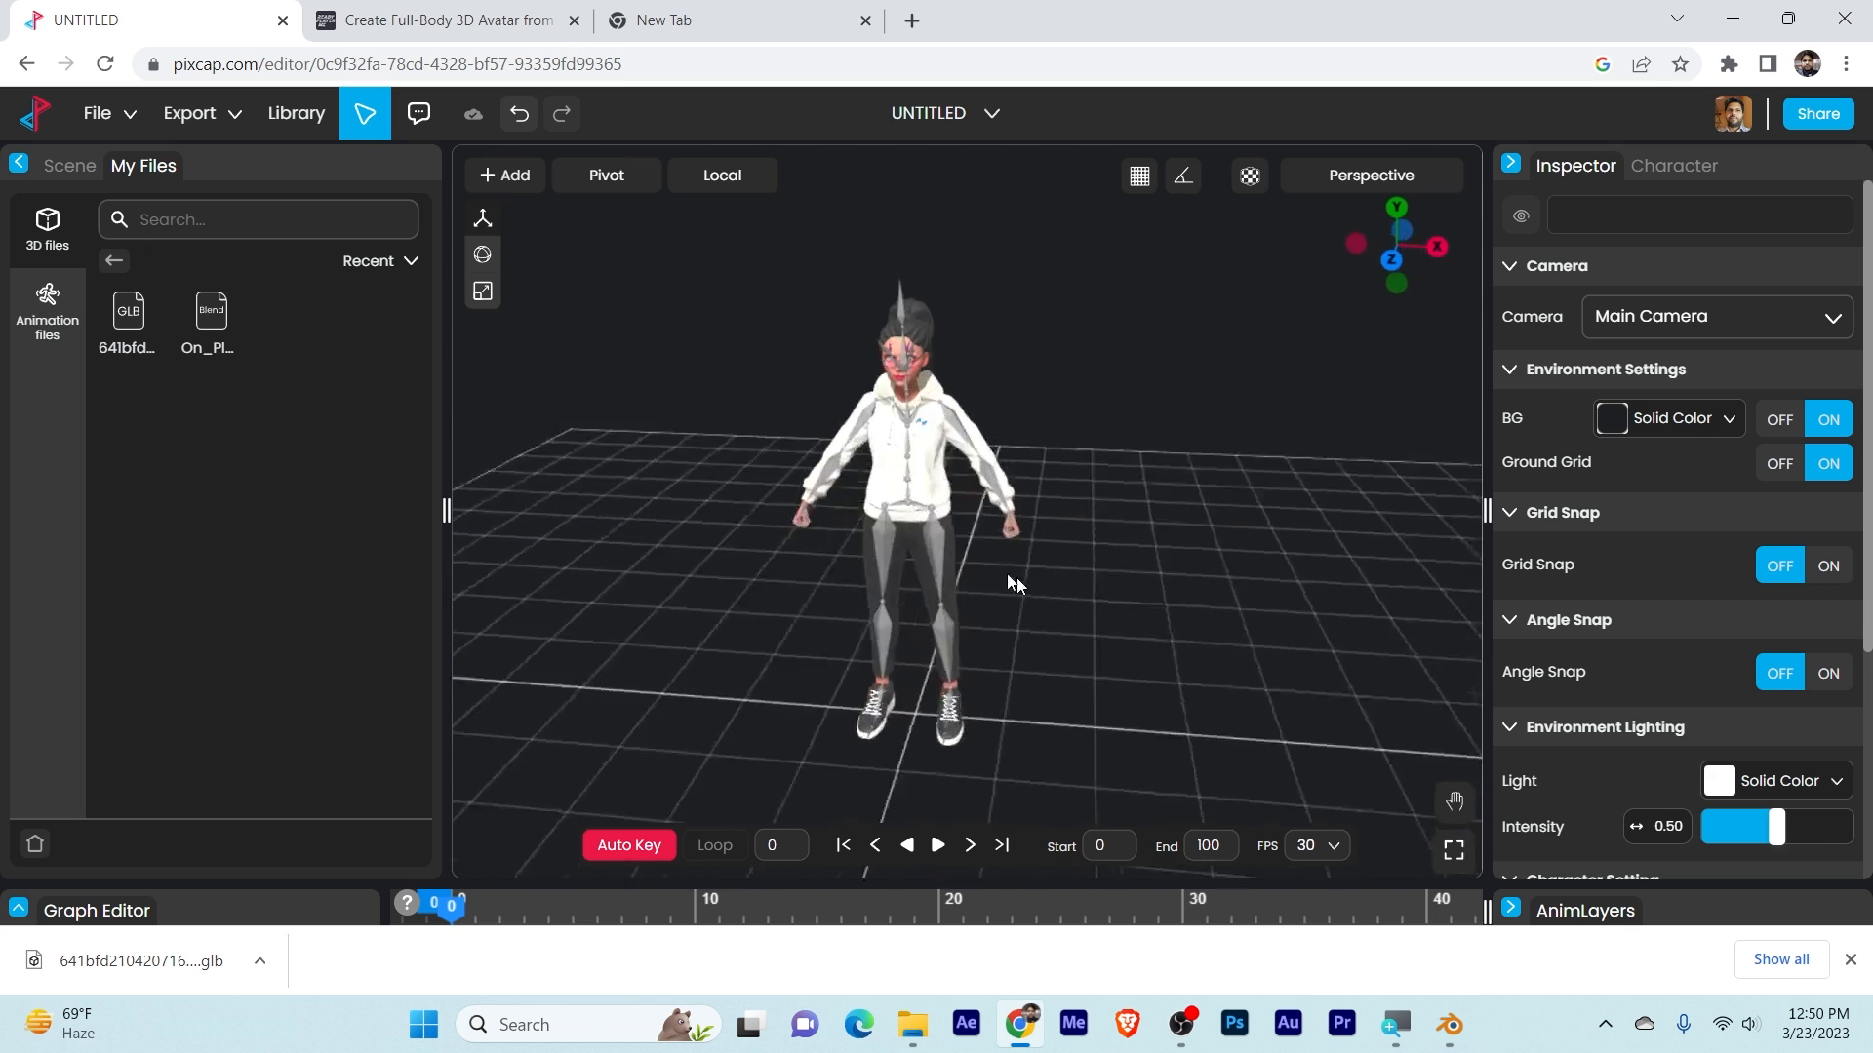
{"action": "left_click_drag", "start_coordinate": [1016, 577], "coordinate": [894, 594]}
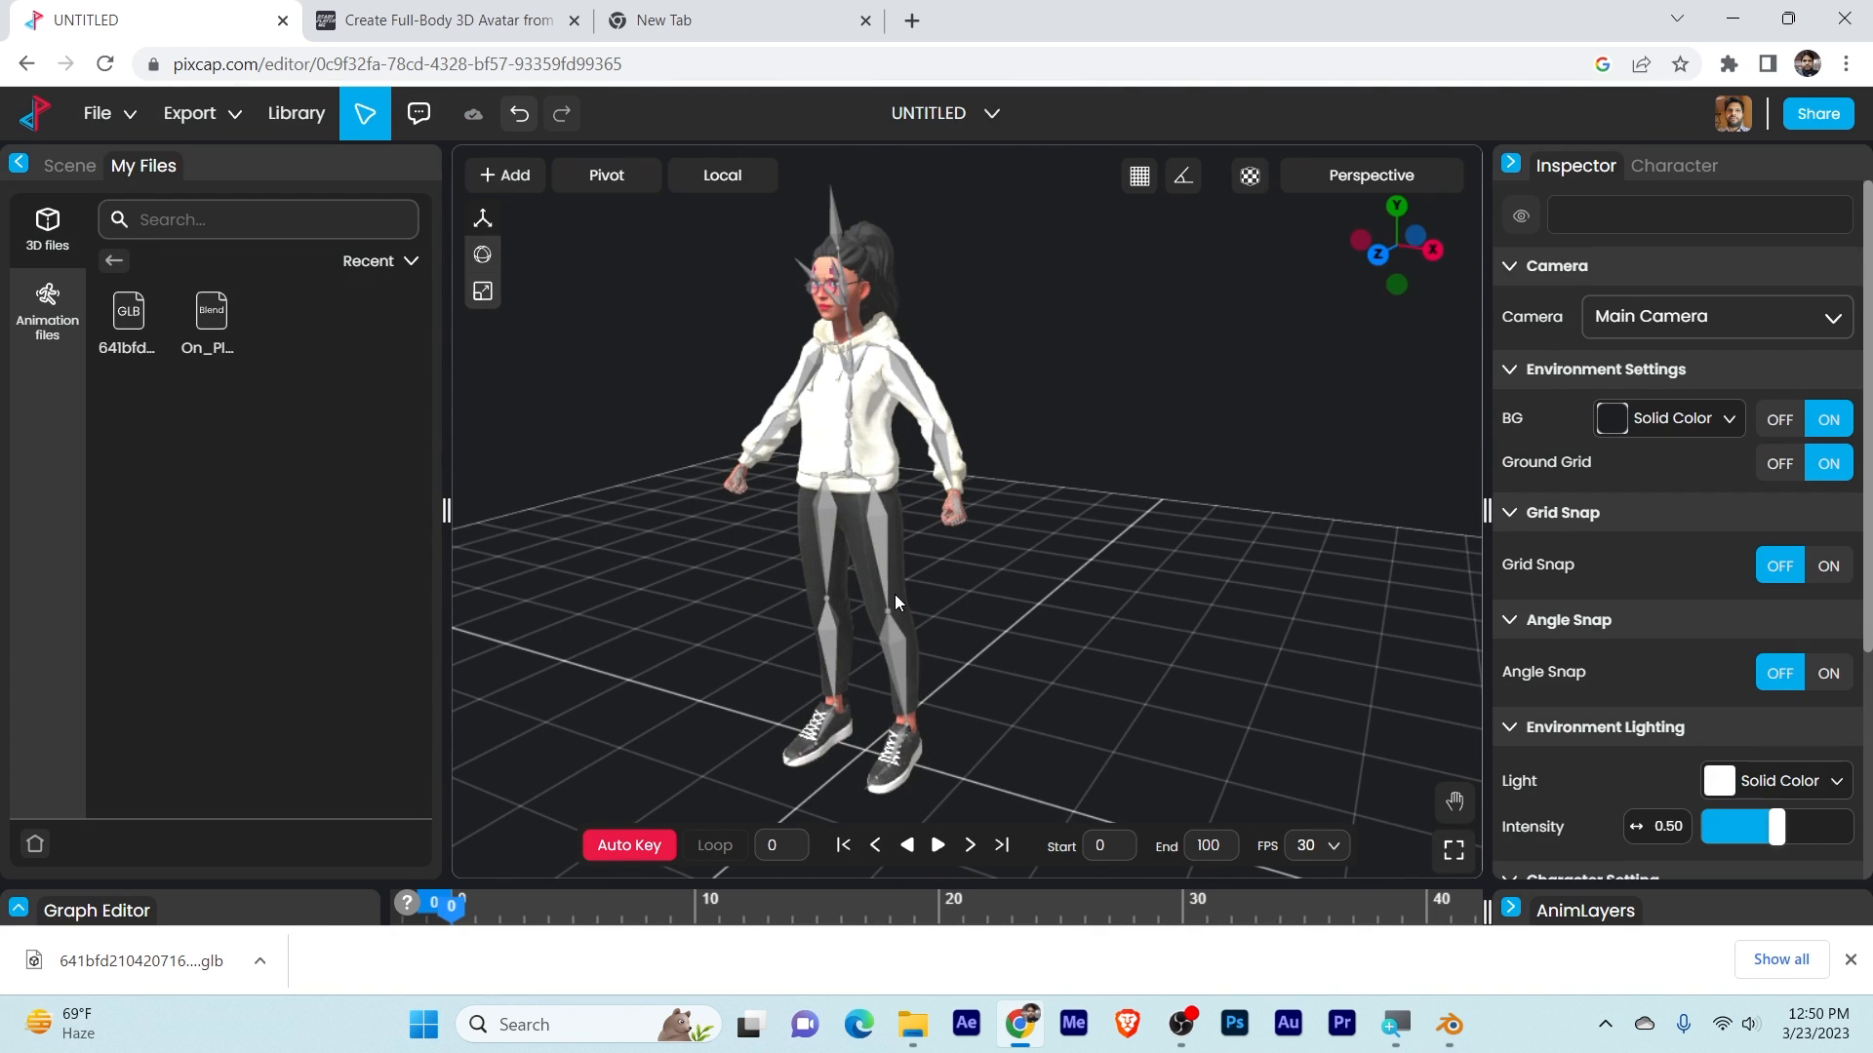
Step: Start another Ready Player Me avatar with unspecified body type and no photo, and browse the preset avatars
{"action": "left_click", "coordinate": [490, 5]}
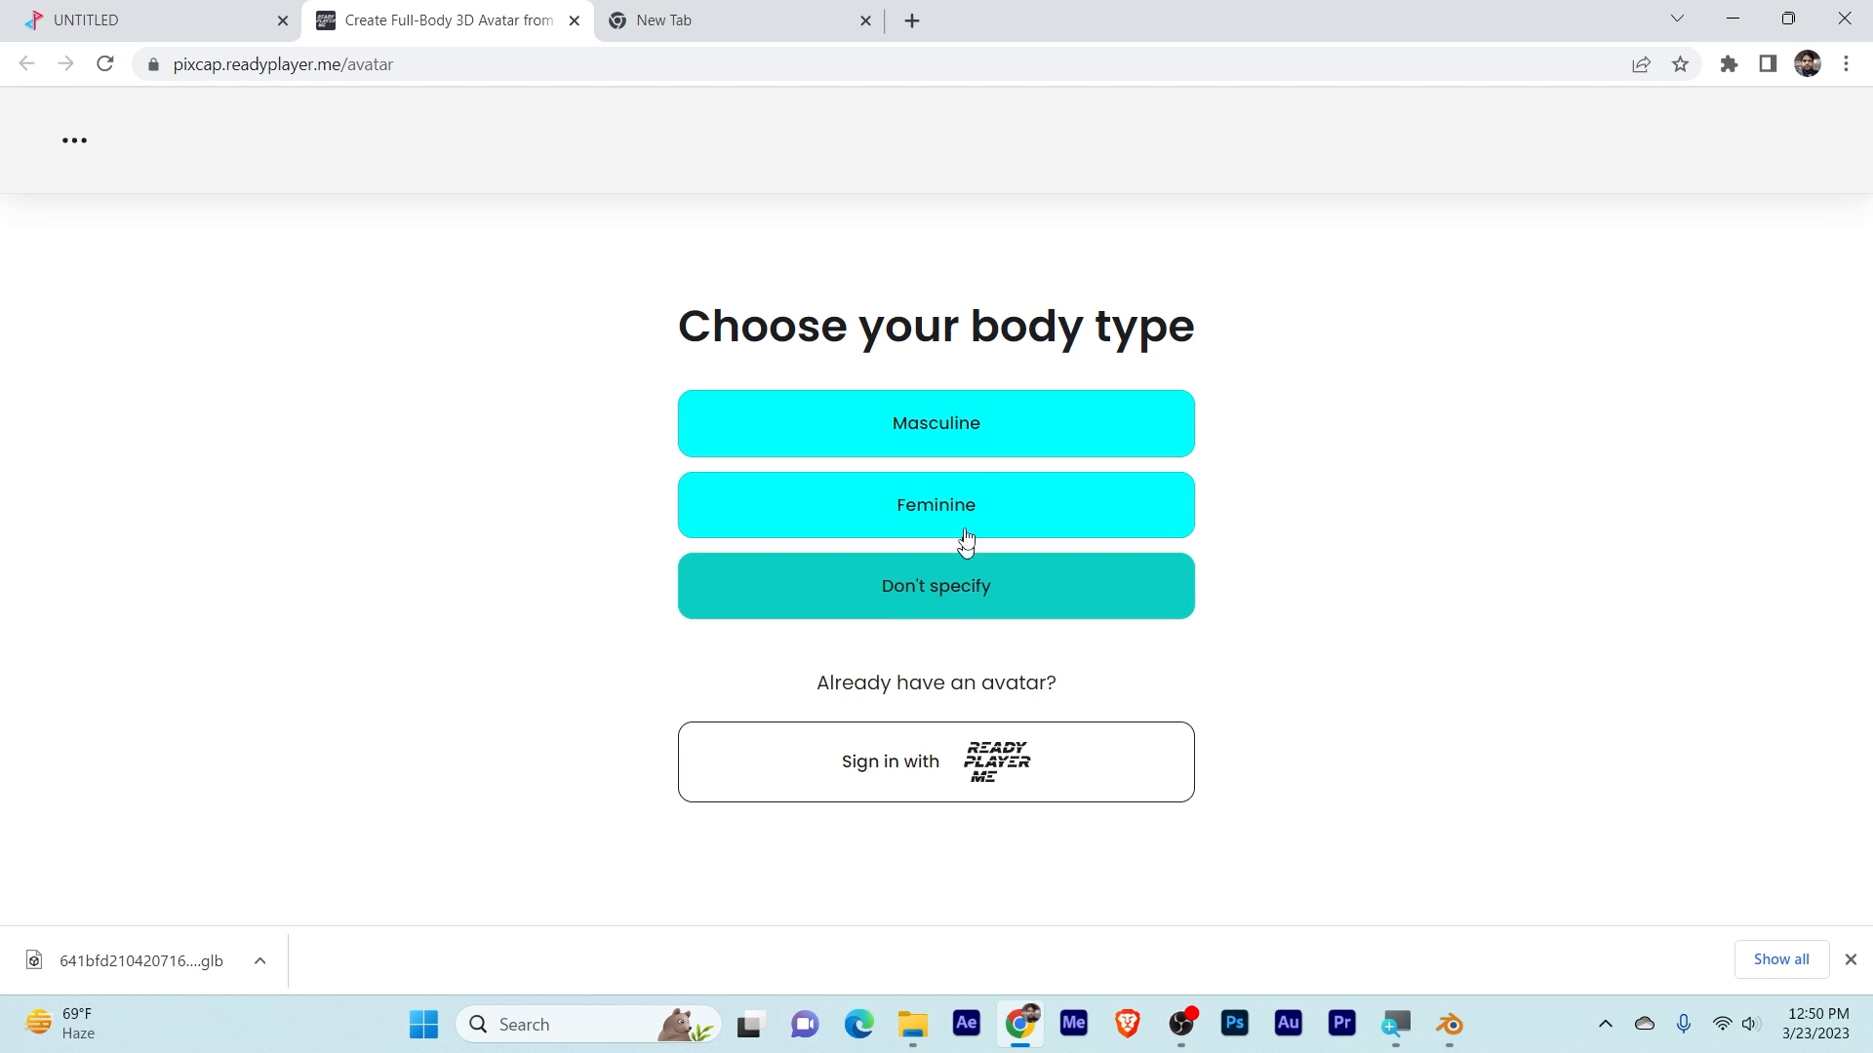
{"action": "left_click", "coordinate": [973, 591]}
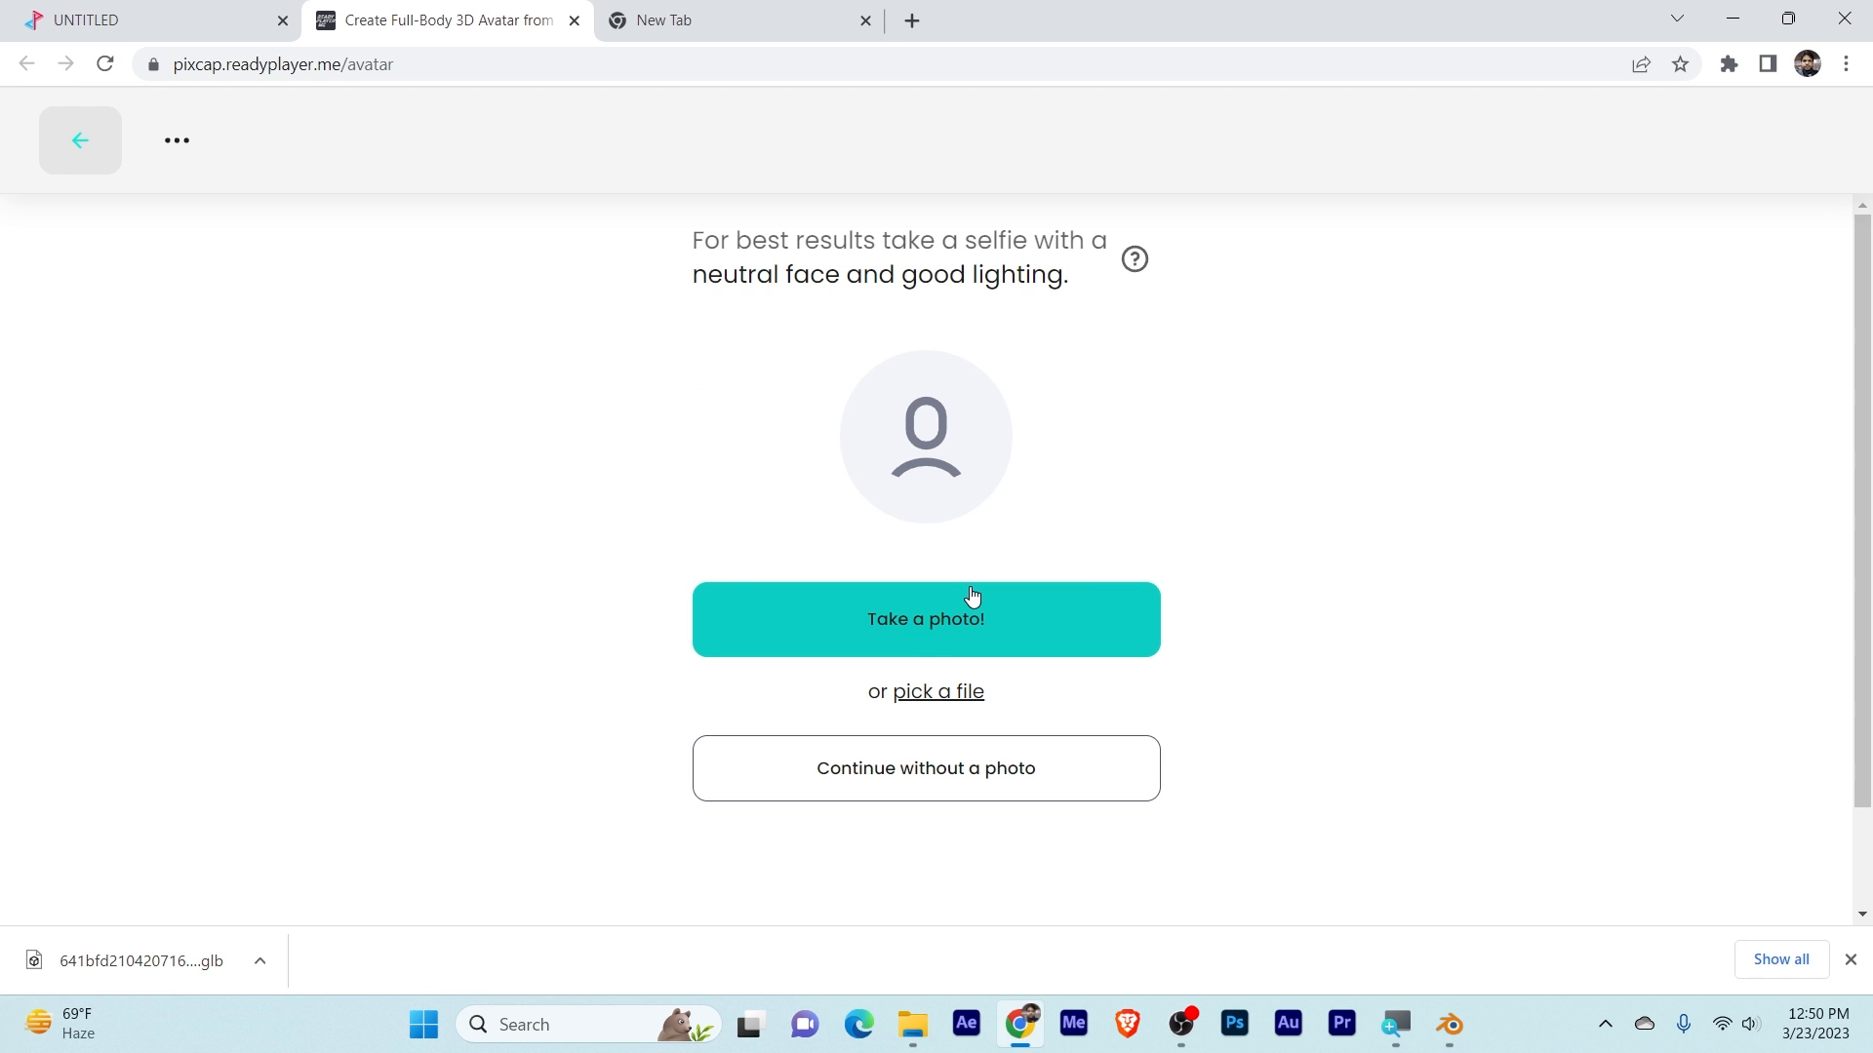
{"action": "left_click", "coordinate": [987, 785]}
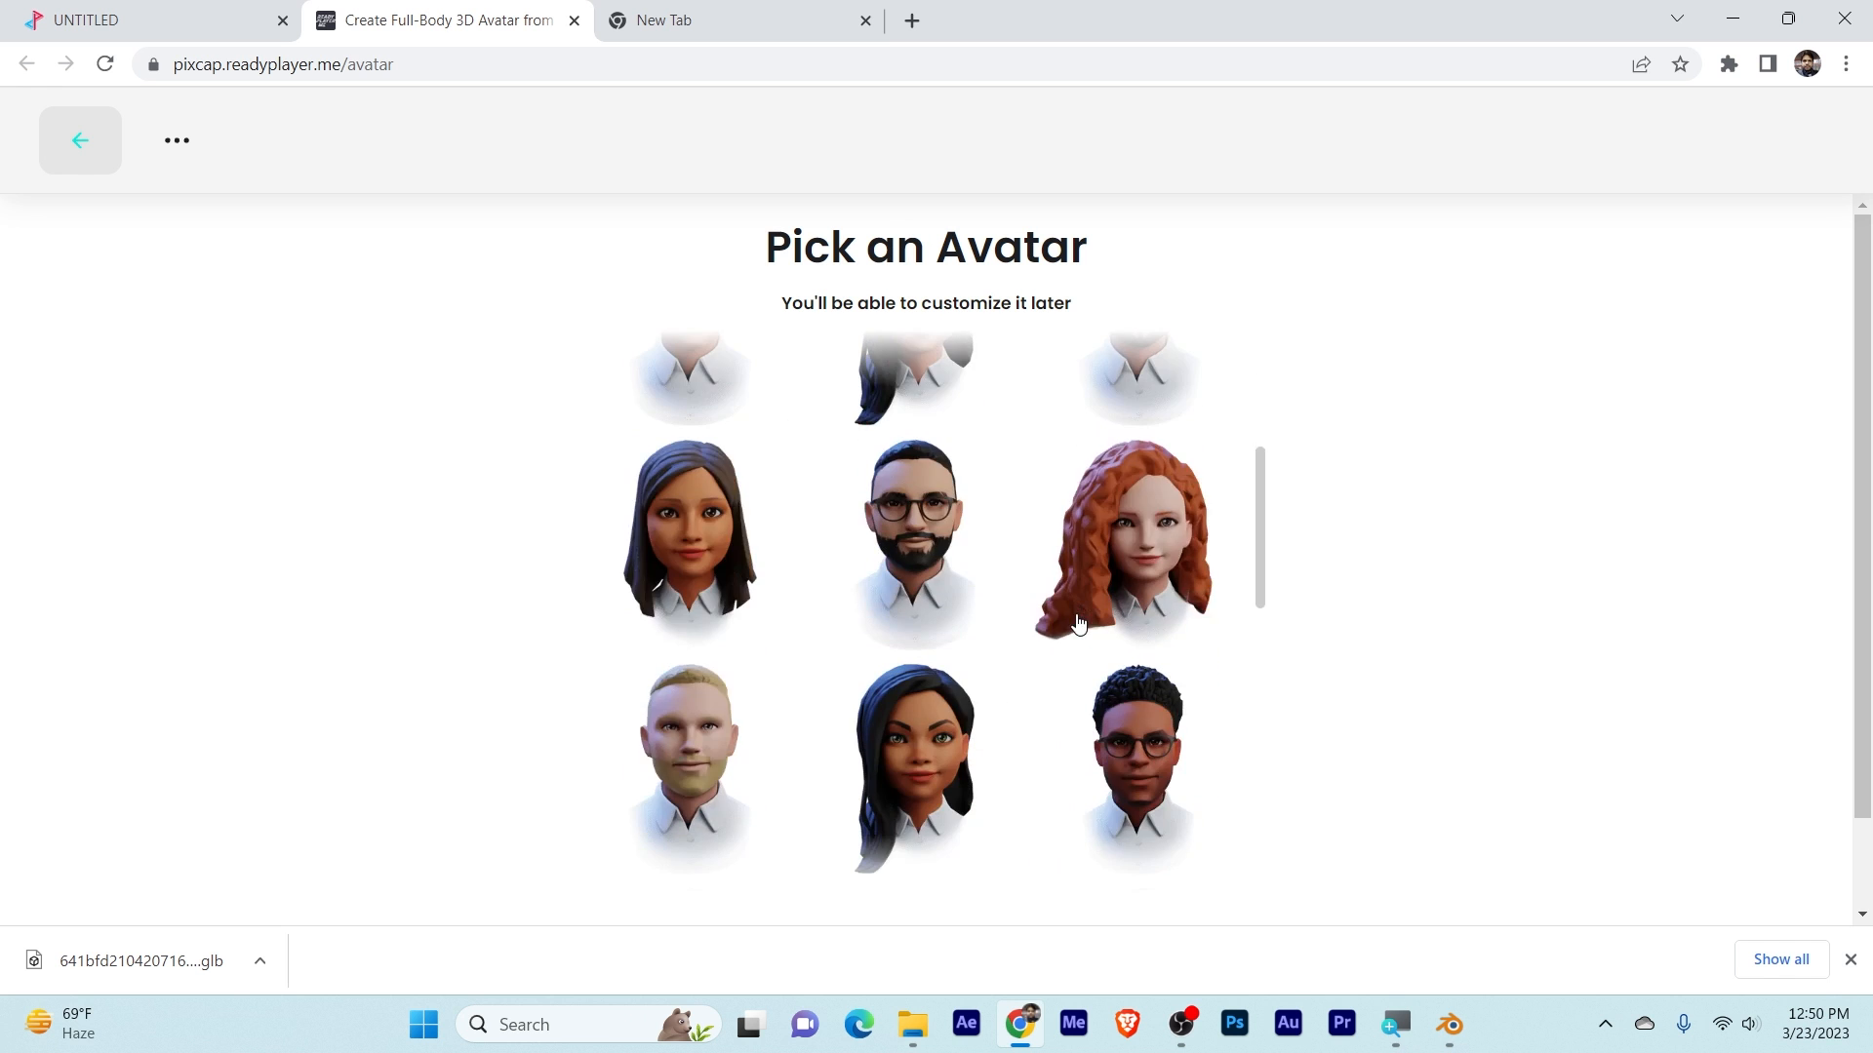
{"action": "scroll", "coordinate": [1079, 626], "scroll_direction": "down", "scroll_amount": 3}
{"action": "scroll", "coordinate": [1079, 624], "scroll_direction": "down", "scroll_amount": 2}
{"action": "scroll", "coordinate": [1079, 624], "scroll_direction": "up", "scroll_amount": 8}
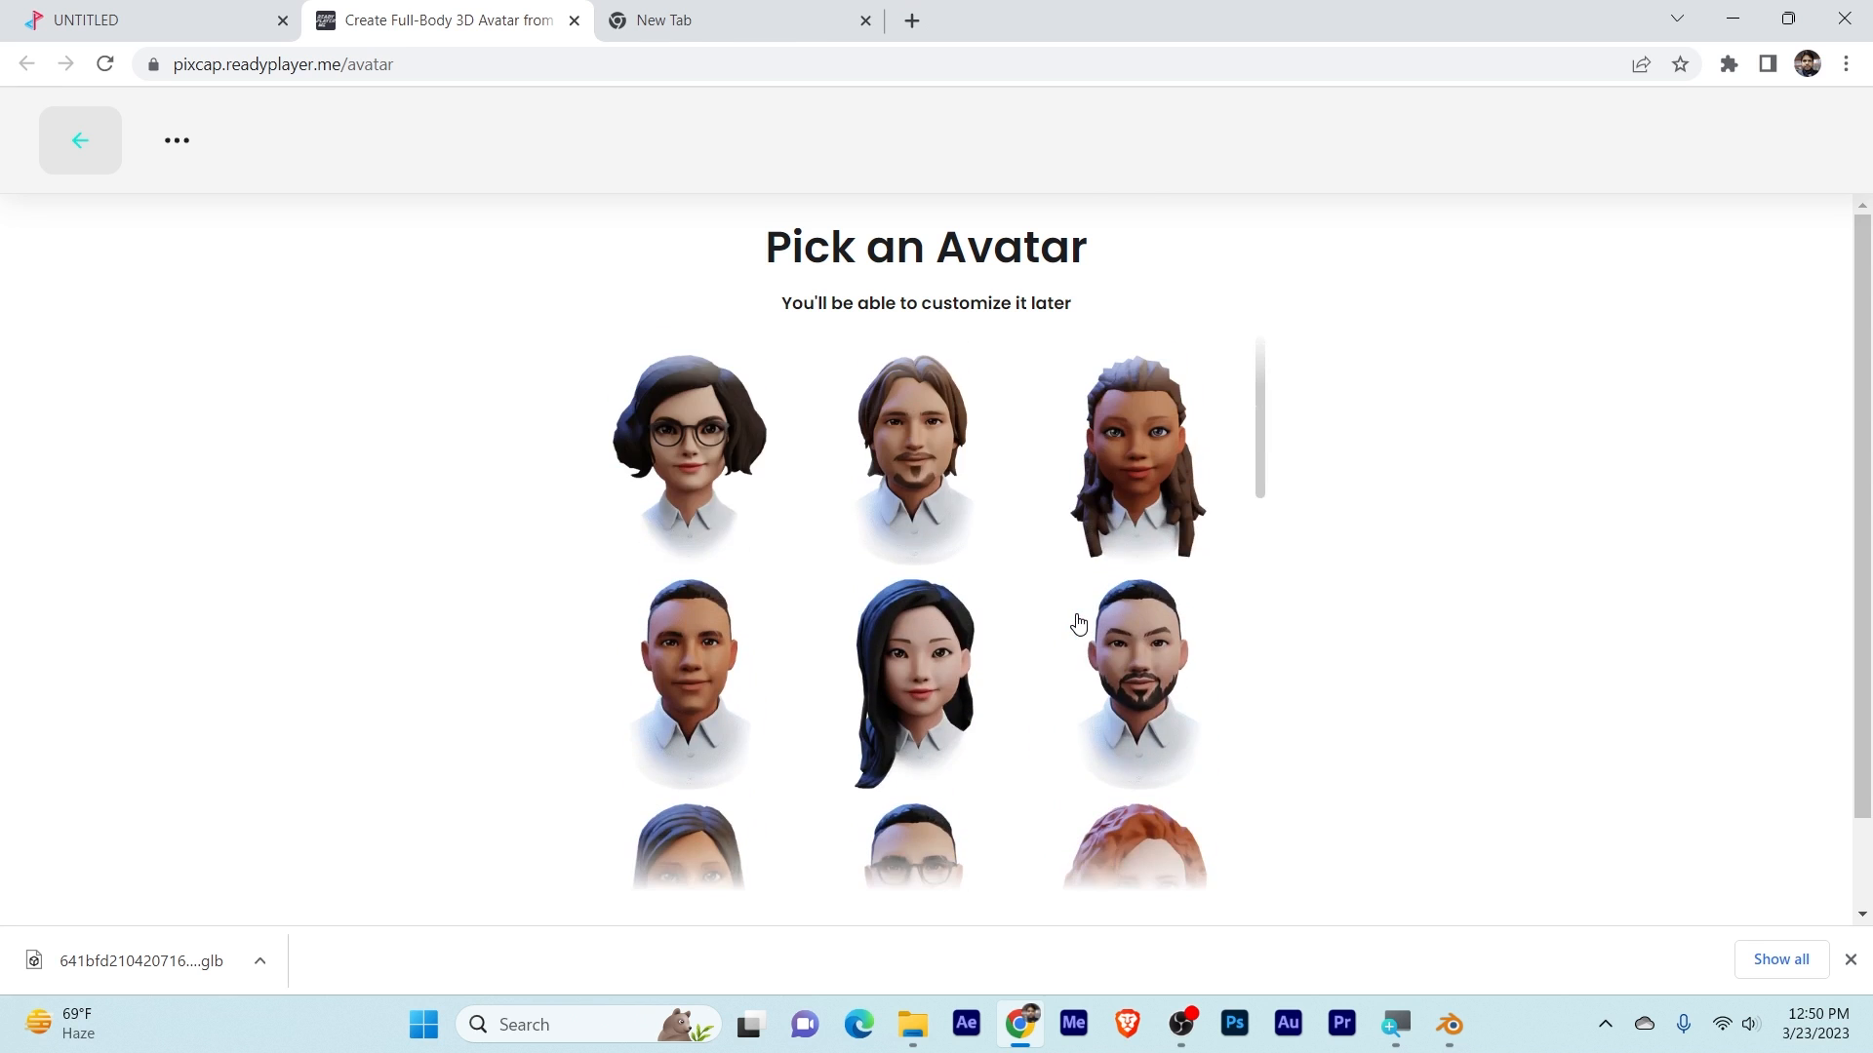
{"action": "scroll", "coordinate": [1078, 624], "scroll_direction": "down", "scroll_amount": 6}
{"action": "scroll", "coordinate": [1079, 624], "scroll_direction": "up", "scroll_amount": 6}
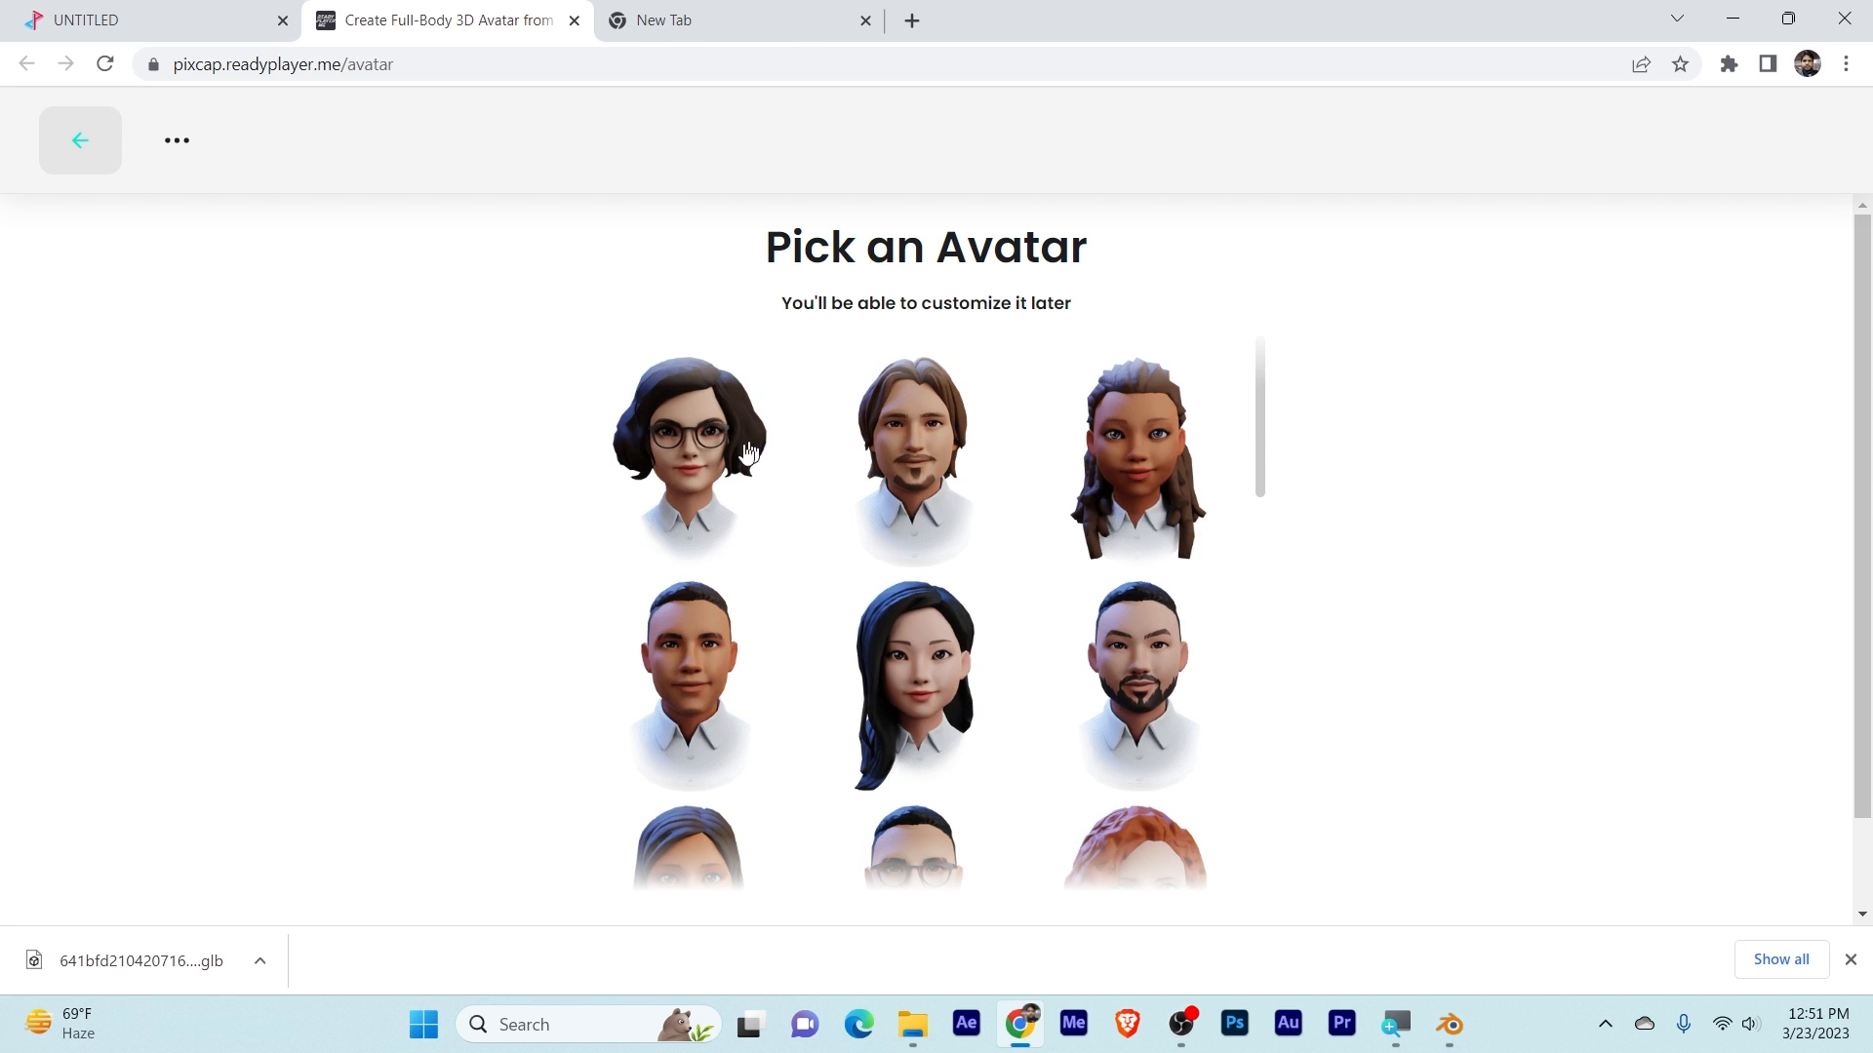
Step: Choose the preset avatar with short dark curly hair and glasses, and continue to the avatar customization
{"action": "left_click", "coordinate": [953, 468]}
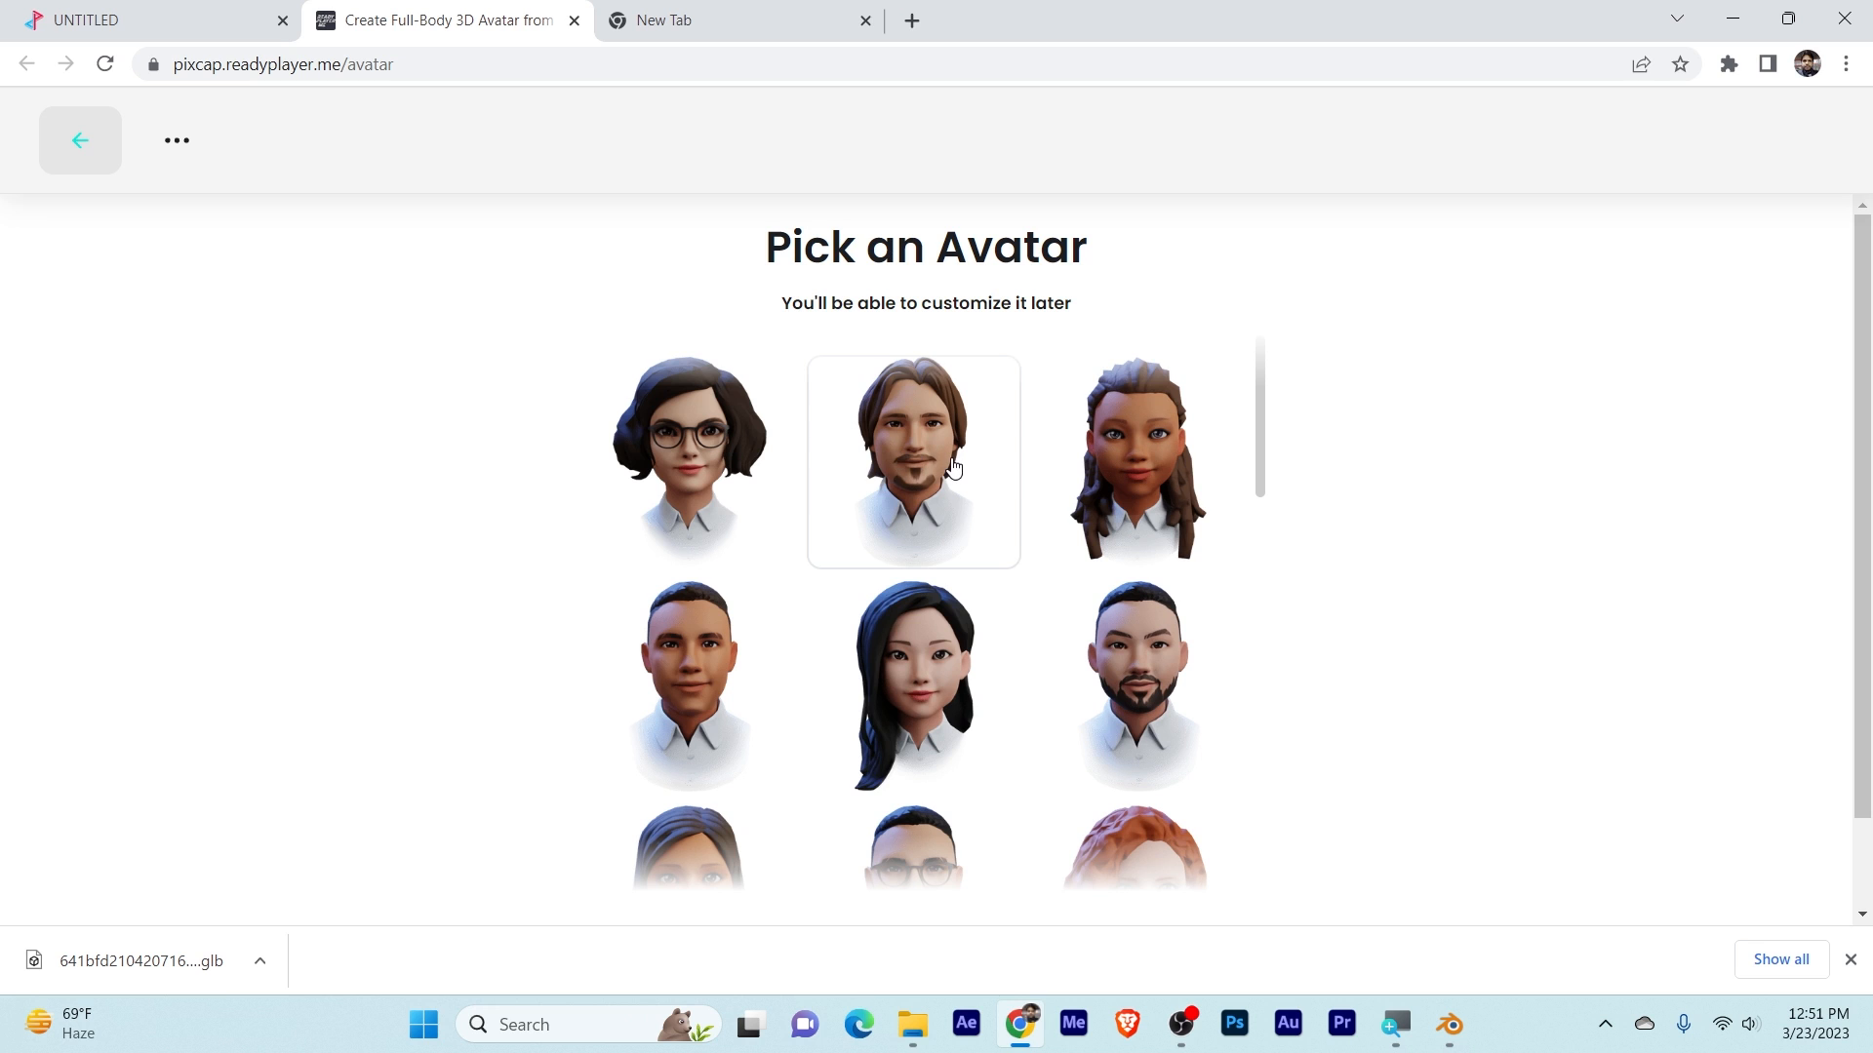
{"action": "left_click", "coordinate": [683, 447]}
{"action": "scroll", "coordinate": [849, 547], "scroll_direction": "down", "scroll_amount": 3}
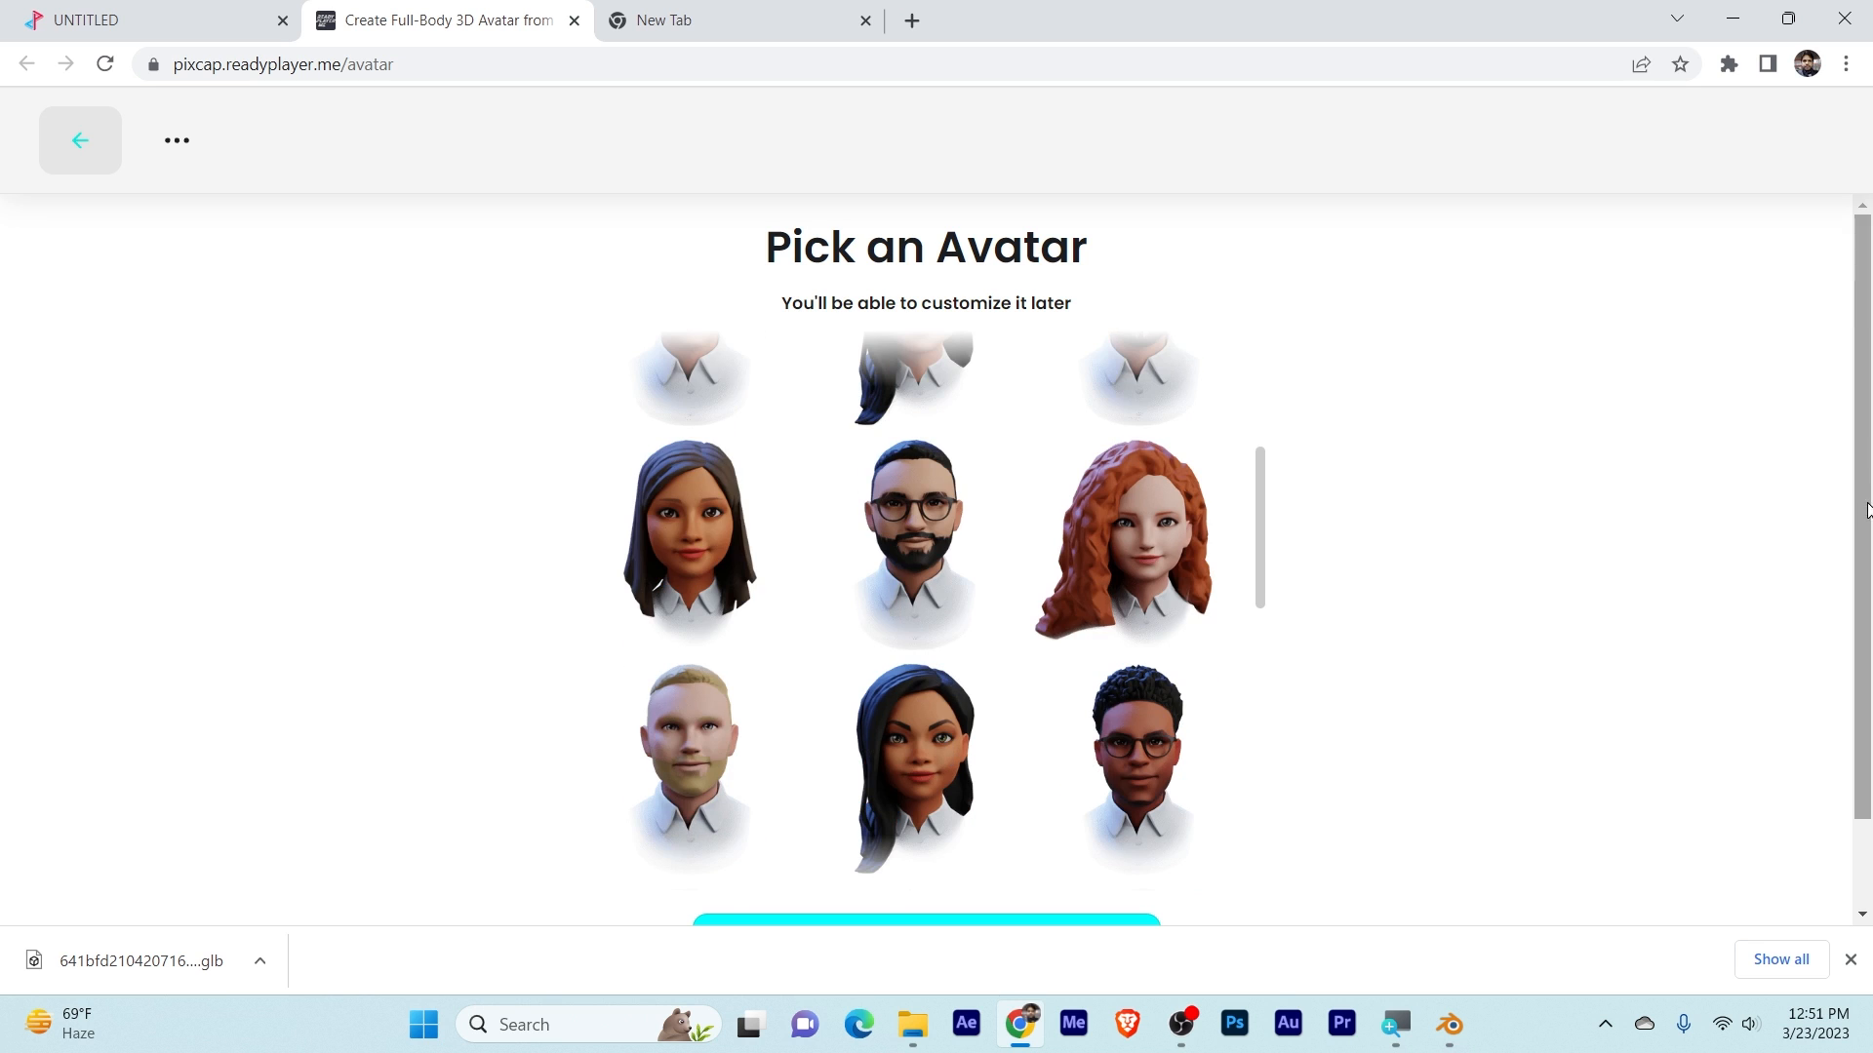
{"action": "scroll", "coordinate": [1867, 510], "scroll_direction": "down", "scroll_amount": 1}
{"action": "left_click", "coordinate": [1012, 850]}
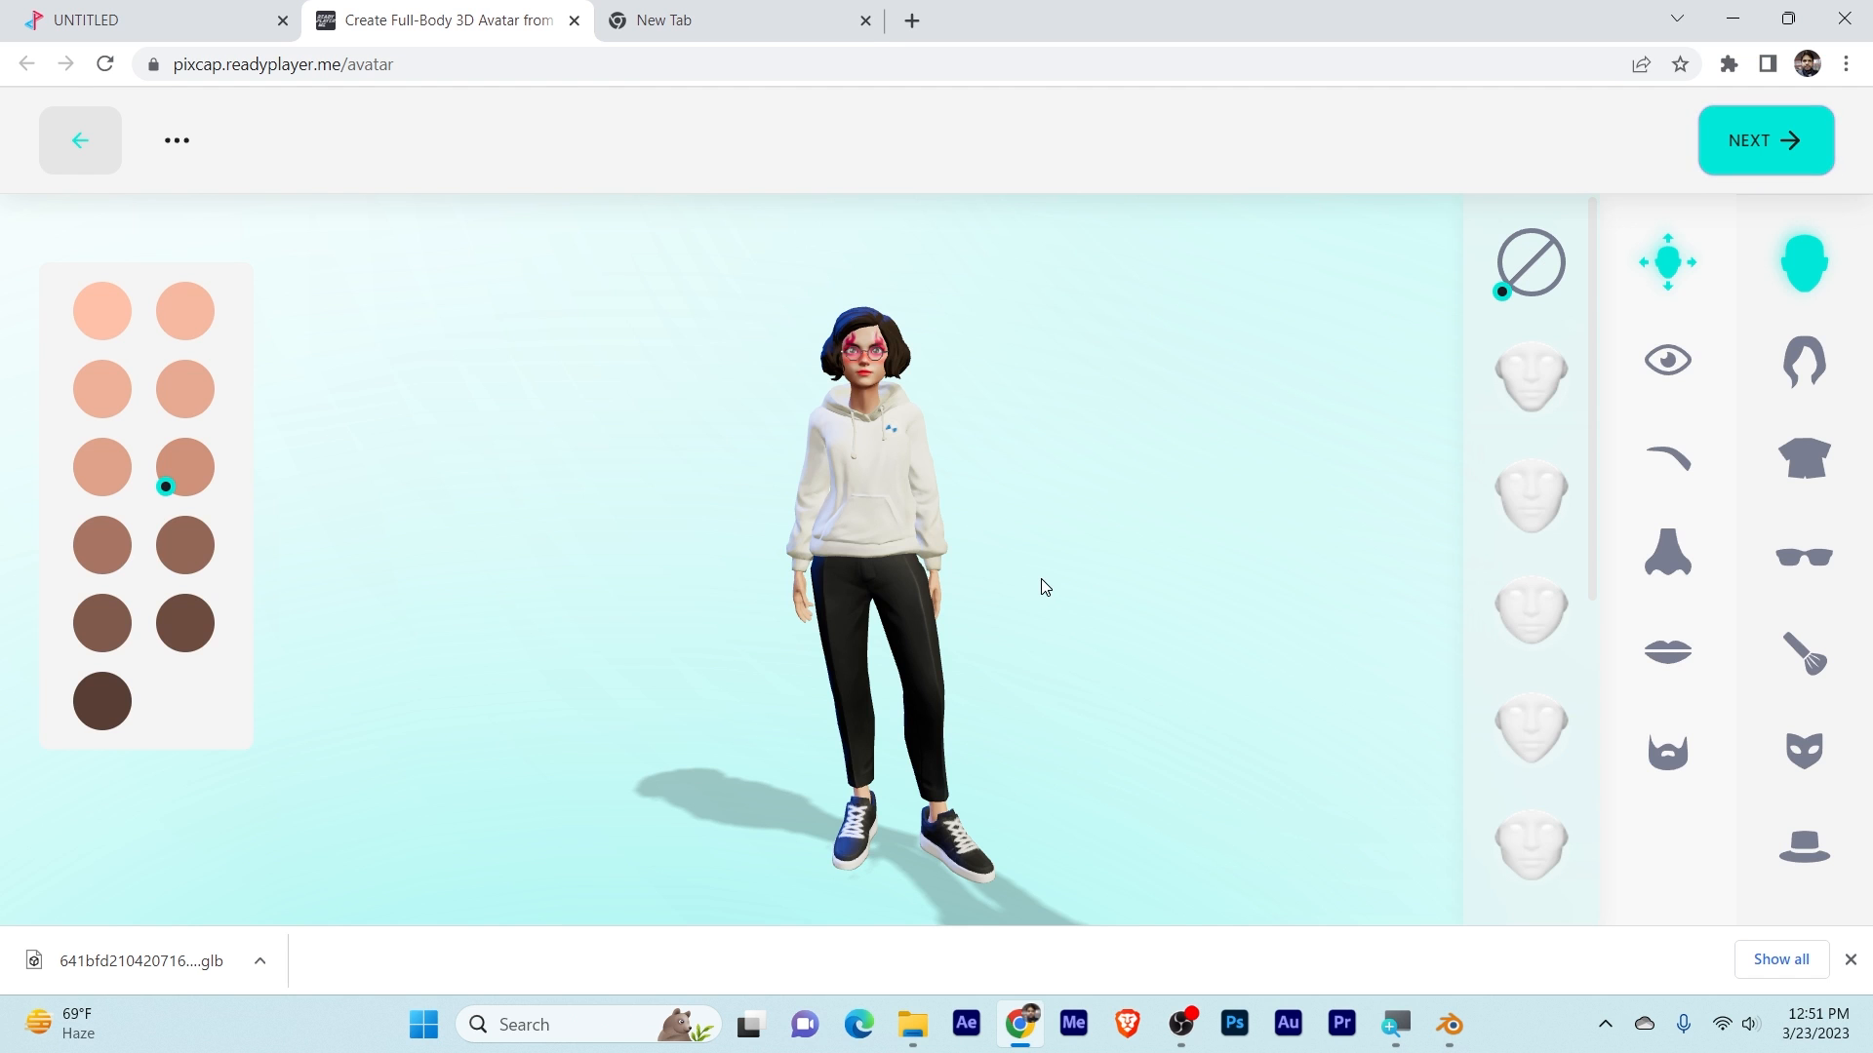
{"action": "mouse_move", "coordinate": [1051, 582]}
{"action": "left_mouse_down"}
{"action": "mouse_move", "coordinate": [974, 606]}
{"action": "mouse_move", "coordinate": [635, 594]}
{"action": "mouse_move", "coordinate": [1121, 589]}
{"action": "mouse_move", "coordinate": [944, 635]}
{"action": "mouse_move", "coordinate": [1100, 598]}
{"action": "mouse_move", "coordinate": [1029, 610]}
{"action": "left_mouse_up"}
{"action": "scroll", "coordinate": [1120, 592], "scroll_direction": "up", "scroll_amount": 2}
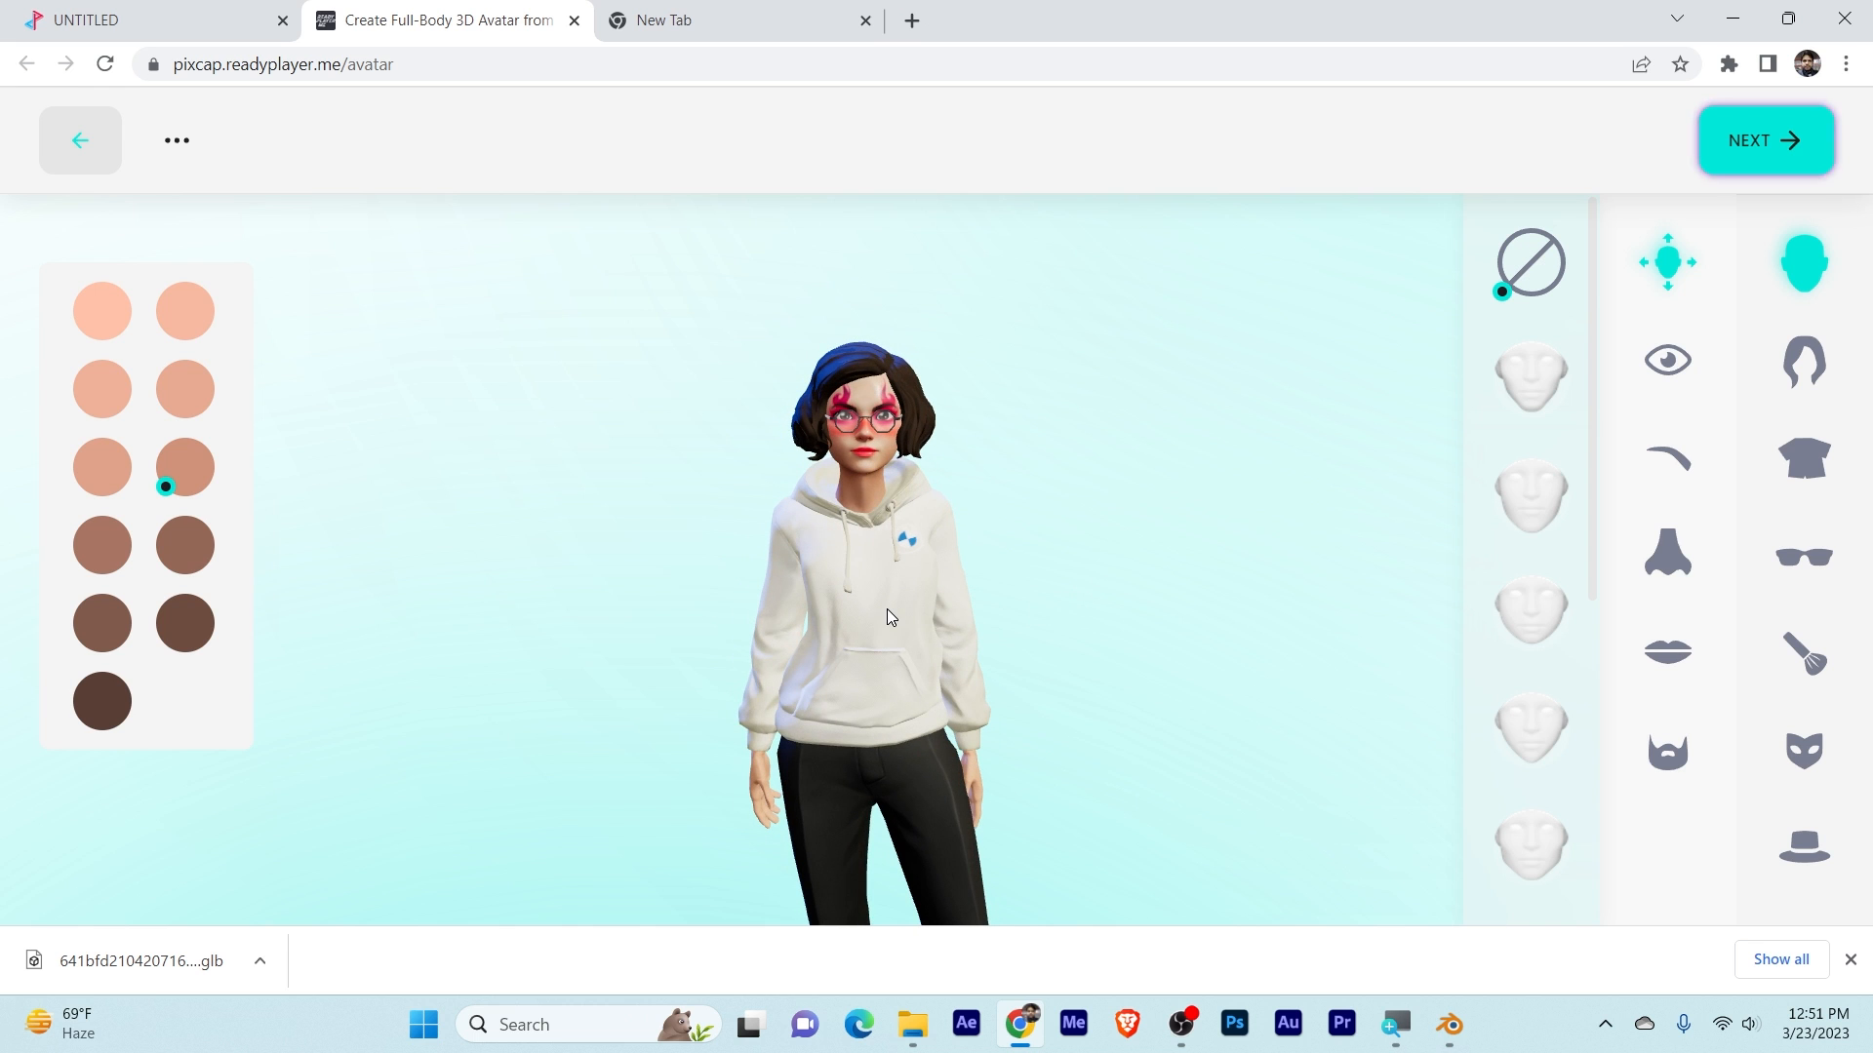
Step: Try the burgundy corset outfit with tall boots on the avatar and view it from different angles
{"action": "left_click", "coordinate": [1807, 458]}
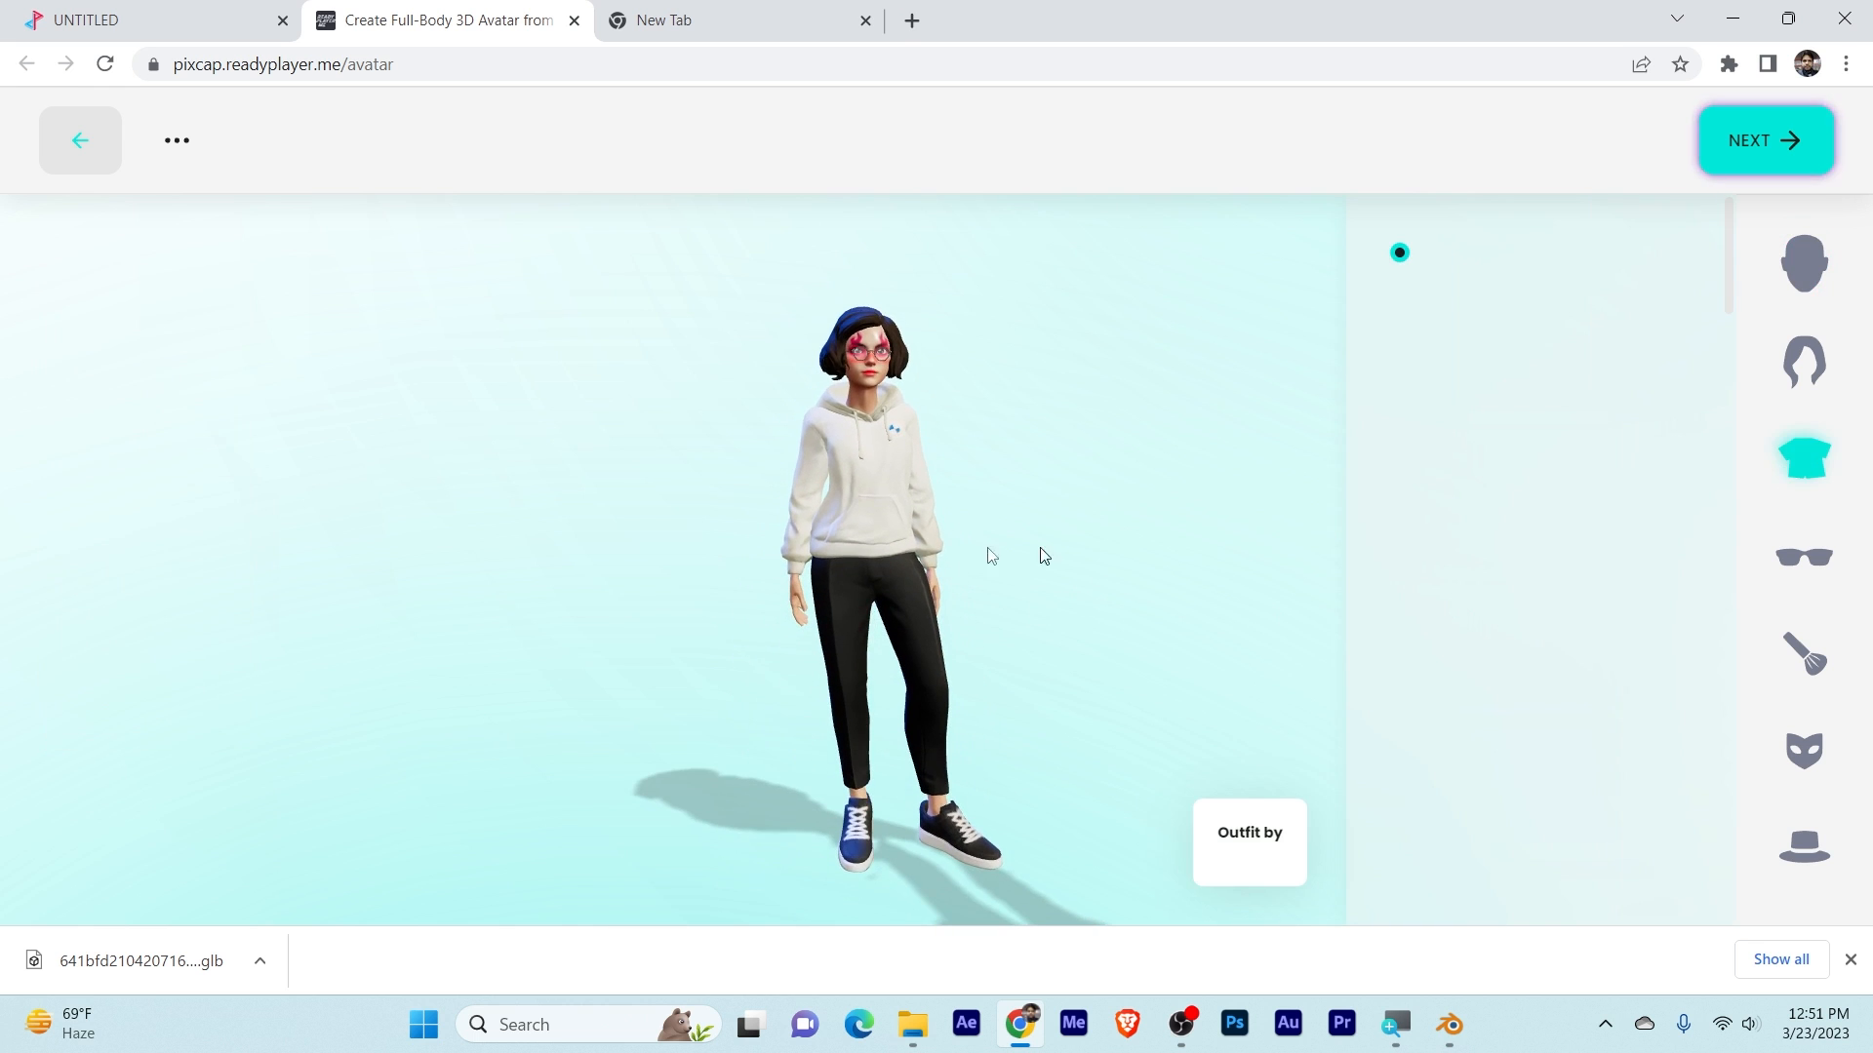
{"action": "scroll", "coordinate": [1489, 432], "scroll_direction": "down", "scroll_amount": 3}
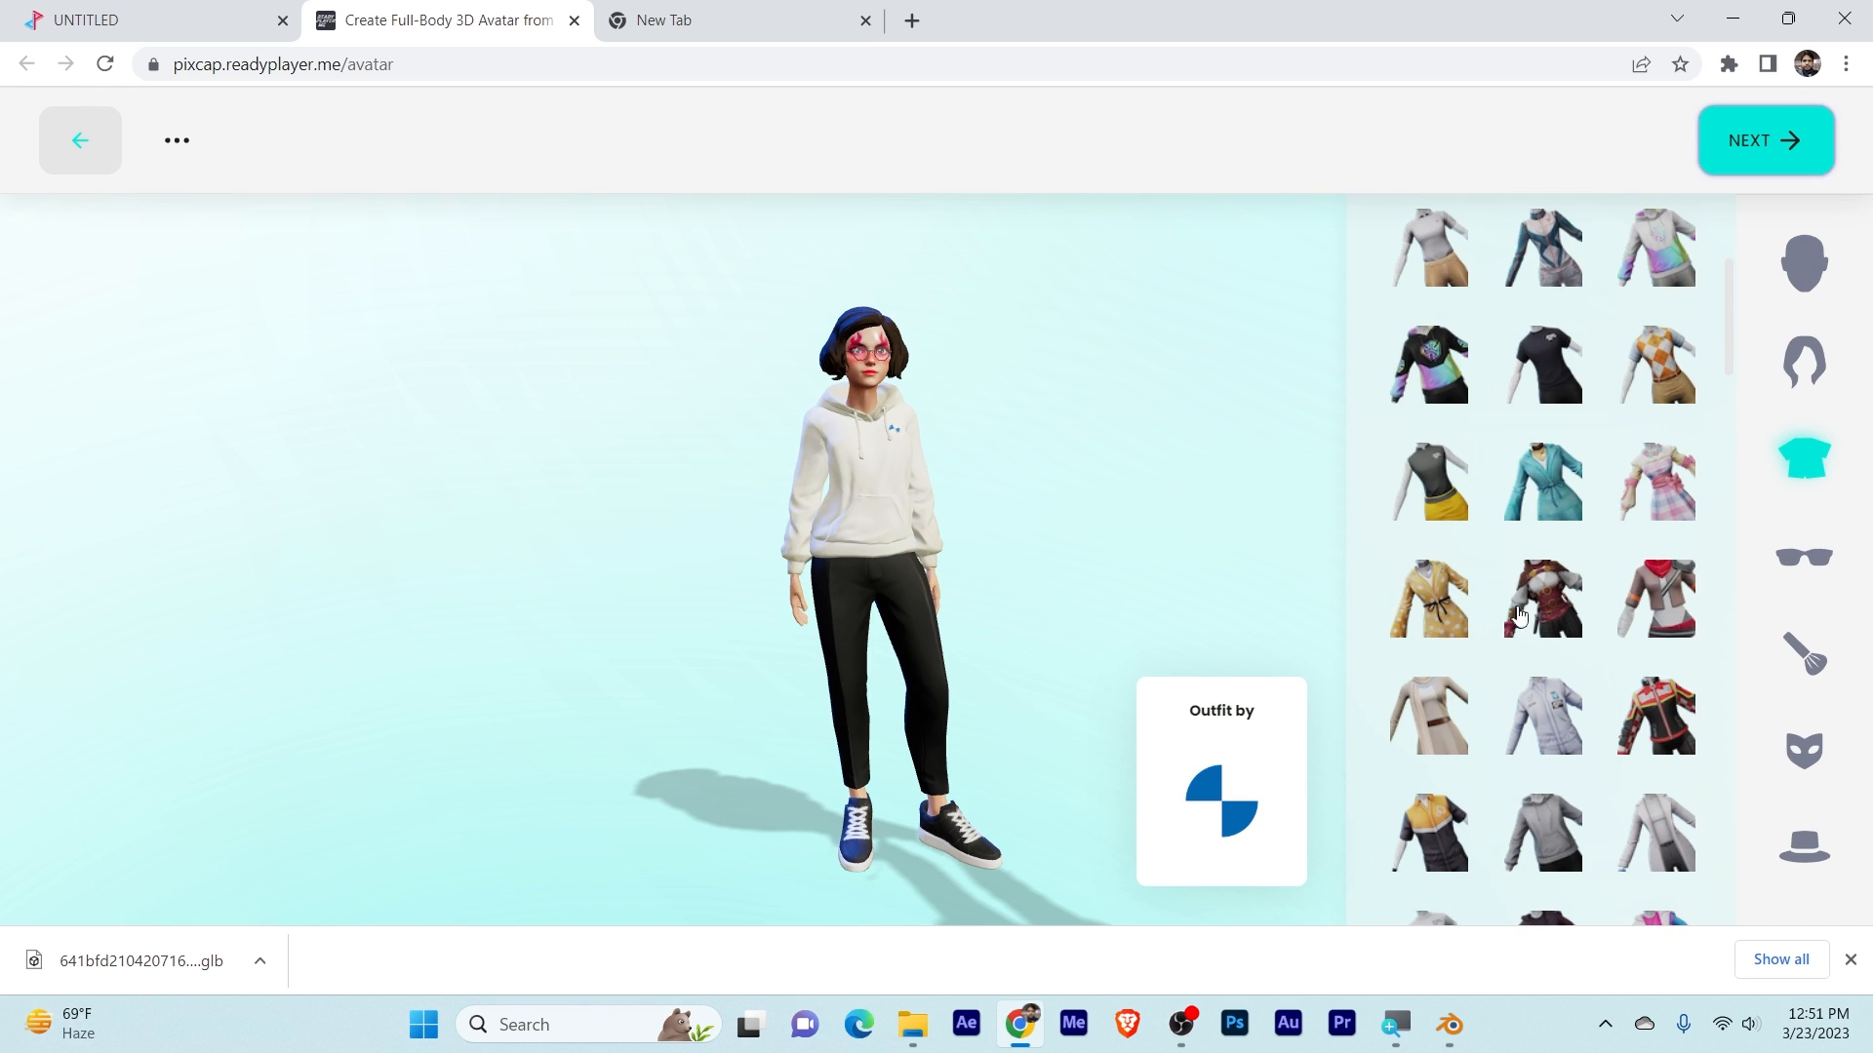
{"action": "left_click", "coordinate": [1561, 607]}
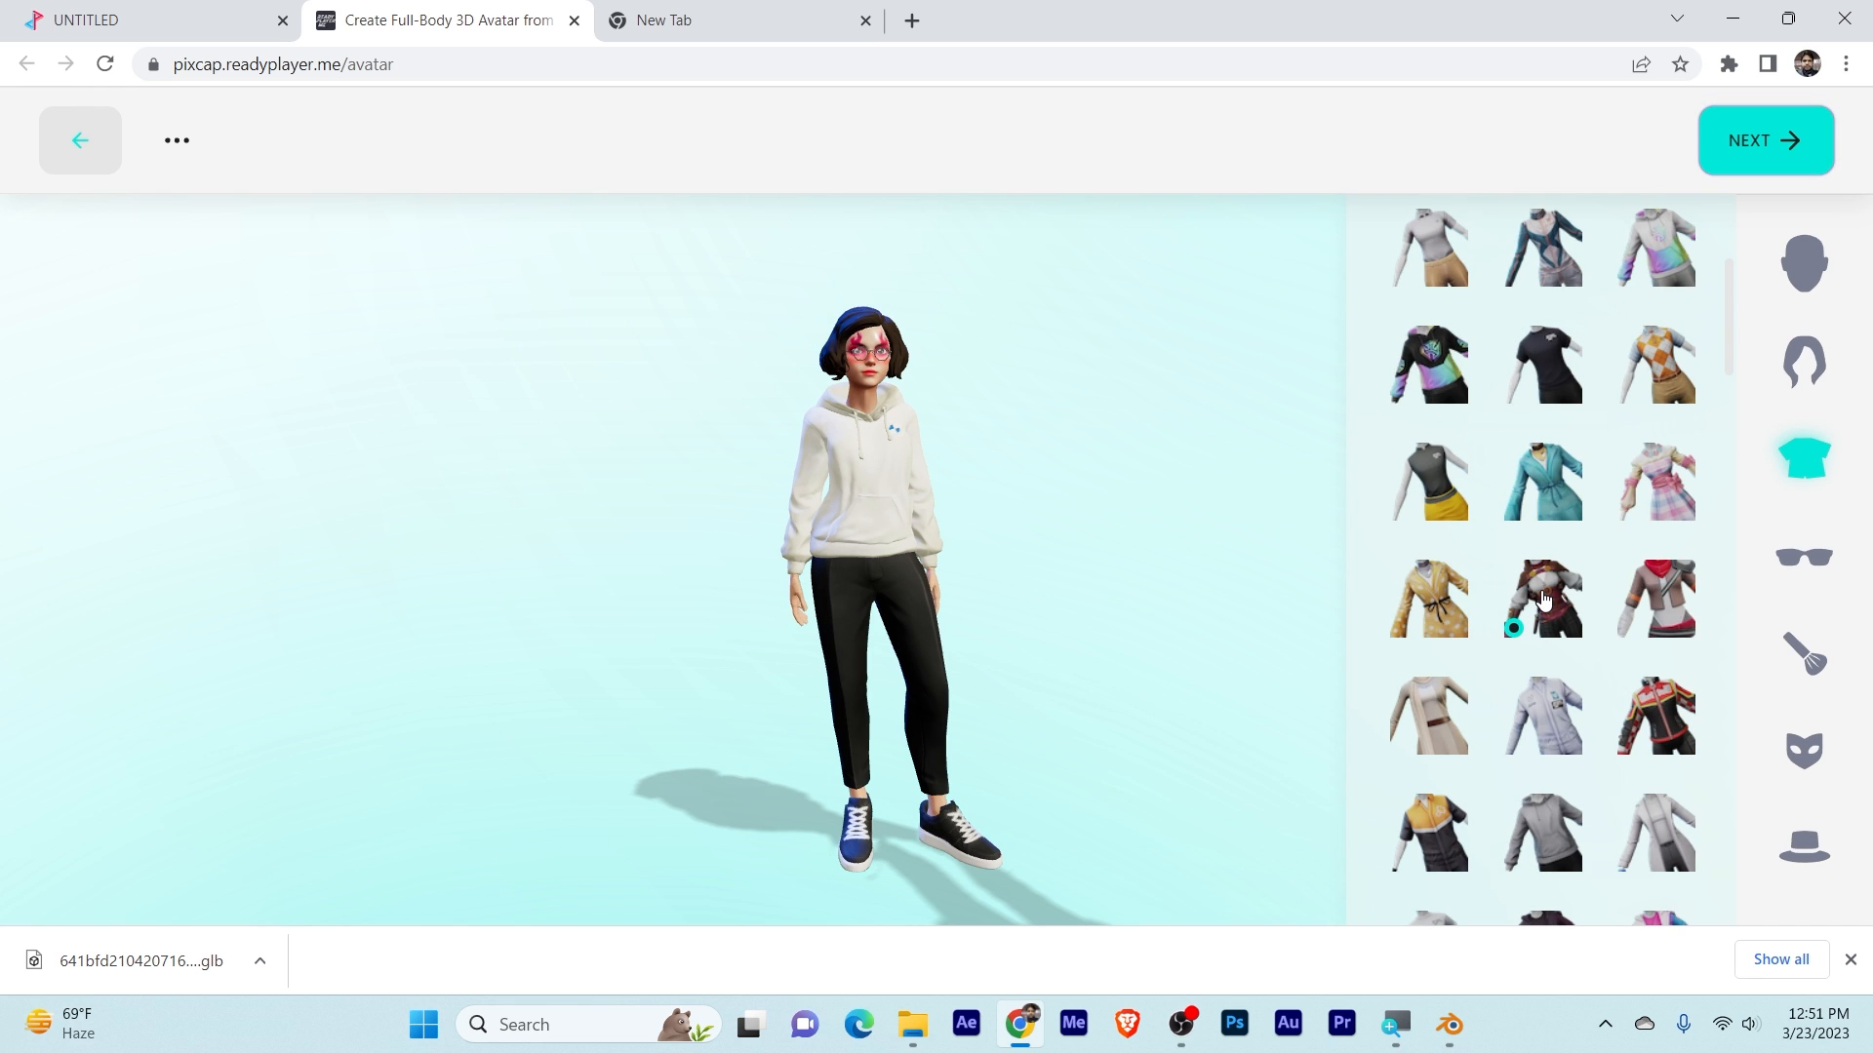
{"action": "scroll", "coordinate": [877, 506], "scroll_direction": "up", "scroll_amount": 2}
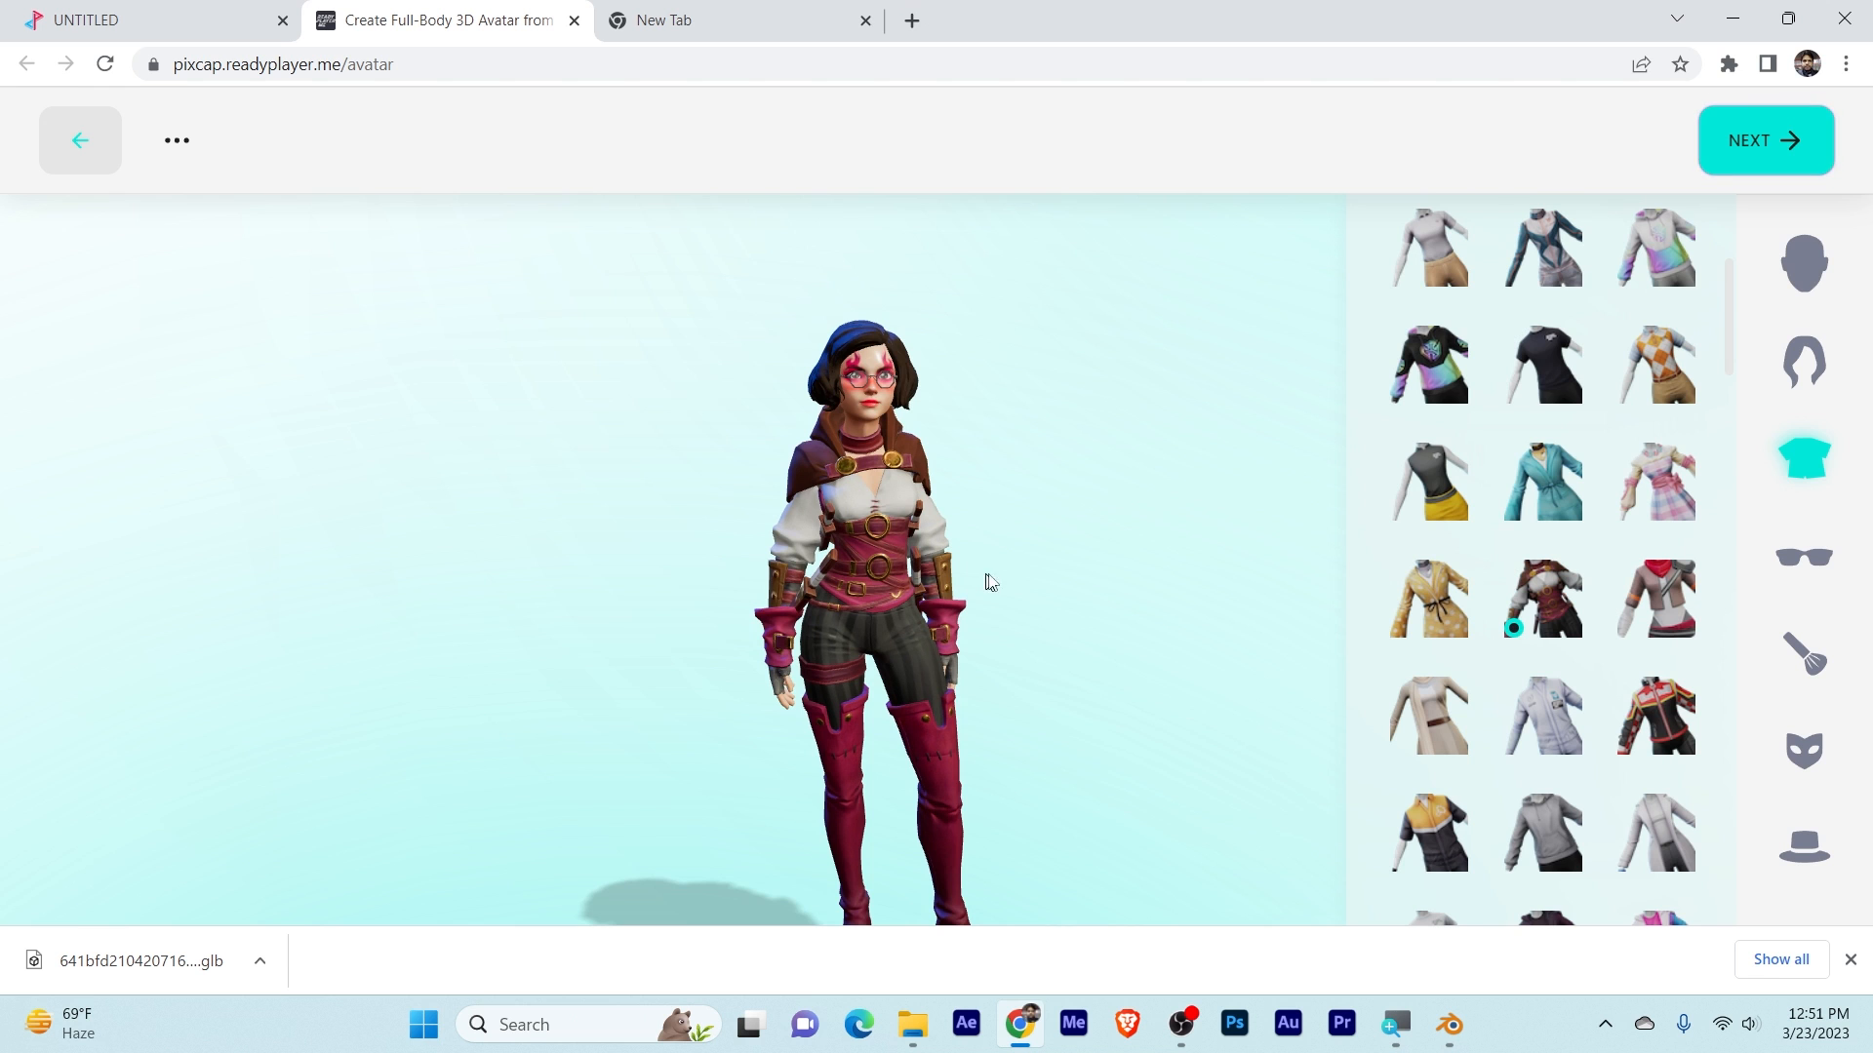
{"action": "left_click_drag", "start_coordinate": [1049, 573], "coordinate": [984, 624]}
Step: Try the blue bear crop top with skirt and the pink hooded jacket, and dress the avatar in the brown double-breasted suit
{"action": "scroll", "coordinate": [1601, 656], "scroll_direction": "down", "scroll_amount": 8}
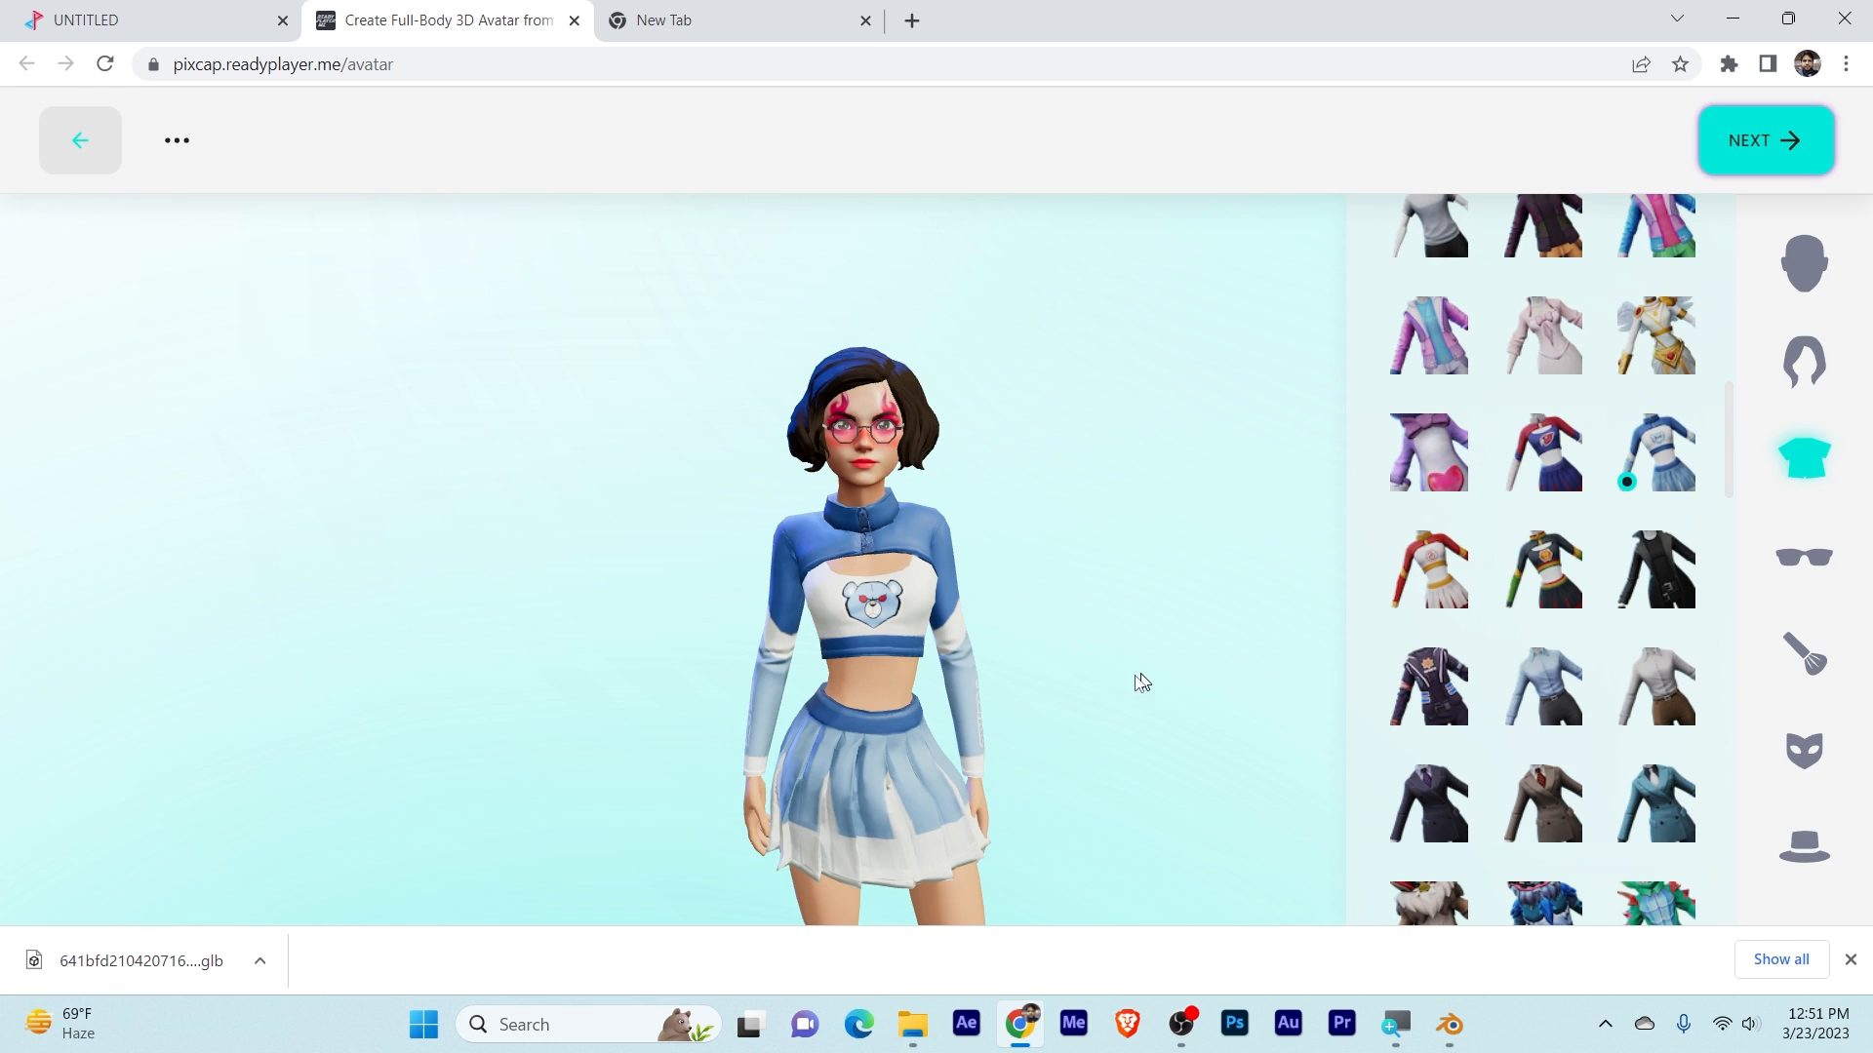
{"action": "mouse_move", "coordinate": [1142, 681]}
{"action": "left_mouse_down"}
{"action": "mouse_move", "coordinate": [1011, 693]}
{"action": "mouse_move", "coordinate": [1117, 687]}
{"action": "left_mouse_up"}
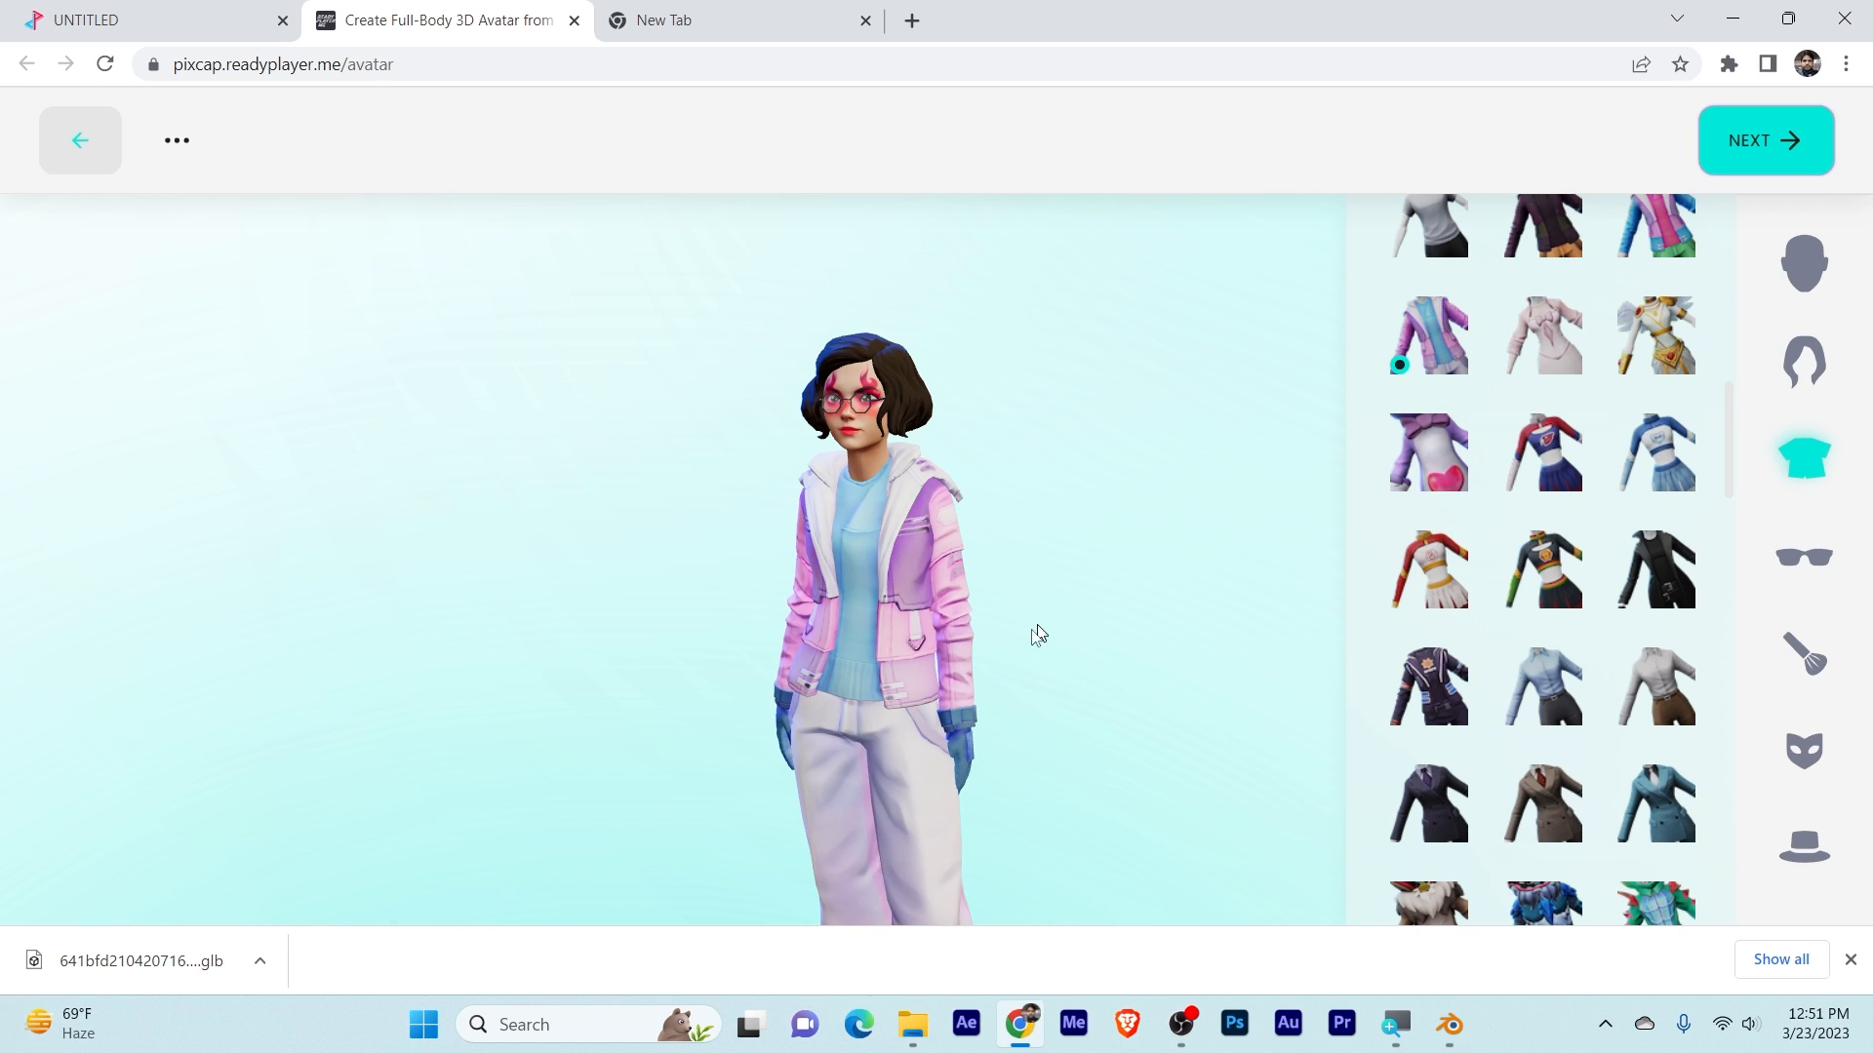
{"action": "mouse_move", "coordinate": [1038, 635]}
{"action": "left_mouse_down"}
{"action": "mouse_move", "coordinate": [734, 683]}
{"action": "mouse_move", "coordinate": [1008, 652]}
{"action": "left_mouse_up"}
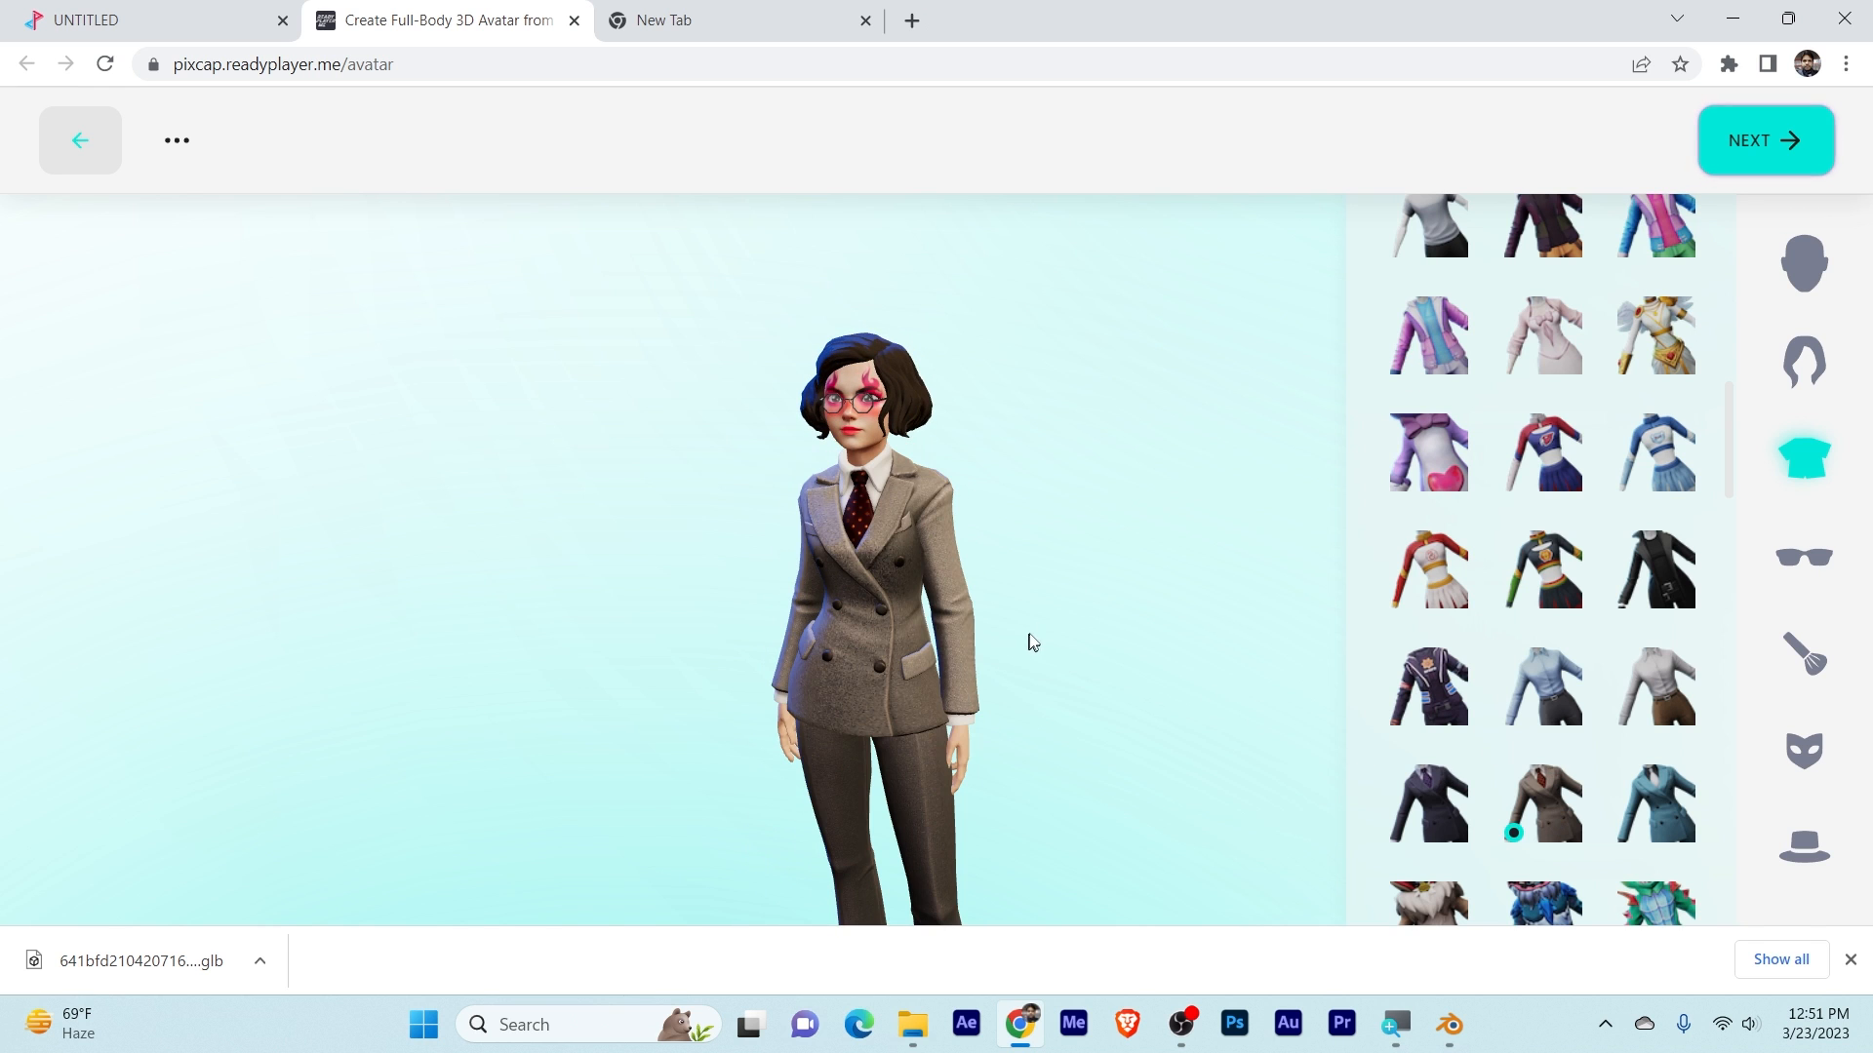
{"action": "left_click_drag", "start_coordinate": [1031, 642], "coordinate": [1102, 612]}
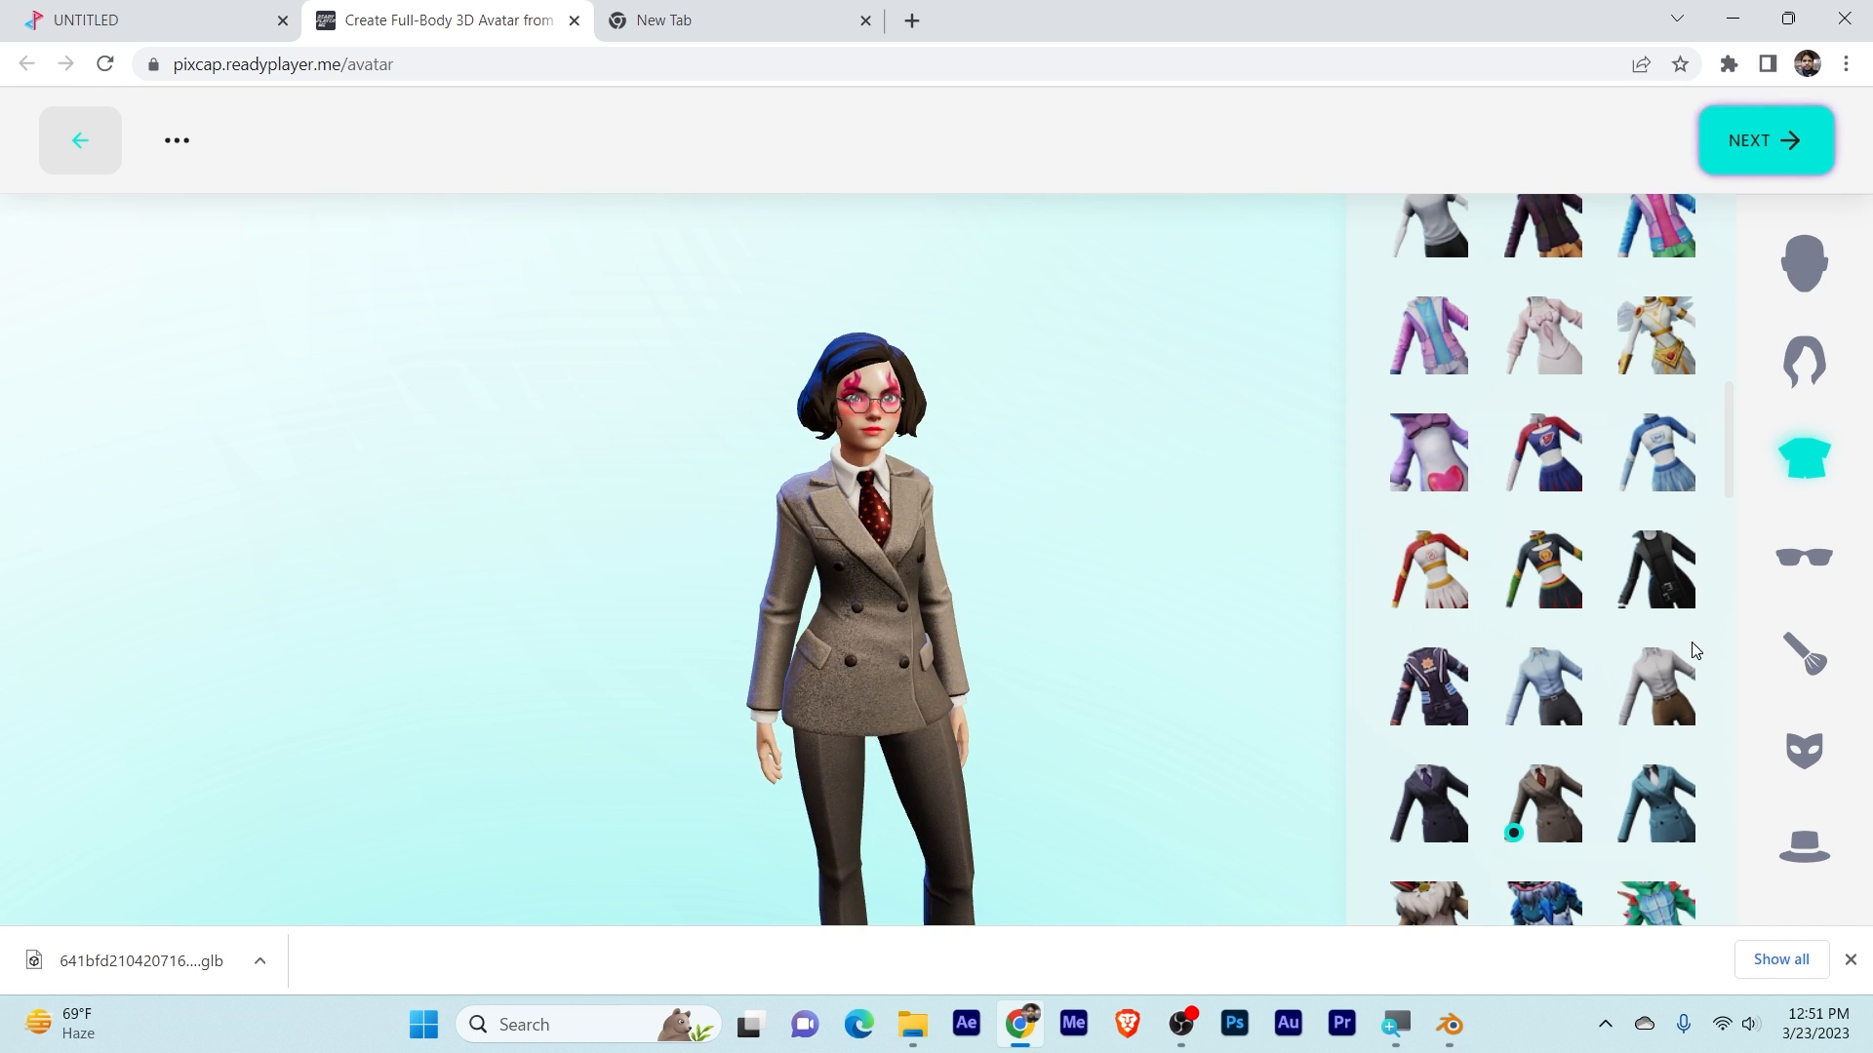
Step: Browse the remaining outfits in the avatar's clothing collection
{"action": "scroll", "coordinate": [1513, 747], "scroll_direction": "down", "scroll_amount": 10}
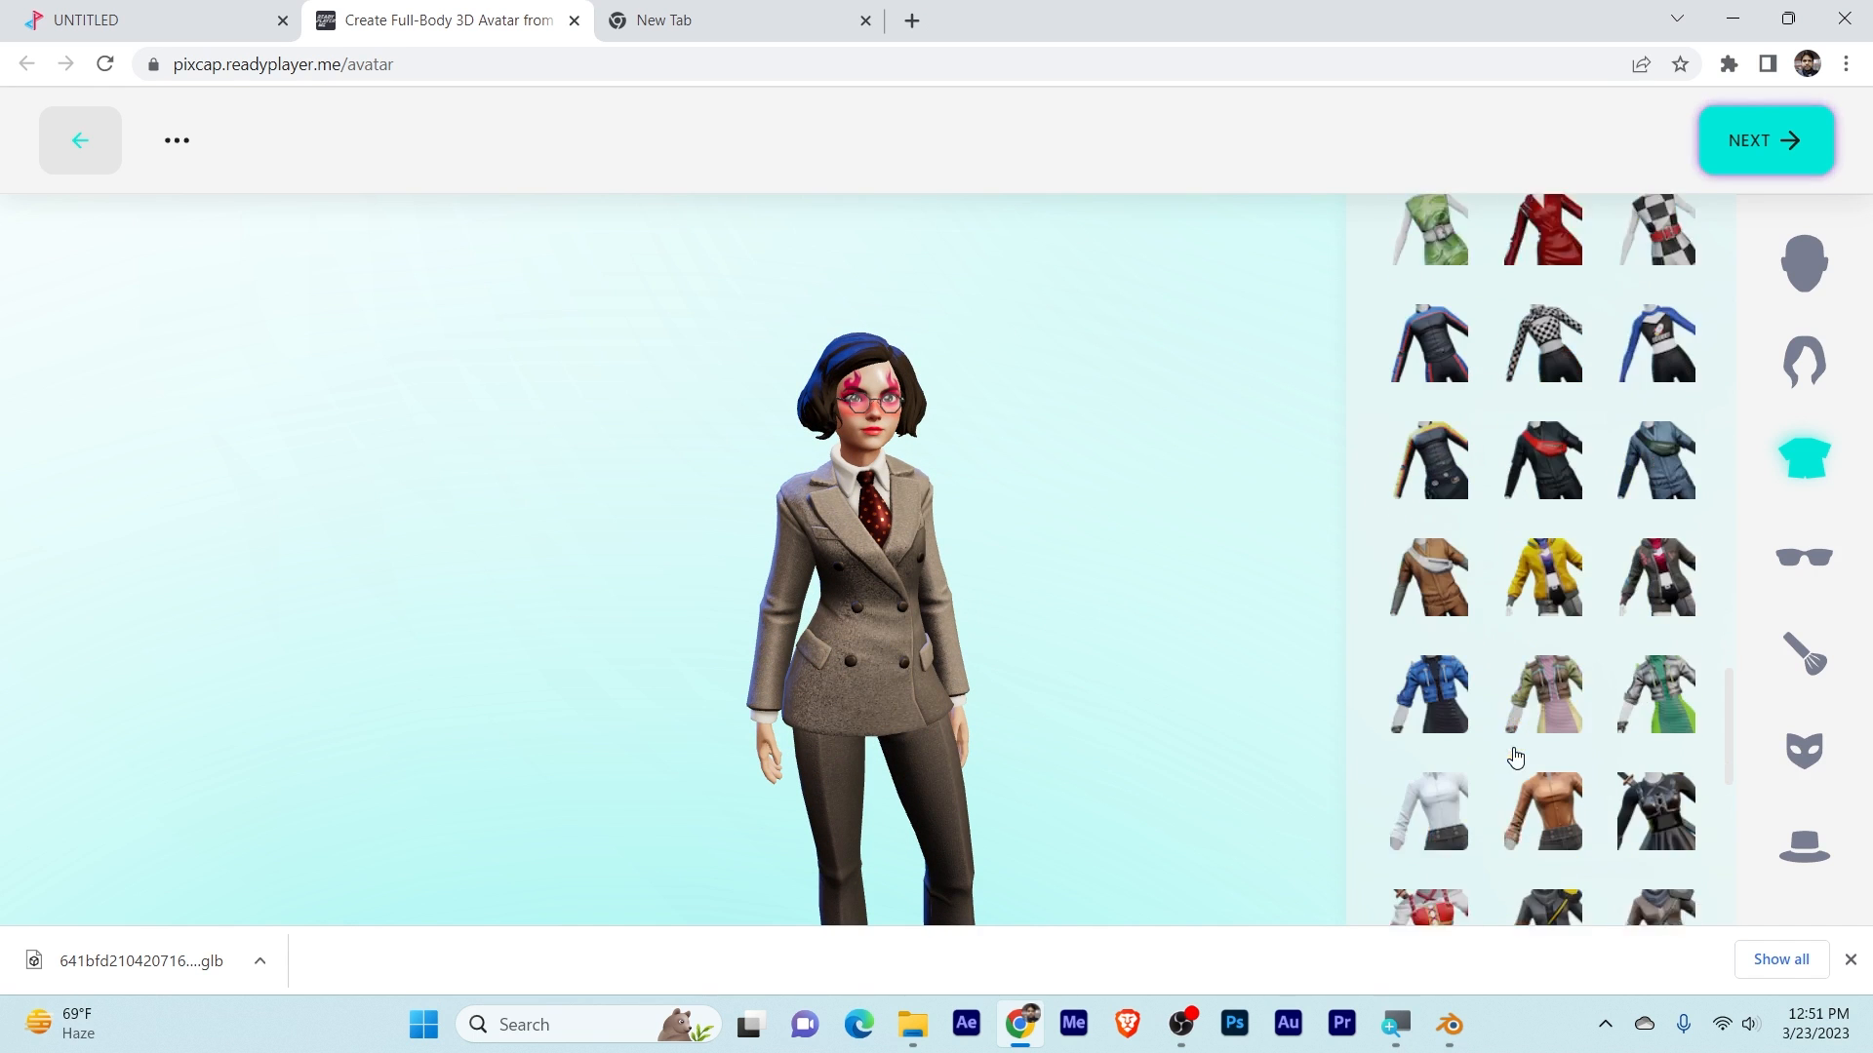
{"action": "scroll", "coordinate": [1515, 756], "scroll_direction": "up", "scroll_amount": 10}
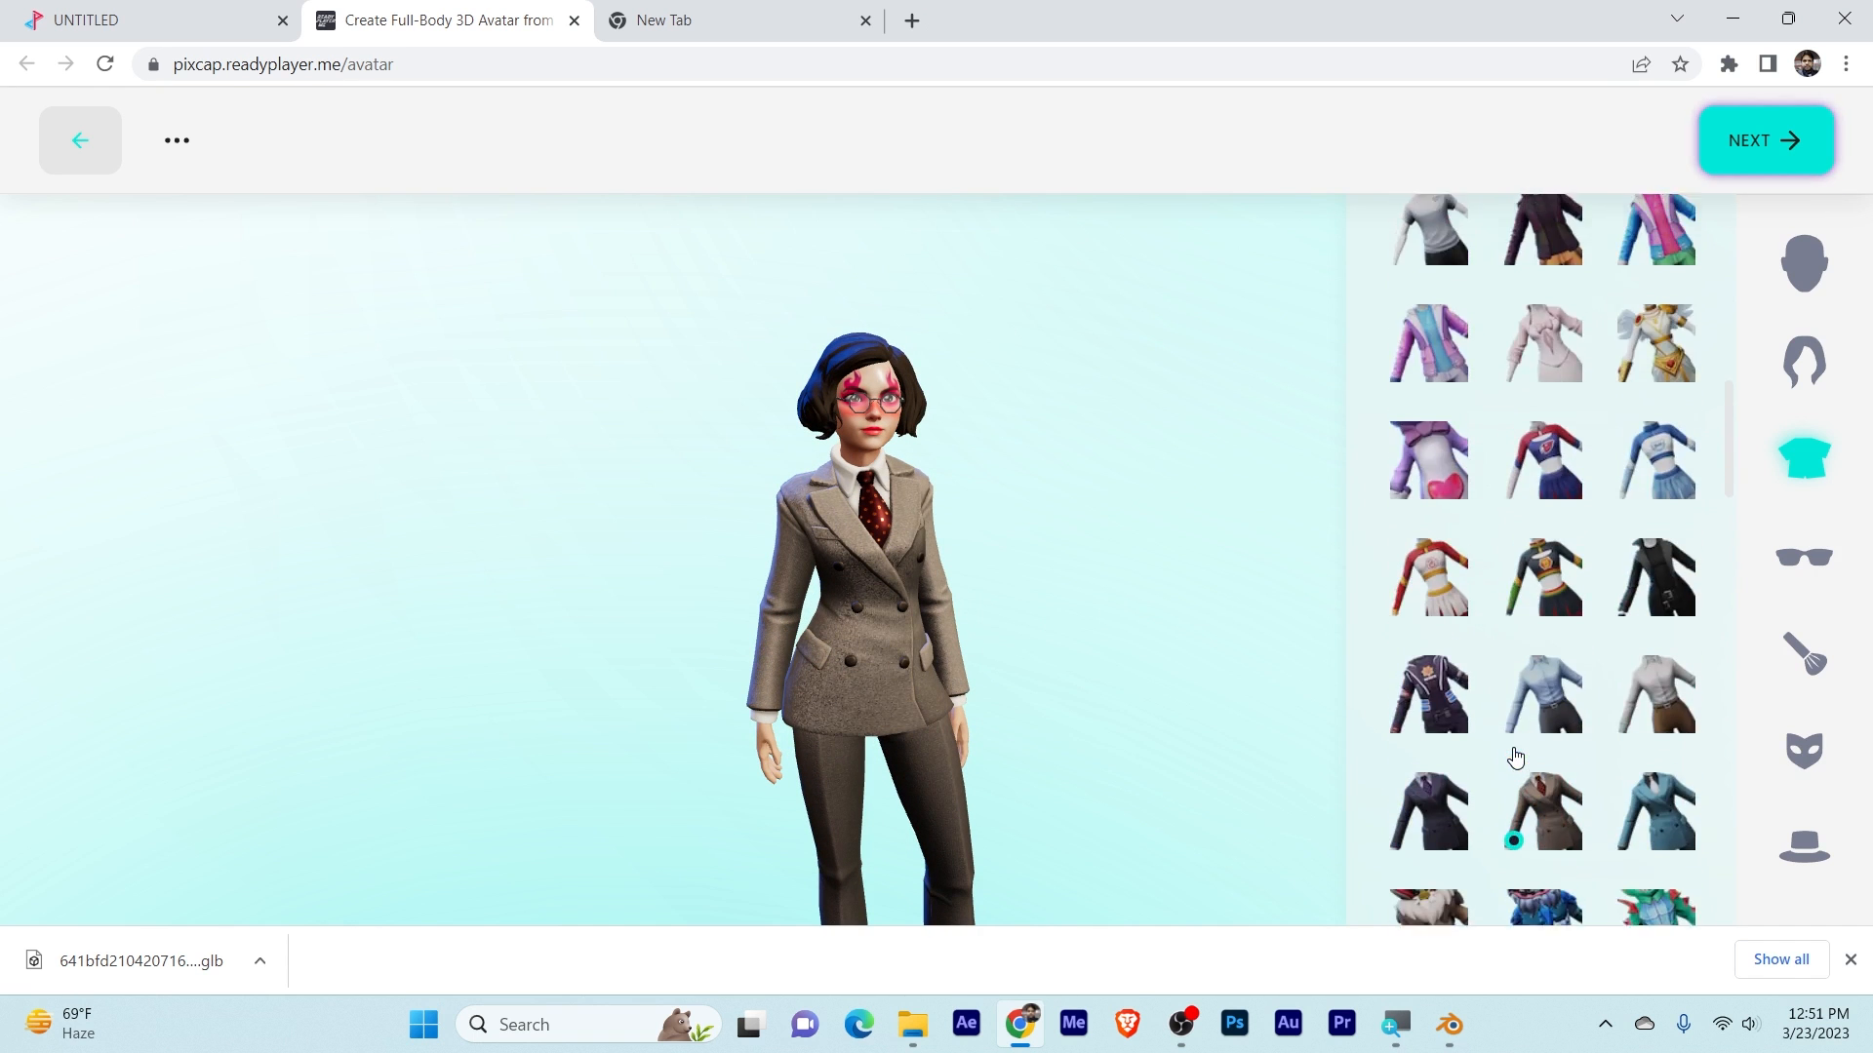
{"action": "scroll", "coordinate": [1515, 756], "scroll_direction": "up", "scroll_amount": 1}
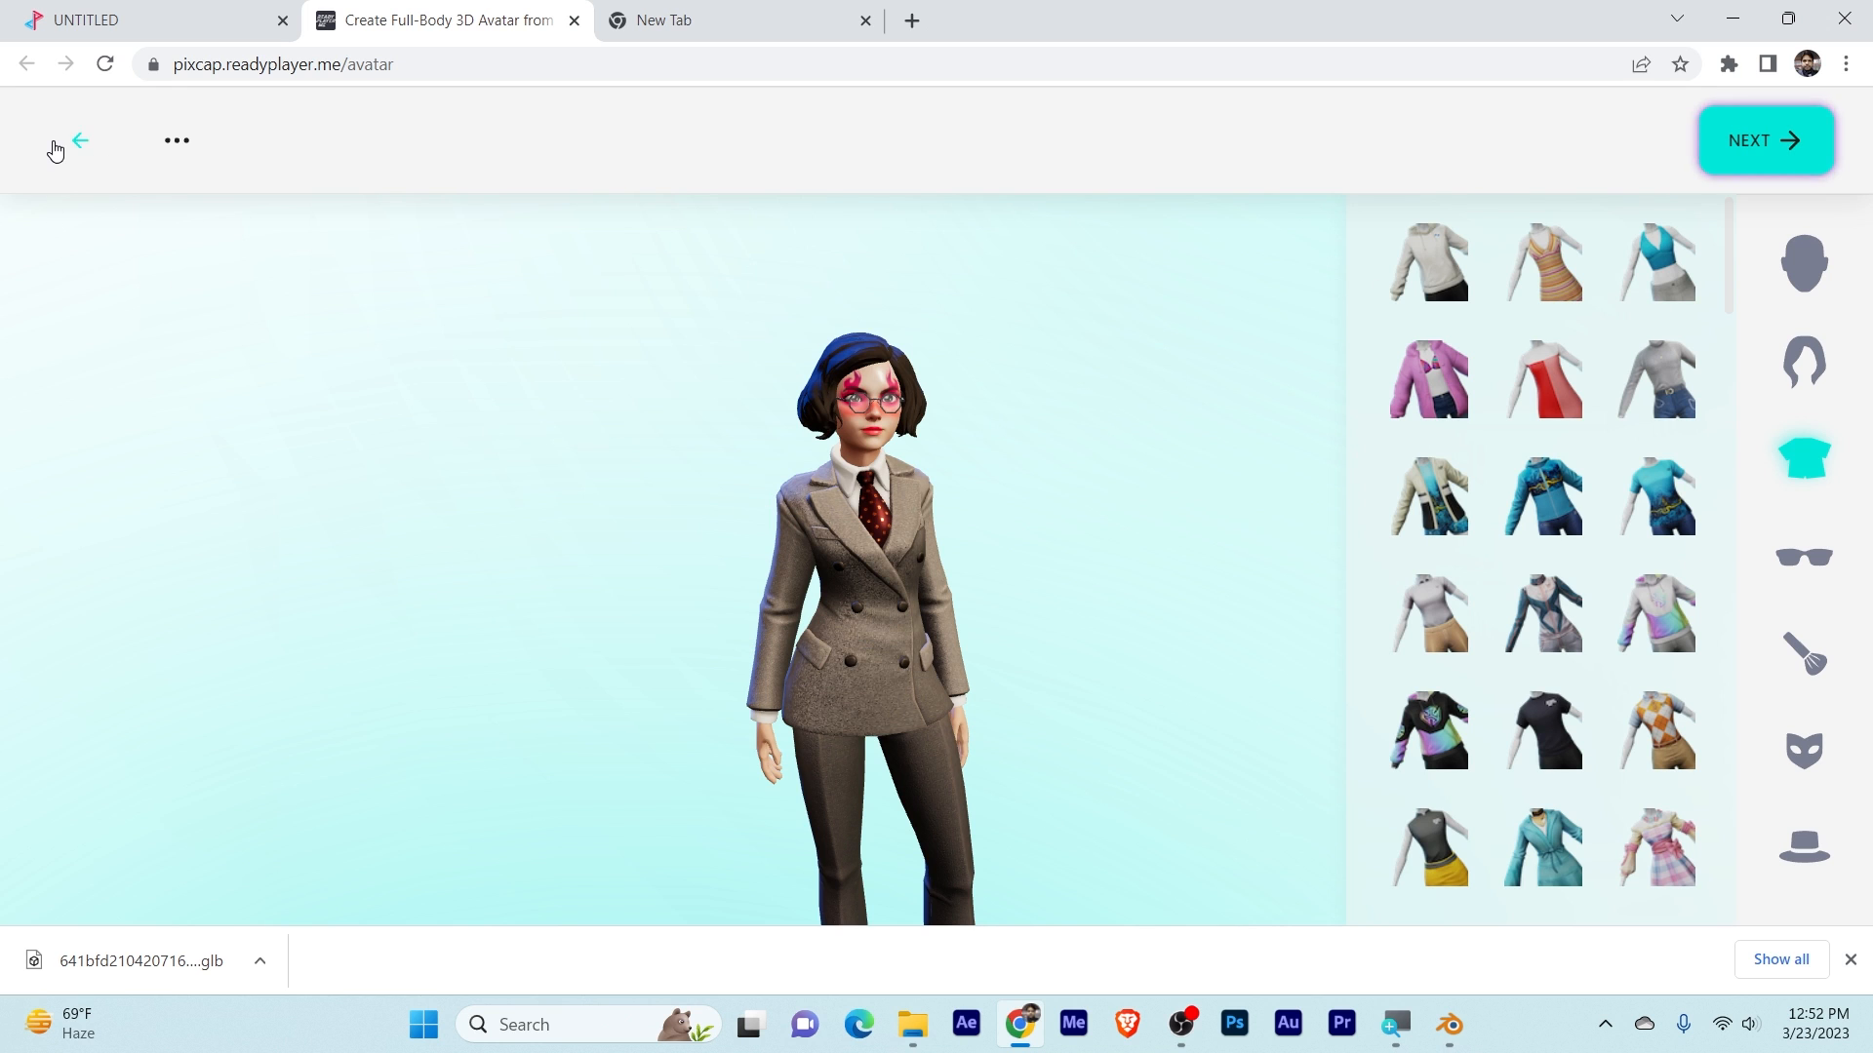
Step: Switch to the Pixcap project and examine the imported white-hoodie avatar from different angles and distances
{"action": "left_click", "coordinate": [143, 14]}
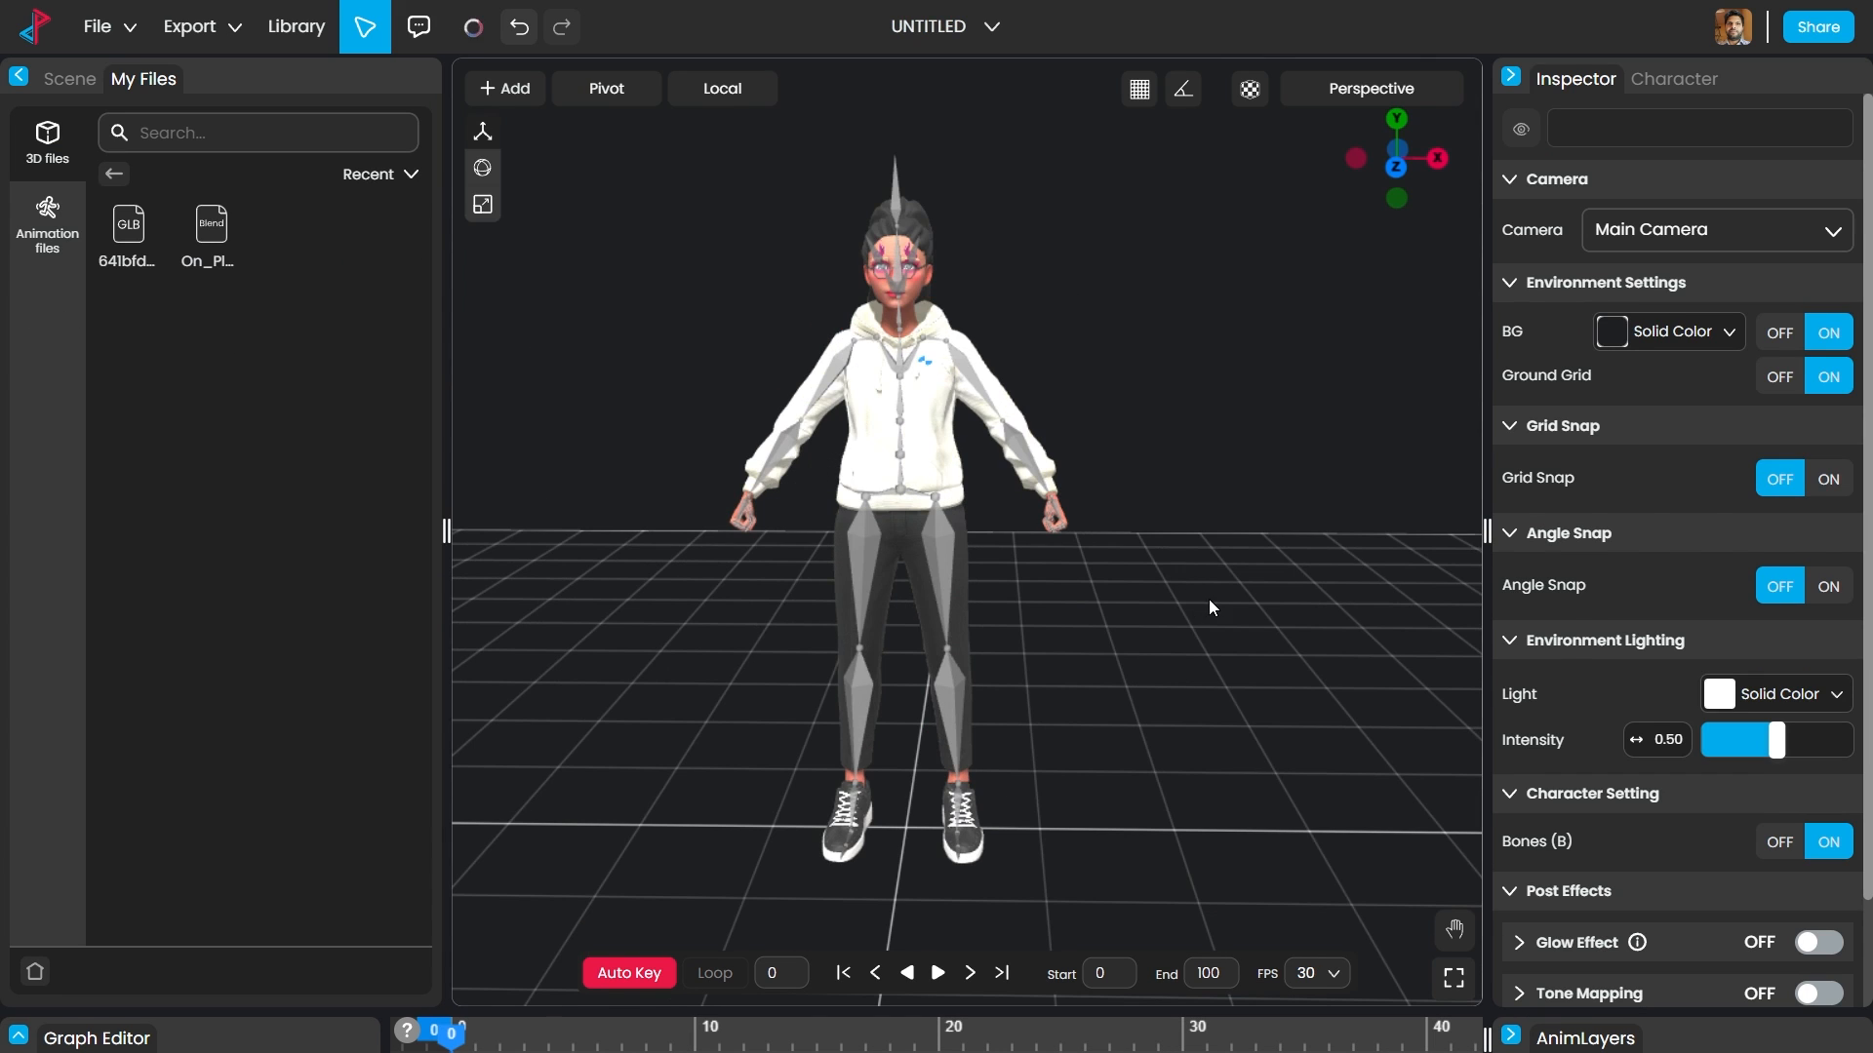
{"action": "mouse_move", "coordinate": [1209, 599]}
{"action": "left_mouse_down"}
{"action": "mouse_move", "coordinate": [1005, 611]}
{"action": "mouse_move", "coordinate": [1258, 606]}
{"action": "mouse_move", "coordinate": [1223, 609]}
{"action": "left_mouse_up"}
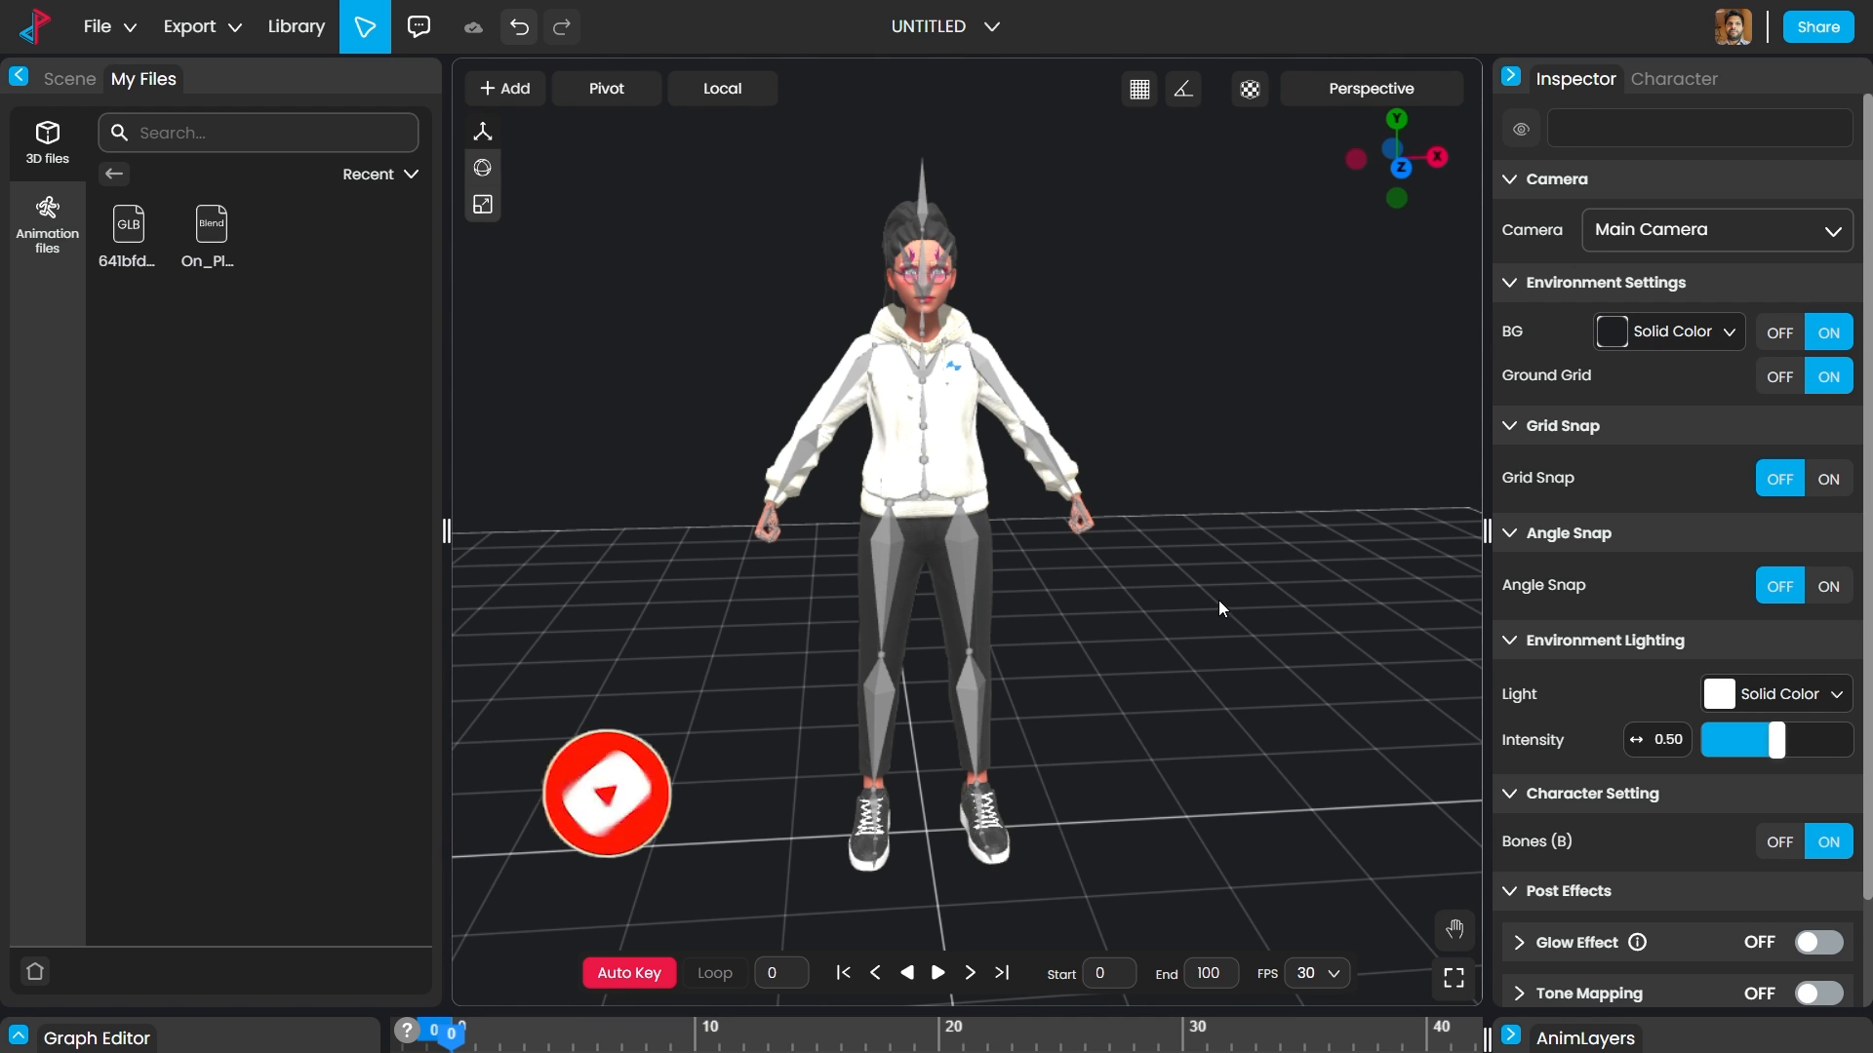
{"action": "scroll", "coordinate": [1185, 629], "scroll_direction": "down", "scroll_amount": 3}
{"action": "mouse_move", "coordinate": [1185, 628]}
{"action": "left_mouse_down"}
{"action": "mouse_move", "coordinate": [1061, 640]}
{"action": "mouse_move", "coordinate": [1161, 644]}
{"action": "left_mouse_up"}
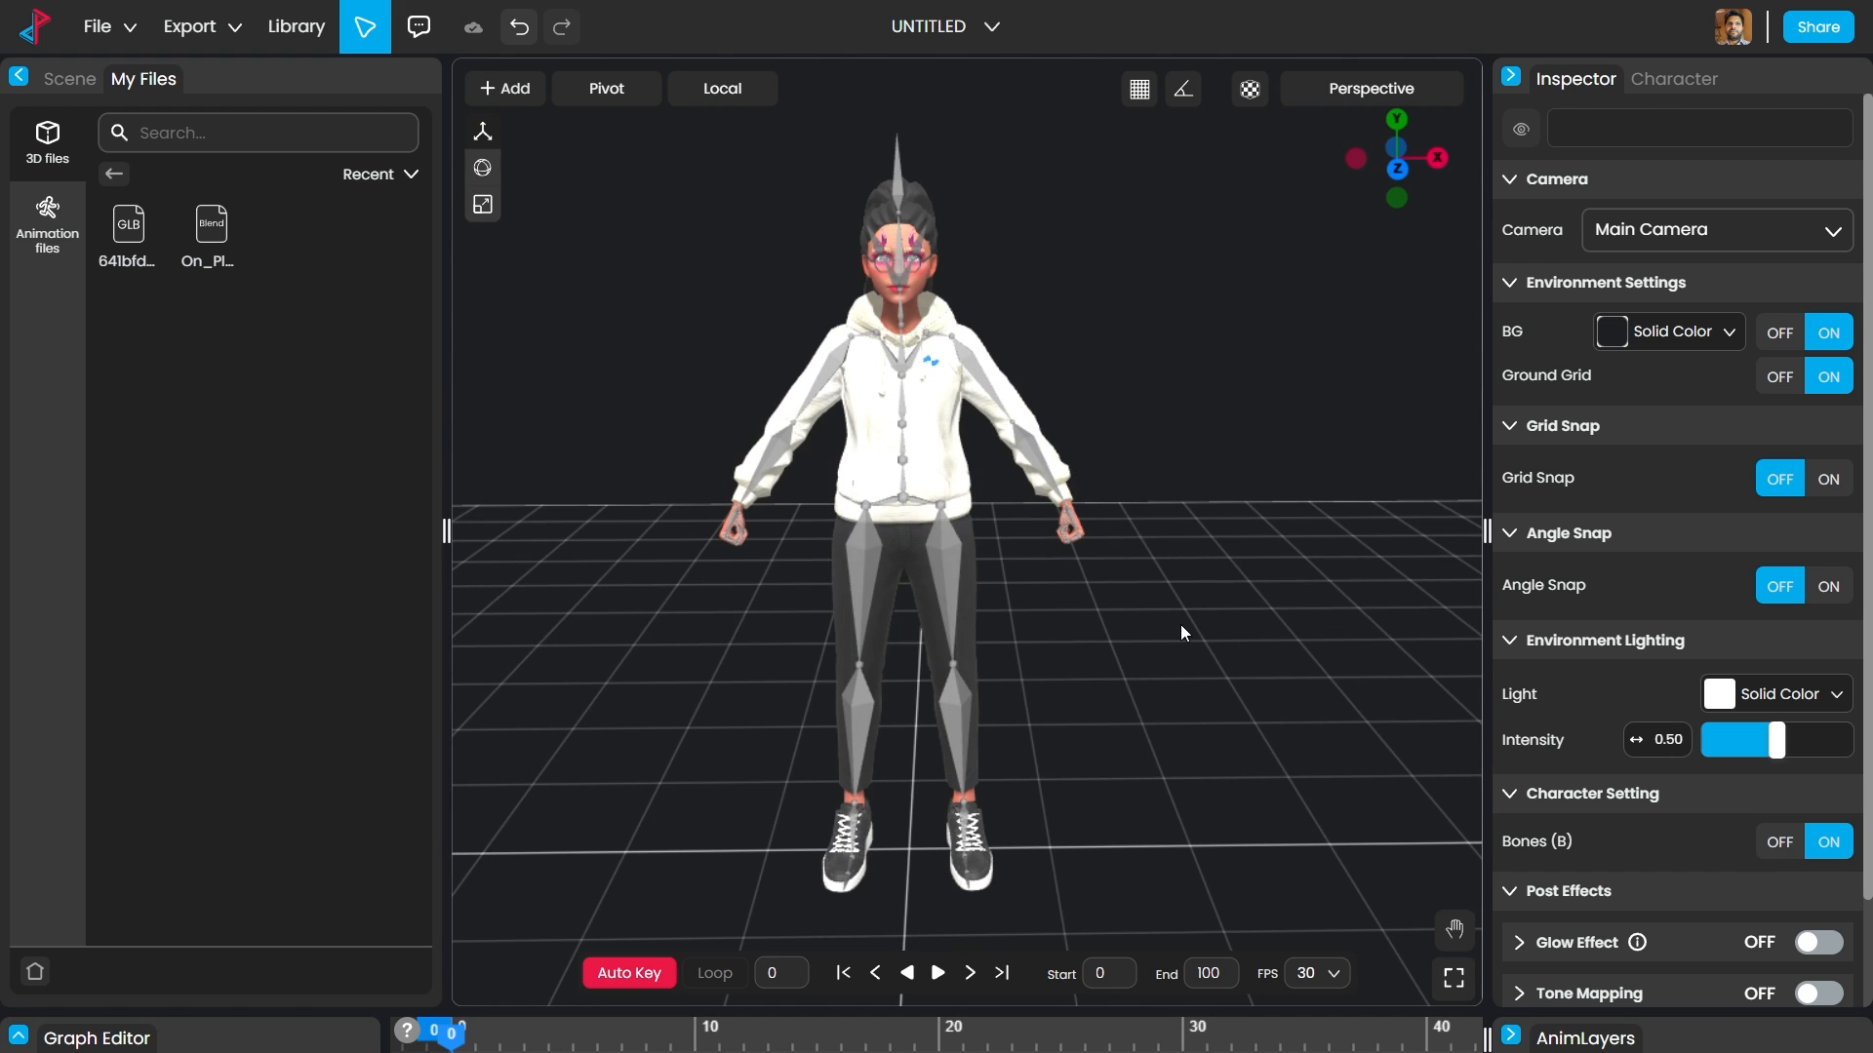
{"action": "mouse_move", "coordinate": [1181, 626]}
{"action": "left_mouse_down"}
{"action": "mouse_move", "coordinate": [1067, 638]}
{"action": "mouse_move", "coordinate": [1163, 627]}
{"action": "left_mouse_up"}
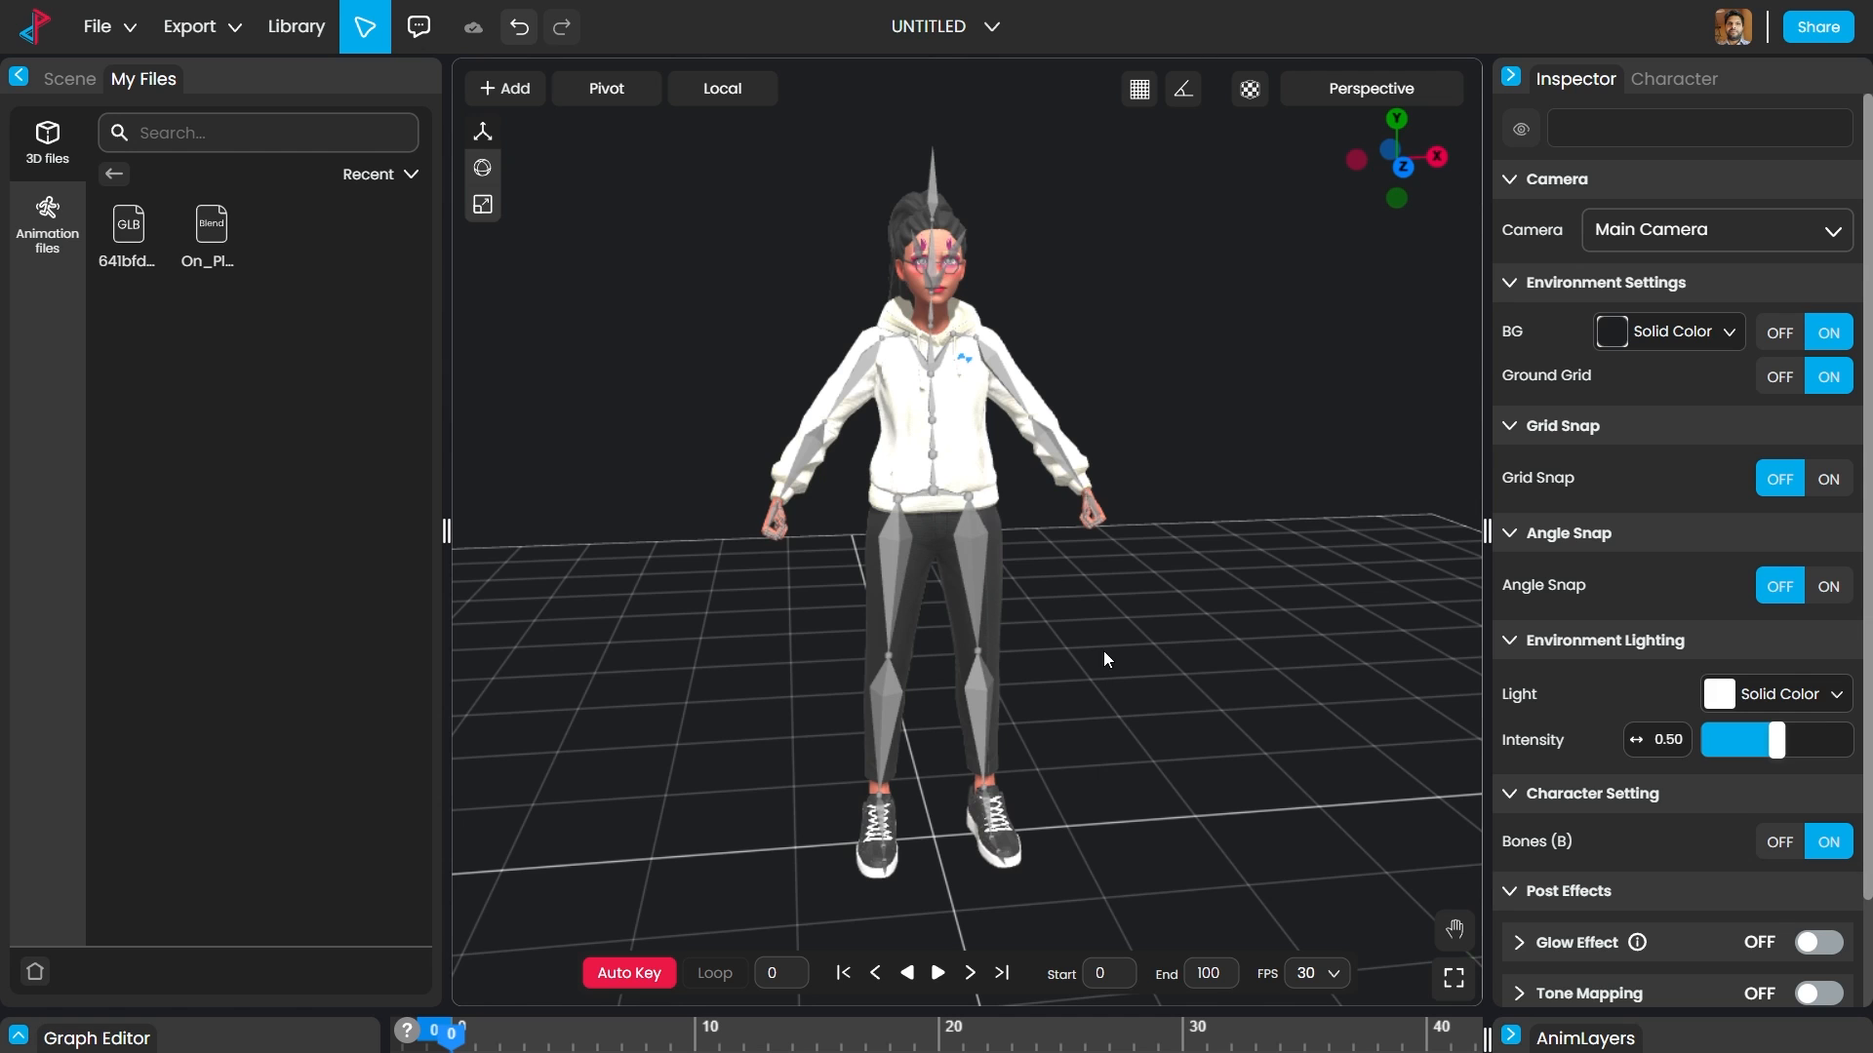
{"action": "left_click_drag", "start_coordinate": [1101, 649], "coordinate": [1159, 620]}
{"action": "scroll", "coordinate": [1088, 645], "scroll_direction": "up", "scroll_amount": 3}
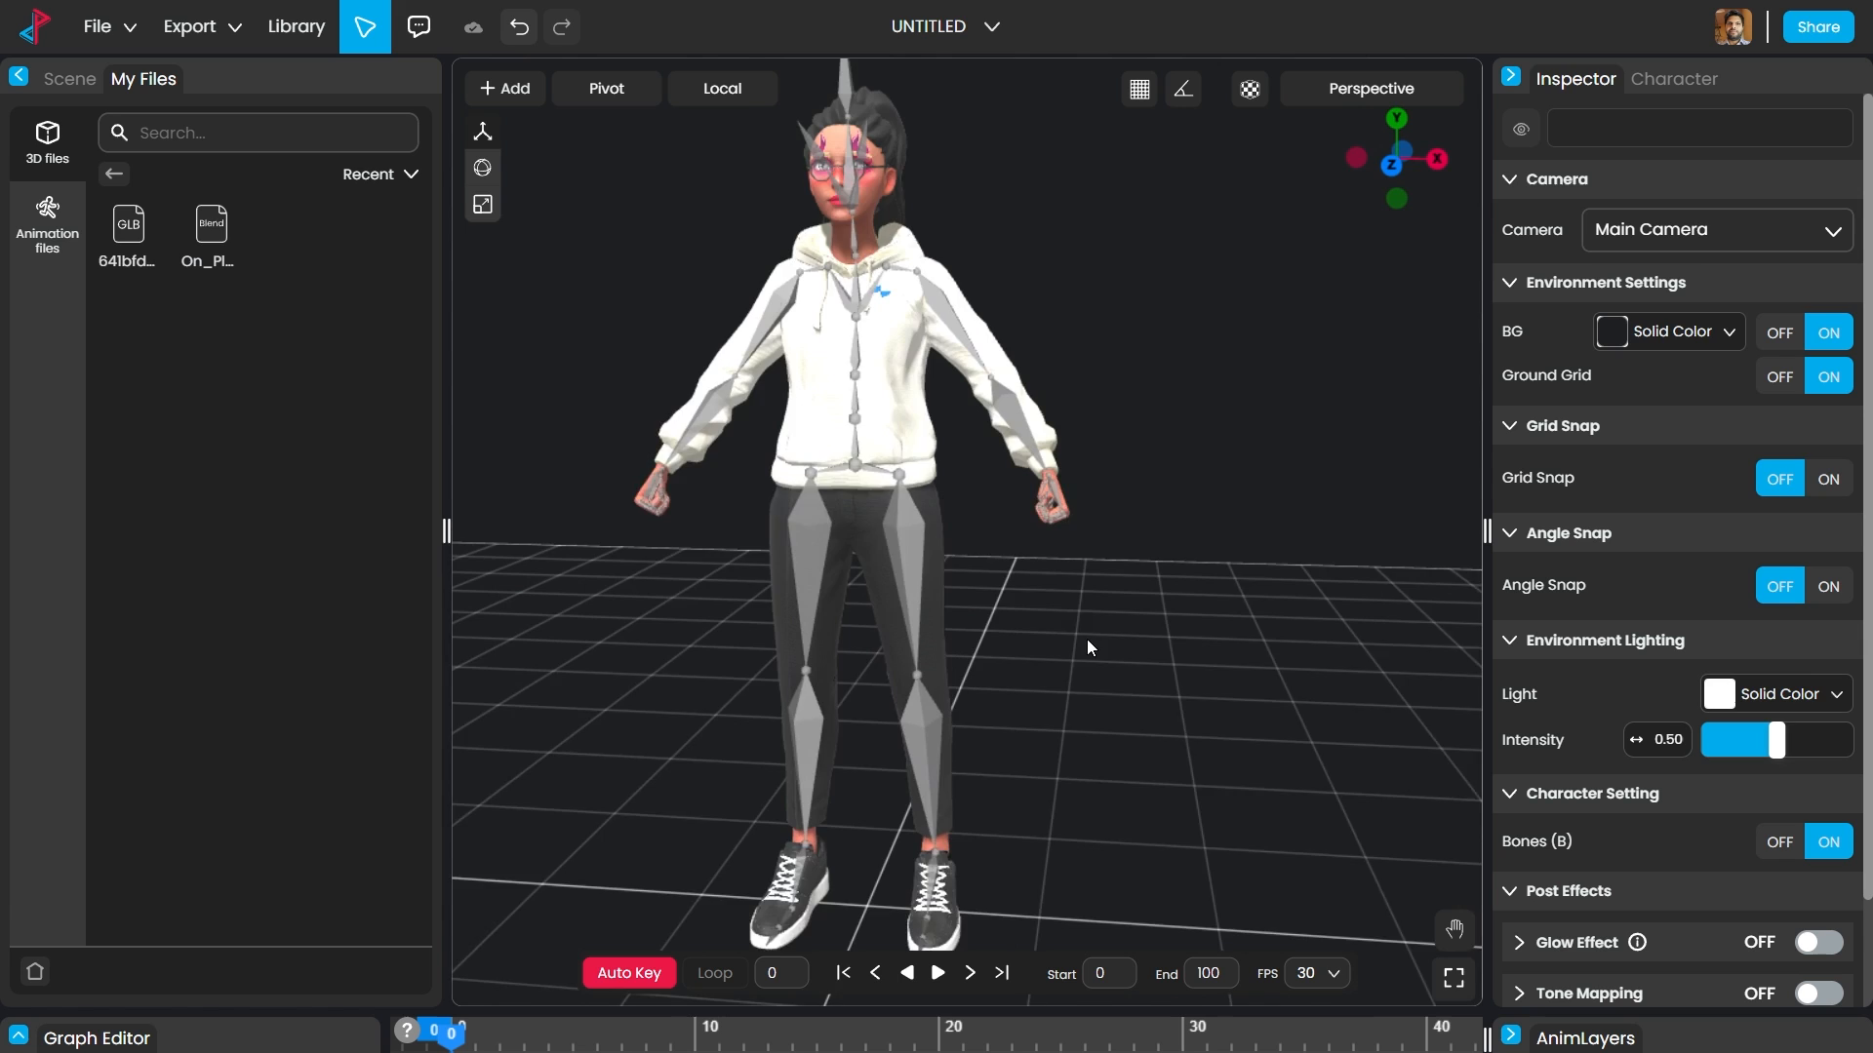
{"action": "scroll", "coordinate": [1086, 639], "scroll_direction": "down", "scroll_amount": 3}
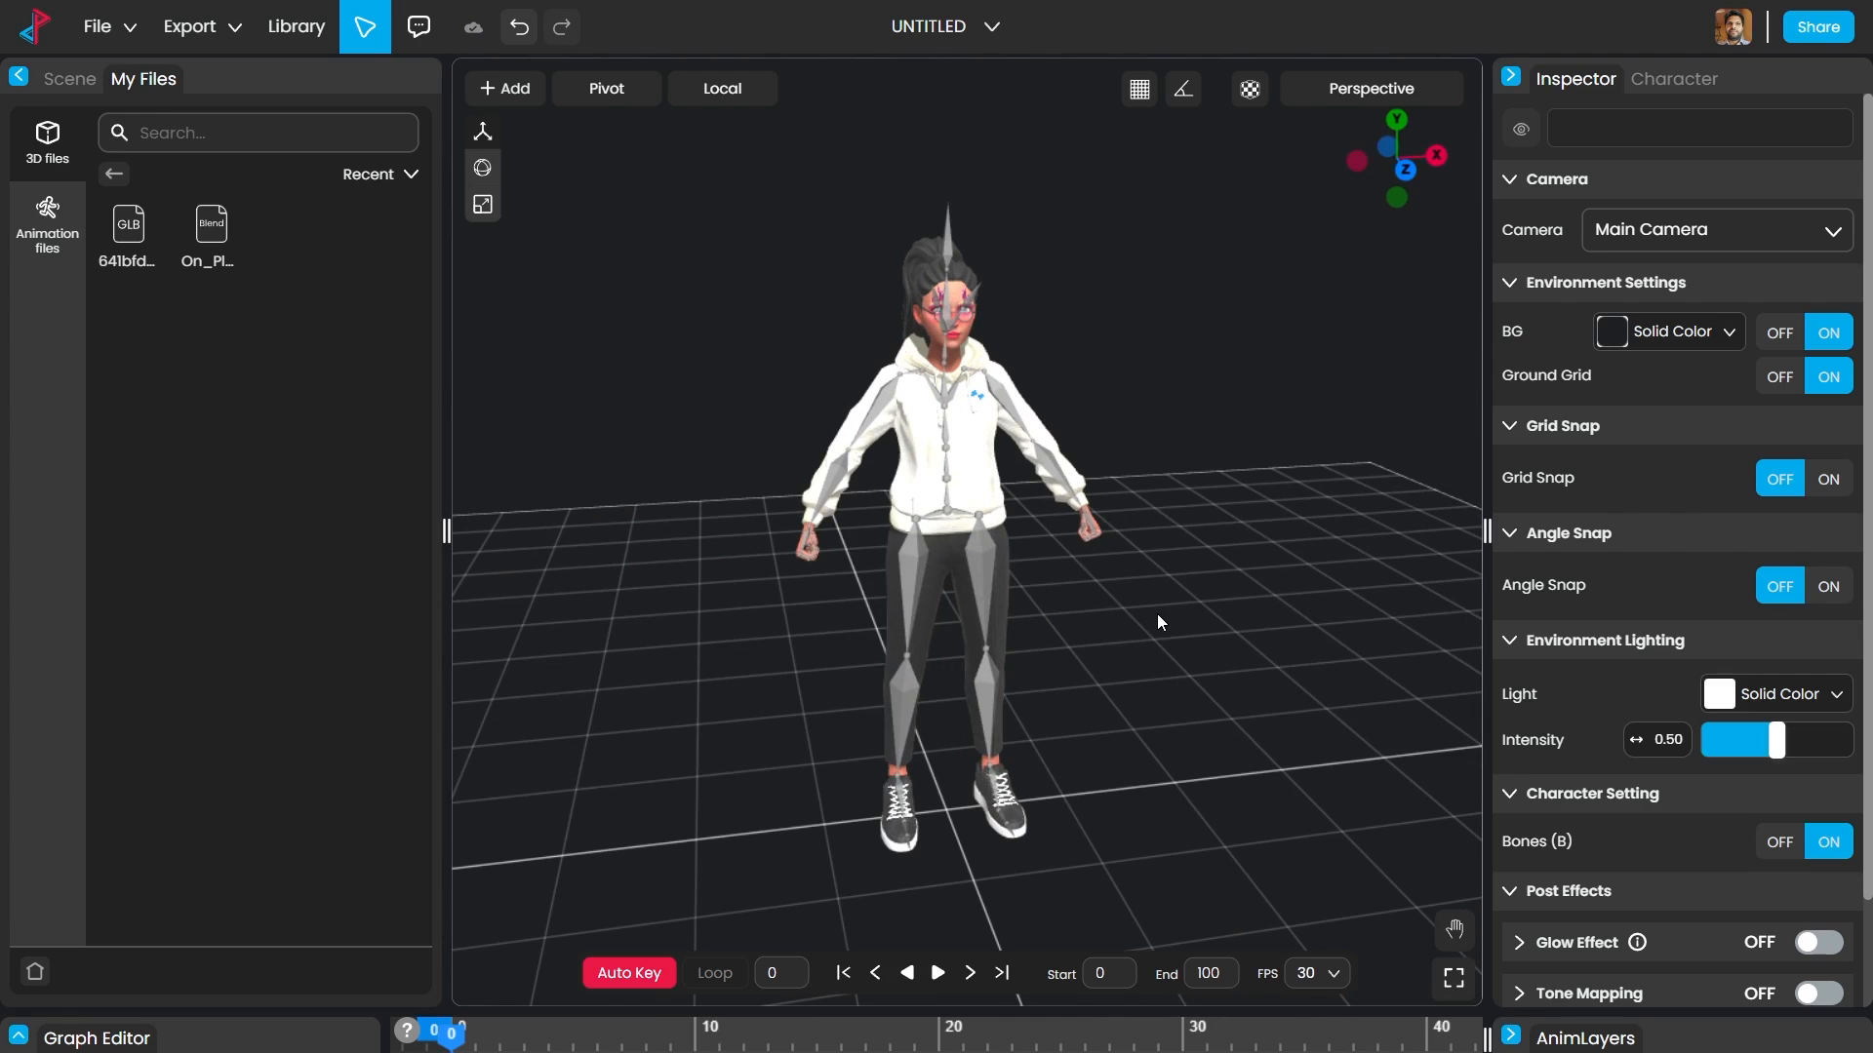
{"action": "scroll", "coordinate": [1156, 613], "scroll_direction": "up", "scroll_amount": 2}
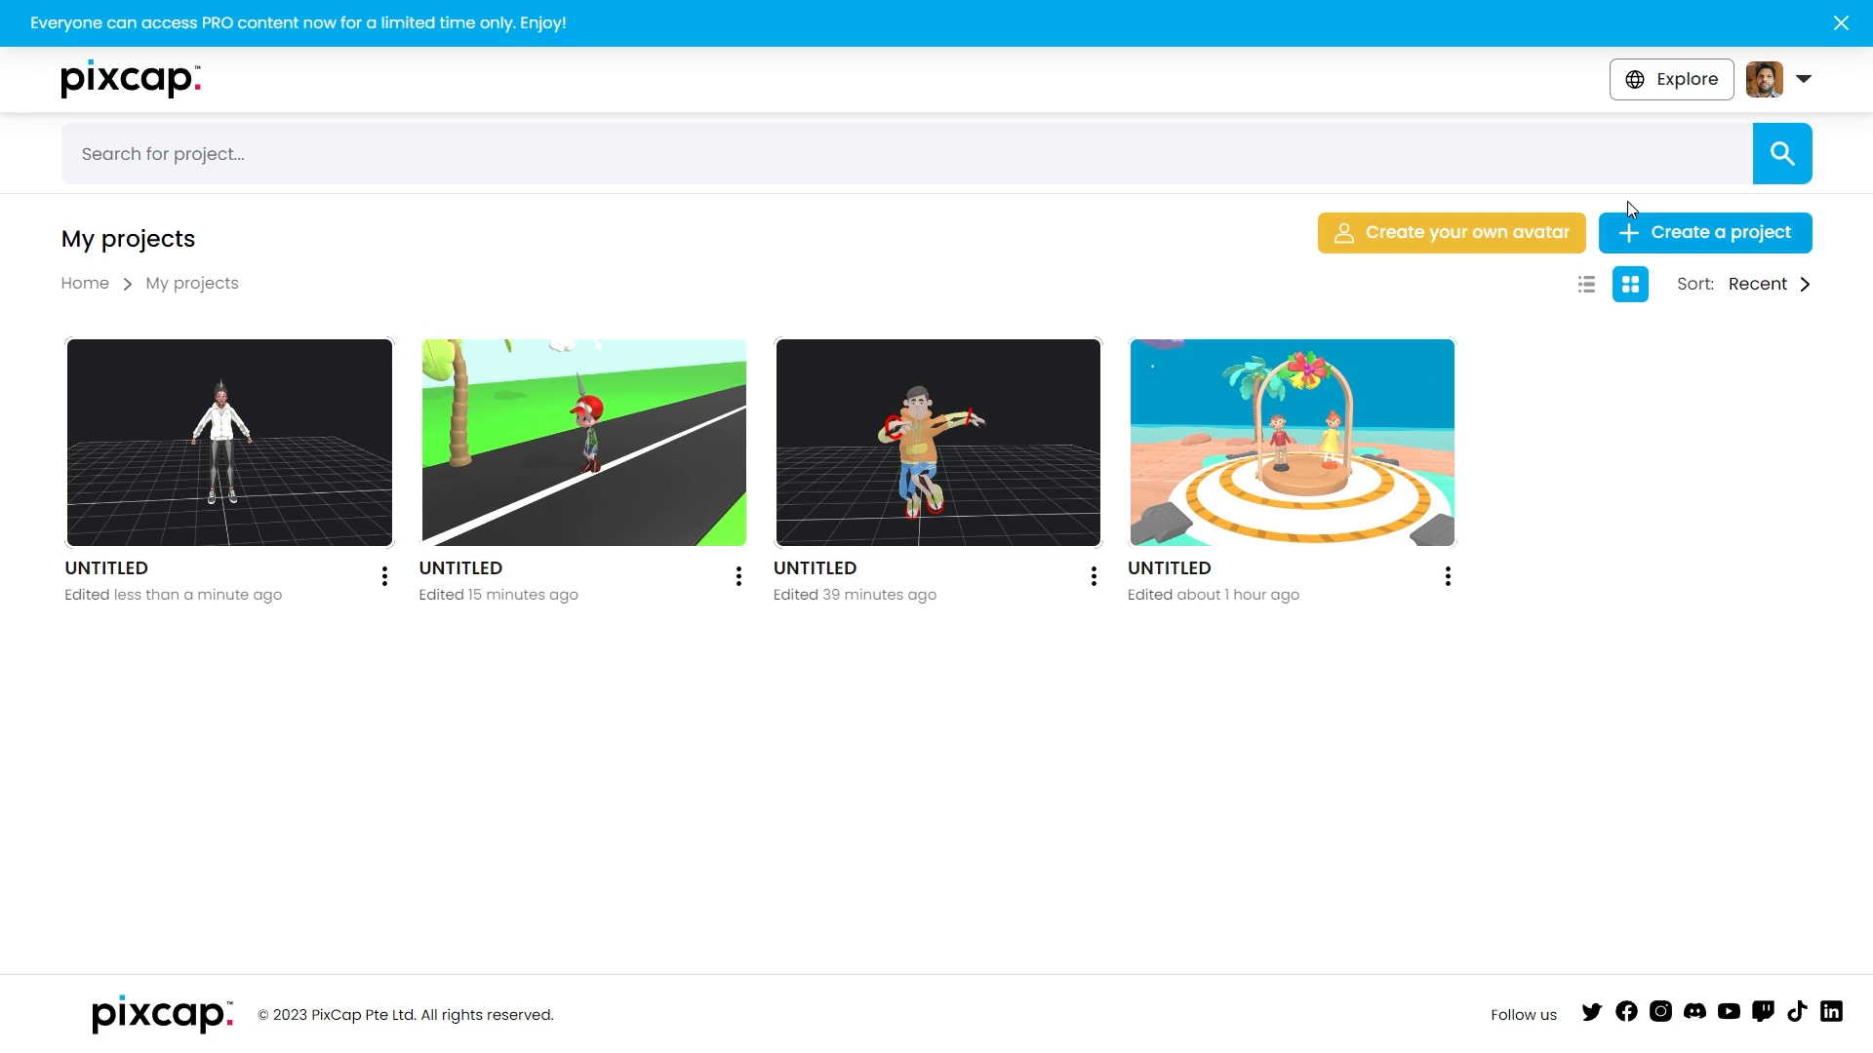
Step: Open the Pixcap account settings from the projects page and view the subscription section
{"action": "left_click", "coordinate": [1801, 84]}
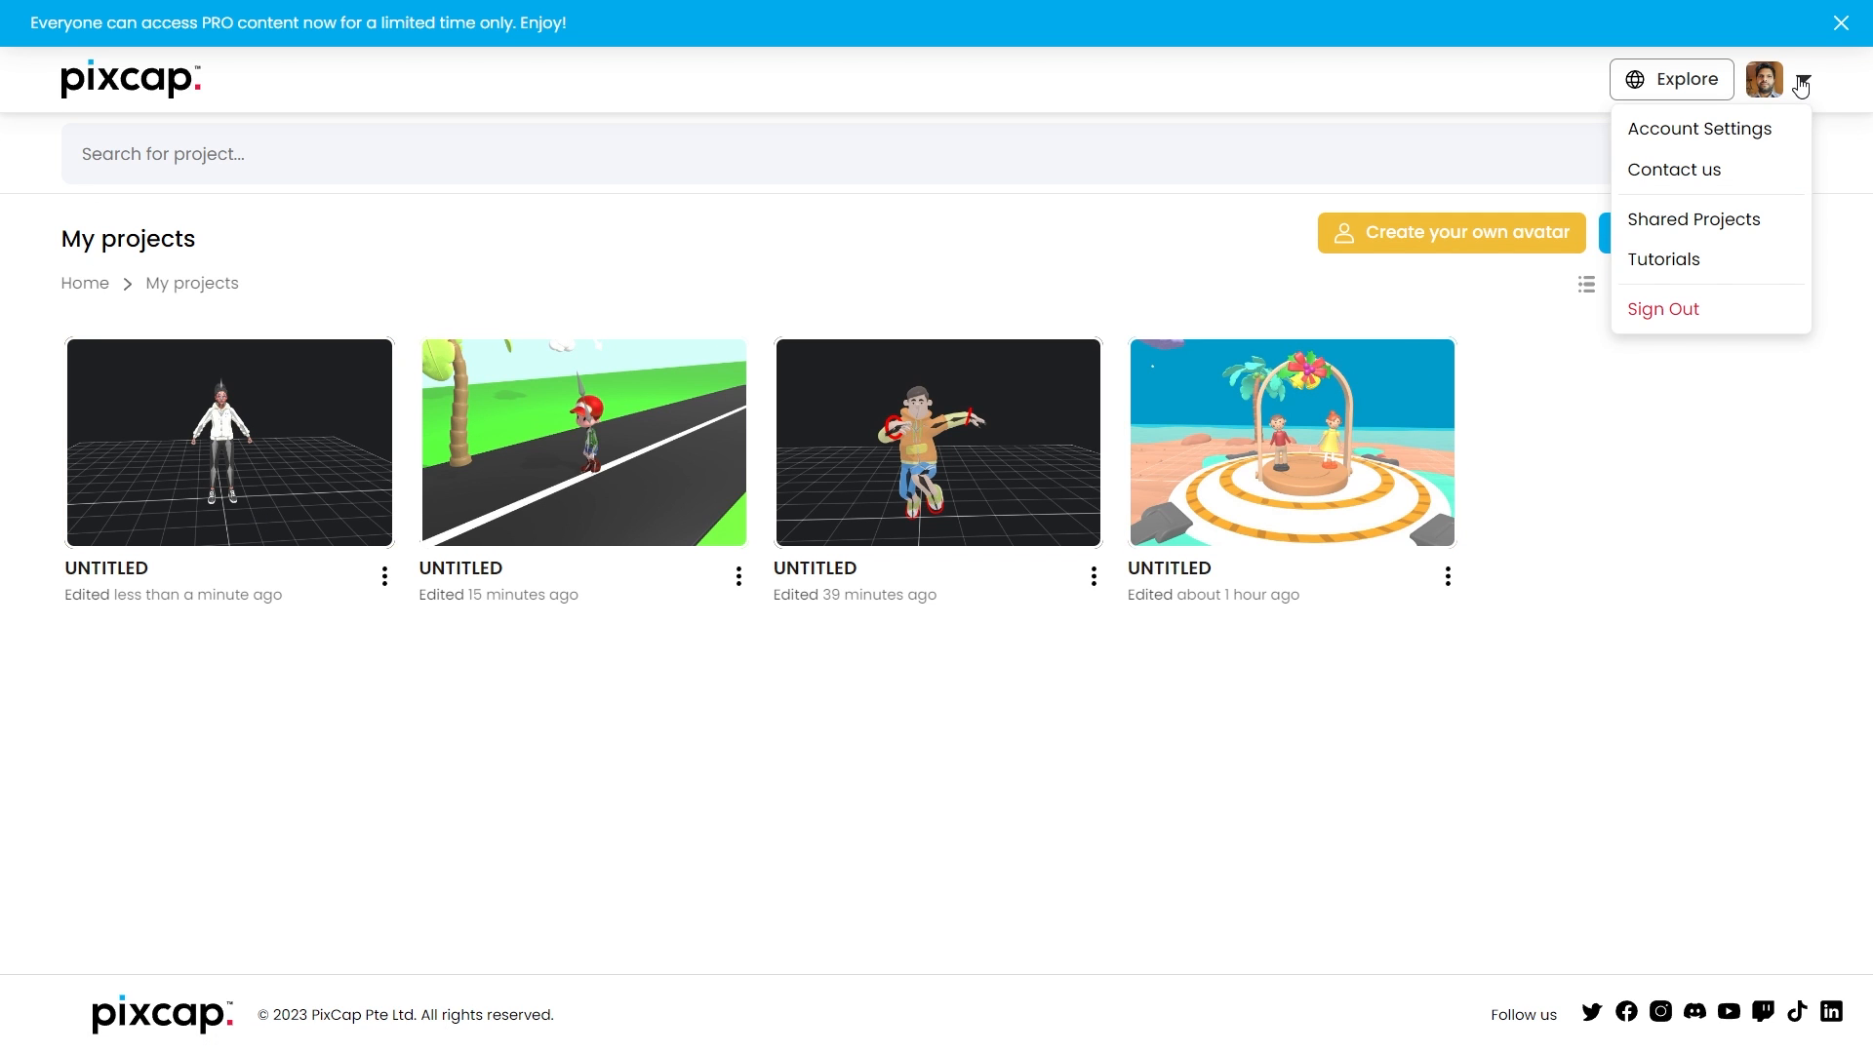
{"action": "left_click", "coordinate": [1710, 130]}
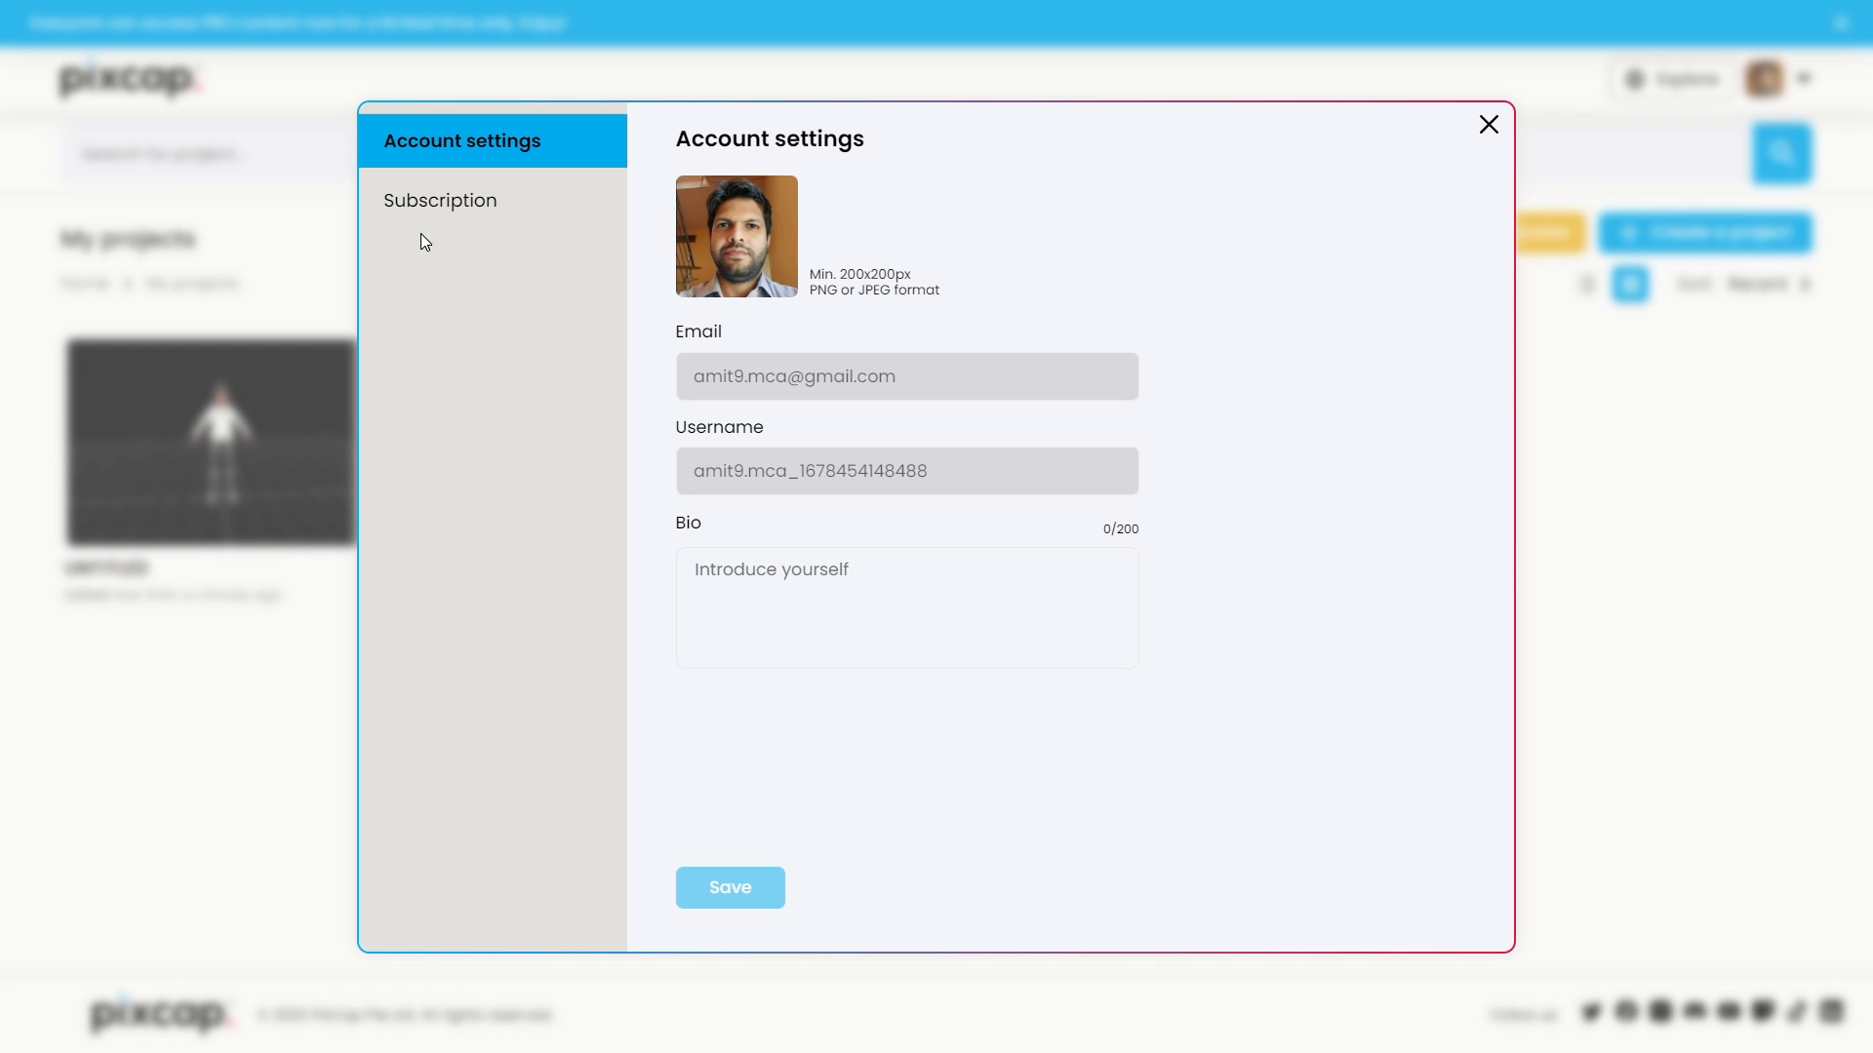
{"action": "left_click", "coordinate": [441, 219]}
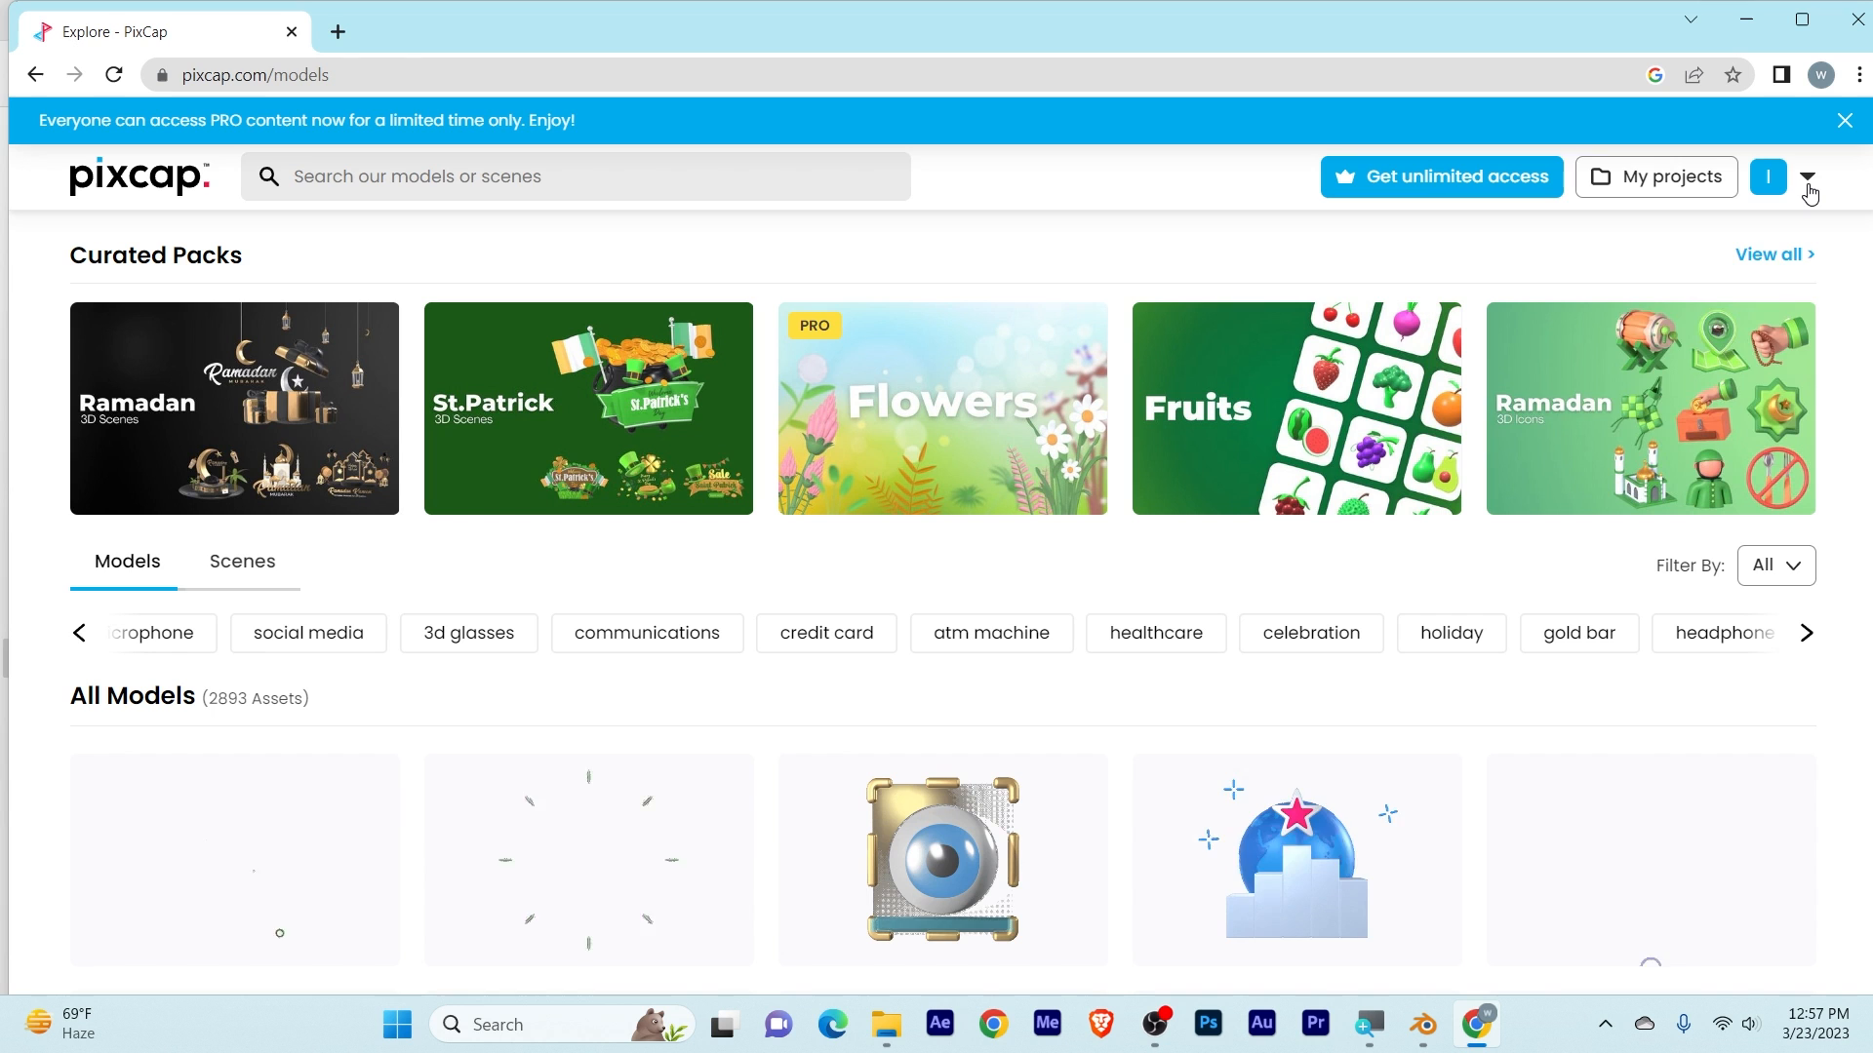
Step: Open the free account's subscription settings and start the upgrade to unlimited access
{"action": "left_click", "coordinate": [1808, 178]}
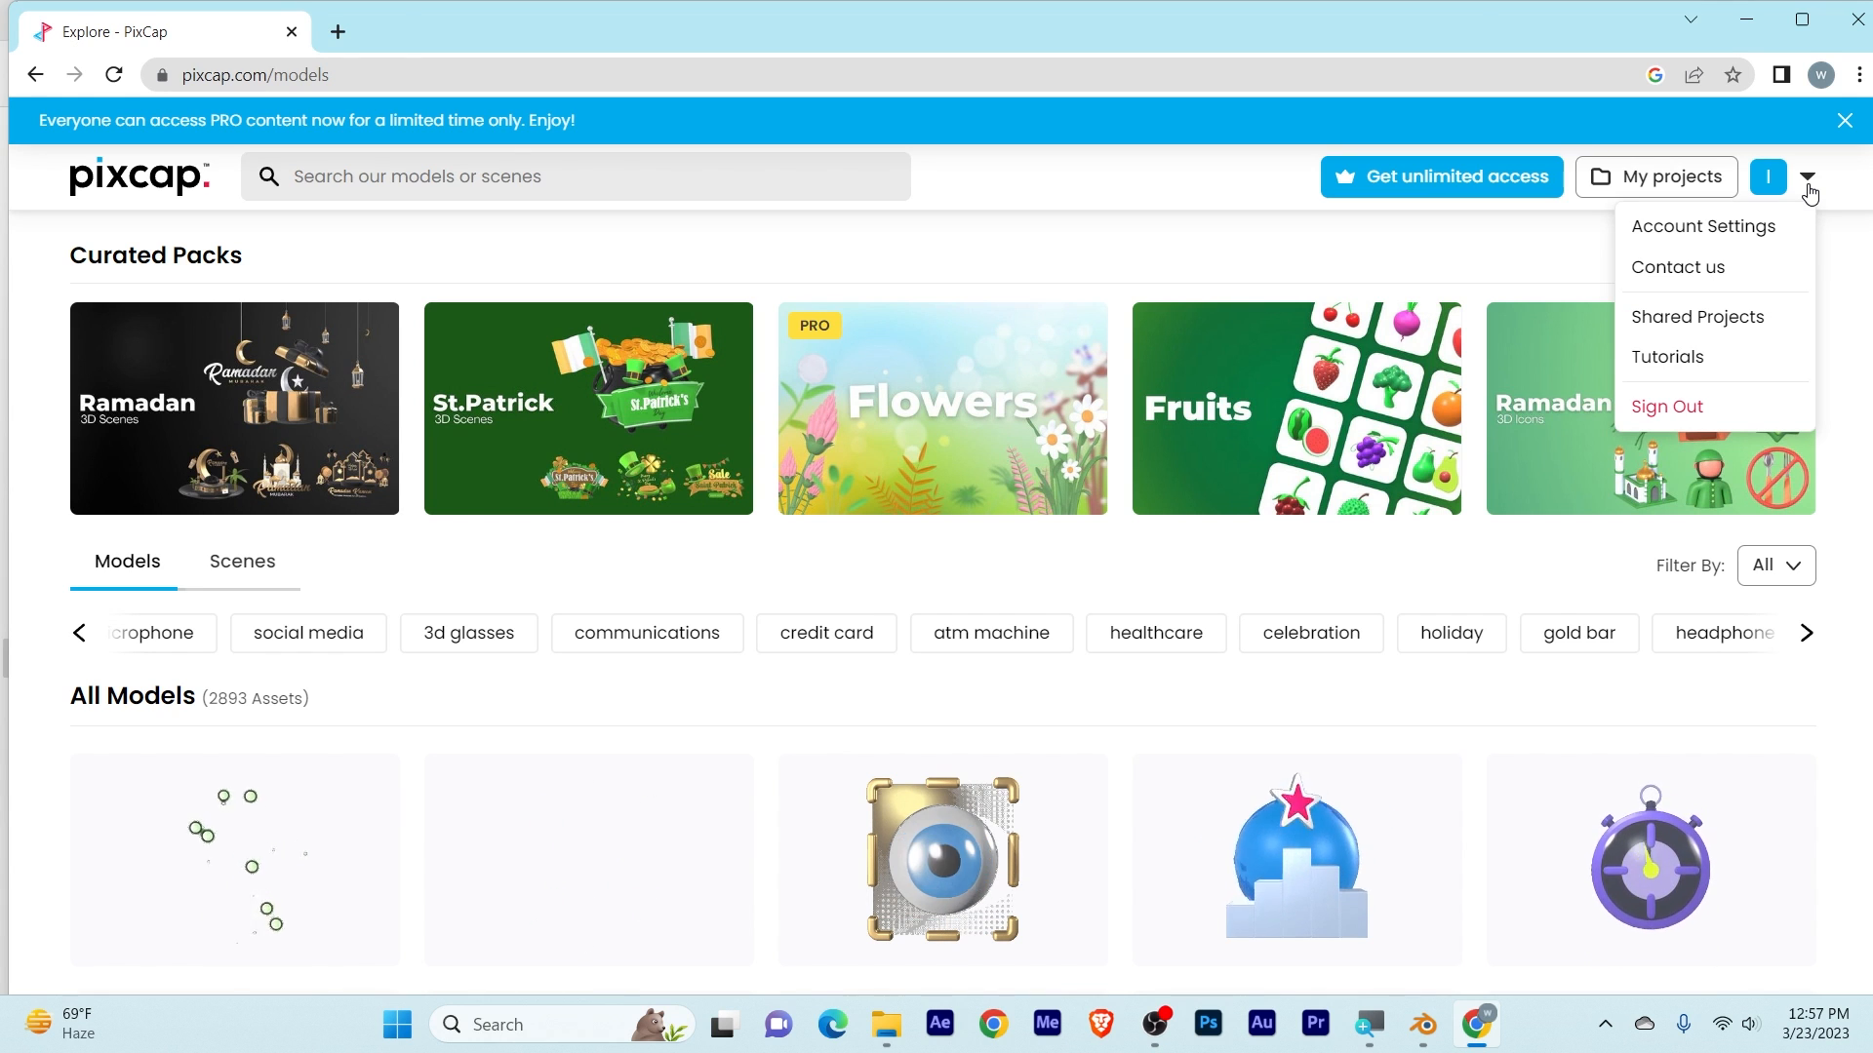
{"action": "left_click", "coordinate": [1724, 226]}
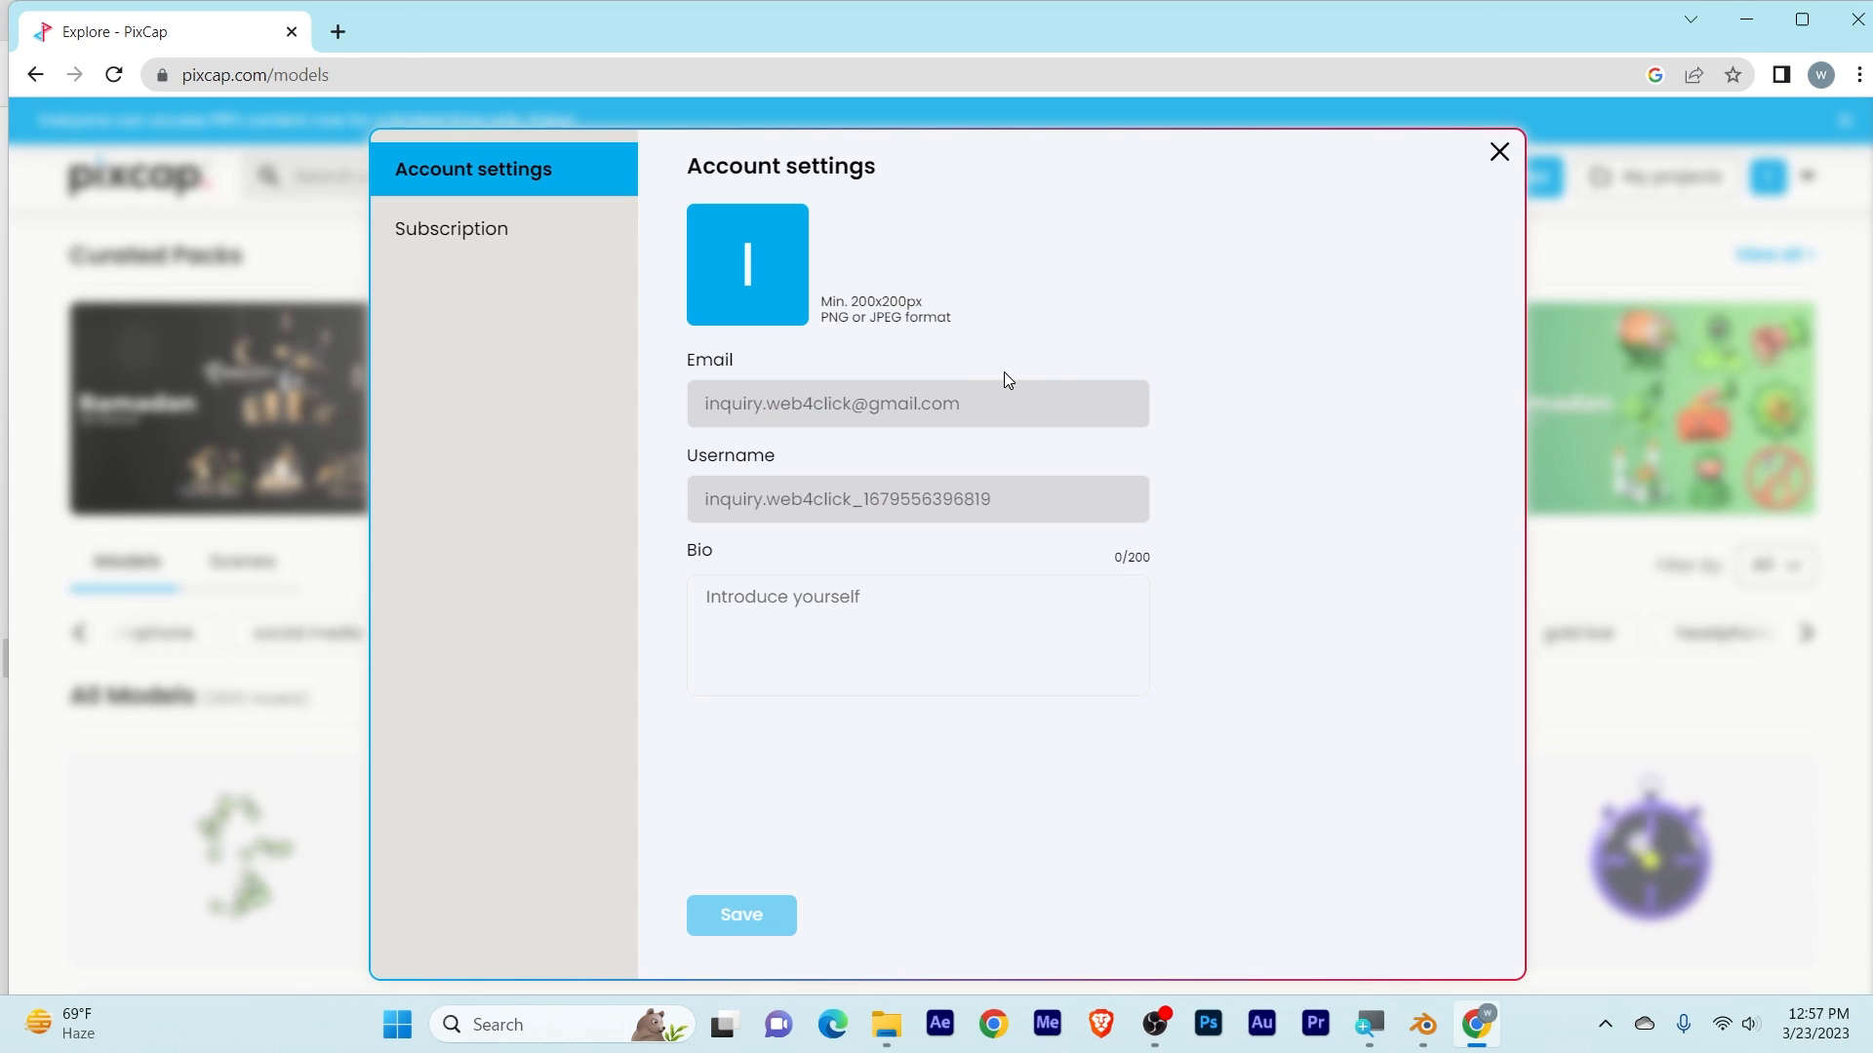
{"action": "left_click", "coordinate": [460, 232]}
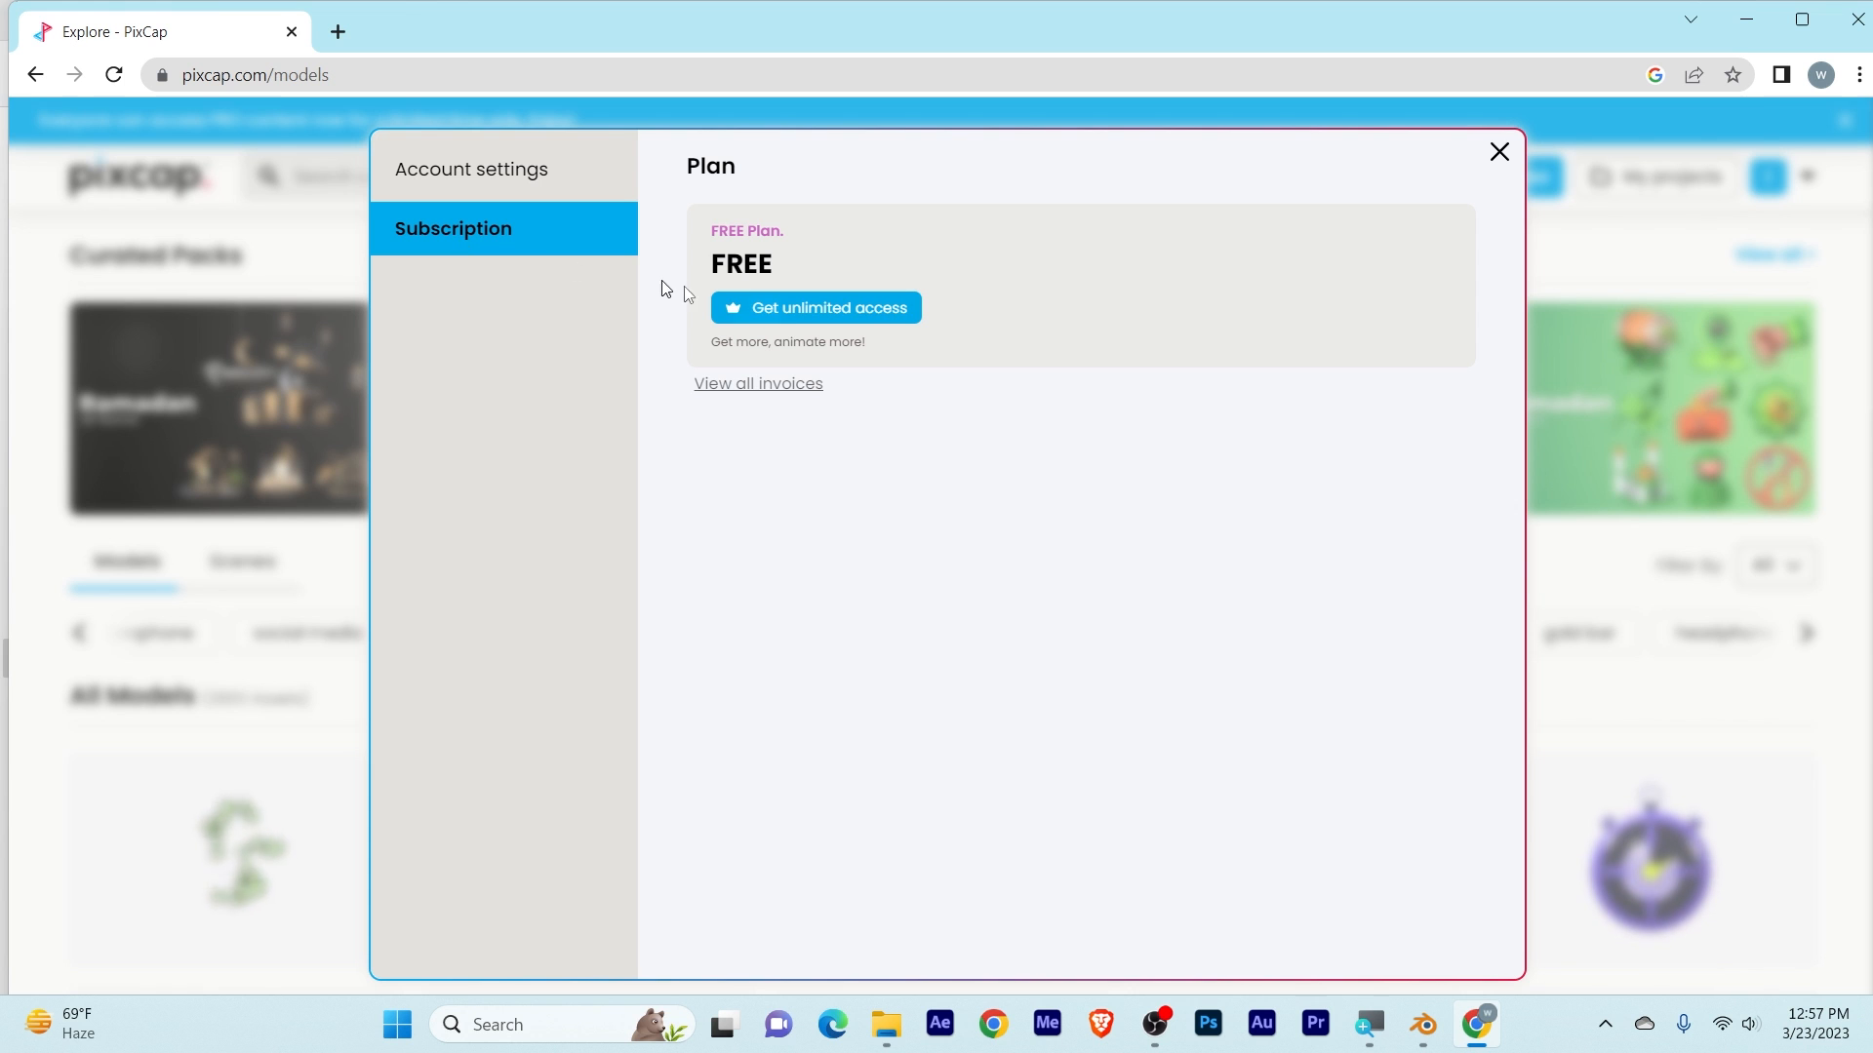
{"action": "left_click", "coordinate": [818, 311]}
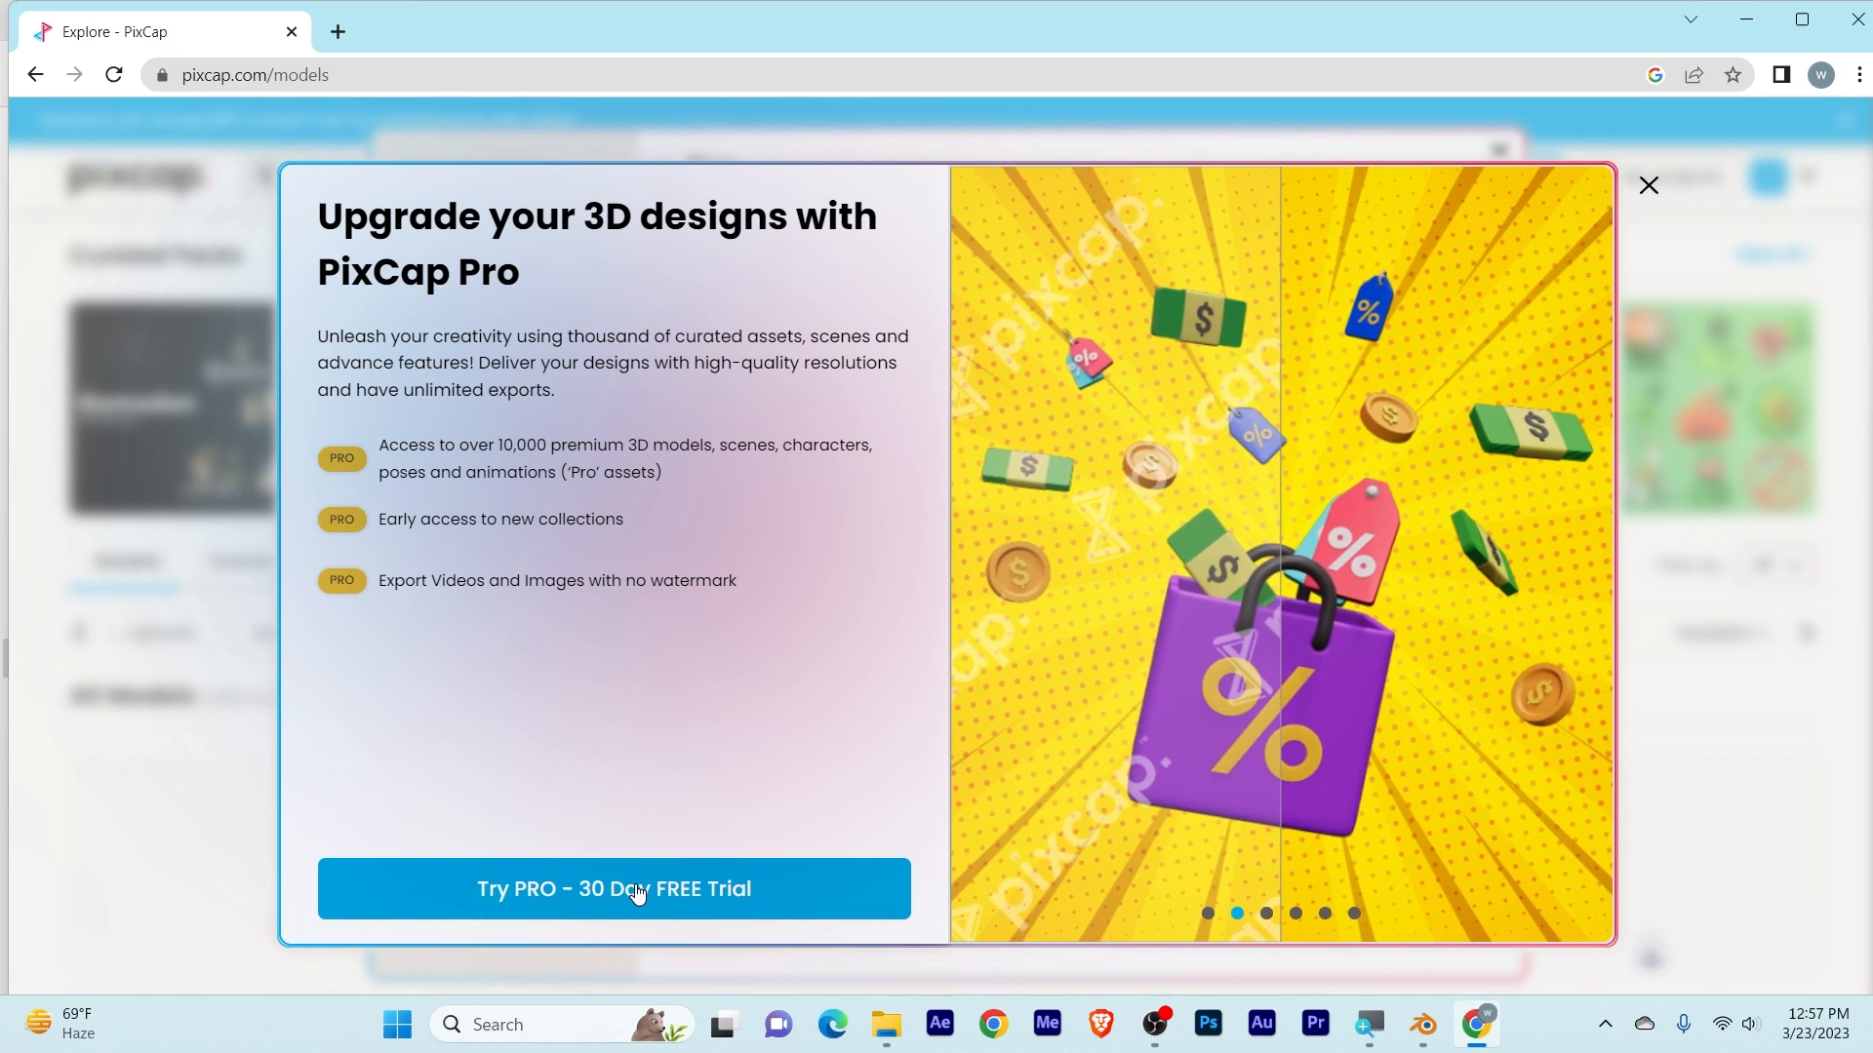
Step: Start the 30-day free PRO trial with the annual plan at $9 per month and proceed to checkout
{"action": "left_click", "coordinate": [635, 889]}
{"action": "left_click", "coordinate": [367, 544]}
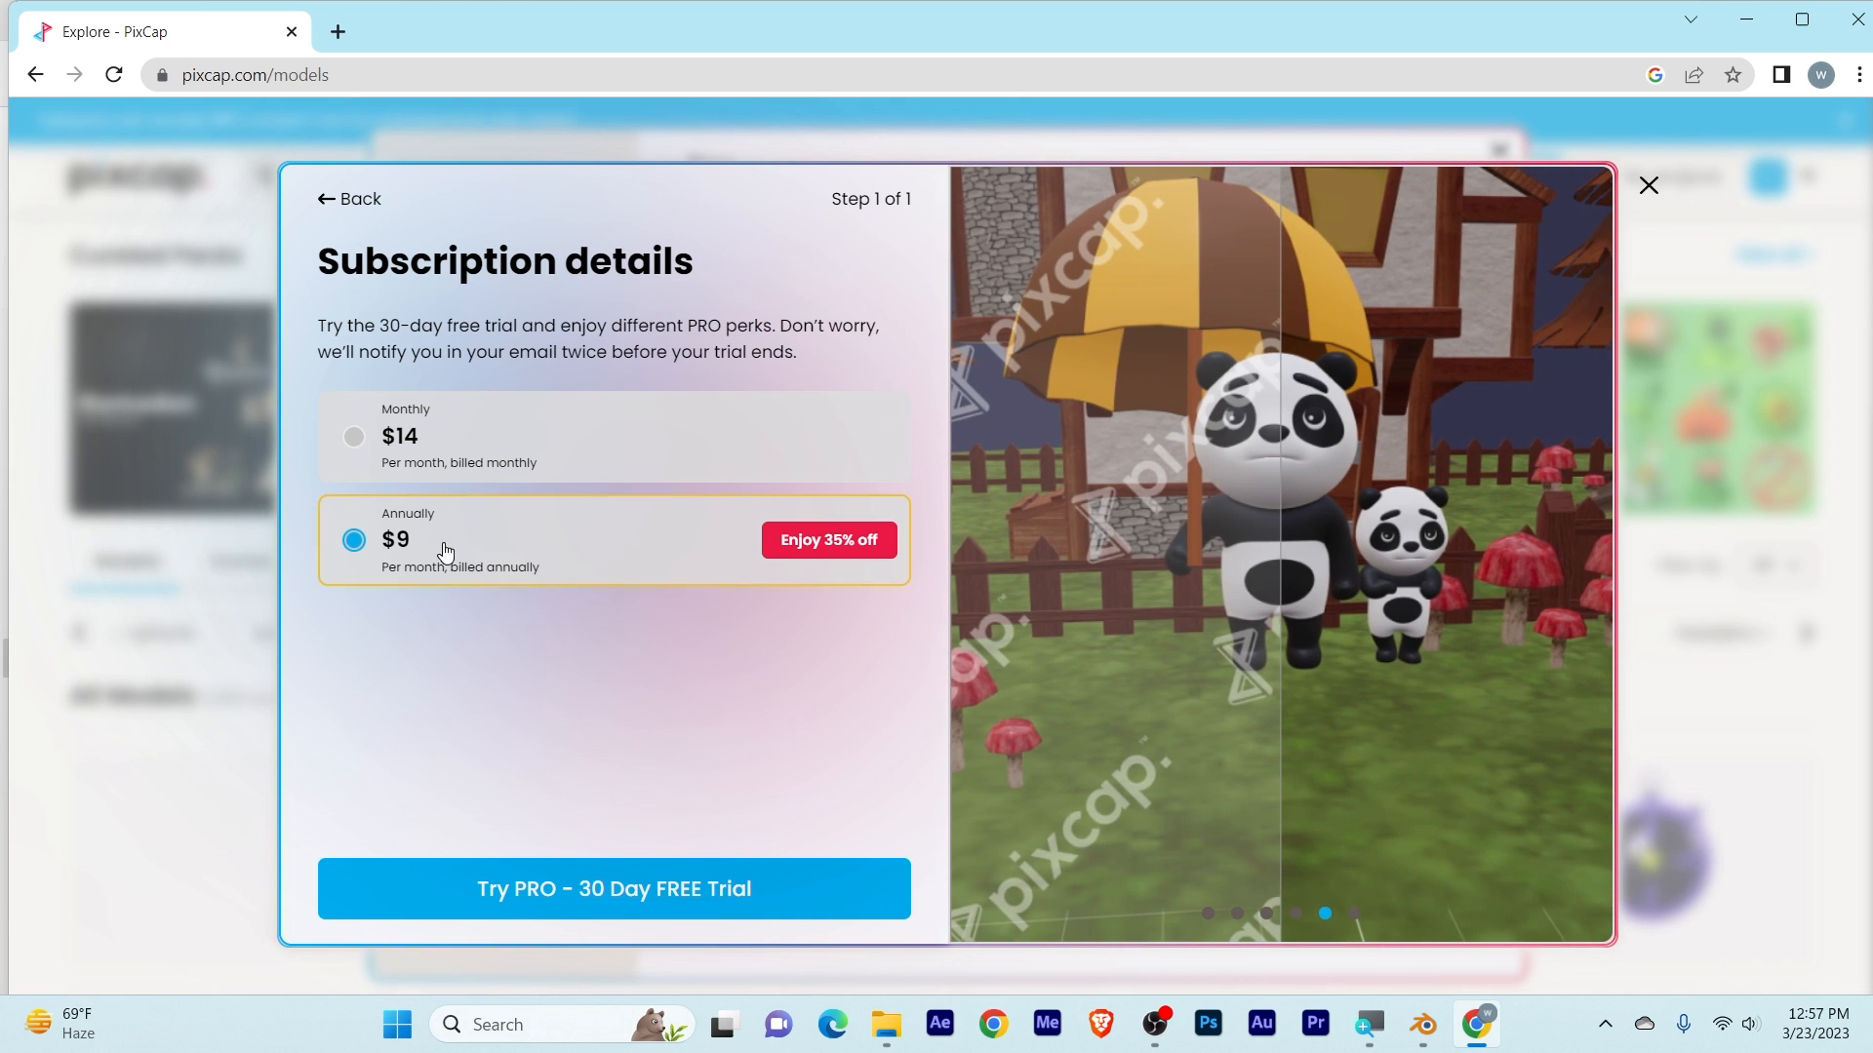
{"action": "left_click", "coordinate": [690, 889]}
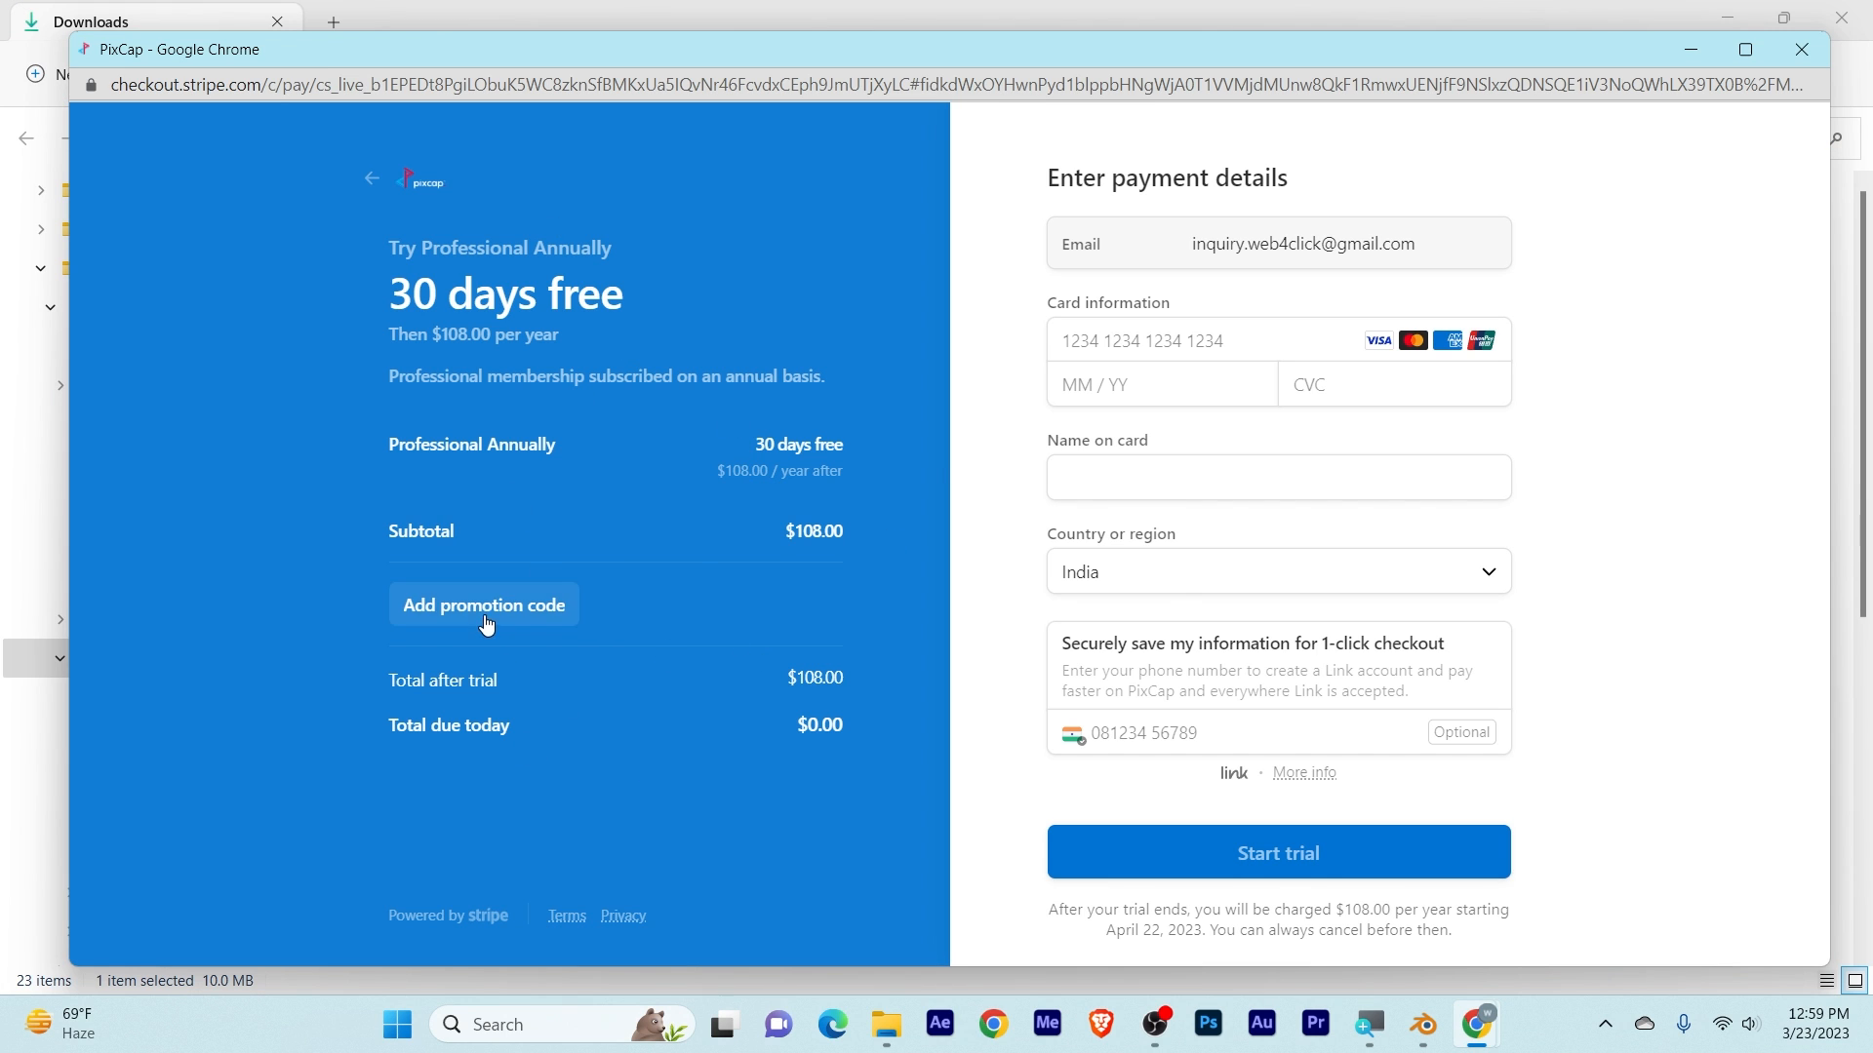
Step: Apply the promotion code WC20 to the annual Professional subscription
{"action": "left_click", "coordinate": [487, 625]}
{"action": "type", "text": "WC20"}
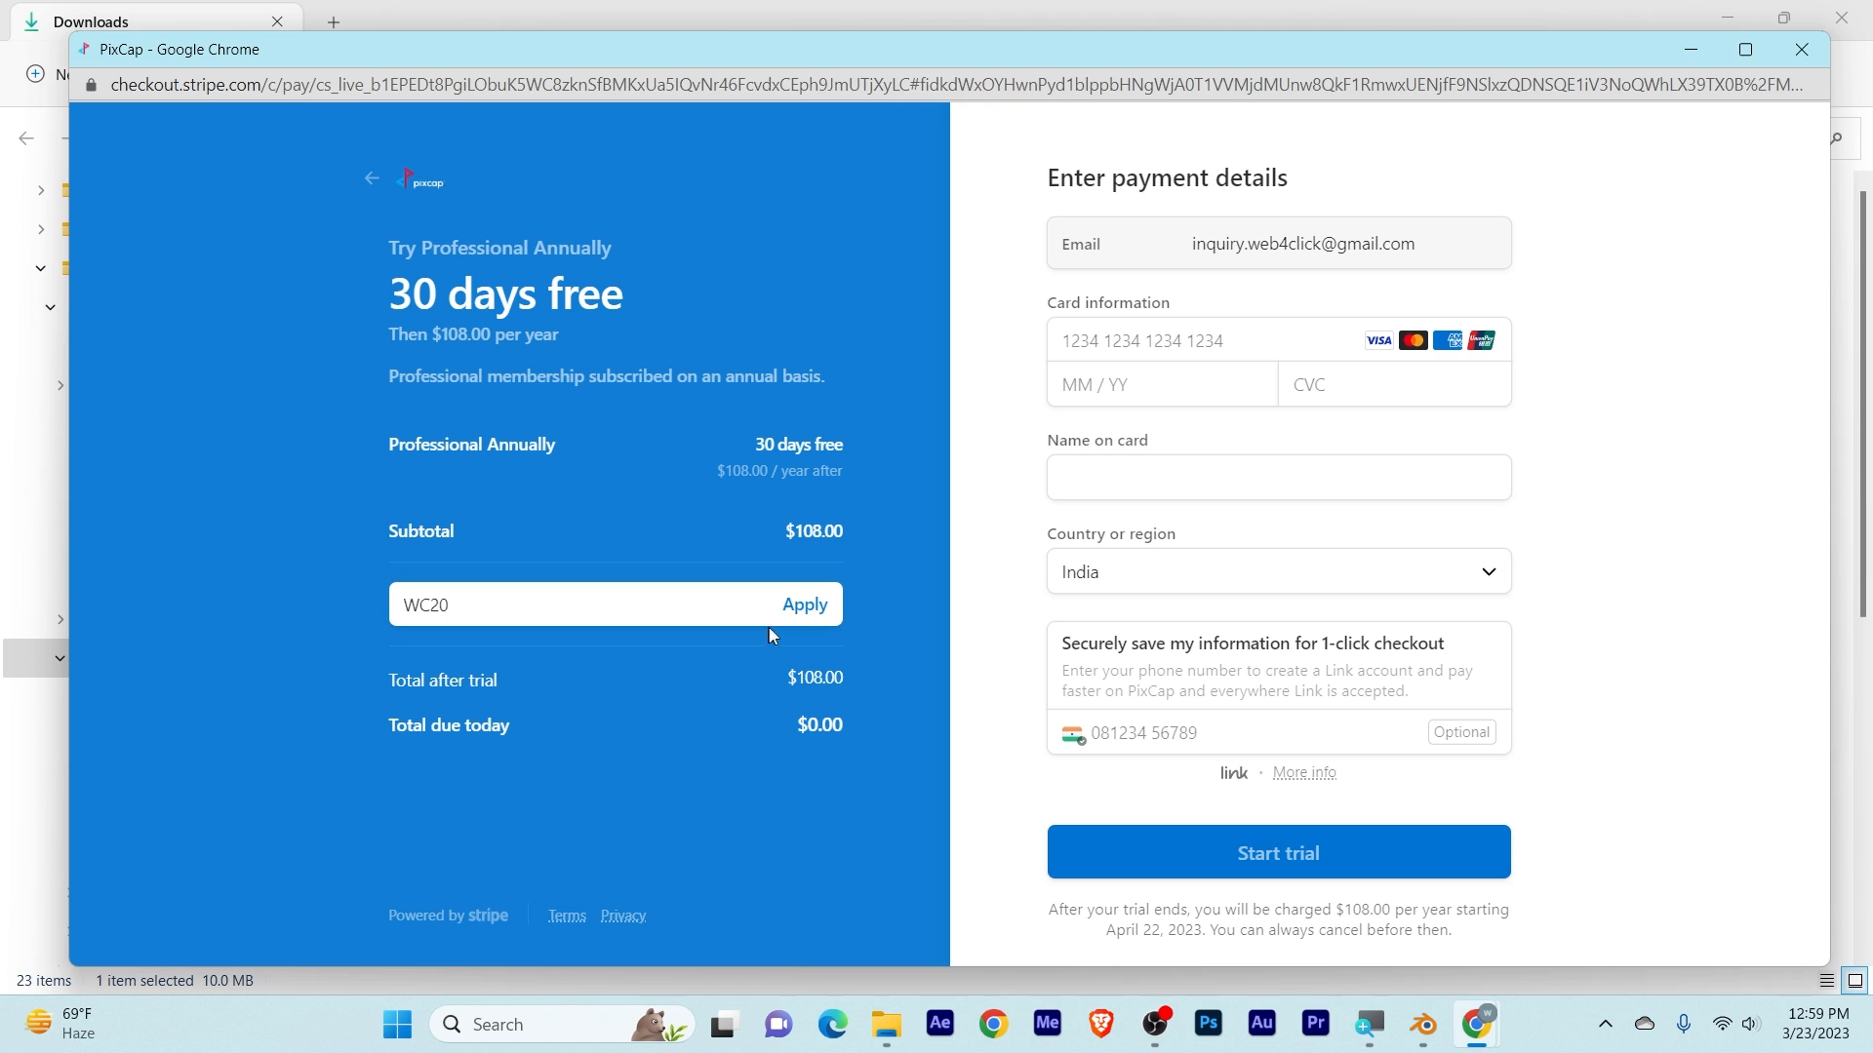
{"action": "left_click", "coordinate": [806, 604]}
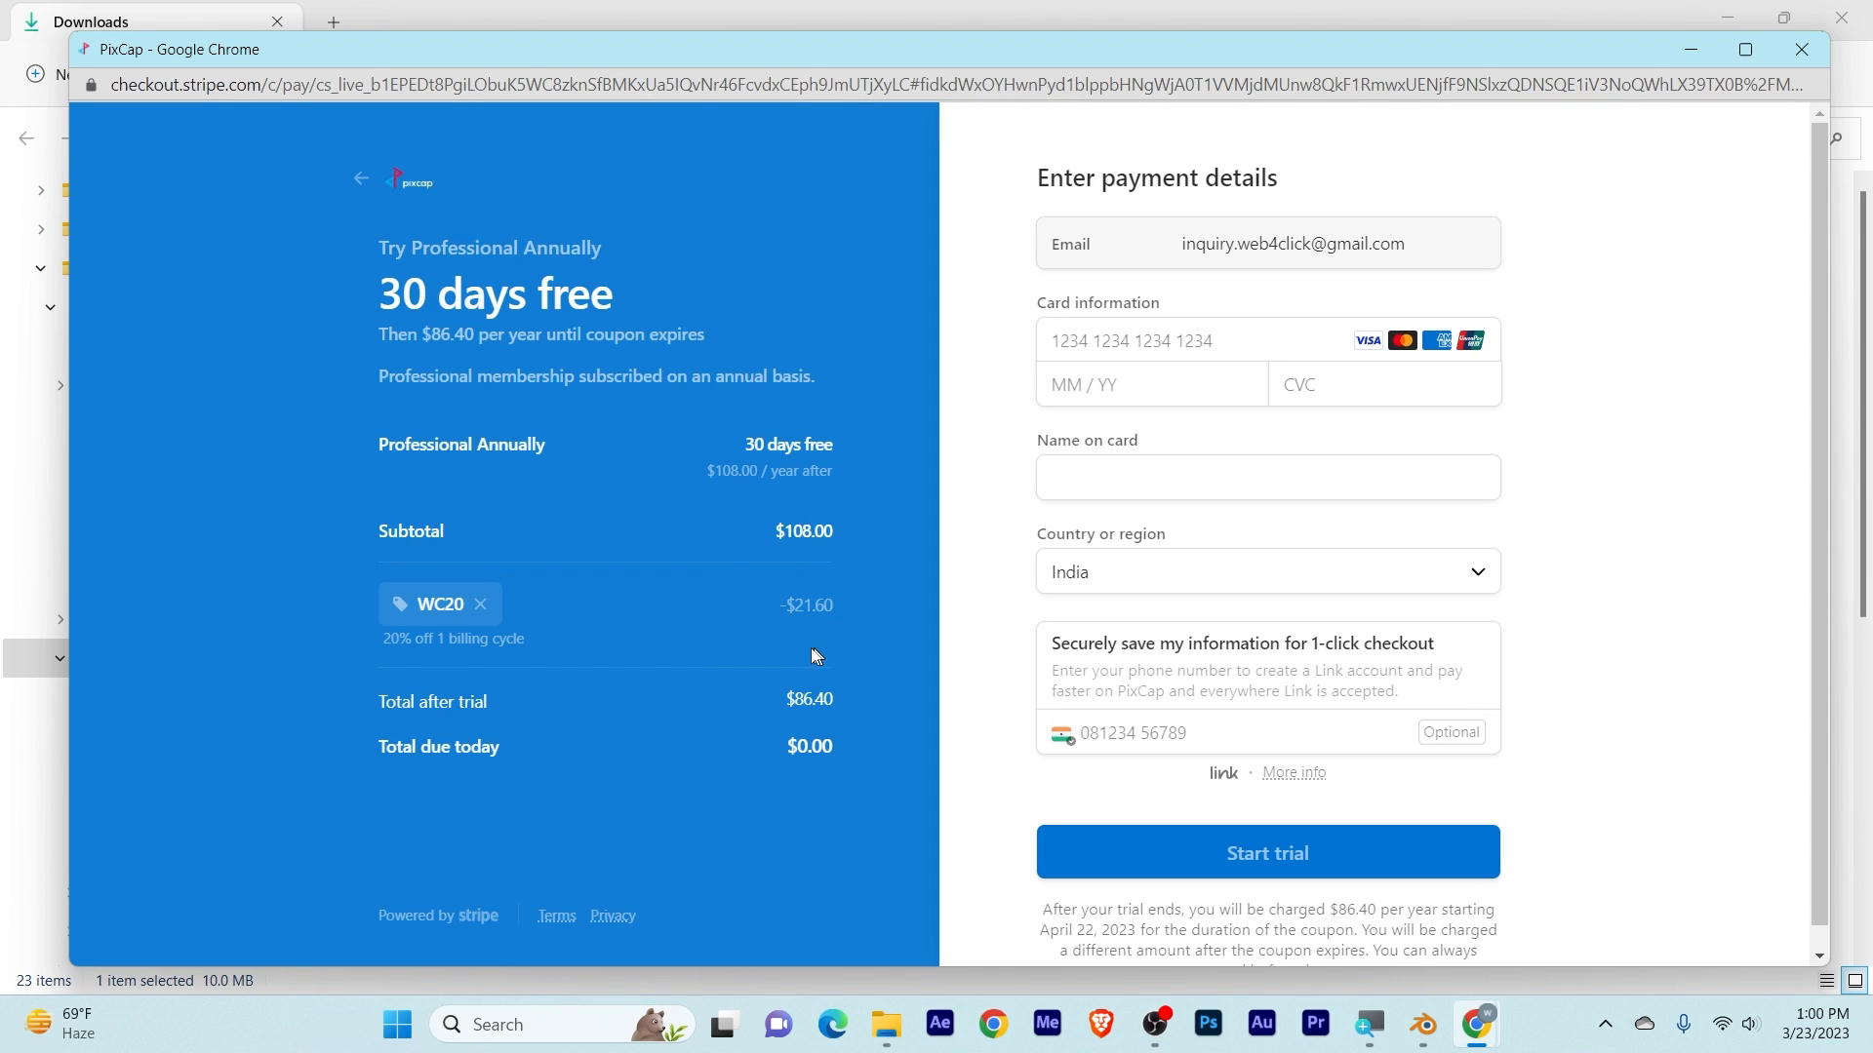